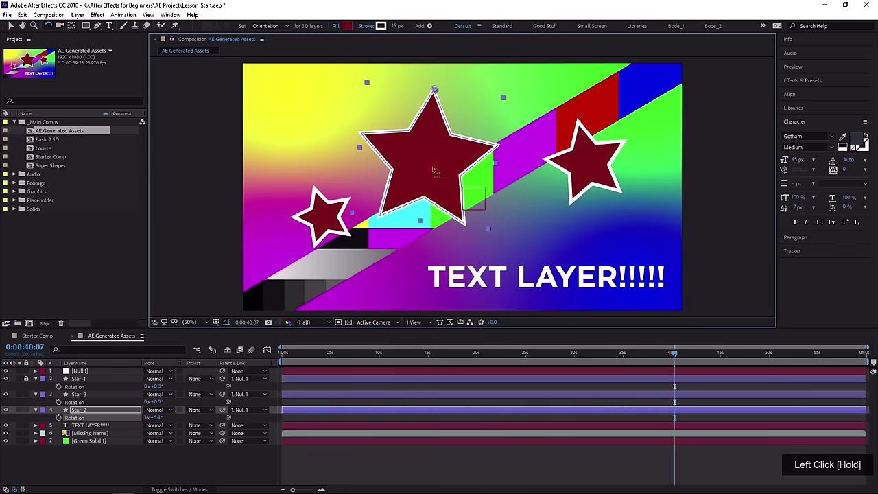
# Rotate Star_2 slightly in the AE Generated Assets composition and scrub through the camera move in Basic 2.5D.
pyautogui.moveTo(435, 169); pyautogui.dragTo(450, 177)
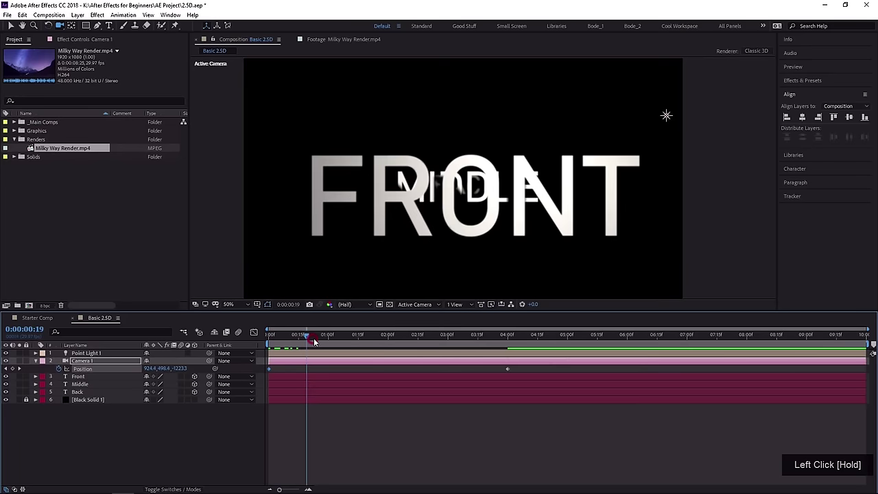
pyautogui.moveTo(320, 350); pyautogui.dragTo(455, 352)
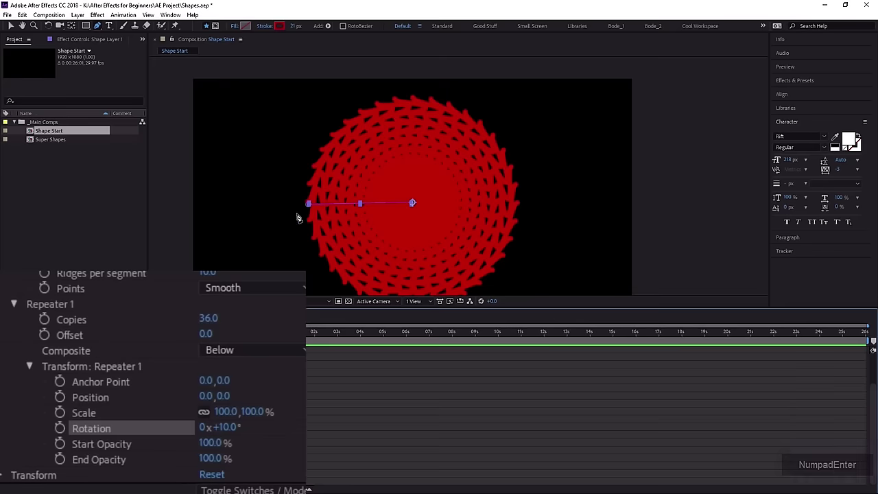
# Stretch the repeated zigzag path by moving its outer point to the composition's edge, and preview the animation.
pyautogui.moveTo(297, 218); pyautogui.dragTo(185, 208)
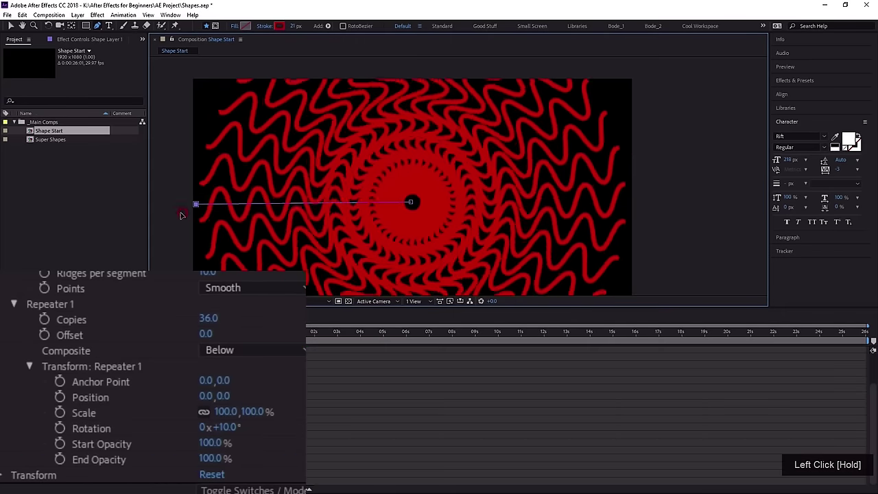
pyautogui.press('space')
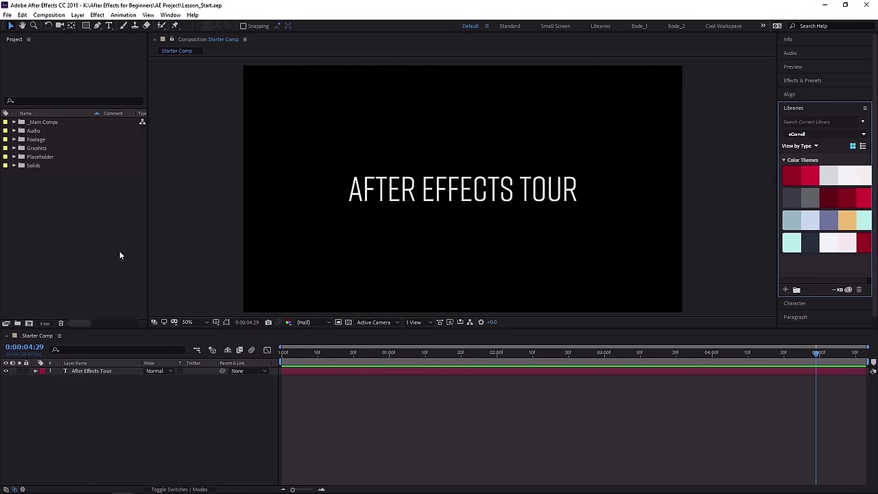
# Examine the available file commands and the Timeline, Project and Composition panels of the workspace.
pyautogui.click(7, 15)
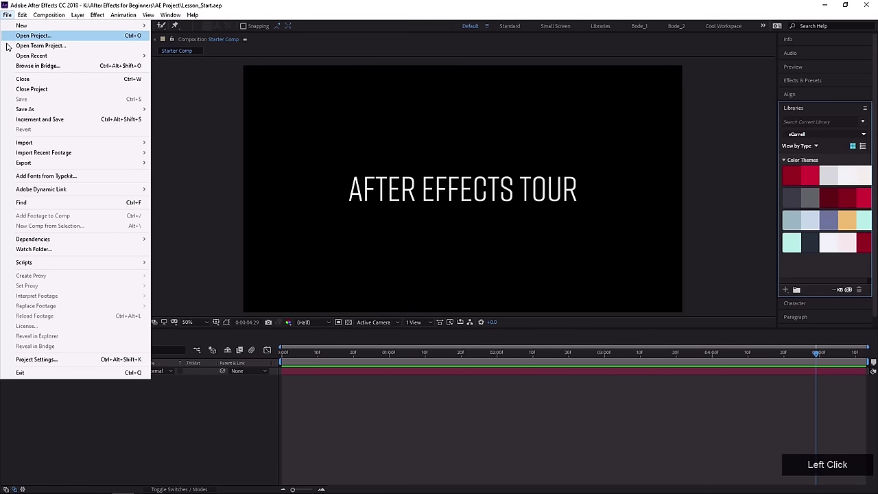
pyautogui.press('Escape')
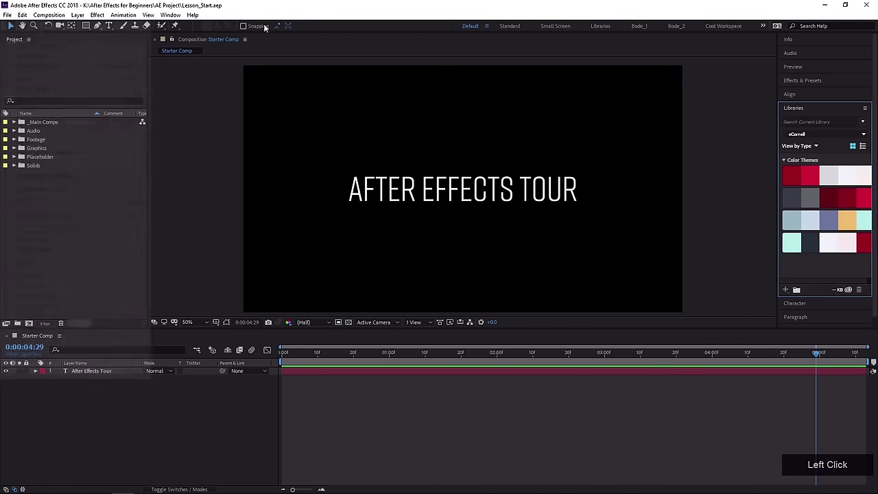
pyautogui.click(121, 258)
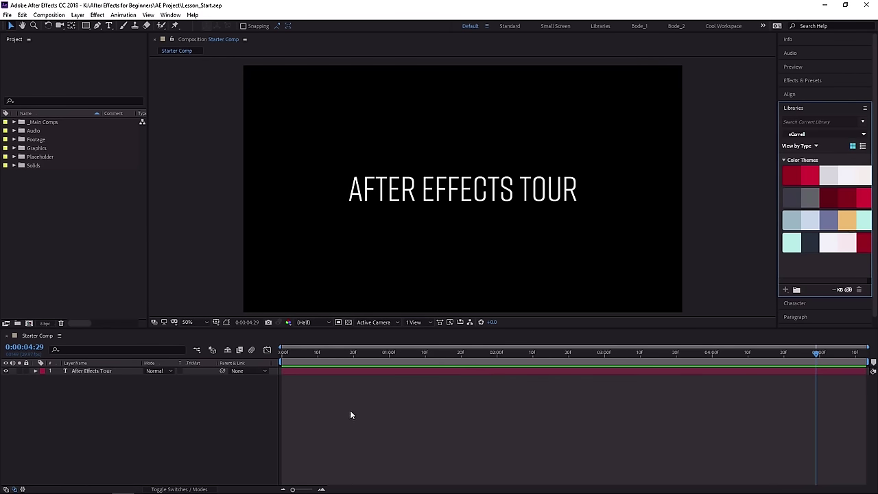
pyautogui.click(154, 339)
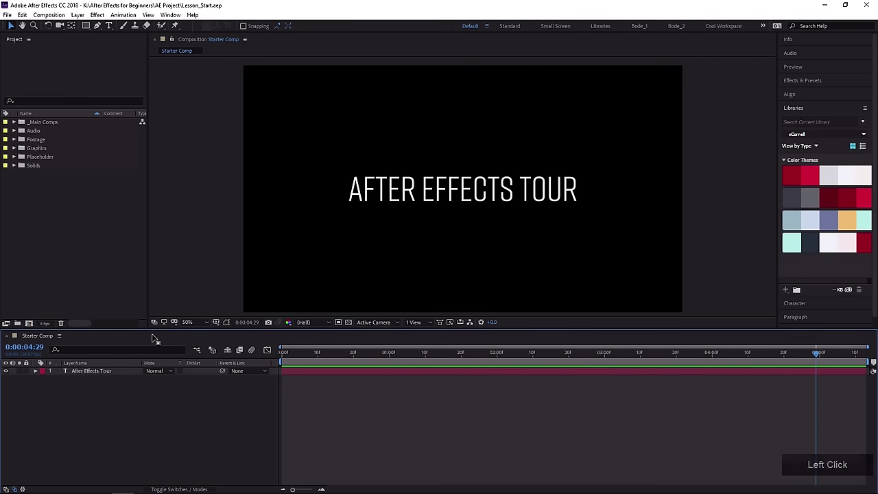
pyautogui.click(113, 293)
pyautogui.click(86, 277)
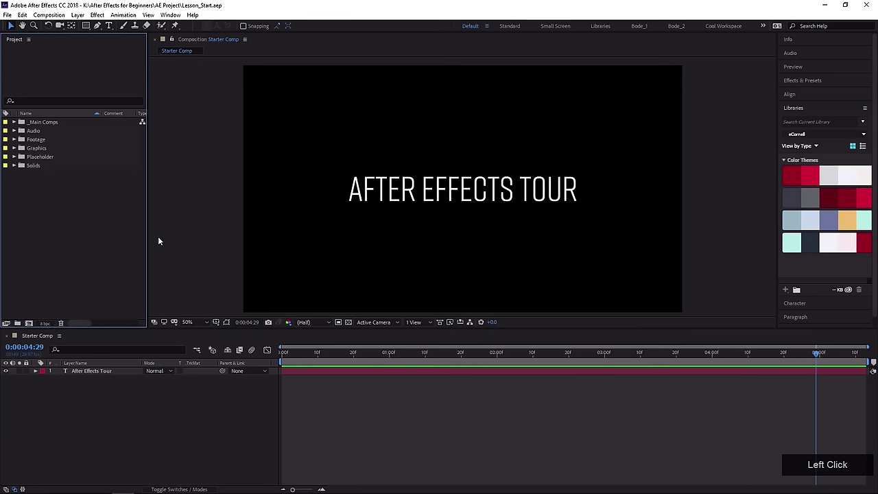
pyautogui.click(257, 278)
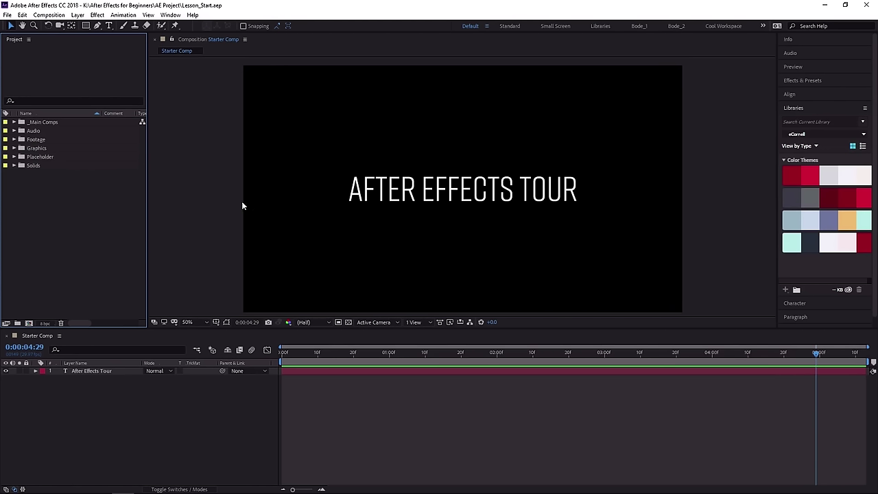
pyautogui.click(206, 189)
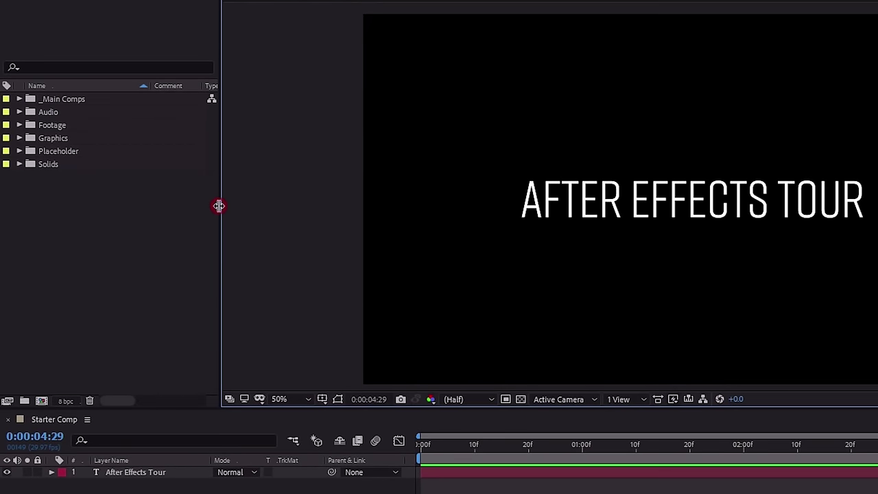
# Resize the Project, Composition and Timeline panels by moving their shared borders and common corner.
pyautogui.moveTo(218, 206); pyautogui.dragTo(221, 297)
pyautogui.moveTo(349, 410); pyautogui.dragTo(349, 274)
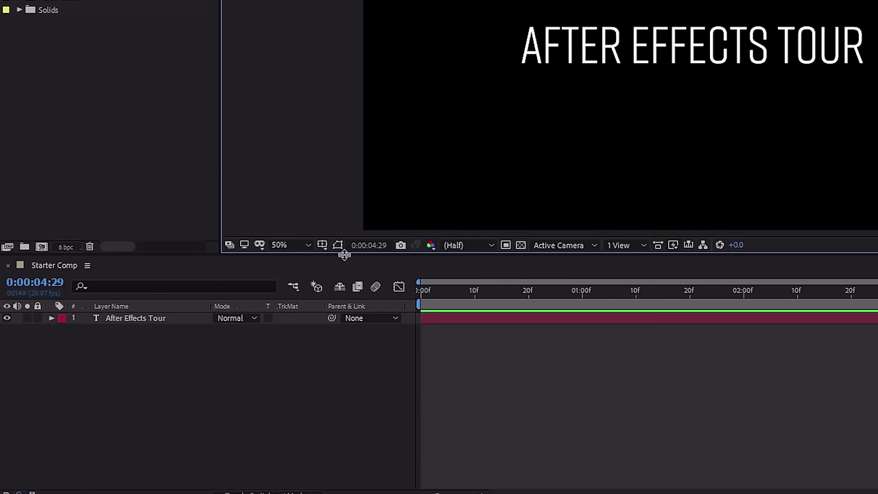
pyautogui.moveTo(345, 255); pyautogui.dragTo(336, 310)
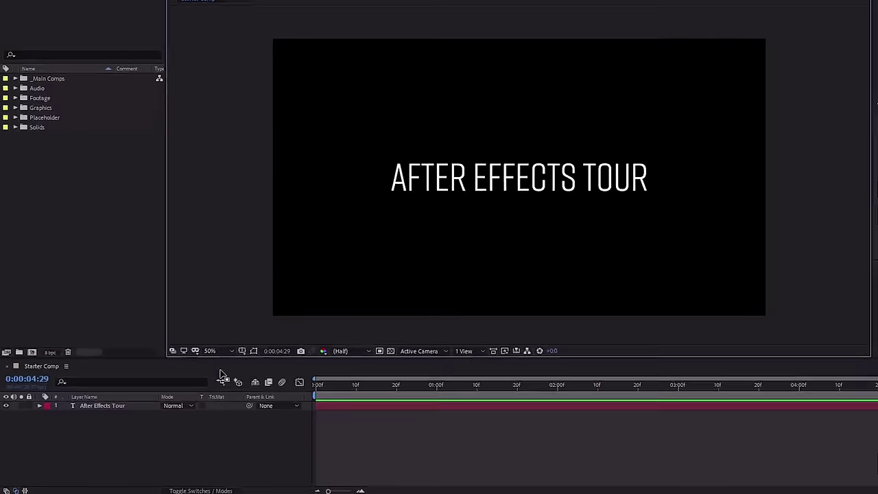
pyautogui.moveTo(307, 360); pyautogui.dragTo(297, 326)
pyautogui.moveTo(215, 347); pyautogui.dragTo(150, 347)
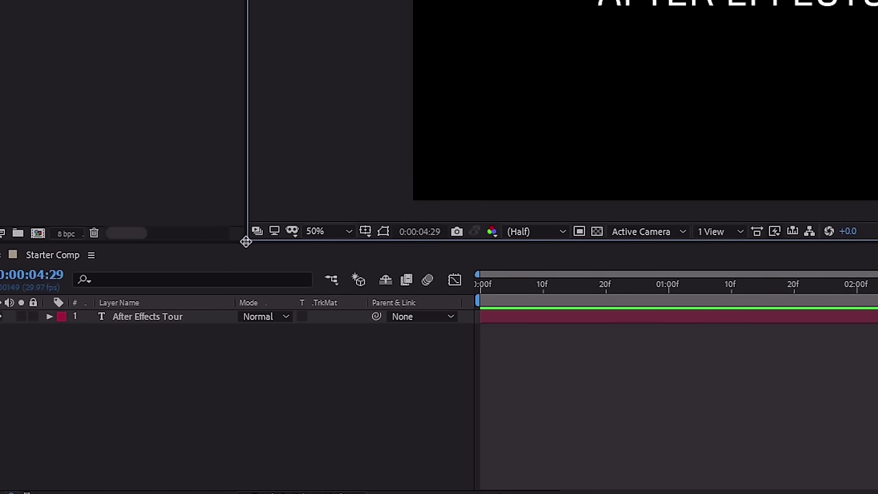
pyautogui.moveTo(245, 242); pyautogui.dragTo(315, 265)
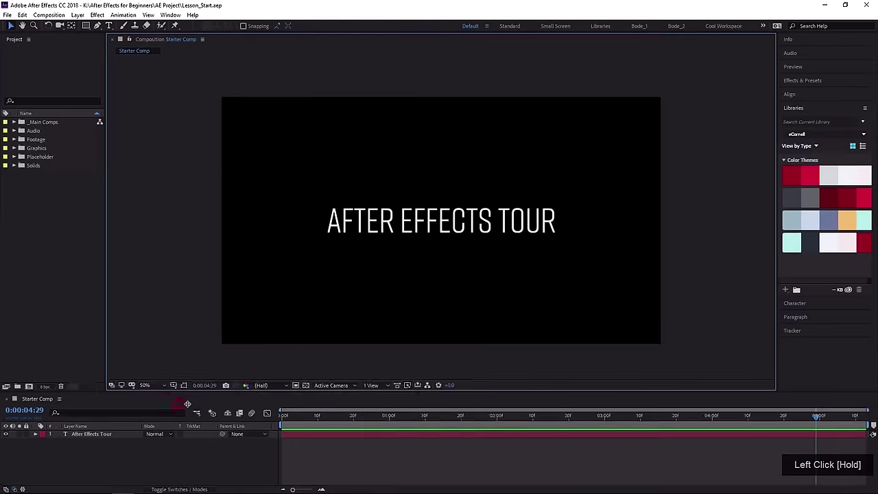
pyautogui.moveTo(188, 405); pyautogui.dragTo(167, 345)
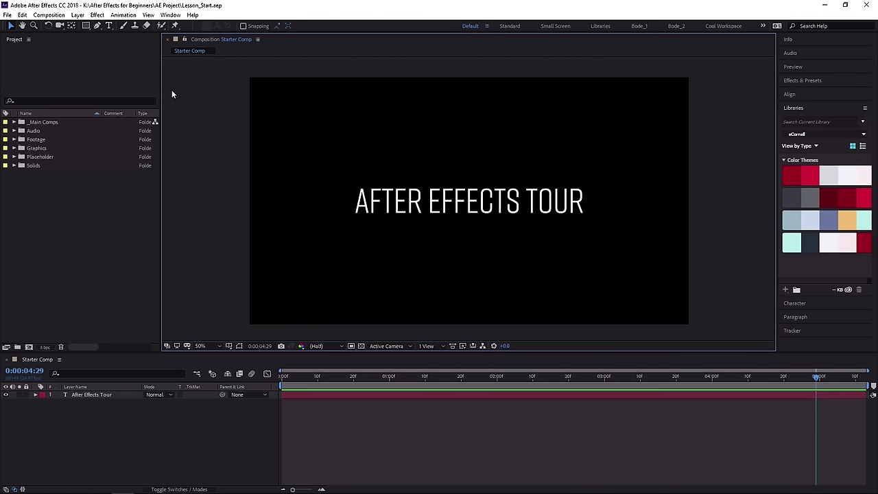
# Reset the Default workspace to its saved layout.
pyautogui.click(170, 14)
pyautogui.moveTo(213, 14)
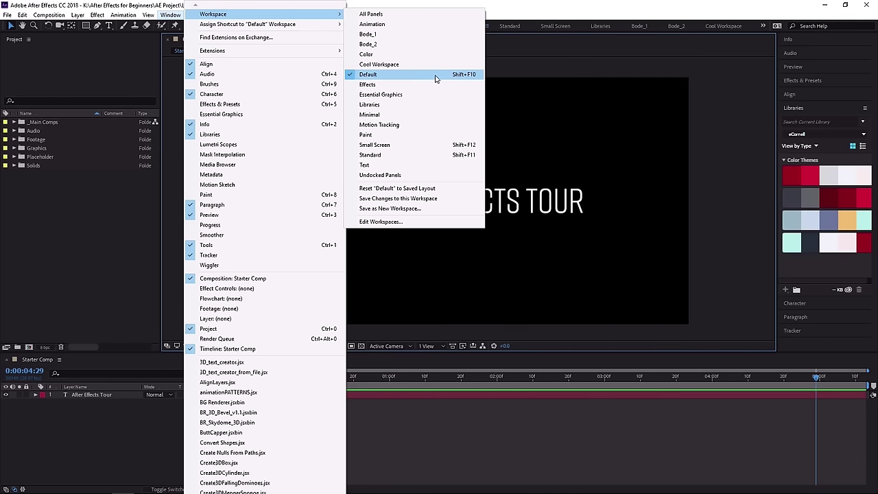
pyautogui.click(370, 191)
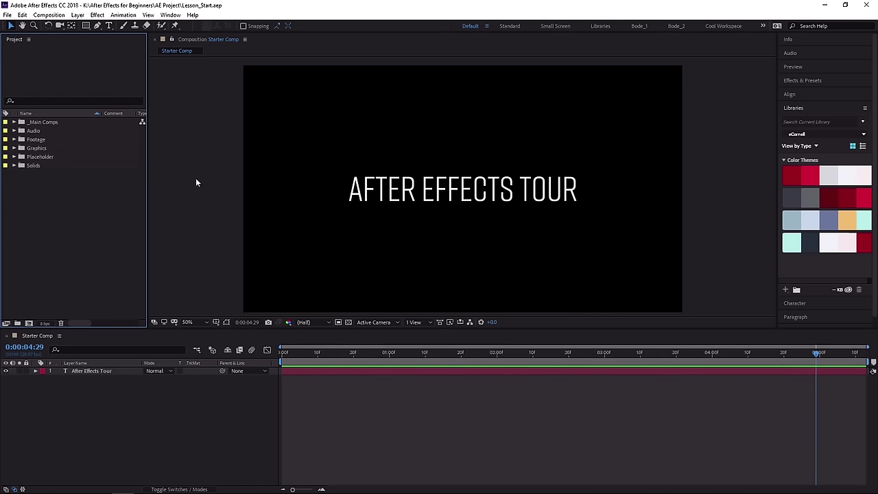
# Switch to the Minimal workspace and, from there, to the Small Screen workspace.
pyautogui.click(170, 15)
pyautogui.moveTo(336, 14)
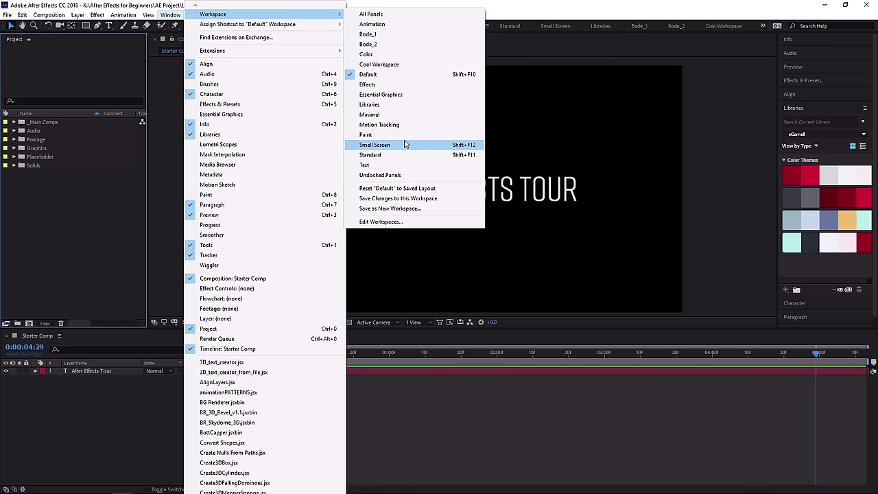
pyautogui.click(367, 117)
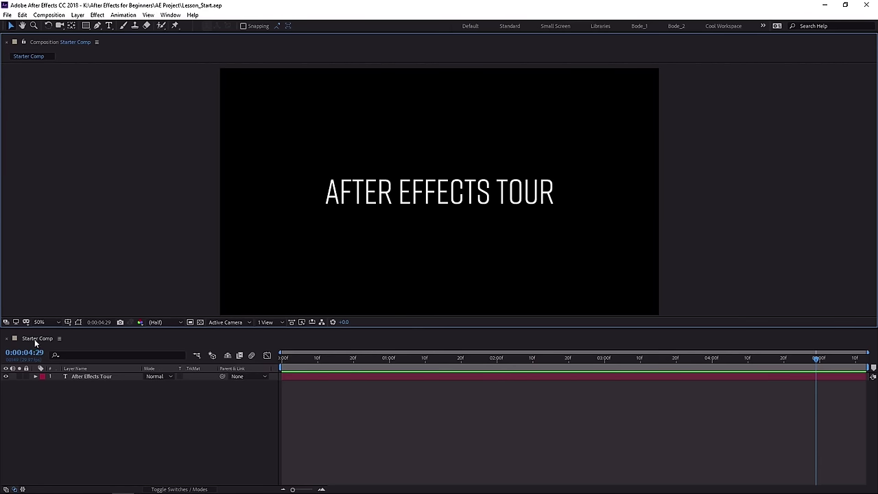
pyautogui.click(95, 110)
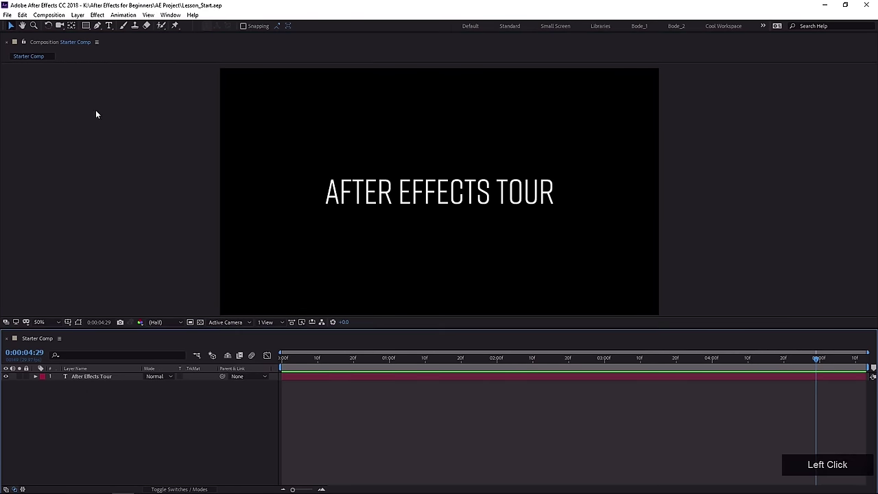
pyautogui.click(169, 15)
pyautogui.moveTo(169, 15); pyautogui.dragTo(378, 147)
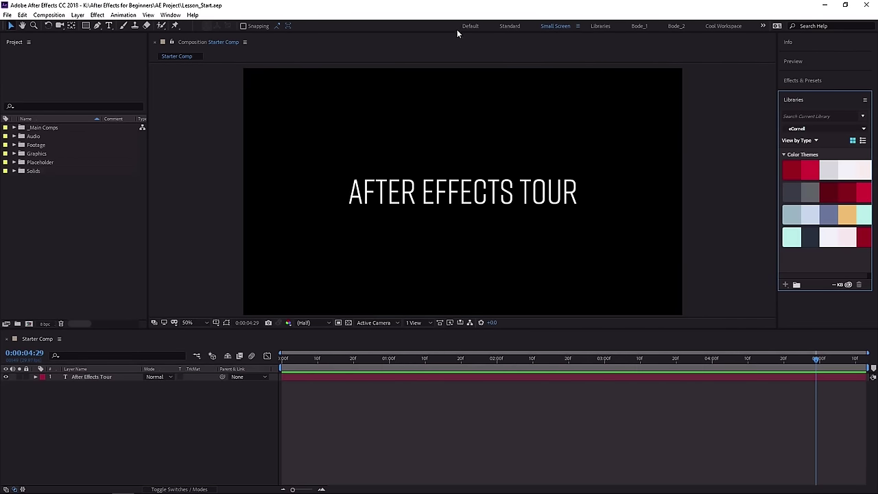
# Widen the workspace bar so it lists more workspaces, and switch back to the Default workspace.
pyautogui.moveTo(458, 32); pyautogui.dragTo(412, 37)
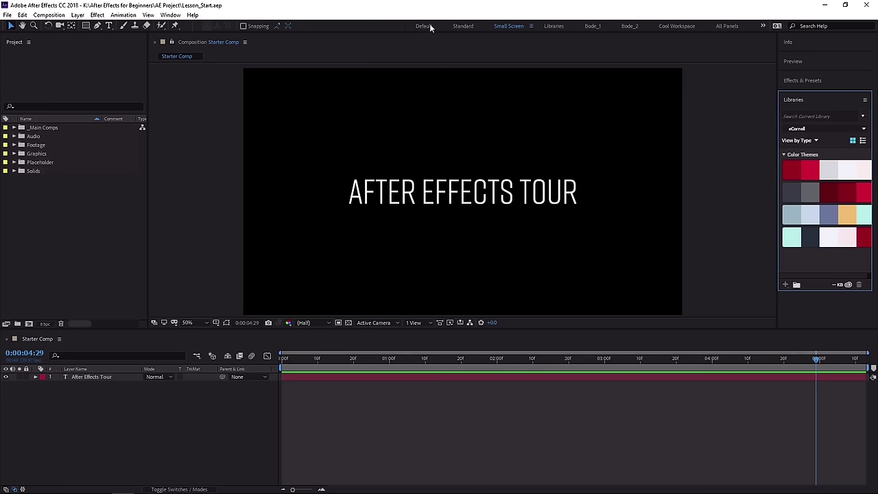
pyautogui.click(424, 27)
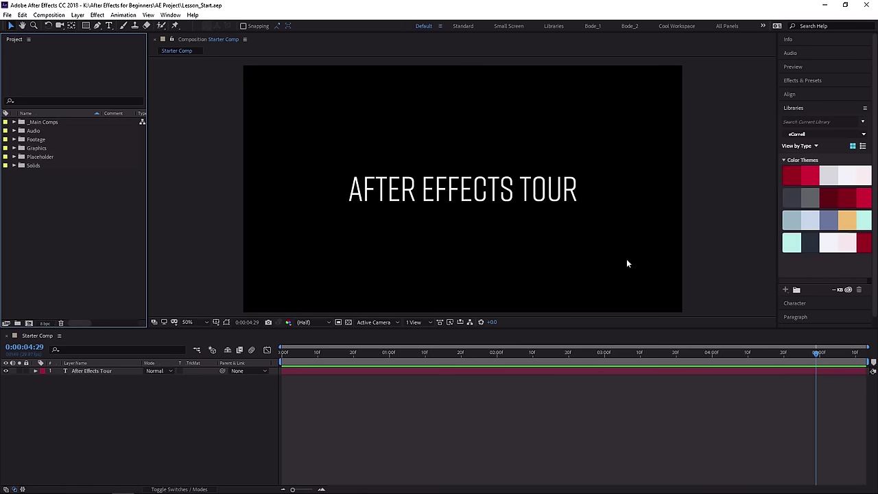
# Collapse the Libraries panel and expand it again.
pyautogui.click(827, 108)
pyautogui.click(827, 107)
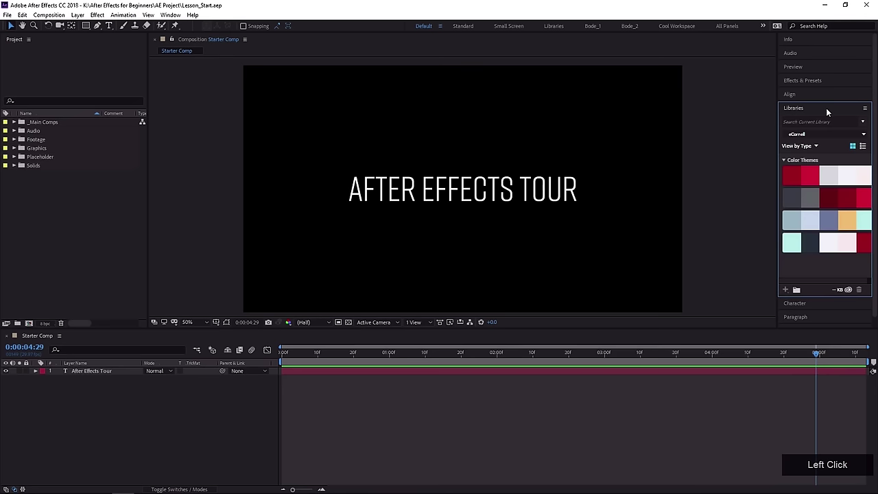
pyautogui.click(809, 109)
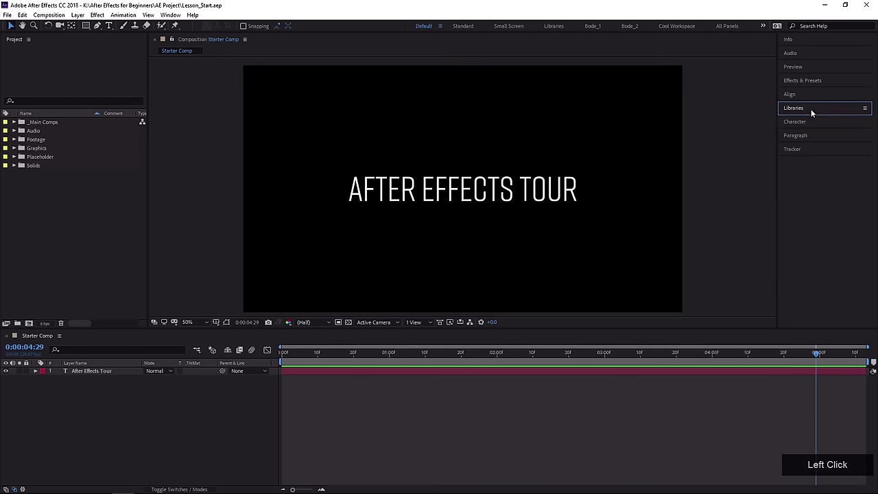
pyautogui.click(811, 109)
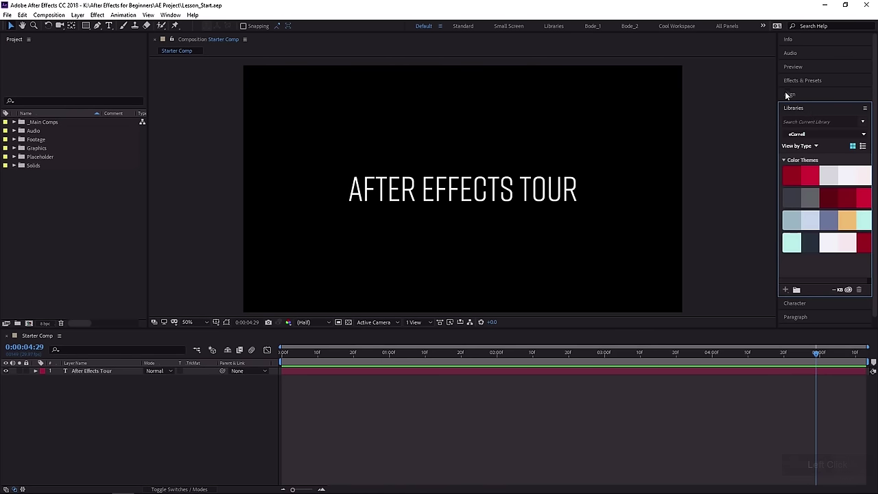
# Widen the panel stack beside the composition and close the Libraries panel.
pyautogui.moveTo(778, 97); pyautogui.dragTo(672, 110)
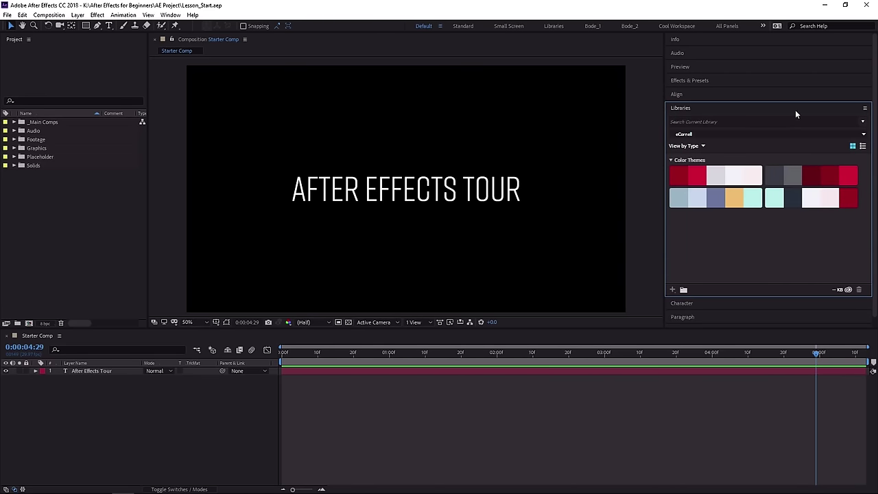
pyautogui.click(865, 109)
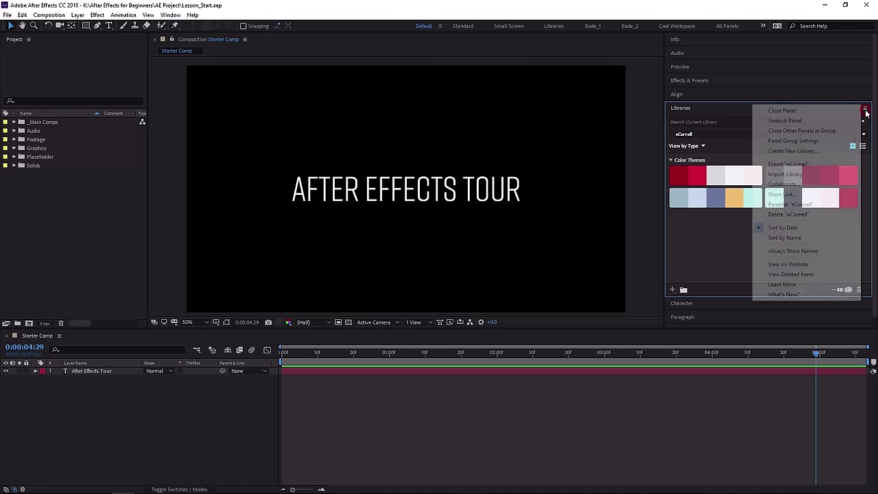
pyautogui.click(771, 111)
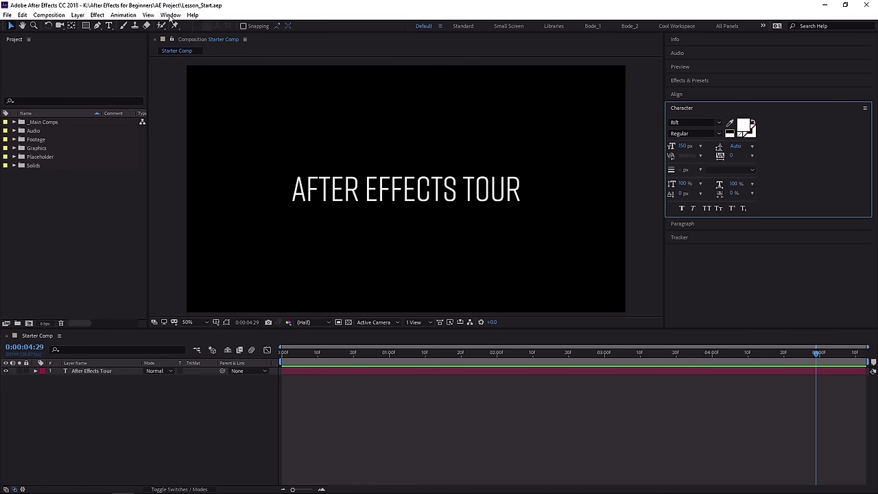
# Reopen the Libraries panel and increase its height until the color themes fit.
pyautogui.click(171, 15)
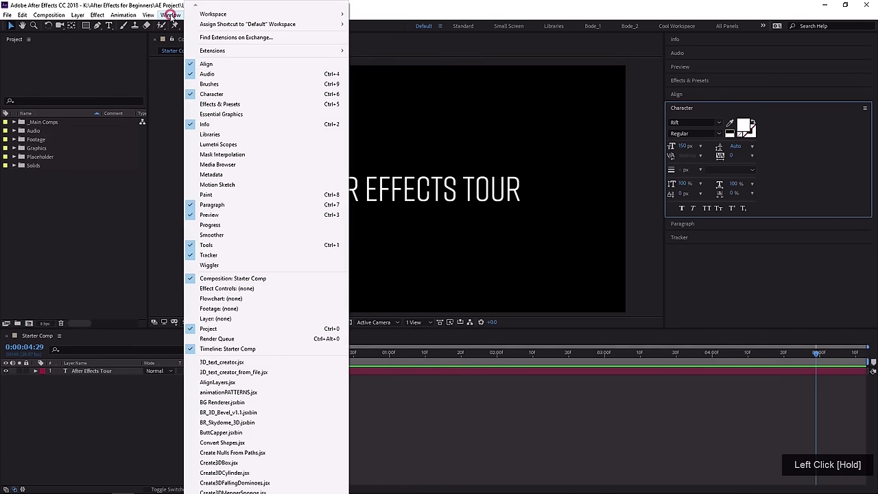
pyautogui.click(244, 136)
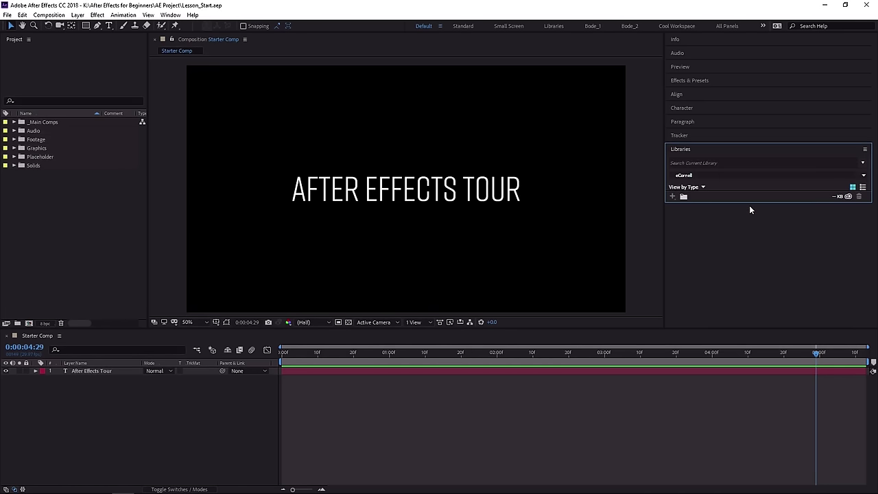
pyautogui.moveTo(749, 202); pyautogui.dragTo(756, 278)
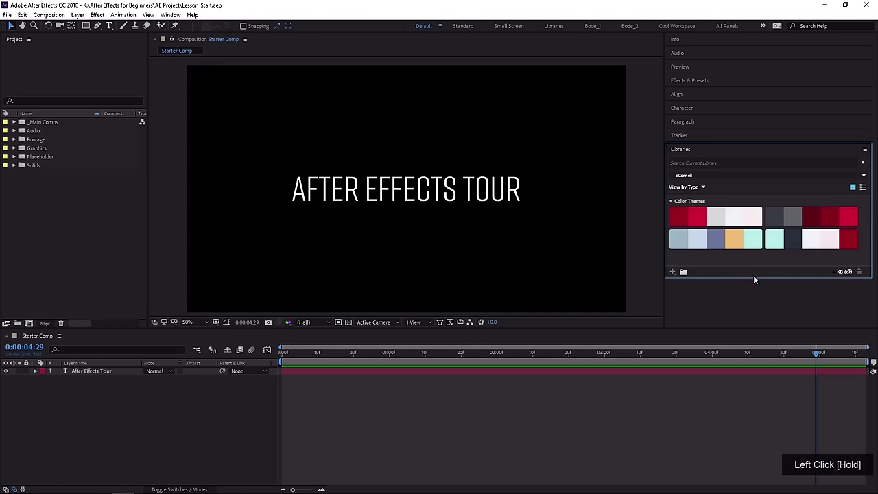
# Close the Libraries panel and narrow the panel stack beside the composition.
pyautogui.click(864, 150)
pyautogui.click(811, 153)
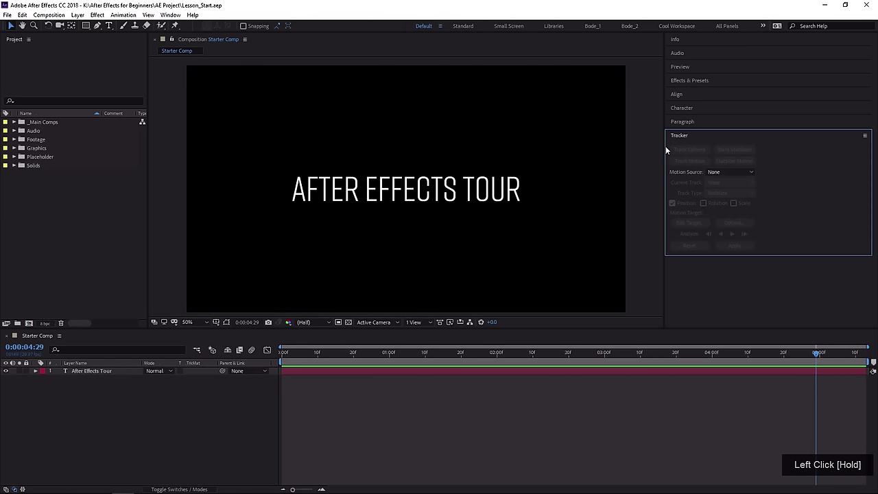
pyautogui.moveTo(664, 146); pyautogui.dragTo(833, 144)
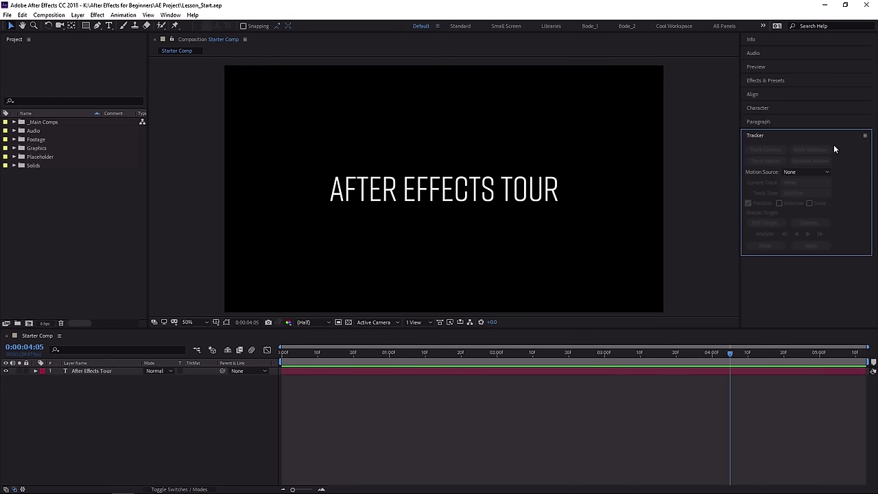
# Expand the Character, Effects & Presets, Preview, Audio and Info panels one after another.
pyautogui.click(815, 105)
pyautogui.click(793, 79)
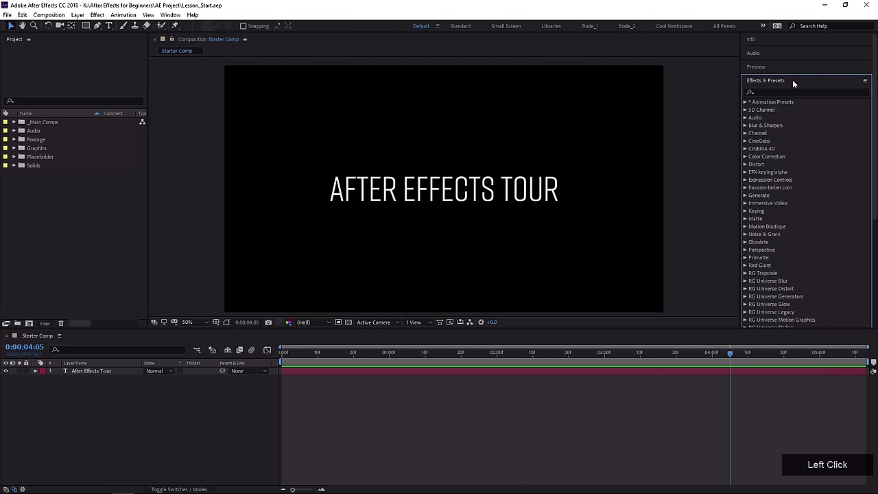
pyautogui.click(792, 66)
pyautogui.click(786, 54)
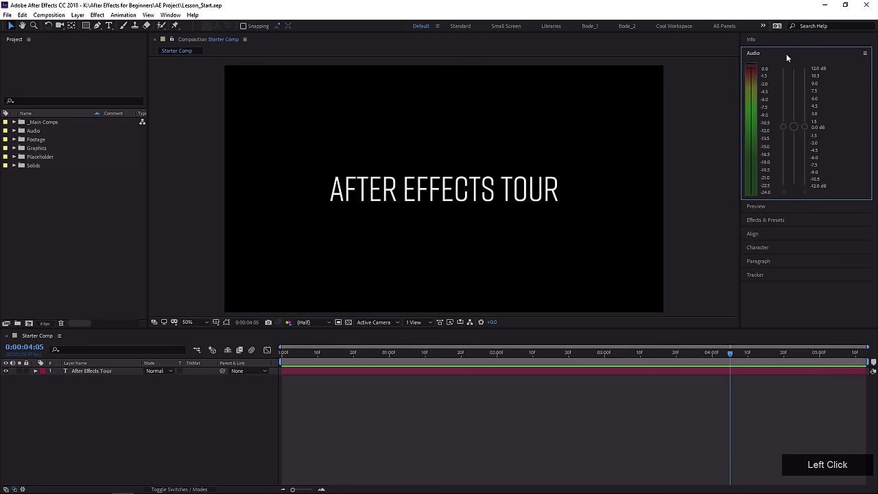
pyautogui.click(778, 40)
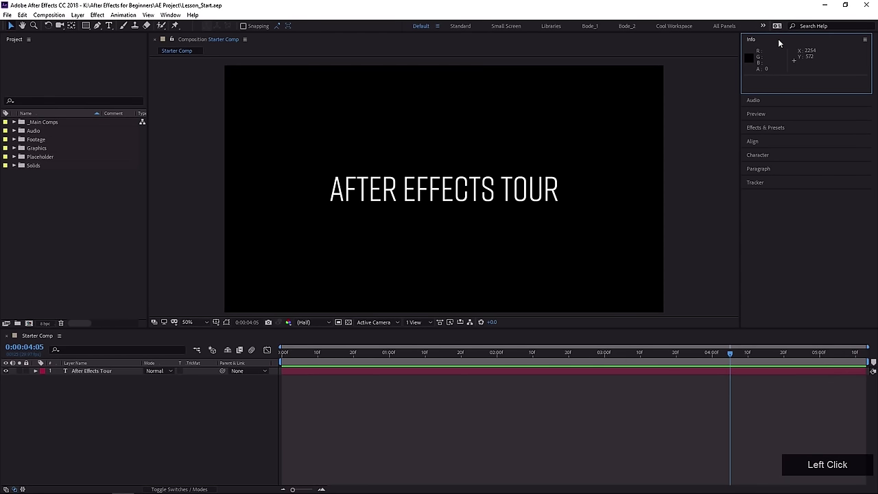
# Turn off Solo Panels in Stack for the panel group containing Info.
pyautogui.click(864, 39)
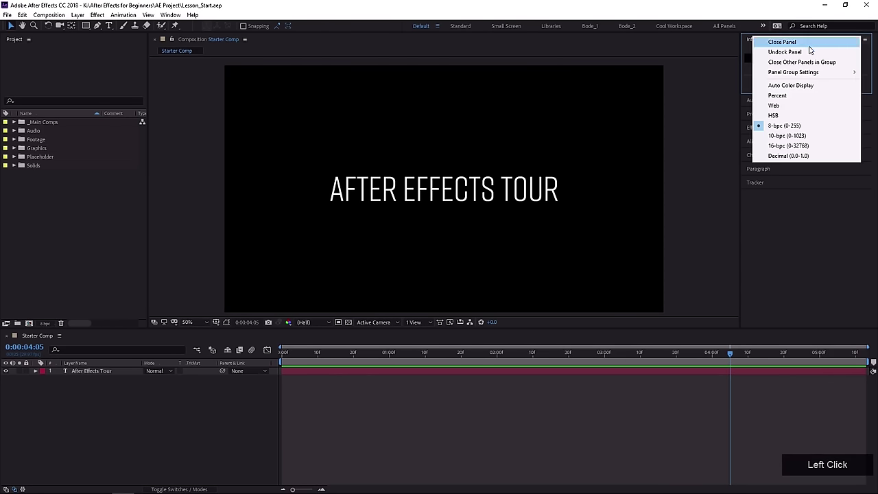
pyautogui.moveTo(791, 73)
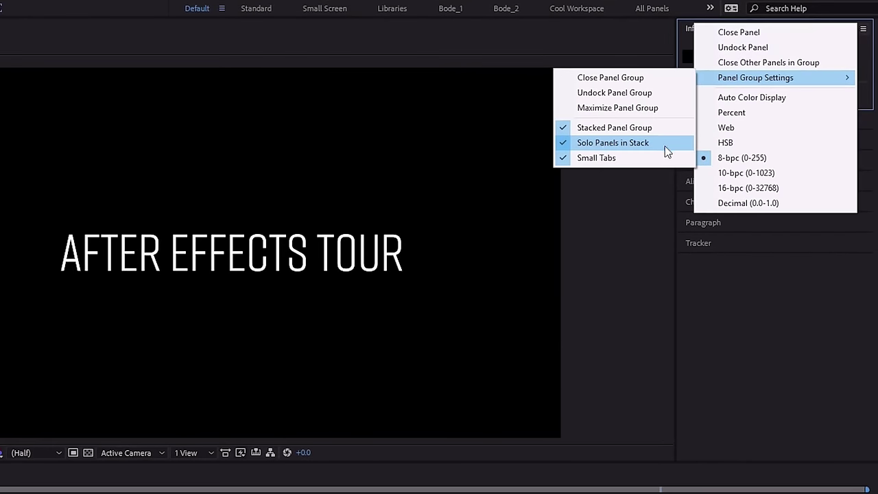
pyautogui.click(664, 143)
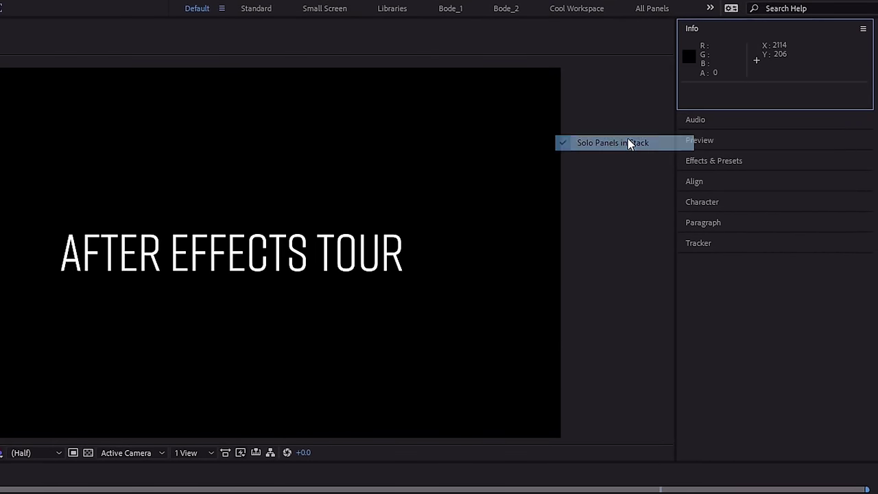
# Expand the Audio, Effects & Presets and Character panels together and look through the whole stack.
pyautogui.click(713, 119)
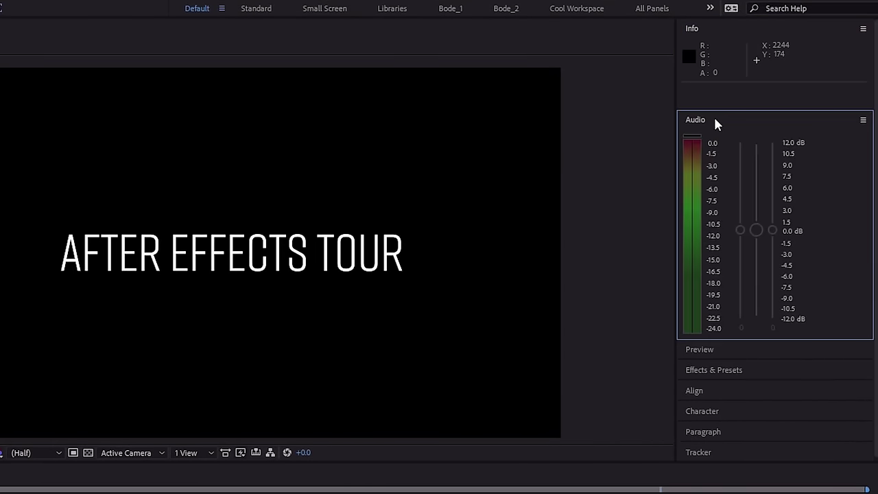
pyautogui.click(720, 372)
pyautogui.scroll(-5, 726, 415)
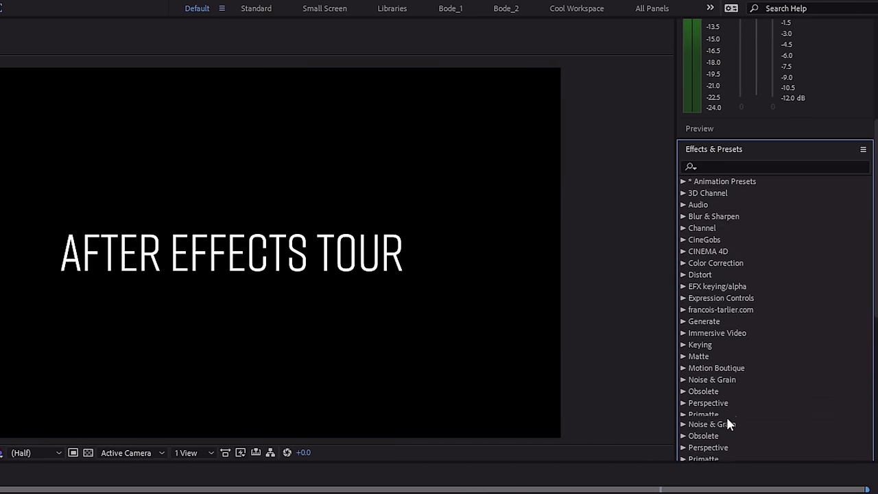
pyautogui.click(714, 414)
pyautogui.scroll(-3, 720, 412)
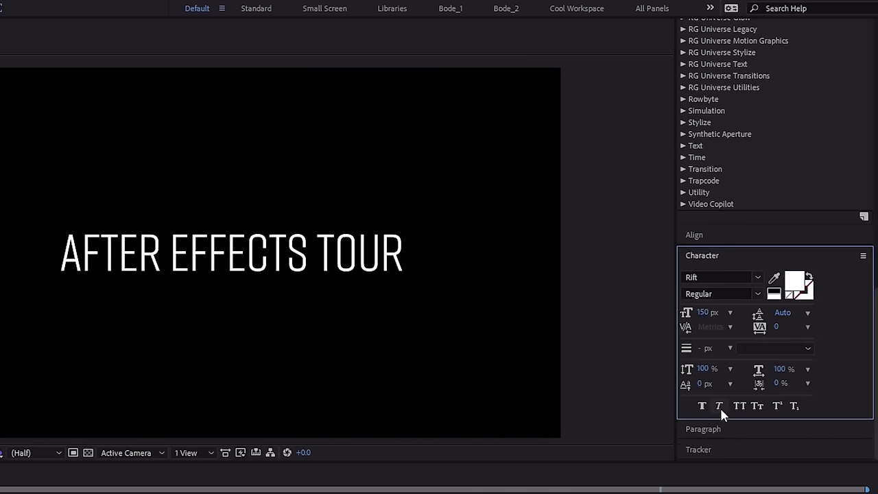
pyautogui.scroll(10, 720, 408)
pyautogui.scroll(-5, 750, 331)
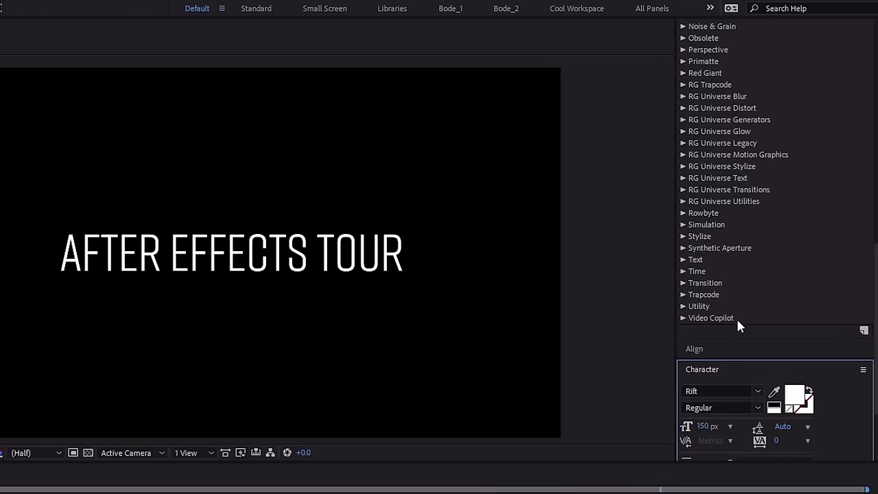
pyautogui.scroll(8, 737, 323)
pyautogui.scroll(-8, 758, 244)
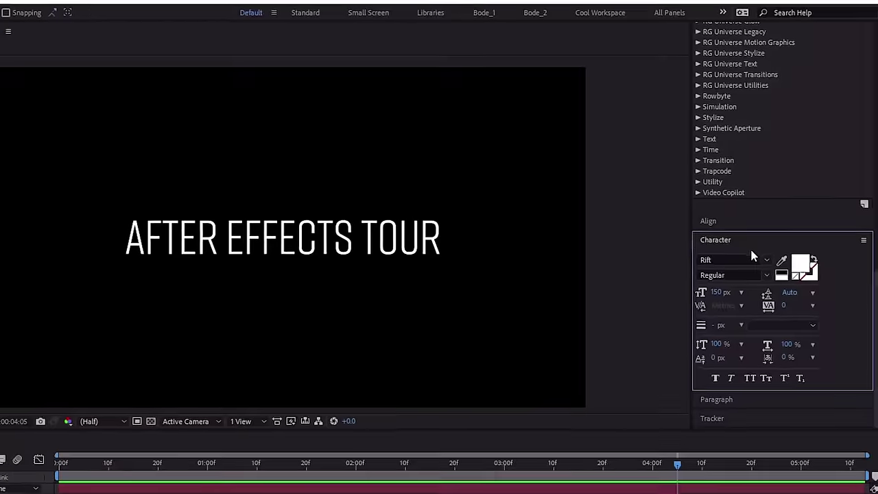
pyautogui.scroll(8, 755, 244)
pyautogui.scroll(-6, 764, 235)
pyautogui.scroll(10, 769, 231)
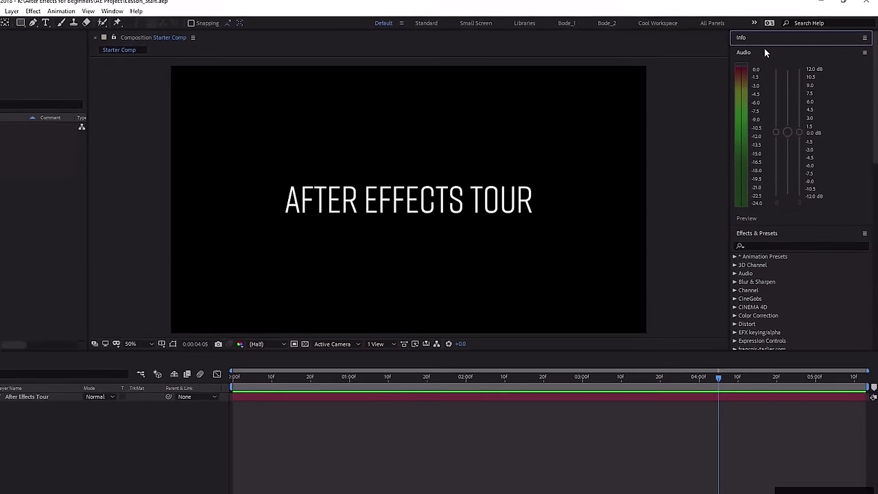
# Collapse the expanded panels in the stack, including Effects & Presets and Character.
pyautogui.click(764, 43)
pyautogui.click(760, 121)
pyautogui.scroll(1, 770, 112)
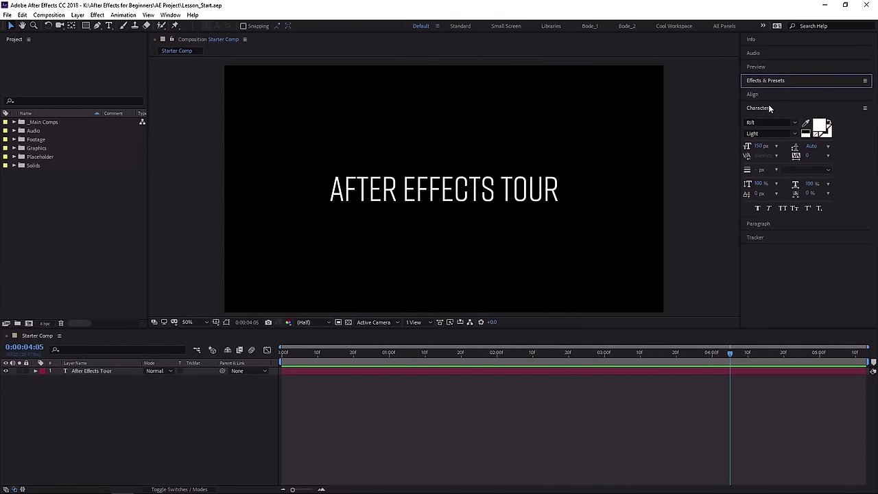
pyautogui.click(768, 109)
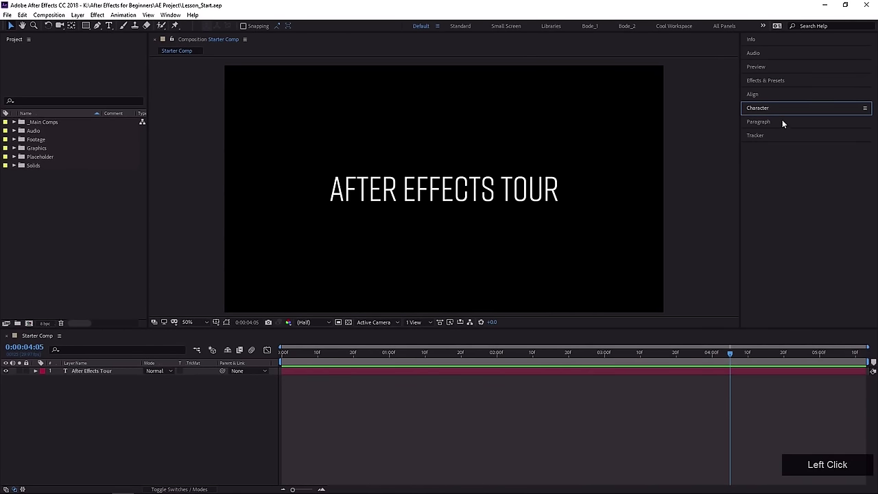
# Turn Solo Panels in Stack back on for the group, and toggle the Character panel open and closed, leaving it collapsed.
pyautogui.click(865, 108)
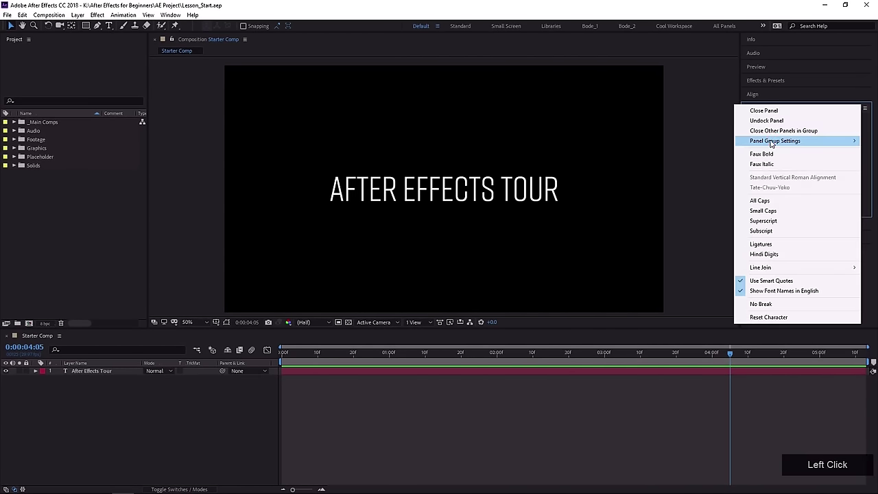
pyautogui.moveTo(775, 140); pyautogui.dragTo(671, 185)
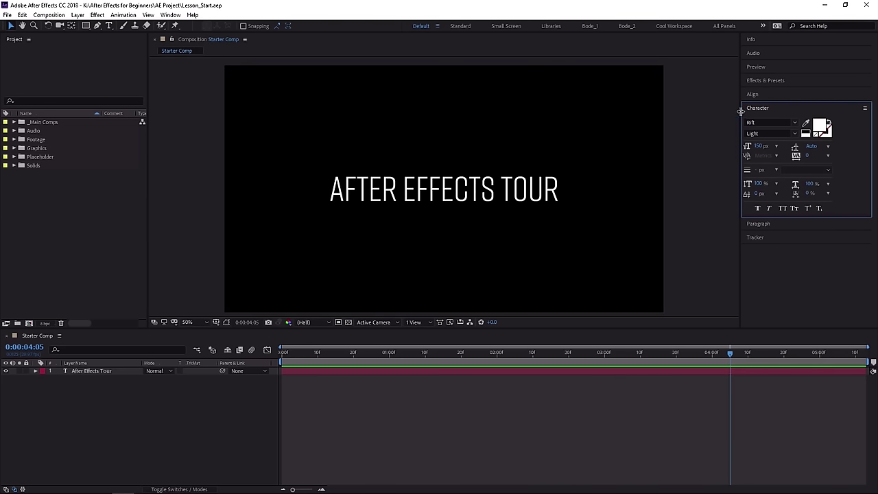
pyautogui.click(796, 106)
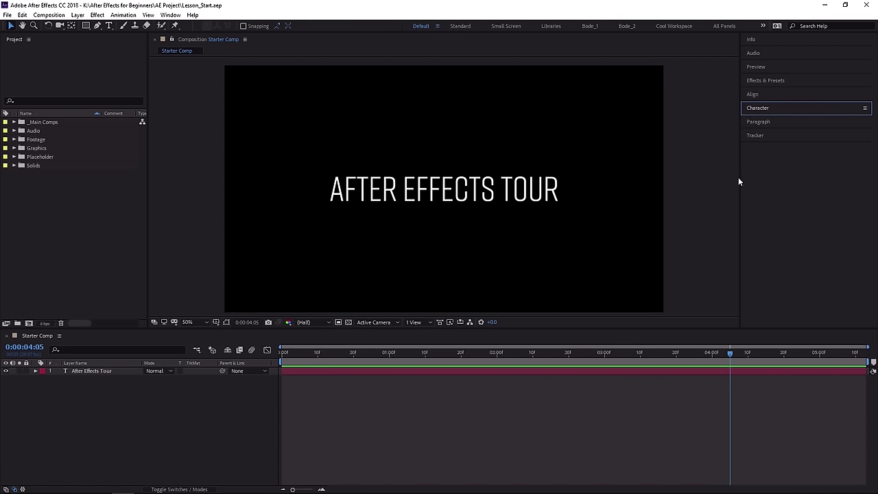
pyautogui.click(816, 108)
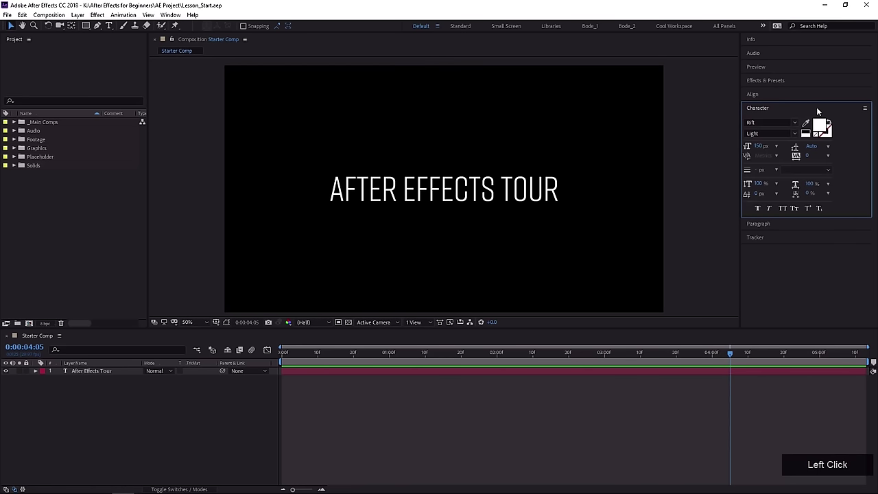
pyautogui.click(816, 109)
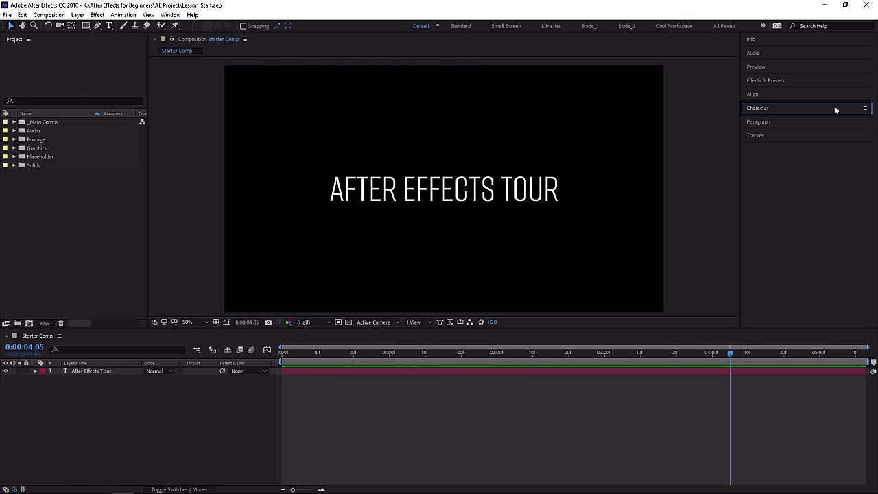
# Dock the Character panel in its own column beside the composition and return it to the panel stack.
pyautogui.moveTo(839, 104); pyautogui.dragTo(723, 163)
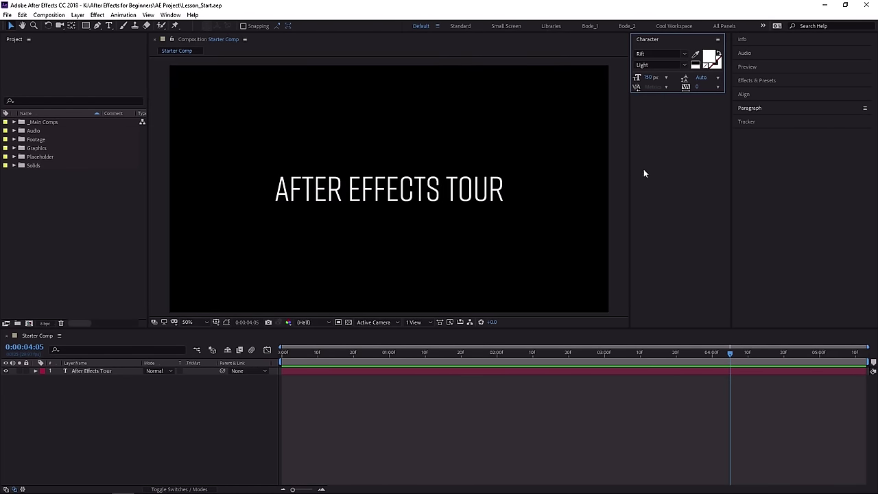
pyautogui.moveTo(653, 38); pyautogui.dragTo(790, 114)
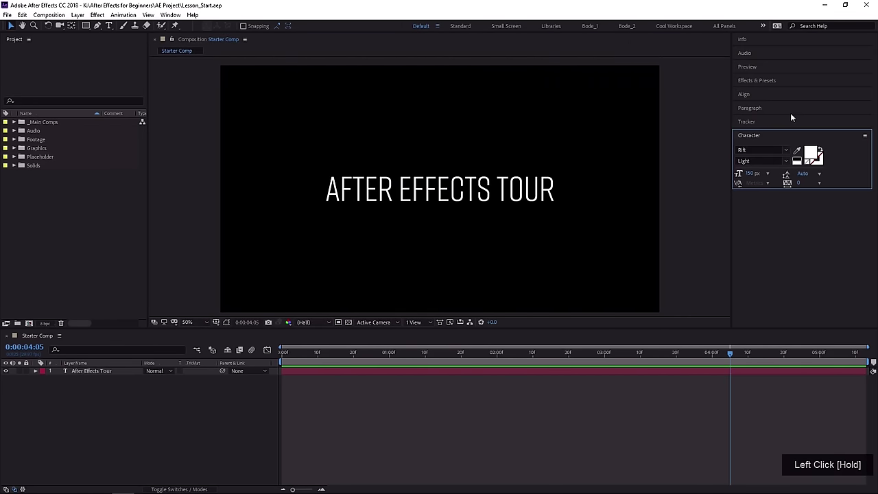
# Dock the Character panel in a separate column beside the composition and increase its height until all its options fit.
pyautogui.moveTo(749, 141); pyautogui.dragTo(718, 136)
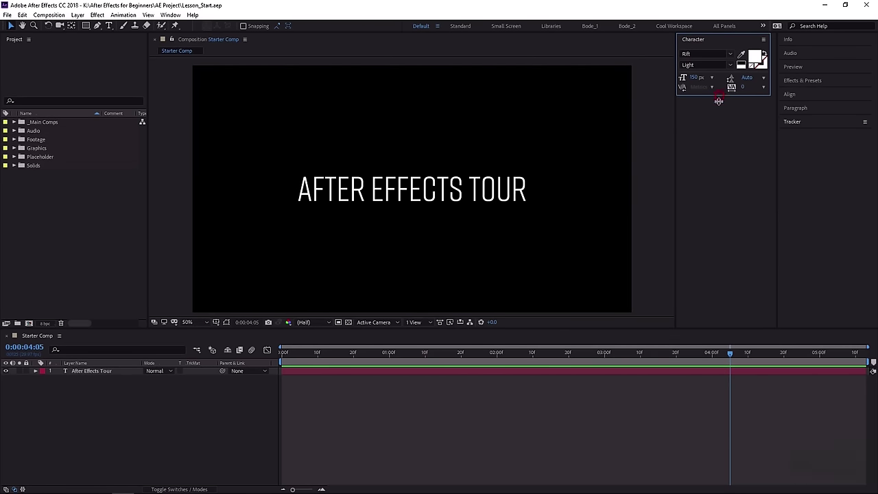
pyautogui.moveTo(717, 94); pyautogui.dragTo(707, 205)
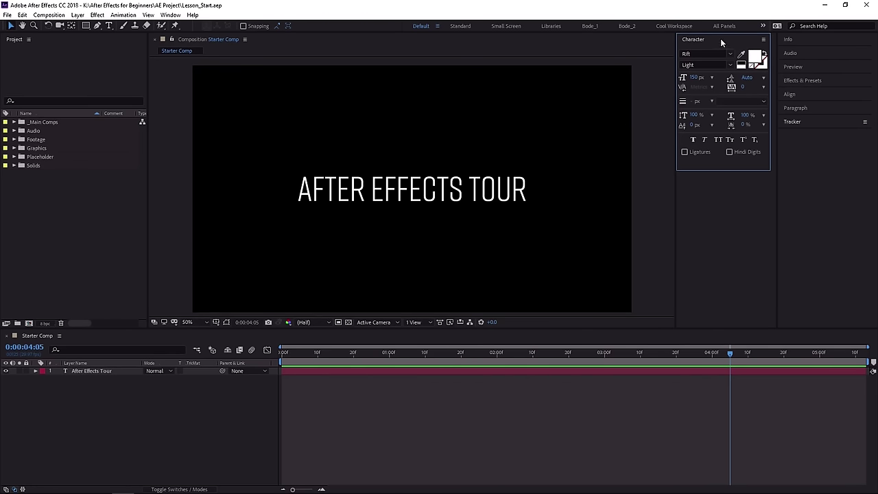
pyautogui.click(799, 94)
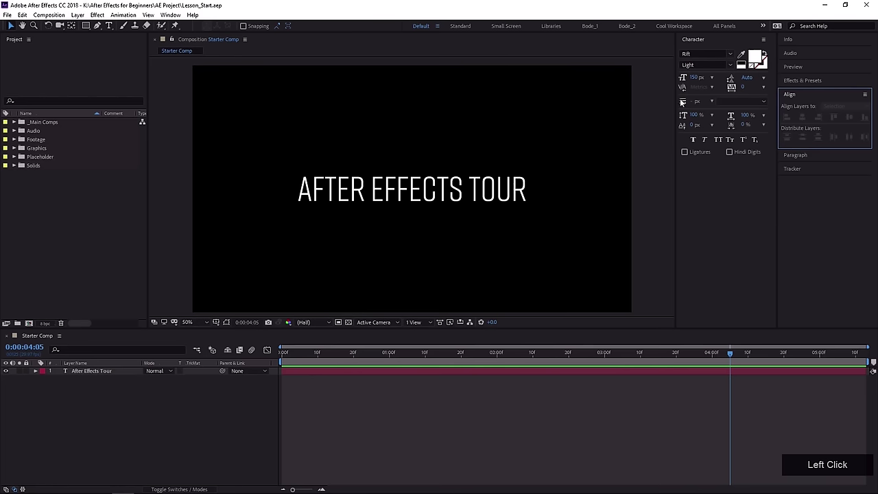
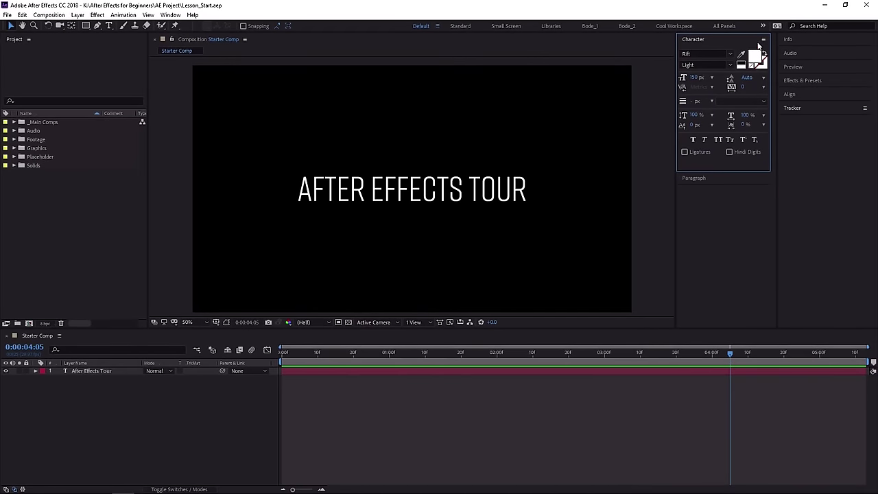
# Turn off Stacked Panel Group for the group holding the Character and Paragraph panels.
pyautogui.click(763, 39)
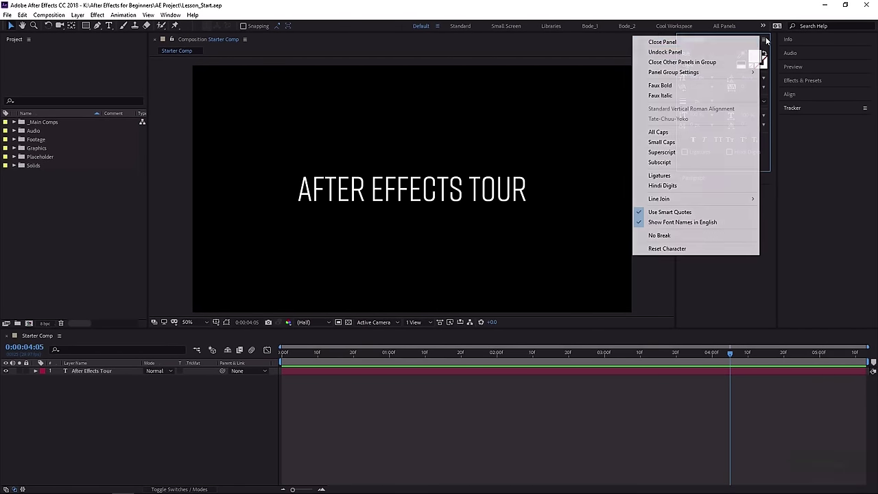
pyautogui.moveTo(715, 73)
pyautogui.click(796, 105)
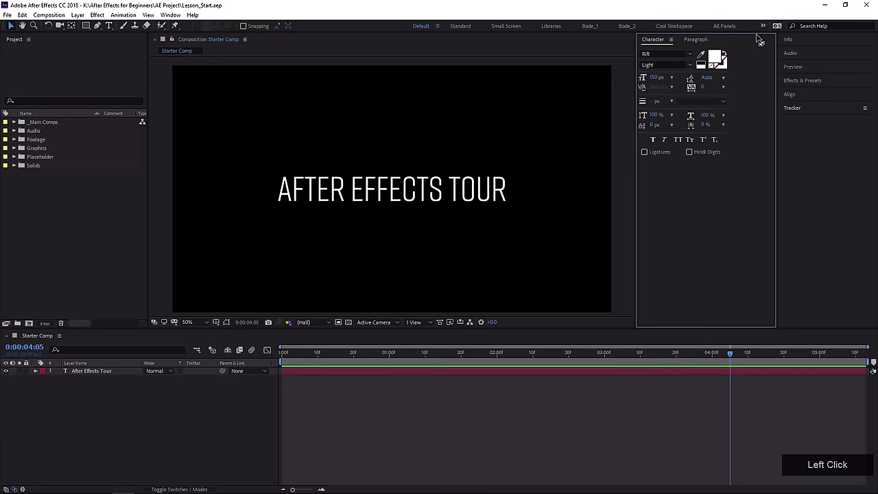
# Switch back and forth between the Paragraph and Character panels in the tabbed group, ending on Character.
pyautogui.click(697, 40)
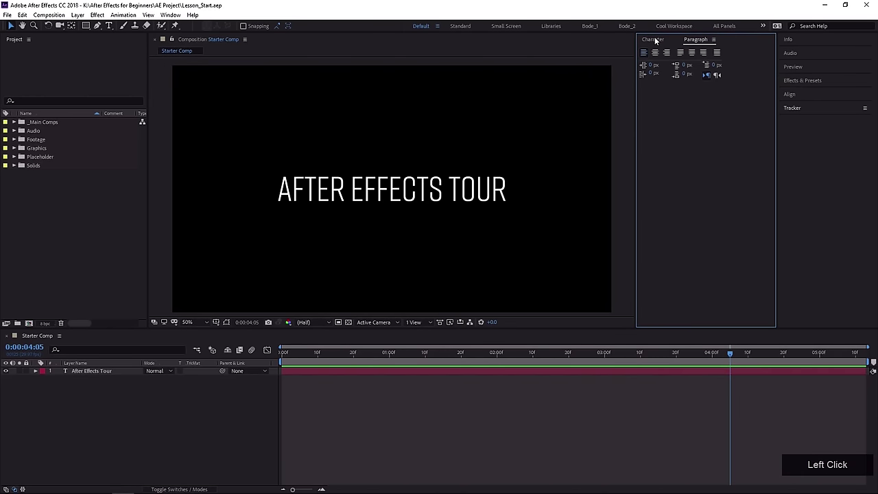
pyautogui.click(656, 40)
pyautogui.click(700, 40)
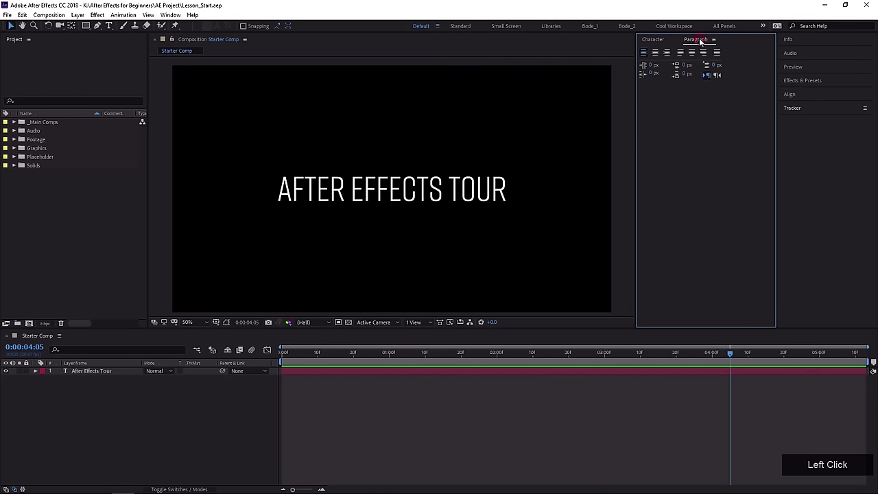
pyautogui.click(654, 40)
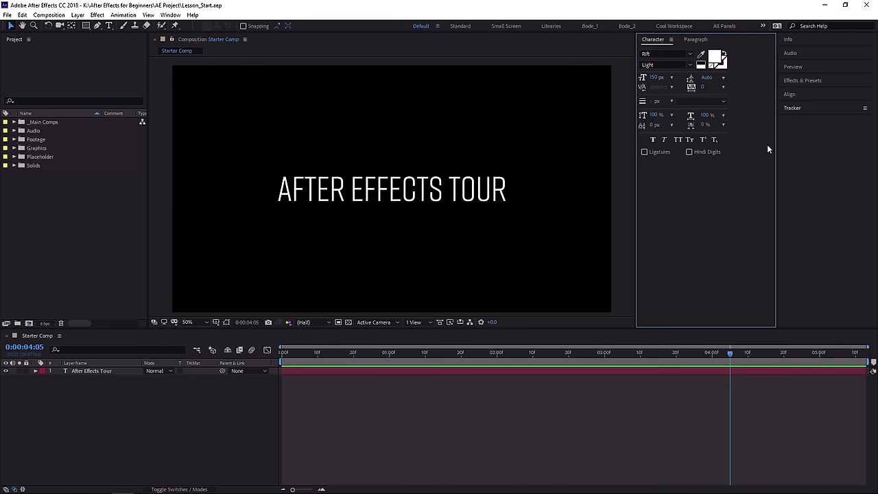
# Dock the Tracker panel below the Character and Paragraph group and increase its height until all its controls fit.
pyautogui.moveTo(833, 106); pyautogui.dragTo(697, 318)
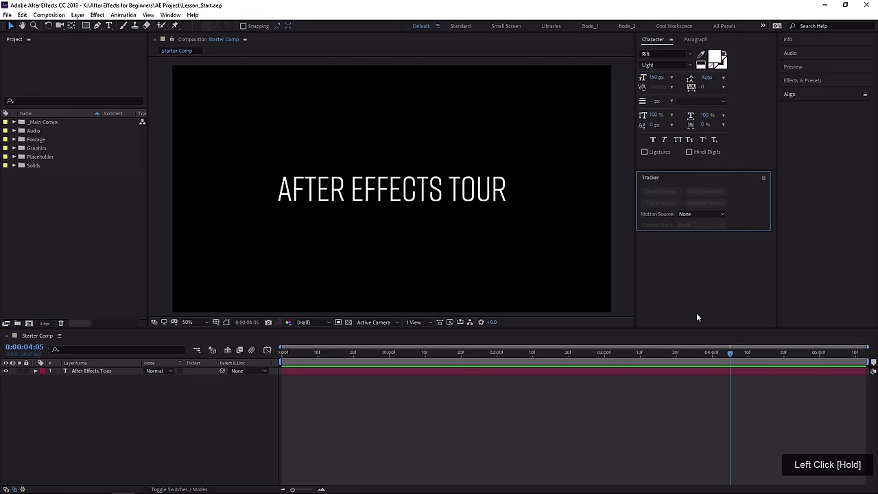
pyautogui.moveTo(690, 230); pyautogui.dragTo(688, 308)
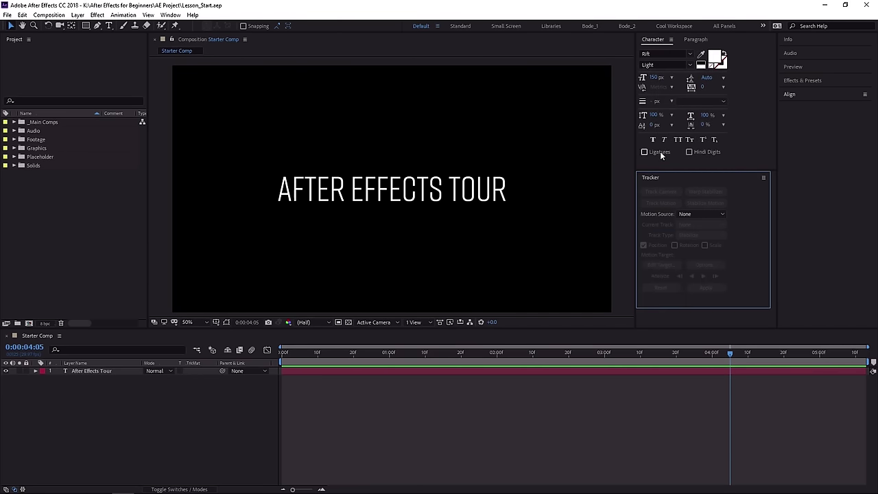
# Check the tabbed group above the Tracker by alternating between Paragraph and Character, finishing on Character.
pyautogui.click(694, 39)
pyautogui.click(655, 40)
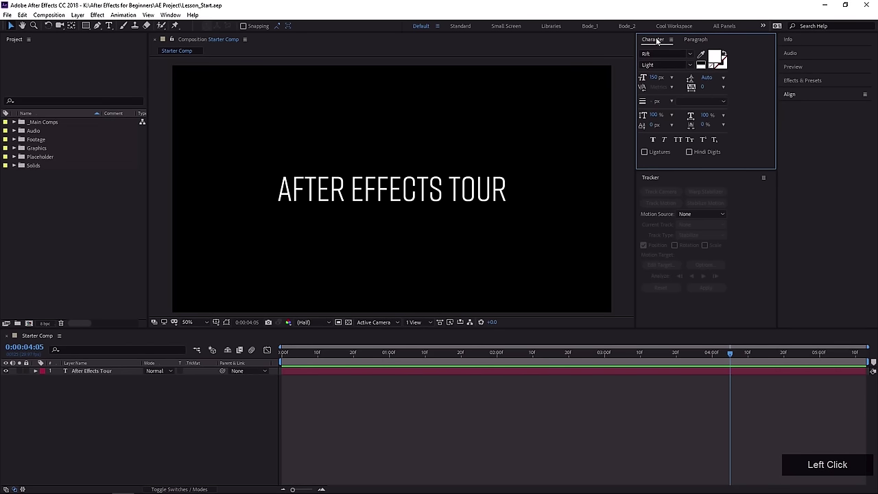
pyautogui.click(703, 40)
pyautogui.click(650, 41)
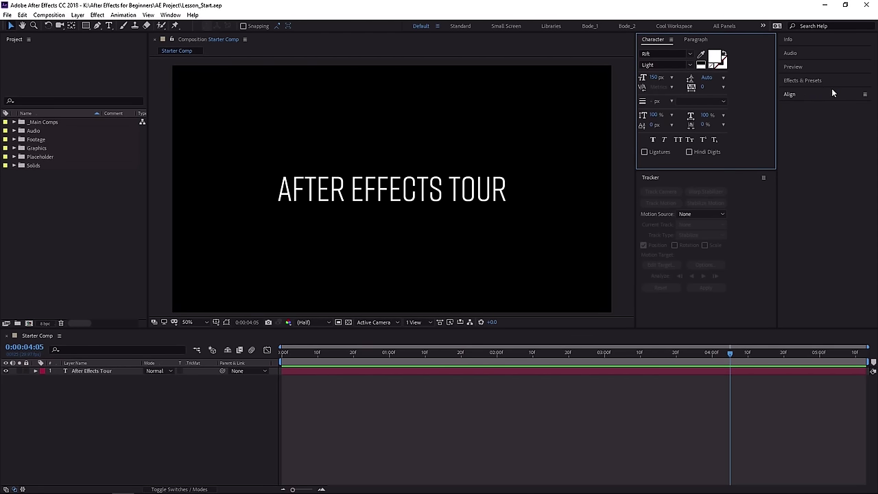
# Undock the Align panel, move its floating window over the composition and shrink the window's height to fit its controls.
pyautogui.click(864, 94)
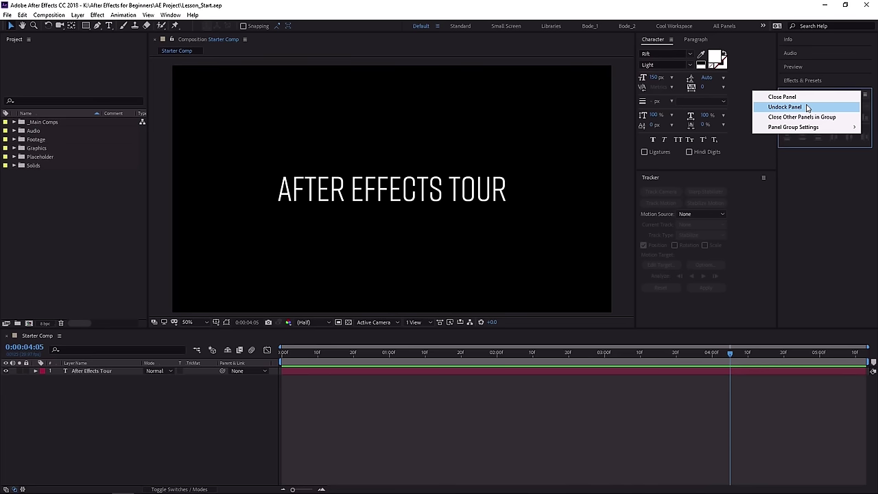
pyautogui.click(776, 106)
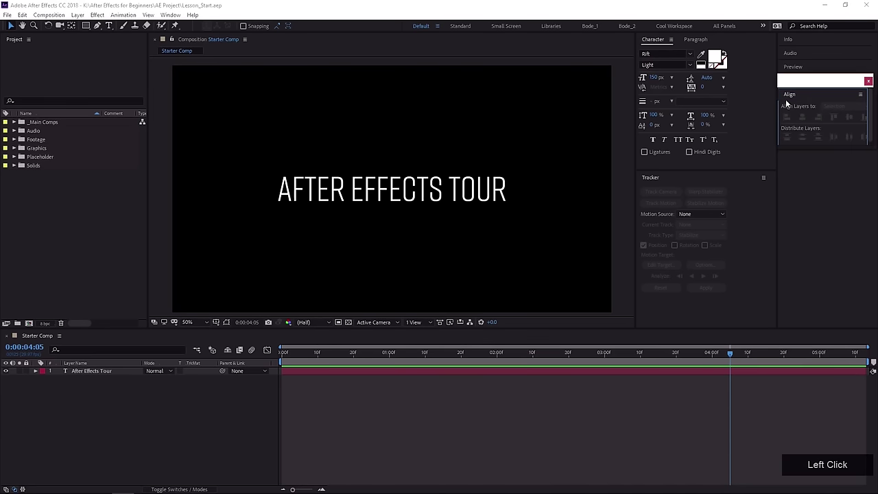
pyautogui.moveTo(805, 84); pyautogui.dragTo(314, 139)
pyautogui.moveTo(331, 201); pyautogui.dragTo(360, 210)
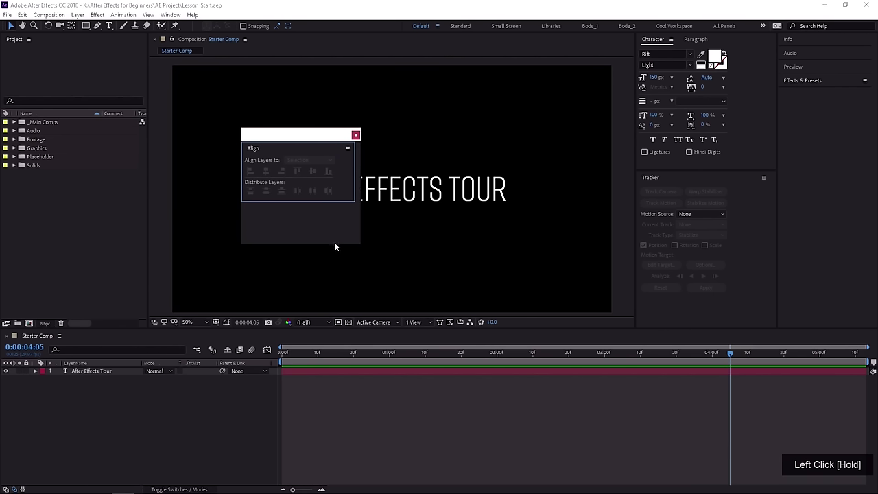
pyautogui.moveTo(335, 244); pyautogui.dragTo(334, 208)
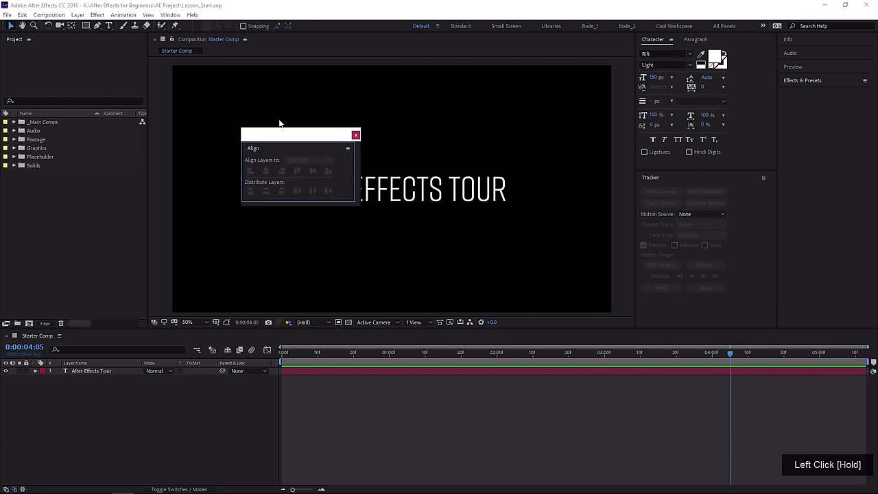
pyautogui.moveTo(280, 123)
pyautogui.mouseDown()
pyautogui.moveTo(391, 261)
pyautogui.moveTo(286, 125)
pyautogui.moveTo(279, 180)
pyautogui.mouseUp()
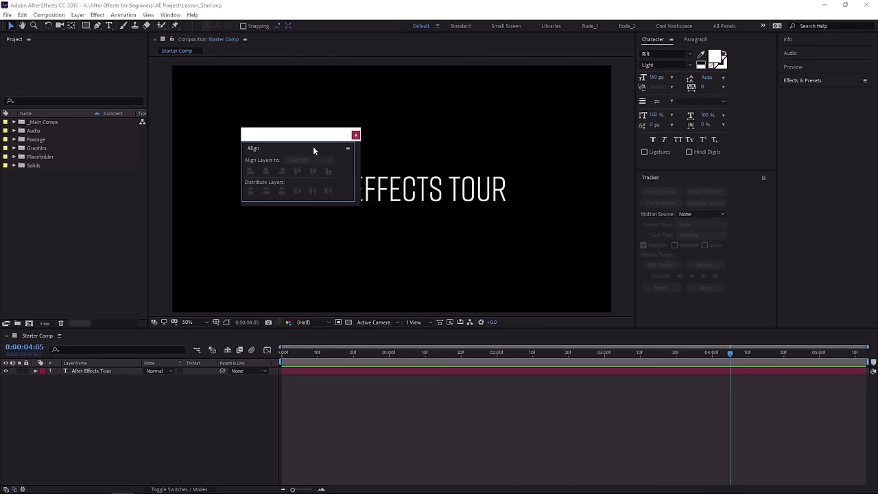
# Move the floating Align window over the Project panel and dock it back below Effects & Presets.
pyautogui.moveTo(308, 135); pyautogui.dragTo(132, 161)
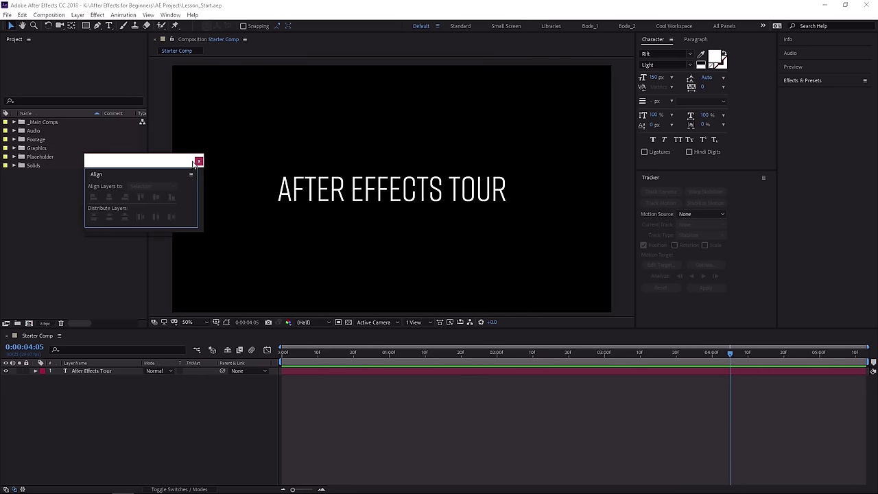
pyautogui.moveTo(192, 163); pyautogui.dragTo(829, 118)
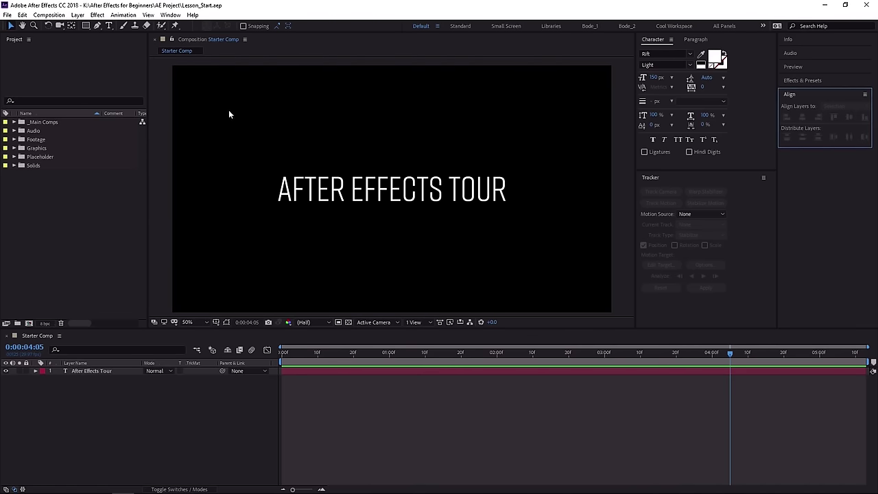
# Save the current panel layout as a new workspace named Good Stuff and select it among the available workspaces.
pyautogui.click(175, 15)
pyautogui.moveTo(175, 15); pyautogui.dragTo(394, 211)
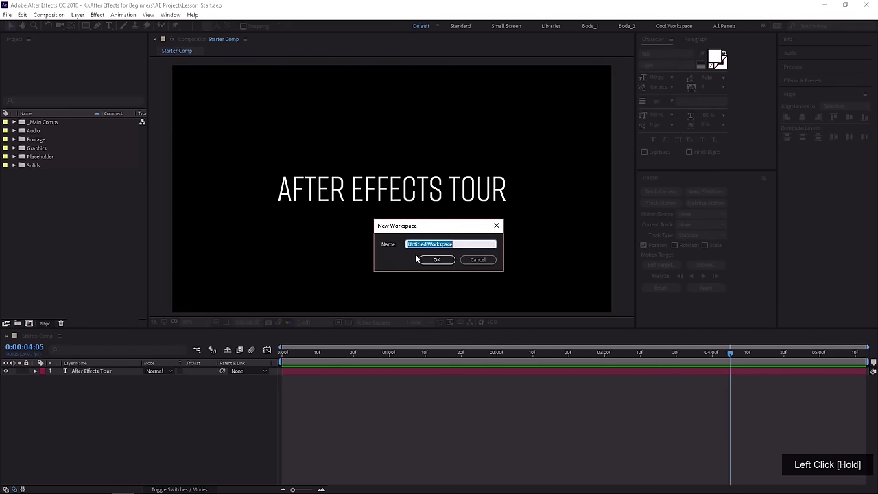
pyautogui.write('Good Stuff')
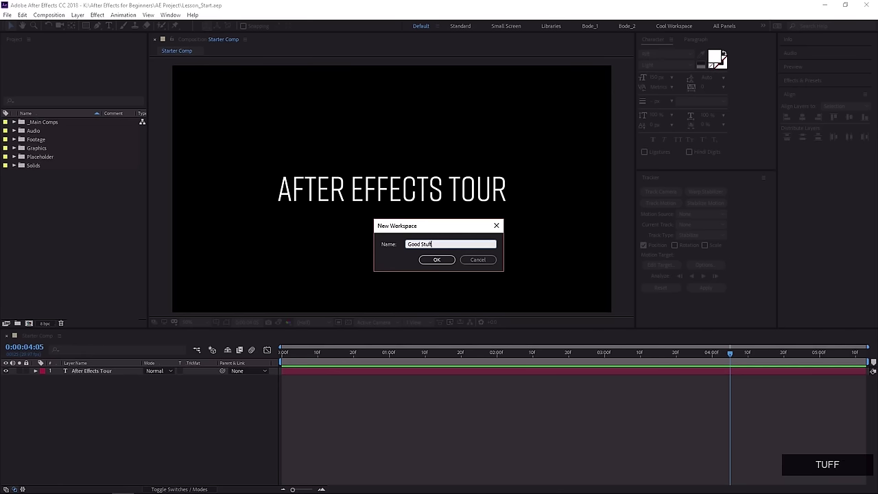
pyautogui.click(448, 266)
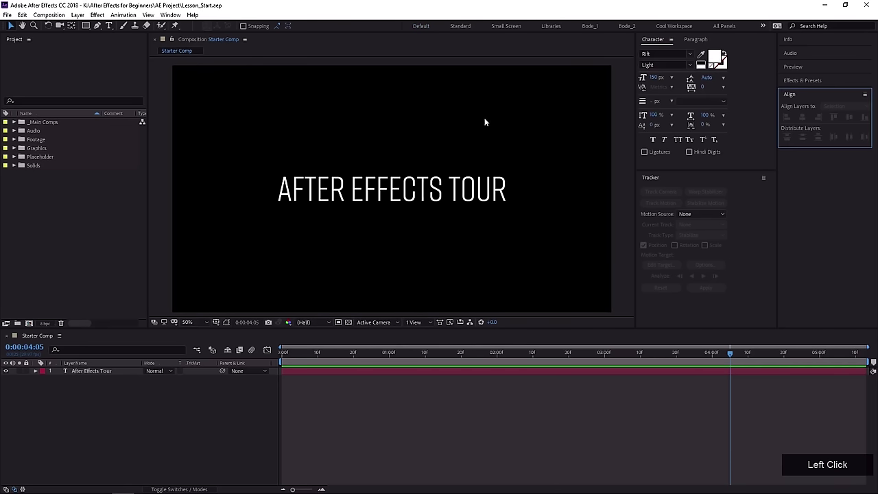
pyautogui.moveTo(168, 15); pyautogui.dragTo(404, 106)
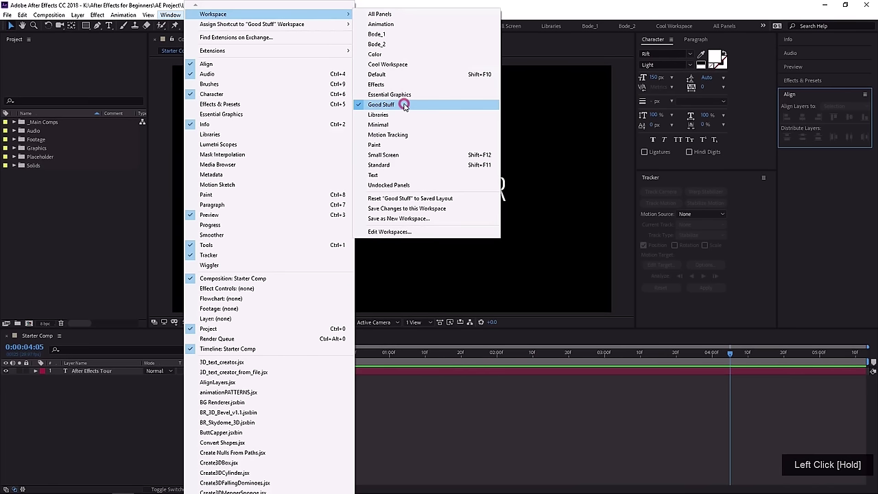
pyautogui.moveTo(404, 105); pyautogui.dragTo(406, 105)
# Switch to the Small Screen workspace and reorder the workspace bar so Good Stuff comes directly after Standard.
pyautogui.click(501, 28)
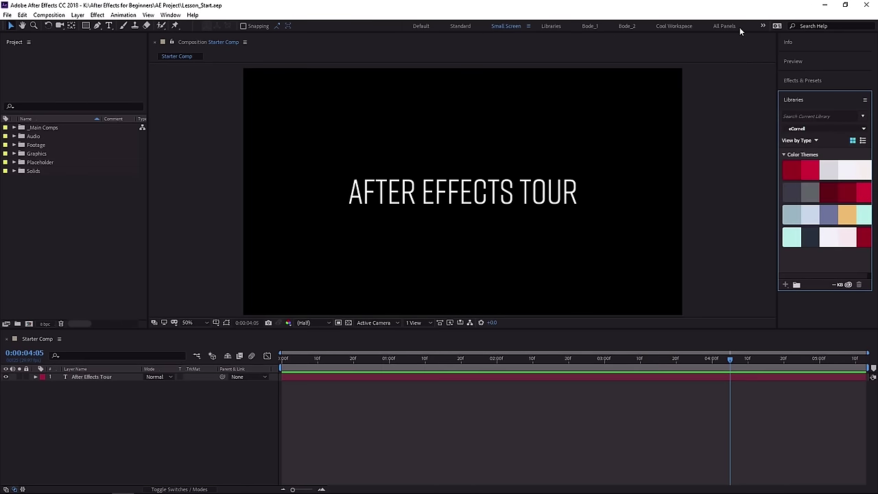
pyautogui.click(763, 26)
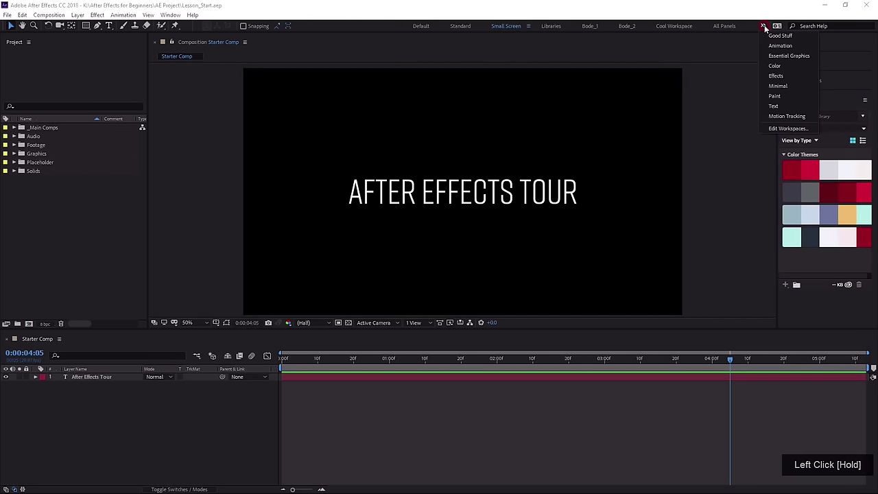
pyautogui.click(774, 130)
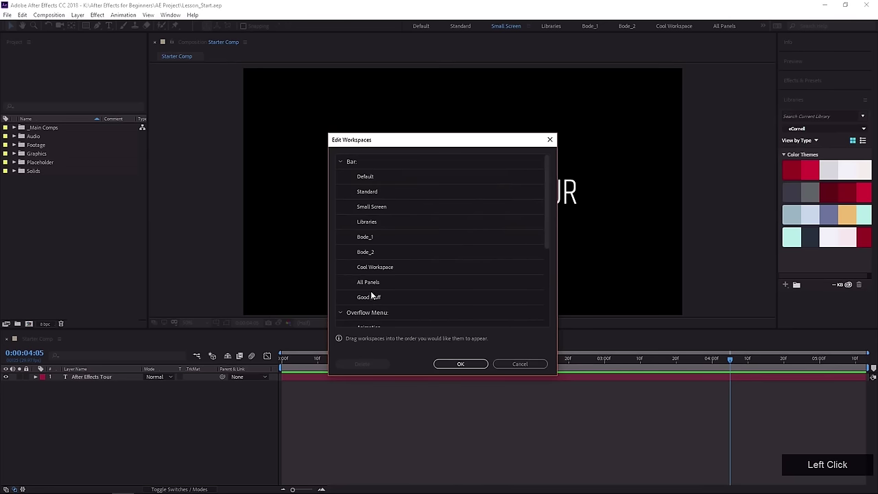
pyautogui.moveTo(370, 295); pyautogui.dragTo(371, 195)
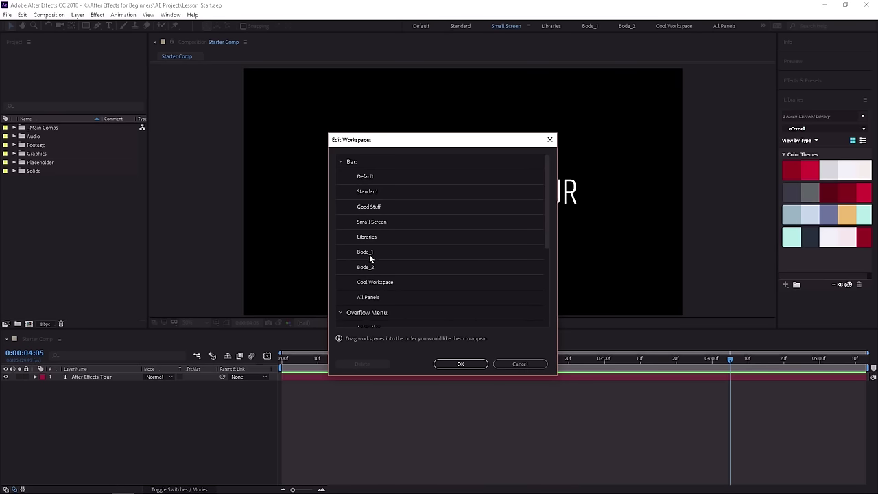
pyautogui.click(461, 363)
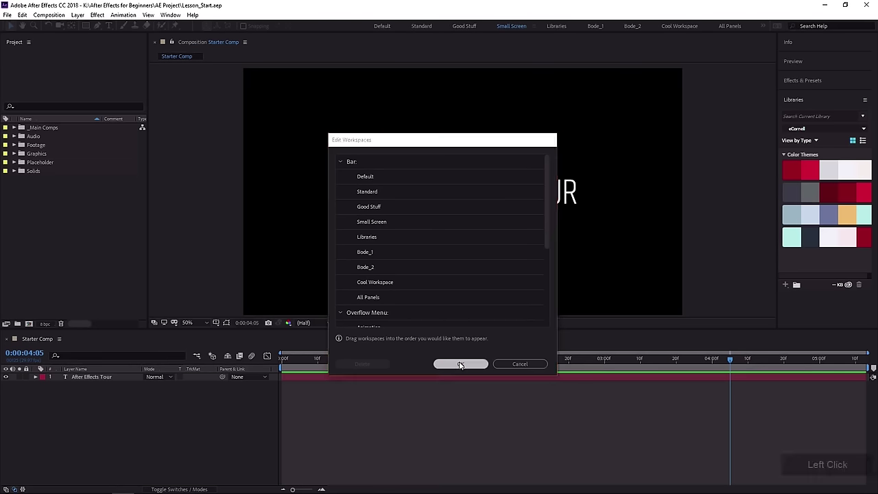
# Alternate between the Good Stuff and Small Screen workspaces to compare their layouts, ending on Small Screen.
pyautogui.click(463, 27)
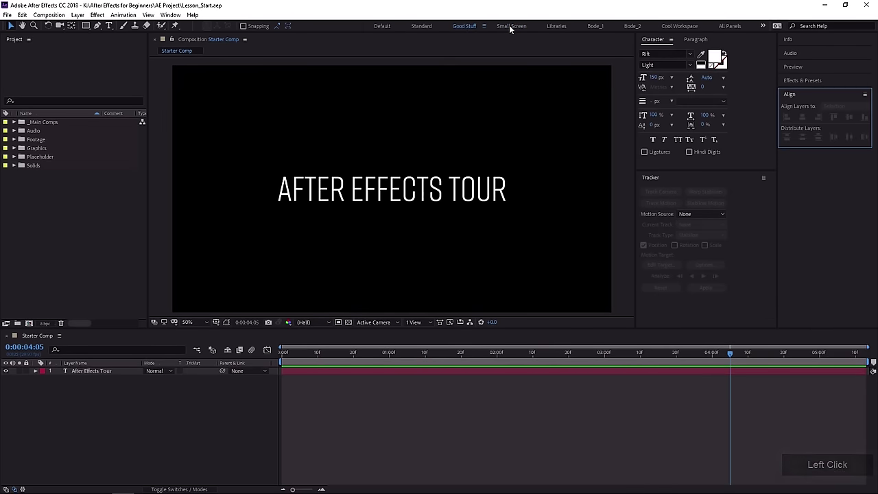
pyautogui.click(509, 26)
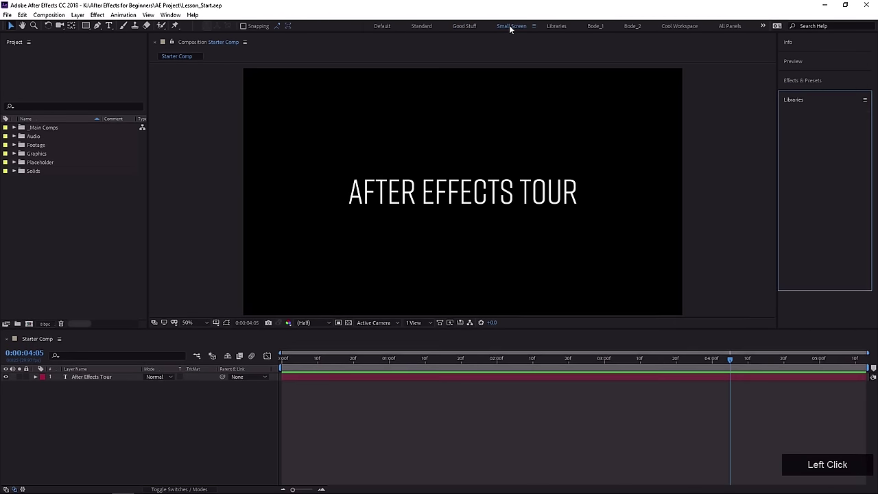
pyautogui.click(455, 27)
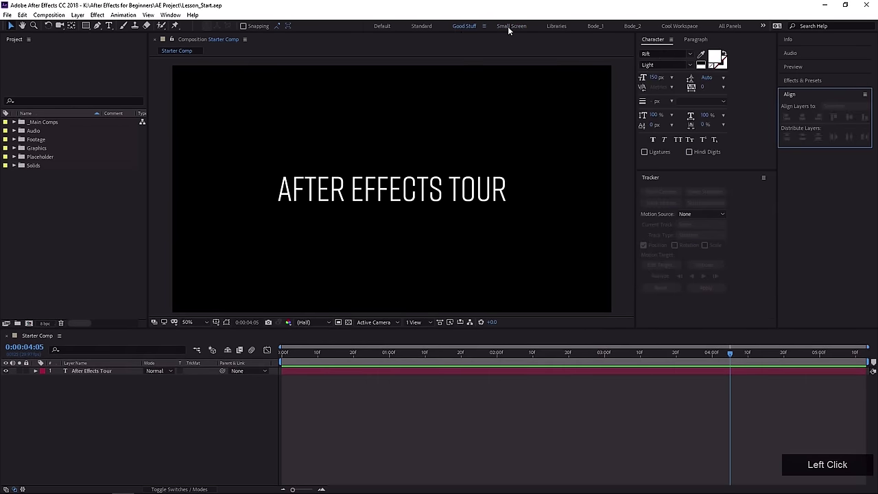
pyautogui.click(509, 26)
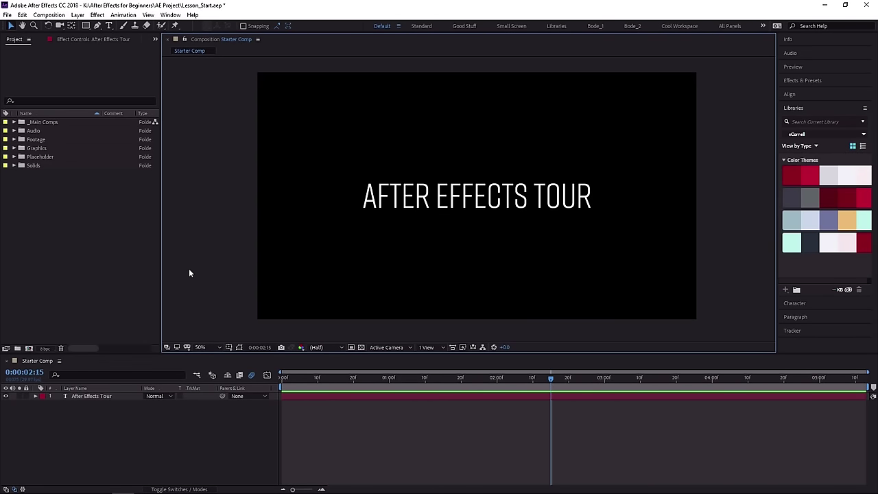
# Make the Project panel active, switch focus to the Timeline, and return focus to the Project panel.
pyautogui.click(58, 256)
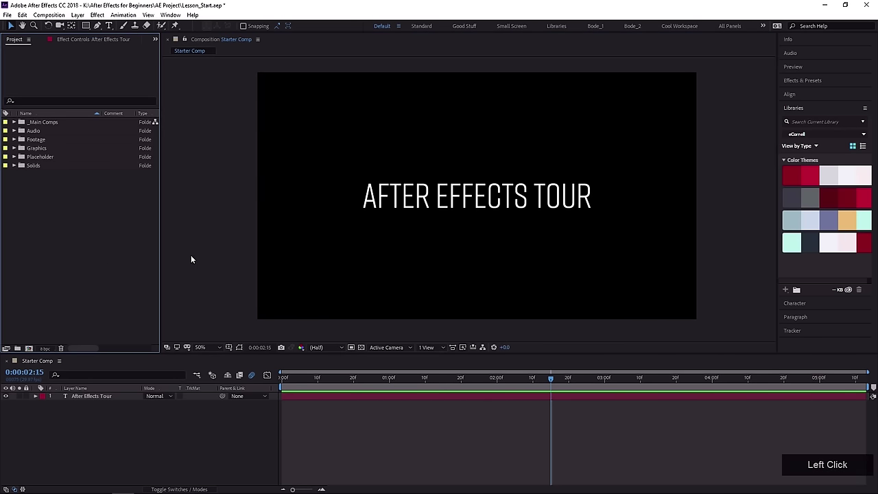
pyautogui.click(97, 432)
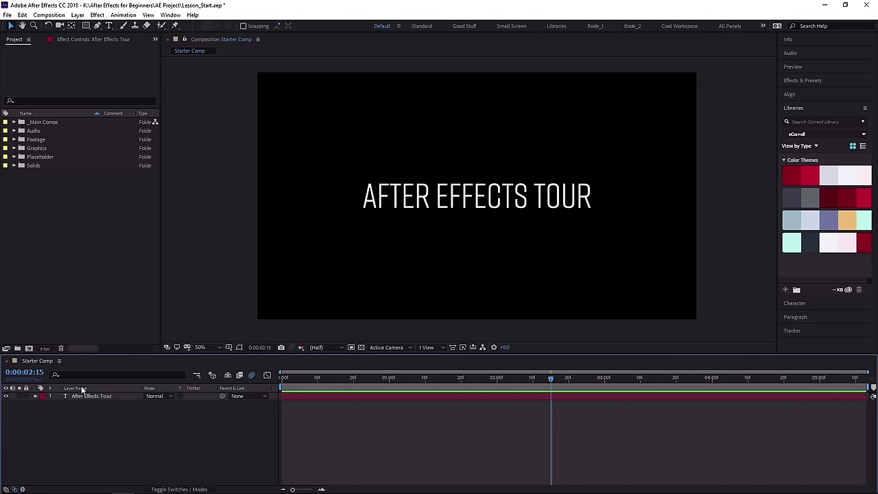
pyautogui.click(66, 288)
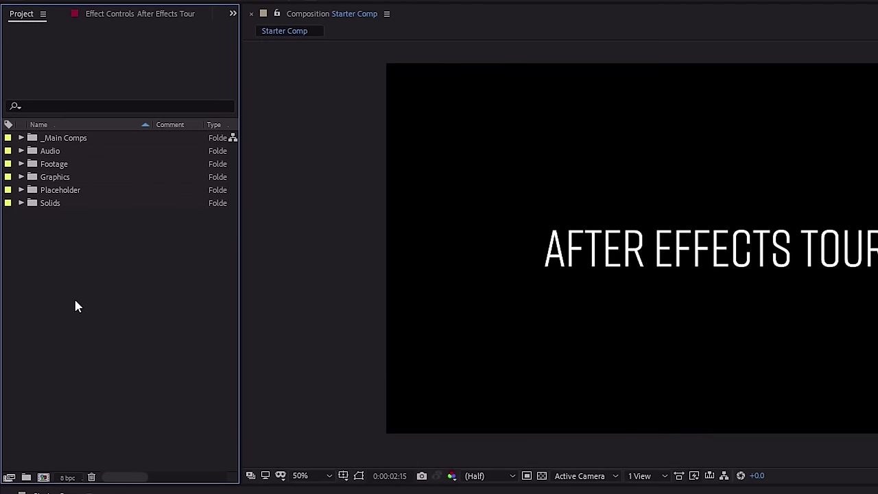
# Expand the Audio, Footage and Graphics folders in the Project panel to show their contents.
pyautogui.click(21, 151)
pyautogui.click(20, 177)
pyautogui.click(20, 242)
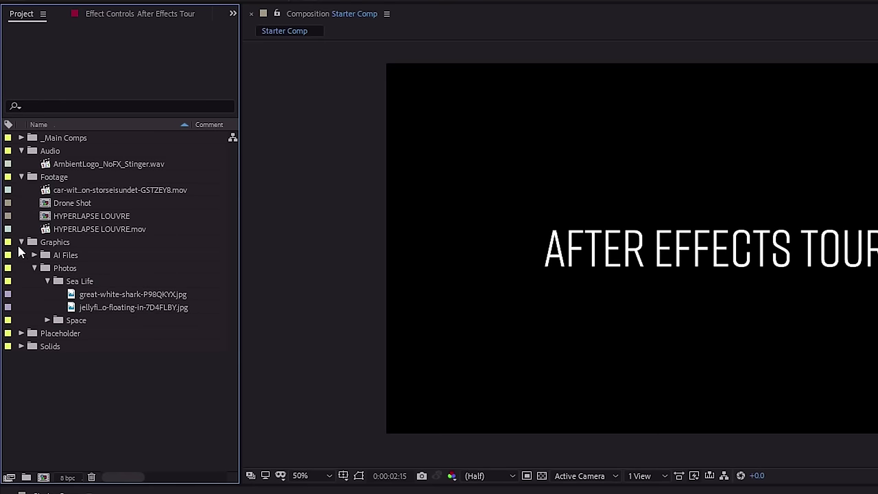
# Inspect the details of AmbientLogo_NoFX_Stinger.wav, the car .mov clip and HYPERLAPSE LOUVRE.mov, ending on the car clip.
pyautogui.click(83, 166)
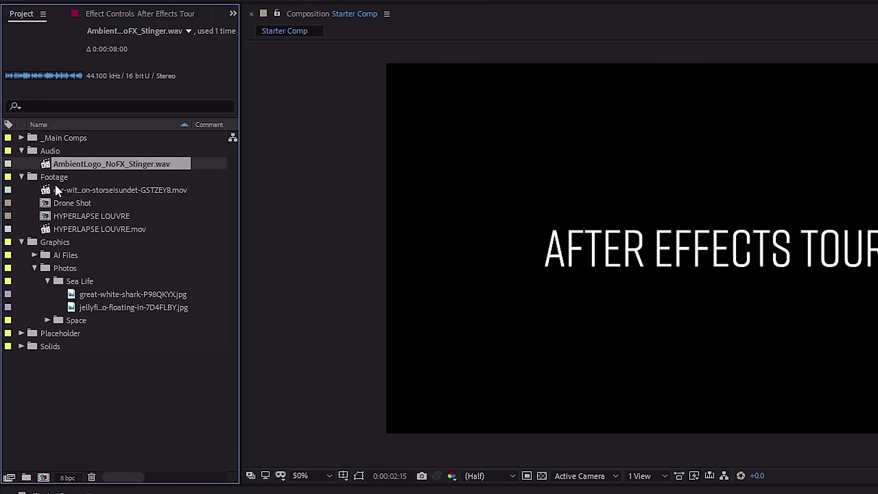
pyautogui.click(186, 192)
pyautogui.click(148, 231)
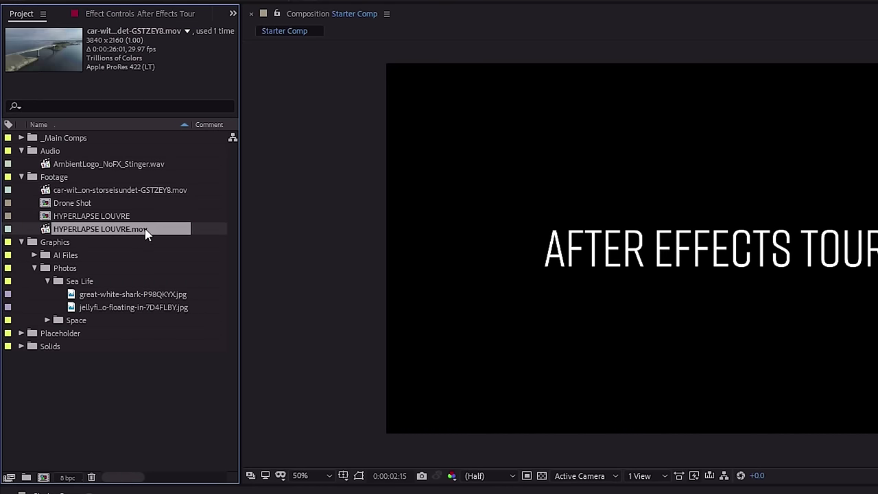
pyautogui.click(155, 194)
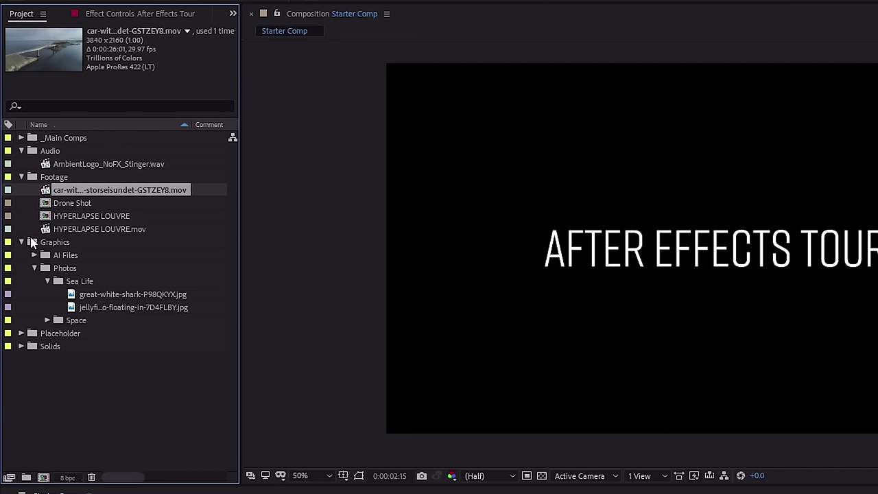
# Collapse the Sea Life, Photos, Footage, Audio and Graphics folders in the Project panel.
pyautogui.click(47, 282)
pyautogui.click(35, 268)
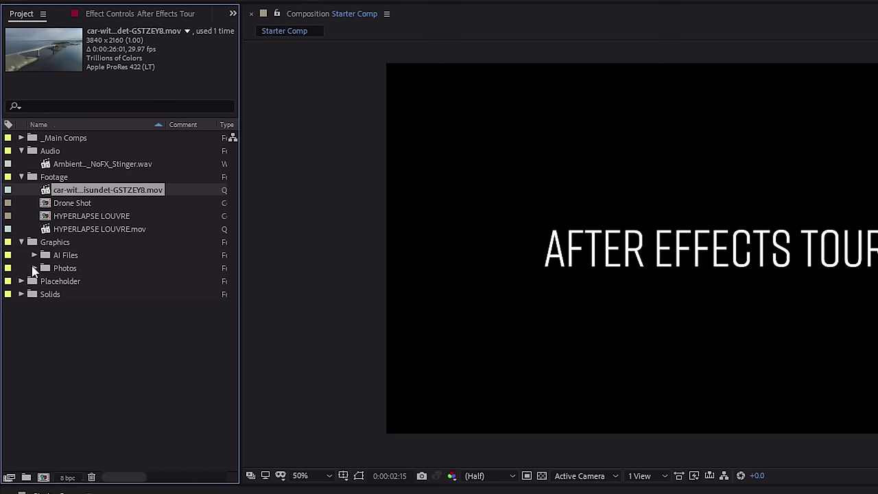
pyautogui.click(21, 177)
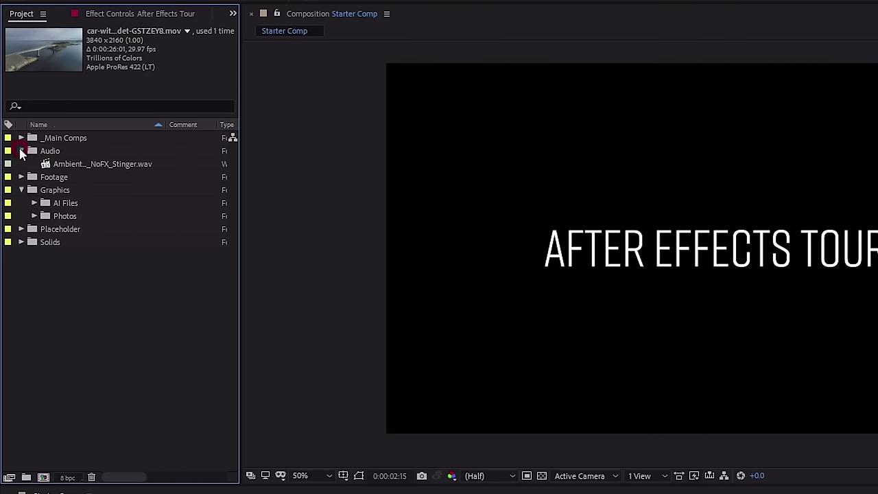
pyautogui.click(21, 151)
pyautogui.click(22, 177)
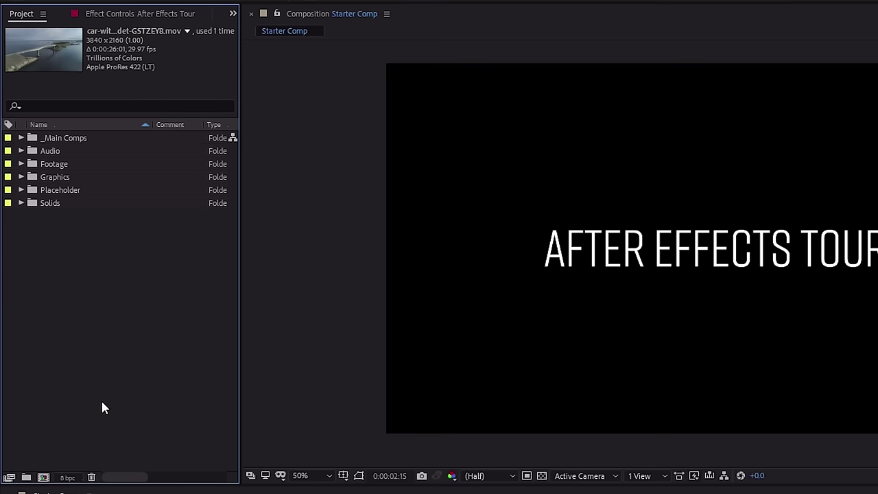
# Activate the Project panel's search field and leave it without entering a search term.
pyautogui.click(50, 105)
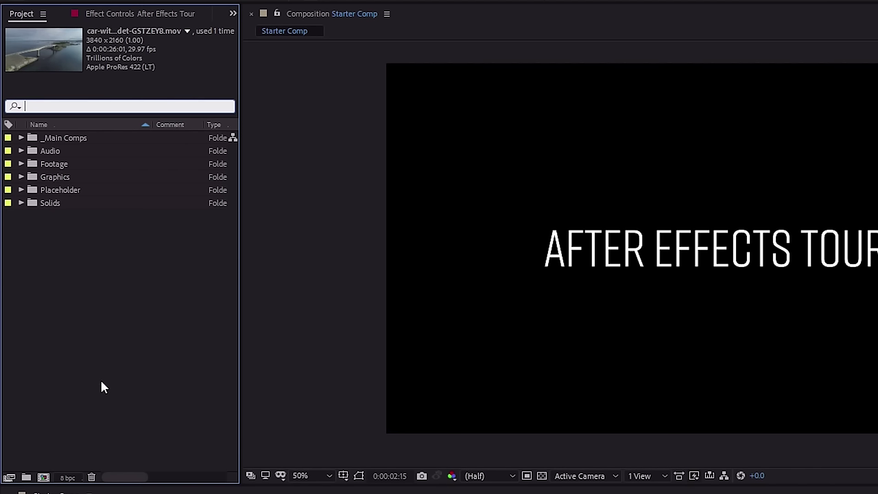
pyautogui.click(100, 270)
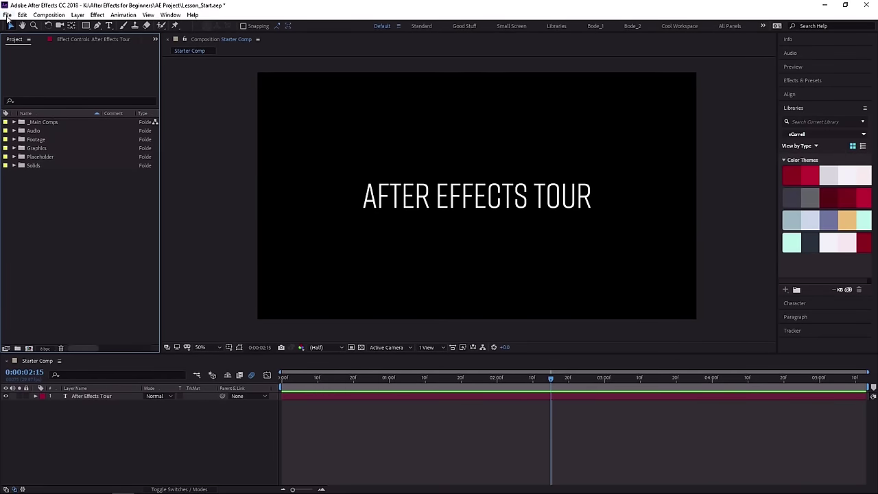
# Open the Import File dialog to view the Footage folder and cancel it without importing anything.
pyautogui.click(8, 17)
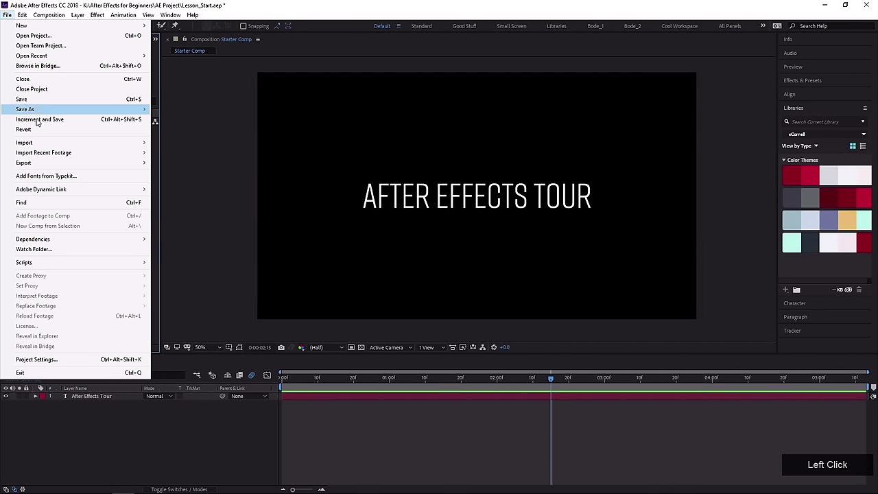
pyautogui.moveTo(39, 142)
pyautogui.moveTo(39, 142); pyautogui.dragTo(196, 146)
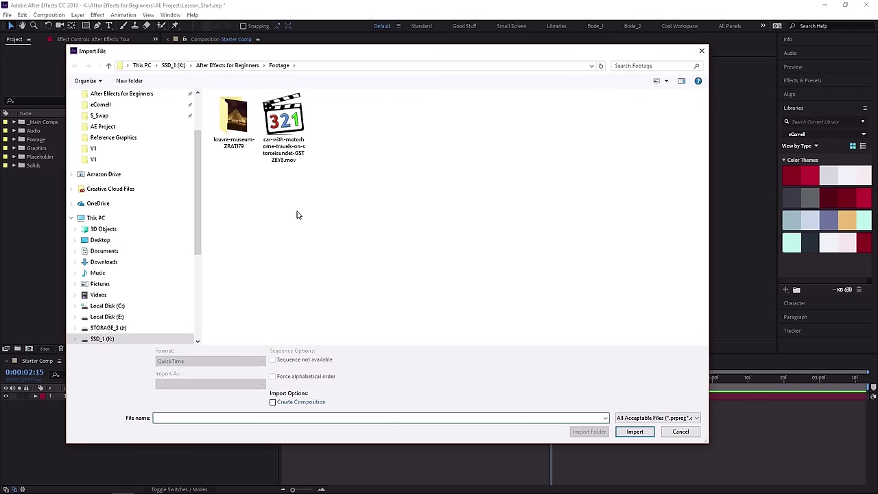
pyautogui.click(681, 432)
# Import the car-with-motorhome .mov clip as footage outside the project's folders, and delete it from the Project panel.
pyautogui.click(8, 16)
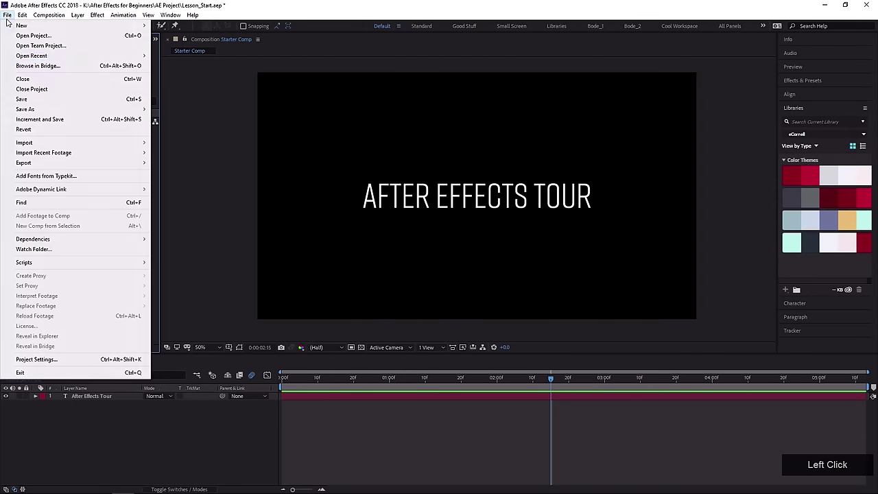
pyautogui.moveTo(39, 142)
pyautogui.moveTo(39, 142); pyautogui.dragTo(178, 146)
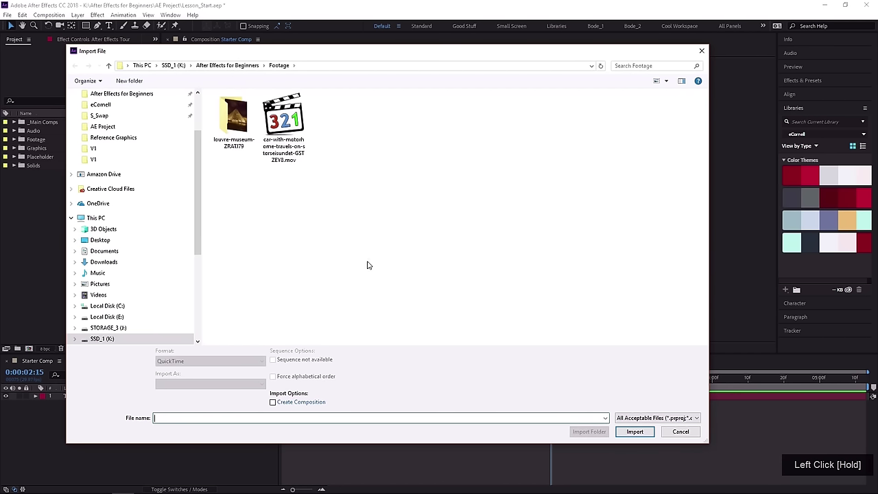
pyautogui.click(288, 125)
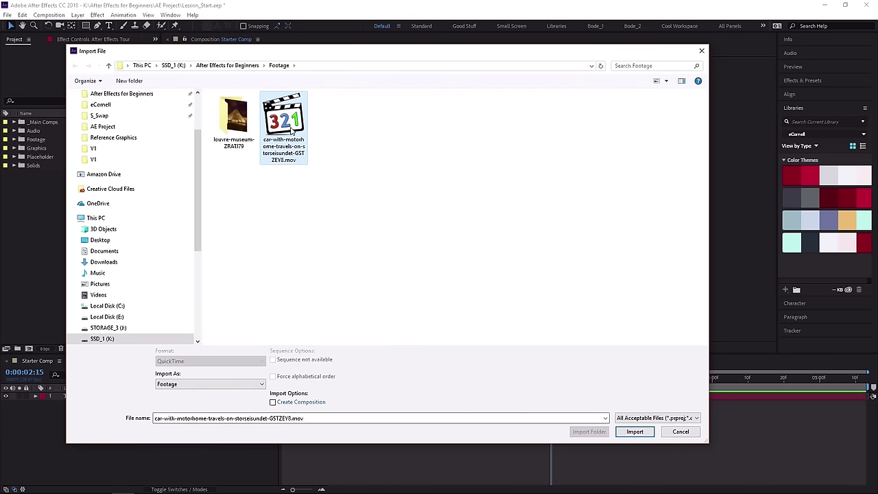
pyautogui.click(635, 432)
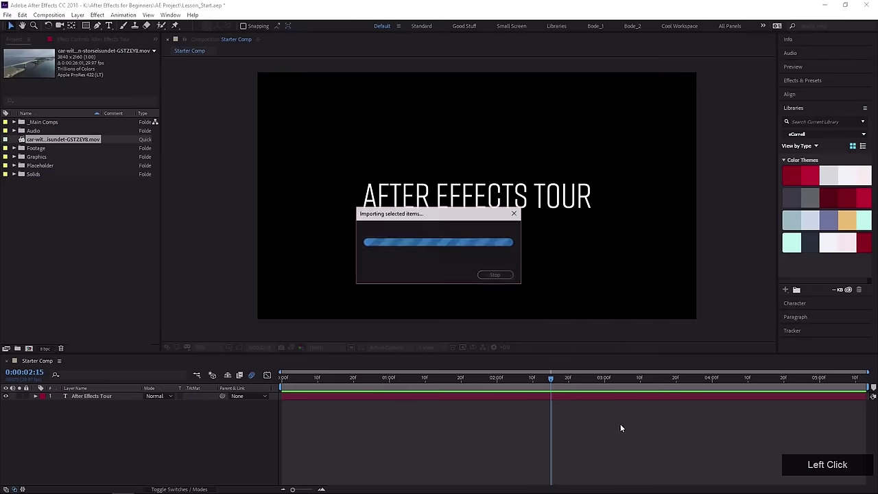
pyautogui.click(72, 141)
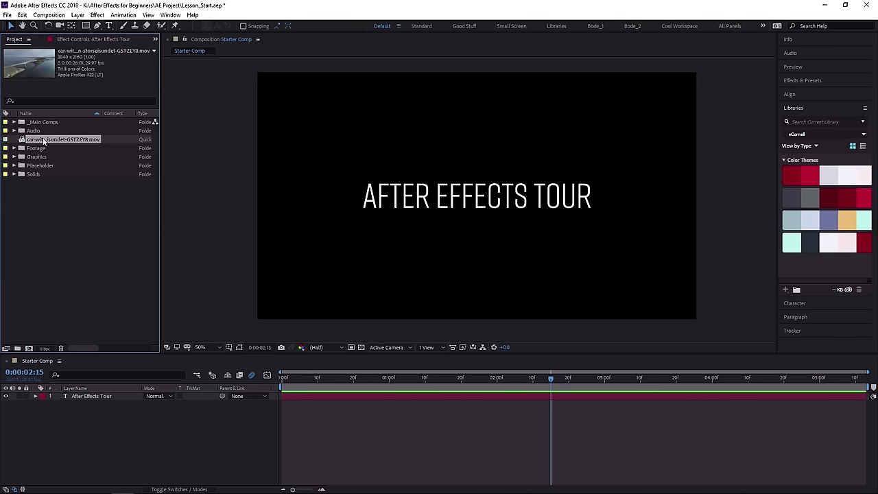
pyautogui.press('Delete')
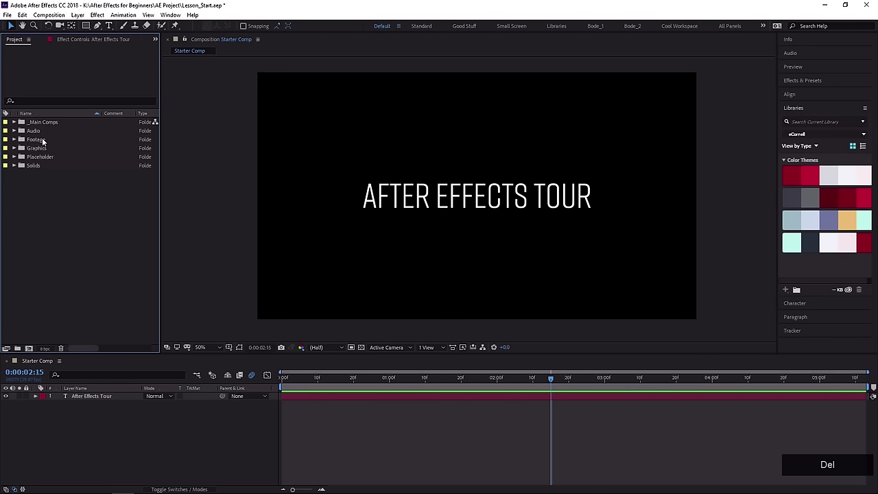
# Import the car-with-motorhome .mov clip into the project's Footage folder, then undo the import and collapse the folder.
pyautogui.click(36, 140)
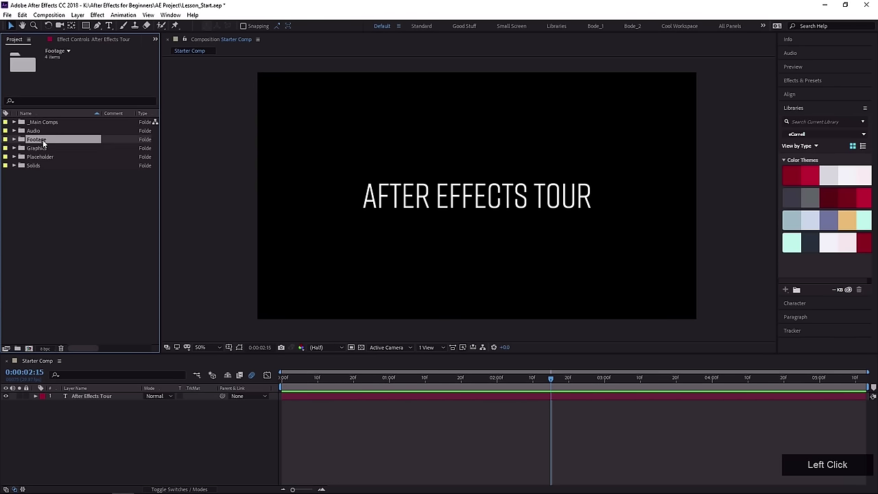
pyautogui.hotkey('ctrl', 'i')
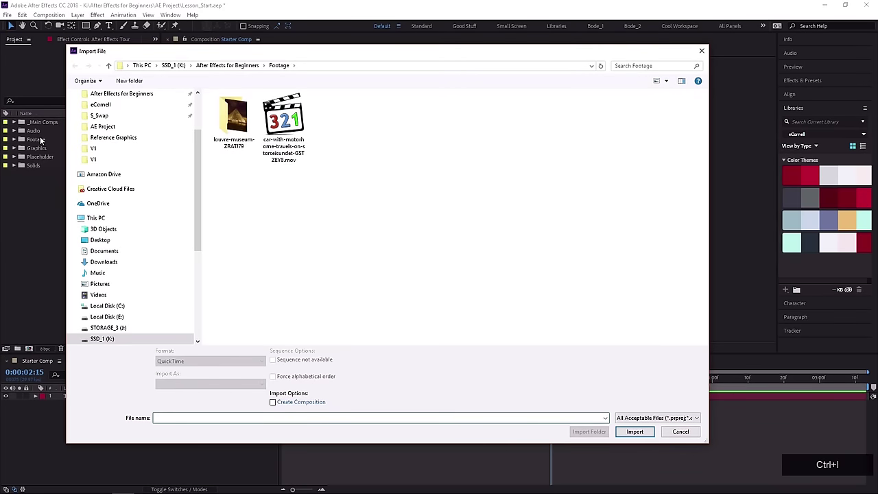
pyautogui.click(296, 162)
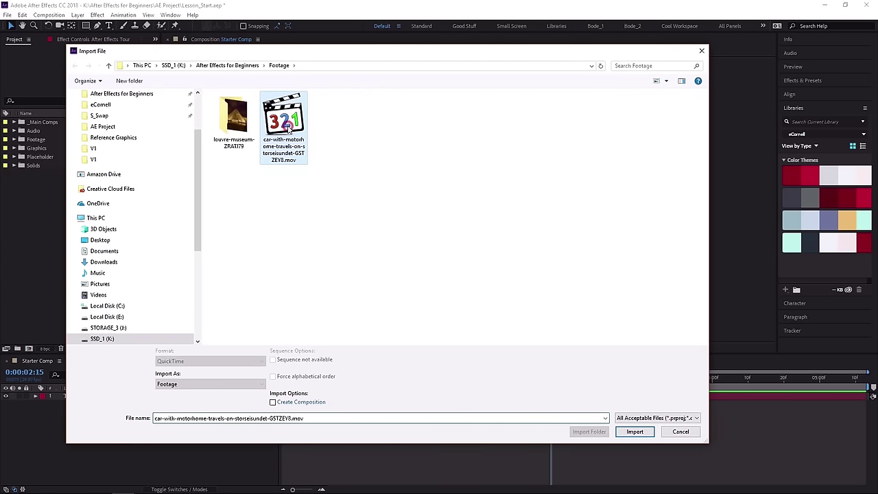
pyautogui.click(635, 431)
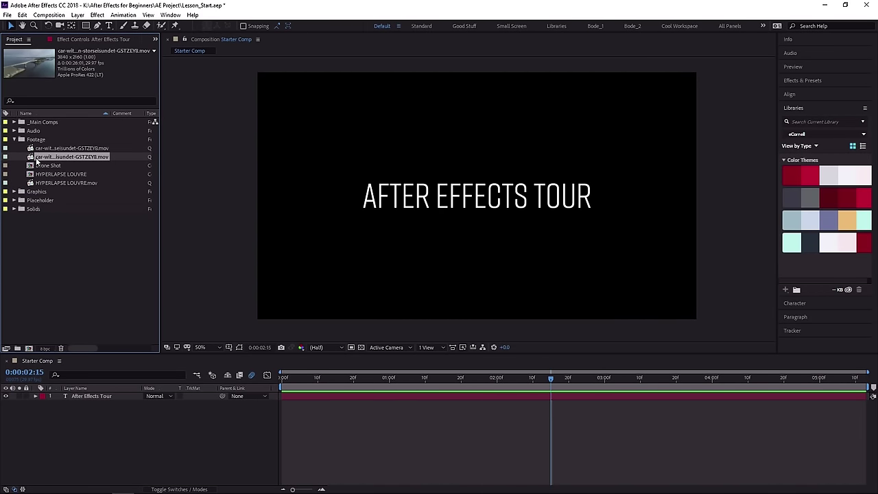
pyautogui.hotkey('ctrl', 'z')
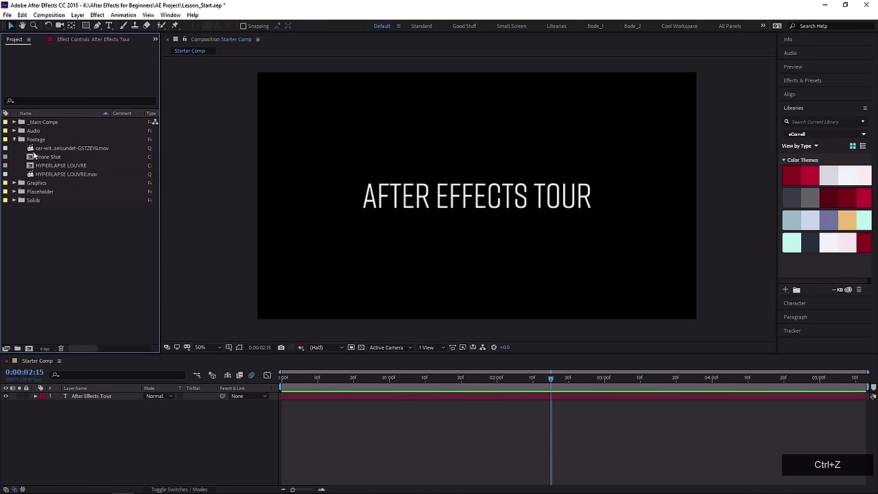
pyautogui.click(15, 139)
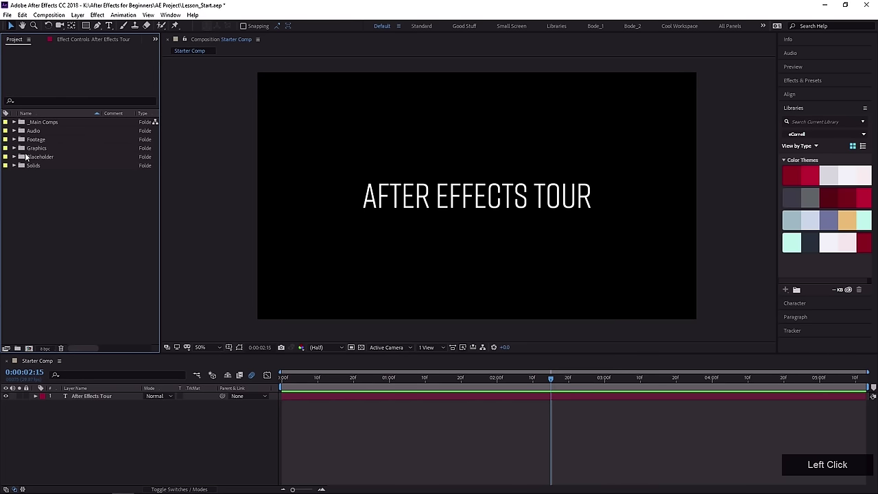
# Open and cancel the Import File dialog from the Project panel's empty area, and view the import options offered there.
pyautogui.doubleClick(59, 243)
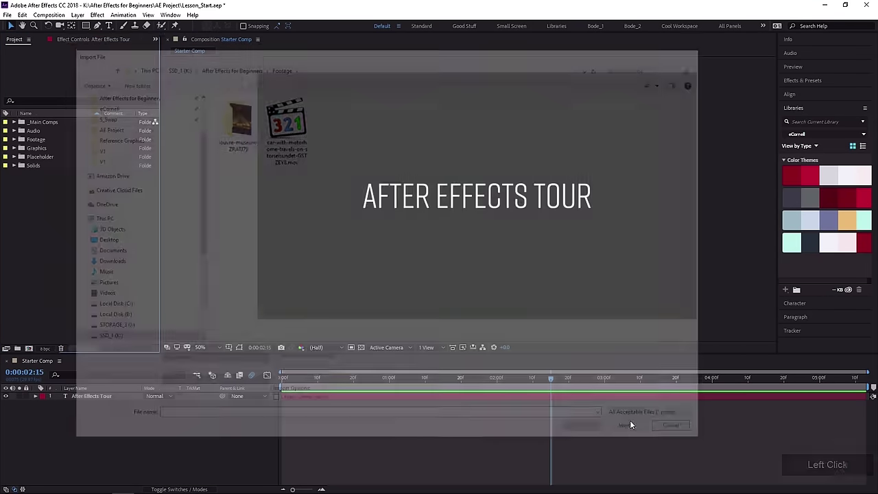
pyautogui.rightClick(51, 227)
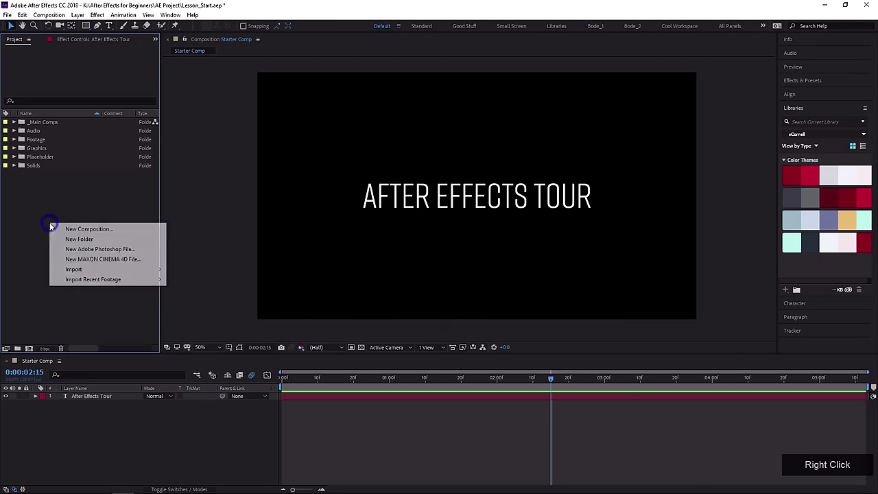
pyautogui.moveTo(151, 269); pyautogui.dragTo(226, 269)
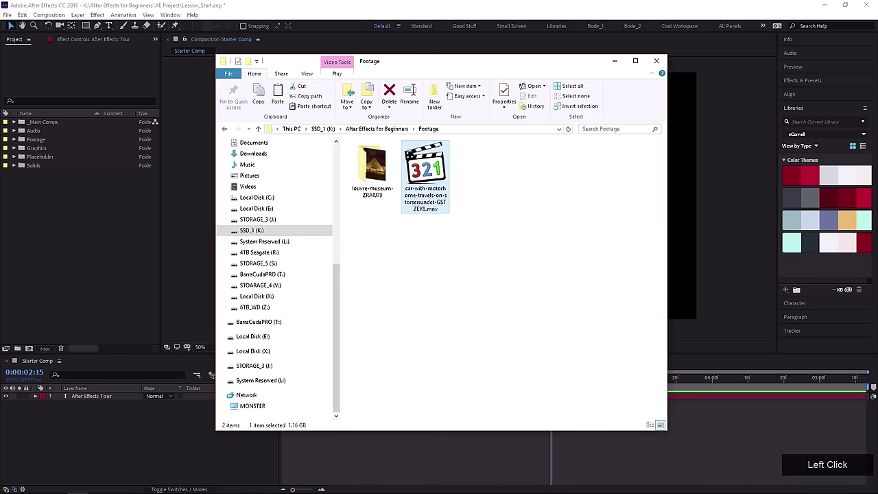
# Add the car-with-motorhome .mov clip from the File Explorer Footage window to the Starter Comp timeline as the uppermost layer.
pyautogui.moveTo(445, 62); pyautogui.dragTo(451, 61)
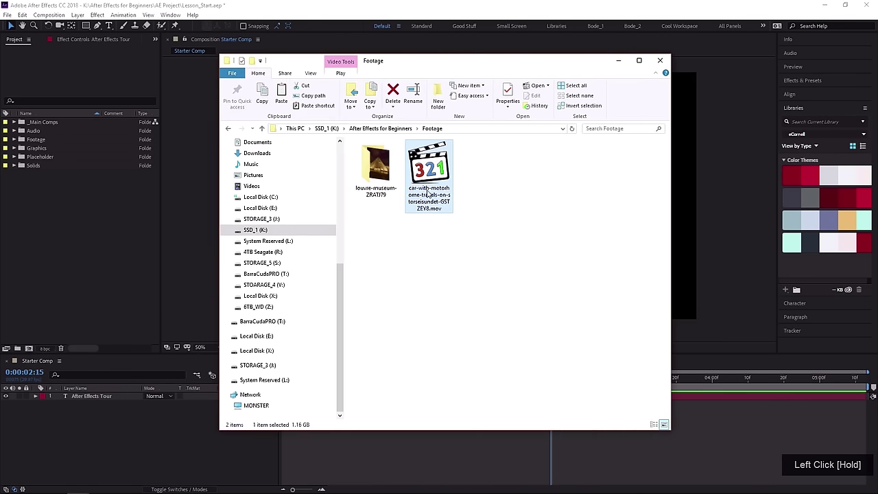
pyautogui.moveTo(430, 167); pyautogui.dragTo(106, 453)
pyautogui.click(156, 232)
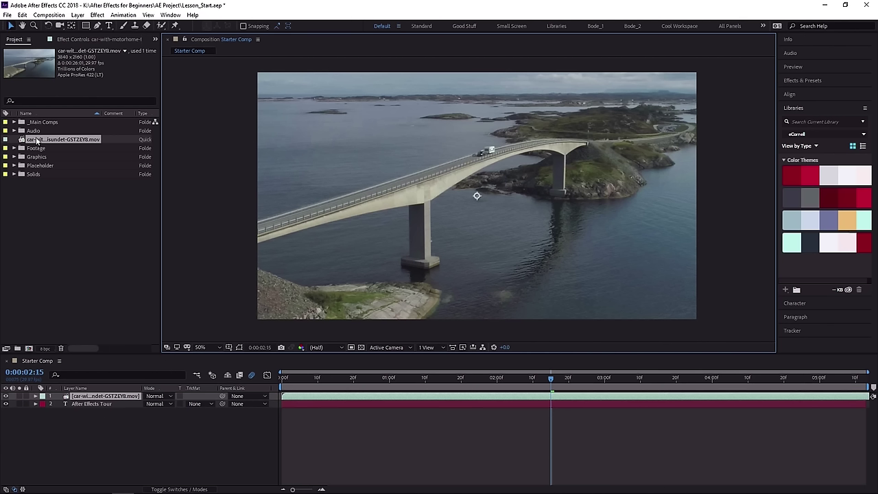
# Delete the car clip's layer from Starter Comp and remove the clip from the Project panel.
pyautogui.click(78, 399)
pyautogui.press('Delete')
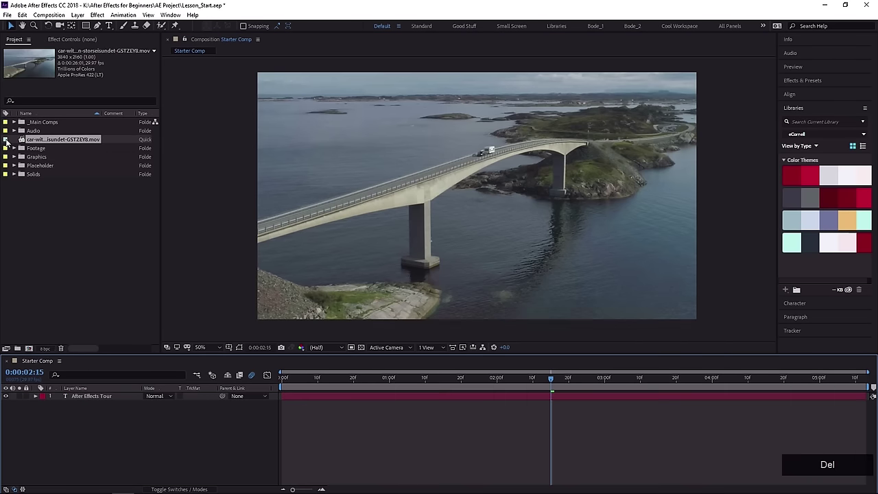
pyautogui.press('Delete')
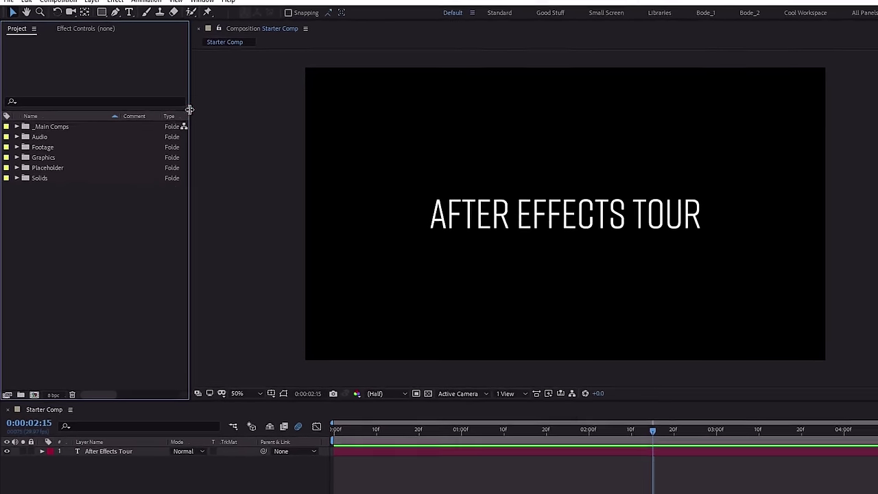
# Resize the Project panel so it extends to the Size column, trying the Type sort before returning to sorting by Name.
pyautogui.moveTo(161, 107); pyautogui.dragTo(287, 119)
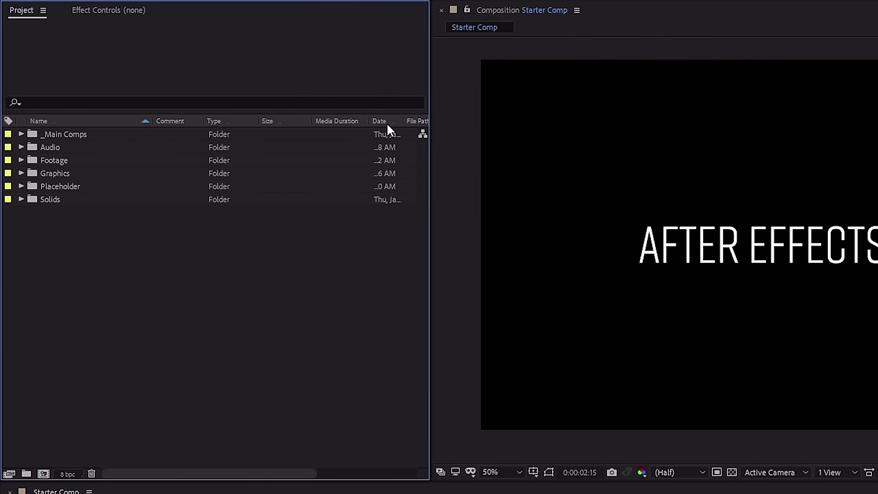
pyautogui.click(222, 127)
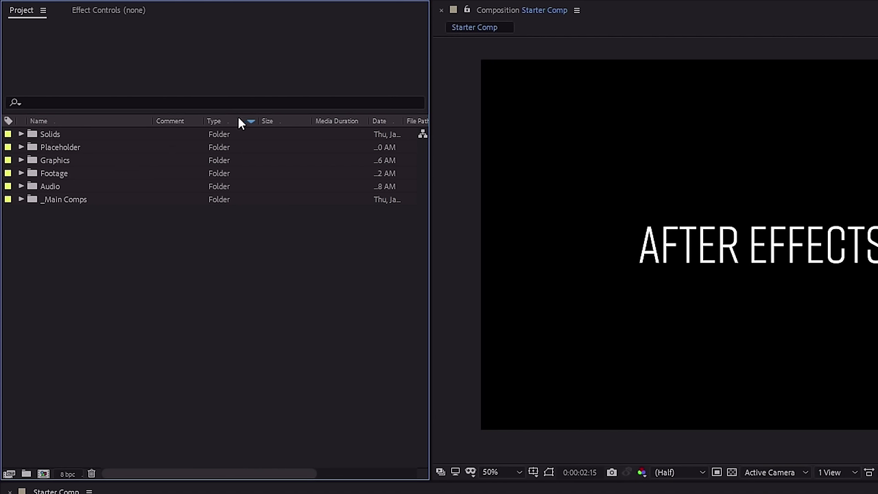
pyautogui.click(103, 122)
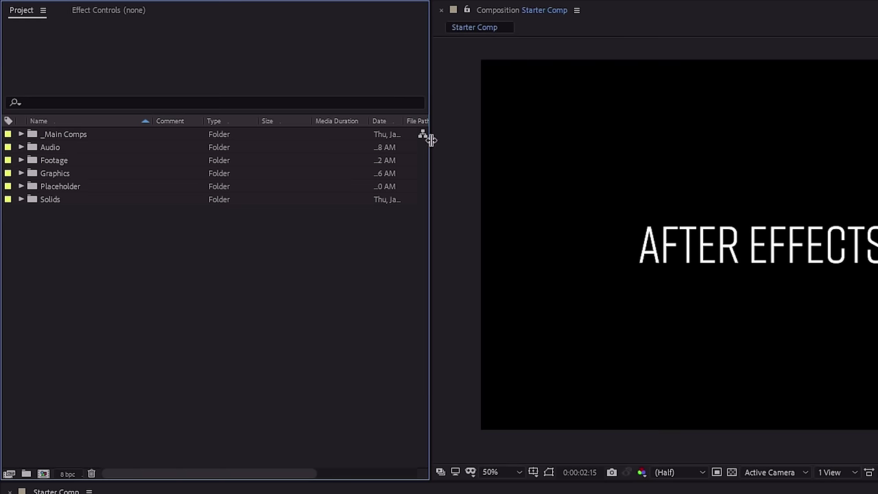
pyautogui.moveTo(428, 137); pyautogui.dragTo(284, 180)
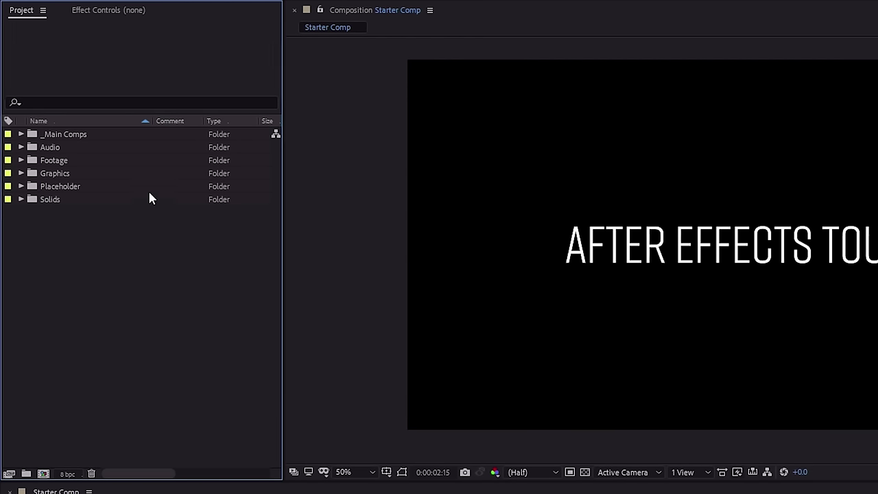
# Activate the Composition panel, view the Effect Controls panel and return to the Project panel.
pyautogui.click(346, 214)
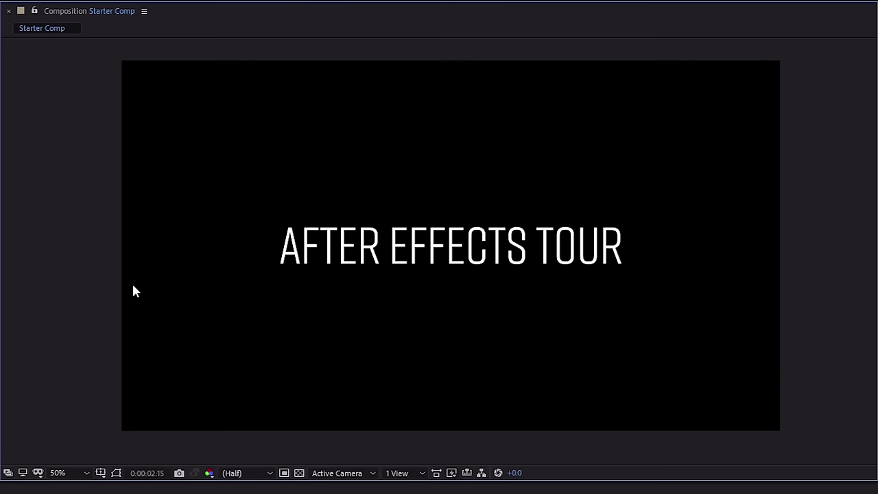
pyautogui.press('`')
pyautogui.click(95, 12)
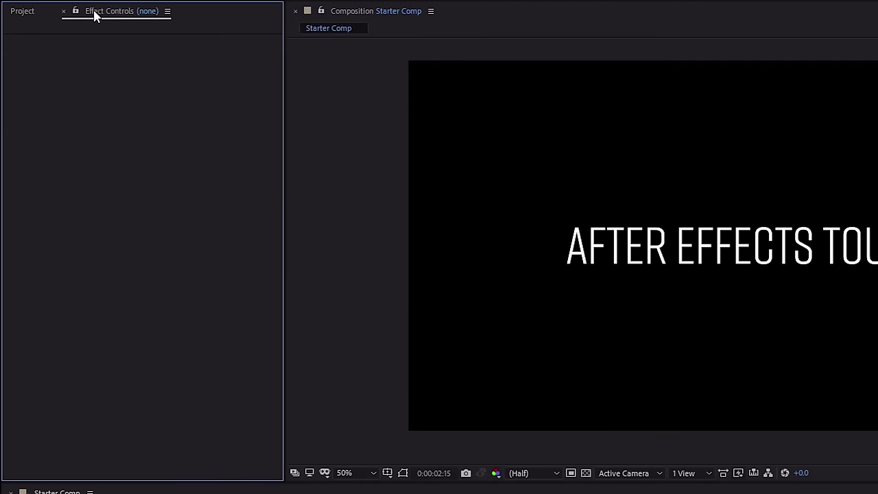
pyautogui.click(26, 13)
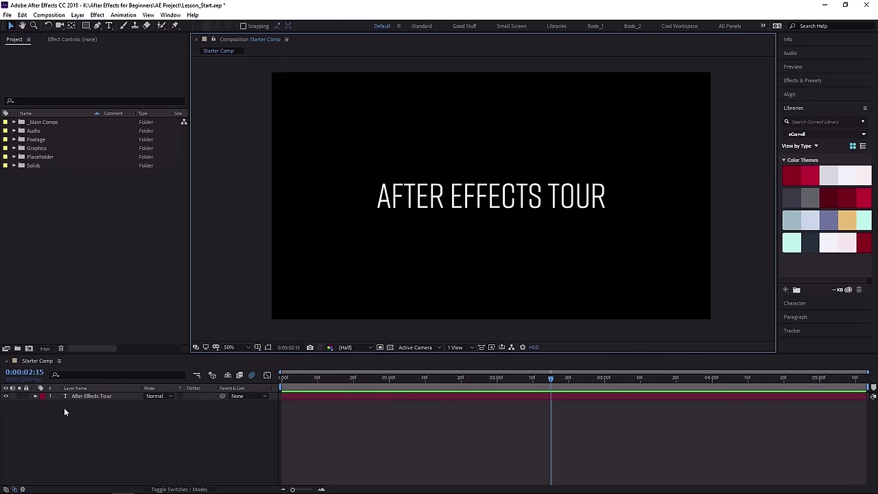
# Expand the _Main Comps folder and open the AE Generated Assets composition.
pyautogui.click(14, 122)
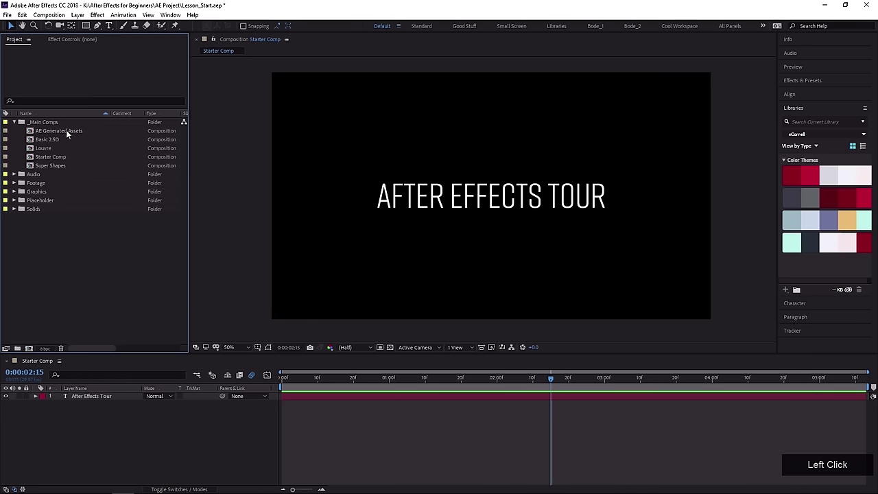
pyautogui.doubleClick(42, 131)
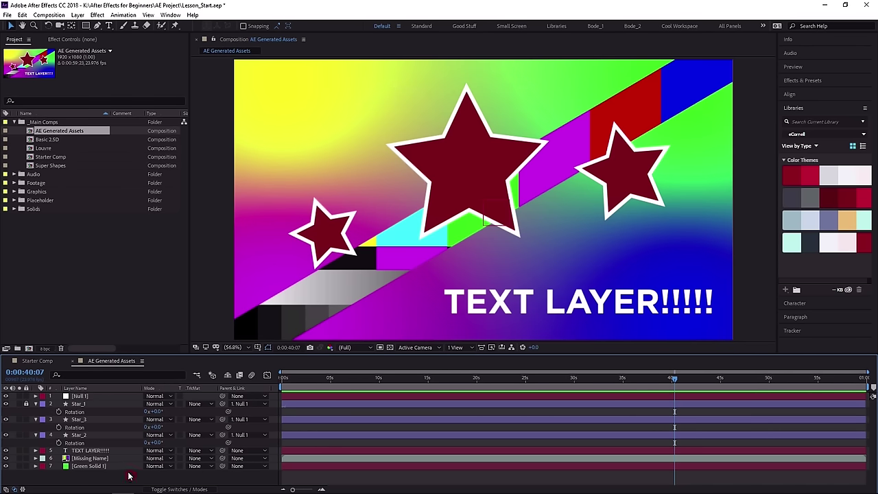
# Examine the solid, Missing Name, text, star and null layers of AE Generated Assets, and close the composition.
pyautogui.moveTo(133, 475); pyautogui.dragTo(76, 412)
pyautogui.click(86, 470)
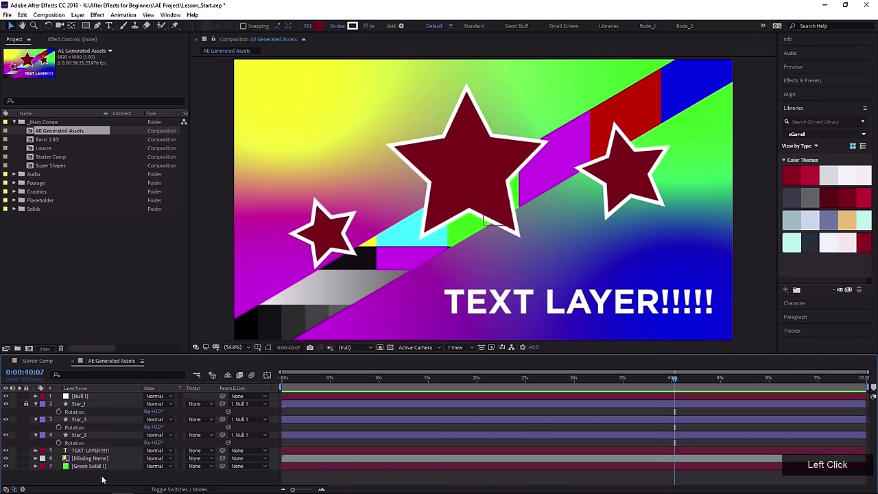
pyautogui.click(87, 467)
pyautogui.click(86, 458)
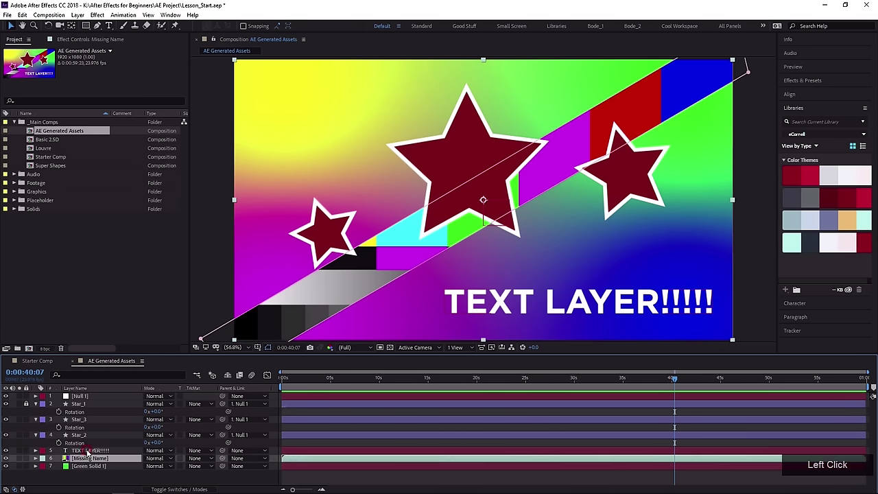
pyautogui.click(87, 451)
pyautogui.click(86, 459)
pyautogui.click(82, 435)
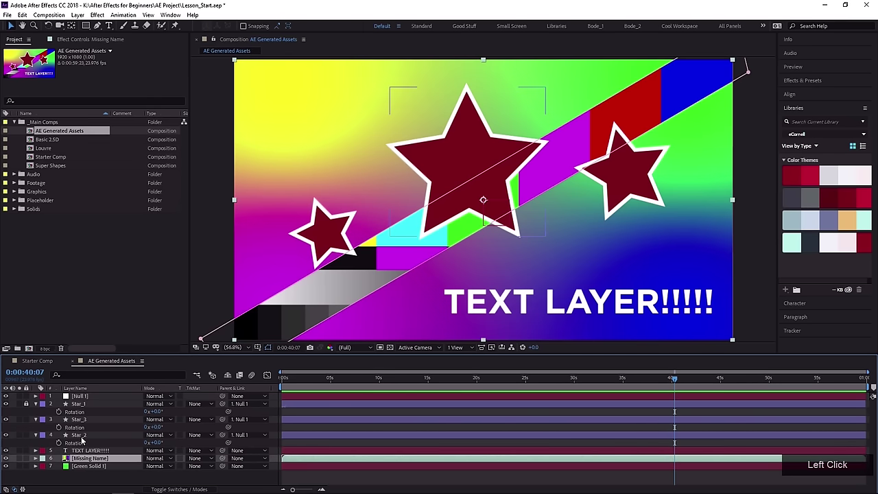
pyautogui.click(88, 397)
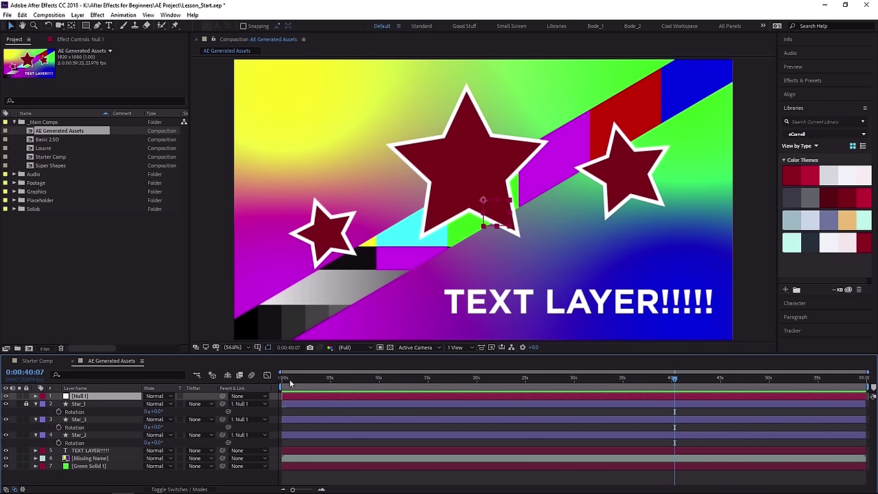
pyautogui.click(72, 363)
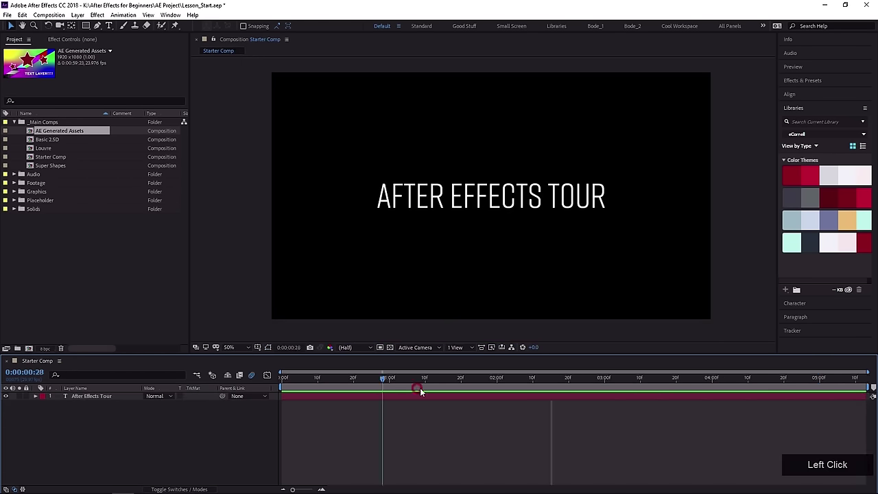
# Scrub the Starter Comp timeline to 0:00:02:03 and activate the Composition panel.
pyautogui.moveTo(396, 402); pyautogui.dragTo(336, 370)
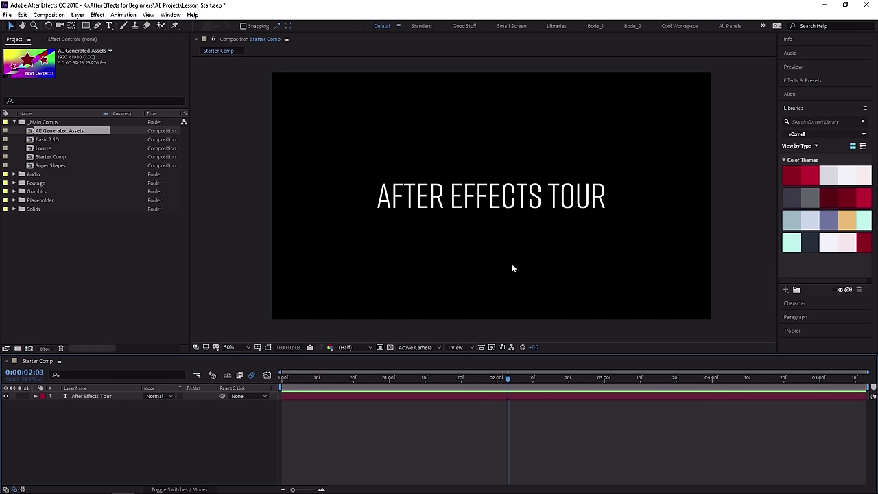
pyautogui.click(248, 232)
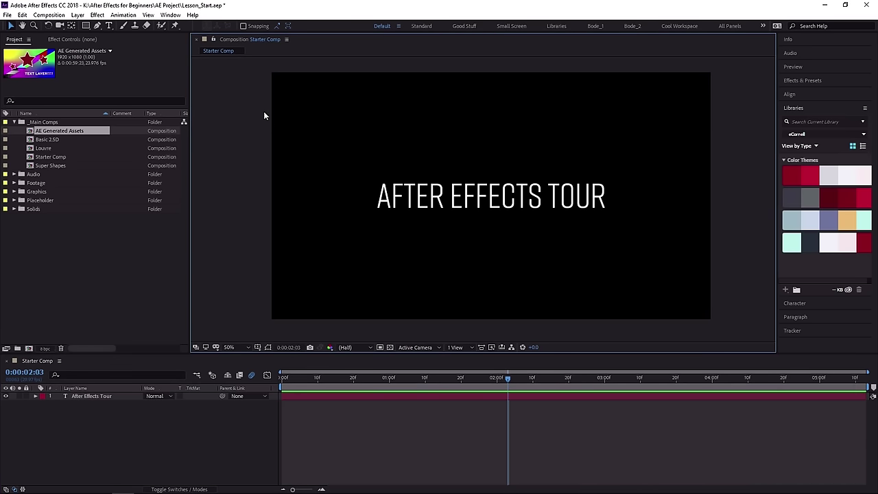
# View the Composition panel's context menu and the panel menus of the Composition and Project panels, and dismiss them.
pyautogui.rightClick(242, 196)
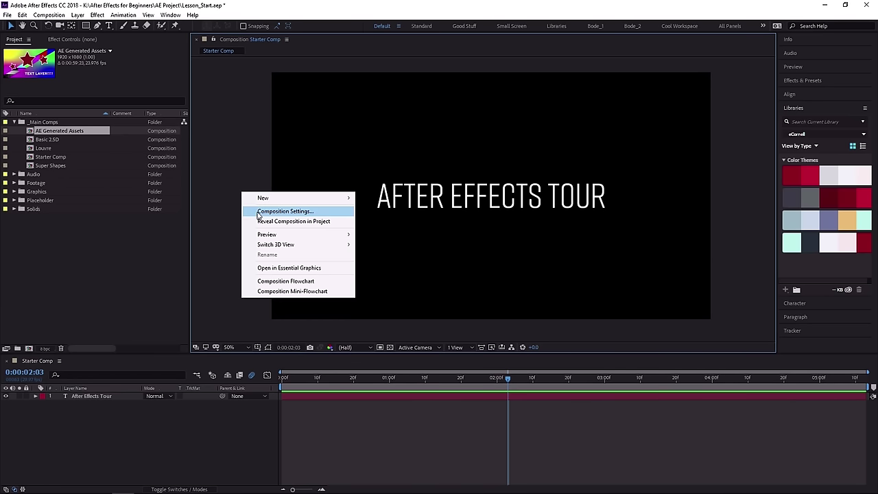
pyautogui.click(287, 40)
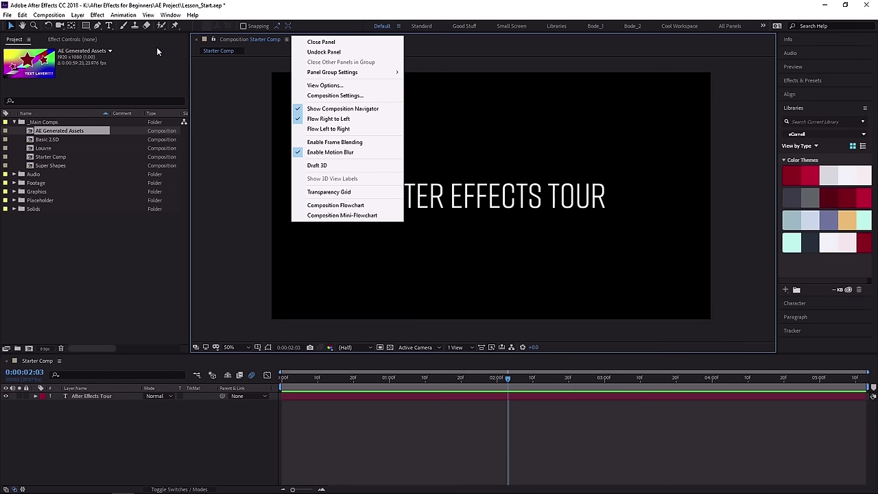
pyautogui.click(29, 40)
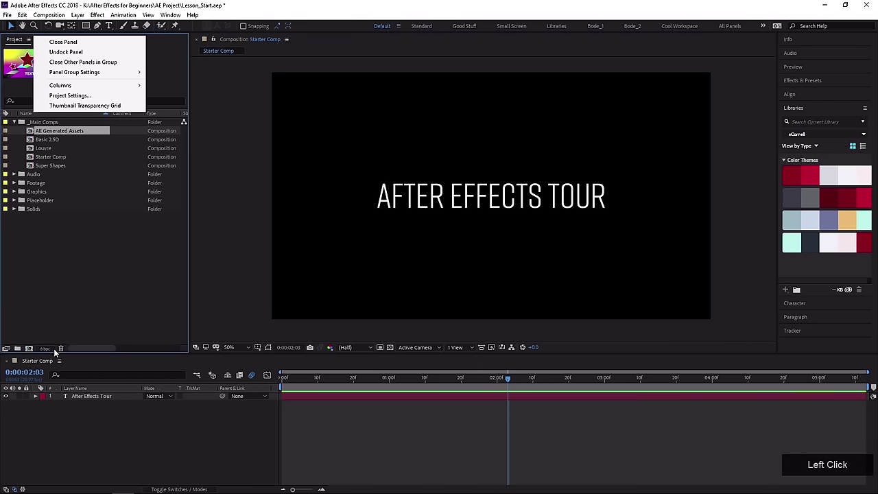
pyautogui.click(321, 123)
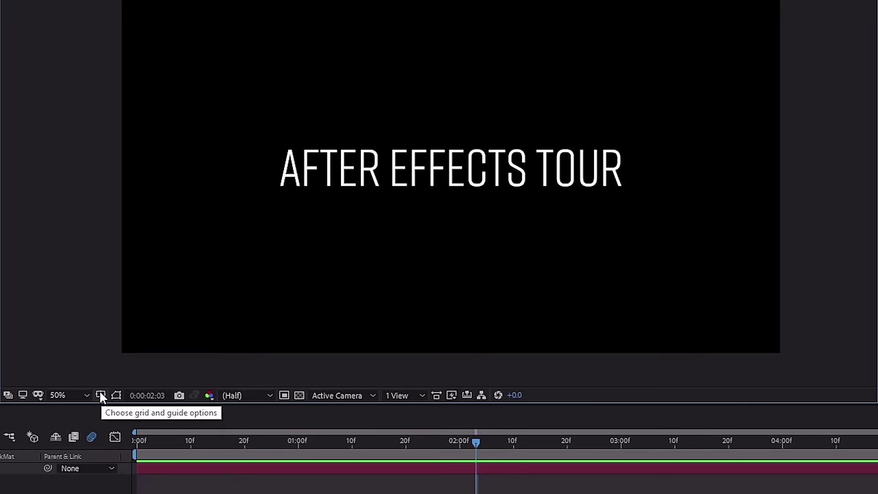
pyautogui.click(0, 493)
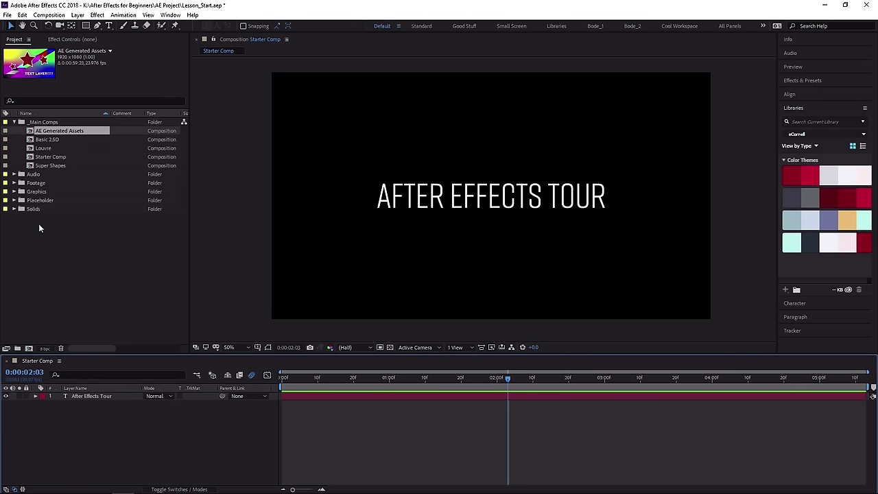
# Select the After Effects Tour layer, scrub to 0:00:00:18 and select Starter Comp in the Project panel.
pyautogui.click(39, 181)
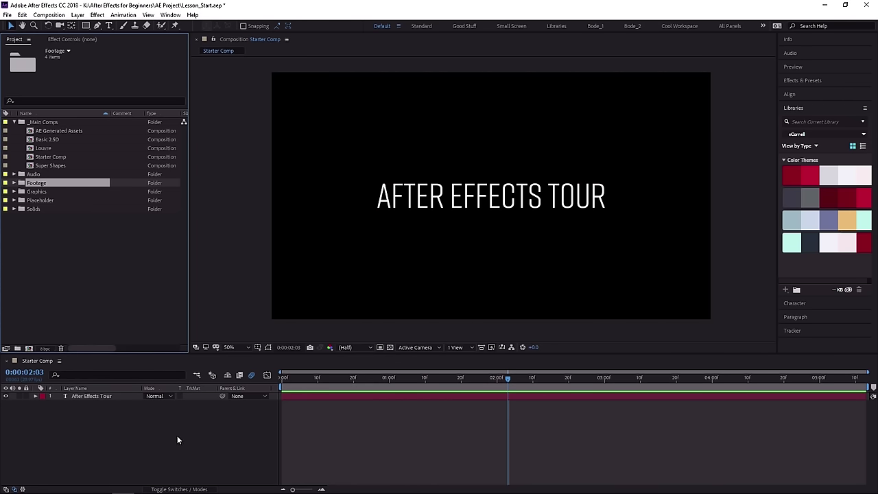
pyautogui.click(94, 429)
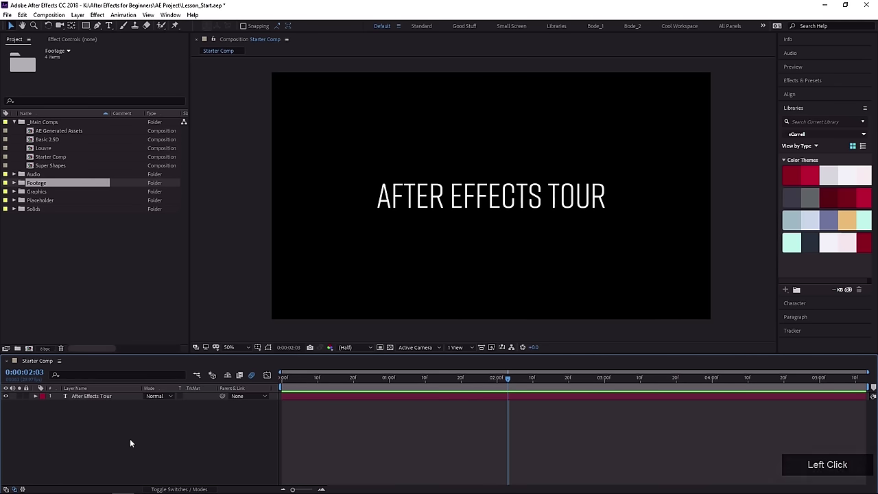
pyautogui.click(91, 396)
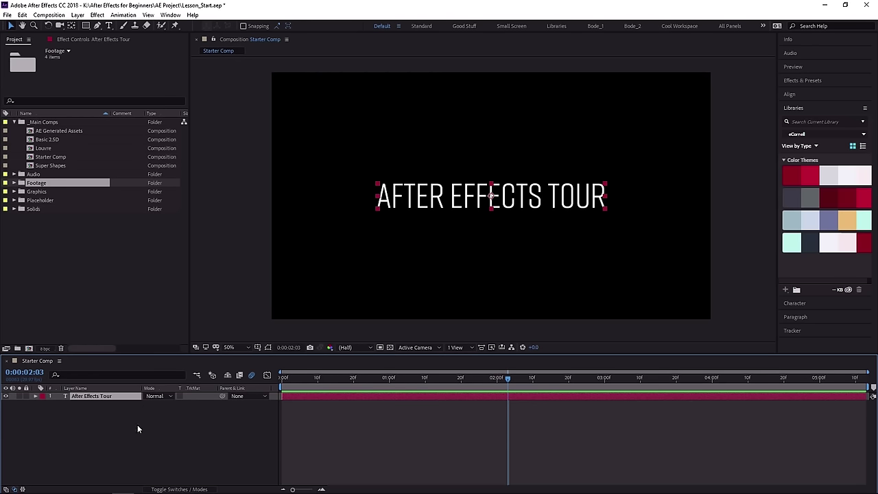
pyautogui.moveTo(330, 375); pyautogui.dragTo(346, 394)
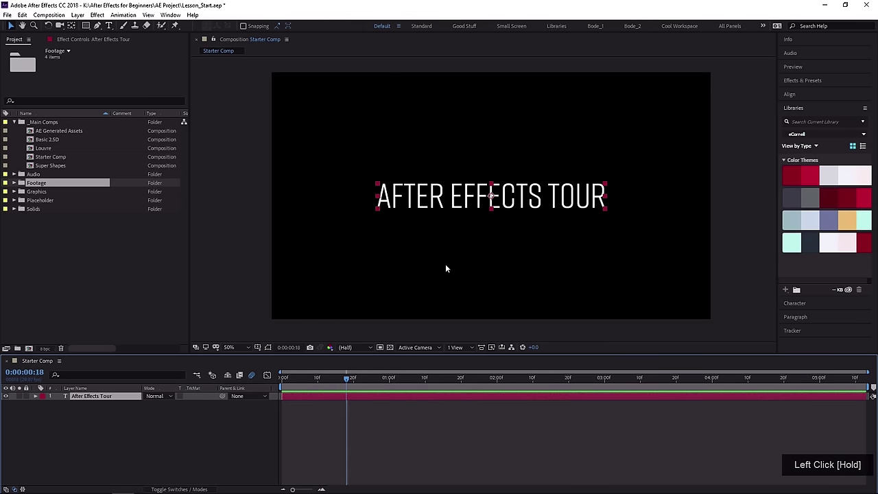
pyautogui.click(34, 358)
pyautogui.click(50, 158)
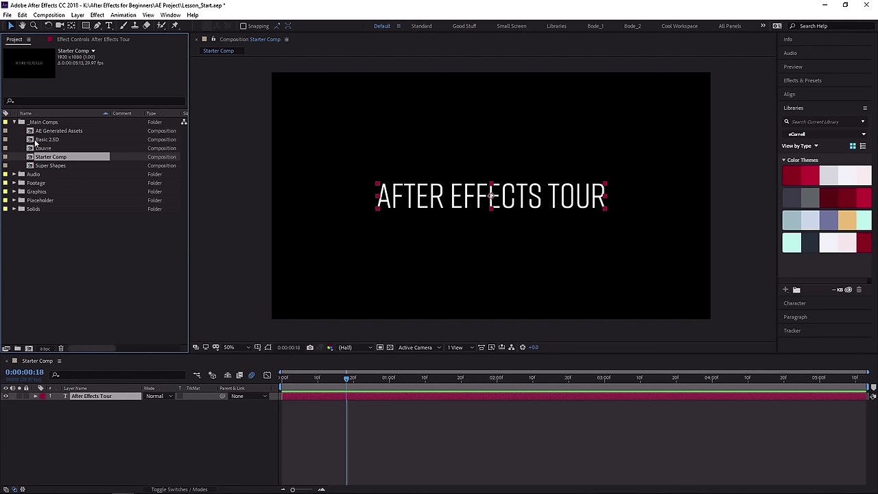
# Open the Louvre composition to view its layers, close it and deselect the After Effects Tour layer in Starter Comp.
pyautogui.doubleClick(39, 148)
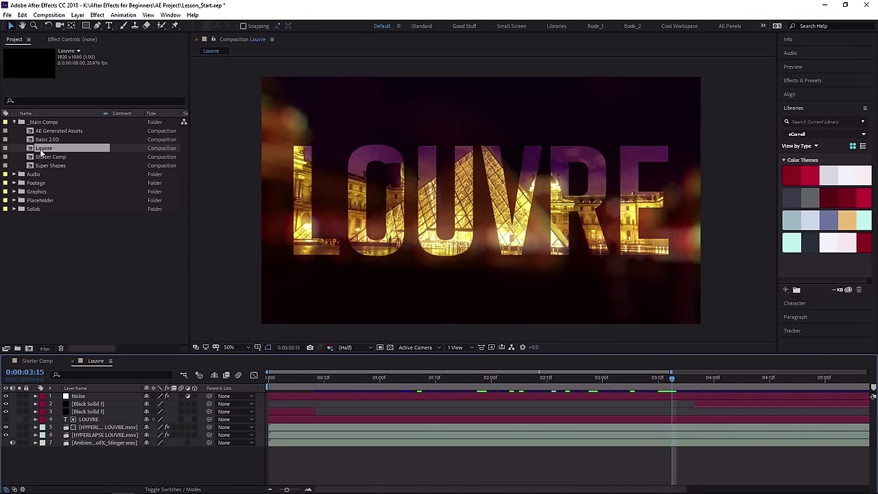
pyautogui.click(103, 443)
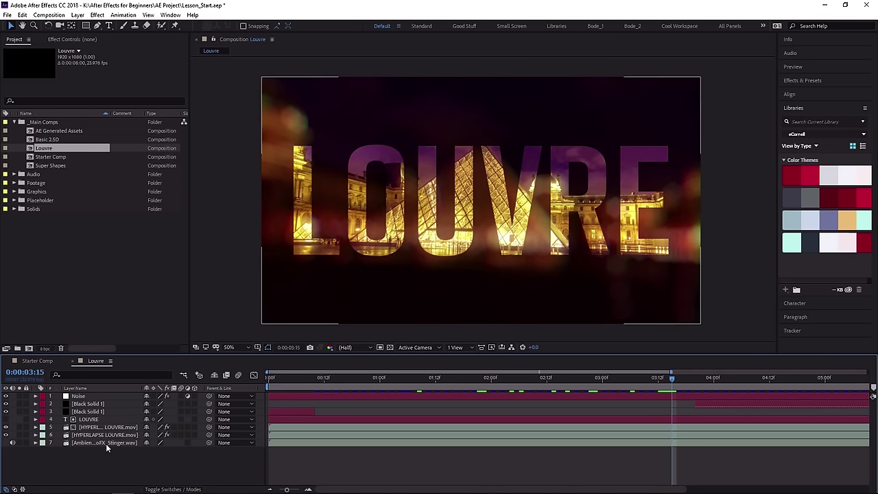
pyautogui.press('j')
pyautogui.click(72, 362)
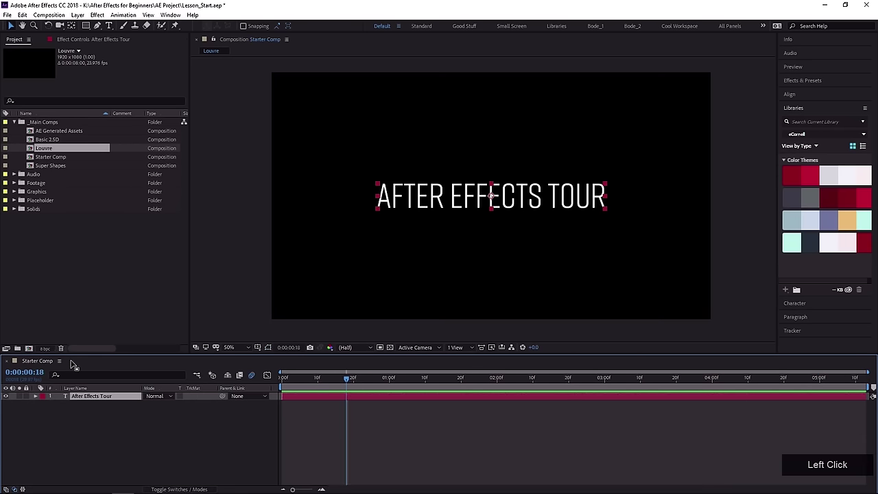
pyautogui.click(99, 417)
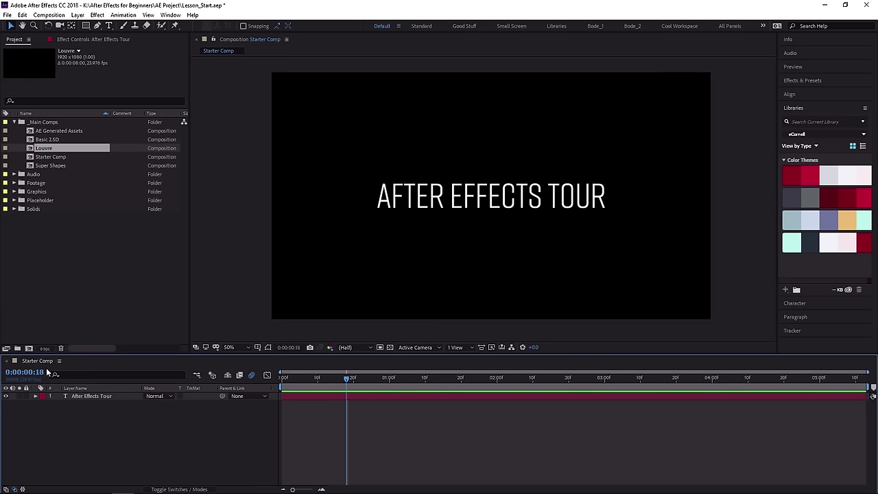
# Shorten the work area to about the first second, preview Starter Comp and extend the work area back to the full composition.
pyautogui.moveTo(23, 372); pyautogui.dragTo(58, 374)
pyautogui.moveTo(523, 384); pyautogui.dragTo(283, 403)
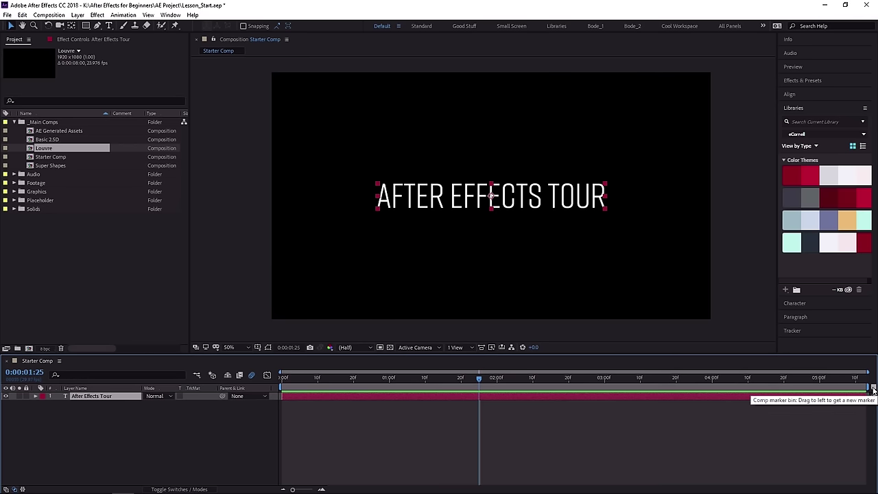
pyautogui.moveTo(865, 389); pyautogui.dragTo(386, 402)
pyautogui.click(339, 379)
pyautogui.press('space')
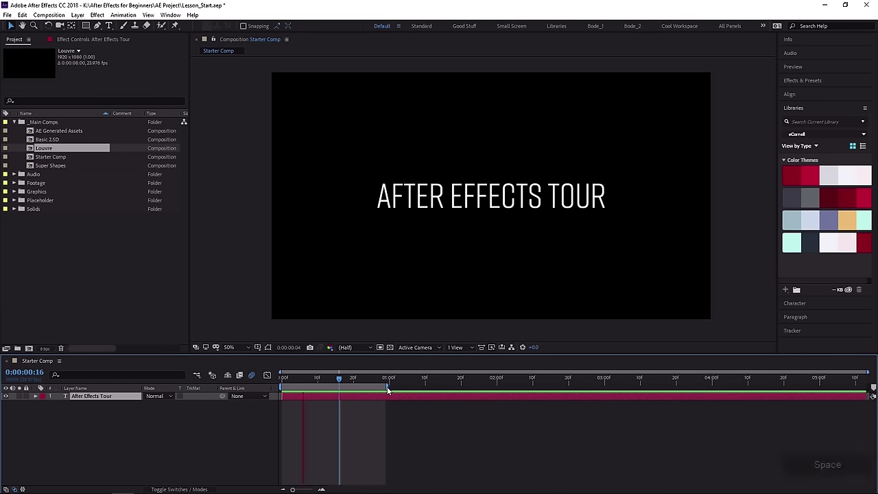
pyautogui.moveTo(383, 387); pyautogui.dragTo(873, 396)
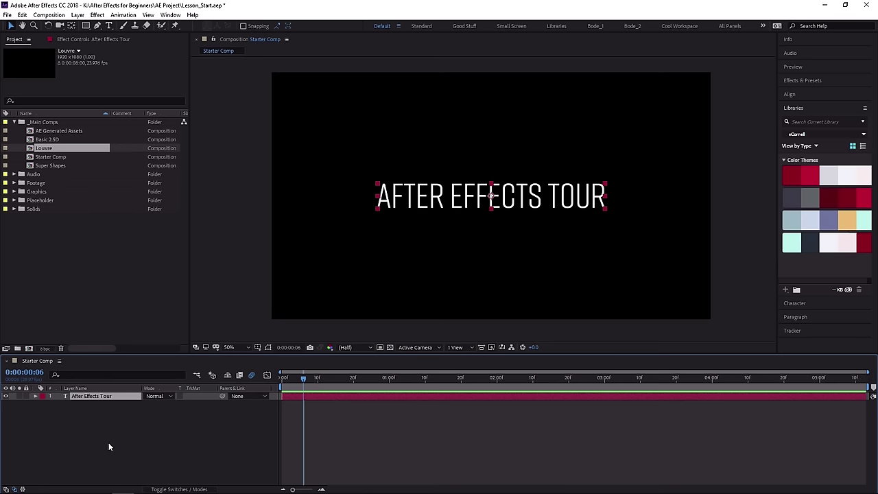
# Toggle the timeline's layer switches, transfer controls and In/Out/Duration/Stretch columns one by one, leaving all of them hidden.
pyautogui.click(23, 489)
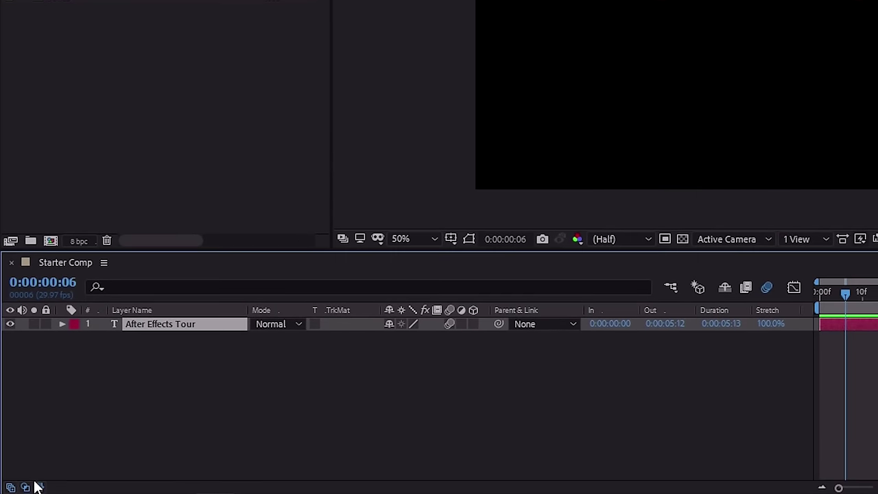
pyautogui.click(38, 487)
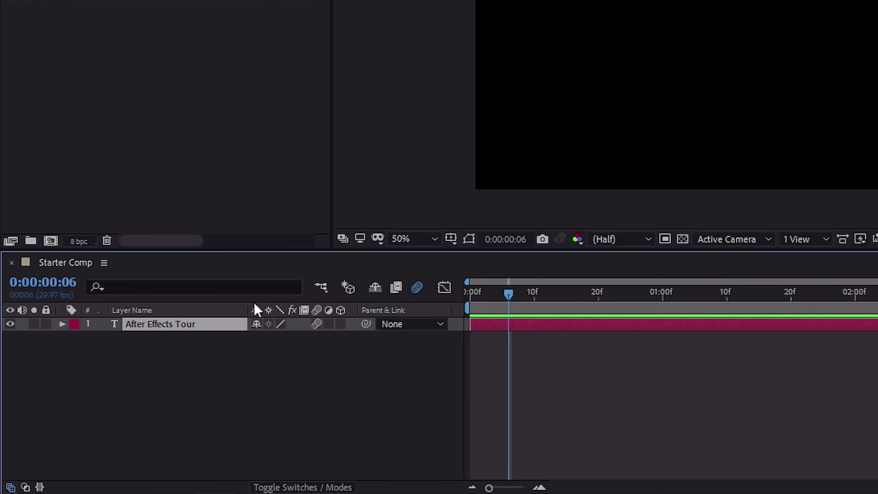
pyautogui.click(10, 487)
pyautogui.click(25, 487)
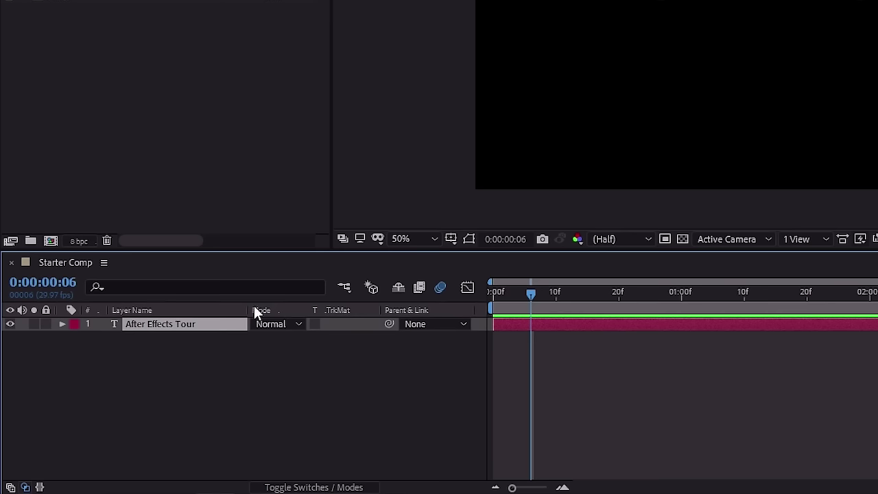
pyautogui.click(39, 487)
pyautogui.click(25, 487)
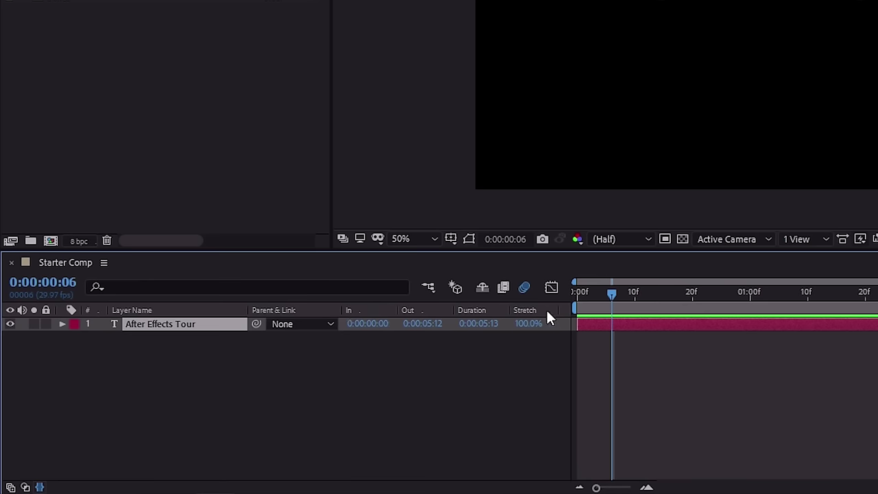
pyautogui.click(39, 487)
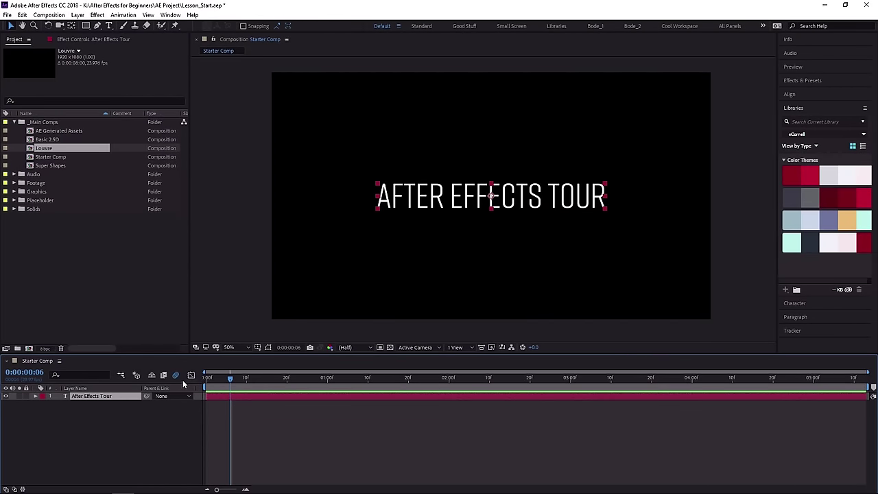
# Show the layer switches, transfer controls and In/Out/Duration/Stretch columns together and scrub to 0:00:01:16.
pyautogui.click(5, 489)
pyautogui.click(22, 489)
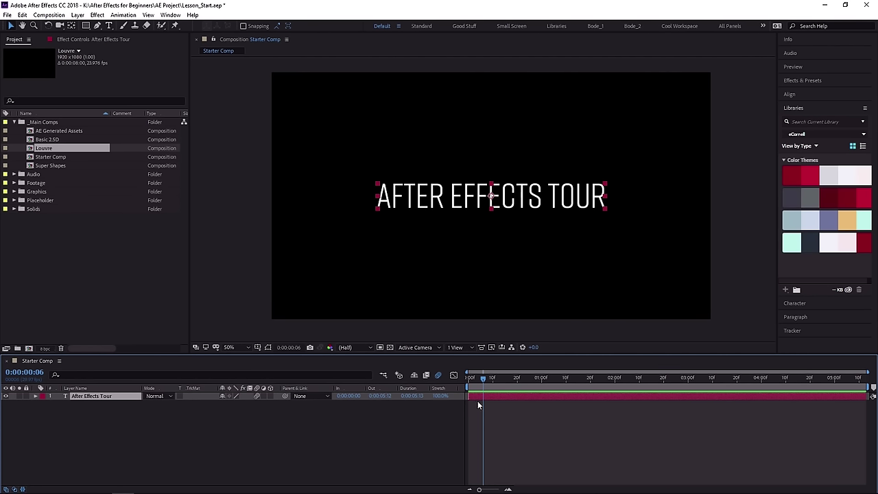
pyautogui.moveTo(494, 379); pyautogui.dragTo(738, 384)
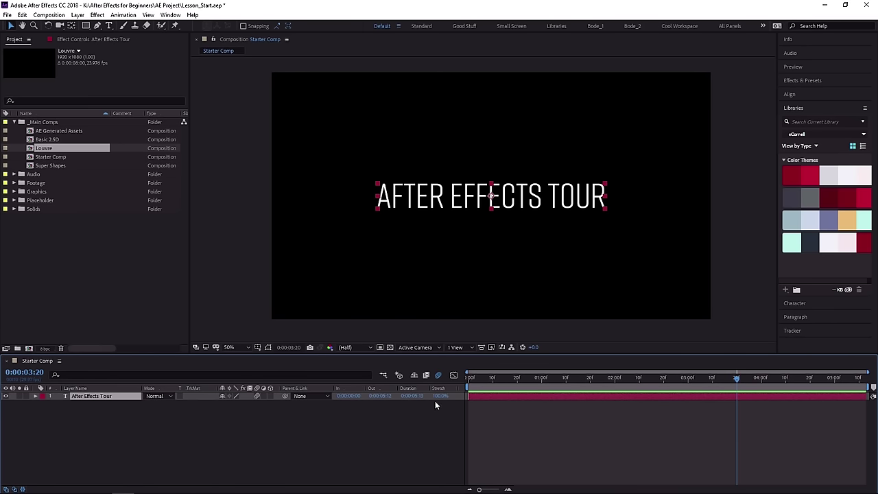
pyautogui.moveTo(472, 383); pyautogui.dragTo(581, 381)
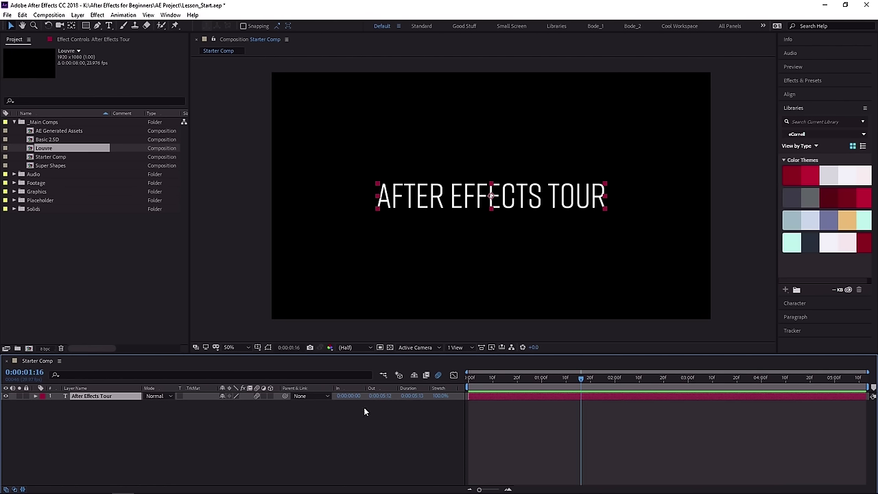
# Hide the In/Out/Duration/Stretch and transfer controls columns, and toggle between switches and modes, ending on the layer switches.
pyautogui.click(23, 489)
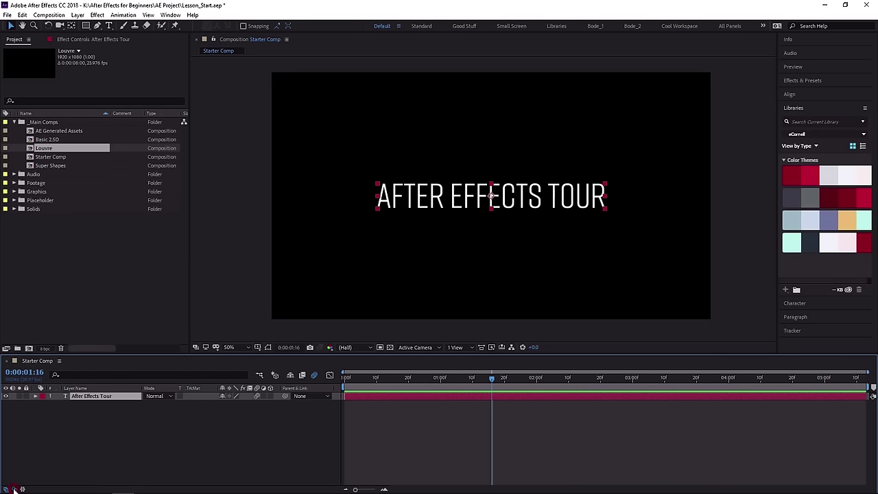
pyautogui.click(14, 489)
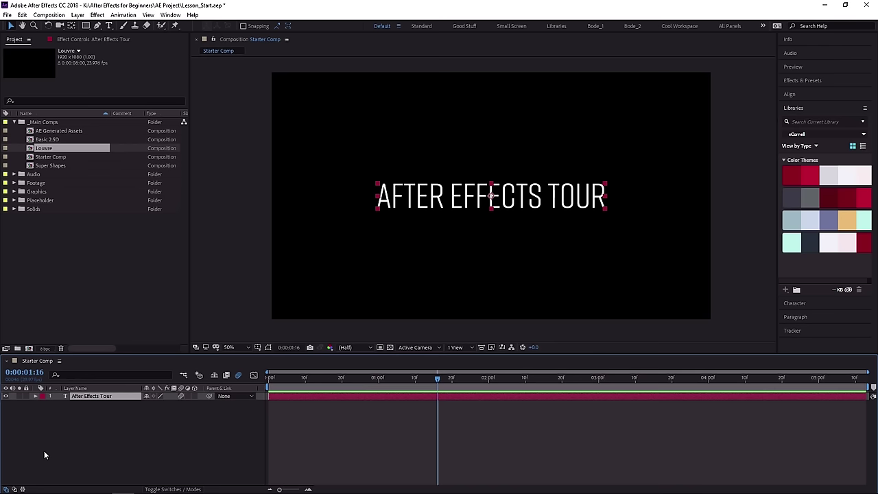
pyautogui.press('F4')
pyautogui.press('F4')
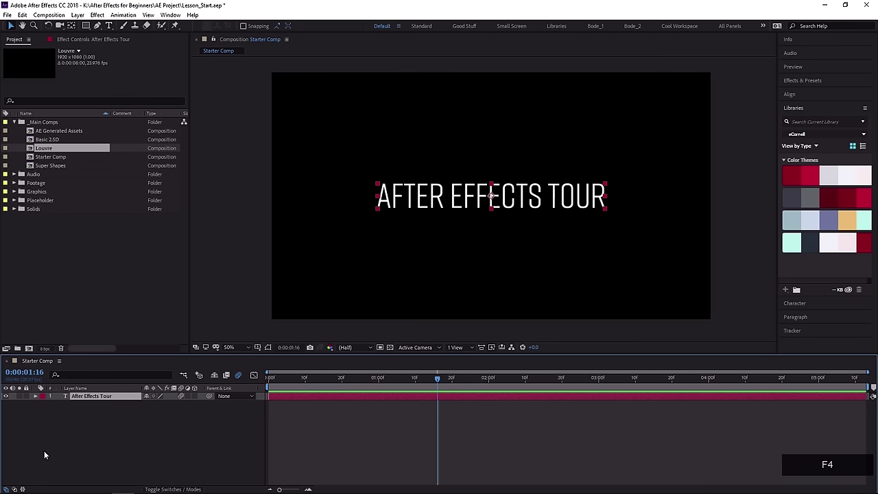
pyautogui.press('F4')
pyautogui.press('F4')
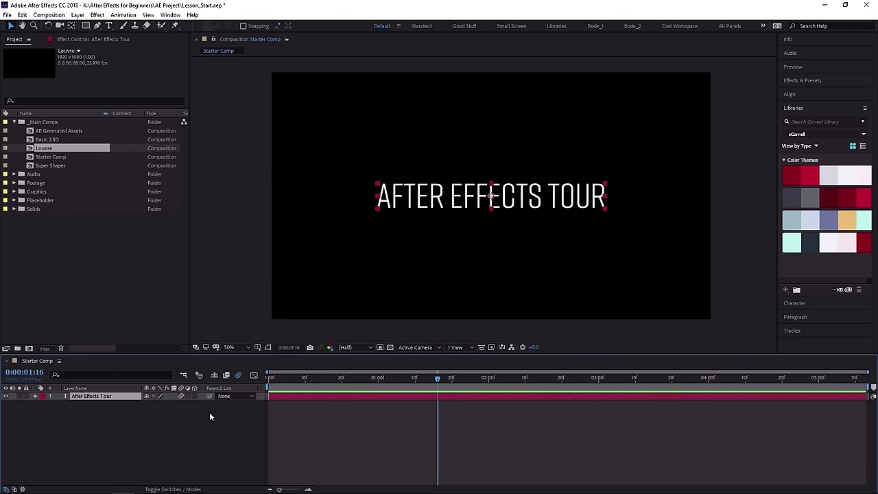
# Scrub the Starter Comp timeline to 0:00:00:21.
pyautogui.click(269, 384)
pyautogui.moveTo(269, 384); pyautogui.dragTo(345, 439)
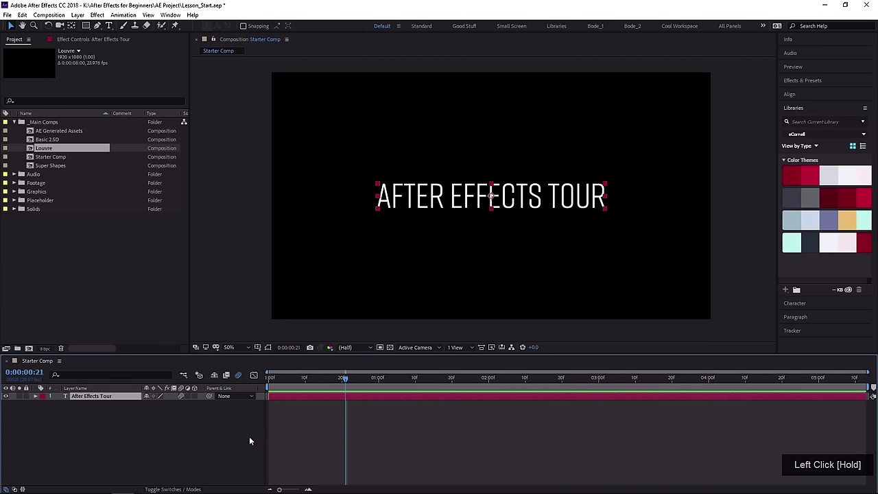
pyautogui.moveTo(156, 476); pyautogui.dragTo(142, 477)
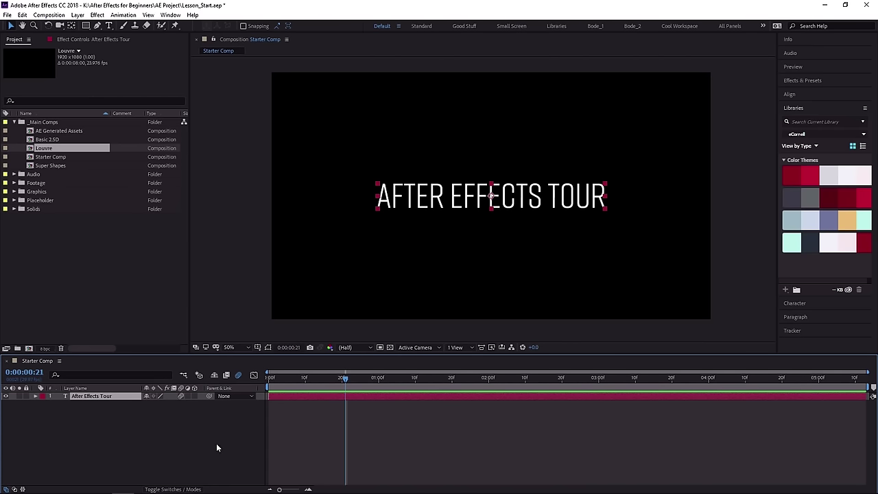
pyautogui.click(211, 260)
pyautogui.click(134, 275)
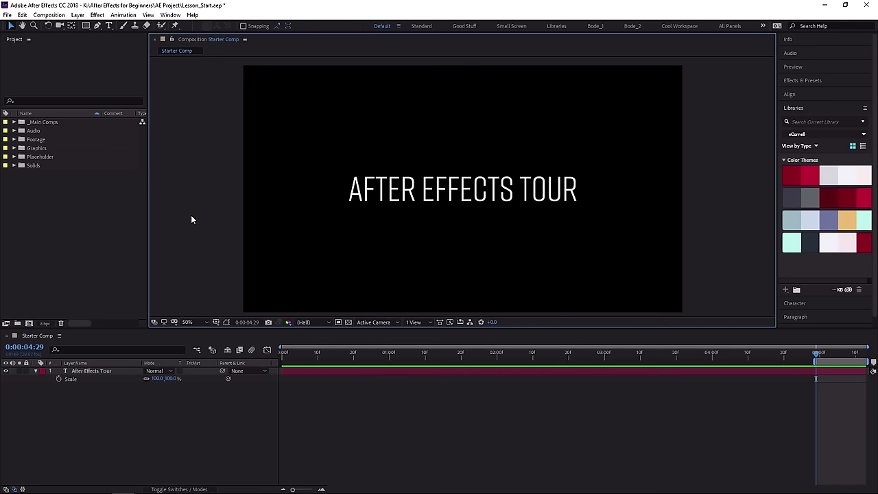
# Open the General preferences.
pyautogui.click(24, 15)
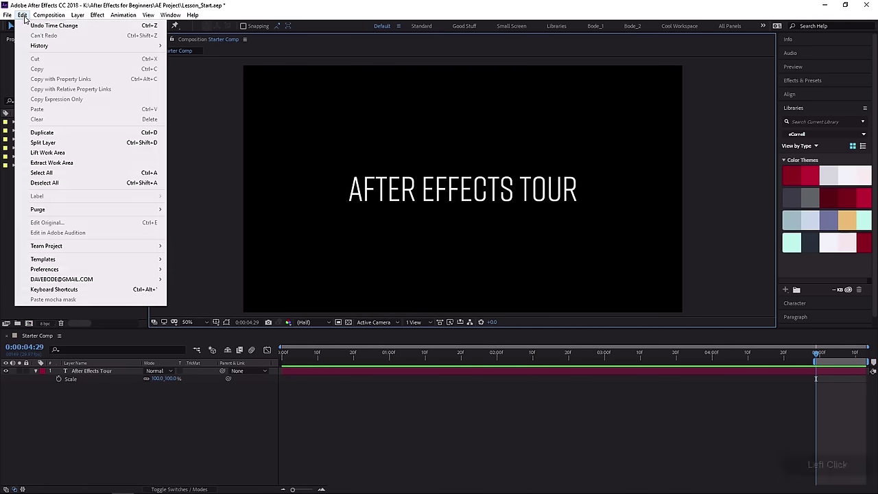
pyautogui.click(60, 270)
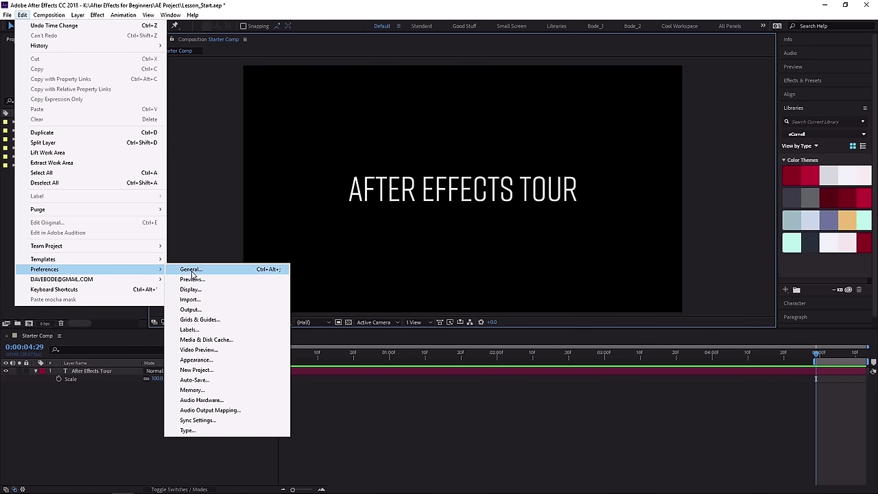
pyautogui.click(203, 271)
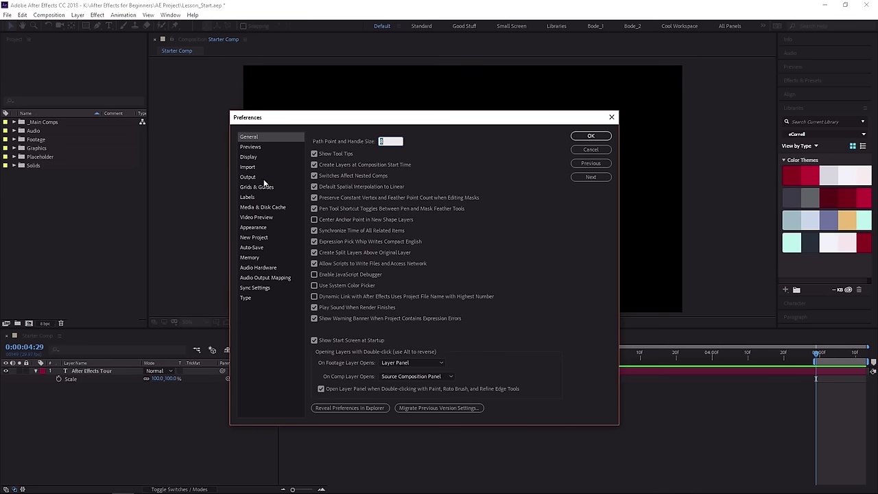
# Look through the preference categories from Previews to Appearance, ending back on the General preferences.
pyautogui.click(255, 147)
pyautogui.click(251, 157)
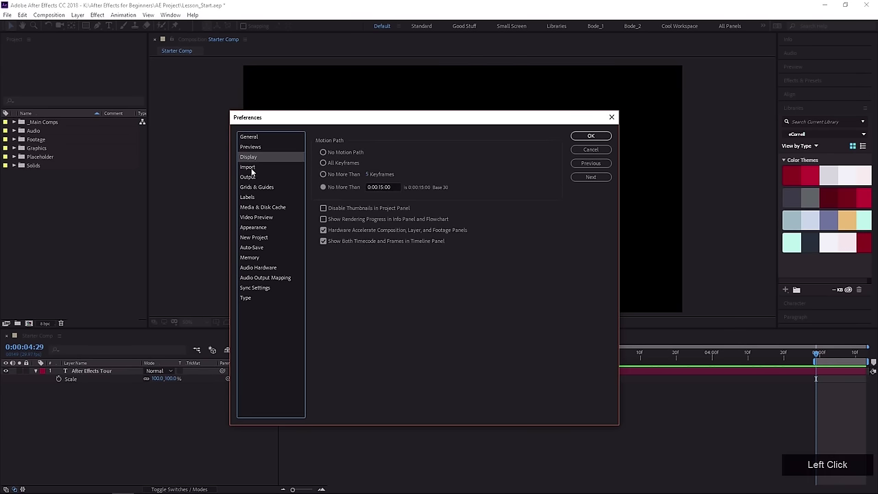
pyautogui.click(250, 168)
pyautogui.click(249, 177)
pyautogui.click(254, 187)
pyautogui.click(248, 197)
pyautogui.click(253, 207)
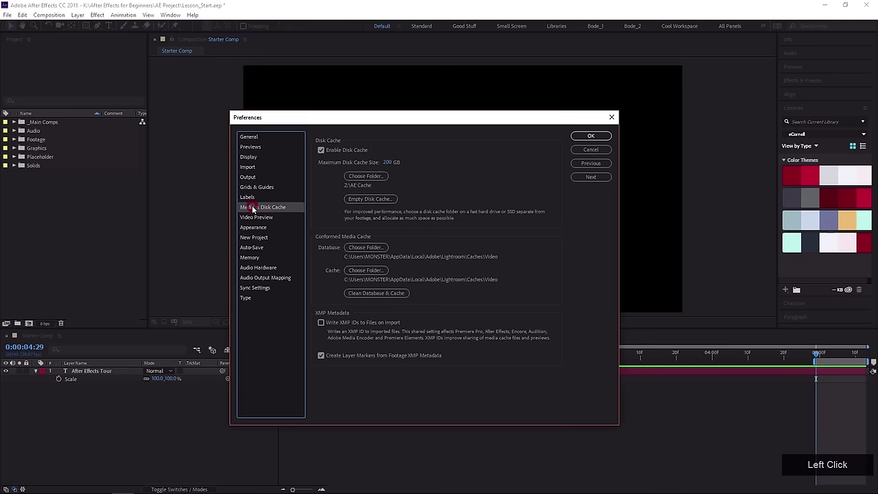
pyautogui.click(253, 217)
pyautogui.click(253, 227)
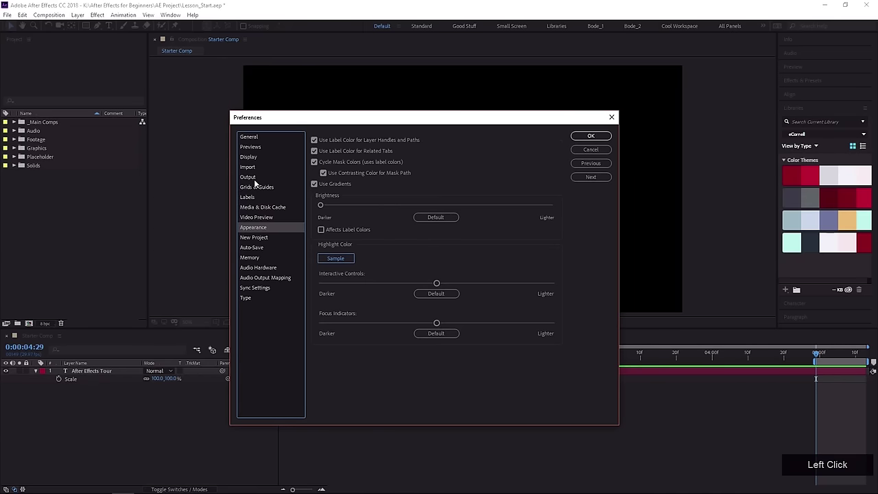
pyautogui.click(255, 137)
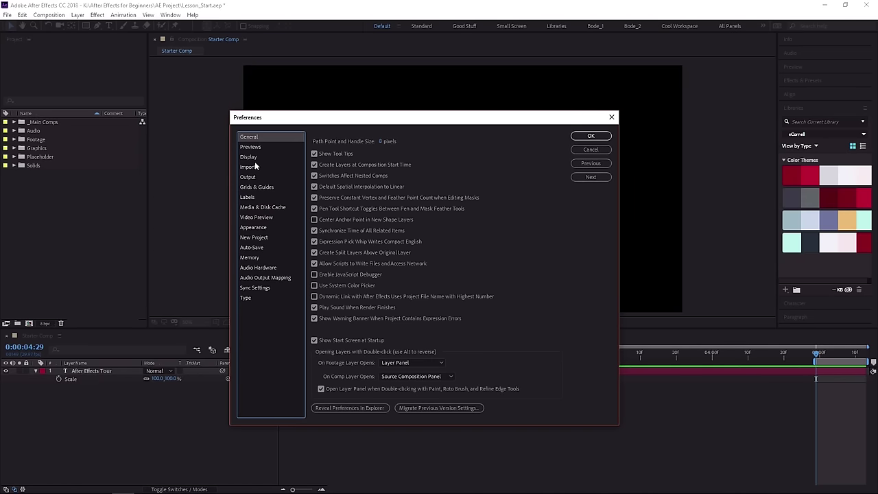
# Set the gridline spacing in the Grids & Guides preferences to 200 pixels.
pyautogui.click(248, 188)
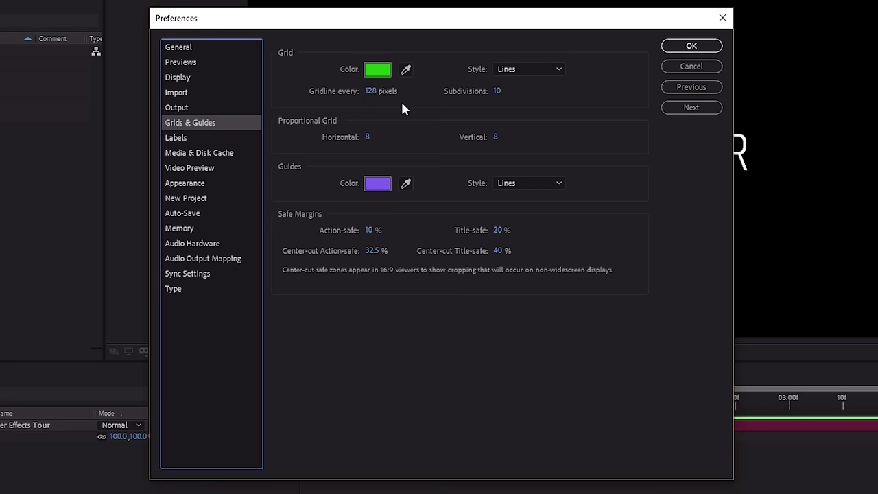
pyautogui.click(372, 91)
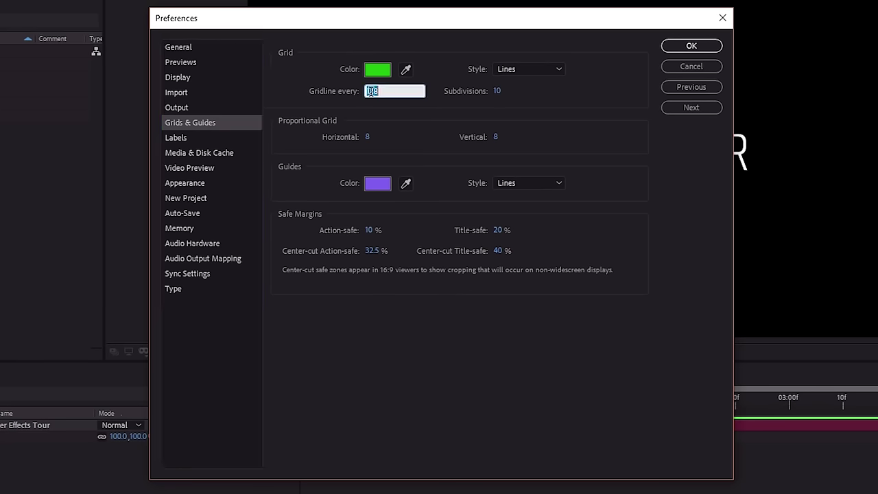
pyautogui.write('200')
pyautogui.press('Return')
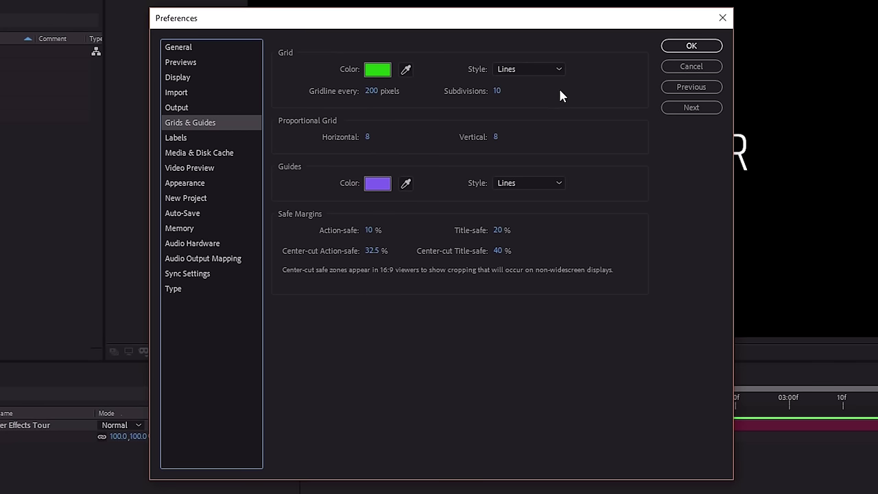
# Set the gridline spacing back to 128 pixels.
pyautogui.click(371, 90)
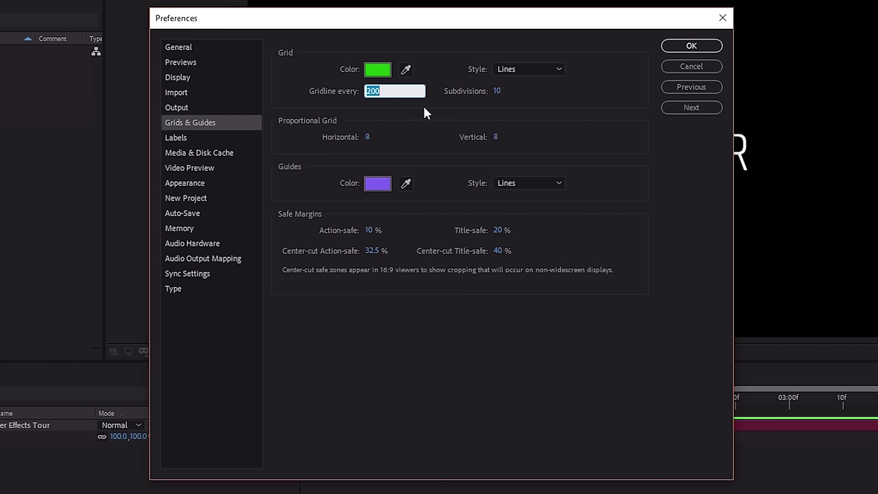
pyautogui.write('128')
pyautogui.press('Return')
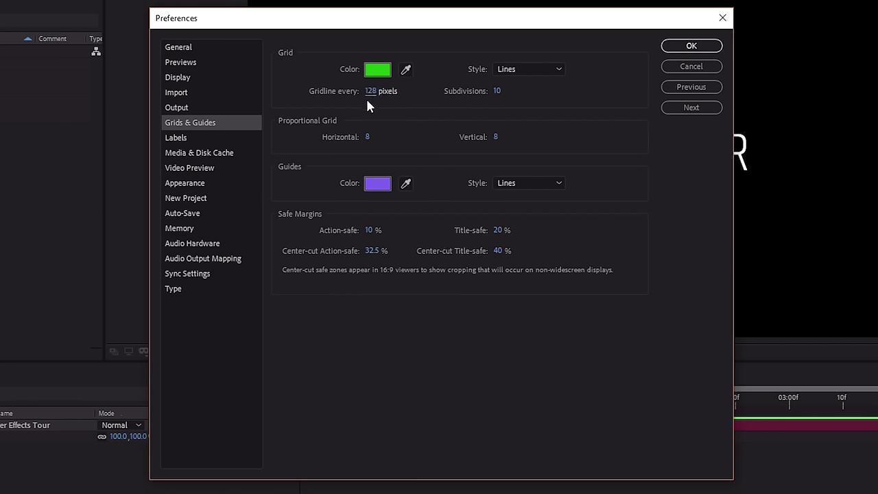
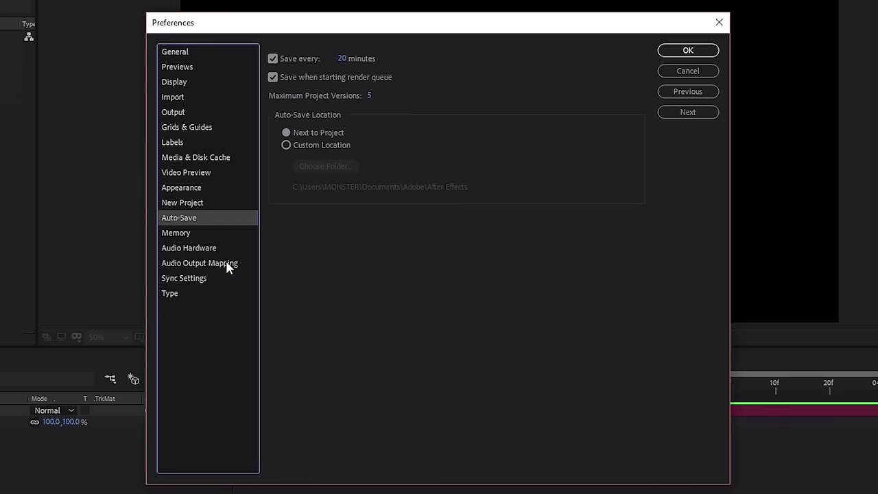
# Review the Audio Hardware and Audio Output Mapping preferences, and accept and close the preferences.
pyautogui.click(188, 251)
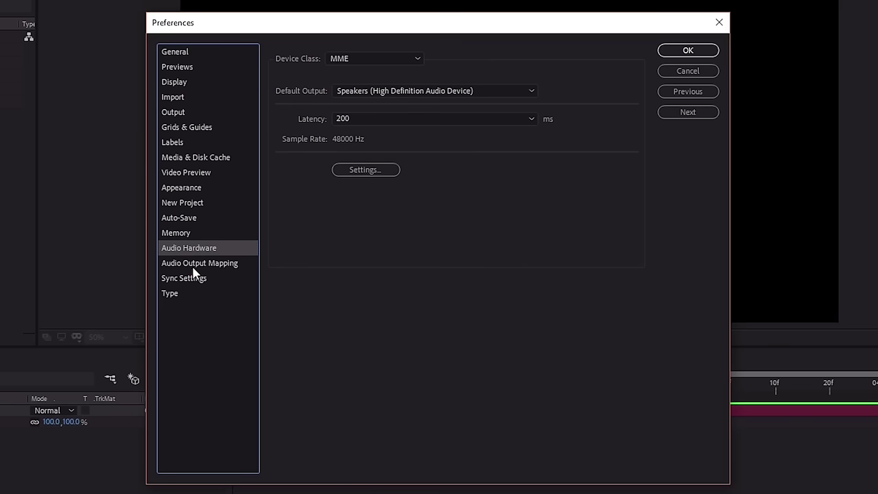
pyautogui.click(195, 267)
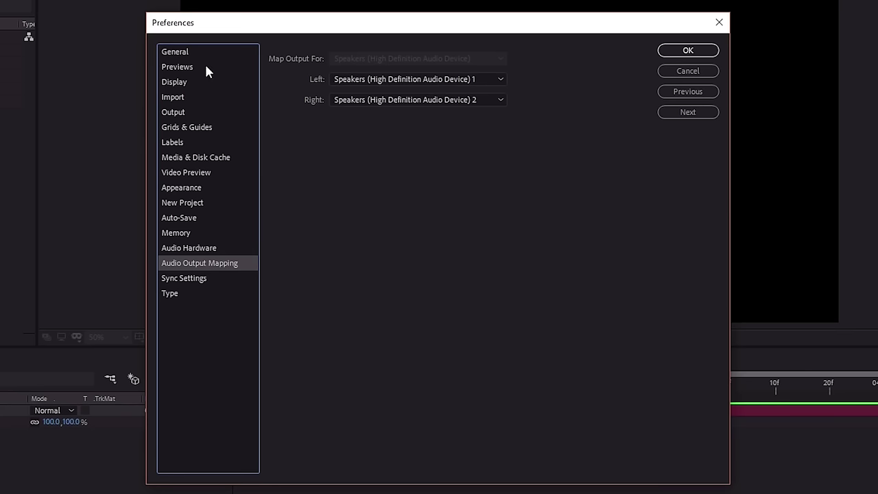
pyautogui.click(689, 56)
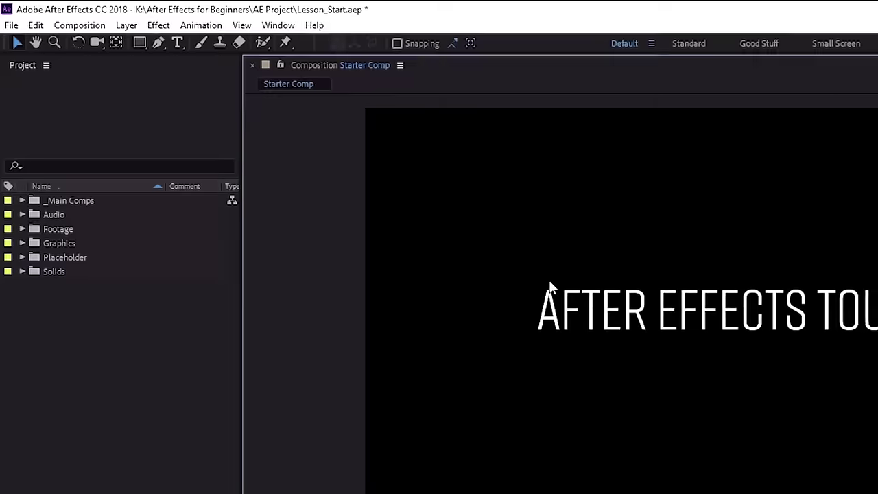
# Move the After Effects Tour text towards the composition's upper left and back near its center.
pyautogui.click(592, 328)
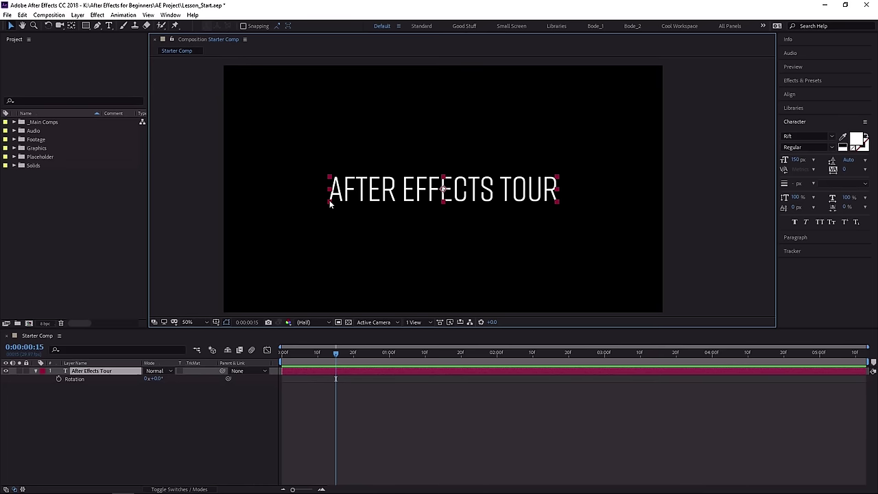
pyautogui.moveTo(330, 203); pyautogui.dragTo(291, 139)
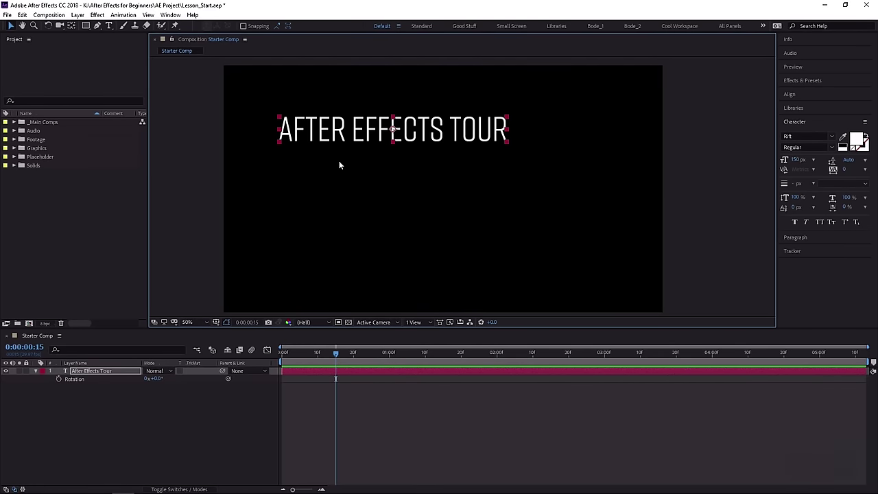
pyautogui.moveTo(297, 129); pyautogui.dragTo(344, 195)
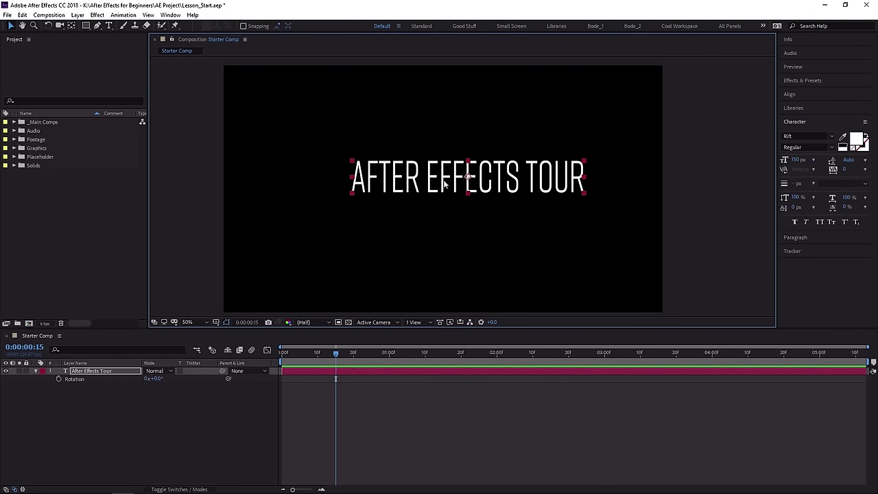
# Pan the Composition view with the temporary Hand tool, and try the same panning in the Project and Timeline panels.
pyautogui.moveTo(419, 183)
pyautogui.mouseDown()
pyautogui.moveTo(372, 196)
pyautogui.moveTo(468, 160)
pyautogui.moveTo(373, 202)
pyautogui.moveTo(422, 192)
pyautogui.moveTo(413, 187)
pyautogui.mouseUp()
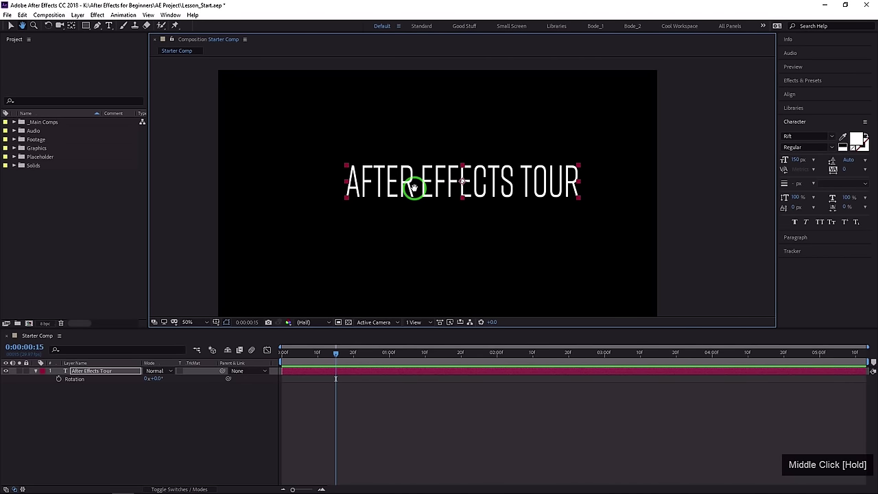
pyautogui.click(324, 196)
pyautogui.rightClick(324, 195)
pyautogui.middleClick(292, 180)
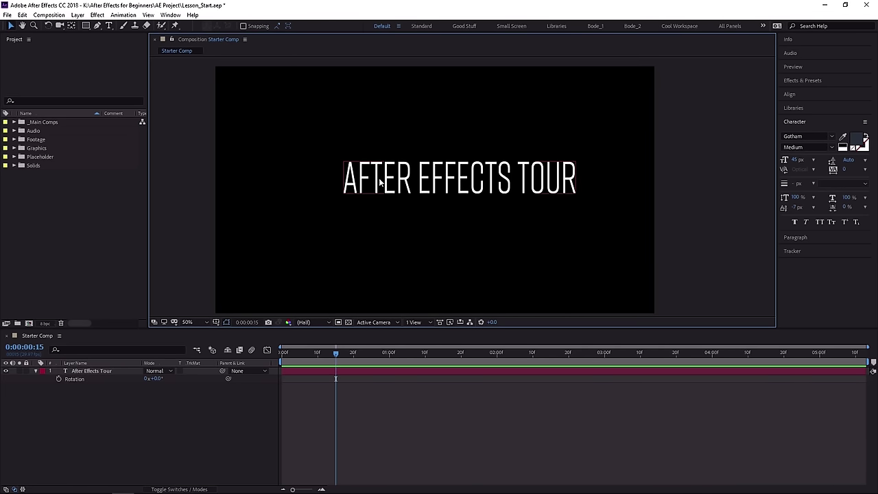
pyautogui.moveTo(379, 182)
pyautogui.mouseDown()
pyautogui.moveTo(343, 182)
pyautogui.moveTo(364, 204)
pyautogui.moveTo(388, 187)
pyautogui.moveTo(370, 187)
pyautogui.moveTo(392, 168)
pyautogui.moveTo(379, 173)
pyautogui.mouseUp()
pyautogui.middleClick(125, 210)
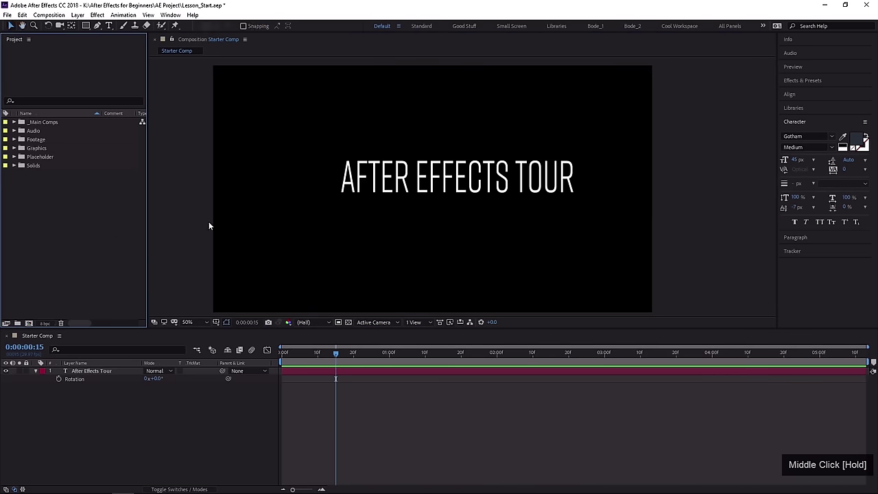
pyautogui.middleClick(240, 249)
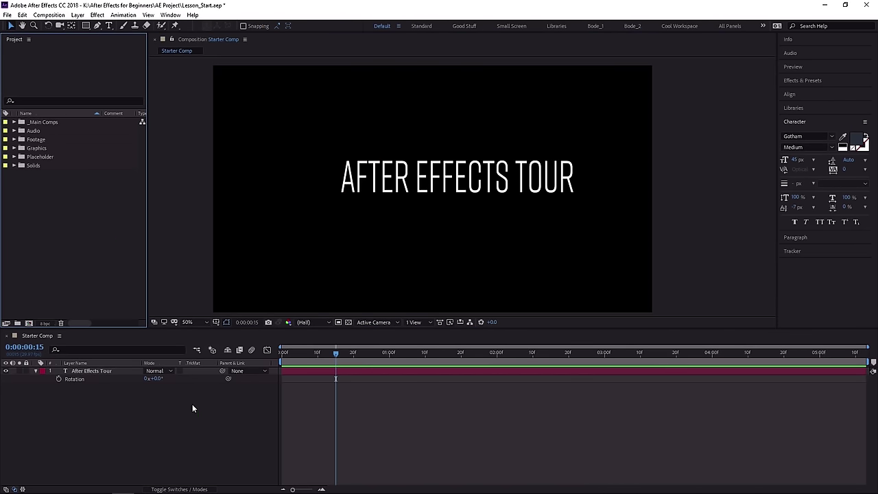
pyautogui.middleClick(241, 413)
pyautogui.middleClick(521, 419)
pyautogui.middleClick(522, 419)
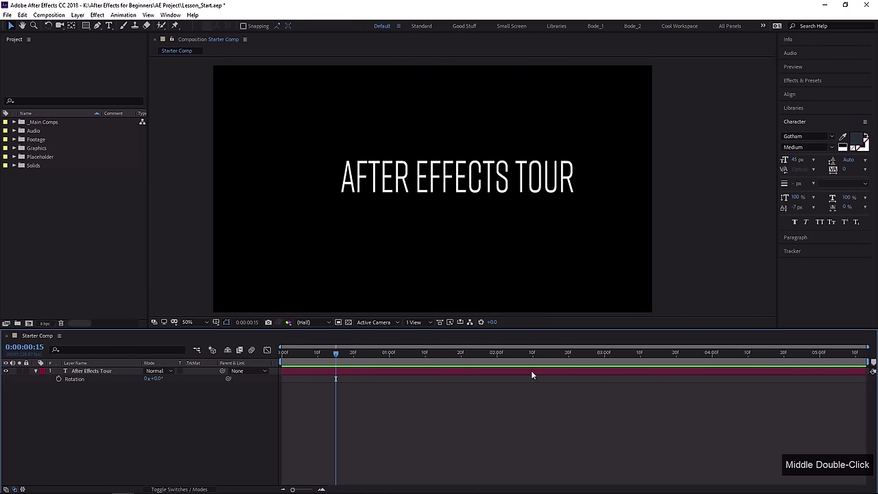
# Zoom the Starter Comp timeline in to individual frames and pan back and forth along it.
pyautogui.click(454, 367)
pyautogui.press('=')
pyautogui.press('=')
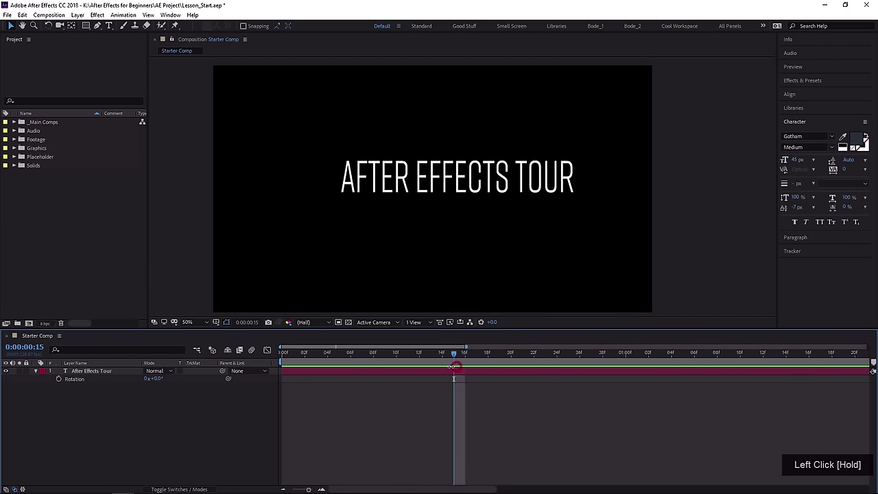
pyautogui.press('=')
pyautogui.moveTo(422, 348); pyautogui.dragTo(353, 357)
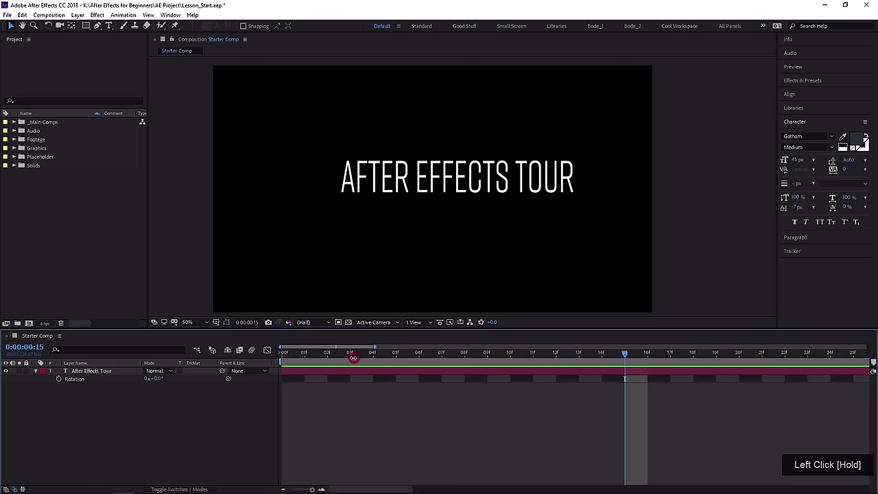
pyautogui.moveTo(556, 398); pyautogui.dragTo(448, 398)
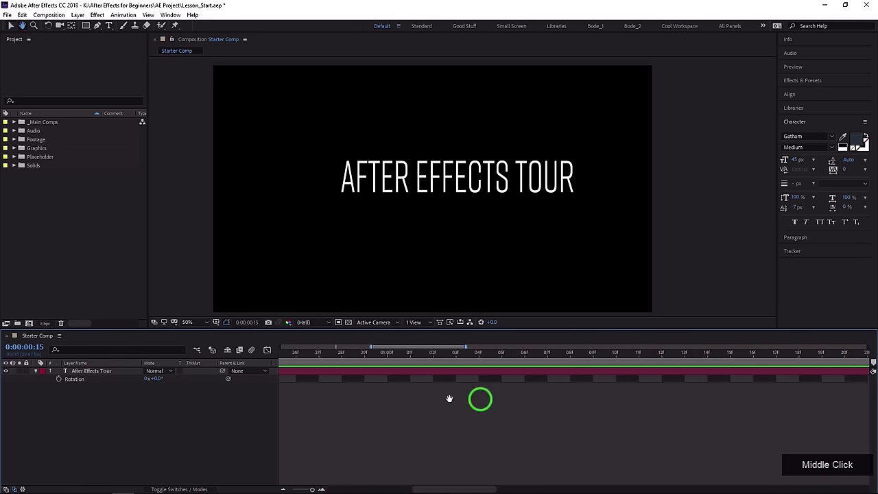
pyautogui.middleClick(643, 398)
pyautogui.moveTo(590, 406); pyautogui.dragTo(607, 407)
pyautogui.middleClick(358, 407)
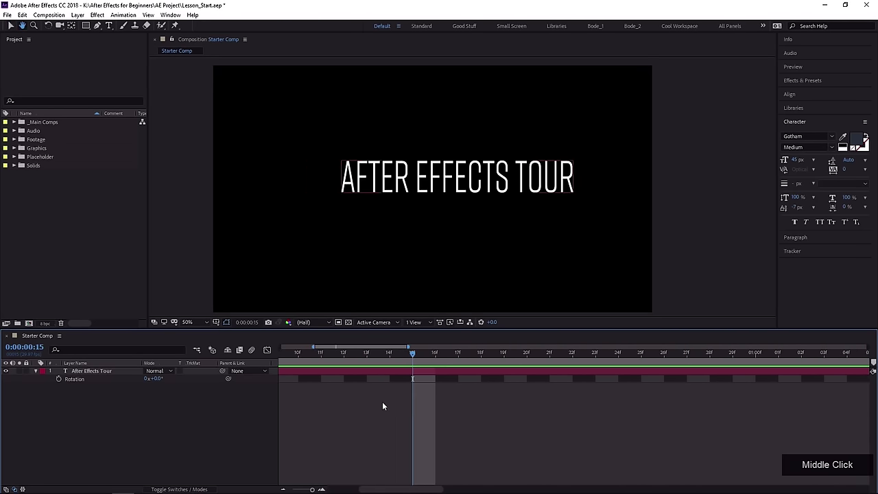
pyautogui.middleClick(365, 445)
pyautogui.scroll(-1, 355, 410)
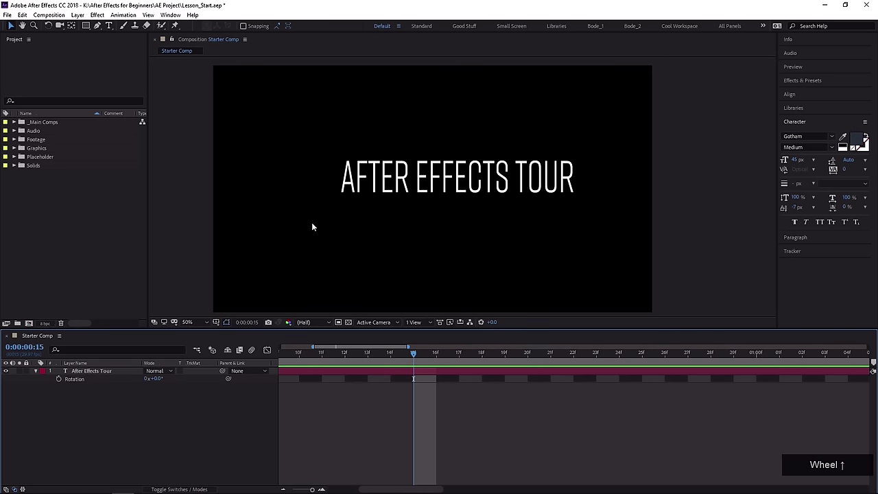
# Pan in the Project and Composition panels, and magnify the composition view to 200% and back to 50%.
pyautogui.middleClick(70, 210)
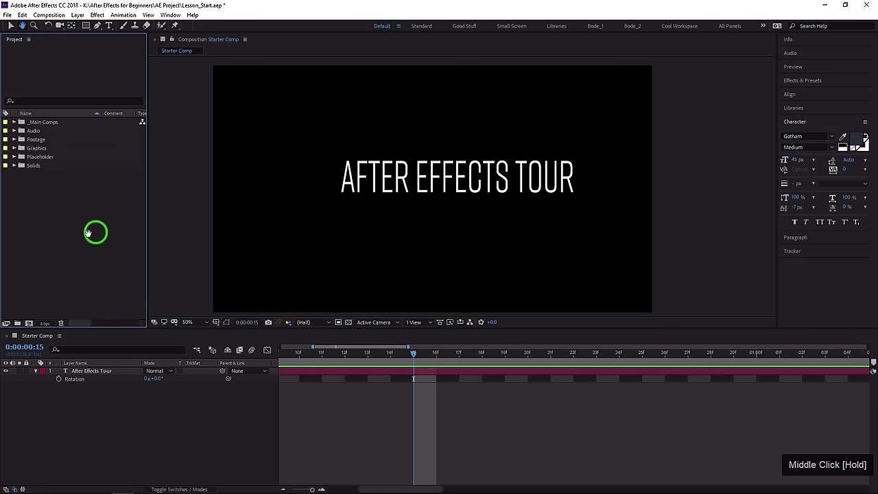
pyautogui.middleClick(397, 242)
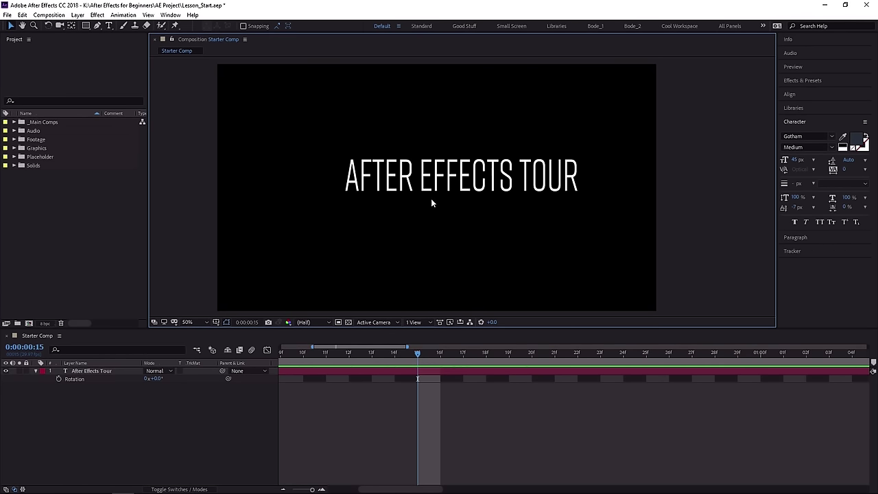
pyautogui.press('.')
pyautogui.press('.')
pyautogui.press('.')
pyautogui.press('.')
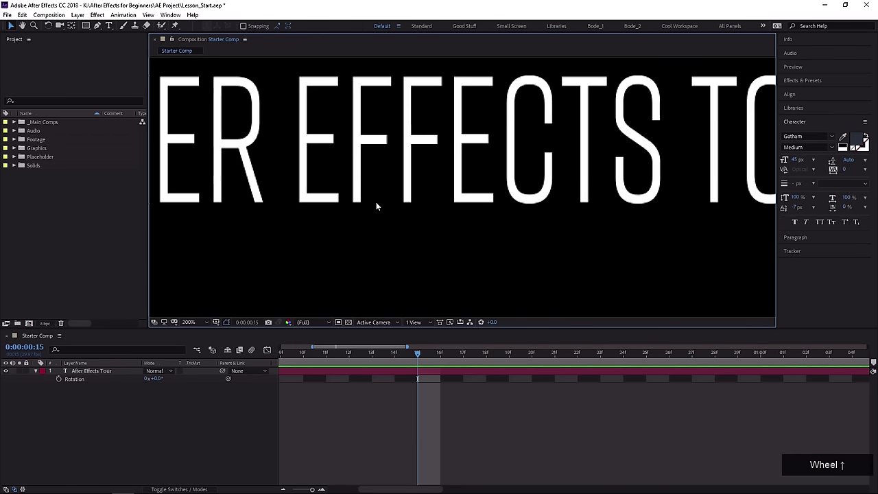
pyautogui.press(',')
pyautogui.press(',')
pyautogui.press(',')
pyautogui.press(',')
pyautogui.scroll(2, 370, 204)
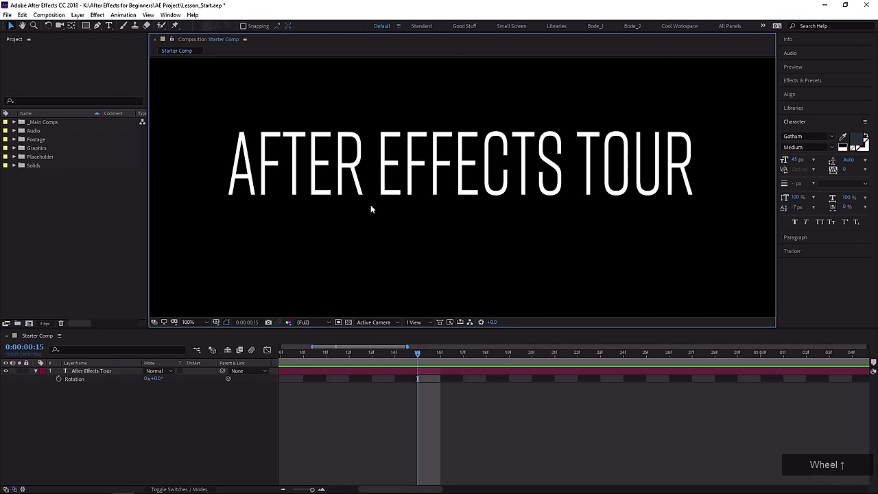
pyautogui.scroll(-2, 371, 205)
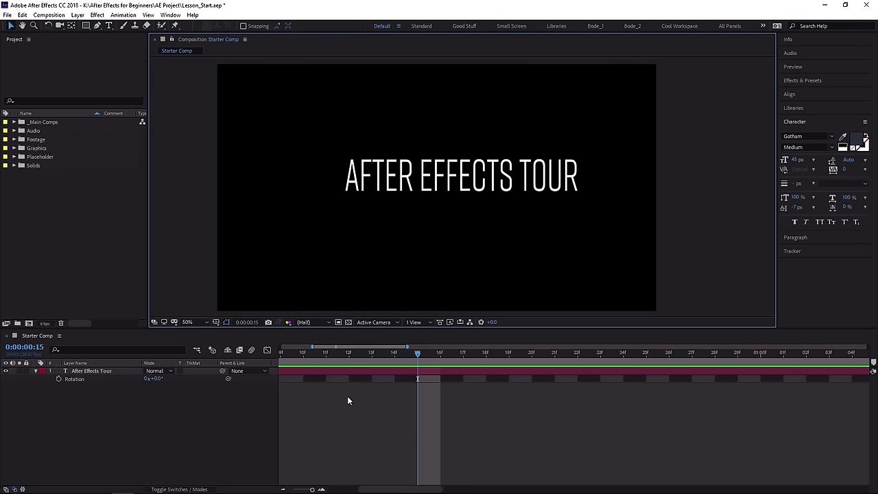
pyautogui.scroll(1, 347, 397)
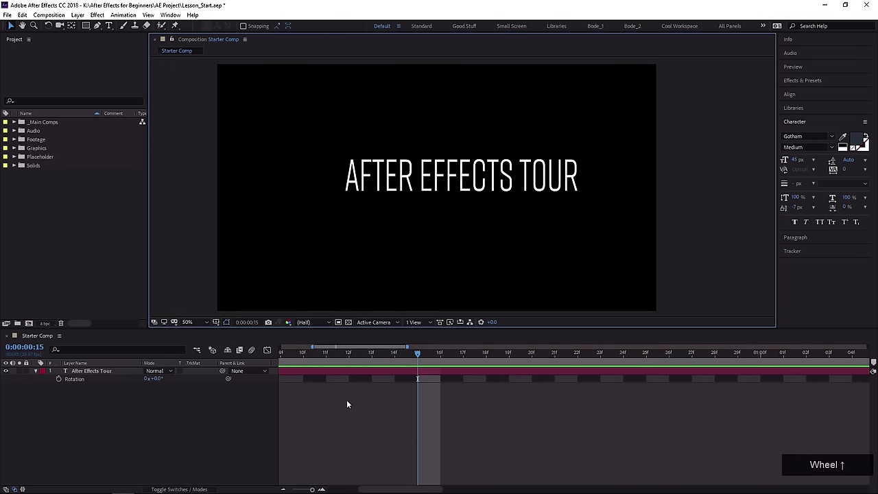
# Duplicate the After Effects Tour text layer in the Starter Comp timeline.
pyautogui.click(102, 371)
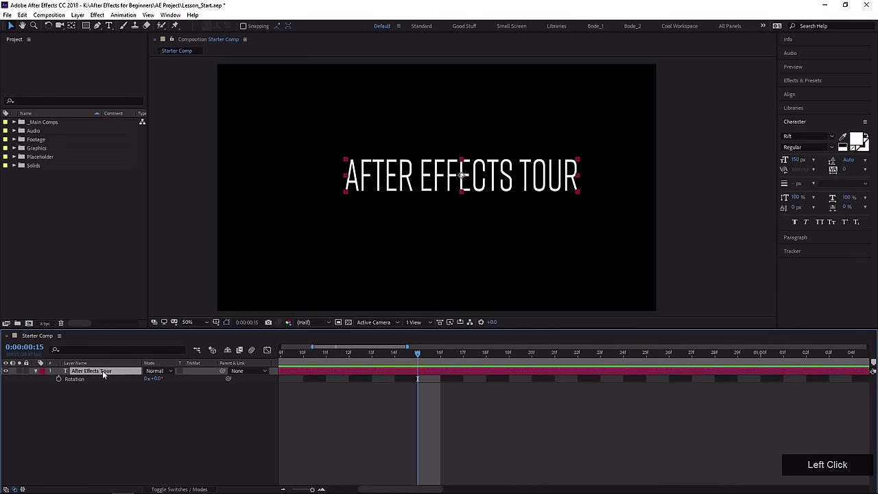
pyautogui.scroll(1, 286, 421)
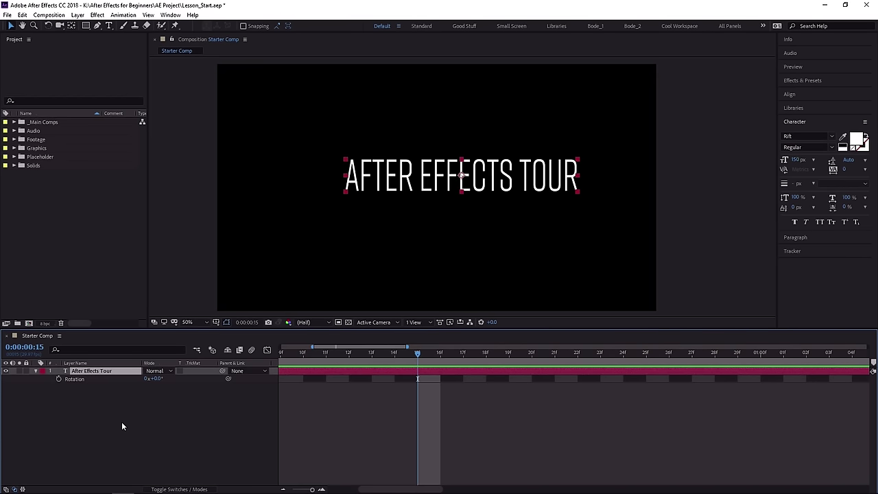
pyautogui.hotkey('ctrl', 'd')
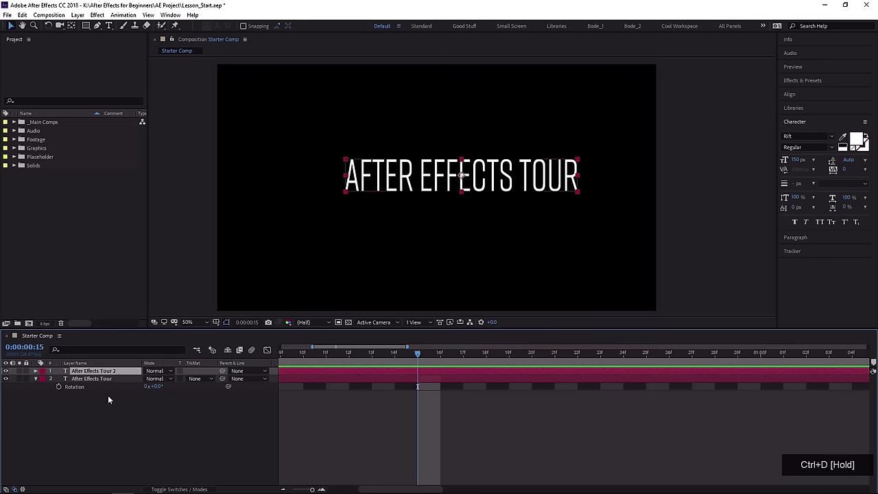
# Duplicate the After Effects Tour text layer repeatedly until After Effects Tour 33, and look through the stacked layers.
pyautogui.hotkey('ctrl', 'd')
pyautogui.scroll(2, 108, 405)
pyautogui.scroll(-5, 108, 414)
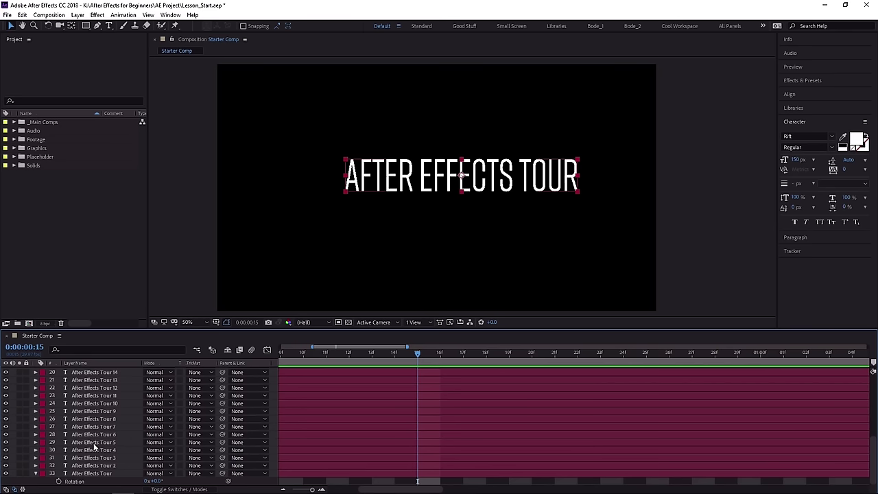
pyautogui.scroll(6, 94, 442)
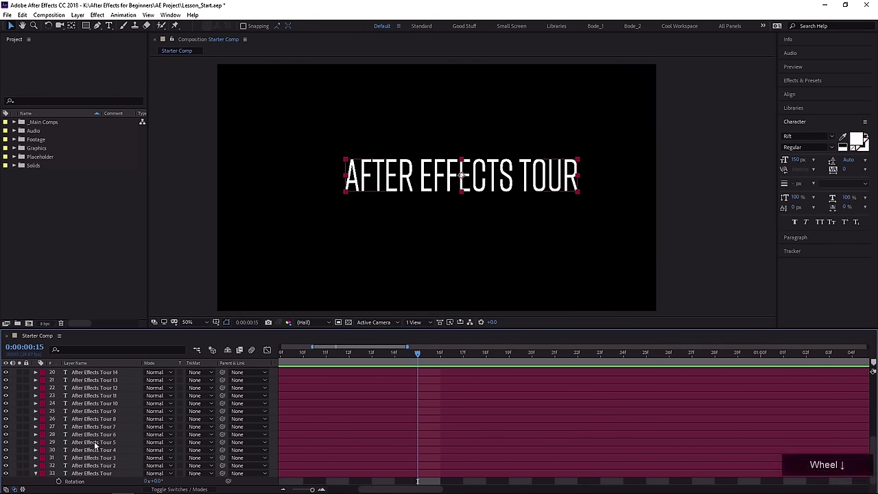
pyautogui.scroll(-6, 94, 445)
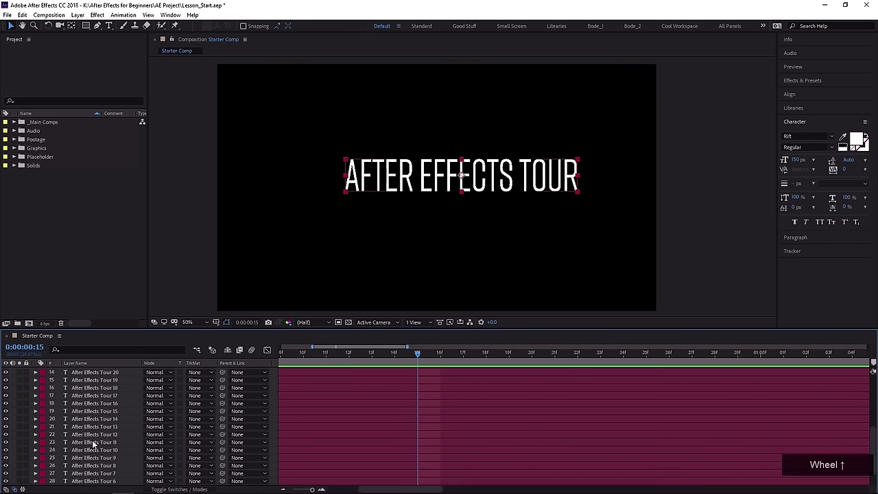
pyautogui.scroll(5, 93, 443)
pyautogui.scroll(-3, 94, 440)
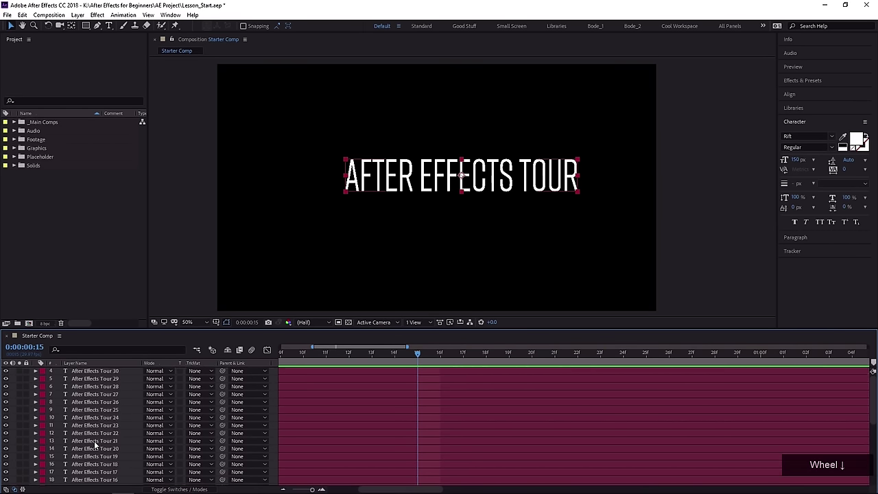
pyautogui.scroll(6, 95, 440)
pyautogui.scroll(2, 363, 384)
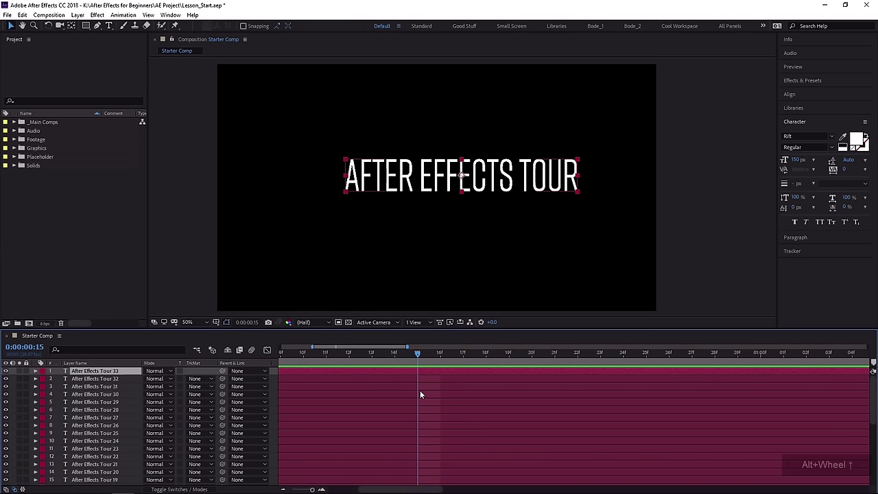
# Zoom the Starter Comp timeline in and out around the current time until its full duration fits.
pyautogui.scroll(3, 414, 396)
pyautogui.scroll(-3, 350, 391)
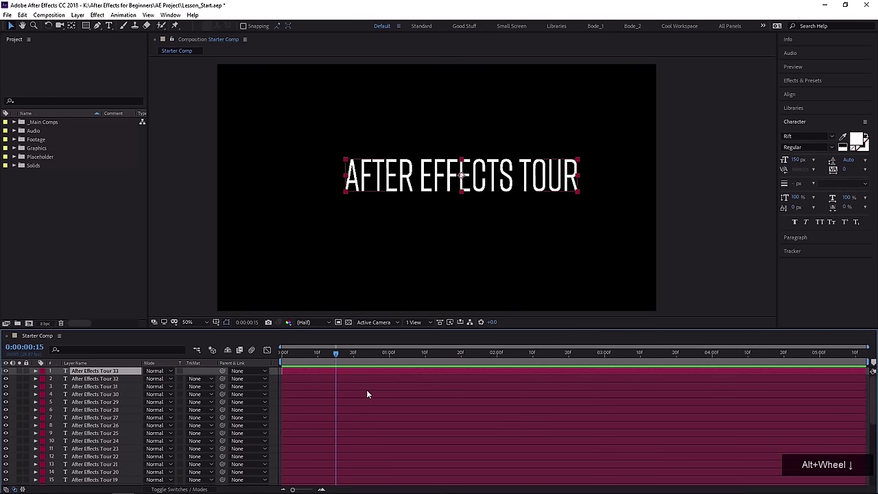
pyautogui.scroll(-3, 468, 388)
pyautogui.scroll(-5, 453, 396)
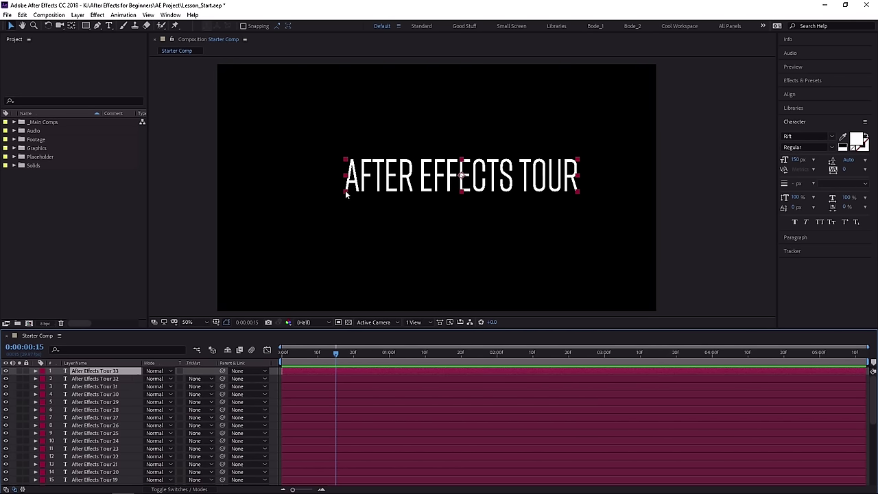
# Magnify the composition view to 1600% at the text's lower-left corner, reduce it to 25%, and pan the frame.
pyautogui.scroll(1, 347, 194)
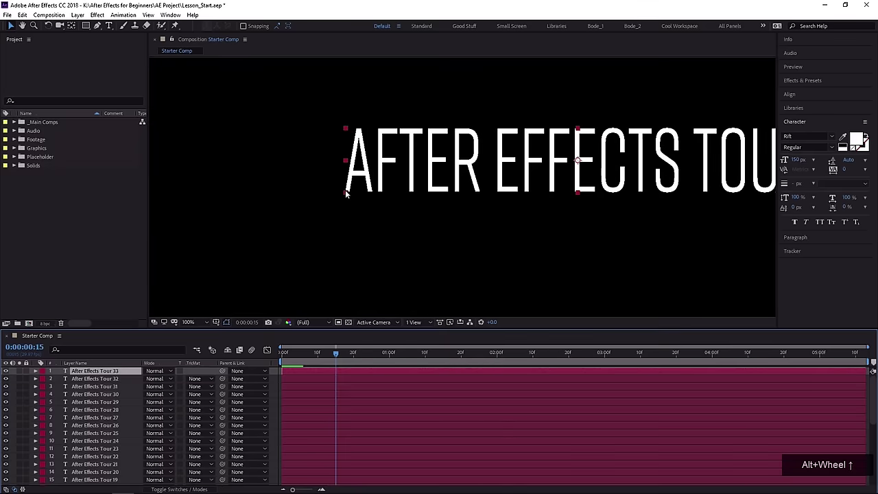
pyautogui.keyDown('alt'); pyautogui.scroll(5, 346, 197); pyautogui.keyUp('alt')
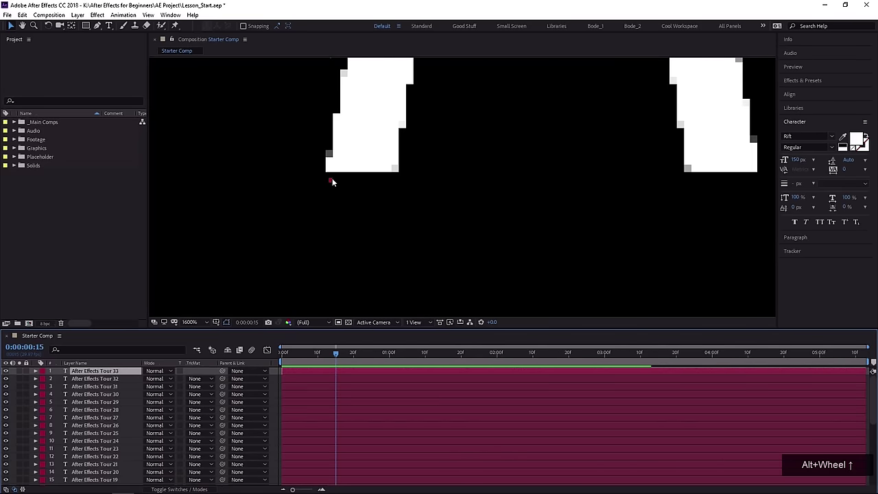
pyautogui.keyDown('alt'); pyautogui.scroll(-2, 337, 180); pyautogui.keyUp('alt')
pyautogui.scroll(-3, 328, 183)
pyautogui.scroll(4, 326, 184)
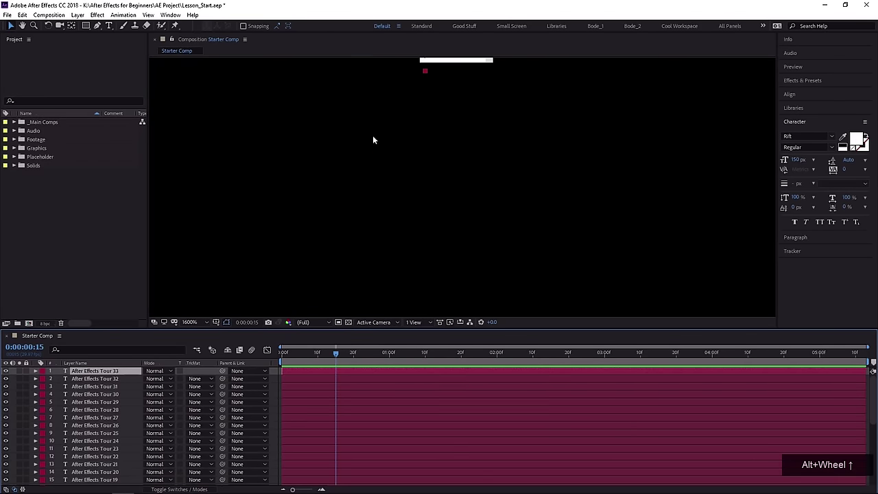
pyautogui.scroll(-1, 411, 111)
pyautogui.scroll(-1, 411, 109)
pyautogui.scroll(3, 412, 113)
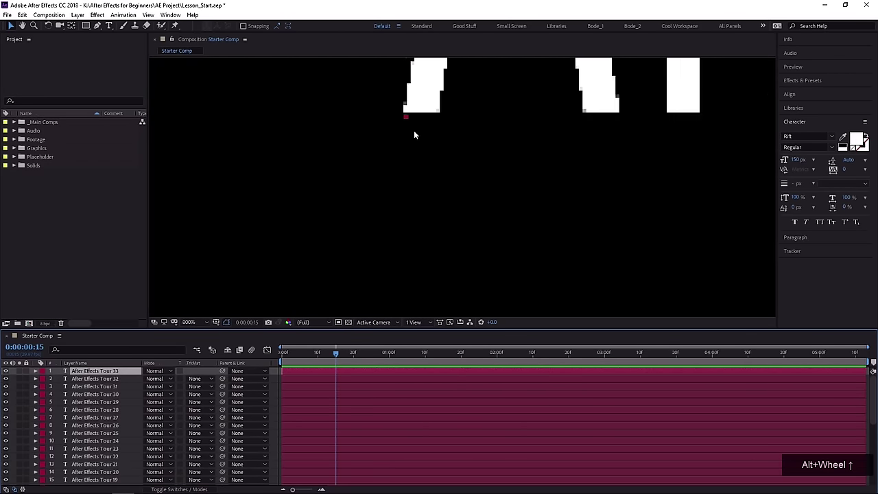
pyautogui.keyDown('alt'); pyautogui.scroll(-8, 412, 117); pyautogui.keyUp('alt')
pyautogui.moveTo(419, 131); pyautogui.dragTo(376, 199)
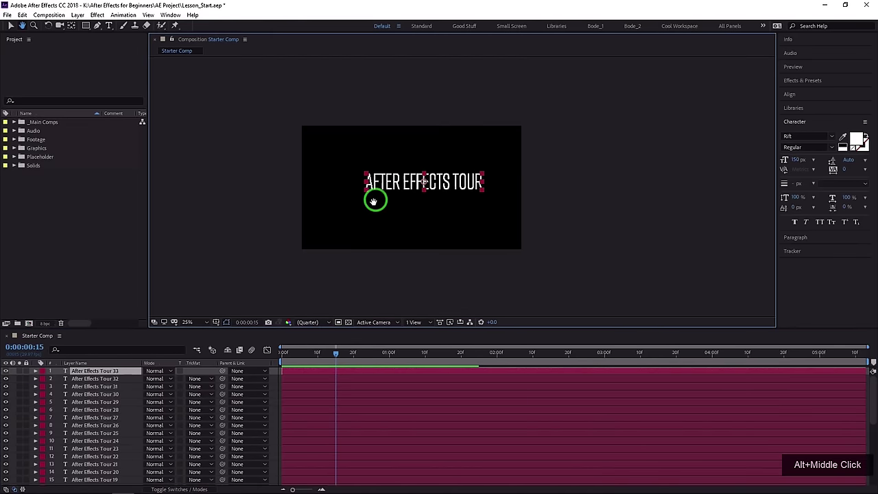
# Magnify the composition view to 200%, return it to 50%, and pan the frame closer to the middle.
pyautogui.scroll(1, 396, 200)
pyautogui.scroll(4, 395, 198)
pyautogui.scroll(-3, 394, 194)
pyautogui.scroll(7, 394, 195)
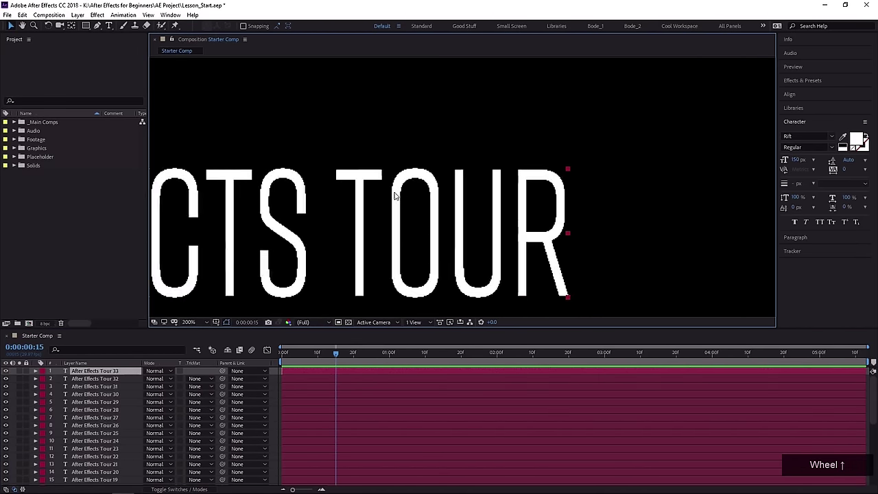
pyautogui.scroll(1, 394, 195)
pyautogui.scroll(-6, 394, 196)
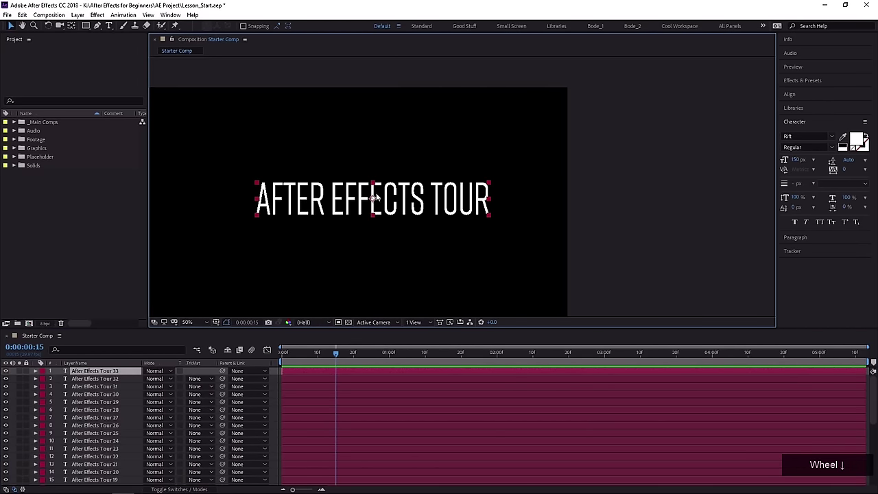
pyautogui.moveTo(388, 206); pyautogui.dragTo(433, 193)
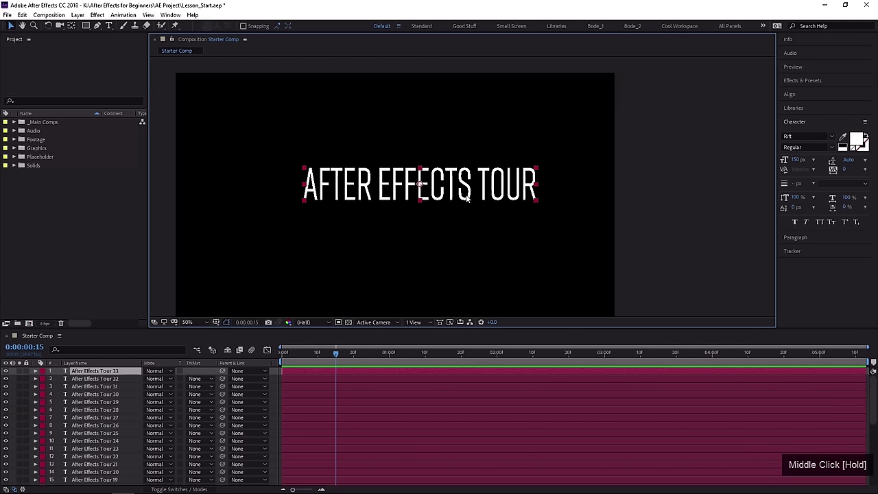
# Magnify the composition view to 1600% near the word TOUR, inspect the letter A at 400%, and return to 50%.
pyautogui.scroll(8, 476, 191)
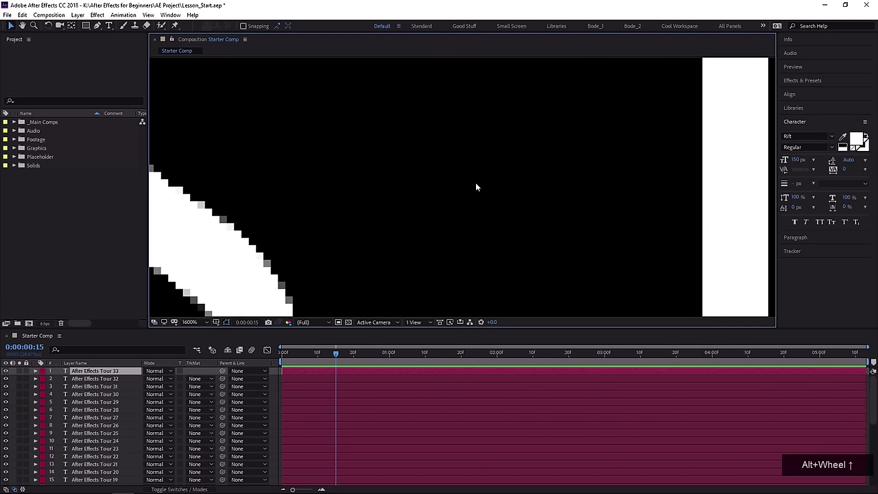
pyautogui.scroll(-8, 481, 186)
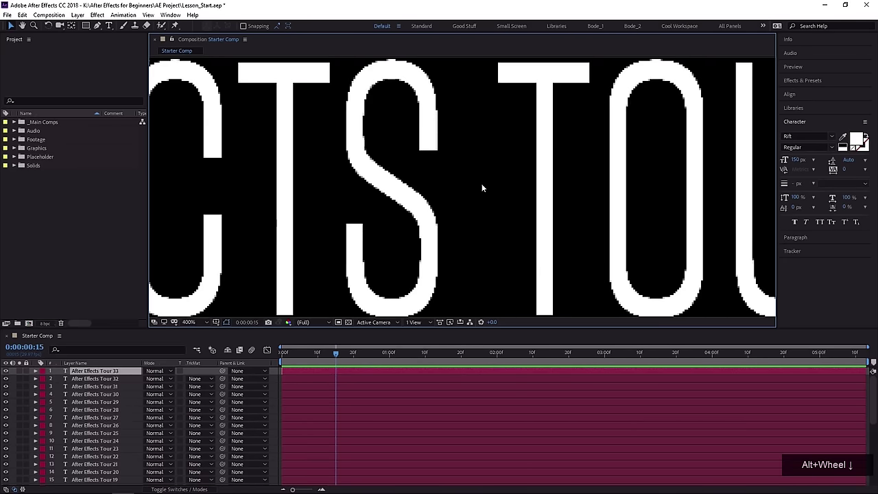
pyautogui.scroll(3, 248, 127)
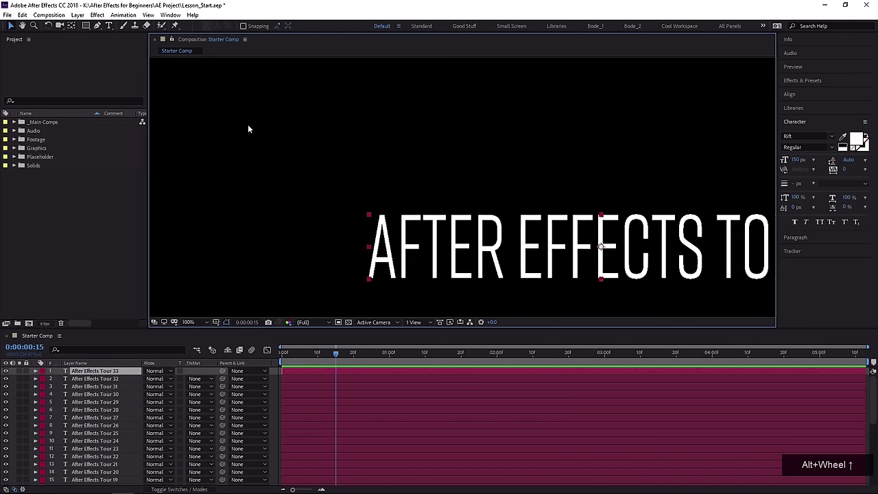
pyautogui.scroll(-2, 248, 127)
pyautogui.scroll(1, 424, 242)
pyautogui.scroll(3, 423, 238)
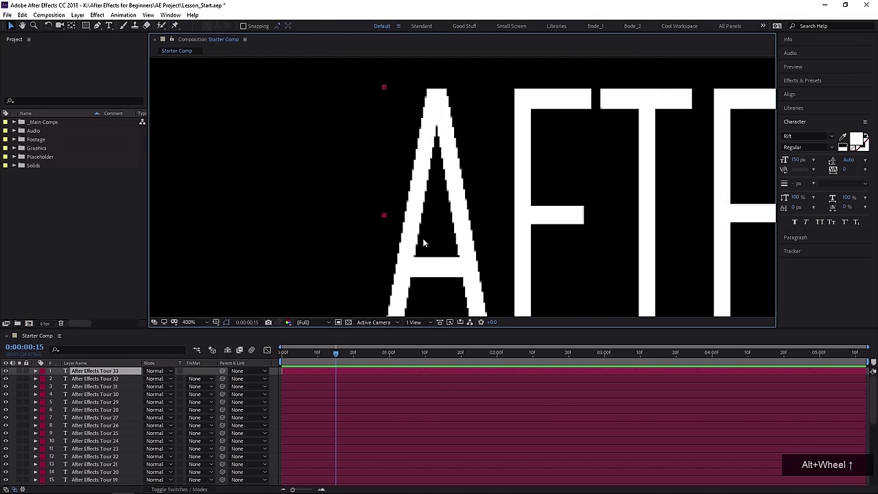
pyautogui.scroll(-6, 422, 238)
# Delete all the duplicate text layers from After Effects Tour 33 through After Effects Tour 2.
pyautogui.click(118, 370)
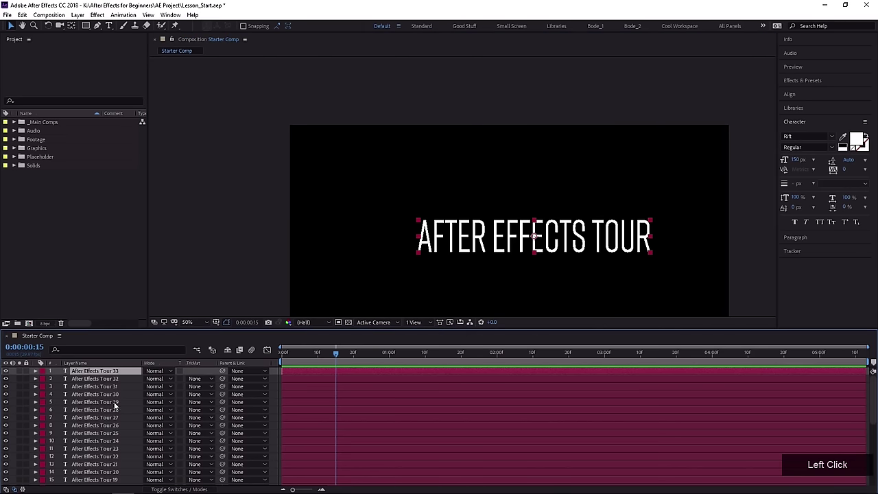
pyautogui.scroll(-5, 120, 446)
pyautogui.keyDown('shift'); pyautogui.click(111, 472); pyautogui.keyUp('shift')
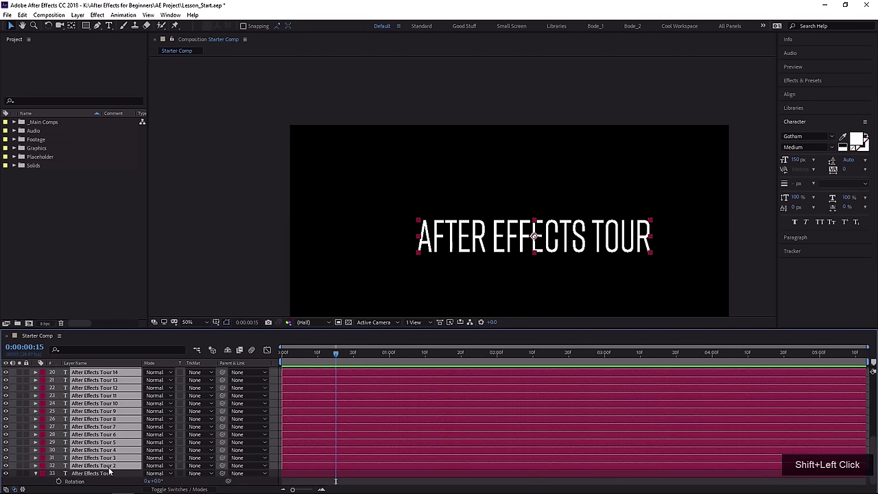
pyautogui.press('Delete')
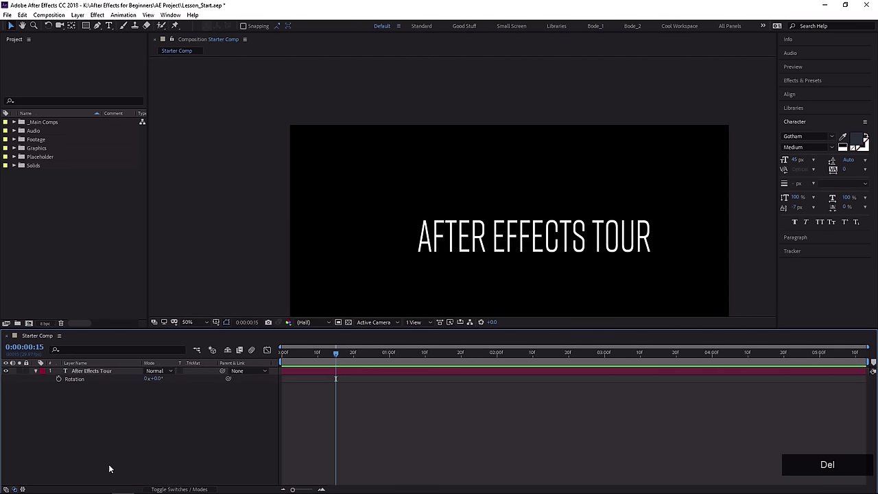
# Move the After Effects Tour text to a position of about 924, 522 and activate the Rotation tool.
pyautogui.click(466, 245)
pyautogui.moveTo(466, 245); pyautogui.dragTo(433, 253)
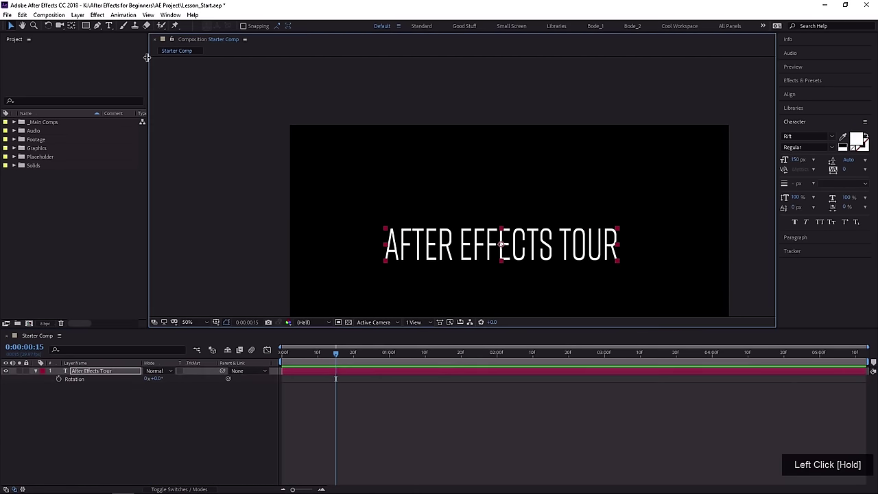
pyautogui.click(50, 28)
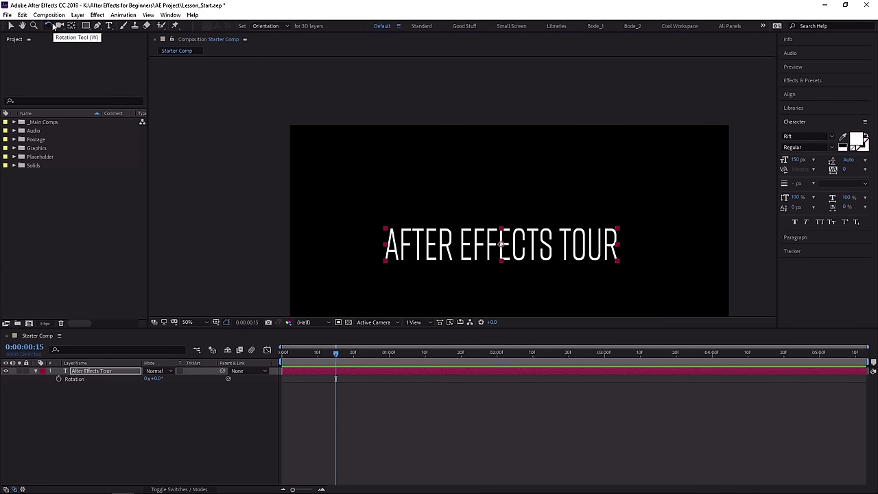
pyautogui.click(49, 27)
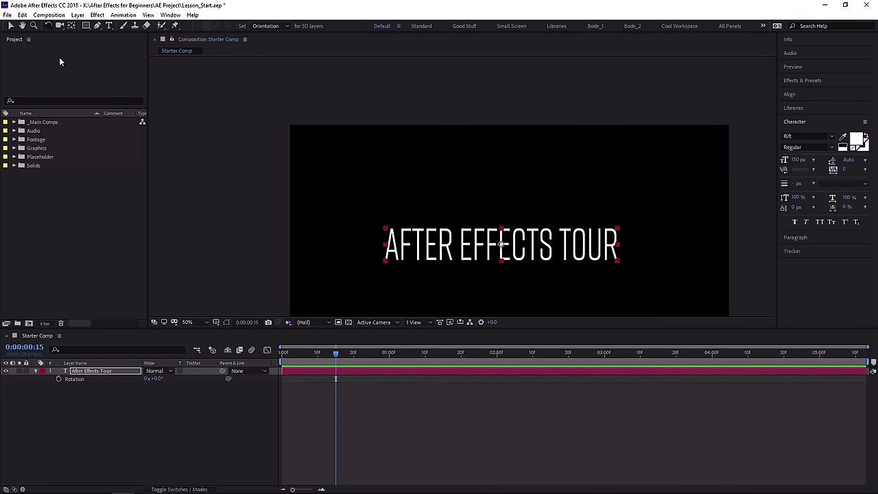
# Expand the text layer's Transform properties, and isolate its Rotation property.
pyautogui.click(79, 378)
pyautogui.click(87, 371)
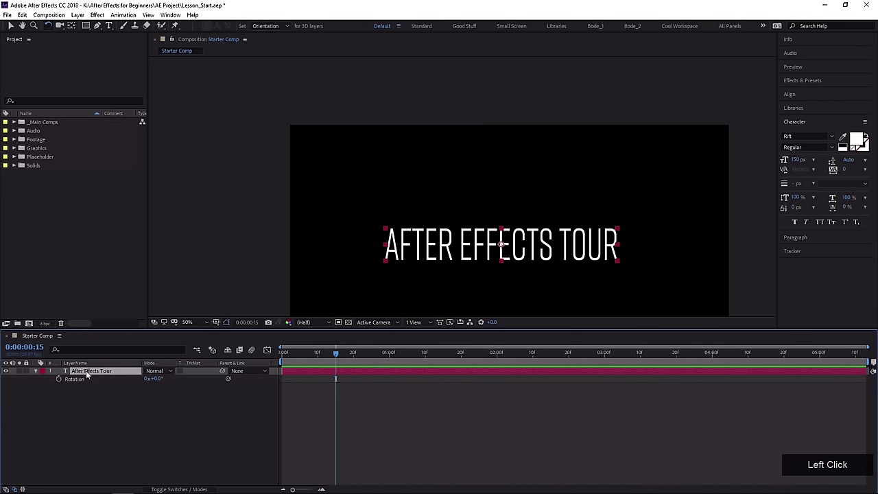
pyautogui.click(36, 370)
pyautogui.click(35, 370)
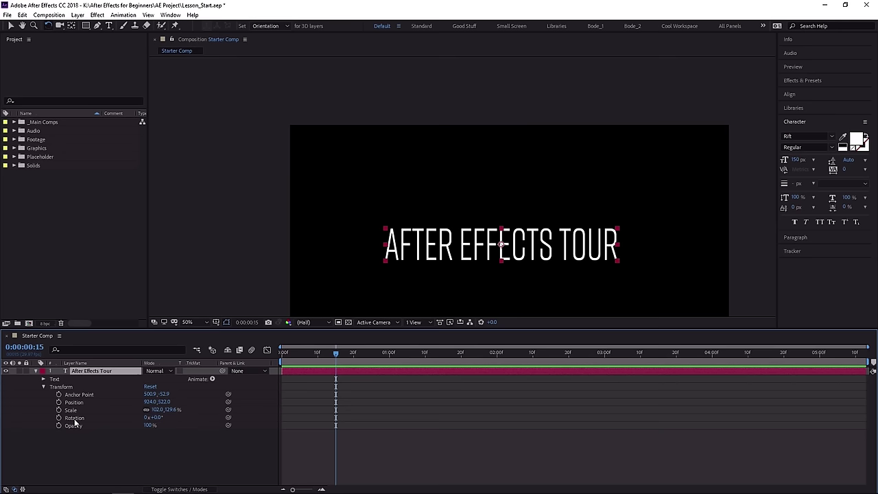
pyautogui.press('r')
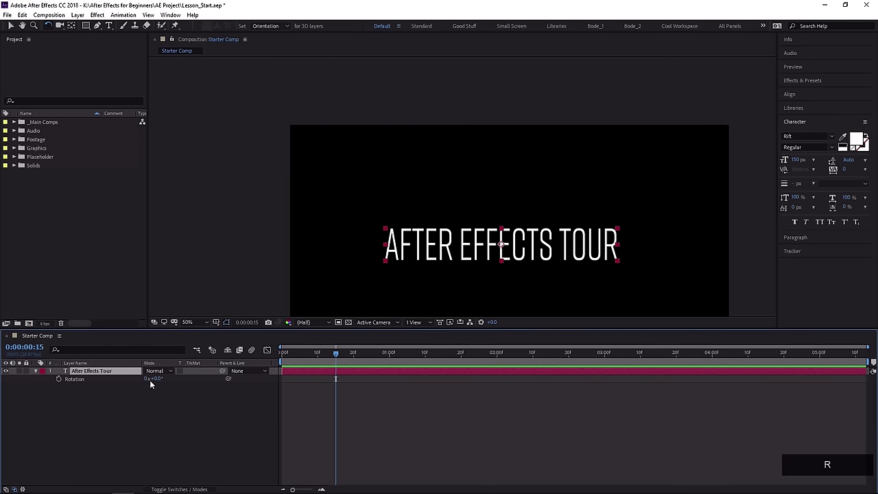
# Try rotating the text by its Rotation value and with the Rotation tool to about -0.3°, and recenter the composition view.
pyautogui.moveTo(151, 381)
pyautogui.mouseDown()
pyautogui.moveTo(178, 380)
pyautogui.moveTo(143, 382)
pyautogui.moveTo(161, 382)
pyautogui.mouseUp()
pyautogui.click(408, 244)
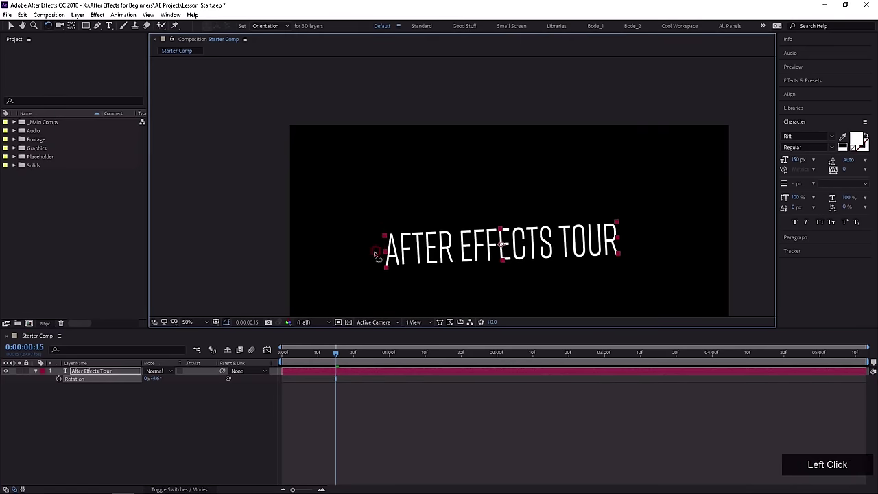
pyautogui.moveTo(376, 257)
pyautogui.mouseDown()
pyautogui.moveTo(388, 195)
pyautogui.moveTo(379, 244)
pyautogui.mouseUp()
pyautogui.middleClick(412, 231)
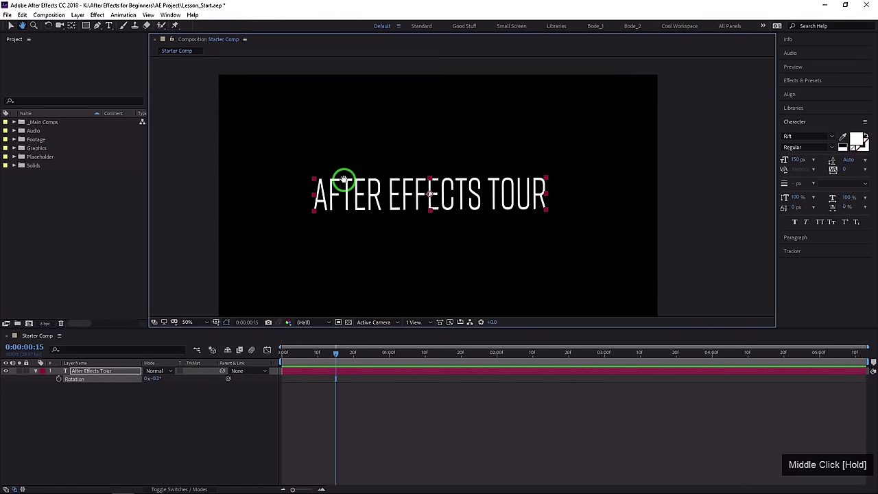
pyautogui.middleClick(343, 180)
# Swing the text freely around its anchor point with the Rotation tool and bring its rotation to 0°.
pyautogui.moveTo(471, 180); pyautogui.dragTo(360, 250)
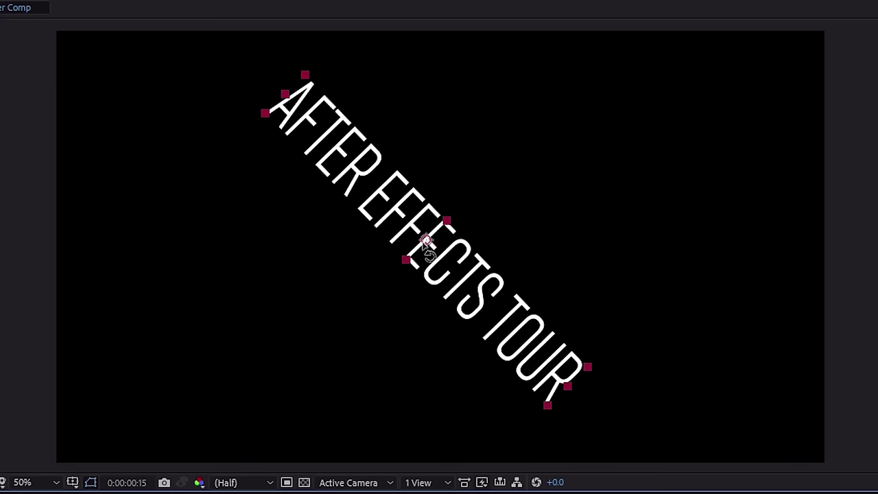
pyautogui.moveTo(427, 242); pyautogui.dragTo(145, 382)
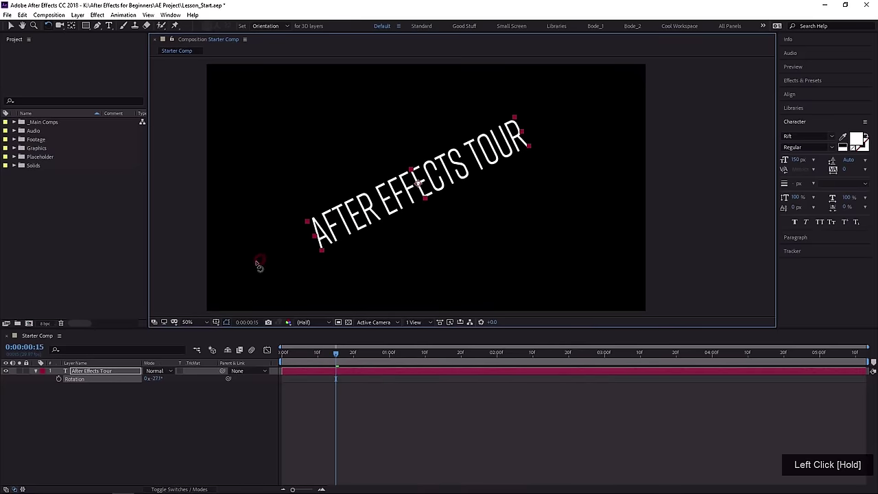
pyautogui.moveTo(258, 266); pyautogui.dragTo(369, 179)
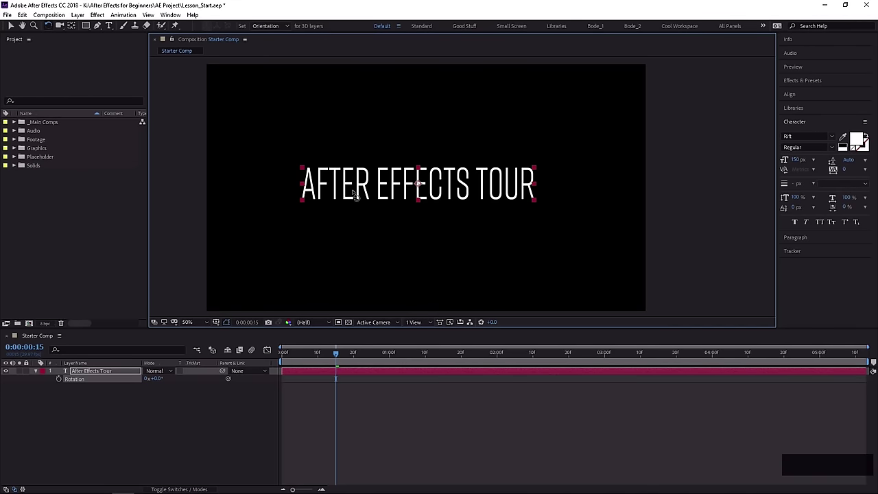
# Reselect the After Effects Tour text and rotate it upside down to 180° with the rotation constrained.
pyautogui.keyDown('shift'); pyautogui.click(340, 188); pyautogui.keyUp('shift')
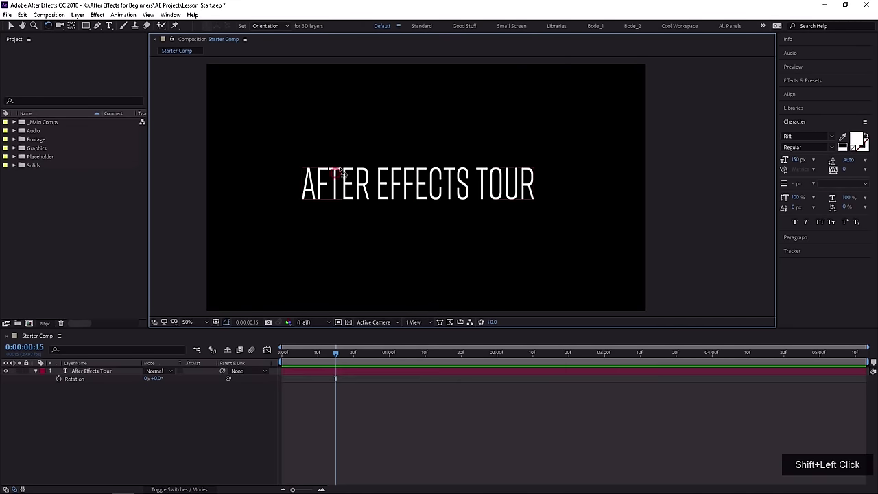
pyautogui.click(335, 193)
pyautogui.moveTo(318, 188); pyautogui.dragTo(484, 185)
pyautogui.moveTo(155, 382); pyautogui.dragTo(157, 378)
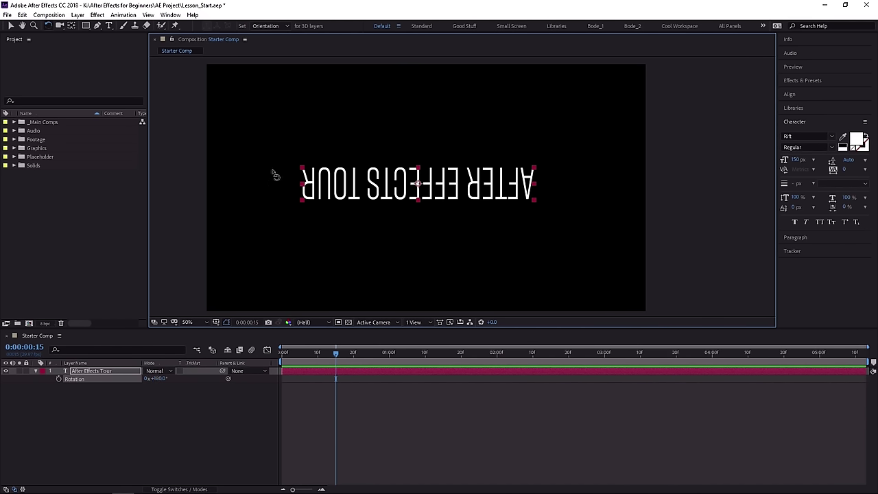
# Reset the After Effects Tour layer's transform and reposition the text near the middle of the composition.
pyautogui.rightClick(82, 381)
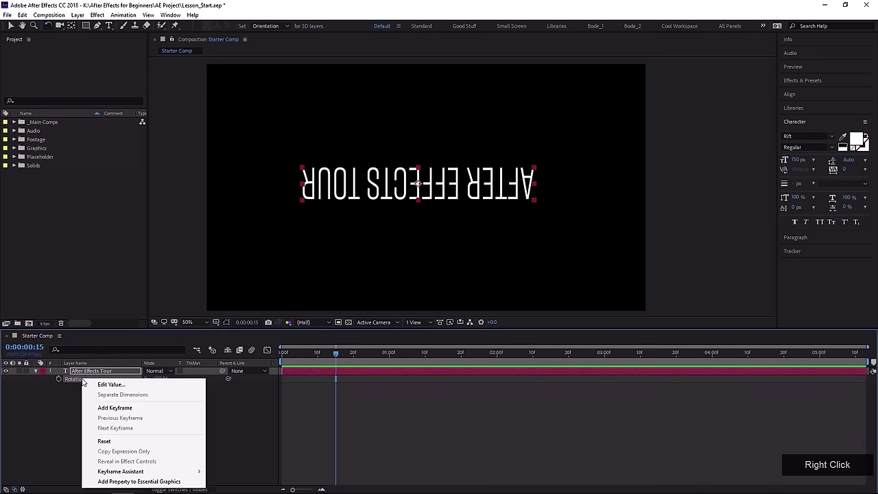
pyautogui.rightClick(86, 372)
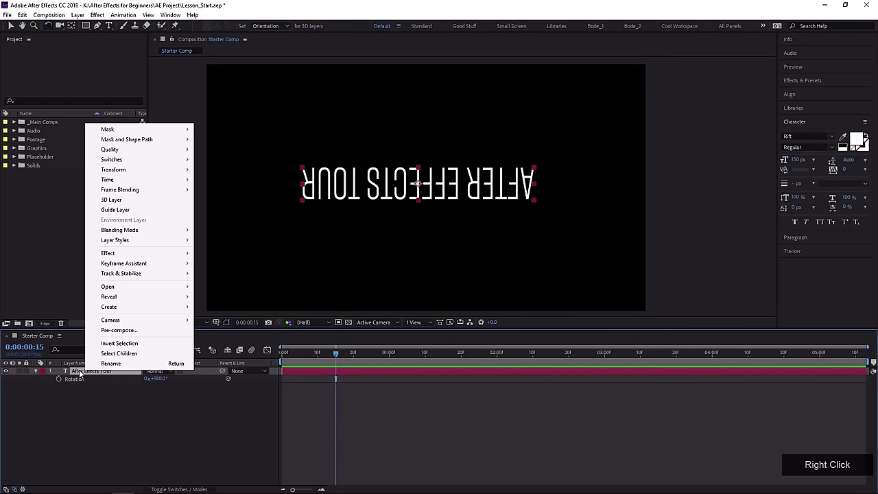
pyautogui.moveTo(113, 169); pyautogui.dragTo(216, 171)
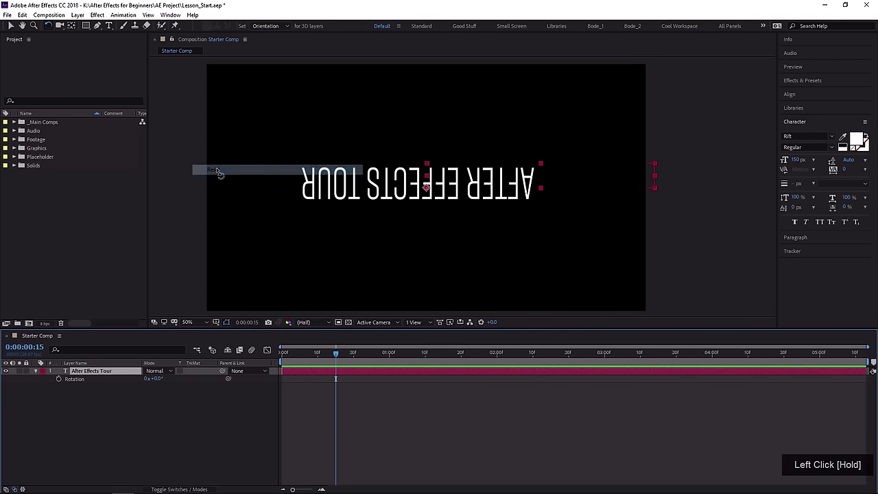
pyautogui.moveTo(512, 179); pyautogui.dragTo(334, 208)
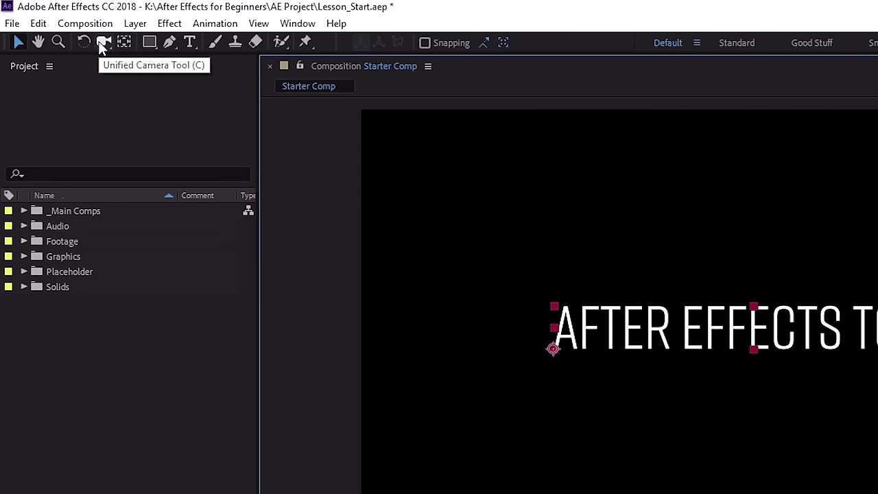
# Look through the camera tool variants and activate the Pan Behind (Anchor Point) tool.
pyautogui.click(100, 45)
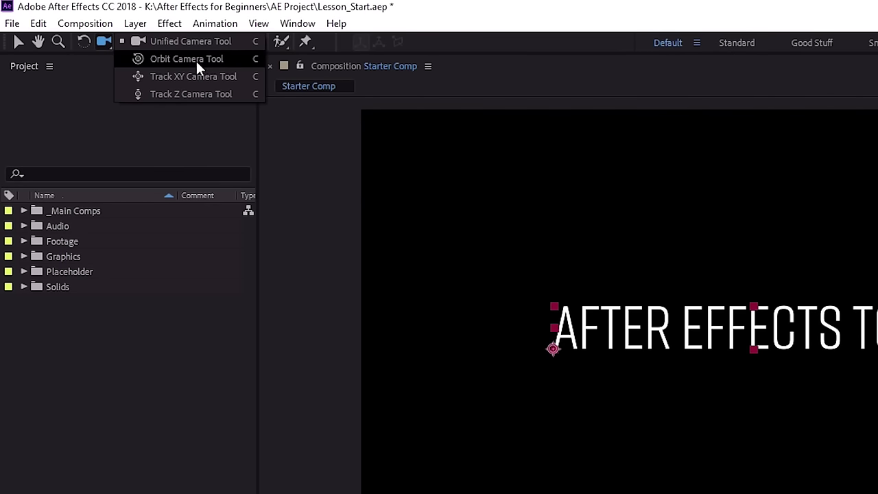
pyautogui.click(134, 43)
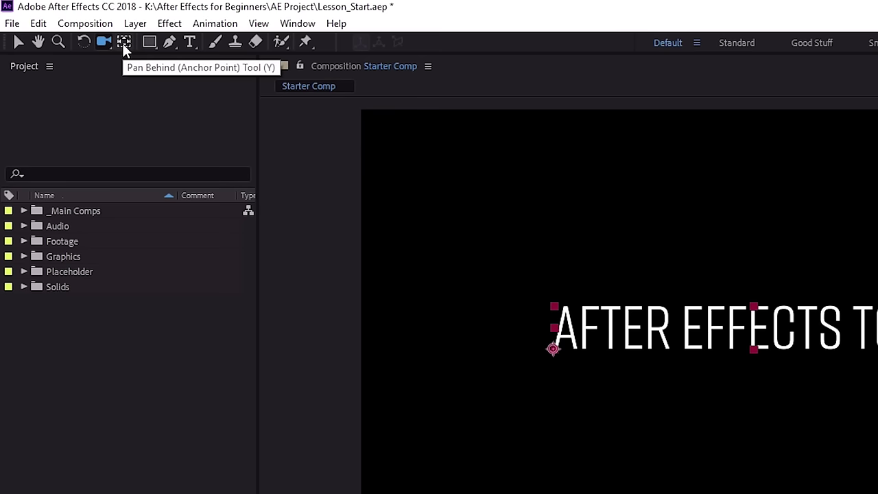
pyautogui.click(122, 44)
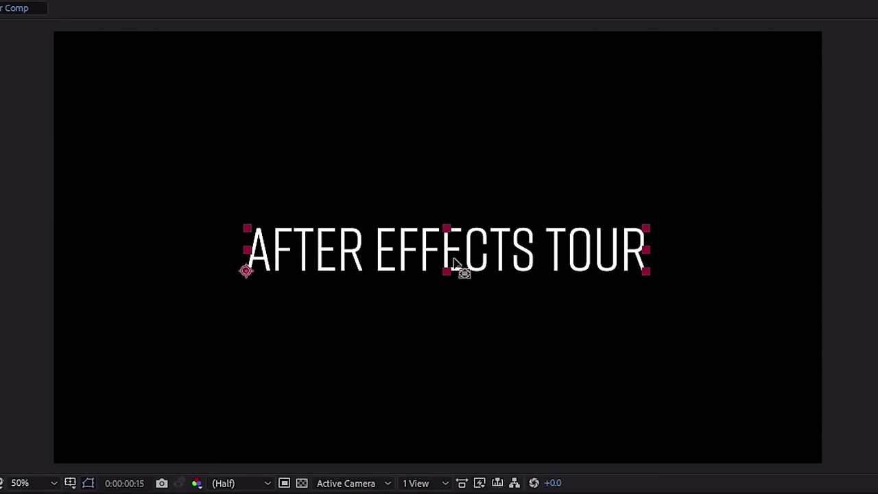
# Scale the text up slightly from the anchor point at its lower-left corner.
pyautogui.scroll(2, 441, 255)
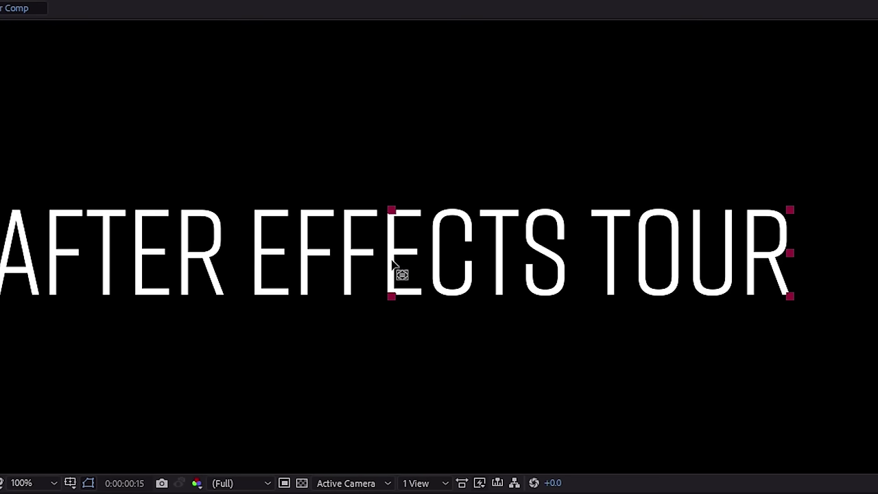
pyautogui.press(',')
pyautogui.moveTo(400, 268); pyautogui.dragTo(247, 273)
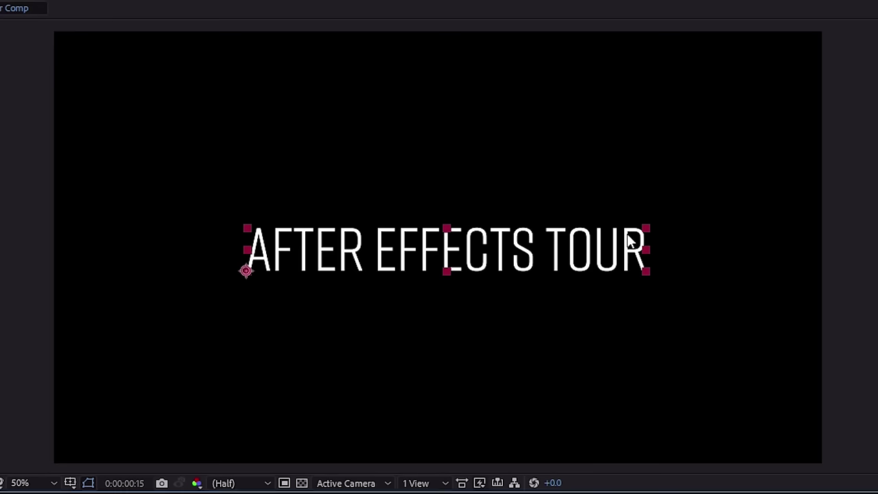
pyautogui.moveTo(644, 235); pyautogui.dragTo(688, 211)
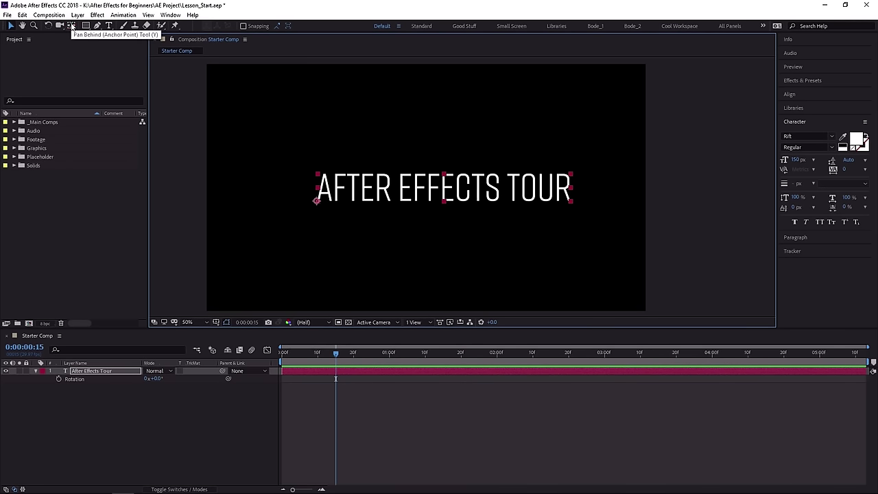
# Move the text's anchor point to its center with the Pan Behind tool, and scale the text down slightly around it.
pyautogui.click(71, 27)
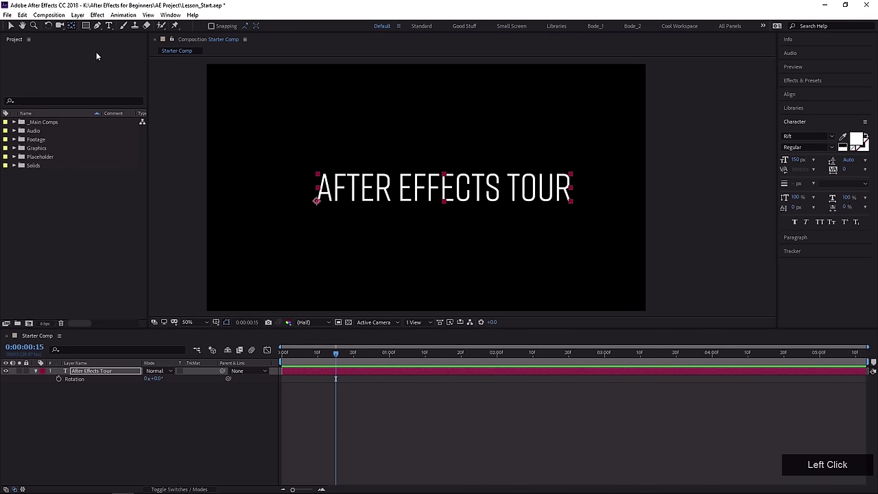
pyautogui.moveTo(317, 200); pyautogui.dragTo(445, 196)
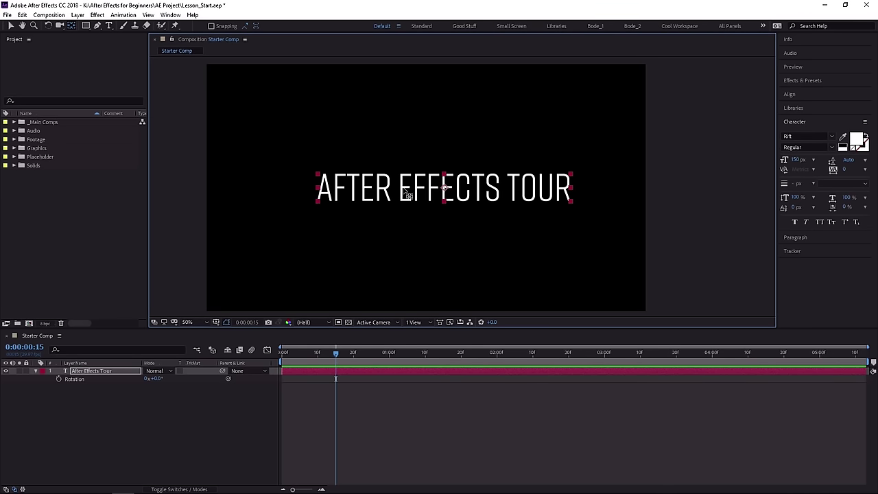
pyautogui.press('v')
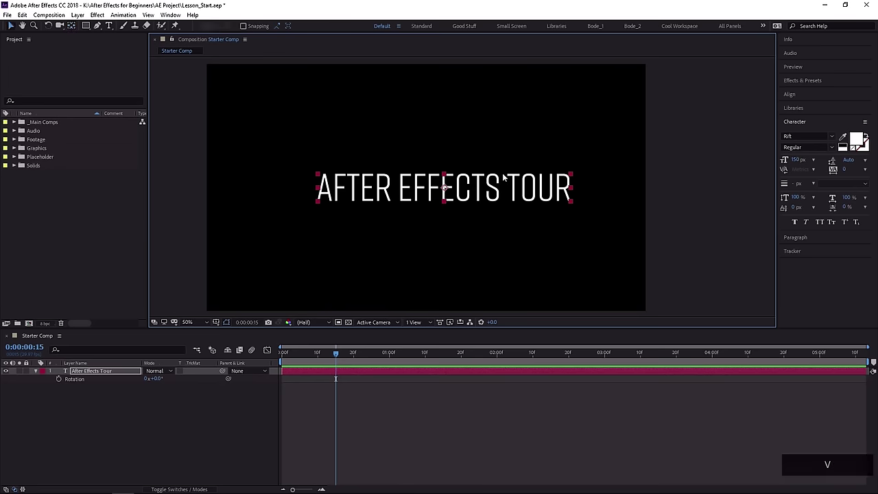
pyautogui.moveTo(572, 174); pyautogui.dragTo(554, 179)
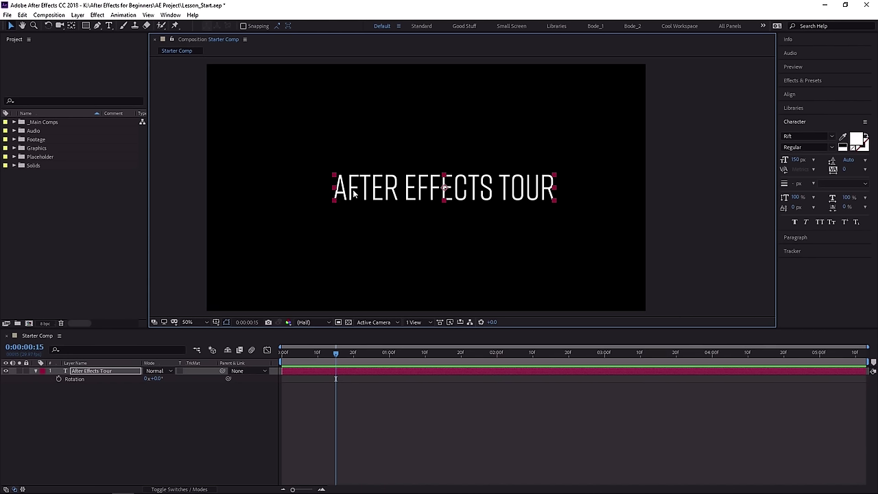
# Rotate the text about 5.9° around its center, and to 1x +0.6° around an anchor point moved to its lower-left corner.
pyautogui.press('w')
pyautogui.moveTo(354, 194); pyautogui.dragTo(335, 196)
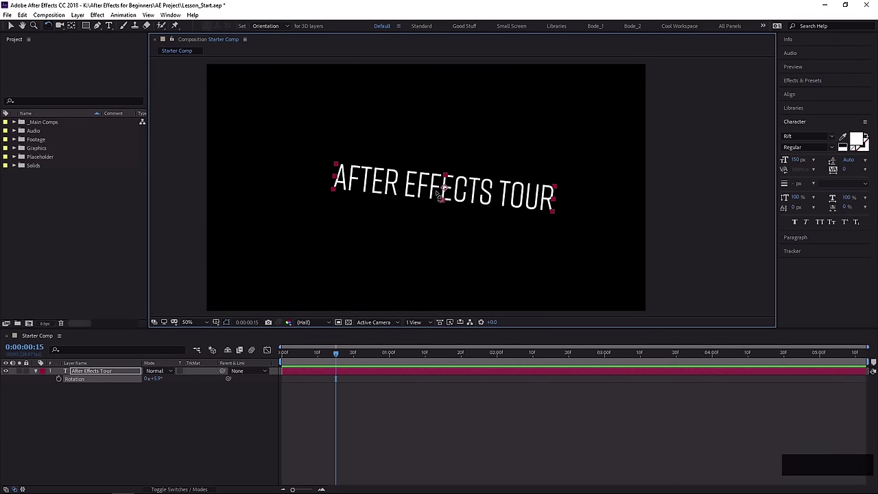
pyautogui.press('y')
pyautogui.moveTo(443, 190); pyautogui.dragTo(332, 189)
pyautogui.press('w')
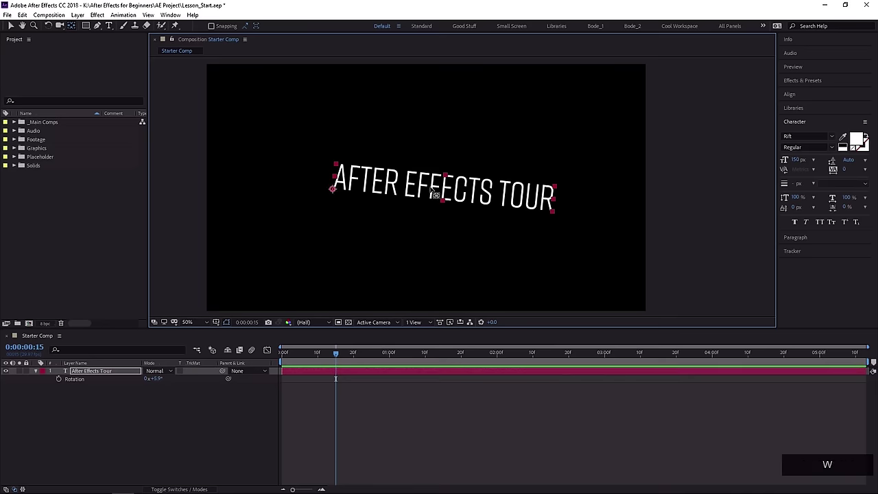
pyautogui.moveTo(504, 199); pyautogui.dragTo(367, 179)
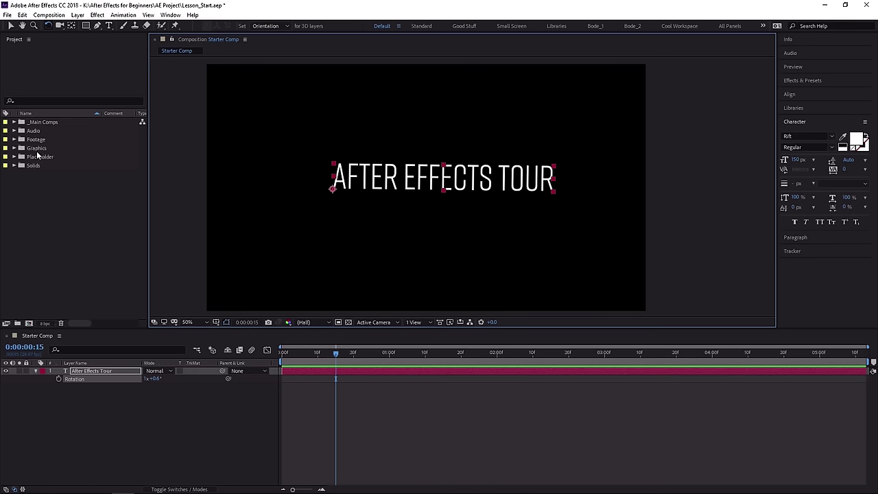
# Open the AE Generated Assets composition from the _Main Comps folder and rotate the large Star_2 around its center to about 2x +348.2°.
pyautogui.click(13, 122)
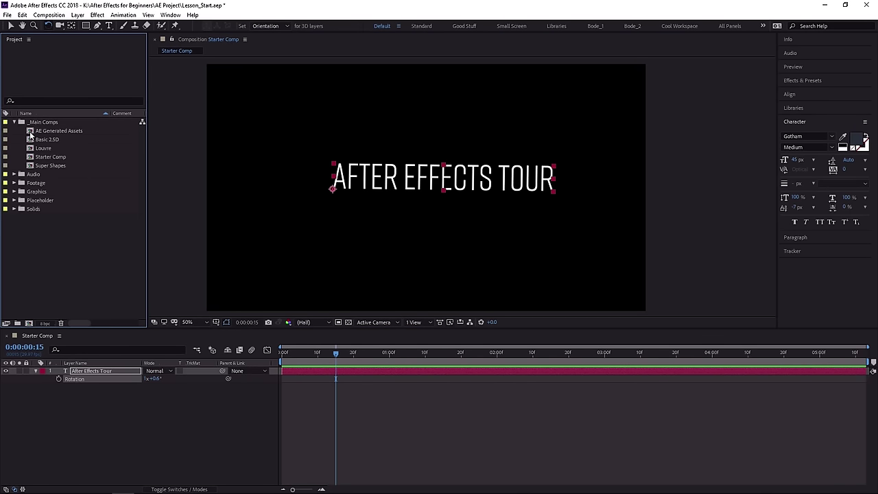
pyautogui.doubleClick(67, 131)
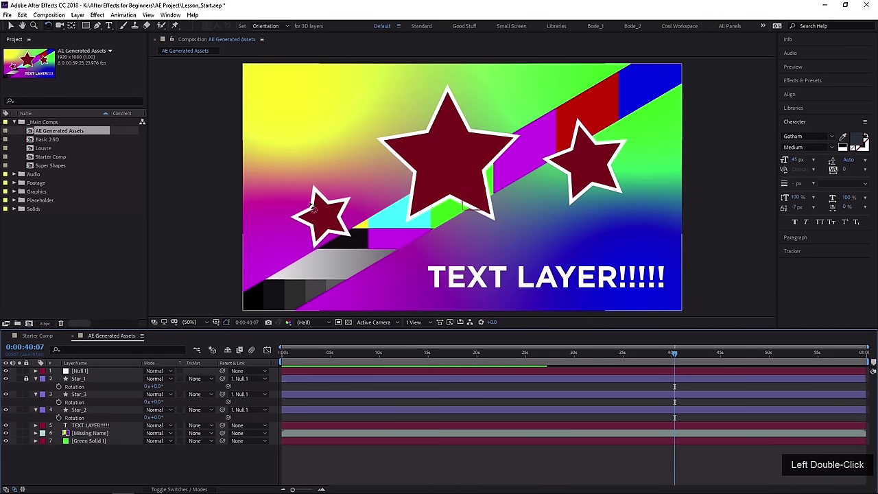
pyautogui.click(448, 154)
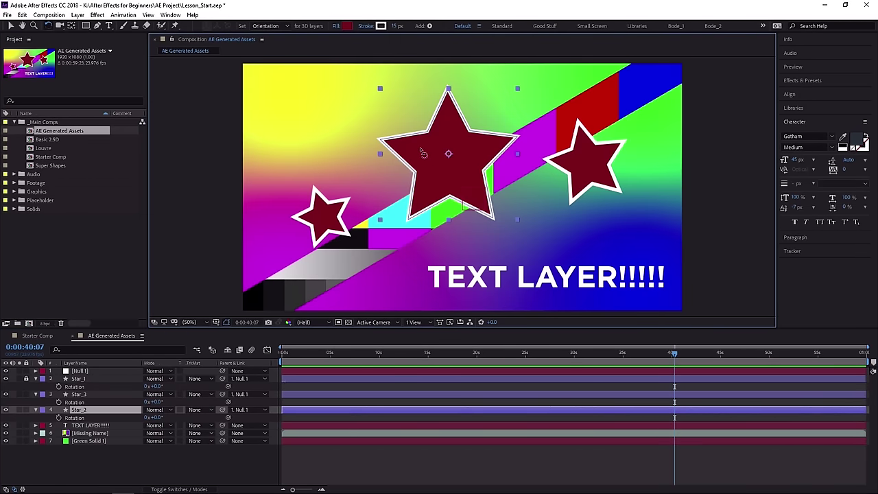
pyautogui.moveTo(414, 150); pyautogui.dragTo(450, 160)
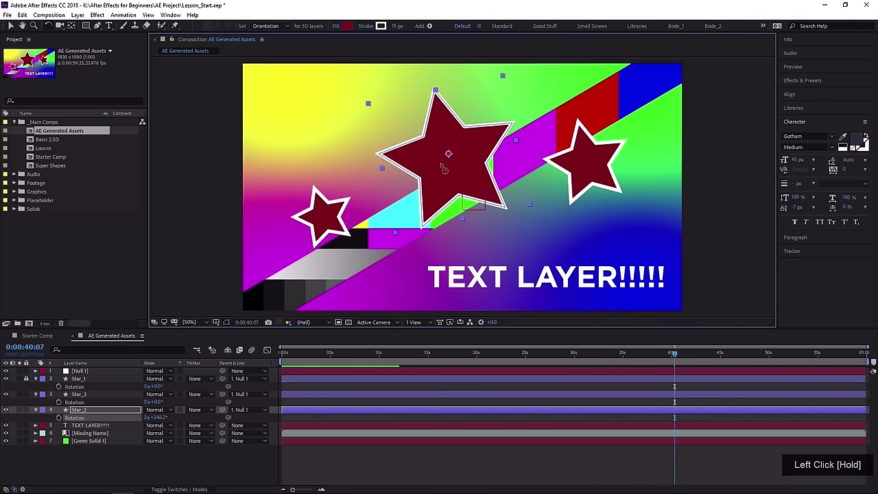
# Move the Star_2 anchor point to the star's upper tip and swing the star around it to about 2x +355.2°.
pyautogui.press('y')
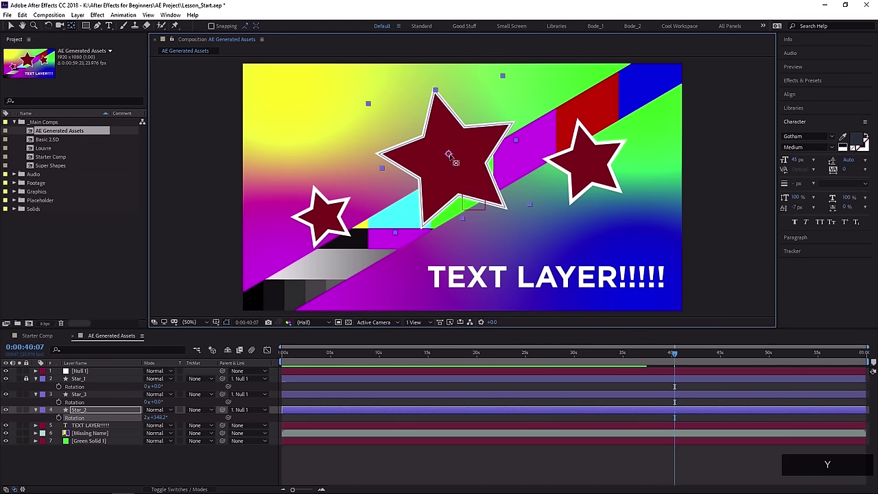
pyautogui.moveTo(450, 155); pyautogui.dragTo(437, 122)
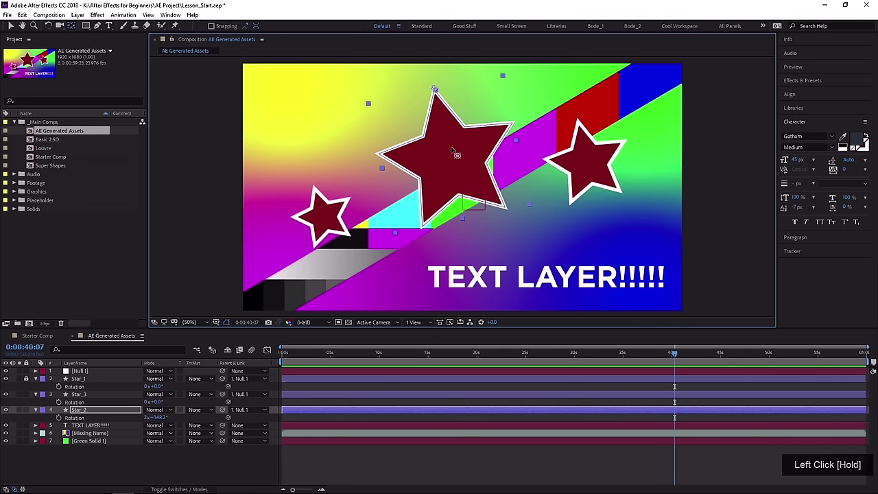
pyautogui.press('y')
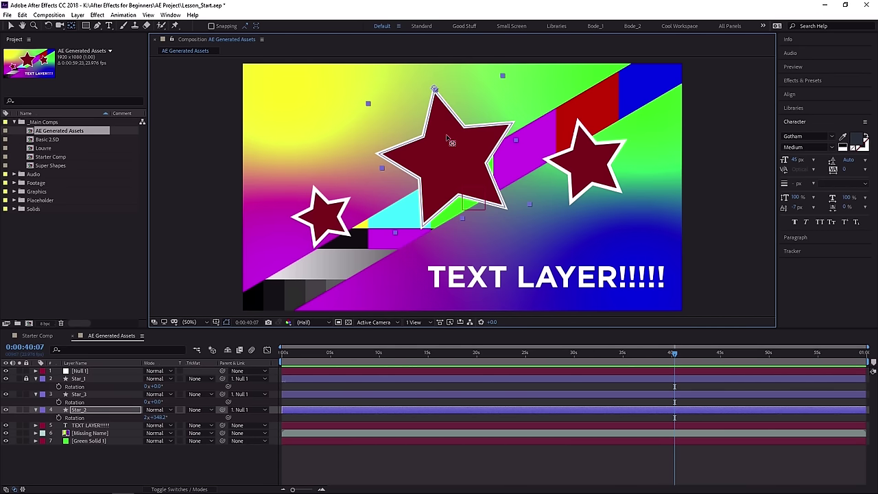
pyautogui.press('w')
pyautogui.moveTo(450, 141); pyautogui.dragTo(475, 207)
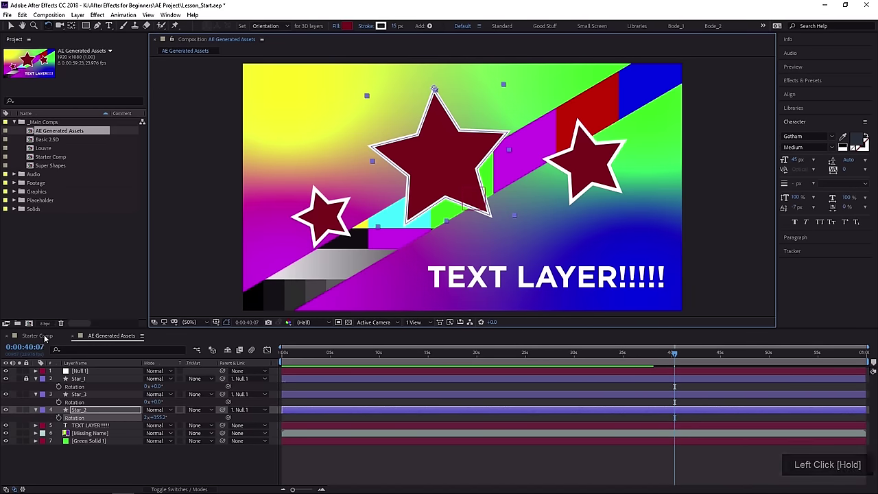
# Return to Starter Comp, look through the shape tool variants, and deselect the text layer.
pyautogui.click(42, 336)
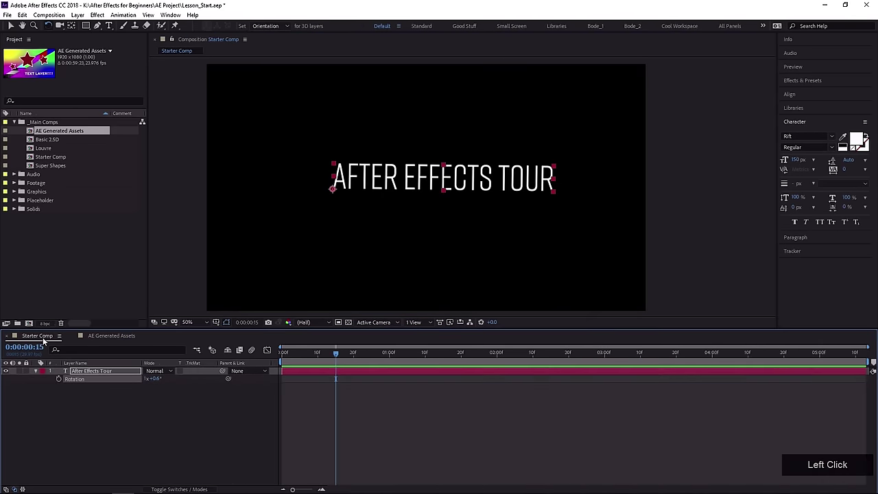
pyautogui.click(72, 26)
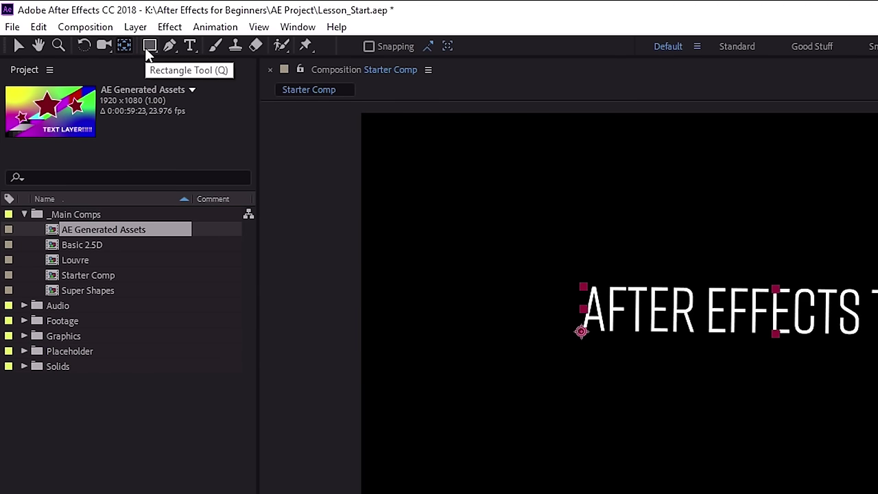
pyautogui.click(146, 51)
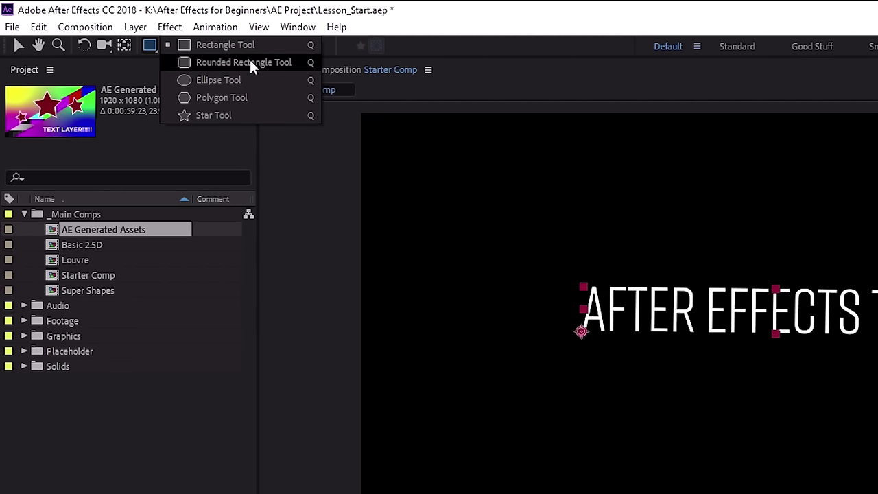
pyautogui.click(254, 117)
pyautogui.click(565, 232)
pyautogui.click(19, 48)
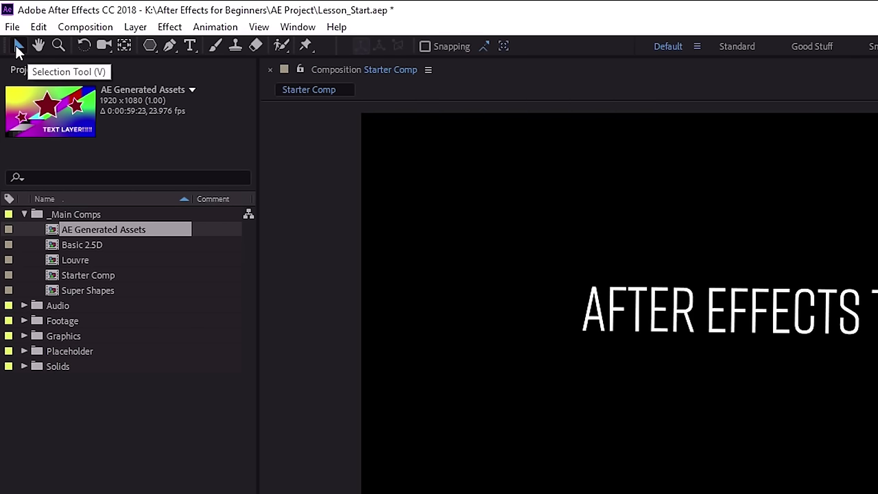
# Cycle through the shape tools from the Polygon tool until the Ellipse tool is active.
pyautogui.press('q')
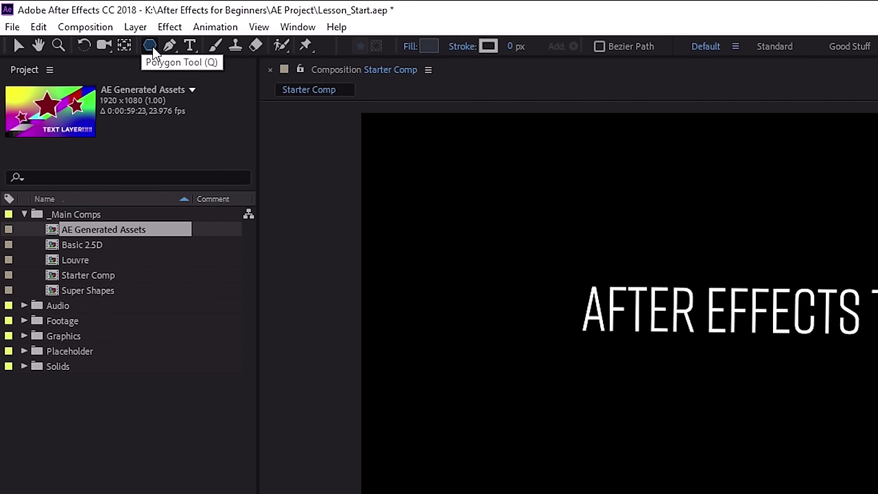
pyautogui.press('q')
pyautogui.press('q')
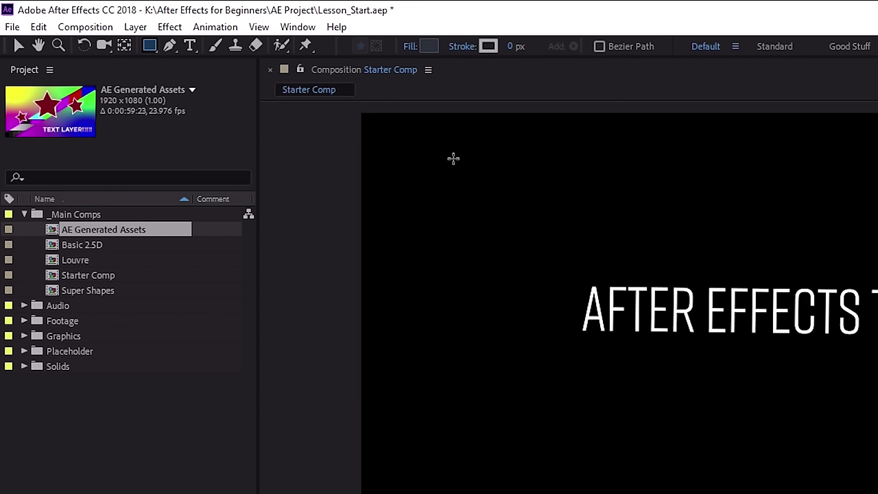
pyautogui.press('q')
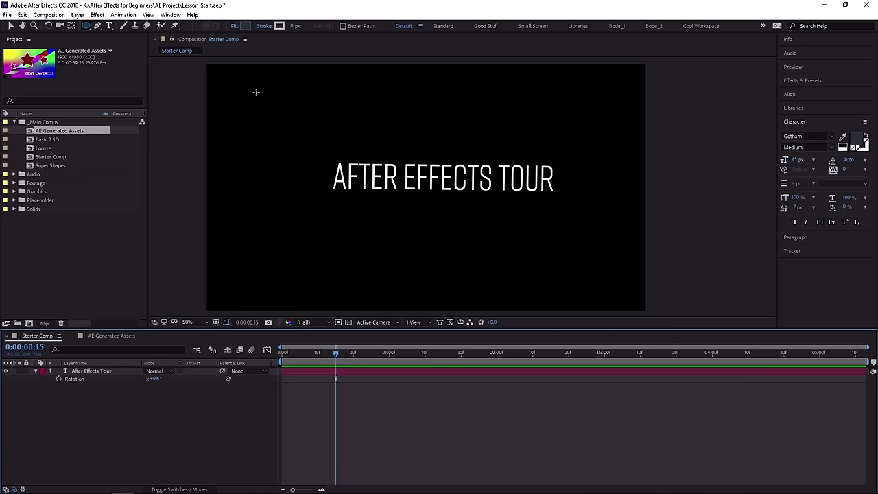
# Draw a circle, two ellipses, a pentagon, a star, a rectangle and a rounded rectangle on one new shape layer.
pyautogui.moveTo(238, 90)
pyautogui.mouseDown()
pyautogui.moveTo(325, 186)
pyautogui.moveTo(336, 184)
pyautogui.mouseUp()
pyautogui.moveTo(381, 90)
pyautogui.mouseDown()
pyautogui.moveTo(402, 117)
pyautogui.moveTo(514, 163)
pyautogui.moveTo(571, 127)
pyautogui.moveTo(585, 176)
pyautogui.mouseUp()
pyautogui.moveTo(233, 84)
pyautogui.mouseDown()
pyautogui.moveTo(233, 135)
pyautogui.moveTo(341, 295)
pyautogui.moveTo(313, 273)
pyautogui.moveTo(256, 274)
pyautogui.moveTo(199, 261)
pyautogui.mouseUp()
pyautogui.moveTo(345, 211); pyautogui.dragTo(407, 265)
pyautogui.moveTo(442, 221); pyautogui.dragTo(515, 281)
pyautogui.moveTo(531, 228)
pyautogui.mouseDown()
pyautogui.moveTo(572, 277)
pyautogui.moveTo(597, 282)
pyautogui.mouseUp()
pyautogui.scroll(5, 595, 279)
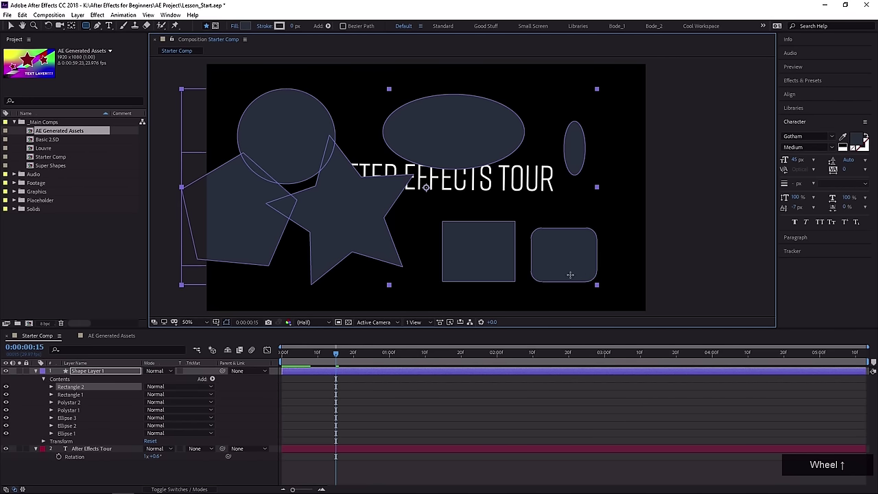
# Select the new shape layer as a whole, and switch to the AE Generated Assets composition.
pyautogui.click(127, 372)
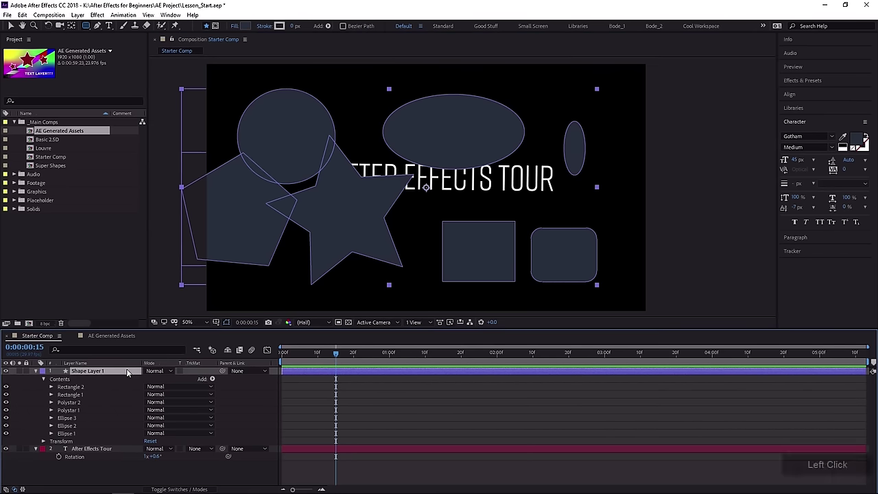
pyautogui.click(81, 337)
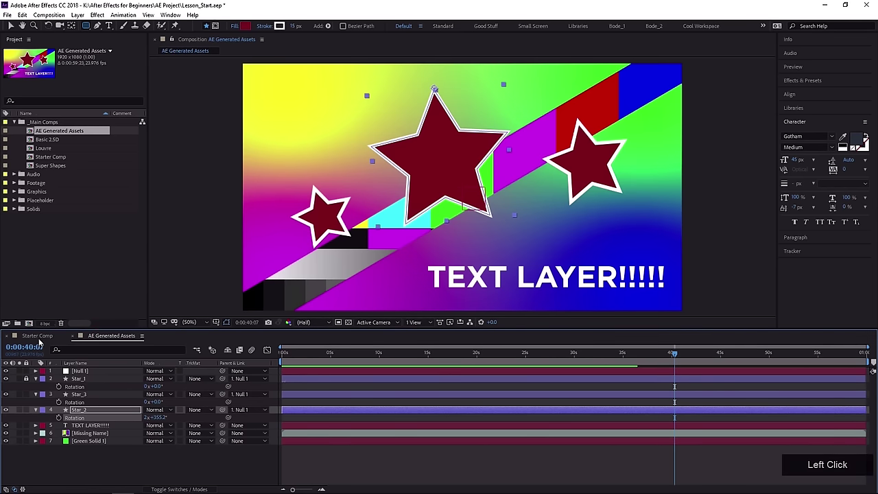
# Return to Starter Comp and delete the shape layer holding the drawn shapes.
pyautogui.click(38, 337)
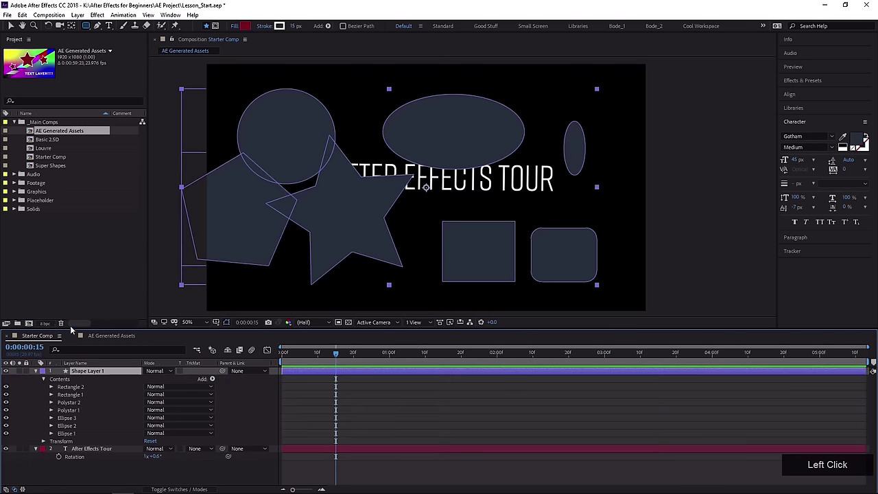
pyautogui.click(109, 370)
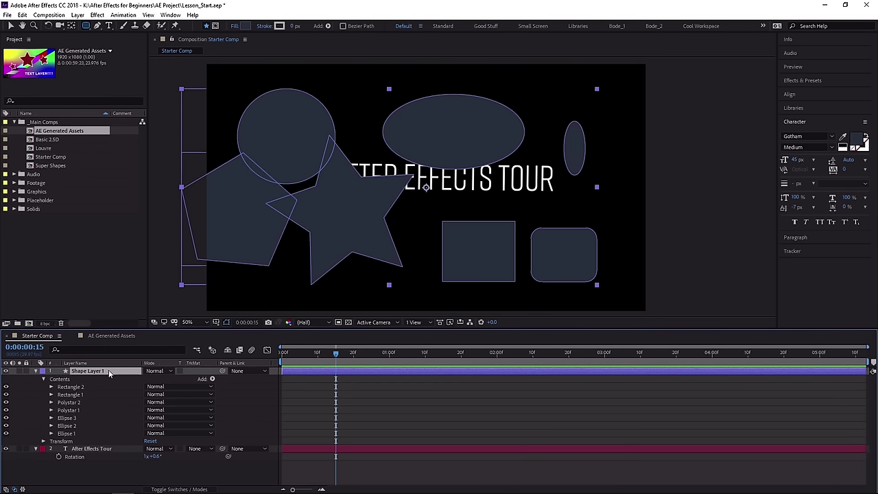
pyautogui.press('Delete')
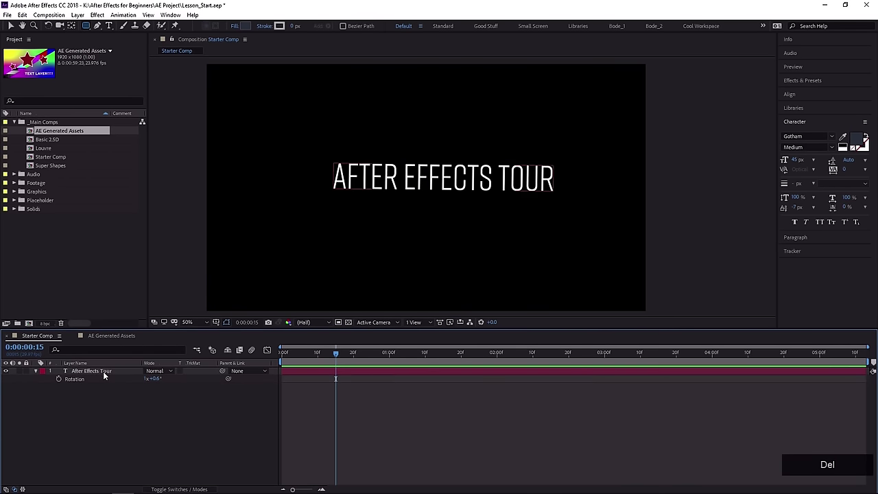
# Draw a rectangular mask around most of the After Effects Tour text layer with the Rectangle tool, and delete the mask.
pyautogui.click(103, 371)
pyautogui.moveTo(86, 25); pyautogui.dragTo(117, 33)
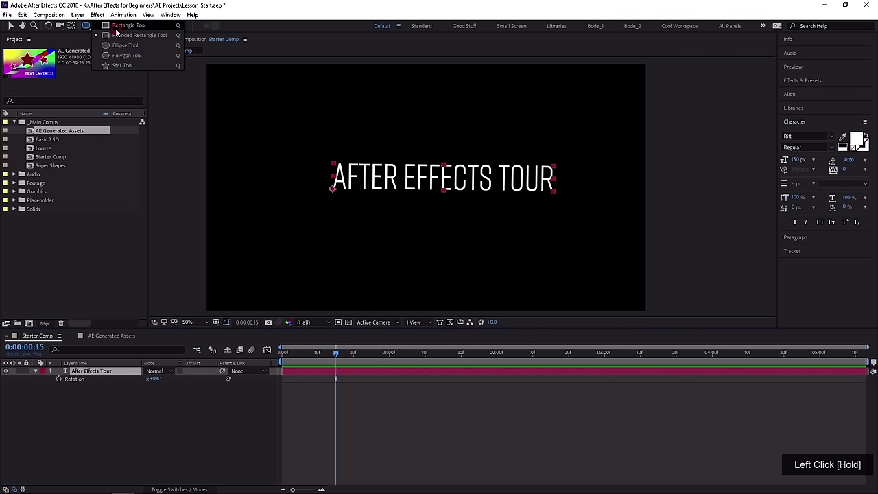
pyautogui.moveTo(339, 146); pyautogui.dragTo(537, 209)
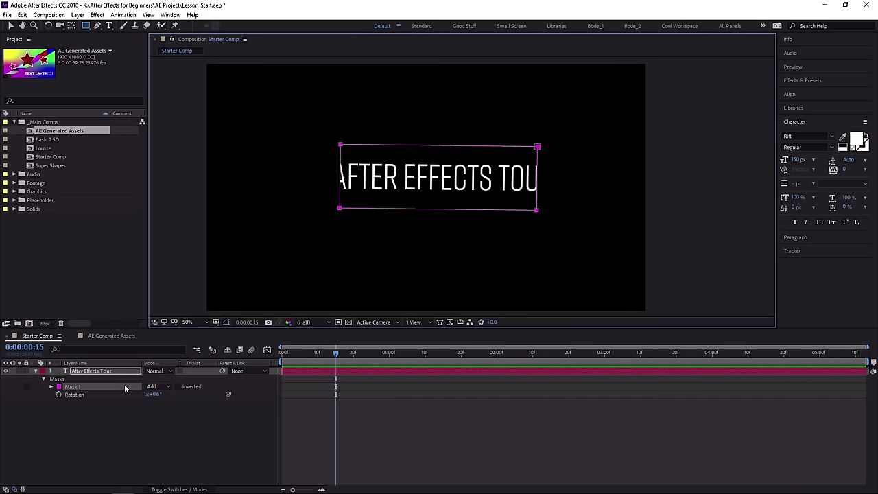
pyautogui.press('Delete')
# With no layer selected, draw a closed four-point shape beside the start of the title text using the Pen tool.
pyautogui.click(97, 25)
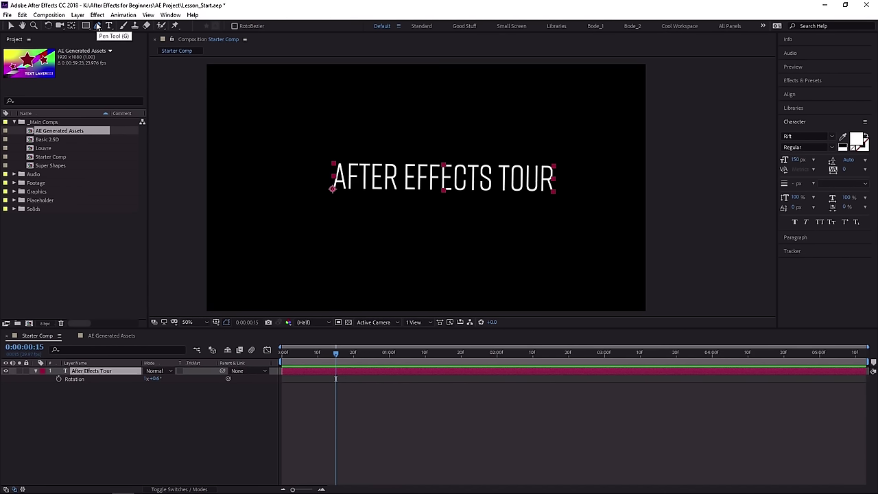
pyautogui.click(98, 25)
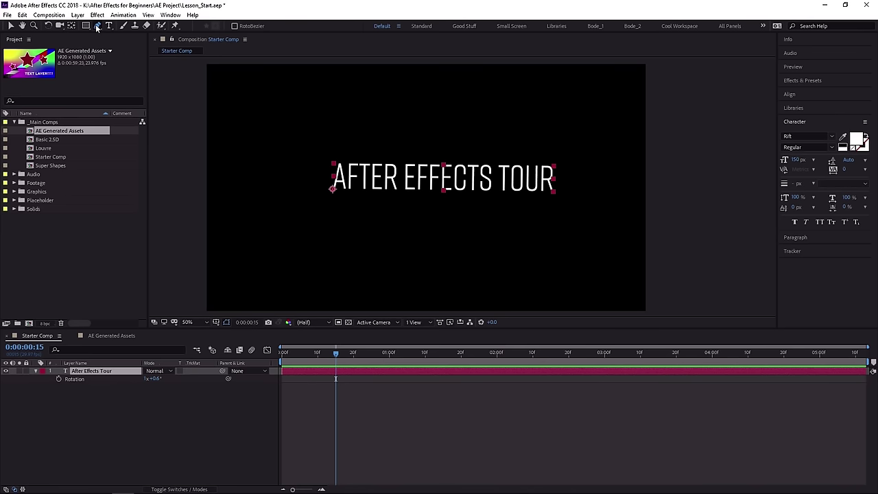
pyautogui.click(147, 413)
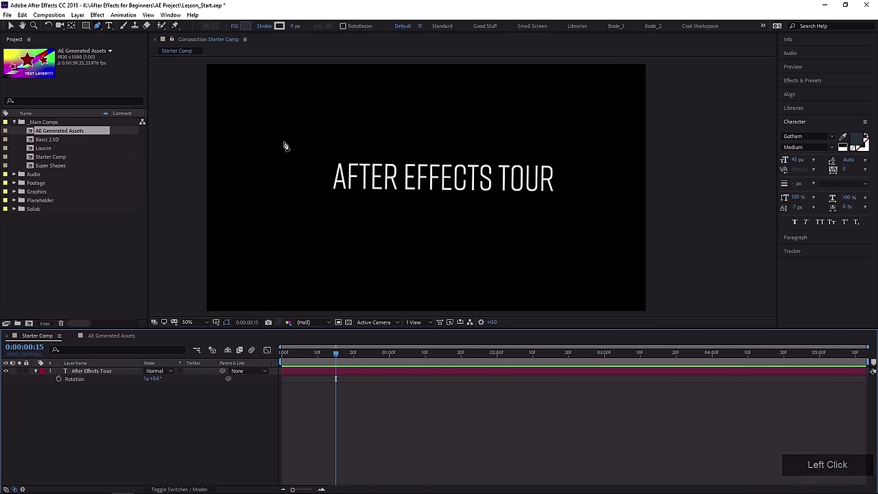
pyautogui.click(261, 139)
pyautogui.click(257, 201)
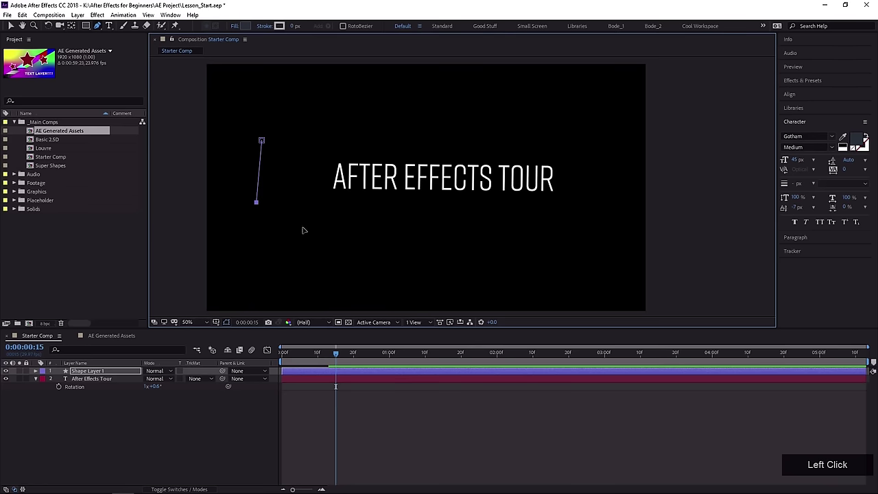
pyautogui.click(355, 246)
pyautogui.click(314, 109)
pyautogui.click(261, 140)
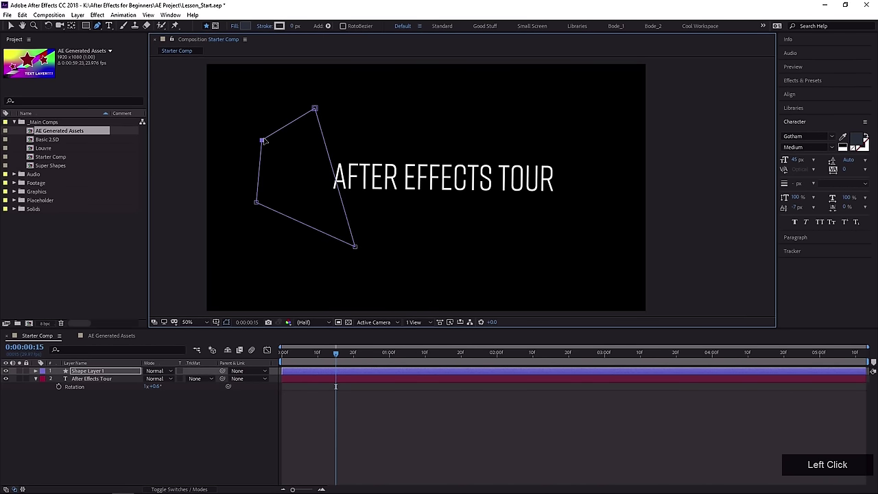
# Reposition the four corner points of the pen-drawn shape to change its outline.
pyautogui.moveTo(355, 247); pyautogui.dragTo(309, 240)
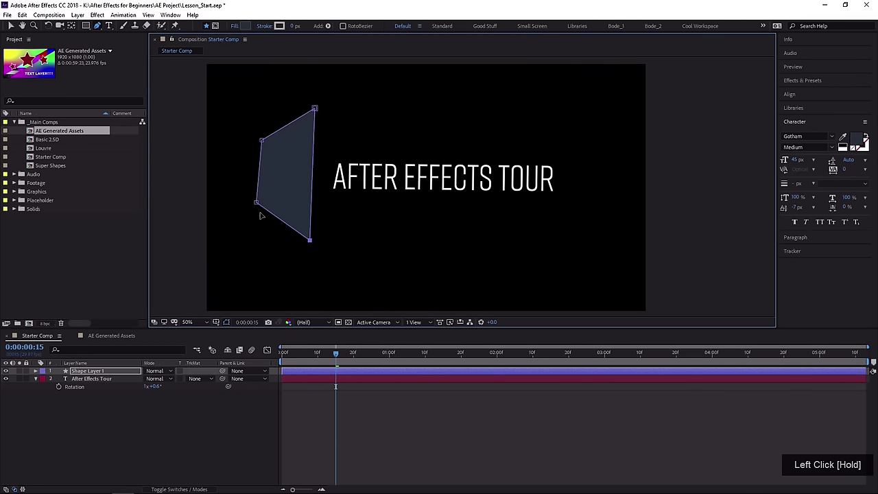
pyautogui.moveTo(257, 203); pyautogui.dragTo(239, 268)
pyautogui.moveTo(261, 140); pyautogui.dragTo(238, 120)
pyautogui.moveTo(314, 108); pyautogui.dragTo(354, 85)
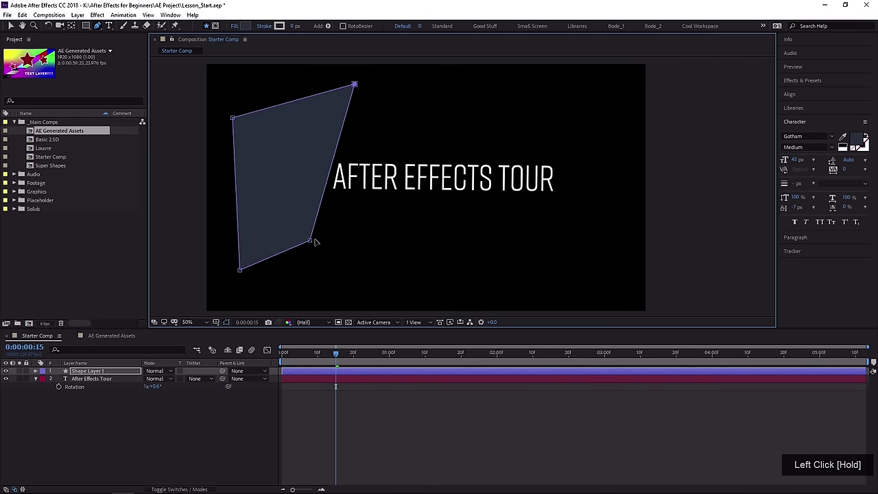
pyautogui.moveTo(309, 240); pyautogui.dragTo(274, 259)
# Add three points along the edge of the shape nearest the title and pull the middle one inward.
pyautogui.click(301, 205)
pyautogui.click(313, 179)
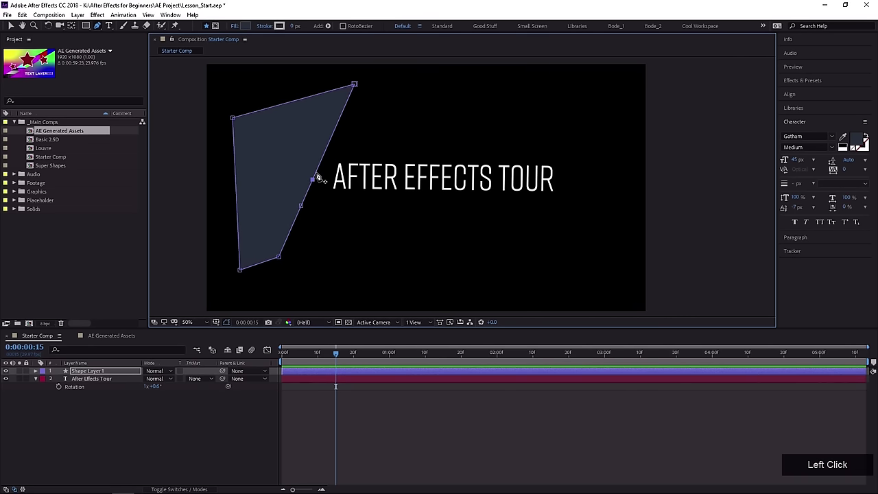
pyautogui.click(326, 149)
pyautogui.moveTo(312, 180); pyautogui.dragTo(287, 158)
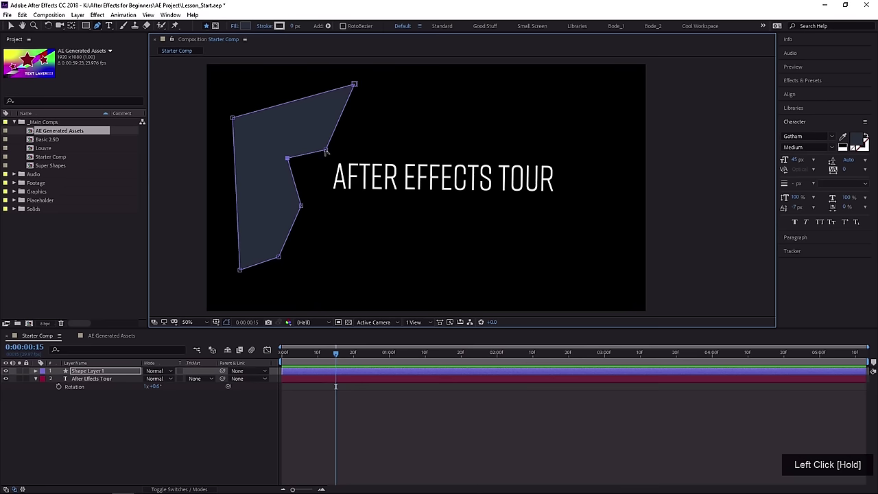
# Convert the corner points of the pen-drawn shape into smooth Bezier curves.
pyautogui.keyDown('alt'); pyautogui.click(326, 150); pyautogui.keyUp('alt')
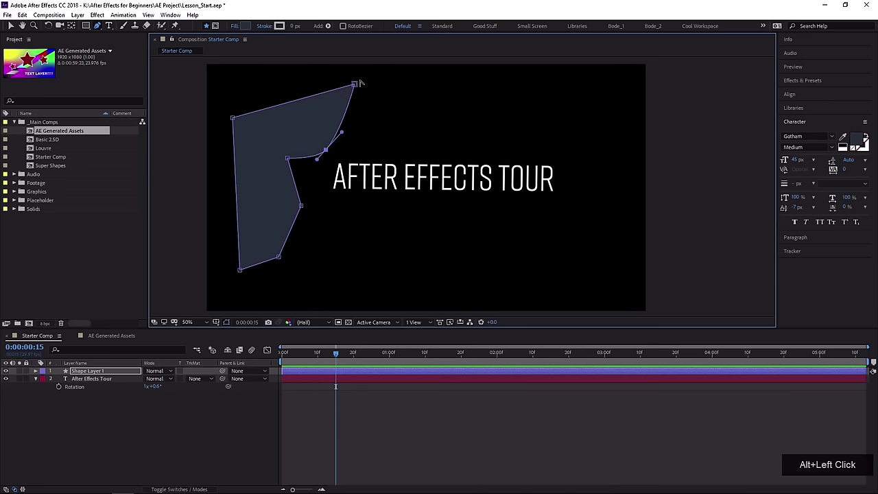
pyautogui.moveTo(354, 84); pyautogui.dragTo(314, 71)
pyautogui.moveTo(232, 118); pyautogui.dragTo(205, 161)
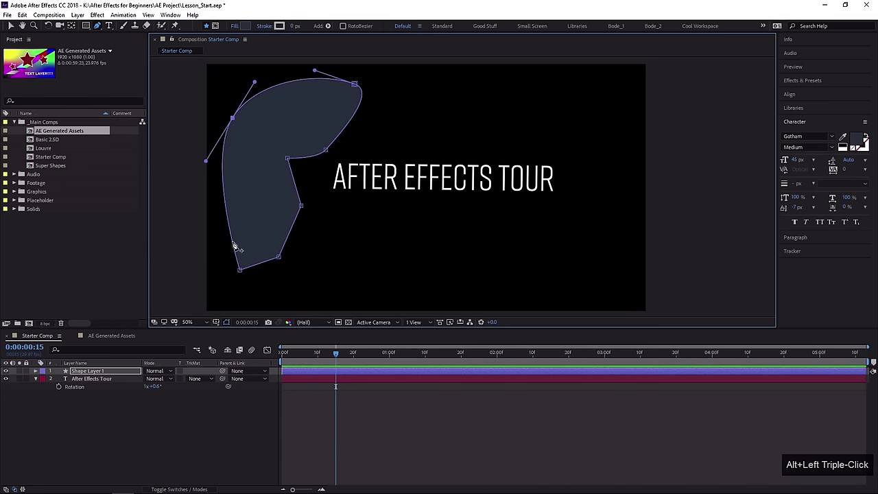
pyautogui.keyDown('alt'); pyautogui.click(239, 269); pyautogui.keyUp('alt')
pyautogui.keyDown('alt'); pyautogui.click(279, 256); pyautogui.keyUp('alt')
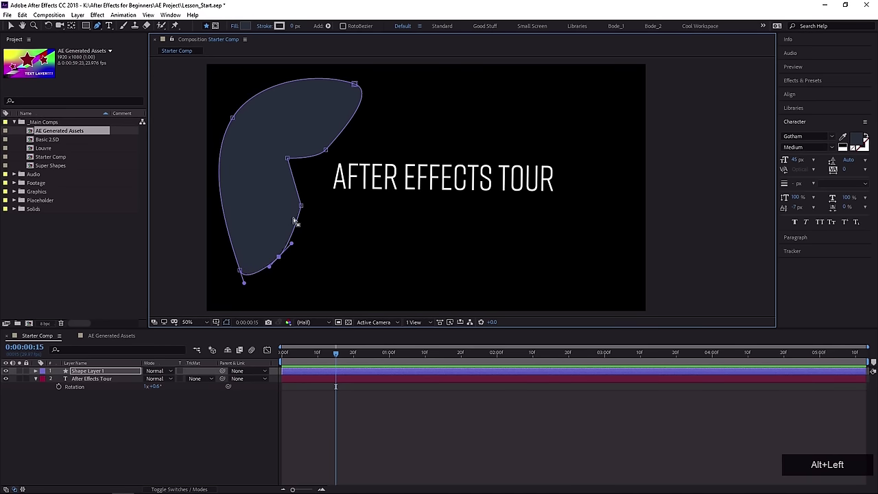
pyautogui.keyDown('alt'); pyautogui.tripleClick(301, 205); pyautogui.keyUp('alt')
pyautogui.keyDown('alt'); pyautogui.click(326, 151); pyautogui.keyUp('alt')
pyautogui.keyDown('alt'); pyautogui.click(326, 150); pyautogui.keyUp('alt')
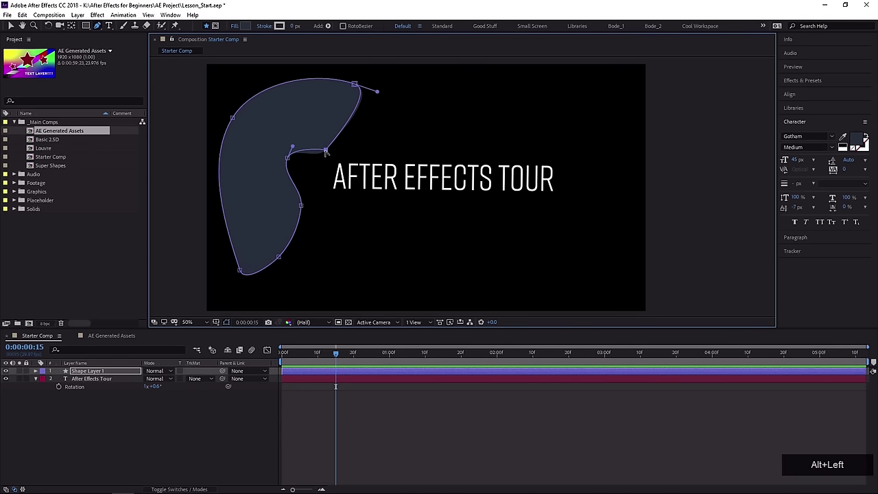
pyautogui.keyDown('alt'); pyautogui.click(325, 150); pyautogui.keyUp('alt')
pyautogui.keyDown('alt'); pyautogui.click(326, 151); pyautogui.keyUp('alt')
pyautogui.keyDown('alt'); pyautogui.click(326, 150); pyautogui.keyUp('alt')
pyautogui.keyDown('alt'); pyautogui.click(326, 150); pyautogui.keyUp('alt')
pyautogui.keyDown('alt'); pyautogui.tripleClick(326, 150); pyautogui.keyUp('alt')
# Adjust the Bezier handles and move the points to form a curvy shape with a deep inward notch.
pyautogui.click(360, 163)
pyautogui.moveTo(373, 129); pyautogui.dragTo(406, 153)
pyautogui.moveTo(287, 158); pyautogui.dragTo(255, 158)
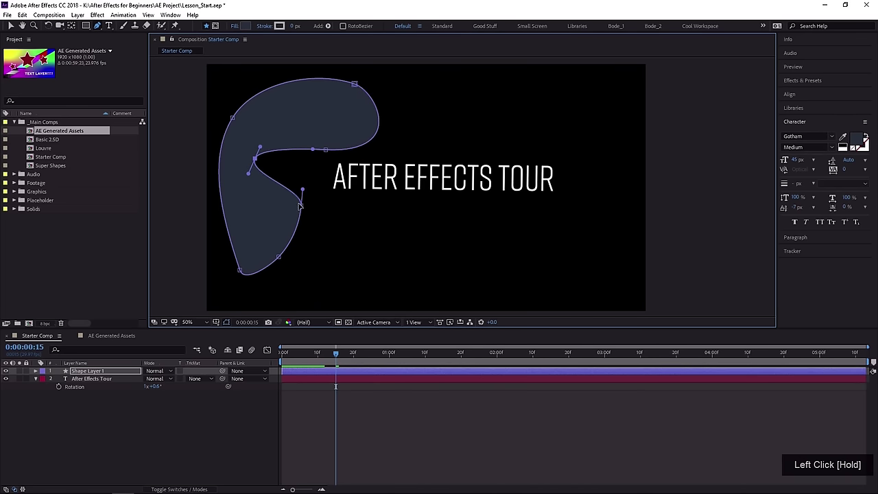
pyautogui.moveTo(300, 205); pyautogui.dragTo(288, 258)
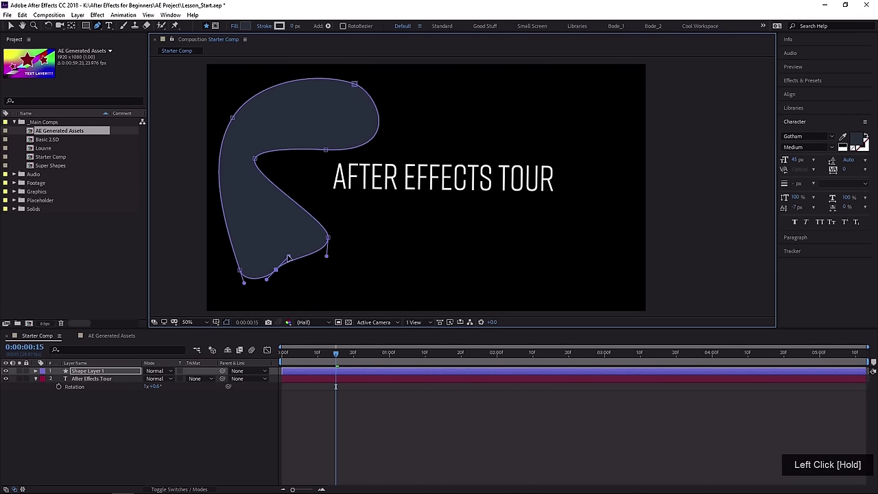
pyautogui.moveTo(240, 270); pyautogui.dragTo(278, 265)
pyautogui.click(263, 274)
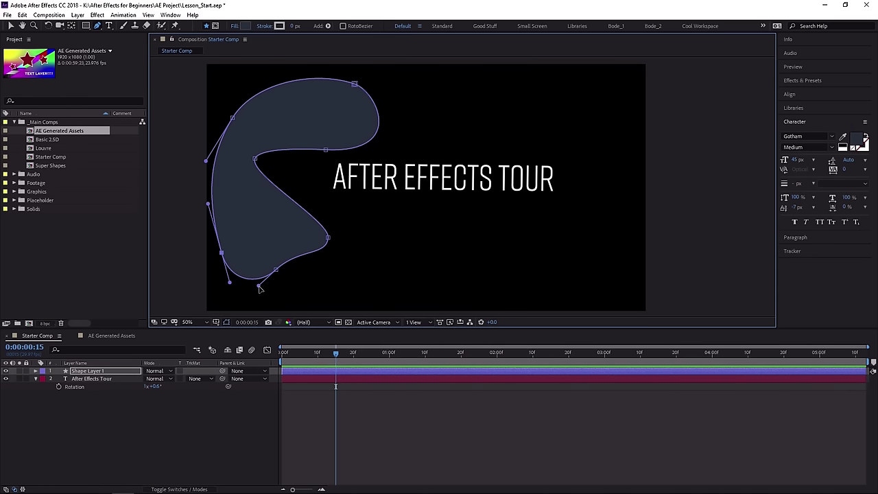
# Draw a closed Pen tool mask on the After Effects Tour text layer around the first F of EFFECTS.
pyautogui.click(136, 379)
pyautogui.scroll(4, 381, 183)
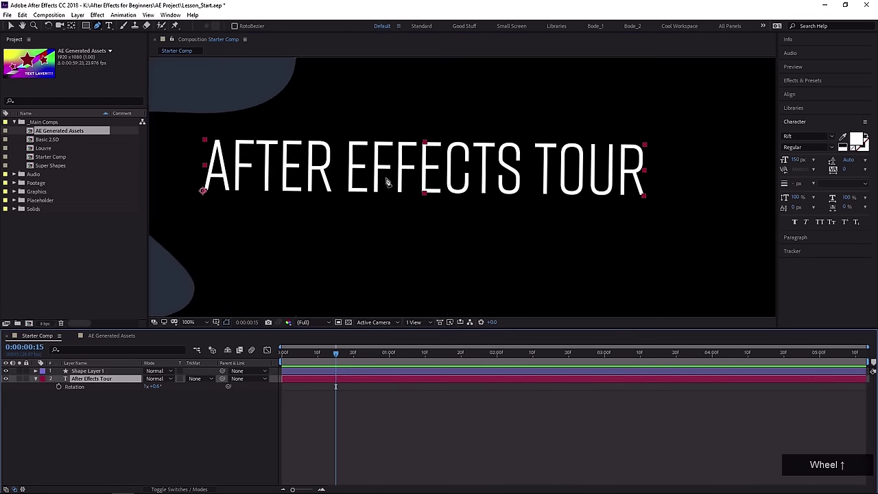
pyautogui.click(283, 199)
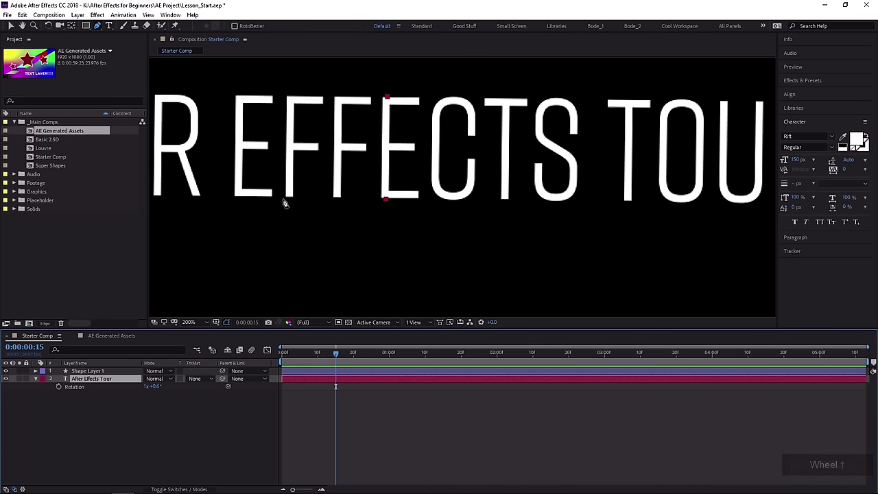
pyautogui.click(305, 198)
pyautogui.click(302, 159)
pyautogui.click(326, 154)
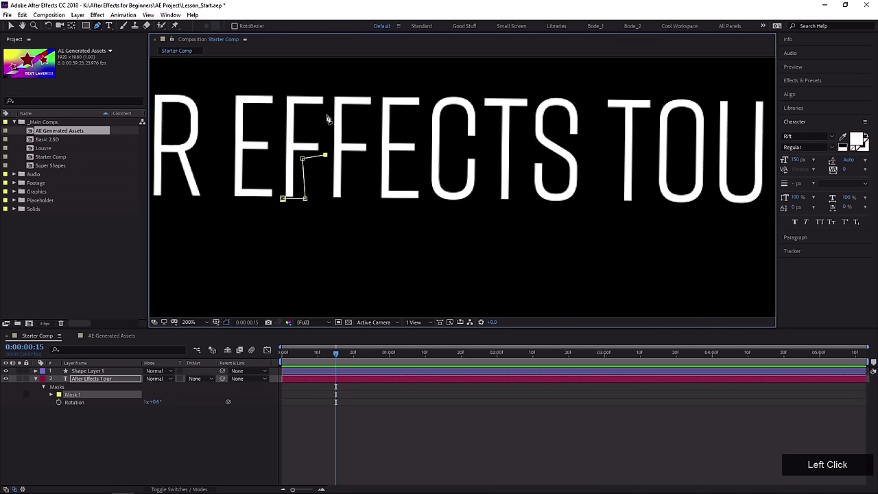
pyautogui.click(325, 87)
pyautogui.click(279, 84)
pyautogui.click(282, 199)
# Add and move points on the mask so that it follows the gap between the arms of the F.
pyautogui.click(325, 132)
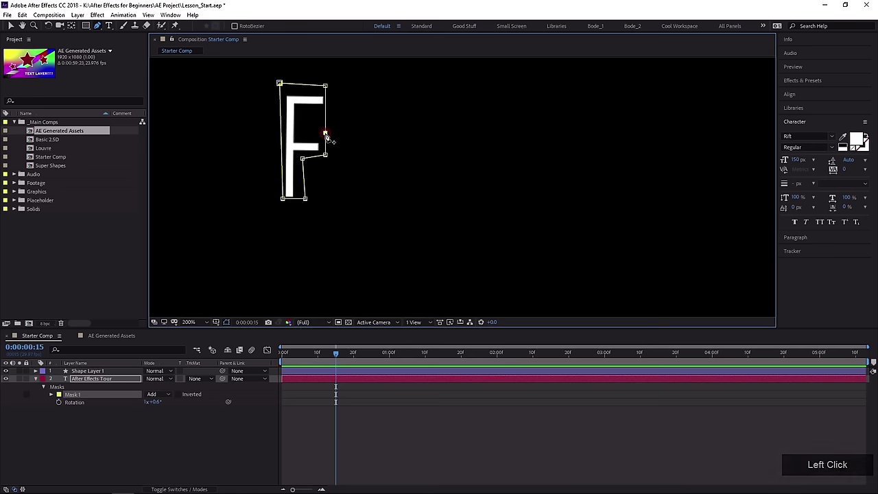
pyautogui.click(325, 116)
pyautogui.moveTo(325, 124); pyautogui.dragTo(326, 161)
pyautogui.click(300, 135)
# Delete the text layer's mask and the pen-drawn shape layer.
pyautogui.click(119, 393)
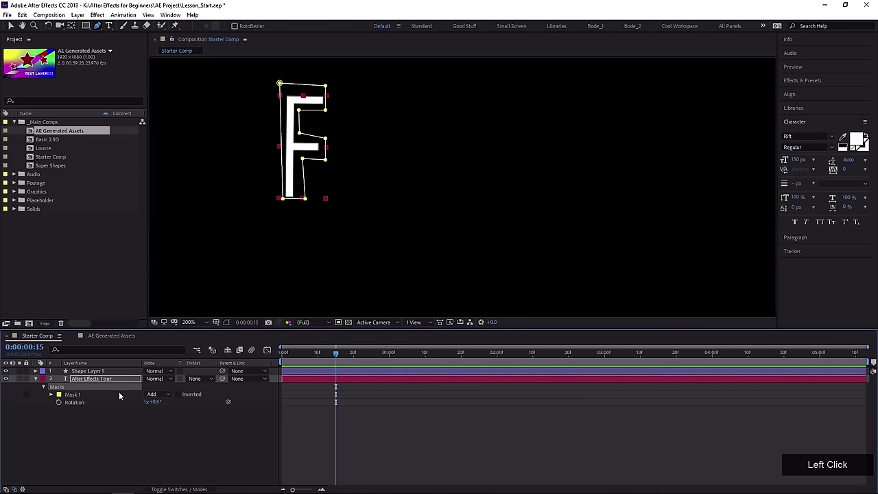
pyautogui.press('Delete')
pyautogui.click(104, 371)
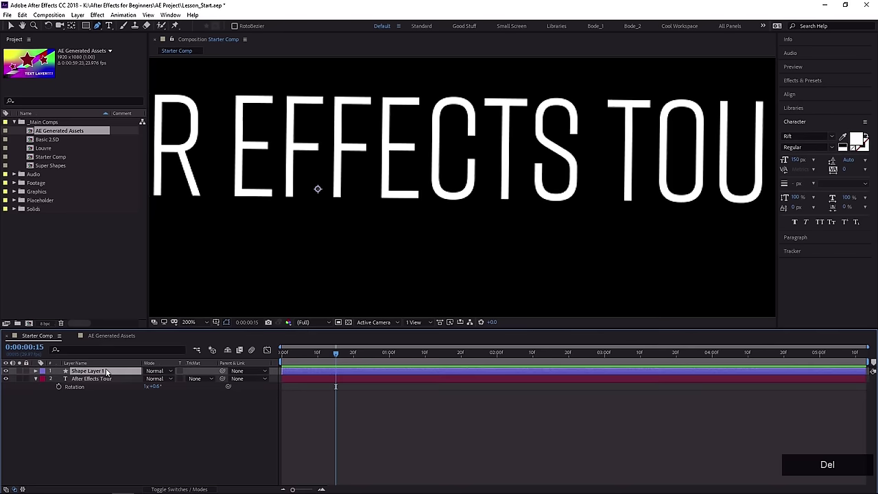
pyautogui.press('Delete')
pyautogui.scroll(-4, 358, 230)
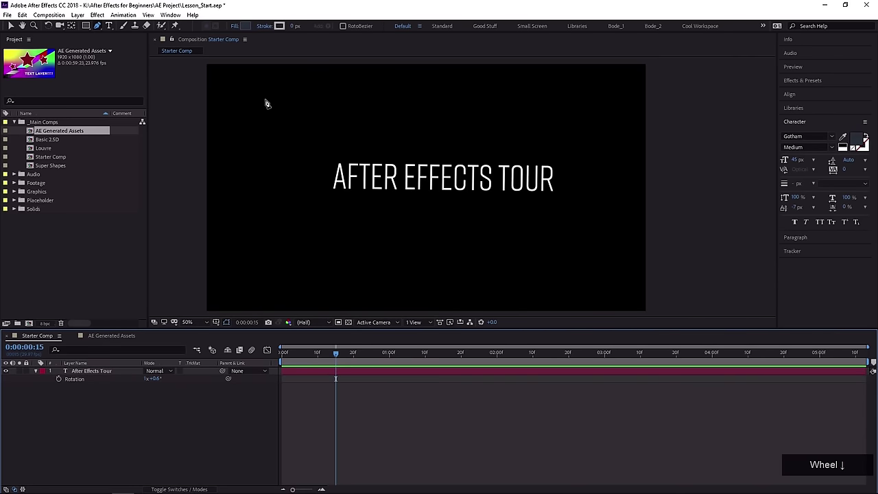
# Activate the Type tool, look at its variants, and reveal the Opacity property of the After Effects Tour layer.
pyautogui.click(109, 25)
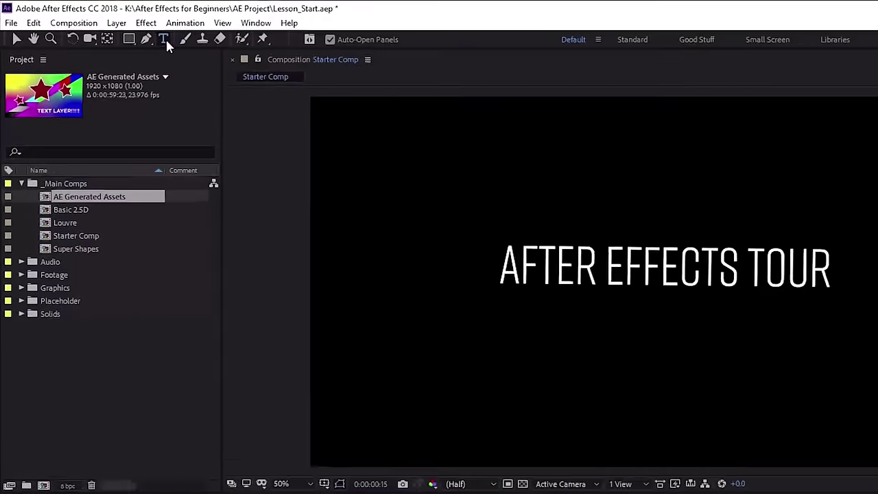
pyautogui.click(109, 25)
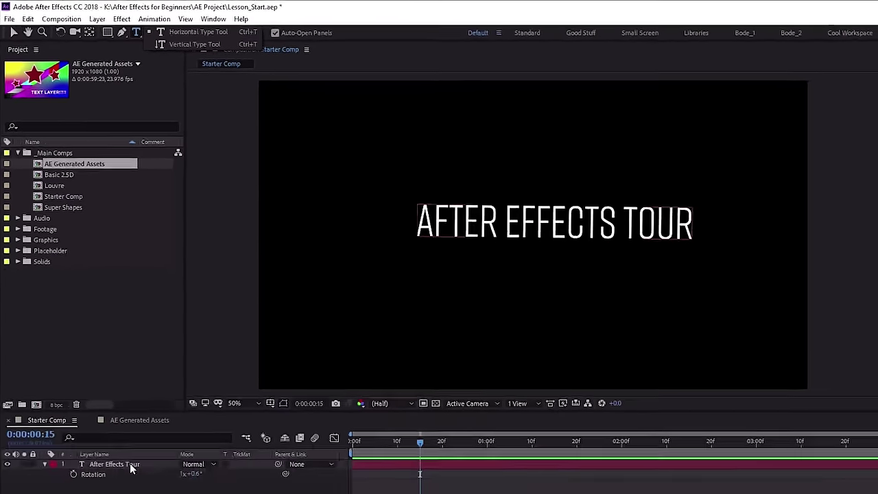
pyautogui.click(130, 464)
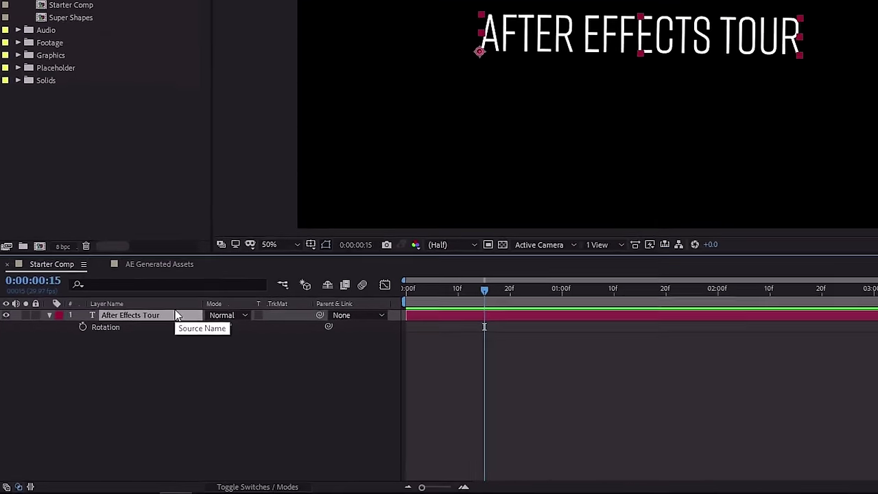
pyautogui.press('t')
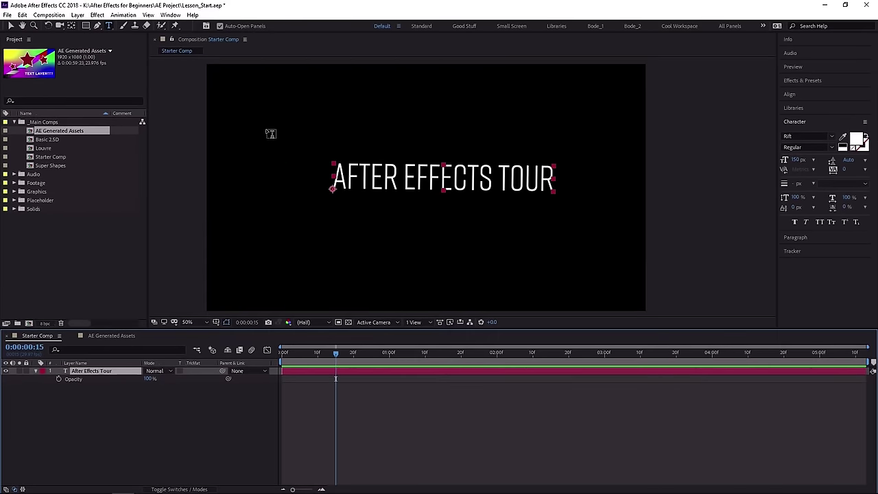
# Try the Vertical Type Tool by adding a sample text layer beside the title, and delete that layer.
pyautogui.click(108, 28)
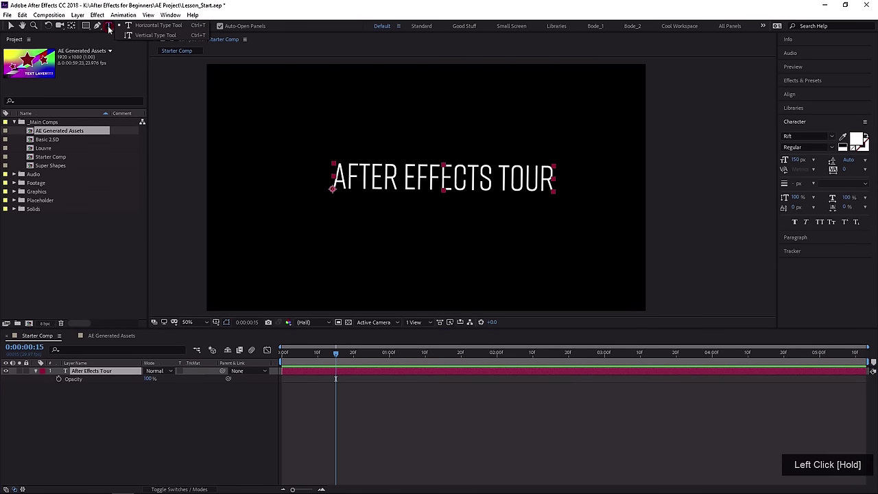
pyautogui.moveTo(109, 27); pyautogui.dragTo(190, 30)
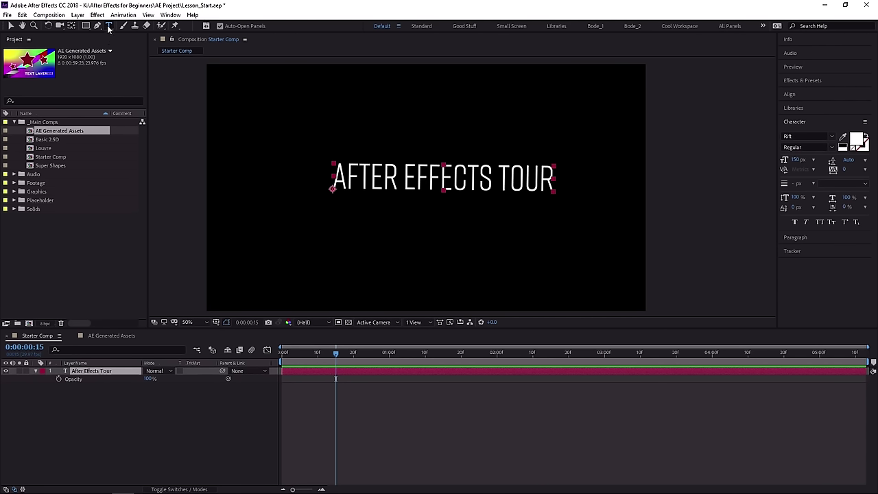
pyautogui.click(108, 27)
pyautogui.moveTo(108, 28); pyautogui.dragTo(128, 36)
pyautogui.click(266, 94)
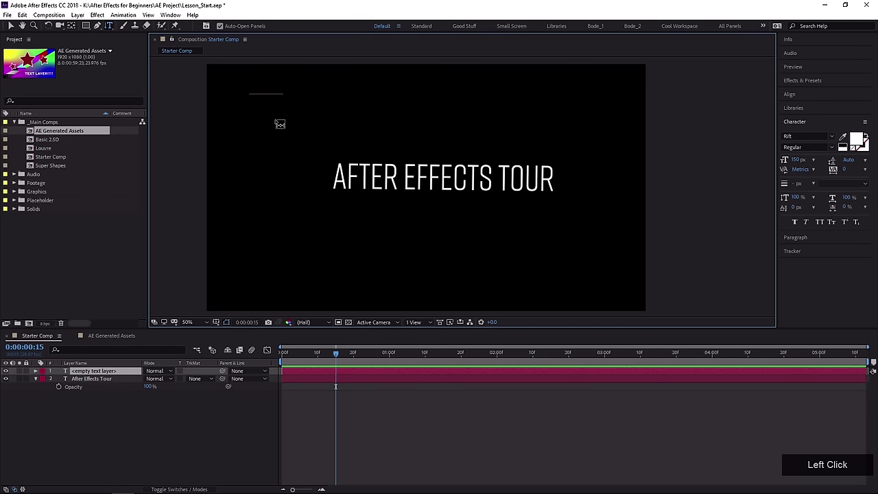
pyautogui.write('oaidshjf;oaisjdf')
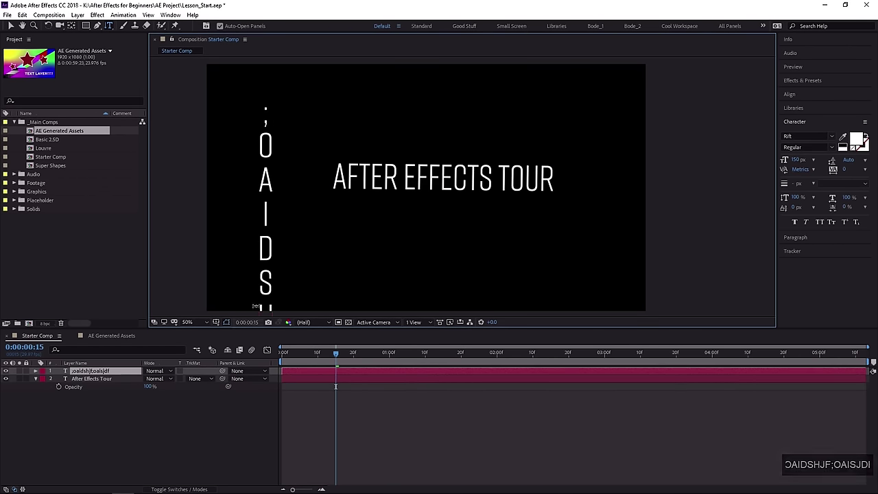
pyautogui.click(114, 372)
pyautogui.press('Delete')
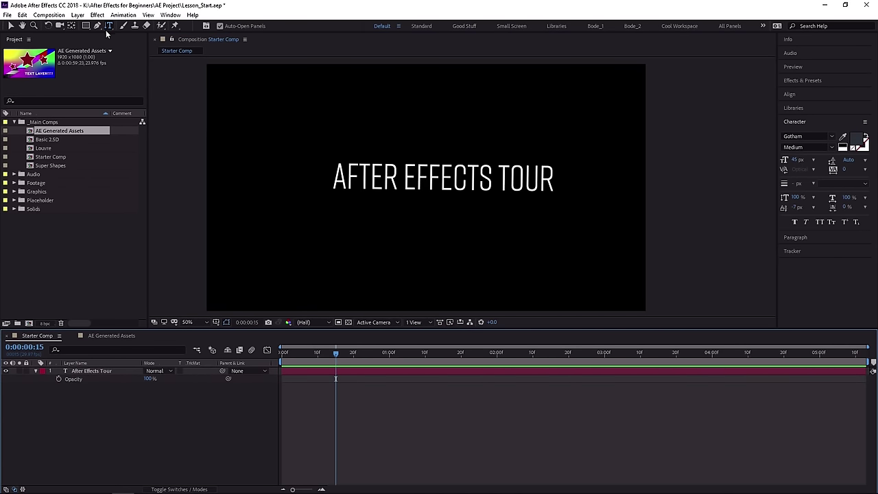
# Return to the Horizontal Type Tool and add a separate text layer reading "werwer" above the title.
pyautogui.hotkey('ctrl', 't')
pyautogui.moveTo(344, 180); pyautogui.dragTo(444, 182)
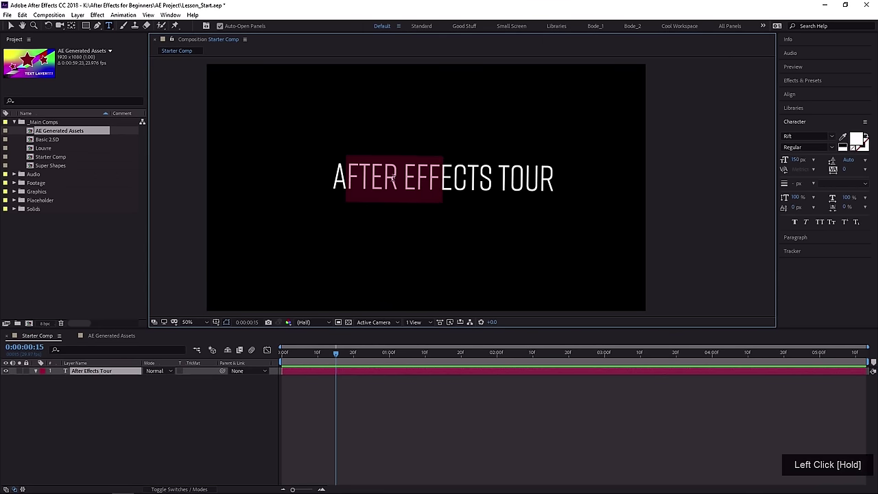
pyautogui.click(176, 434)
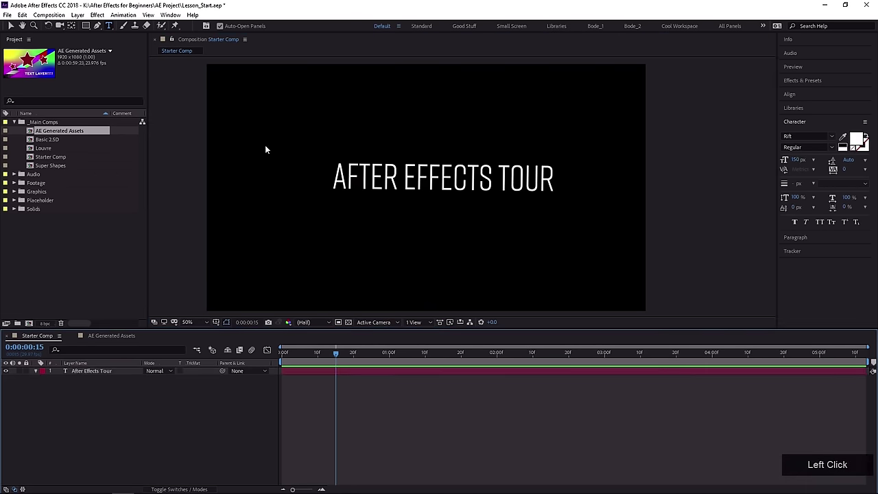
pyautogui.click(263, 134)
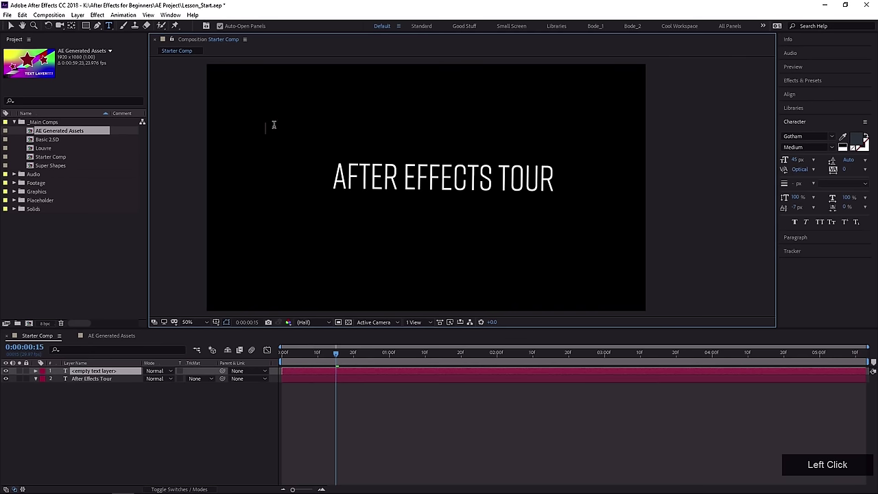
pyautogui.write('werwer')
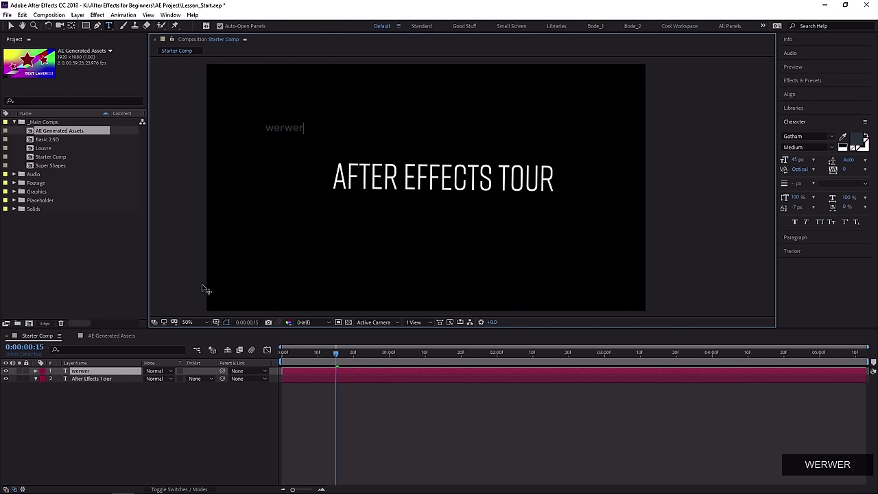
pyautogui.click(133, 408)
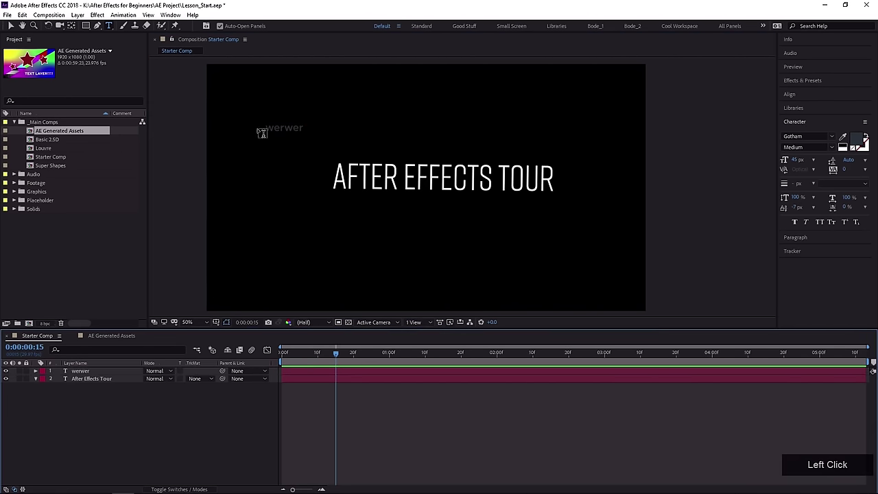
pyautogui.click(271, 129)
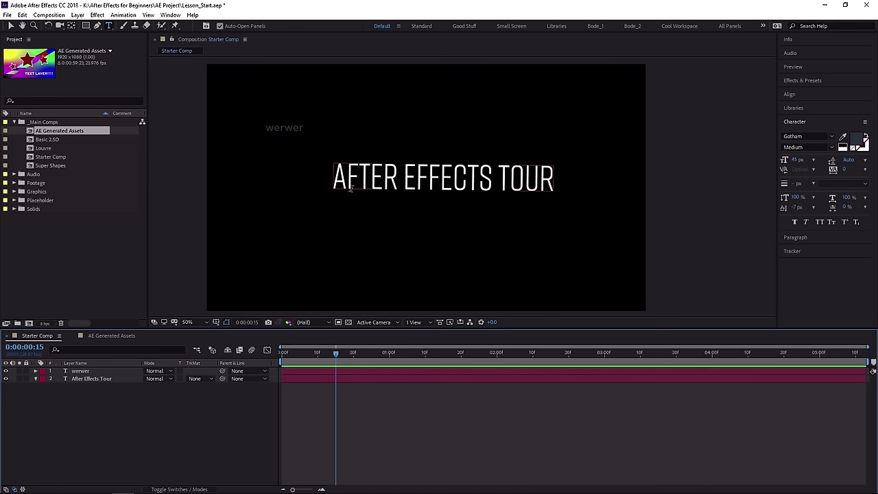
# Enlarge the letters TER in the title and stretch the letters CT to 249% vertical scale.
pyautogui.moveTo(355, 177); pyautogui.dragTo(396, 184)
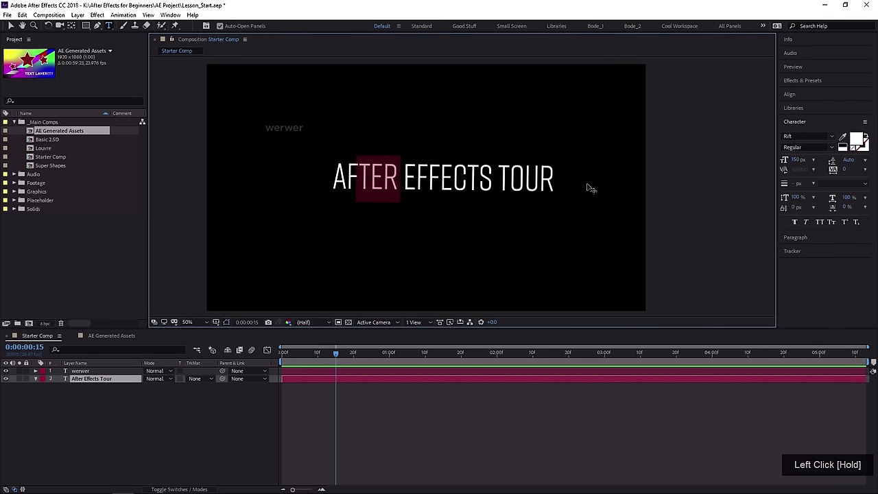
pyautogui.moveTo(797, 159); pyautogui.dragTo(875, 159)
pyautogui.moveTo(526, 182); pyautogui.dragTo(500, 184)
pyautogui.moveTo(798, 197); pyautogui.dragTo(503, 177)
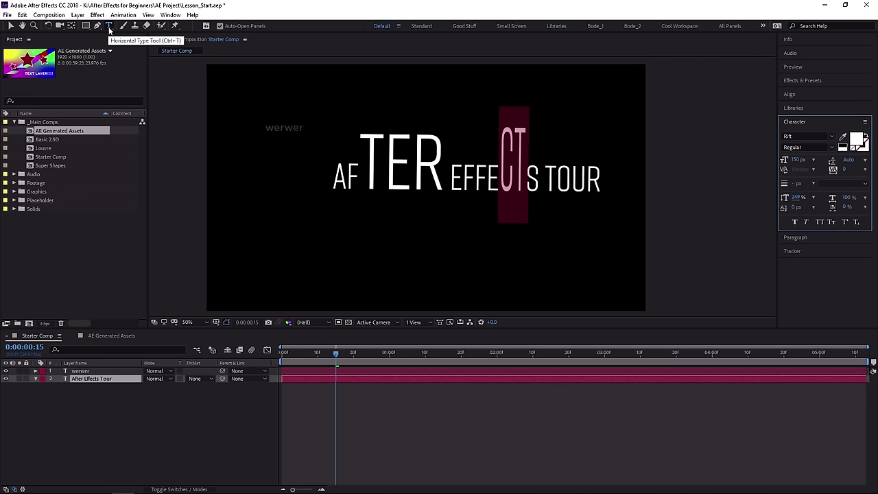
# Undo the size and vertical scale changes on the title's letters.
pyautogui.click(108, 28)
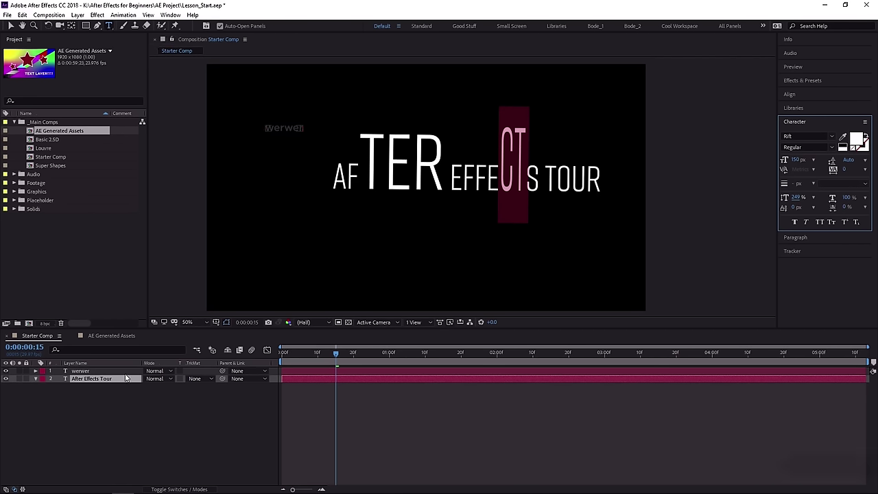
pyautogui.hotkey('ctrl', 'z')
pyautogui.hotkey('ctrl', 'z')
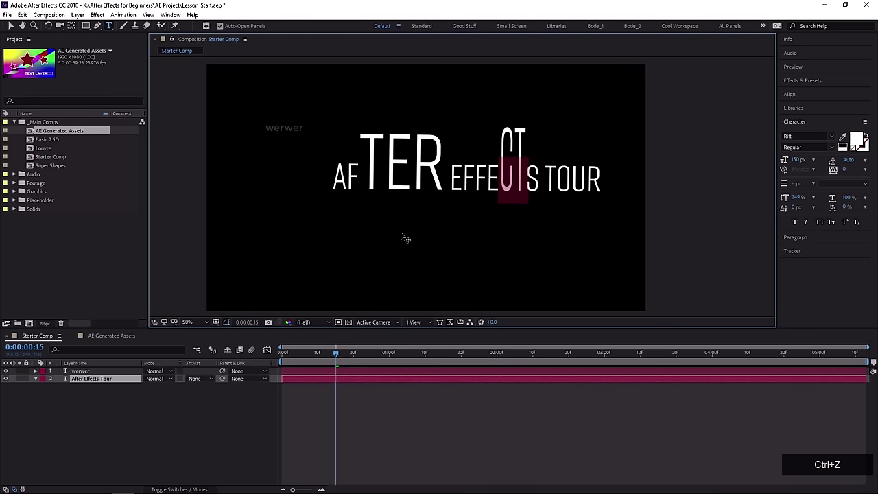
pyautogui.hotkey('ctrl', 'z')
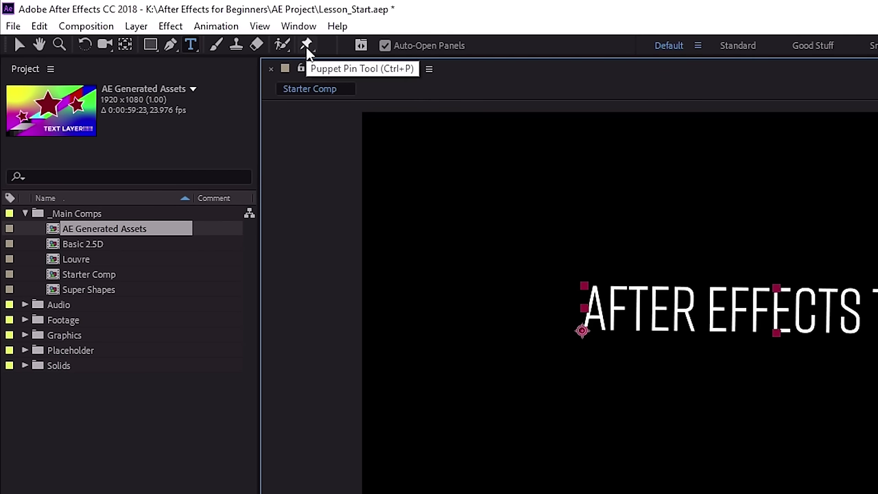
# Activate the Puppet Pin Tool to look at its mesh options.
pyautogui.moveTo(306, 46); pyautogui.dragTo(306, 41)
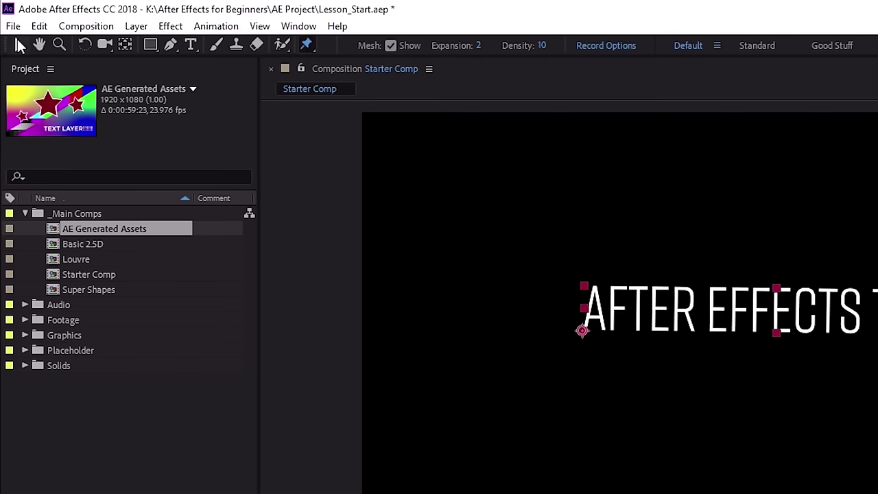
pyautogui.click(147, 363)
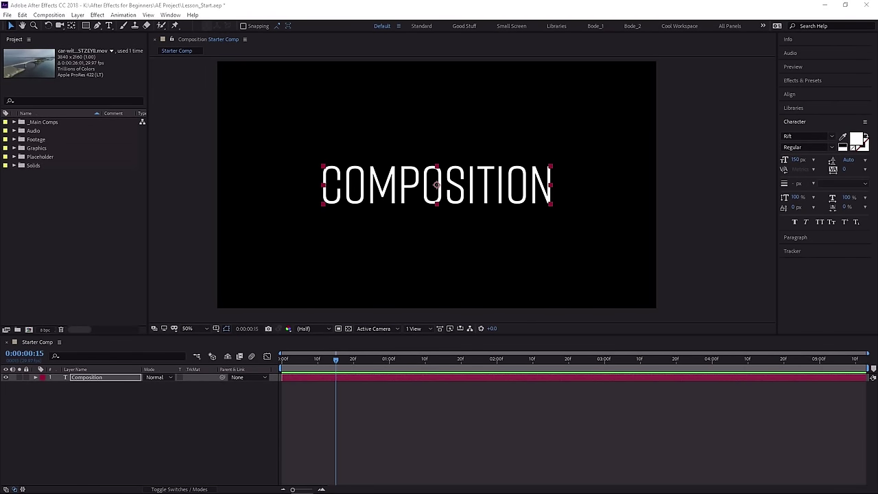
pyautogui.click(202, 281)
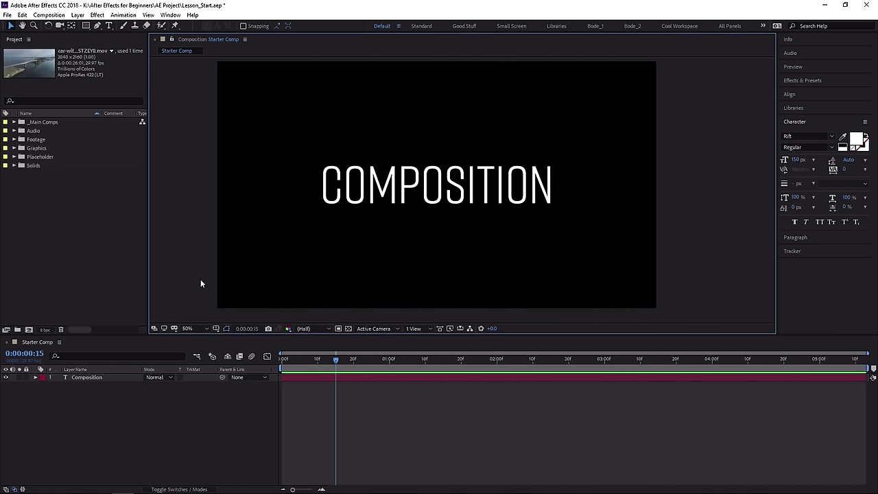
pyautogui.click(28, 347)
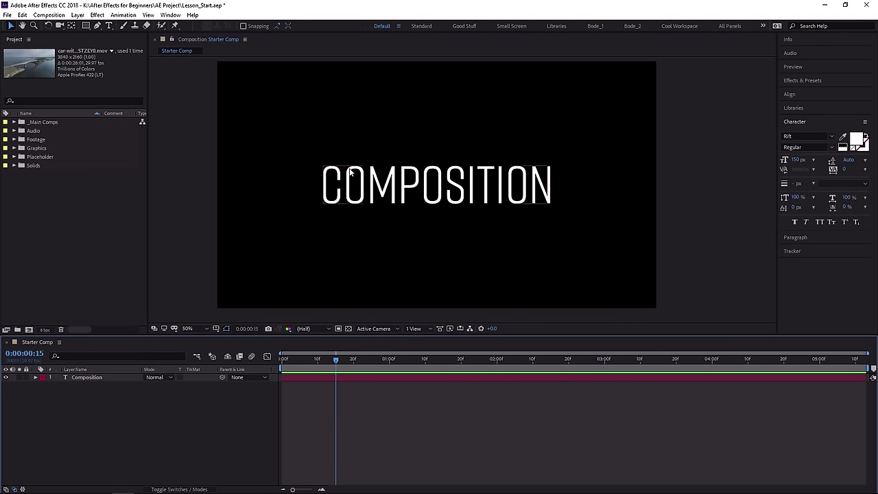
pyautogui.moveTo(357, 152)
pyautogui.mouseDown()
pyautogui.moveTo(373, 169)
pyautogui.moveTo(365, 160)
pyautogui.mouseUp()
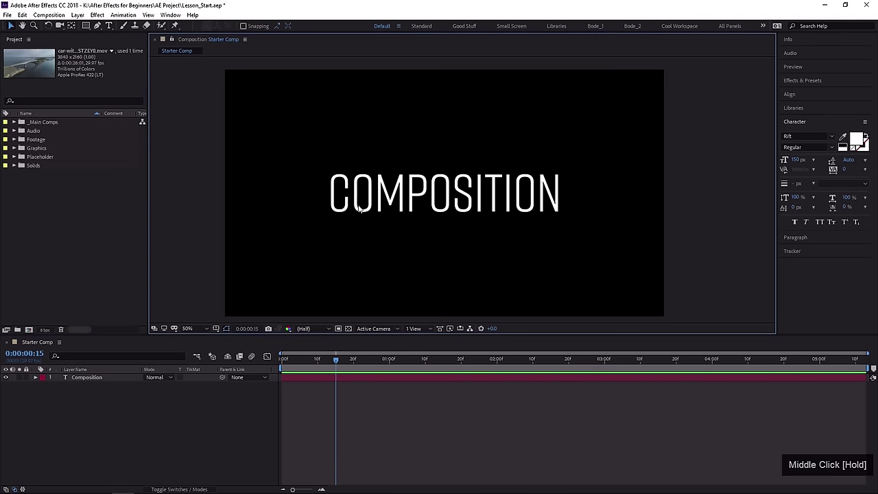
pyautogui.click(138, 379)
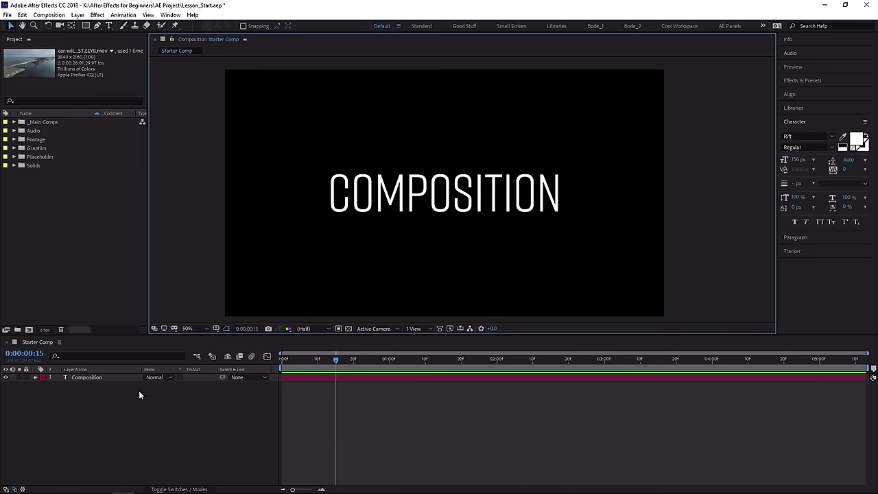
pyautogui.click(357, 309)
# Add the car-wit…GSTZEY8.mov clip from the Footage folder to Starter Comp below the Composition text layer.
pyautogui.click(14, 139)
pyautogui.moveTo(41, 148); pyautogui.dragTo(155, 396)
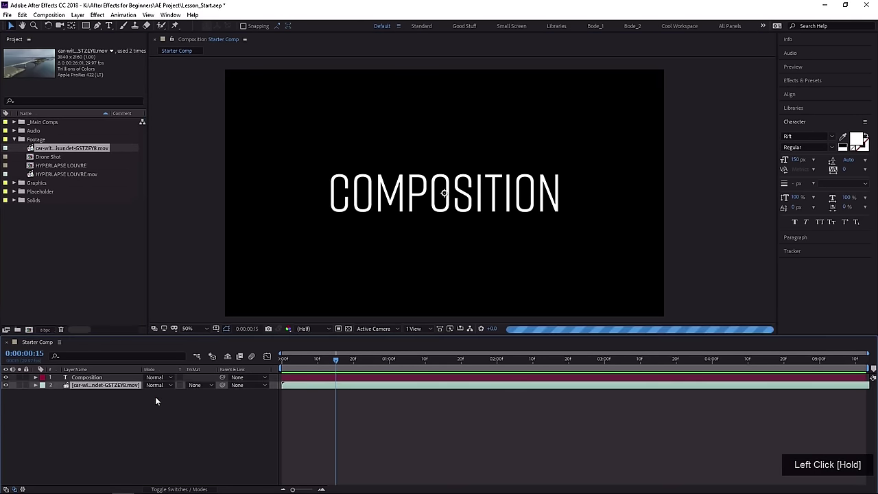
pyautogui.scroll(-1, 345, 226)
pyautogui.scroll(1, 345, 225)
# Move the Composition text to the frame's lower-right at about 1430, 872 and set a Position keyframe at 0:00:00:15.
pyautogui.click(334, 377)
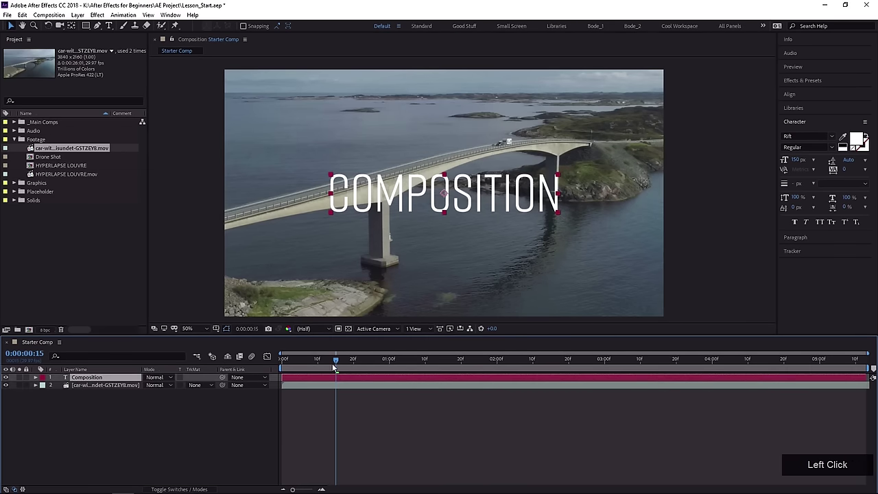
pyautogui.moveTo(376, 197); pyautogui.dragTo(483, 272)
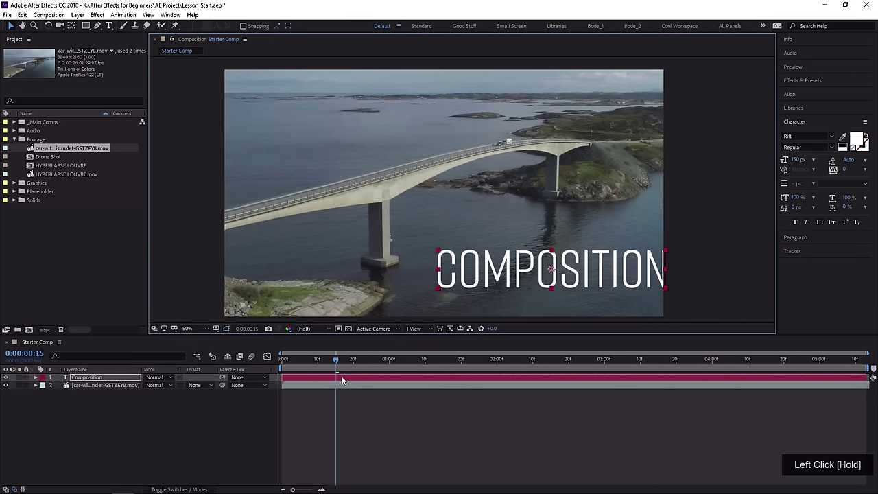
pyautogui.click(35, 378)
pyautogui.click(43, 393)
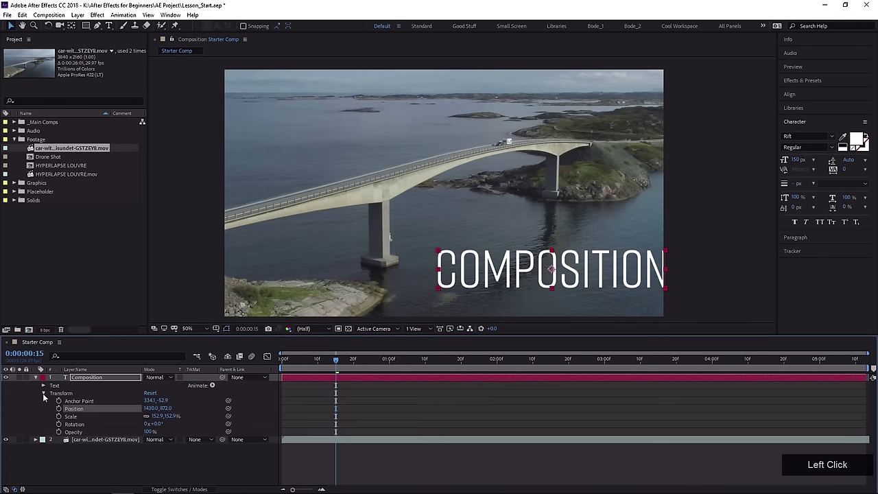
pyautogui.click(59, 408)
# Add a Position keyframe at 0:00:03:26 with the Composition text moved to the frame's upper-left, and scrub through the motion.
pyautogui.scroll(-1, 426, 378)
pyautogui.click(697, 359)
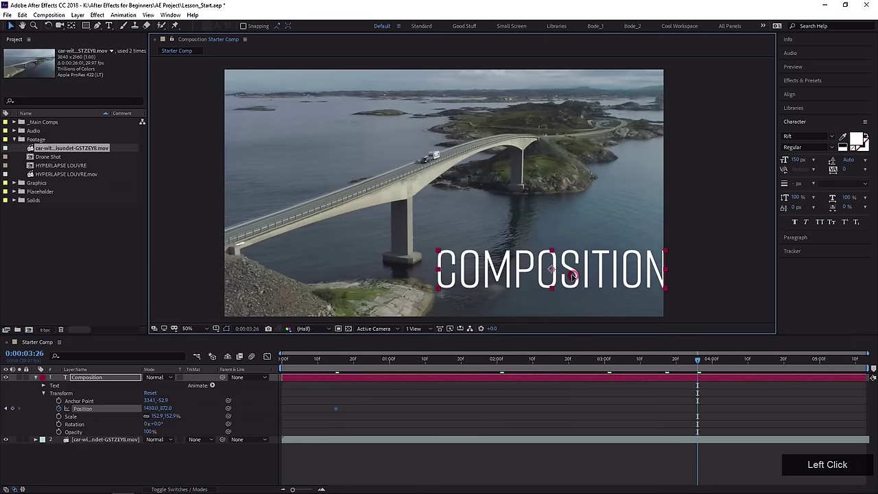
pyautogui.moveTo(563, 266); pyautogui.dragTo(385, 145)
pyautogui.moveTo(315, 369); pyautogui.dragTo(336, 390)
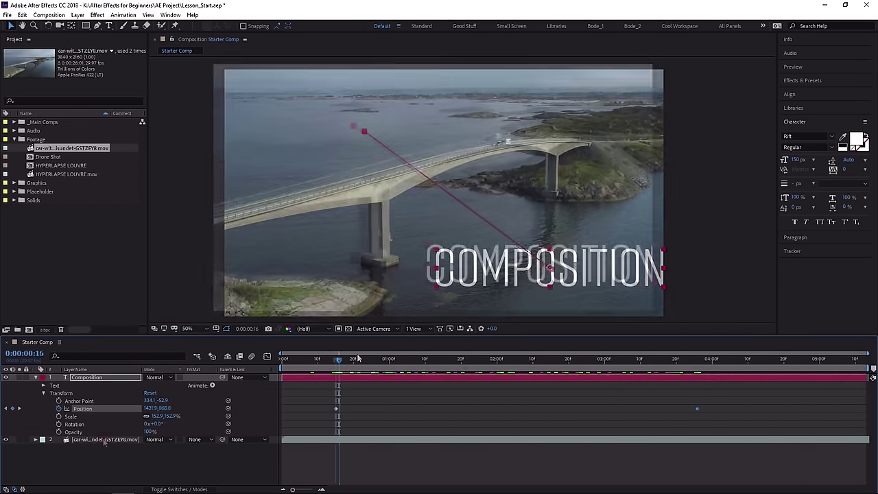
# Delete the footage layer, and reset the Composition text layer's Position to 960, 540 without keyframes.
pyautogui.click(103, 443)
pyautogui.press('Delete')
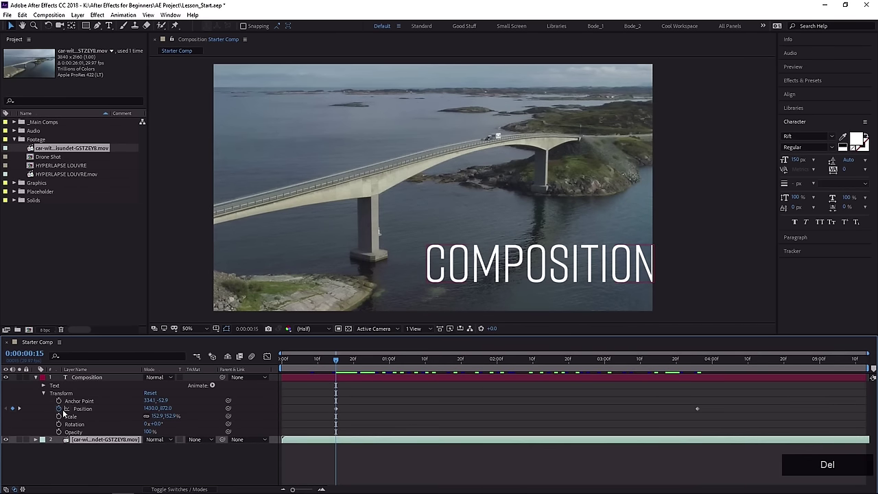
pyautogui.click(98, 412)
pyautogui.rightClick(98, 408)
pyautogui.click(124, 360)
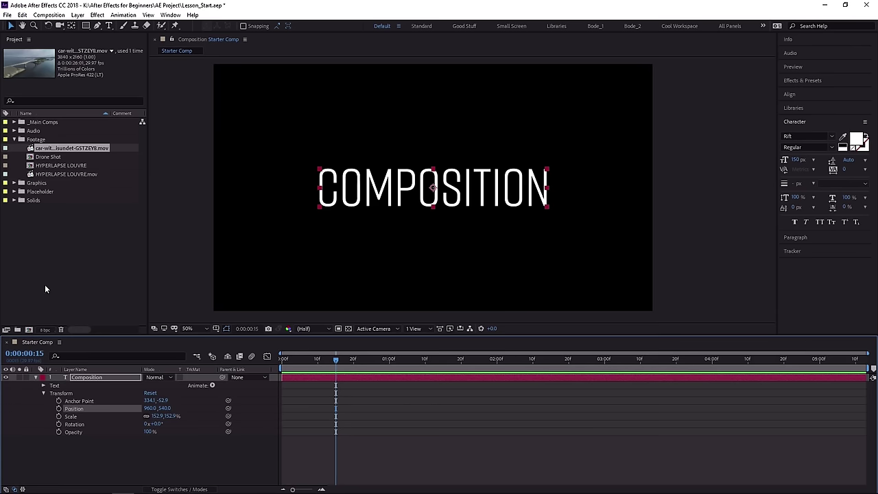
# Start a new composition using the HDTV 1080 24 preset.
pyautogui.click(29, 330)
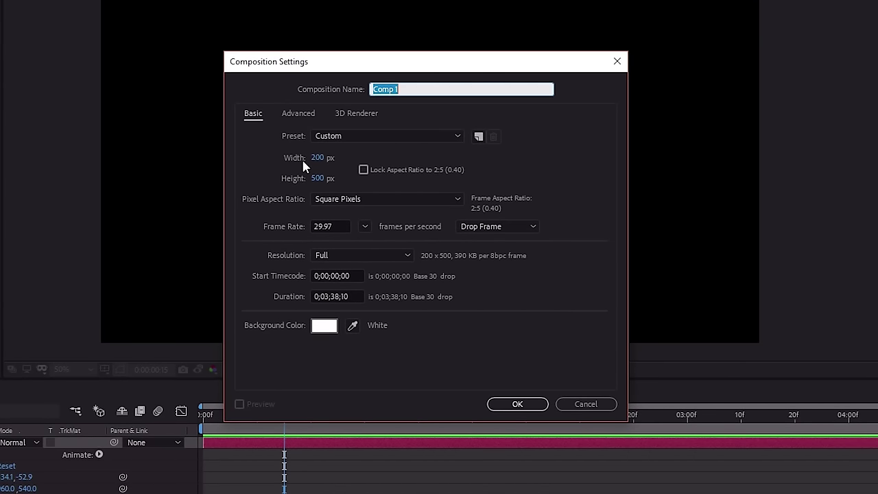
pyautogui.click(349, 135)
pyautogui.scroll(-1, 385, 488)
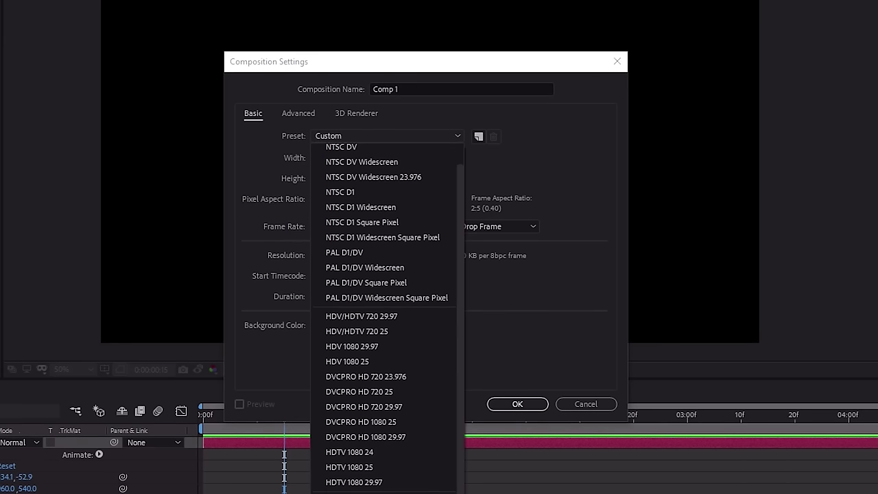
pyautogui.click(376, 454)
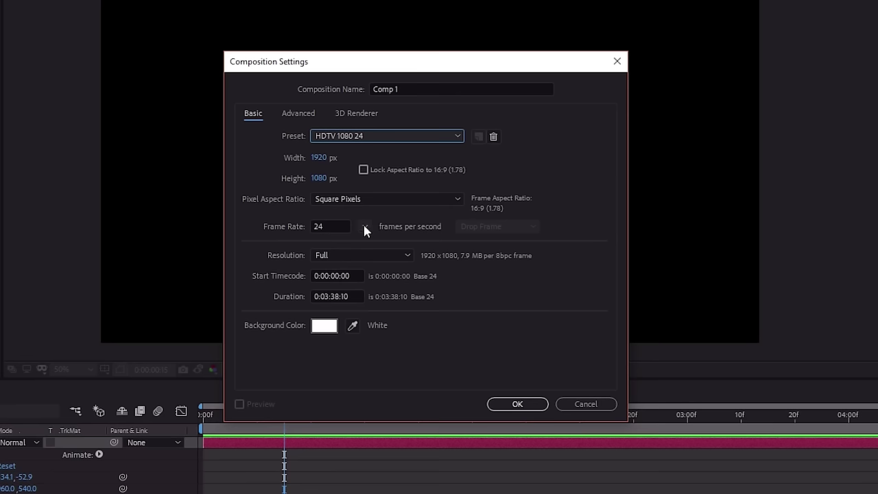
# Set the new composition's duration to 0:00:10:00.
pyautogui.click(327, 296)
pyautogui.press('BackSpace')
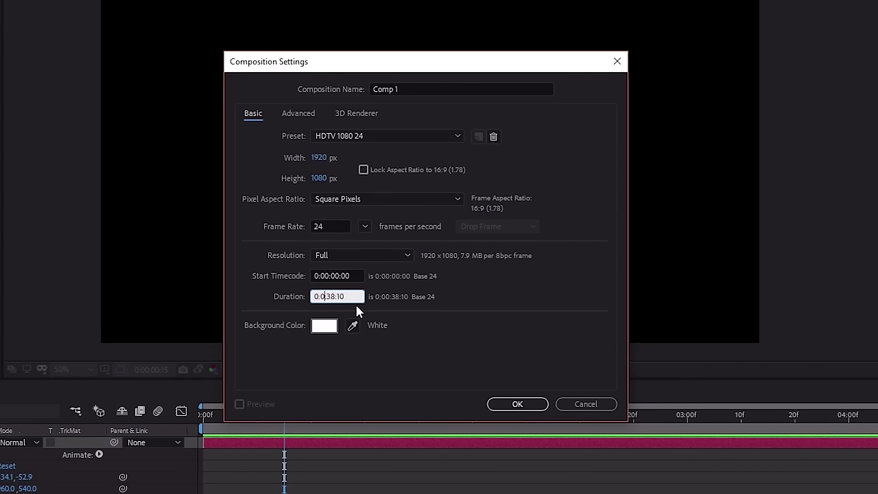
pyautogui.write('0')
pyautogui.press('BackSpace')
pyautogui.press('BackSpace')
pyautogui.press('BackSpace')
pyautogui.write('10')
pyautogui.press('BackSpace')
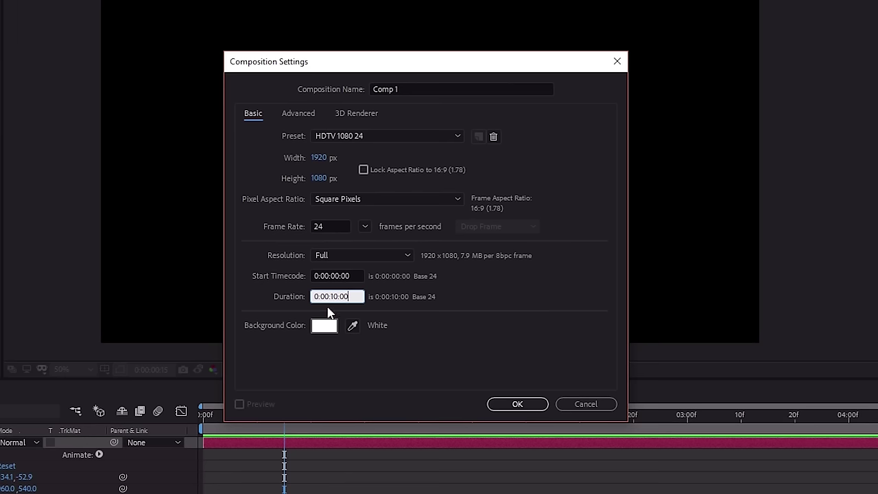
# Name the new composition Ten Second Comp.
pyautogui.press('Tab')
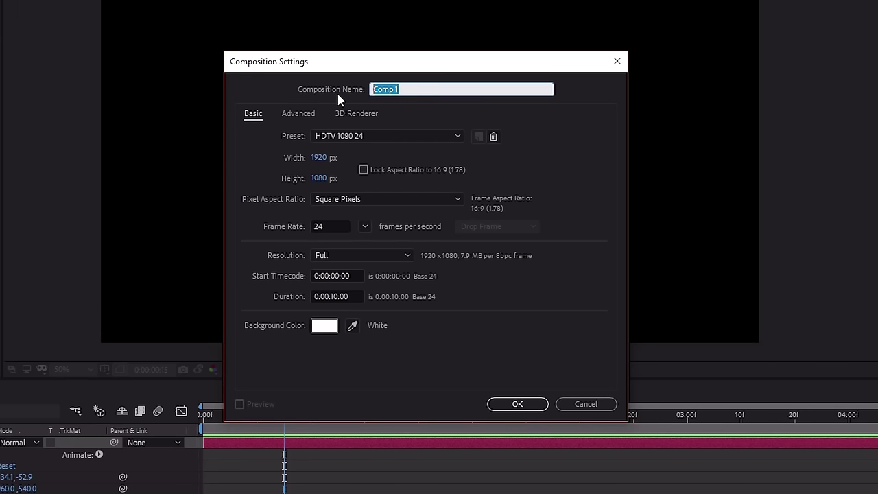
pyautogui.write('Ten Second ')
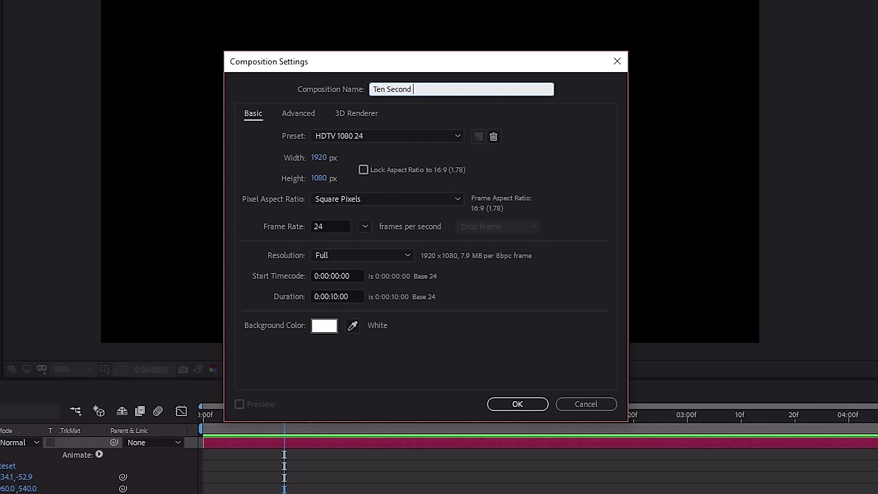
pyautogui.write('Comp')
# Review the composition's Advanced and 3D Renderer settings, and create the composition.
pyautogui.click(295, 114)
pyautogui.click(350, 116)
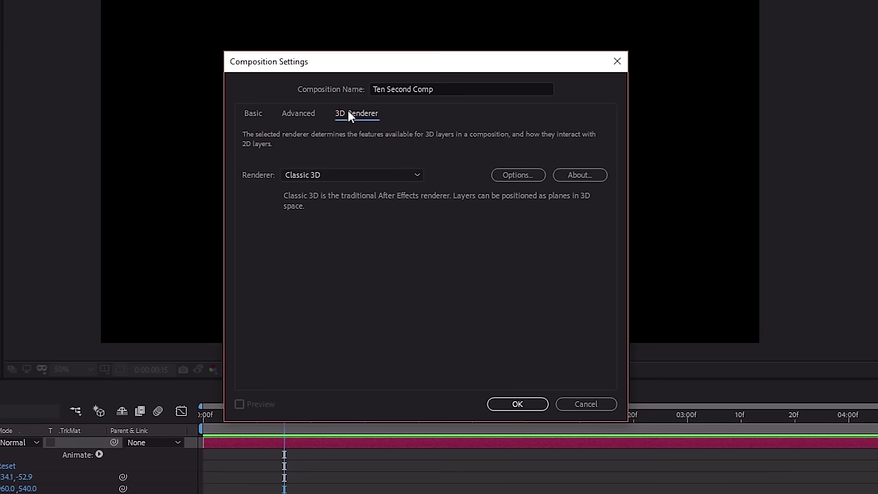
pyautogui.click(300, 115)
pyautogui.click(253, 114)
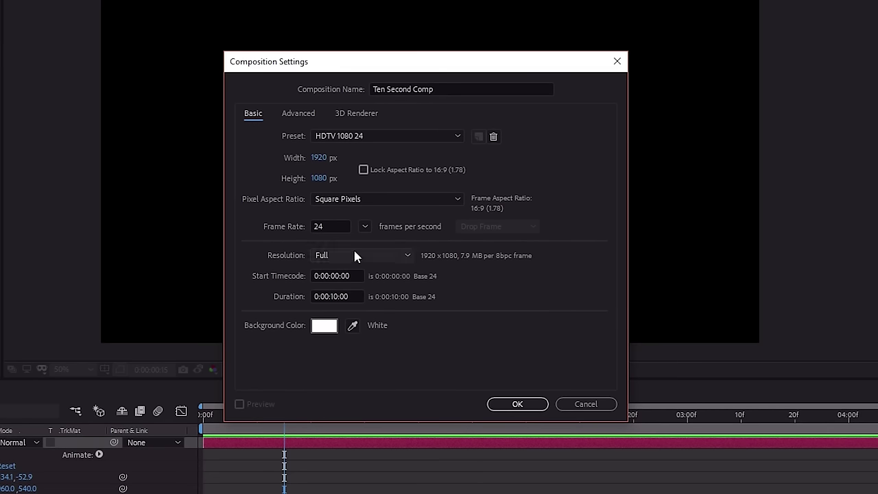
pyautogui.click(516, 405)
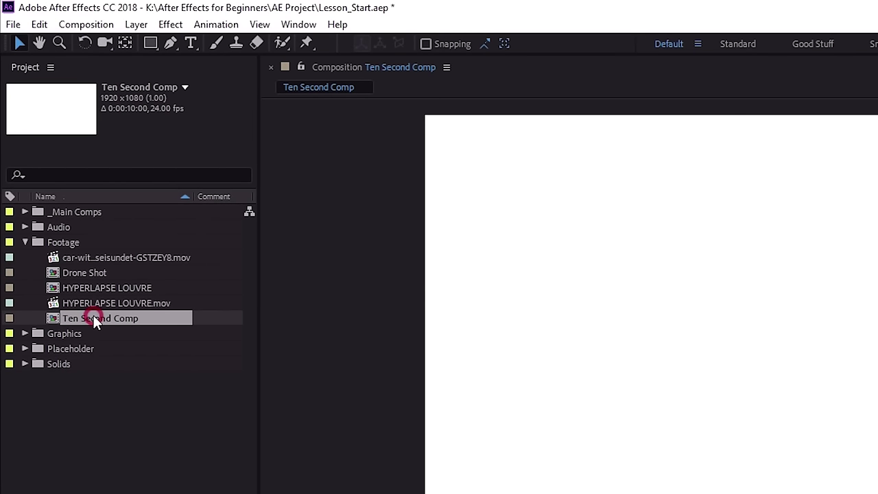
# Move Ten Second Comp out of the Footage folder into the _Main Comps folder, and collapse Footage.
pyautogui.moveTo(93, 315); pyautogui.dragTo(83, 428)
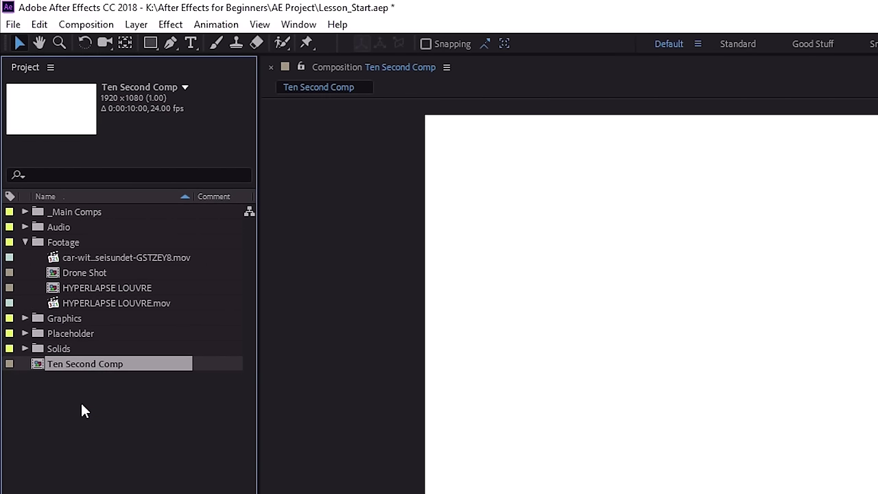
pyautogui.moveTo(72, 364); pyautogui.dragTo(81, 216)
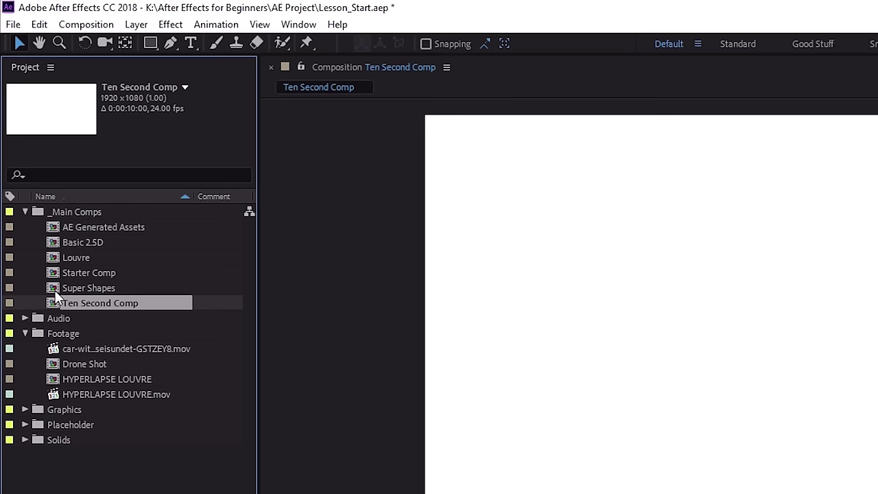
pyautogui.click(24, 333)
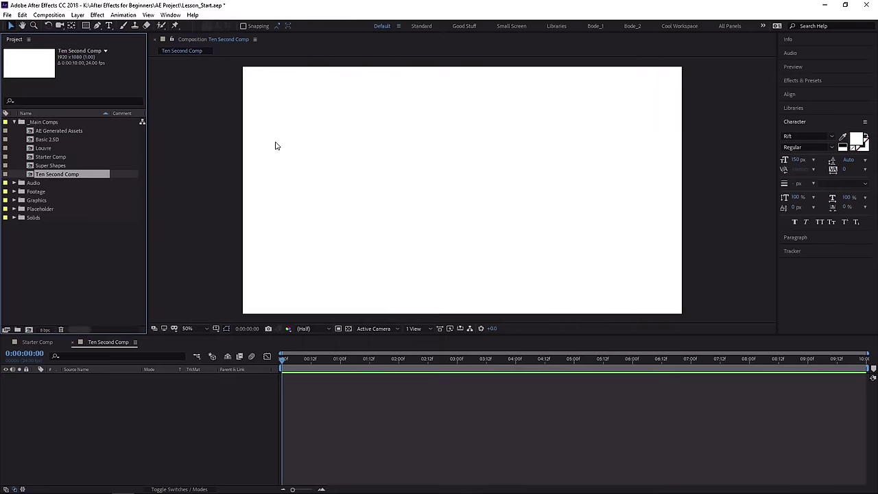
# Add a text layer reading ";lkajsdf;lkjadsf" in the upper part of the Ten Second Comp frame.
pyautogui.scroll(-2, 386, 174)
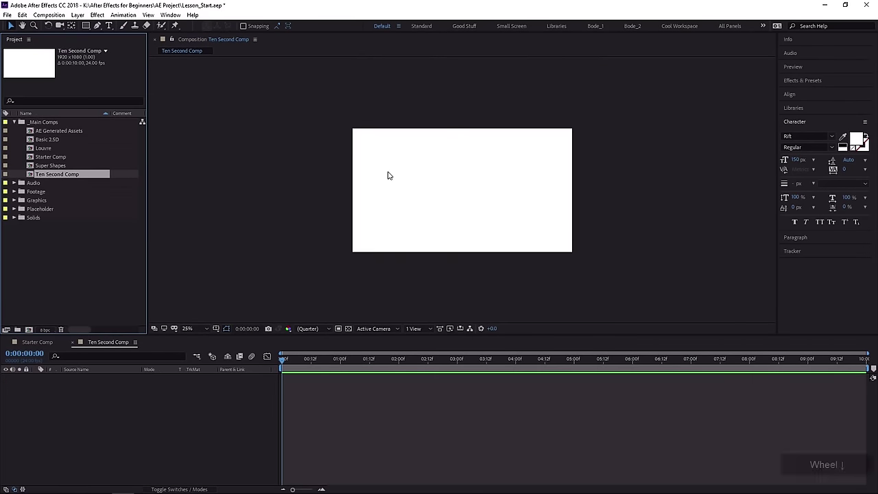
pyautogui.scroll(2, 384, 180)
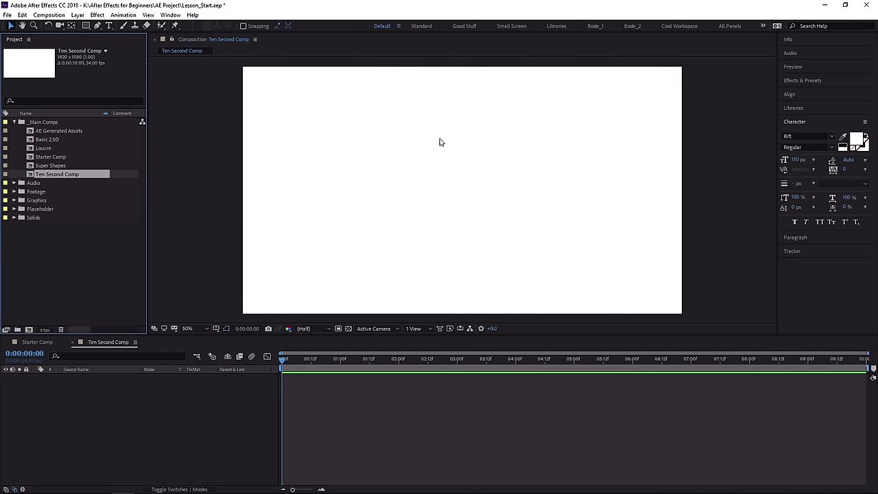
pyautogui.click(112, 26)
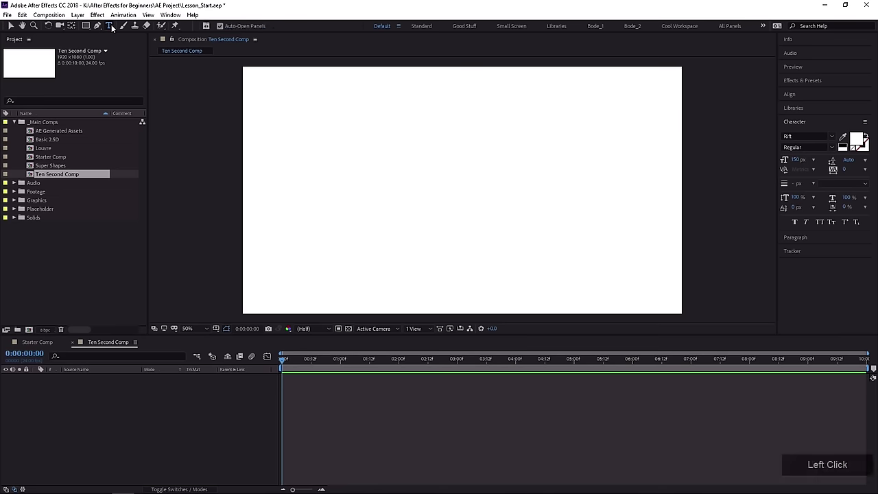
pyautogui.click(343, 177)
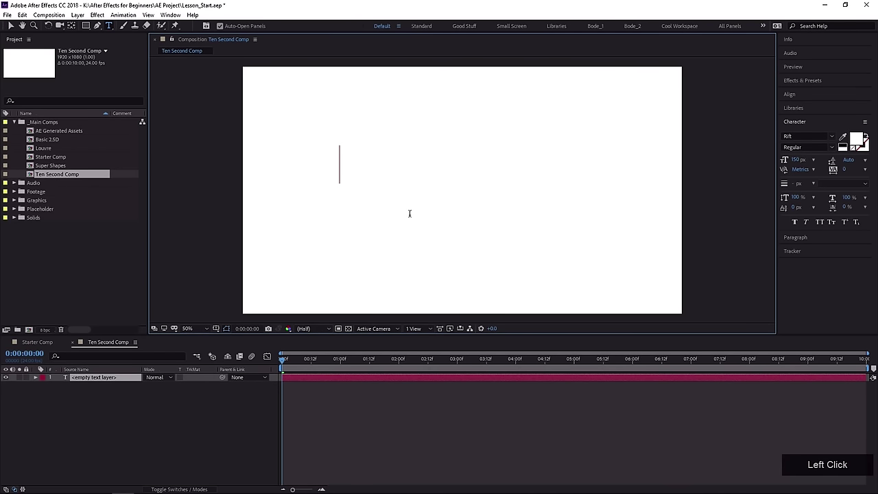
pyautogui.write('lkajsdf;lkjadsf')
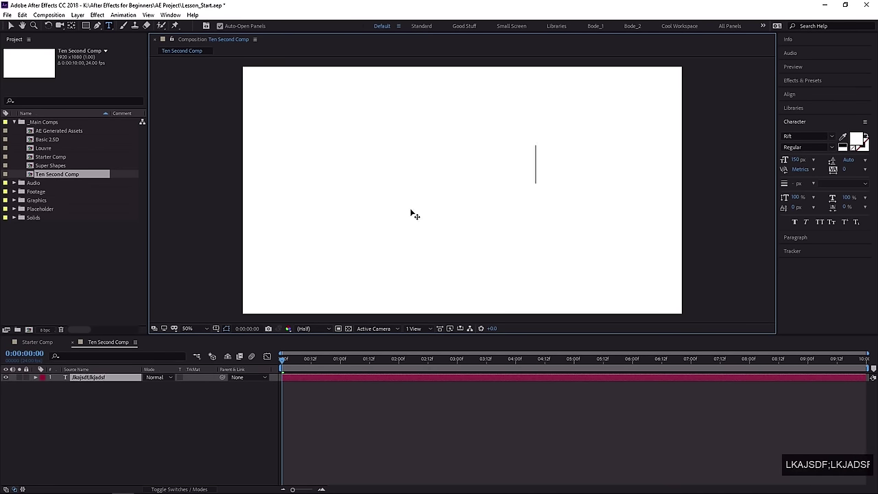
# Move the placeholder text to about the middle of the frame and set its fill color to black.
pyautogui.click(10, 26)
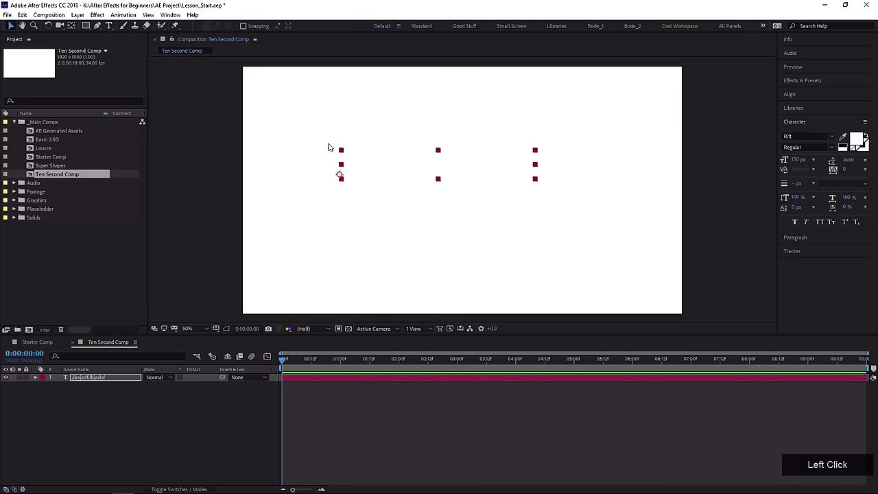
pyautogui.click(396, 167)
pyautogui.moveTo(395, 167); pyautogui.dragTo(414, 194)
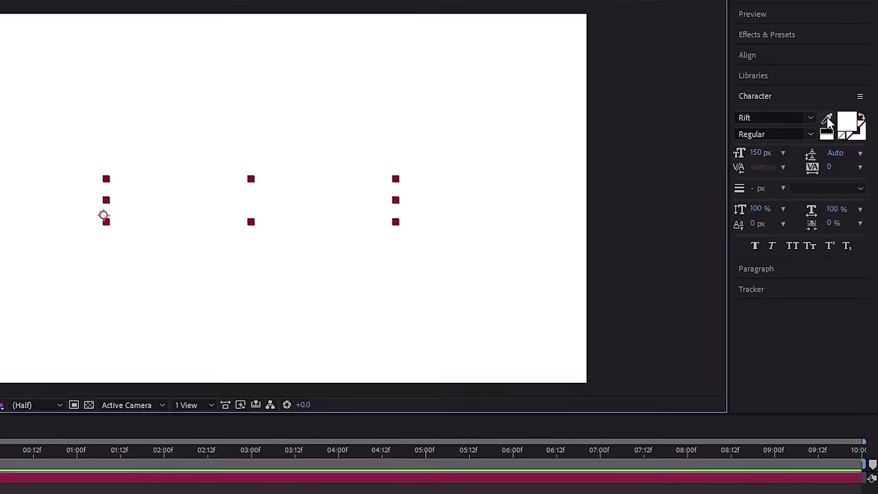
pyautogui.click(838, 129)
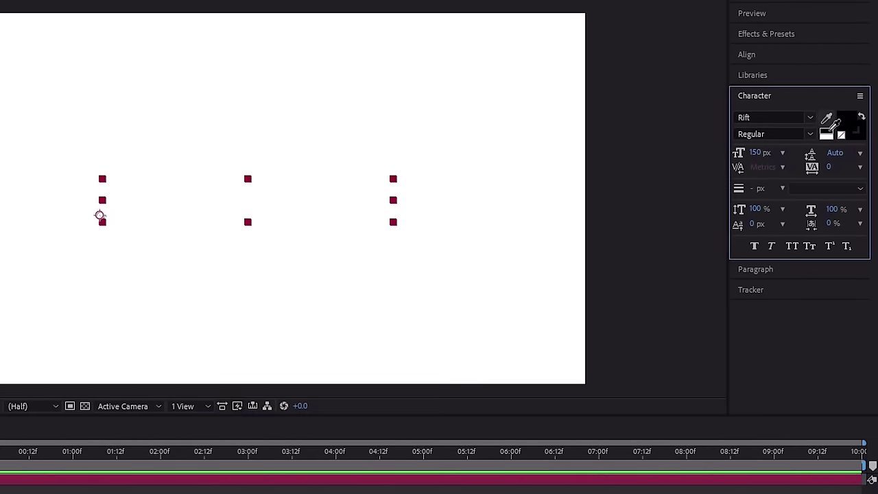
pyautogui.click(854, 124)
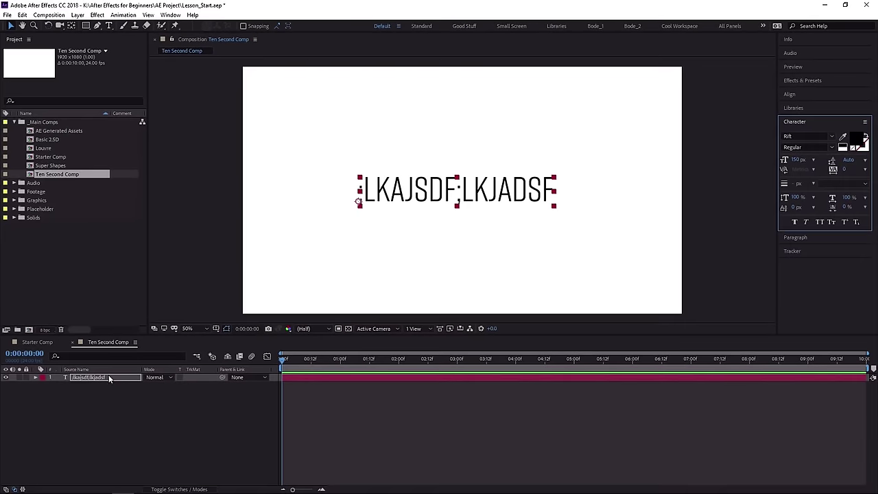
# Add the 3.5 Yellow Shadow, Blue Tape and 3.5 Yellow graphics from the vintage-stuff Layers folder to the composition.
pyautogui.click(14, 200)
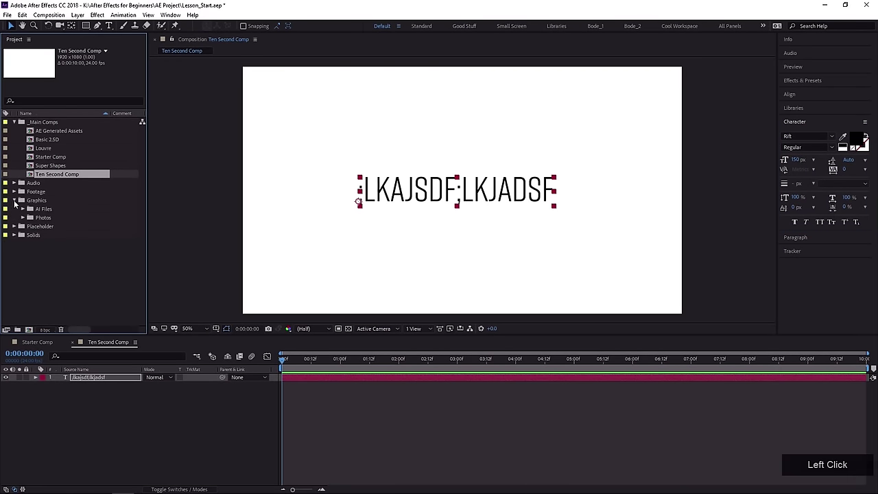
pyautogui.click(21, 210)
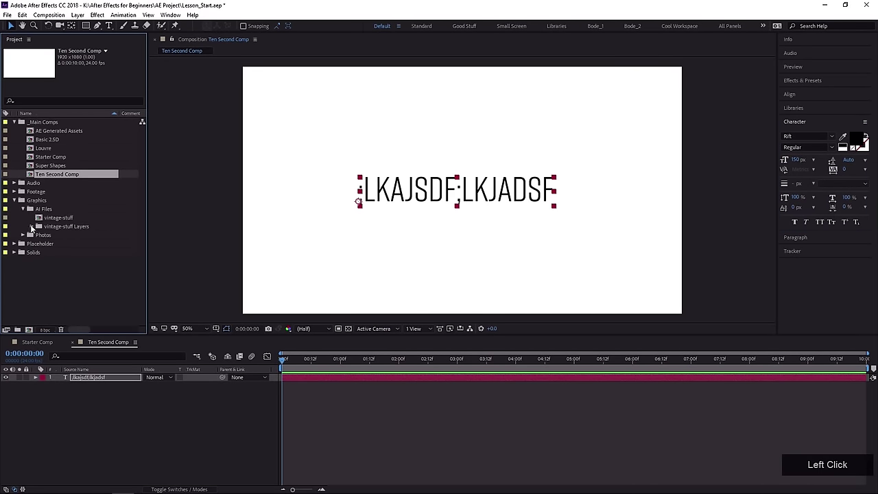
pyautogui.click(31, 226)
pyautogui.moveTo(90, 209); pyautogui.dragTo(104, 405)
pyautogui.moveTo(95, 269); pyautogui.dragTo(165, 450)
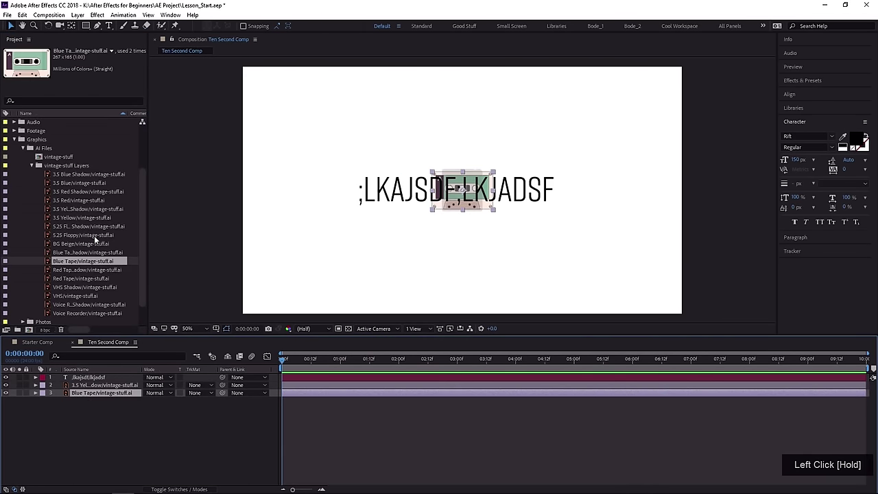
pyautogui.moveTo(86, 218); pyautogui.dragTo(609, 125)
# Spread the layers over the frame, with the cassette below the floppy disk and the shadow at the upper left.
pyautogui.moveTo(346, 146); pyautogui.dragTo(576, 201)
pyautogui.click(358, 141)
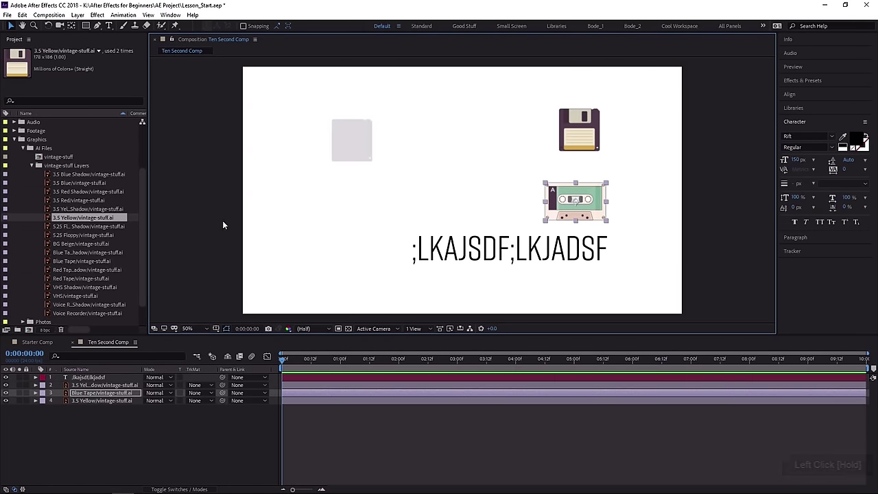
pyautogui.scroll(-1, 397, 239)
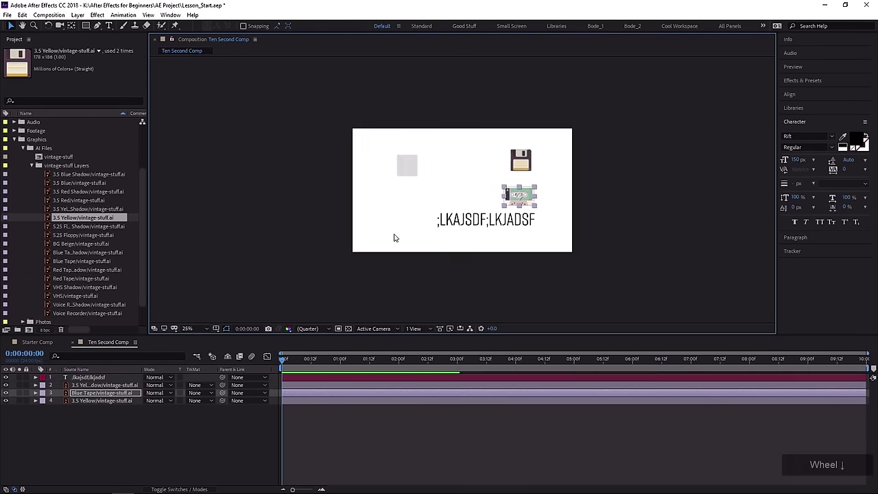
pyautogui.scroll(1, 397, 238)
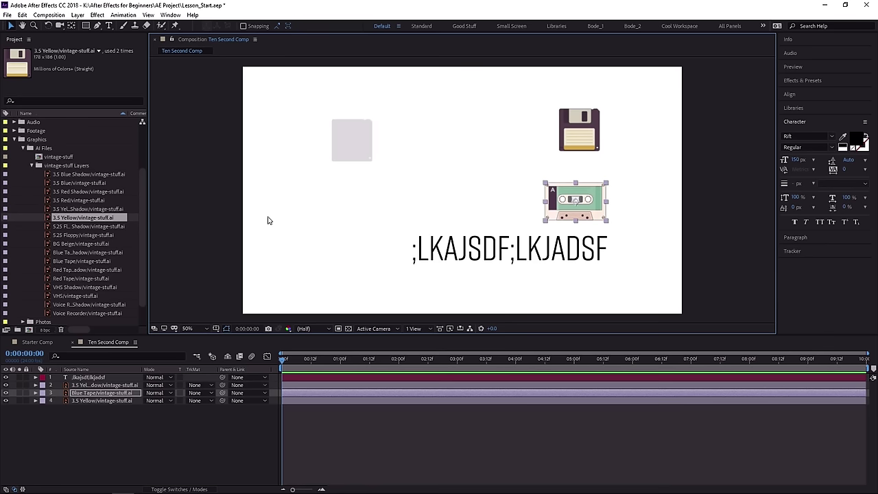
# Show the transparency grid behind the layers to examine the empty background, and hide it again.
pyautogui.moveTo(294, 217); pyautogui.dragTo(281, 214)
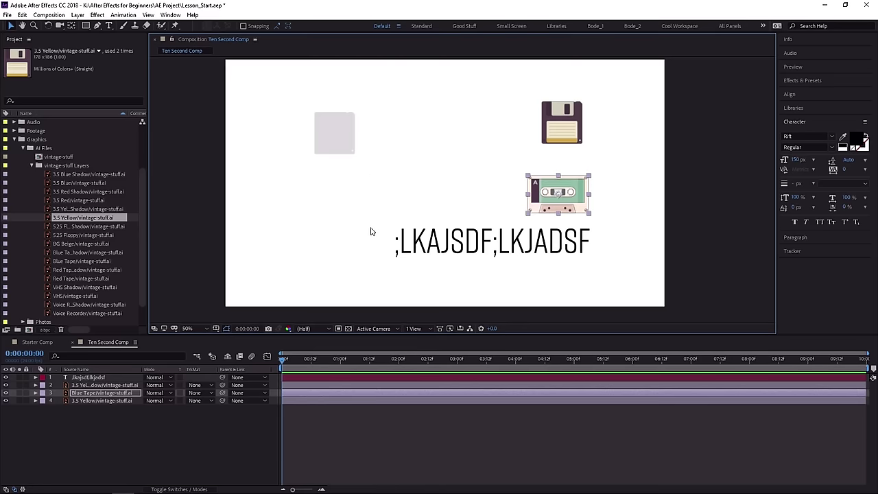
pyautogui.moveTo(369, 221); pyautogui.dragTo(354, 206)
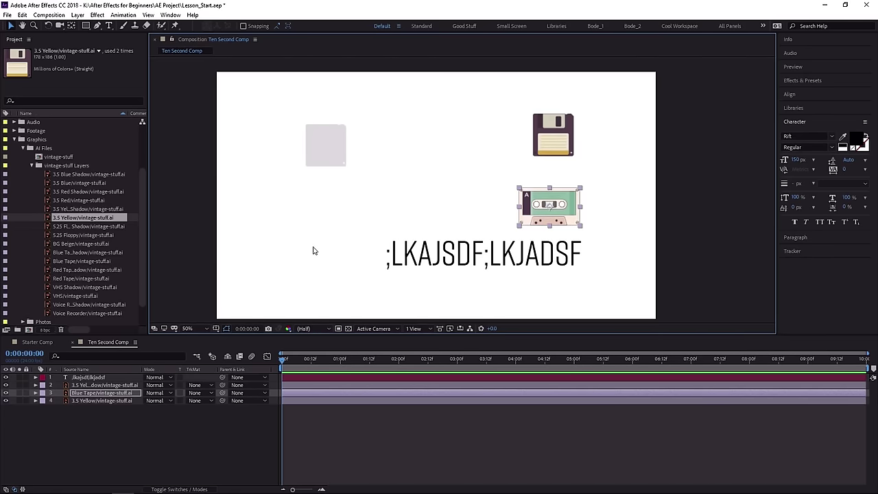
pyautogui.click(347, 329)
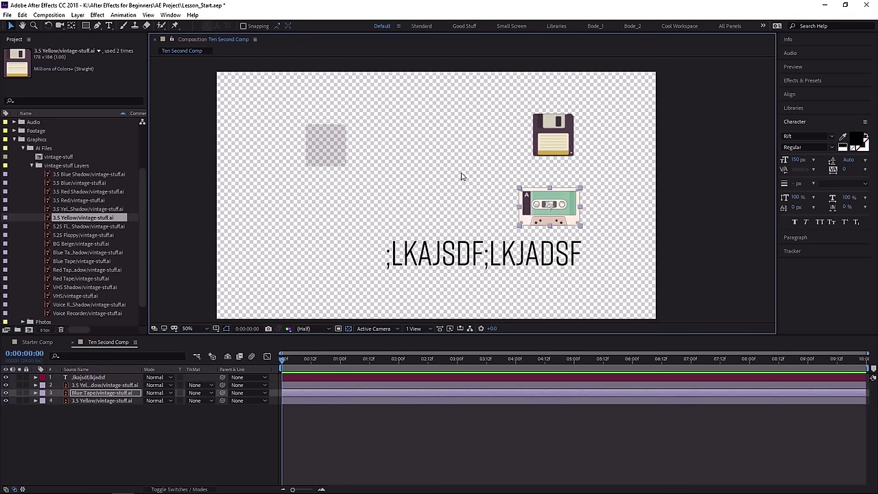
pyautogui.click(349, 328)
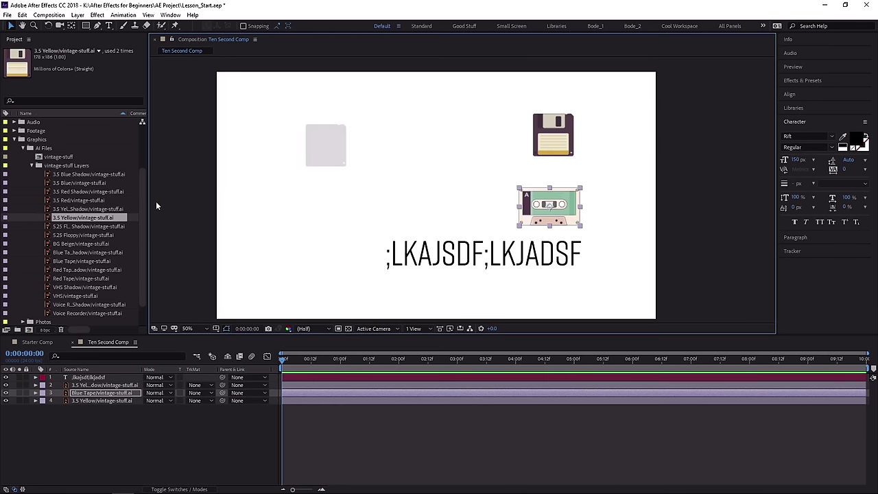
# Collapse the vintage-stuff Layers folder and deselect all layers.
pyautogui.click(30, 165)
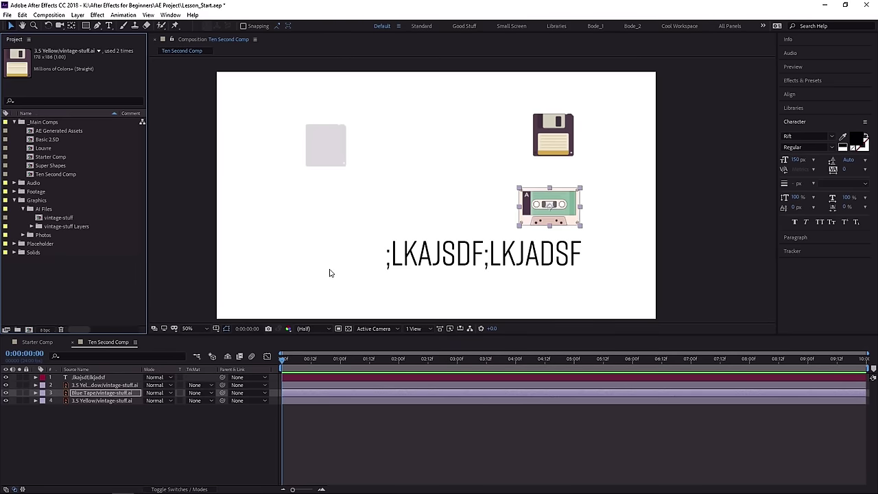
pyautogui.click(297, 415)
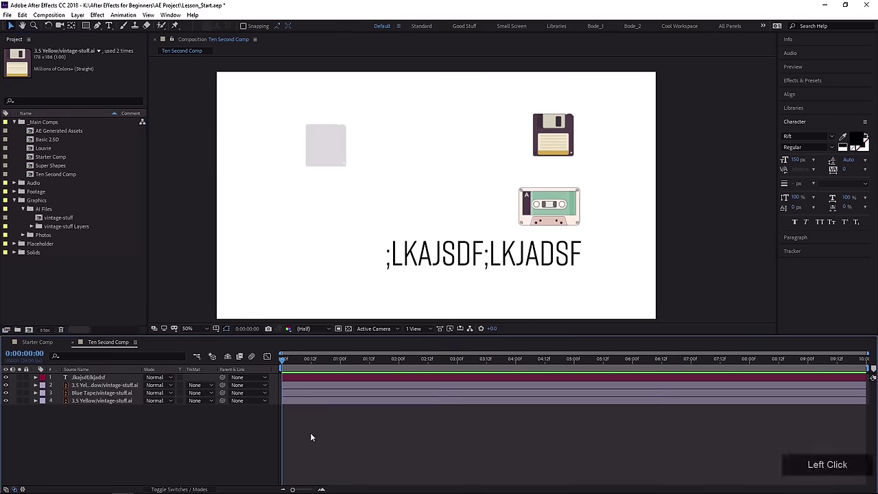
pyautogui.rightClick(154, 433)
pyautogui.click(181, 332)
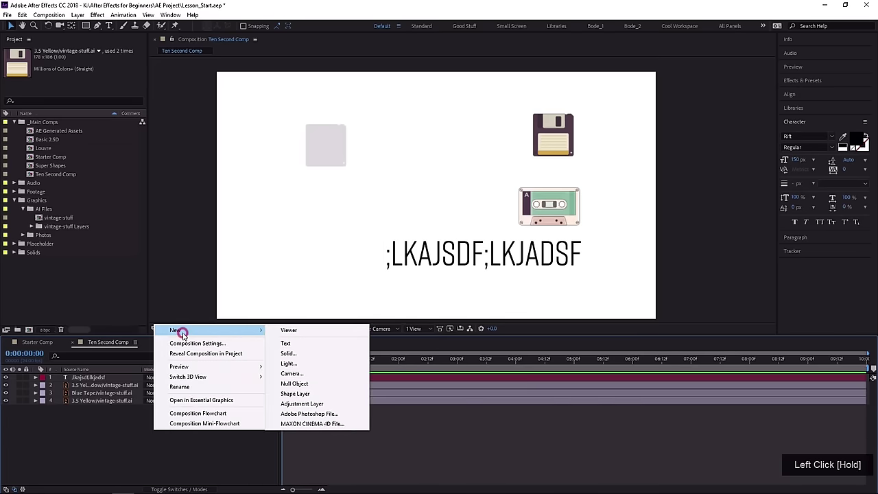
pyautogui.moveTo(182, 334); pyautogui.dragTo(113, 433)
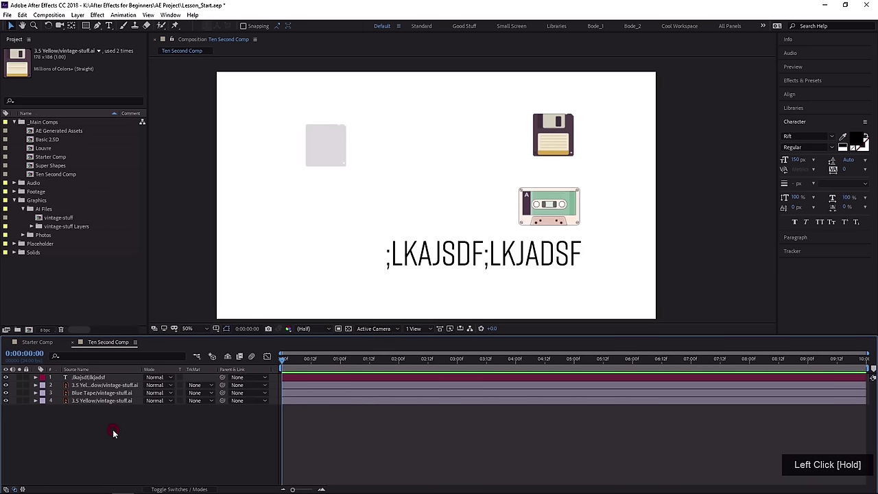
# Create a white solid layer at composition size, 1920 by 1080 px with square pixels, in the Ten Second Comp.
pyautogui.click(78, 15)
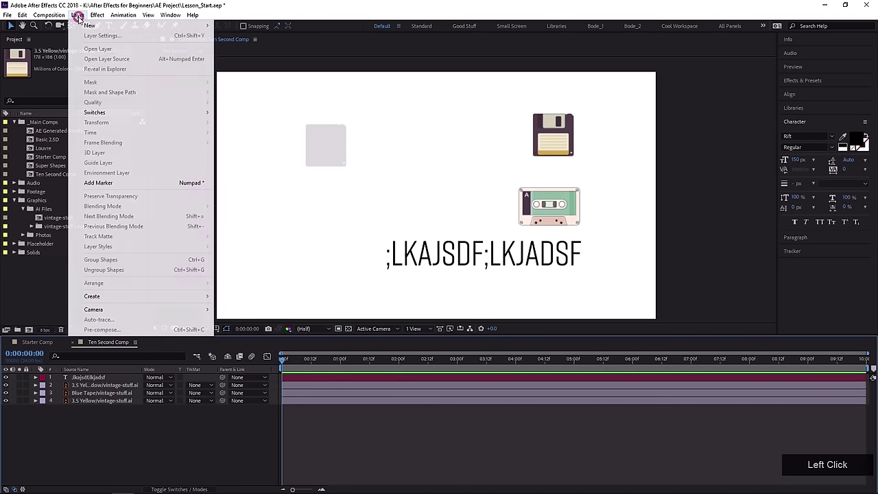
pyautogui.moveTo(78, 16); pyautogui.dragTo(305, 36)
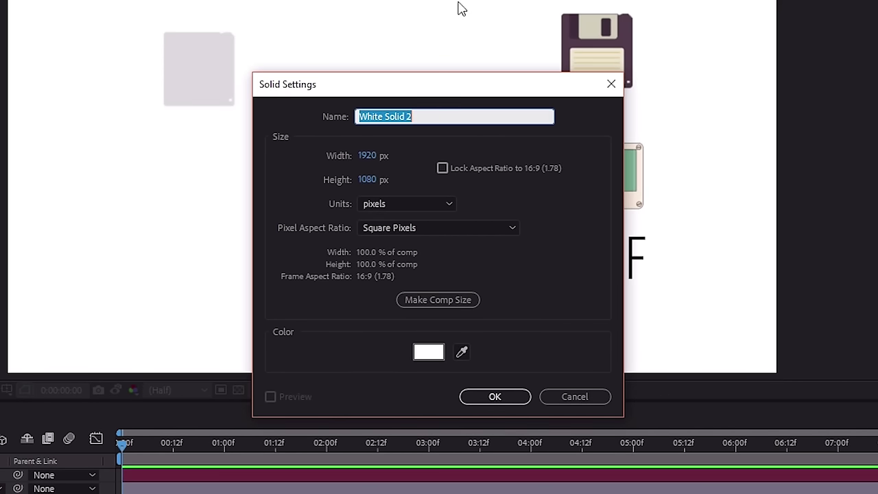
pyautogui.click(440, 302)
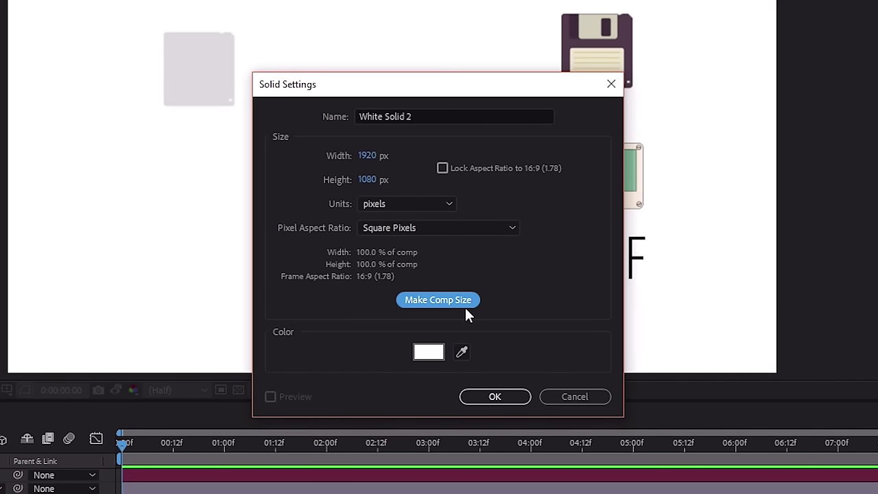
pyautogui.click(429, 352)
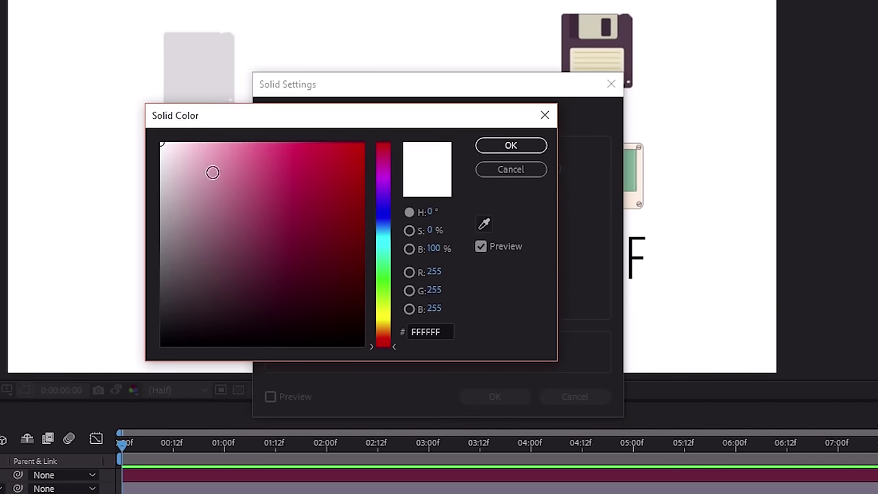
pyautogui.click(521, 146)
pyautogui.click(494, 396)
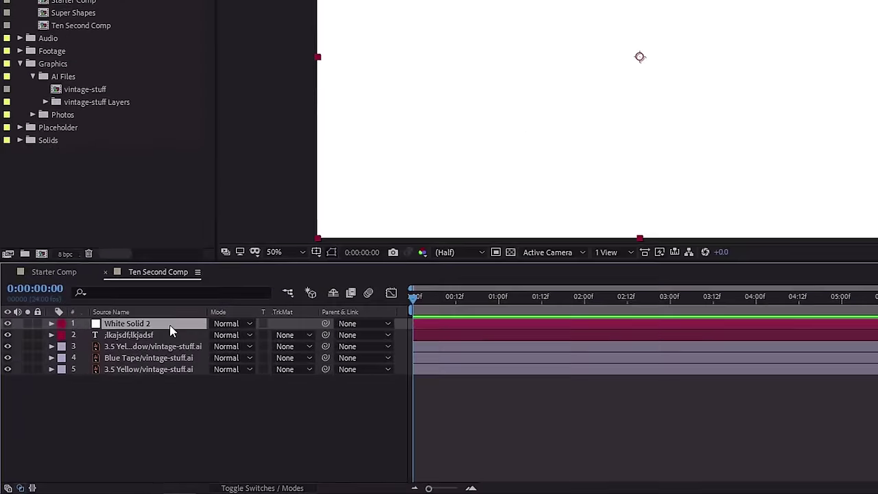
# Move the white solid beneath all other layers, check the background with the transparency grid, and keep the solid selected.
pyautogui.moveTo(131, 362); pyautogui.dragTo(132, 410)
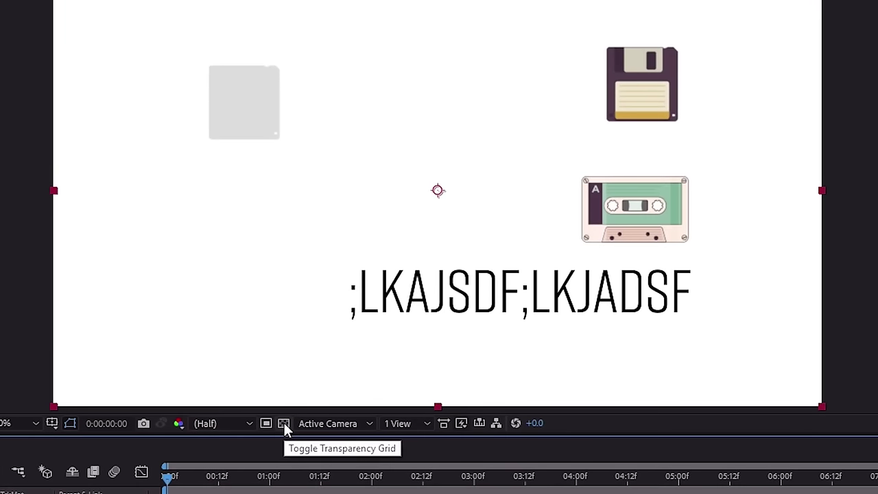
pyautogui.click(284, 424)
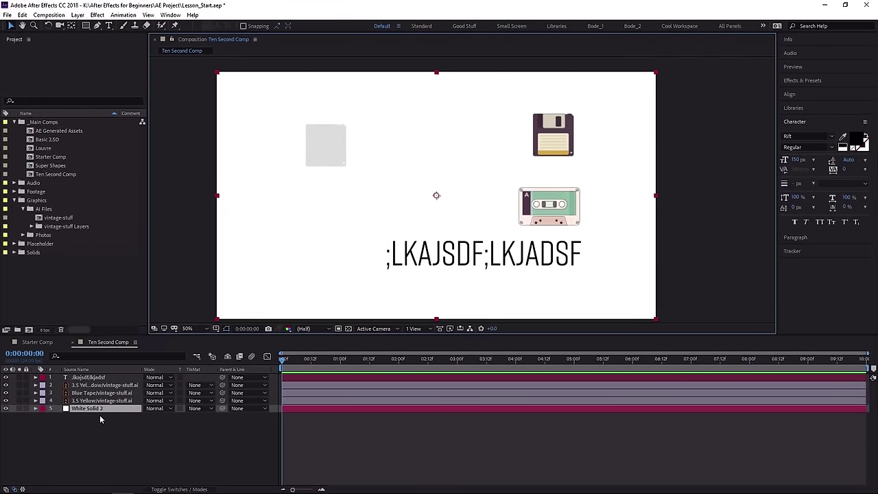
pyautogui.click(93, 423)
pyautogui.click(101, 409)
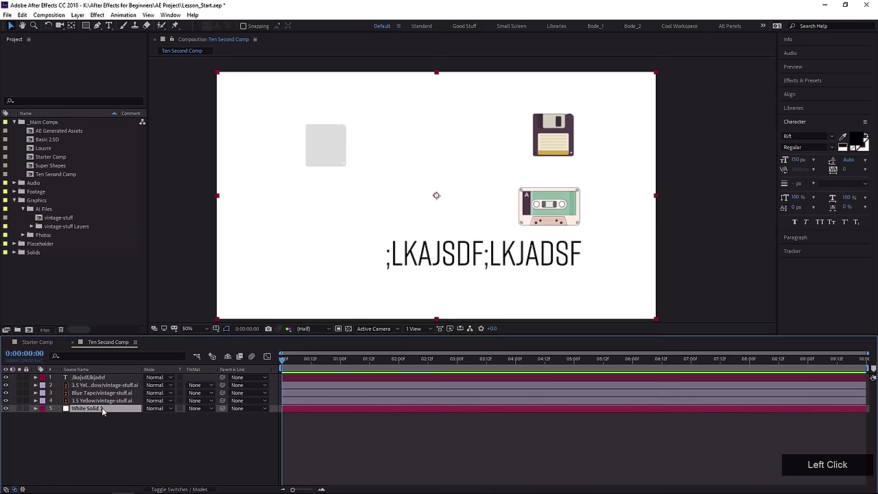
# Make the composition viewer taller by shrinking the timeline area, and recentre the frame in the viewer.
pyautogui.moveTo(345, 240); pyautogui.dragTo(327, 239)
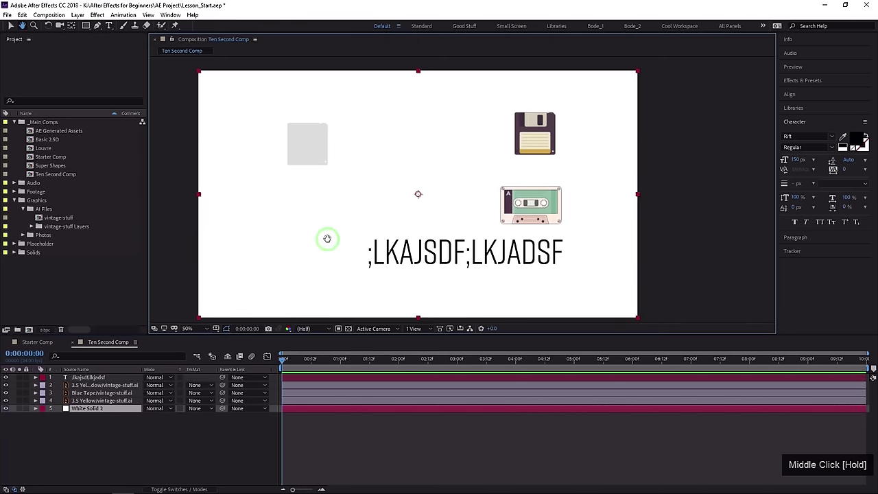
pyautogui.moveTo(269, 335); pyautogui.dragTo(269, 376)
pyautogui.middleClick(288, 276)
pyautogui.moveTo(288, 276); pyautogui.dragTo(304, 272)
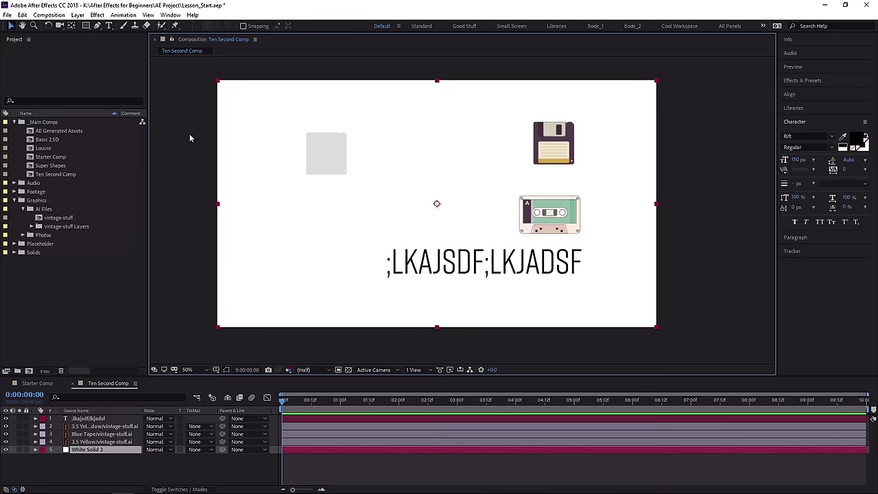
# Display the available composition commands for the Ten Second Comp.
pyautogui.click(50, 15)
pyautogui.click(50, 15)
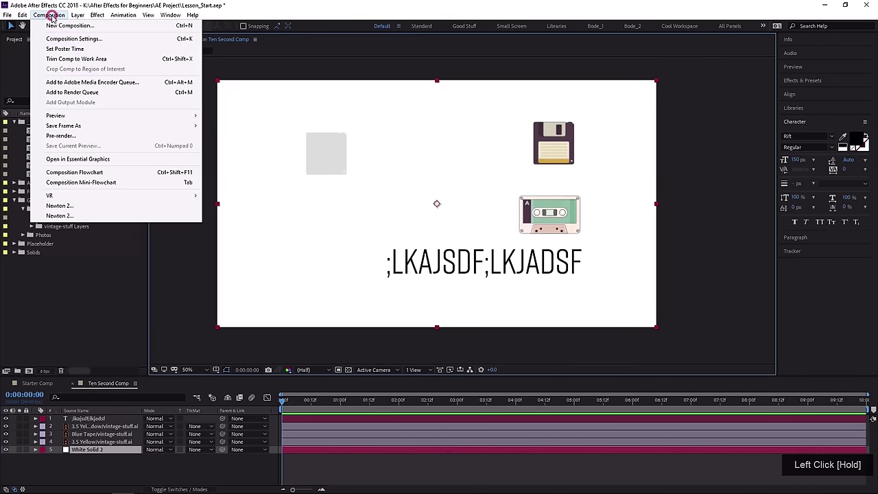
# Set the Ten Second Comp's frame rate to 23.976 frames per second and select that comp among the project items.
pyautogui.moveTo(53, 17); pyautogui.dragTo(290, 57)
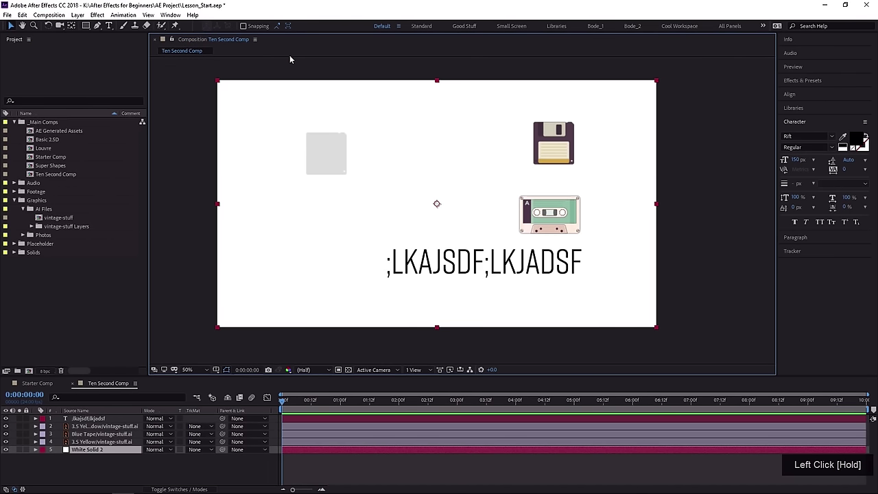
pyautogui.hotkey('ctrl', 'k')
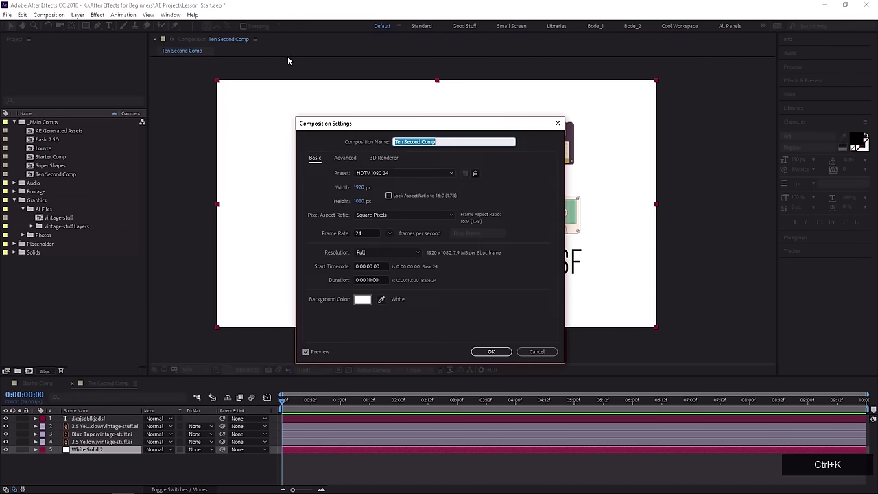
pyautogui.click(390, 234)
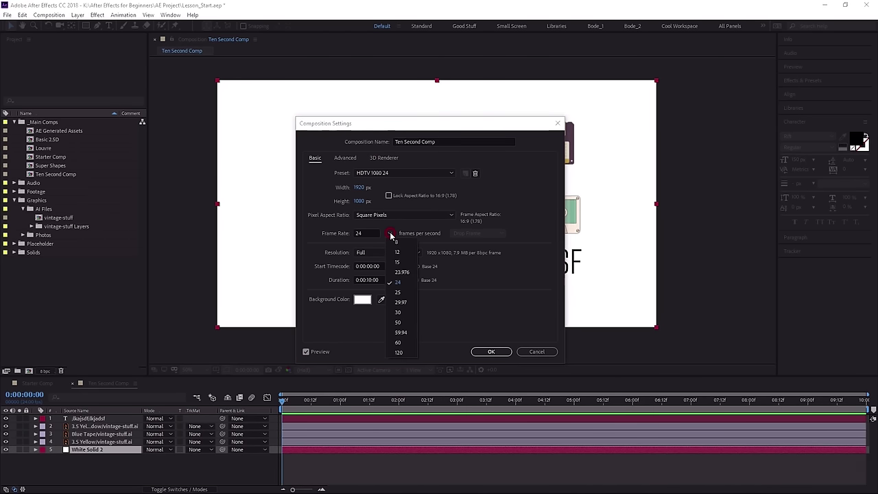
pyautogui.click(407, 274)
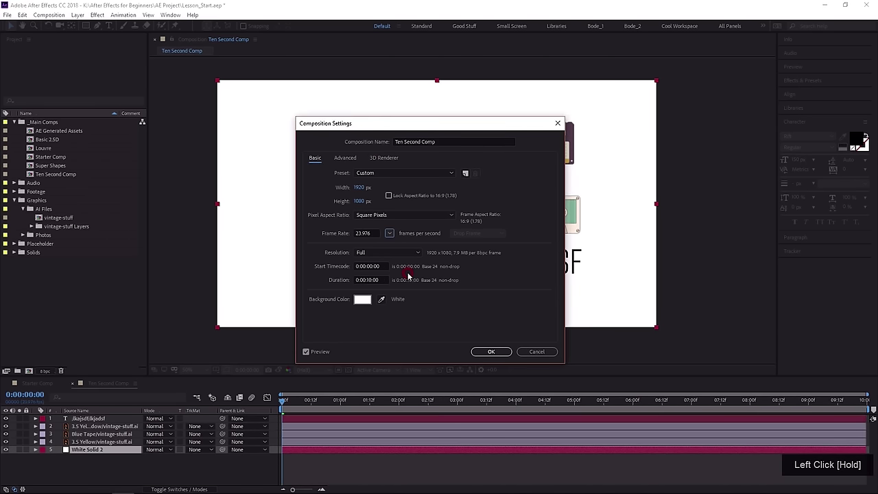
pyautogui.click(492, 352)
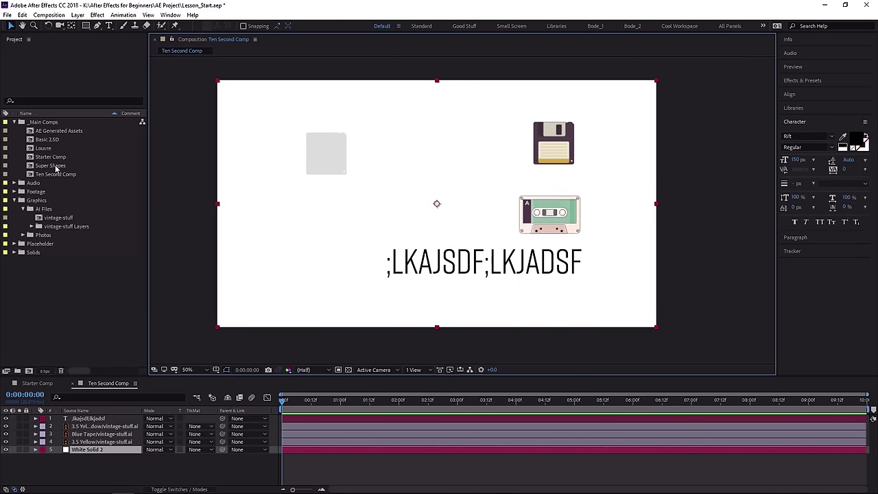
pyautogui.click(54, 172)
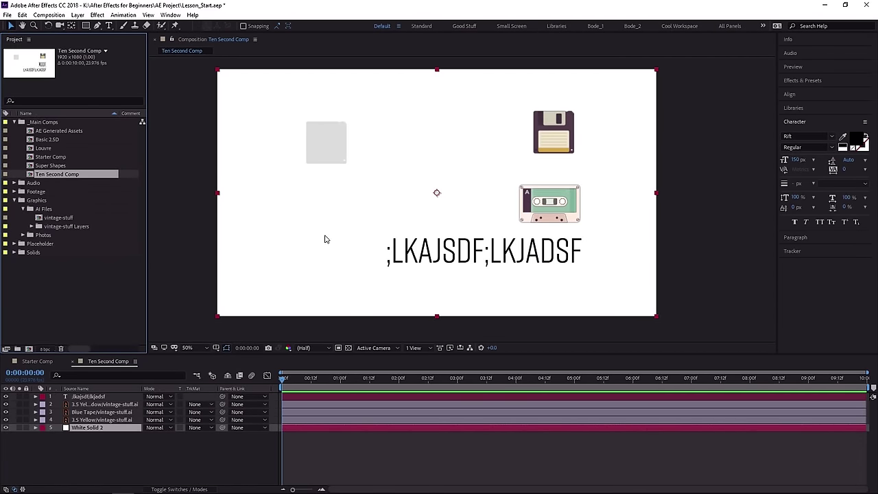
# Set the composition viewer's magnification to Fit up to 100%.
pyautogui.scroll(1, 325, 239)
pyautogui.scroll(-1, 325, 238)
pyautogui.scroll(1, 325, 237)
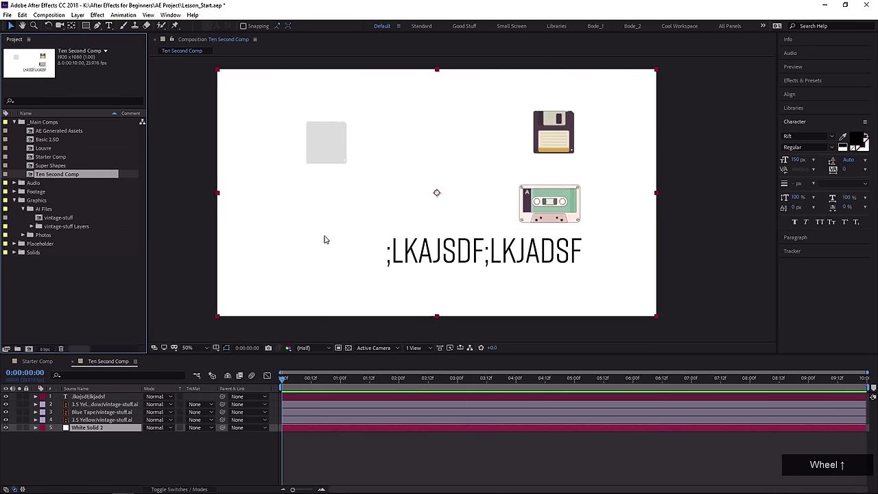
pyautogui.moveTo(325, 239); pyautogui.dragTo(382, 240)
pyautogui.scroll(1, 328, 239)
pyautogui.scroll(-1, 368, 238)
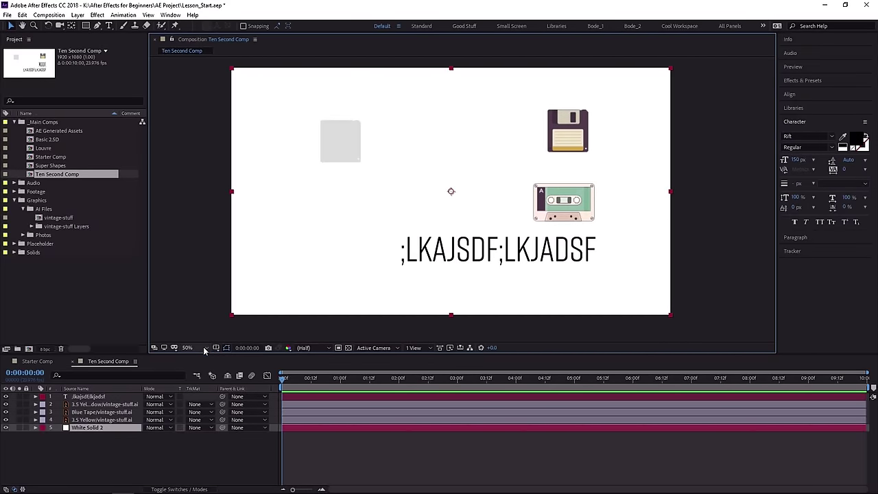
pyautogui.click(206, 350)
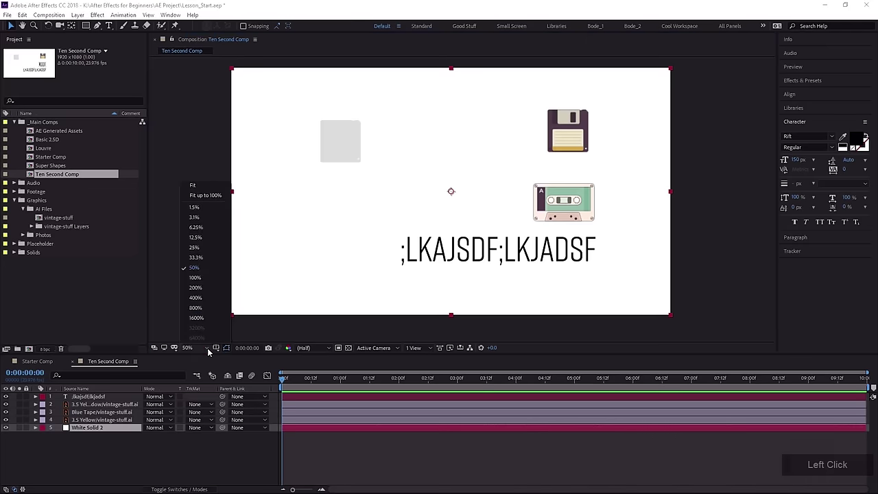
pyautogui.click(207, 196)
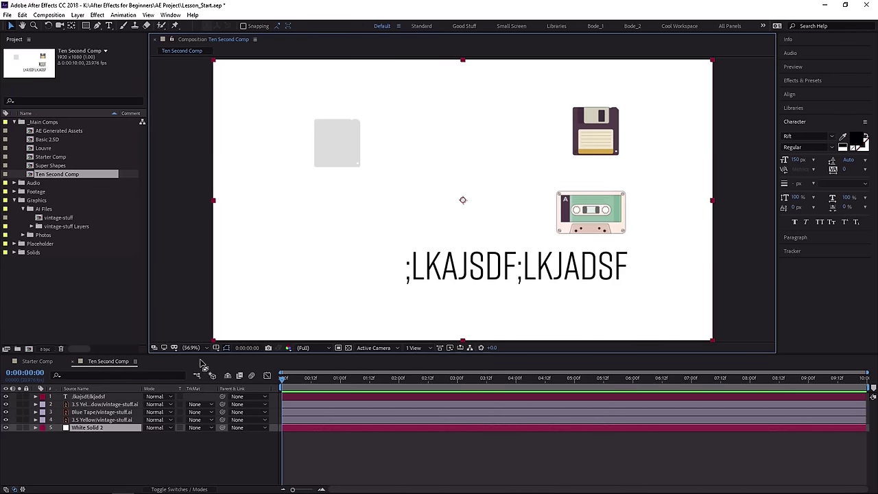
# Try the Title/Action Safe, Proportional Grid and Grid overlays on the composition one after another.
pyautogui.click(217, 348)
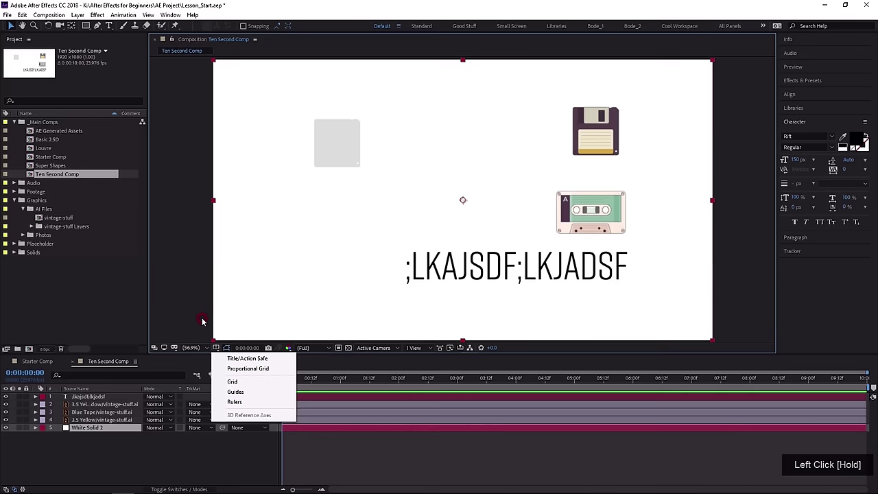
pyautogui.click(245, 358)
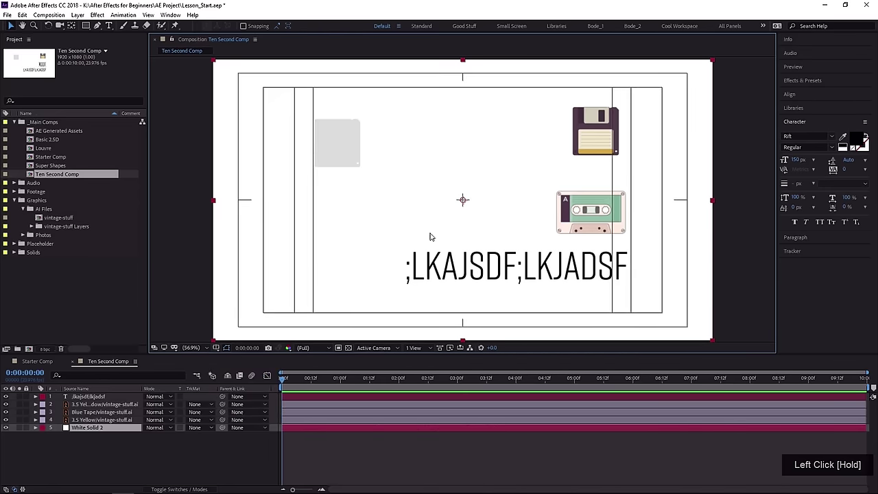
pyautogui.click(216, 348)
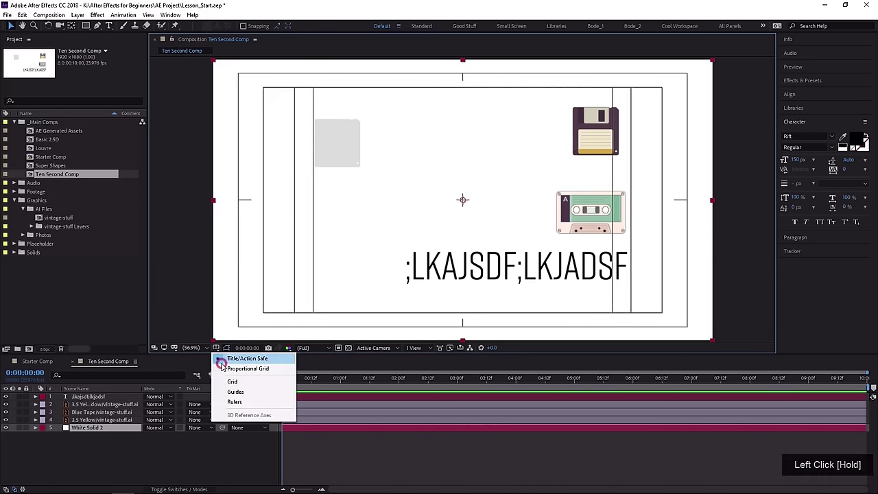
pyautogui.click(225, 370)
pyautogui.click(215, 347)
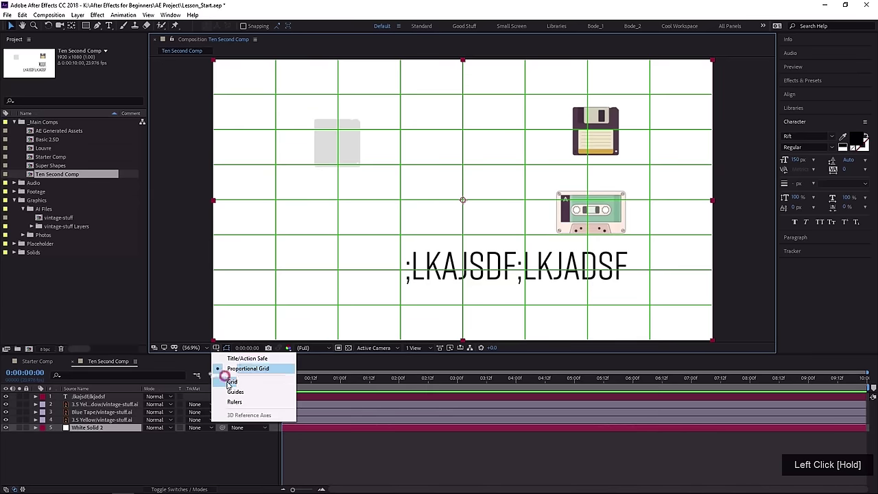
pyautogui.click(227, 378)
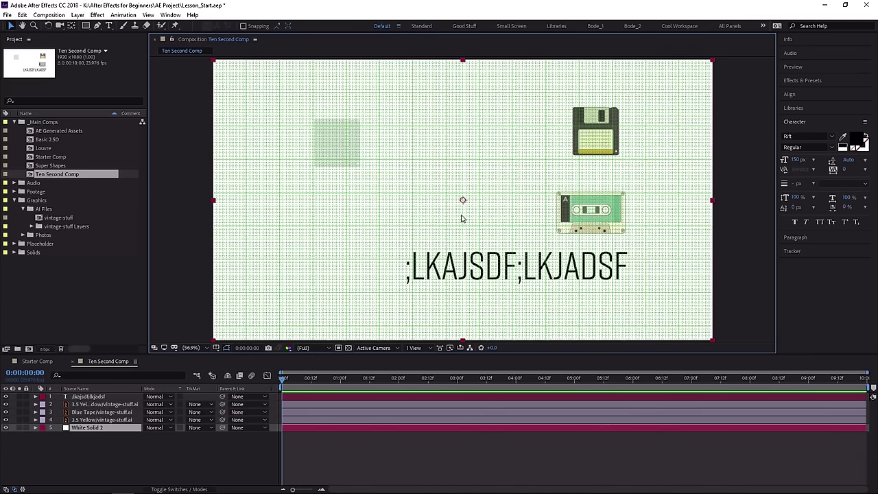
# Turn on guides and rulers for the composition view.
pyautogui.click(215, 348)
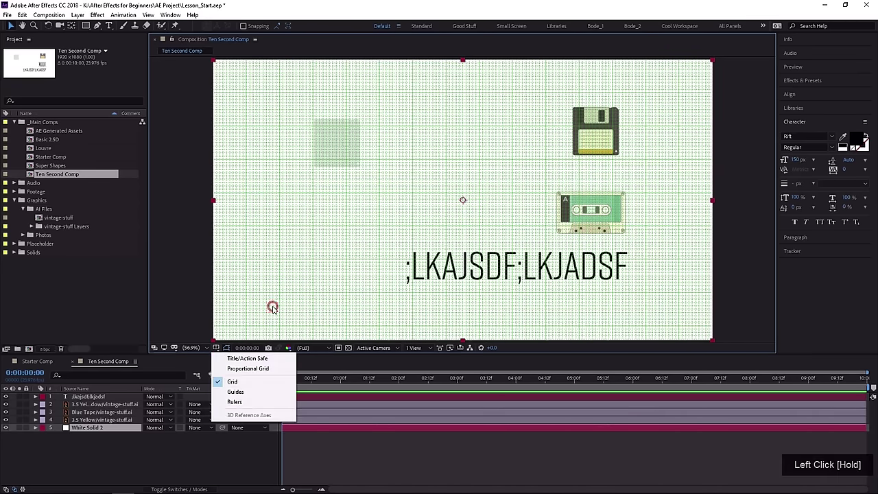
pyautogui.click(235, 392)
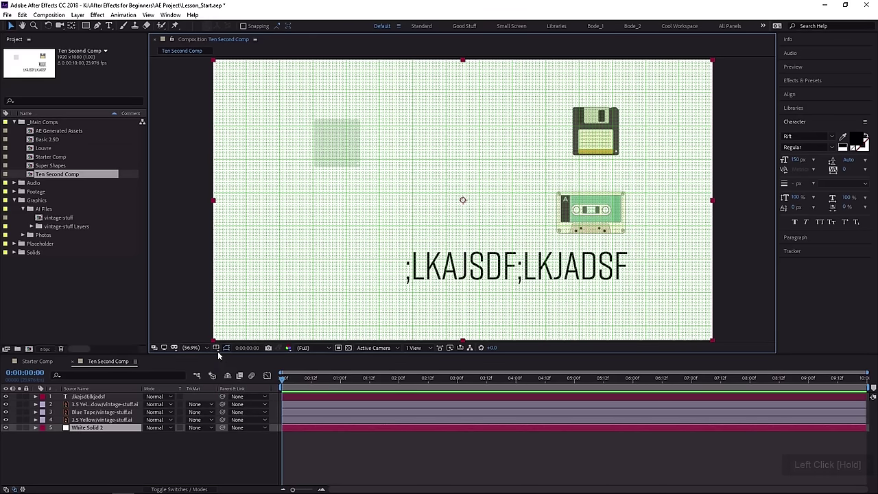
pyautogui.click(216, 347)
pyautogui.click(229, 400)
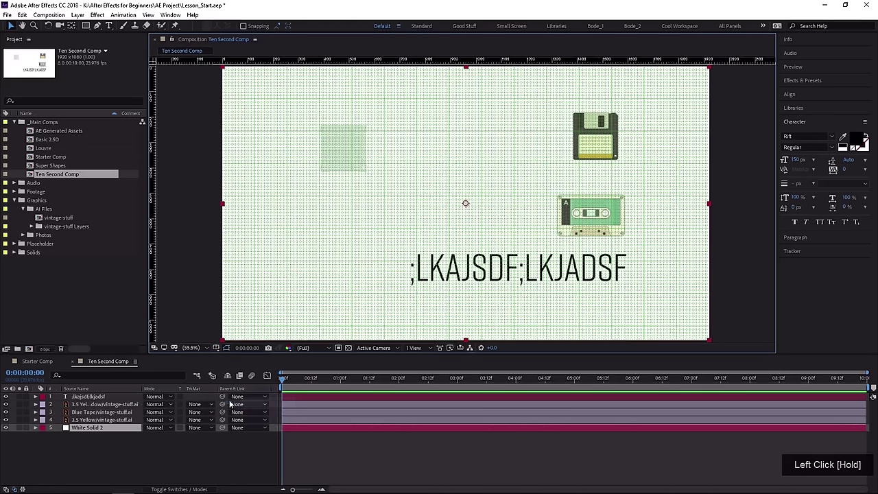
pyautogui.moveTo(281, 276); pyautogui.dragTo(249, 286)
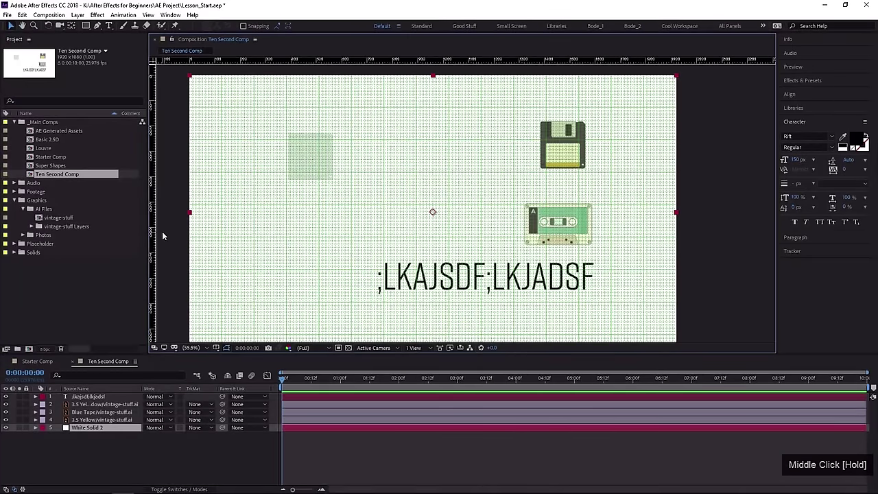
# Hide the grid overlay and check which guide options remain enabled.
pyautogui.click(216, 348)
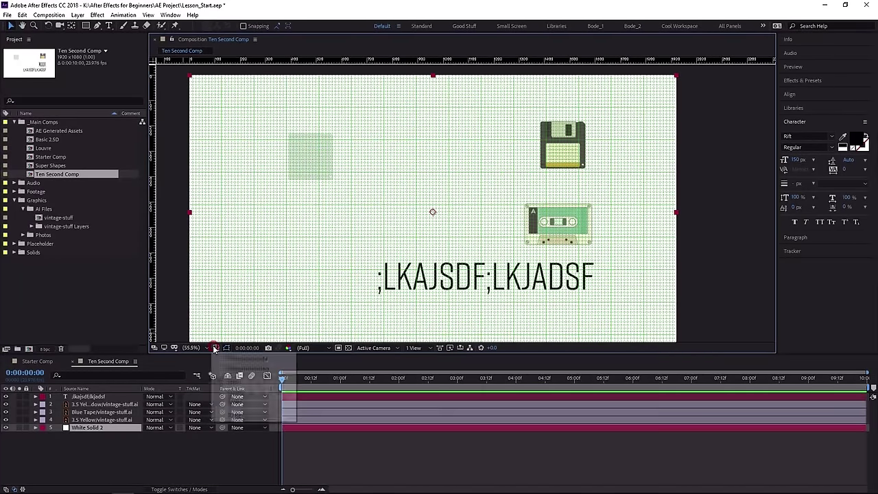
pyautogui.moveTo(216, 348); pyautogui.dragTo(245, 382)
pyautogui.click(215, 347)
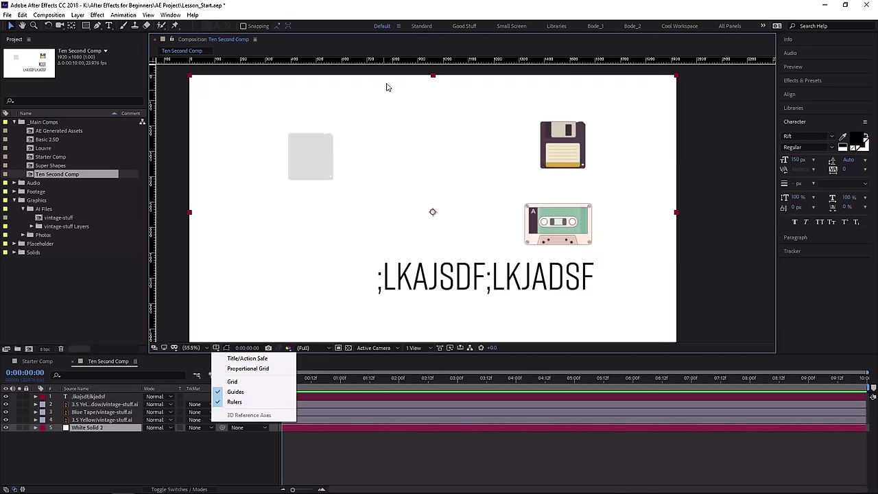
# Add a horizontal guide just above the cassette, snap the text layer's upper edge to it, and check the Snap to Guides option.
pyautogui.moveTo(398, 60); pyautogui.dragTo(399, 196)
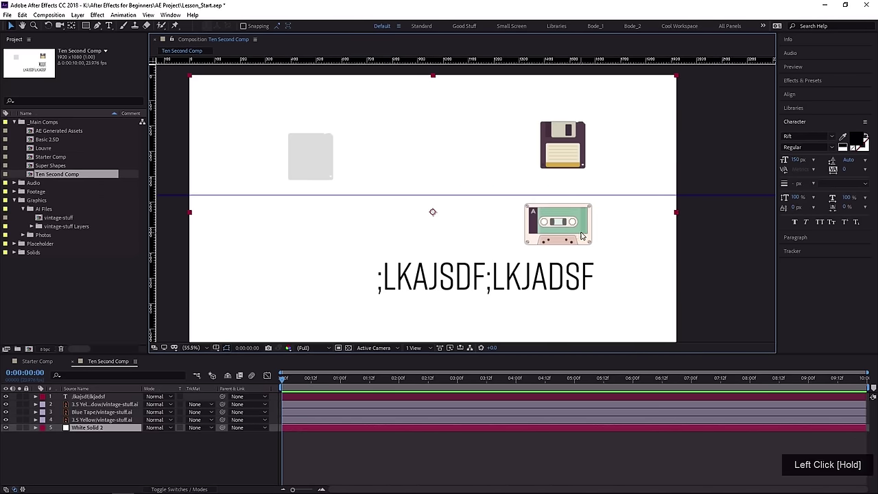
pyautogui.click(74, 439)
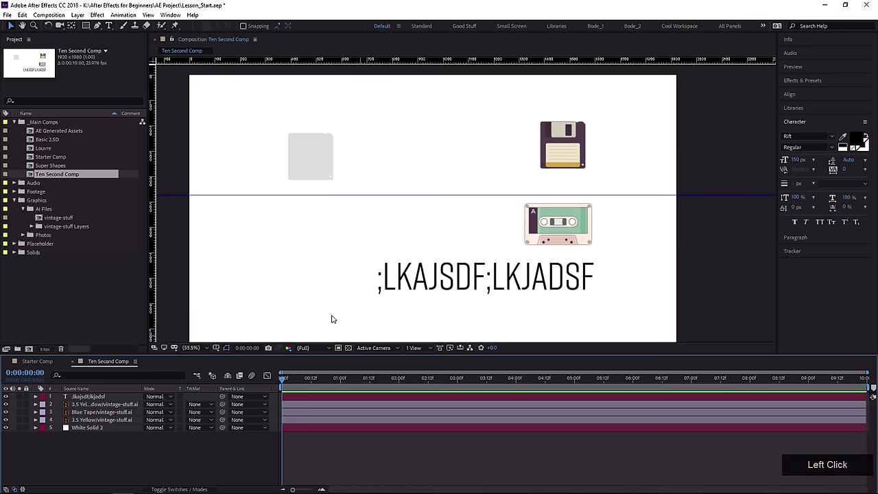
pyautogui.moveTo(444, 279); pyautogui.dragTo(423, 211)
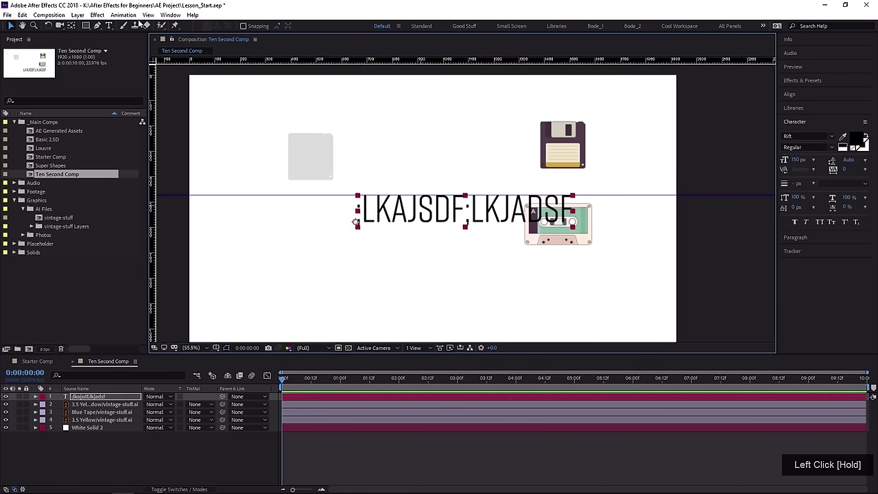
pyautogui.click(146, 15)
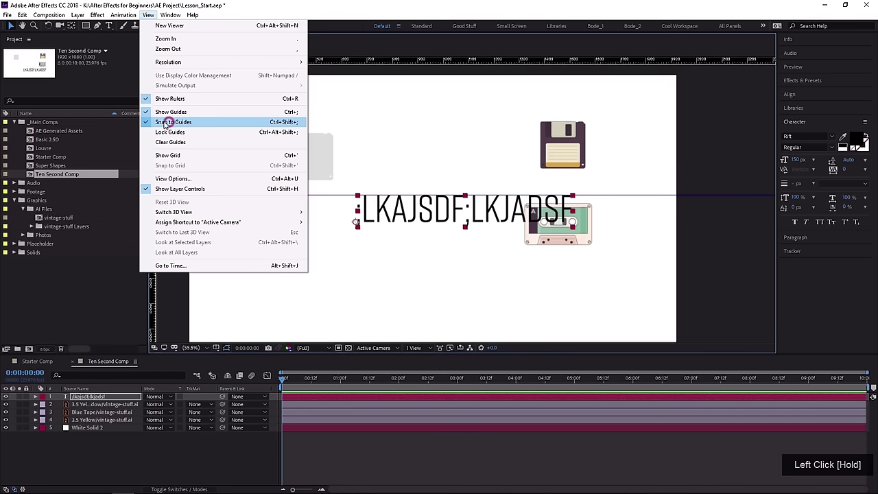
pyautogui.click(348, 231)
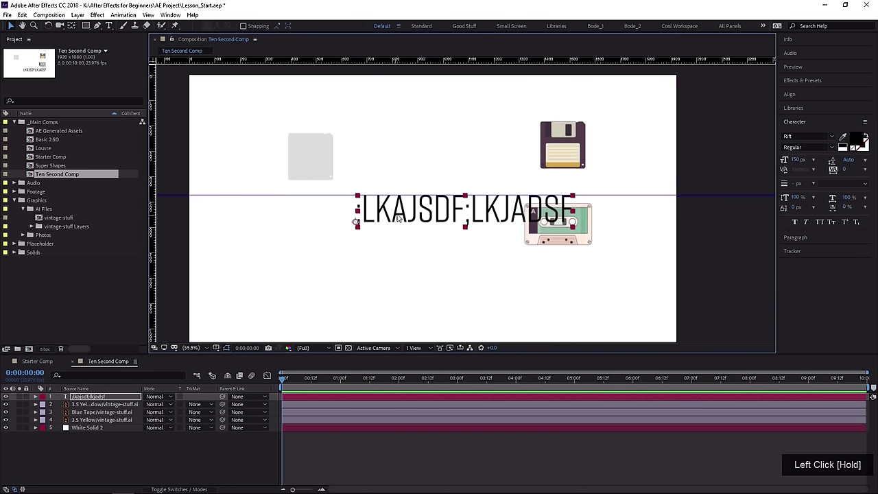
# Show the Title/Action Safe overlay and place the text horizontally centred at the lower edge of the title-safe area.
pyautogui.moveTo(398, 218); pyautogui.dragTo(312, 250)
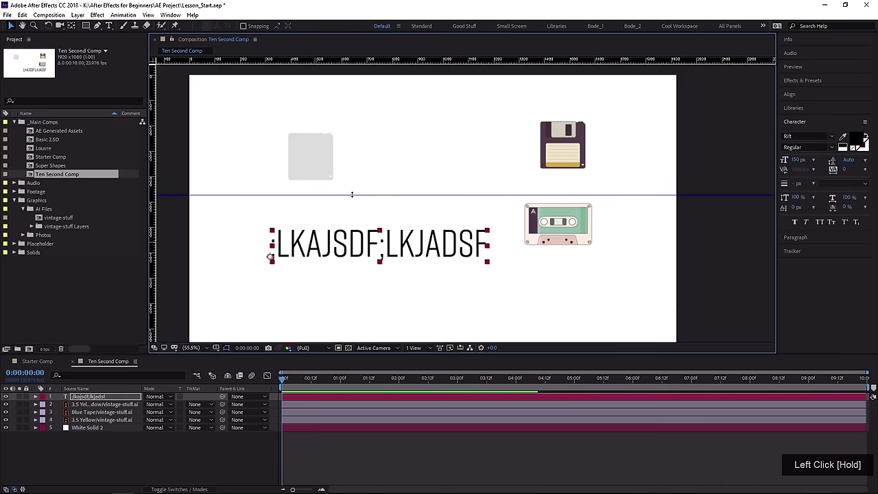
pyautogui.moveTo(388, 242); pyautogui.dragTo(382, 292)
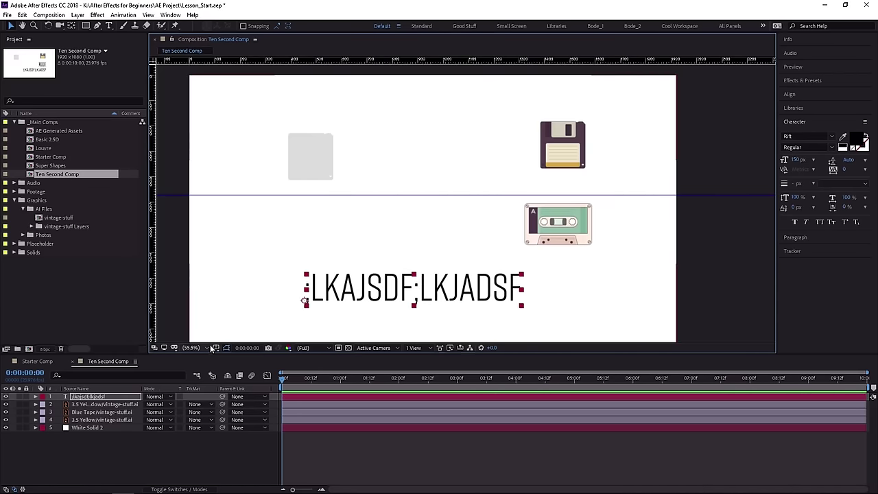
pyautogui.moveTo(213, 348); pyautogui.dragTo(251, 359)
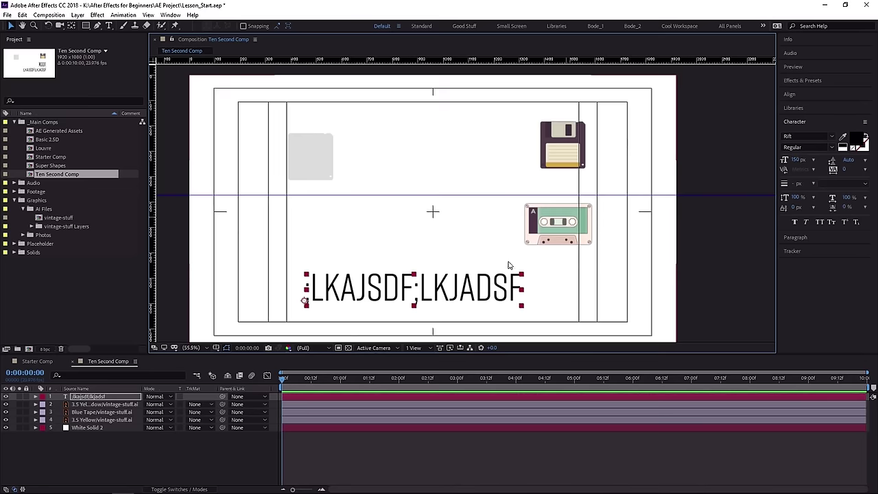
pyautogui.moveTo(432, 290); pyautogui.dragTo(452, 314)
# Raise the horizontal guide and line up the grey square, cassette and floppy disk along it from left to right.
pyautogui.moveTo(448, 197); pyautogui.dragTo(446, 179)
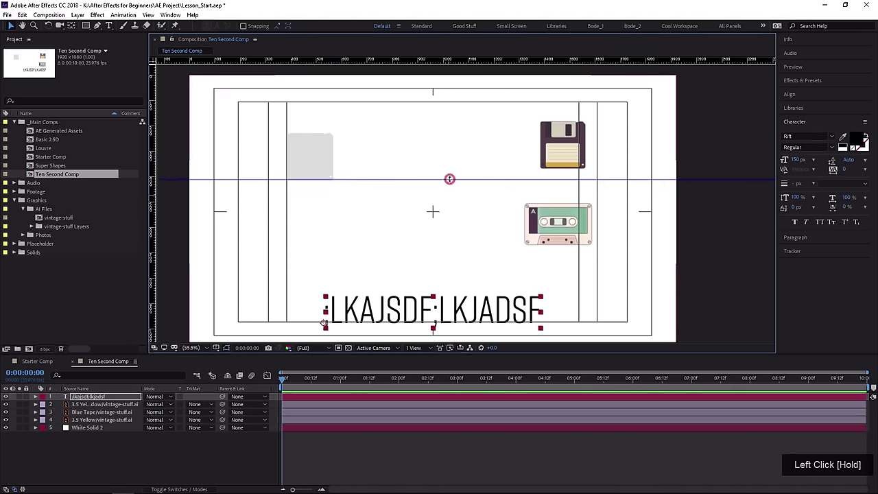
pyautogui.click(319, 167)
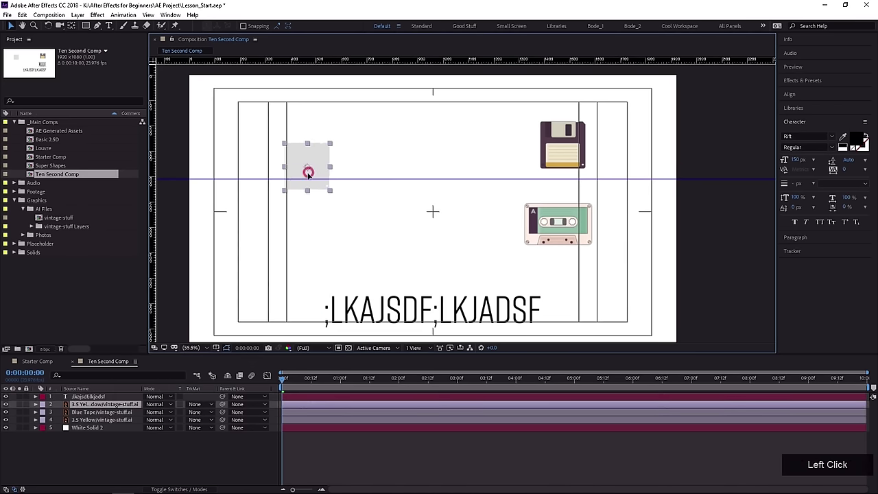
pyautogui.moveTo(308, 171); pyautogui.dragTo(275, 182)
pyautogui.moveTo(523, 220); pyautogui.dragTo(404, 177)
pyautogui.moveTo(567, 151); pyautogui.dragTo(591, 184)
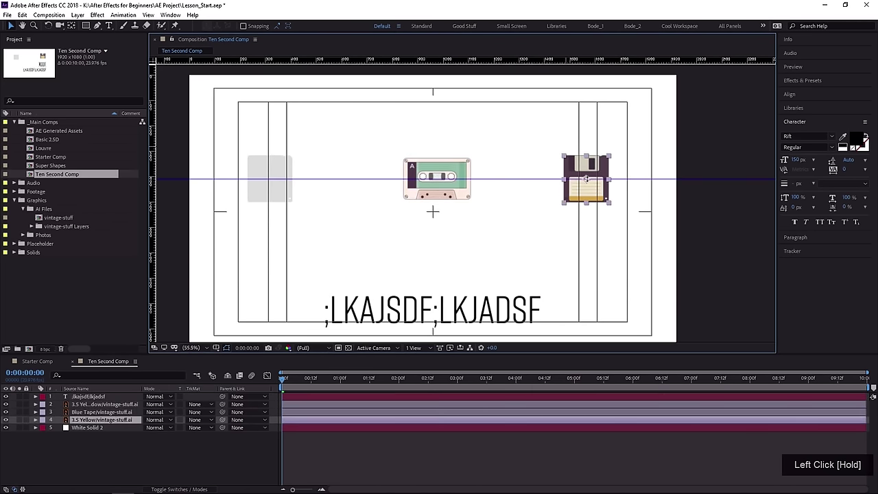
# Nudge the guide up, centre the cassette on it, and bring the grey square and floppy disk inward on either side.
pyautogui.click(466, 175)
pyautogui.moveTo(458, 173); pyautogui.dragTo(457, 174)
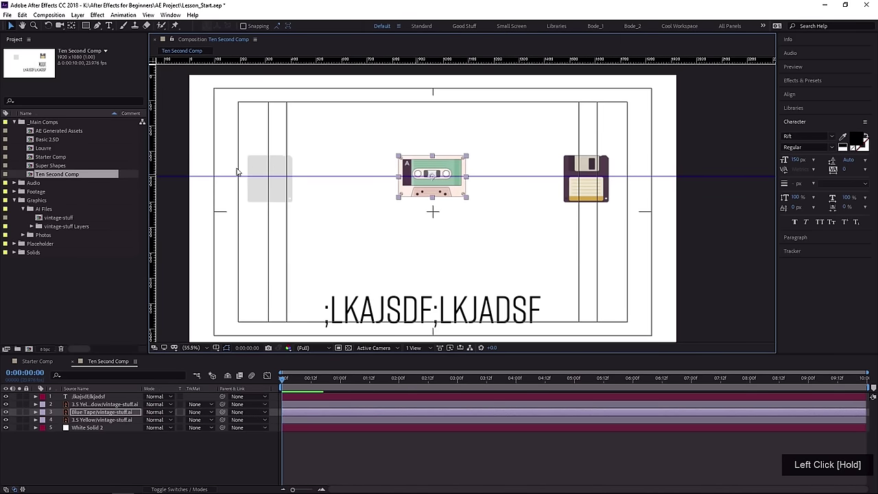
pyautogui.moveTo(268, 169); pyautogui.dragTo(296, 159)
pyautogui.moveTo(600, 169); pyautogui.dragTo(563, 170)
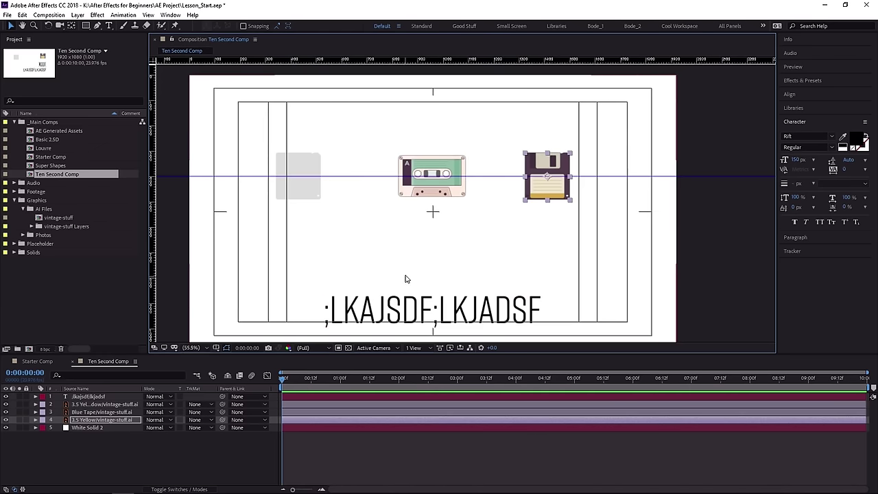
pyautogui.middleClick(375, 254)
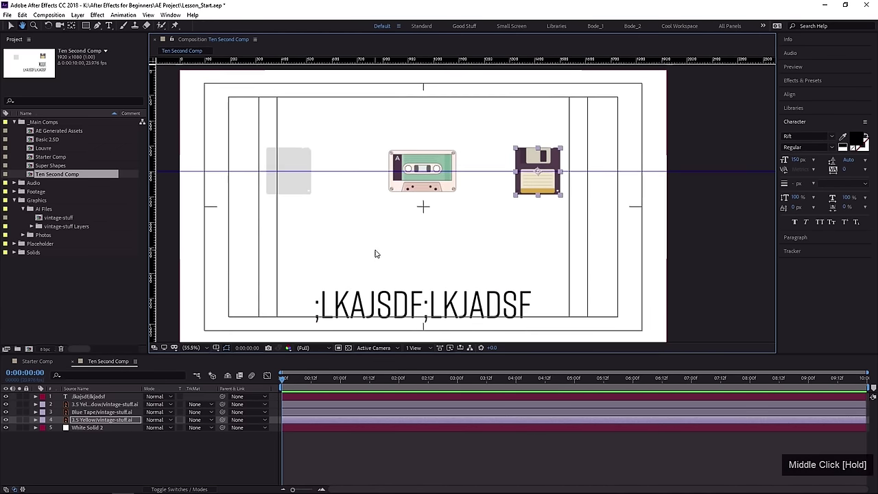
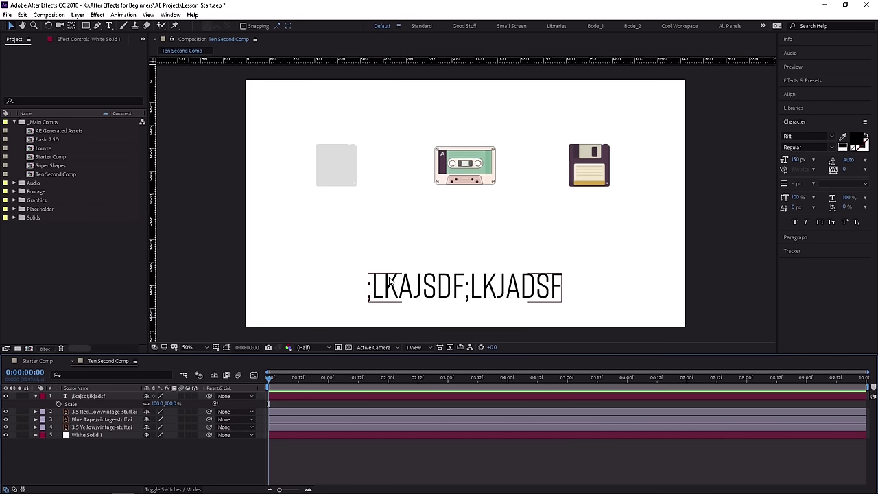
# Replace the bottom text layer's wording with "Text" and move it to the horizontal centre below the cassette.
pyautogui.click(392, 283)
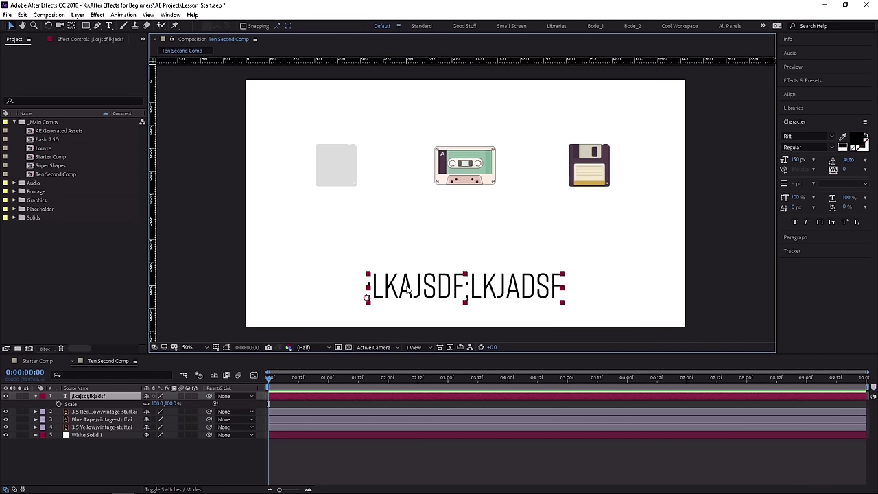
pyautogui.doubleClick(407, 289)
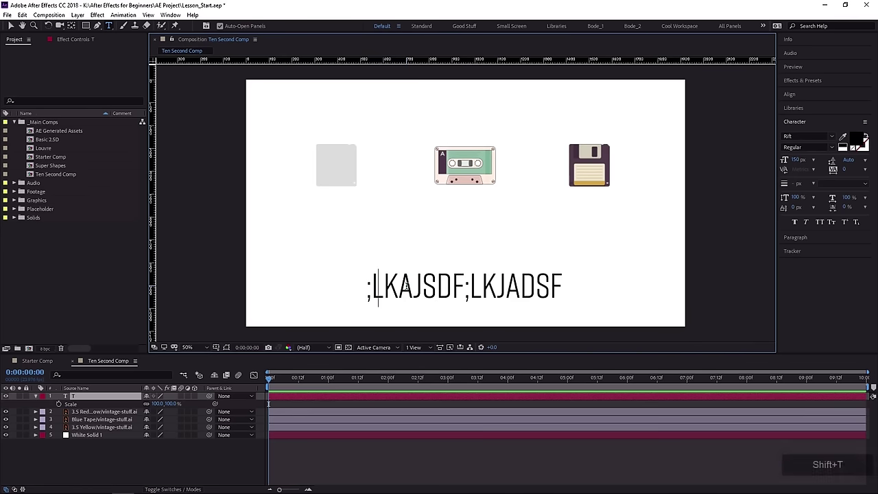
pyautogui.write('Text')
pyautogui.press('KP_Enter')
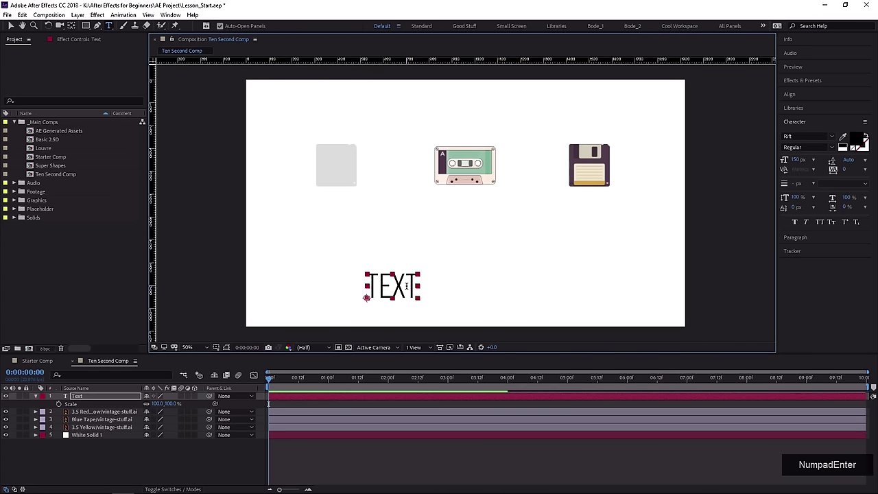
pyautogui.press('v')
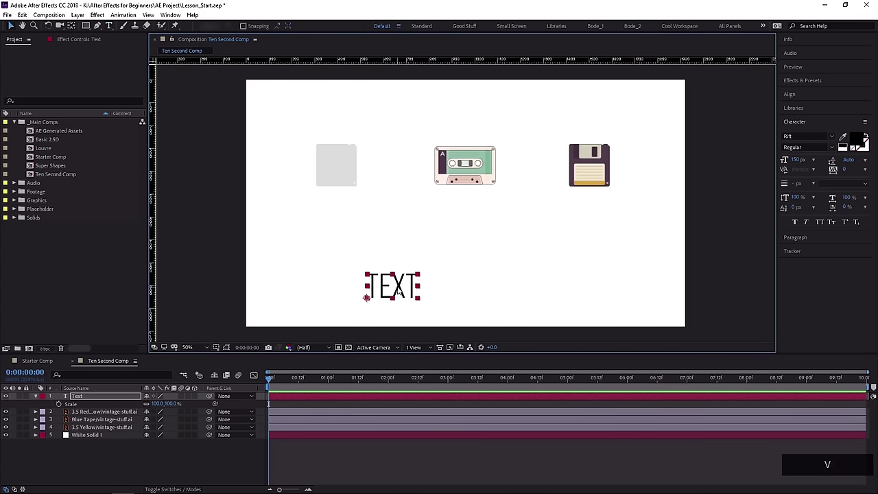
pyautogui.moveTo(397, 290); pyautogui.dragTo(458, 287)
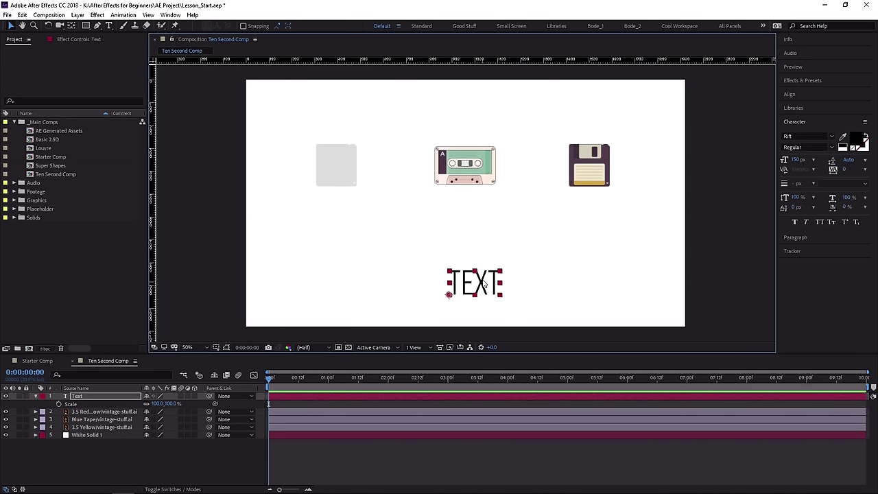
# Duplicate the Text layer nine times and scatter the copies around the composition.
pyautogui.hotkey('ctrl', 'd')
pyautogui.moveTo(480, 284); pyautogui.dragTo(522, 253)
pyautogui.hotkey('ctrl', 'd')
pyautogui.moveTo(22, 14); pyautogui.dragTo(419, 180)
pyautogui.hotkey('ctrl', 'd')
pyautogui.hotkey('ctrl', 'd')
pyautogui.hotkey('ctrl', 'd')
pyautogui.hotkey('ctrl', 'd')
pyautogui.hotkey('ctrl', 'd')
pyautogui.hotkey('ctrl', 'd')
pyautogui.hotkey('ctrl', 'd')
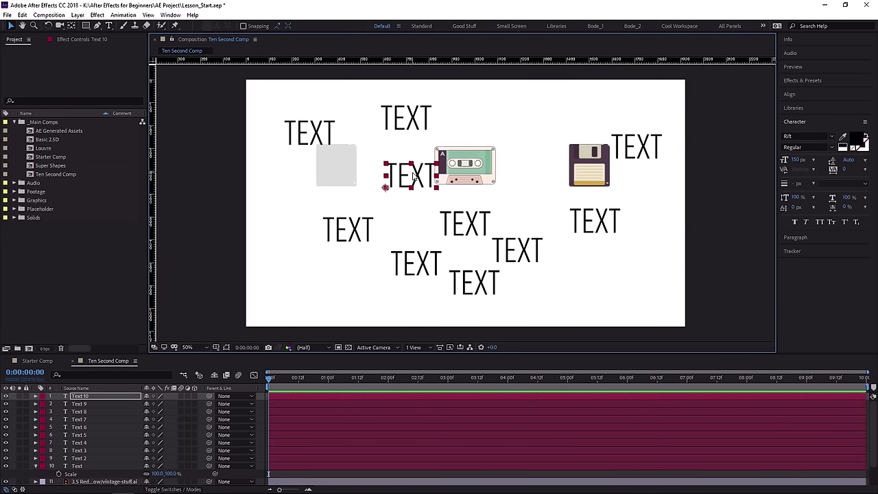
pyautogui.moveTo(419, 180); pyautogui.dragTo(406, 178)
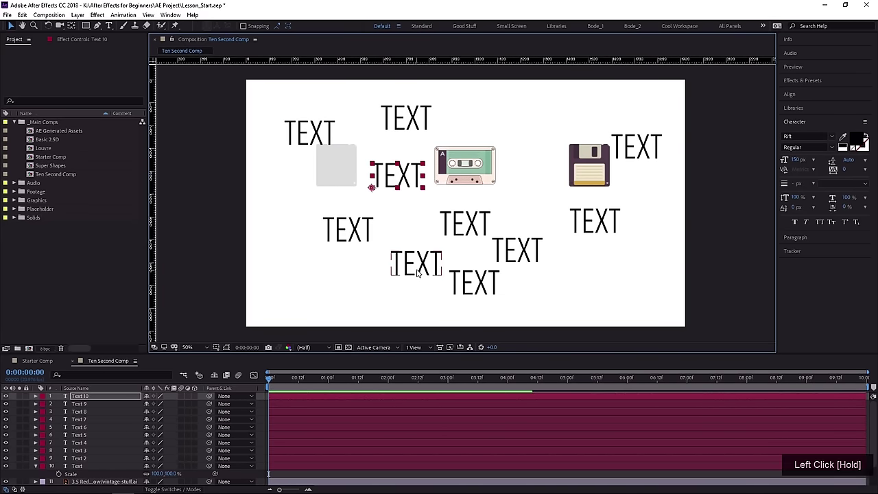
# Vary the text copies by enlarging the one below the grey square, shrinking a central one, rotating several, and raising the upper-left one.
pyautogui.click(371, 224)
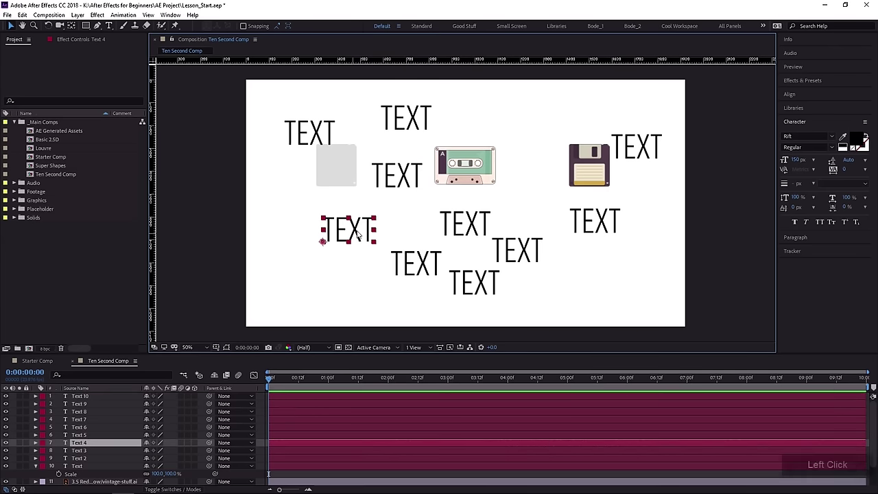
pyautogui.moveTo(373, 220); pyautogui.dragTo(425, 195)
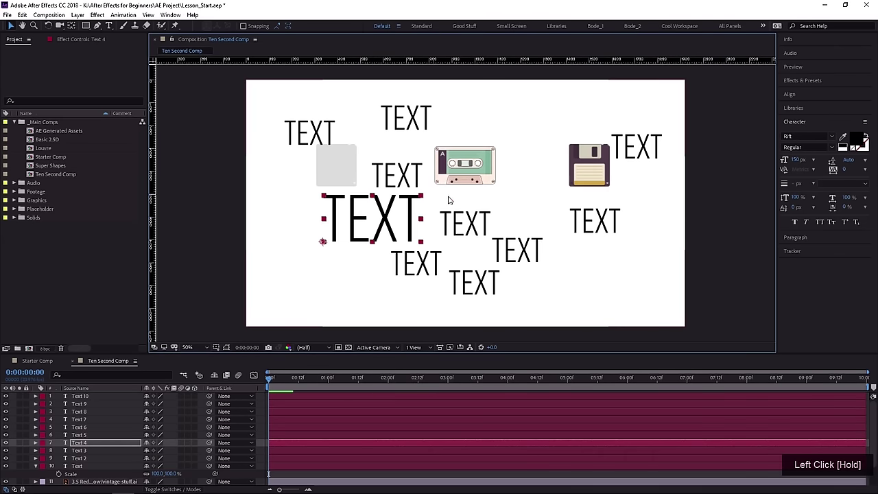
pyautogui.click(489, 217)
pyautogui.moveTo(491, 214); pyautogui.dragTo(495, 269)
pyautogui.press('w')
pyautogui.click(415, 124)
pyautogui.moveTo(414, 123)
pyautogui.mouseDown()
pyautogui.moveTo(533, 127)
pyautogui.moveTo(414, 164)
pyautogui.moveTo(414, 124)
pyautogui.mouseUp()
pyautogui.press('w')
pyautogui.click(415, 165)
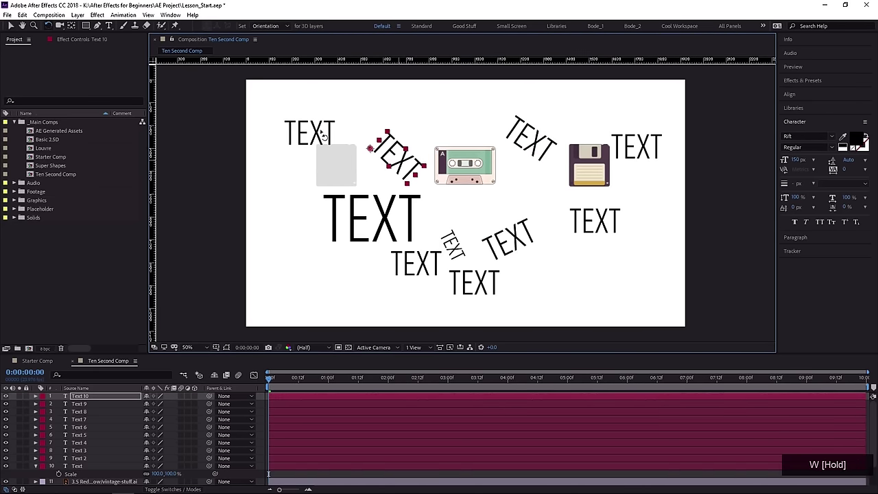
pyautogui.moveTo(323, 134); pyautogui.dragTo(332, 121)
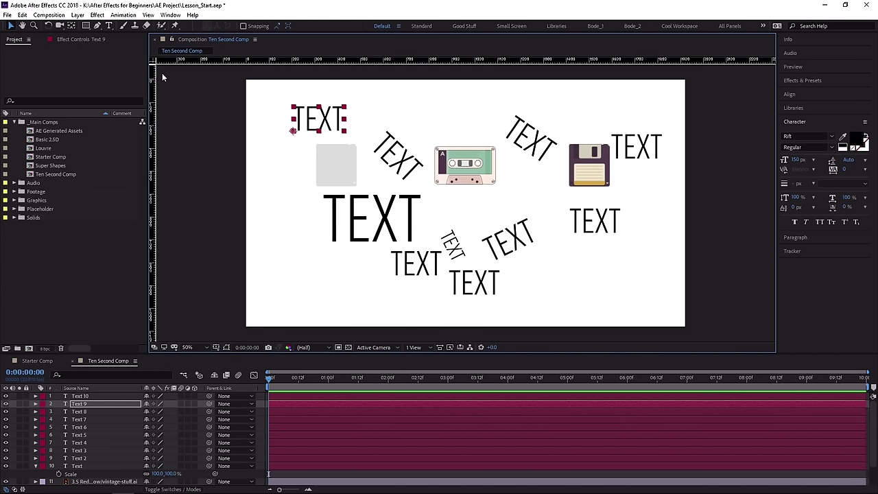
# Replace the wording of the upper-left text copy and the tilted copy beside it with "change".
pyautogui.click(108, 25)
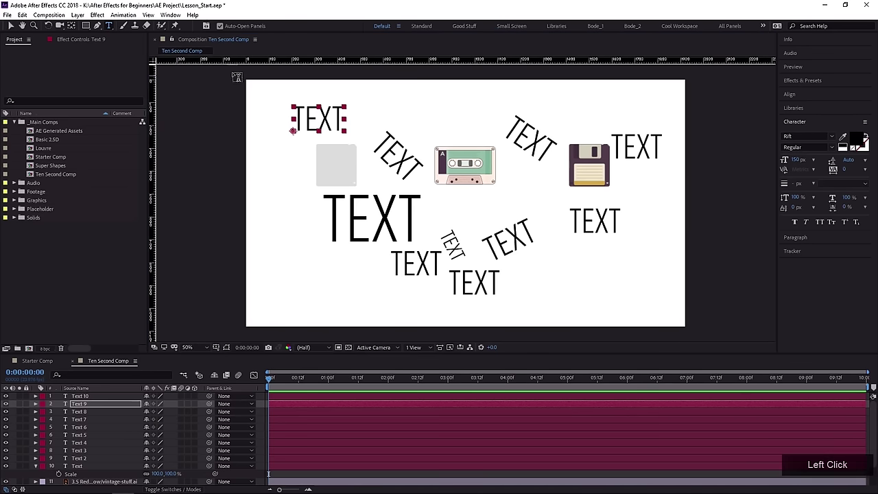
pyautogui.moveTo(291, 119); pyautogui.dragTo(362, 123)
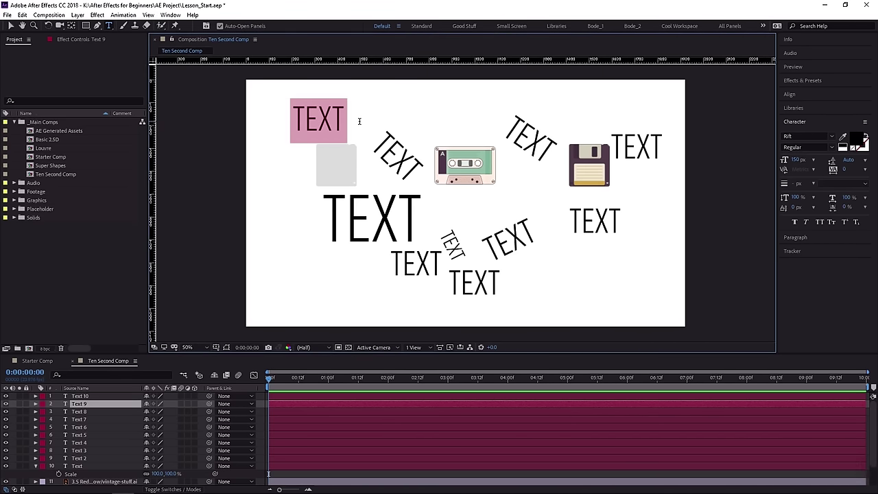
pyautogui.write('change')
pyautogui.press('KP_Enter')
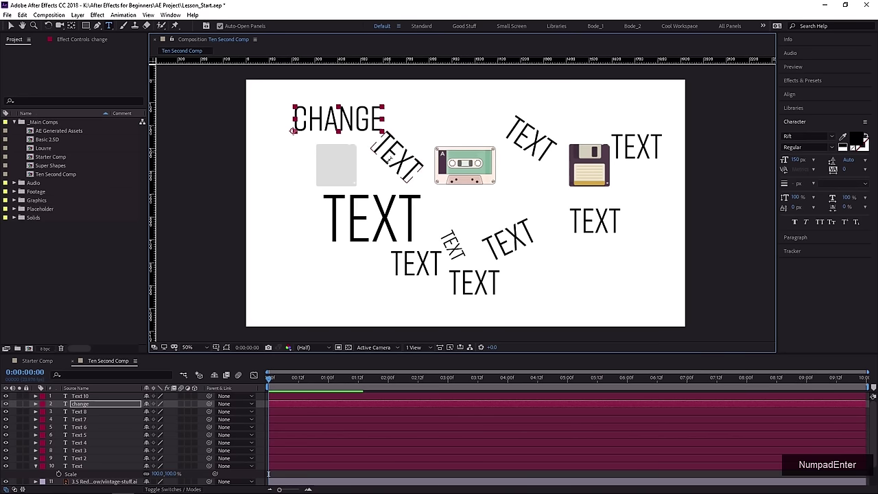
pyautogui.moveTo(386, 153); pyautogui.dragTo(404, 171)
pyautogui.hotkey('ctrl', 'a')
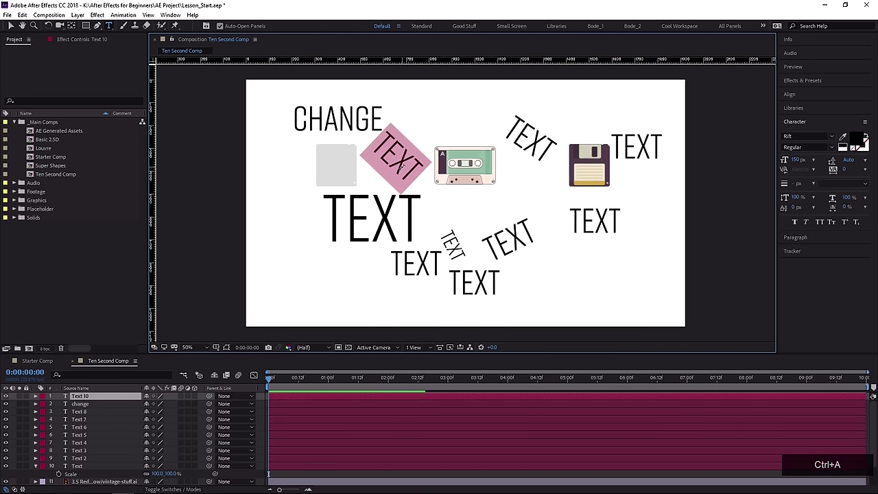
pyautogui.write('change')
pyautogui.press('KP_Enter')
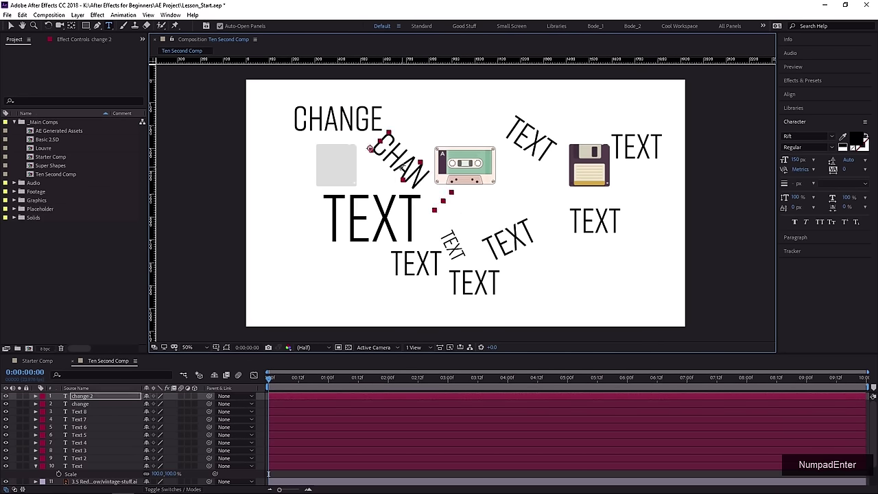
# Replace the wording of the Text 6 copy below the floppy disk with "change".
pyautogui.click(10, 26)
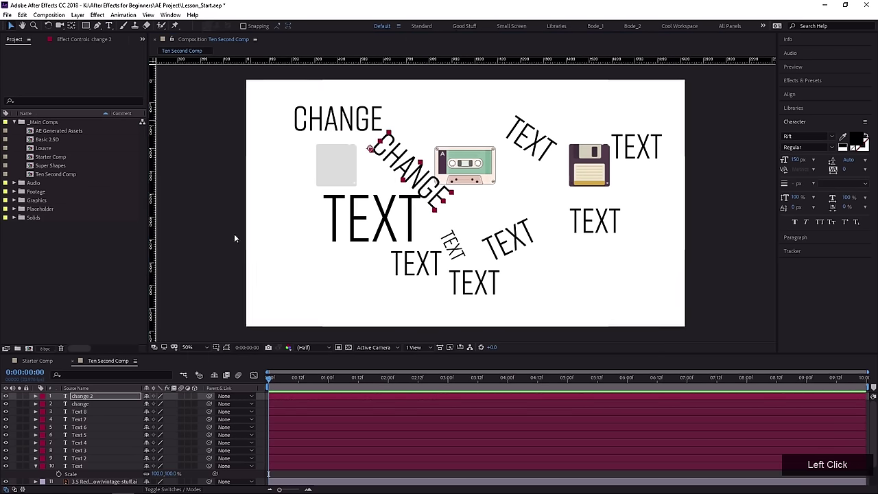
pyautogui.click(79, 427)
pyautogui.doubleClick(79, 427)
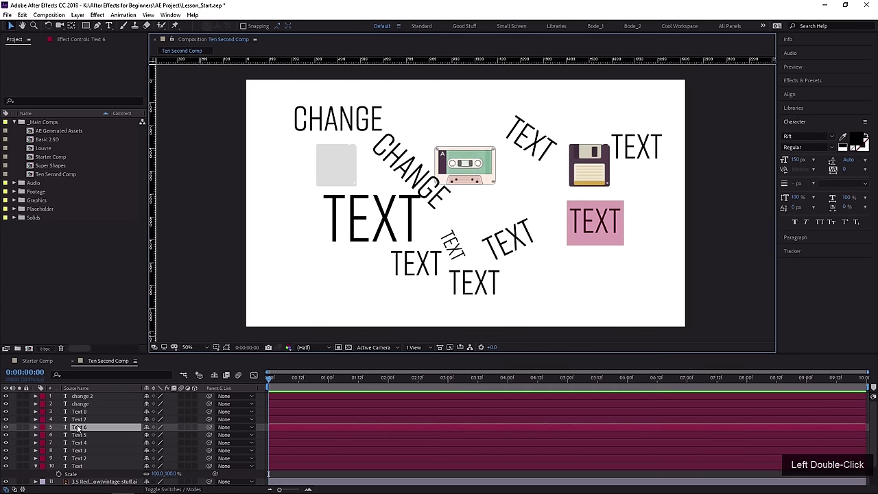
pyautogui.doubleClick(605, 231)
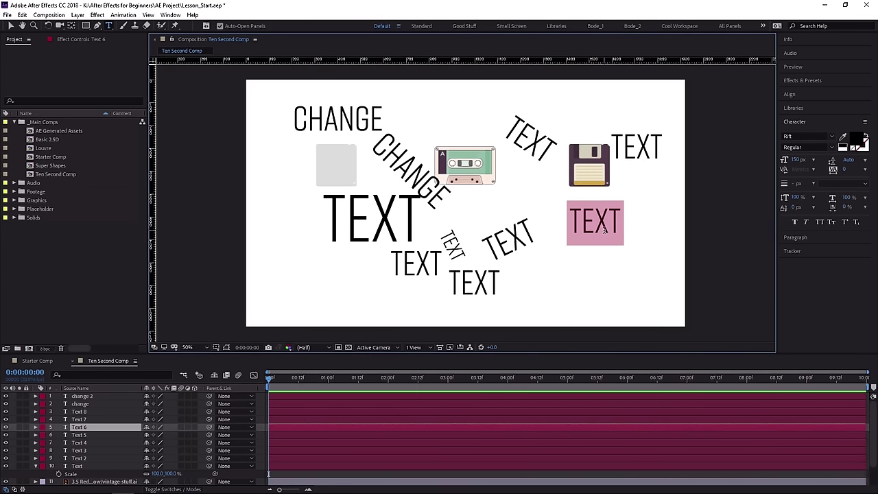
pyautogui.write('CHANGE')
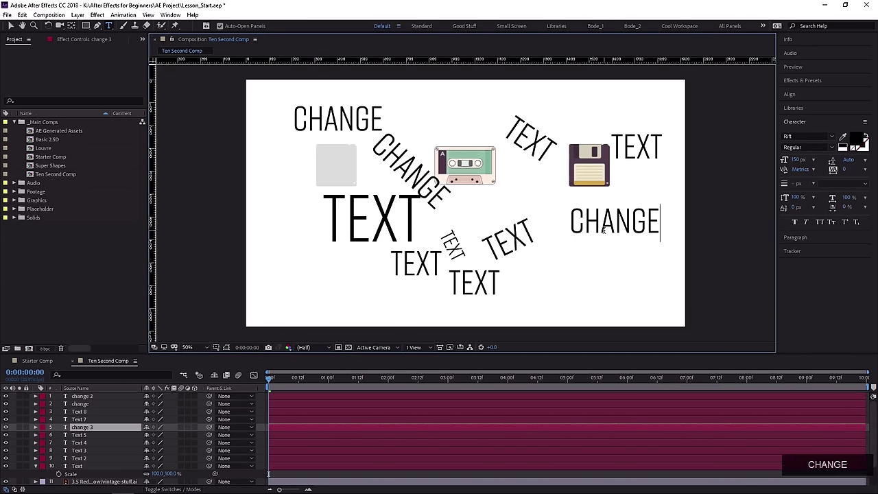
pyautogui.press('KP_Enter')
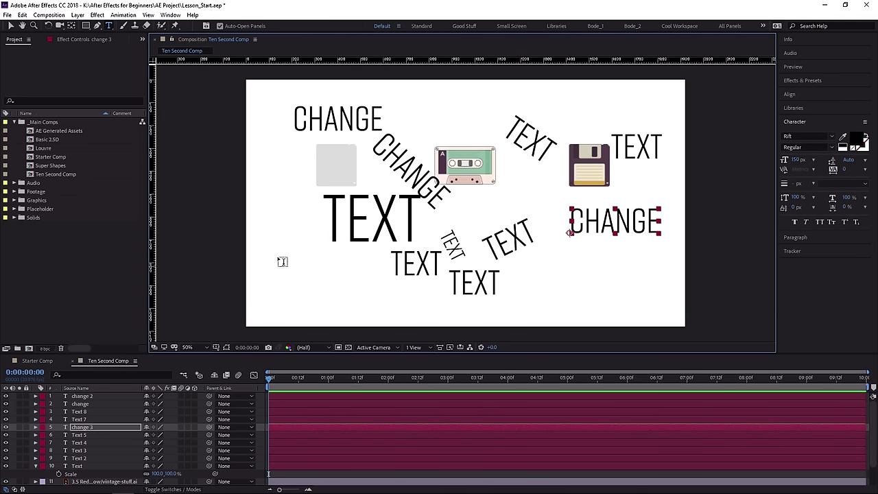
# Delete all nine duplicated text layers, keeping only the original Text layer.
pyautogui.click(10, 26)
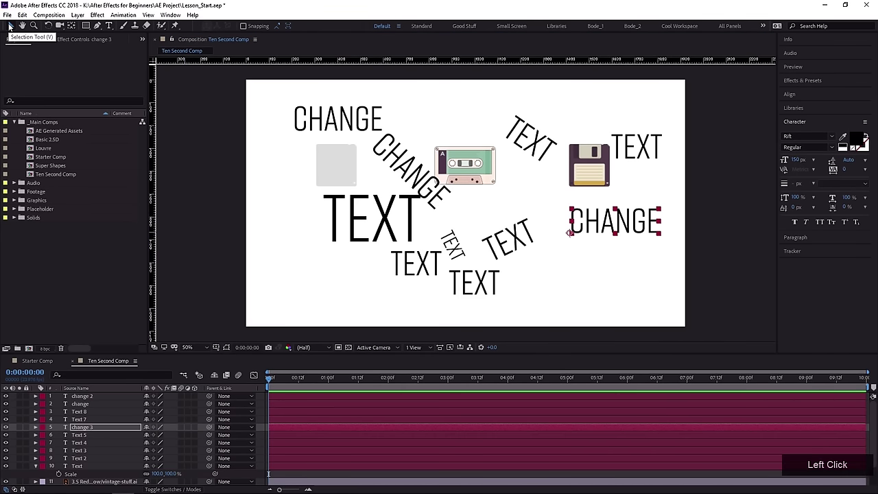
pyautogui.click(98, 396)
pyautogui.keyDown('shift'); pyautogui.click(93, 458); pyautogui.keyUp('shift')
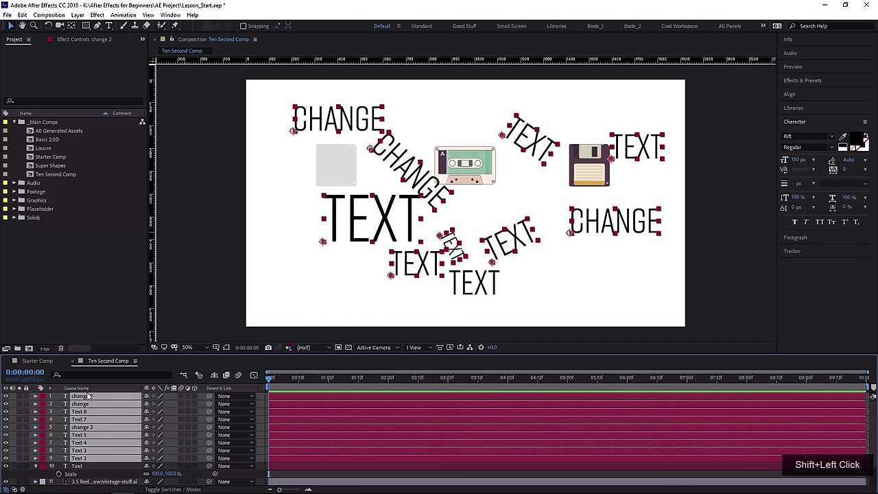
pyautogui.press('Delete')
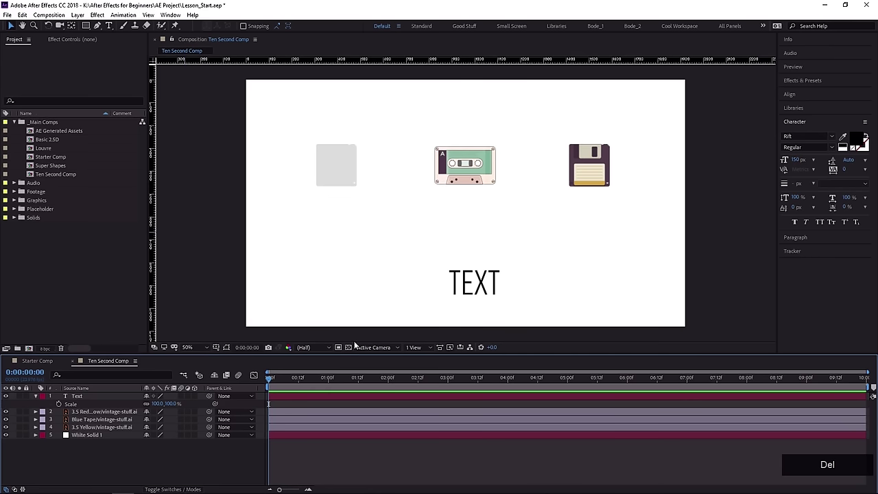
# Pre-compose the Text layer as Text Comp 1, moving all attributes into the new composition.
pyautogui.click(459, 292)
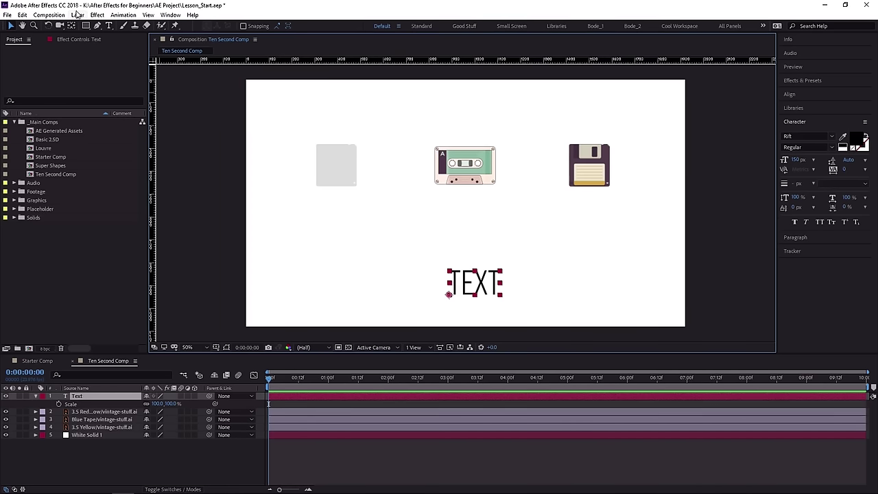
pyautogui.moveTo(78, 15); pyautogui.dragTo(115, 329)
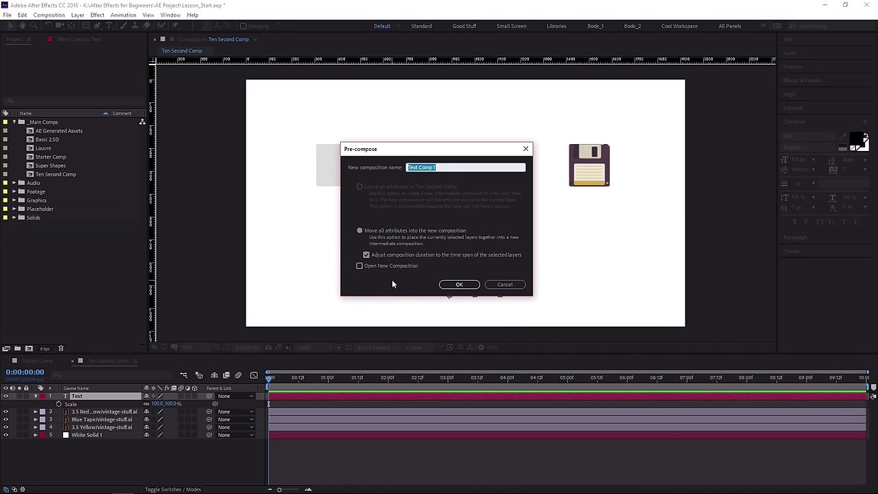
pyautogui.click(453, 284)
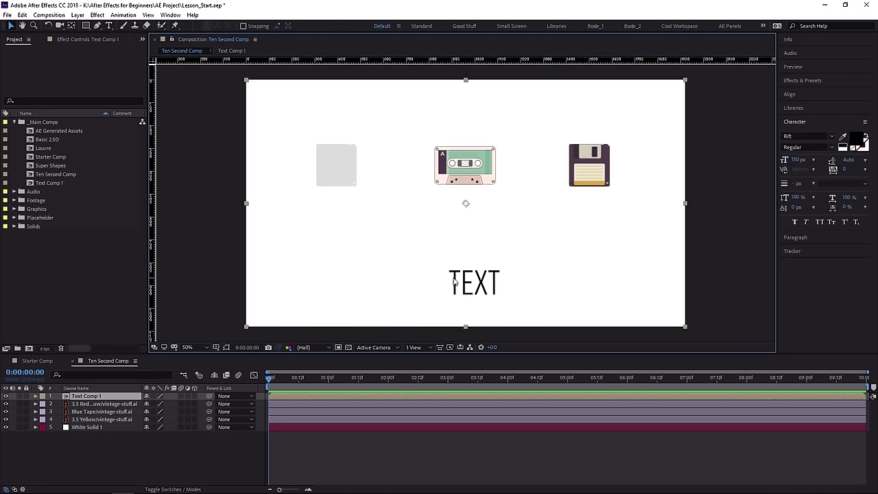
# Duplicate the Text Comp 1 layer four times and spread the copies across the lower half of the frame.
pyautogui.hotkey('ctrl', 'd')
pyautogui.moveTo(454, 281); pyautogui.dragTo(575, 210)
pyautogui.hotkey('ctrl', 'd')
pyautogui.hotkey('ctrl', 'd')
pyautogui.moveTo(583, 244); pyautogui.dragTo(436, 205)
pyautogui.hotkey('ctrl', 'd')
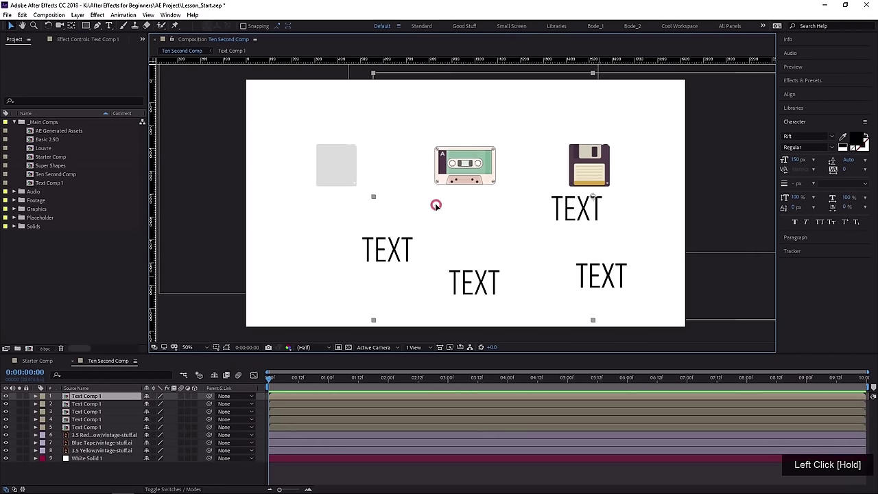
pyautogui.moveTo(558, 267); pyautogui.dragTo(457, 225)
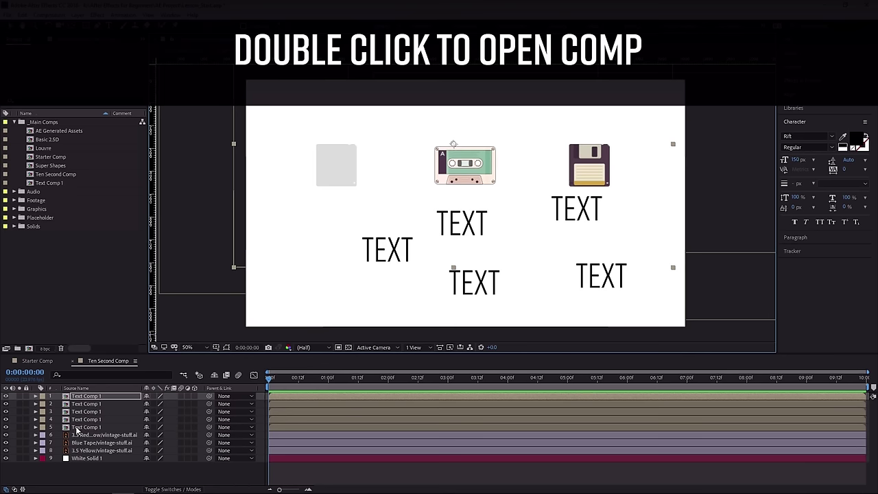
# Open Text Comp 1 from its lowest layer in the stack and replace its text with "Change This".
pyautogui.doubleClick(96, 427)
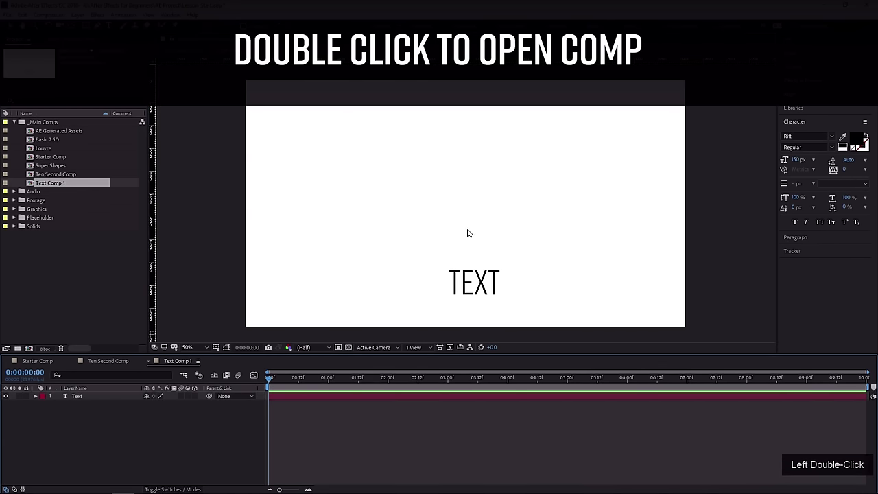
pyautogui.doubleClick(475, 278)
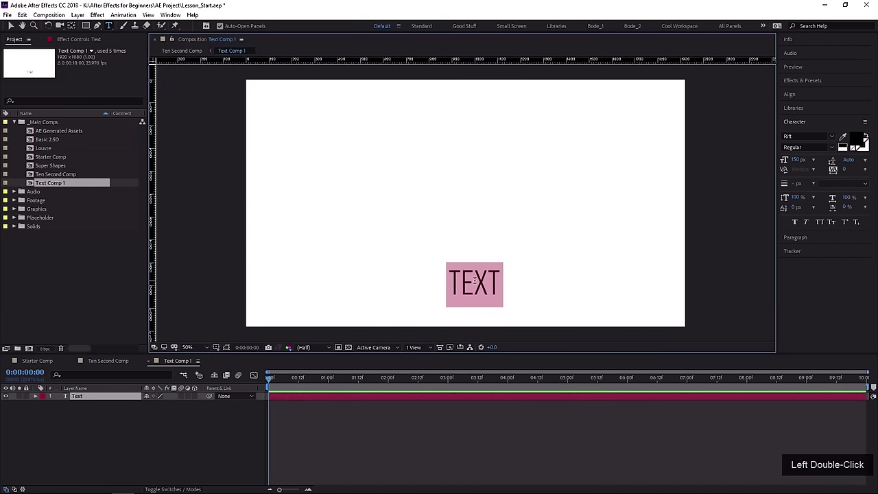
pyautogui.write('Chan')
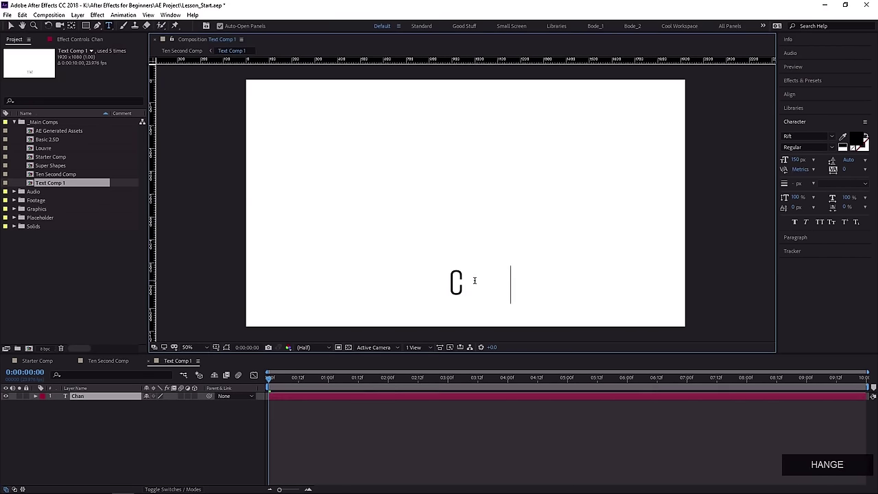
pyautogui.write('ge This')
pyautogui.press('KP_Enter')
# Shift the "Change This" text left so it sits horizontally centred in Text Comp 1.
pyautogui.press('c')
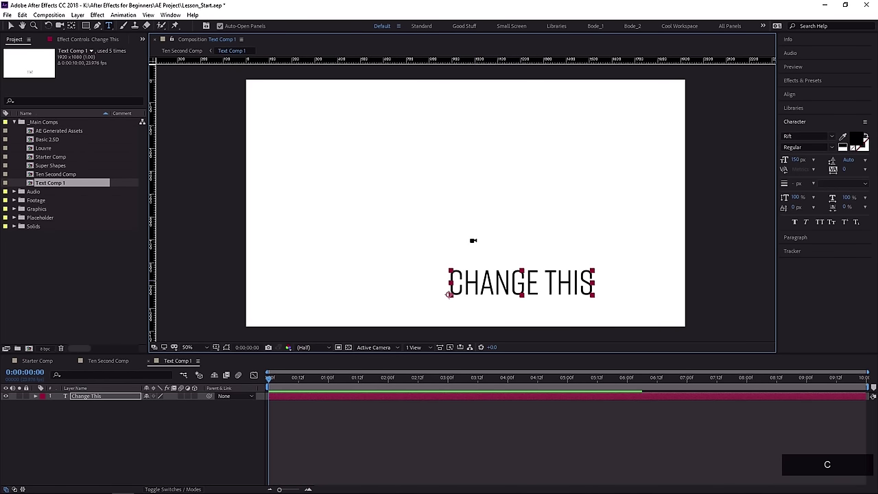
pyautogui.press('v')
pyautogui.moveTo(546, 282); pyautogui.dragTo(498, 281)
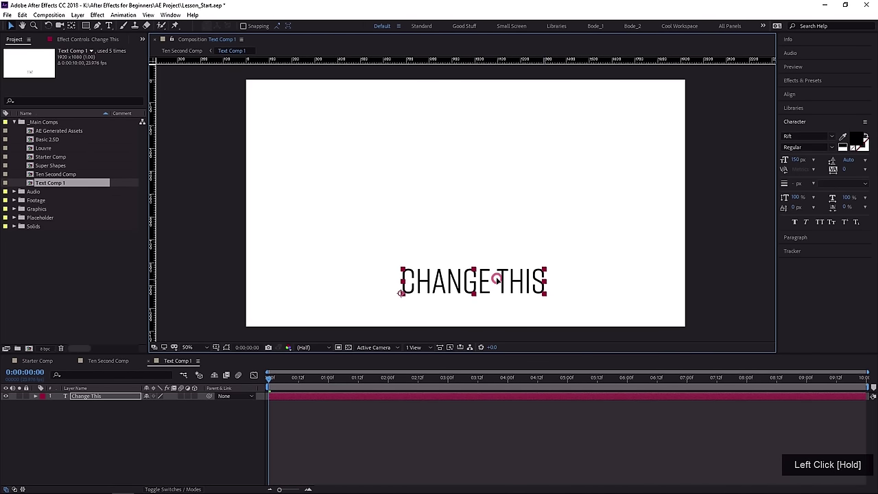
# Rearrange the "Change This" copies in Ten Second Comp so they spread apart across the area below the graphics.
pyautogui.click(107, 361)
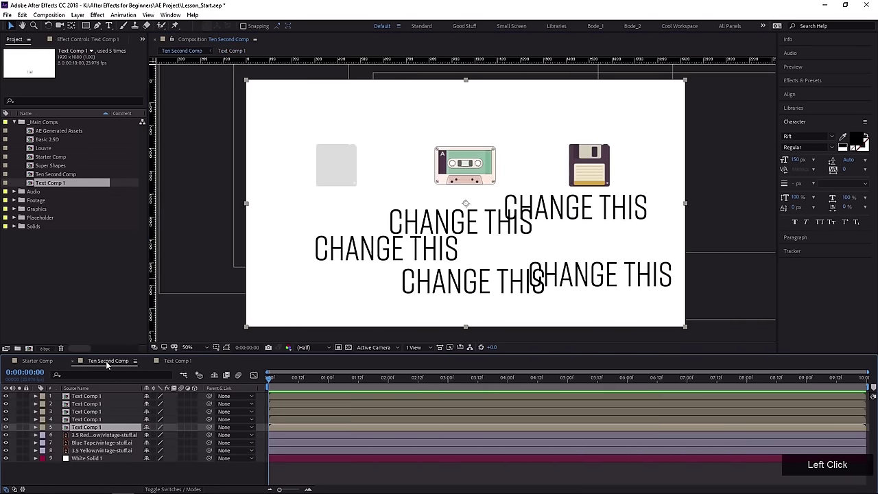
pyautogui.moveTo(594, 212); pyautogui.dragTo(519, 231)
pyautogui.moveTo(674, 171); pyautogui.dragTo(669, 176)
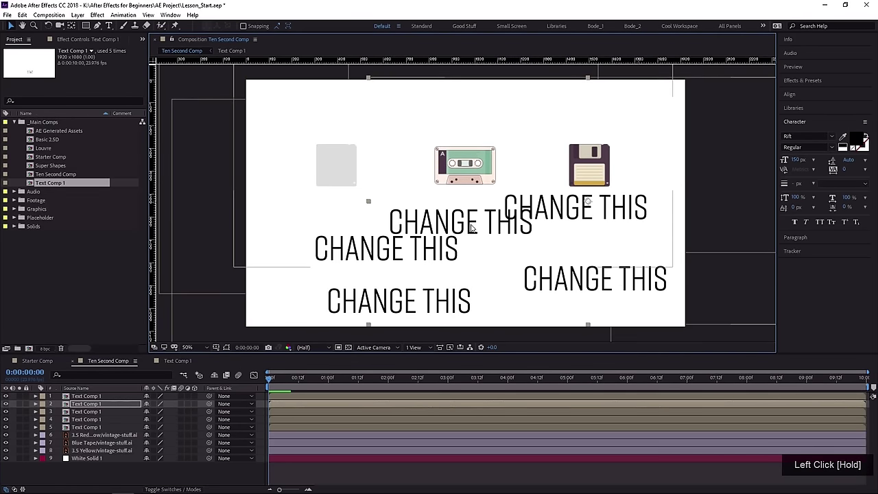
pyautogui.moveTo(357, 246); pyautogui.dragTo(320, 240)
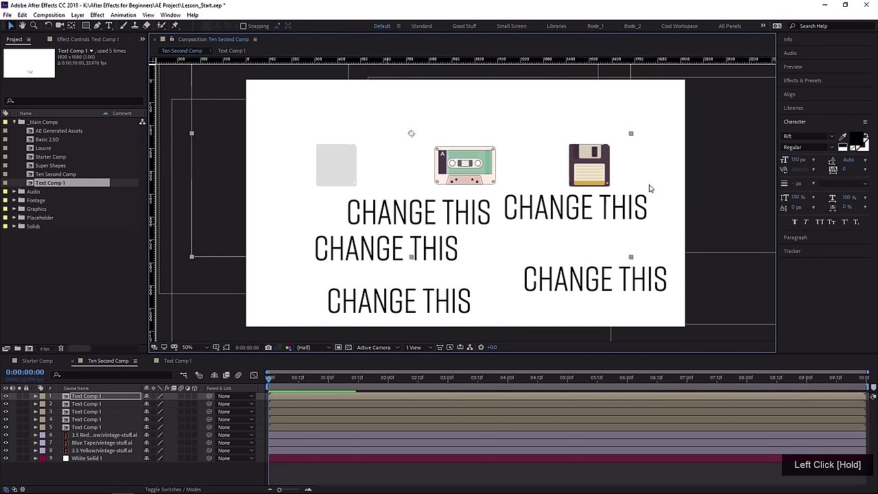
pyautogui.click(656, 194)
pyautogui.moveTo(656, 194); pyautogui.dragTo(645, 190)
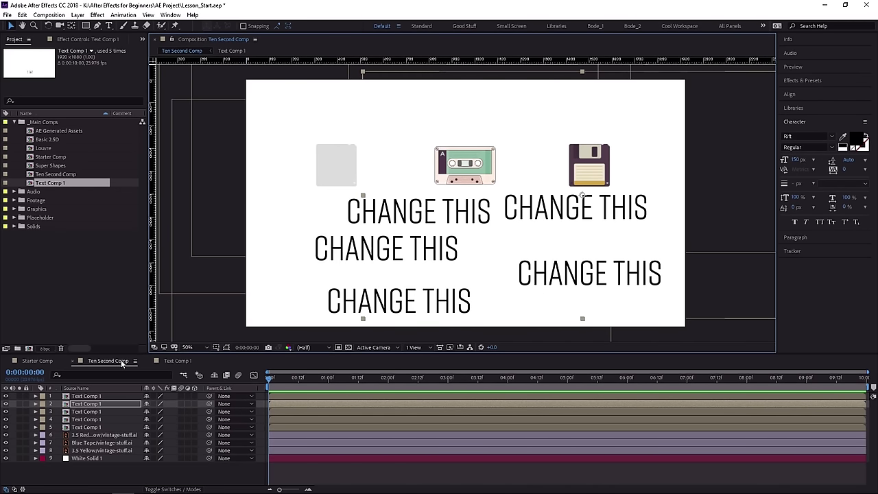
# Draw a region of interest closely around the text in Text Comp 1 and crop the composition to it, about 660 x 146 px.
pyautogui.click(177, 361)
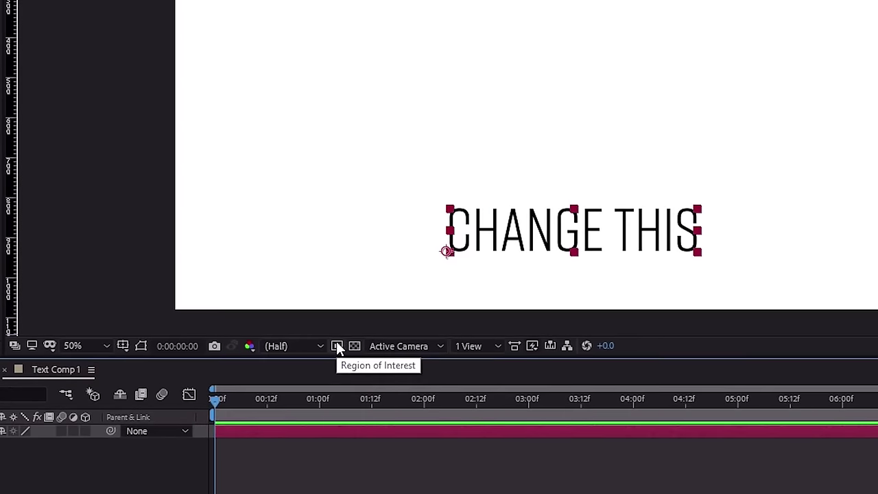
pyautogui.click(336, 347)
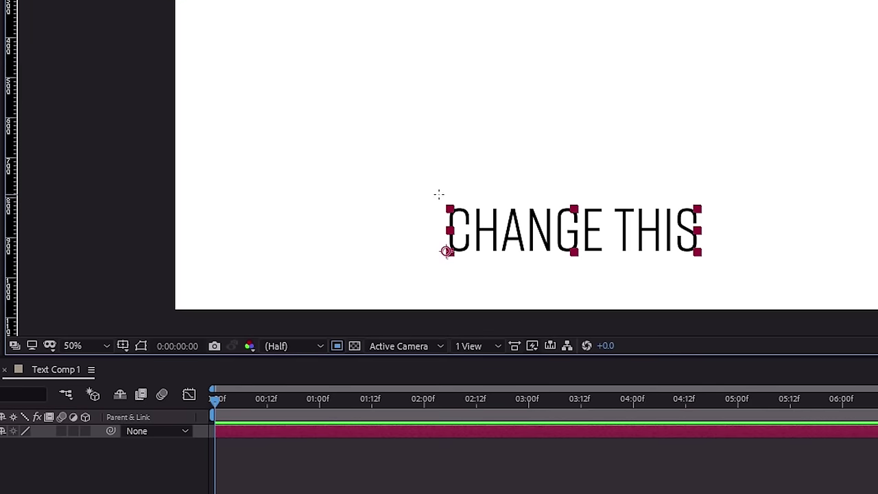
pyautogui.moveTo(439, 194); pyautogui.dragTo(707, 264)
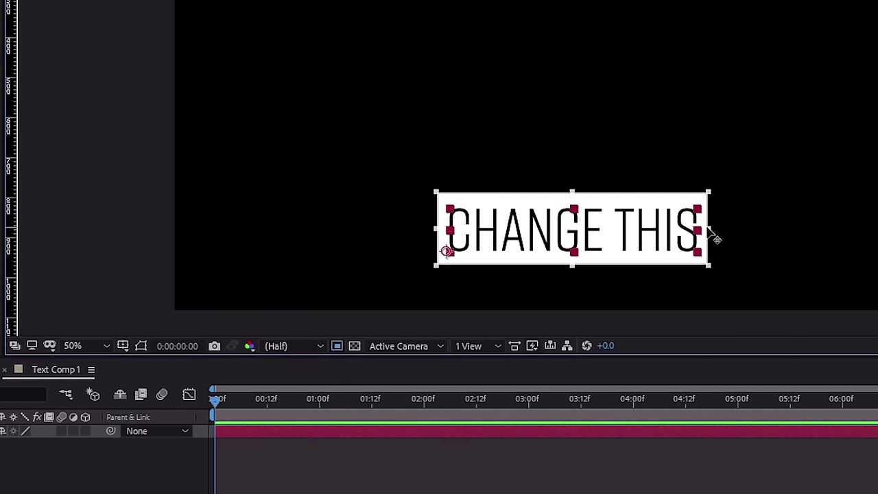
pyautogui.moveTo(709, 231); pyautogui.dragTo(716, 233)
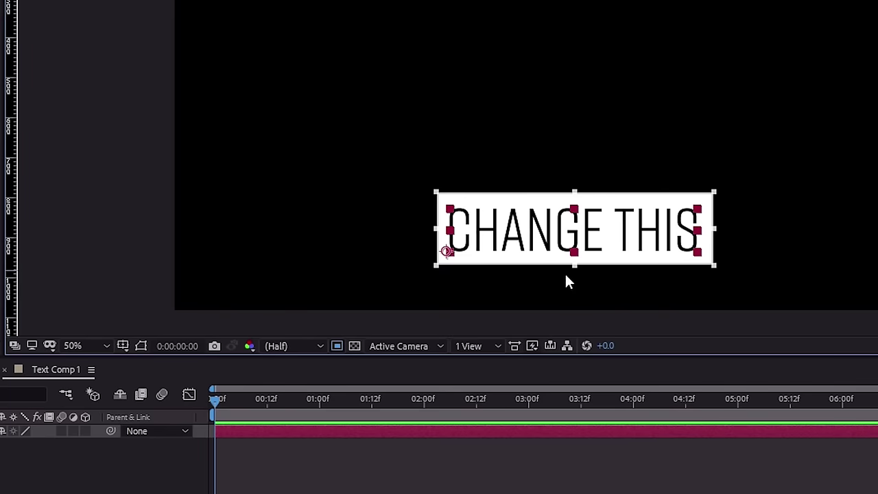
pyautogui.moveTo(577, 266); pyautogui.dragTo(575, 269)
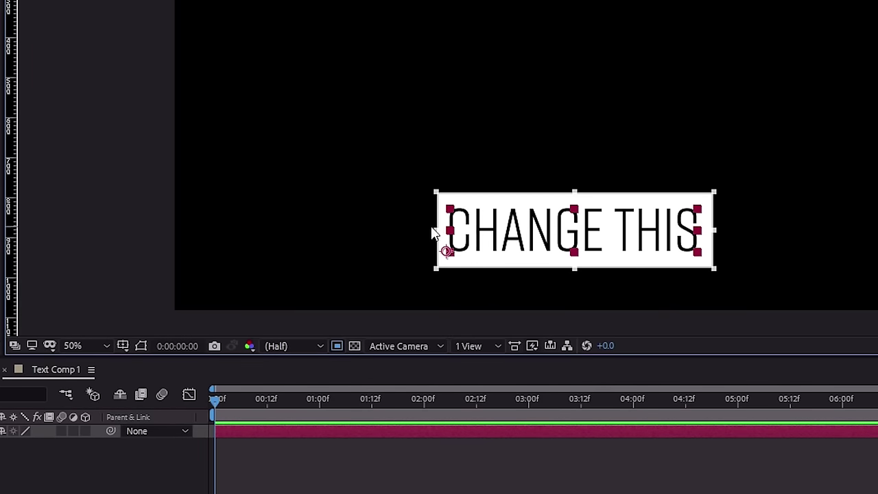
pyautogui.moveTo(432, 233); pyautogui.dragTo(426, 230)
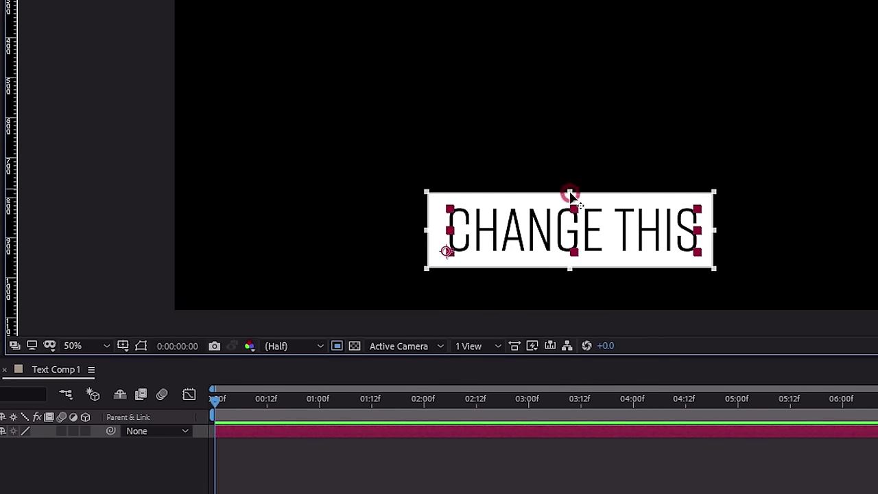
pyautogui.moveTo(571, 195); pyautogui.dragTo(572, 199)
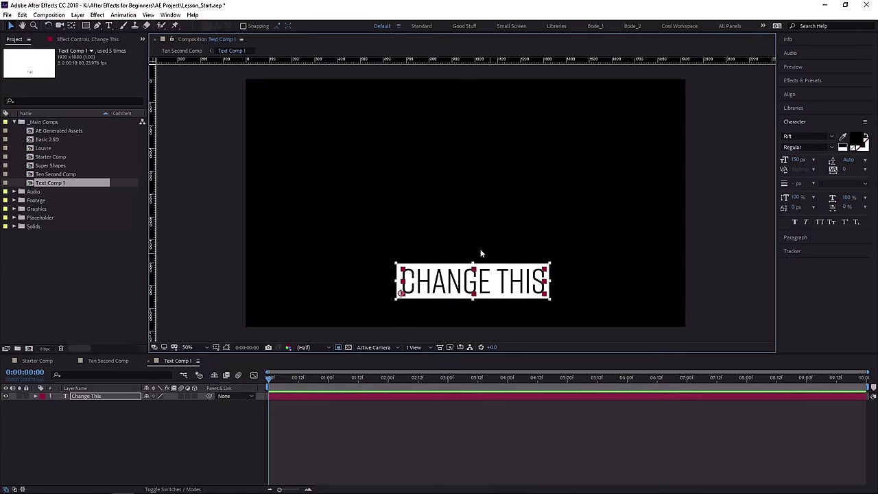
pyautogui.moveTo(48, 16); pyautogui.dragTo(105, 72)
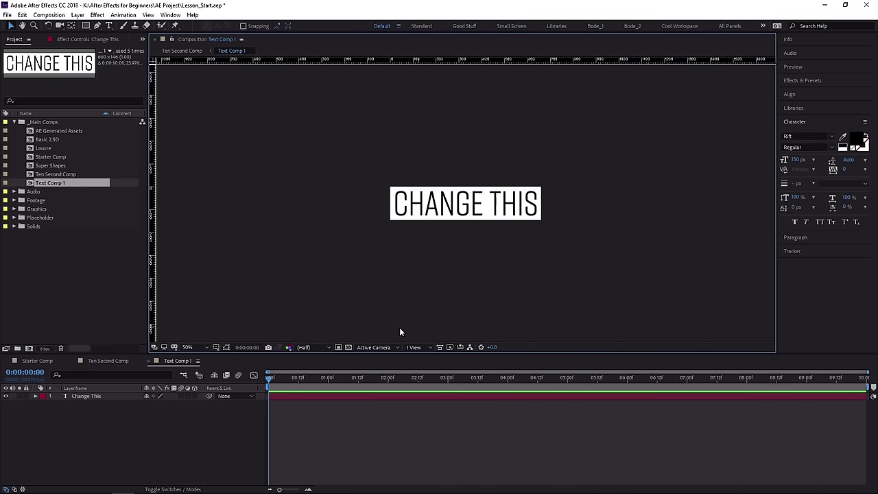
# Reposition the text copies in Ten Second Comp, placing four below the graphics and one above the cassette.
pyautogui.click(108, 360)
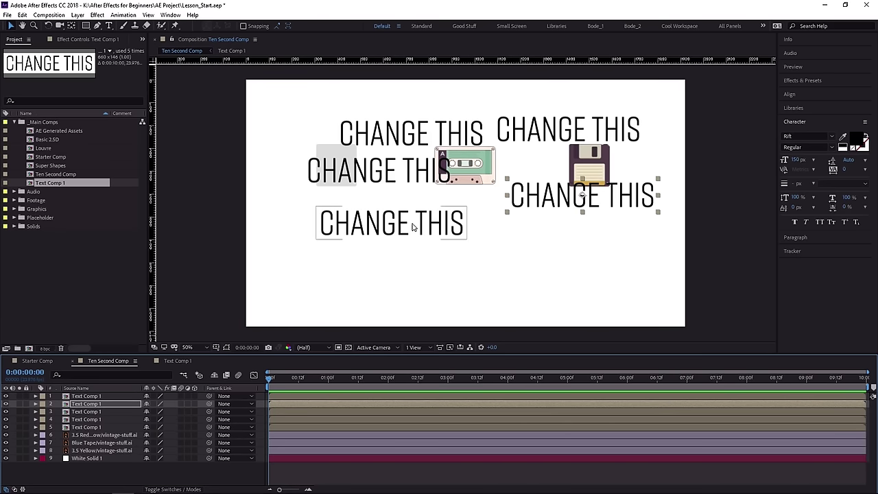
pyautogui.moveTo(413, 227); pyautogui.dragTo(416, 290)
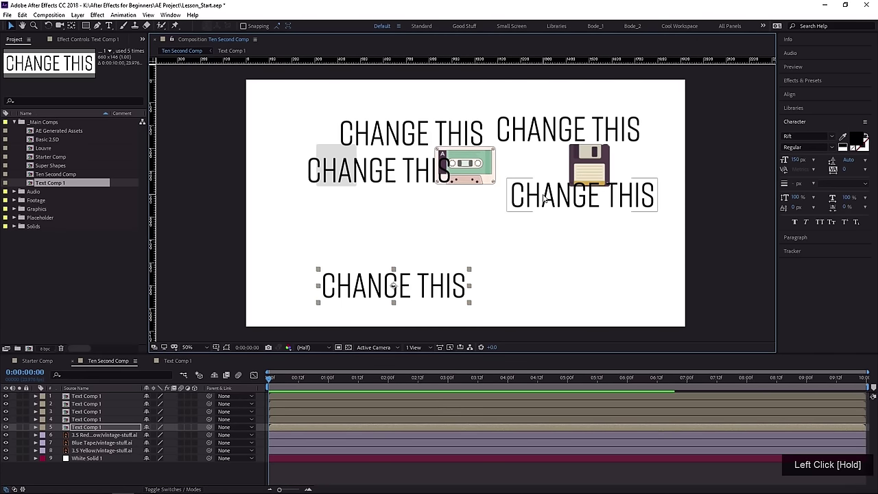
pyautogui.moveTo(544, 199); pyautogui.dragTo(542, 276)
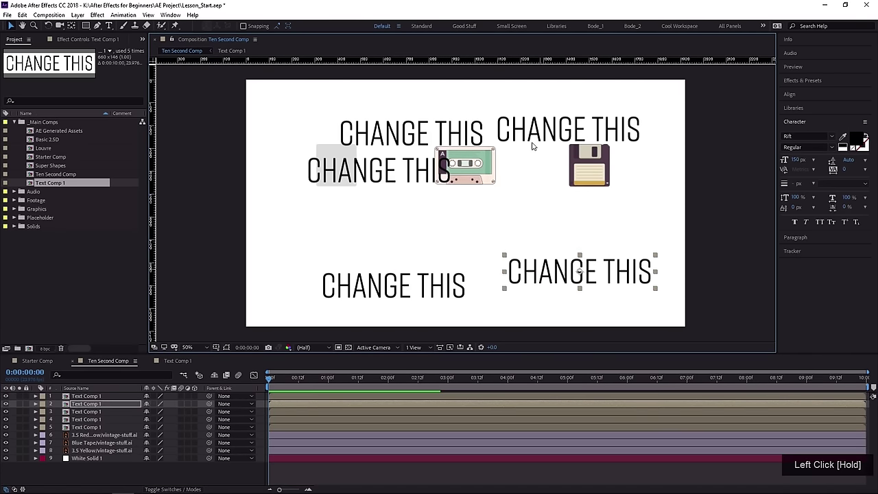
pyautogui.moveTo(533, 146); pyautogui.dragTo(521, 238)
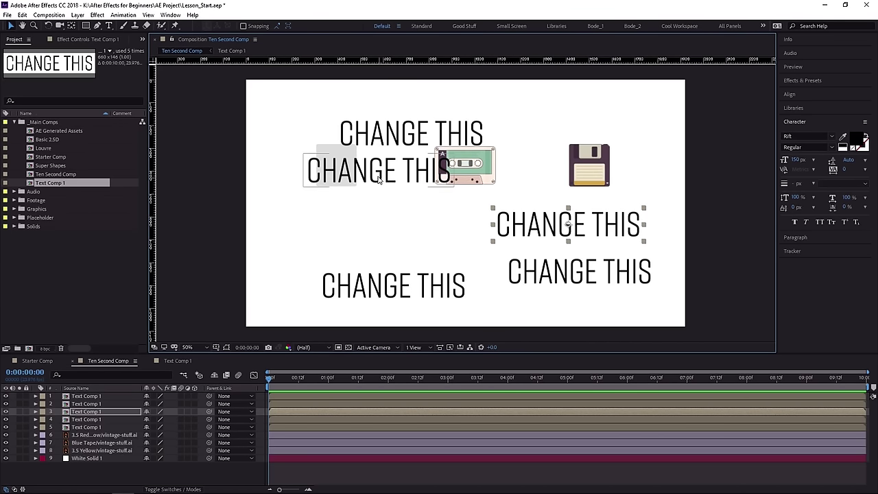
pyautogui.moveTo(380, 176); pyautogui.dragTo(358, 230)
pyautogui.moveTo(396, 131); pyautogui.dragTo(524, 124)
# Draw a tighter region of interest around the text in Text Comp 1 and crop the composition to it, about 633 x 123 px.
pyautogui.click(187, 360)
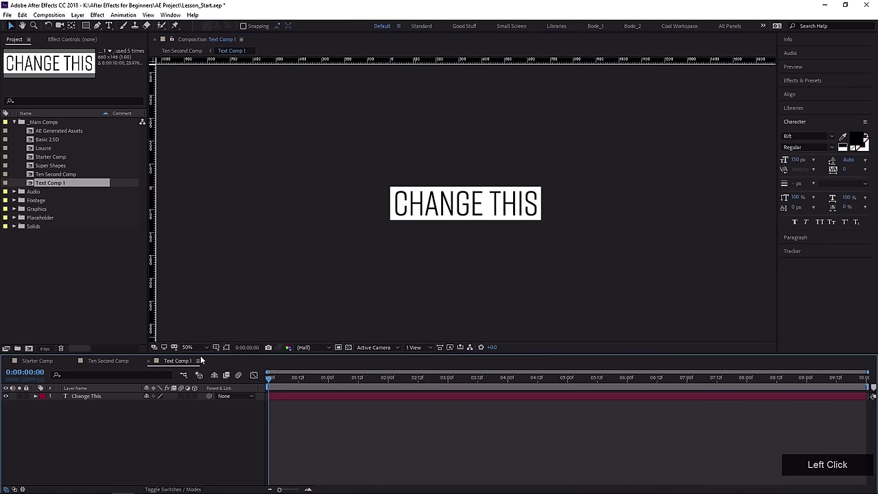
pyautogui.scroll(2, 444, 216)
pyautogui.middleClick(445, 217)
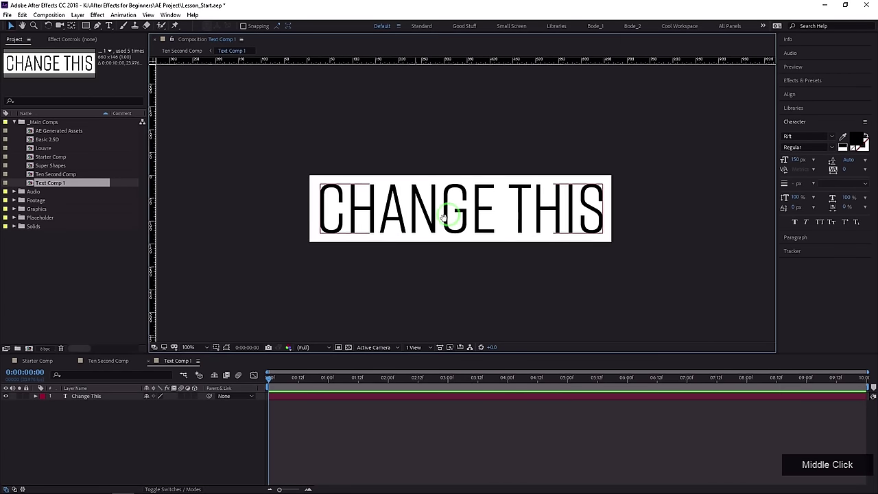
pyautogui.scroll(2, 419, 243)
pyautogui.middleClick(419, 243)
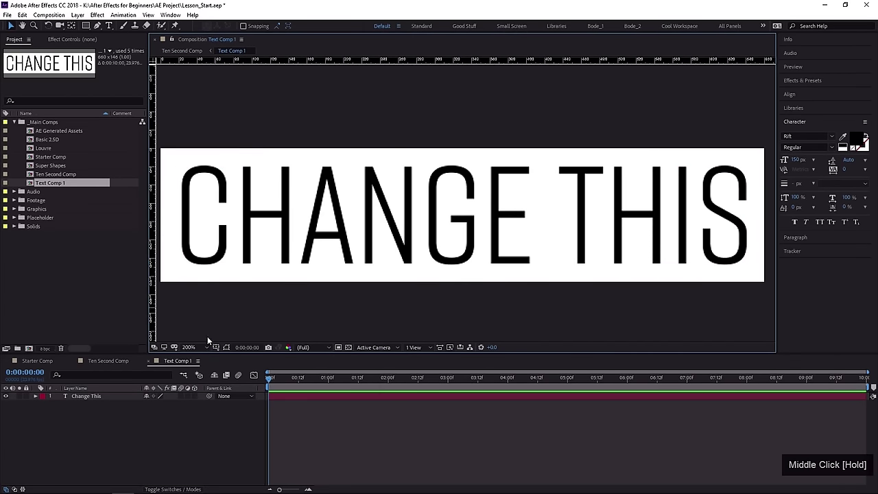
pyautogui.click(338, 338)
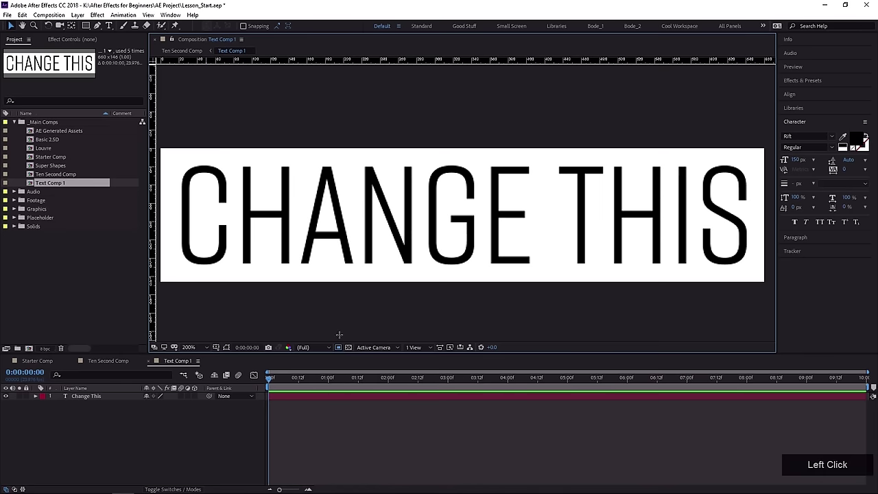
pyautogui.scroll(-2, 351, 256)
pyautogui.moveTo(319, 177); pyautogui.dragTo(612, 240)
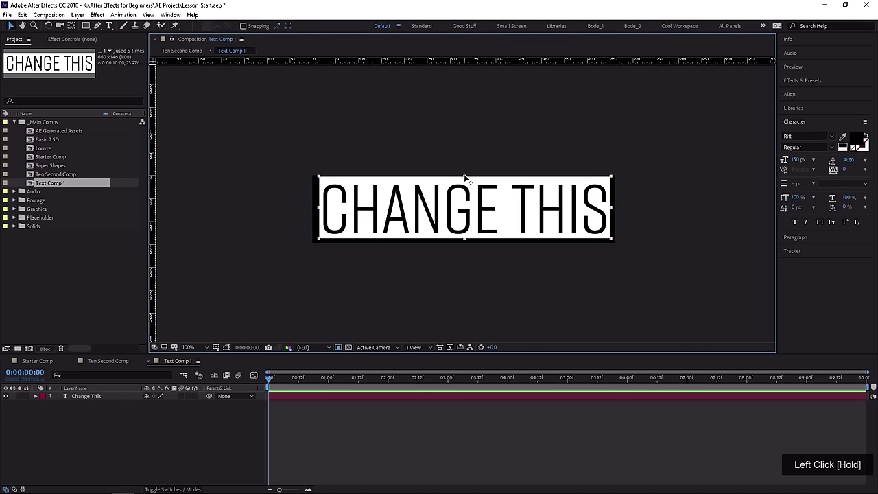
pyautogui.moveTo(466, 177); pyautogui.dragTo(465, 180)
pyautogui.click(57, 16)
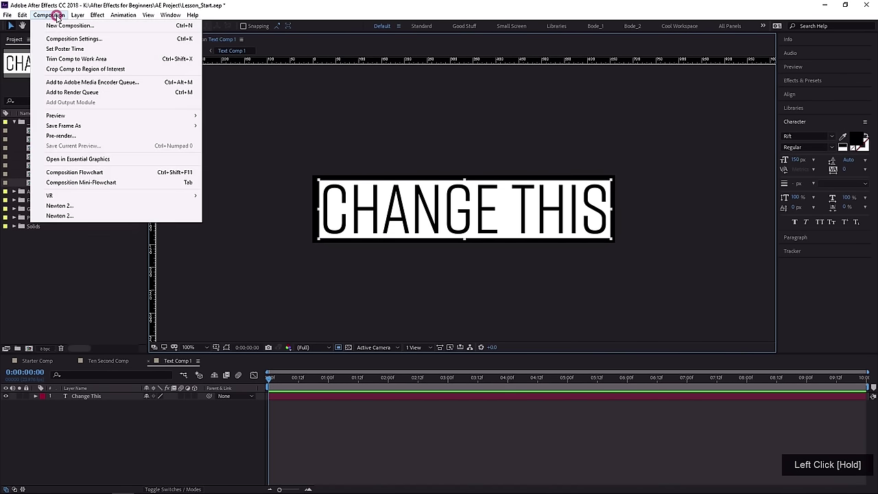
pyautogui.click(83, 68)
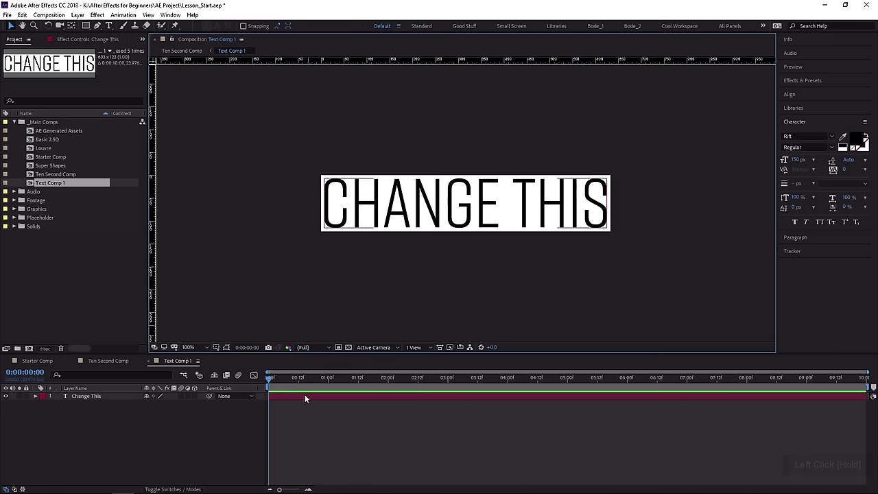
# Spread the five text copies in Ten Second Comp: one above the graphics, two at the lower left and two at the lower right.
pyautogui.click(108, 360)
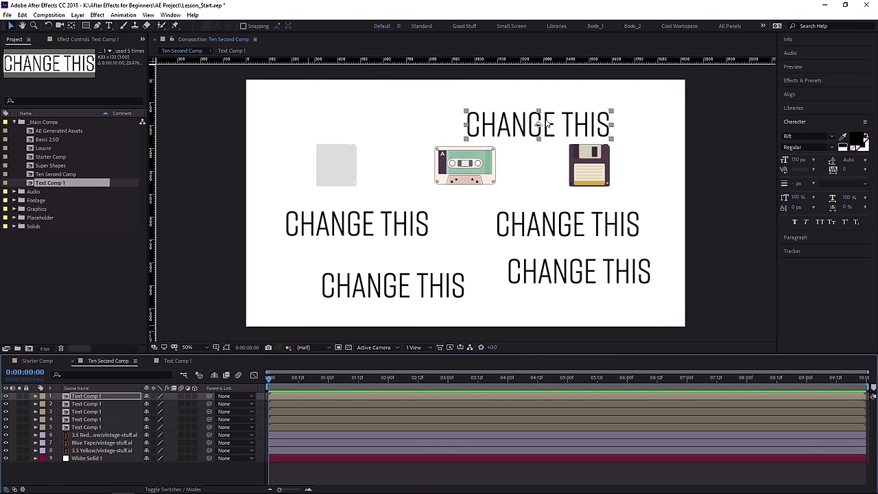
pyautogui.moveTo(551, 124); pyautogui.dragTo(555, 122)
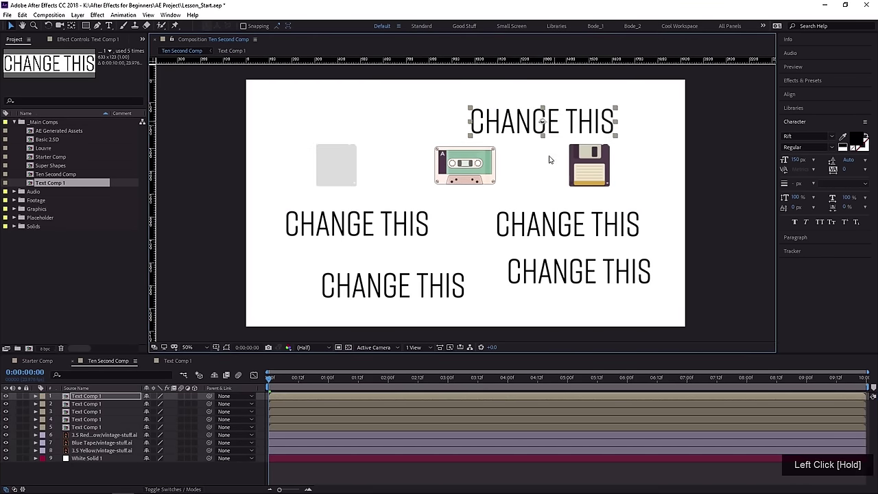
pyautogui.moveTo(547, 227); pyautogui.dragTo(535, 223)
pyautogui.moveTo(574, 287); pyautogui.dragTo(593, 305)
pyautogui.moveTo(420, 242); pyautogui.dragTo(406, 254)
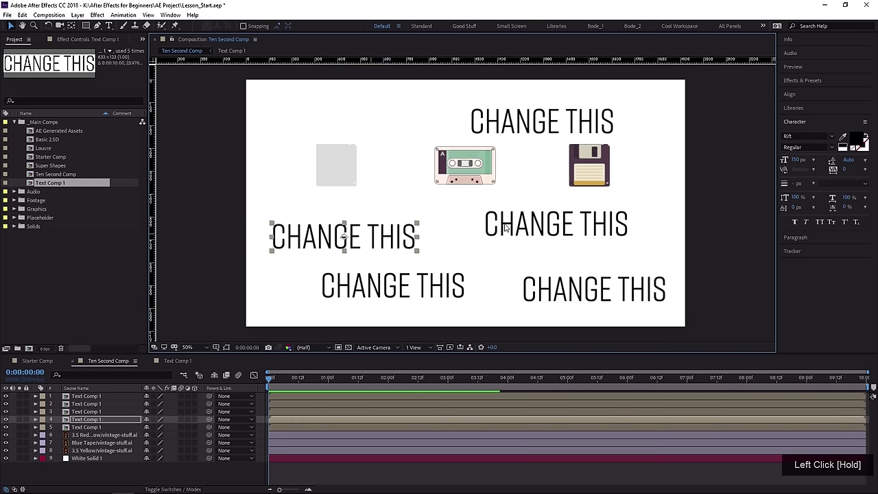
pyautogui.moveTo(534, 222); pyautogui.dragTo(564, 227)
pyautogui.moveTo(449, 276); pyautogui.dragTo(369, 289)
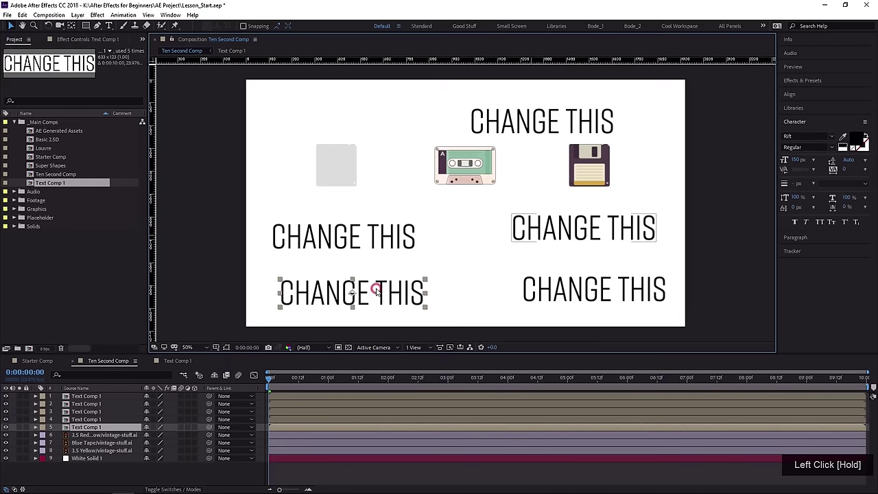
pyautogui.click(519, 115)
pyautogui.moveTo(519, 116); pyautogui.dragTo(503, 100)
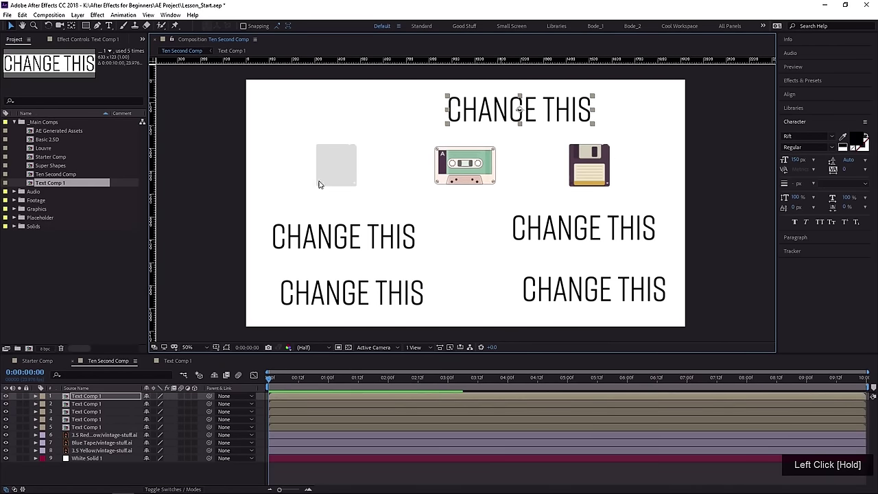
pyautogui.click(346, 235)
pyautogui.moveTo(345, 235); pyautogui.dragTo(373, 222)
pyautogui.moveTo(561, 227); pyautogui.dragTo(576, 226)
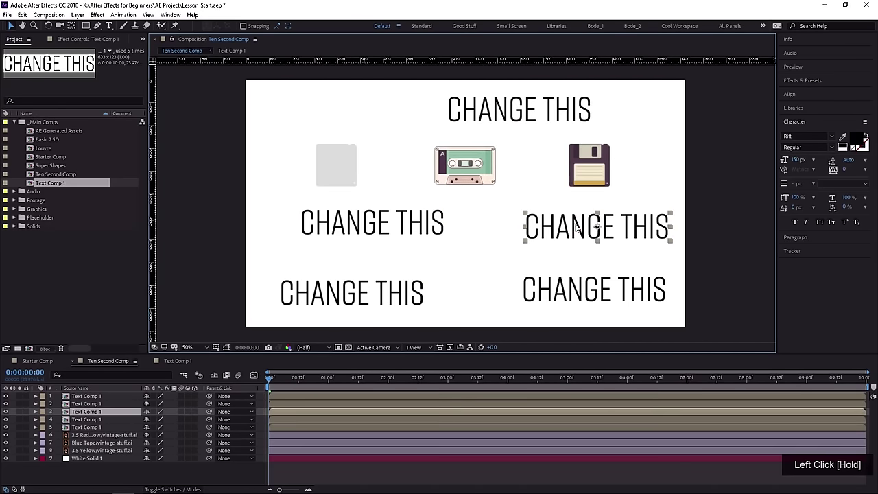
# Enlarge the text copy on layer 4 to about four times its size, shift it right, and enable Collapse Transformations/Continuously Rasterize for it.
pyautogui.click(417, 226)
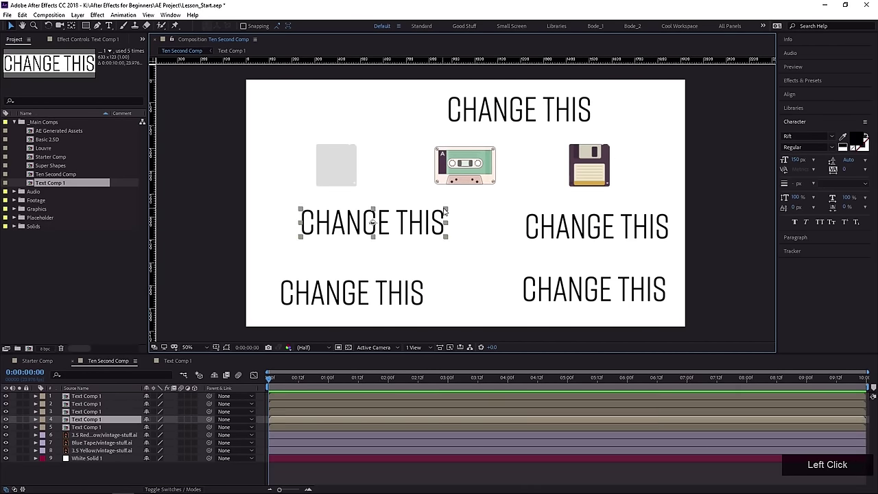
pyautogui.moveTo(449, 207); pyautogui.dragTo(667, 163)
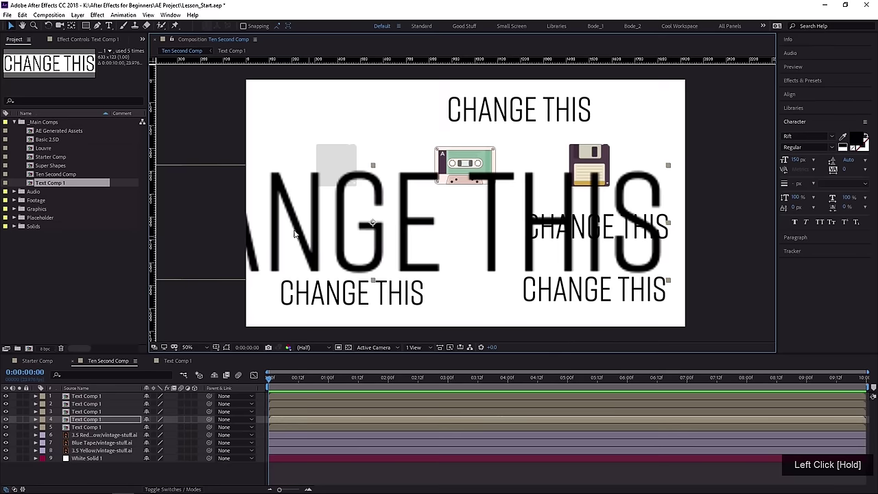
pyautogui.moveTo(331, 230); pyautogui.dragTo(412, 253)
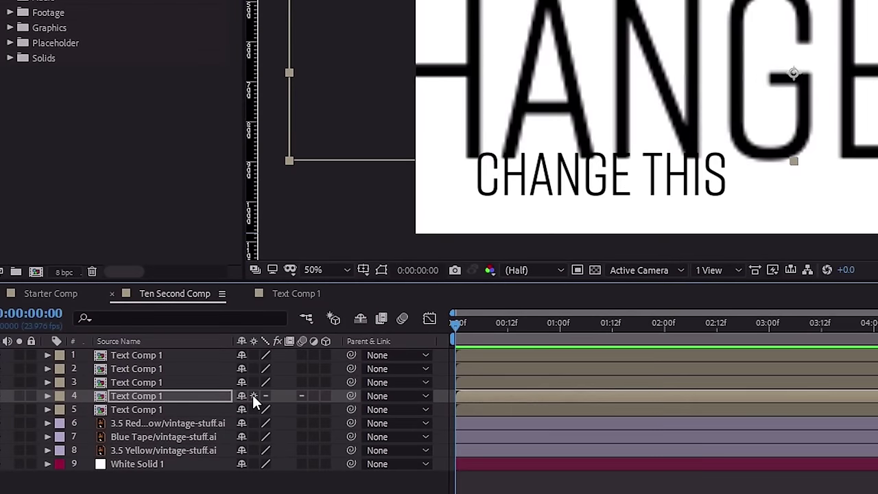
pyautogui.click(192, 410)
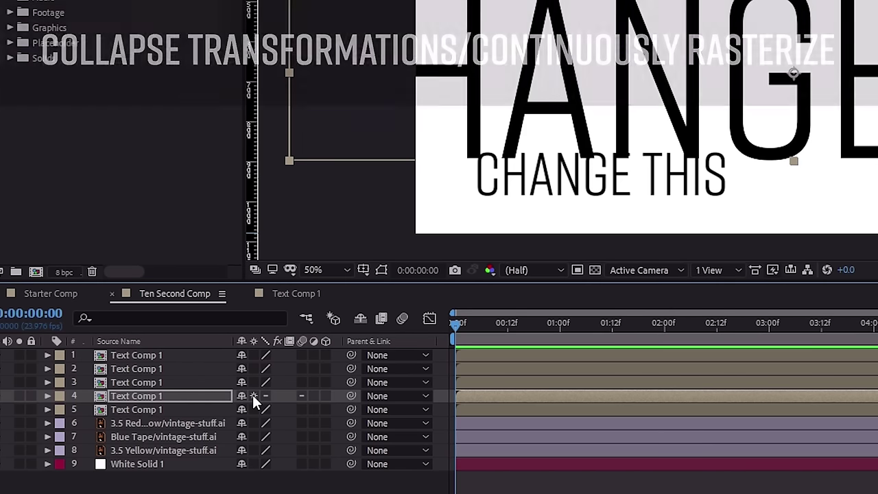
pyautogui.moveTo(569, 62)
pyautogui.mouseDown()
pyautogui.moveTo(555, 43)
pyautogui.moveTo(570, 48)
pyautogui.mouseUp()
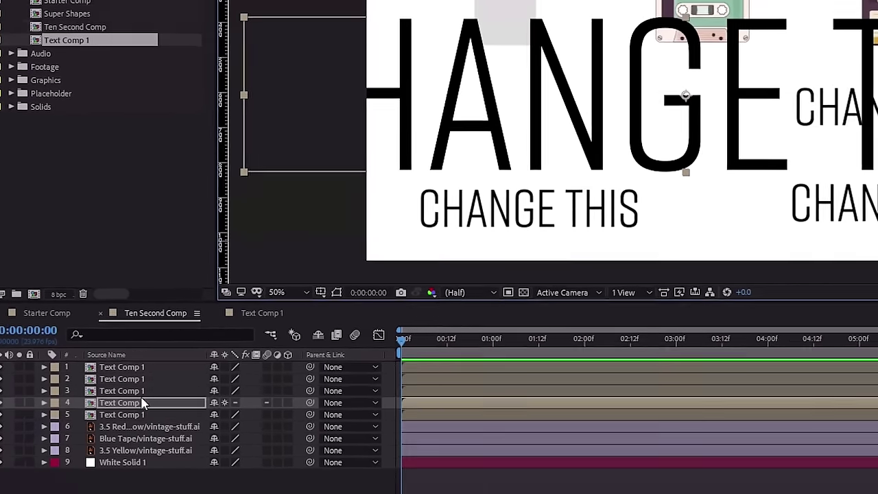
# Inspect the source text in Text Comp 1 and compare layer 4 in Ten Second Comp with Continuously Rasterize off and on.
pyautogui.click(147, 395)
pyautogui.doubleClick(118, 409)
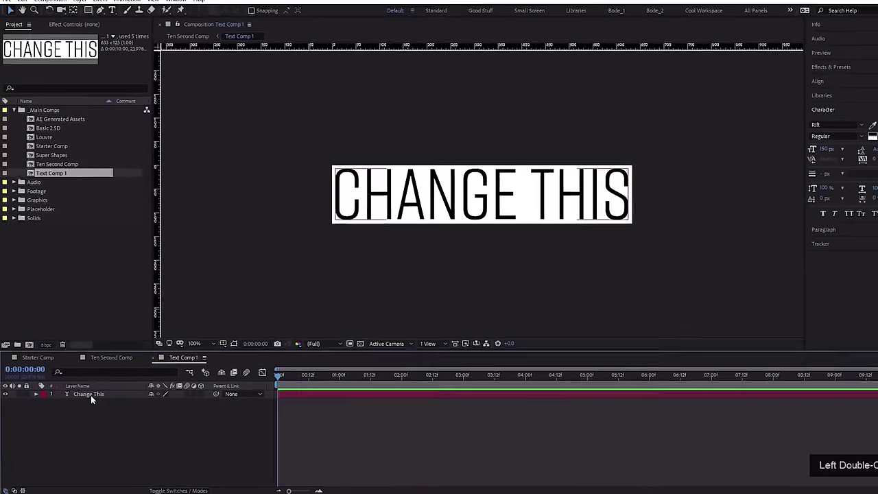
pyautogui.click(518, 138)
pyautogui.scroll(1, 443, 200)
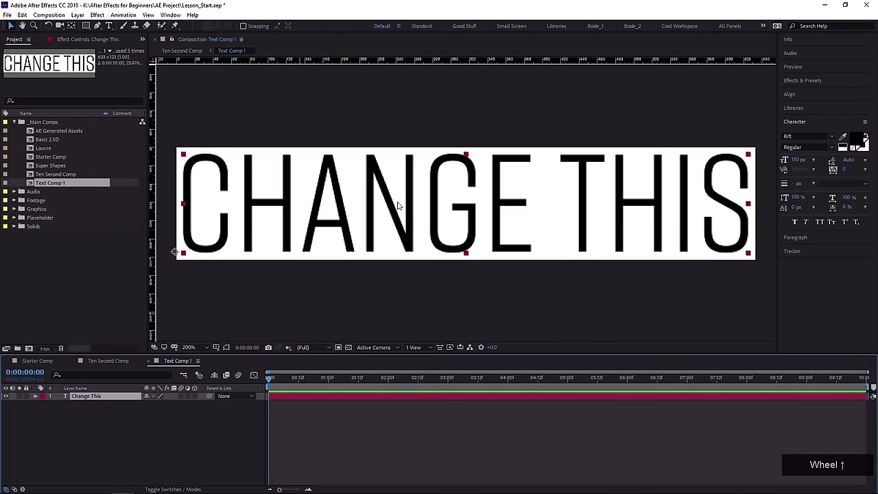
pyautogui.scroll(-1, 396, 213)
pyautogui.click(110, 361)
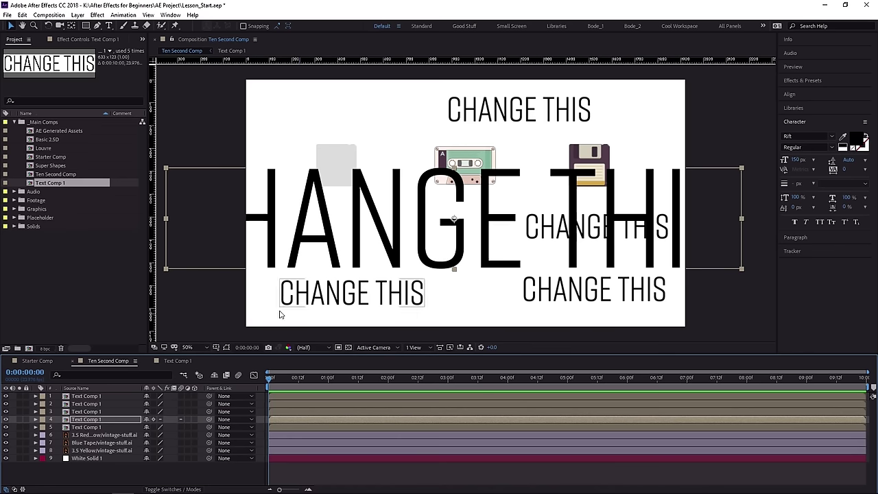
pyautogui.click(154, 421)
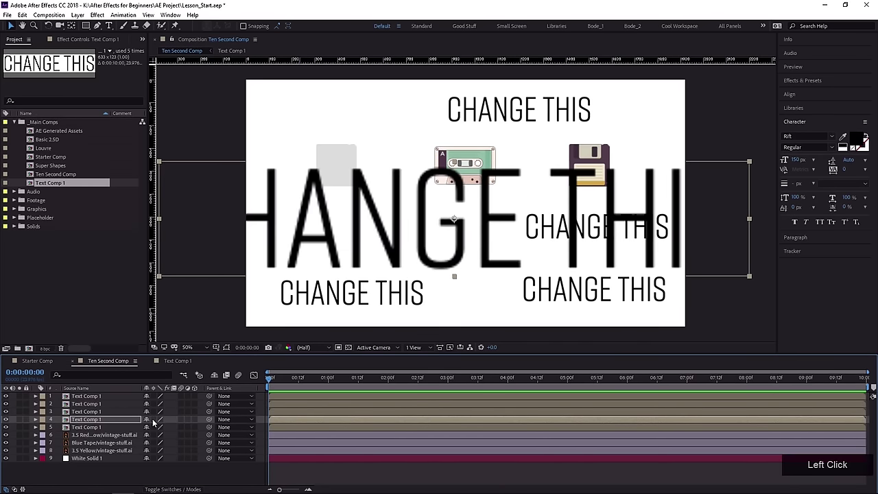
pyautogui.click(153, 421)
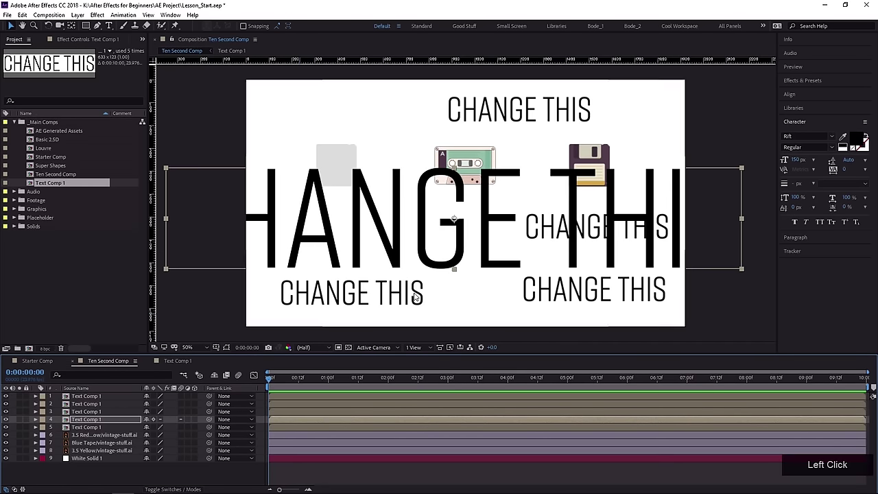
# Try an extreme enlargement of the layer 4 text copy, and reset its Scale to 100%.
pyautogui.moveTo(636, 415); pyautogui.dragTo(873, 401)
pyautogui.press('s')
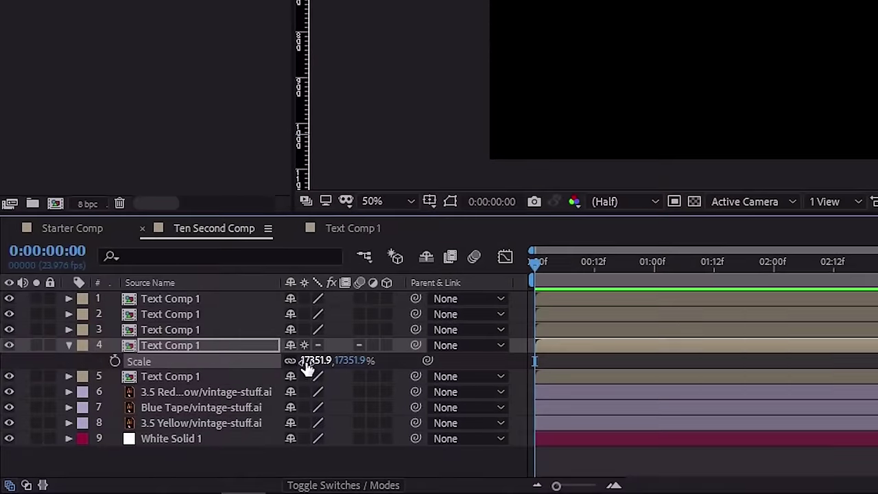
pyautogui.click(303, 362)
pyautogui.rightClick(197, 351)
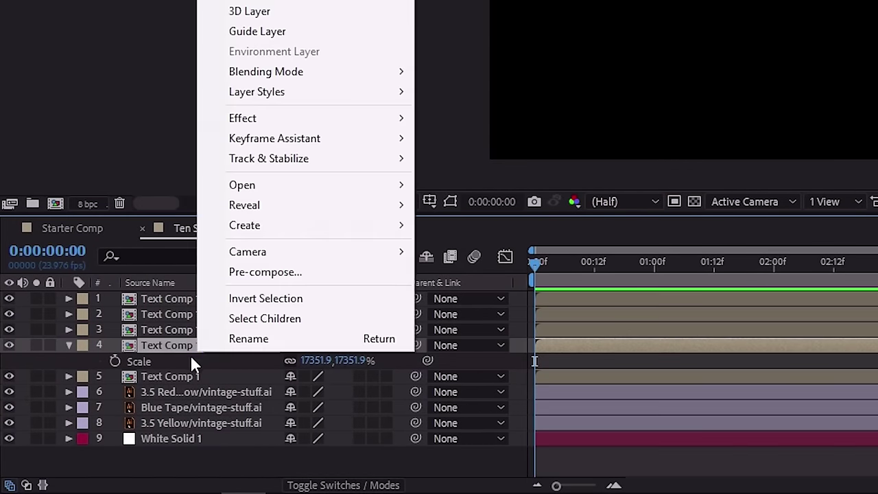
pyautogui.rightClick(190, 356)
pyautogui.click(237, 264)
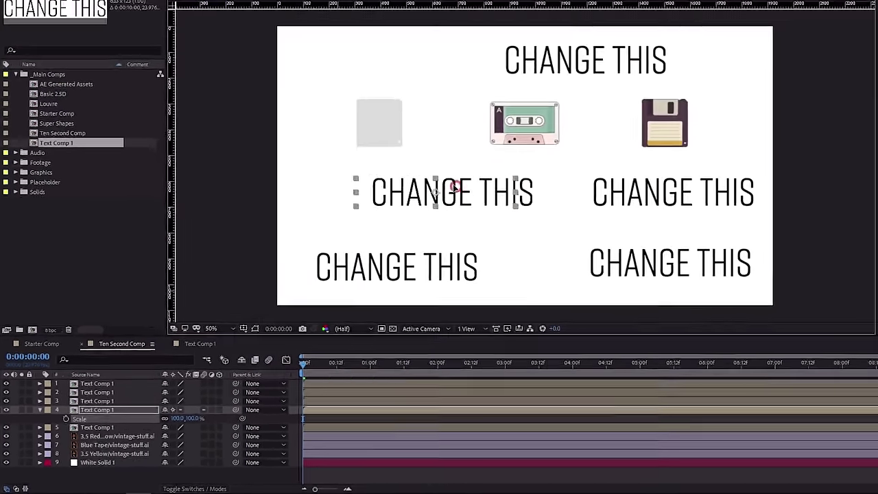
# Place the layer 4 text copy below the grey graphic and shift the layer 3 copy slightly left.
pyautogui.moveTo(689, 62); pyautogui.dragTo(391, 229)
pyautogui.click(528, 230)
pyautogui.moveTo(557, 231); pyautogui.dragTo(573, 236)
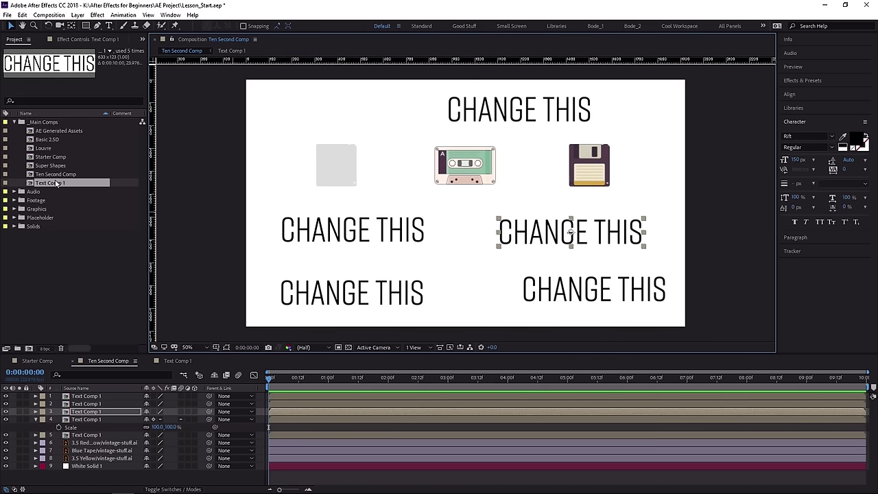
# Open Starter Comp and place Text Comp 1 in it above the AFTER EFFECTS TOUR title.
pyautogui.moveTo(57, 183); pyautogui.dragTo(494, 143)
pyautogui.doubleClick(49, 157)
pyautogui.click(44, 184)
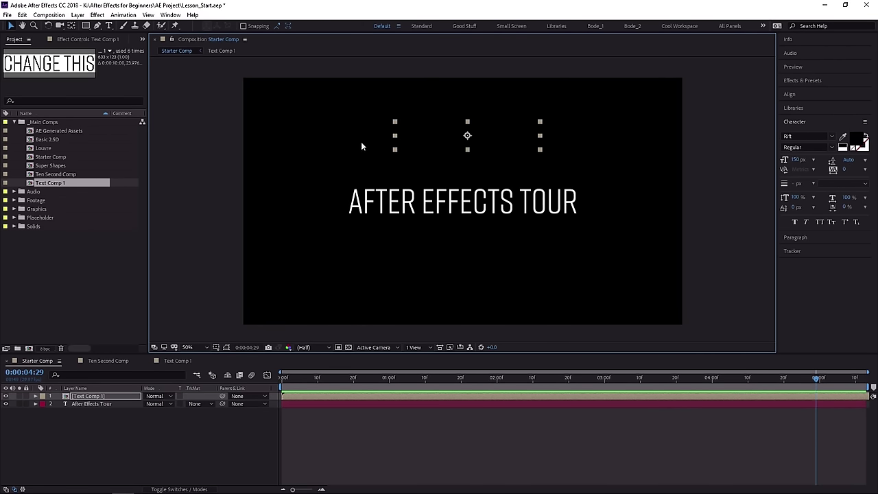
# Apply the Fill effect to the Text Comp 1 layer in Starter Comp and set its colour to white (FFFFFF).
pyautogui.click(793, 80)
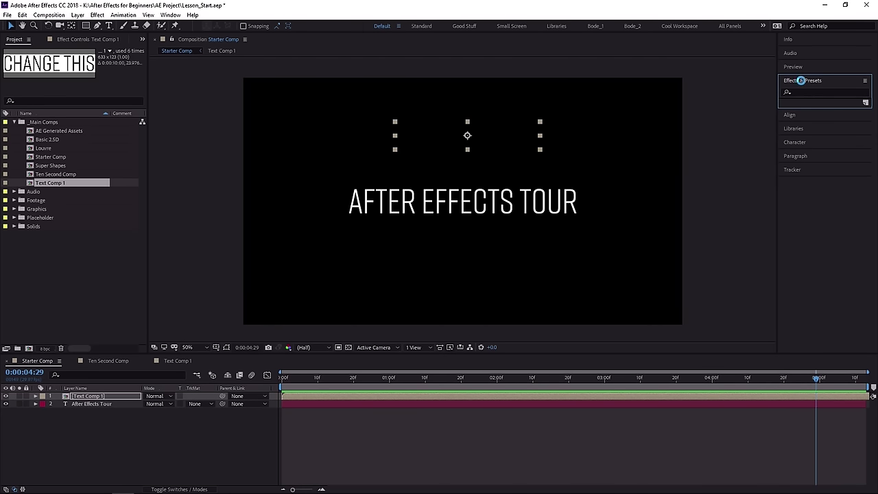
pyautogui.click(805, 91)
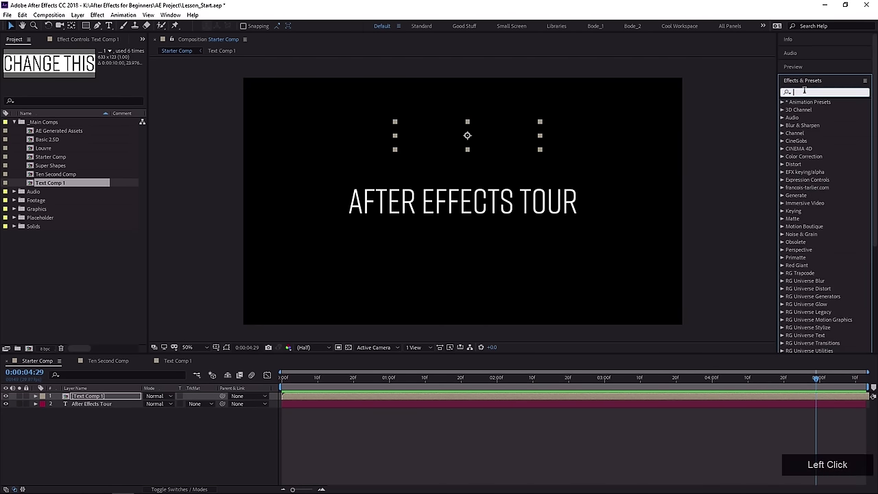
pyautogui.write('fill')
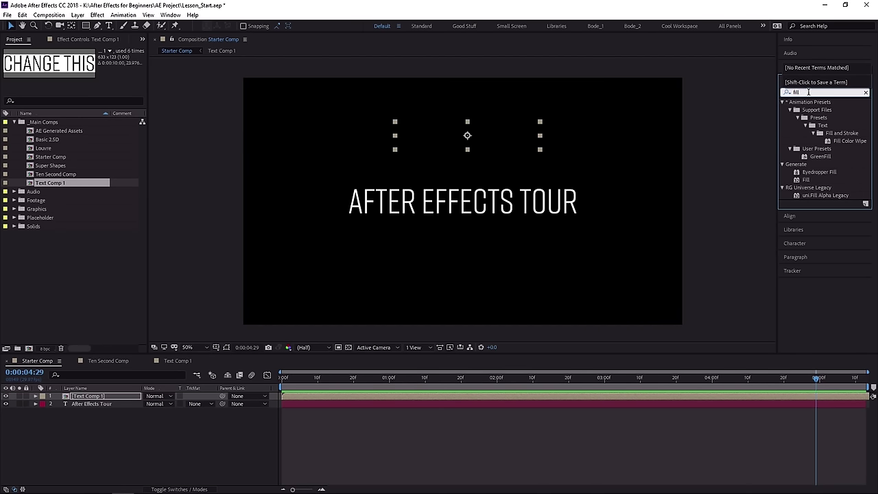
pyautogui.moveTo(806, 180); pyautogui.dragTo(493, 135)
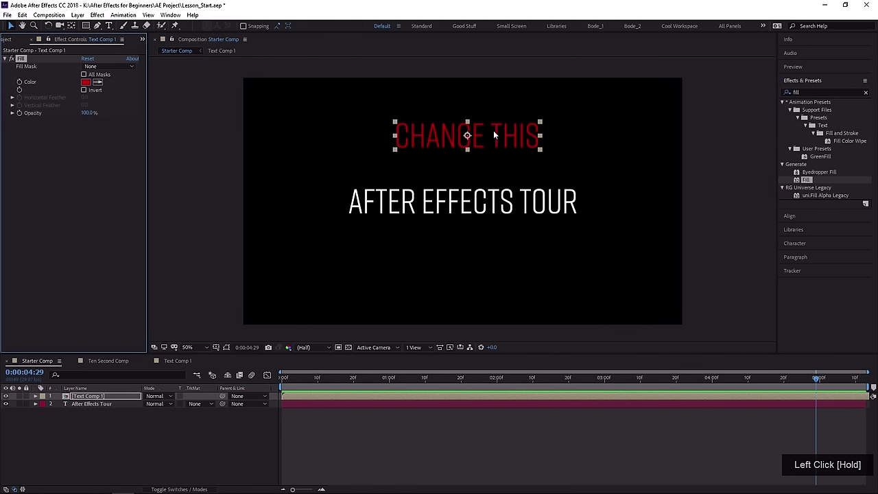
pyautogui.click(86, 82)
pyautogui.moveTo(359, 245); pyautogui.dragTo(273, 178)
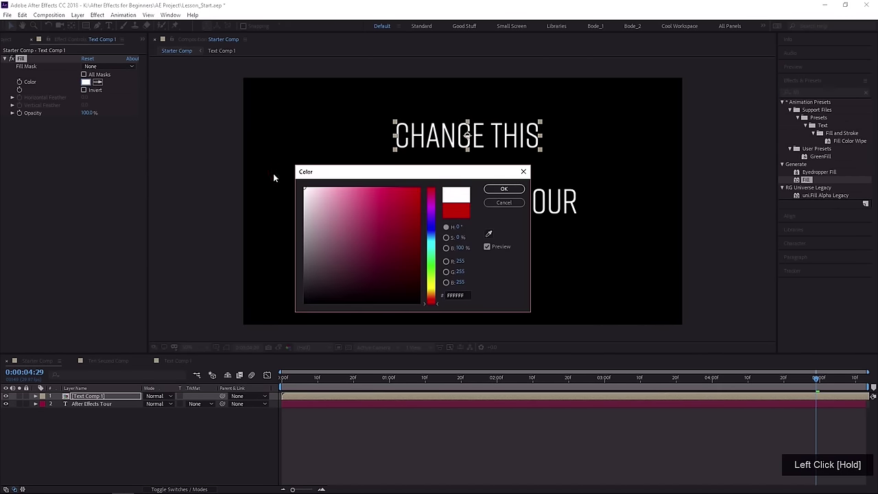
pyautogui.click(505, 188)
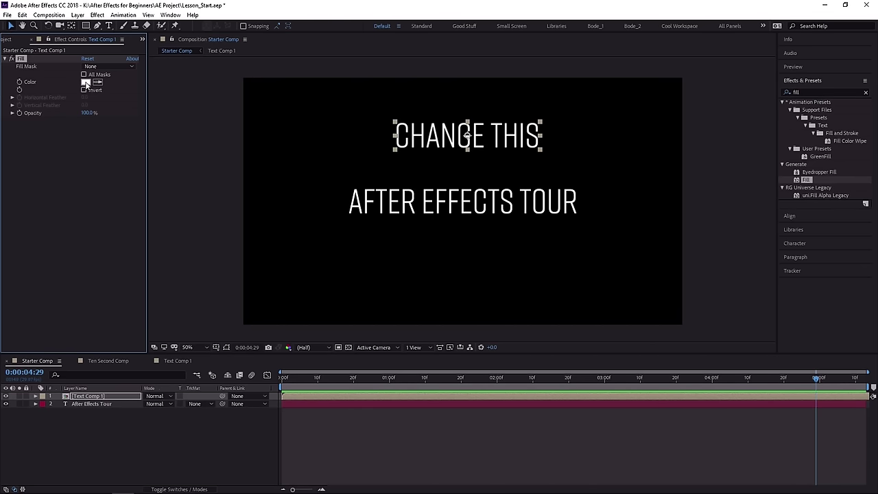
# Move the white nested text down and slightly left, close above the AFTER EFFECTS TOUR title in Starter Comp.
pyautogui.scroll(2, 431, 132)
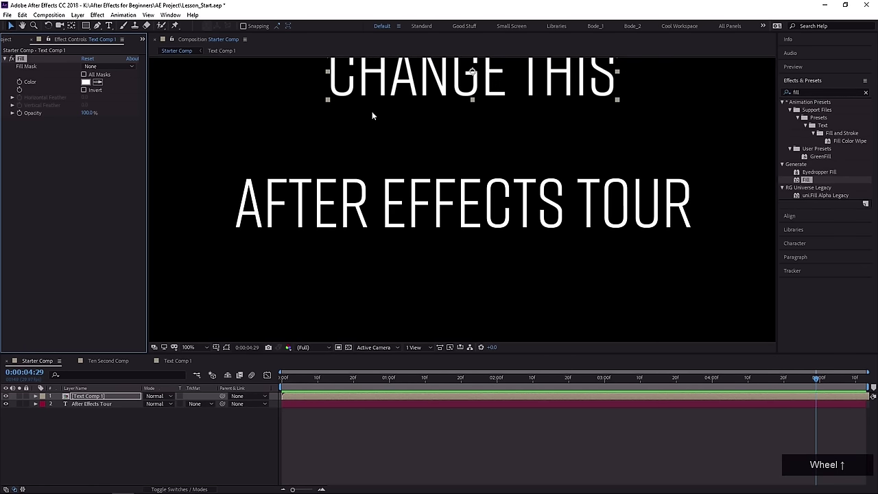
pyautogui.middleClick(364, 182)
pyautogui.scroll(2, 372, 177)
pyautogui.moveTo(366, 113); pyautogui.dragTo(339, 238)
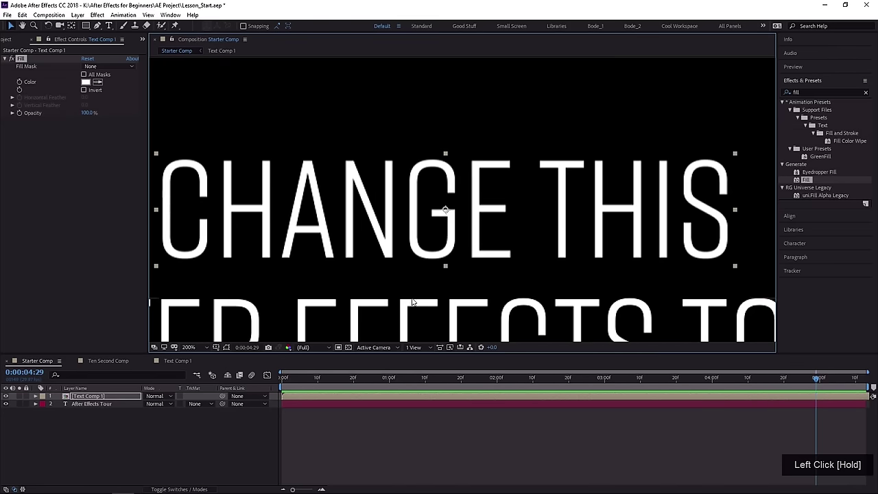
pyautogui.scroll(-2, 370, 248)
pyautogui.moveTo(417, 213); pyautogui.dragTo(358, 197)
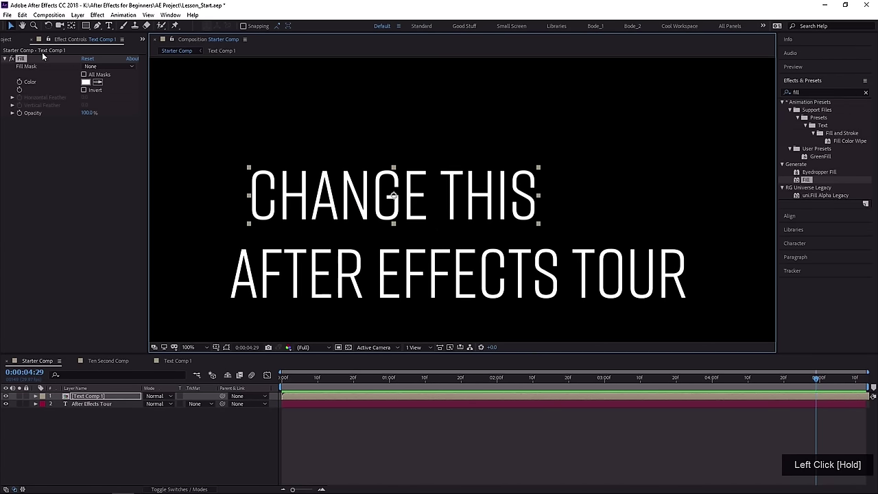
pyautogui.scroll(-1, 395, 164)
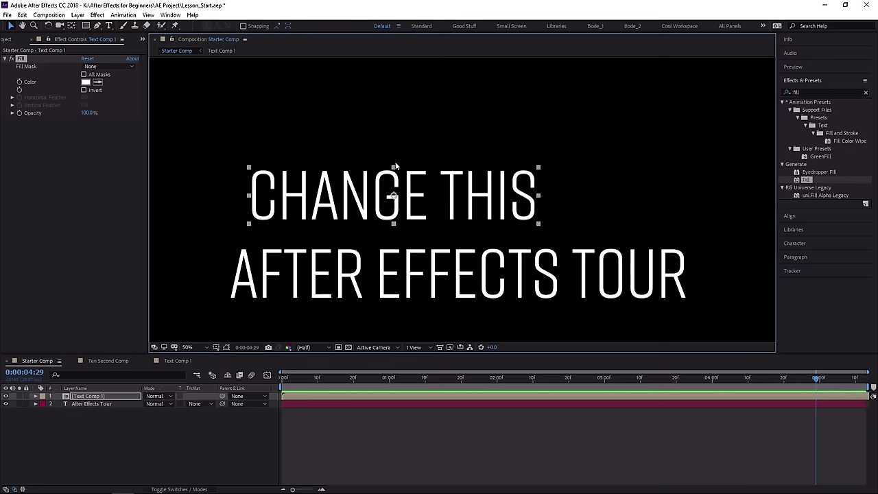
# Open Text Comp 1 from the nested layer and replace its text with "different".
pyautogui.click(18, 43)
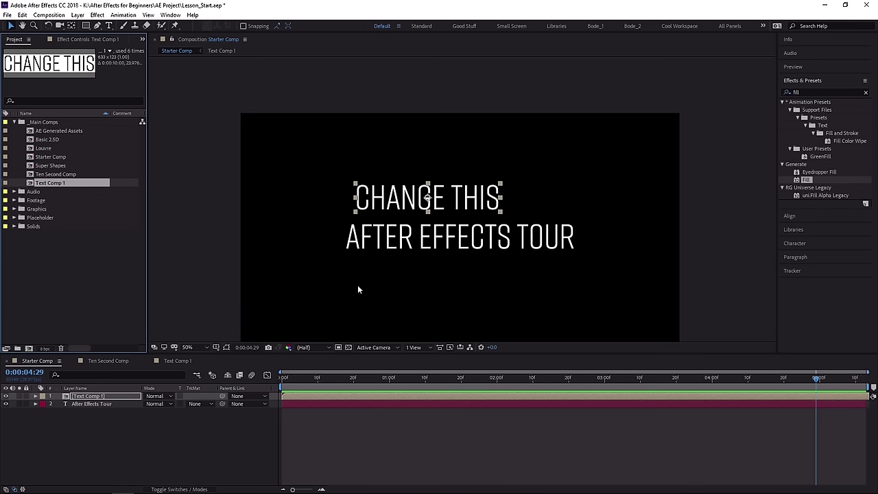
pyautogui.doubleClick(362, 201)
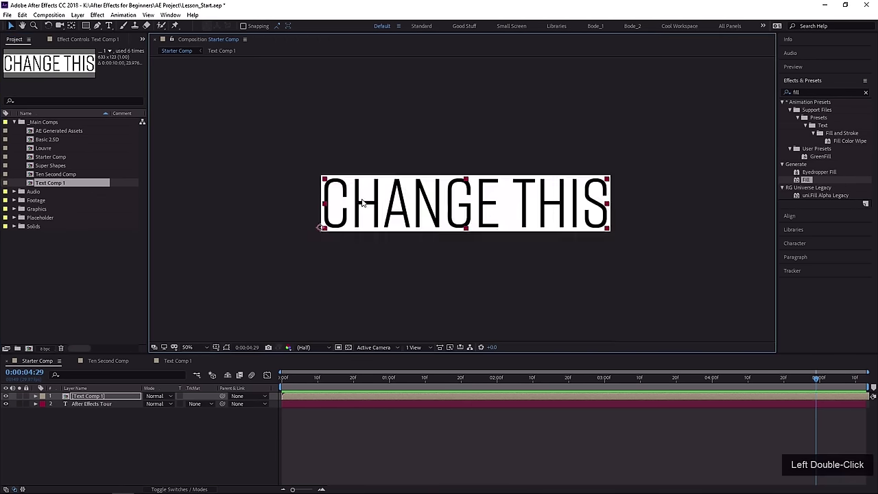
pyautogui.click(350, 200)
pyautogui.doubleClick(354, 203)
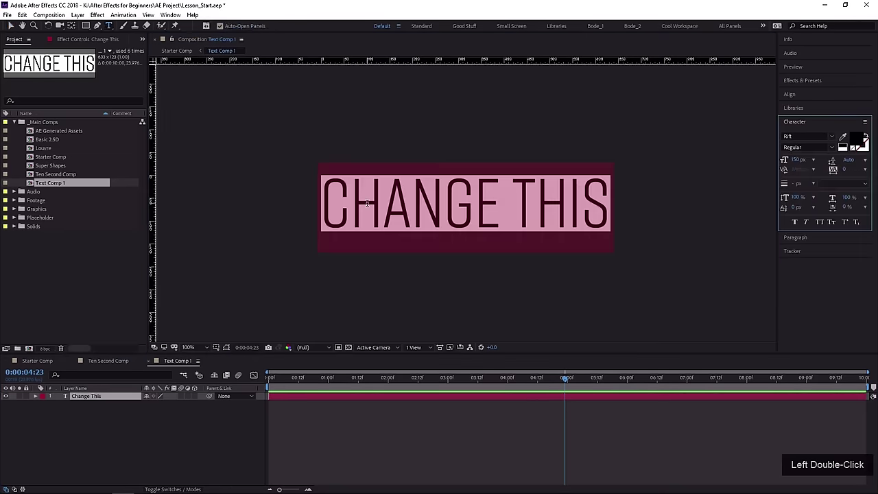
pyautogui.doubleClick(367, 203)
pyautogui.write('s')
pyautogui.press('BackSpace')
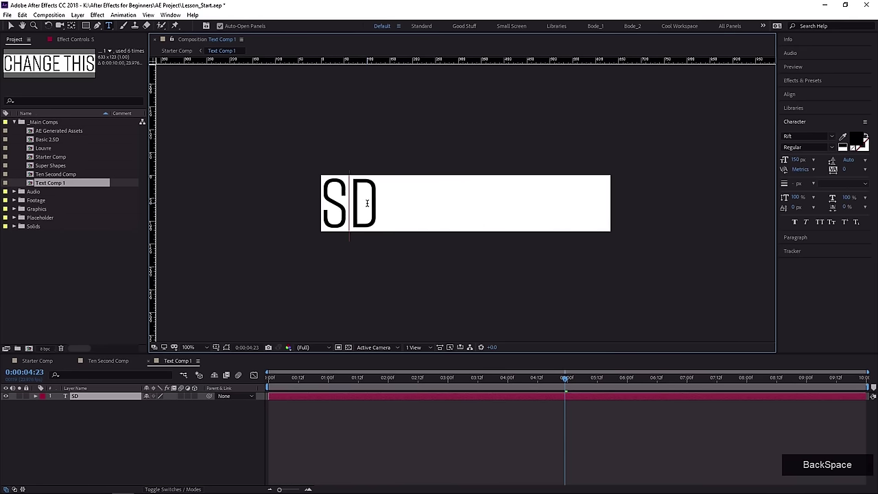
pyautogui.write('different')
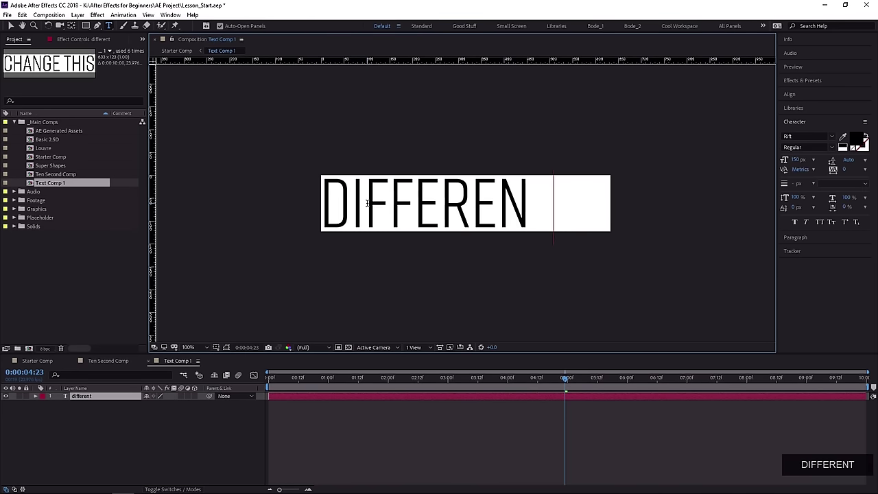
pyautogui.press('KP_Enter')
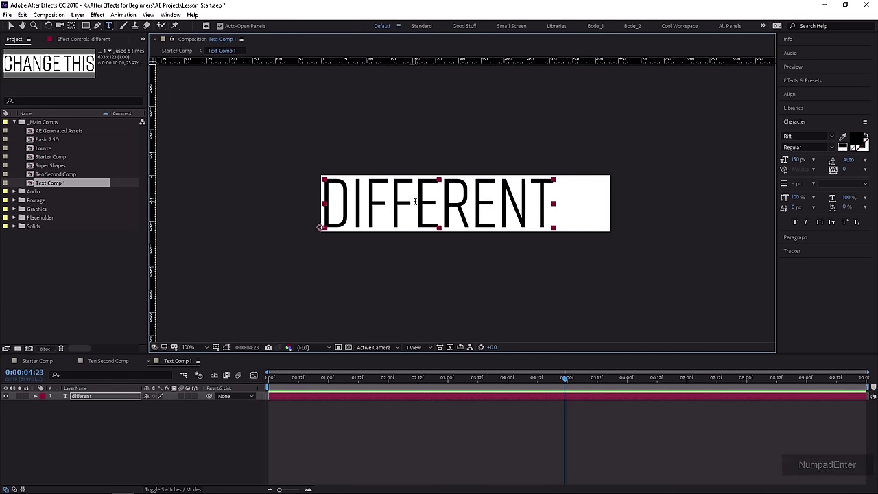
# Shift the new text right to centre it in Text Comp 1, and check the copies in Ten Second Comp and Starter Comp.
pyautogui.press('v')
pyautogui.click(415, 202)
pyautogui.moveTo(415, 203); pyautogui.dragTo(435, 202)
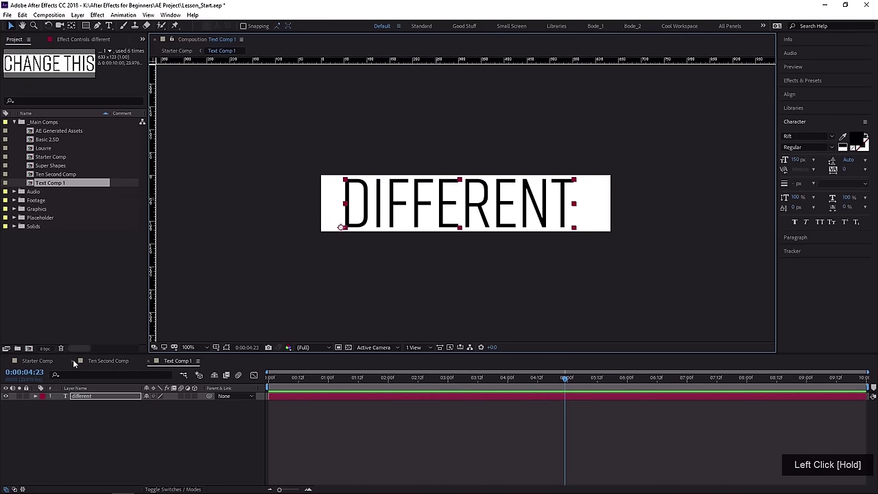
pyautogui.click(111, 363)
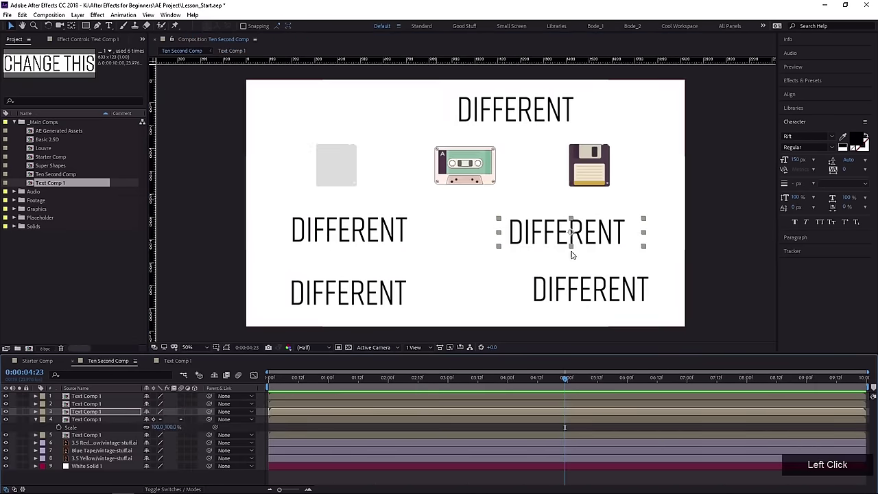
pyautogui.click(47, 362)
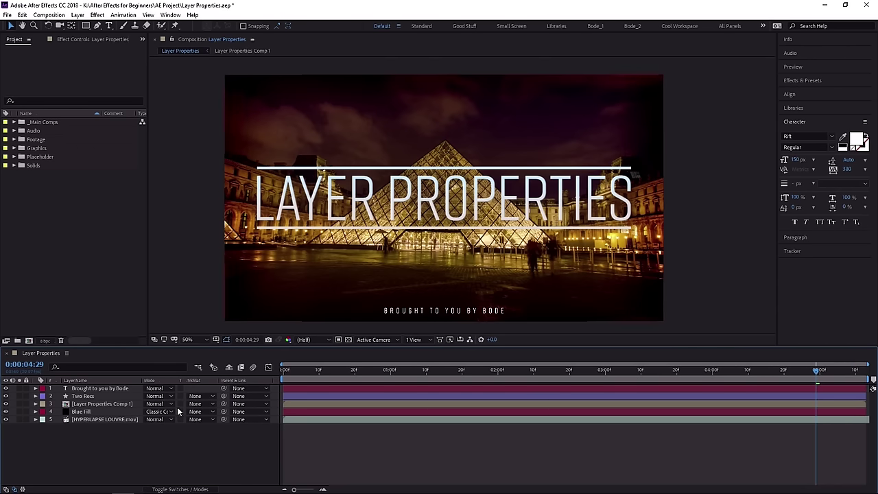
pyautogui.click(96, 419)
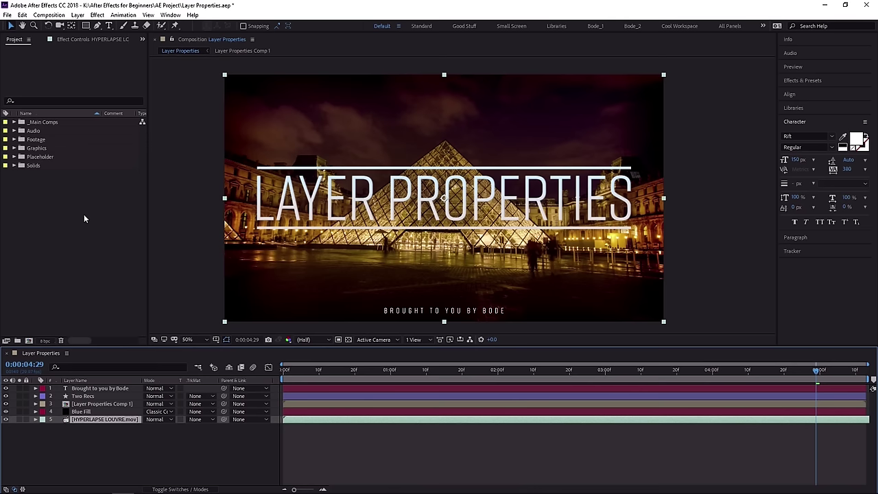
pyautogui.click(94, 441)
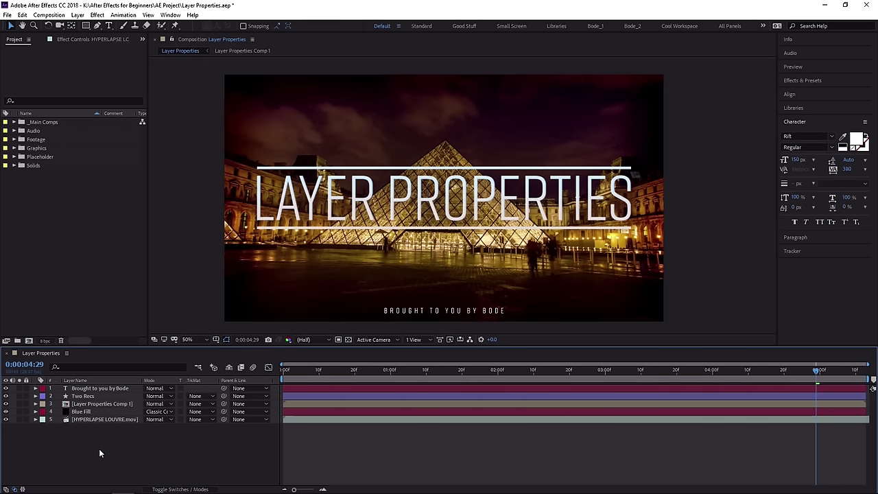
pyautogui.moveTo(114, 444); pyautogui.dragTo(60, 387)
pyautogui.click(98, 437)
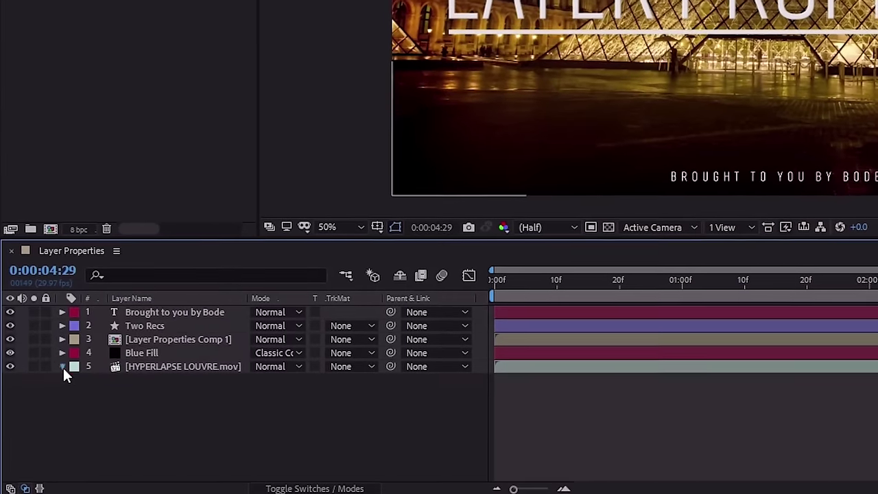
# Expand the HYPERLAPSE LOUVRE.mov layer to show its Transform properties, and select the Transform group.
pyautogui.click(59, 371)
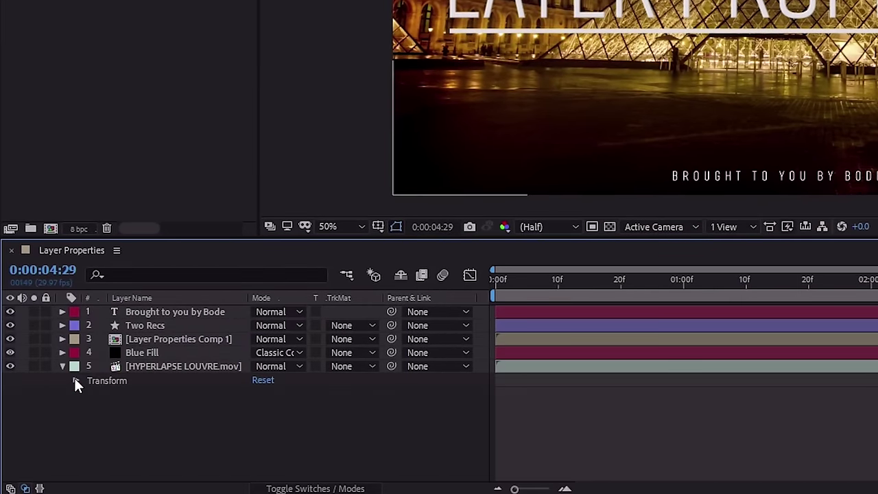
pyautogui.click(75, 381)
pyautogui.click(153, 365)
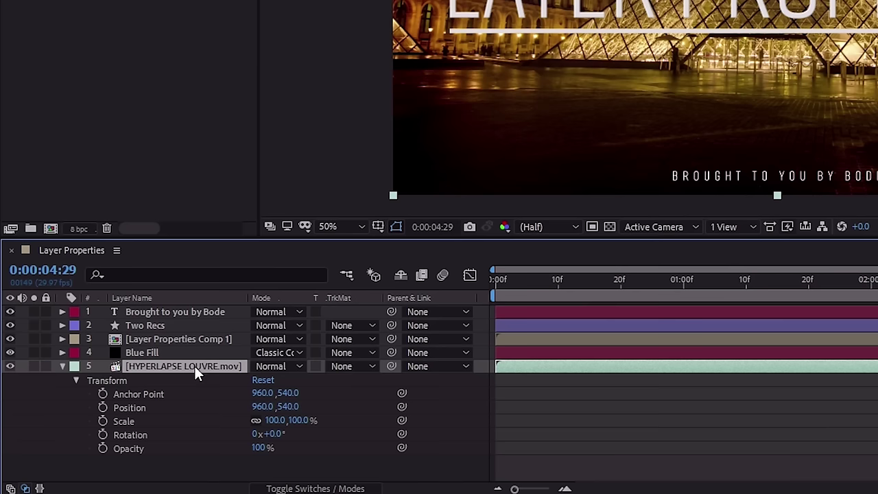
pyautogui.click(94, 380)
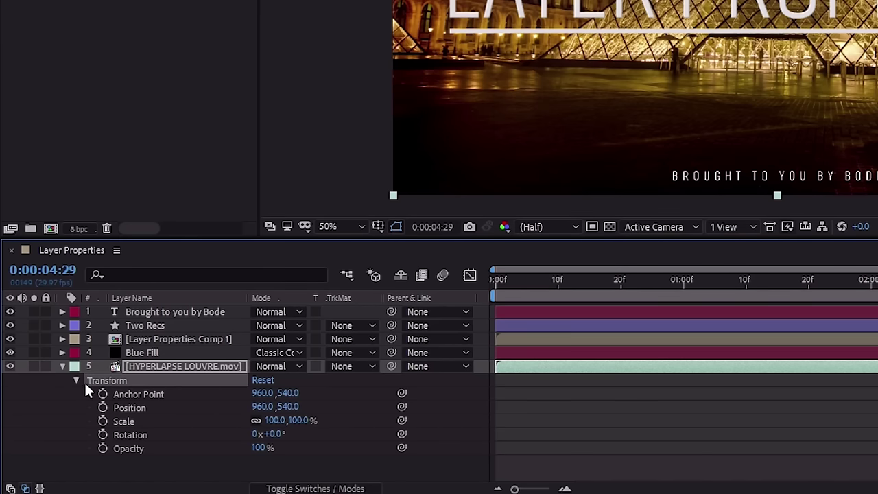
# Go through the Louvre layer's Anchor Point, Position, Scale, Rotation and Opacity properties by selecting each in turn.
pyautogui.click(131, 396)
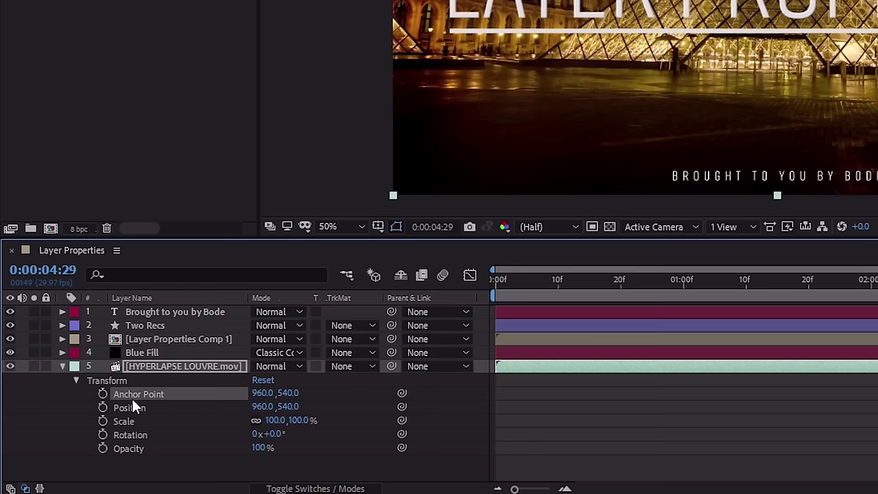
pyautogui.click(135, 408)
pyautogui.click(135, 421)
pyautogui.click(136, 438)
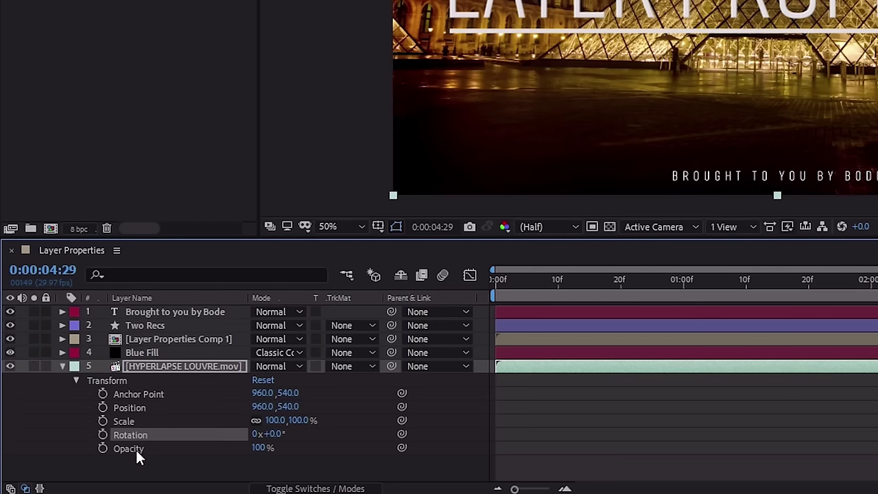
pyautogui.click(137, 451)
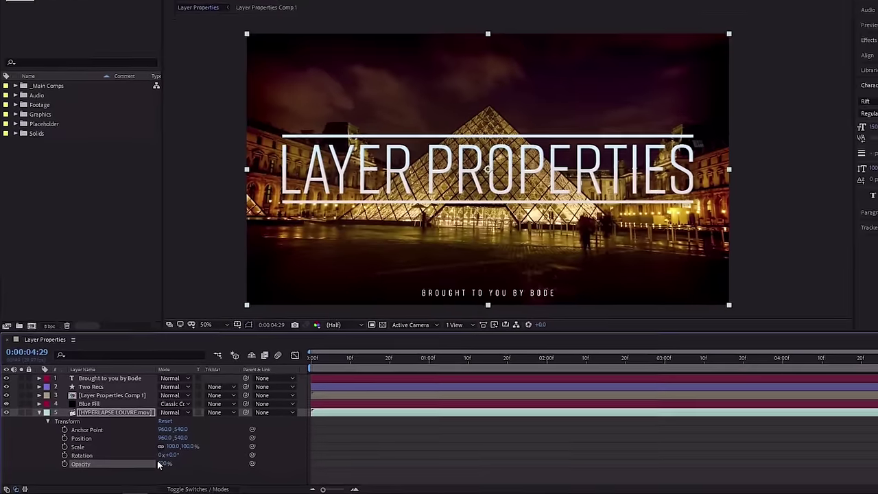
# Scale the Louvre layer to about 131% and rotate it by about 23°.
pyautogui.moveTo(172, 446); pyautogui.dragTo(138, 451)
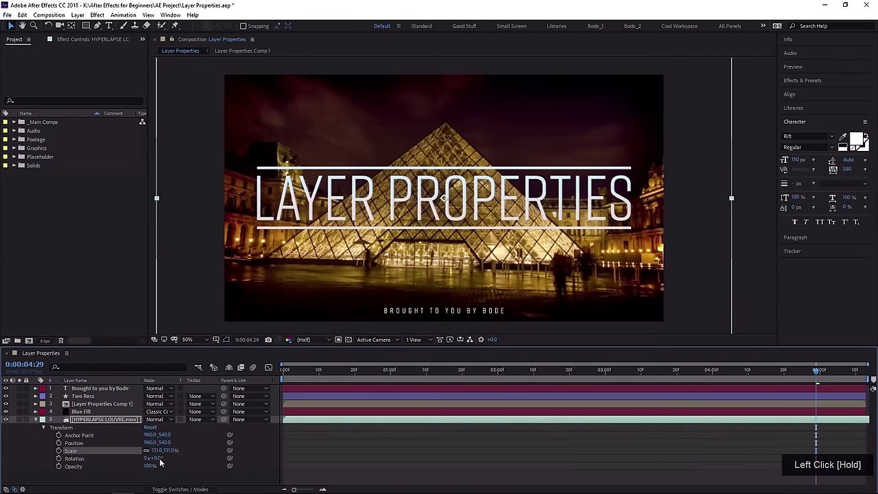
pyautogui.click(147, 467)
# Reset the Louvre layer's Position, Scale, Rotation and Opacity individually, and deselect them.
pyautogui.rightClick(82, 443)
pyautogui.click(115, 393)
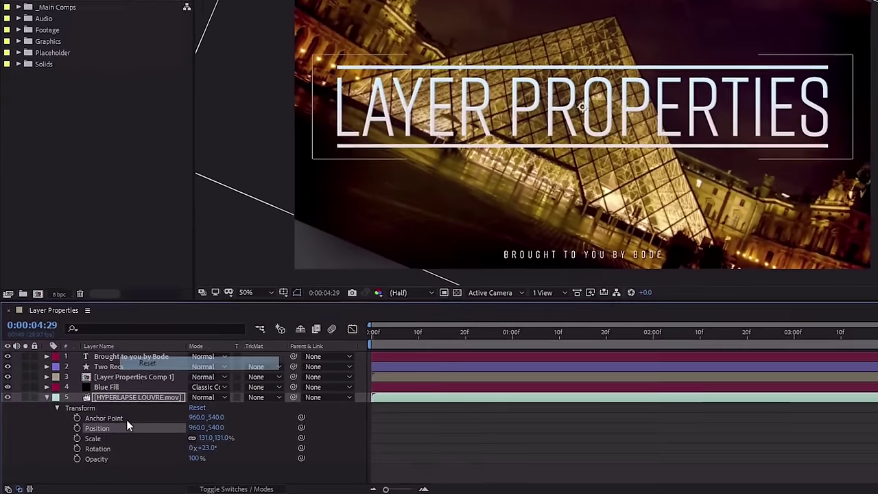
pyautogui.keyDown('shift'); pyautogui.click(124, 457); pyautogui.keyUp('shift')
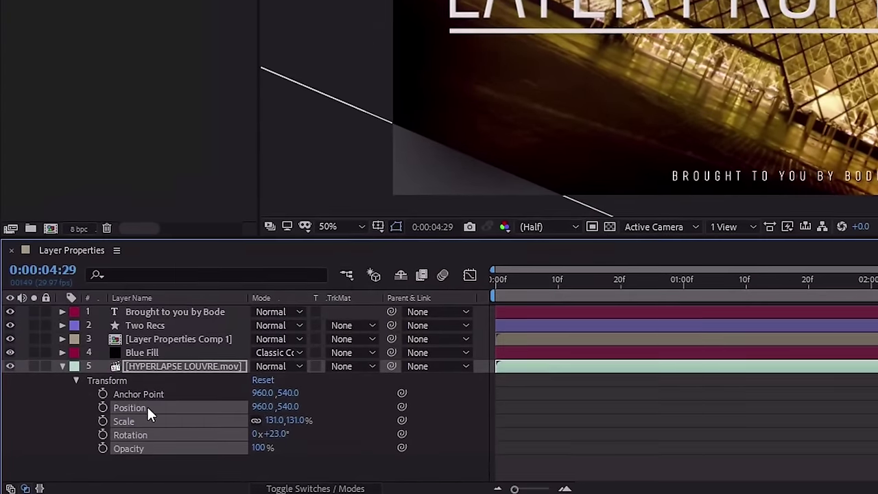
pyautogui.rightClick(147, 406)
pyautogui.click(210, 326)
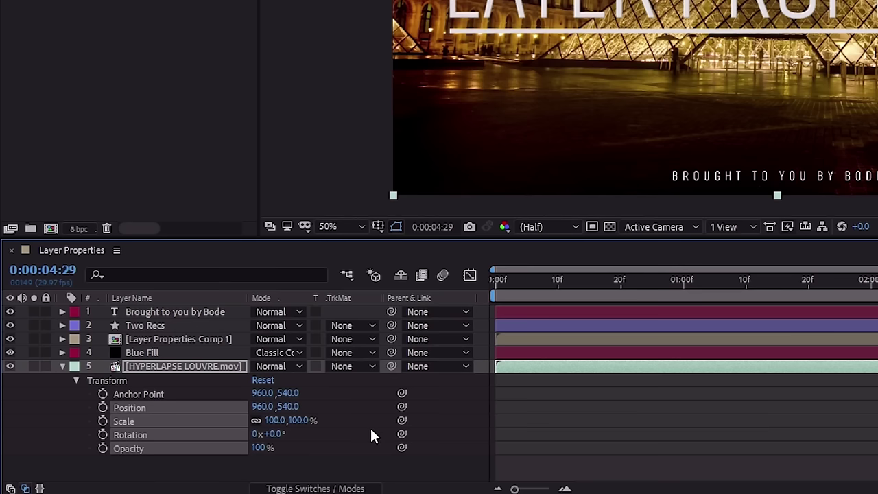
pyautogui.click(366, 418)
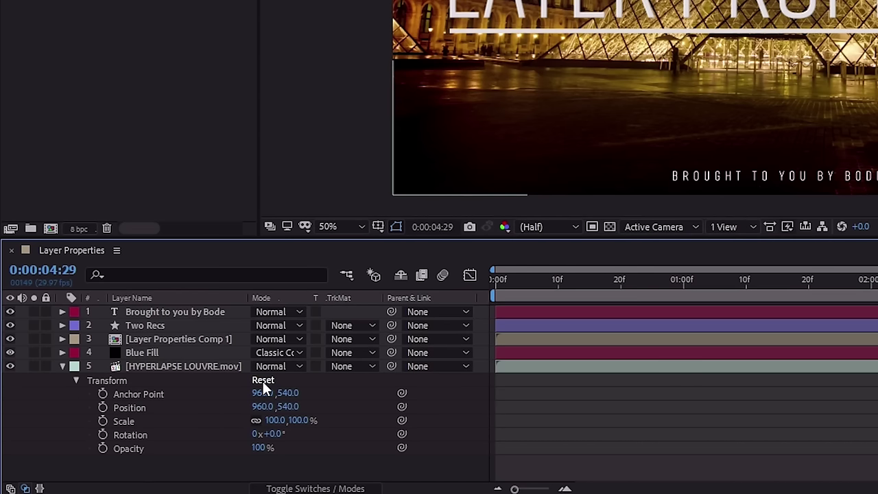
# Change the Louvre layer's anchor X to about 1023, position X to 900, scale to 138% and opacity to 0%, and reset the whole Transform group.
pyautogui.moveTo(261, 393); pyautogui.dragTo(288, 393)
pyautogui.moveTo(262, 406); pyautogui.dragTo(310, 424)
pyautogui.moveTo(260, 447); pyautogui.dragTo(226, 447)
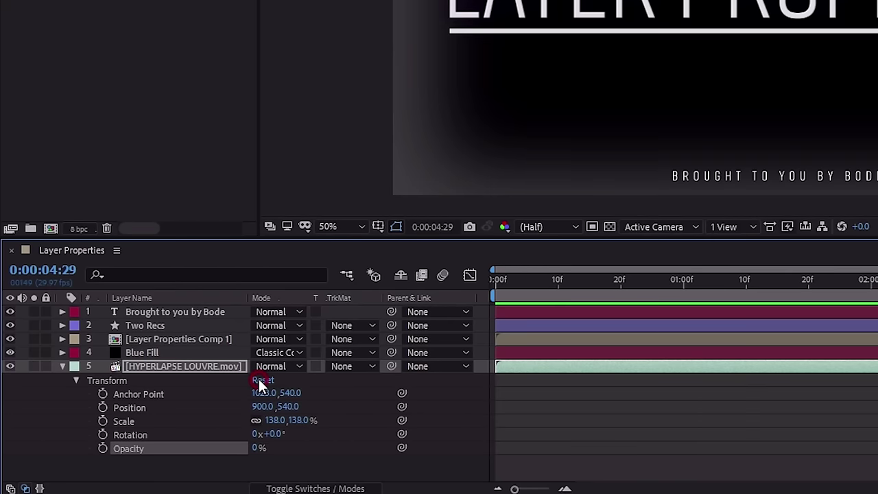
pyautogui.click(259, 379)
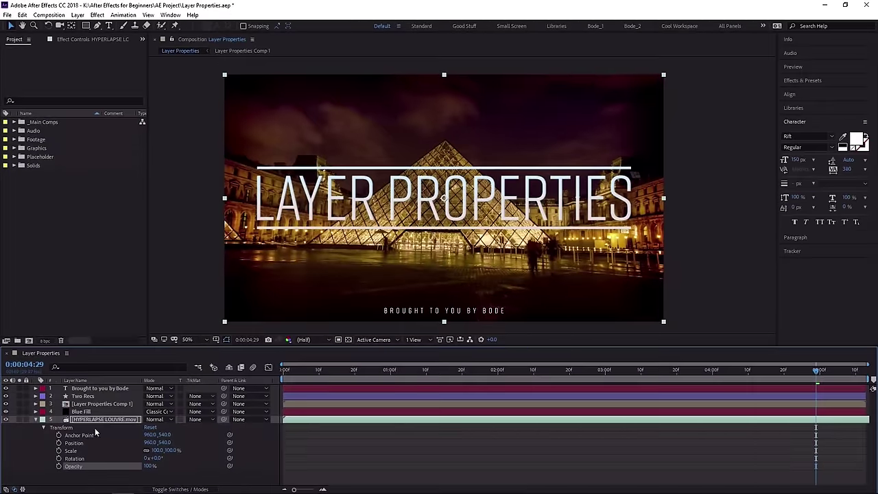
# Look over the Louvre layer's available Transform commands, including Reset, and its individual Transform properties.
pyautogui.rightClick(128, 407)
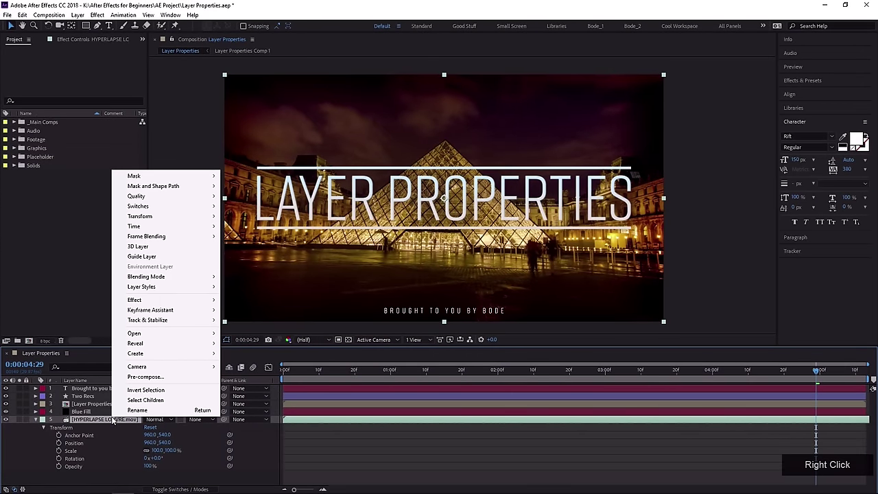
pyautogui.moveTo(165, 218)
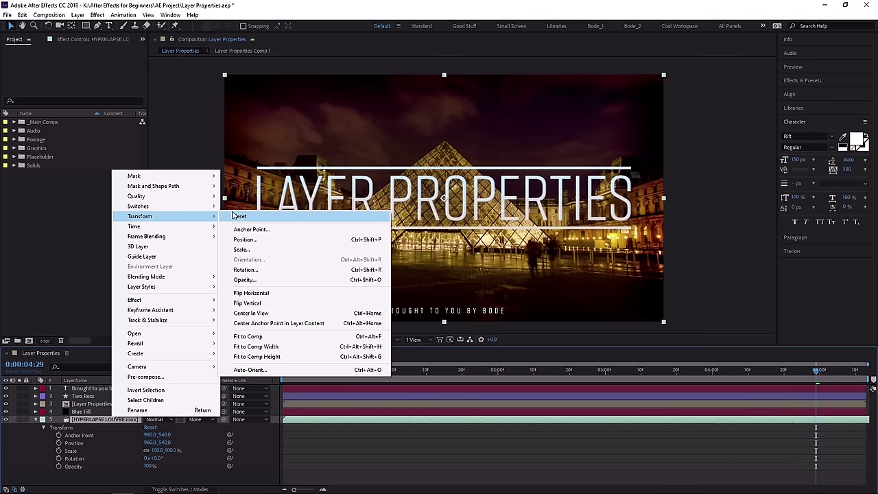
pyautogui.click(106, 437)
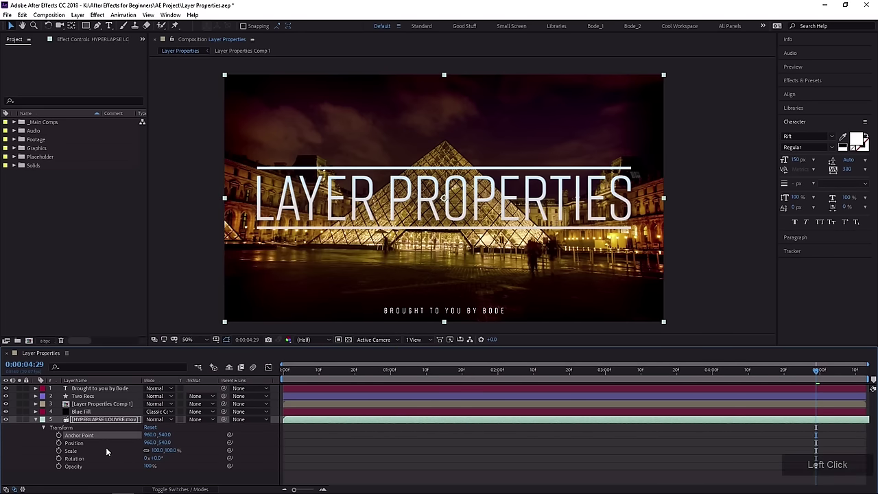
pyautogui.moveTo(86, 475); pyautogui.dragTo(113, 458)
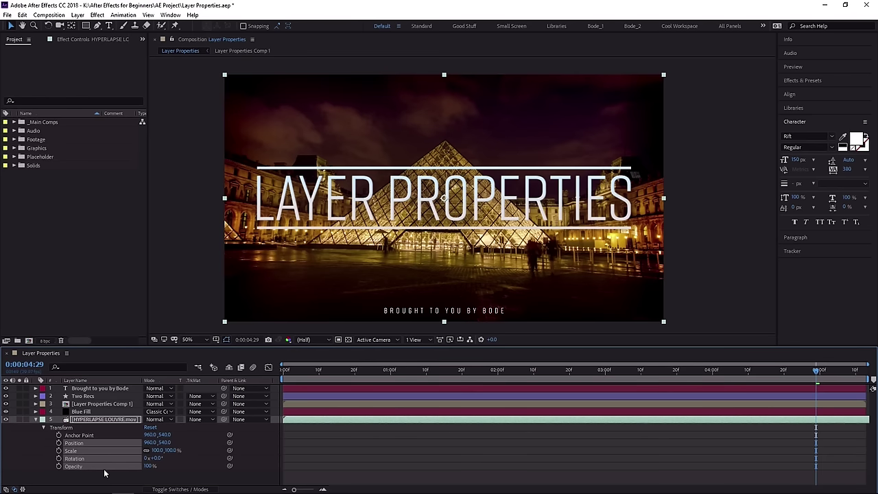
pyautogui.click(97, 474)
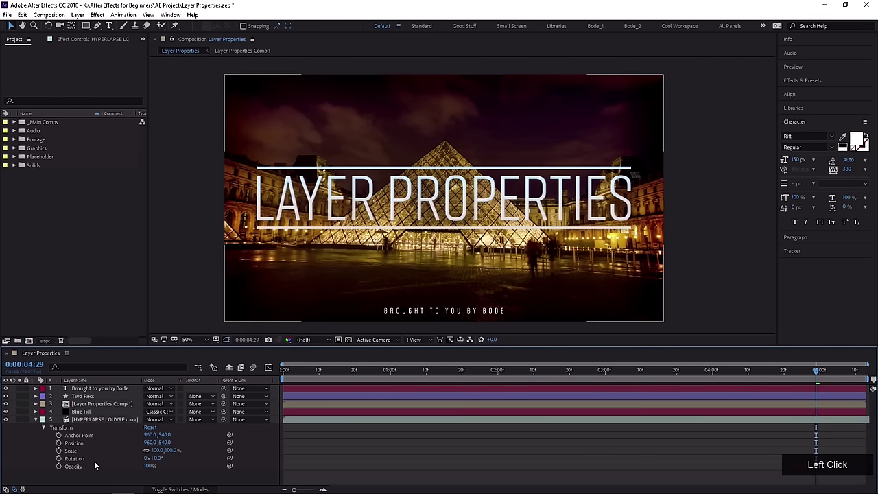
# Solo the HYPERLAPSE LOUVRE.mov layer and keep it selected.
pyautogui.click(106, 420)
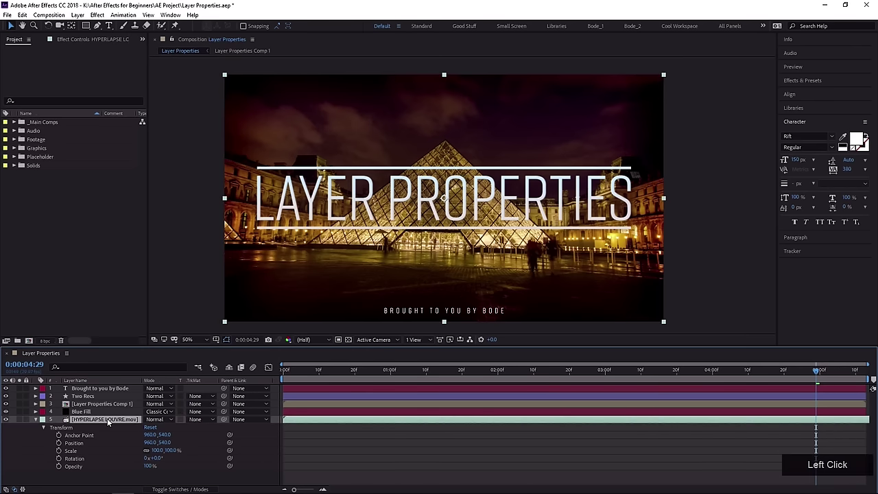
pyautogui.click(77, 435)
pyautogui.click(19, 420)
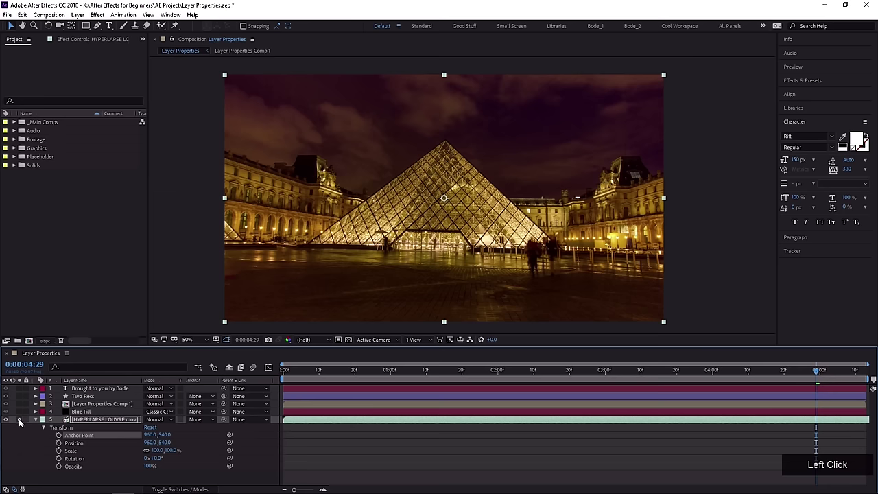
pyautogui.click(96, 421)
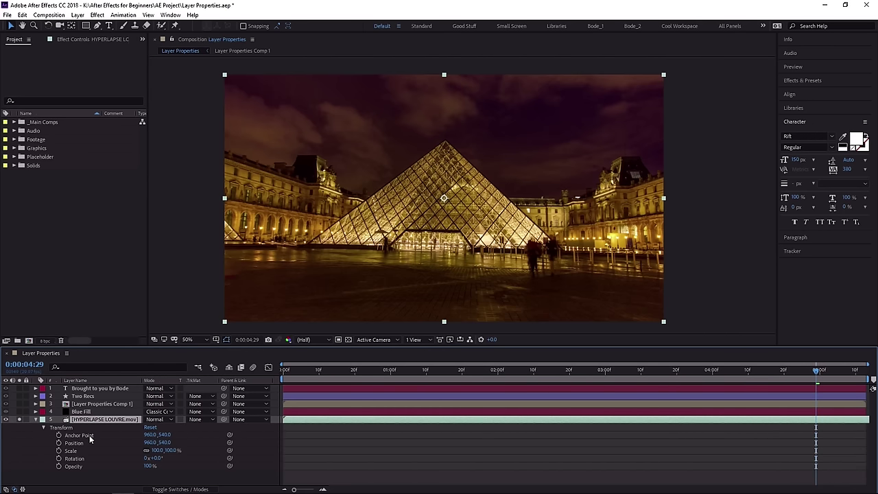
# Shift the Louvre layer's anchor point to about 964, 517, inspect the crosshair up close, and lower the anchor X to about 795.
pyautogui.moveTo(155, 435)
pyautogui.mouseDown()
pyautogui.moveTo(172, 437)
pyautogui.moveTo(69, 457)
pyautogui.moveTo(291, 453)
pyautogui.moveTo(57, 462)
pyautogui.moveTo(235, 457)
pyautogui.moveTo(128, 460)
pyautogui.moveTo(173, 456)
pyautogui.moveTo(160, 434)
pyautogui.moveTo(147, 435)
pyautogui.mouseUp()
pyautogui.scroll(4, 461, 191)
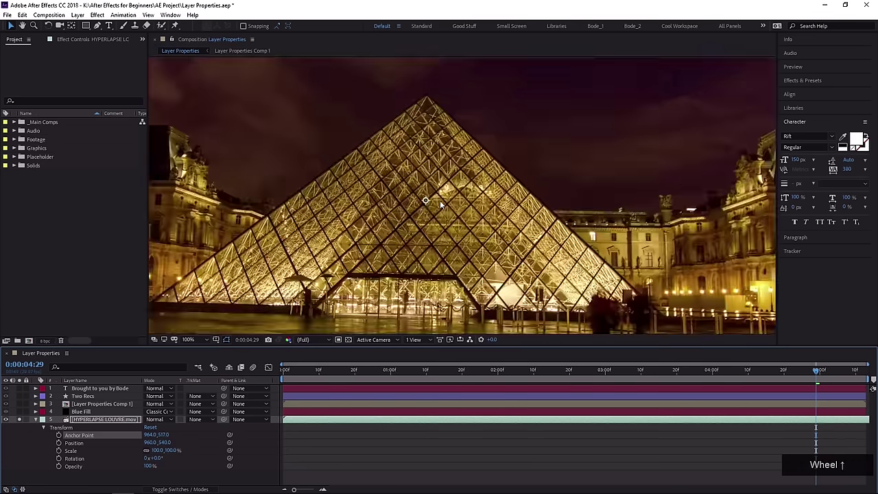
pyautogui.scroll(-4, 389, 206)
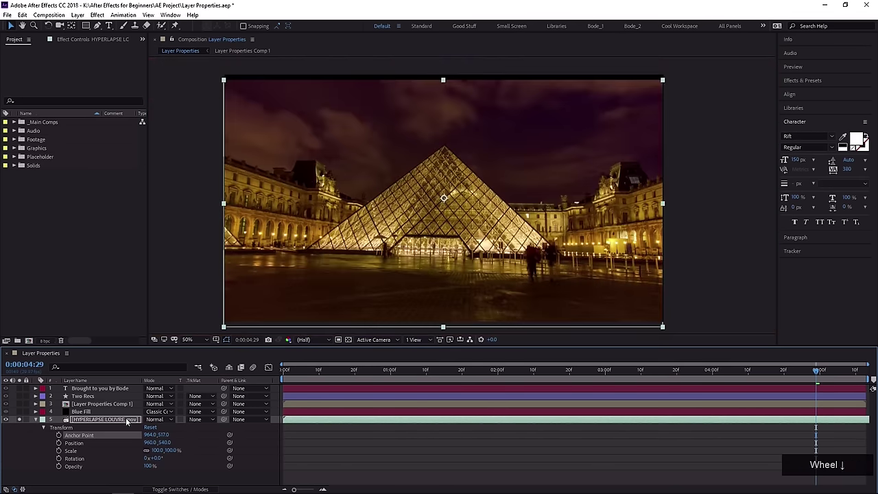
pyautogui.moveTo(148, 435); pyautogui.dragTo(79, 446)
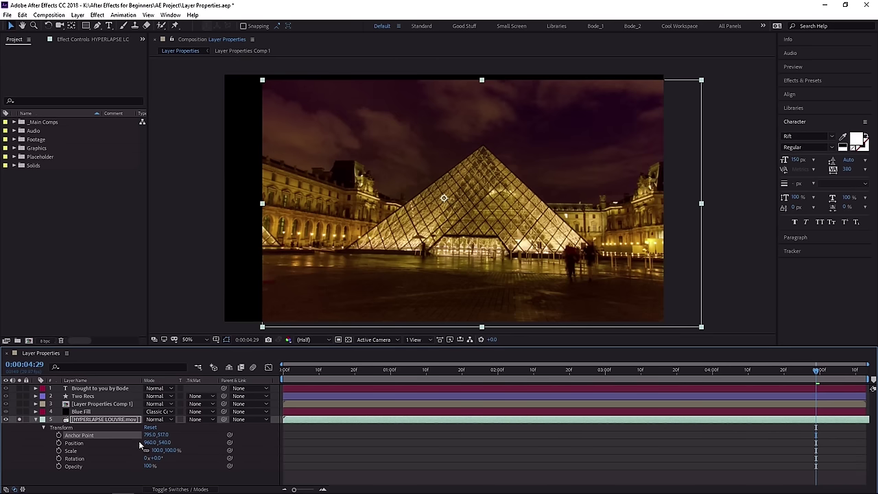
# Try shifting the Louvre layer's Position for comparison with the anchor point, and reset its Transform group.
pyautogui.click(106, 442)
pyautogui.moveTo(147, 443); pyautogui.dragTo(425, 202)
pyautogui.click(150, 427)
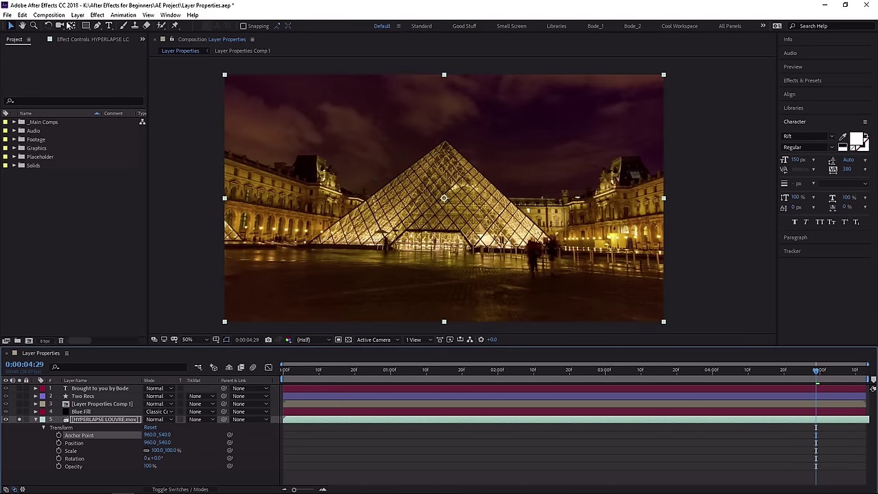
# Move the Louvre layer's anchor point with the Pan Behind tool to about 860, 634, and on to the image's upper-left corner at about 88, 68.
pyautogui.click(70, 26)
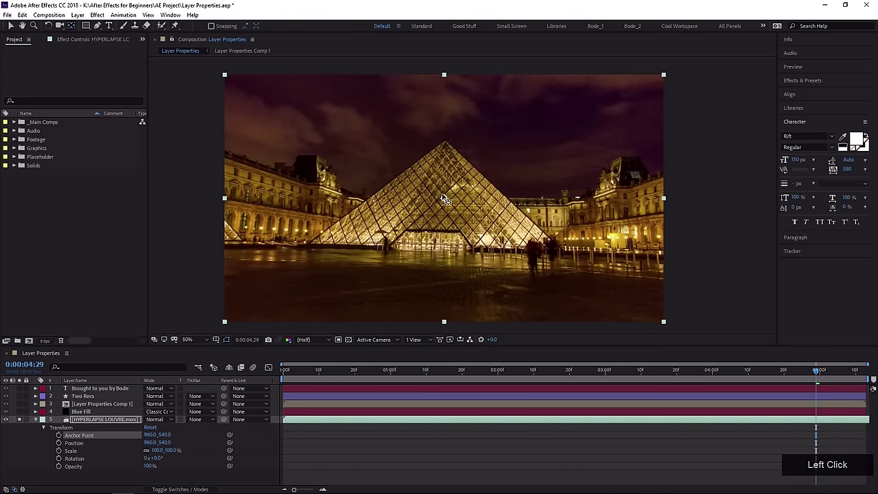
pyautogui.moveTo(445, 198); pyautogui.dragTo(421, 220)
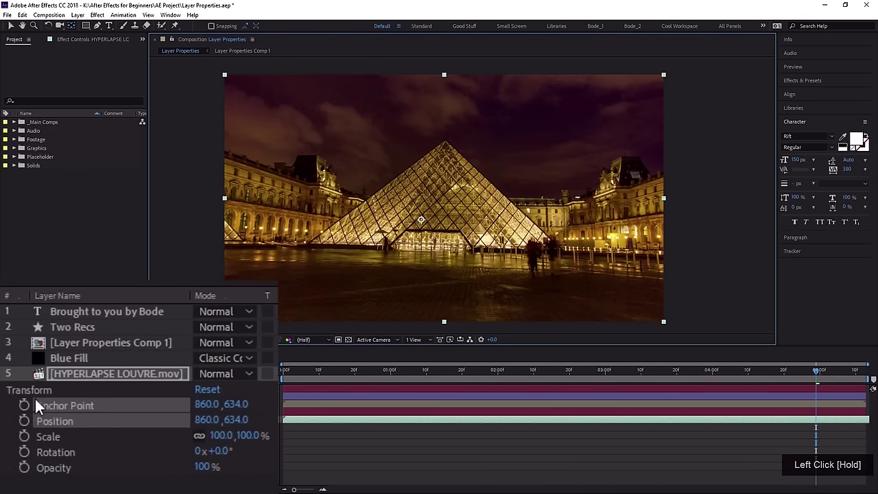
pyautogui.moveTo(35, 405); pyautogui.dragTo(52, 400)
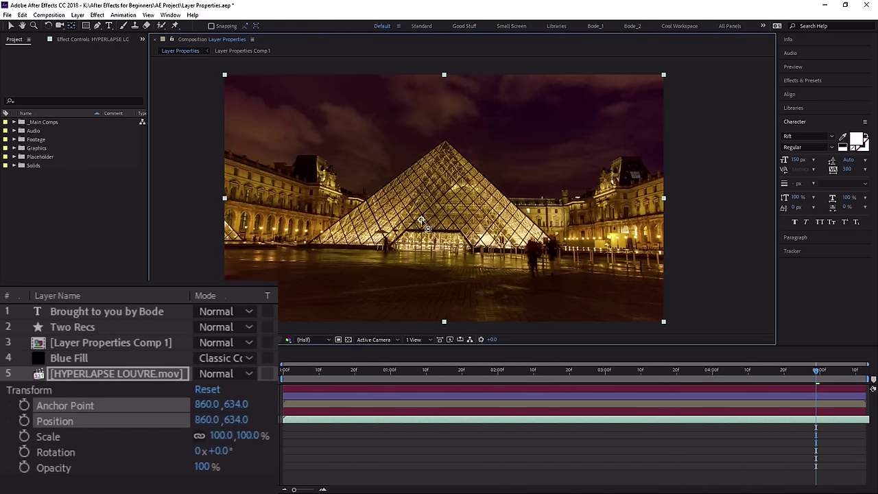
pyautogui.moveTo(422, 221); pyautogui.dragTo(244, 90)
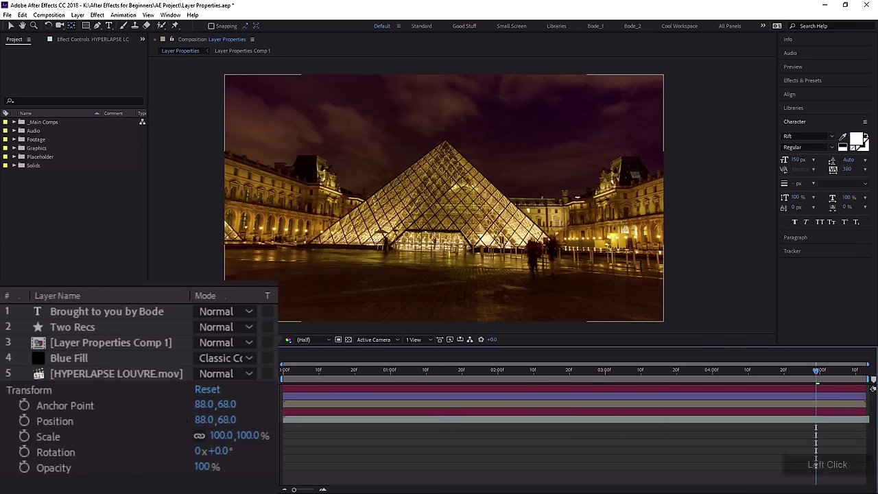
# Set both the anchor point X and the position X of the Louvre layer to 72.
pyautogui.click(111, 404)
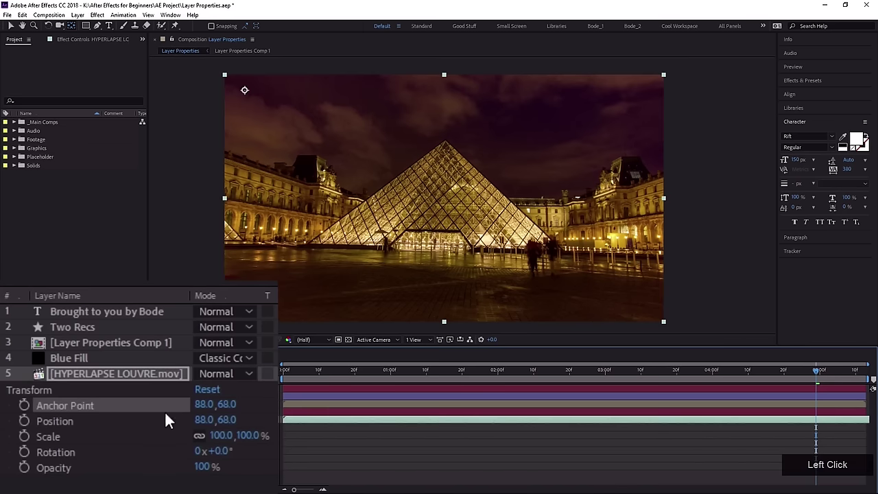
pyautogui.moveTo(199, 411); pyautogui.dragTo(166, 441)
pyautogui.click(204, 420)
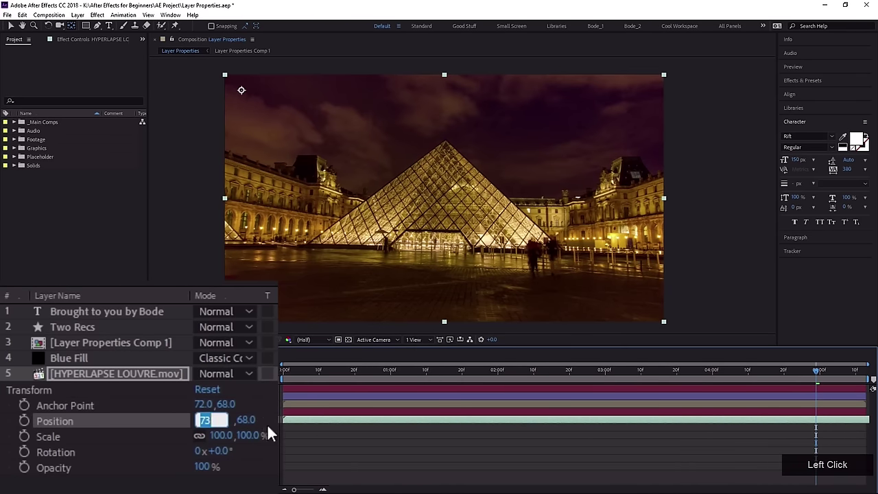
pyautogui.write('72')
pyautogui.press('Return')
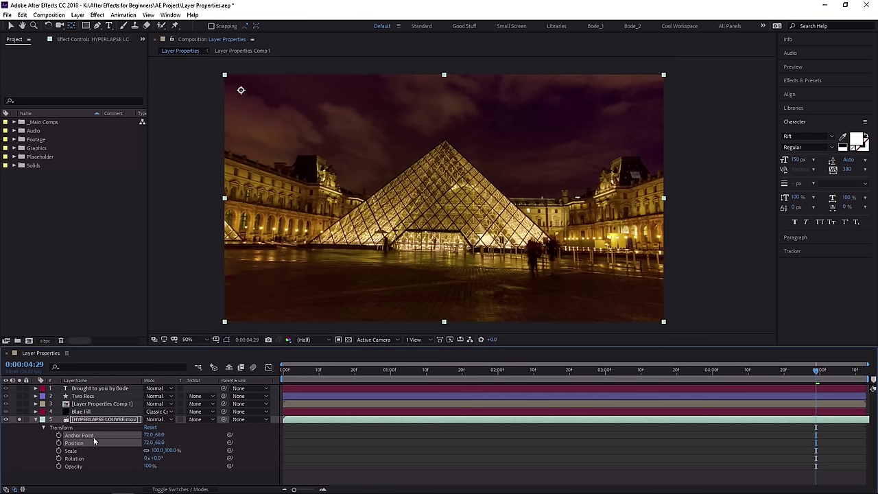
# Reset the Louvre layer's Transform group, reselect the layer and return to the Selection tool.
pyautogui.click(138, 440)
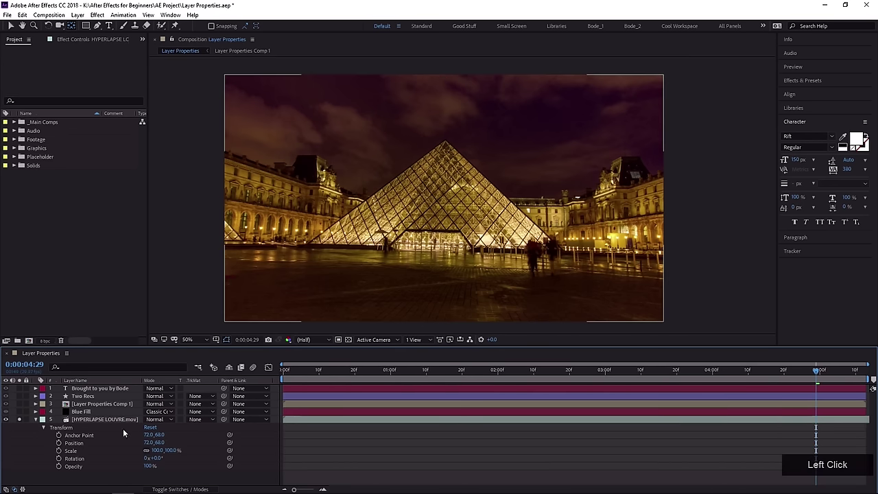
pyautogui.click(150, 426)
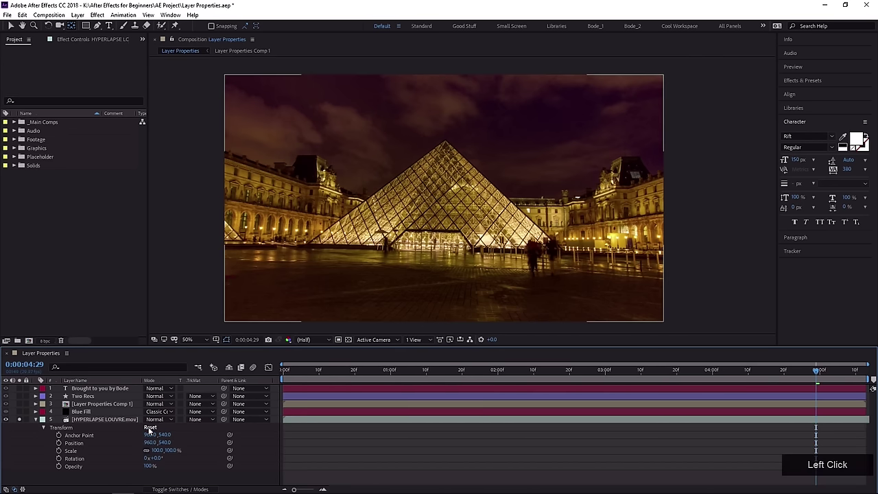
pyautogui.click(368, 224)
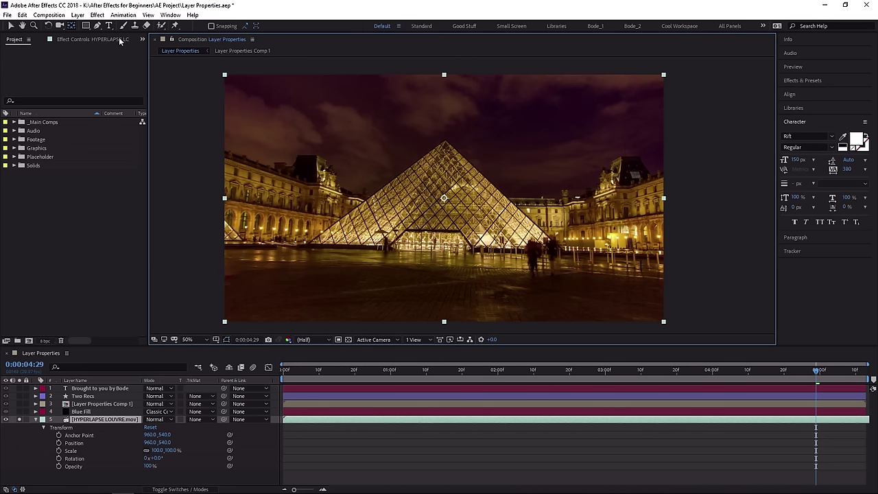
pyautogui.click(12, 26)
# Set the Louvre layer's anchor point X to 0.
pyautogui.click(149, 435)
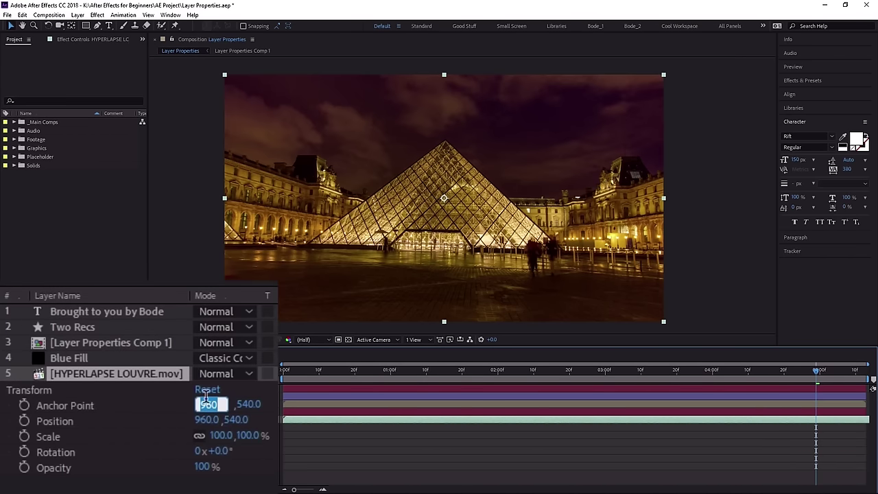
pyautogui.write('0')
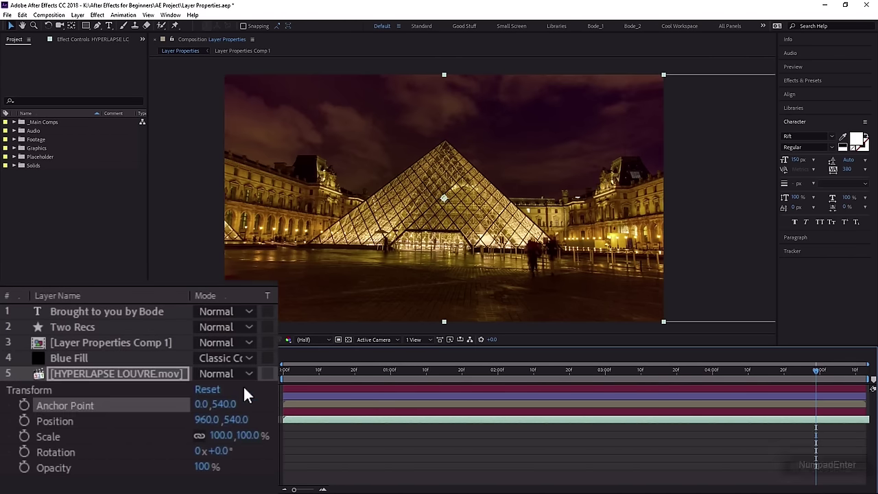
pyautogui.press('KP_Enter')
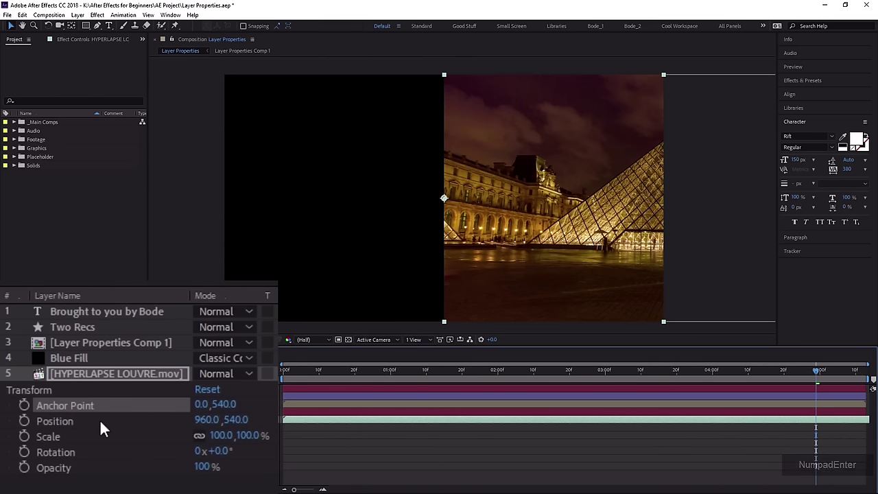
# Set the Louvre layer's position X to 0 and display the cursor's color and coordinate info.
pyautogui.click(208, 420)
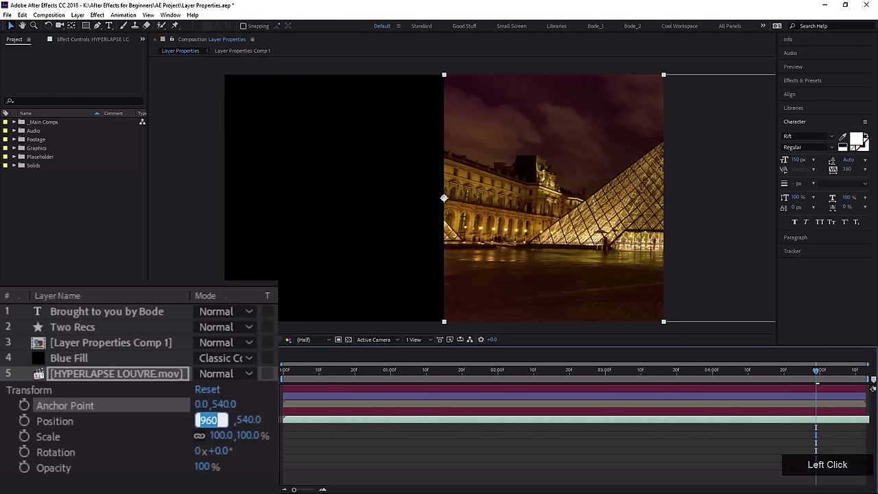
pyautogui.write('0')
pyautogui.press('KP_Enter')
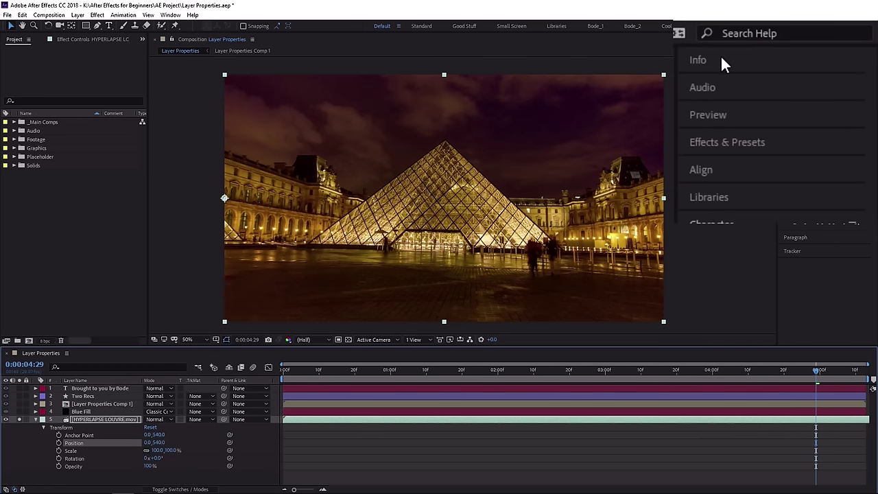
pyautogui.click(799, 38)
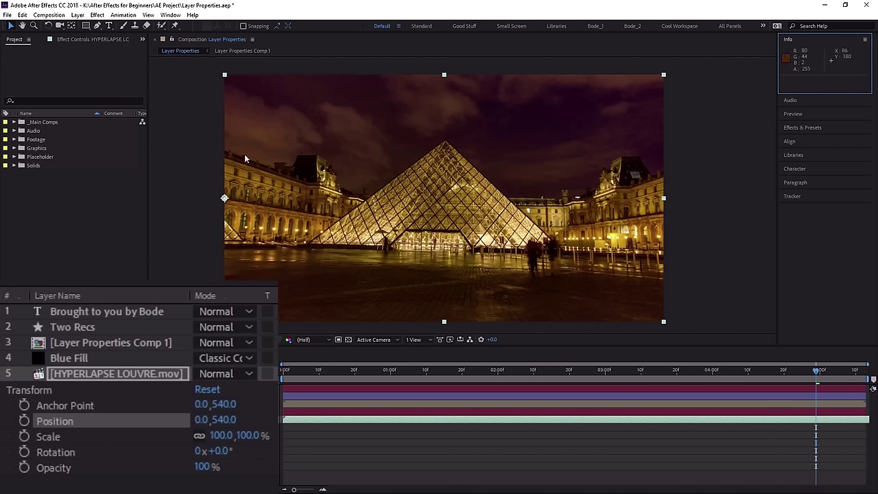
# Set both the anchor point Y and the position Y of the Louvre layer to 0.
pyautogui.click(227, 404)
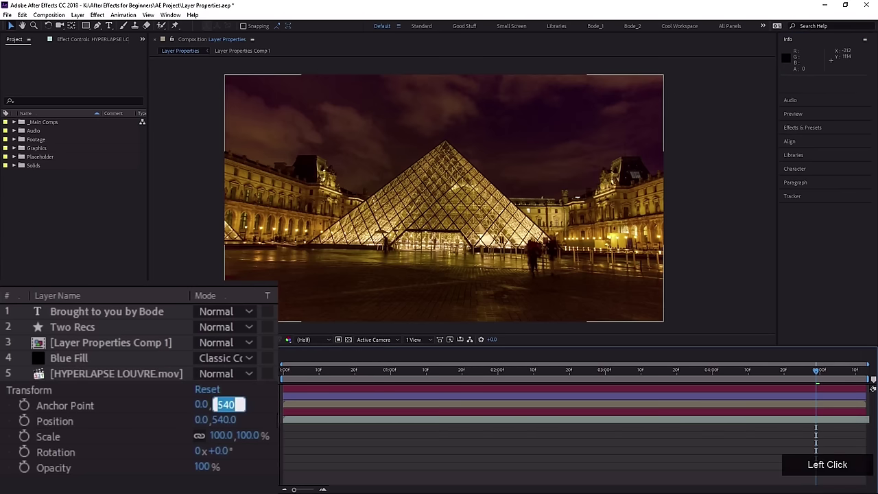
pyautogui.write('0')
pyautogui.press('KP_Enter')
pyautogui.click(226, 420)
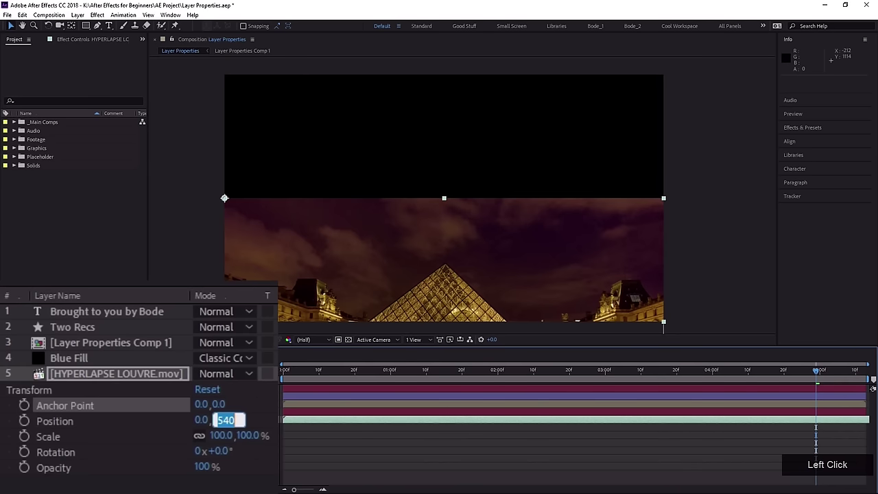
pyautogui.write('0')
pyautogui.press('KP_Enter')
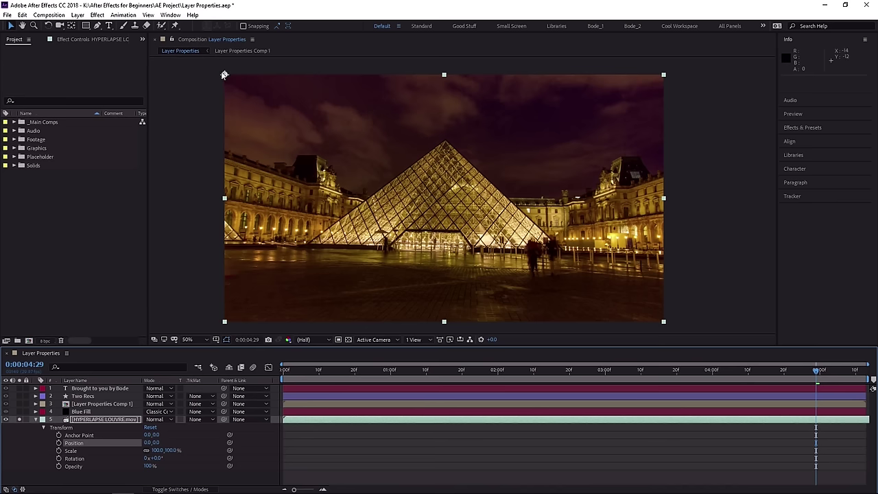
# Reset the Louvre layer's Transform group, turn off its solo and collapse its properties.
pyautogui.click(150, 427)
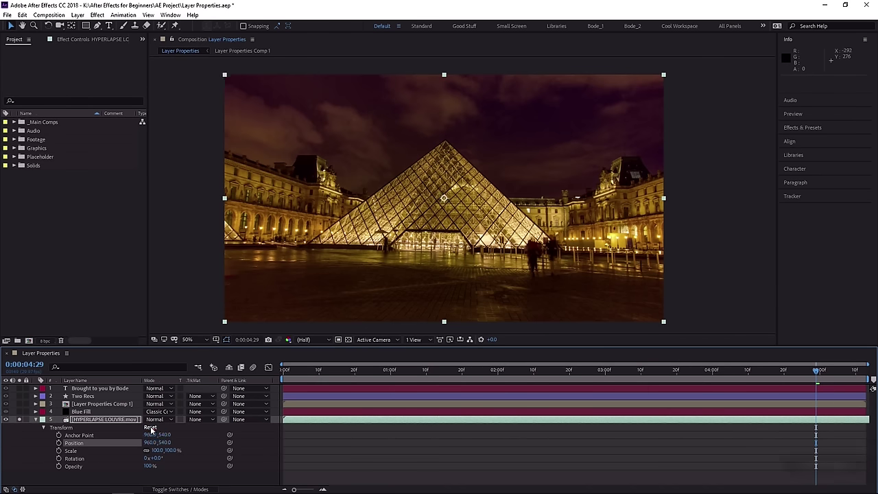
pyautogui.click(21, 421)
pyautogui.click(36, 420)
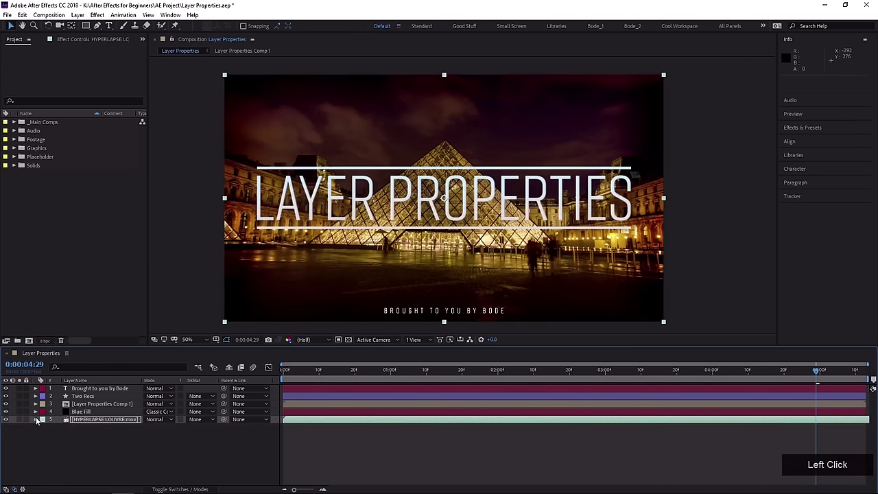
# Add Black Solid 1 from the Solids folder above the Two Recs layer and expand its Transform properties.
pyautogui.click(109, 413)
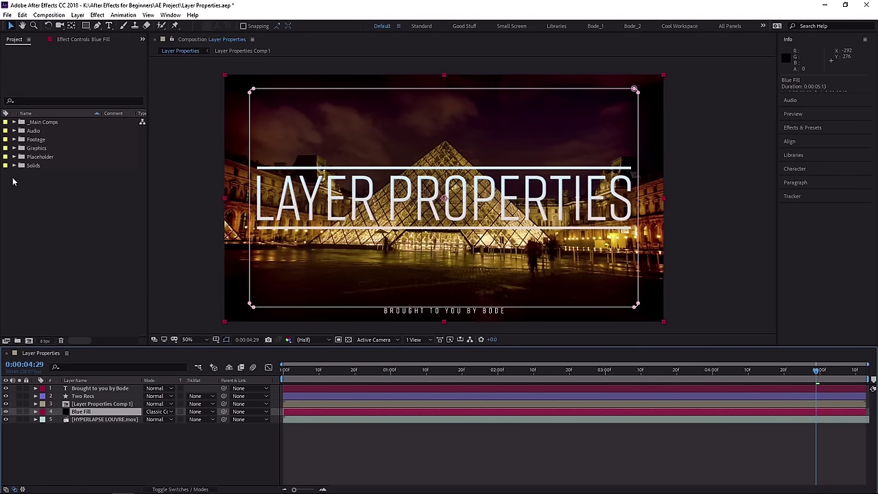
pyautogui.click(14, 165)
pyautogui.moveTo(49, 173); pyautogui.dragTo(92, 401)
pyautogui.click(35, 396)
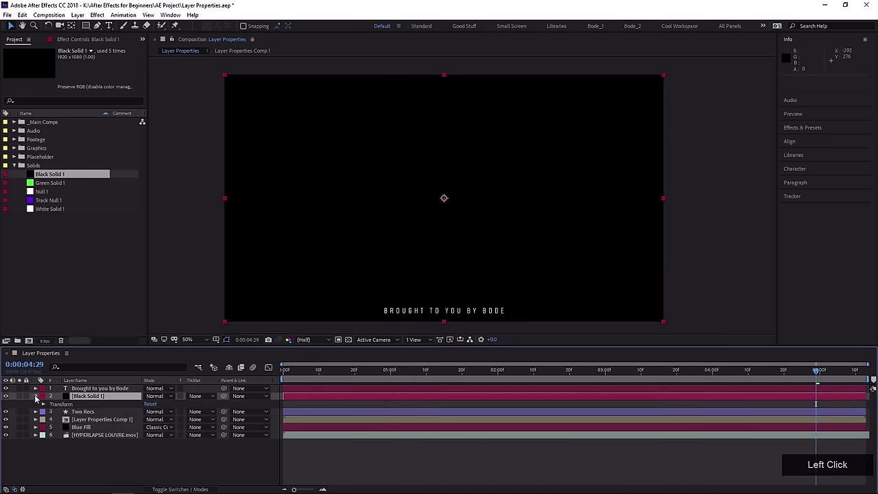
pyautogui.click(42, 404)
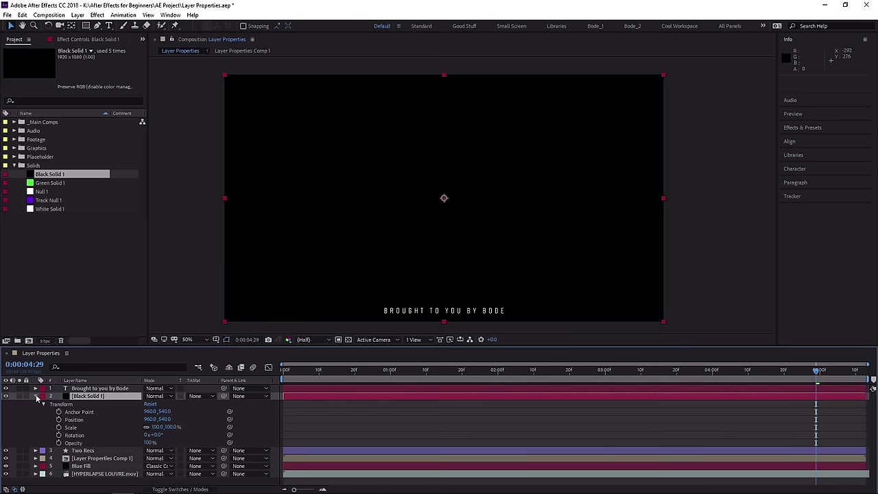
# Collapse the Black Solid 1 layer and delete it from the composition.
pyautogui.click(37, 400)
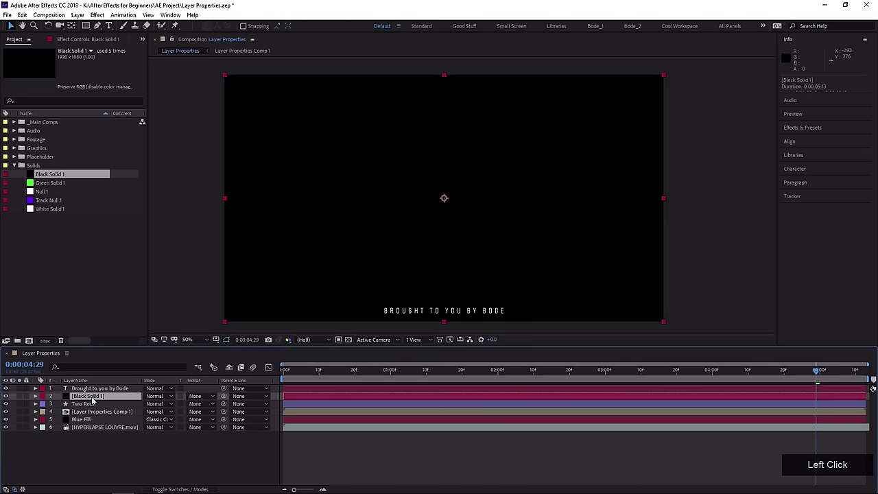
pyautogui.press('Delete')
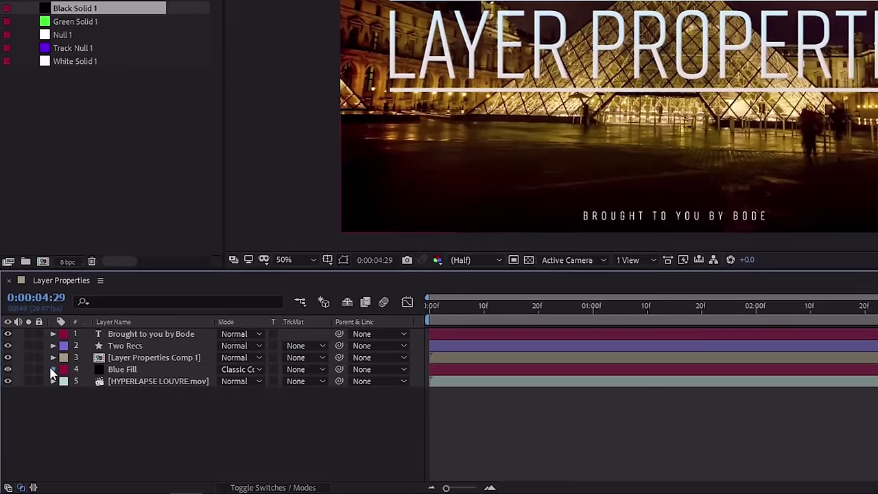
# Expand the Blue Fill layer and reveal the properties inside its Effects and Masks groups.
pyautogui.click(35, 411)
pyautogui.click(95, 366)
pyautogui.click(100, 378)
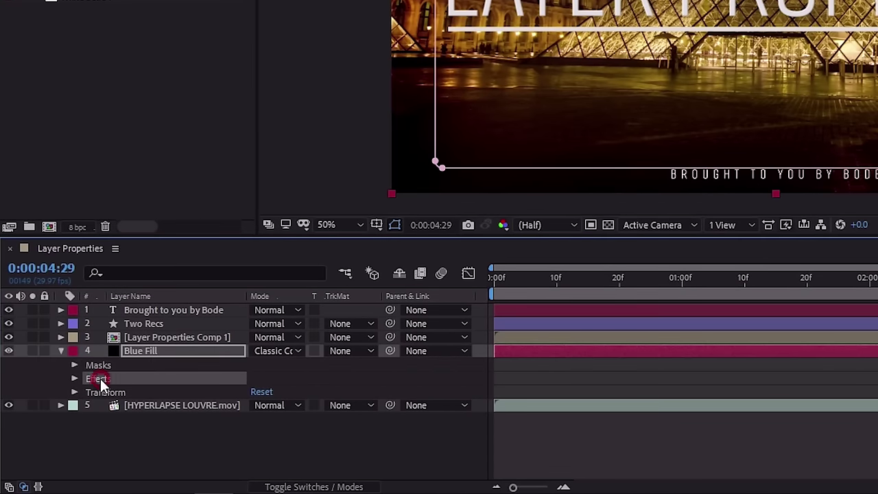
pyautogui.click(74, 378)
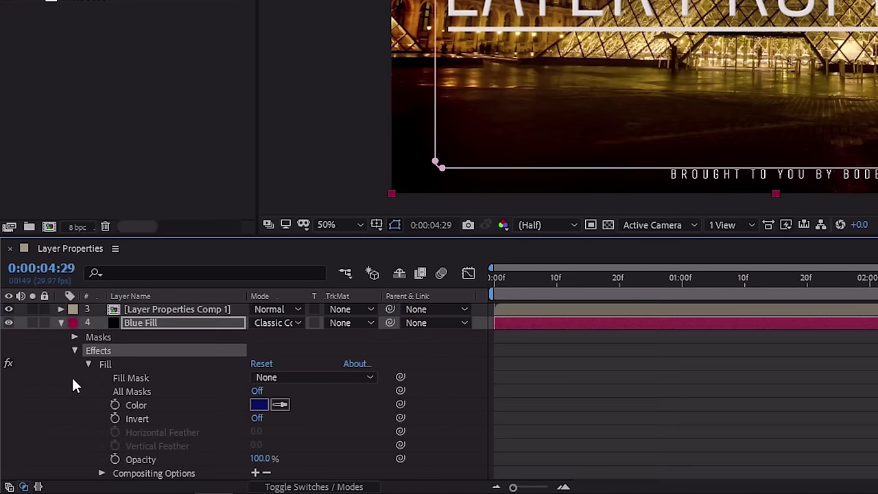
pyautogui.click(74, 338)
pyautogui.click(120, 339)
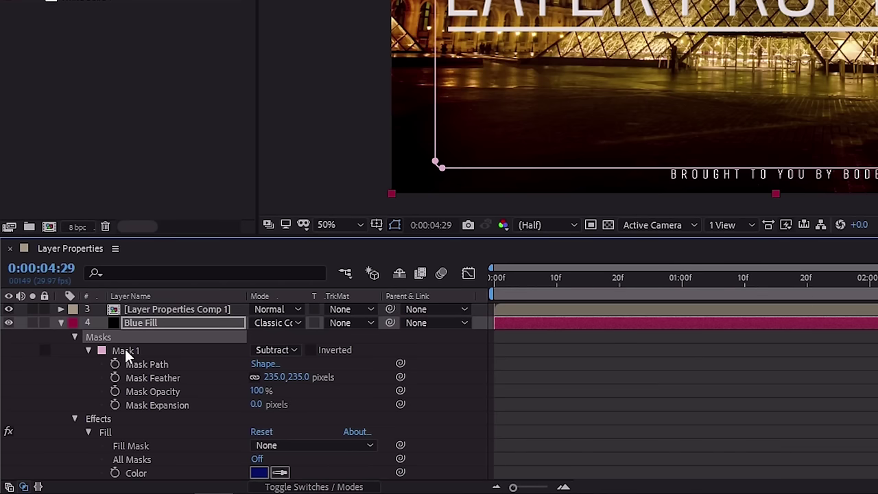
# Collapse Mask 1 of the Blue Fill layer and examine the Fill effect's properties in the timeline.
pyautogui.click(88, 350)
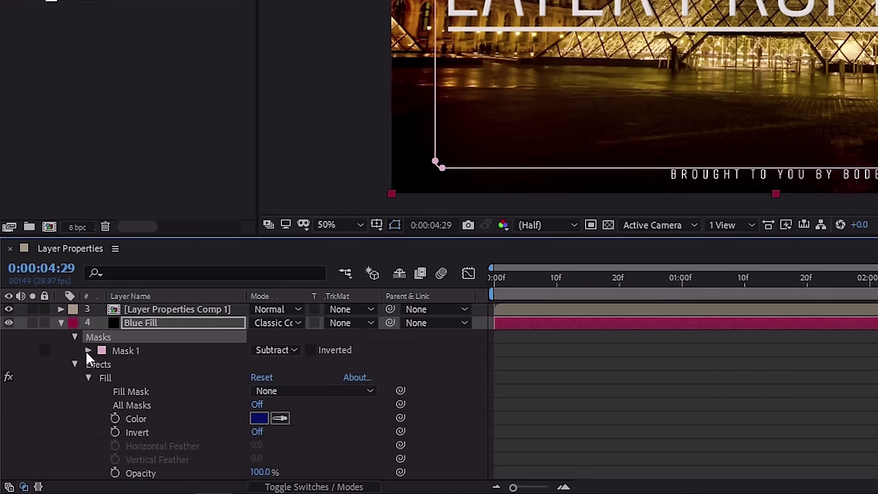
pyautogui.click(88, 368)
pyautogui.scroll(-2, 130, 389)
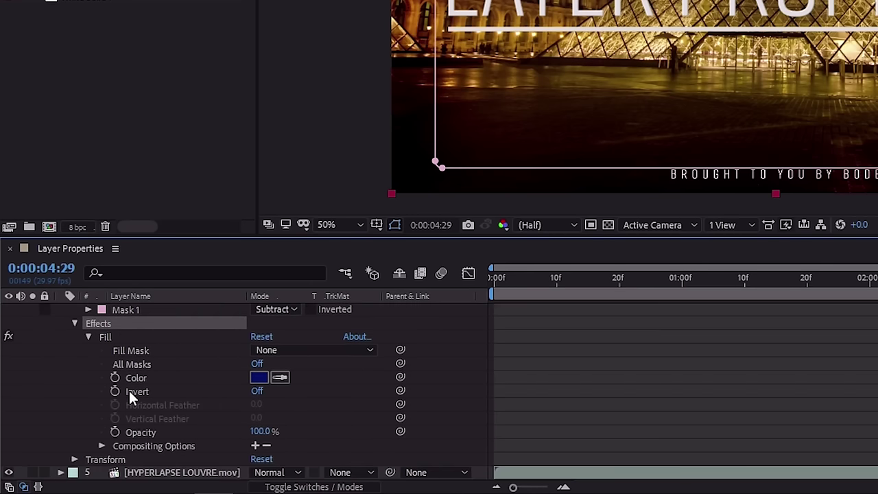
pyautogui.scroll(2, 129, 392)
pyautogui.scroll(-2, 128, 392)
pyautogui.scroll(2, 110, 377)
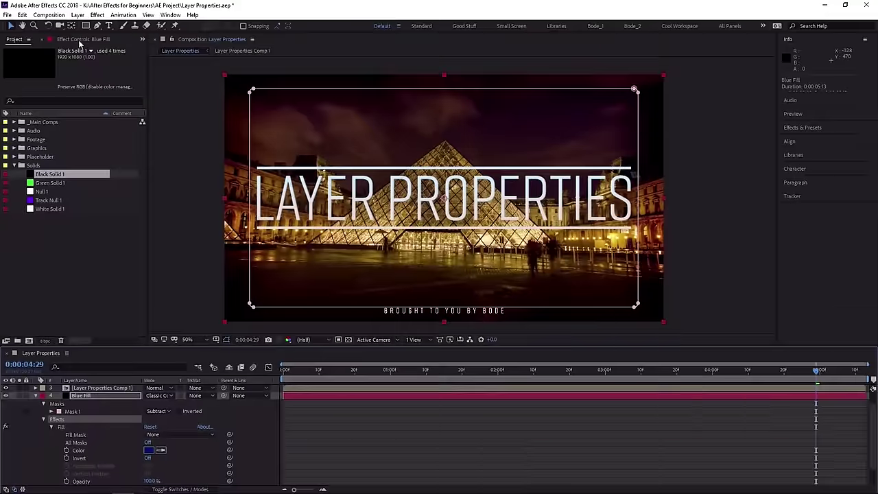
# Open Blue Fill's effect controls, compare the Fill settings with those in the timeline, and collapse the layer.
pyautogui.click(79, 39)
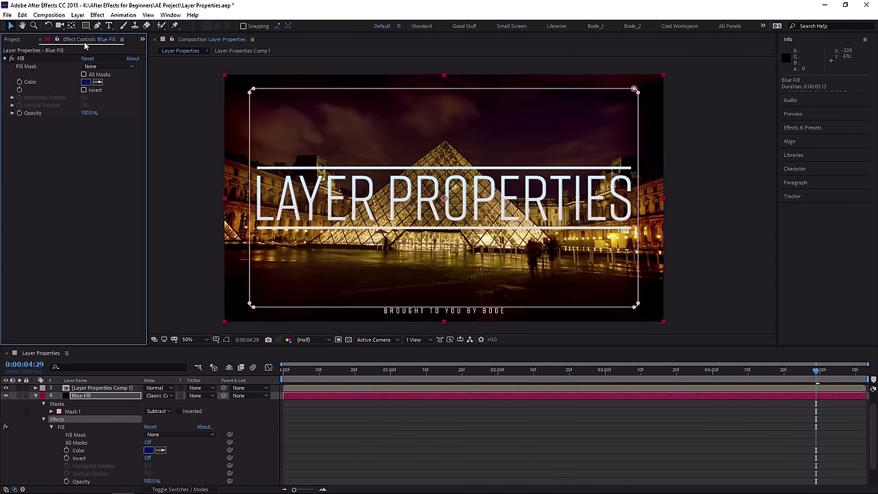
pyautogui.click(5, 60)
pyautogui.click(5, 61)
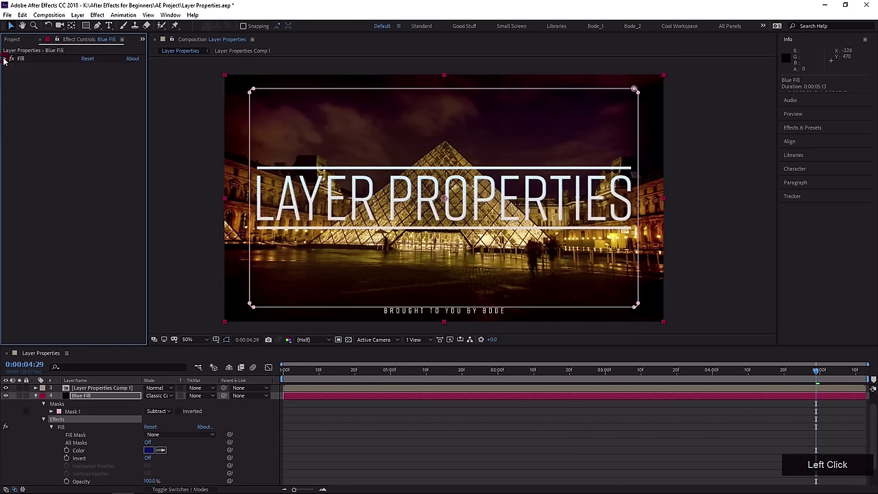
pyautogui.click(5, 60)
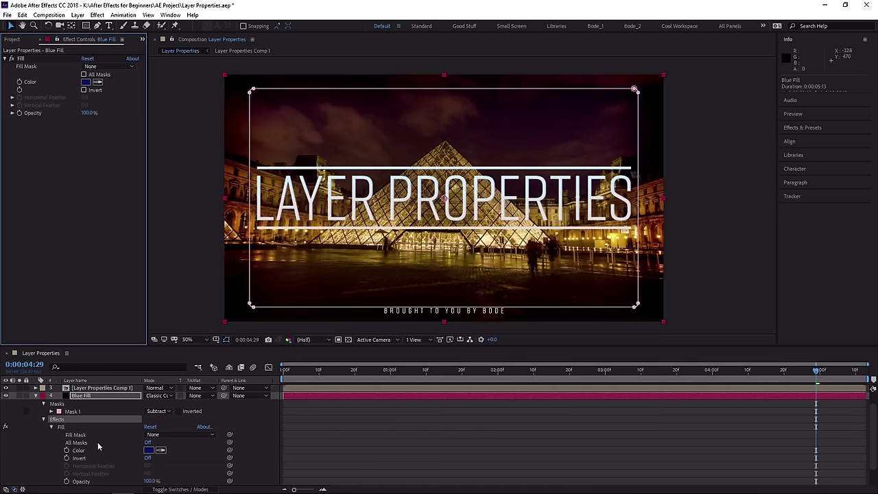
pyautogui.scroll(-1, 96, 437)
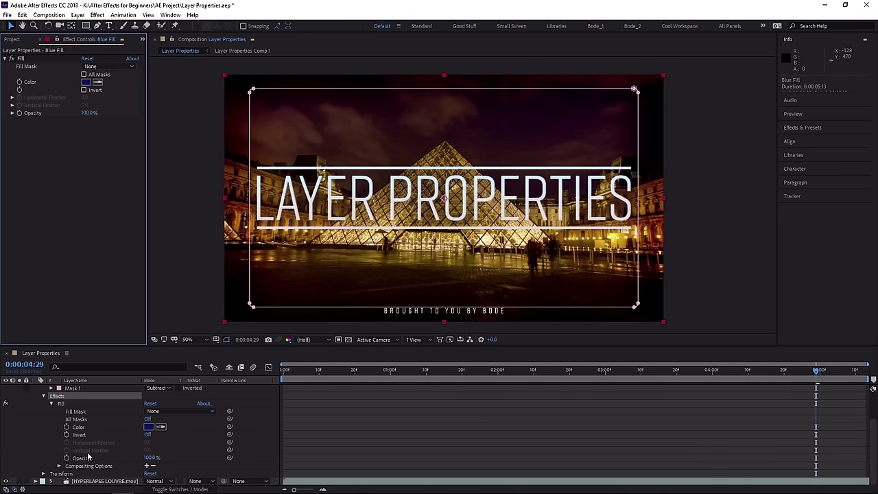
pyautogui.scroll(1, 48, 422)
pyautogui.click(44, 420)
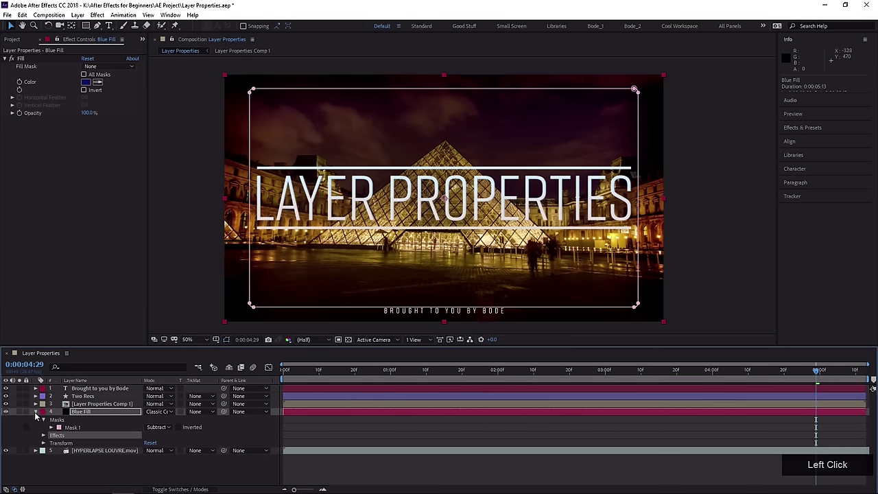
pyautogui.click(35, 416)
# Solo the Layer Properties Comp 1 layer and open its nested composition.
pyautogui.click(19, 403)
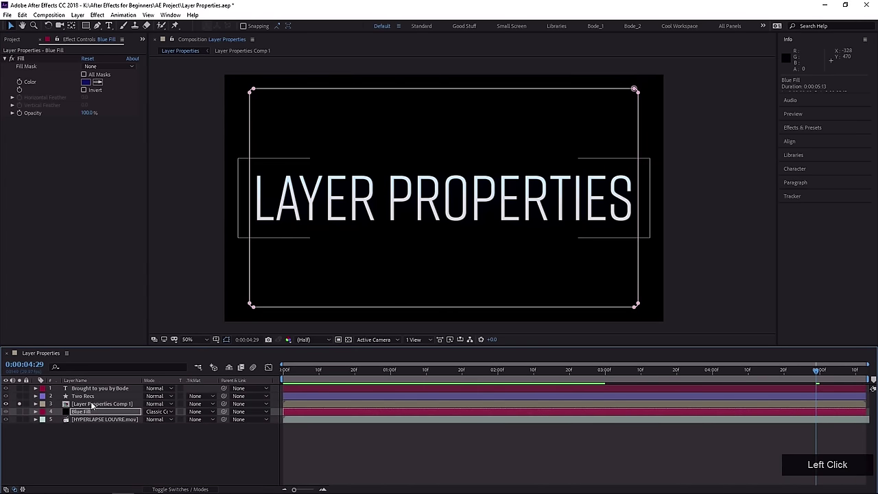
pyautogui.click(92, 404)
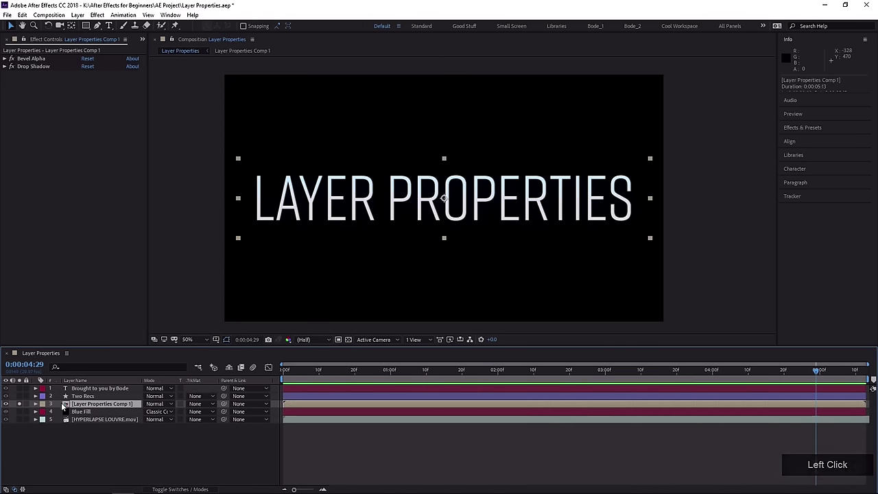
pyautogui.doubleClick(64, 403)
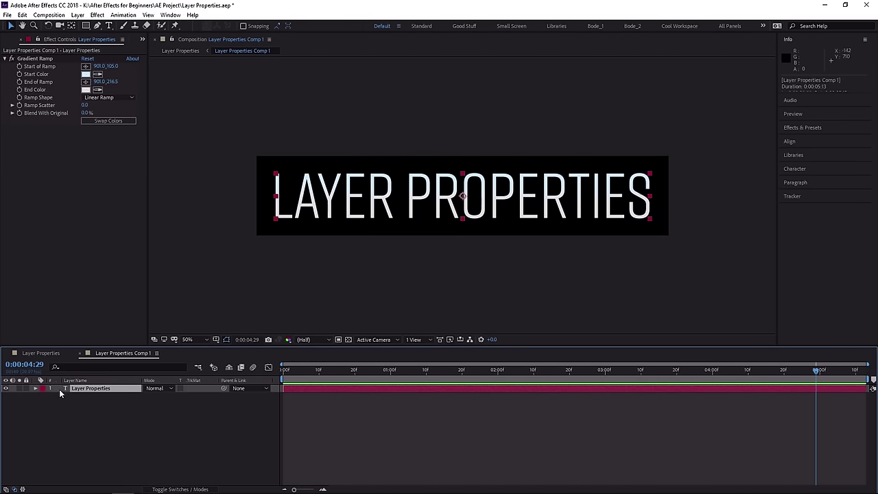
# Expand the Layer Properties text layer and its Text group to examine the text-specific properties.
pyautogui.click(35, 389)
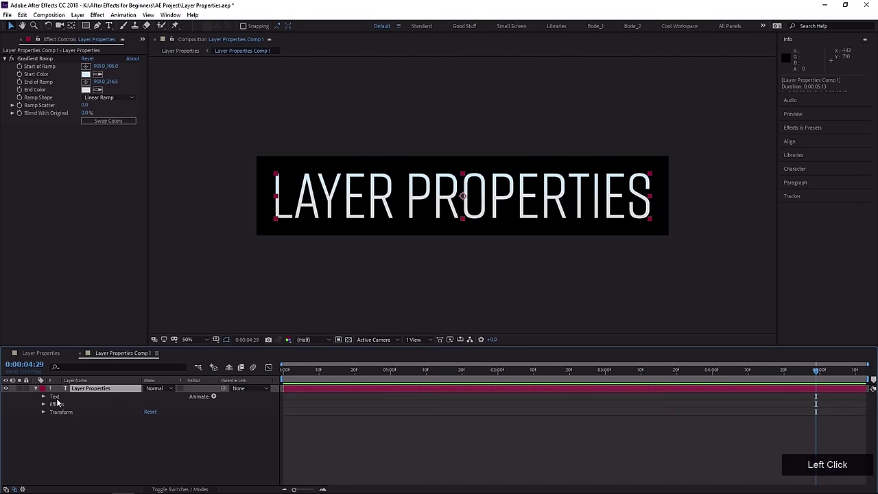
pyautogui.click(55, 411)
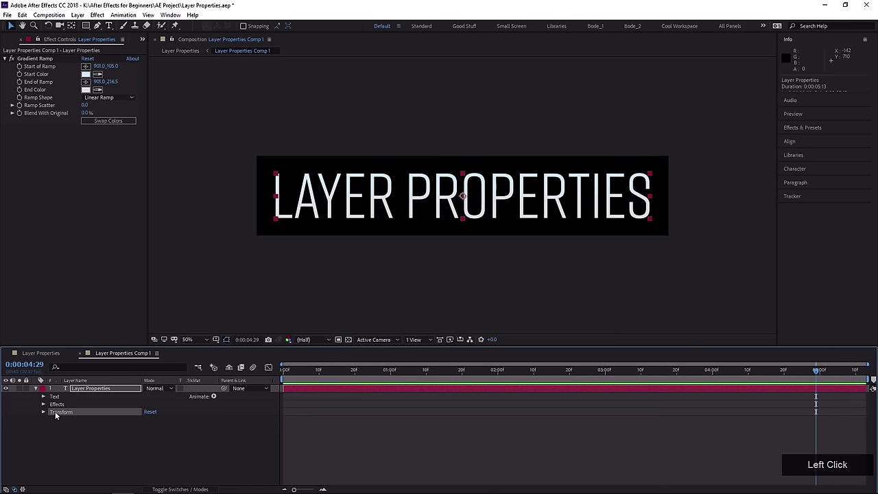
pyautogui.click(46, 405)
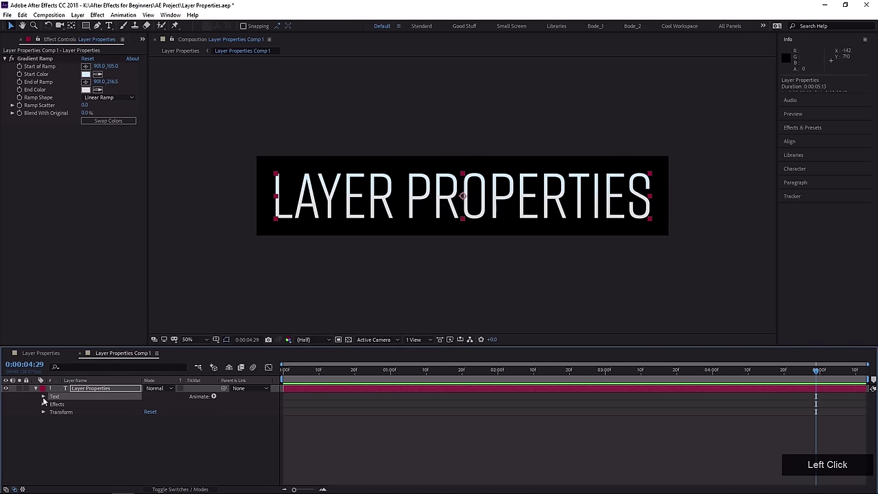
pyautogui.click(43, 397)
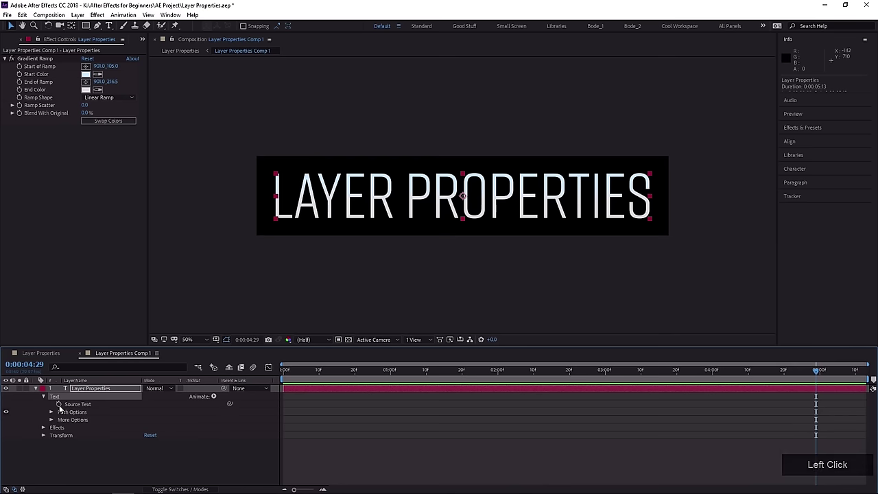
# Return to the Layer Properties composition, expand the Layer Properties Comp 1 layer and examine its Bevel Alpha and Drop Shadow effects.
pyautogui.click(79, 355)
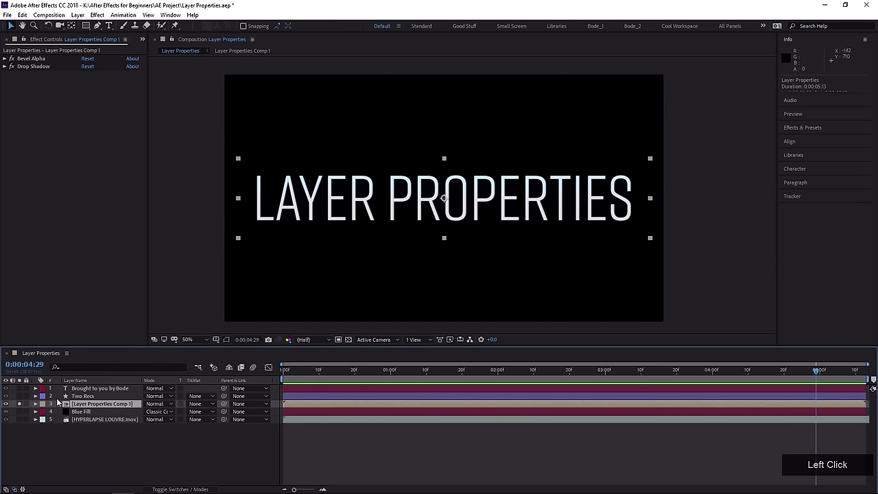
pyautogui.click(36, 405)
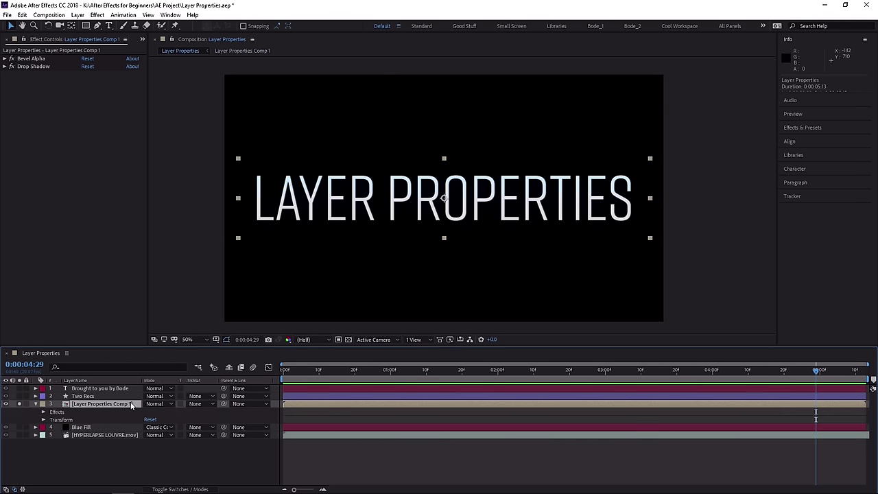
pyautogui.click(61, 420)
pyautogui.click(141, 404)
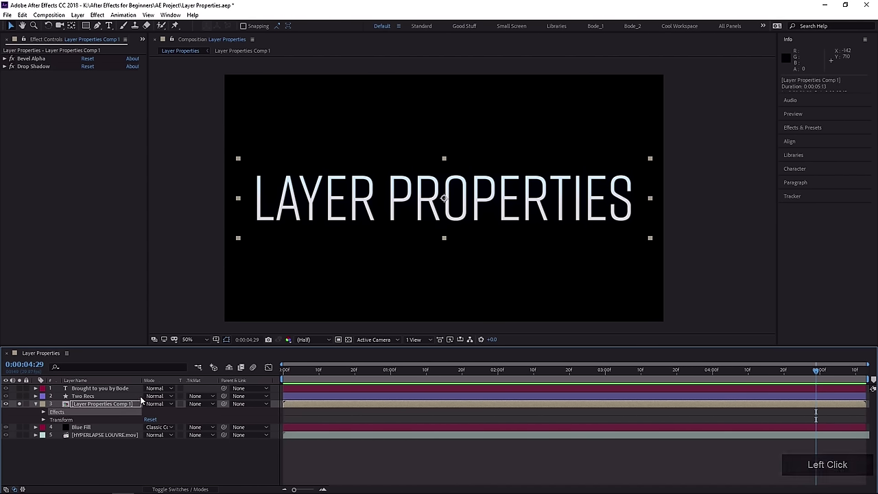
pyautogui.click(31, 59)
pyautogui.click(31, 66)
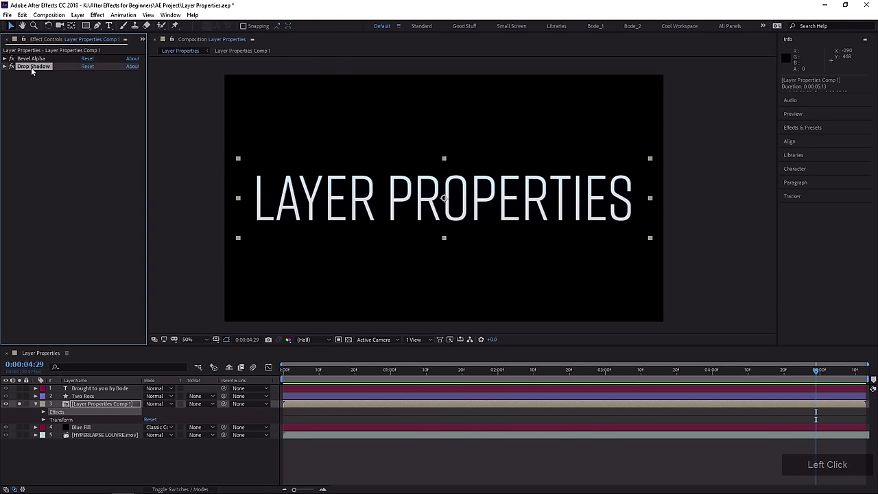
# Point out the Transform group of Layer Properties Comp 1, unsolo the layer and collapse its properties.
pyautogui.click(57, 420)
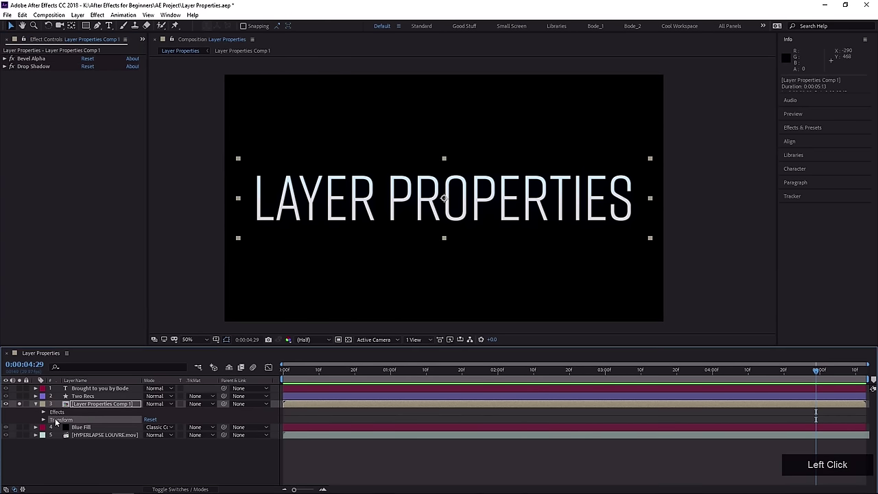
pyautogui.click(19, 403)
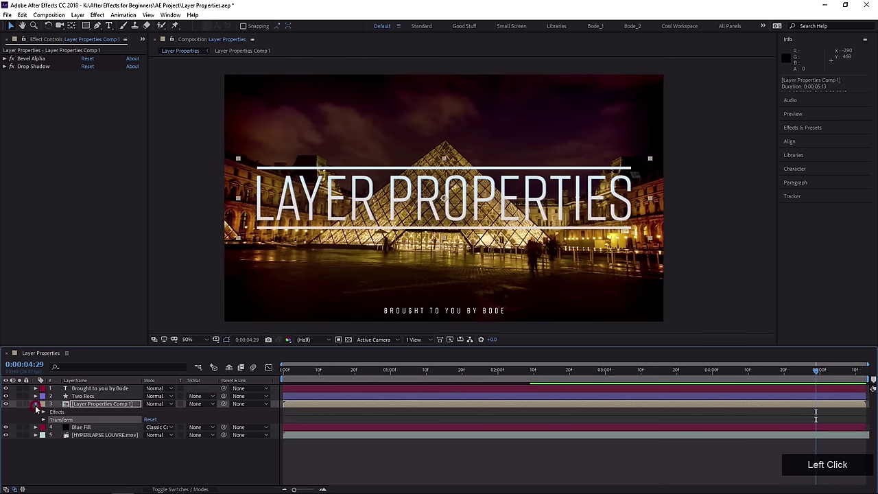
pyautogui.click(36, 404)
# Expand the Two Recs shape layer, collapse its Rectangle 2 and Rectangle 1 groups, and solo the layer.
pyautogui.click(77, 396)
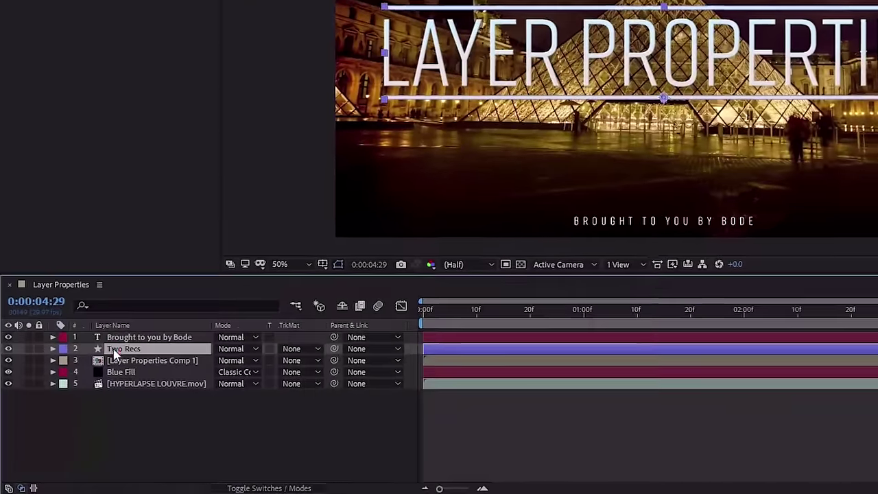
pyautogui.click(83, 382)
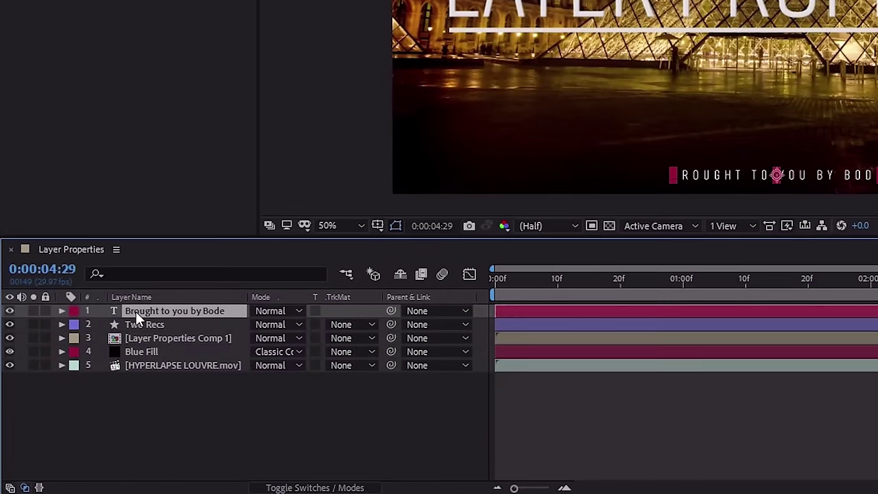
pyautogui.click(62, 324)
pyautogui.scroll(-1, 60, 328)
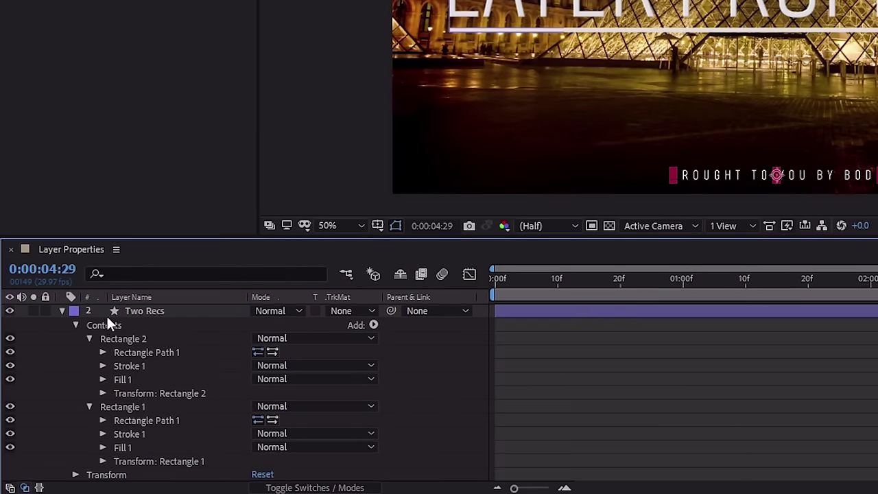
pyautogui.click(90, 336)
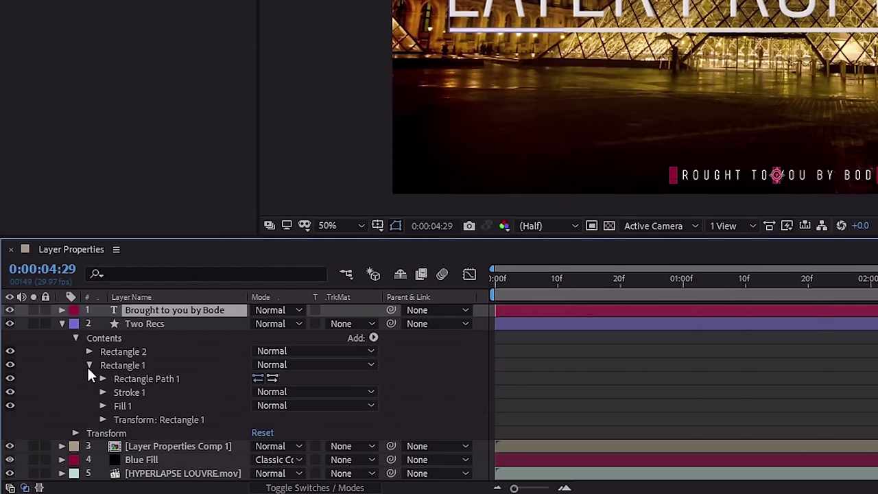
pyautogui.click(89, 366)
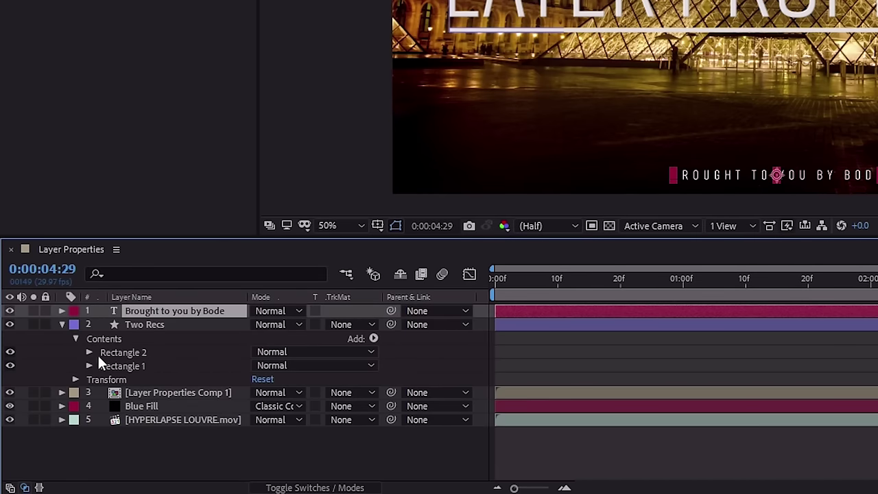
pyautogui.click(132, 326)
pyautogui.click(33, 324)
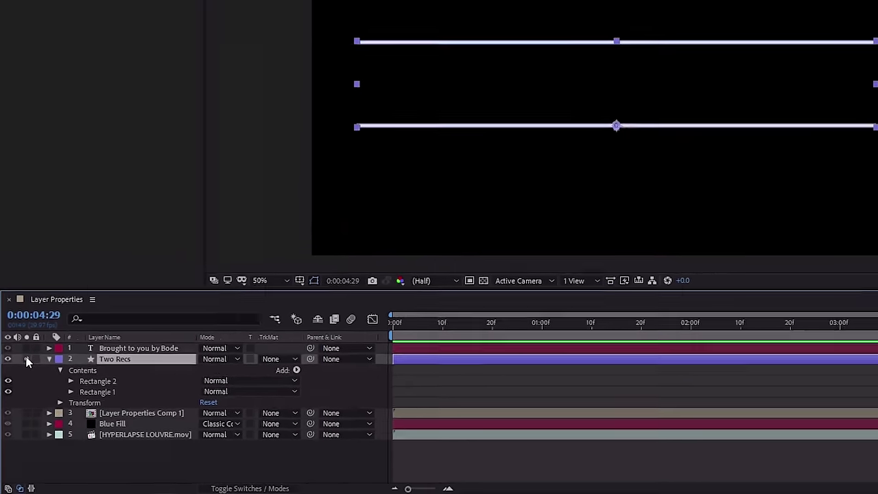
# Expand Rectangle 2 of Two Recs and examine its Rectangle Path, Stroke, Fill and Transform properties.
pyautogui.click(80, 397)
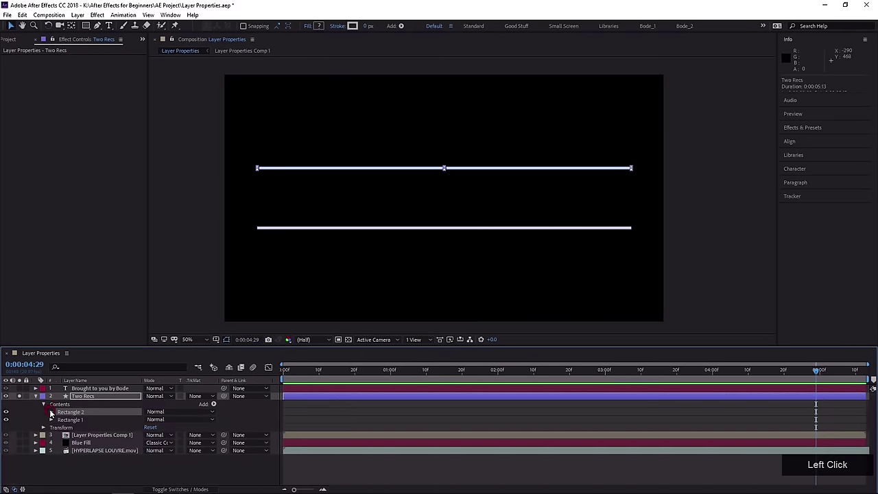
pyautogui.click(61, 397)
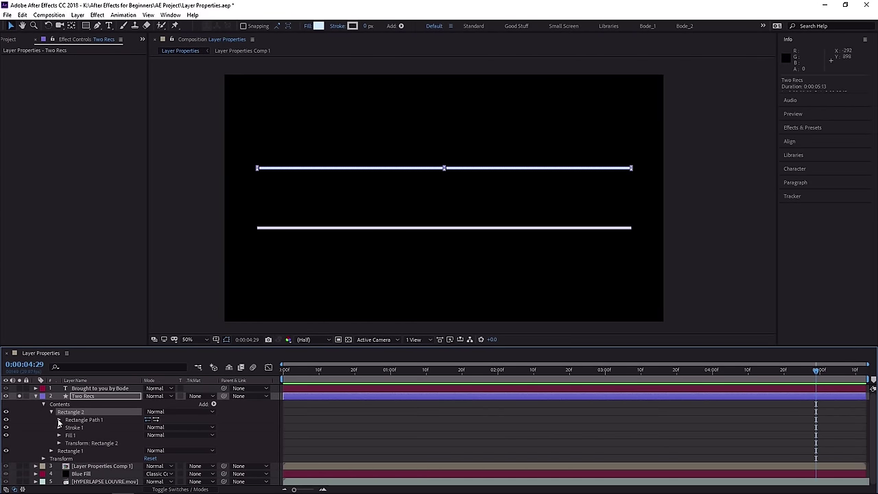
pyautogui.click(78, 423)
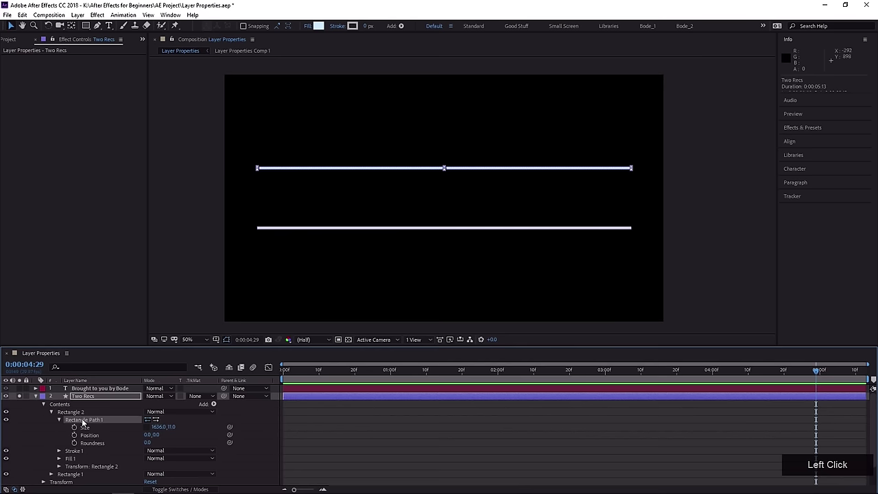
pyautogui.click(55, 454)
pyautogui.click(58, 452)
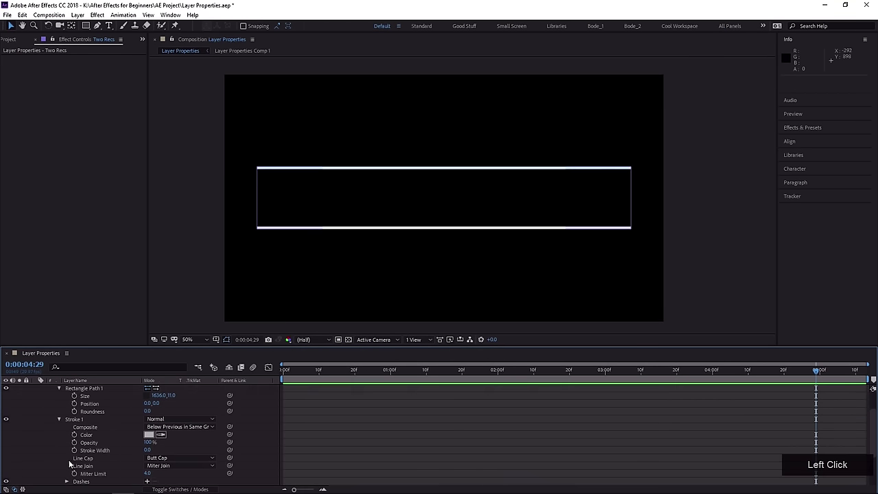
pyautogui.click(59, 419)
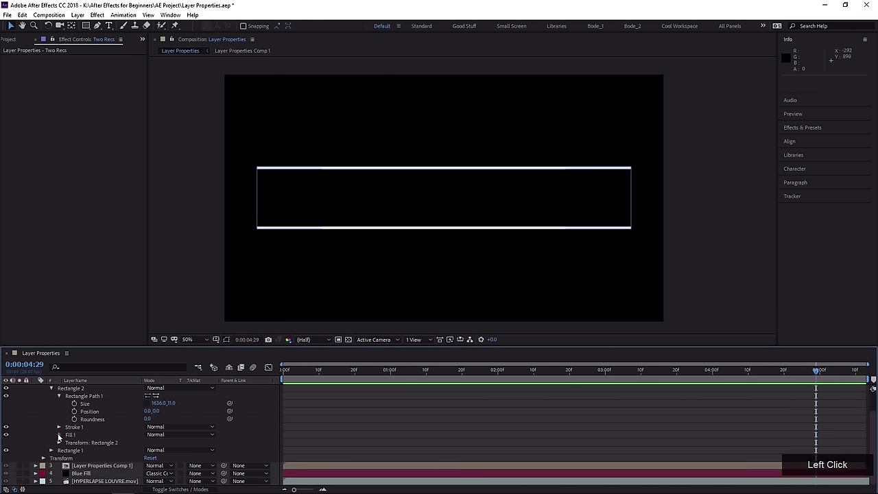
pyautogui.click(60, 434)
pyautogui.scroll(-2, 62, 428)
pyautogui.click(59, 411)
pyautogui.click(80, 443)
pyautogui.scroll(2, 89, 440)
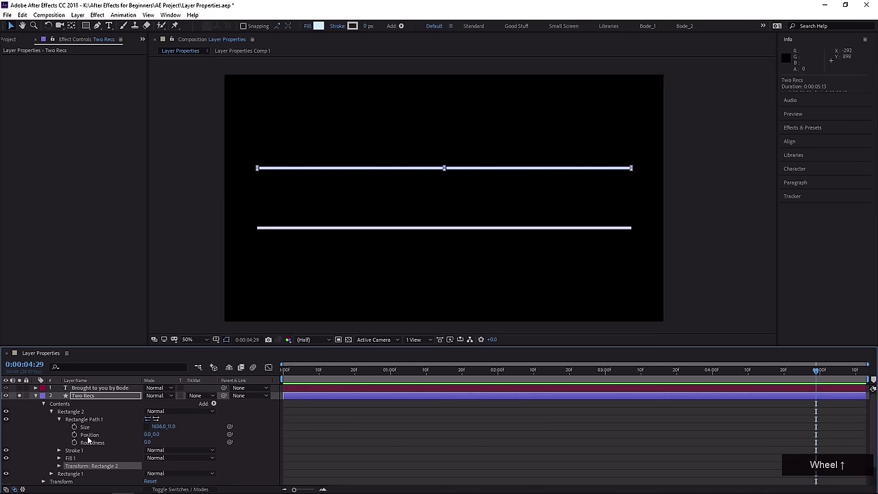
# Collapse Rectangle 2 and expand Rectangle 1 to examine its property groups, including its own Transform group.
pyautogui.click(74, 411)
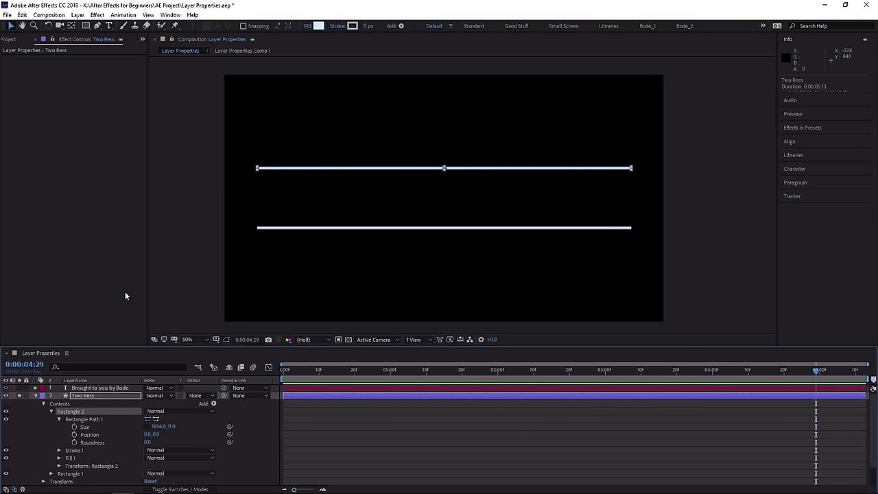
pyautogui.click(51, 412)
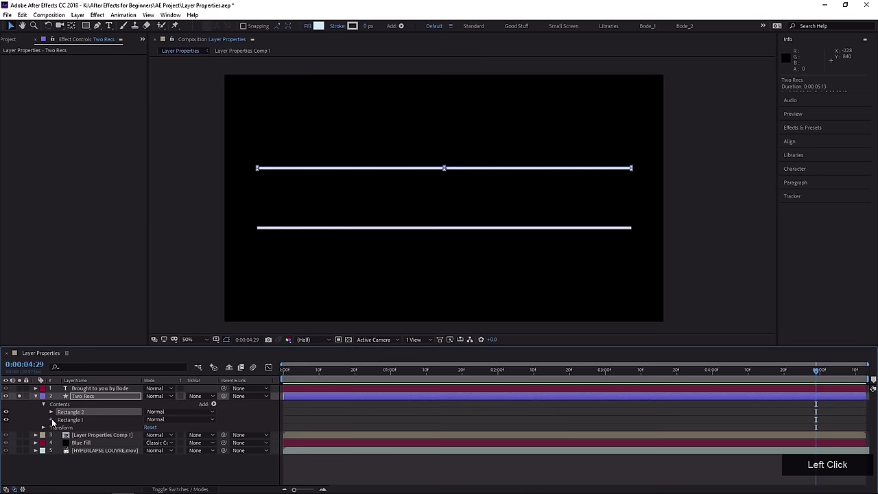
pyautogui.click(52, 419)
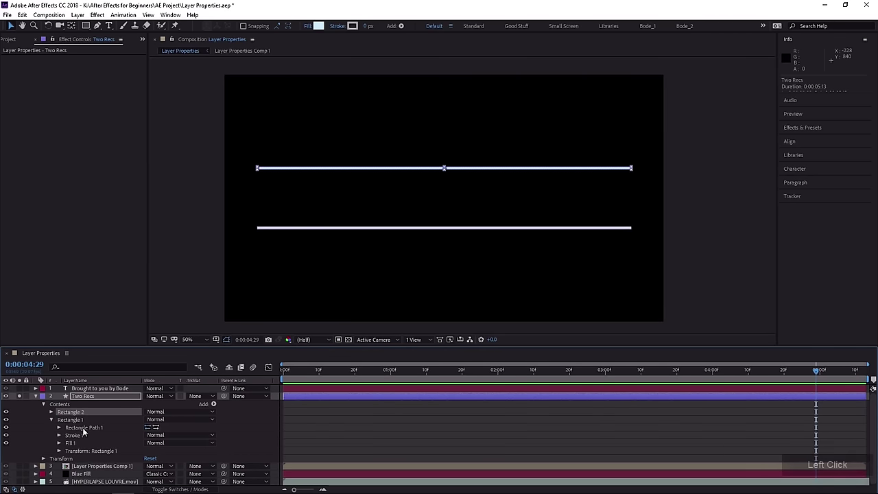
pyautogui.click(78, 451)
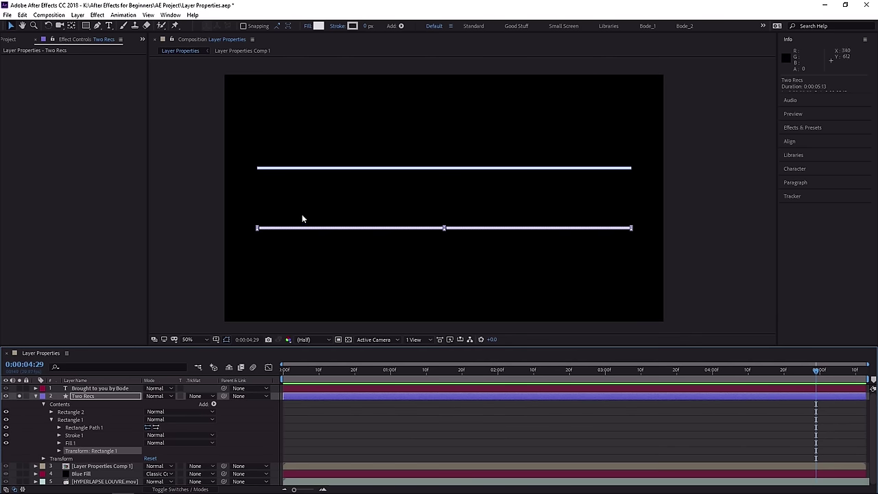
# Point out the layer-level Transform group of Two Recs, collapse the layer and turn off its solo.
pyautogui.click(61, 459)
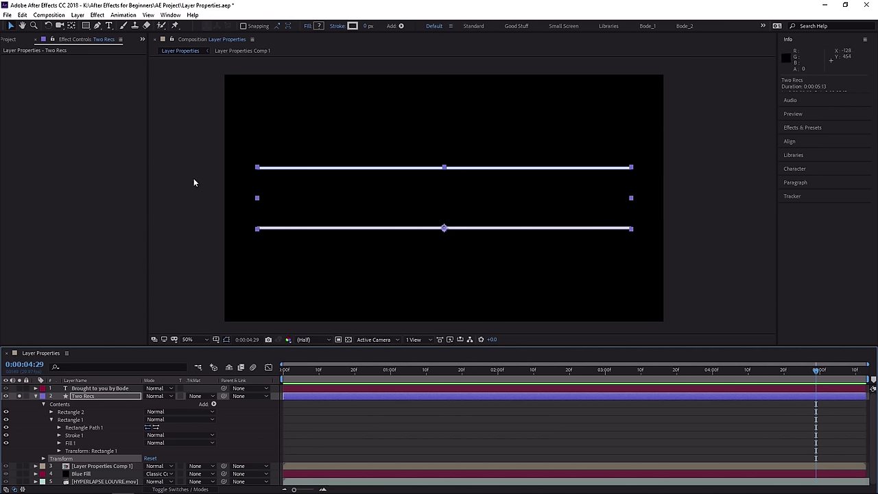
pyautogui.click(36, 396)
pyautogui.click(19, 397)
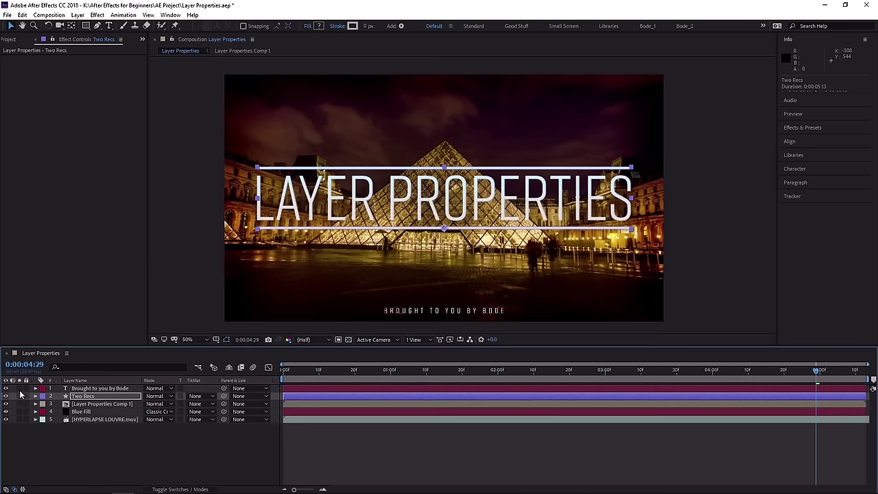
# Solo the Brought to you by Bode text layer and expand it to examine its Text group and Source Text.
pyautogui.click(19, 388)
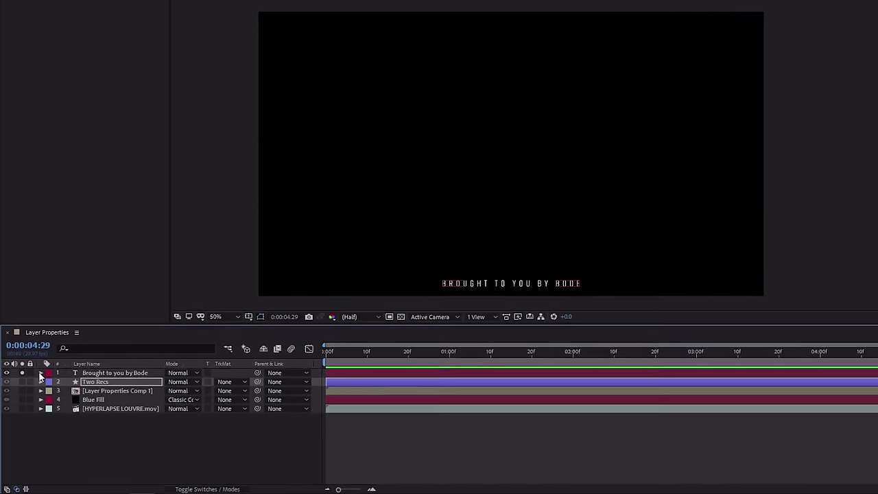
pyautogui.click(36, 387)
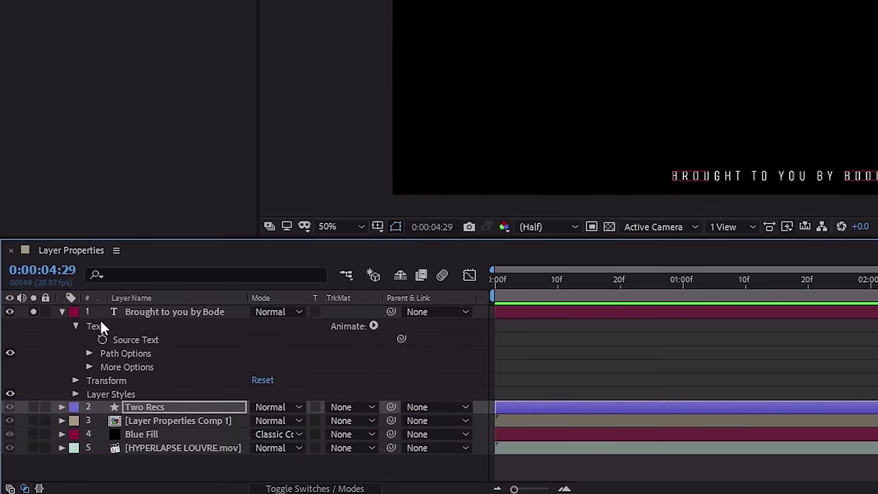
pyautogui.click(93, 331)
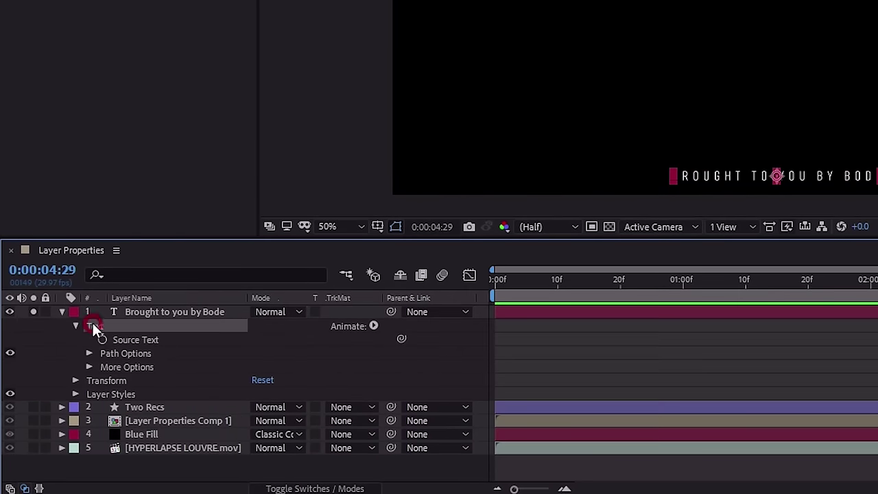
pyautogui.click(126, 340)
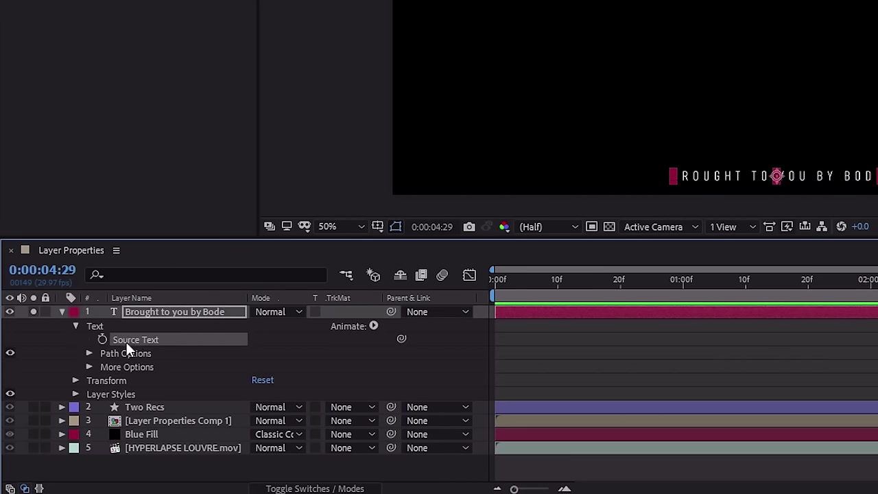
# Review the text layer's available Animate properties without adding one, and collapse the Text group.
pyautogui.click(373, 327)
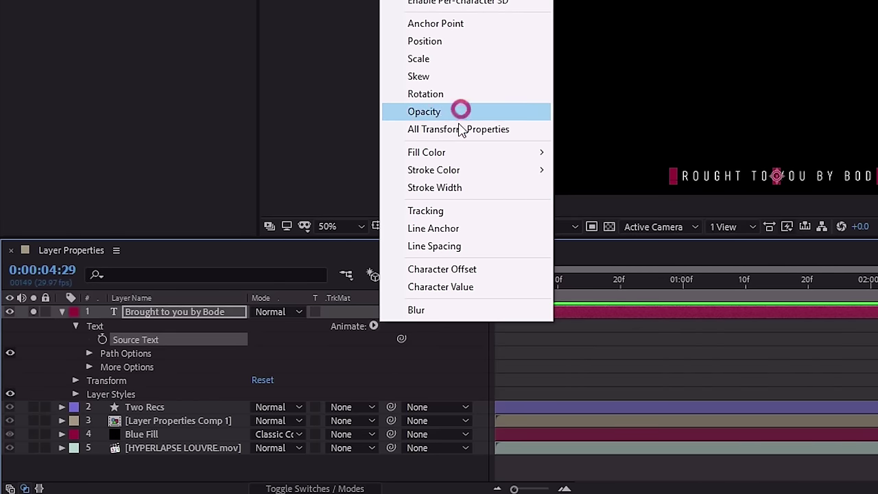
pyautogui.click(287, 353)
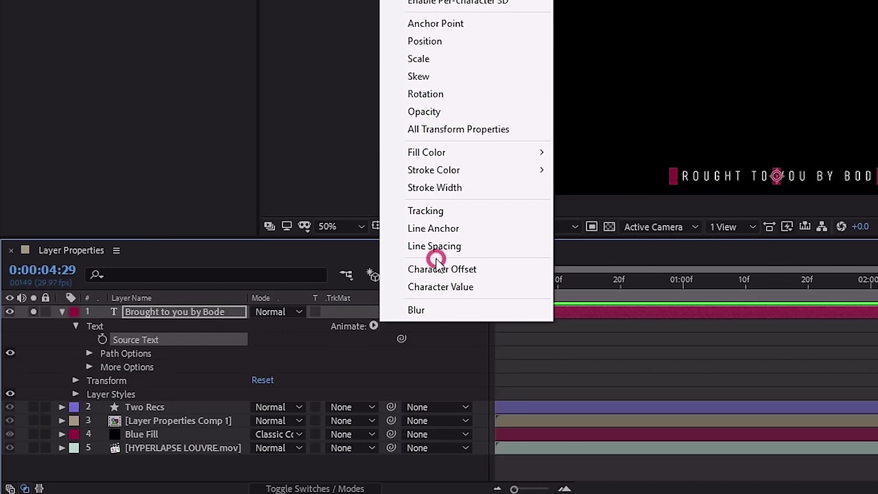
pyautogui.click(156, 342)
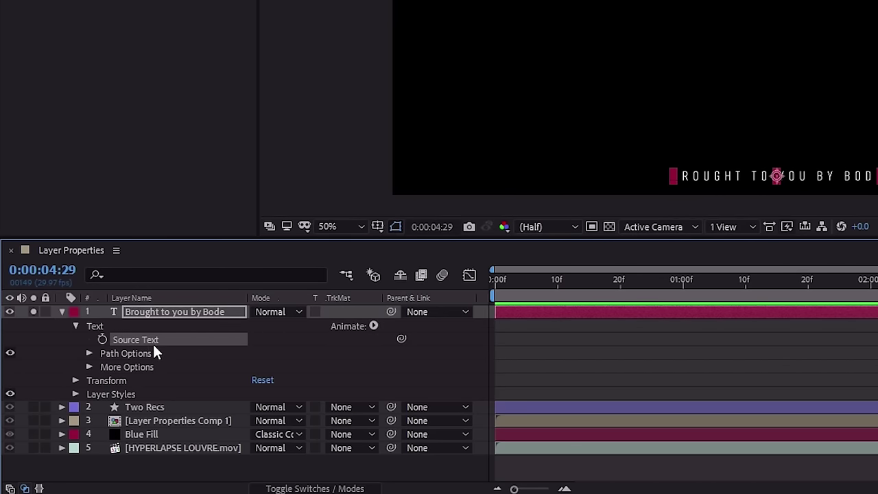
pyautogui.click(75, 327)
# Expand the text layer's Layer Styles group and examine its Blending Options.
pyautogui.click(113, 354)
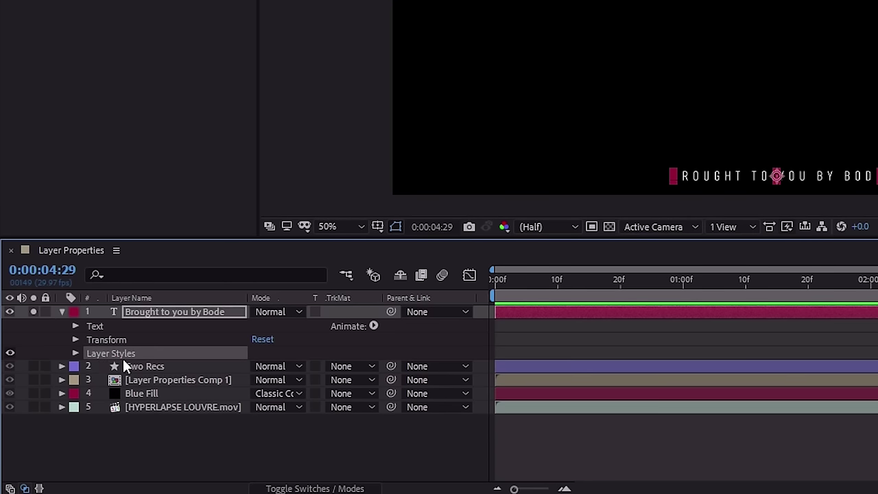
pyautogui.click(76, 353)
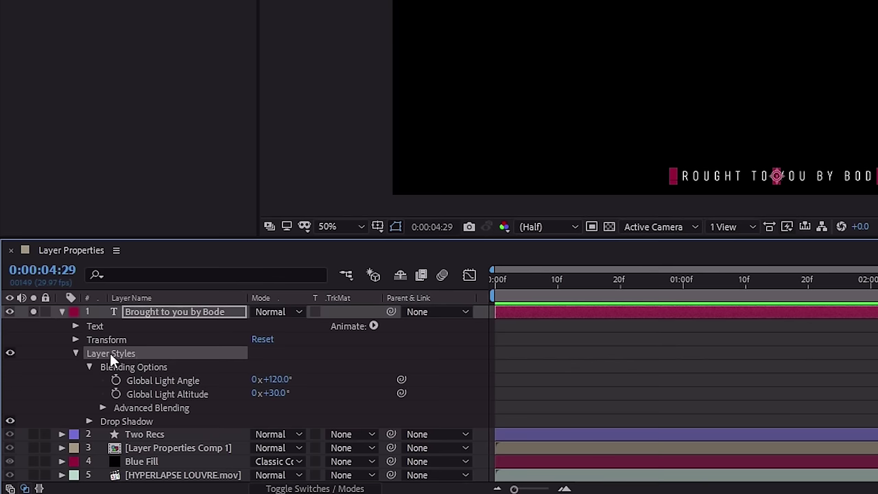
pyautogui.click(168, 310)
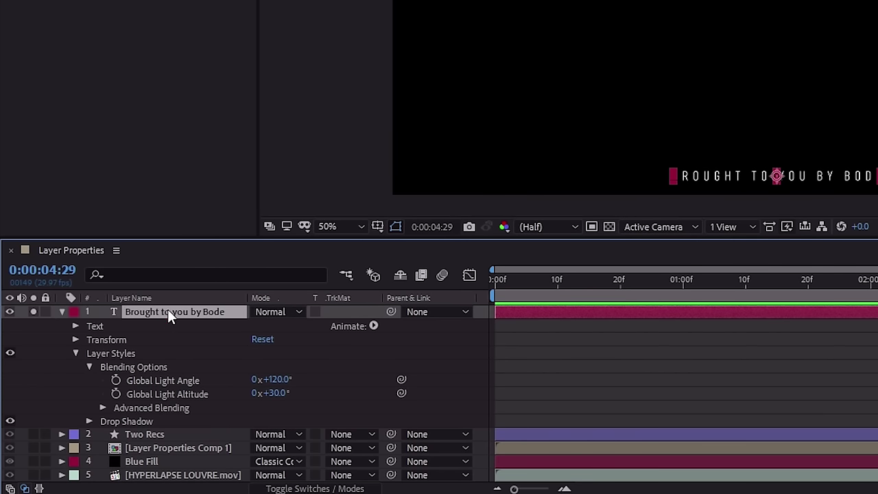
pyautogui.click(124, 351)
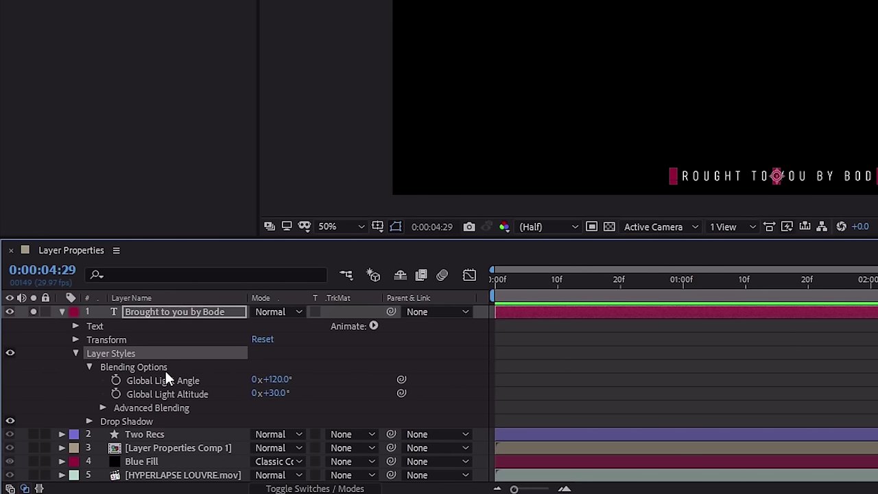
# Show the transparency grid and enlarge the composition view to 200% around the Brought to you by Bode text.
pyautogui.click(609, 227)
pyautogui.scroll(4, 723, 88)
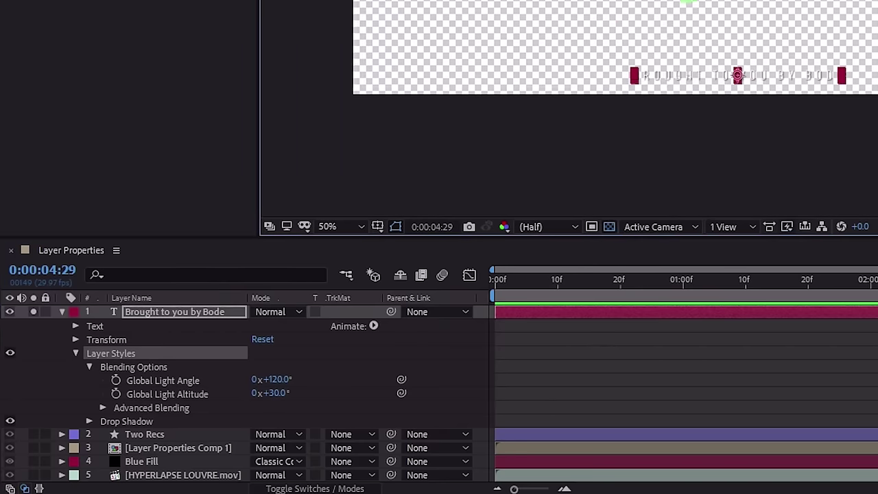
pyautogui.moveTo(694, 61); pyautogui.dragTo(856, 35)
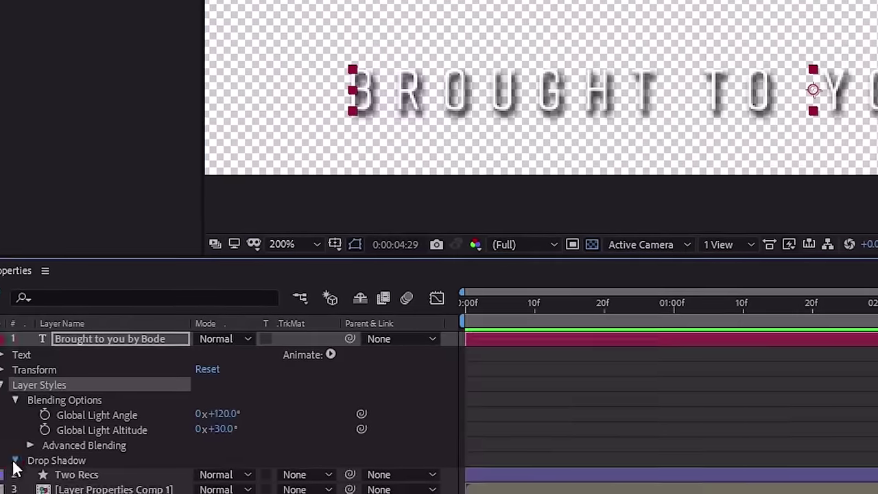
# Expand the Drop Shadow layer style, examine its settings, and select the text layer to check its effect controls.
pyautogui.click(89, 421)
pyautogui.scroll(-3, 90, 409)
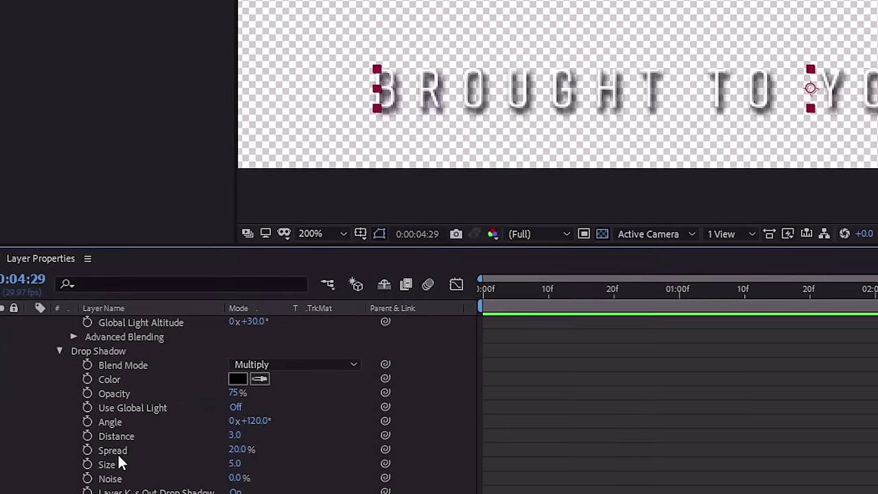
pyautogui.click(119, 346)
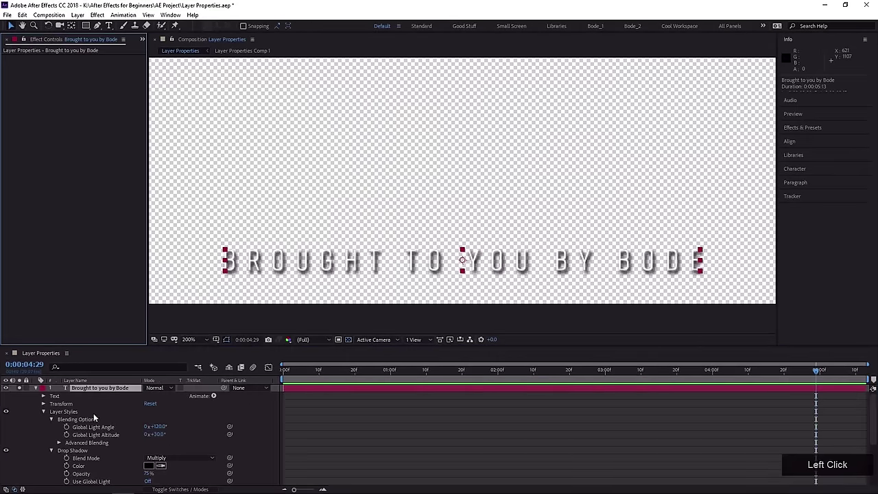
# Review the complete list of Drop Shadow layer style settings on the Brought to you by Bode text layer.
pyautogui.scroll(-5, 92, 418)
pyautogui.scroll(1, 90, 426)
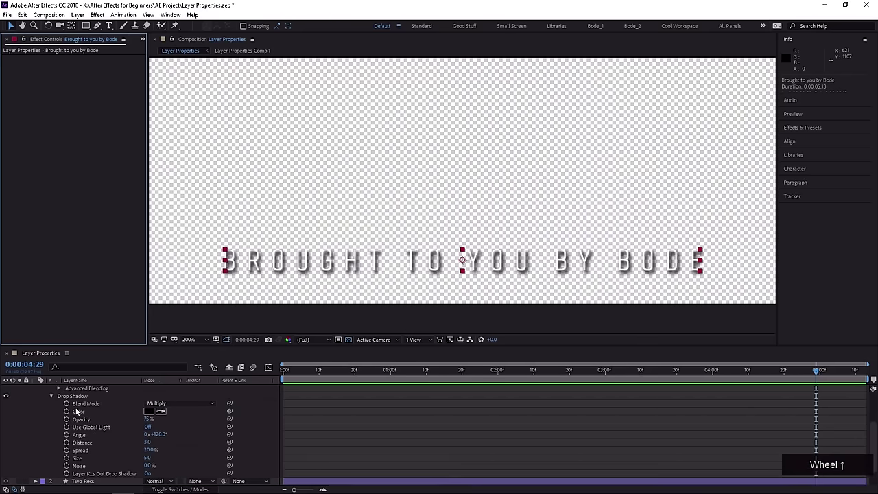
pyautogui.click(73, 398)
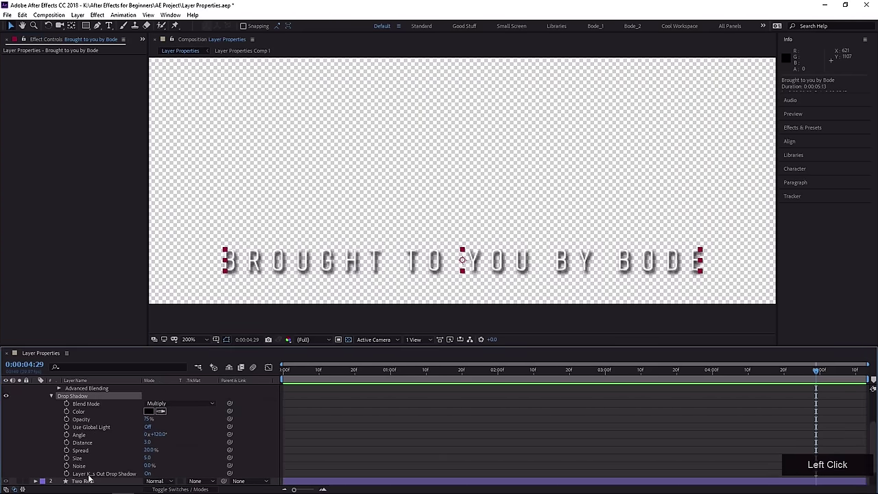
pyautogui.scroll(4, 81, 422)
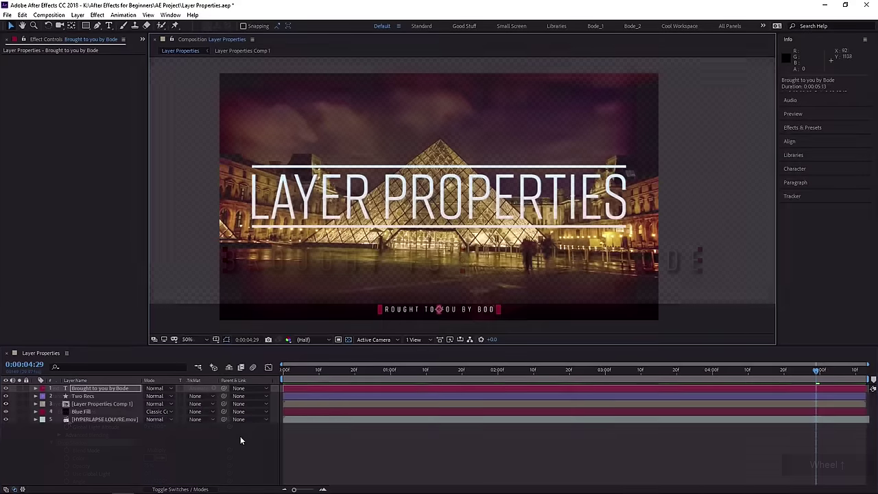
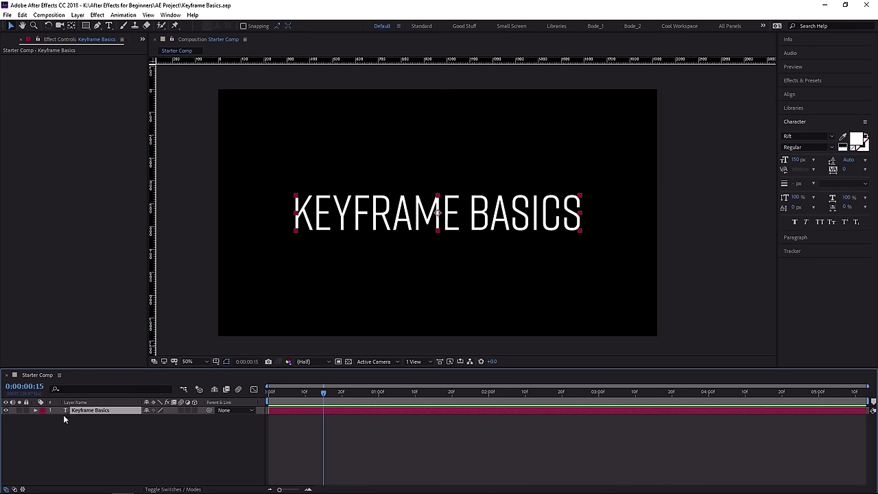
# Reveal the Keyframe Basics layer's Position property and enable its keyframing at 0:00:00:15.
pyautogui.click(88, 411)
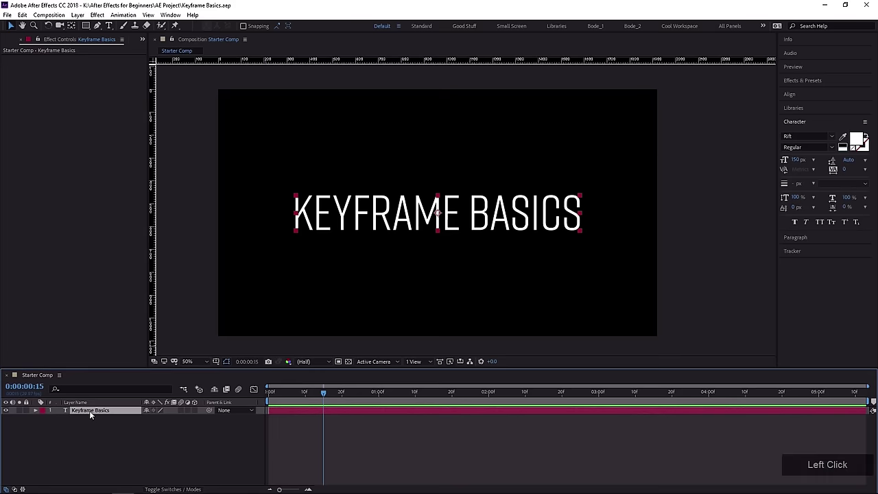
pyautogui.press('p')
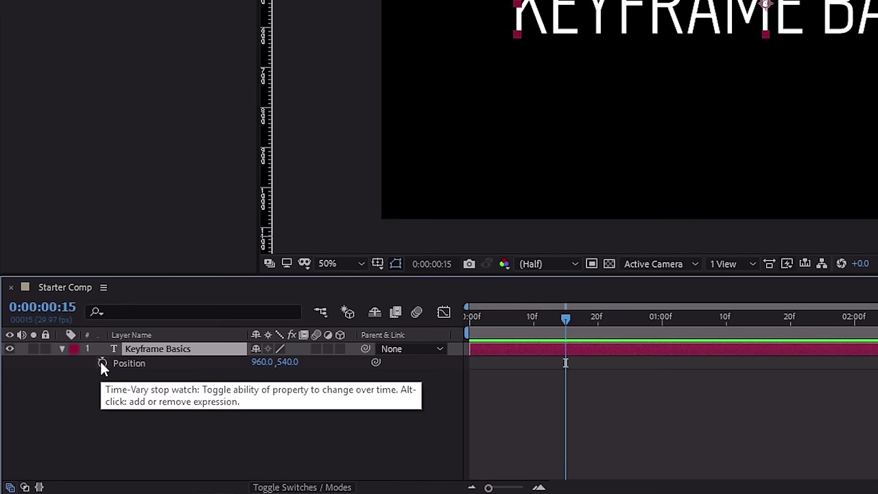
pyautogui.click(101, 364)
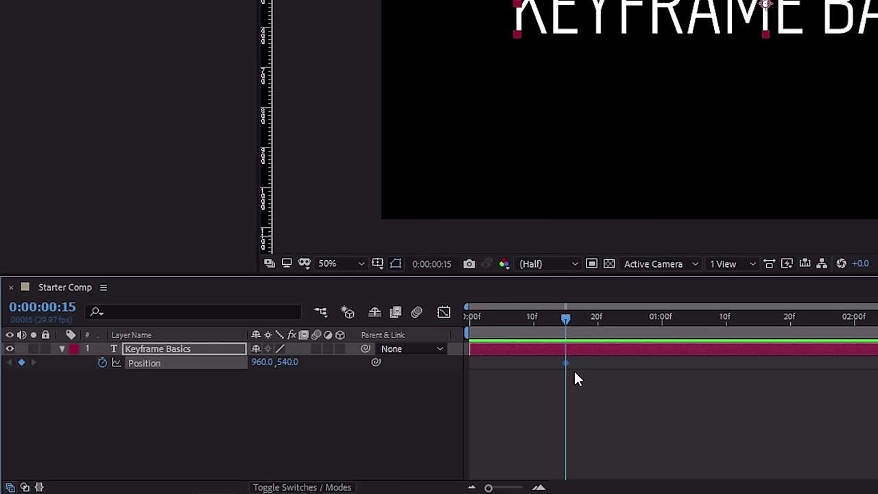
pyautogui.moveTo(568, 369)
pyautogui.moveTo(579, 327)
pyautogui.mouseDown()
pyautogui.moveTo(511, 320)
pyautogui.moveTo(566, 327)
pyautogui.mouseUp()
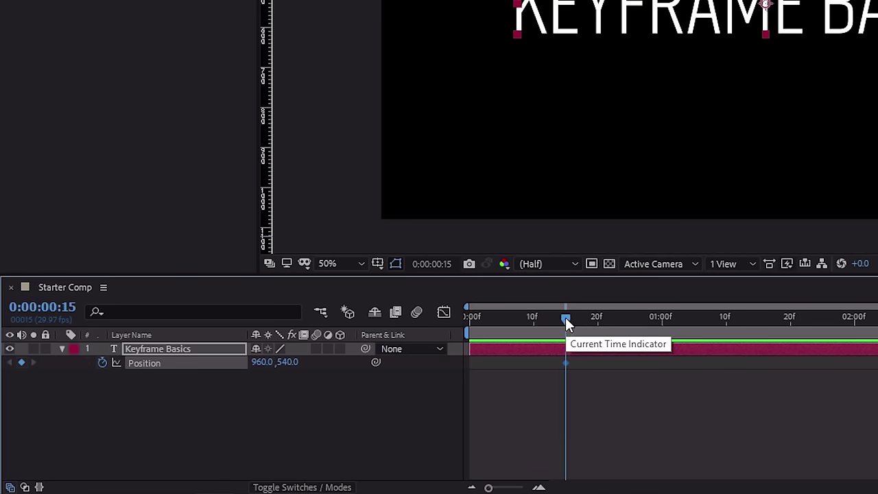
# Add a second Position keyframe at 0:00:03:21 by moving the text down and right to about 1218, 902.
pyautogui.moveTo(566, 321); pyautogui.dragTo(628, 321)
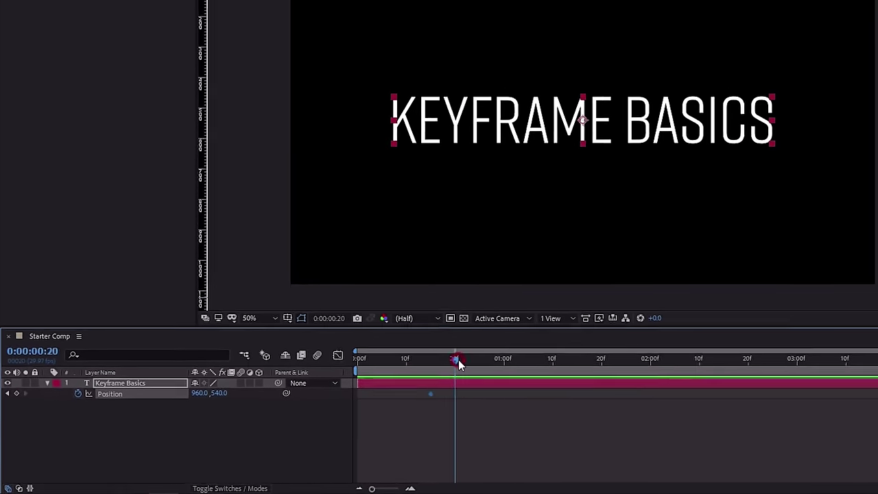
pyautogui.moveTo(421, 382); pyautogui.dragTo(686, 396)
pyautogui.moveTo(581, 410); pyautogui.dragTo(667, 411)
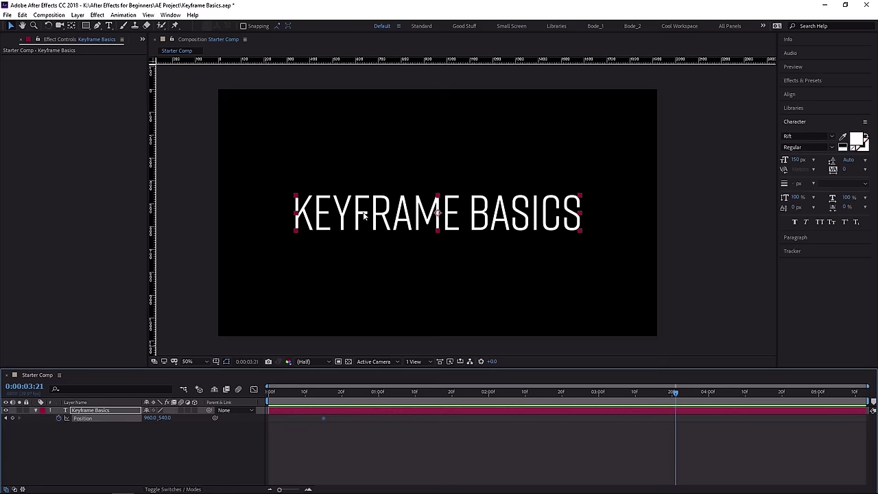
pyautogui.moveTo(364, 214); pyautogui.dragTo(426, 299)
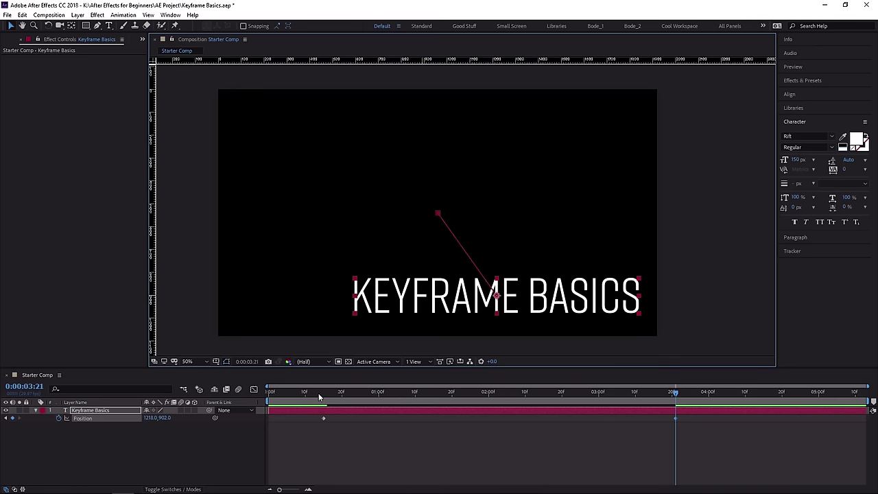
# Preview the text's position animation from the start of the composition.
pyautogui.moveTo(319, 397)
pyautogui.mouseDown()
pyautogui.moveTo(266, 396)
pyautogui.moveTo(308, 396)
pyautogui.mouseUp()
pyautogui.press('Home')
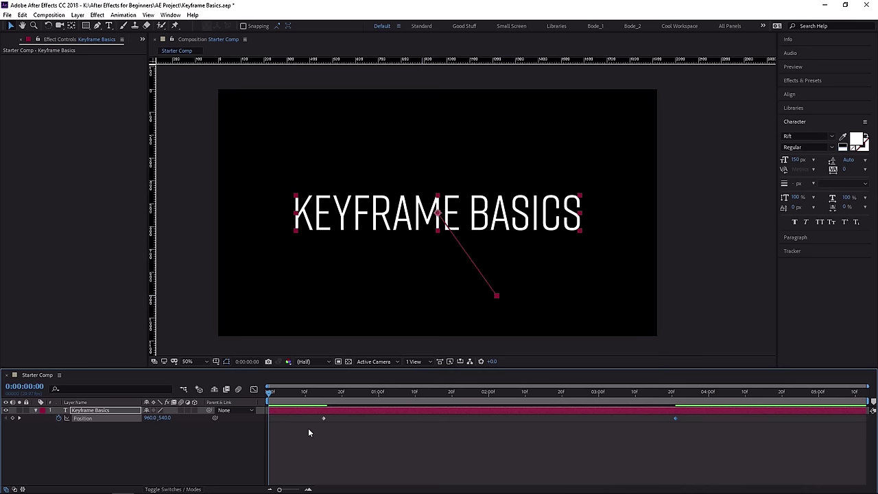
pyautogui.press('space')
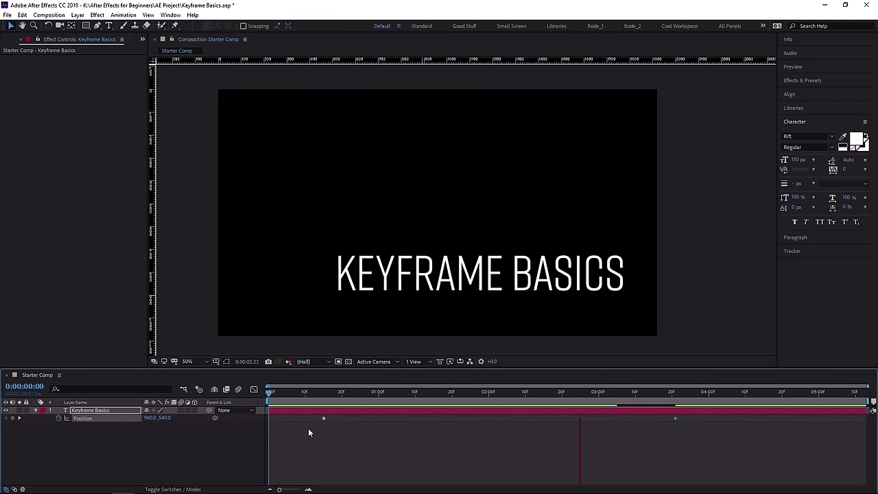
pyautogui.press('space')
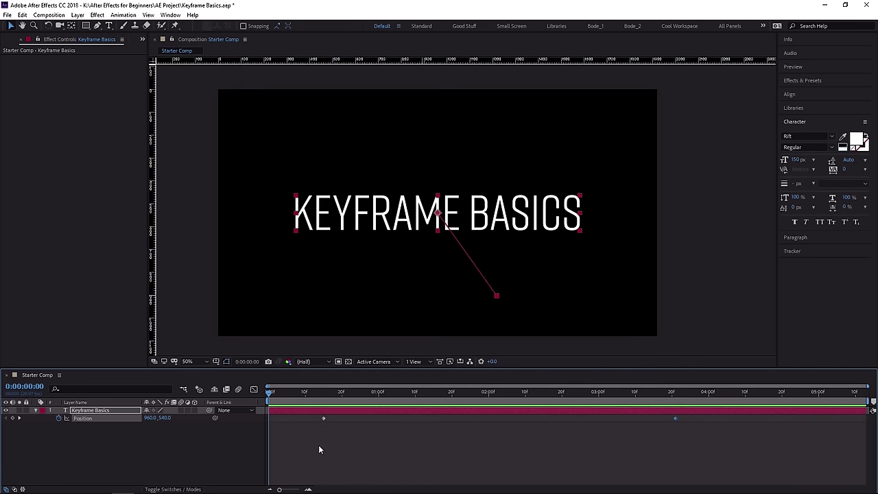
# Return to the first Position keyframe at 0:00:00:15 and delete the second keyframe at 0:00:03:21.
pyautogui.click(319, 448)
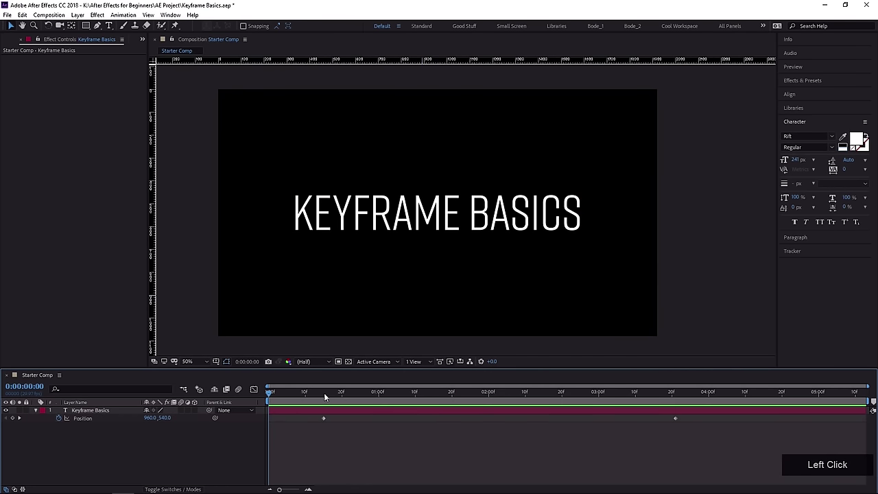
pyautogui.moveTo(323, 390)
pyautogui.mouseDown()
pyautogui.moveTo(316, 433)
pyautogui.moveTo(326, 394)
pyautogui.mouseUp()
pyautogui.click(322, 417)
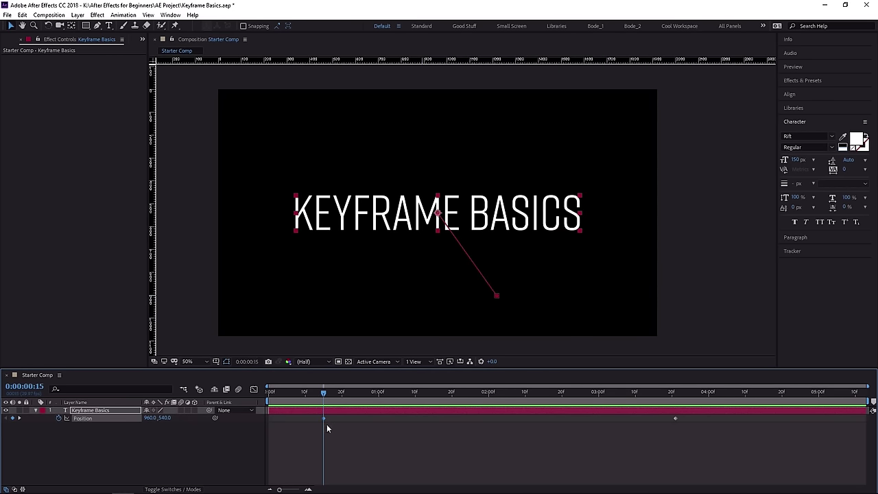
pyautogui.moveTo(584, 467); pyautogui.dragTo(701, 414)
pyautogui.press('Delete')
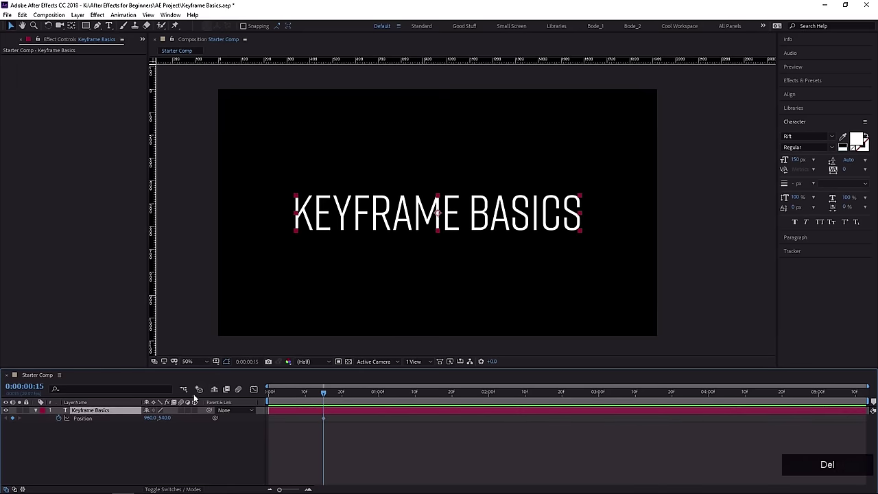
# Create a second Position keyframe at 0:00:03:11 by moving the text down and left to about 665, 957.
pyautogui.click(279, 391)
pyautogui.moveTo(280, 392); pyautogui.dragTo(324, 419)
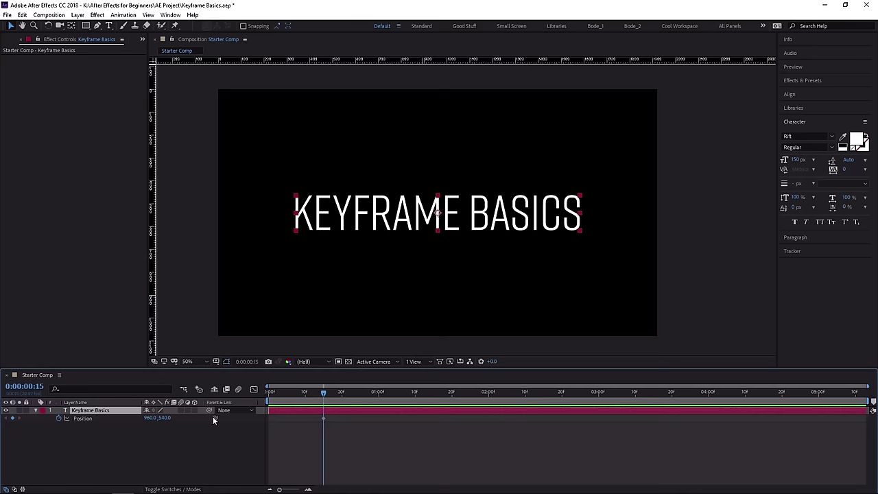
pyautogui.moveTo(336, 394); pyautogui.dragTo(640, 415)
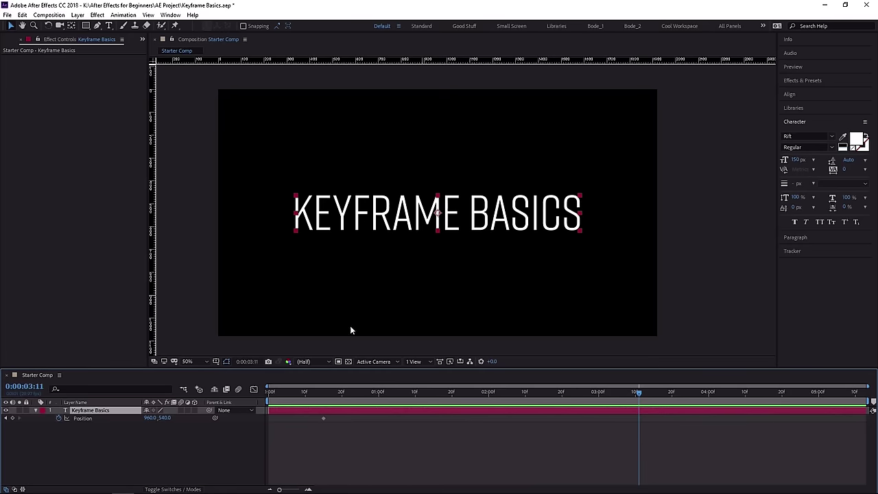
pyautogui.moveTo(148, 418)
pyautogui.mouseDown()
pyautogui.moveTo(176, 417)
pyautogui.moveTo(162, 416)
pyautogui.mouseUp()
pyautogui.moveTo(421, 209); pyautogui.dragTo(345, 310)
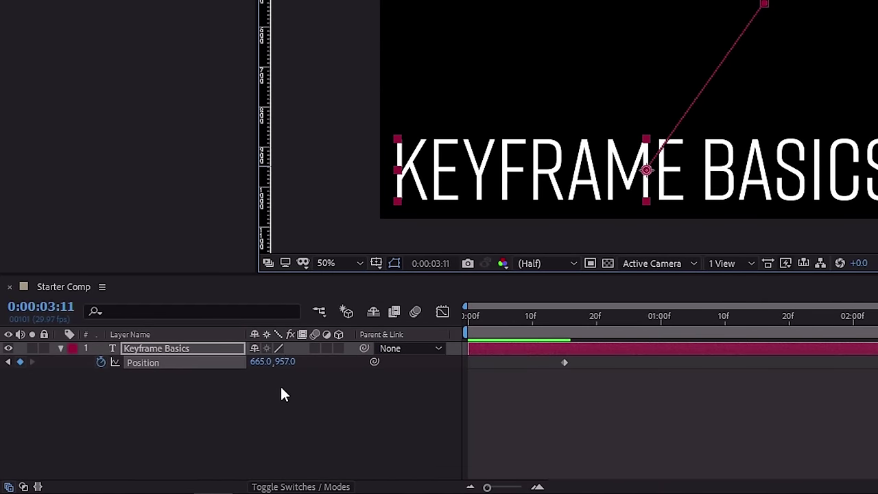
# Scrub between the Position keyframes at 0:00:00:15 and 0:00:03:11 and compare the layer's interpolated position values.
pyautogui.click(565, 321)
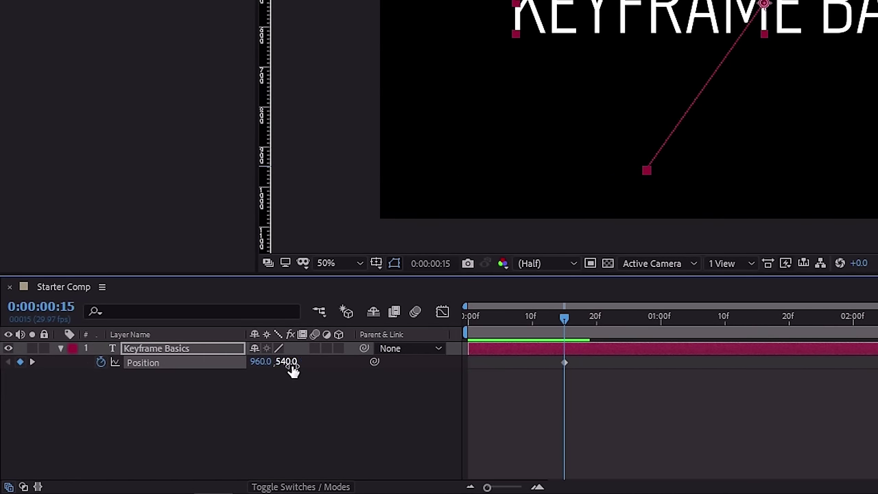
pyautogui.scroll(1, 784, 15)
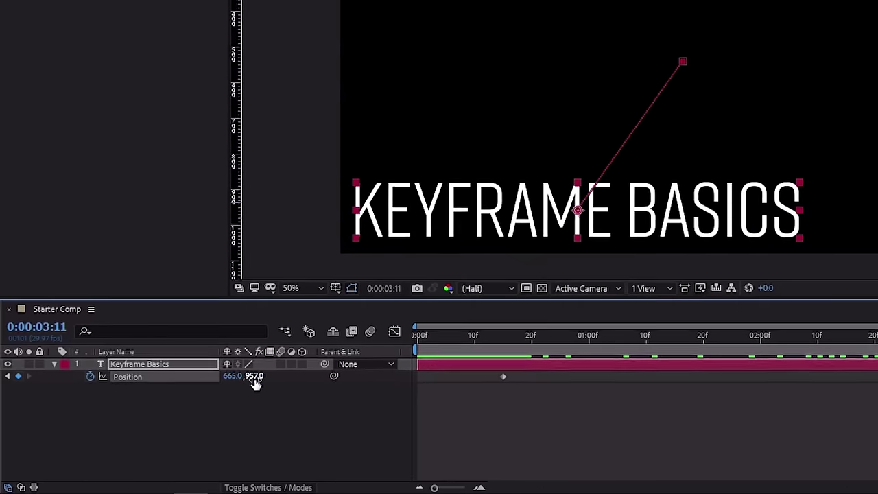
pyautogui.moveTo(420, 377); pyautogui.dragTo(679, 407)
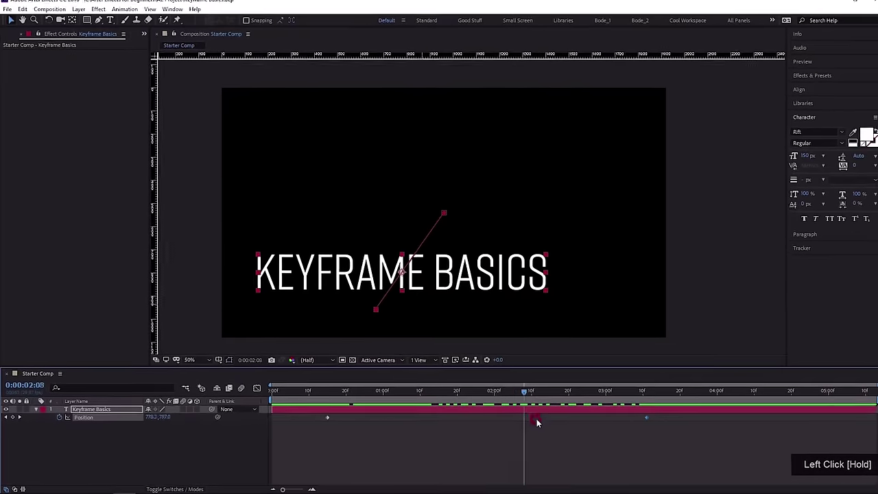
pyautogui.moveTo(537, 421); pyautogui.dragTo(343, 400)
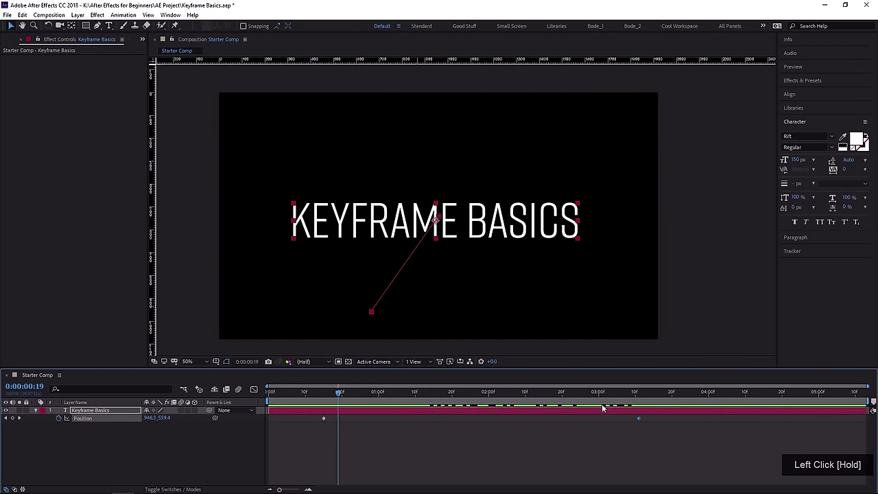
pyautogui.click(336, 431)
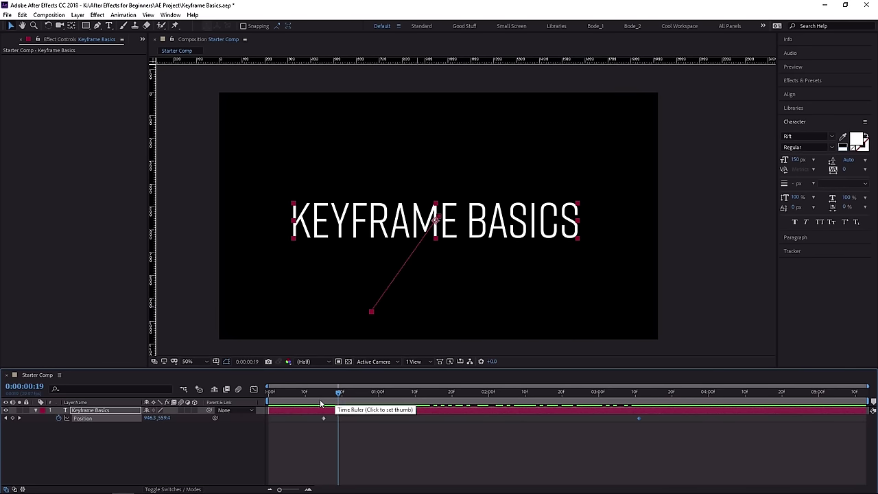
pyautogui.moveTo(323, 395); pyautogui.dragTo(324, 422)
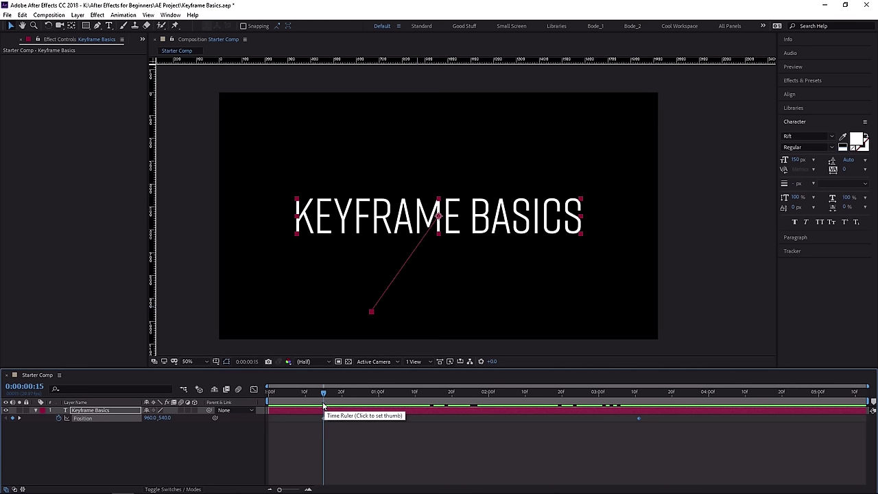
pyautogui.moveTo(631, 396); pyautogui.dragTo(639, 398)
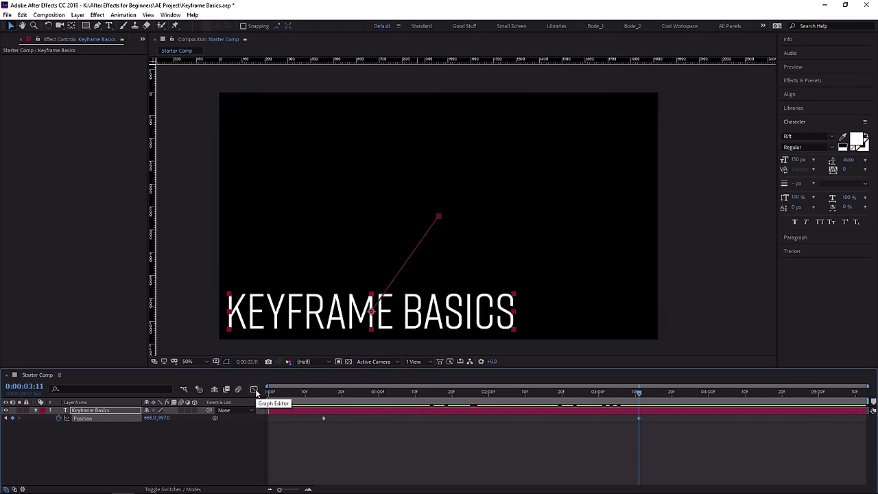
# Open the Graph Editor for Position, display the value graph, and switch back to the speed graph.
pyautogui.click(254, 390)
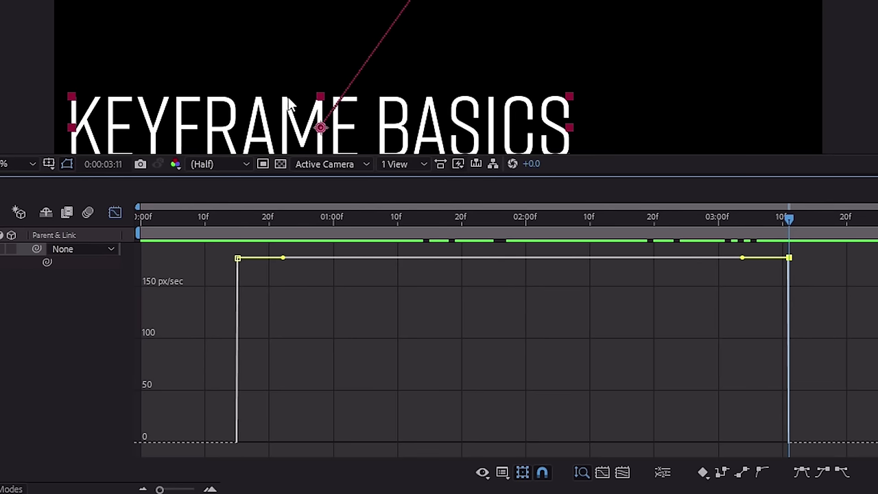
pyautogui.click(503, 472)
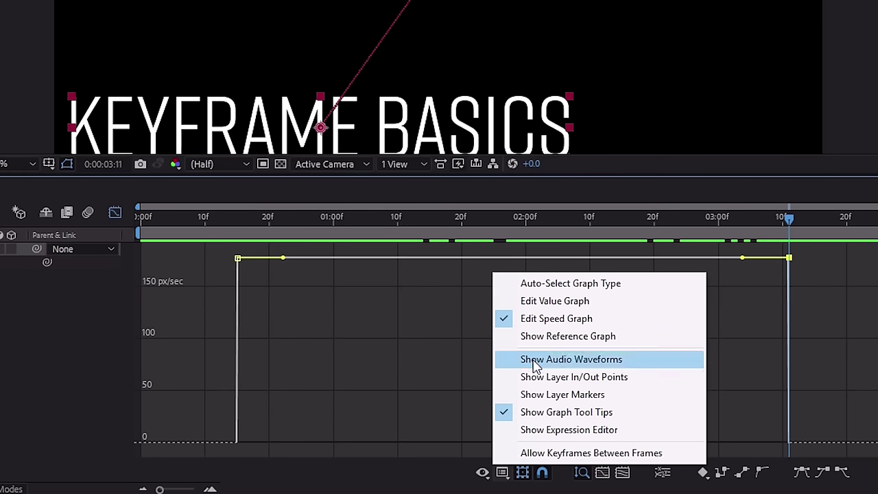
pyautogui.click(582, 302)
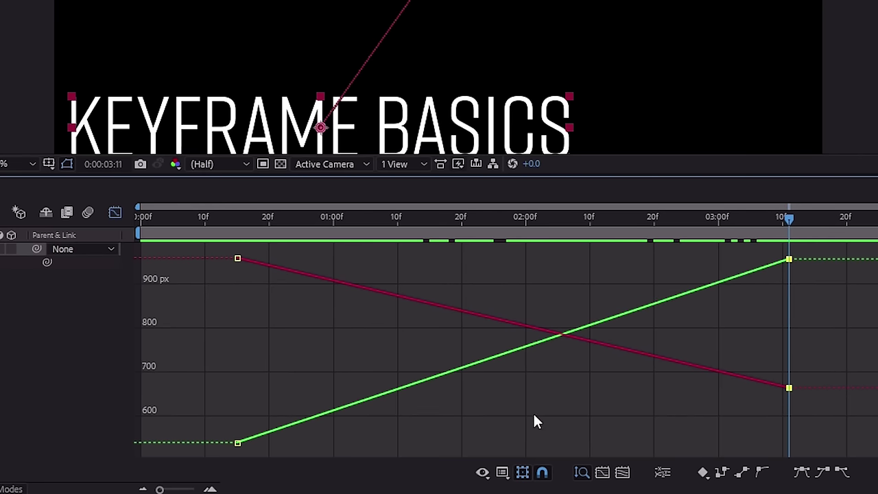
pyautogui.click(502, 473)
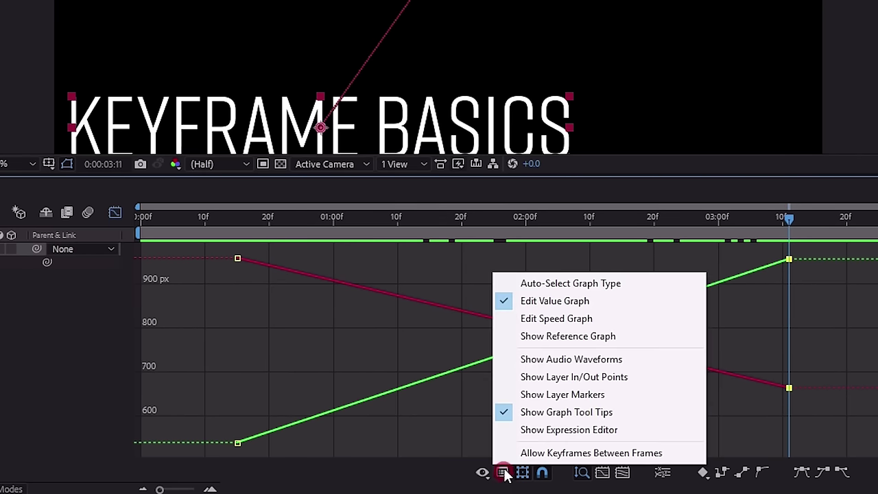
pyautogui.click(537, 322)
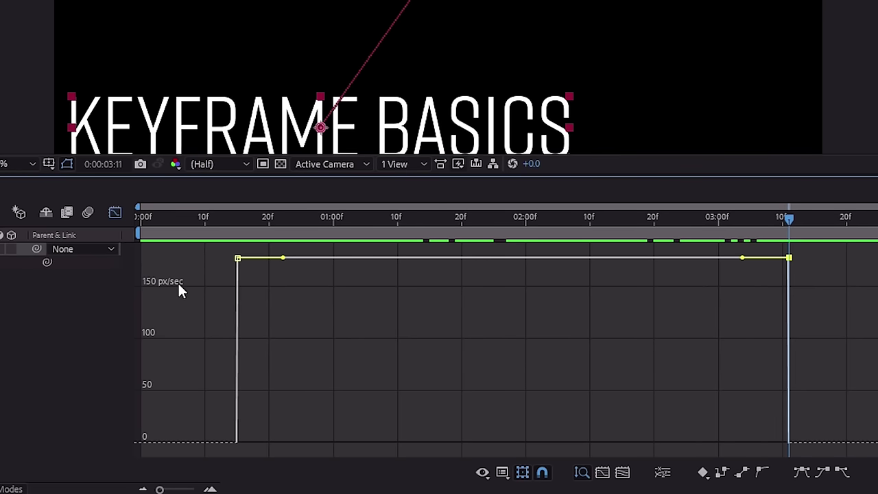
# Examine the speed graph's readings at the Position keyframes at 0:00:00:15 and 0:00:03:11.
pyautogui.click(237, 219)
pyautogui.moveTo(237, 258)
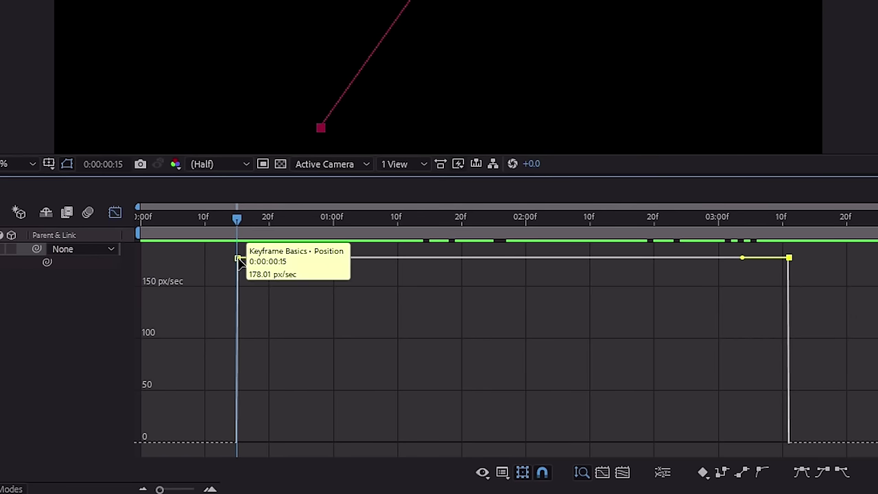
pyautogui.click(238, 258)
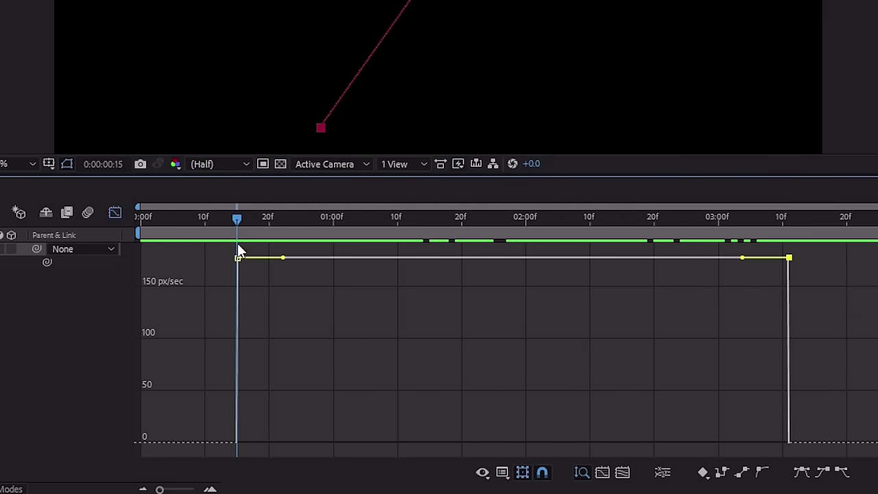
pyautogui.moveTo(238, 260)
pyautogui.moveTo(241, 221); pyautogui.dragTo(790, 252)
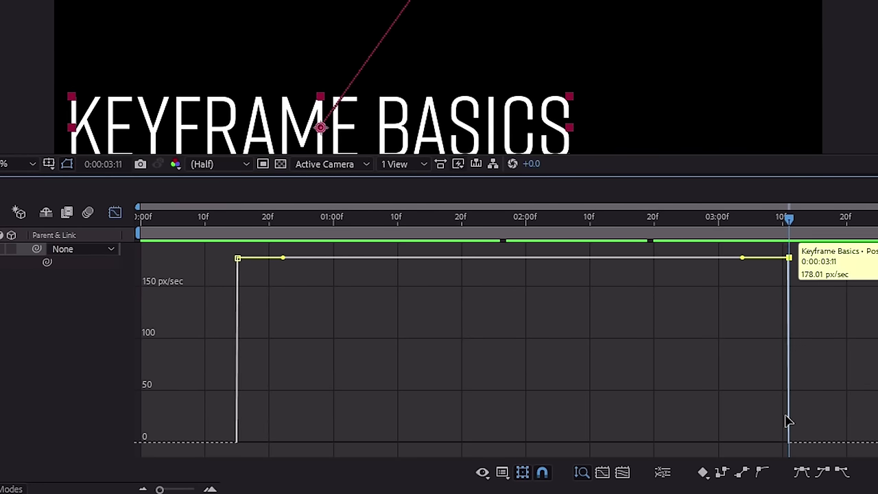
# Return to the Position keyframe at 0:00:00:15, close the Graph Editor, and preview the text's movement from 0:00:00:09.
pyautogui.moveTo(791, 449)
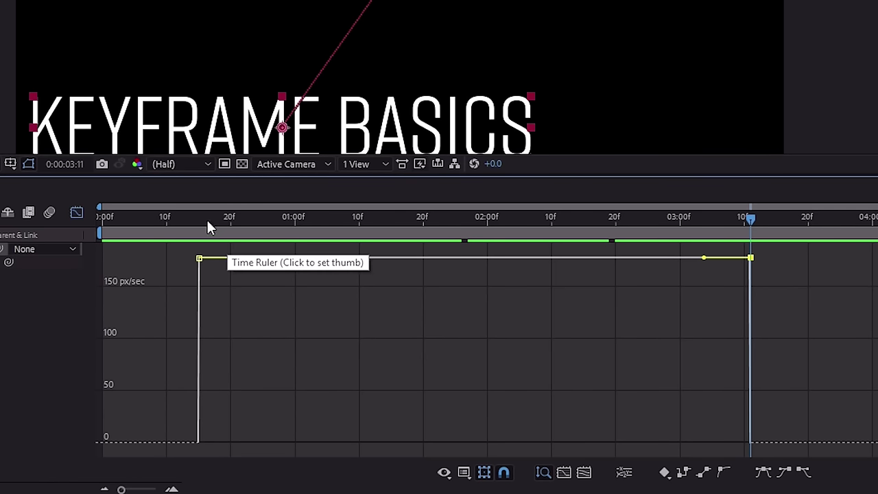
pyautogui.moveTo(208, 222); pyautogui.dragTo(202, 240)
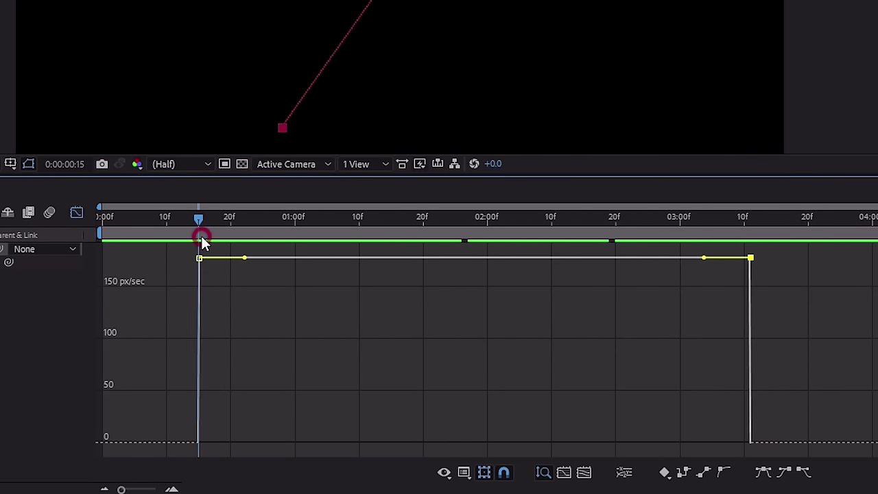
pyautogui.hotkey('shift', 'F3')
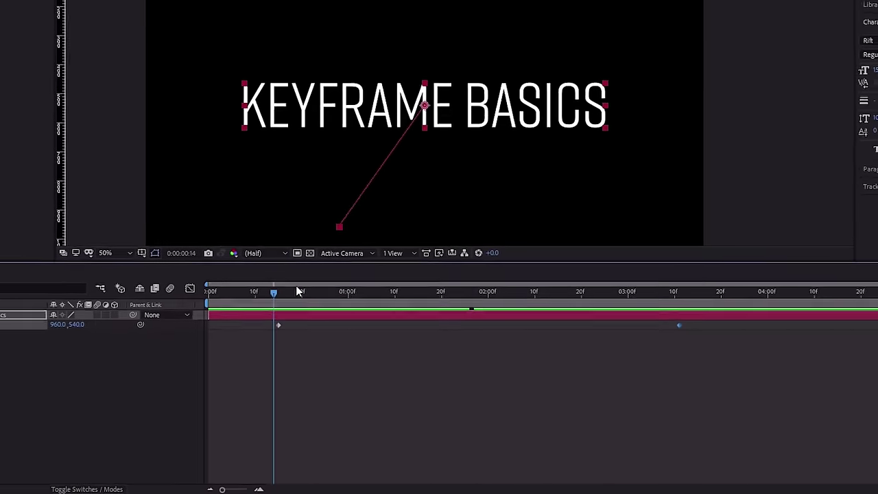
pyautogui.click(254, 295)
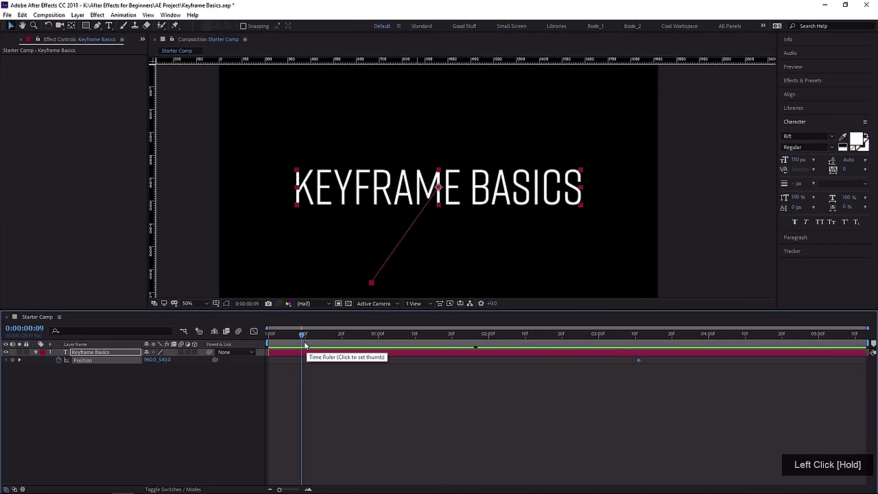
pyautogui.press('space')
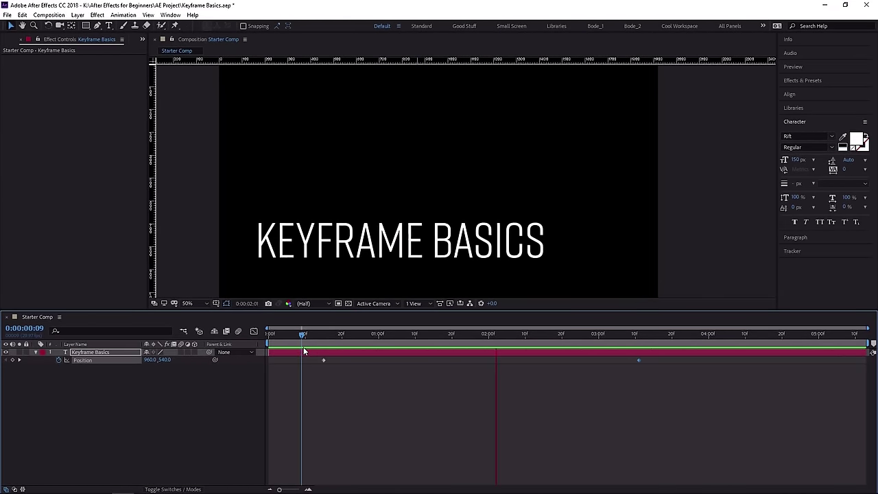
pyautogui.press('space')
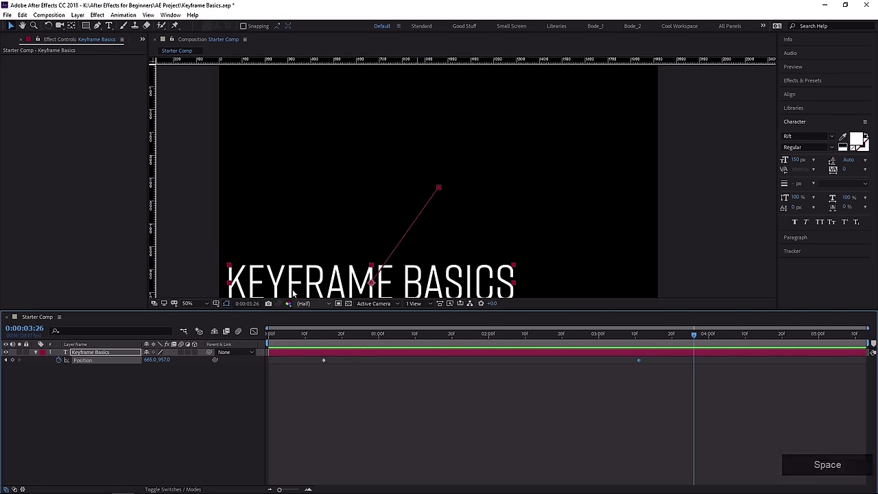
# Shorten the Position animation by moving its second keyframe to 0:00:01:14.
pyautogui.middleClick(310, 231)
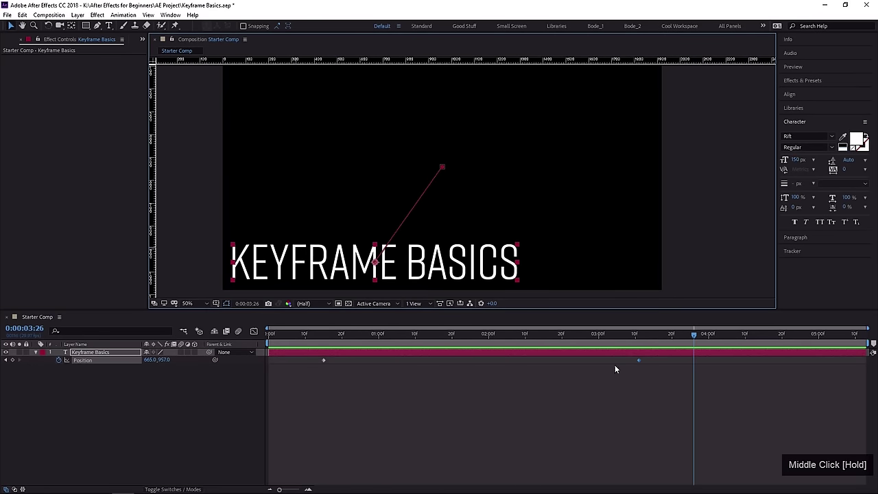
pyautogui.moveTo(638, 361)
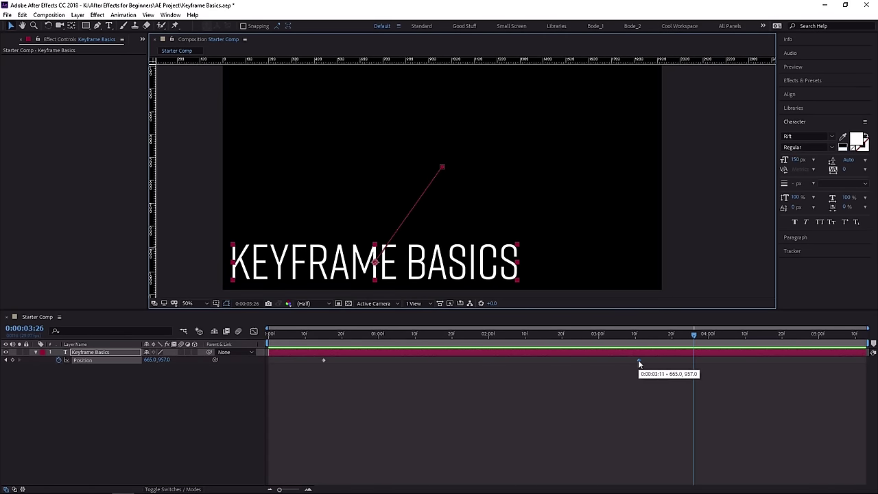
pyautogui.moveTo(638, 362); pyautogui.dragTo(430, 378)
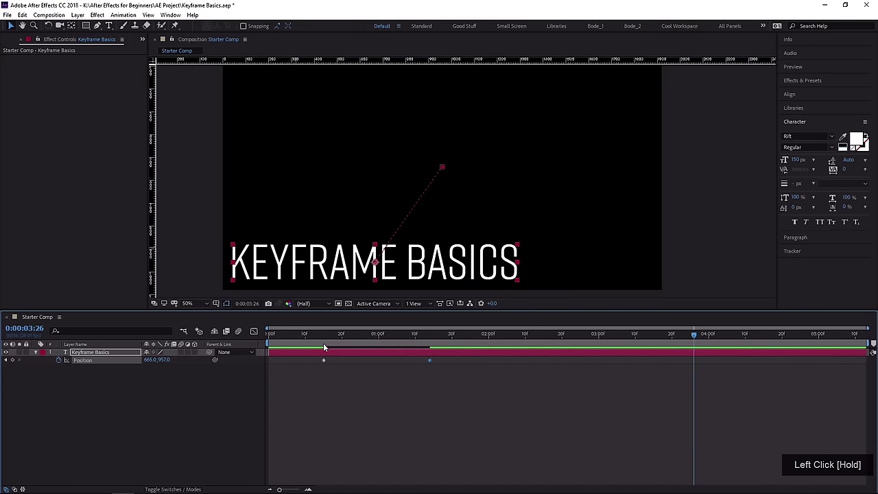
# Preview the shortened Position animation twice, starting from 0:00:00:08 and from 0:00:00:10.
pyautogui.click(299, 336)
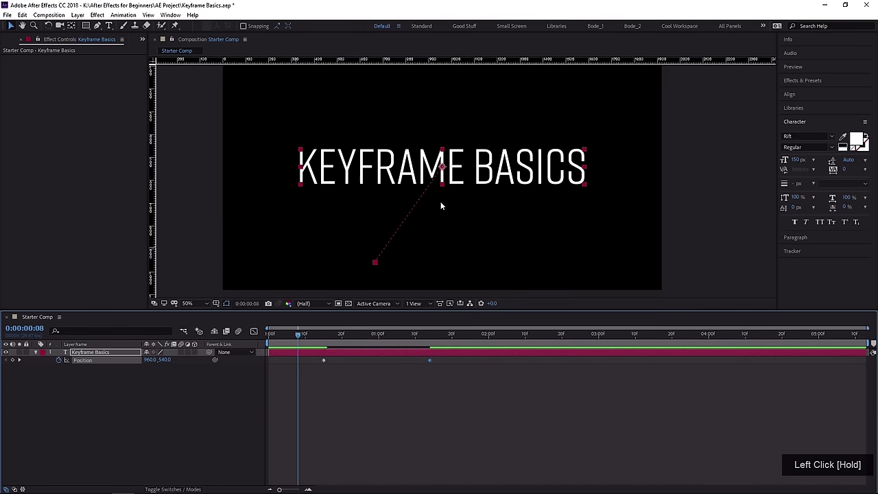
pyautogui.press('space')
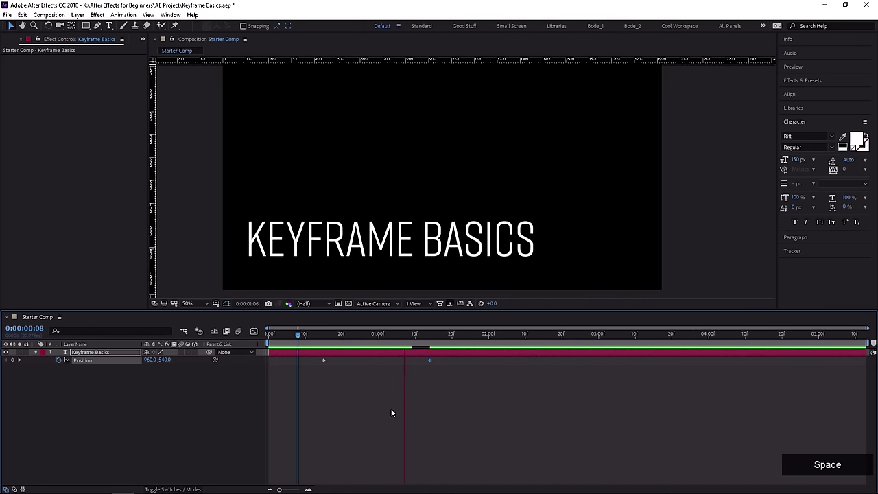
pyautogui.press('space')
pyautogui.click(304, 335)
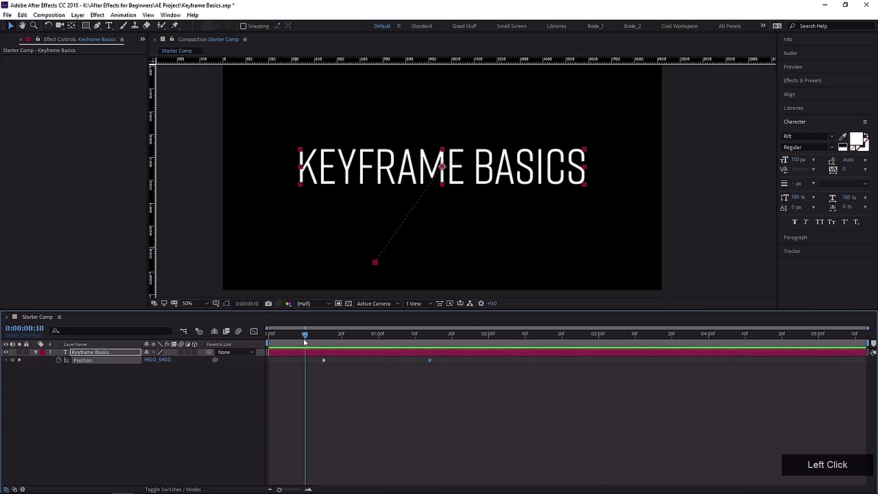
pyautogui.press('space')
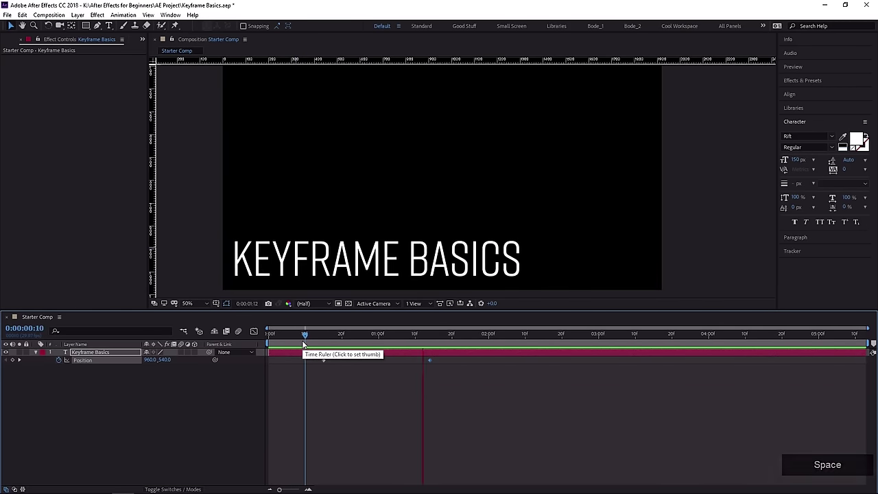
pyautogui.press('space')
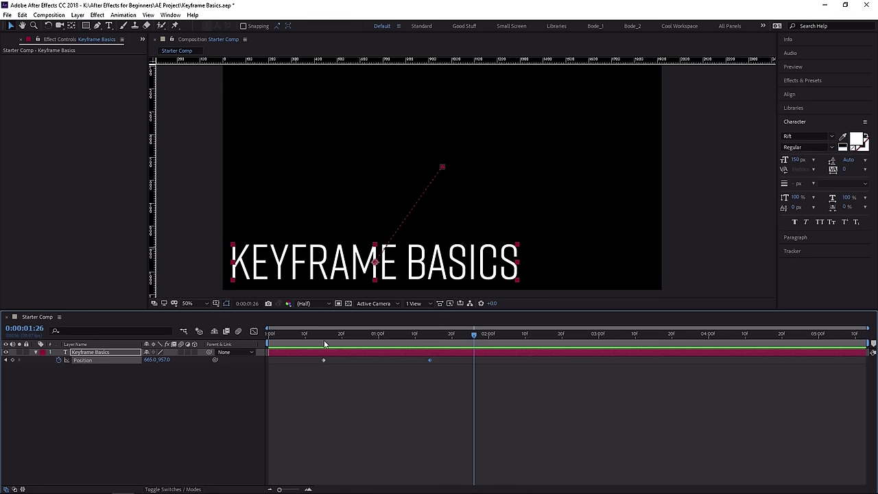
# Reveal the text layer's Transform properties and add Scale, Rotation and Opacity keyframes at 0:00:00:15.
pyautogui.moveTo(320, 340)
pyautogui.mouseDown()
pyautogui.moveTo(432, 345)
pyautogui.moveTo(324, 353)
pyautogui.mouseUp()
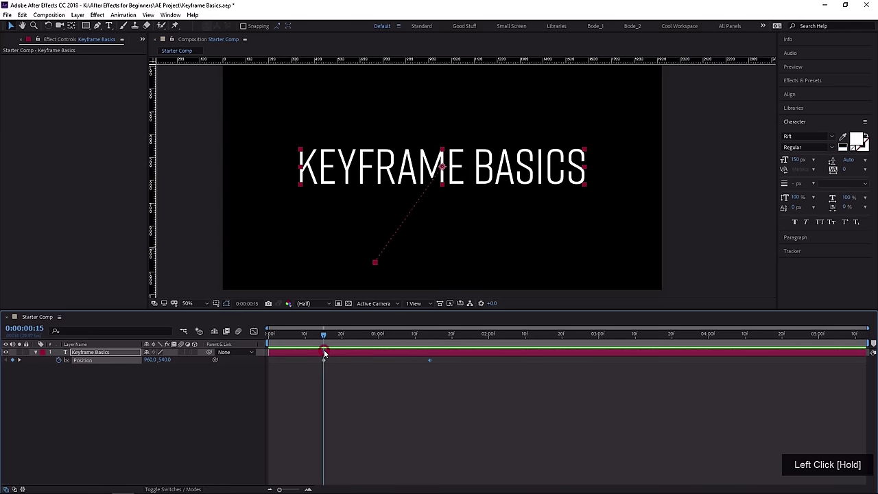
pyautogui.click(36, 352)
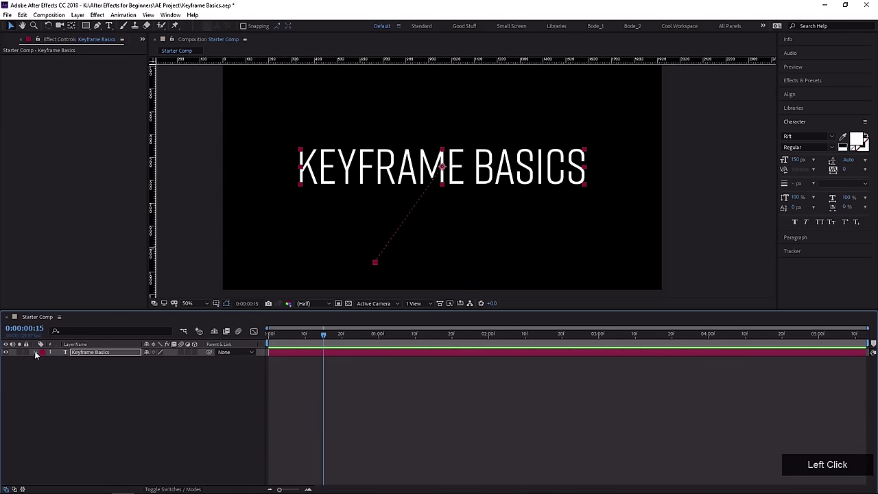
pyautogui.click(35, 352)
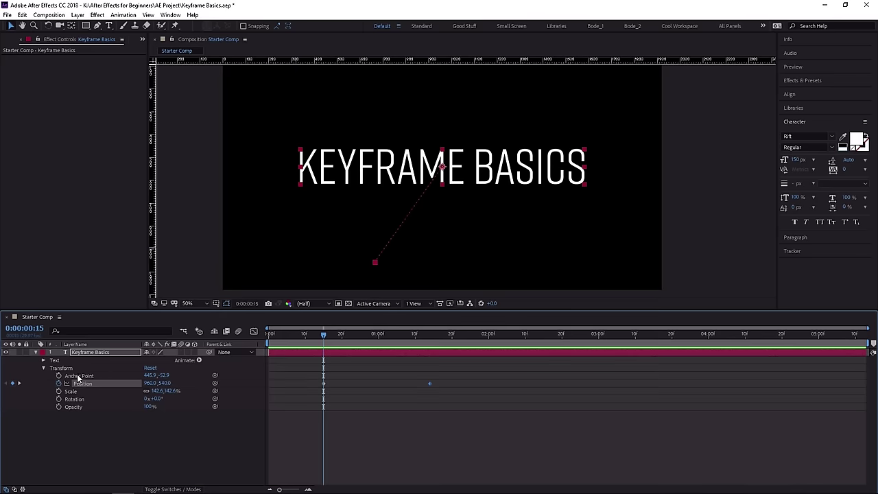
pyautogui.click(58, 391)
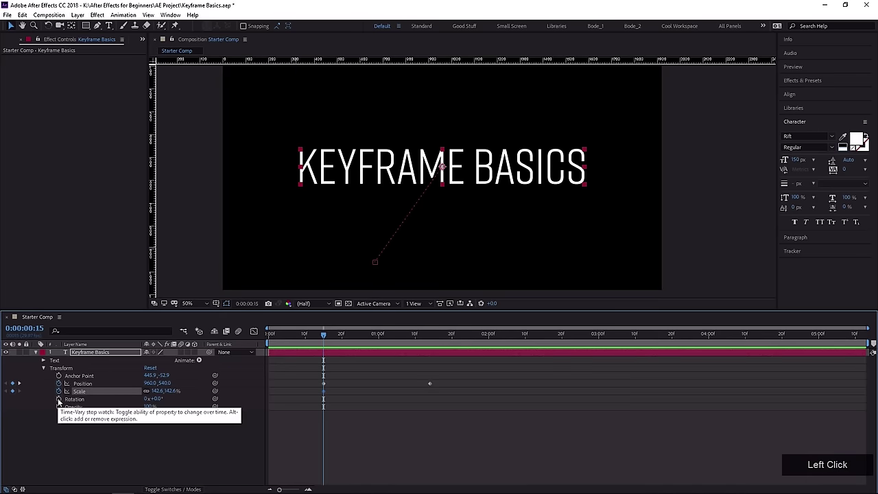
pyautogui.click(58, 399)
pyautogui.click(59, 407)
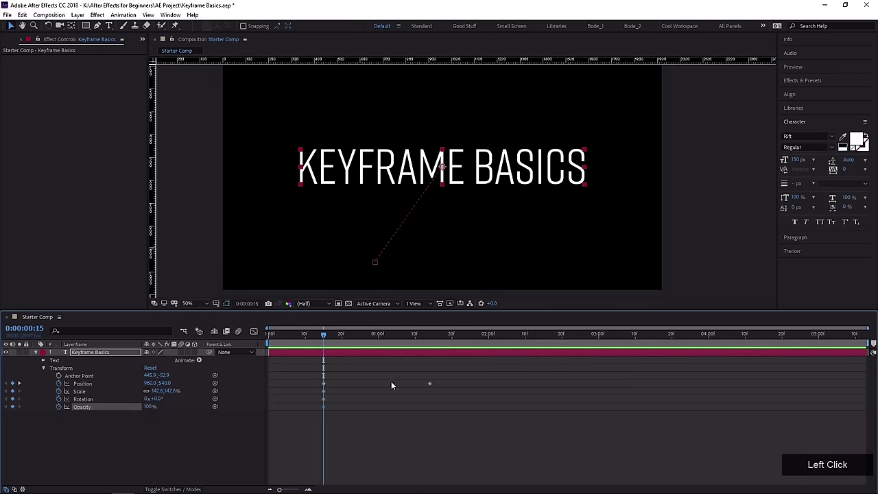
# At 0:00:01:14, set Opacity to 56%, Rotation to 66° and Scale to 365.6%, and preview the combined animation.
pyautogui.moveTo(326, 337); pyautogui.dragTo(430, 385)
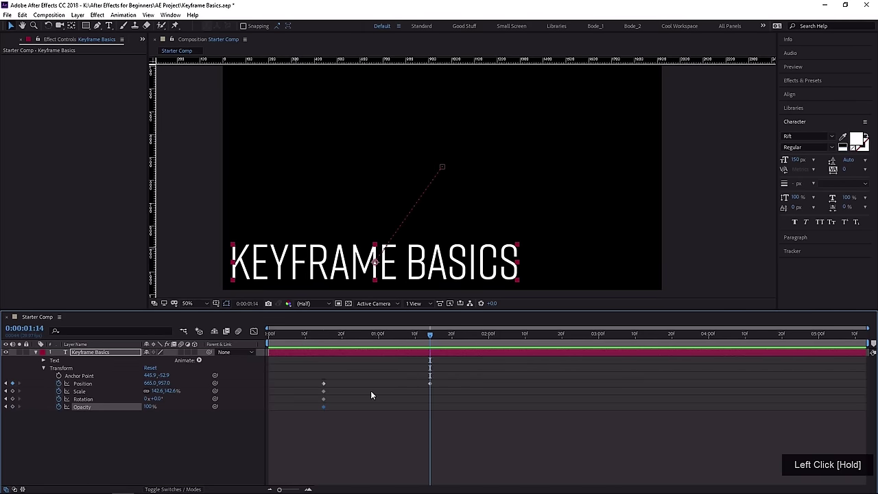
pyautogui.moveTo(149, 407); pyautogui.dragTo(248, 395)
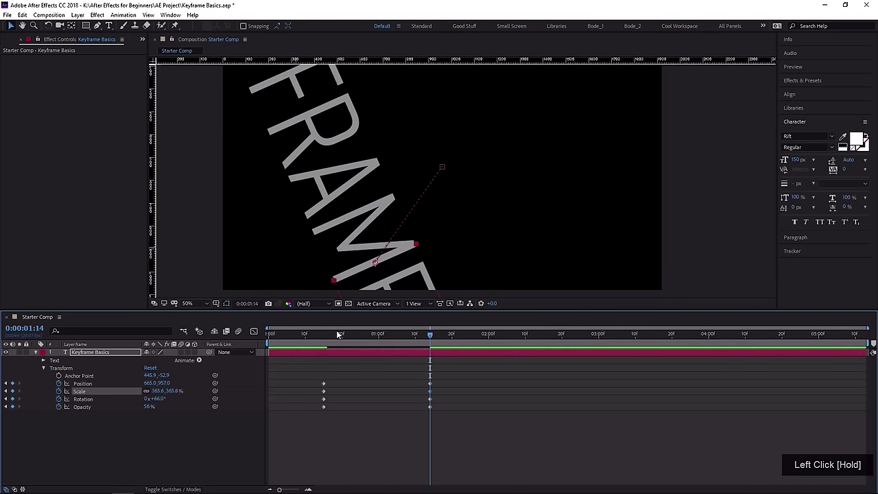
pyautogui.moveTo(328, 334); pyautogui.dragTo(323, 335)
pyautogui.press('space')
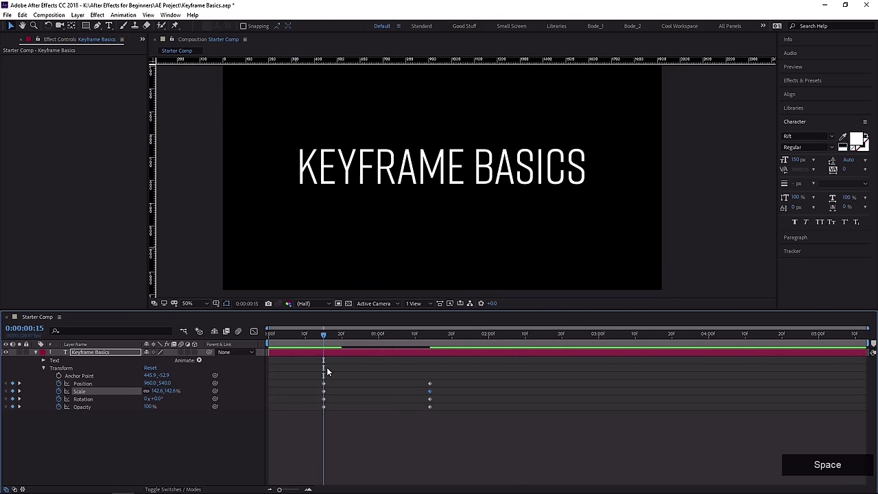
pyautogui.press('space')
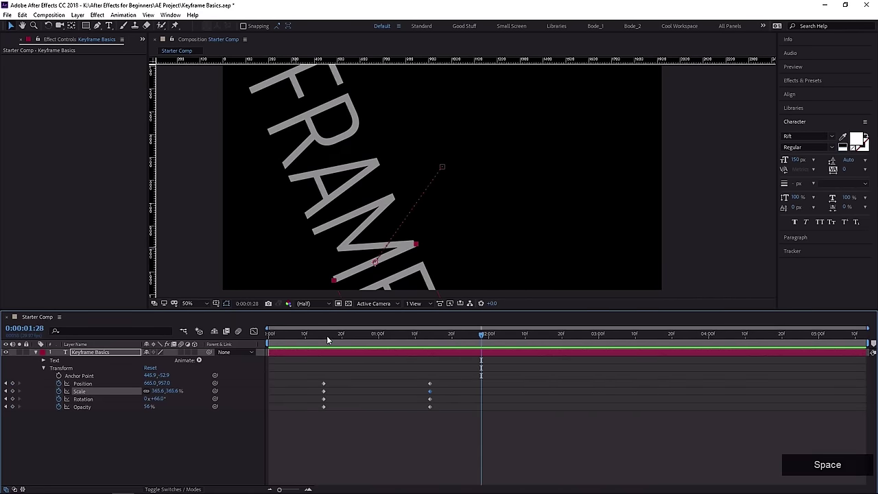
# Move the first Position, Scale, Rotation and Opacity keyframes to 0:00:00:10.
pyautogui.moveTo(327, 336); pyautogui.dragTo(327, 364)
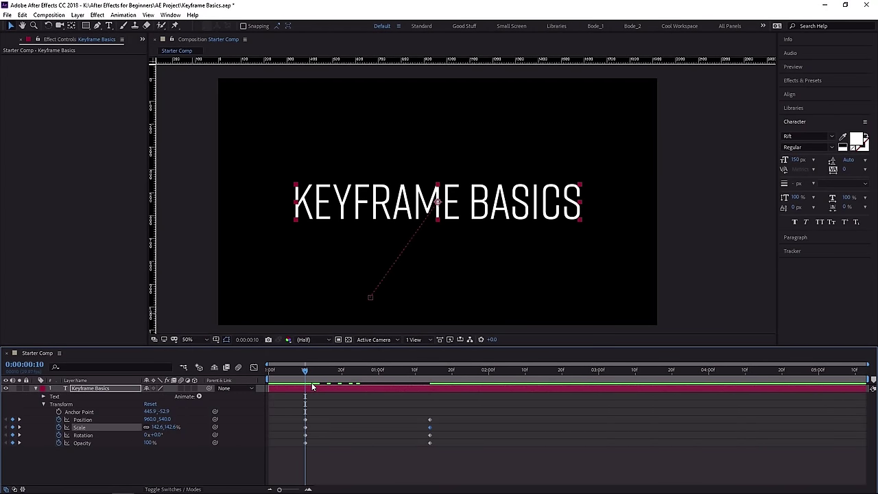
pyautogui.moveTo(312, 386); pyautogui.dragTo(299, 415)
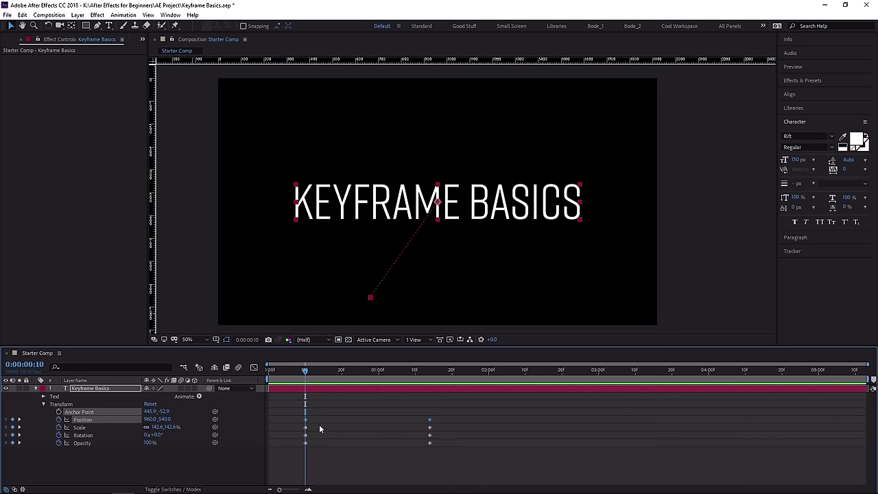
# Select all Scale, Rotation and Opacity keyframes of the text layer and delete them.
pyautogui.moveTo(449, 420); pyautogui.dragTo(271, 455)
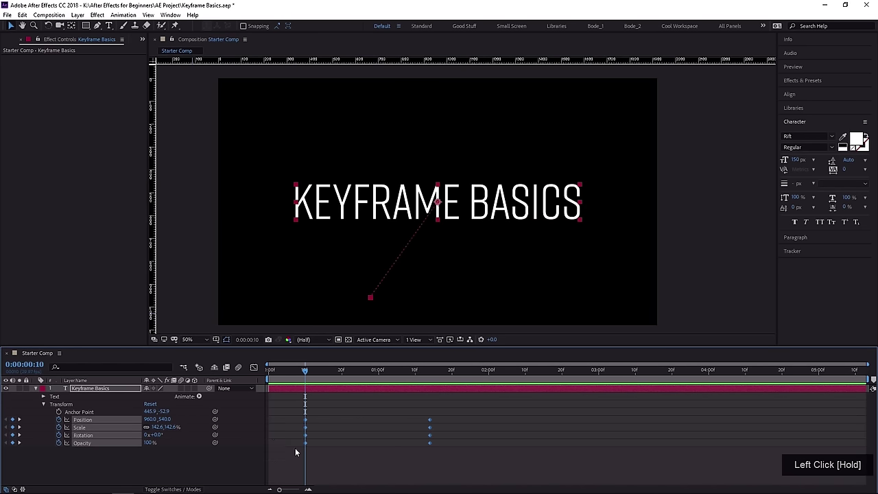
pyautogui.moveTo(440, 423); pyautogui.dragTo(264, 453)
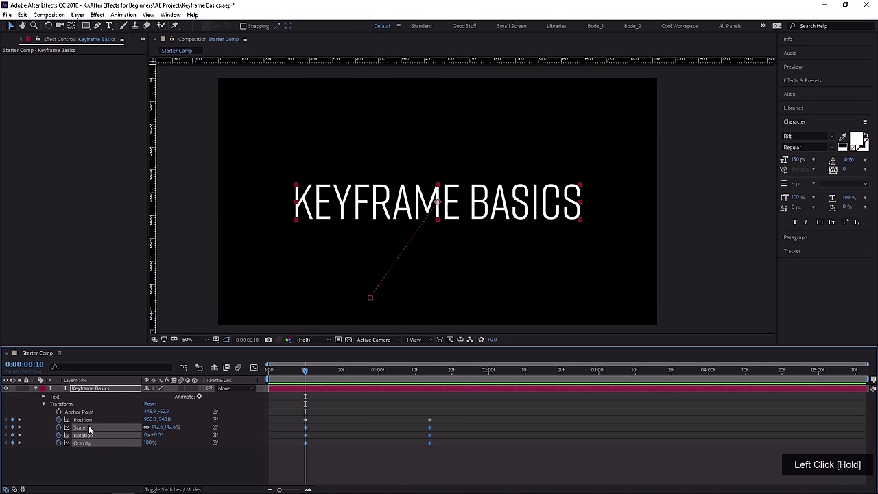
pyautogui.click(446, 456)
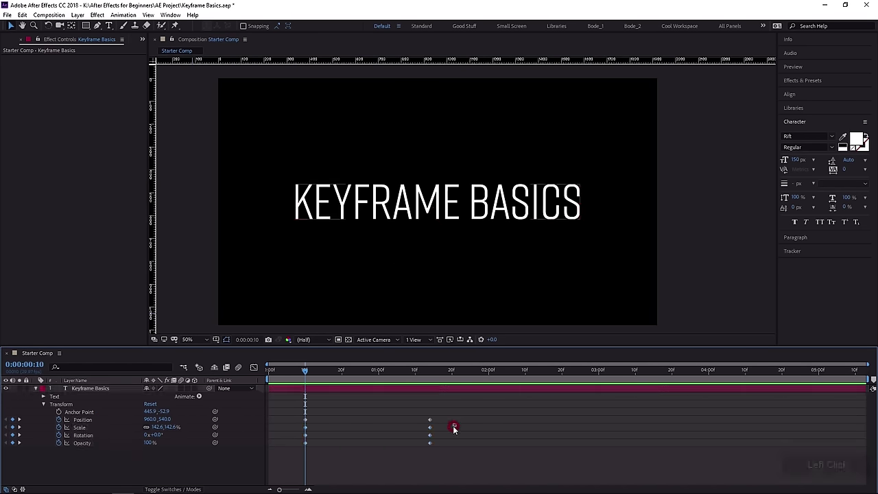
pyautogui.moveTo(458, 426); pyautogui.dragTo(290, 448)
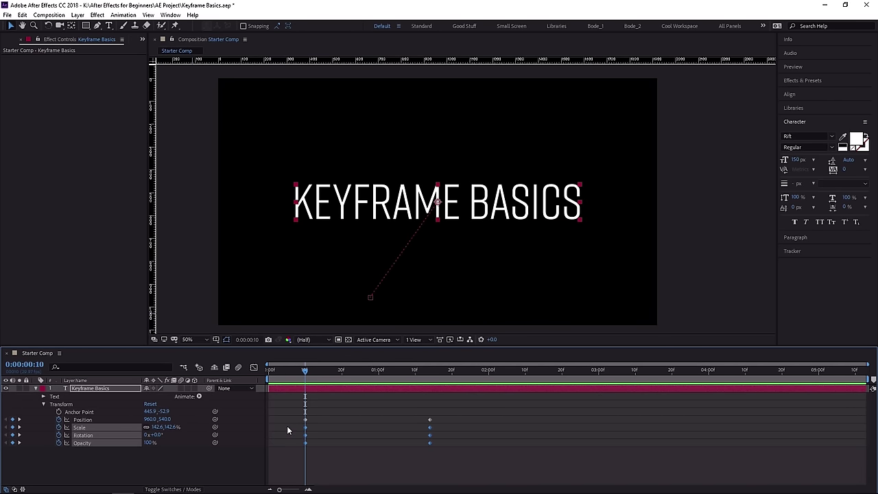
pyautogui.moveTo(287, 427); pyautogui.dragTo(457, 467)
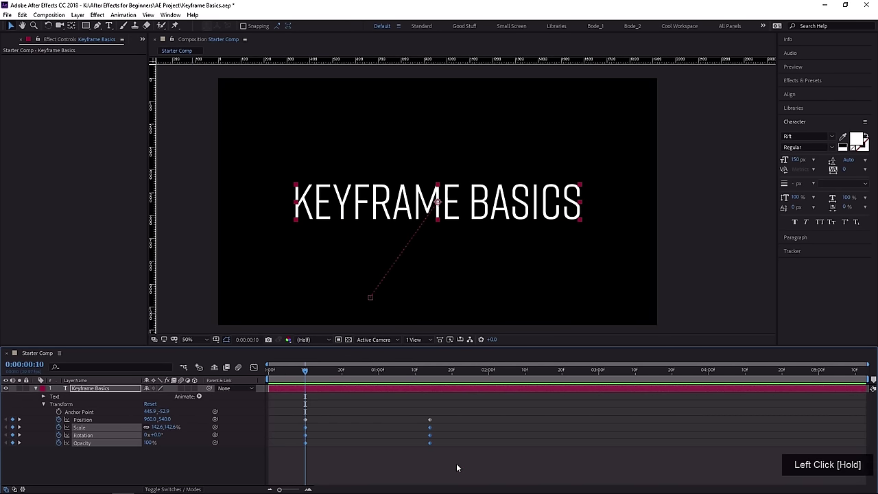
pyautogui.press('Delete')
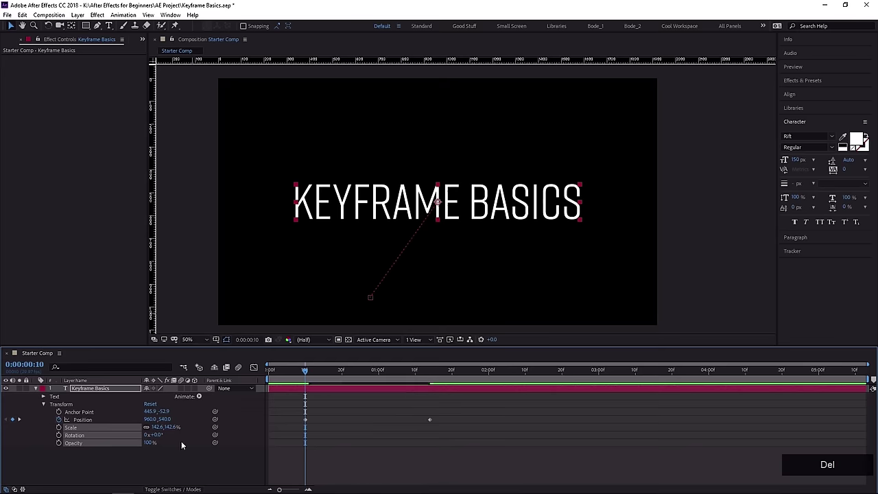
# Show only the Keyframe Basics layer's Position property and remove all of its keyframes.
pyautogui.click(141, 463)
pyautogui.click(103, 389)
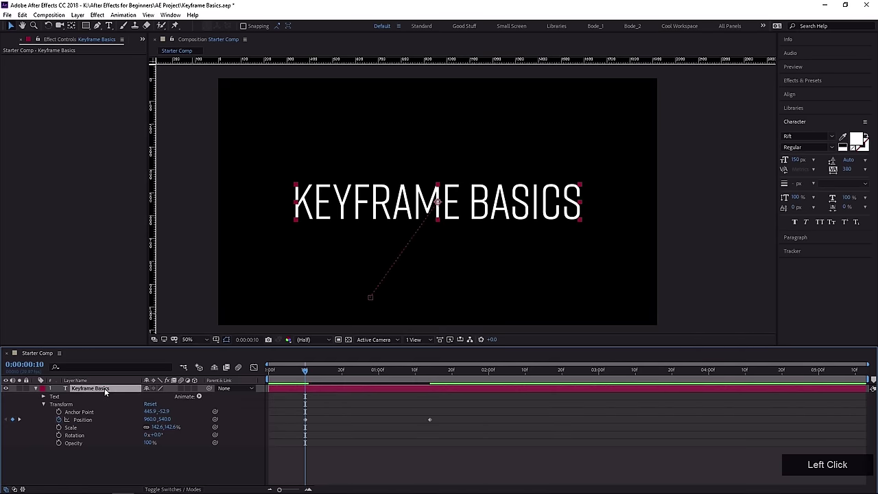
pyautogui.press('p')
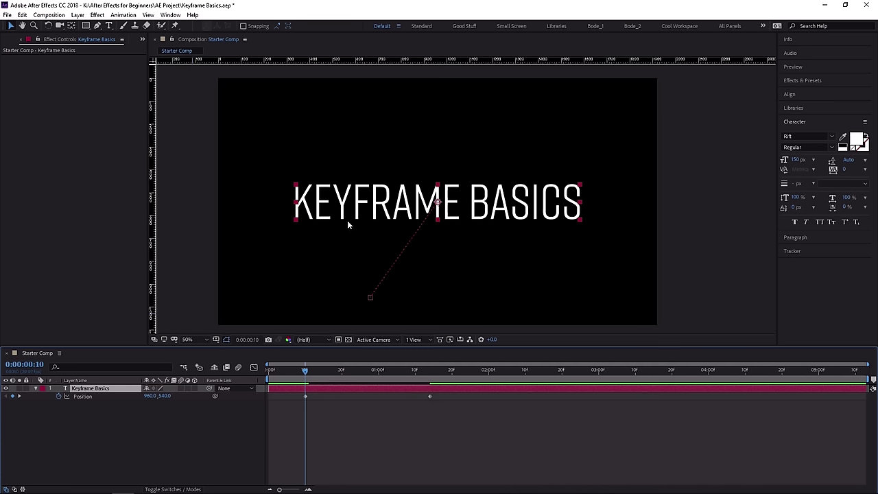
pyautogui.click(58, 396)
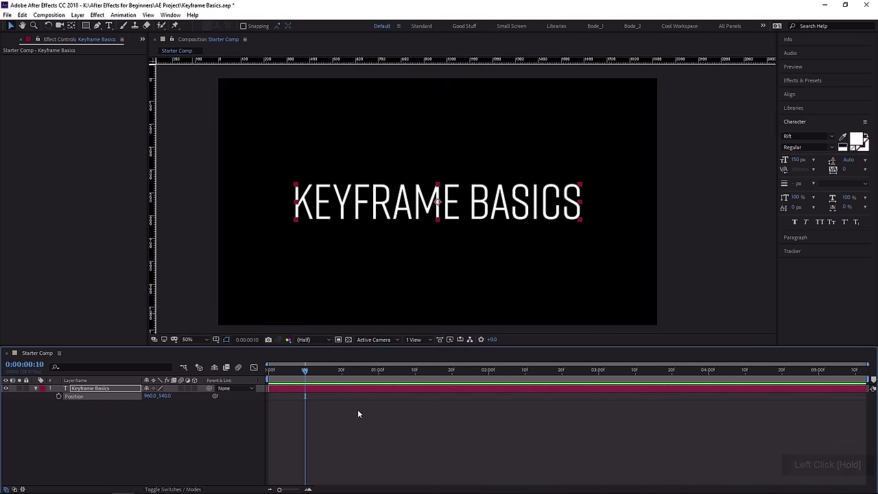
# Edit the KEYFRAME BASICS text layer so that only its first letter, K, remains.
pyautogui.click(342, 206)
pyautogui.doubleClick(345, 206)
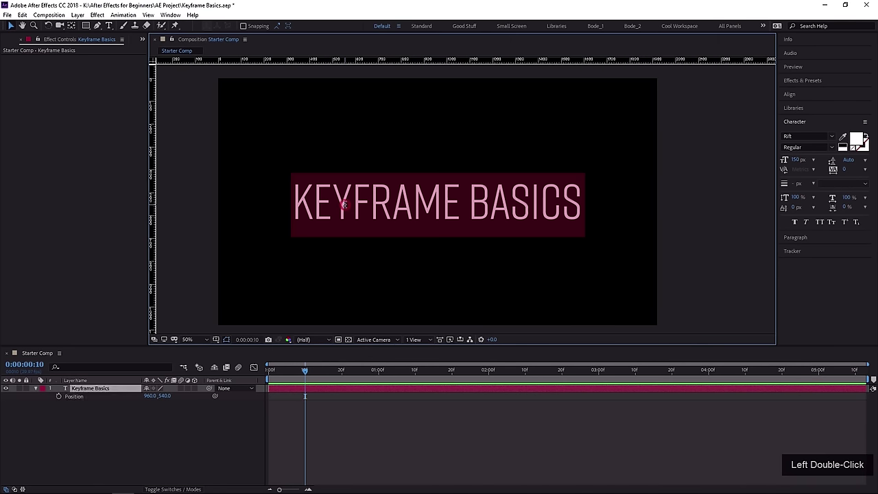
pyautogui.click(345, 206)
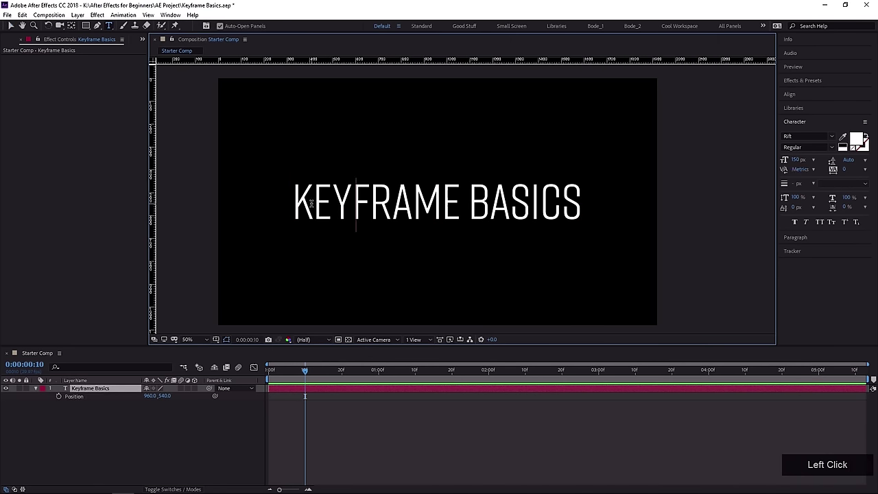
pyautogui.moveTo(311, 204); pyautogui.dragTo(528, 204)
pyautogui.click(329, 204)
pyautogui.moveTo(313, 203); pyautogui.dragTo(586, 212)
pyautogui.press('BackSpace')
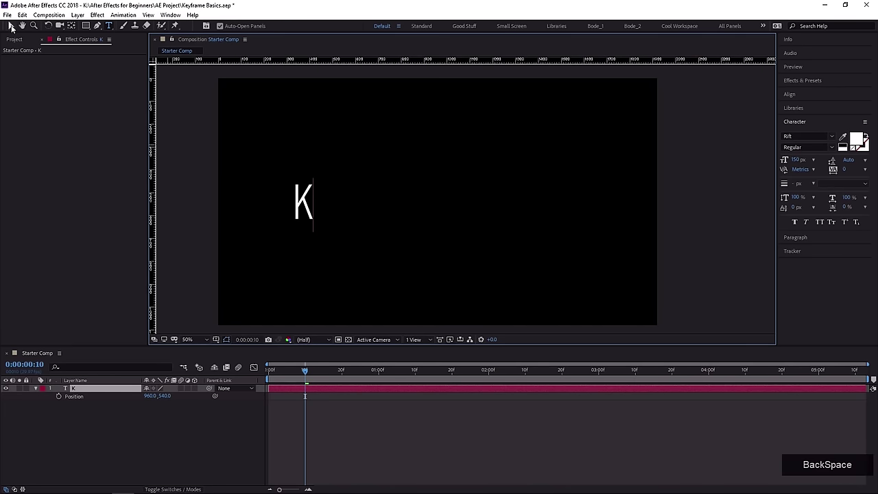
pyautogui.click(11, 26)
# Move the K layer's anchor point to the centre of the letter with the Pan Behind tool.
pyautogui.click(69, 28)
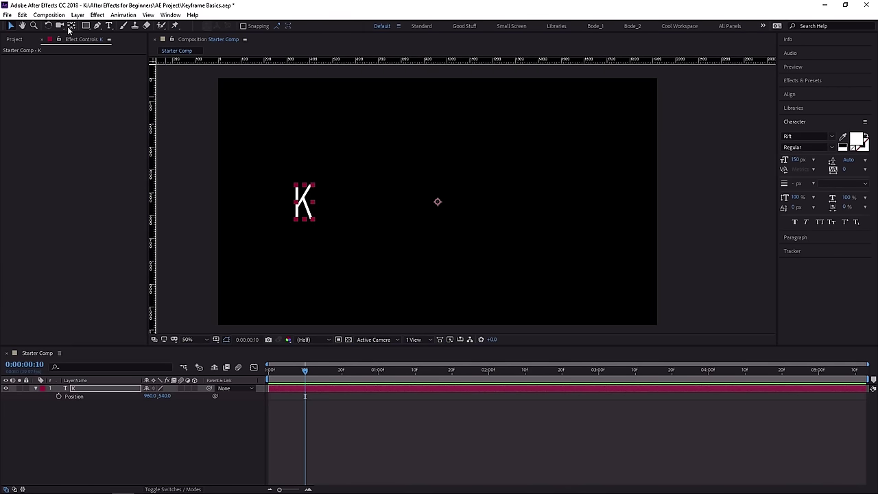
pyautogui.click(68, 25)
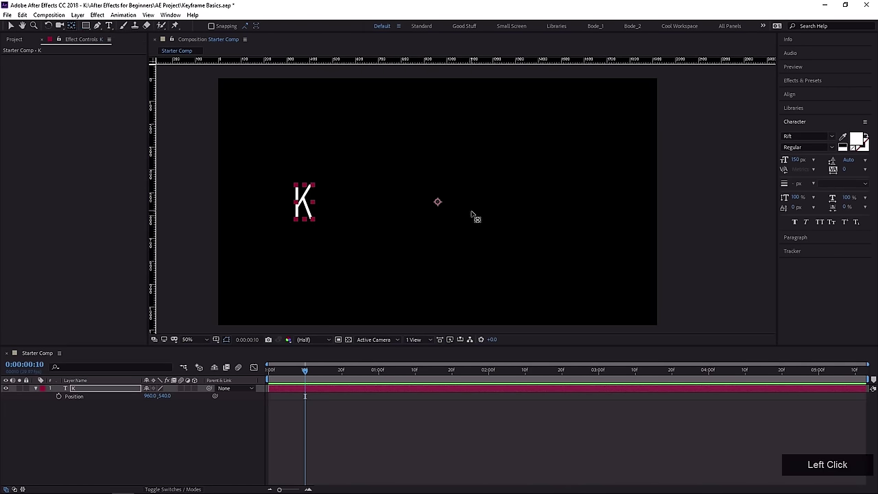
pyautogui.moveTo(441, 205); pyautogui.dragTo(305, 209)
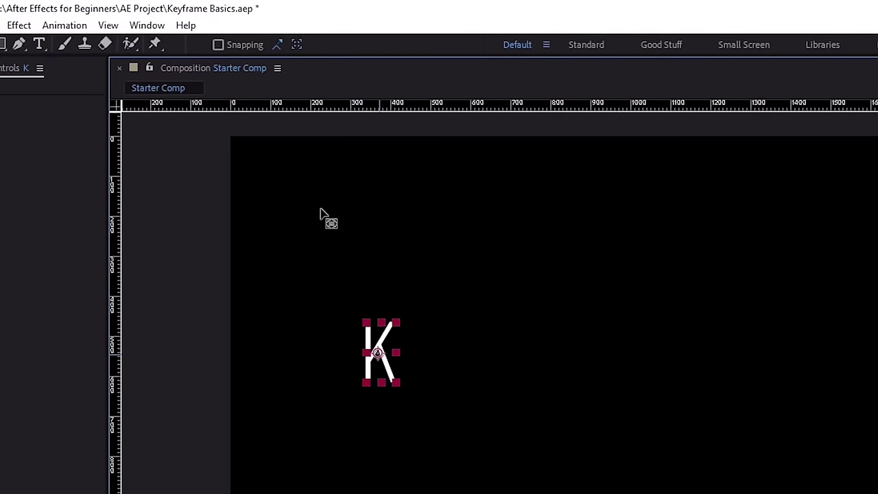
pyautogui.moveTo(377, 352); pyautogui.dragTo(398, 326)
pyautogui.moveTo(395, 357)
pyautogui.mouseDown()
pyautogui.moveTo(394, 377)
pyautogui.moveTo(369, 378)
pyautogui.moveTo(371, 353)
pyautogui.moveTo(399, 350)
pyautogui.moveTo(365, 357)
pyautogui.moveTo(367, 320)
pyautogui.moveTo(385, 319)
pyautogui.moveTo(398, 387)
pyautogui.moveTo(381, 384)
pyautogui.moveTo(381, 355)
pyautogui.mouseUp()
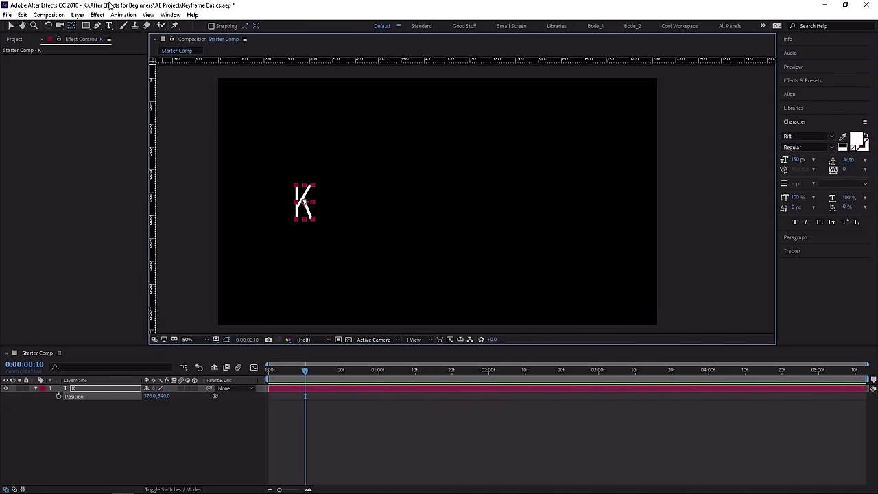
# Move the K up and left in the composition to a position of about 202, 372.
pyautogui.click(10, 25)
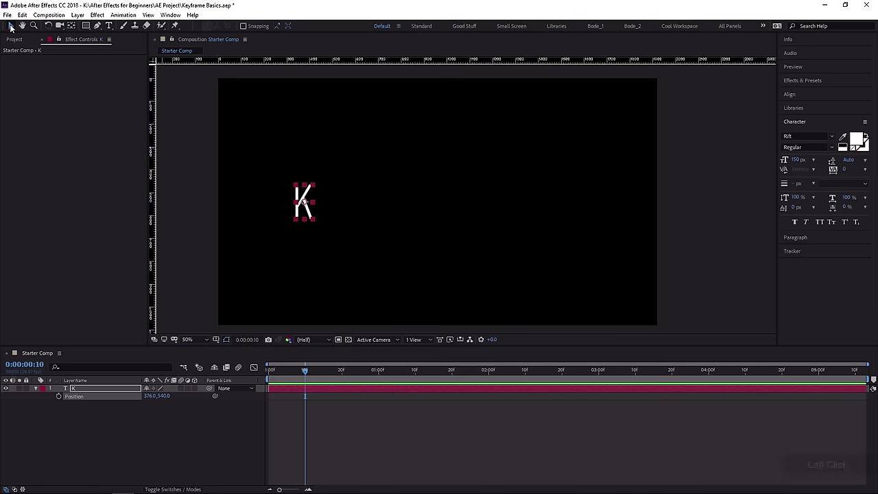
pyautogui.click(308, 211)
pyautogui.moveTo(308, 211); pyautogui.dragTo(268, 174)
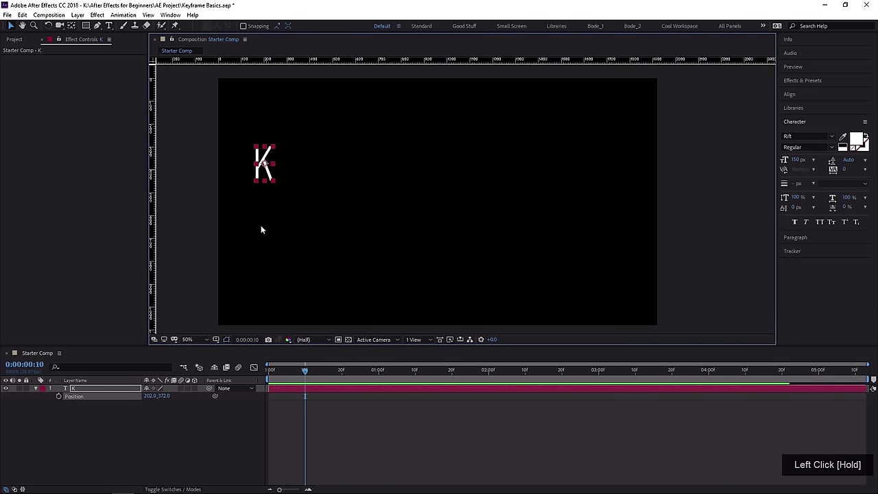
# Keyframe the K's Position at 0:00:00:00 and at 0:00:02:00, moving it horizontally to about 1702, 372 at the second time.
pyautogui.click(271, 371)
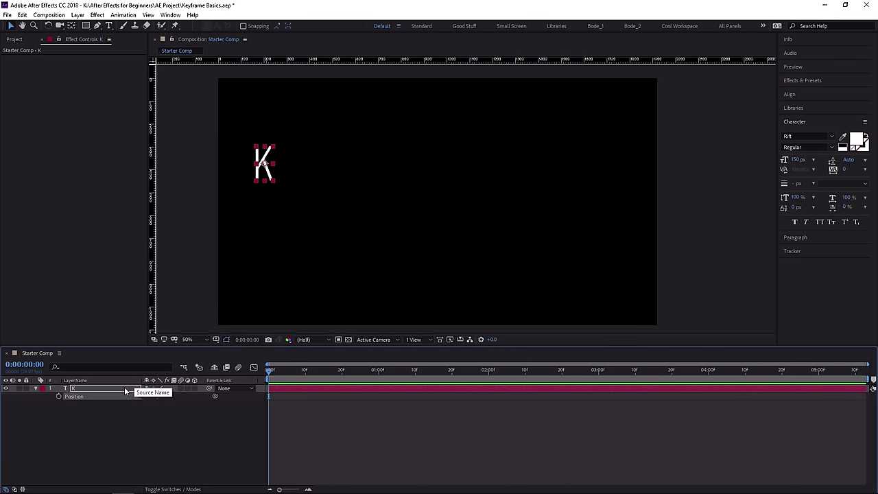
pyautogui.click(58, 396)
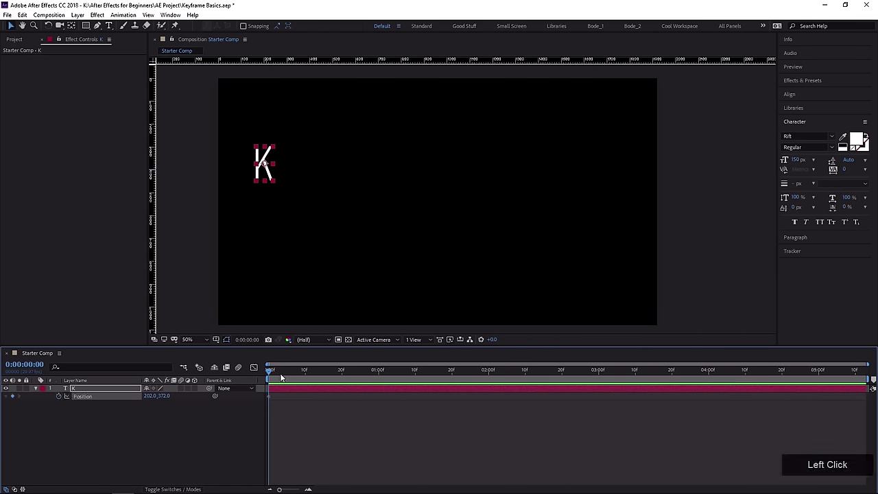
pyautogui.moveTo(281, 377); pyautogui.dragTo(488, 379)
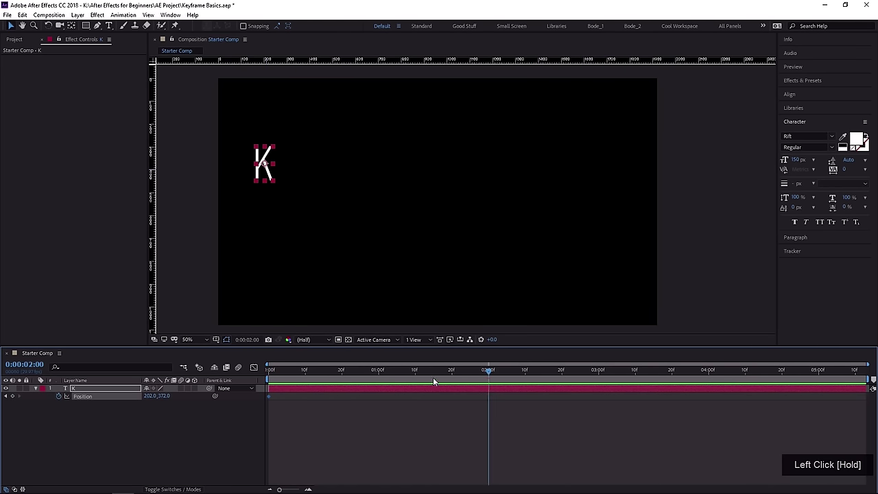
pyautogui.moveTo(262, 171); pyautogui.dragTo(609, 170)
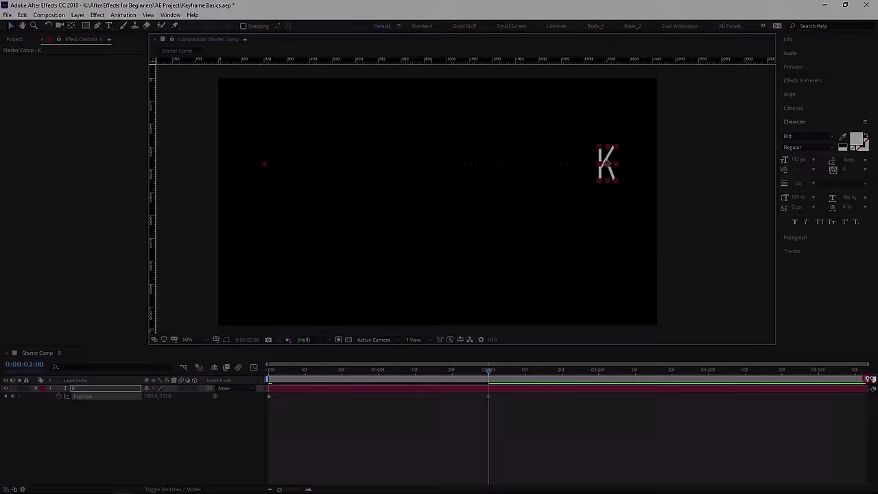
# Shorten the work area to end at about 0:00:02:10 and preview the K's movement from the start.
pyautogui.moveTo(871, 379); pyautogui.dragTo(286, 378)
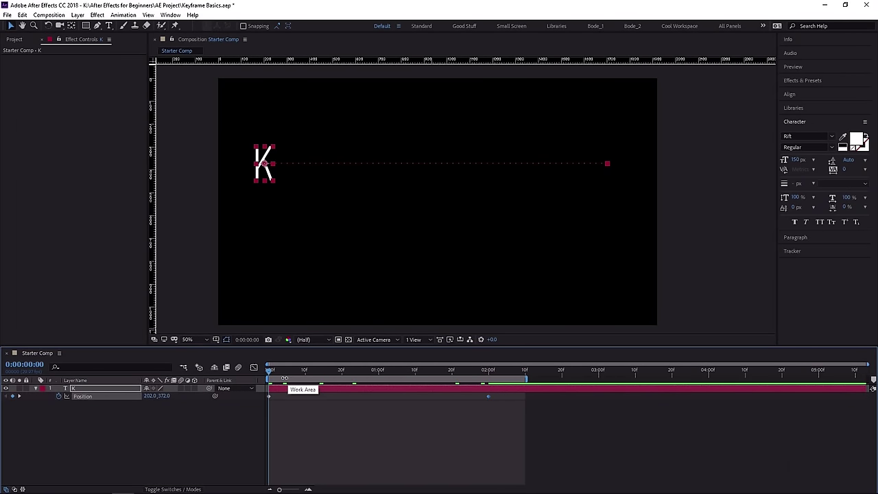
pyautogui.press('space')
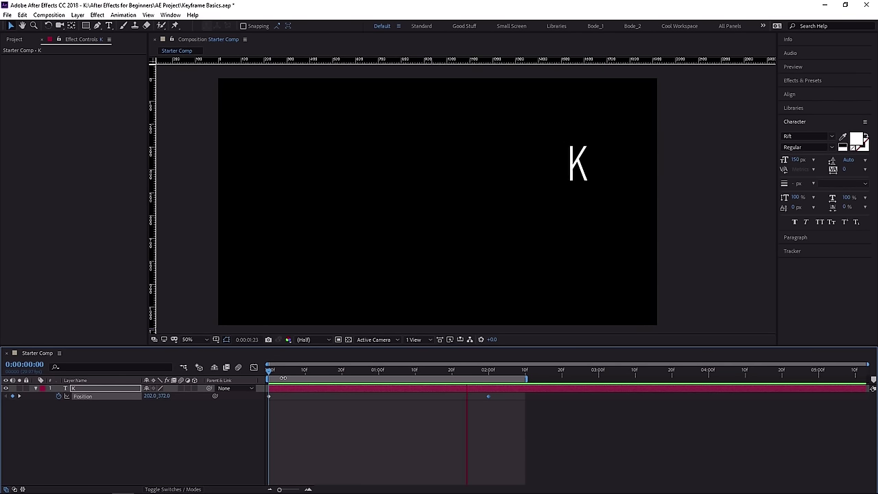
pyautogui.press('space')
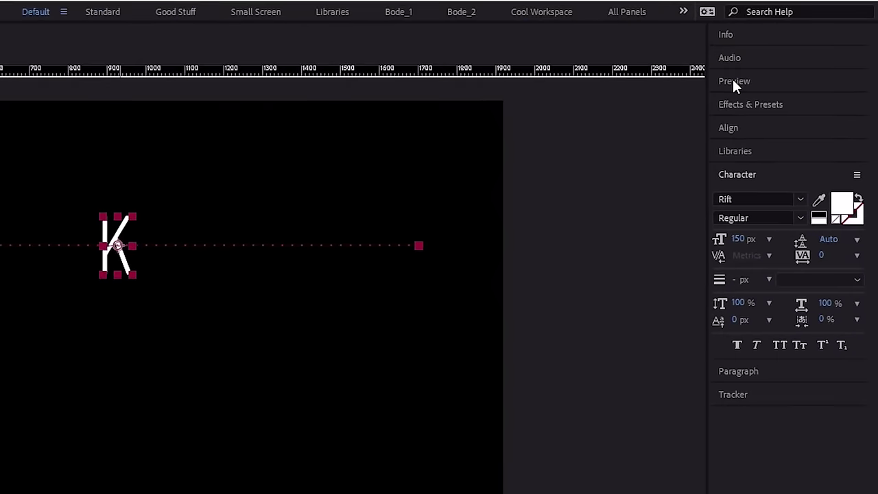
# Cycle through the preview loop options and return playback to looping.
pyautogui.click(729, 81)
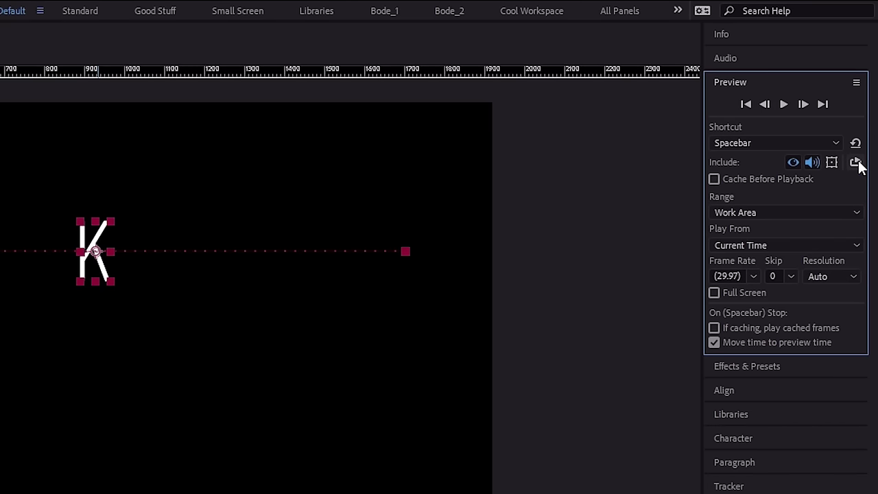
pyautogui.click(857, 164)
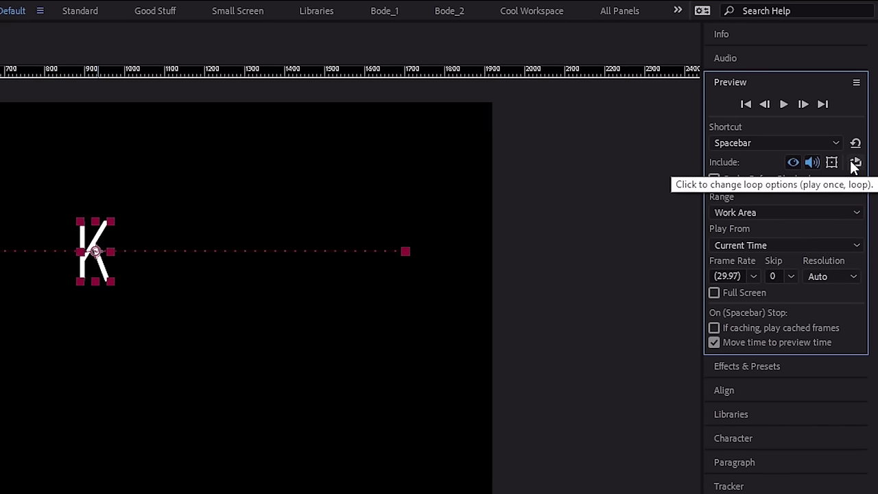
pyautogui.click(856, 163)
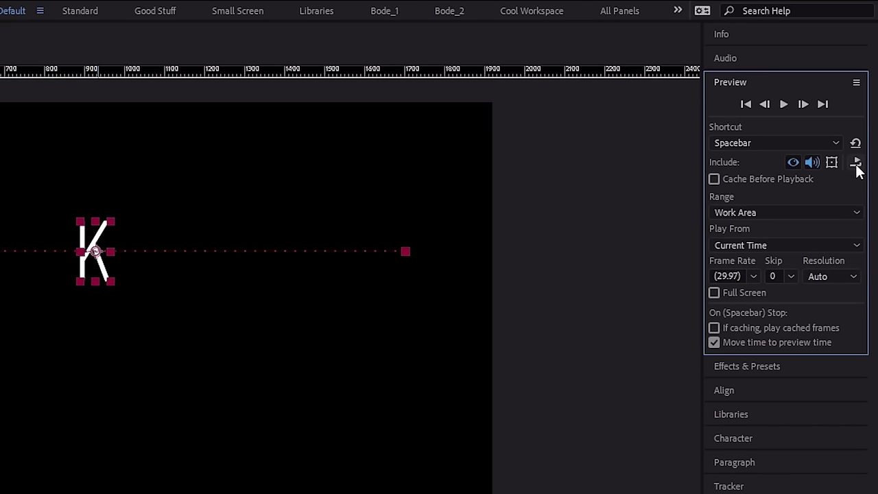
pyautogui.click(857, 165)
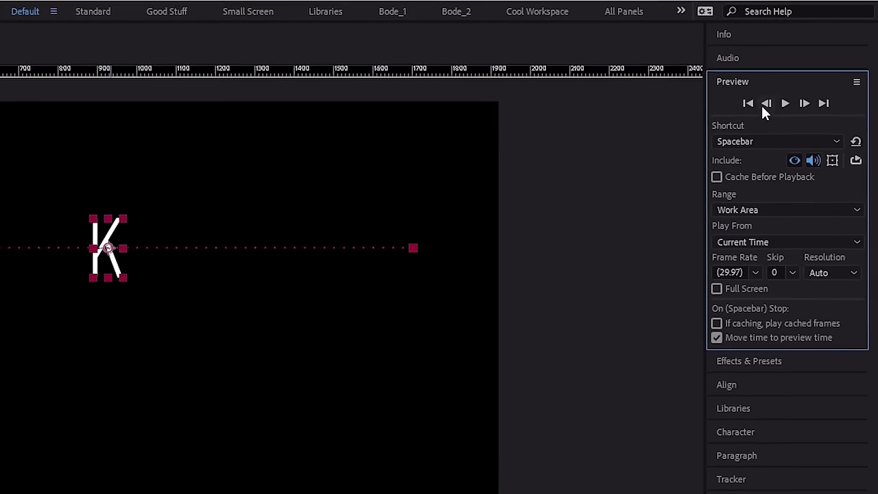
pyautogui.click(731, 83)
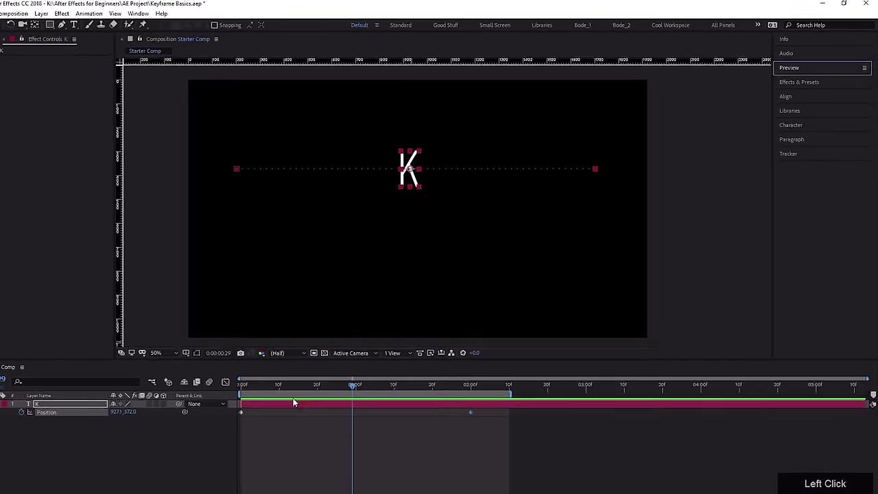
# Return to 0:00:00:00 and examine the K layer's Position speed in the Graph Editor before closing the graph.
pyautogui.click(240, 384)
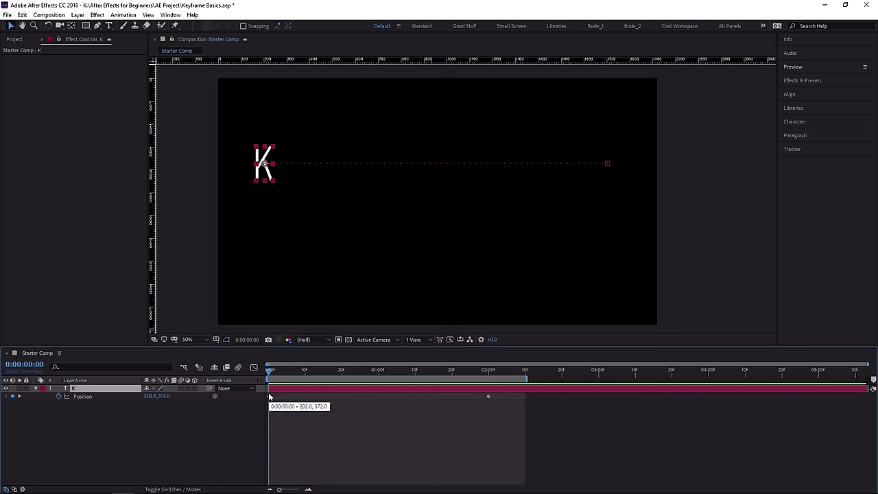
pyautogui.click(254, 367)
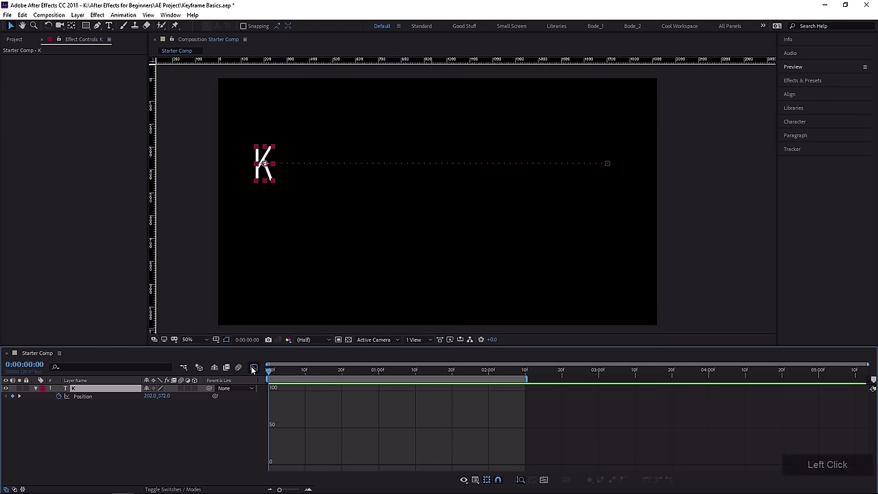
pyautogui.click(77, 397)
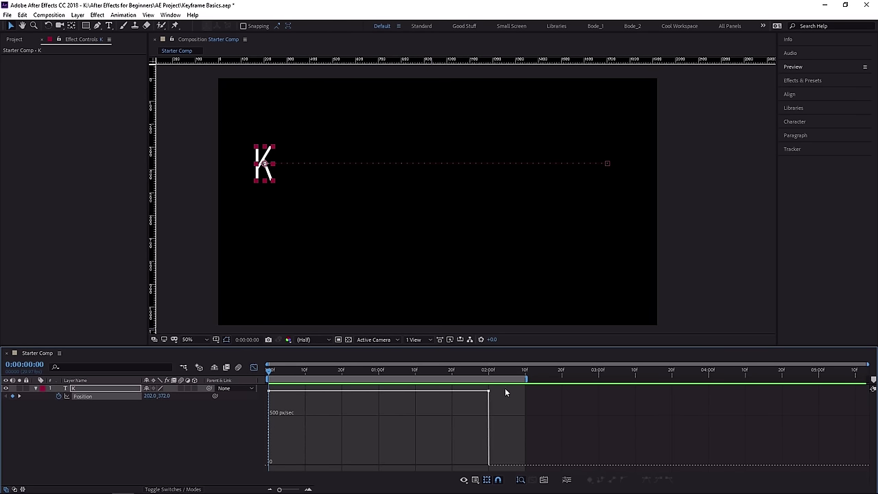
pyautogui.click(253, 367)
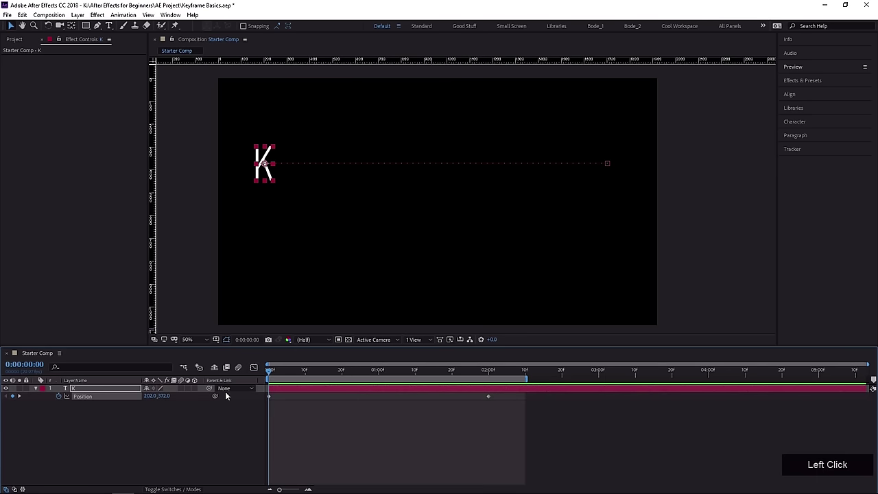
# Duplicate the K layer and reveal the duplicate's keyframed properties.
pyautogui.click(122, 389)
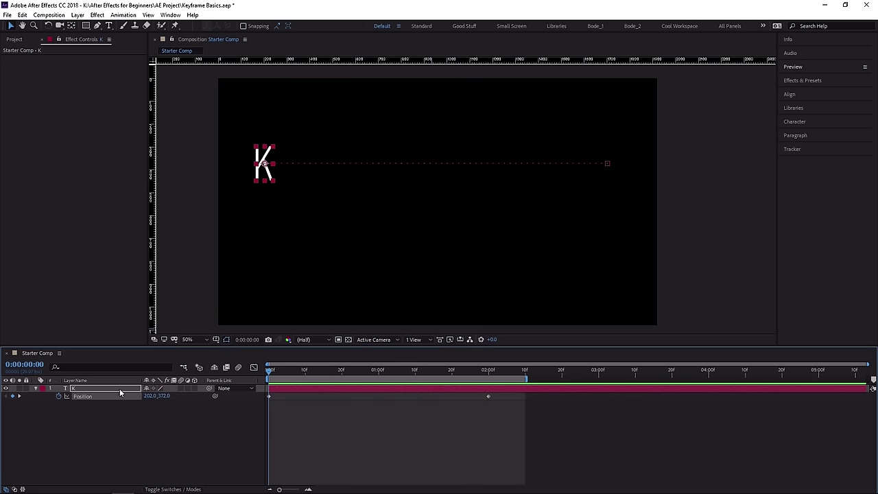
pyautogui.click(119, 391)
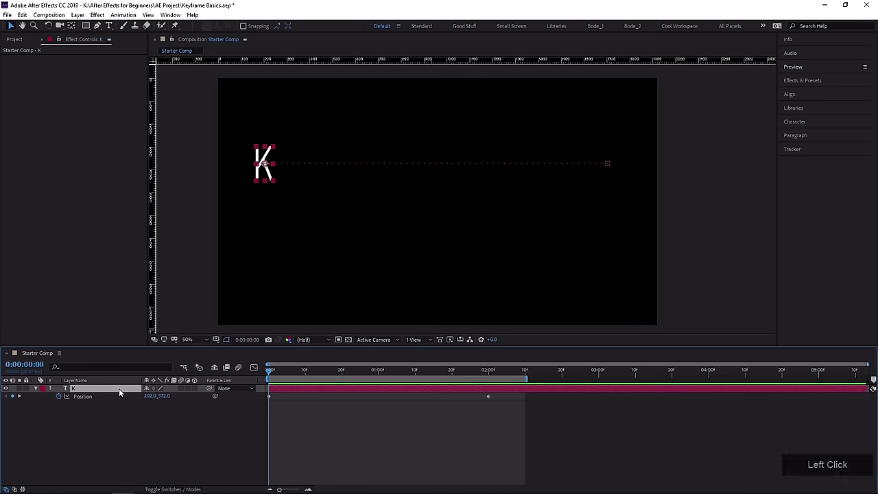
pyautogui.click(23, 16)
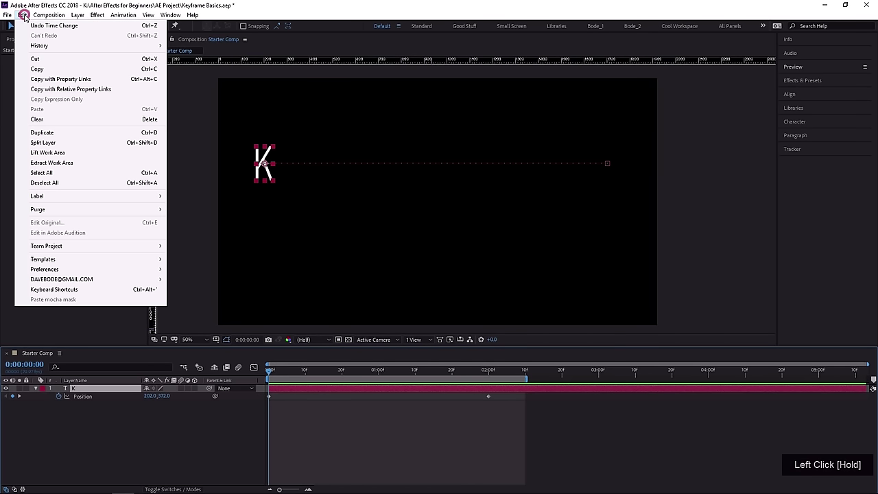
pyautogui.click(59, 133)
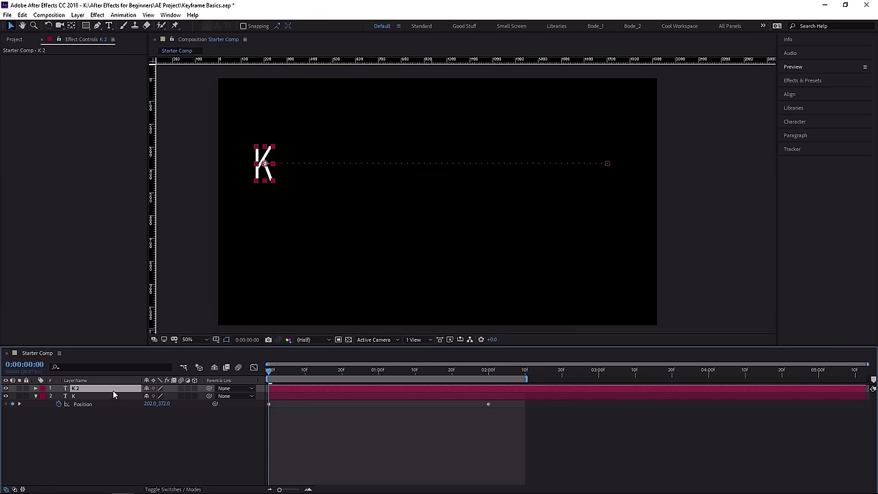
pyautogui.press('u')
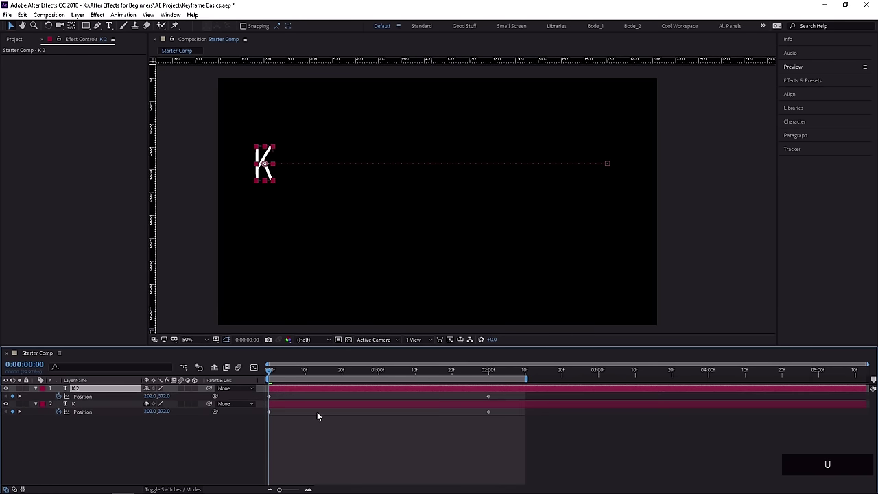
# With all Position keyframes of the duplicate K selected at 0:00:00:00, set its Y position to 753 and scrub through the animation.
pyautogui.click(88, 396)
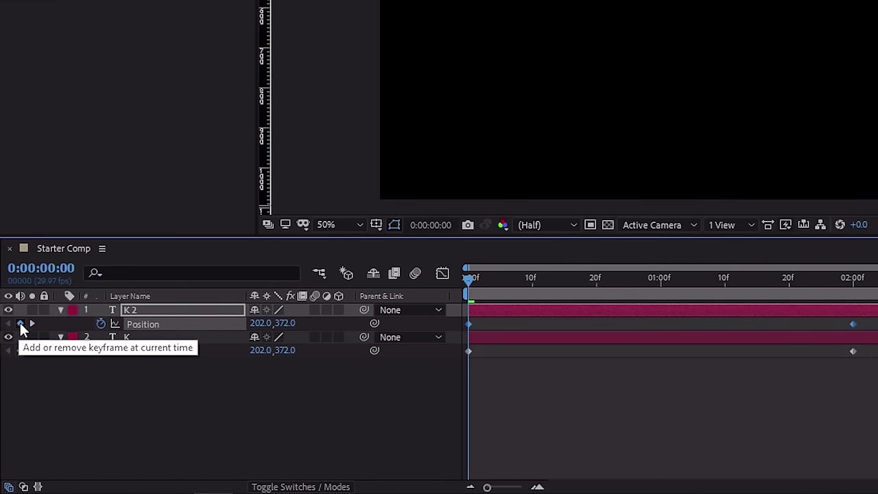
pyautogui.moveTo(471, 279); pyautogui.dragTo(475, 279)
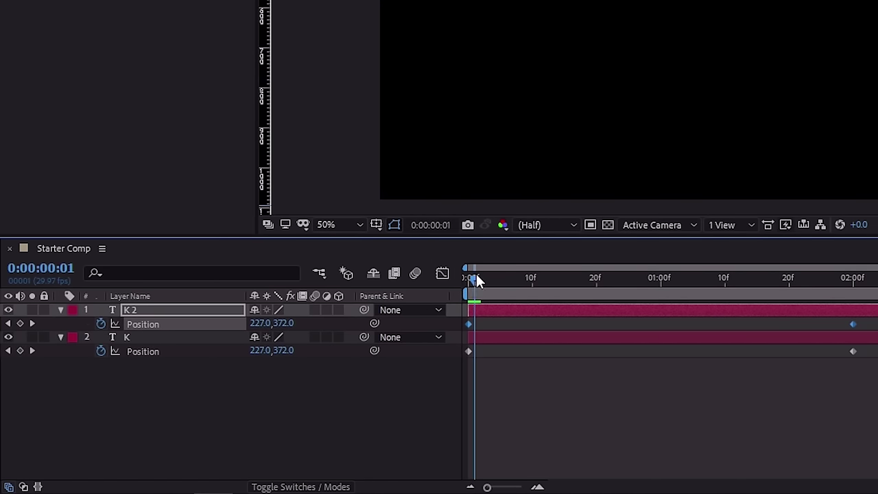
pyautogui.moveTo(474, 276); pyautogui.dragTo(463, 277)
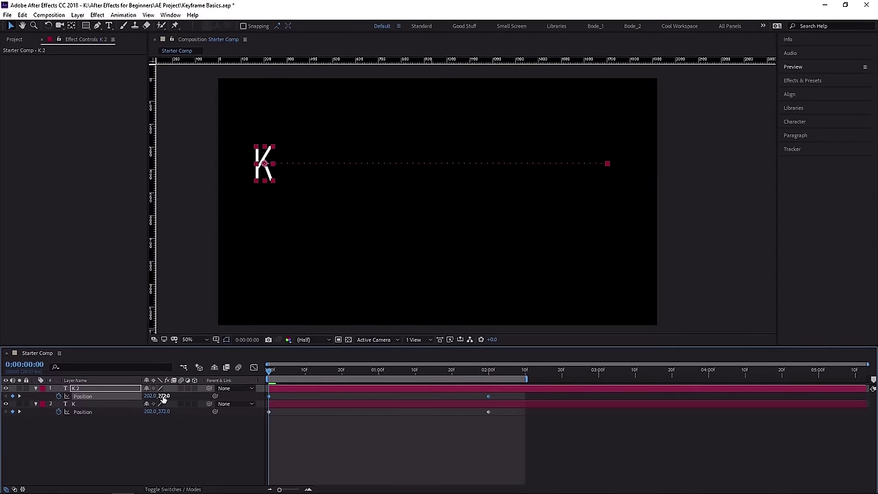
pyautogui.moveTo(165, 396); pyautogui.dragTo(326, 407)
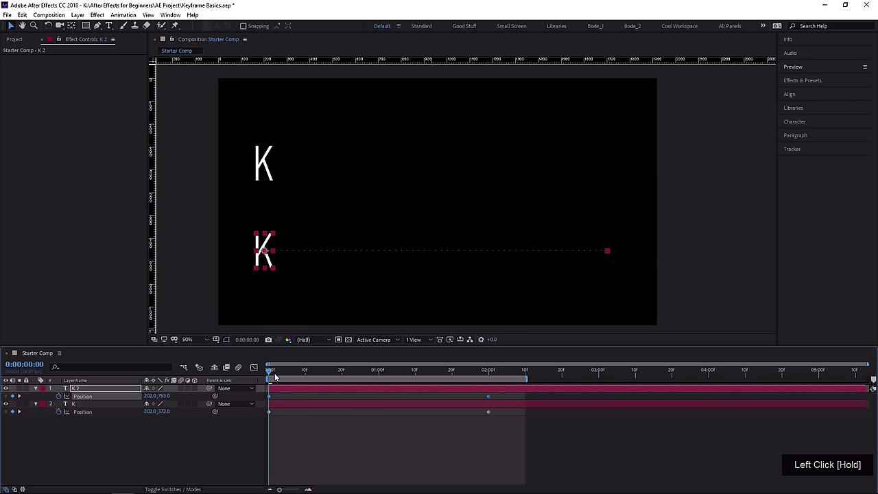
pyautogui.moveTo(268, 369); pyautogui.dragTo(257, 387)
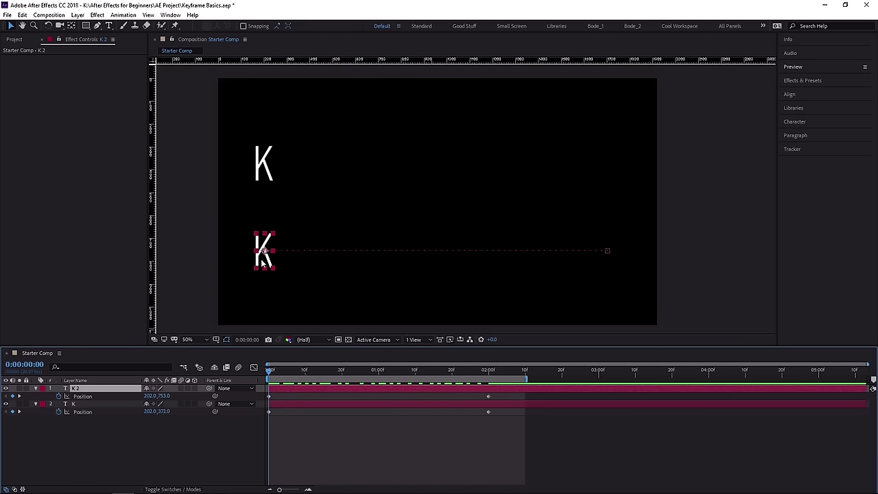
# Apply Easy Ease to both Position keyframes of the K 2 layer and preview its motion against the K layer.
pyautogui.click(249, 284)
pyautogui.click(516, 394)
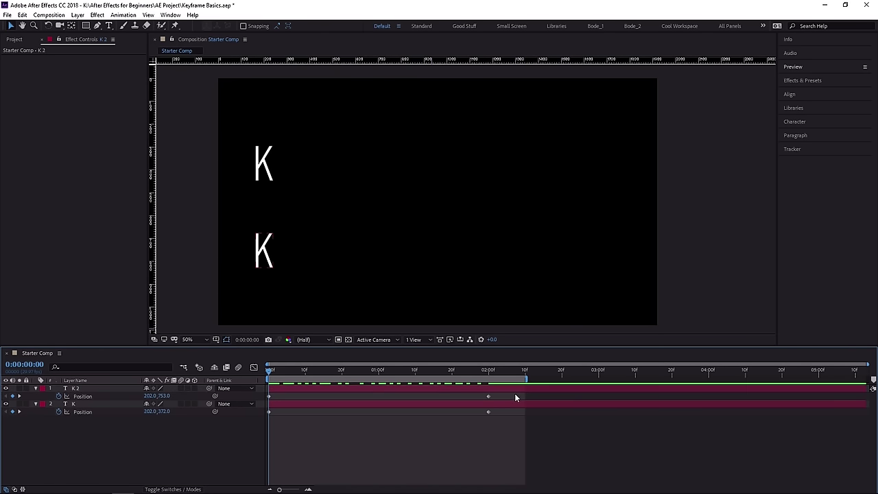
pyautogui.moveTo(516, 395); pyautogui.dragTo(249, 404)
pyautogui.rightClick(269, 397)
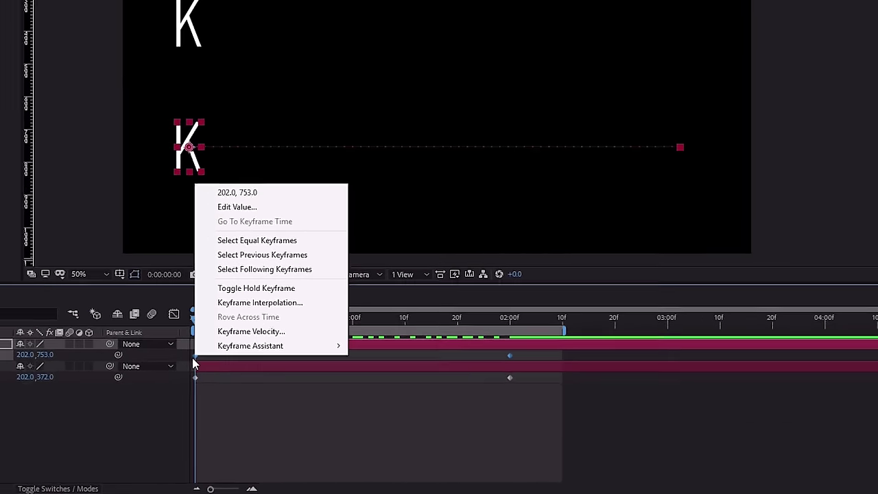
pyautogui.moveTo(218, 346)
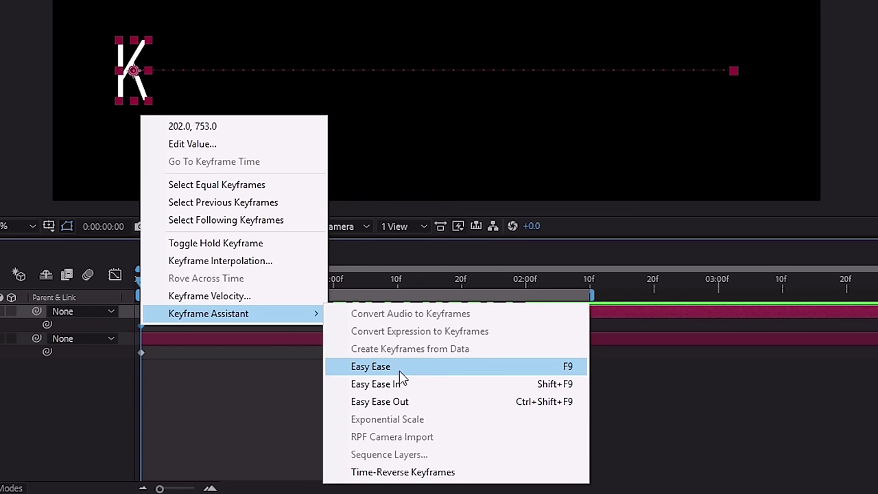
pyautogui.click(573, 368)
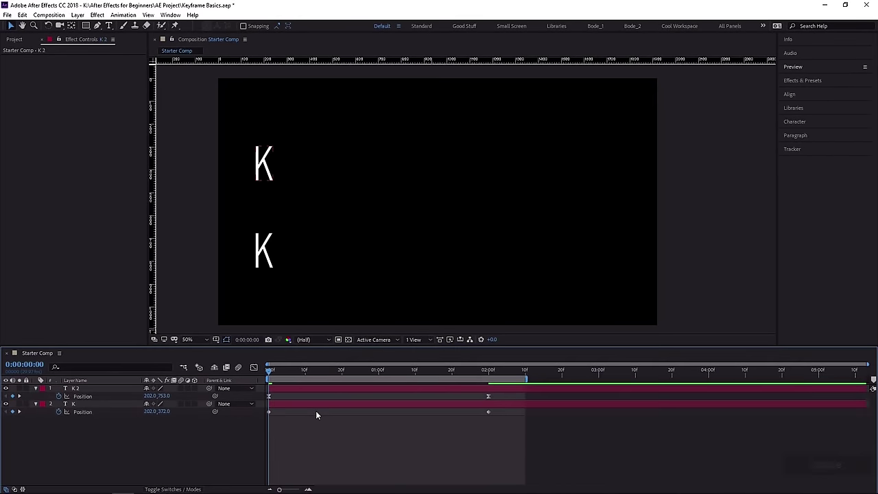
pyautogui.press('space')
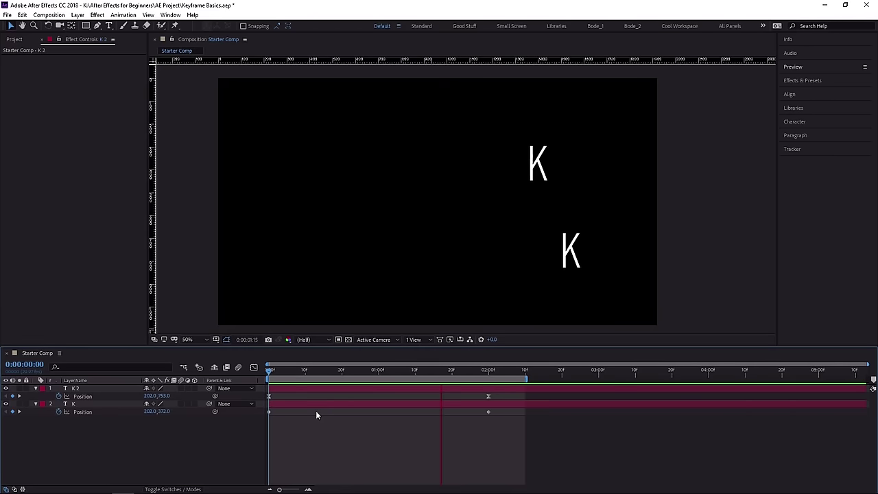
# Scrub to 0:00:00:16 and compare the Position speed graphs of the K and K 2 layers in the Graph Editor.
pyautogui.click(271, 157)
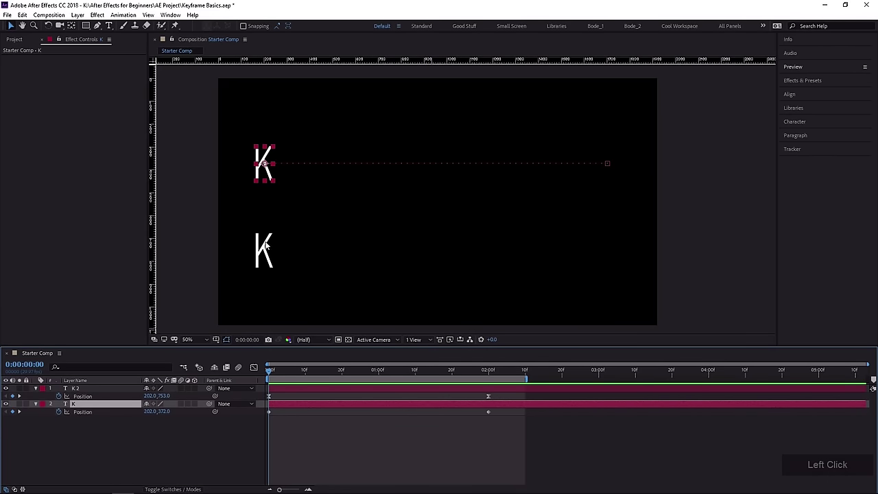
pyautogui.moveTo(274, 376); pyautogui.dragTo(326, 380)
pyautogui.click(254, 369)
pyautogui.click(103, 411)
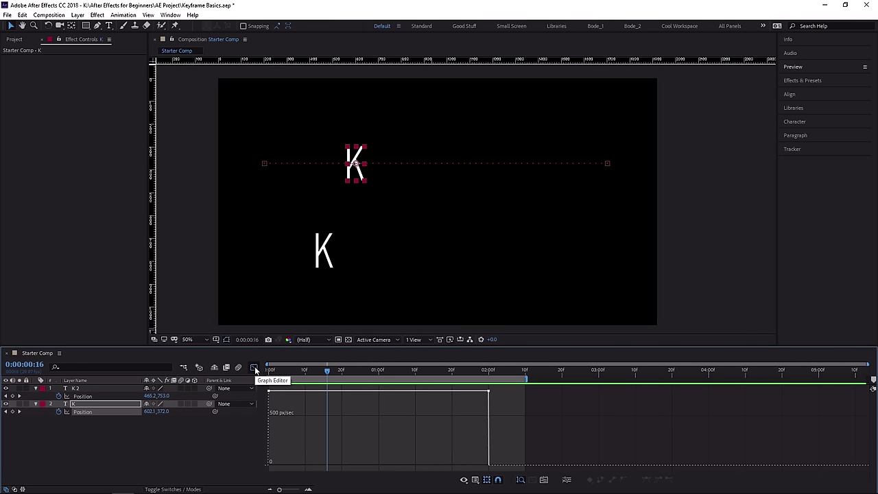
pyautogui.moveTo(308, 394)
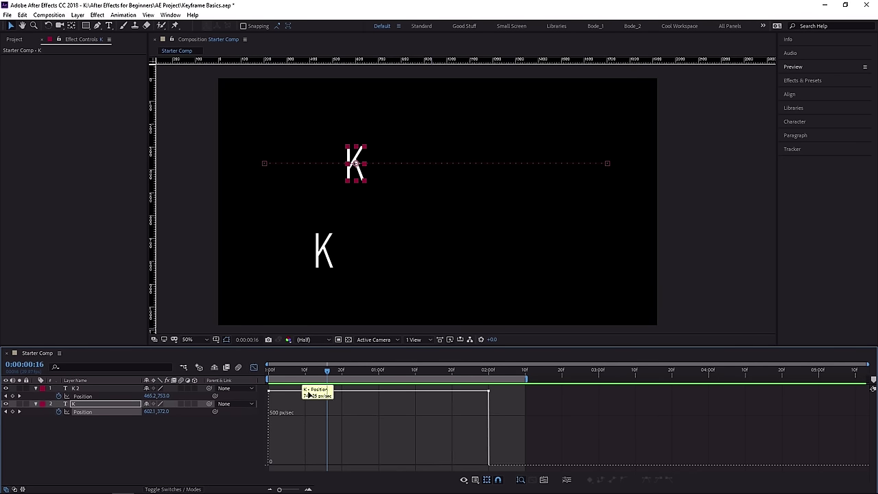
pyautogui.click(80, 396)
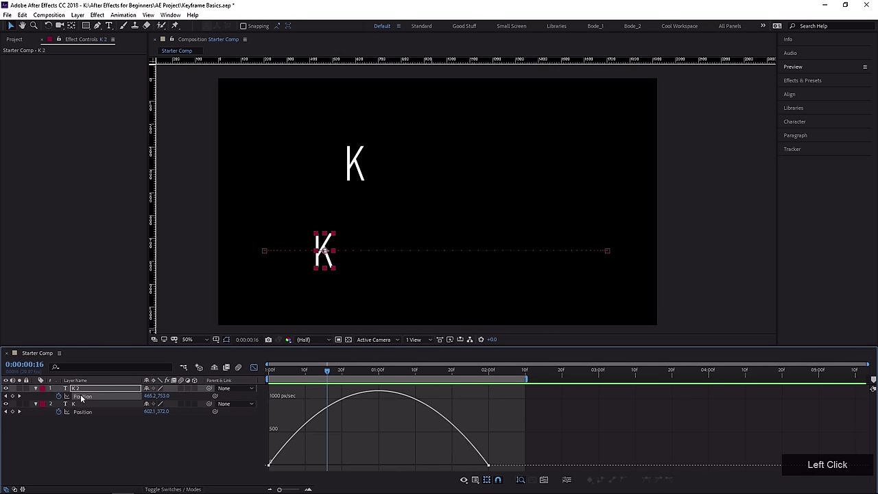
pyautogui.click(269, 465)
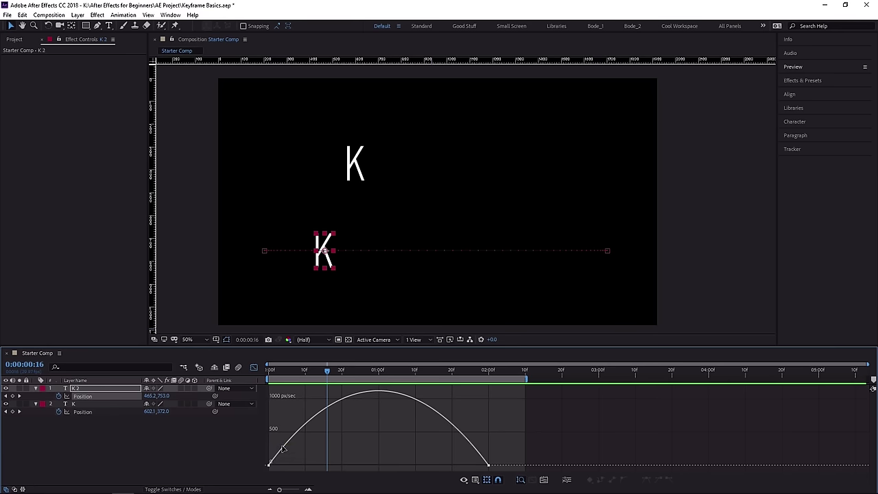
pyautogui.moveTo(380, 393)
# Close the Graph Editor and preview both K layers from 0:00:00:00.
pyautogui.click(254, 367)
pyautogui.moveTo(295, 371); pyautogui.dragTo(262, 372)
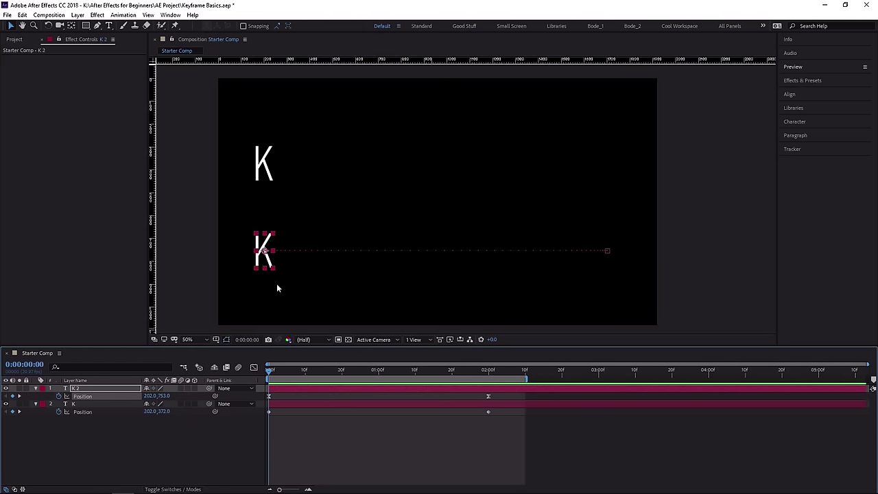
pyautogui.press('space')
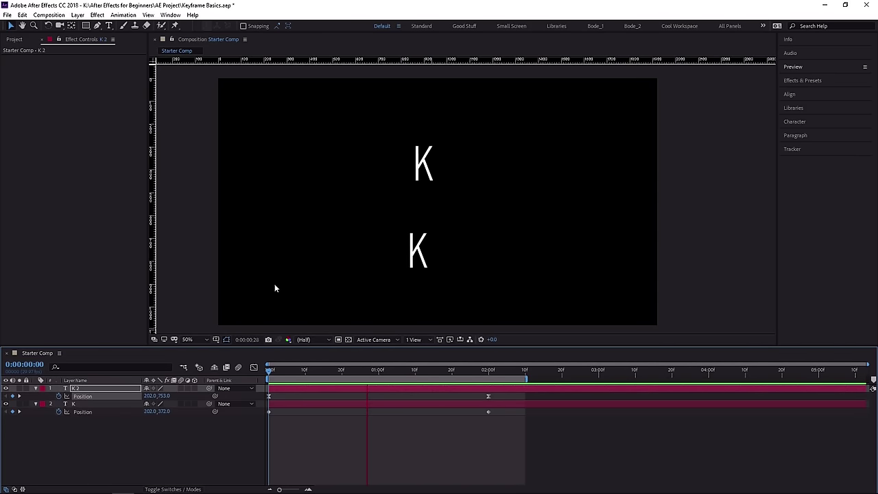
pyautogui.press('space')
pyautogui.click(269, 370)
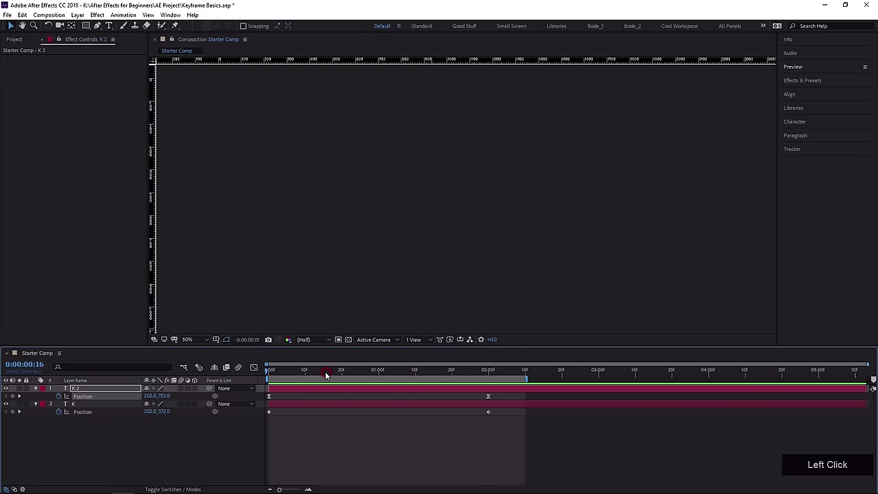
# In K 2's Position speed graph, extend the first keyframe's handle to about 20f and the last one's to about 01:07f, and preview.
pyautogui.click(254, 366)
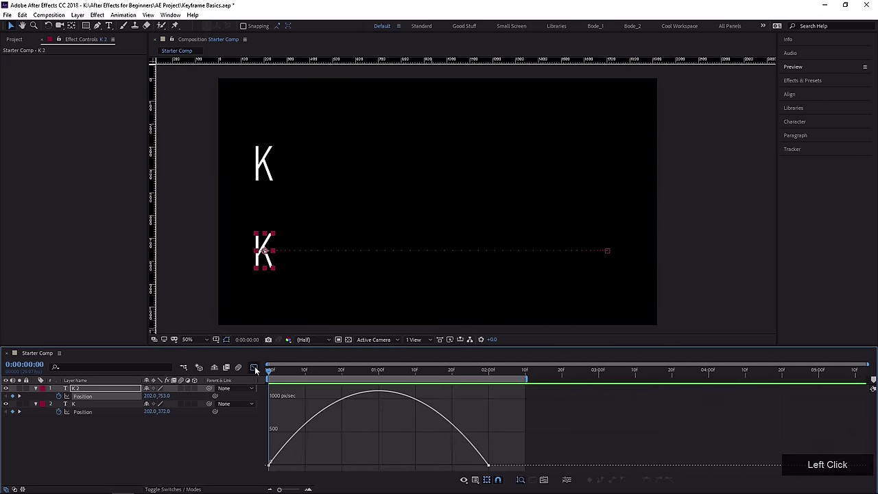
pyautogui.click(268, 465)
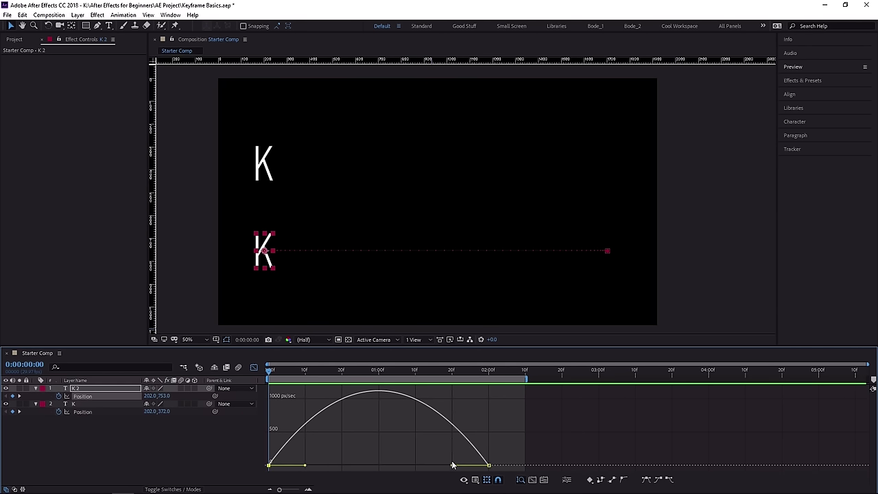
pyautogui.moveTo(489, 466)
pyautogui.moveTo(307, 466); pyautogui.dragTo(345, 471)
pyautogui.moveTo(453, 467); pyautogui.dragTo(404, 471)
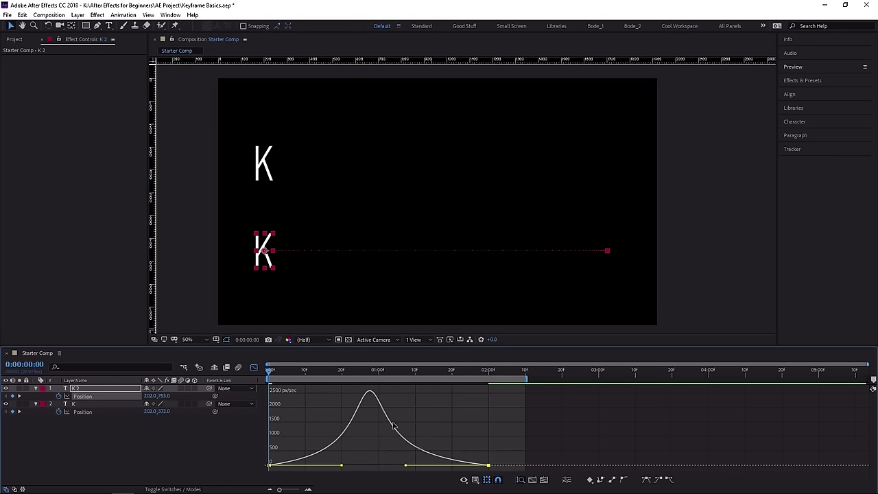
pyautogui.click(485, 466)
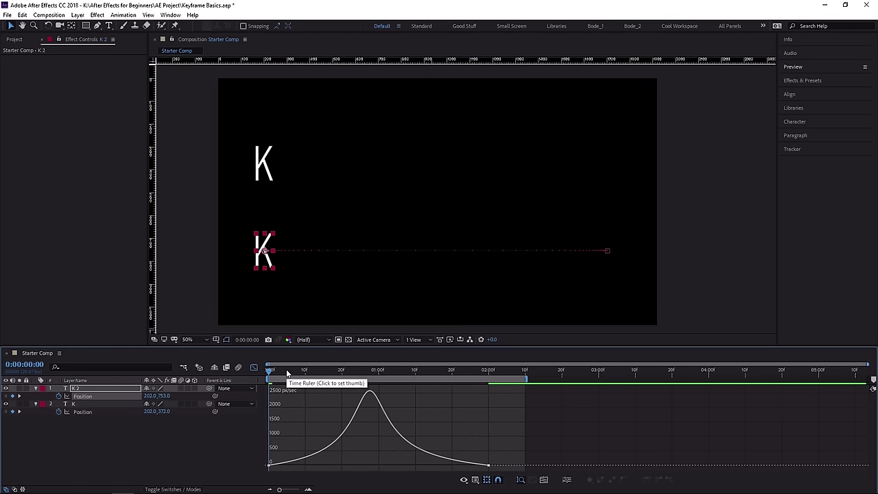
pyautogui.press('space')
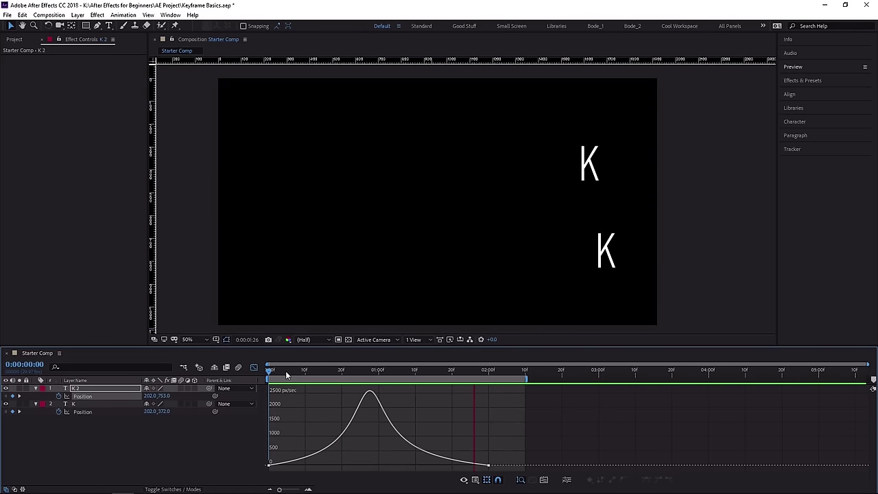
# At 0:00:00:28, enable motion blur for the composition and for both the K 2 and K layers.
pyautogui.click(269, 465)
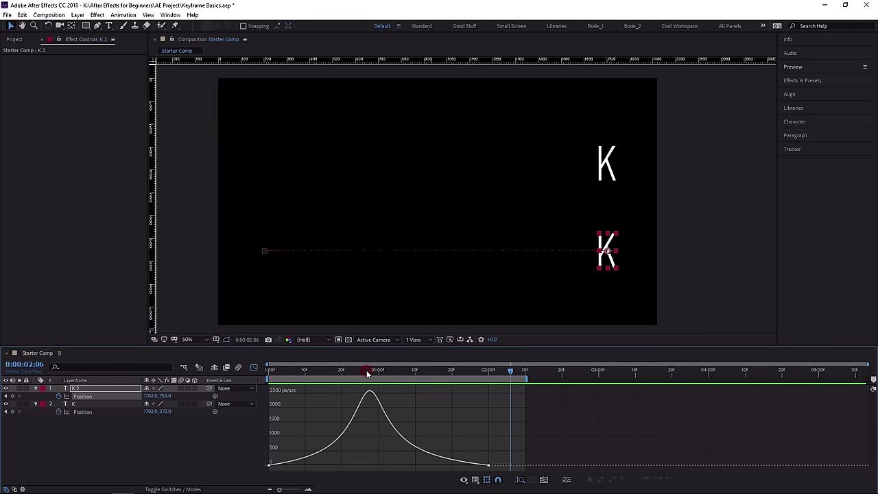
pyautogui.moveTo(367, 372); pyautogui.dragTo(372, 373)
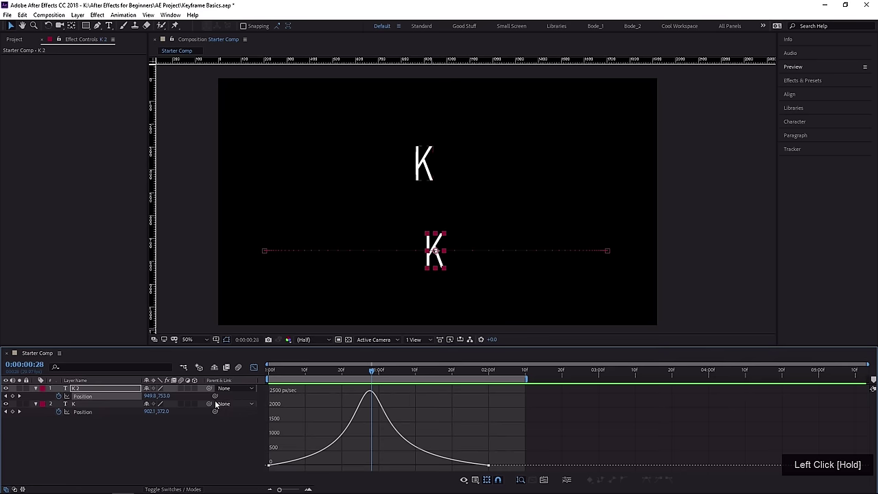
pyautogui.click(238, 368)
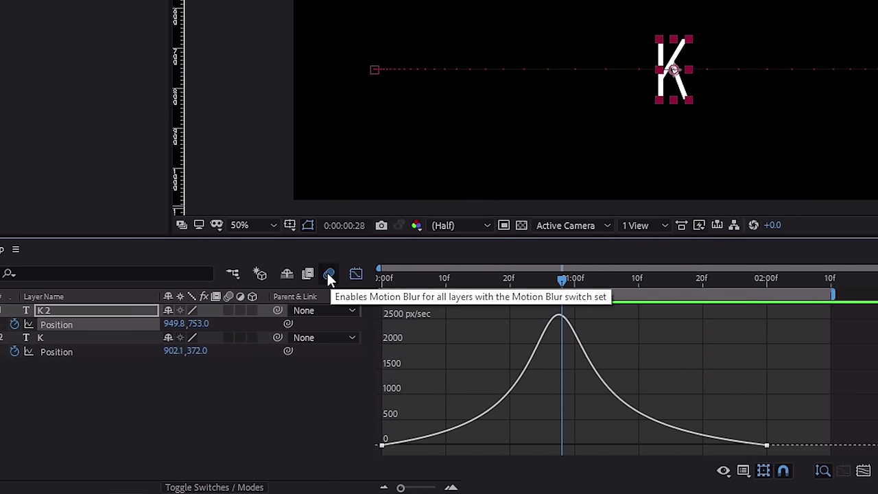
pyautogui.click(69, 312)
pyautogui.click(69, 338)
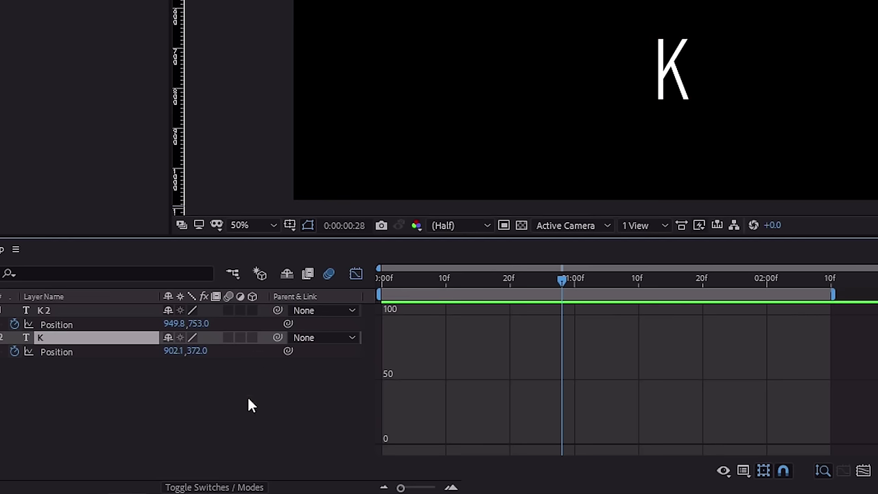
pyautogui.click(222, 484)
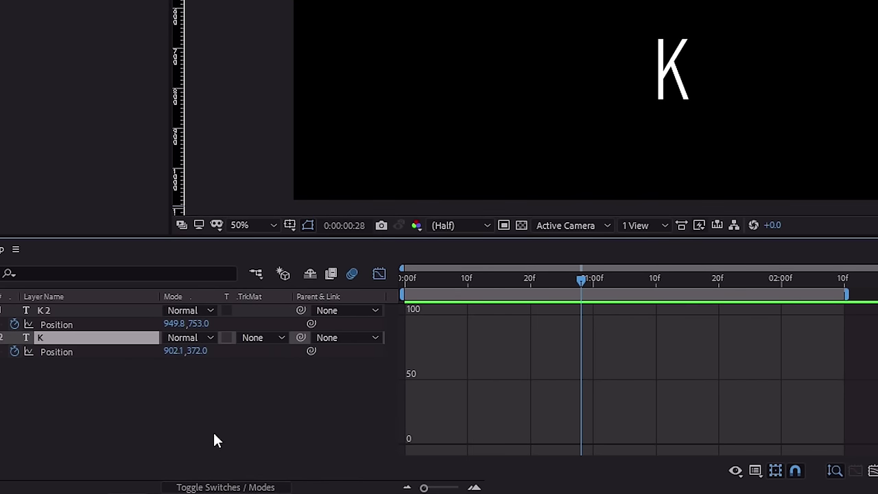
pyautogui.click(215, 486)
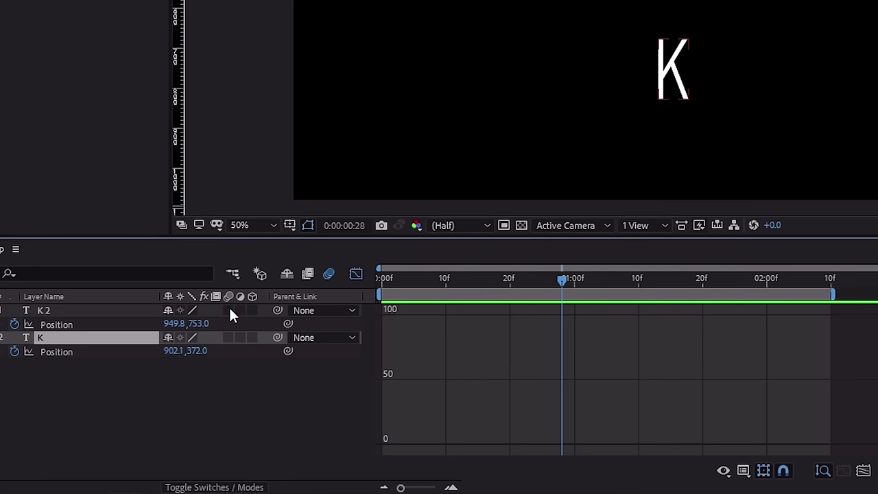
pyautogui.moveTo(228, 310); pyautogui.dragTo(229, 348)
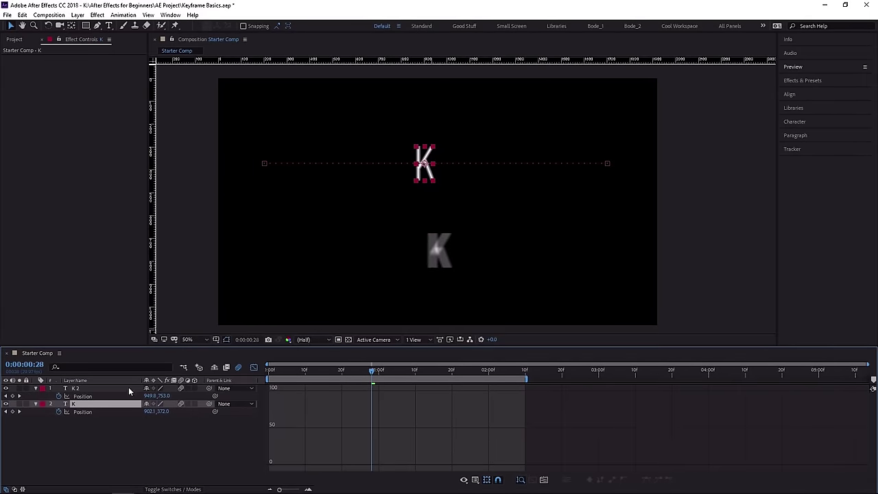
# Show K 2's Position speed graph and preview the motion-blurred animation from 0:00:00:00.
pyautogui.click(105, 397)
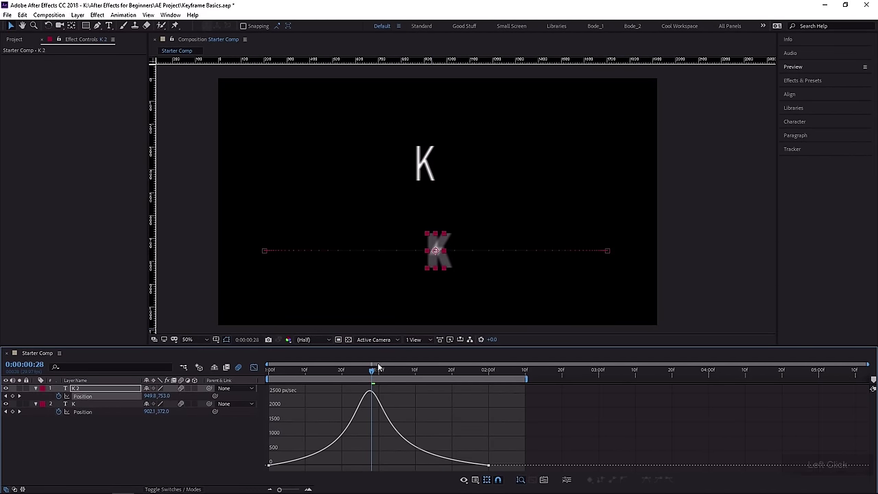
pyautogui.moveTo(368, 370); pyautogui.dragTo(277, 391)
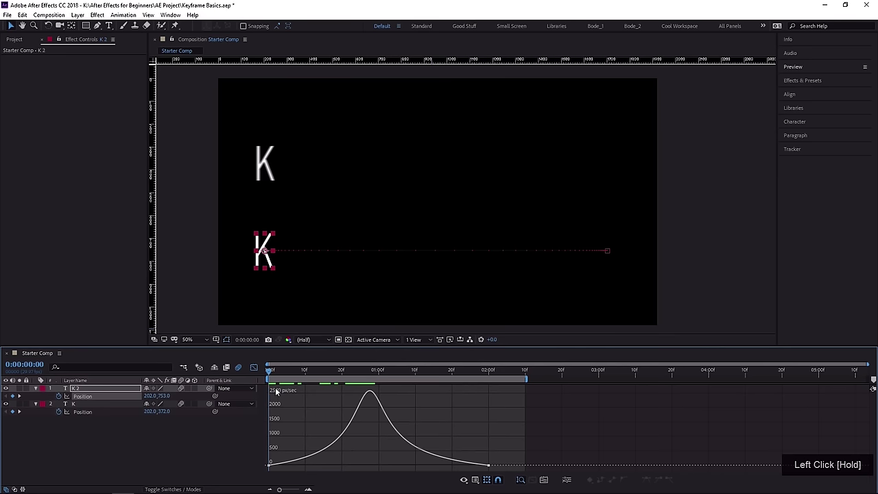
pyautogui.press('space')
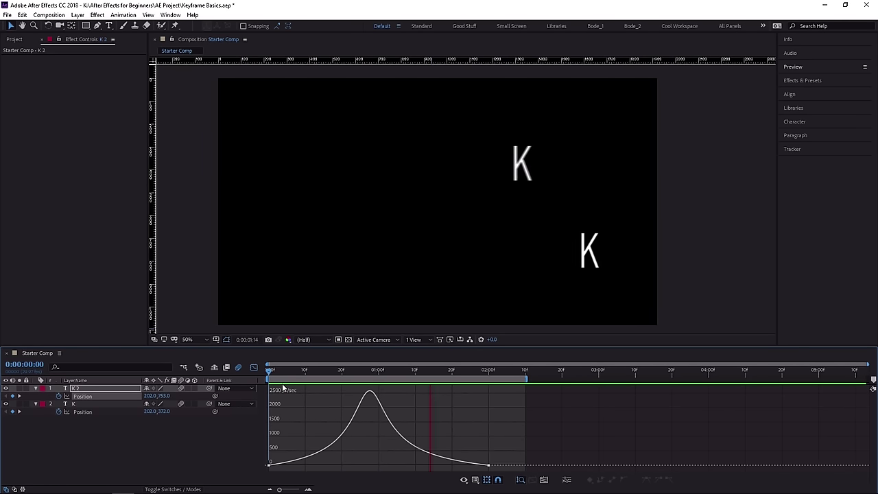
pyautogui.press('space')
# Inspect the motion blur of both K layers up close at 0:00:00:27, and scrub back to 0:00:00:07.
pyautogui.moveTo(372, 373)
pyautogui.mouseDown()
pyautogui.moveTo(359, 374)
pyautogui.moveTo(369, 374)
pyautogui.mouseUp()
pyautogui.scroll(2, 422, 257)
pyautogui.moveTo(423, 257); pyautogui.dragTo(386, 288)
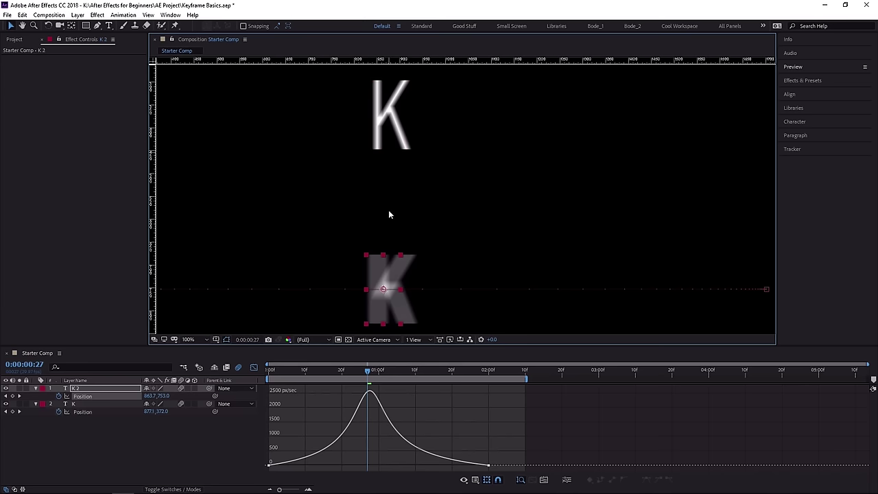
pyautogui.scroll(-2, 385, 269)
pyautogui.moveTo(385, 269); pyautogui.dragTo(372, 293)
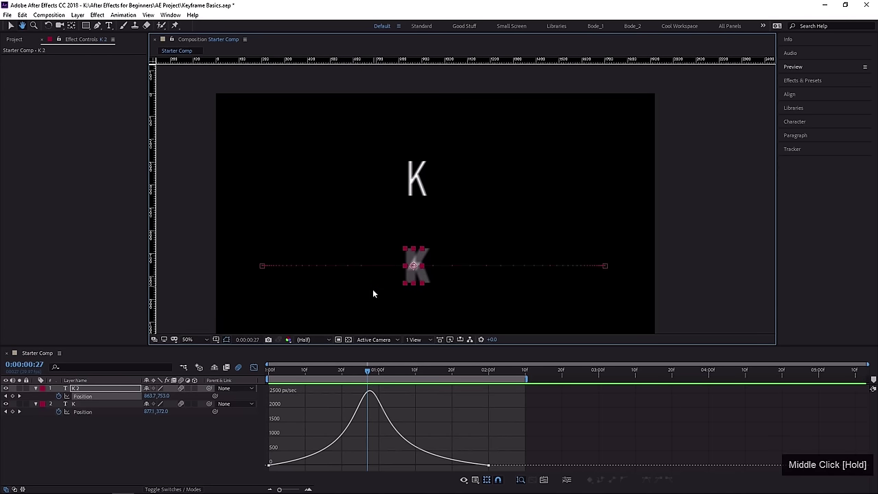
pyautogui.click(368, 373)
pyautogui.moveTo(369, 374); pyautogui.dragTo(294, 374)
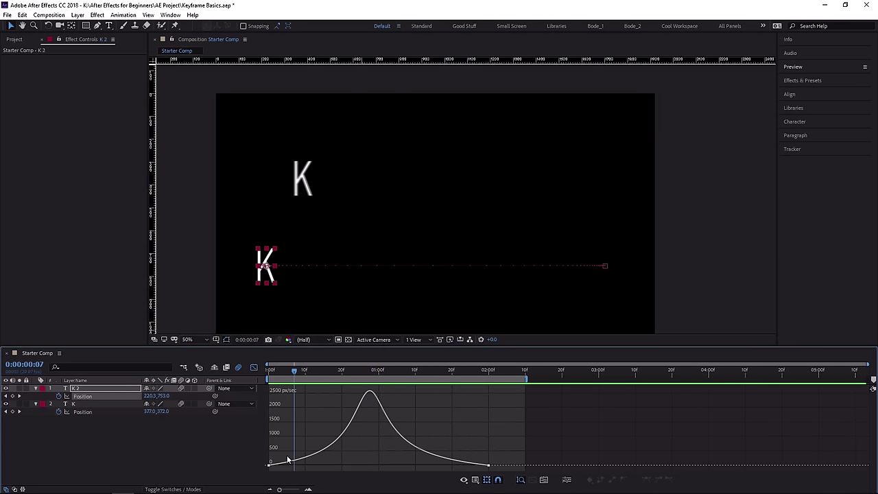
# Give K 2 an abrupt fast start by collapsing the first Position handle and extending the last one to about 01:00f, and preview.
pyautogui.click(271, 465)
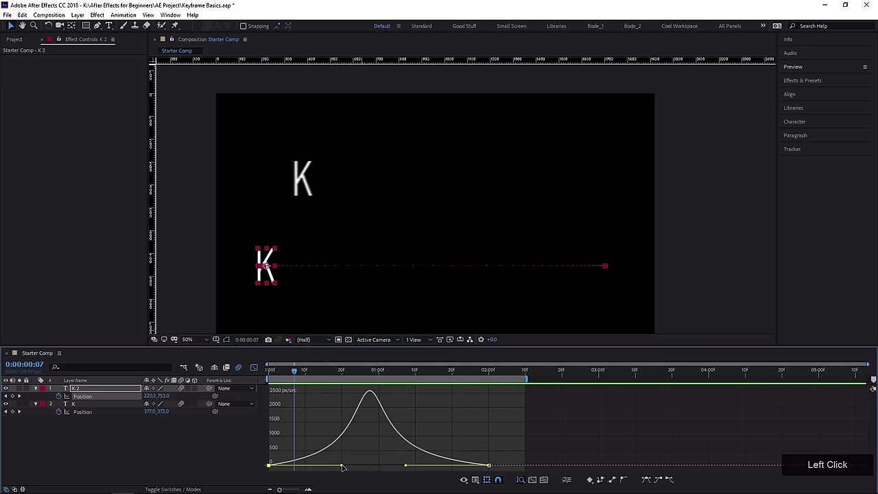
pyautogui.moveTo(343, 466)
pyautogui.mouseDown()
pyautogui.moveTo(267, 465)
pyautogui.moveTo(407, 467)
pyautogui.moveTo(341, 468)
pyautogui.mouseUp()
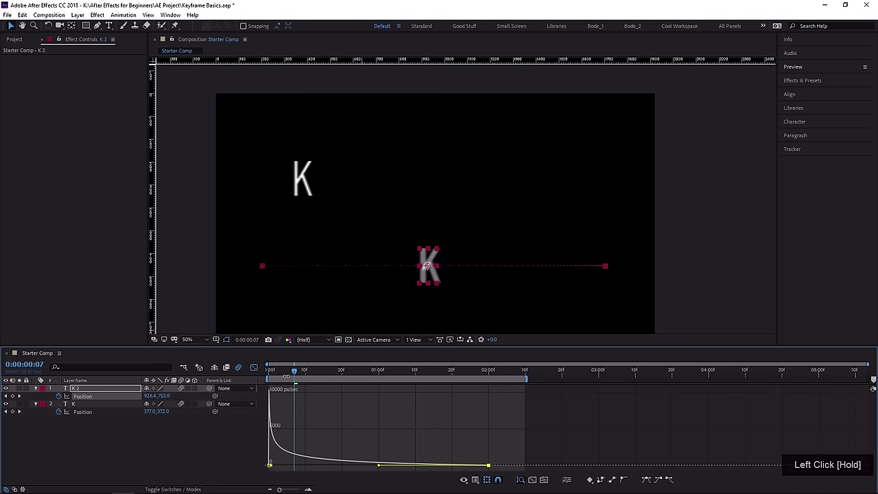
pyautogui.moveTo(287, 375); pyautogui.dragTo(259, 376)
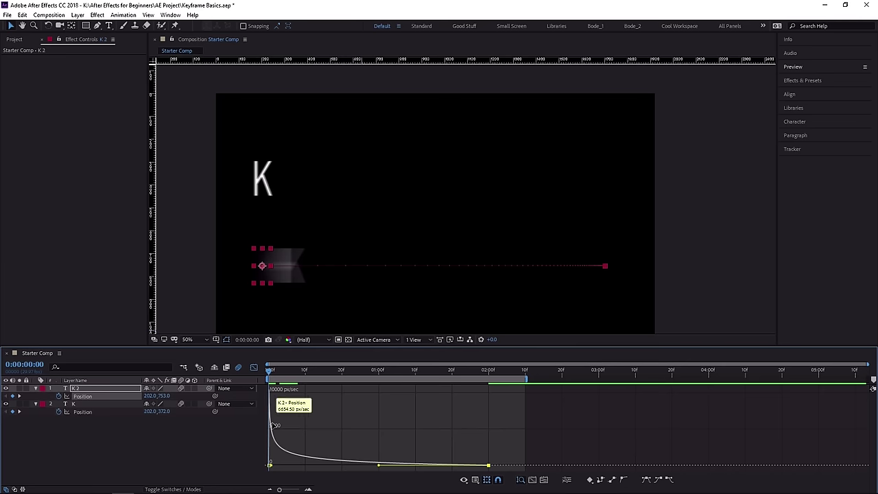
pyautogui.press('space')
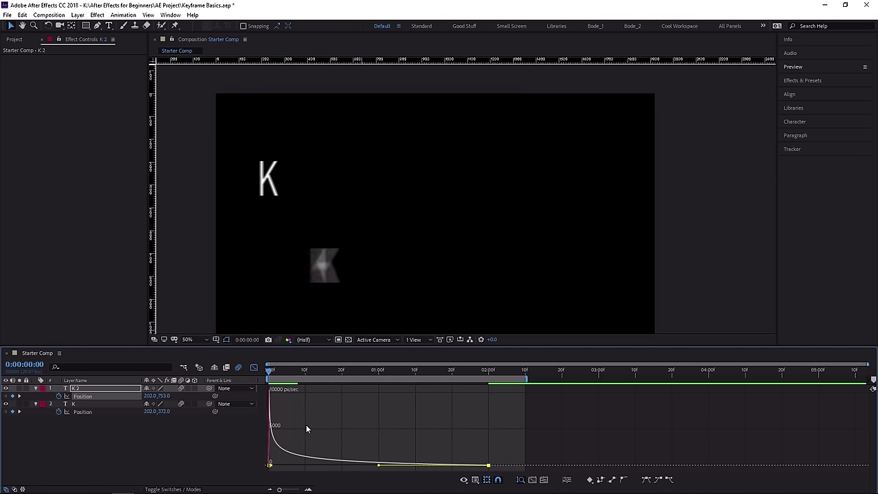
pyautogui.press('space')
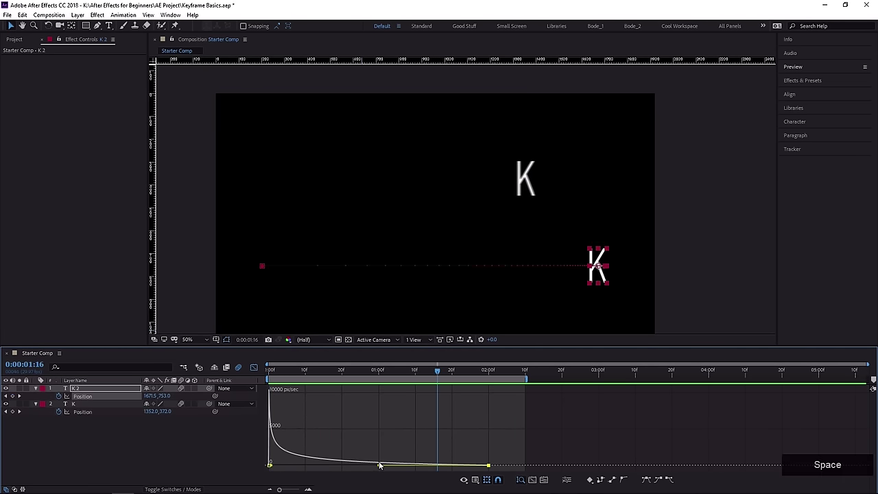
# Reverse K 2's speed curve into a slow start and abrupt finish by collapsing the last keyframe's handle, and preview from the start.
pyautogui.moveTo(378, 465); pyautogui.dragTo(508, 472)
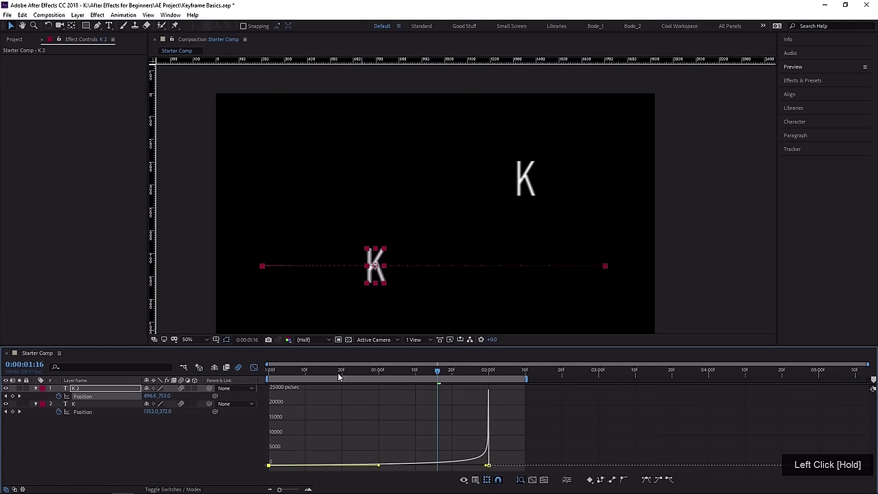
pyautogui.moveTo(338, 372); pyautogui.dragTo(287, 373)
pyautogui.press('space')
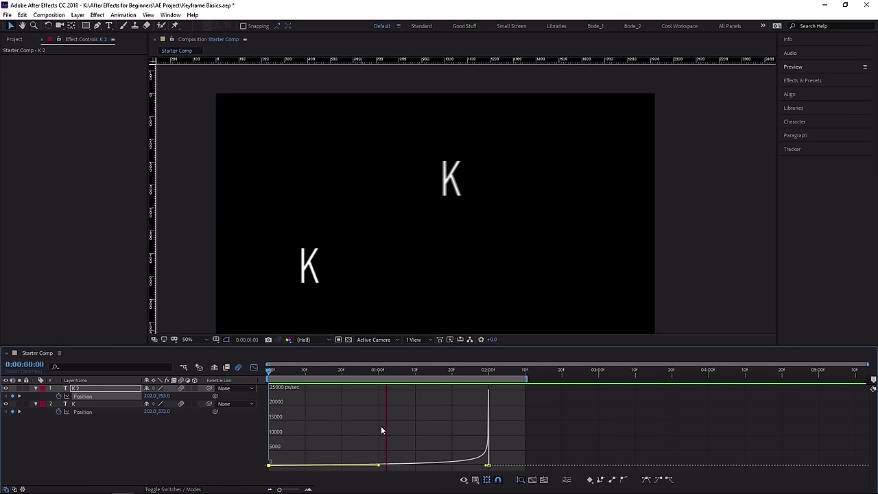
# Peak K 2's speed early by setting the first keyframe's handle to about 6f and the last one's to about 01:00f, and preview.
pyautogui.moveTo(378, 465); pyautogui.dragTo(313, 465)
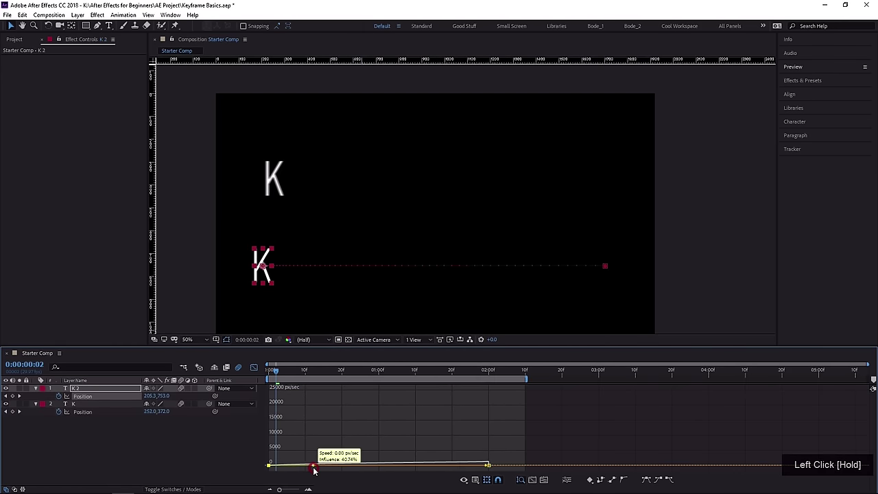
pyautogui.moveTo(487, 465); pyautogui.dragTo(410, 465)
pyautogui.moveTo(312, 464); pyautogui.dragTo(290, 466)
pyautogui.moveTo(410, 467); pyautogui.dragTo(380, 465)
pyautogui.click(286, 372)
pyautogui.press('space')
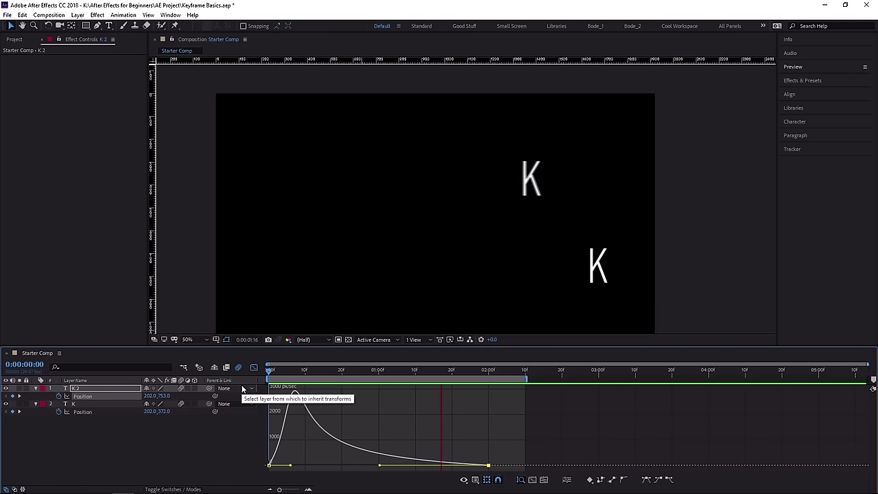
# Even out the K 2 layer's position speed curve by adjusting its easing handles in the Graph Editor, and preview the motion.
pyautogui.press('space')
pyautogui.moveTo(290, 467); pyautogui.dragTo(406, 466)
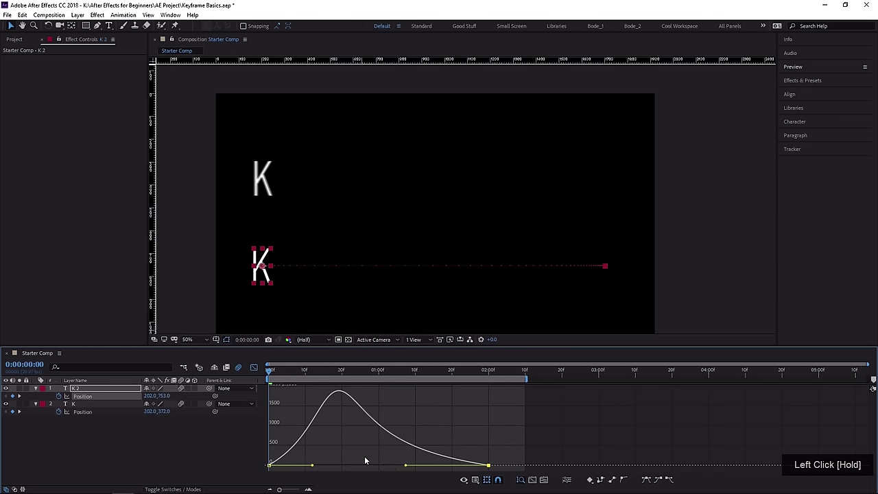
pyautogui.press('space')
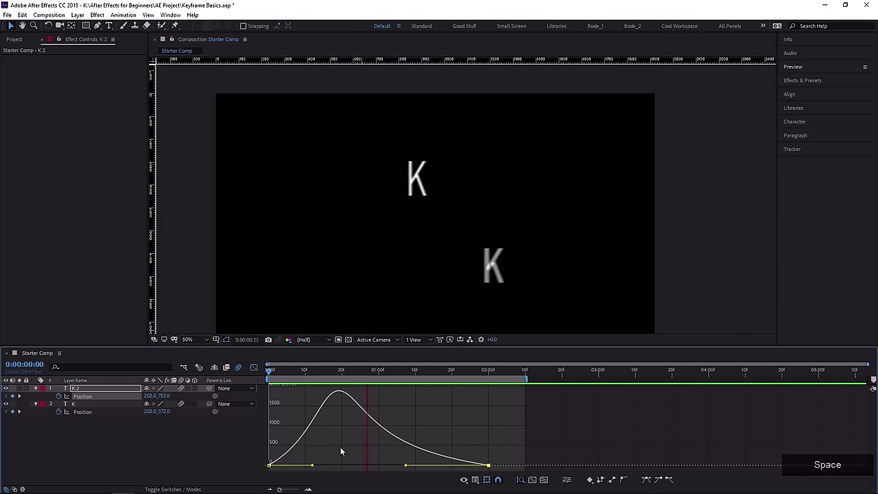
pyautogui.press('space')
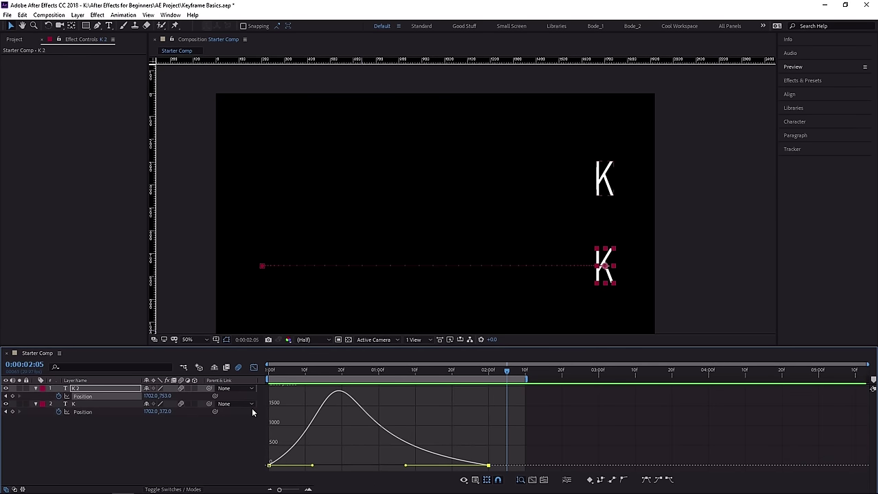
# Return from the Graph Editor to the layer bars and compare both layers' position keyframes and placement at 0:00:00:05.
pyautogui.click(254, 367)
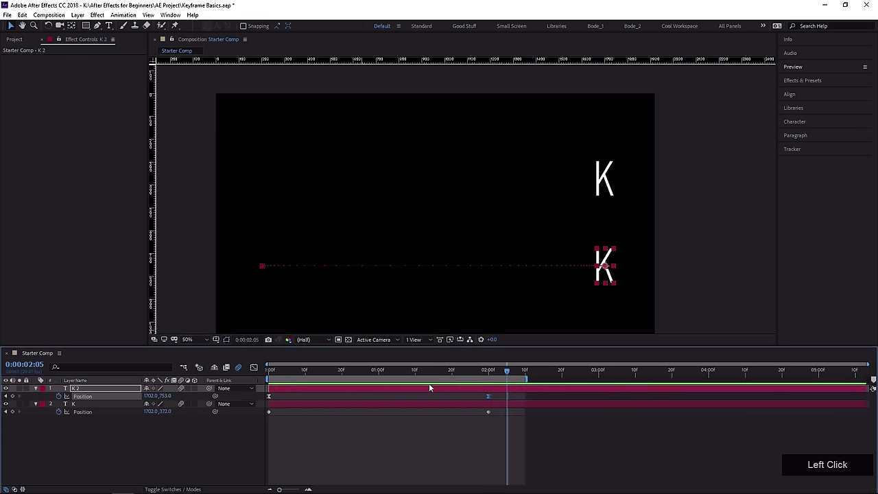
pyautogui.moveTo(269, 374); pyautogui.dragTo(288, 395)
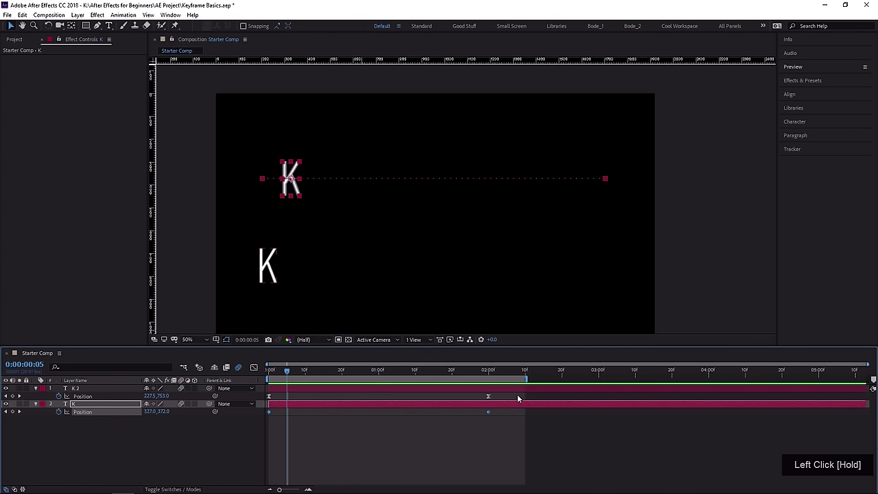
pyautogui.moveTo(515, 393); pyautogui.dragTo(249, 405)
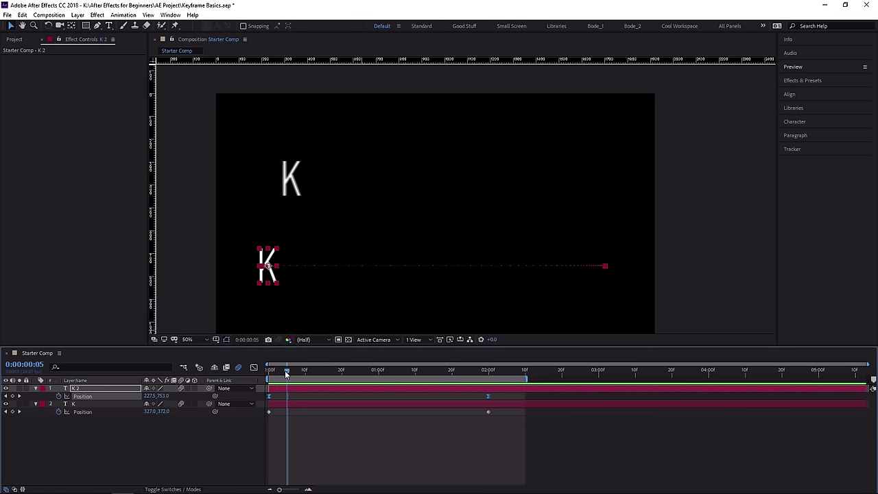
pyautogui.click(315, 300)
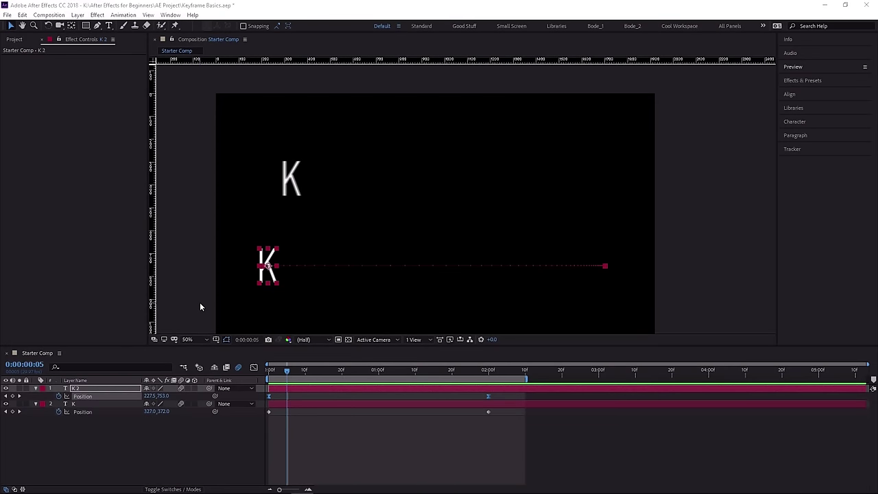
# Delete the K 2 layer from the Starter Comp timeline.
pyautogui.click(192, 450)
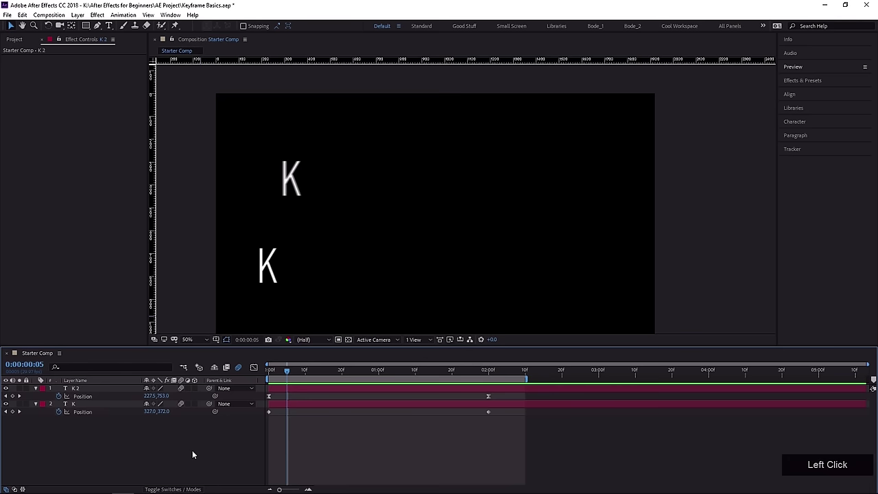
pyautogui.click(77, 389)
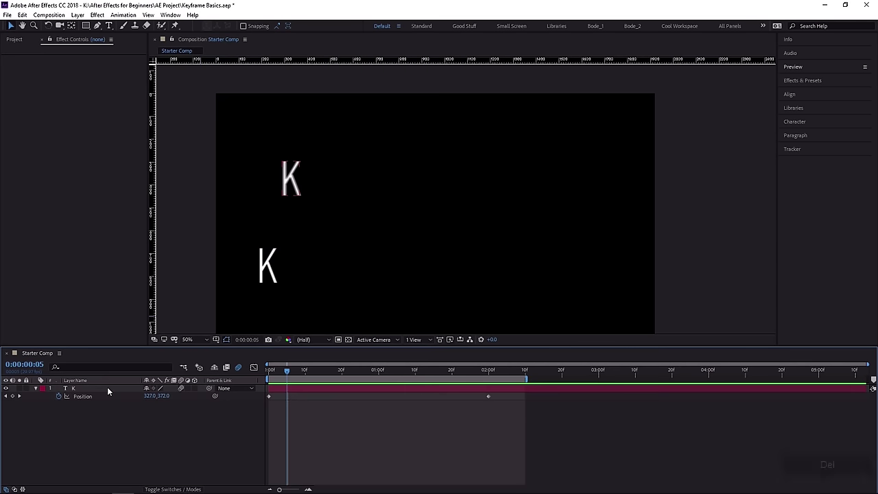
pyautogui.press('Delete')
# Lower the K layer's whole motion path to Y 530 by adjusting both position keyframes together at 0:00:00:00.
pyautogui.click(292, 388)
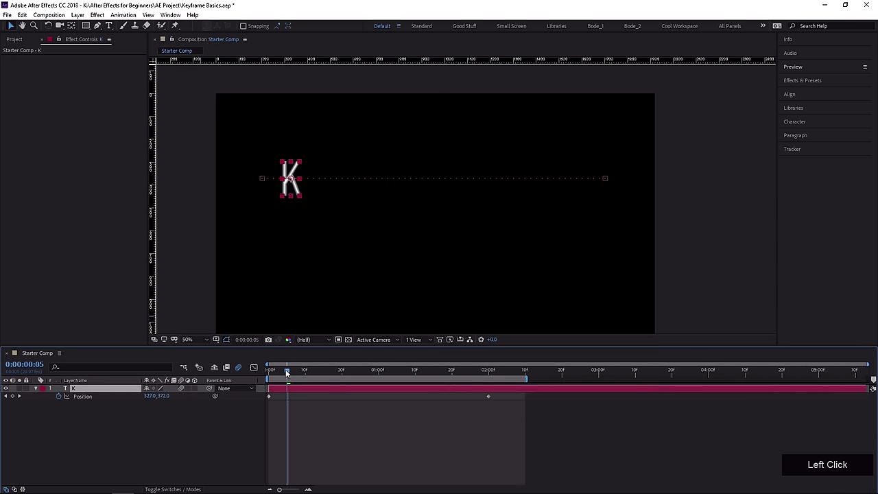
pyautogui.moveTo(287, 374); pyautogui.dragTo(253, 381)
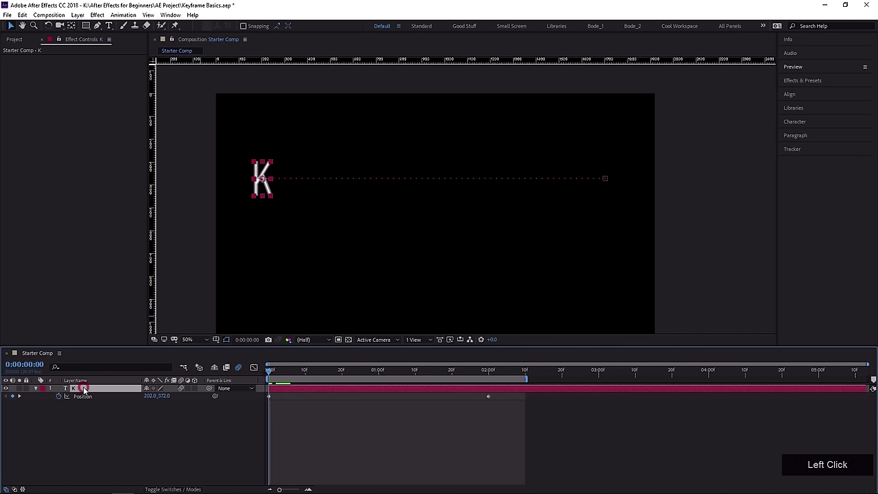
pyautogui.click(81, 396)
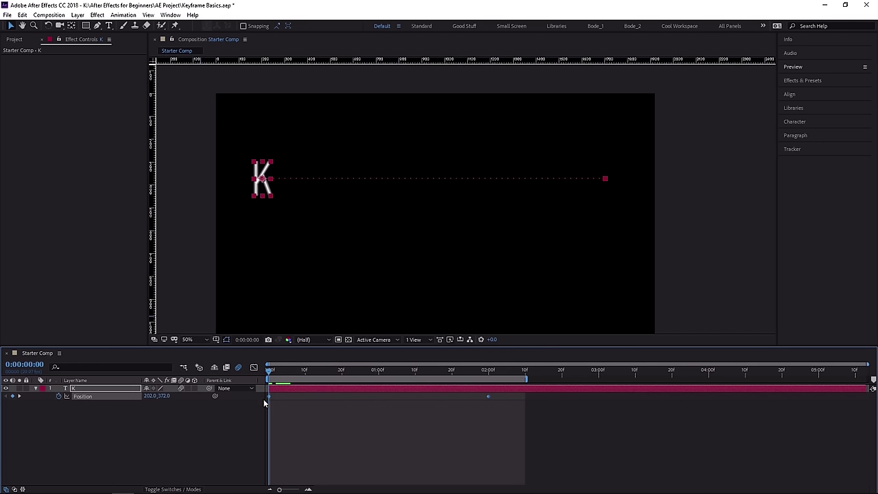
pyautogui.moveTo(163, 396); pyautogui.dragTo(221, 405)
pyautogui.middleClick(359, 247)
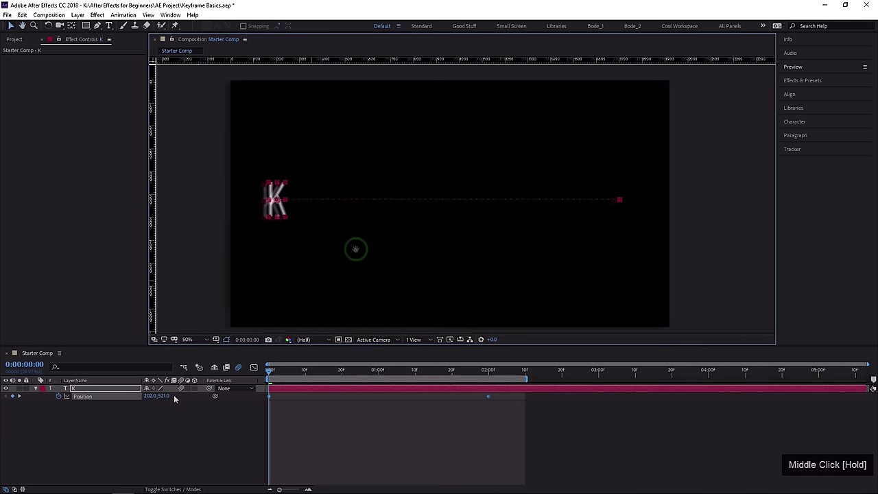
pyautogui.moveTo(168, 396); pyautogui.dragTo(167, 397)
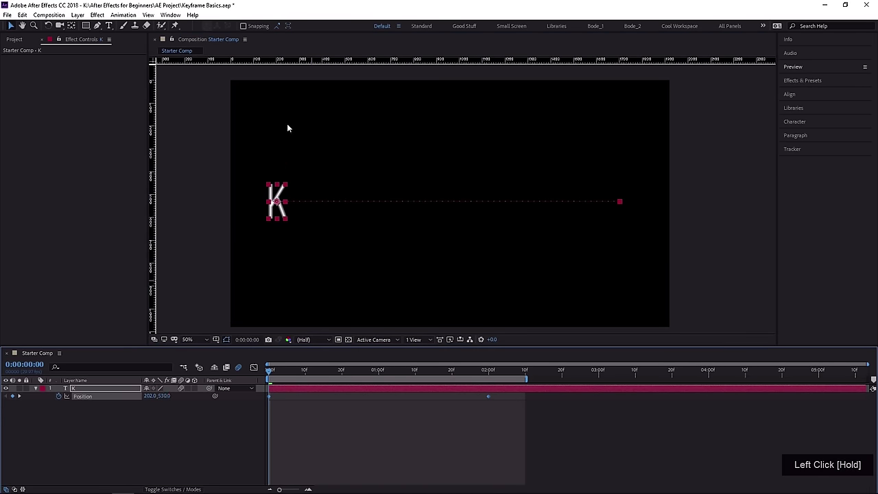
# Show the K layer's motion path and scrub the timeline to 0:00:01:01 to examine the movement along it.
pyautogui.moveTo(287, 373); pyautogui.dragTo(264, 402)
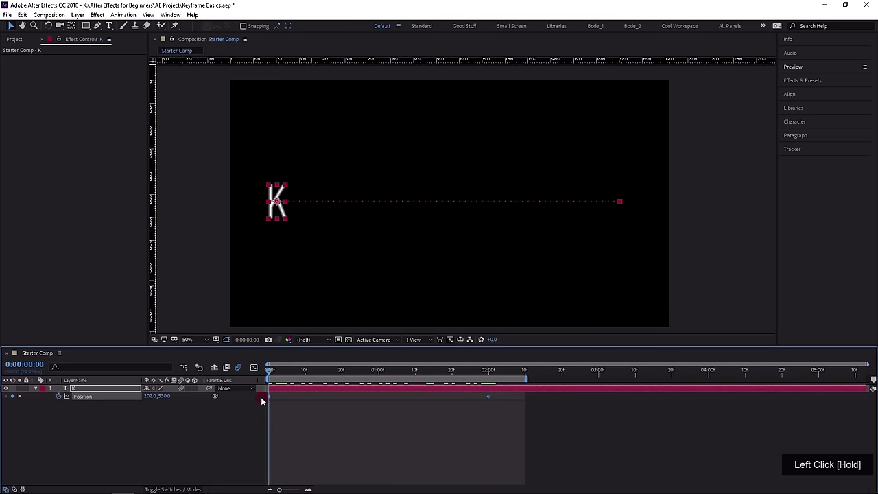
pyautogui.click(299, 425)
pyautogui.click(95, 390)
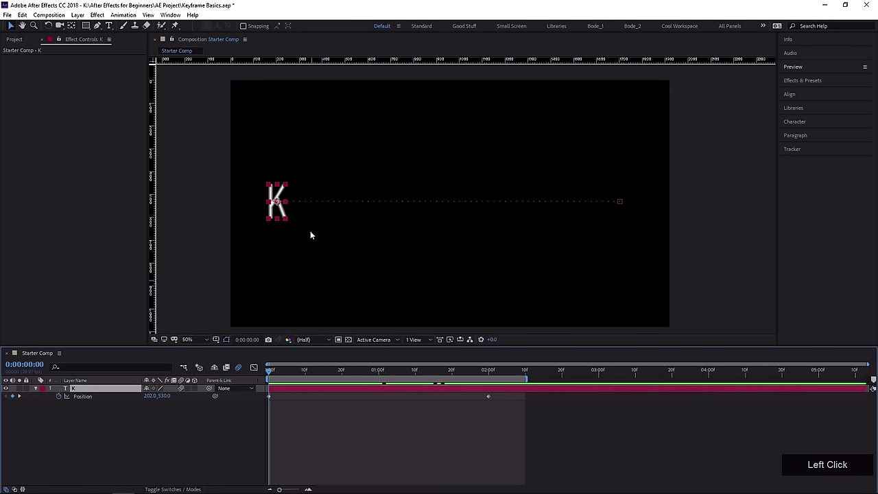
pyautogui.click(279, 205)
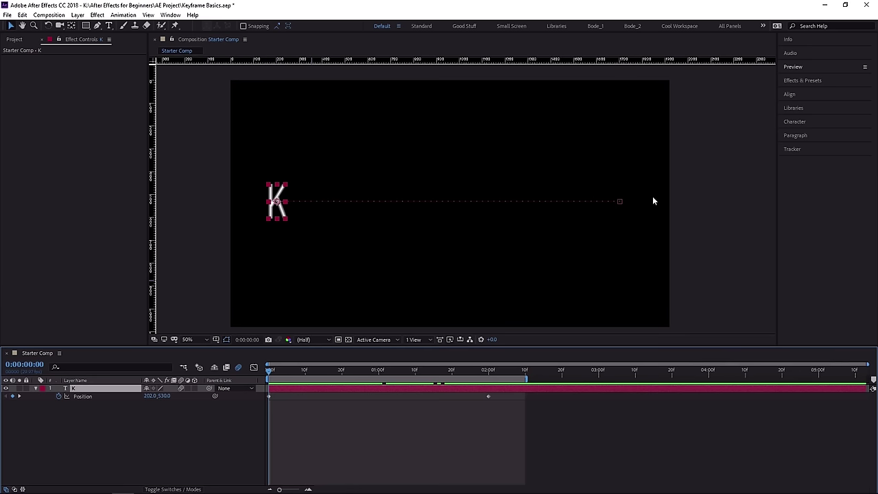
pyautogui.moveTo(343, 372); pyautogui.dragTo(383, 378)
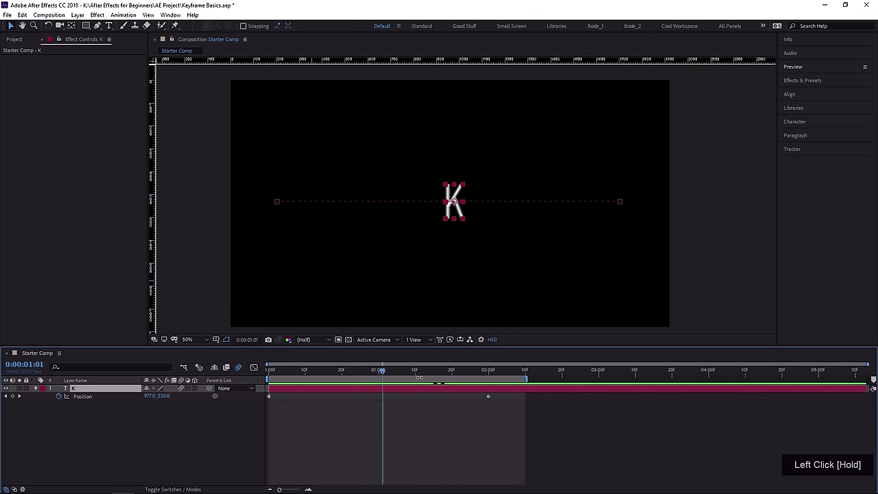
# Match the start and end points of the motion path with the K layer's two position keyframes in the timeline.
pyautogui.click(276, 201)
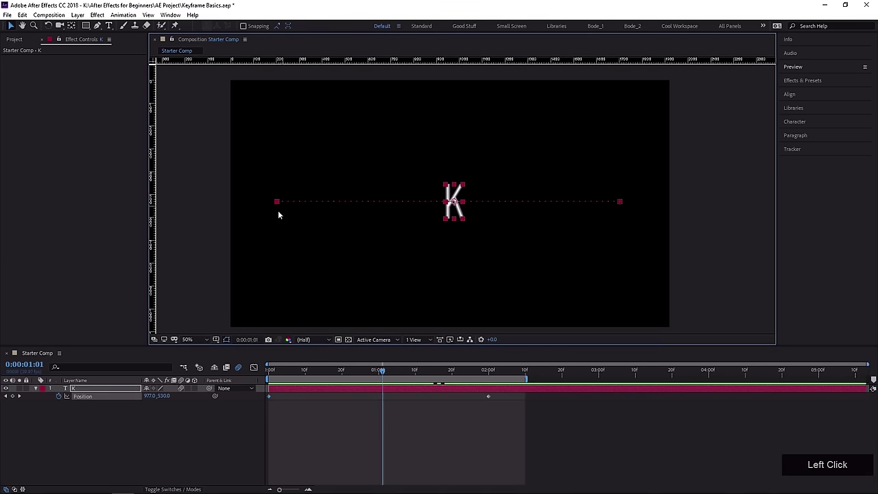
pyautogui.click(268, 396)
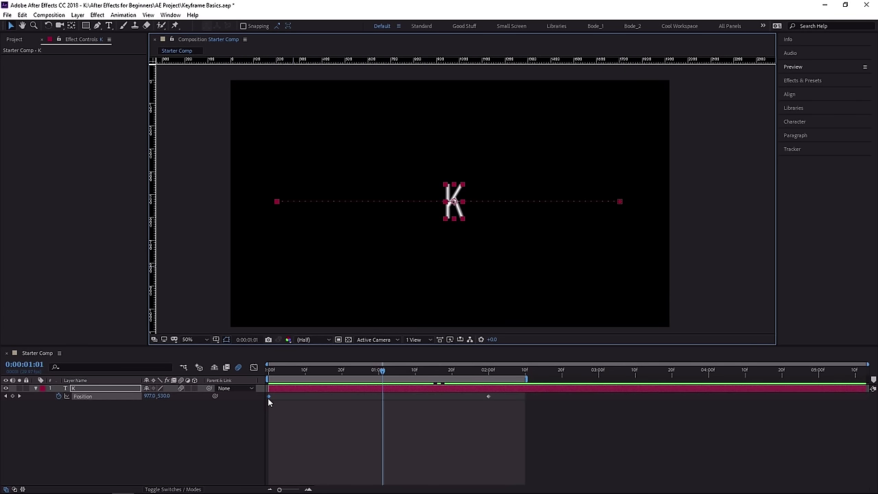
pyautogui.click(621, 202)
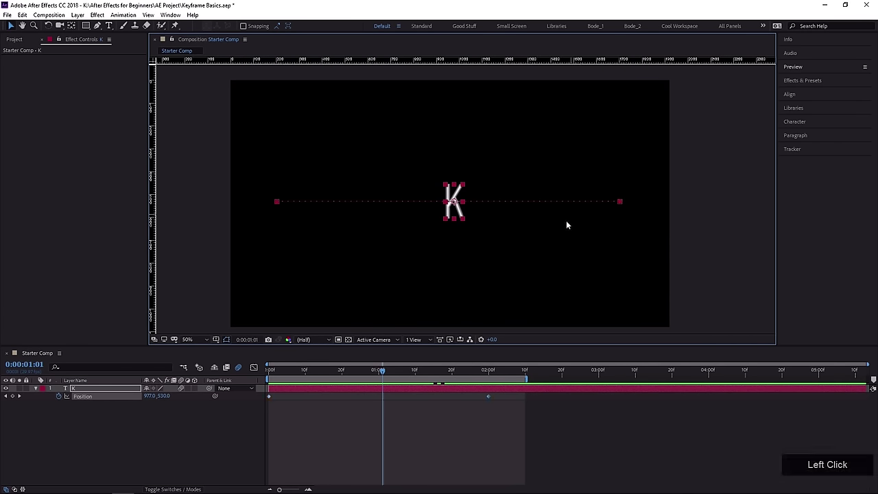
pyautogui.click(488, 397)
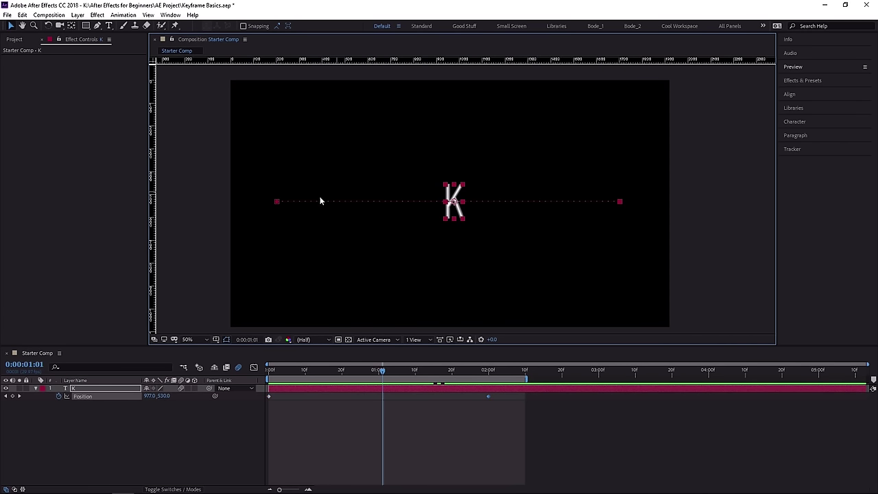
# Scrub the K layer's animation through to the last keyframe at 0:00:02:00 and back to the start.
pyautogui.moveTo(291, 376); pyautogui.dragTo(335, 402)
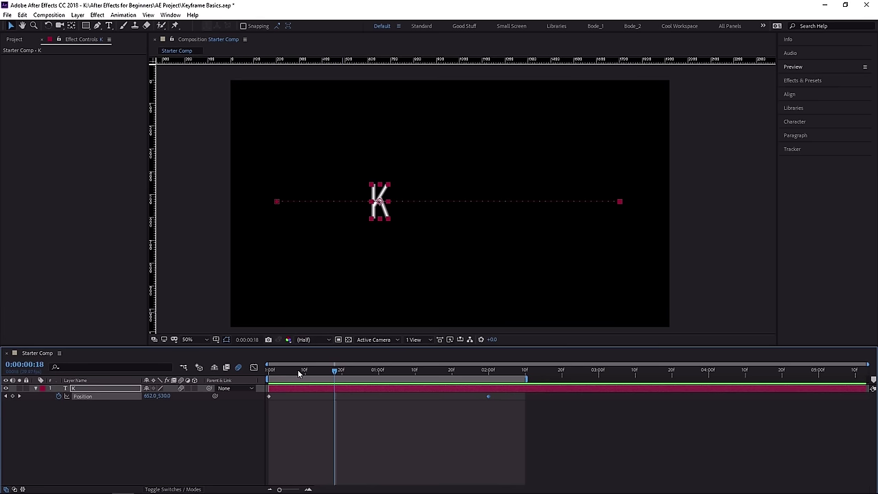
pyautogui.moveTo(299, 373); pyautogui.dragTo(489, 387)
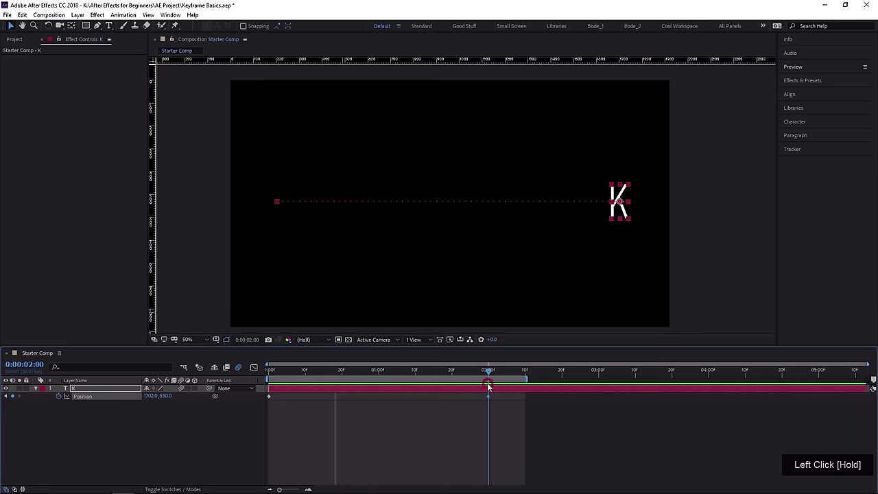
pyautogui.moveTo(489, 387); pyautogui.dragTo(268, 385)
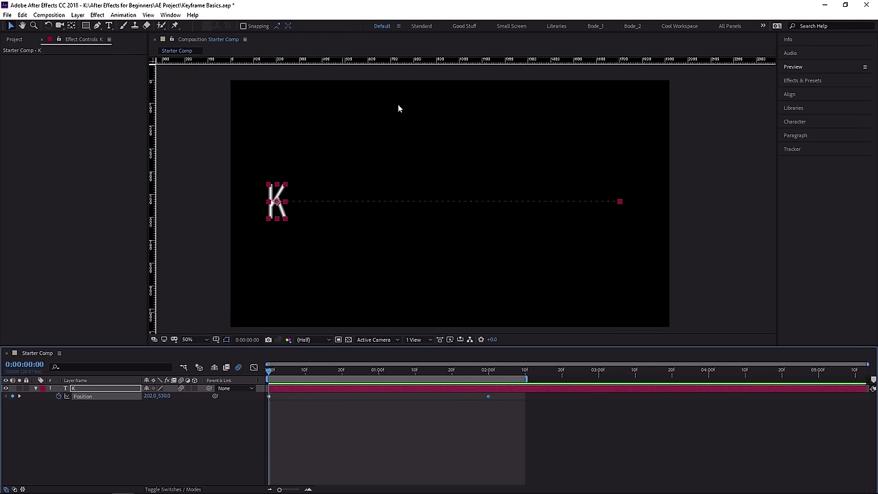
# Add a position keyframe at 0:00:00:29 by raising the K to about 899, 114.
pyautogui.moveTo(310, 376); pyautogui.dragTo(390, 321)
pyautogui.moveTo(442, 203); pyautogui.dragTo(428, 127)
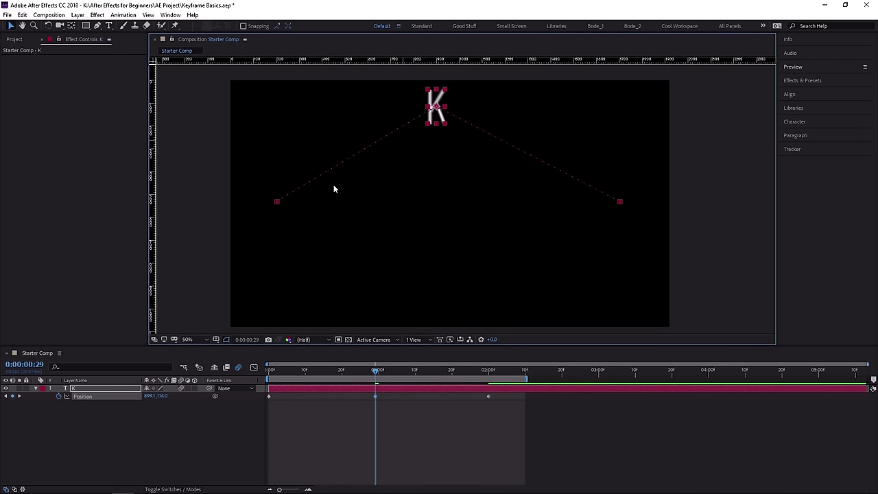
pyautogui.click(269, 397)
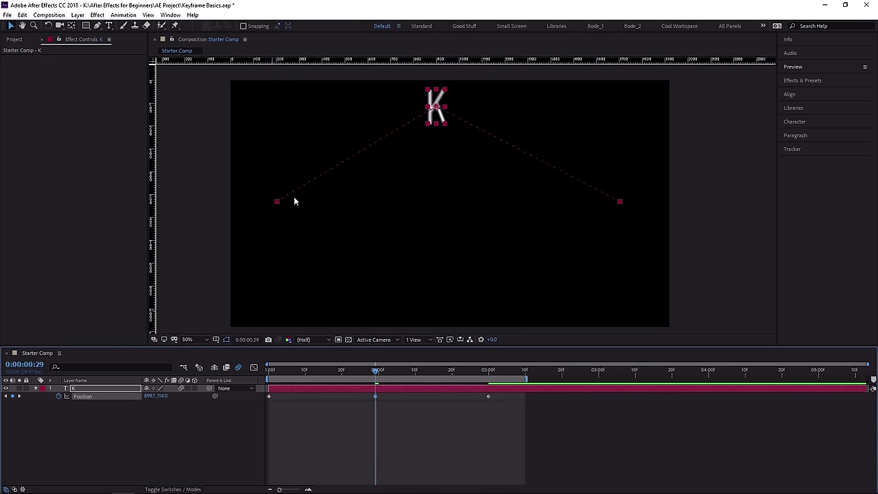
# Arch the motion path by placing the K at about 485, 251 at 0:00:00:15 and about 1378, 205 at 0:00:01:15.
pyautogui.click(322, 371)
pyautogui.moveTo(356, 156); pyautogui.dragTo(338, 141)
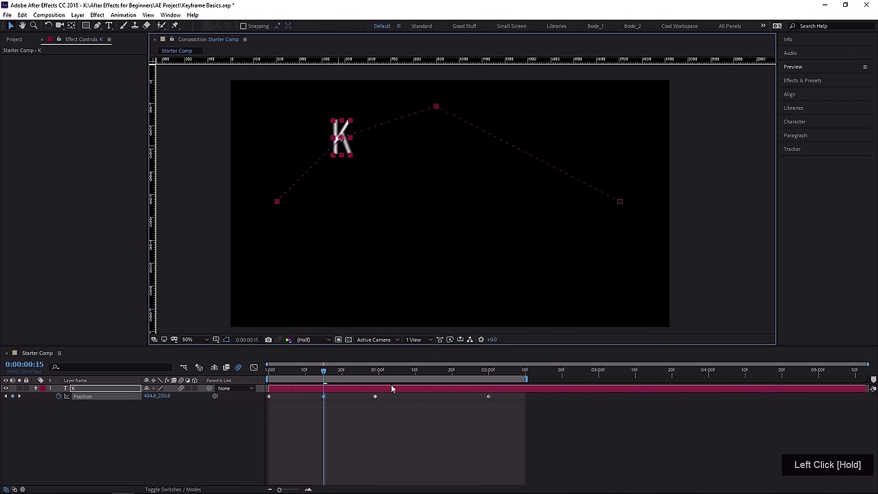
pyautogui.click(439, 370)
pyautogui.moveTo(524, 170); pyautogui.dragTo(540, 142)
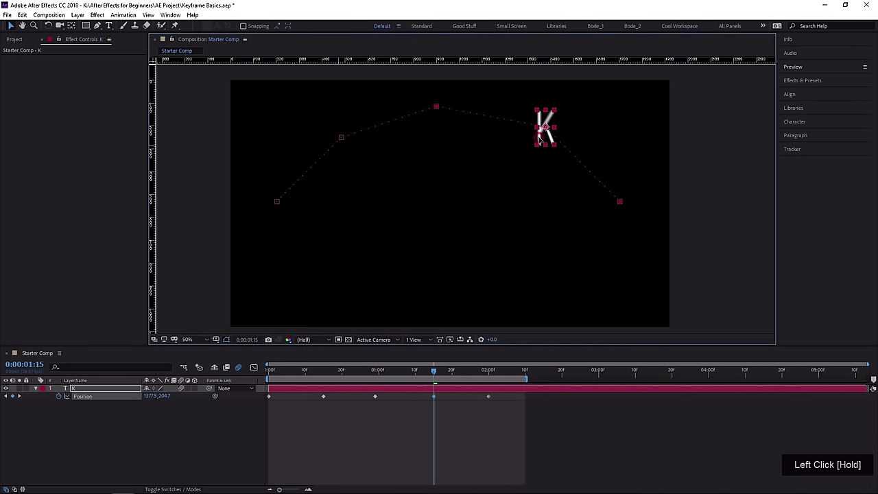
# Scrub through the arched motion and delete the three position keyframes between the first and last ones.
pyautogui.click(271, 371)
pyautogui.moveTo(266, 385); pyautogui.dragTo(456, 391)
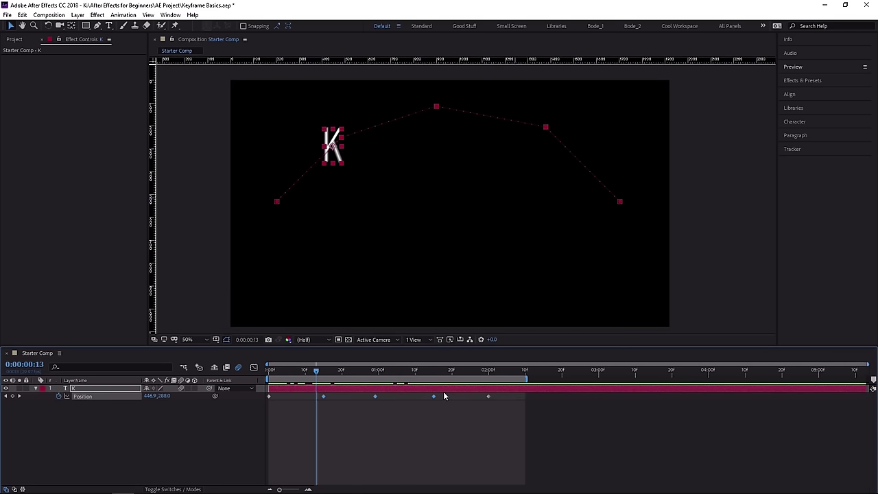
pyautogui.press('Delete')
# Open the Keyframe Interpolation settings for the K layer's two position keyframes.
pyautogui.moveTo(505, 408); pyautogui.dragTo(270, 396)
pyautogui.rightClick(270, 397)
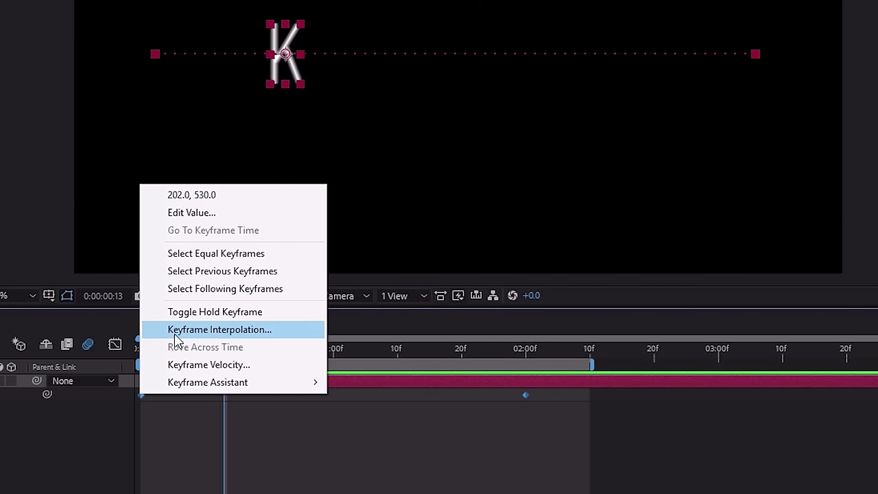
pyautogui.click(177, 336)
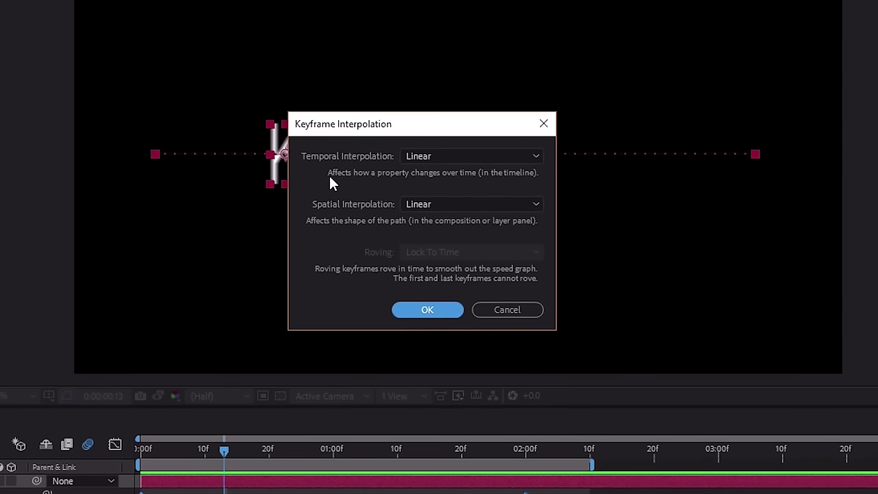
# Review the Temporal Interpolation options, keeping Linear, and move the dialog clear of the motion path.
pyautogui.click(457, 160)
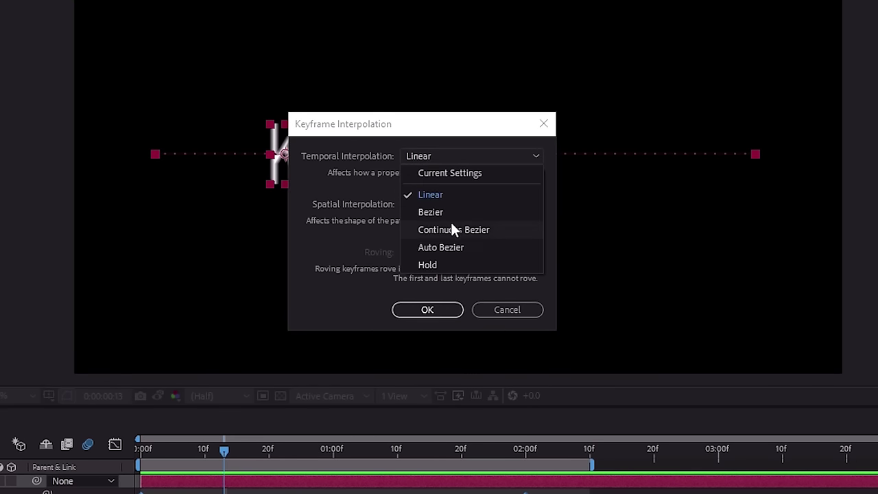
pyautogui.click(384, 195)
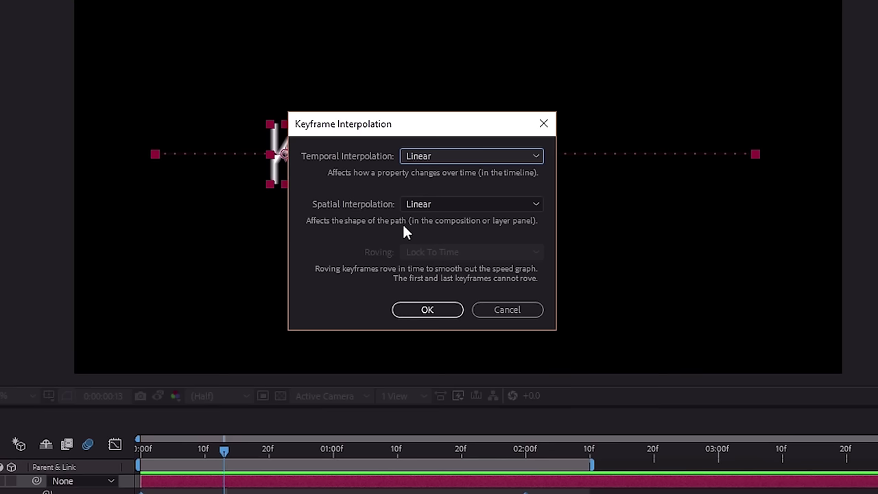
pyautogui.moveTo(395, 128); pyautogui.dragTo(367, 218)
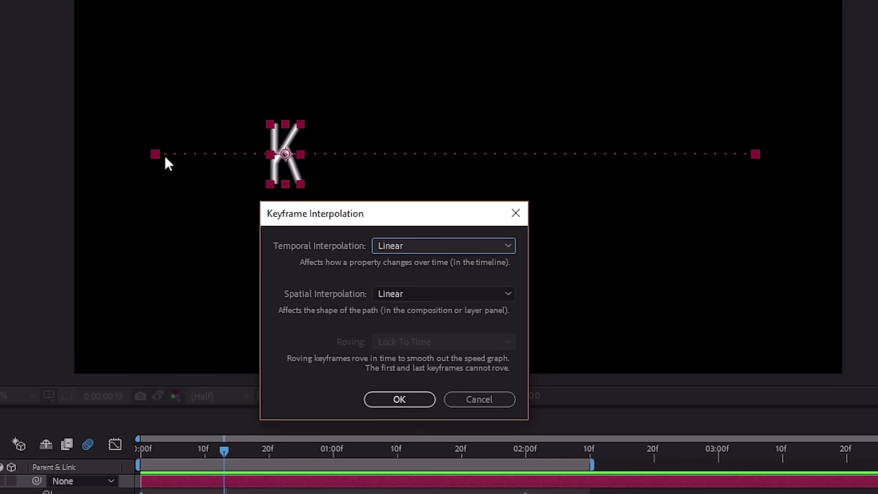
# Set Spatial Interpolation to Bezier for both position keyframes and apply the keyframe settings.
pyautogui.click(405, 296)
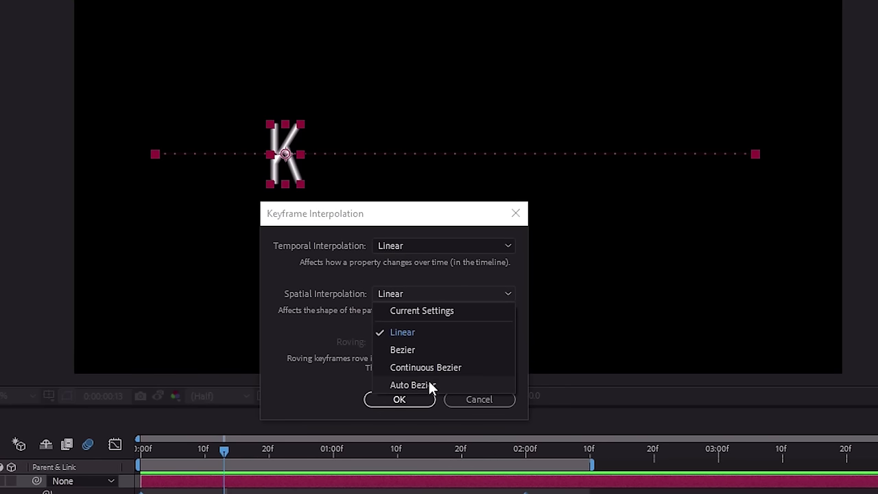
pyautogui.click(430, 347)
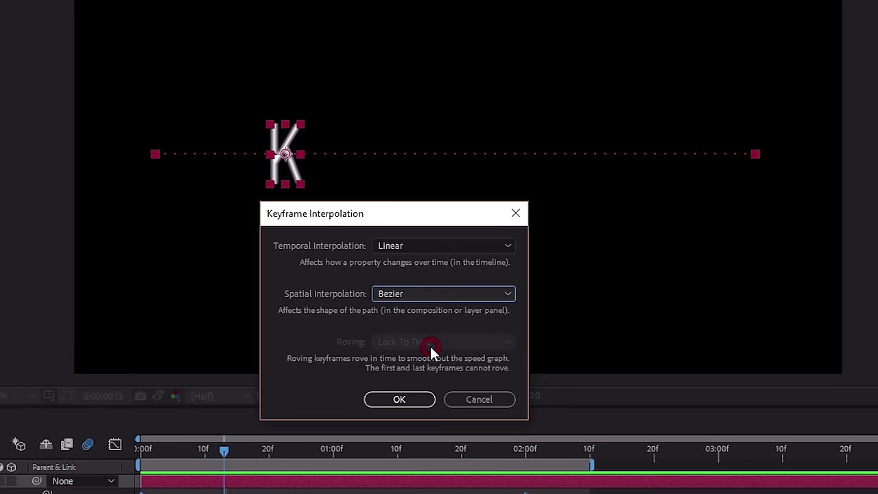
pyautogui.click(402, 399)
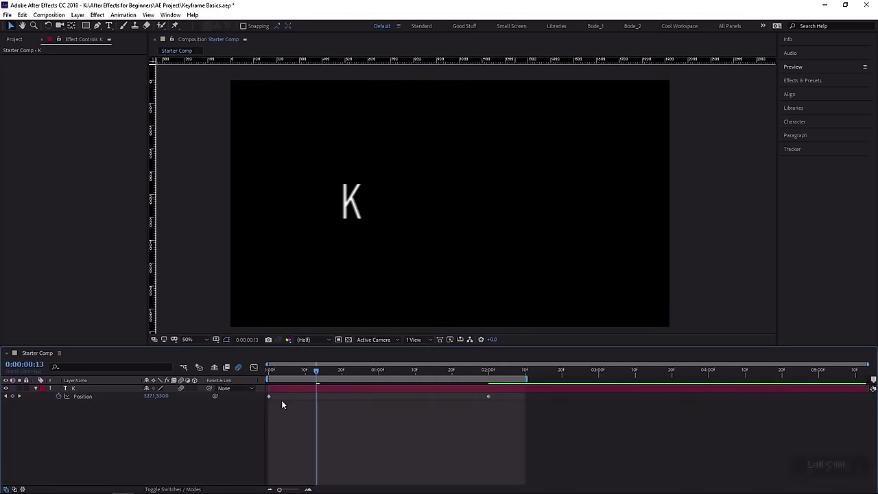
# Bend the K's motion path into a roughly symmetrical arch by raising the Bezier handles of both position keyframes above the frame.
pyautogui.click(270, 396)
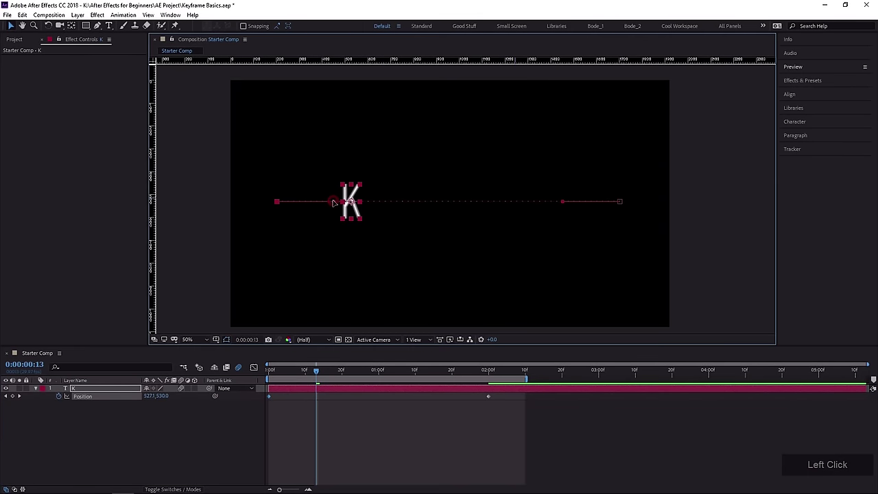
pyautogui.moveTo(334, 204); pyautogui.dragTo(393, 94)
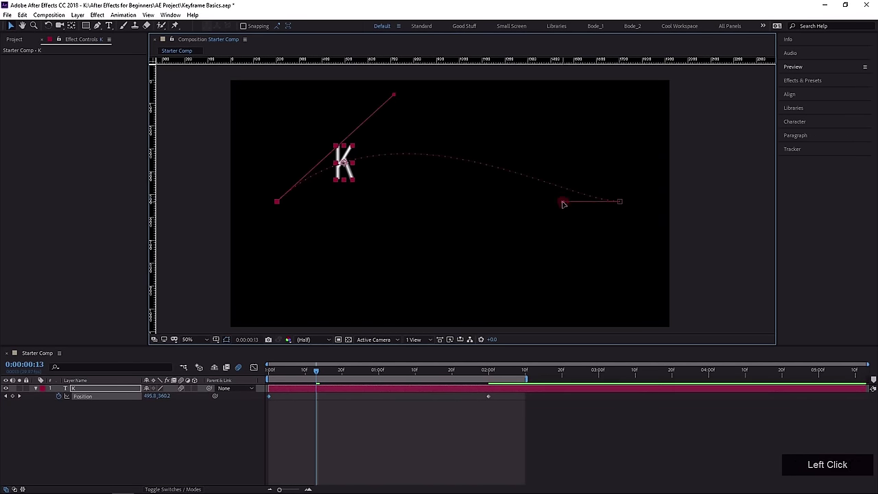
pyautogui.moveTo(562, 200); pyautogui.dragTo(549, 76)
pyautogui.moveTo(400, 83); pyautogui.dragTo(293, 73)
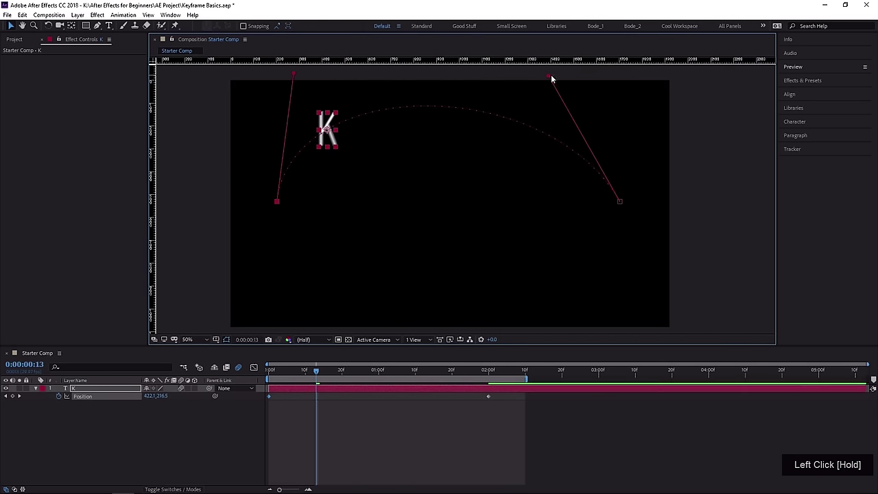
pyautogui.moveTo(548, 76); pyautogui.dragTo(504, 43)
pyautogui.moveTo(293, 73); pyautogui.dragTo(372, 72)
pyautogui.middleClick(472, 159)
pyautogui.moveTo(498, 137); pyautogui.dragTo(491, 145)
pyautogui.moveTo(354, 143)
pyautogui.mouseDown()
pyautogui.moveTo(382, 139)
pyautogui.moveTo(370, 141)
pyautogui.mouseUp()
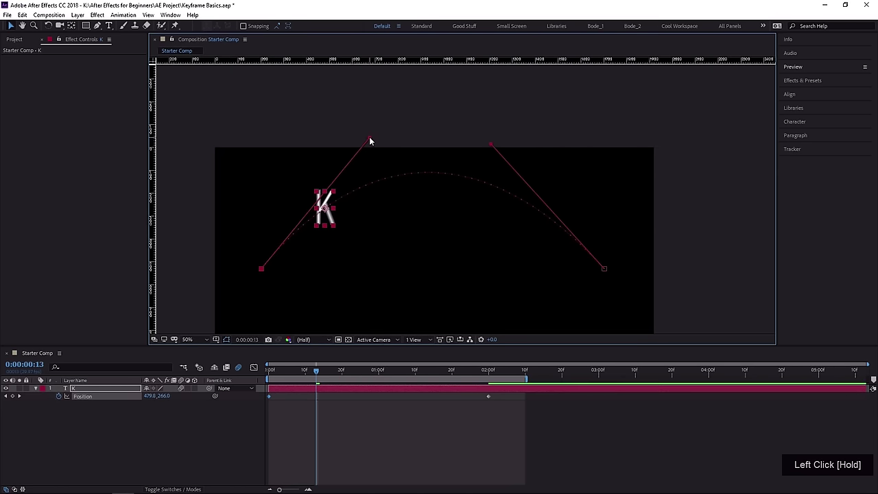
# Preview the K's arched motion from the start of the composition and stop playback.
pyautogui.press('Home')
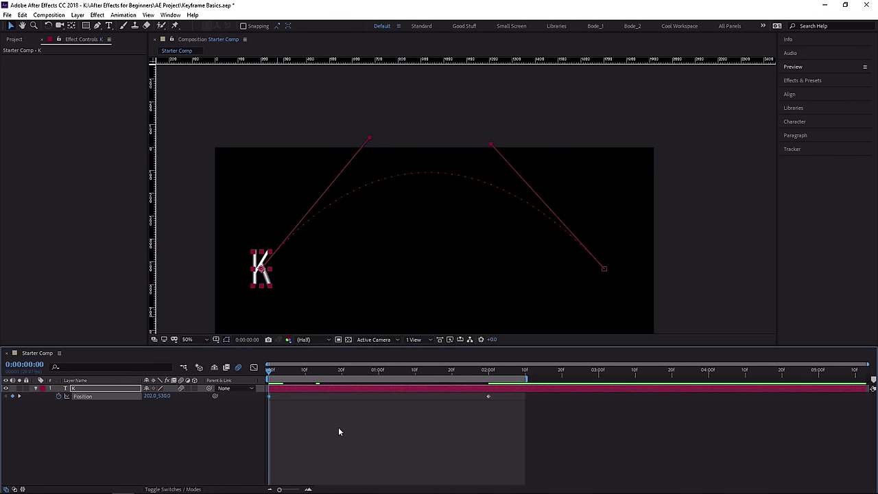
pyautogui.click(339, 428)
pyautogui.press('space')
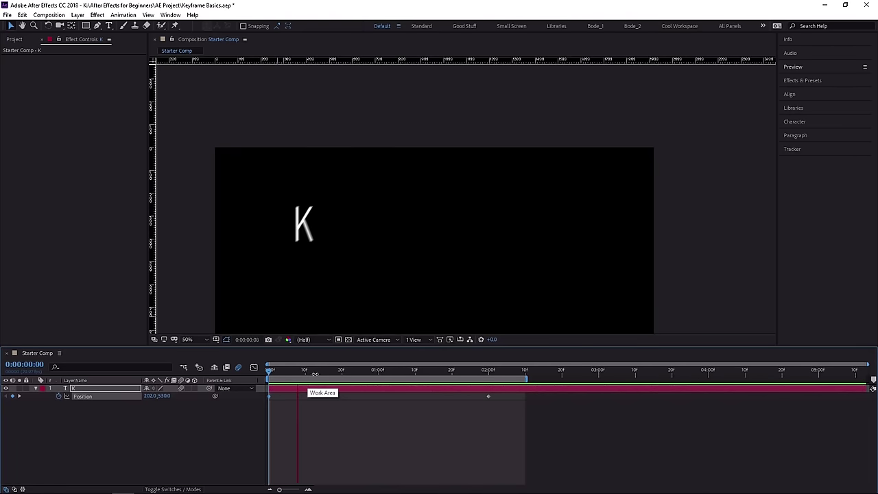
pyautogui.click(608, 249)
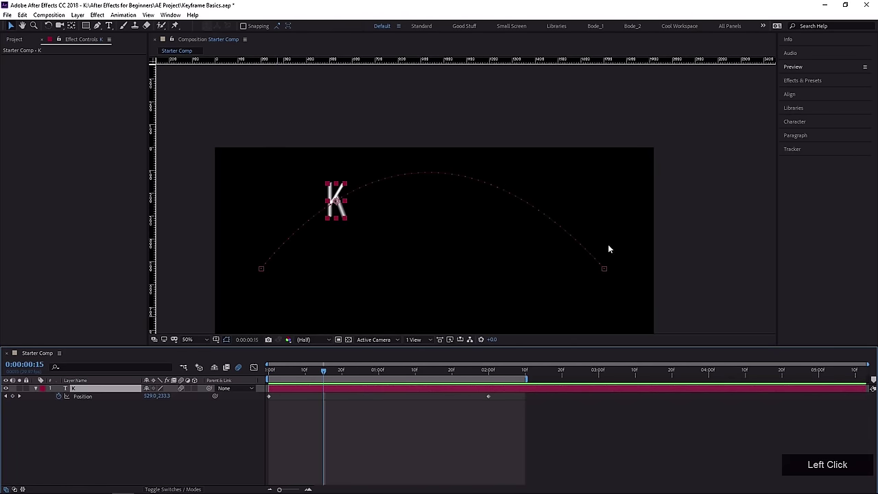
# Swing the last position keyframe's Bezier handle down below the frame so that the second half of the path curves downward.
pyautogui.click(604, 269)
pyautogui.moveTo(491, 145); pyautogui.dragTo(447, 363)
pyautogui.moveTo(442, 256); pyautogui.dragTo(457, 197)
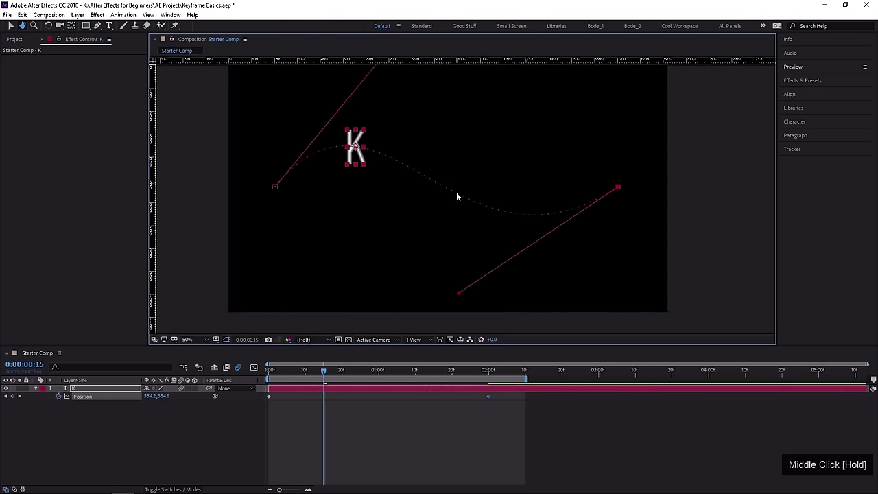
pyautogui.moveTo(458, 291); pyautogui.dragTo(440, 284)
pyautogui.scroll(-2, 430, 249)
pyautogui.moveTo(430, 248); pyautogui.dragTo(402, 259)
pyautogui.scroll(-2, 397, 166)
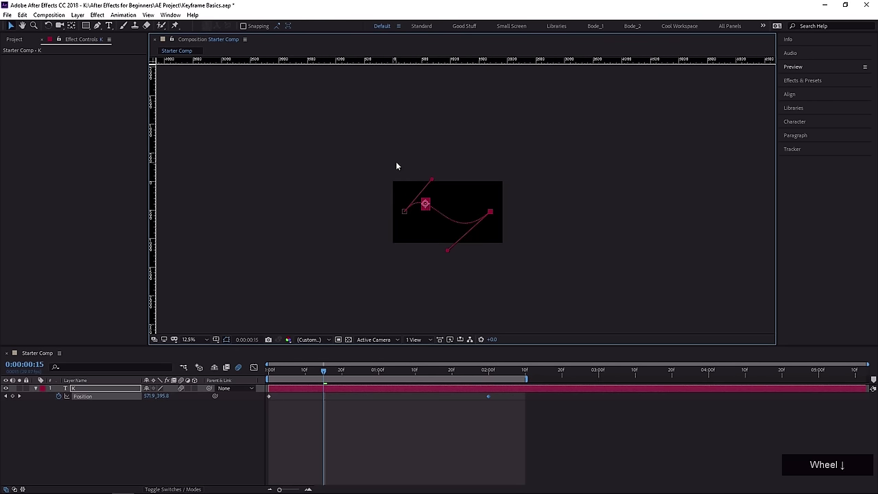
# Deepen both bends of the S-shaped path by extending the first keyframe's handle upward and the last keyframe's handle downward.
pyautogui.scroll(2, 424, 199)
pyautogui.scroll(2, 396, 175)
pyautogui.moveTo(398, 179); pyautogui.dragTo(441, 155)
pyautogui.scroll(-2, 402, 138)
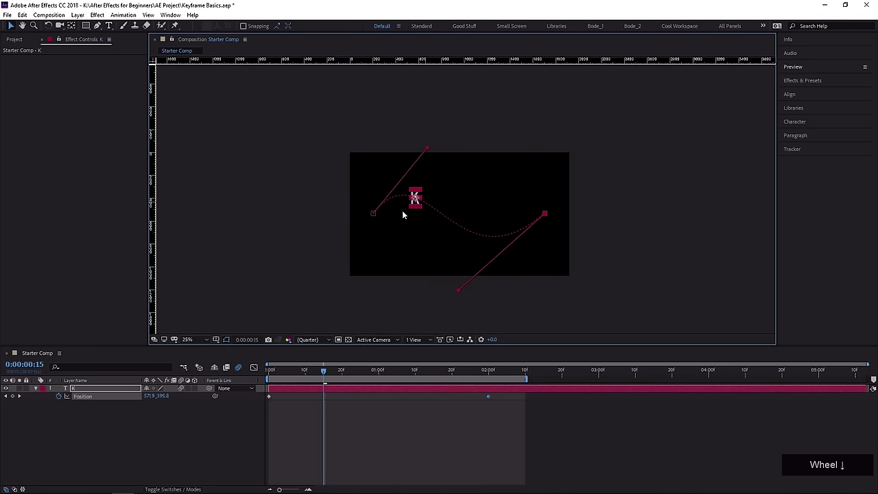
pyautogui.moveTo(457, 201); pyautogui.dragTo(456, 204)
pyautogui.moveTo(422, 141); pyautogui.dragTo(443, 100)
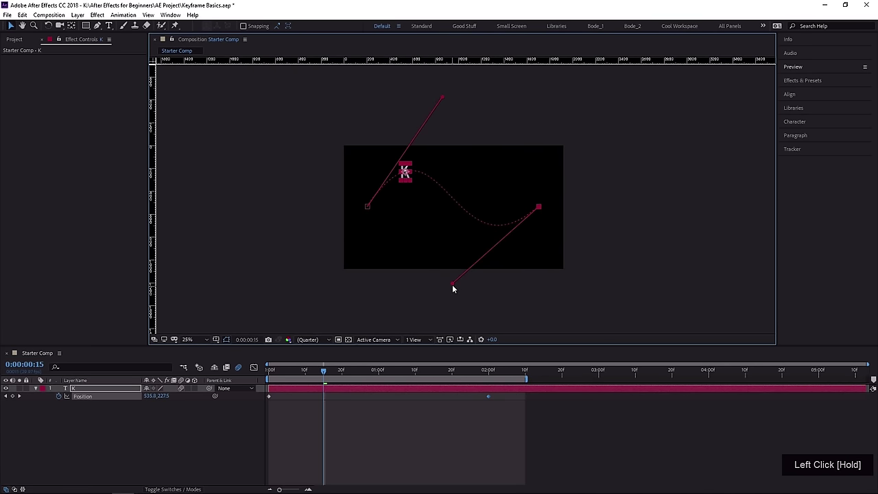
pyautogui.moveTo(452, 284); pyautogui.dragTo(457, 331)
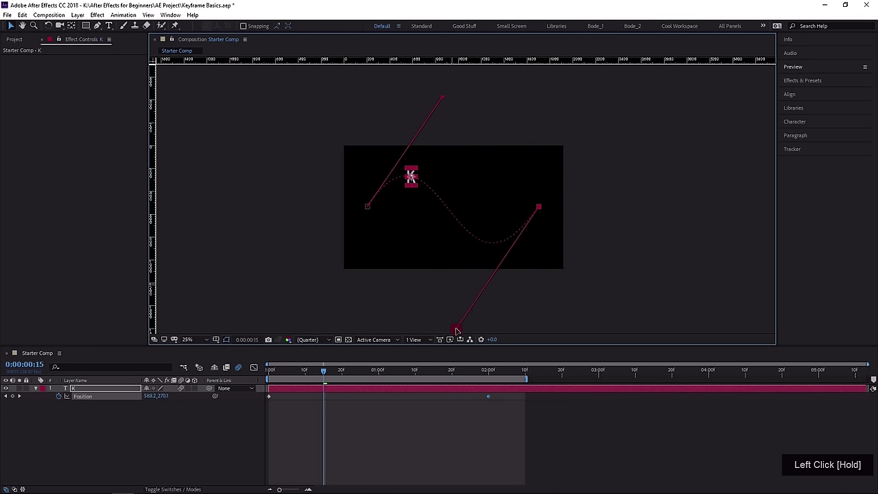
# Preview the K's motion along the S-shaped path from the start of the composition and stop playback.
pyautogui.moveTo(308, 373); pyautogui.dragTo(279, 364)
pyautogui.scroll(2, 356, 274)
pyautogui.moveTo(355, 274); pyautogui.dragTo(369, 259)
pyautogui.press('space')
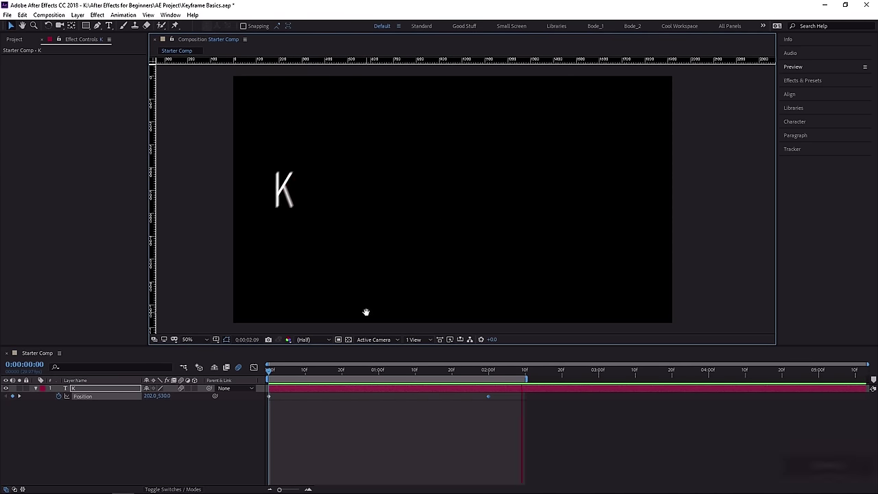
pyautogui.press('space')
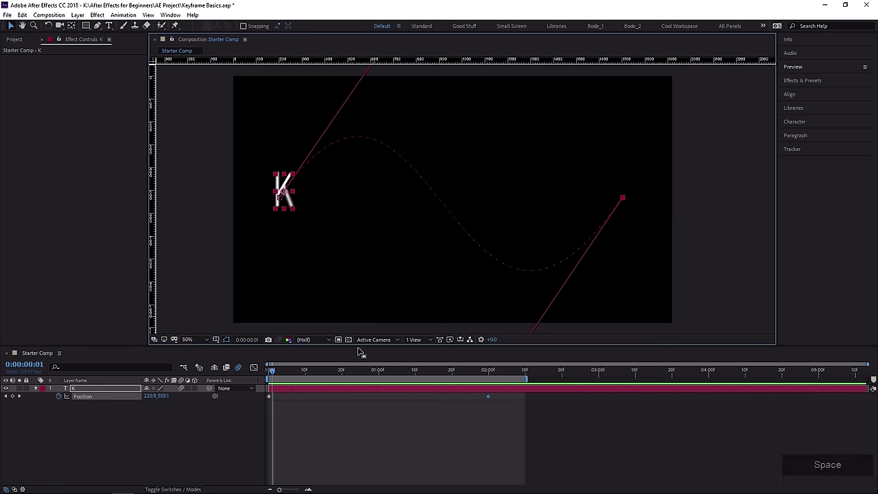
# Fine-tune the outer ends of both Bezier handles to balance the S-curve's upper and lower bends.
pyautogui.scroll(-2, 389, 264)
pyautogui.moveTo(474, 315); pyautogui.dragTo(472, 314)
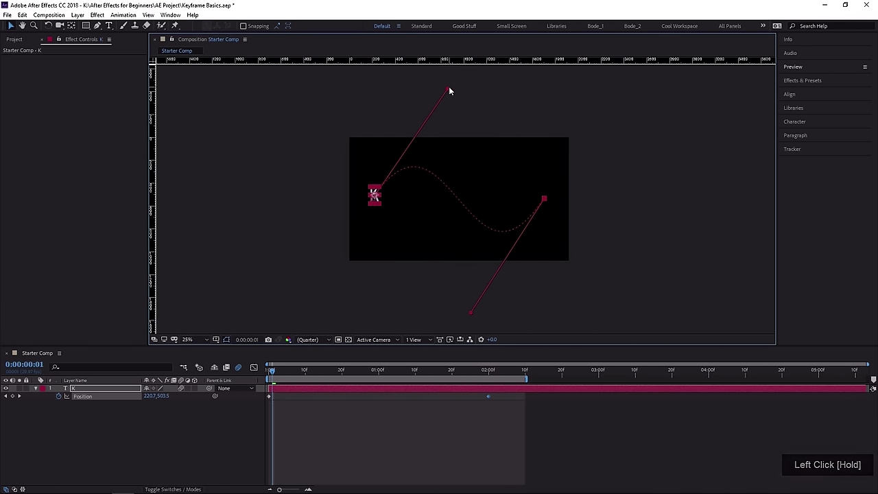
pyautogui.moveTo(449, 90); pyautogui.dragTo(451, 87)
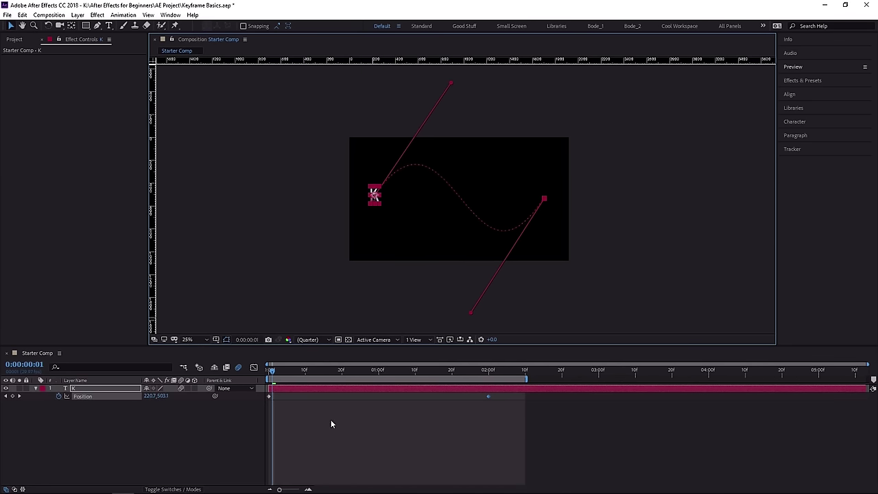
# Check the Keyframe Interpolation settings of the last position keyframe and leave them without applying anything.
pyautogui.rightClick(488, 395)
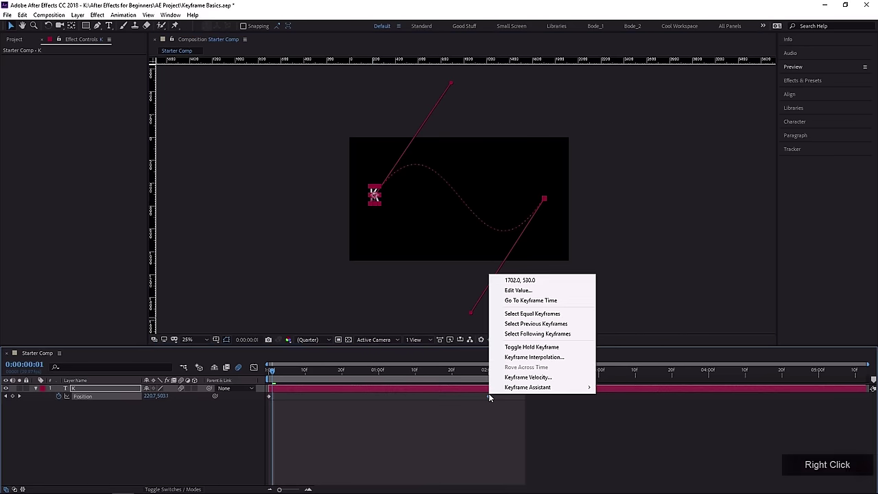
pyautogui.click(511, 357)
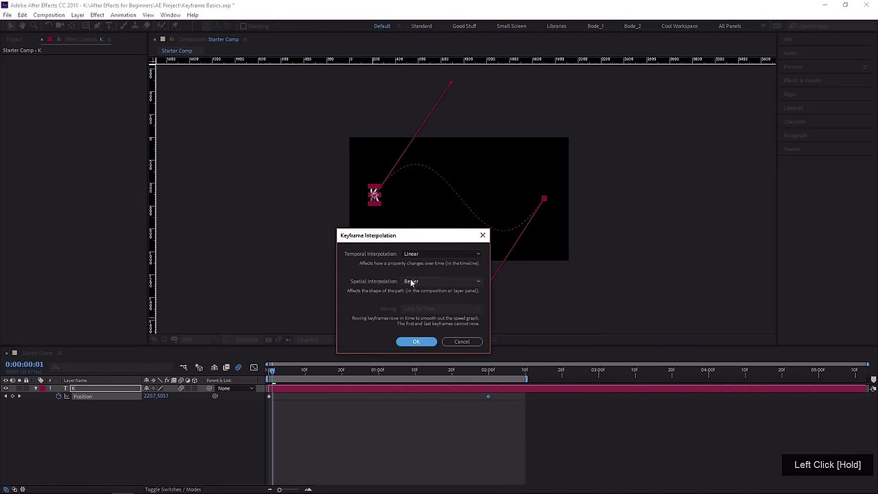
pyautogui.click(464, 345)
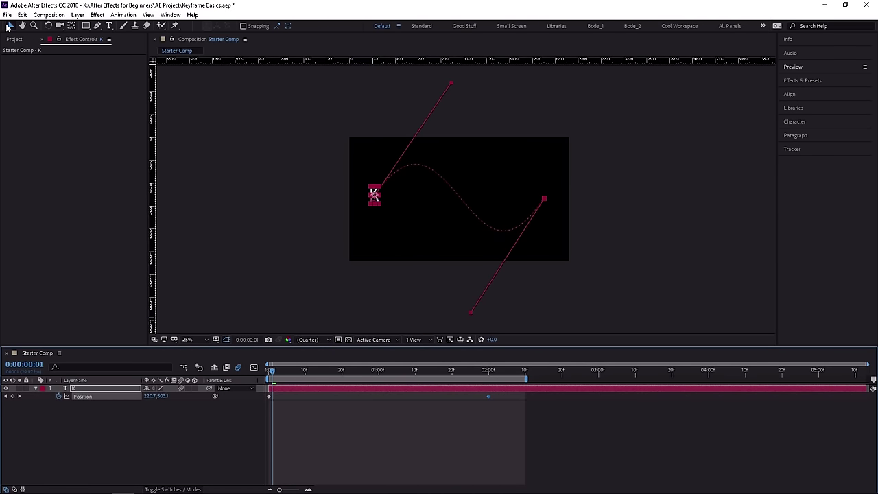
# Look over the Pen tool variants, return to the Selection tool and convert the path's end point from Bezier to a linear corner.
pyautogui.click(9, 26)
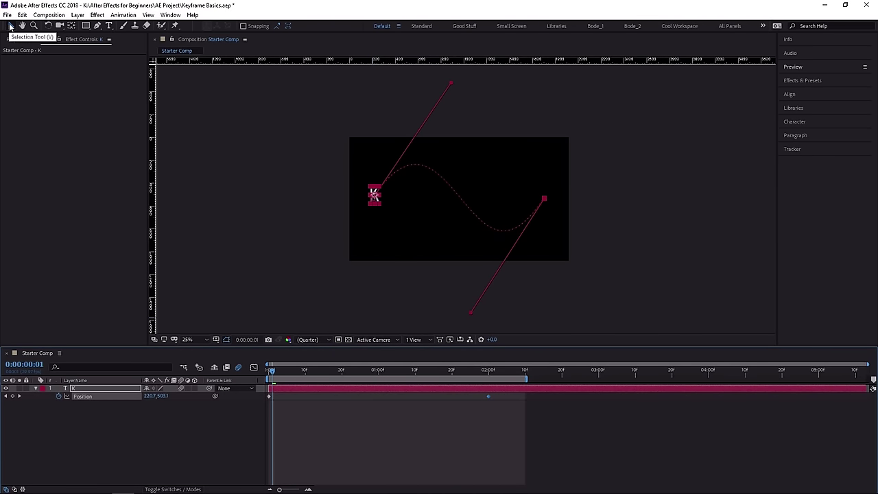
pyautogui.scroll(2, 543, 200)
pyautogui.middleClick(541, 198)
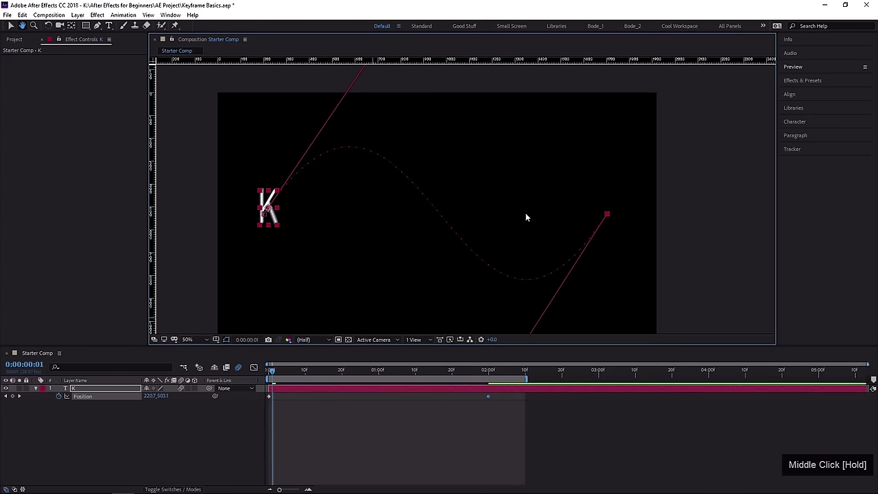
pyautogui.click(606, 217)
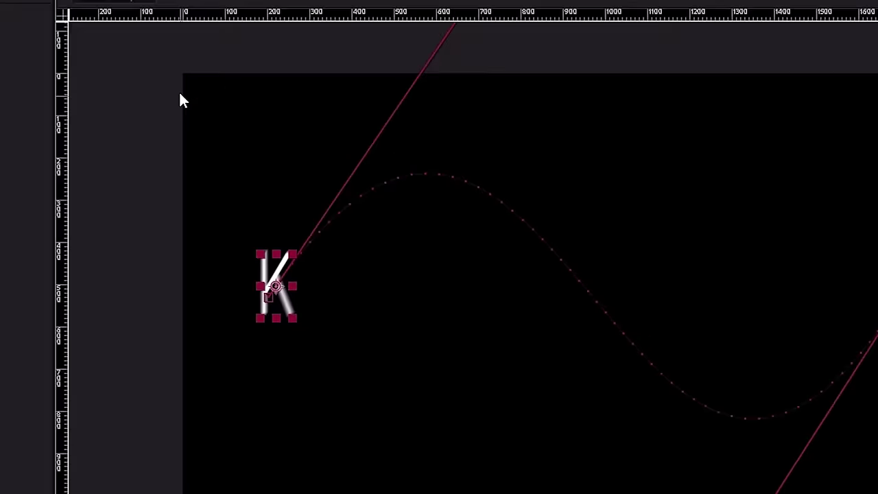
pyautogui.moveTo(165, 44); pyautogui.dragTo(877, 366)
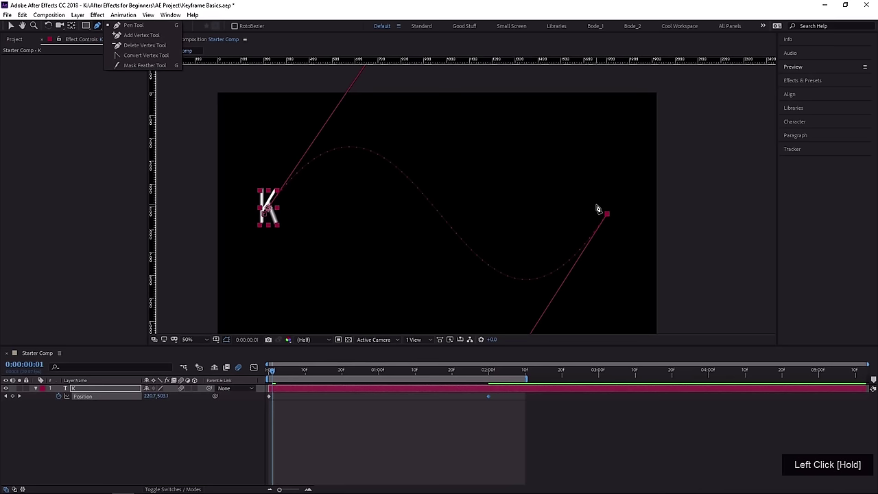
pyautogui.moveTo(31, 32); pyautogui.dragTo(12, 26)
pyautogui.click(11, 26)
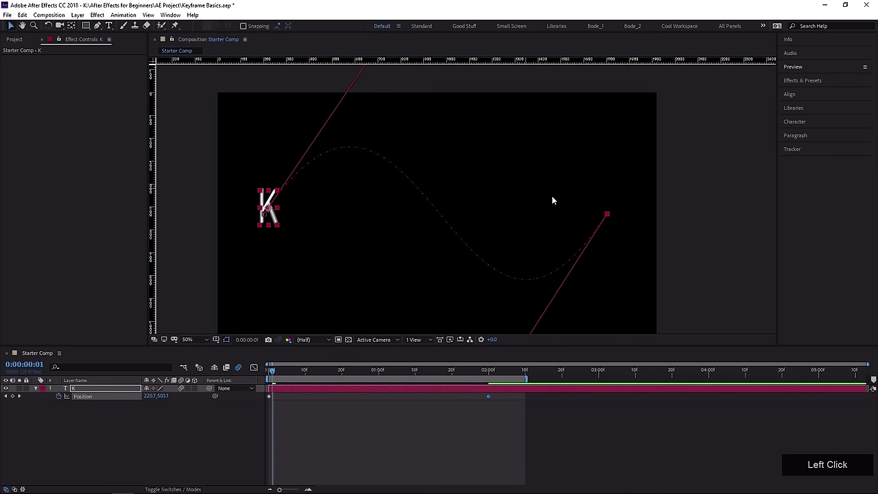
pyautogui.click(609, 216)
pyautogui.keyDown('ctrl'); pyautogui.keyDown('alt'); pyautogui.click(607, 216); pyautogui.keyUp('alt'); pyautogui.keyUp('ctrl')
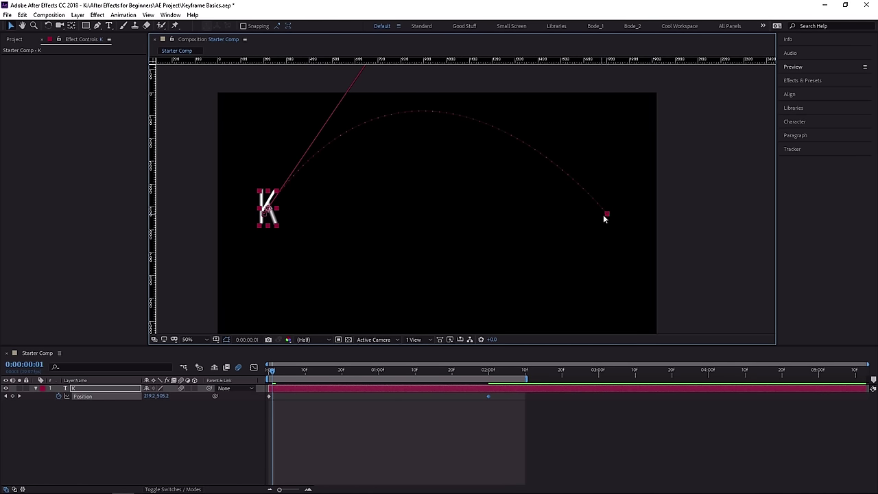
# Flatten the arch by lowering the first keyframe's Bezier handle to about the frame's upper edge, and move the current time to 0:00:00:27.
pyautogui.scroll(-2, 432, 186)
pyautogui.middleClick(432, 190)
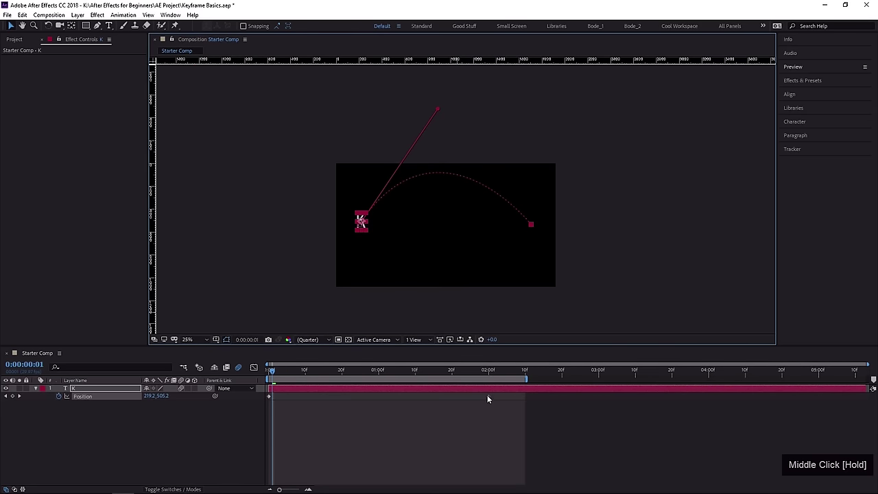
pyautogui.moveTo(437, 109); pyautogui.dragTo(421, 166)
pyautogui.click(361, 223)
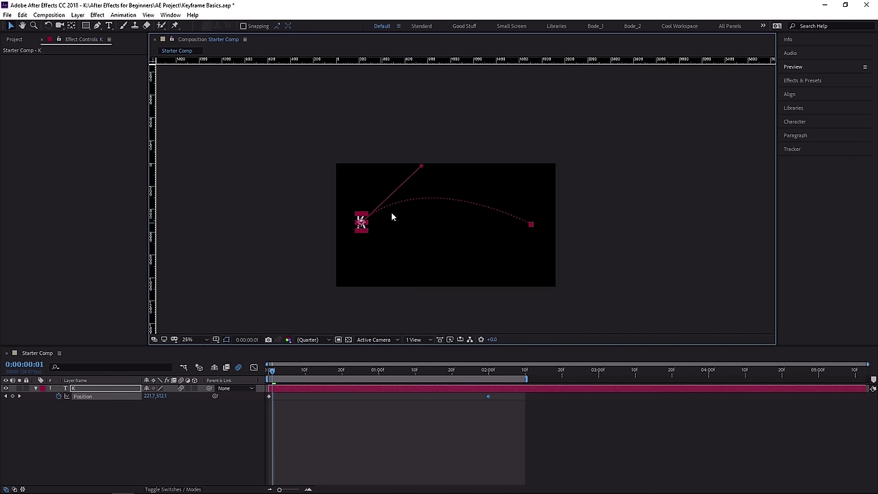
pyautogui.moveTo(359, 377); pyautogui.dragTo(367, 378)
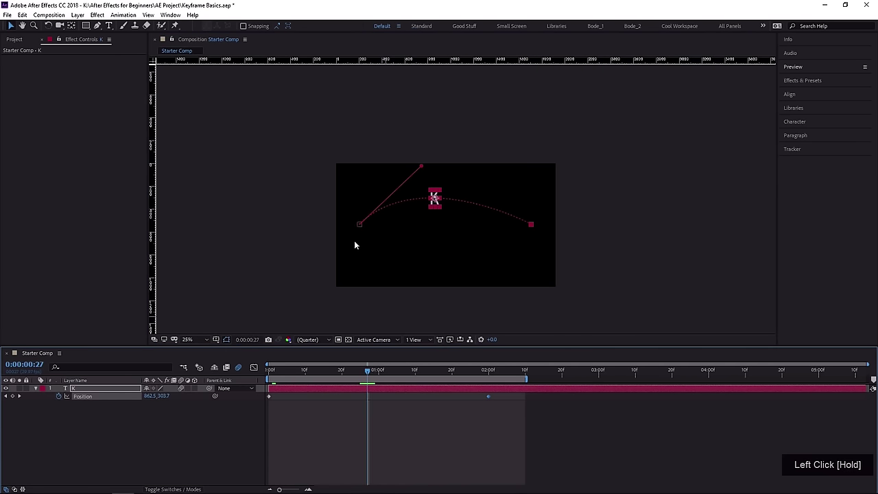
# Convert the path's start point to a linear corner with the Convert Vertex tool, straightening the motion path.
pyautogui.scroll(2, 354, 239)
pyautogui.middleClick(354, 238)
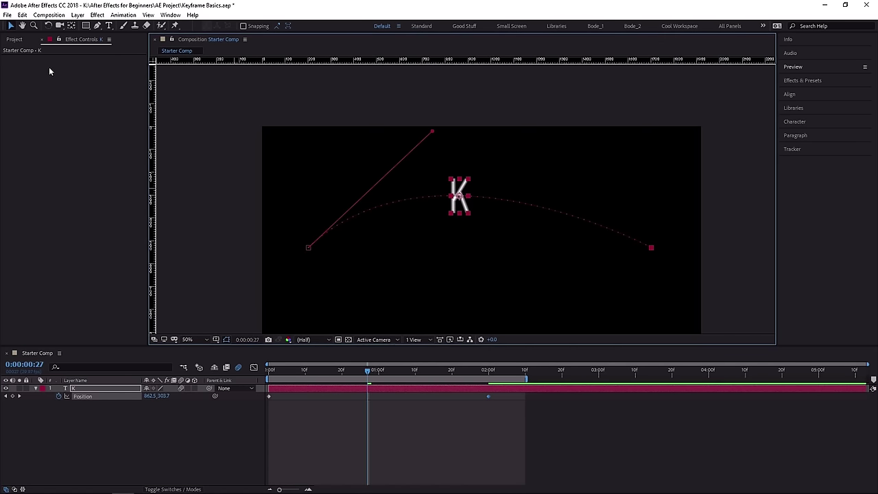
pyautogui.middleClick(309, 248)
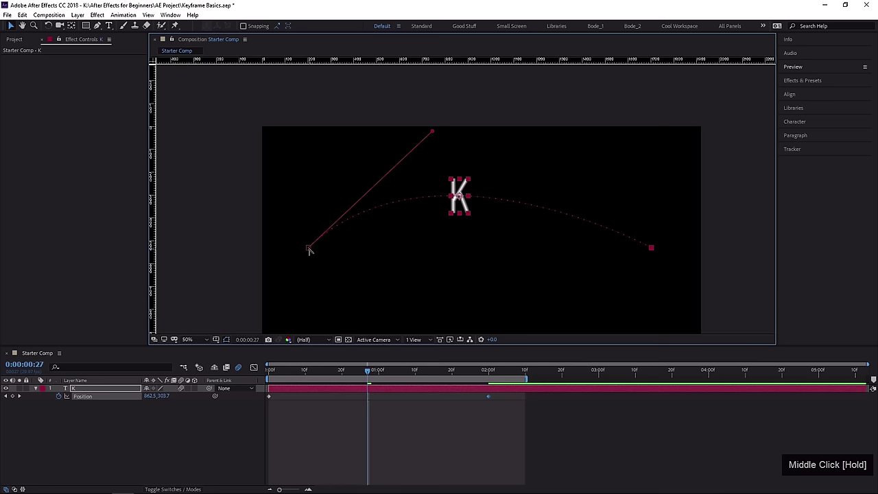
pyautogui.moveTo(97, 25); pyautogui.dragTo(140, 61)
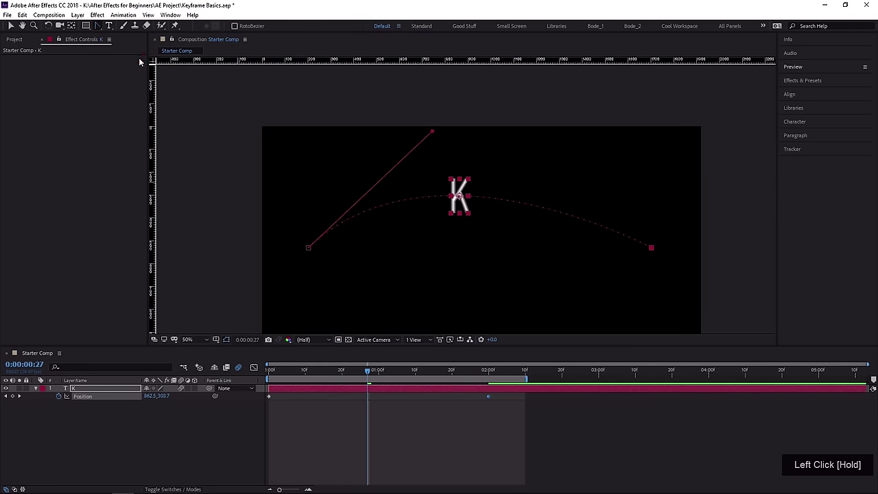
pyautogui.click(309, 248)
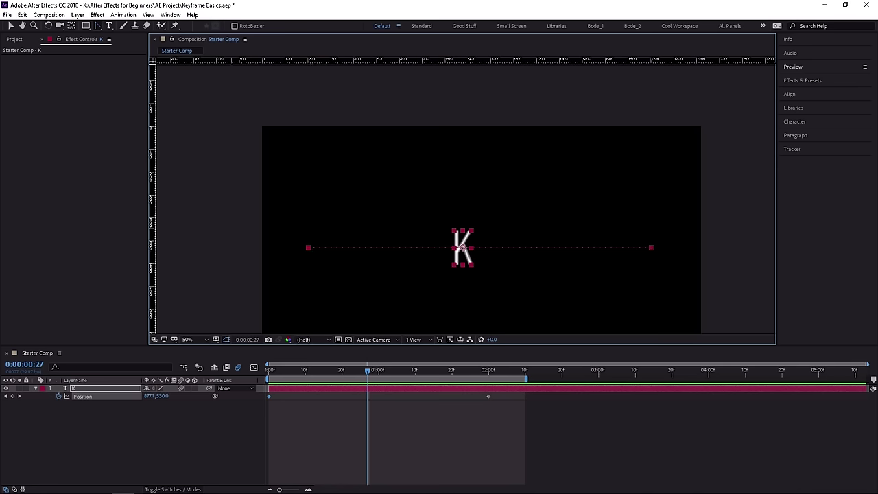
# Return to the Selection tool and preview the K moving along the straight path from the start of the timeline.
pyautogui.click(17, 27)
pyautogui.click(269, 371)
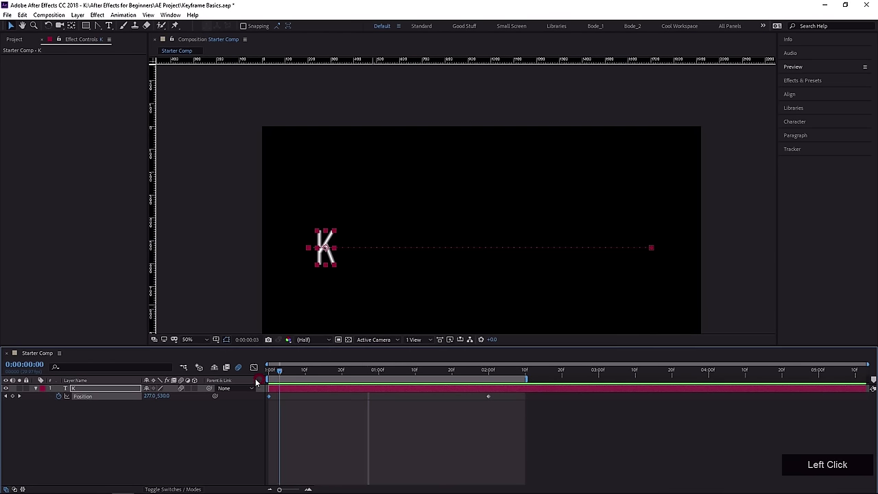
pyautogui.press('space')
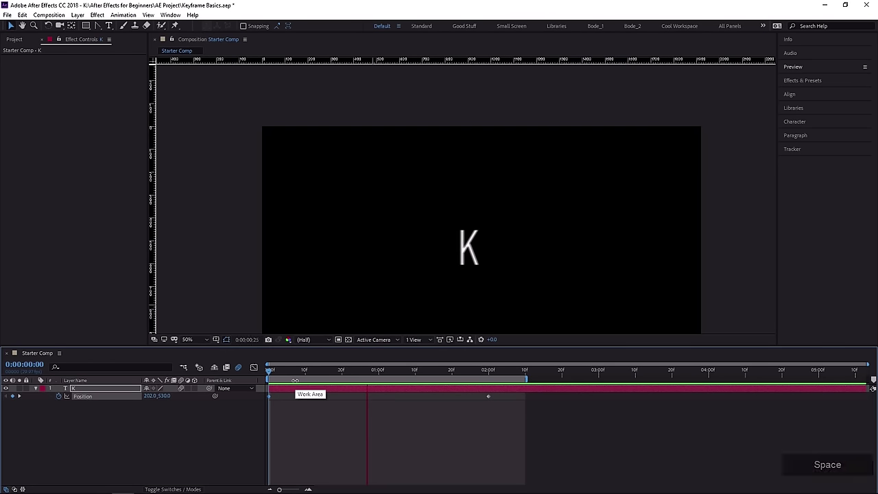
pyautogui.scroll(1, 435, 216)
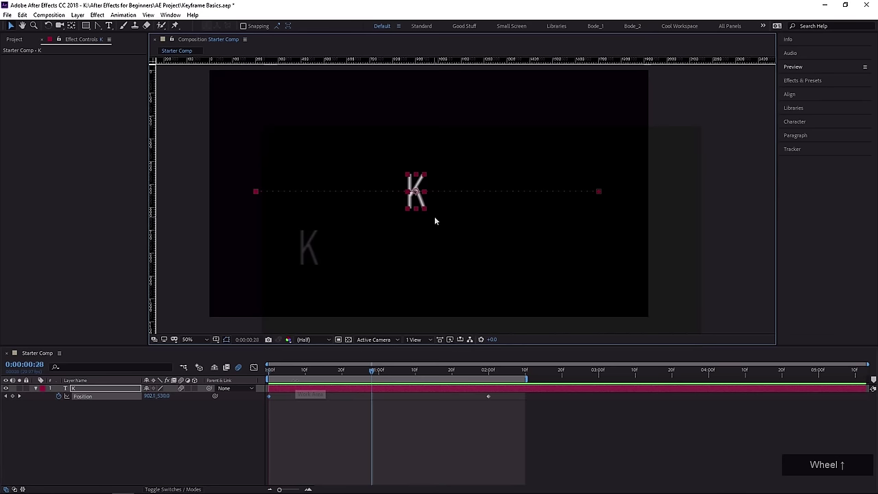
# Raise the K to about 930, 288 at 0:00:00:28 as a middle position keyframe and scrub the time to about 0:00:00:11.
pyautogui.moveTo(419, 199); pyautogui.dragTo(422, 150)
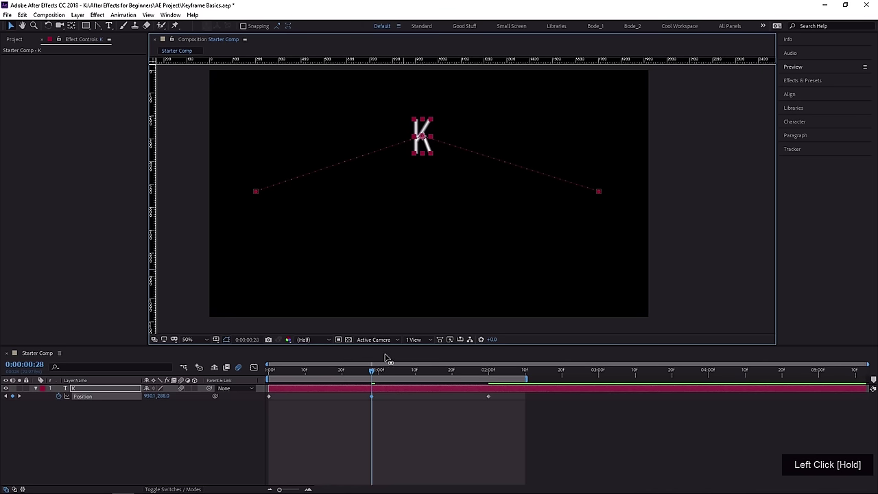
pyautogui.click(320, 376)
pyautogui.moveTo(376, 370); pyautogui.dragTo(309, 377)
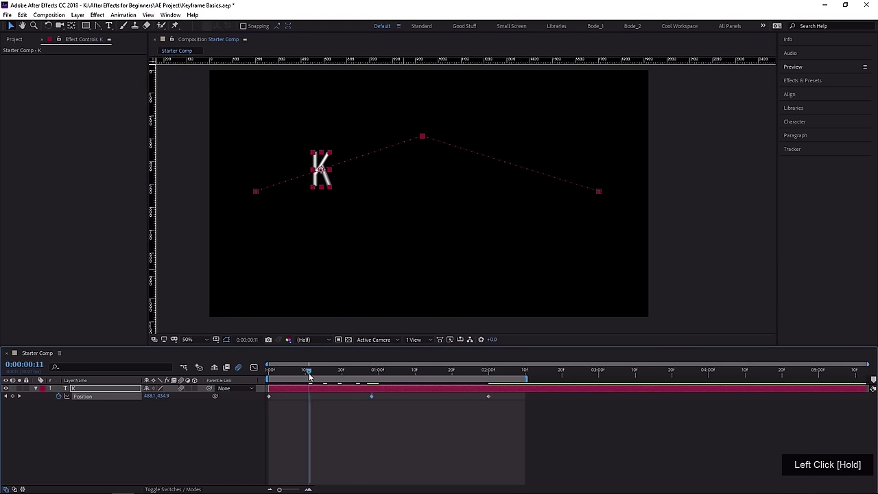
# Convert the middle path point to Bezier, lengthen its handles to broaden the arch, and preview the motion from the start.
pyautogui.keyDown('ctrl'); pyautogui.keyDown('alt'); pyautogui.click(422, 138); pyautogui.keyUp('alt'); pyautogui.keyUp('ctrl')
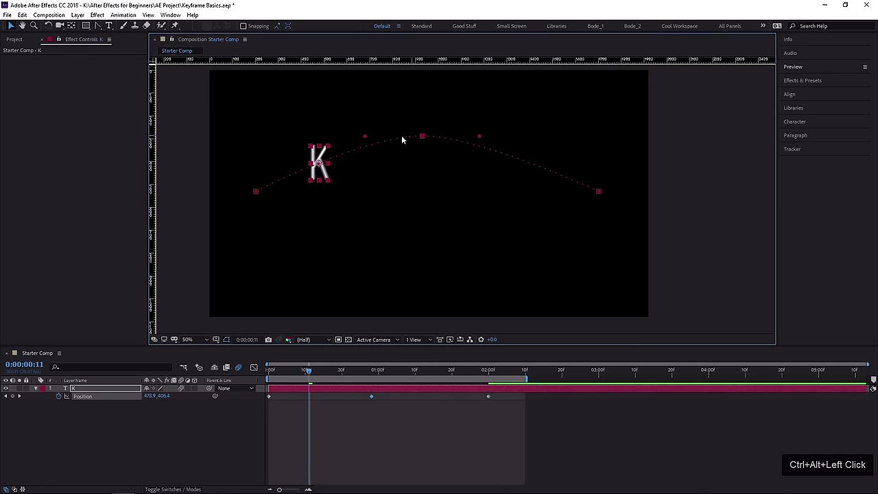
pyautogui.moveTo(366, 140); pyautogui.dragTo(320, 139)
pyautogui.moveTo(305, 354); pyautogui.dragTo(291, 357)
pyautogui.press('space')
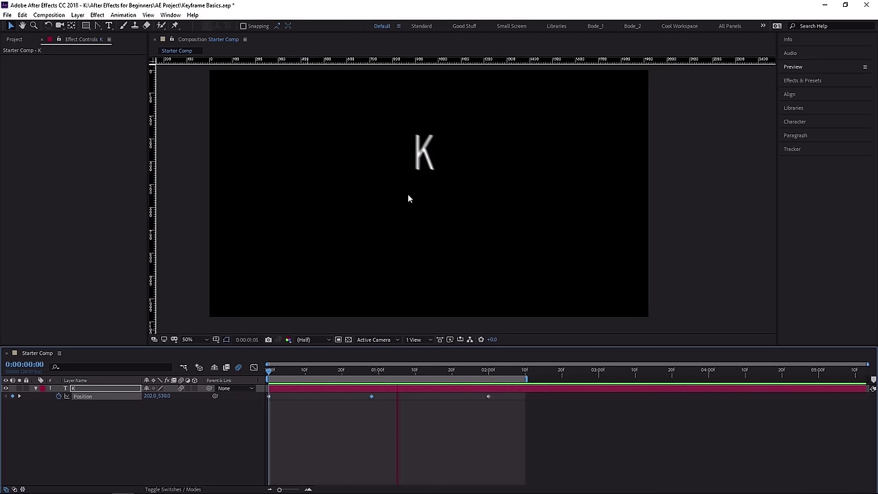
pyautogui.press('space')
# Shift the middle path point up and toward the start, swing its Bezier handles around into a crossing loop, and preview the result.
pyautogui.moveTo(425, 141); pyautogui.dragTo(412, 122)
pyautogui.moveTo(607, 117); pyautogui.dragTo(384, 217)
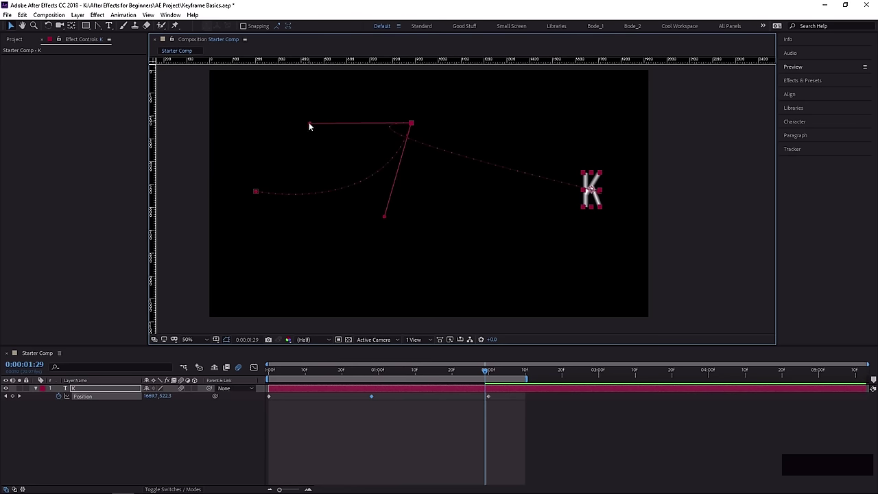
pyautogui.moveTo(309, 126)
pyautogui.mouseDown()
pyautogui.moveTo(314, 98)
pyautogui.moveTo(309, 147)
pyautogui.moveTo(278, 100)
pyautogui.moveTo(323, 145)
pyautogui.moveTo(295, 150)
pyautogui.moveTo(315, 140)
pyautogui.moveTo(307, 137)
pyautogui.moveTo(284, 151)
pyautogui.moveTo(298, 126)
pyautogui.moveTo(411, 78)
pyautogui.moveTo(271, 156)
pyautogui.moveTo(470, 98)
pyautogui.moveTo(333, 153)
pyautogui.moveTo(404, 87)
pyautogui.moveTo(297, 128)
pyautogui.mouseUp()
pyautogui.moveTo(384, 218); pyautogui.dragTo(437, 281)
pyautogui.moveTo(298, 130); pyautogui.dragTo(227, 171)
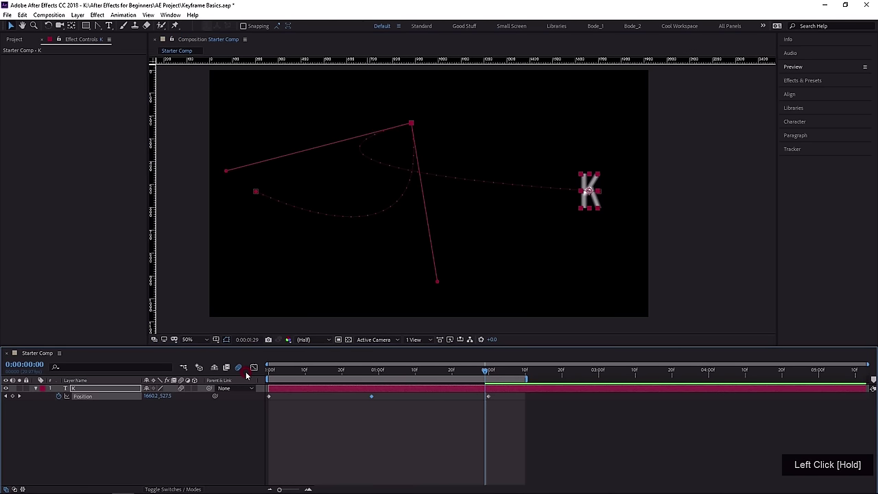
pyautogui.press('space')
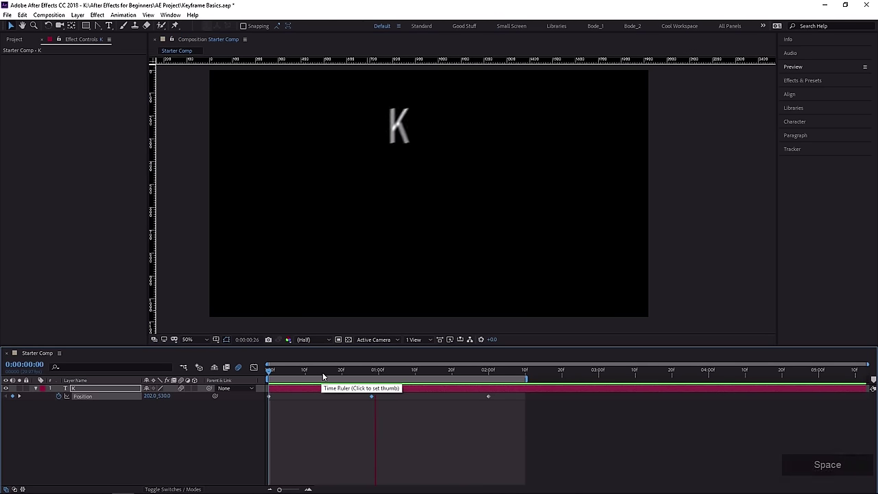
pyautogui.press('space')
# Delete the middle position keyframe at 0:00:00:28.
pyautogui.moveTo(300, 372); pyautogui.dragTo(233, 314)
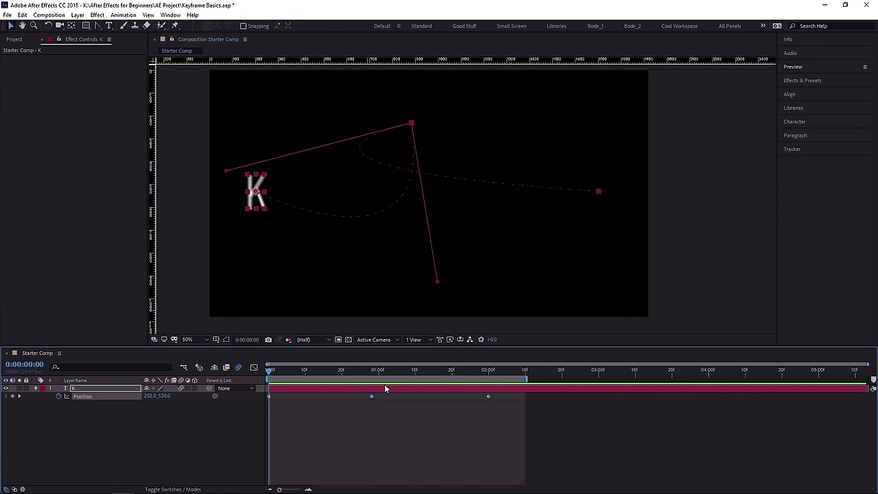
pyautogui.moveTo(388, 398); pyautogui.dragTo(345, 412)
pyautogui.press('Delete')
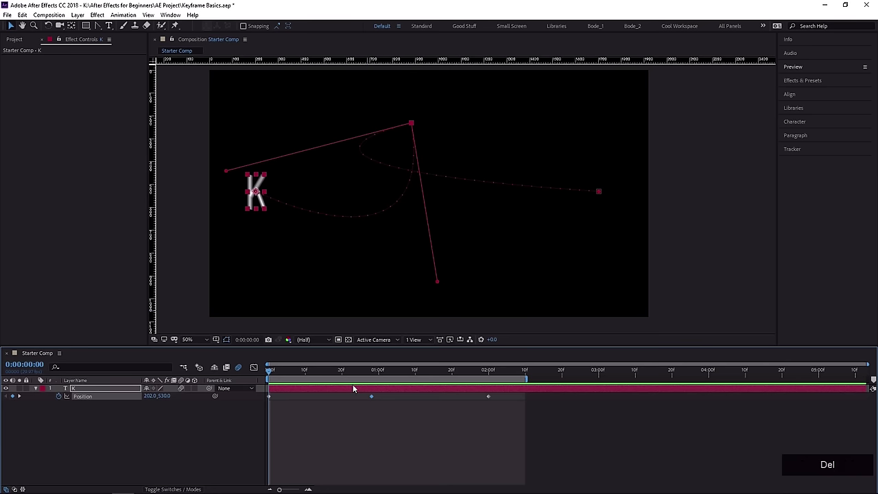
# Bend the path into an S-curve by pulling a Bezier handle below the frame from the end point and above it from the start point; preview it.
pyautogui.keyDown('ctrl'); pyautogui.keyDown('alt'); pyautogui.click(541, 191); pyautogui.keyUp('alt'); pyautogui.keyUp('ctrl')
pyautogui.click(537, 206)
pyautogui.moveTo(541, 197); pyautogui.dragTo(359, 327)
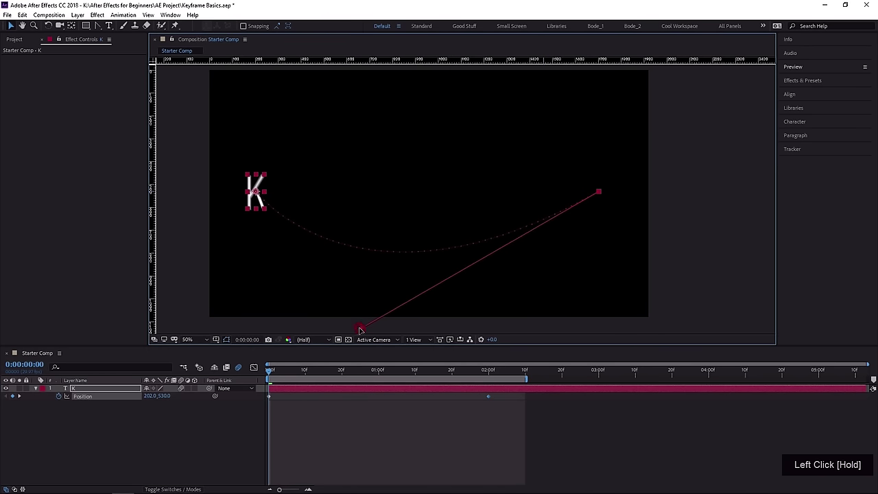
pyautogui.moveTo(255, 192); pyautogui.dragTo(453, 69)
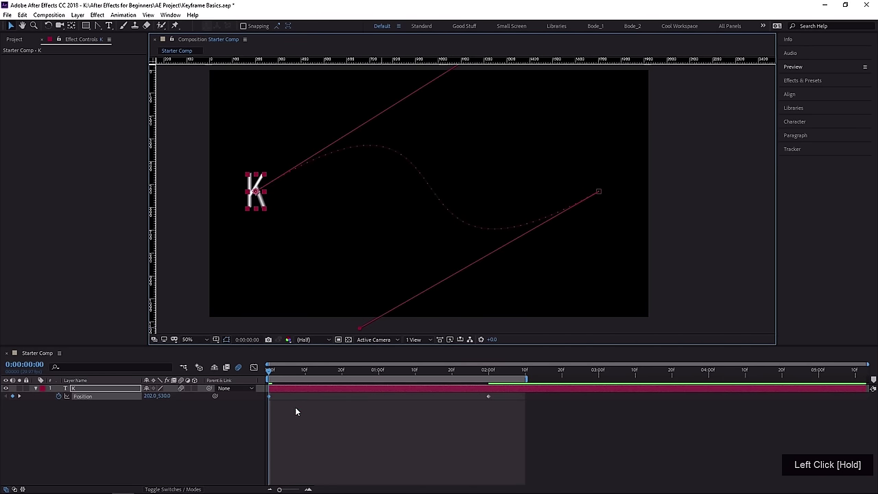
pyautogui.click(328, 415)
pyautogui.press('space')
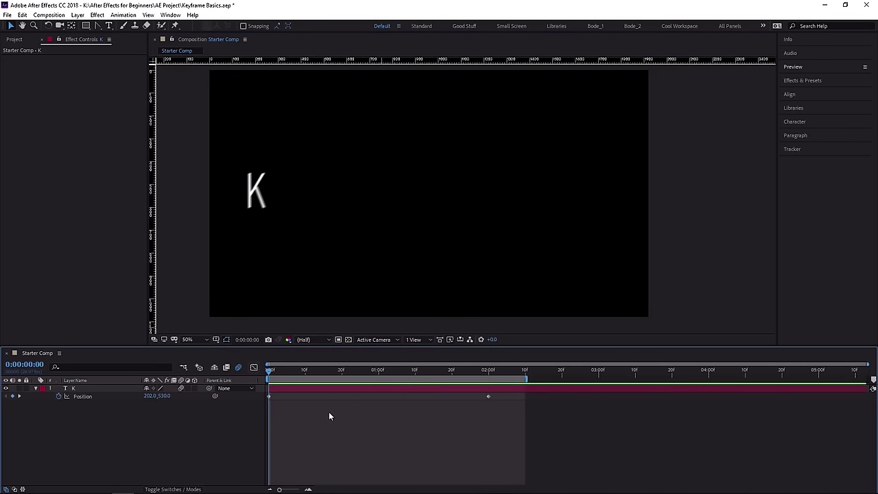
# Apply Easy Ease to both position keyframes, look over the keyframe options, and preview the eased motion.
pyautogui.moveTo(502, 411); pyautogui.dragTo(266, 396)
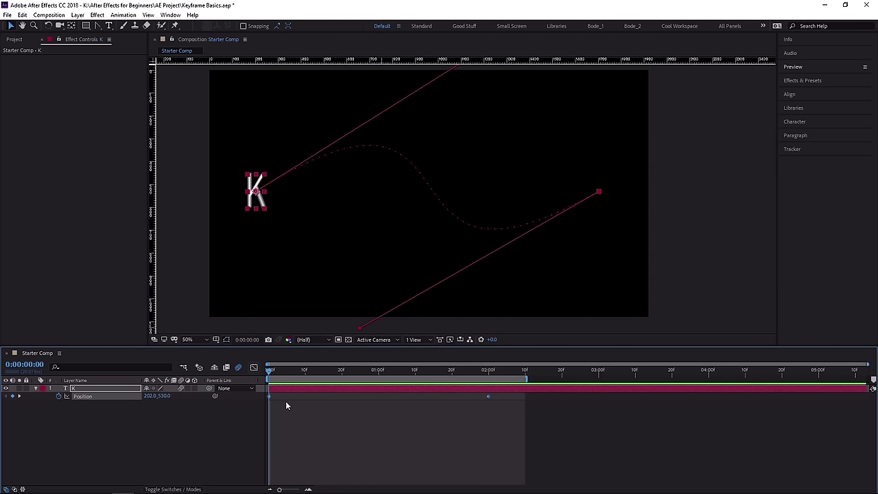
pyautogui.press('F9')
pyautogui.rightClick(268, 394)
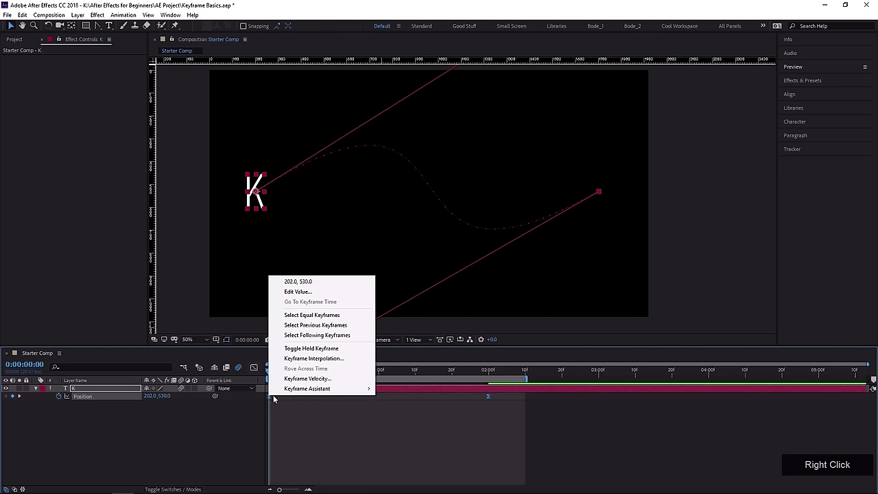
pyautogui.moveTo(307, 389); pyautogui.dragTo(302, 426)
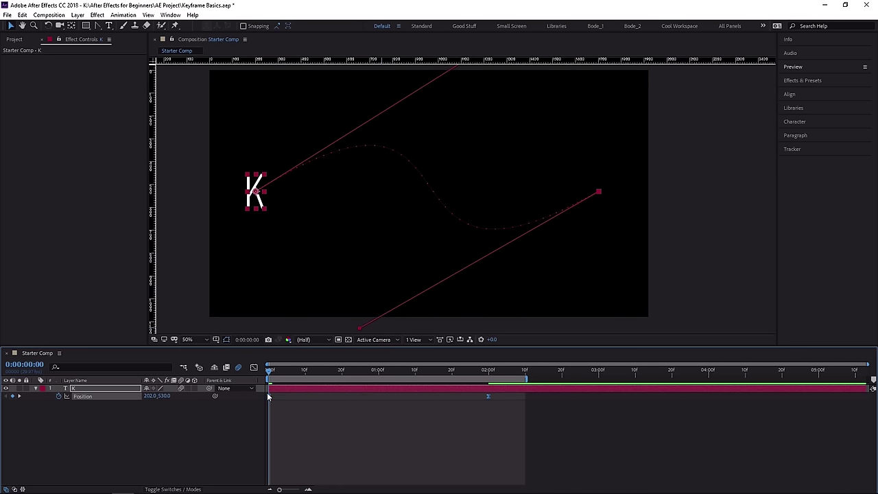
pyautogui.click(379, 432)
pyautogui.press('space')
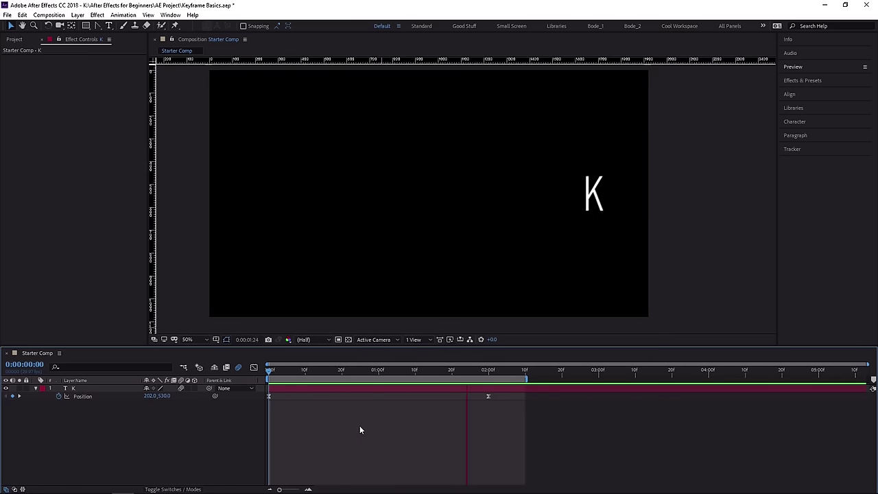
# In the Position speed graph, extend the first keyframe's influence to about 0:00:00:20 and the last keyframe's back to about 0:00:01:07.
pyautogui.click(254, 367)
pyautogui.click(83, 397)
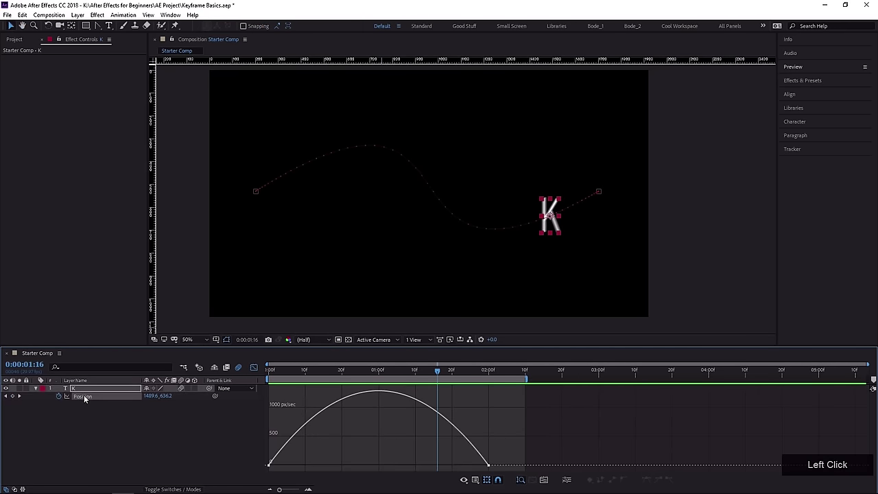
pyautogui.click(270, 464)
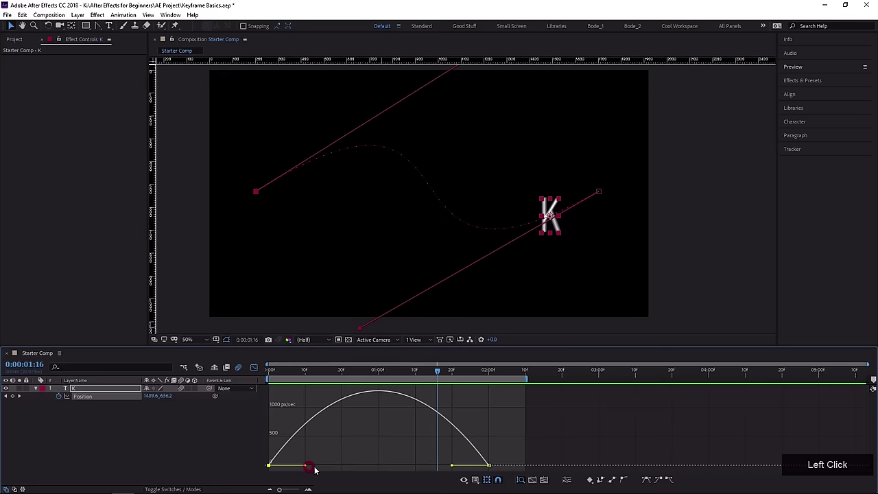
pyautogui.moveTo(310, 467); pyautogui.dragTo(451, 466)
pyautogui.click(421, 467)
pyautogui.click(489, 466)
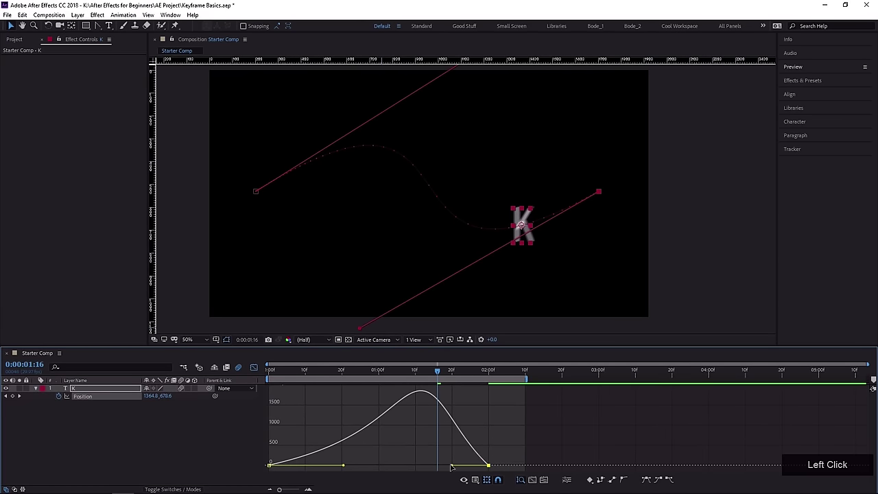
pyautogui.moveTo(450, 468); pyautogui.dragTo(404, 466)
# Preview the K with the new speed curve, close the Graph Editor and deselect the layer.
pyautogui.click(290, 385)
pyautogui.press('space')
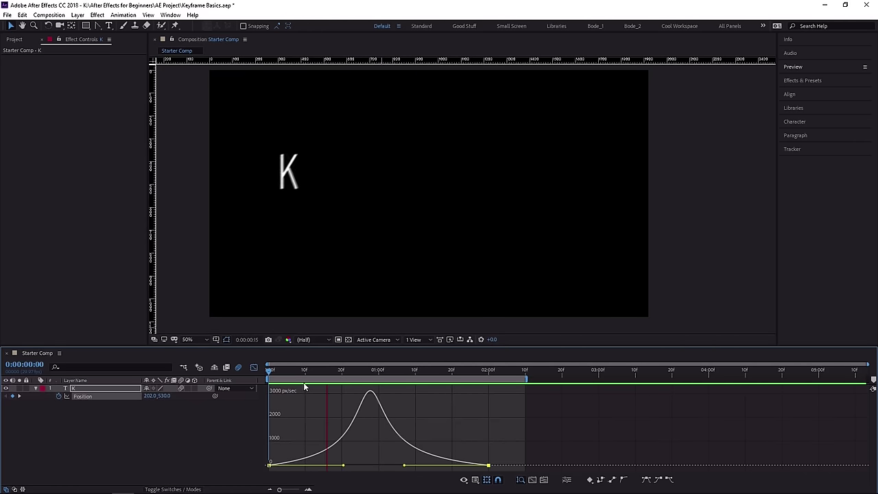
pyautogui.press('space')
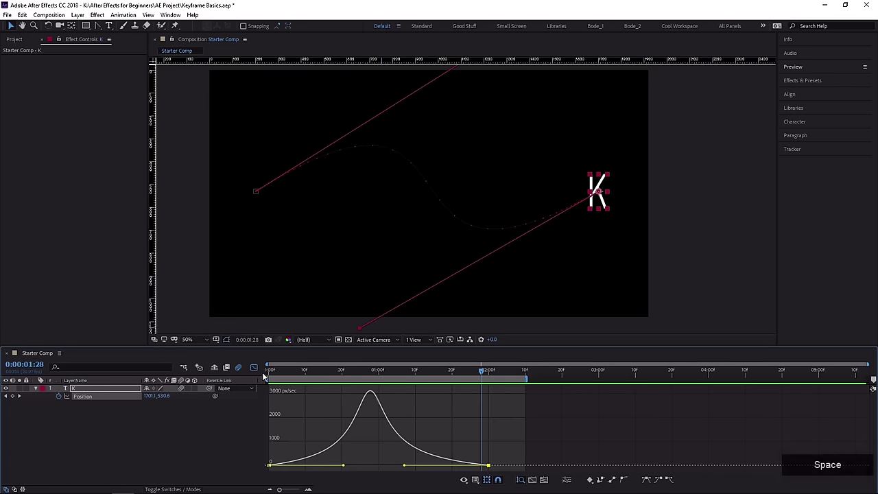
pyautogui.click(257, 367)
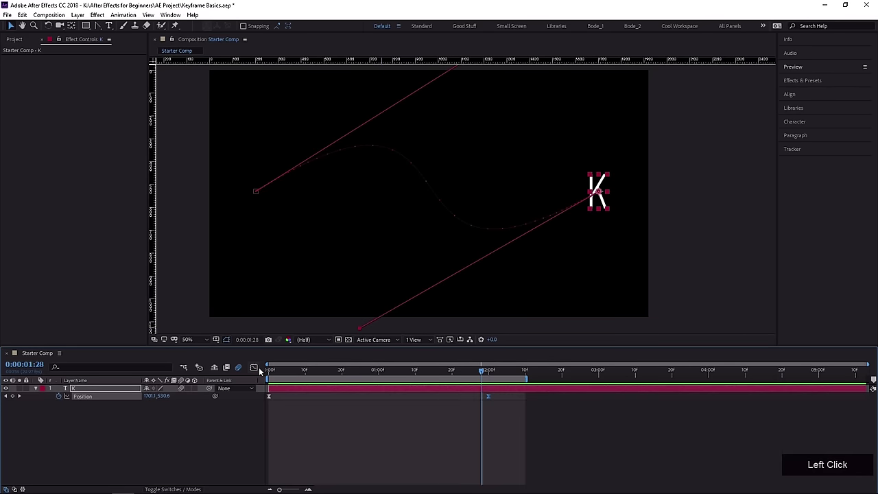
pyautogui.click(351, 416)
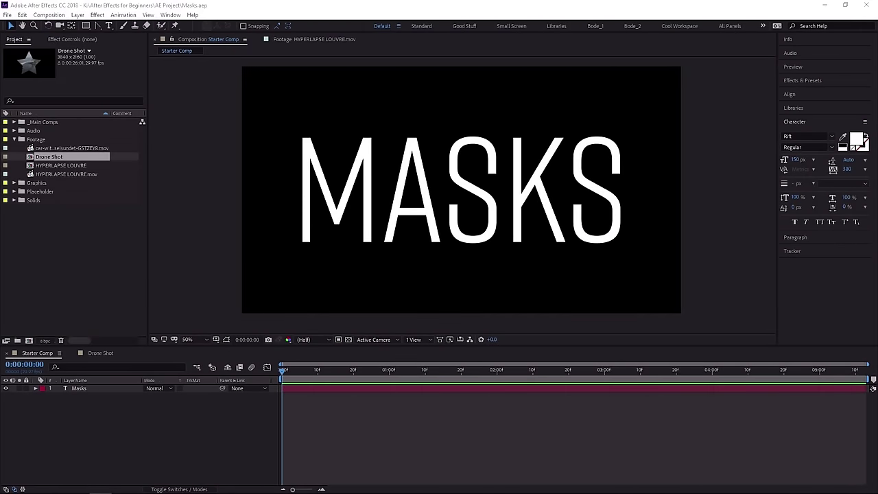
# Draw a rectangular mask on the Masks text layer that encloses the whole word with a margin, and return to the Selection tool.
pyautogui.click(296, 230)
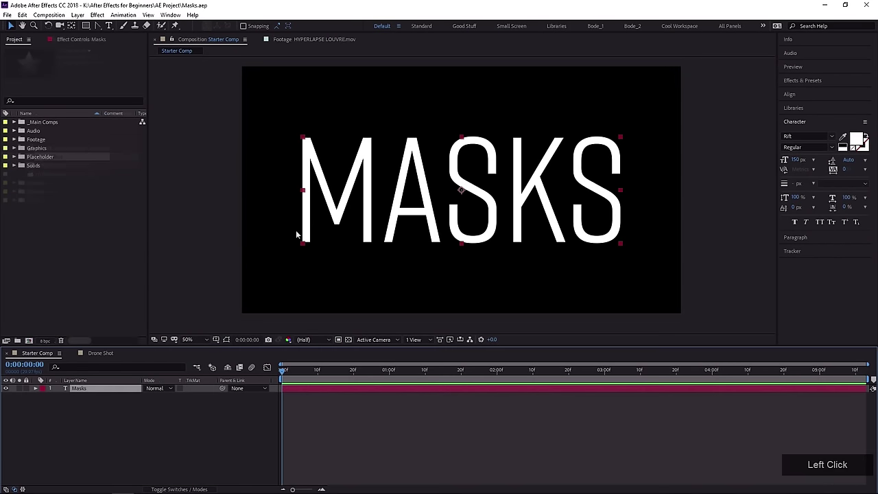
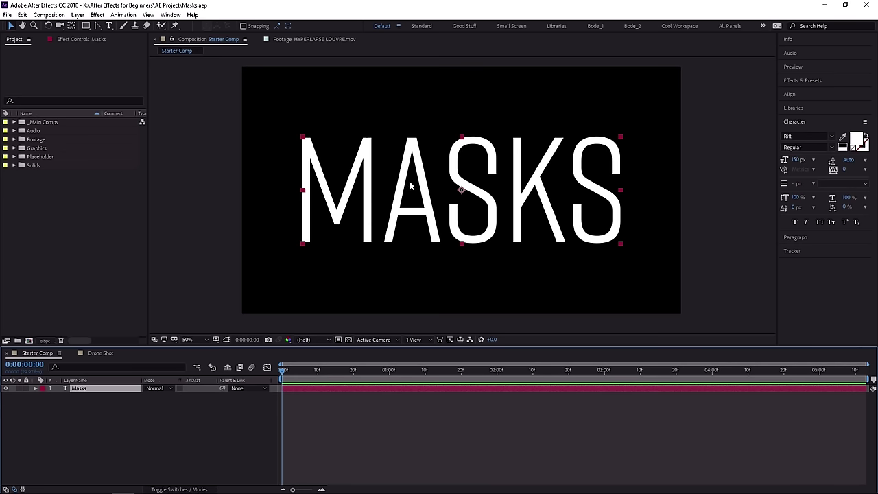
pyautogui.click(85, 26)
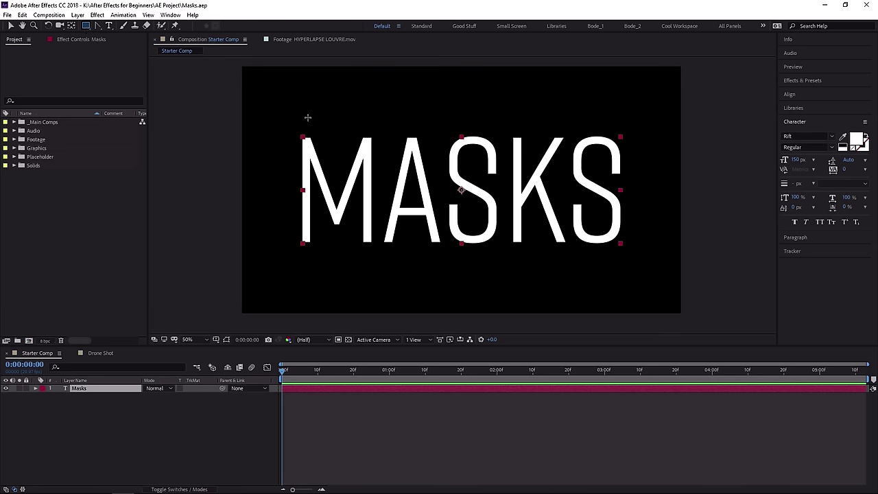
pyautogui.moveTo(270, 86); pyautogui.dragTo(647, 276)
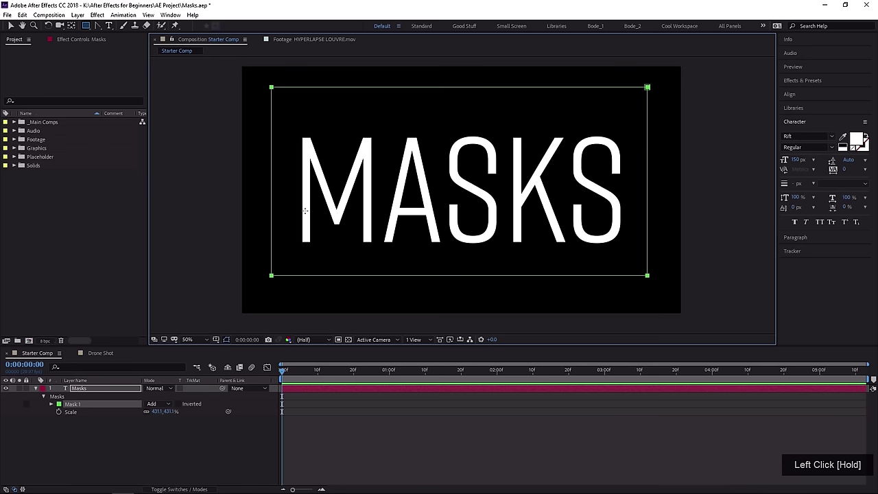
pyautogui.click(10, 25)
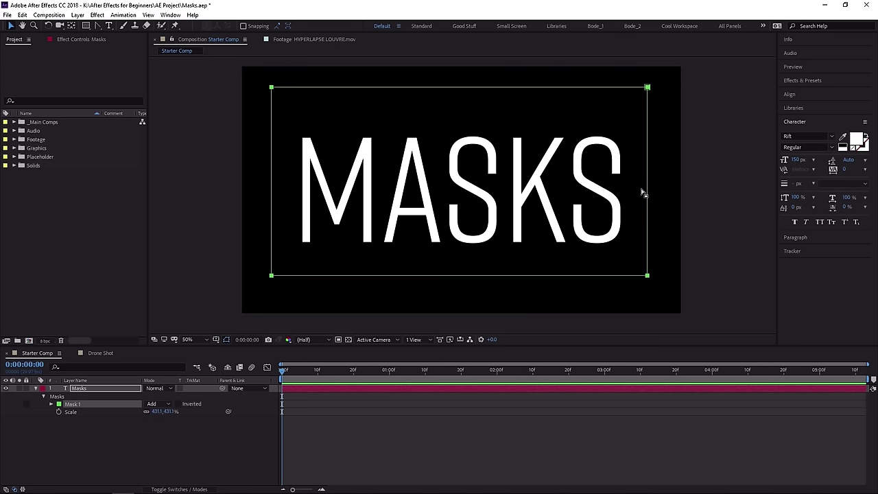
# Try the Subtract mode on Mask 1 of the Masks layer, and restore it to Add.
pyautogui.click(382, 180)
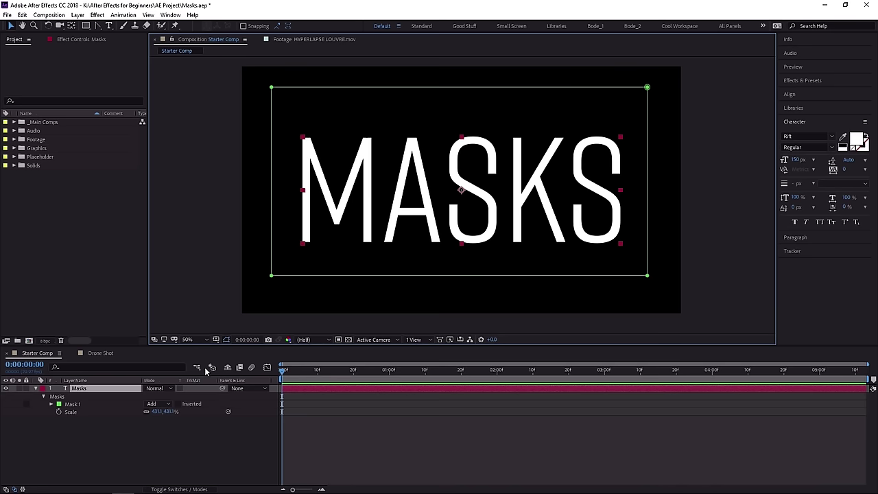
pyautogui.moveTo(164, 405); pyautogui.dragTo(173, 436)
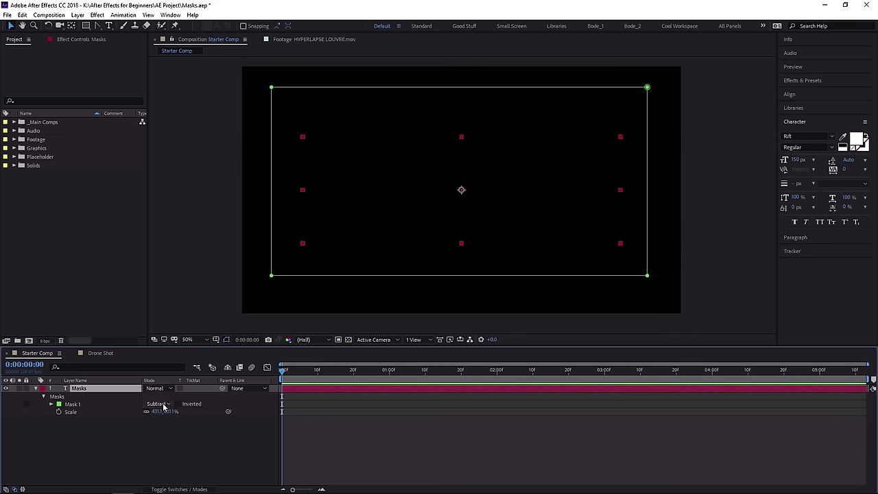
pyautogui.moveTo(163, 407); pyautogui.dragTo(174, 424)
# Move the mask's right edge inward until only the M shows, and move it back out beyond the final S.
pyautogui.click(648, 179)
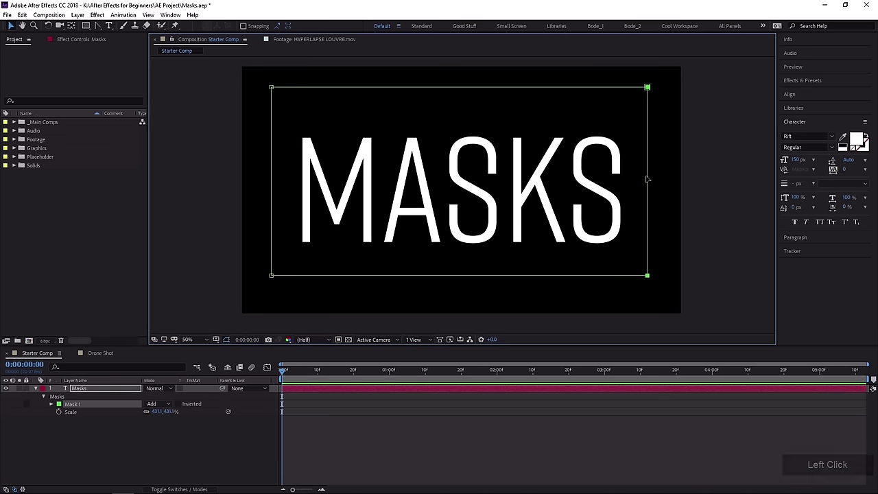
pyautogui.moveTo(649, 175); pyautogui.dragTo(378, 175)
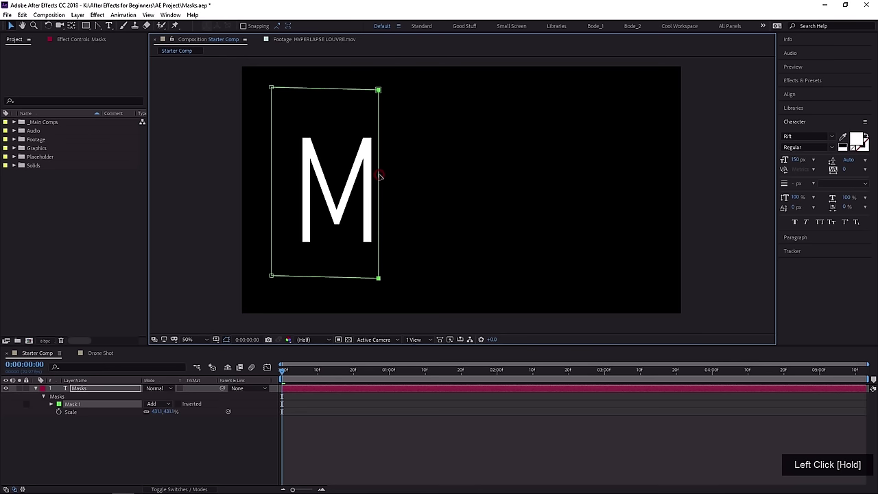
pyautogui.moveTo(378, 89); pyautogui.dragTo(642, 89)
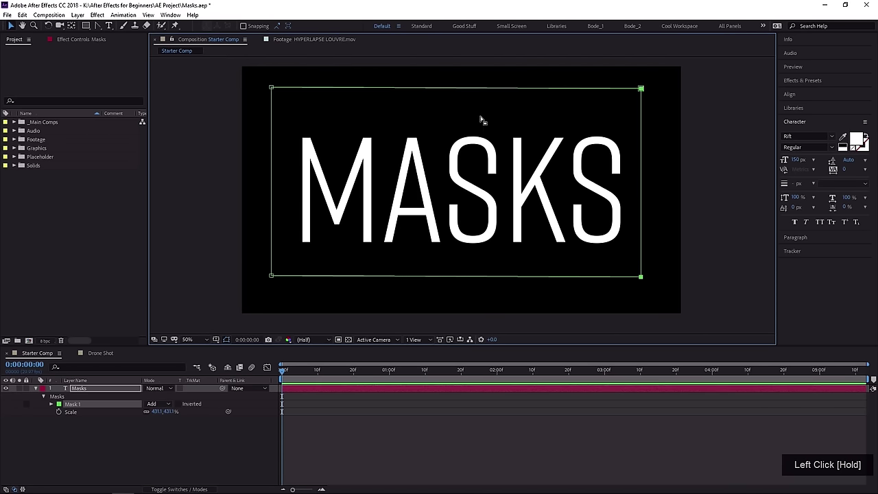
# Tighten the mask around the word by moving its top edge down and its bottom edge up.
pyautogui.moveTo(432, 89); pyautogui.dragTo(433, 118)
pyautogui.click(429, 275)
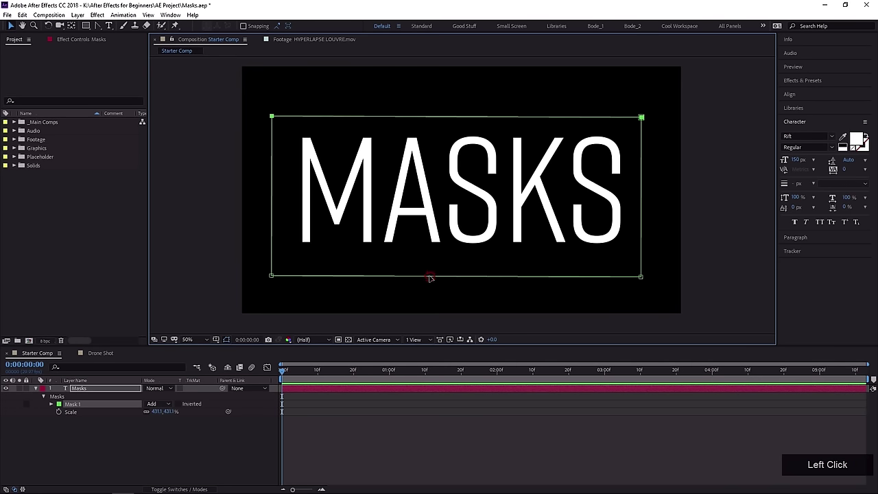
pyautogui.moveTo(430, 275); pyautogui.dragTo(430, 260)
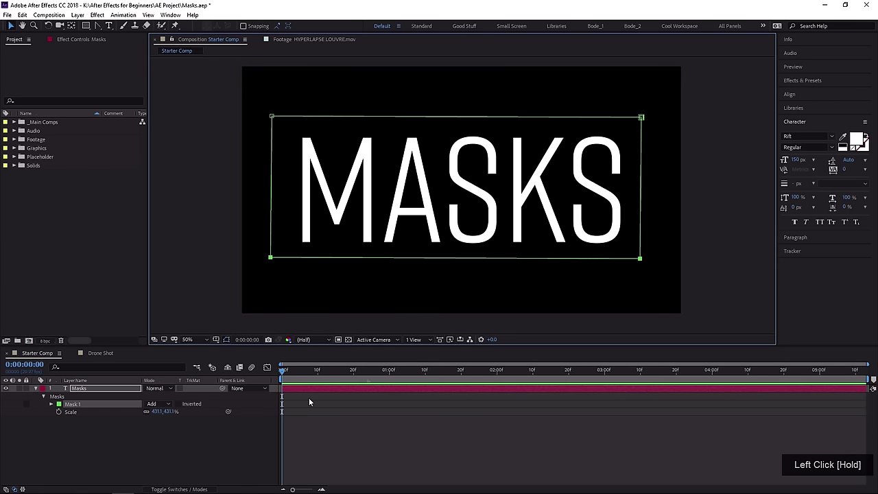
# Add a Mask Path keyframe for Mask 1 at 0:00:01:00 with the whole word enclosed.
pyautogui.moveTo(362, 381); pyautogui.dragTo(388, 375)
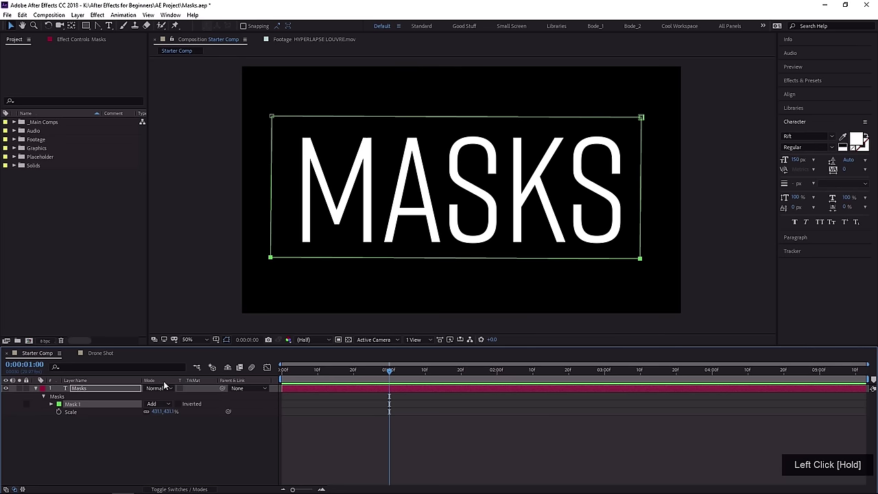
pyautogui.click(52, 405)
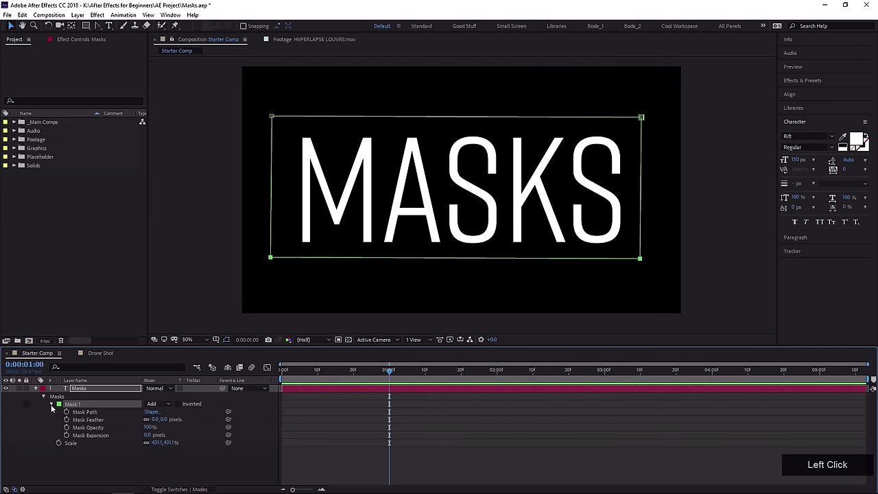
pyautogui.click(67, 412)
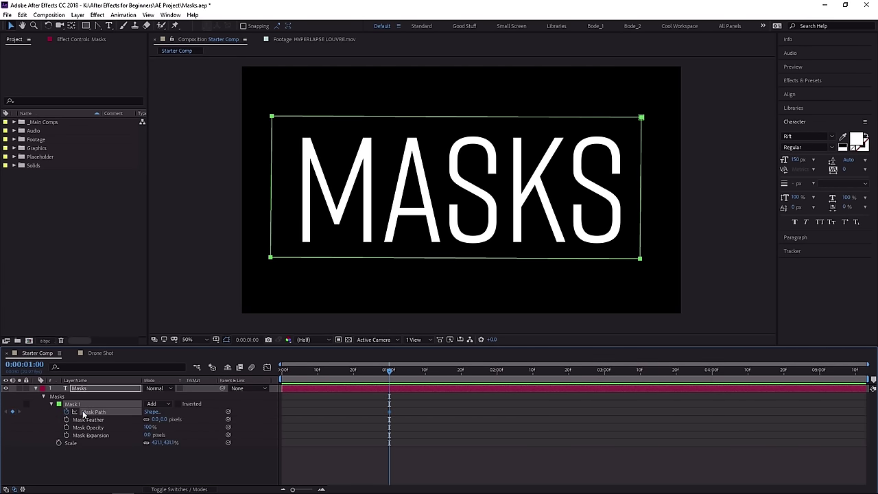
# At 0:00:00:00, collapse the mask horizontally to the left of the M so the word is hidden, and deselect the layer.
pyautogui.moveTo(389, 373); pyautogui.dragTo(264, 381)
pyautogui.click(643, 203)
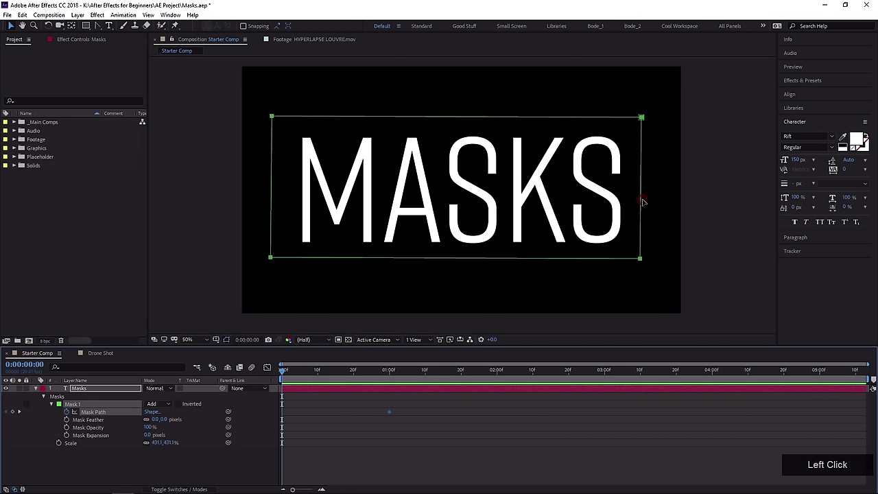
pyautogui.doubleClick(639, 259)
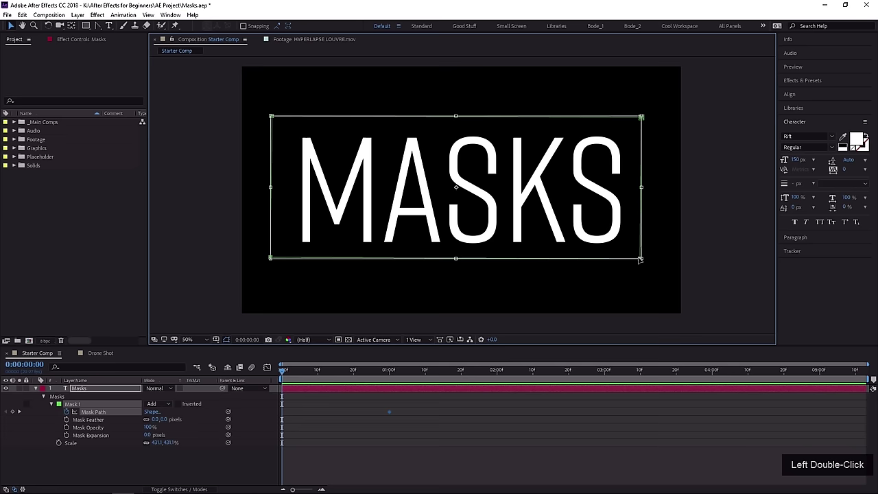
pyautogui.moveTo(643, 187); pyautogui.dragTo(267, 217)
pyautogui.click(341, 443)
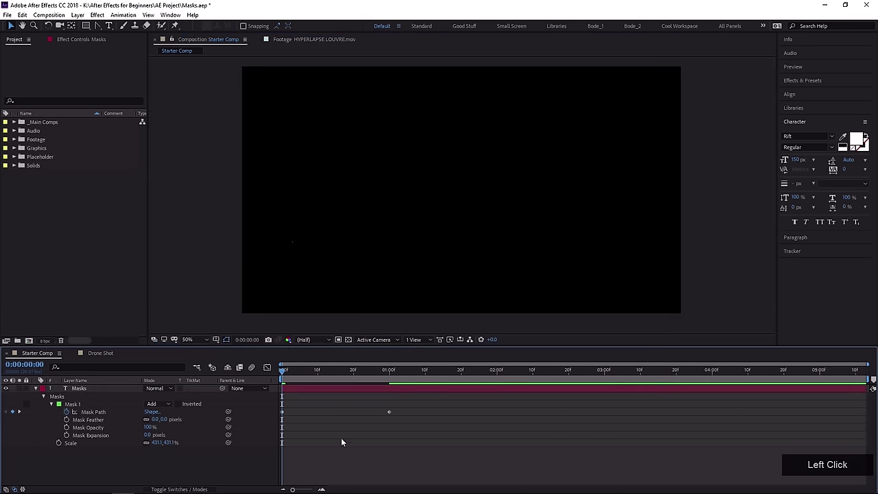
# Preview the mask reveal of the word and return the playhead to the Mask Path keyframe at 0:00:01:00.
pyautogui.press('space')
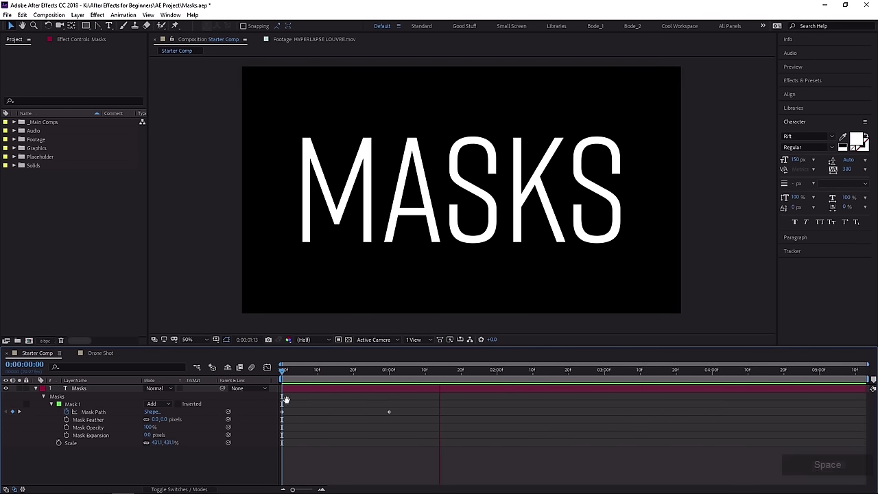
pyautogui.moveTo(283, 382); pyautogui.dragTo(286, 409)
pyautogui.press('space')
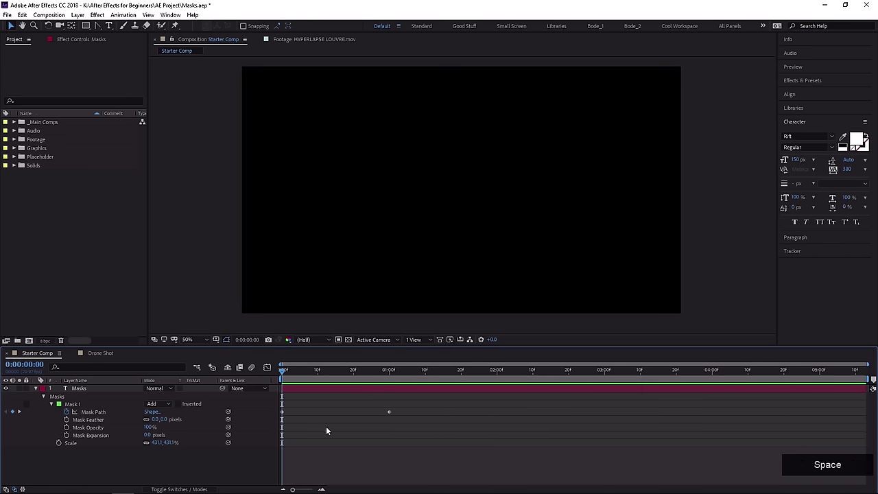
pyautogui.click(388, 412)
pyautogui.click(389, 413)
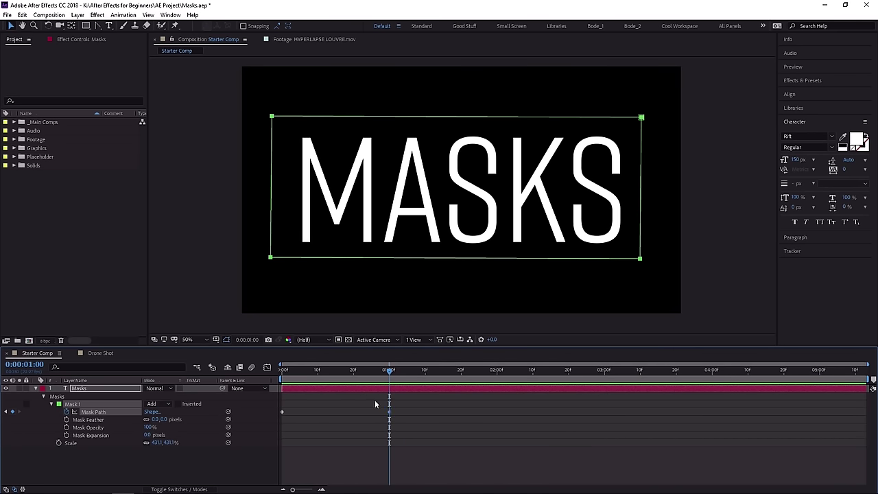
pyautogui.click(64, 365)
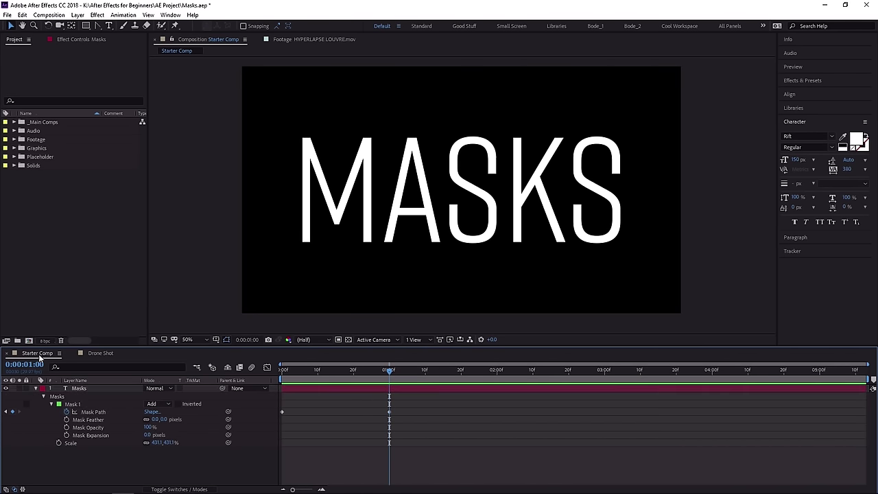
# Create a composition named Solid Masks with the HDTV 1080 24 preset and a duration of 0:00:05:00.
pyautogui.click(29, 341)
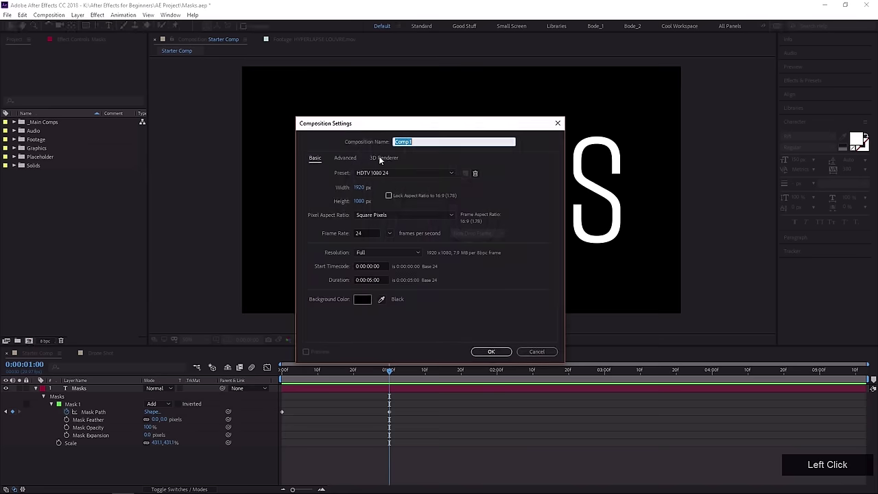
pyautogui.moveTo(396, 141); pyautogui.dragTo(410, 141)
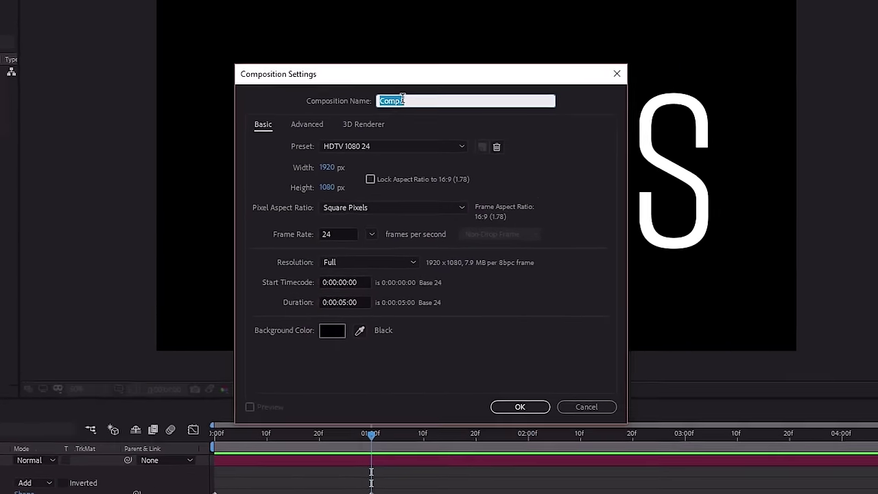
pyautogui.write('Solid Masks')
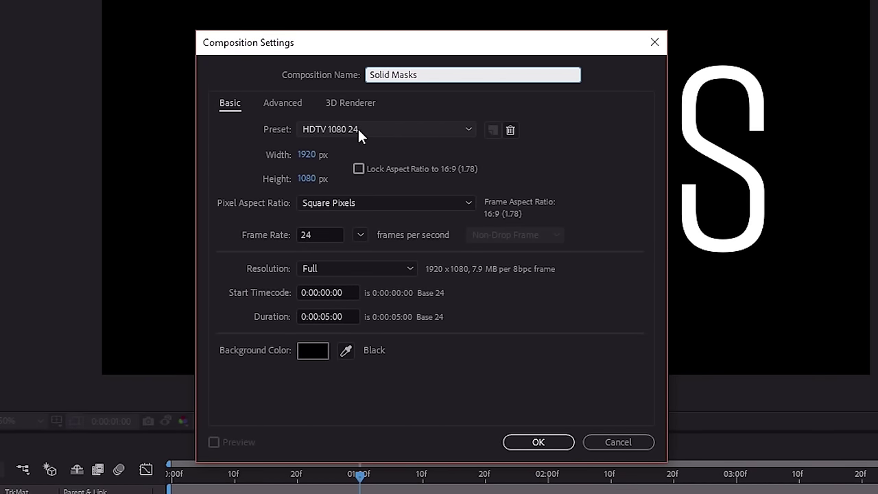
pyautogui.click(312, 316)
pyautogui.moveTo(333, 314); pyautogui.dragTo(400, 336)
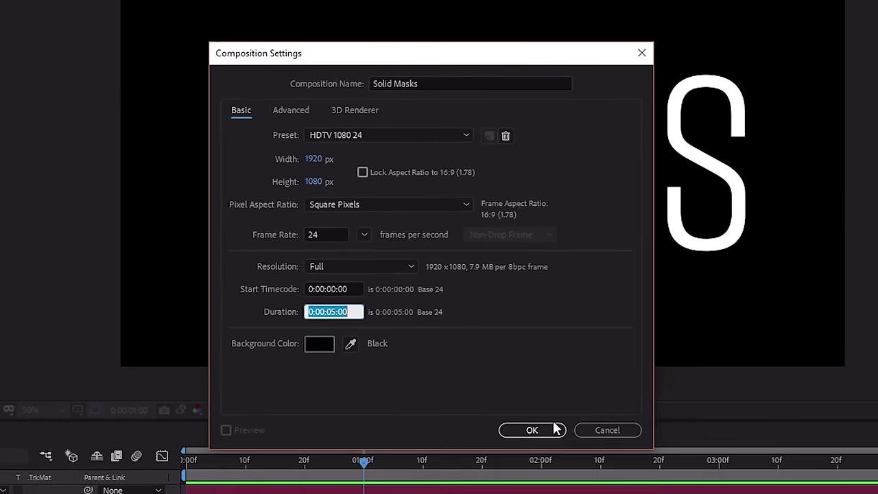
pyautogui.click(559, 442)
pyautogui.click(503, 356)
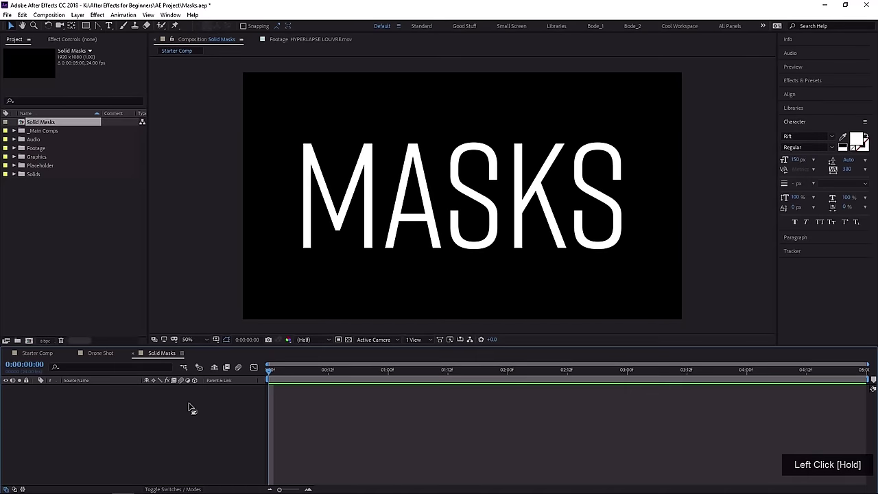
pyautogui.click(112, 420)
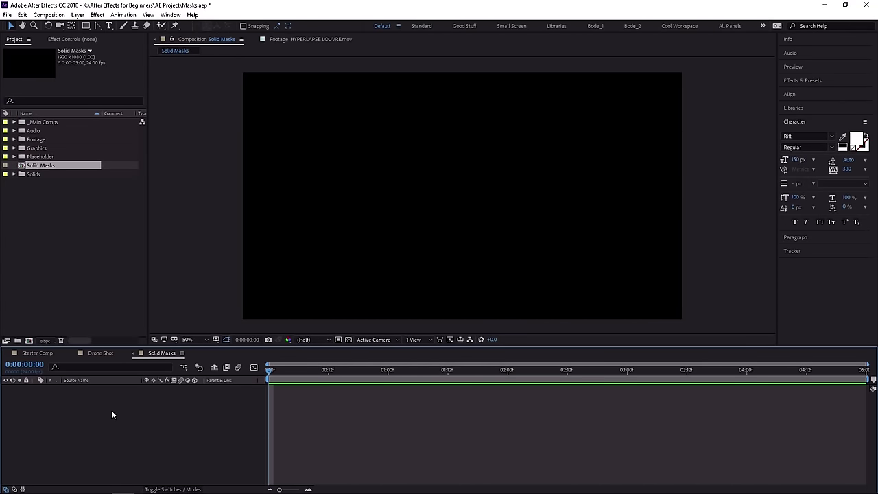
pyautogui.rightClick(76, 419)
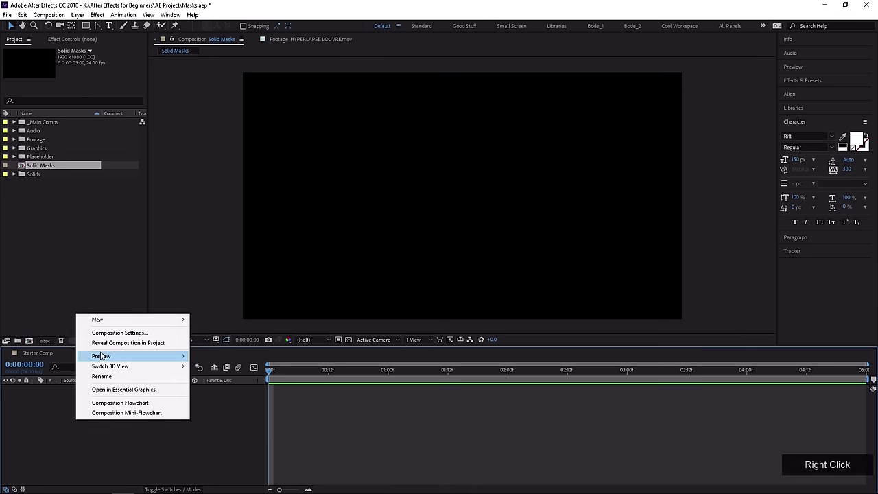
pyautogui.click(106, 319)
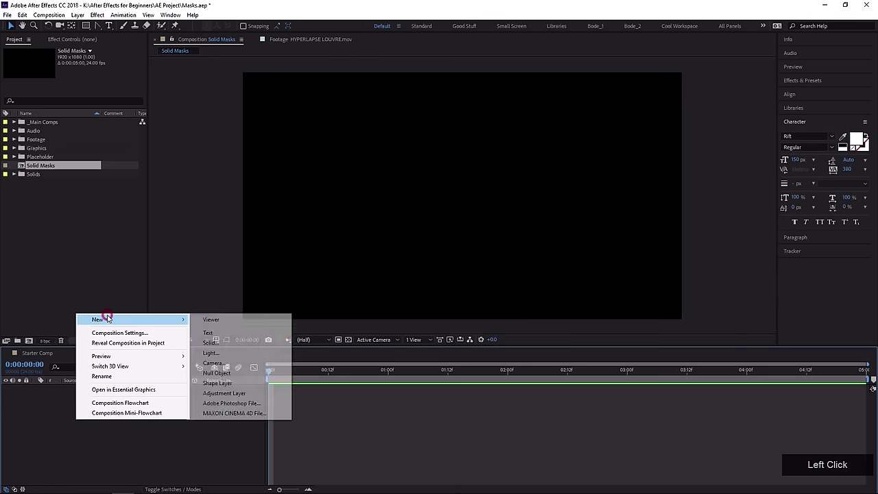
pyautogui.click(225, 343)
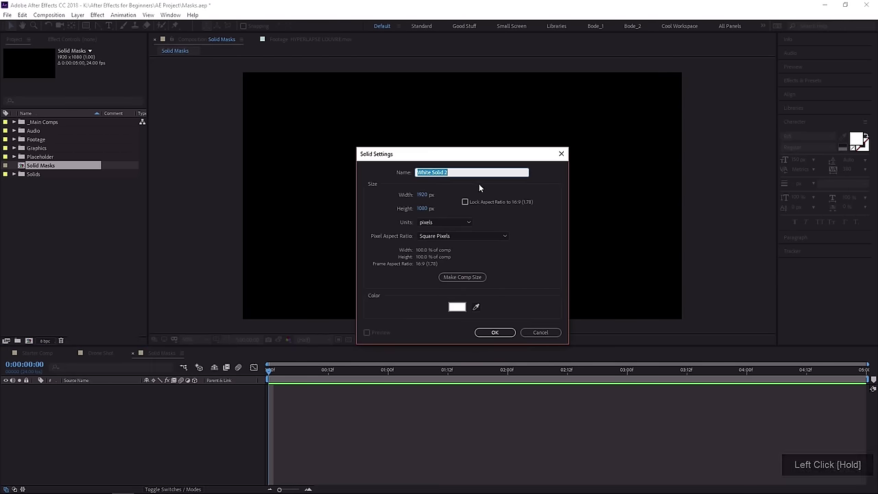
pyautogui.click(540, 332)
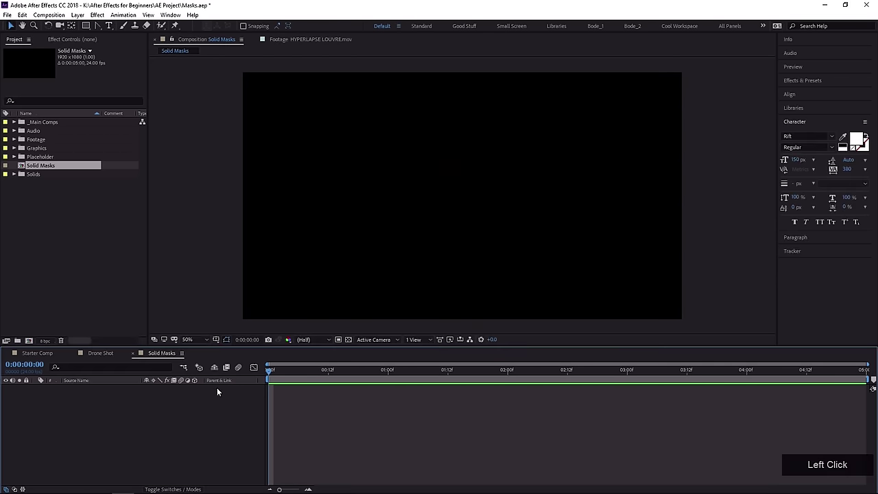
# Create a 1920 x 1080 px solid layer in the Solid Masks composition with the orange colour FFA13D.
pyautogui.click(77, 14)
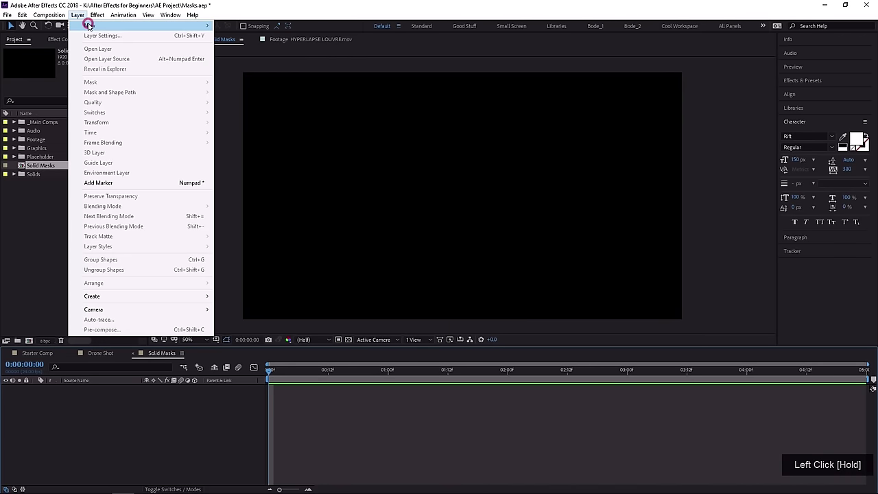
pyautogui.moveTo(88, 25); pyautogui.dragTo(313, 36)
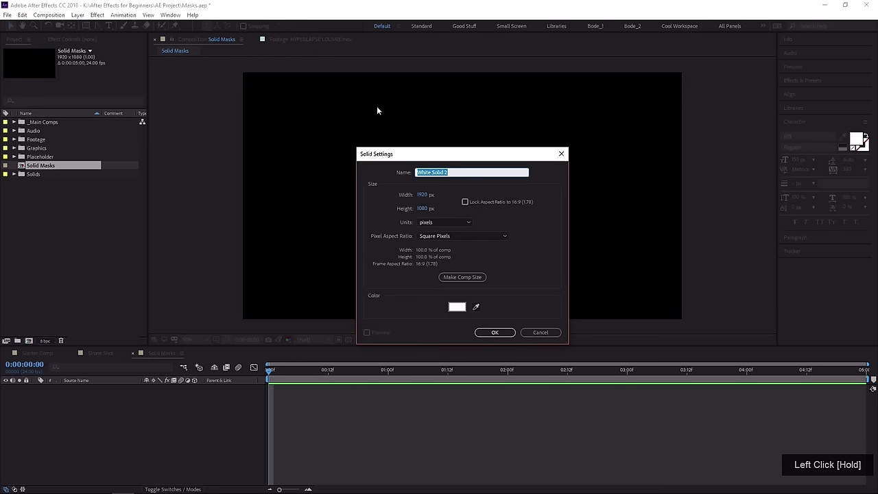
pyautogui.click(461, 309)
pyautogui.moveTo(420, 220); pyautogui.dragTo(466, 210)
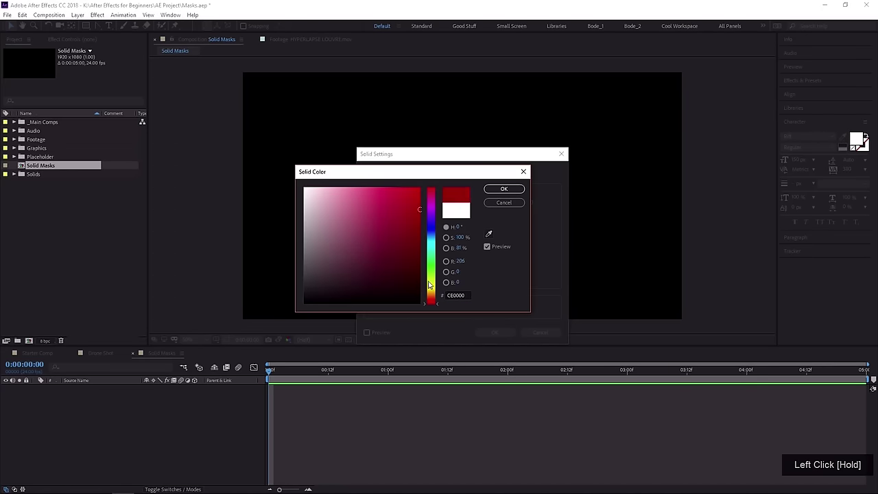
pyautogui.click(432, 294)
pyautogui.moveTo(436, 294); pyautogui.dragTo(391, 157)
pyautogui.click(506, 190)
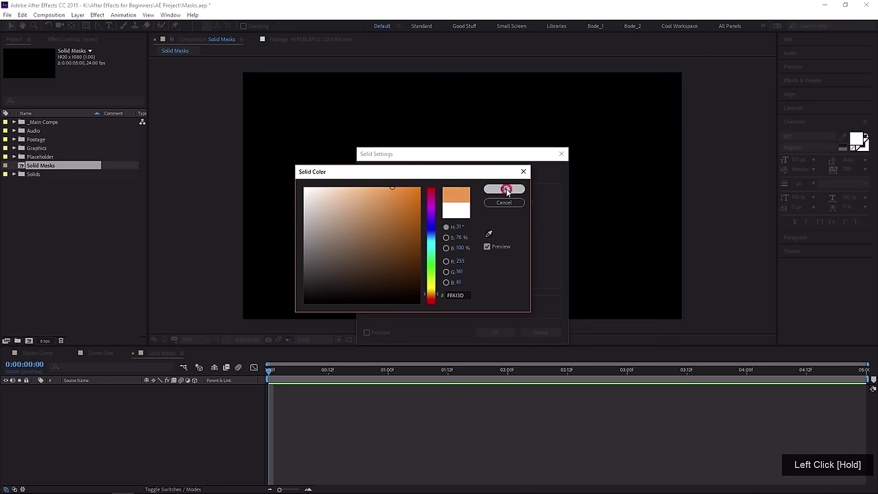
pyautogui.click(497, 333)
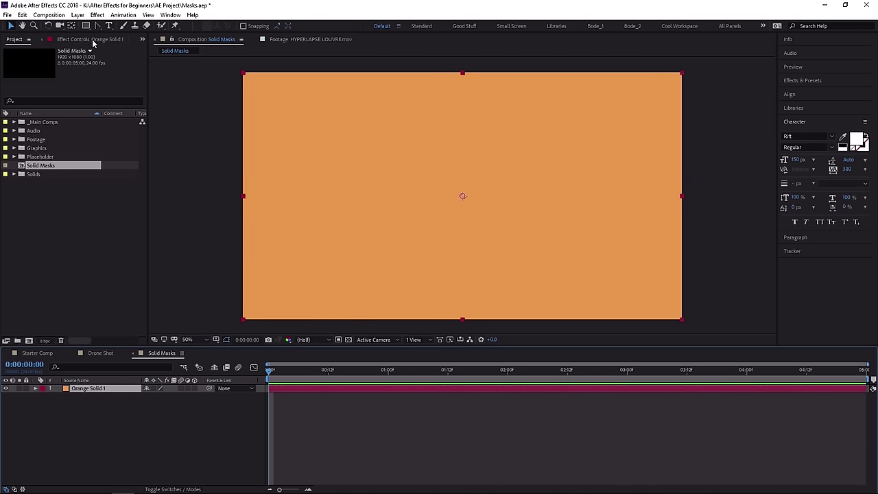
# With the Pen tool, draw a large triangular mask on the orange solid, reaching from the upper left to right of centre.
pyautogui.moveTo(97, 29); pyautogui.dragTo(126, 28)
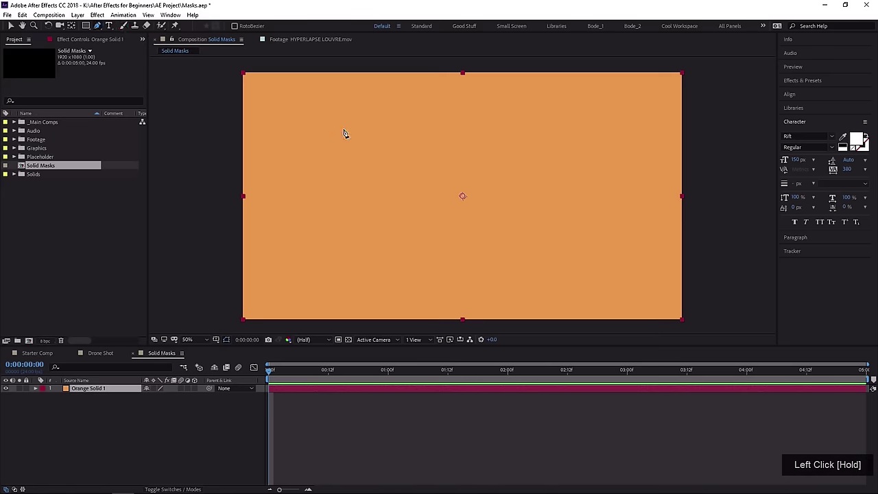
pyautogui.click(312, 97)
pyautogui.click(531, 159)
pyautogui.click(353, 243)
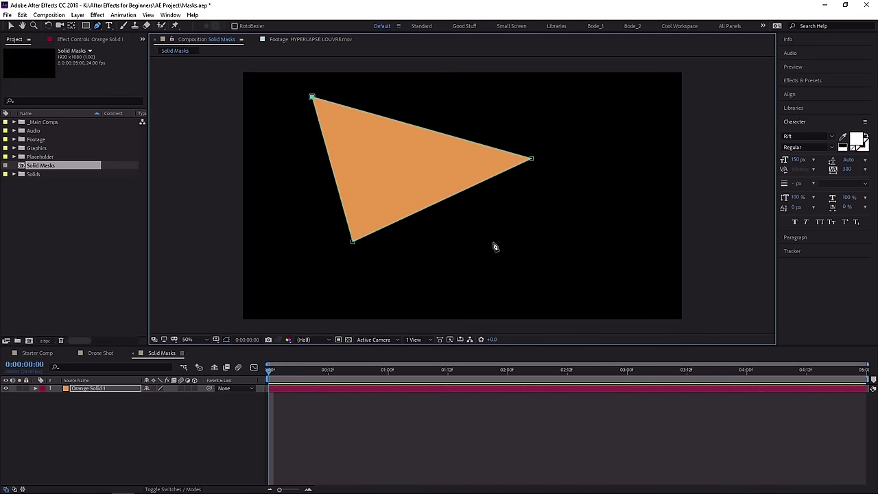
# Draw two more triangular masks on the orange solid overlapping the first, one extending downward and one to the right.
pyautogui.click(410, 286)
pyautogui.click(499, 218)
pyautogui.click(432, 168)
pyautogui.click(446, 165)
pyautogui.click(572, 223)
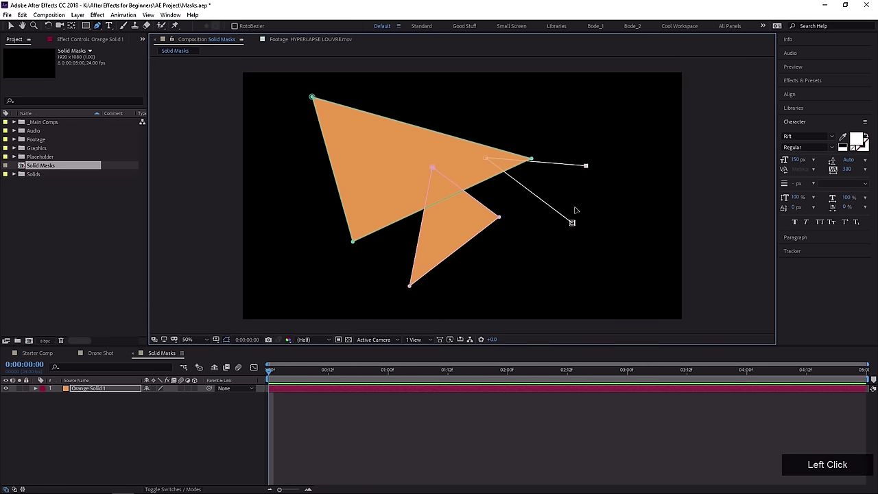
pyautogui.click(585, 166)
pyautogui.moveTo(446, 166)
pyautogui.mouseDown()
pyautogui.moveTo(461, 164)
pyautogui.moveTo(446, 167)
pyautogui.mouseUp()
# Draw a narrow four-point diagonal strip mask on the orange solid, crossing the triangles from upper right to lower left.
pyautogui.click(450, 107)
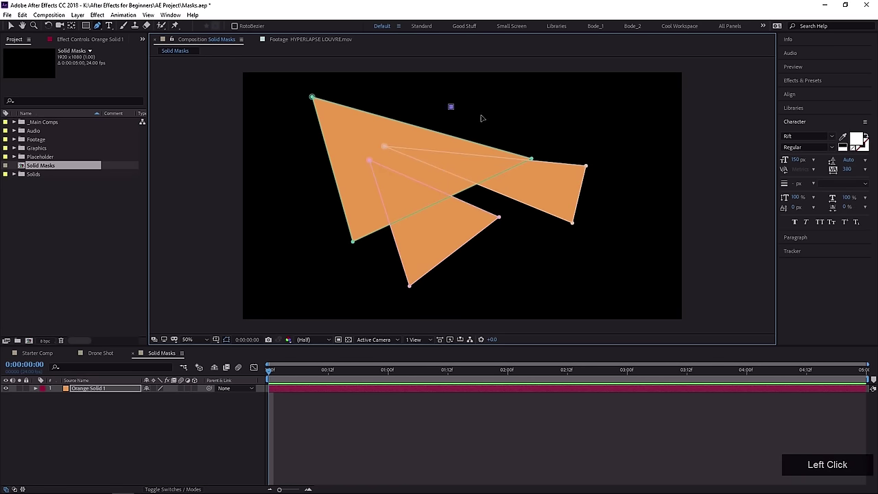
pyautogui.click(481, 115)
pyautogui.click(346, 259)
pyautogui.click(376, 268)
pyautogui.moveTo(376, 268); pyautogui.dragTo(379, 273)
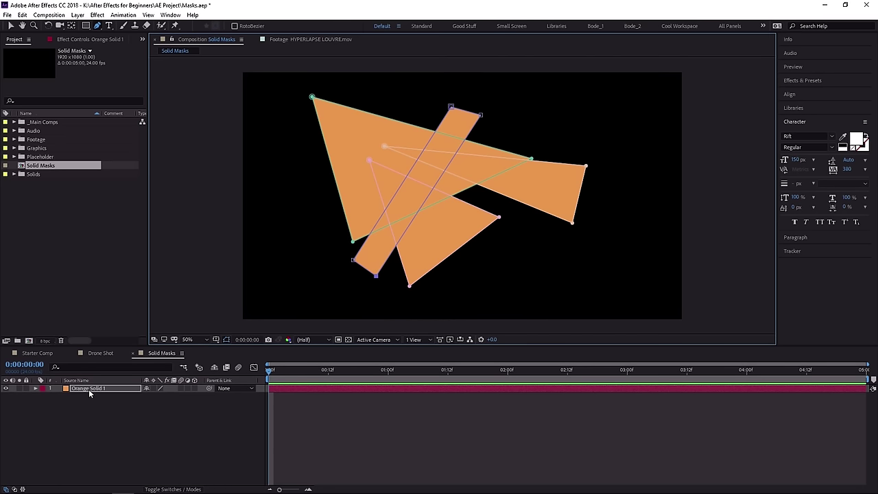
# List the masks on the orange solid and expand individual masks to view their feather, opacity and expansion properties.
pyautogui.press('m')
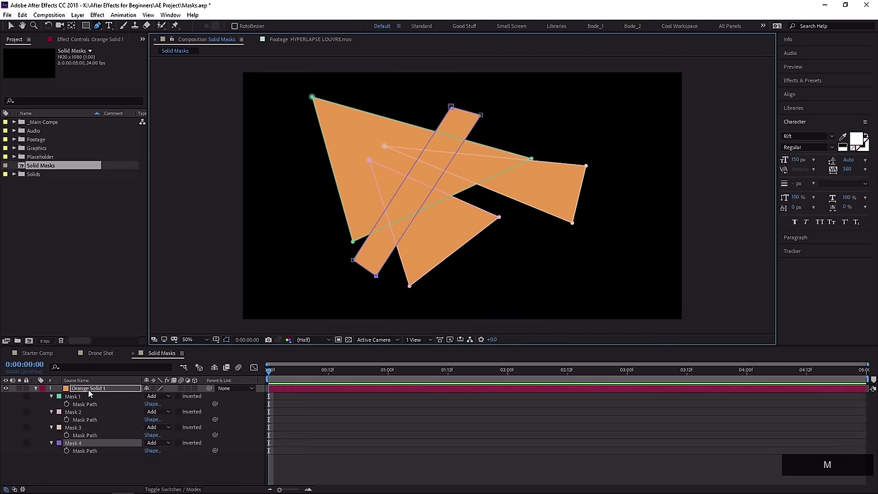
pyautogui.click(51, 396)
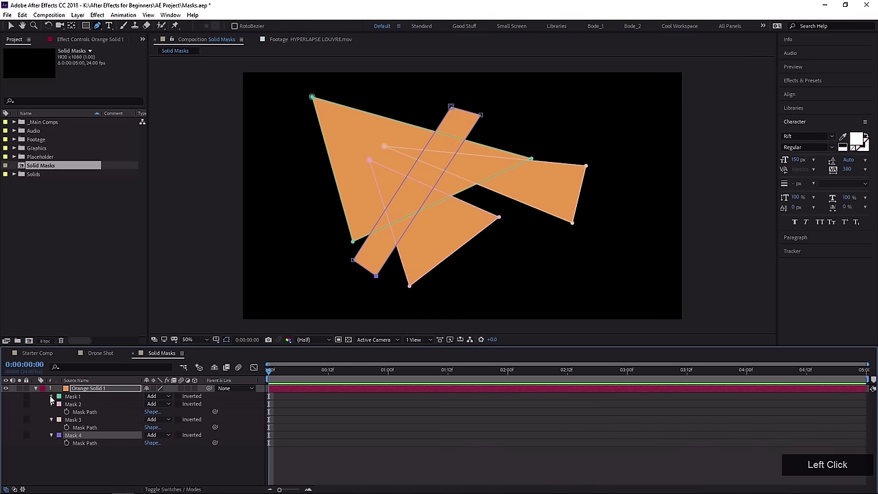
pyautogui.click(50, 398)
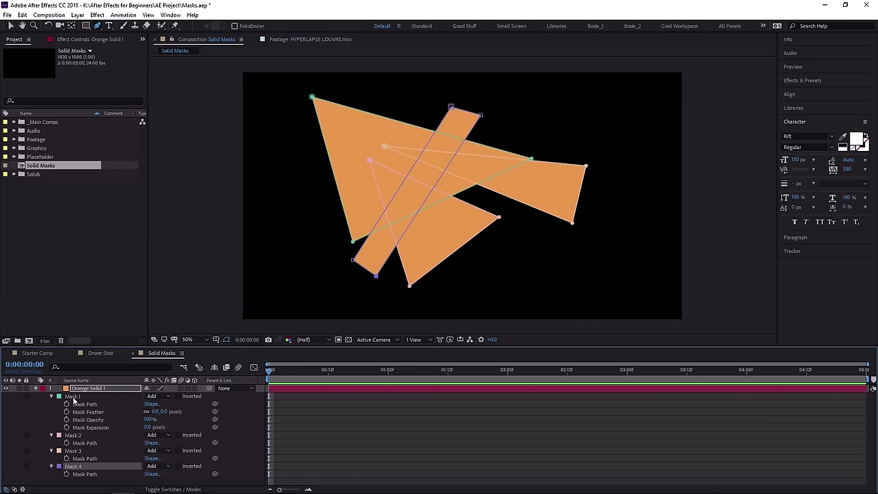
pyautogui.click(51, 436)
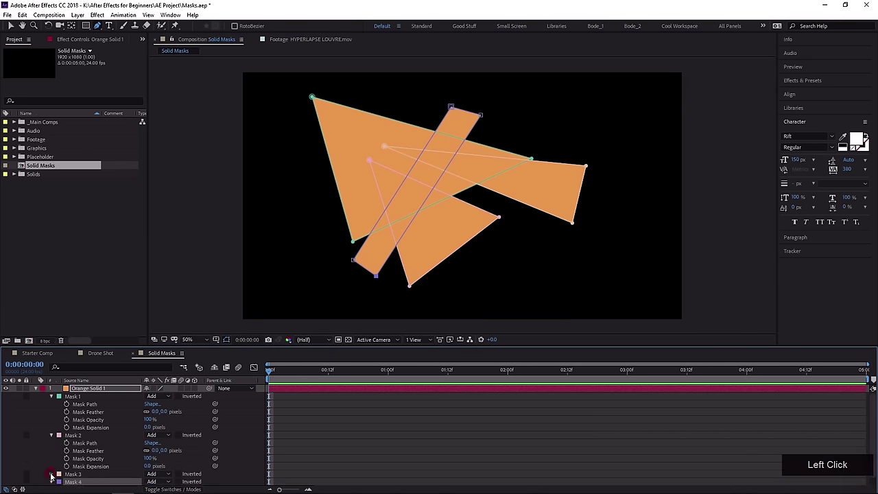
pyautogui.scroll(-2, 50, 479)
pyautogui.scroll(2, 47, 480)
# Reveal the full properties of every mask on the orange solid at once and enlarge the timeline area.
pyautogui.click(77, 380)
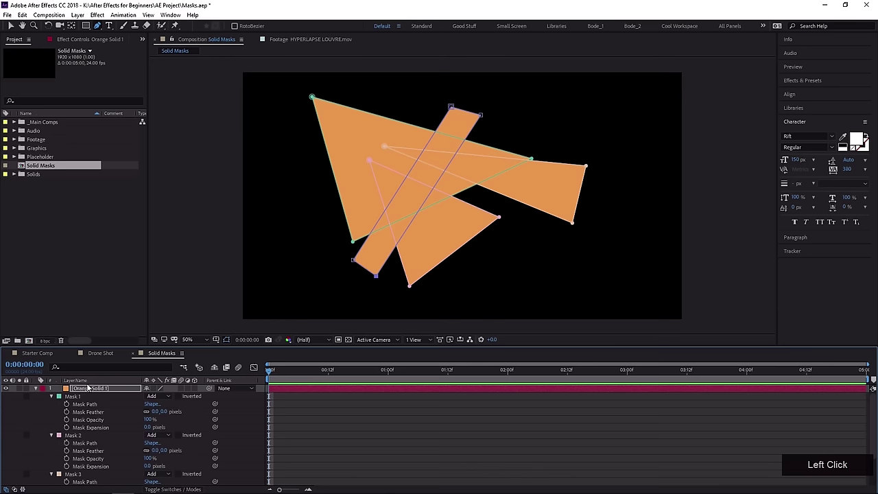
pyautogui.press('m')
pyautogui.press('m')
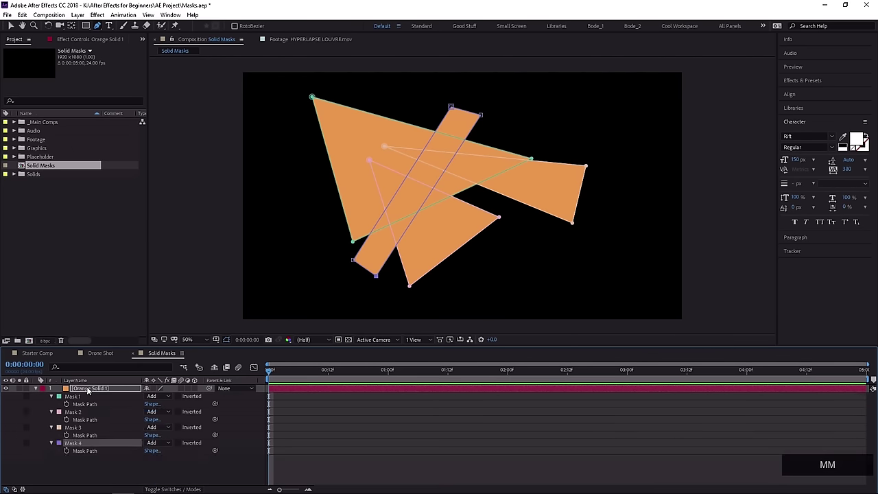
pyautogui.press('m')
pyautogui.press('m')
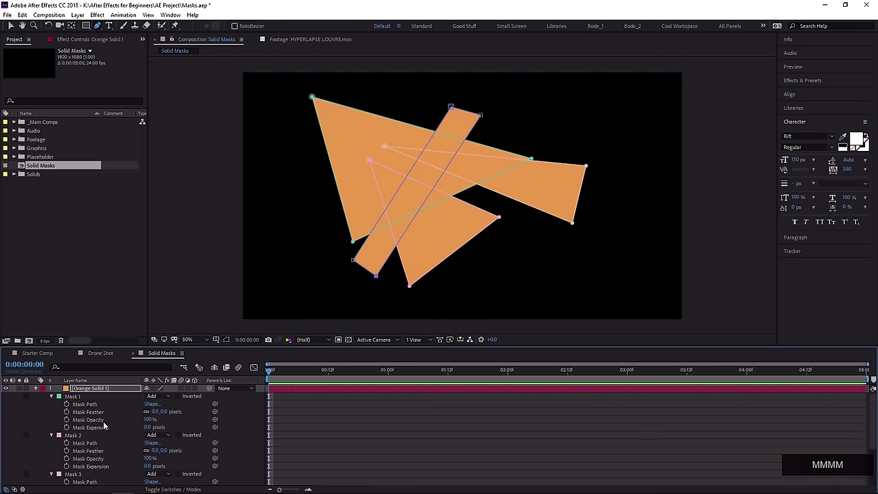
pyautogui.moveTo(99, 345); pyautogui.dragTo(105, 307)
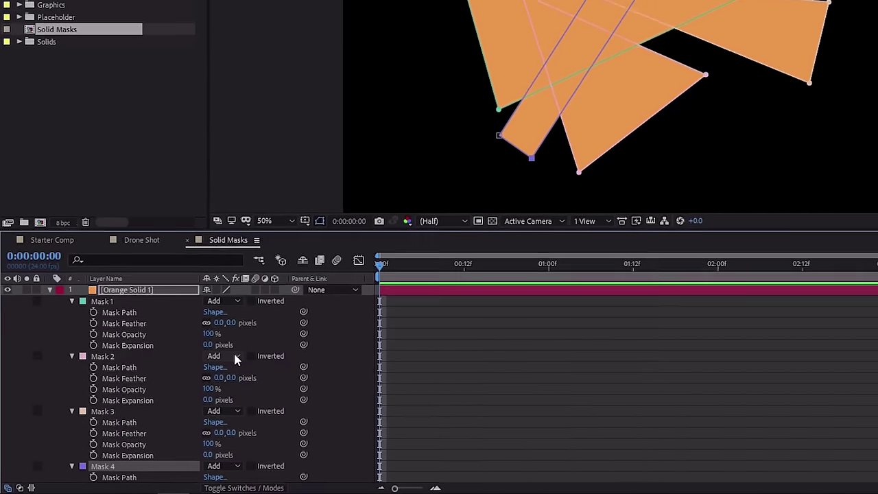
# Set the orange solid's mask modes to Subtract for Mask 2, Intersect for Mask 3 and Difference for Mask 4.
pyautogui.click(235, 357)
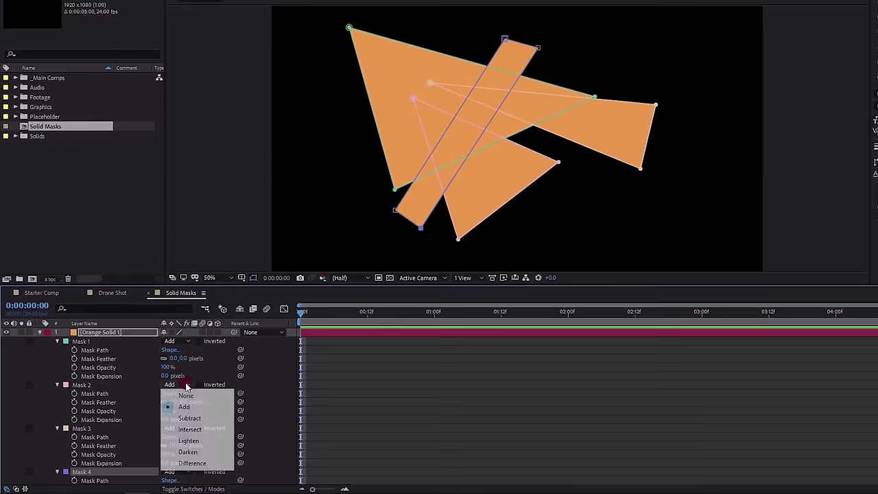
pyautogui.click(178, 422)
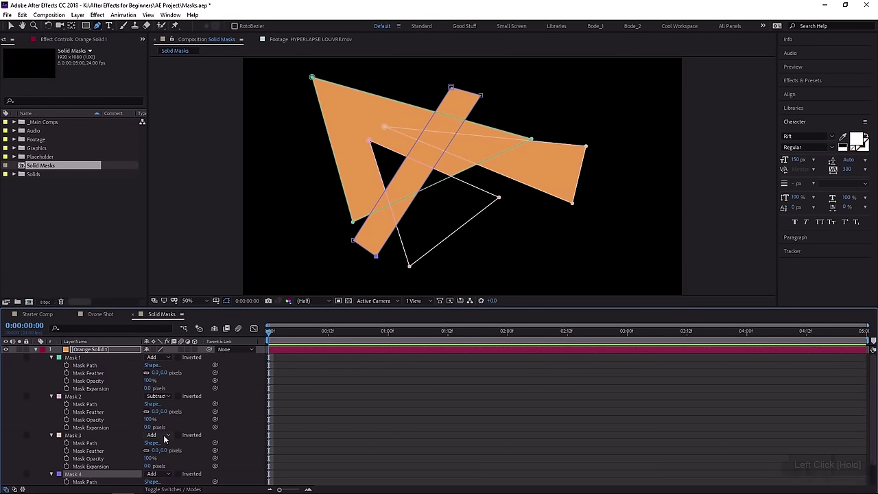
pyautogui.click(152, 357)
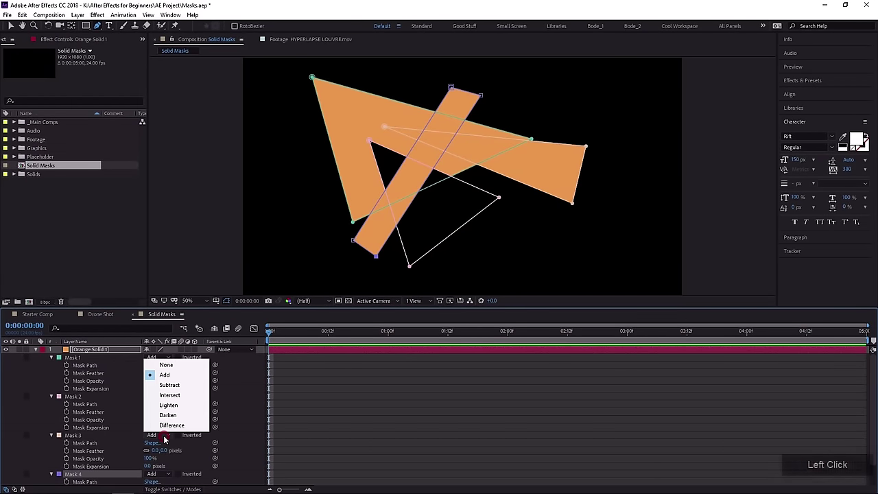
pyautogui.click(182, 386)
pyautogui.scroll(-2, 151, 442)
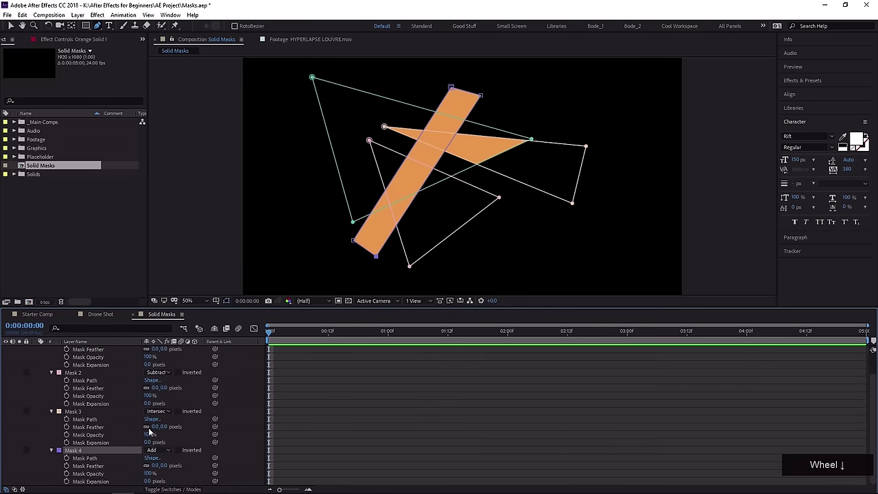
pyautogui.moveTo(155, 455); pyautogui.dragTo(164, 439)
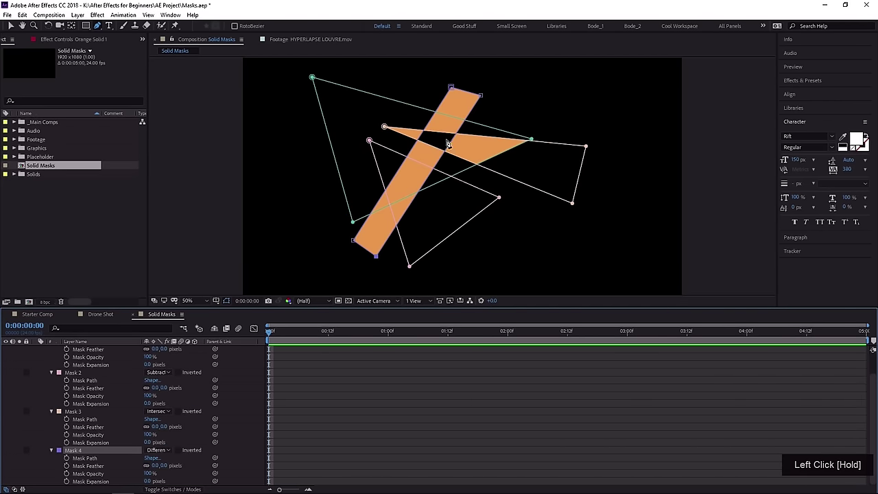
# Reorder the orange solid's masks, moving Mask 3 and Mask 4 up below Mask 1 and Mask 2 to the top of the stack.
pyautogui.moveTo(369, 159); pyautogui.dragTo(382, 195)
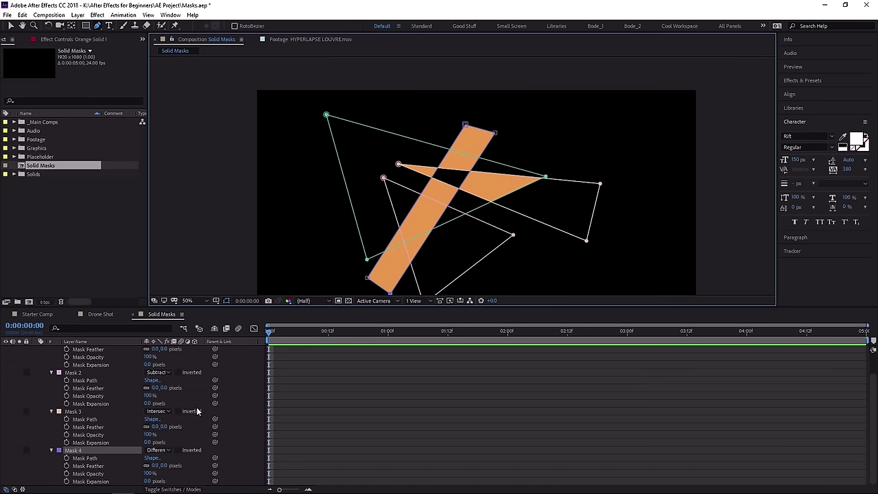
pyautogui.scroll(-2, 237, 407)
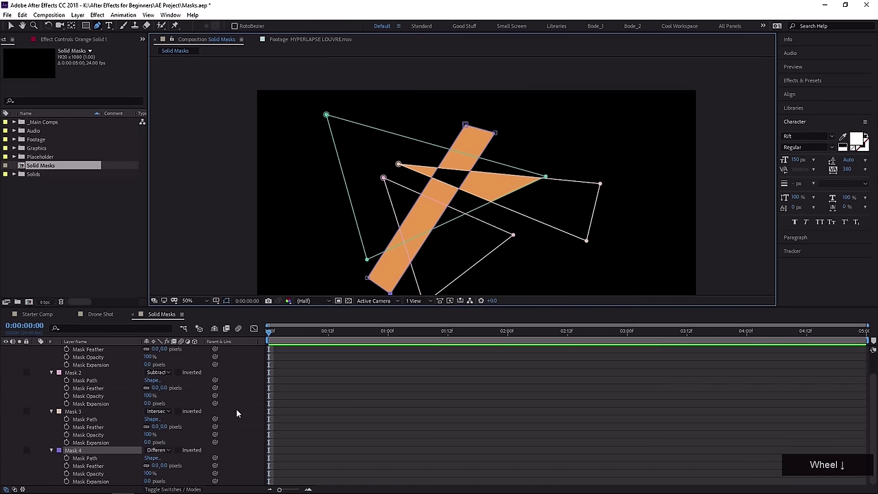
pyautogui.scroll(-1, 167, 448)
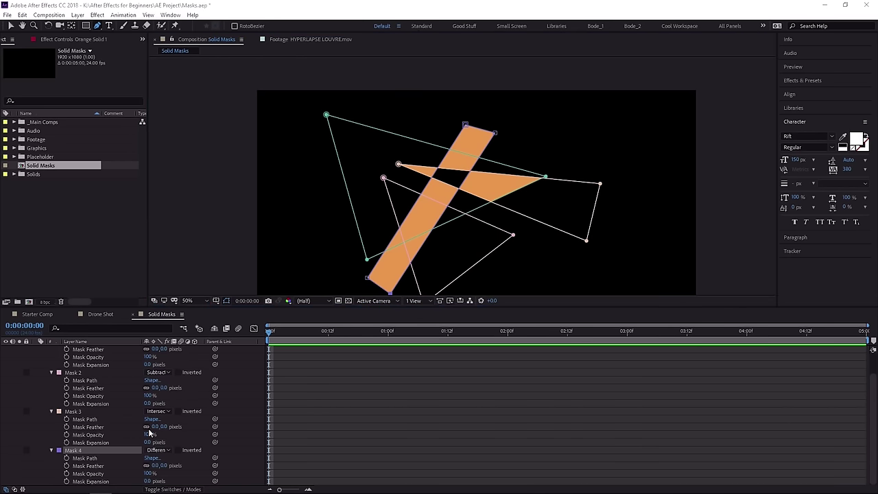
pyautogui.scroll(2, 216, 436)
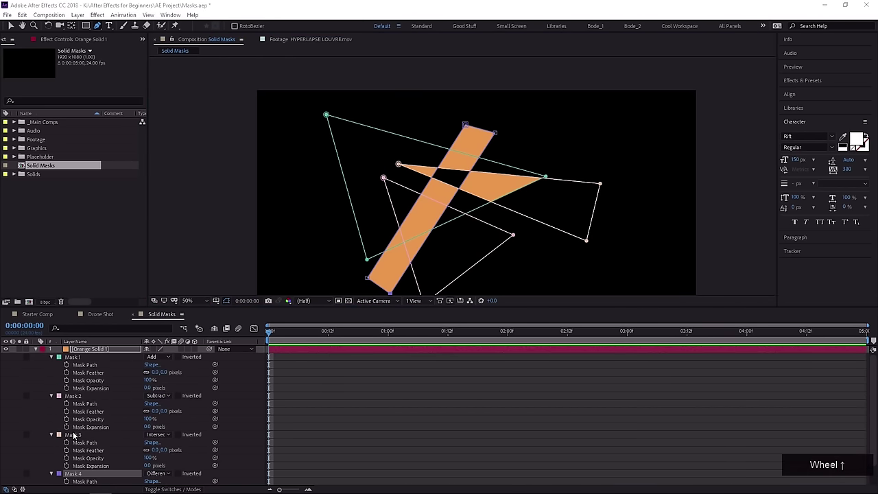
pyautogui.moveTo(74, 435); pyautogui.dragTo(77, 392)
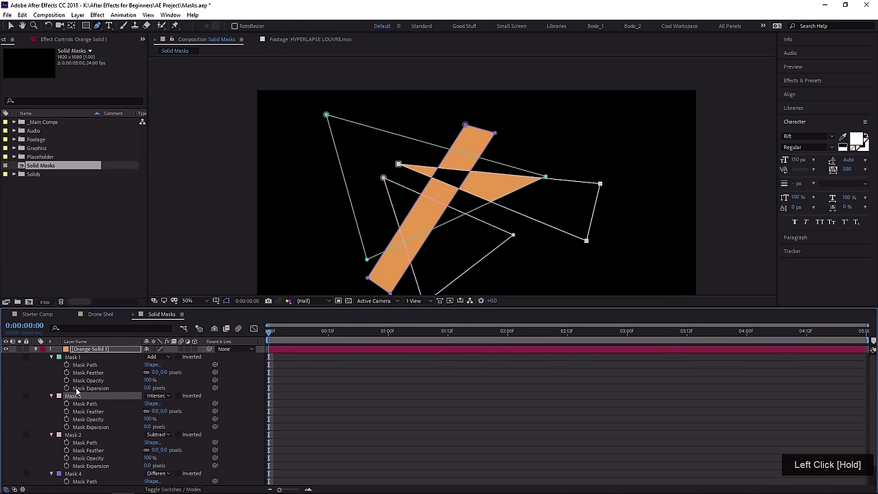
pyautogui.moveTo(73, 473); pyautogui.dragTo(80, 395)
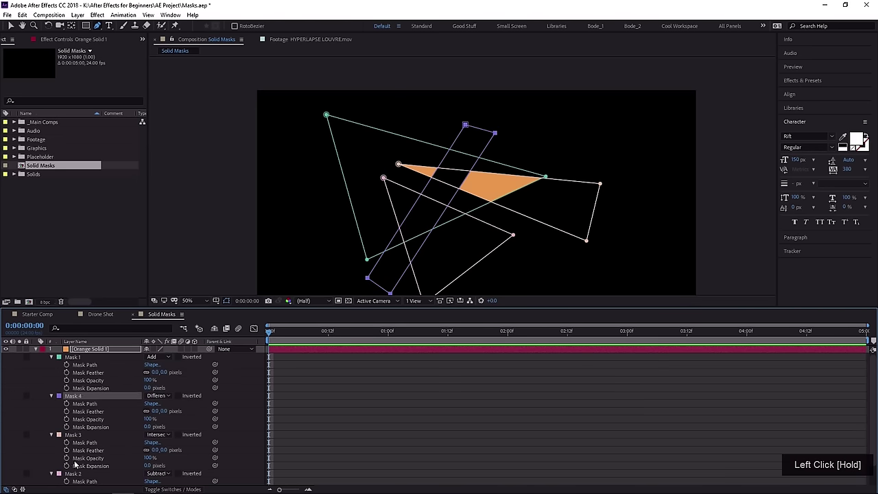
pyautogui.moveTo(74, 474); pyautogui.dragTo(81, 355)
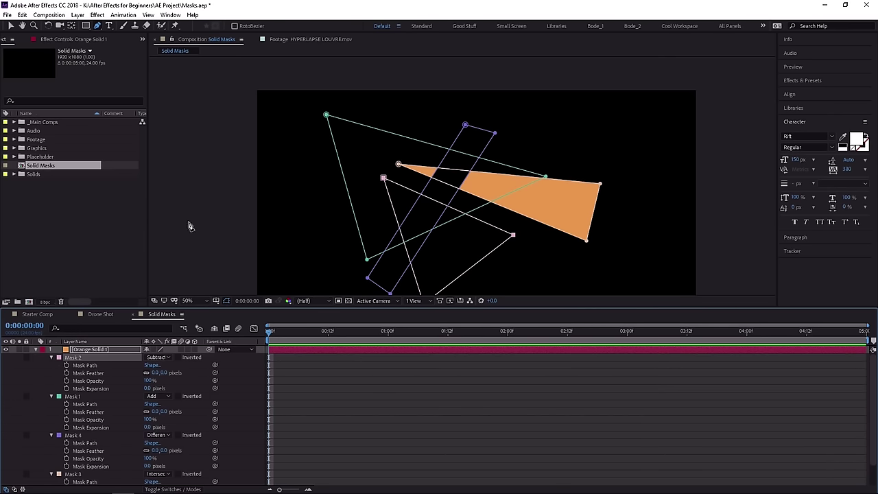
pyautogui.click(92, 438)
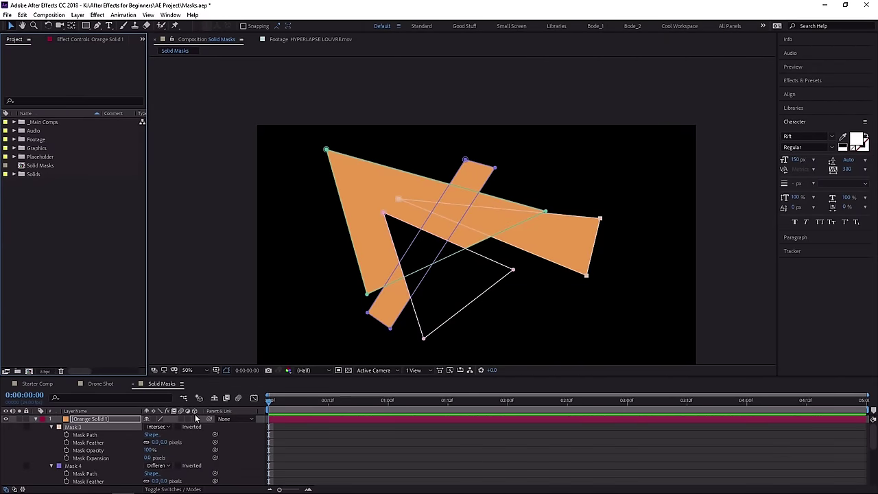
# In the Drone Shot composition, add Black Solid 1 from the Solids folder above the drone footage layer.
pyautogui.click(100, 383)
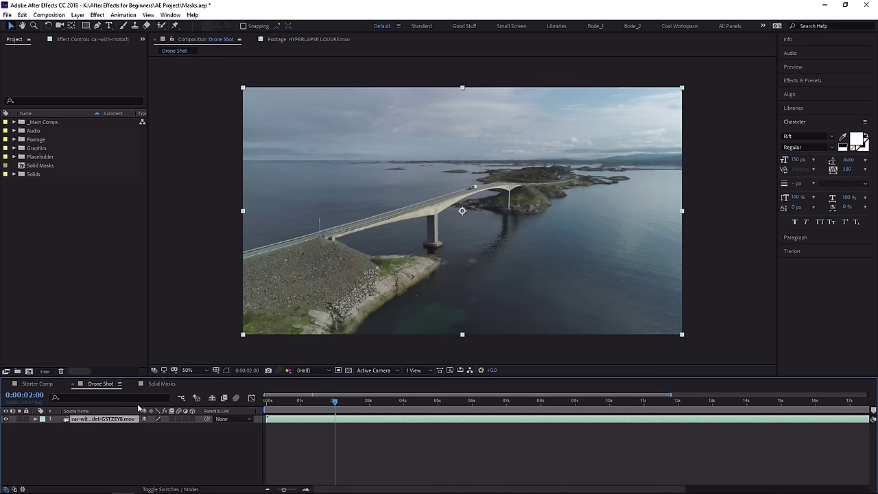
pyautogui.moveTo(136, 413); pyautogui.dragTo(268, 420)
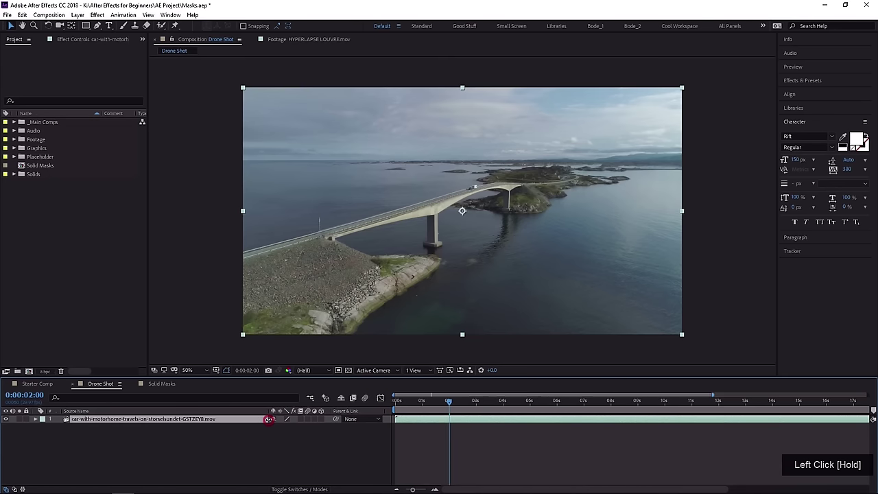
pyautogui.moveTo(269, 420); pyautogui.dragTo(159, 429)
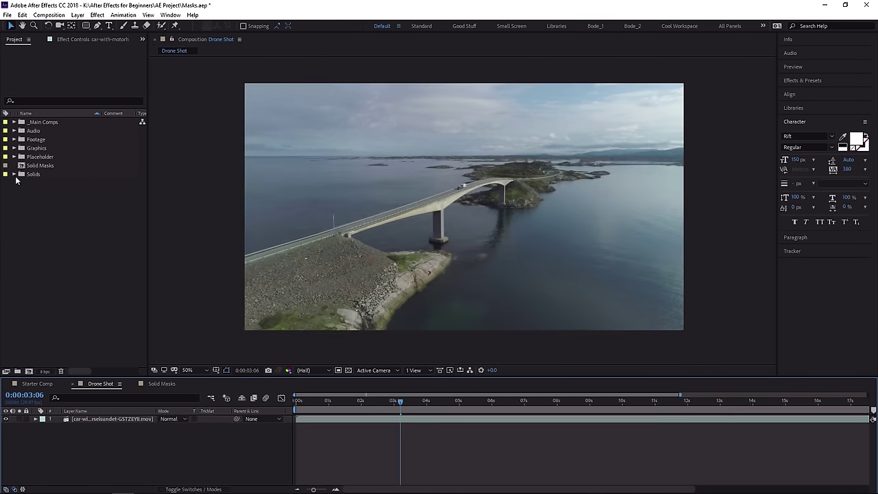
pyautogui.click(14, 174)
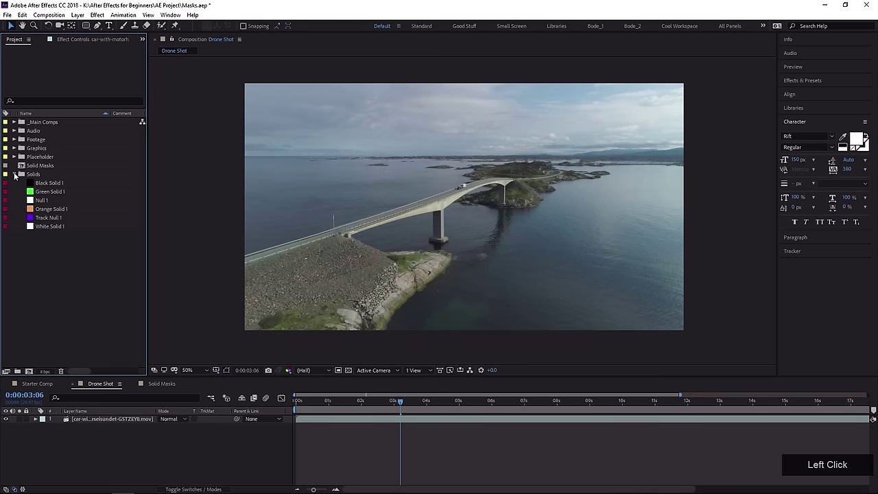
pyautogui.click(58, 184)
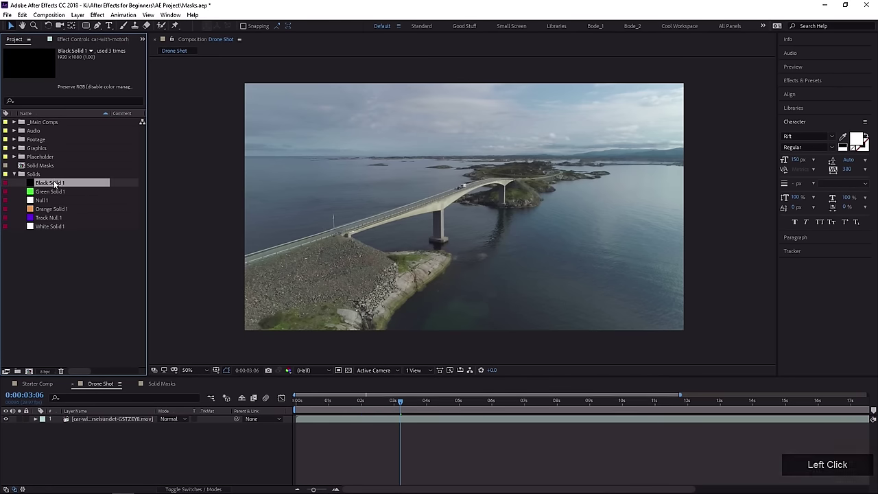
pyautogui.moveTo(58, 184); pyautogui.dragTo(101, 416)
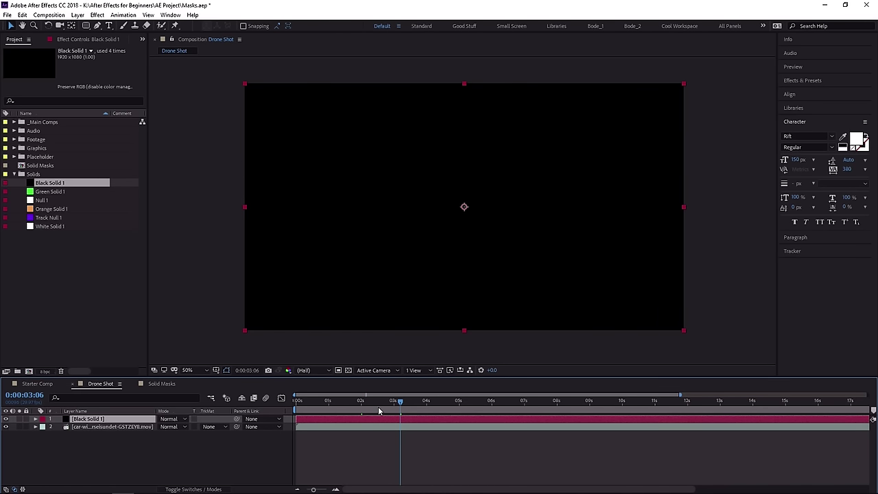
# Draw a rectangular mask on the black solid slightly inside the frame edges and set its mode to Subtract.
pyautogui.click(84, 26)
pyautogui.click(84, 27)
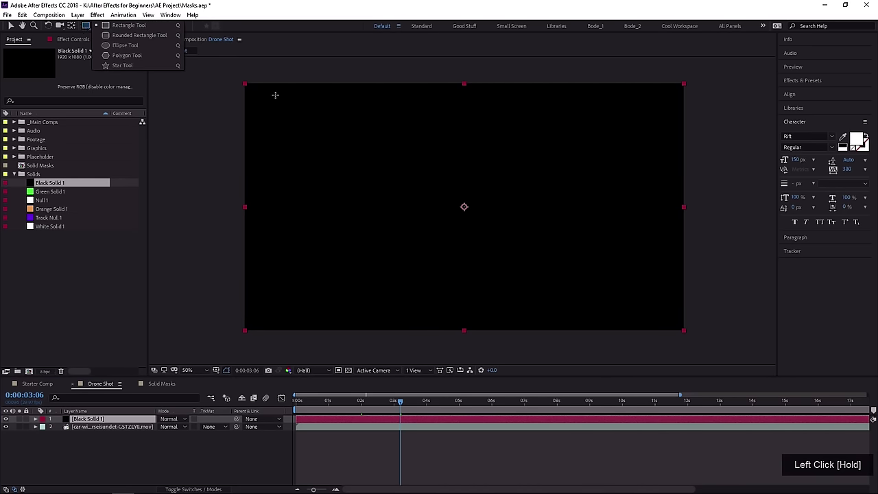
pyautogui.moveTo(256, 89); pyautogui.dragTo(656, 321)
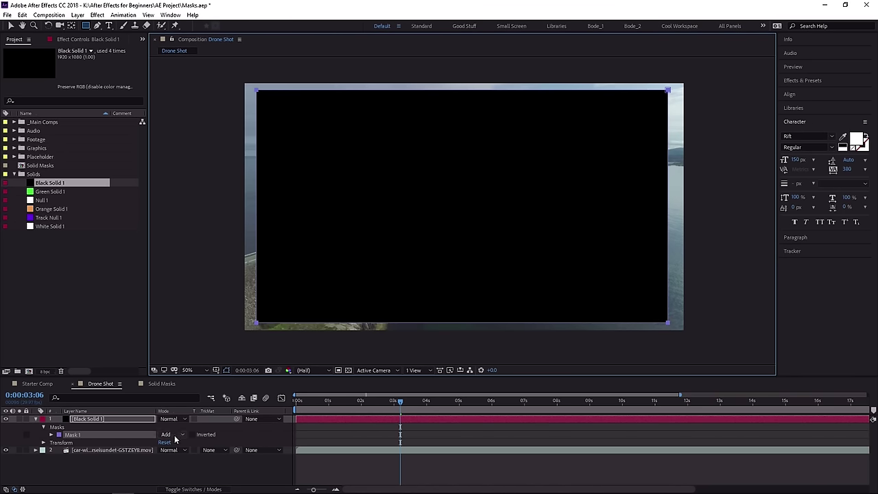
pyautogui.moveTo(170, 434); pyautogui.dragTo(194, 386)
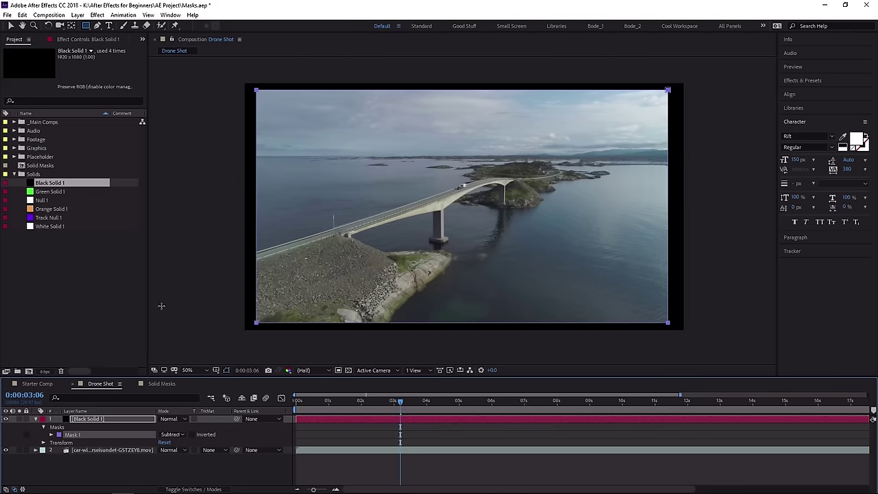
# Feather the rectangular mask by 274 pixels and set the black solid's blending mode to Classic Color Burn.
pyautogui.press('f')
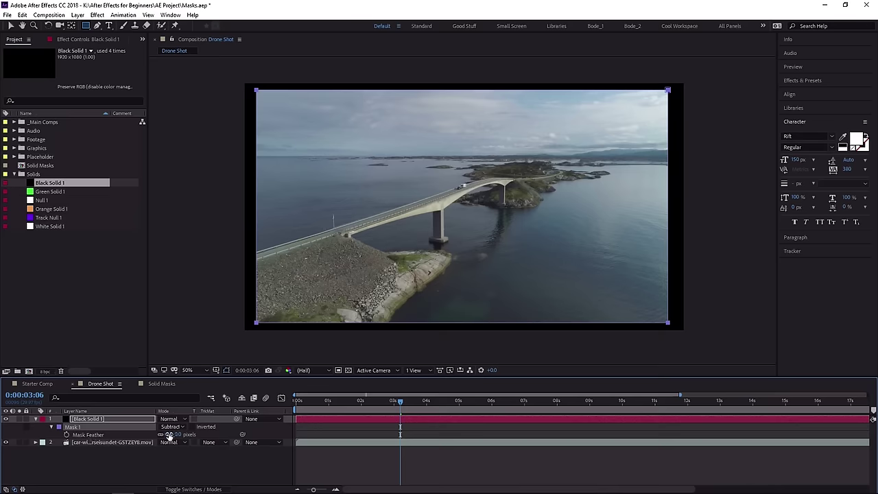
pyautogui.moveTo(168, 436); pyautogui.dragTo(296, 435)
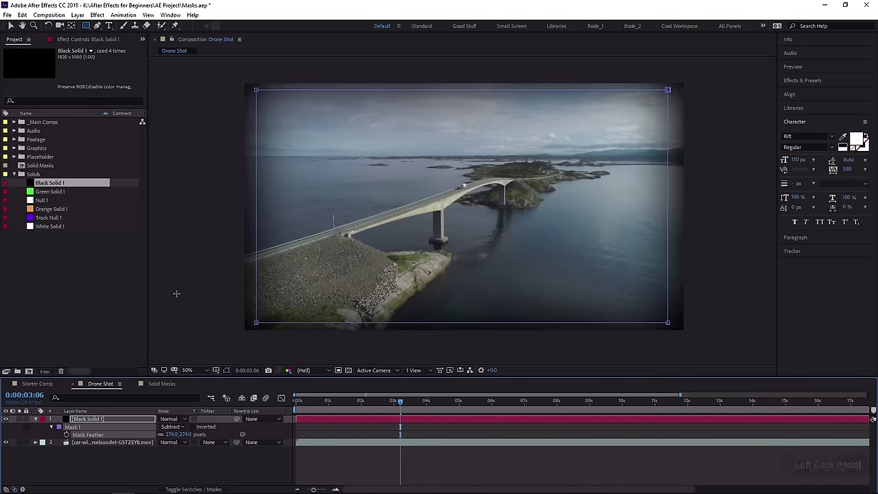
pyautogui.click(173, 419)
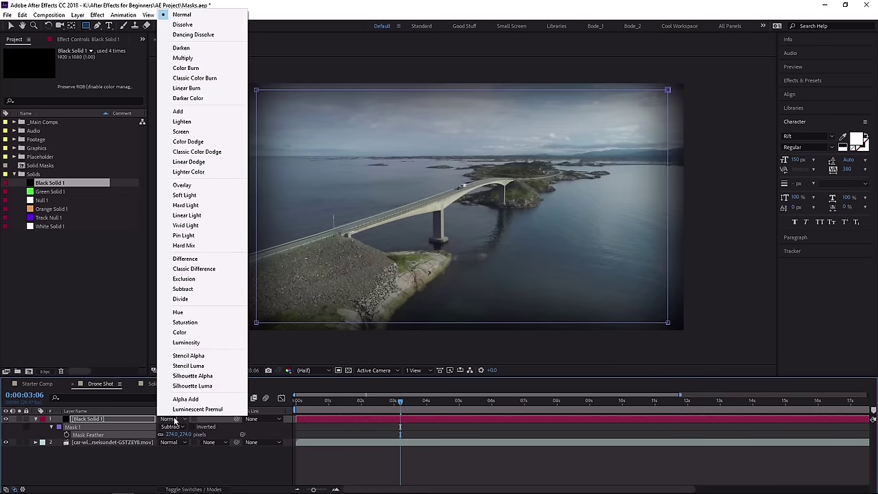
pyautogui.click(199, 78)
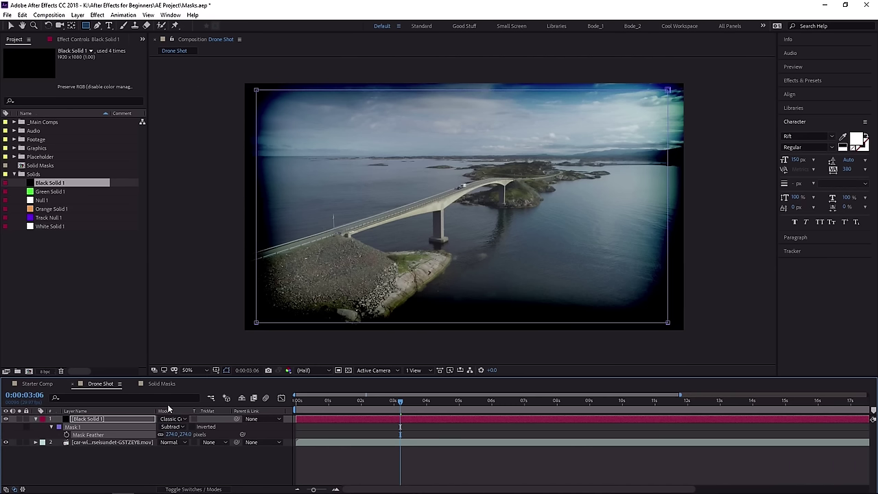
pyautogui.click(191, 489)
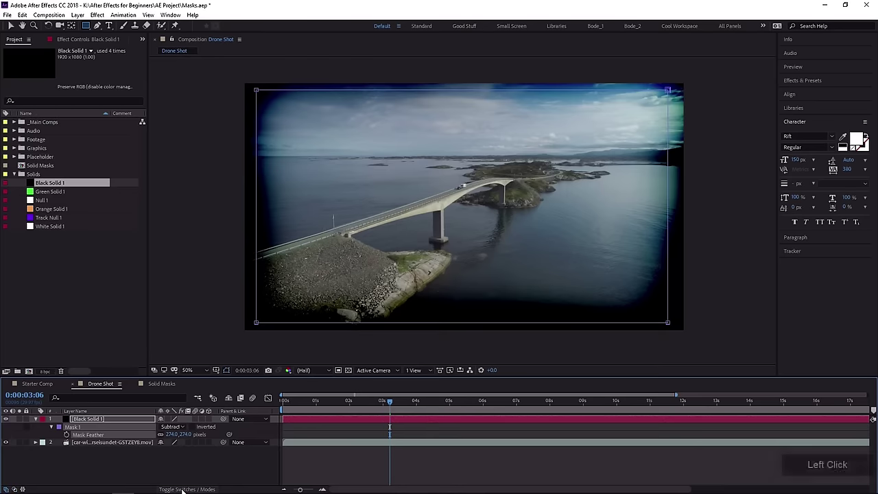
# Show the layer modes and source names in the timeline and set the black solid's opacity to 60%.
pyautogui.click(184, 490)
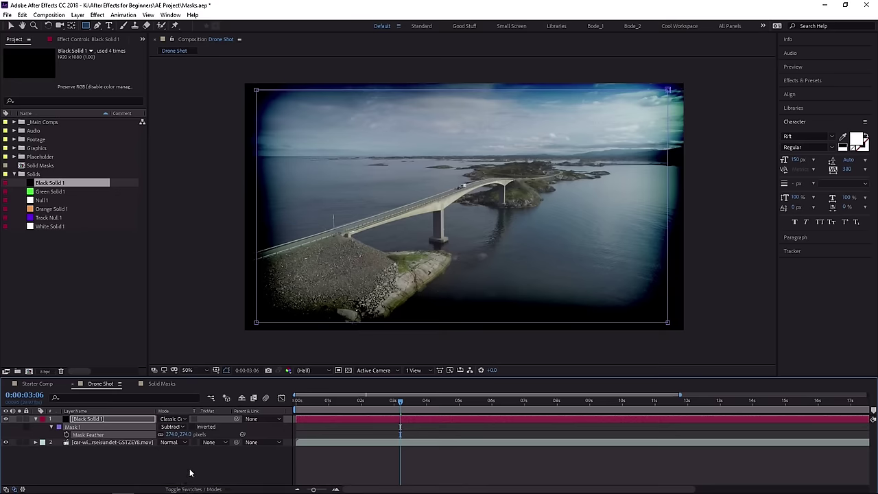
pyautogui.click(101, 411)
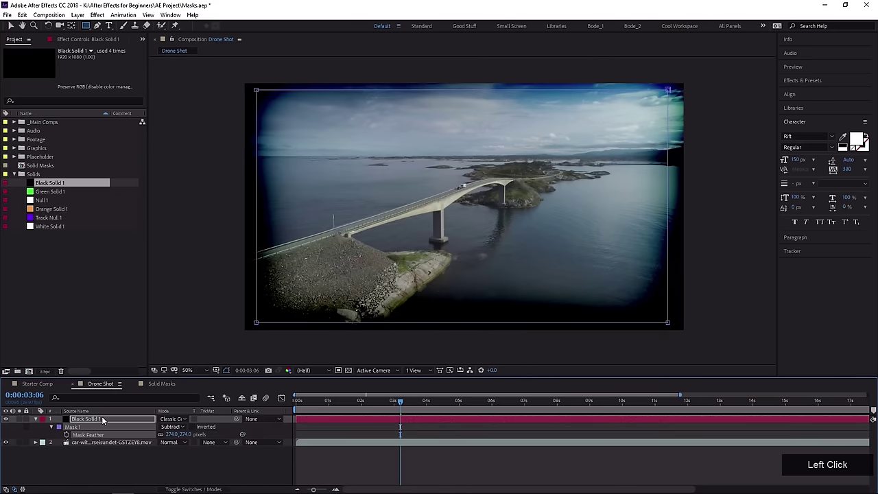
pyautogui.press('t')
pyautogui.moveTo(163, 427)
pyautogui.mouseDown()
pyautogui.moveTo(144, 430)
pyautogui.moveTo(157, 443)
pyautogui.mouseUp()
pyautogui.click(139, 452)
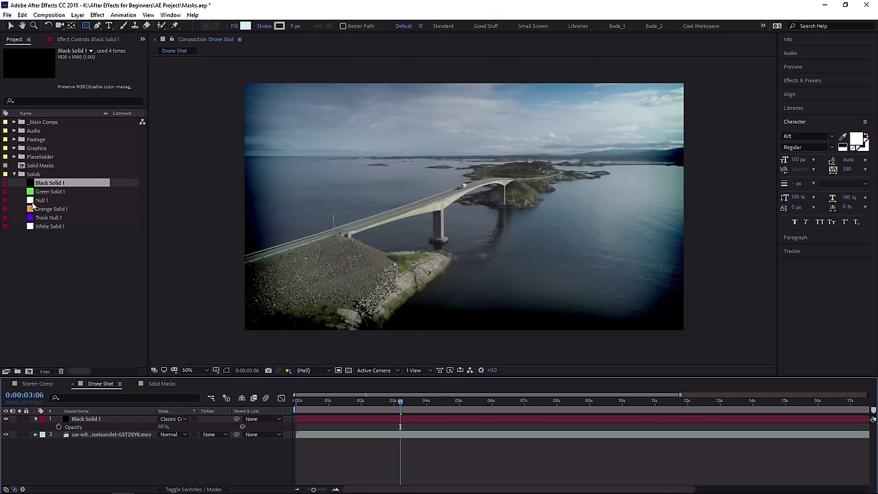
# Add Orange Solid 1 between the black solid and the drone footage and mask it with a large triangle covering the frame's lower-right half.
pyautogui.moveTo(46, 211); pyautogui.dragTo(142, 429)
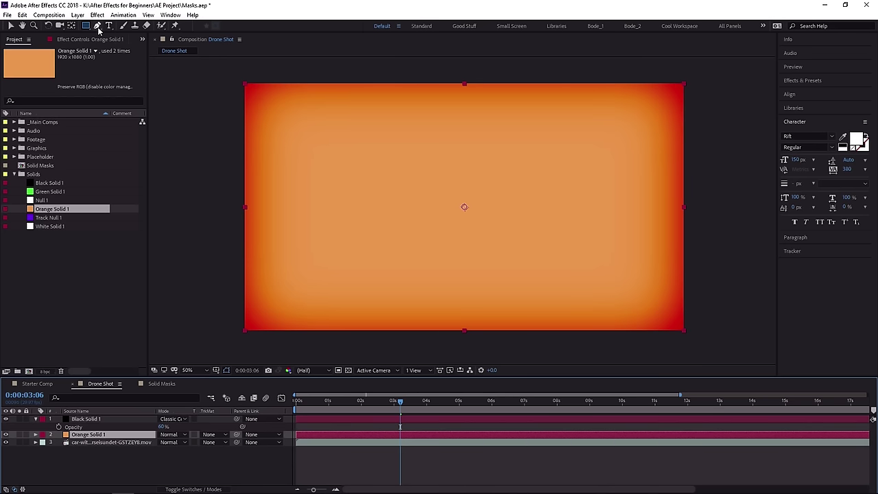
pyautogui.click(151, 141)
pyautogui.press(',')
pyautogui.middleClick(261, 293)
pyautogui.press('g')
pyautogui.click(201, 336)
pyautogui.click(555, 122)
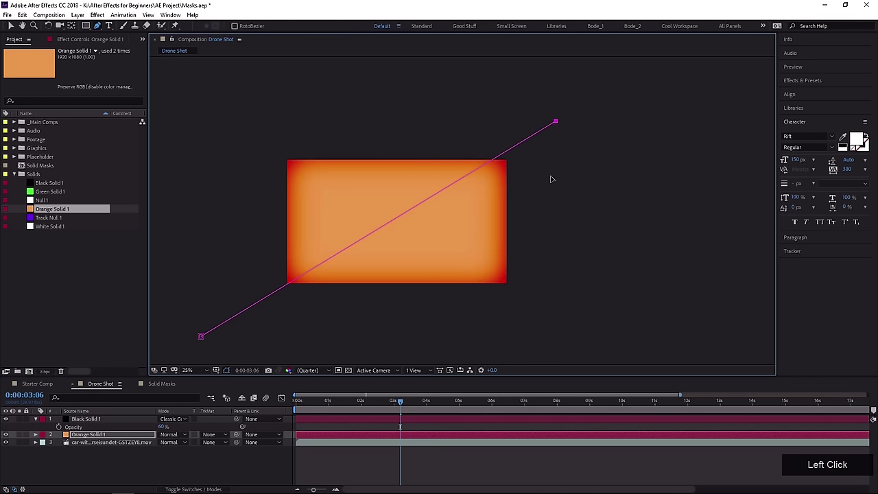
pyautogui.click(624, 347)
pyautogui.click(201, 336)
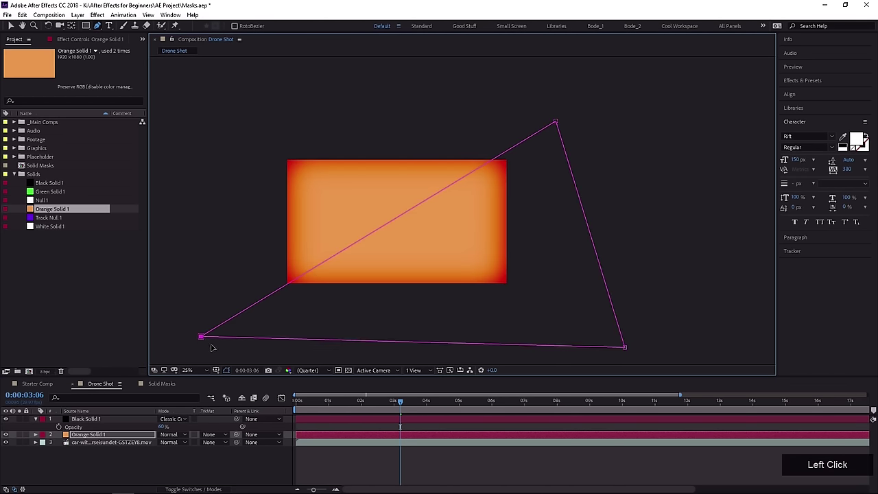
# Adjust the orange mask's diagonal edge by moving its upper-right vertex farther right and its lower-left vertex down.
pyautogui.scroll(2, 433, 213)
pyautogui.middleClick(490, 196)
pyautogui.scroll(-2, 643, 98)
pyautogui.moveTo(556, 142); pyautogui.dragTo(605, 150)
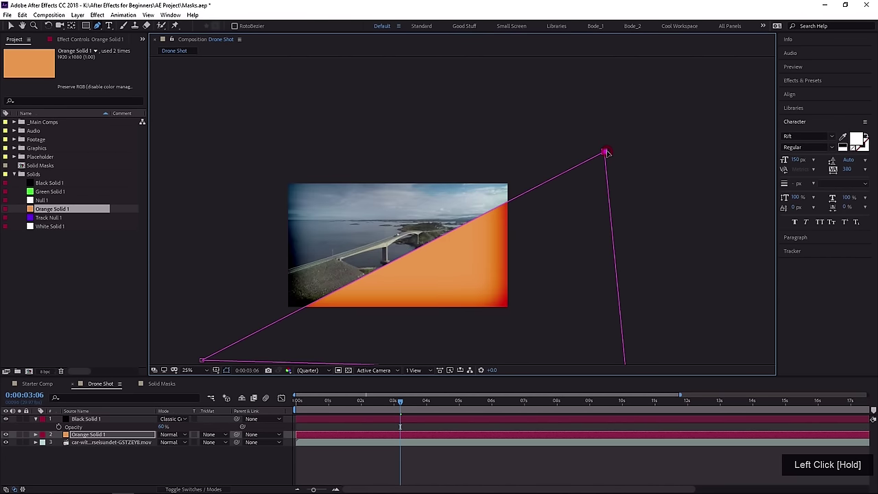
pyautogui.middleClick(543, 120)
pyautogui.click(227, 328)
pyautogui.moveTo(220, 296); pyautogui.dragTo(217, 318)
# Feather the orange solid's mask by 591 pixels and set the layer's blending mode to Vivid Light.
pyautogui.click(111, 435)
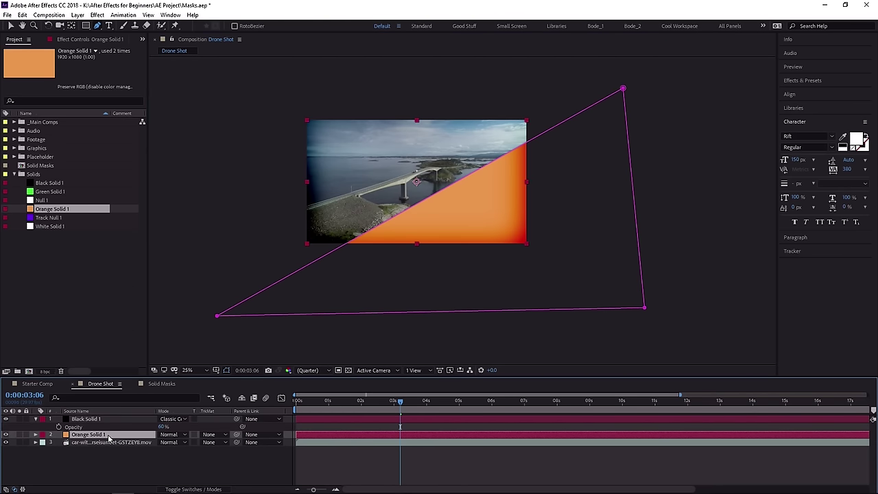
pyautogui.press('f')
pyautogui.moveTo(169, 450); pyautogui.dragTo(454, 464)
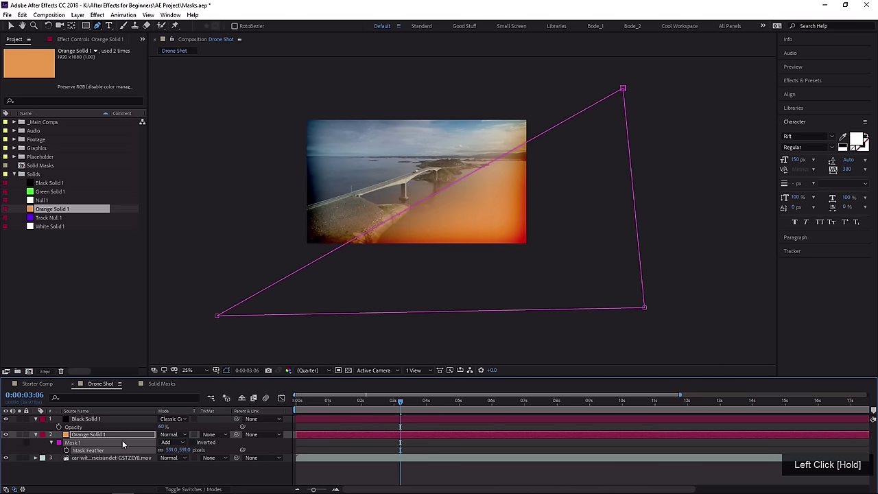
pyautogui.moveTo(171, 434); pyautogui.dragTo(210, 215)
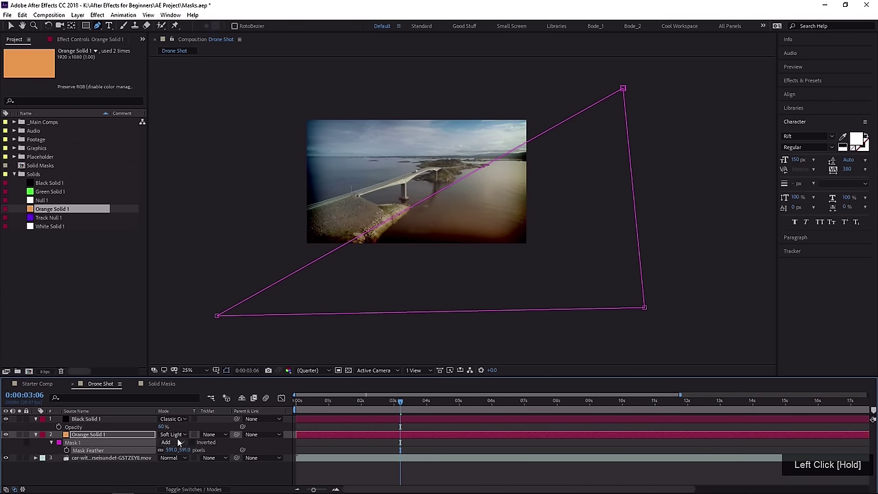
pyautogui.click(179, 435)
pyautogui.moveTo(178, 435); pyautogui.dragTo(210, 240)
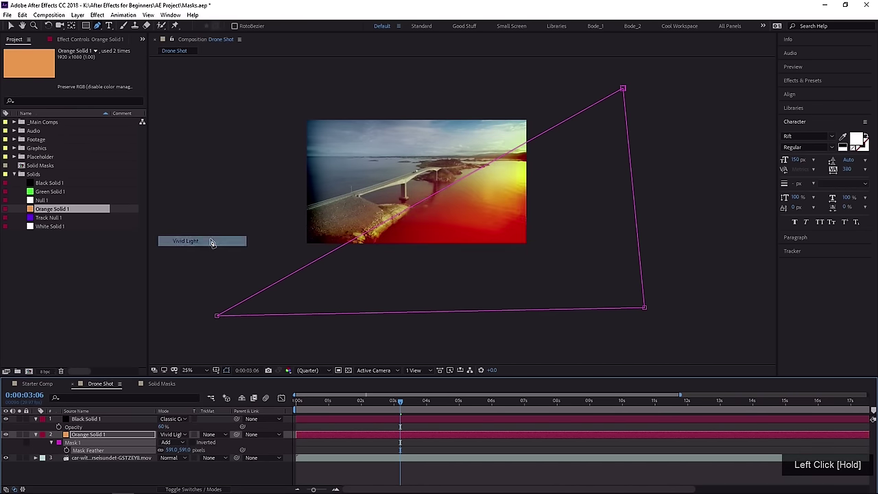
# Lower the orange solid's opacity to 50%.
pyautogui.scroll(2, 443, 290)
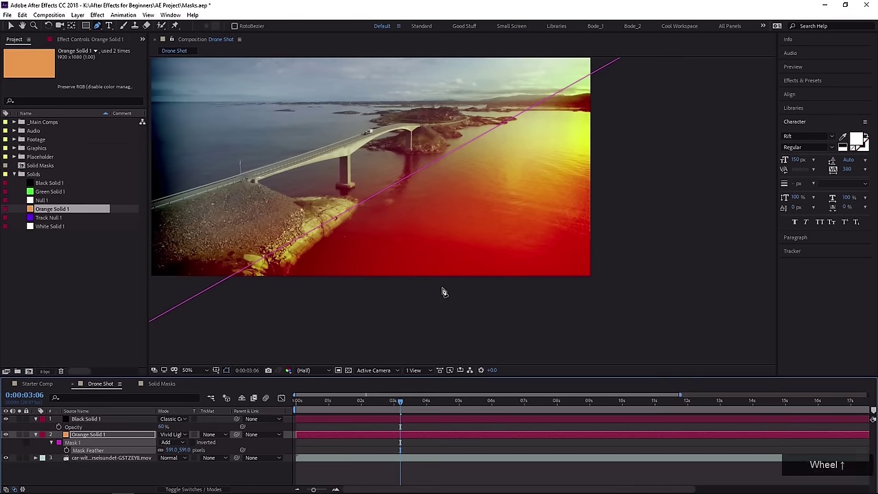
pyautogui.moveTo(443, 290); pyautogui.dragTo(490, 336)
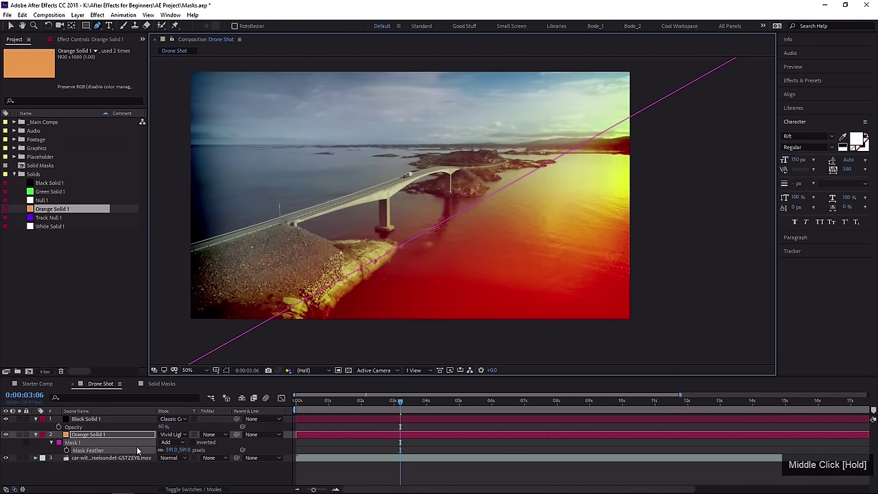
pyautogui.press('t')
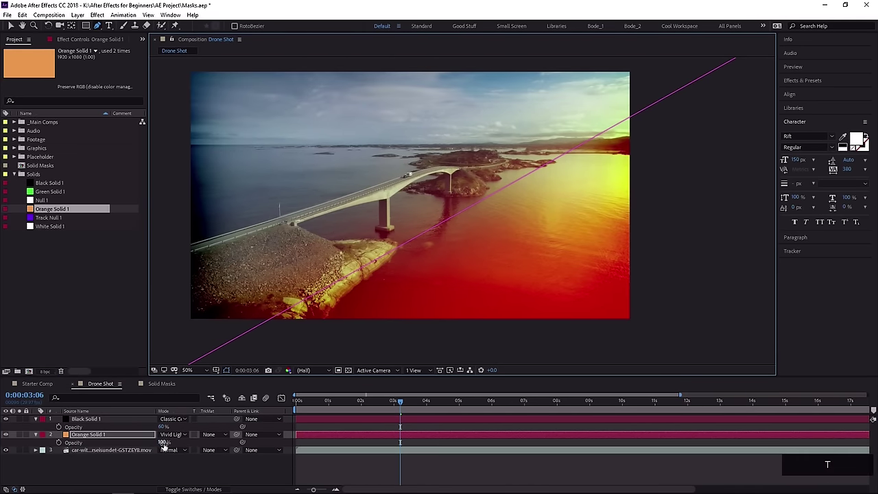
pyautogui.moveTo(163, 445); pyautogui.dragTo(135, 467)
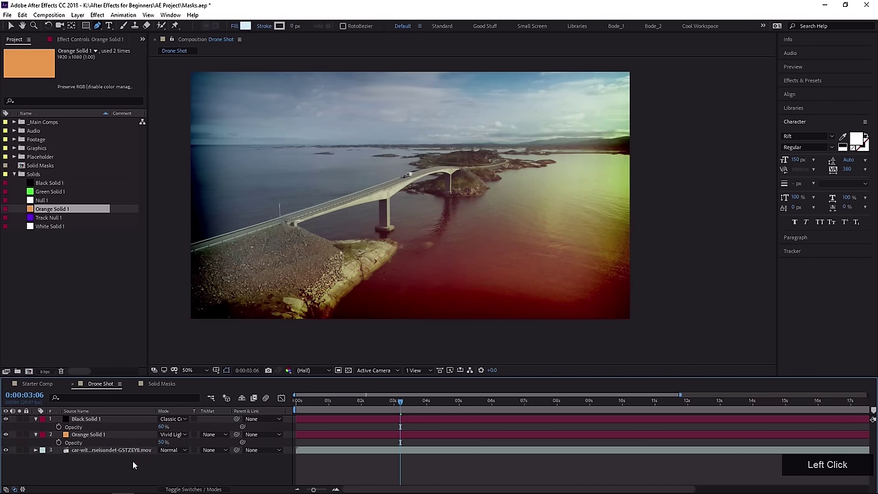
# Create a new purple solid at composition size in the Drone Shot composition.
pyautogui.scroll(-2, 407, 254)
pyautogui.middleClick(429, 213)
pyautogui.press('g')
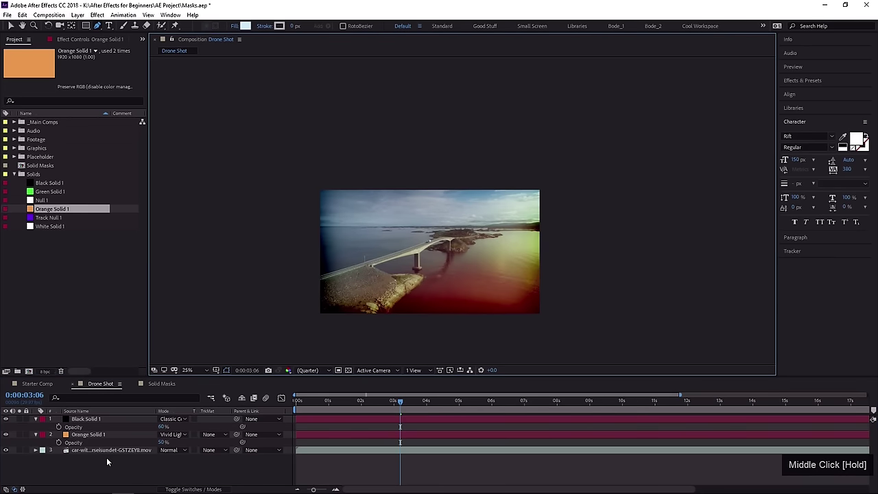
pyautogui.rightClick(108, 468)
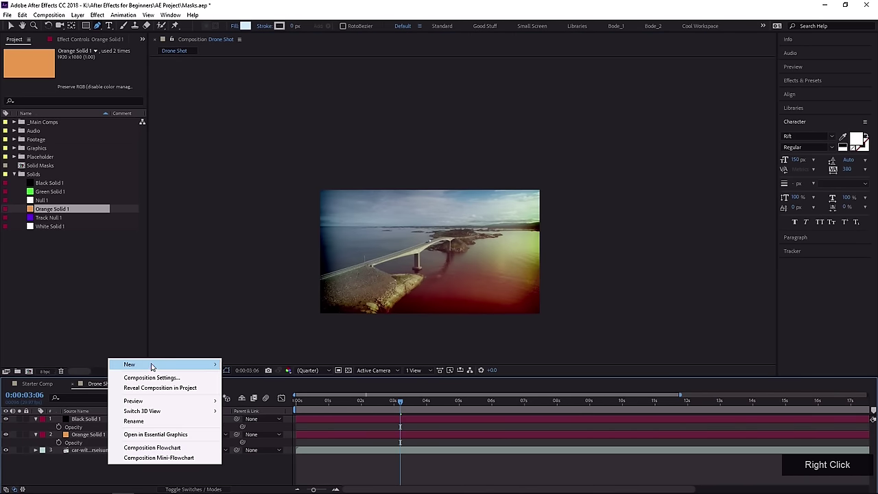
pyautogui.moveTo(125, 364); pyautogui.dragTo(264, 387)
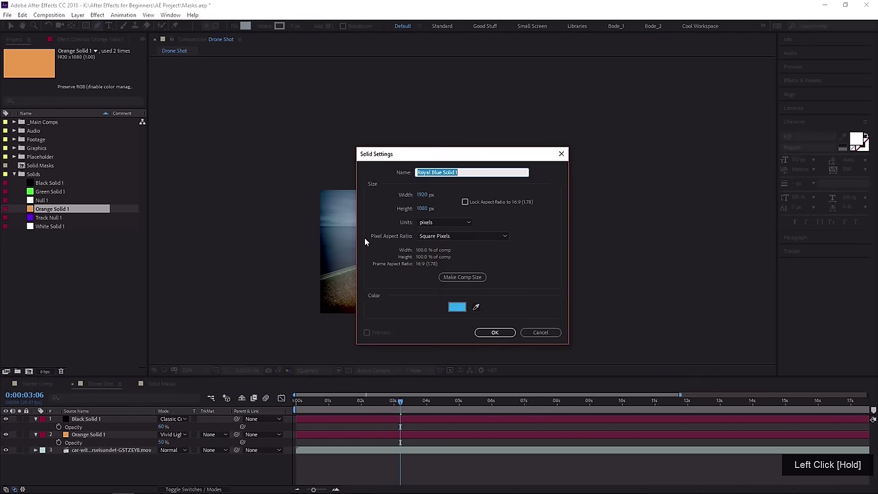
pyautogui.click(457, 307)
pyautogui.moveTo(364, 237)
pyautogui.mouseDown()
pyautogui.moveTo(390, 174)
pyautogui.moveTo(410, 169)
pyautogui.mouseUp()
pyautogui.moveTo(426, 232); pyautogui.dragTo(429, 233)
pyautogui.moveTo(430, 181)
pyautogui.mouseDown()
pyautogui.moveTo(433, 212)
pyautogui.moveTo(414, 173)
pyautogui.mouseUp()
pyautogui.click(500, 189)
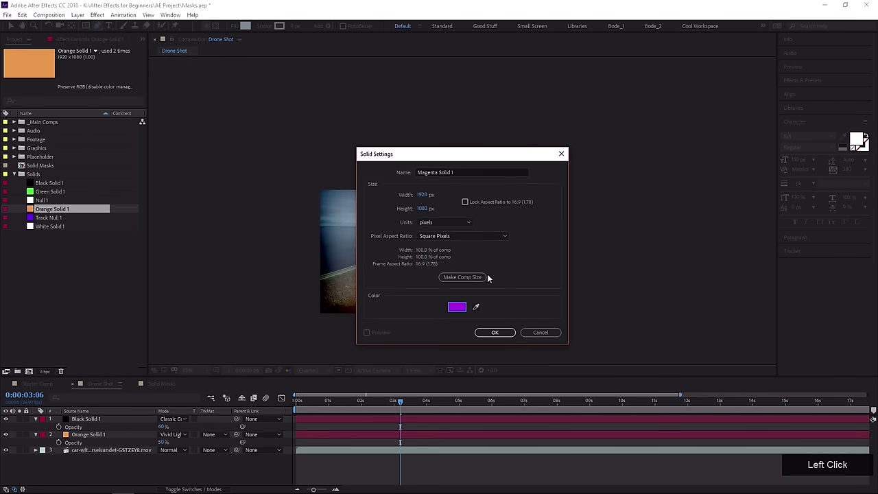
pyautogui.click(491, 332)
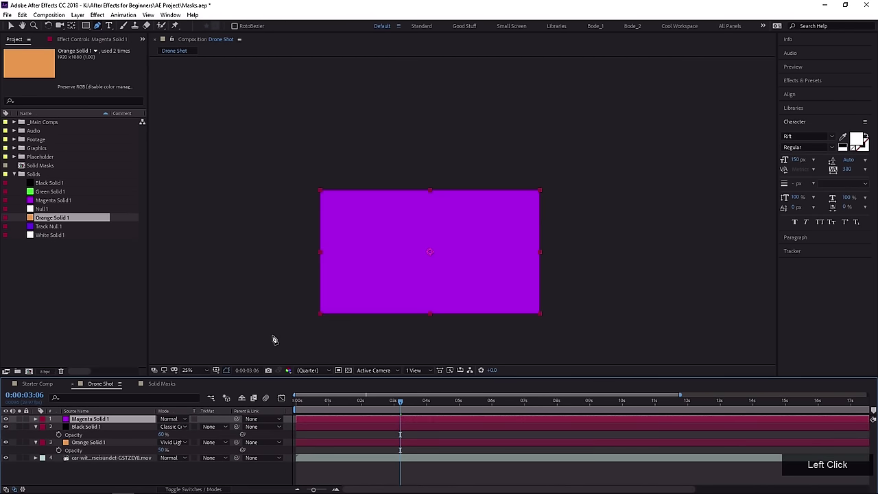
# Draw a large triangular mask over the frame's upper-left half on the purple solid and move its diagonal-edge vertices outward.
pyautogui.click(273, 335)
pyautogui.click(562, 165)
pyautogui.click(239, 116)
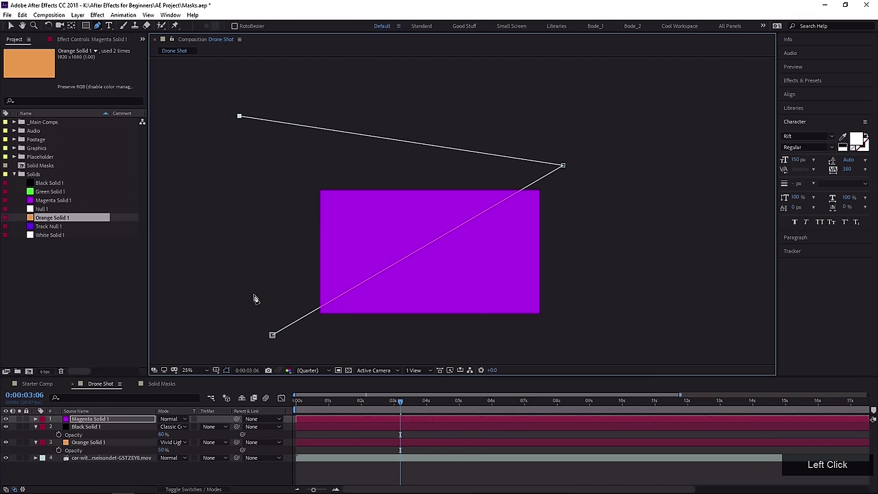
pyautogui.click(273, 335)
pyautogui.moveTo(565, 166); pyautogui.dragTo(600, 123)
pyautogui.click(271, 338)
pyautogui.moveTo(271, 338); pyautogui.dragTo(248, 330)
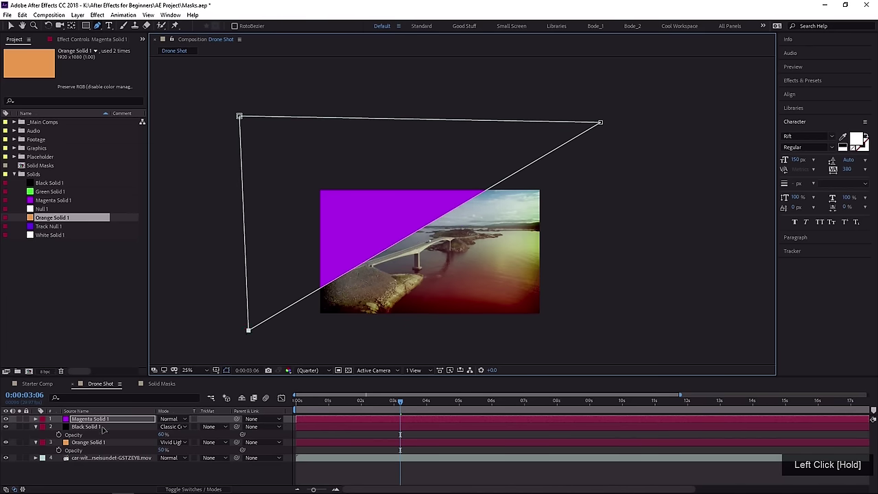
# Move Black Solid 1 above the purple solid to the top of the layer stack and rename it VIN.
pyautogui.moveTo(88, 423); pyautogui.dragTo(102, 421)
pyautogui.click(103, 418)
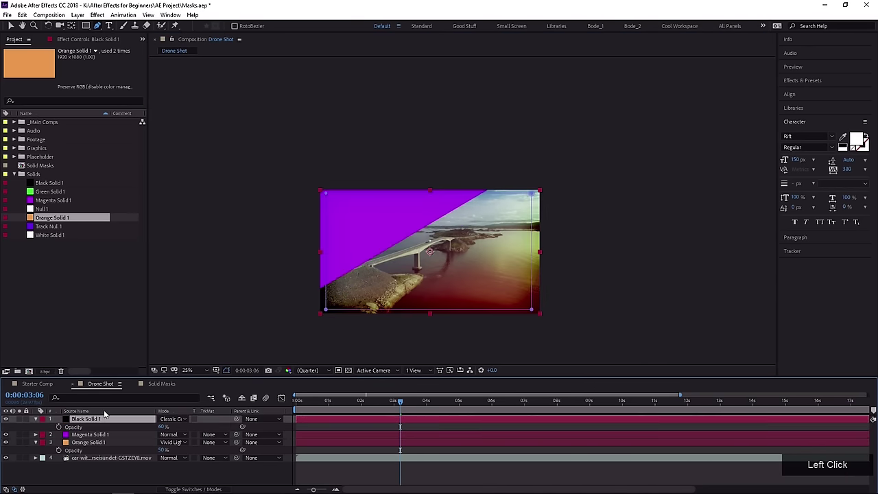
pyautogui.press('Return')
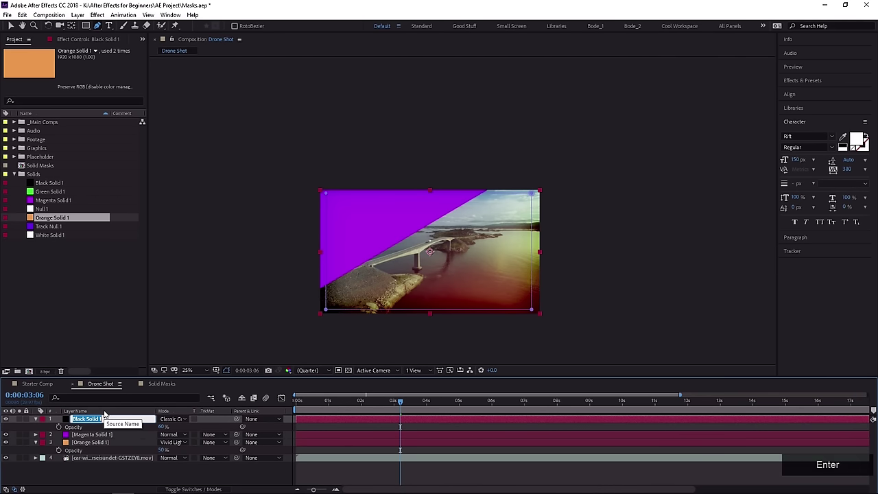
pyautogui.write('VIN')
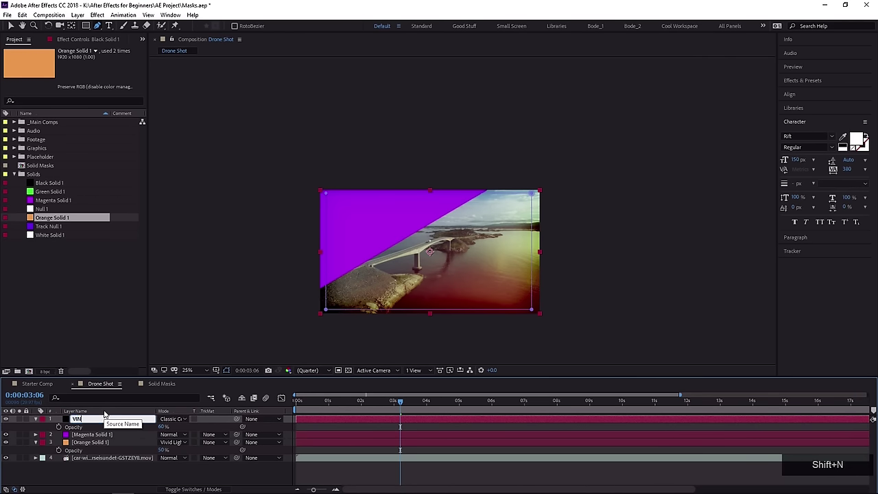
pyautogui.press('KP_Enter')
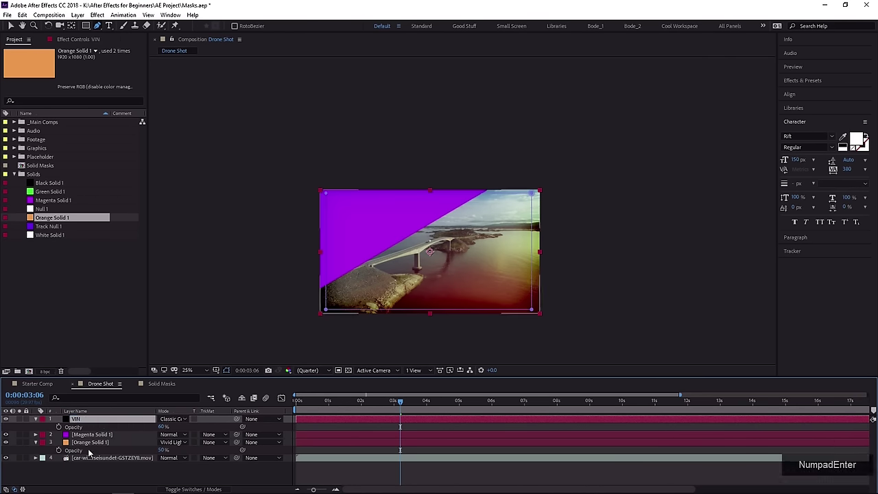
# Feather the purple solid's triangular mask by 562 pixels.
pyautogui.click(96, 436)
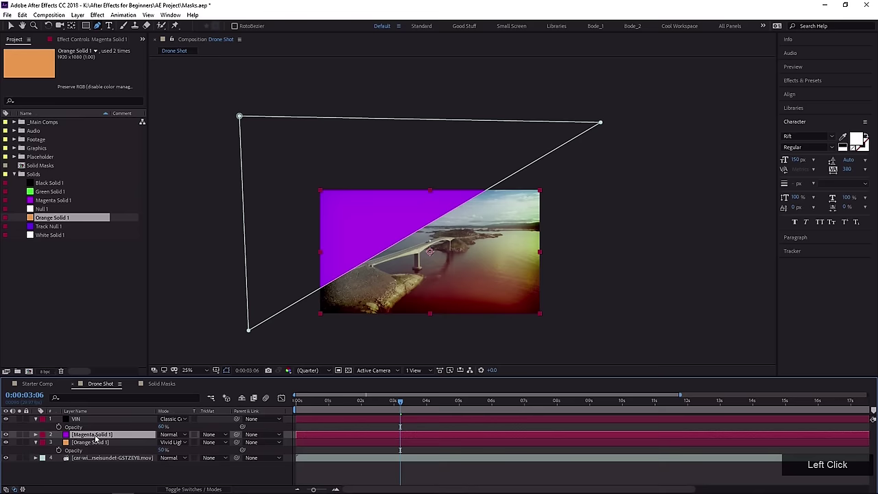
pyautogui.press('f')
pyautogui.moveTo(166, 453)
pyautogui.mouseDown()
pyautogui.moveTo(428, 455)
pyautogui.moveTo(175, 452)
pyautogui.mouseUp()
# Try the Soft Light blending mode with 53% opacity on the purple solid.
pyautogui.click(171, 434)
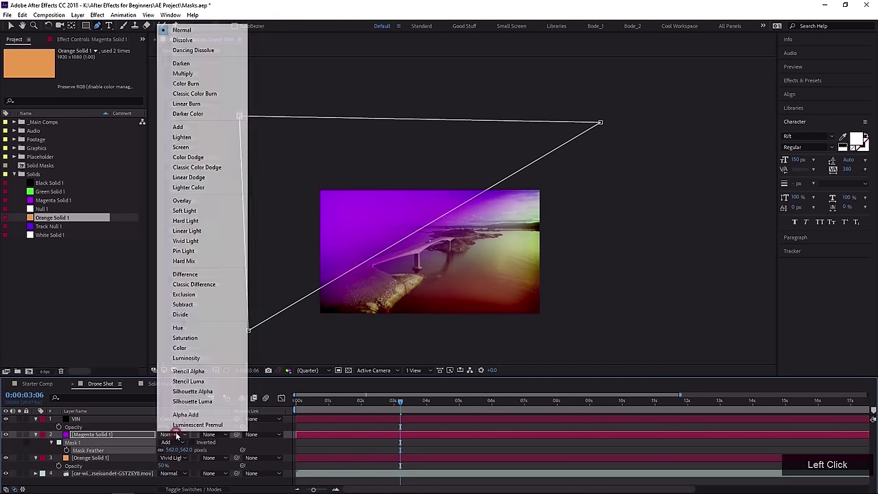
pyautogui.click(209, 210)
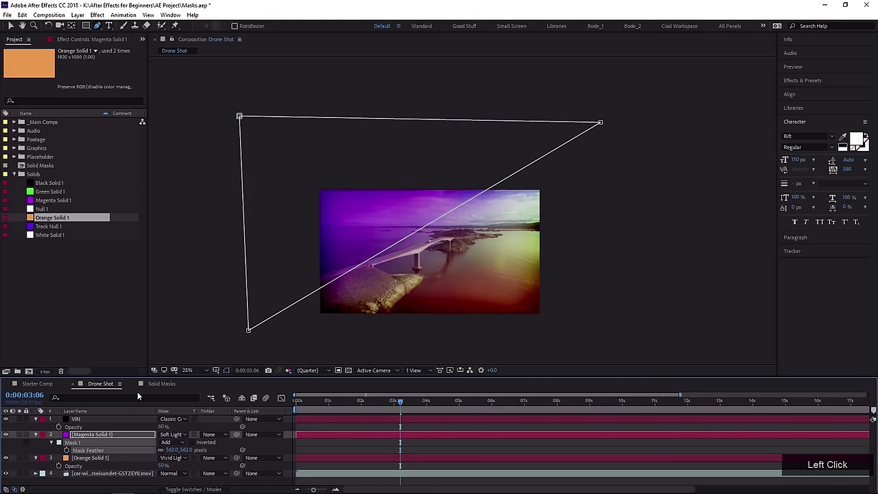
pyautogui.press('t')
pyautogui.moveTo(163, 443); pyautogui.dragTo(145, 450)
# Try the Vivid Light and Hard Light blending modes on the purple solid.
pyautogui.click(172, 435)
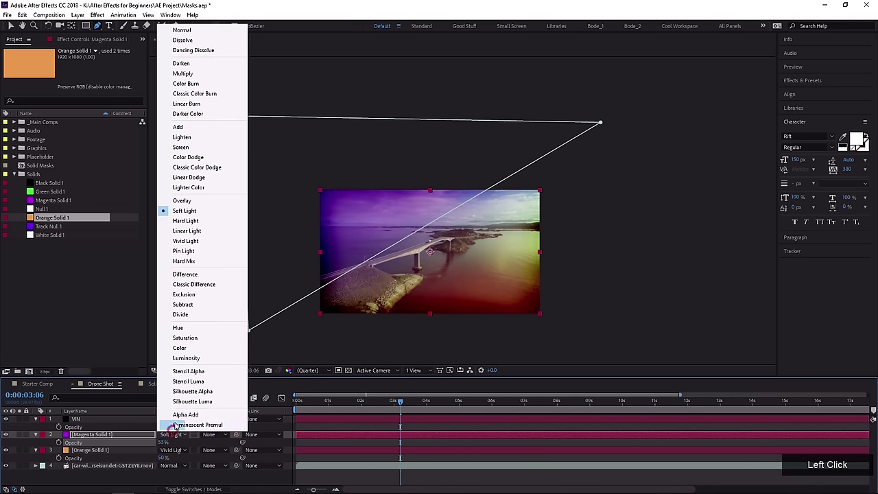
pyautogui.click(197, 244)
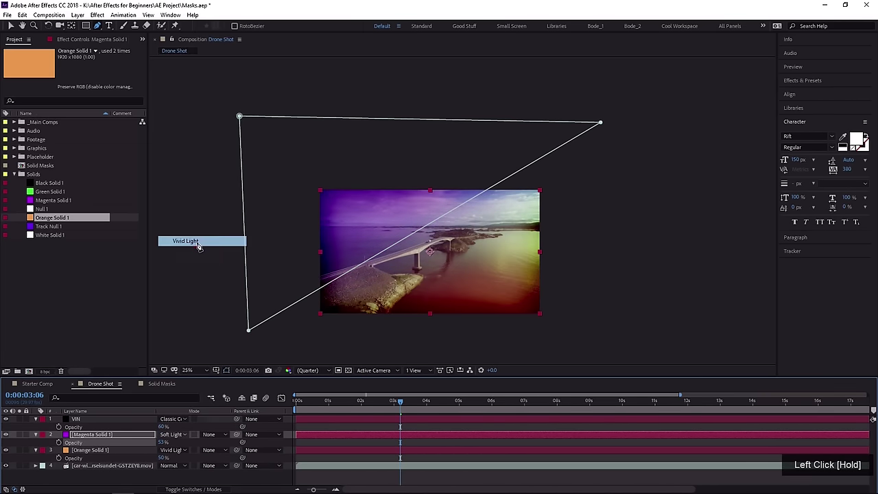
pyautogui.click(170, 449)
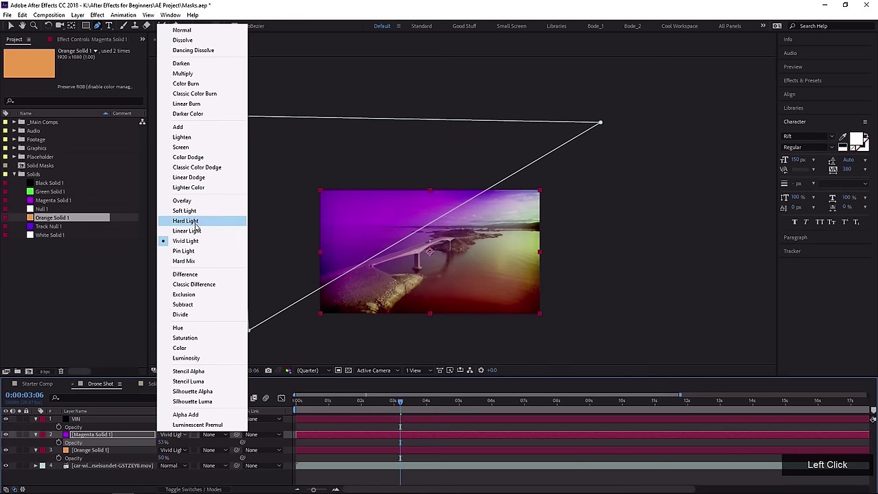
pyautogui.click(195, 223)
# Set the purple solid's blending mode to Add and its opacity to 22%.
pyautogui.click(171, 434)
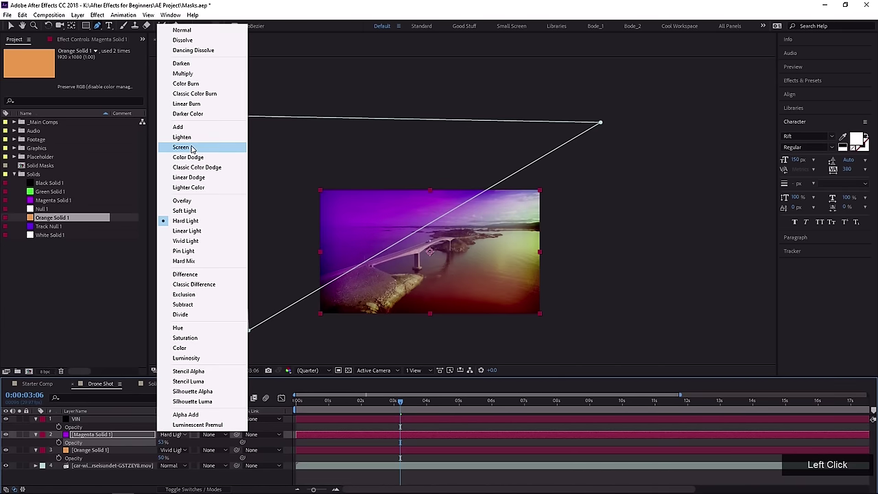
pyautogui.click(196, 126)
pyautogui.scroll(2, 474, 201)
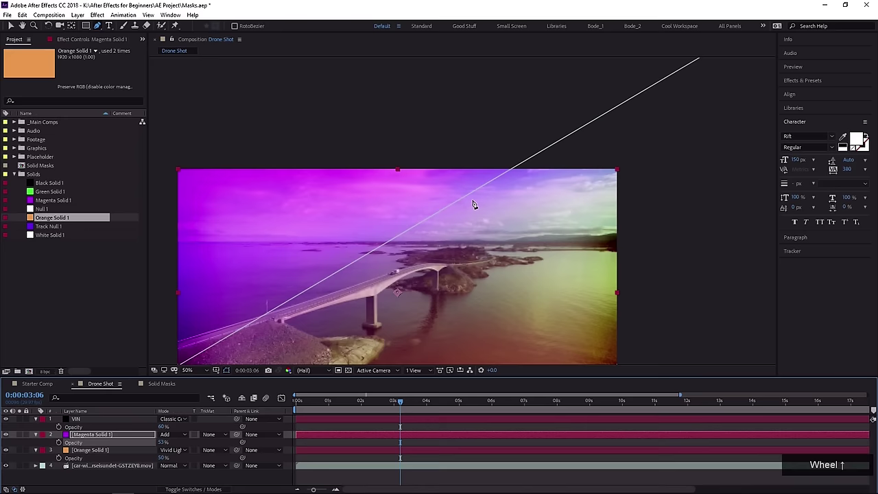
pyautogui.moveTo(474, 202); pyautogui.dragTo(486, 179)
pyautogui.moveTo(165, 442)
pyautogui.mouseDown()
pyautogui.moveTo(145, 445)
pyautogui.moveTo(152, 450)
pyautogui.mouseUp()
pyautogui.scroll(-2, 391, 233)
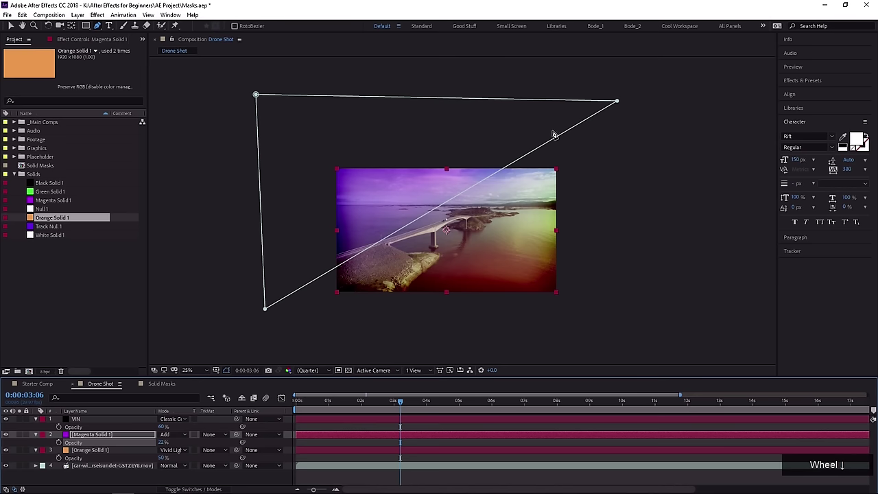
# Widen the purple solid's triangular mask by moving its upper-right and lower-left points further outward, and deselect the layer.
pyautogui.click(638, 104)
pyautogui.moveTo(617, 101); pyautogui.dragTo(699, 91)
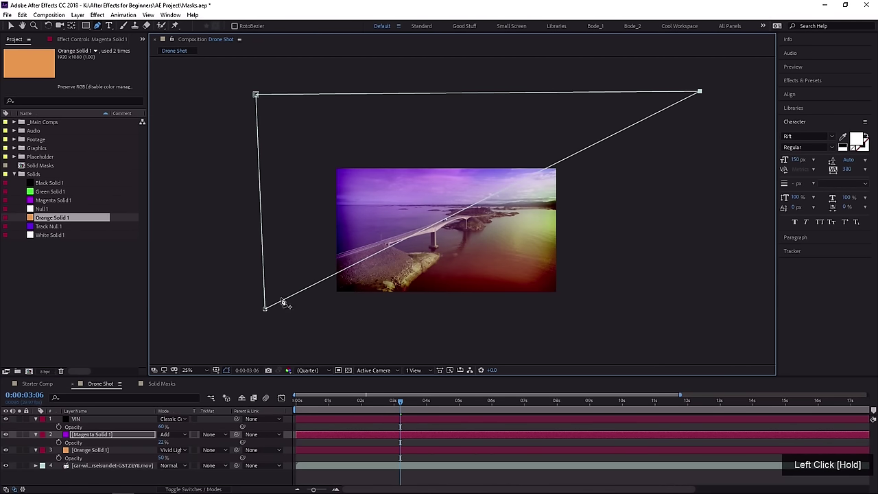
pyautogui.moveTo(267, 311); pyautogui.dragTo(258, 325)
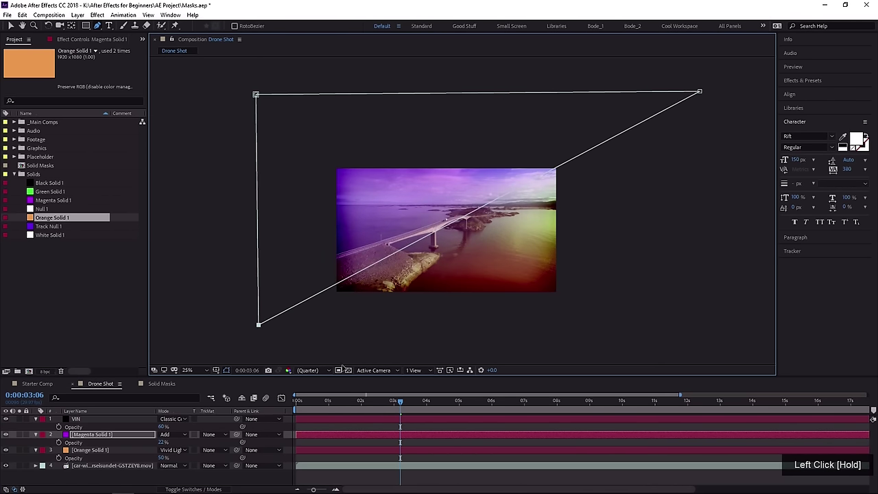
pyautogui.click(359, 431)
pyautogui.scroll(2, 459, 216)
pyautogui.middleClick(362, 239)
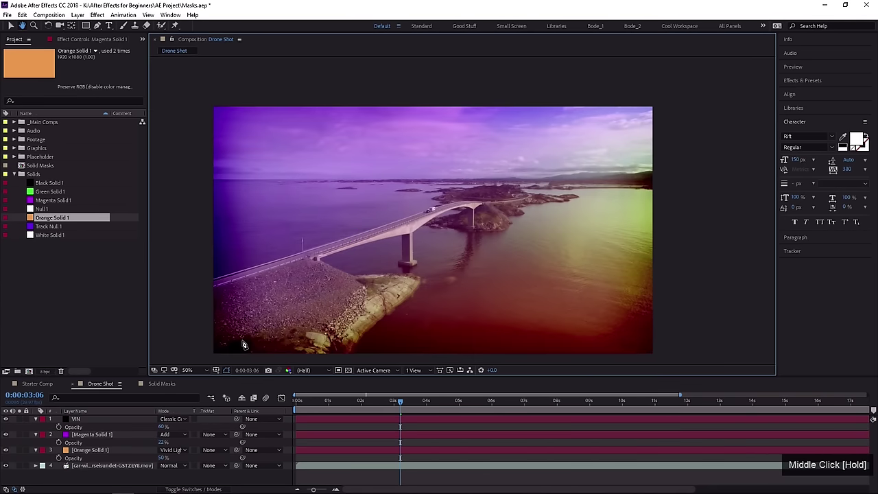
# Solo the drone footage layer and unsolo it to compare the original shot with the color treatment.
pyautogui.press('g')
pyautogui.click(20, 467)
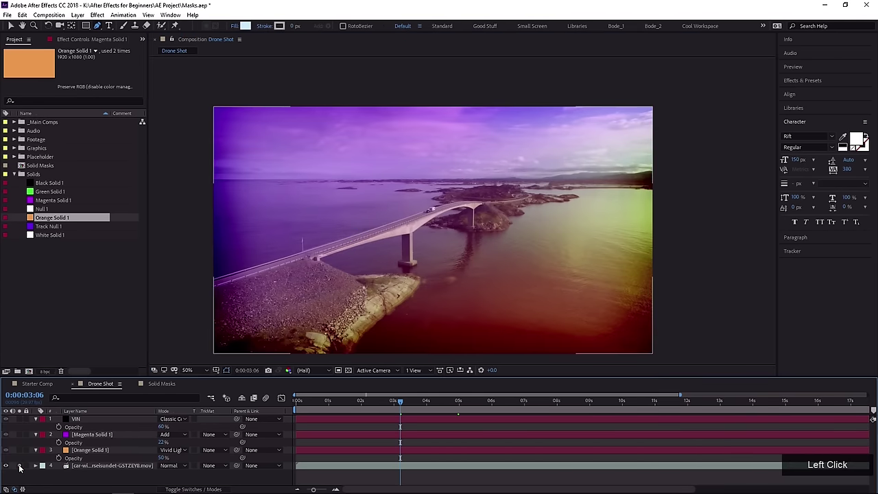
pyautogui.click(20, 467)
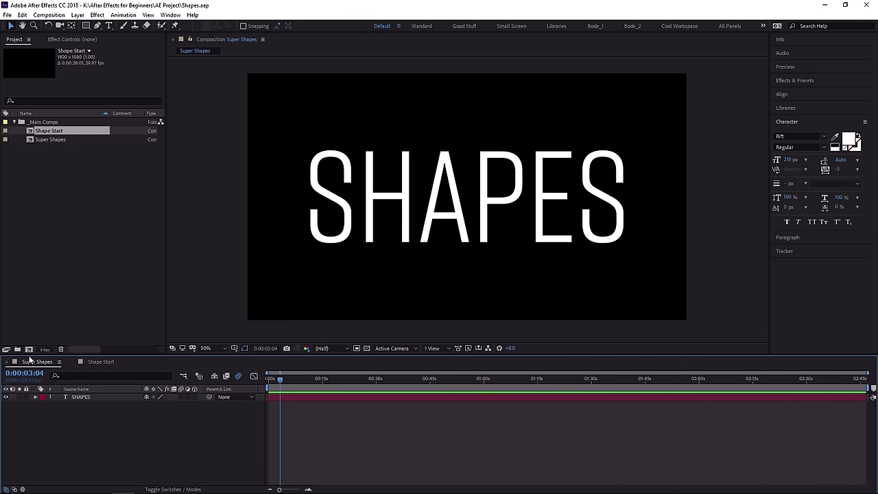
# Switch to the Shape Start composition.
pyautogui.click(97, 361)
pyautogui.middleClick(349, 254)
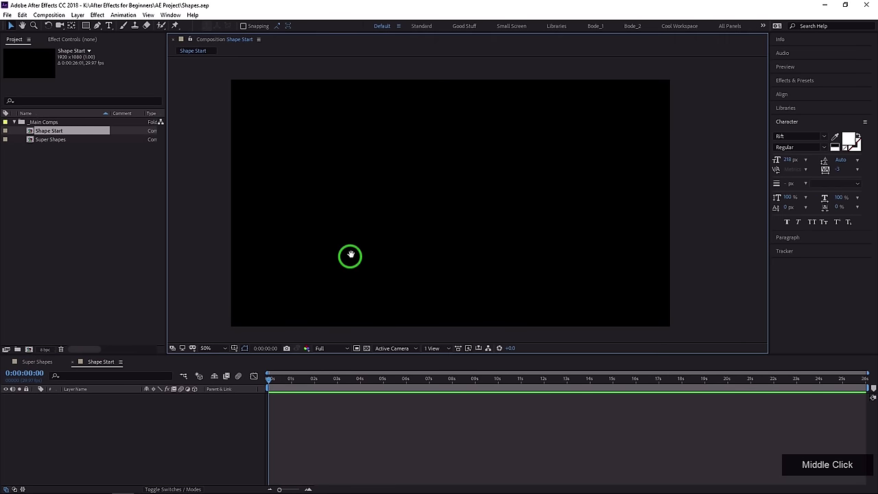
pyautogui.moveTo(357, 255); pyautogui.dragTo(355, 256)
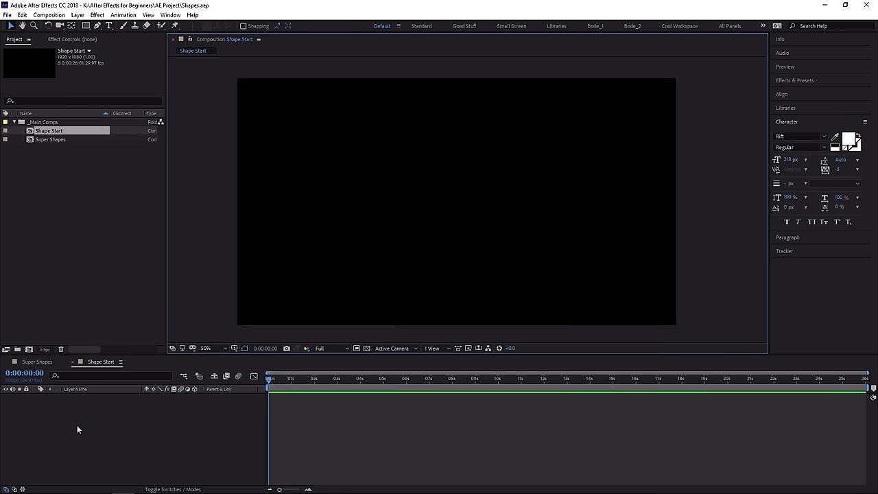
# Add an empty shape layer to the composition and expand its contents.
pyautogui.rightClick(107, 458)
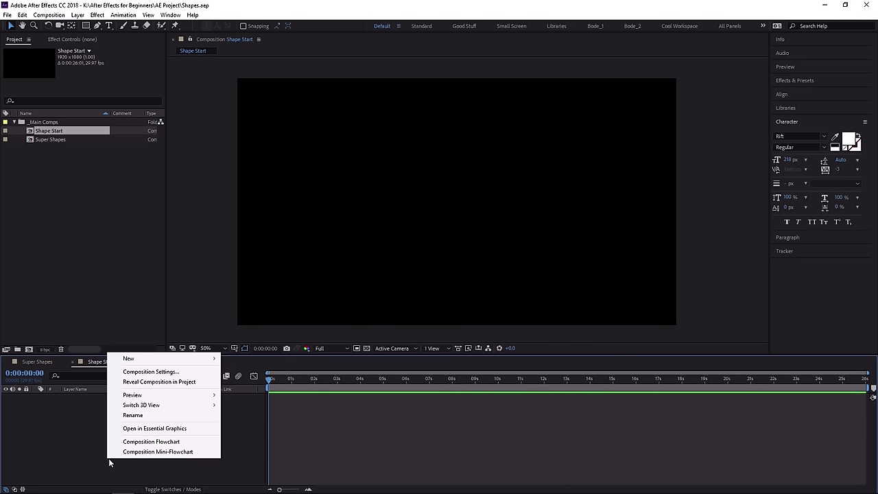
pyautogui.moveTo(130, 359); pyautogui.dragTo(32, 435)
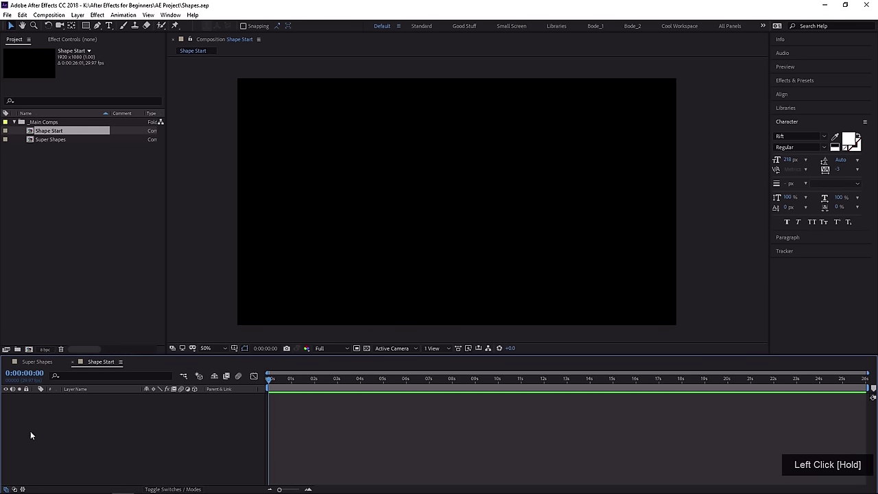
pyautogui.click(78, 14)
pyautogui.moveTo(89, 26); pyautogui.dragTo(259, 77)
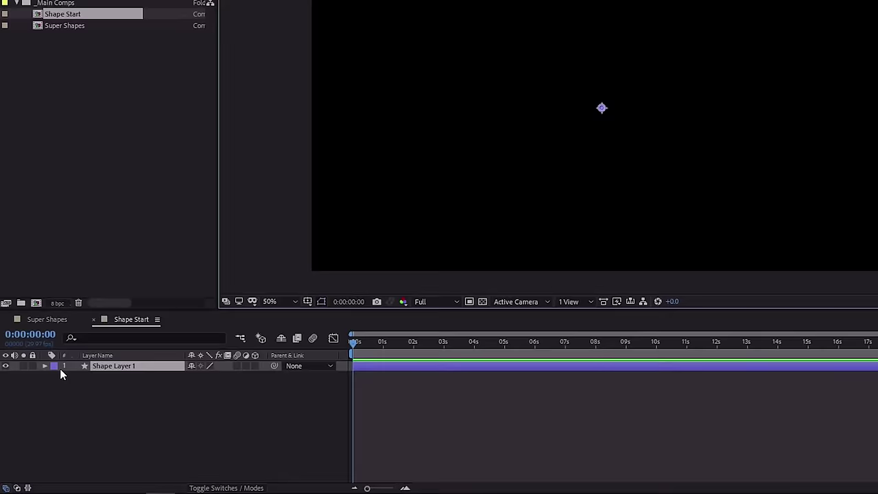
pyautogui.click(36, 397)
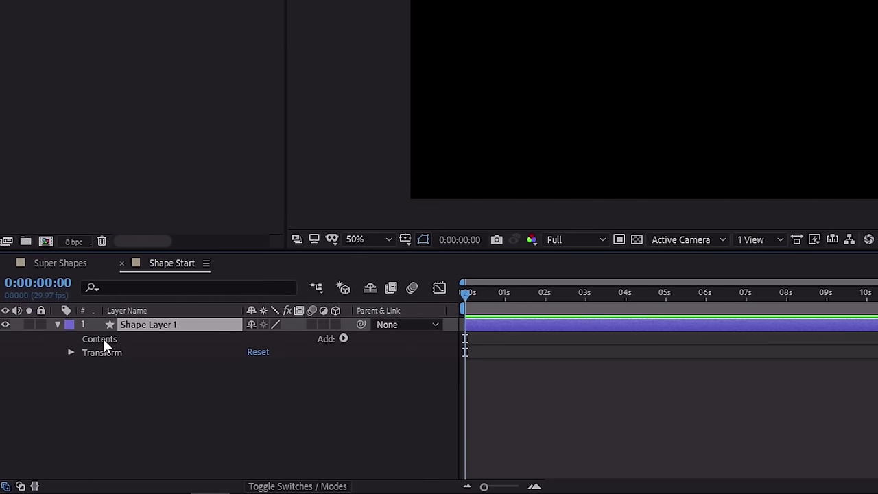
pyautogui.click(103, 339)
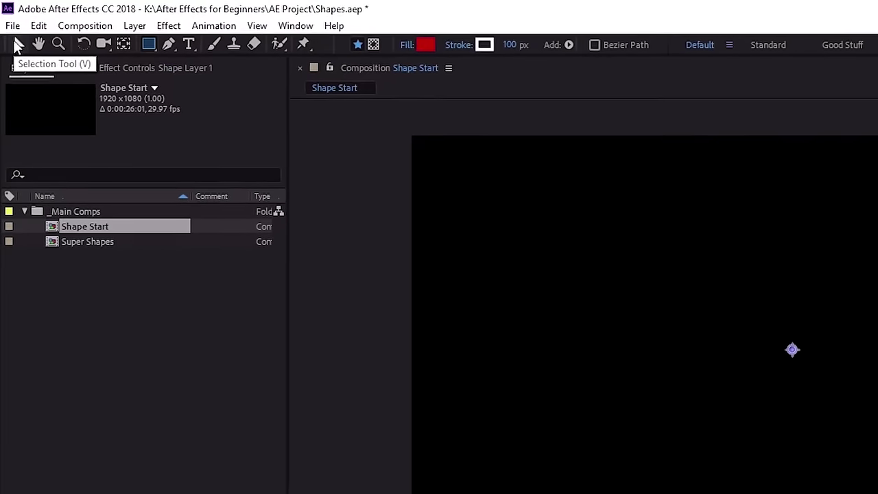
# Try a red rectangle with a 100 px white stroke in the shape layer, and delete the layer.
pyautogui.click(149, 44)
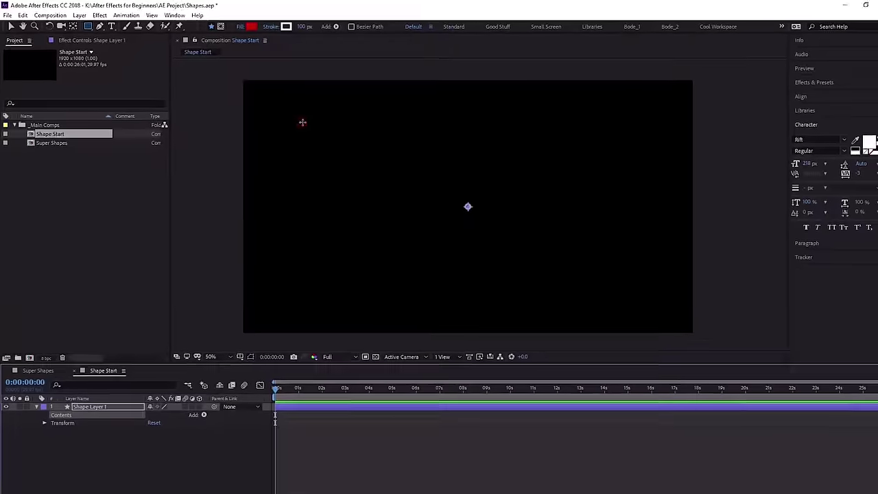
pyautogui.moveTo(356, 144); pyautogui.dragTo(737, 356)
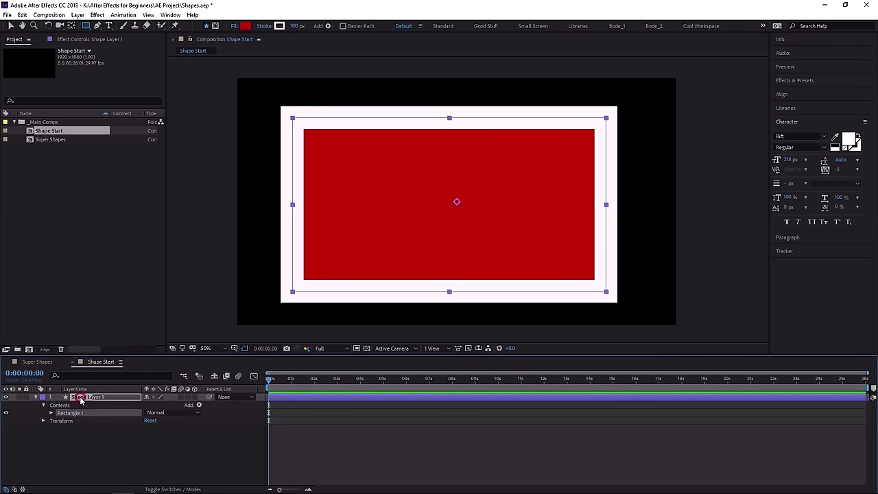
pyautogui.click(141, 328)
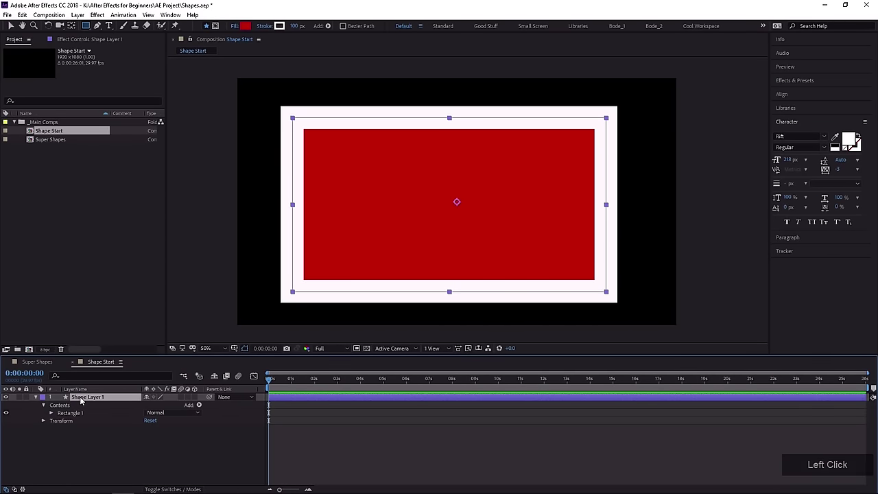
pyautogui.press('Delete')
# Set the Rectangle tool's fill to a darker red and its stroke width to 10 px.
pyautogui.click(85, 26)
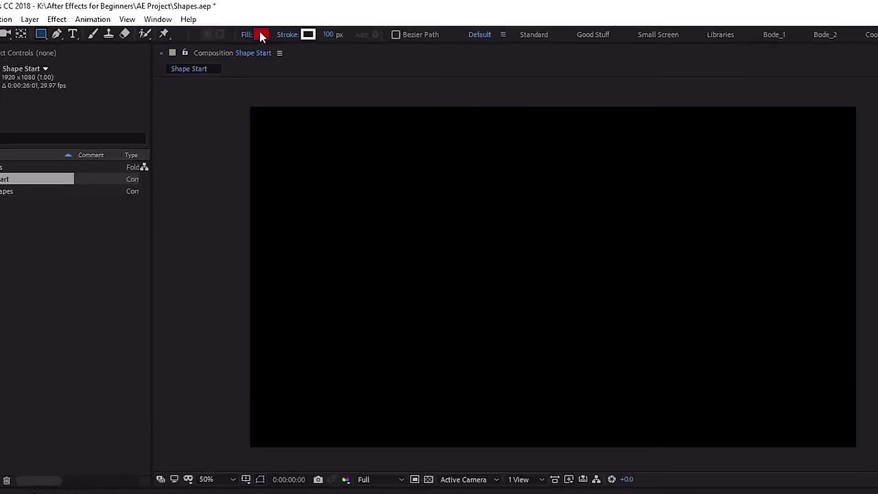
pyautogui.click(245, 26)
pyautogui.moveTo(514, 333); pyautogui.dragTo(527, 322)
pyautogui.click(654, 281)
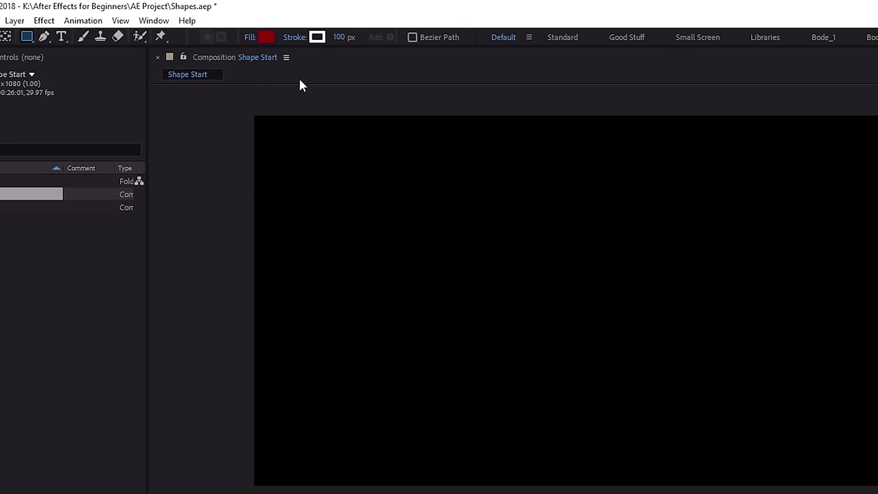
pyautogui.moveTo(337, 37); pyautogui.dragTo(291, 59)
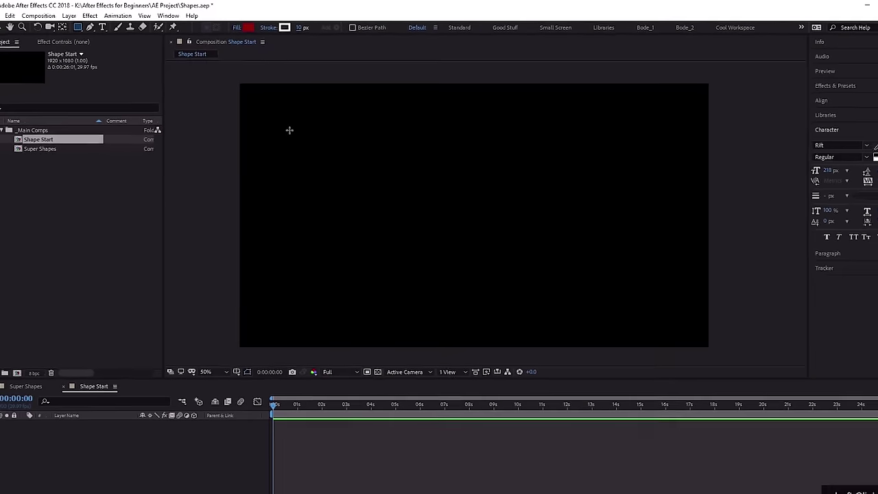
# Draw a rectangle about 1610 × 840 px across most of the composition and expand its Rectangle Path properties.
pyautogui.moveTo(287, 134); pyautogui.dragTo(701, 352)
pyautogui.moveTo(583, 270); pyautogui.dragTo(638, 297)
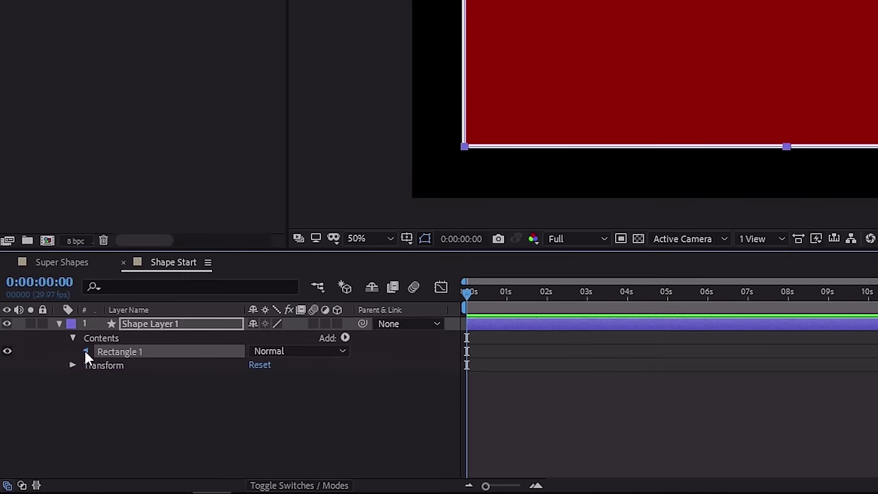
pyautogui.click(66, 385)
pyautogui.click(123, 367)
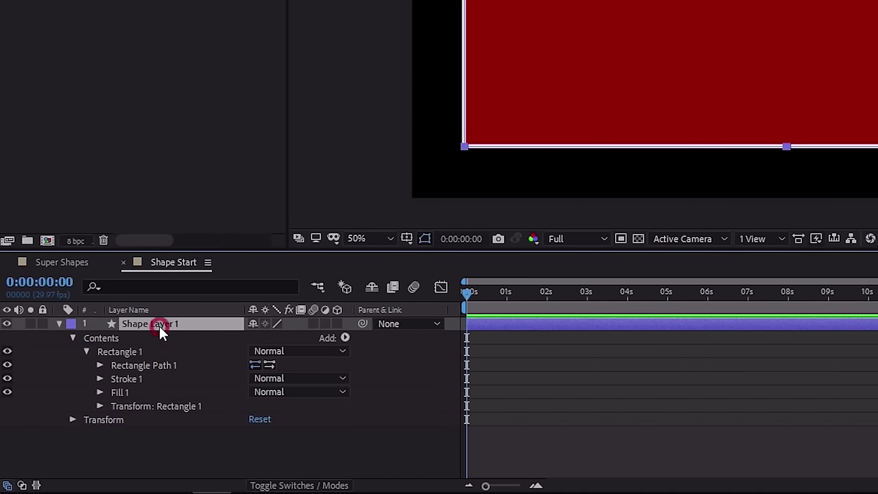
pyautogui.click(98, 351)
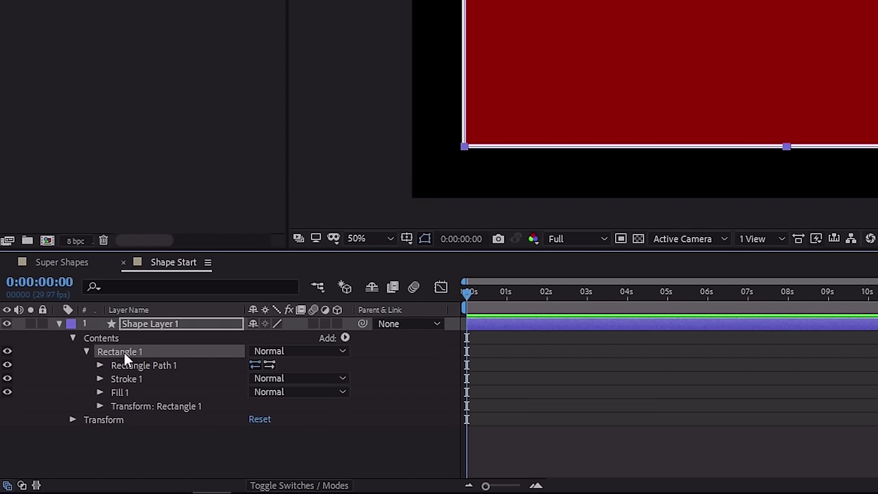
pyautogui.click(116, 367)
pyautogui.click(100, 365)
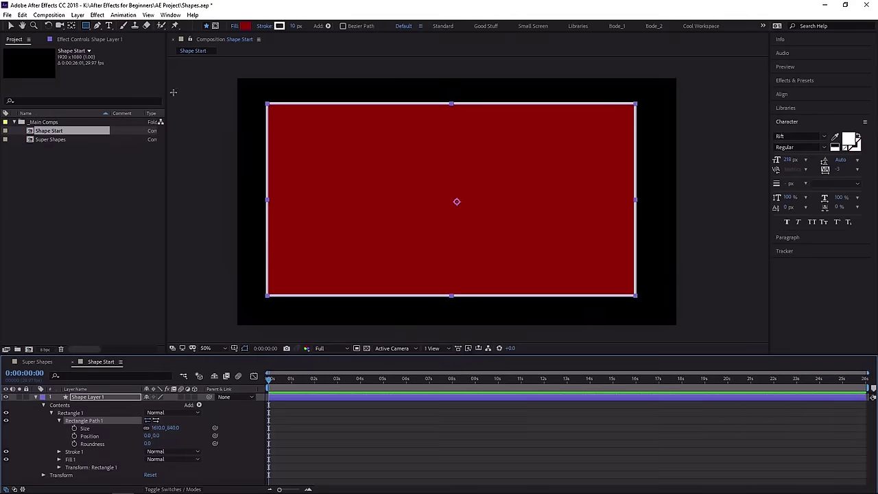
# Examine the Rounded Rectangle tool option and the Roundness property of the rectangle's path.
pyautogui.moveTo(86, 25); pyautogui.dragTo(127, 40)
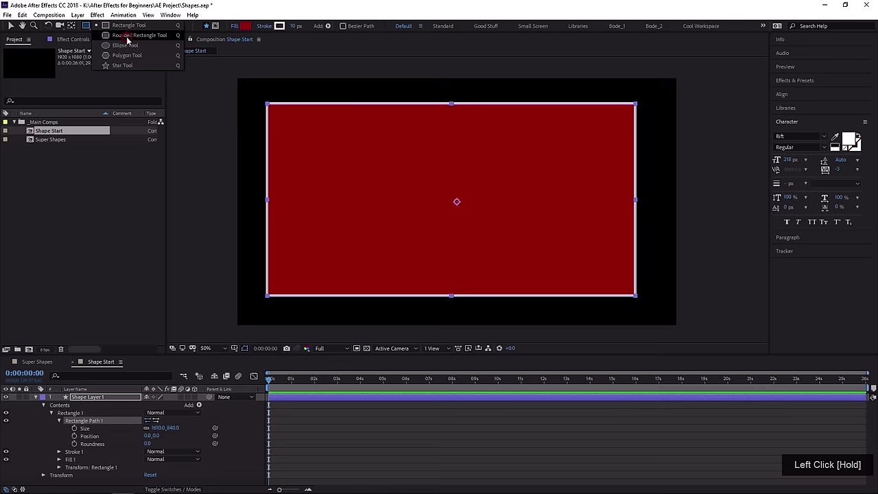
pyautogui.moveTo(127, 40); pyautogui.dragTo(93, 444)
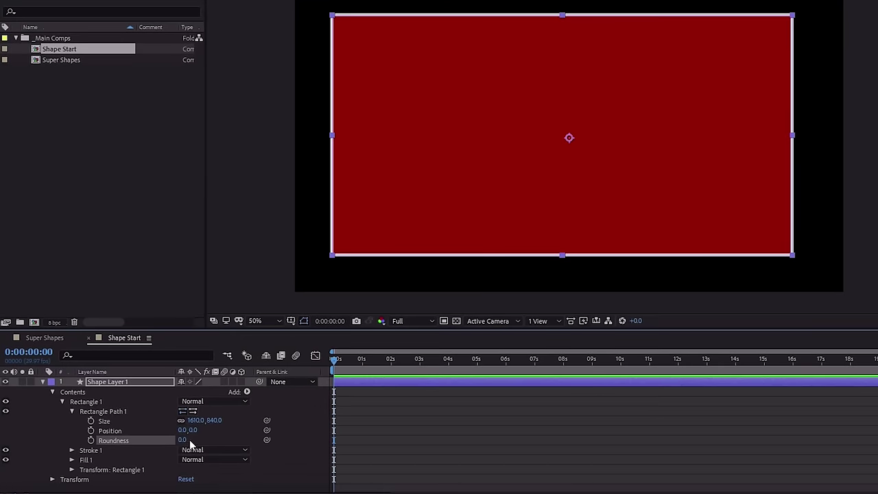
pyautogui.click(148, 444)
pyautogui.moveTo(184, 439); pyautogui.dragTo(145, 443)
# Replace the rectangle in the shape layer with a circle about 842 px in diameter.
pyautogui.click(98, 401)
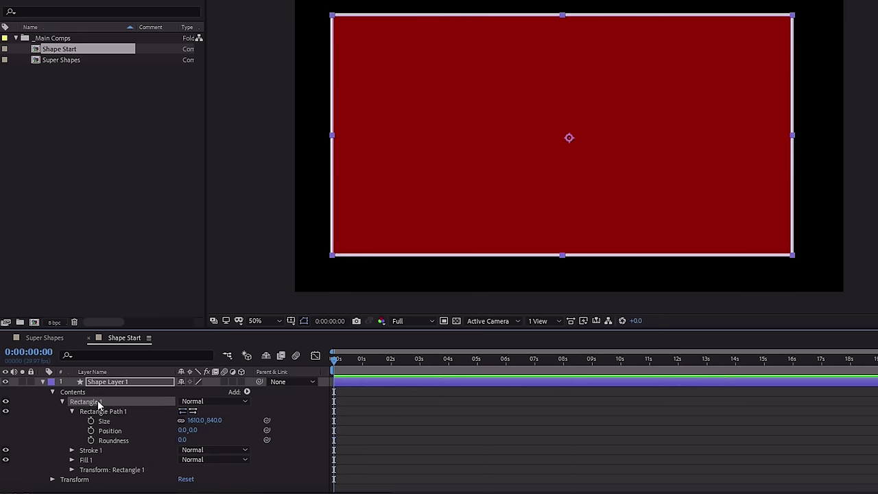
pyautogui.click(123, 232)
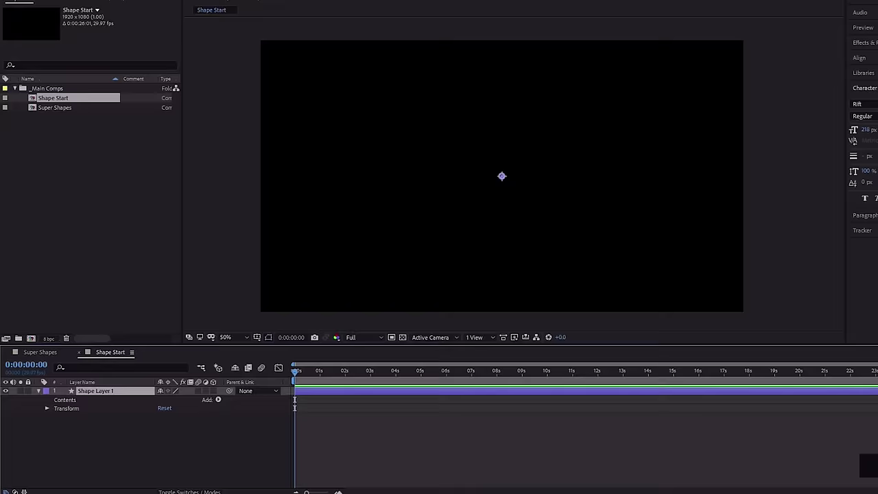
pyautogui.moveTo(86, 25); pyautogui.dragTo(148, 63)
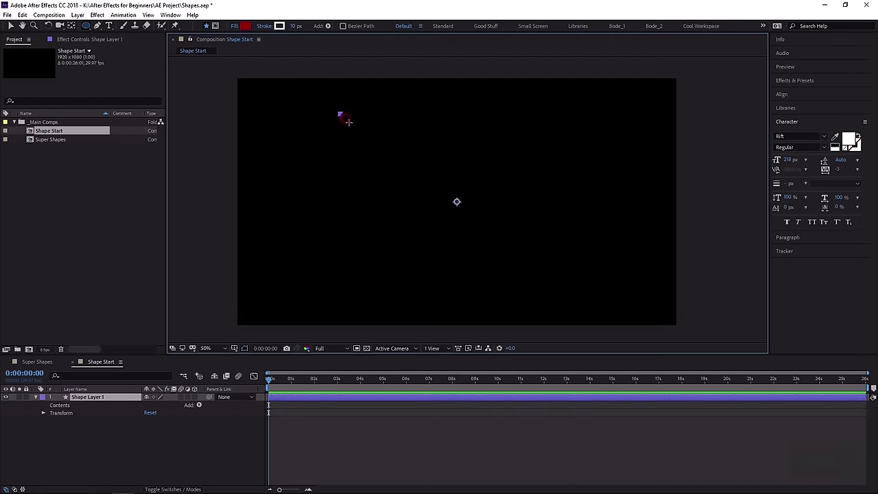
pyautogui.moveTo(341, 114); pyautogui.dragTo(517, 272)
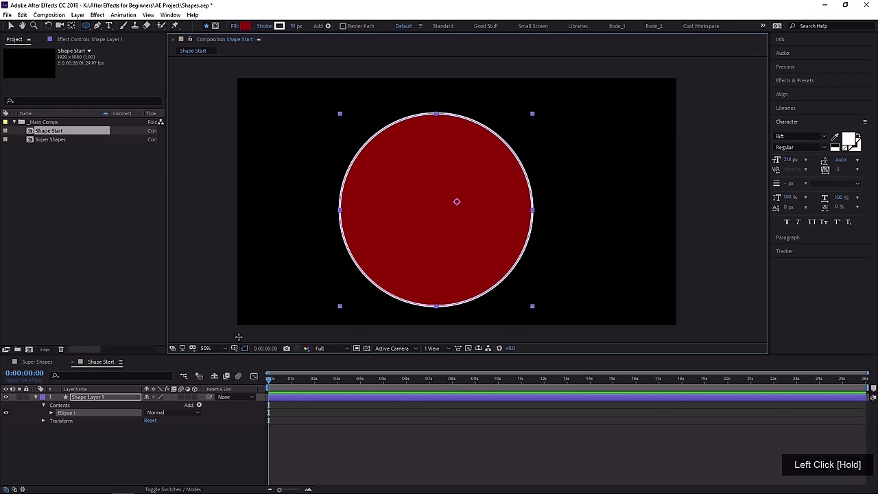
# Expand the circle's Ellipse Path properties, and delete the ellipse from the shape layer.
pyautogui.click(50, 416)
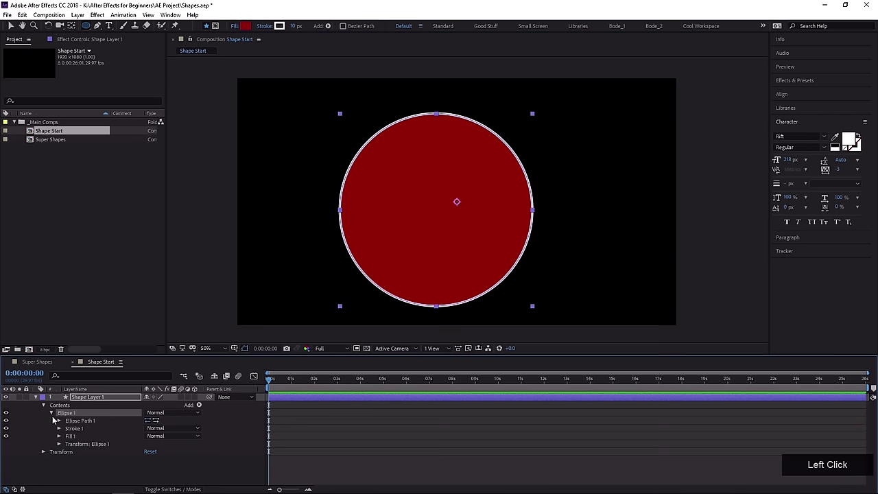
pyautogui.click(59, 420)
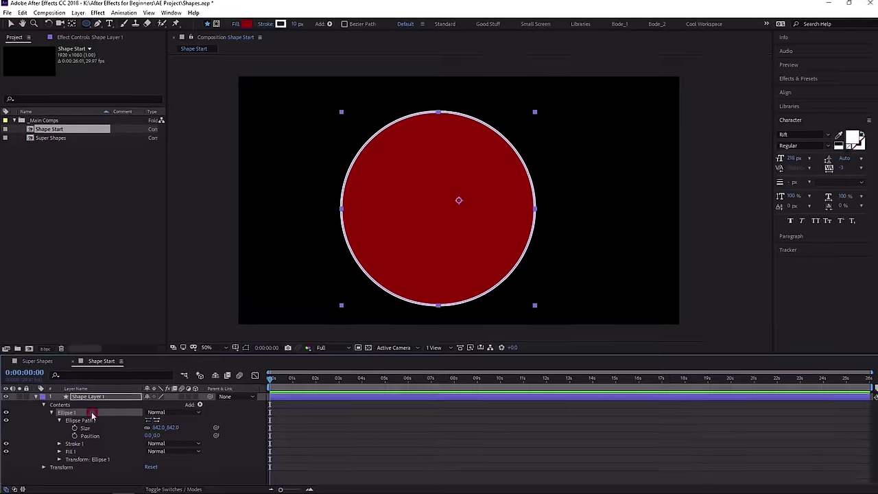
pyautogui.click(157, 351)
pyautogui.press('Delete')
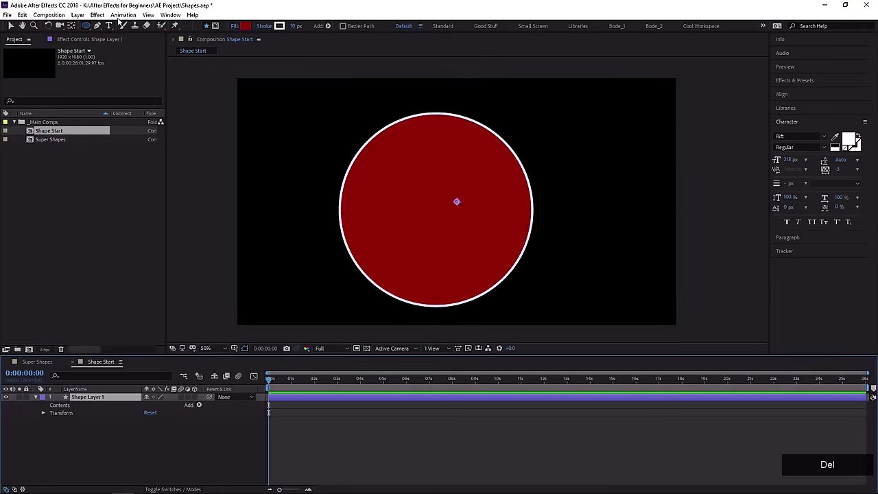
# Try drawing a polygon in the shape layer.
pyautogui.moveTo(86, 25); pyautogui.dragTo(128, 57)
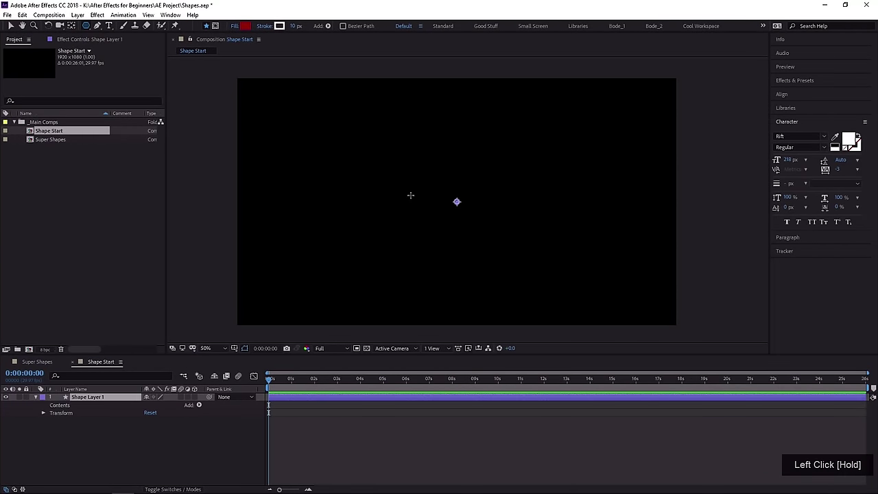
pyautogui.moveTo(361, 159)
pyautogui.mouseDown()
pyautogui.moveTo(504, 227)
pyautogui.moveTo(500, 243)
pyautogui.moveTo(418, 165)
pyautogui.moveTo(456, 204)
pyautogui.moveTo(450, 211)
pyautogui.moveTo(395, 169)
pyautogui.moveTo(427, 197)
pyautogui.moveTo(366, 167)
pyautogui.moveTo(387, 192)
pyautogui.moveTo(328, 176)
pyautogui.moveTo(358, 139)
pyautogui.moveTo(366, 174)
pyautogui.mouseUp()
pyautogui.hotkey('ctrl', 'z')
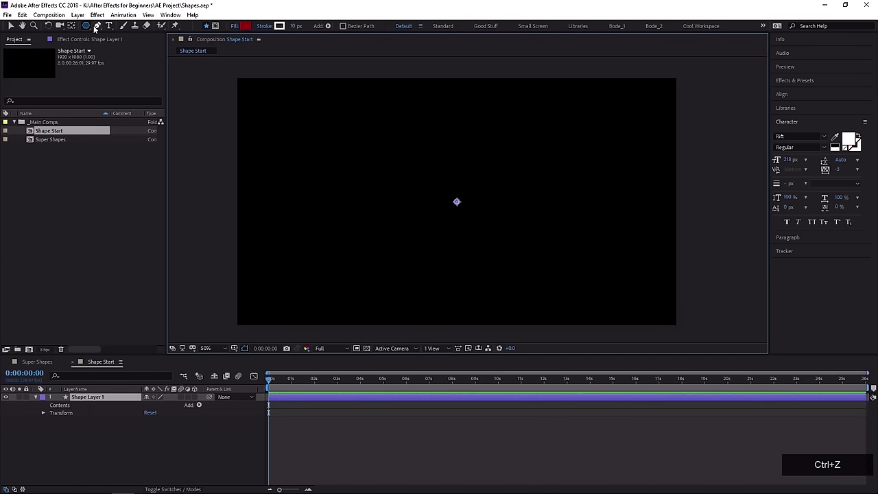
# Draw a large rectangle in the shape layer, leaving an even margin inside the composition's edges.
pyautogui.moveTo(88, 27); pyautogui.dragTo(108, 34)
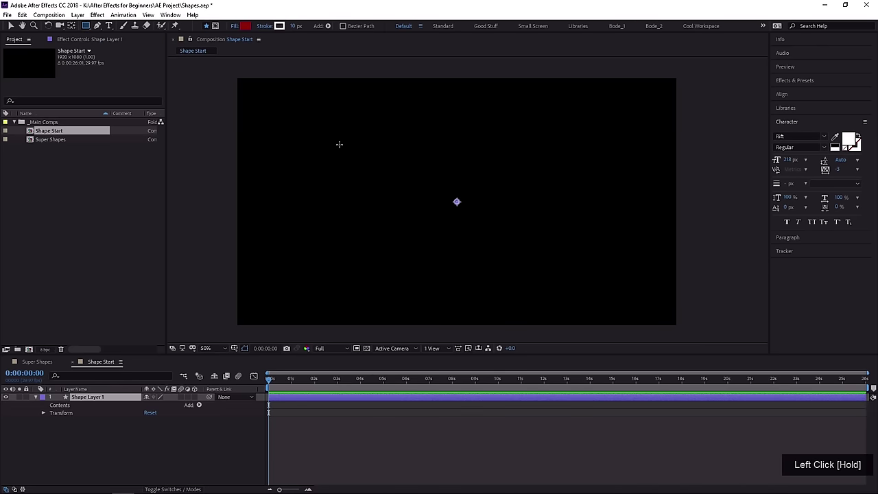
pyautogui.moveTo(281, 104); pyautogui.dragTo(629, 304)
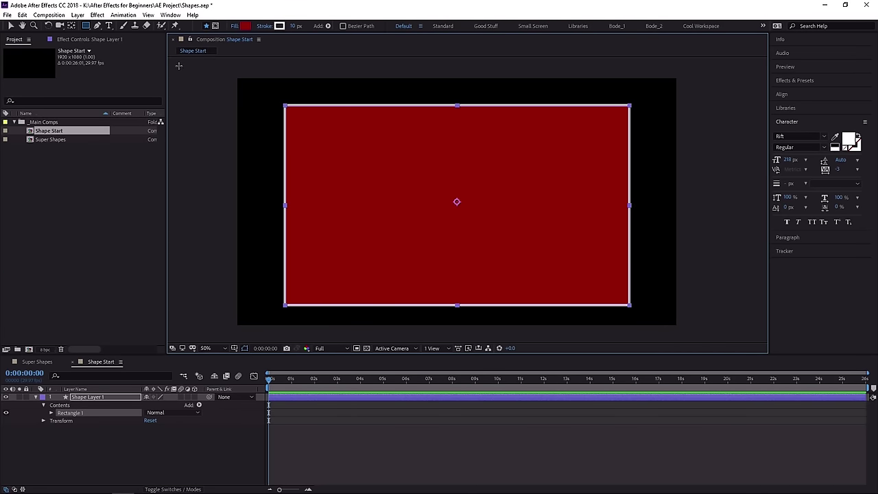
# Replace the rectangle in the shape layer with a large triangle drawn from the composition's centre using the Polygon tool.
pyautogui.click(85, 412)
pyautogui.press('Delete')
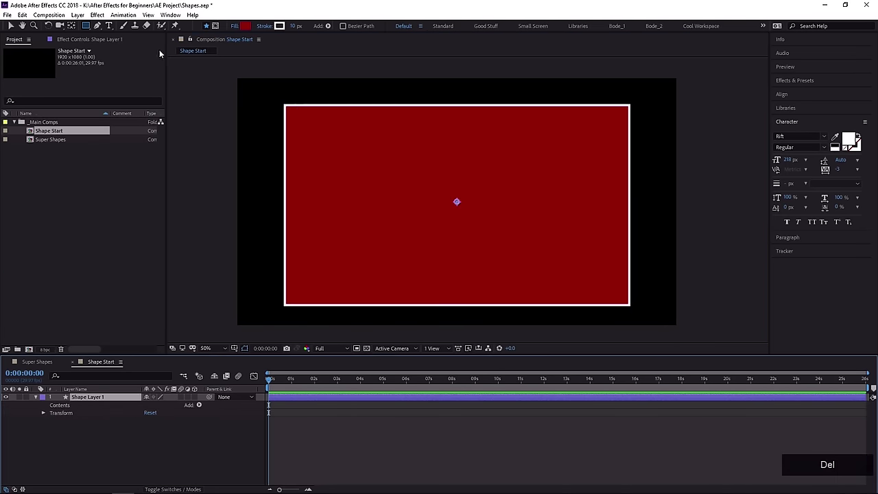
pyautogui.moveTo(91, 29); pyautogui.dragTo(149, 59)
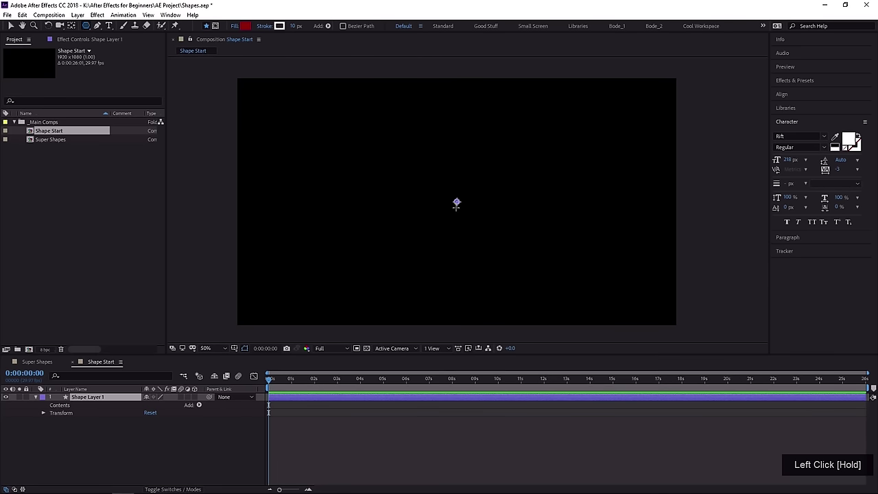
pyautogui.moveTo(457, 202)
pyautogui.mouseDown()
pyautogui.moveTo(563, 263)
pyautogui.moveTo(500, 225)
pyautogui.moveTo(526, 252)
pyautogui.moveTo(493, 235)
pyautogui.mouseUp()
pyautogui.moveTo(482, 230)
pyautogui.mouseDown()
pyautogui.moveTo(527, 255)
pyautogui.moveTo(500, 261)
pyautogui.moveTo(494, 194)
pyautogui.moveTo(448, 190)
pyautogui.moveTo(457, 217)
pyautogui.moveTo(443, 185)
pyautogui.moveTo(456, 226)
pyautogui.moveTo(482, 243)
pyautogui.moveTo(467, 238)
pyautogui.moveTo(500, 247)
pyautogui.moveTo(470, 221)
pyautogui.moveTo(492, 239)
pyautogui.moveTo(522, 238)
pyautogui.moveTo(485, 226)
pyautogui.moveTo(539, 250)
pyautogui.mouseUp()
pyautogui.scroll(4, 521, 237)
pyautogui.scroll(3, 522, 238)
pyautogui.scroll(-5, 522, 237)
pyautogui.scroll(9, 521, 237)
pyautogui.scroll(5, 521, 238)
pyautogui.scroll(-17, 521, 238)
pyautogui.scroll(-8, 522, 239)
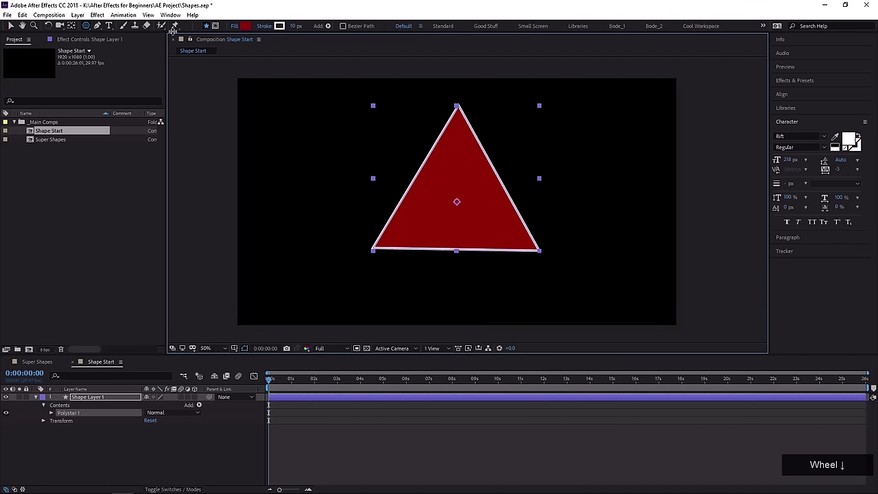
# Draw a large ten-pointed star from the composition's centre, over the triangle in the shape layer, using the Star tool.
pyautogui.click(85, 25)
pyautogui.moveTo(127, 73); pyautogui.dragTo(125, 67)
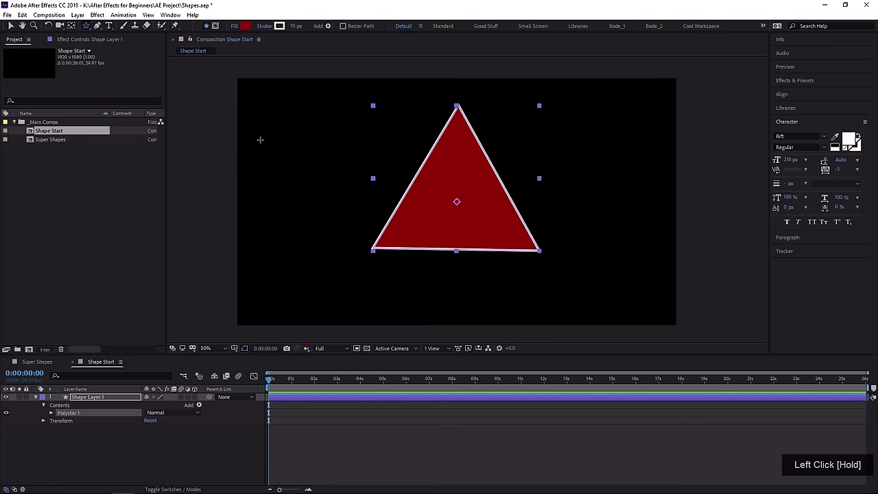
pyautogui.moveTo(457, 202); pyautogui.dragTo(532, 298)
pyautogui.scroll(-2, 530, 260)
pyautogui.scroll(20, 525, 263)
pyautogui.scroll(3, 512, 262)
pyautogui.scroll(-20, 509, 264)
pyautogui.scroll(-11, 526, 308)
pyautogui.scroll(5, 532, 301)
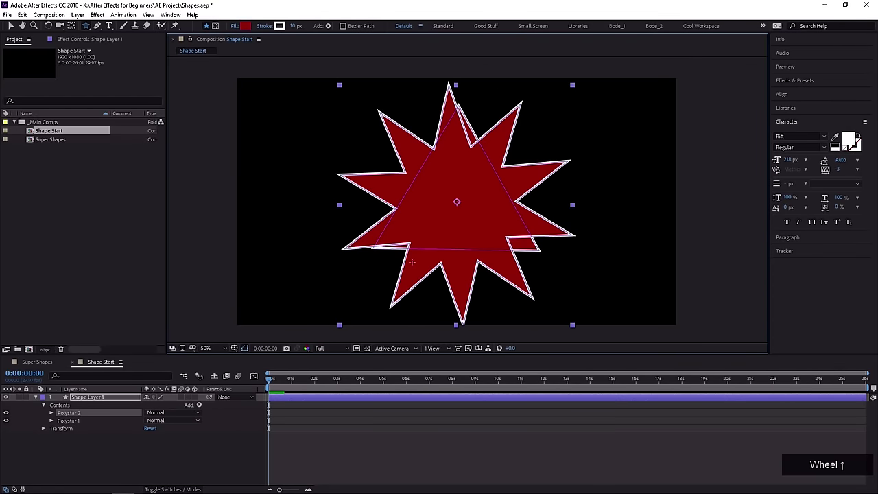
# Delete the triangle from the shape layer, keeping the star.
pyautogui.click(69, 414)
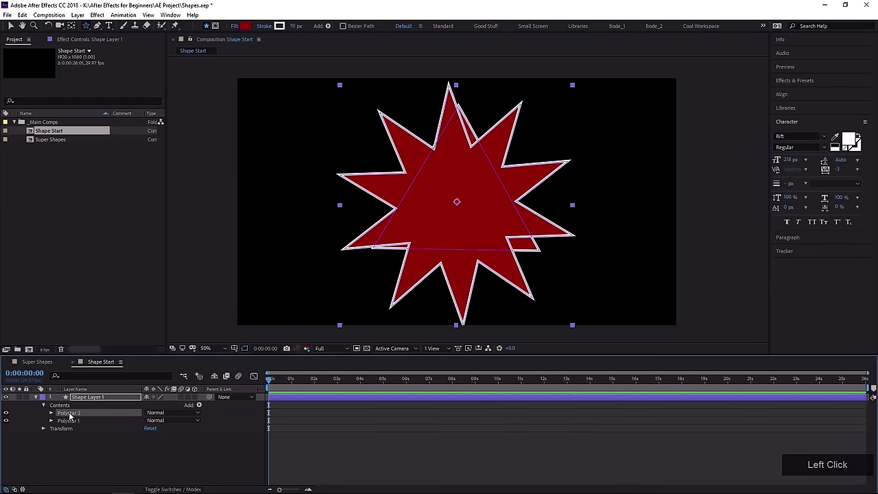
pyautogui.click(68, 421)
pyautogui.press('Delete')
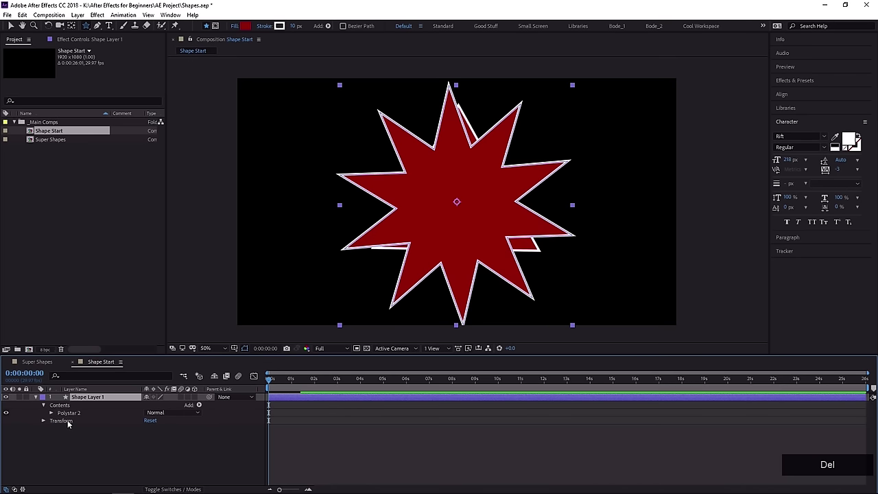
# Set the star path to 7 points, position 10,0, inner radius 348.9, outer radius 617.7, inner roundness 308% and outer roundness 151%.
pyautogui.click(50, 412)
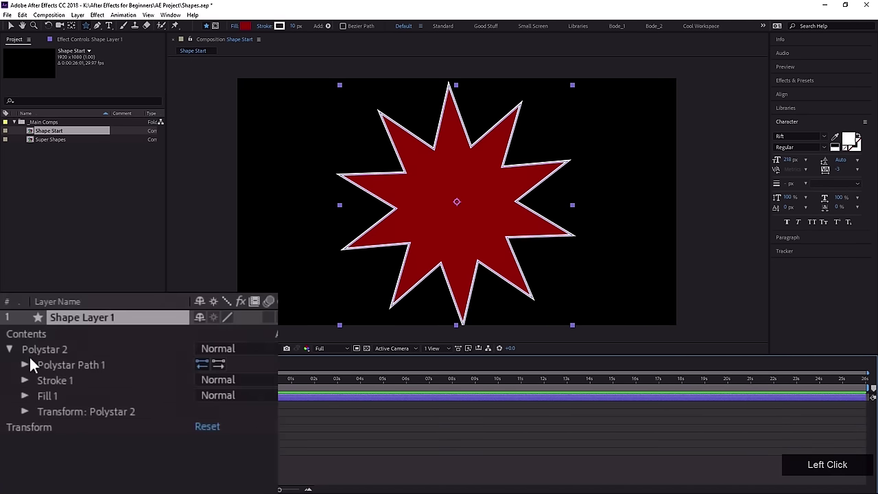
pyautogui.click(26, 363)
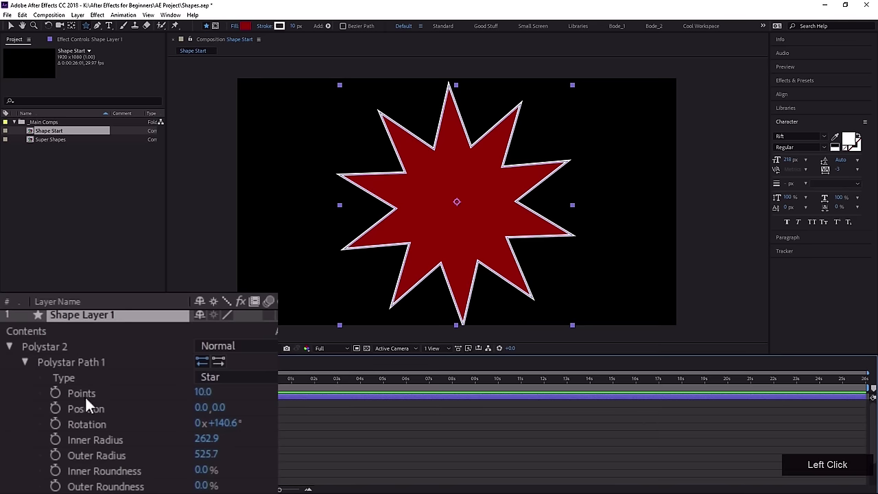
pyautogui.moveTo(202, 392); pyautogui.dragTo(288, 472)
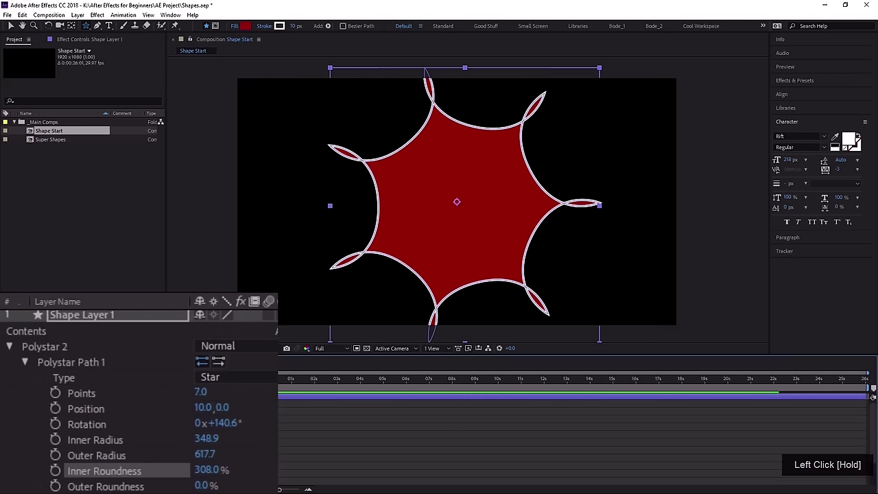
pyautogui.moveTo(206, 485); pyautogui.dragTo(250, 492)
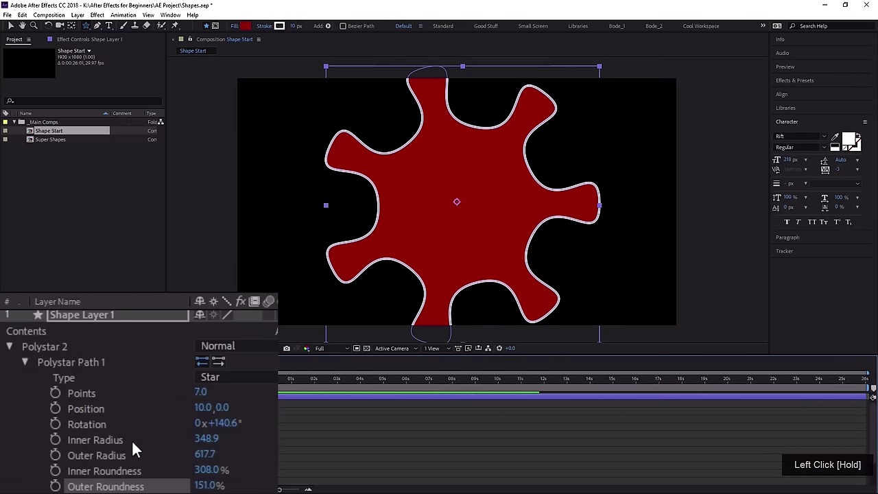
# Replace the star in the shape layer with a rectangle about 1342 by 676 px.
pyautogui.click(58, 363)
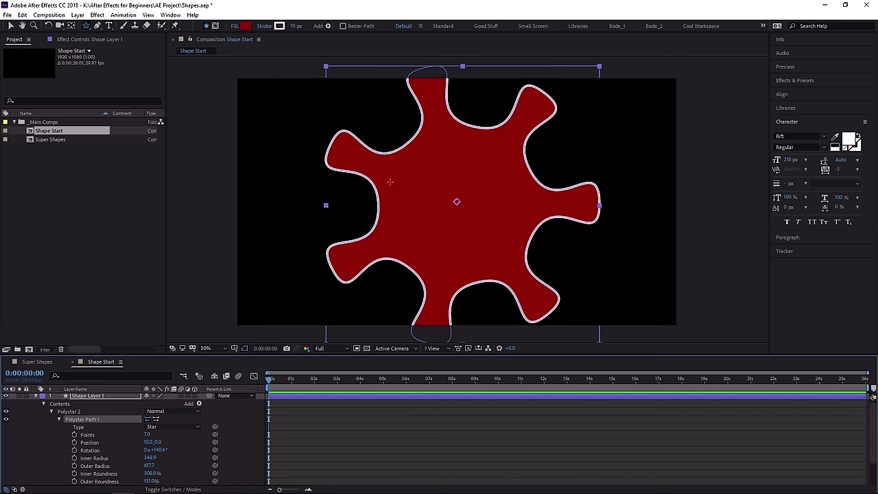
pyautogui.click(11, 27)
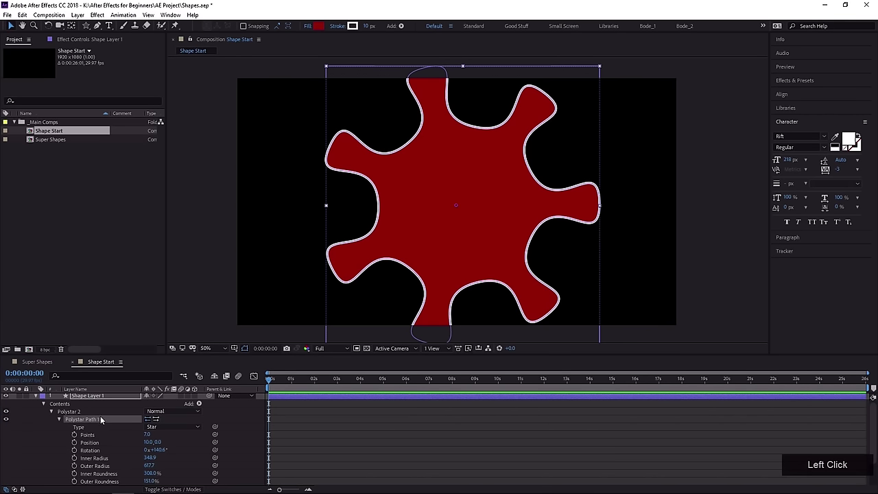
pyautogui.click(79, 411)
pyautogui.press('Delete')
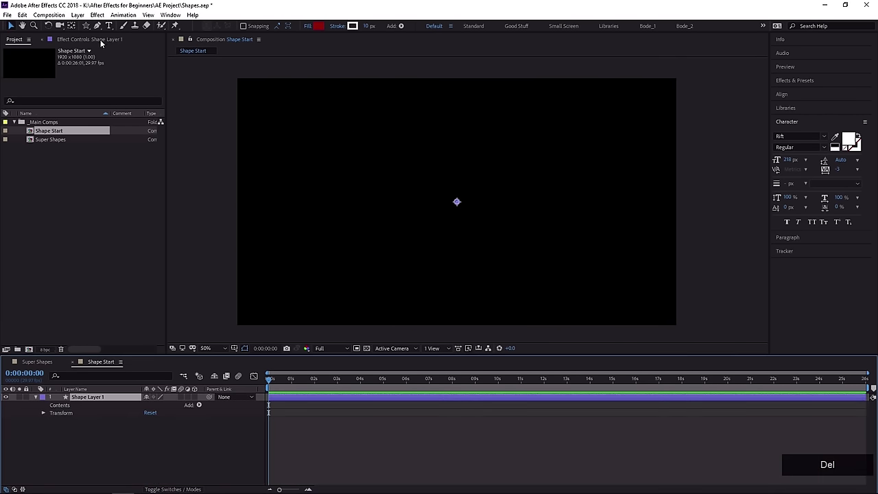
pyautogui.click(86, 28)
pyautogui.click(114, 31)
pyautogui.moveTo(322, 125); pyautogui.dragTo(629, 280)
# Unlink the rectangle path's size proportions and set its size to 1455 by 978.
pyautogui.click(51, 412)
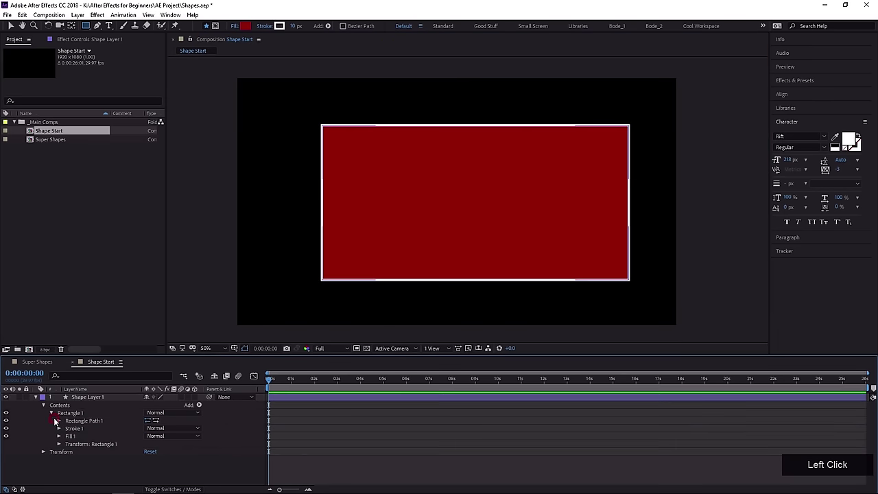
pyautogui.click(58, 420)
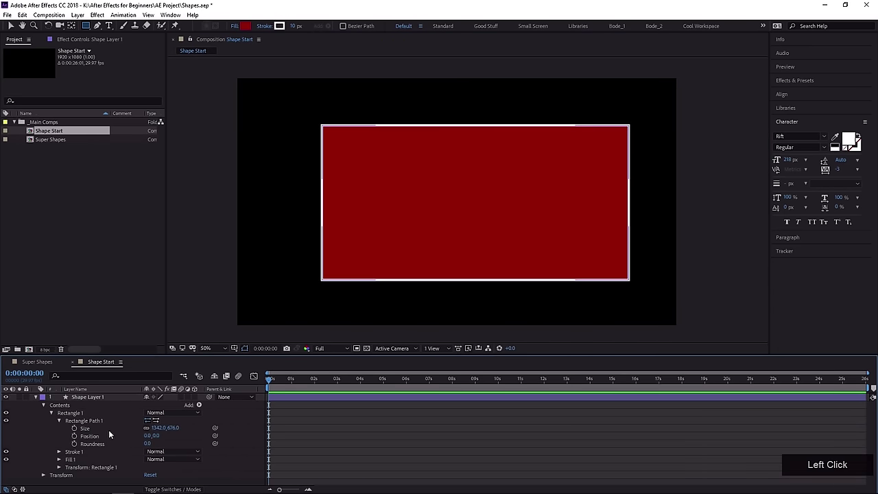
pyautogui.click(143, 427)
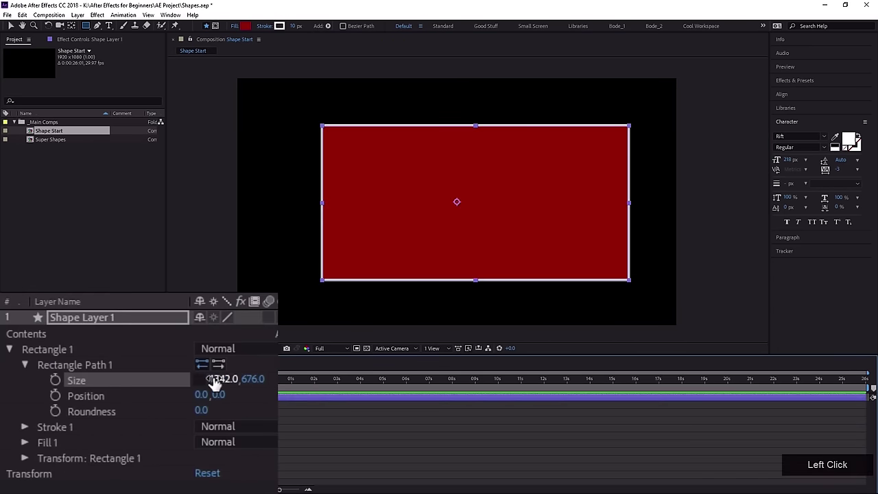
pyautogui.moveTo(214, 382); pyautogui.dragTo(272, 379)
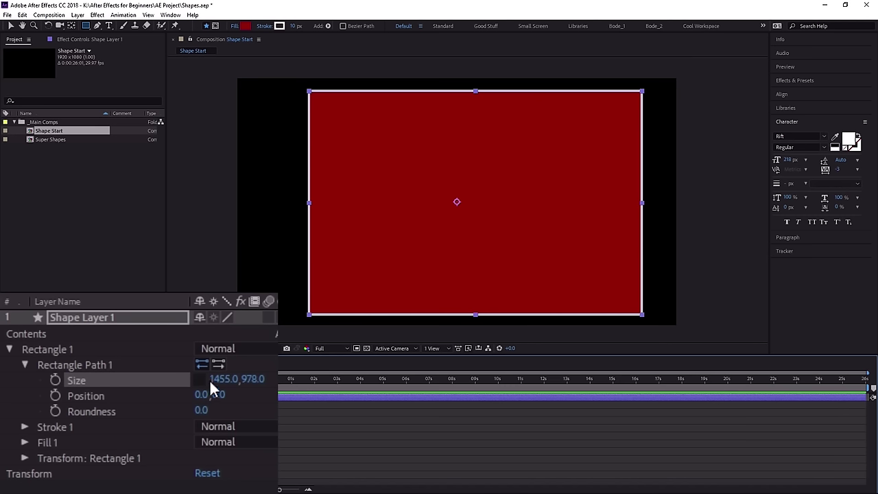
pyautogui.click(240, 384)
pyautogui.press('Return')
# Replace the rectangle with one drawn as a Bezier path, and expand and select its Path 1 property.
pyautogui.click(53, 345)
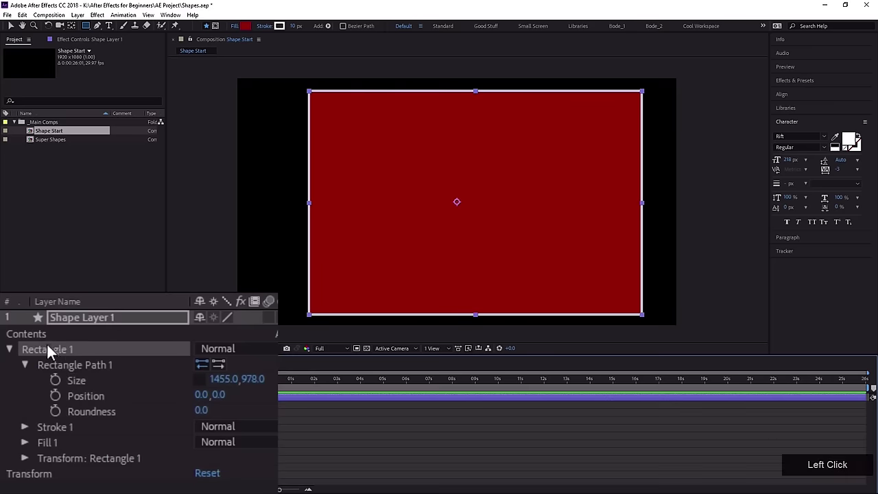
pyautogui.press('Delete')
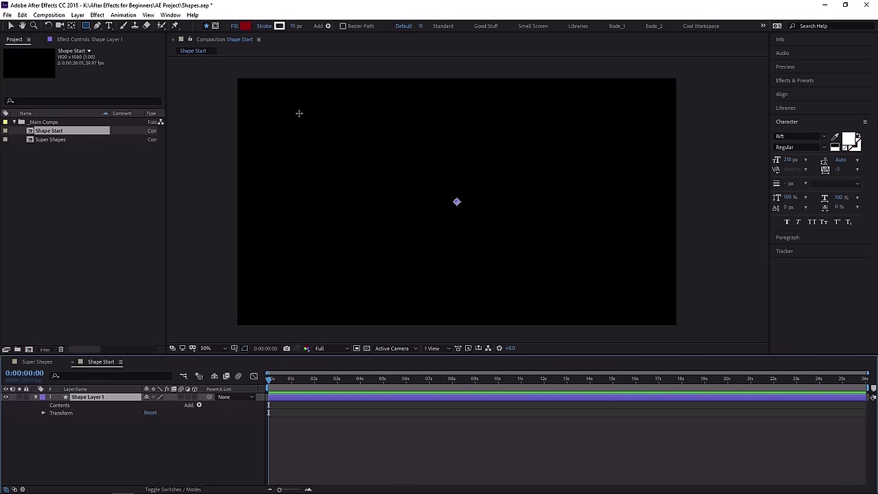
pyautogui.click(87, 26)
pyautogui.moveTo(286, 117)
pyautogui.mouseDown()
pyautogui.moveTo(439, 269)
pyautogui.moveTo(545, 330)
pyautogui.moveTo(607, 291)
pyautogui.mouseUp()
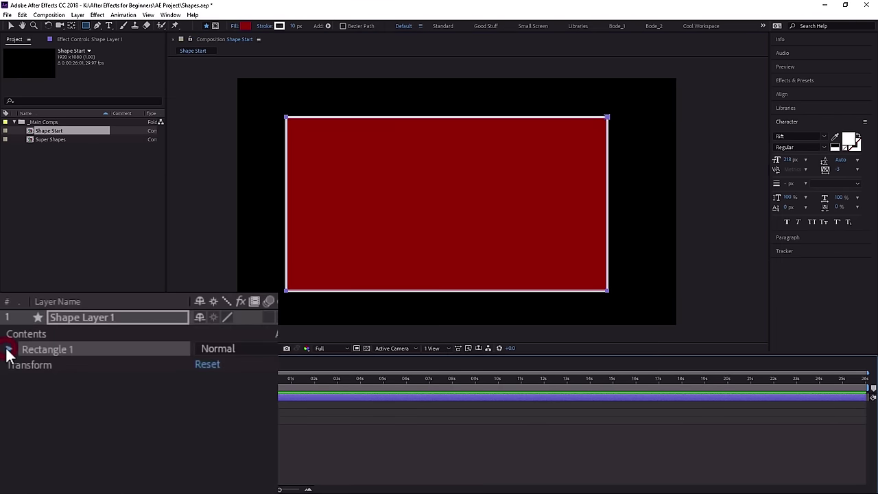
pyautogui.click(50, 413)
pyautogui.click(24, 365)
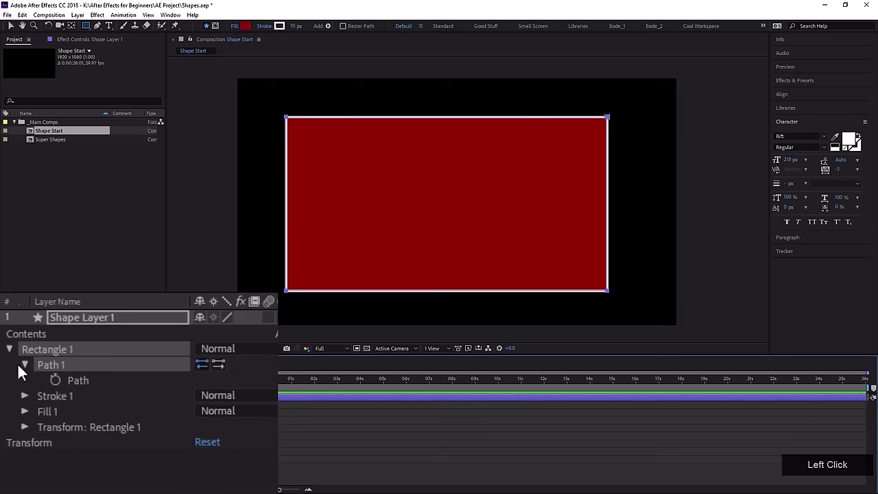
pyautogui.click(72, 362)
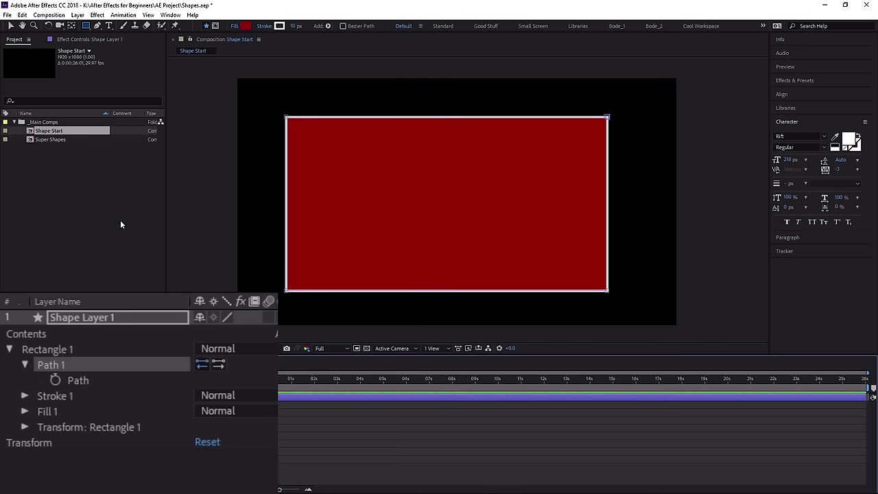
# Reshape the rectangle's path into an irregular quadrilateral by moving its four corner points individually with the Selection tool.
pyautogui.click(11, 27)
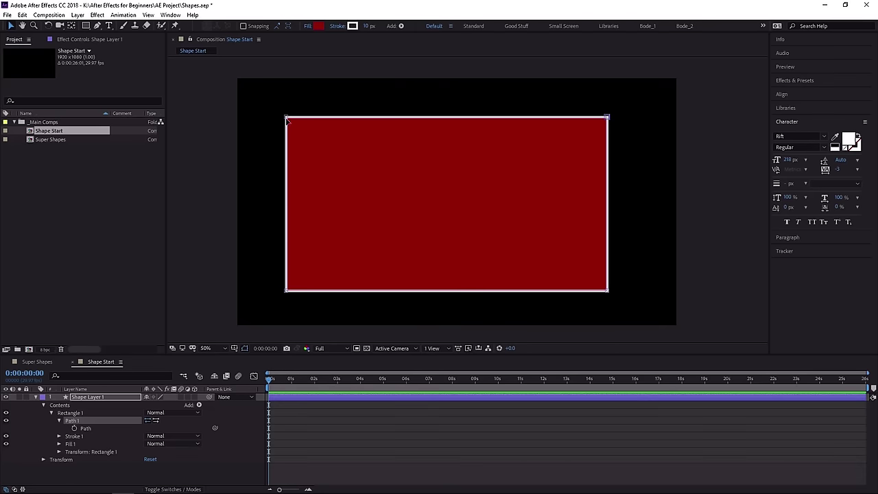
pyautogui.moveTo(286, 118); pyautogui.dragTo(343, 168)
pyautogui.moveTo(609, 119); pyautogui.dragTo(557, 161)
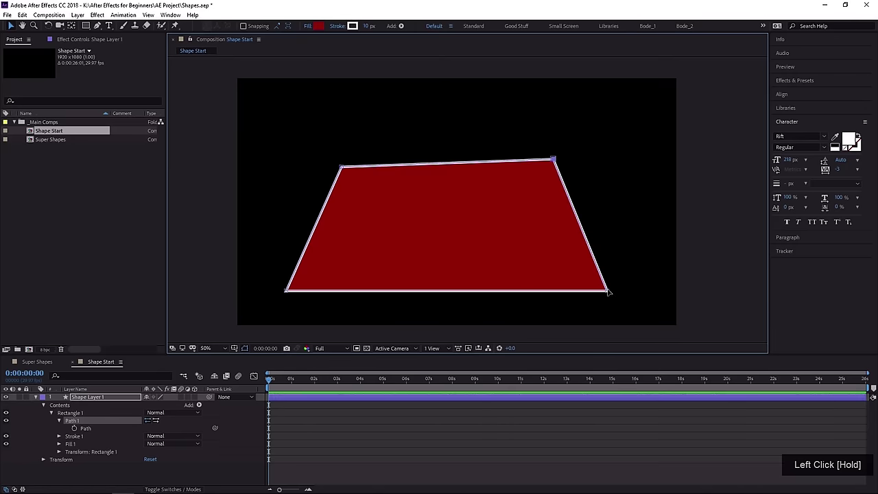
pyautogui.moveTo(607, 291); pyautogui.dragTo(505, 269)
pyautogui.moveTo(286, 290); pyautogui.dragTo(277, 239)
pyautogui.moveTo(341, 167); pyautogui.dragTo(324, 118)
pyautogui.moveTo(555, 160); pyautogui.dragTo(459, 150)
pyautogui.moveTo(506, 269); pyautogui.dragTo(530, 306)
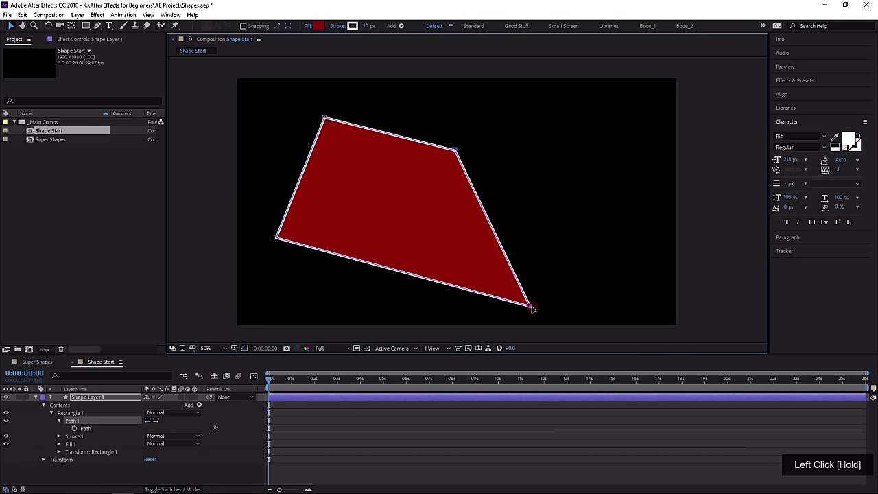
pyautogui.moveTo(276, 239); pyautogui.dragTo(271, 259)
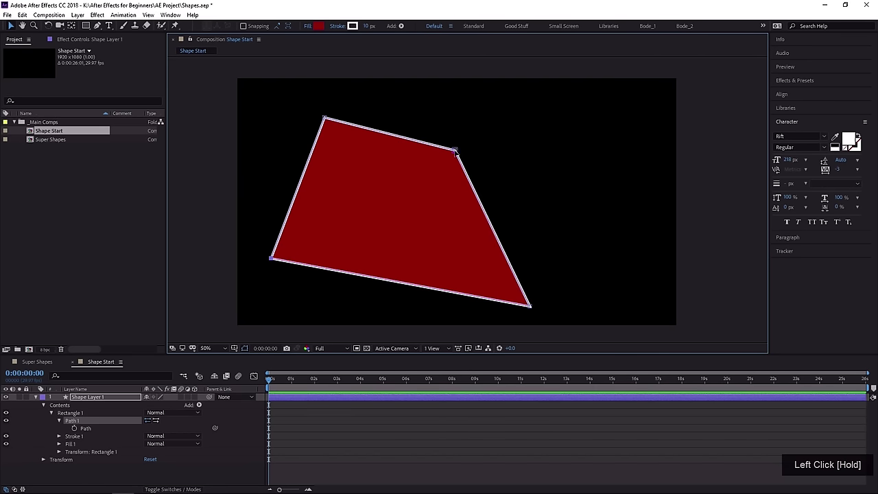
pyautogui.moveTo(457, 149); pyautogui.dragTo(502, 145)
# Replace the quadrilateral with a parametric rectangle about 1302 by 750 px and expand its Rectangle Path properties.
pyautogui.click(85, 413)
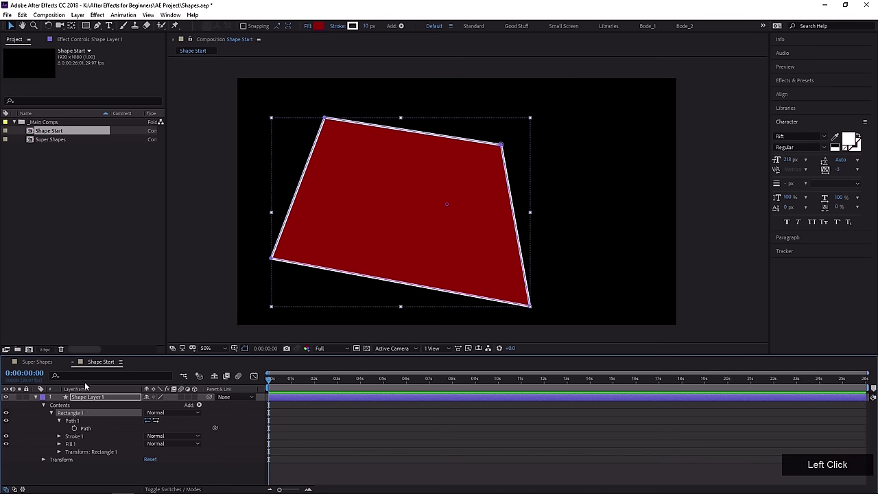
pyautogui.press('Delete')
pyautogui.click(86, 25)
pyautogui.moveTo(299, 121); pyautogui.dragTo(595, 292)
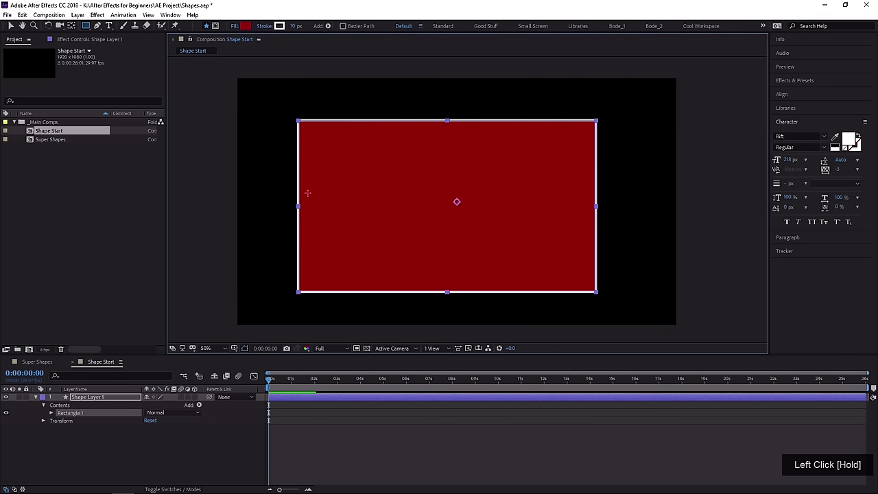
pyautogui.click(48, 412)
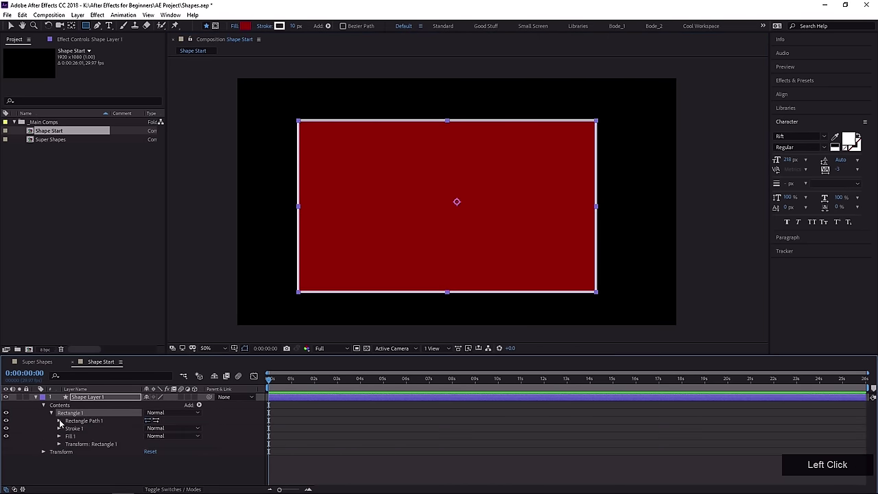
pyautogui.click(59, 420)
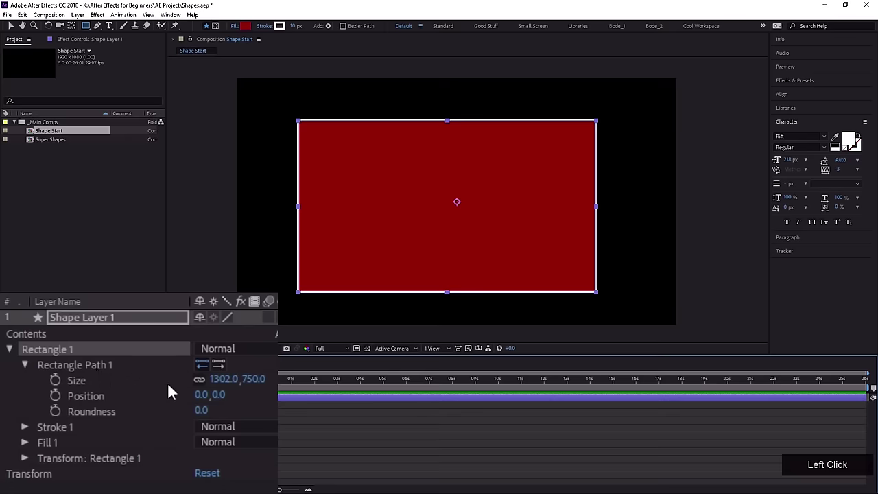
pyautogui.click(148, 368)
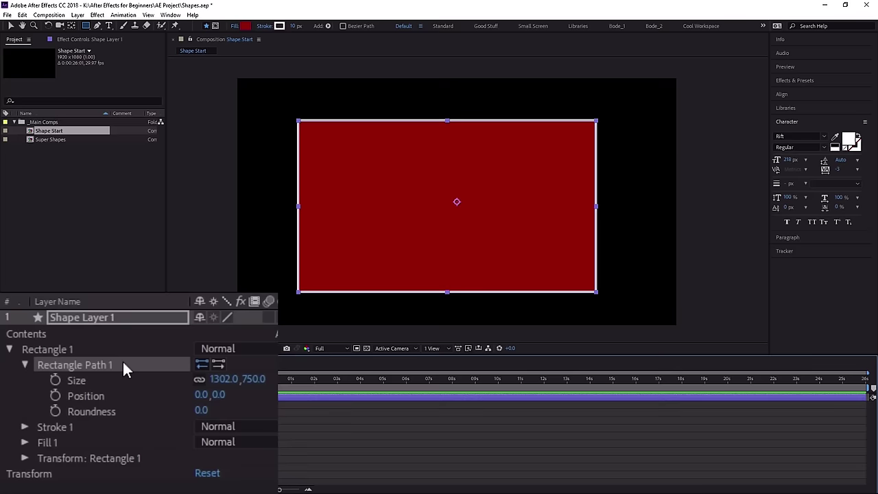
# Delete the whole shape layer from the Shape Start composition and activate the Pen tool.
pyautogui.click(94, 314)
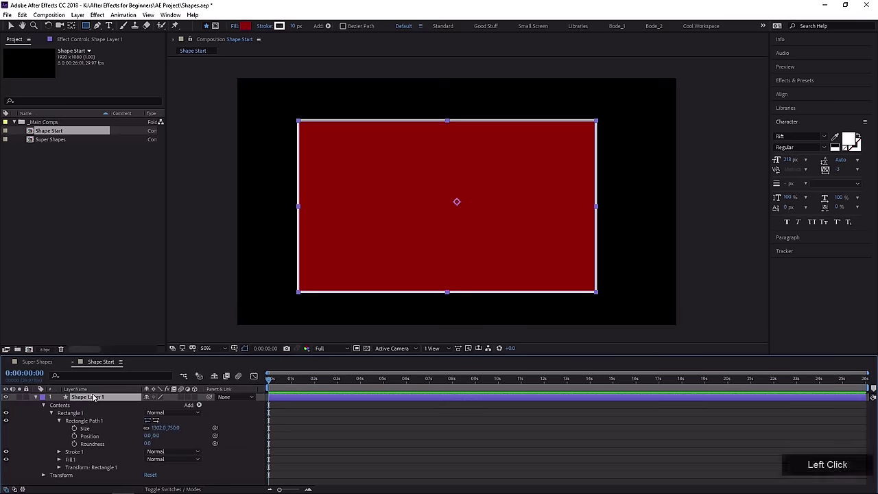
pyautogui.press('Delete')
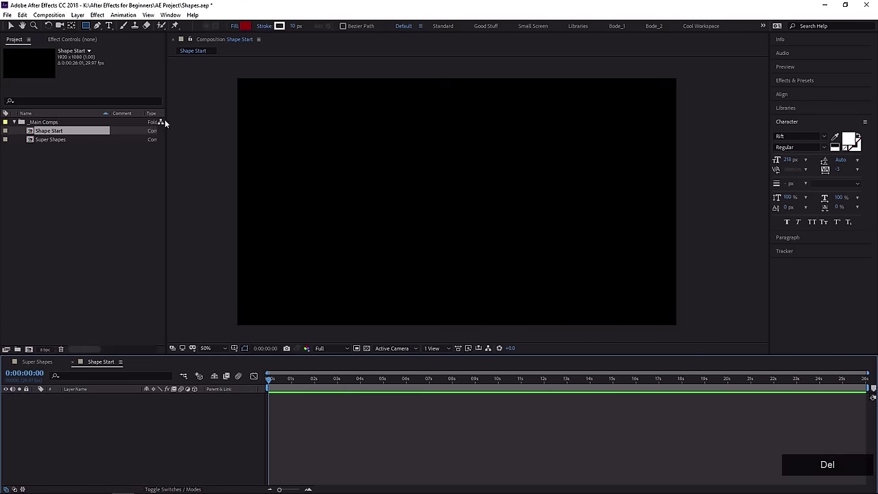
pyautogui.click(98, 25)
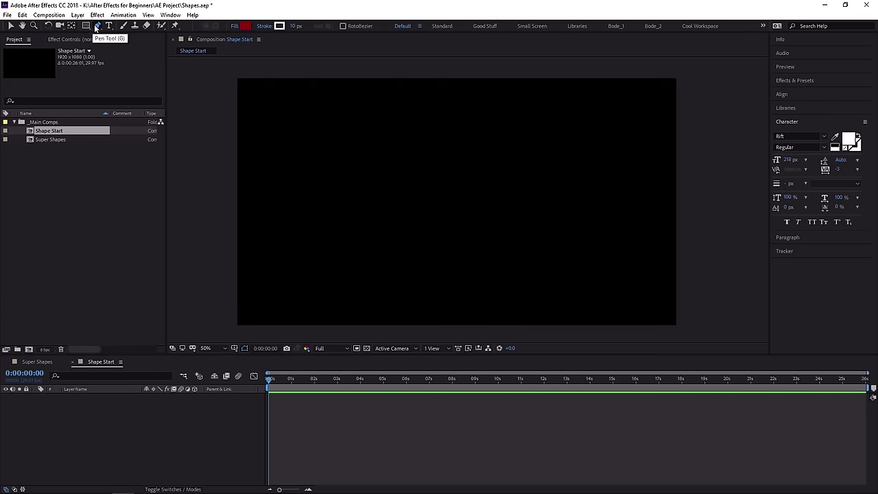
# Draw a closed freeform shape with the Pen tool, combining straight corners along the outer edge with curved points along the lower inner edge.
pyautogui.click(280, 279)
pyautogui.click(311, 138)
pyautogui.click(428, 121)
pyautogui.click(582, 126)
pyautogui.click(616, 277)
pyautogui.click(446, 294)
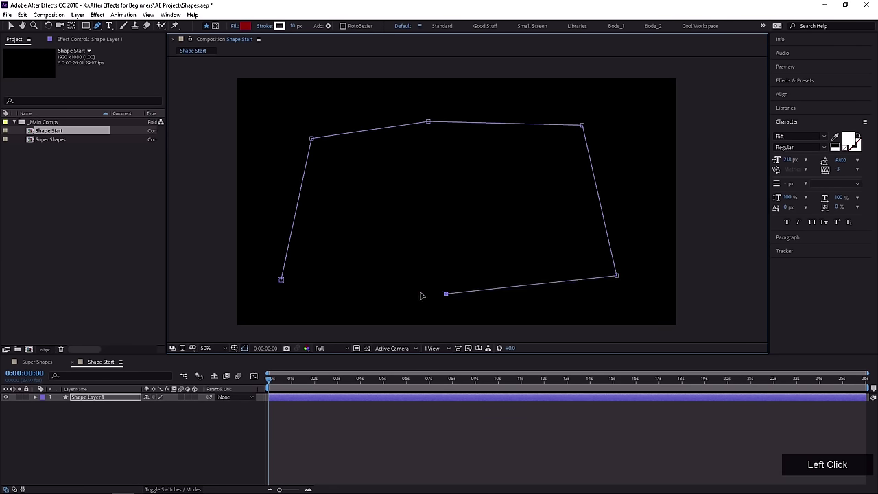
pyautogui.moveTo(347, 295); pyautogui.dragTo(329, 249)
pyautogui.moveTo(409, 225); pyautogui.dragTo(480, 198)
pyautogui.moveTo(419, 176); pyautogui.dragTo(480, 175)
pyautogui.moveTo(334, 259); pyautogui.dragTo(277, 317)
pyautogui.click(281, 279)
# Reshape the freeform shape by repositioning its left, upper and lower path points individually.
pyautogui.moveTo(280, 279); pyautogui.dragTo(248, 223)
pyautogui.moveTo(327, 145); pyautogui.dragTo(275, 112)
pyautogui.moveTo(429, 121); pyautogui.dragTo(439, 105)
pyautogui.moveTo(584, 125); pyautogui.dragTo(617, 104)
pyautogui.moveTo(428, 240)
pyautogui.mouseDown()
pyautogui.moveTo(410, 228)
pyautogui.moveTo(439, 251)
pyautogui.mouseUp()
pyautogui.moveTo(348, 295); pyautogui.dragTo(358, 259)
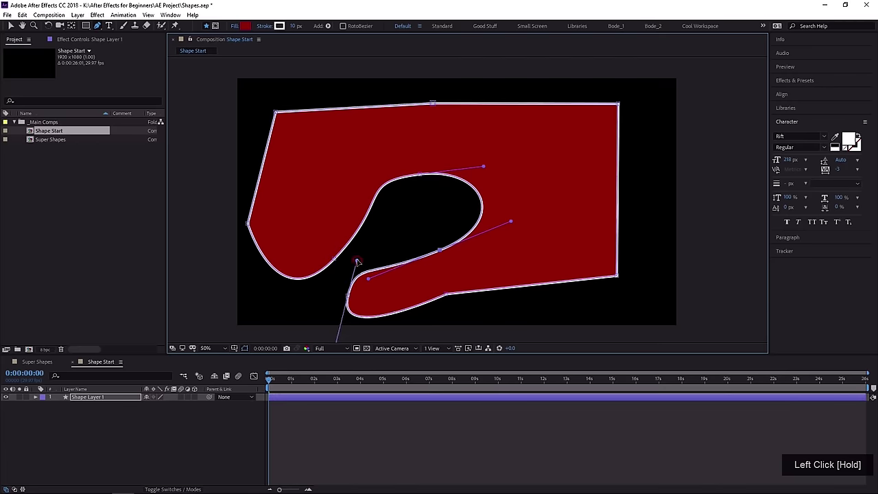
pyautogui.moveTo(461, 300); pyautogui.dragTo(451, 309)
# Expand Path 1 of the freeform shape and set a Path keyframe at 0:00:00:00.
pyautogui.click(36, 397)
pyautogui.click(30, 333)
pyautogui.click(43, 349)
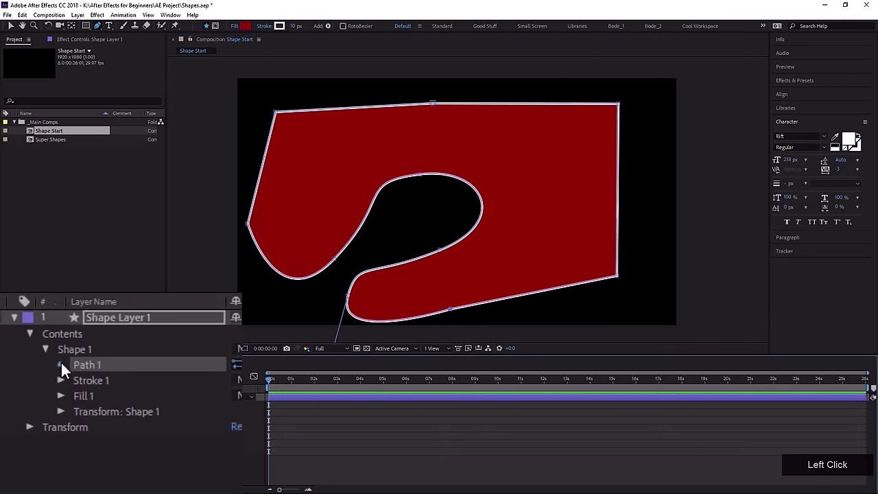
pyautogui.click(61, 365)
pyautogui.click(90, 380)
# Create a second Path keyframe at 0:00:02:07 by moving the shape's points into a clearly different outline.
pyautogui.moveTo(285, 383); pyautogui.dragTo(320, 381)
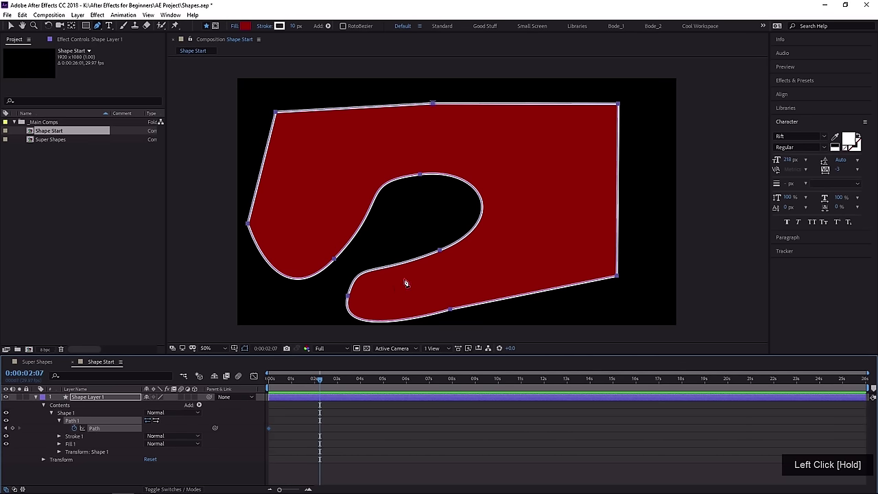
pyautogui.keyDown('ctrl'); pyautogui.click(400, 245); pyautogui.keyUp('ctrl')
pyautogui.moveTo(348, 297); pyautogui.dragTo(381, 291)
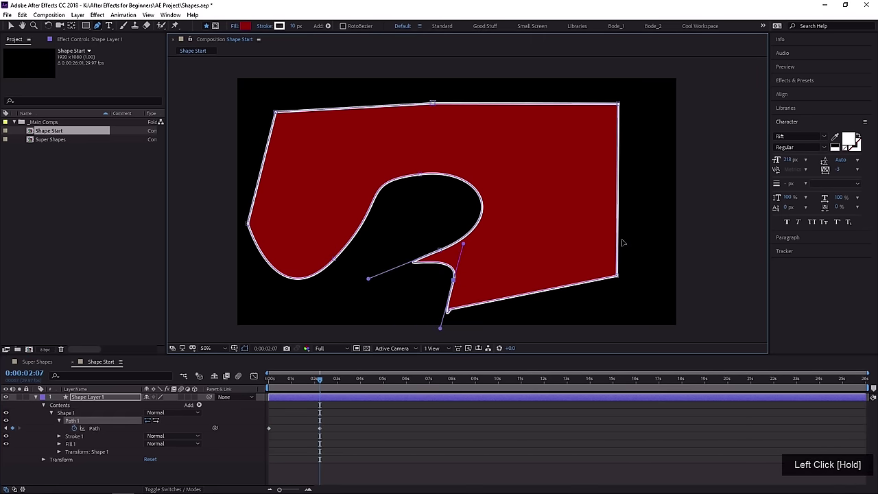
pyautogui.moveTo(618, 276); pyautogui.dragTo(643, 185)
pyautogui.moveTo(624, 104); pyautogui.dragTo(516, 90)
pyautogui.moveTo(432, 103); pyautogui.dragTo(365, 95)
pyautogui.moveTo(276, 115); pyautogui.dragTo(273, 174)
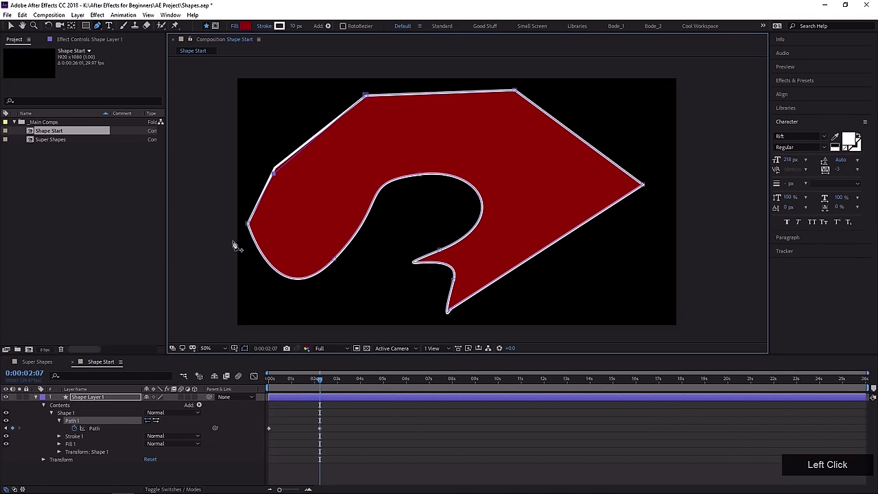
pyautogui.moveTo(249, 223); pyautogui.dragTo(260, 270)
pyautogui.moveTo(336, 262); pyautogui.dragTo(418, 231)
# Preview the path animation from the start and move the second Path keyframe to 0:00:02:00.
pyautogui.moveTo(319, 379); pyautogui.dragTo(271, 382)
pyautogui.press('space')
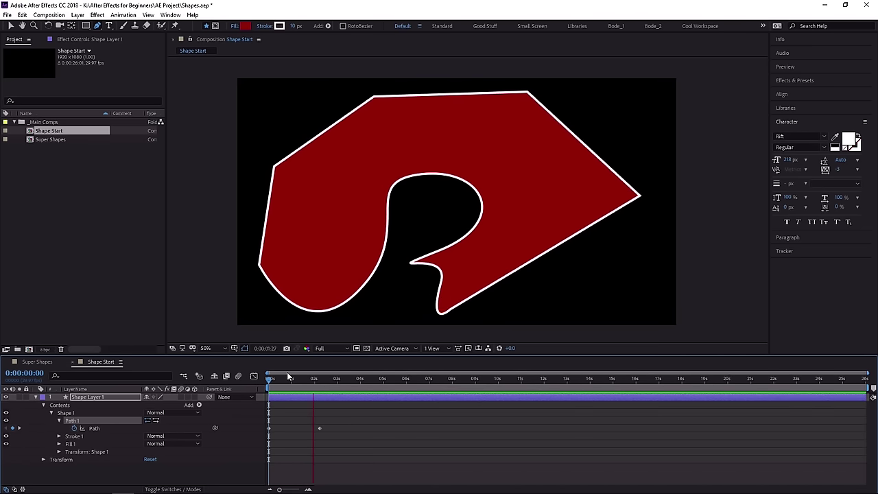
pyautogui.click(291, 378)
pyautogui.moveTo(281, 391); pyautogui.dragTo(314, 396)
pyautogui.click(319, 428)
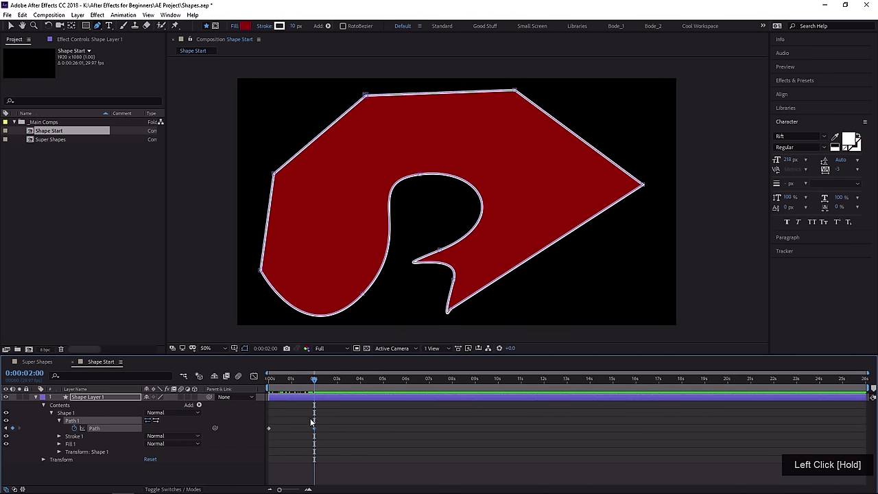
# Delete Shape 1 from the shape layer and draw a large parametric rectangle in the middle of the composition.
pyautogui.click(67, 412)
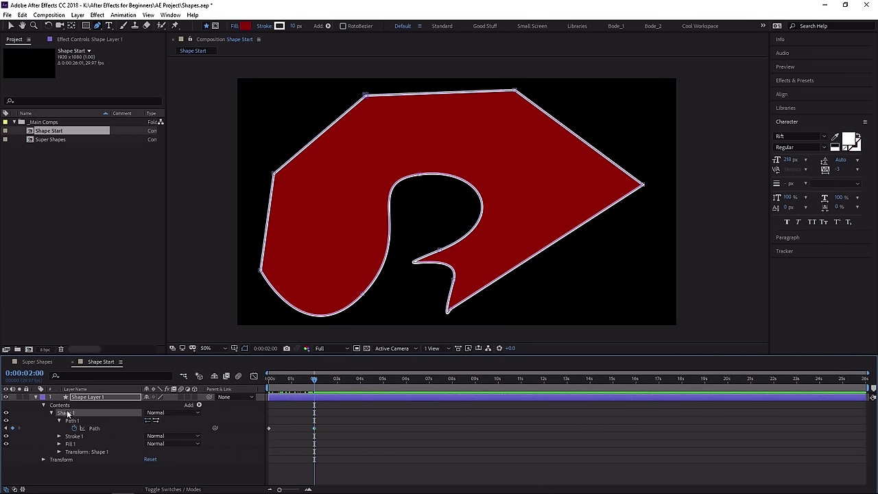
pyautogui.press('Delete')
pyautogui.click(85, 26)
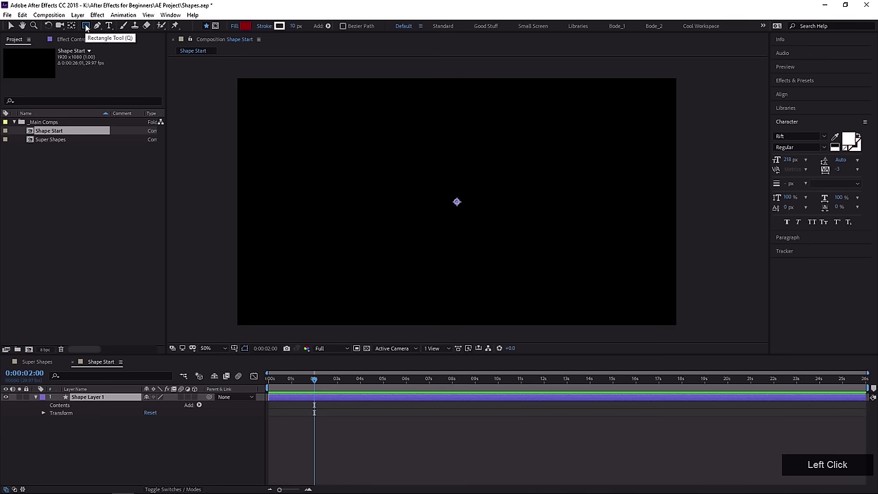
pyautogui.moveTo(328, 107); pyautogui.dragTo(617, 290)
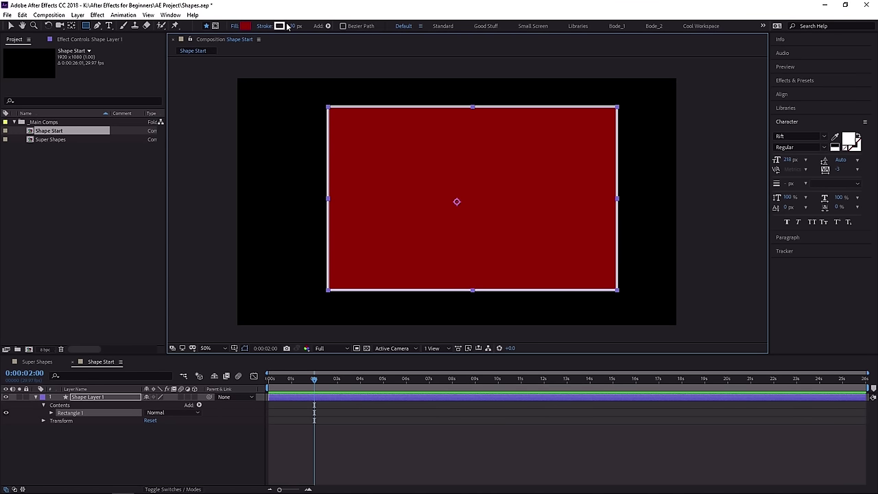
# Expand Stroke 1 of Rectangle 1 and set its stroke width to 65.
pyautogui.click(52, 413)
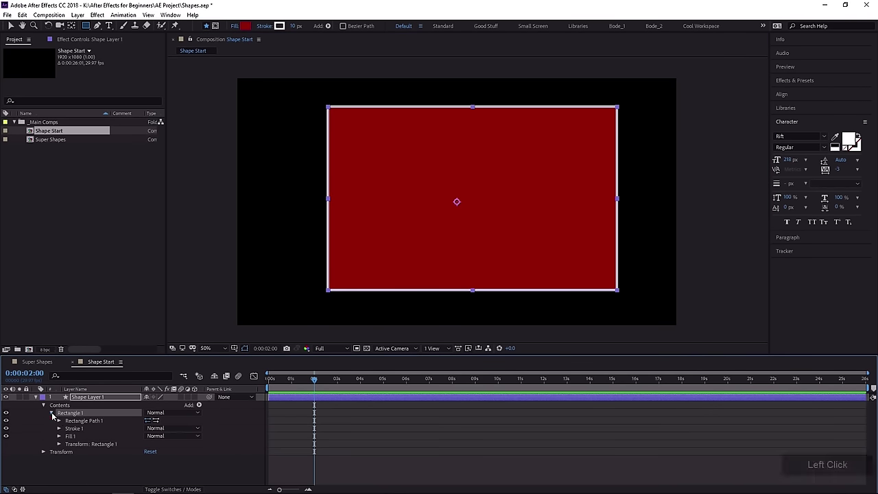
pyautogui.click(59, 427)
pyautogui.scroll(-2, 112, 421)
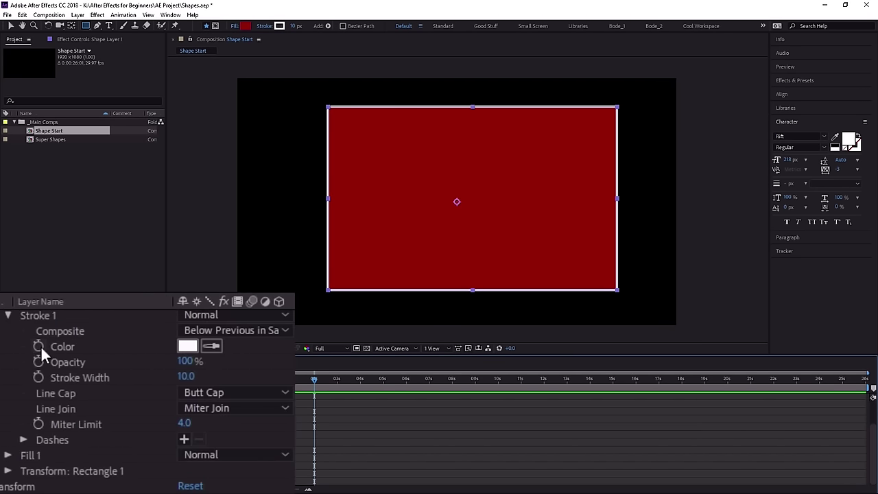
pyautogui.moveTo(187, 375)
pyautogui.mouseDown()
pyautogui.moveTo(290, 377)
pyautogui.moveTo(244, 380)
pyautogui.mouseUp()
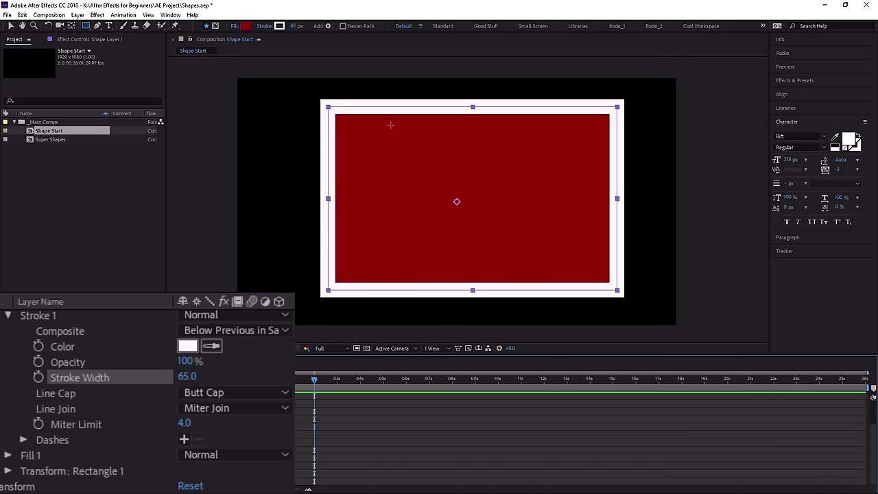
# Draw a nearly vertical open line beside the rectangle with the Pen tool, and hide Rectangle 1.
pyautogui.click(97, 26)
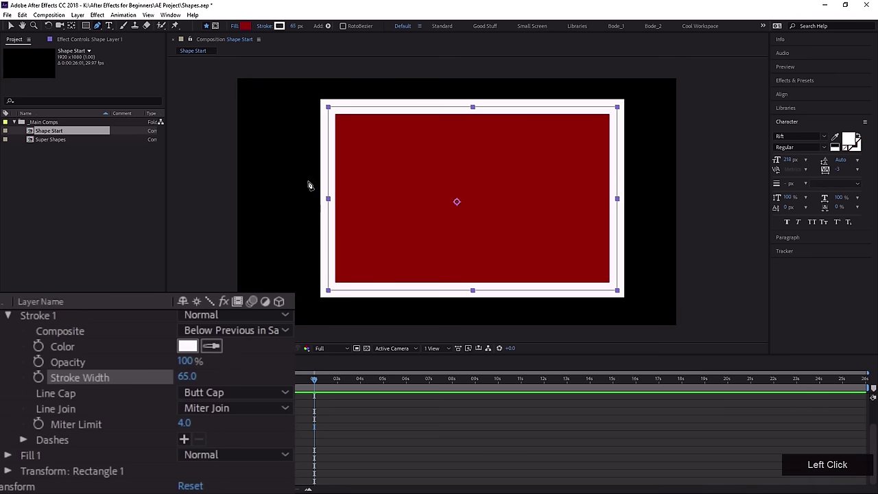
pyautogui.click(262, 288)
pyautogui.click(267, 163)
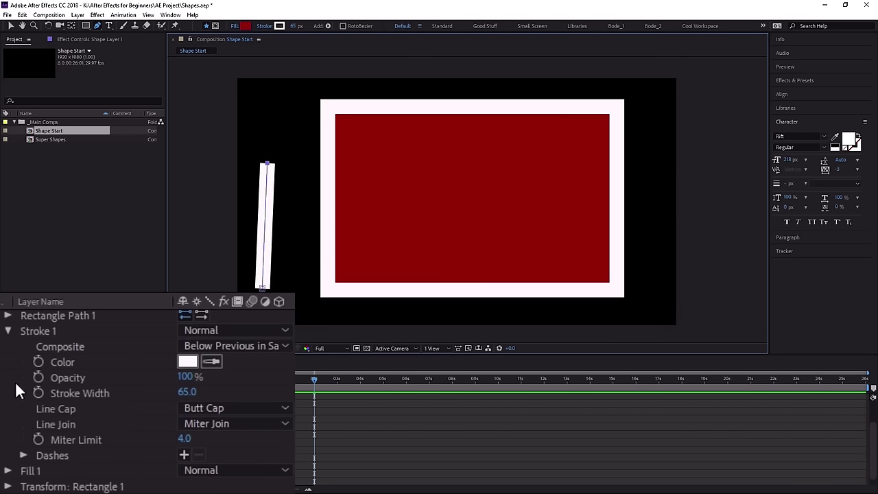
pyautogui.scroll(2, 10, 384)
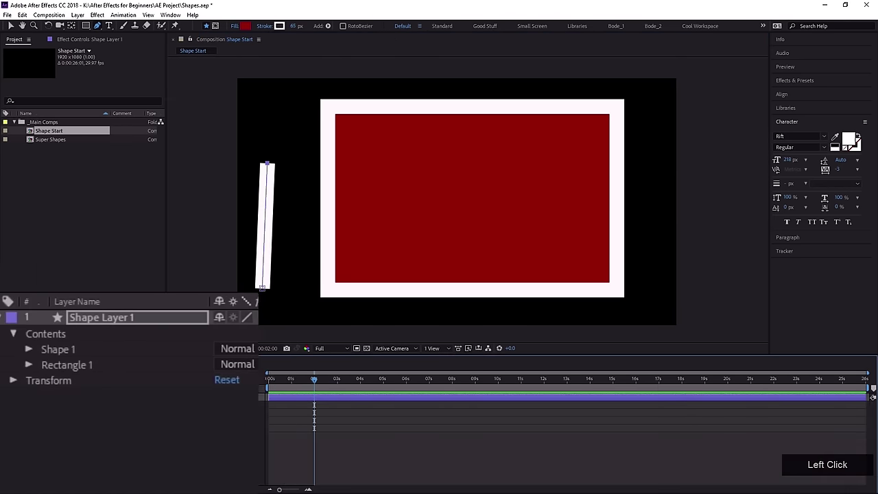
pyautogui.click(9, 365)
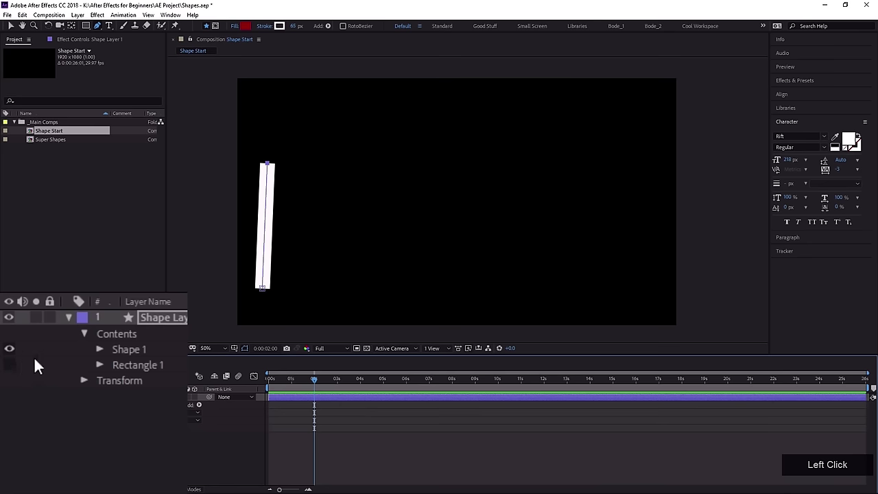
# Expand the line's Stroke 1 and try Round Cap followed by Projecting Cap as its line cap.
pyautogui.click(99, 346)
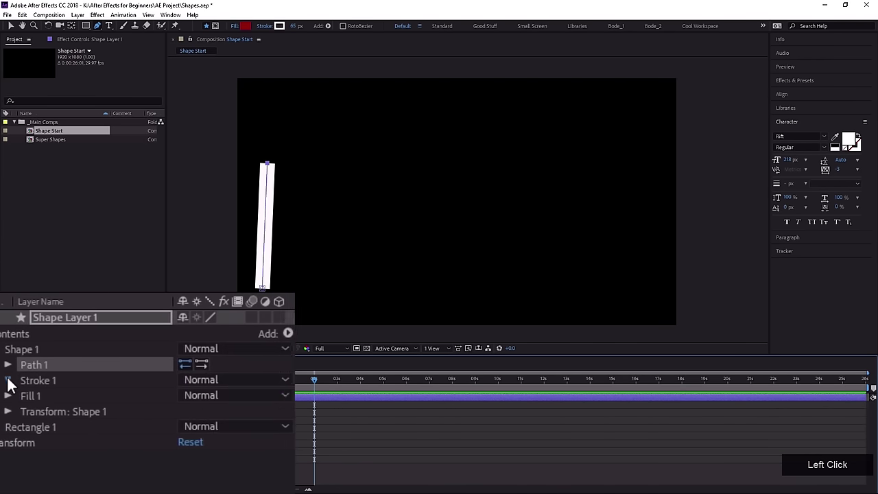
pyautogui.click(8, 381)
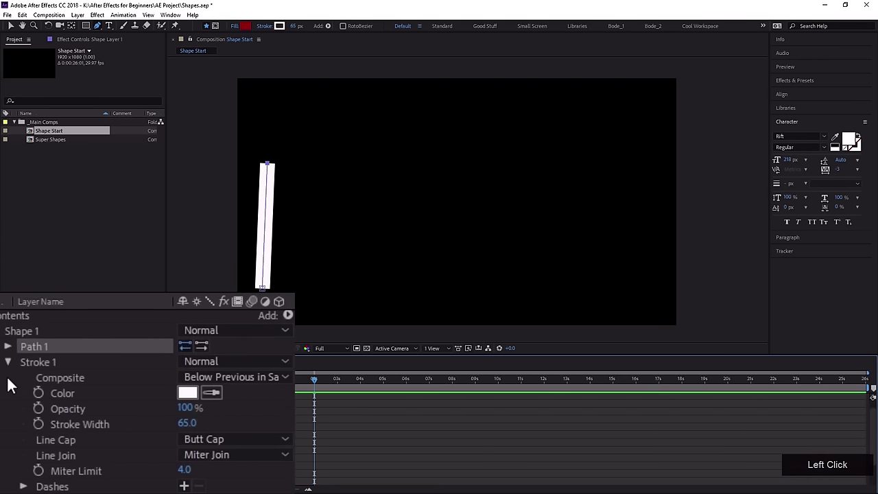
pyautogui.click(220, 440)
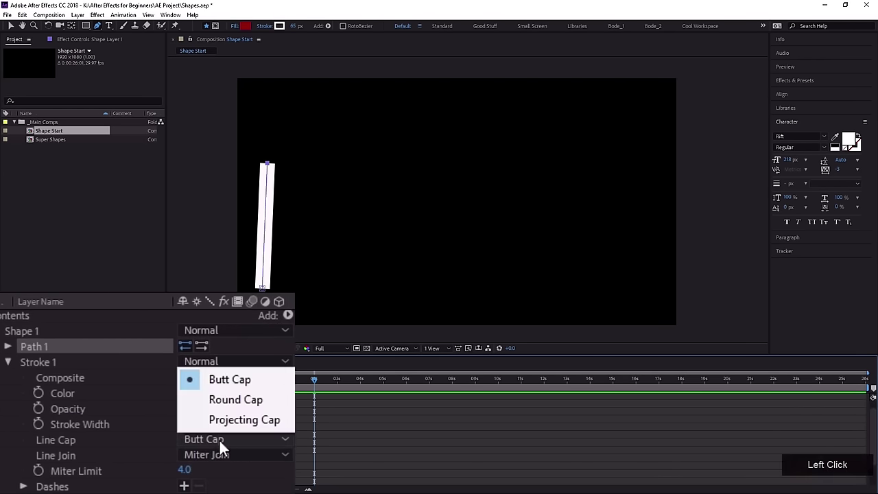
pyautogui.click(228, 402)
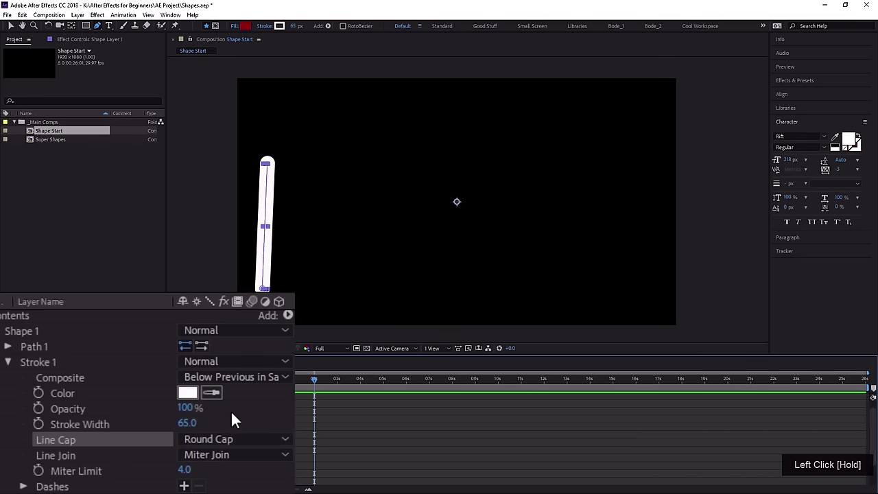
pyautogui.click(234, 439)
pyautogui.click(244, 419)
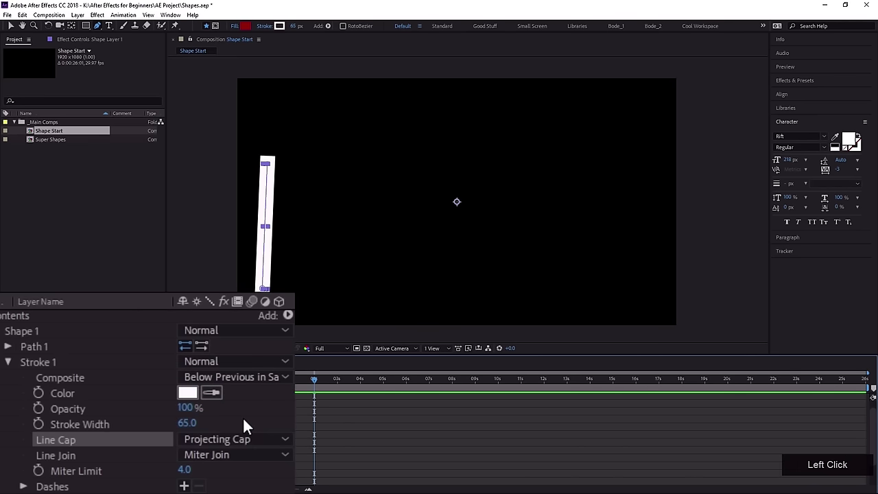
# Compare the line's end up close with Round Cap, and return its line cap to Butt Cap.
pyautogui.scroll(3, 264, 168)
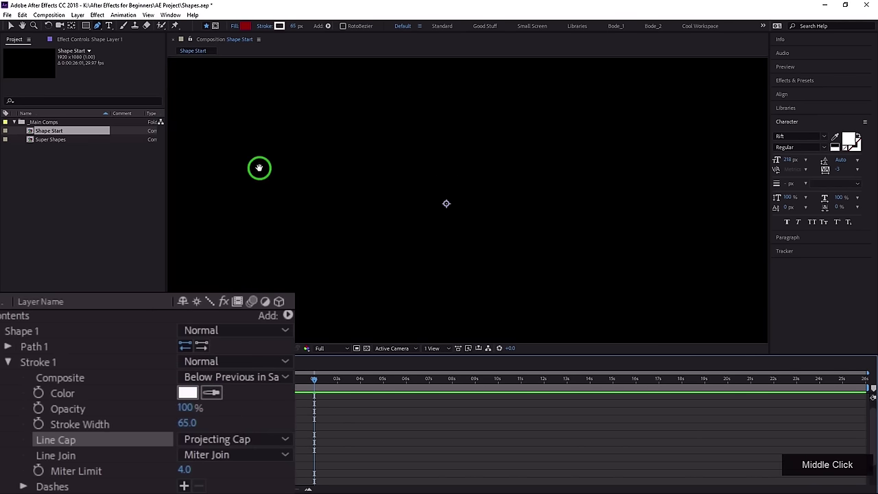
pyautogui.middleClick(261, 171)
pyautogui.click(162, 459)
pyautogui.click(171, 439)
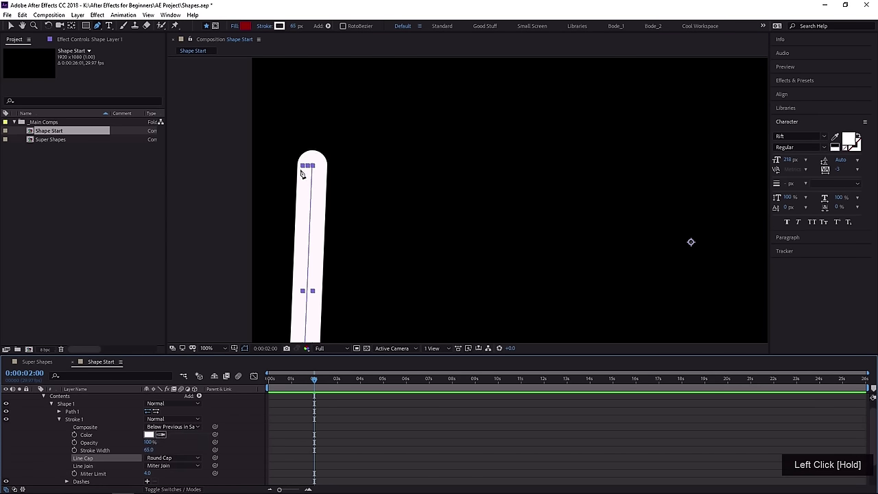
pyautogui.click(157, 458)
pyautogui.click(166, 427)
# Delete the line's Shape 1 group, make Rectangle 1 visible again and expand its properties.
pyautogui.scroll(-2, 392, 202)
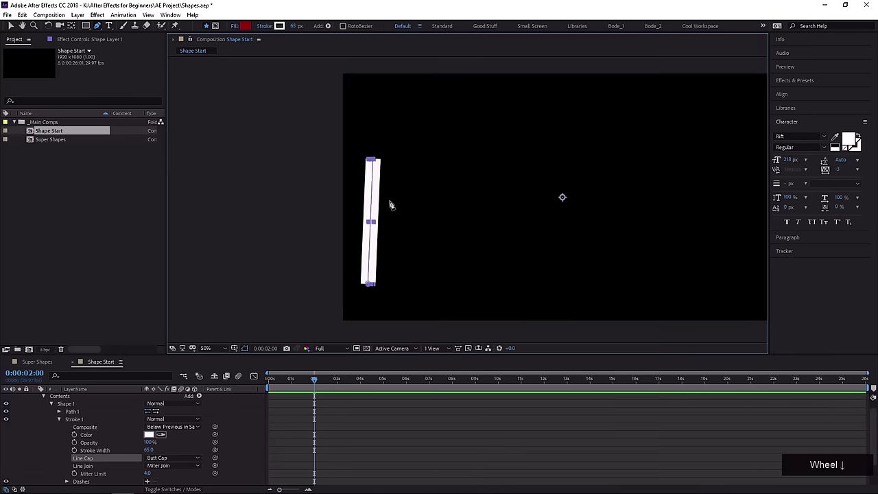
pyautogui.moveTo(392, 202); pyautogui.dragTo(290, 190)
pyautogui.click(65, 412)
pyautogui.press('Delete')
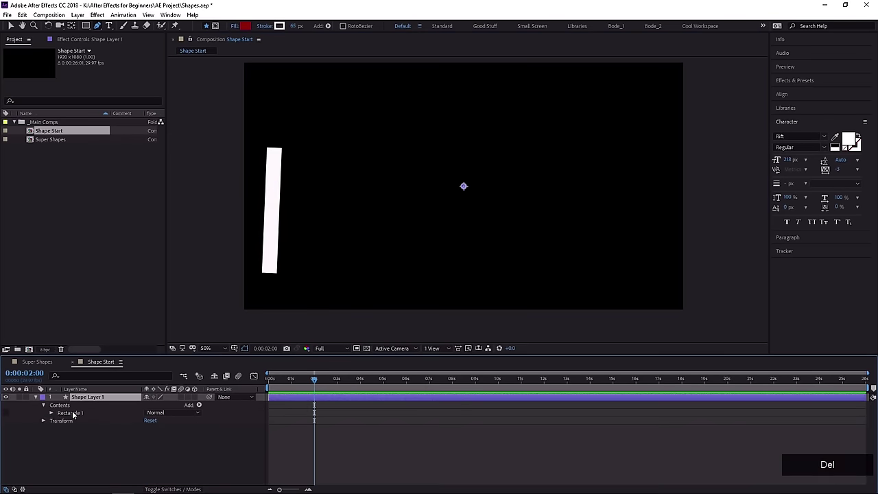
pyautogui.click(8, 413)
pyautogui.click(51, 414)
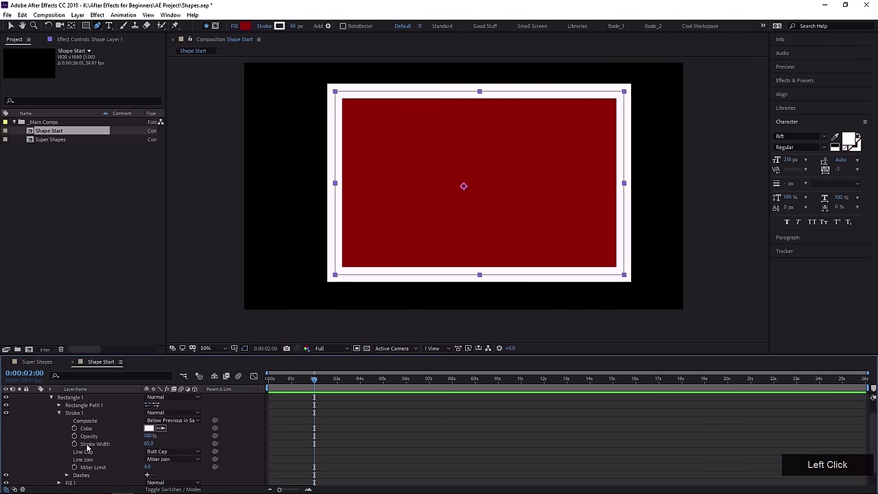
# Set the line join of Rectangle 1's stroke to Round Join and inspect the outer corner up close.
pyautogui.click(157, 473)
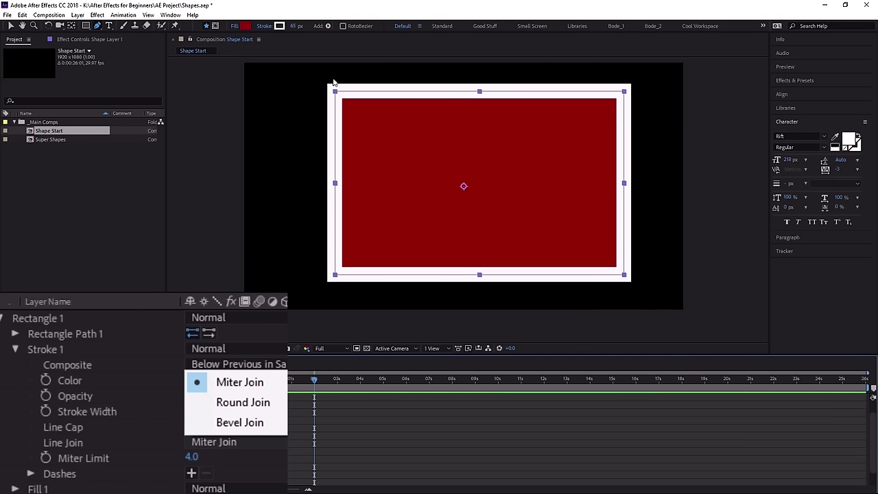
pyautogui.click(289, 295)
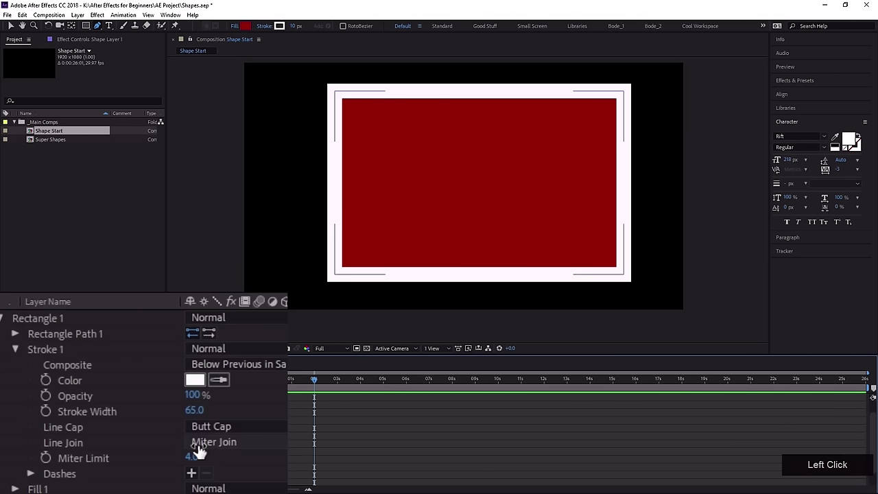
pyautogui.moveTo(235, 443); pyautogui.dragTo(245, 403)
pyautogui.scroll(2, 333, 82)
pyautogui.moveTo(333, 83); pyautogui.dragTo(290, 187)
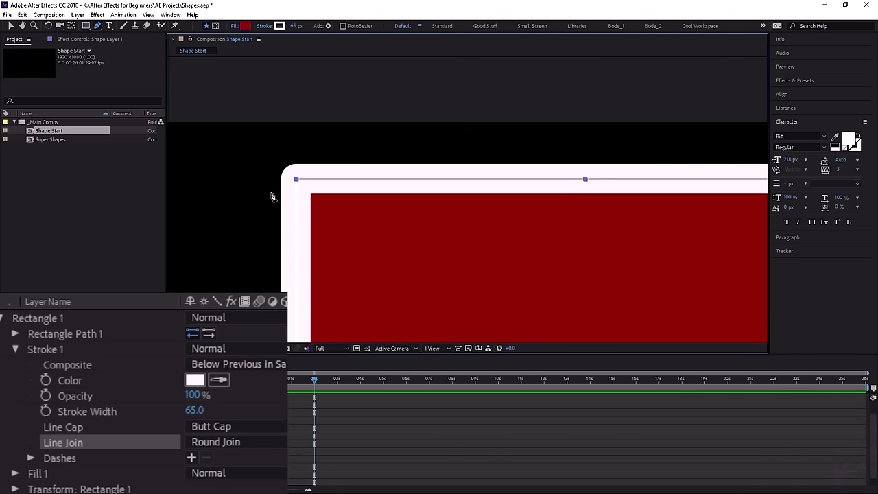
# Try Bevel Join on Rectangle 1's stroke and return its line join to Miter Join.
pyautogui.moveTo(236, 442); pyautogui.dragTo(235, 425)
pyautogui.click(229, 442)
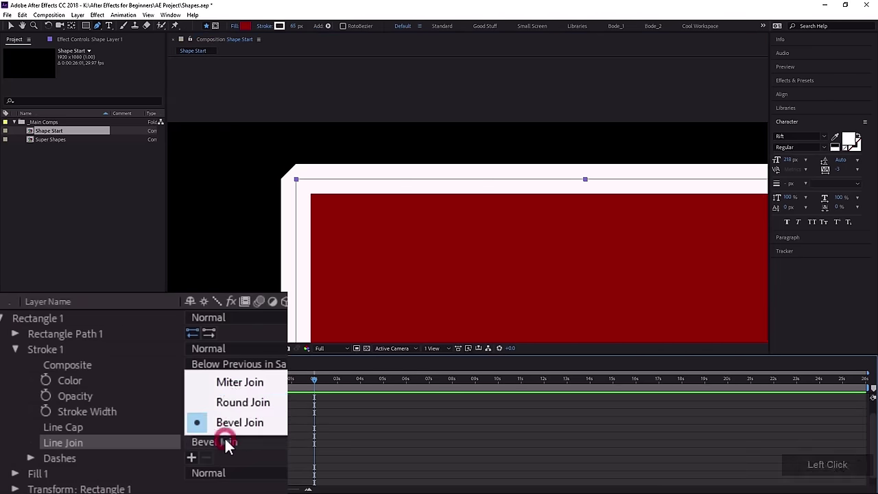
pyautogui.click(237, 383)
# Collapse Stroke 1 and examine the Fill 1 properties of Rectangle 1, including color and opacity.
pyautogui.click(16, 350)
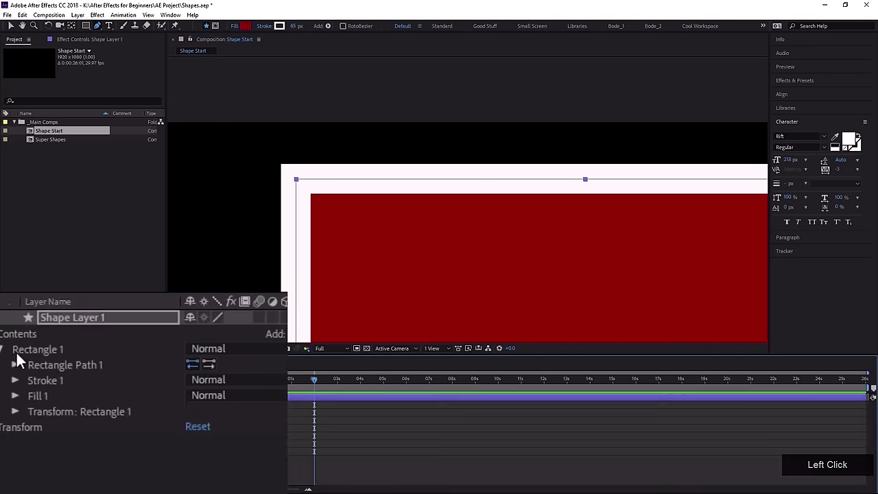
pyautogui.click(15, 397)
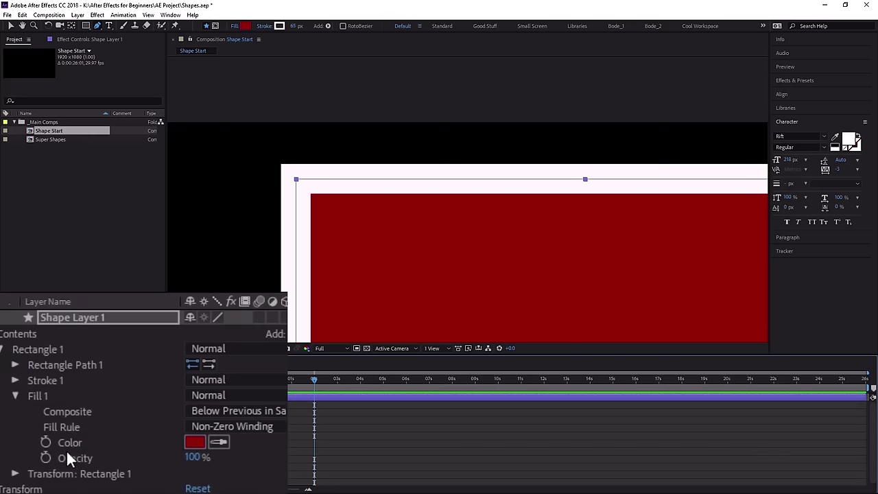
pyautogui.click(43, 394)
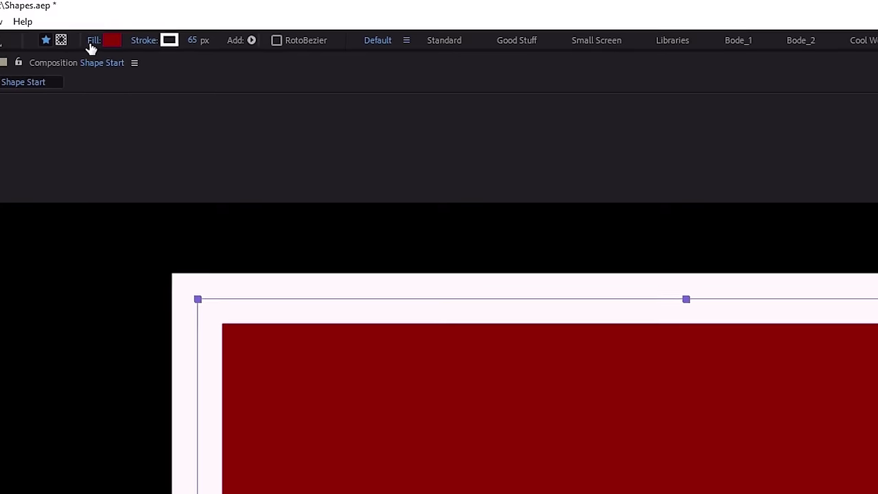
# Change Rectangle 1's fill to a linear gradient and stretch it across the rectangle's width, from about -576, 0 to 526, 0.
pyautogui.click(92, 42)
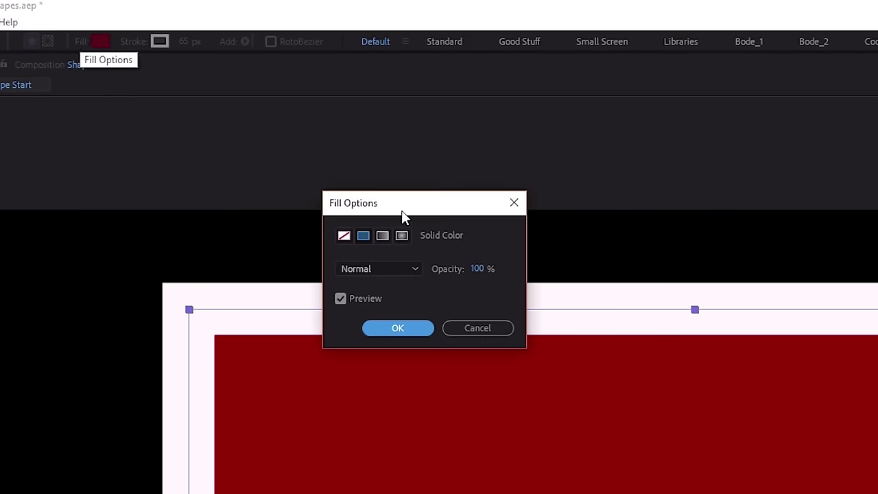
pyautogui.click(382, 236)
pyautogui.click(398, 328)
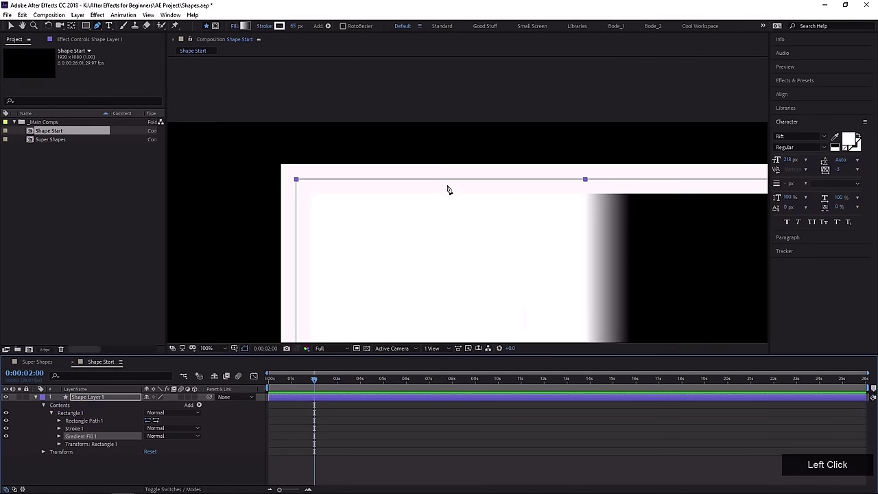
pyautogui.scroll(-2, 468, 200)
pyautogui.moveTo(476, 222); pyautogui.dragTo(345, 172)
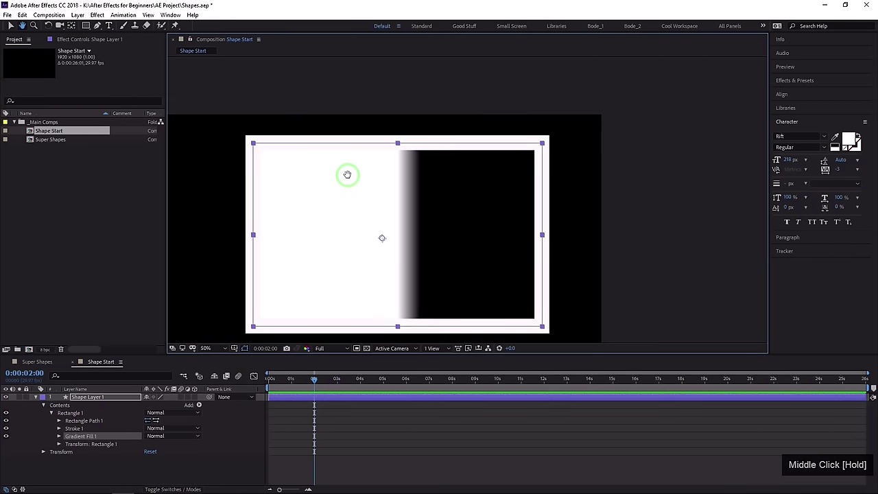
pyautogui.press('v')
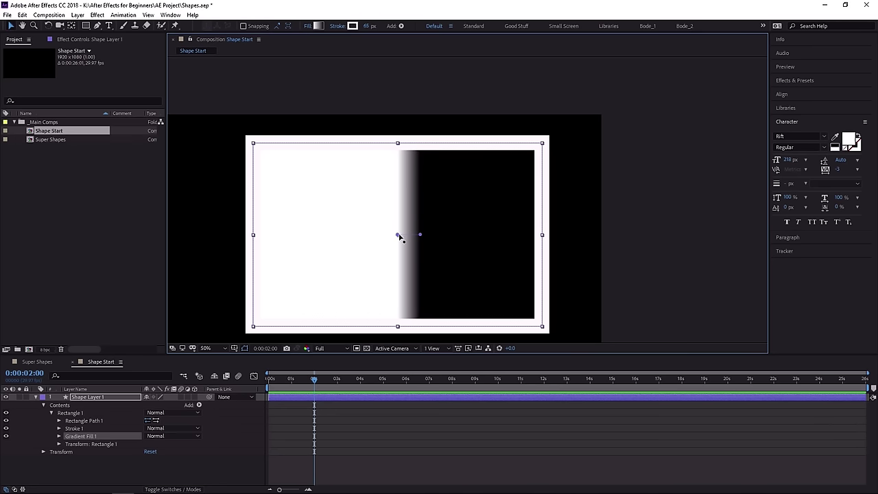
pyautogui.moveTo(399, 235); pyautogui.dragTo(266, 236)
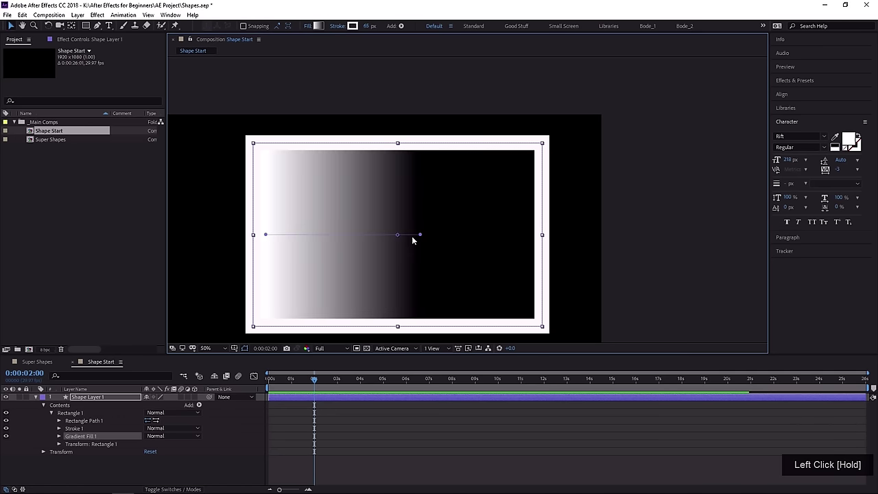
pyautogui.moveTo(420, 235); pyautogui.dragTo(517, 236)
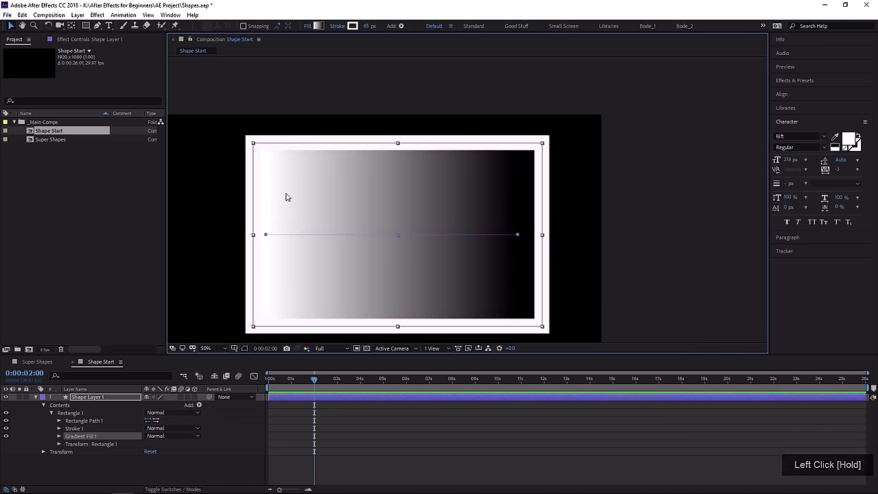
# Switch Rectangle 1's fill to a radial gradient running diagonally from about -558, -334 to 576, 308 and review its Gradient Fill properties.
pyautogui.click(310, 27)
pyautogui.click(418, 137)
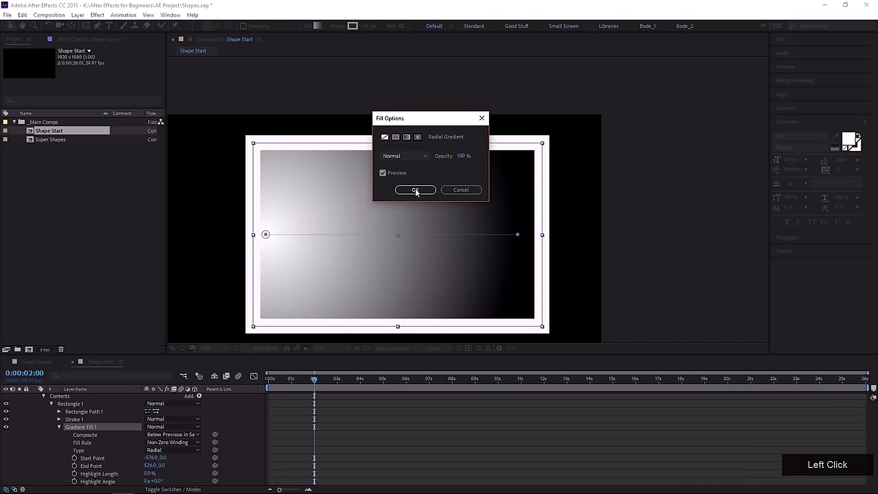
pyautogui.click(415, 189)
pyautogui.moveTo(517, 236); pyautogui.dragTo(529, 304)
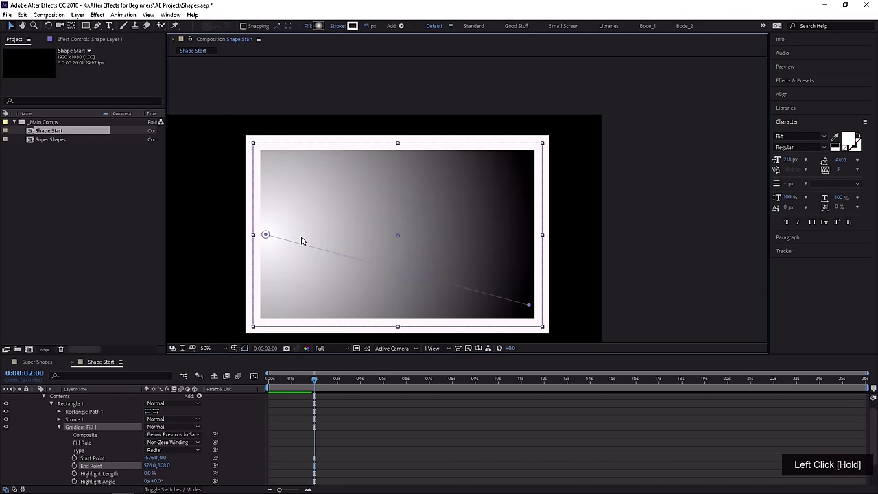
pyautogui.moveTo(267, 235); pyautogui.dragTo(270, 157)
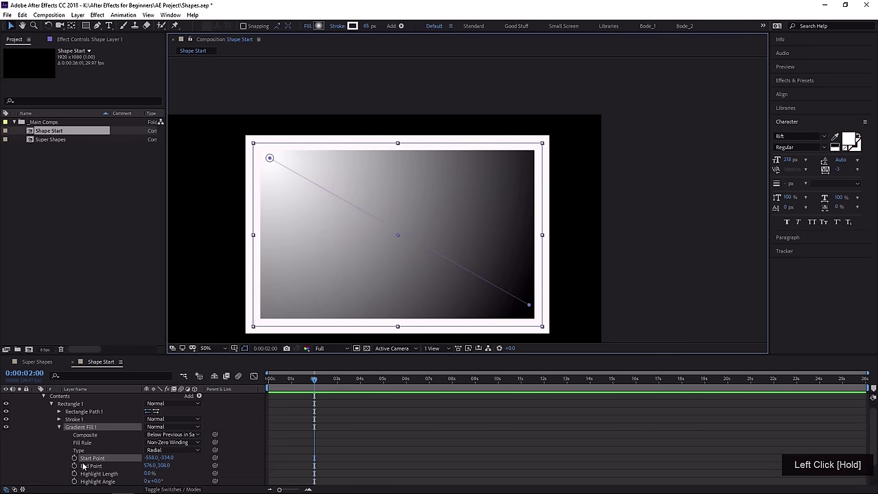
pyautogui.scroll(-1, 98, 422)
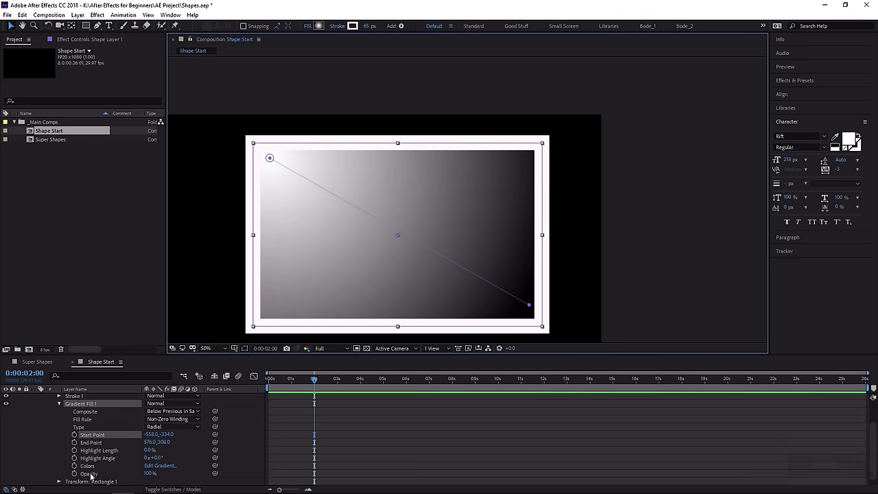
pyautogui.scroll(2, 86, 435)
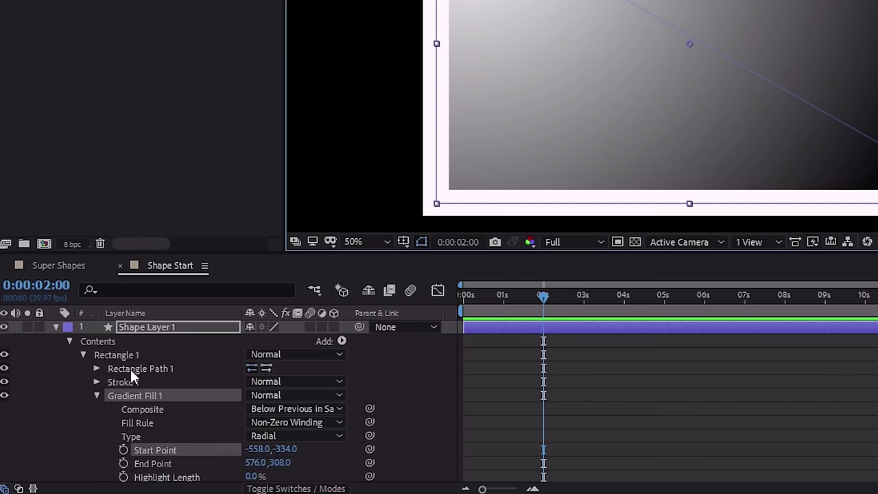
pyautogui.scroll(-1, 196, 425)
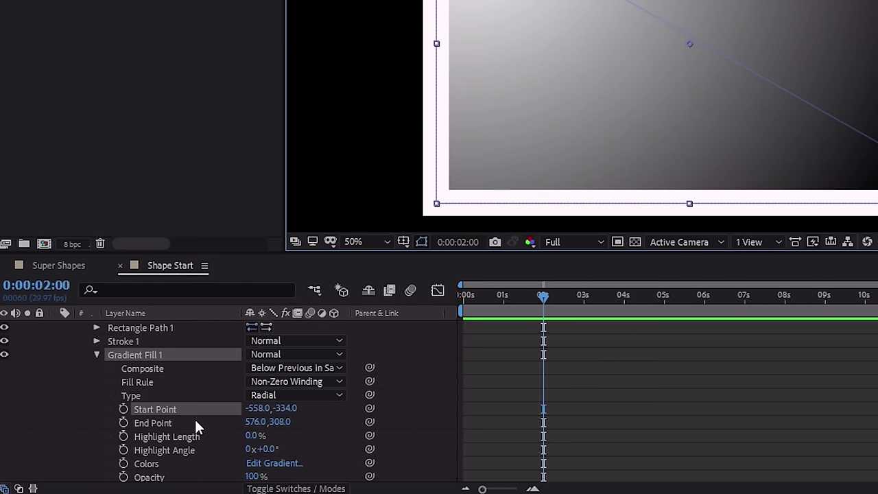
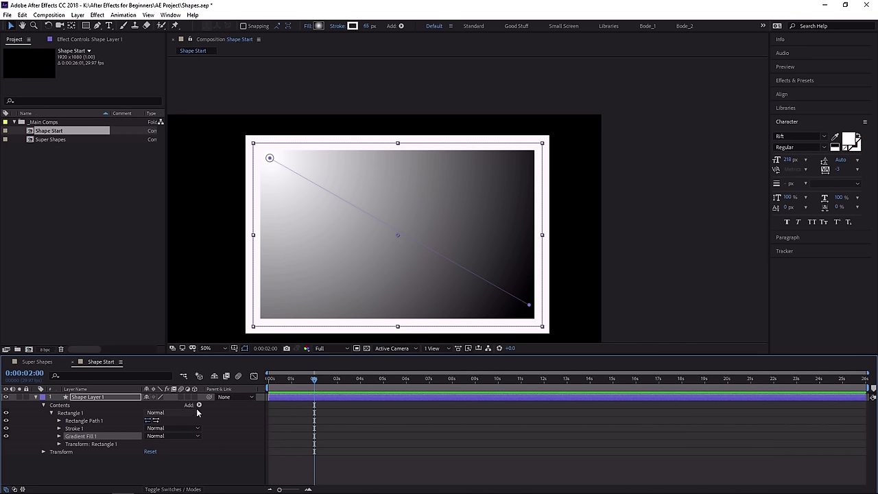
# Delete Shape Layer 1 and enlarge the composition view with the empty frame centered.
pyautogui.click(103, 397)
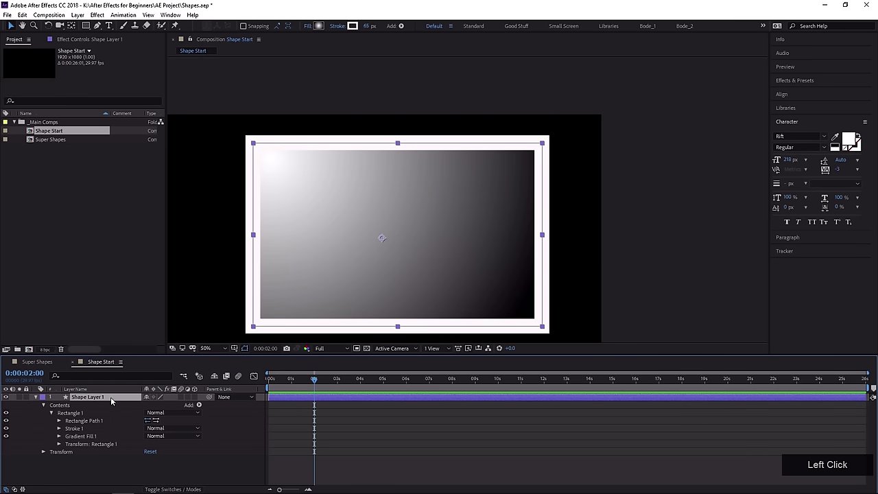
pyautogui.press('Delete')
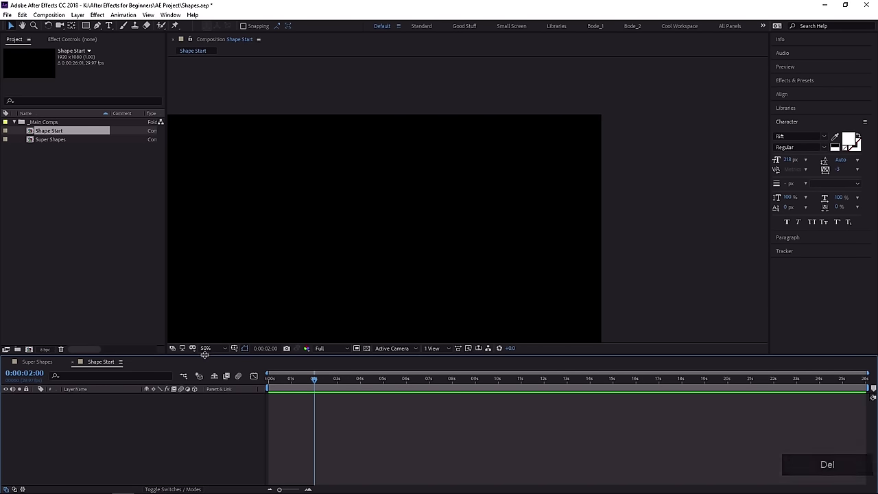
pyautogui.moveTo(195, 355)
pyautogui.mouseDown()
pyautogui.moveTo(203, 364)
pyautogui.moveTo(191, 361)
pyautogui.mouseUp()
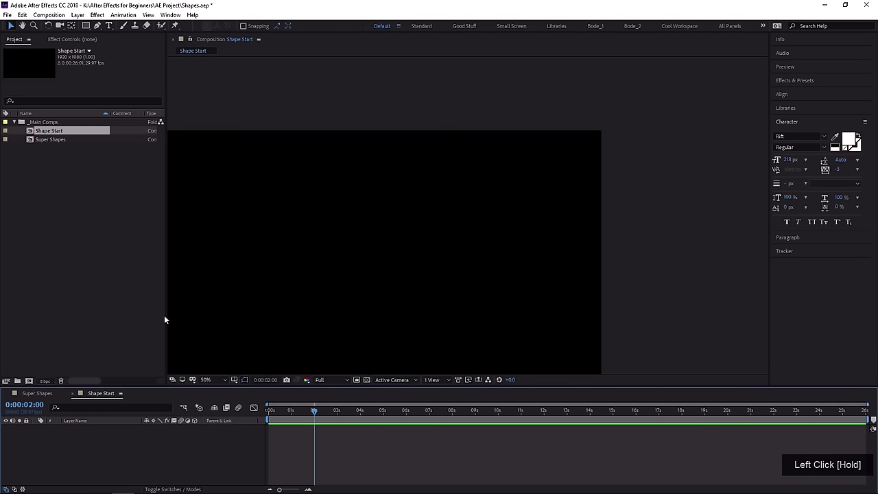
pyautogui.moveTo(165, 315); pyautogui.dragTo(150, 317)
pyautogui.moveTo(219, 292)
pyautogui.mouseDown()
pyautogui.moveTo(303, 250)
pyautogui.moveTo(288, 262)
pyautogui.mouseUp()
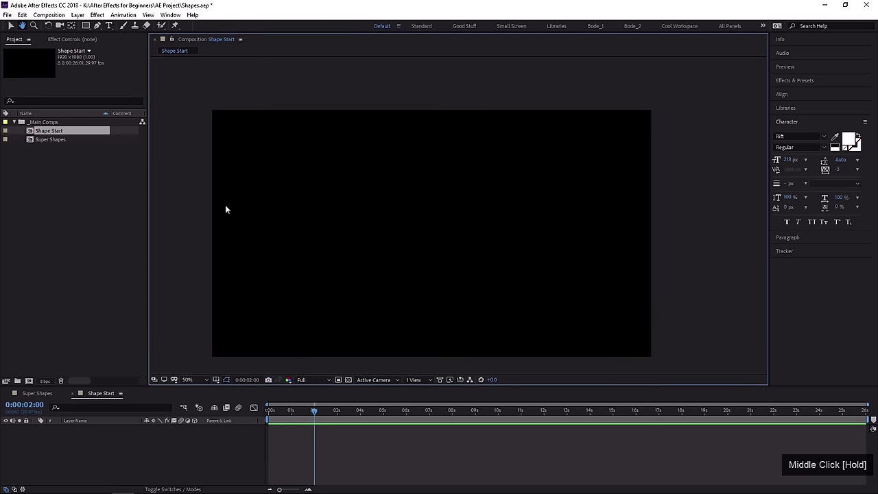
# Draw a closed six-point shape with the Pen tool, with a long flat base, short vertical sides and a peak right of center.
pyautogui.click(98, 25)
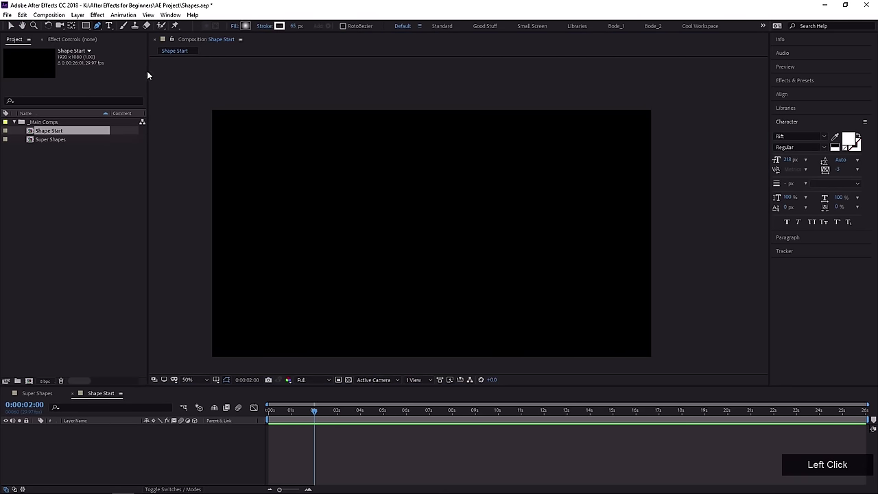
pyautogui.click(282, 287)
pyautogui.keyDown('shift'); pyautogui.click(569, 287); pyautogui.keyUp('shift')
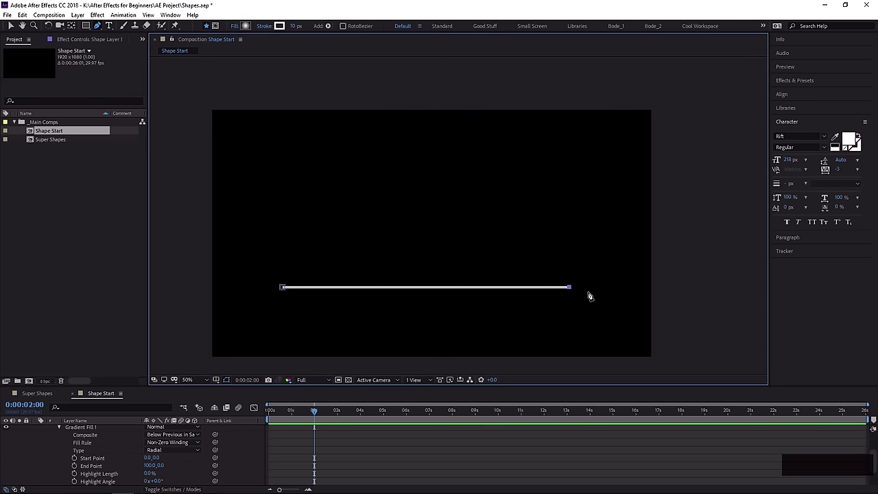
pyautogui.keyDown('shift'); pyautogui.click(575, 250); pyautogui.keyUp('shift')
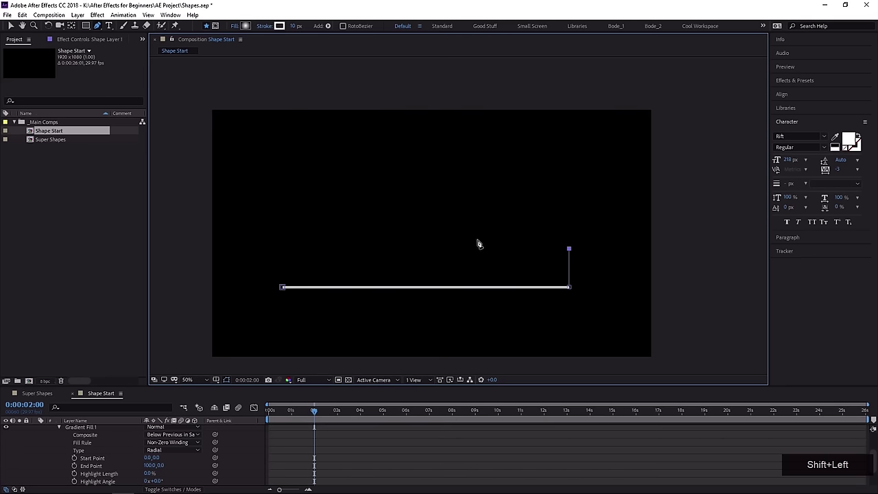
pyautogui.keyDown('shift'); pyautogui.click(412, 183); pyautogui.keyUp('shift')
pyautogui.moveTo(412, 92); pyautogui.dragTo(485, 164)
pyautogui.keyDown('shift'); pyautogui.click(368, 276); pyautogui.keyUp('shift')
pyautogui.moveTo(369, 276); pyautogui.dragTo(350, 221)
pyautogui.keyDown('shift'); pyautogui.click(280, 221); pyautogui.keyUp('shift')
pyautogui.click(283, 286)
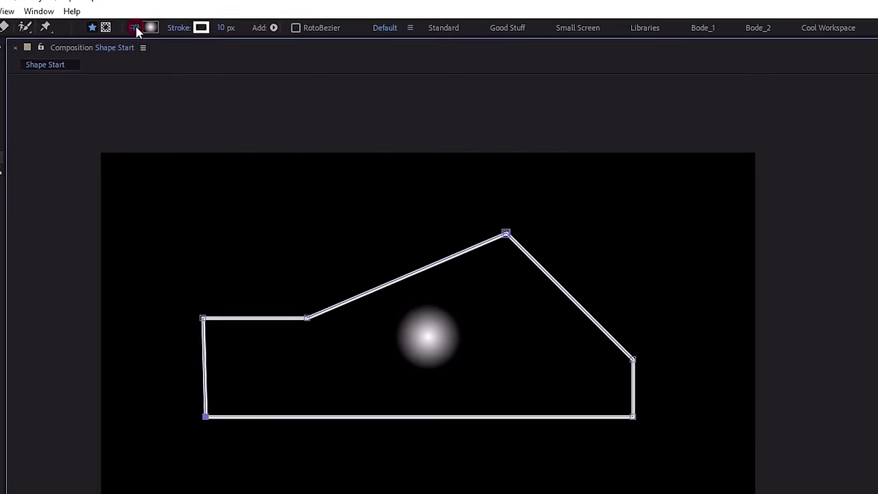
# Set the new shape's fill to None and give it a red stroke 88 px wide.
pyautogui.click(234, 25)
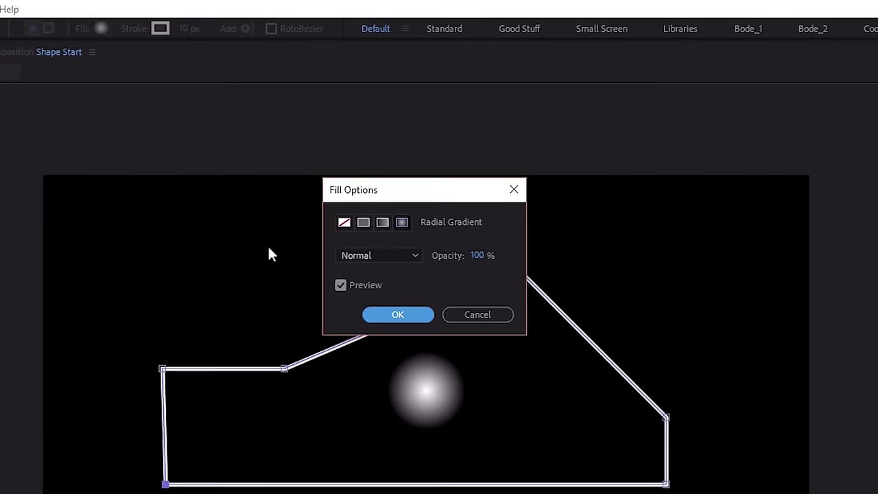
pyautogui.click(344, 223)
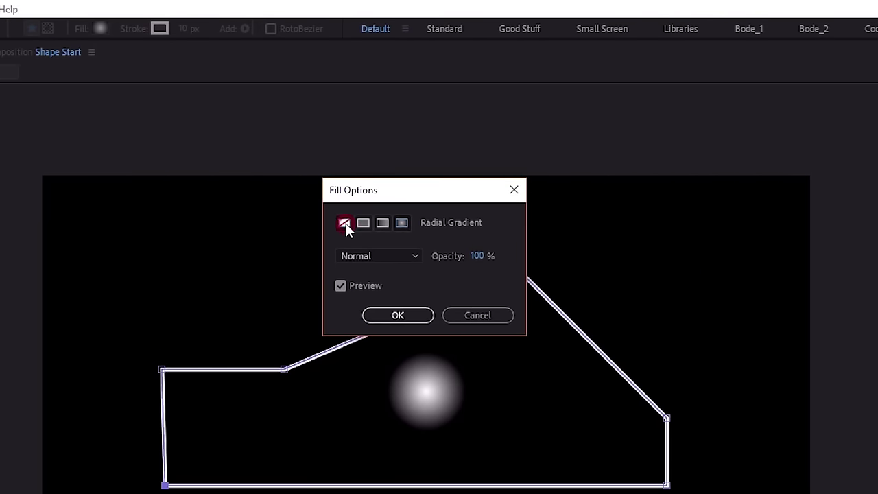
pyautogui.click(398, 315)
pyautogui.moveTo(392, 346)
pyautogui.mouseDown()
pyautogui.moveTo(381, 343)
pyautogui.moveTo(408, 309)
pyautogui.mouseUp()
pyautogui.click(553, 314)
pyautogui.moveTo(186, 27); pyautogui.dragTo(255, 31)
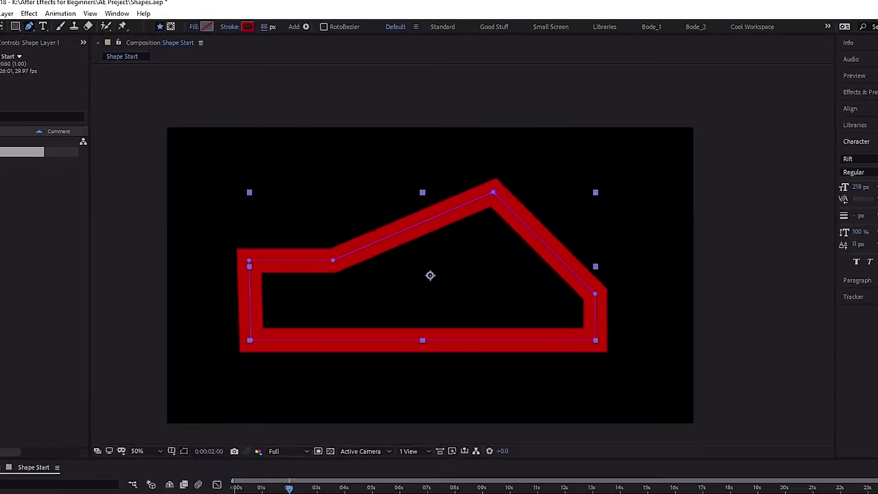
# Add Trim Paths to the shape layer's contents and show its properties in an enlarged timeline.
pyautogui.moveTo(120, 387); pyautogui.dragTo(123, 307)
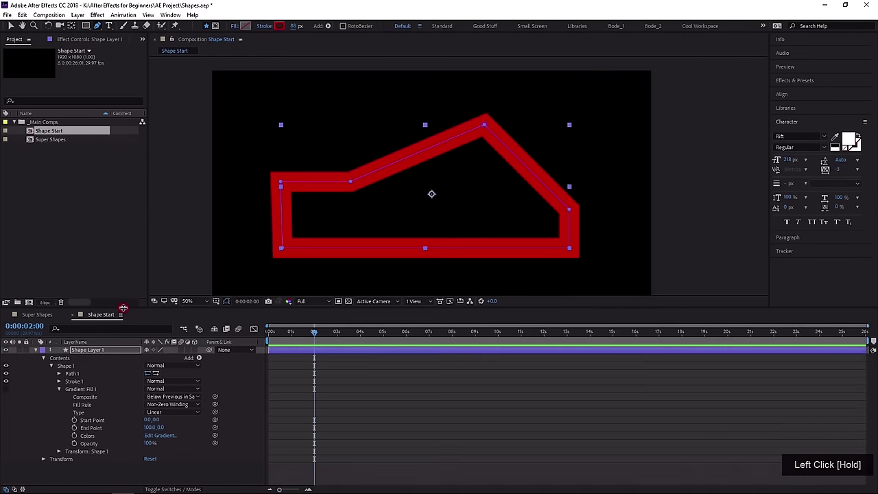
pyautogui.click(65, 361)
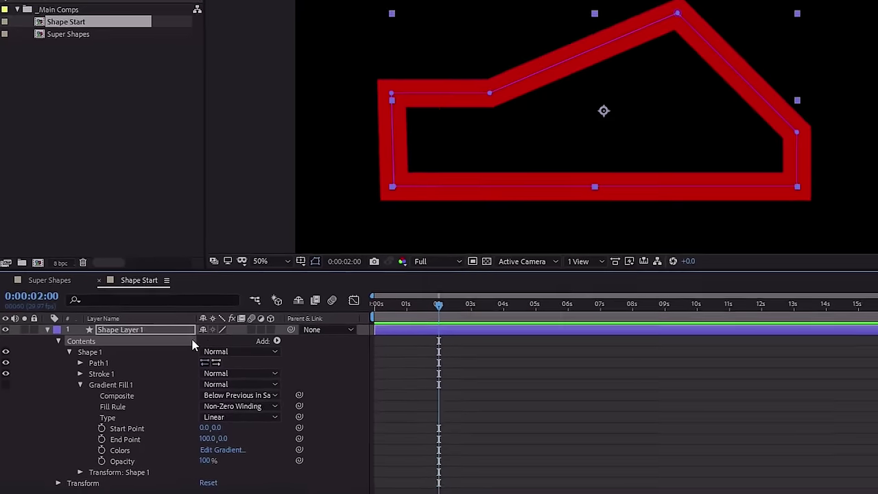
pyautogui.click(296, 338)
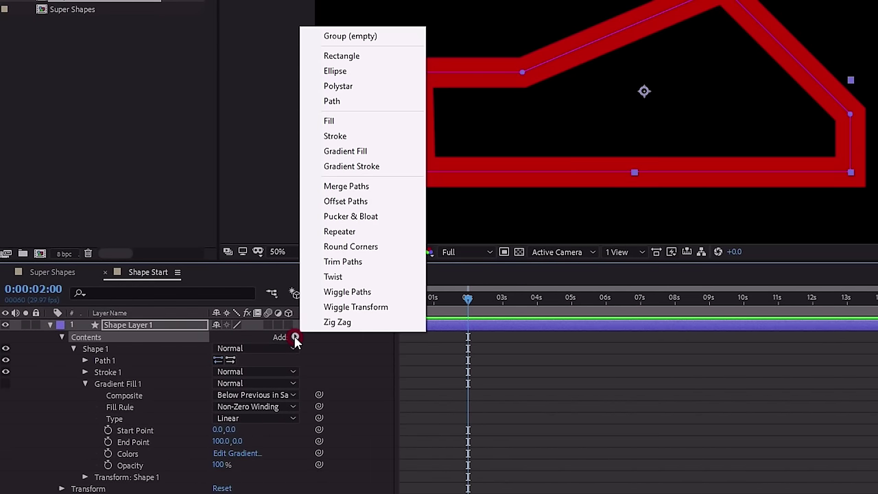
pyautogui.click(356, 264)
pyautogui.click(74, 488)
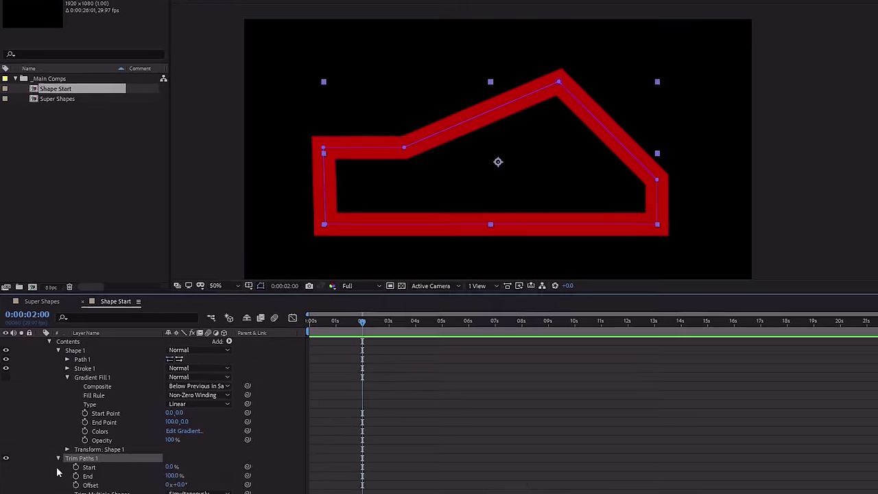
pyautogui.scroll(-2, 77, 485)
pyautogui.scroll(-1, 8, 429)
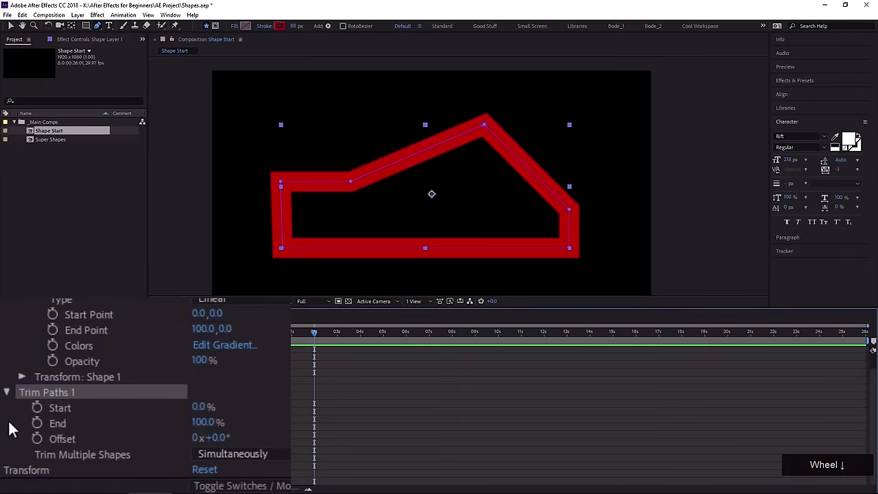
# Set the Trim Paths End to 21% and rotate its Offset to 1x+244° to move the segment around the path.
pyautogui.moveTo(203, 422)
pyautogui.mouseDown()
pyautogui.moveTo(117, 429)
pyautogui.moveTo(219, 427)
pyautogui.moveTo(75, 428)
pyautogui.moveTo(205, 433)
pyautogui.moveTo(176, 405)
pyautogui.moveTo(215, 409)
pyautogui.moveTo(117, 418)
pyautogui.mouseUp()
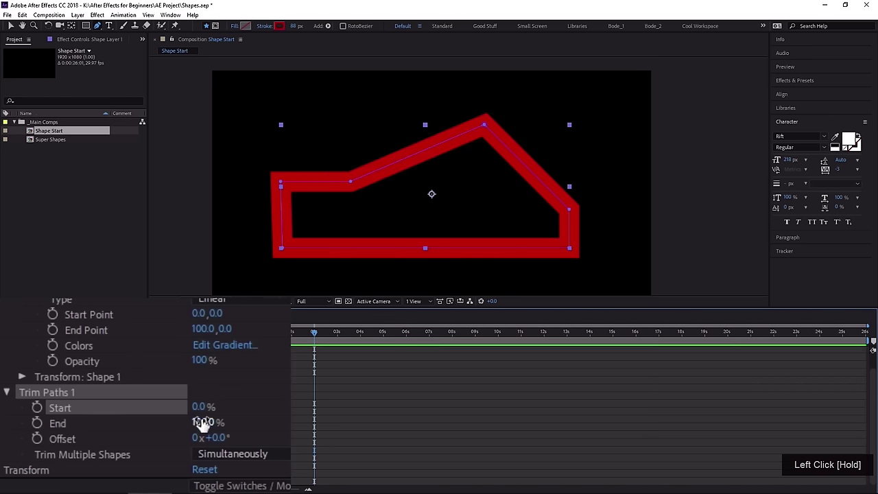
pyautogui.moveTo(205, 421); pyautogui.dragTo(143, 432)
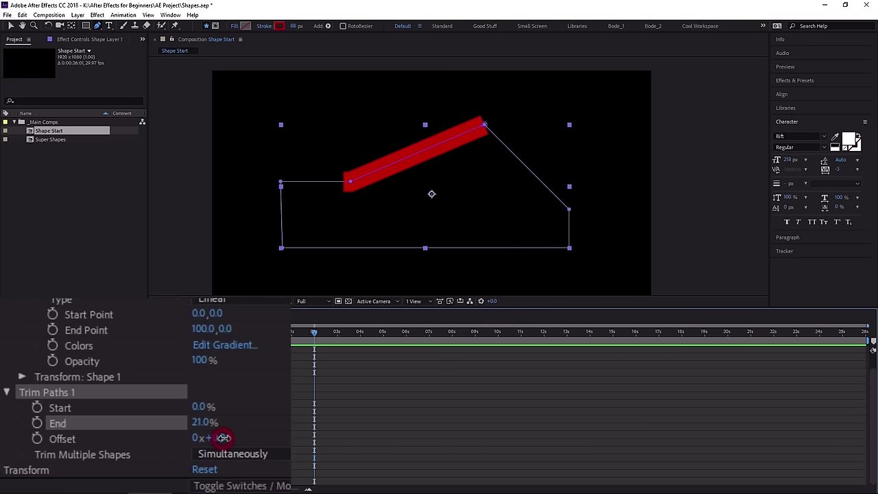
pyautogui.moveTo(224, 437)
pyautogui.mouseDown()
pyautogui.moveTo(308, 451)
pyautogui.moveTo(422, 435)
pyautogui.moveTo(398, 435)
pyautogui.moveTo(113, 327)
pyautogui.moveTo(23, 273)
pyautogui.moveTo(15, 281)
pyautogui.mouseUp()
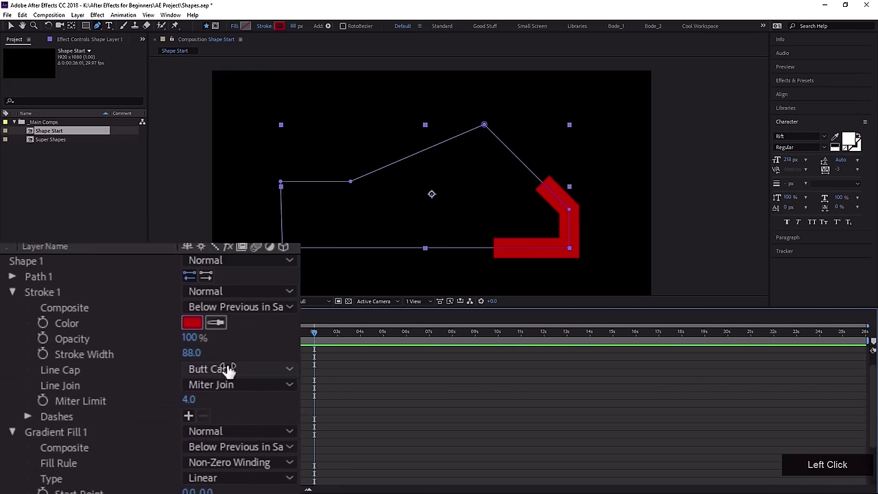
# Set Stroke 1's line cap to Round Cap and its line join to Round Join, collapsing Gradient Fill 1.
pyautogui.click(229, 369)
pyautogui.click(252, 408)
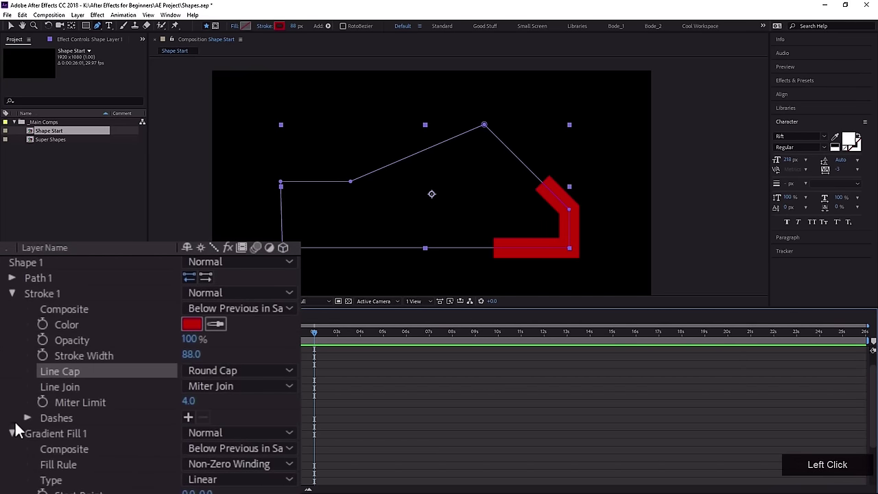
pyautogui.click(12, 434)
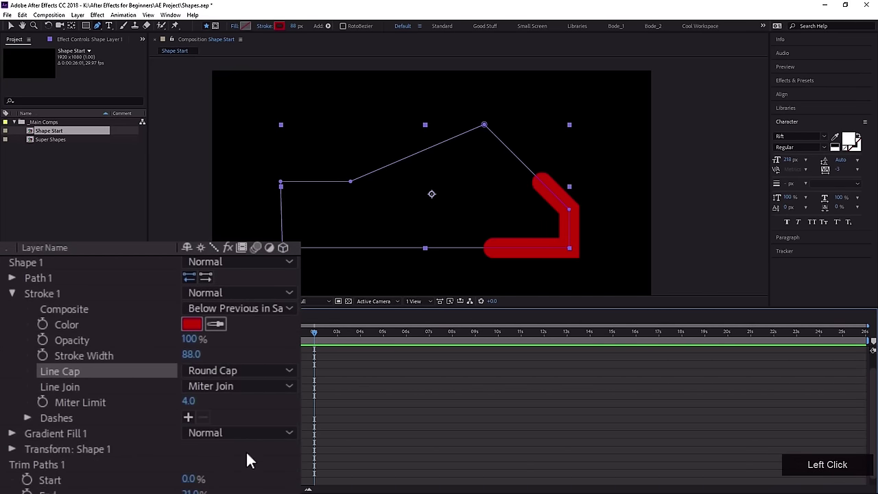
pyautogui.scroll(-1, 247, 458)
pyautogui.moveTo(227, 370); pyautogui.dragTo(240, 410)
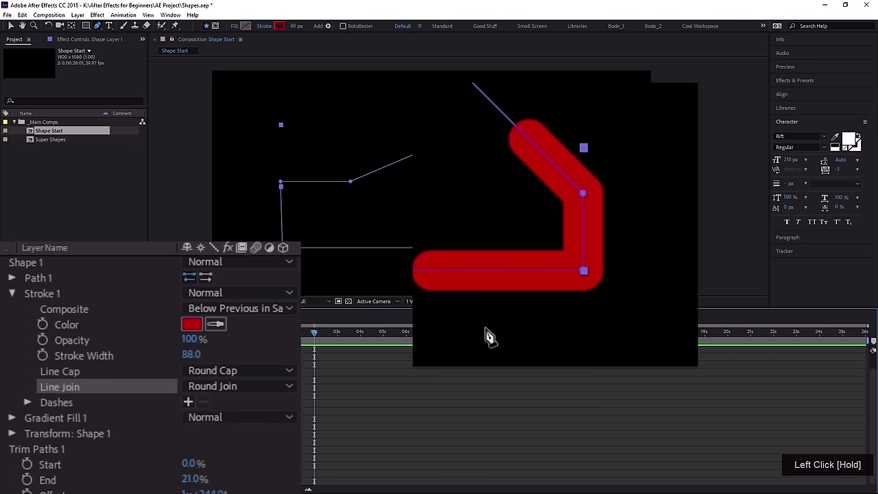
# Keyframe the Trim Paths Offset from 1x+289° at the start to a higher value at 0:00:03:22, and preview the animation.
pyautogui.scroll(-3, 203, 450)
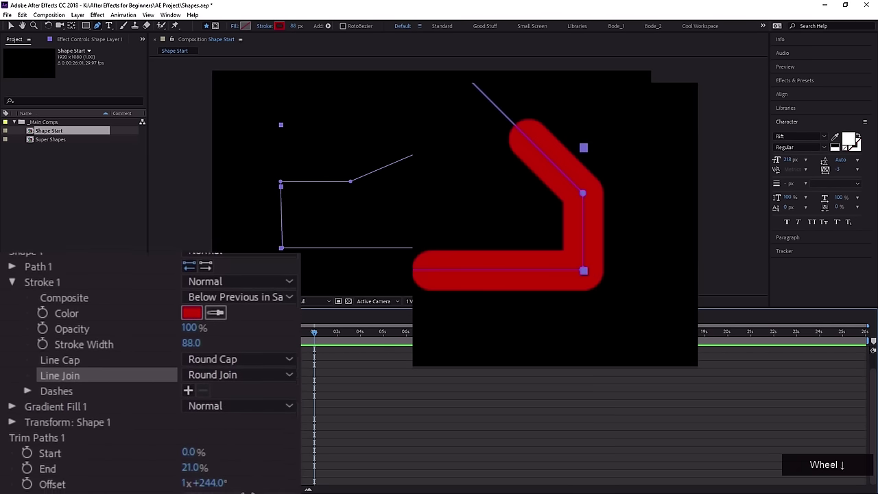
pyautogui.click(210, 453)
pyautogui.moveTo(210, 453)
pyautogui.mouseDown()
pyautogui.moveTo(276, 444)
pyautogui.moveTo(228, 366)
pyautogui.mouseUp()
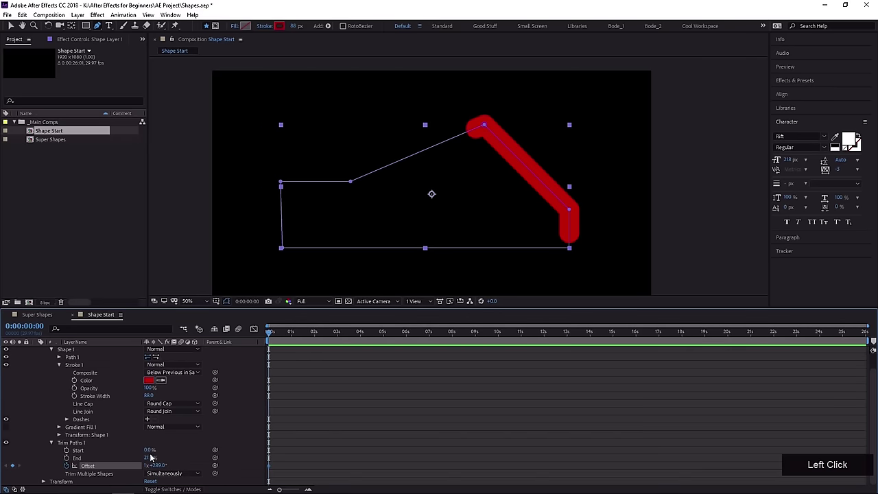
pyautogui.moveTo(354, 336); pyautogui.dragTo(356, 336)
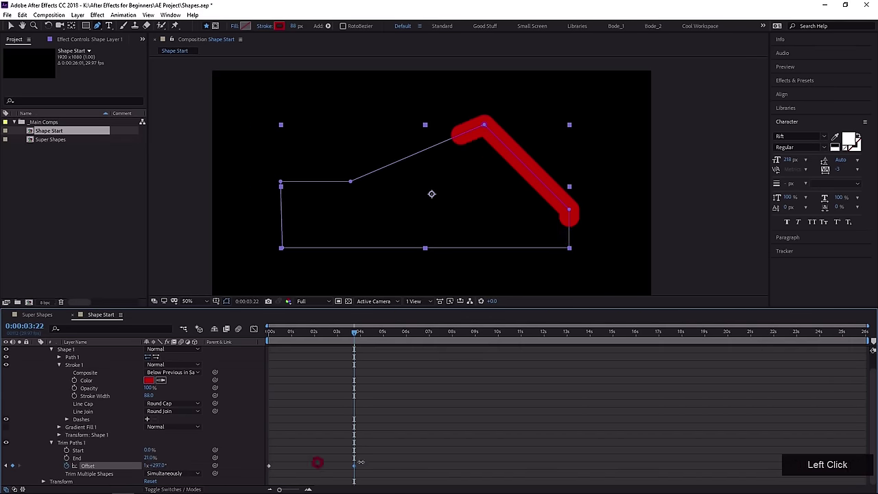
pyautogui.moveTo(301, 463); pyautogui.dragTo(458, 466)
pyautogui.moveTo(324, 347); pyautogui.dragTo(288, 347)
pyautogui.press('space')
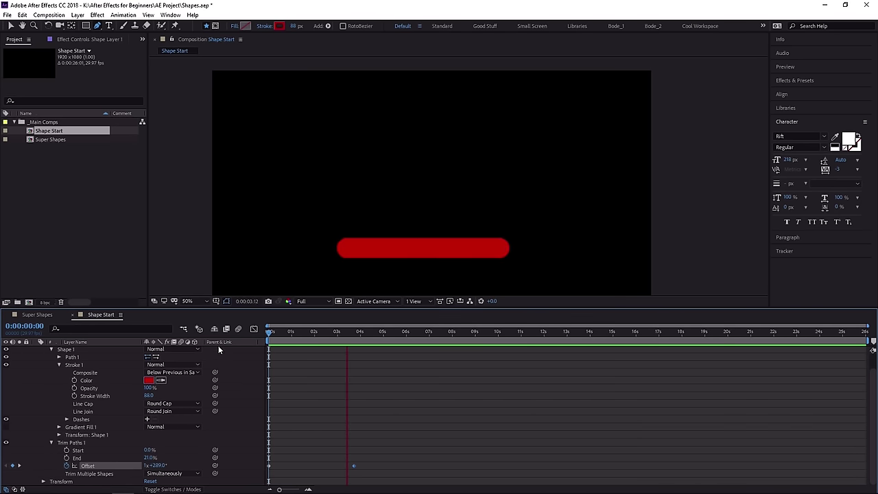
pyautogui.press('space')
# Reset the Start, End and Offset properties of Trim Paths 1 together.
pyautogui.moveTo(154, 465)
pyautogui.mouseDown()
pyautogui.moveTo(357, 441)
pyautogui.moveTo(341, 475)
pyautogui.moveTo(309, 420)
pyautogui.mouseUp()
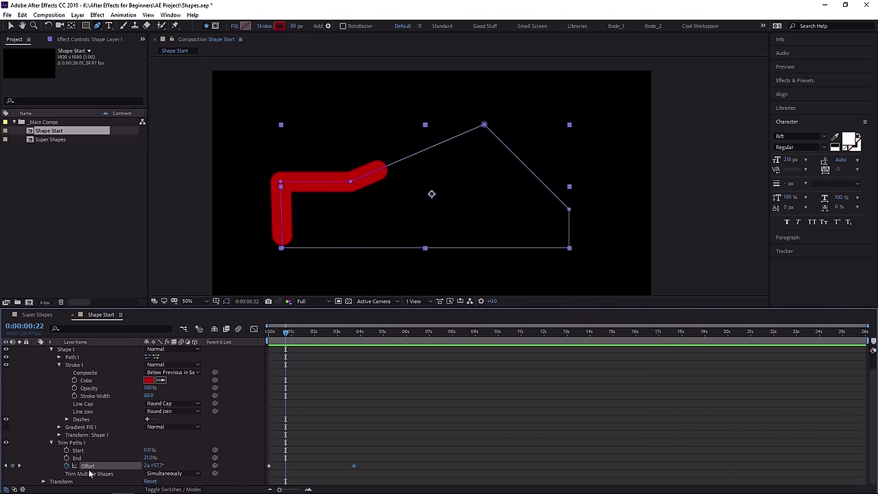
pyautogui.click(72, 443)
pyautogui.click(81, 451)
pyautogui.keyDown('shift'); pyautogui.rightClick(79, 459); pyautogui.keyUp('shift')
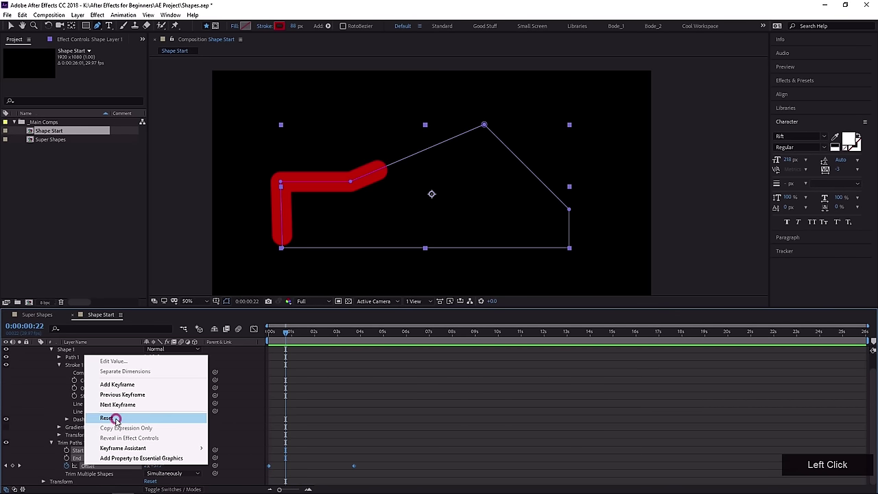
pyautogui.click(110, 417)
# Keyframe the Trim Paths End from 0% at the start to 100% at 0:00:01:29, and preview the stroke drawing on.
pyautogui.moveTo(285, 340); pyautogui.dragTo(268, 340)
pyautogui.moveTo(151, 457); pyautogui.dragTo(49, 466)
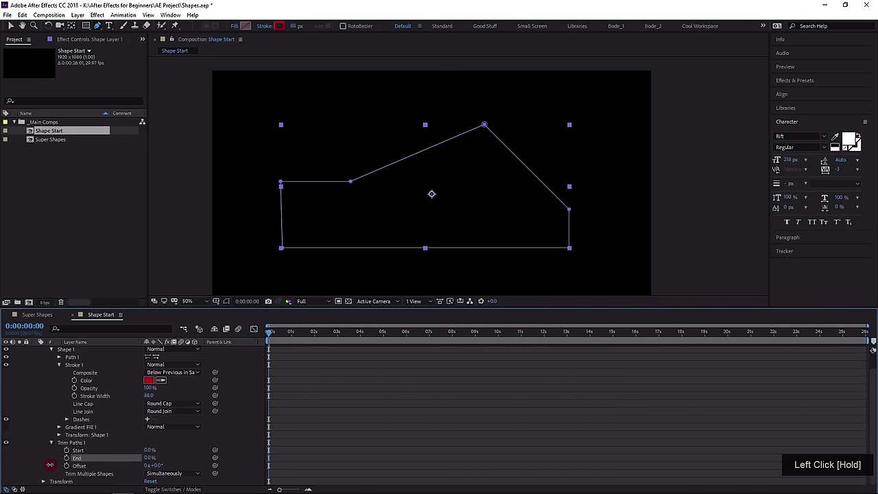
pyautogui.moveTo(277, 339); pyautogui.dragTo(317, 343)
pyautogui.moveTo(147, 457); pyautogui.dragTo(284, 453)
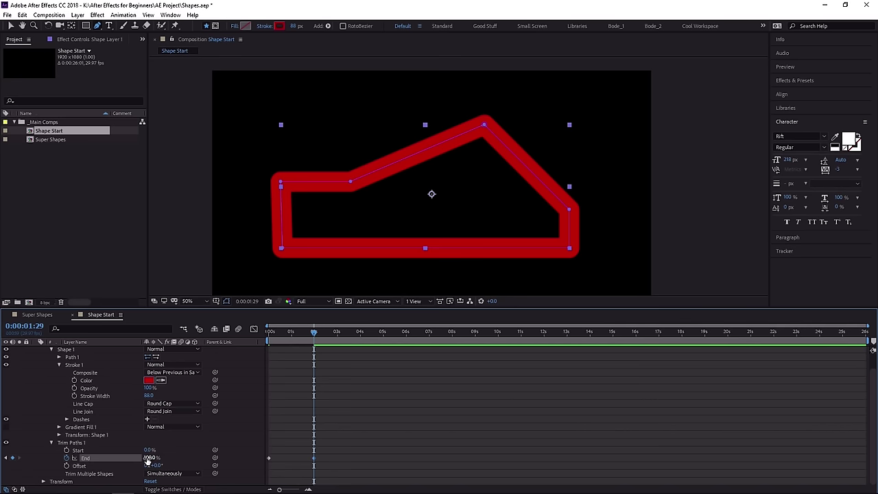
pyautogui.moveTo(313, 332); pyautogui.dragTo(268, 336)
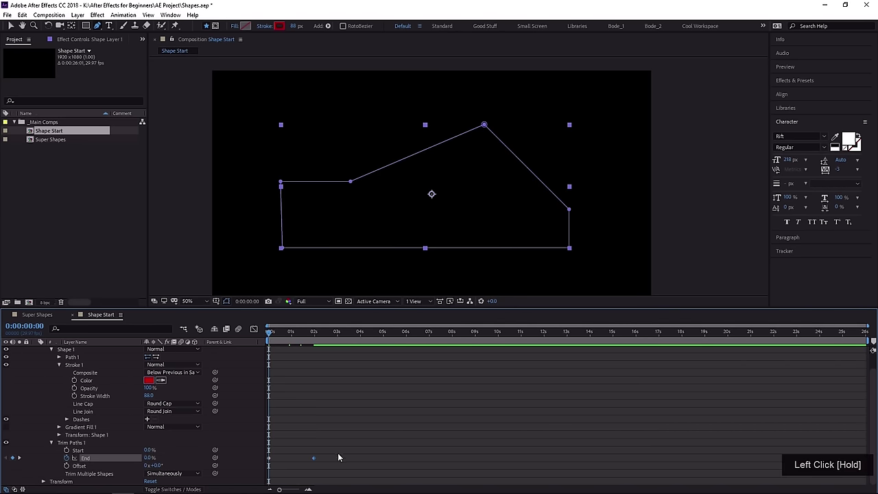
pyautogui.press('space')
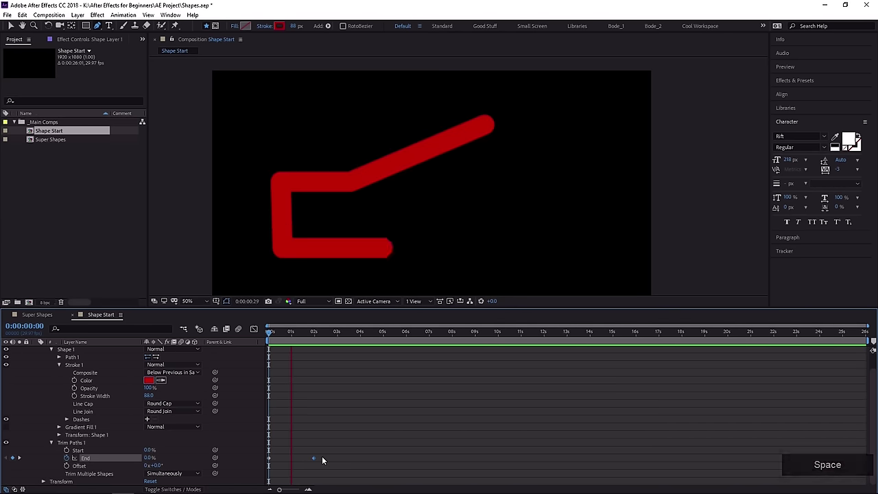
pyautogui.press('space')
pyautogui.click(272, 343)
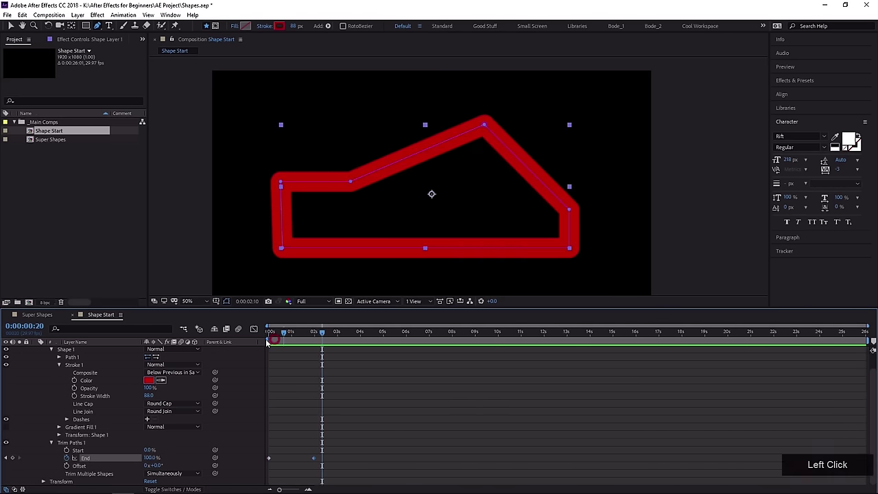
pyautogui.moveTo(272, 343); pyautogui.dragTo(313, 348)
pyautogui.click(270, 457)
# Replace Trim Paths 1 with a Wiggle Paths operator, show its properties and preview the default wiggle.
pyautogui.click(72, 444)
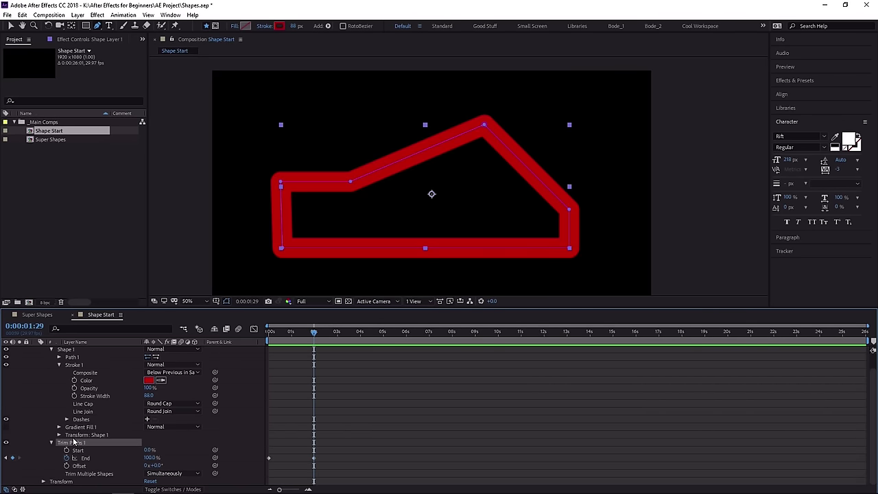
pyautogui.press('Delete')
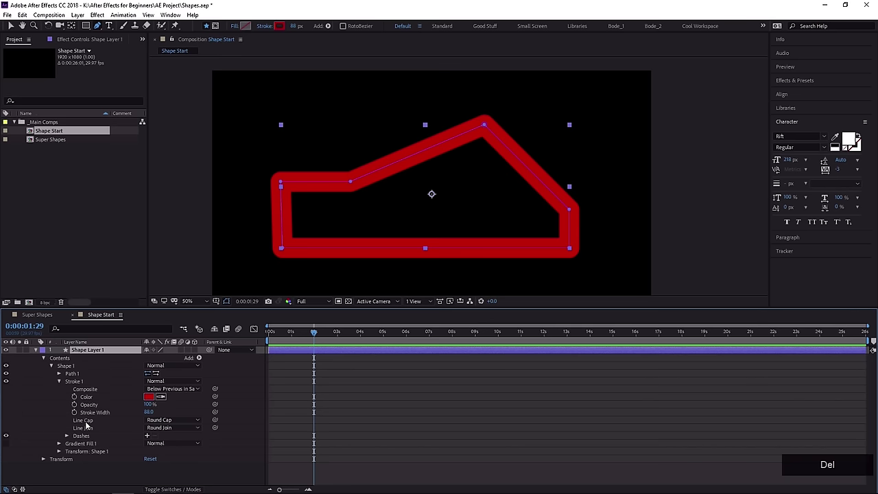
pyautogui.click(200, 358)
pyautogui.moveTo(199, 358); pyautogui.dragTo(251, 329)
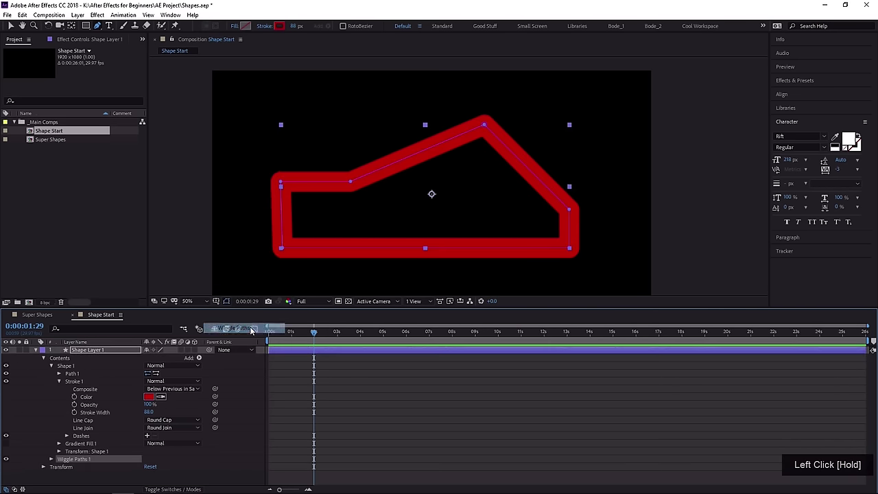
pyautogui.click(51, 461)
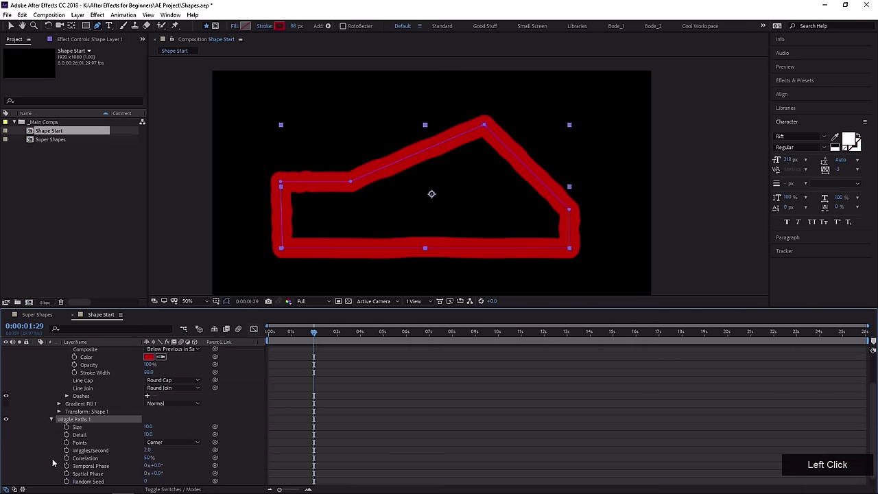
pyautogui.moveTo(291, 337); pyautogui.dragTo(291, 337)
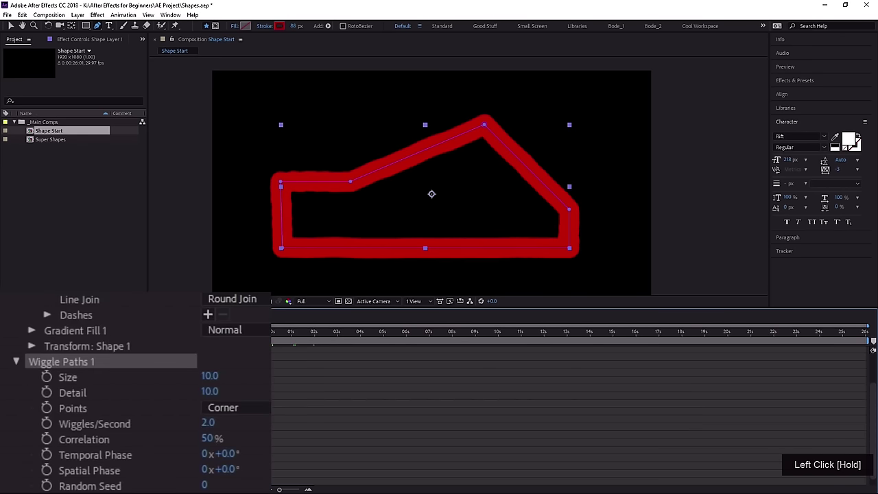
pyautogui.press('space')
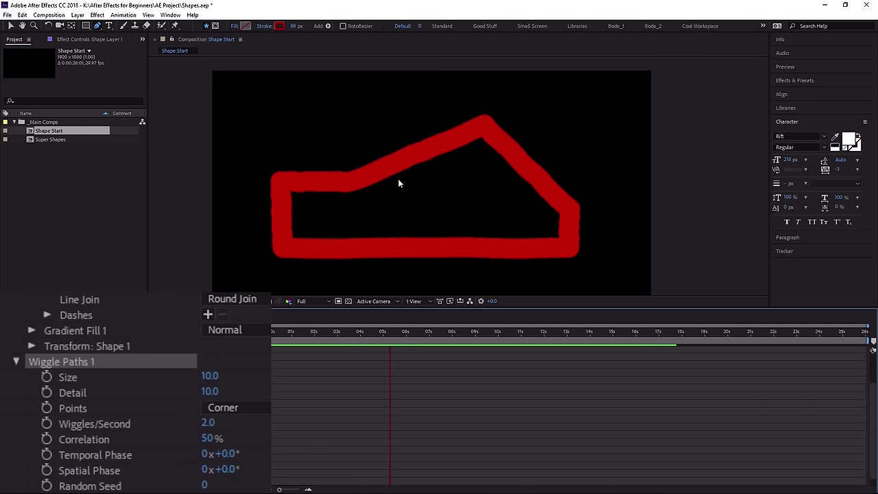
pyautogui.press('space')
pyautogui.press('g')
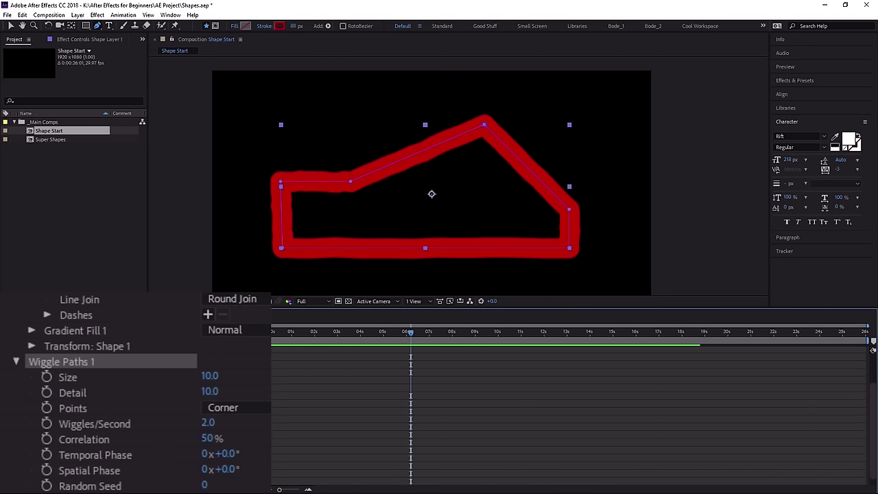
# Set the Wiggle Paths Size to 300 and the stroke width to 21 px, and play the animation from the start.
pyautogui.moveTo(216, 371)
pyautogui.mouseDown()
pyautogui.moveTo(267, 373)
pyautogui.moveTo(278, 424)
pyautogui.mouseUp()
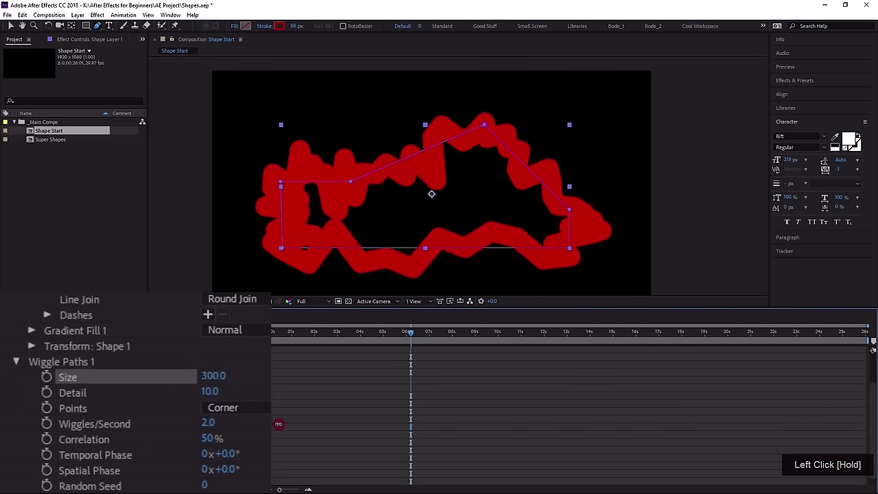
pyautogui.moveTo(295, 29); pyautogui.dragTo(275, 37)
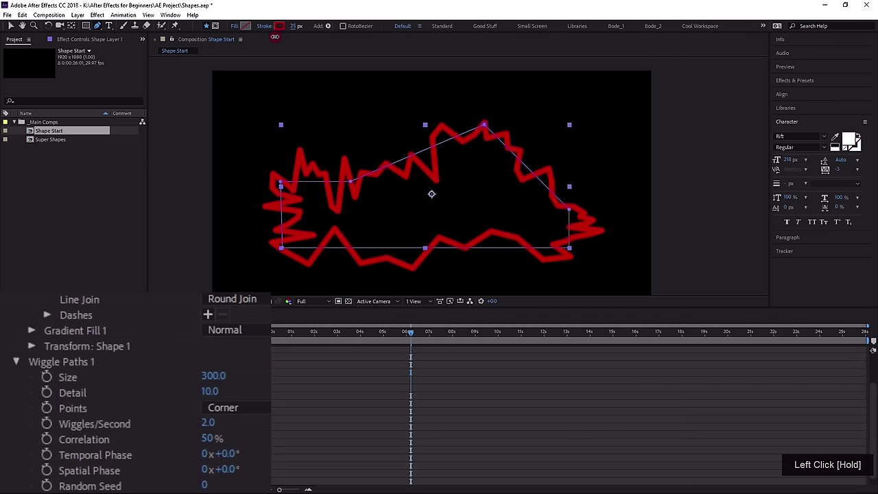
pyautogui.moveTo(292, 336); pyautogui.dragTo(256, 384)
pyautogui.press('space')
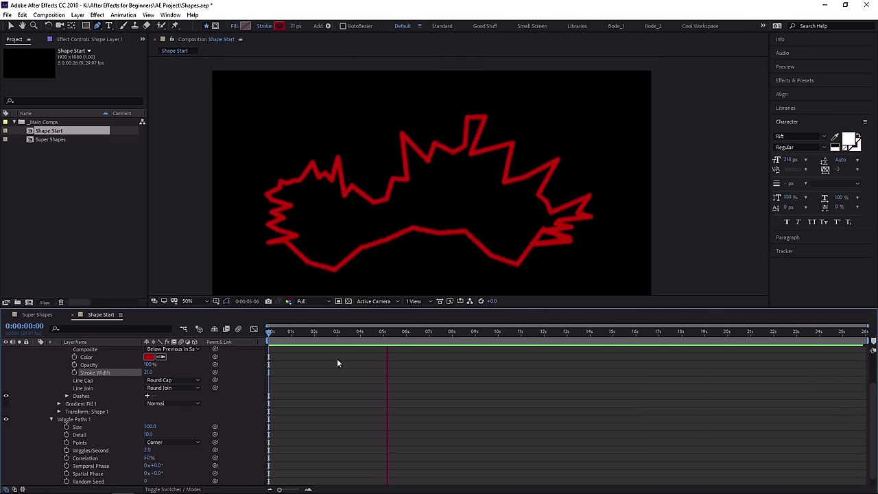
pyautogui.press('space')
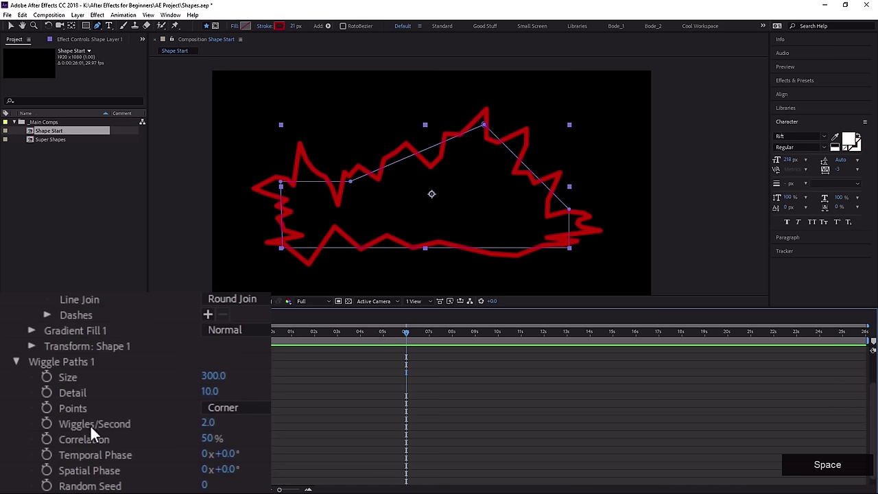
# Set Wiggles/Second of Wiggle Paths 1 to 0 and return to the start of the composition.
pyautogui.moveTo(207, 430); pyautogui.dragTo(114, 437)
pyautogui.click(216, 422)
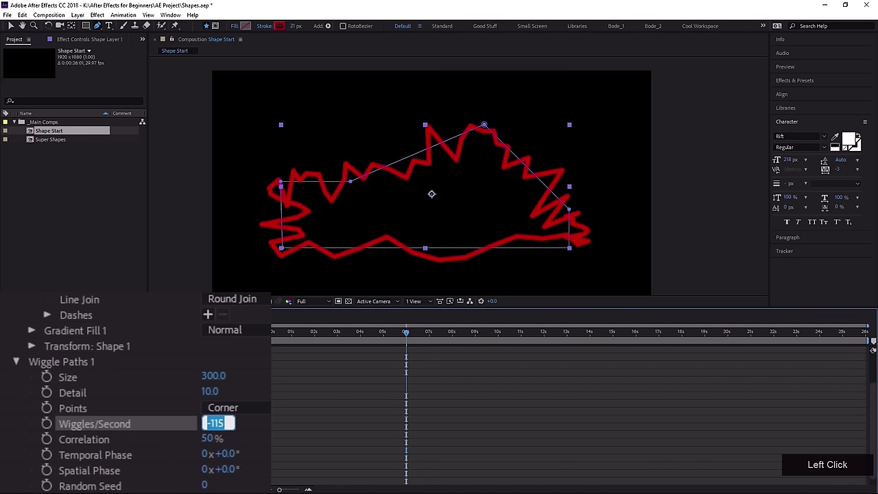
pyautogui.write('0')
pyautogui.press('KP_Enter')
pyautogui.click(291, 332)
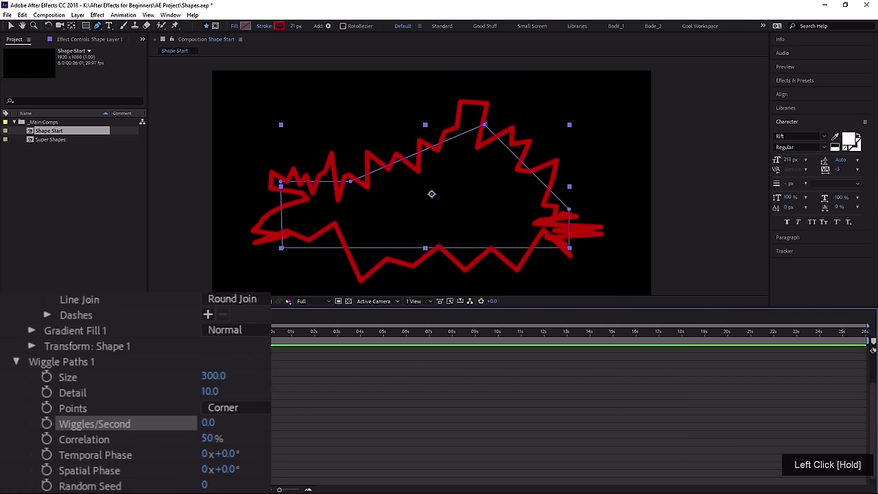
# Set the Wiggle Paths Size to 208, Detail to 4 and Temporal Phase to 0x+44°.
pyautogui.moveTo(209, 376); pyautogui.dragTo(157, 416)
pyautogui.moveTo(211, 393); pyautogui.dragTo(220, 408)
pyautogui.moveTo(220, 455); pyautogui.dragTo(341, 320)
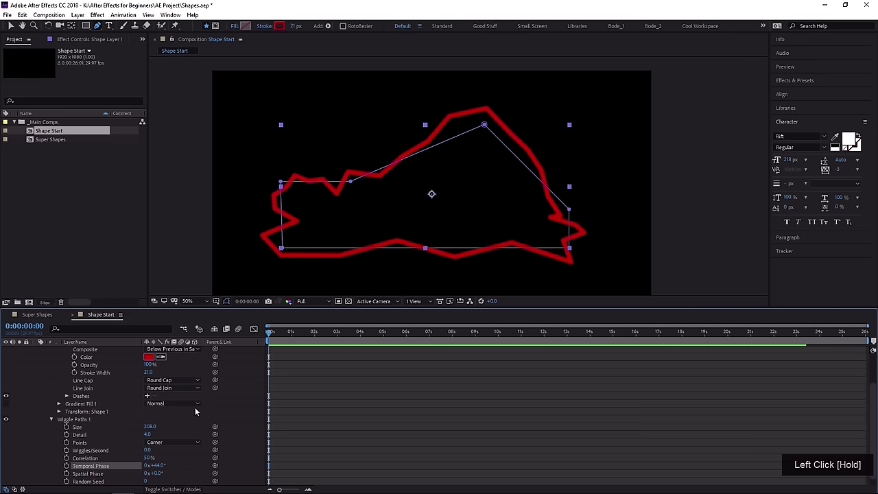
# Delete Wiggle Paths 1 and add a Zig Zag operator to the shape layer's contents.
pyautogui.scroll(1, 87, 435)
pyautogui.click(76, 443)
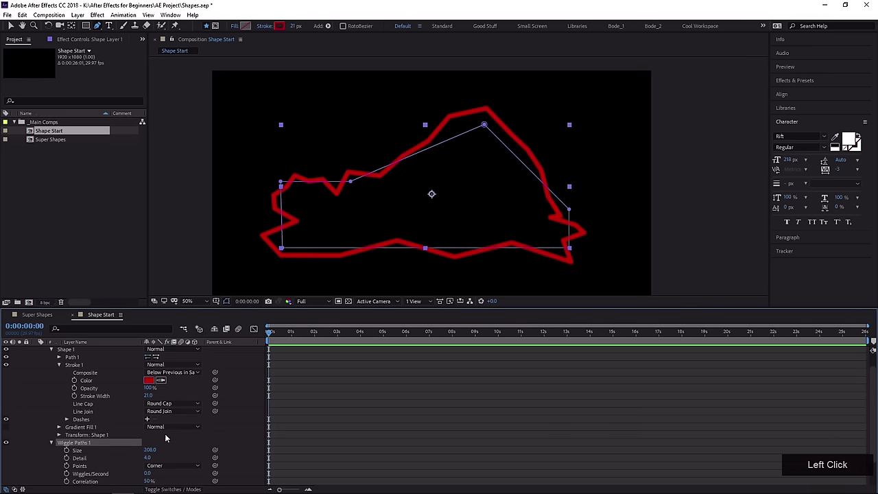
pyautogui.press('Delete')
pyautogui.scroll(1, 198, 354)
pyautogui.click(197, 358)
pyautogui.click(214, 348)
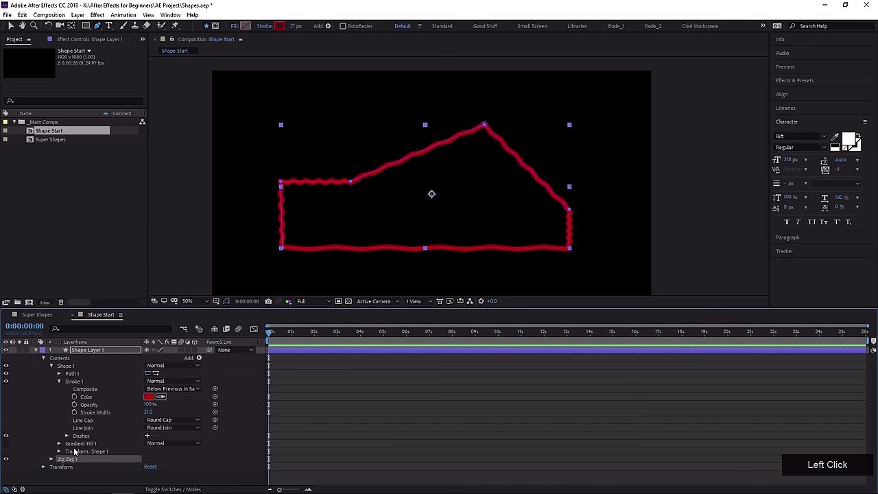
# Show the Zig Zag 1 properties and set its Size to 36 and Ridges per segment to 6.
pyautogui.click(51, 459)
pyautogui.scroll(-1, 95, 466)
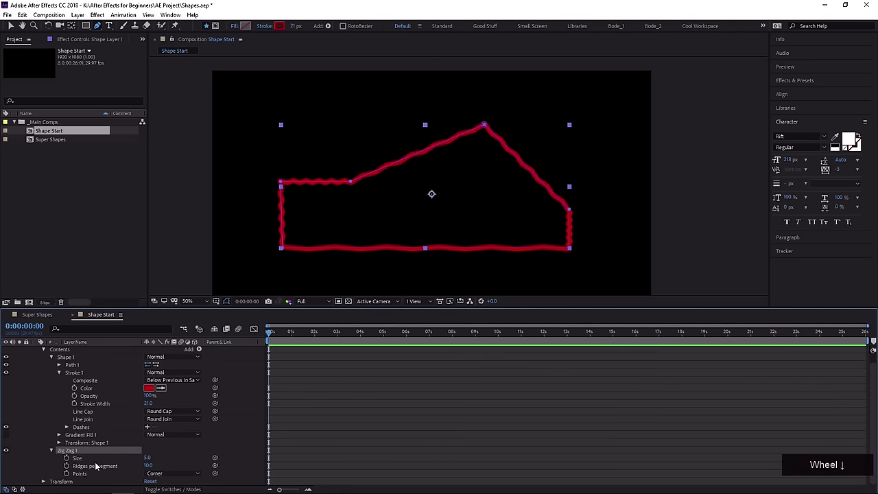
pyautogui.scroll(-1, 137, 465)
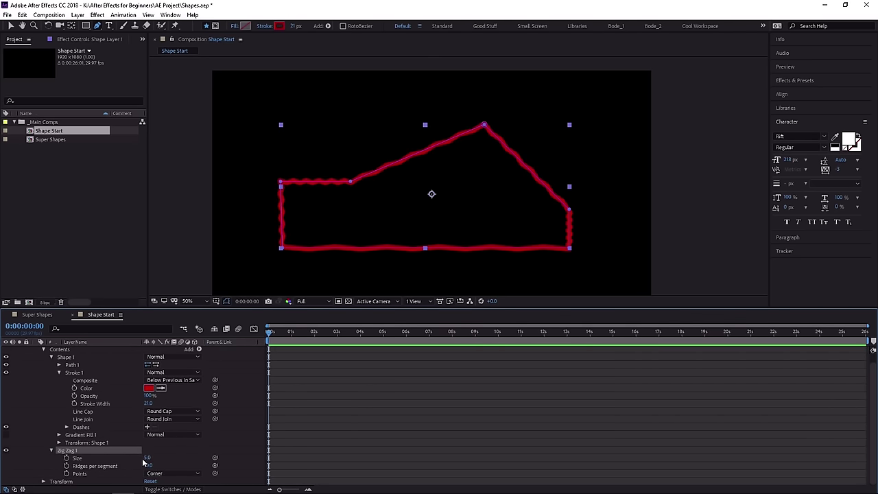
pyautogui.moveTo(148, 458)
pyautogui.mouseDown()
pyautogui.moveTo(160, 456)
pyautogui.moveTo(165, 465)
pyautogui.moveTo(138, 466)
pyautogui.moveTo(147, 465)
pyautogui.mouseUp()
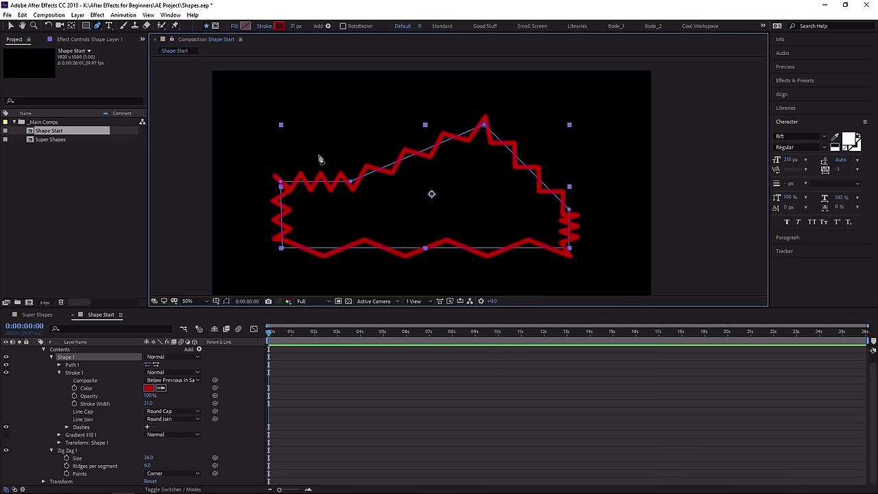
# Open the path between its peak vertex and the inner vertex on the upper edge by turning off Closed.
pyautogui.click(351, 183)
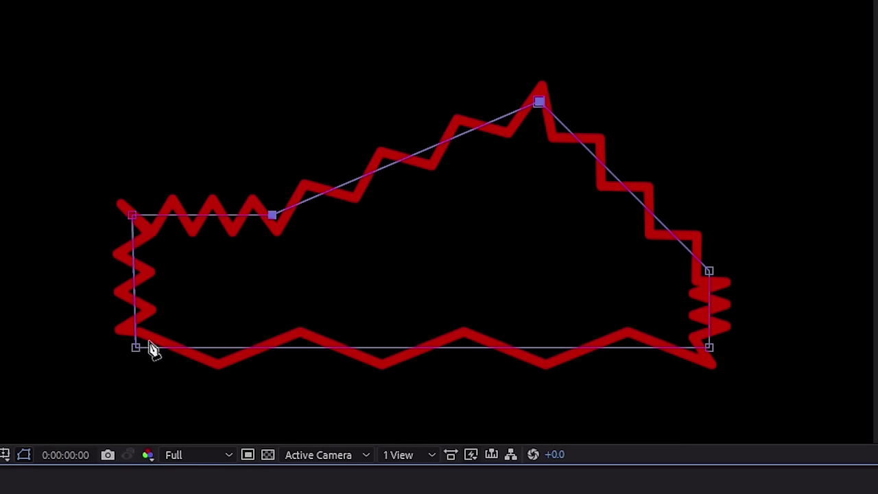
pyautogui.press('`')
pyautogui.rightClick(540, 105)
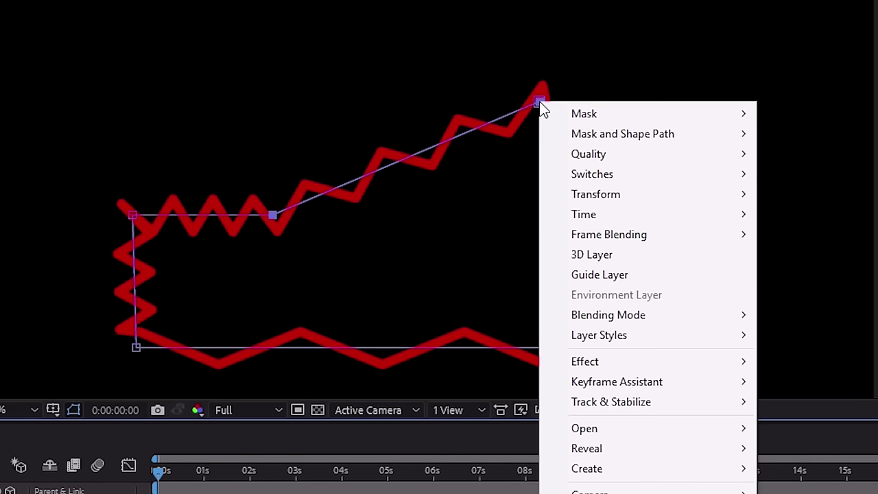
pyautogui.moveTo(603, 134)
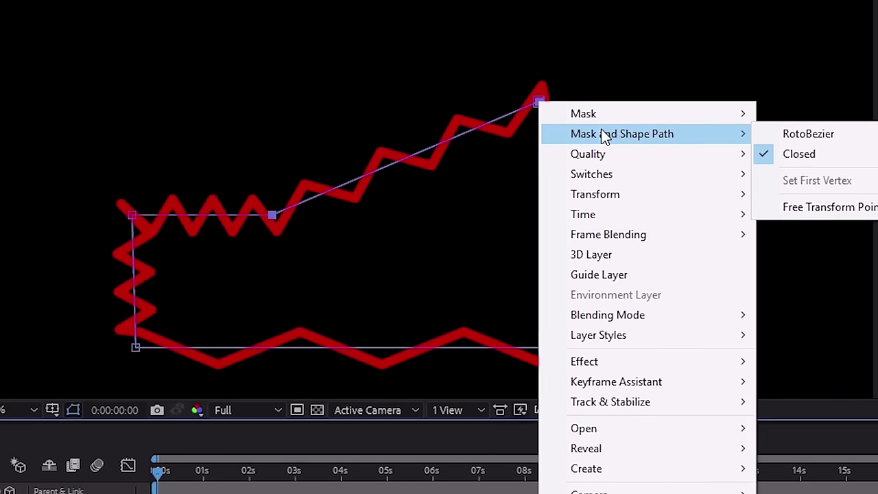
pyautogui.click(790, 157)
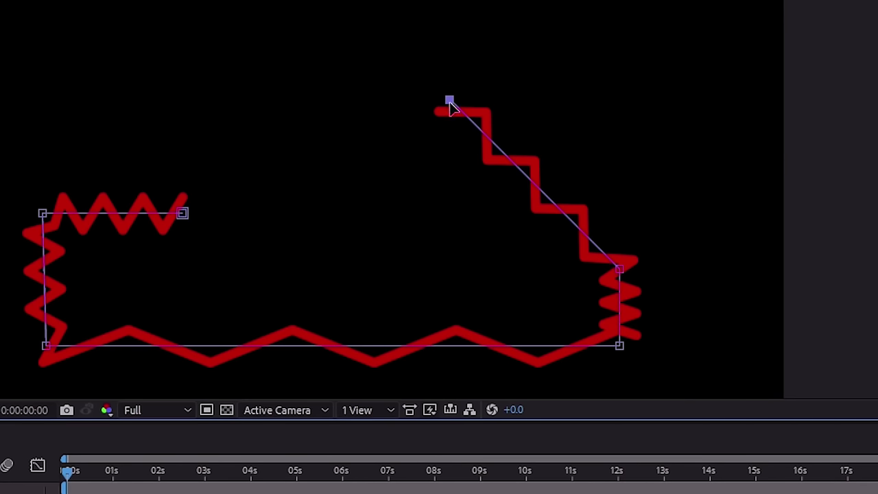
# Delete the path's peak vertex and both vertices of its short vertical edge, leaving an L-shaped zigzag.
pyautogui.press('Delete')
pyautogui.click(620, 269)
pyautogui.press('Delete')
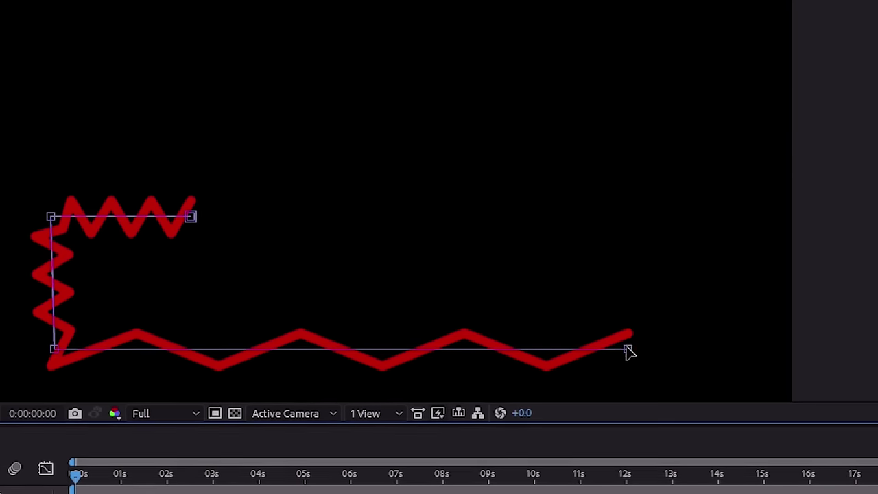
pyautogui.click(628, 349)
pyautogui.press('Delete')
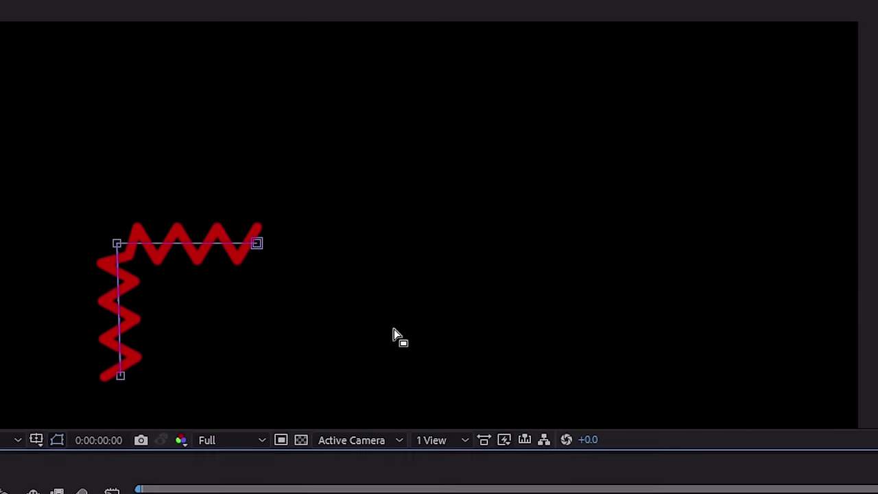
# Replace the L-shaped path with one straight diagonal segment rising from near the frame's lower-left corner towards its upper right.
pyautogui.moveTo(183, 396); pyautogui.dragTo(50, 216)
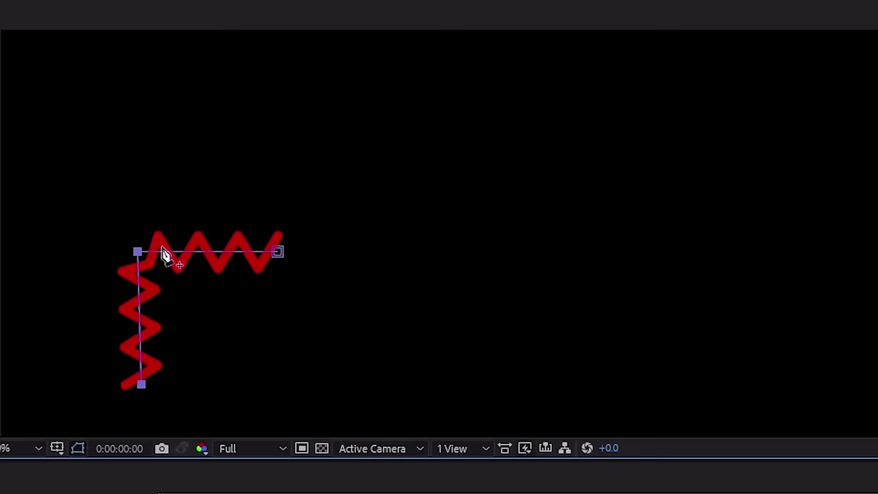
pyautogui.click(192, 260)
pyautogui.hotkey('ctrl', 'z')
pyautogui.moveTo(279, 255)
pyautogui.mouseDown()
pyautogui.moveTo(112, 364)
pyautogui.moveTo(128, 390)
pyautogui.mouseUp()
pyautogui.moveTo(147, 317)
pyautogui.mouseDown()
pyautogui.moveTo(140, 164)
pyautogui.moveTo(130, 314)
pyautogui.moveTo(95, 369)
pyautogui.mouseUp()
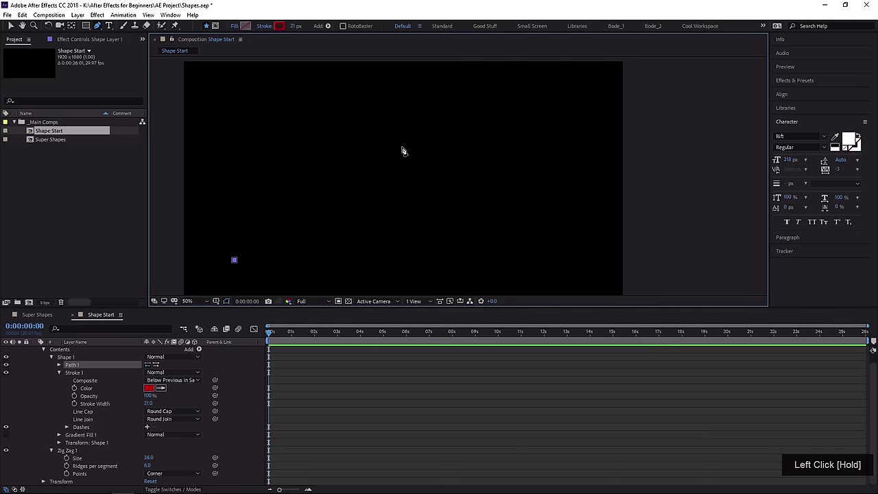
pyautogui.click(465, 81)
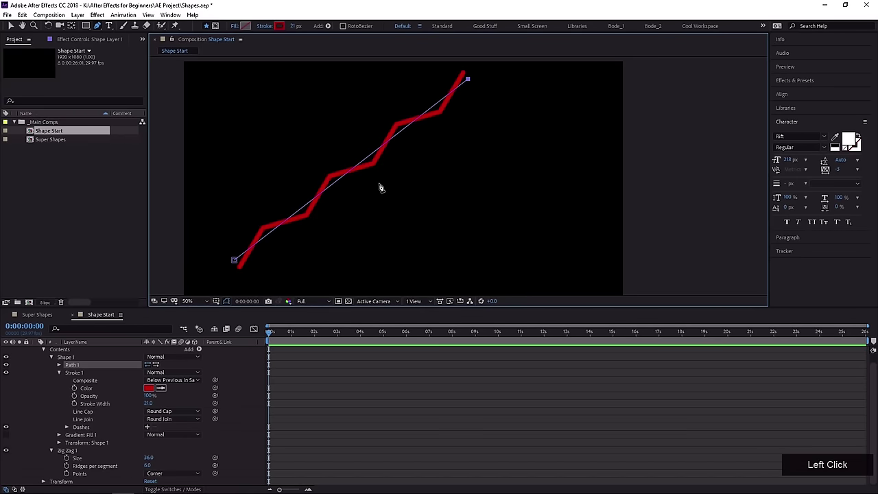
# Lengthen the zigzag line by moving its path endpoints just beyond the composition's top edge and bottom-left corner.
pyautogui.scroll(-1, 380, 187)
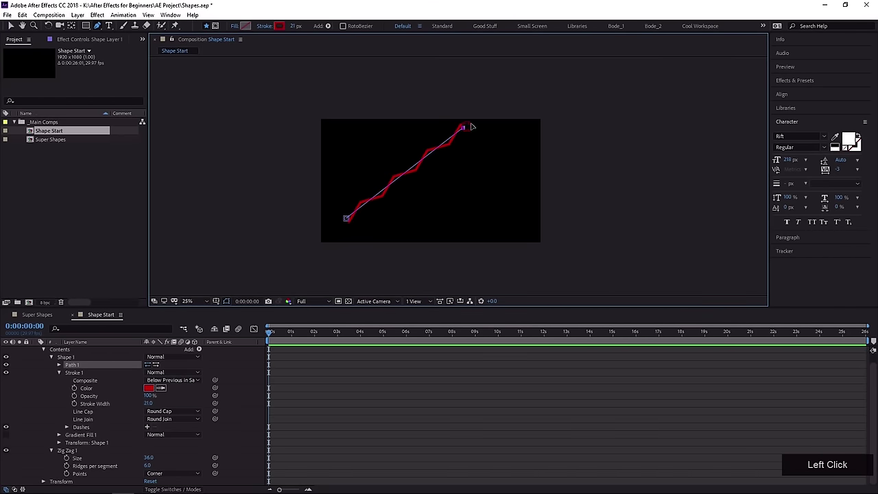
pyautogui.moveTo(470, 125); pyautogui.dragTo(484, 112)
pyautogui.keyDown('ctrl'); pyautogui.click(345, 217); pyautogui.keyUp('ctrl')
pyautogui.moveTo(345, 217); pyautogui.dragTo(323, 245)
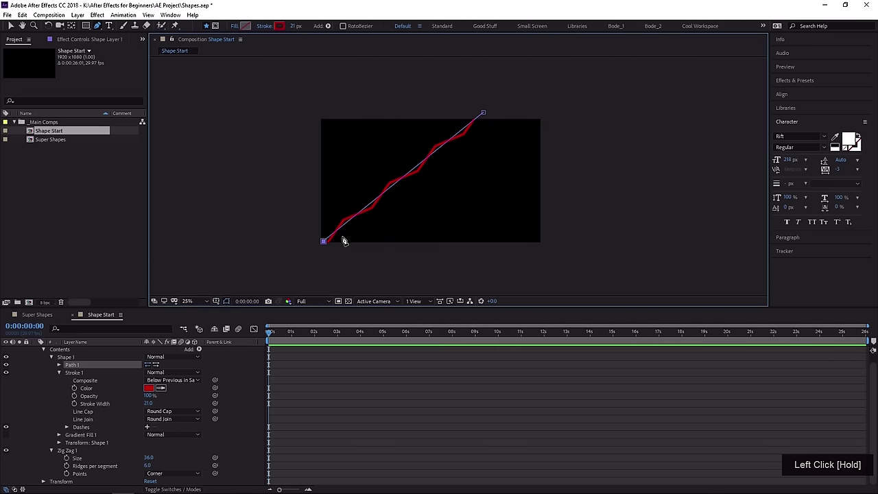
pyautogui.moveTo(323, 242); pyautogui.dragTo(323, 248)
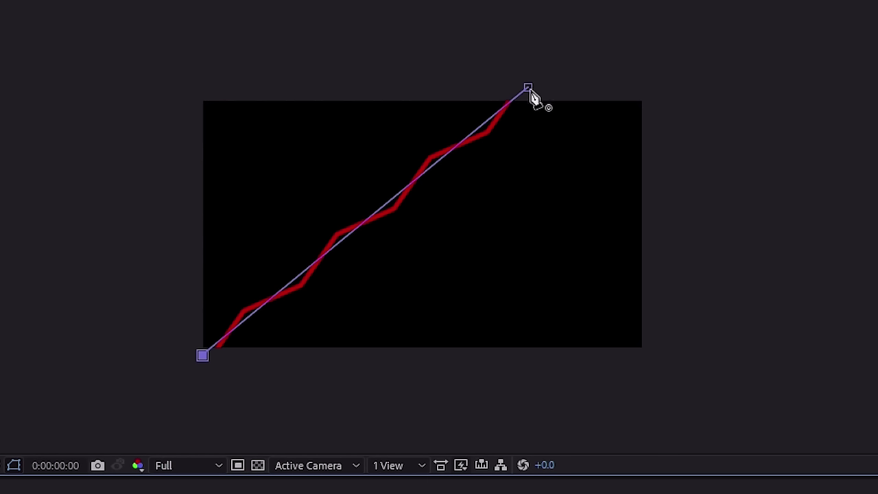
# Try closing the line's path at its upper endpoint and undo the closure.
pyautogui.click(528, 88)
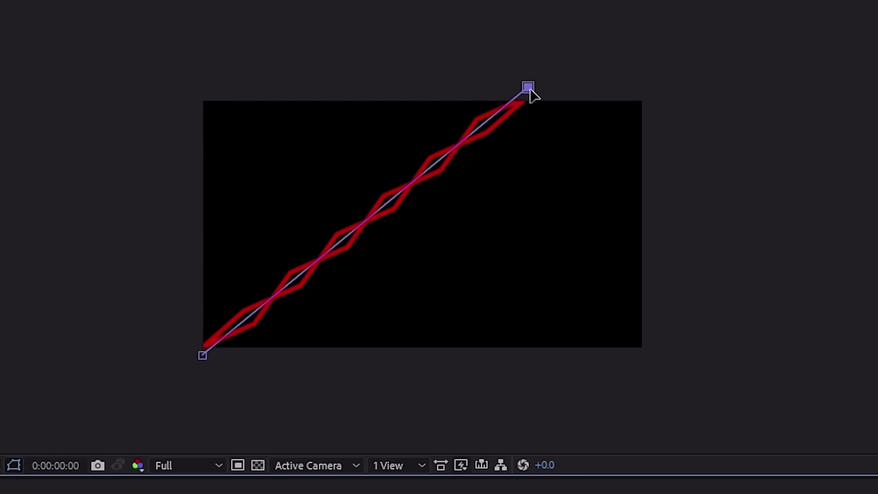
pyautogui.hotkey('ctrl', 'z')
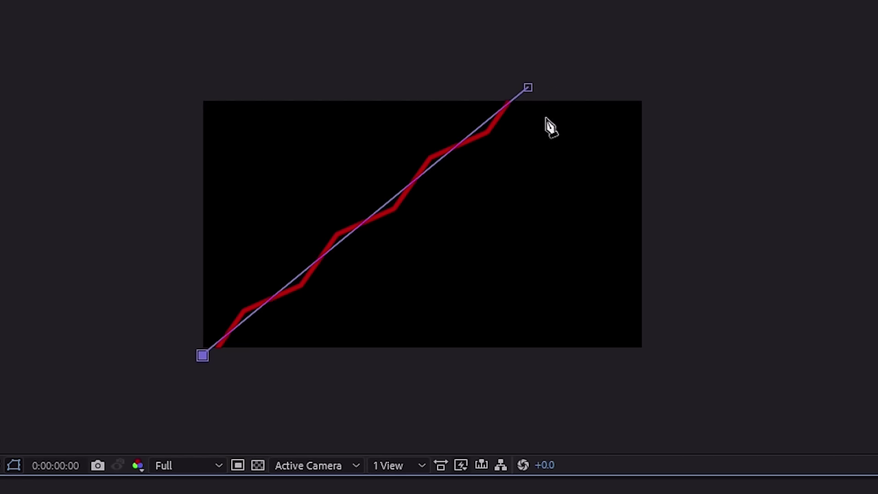
pyautogui.press('v')
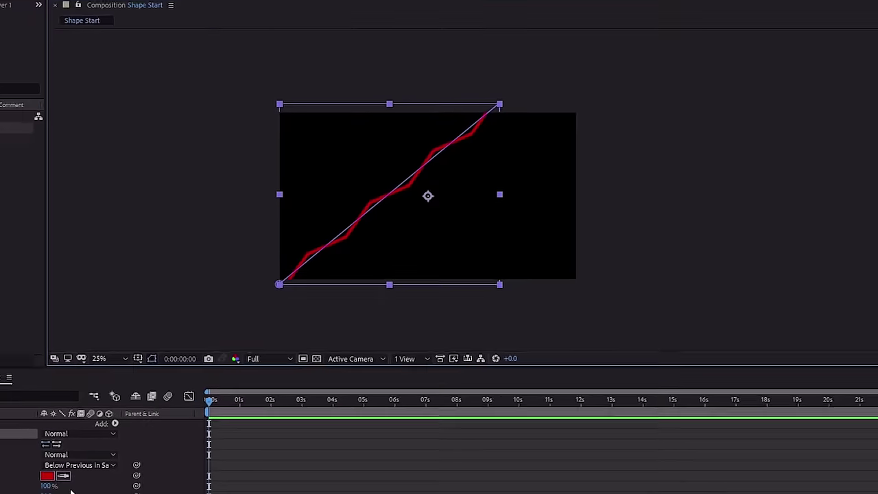
# Set Zig Zag 1 to size 68 and 46 ridges per segment, with Smooth points.
pyautogui.keyDown('ctrl'); pyautogui.click(71, 491); pyautogui.keyUp('ctrl')
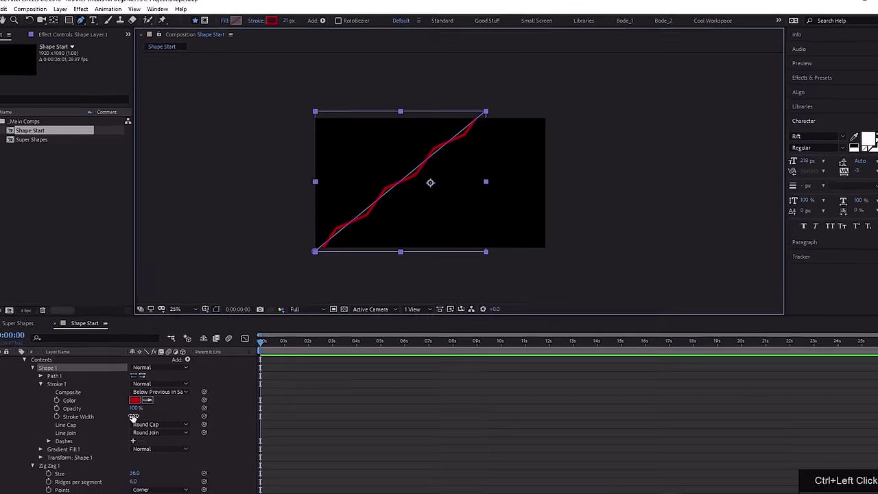
pyautogui.scroll(-1, 163, 457)
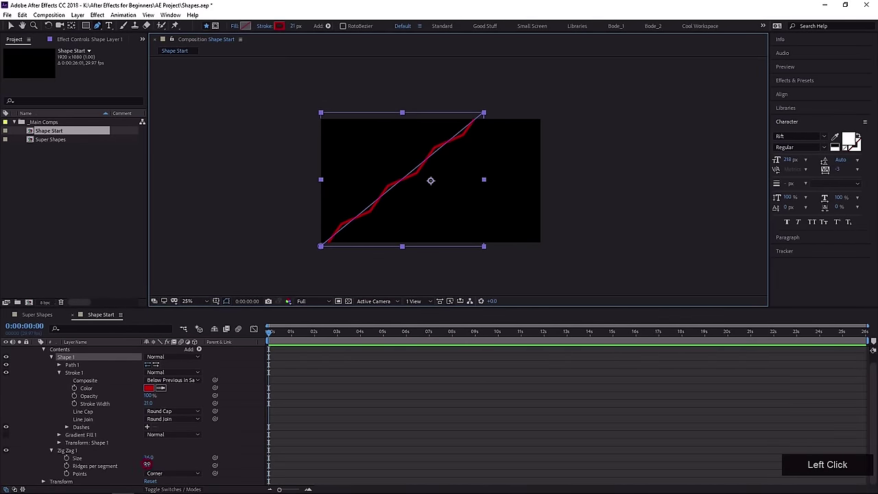
pyautogui.moveTo(147, 465)
pyautogui.mouseDown()
pyautogui.moveTo(173, 455)
pyautogui.moveTo(162, 458)
pyautogui.mouseUp()
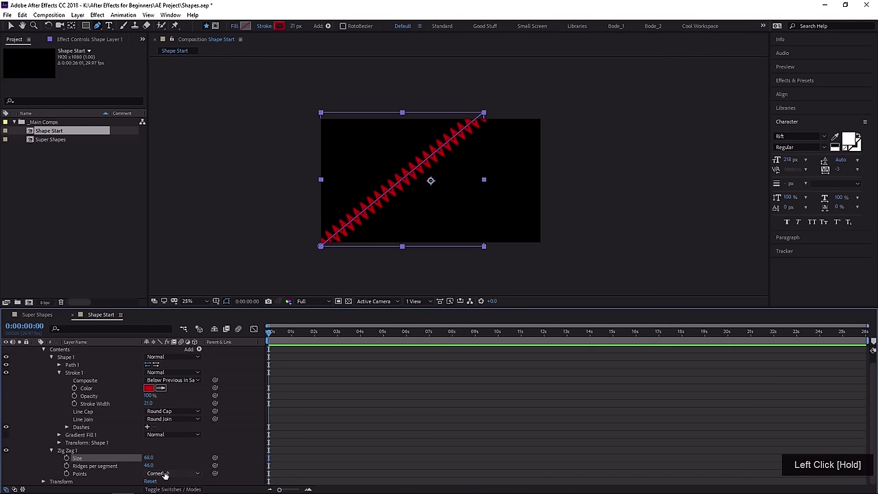
pyautogui.click(163, 474)
pyautogui.click(168, 466)
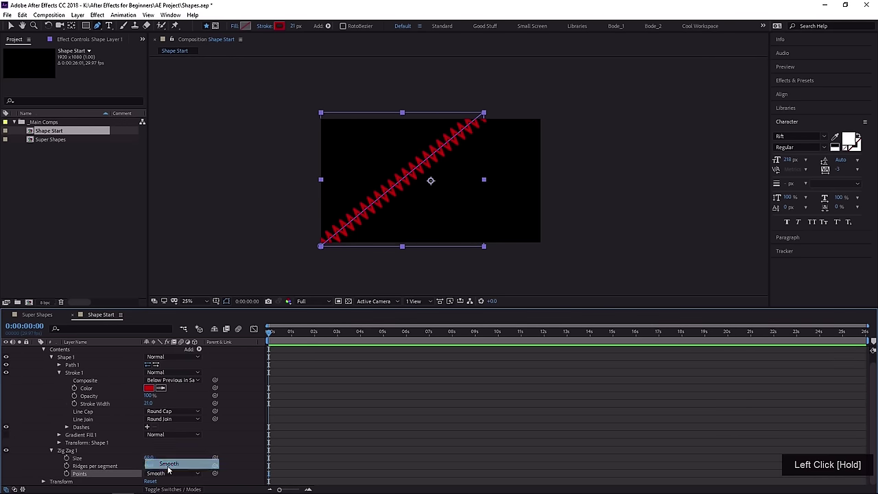
pyautogui.scroll(2, 377, 199)
pyautogui.middleClick(347, 210)
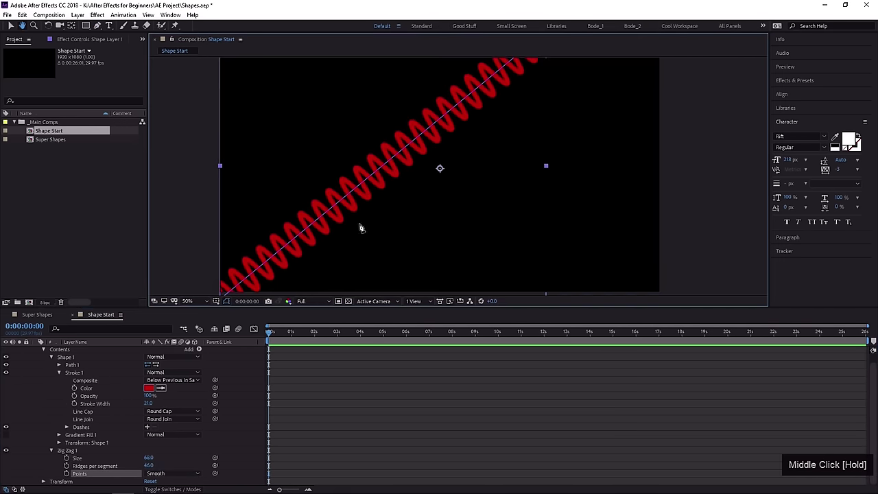
# Set the Zig Zag's ridges per segment to 10.
pyautogui.moveTo(149, 466); pyautogui.dragTo(123, 467)
pyautogui.scroll(-2, 372, 202)
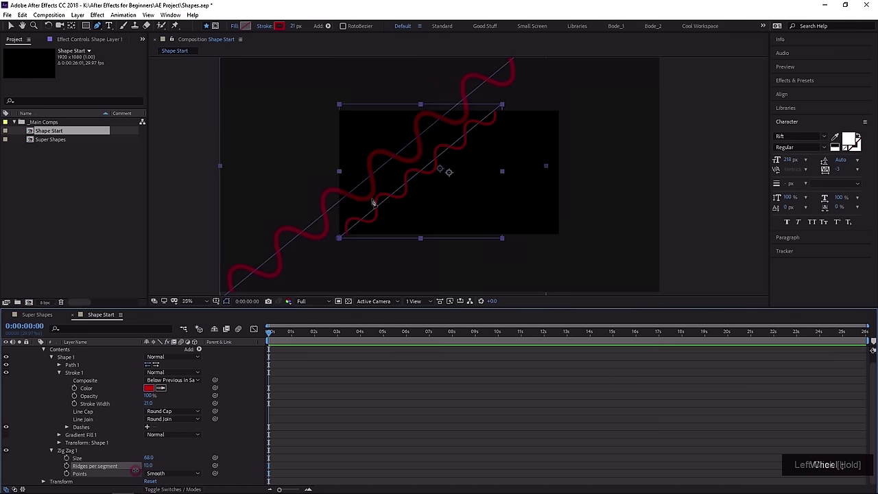
pyautogui.middleClick(359, 209)
pyautogui.middleClick(359, 209)
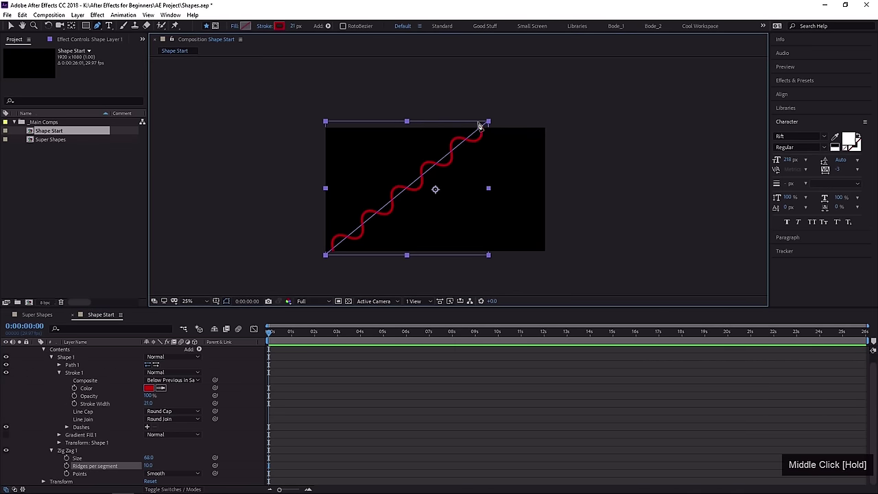
pyautogui.scroll(1, 116, 404)
# Add a Repeater to the shape layer's contents and expand its copy and transform settings.
pyautogui.click(58, 382)
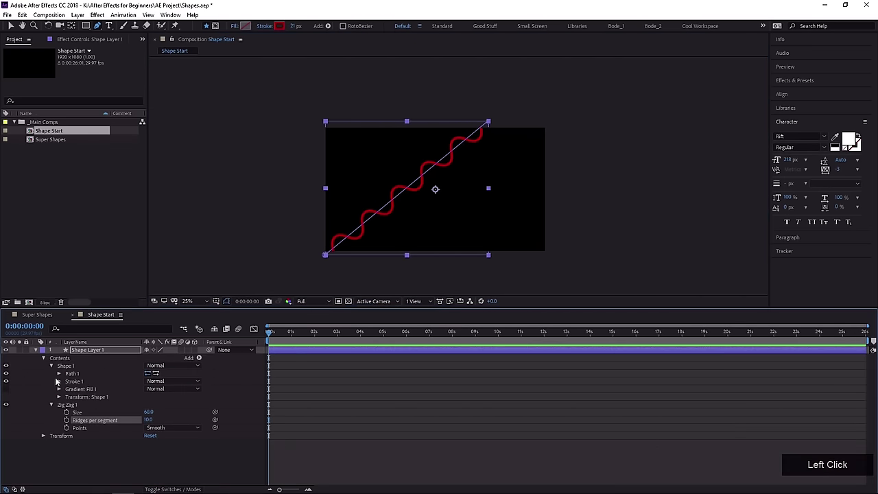
pyautogui.moveTo(198, 358); pyautogui.dragTo(249, 285)
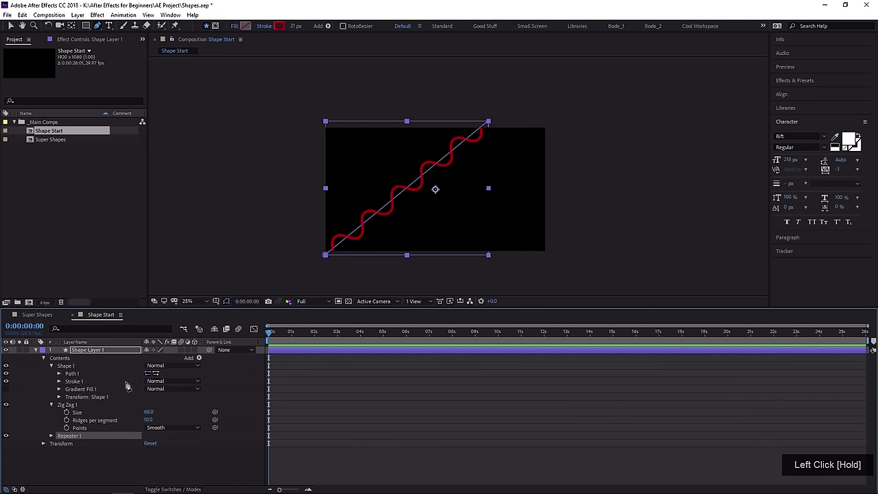
pyautogui.click(51, 436)
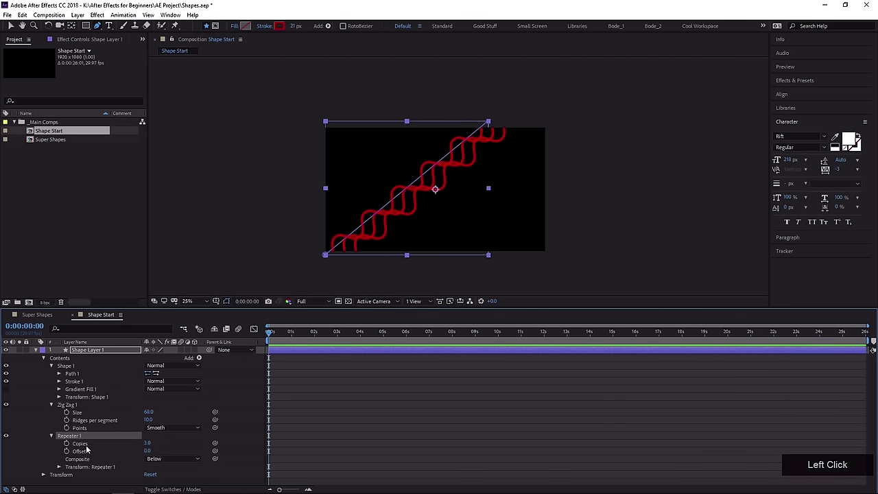
pyautogui.click(58, 467)
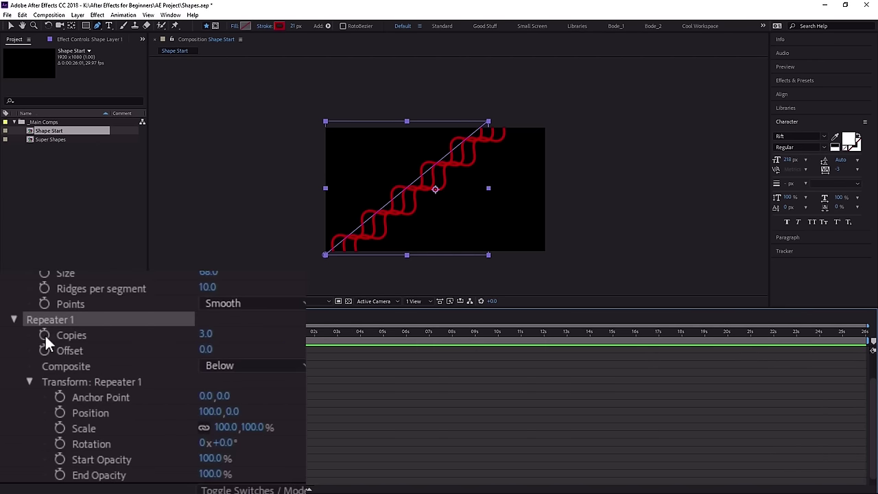
# Try the Repeater with 23 copies, offset -10, position 195, 1 and rotation -120°.
pyautogui.moveTo(206, 337)
pyautogui.mouseDown()
pyautogui.moveTo(222, 338)
pyautogui.moveTo(185, 352)
pyautogui.moveTo(199, 352)
pyautogui.mouseUp()
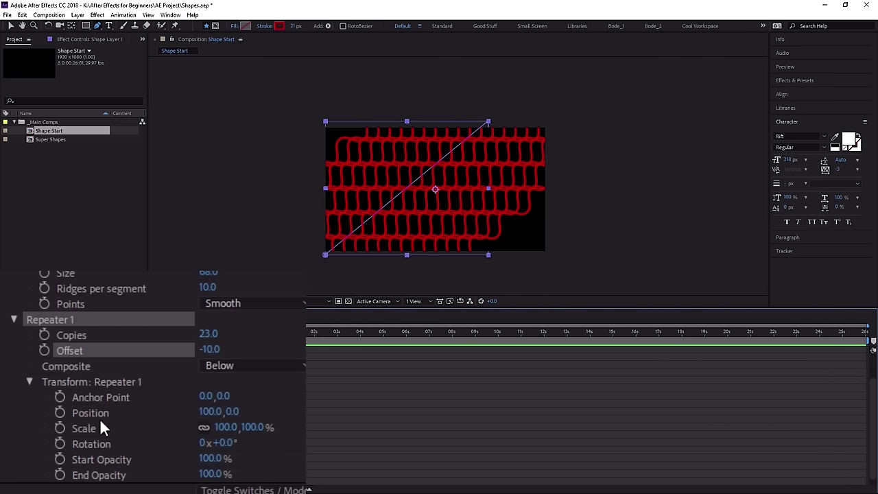
pyautogui.moveTo(203, 414)
pyautogui.mouseDown()
pyautogui.moveTo(334, 414)
pyautogui.moveTo(126, 417)
pyautogui.moveTo(332, 415)
pyautogui.moveTo(139, 431)
pyautogui.moveTo(244, 436)
pyautogui.moveTo(206, 398)
pyautogui.moveTo(240, 398)
pyautogui.moveTo(220, 402)
pyautogui.moveTo(230, 415)
pyautogui.moveTo(263, 396)
pyautogui.moveTo(337, 396)
pyautogui.moveTo(227, 398)
pyautogui.moveTo(206, 412)
pyautogui.moveTo(251, 427)
pyautogui.moveTo(294, 424)
pyautogui.moveTo(271, 426)
pyautogui.moveTo(281, 425)
pyautogui.moveTo(119, 427)
pyautogui.mouseUp()
# Shorten the path to a nearly horizontal line, with one endpoint at the composition's centre and the other left of it.
pyautogui.moveTo(491, 122); pyautogui.dragTo(434, 195)
pyautogui.moveTo(330, 258); pyautogui.dragTo(382, 191)
pyautogui.keyDown('ctrl'); pyautogui.click(327, 253); pyautogui.keyUp('ctrl')
# Set the Repeater's position to 0, 0 and its rotation to -113°.
pyautogui.click(209, 396)
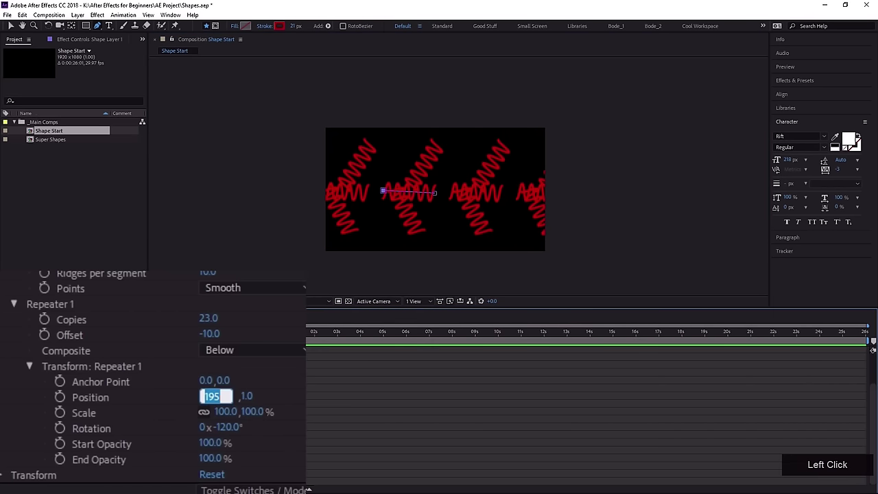
pyautogui.write('0')
pyautogui.press('KP_Enter')
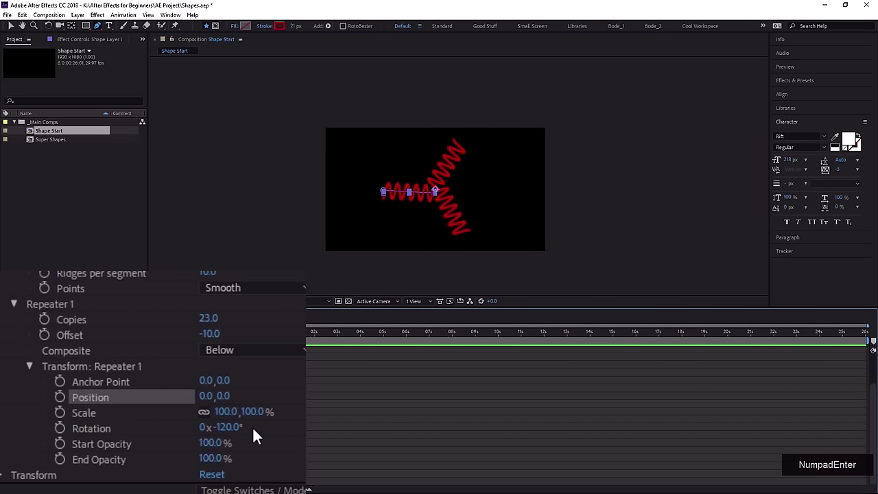
pyautogui.moveTo(226, 429); pyautogui.dragTo(278, 298)
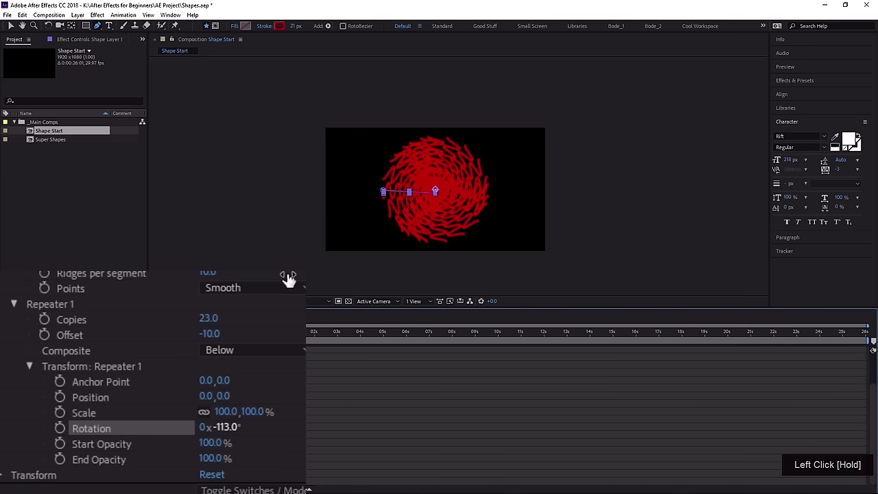
pyautogui.scroll(5, 394, 232)
pyautogui.moveTo(367, 241); pyautogui.dragTo(366, 230)
pyautogui.scroll(-4, 365, 229)
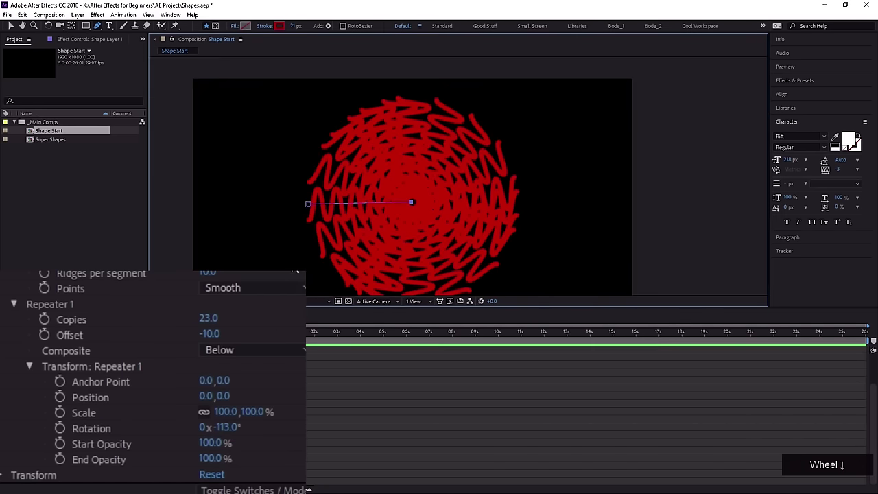
# Set the Repeater's offset to 0 and its number of copies to 36.
pyautogui.click(209, 334)
pyautogui.write('0')
pyautogui.press('KP_Enter')
pyautogui.click(208, 318)
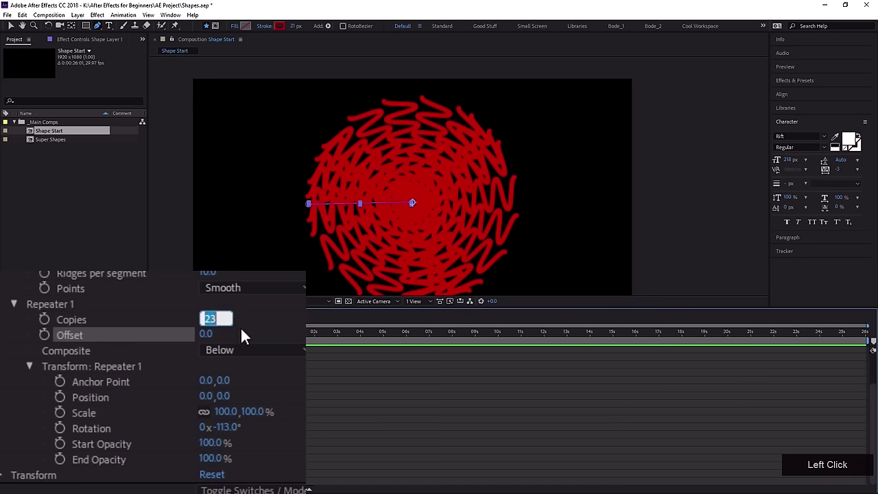
pyautogui.write('36')
pyautogui.press('KP_Enter')
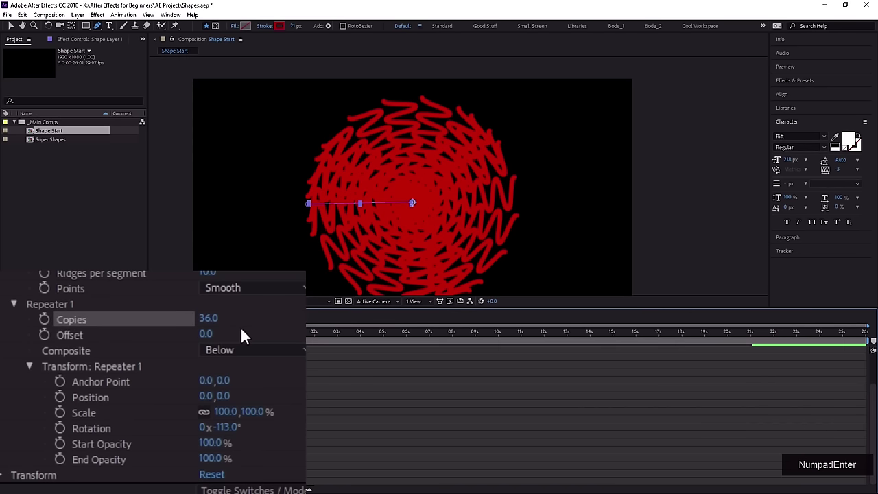
# Set the Repeater's rotation to 10°.
pyautogui.click(229, 427)
pyautogui.write('10')
pyautogui.press('KP_Enter')
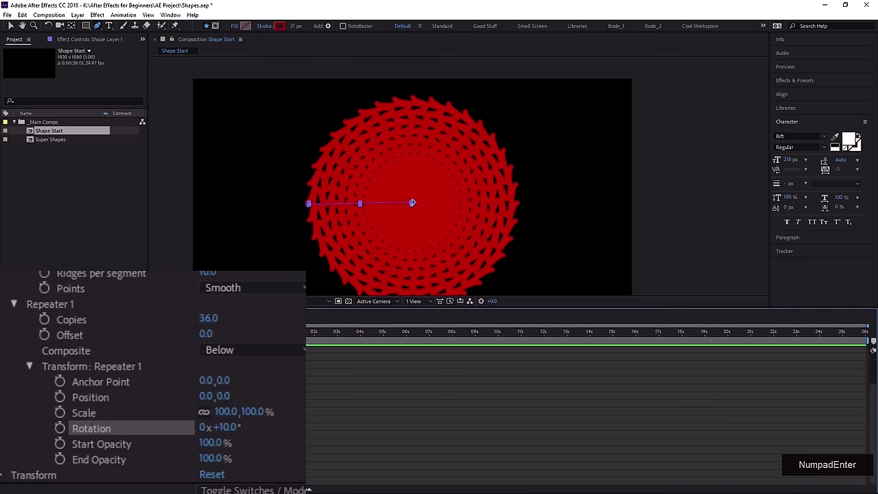
# Stretch the path by moving its outer endpoint well past the composition's left edge.
pyautogui.moveTo(308, 204)
pyautogui.mouseDown()
pyautogui.moveTo(123, 215)
pyautogui.moveTo(235, 203)
pyautogui.moveTo(173, 212)
pyautogui.moveTo(169, 205)
pyautogui.mouseUp()
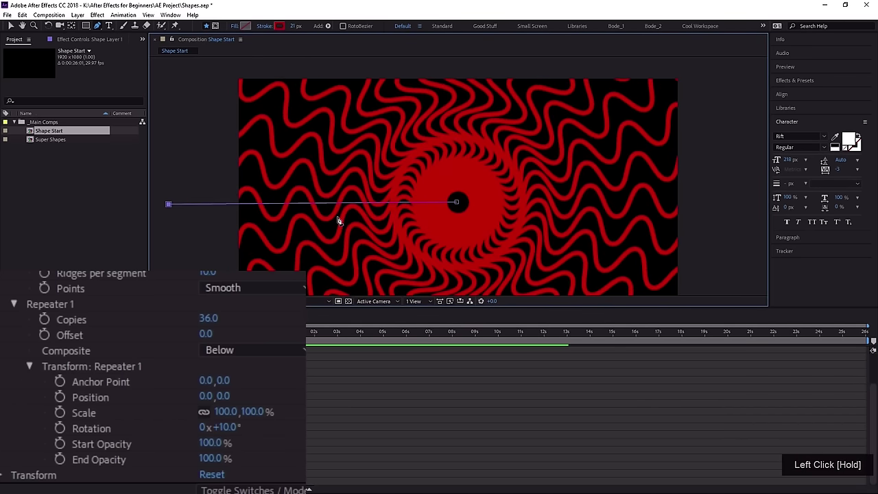
pyautogui.scroll(-2, 338, 221)
pyautogui.middleClick(359, 216)
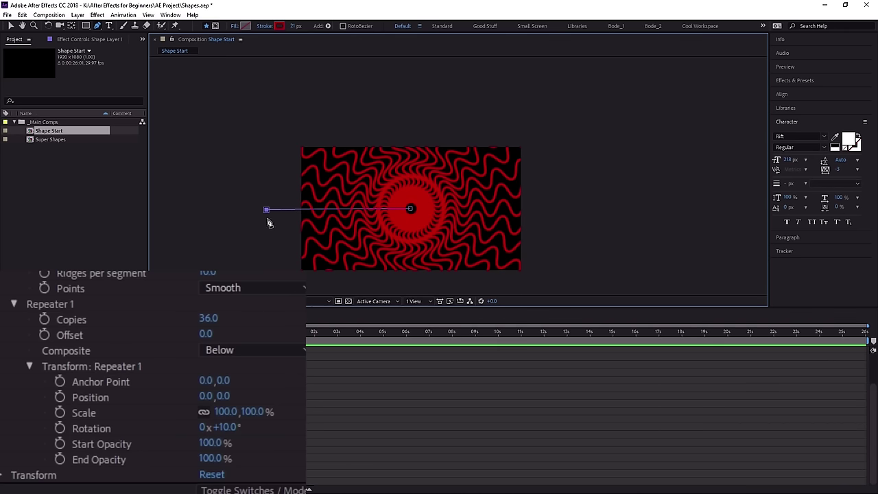
pyautogui.scroll(2, 393, 207)
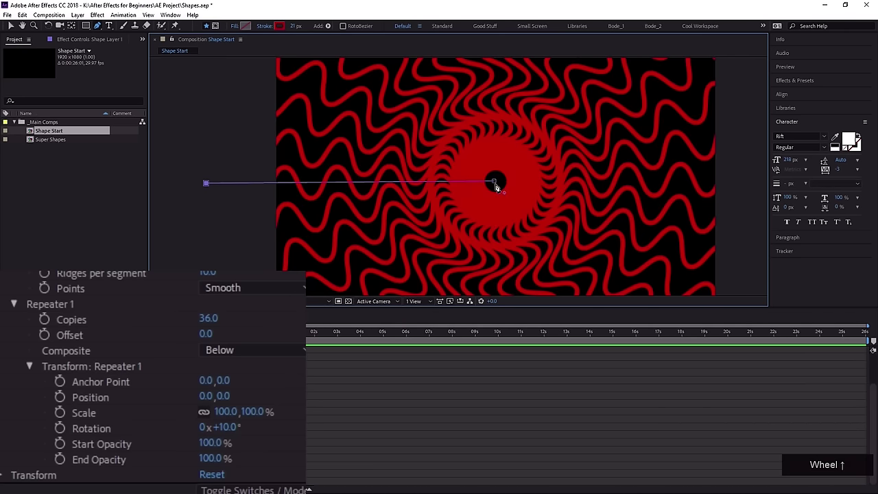
# Delete Shape 1, Zig Zag 1 and Repeater 1 from the shape layer's contents.
pyautogui.scroll(-1, 146, 439)
pyautogui.click(72, 365)
pyautogui.press('Delete')
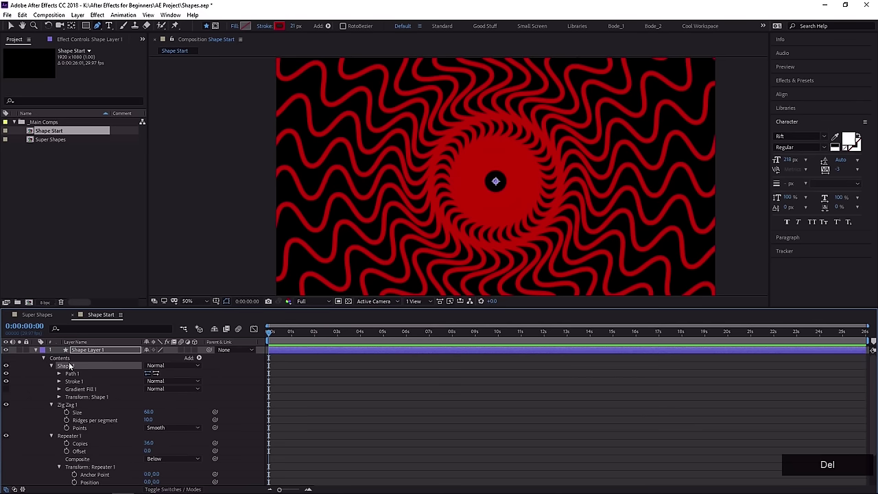
pyautogui.click(72, 366)
pyautogui.press('Delete')
pyautogui.click(71, 366)
pyautogui.press('Delete')
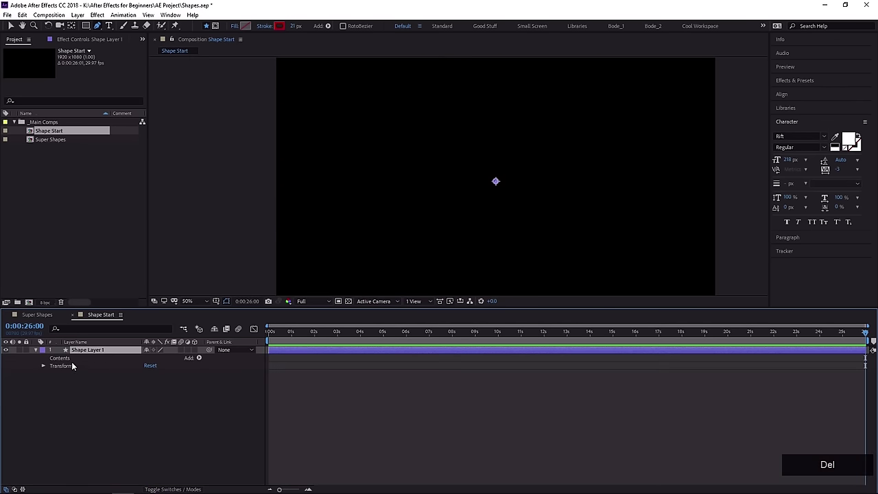
# Draw a large rectangle in the shape layer with the Rectangle tool and give it a lime green fill.
pyautogui.click(84, 25)
pyautogui.moveTo(377, 101); pyautogui.dragTo(651, 269)
pyautogui.click(245, 25)
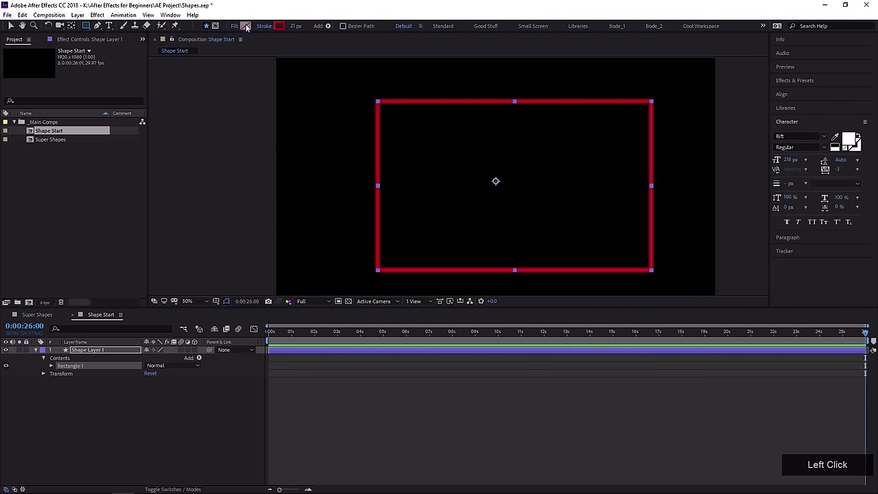
pyautogui.click(431, 299)
pyautogui.moveTo(431, 299); pyautogui.dragTo(431, 275)
pyautogui.click(420, 218)
pyautogui.click(503, 189)
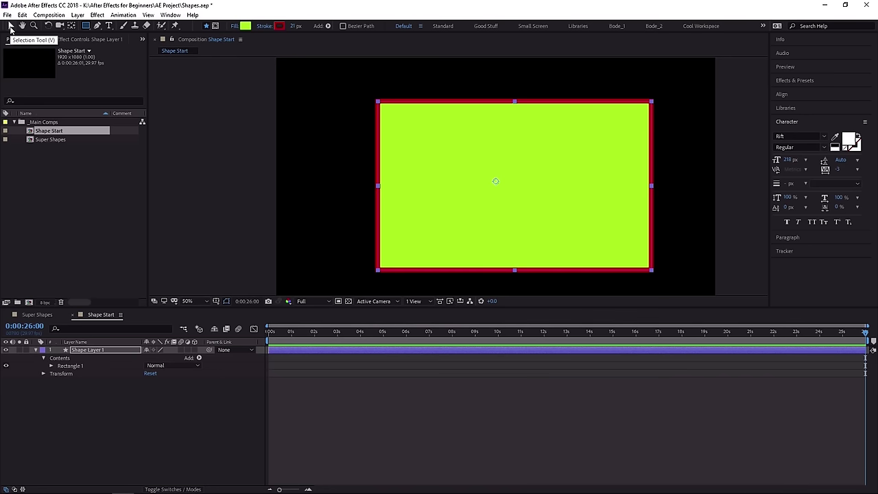
# Move the rectangle slightly up and to the left so it sits near the composition's centre.
pyautogui.click(10, 26)
pyautogui.moveTo(472, 198); pyautogui.dragTo(451, 191)
pyautogui.moveTo(448, 194)
pyautogui.mouseDown()
pyautogui.moveTo(451, 185)
pyautogui.moveTo(454, 193)
pyautogui.mouseUp()
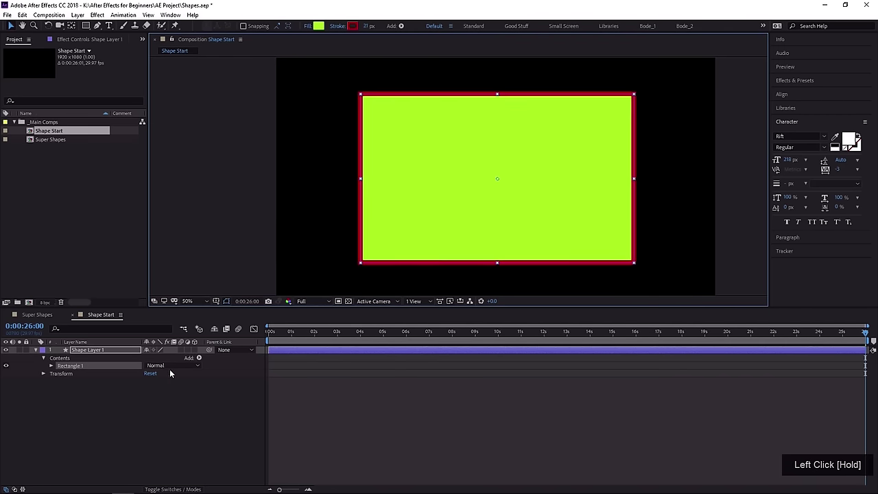
# Select Shape Layer 1 as a whole and enlarge the composition viewer's height.
pyautogui.click(103, 351)
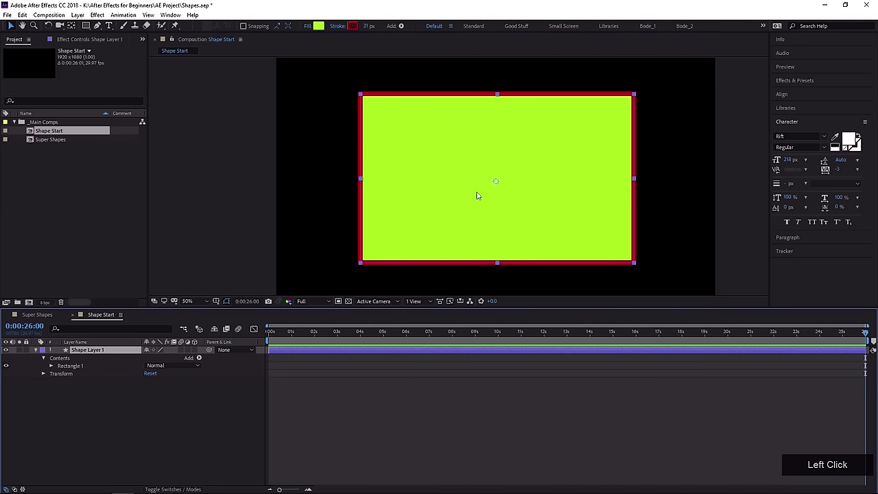
pyautogui.moveTo(491, 186); pyautogui.dragTo(444, 189)
pyautogui.moveTo(411, 308); pyautogui.dragTo(410, 386)
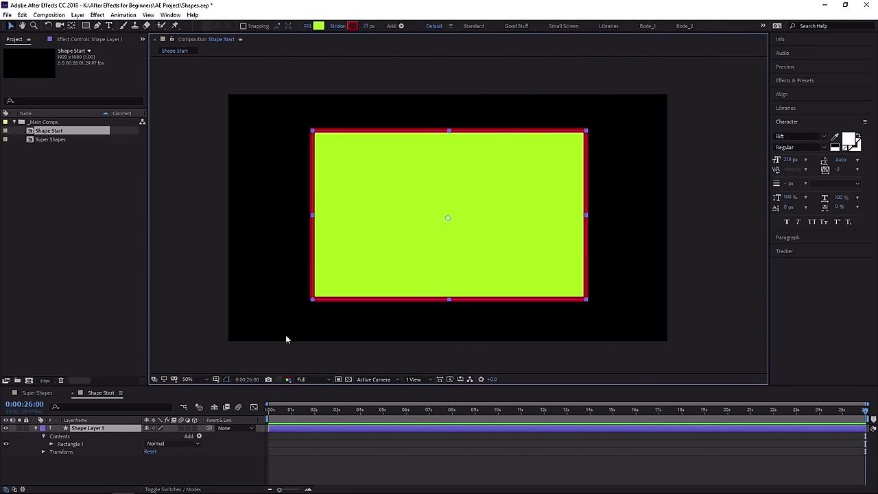
# Try moving Rectangle 1 on its own inside Shape Layer 1, and undo the moves.
pyautogui.click(325, 428)
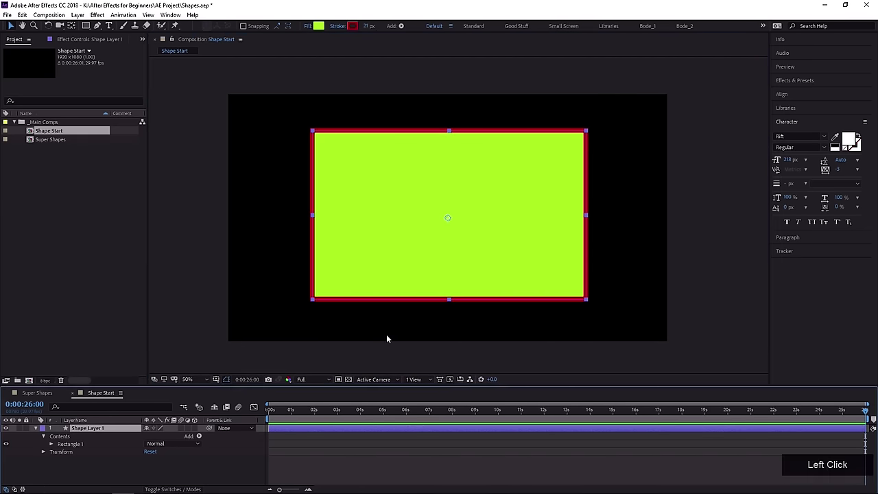
pyautogui.keyDown('ctrl'); pyautogui.click(407, 219); pyautogui.keyUp('ctrl')
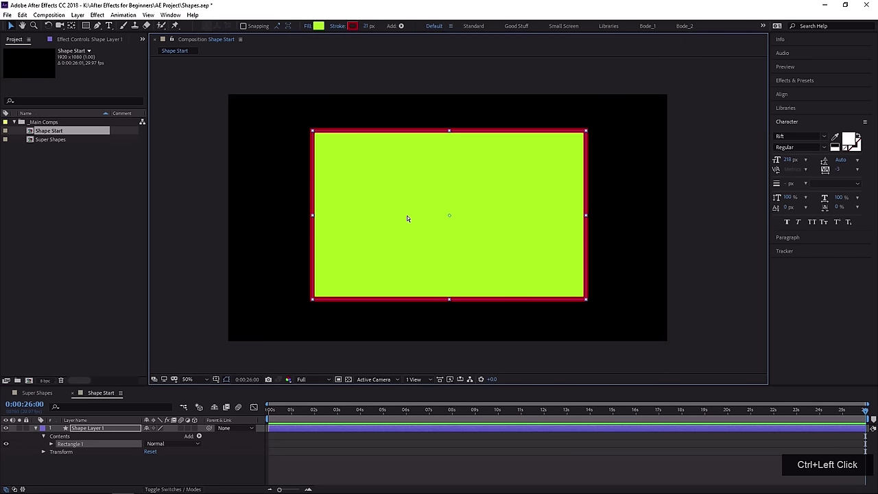
pyautogui.moveTo(365, 258); pyautogui.dragTo(293, 234)
pyautogui.hotkey('ctrl', 'z')
pyautogui.hotkey('ctrl', 'z')
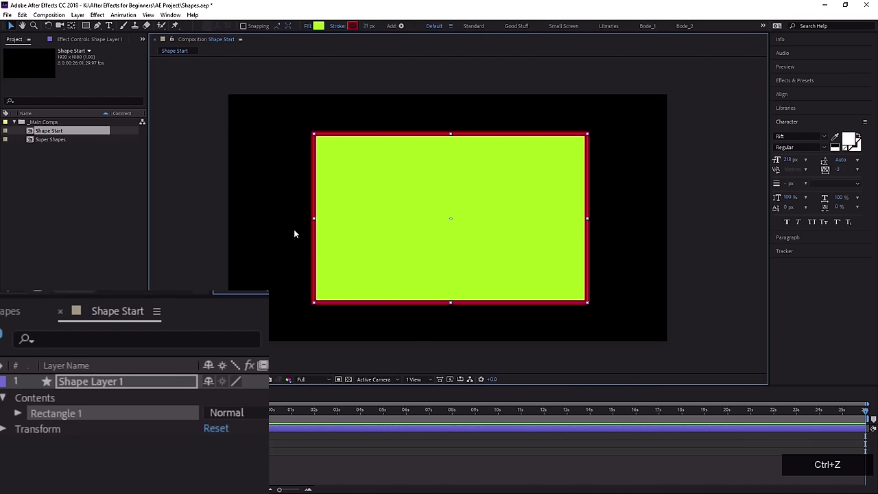
# Move Rectangle 1 slightly down and to the left, and expand Shape Layer 1's Transform properties.
pyautogui.click(401, 238)
pyautogui.moveTo(414, 247); pyautogui.dragTo(442, 254)
pyautogui.click(322, 424)
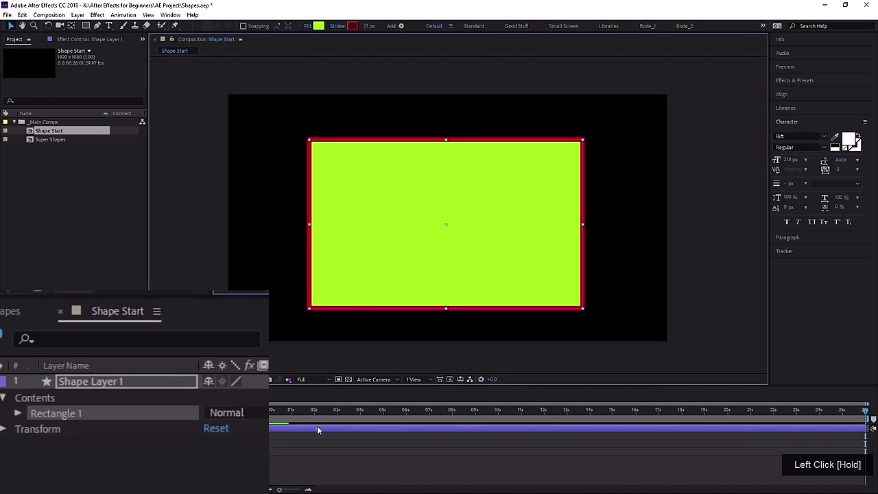
pyautogui.click(52, 432)
pyautogui.click(3, 429)
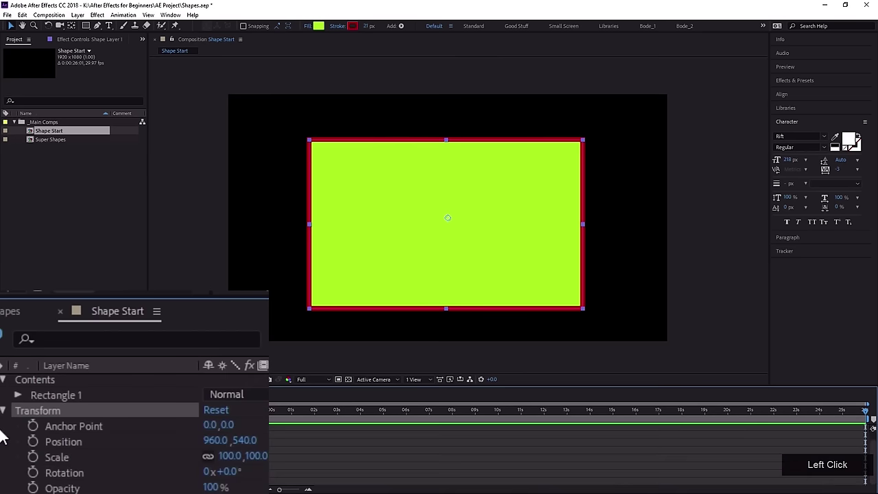
# Move Rectangle 1 to position -14, -9 within the layer and expand its own Transform: Rectangle 1 properties.
pyautogui.keyDown('ctrl'); pyautogui.click(421, 254); pyautogui.keyUp('ctrl')
pyautogui.moveTo(433, 257); pyautogui.dragTo(449, 242)
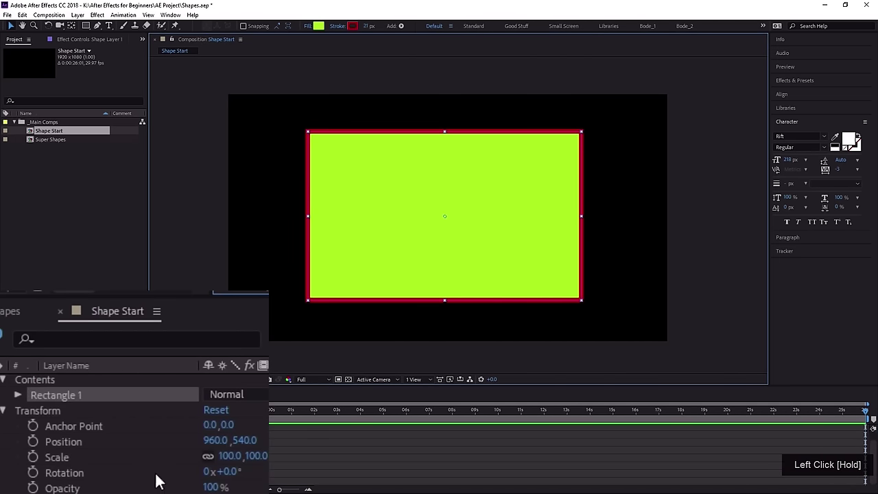
pyautogui.click(13, 393)
pyautogui.click(17, 396)
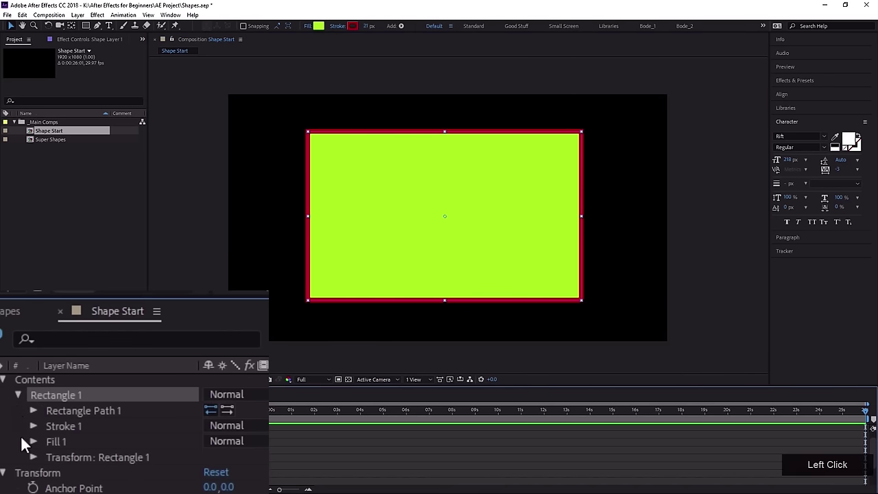
pyautogui.click(31, 458)
pyautogui.click(99, 382)
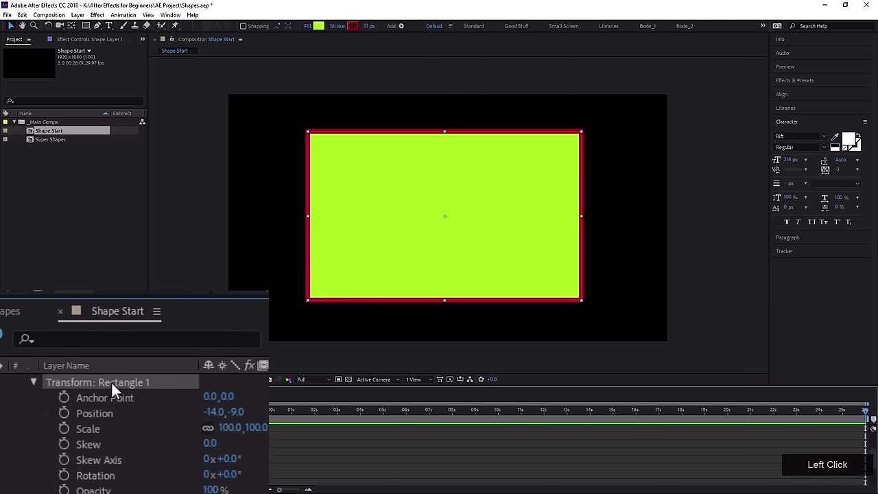
# Move Rectangle 1 to position -10, -15 and collapse its own transform properties.
pyautogui.keyDown('ctrl'); pyautogui.click(369, 261); pyautogui.keyUp('ctrl')
pyautogui.moveTo(369, 260)
pyautogui.mouseDown()
pyautogui.moveTo(416, 251)
pyautogui.moveTo(337, 245)
pyautogui.moveTo(382, 290)
pyautogui.moveTo(327, 305)
pyautogui.moveTo(382, 259)
pyautogui.mouseUp()
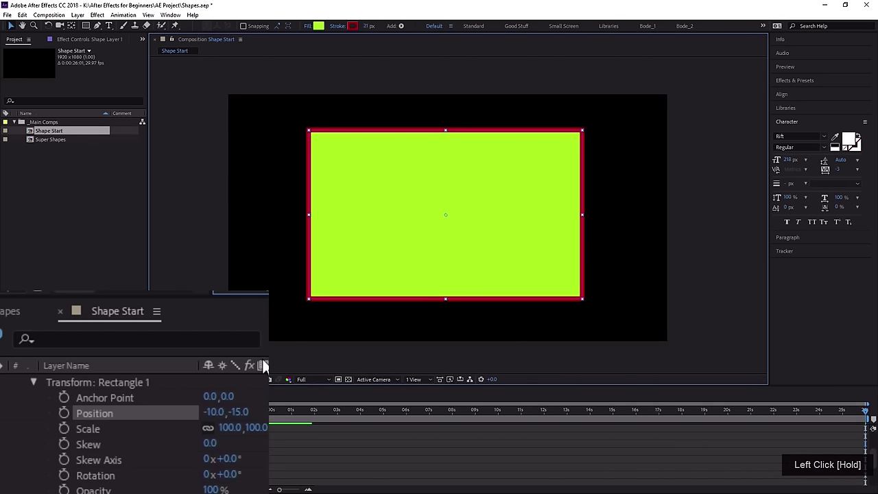
pyautogui.scroll(-3, 62, 457)
pyautogui.click(59, 452)
pyautogui.scroll(2, 68, 452)
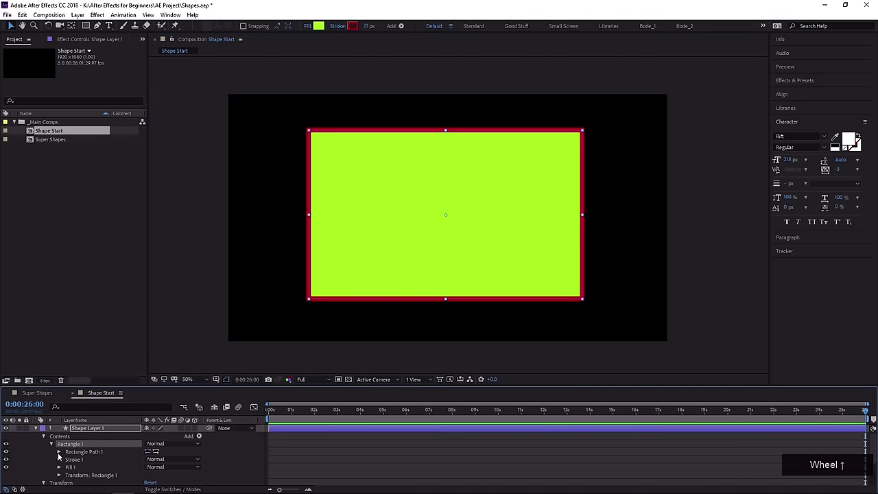
# Add a Round Corners operator to Rectangle 1 and set its radius to 251.
pyautogui.moveTo(199, 437); pyautogui.dragTo(250, 379)
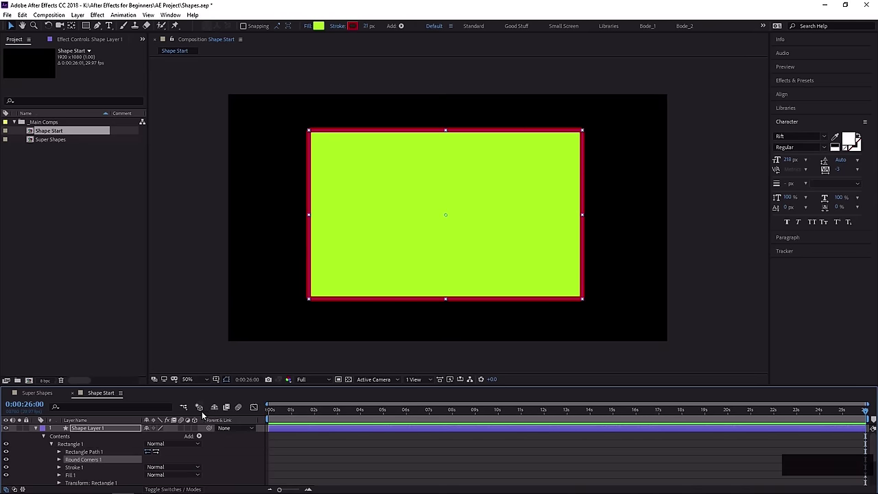
pyautogui.scroll(-1, 107, 434)
pyautogui.click(60, 437)
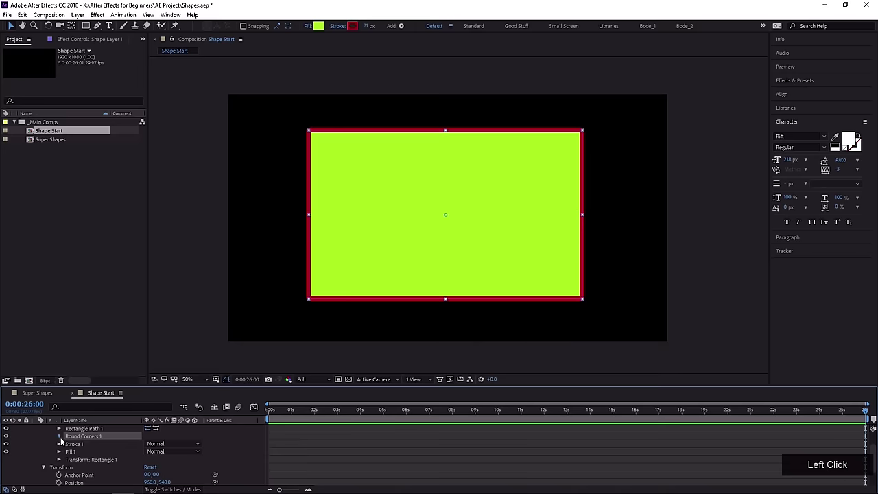
pyautogui.moveTo(152, 444); pyautogui.dragTo(255, 441)
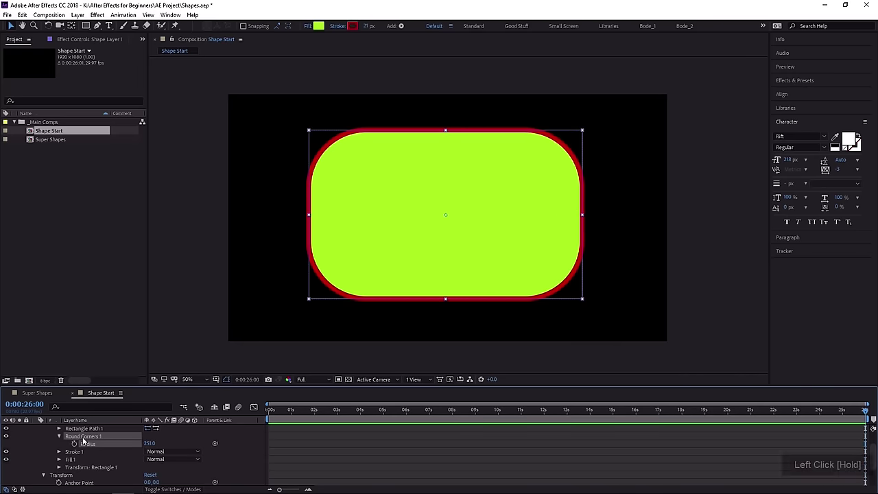
# Convert Rectangle Path 1 to a Bezier path.
pyautogui.scroll(3, 81, 460)
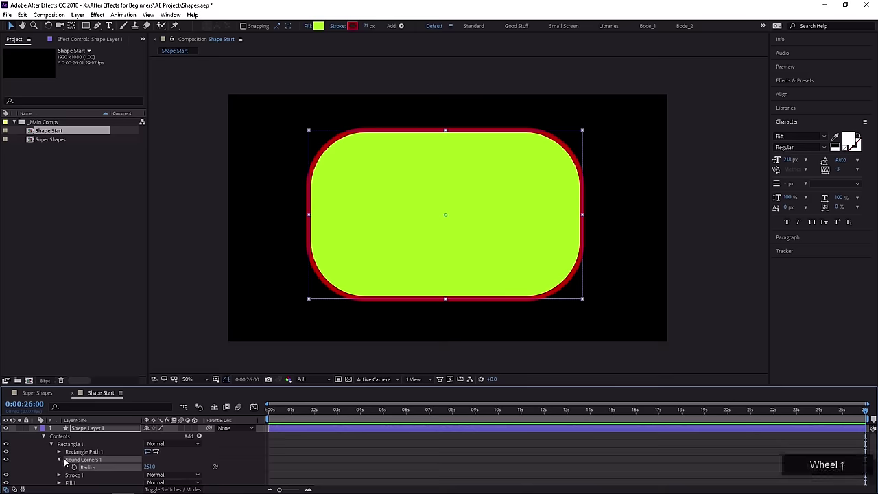
pyautogui.click(61, 452)
pyautogui.click(83, 452)
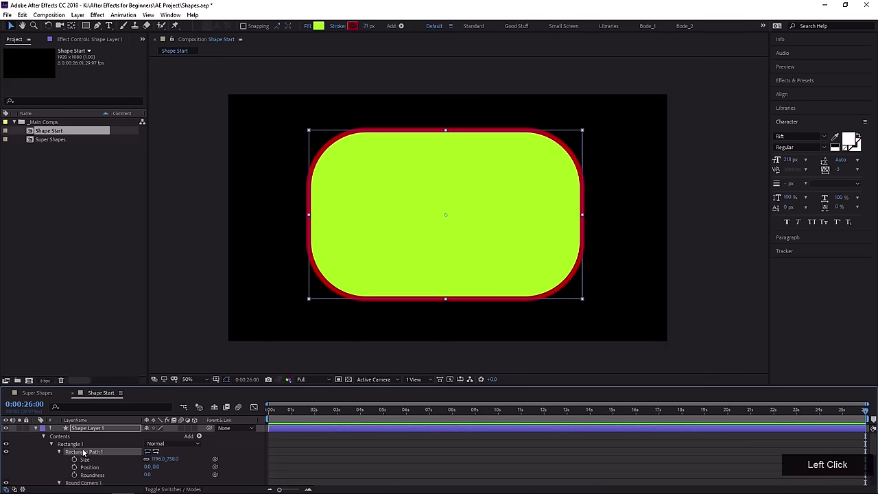
pyautogui.rightClick(93, 451)
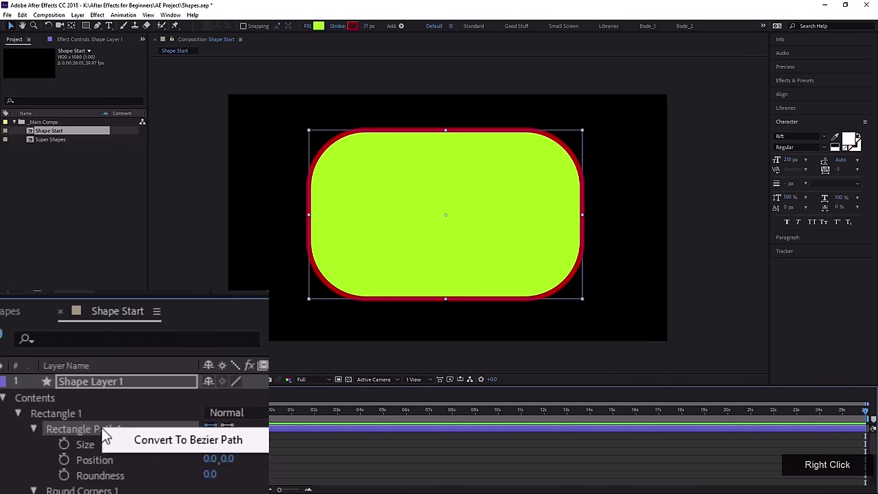
pyautogui.click(139, 445)
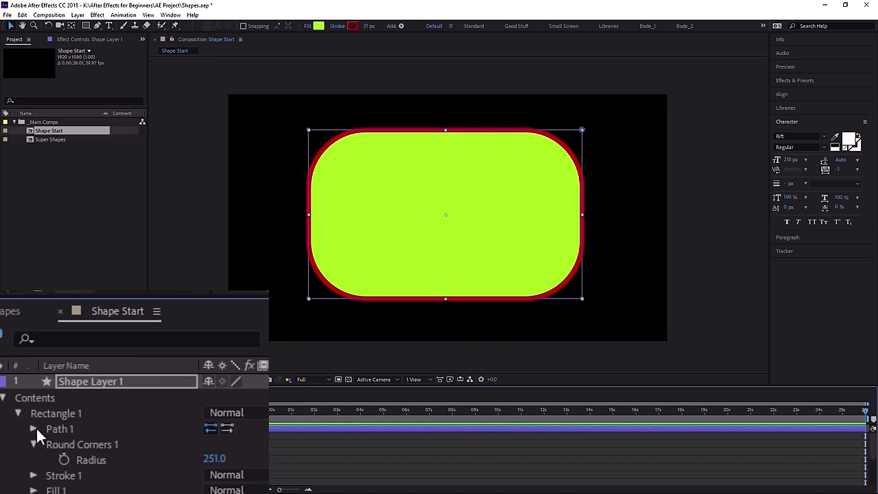
# Add Pen tool points near the middle of the path's upper and lower edges and pull both inward.
pyautogui.click(35, 427)
pyautogui.click(110, 459)
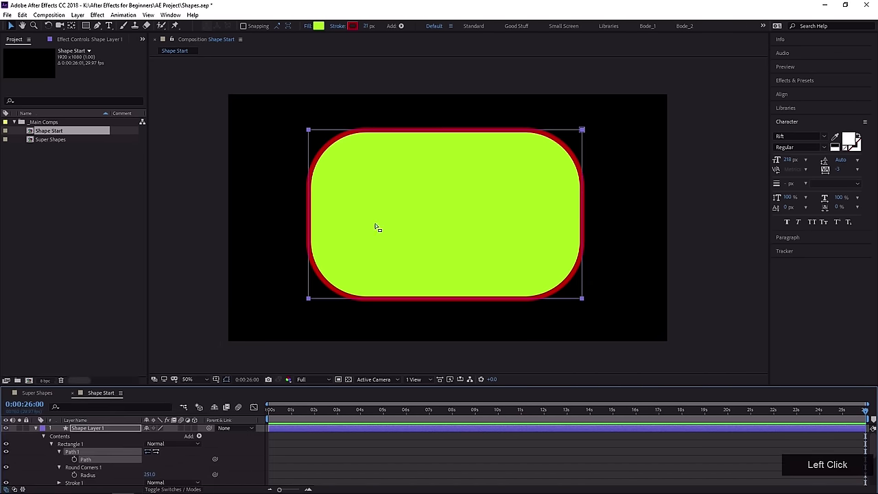
pyautogui.click(97, 25)
pyautogui.click(427, 130)
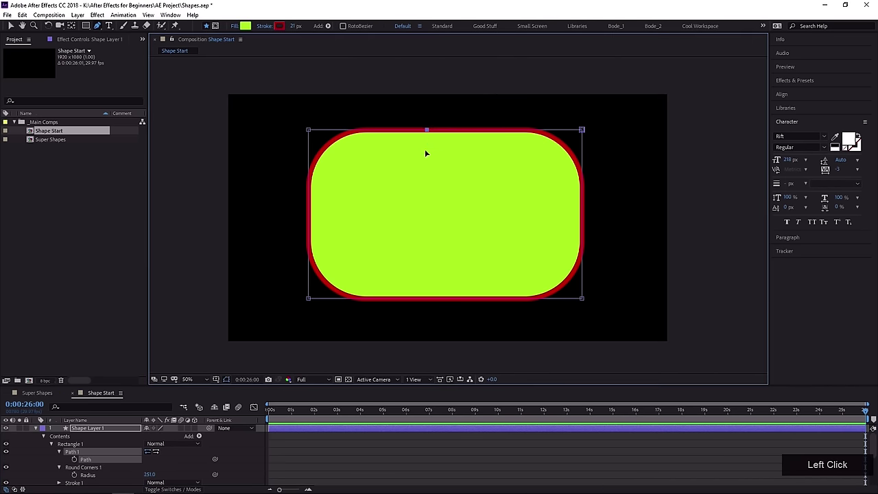
pyautogui.moveTo(427, 130); pyautogui.dragTo(443, 195)
pyautogui.click(436, 299)
pyautogui.moveTo(435, 299); pyautogui.dragTo(435, 247)
# Add points at the middle of the path's right and left edges and pull both inward to form a four-armed shape.
pyautogui.click(582, 215)
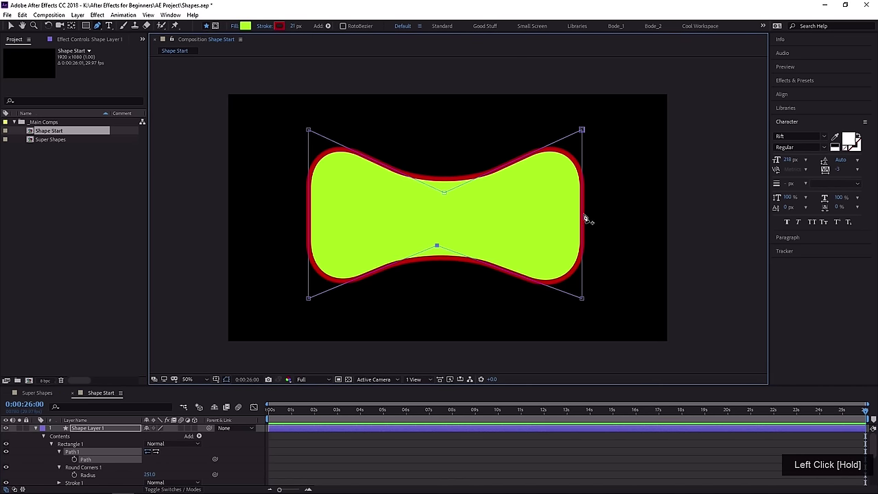
pyautogui.moveTo(582, 214); pyautogui.dragTo(523, 216)
pyautogui.click(308, 217)
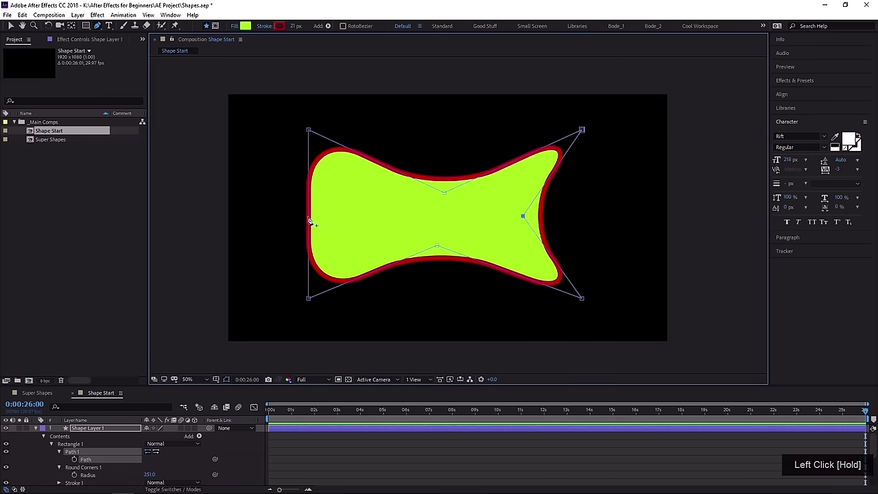
pyautogui.moveTo(308, 217); pyautogui.dragTo(387, 220)
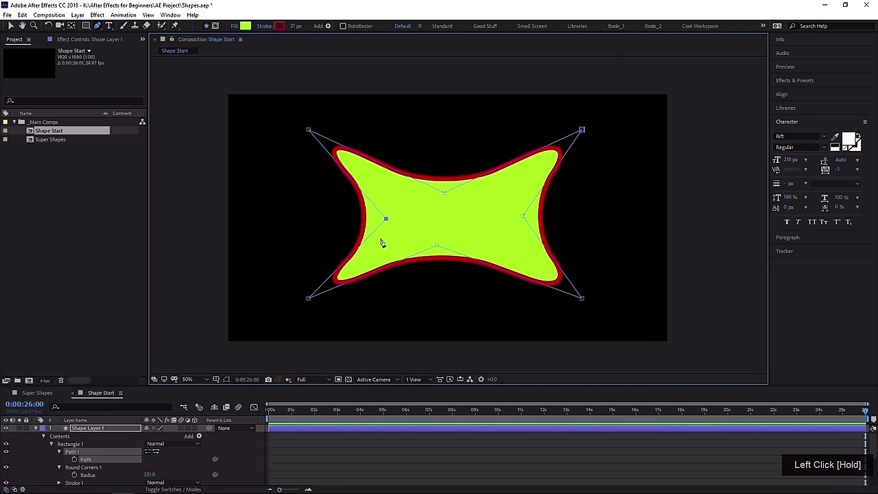
# Move the path's upper, right and lower inner points closer to the shape's centre.
pyautogui.moveTo(442, 193); pyautogui.dragTo(433, 196)
pyautogui.moveTo(523, 216); pyautogui.dragTo(479, 215)
pyautogui.moveTo(437, 246); pyautogui.dragTo(433, 235)
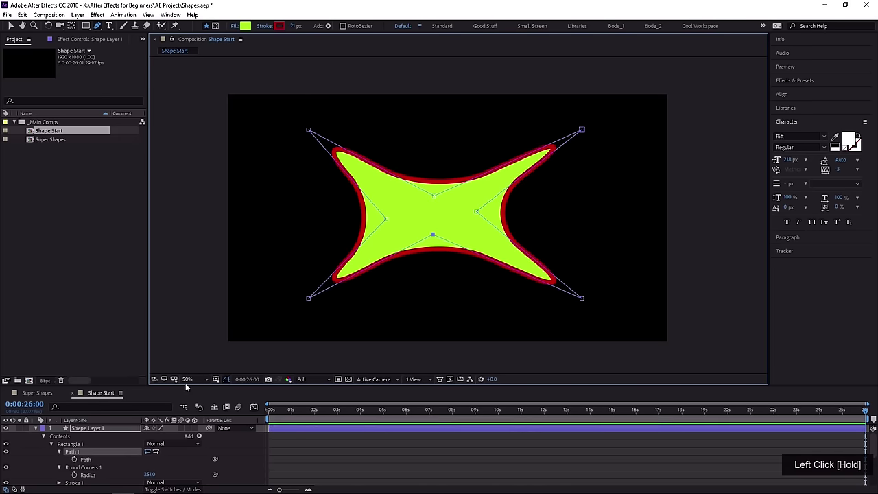
# Set the Round Corners 1 radius to 225.
pyautogui.scroll(-2, 144, 470)
pyautogui.moveTo(148, 451); pyautogui.dragTo(131, 458)
pyautogui.scroll(3, 134, 456)
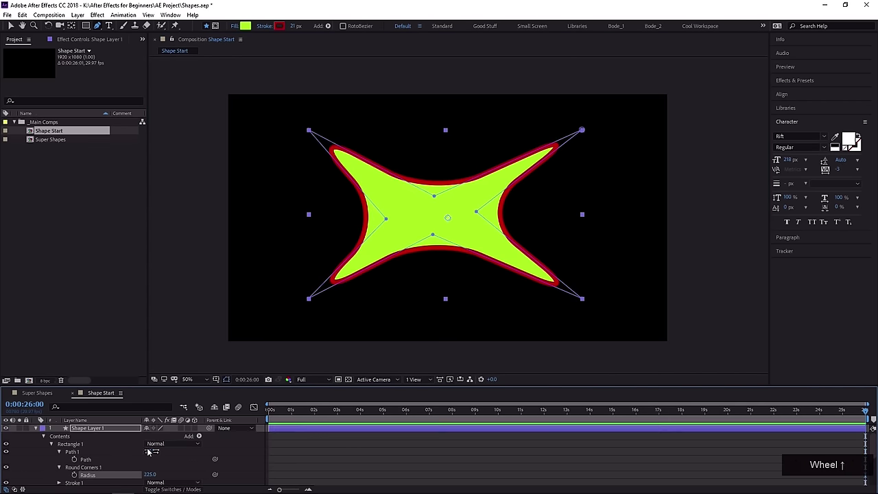
# Add an Offset Paths operator to Rectangle 1 with an amount of 78 and place it above Round Corners 1.
pyautogui.moveTo(197, 442); pyautogui.dragTo(244, 349)
pyautogui.scroll(-2, 103, 472)
pyautogui.click(59, 457)
pyautogui.moveTo(149, 465); pyautogui.dragTo(172, 476)
pyautogui.moveTo(88, 443); pyautogui.dragTo(90, 443)
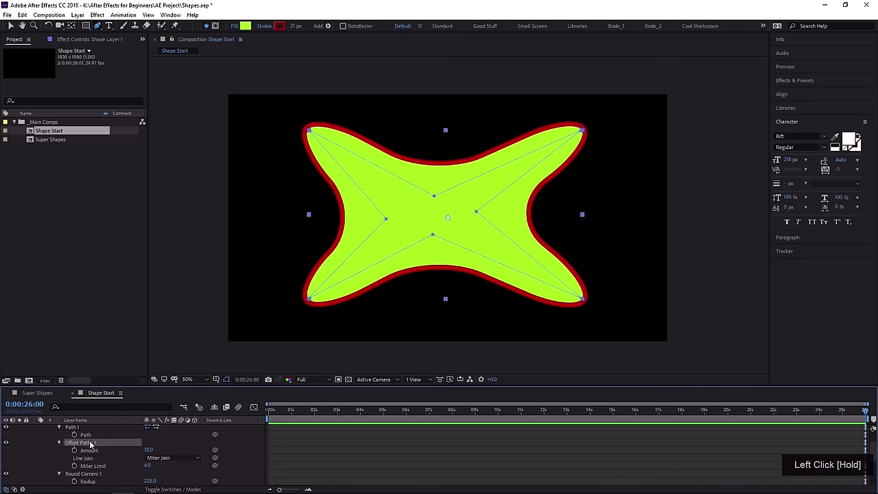
# Enlarge the timeline's height to fit the shape's properties, and try moving Round Corners 1 above Offset Paths 1.
pyautogui.moveTo(96, 386); pyautogui.dragTo(103, 298)
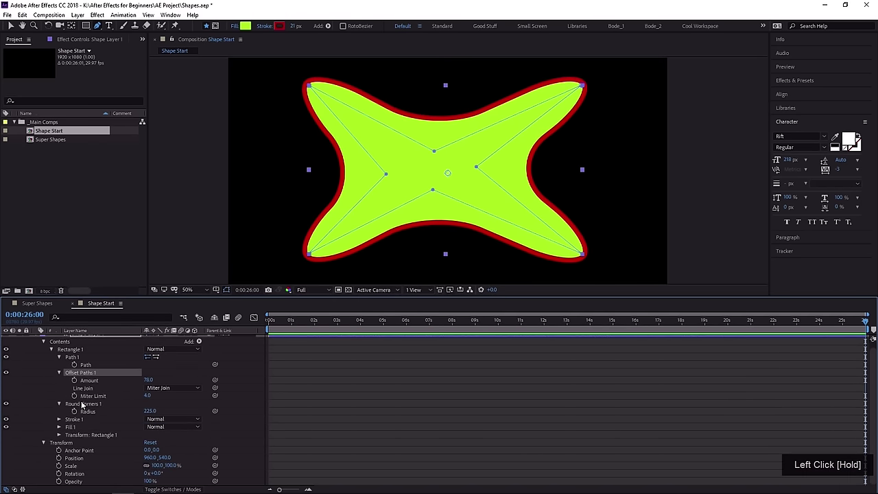
pyautogui.scroll(1, 64, 399)
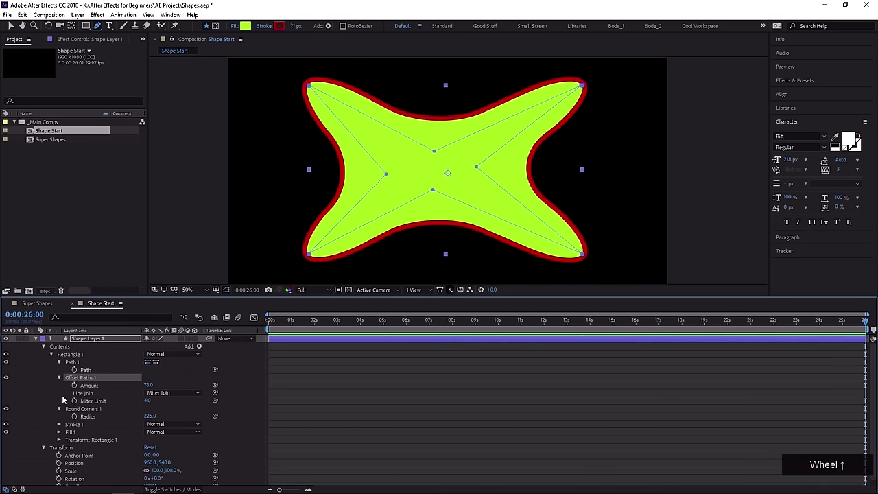
pyautogui.moveTo(77, 411); pyautogui.dragTo(81, 383)
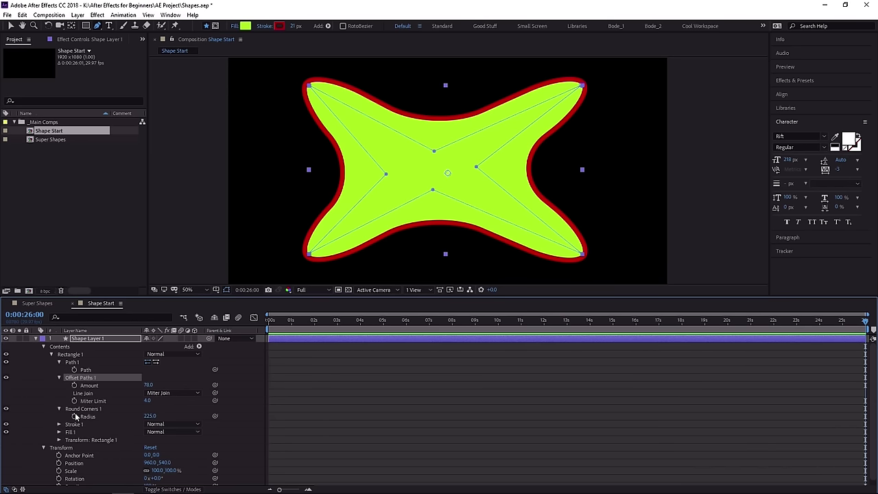
pyautogui.moveTo(82, 410)
pyautogui.mouseDown()
pyautogui.moveTo(88, 372)
pyautogui.moveTo(88, 396)
pyautogui.mouseUp()
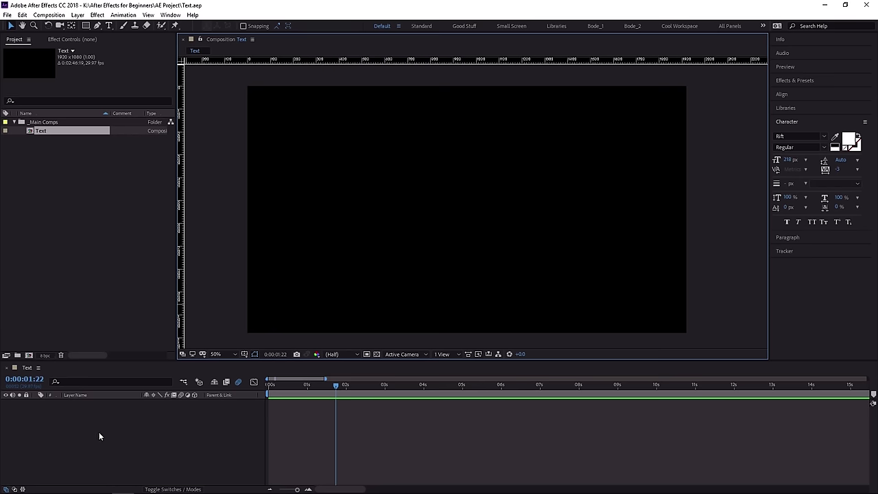
# Create a new empty text layer in the Text composition.
pyautogui.click(83, 448)
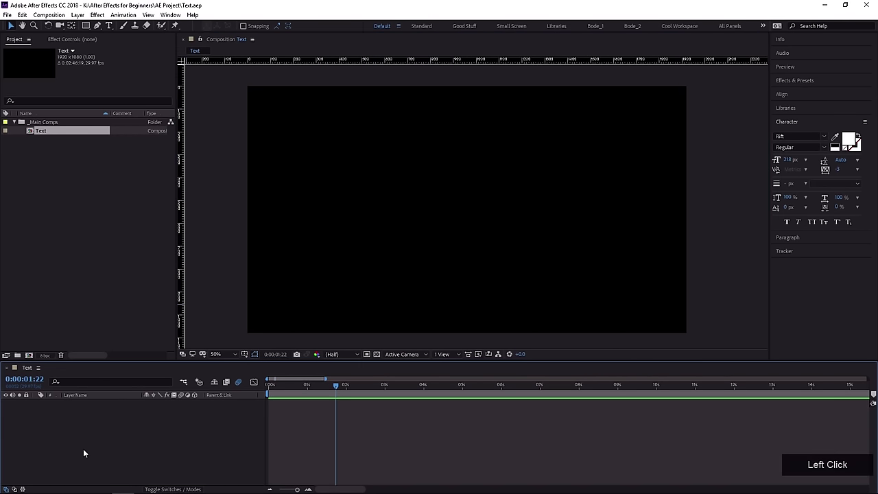
pyautogui.rightClick(83, 449)
pyautogui.moveTo(127, 349)
pyautogui.click(237, 361)
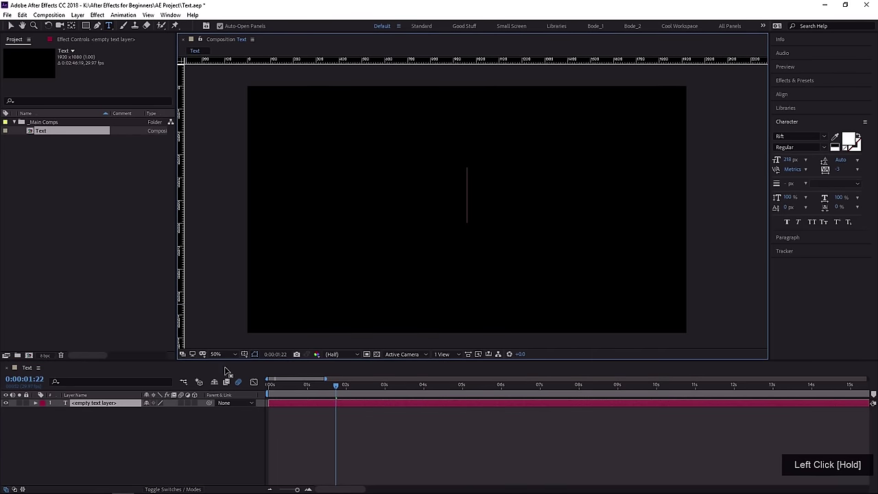
pyautogui.click(82, 403)
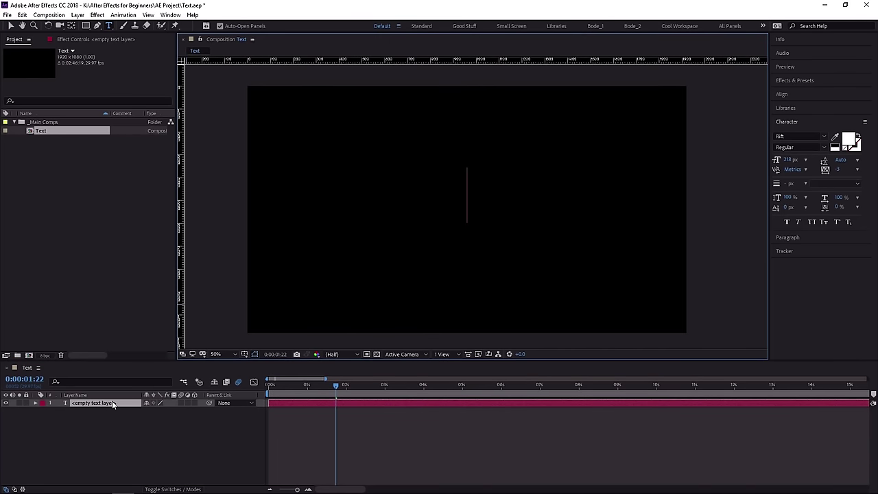
# Delete the empty text layer from the Text composition.
pyautogui.moveTo(78, 17); pyautogui.dragTo(284, 31)
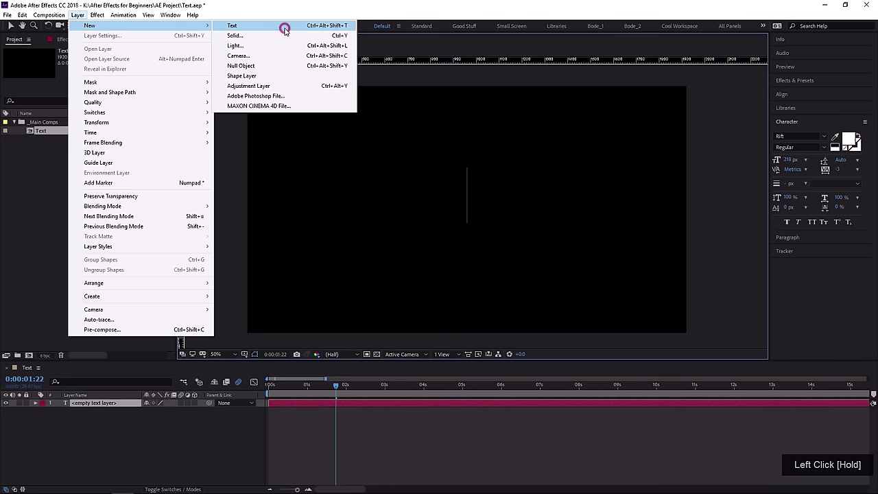
pyautogui.moveTo(284, 30); pyautogui.dragTo(102, 403)
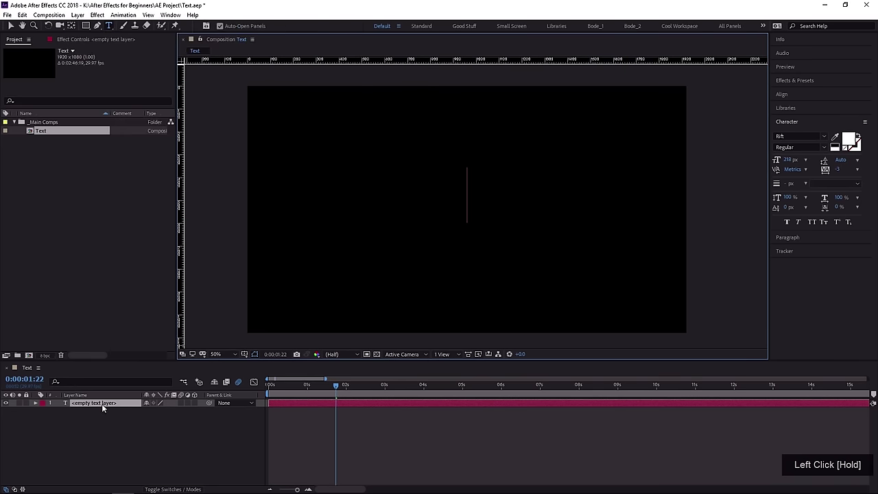
pyautogui.click(101, 403)
pyautogui.press('Delete')
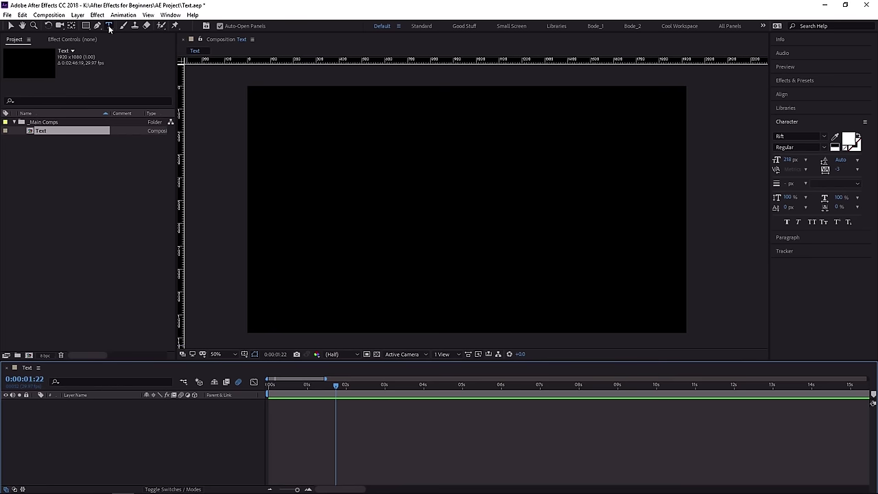
# Create a point text layer reading "add some text" in the Text composition and move it slightly down and to the left.
pyautogui.click(109, 26)
pyautogui.click(349, 206)
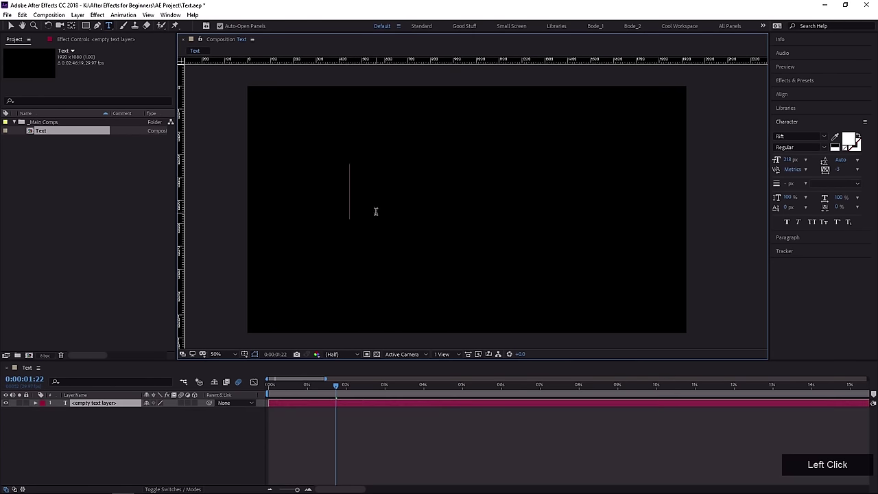
pyautogui.write('add')
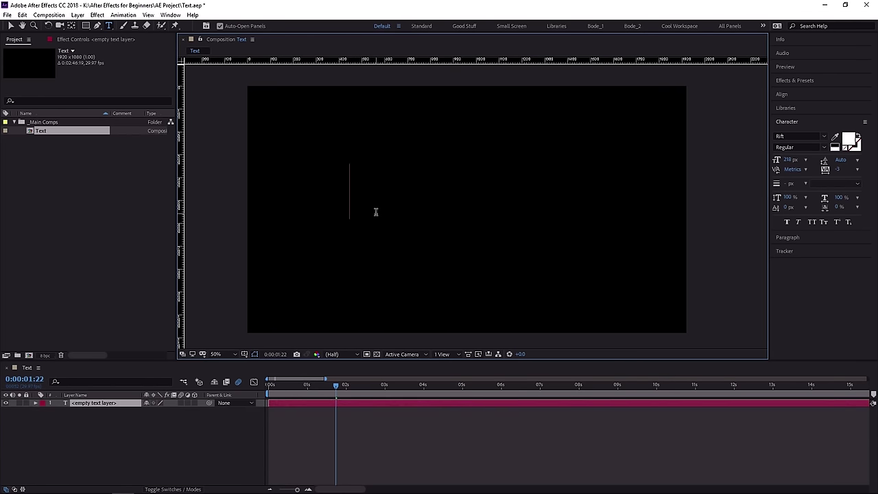
pyautogui.write(' some text')
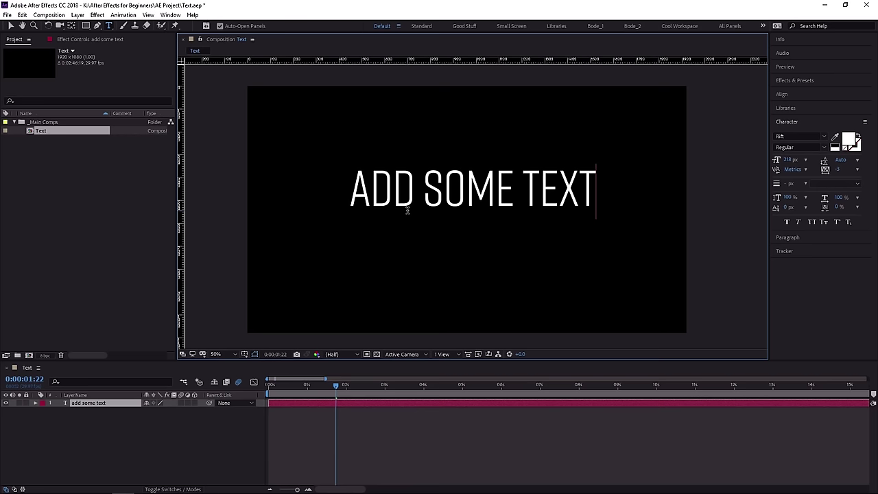
pyautogui.press('KP_Enter')
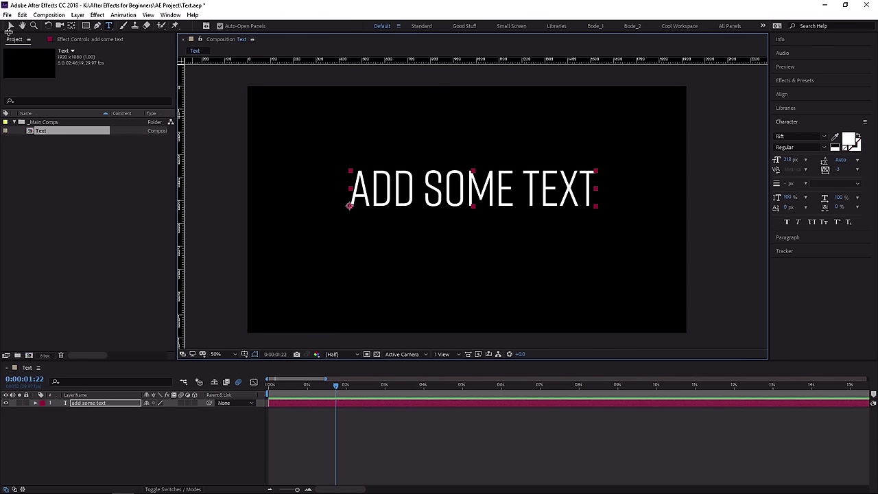
pyautogui.click(10, 25)
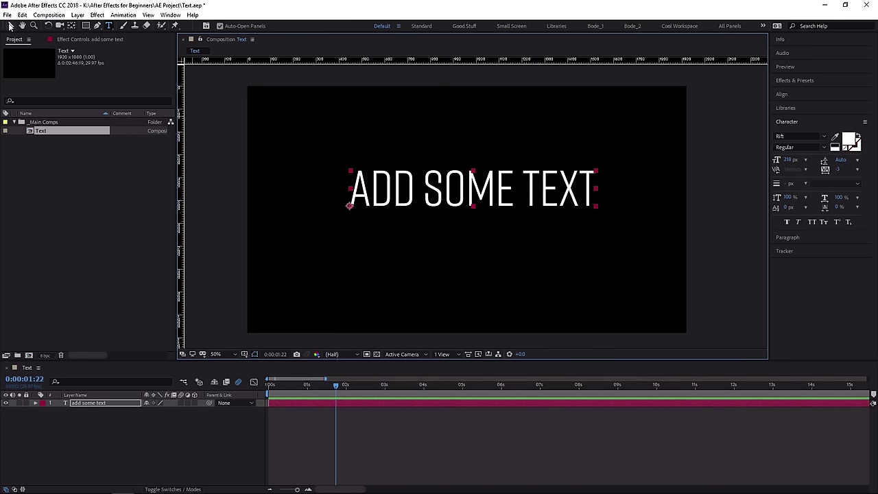
pyautogui.moveTo(574, 187)
pyautogui.mouseDown()
pyautogui.moveTo(561, 195)
pyautogui.moveTo(575, 197)
pyautogui.mouseUp()
# Reopen the text for editing, try a line break after its last word, then remove the break and leave editing.
pyautogui.doubleClick(576, 195)
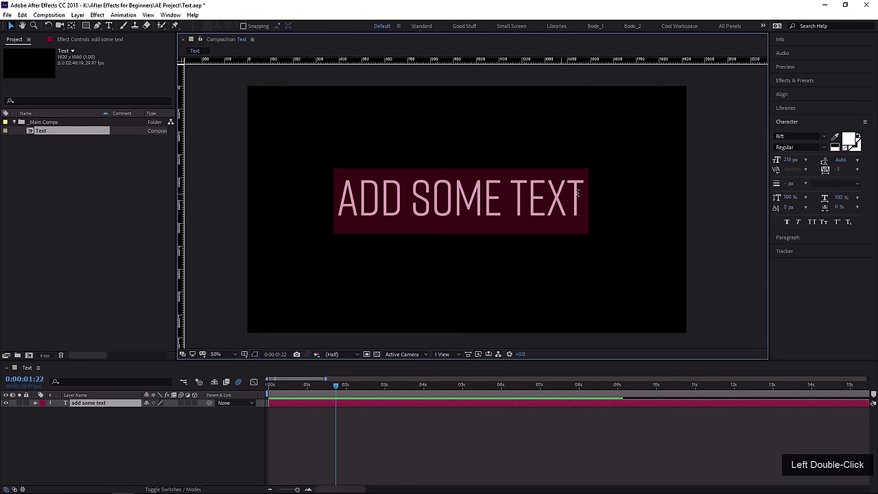
pyautogui.click(573, 197)
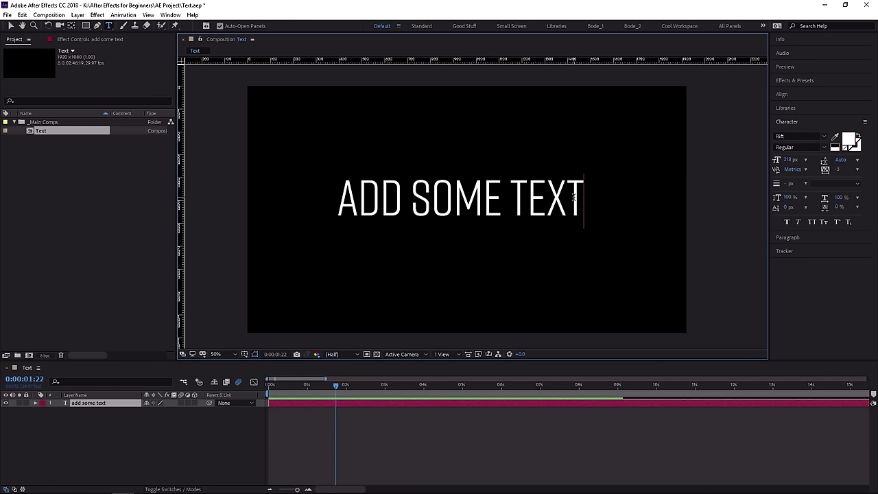
pyautogui.press('Return')
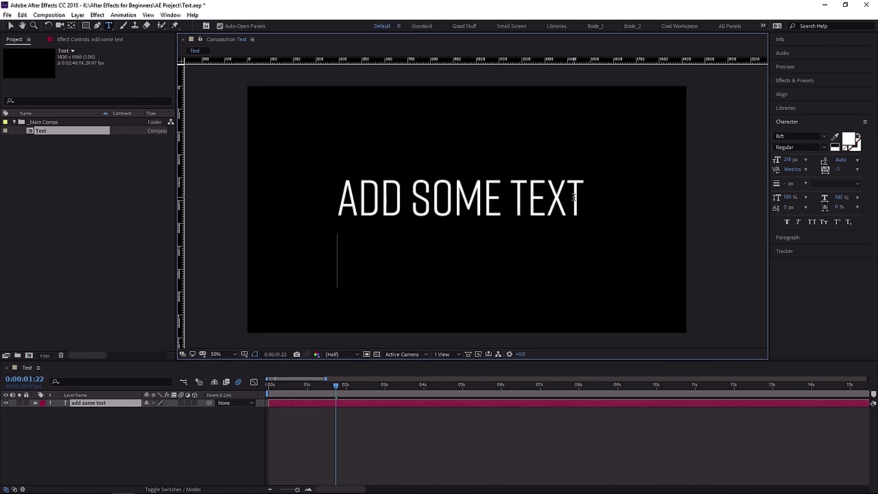
pyautogui.press('BackSpace')
pyautogui.click(351, 435)
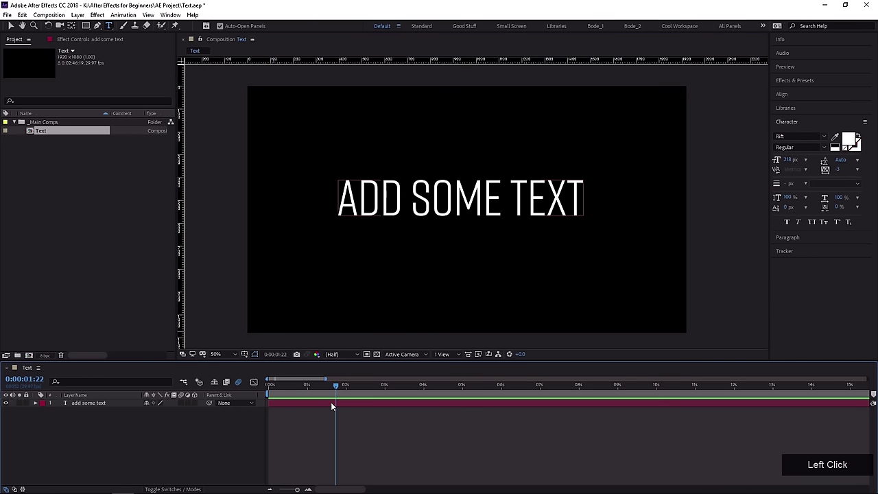
# Place the text cursor at the end of the line, exit text editing, and move the text slightly lower in the frame.
pyautogui.click(584, 198)
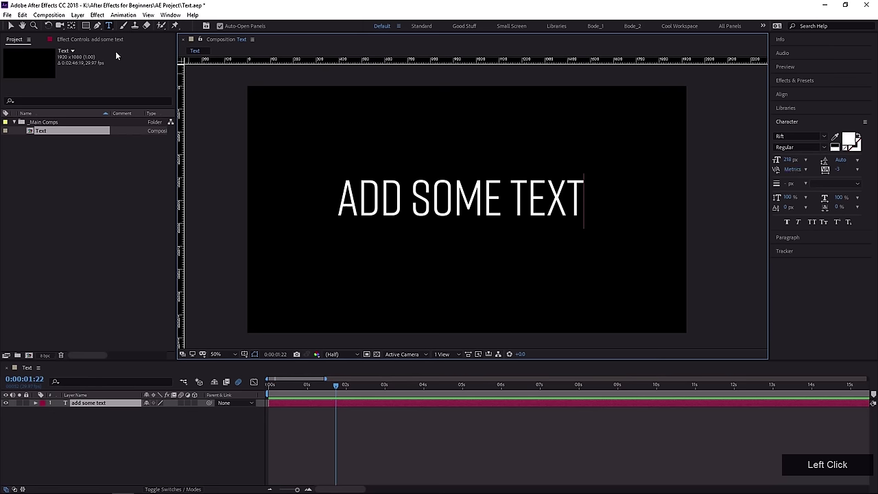
pyautogui.click(11, 25)
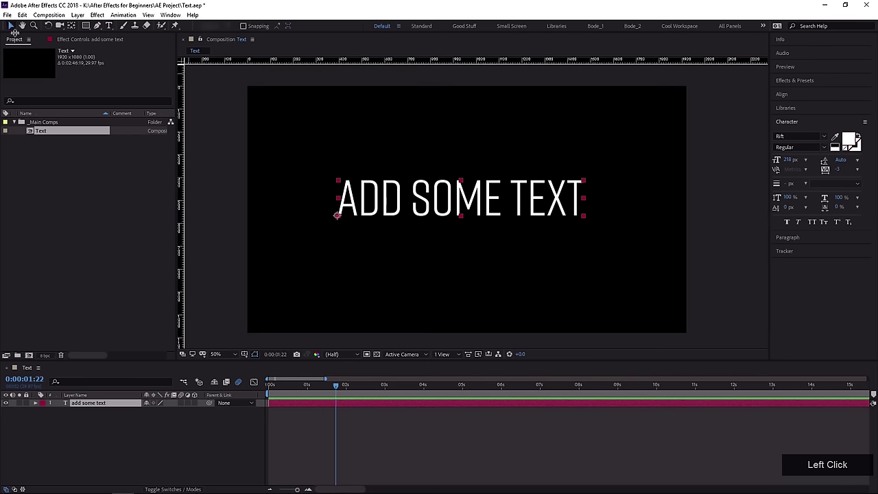
pyautogui.moveTo(450, 196); pyautogui.dragTo(458, 229)
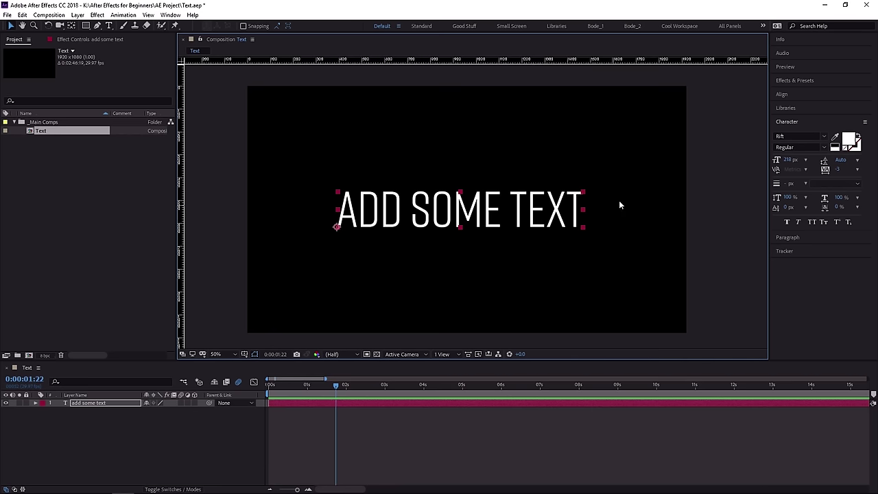
# Set the text's fill color to pure red, FF0000.
pyautogui.click(795, 121)
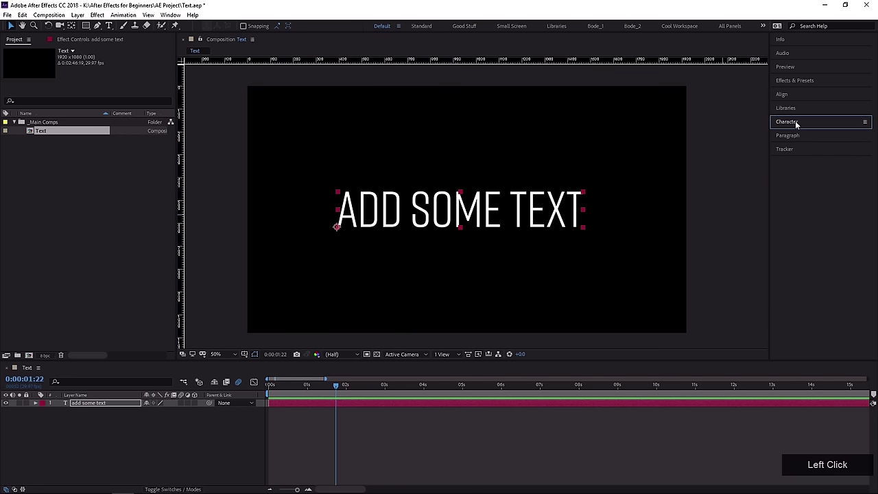
pyautogui.click(795, 121)
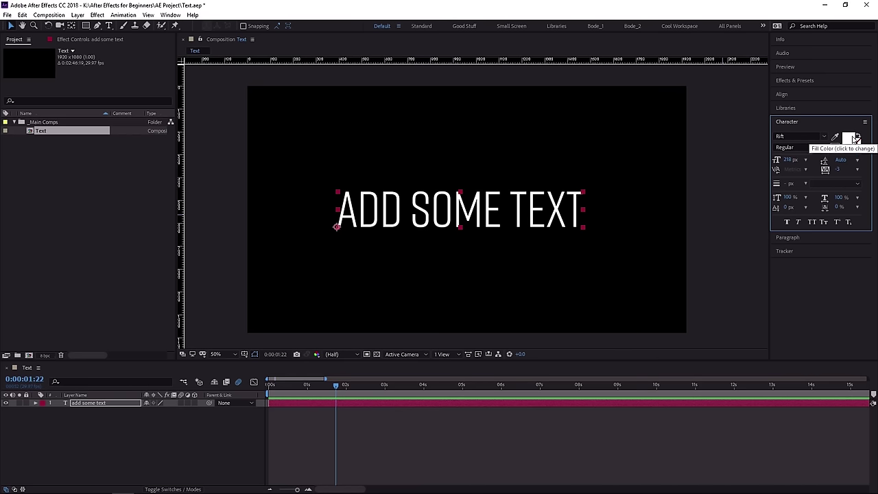
pyautogui.click(856, 140)
pyautogui.moveTo(373, 205); pyautogui.dragTo(420, 186)
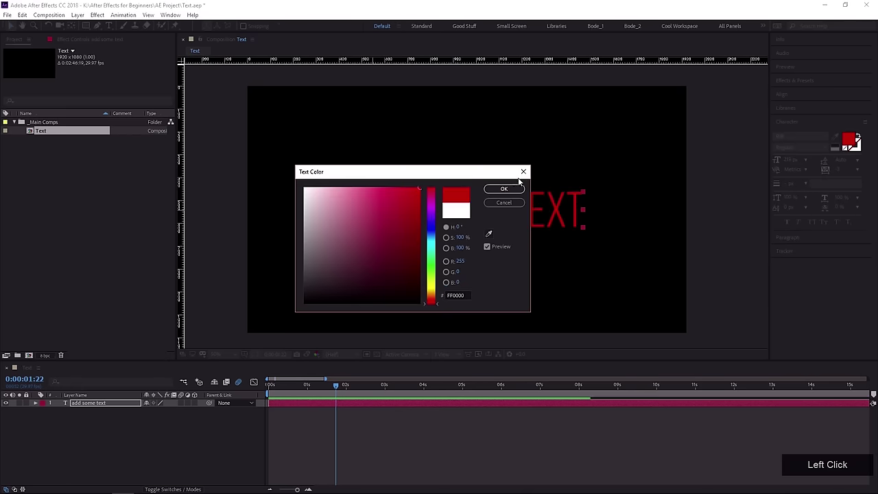
pyautogui.click(507, 189)
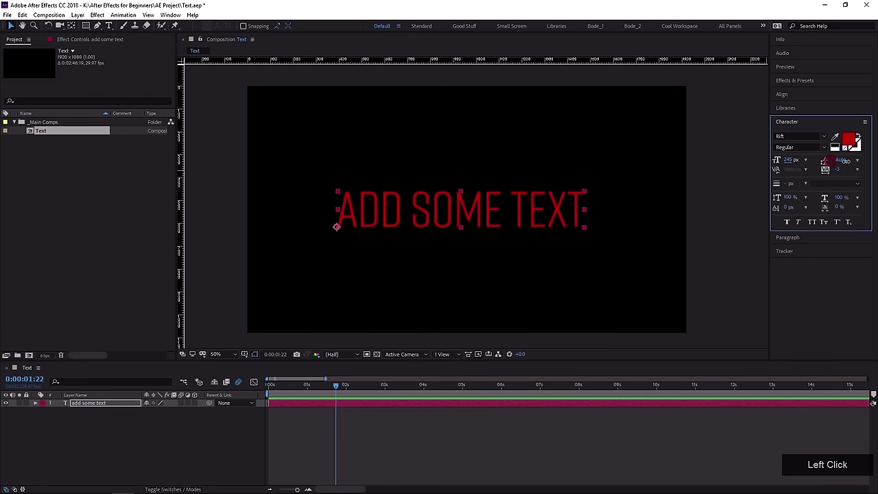
# Move the text to the frame's left edge while enlarging its font size to 390 px and finally 498 px.
pyautogui.moveTo(846, 161); pyautogui.dragTo(852, 172)
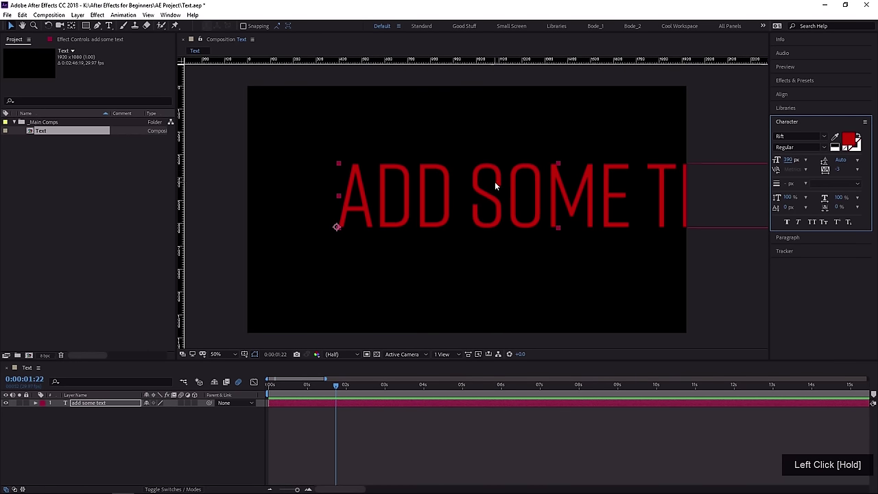
pyautogui.moveTo(494, 181); pyautogui.dragTo(407, 186)
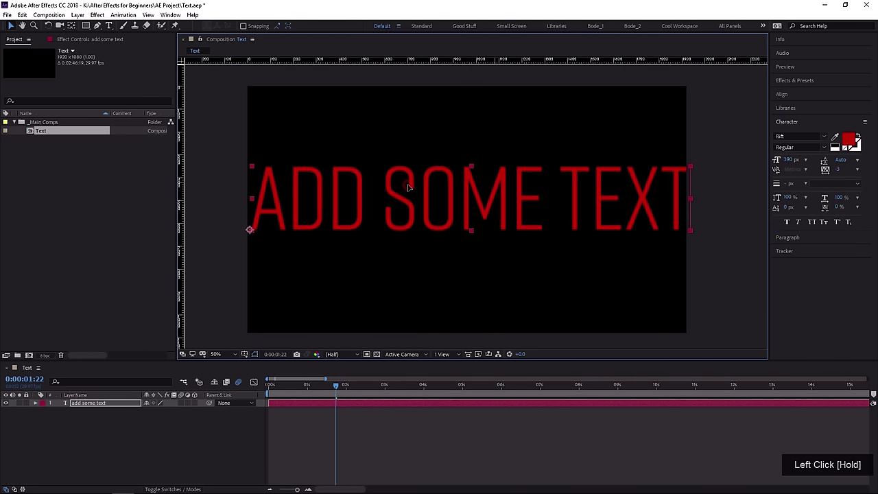
pyautogui.moveTo(789, 162)
pyautogui.mouseDown()
pyautogui.moveTo(806, 164)
pyautogui.moveTo(776, 163)
pyautogui.mouseUp()
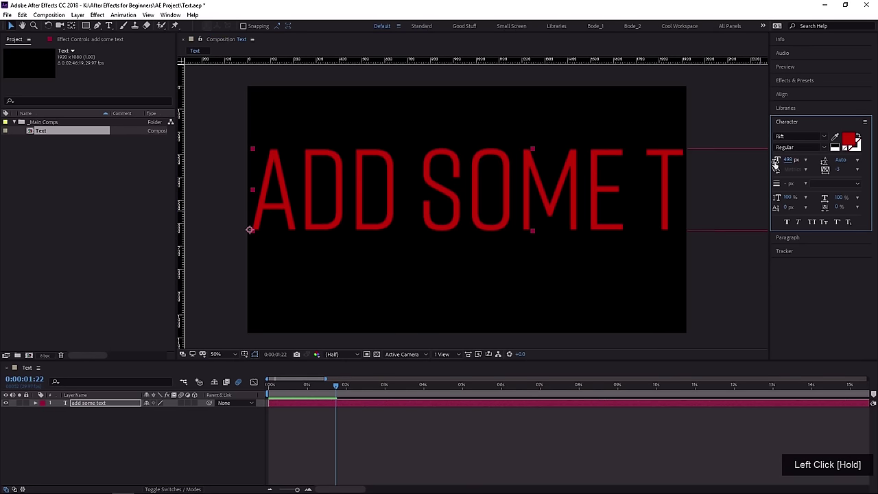
pyautogui.click(252, 228)
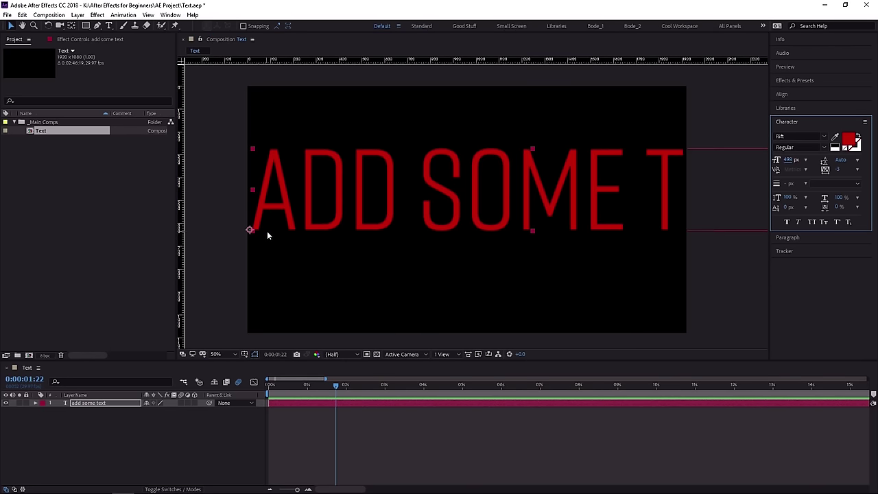
# Try left, center and right paragraph alignment on the text to compare its placement around the anchor point.
pyautogui.click(783, 237)
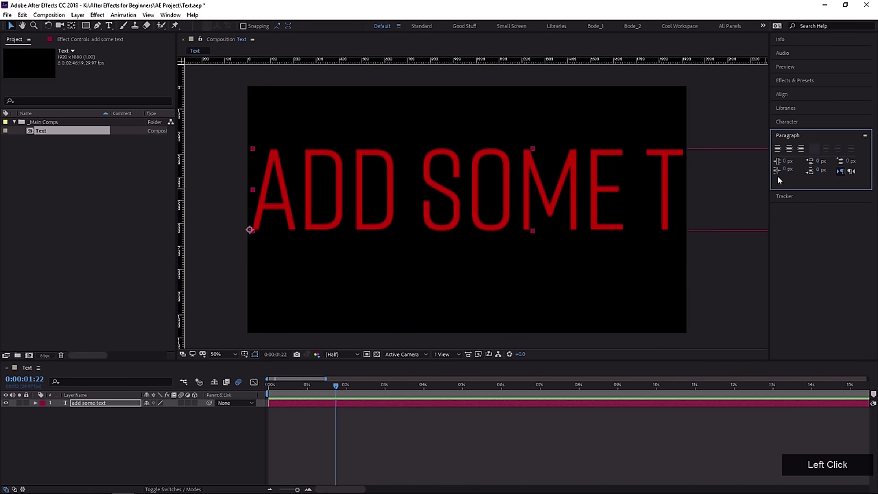
pyautogui.click(779, 150)
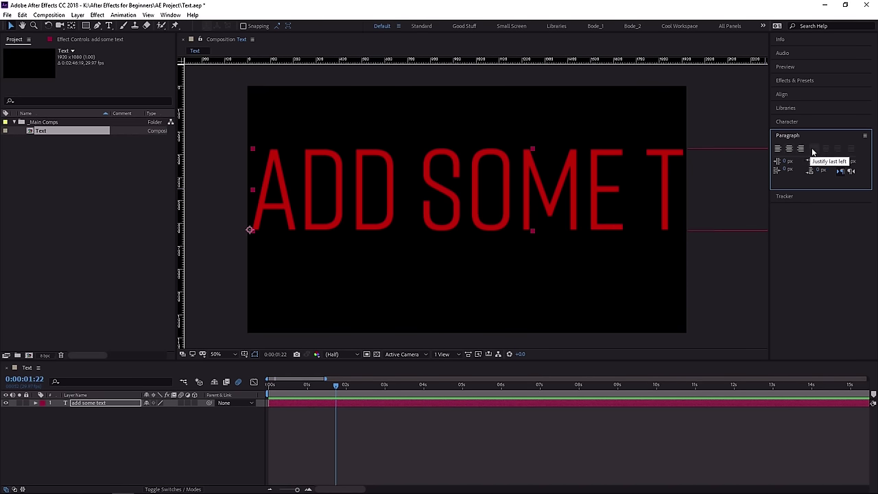
pyautogui.click(778, 150)
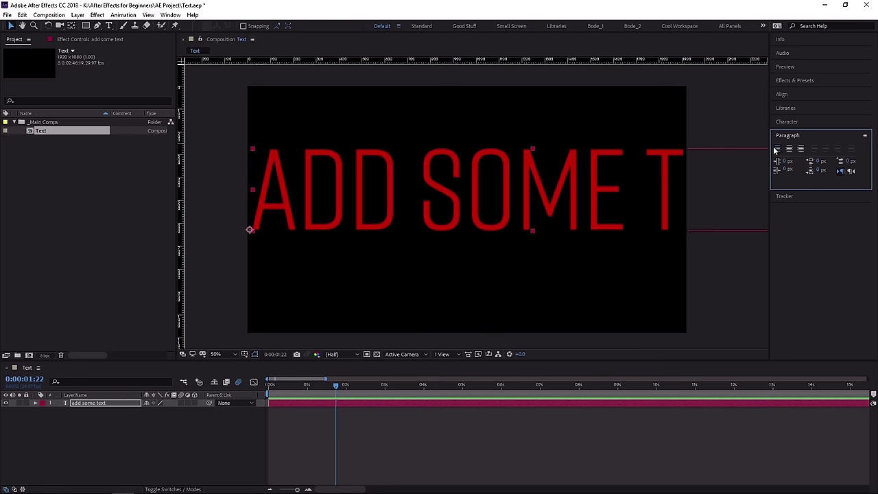
pyautogui.click(787, 149)
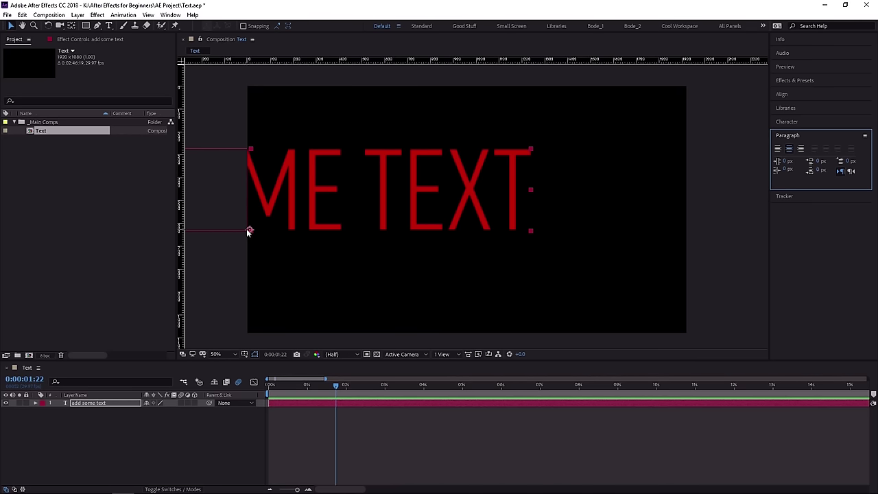
pyautogui.click(800, 148)
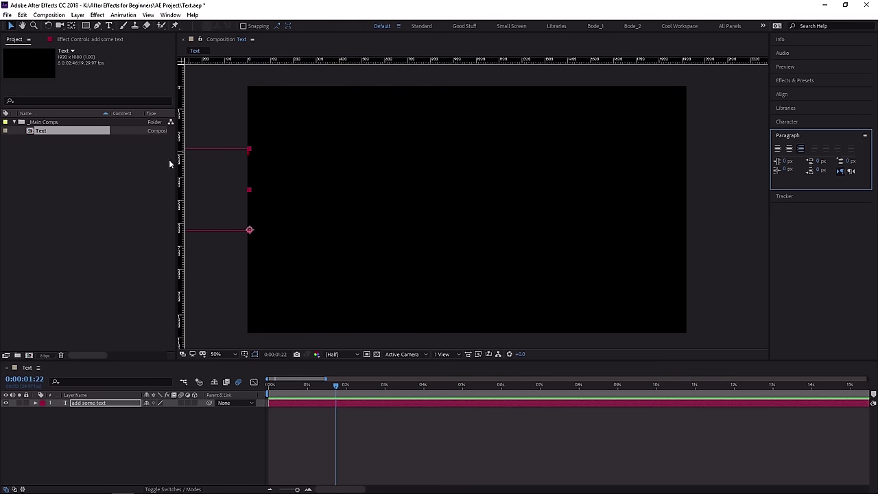
# Bring the text back into the frame, center-align it, and position it around the middle of the composition.
pyautogui.moveTo(220, 190); pyautogui.dragTo(466, 199)
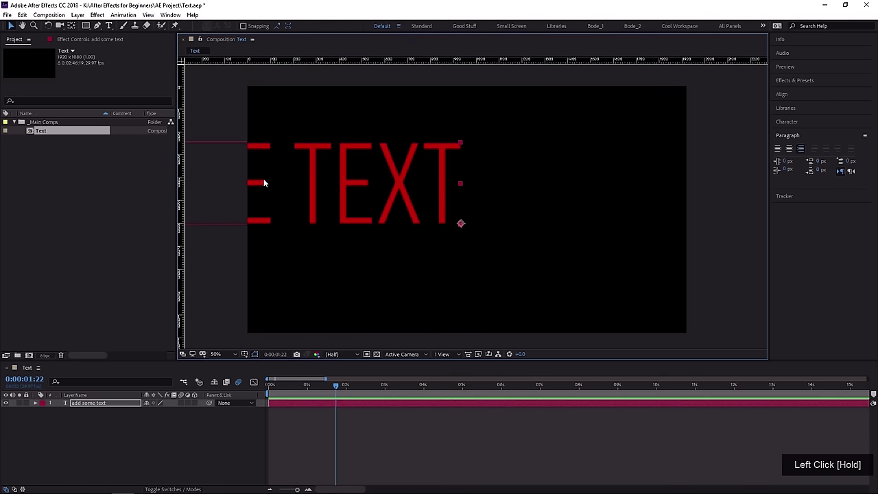
pyautogui.click(334, 186)
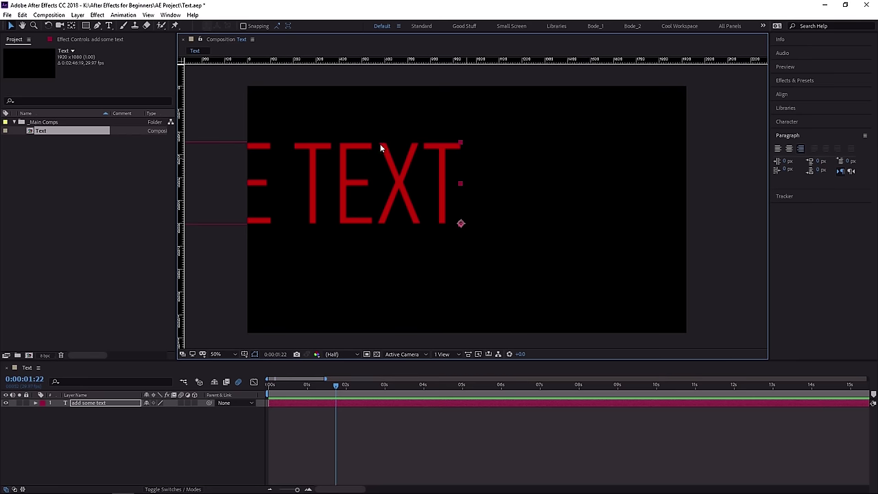
pyautogui.click(789, 151)
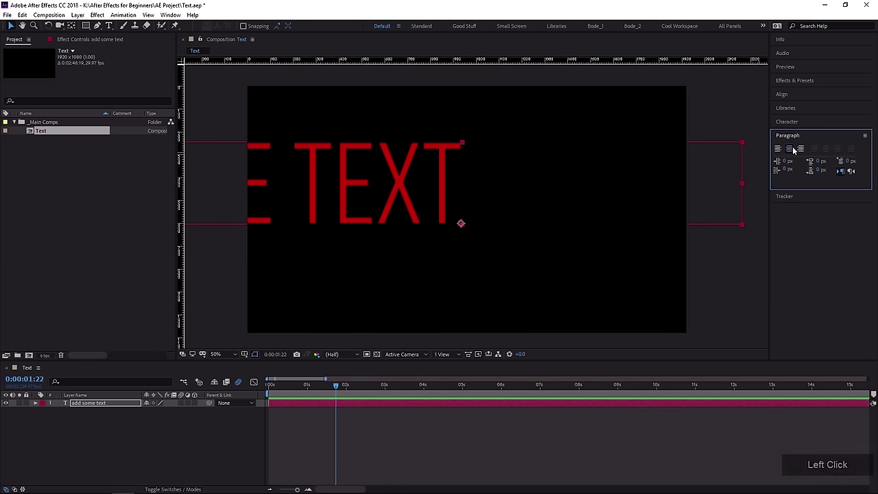
pyautogui.moveTo(533, 198); pyautogui.dragTo(523, 217)
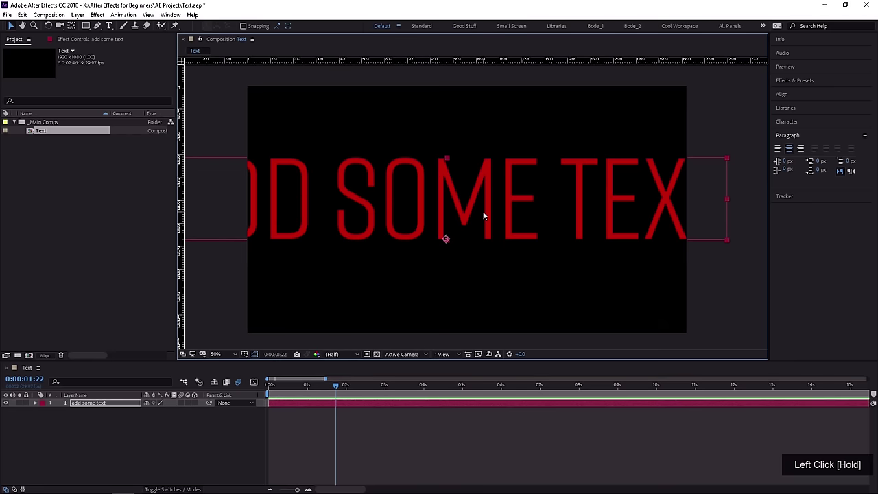
# Reduce the centered text's font size until the whole line fits inside the composition frame.
pyautogui.scroll(-2, 483, 212)
pyautogui.click(786, 121)
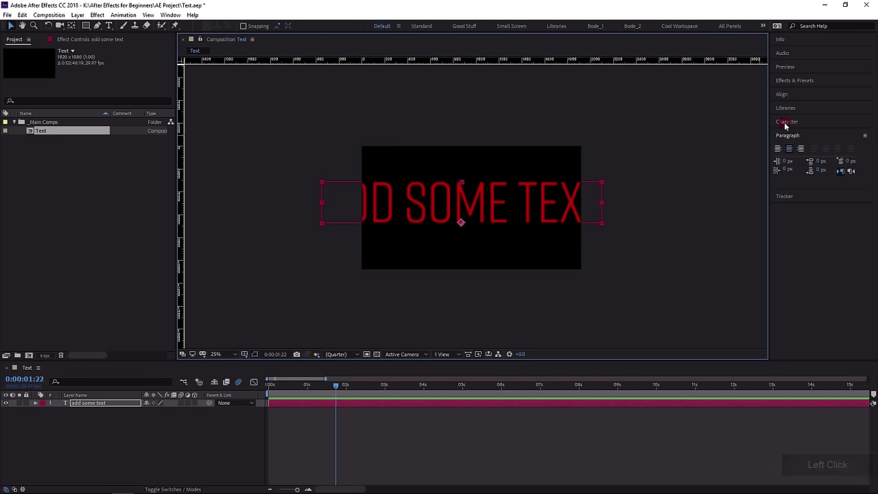
pyautogui.moveTo(793, 160); pyautogui.dragTo(728, 173)
# Try right alignment, then left-align the text and move it so the whole line sits inside the frame.
pyautogui.click(797, 238)
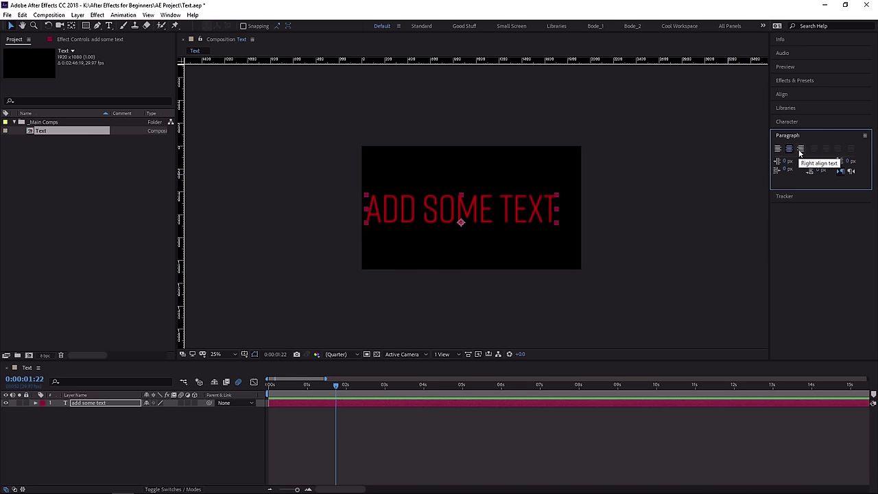
pyautogui.click(799, 151)
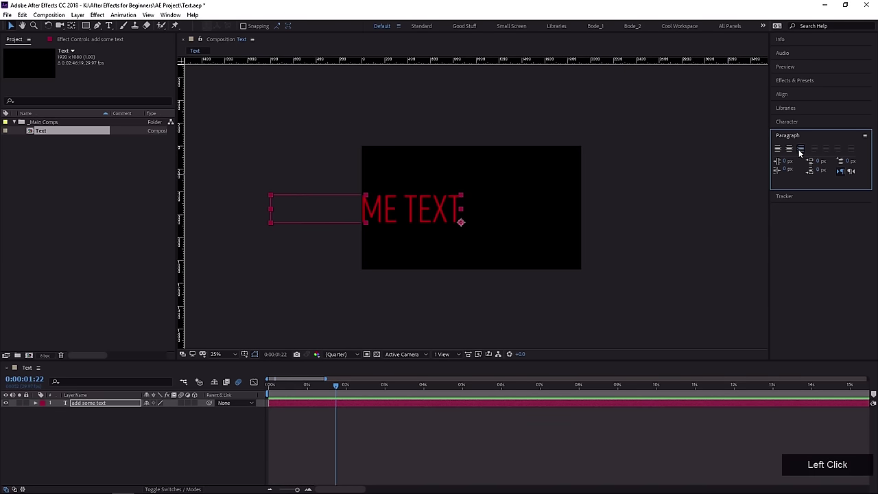
pyautogui.click(777, 148)
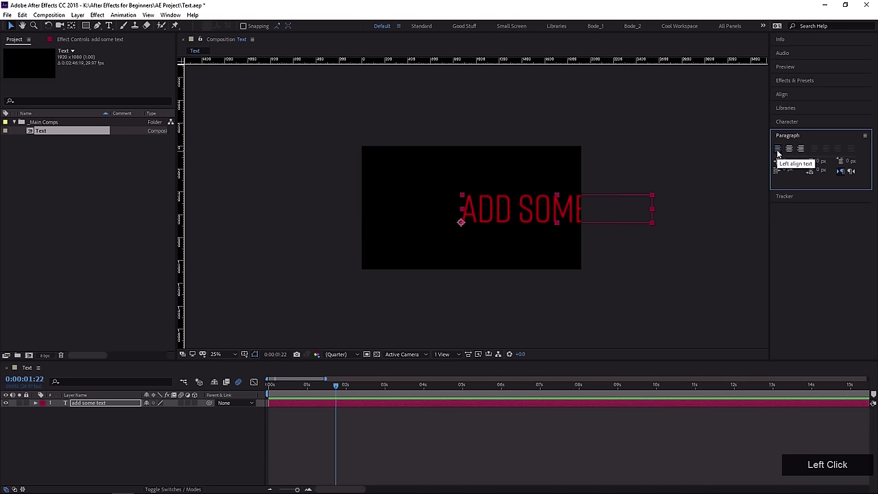
pyautogui.moveTo(528, 222); pyautogui.dragTo(374, 224)
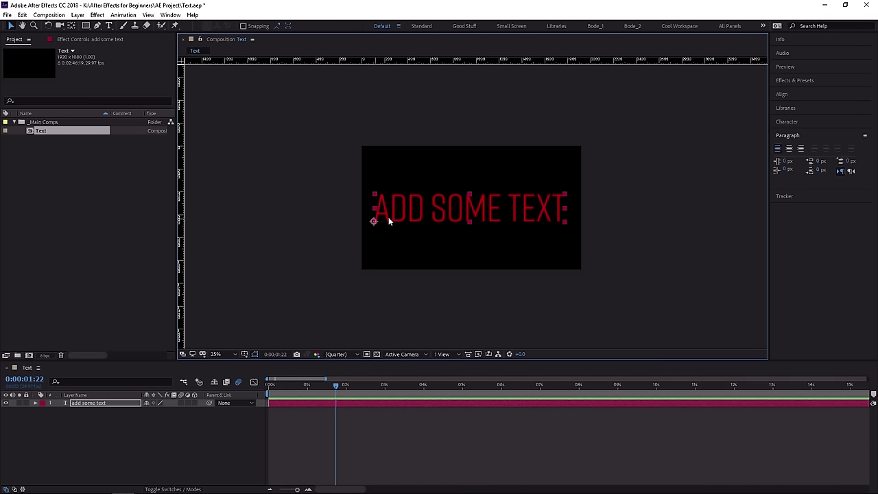
# Delete the "add some text" layer from the Text composition.
pyautogui.press('Delete')
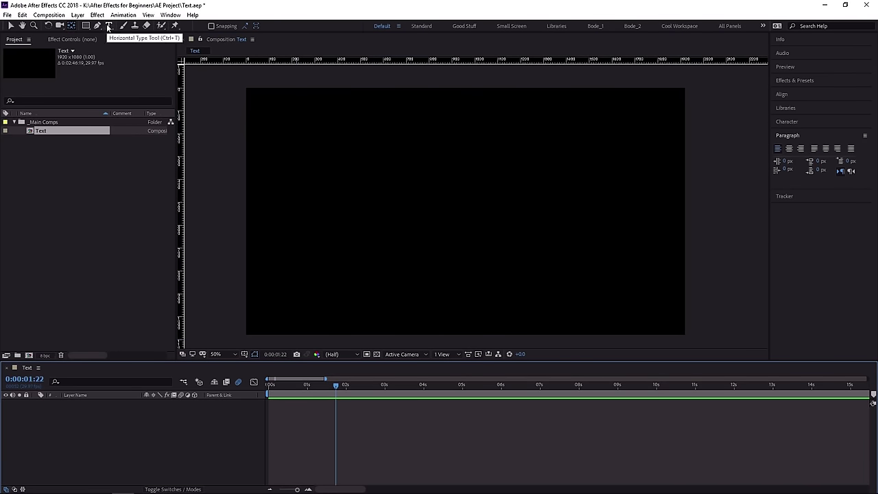
# Draw a paragraph text box covering nearly the whole composition frame and paste the copied mathematics passage into it.
pyautogui.click(107, 26)
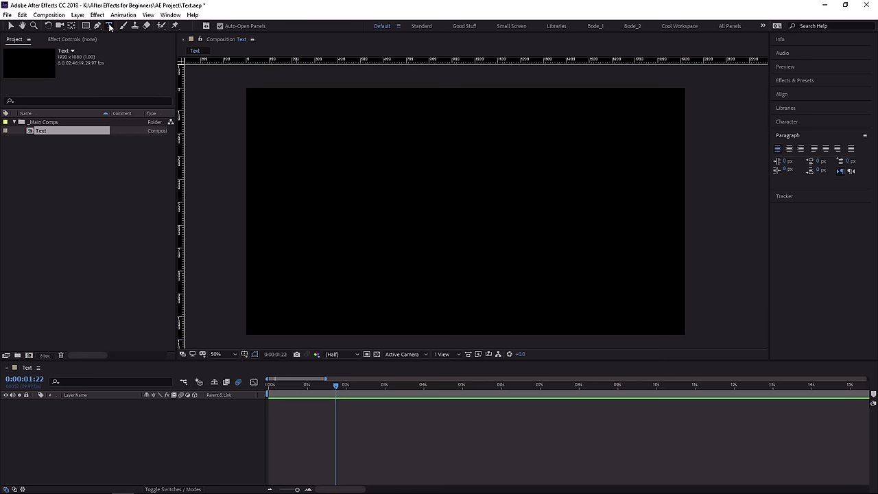
pyautogui.moveTo(252, 92); pyautogui.dragTo(677, 326)
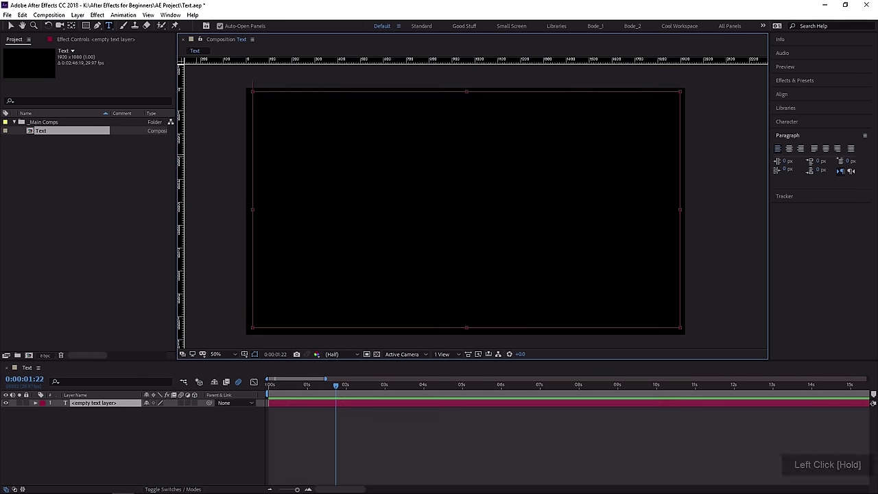
pyautogui.click(313, 157)
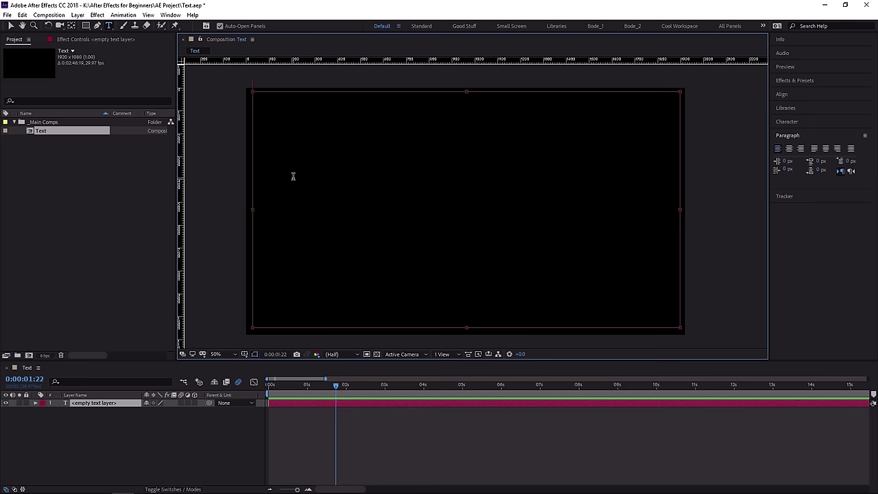
pyautogui.hotkey('ctrl', 'v')
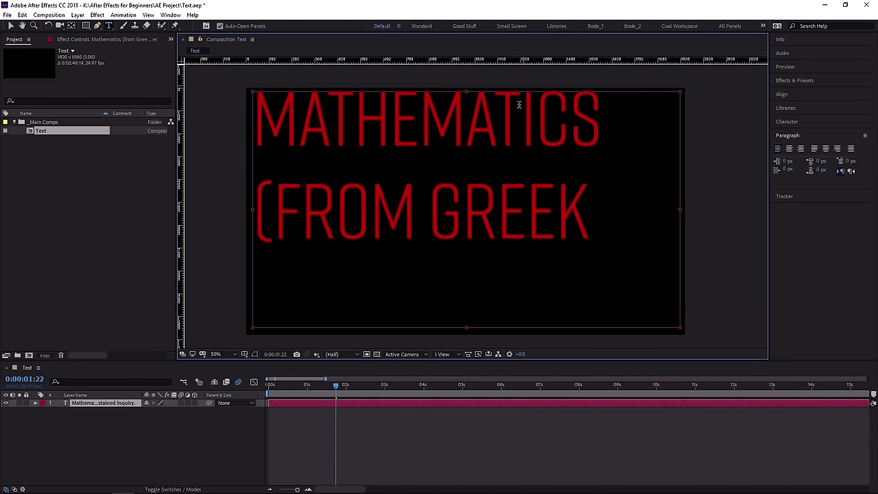
# Reduce the mathematics paragraph's font size to 60 px, and enlarge it again to 211 px.
pyautogui.click(791, 125)
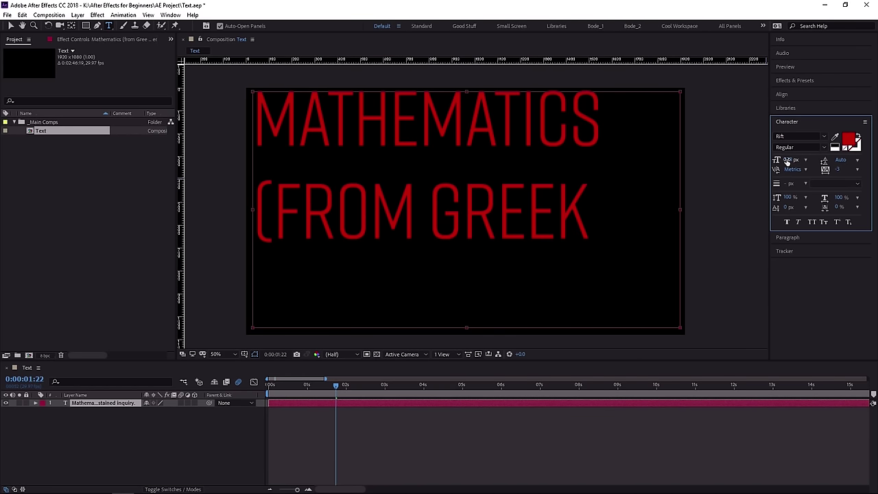
pyautogui.moveTo(791, 159); pyautogui.dragTo(759, 168)
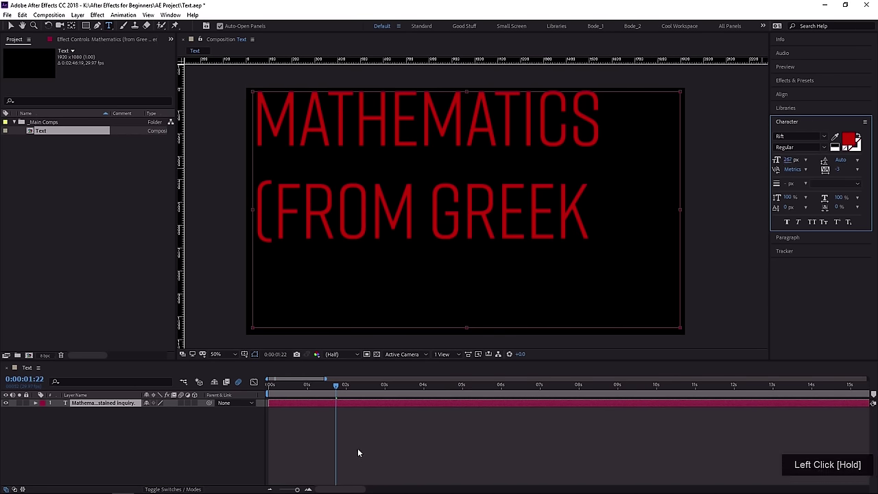
pyautogui.click(367, 402)
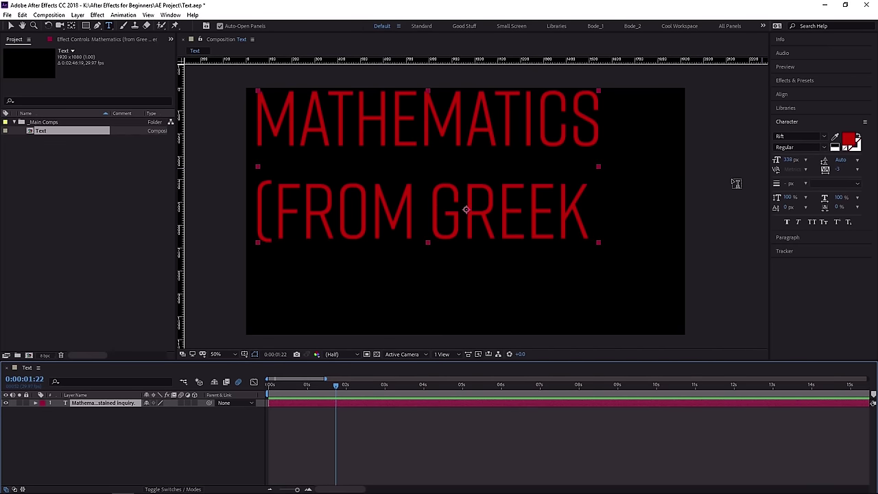
pyautogui.moveTo(783, 163); pyautogui.dragTo(676, 176)
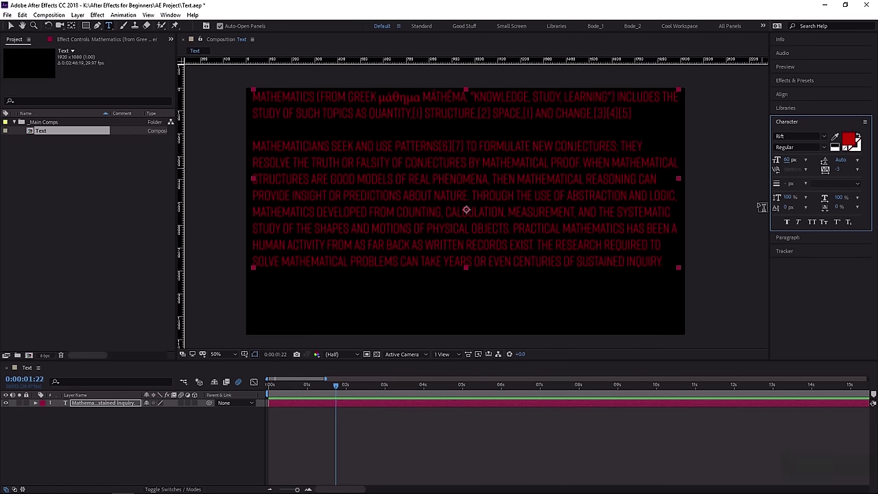
pyautogui.moveTo(787, 160); pyautogui.dragTo(857, 156)
# Hide the mathematics paragraph layer and add a separate single-line text layer reading "A few wqrds".
pyautogui.click(6, 403)
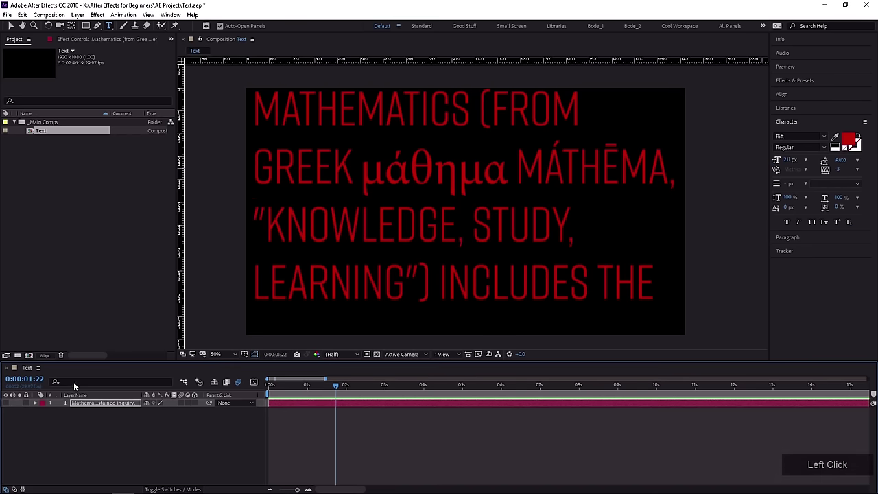
pyautogui.click(394, 213)
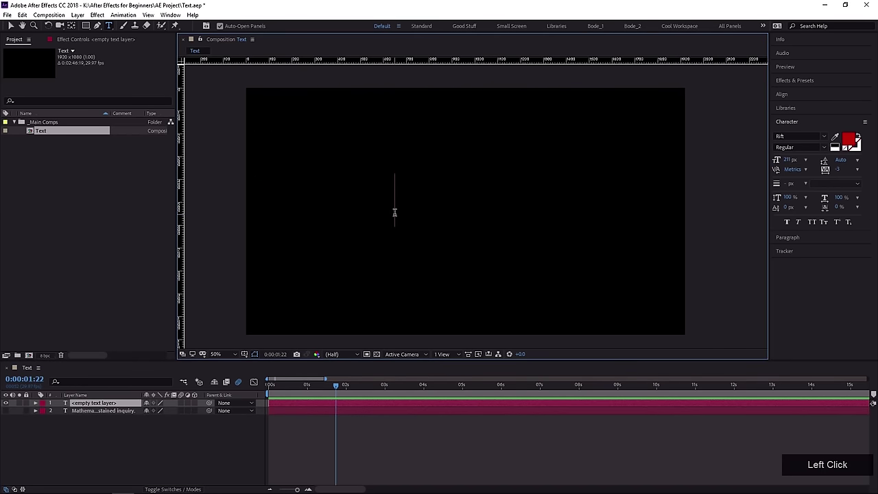
pyautogui.write('A few wqr')
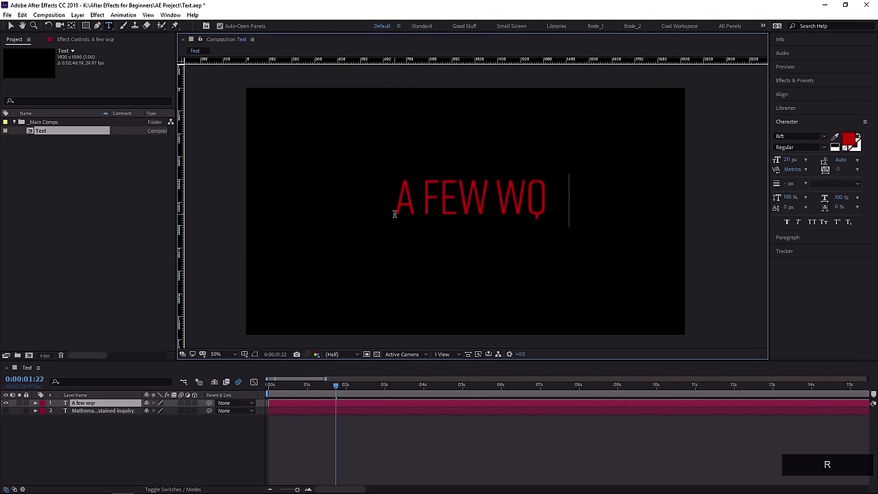
pyautogui.write('ds')
pyautogui.press('KP_Enter')
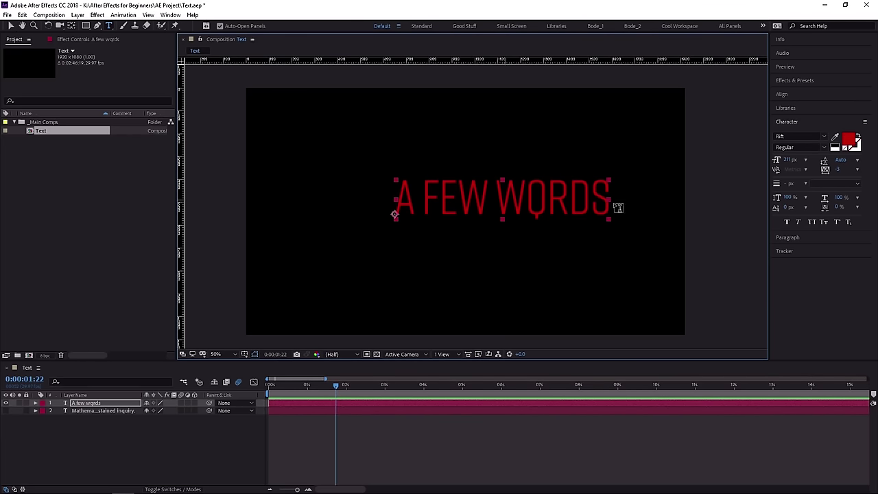
# Set the new line's font size to 309 px, scale it up and reposition it so it spans the frame.
pyautogui.moveTo(790, 160); pyautogui.dragTo(863, 157)
pyautogui.click(11, 28)
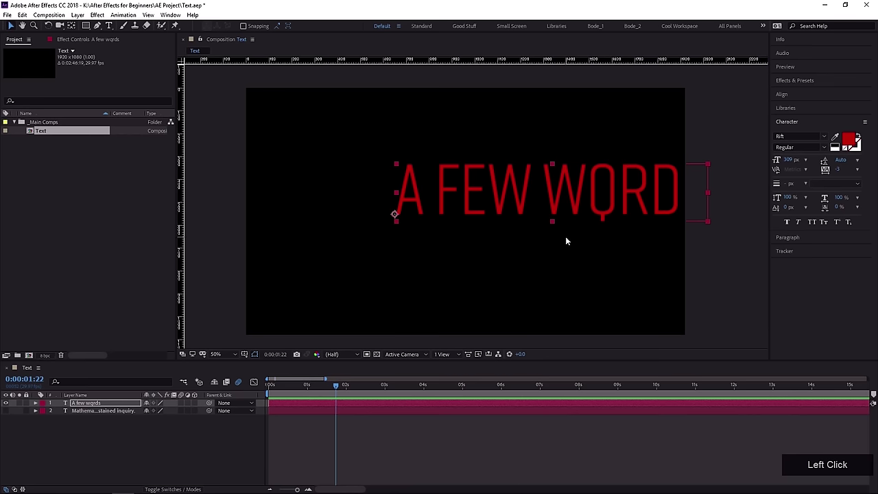
pyautogui.moveTo(710, 163); pyautogui.dragTo(690, 155)
pyautogui.moveTo(581, 203); pyautogui.dragTo(538, 205)
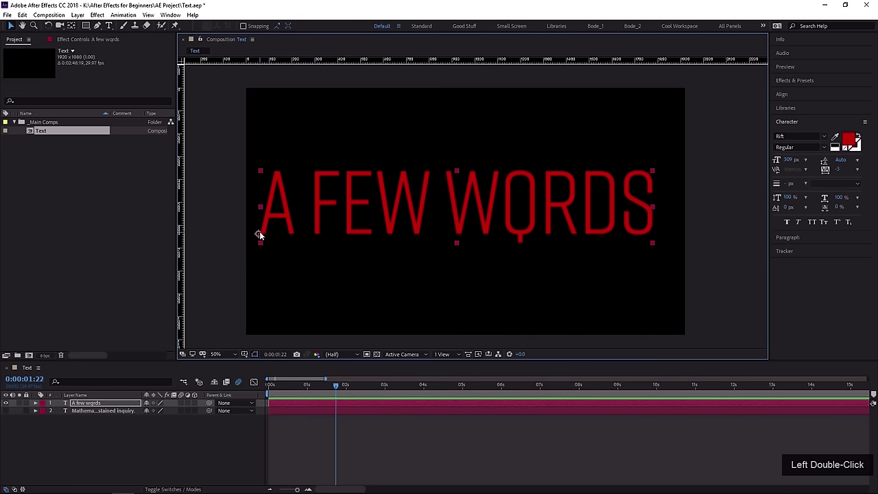
# Move the text layer's anchor point to the bottom centre of its bounding box, with snapping enabled.
pyautogui.moveTo(260, 234); pyautogui.dragTo(457, 243)
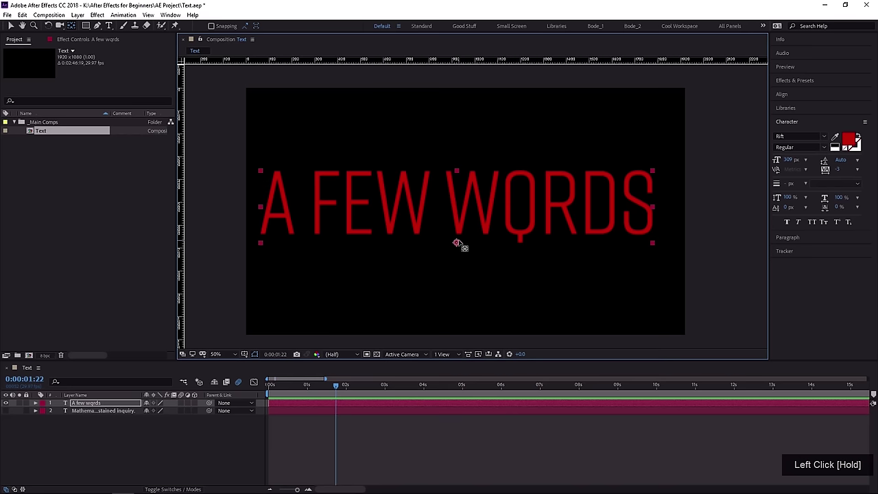
pyautogui.click(211, 26)
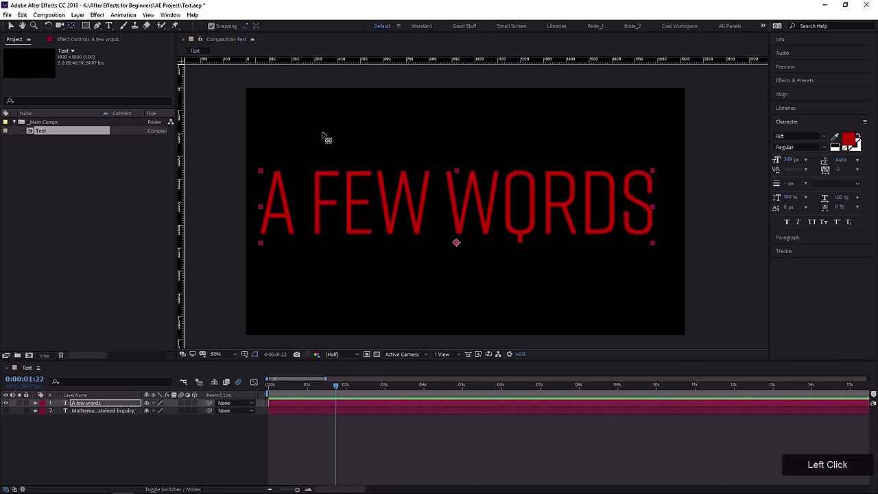
pyautogui.moveTo(456, 242); pyautogui.dragTo(322, 193)
pyautogui.moveTo(346, 223); pyautogui.dragTo(457, 242)
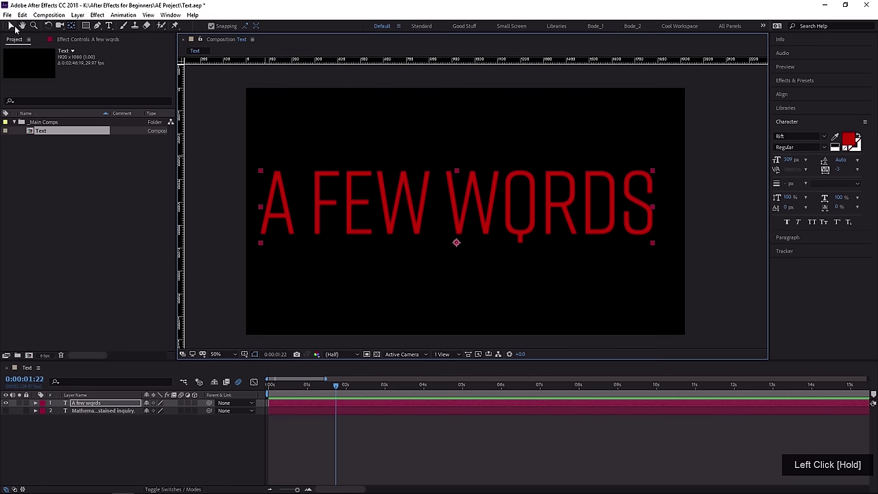
# Try scaling the text around its new anchor point far beyond the frame, and undo the oversized enlargement.
pyautogui.click(11, 26)
pyautogui.moveTo(653, 171); pyautogui.dragTo(647, 151)
pyautogui.moveTo(459, 172); pyautogui.dragTo(661, 27)
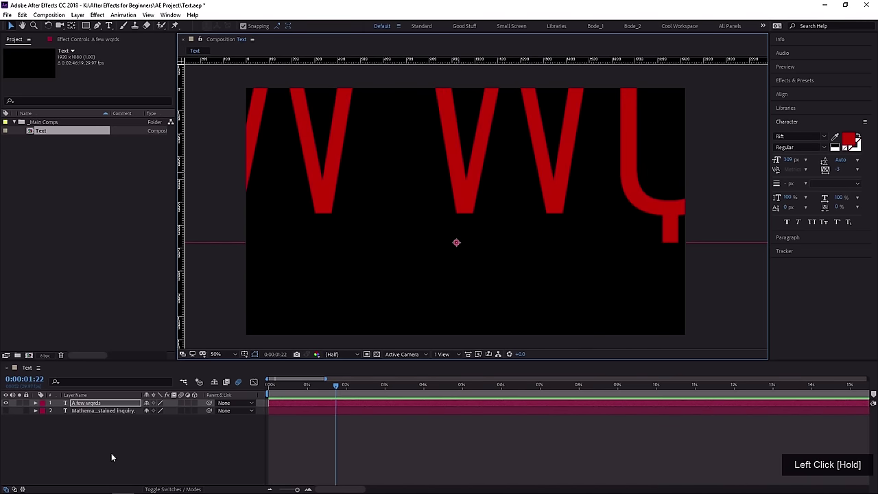
pyautogui.click(112, 404)
pyautogui.hotkey('ctrl', 'z')
pyautogui.moveTo(475, 178); pyautogui.dragTo(508, 206)
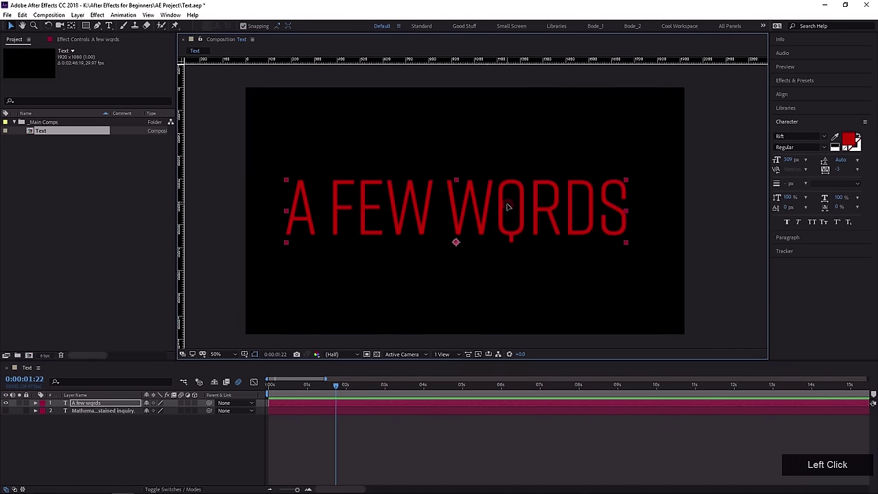
# Correct the misspelled last word of the line so the text reads "A few words".
pyautogui.doubleClick(508, 206)
pyautogui.click(525, 234)
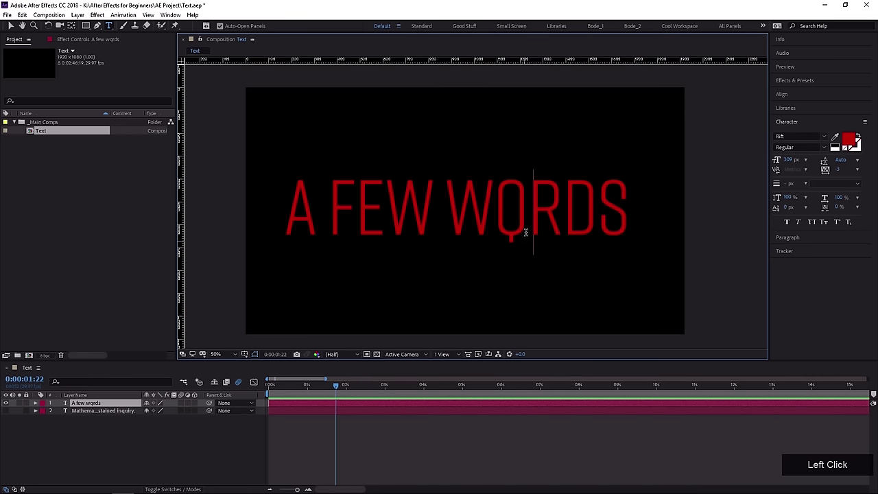
pyautogui.press('BackSpace')
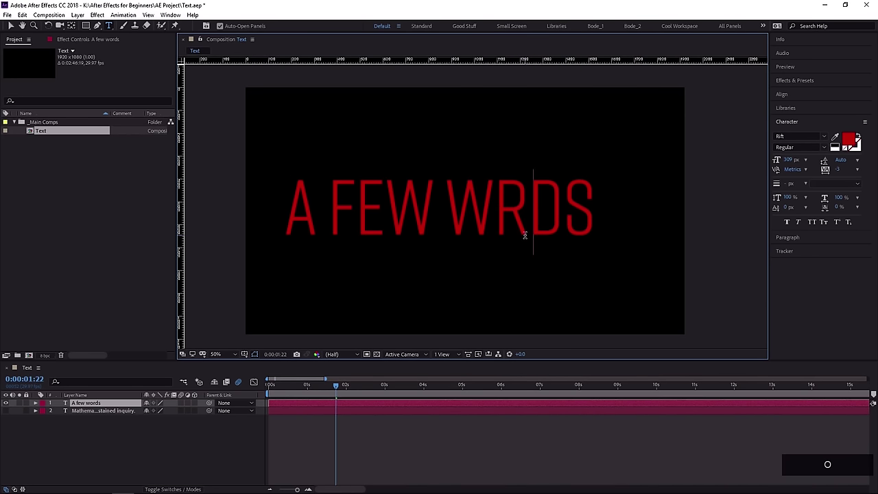
pyautogui.write('O')
pyautogui.press('KP_Enter')
# Enlarge the "A few words" layer far beyond the frame, showing its Scale property and raising it to 7282.8%.
pyautogui.click(13, 26)
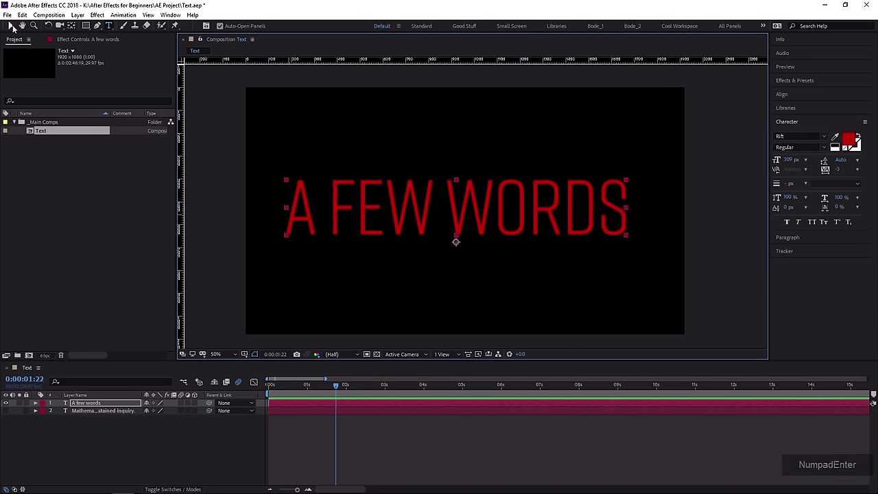
pyautogui.moveTo(457, 182); pyautogui.dragTo(623, 4)
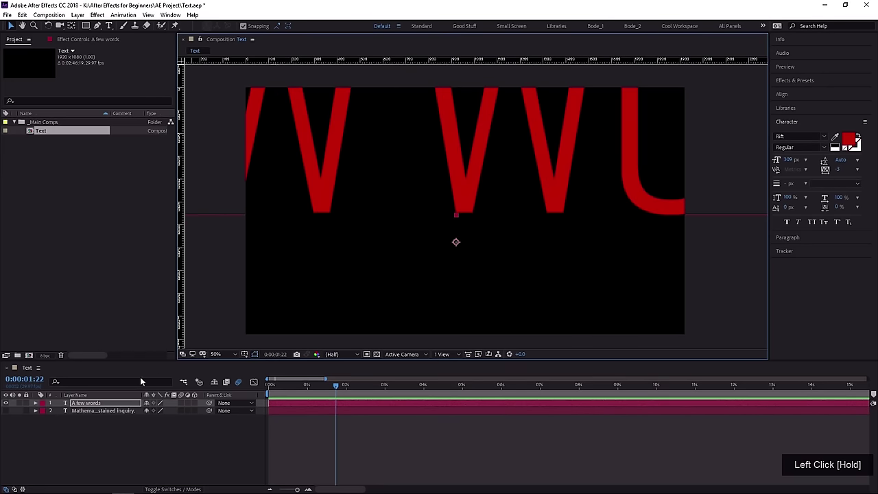
pyautogui.click(115, 404)
pyautogui.press('s')
pyautogui.moveTo(155, 410); pyautogui.dragTo(416, 247)
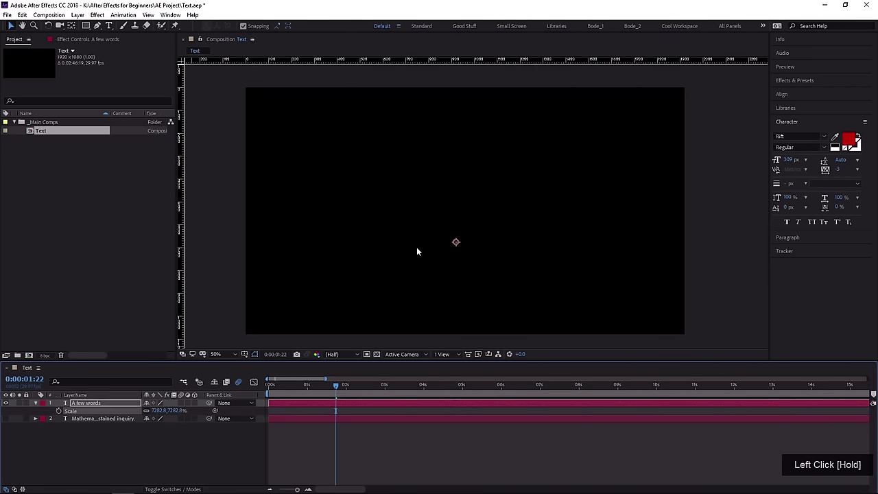
# Move the oversized text down, scale it up to 46587.4%, and inspect the sharpness of its edges up close.
pyautogui.scroll(-5, 419, 242)
pyautogui.moveTo(431, 112); pyautogui.dragTo(426, 266)
pyautogui.scroll(1, 463, 208)
pyautogui.scroll(4, 463, 208)
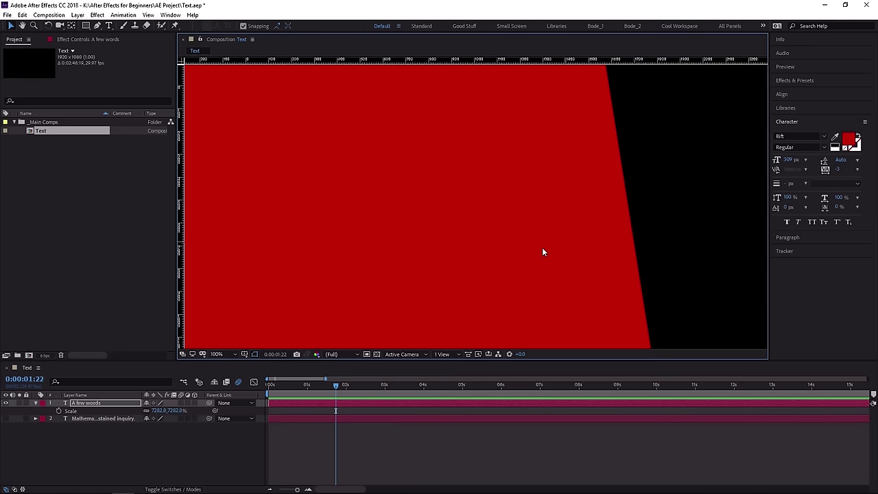
pyautogui.scroll(-5, 539, 250)
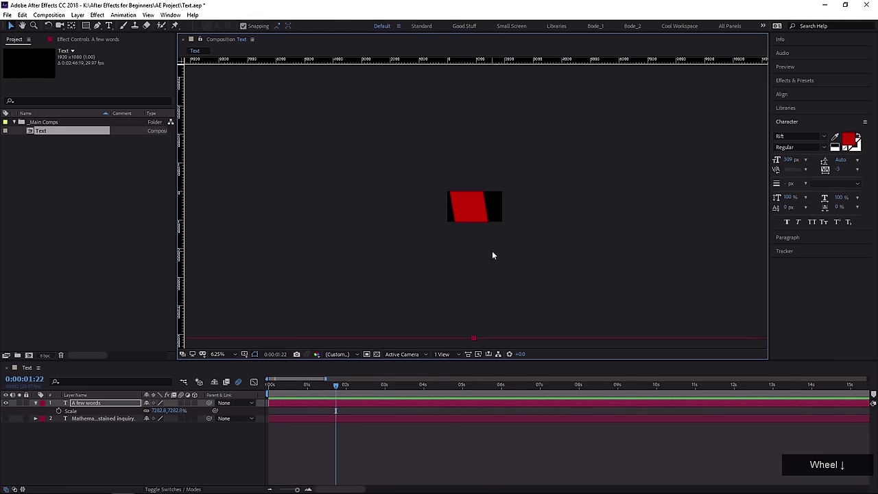
pyautogui.scroll(-1, 491, 250)
pyautogui.moveTo(474, 272)
pyautogui.mouseDown()
pyautogui.moveTo(464, 220)
pyautogui.moveTo(465, 110)
pyautogui.moveTo(462, 274)
pyautogui.moveTo(494, 273)
pyautogui.moveTo(483, 263)
pyautogui.mouseUp()
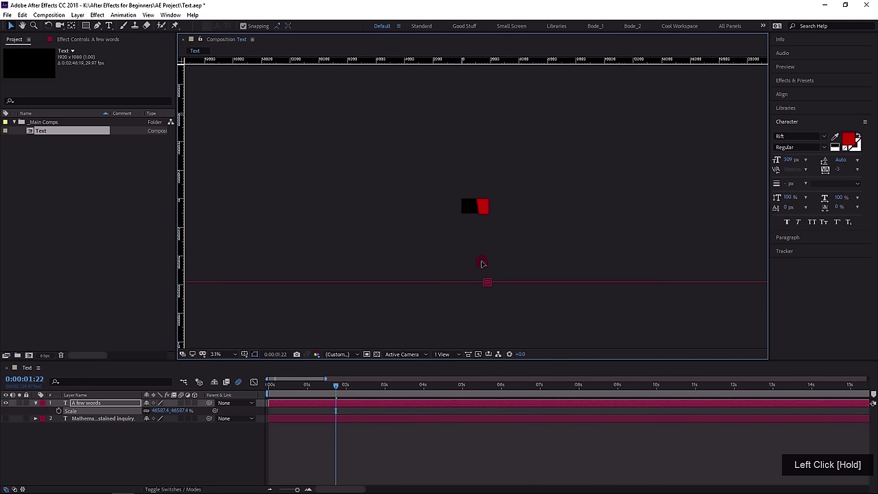
pyautogui.scroll(3, 476, 203)
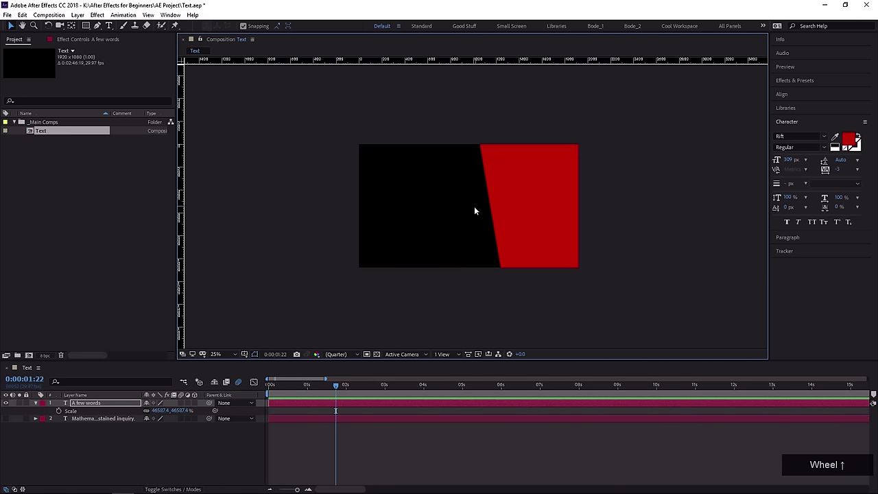
# Reset the "A few words" layer's scale to 100% and centre the layer in the composition.
pyautogui.rightClick(102, 412)
pyautogui.click(142, 368)
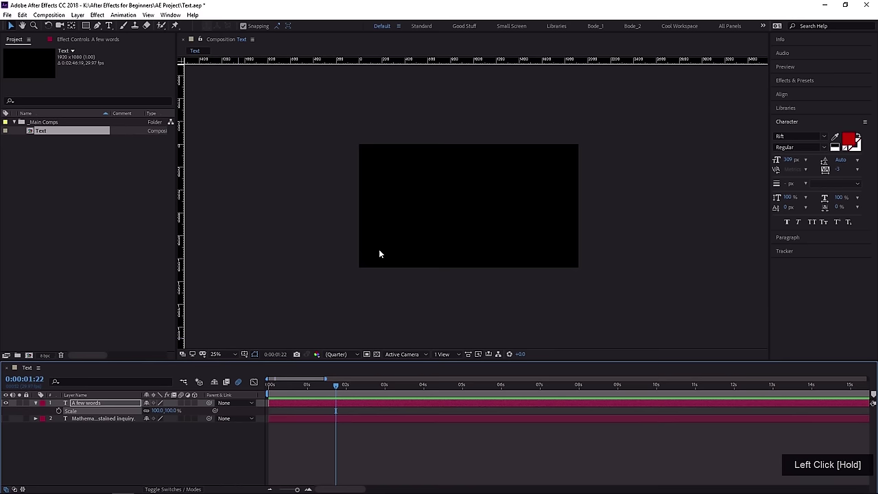
pyautogui.scroll(-7, 376, 251)
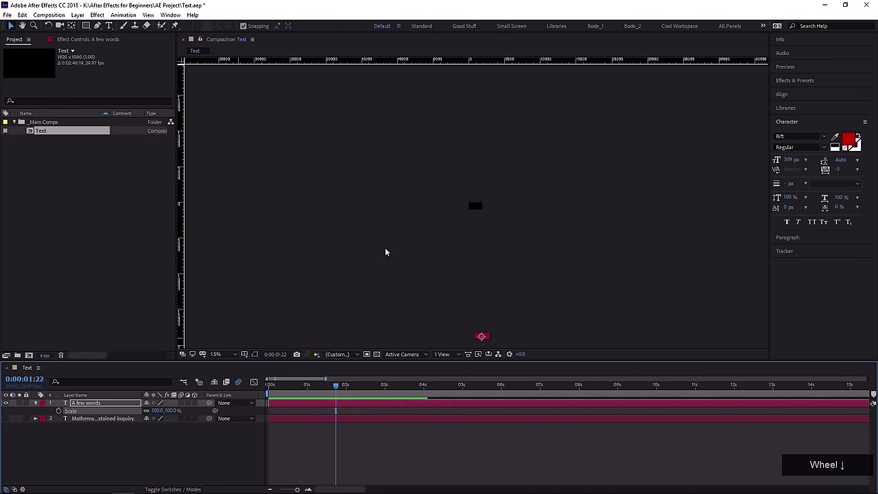
pyautogui.middleClick(435, 249)
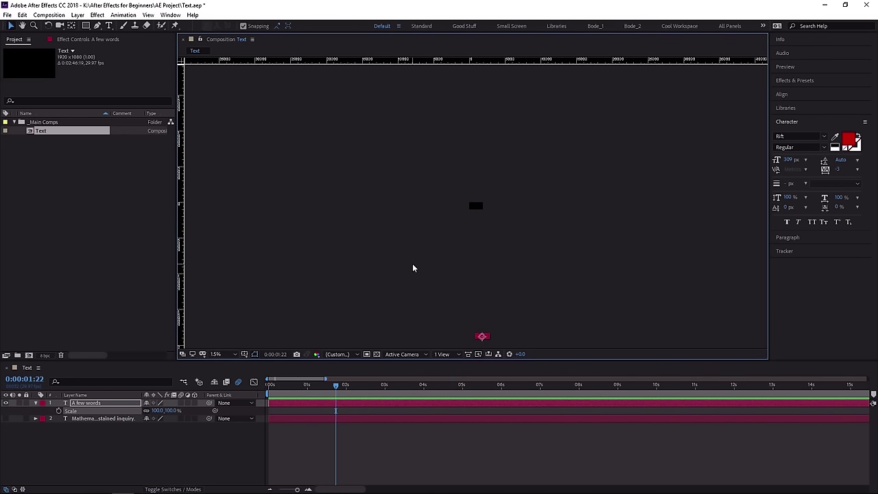
pyautogui.hotkey('ctrl', 'Home')
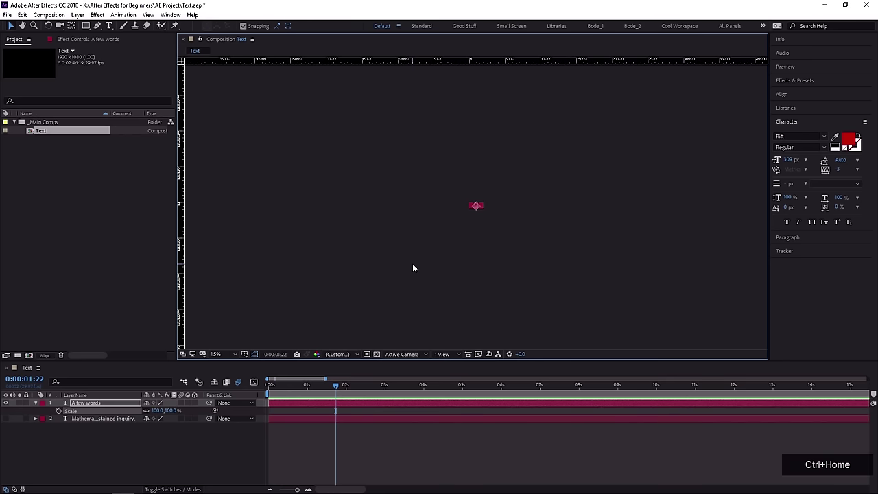
pyautogui.scroll(5, 472, 213)
pyautogui.scroll(3, 472, 213)
pyautogui.middleClick(410, 267)
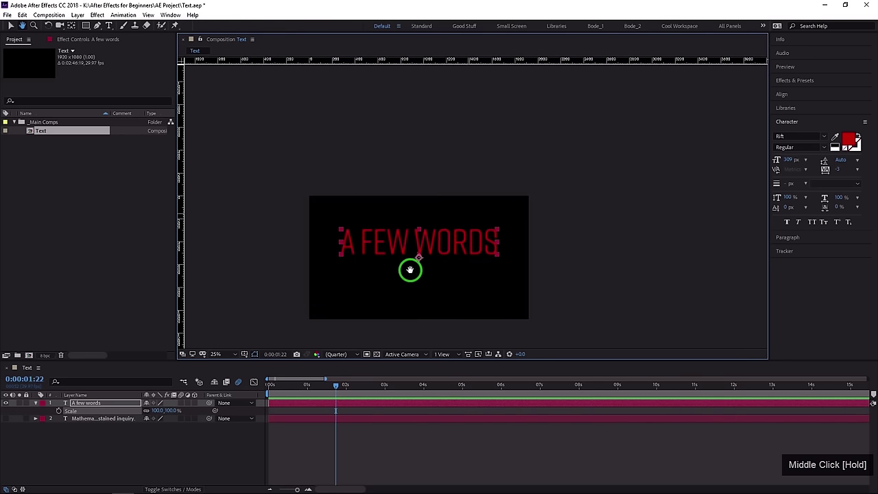
pyautogui.scroll(3, 439, 256)
pyautogui.middleClick(437, 256)
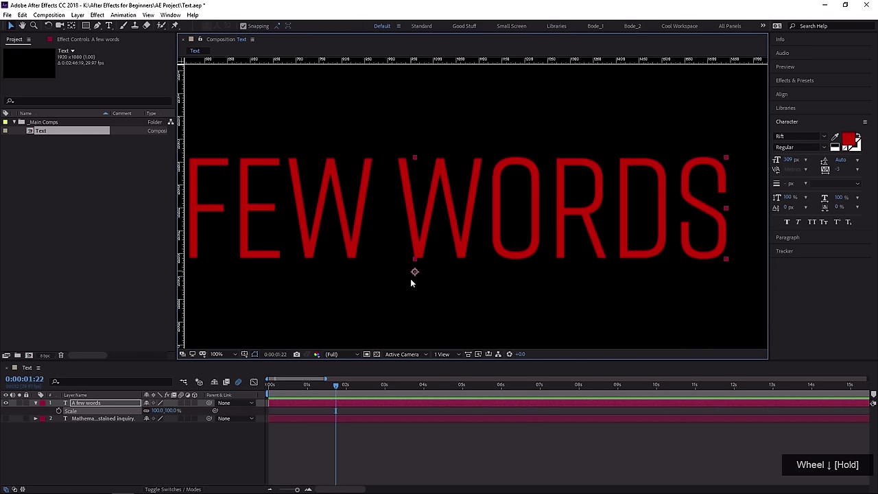
pyautogui.scroll(-2, 416, 264)
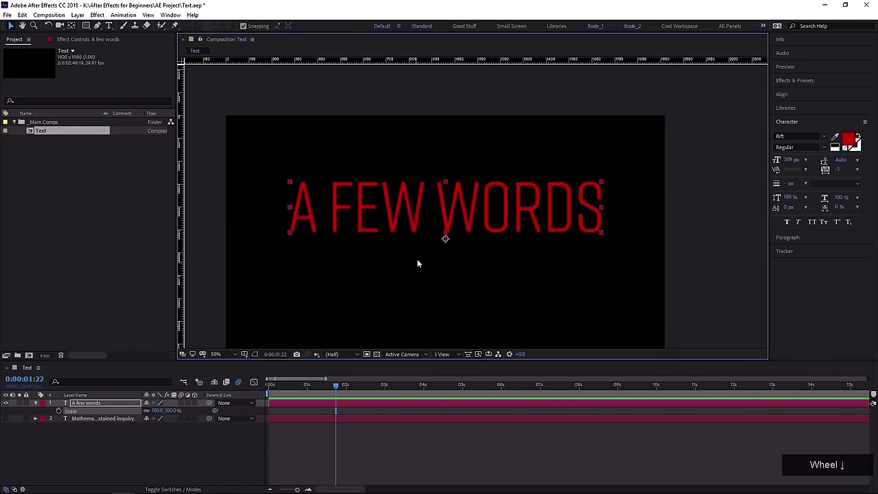
# Centre the anchor point in the "A few words" layer's content and centre the layer in the composition view.
pyautogui.middleClick(417, 260)
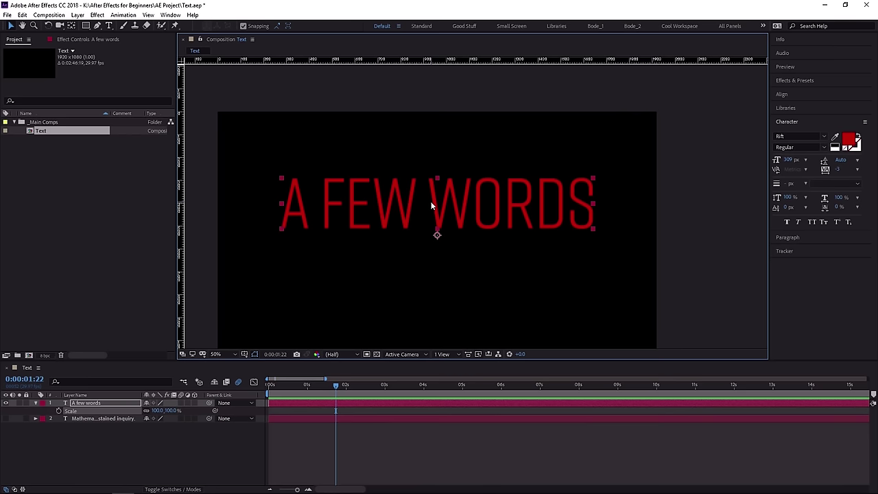
pyautogui.hotkey('ctrl', 'alt', 'Home')
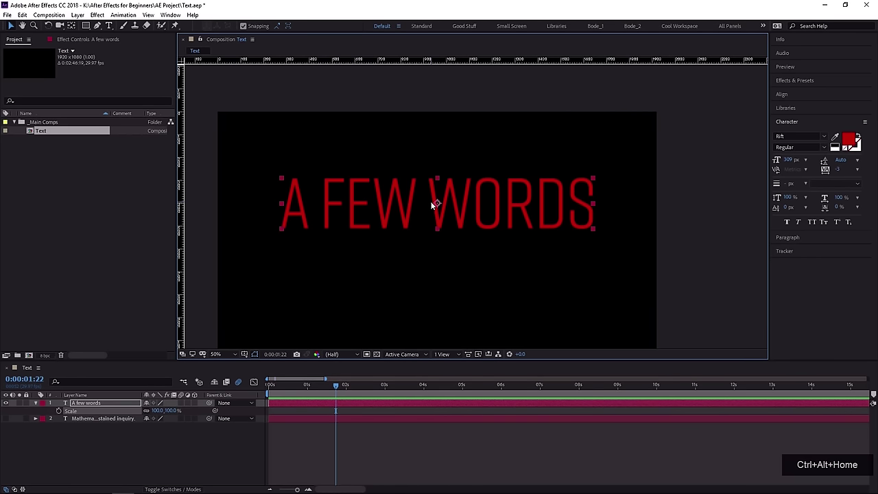
pyautogui.hotkey('ctrl', 'Home')
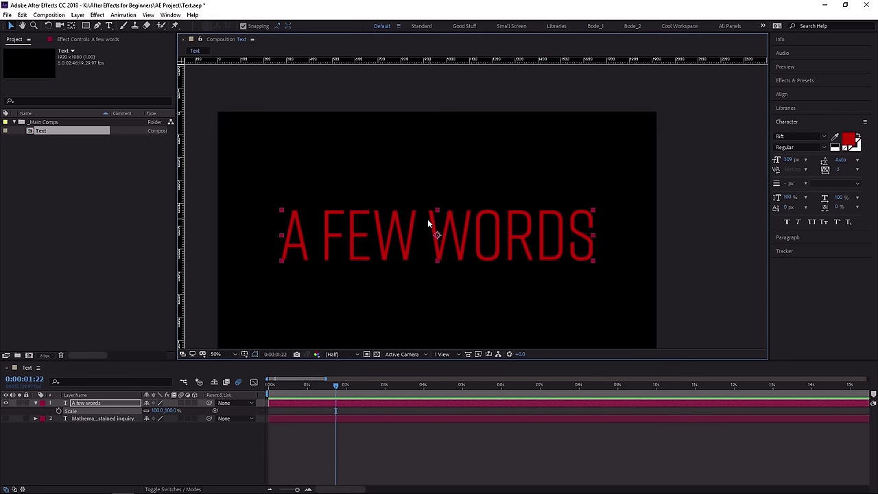
pyautogui.rightClick(435, 227)
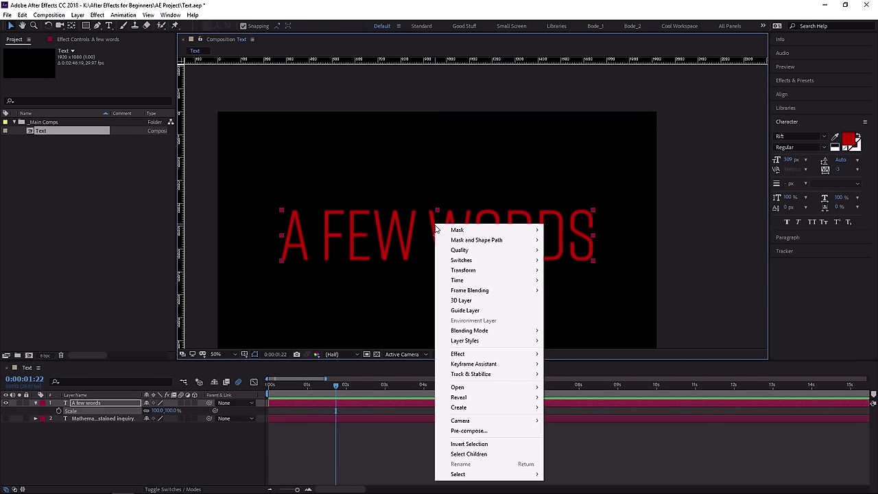
pyautogui.moveTo(469, 275)
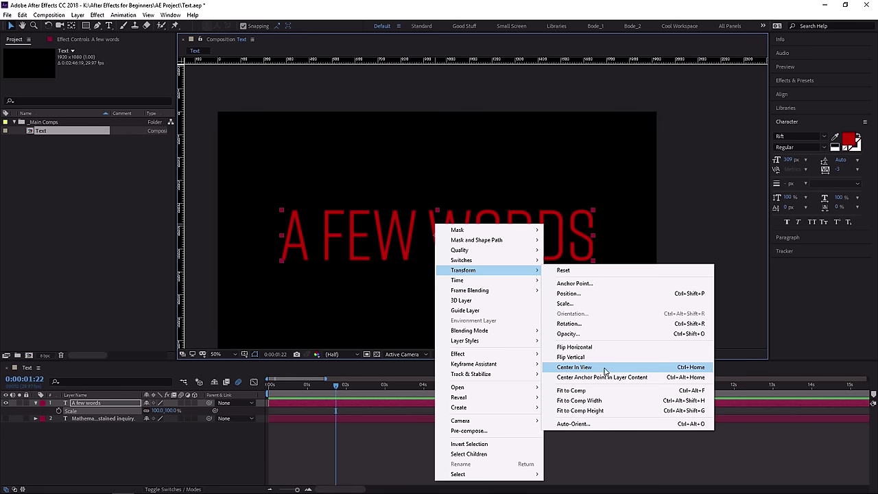
pyautogui.click(679, 370)
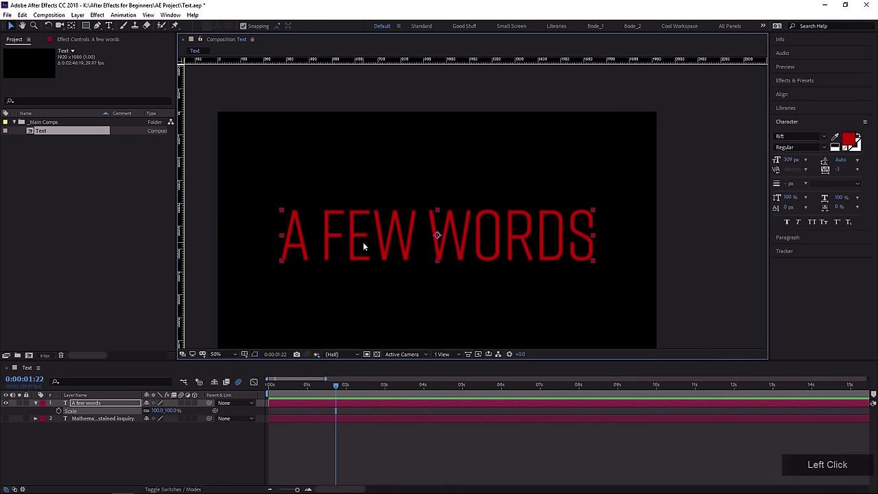
# Hide the "A few words" layer, show the Mathematics paragraph layer and select it.
pyautogui.click(5, 402)
pyautogui.click(5, 418)
pyautogui.click(84, 418)
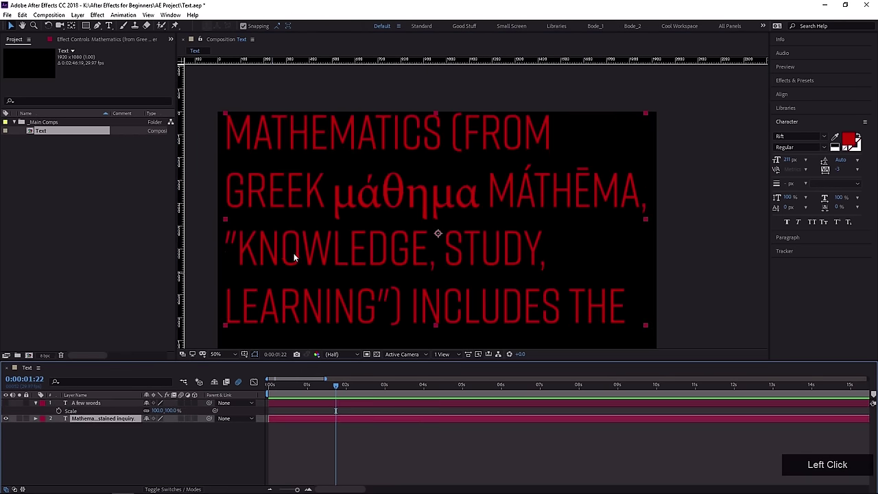
# Try scaling the Mathematics paragraph layer down to a small block, and undo the change.
pyautogui.moveTo(645, 222); pyautogui.dragTo(481, 220)
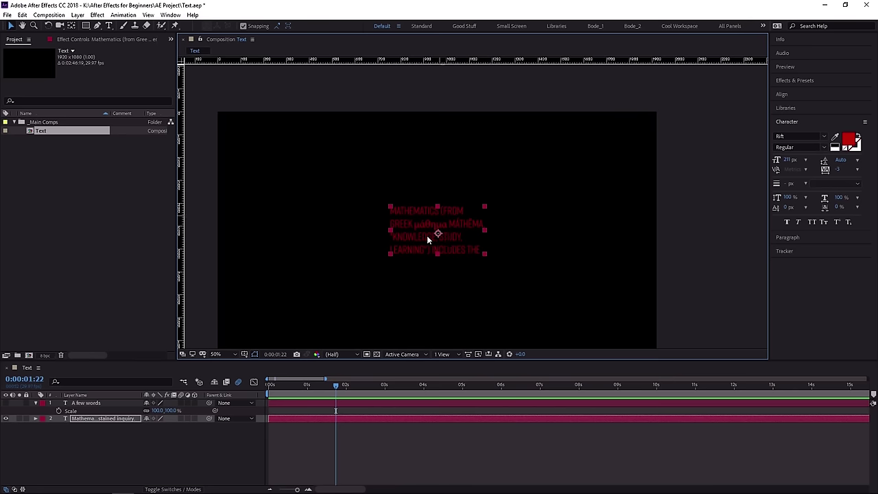
pyautogui.hotkey('ctrl', 'z')
pyautogui.hotkey('ctrl', 'z')
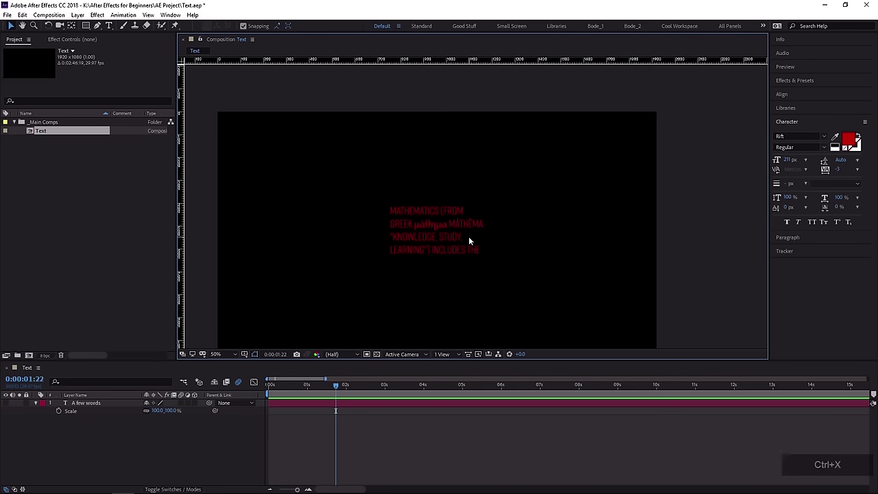
pyautogui.hotkey('ctrl', 'z')
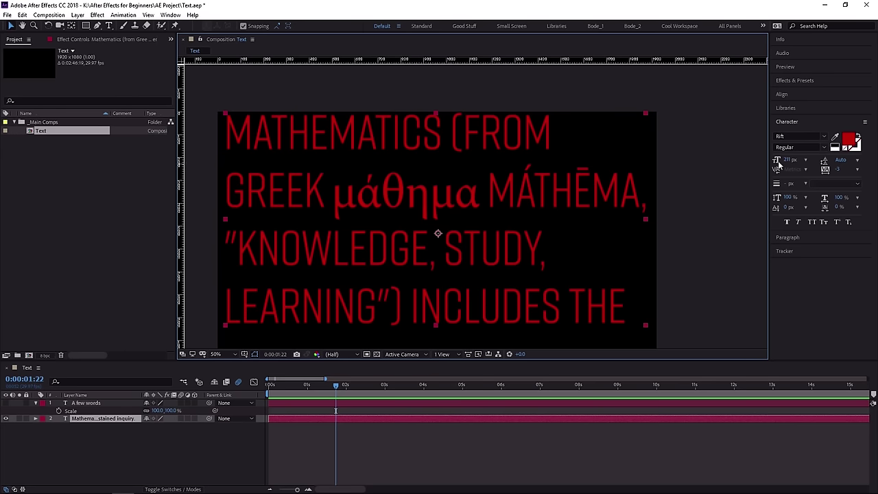
# Reduce the paragraph's font size until the whole text fits its box, and justify it with the last line aligned left.
pyautogui.moveTo(782, 161); pyautogui.dragTo(716, 159)
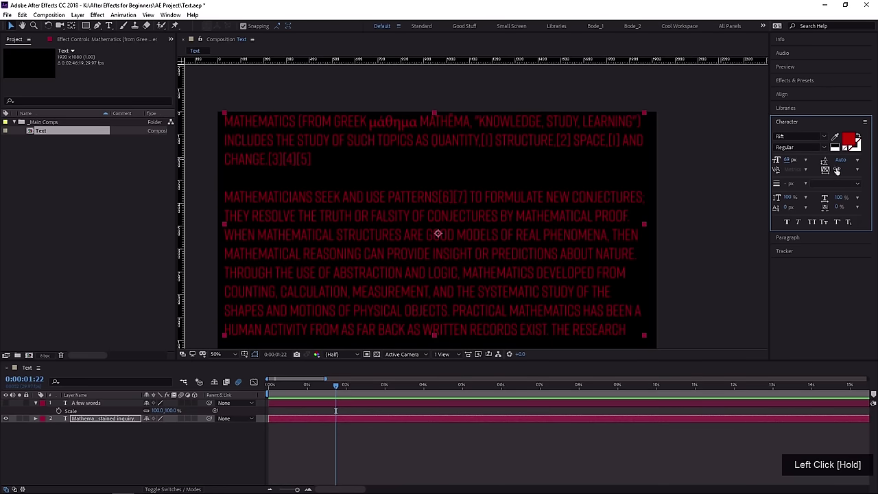
pyautogui.moveTo(836, 171); pyautogui.dragTo(784, 237)
pyautogui.click(788, 236)
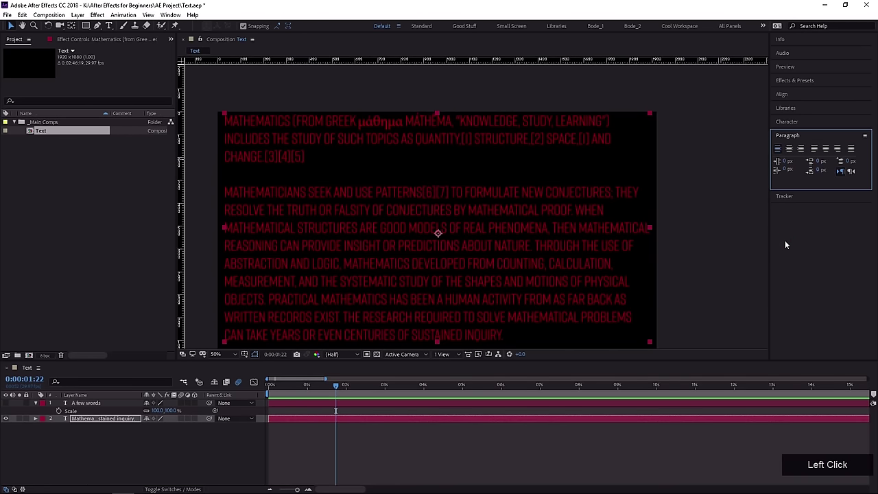
pyautogui.click(788, 149)
pyautogui.click(801, 148)
pyautogui.click(815, 148)
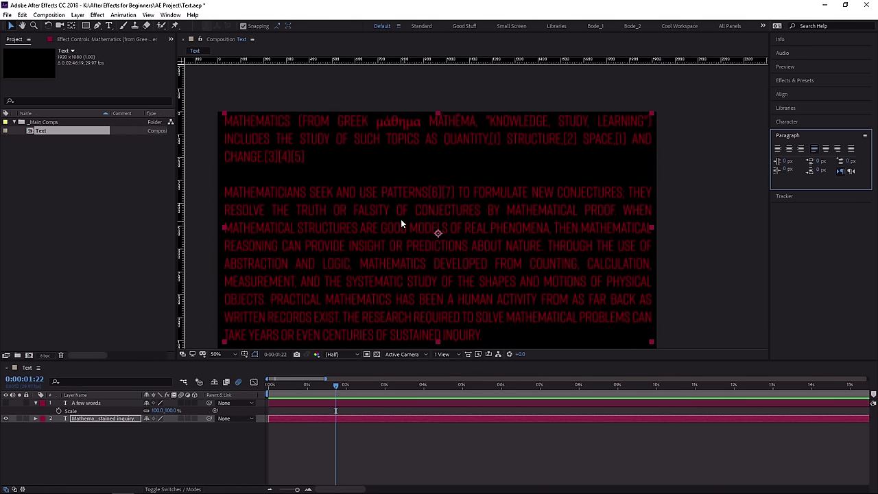
# Delete the Mathematics paragraph layer and make the "A few words" layer visible again.
pyautogui.moveTo(336, 203)
pyautogui.mouseDown()
pyautogui.moveTo(329, 198)
pyautogui.moveTo(338, 188)
pyautogui.mouseUp()
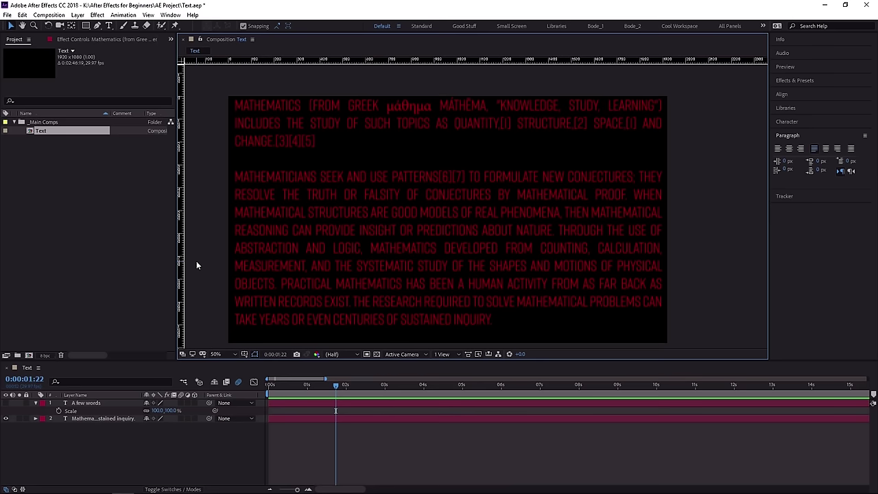
pyautogui.click(101, 419)
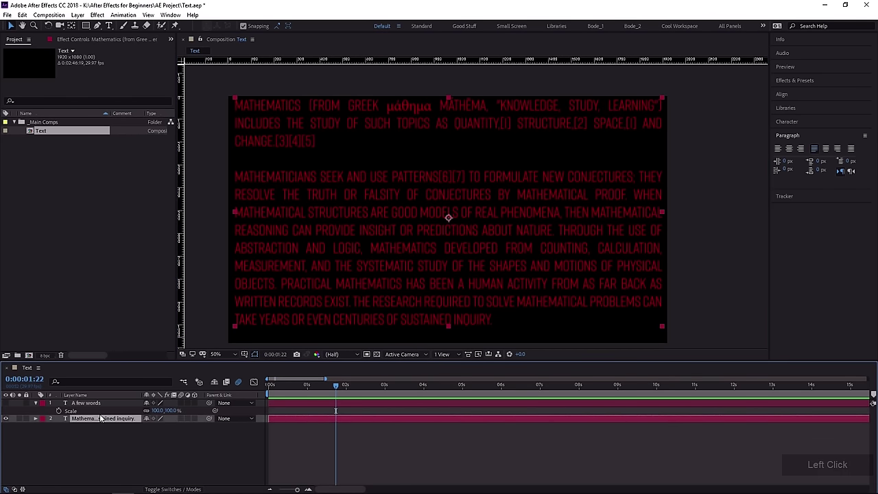
pyautogui.press('Delete')
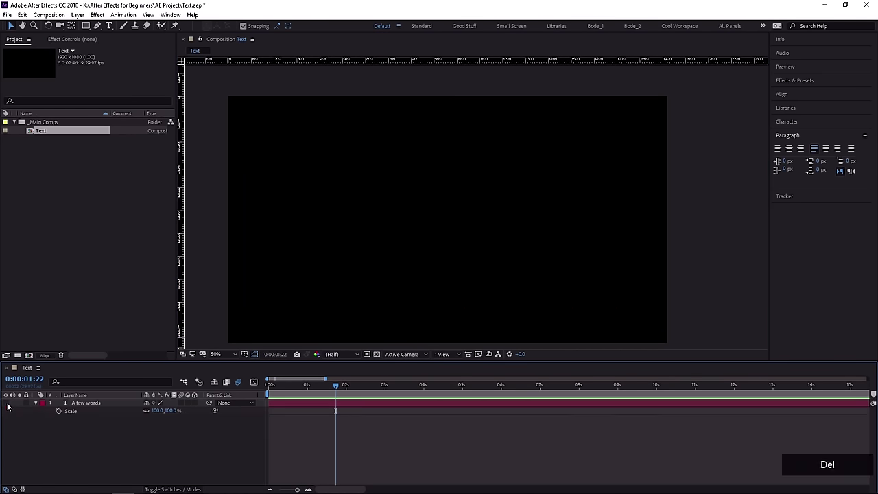
pyautogui.click(7, 403)
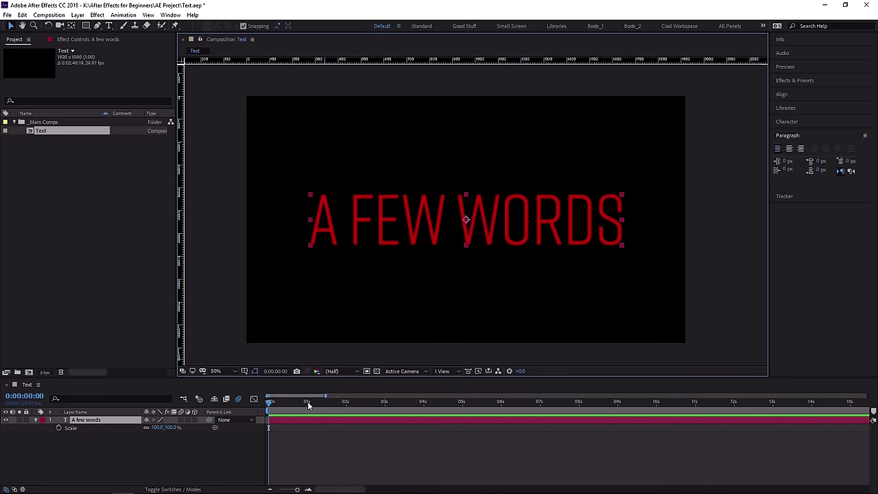
# Expand the "A few words" layer's Transform properties and set the text's fill colour to white.
pyautogui.click(38, 419)
pyautogui.click(37, 419)
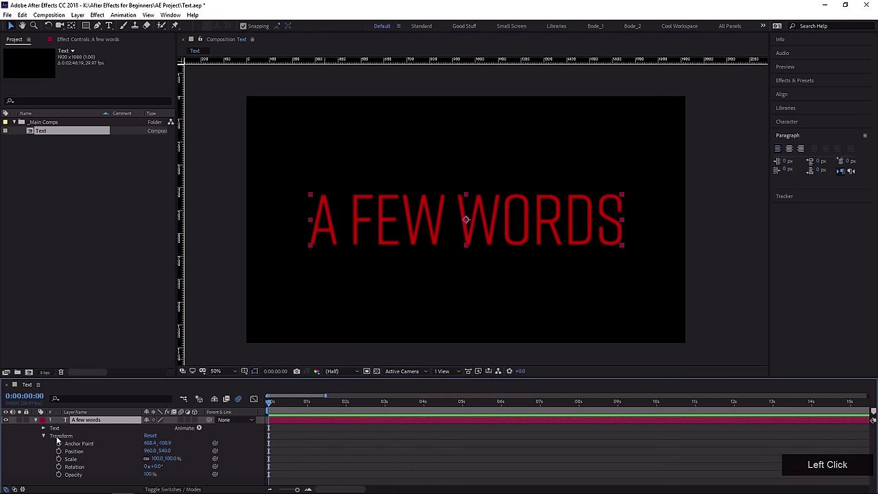
pyautogui.scroll(-1, 58, 442)
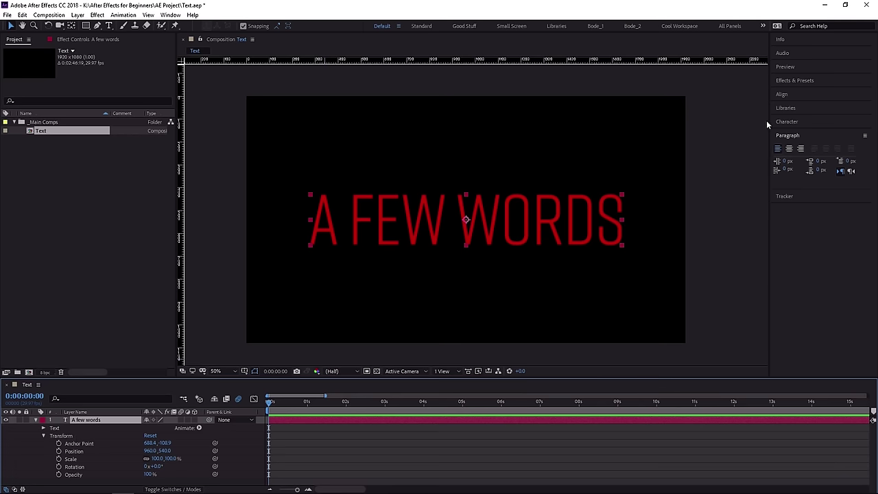
pyautogui.click(792, 121)
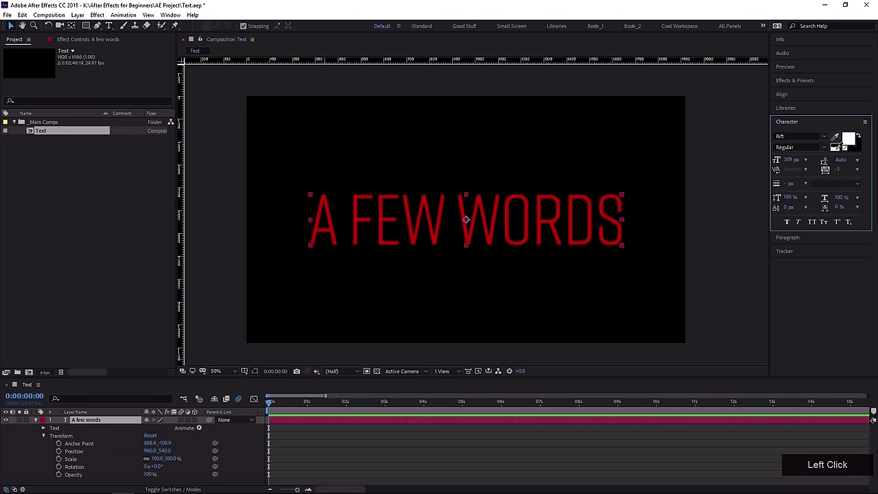
pyautogui.click(836, 146)
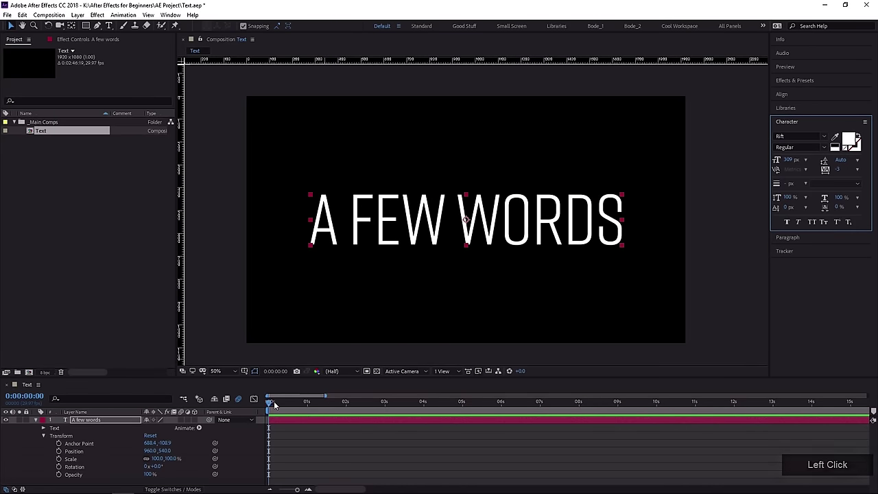
# Keyframe the "A few words" layer's Scale from 4830% at 0:00:00:00 to 100% at 0:00:00:20.
pyautogui.moveTo(273, 402); pyautogui.dragTo(138, 451)
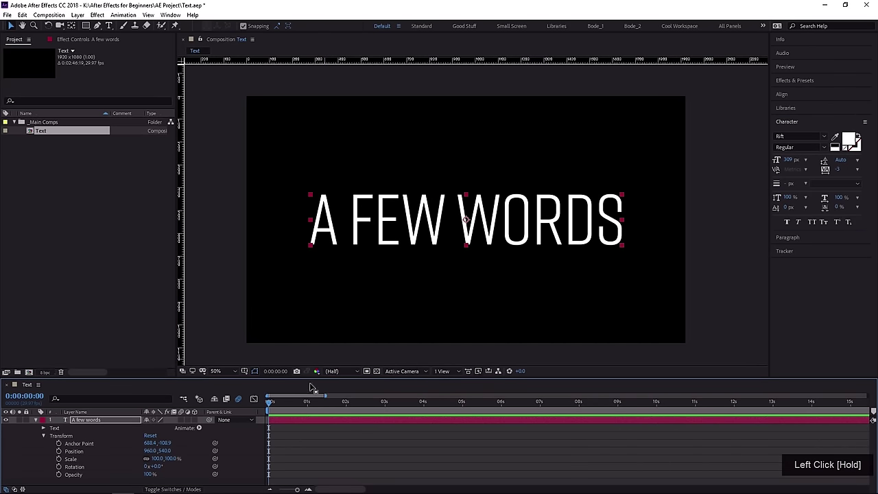
pyautogui.moveTo(312, 389); pyautogui.dragTo(270, 404)
pyautogui.scroll(-1, 280, 408)
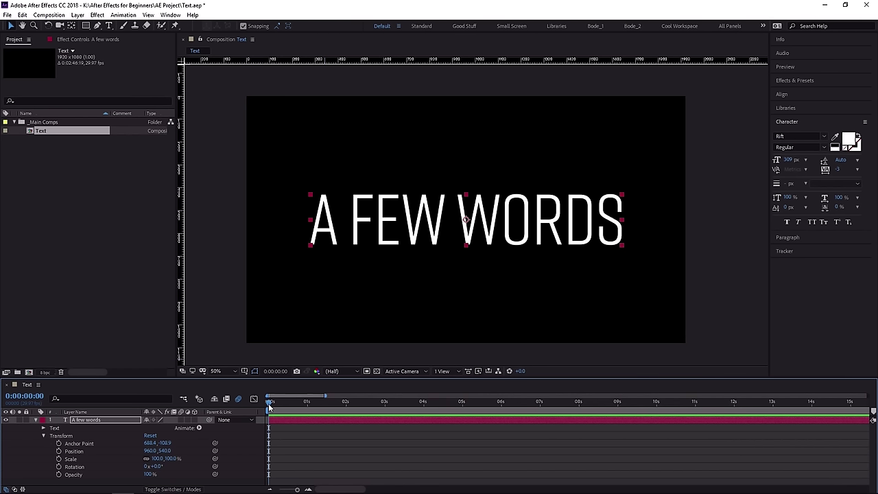
pyautogui.moveTo(273, 401); pyautogui.dragTo(295, 405)
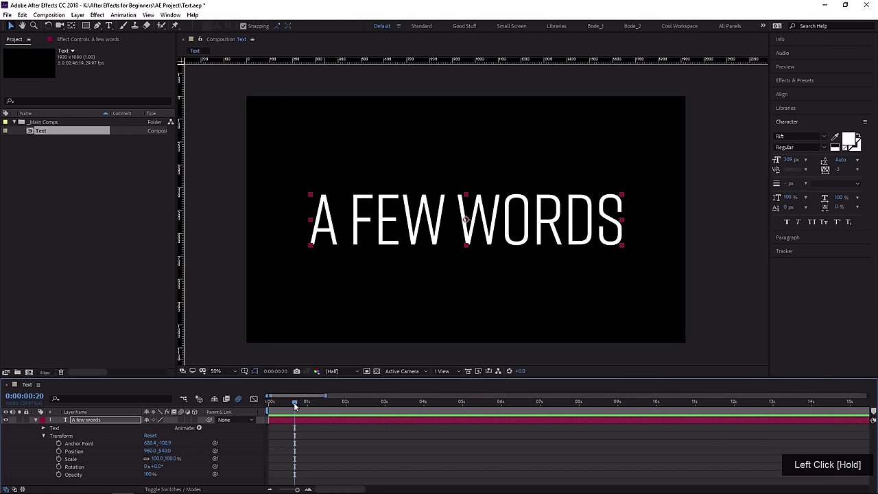
pyautogui.click(59, 459)
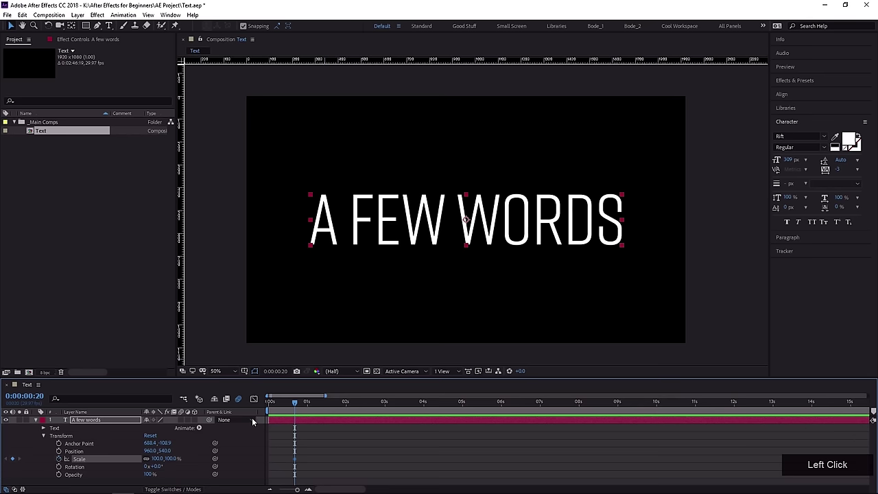
pyautogui.press('Home')
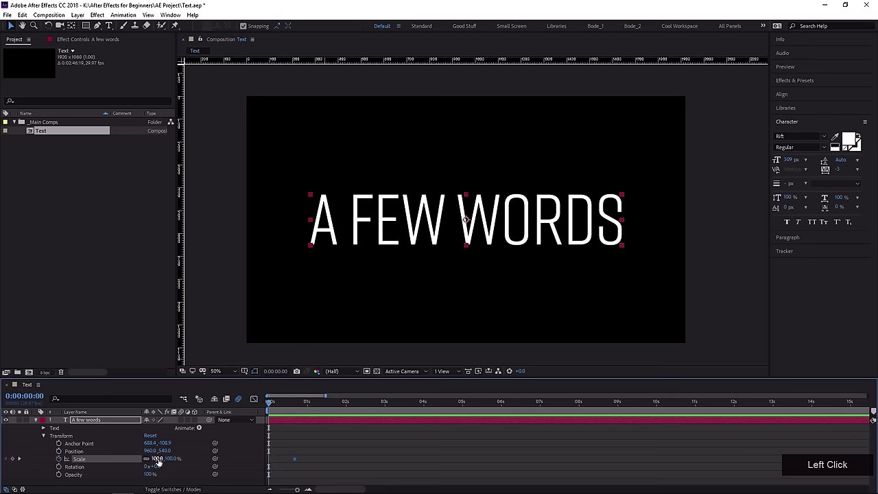
pyautogui.moveTo(158, 459); pyautogui.dragTo(380, 470)
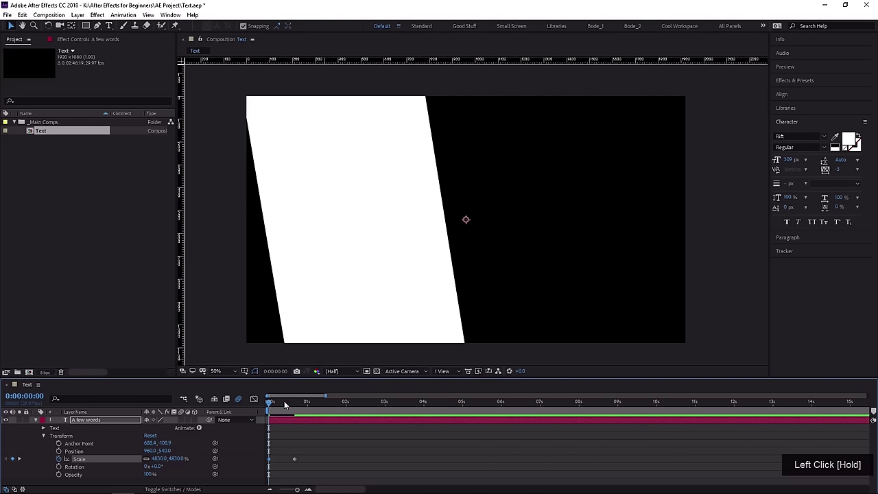
# Keyframe the text's Position from -478, 540 at 0:00:00:00 to 960, 540 at 0:00:00:20, and raise the starting Scale to 10320%.
pyautogui.moveTo(284, 400); pyautogui.dragTo(295, 403)
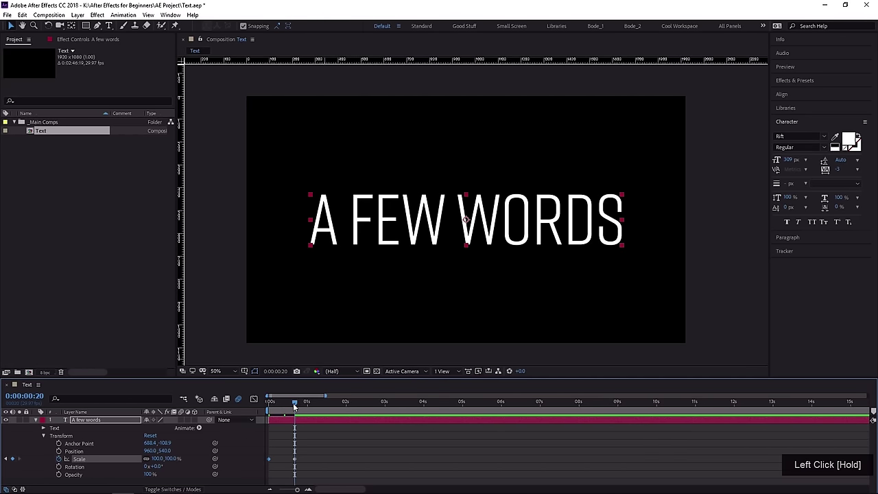
pyautogui.click(59, 450)
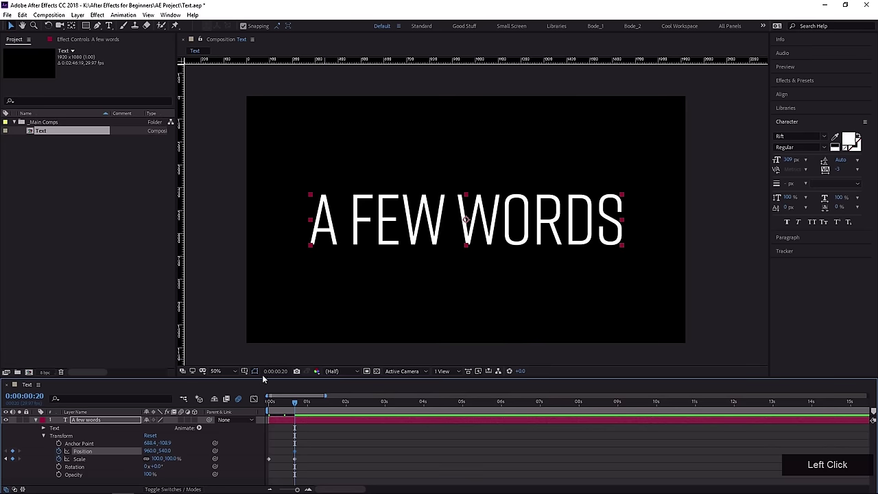
pyautogui.moveTo(295, 402); pyautogui.dragTo(192, 428)
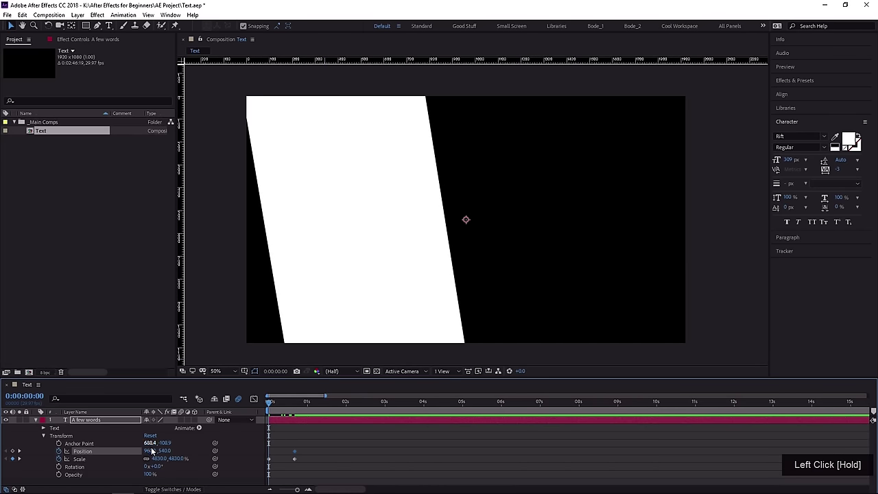
pyautogui.moveTo(152, 450); pyautogui.dragTo(55, 470)
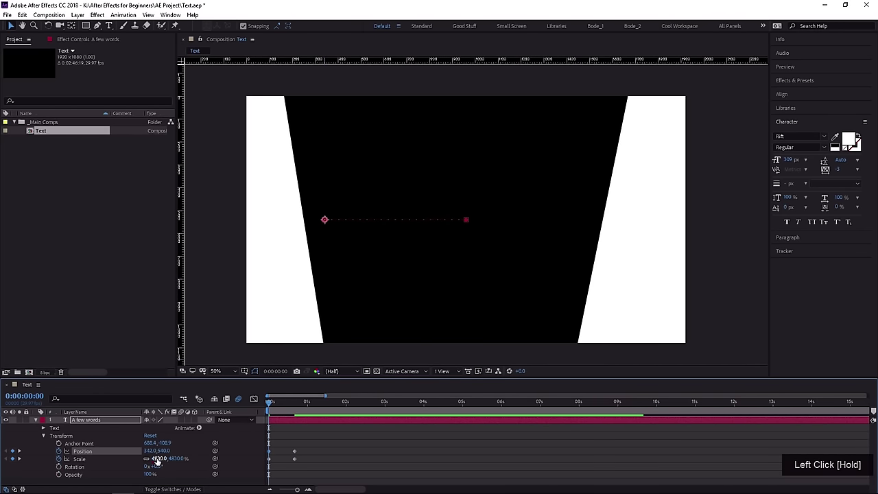
pyautogui.moveTo(158, 461); pyautogui.dragTo(115, 457)
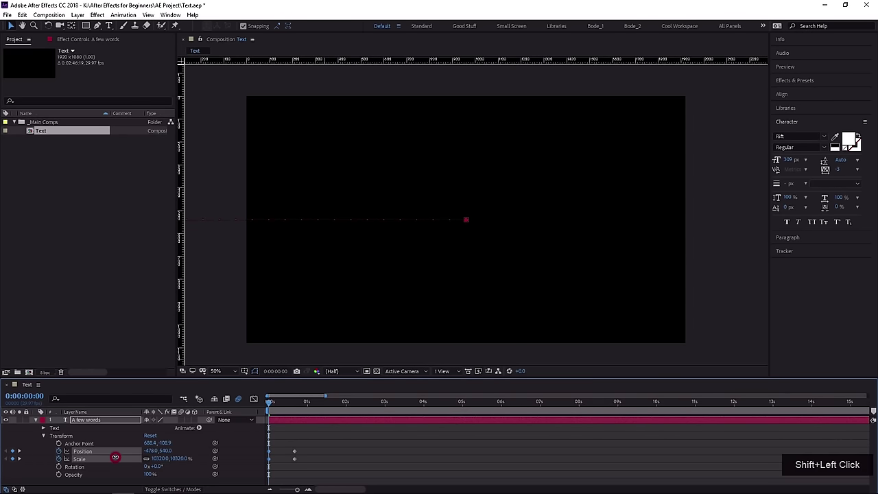
# Apply Easy Ease to all Position and Scale keyframes of the text layer and preview the animation.
pyautogui.keyDown('shift'); pyautogui.click(115, 457); pyautogui.keyUp('shift')
pyautogui.scroll(-1, 301, 170)
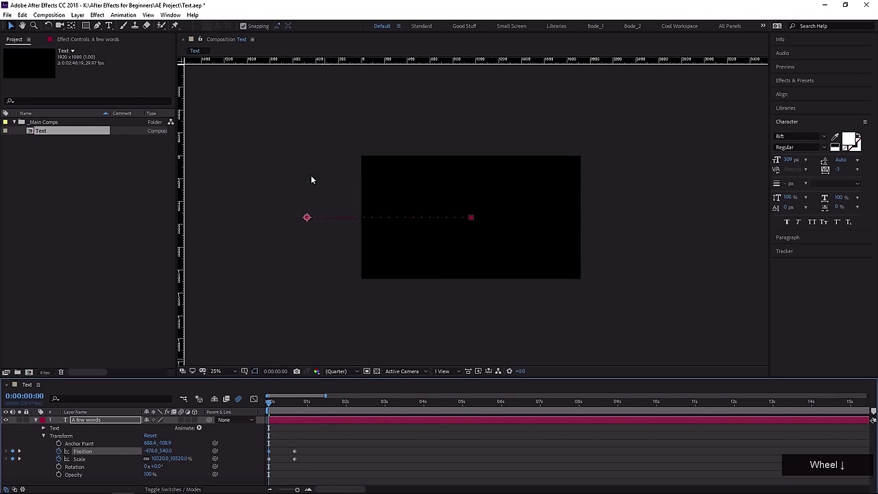
pyautogui.moveTo(301, 450); pyautogui.dragTo(252, 463)
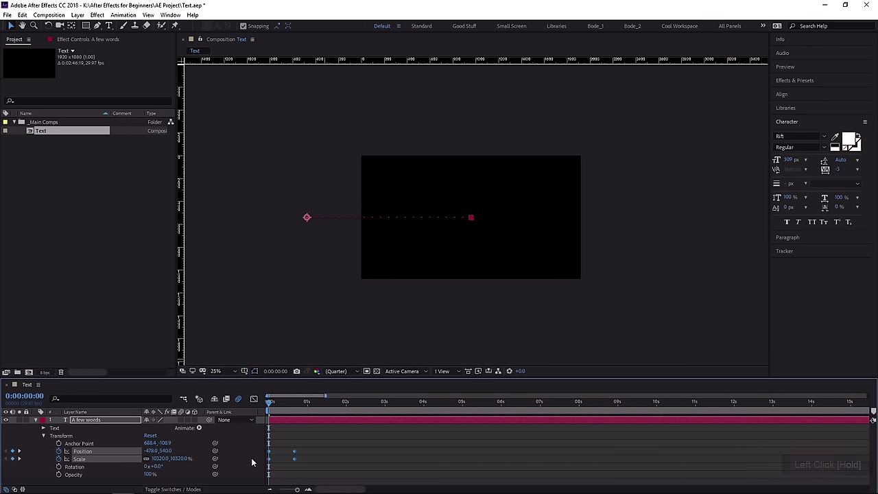
pyautogui.press('F9')
pyautogui.click(312, 447)
pyautogui.press('space')
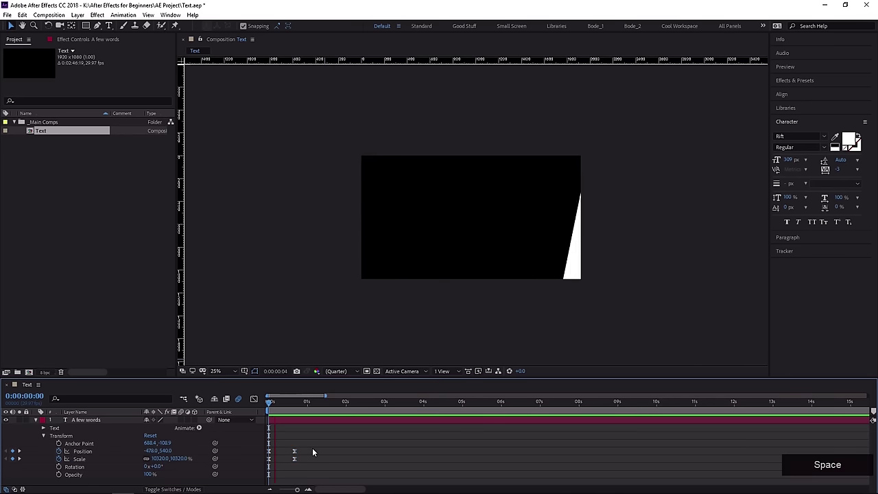
# Enable motion blur for the "A few words" layer and preview its animation from the start.
pyautogui.press('space')
pyautogui.scroll(2, 407, 266)
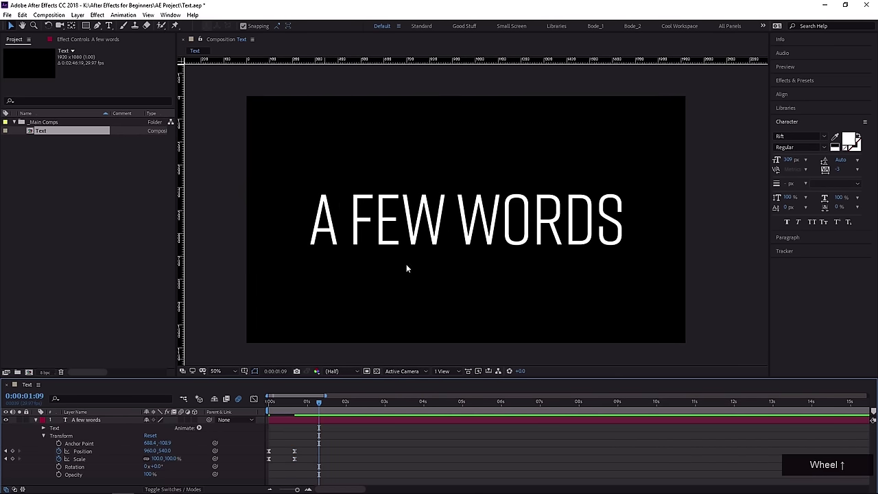
pyautogui.click(180, 419)
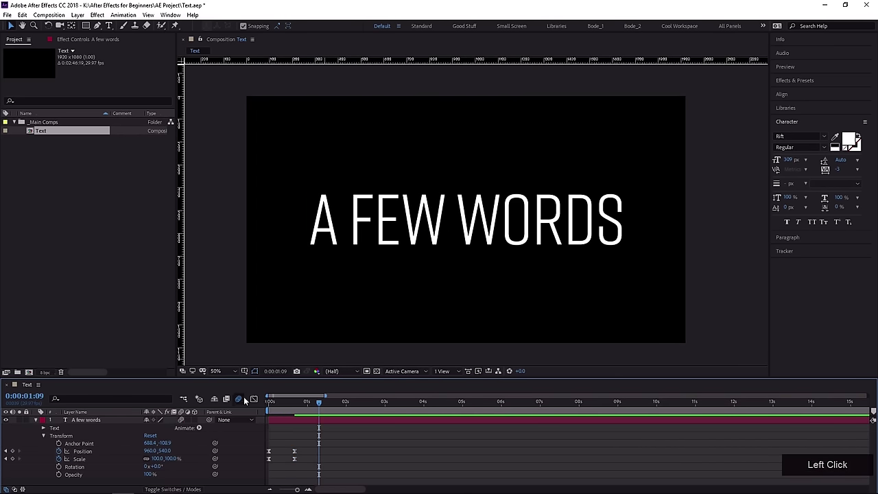
pyautogui.moveTo(290, 409); pyautogui.dragTo(234, 411)
pyautogui.press('space')
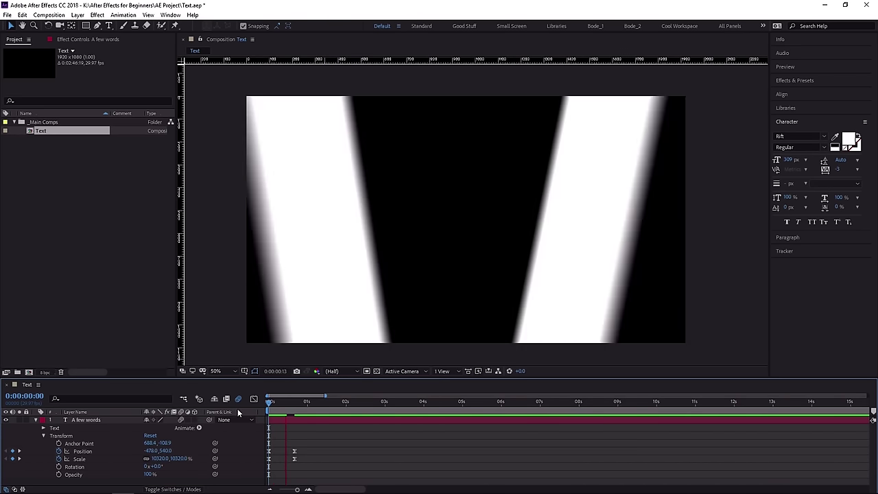
pyautogui.click(287, 408)
pyautogui.press('space')
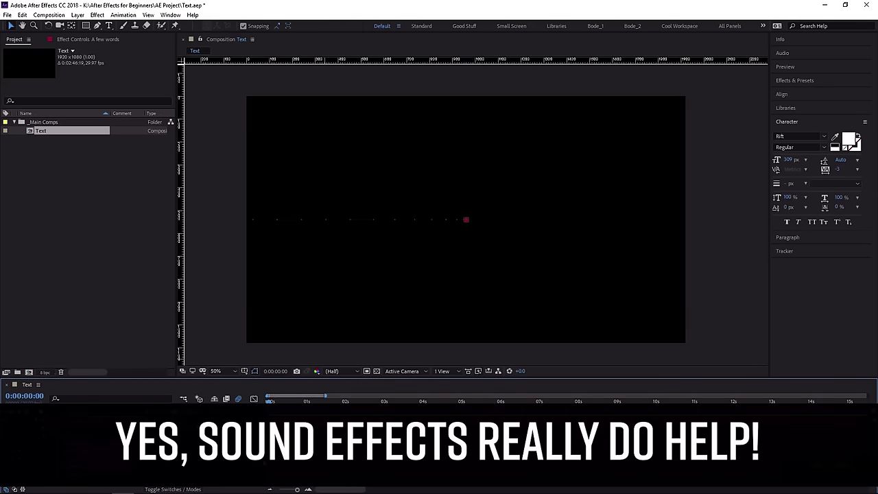
# Convert the Position and Scale keyframes at 0:00:00:00 to linear and preview the animation.
pyautogui.keyDown('ctrl'); pyautogui.click(293, 454); pyautogui.keyUp('ctrl')
pyautogui.click(302, 444)
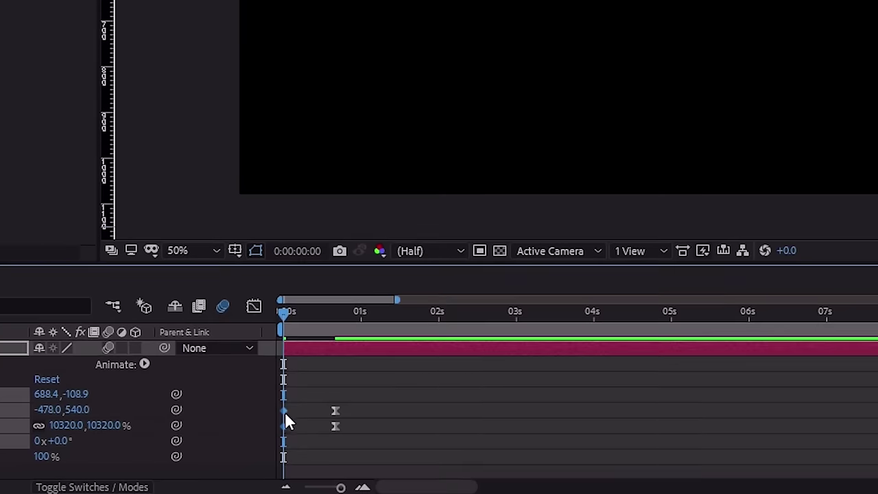
pyautogui.moveTo(285, 414)
pyautogui.press('F9')
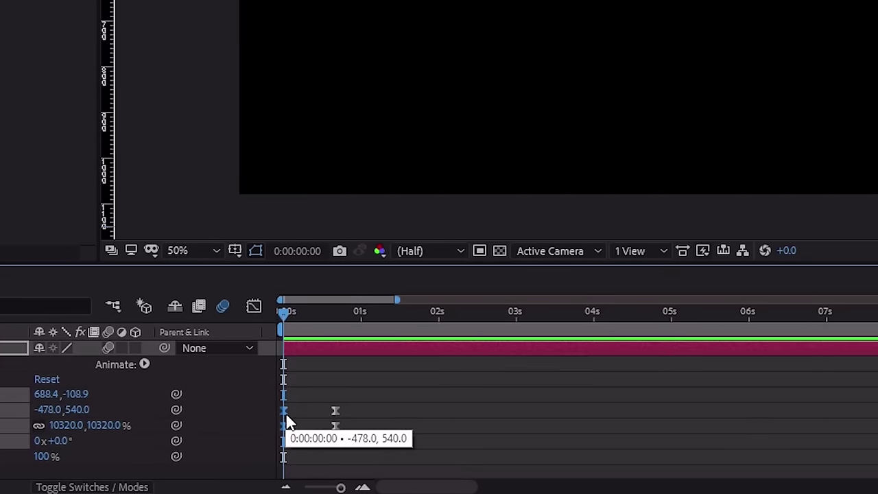
pyautogui.hotkey('ctrl', 'z')
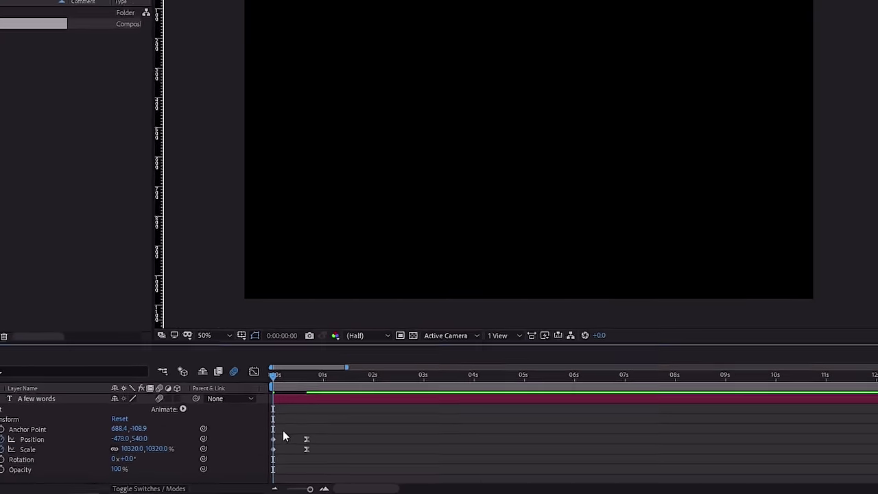
pyautogui.press('space')
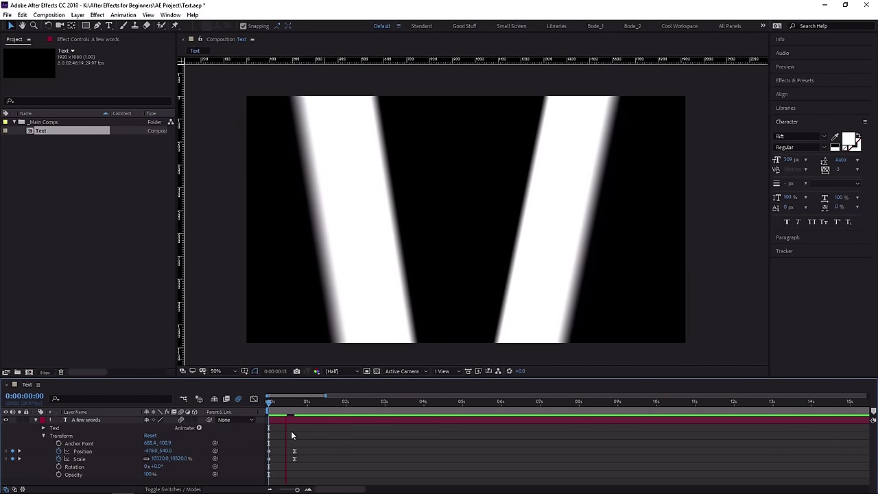
pyautogui.press('space')
pyautogui.click(274, 403)
pyautogui.press('space')
# Reapply Easy Ease to the Position and Scale keyframes at 0:00:00:00.
pyautogui.moveTo(268, 411); pyautogui.dragTo(256, 412)
pyautogui.moveTo(278, 439); pyautogui.dragTo(262, 468)
pyautogui.press('F9')
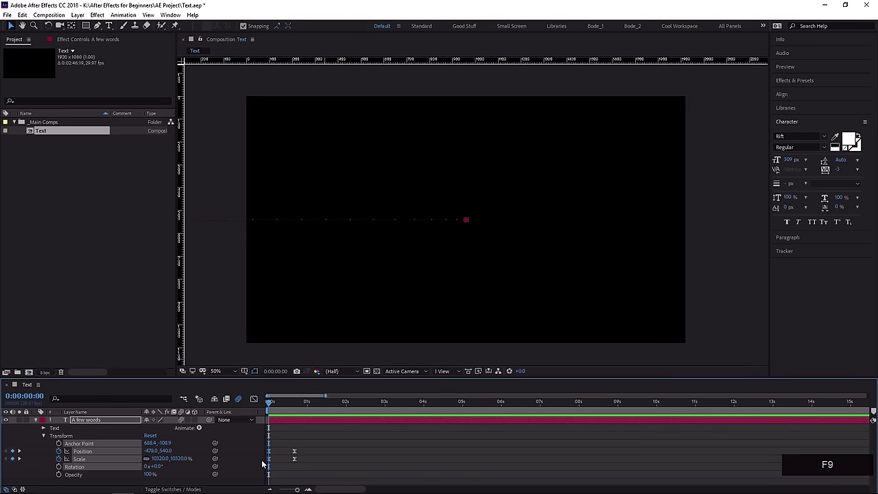
# Show the Position and Scale speed graphs together in the Graph Editor, enlarged around the keyframes.
pyautogui.click(253, 399)
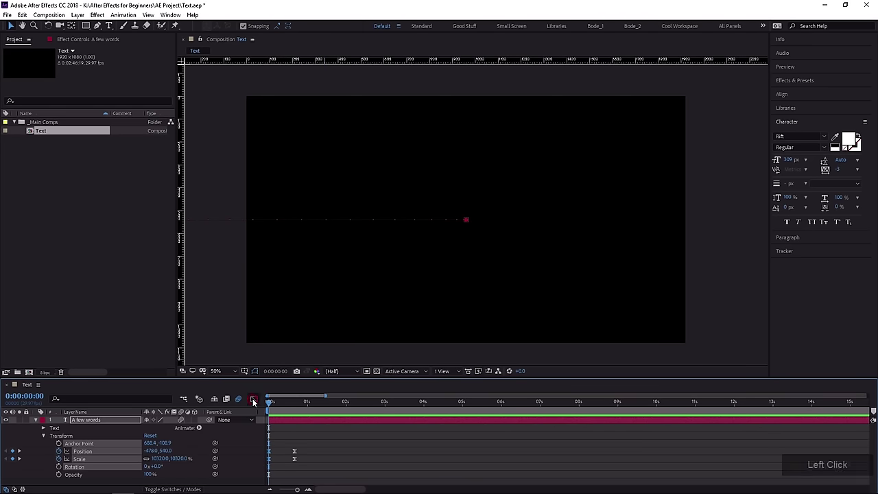
pyautogui.click(242, 438)
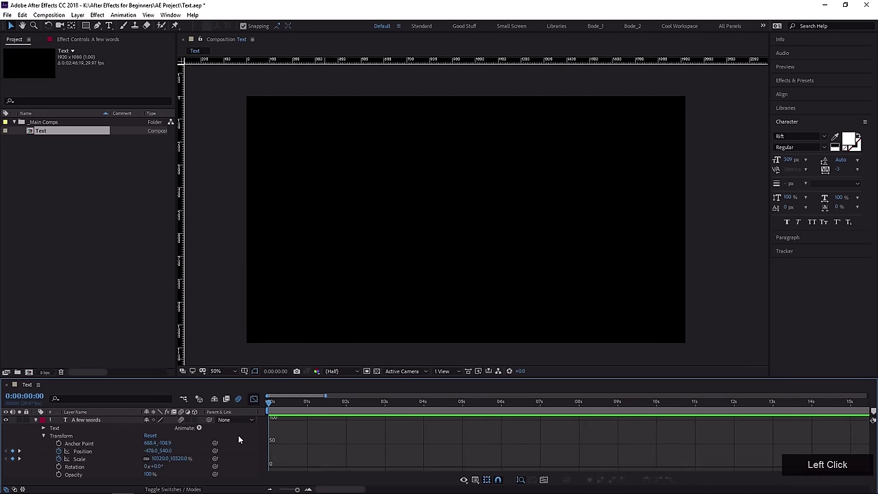
pyautogui.click(83, 452)
pyautogui.keyDown('ctrl'); pyautogui.click(80, 458); pyautogui.keyUp('ctrl')
pyautogui.moveTo(175, 377); pyautogui.dragTo(123, 288)
pyautogui.scroll(1, 286, 358)
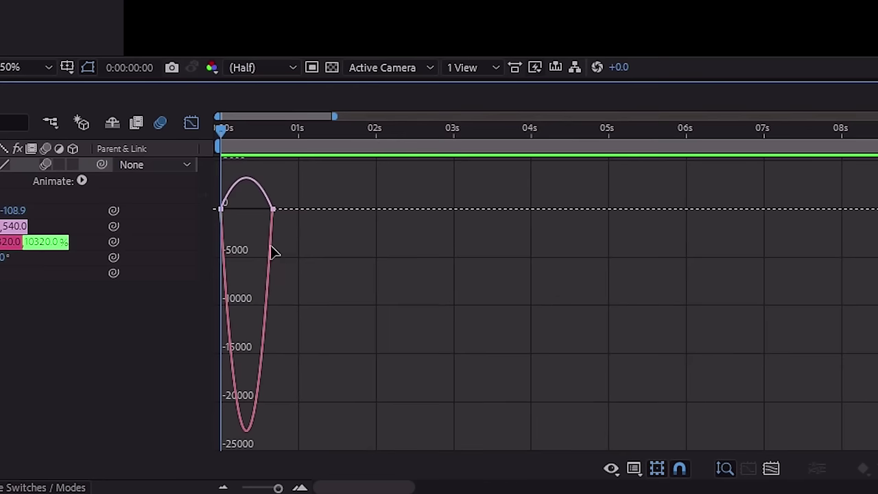
pyautogui.scroll(5, 273, 252)
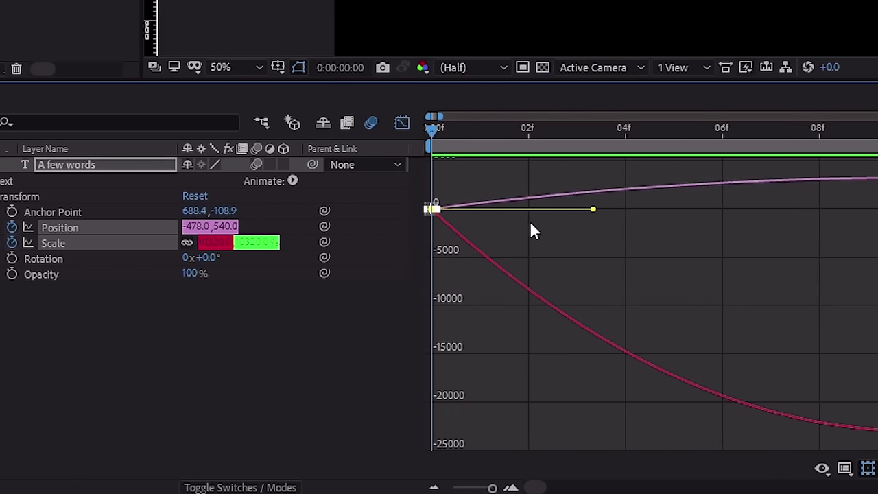
# Shrink the start keyframes' outgoing ease handles to almost nothing and shorten the incoming ease handles of the keyframes at frame 20.
pyautogui.moveTo(594, 212); pyautogui.dragTo(458, 219)
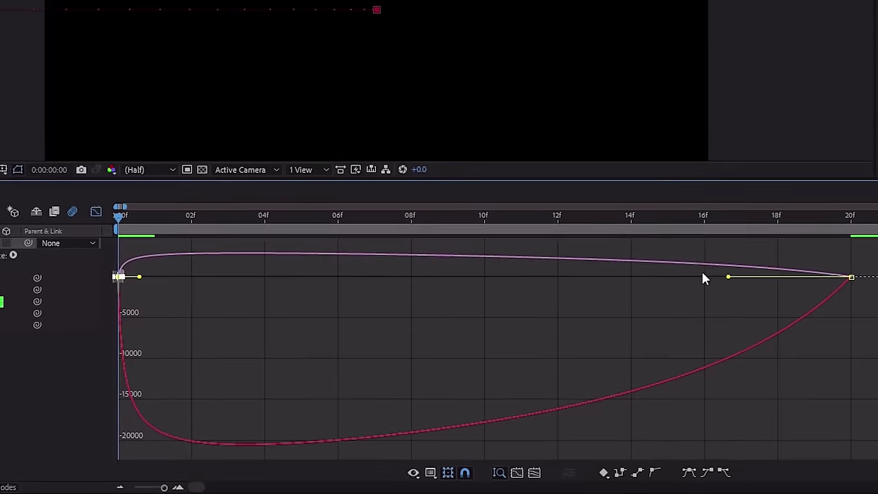
pyautogui.moveTo(743, 298); pyautogui.dragTo(875, 267)
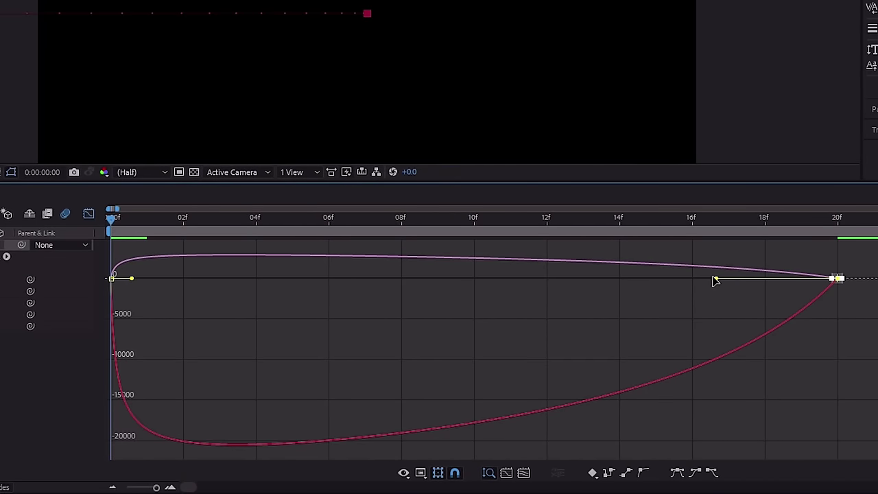
pyautogui.moveTo(718, 280); pyautogui.dragTo(776, 279)
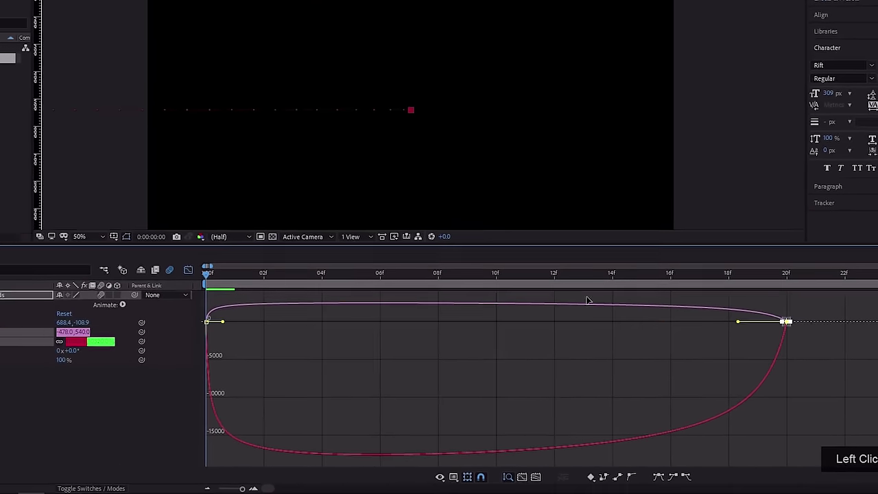
pyautogui.click(534, 307)
pyautogui.moveTo(273, 345)
pyautogui.mouseDown()
pyautogui.moveTo(250, 353)
pyautogui.moveTo(269, 343)
pyautogui.mouseUp()
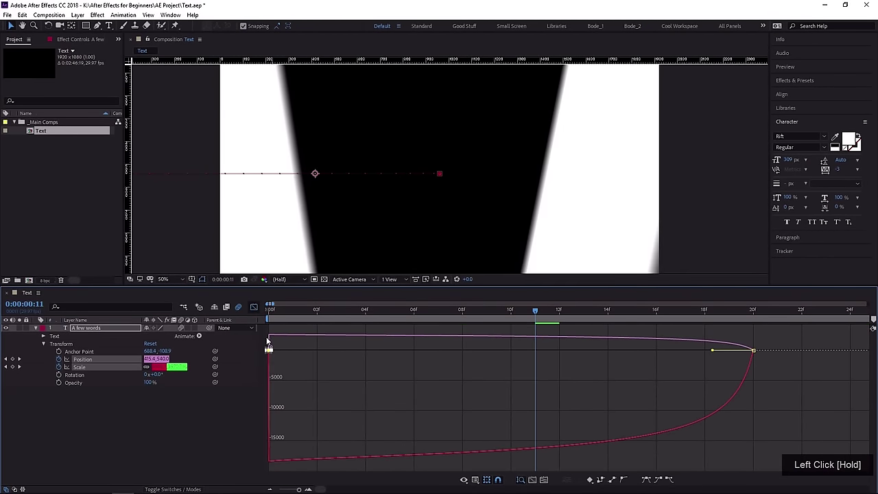
# Preview the reshaped animation, leave the Graph Editor and play it again from 0:00:00:00.
pyautogui.click(271, 310)
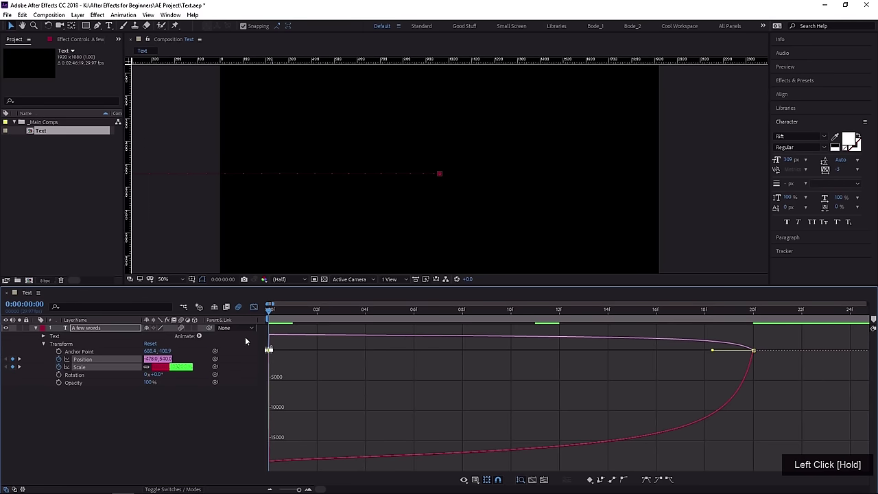
pyautogui.press('space')
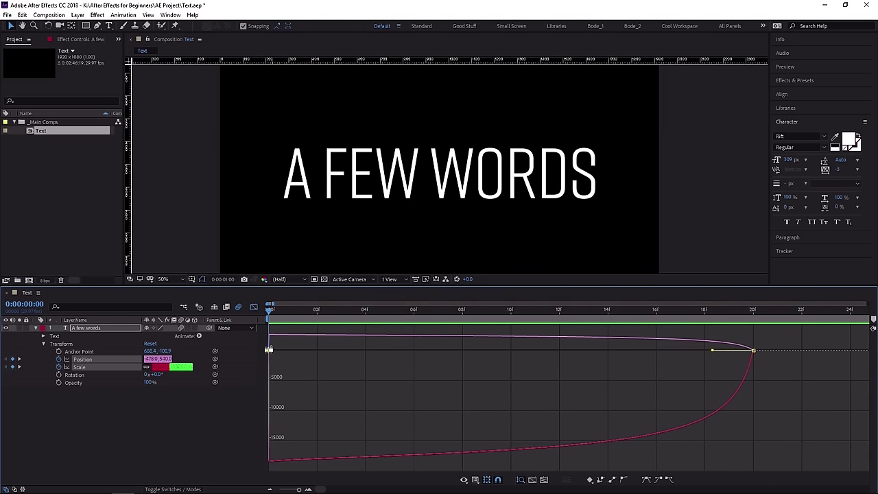
pyautogui.press('space')
pyautogui.click(254, 307)
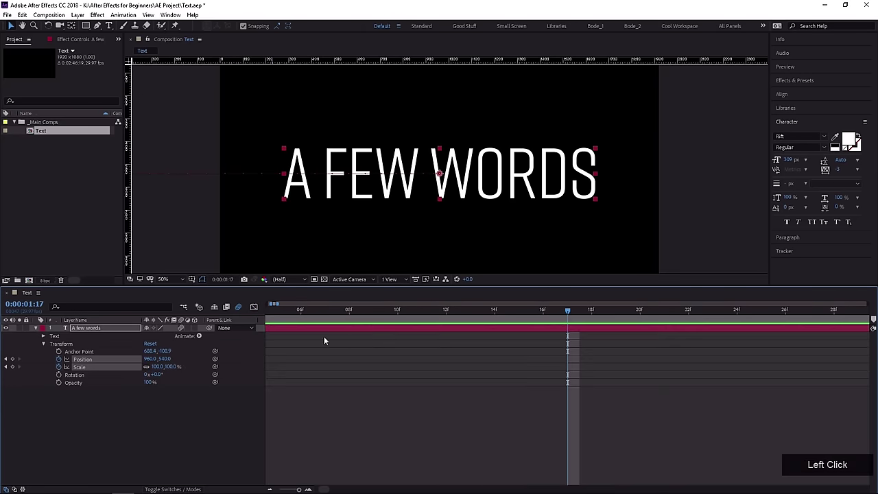
pyautogui.scroll(-5, 300, 326)
pyautogui.click(269, 309)
pyautogui.press('space')
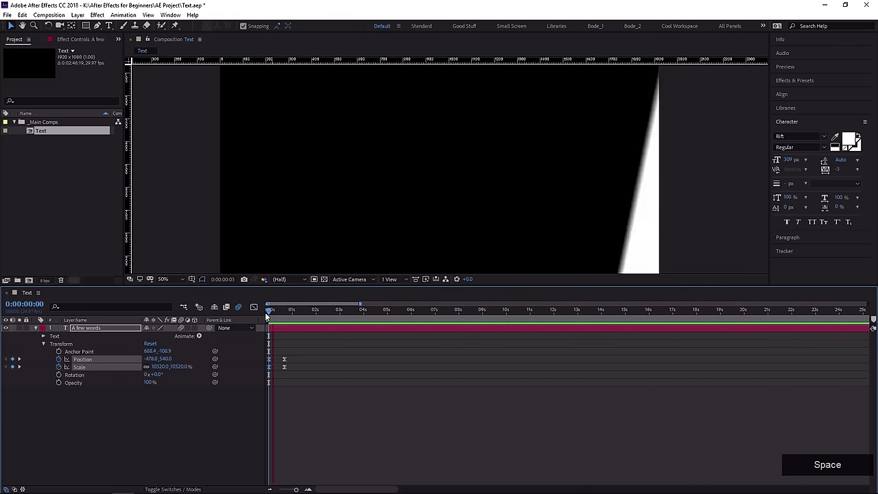
pyautogui.press('space')
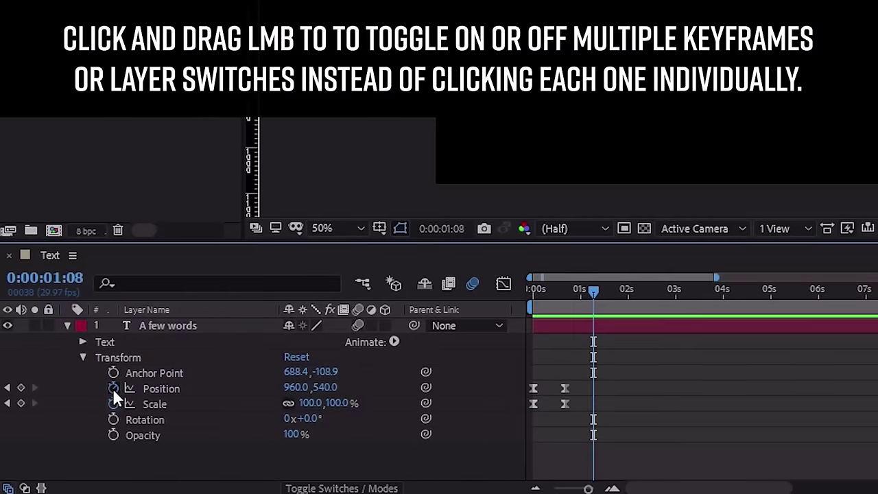
# Remove all Position and Scale keyframes from the text layer and keyframe its Opacity from 0% at 0:00:00:00 to 100% at 0:00:01:00.
pyautogui.moveTo(113, 388); pyautogui.dragTo(113, 404)
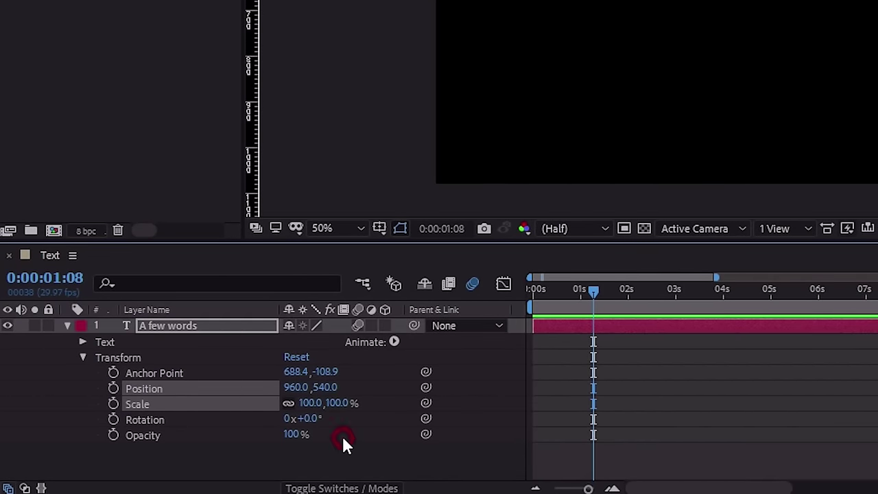
pyautogui.click(343, 438)
pyautogui.moveTo(589, 287)
pyautogui.mouseDown()
pyautogui.moveTo(569, 298)
pyautogui.moveTo(580, 299)
pyautogui.mouseUp()
pyautogui.click(113, 435)
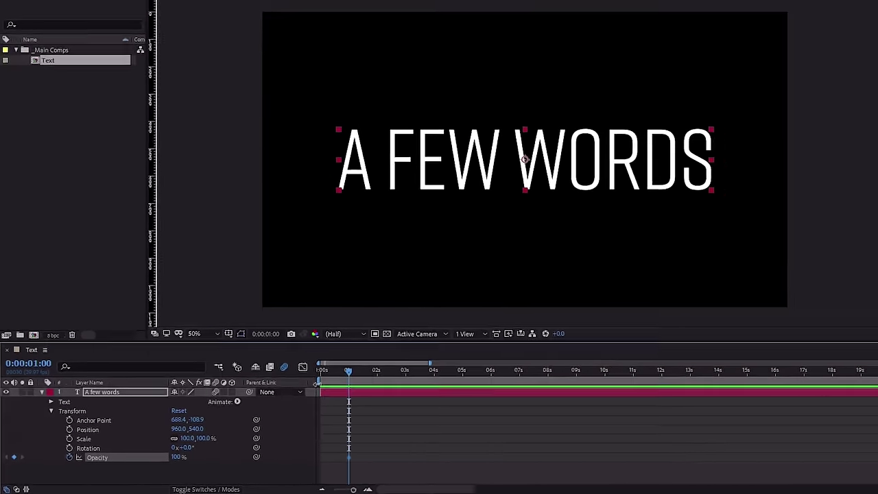
pyautogui.press('Home')
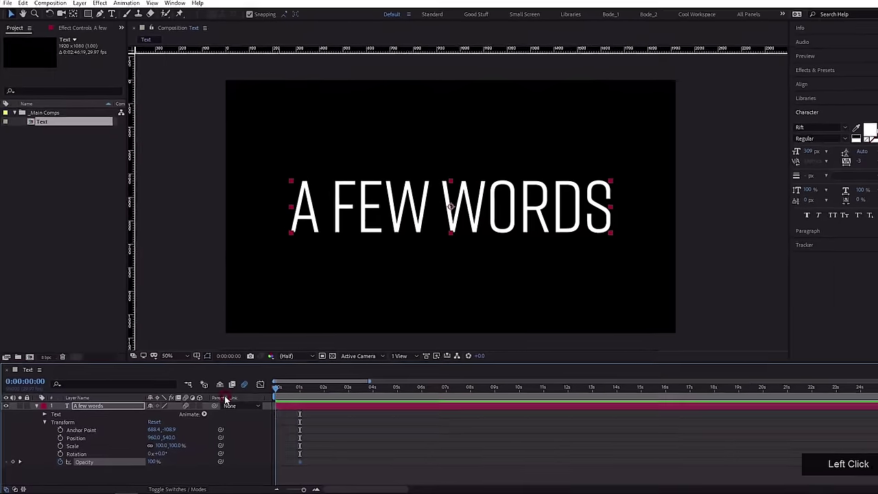
pyautogui.moveTo(173, 458); pyautogui.dragTo(110, 467)
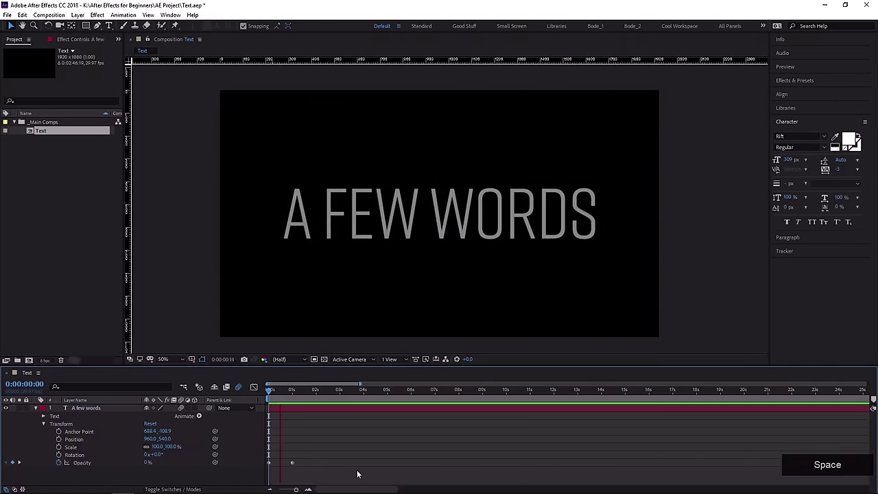
pyautogui.press('space')
# Search the effects for "gaus" and apply the Blur & Sharpen Gaussian Blur effect to the "A few words" text.
pyautogui.click(288, 392)
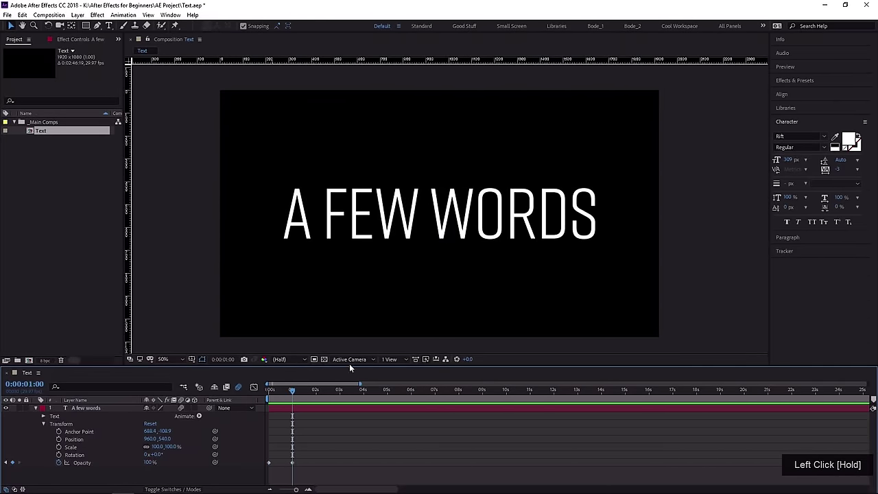
pyautogui.click(790, 81)
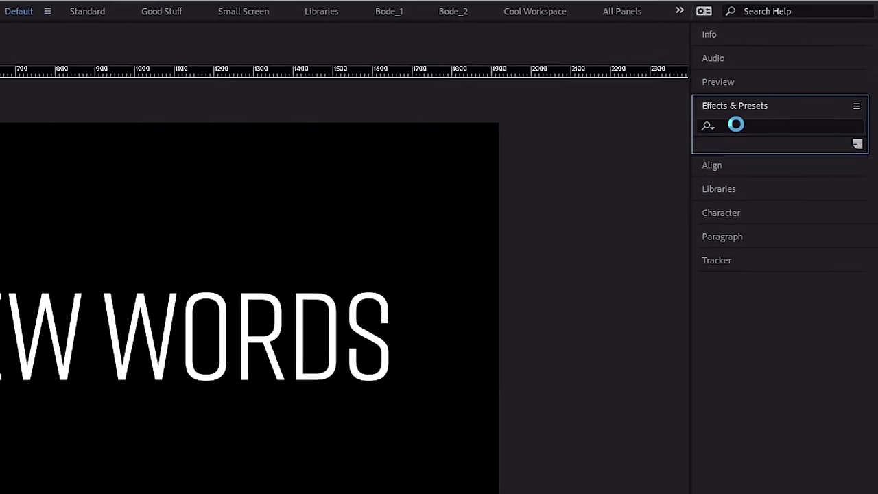
pyautogui.click(718, 134)
pyautogui.write('gaus')
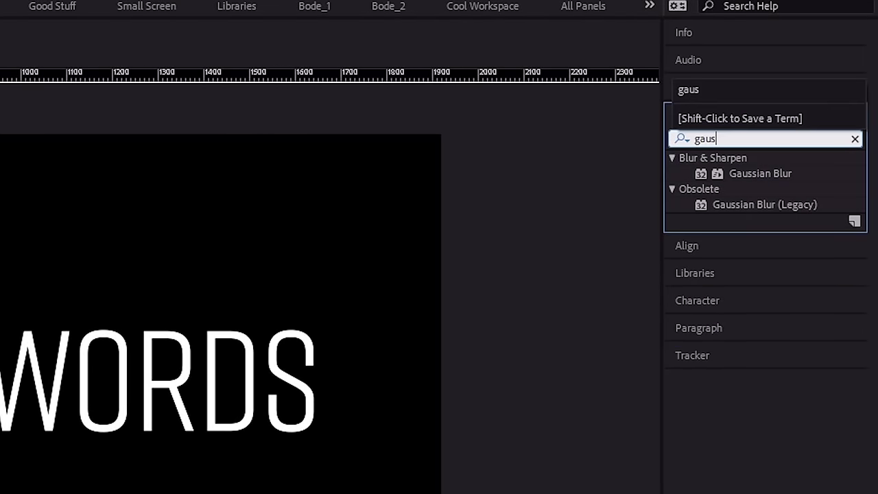
pyautogui.moveTo(755, 173); pyautogui.dragTo(109, 349)
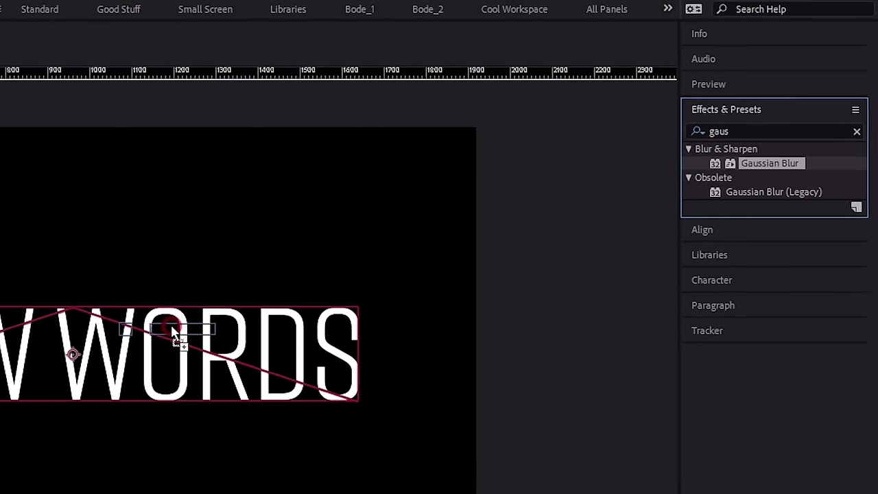
pyautogui.moveTo(174, 332); pyautogui.dragTo(174, 332)
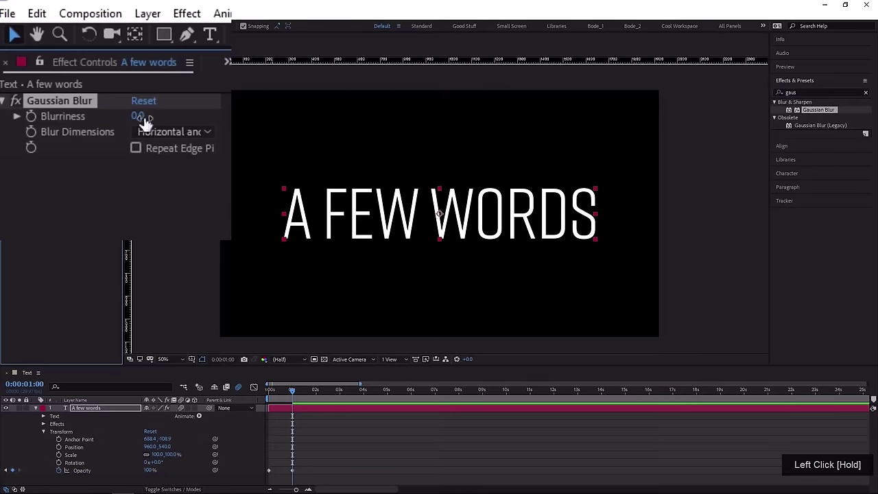
# Raise the Gaussian Blur's Blurriness to 162.8 and start keyframing it at 0:00:00:00.
pyautogui.moveTo(146, 121); pyautogui.dragTo(752, 101)
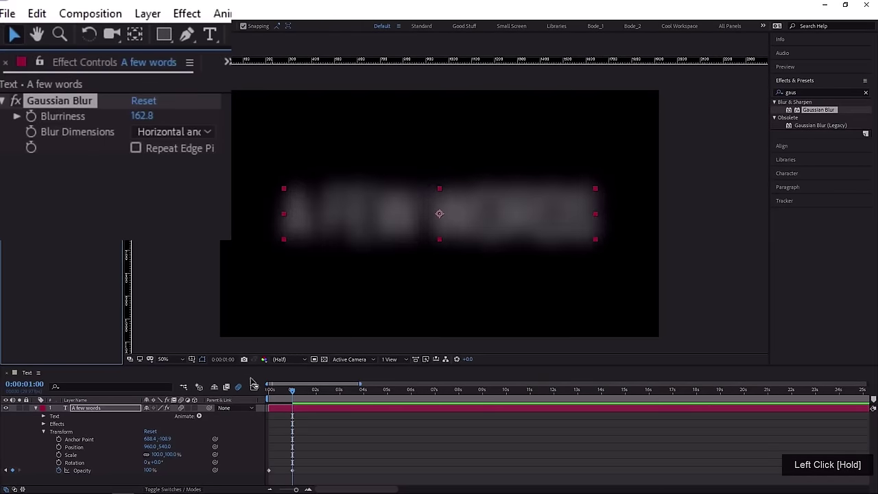
pyautogui.moveTo(281, 396); pyautogui.dragTo(131, 418)
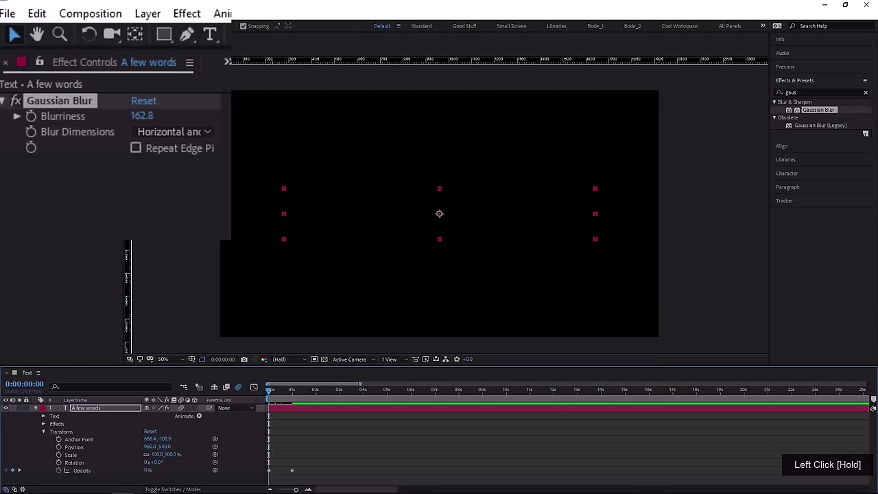
pyautogui.click(30, 114)
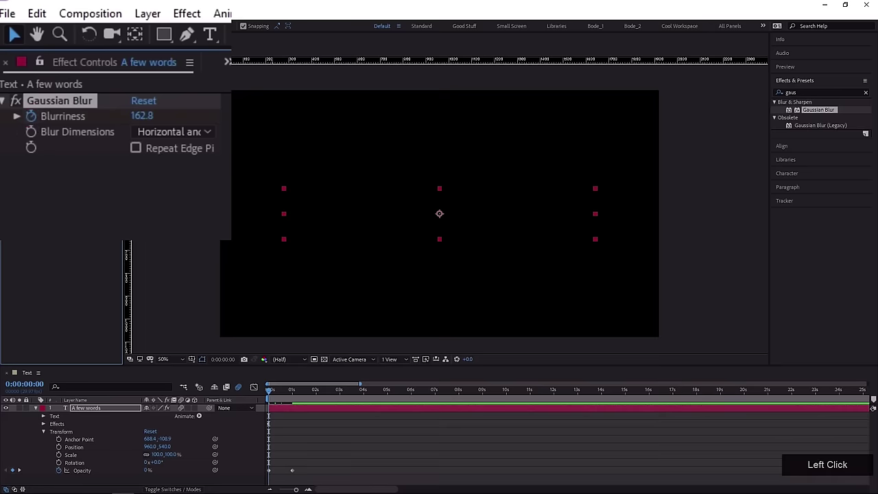
# Add a Blurriness keyframe of 0.0 at 0:00:01:00 on the text's Gaussian Blur.
pyautogui.moveTo(279, 394); pyautogui.dragTo(295, 427)
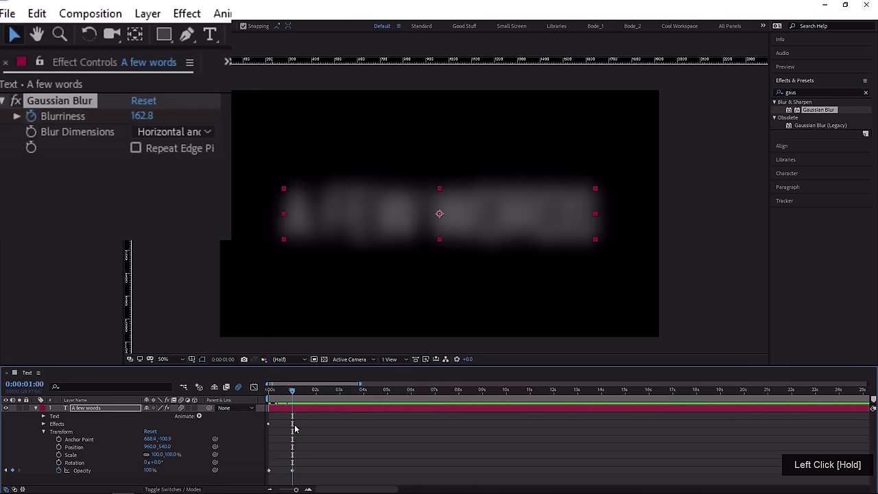
pyautogui.moveTo(137, 116); pyautogui.dragTo(0, 162)
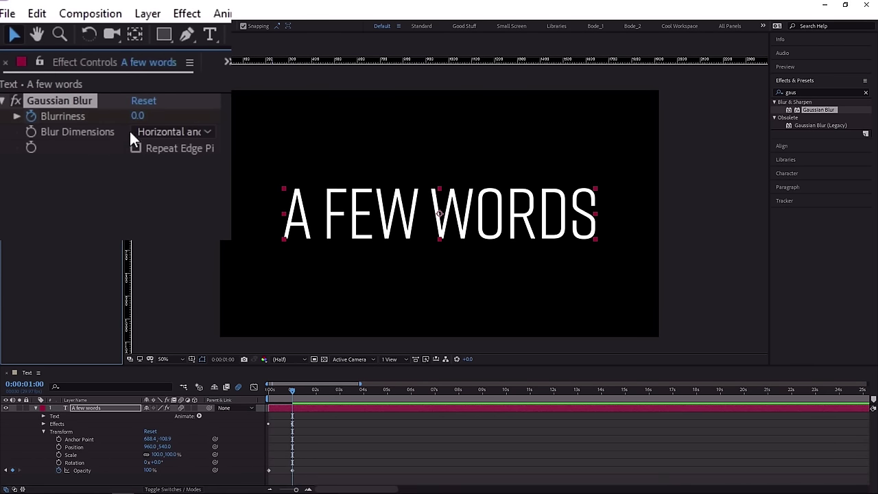
pyautogui.moveTo(137, 114); pyautogui.dragTo(4, 230)
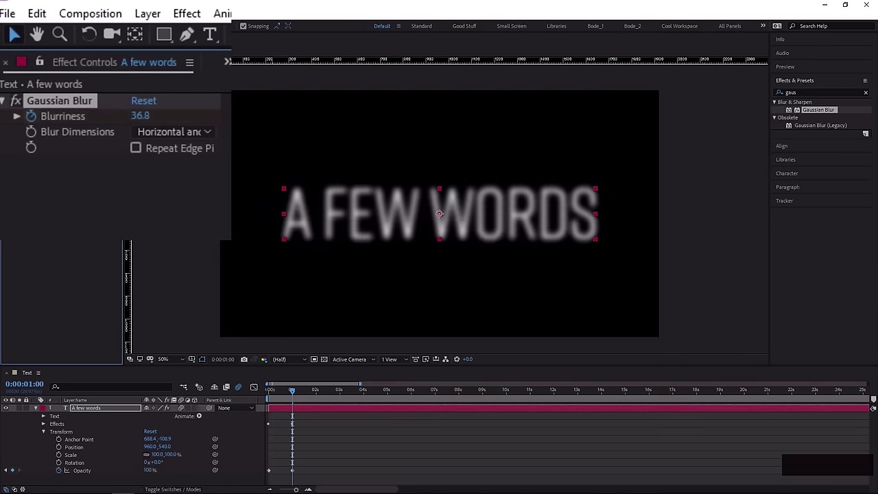
pyautogui.moveTo(144, 115); pyautogui.dragTo(7, 213)
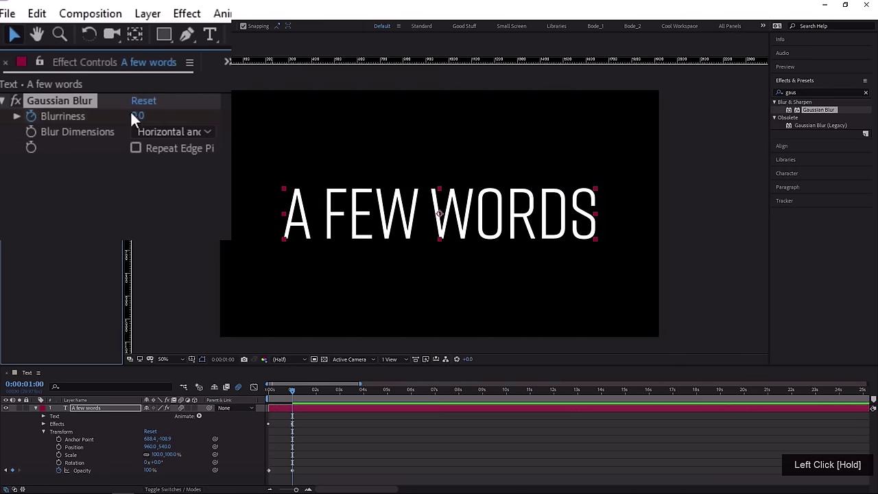
pyautogui.moveTo(137, 116); pyautogui.dragTo(33, 236)
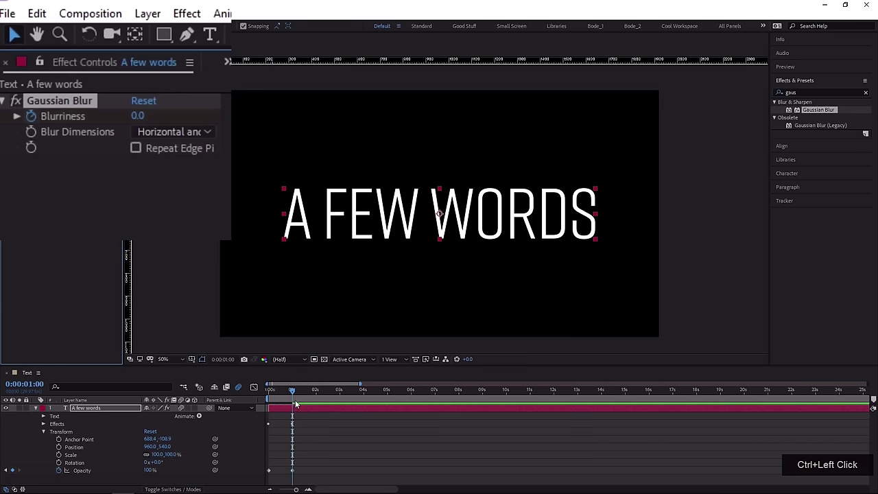
# Play the blurred fade-in from 0:00:00:00 and scrub through it to 0:00:01:00.
pyautogui.moveTo(293, 393); pyautogui.dragTo(161, 425)
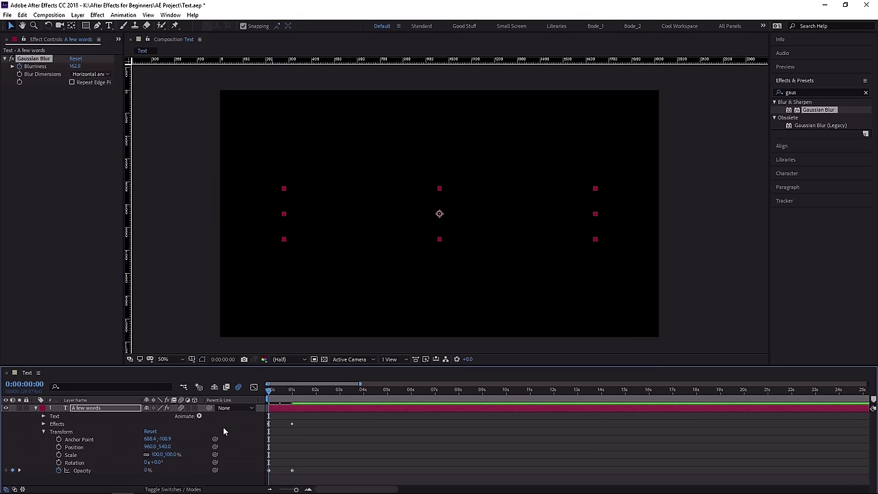
pyautogui.press('space')
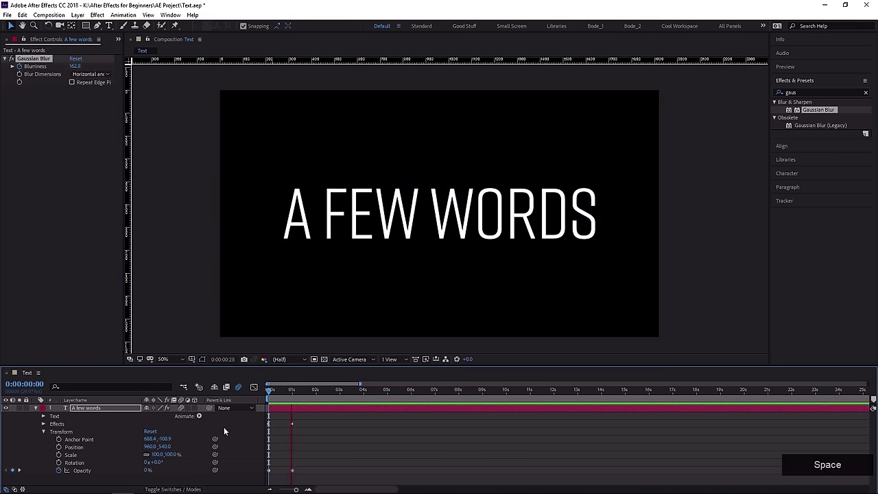
pyautogui.moveTo(272, 397); pyautogui.dragTo(292, 398)
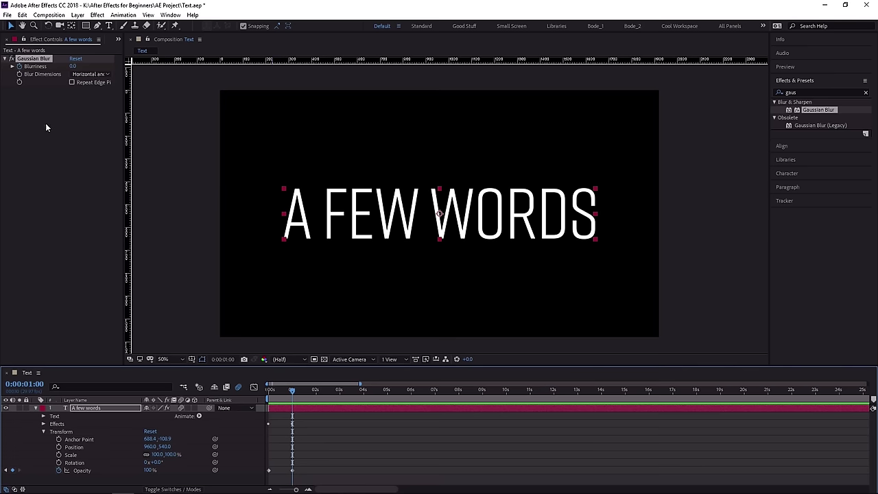
# Remove the Opacity keyframes and delete the Gaussian Blur effect from the "A few words" layer.
pyautogui.click(33, 60)
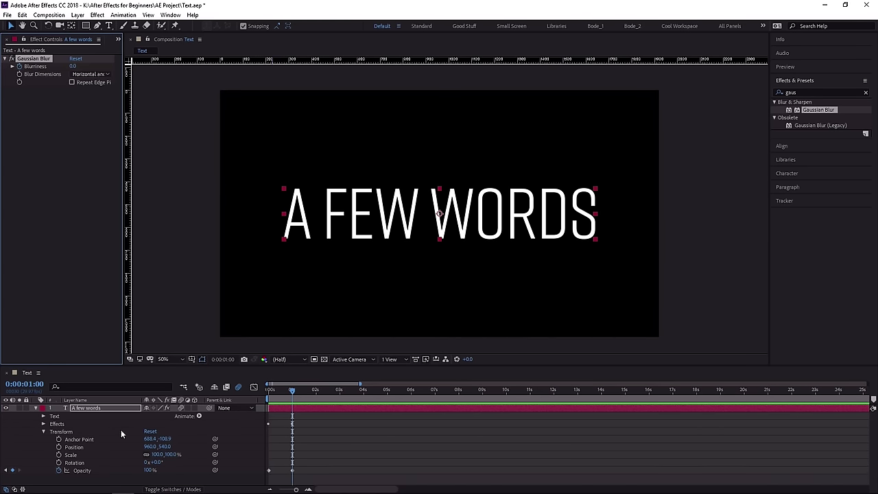
pyautogui.click(59, 471)
pyautogui.click(42, 61)
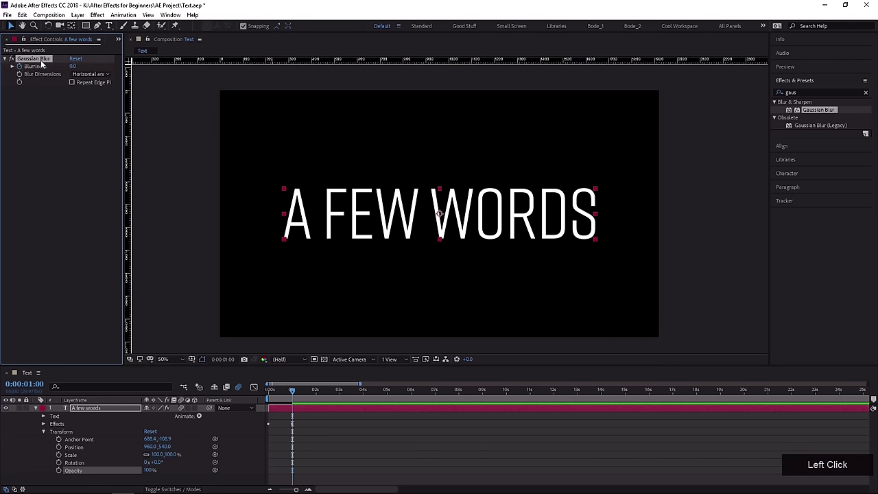
pyautogui.press('Delete')
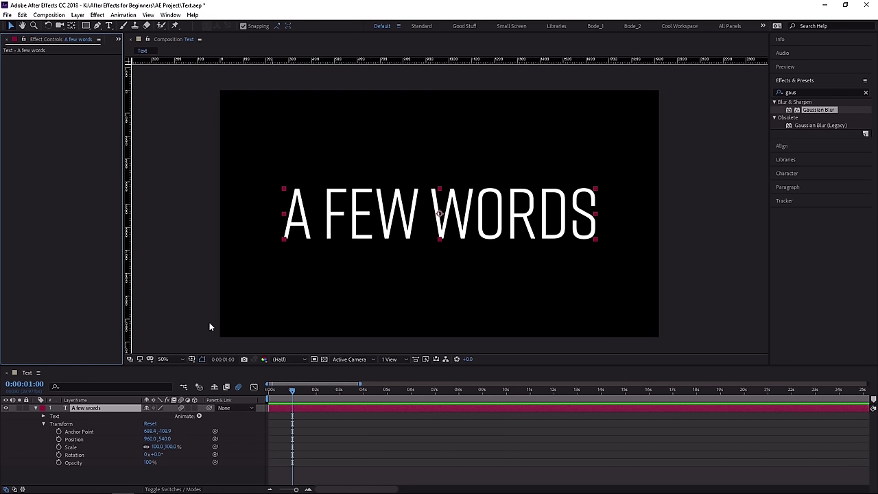
# Clear the effects search and expand the Animation Presets through Support Files, Presets and Text to the Blurs folder.
pyautogui.click(866, 92)
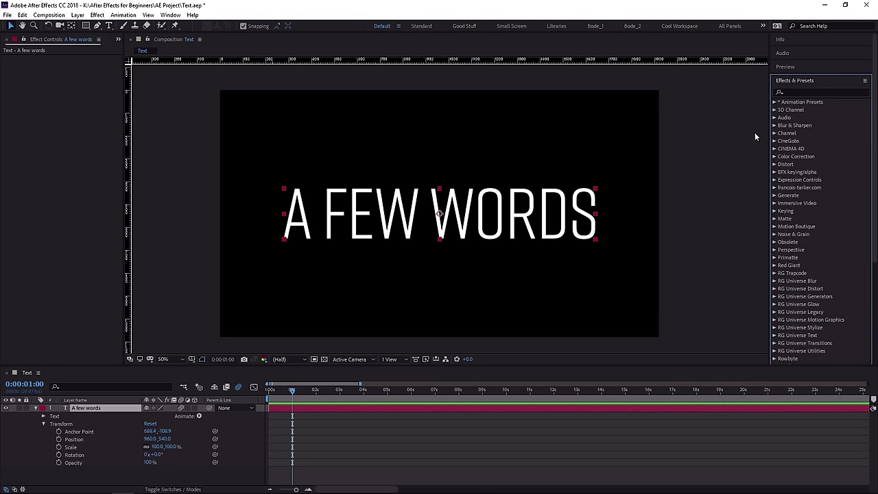
pyautogui.click(775, 102)
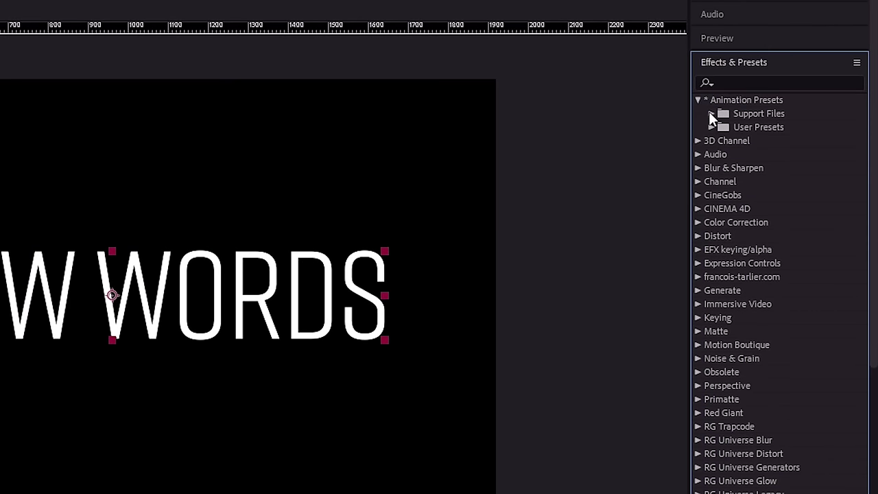
pyautogui.click(712, 114)
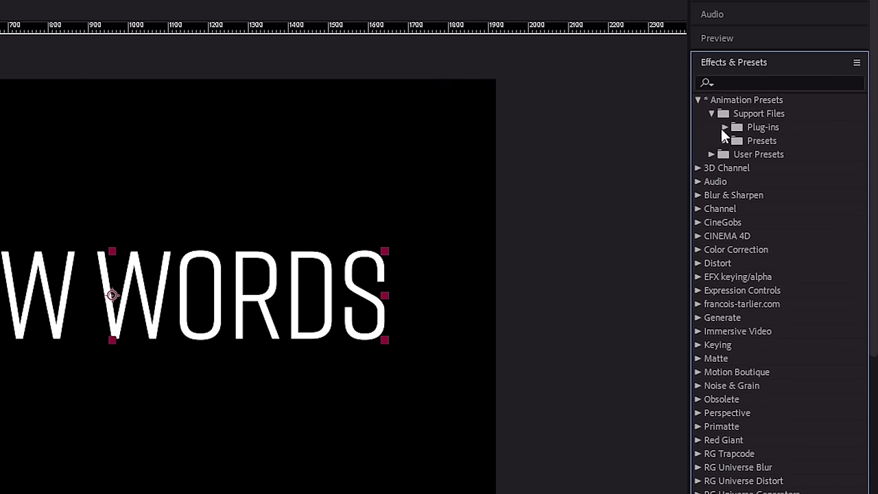
pyautogui.click(725, 140)
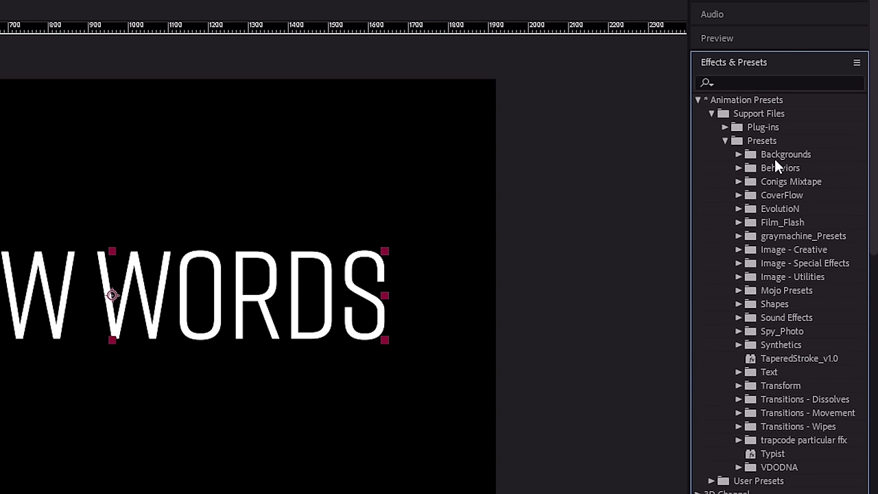
pyautogui.click(738, 372)
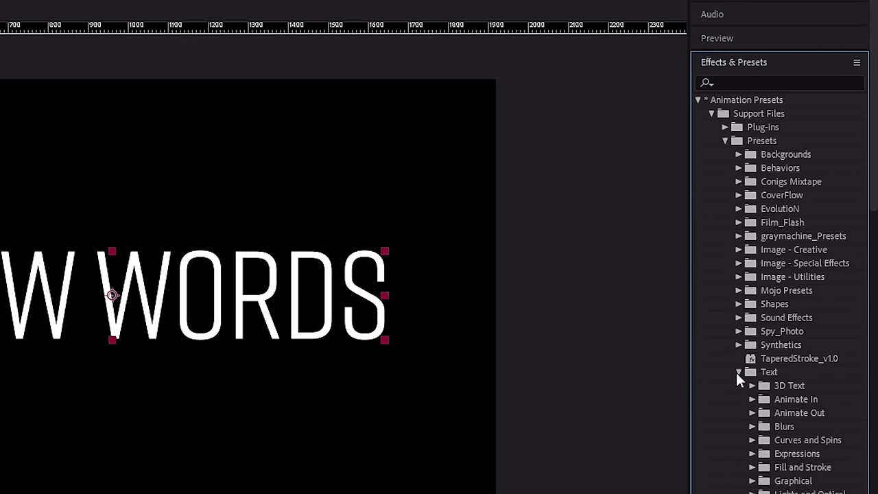
pyautogui.scroll(-4, 737, 372)
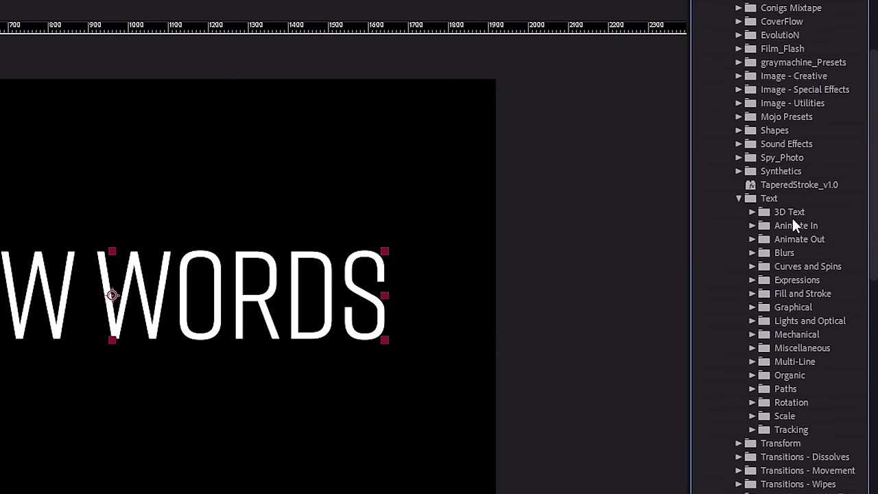
pyautogui.click(753, 253)
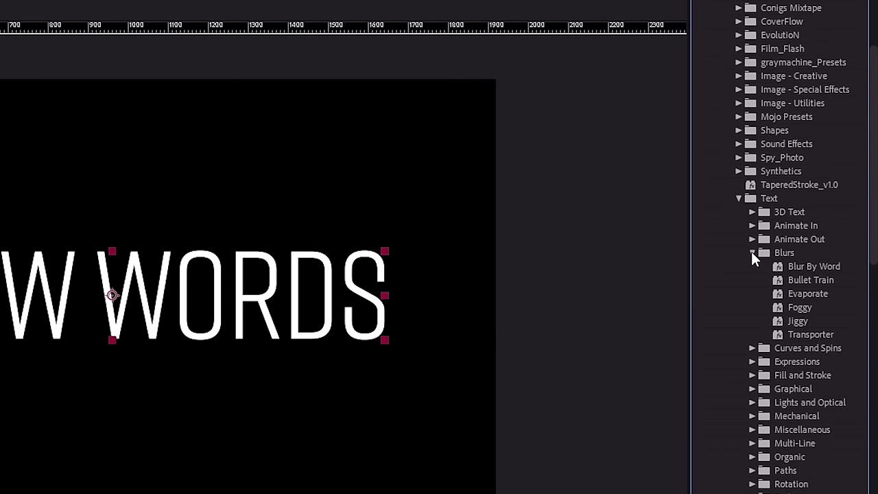
# Apply the Bullet Train blur preset to the "A few words" text at 0:00:01:00.
pyautogui.click(805, 269)
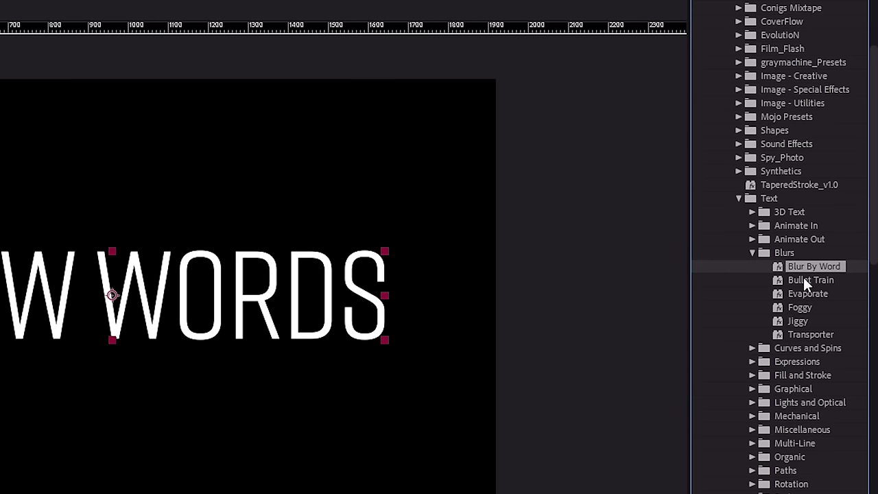
pyautogui.moveTo(804, 277); pyautogui.dragTo(74, 313)
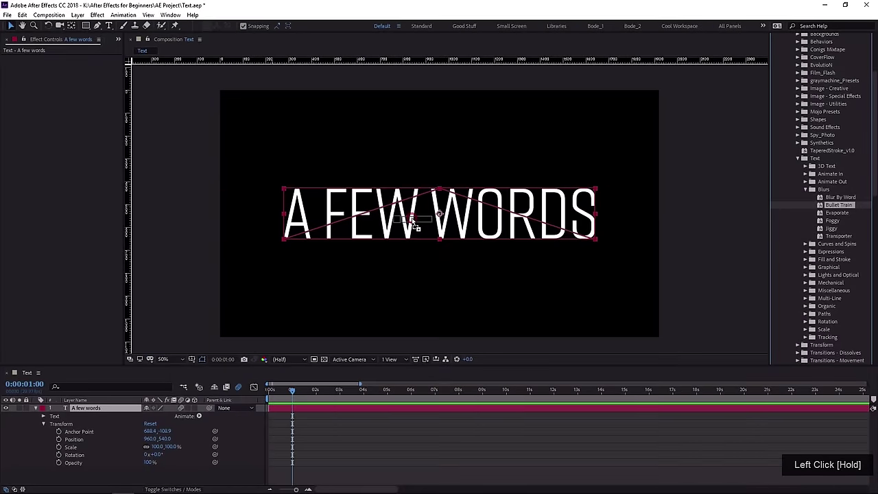
pyautogui.moveTo(412, 220); pyautogui.dragTo(412, 221)
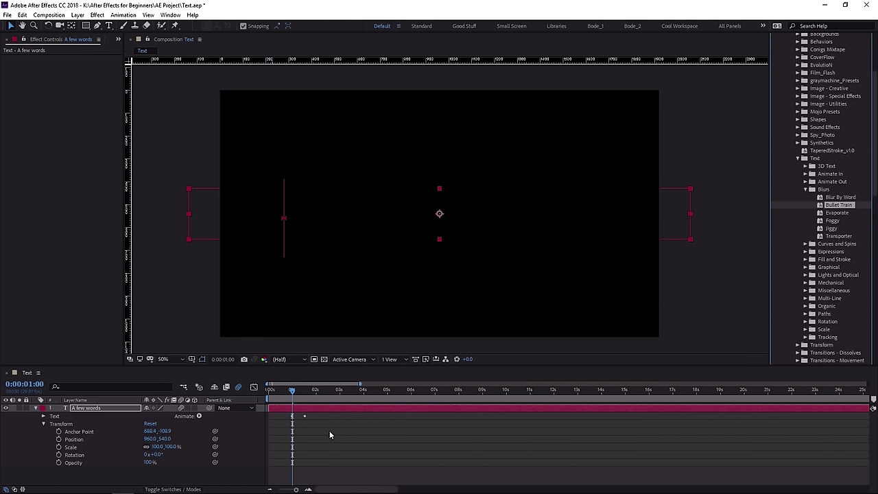
# Play and scrub the Bullet Train animation around 0:00:01:00, and undo the applied preset.
pyautogui.press('space')
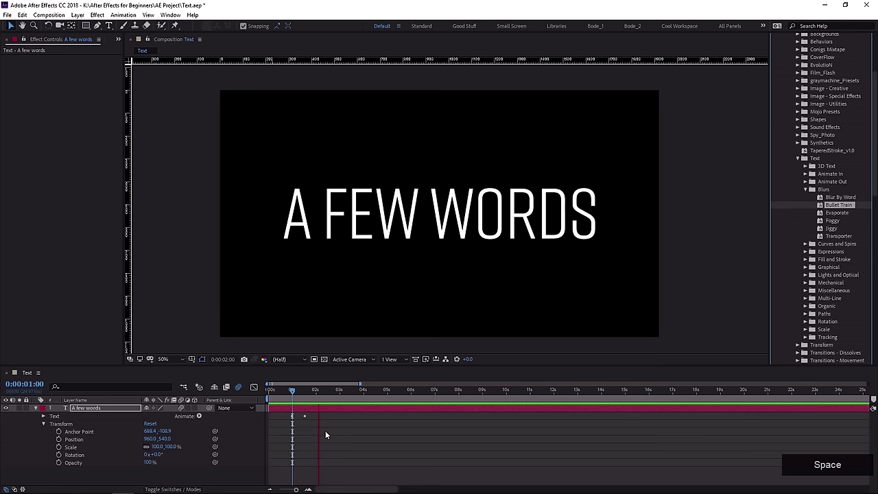
pyautogui.click(288, 391)
pyautogui.press('space')
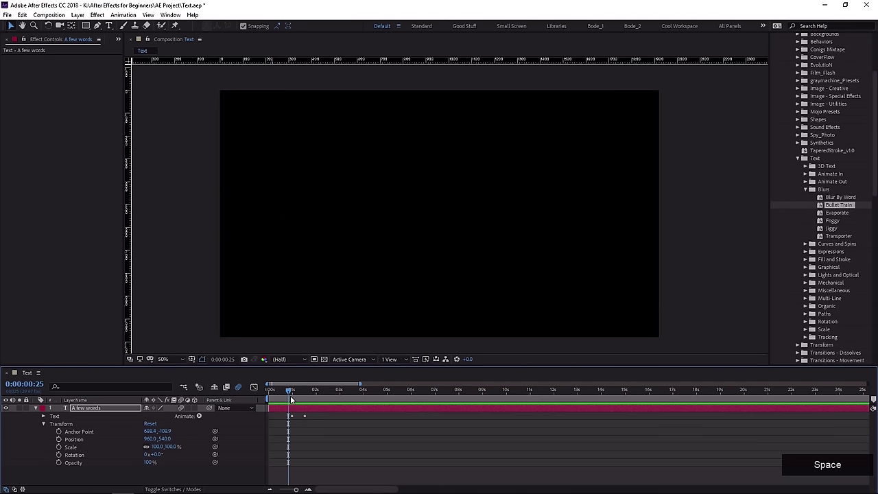
pyautogui.press('space')
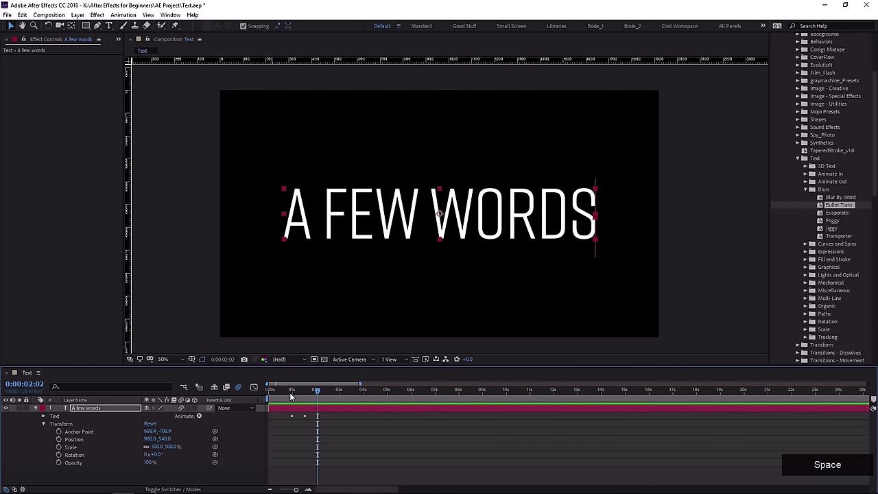
pyautogui.moveTo(291, 397); pyautogui.dragTo(305, 403)
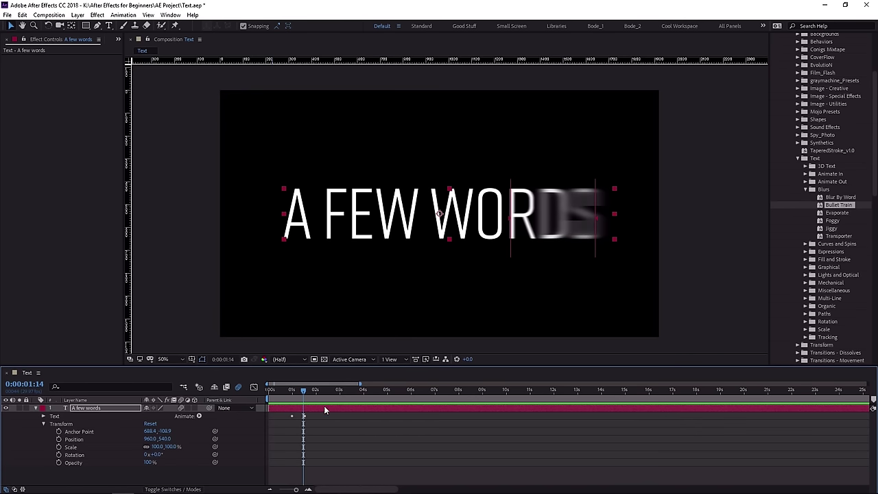
pyautogui.hotkey('ctrl', 'z')
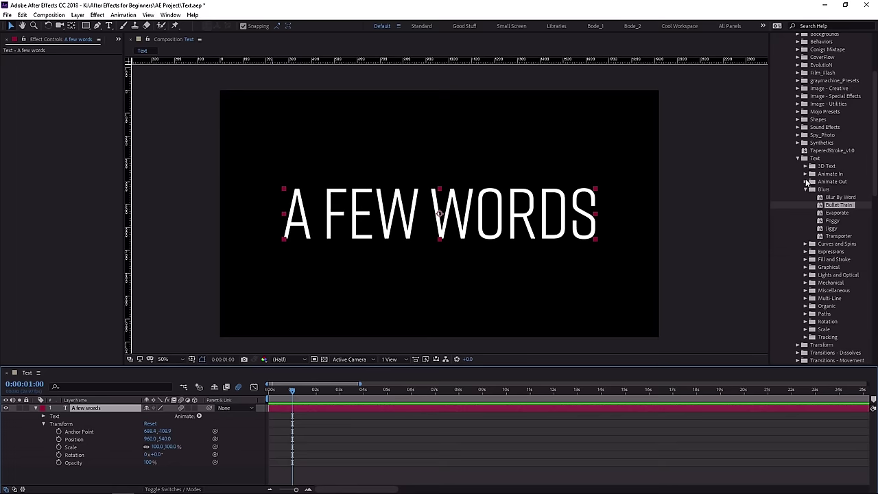
# Open the animation presets folder for browsing in Adobe Bridge.
pyautogui.scroll(5, 808, 182)
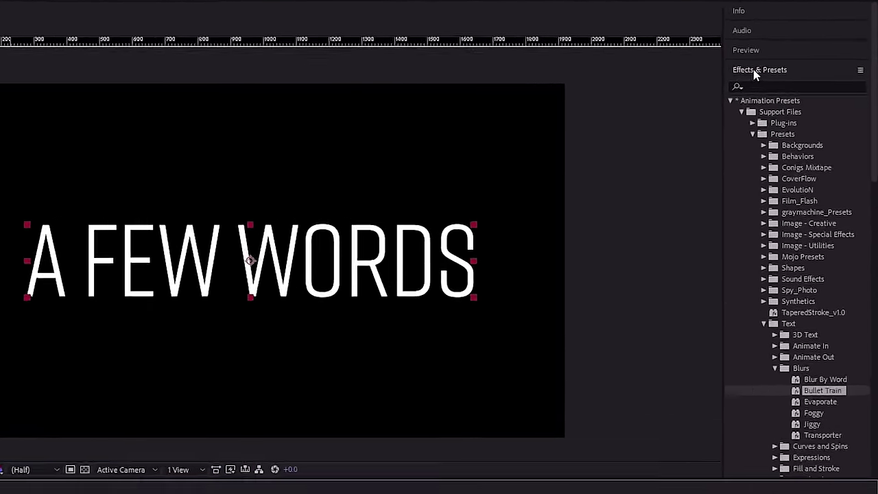
pyautogui.click(858, 69)
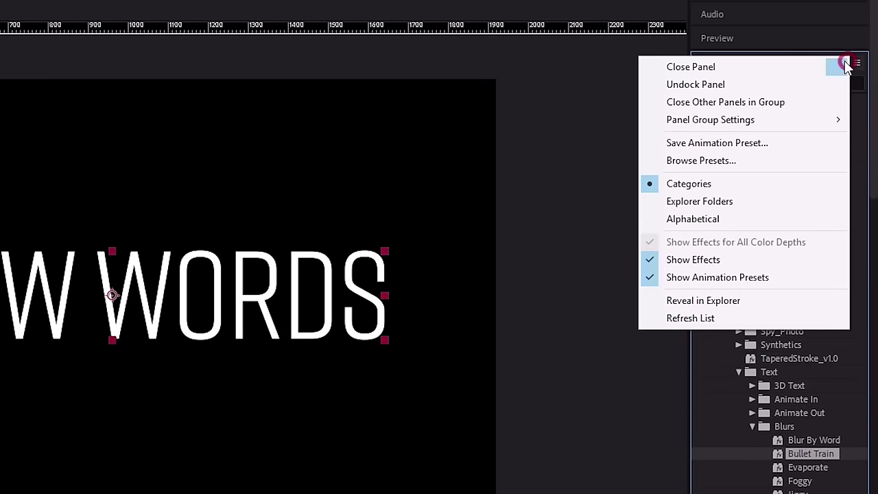
pyautogui.click(723, 158)
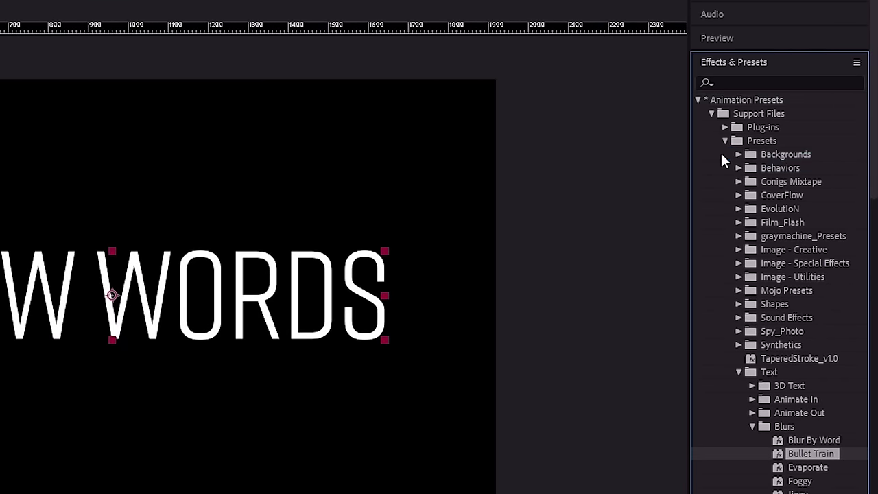
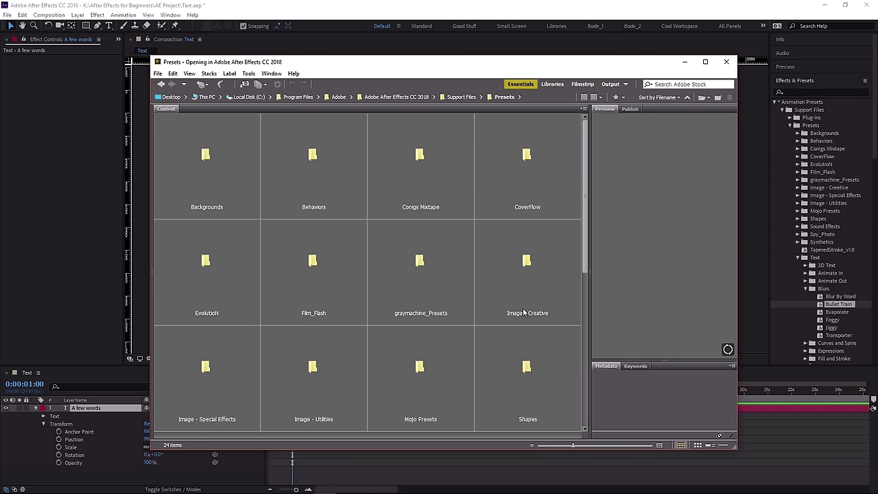
# Widen Bridge's preview area and display the folder content as thumbnails.
pyautogui.moveTo(589, 333); pyautogui.dragTo(531, 319)
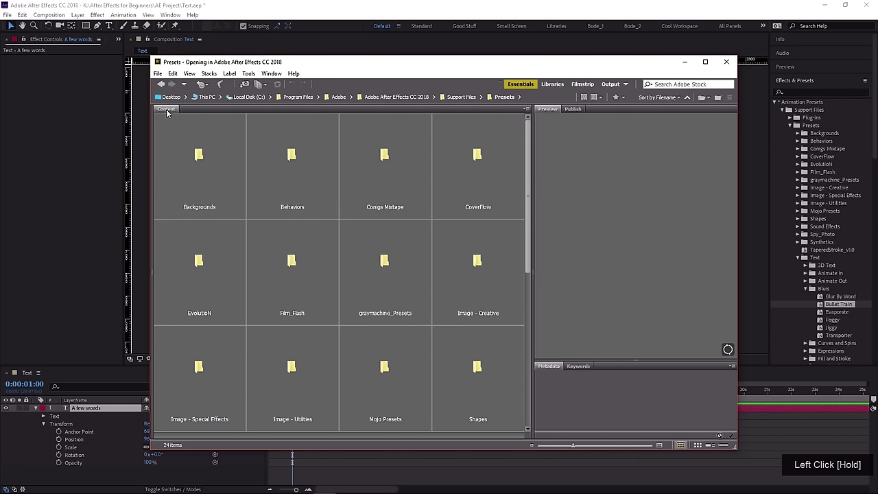
pyautogui.click(697, 446)
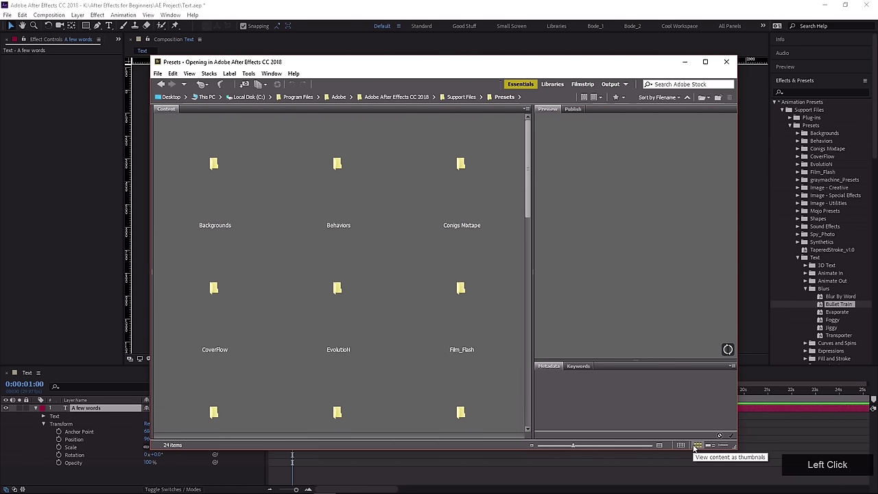
# Lock the thumbnail grid in Bridge and open the Organic folder inside the Text presets.
pyautogui.click(683, 446)
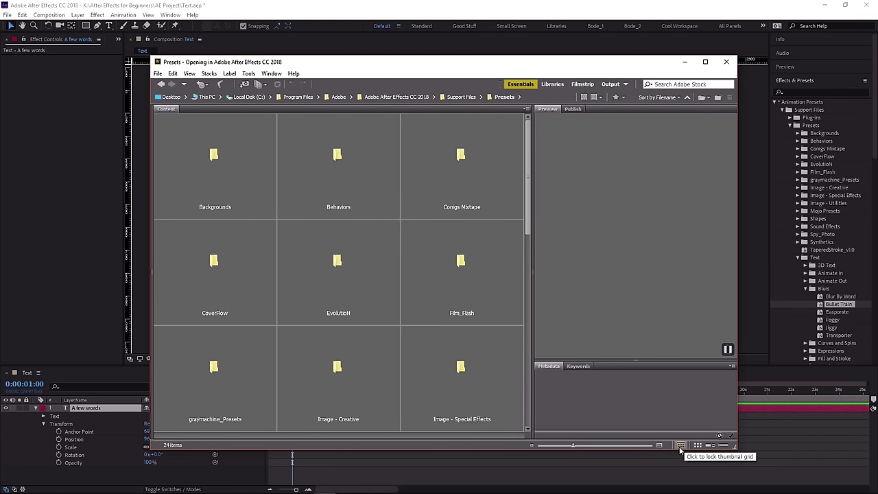
pyautogui.scroll(-3, 326, 241)
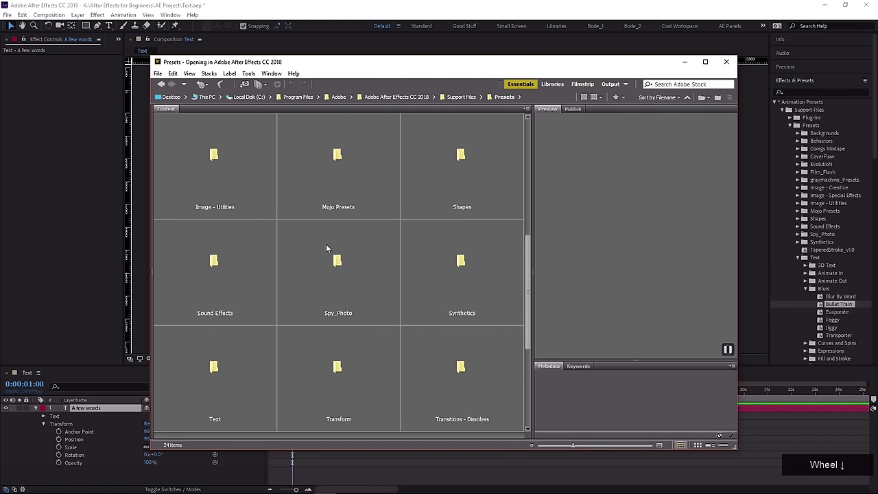
pyautogui.doubleClick(214, 414)
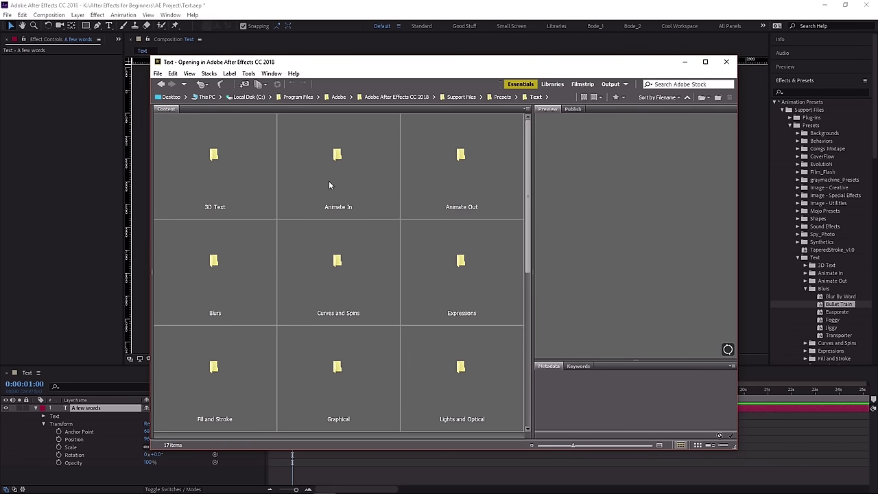
pyautogui.scroll(-4, 239, 388)
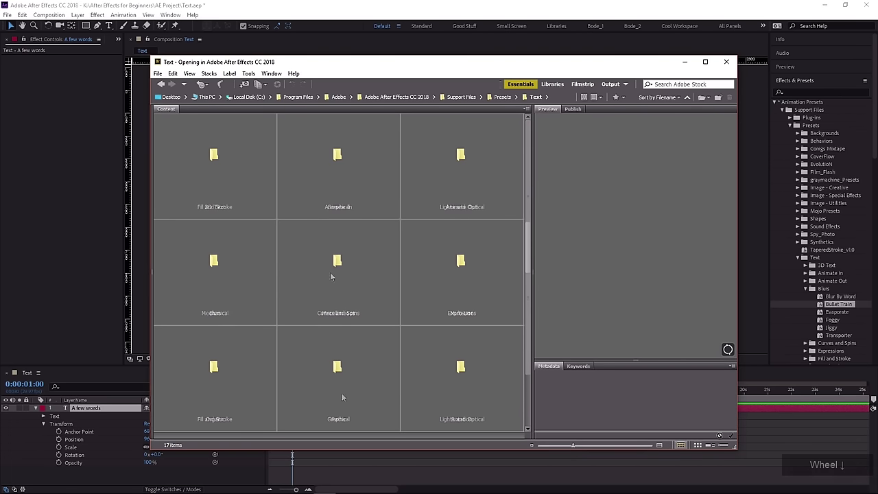
pyautogui.click(215, 371)
pyautogui.doubleClick(214, 371)
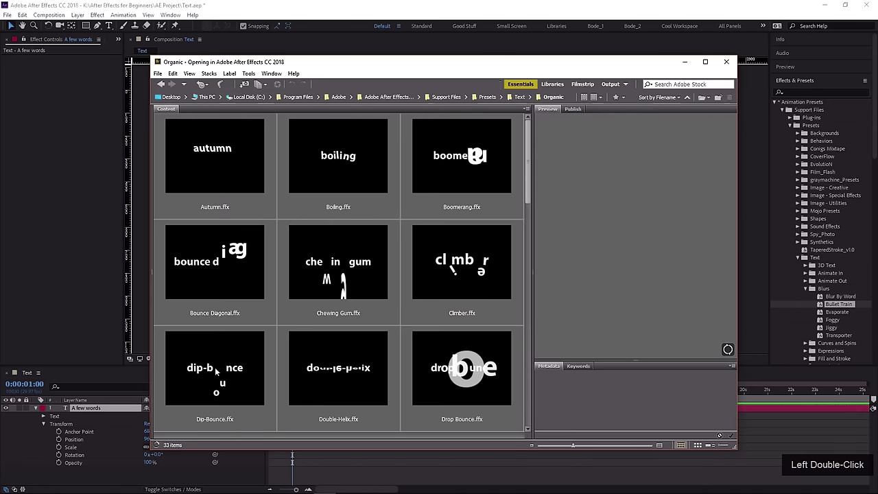
# Preview several Organic text presets, including Boiling, Boomerang, Climber, Double-Helix, Fish Bait and Leapfrog.
pyautogui.click(214, 163)
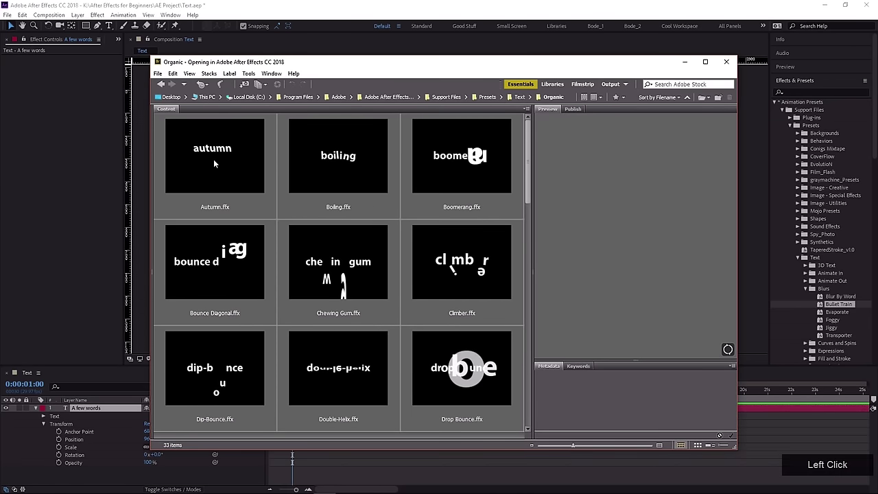
pyautogui.click(213, 159)
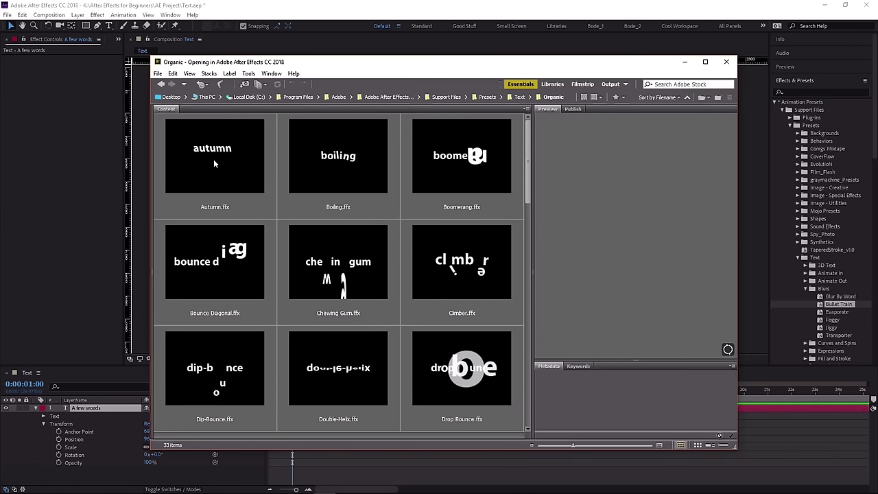
pyautogui.click(330, 159)
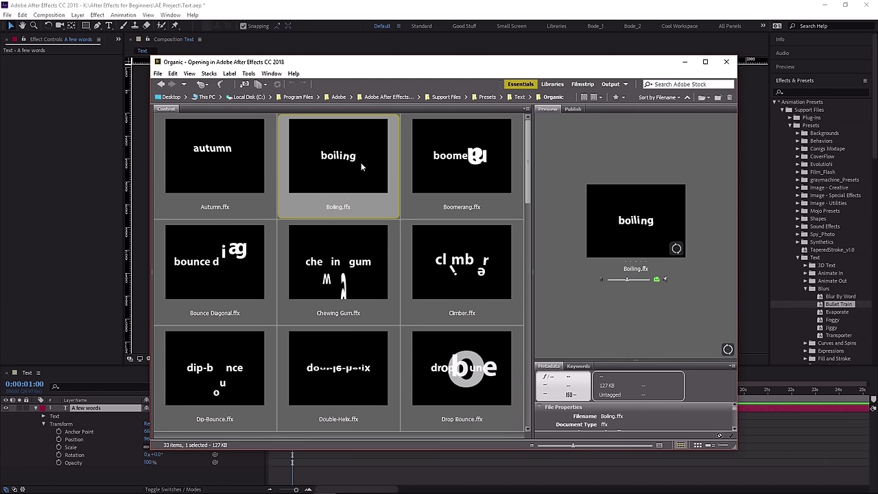
pyautogui.click(459, 161)
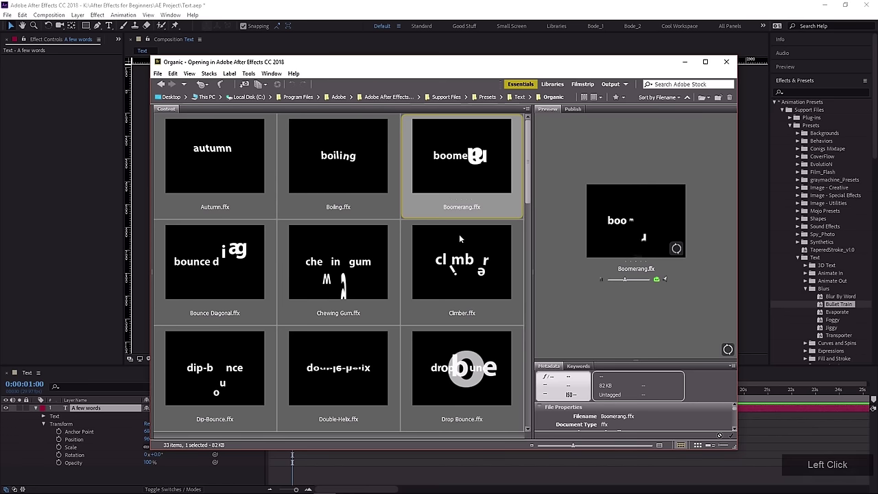
pyautogui.click(462, 259)
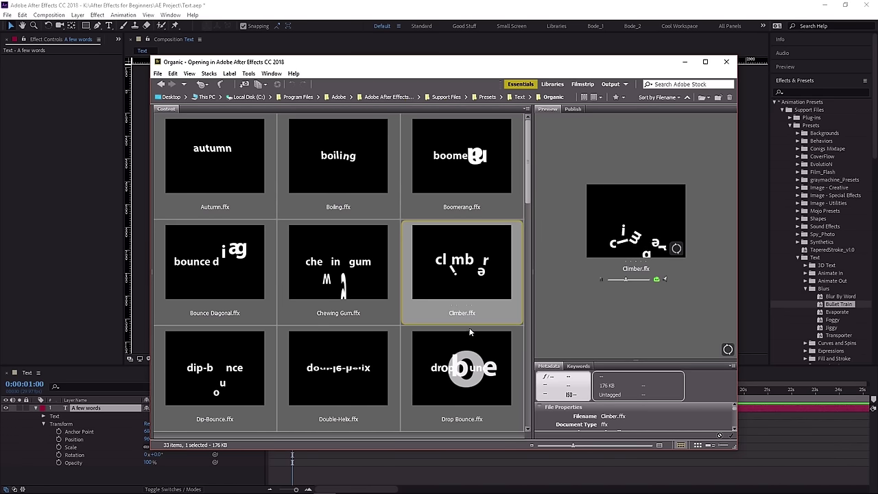
pyautogui.click(326, 382)
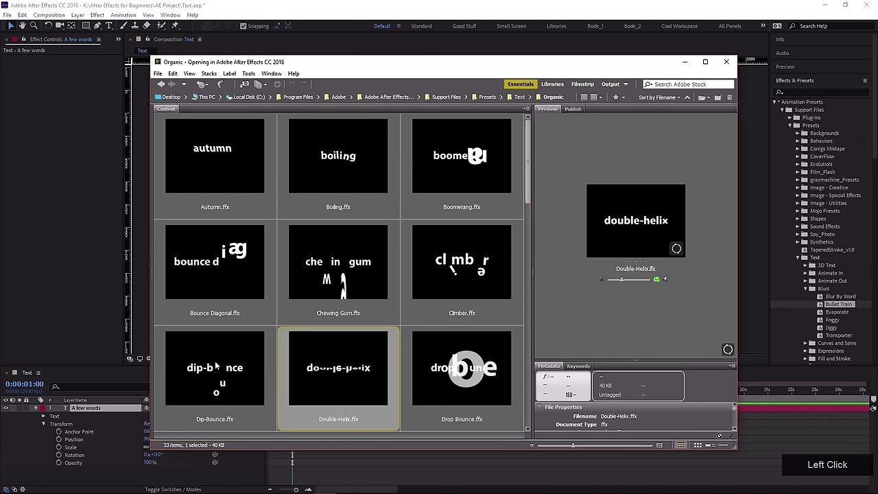
pyautogui.scroll(-1, 323, 370)
pyautogui.click(221, 278)
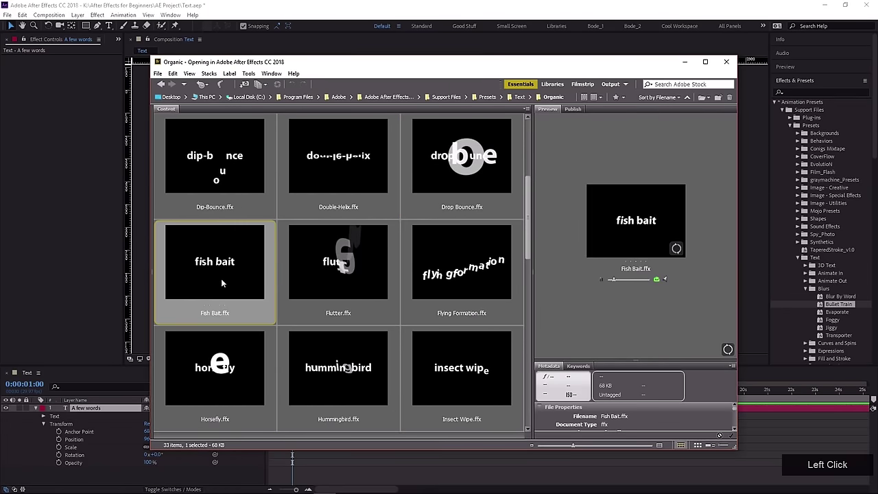
pyautogui.scroll(-2, 222, 277)
pyautogui.click(338, 369)
pyautogui.click(448, 279)
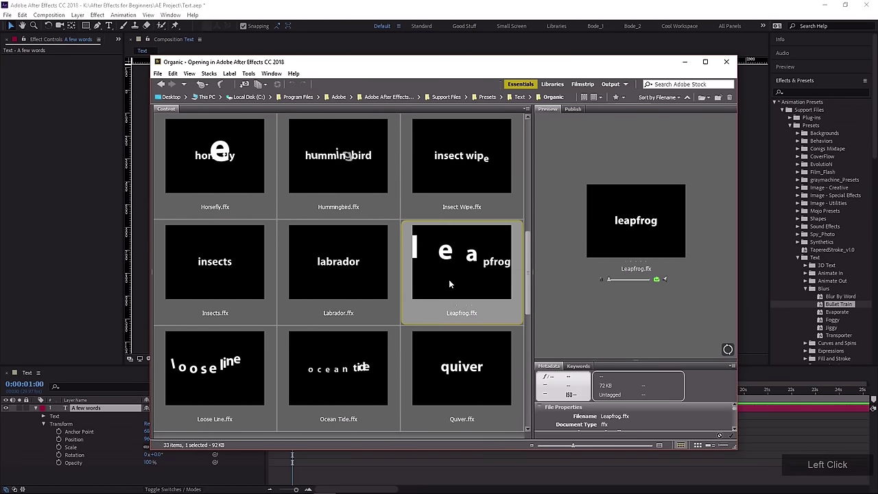
pyautogui.scroll(-2, 393, 334)
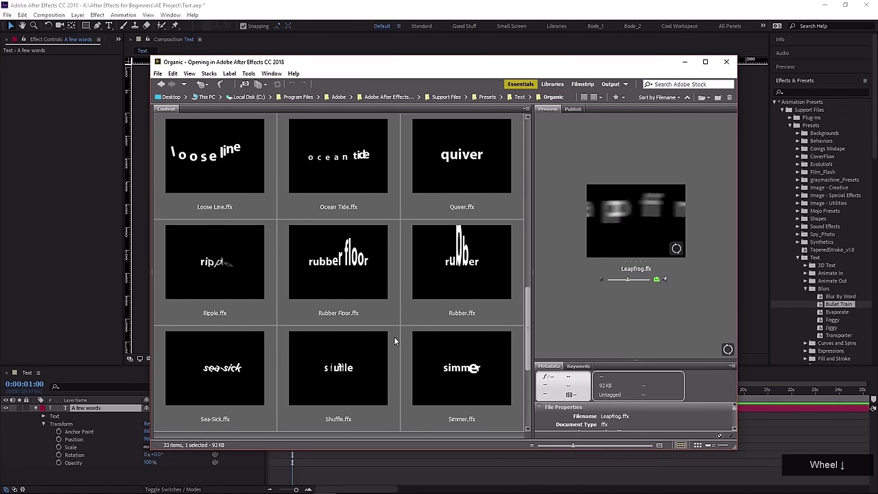
# Apply the Shuffle preset to the "A few words" text and scrub through its first second.
pyautogui.click(369, 350)
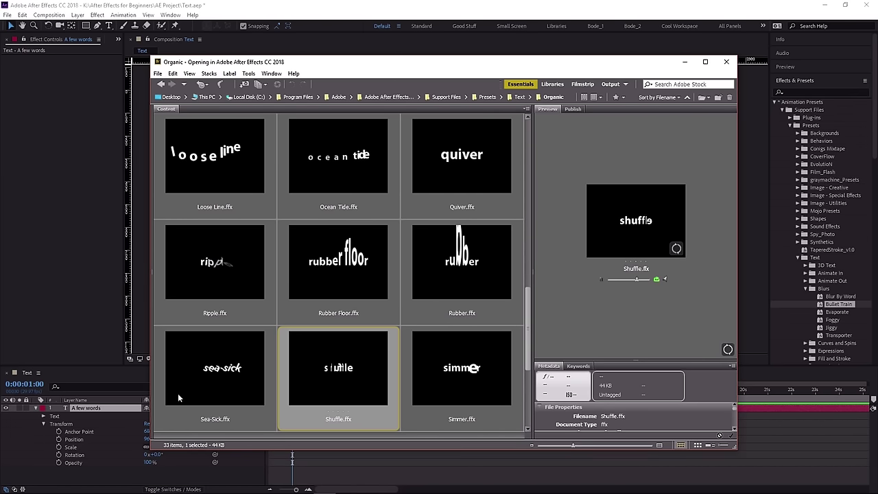
pyautogui.doubleClick(337, 375)
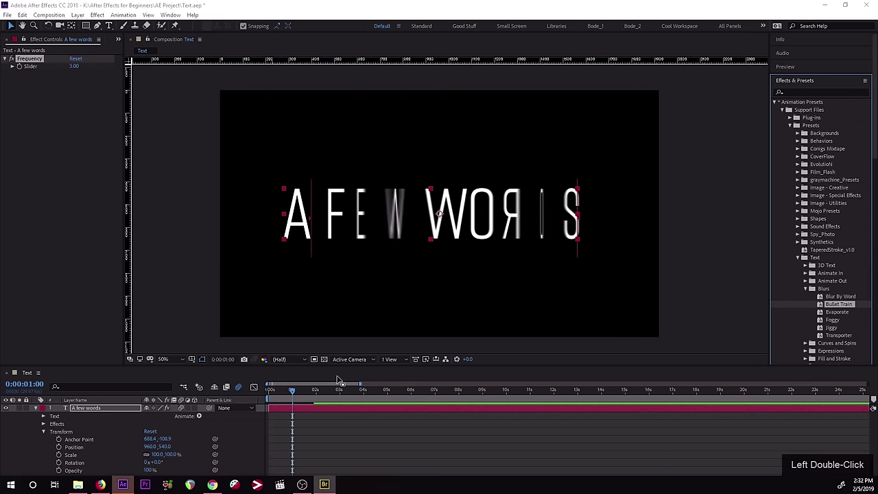
pyautogui.click(279, 393)
pyautogui.moveTo(279, 397); pyautogui.dragTo(287, 396)
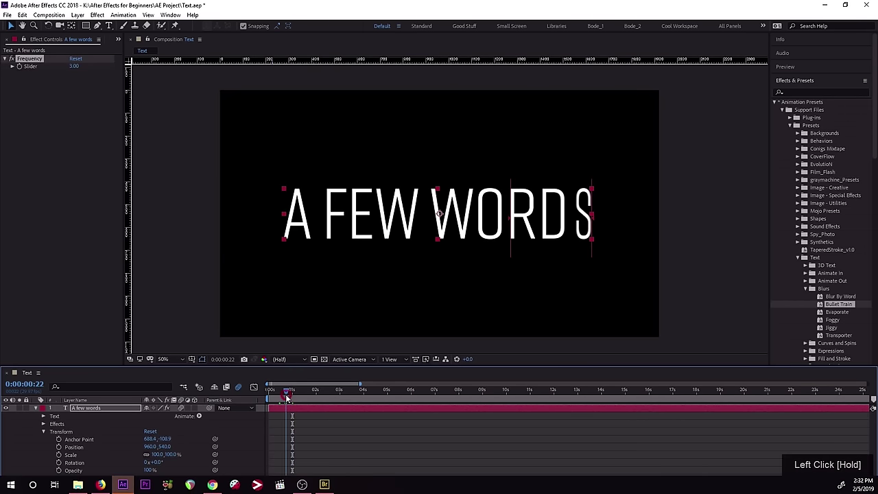
# Collapse the Transform group and reveal only the modified properties of the "A few words" layer.
pyautogui.click(43, 432)
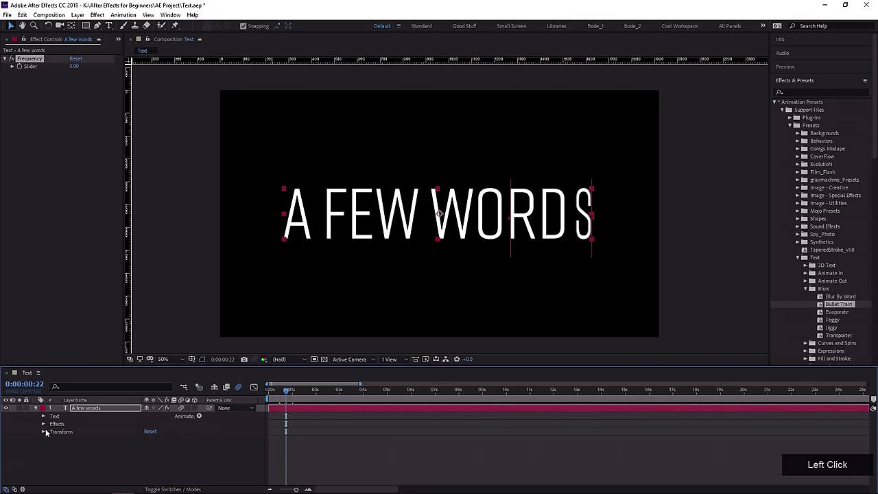
pyautogui.press('u')
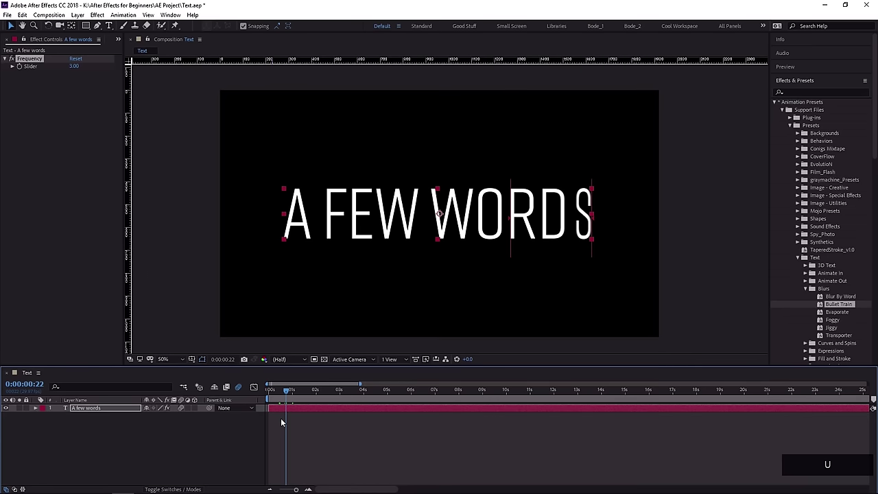
pyautogui.press('u')
pyautogui.press('u')
pyautogui.press('u')
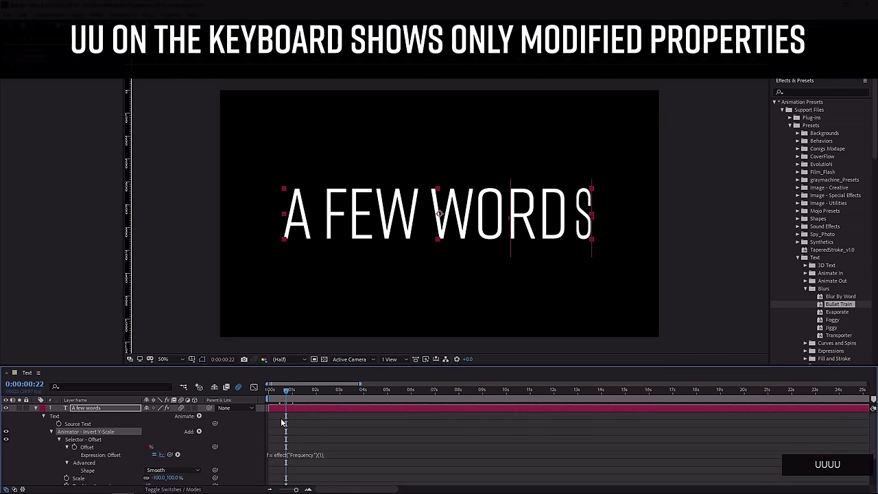
# Scrub the Shuffle animation once more and undo the applied preset.
pyautogui.moveTo(286, 390); pyautogui.dragTo(276, 390)
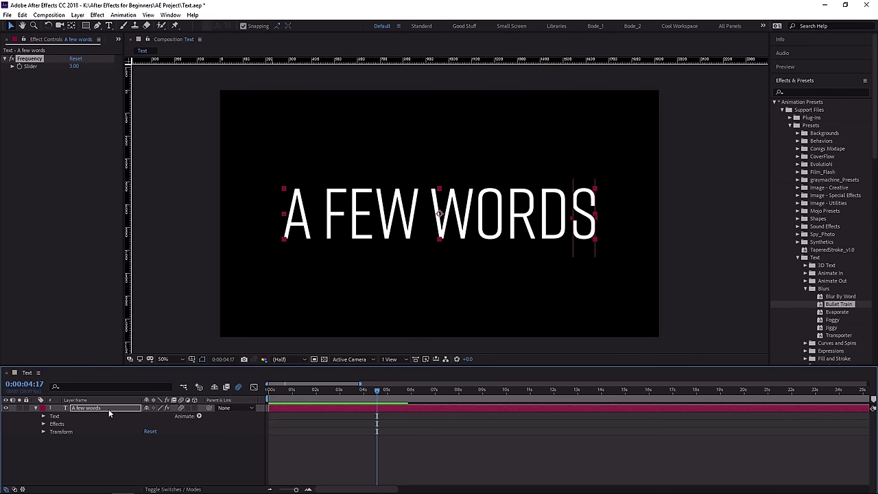
pyautogui.hotkey('ctrl', 'z')
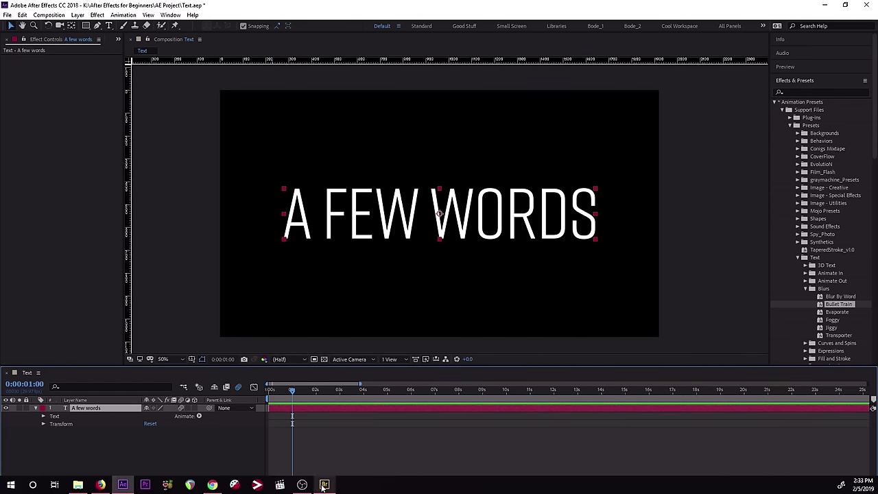
# Switch back to Adobe Bridge and go from the Organic folder to the Blurs folder of the Text presets.
pyautogui.click(324, 485)
pyautogui.scroll(3, 240, 347)
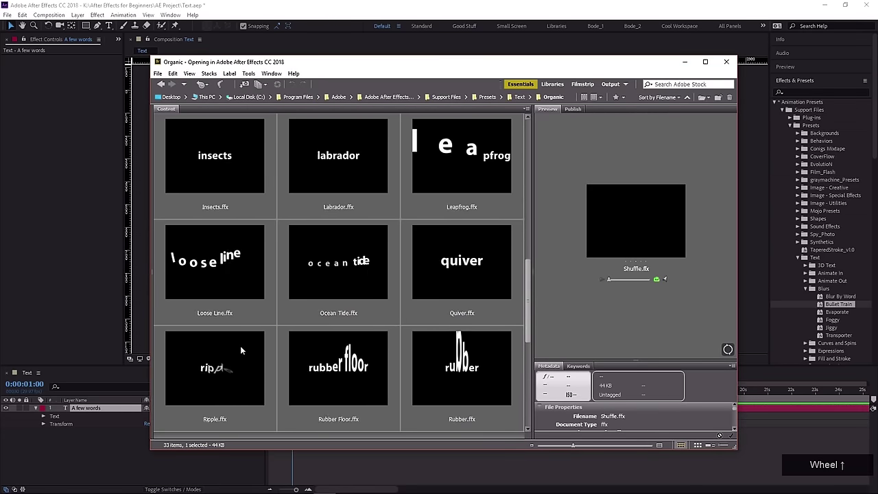
pyautogui.scroll(3, 240, 350)
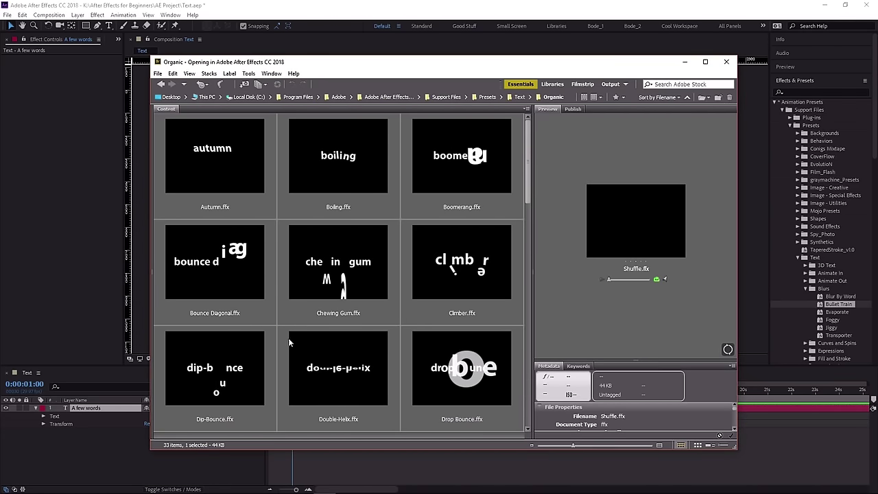
pyautogui.scroll(-4, 234, 373)
pyautogui.scroll(4, 233, 370)
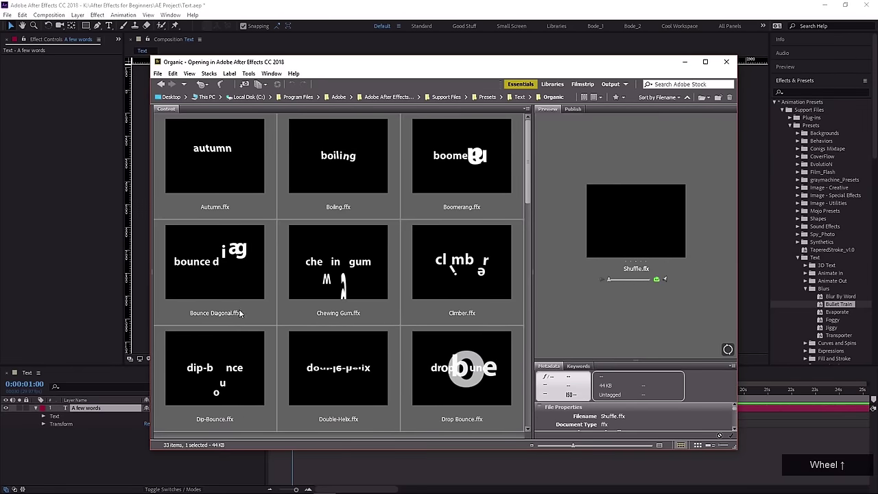
pyautogui.hotkey('alt', 'Left')
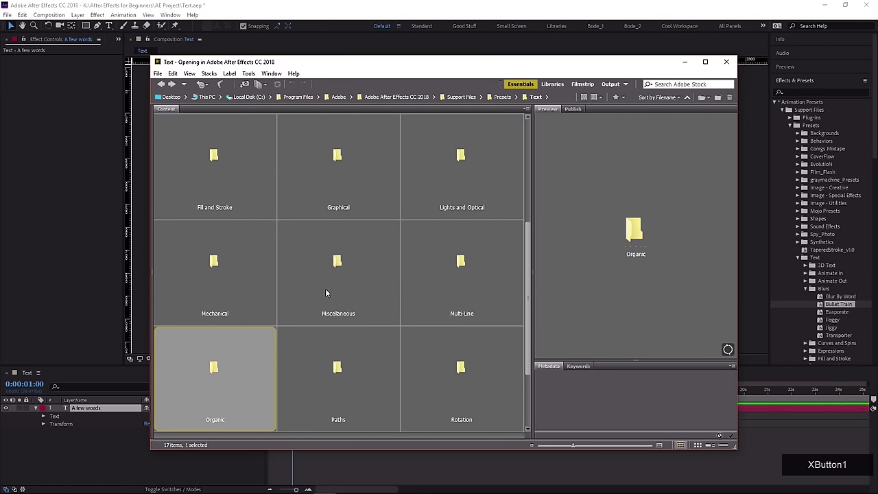
pyautogui.scroll(2, 341, 192)
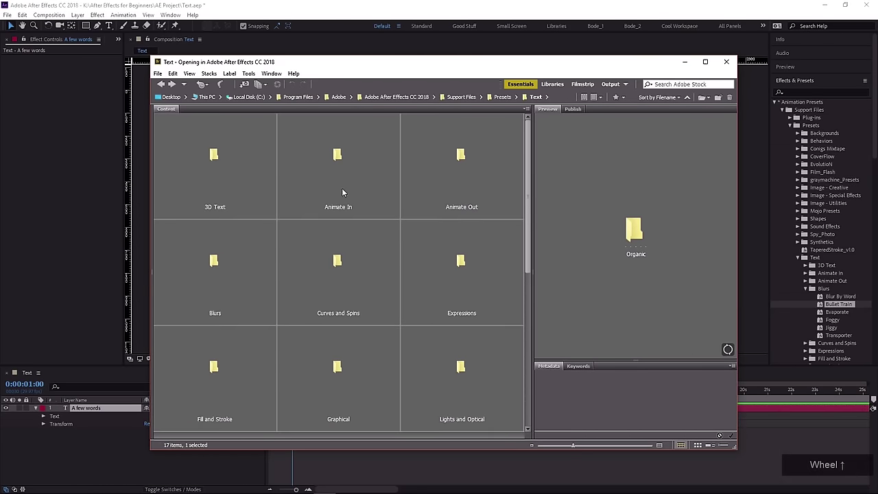
pyautogui.click(216, 281)
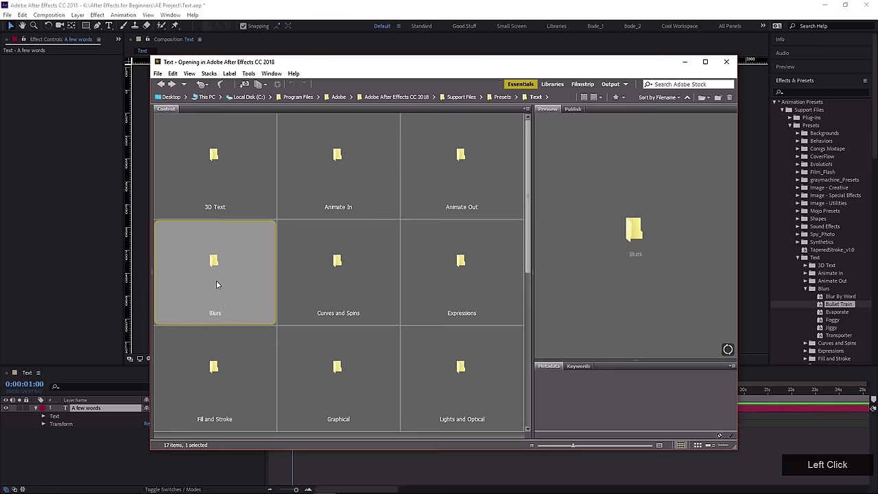
pyautogui.doubleClick(216, 282)
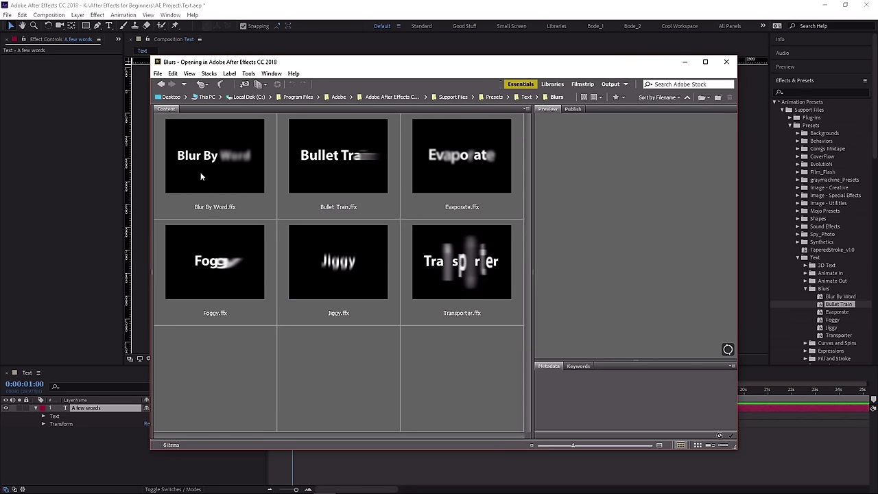
# Apply the Foggy blur preset to the text at 0:00:01:00, then reveal and select its Offset keyframes.
pyautogui.doubleClick(203, 264)
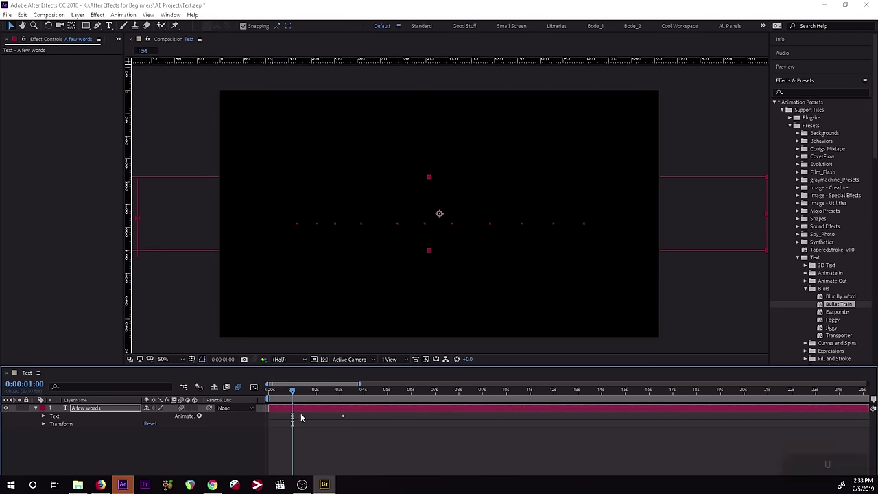
pyautogui.press('u')
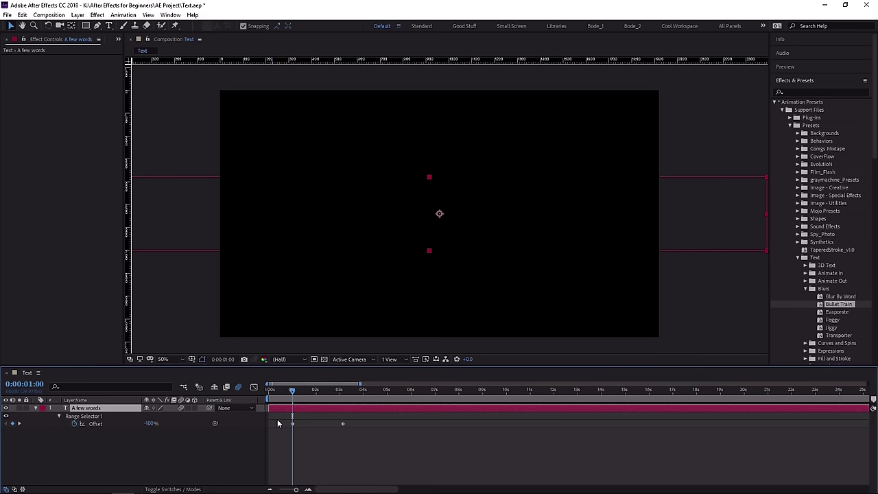
pyautogui.moveTo(278, 420); pyautogui.dragTo(378, 435)
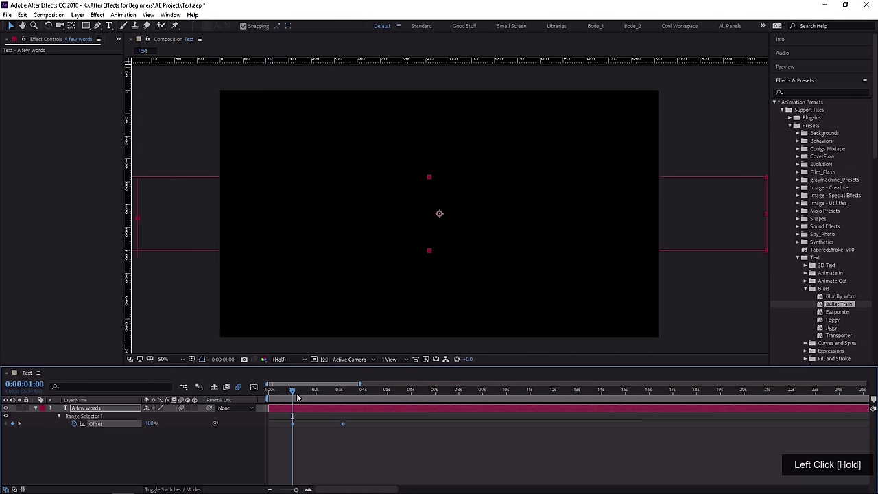
# Play the Foggy text animation from just before 0:00:01:00.
pyautogui.moveTo(297, 393); pyautogui.dragTo(292, 394)
pyautogui.press('space')
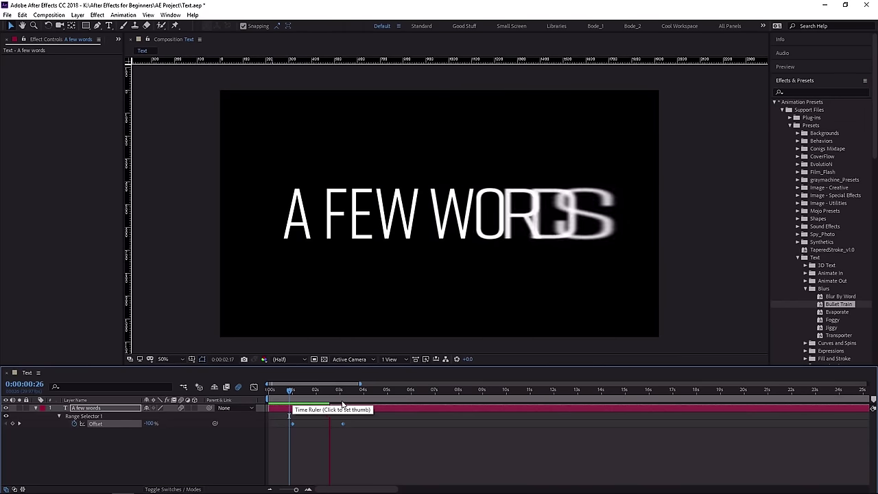
pyautogui.press('space')
# Expand the "A few words" layer's properties to examine the Foggy Animator and its range selector.
pyautogui.click(35, 408)
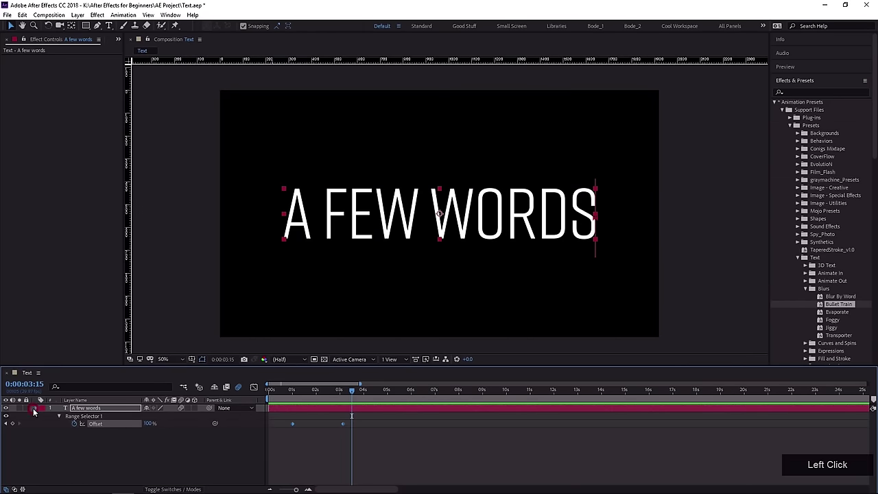
pyautogui.click(34, 408)
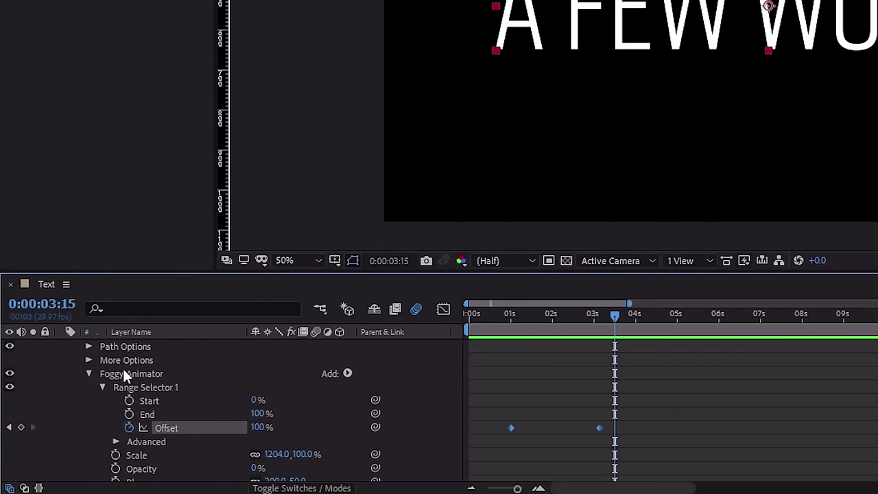
# Expand the Foggy Animator range selector's Advanced settings and examine its shape, easing and other options.
pyautogui.click(157, 374)
pyautogui.scroll(-1, 155, 376)
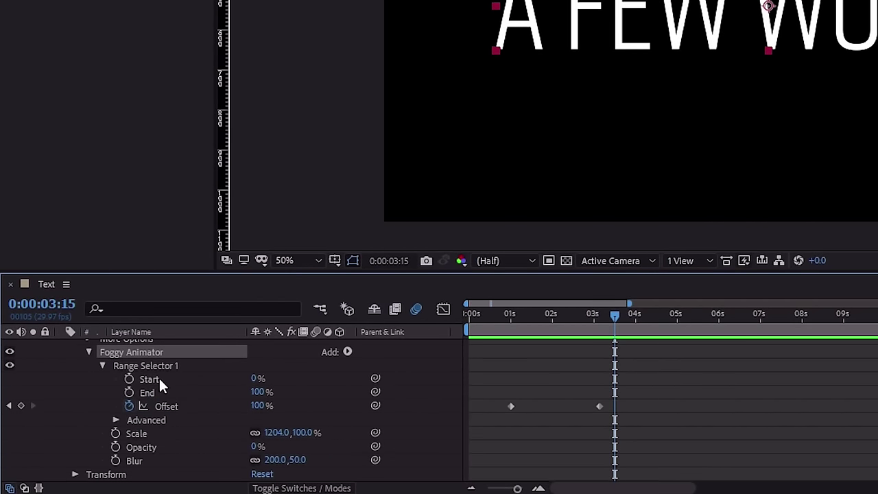
pyautogui.click(115, 420)
pyautogui.scroll(-2, 149, 424)
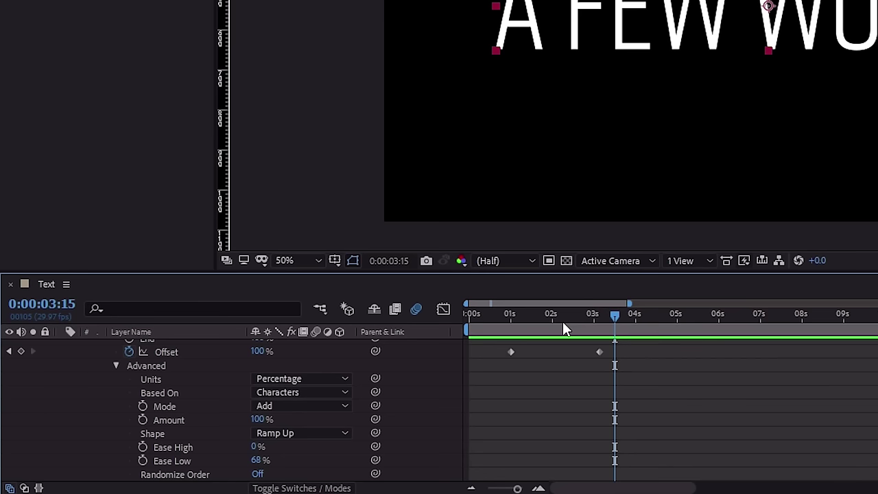
pyautogui.press('Delete')
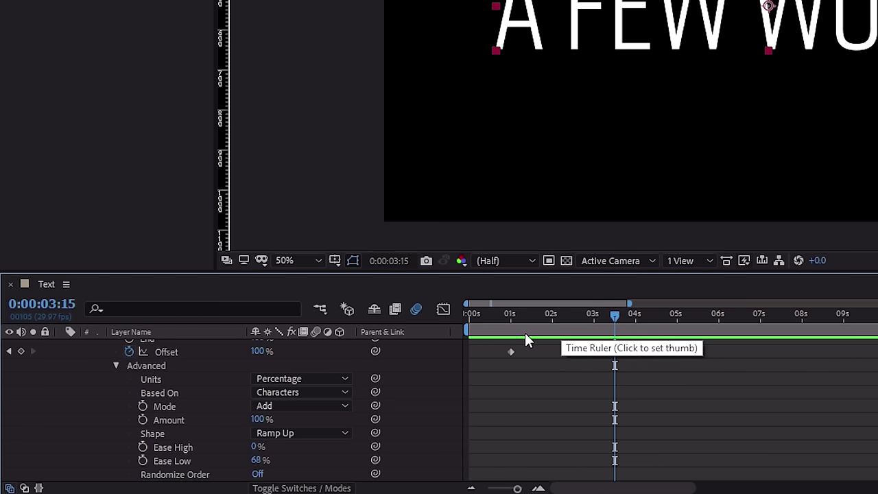
pyautogui.hotkey('ctrl', 'z')
pyautogui.scroll(3, 418, 400)
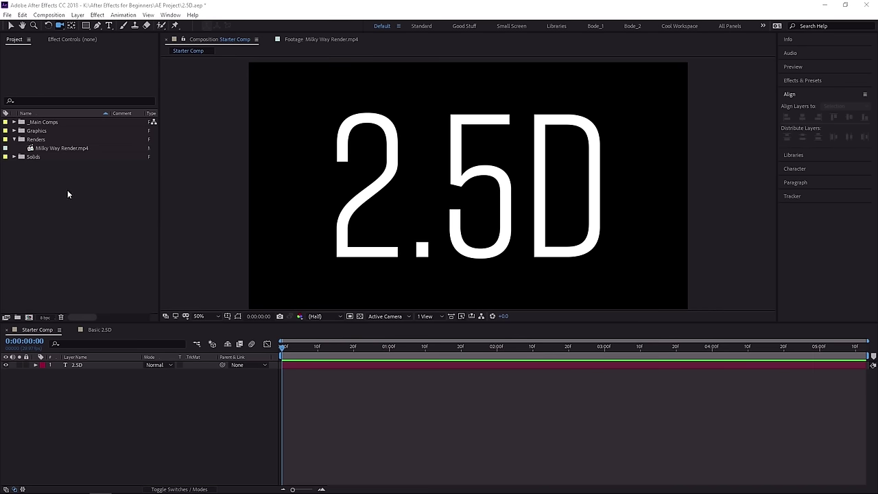
# Open the Milky Way Render.mp4 footage in an enlarged viewer, play it and scrub back to its start.
pyautogui.doubleClick(50, 150)
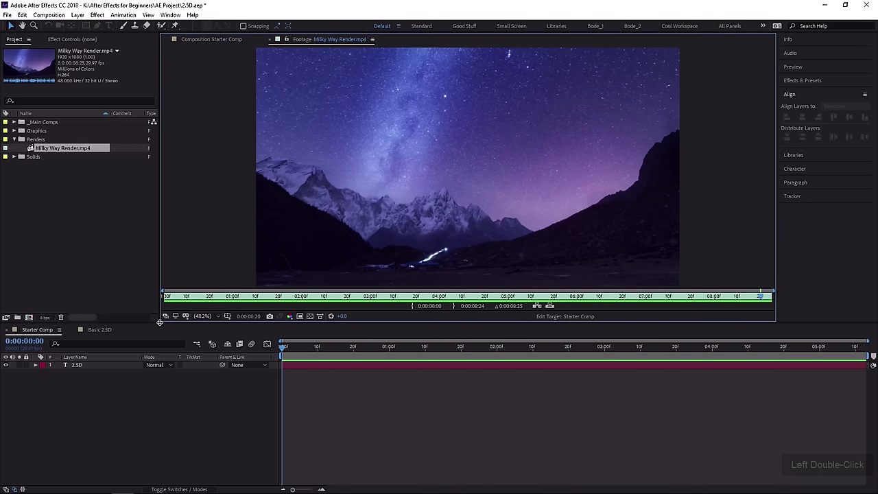
pyautogui.moveTo(160, 323); pyautogui.dragTo(63, 436)
pyautogui.press('space')
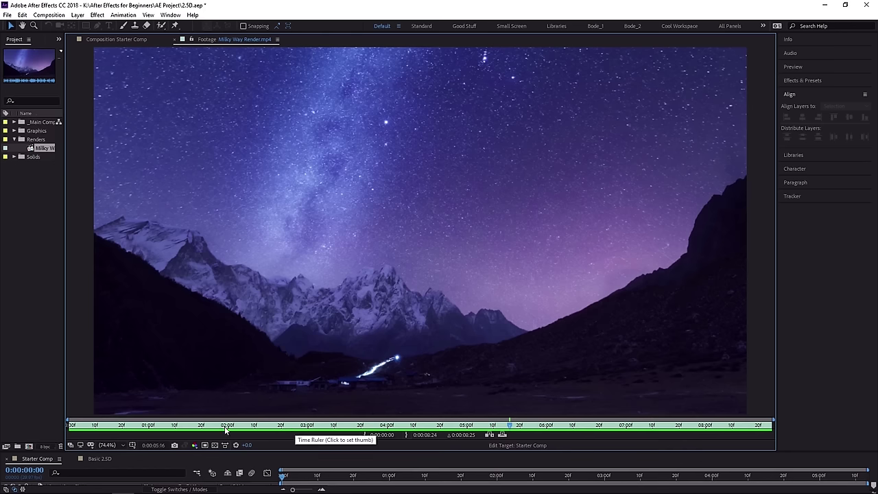
pyautogui.click(123, 426)
pyautogui.moveTo(124, 426); pyautogui.dragTo(72, 426)
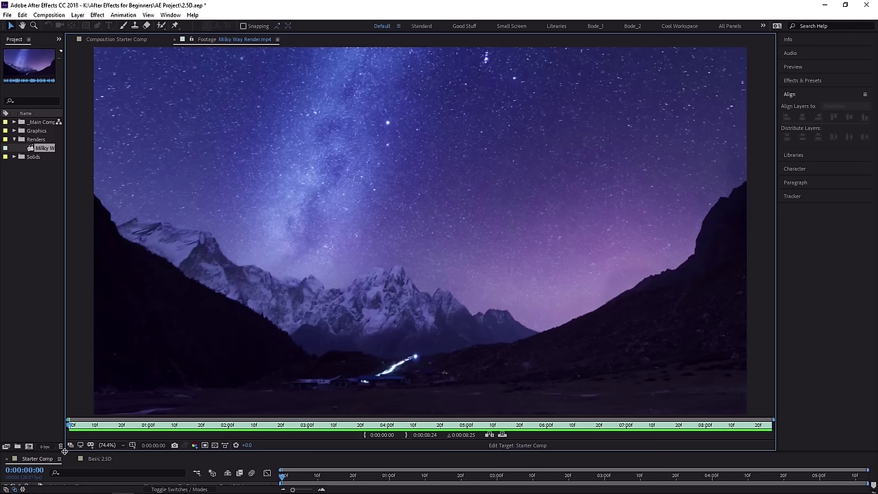
pyautogui.moveTo(64, 451); pyautogui.dragTo(203, 336)
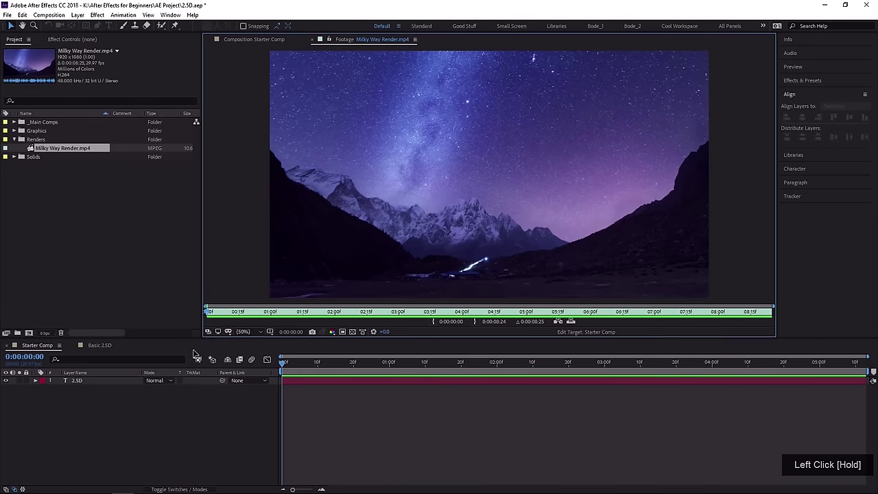
# Switch to the Basic 2.5D composition and make the Front, Middle and Back text layers 3D.
pyautogui.click(96, 347)
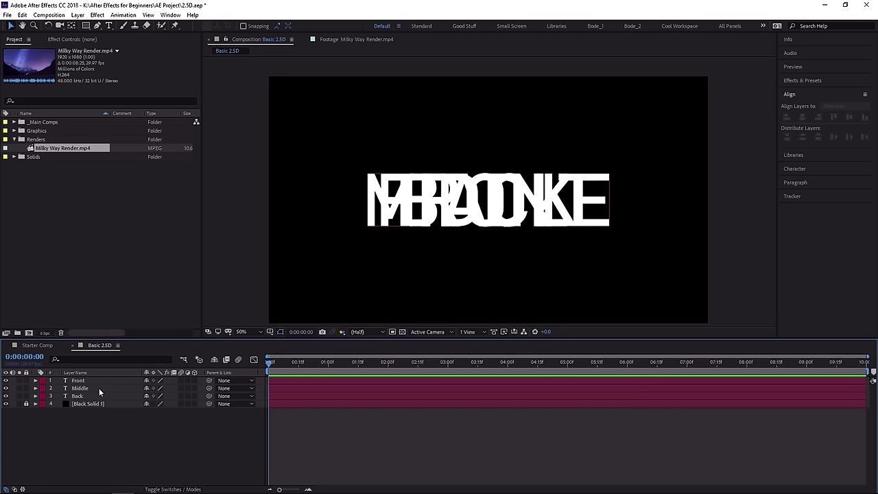
pyautogui.moveTo(194, 381); pyautogui.dragTo(194, 402)
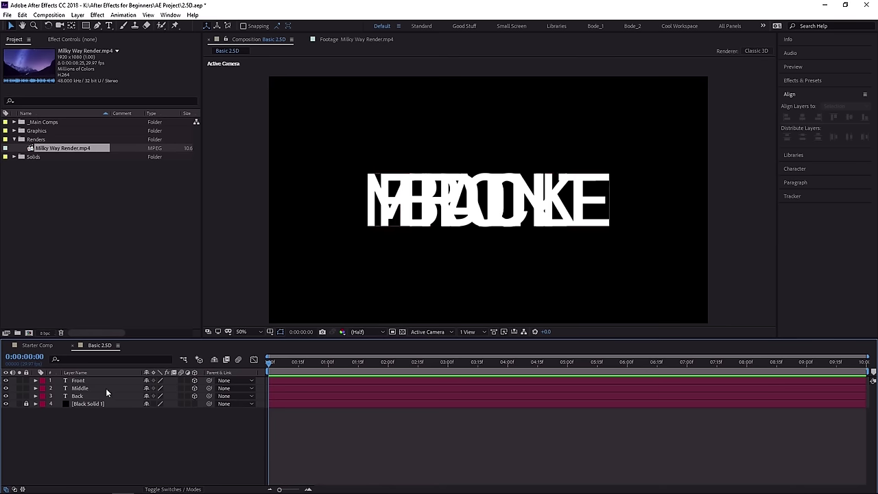
# Examine the Front layer's 3D axis handles and its 3D Transform properties.
pyautogui.click(87, 380)
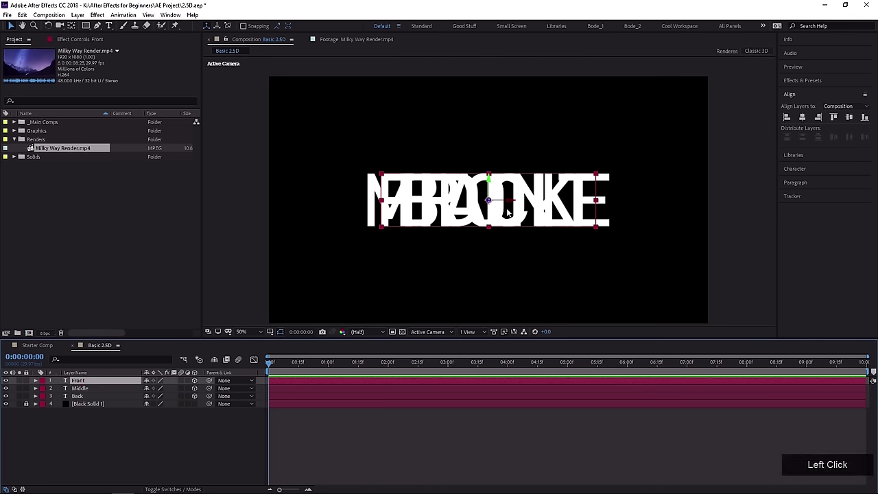
pyautogui.scroll(3, 489, 192)
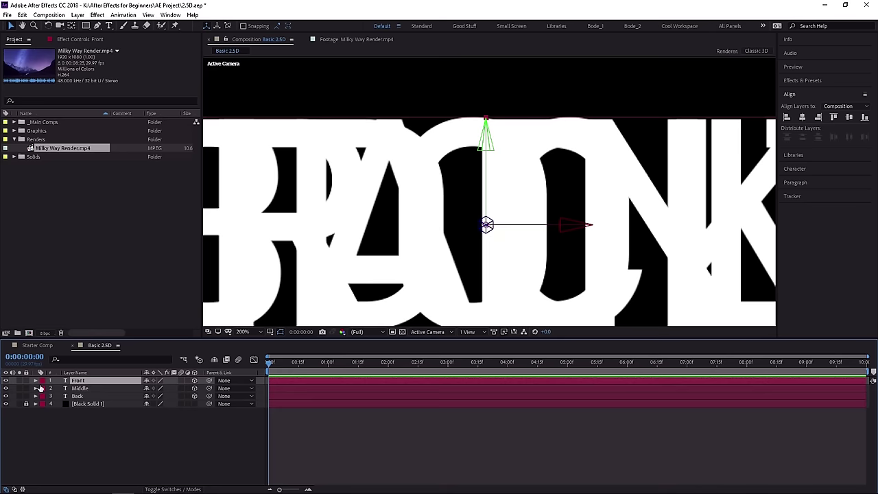
pyautogui.click(36, 381)
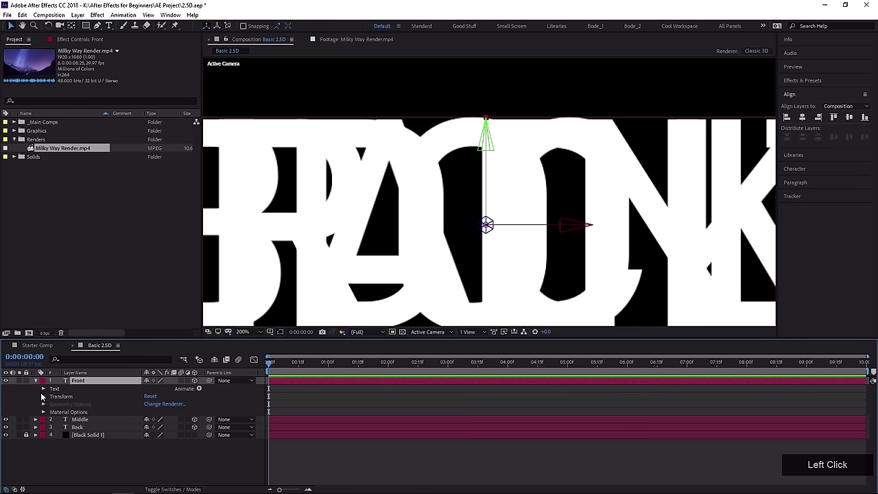
pyautogui.click(43, 396)
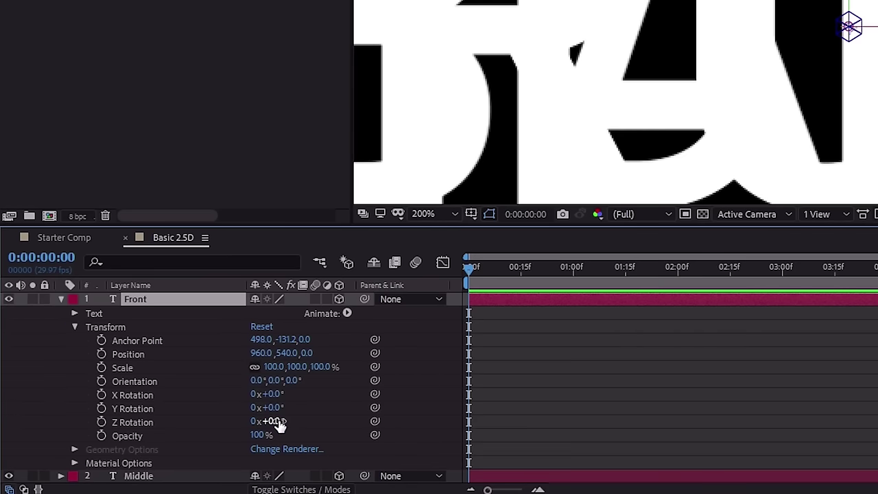
pyautogui.click(74, 327)
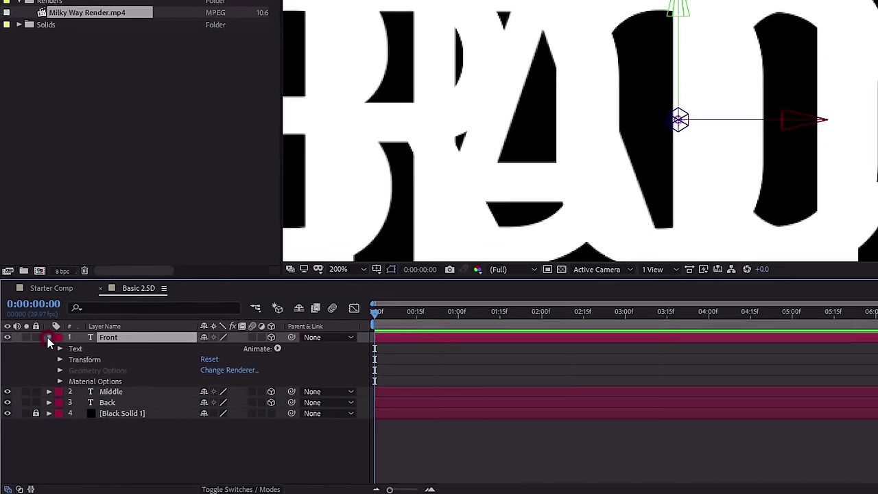
pyautogui.click(61, 299)
# Add a two-node camera named Camera 1 to the composition using the 35mm preset.
pyautogui.scroll(-2, 309, 218)
pyautogui.middleClick(313, 229)
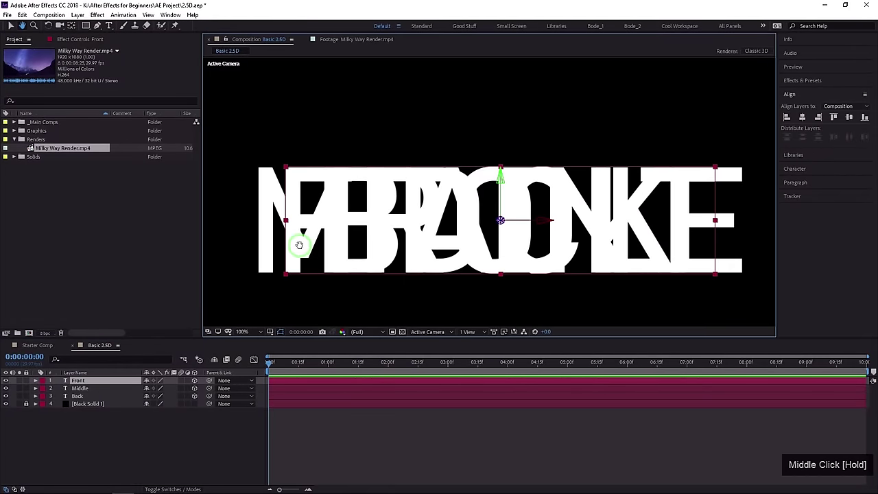
pyautogui.moveTo(200, 350); pyautogui.dragTo(186, 386)
pyautogui.middleClick(310, 327)
pyautogui.scroll(-2, 285, 326)
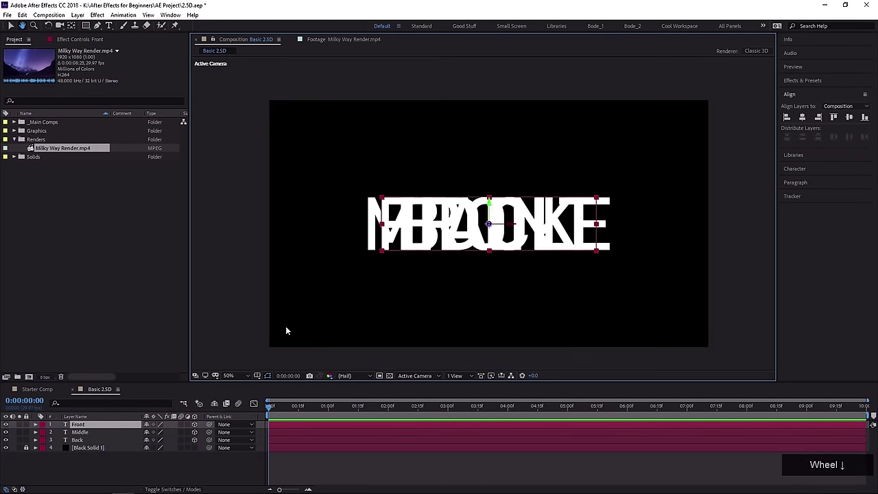
pyautogui.middleClick(306, 315)
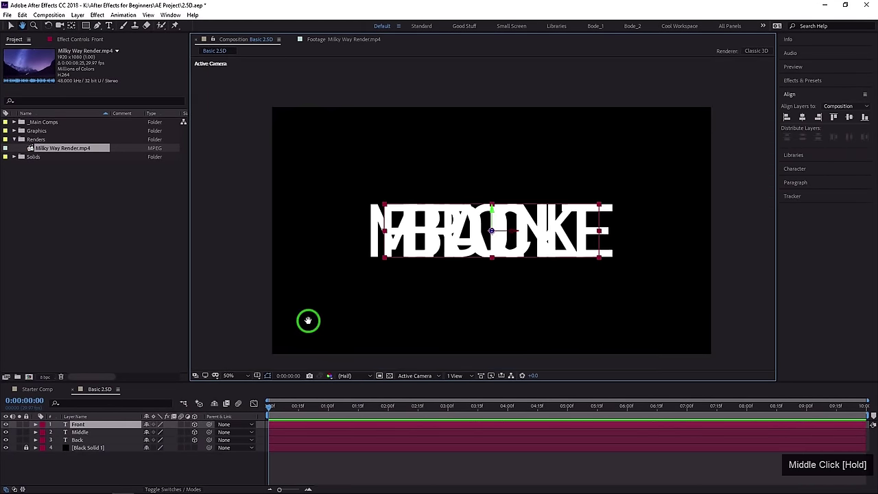
pyautogui.rightClick(89, 467)
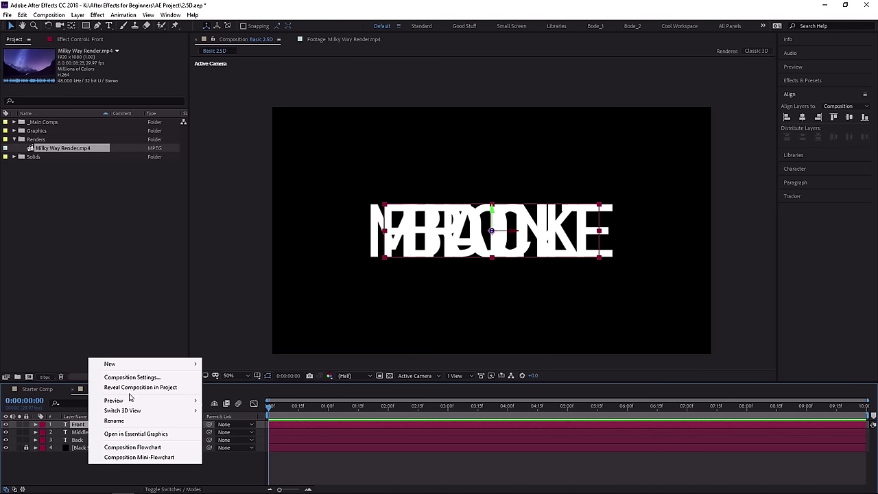
pyautogui.click(133, 365)
pyautogui.moveTo(132, 365); pyautogui.dragTo(288, 374)
pyautogui.click(233, 407)
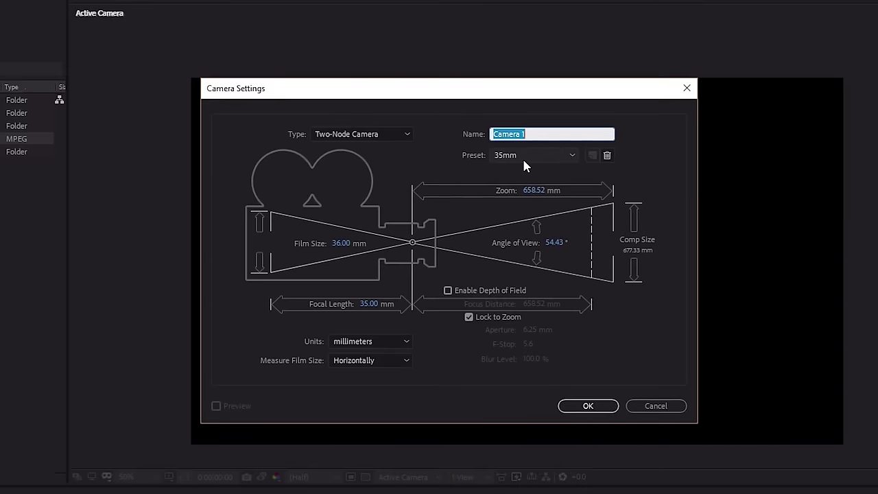
pyautogui.click(498, 158)
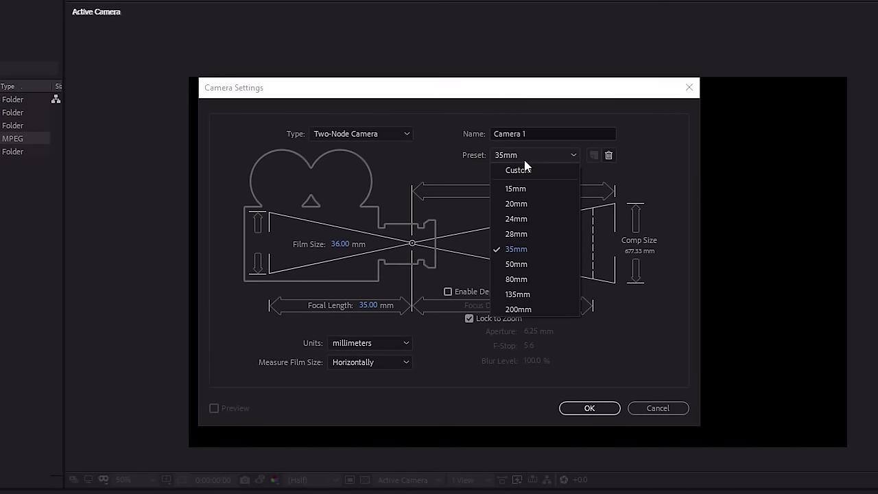
pyautogui.click(526, 248)
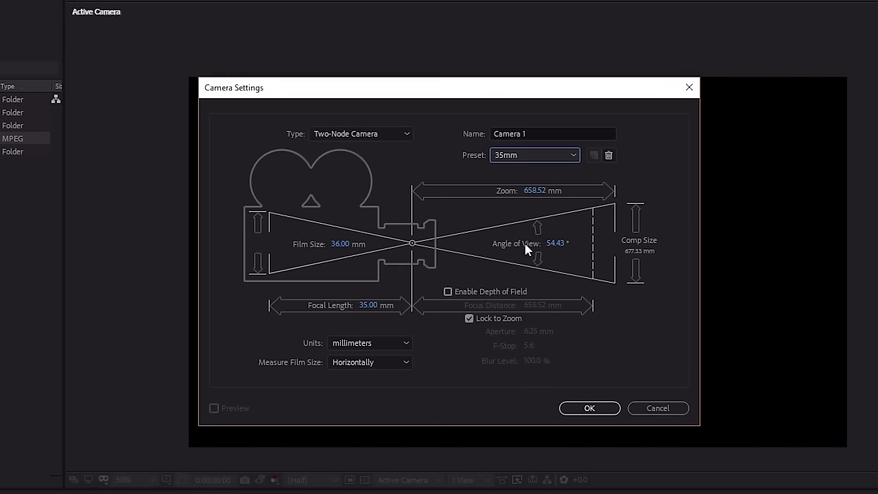
pyautogui.click(613, 406)
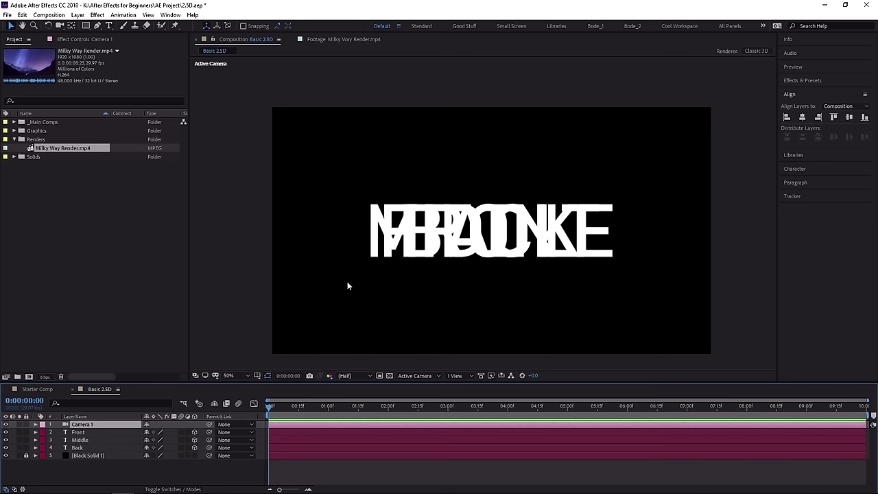
# Reveal the Position property of the Front, Middle and Back text layers.
pyautogui.click(80, 432)
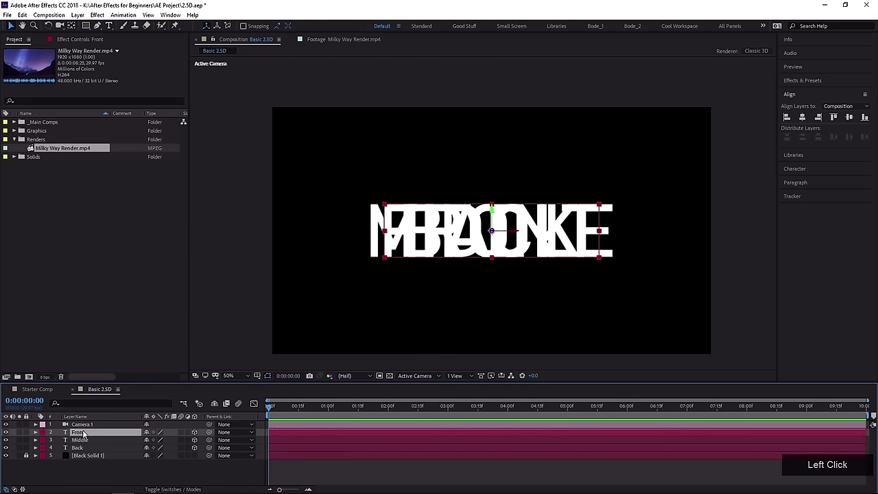
pyautogui.press('p')
pyautogui.click(80, 447)
pyautogui.press('p')
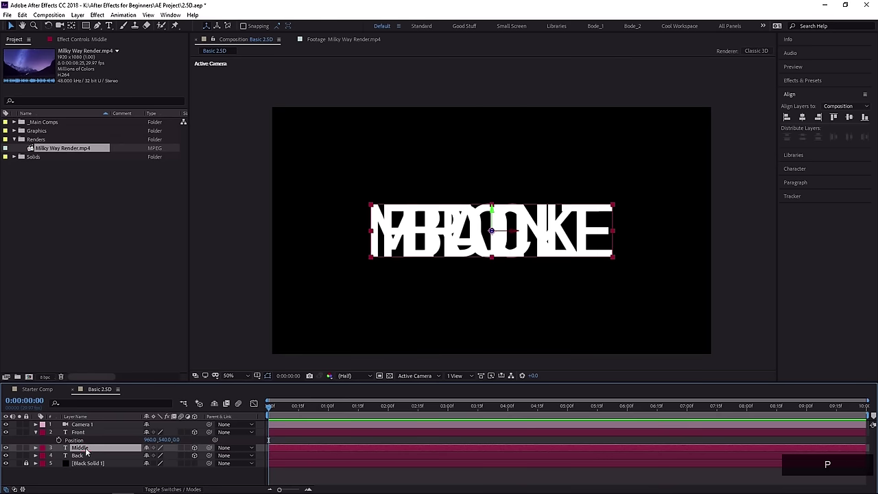
pyautogui.click(89, 463)
pyautogui.press('p')
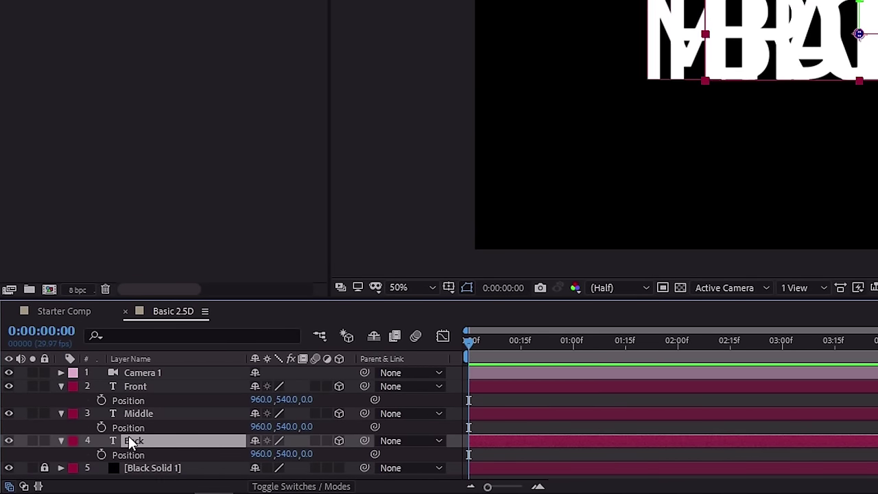
# Set the Z position of the Back layer to 4000 and of the Middle layer to 2000.
pyautogui.click(307, 456)
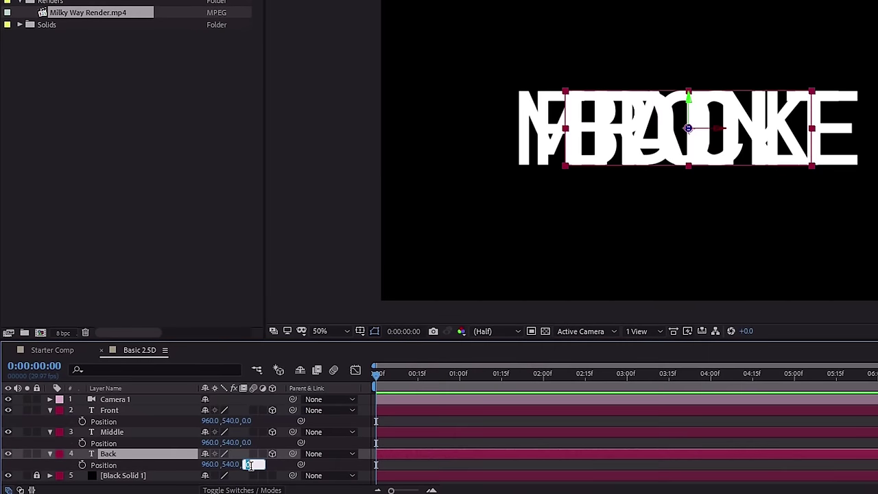
pyautogui.press('Return')
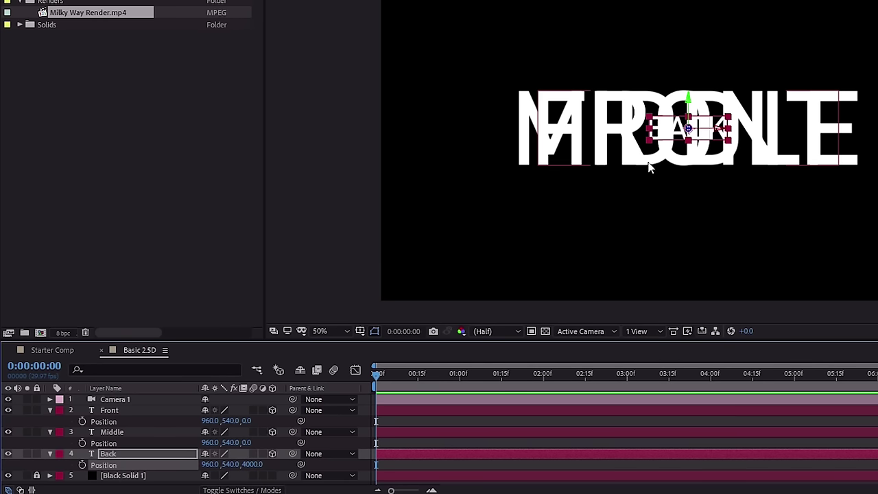
pyautogui.click(245, 443)
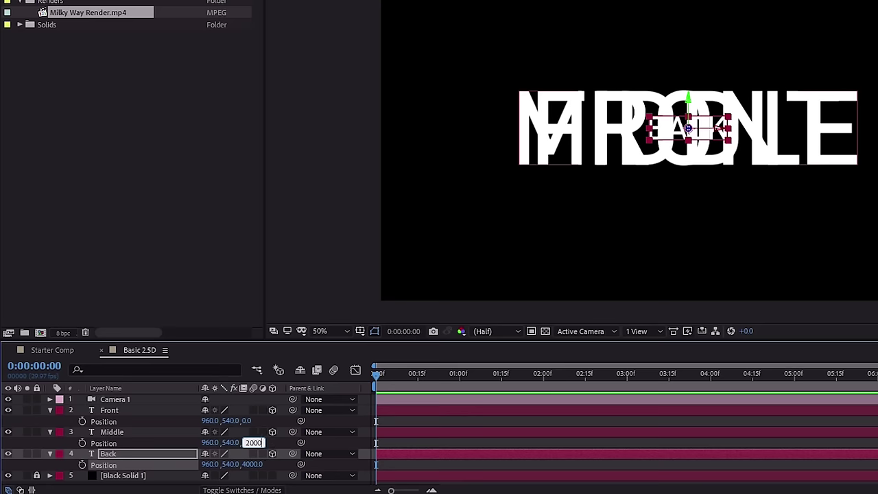
pyautogui.press('Return')
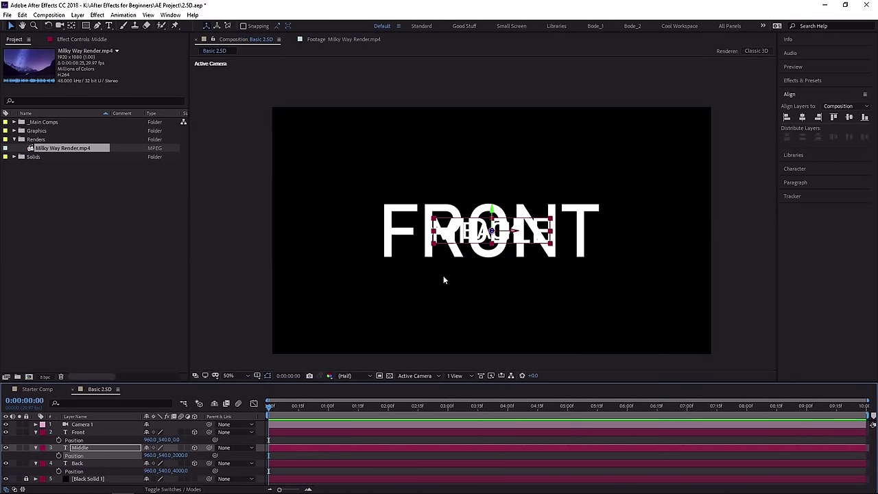
# Orbit and track the camera around the three text layers with the Unified Camera Tool to check their depth separation.
pyautogui.press('c')
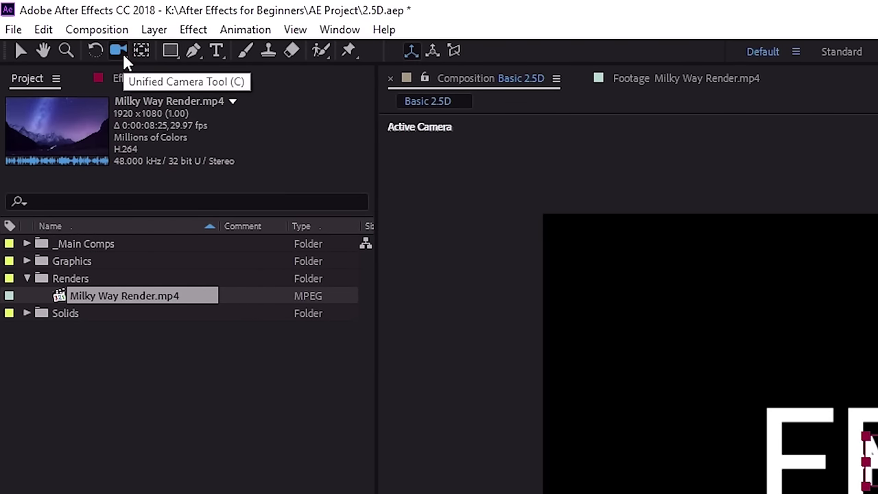
pyautogui.click(123, 52)
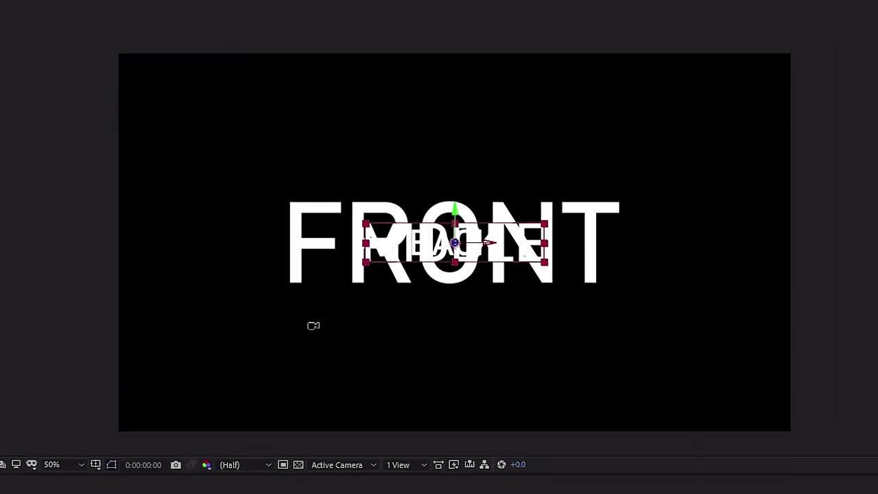
pyautogui.click(400, 286)
pyautogui.moveTo(278, 345); pyautogui.dragTo(339, 301)
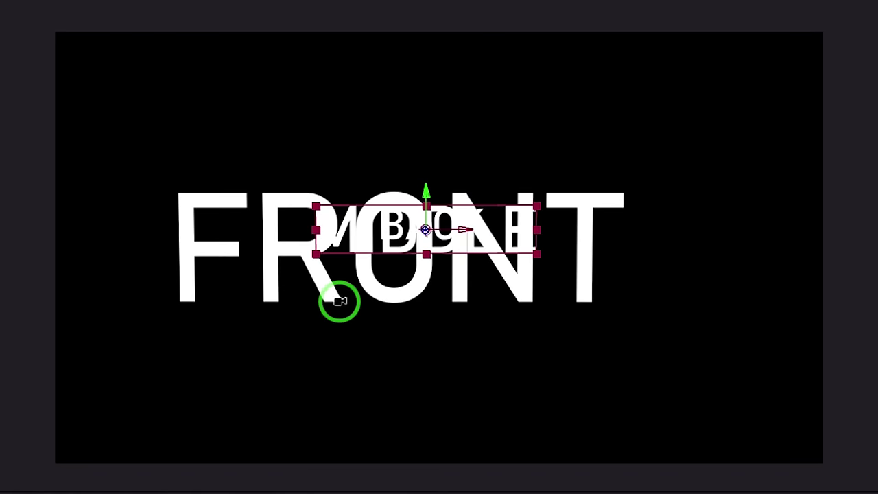
pyautogui.moveTo(366, 343); pyautogui.dragTo(296, 279)
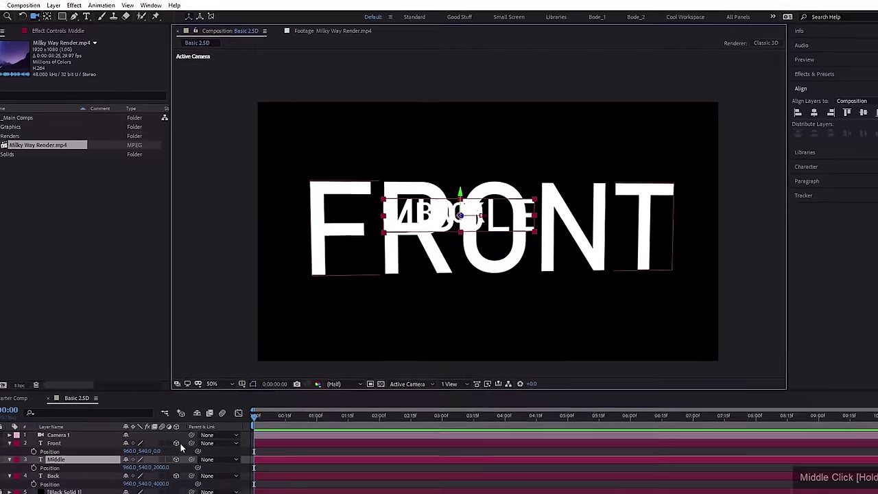
pyautogui.rightClick(196, 444)
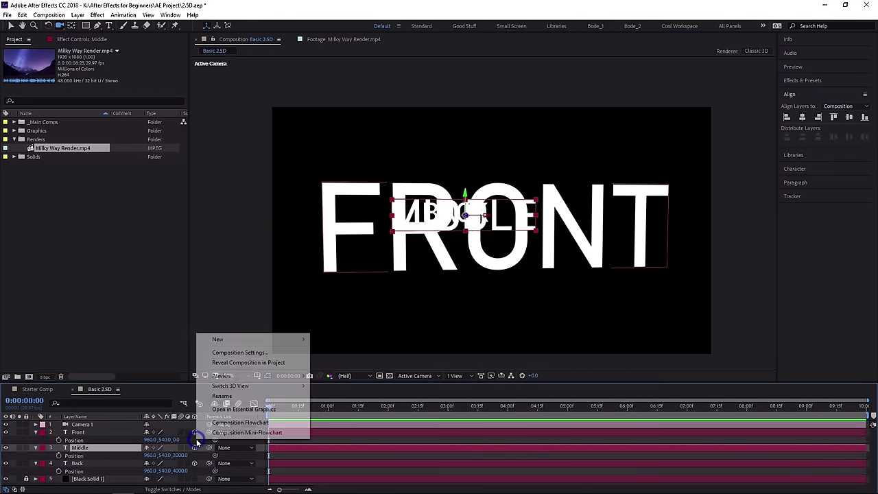
# Collapse the revealed properties of the Front, Middle and Back text layers and clear the layer selection.
pyautogui.click(36, 432)
pyautogui.click(36, 432)
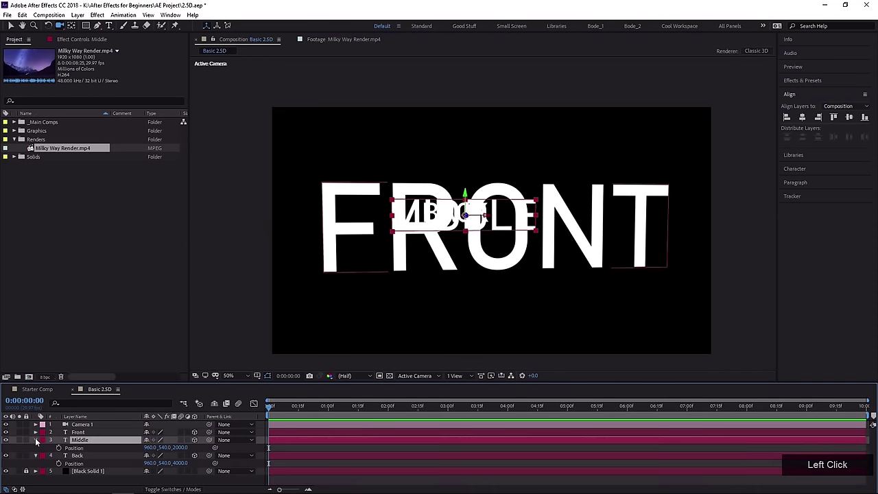
pyautogui.click(36, 439)
pyautogui.click(36, 448)
pyautogui.click(62, 469)
# Add a point light named Point Light 1 with smooth falloff, 179% intensity and shadow casting enabled.
pyautogui.rightClick(75, 472)
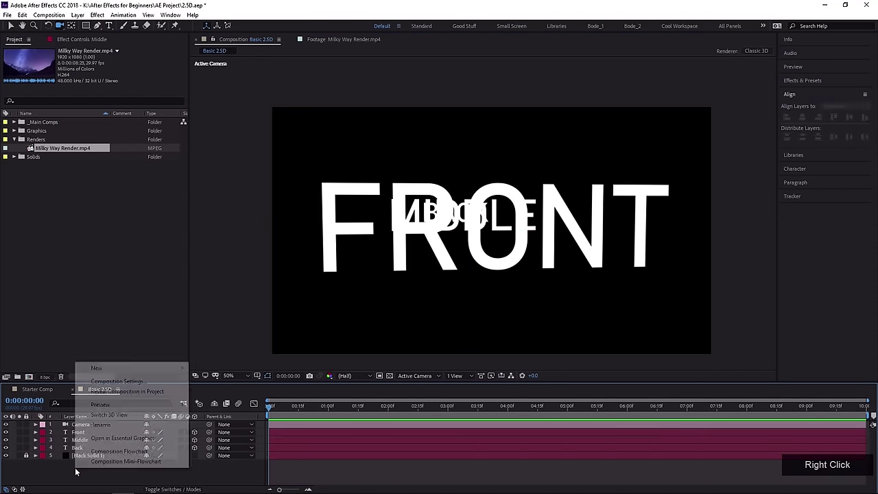
pyautogui.moveTo(96, 369)
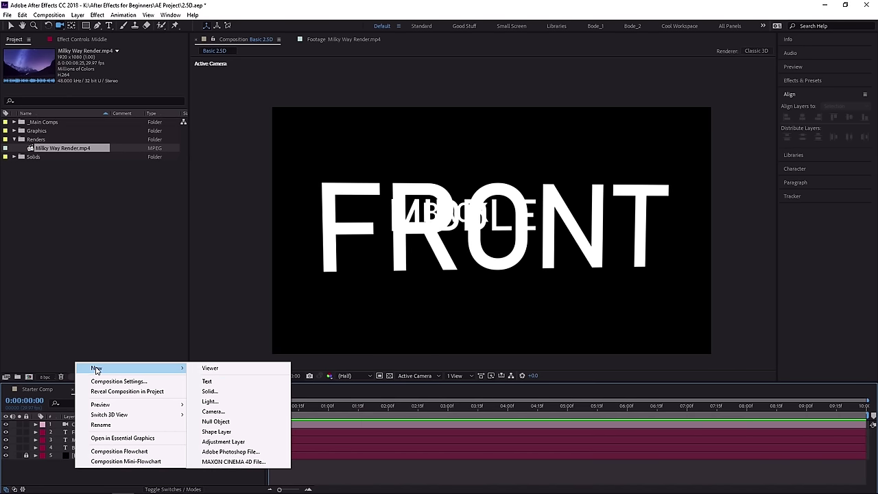
pyautogui.click(209, 402)
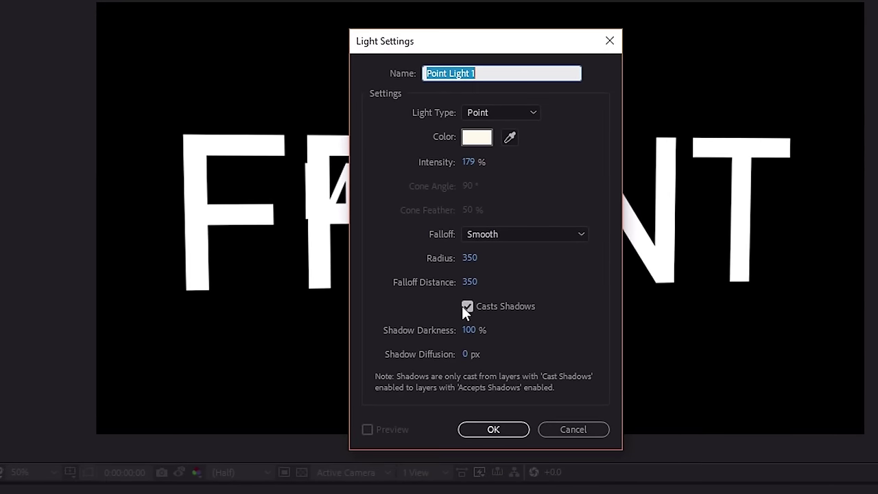
pyautogui.click(490, 431)
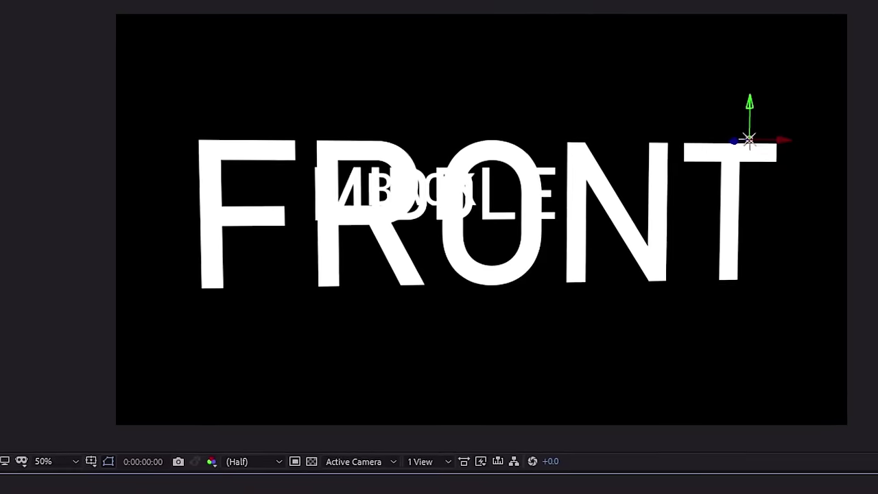
# Reveal the Light Options of Point Light 1 and enlarge the timeline area to show all of them.
pyautogui.click(9, 435)
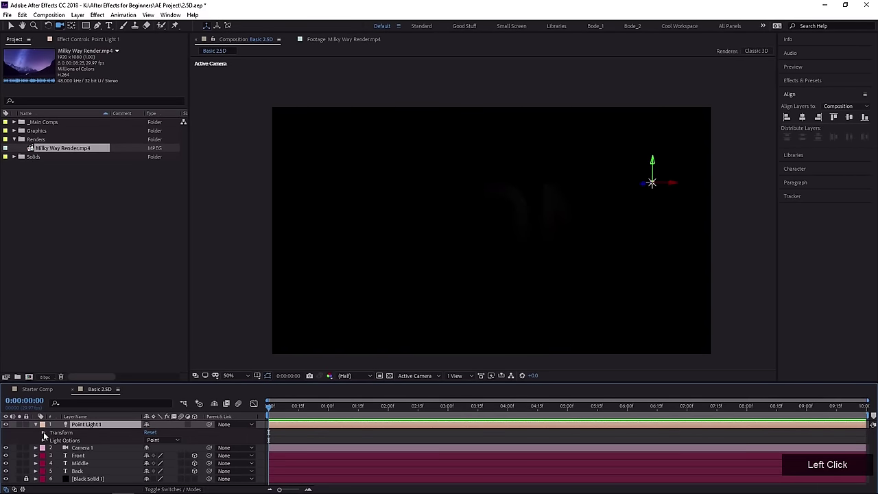
pyautogui.click(43, 432)
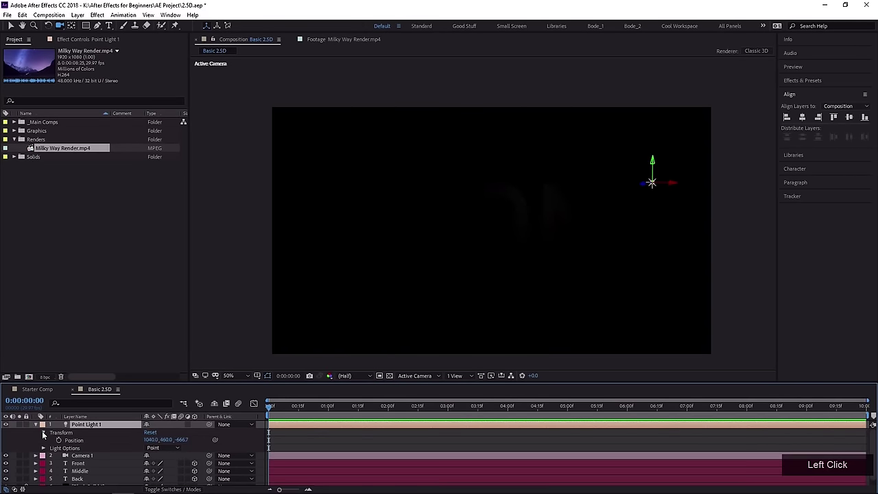
pyautogui.click(44, 434)
pyautogui.click(46, 442)
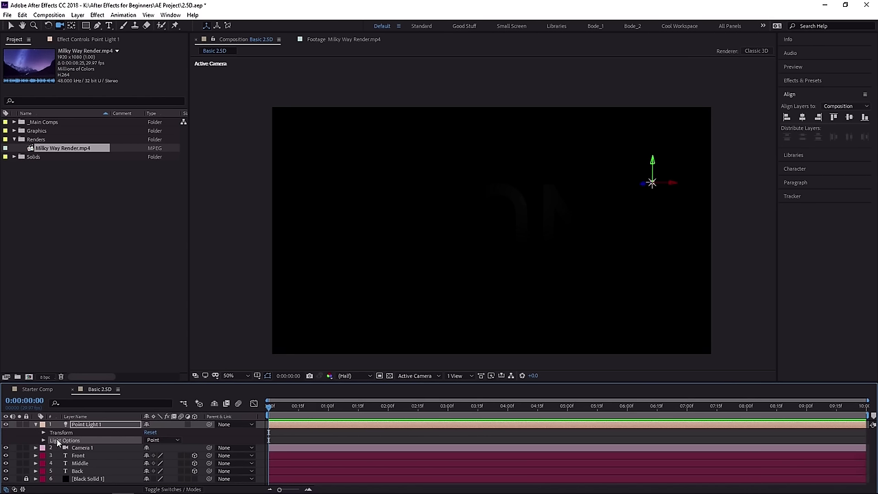
pyautogui.press('a')
pyautogui.press('a')
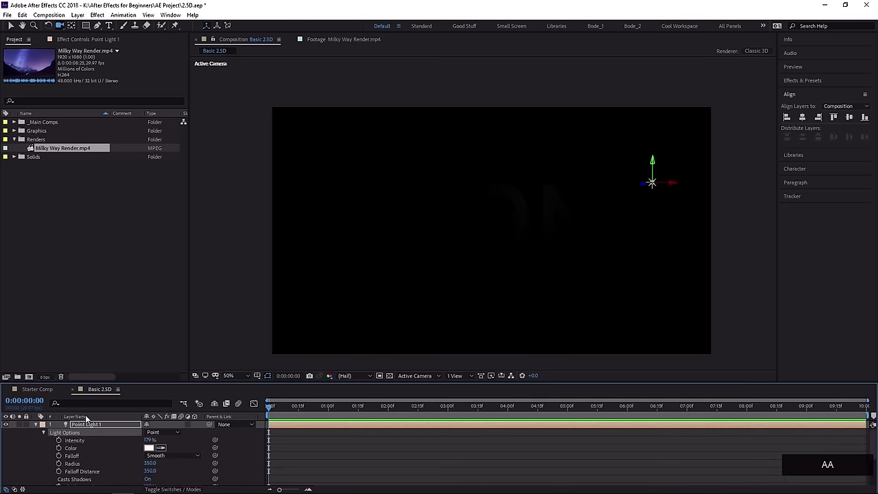
pyautogui.moveTo(117, 382); pyautogui.dragTo(122, 310)
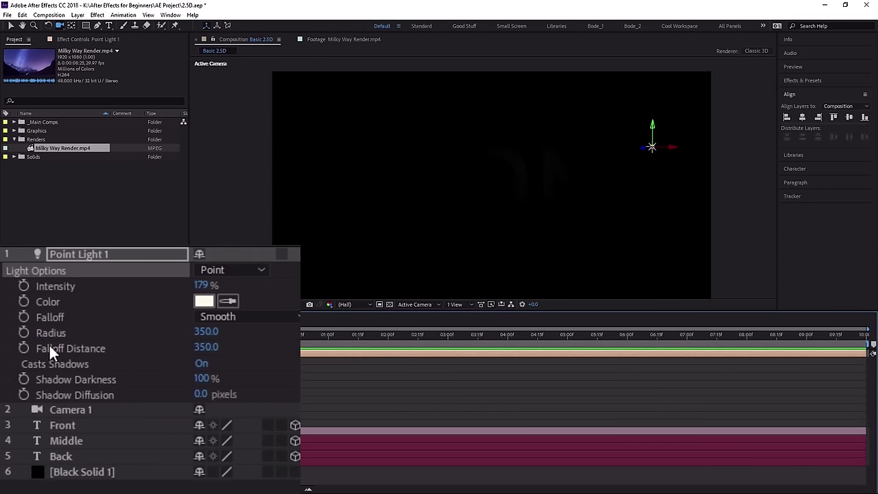
# Set the point light's intensity to 108%, radius to about 2237 and falloff distance to about 4374.
pyautogui.moveTo(206, 331); pyautogui.dragTo(469, 396)
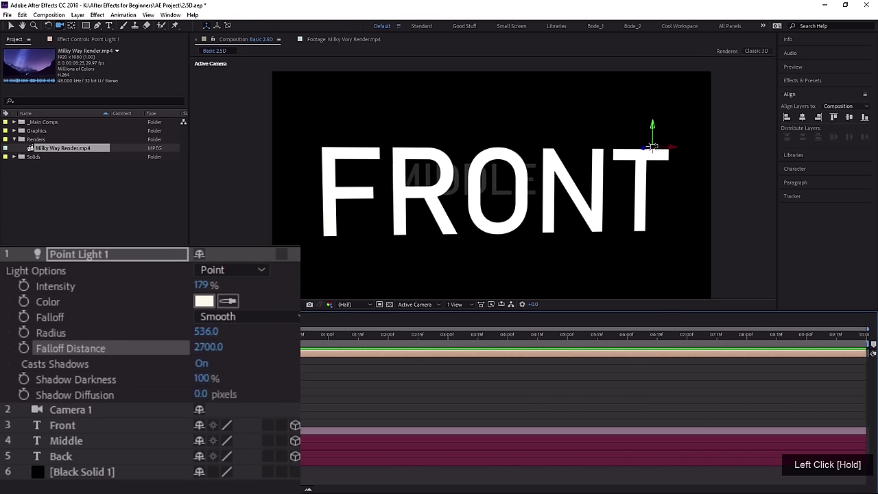
pyautogui.moveTo(206, 332)
pyautogui.mouseDown()
pyautogui.moveTo(249, 329)
pyautogui.moveTo(455, 412)
pyautogui.moveTo(394, 412)
pyautogui.moveTo(215, 343)
pyautogui.moveTo(268, 349)
pyautogui.moveTo(235, 329)
pyautogui.moveTo(507, 322)
pyautogui.mouseUp()
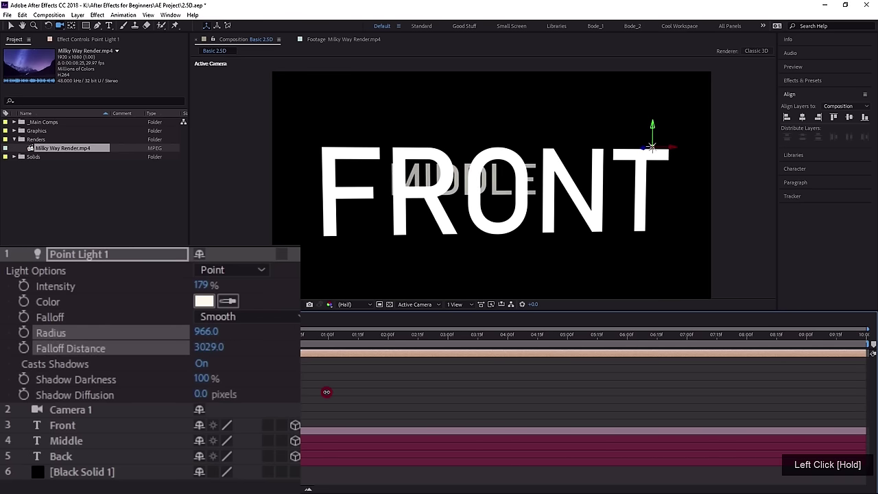
pyautogui.moveTo(201, 284); pyautogui.dragTo(141, 288)
pyautogui.moveTo(202, 332); pyautogui.dragTo(469, 425)
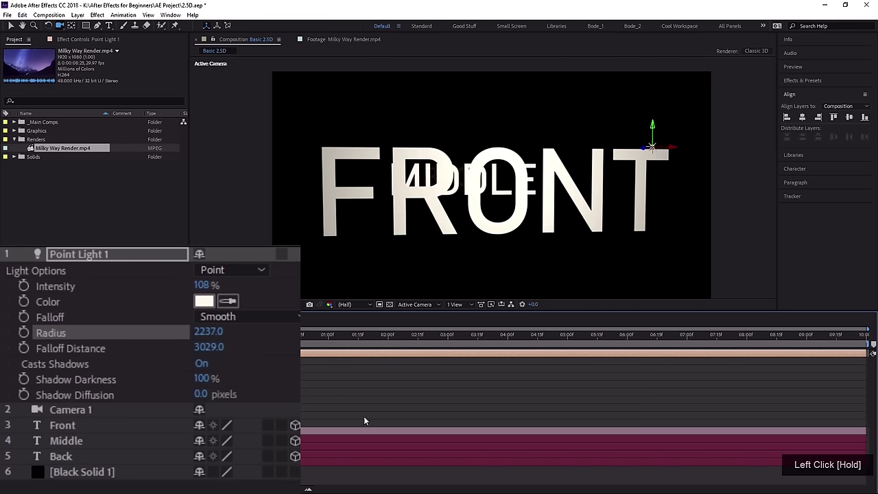
pyautogui.moveTo(208, 346); pyautogui.dragTo(786, 421)
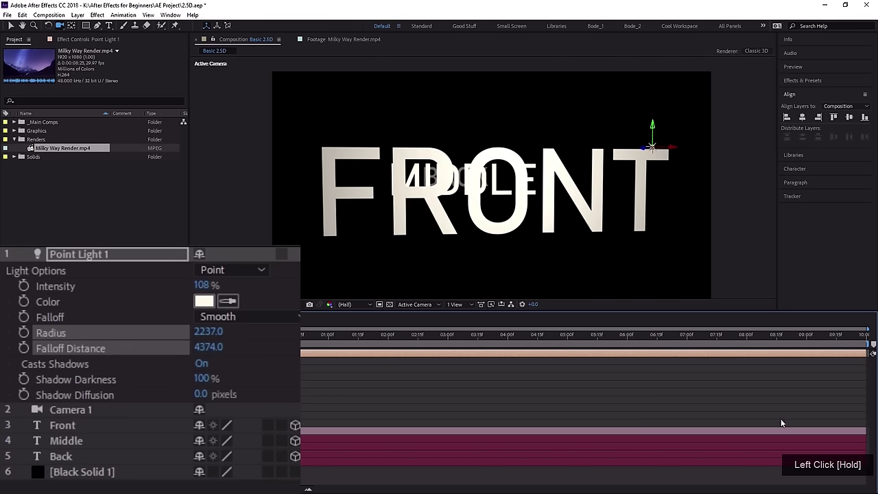
# Shift the point light's color to a slightly paler warm white.
pyautogui.click(198, 300)
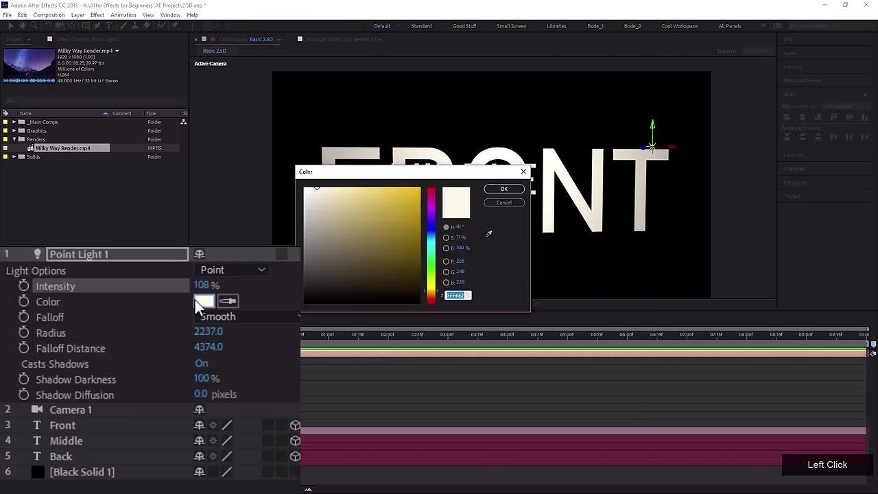
pyautogui.moveTo(315, 192); pyautogui.dragTo(313, 188)
pyautogui.click(504, 189)
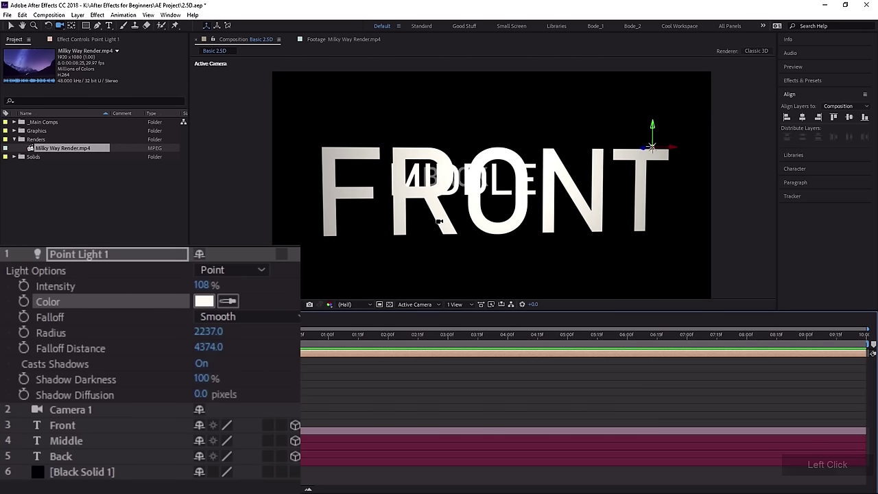
# Orbit the camera to an angled view of the three text layers to check how the light falls on them.
pyautogui.moveTo(439, 222); pyautogui.dragTo(434, 223)
pyautogui.moveTo(438, 225); pyautogui.dragTo(439, 223)
pyautogui.press(',')
pyautogui.moveTo(429, 192); pyautogui.dragTo(428, 144)
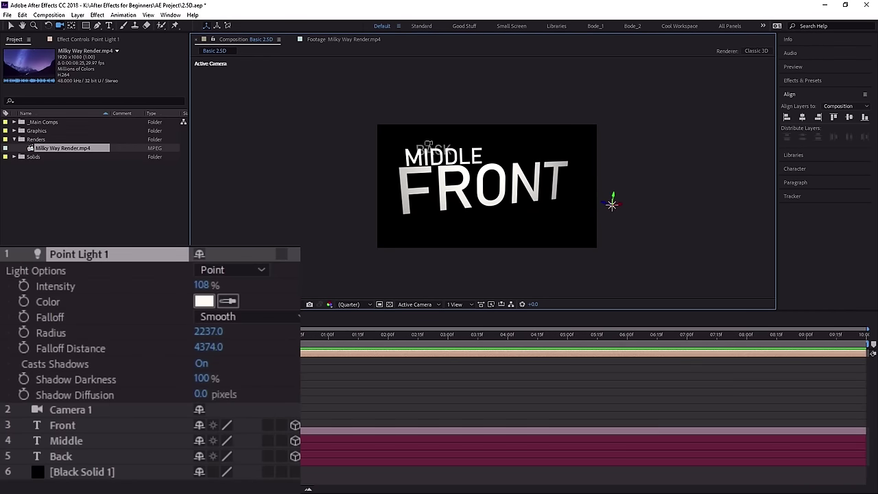
# Switch the point light's falloff to None for comparison and set it back to Smooth.
pyautogui.click(245, 317)
pyautogui.click(251, 336)
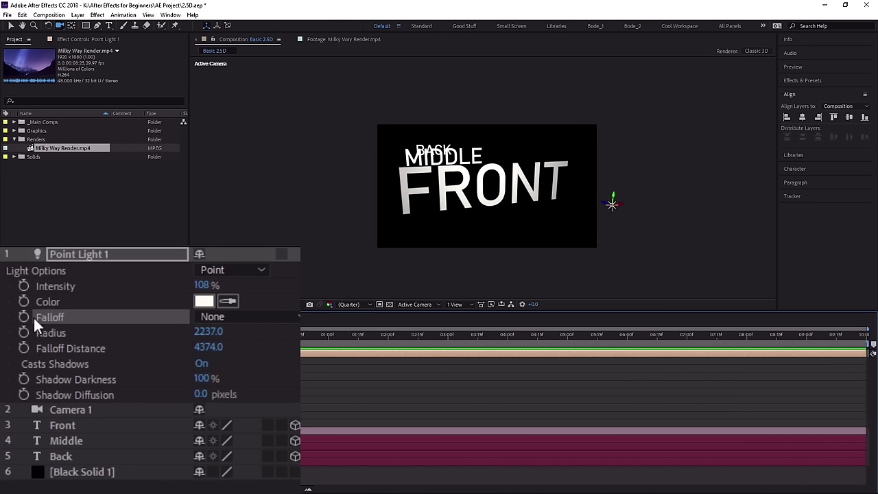
pyautogui.click(235, 323)
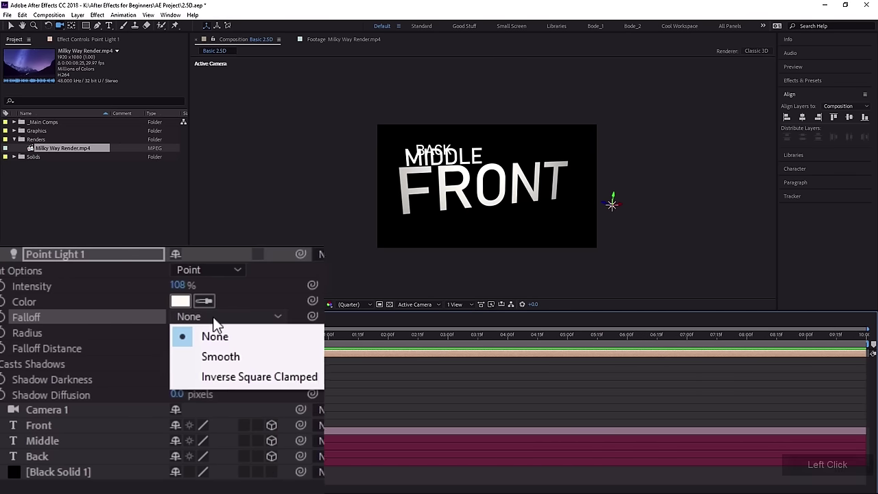
pyautogui.click(192, 365)
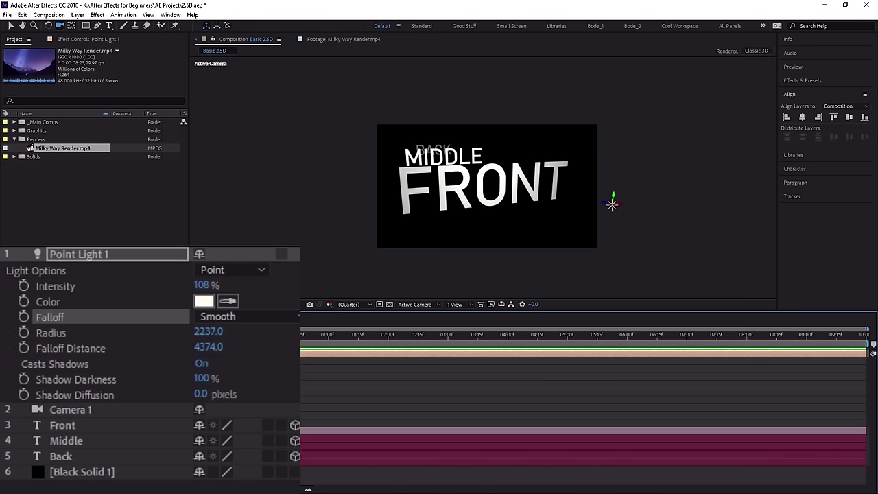
# Turn on Casts Shadows in the Material Options of the Front, Middle and Back text layers together.
pyautogui.click(83, 424)
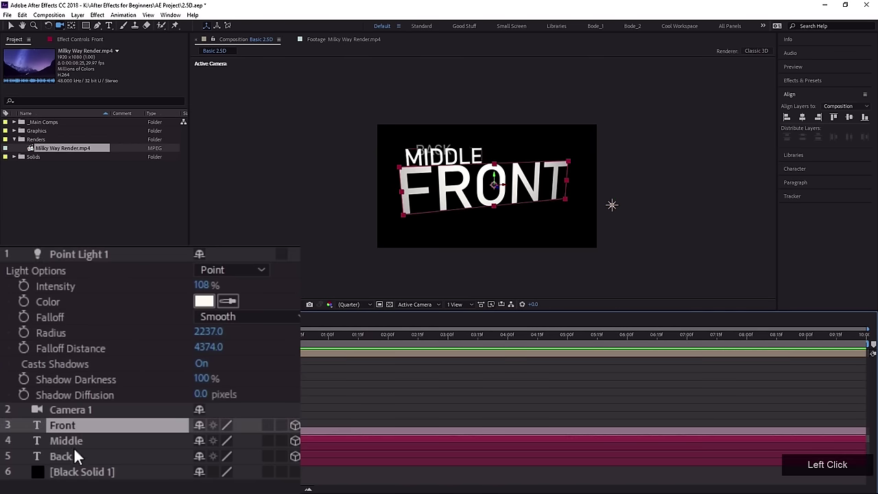
pyautogui.keyDown('shift'); pyautogui.click(70, 454); pyautogui.keyUp('shift')
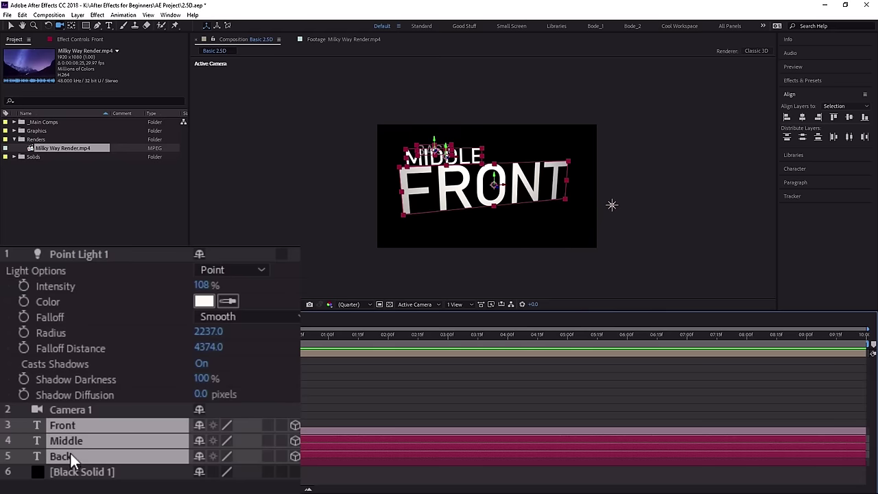
pyautogui.press('a')
pyautogui.press('a')
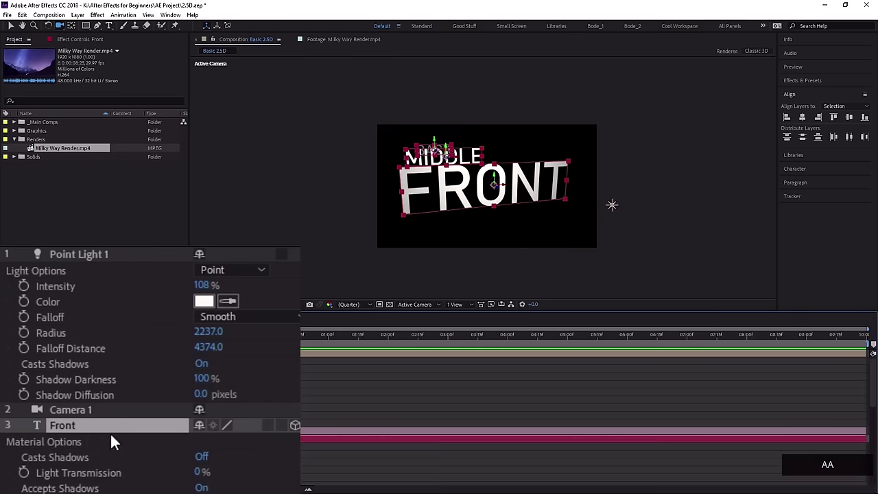
pyautogui.scroll(-5, 114, 436)
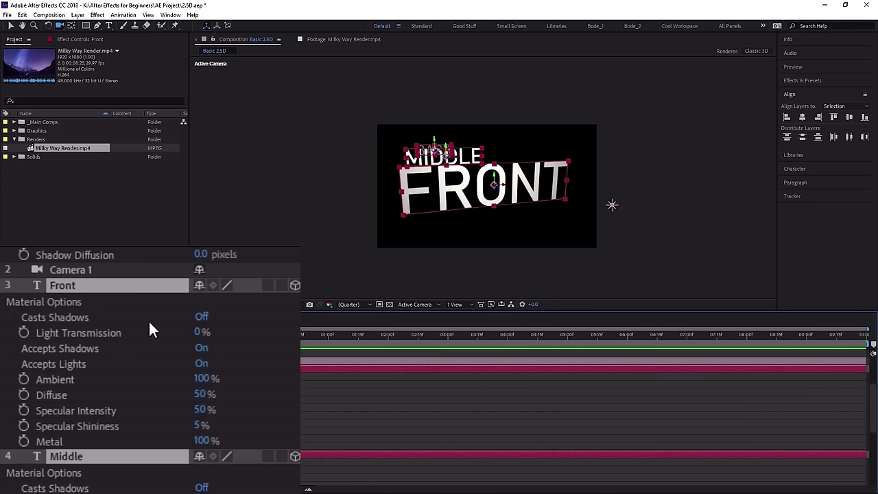
pyautogui.moveTo(199, 319); pyautogui.dragTo(278, 319)
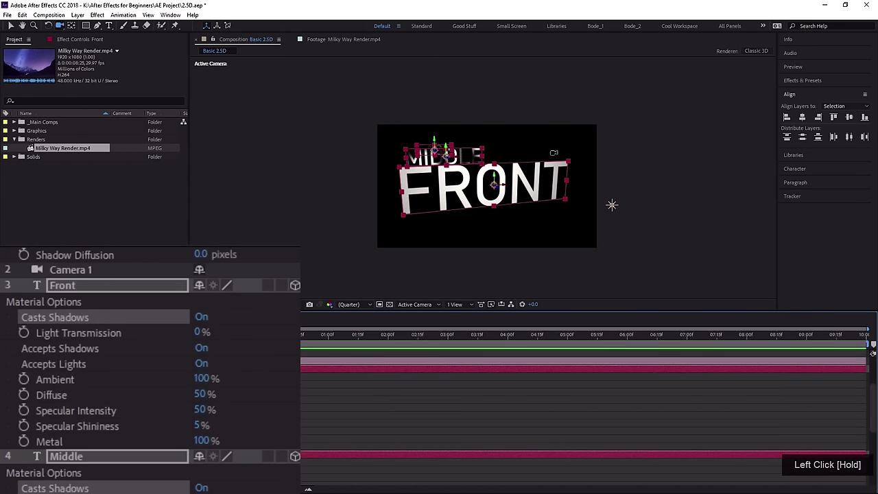
# Move the point light farther right and higher, away from the FRONT text, to shift the cast shadows.
pyautogui.click(363, 387)
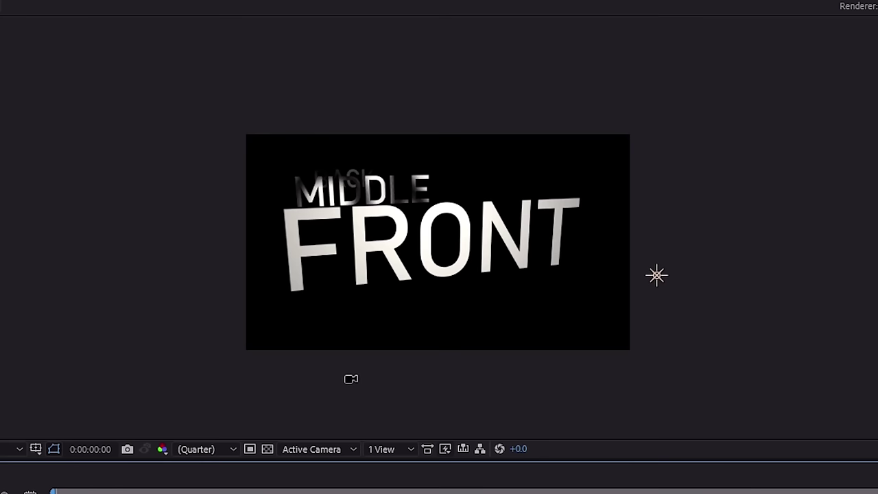
pyautogui.click(658, 277)
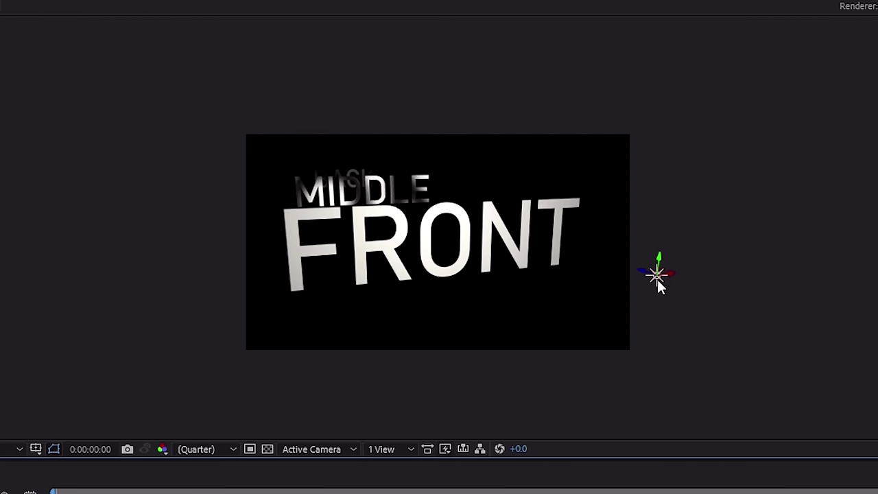
pyautogui.moveTo(677, 278); pyautogui.dragTo(736, 236)
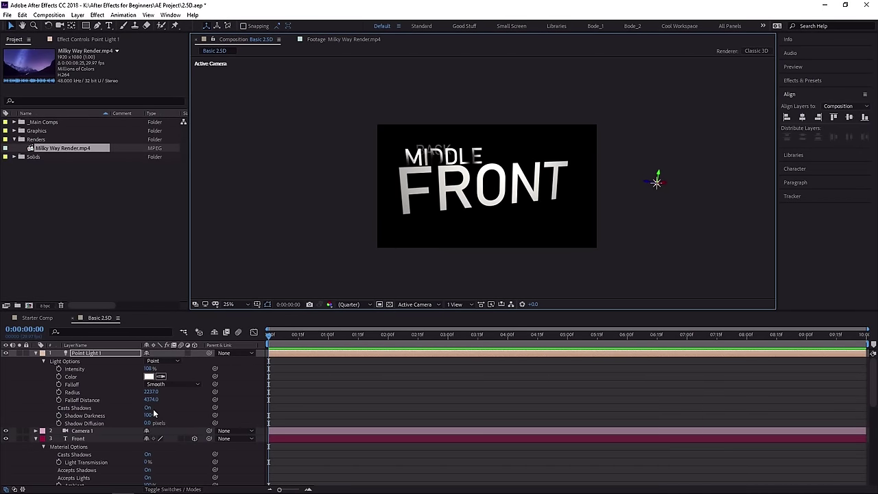
# Collapse the light and text layer options and orbit the camera back to a nearly frontal view of the text.
pyautogui.moveTo(153, 415)
pyautogui.mouseDown()
pyautogui.moveTo(150, 425)
pyautogui.moveTo(165, 425)
pyautogui.moveTo(128, 432)
pyautogui.moveTo(159, 434)
pyautogui.moveTo(122, 439)
pyautogui.moveTo(145, 421)
pyautogui.mouseUp()
pyautogui.click(35, 353)
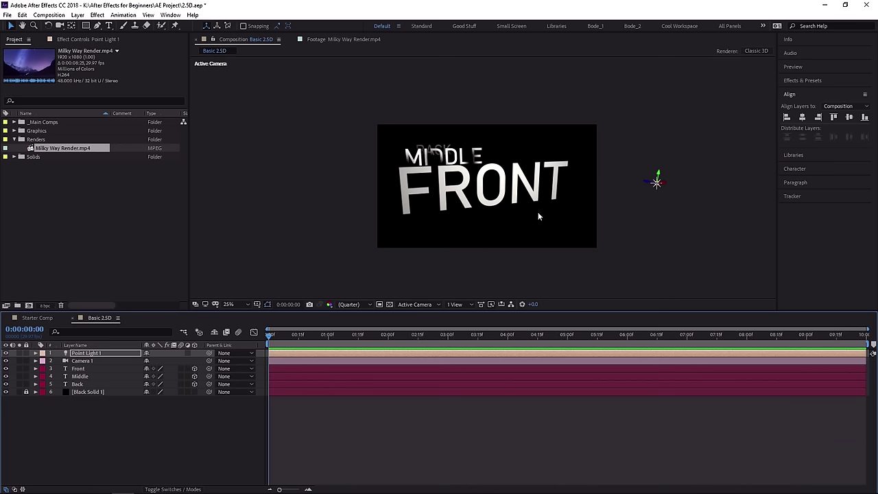
pyautogui.press('c')
pyautogui.moveTo(508, 210); pyautogui.dragTo(508, 207)
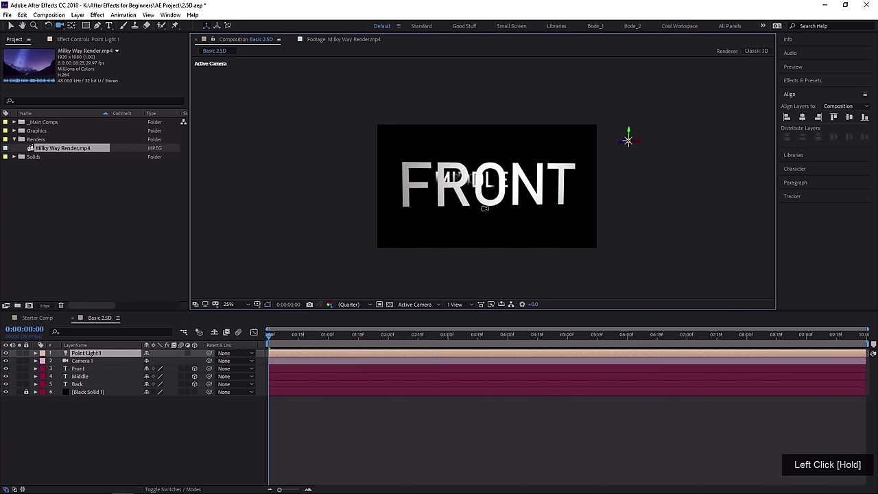
# Reveal the Camera Options of Camera 1 and slightly reposition the camera in front of the text.
pyautogui.click(91, 362)
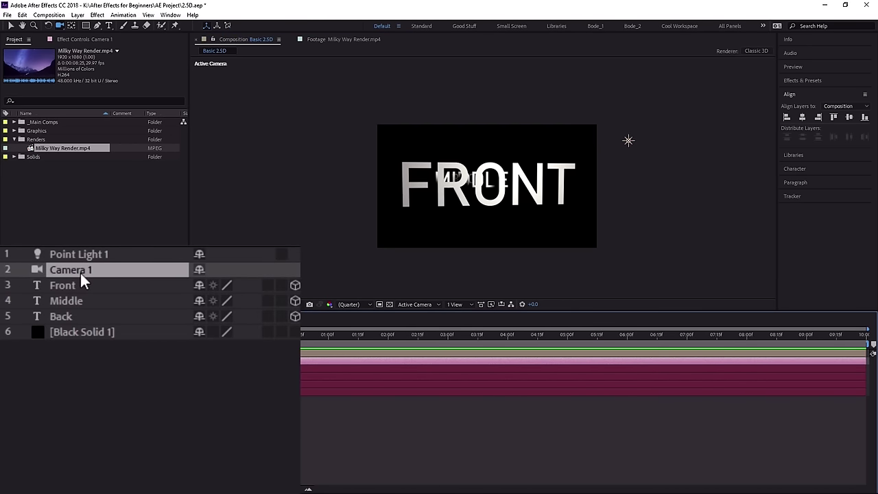
pyautogui.press('a')
pyautogui.press('a')
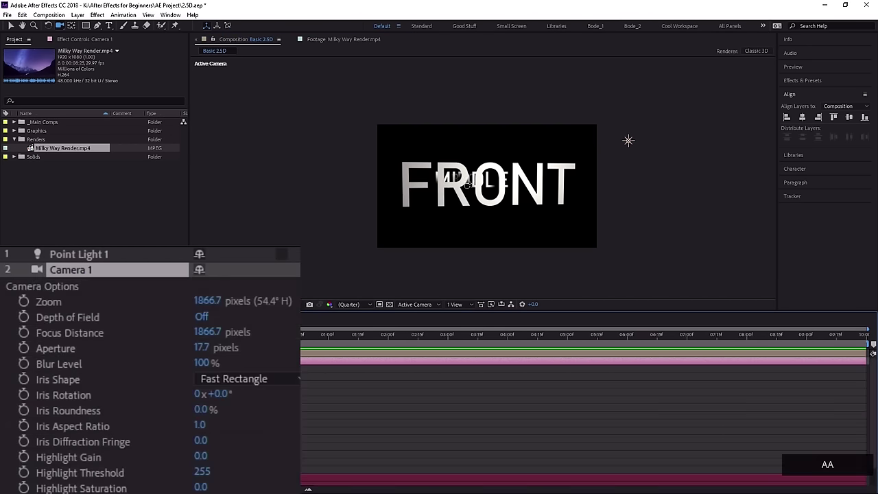
pyautogui.press('.')
pyautogui.moveTo(480, 227); pyautogui.dragTo(504, 222)
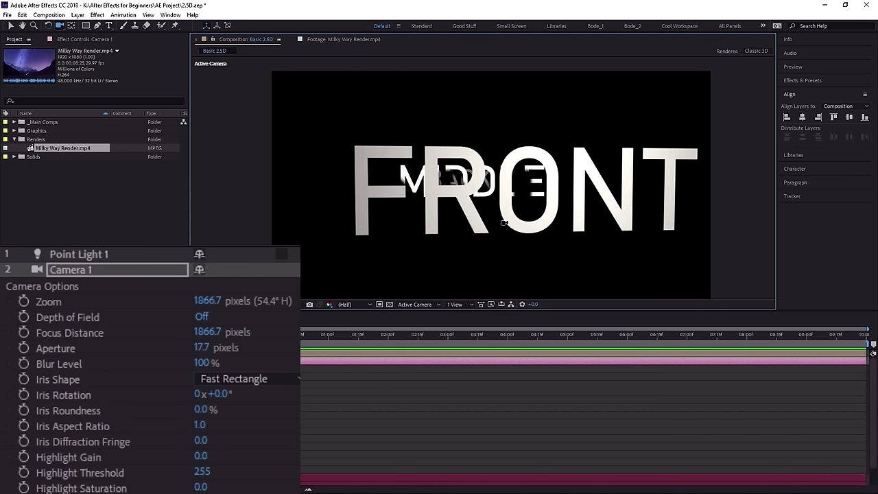
pyautogui.middleClick(484, 222)
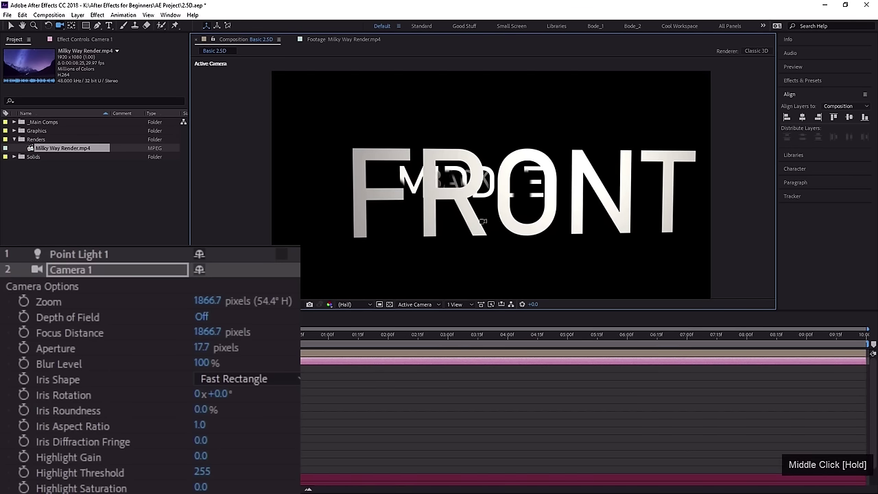
pyautogui.moveTo(483, 221)
pyautogui.mouseDown()
pyautogui.moveTo(487, 199)
pyautogui.moveTo(476, 198)
pyautogui.moveTo(475, 214)
pyautogui.mouseUp()
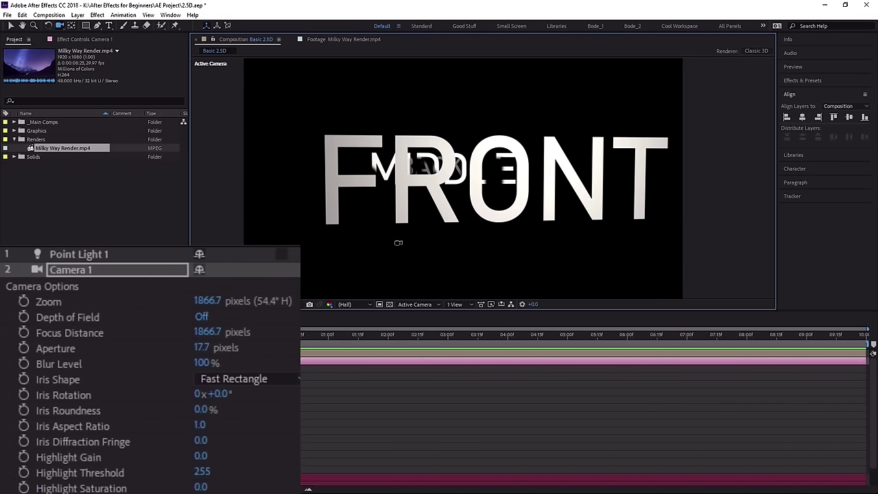
# Turn on Depth of Field for Camera 1 and set its Aperture to 50 pixels.
pyautogui.press('space')
pyautogui.click(203, 317)
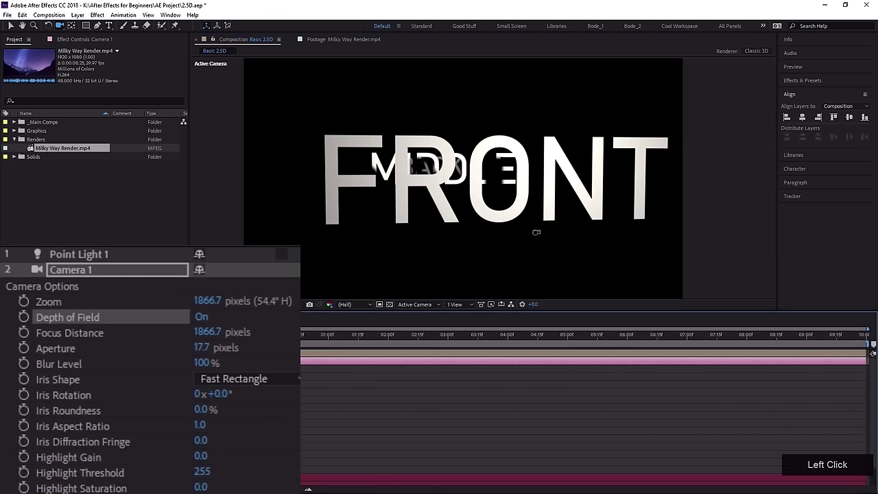
pyautogui.click(206, 347)
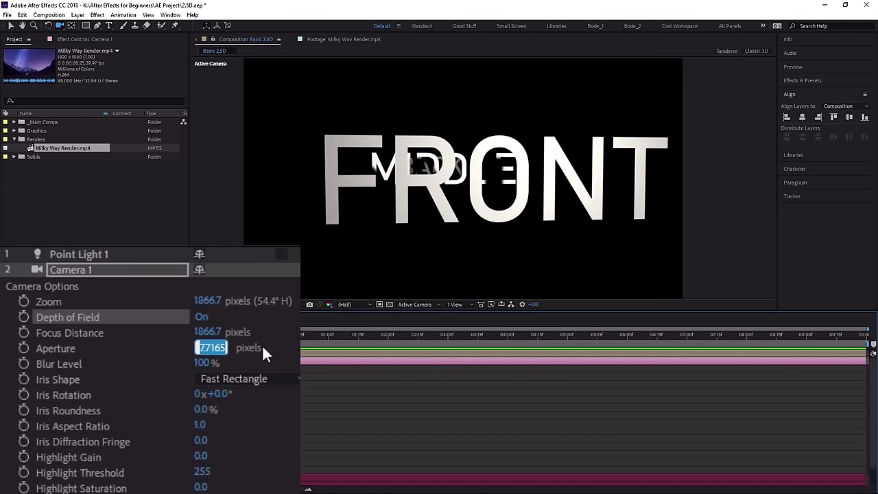
pyautogui.write('50')
pyautogui.press('KP_Enter')
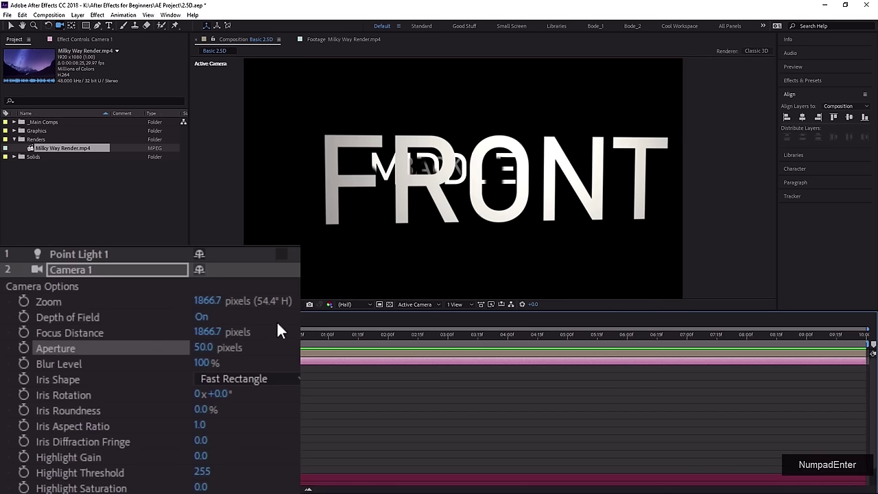
# Set Camera 1's Blur Level to 200%.
pyautogui.click(286, 378)
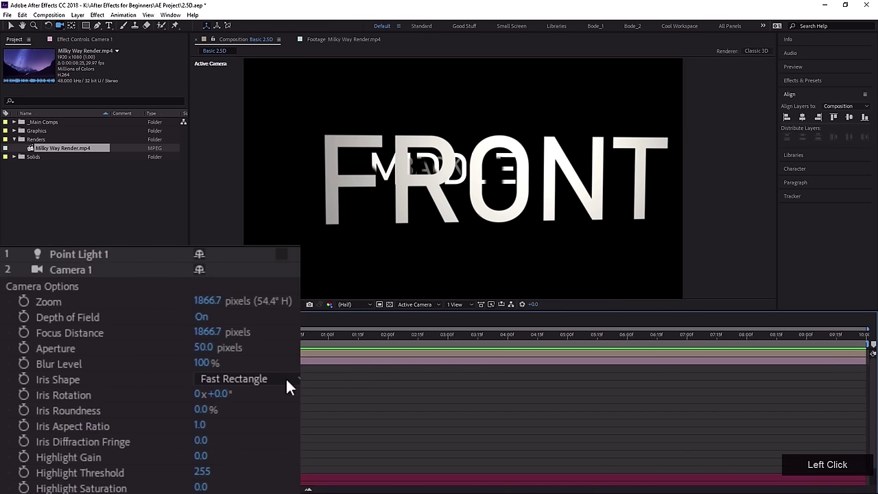
pyautogui.click(202, 366)
pyautogui.write('200')
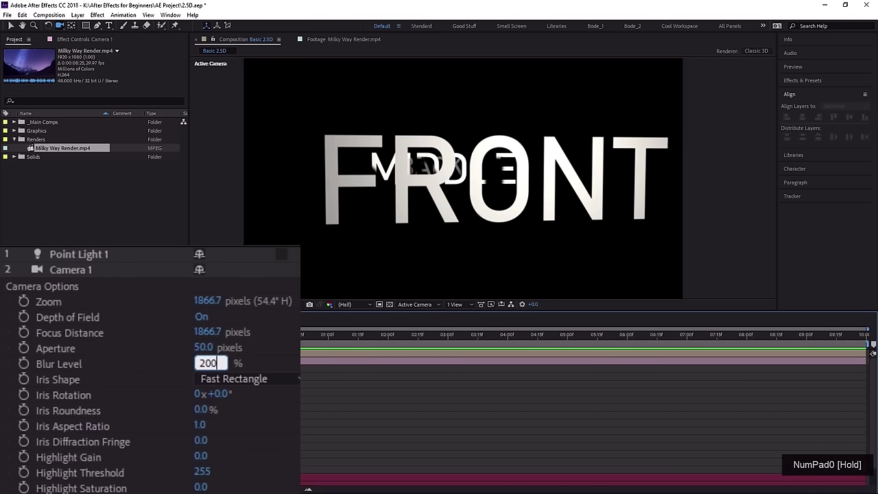
pyautogui.press('KP_Enter')
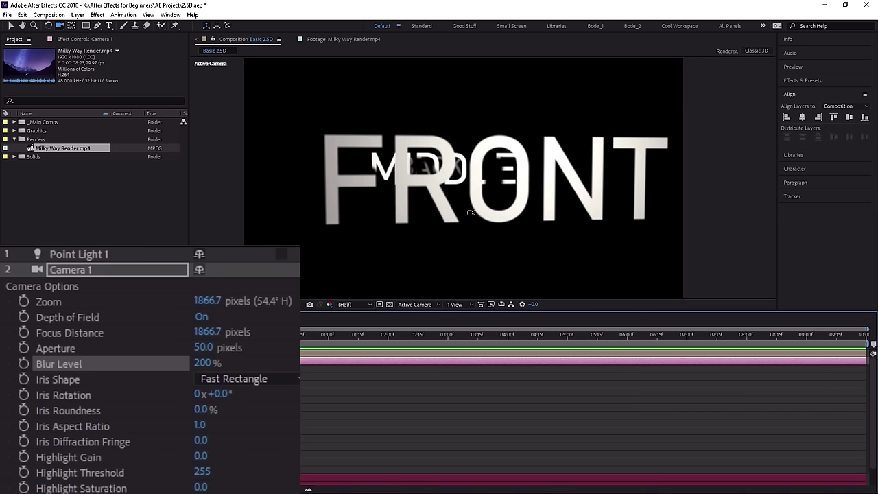
# Reveal Camera 1's Position property and start keyframing it at 0:00.
pyautogui.click(83, 270)
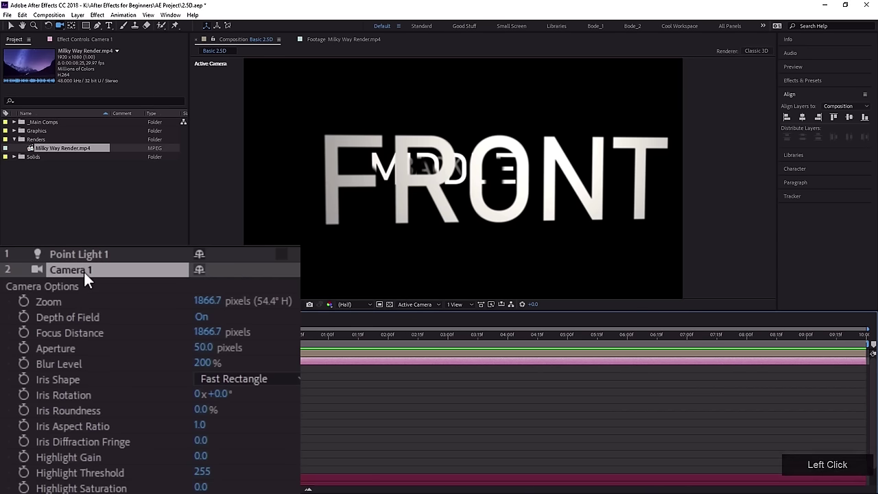
pyautogui.press('p')
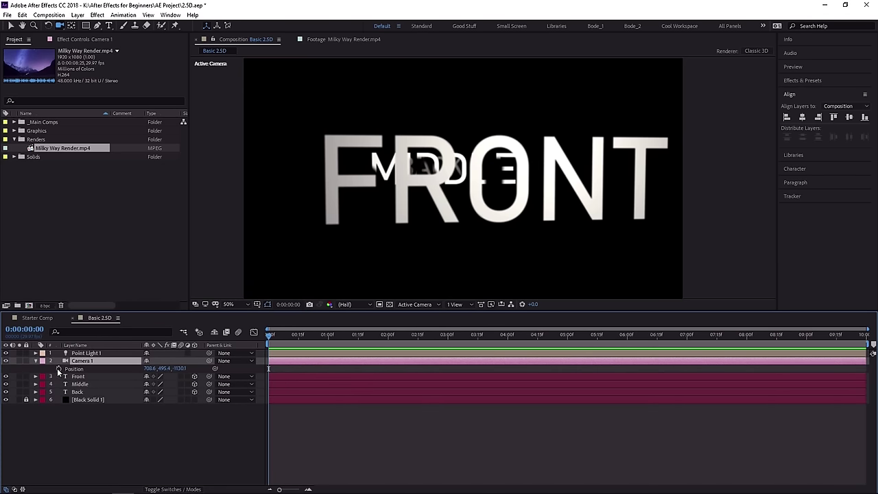
pyautogui.click(58, 368)
# At 4 seconds, move the camera forward past the FRONT text until it faces MIDDLE, adding a second Position keyframe.
pyautogui.moveTo(290, 339); pyautogui.dragTo(508, 338)
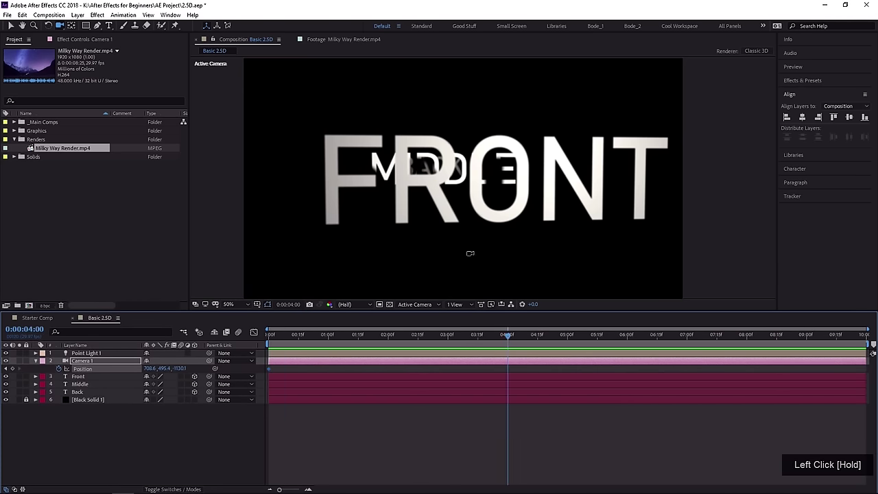
pyautogui.moveTo(446, 236); pyautogui.dragTo(416, 126)
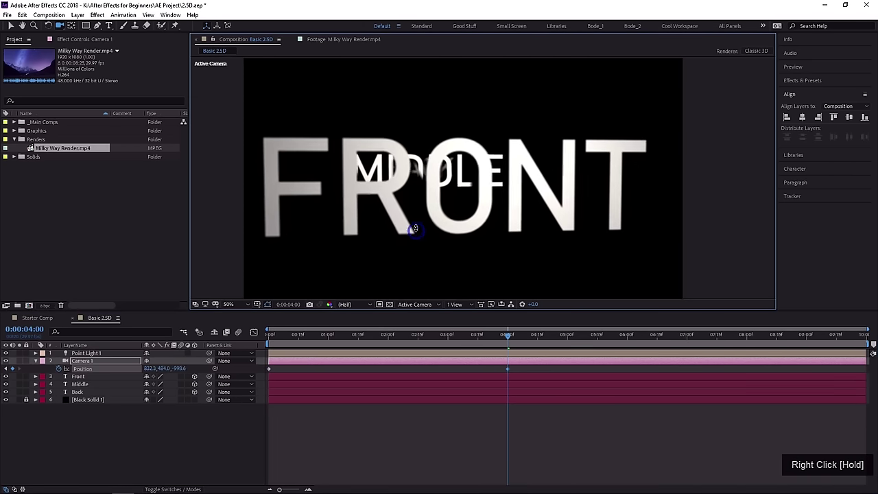
pyautogui.moveTo(415, 191); pyautogui.dragTo(372, 87)
pyautogui.moveTo(368, 233); pyautogui.dragTo(394, 140)
pyautogui.moveTo(178, 368)
pyautogui.mouseDown()
pyautogui.moveTo(195, 368)
pyautogui.moveTo(178, 373)
pyautogui.mouseUp()
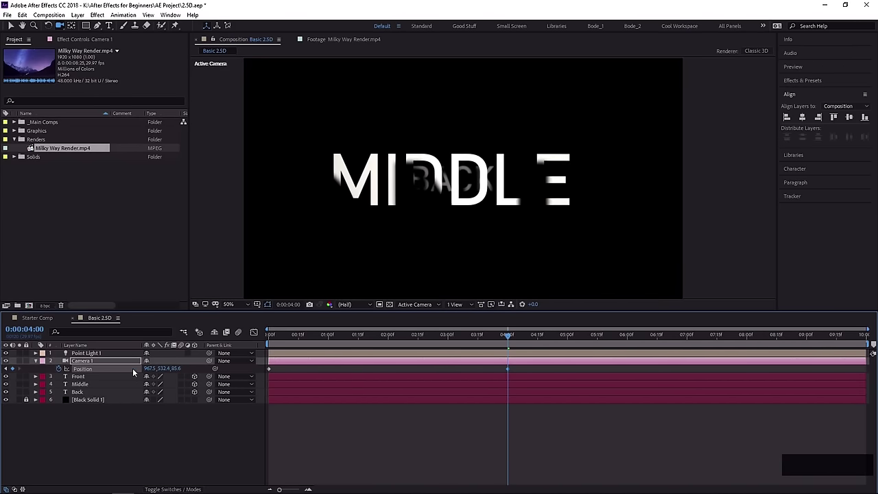
# Set Camera 1's Auto-Orientation to Off.
pyautogui.rightClick(86, 362)
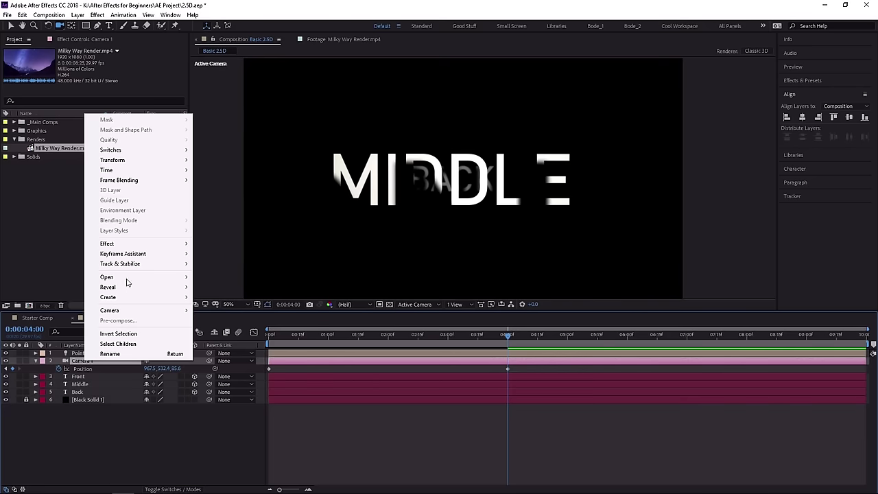
pyautogui.moveTo(136, 160); pyautogui.dragTo(213, 314)
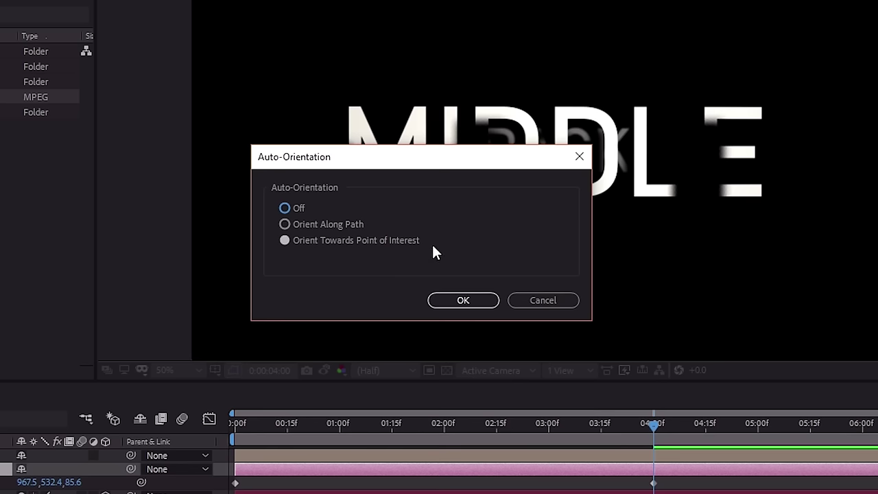
pyautogui.click(455, 299)
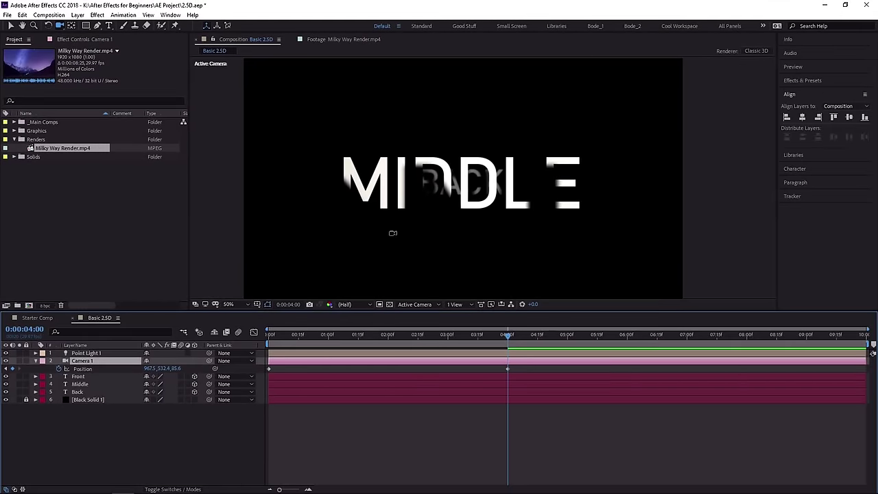
# Adjust the camera's position at the 4-second keyframe, and at 0:00 pull it back from the text to a Z position of -1636.1.
pyautogui.moveTo(378, 203); pyautogui.dragTo(391, 248)
pyautogui.moveTo(172, 371); pyautogui.dragTo(216, 374)
pyautogui.moveTo(490, 234); pyautogui.dragTo(405, 218)
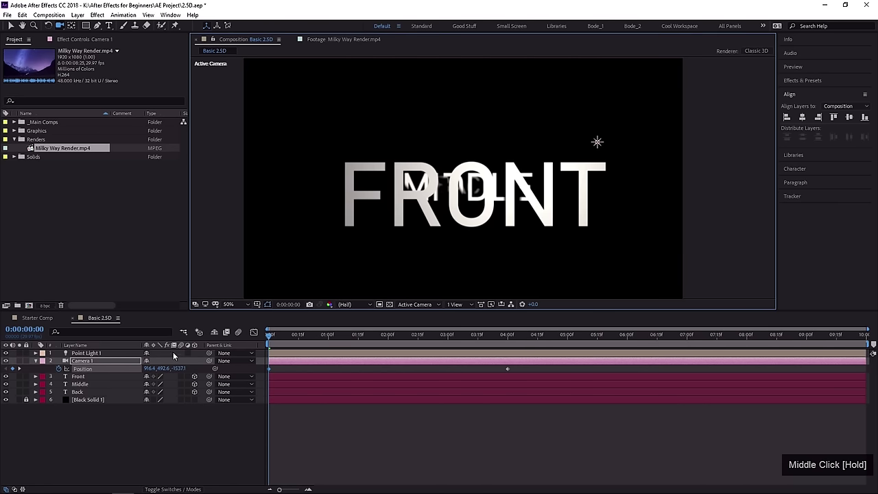
pyautogui.moveTo(178, 369); pyautogui.dragTo(137, 371)
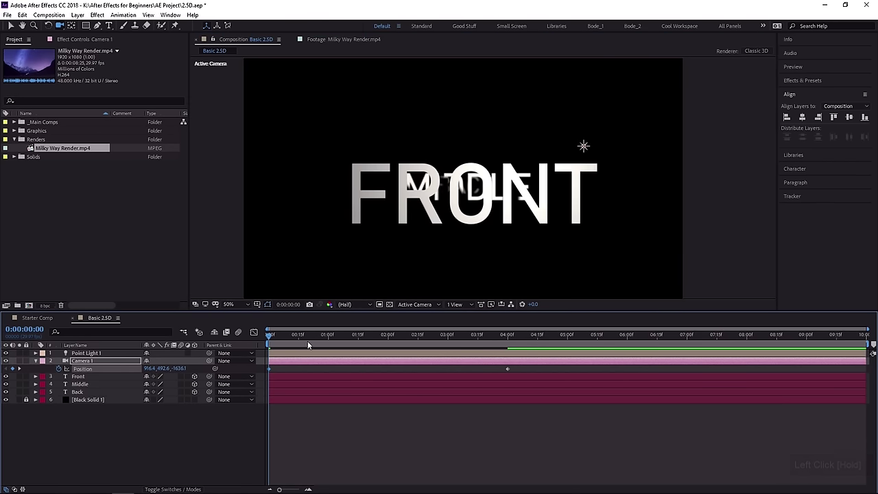
# Play back the camera move from the start with the Selection tool active, pausing to examine the depth blur and shadows.
pyautogui.moveTo(275, 336); pyautogui.dragTo(245, 357)
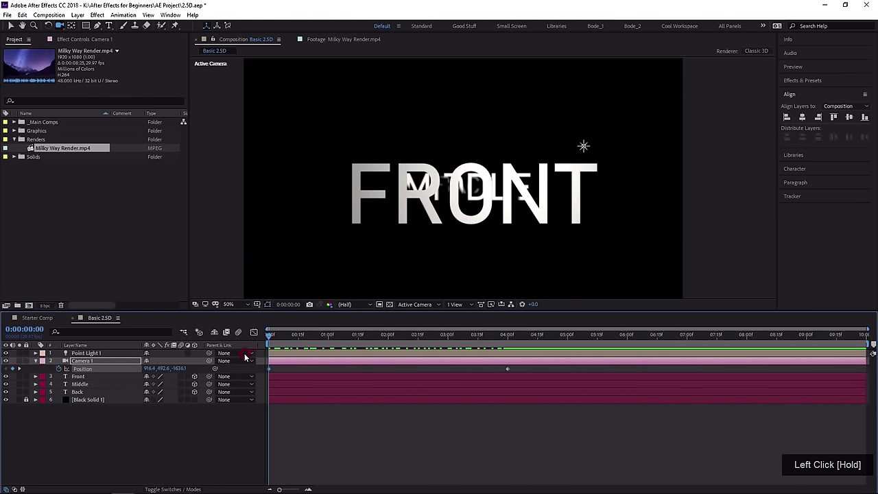
pyautogui.press('c')
pyautogui.press('v')
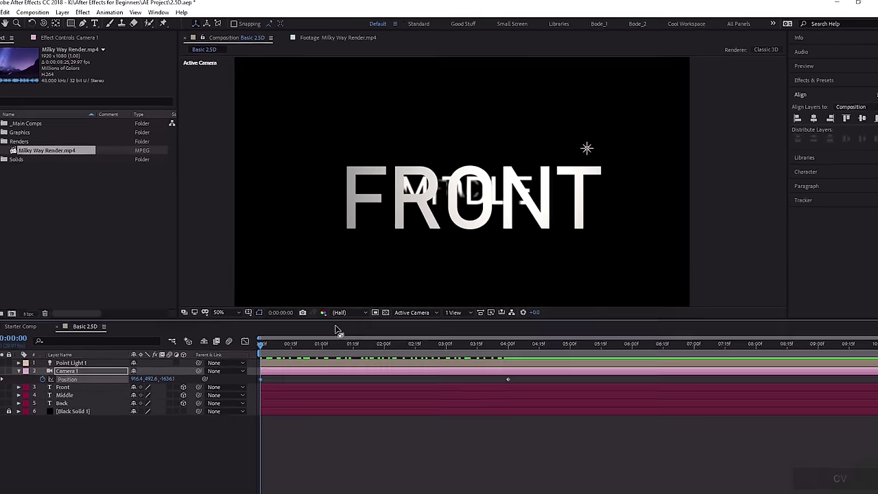
pyautogui.press('space')
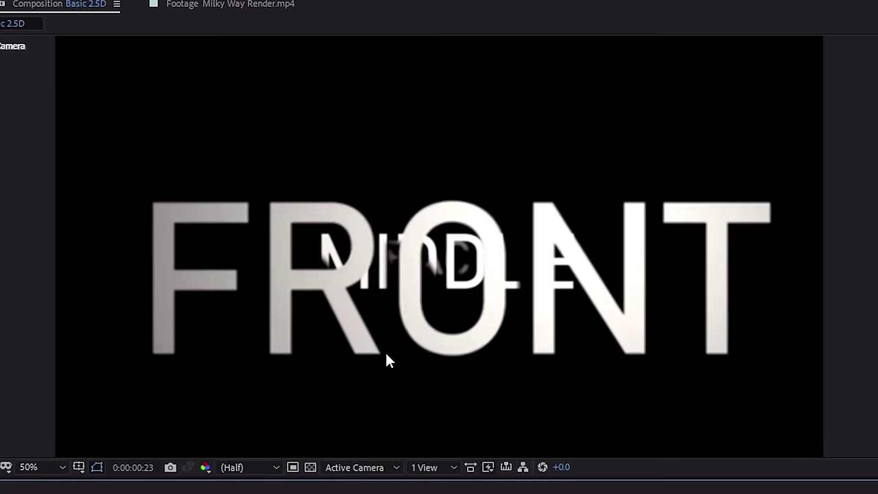
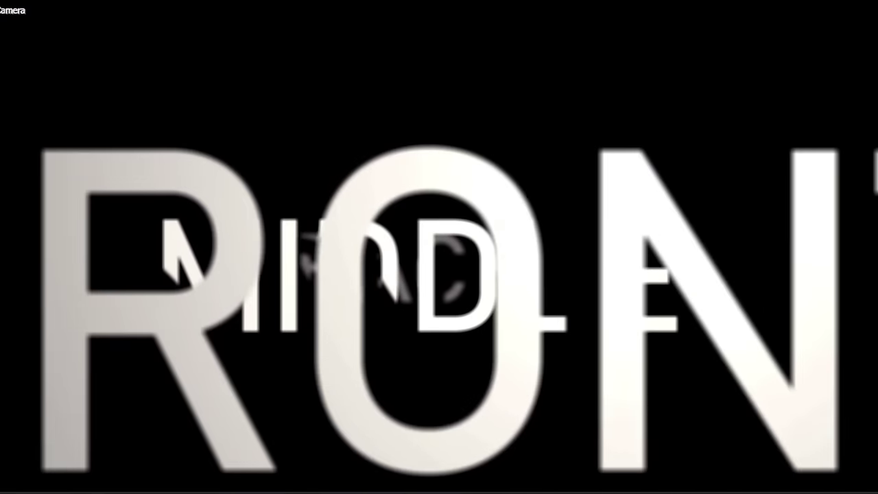
pyautogui.press('space')
pyautogui.press('space')
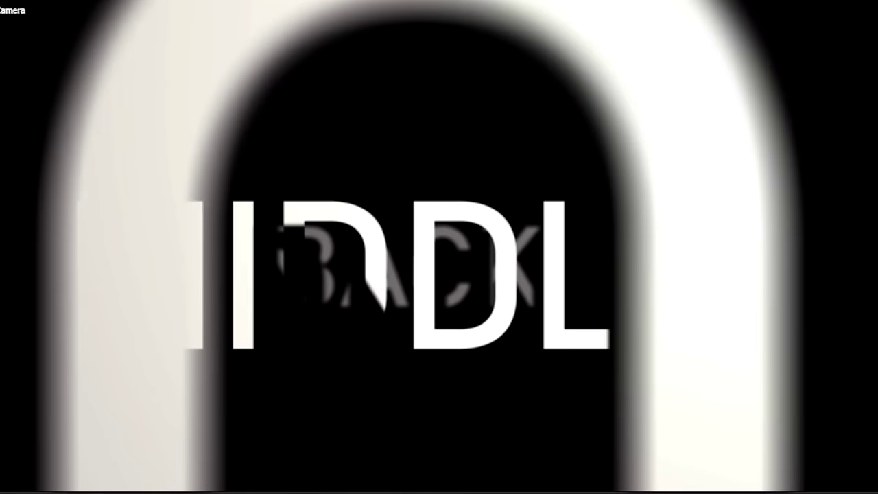
pyautogui.press('space')
pyautogui.press('space')
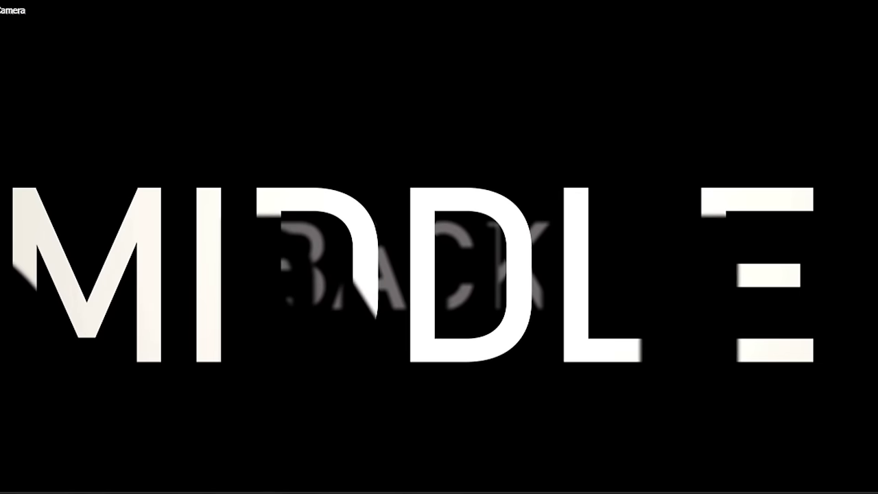
pyautogui.press('space')
pyautogui.press('space')
pyautogui.press('space')
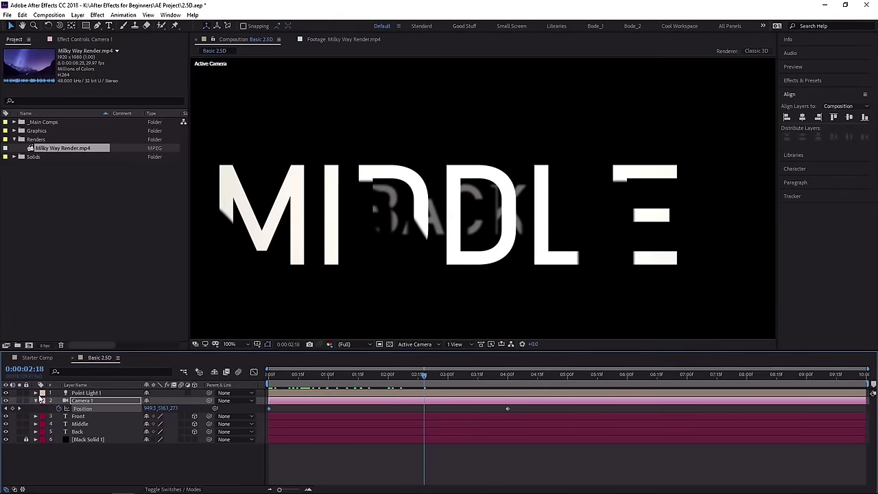
# Set Point Light 1's Shadow Darkness to 42% and Shadow Diffusion to 18 pixels, then collapse its options.
pyautogui.click(35, 393)
pyautogui.moveTo(149, 463)
pyautogui.mouseDown()
pyautogui.moveTo(113, 465)
pyautogui.moveTo(158, 475)
pyautogui.mouseUp()
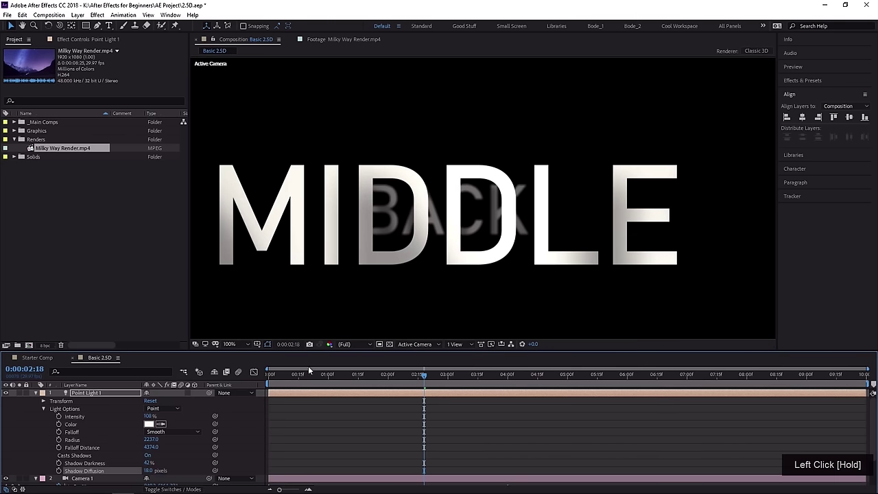
pyautogui.click(36, 393)
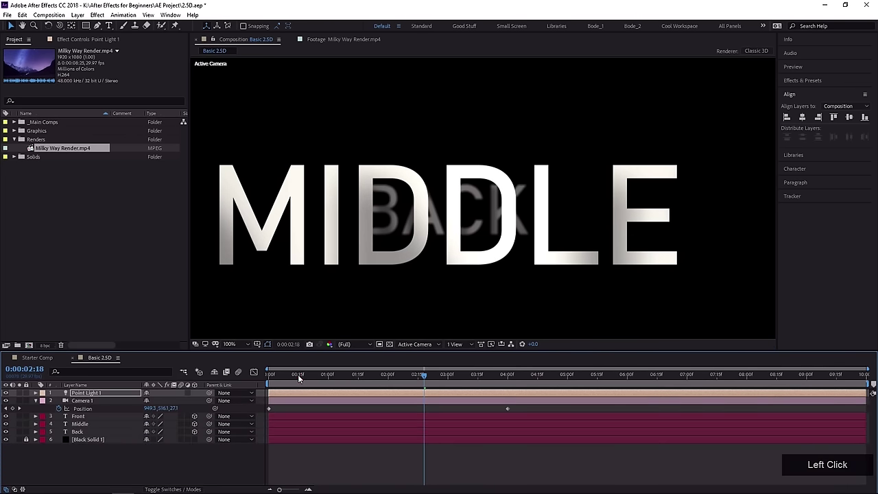
# Preview the camera animation again from 0:00, fitting the whole frame in view, to check the softened shadows.
pyautogui.moveTo(298, 378); pyautogui.dragTo(243, 388)
pyautogui.press('space')
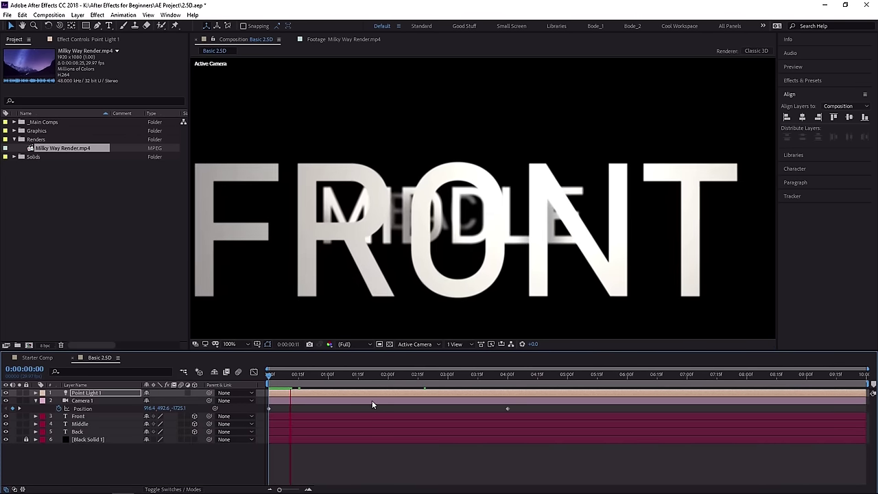
pyautogui.press('space')
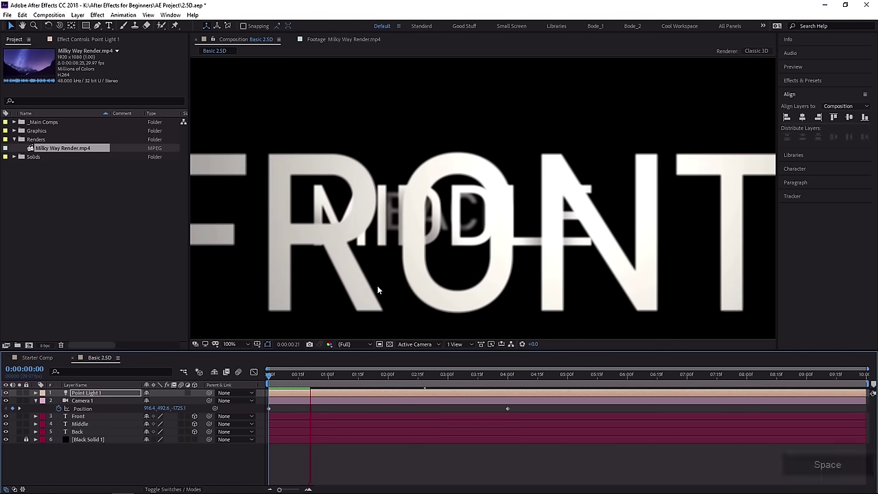
pyautogui.press(',')
pyautogui.click(297, 379)
pyautogui.press('space')
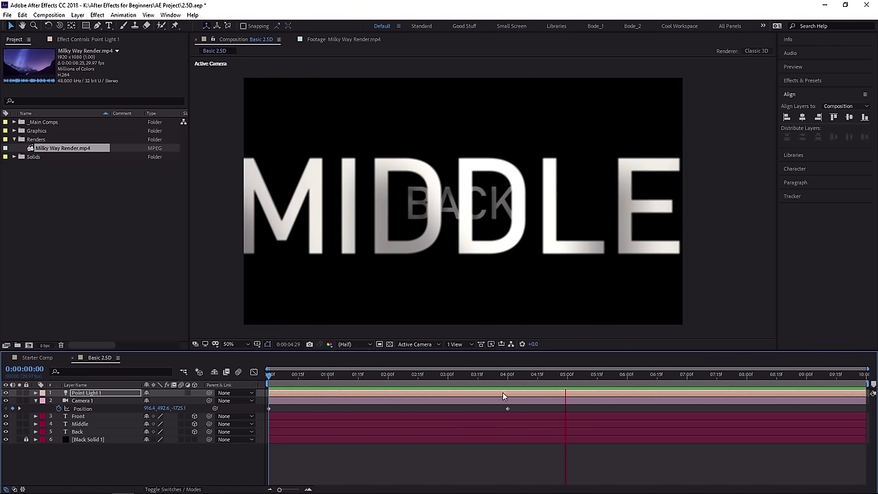
pyautogui.click(502, 392)
# At frame 20, reveal the Front text layer's rotation properties and turn its Y Rotation to 91.6°.
pyautogui.click(507, 374)
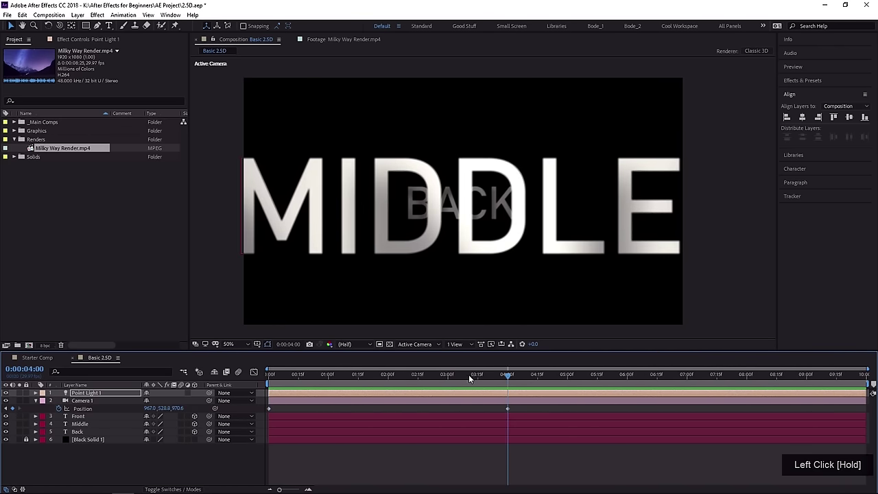
pyautogui.moveTo(469, 375); pyautogui.dragTo(308, 374)
pyautogui.click(388, 234)
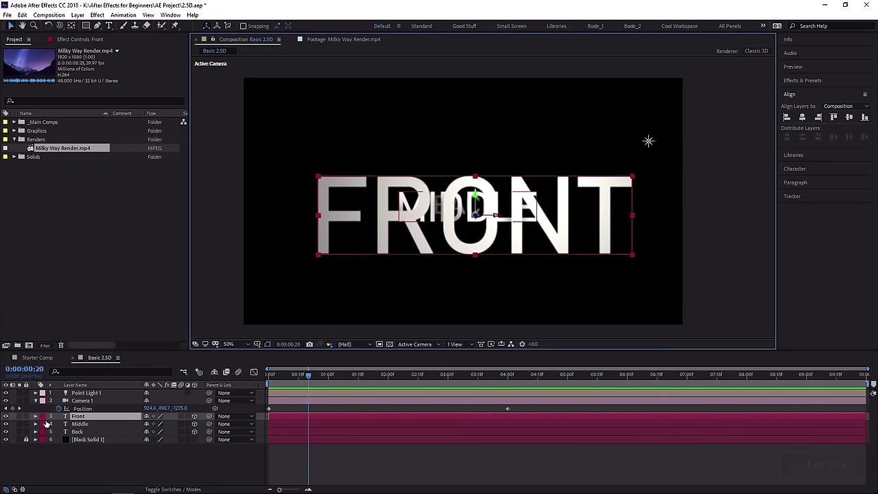
pyautogui.press('r')
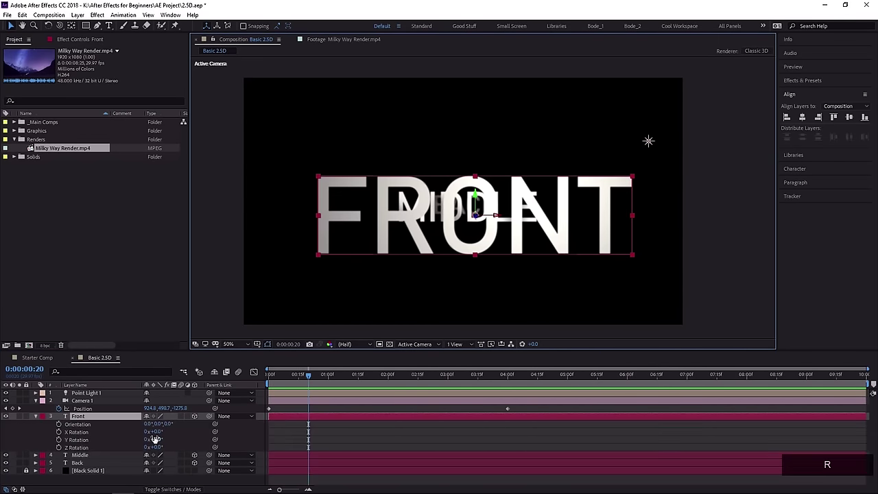
pyautogui.moveTo(159, 439); pyautogui.dragTo(191, 437)
# Play the camera move with the FRONT text turned edge-on to examine how thin the 2.5D layer is.
pyautogui.click(406, 442)
pyautogui.press('space')
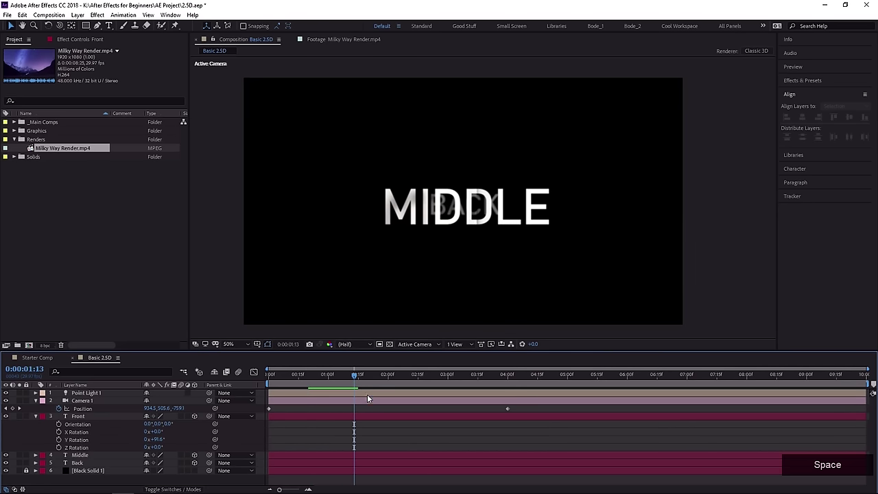
pyautogui.moveTo(338, 376); pyautogui.dragTo(319, 380)
pyautogui.press('space')
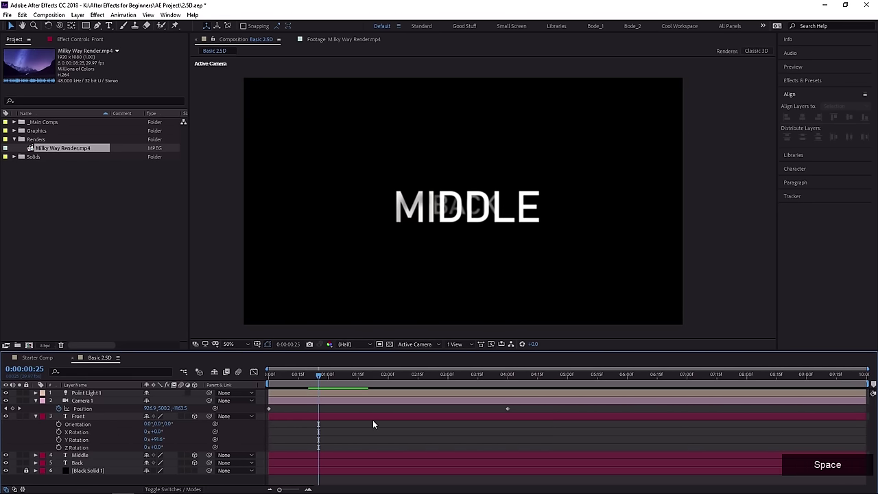
# Return to frame 20 and reset the Front layer's Y Rotation to 0°.
pyautogui.click(314, 374)
pyautogui.moveTo(313, 374); pyautogui.dragTo(308, 373)
pyautogui.press('KP_Enter')
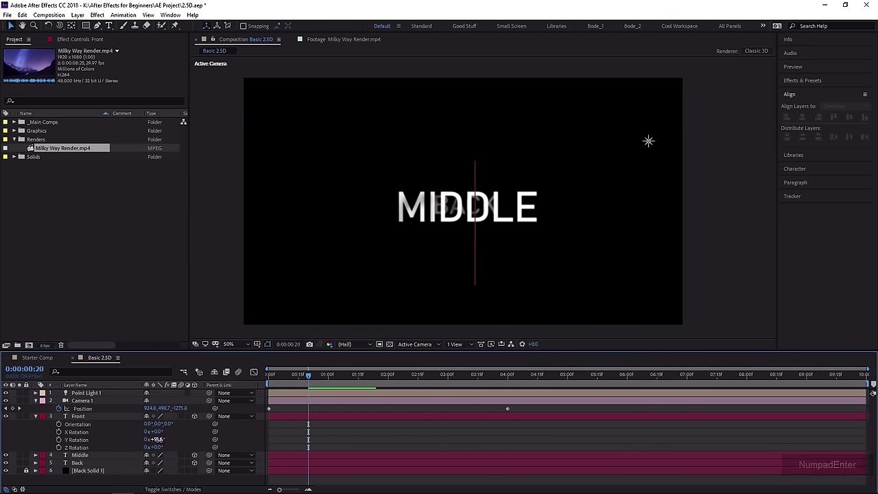
pyautogui.click(157, 439)
pyautogui.write('0')
pyautogui.press('KP_Enter')
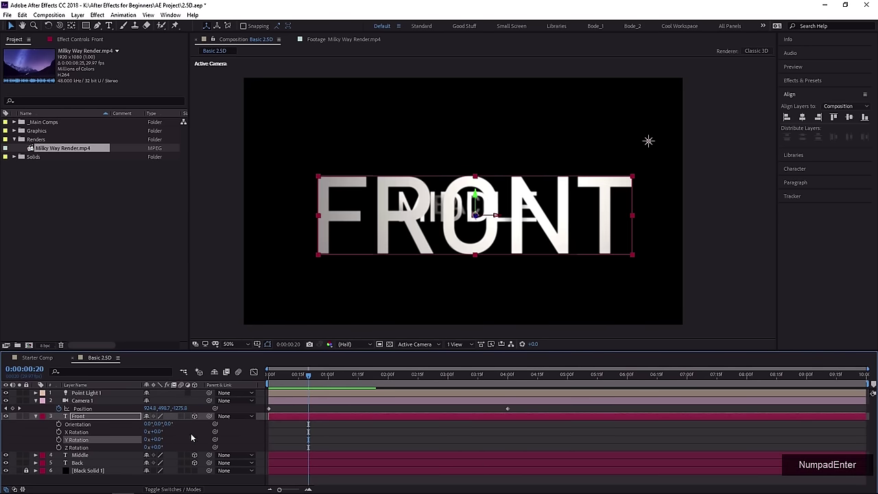
pyautogui.click(337, 429)
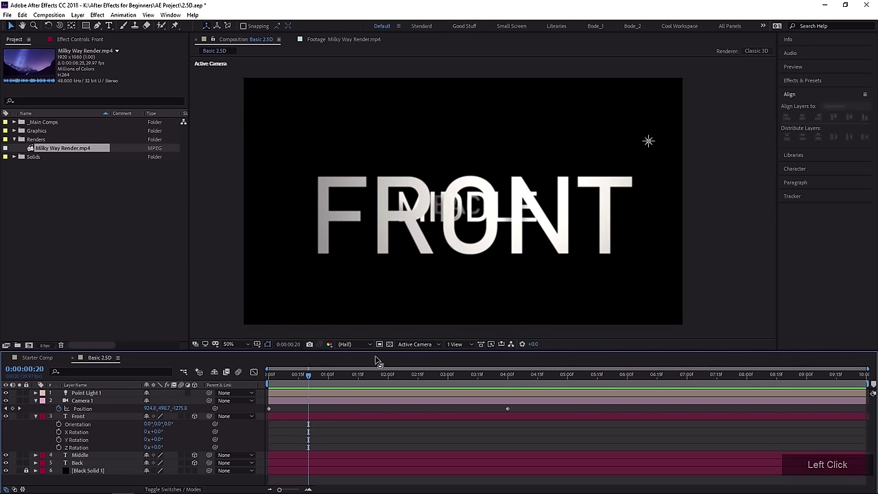
pyautogui.click(360, 416)
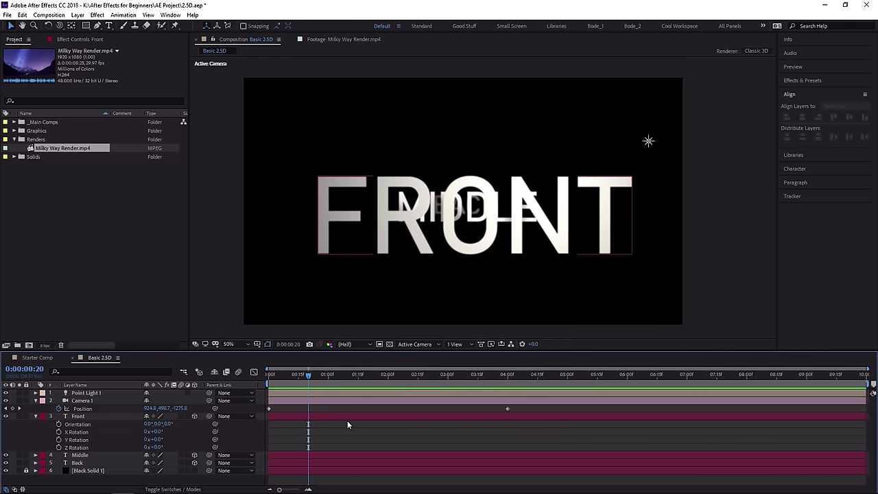
pyautogui.click(343, 425)
pyautogui.click(649, 142)
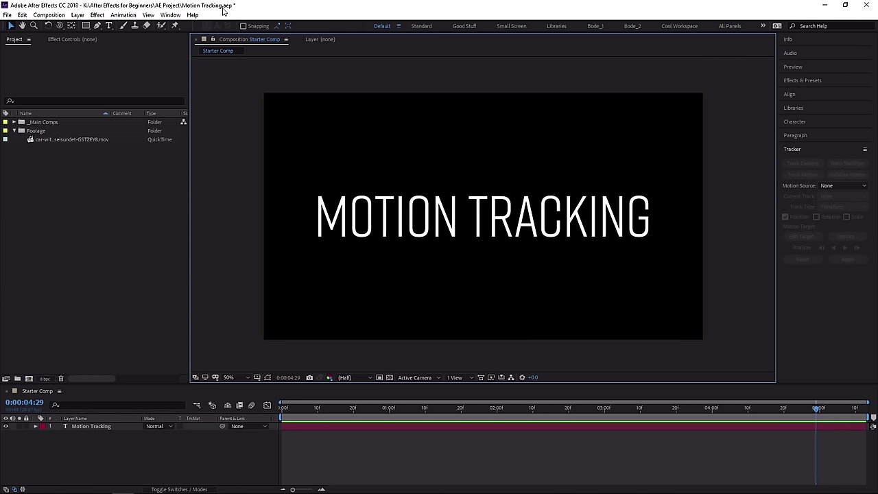
# Open the car-with-motorhome bridge clip from the Footage folder for viewing and move its playhead to 0:00:05:00.
pyautogui.click(39, 139)
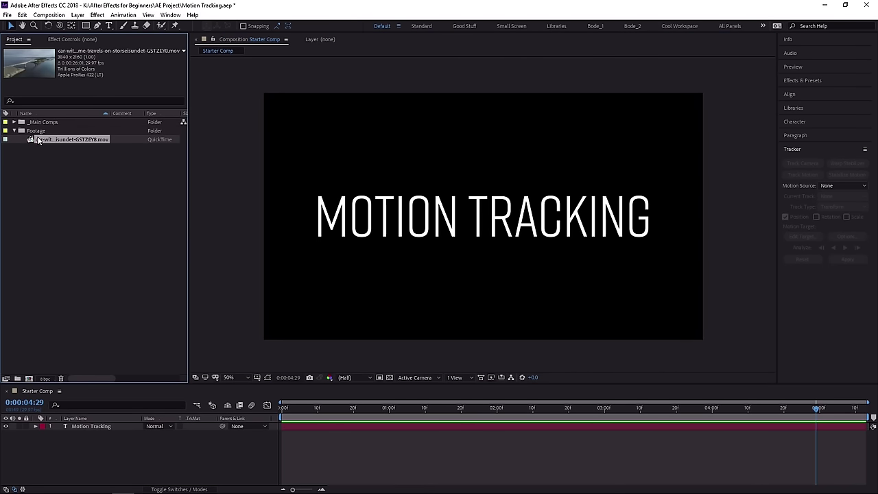
pyautogui.doubleClick(39, 140)
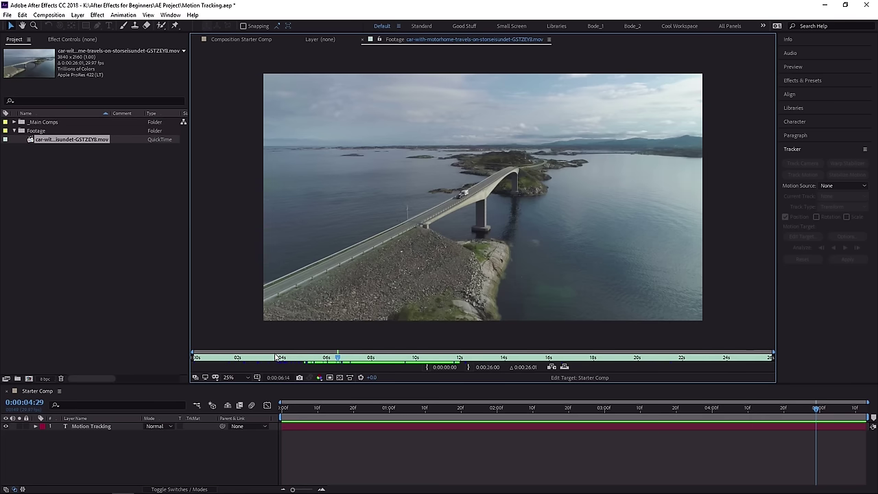
pyautogui.moveTo(289, 358)
pyautogui.mouseDown()
pyautogui.moveTo(455, 361)
pyautogui.moveTo(225, 363)
pyautogui.moveTo(407, 358)
pyautogui.moveTo(291, 358)
pyautogui.moveTo(306, 356)
pyautogui.mouseUp()
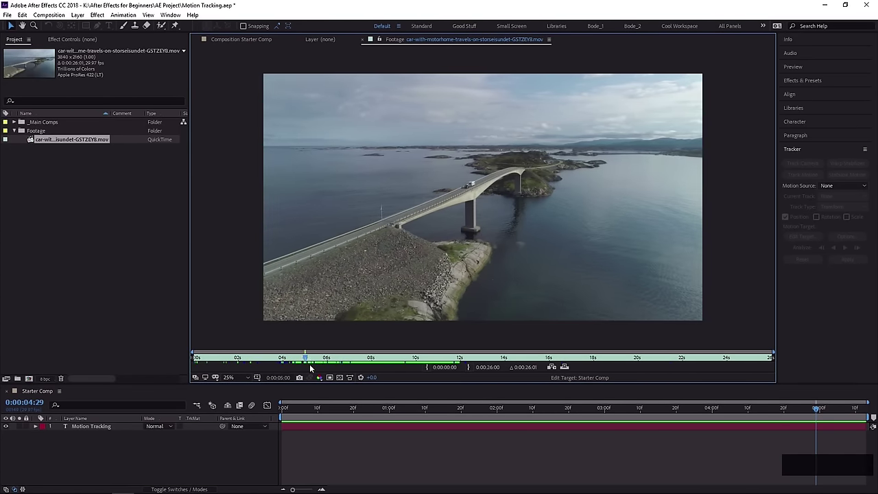
# Trim the bridge footage to an in point of 0:00:05:00 and an out point of 0:00:12:02.
pyautogui.click(427, 370)
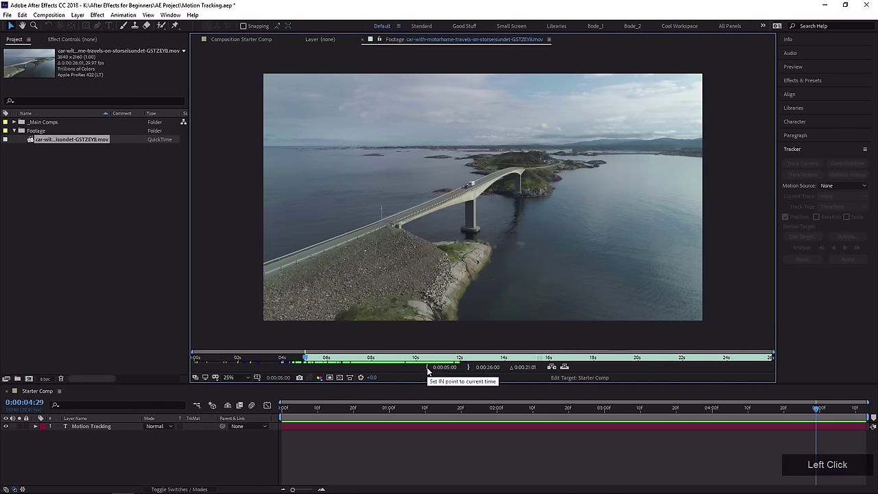
pyautogui.moveTo(306, 358); pyautogui.dragTo(462, 364)
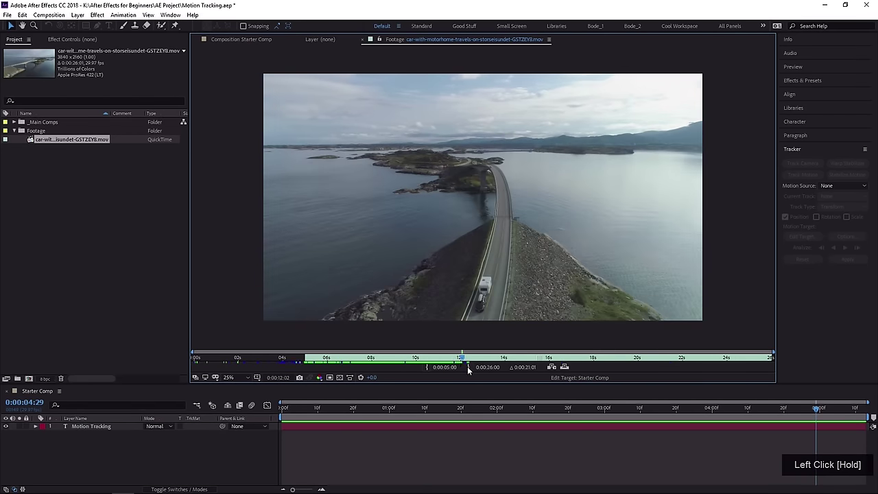
pyautogui.click(467, 367)
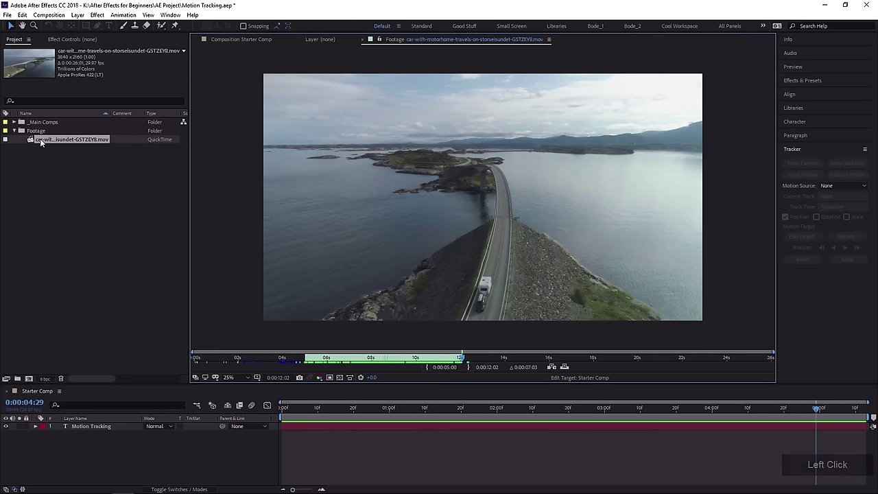
# Create a new composition from the trimmed bridge footage and rename it Motion Track.
pyautogui.moveTo(41, 140); pyautogui.dragTo(28, 379)
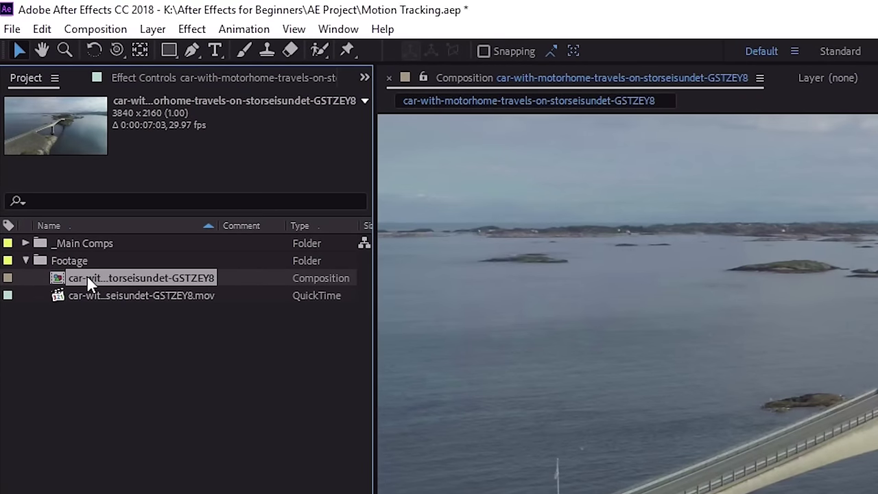
pyautogui.press('Return')
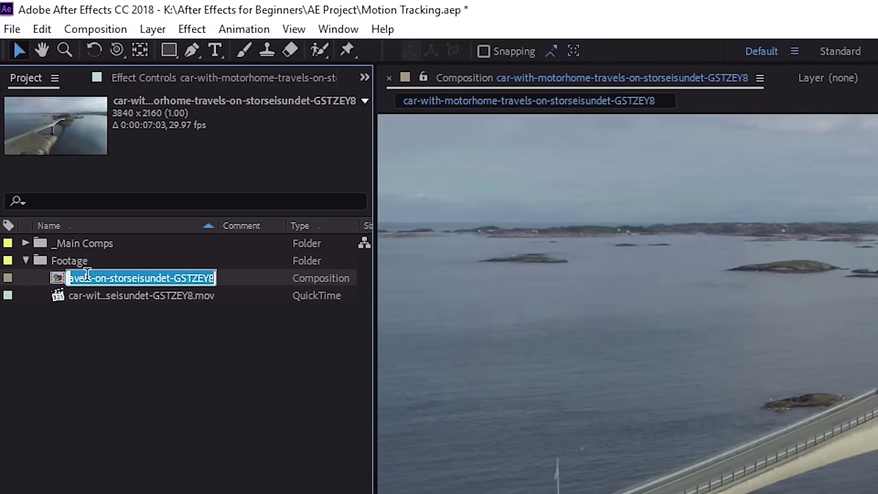
pyautogui.write('Motion Track')
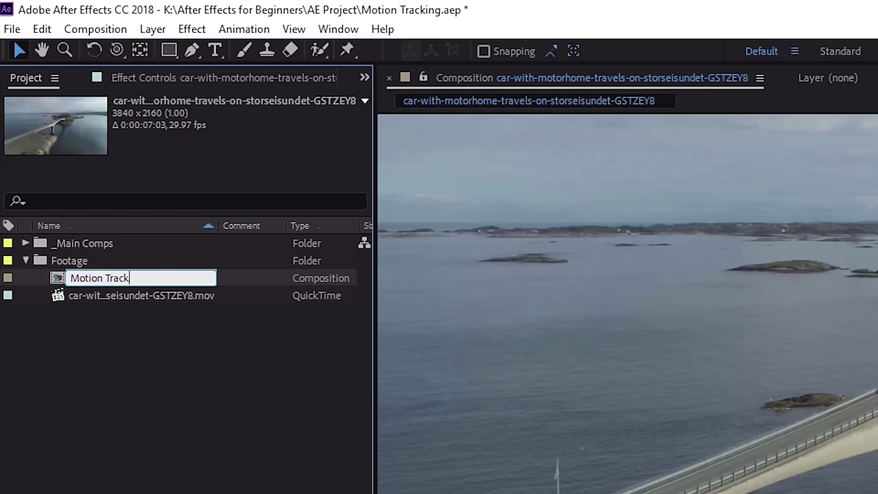
pyautogui.press('Return')
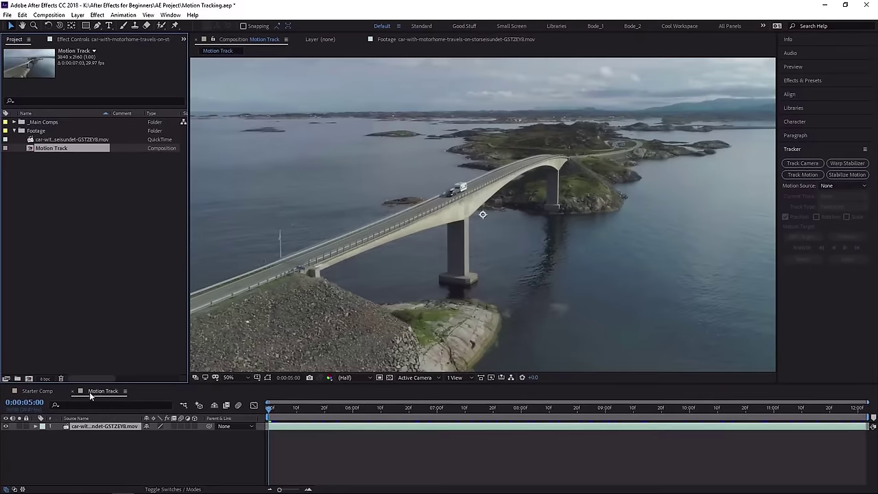
# Scrub through the Motion Track composition and set its start timecode to 0.
pyautogui.moveTo(270, 408); pyautogui.dragTo(873, 421)
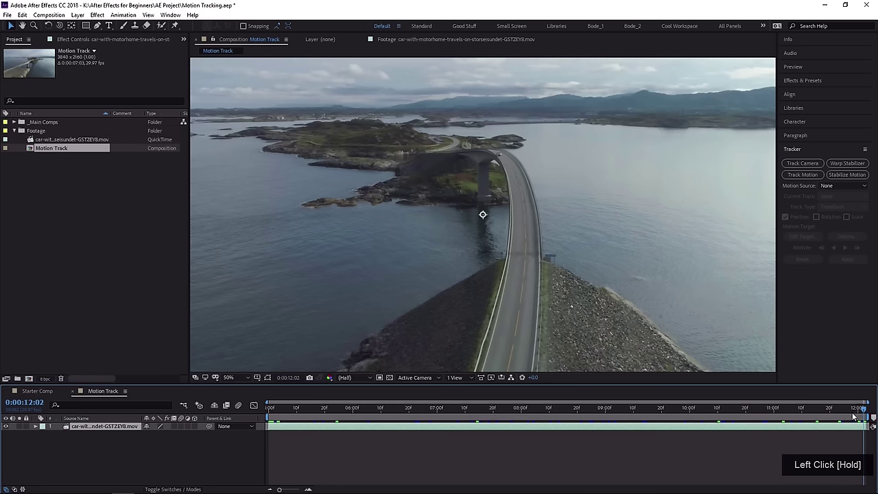
pyautogui.moveTo(864, 414); pyautogui.dragTo(244, 446)
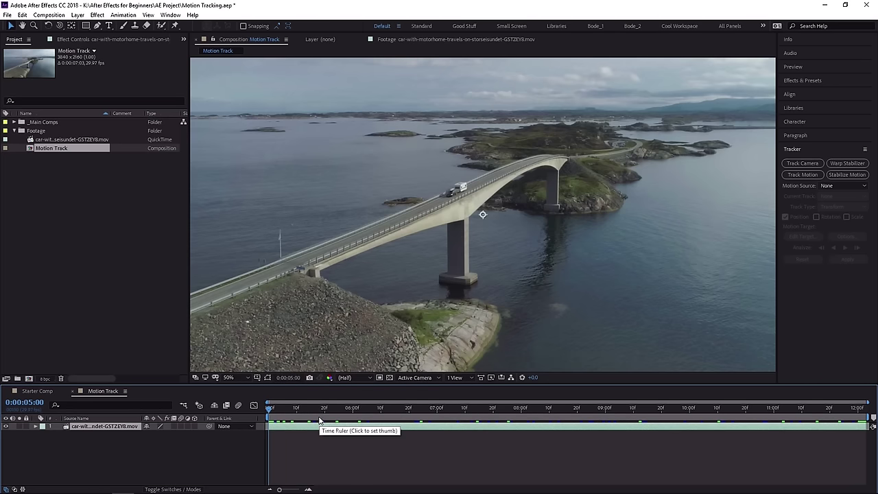
pyautogui.hotkey('ctrl', 'k')
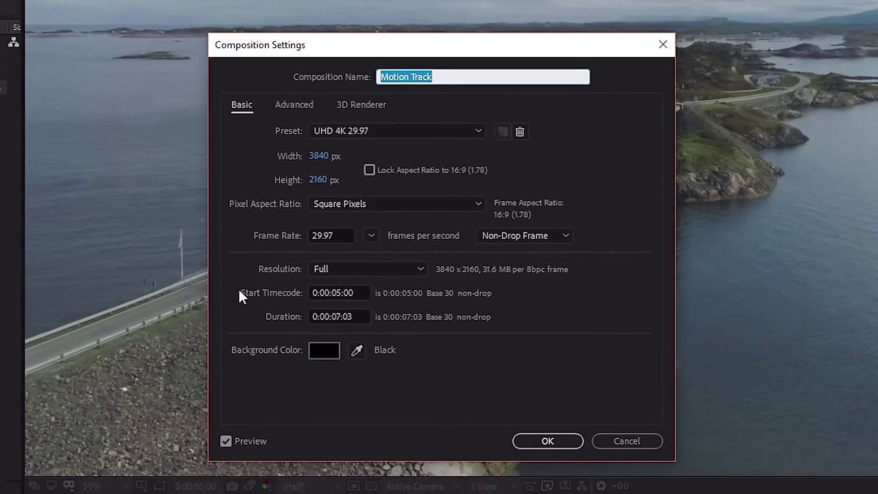
pyautogui.click(347, 293)
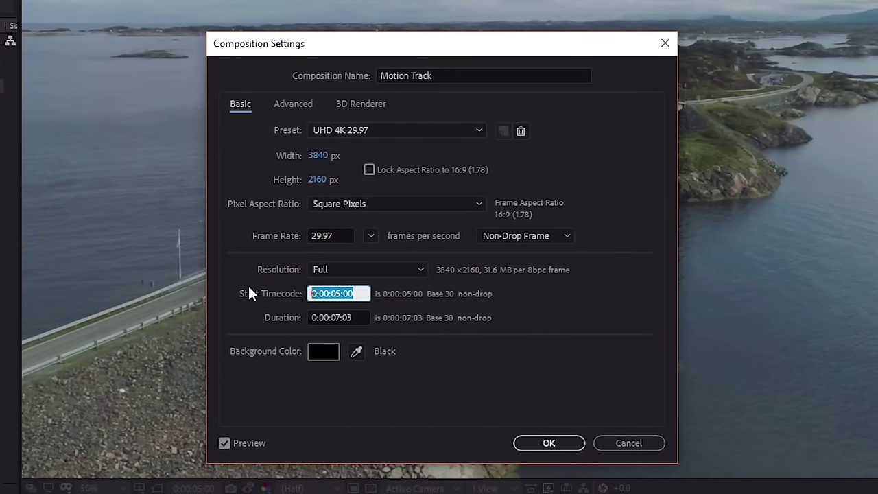
pyautogui.write('0')
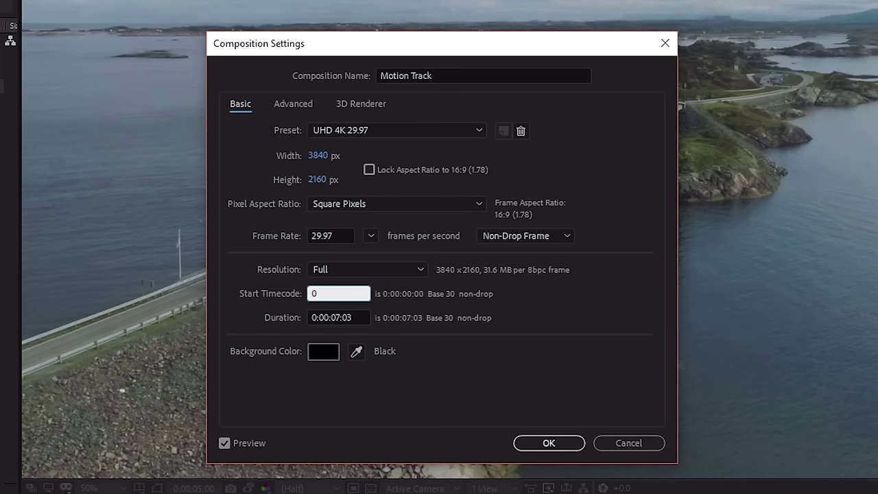
pyautogui.click(542, 445)
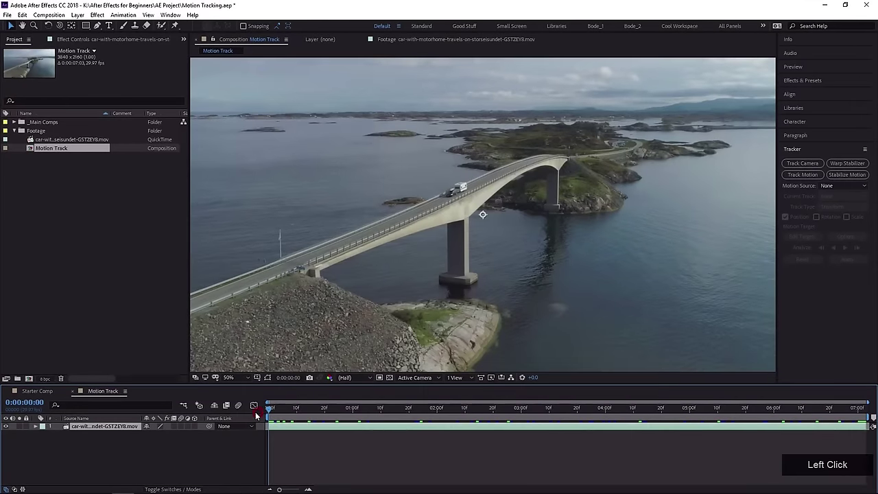
# Inspect the car and caravan on the first frame and start Track Motion on the bridge footage layer.
pyautogui.moveTo(267, 412); pyautogui.dragTo(239, 424)
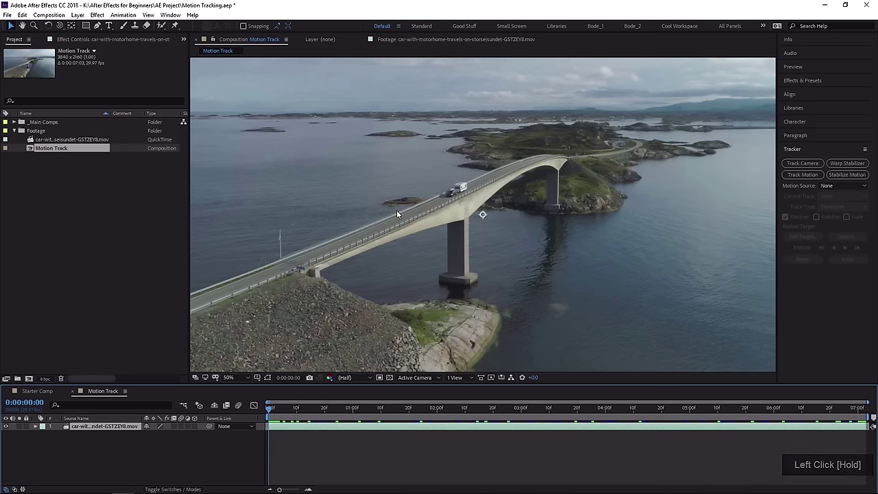
pyautogui.scroll(2, 396, 210)
pyautogui.moveTo(396, 221); pyautogui.dragTo(414, 254)
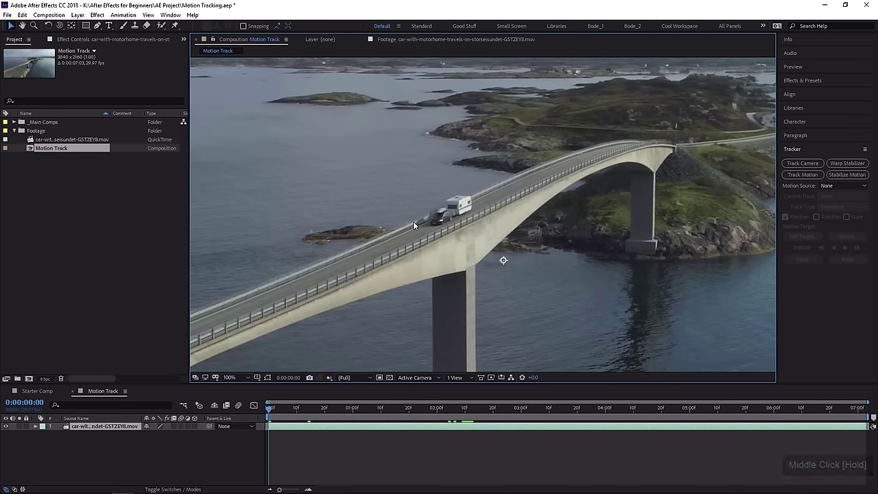
pyautogui.scroll(2, 439, 216)
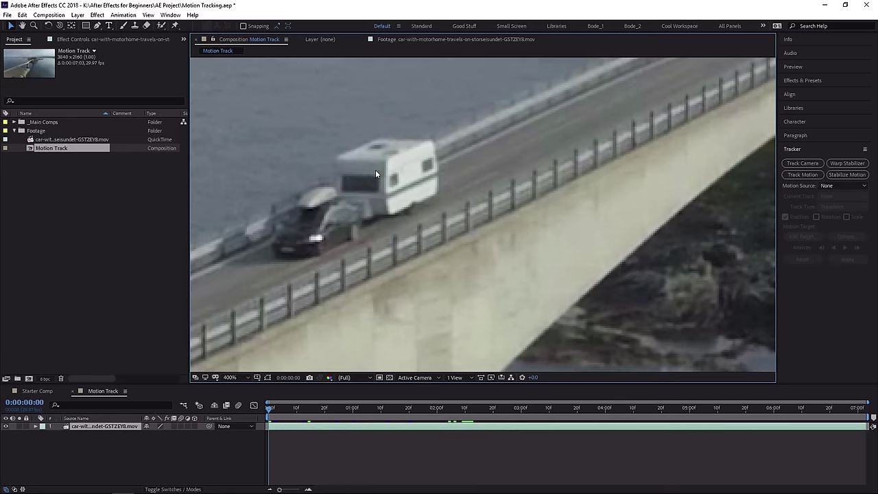
pyautogui.scroll(-4, 370, 184)
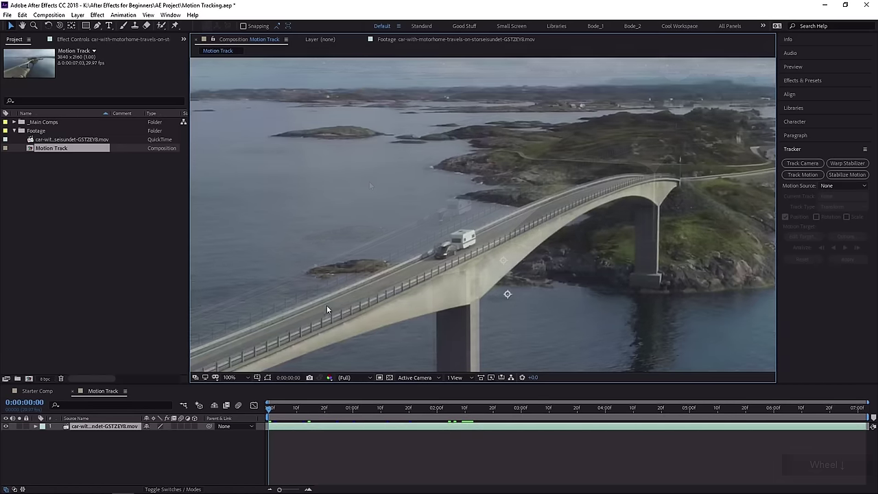
pyautogui.click(109, 426)
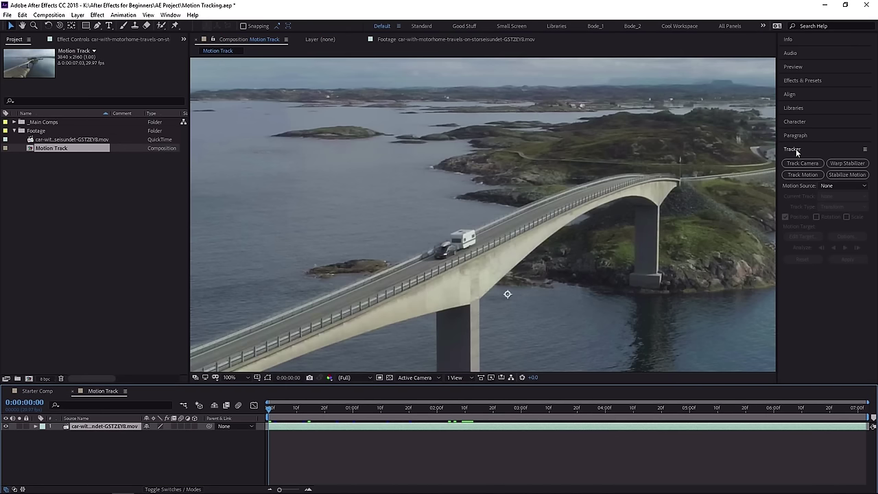
pyautogui.moveTo(171, 18); pyautogui.dragTo(857, 240)
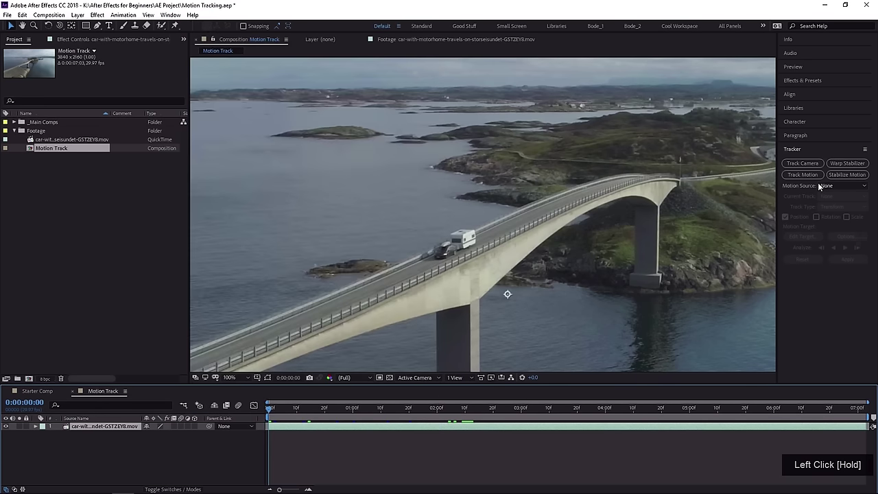
pyautogui.click(788, 172)
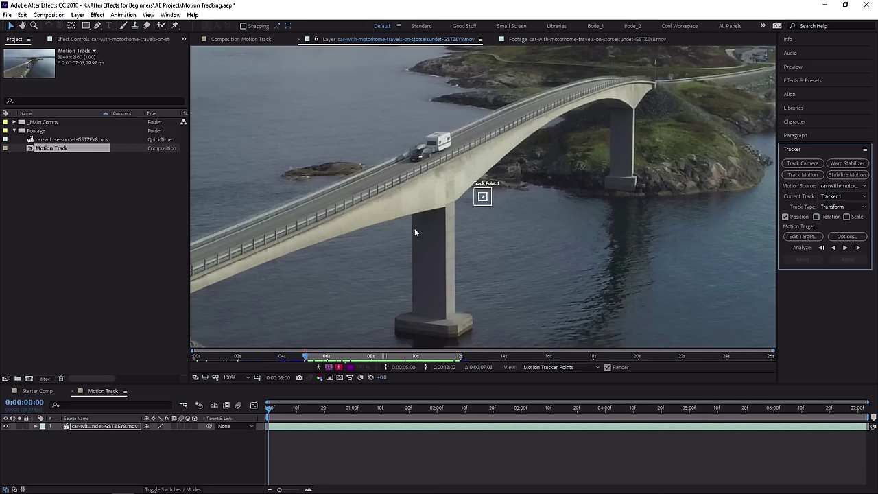
# Examine the car up close in the layer view and compare it with the composition view at 25% zoom and its resolution options.
pyautogui.moveTo(396, 172); pyautogui.dragTo(414, 219)
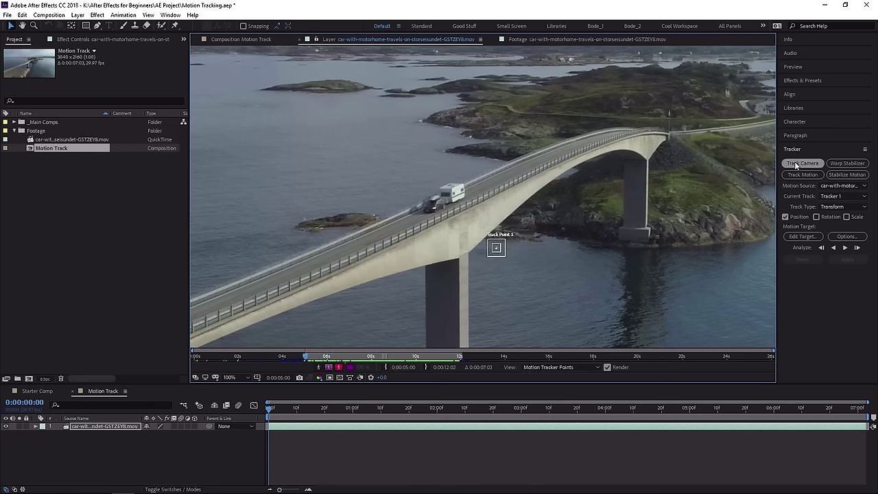
pyautogui.scroll(2, 396, 221)
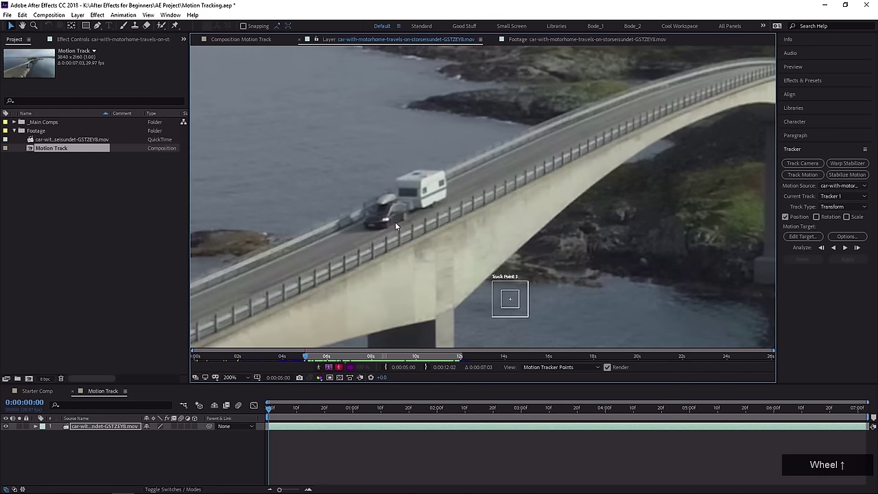
pyautogui.moveTo(395, 221); pyautogui.dragTo(428, 214)
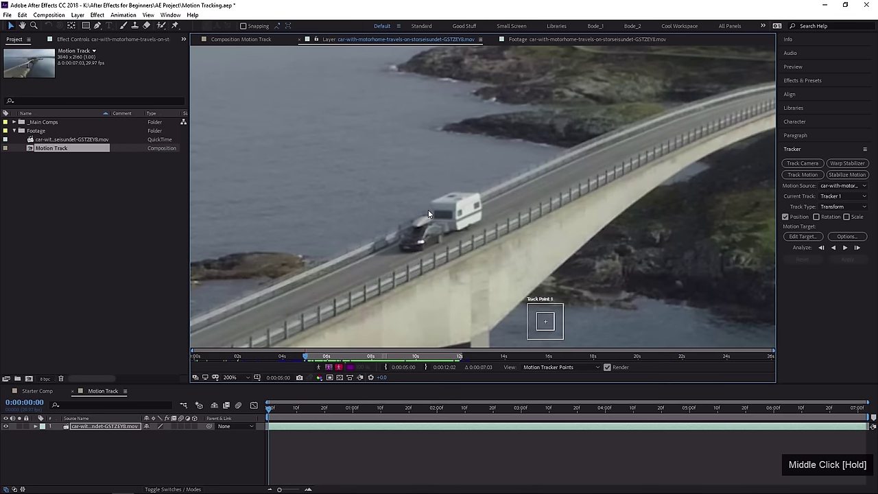
pyautogui.middleClick(421, 245)
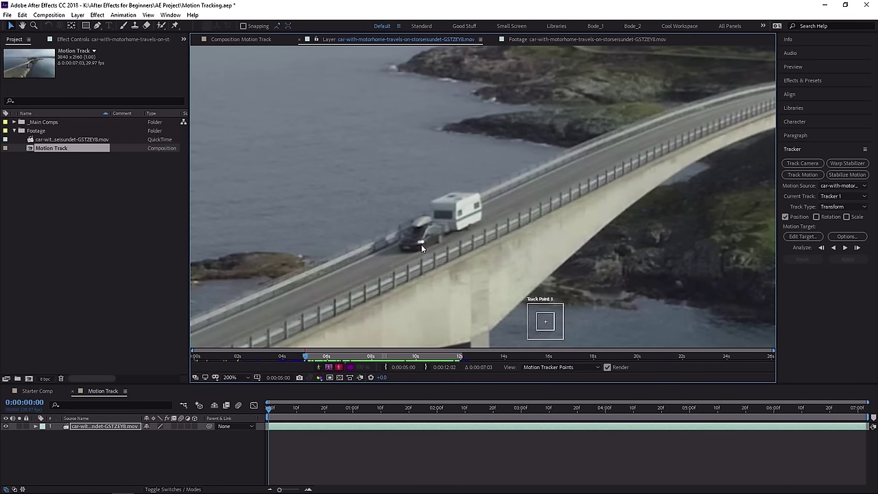
pyautogui.click(240, 41)
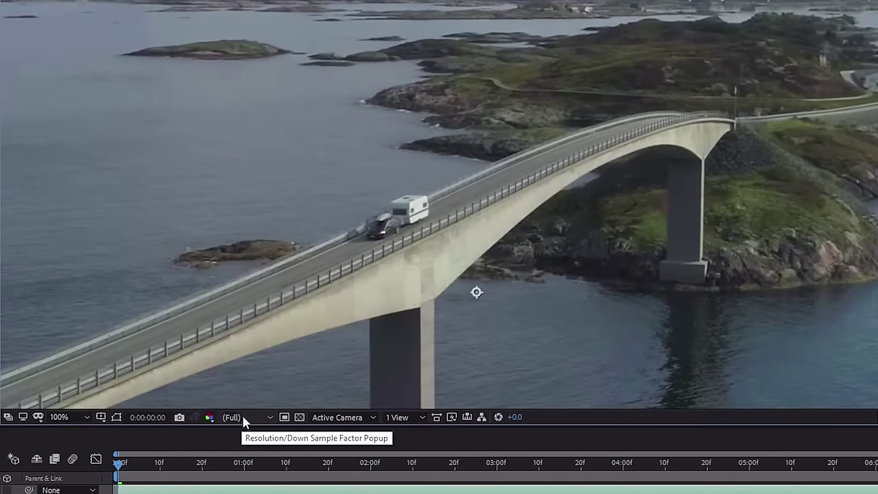
pyautogui.scroll(-4, 265, 271)
pyautogui.moveTo(261, 278); pyautogui.dragTo(216, 214)
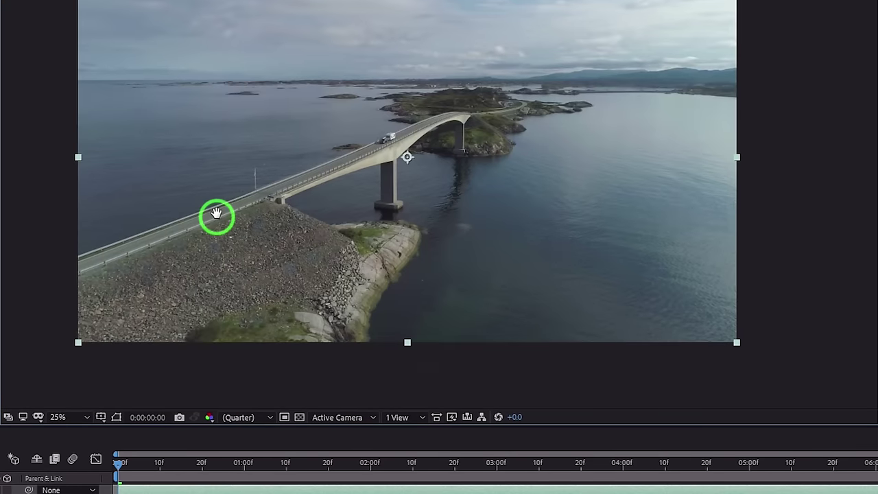
pyautogui.click(261, 418)
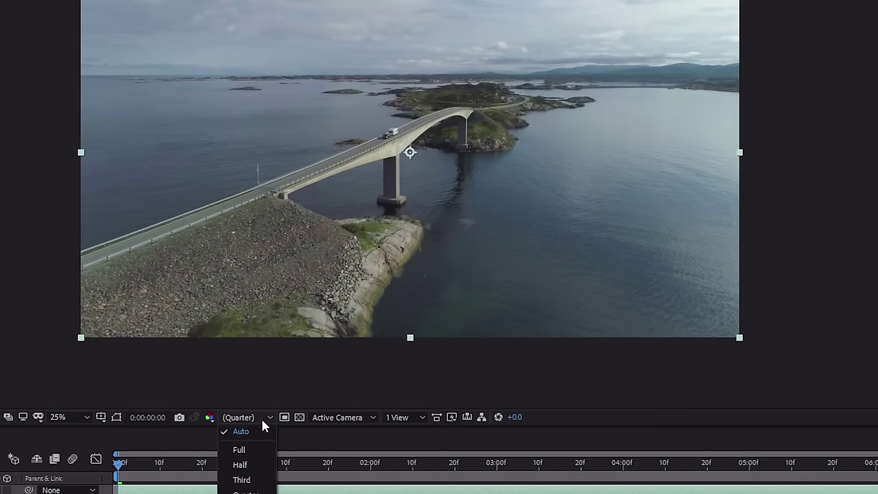
pyautogui.click(259, 400)
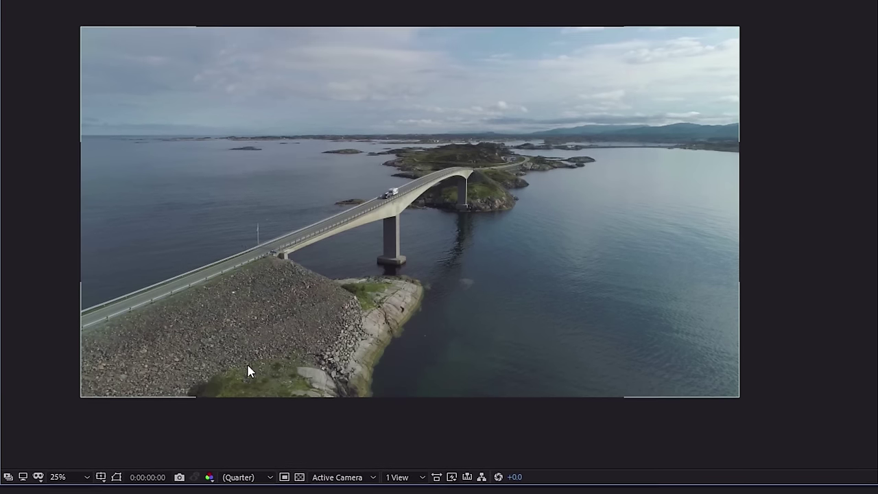
pyautogui.click(232, 19)
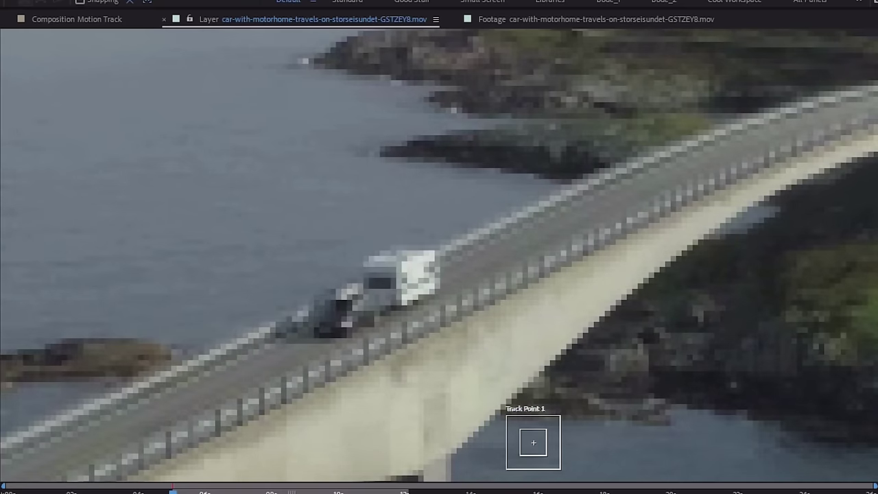
# Set the composition view to 100% zoom, compare it with the layer view, and return to the layer view showing Track Point 1.
pyautogui.click(65, 19)
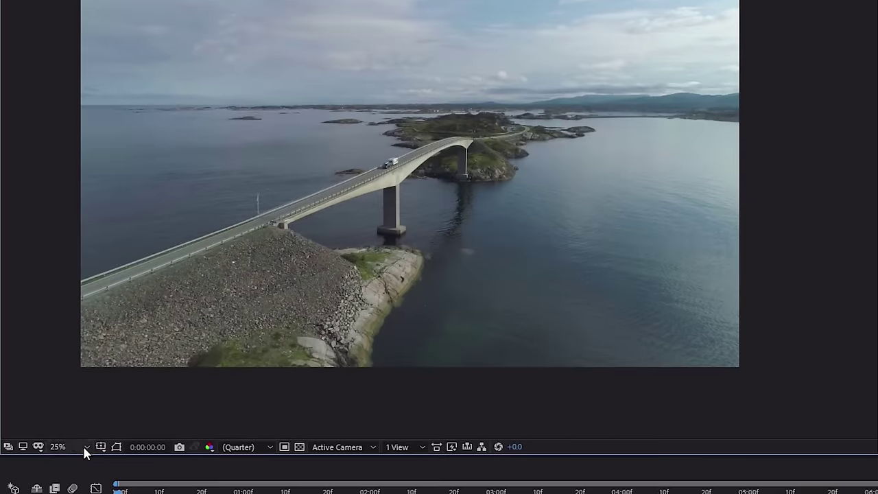
pyautogui.press('/')
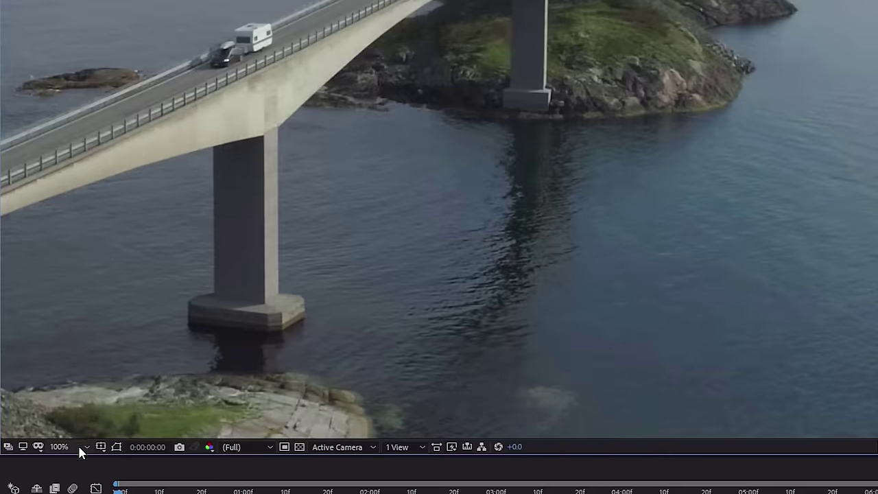
pyautogui.click(178, 121)
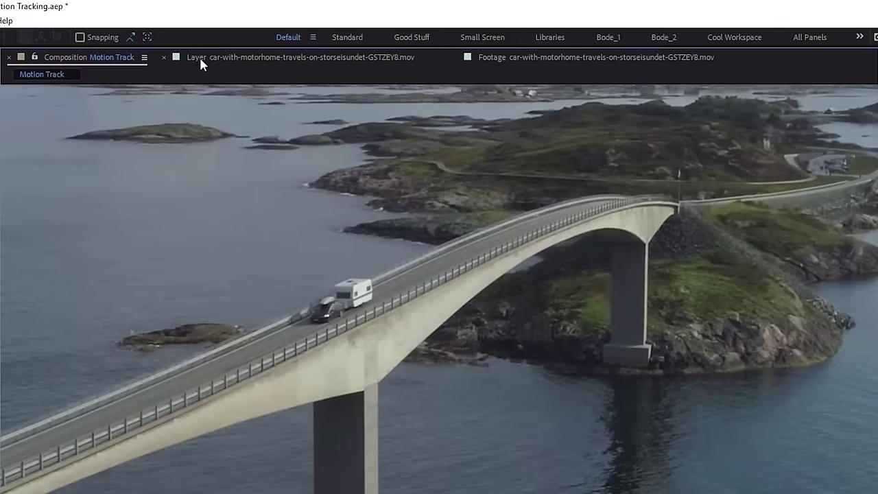
pyautogui.click(200, 23)
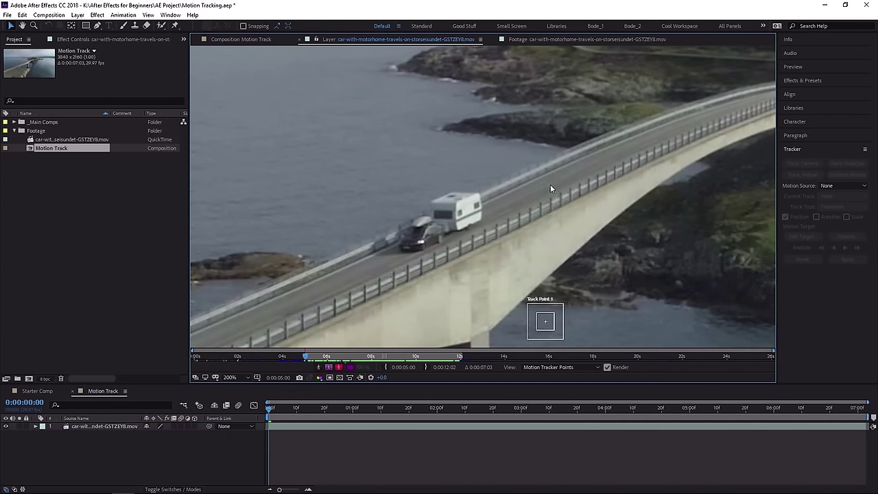
pyautogui.click(241, 40)
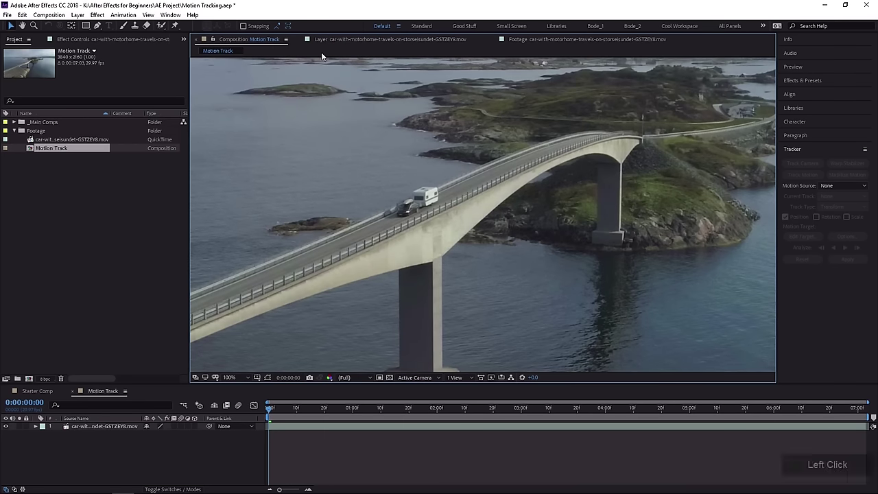
pyautogui.click(321, 41)
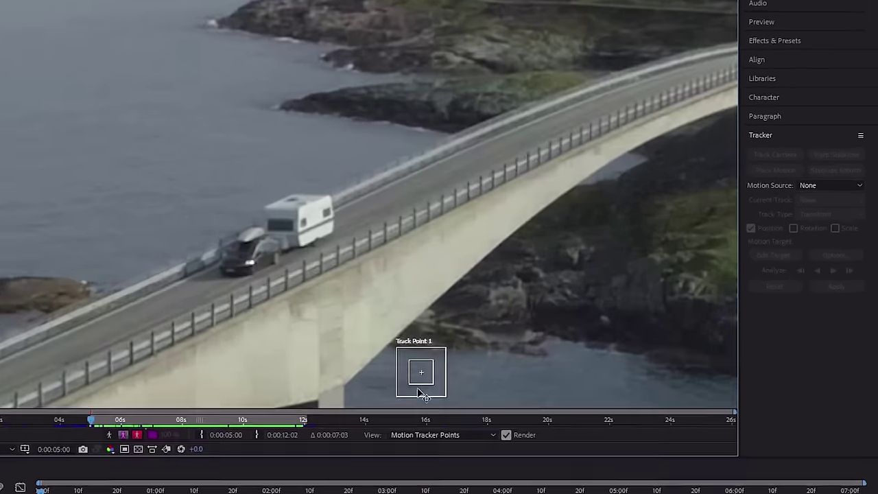
# Activate Tracker 1 on the bridge footage and review the track types, keeping Transform with only Position enabled.
pyautogui.click(760, 170)
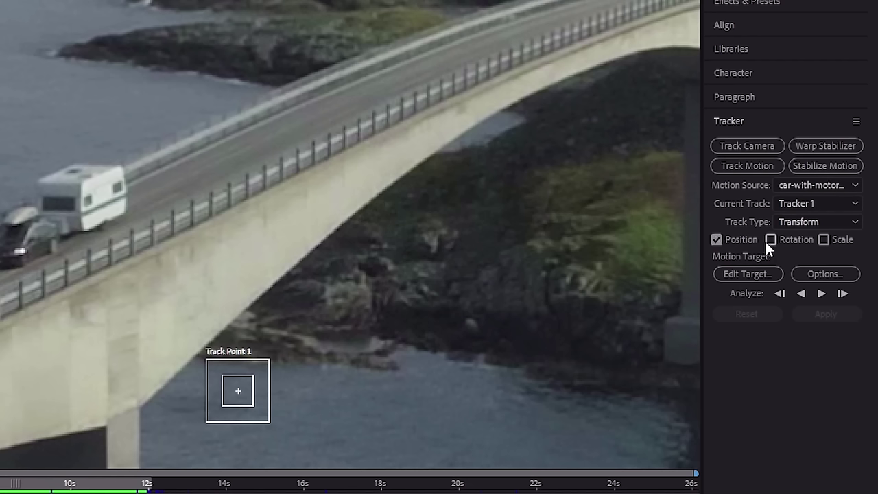
pyautogui.click(832, 220)
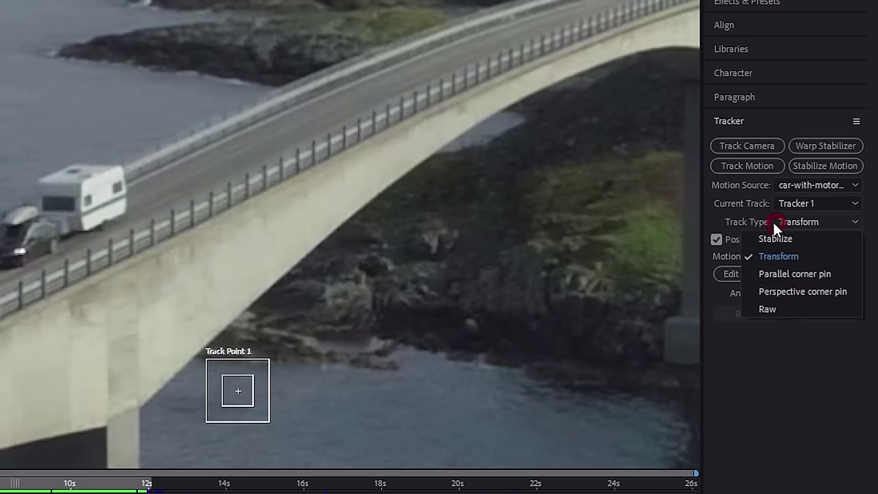
pyautogui.click(749, 218)
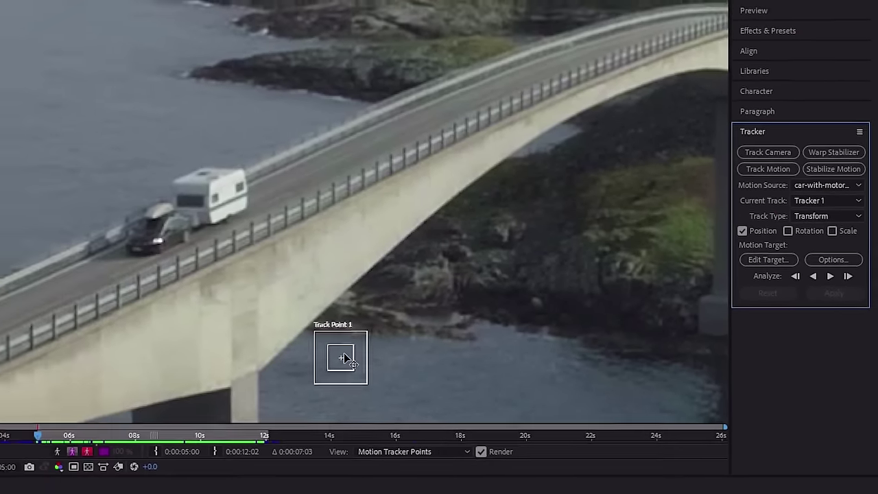
# Move Track Point 1 from the water onto the front side window of the white caravan.
pyautogui.moveTo(238, 390); pyautogui.dragTo(233, 388)
pyautogui.moveTo(426, 328); pyautogui.dragTo(431, 330)
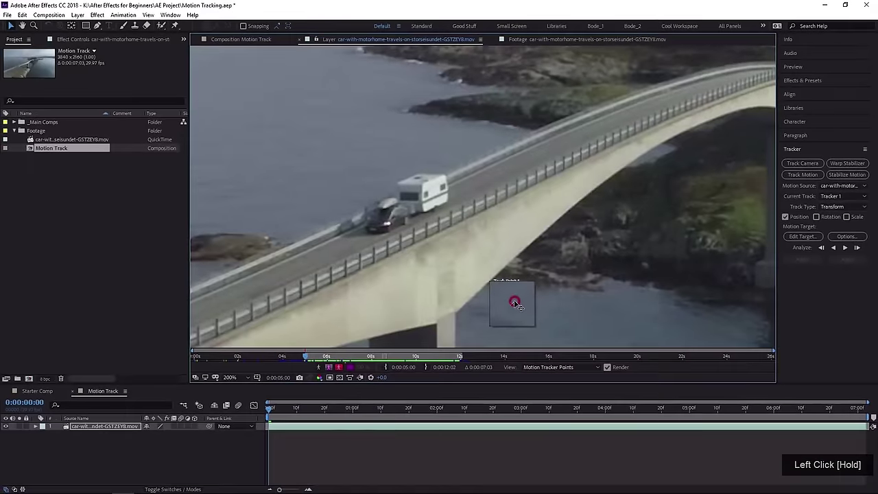
pyautogui.moveTo(516, 304); pyautogui.dragTo(429, 199)
pyautogui.scroll(4, 425, 206)
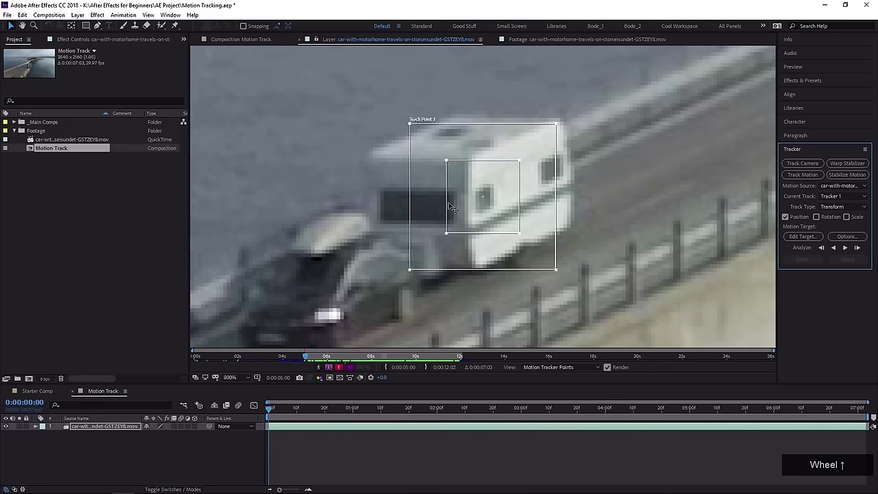
pyautogui.moveTo(473, 239); pyautogui.dragTo(475, 238)
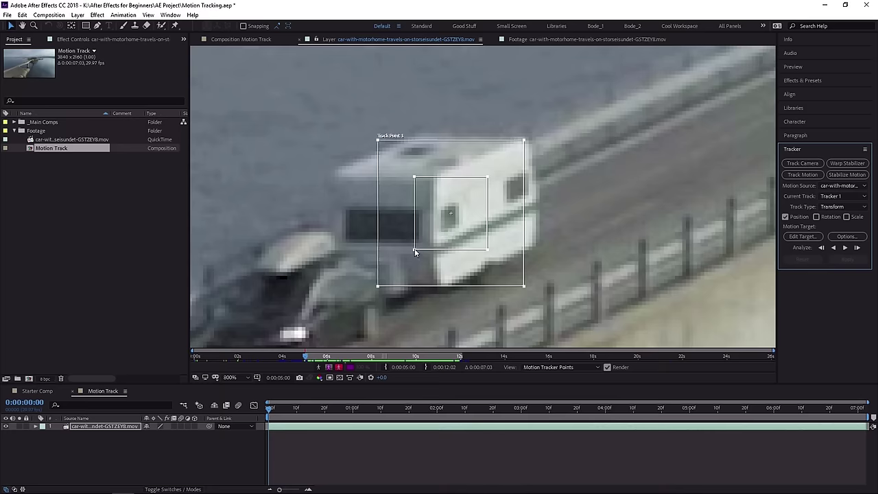
# Examine the caravan up close at the end of the clip and return to the first frame.
pyautogui.scroll(-8, 372, 271)
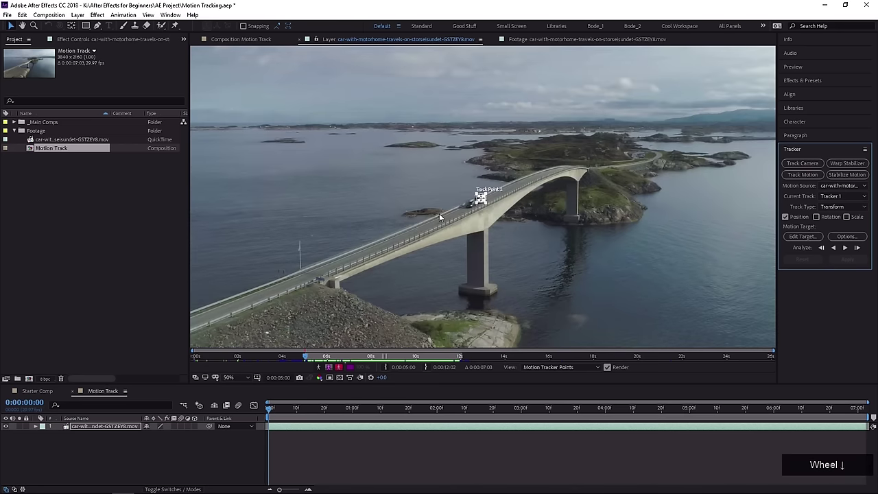
pyautogui.moveTo(306, 409); pyautogui.dragTo(866, 407)
pyautogui.scroll(2, 582, 286)
pyautogui.middleClick(548, 153)
pyautogui.scroll(4, 455, 215)
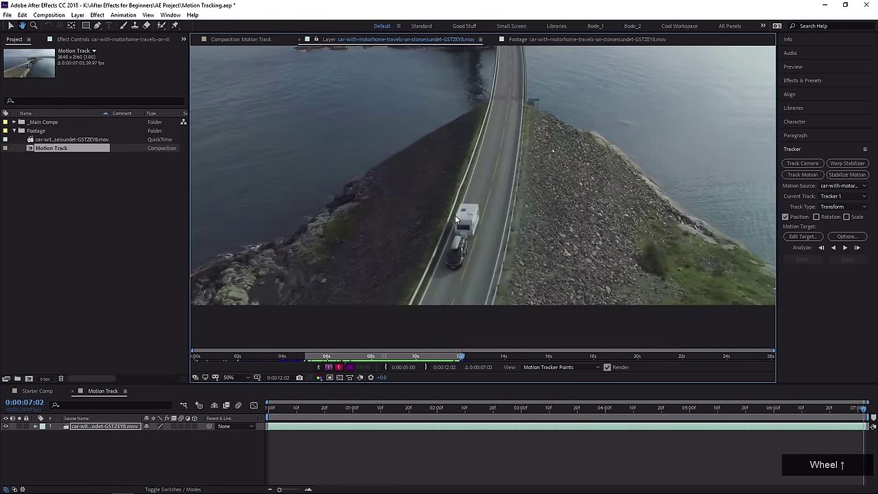
pyautogui.middleClick(544, 245)
pyautogui.middleClick(336, 74)
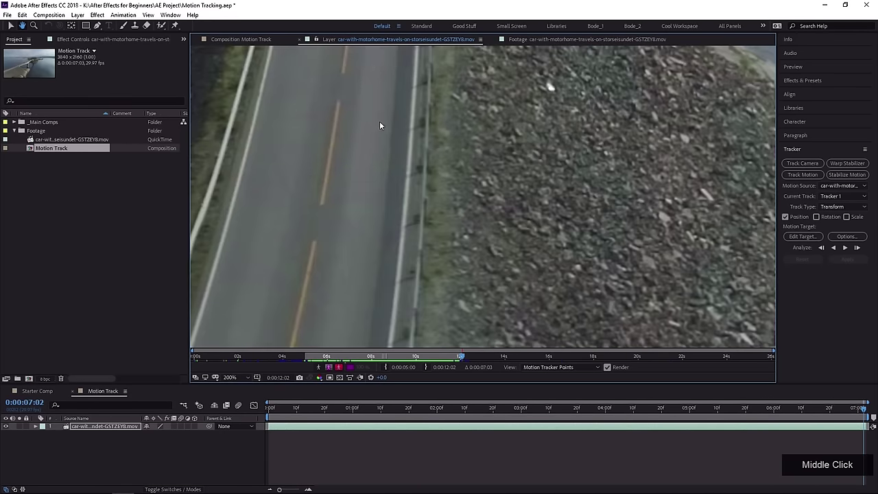
pyautogui.middleClick(379, 120)
pyautogui.middleClick(465, 209)
pyautogui.middleClick(479, 185)
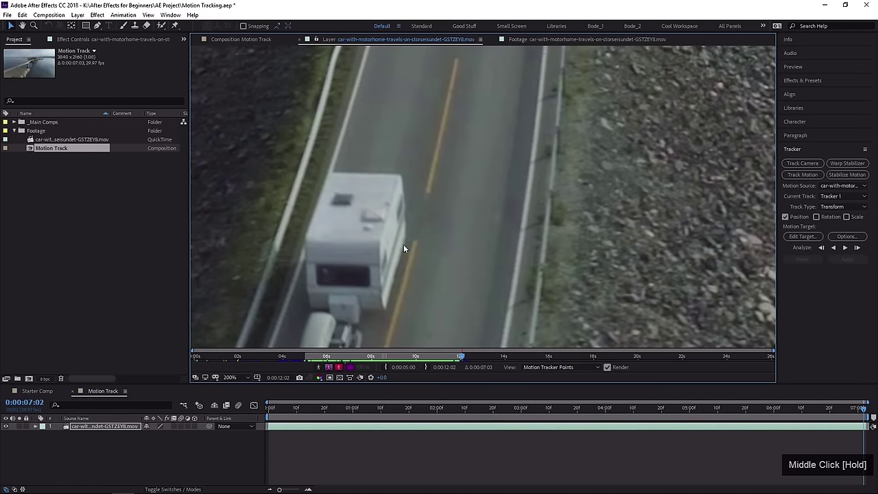
pyautogui.scroll(-6, 382, 273)
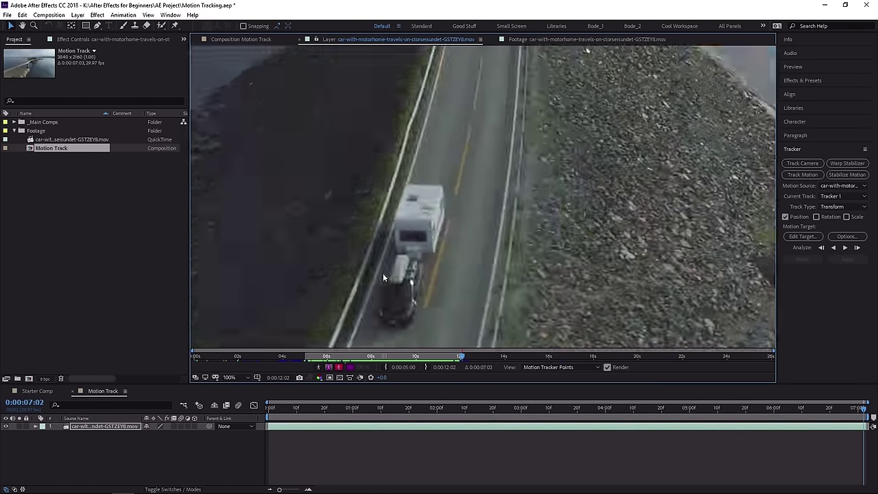
pyautogui.middleClick(390, 266)
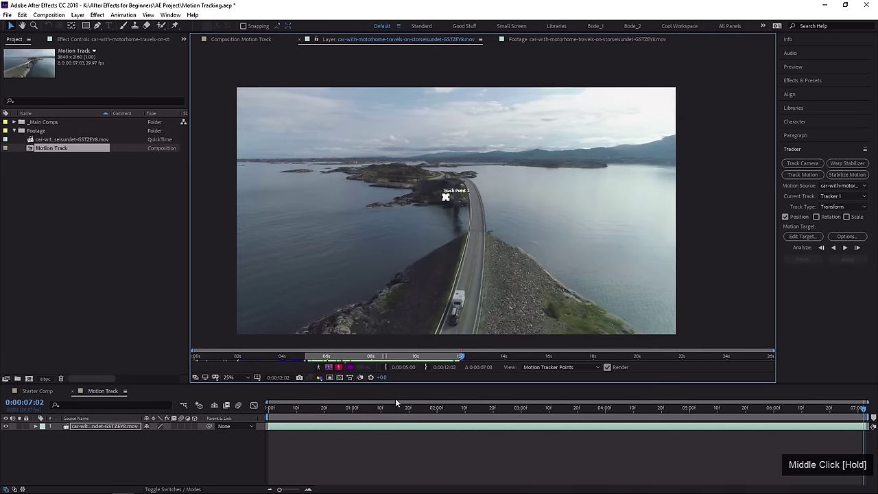
pyautogui.moveTo(395, 403); pyautogui.dragTo(299, 426)
# Shrink Track Point 1's feature region evenly around the caravan's front side window.
pyautogui.scroll(4, 423, 212)
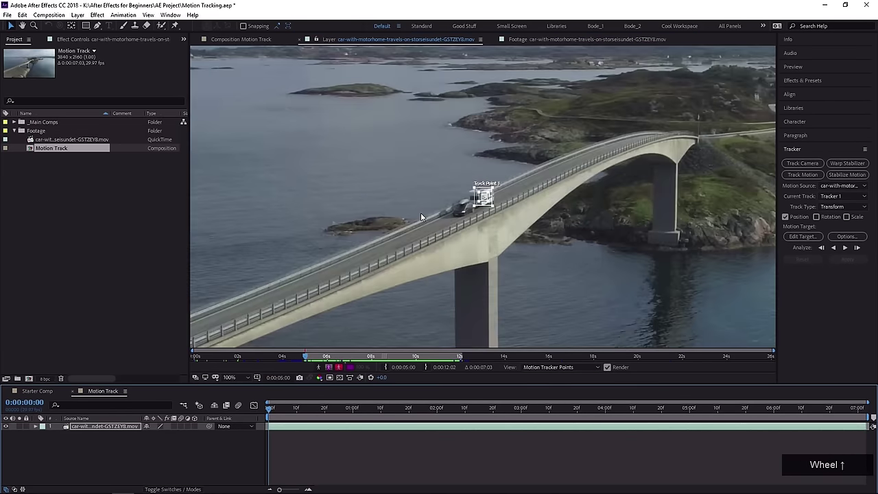
pyautogui.scroll(4, 421, 210)
pyautogui.scroll(1, 470, 208)
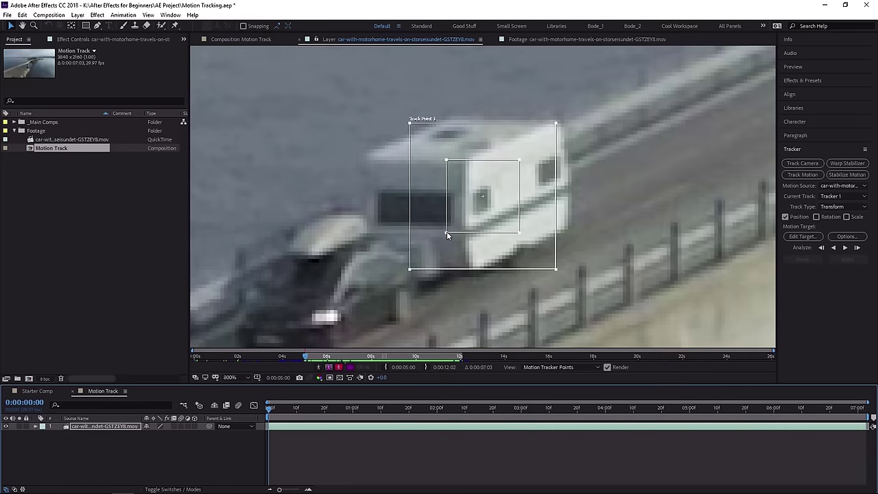
pyautogui.moveTo(447, 231); pyautogui.dragTo(456, 226)
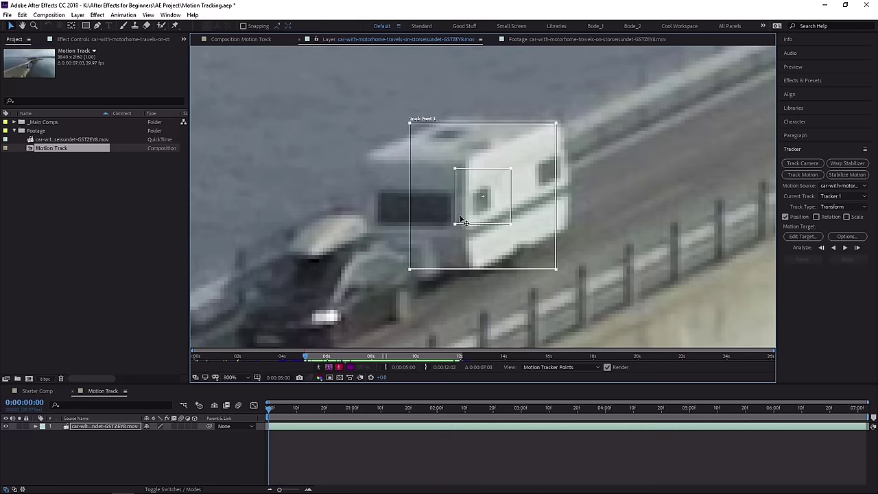
# Try Track Point 1 on the caravan's plain white side, tighten its feature region, and return it to the front side window.
pyautogui.moveTo(469, 216); pyautogui.dragTo(496, 180)
pyautogui.moveTo(479, 226); pyautogui.dragTo(479, 226)
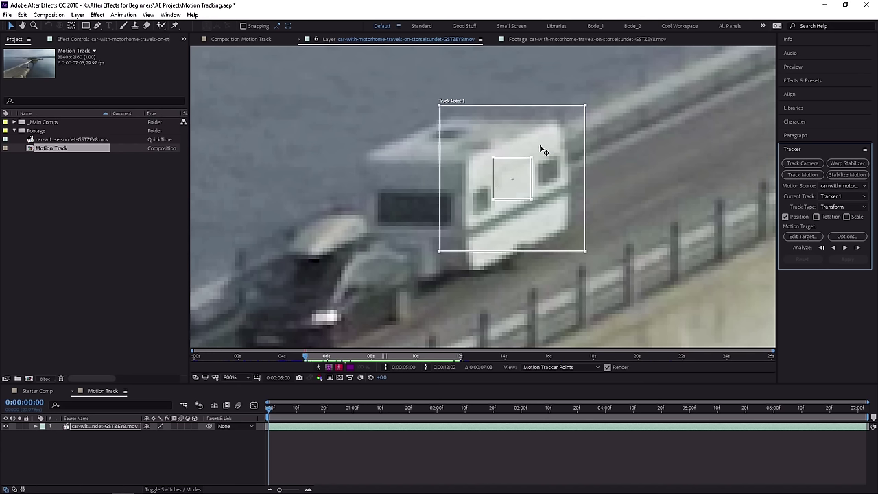
pyautogui.moveTo(549, 146); pyautogui.dragTo(549, 146)
pyautogui.moveTo(540, 187); pyautogui.dragTo(540, 187)
pyautogui.moveTo(511, 182); pyautogui.dragTo(482, 201)
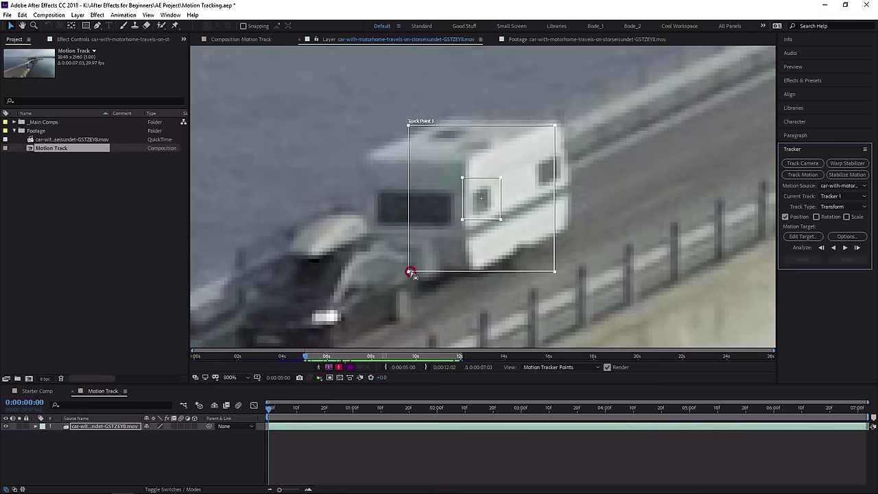
# Shrink the track point's search region and advance to frame 0:00:00:01 to compare the caravan's movement.
pyautogui.moveTo(409, 272); pyautogui.dragTo(431, 252)
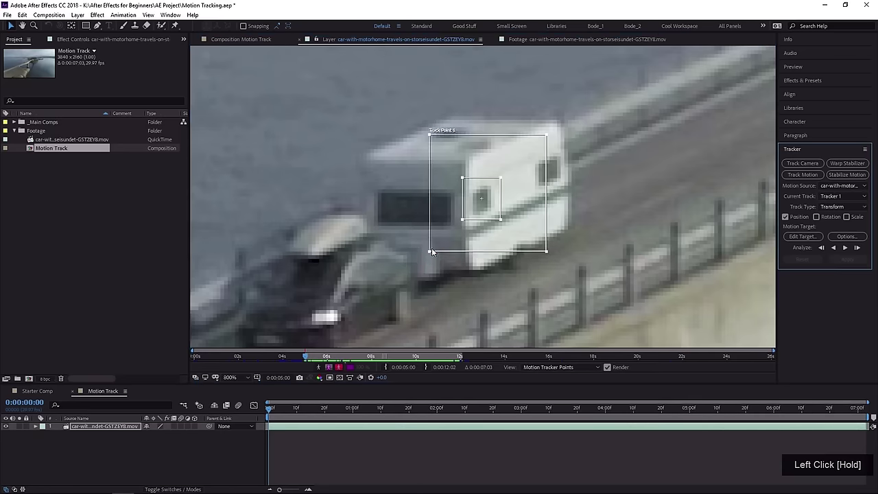
pyautogui.moveTo(529, 246); pyautogui.dragTo(508, 199)
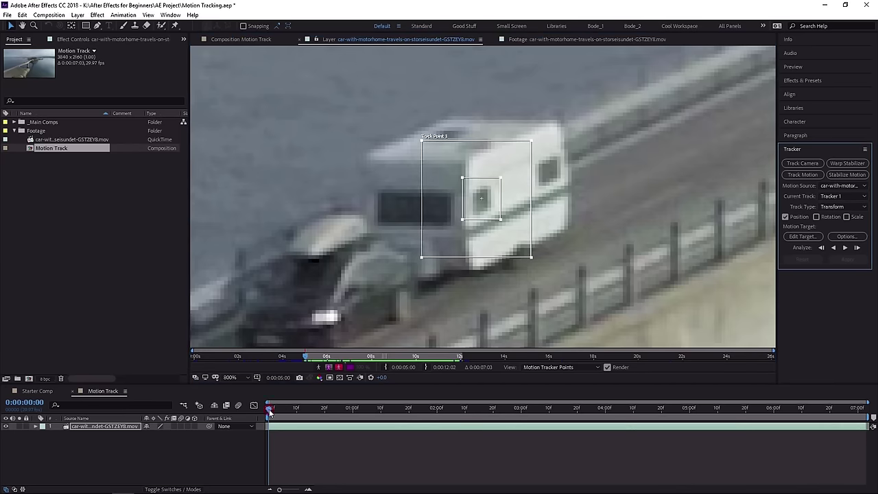
pyautogui.moveTo(269, 410); pyautogui.dragTo(272, 412)
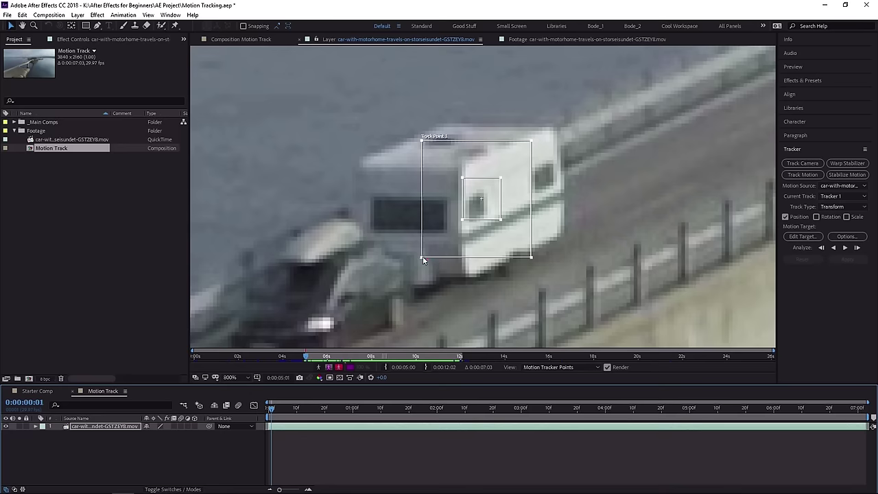
# Try a tighter search region, and try widening it past the caravan over part of the car and road.
pyautogui.moveTo(423, 260); pyautogui.dragTo(436, 247)
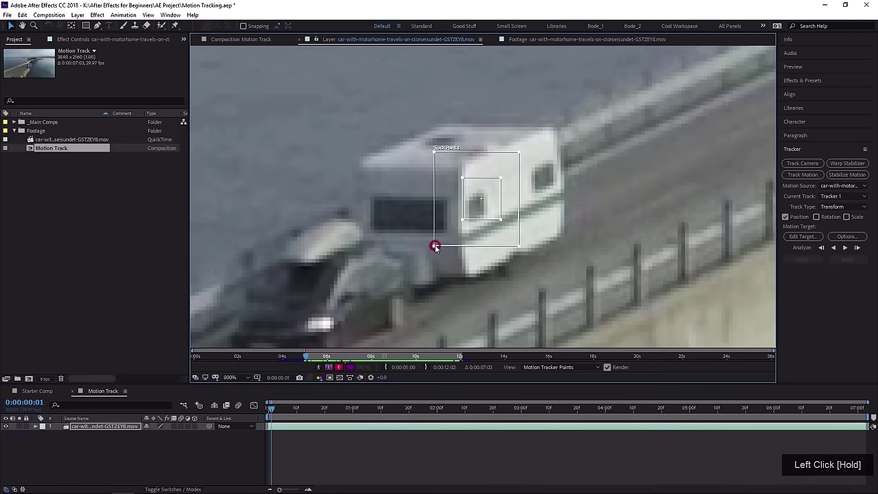
pyautogui.moveTo(435, 247)
pyautogui.mouseDown()
pyautogui.moveTo(360, 267)
pyautogui.moveTo(435, 244)
pyautogui.moveTo(300, 298)
pyautogui.moveTo(378, 282)
pyautogui.moveTo(259, 291)
pyautogui.moveTo(290, 271)
pyautogui.mouseUp()
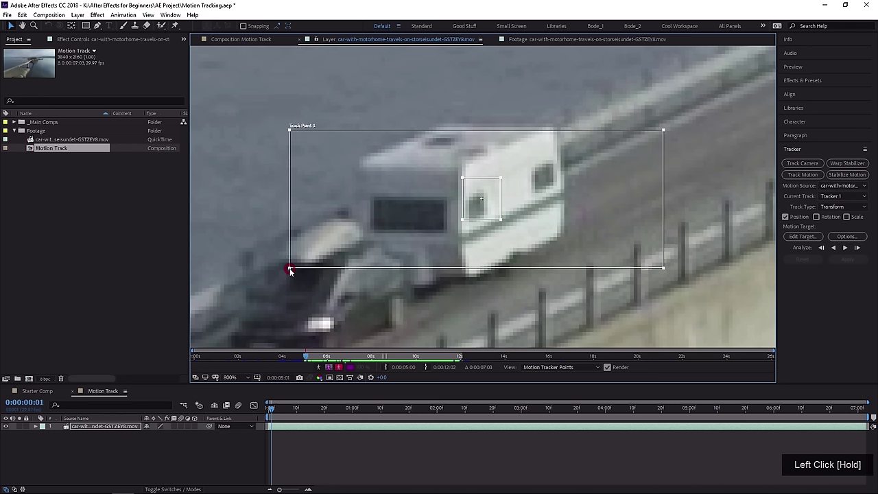
pyautogui.moveTo(290, 270); pyautogui.dragTo(289, 269)
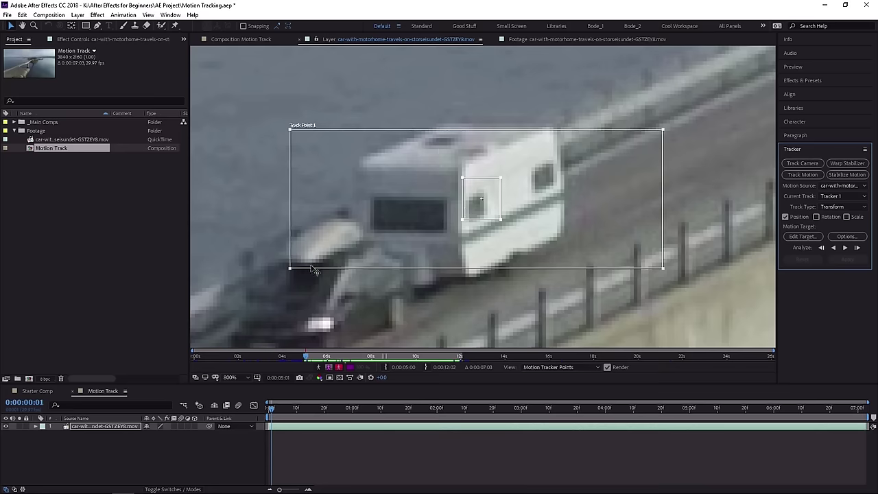
# Shrink the search region back around the feature region and recentre the track point on the caravan's front side window.
pyautogui.moveTo(293, 271); pyautogui.dragTo(429, 256)
pyautogui.moveTo(469, 225); pyautogui.dragTo(471, 206)
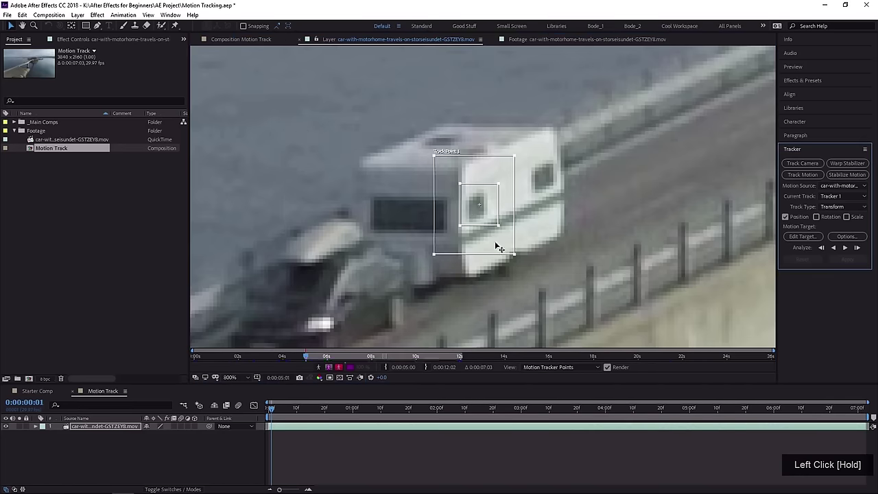
pyautogui.moveTo(498, 247); pyautogui.dragTo(526, 253)
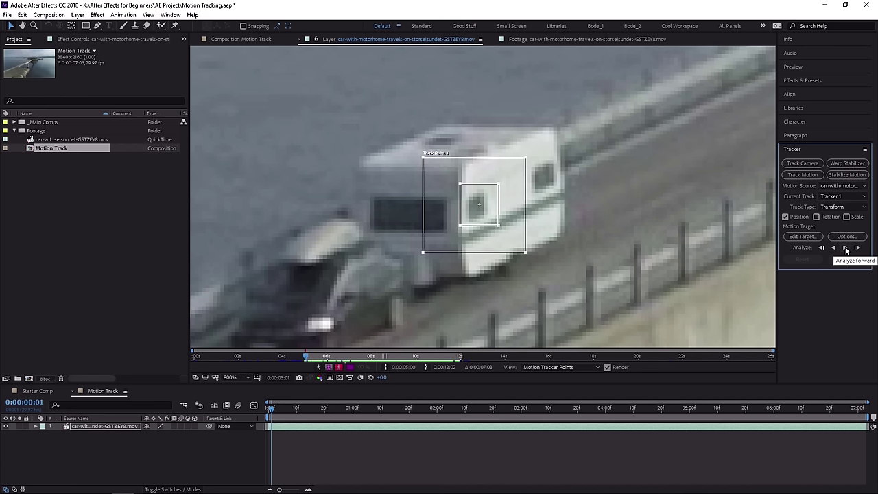
# Analyze the track forward from 0:00:00:01 with the whole bridge in view and stop at 0:00:05:17.
pyautogui.scroll(-8, 387, 199)
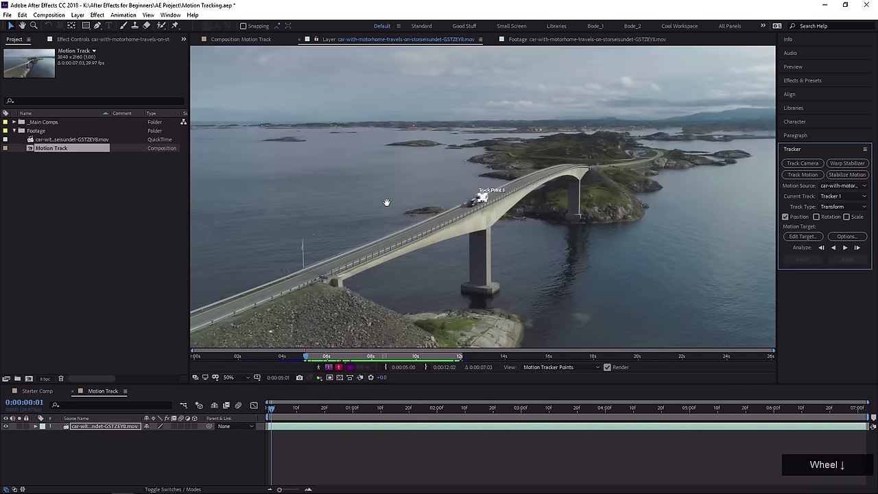
pyautogui.middleClick(386, 201)
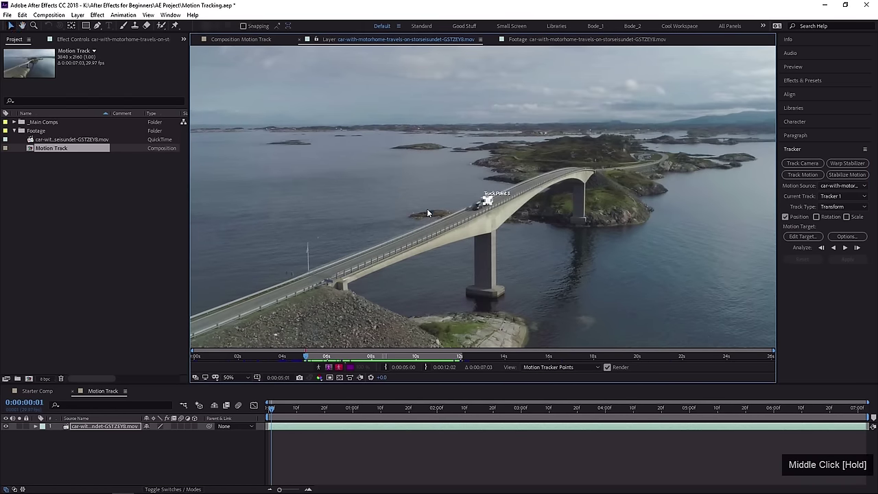
pyautogui.click(845, 247)
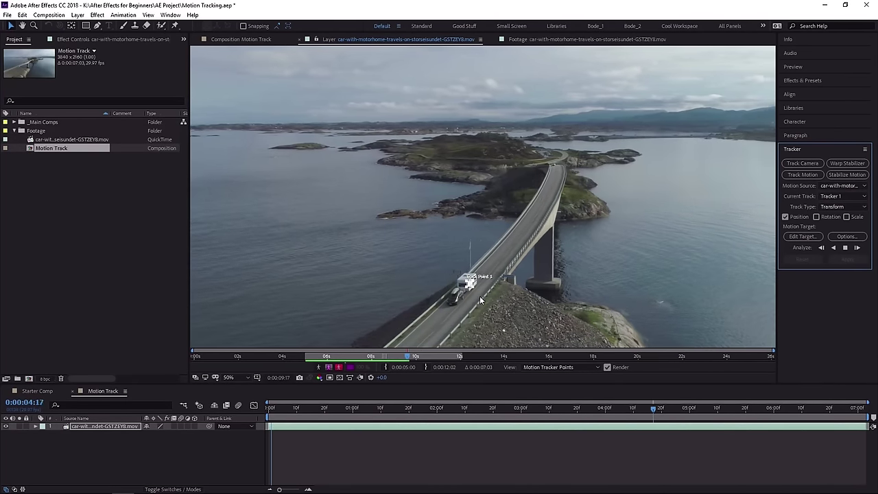
pyautogui.press('space')
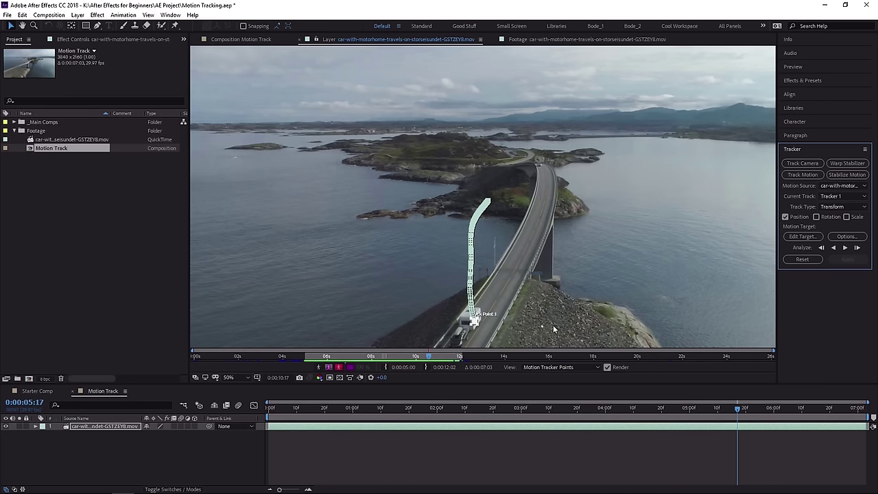
# Resume the forward analysis from 0:00:05:17 and stop it at 0:00:06:28.
pyautogui.moveTo(516, 306); pyautogui.dragTo(527, 159)
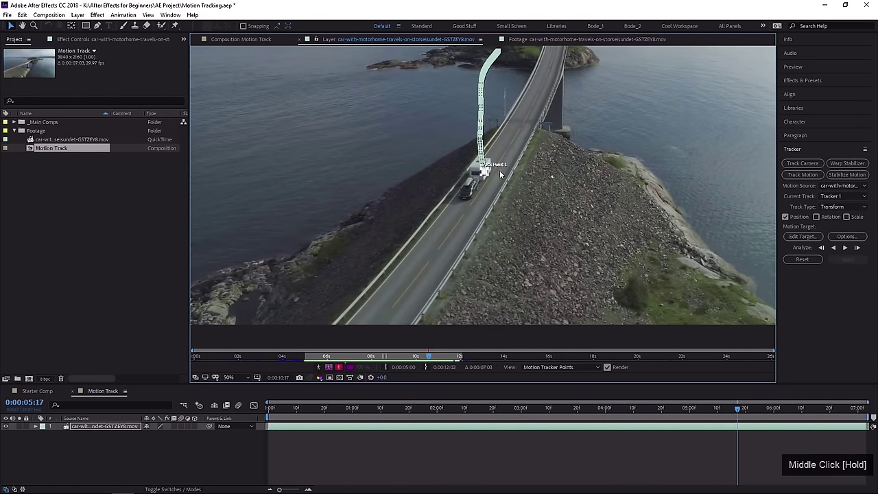
pyautogui.click(846, 248)
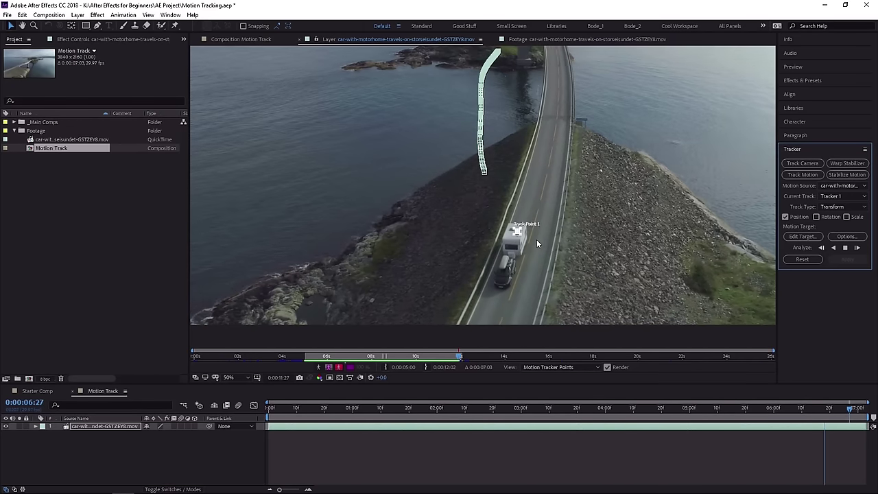
pyautogui.press('space')
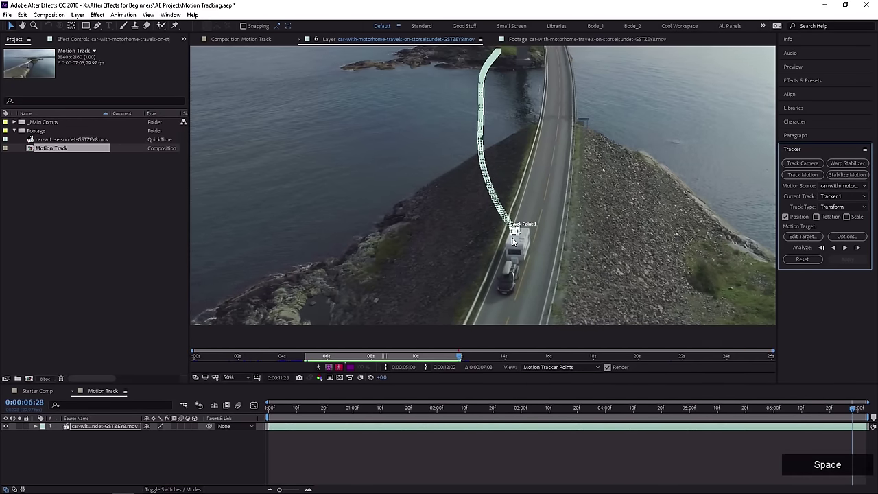
# Inspect Track Point 1 against the caravan at 0:00:06:28 and around 0:00:05:28 to find where the track drifts.
pyautogui.scroll(6, 513, 240)
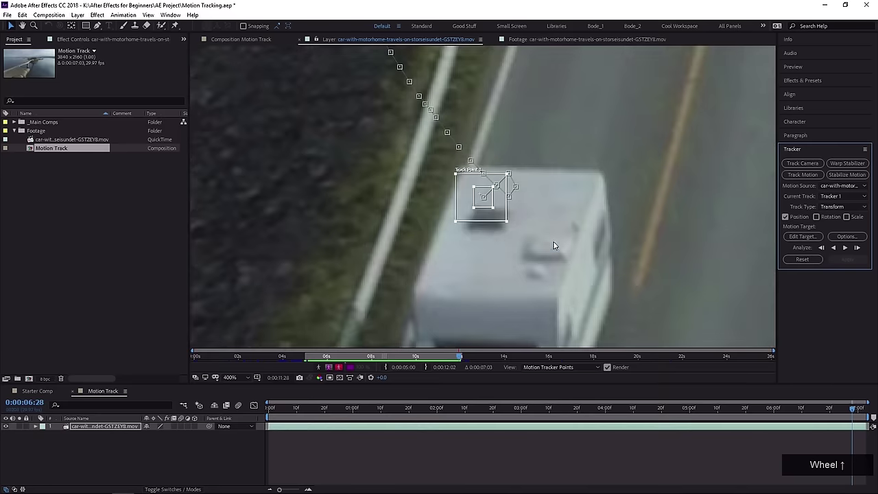
pyautogui.moveTo(804, 410); pyautogui.dragTo(768, 410)
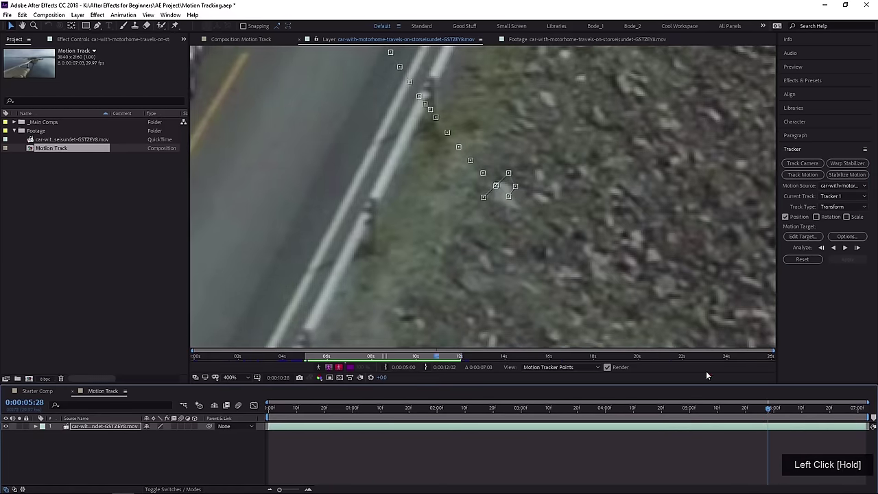
pyautogui.middleClick(618, 341)
pyautogui.scroll(-2, 505, 279)
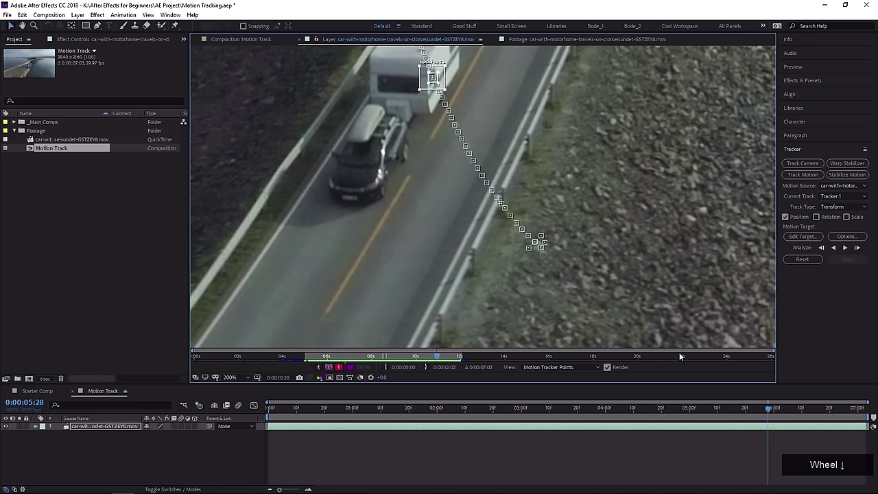
pyautogui.moveTo(772, 410)
pyautogui.mouseDown()
pyautogui.moveTo(842, 417)
pyautogui.moveTo(771, 425)
pyautogui.mouseUp()
pyautogui.scroll(-2, 420, 143)
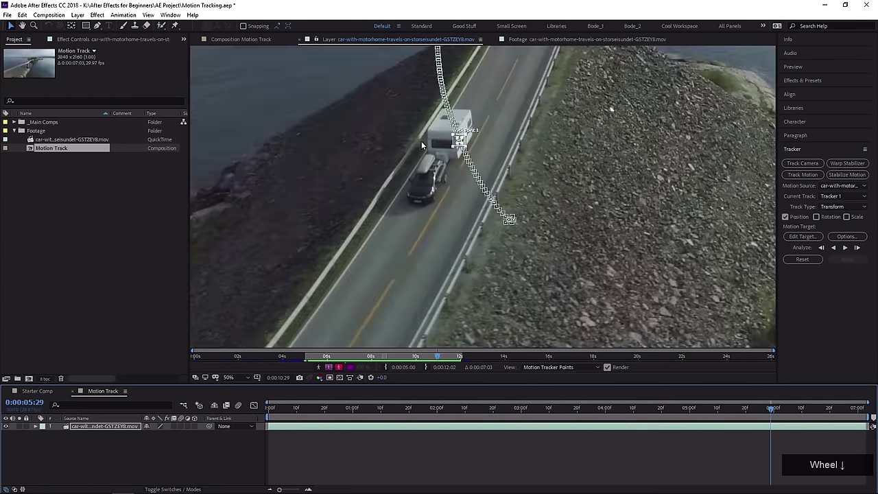
pyautogui.middleClick(411, 186)
pyautogui.scroll(1, 448, 237)
pyautogui.scroll(1, 448, 236)
pyautogui.middleClick(446, 284)
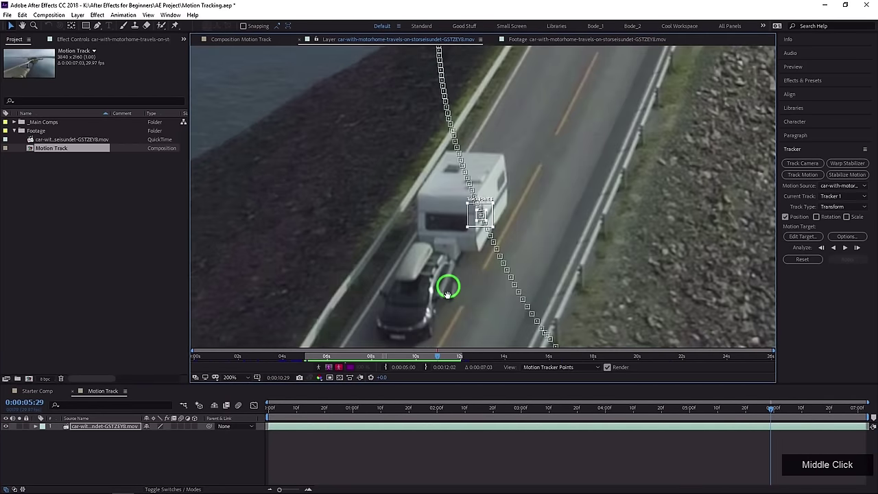
# Return to 0:00:05:01 and enlarge the feature and search regions around the caravan's front side window.
pyautogui.moveTo(680, 408); pyautogui.dragTo(679, 409)
pyautogui.press('space')
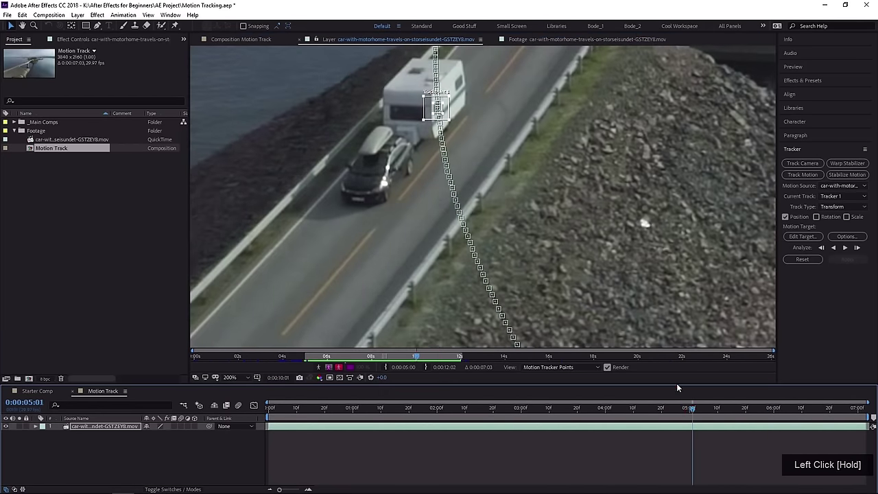
pyautogui.scroll(4, 436, 77)
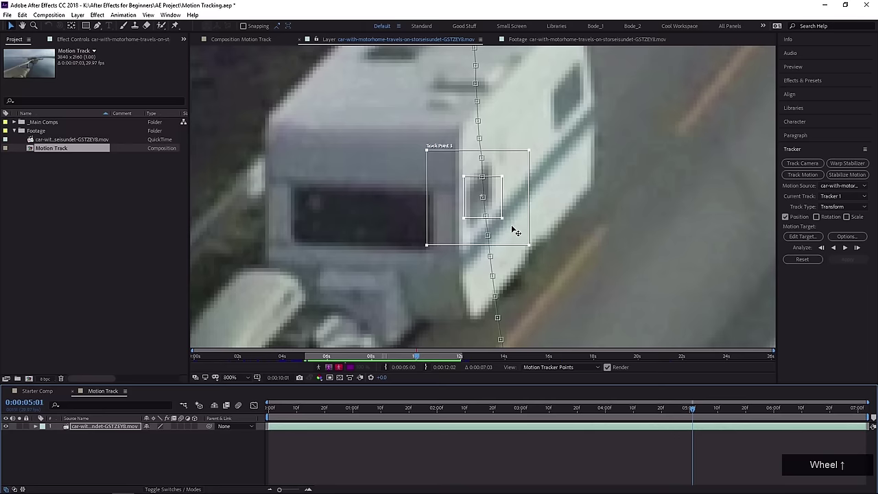
pyautogui.moveTo(502, 219); pyautogui.dragTo(555, 265)
# Analyze the track forward from 0:00:05:01 to the end of the clip with the whole bridge in view.
pyautogui.scroll(-2, 484, 234)
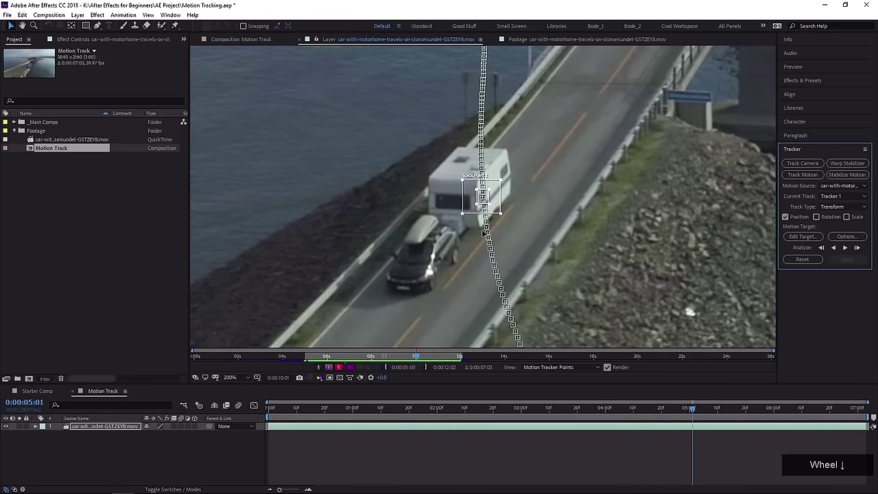
pyautogui.scroll(-4, 484, 233)
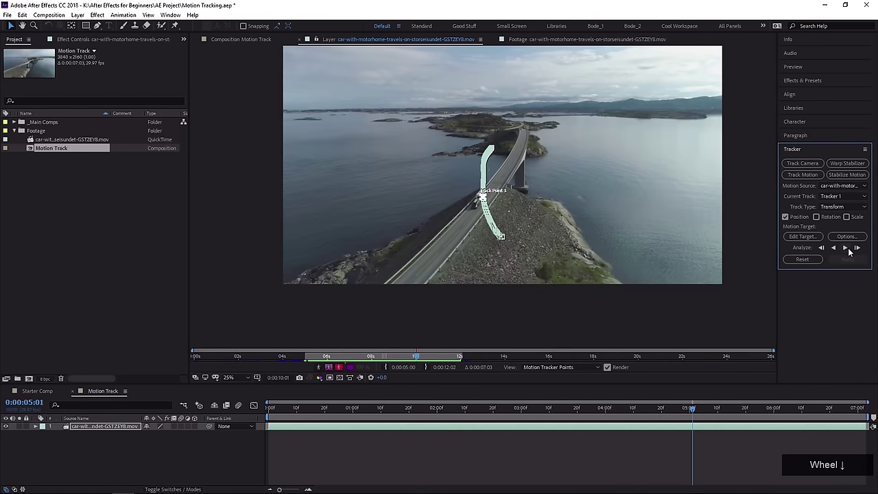
pyautogui.click(847, 248)
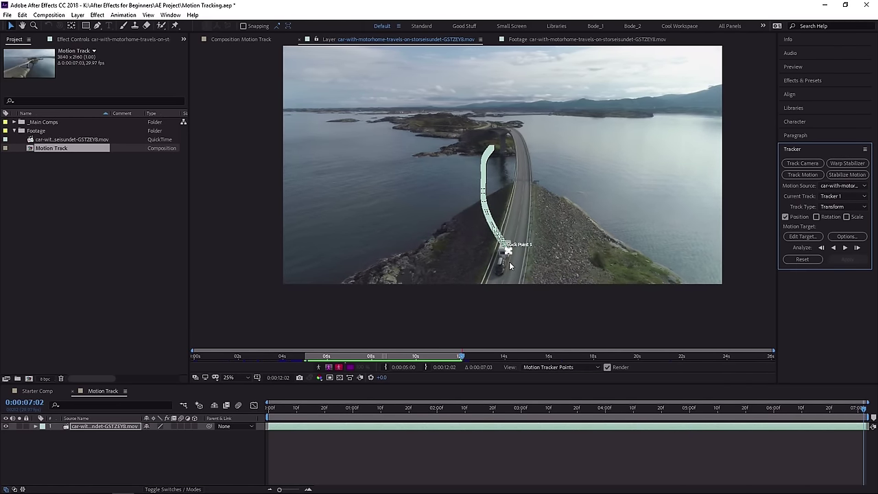
# Check the track point's position on the caravan at the end of the clip and back to 0:00:06:23.
pyautogui.scroll(6, 510, 266)
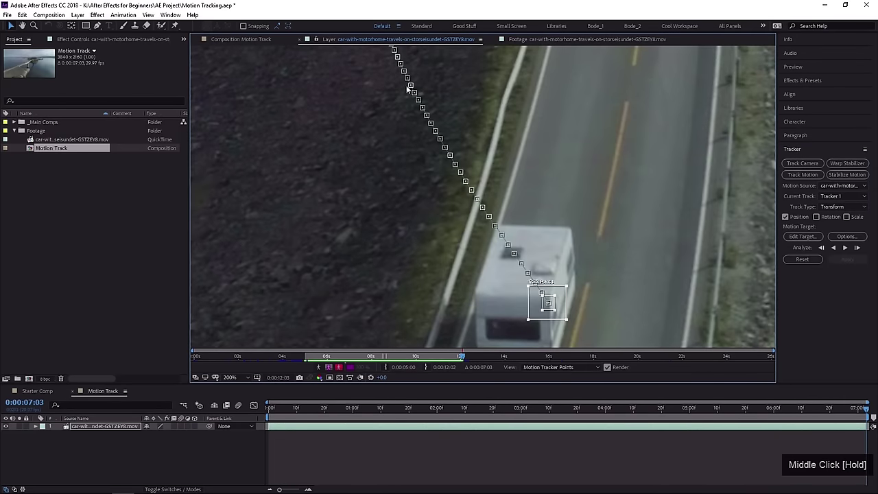
pyautogui.scroll(2, 547, 322)
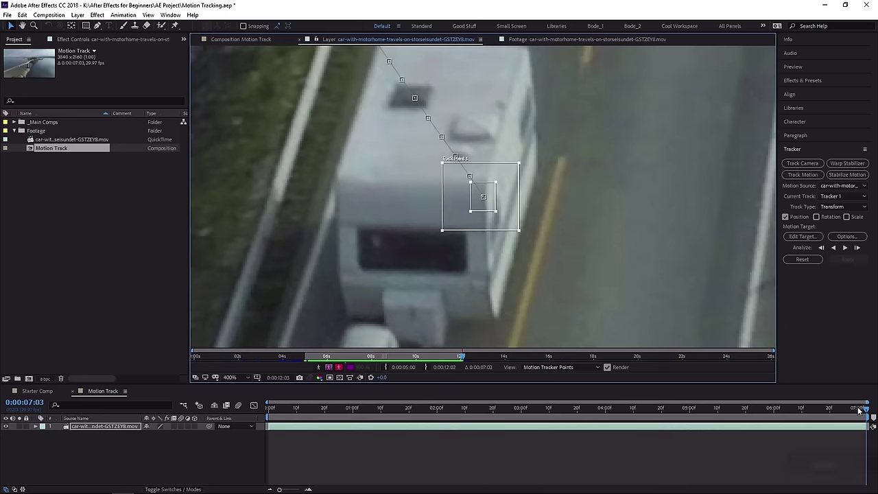
pyautogui.moveTo(857, 409)
pyautogui.mouseDown()
pyautogui.moveTo(875, 409)
pyautogui.moveTo(864, 402)
pyautogui.moveTo(874, 416)
pyautogui.mouseUp()
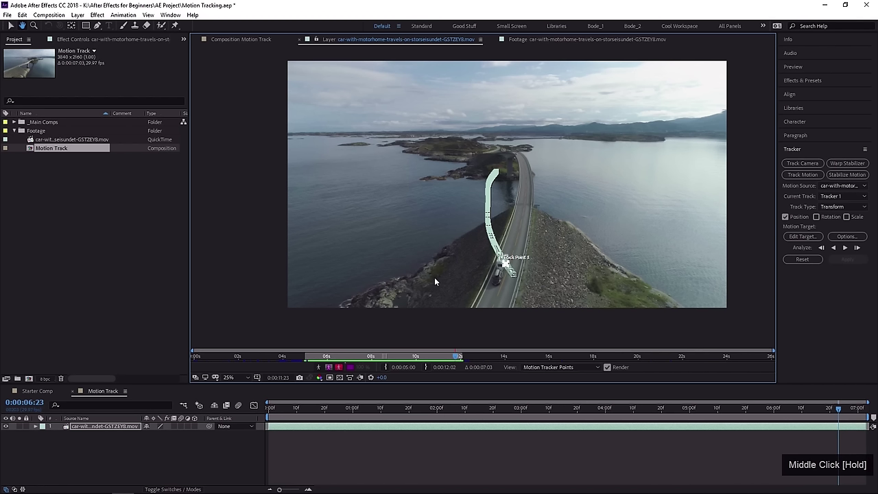
pyautogui.middleClick(435, 280)
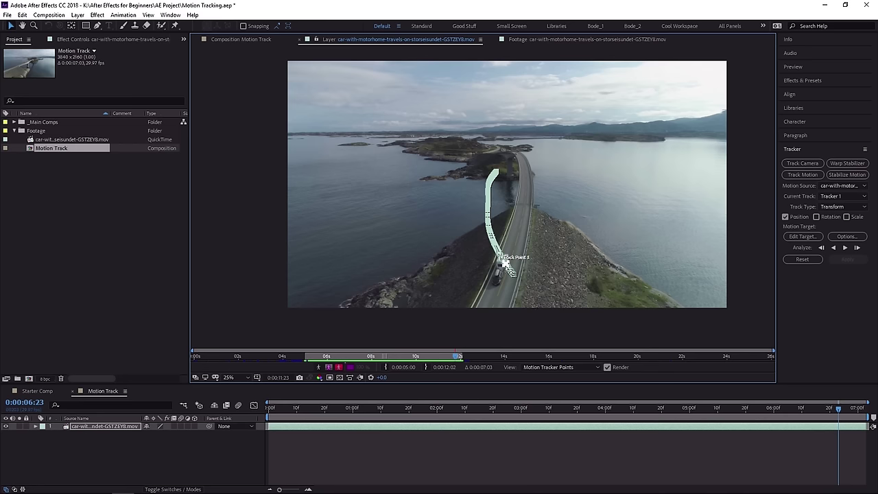
# Reveal Track Point 1's keyframed properties and examine its Confidence and placement on the caravan at 0:00:06:26, then collapse the layer.
pyautogui.press('u')
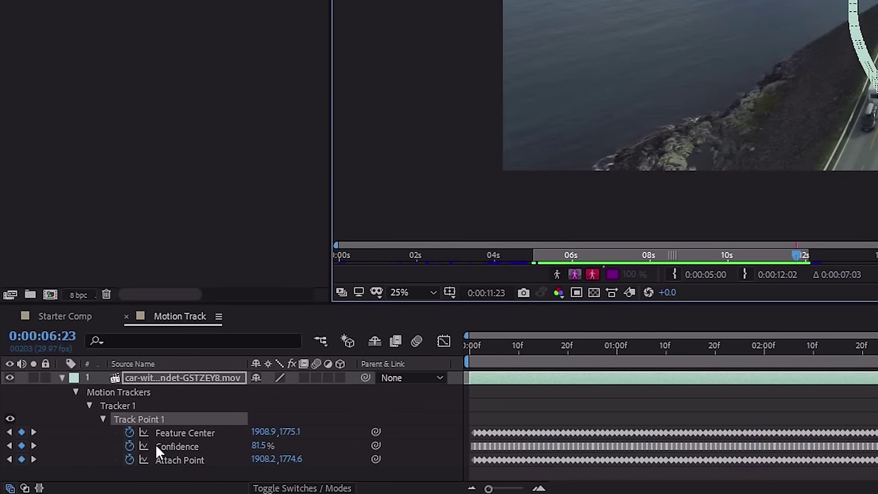
pyautogui.moveTo(588, 355); pyautogui.dragTo(877, 354)
pyautogui.scroll(4, 831, 154)
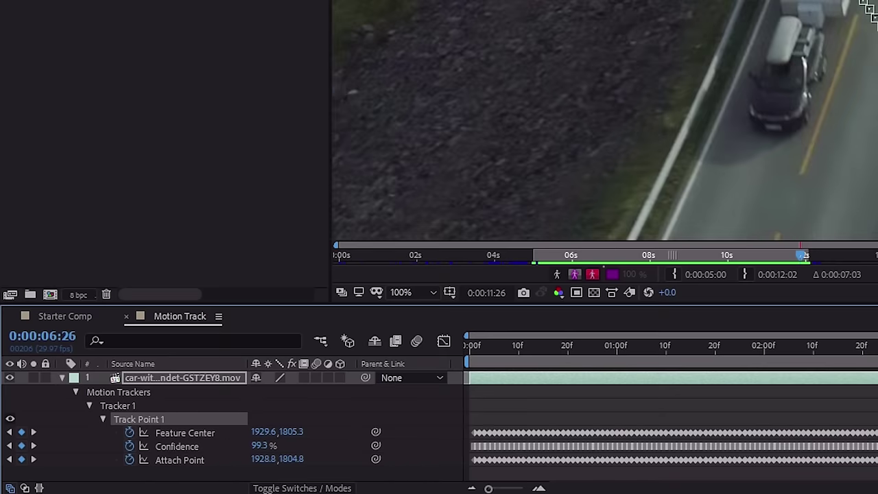
pyautogui.scroll(3, 868, 10)
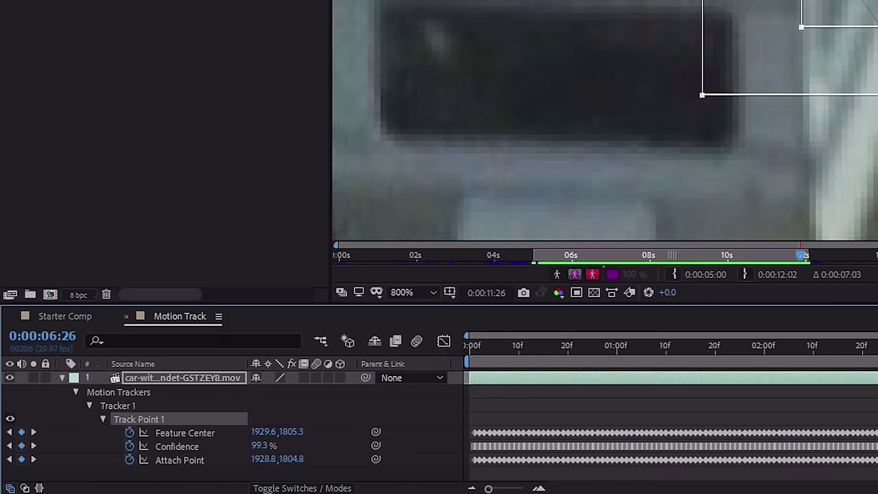
pyautogui.scroll(-2, 865, 14)
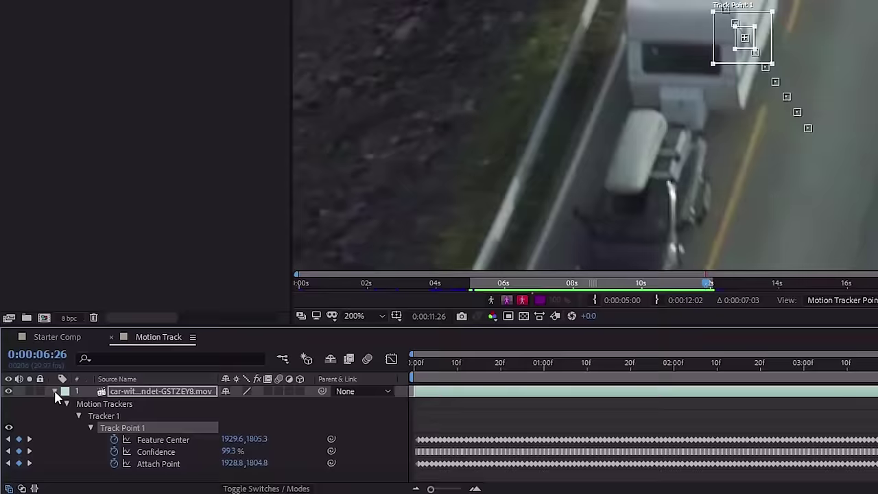
pyautogui.click(56, 392)
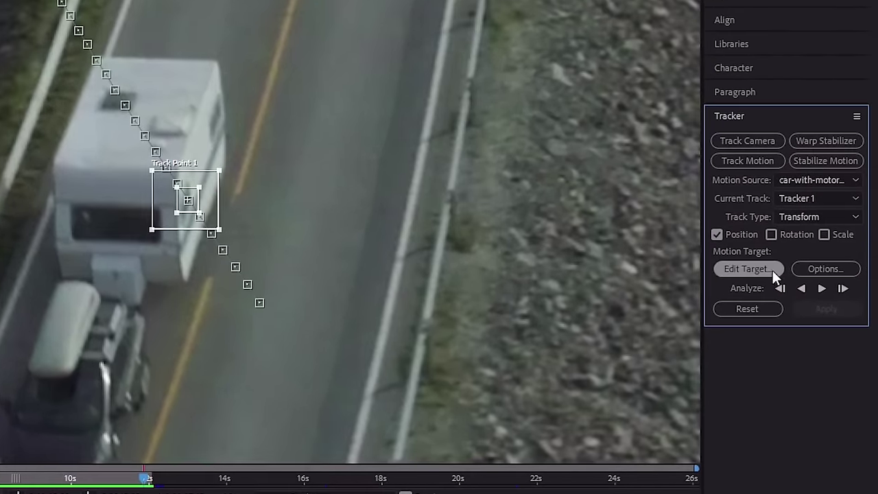
# Dismiss the motion target settings and create a null object in the Motion Track composition.
pyautogui.click(742, 270)
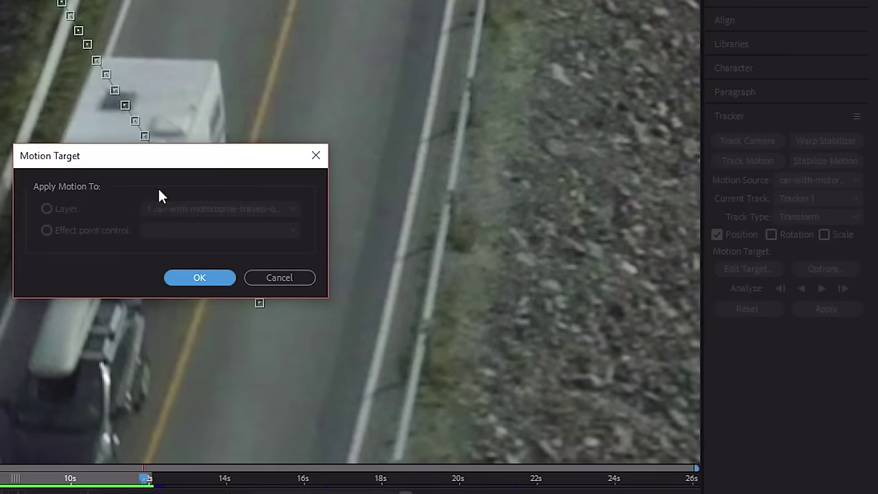
pyautogui.click(279, 277)
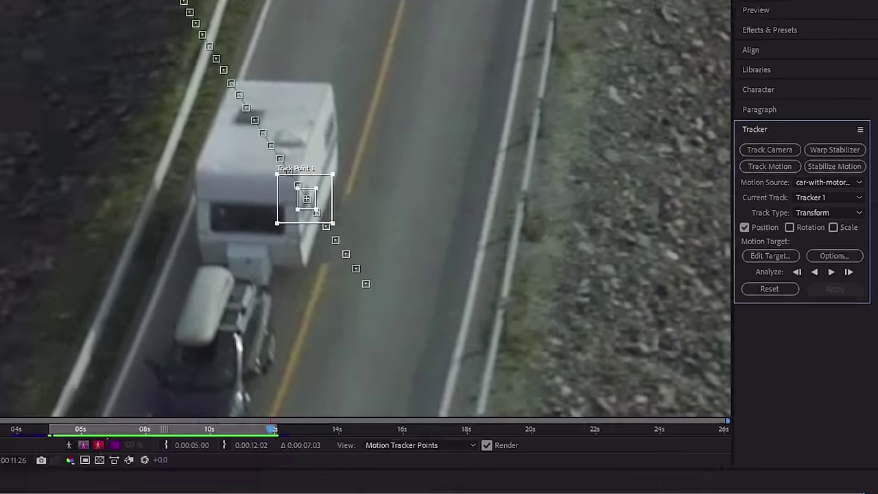
pyautogui.click(77, 466)
pyautogui.rightClick(76, 469)
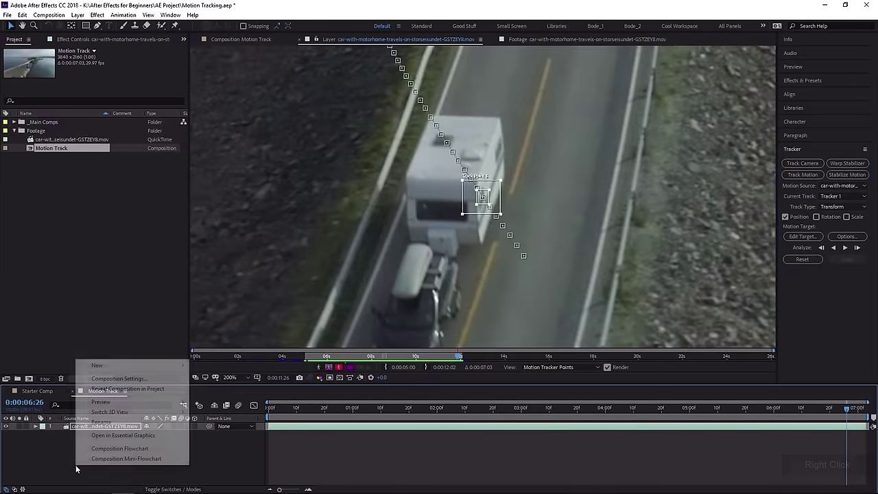
pyautogui.moveTo(104, 364); pyautogui.dragTo(227, 420)
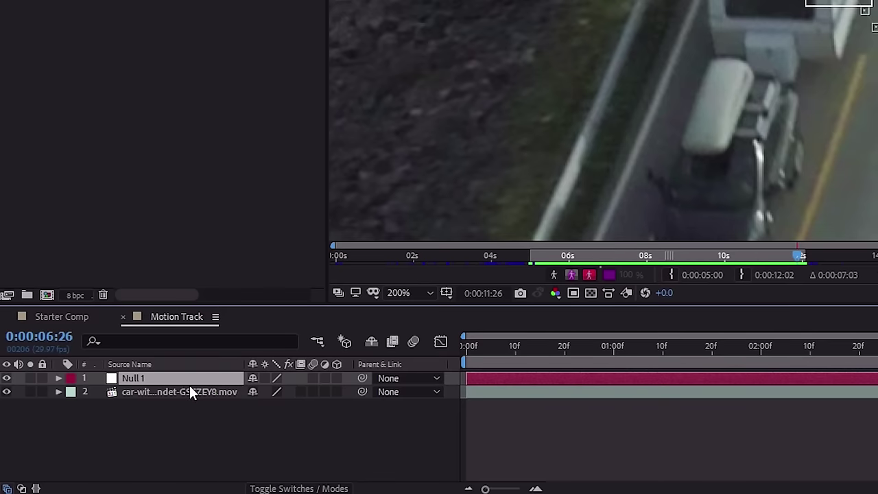
# Examine the Transform properties of the Null 1 layer and collapse them again.
pyautogui.click(59, 378)
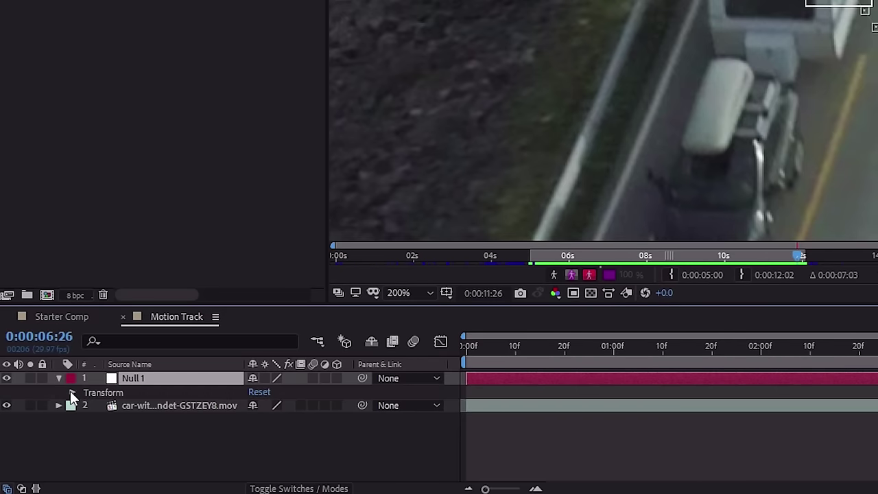
pyautogui.click(72, 392)
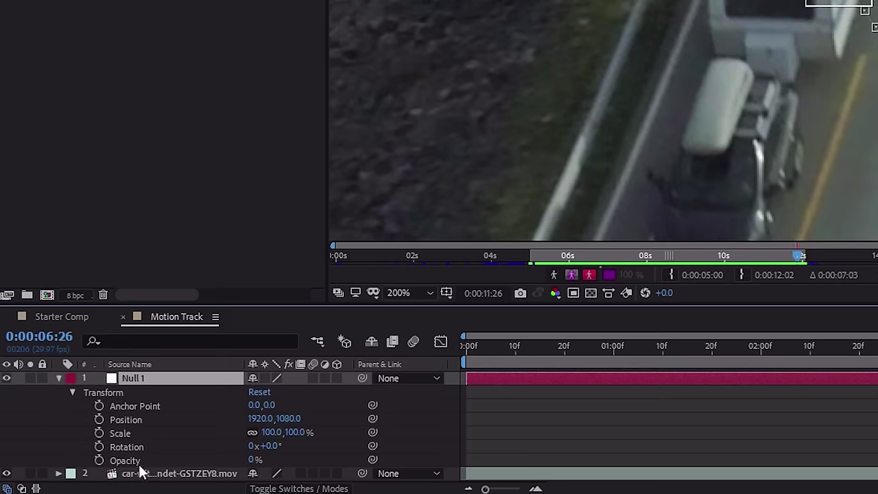
pyautogui.click(71, 393)
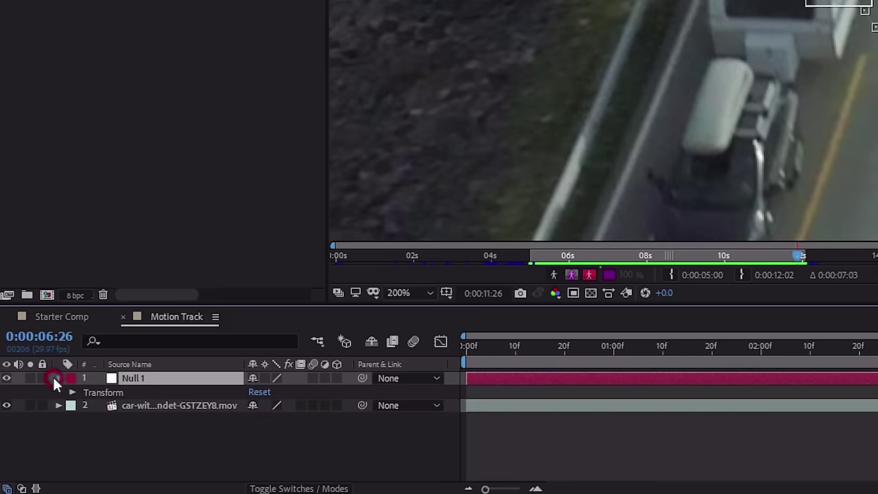
pyautogui.click(58, 377)
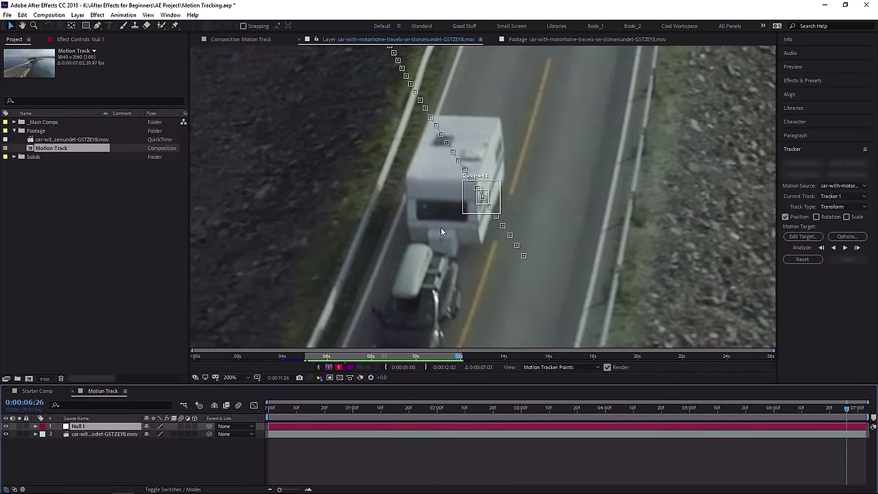
# Select the car footage layer and set its tracker's motion target to the Null 1 layer.
pyautogui.scroll(-6, 439, 228)
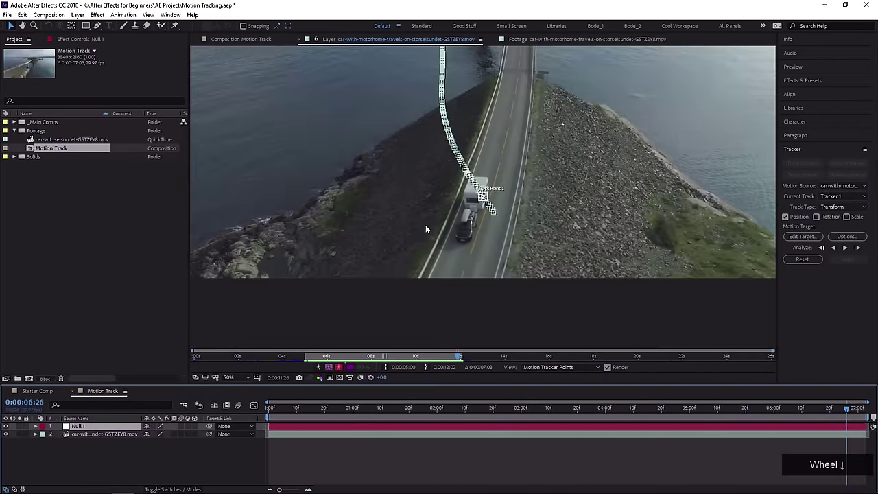
pyautogui.middleClick(416, 221)
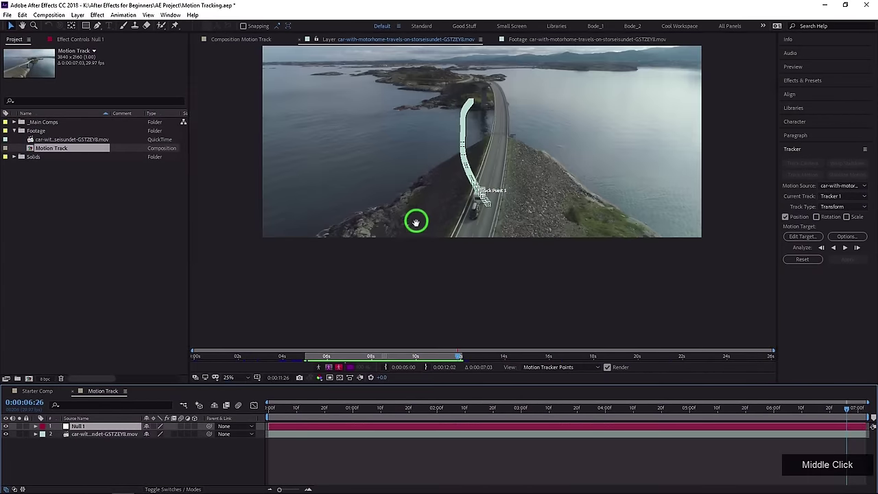
pyautogui.moveTo(416, 222); pyautogui.dragTo(398, 302)
pyautogui.click(102, 433)
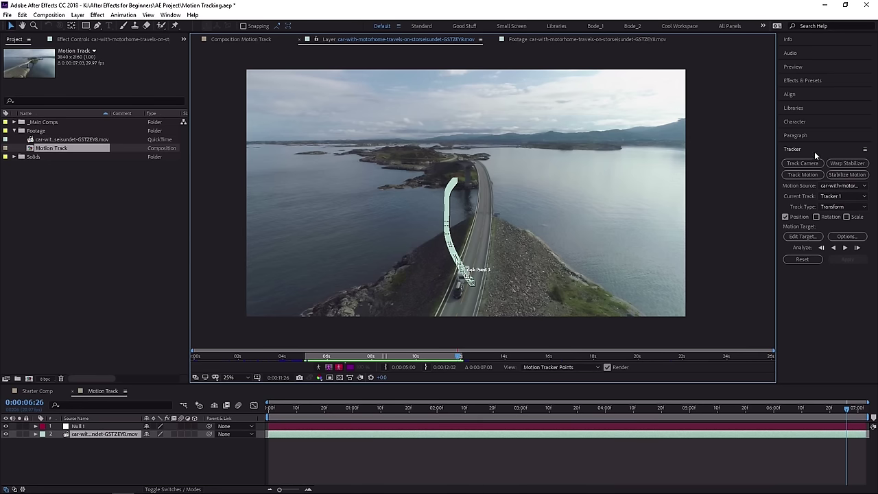
pyautogui.click(802, 236)
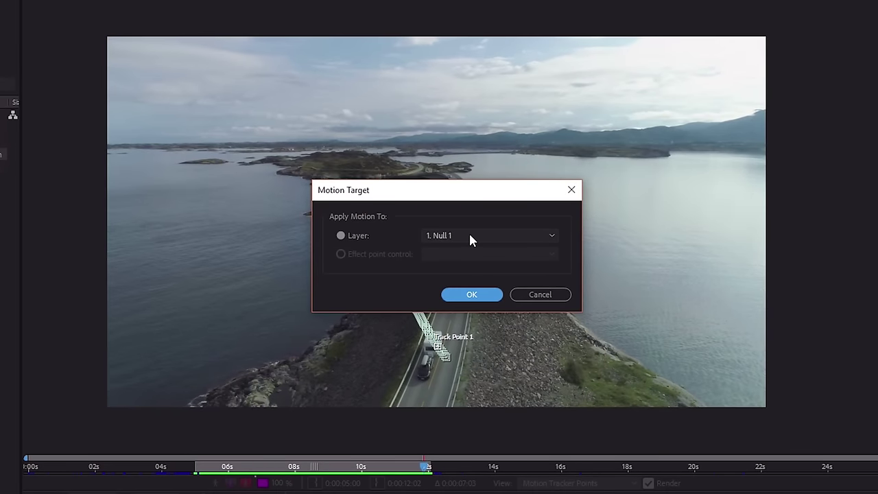
pyautogui.click(472, 294)
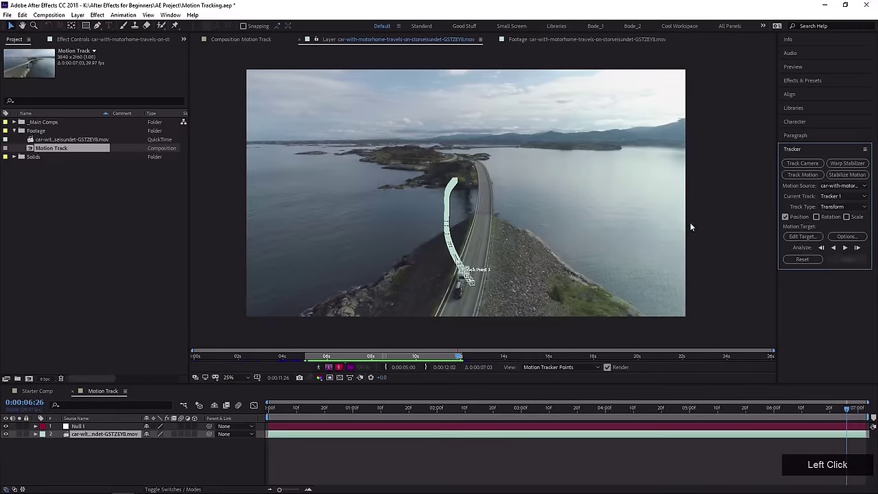
# Apply the tracking data to the null in the X and Y dimensions and bring the full composition frame into view.
pyautogui.click(857, 258)
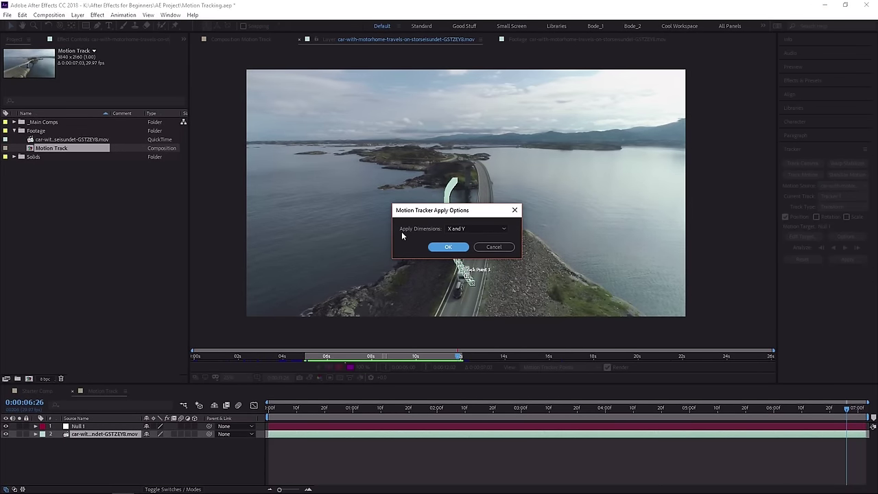
pyautogui.click(450, 247)
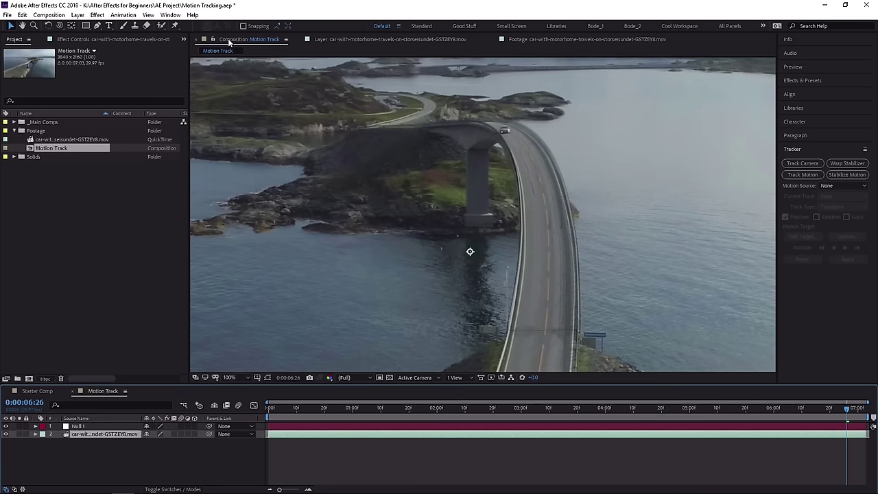
pyautogui.scroll(-4, 426, 223)
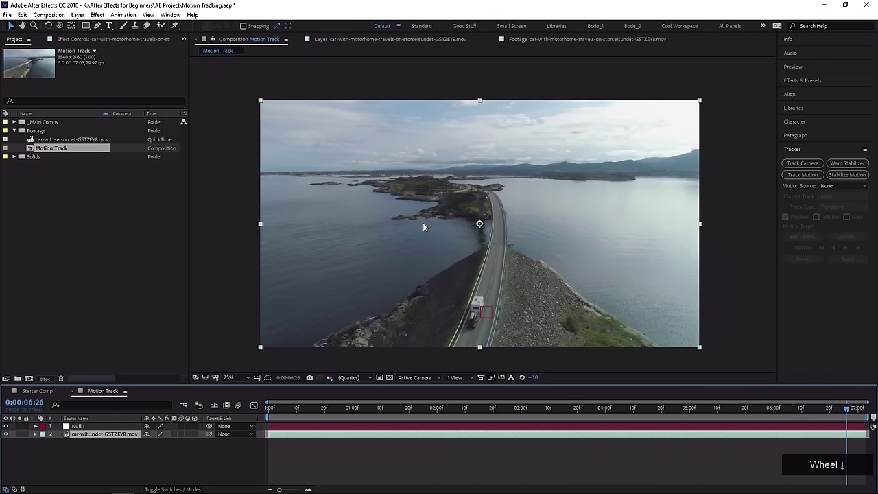
# Play back the composition from its first frame to check how the null follows the caravan.
pyautogui.middleClick(423, 222)
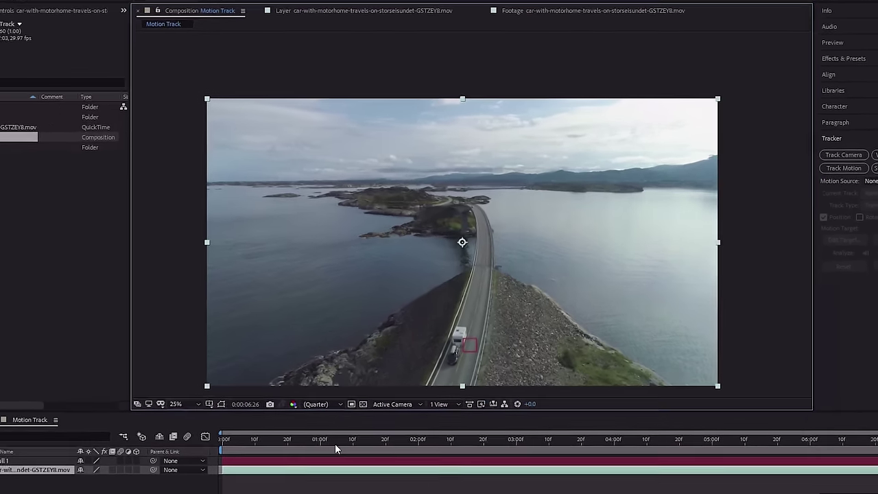
pyautogui.click(350, 409)
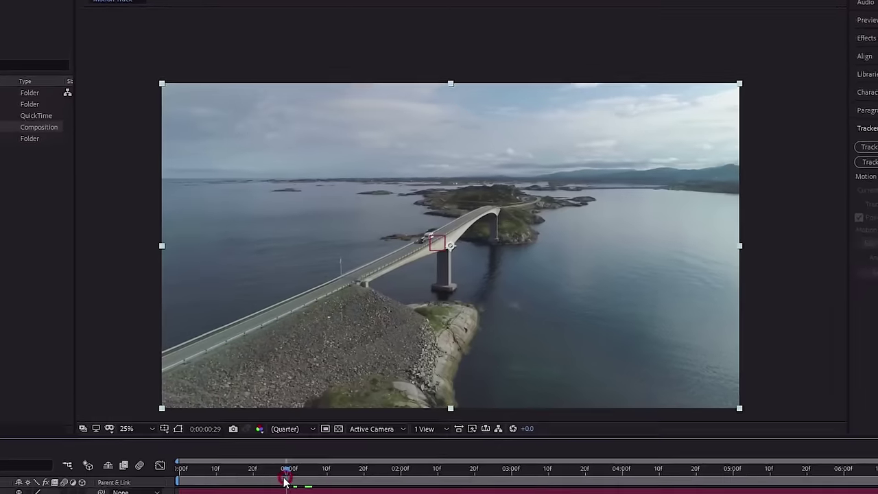
pyautogui.moveTo(286, 481); pyautogui.dragTo(264, 480)
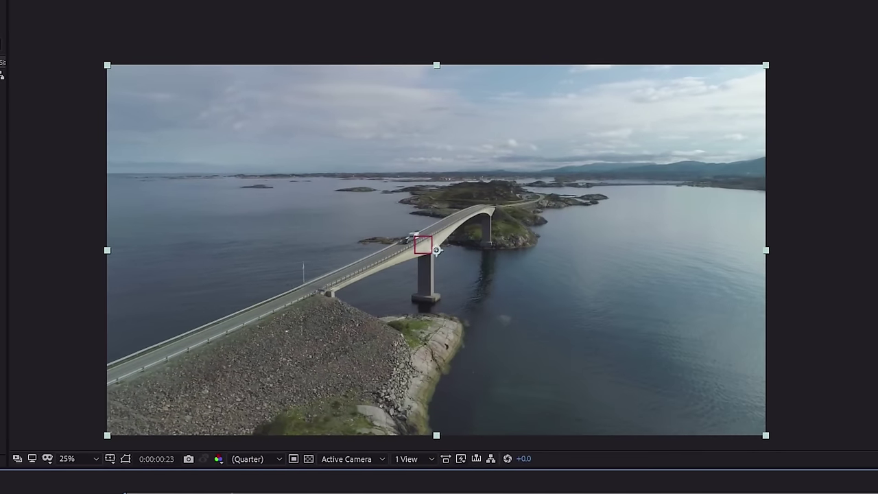
pyautogui.press('space')
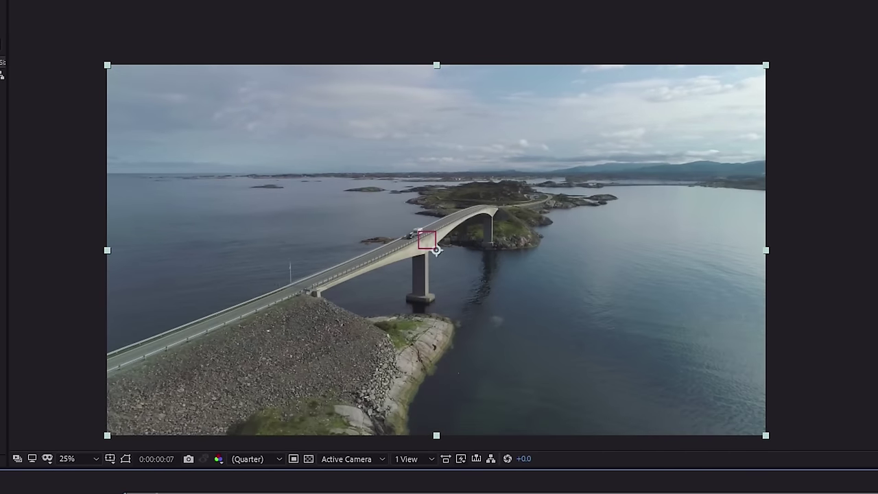
pyautogui.press('space')
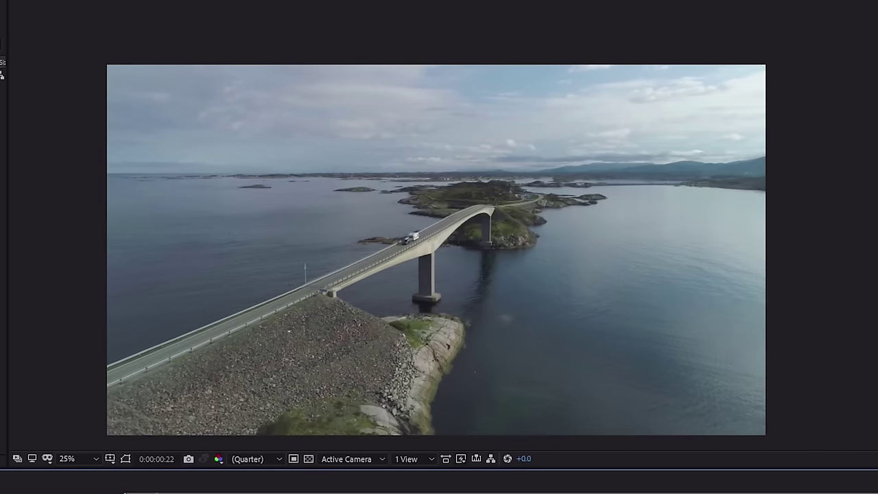
pyautogui.press('space')
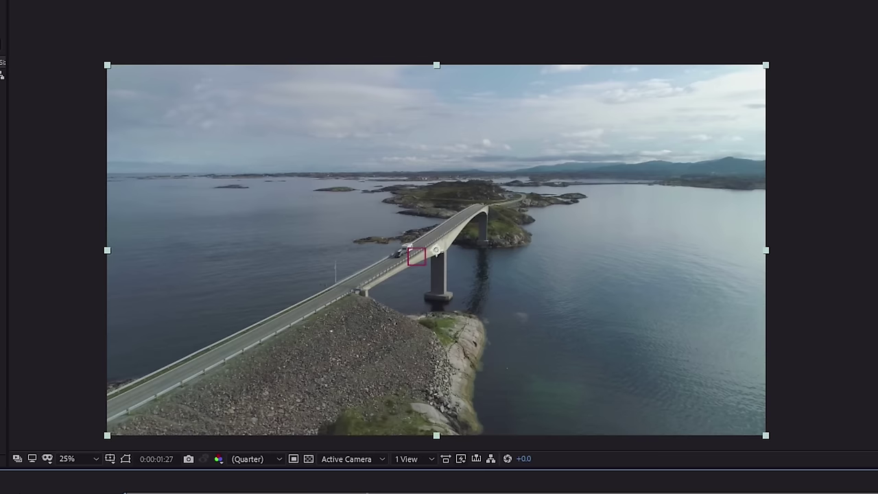
# Select the null and reveal its Position keyframes to examine the tracked motion path beside the caravan.
pyautogui.moveTo(446, 386); pyautogui.dragTo(408, 248)
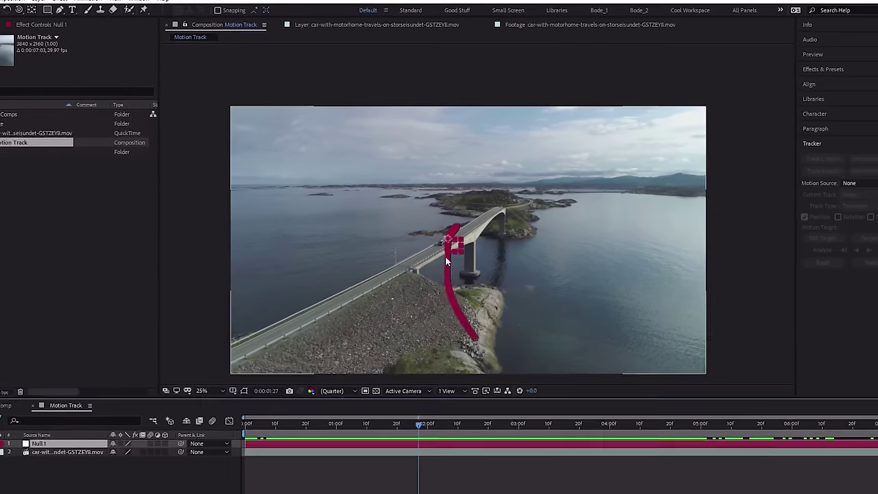
pyautogui.scroll(2, 459, 306)
pyautogui.middleClick(486, 192)
pyautogui.scroll(4, 416, 249)
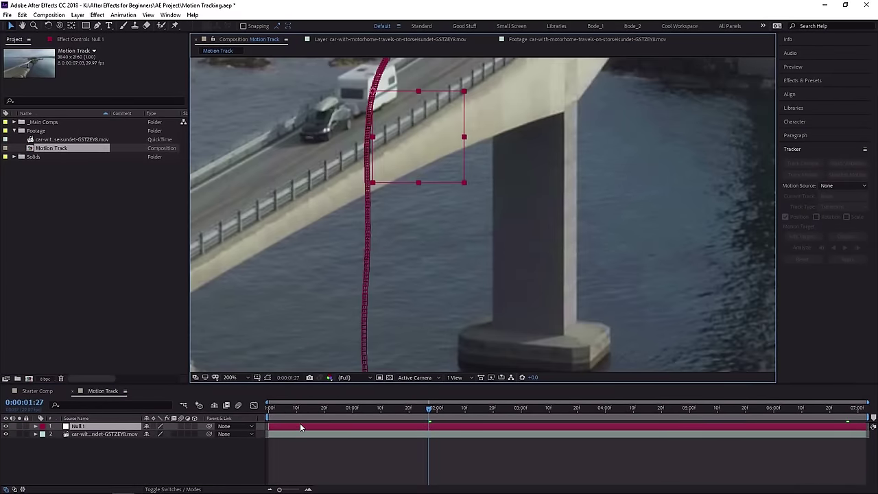
pyautogui.press('u')
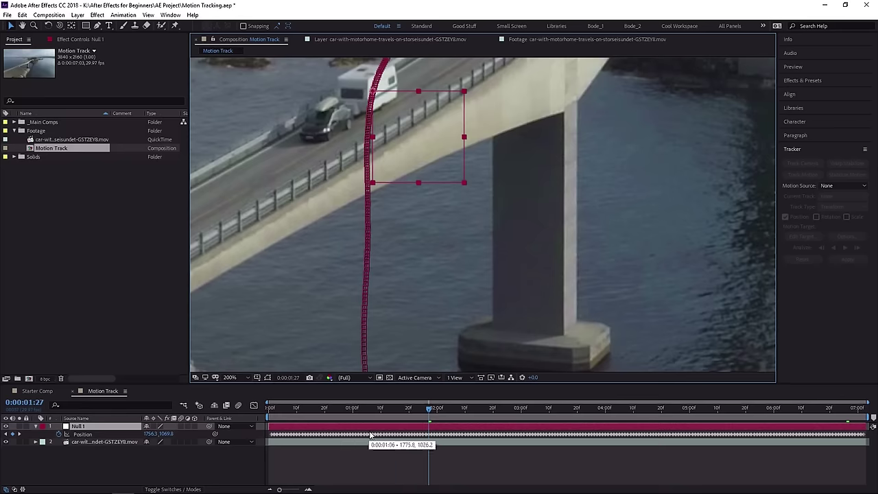
pyautogui.scroll(-2, 282, 219)
pyautogui.middleClick(288, 226)
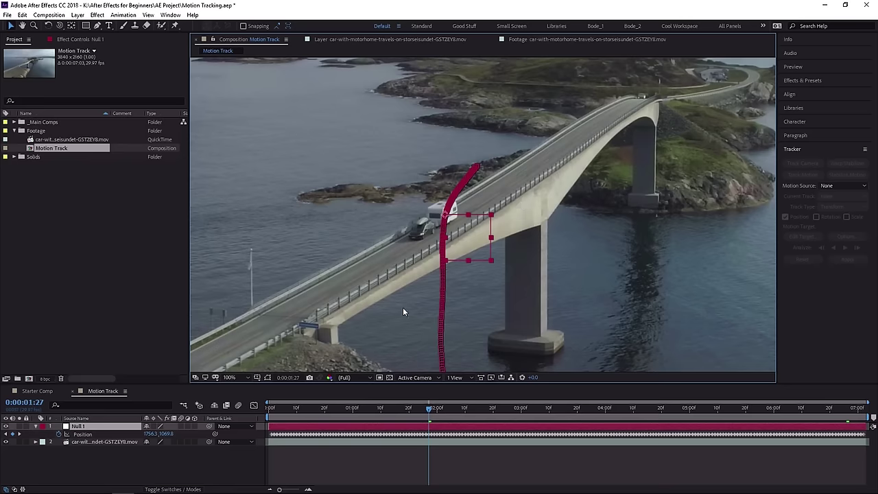
# Try to move the Null 1 layer by hand in the frame, and undo the move.
pyautogui.click(93, 427)
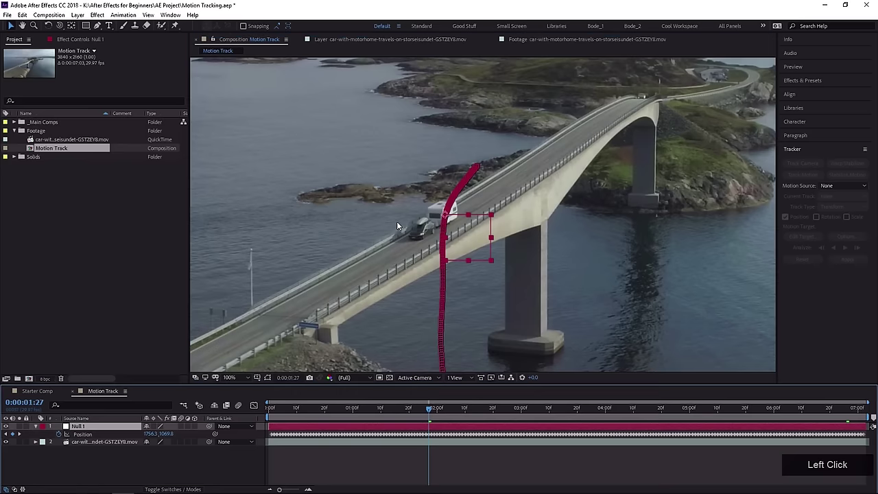
pyautogui.moveTo(472, 217); pyautogui.dragTo(474, 219)
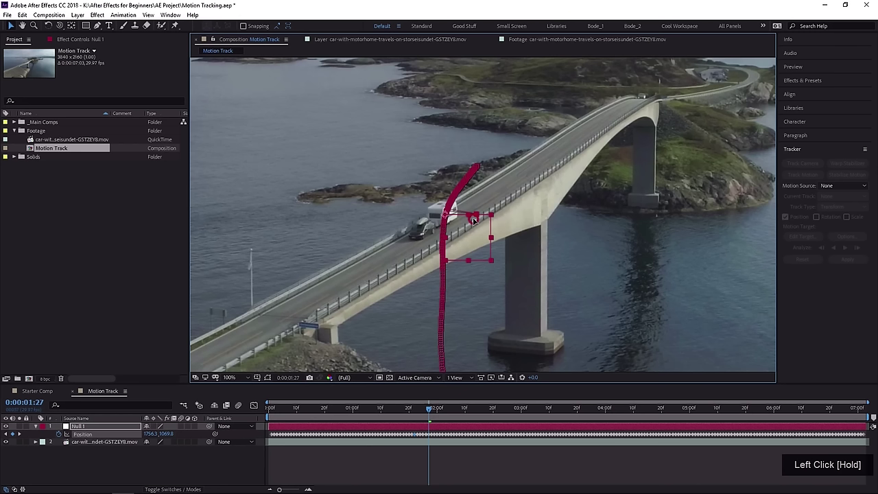
pyautogui.hotkey('ctrl', 'z')
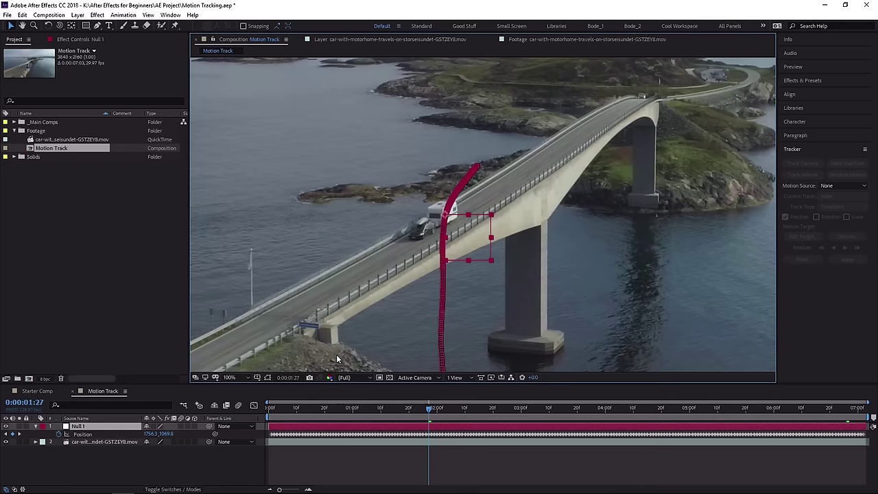
# Create a text layer reading "Camper" near the caravan, with no other layer selected.
pyautogui.click(115, 469)
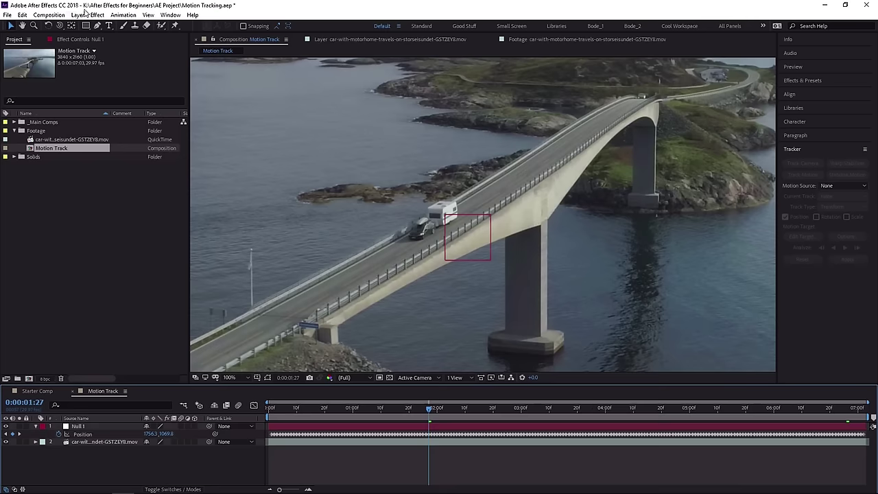
pyautogui.click(109, 25)
pyautogui.click(487, 183)
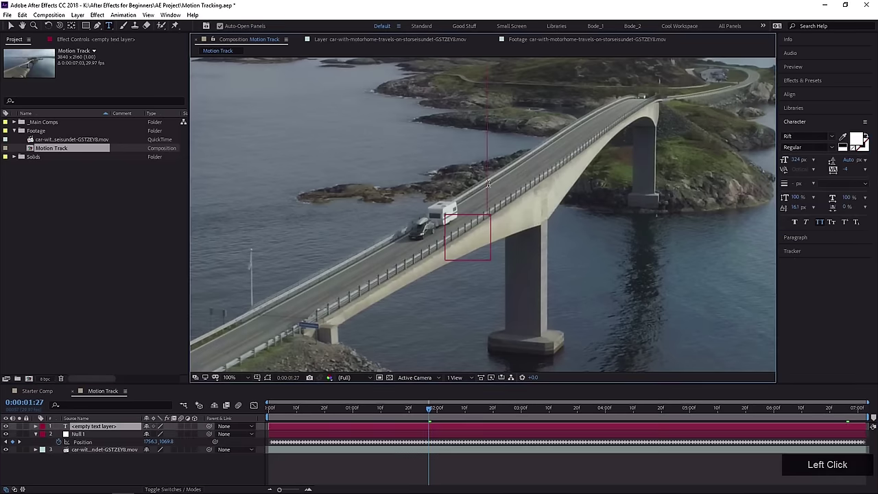
pyautogui.write('Camper')
pyautogui.press('KP_Enter')
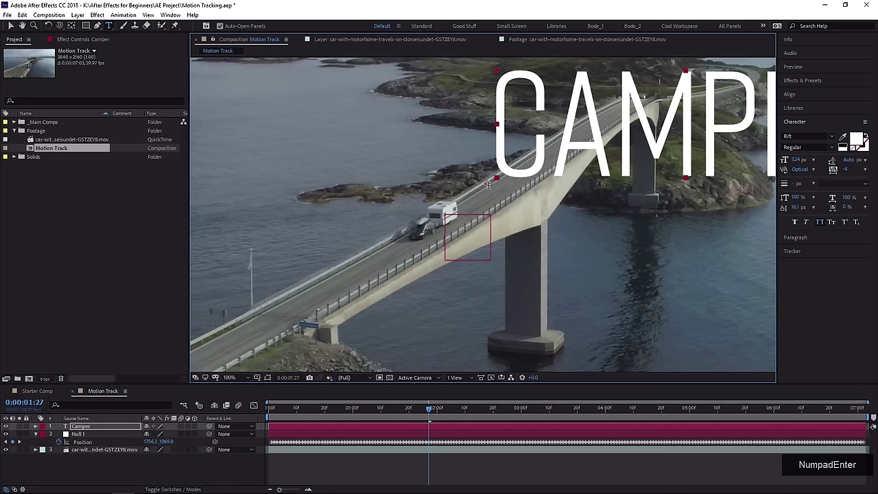
# Scale the Camper text down to about 40% and place it just above the caravan.
pyautogui.scroll(-2, 479, 142)
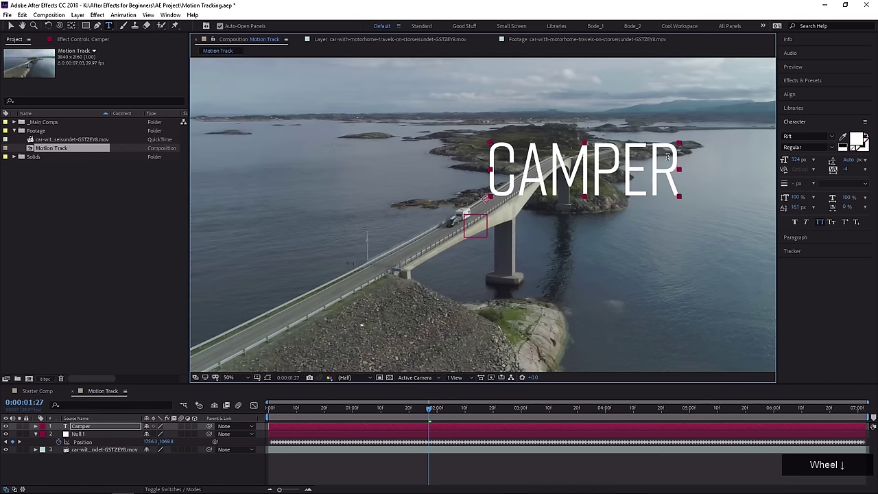
pyautogui.press('v')
pyautogui.click(629, 160)
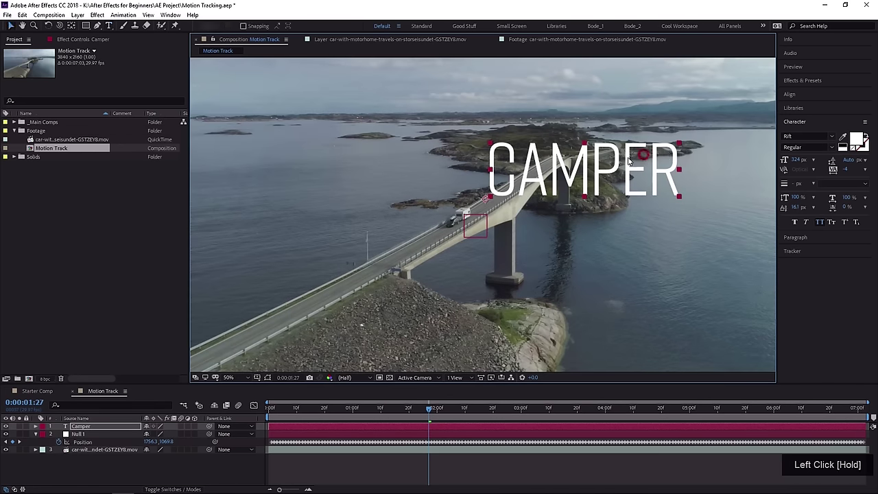
pyautogui.moveTo(629, 160); pyautogui.dragTo(544, 194)
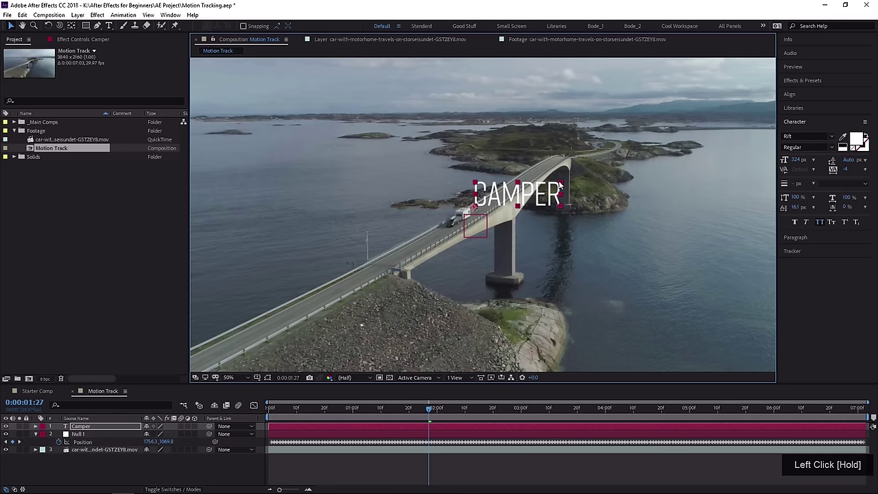
pyautogui.keyDown('shift'); pyautogui.click(554, 187); pyautogui.keyUp('shift')
pyautogui.click(554, 189)
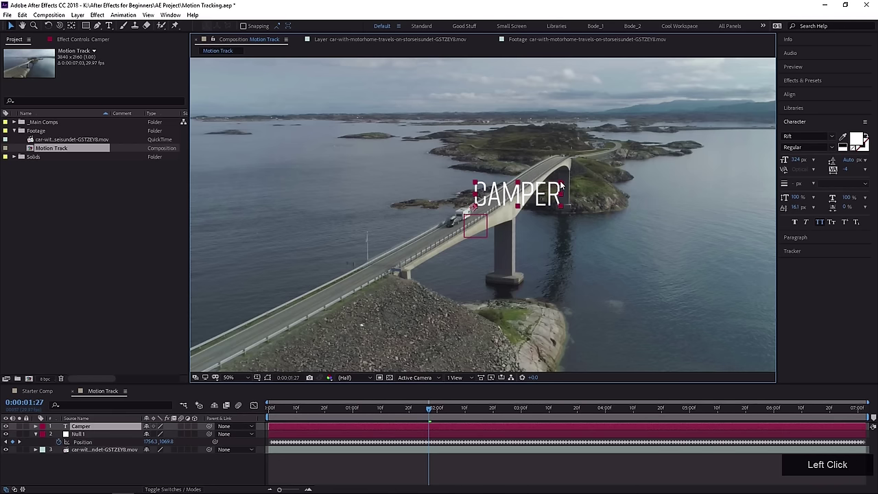
pyautogui.moveTo(561, 185); pyautogui.dragTo(554, 188)
pyautogui.press('.')
pyautogui.moveTo(488, 186); pyautogui.dragTo(492, 193)
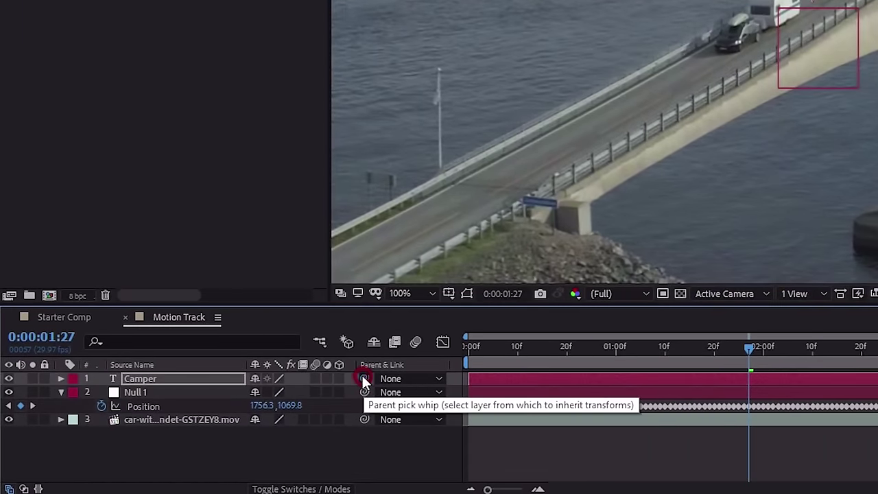
# Parent the Camper text layer to the Null 1 layer and nudge the text slightly closer to the caravan.
pyautogui.moveTo(364, 379); pyautogui.dragTo(135, 394)
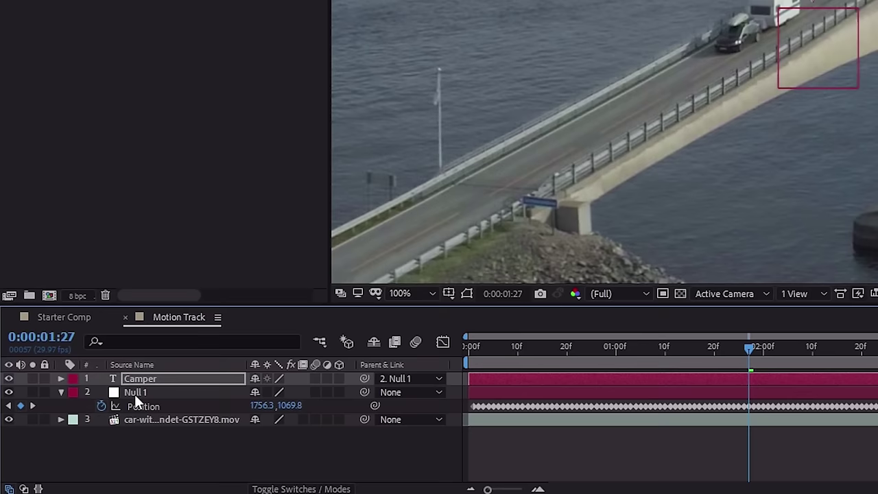
pyautogui.click(134, 393)
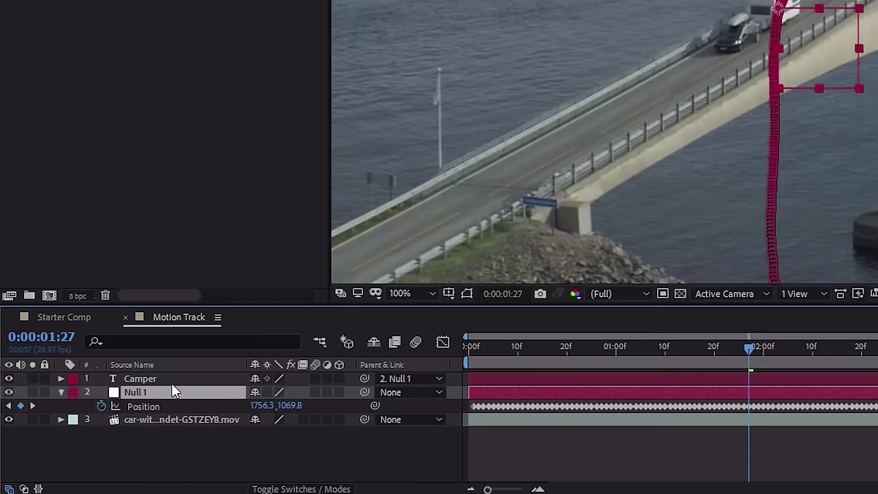
pyautogui.click(150, 379)
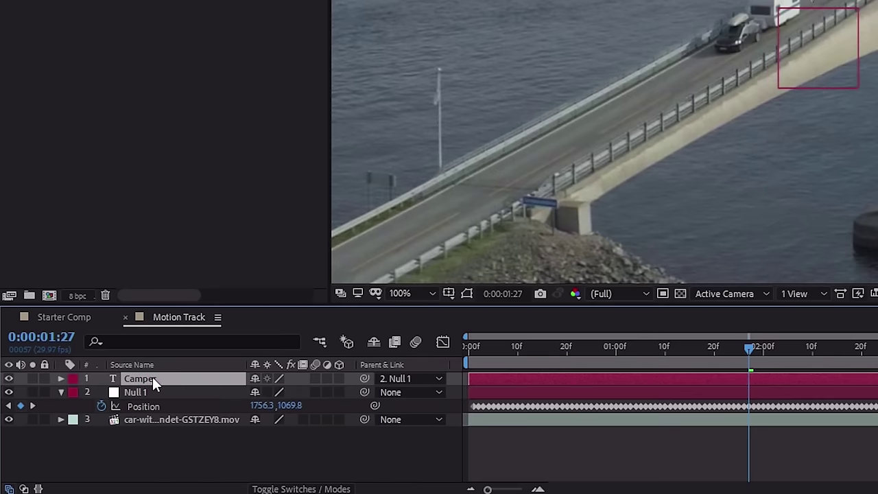
pyautogui.click(141, 393)
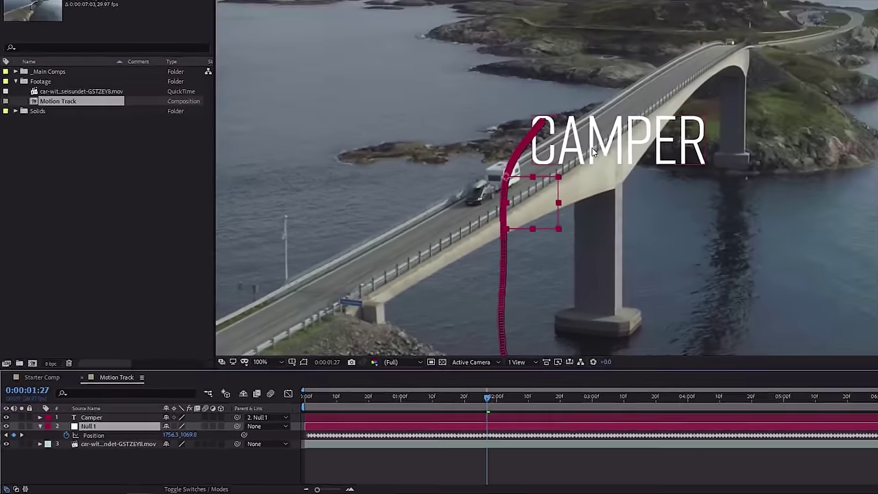
pyautogui.click(877, 0)
pyautogui.moveTo(520, 194); pyautogui.dragTo(517, 191)
pyautogui.press('Return')
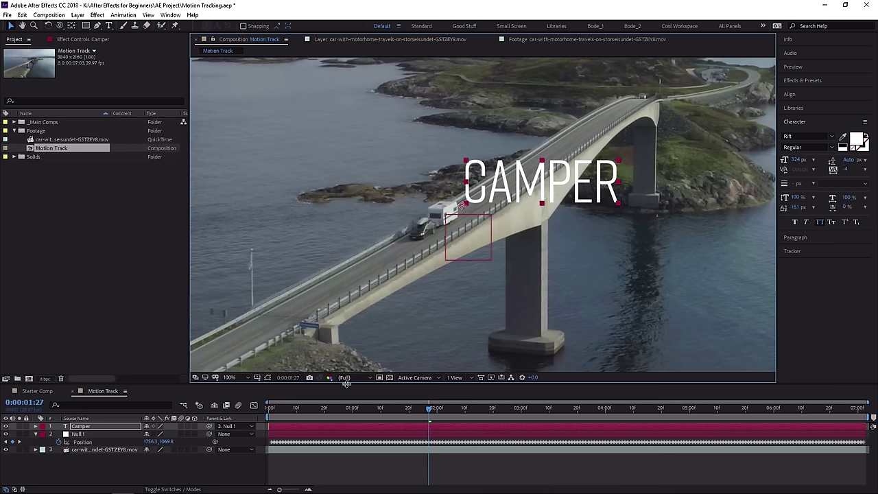
# Play the composition from the first frame and inspect how the text follows the caravan around 0:00:04:11.
pyautogui.moveTo(295, 415); pyautogui.dragTo(269, 412)
pyautogui.press(',')
pyautogui.press(',')
pyautogui.press(',')
pyautogui.press(',')
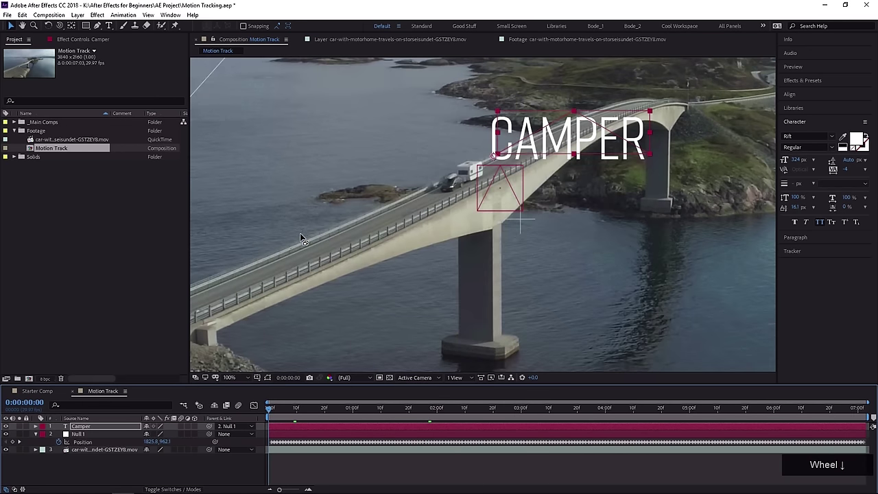
pyautogui.press('space')
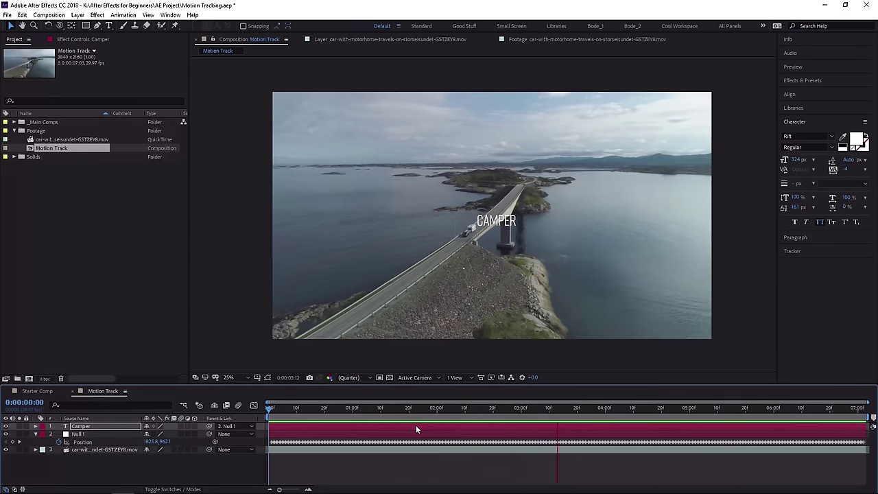
pyautogui.press('space')
pyautogui.moveTo(408, 412); pyautogui.dragTo(637, 409)
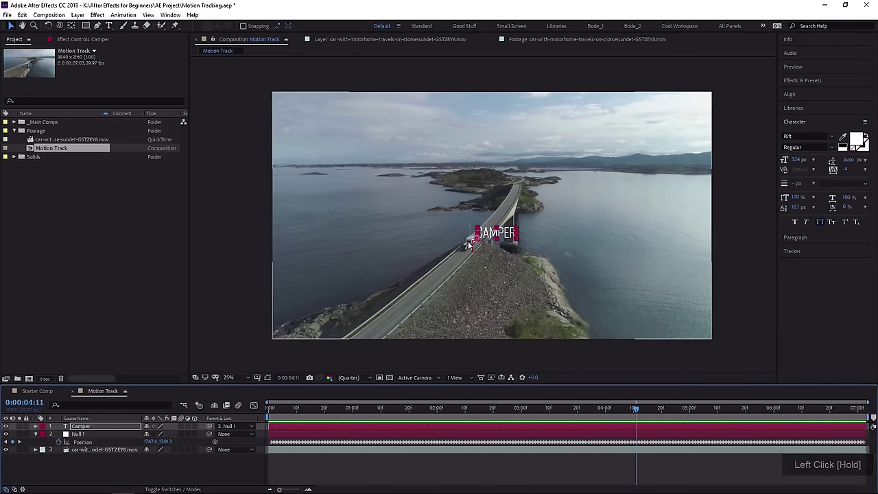
pyautogui.scroll(2, 480, 268)
pyautogui.scroll(-2, 465, 281)
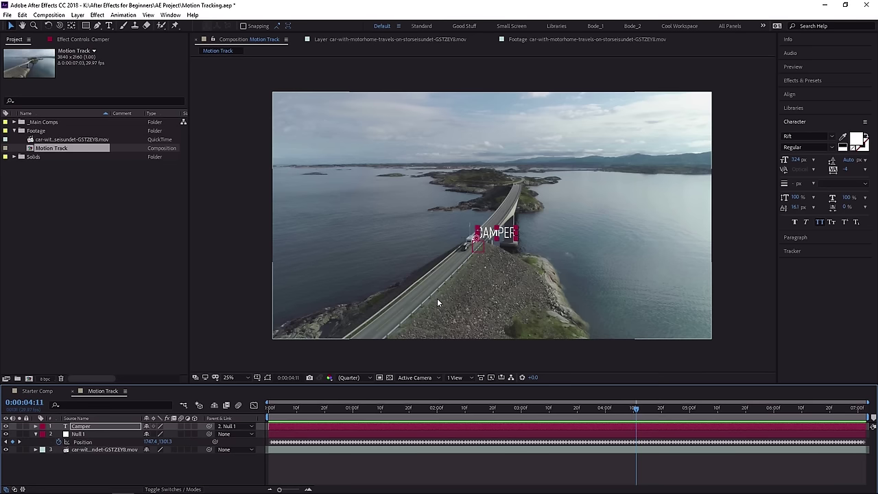
# Keyframe the Camper text's Scale from 40.3% at 0:00:00:00 to 98.3% at 0:00:07:02 and play the animation from the start.
pyautogui.click(320, 417)
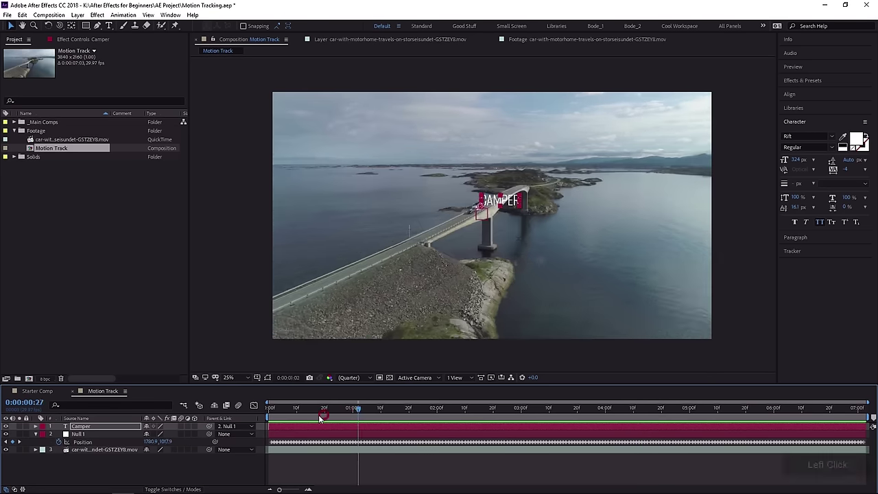
pyautogui.moveTo(320, 417); pyautogui.dragTo(264, 447)
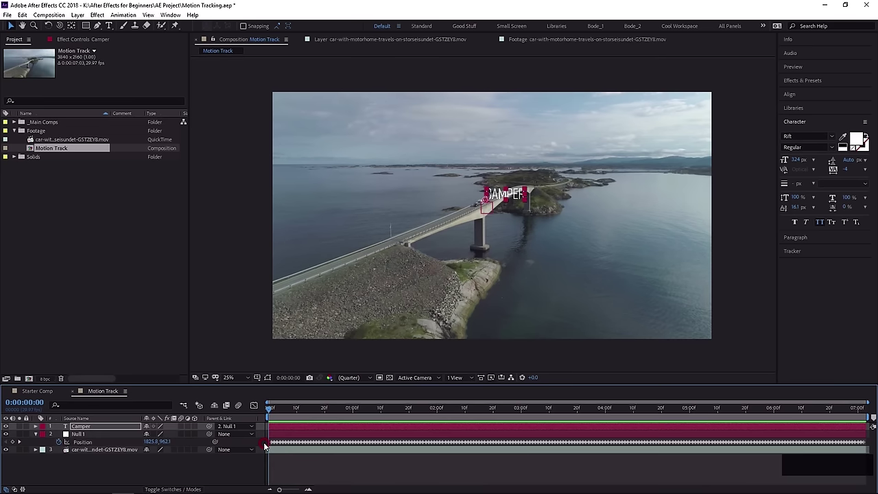
pyautogui.click(86, 429)
pyautogui.press('s')
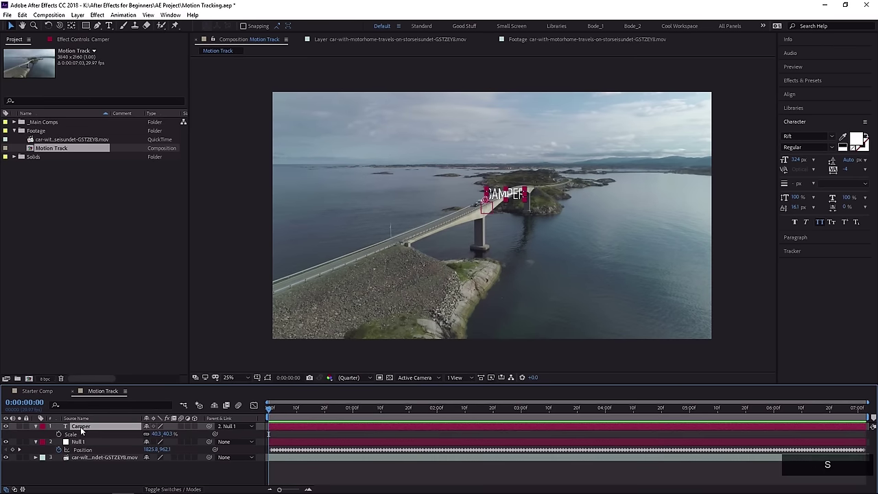
pyautogui.moveTo(268, 418); pyautogui.dragTo(866, 415)
pyautogui.moveTo(163, 433); pyautogui.dragTo(189, 431)
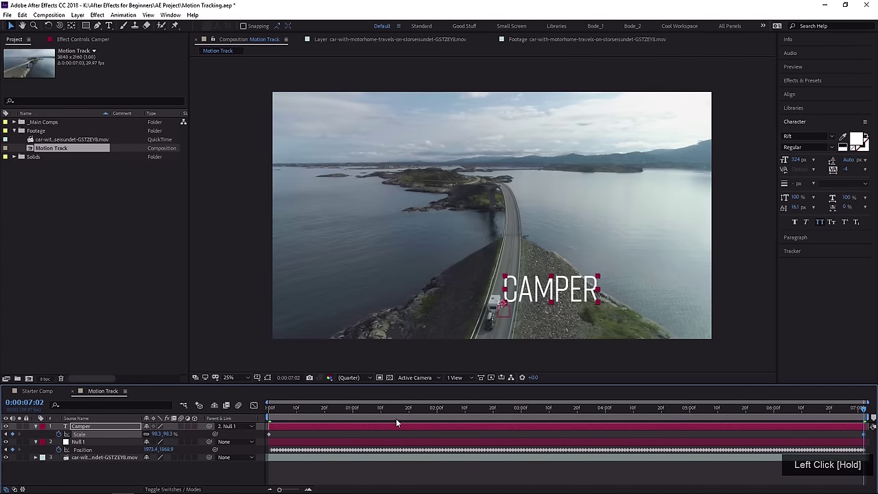
pyautogui.moveTo(396, 415); pyautogui.dragTo(182, 420)
pyautogui.press('space')
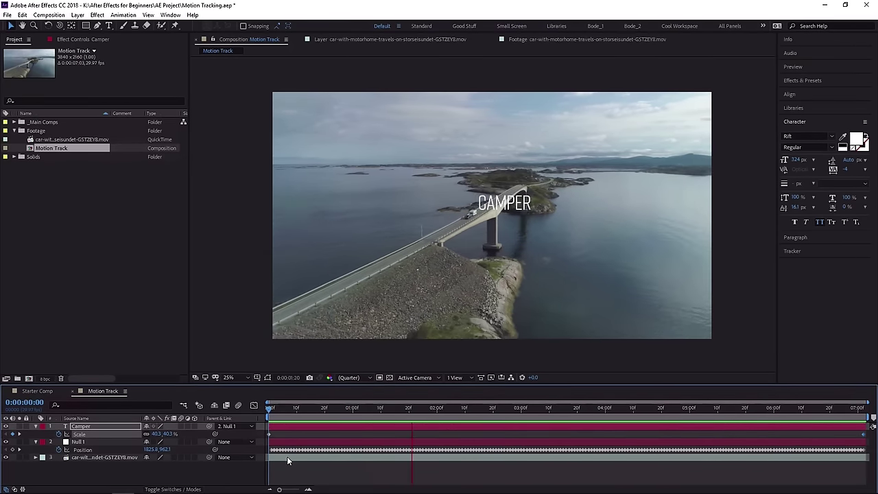
# Set the Camper text's Scale keyframes to 50.3% at the first frame and 96% at 0:00:07:02, and replay from the start.
pyautogui.press('space')
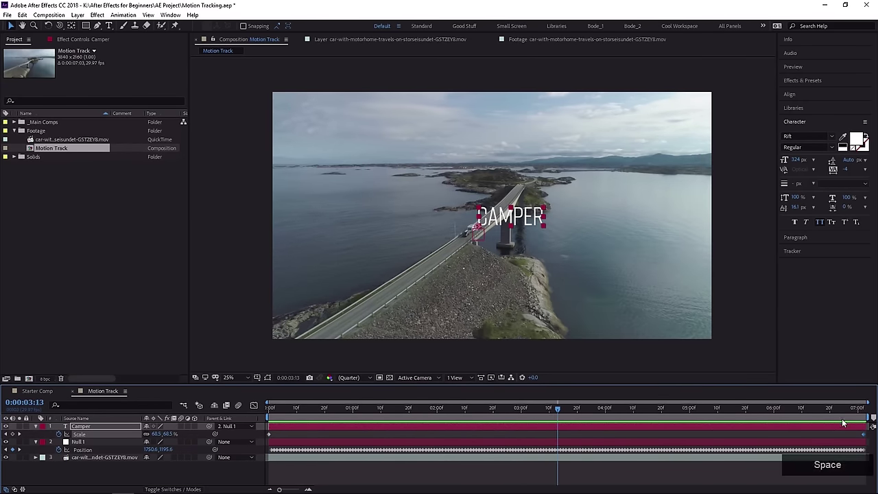
pyautogui.moveTo(557, 412); pyautogui.dragTo(863, 412)
pyautogui.moveTo(170, 434); pyautogui.dragTo(199, 434)
pyautogui.click(269, 409)
pyautogui.press('space')
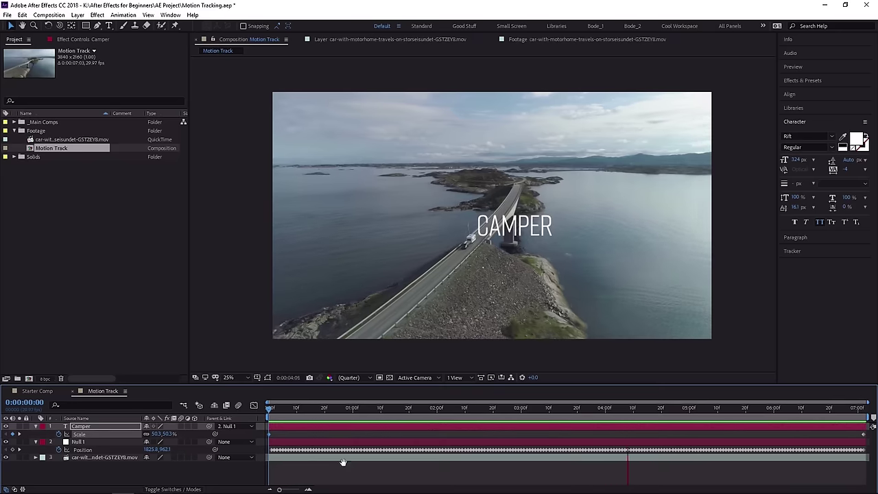
# Replay the animation and check the Camper text's placement against the caravan at 0:00:06:27 and 0:00:07:02.
pyautogui.press('space')
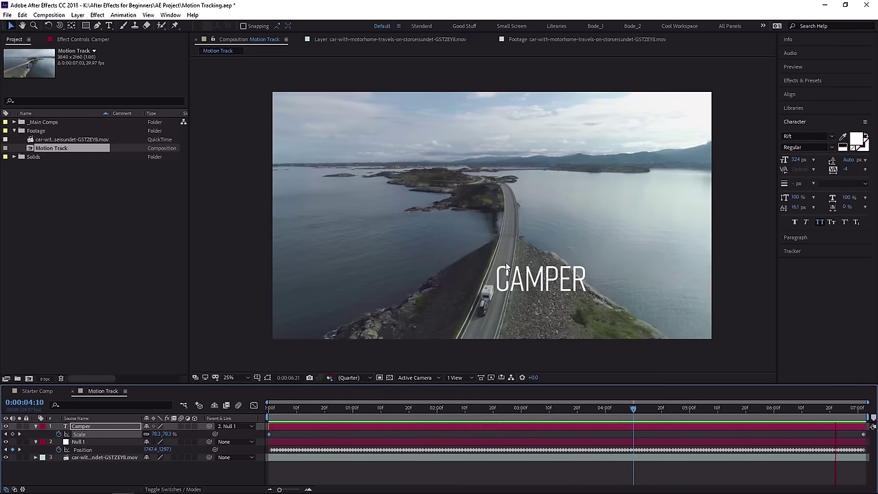
pyautogui.press('space')
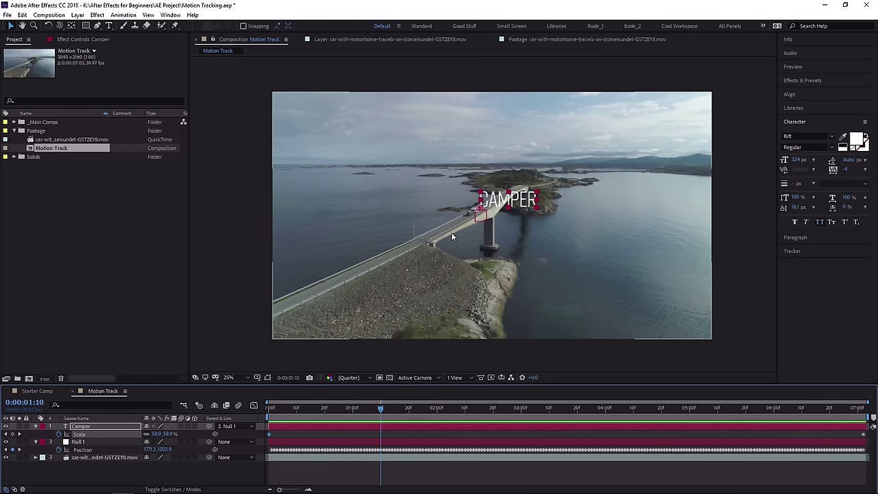
pyautogui.click(822, 409)
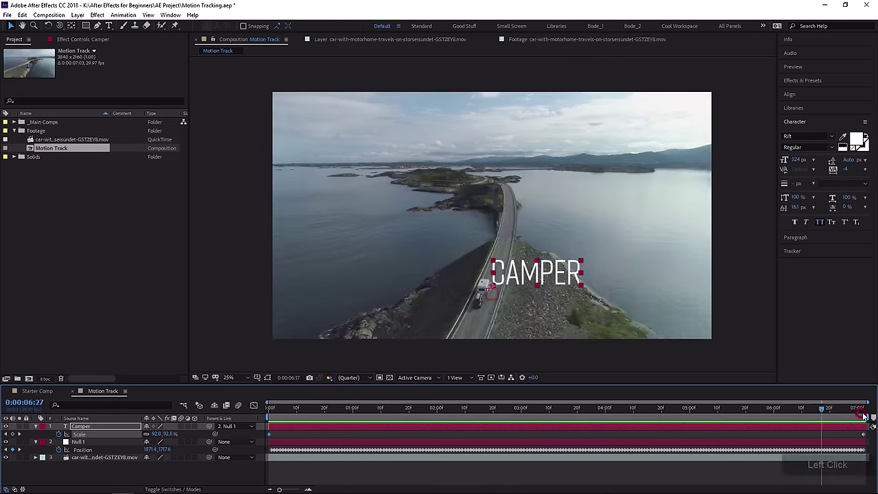
pyautogui.click(863, 415)
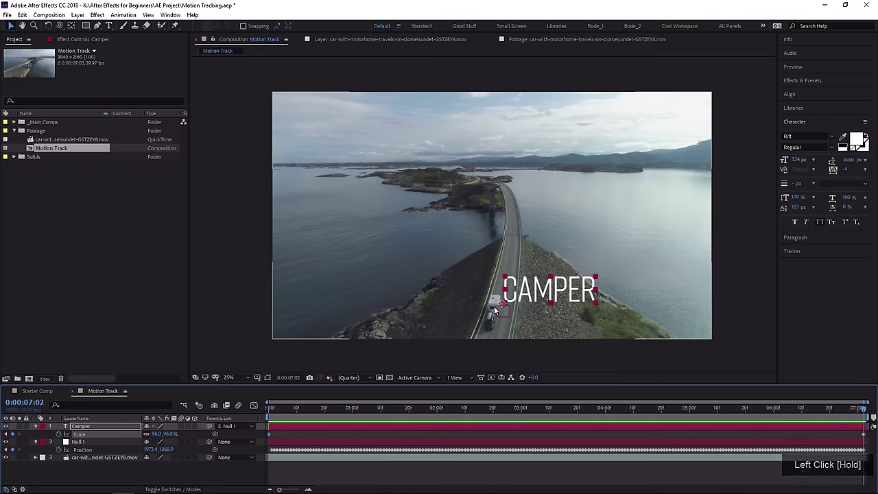
pyautogui.moveTo(496, 310); pyautogui.dragTo(498, 308)
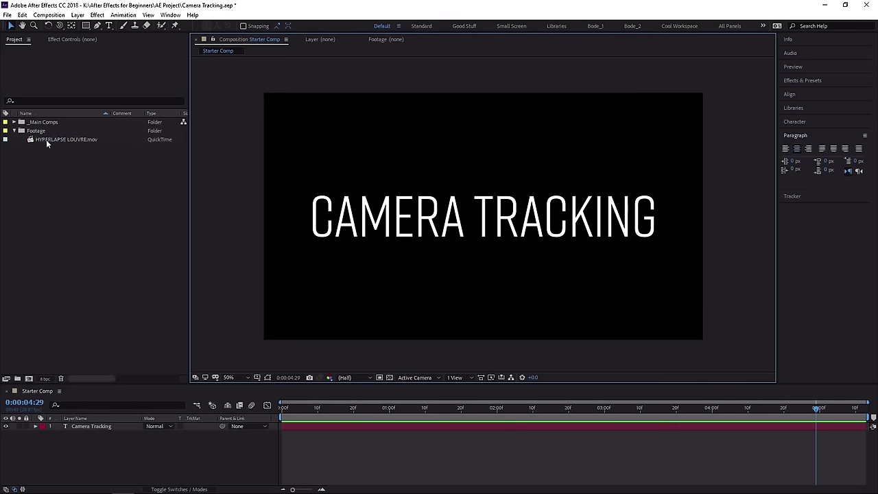
# Create a composition from HYPERLAPSE LOUVRE.mov and run a 3D camera track on its footage layer.
pyautogui.moveTo(46, 139); pyautogui.dragTo(29, 379)
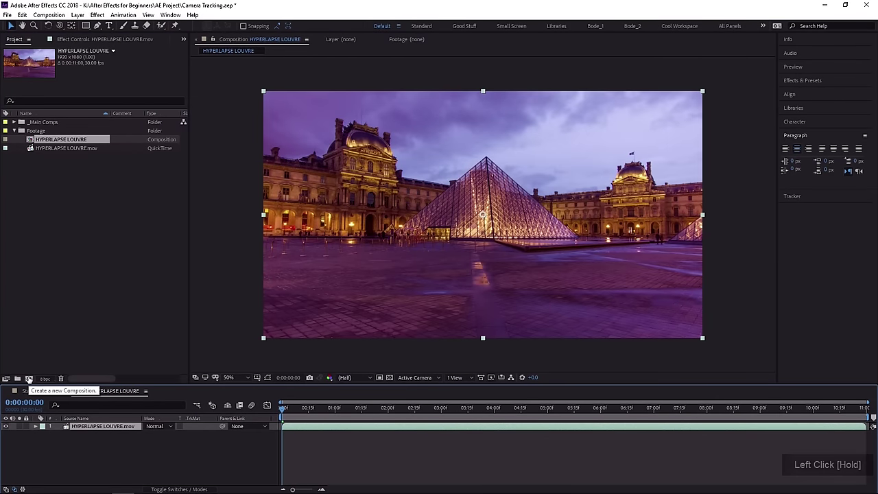
pyautogui.click(792, 196)
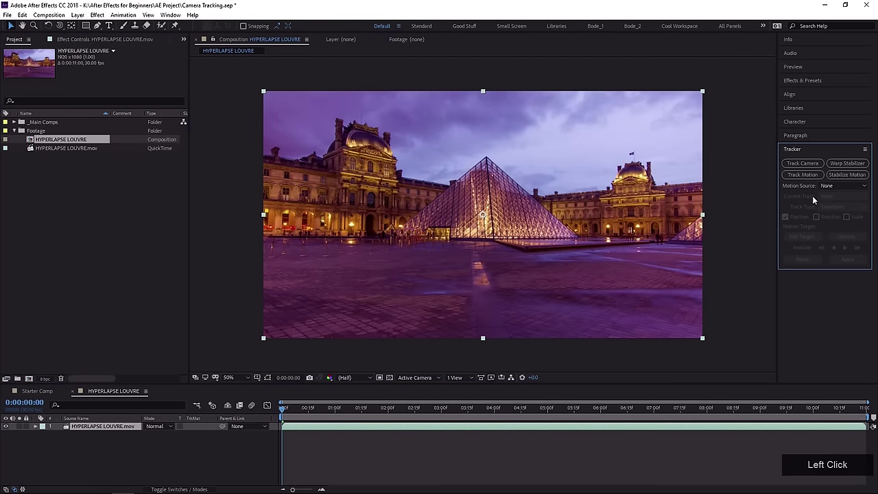
pyautogui.click(789, 166)
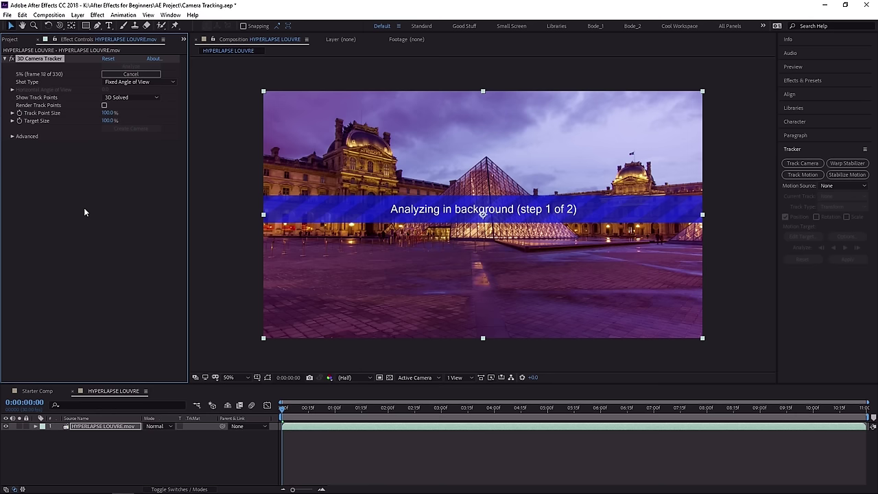
pyautogui.click(37, 391)
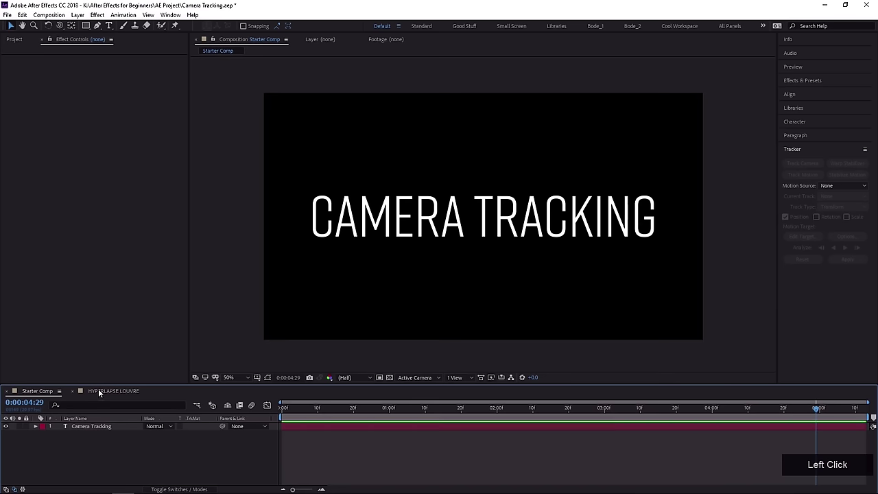
pyautogui.click(98, 391)
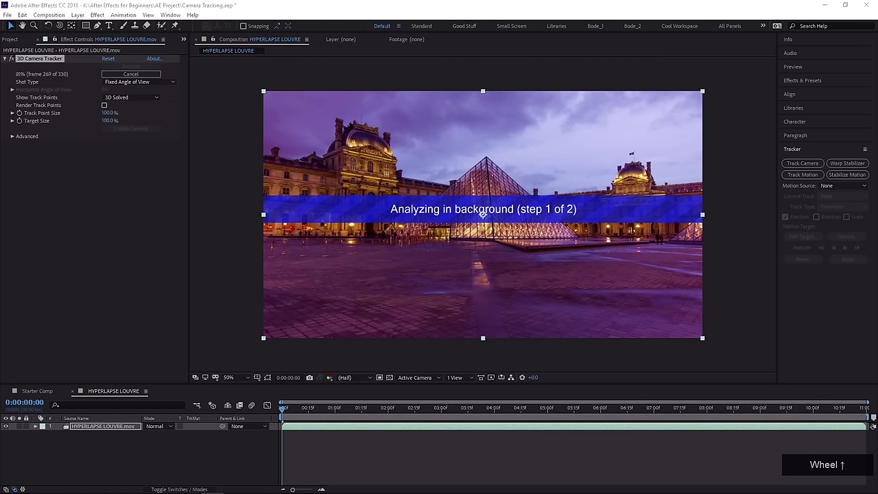
# Select the 3D Camera Tracker effect on the Louvre footage to show its solved track points.
pyautogui.click(228, 224)
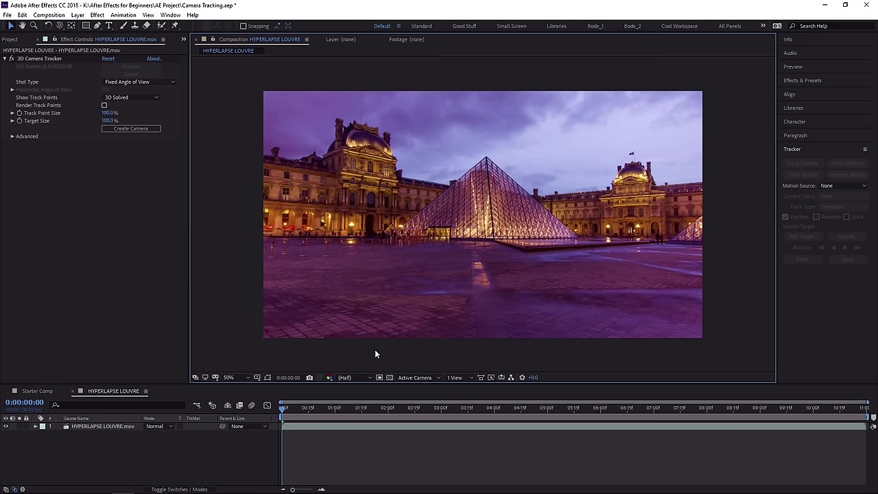
pyautogui.click(339, 341)
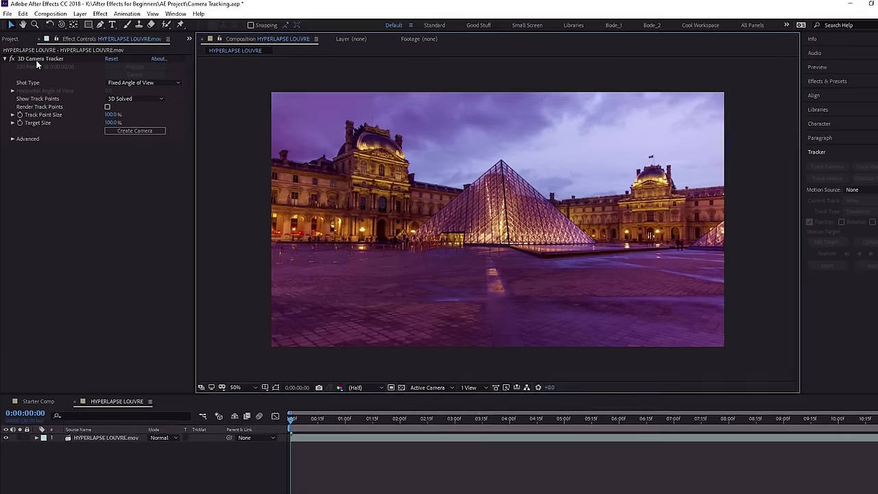
pyautogui.click(38, 59)
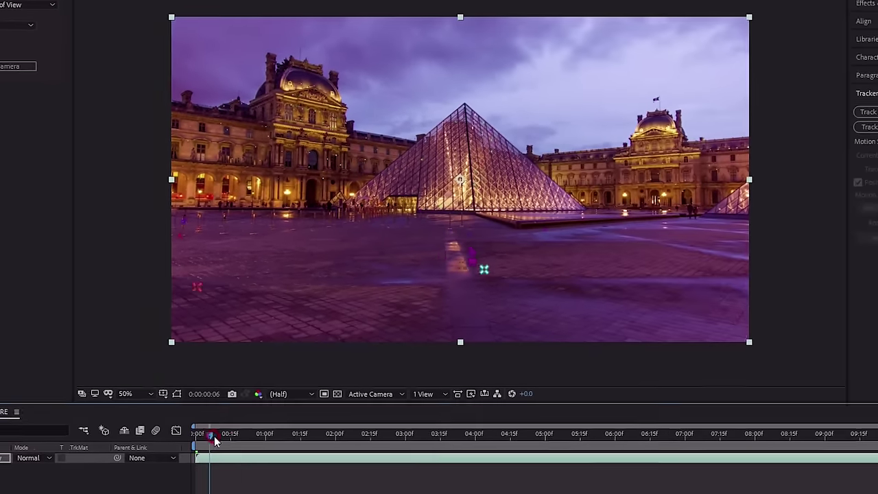
# Scrub through the Louvre hyperlapse and examine how the track points sit on the pyramid, buildings and ground.
pyautogui.moveTo(196, 431); pyautogui.dragTo(828, 470)
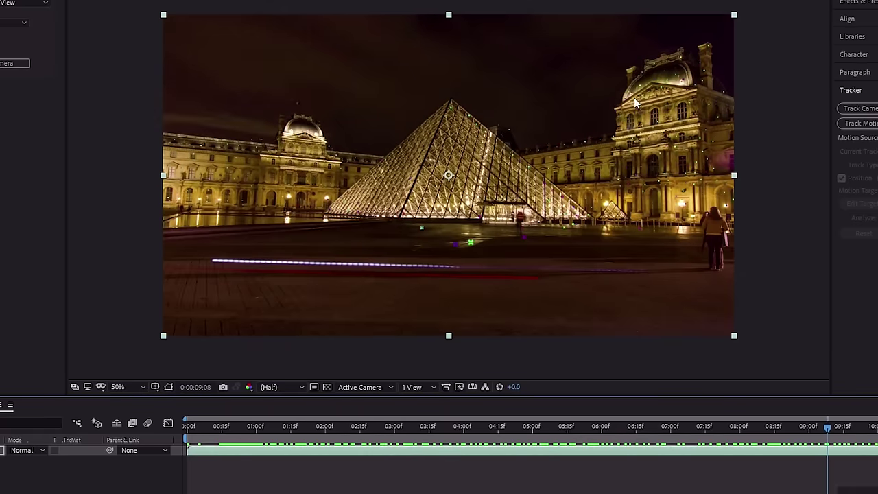
pyautogui.click(564, 172)
pyautogui.moveTo(717, 435); pyautogui.dragTo(699, 468)
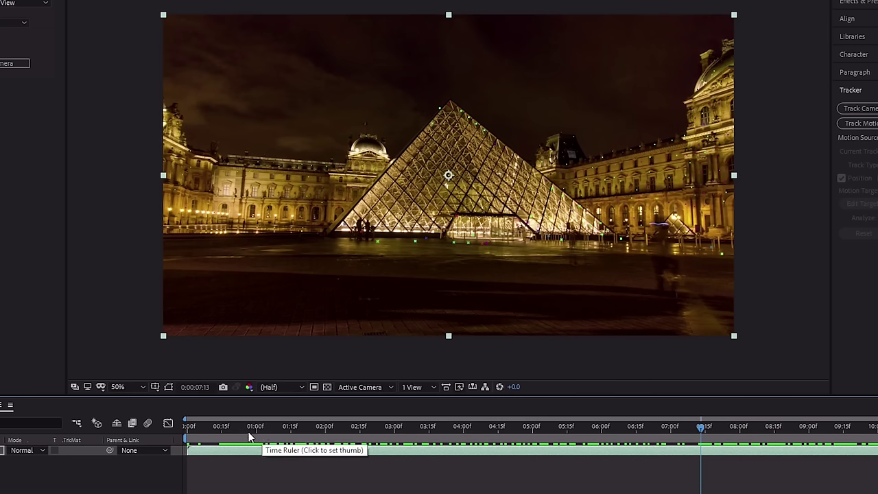
pyautogui.moveTo(253, 434); pyautogui.dragTo(760, 415)
pyautogui.click(275, 147)
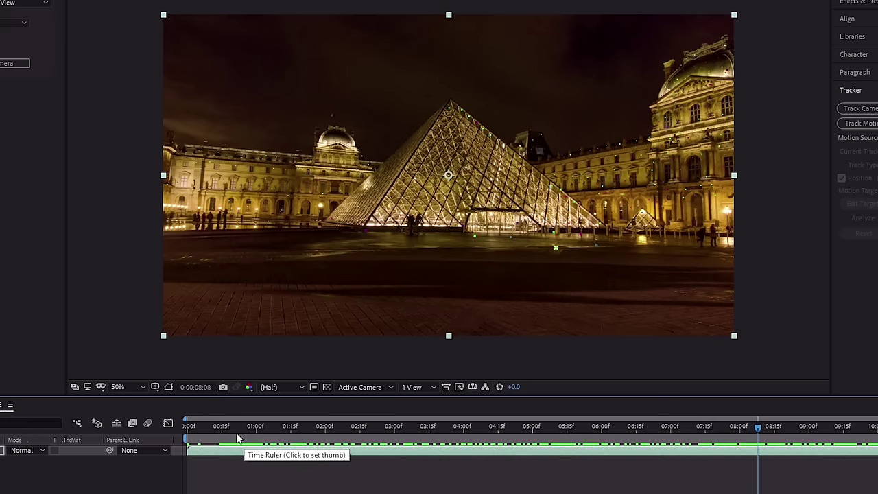
pyautogui.click(293, 427)
pyautogui.moveTo(293, 427); pyautogui.dragTo(404, 449)
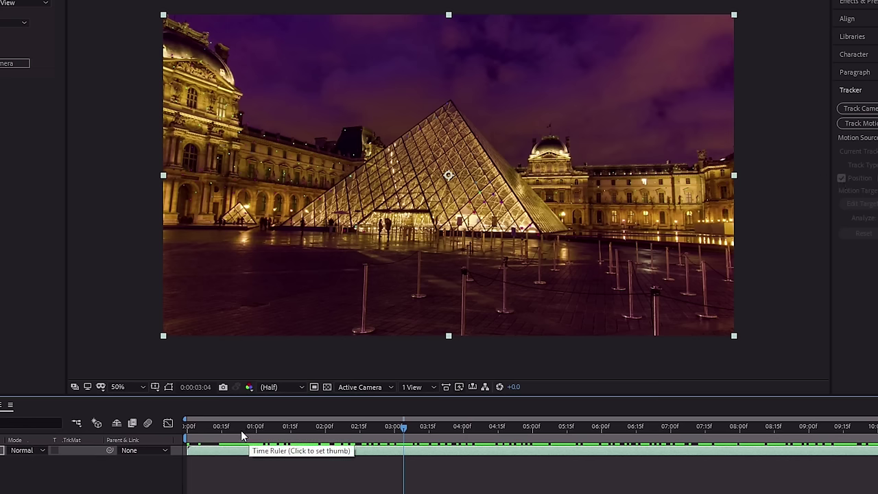
pyautogui.moveTo(241, 430); pyautogui.dragTo(649, 466)
# Inspect the pyramid's track points at 200% magnification while scrubbing between about 0:00:05:02 and 0:00:07:27.
pyautogui.scroll(4, 522, 258)
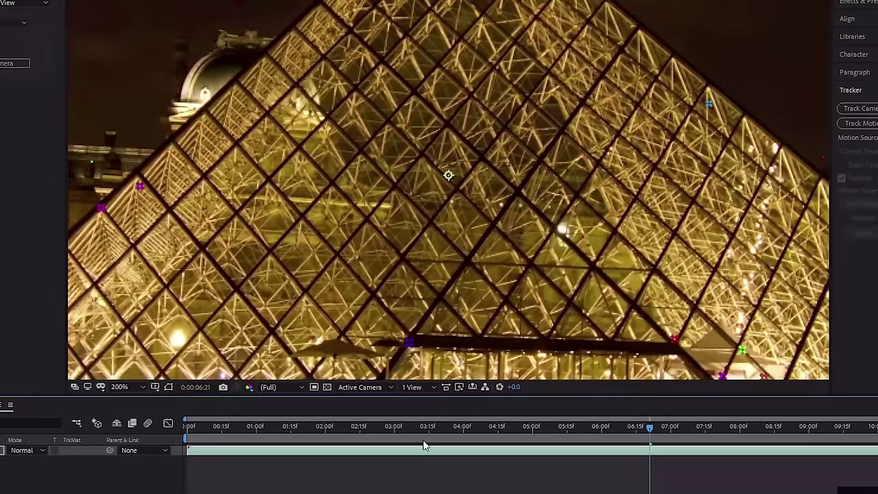
pyautogui.moveTo(648, 428); pyautogui.dragTo(539, 442)
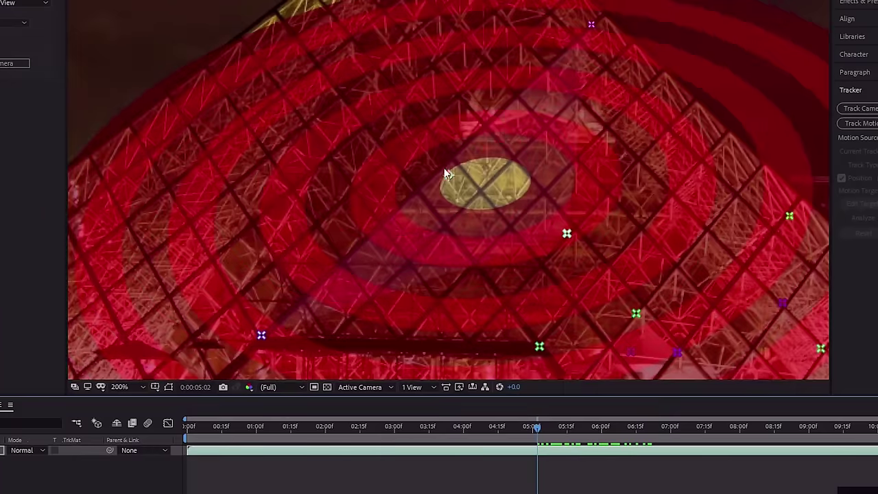
pyautogui.click(27, 306)
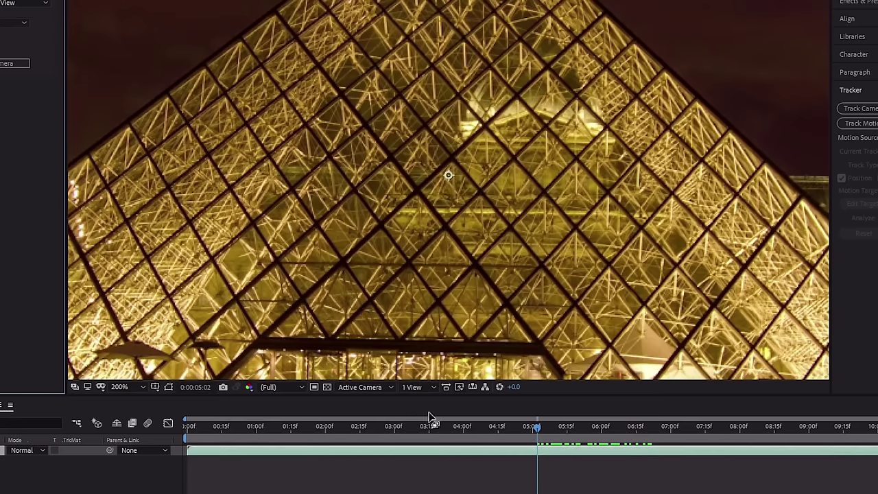
pyautogui.click(537, 431)
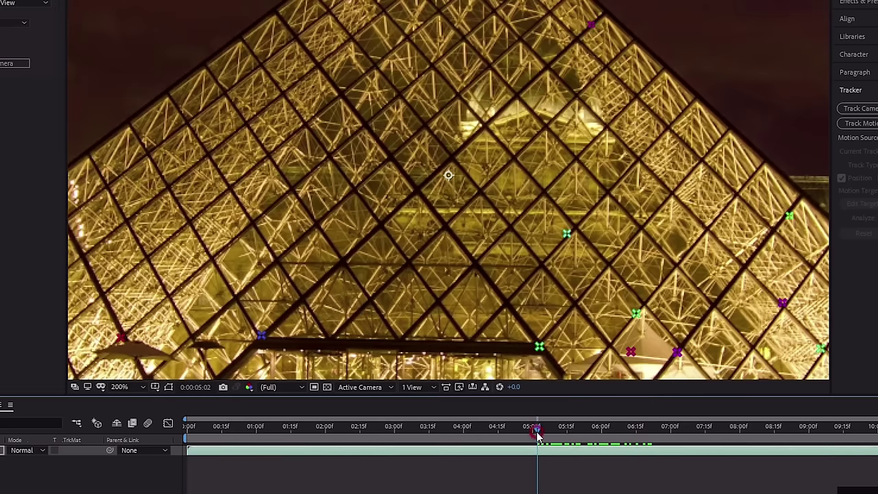
pyautogui.moveTo(537, 434); pyautogui.dragTo(553, 434)
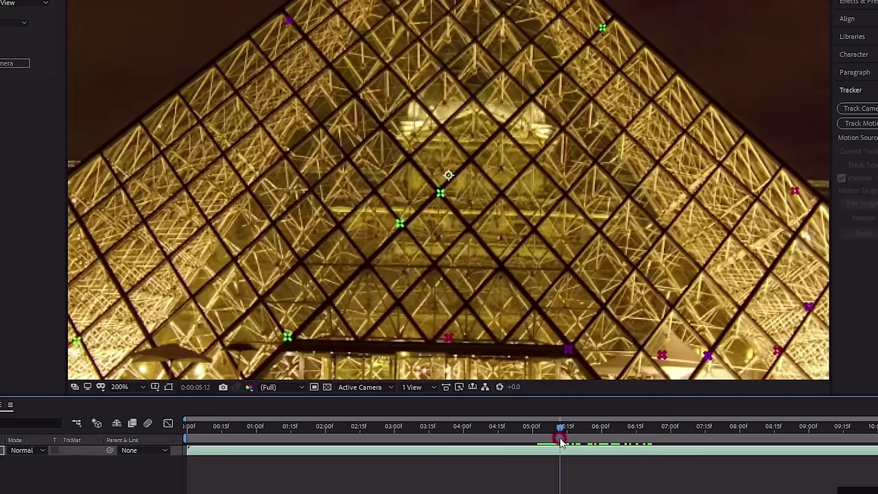
pyautogui.moveTo(559, 435); pyautogui.dragTo(727, 480)
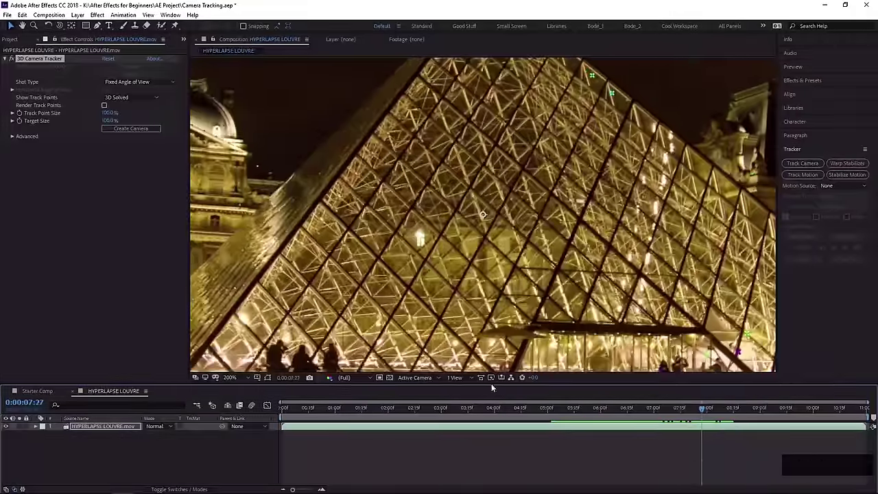
pyautogui.click(474, 169)
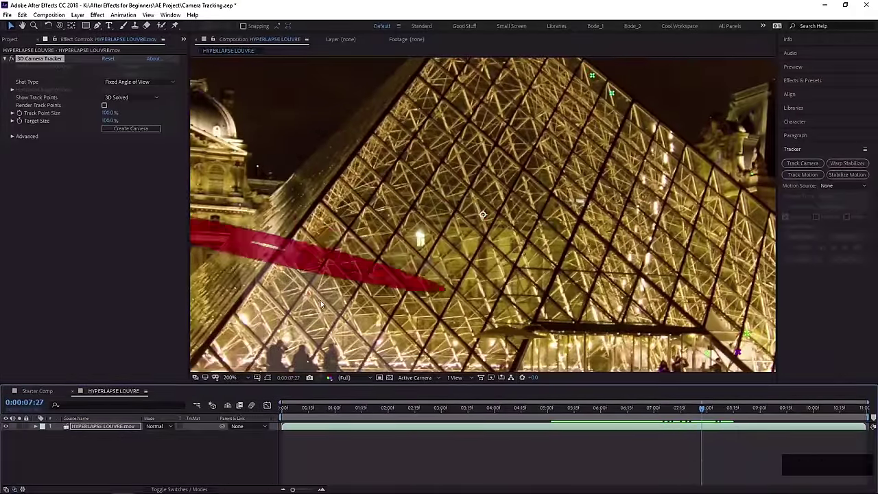
pyautogui.click(538, 155)
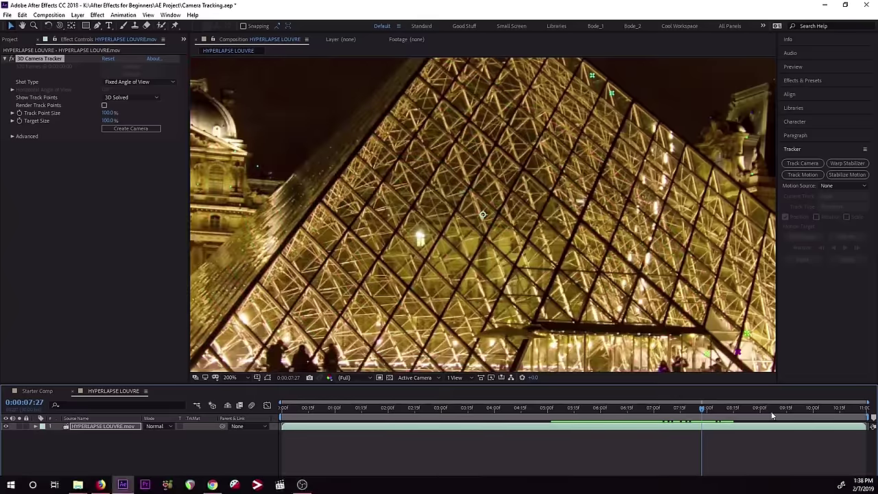
pyautogui.moveTo(700, 410); pyautogui.dragTo(574, 412)
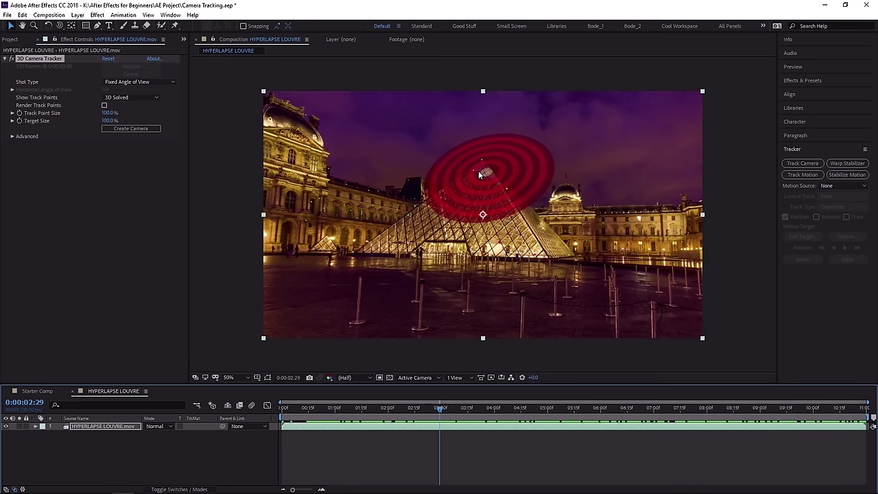
# At 0:00:01:11, select the six track points clustered around the tip of the pyramid.
pyautogui.moveTo(442, 421); pyautogui.dragTo(354, 430)
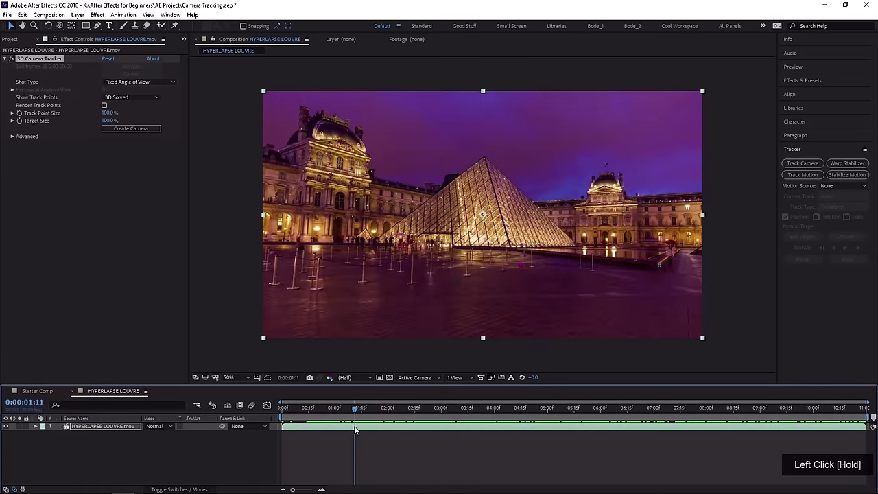
pyautogui.scroll(4, 475, 157)
pyautogui.moveTo(475, 158); pyautogui.dragTo(427, 186)
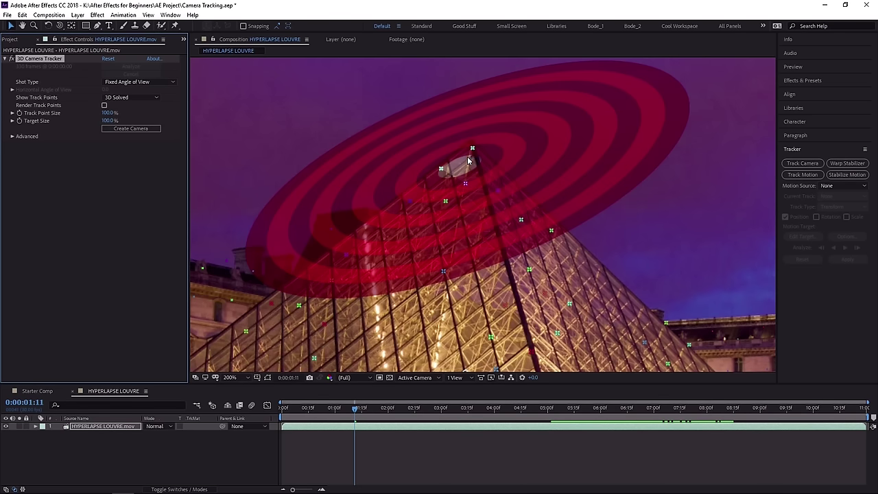
pyautogui.click(467, 156)
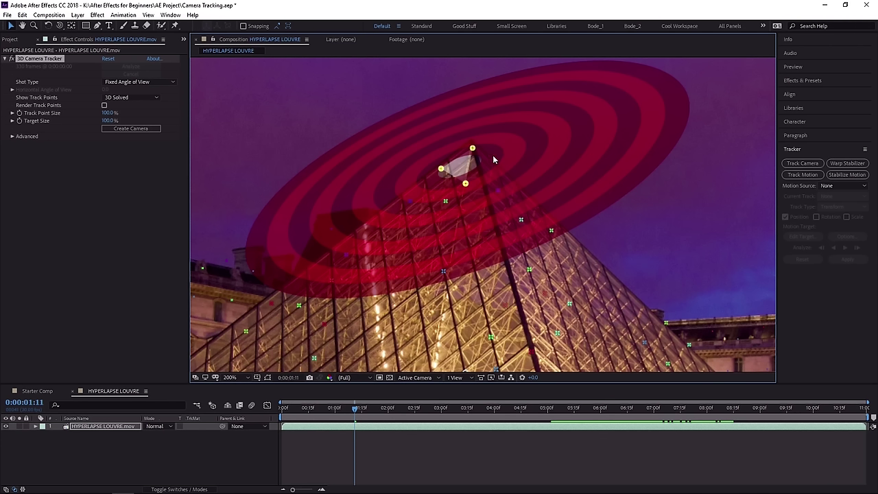
pyautogui.moveTo(497, 149)
pyautogui.mouseDown()
pyautogui.moveTo(480, 137)
pyautogui.moveTo(441, 133)
pyautogui.moveTo(409, 145)
pyautogui.moveTo(388, 186)
pyautogui.moveTo(412, 217)
pyautogui.moveTo(456, 226)
pyautogui.moveTo(494, 221)
pyautogui.moveTo(509, 202)
pyautogui.moveTo(511, 152)
pyautogui.moveTo(489, 146)
pyautogui.mouseUp()
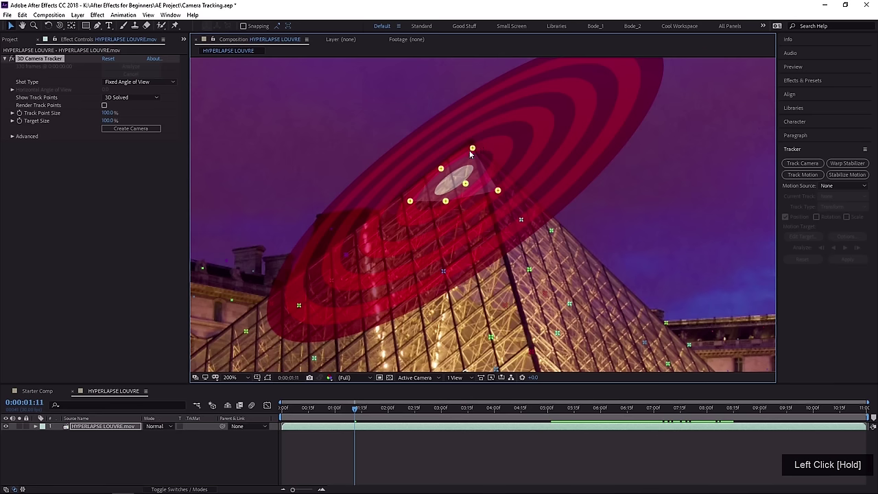
# Create the 3D tracker camera and a text layer from the six selected track points at the pyramid's tip.
pyautogui.rightClick(454, 181)
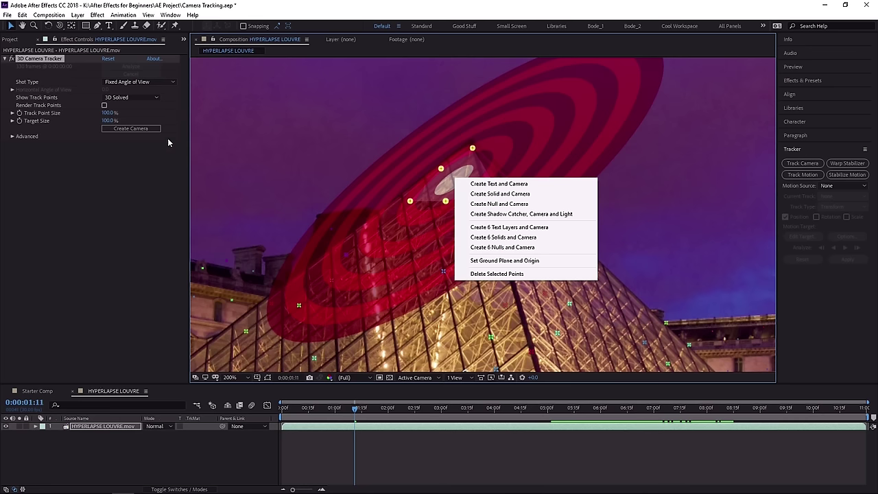
pyautogui.click(131, 129)
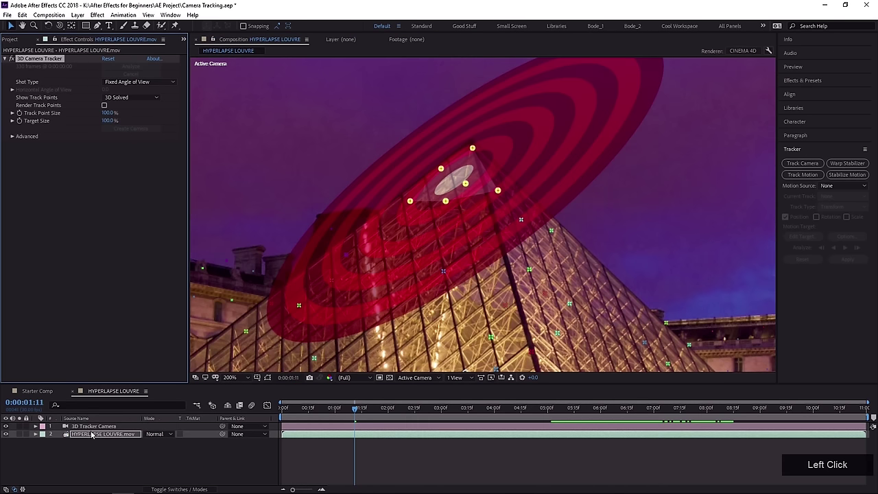
pyautogui.rightClick(457, 184)
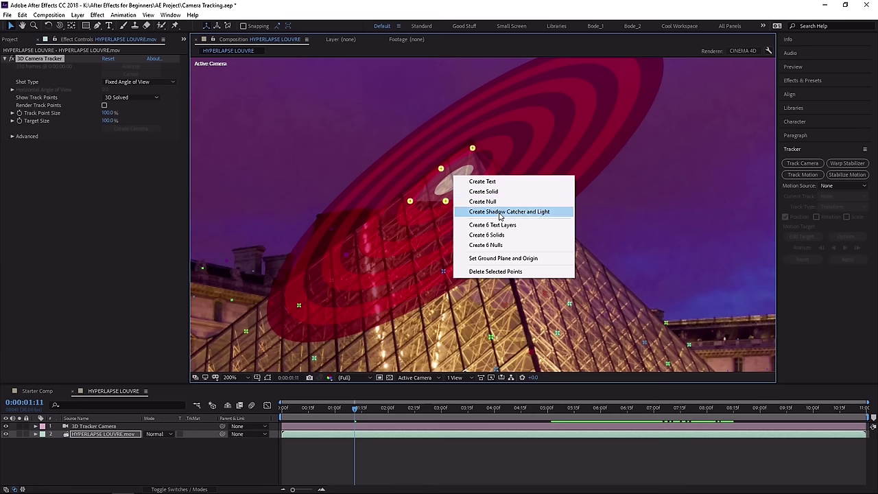
pyautogui.click(492, 181)
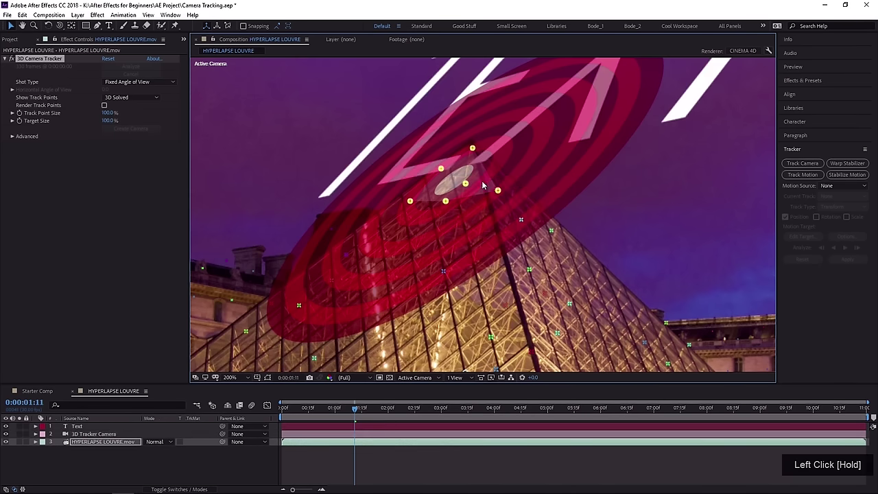
# Play the hyperlapse and examine how the tracked text layer holds its place at the pyramid's tip.
pyautogui.scroll(-2, 420, 185)
pyautogui.click(486, 473)
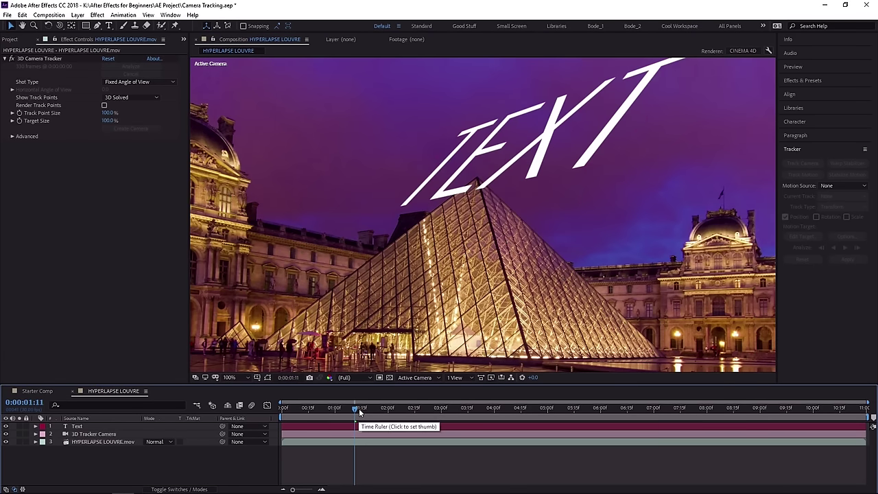
pyautogui.press('space')
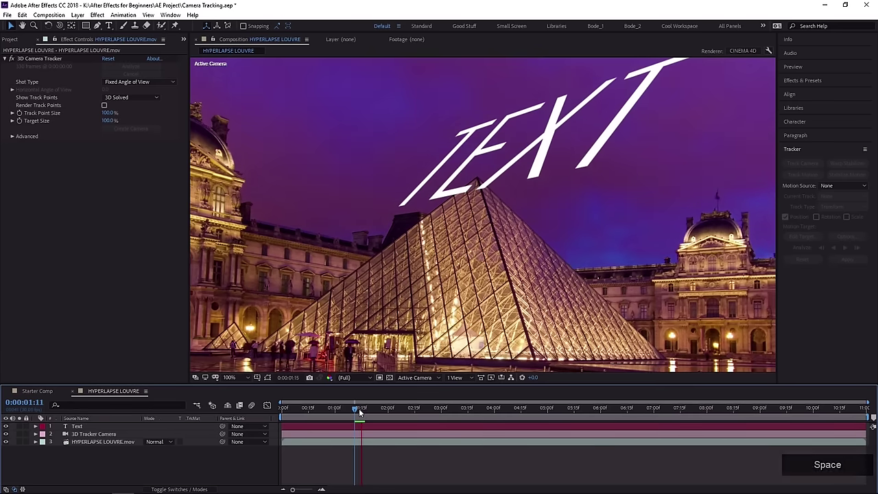
pyautogui.press('space')
pyautogui.scroll(-2, 354, 259)
pyautogui.moveTo(356, 294); pyautogui.dragTo(339, 268)
pyautogui.press('space')
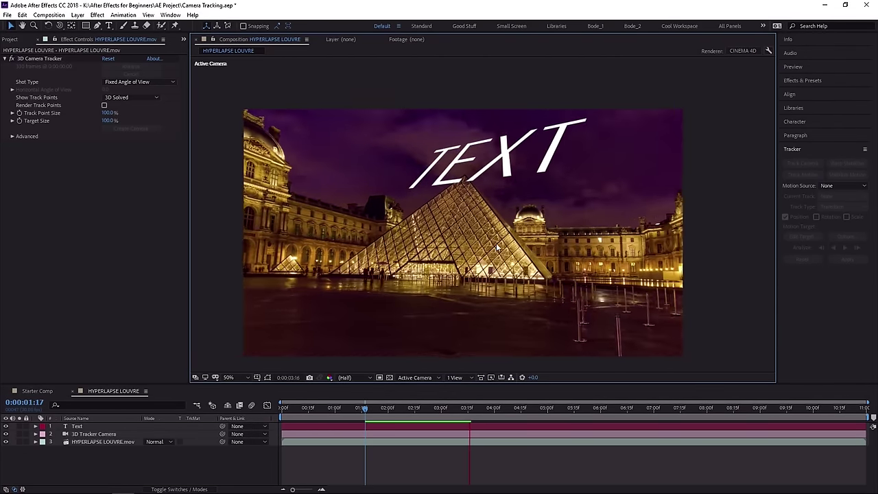
pyautogui.press('space')
# Try left and centre paragraph alignment on the text layer, leaving it centred on its anchor point.
pyautogui.click(512, 157)
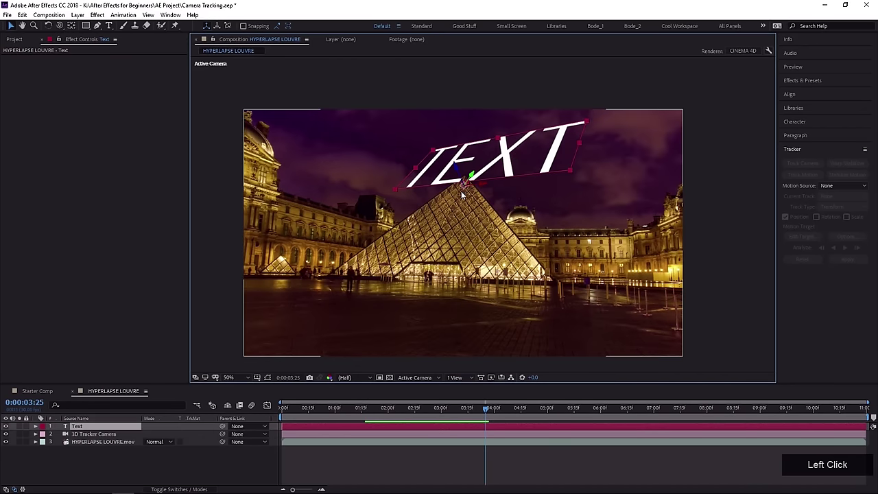
pyautogui.click(806, 136)
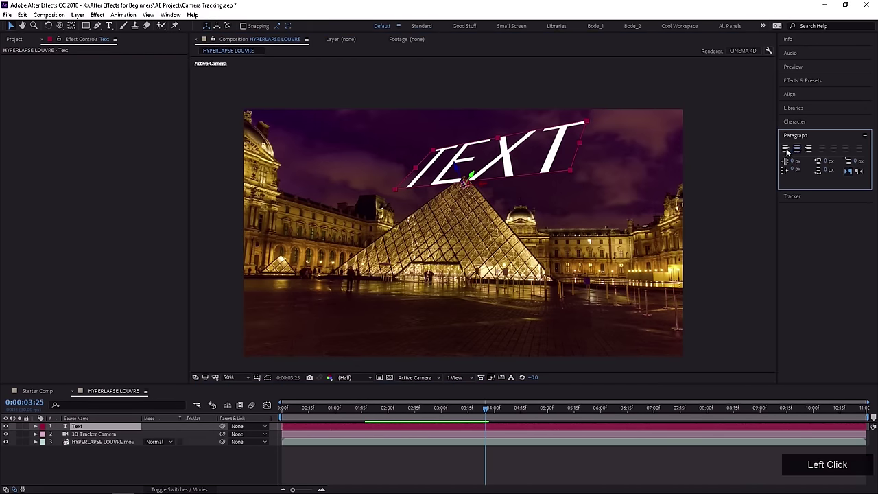
pyautogui.click(797, 148)
pyautogui.click(786, 148)
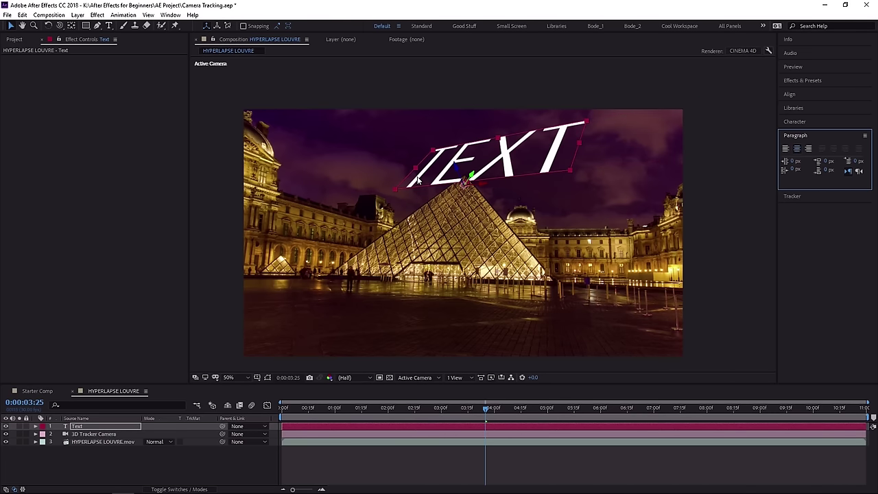
# At 0:00:05:14, reveal the text layer's rotation properties and try adjusting its Orientation.
pyautogui.click(99, 428)
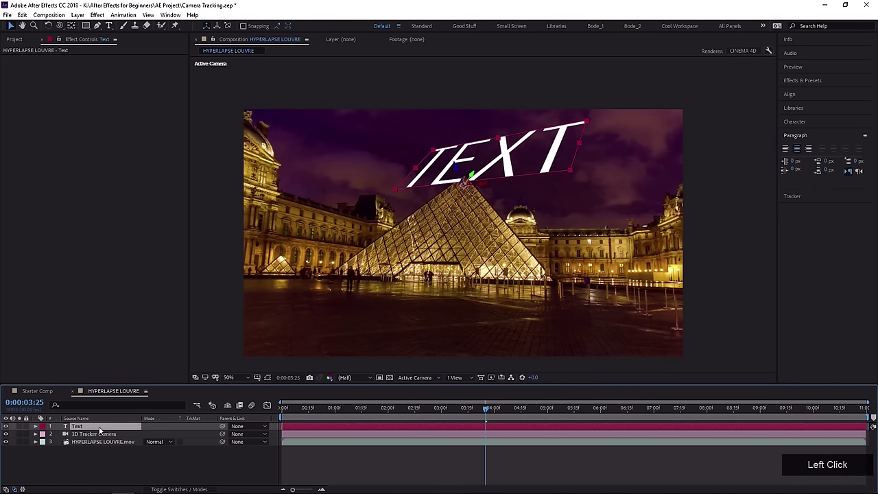
pyautogui.moveTo(472, 418); pyautogui.dragTo(571, 409)
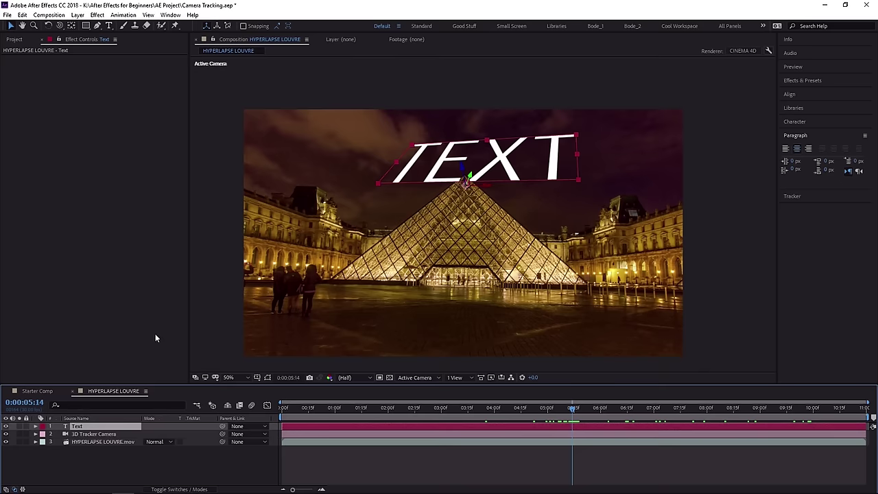
pyautogui.click(96, 427)
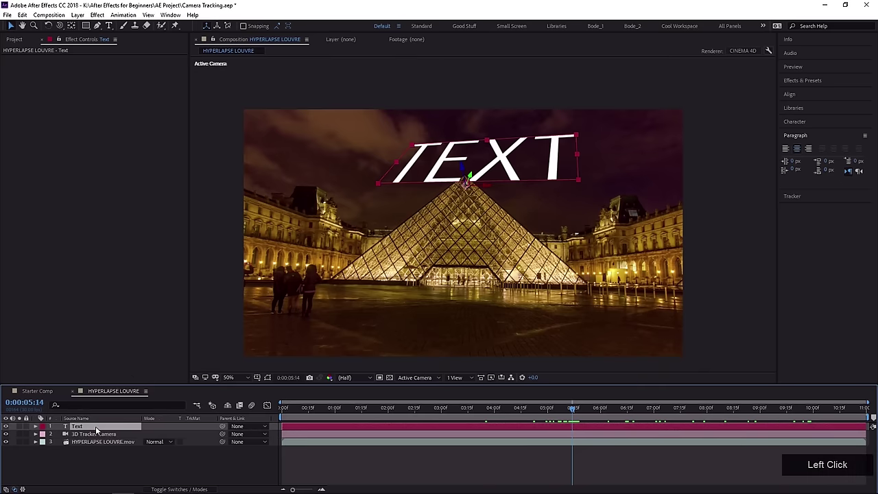
pyautogui.press('r')
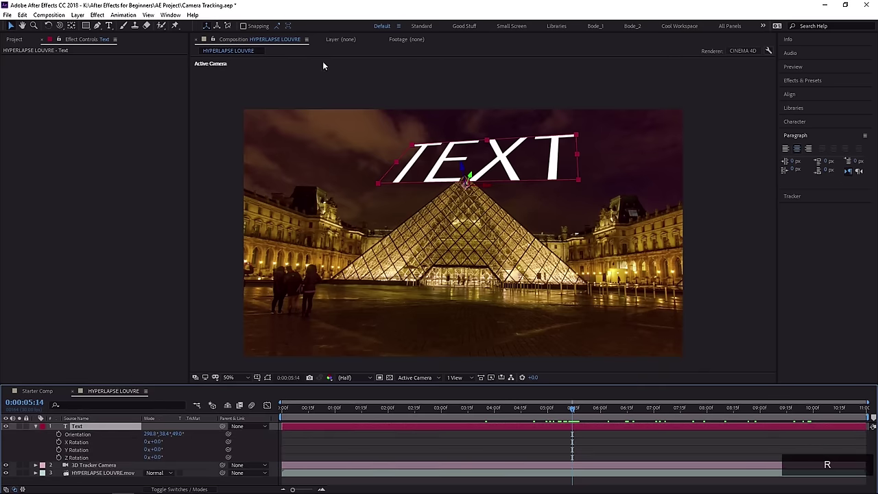
pyautogui.moveTo(149, 434); pyautogui.dragTo(177, 436)
# Set all three Orientation values of the text layer to 0°.
pyautogui.click(182, 434)
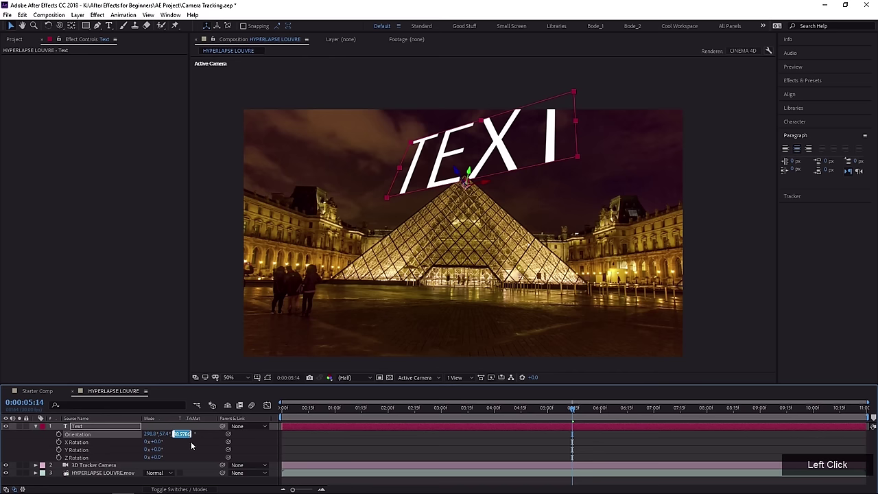
pyautogui.write('0')
pyautogui.press('KP_Enter')
pyautogui.click(169, 434)
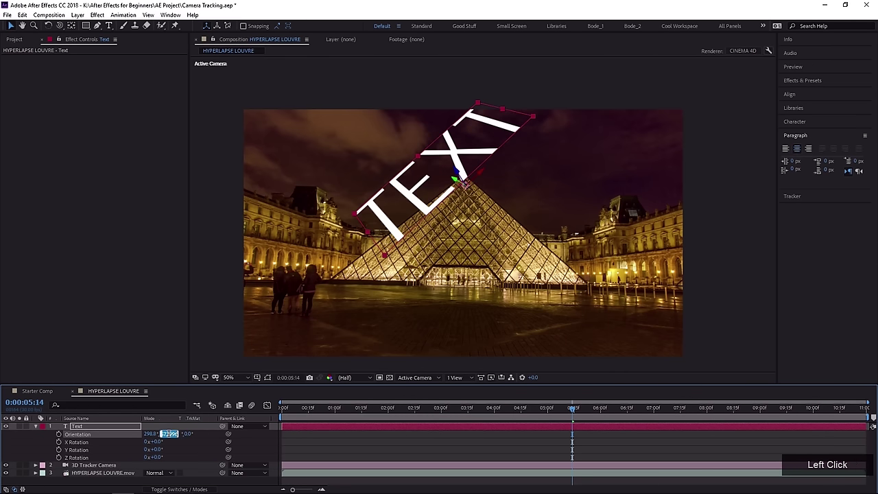
pyautogui.write('0')
pyautogui.press('KP_Enter')
pyautogui.click(153, 433)
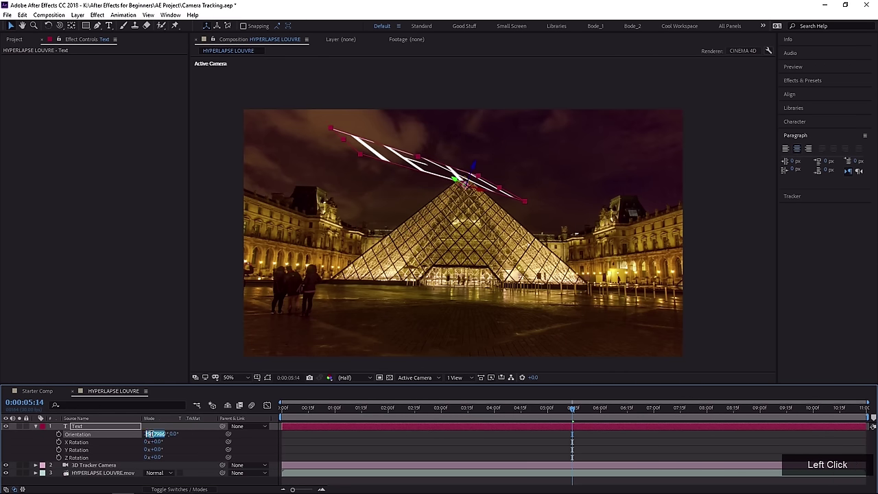
pyautogui.write('0')
pyautogui.press('KP_Enter')
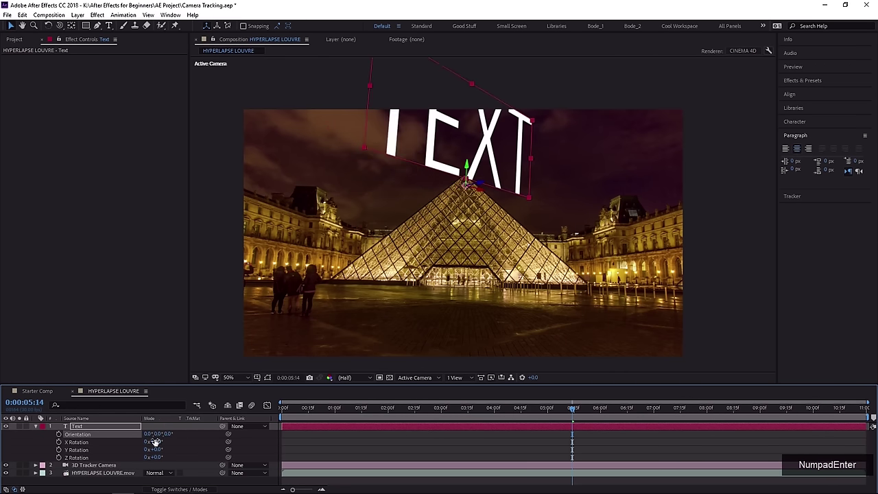
# Adjust the text layer's Orientation to 0°, 50°, 355° so the text faces the camera above the pyramid.
pyautogui.moveTo(158, 435)
pyautogui.mouseDown()
pyautogui.moveTo(183, 429)
pyautogui.moveTo(167, 434)
pyautogui.mouseUp()
pyautogui.click(149, 435)
pyautogui.hotkey('ctrl', 'z')
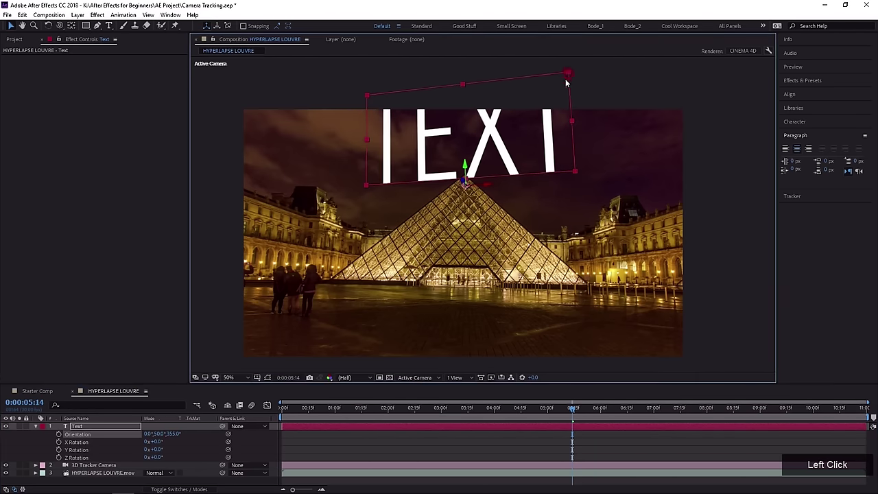
# Scale the text layer down to about half its size and replace its wording with "louvre".
pyautogui.moveTo(568, 72); pyautogui.dragTo(518, 138)
pyautogui.tripleClick(493, 141)
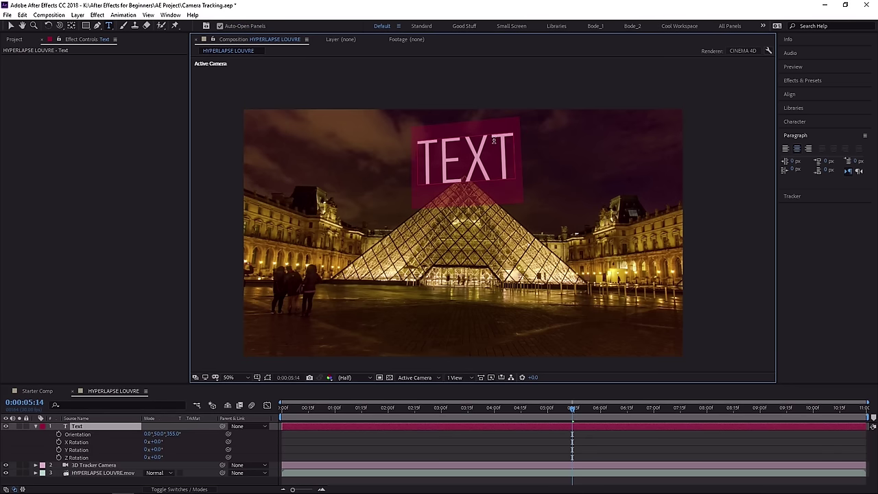
pyautogui.write('louv')
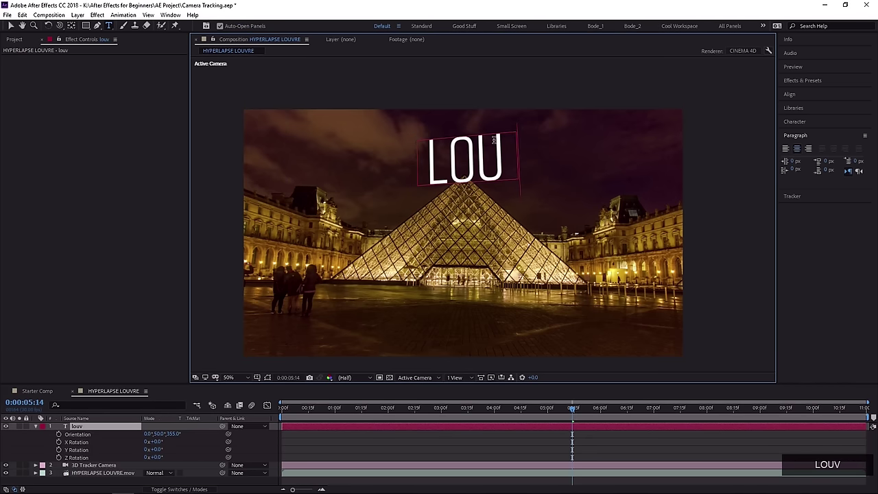
pyautogui.write('re')
pyautogui.press('KP_Enter')
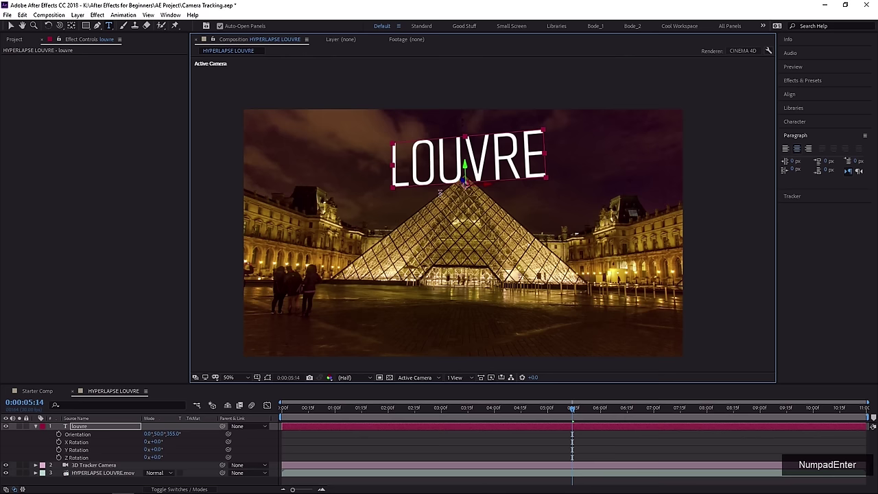
# Raise the louvre text slightly above the pyramid's tip and, at 0:00:00:00, nudge it along its depth axis.
pyautogui.click(12, 27)
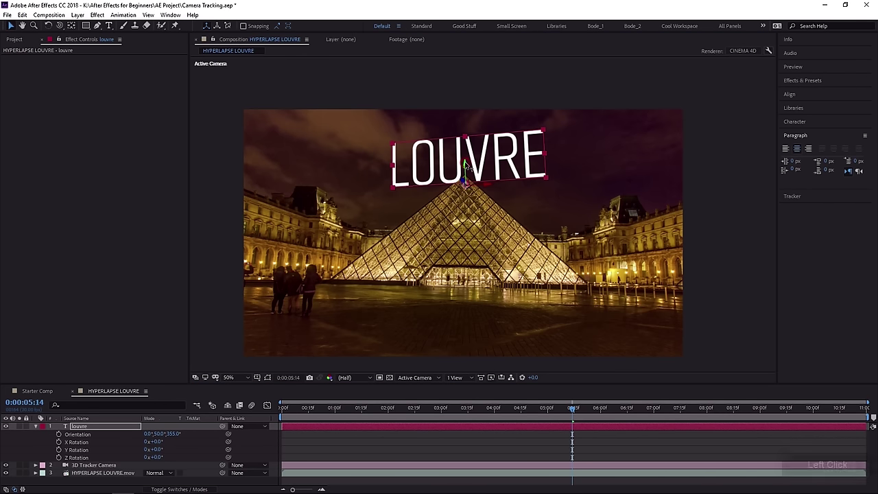
pyautogui.click(465, 166)
pyautogui.moveTo(465, 166); pyautogui.dragTo(471, 158)
pyautogui.moveTo(478, 410); pyautogui.dragTo(269, 410)
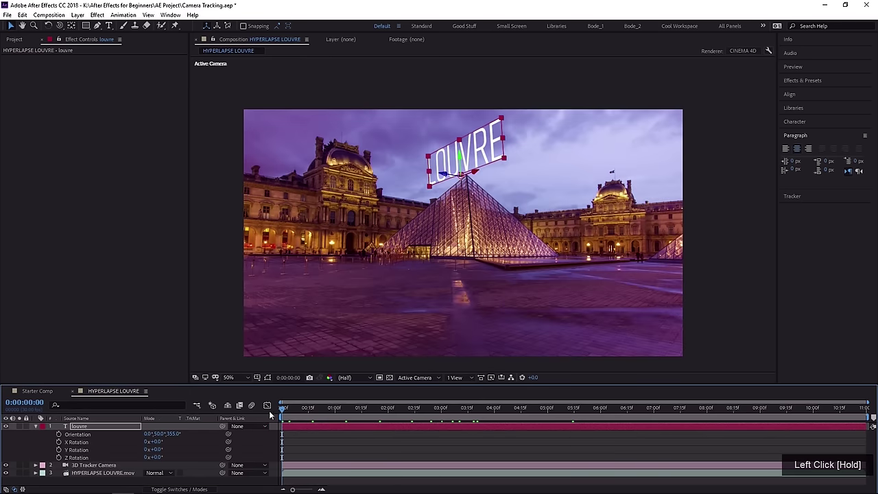
pyautogui.moveTo(451, 173); pyautogui.dragTo(457, 177)
# Play and scrub through the hyperlapse to check how the louvre text stays attached to the pyramid's tip.
pyautogui.press('space')
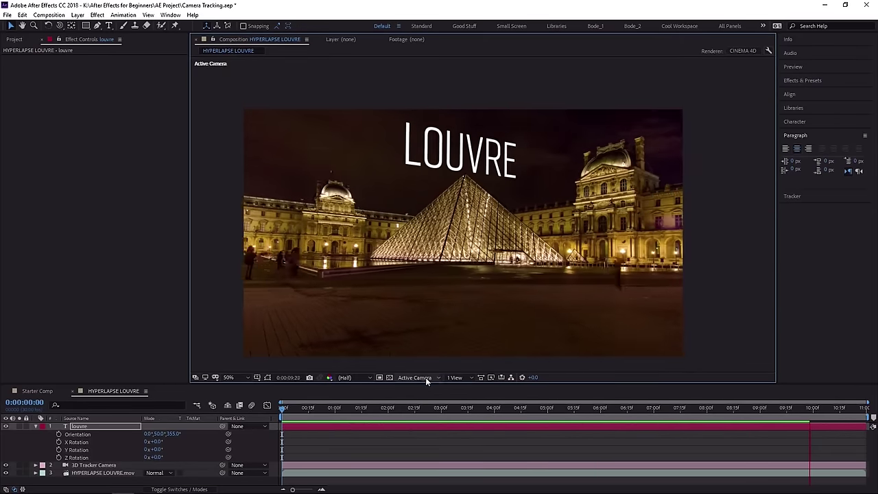
pyautogui.moveTo(328, 409); pyautogui.dragTo(263, 419)
pyautogui.press('space')
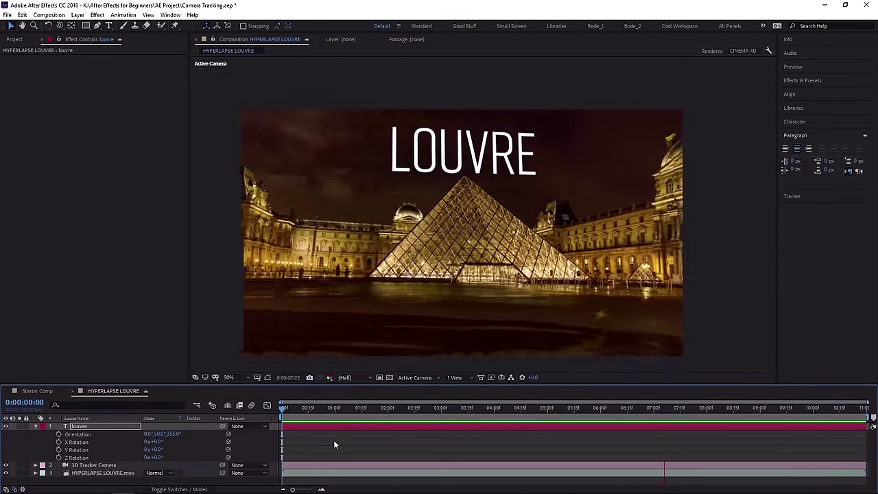
pyautogui.press('space')
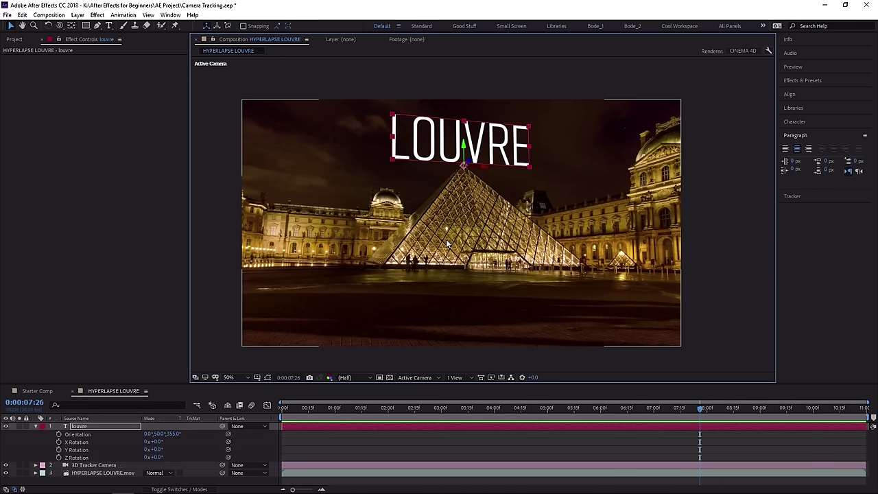
pyautogui.click(369, 408)
pyautogui.moveTo(368, 410); pyautogui.dragTo(535, 458)
pyautogui.click(454, 462)
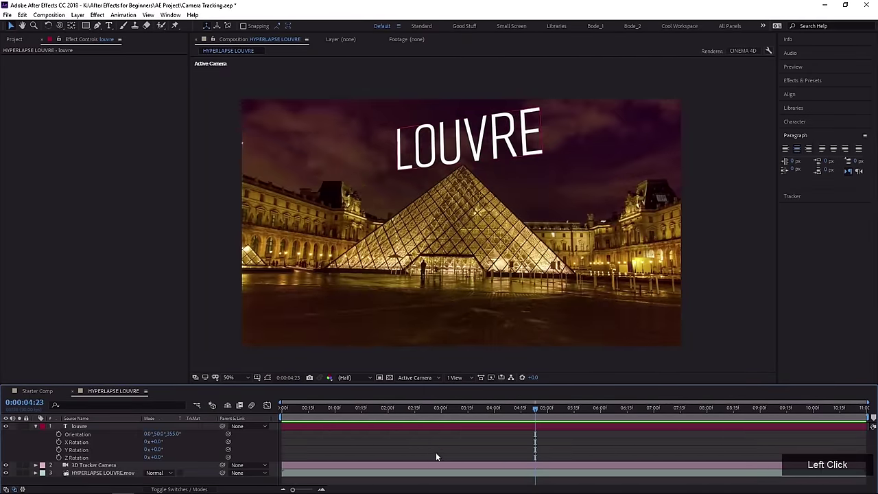
pyautogui.click(396, 416)
pyautogui.moveTo(396, 418); pyautogui.dragTo(415, 418)
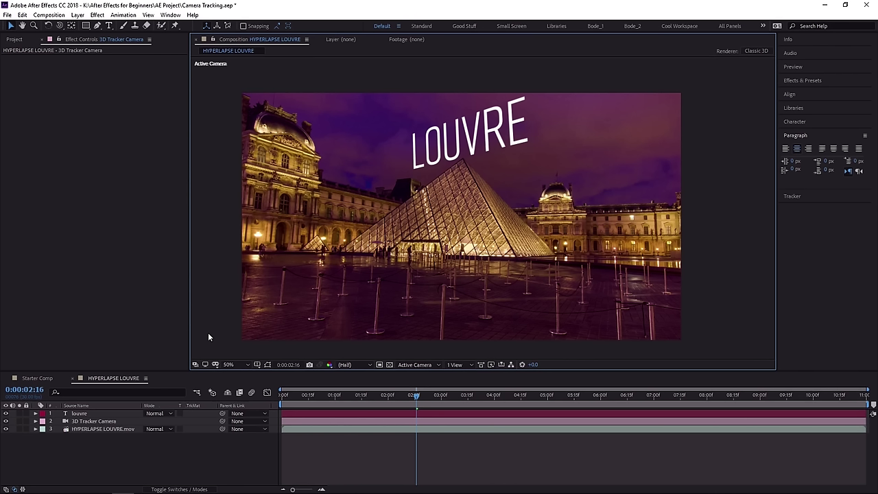
pyautogui.press('space')
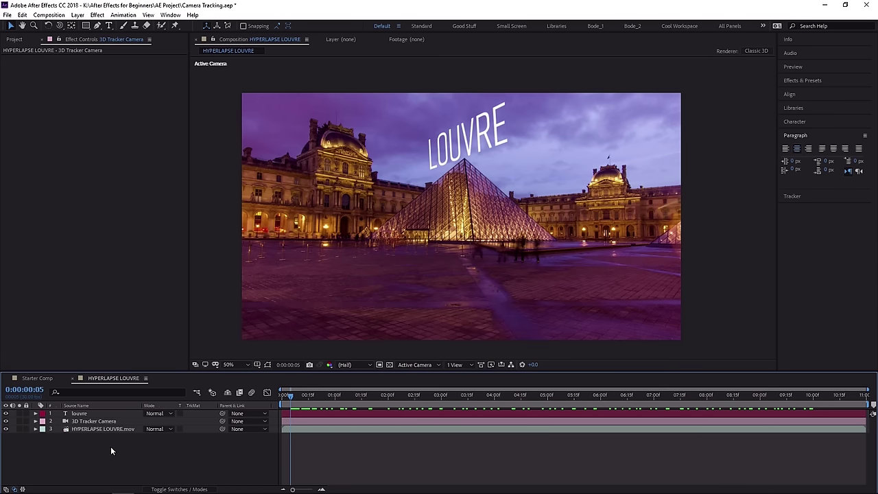
# Change the HYPERLAPSE LOUVRE composition's 3D renderer from Classic 3D to CINEMA 4D, reviewing the enabled and disabled features before accepting.
pyautogui.hotkey('ctrl', 'k')
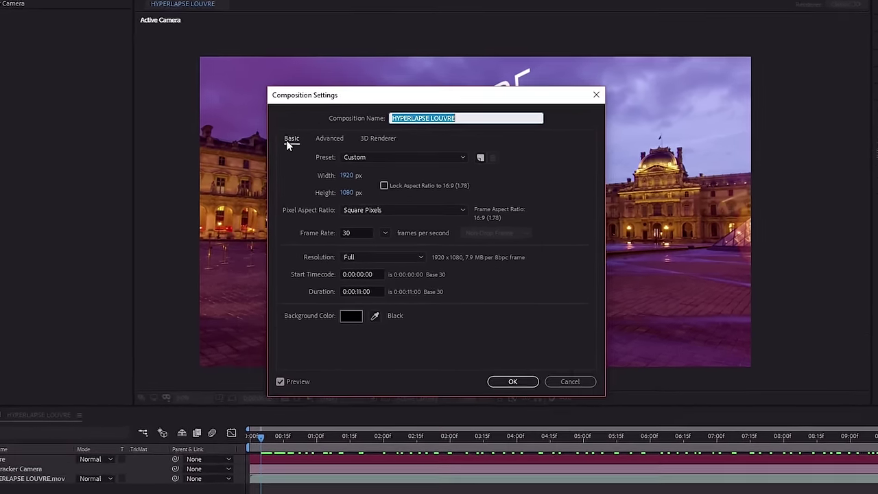
pyautogui.click(304, 149)
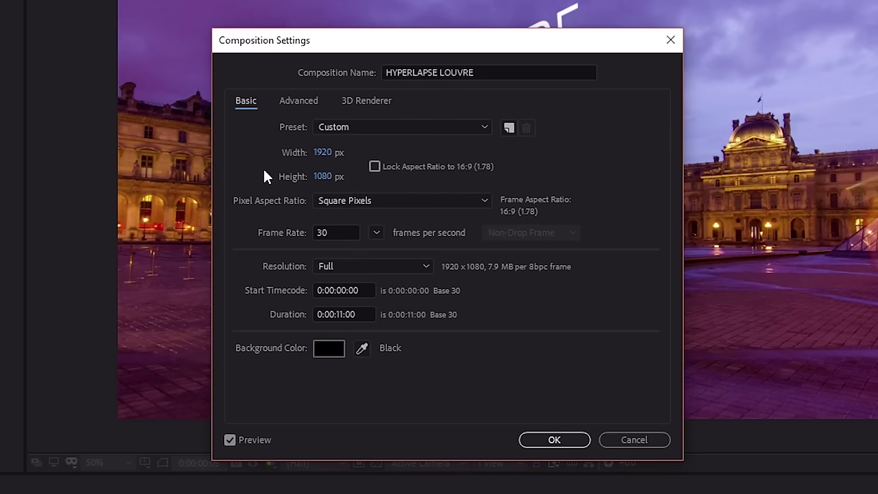
pyautogui.click(363, 102)
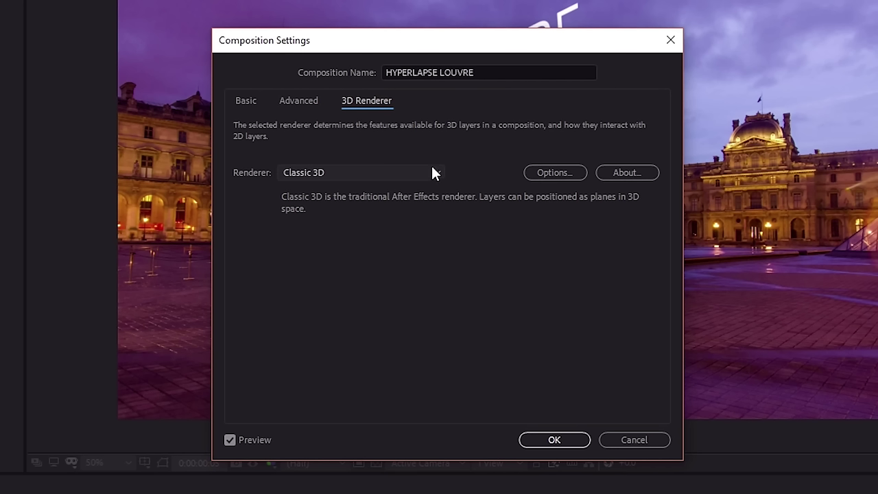
pyautogui.click(325, 173)
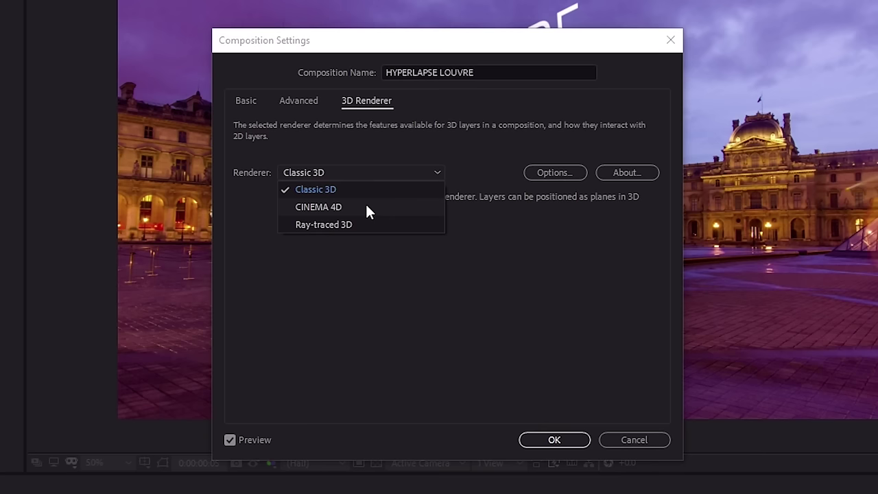
pyautogui.click(366, 206)
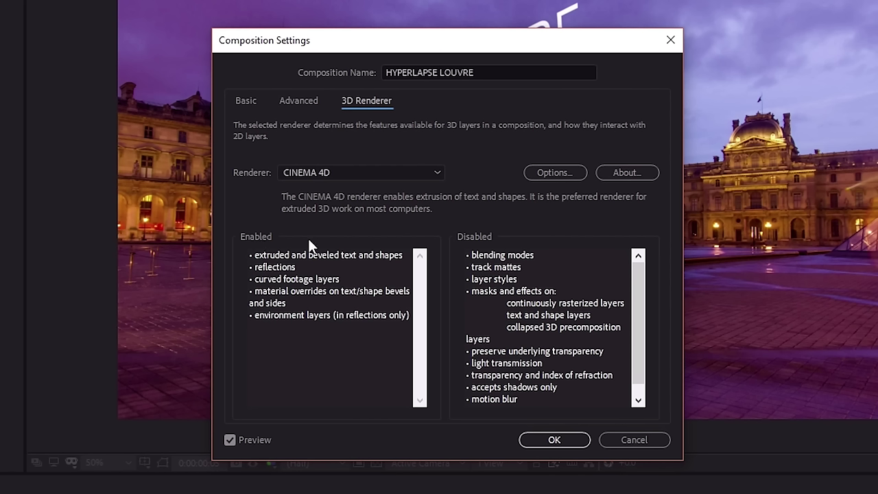
pyautogui.moveTo(254, 254); pyautogui.dragTo(365, 255)
pyautogui.click(265, 258)
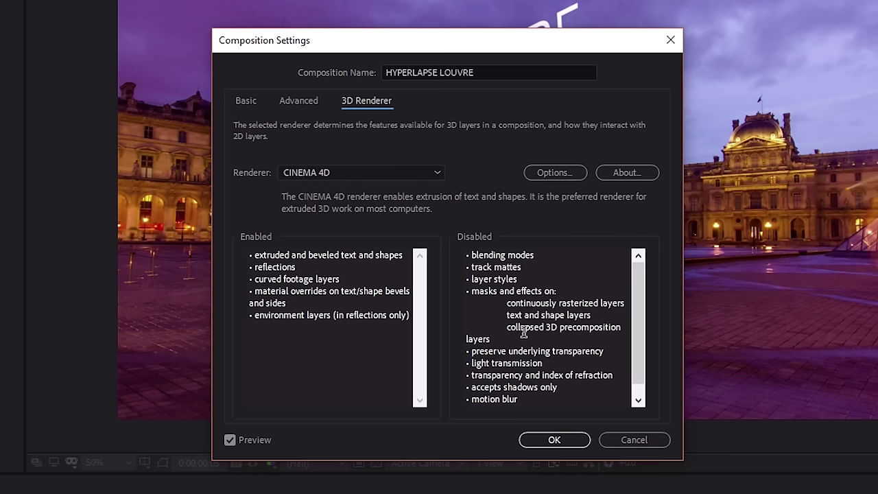
pyautogui.scroll(-1, 535, 335)
pyautogui.scroll(1, 529, 343)
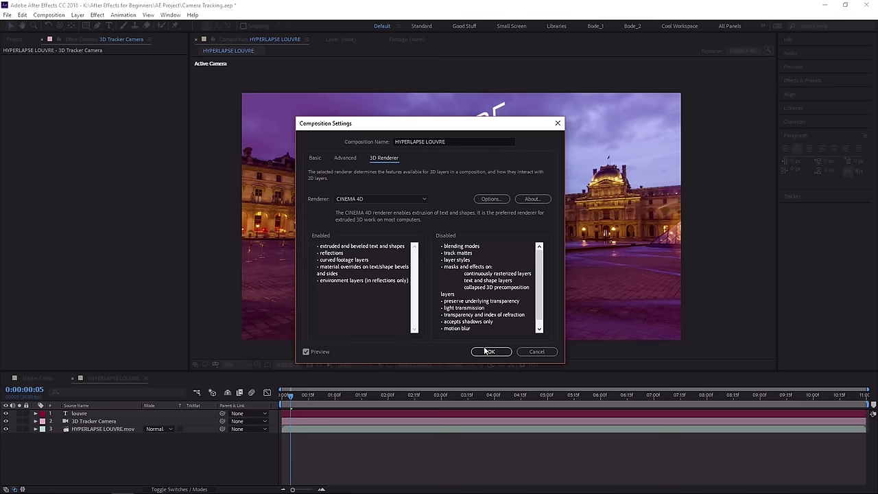
pyautogui.click(489, 352)
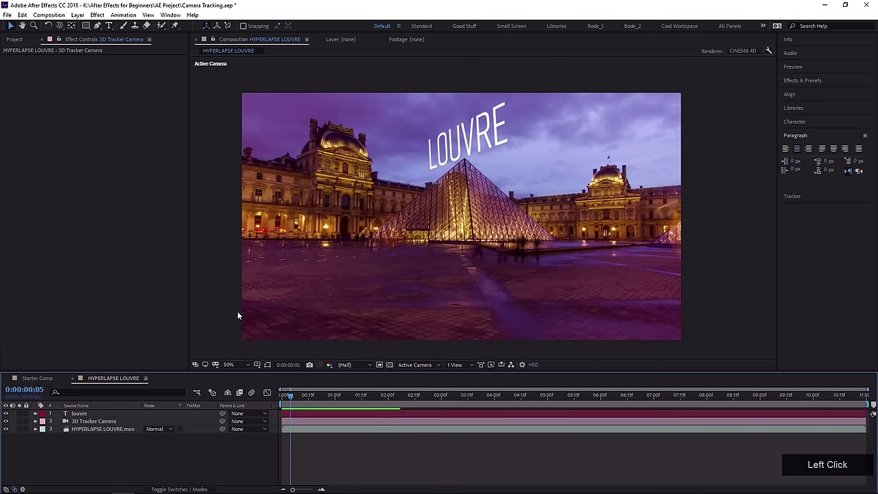
# Reveal the louvre text layer's Geometry Options and set its Extrusion Depth to 82.
pyautogui.click(78, 414)
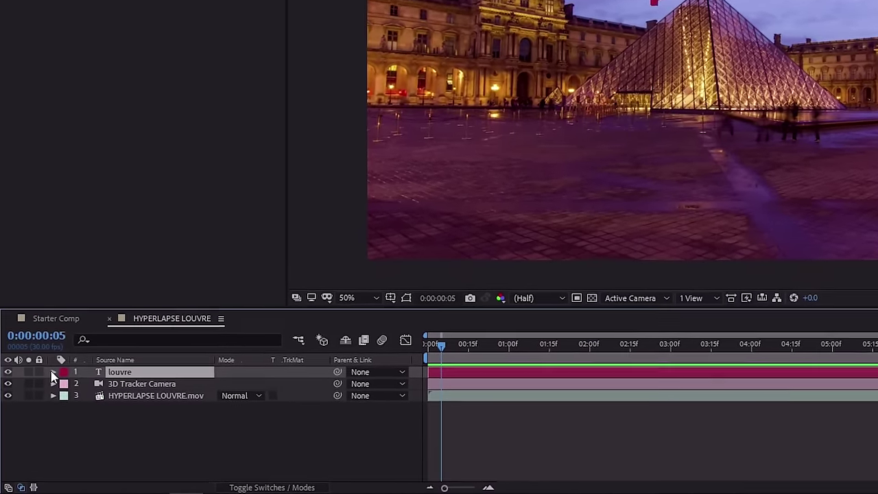
pyautogui.click(52, 372)
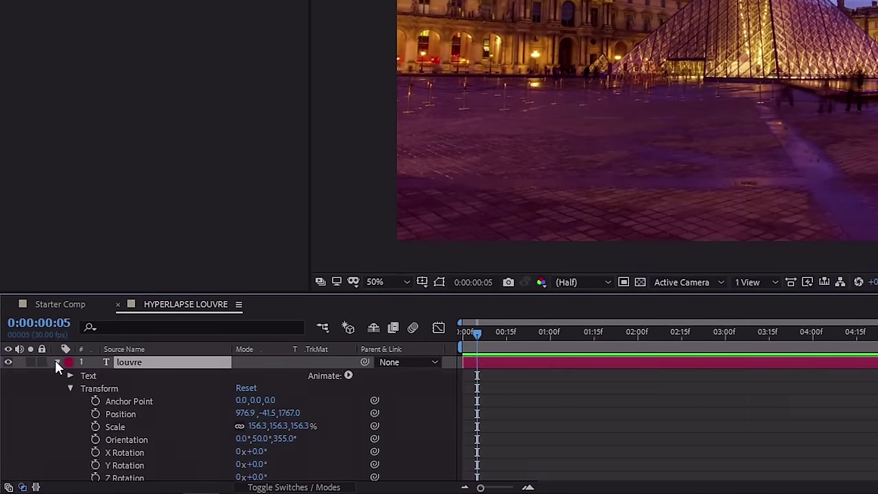
pyautogui.moveTo(187, 280); pyautogui.dragTo(212, 199)
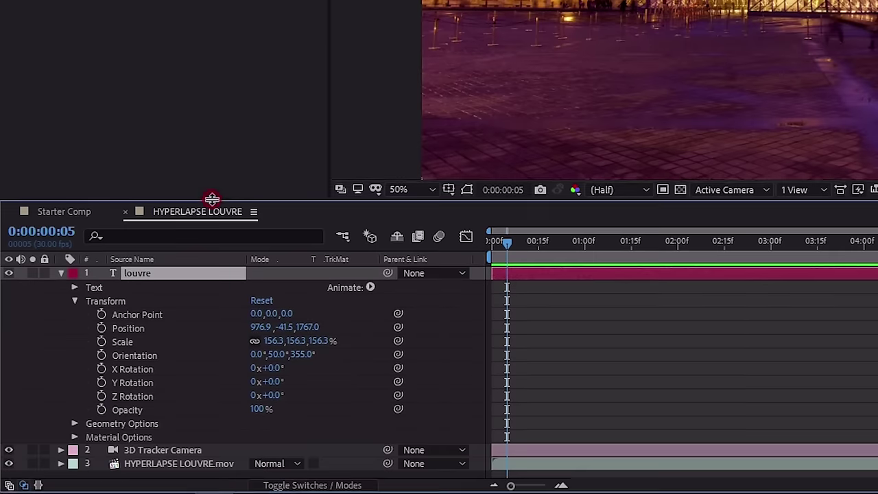
pyautogui.click(75, 302)
pyautogui.click(118, 315)
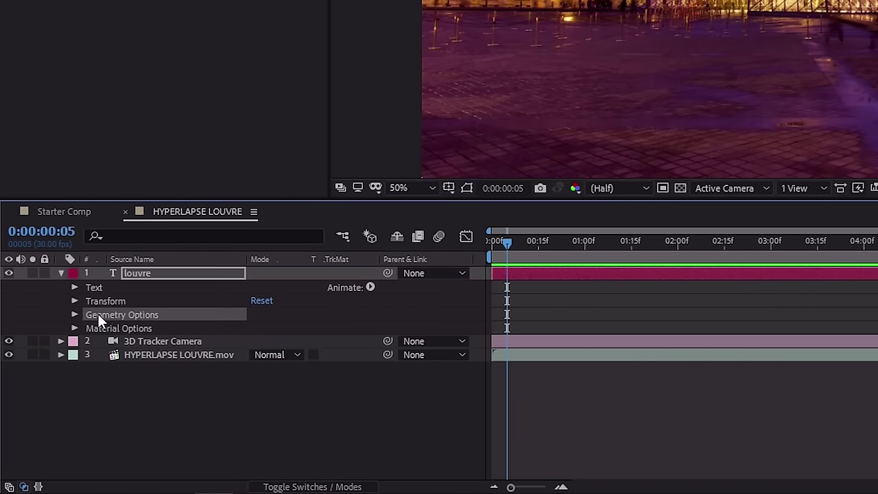
pyautogui.click(75, 315)
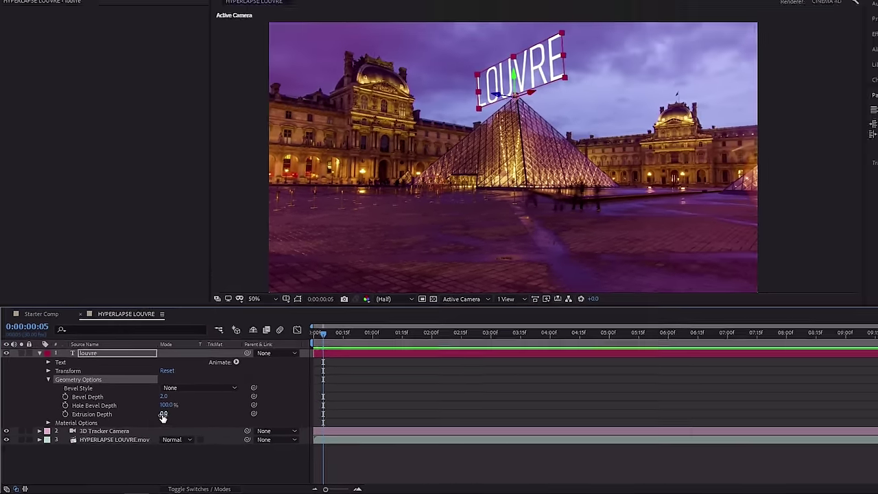
pyautogui.moveTo(191, 400); pyautogui.dragTo(236, 402)
pyautogui.moveTo(182, 423); pyautogui.dragTo(184, 423)
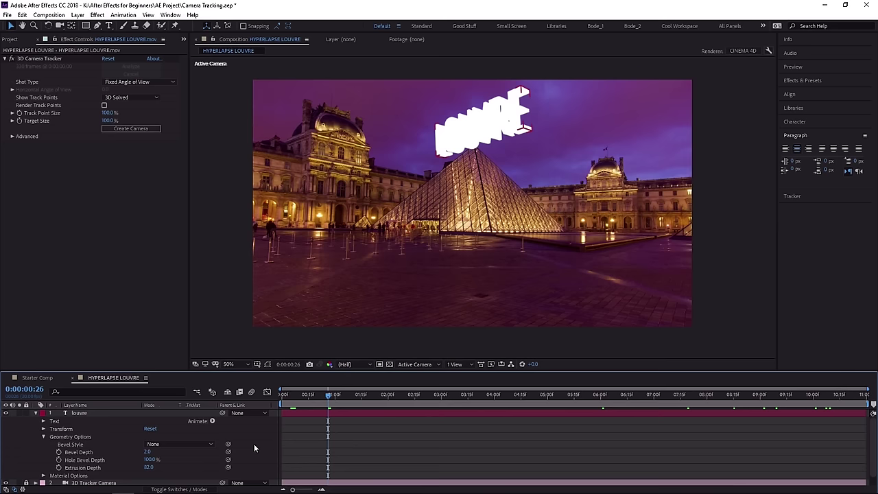
# Add a Point light with its color sampled from a glowing lamp in front of the palace facade.
pyautogui.rightClick(253, 444)
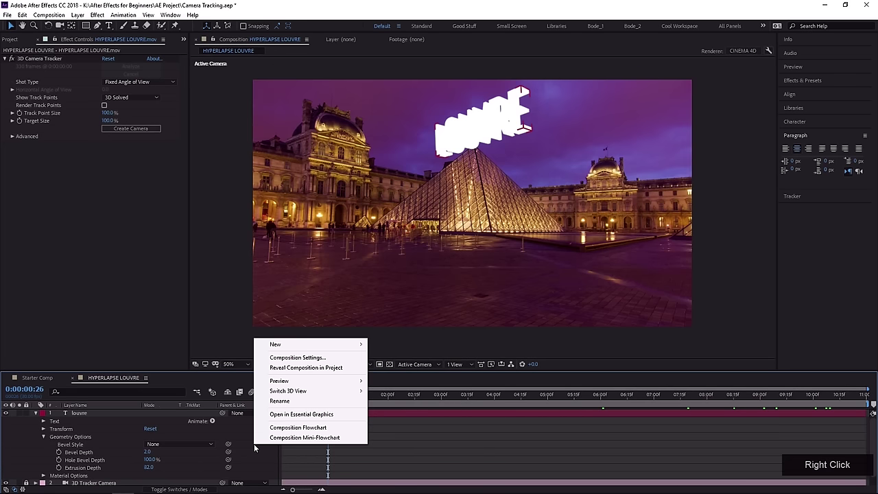
pyautogui.click(280, 345)
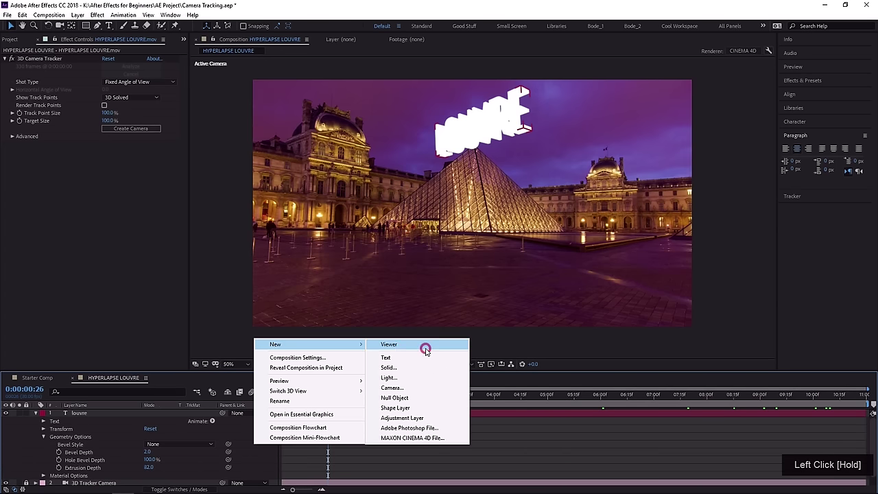
pyautogui.click(415, 383)
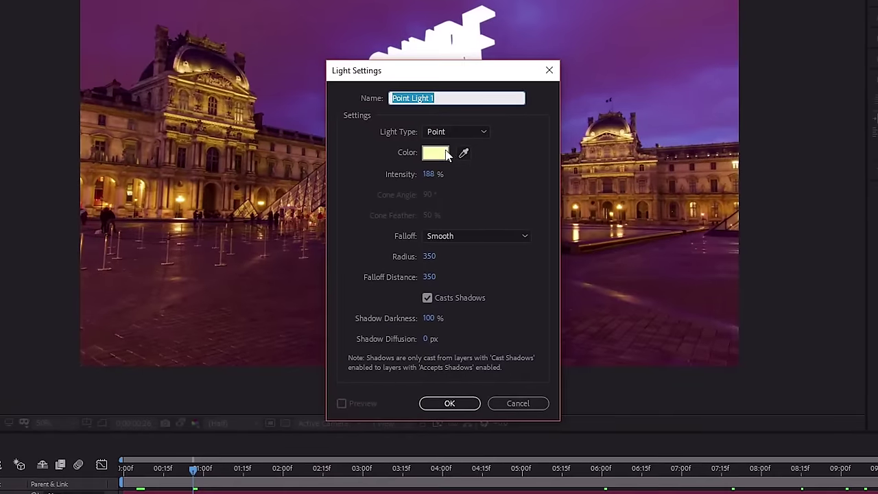
pyautogui.click(464, 153)
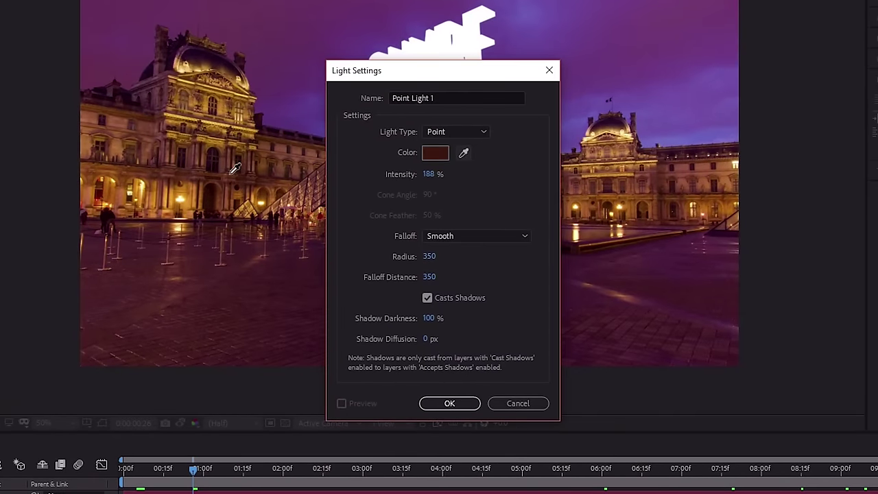
pyautogui.click(181, 198)
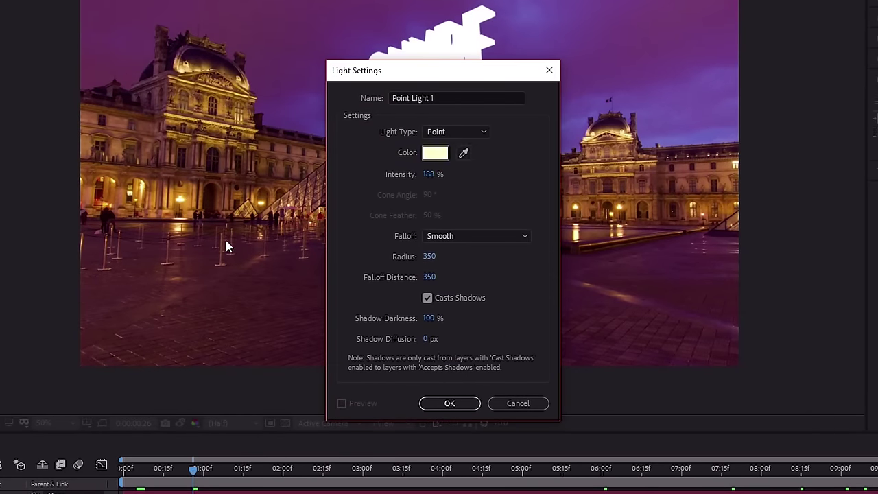
pyautogui.click(449, 402)
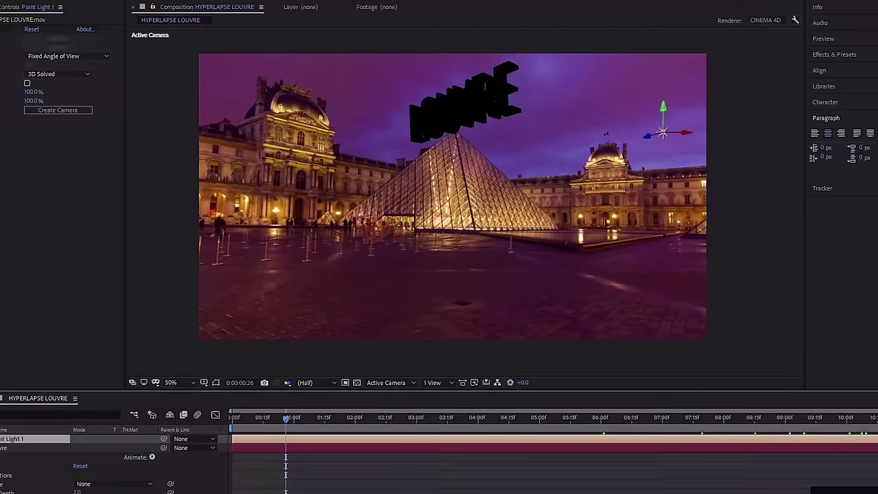
# Reveal the point light's Light Options and set both its Radius and Falloff Distance to 1200.
pyautogui.click(0, 461)
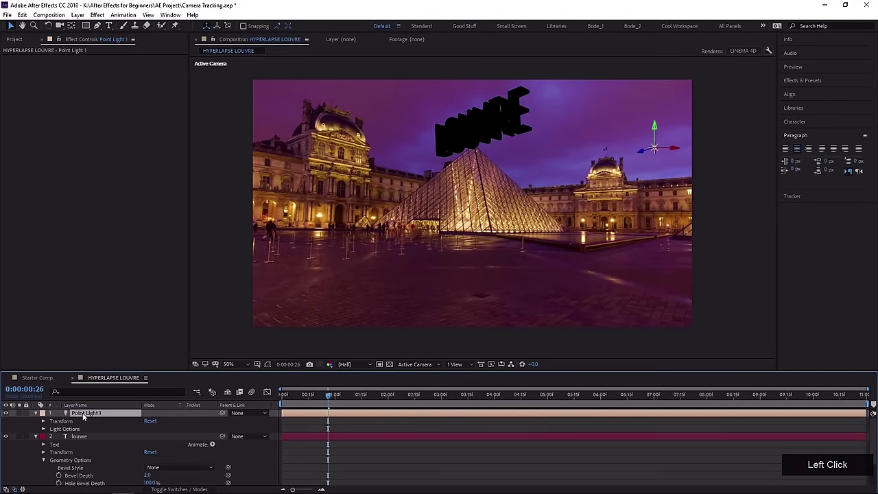
pyautogui.press('a')
pyautogui.press('a')
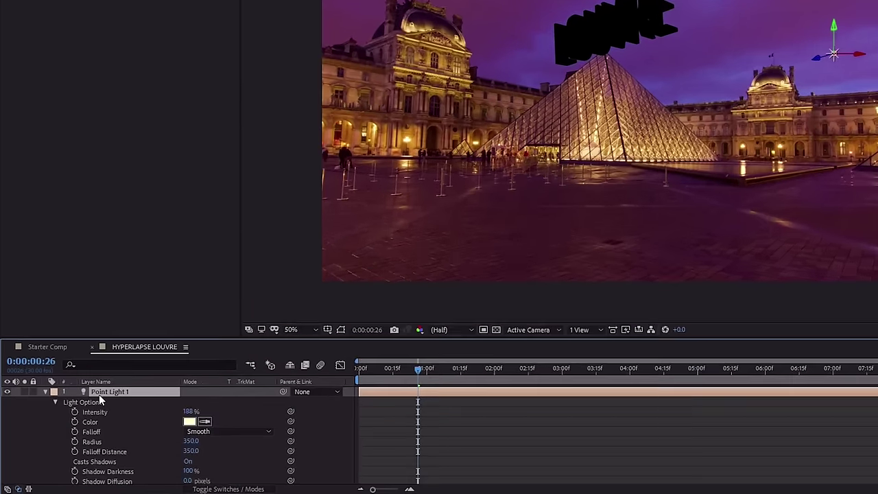
pyautogui.scroll(-2, 80, 418)
pyautogui.scroll(1, 75, 427)
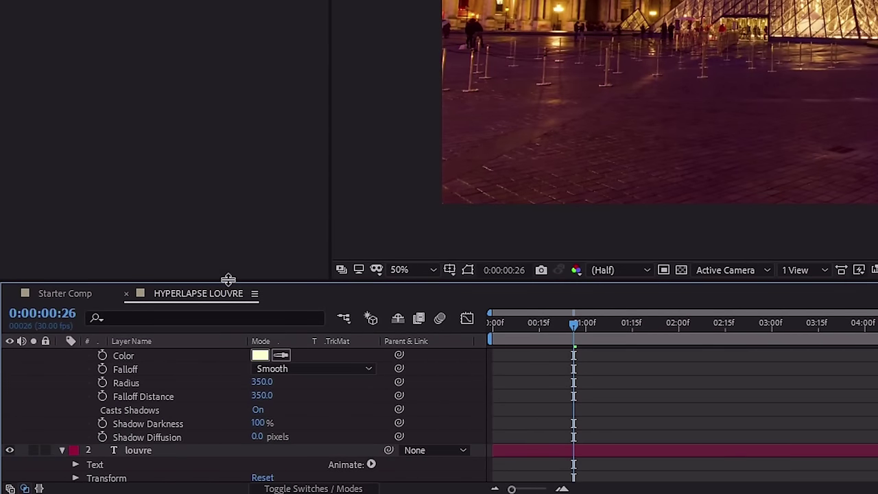
pyautogui.moveTo(227, 279); pyautogui.dragTo(231, 227)
pyautogui.click(262, 327)
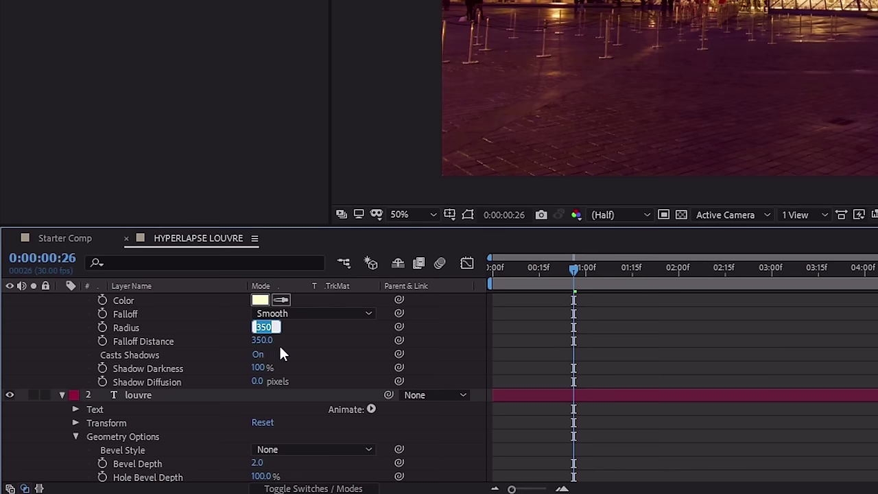
pyautogui.write('1200')
pyautogui.press('Tab')
pyautogui.write('1200')
pyautogui.press('Return')
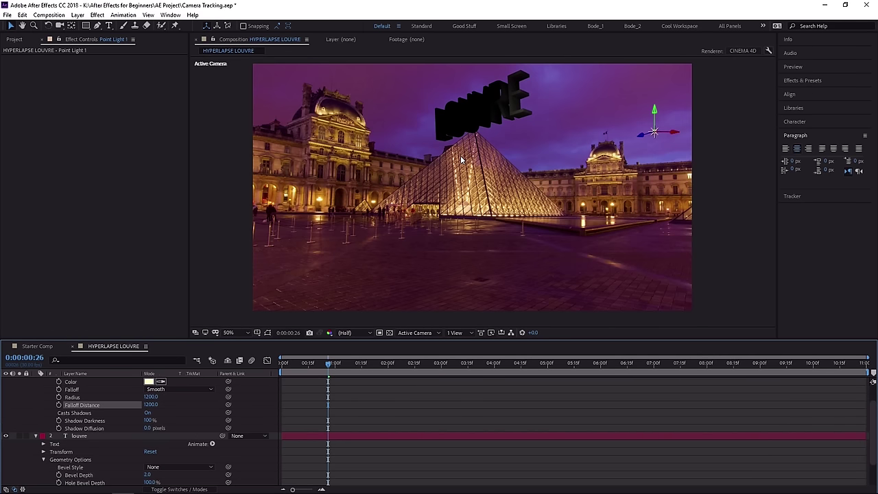
# Switch the composition to the Top view and scrub the timeline to examine the tracked camera's path relative to the text and light.
pyautogui.moveTo(474, 373); pyautogui.dragTo(597, 372)
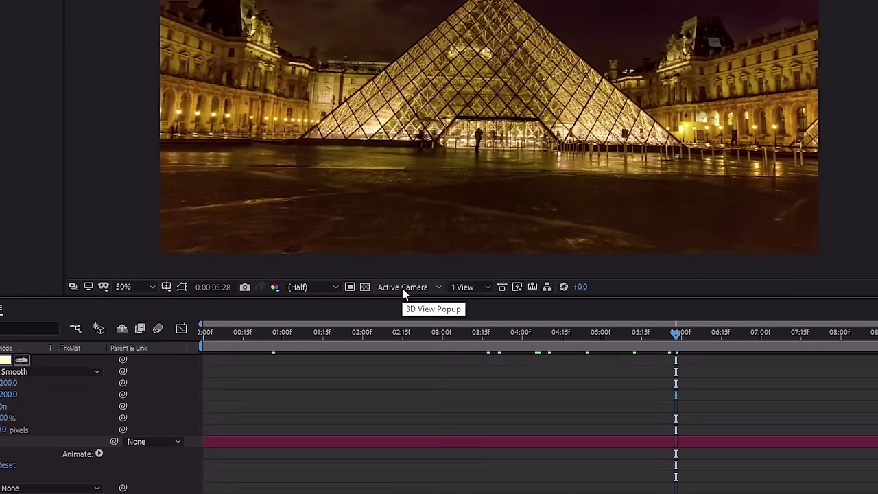
pyautogui.click(405, 297)
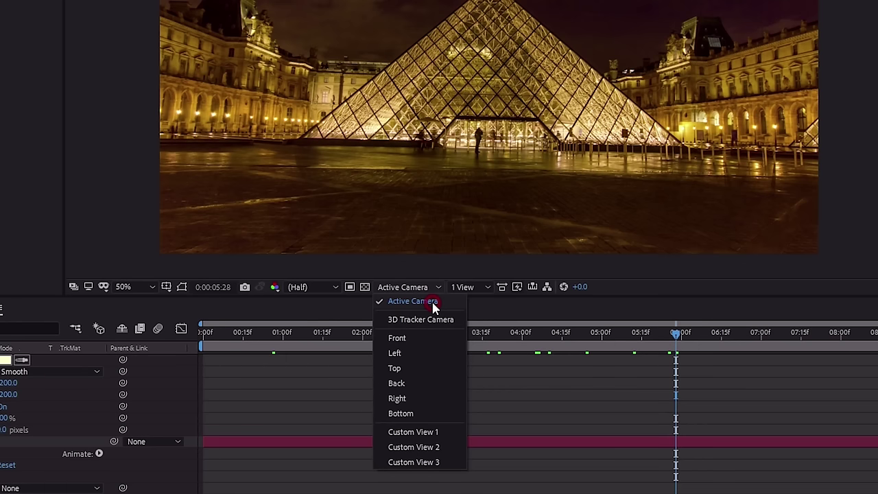
pyautogui.click(411, 368)
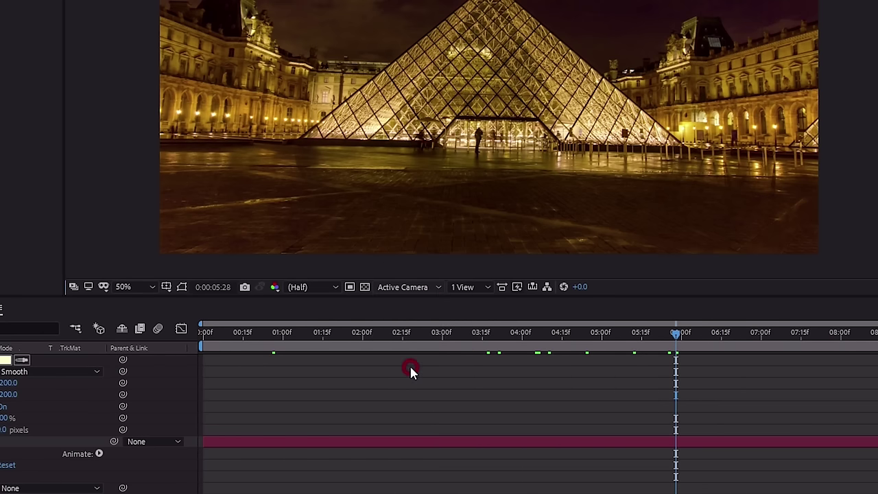
pyautogui.scroll(-2, 402, 108)
pyautogui.scroll(-2, 356, 205)
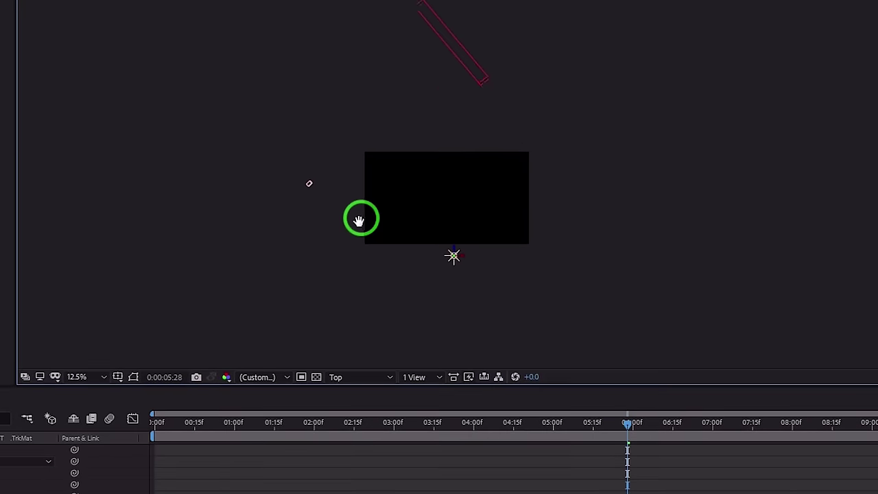
pyautogui.moveTo(358, 220); pyautogui.dragTo(355, 309)
pyautogui.moveTo(388, 421); pyautogui.dragTo(703, 428)
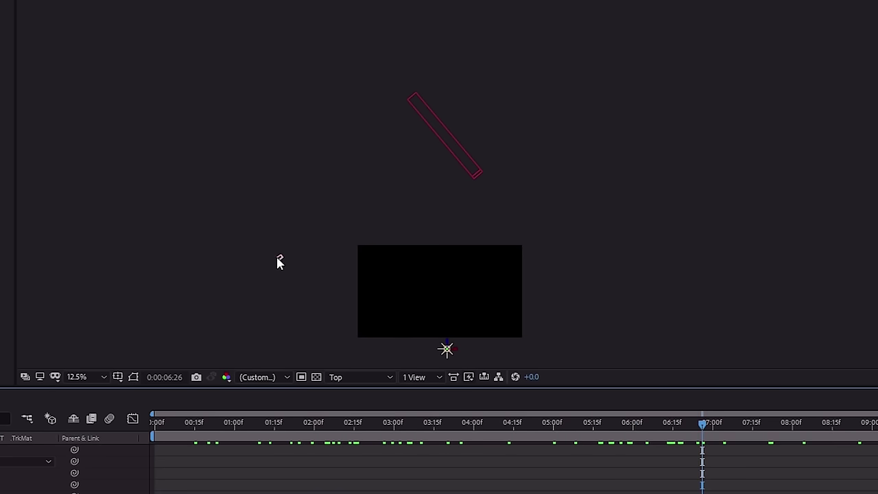
pyautogui.moveTo(643, 423); pyautogui.dragTo(435, 259)
pyautogui.moveTo(443, 424); pyautogui.dragTo(327, 422)
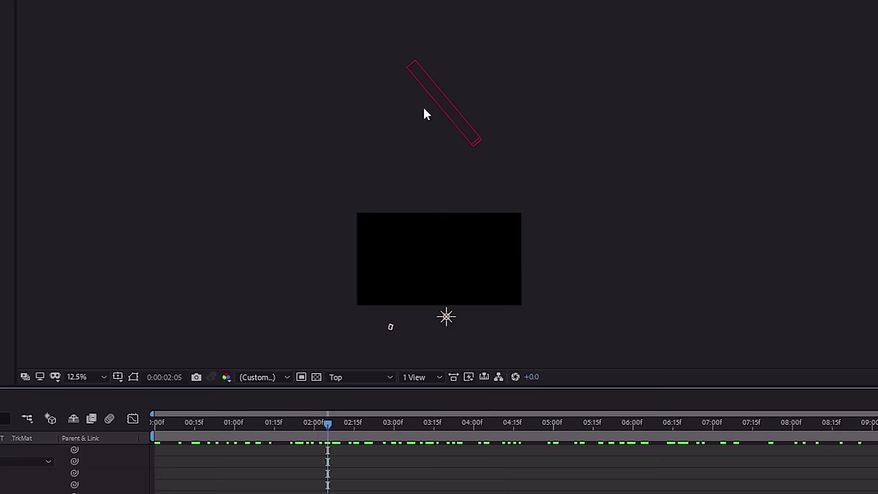
# In the Top view, move the point light along its Z axis until it sits just in front of the louvre text.
pyautogui.click(445, 113)
pyautogui.click(446, 321)
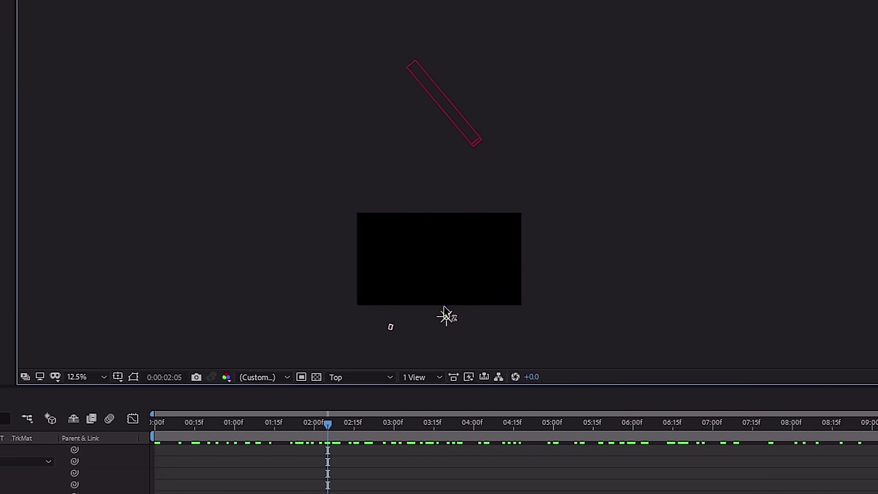
pyautogui.moveTo(445, 313); pyautogui.dragTo(443, 172)
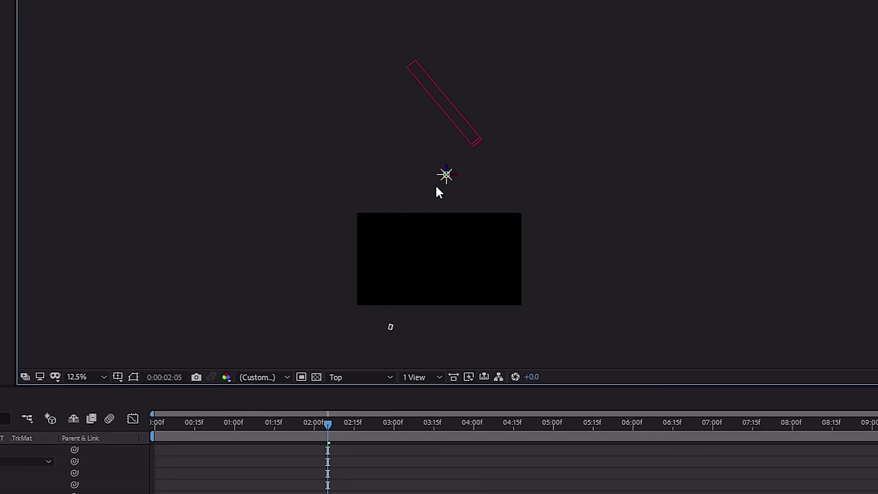
pyautogui.scroll(1, 439, 192)
pyautogui.moveTo(443, 184); pyautogui.dragTo(417, 177)
pyautogui.scroll(-1, 365, 269)
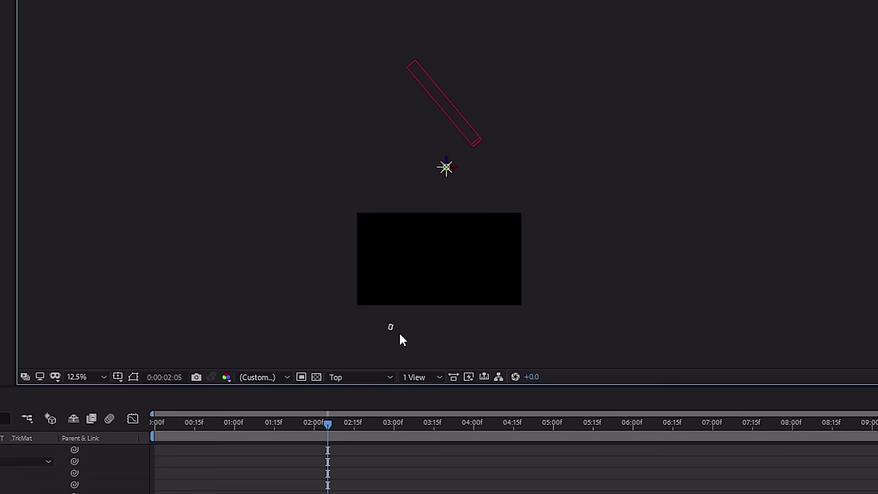
pyautogui.scroll(1, 433, 185)
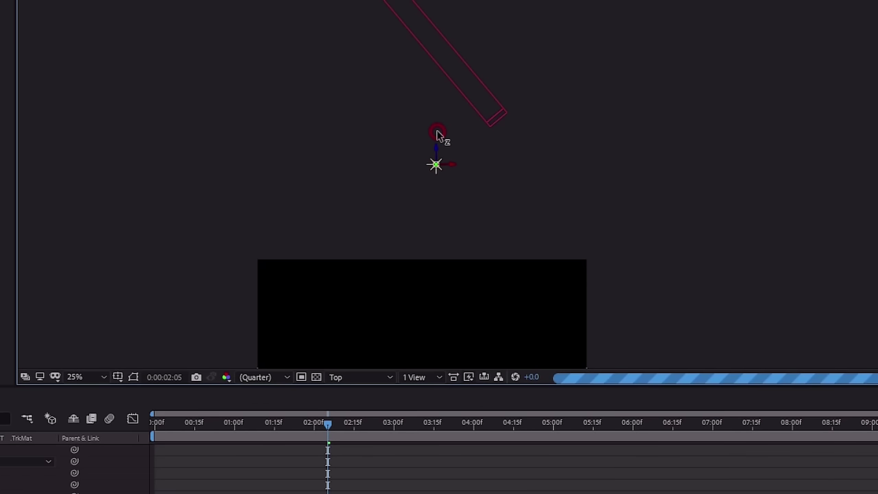
pyautogui.moveTo(438, 134); pyautogui.dragTo(440, 136)
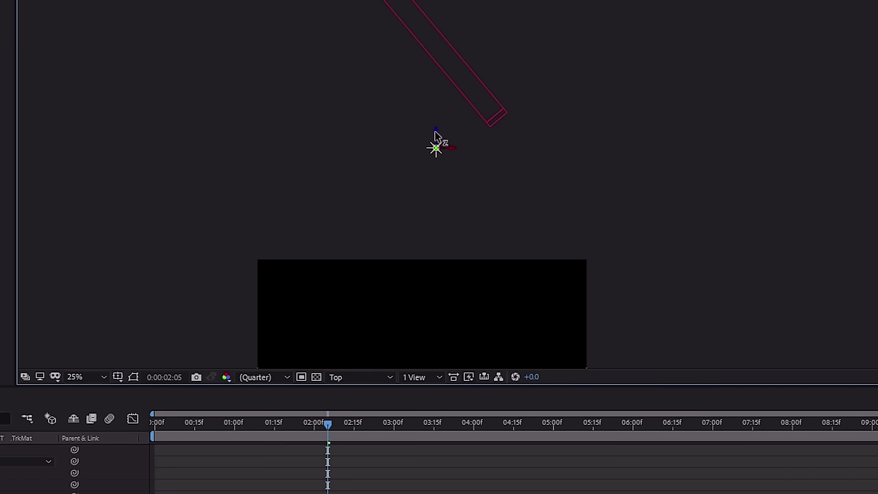
pyautogui.moveTo(376, 140); pyautogui.dragTo(440, 185)
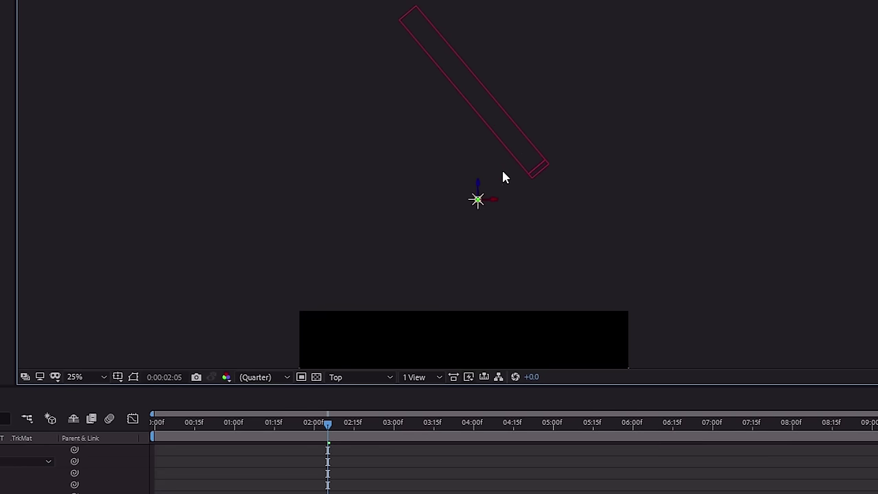
# Switch to the Front view and raise the point light along its Y axis to the height of the louvre text.
pyautogui.click(368, 377)
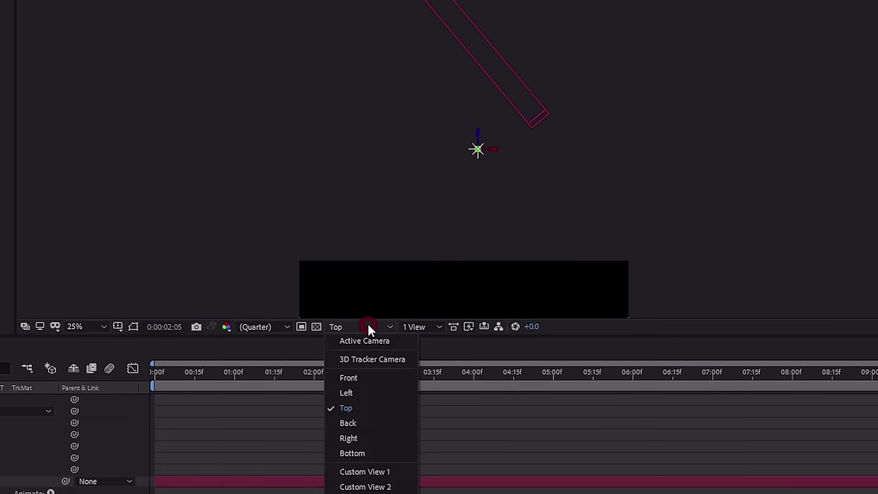
pyautogui.click(369, 427)
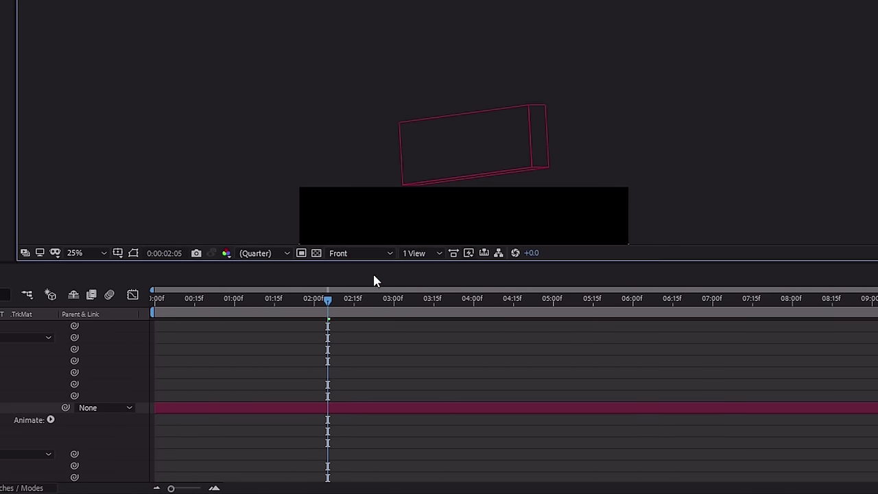
pyautogui.scroll(-2, 420, 120)
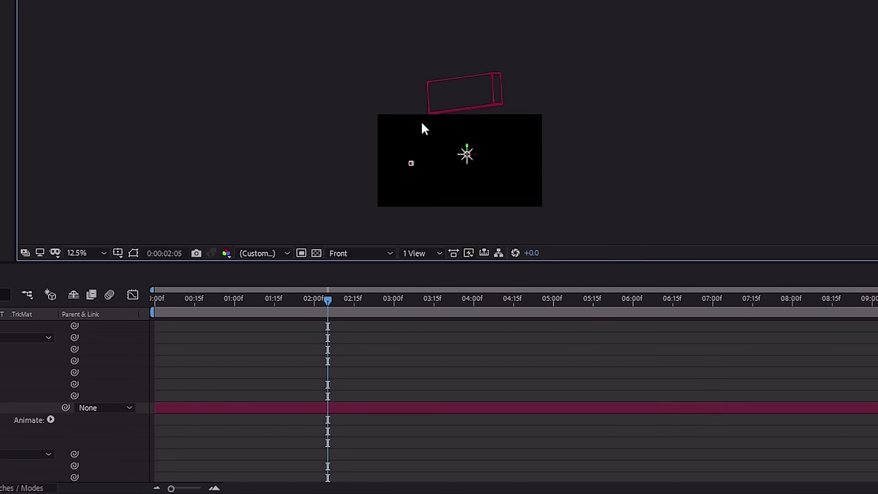
pyautogui.moveTo(420, 119); pyautogui.dragTo(463, 187)
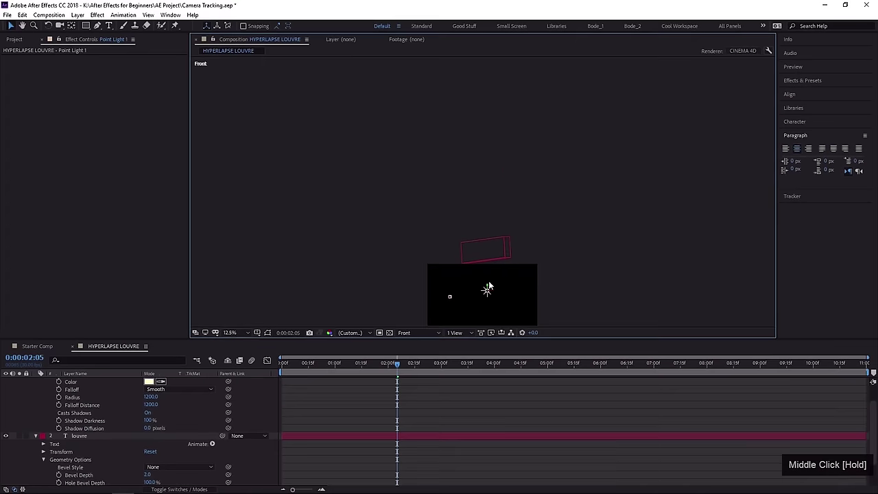
pyautogui.scroll(1, 480, 241)
pyautogui.moveTo(480, 241); pyautogui.dragTo(458, 89)
pyautogui.scroll(1, 458, 107)
pyautogui.moveTo(465, 135); pyautogui.dragTo(469, 67)
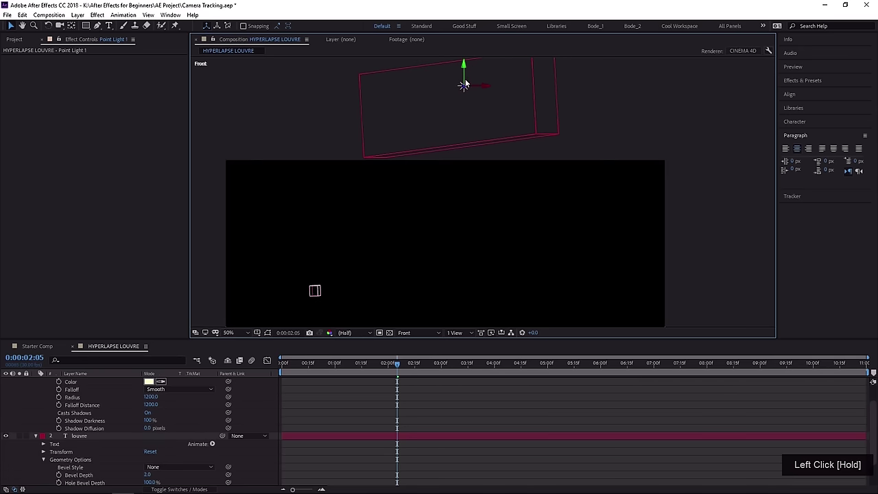
# Return to the Active Camera view and move the point light along its Z axis, away from the text and above the frame's upper edge.
pyautogui.click(418, 333)
pyautogui.click(420, 342)
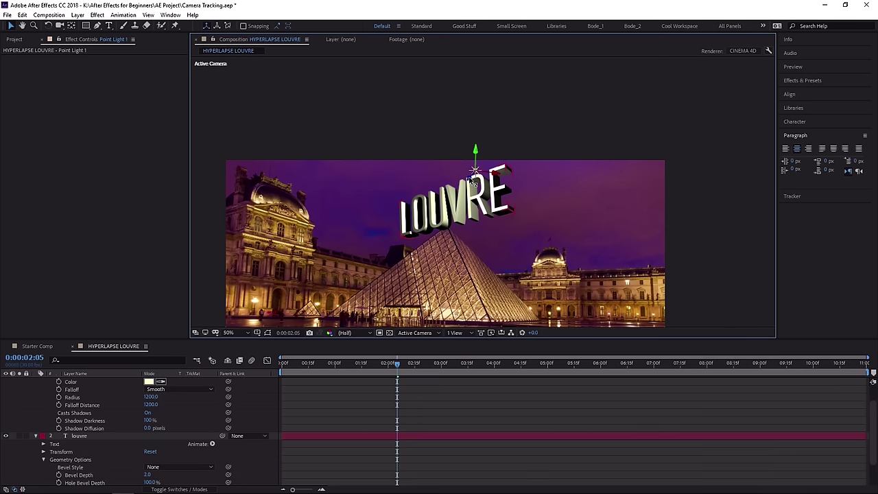
pyautogui.moveTo(471, 180); pyautogui.dragTo(561, 114)
pyautogui.scroll(2, 153, 416)
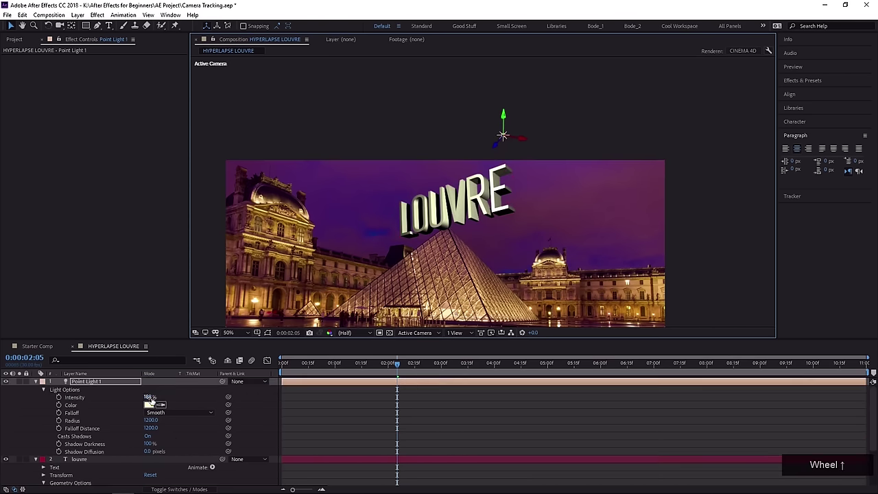
# Set the point light's Intensity to 100% and reduce its Radius to 976.
pyautogui.click(152, 397)
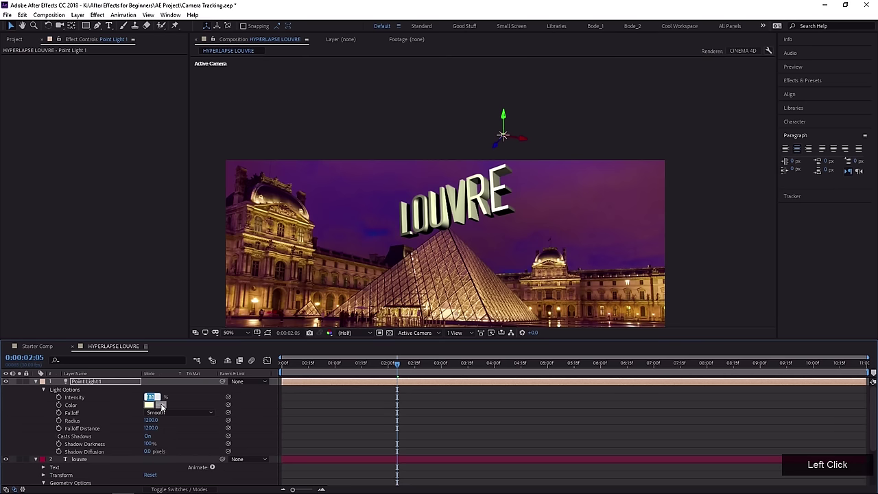
pyautogui.write('100')
pyautogui.press('KP_Enter')
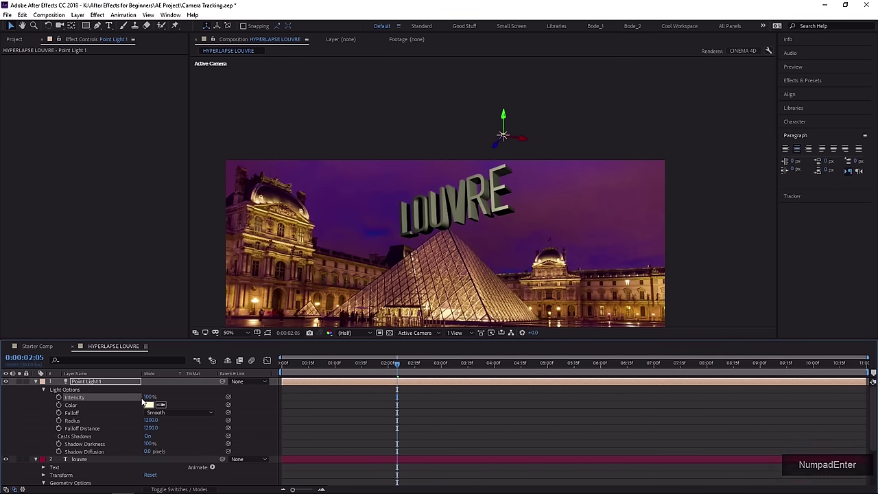
pyautogui.click(154, 420)
pyautogui.moveTo(152, 420); pyautogui.dragTo(71, 443)
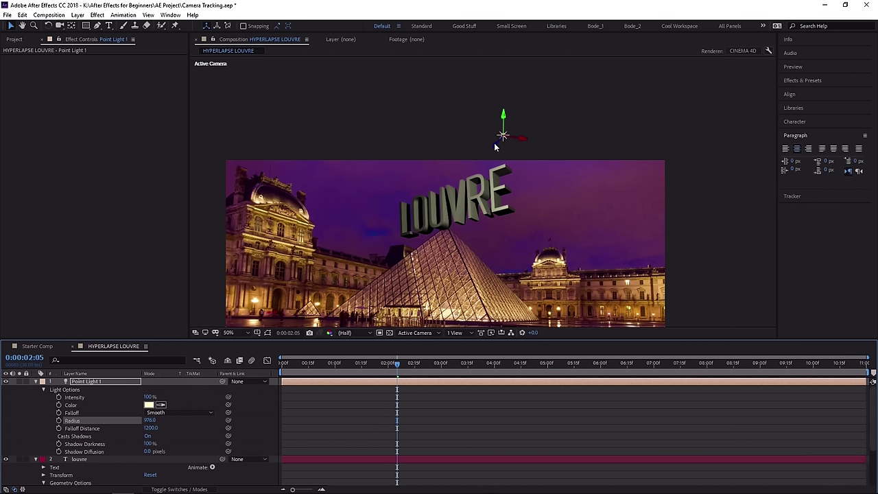
# Raise the louvre text slightly above the pyramid's tip and check its lighting at 0:00:07:00.
pyautogui.click(447, 200)
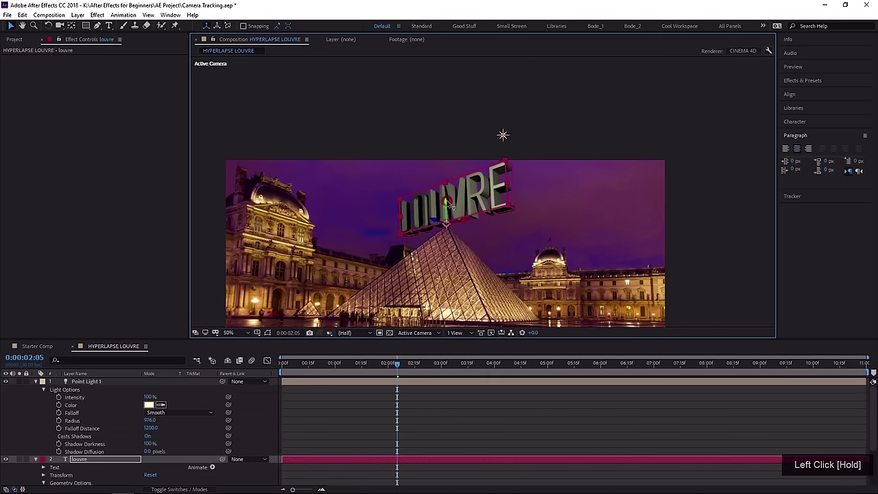
pyautogui.moveTo(447, 203); pyautogui.dragTo(450, 198)
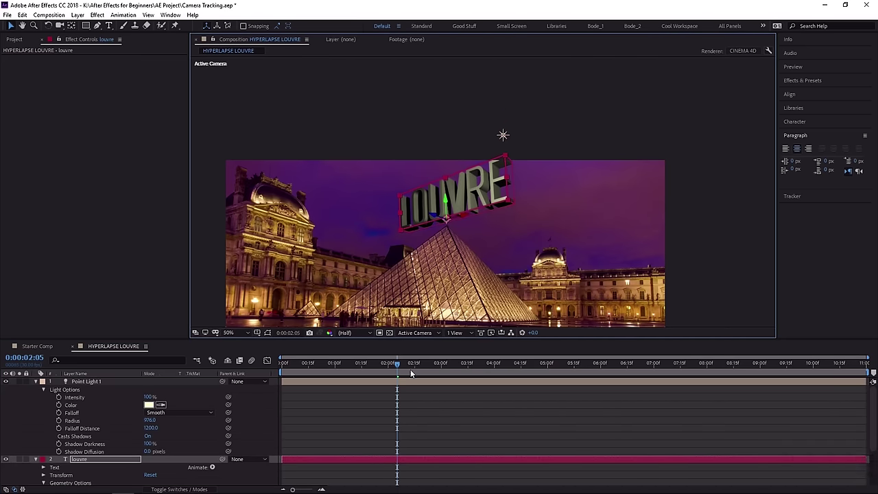
pyautogui.moveTo(396, 369); pyautogui.dragTo(639, 396)
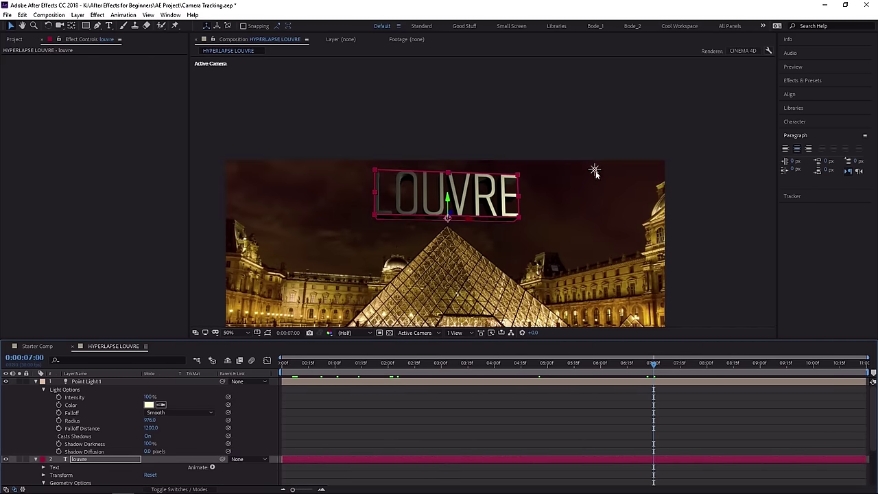
# Switch to the Top view and duplicate the Point Light 1 layer.
pyautogui.click(422, 333)
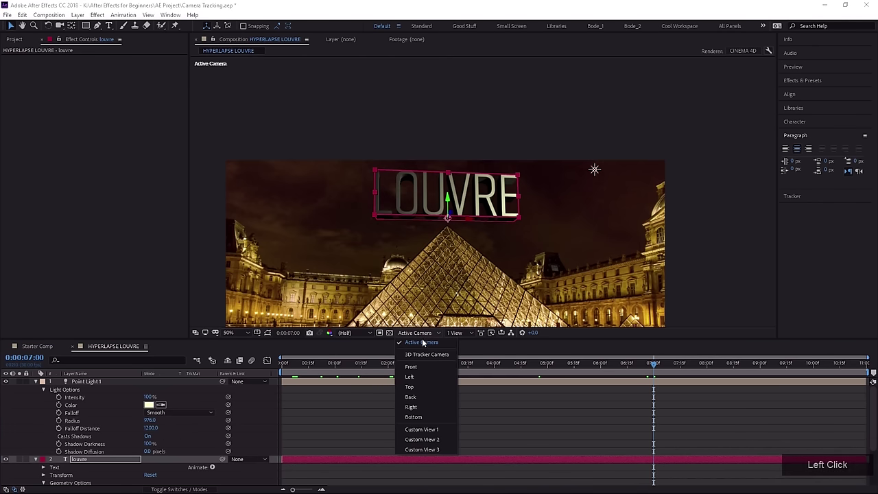
pyautogui.click(417, 386)
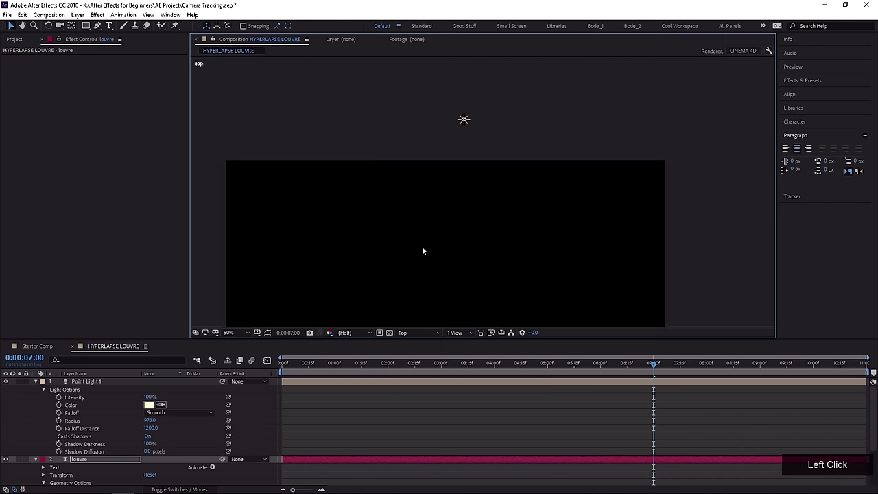
pyautogui.scroll(-4, 421, 251)
pyautogui.middleClick(421, 250)
pyautogui.click(94, 380)
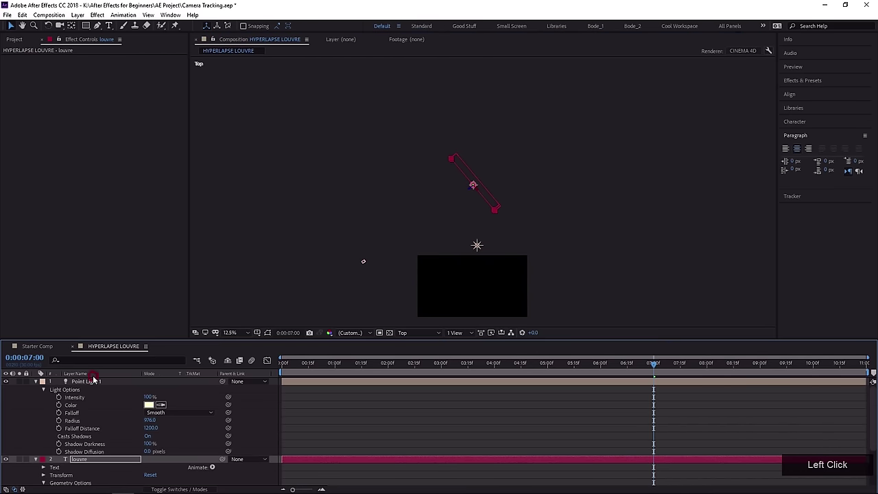
pyautogui.hotkey('ctrl', 'd')
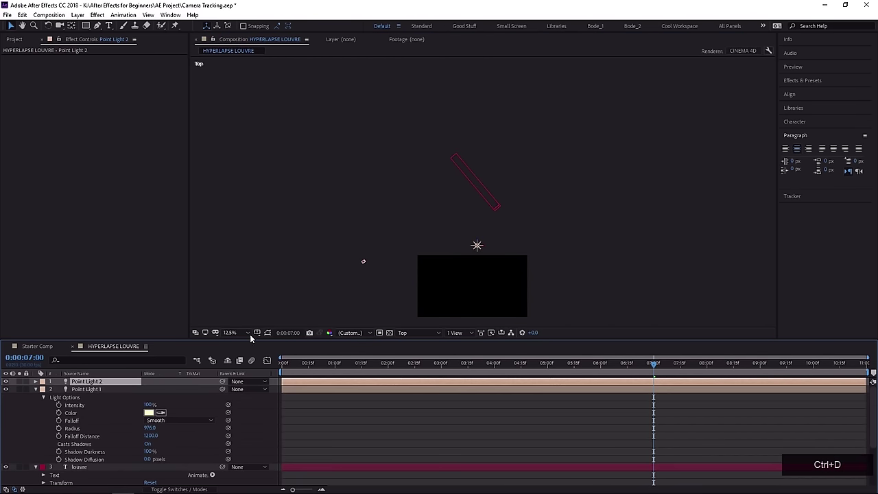
# Position the duplicated light left of the louvre text, level with the text's far end in the Top view.
pyautogui.moveTo(478, 246); pyautogui.dragTo(408, 158)
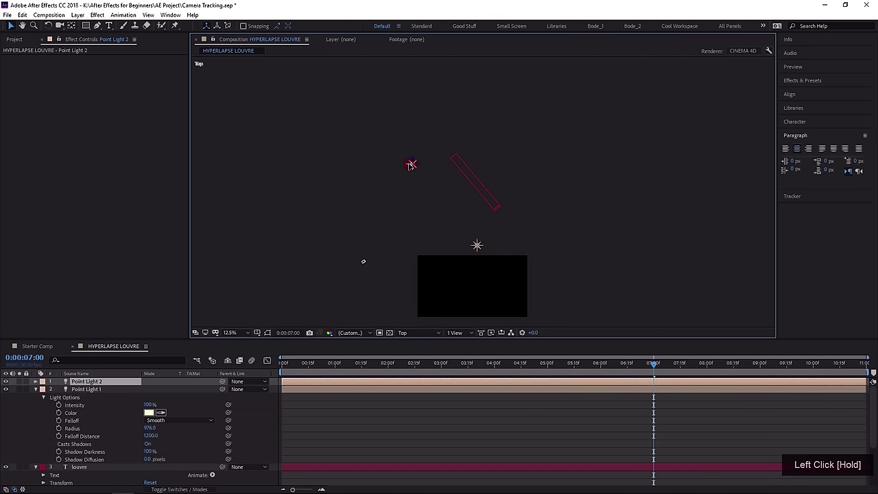
pyautogui.moveTo(410, 158); pyautogui.dragTo(410, 156)
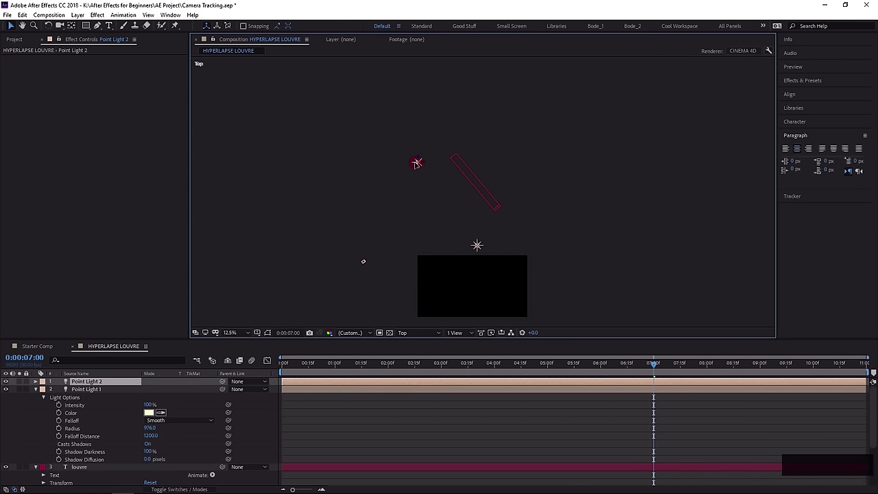
pyautogui.click(430, 227)
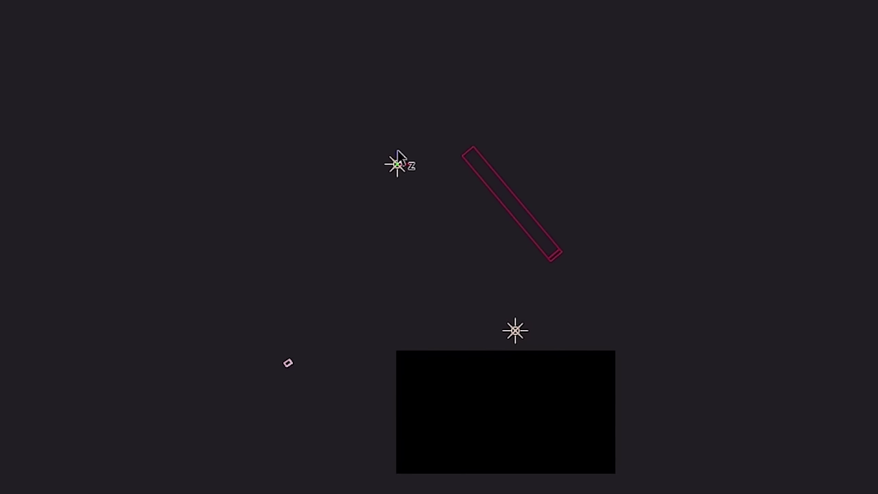
pyautogui.moveTo(397, 151)
pyautogui.mouseDown()
pyautogui.moveTo(398, 161)
pyautogui.moveTo(396, 147)
pyautogui.mouseUp()
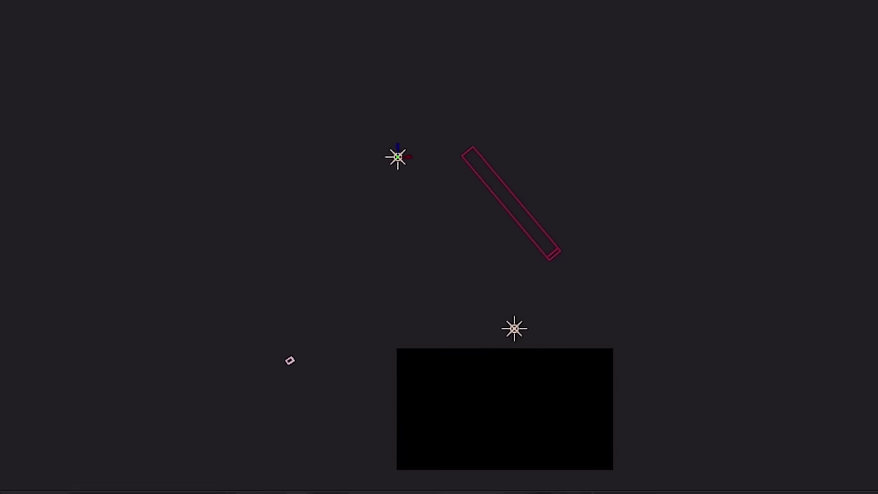
# Check the second light's height in the Front view and its effect on the text in the Active Camera view.
pyautogui.click(389, 404)
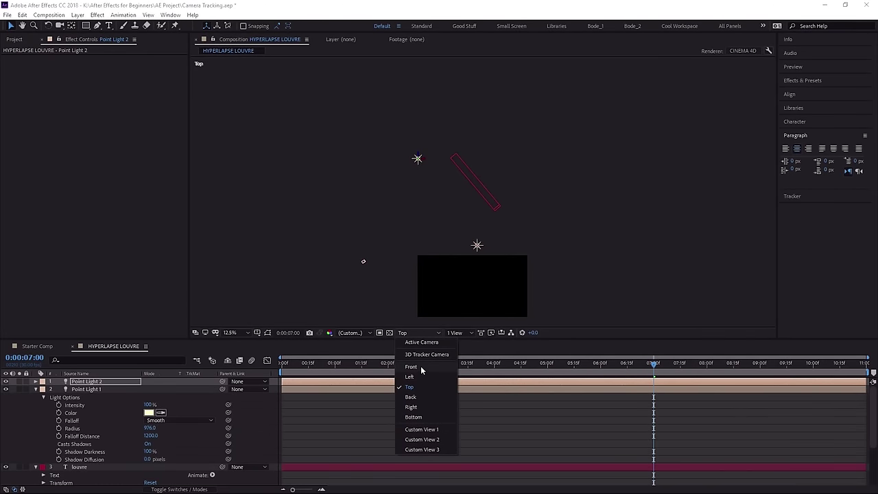
pyautogui.click(412, 367)
pyautogui.scroll(1, 459, 245)
pyautogui.middleClick(447, 212)
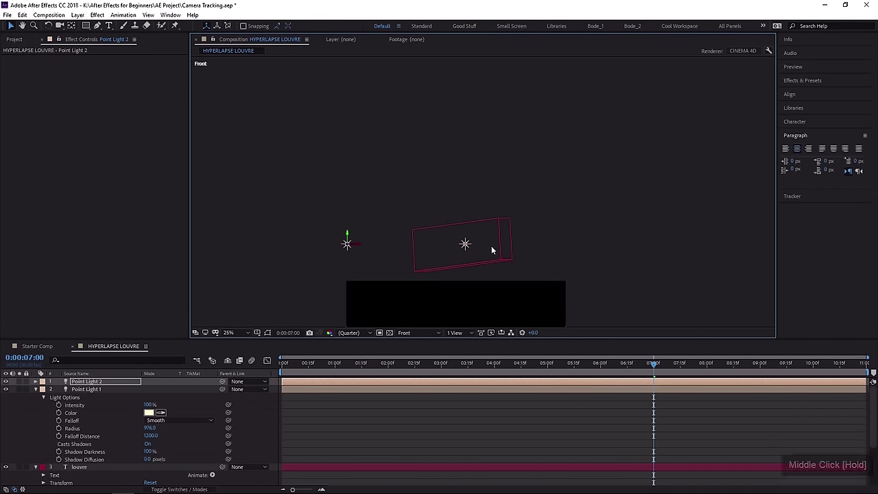
pyautogui.click(421, 332)
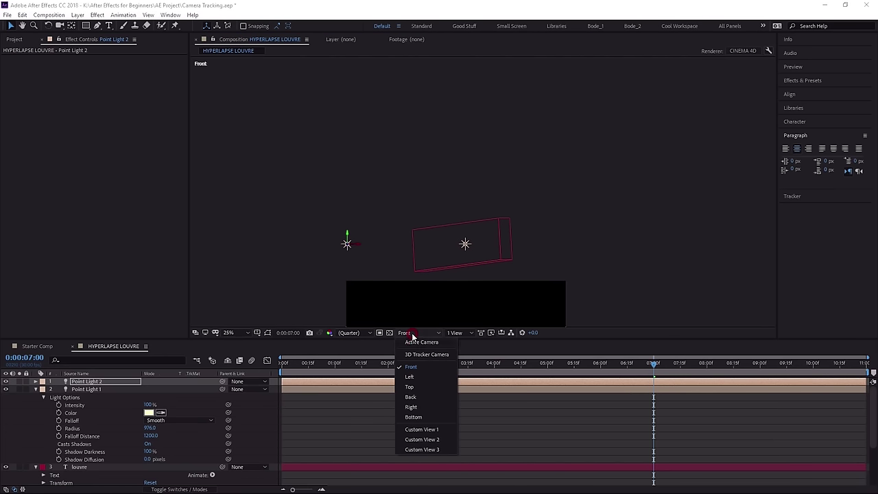
pyautogui.click(422, 353)
pyautogui.middleClick(405, 255)
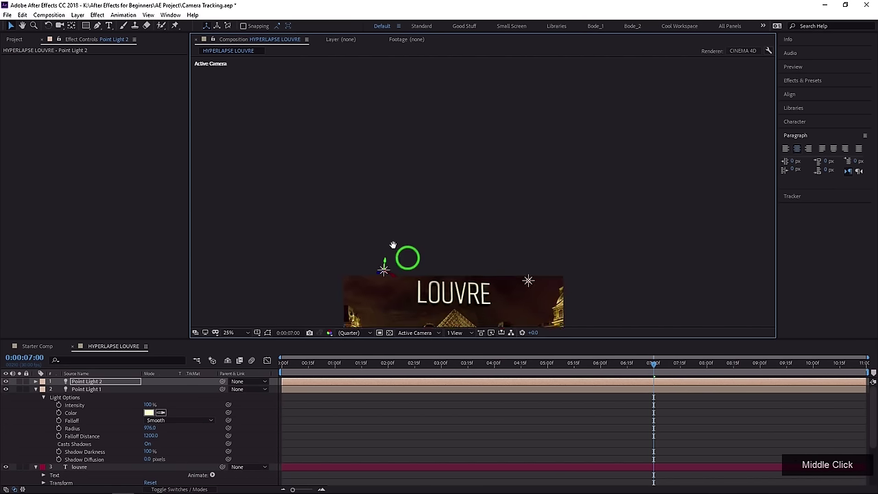
pyautogui.scroll(1, 346, 219)
pyautogui.middleClick(330, 253)
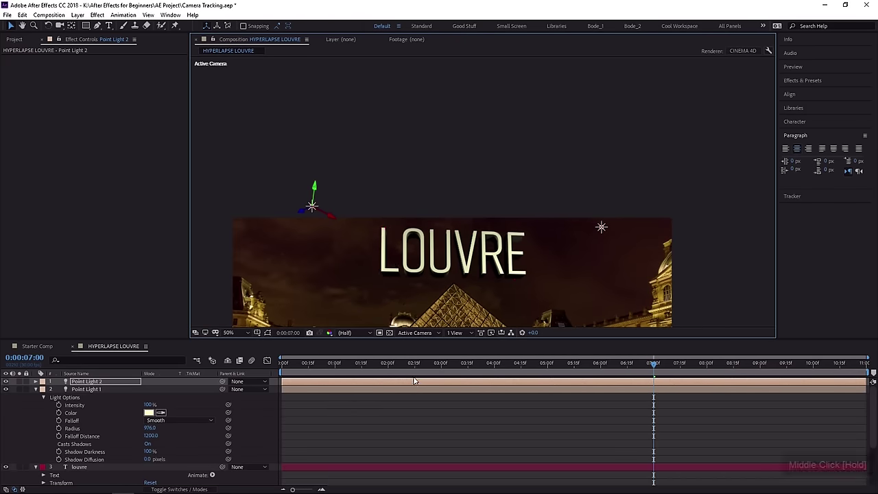
# Go back to the Top view and duplicate the Point Light 2 layer.
pyautogui.moveTo(431, 333); pyautogui.dragTo(420, 387)
pyautogui.scroll(-4, 409, 224)
pyautogui.middleClick(409, 229)
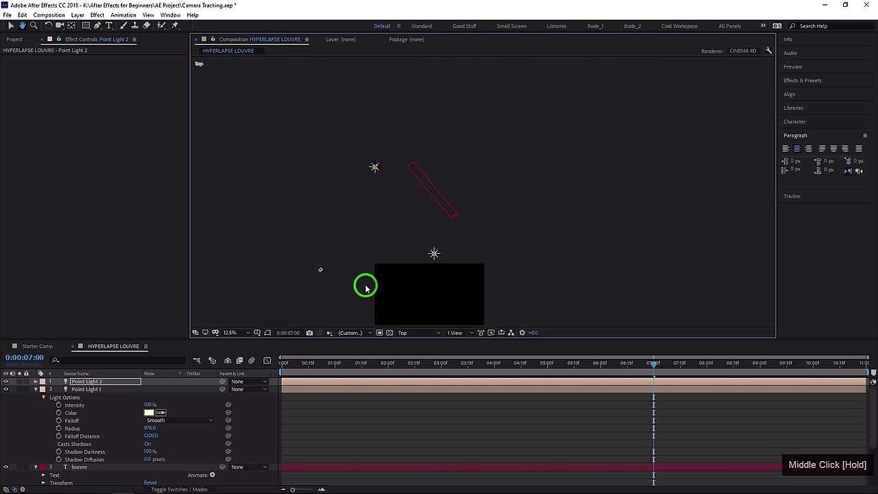
pyautogui.click(374, 168)
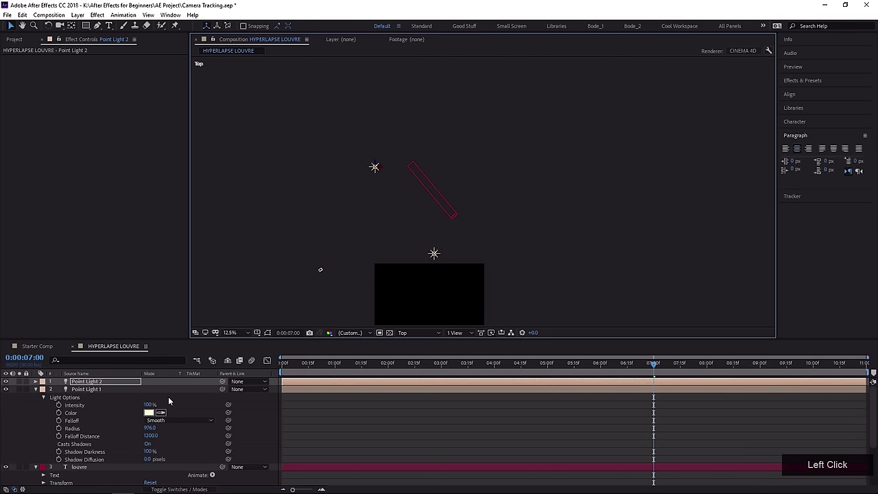
pyautogui.hotkey('ctrl', 'd')
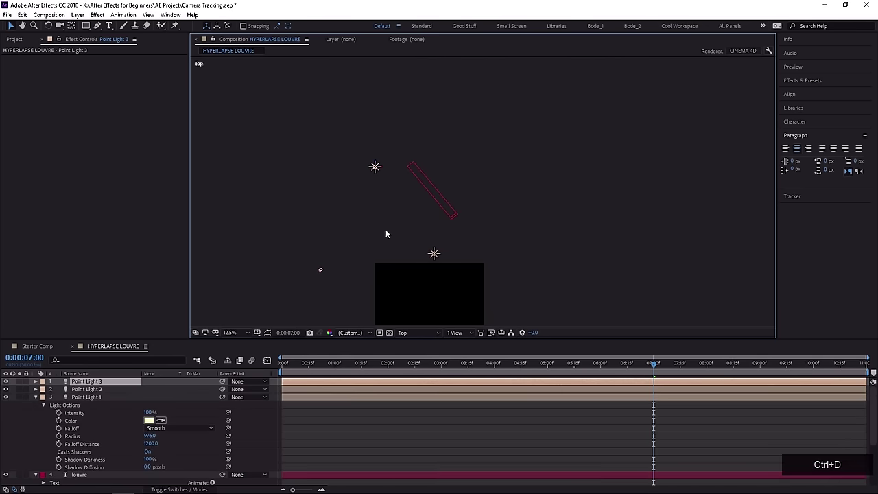
# Position the third light right of the louvre text, level with the second light in the Top view, and return to the Active Camera view.
pyautogui.moveTo(385, 171); pyautogui.dragTo(466, 168)
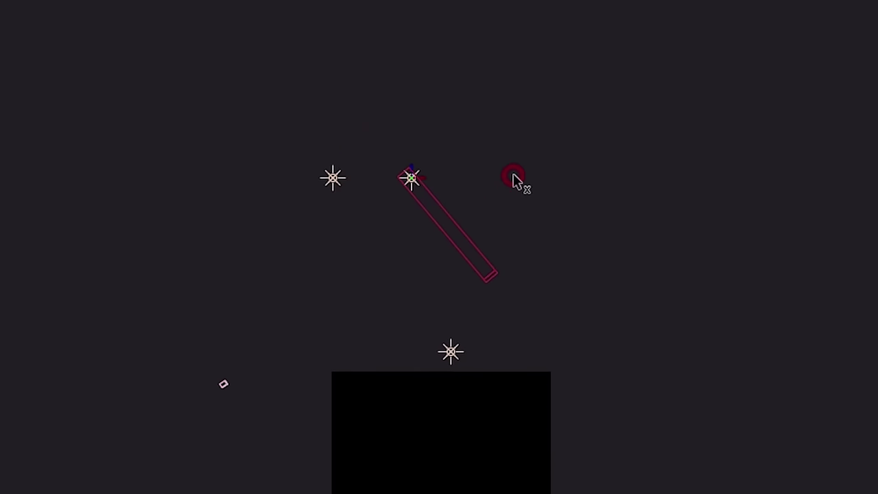
pyautogui.moveTo(516, 180); pyautogui.dragTo(552, 182)
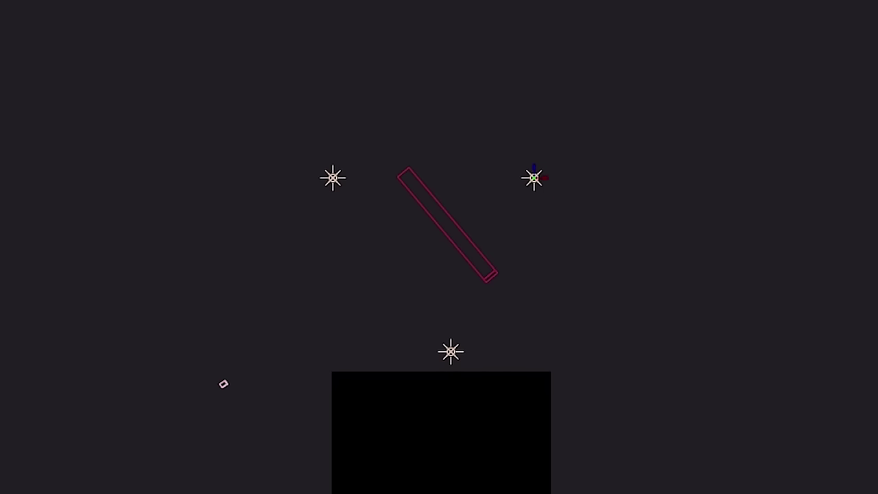
pyautogui.click(417, 333)
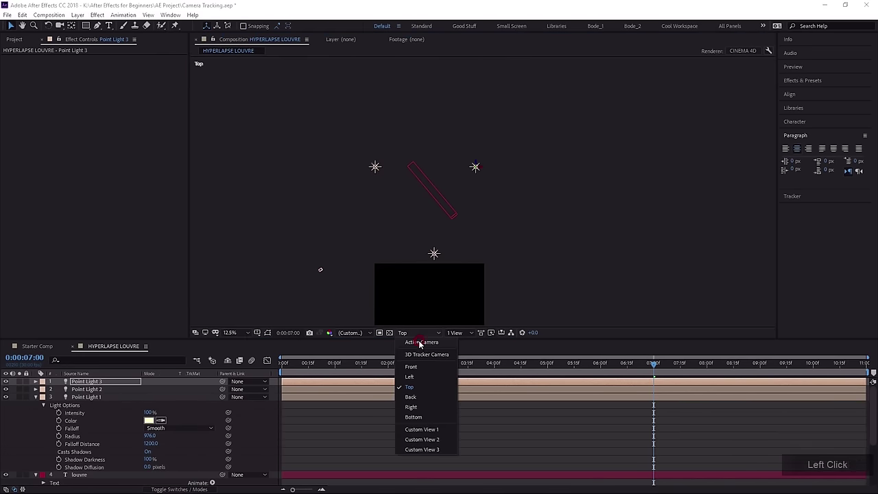
pyautogui.click(420, 342)
pyautogui.scroll(4, 402, 284)
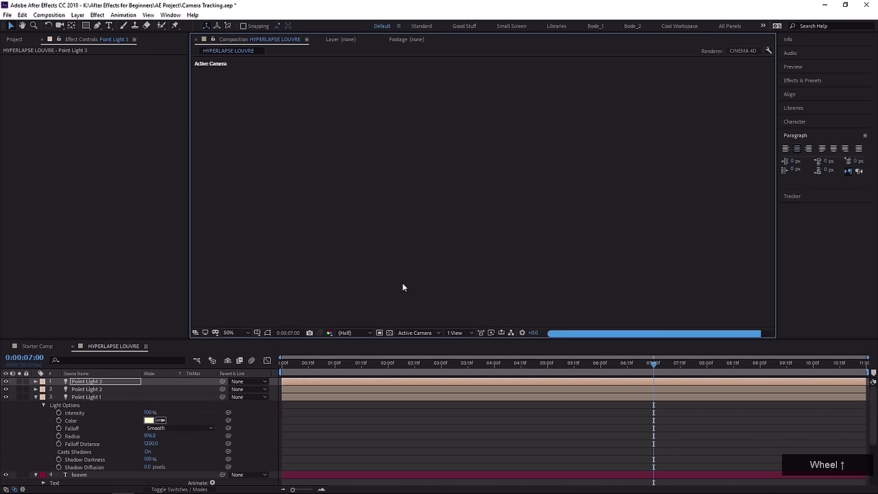
pyautogui.moveTo(402, 287); pyautogui.dragTo(452, 186)
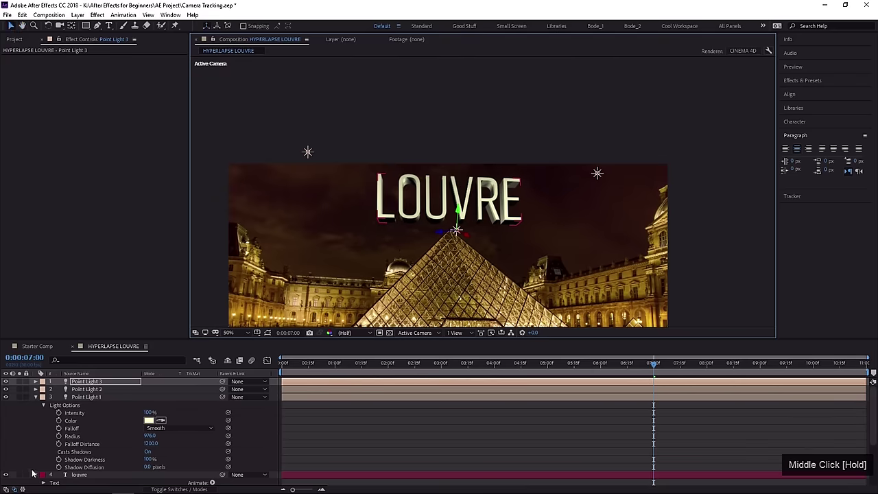
# Set Point Light 3's color to a golden brown sampled from the lit building behind the pyramid's left side.
pyautogui.click(93, 383)
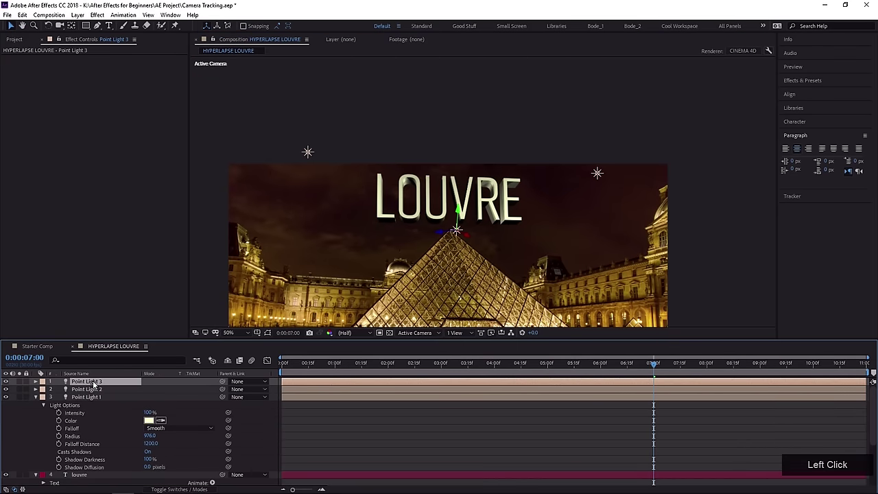
pyautogui.press('a')
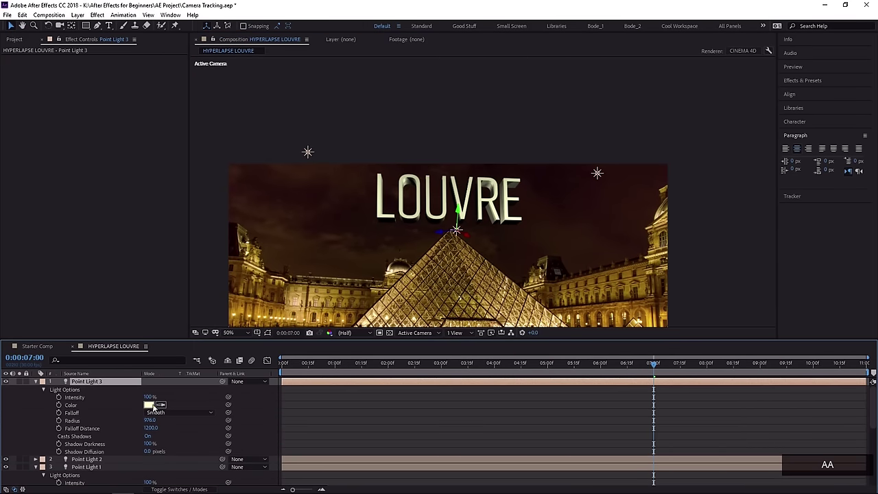
pyautogui.click(334, 296)
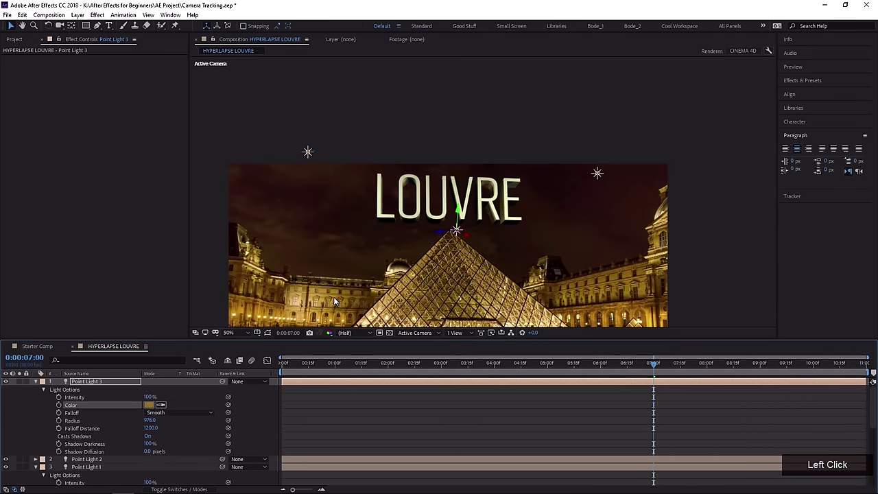
# Sample an orange tone from the building on the right as Point Light 1's color and lighten it to a pale warm shade.
pyautogui.click(594, 173)
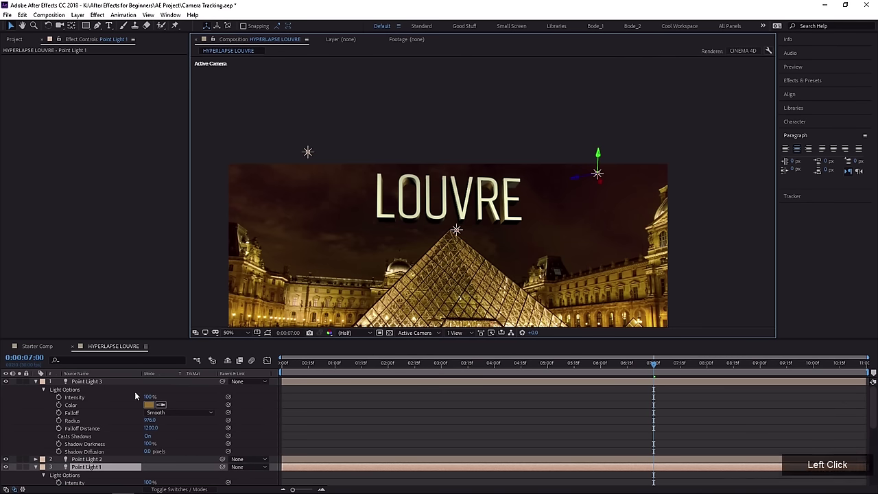
pyautogui.scroll(-1, 100, 473)
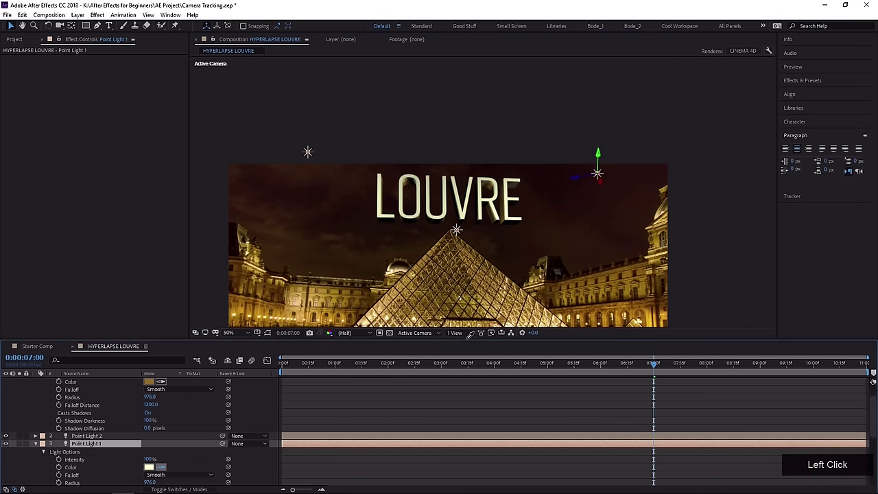
pyautogui.click(645, 310)
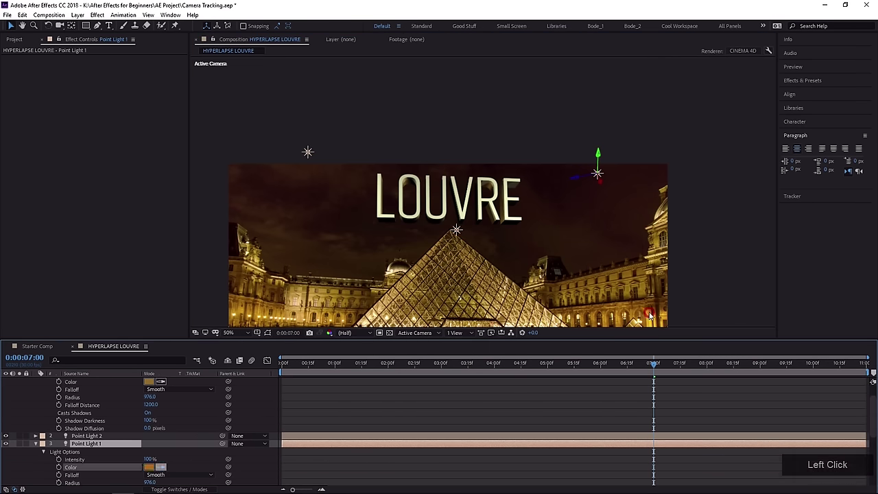
pyautogui.click(149, 466)
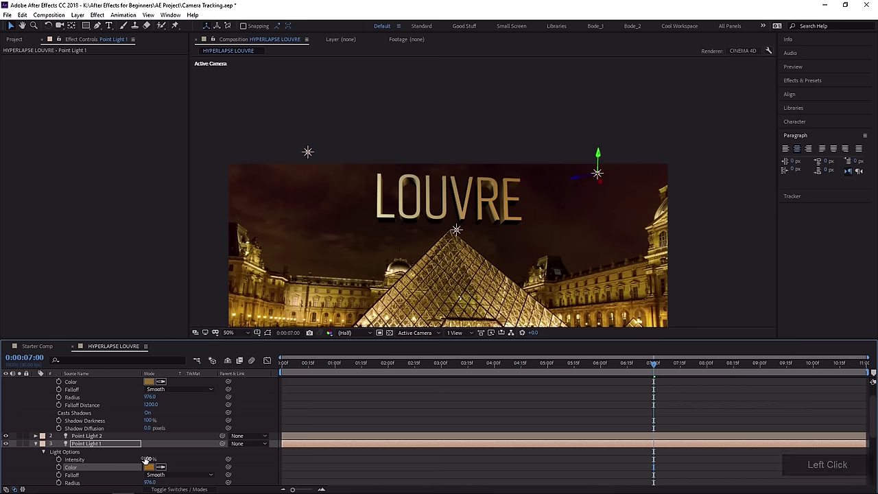
pyautogui.moveTo(359, 189); pyautogui.dragTo(359, 179)
pyautogui.click(503, 189)
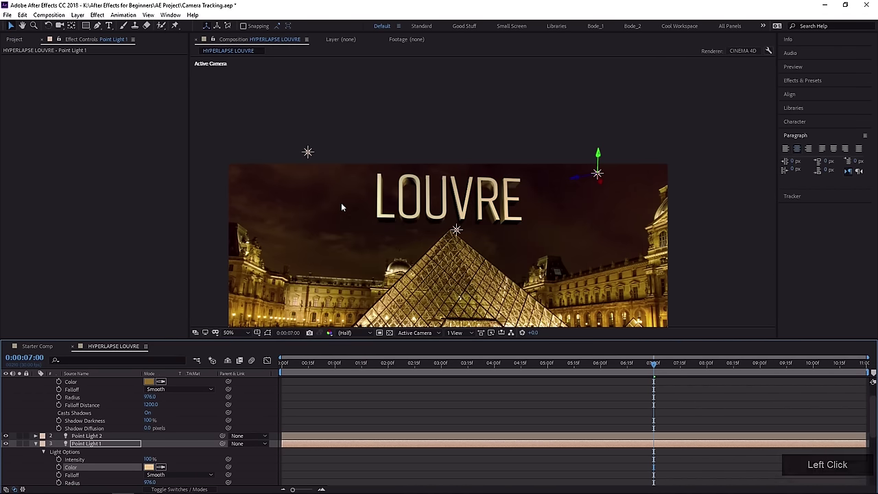
# Sample an orange tone from the building on the left as Point Light 2's color and lighten it to a pale cream.
pyautogui.click(308, 153)
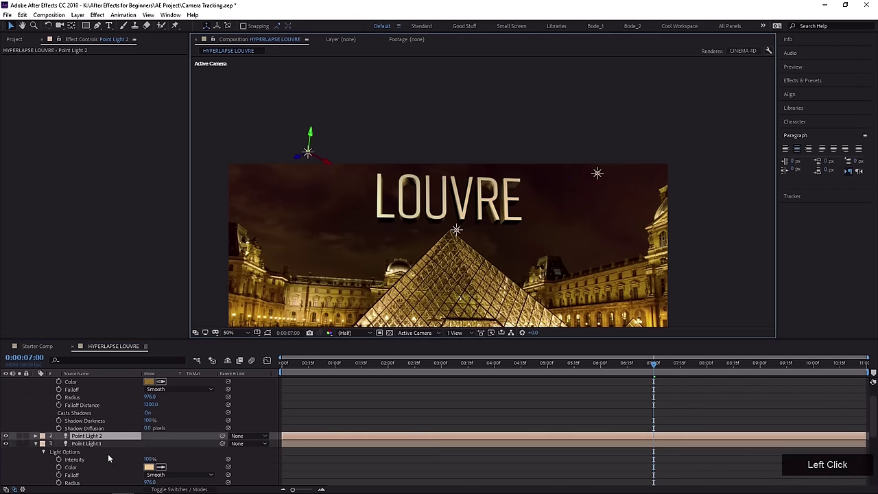
pyautogui.click(36, 435)
pyautogui.click(43, 443)
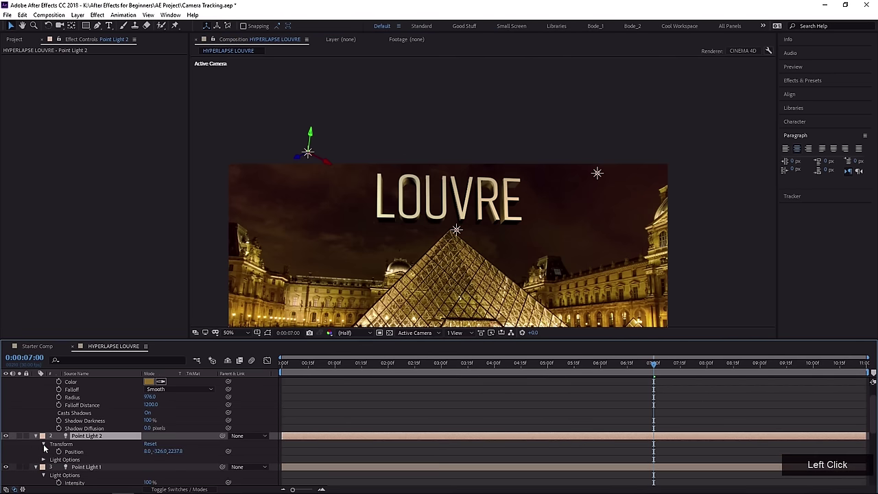
pyautogui.click(43, 459)
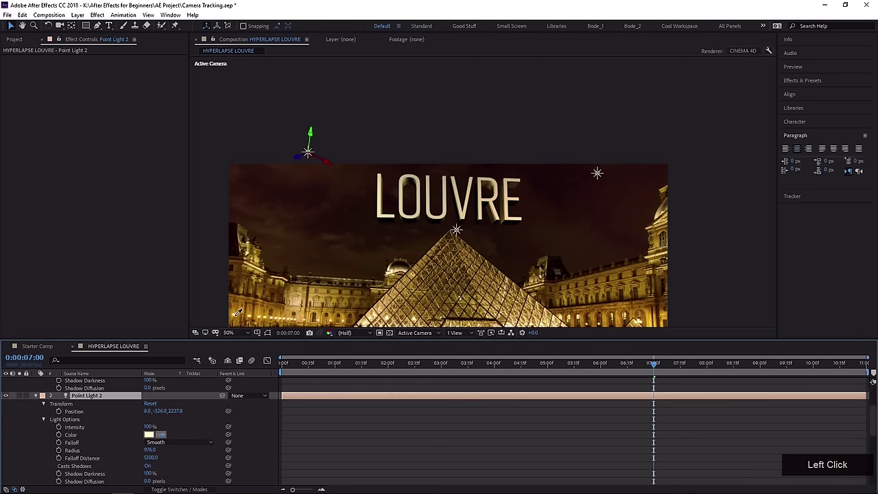
pyautogui.click(235, 314)
pyautogui.click(150, 435)
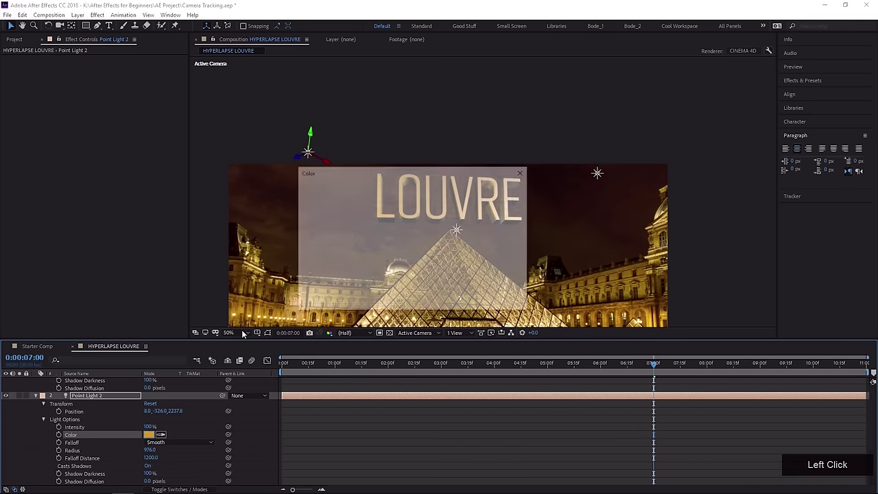
pyautogui.moveTo(333, 221); pyautogui.dragTo(338, 150)
pyautogui.click(484, 186)
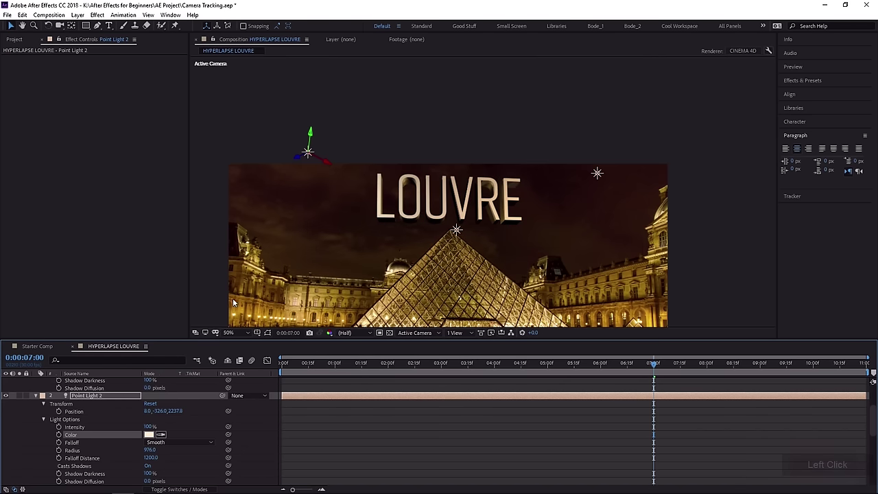
# Collapse the properties of Point Light 3, Point Light 2 and Point Light 1.
pyautogui.scroll(3, 39, 400)
pyautogui.click(37, 382)
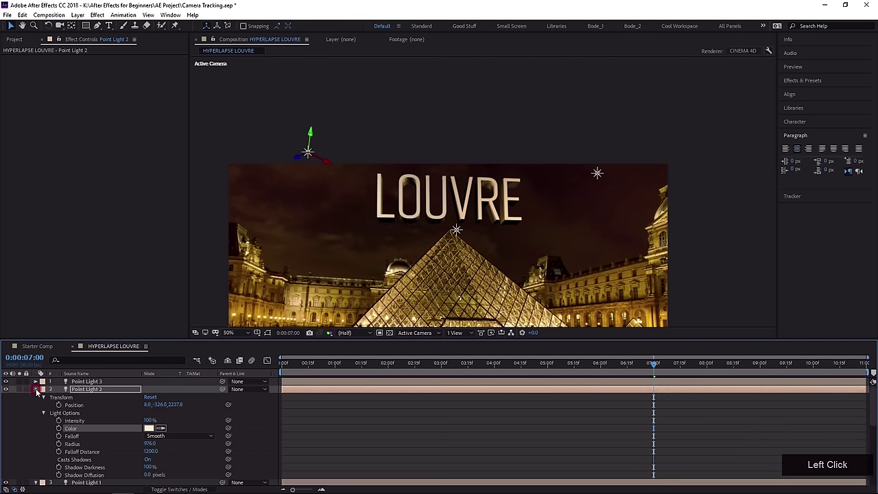
pyautogui.click(36, 389)
pyautogui.click(35, 396)
# Create a new Ambient light with a warm pale-yellow color sampled from the footage and a reduced intensity.
pyautogui.rightClick(254, 427)
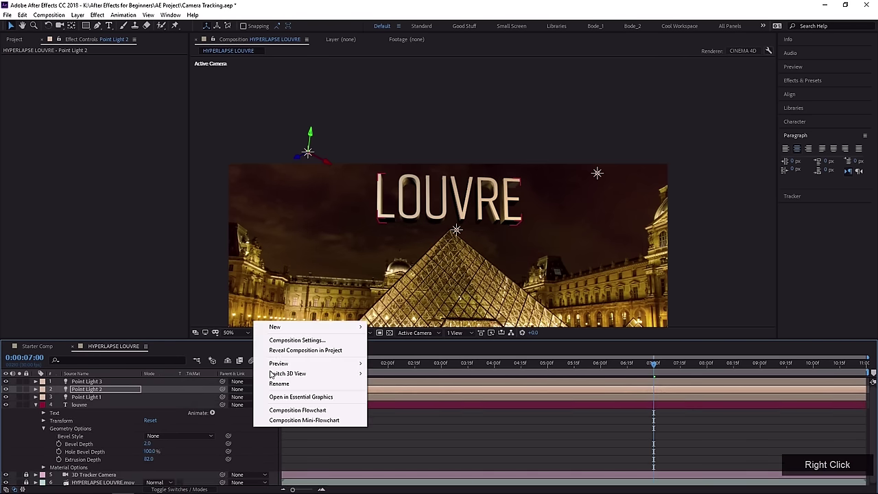
pyautogui.moveTo(274, 328); pyautogui.dragTo(419, 364)
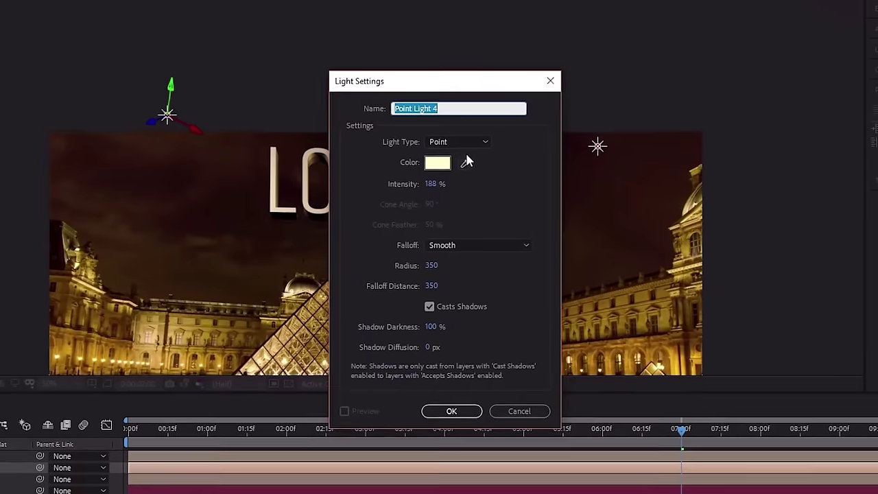
pyautogui.click(510, 170)
pyautogui.click(438, 199)
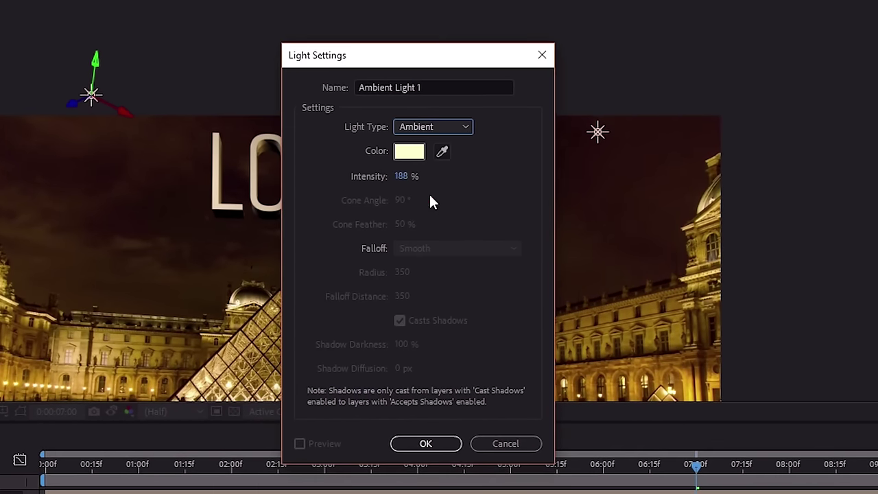
pyautogui.click(451, 153)
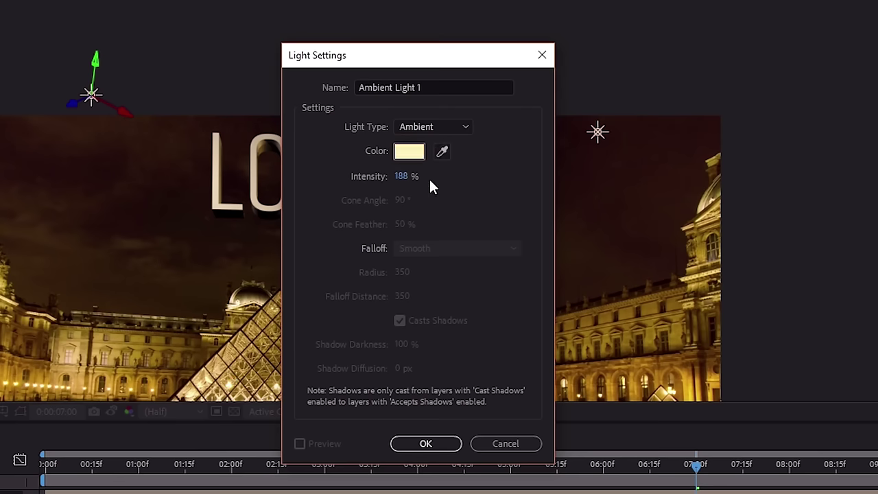
pyautogui.click(400, 176)
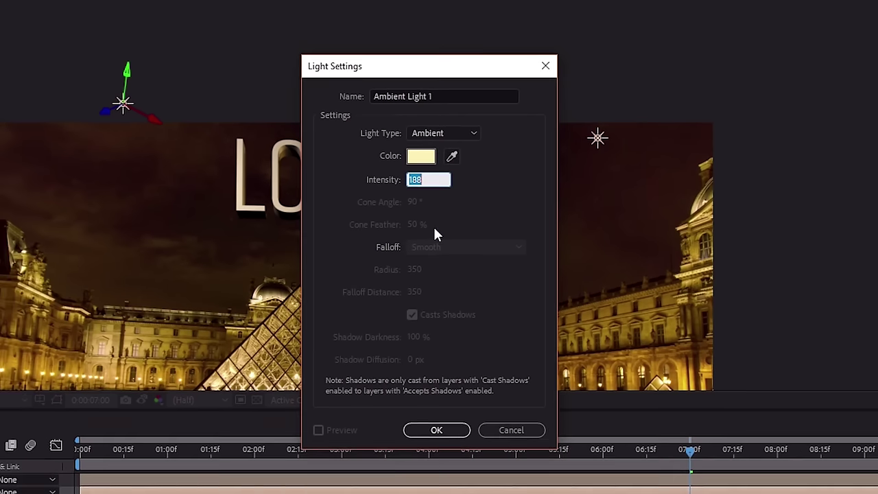
pyautogui.press('KP_Enter')
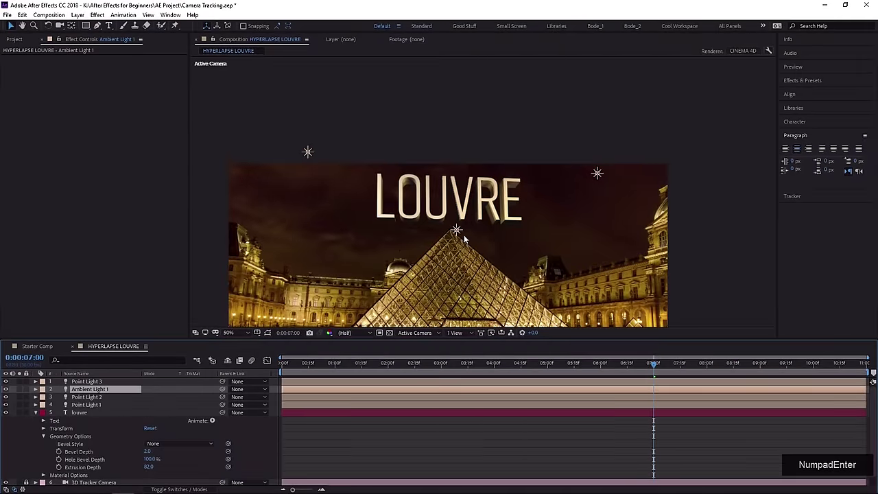
# Preview the lit louvre text from the start of the composition and stop at 0:00:00:15.
pyautogui.scroll(2, 379, 410)
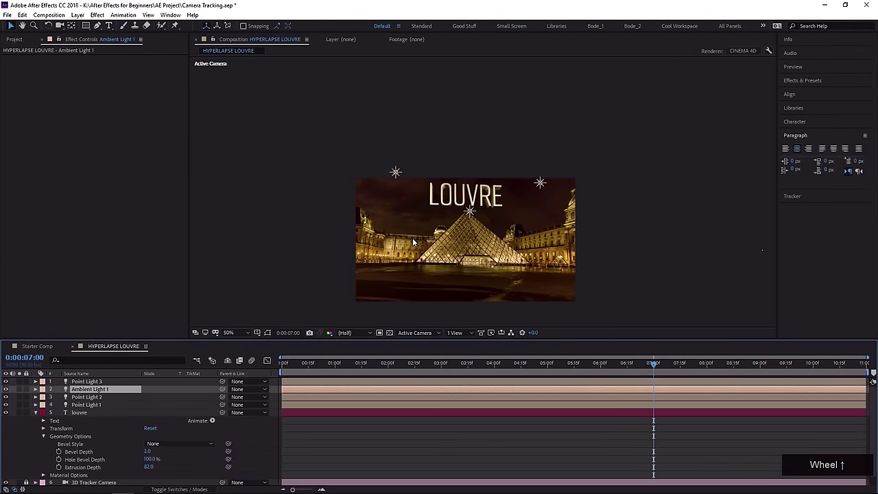
pyautogui.moveTo(352, 369); pyautogui.dragTo(281, 369)
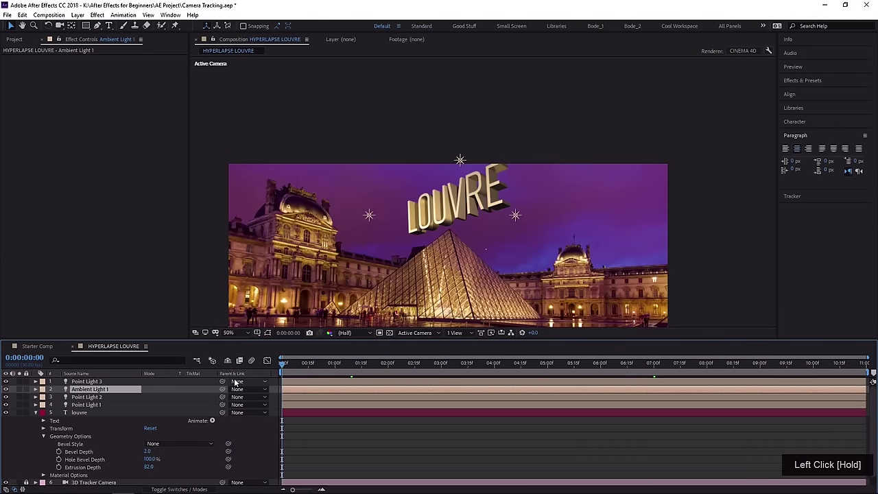
pyautogui.press('space')
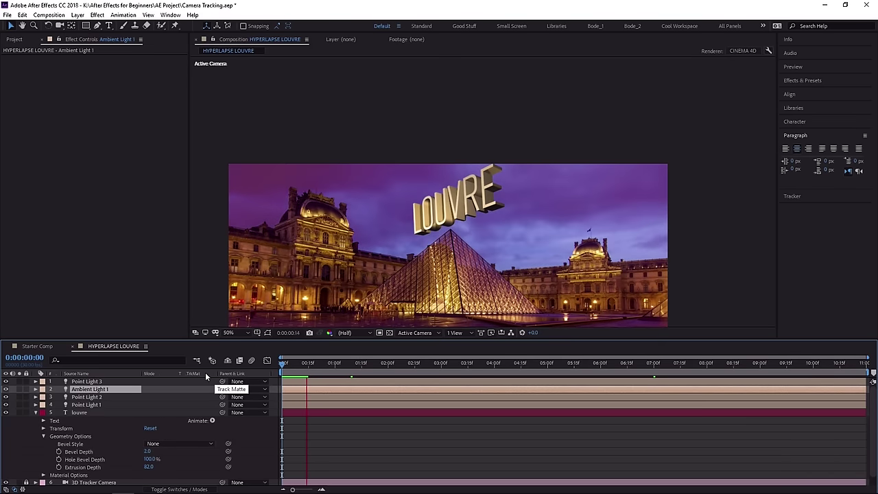
pyautogui.press('space')
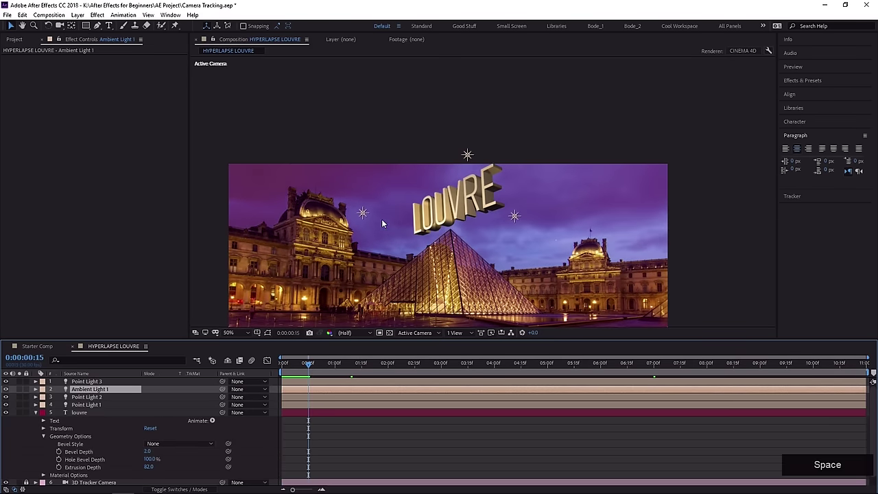
# Set Point Light 1's color to a purple sampled from the sky, brightened to #9286FF.
pyautogui.click(36, 412)
pyautogui.click(35, 404)
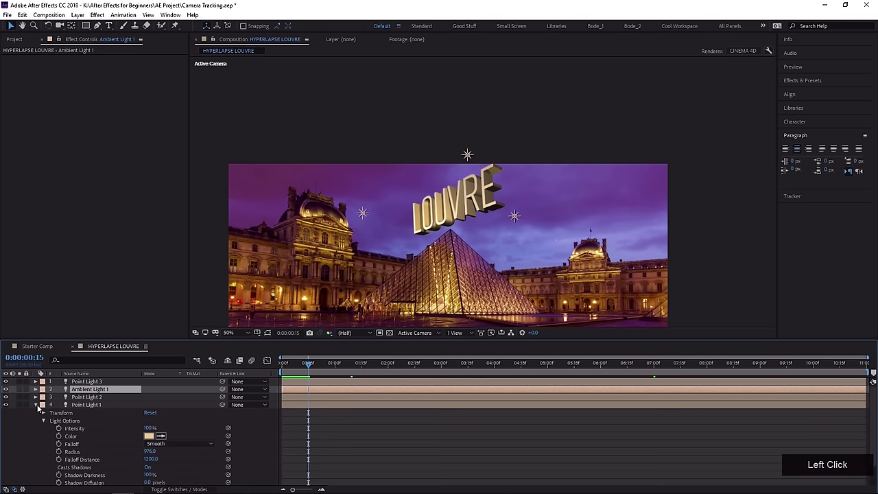
pyautogui.click(98, 404)
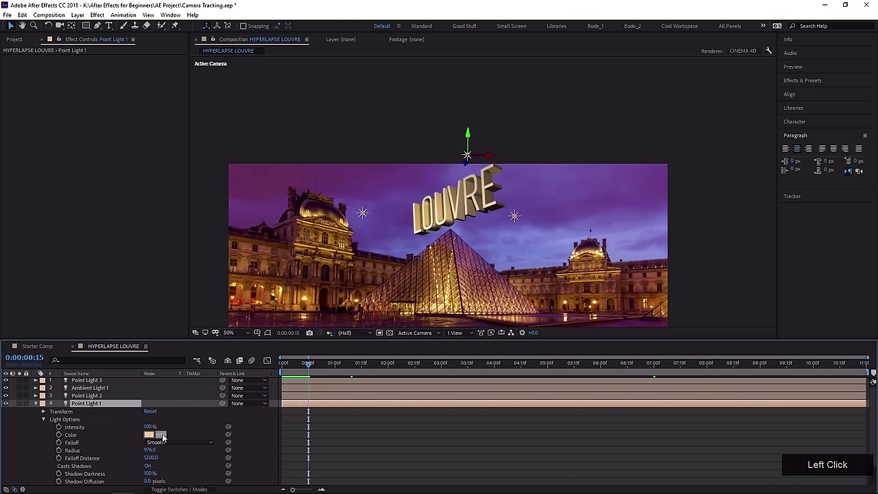
pyautogui.click(534, 190)
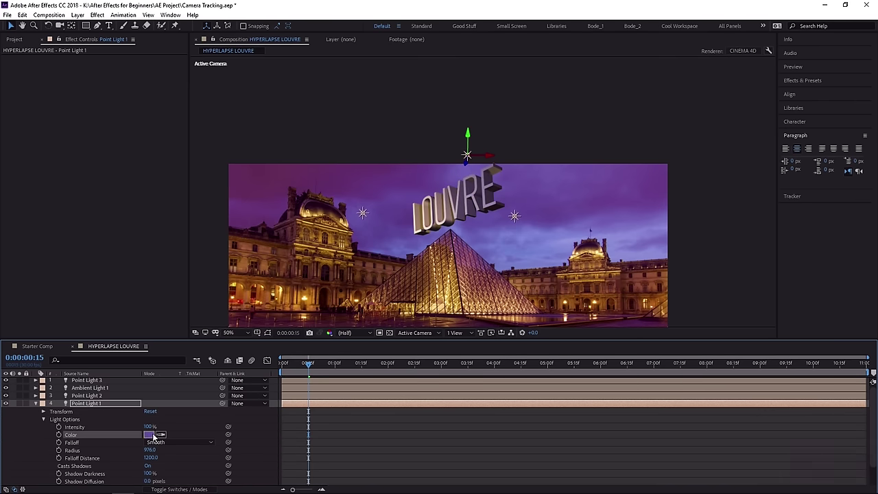
pyautogui.click(148, 435)
pyautogui.click(359, 178)
pyautogui.click(505, 190)
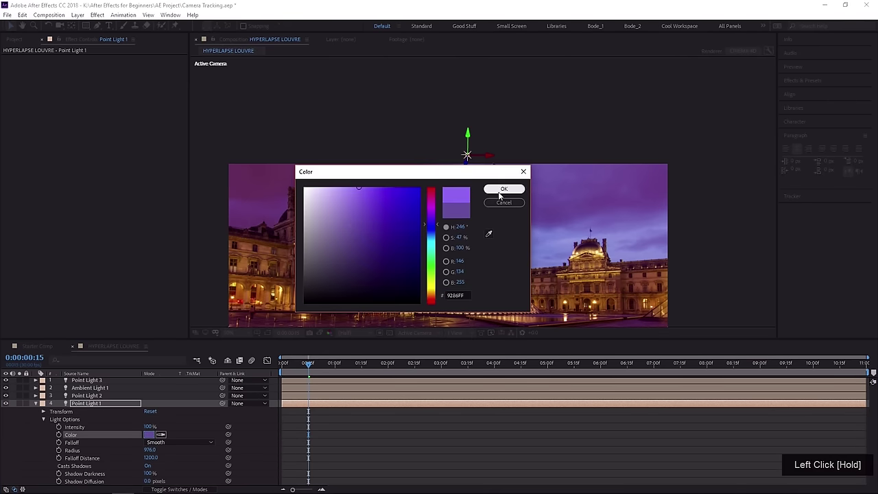
# Keyframe Point Light 2's color at 0:00:00:15 and set it to a dark purple matching the sky.
pyautogui.click(37, 403)
pyautogui.click(35, 396)
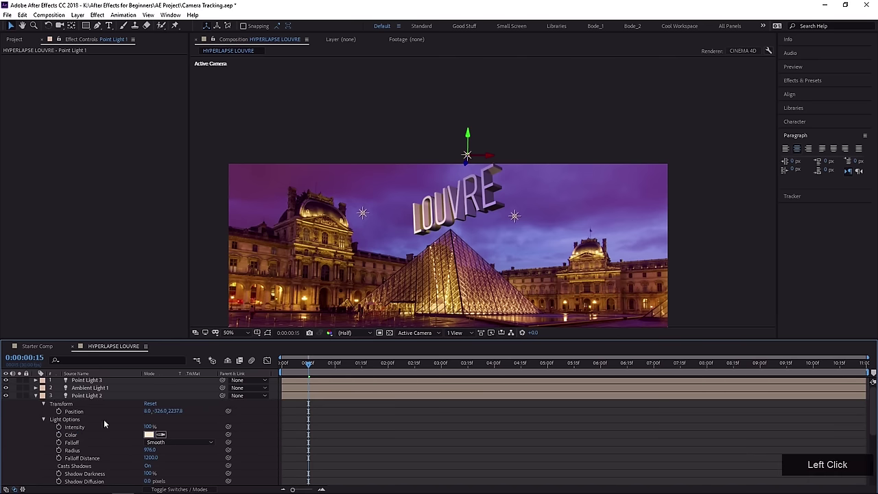
pyautogui.click(58, 435)
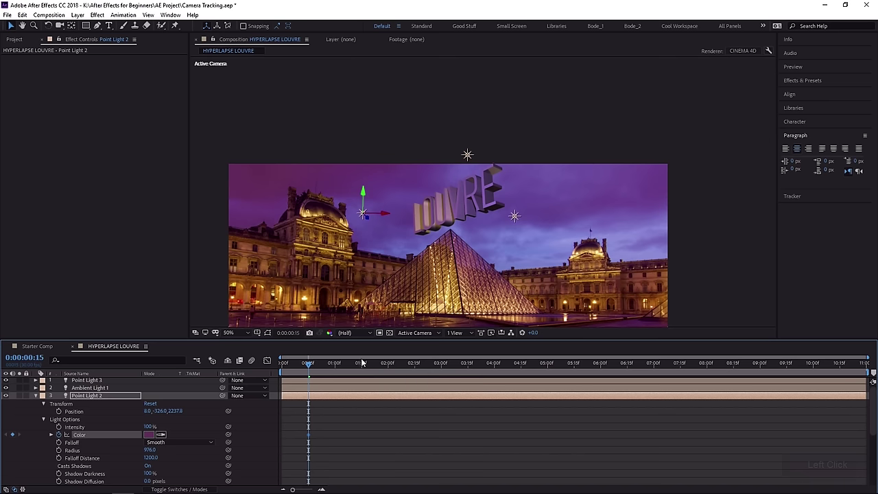
# At 0:00:05:06, keyframe Point Light 2's color to white and Point Light 1's to a pale yellow sampled from the footage.
pyautogui.click(83, 395)
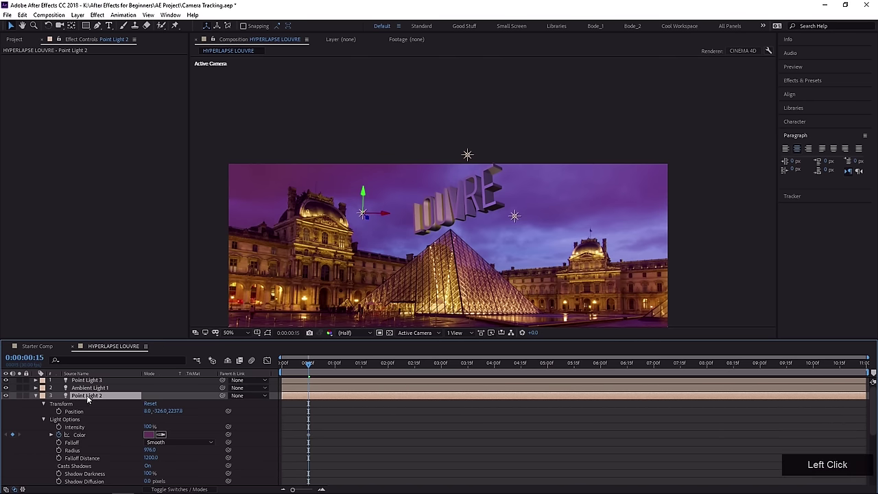
pyautogui.moveTo(308, 364); pyautogui.dragTo(558, 382)
pyautogui.scroll(-3, 175, 429)
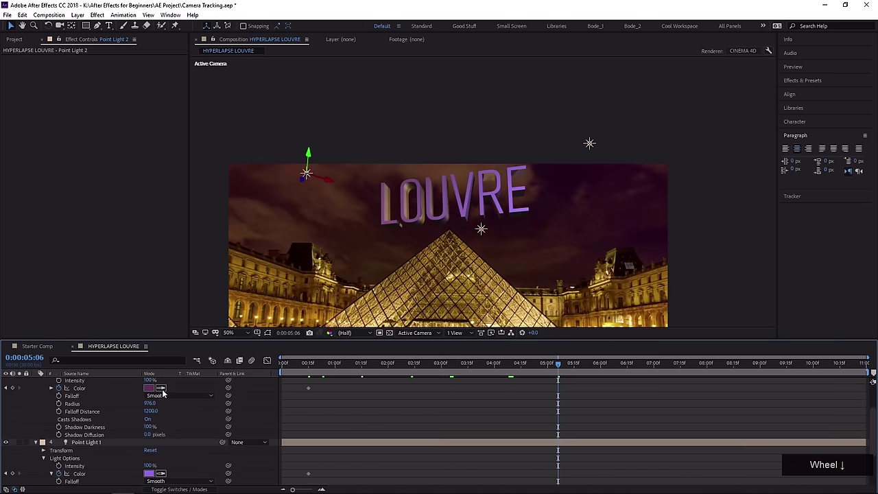
pyautogui.click(623, 322)
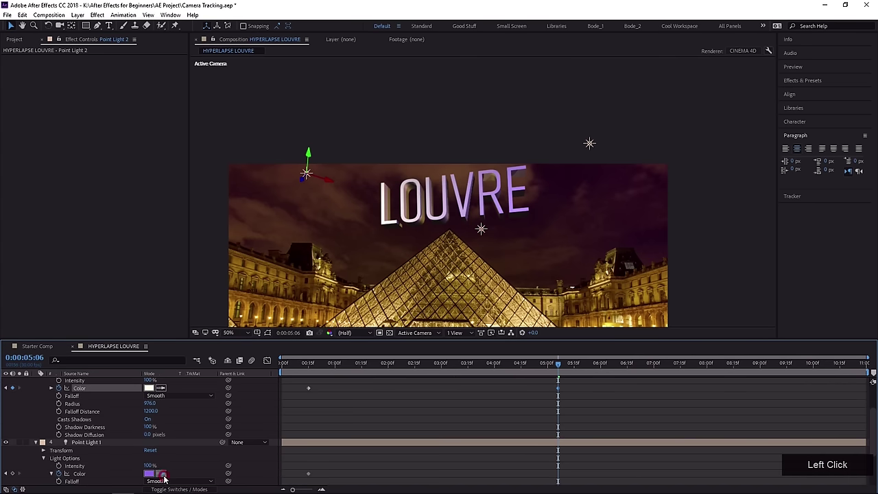
pyautogui.click(297, 316)
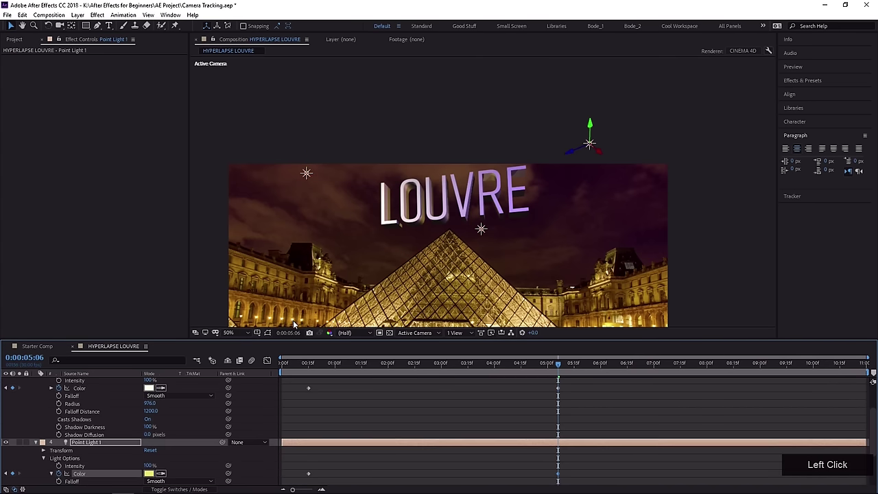
# Scrub back to 0:00:00:20 and collapse the expanded properties of all layers.
pyautogui.moveTo(315, 369); pyautogui.dragTo(321, 419)
pyautogui.press('u')
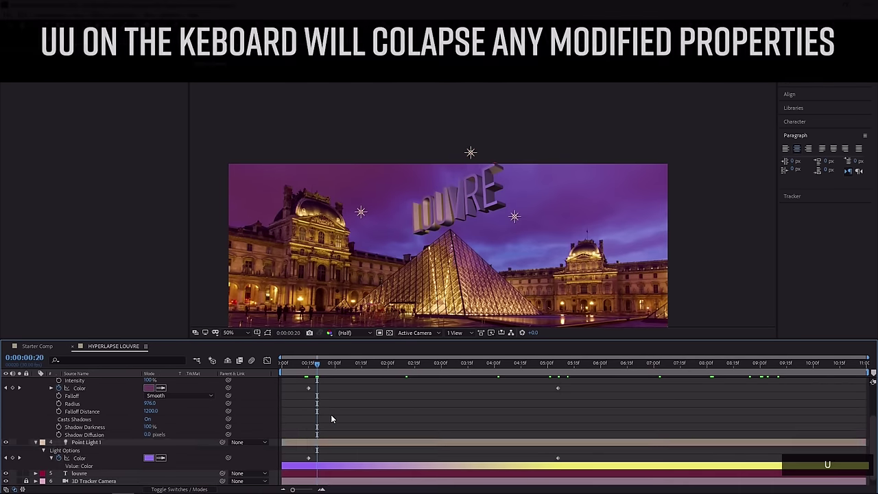
pyautogui.press('u')
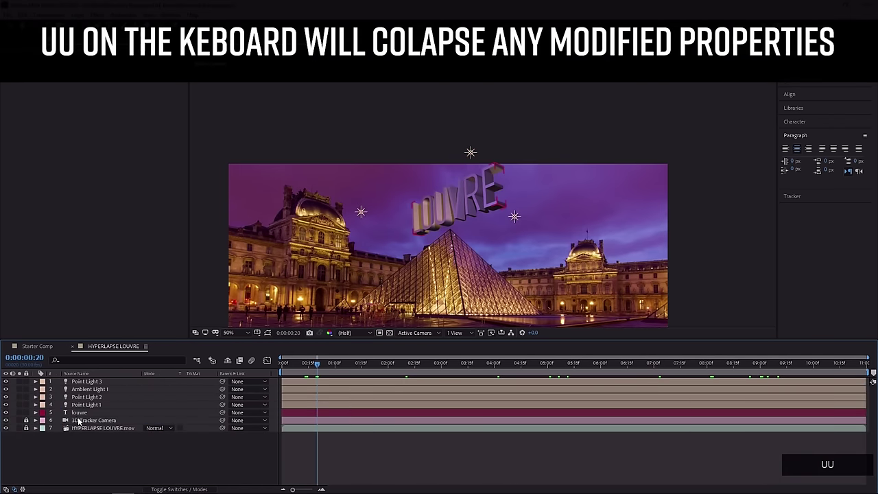
pyautogui.click(78, 430)
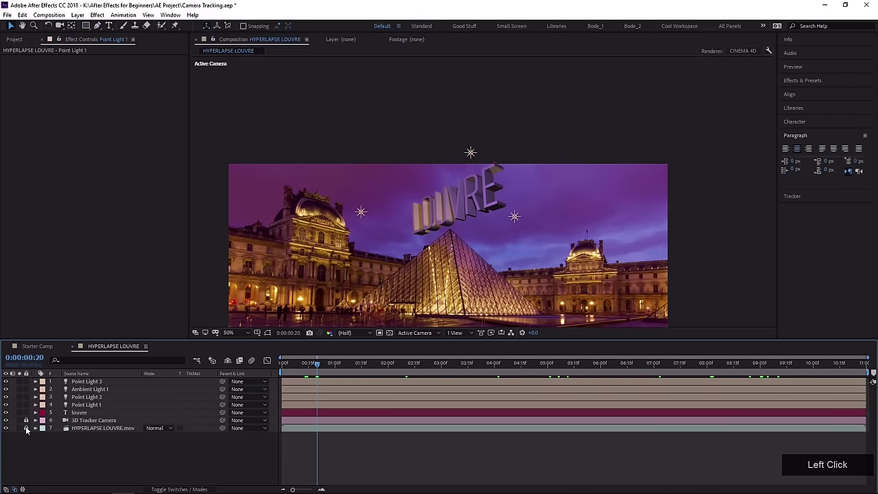
# Create a new composition from HYPERLAPSE LOUVRE.mov and rename it Enviroment.
pyautogui.click(16, 41)
pyautogui.click(50, 149)
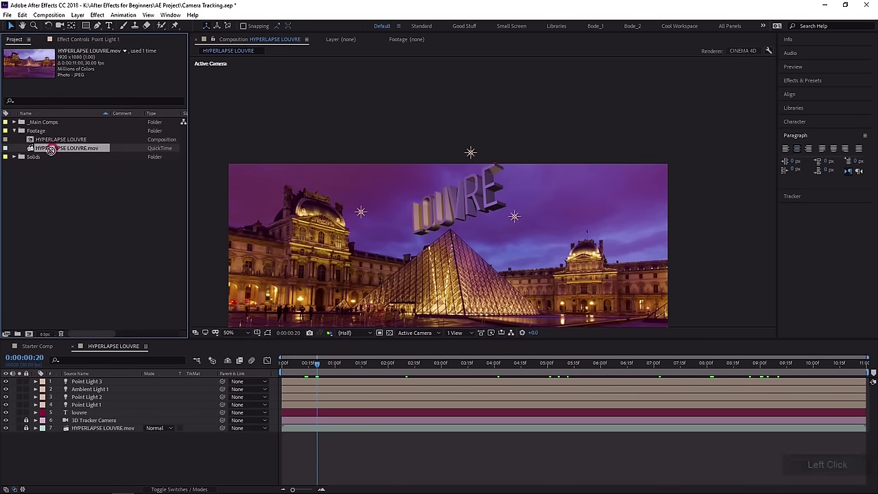
pyautogui.moveTo(49, 149); pyautogui.dragTo(29, 336)
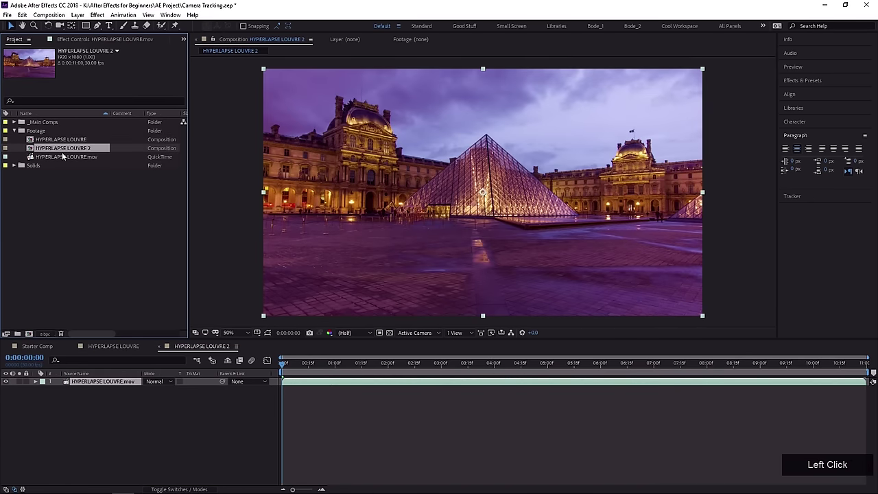
pyautogui.press('Return')
pyautogui.write('En')
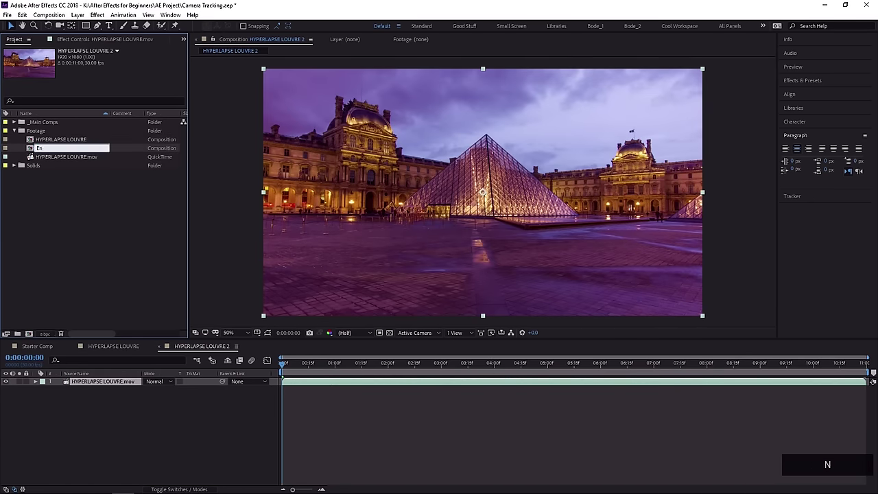
pyautogui.write('viroment')
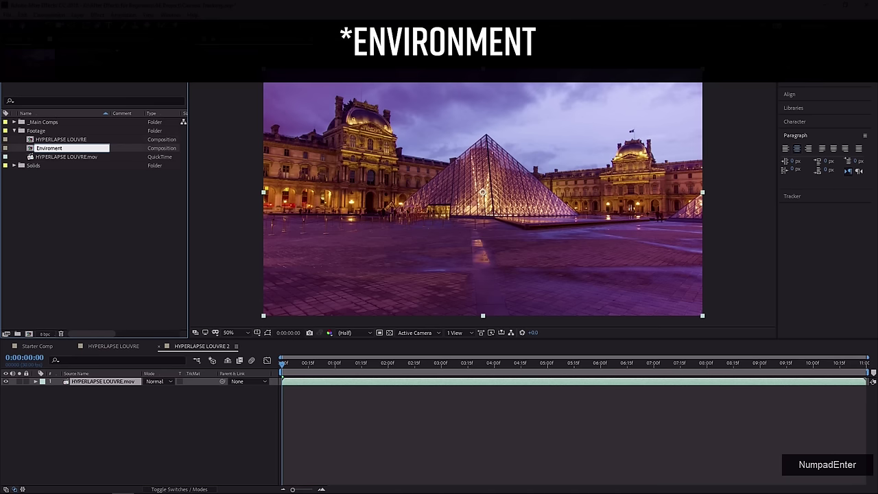
pyautogui.press('KP_Enter')
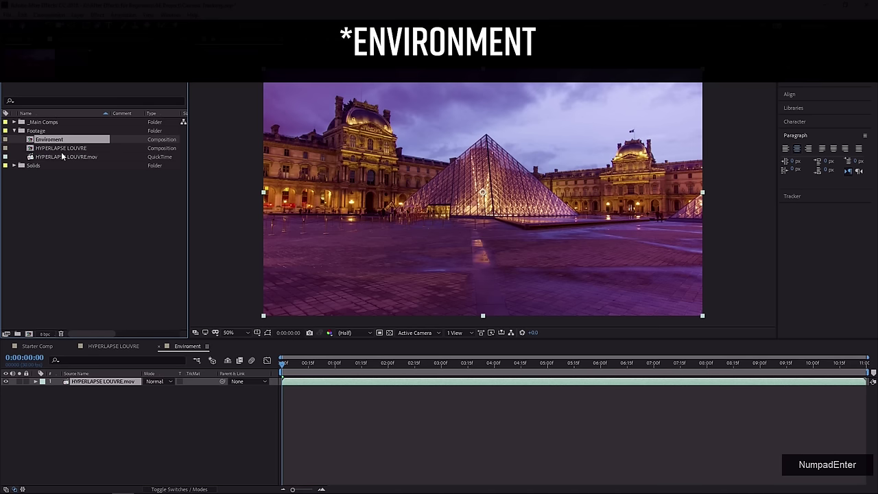
# Freeze the footage in the Enviroment composition on the frame at 0:00:03:10.
pyautogui.moveTo(304, 364); pyautogui.dragTo(546, 383)
pyautogui.rightClick(506, 382)
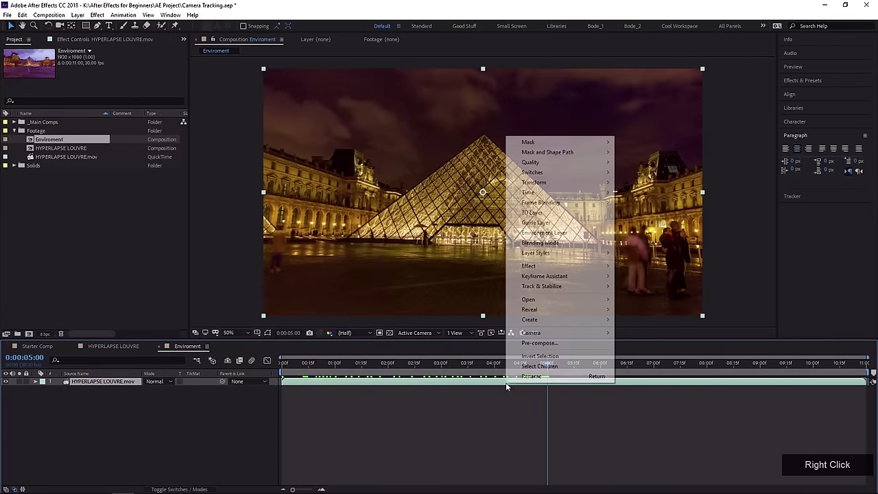
pyautogui.click(480, 392)
pyautogui.moveTo(535, 365); pyautogui.dragTo(449, 378)
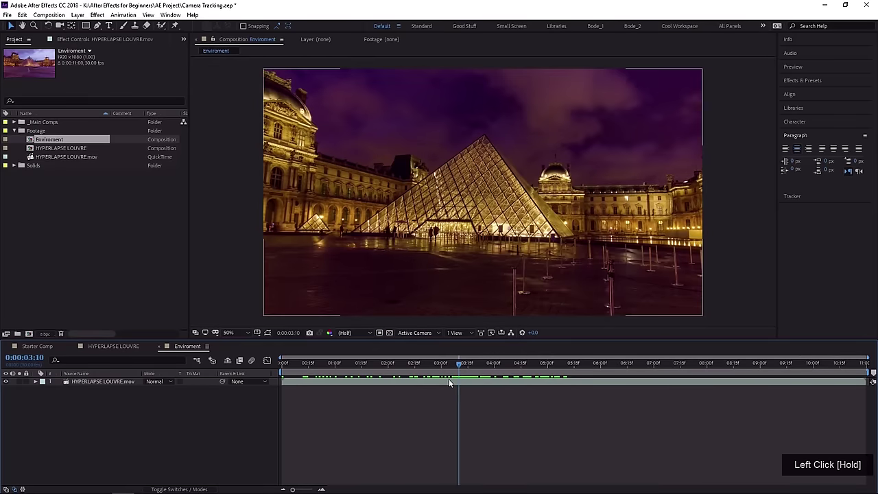
pyautogui.rightClick(449, 379)
pyautogui.moveTo(505, 190); pyautogui.dragTo(599, 221)
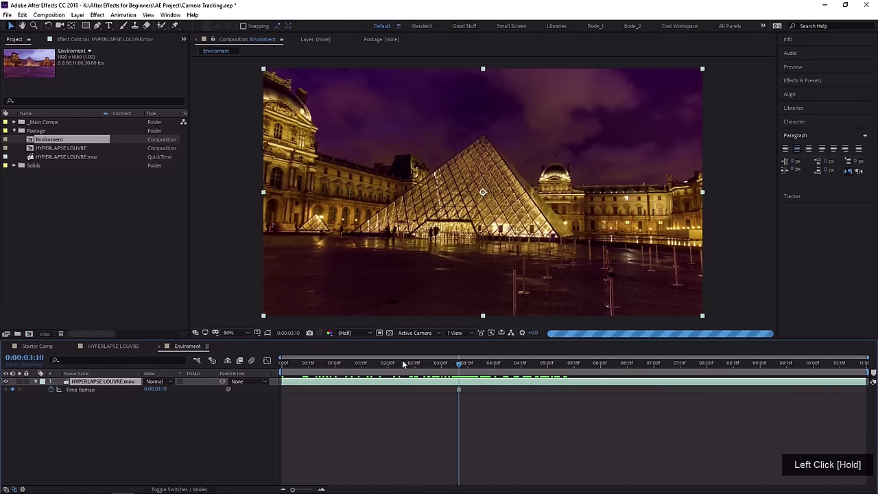
# Add the Enviroment composition below all layers of HYPERLAPSE LOUVRE and convert it to an environment layer.
pyautogui.click(110, 346)
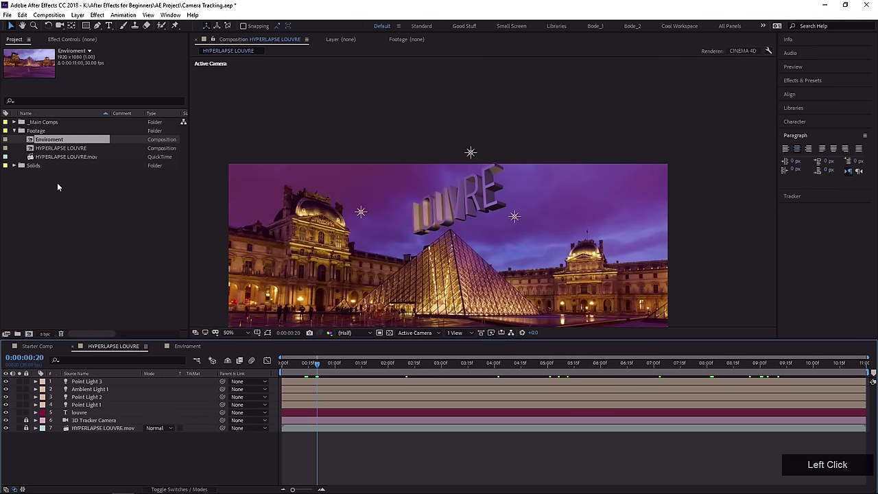
pyautogui.moveTo(46, 140); pyautogui.dragTo(84, 446)
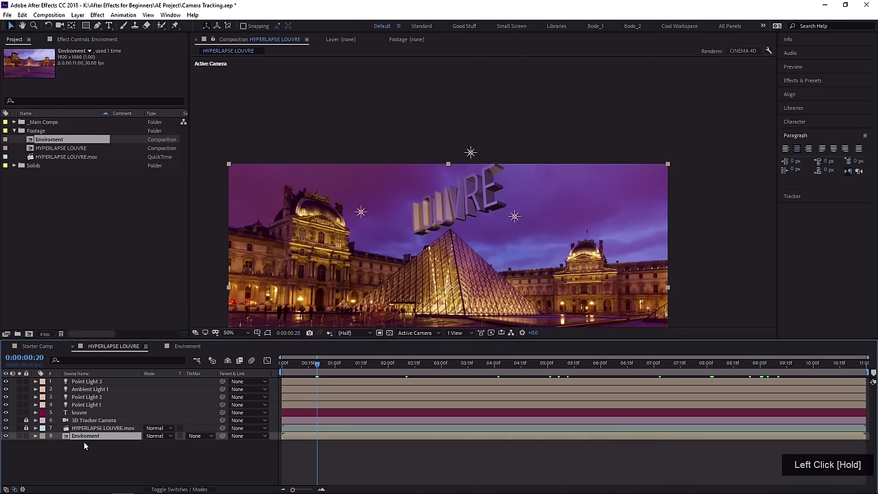
pyautogui.rightClick(82, 435)
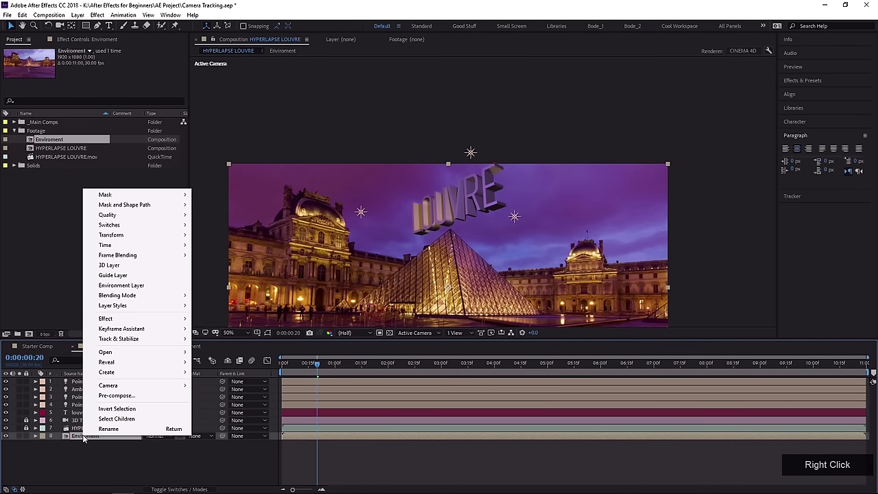
pyautogui.click(133, 287)
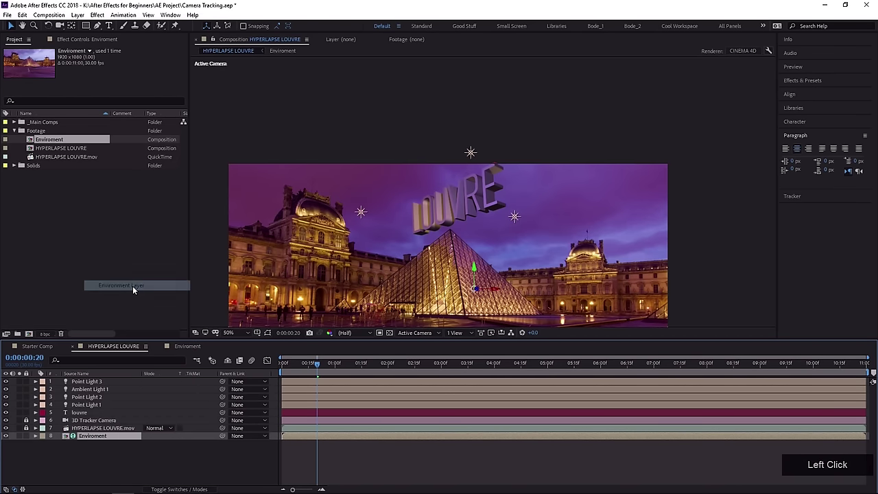
# Open the louvre text's material options and set its Reflection Intensity to 36%.
pyautogui.click(35, 412)
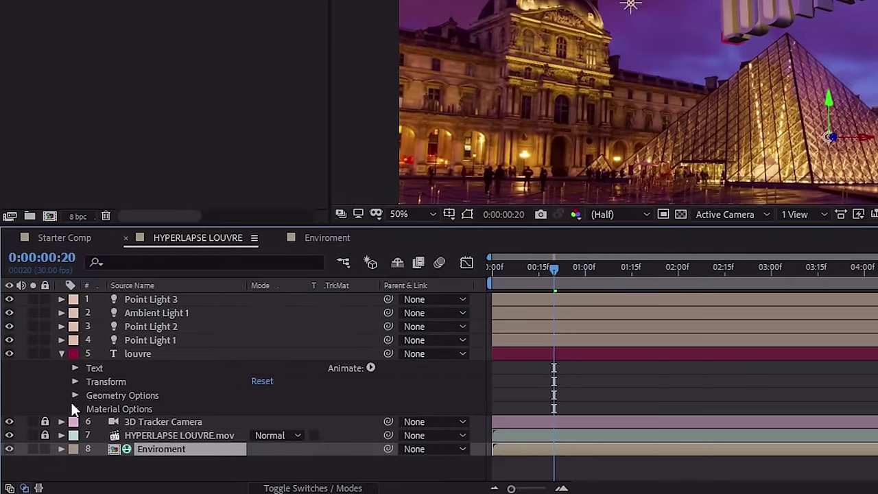
pyautogui.click(75, 409)
pyautogui.scroll(-3, 128, 401)
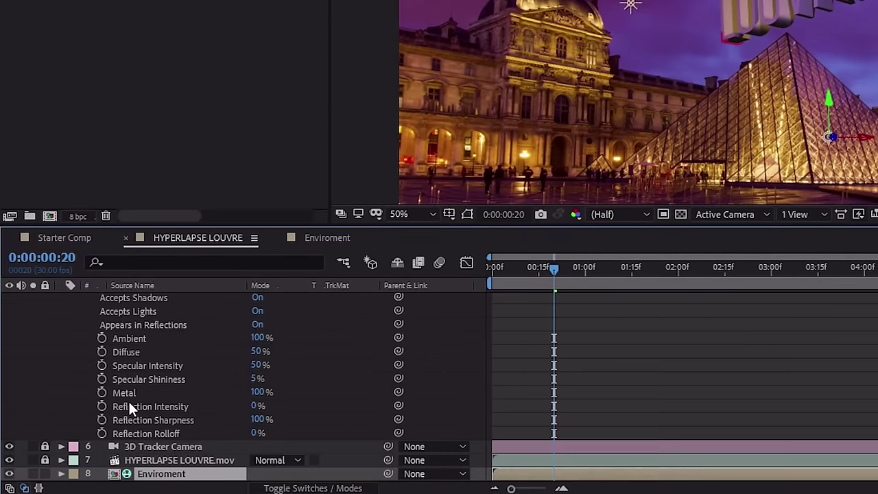
pyautogui.moveTo(257, 406); pyautogui.dragTo(322, 405)
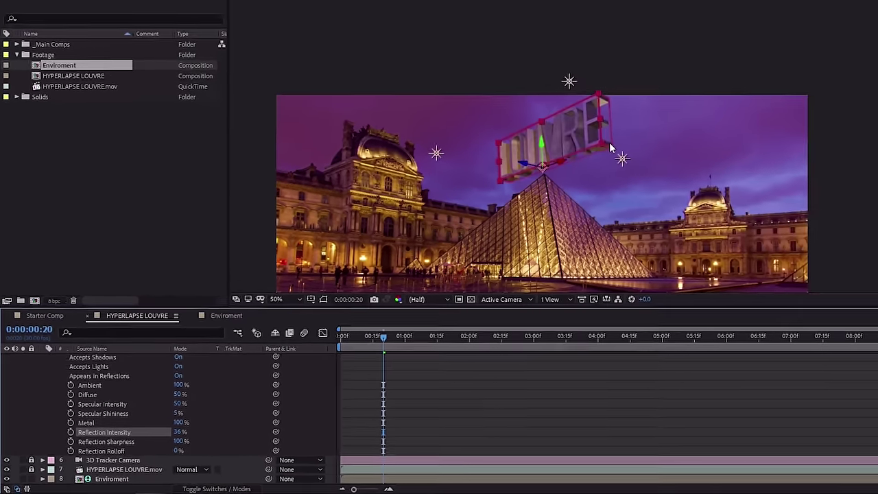
# Inspect the reflections on the louvre letters up close and raise their Reflection Intensity to 54%.
pyautogui.scroll(2, 663, 121)
pyautogui.moveTo(454, 237)
pyautogui.mouseDown()
pyautogui.moveTo(447, 239)
pyautogui.moveTo(463, 217)
pyautogui.moveTo(437, 234)
pyautogui.mouseUp()
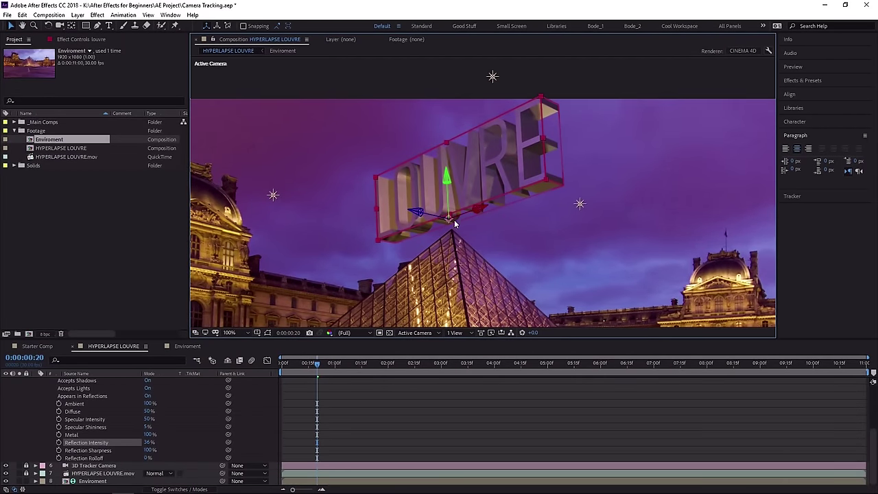
pyautogui.scroll(-2, 424, 234)
pyautogui.scroll(-2, 421, 239)
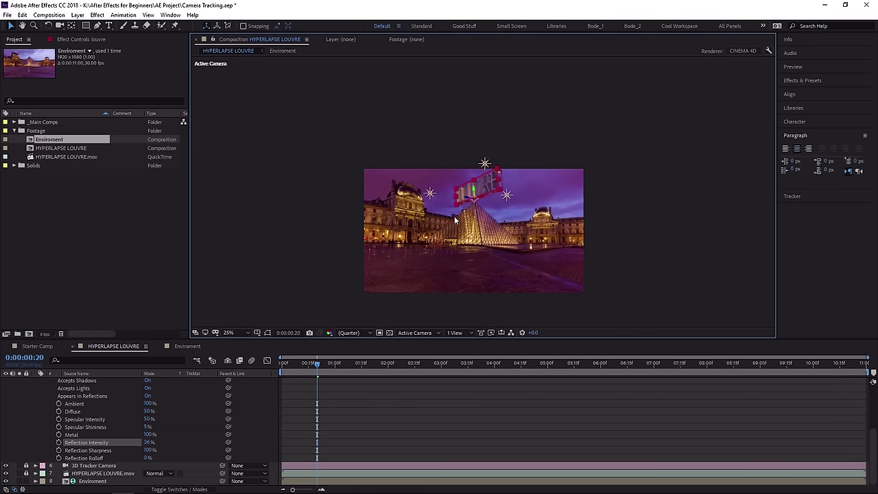
pyautogui.scroll(2, 405, 225)
pyautogui.scroll(3, 421, 242)
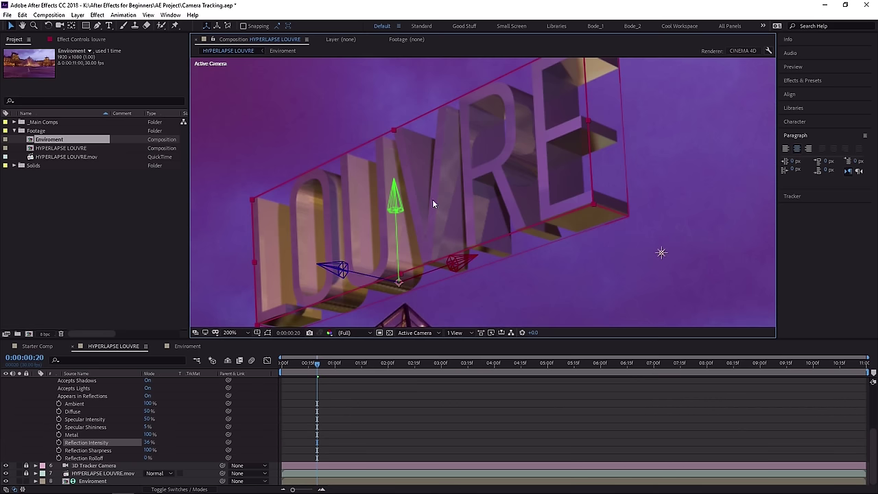
pyautogui.moveTo(149, 442); pyautogui.dragTo(155, 446)
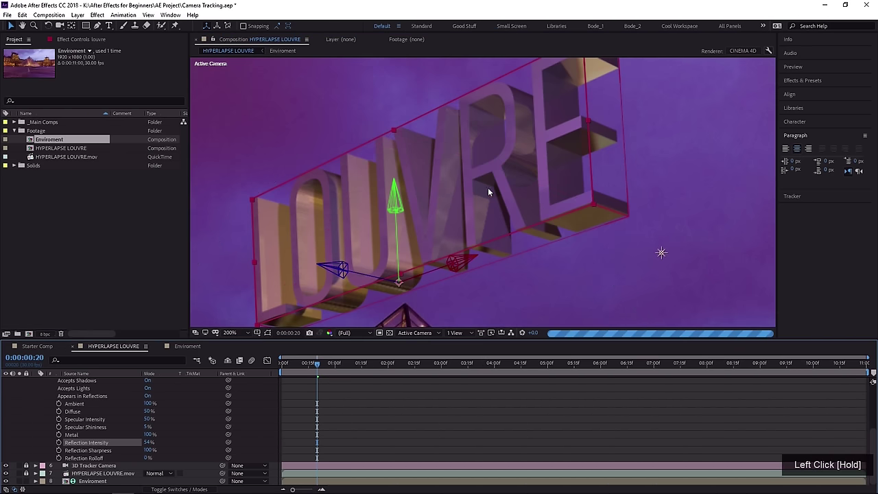
pyautogui.scroll(-3, 451, 222)
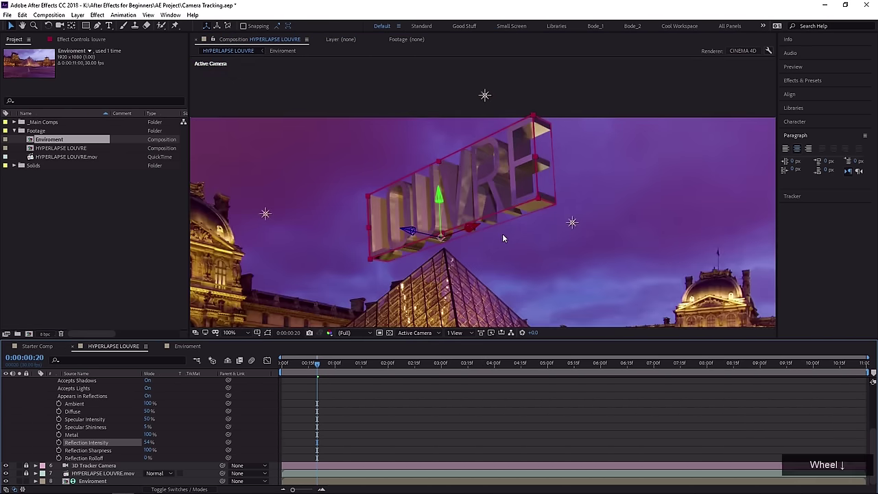
# Preview the reflective louvre text from the start of the composition and stop at 0:00:00:04.
pyautogui.moveTo(317, 364); pyautogui.dragTo(284, 366)
pyautogui.press('space')
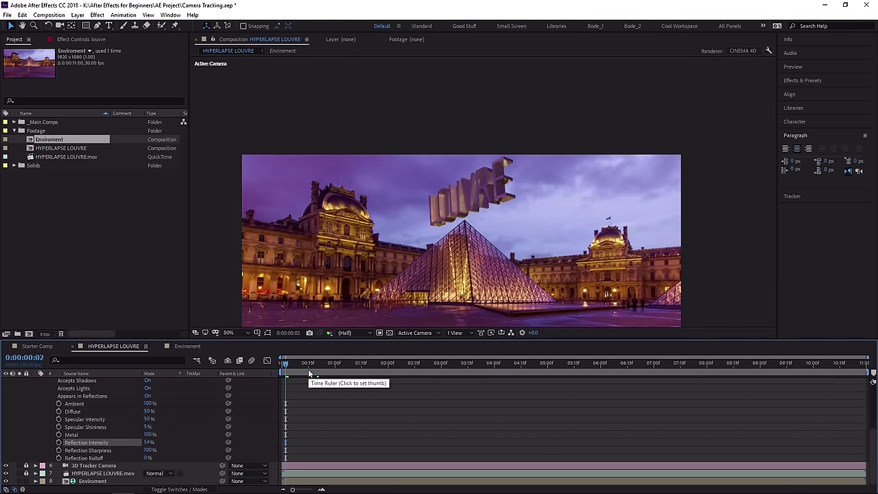
pyautogui.press('space')
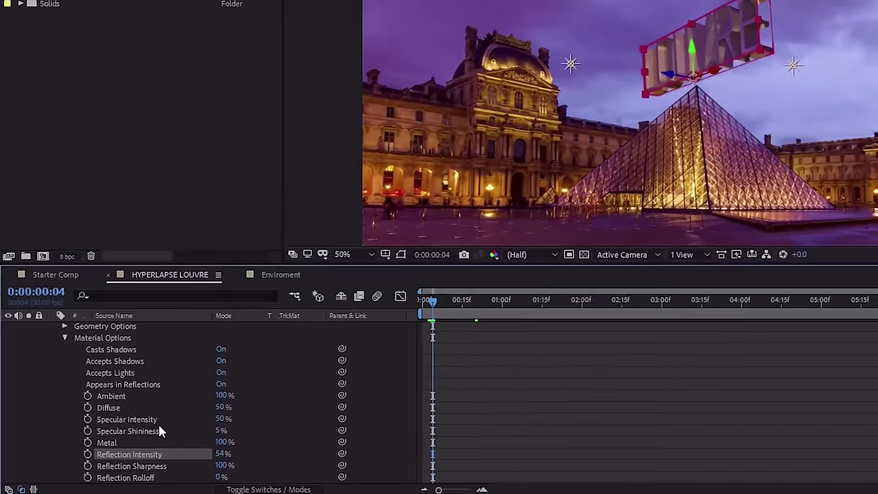
# Try the Angular bevel style on the louvre text in its geometry options.
pyautogui.scroll(3, 84, 445)
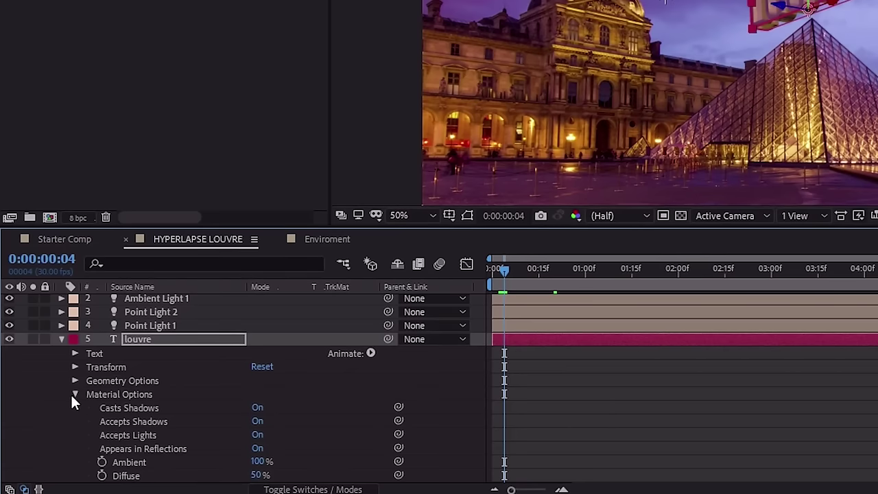
pyautogui.click(75, 395)
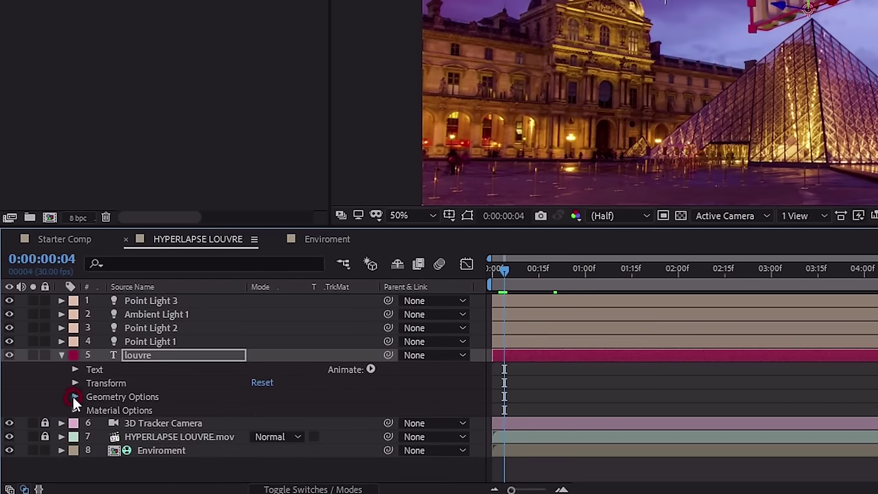
pyautogui.click(74, 396)
pyautogui.click(322, 409)
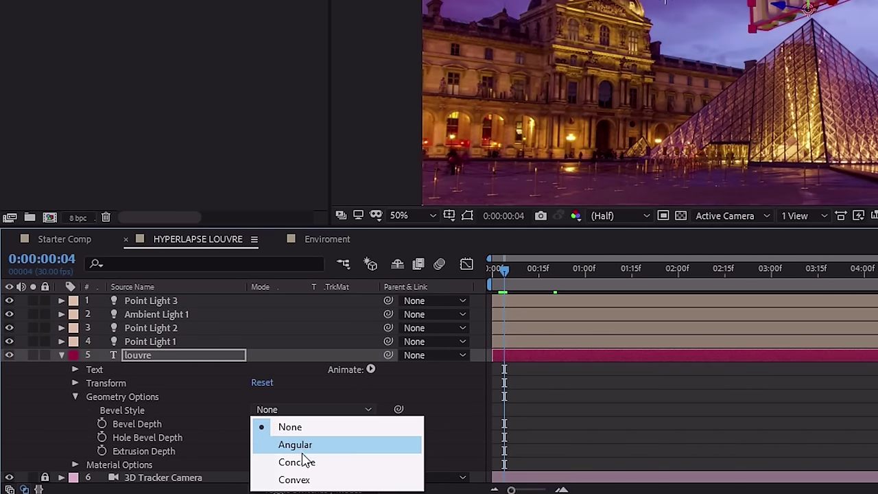
pyautogui.click(306, 446)
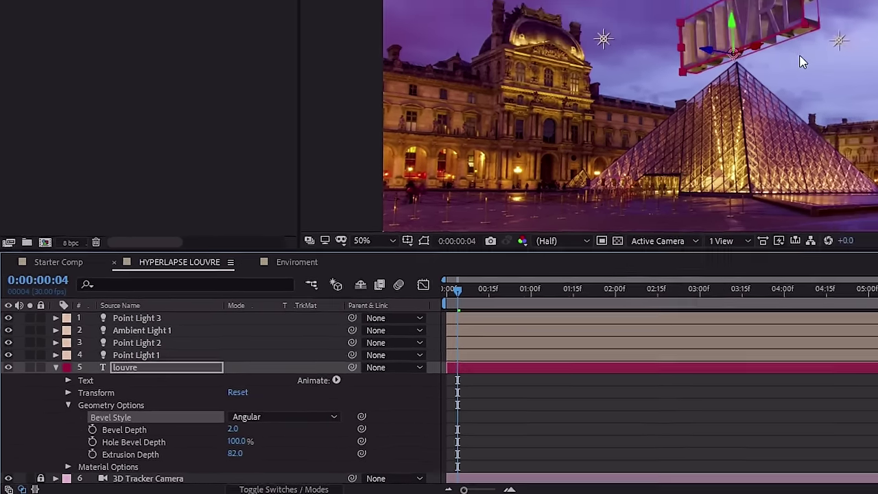
# Inspect the beveled letter edges up close and set the louvre text's bevel style back to None.
pyautogui.scroll(5, 598, 132)
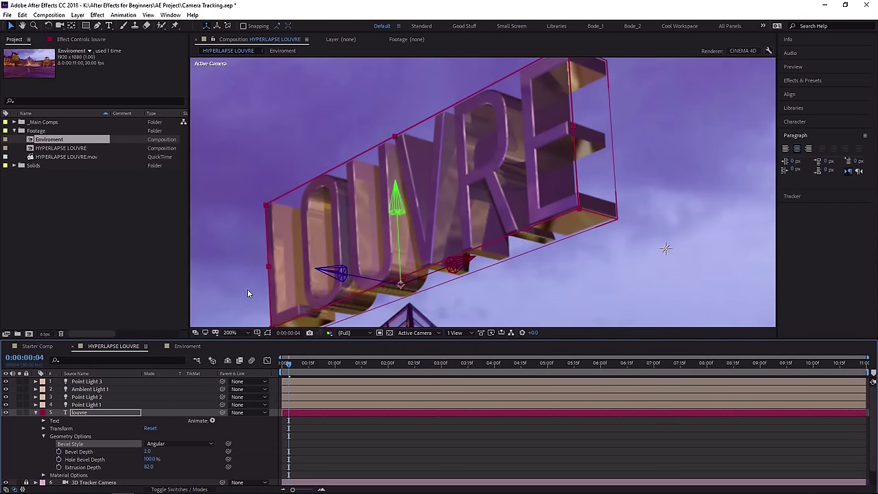
pyautogui.click(173, 444)
pyautogui.click(173, 452)
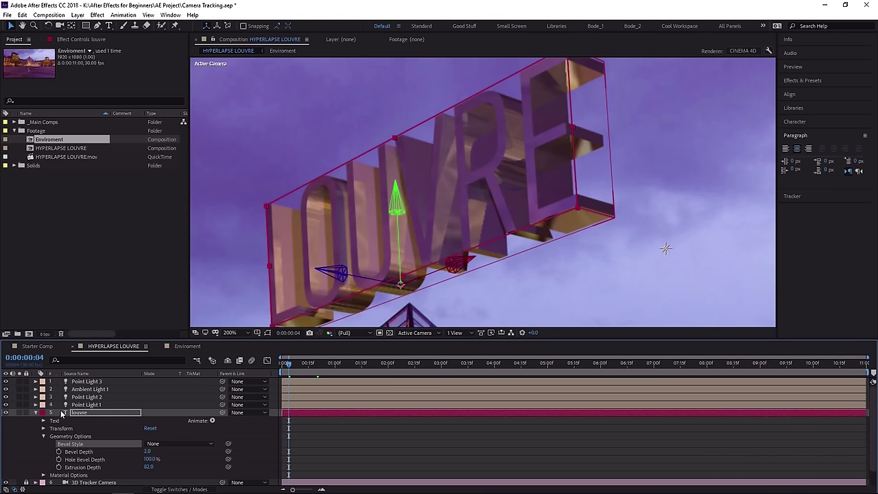
# Set the louvre text's bevel style to Angular and check it against the whole frame.
pyautogui.click(165, 445)
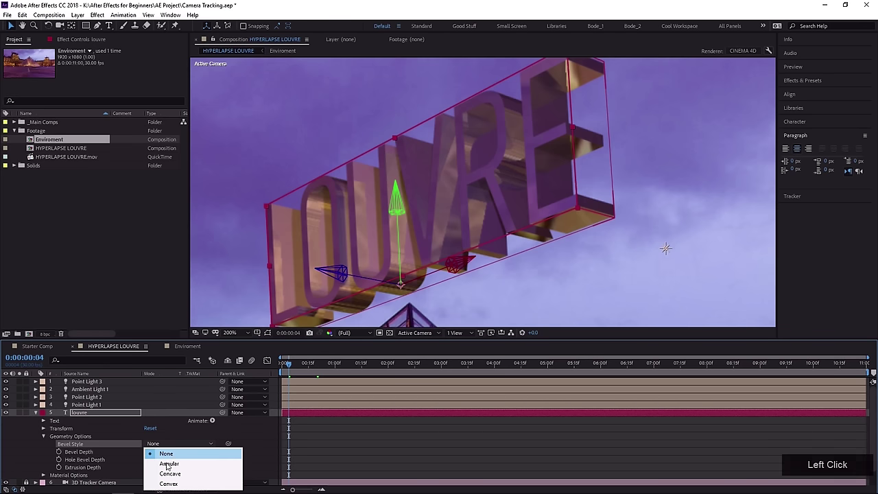
pyautogui.click(166, 461)
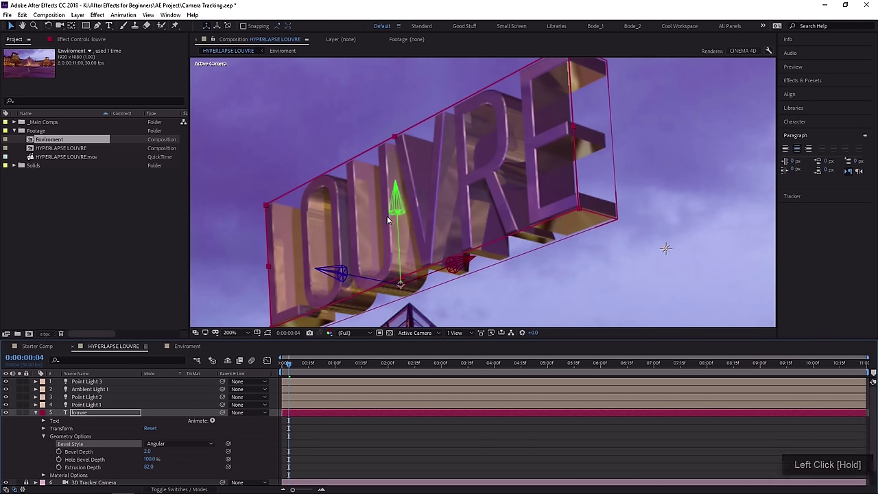
pyautogui.scroll(-2, 389, 270)
pyautogui.scroll(-2, 389, 264)
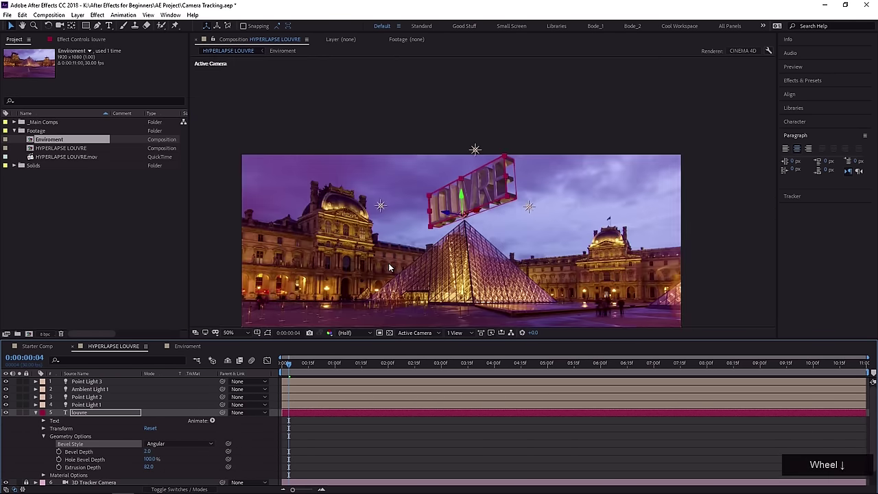
# Preview the hyperlapse with the beveled louvre text and stop at 0:00:02:22.
pyautogui.middleClick(323, 196)
pyautogui.press('space')
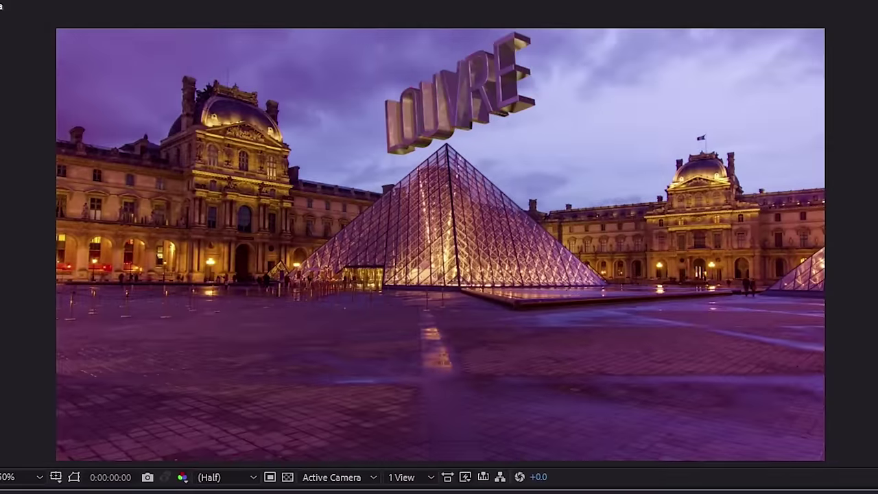
pyautogui.press('space')
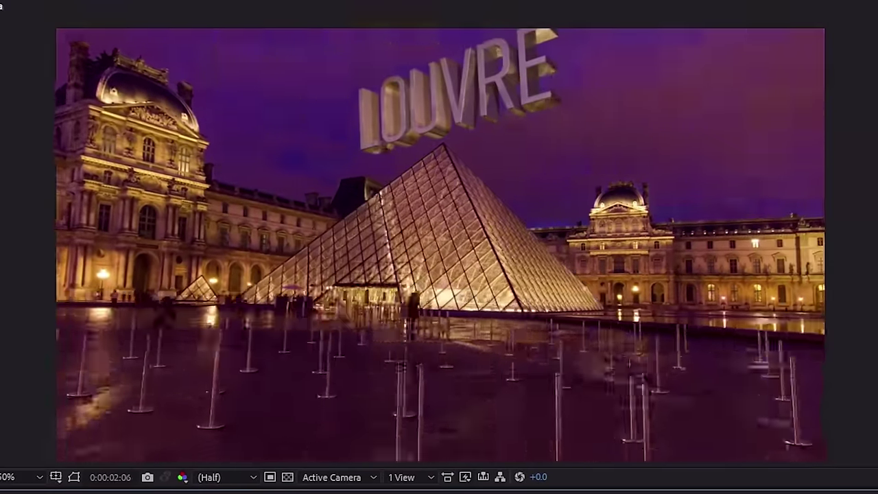
pyautogui.press('space')
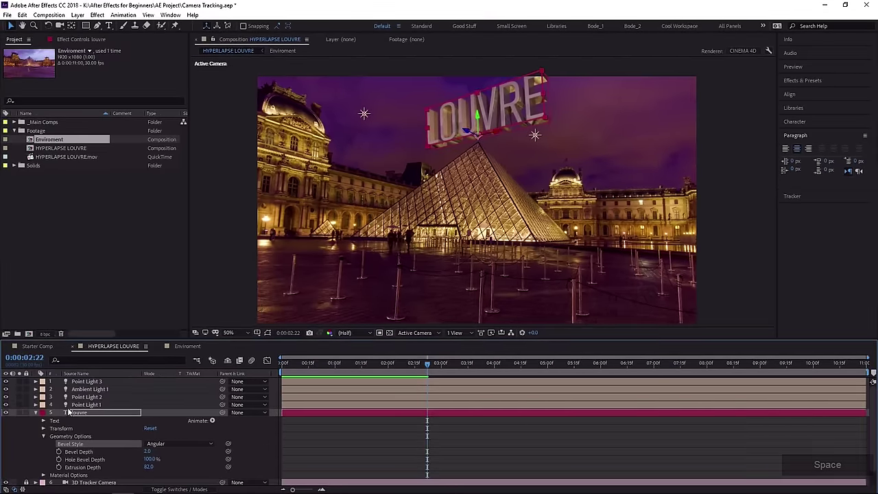
# Try a Reflection Intensity of 20% in the louvre text's material options.
pyautogui.click(44, 437)
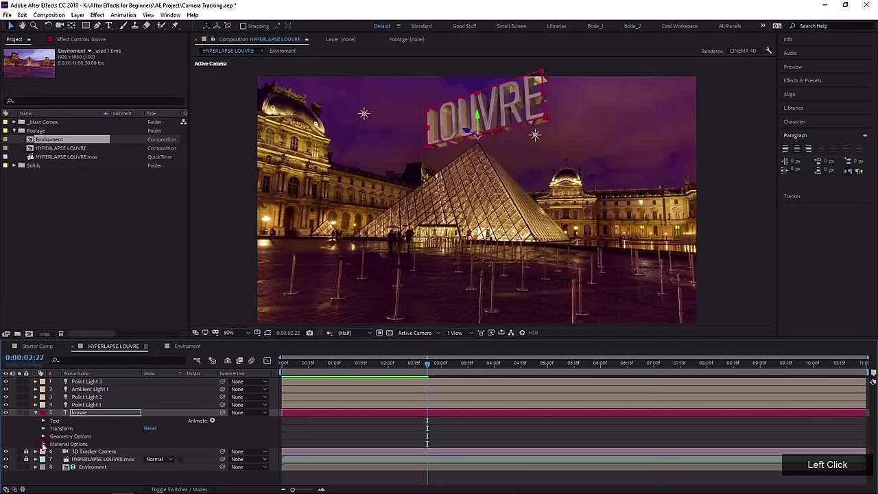
pyautogui.click(44, 444)
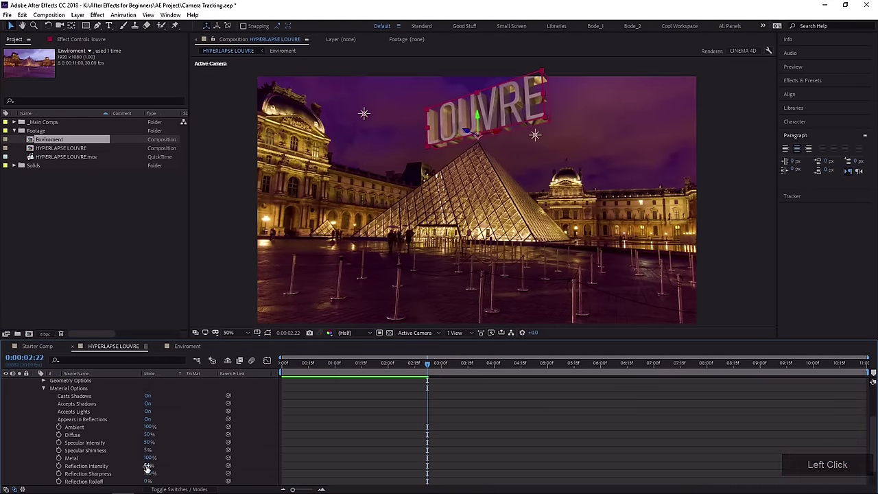
pyautogui.moveTo(147, 471)
pyautogui.mouseDown()
pyautogui.moveTo(130, 471)
pyautogui.moveTo(144, 468)
pyautogui.mouseUp()
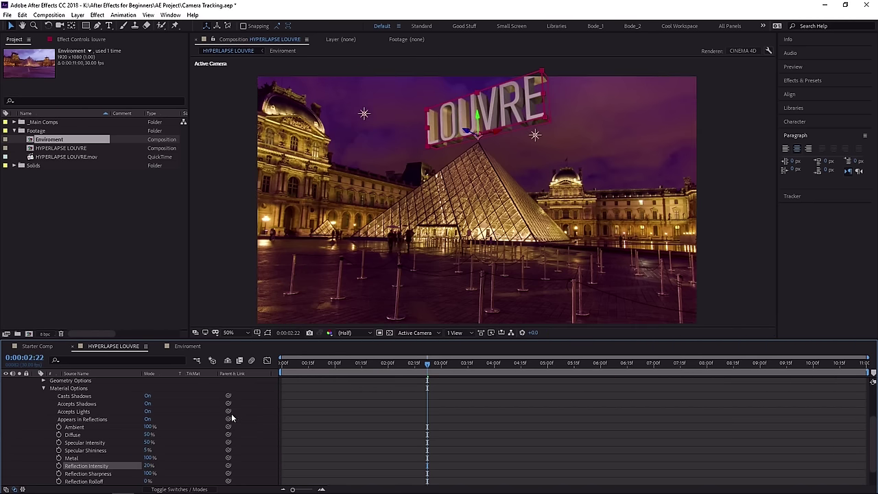
# Set the louvre text's Reflection Rolloff to 33% and Reflection Intensity to 34%, and check the result in the full frame.
pyautogui.scroll(-2, 526, 121)
pyautogui.scroll(4, 523, 124)
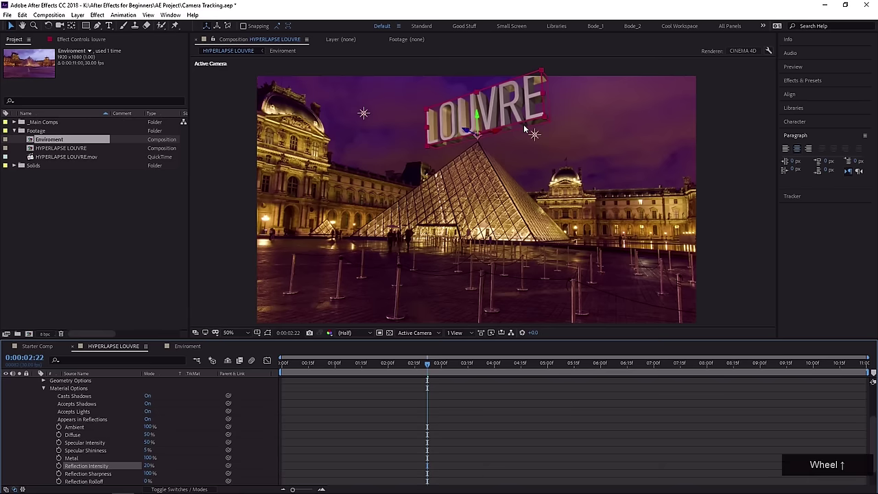
pyautogui.middleClick(468, 115)
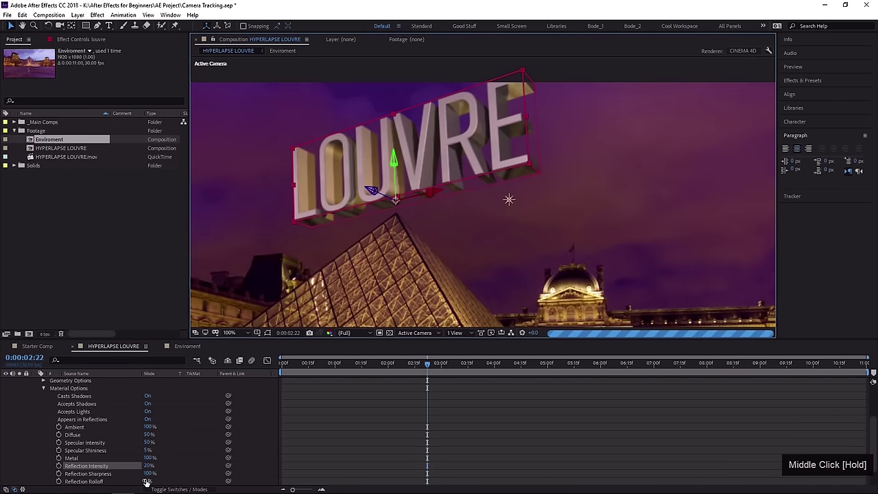
pyautogui.moveTo(148, 480)
pyautogui.mouseDown()
pyautogui.moveTo(168, 480)
pyautogui.moveTo(157, 480)
pyautogui.mouseUp()
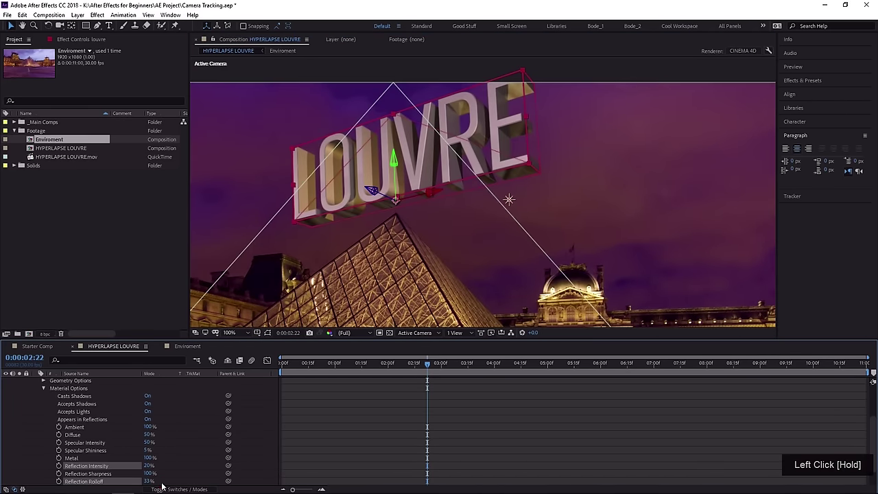
pyautogui.click(77, 485)
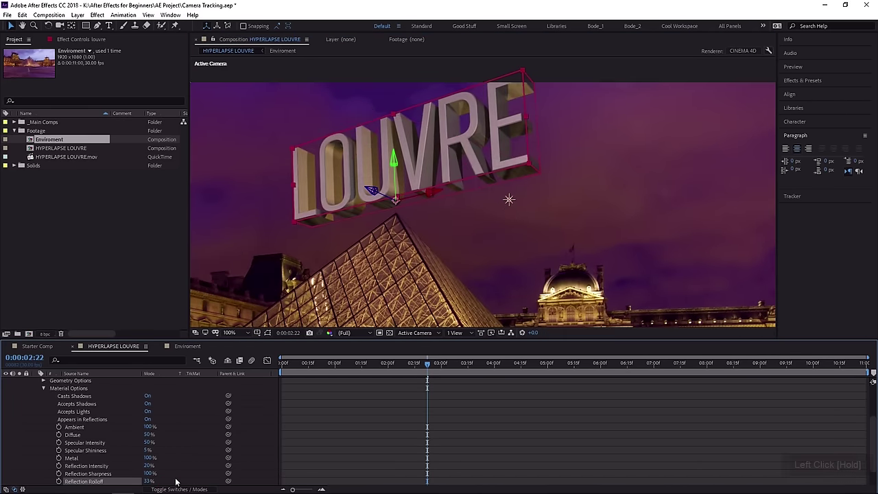
pyautogui.click(147, 467)
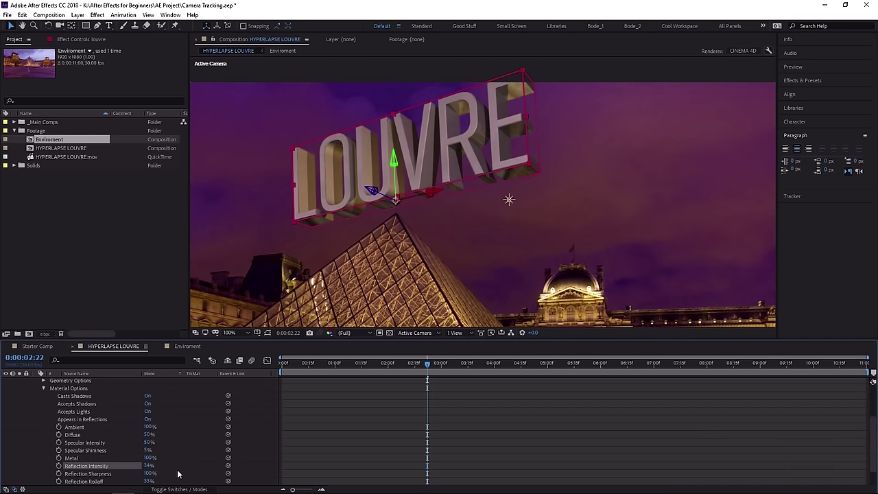
pyautogui.click(311, 263)
pyautogui.scroll(-2, 318, 259)
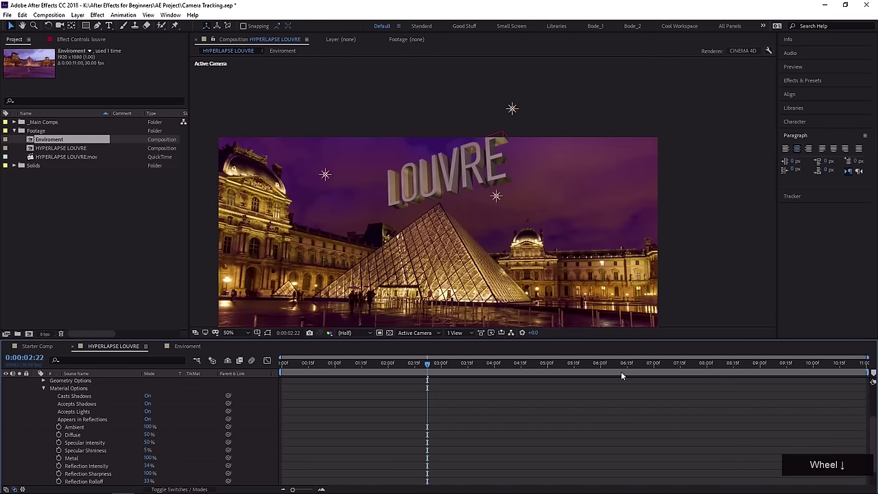
pyautogui.moveTo(323, 283); pyautogui.dragTo(333, 224)
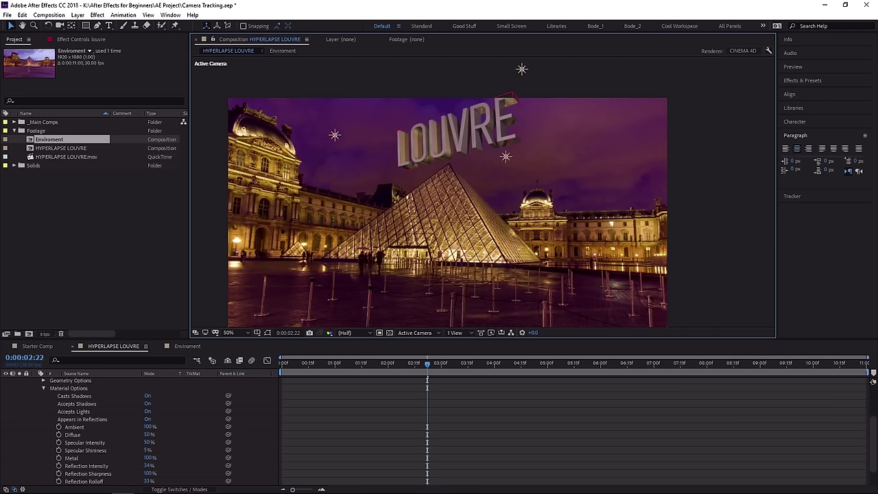
pyautogui.click(204, 402)
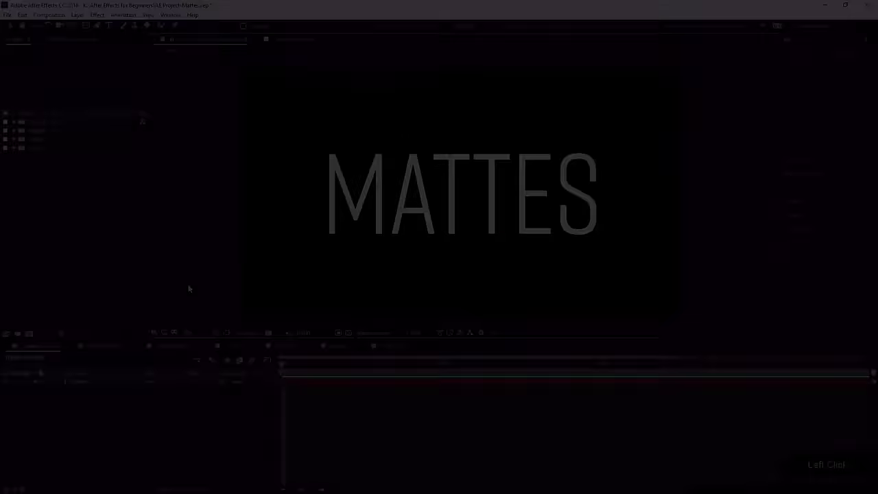
pyautogui.click(189, 288)
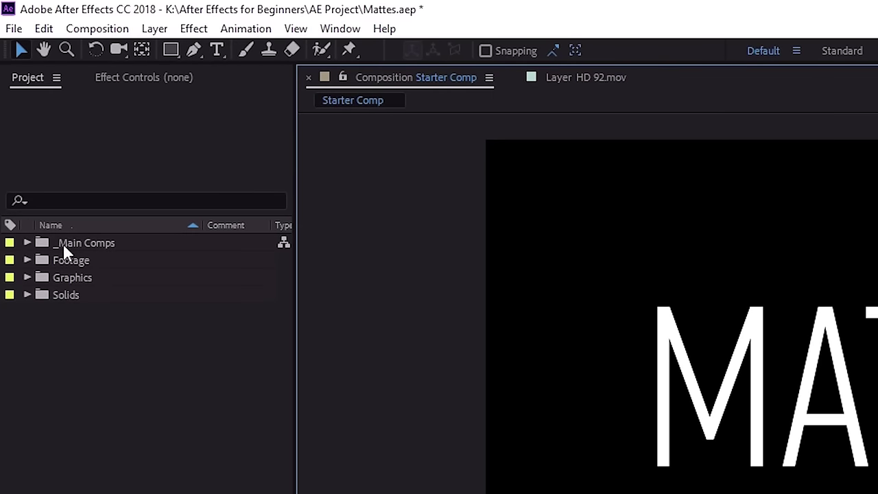
# Look through the Footage folder's clips 1040.mov and HYPERLAPSE LOUVRE.mov and its INK folder, and collapse the folders again.
pyautogui.click(27, 259)
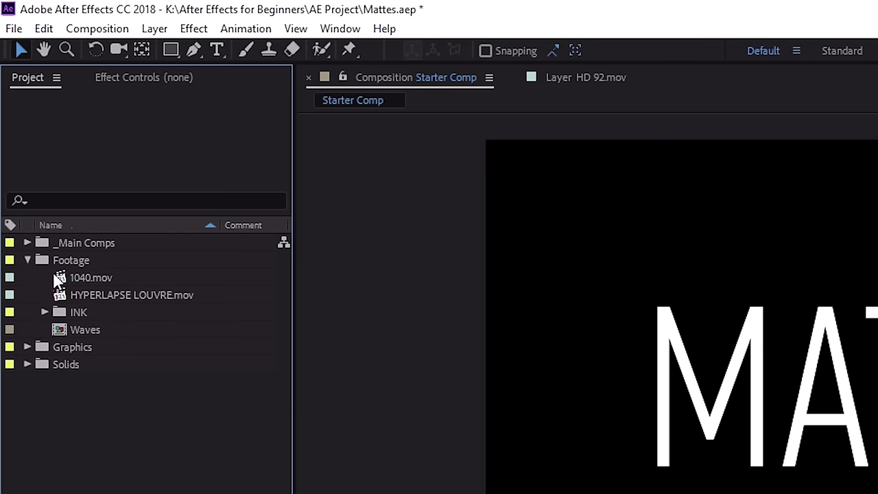
pyautogui.click(88, 277)
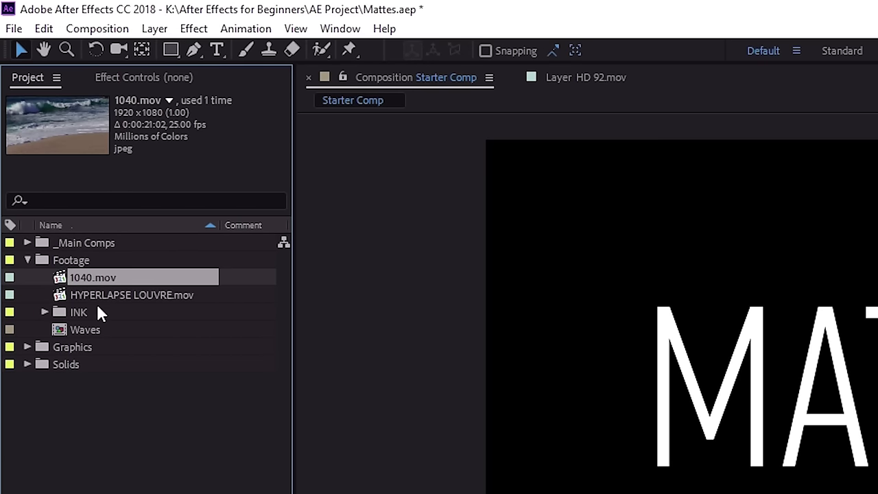
pyautogui.click(103, 295)
pyautogui.click(42, 312)
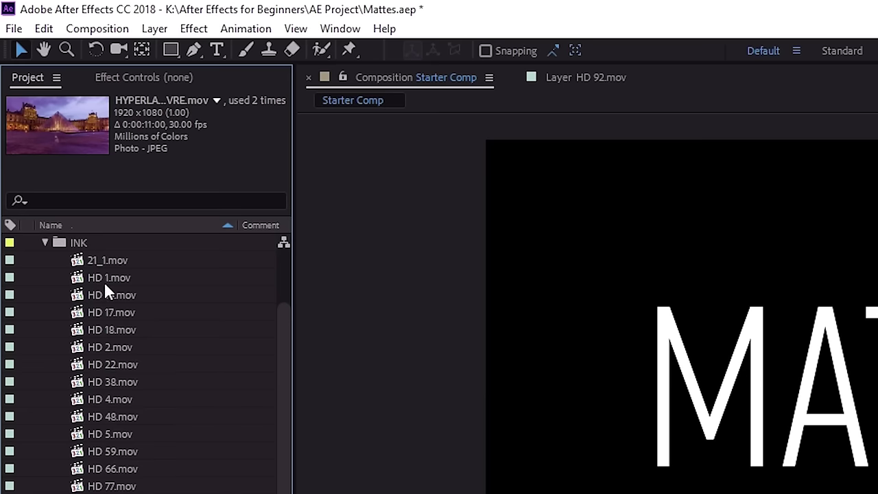
pyautogui.click(43, 242)
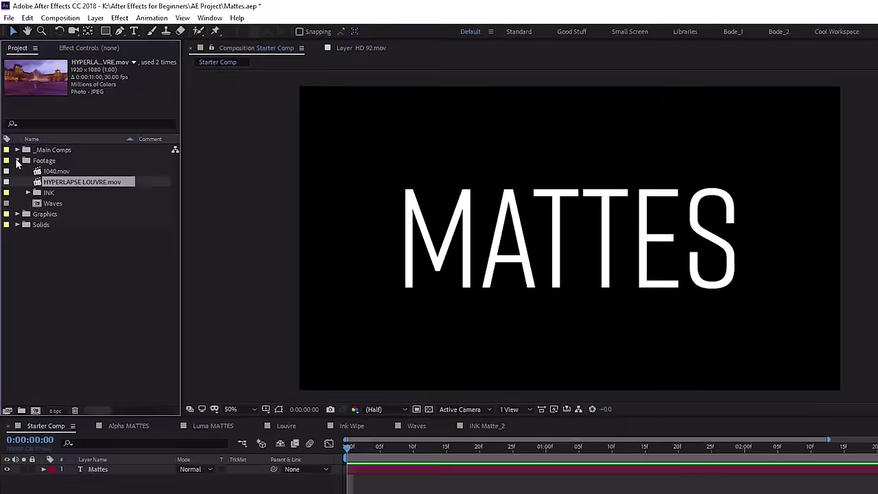
pyautogui.click(17, 160)
# Select the Mattes text layer in Starter Comp and show its effect controls.
pyautogui.click(108, 470)
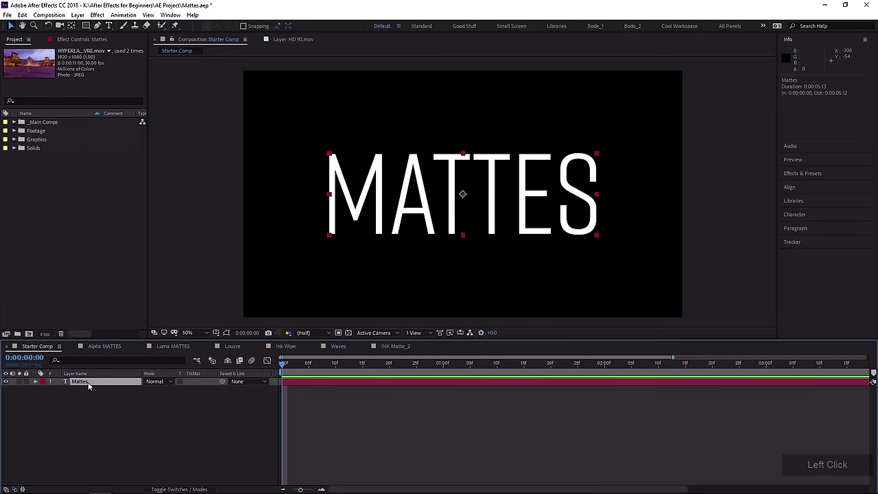
pyautogui.click(92, 388)
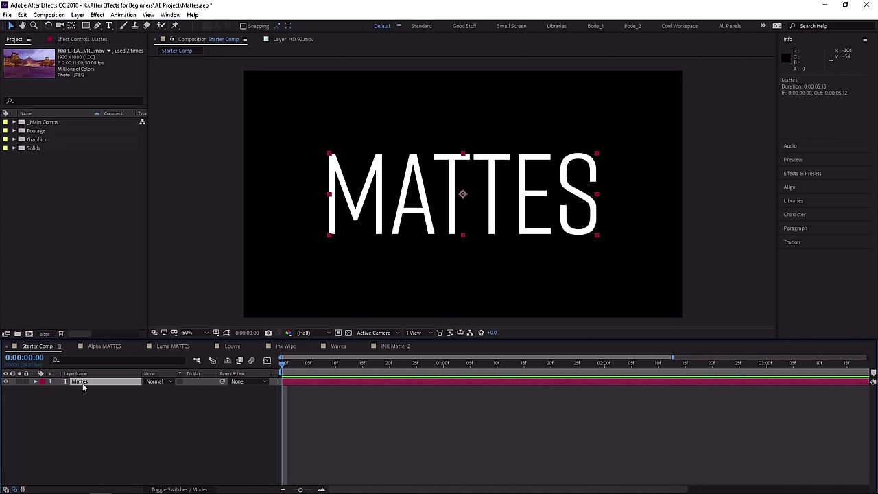
pyautogui.press('F3')
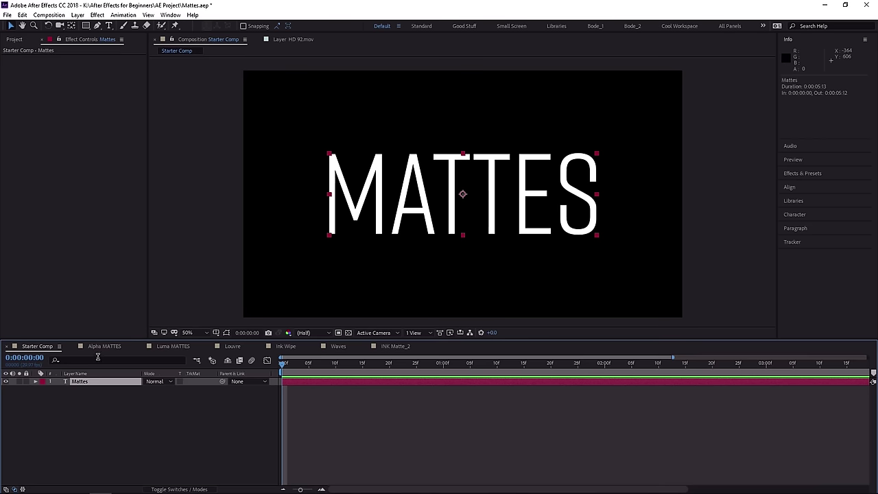
# Open the Alpha MATTES composition and briefly isolate the Green BG layer to examine it.
pyautogui.click(102, 346)
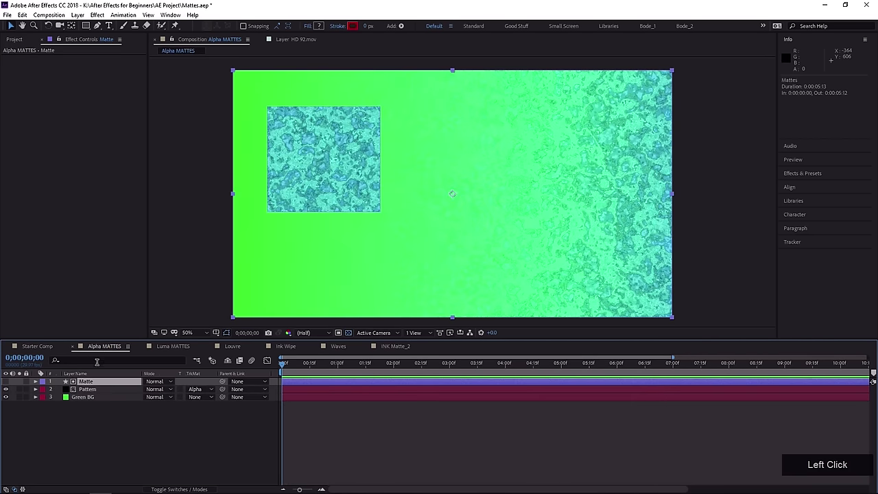
pyautogui.click(77, 398)
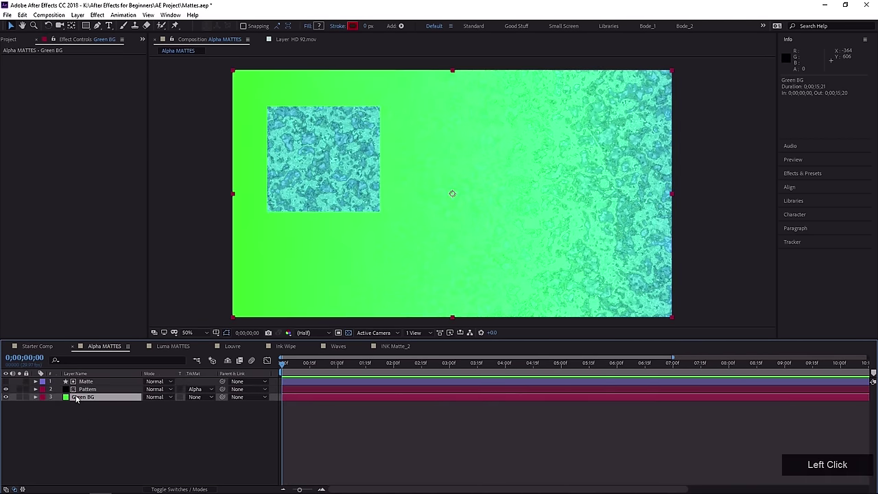
pyautogui.click(20, 397)
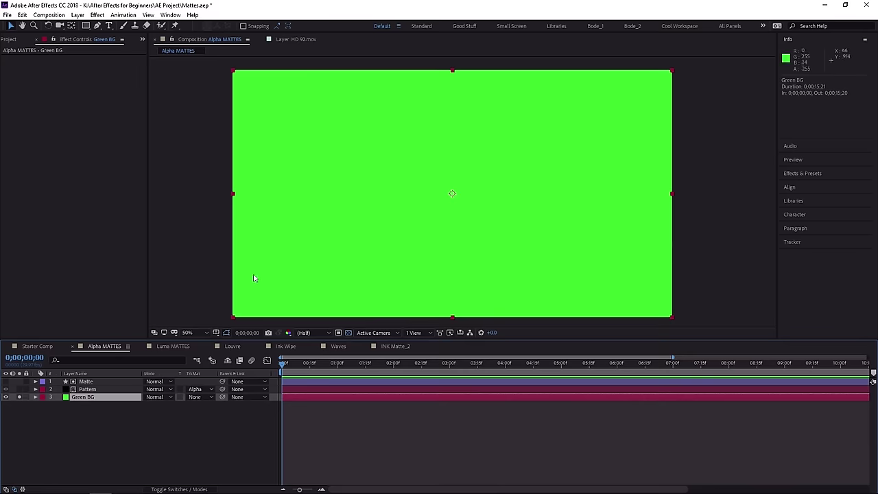
pyautogui.click(20, 397)
# Solo the Pattern layer and examine its Fractal Noise and Colorama effects.
pyautogui.click(20, 389)
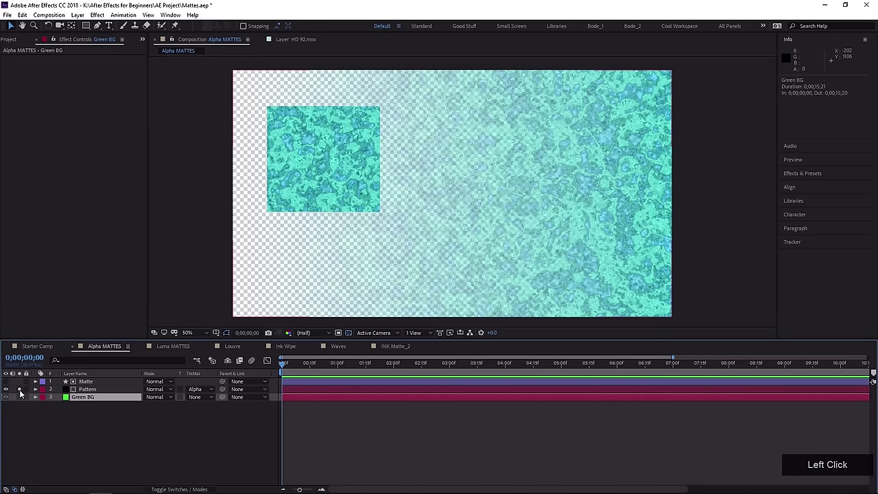
pyautogui.click(81, 389)
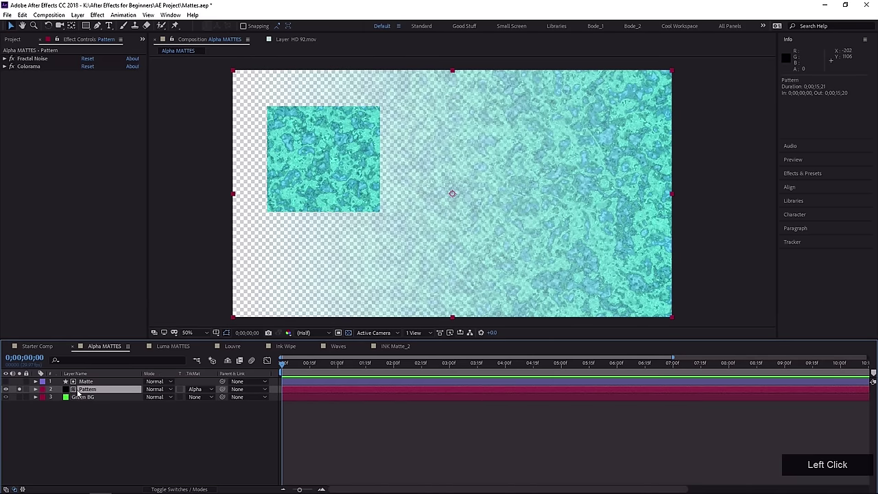
pyautogui.click(31, 60)
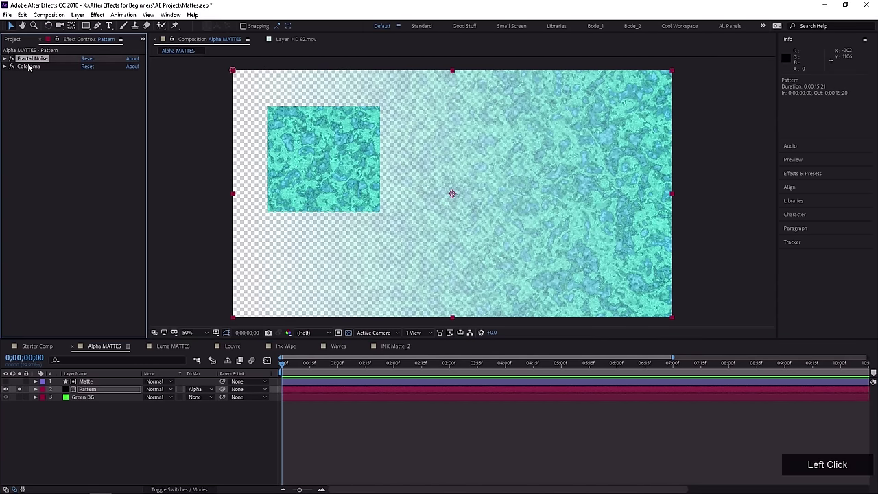
pyautogui.click(29, 66)
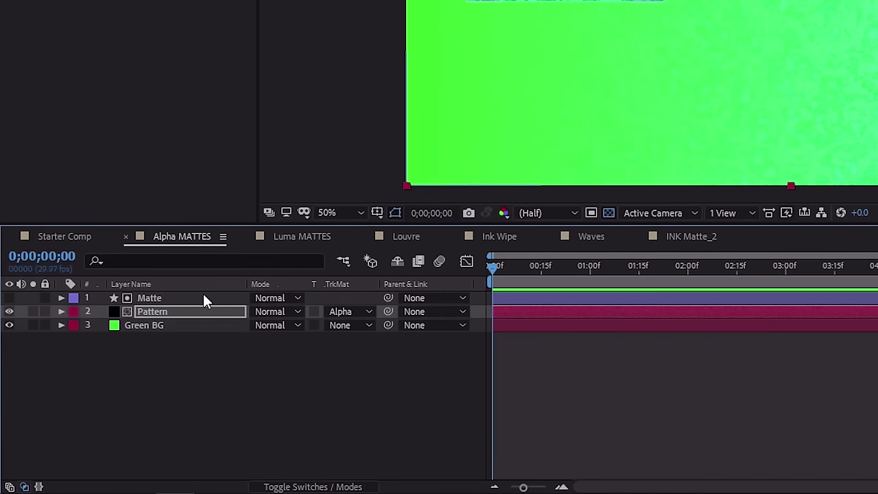
# Turn off the Pattern layer's track matte, check the layer in solo, and end the solo.
pyautogui.click(204, 296)
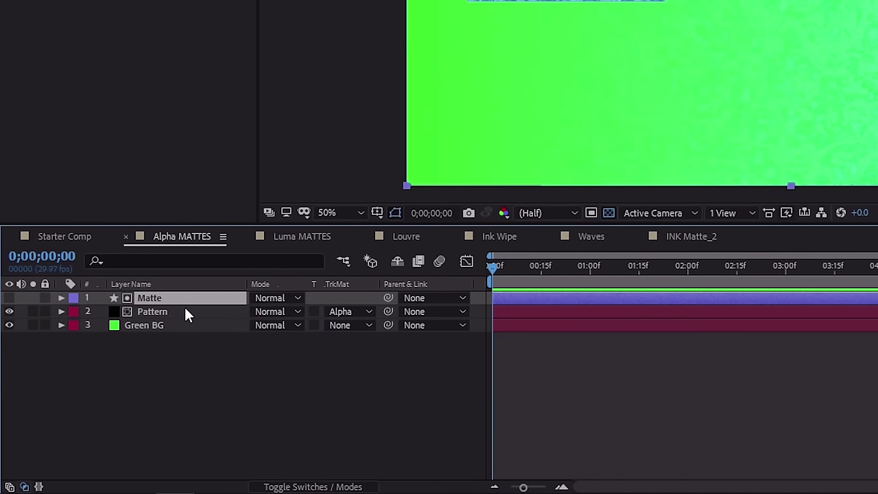
pyautogui.click(185, 312)
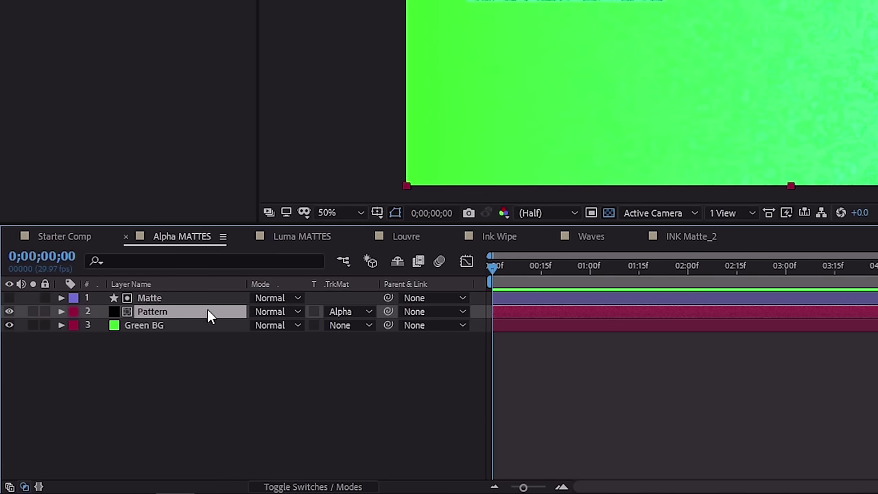
pyautogui.click(344, 312)
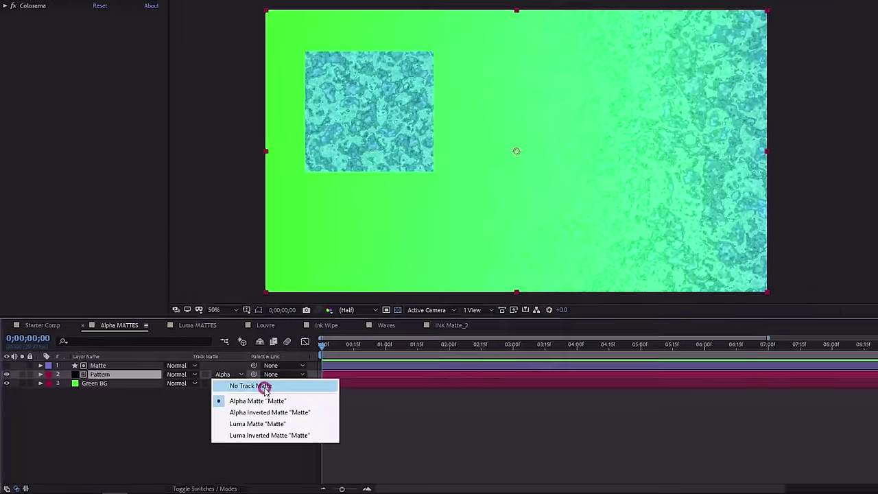
pyautogui.click(410, 329)
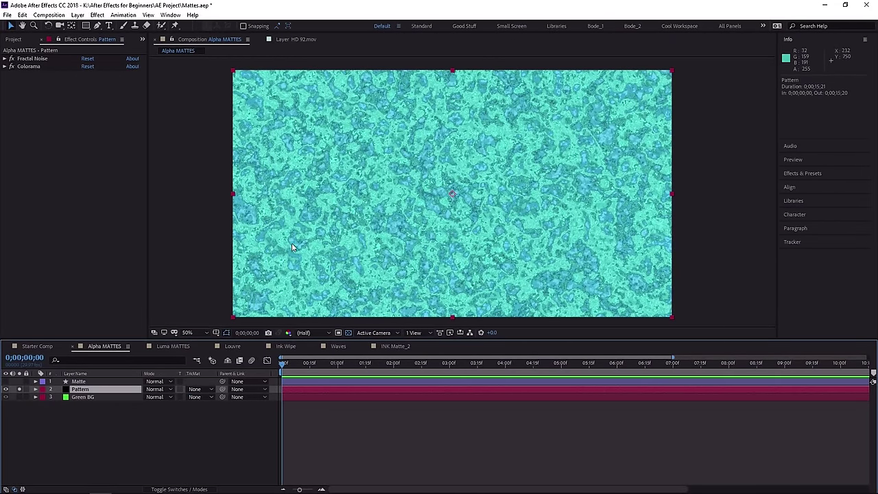
pyautogui.click(18, 393)
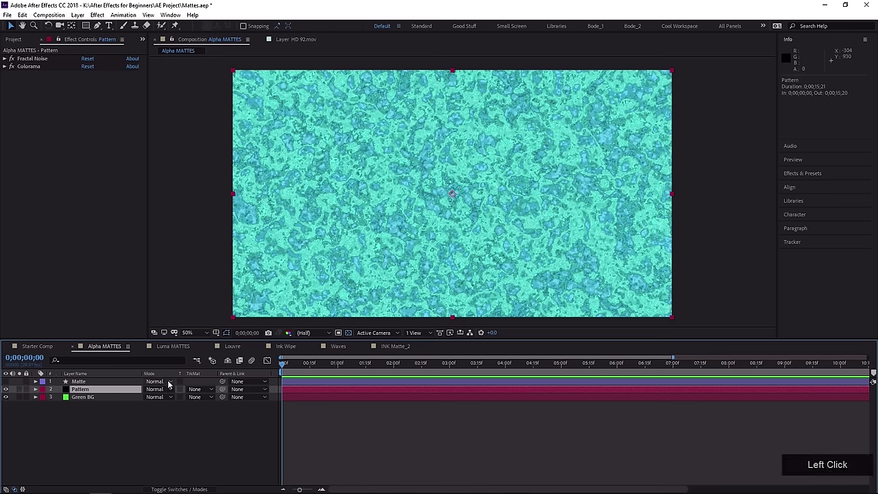
# Set the Pattern layer's track matte to Alpha Matte "Matte".
pyautogui.click(196, 389)
pyautogui.moveTo(199, 390); pyautogui.dragTo(215, 413)
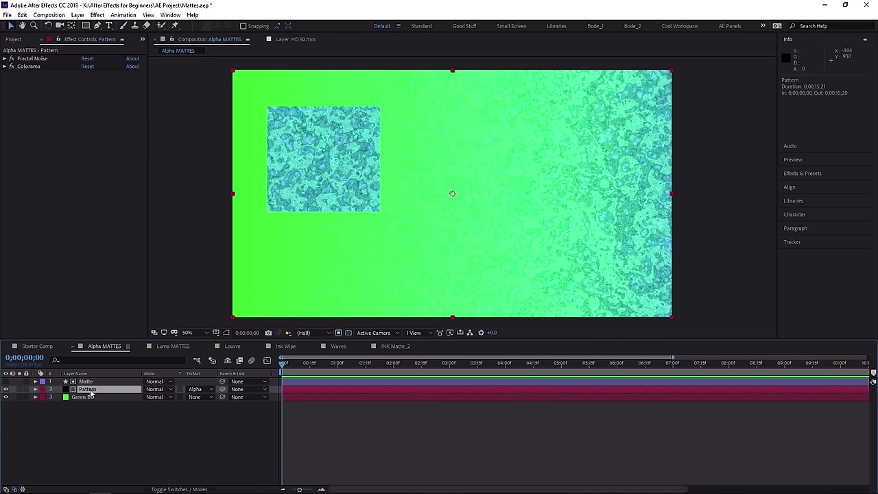
pyautogui.moveTo(88, 389); pyautogui.dragTo(83, 382)
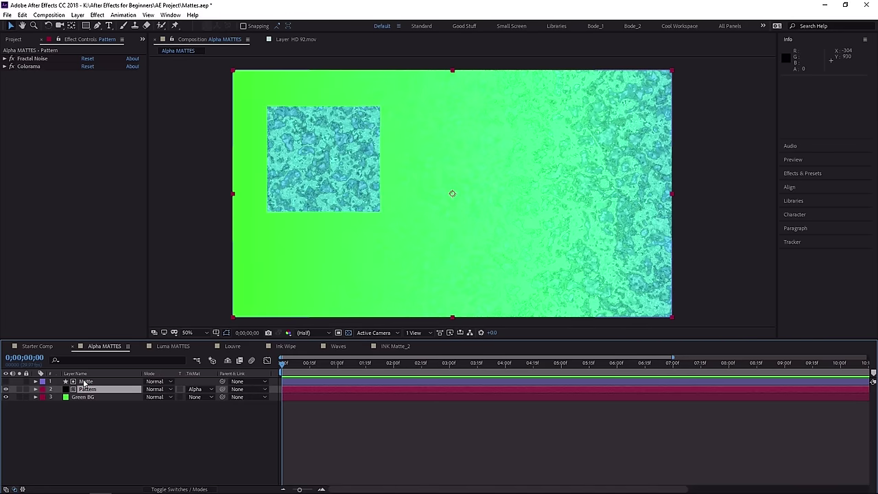
# Solo the Matte layer and examine the colour and alpha values across its red square and gradient.
pyautogui.click(84, 383)
pyautogui.click(7, 381)
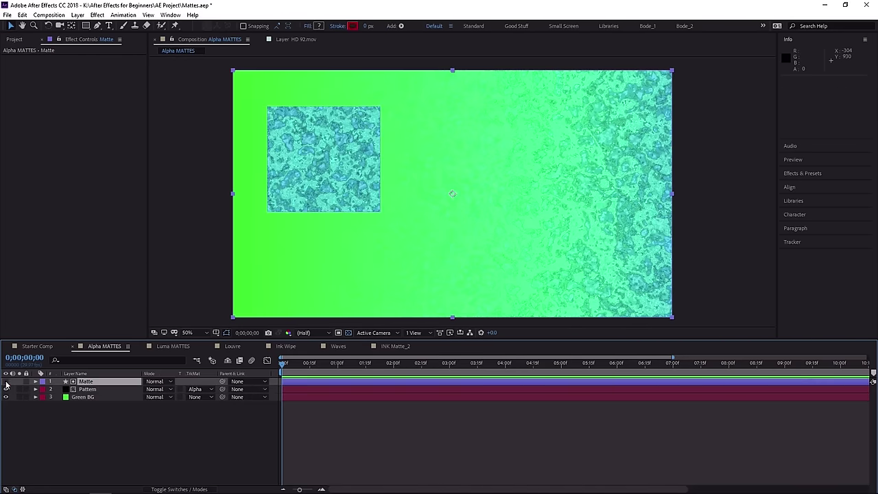
pyautogui.click(19, 382)
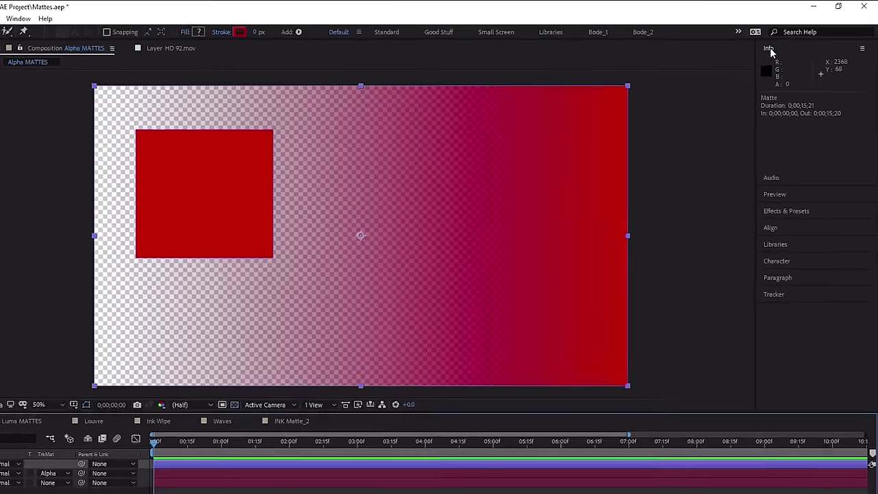
pyautogui.click(789, 41)
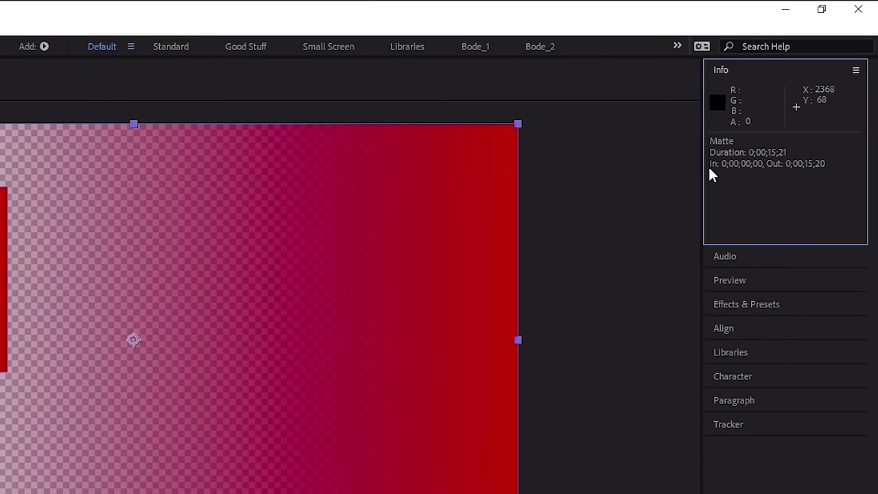
pyautogui.moveTo(704, 171); pyautogui.dragTo(667, 175)
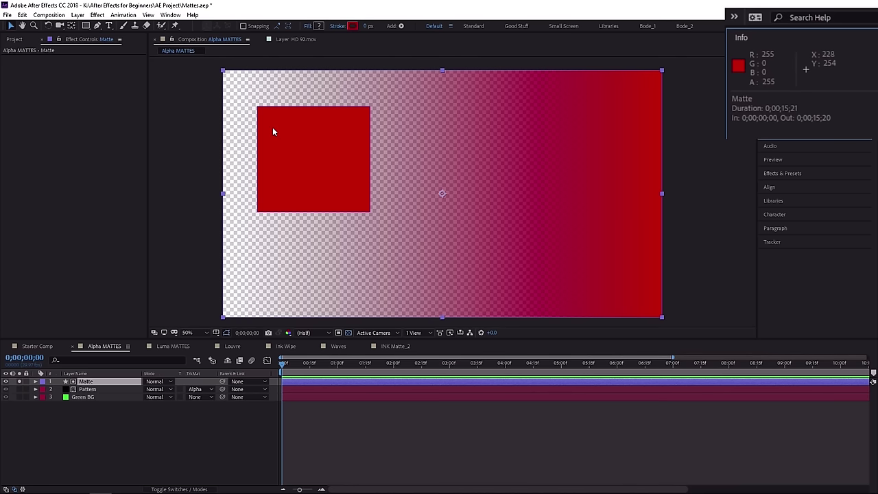
# Select Rectangle 1 in the Matte layer's contents and open its gradient fill for inspection.
pyautogui.click(15, 39)
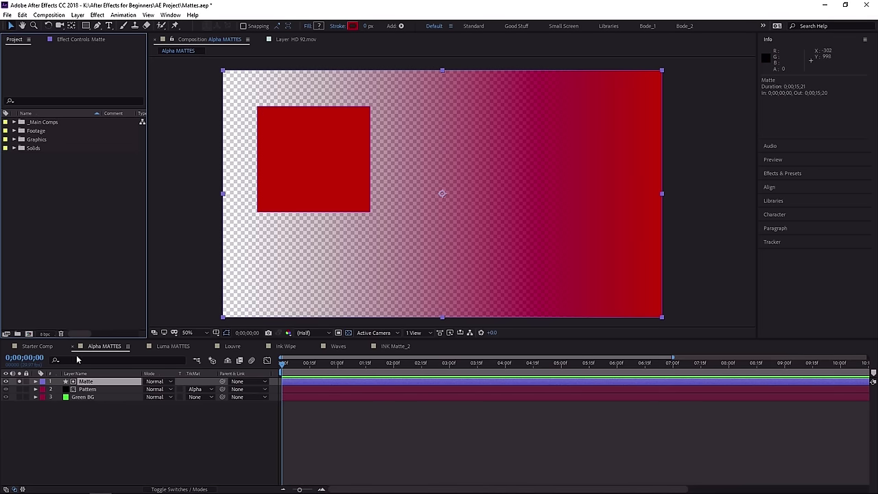
pyautogui.click(35, 381)
pyautogui.click(75, 406)
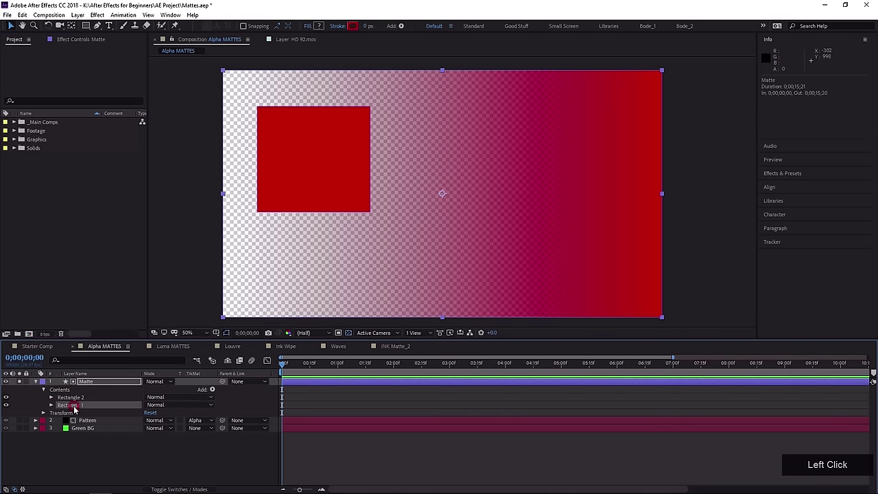
pyautogui.click(318, 26)
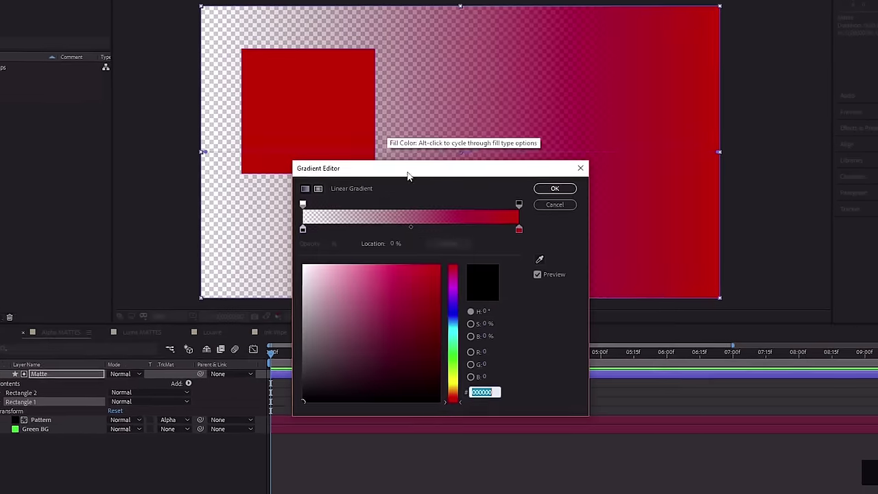
pyautogui.moveTo(438, 176); pyautogui.dragTo(409, 195)
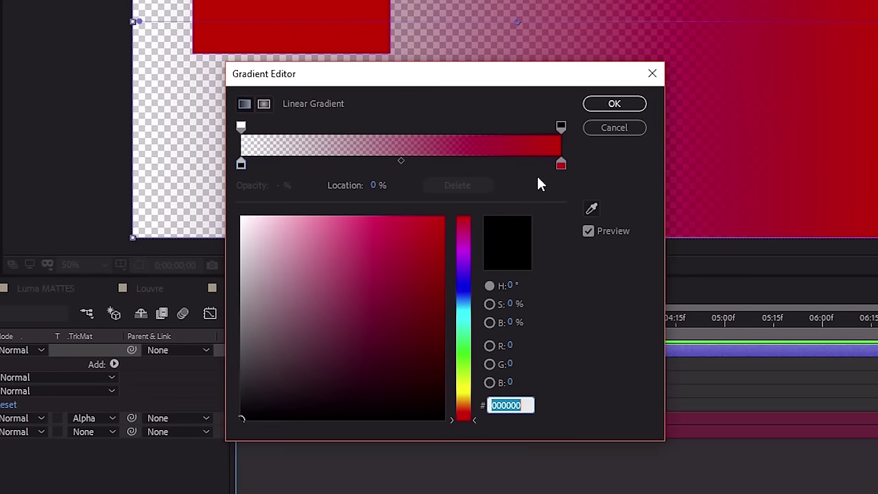
# Examine the colour and opacity stops at both ends of Rectangle 1's linear gradient, and close the gradient editor.
pyautogui.click(562, 166)
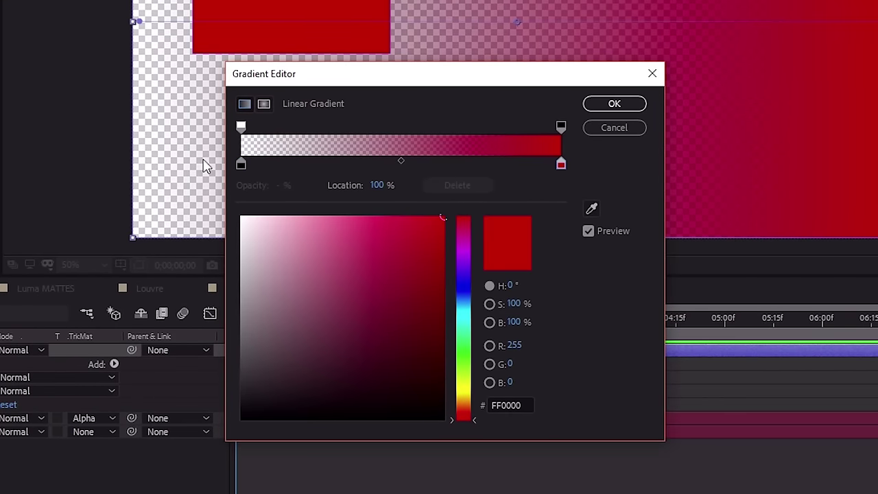
pyautogui.click(242, 163)
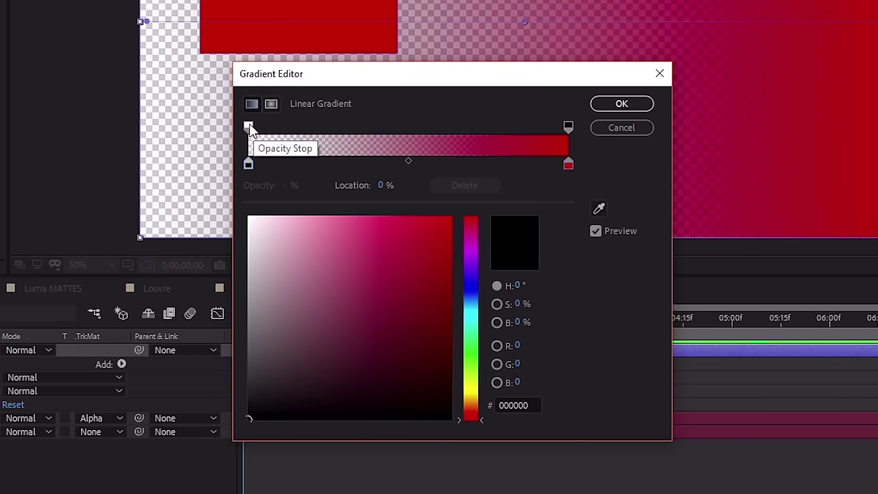
pyautogui.click(249, 127)
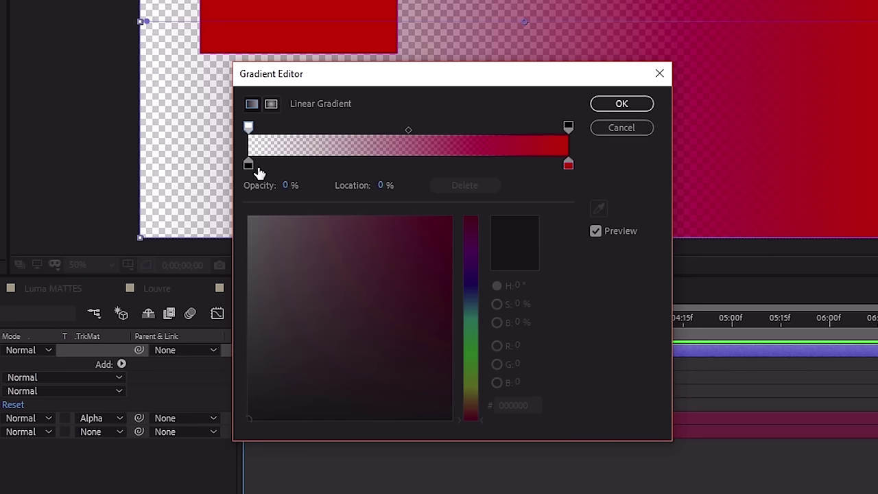
pyautogui.click(568, 128)
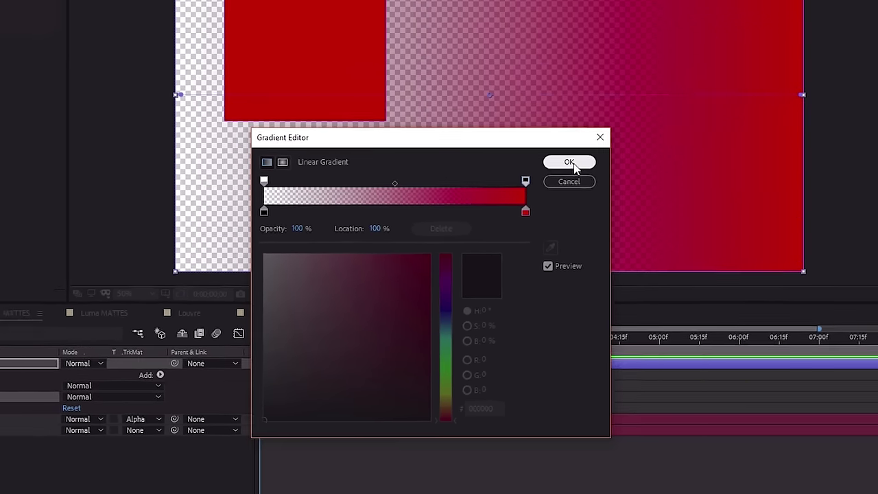
pyautogui.click(622, 104)
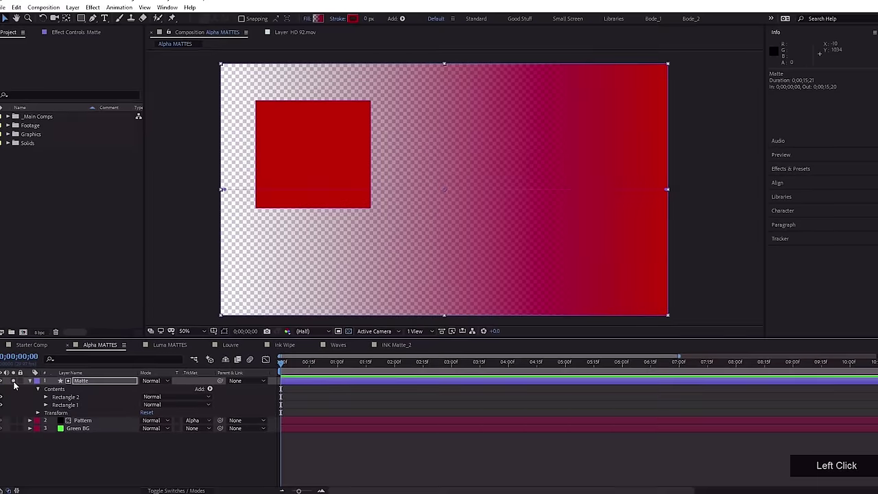
# Hide the Matte layer and recolour the red end stop of Rectangle 1's gradient fill to a darker red.
pyautogui.click(5, 382)
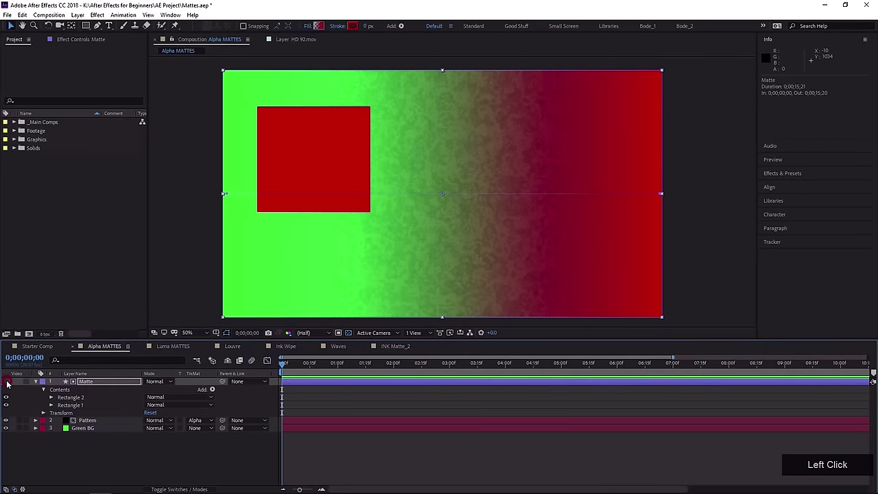
pyautogui.click(76, 405)
pyautogui.click(318, 26)
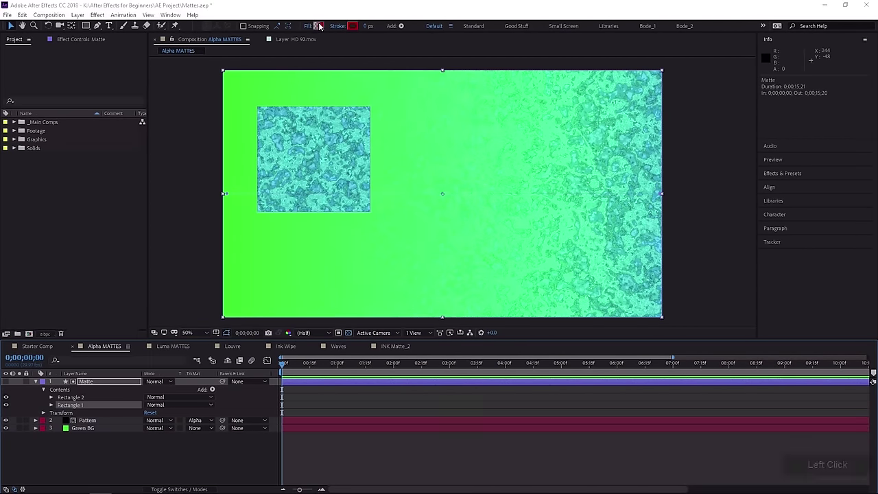
pyautogui.moveTo(377, 221); pyautogui.dragTo(401, 258)
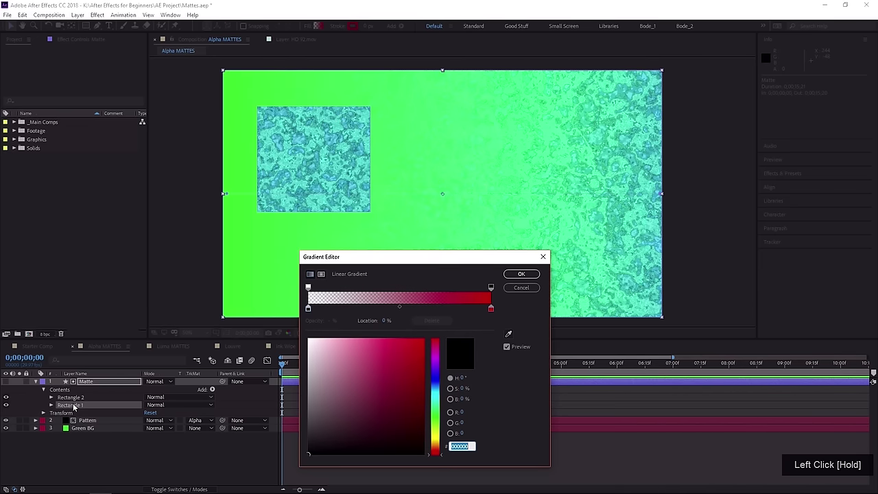
pyautogui.click(490, 309)
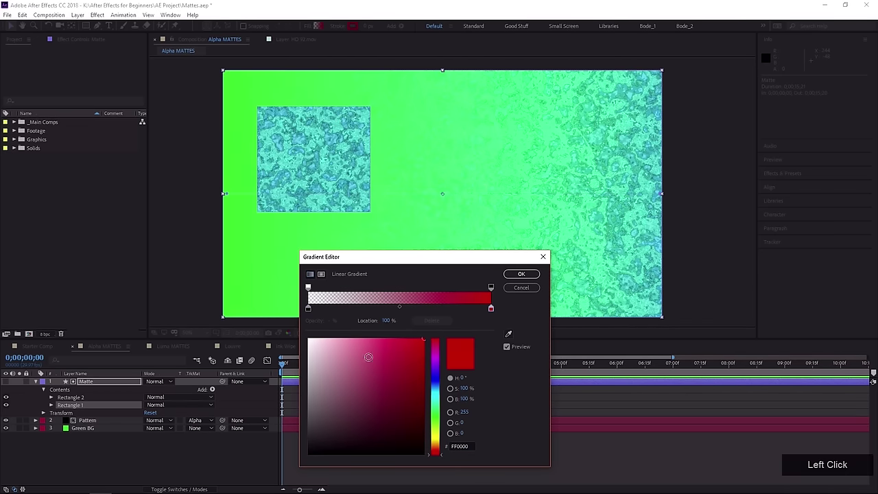
pyautogui.moveTo(402, 352); pyautogui.dragTo(433, 343)
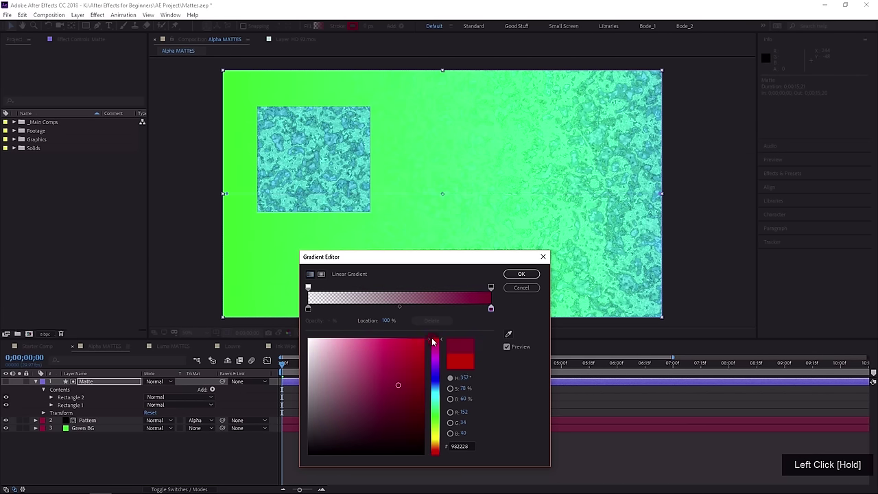
# Adjust the opacity stop at the red end of Rectangle 1's gradient fill and accept the gradient.
pyautogui.click(491, 287)
pyautogui.moveTo(335, 321); pyautogui.dragTo(434, 326)
pyautogui.click(520, 274)
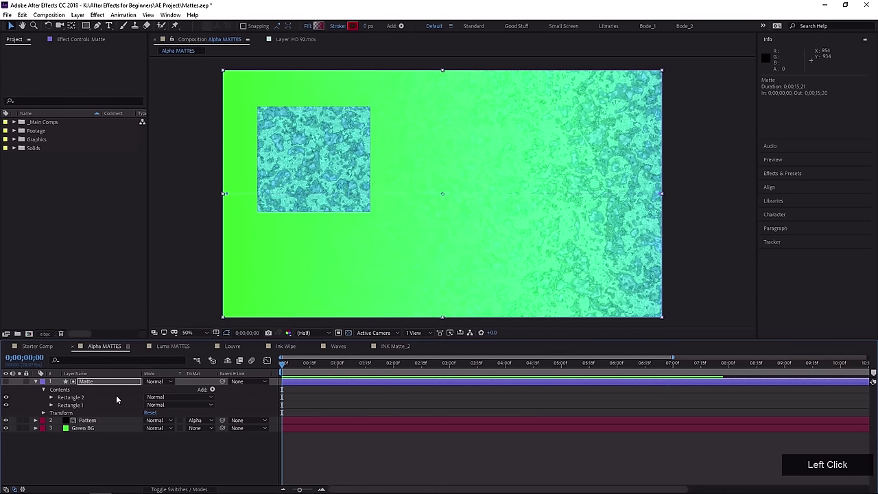
# Set the Pattern layer's track matte to Alpha Inverted Matte "Matte".
pyautogui.click(82, 421)
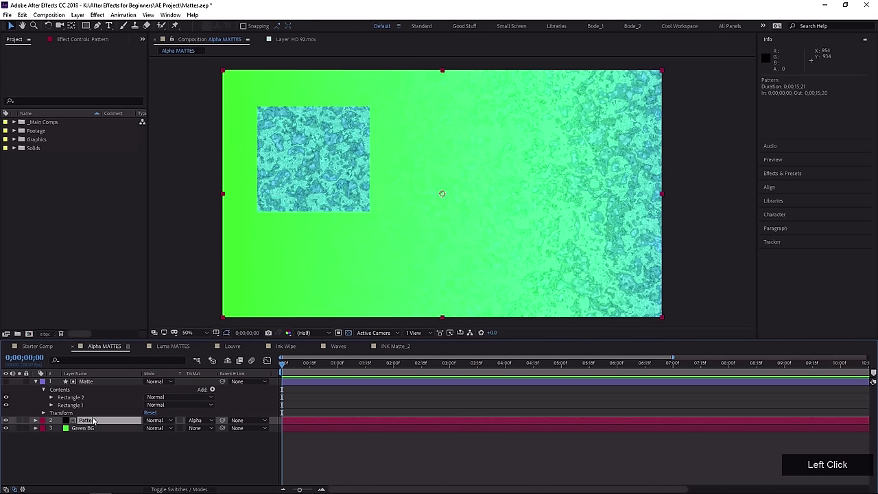
pyautogui.click(198, 420)
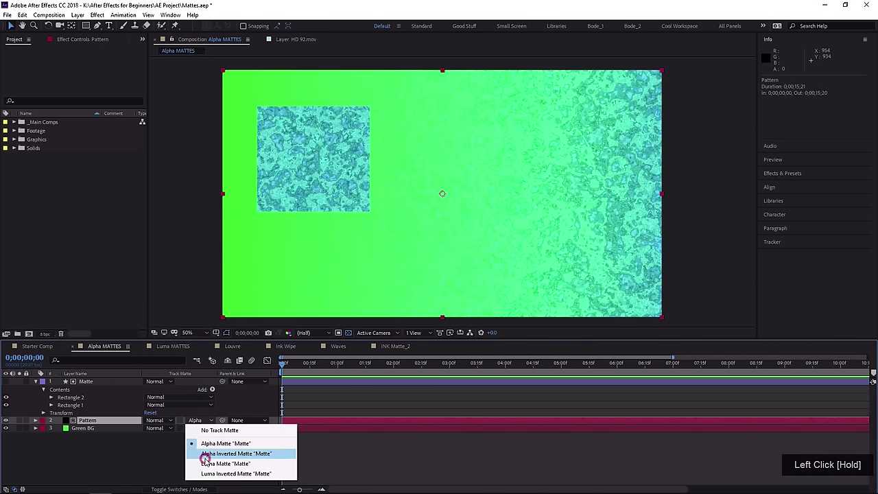
pyautogui.click(110, 424)
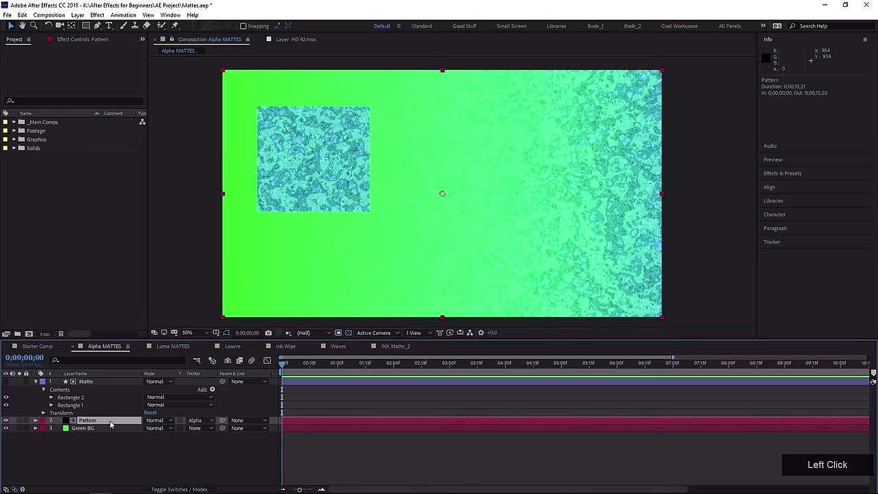
pyautogui.click(96, 381)
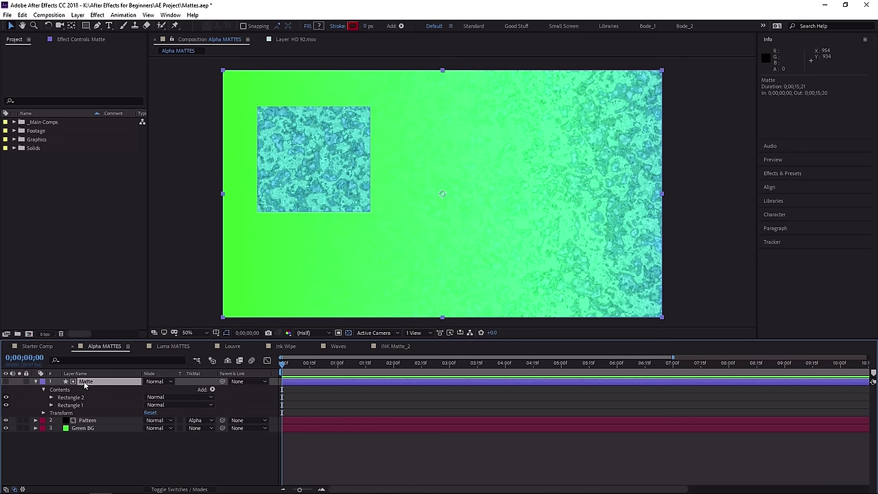
pyautogui.moveTo(195, 422); pyautogui.dragTo(215, 460)
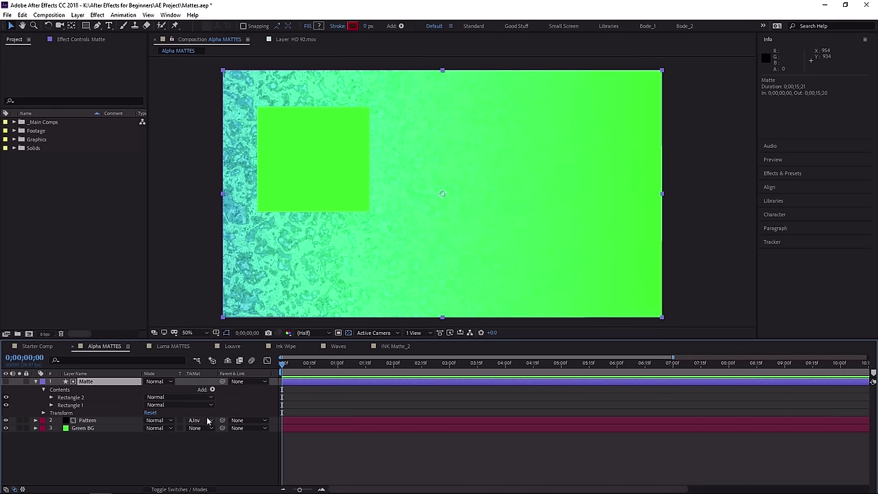
pyautogui.moveTo(195, 420); pyautogui.dragTo(87, 424)
pyautogui.click(87, 423)
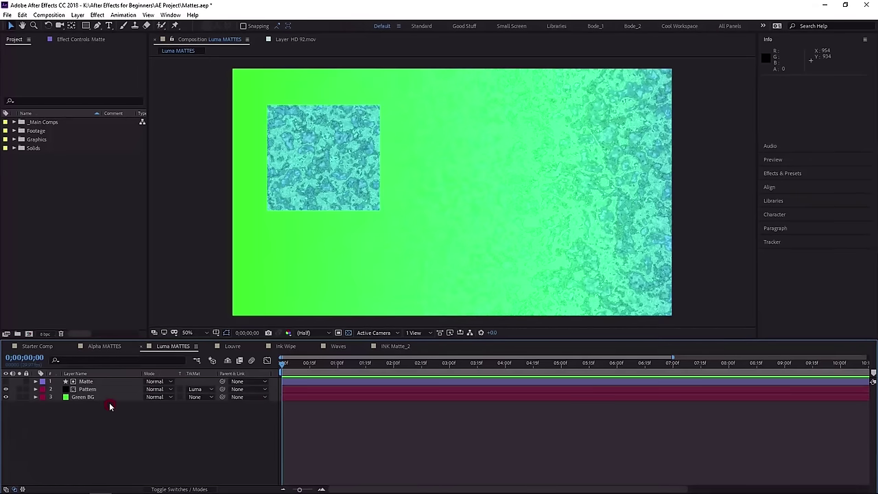
# In the Luma MATTES composition, review the Matte and Pattern layers and the Pattern layer's track matte options.
pyautogui.moveTo(110, 407)
pyautogui.mouseDown()
pyautogui.moveTo(83, 381)
pyautogui.moveTo(123, 415)
pyautogui.mouseUp()
pyautogui.click(108, 410)
pyautogui.click(83, 381)
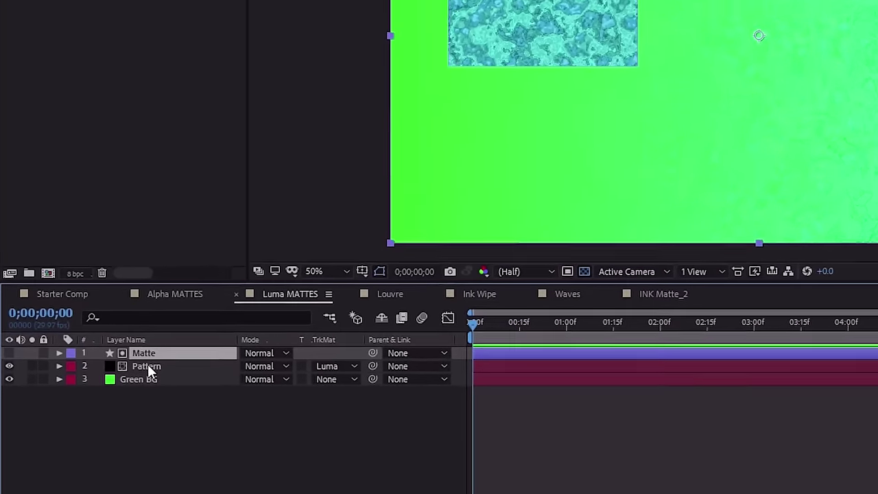
pyautogui.click(147, 367)
pyautogui.click(323, 367)
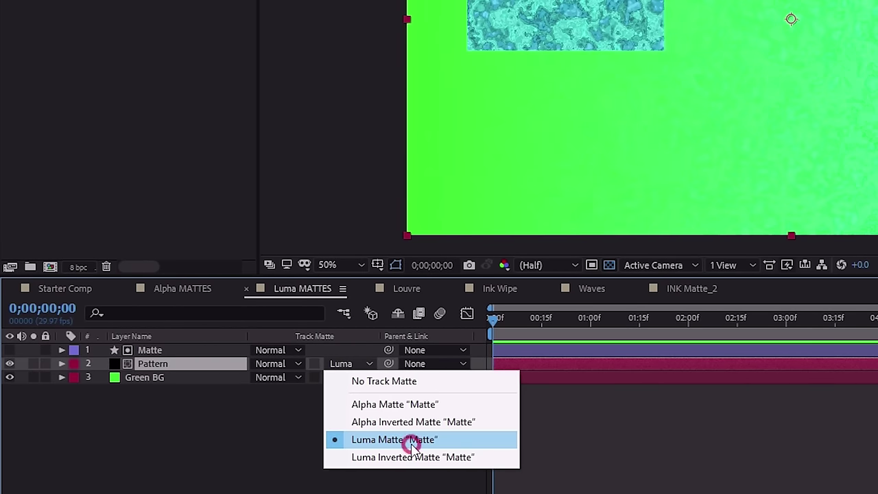
pyautogui.click(174, 368)
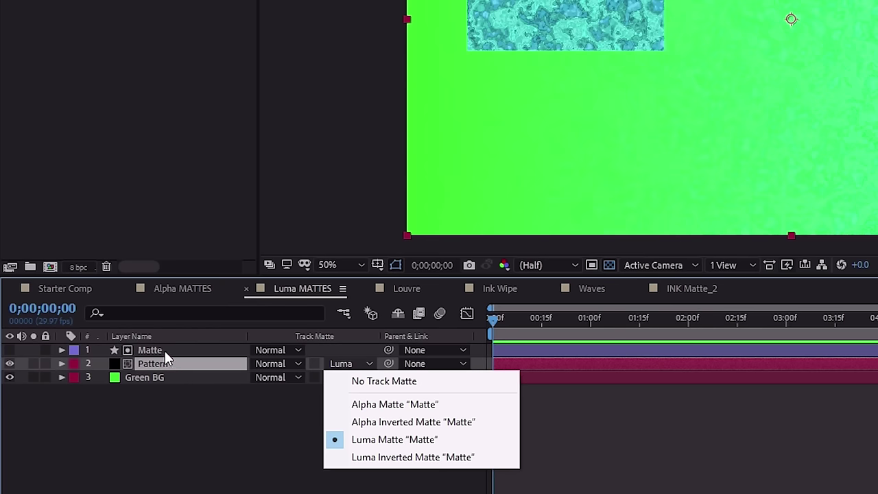
pyautogui.click(151, 351)
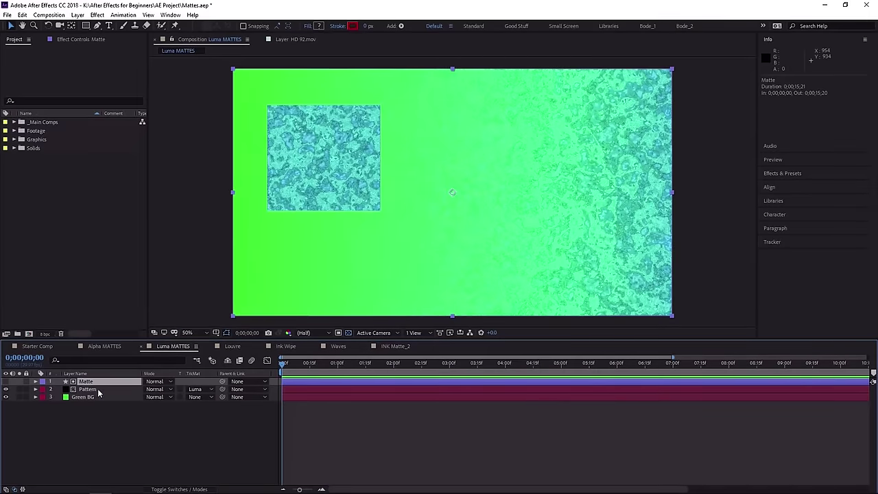
# Show the Matte layer to examine the brightness of its white square and gradient, and hide it again.
pyautogui.click(6, 381)
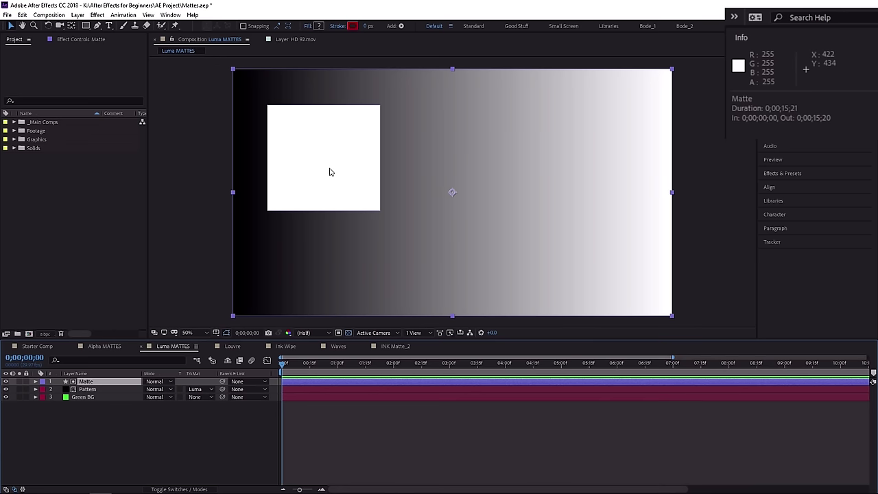
pyautogui.click(103, 389)
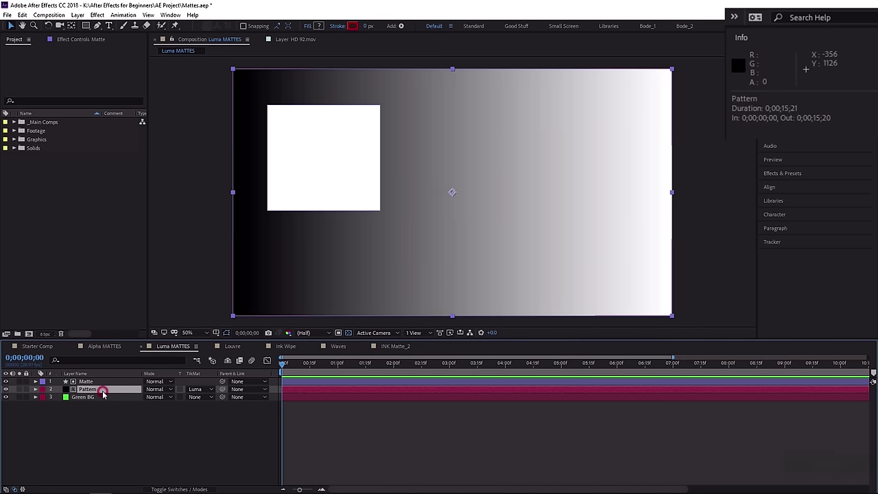
pyautogui.moveTo(198, 389); pyautogui.dragTo(290, 181)
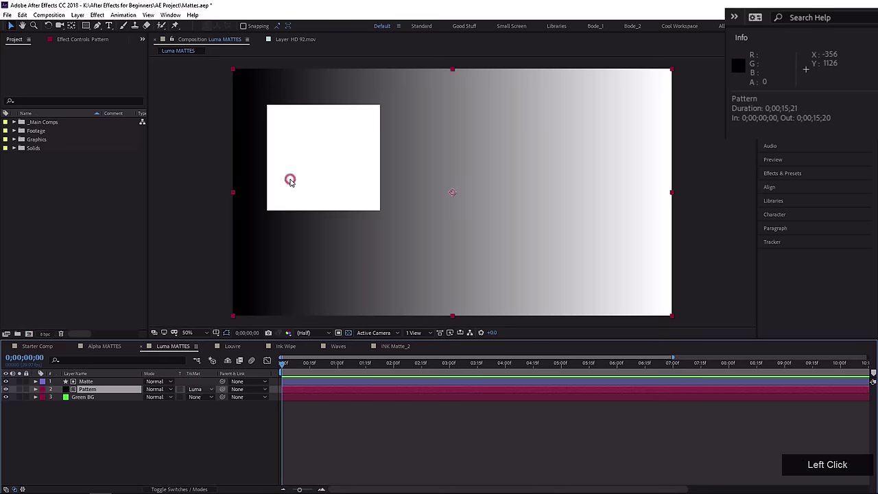
pyautogui.click(5, 391)
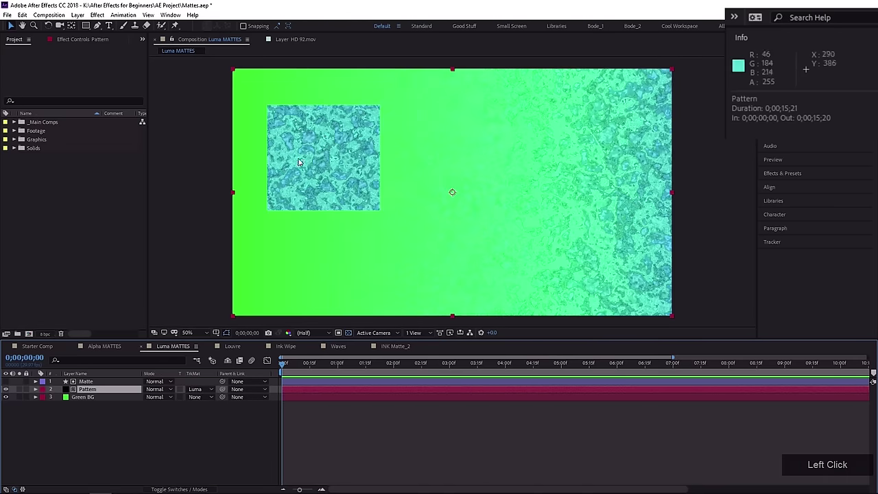
# Compare the Matte layer's grey values with the Pattern's transparency by toggling the Matte's visibility and briefly soloing the Pattern.
pyautogui.click(7, 383)
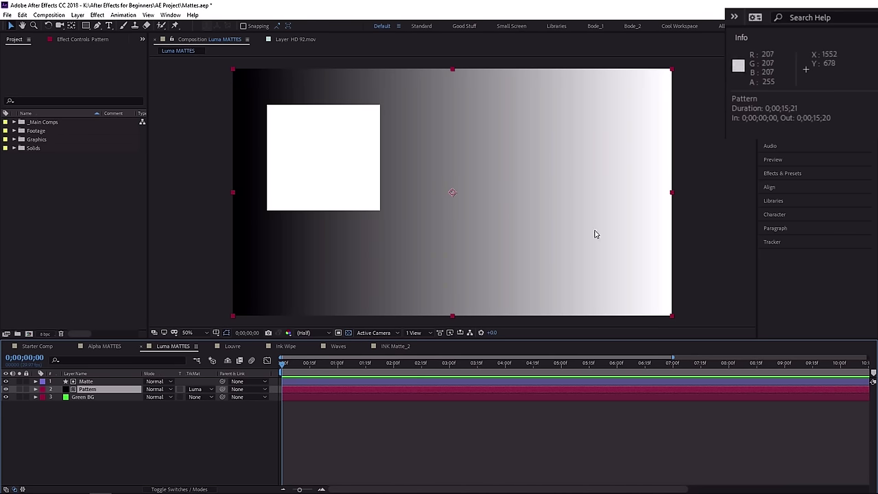
pyautogui.click(5, 382)
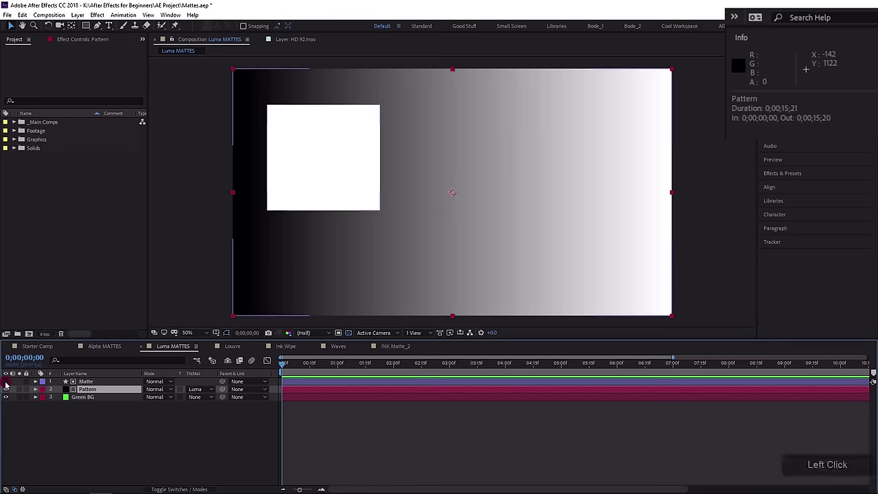
pyautogui.click(19, 389)
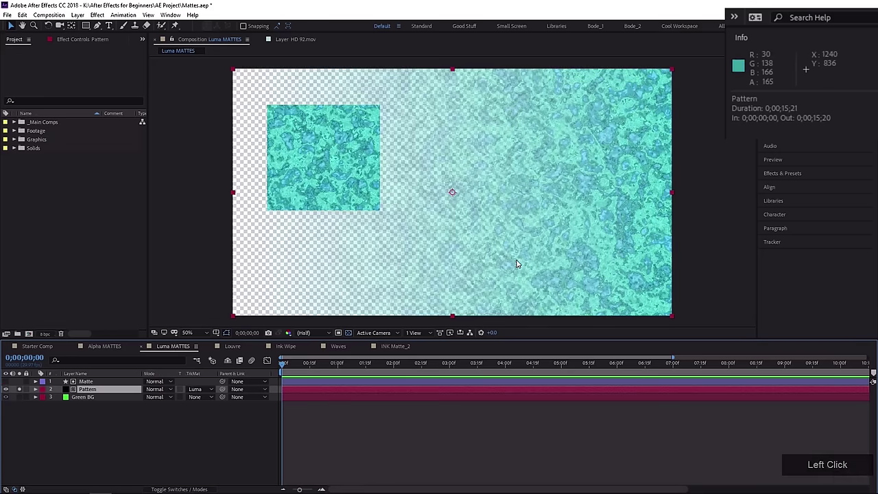
pyautogui.hotkey('ctrl', 'z')
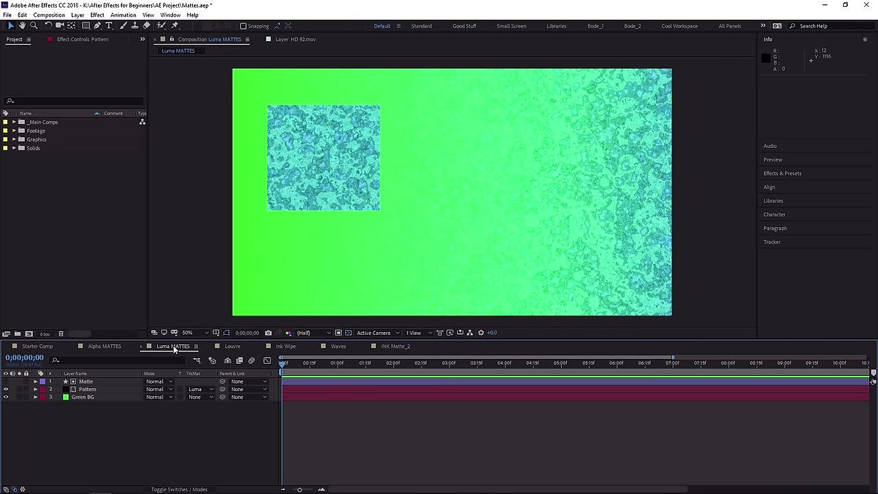
# Open the Louvre composition, preview its animation, and return the current time to the first frame.
pyautogui.click(232, 346)
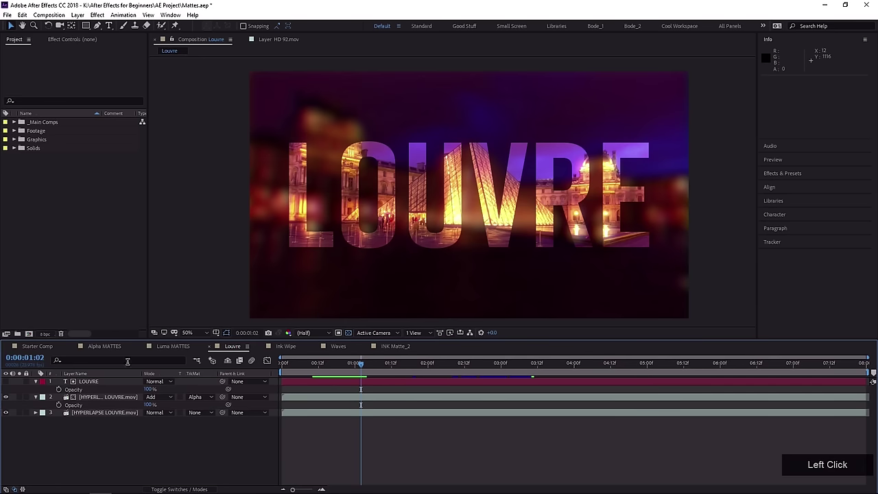
pyautogui.press('space')
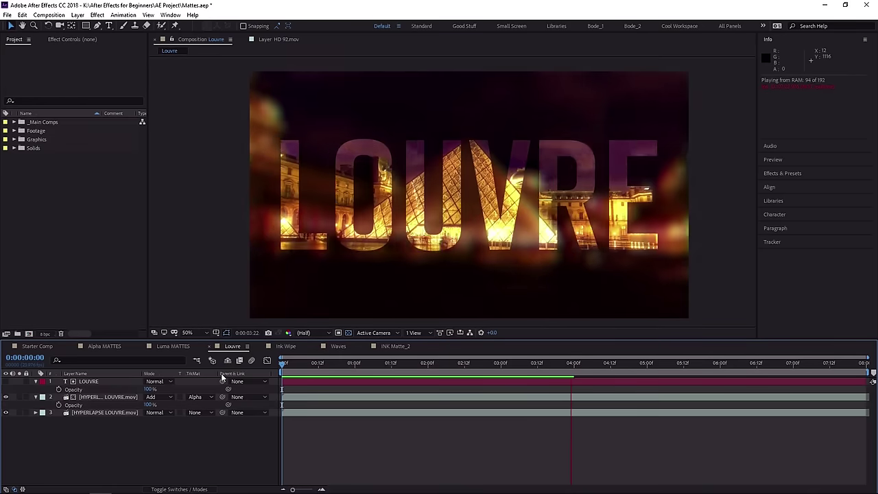
pyautogui.press('space')
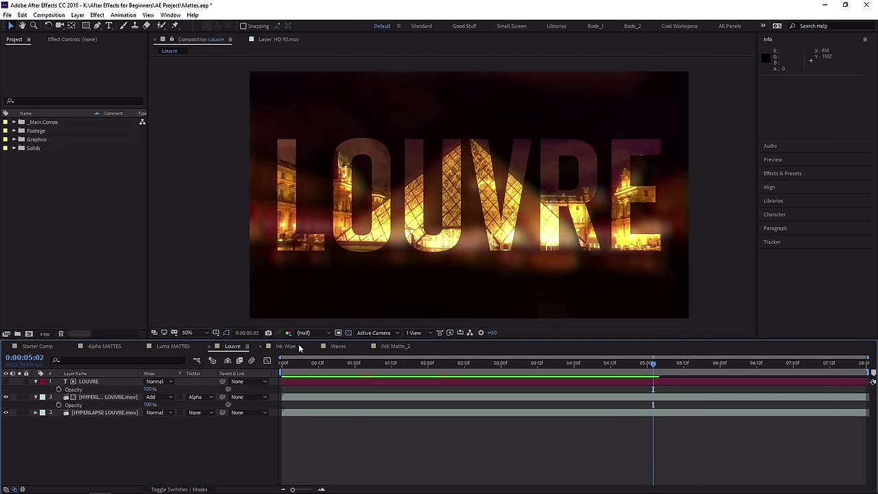
pyautogui.moveTo(293, 369); pyautogui.dragTo(281, 369)
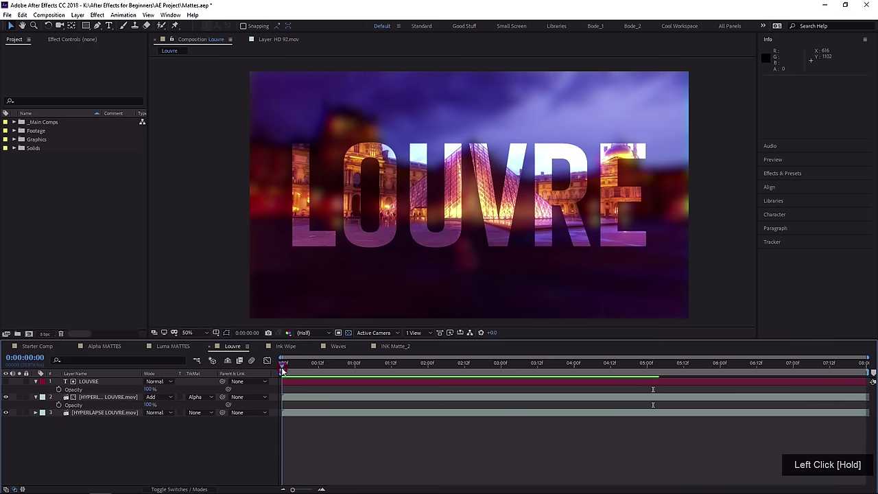
# Solo the bottom HYPERLAPSE LOUVRE.mov layer, and show its effect controls with Curves and uni.RGB Separation collapsed.
pyautogui.click(19, 412)
pyautogui.click(79, 413)
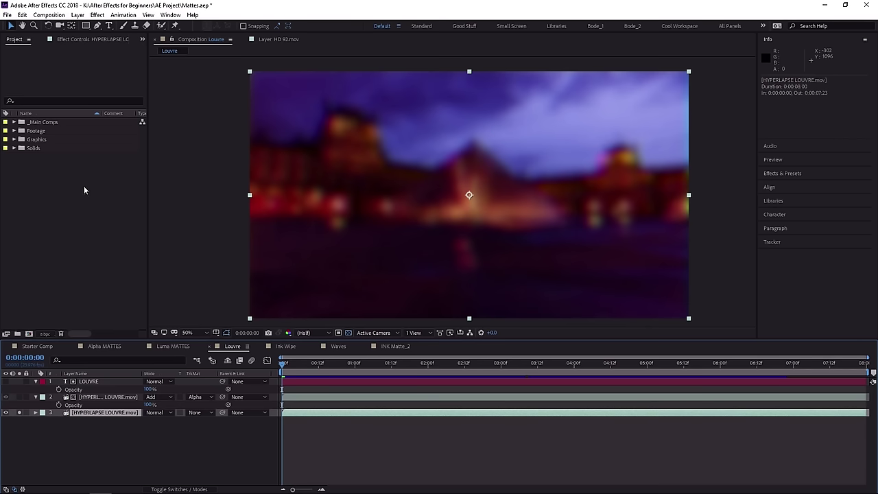
pyautogui.click(92, 40)
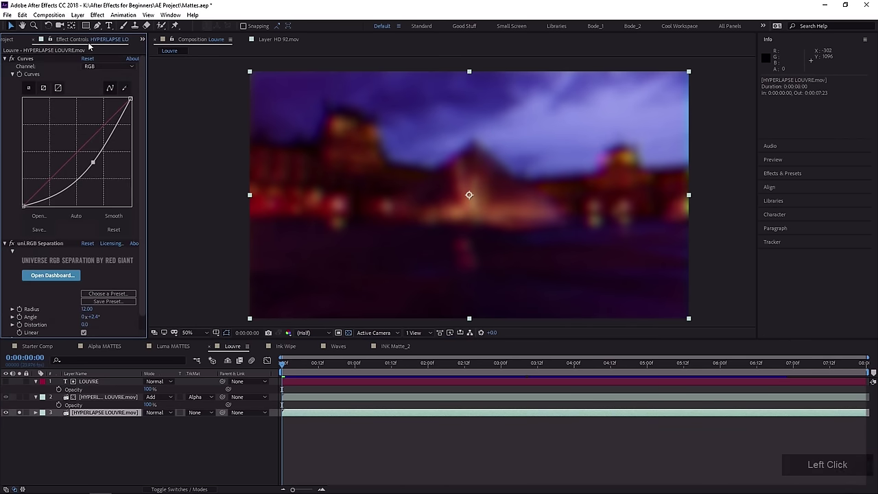
pyautogui.click(5, 58)
pyautogui.click(5, 66)
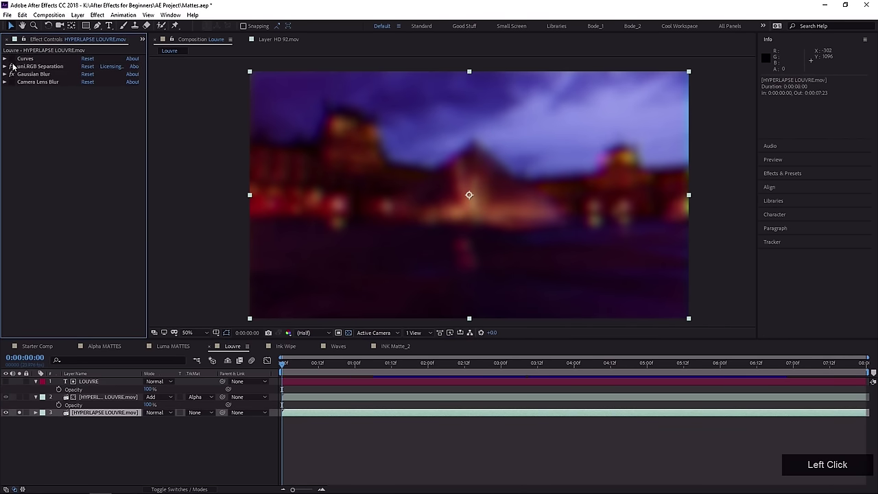
# Review the background layer's effects by bypassing them and re-enabling Curves, uni.RGB Separation and Gaussian Blur one at a time.
pyautogui.click(12, 74)
pyautogui.click(12, 59)
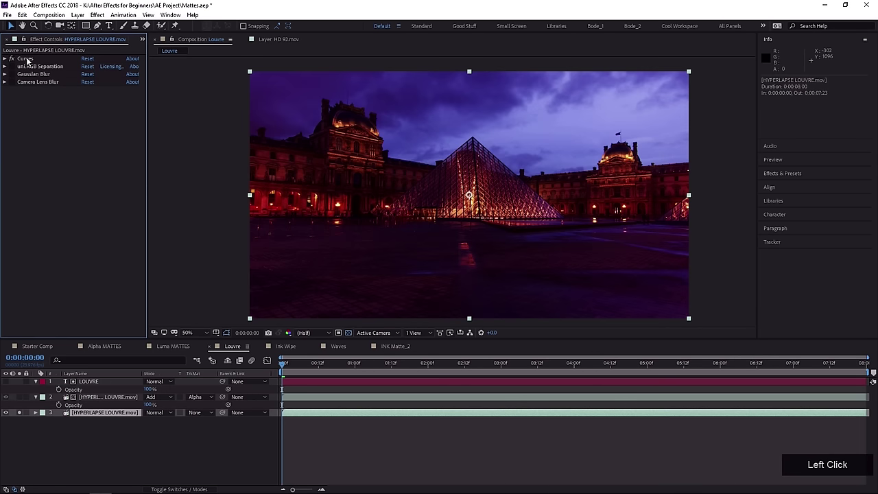
pyautogui.click(12, 66)
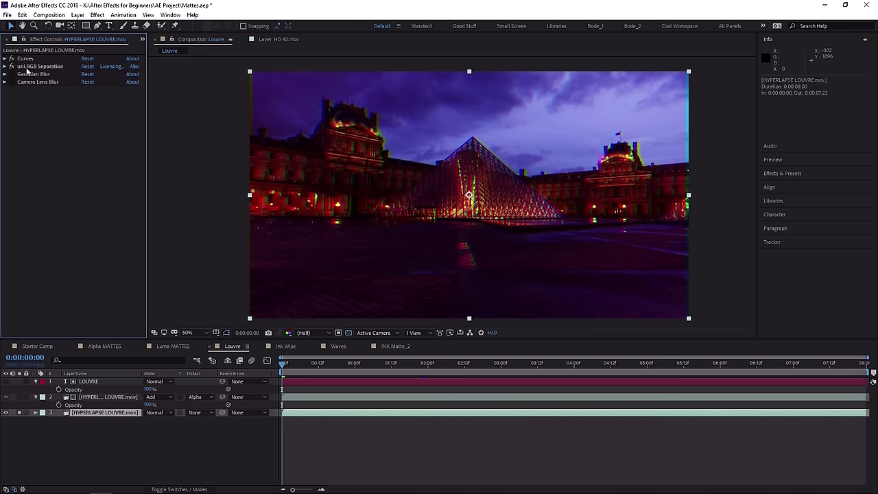
pyautogui.scroll(4, 440, 206)
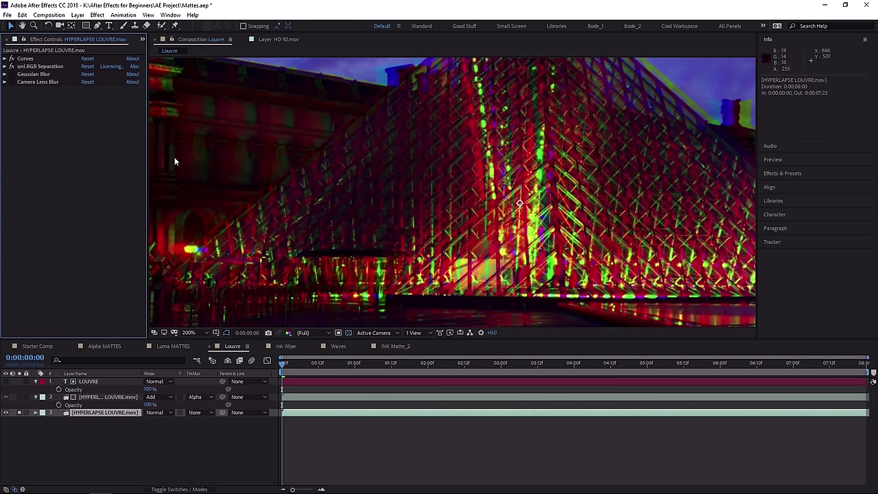
pyautogui.press('/')
pyautogui.click(11, 73)
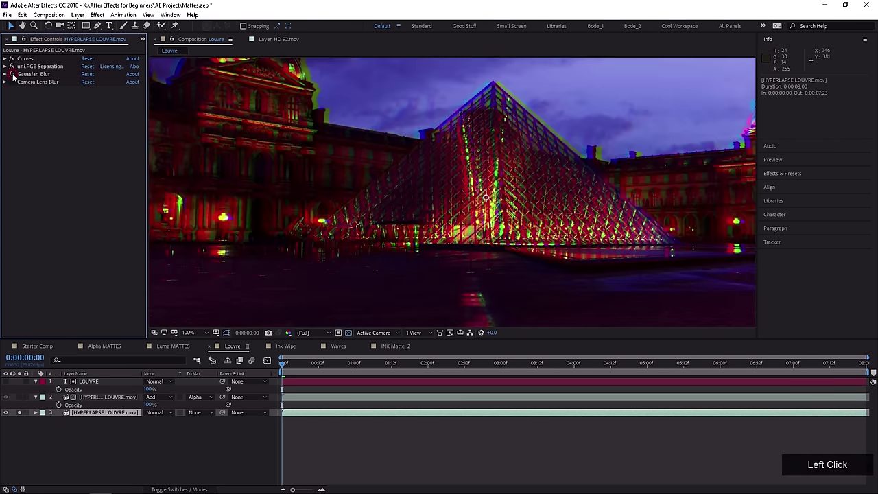
# Unsolo the background layer, and single out the middle HYPERLAPSE LOUVRE.mov layer and the LOUVRE text layer above it.
pyautogui.scroll(-2, 357, 226)
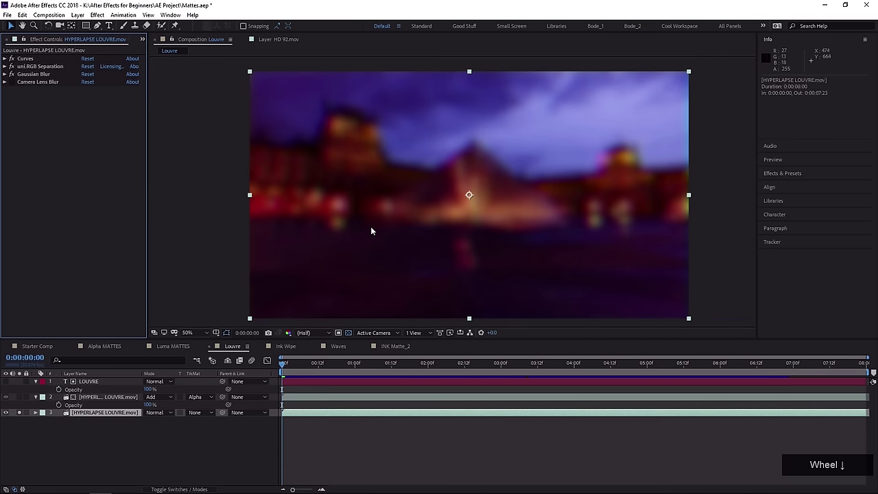
pyautogui.click(20, 398)
pyautogui.click(83, 399)
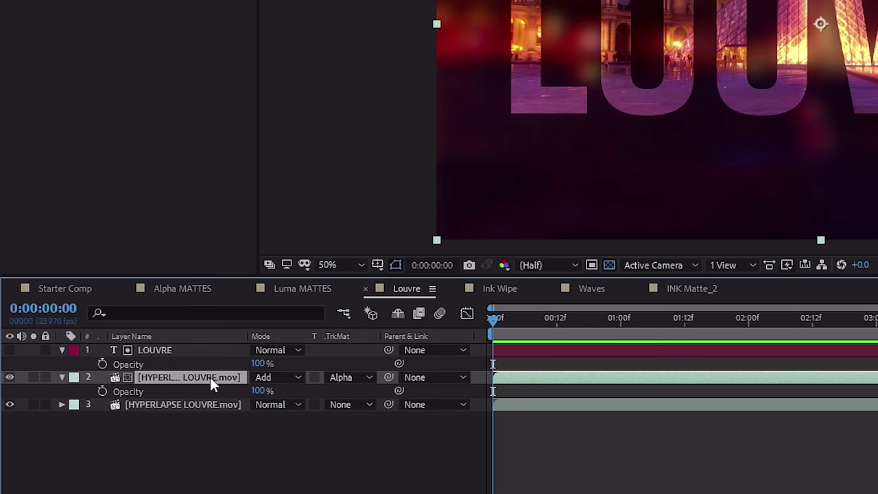
pyautogui.click(177, 350)
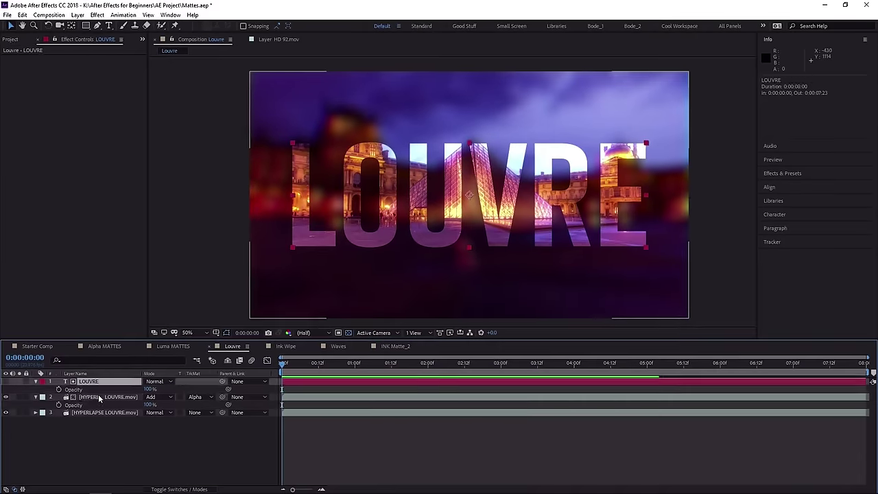
pyautogui.click(98, 396)
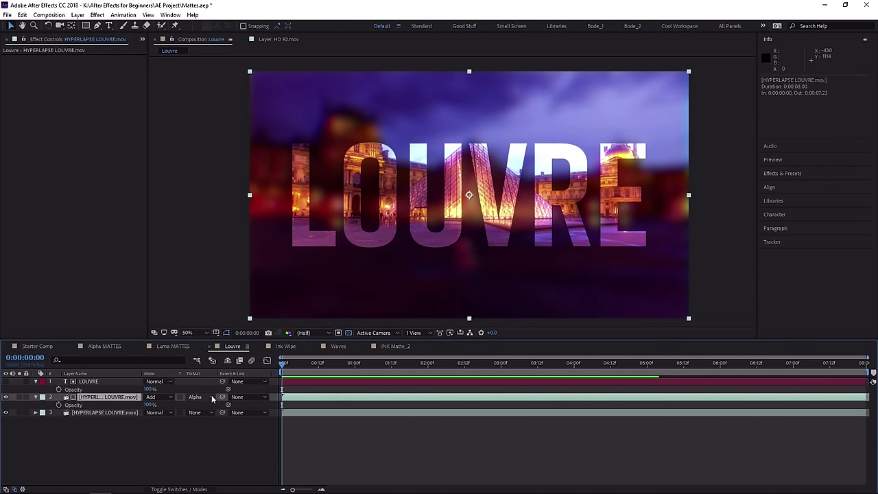
# Remove the track matte from the middle HYPERLAPSE LOUVRE.mov layer, and compare its Normal and Add blending modes.
pyautogui.moveTo(196, 397); pyautogui.dragTo(210, 409)
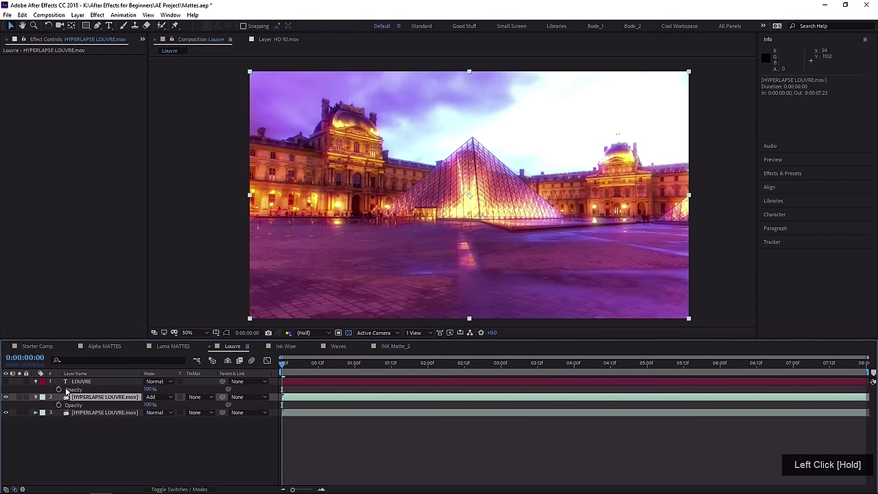
pyautogui.click(155, 397)
pyautogui.moveTo(155, 400); pyautogui.dragTo(218, 98)
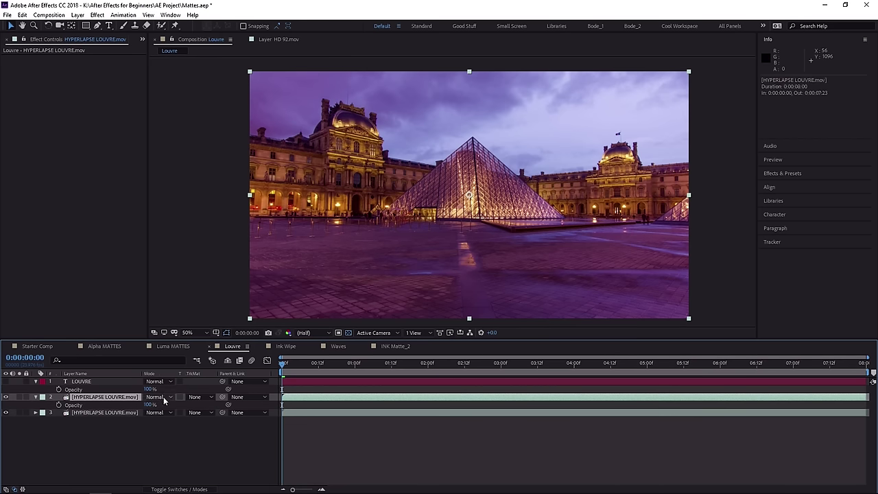
pyautogui.moveTo(166, 397); pyautogui.dragTo(185, 191)
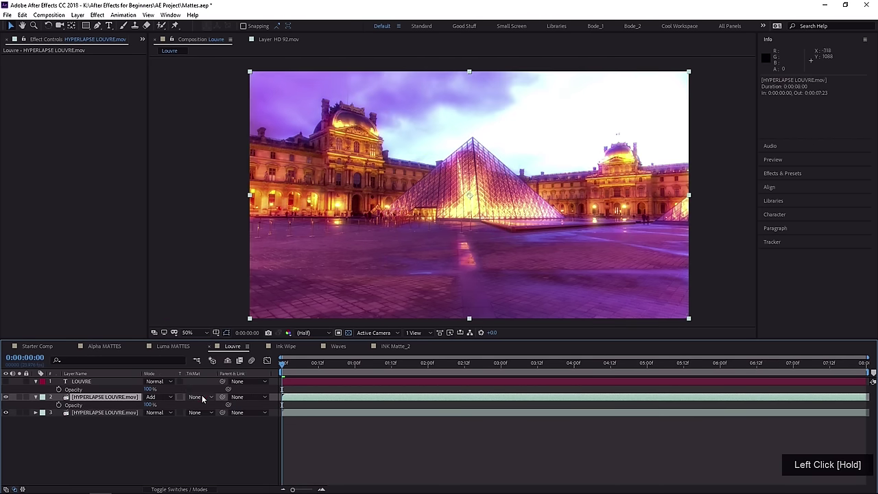
# Apply Alpha Matte "LOUVRE" to the middle HYPERLAPSE LOUVRE.mov layer, and select the LOUVRE text layer.
pyautogui.click(203, 398)
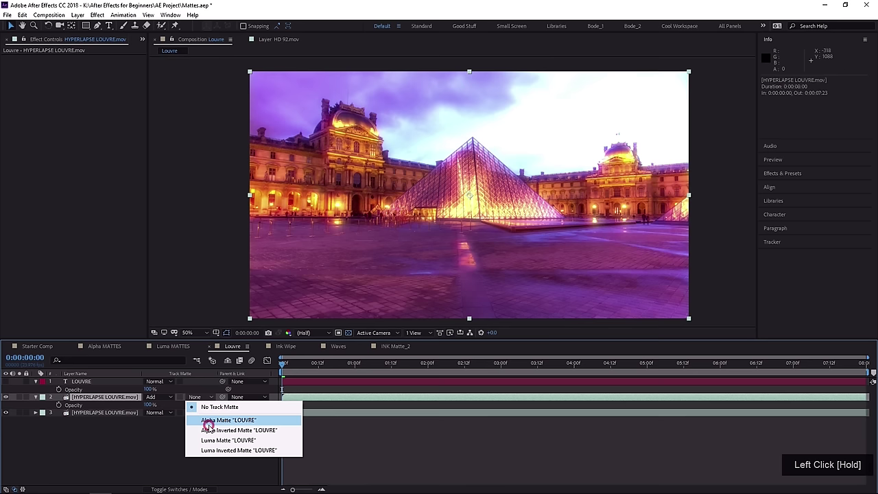
pyautogui.click(208, 424)
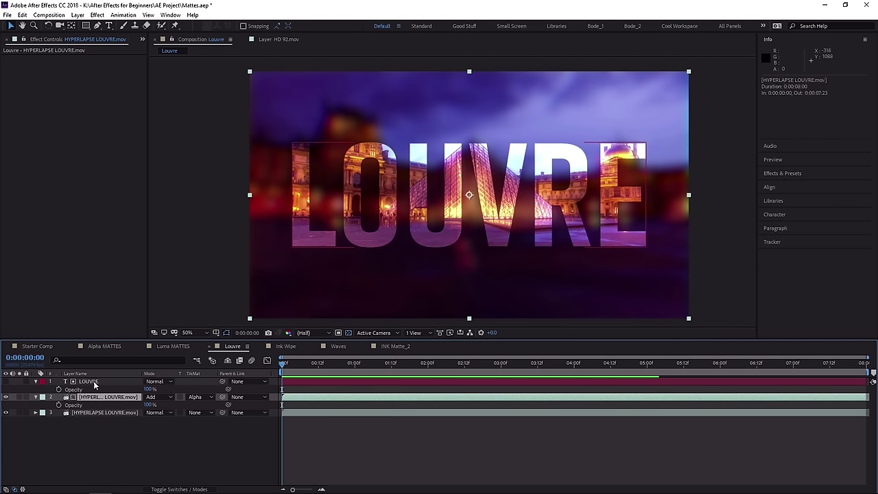
pyautogui.click(94, 382)
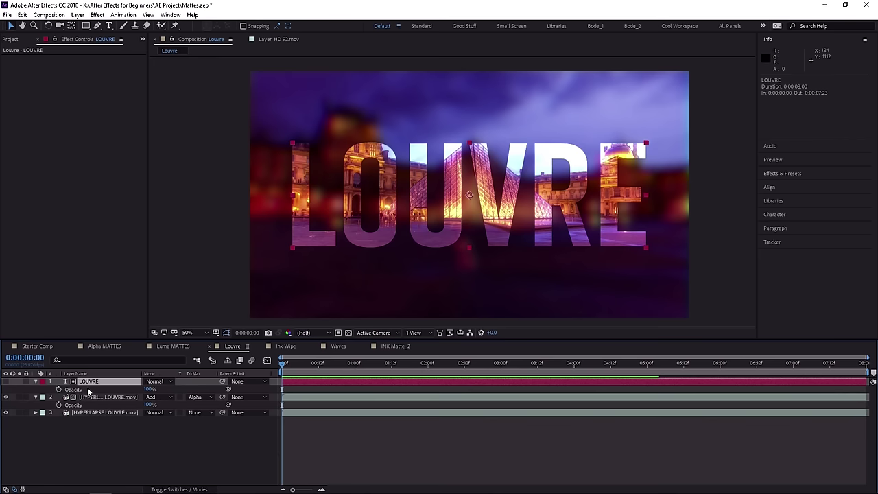
pyautogui.click(195, 397)
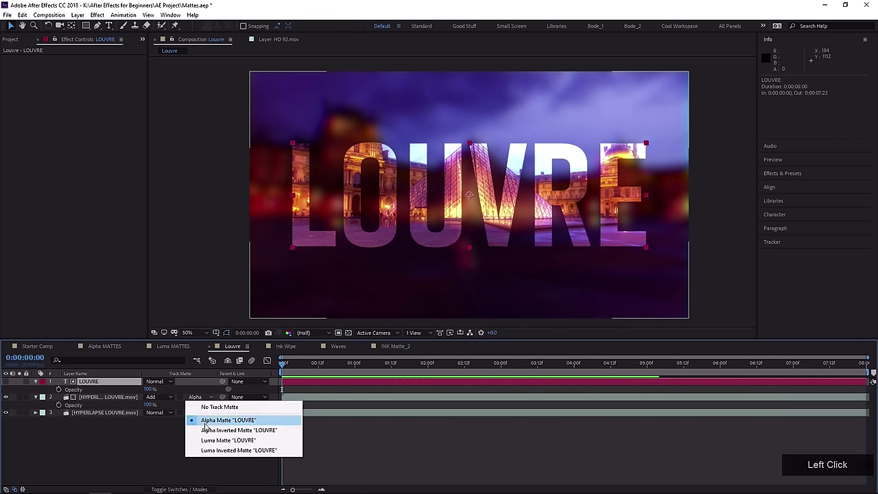
pyautogui.click(205, 421)
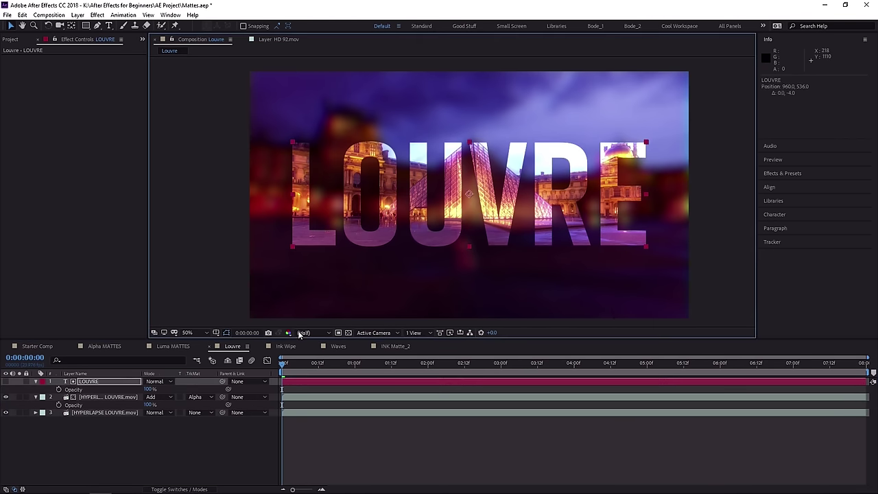
# Open the Ink Wipe composition and preview its wave reveal from the first frame.
pyautogui.click(286, 346)
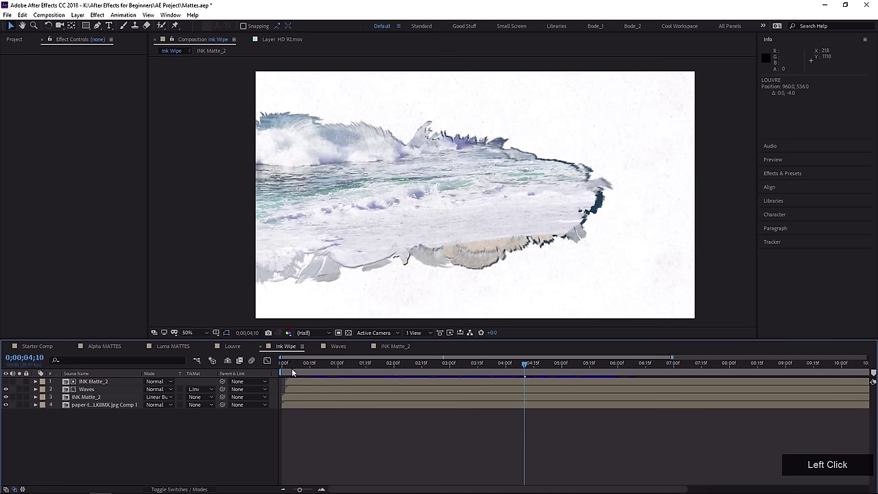
pyautogui.moveTo(292, 368); pyautogui.dragTo(283, 371)
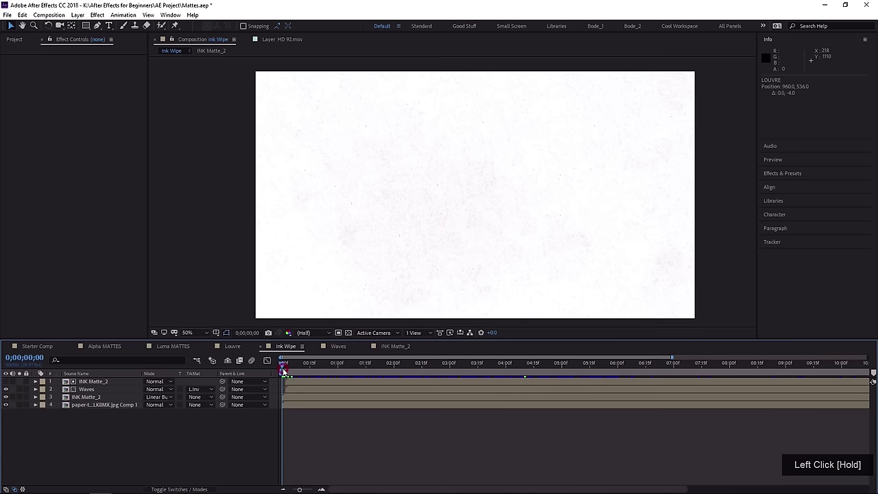
pyautogui.moveTo(284, 370); pyautogui.dragTo(288, 371)
pyautogui.press('space')
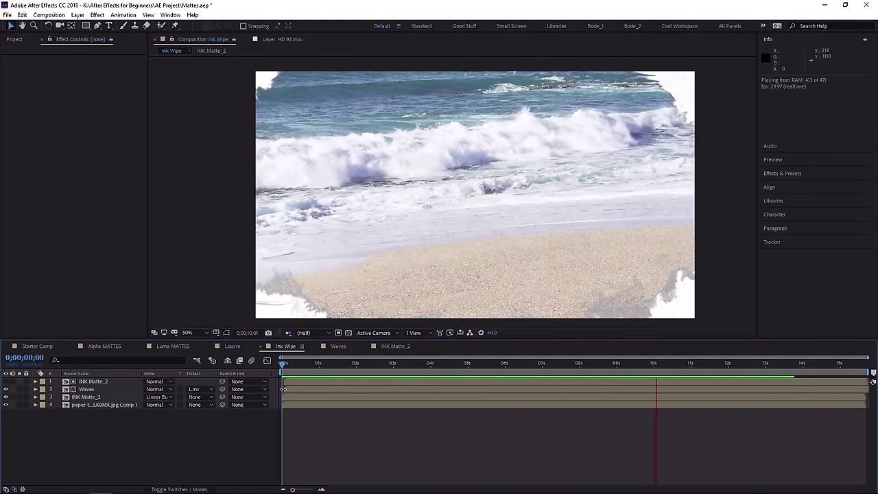
pyautogui.press('space')
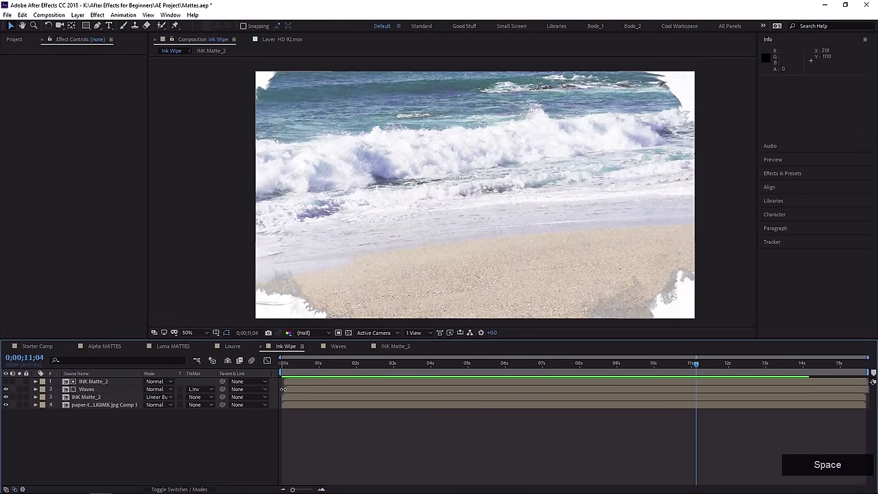
# Open the Waves precomposition, move to 0:00:01:09, and show the effect controls of 1040.mov.
pyautogui.click(81, 390)
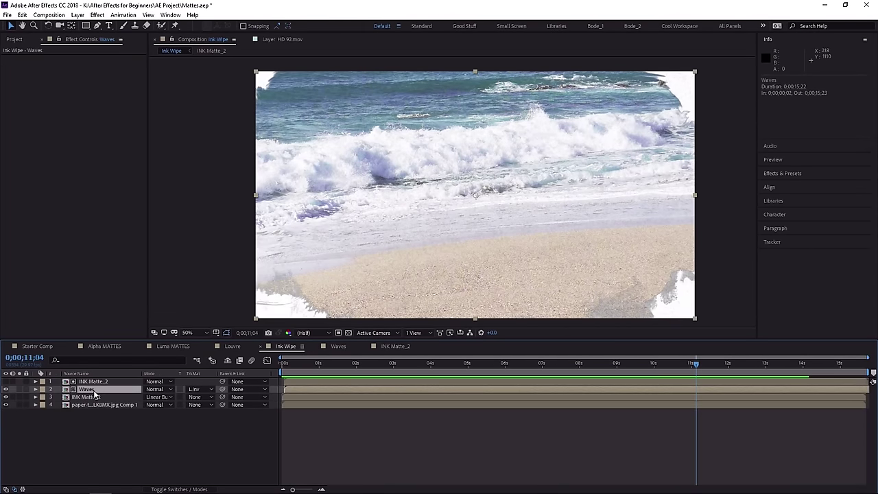
pyautogui.doubleClick(85, 390)
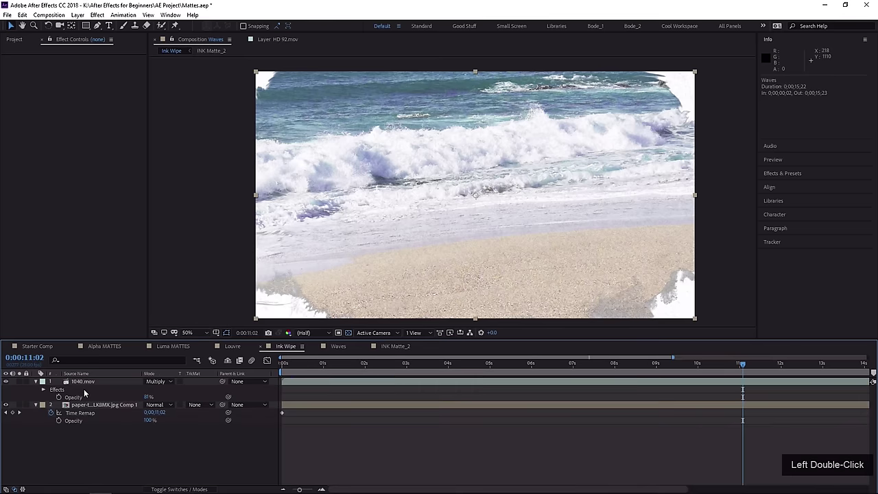
pyautogui.click(316, 365)
pyautogui.moveTo(317, 366); pyautogui.dragTo(337, 366)
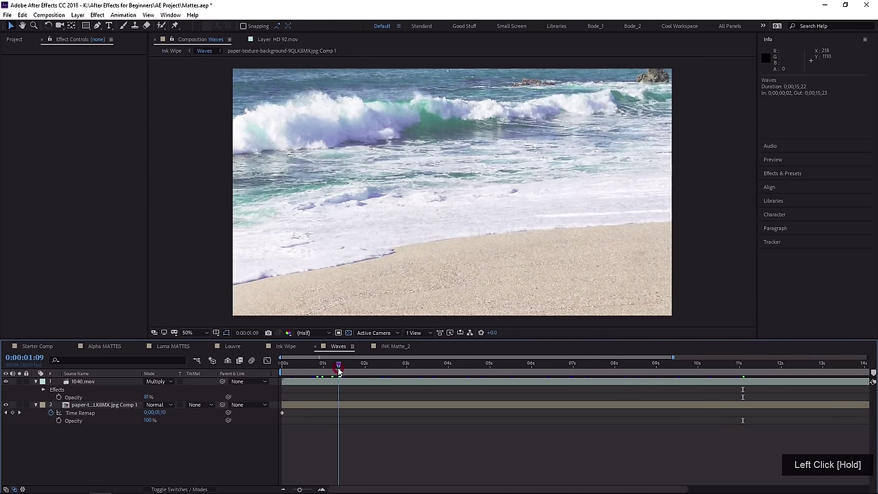
pyautogui.click(329, 385)
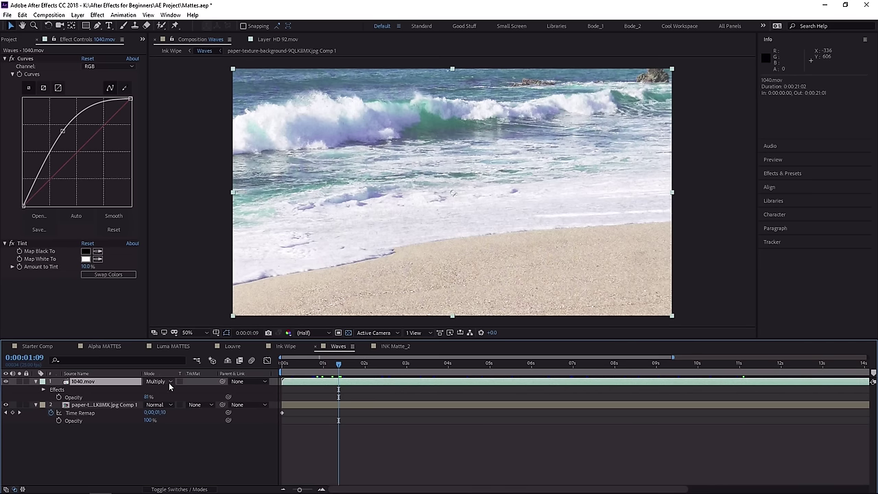
# Hide the 1040.mov layer and examine the paper texture beneath it up close.
pyautogui.click(10, 385)
pyautogui.scroll(2, 363, 221)
pyautogui.middleClick(368, 261)
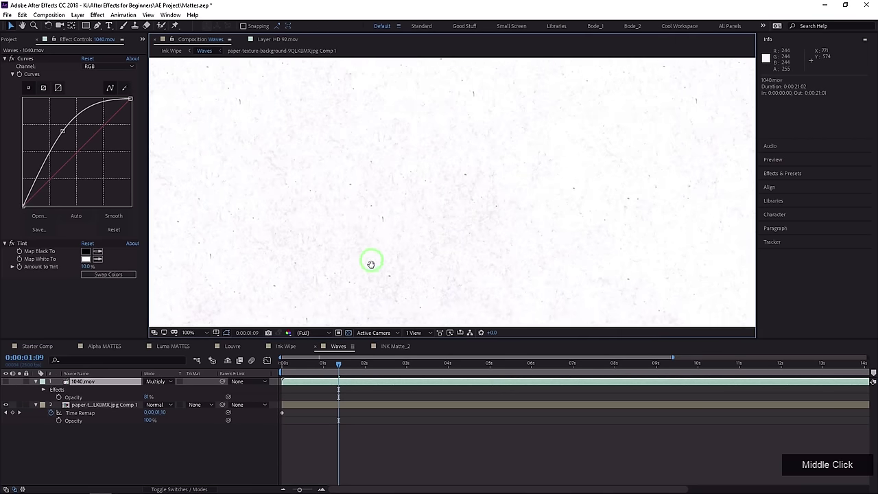
pyautogui.scroll(1, 390, 237)
pyautogui.middleClick(414, 268)
pyautogui.scroll(-3, 416, 279)
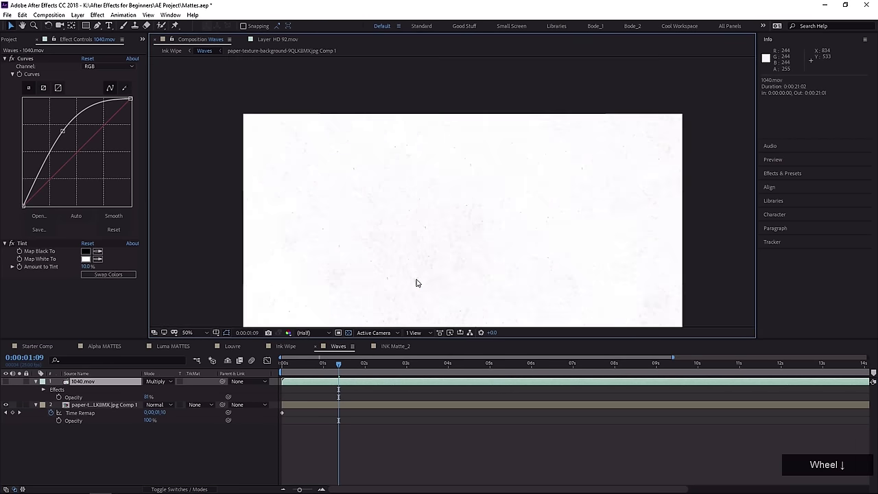
pyautogui.middleClick(407, 264)
pyautogui.scroll(1, 282, 312)
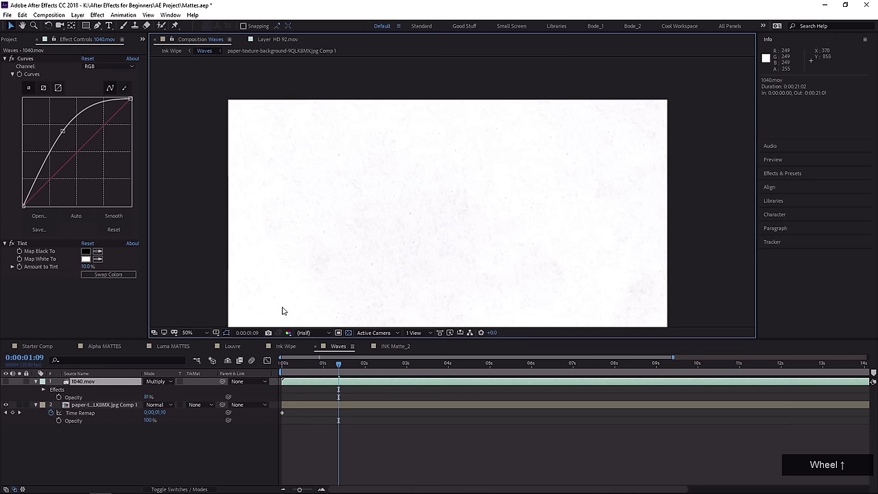
# Show 1040.mov again, and examine the paper texture's contribution to the footage at 0:00:02:04 by toggling the paper layer's visibility.
pyautogui.click(6, 381)
pyautogui.scroll(1, 369, 248)
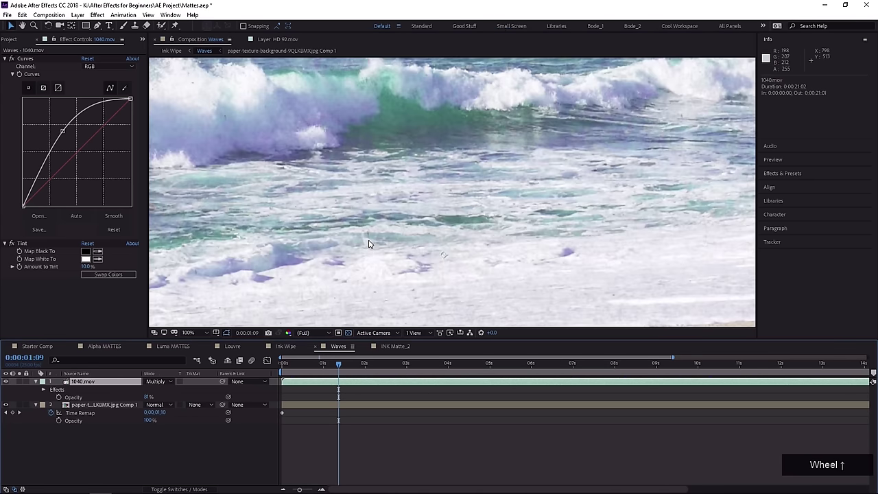
pyautogui.middleClick(369, 244)
pyautogui.moveTo(339, 364); pyautogui.dragTo(372, 376)
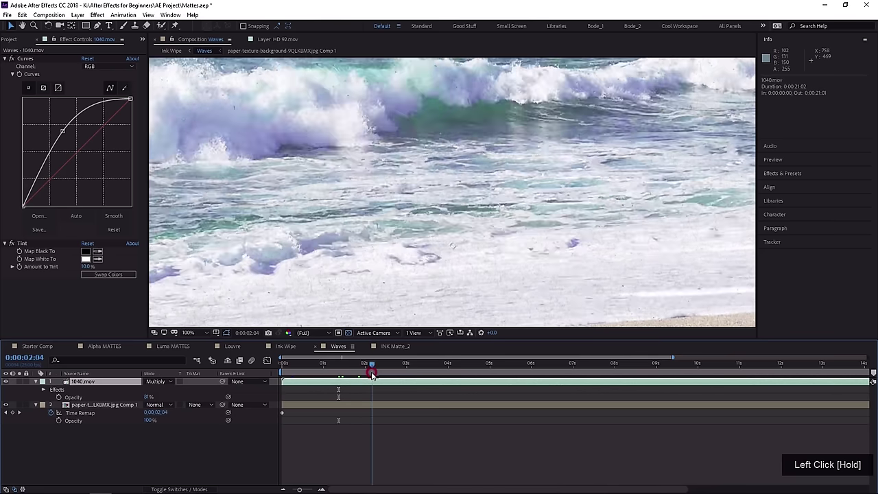
pyautogui.click(8, 409)
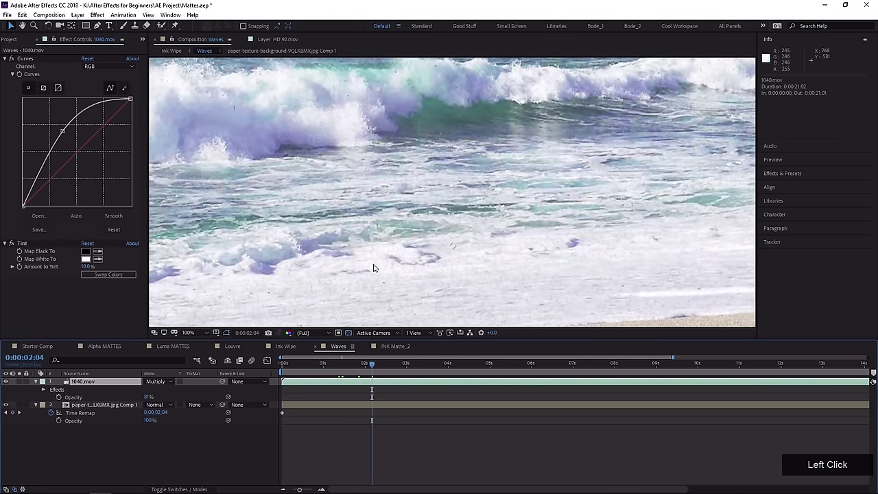
pyautogui.scroll(-1, 356, 255)
pyautogui.middleClick(394, 221)
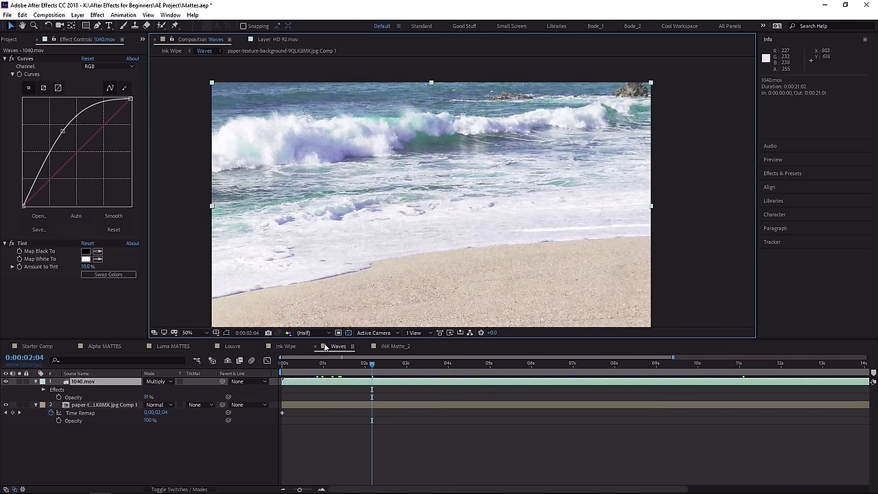
# Return to the Ink Wipe composition, select its Waves layer, and open the INK Matte_2 precomposition used as its matte.
pyautogui.click(288, 347)
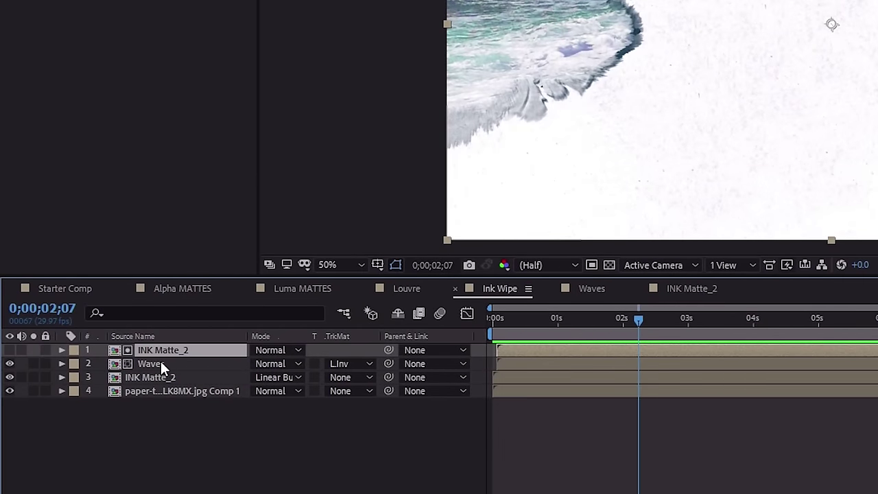
pyautogui.click(160, 363)
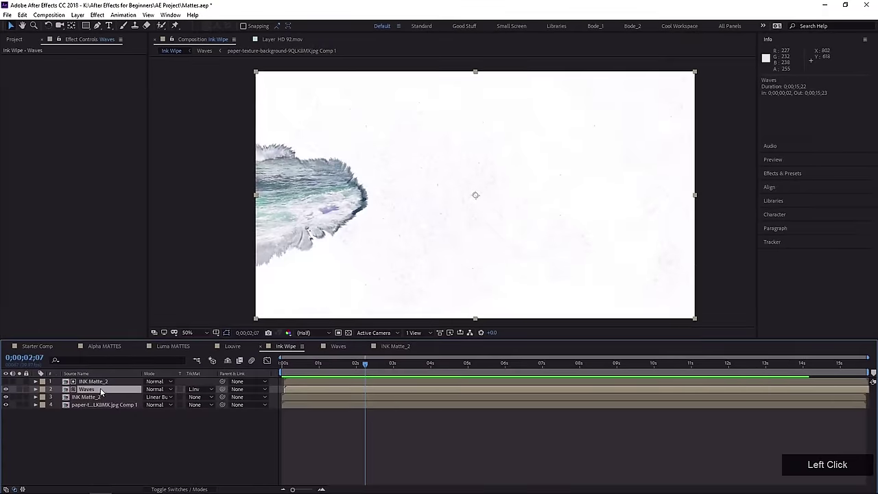
pyautogui.doubleClick(94, 381)
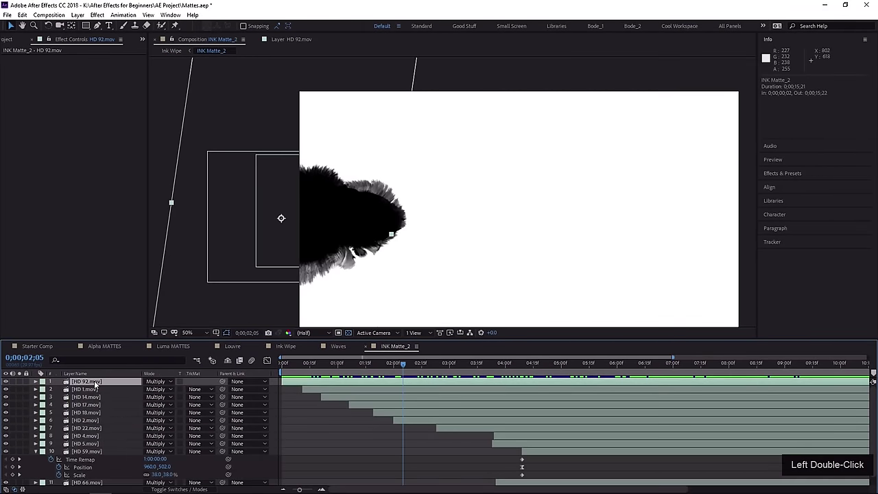
# Scrub through INK Matte_2 to examine how the layered ink clips spread, with the HD 59.mov properties collapsed.
pyautogui.click(358, 375)
pyautogui.moveTo(358, 374)
pyautogui.mouseDown()
pyautogui.moveTo(265, 374)
pyautogui.moveTo(519, 398)
pyautogui.mouseUp()
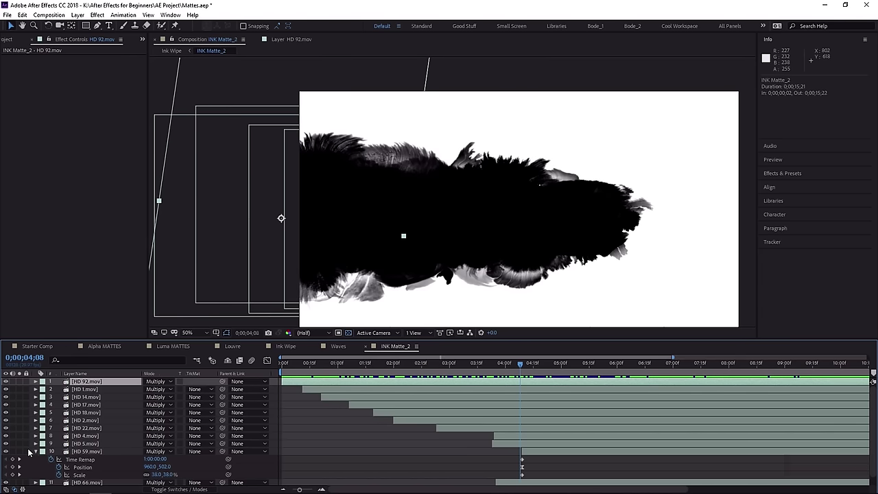
pyautogui.click(36, 452)
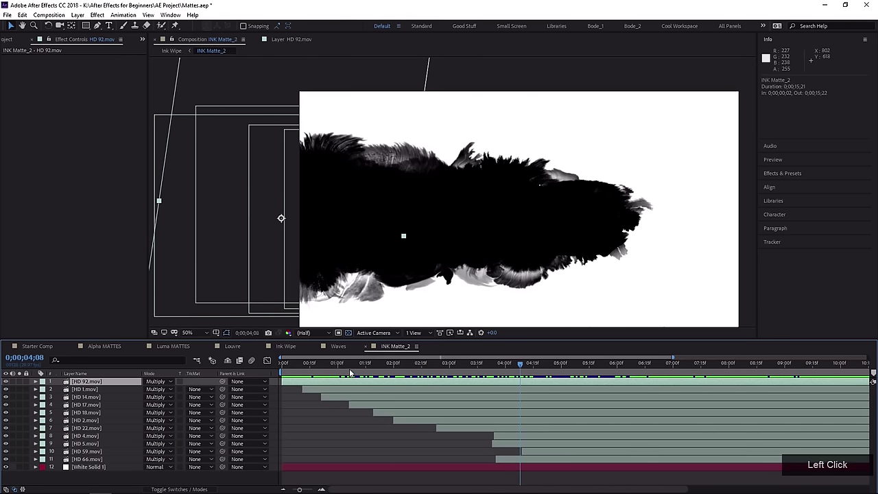
pyautogui.moveTo(481, 369)
pyautogui.mouseDown()
pyautogui.moveTo(321, 376)
pyautogui.moveTo(562, 390)
pyautogui.mouseUp()
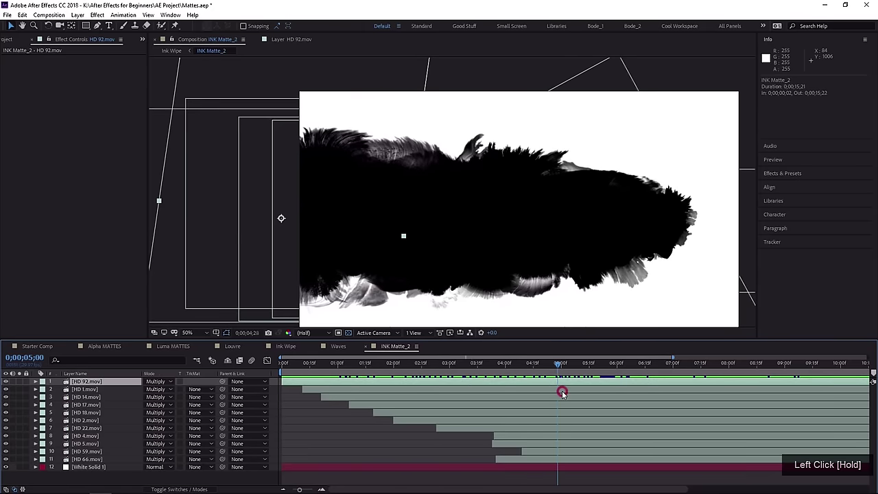
pyautogui.middleClick(358, 213)
pyautogui.middleClick(334, 209)
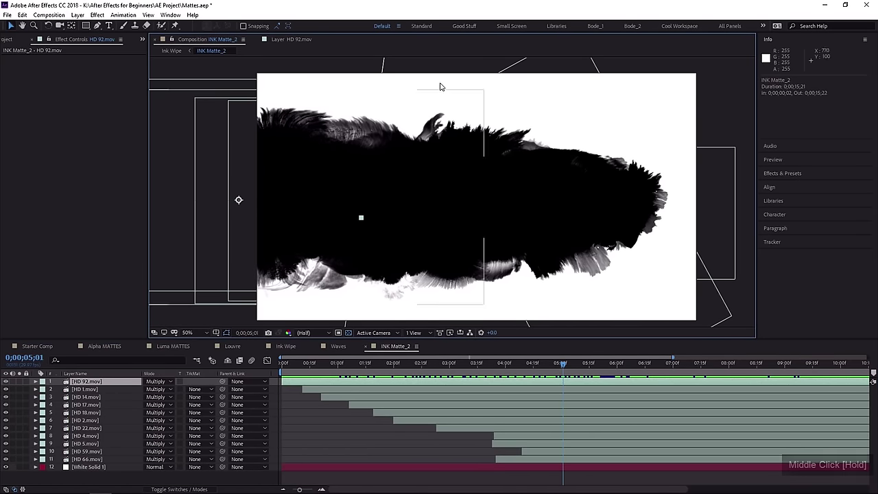
pyautogui.moveTo(297, 371)
pyautogui.mouseDown()
pyautogui.moveTo(276, 371)
pyautogui.moveTo(490, 387)
pyautogui.mouseUp()
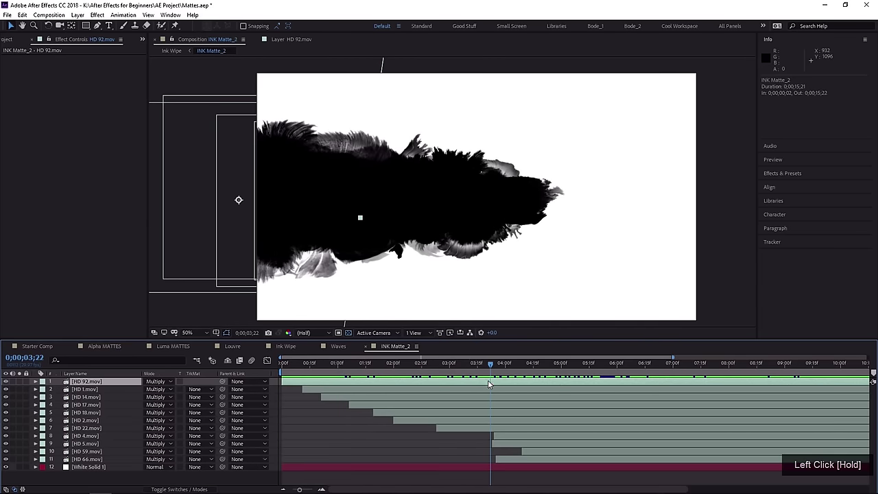
# Scrub INK Matte_2 to 0;00;06;16, and open HD 92.mov in its own layer view to examine the single ink blot.
pyautogui.scroll(-2, 281, 202)
pyautogui.moveTo(302, 371)
pyautogui.mouseDown()
pyautogui.moveTo(610, 393)
pyautogui.moveTo(353, 391)
pyautogui.moveTo(647, 407)
pyautogui.mouseUp()
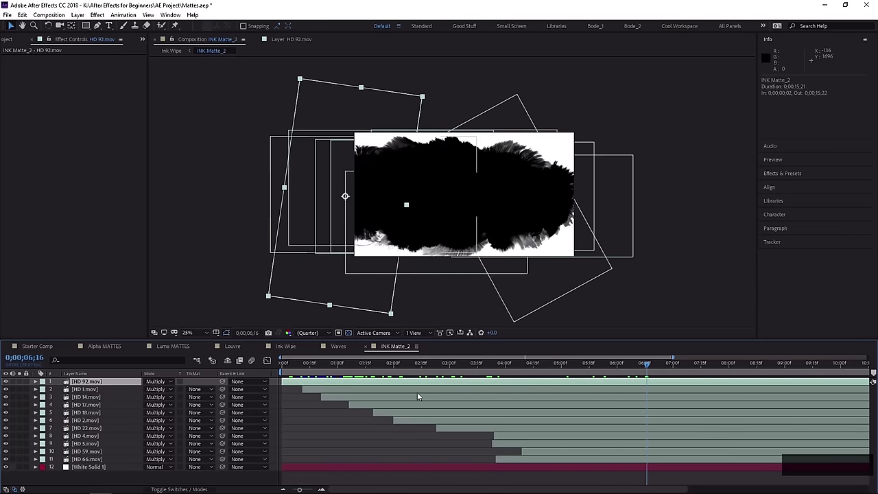
pyautogui.doubleClick(300, 381)
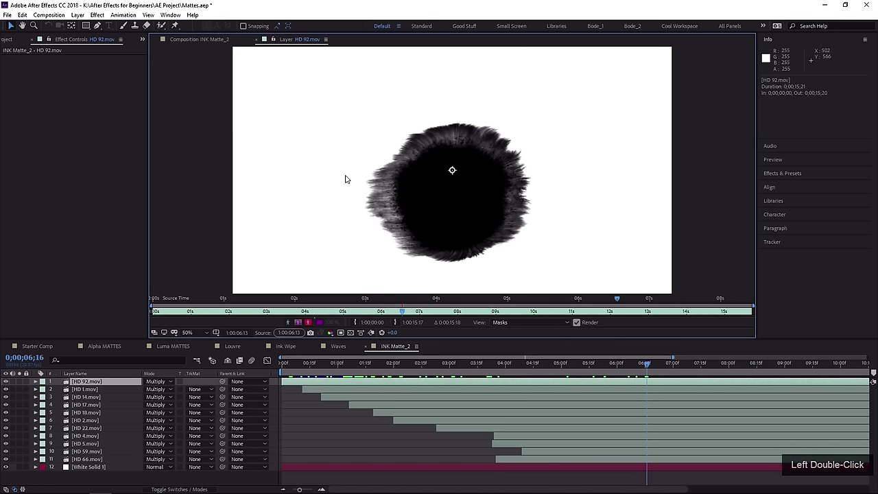
pyautogui.middleClick(475, 221)
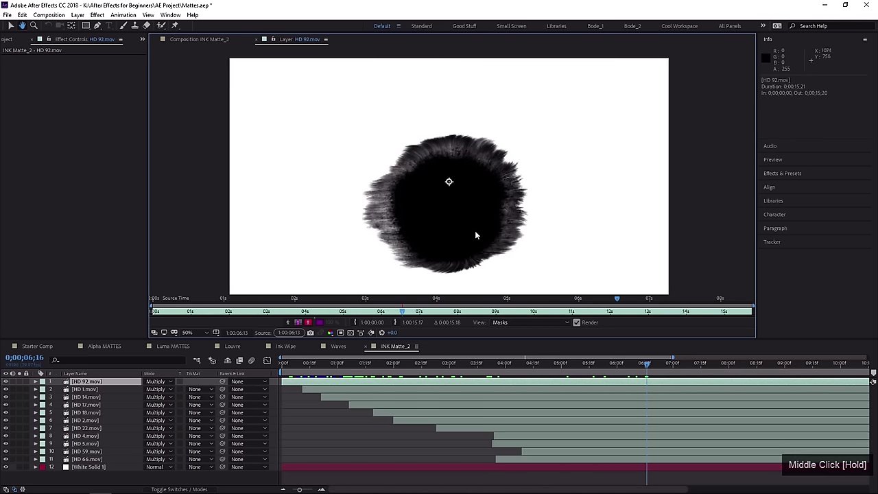
pyautogui.scroll(-2, 399, 217)
pyautogui.middleClick(397, 217)
pyautogui.scroll(2, 387, 227)
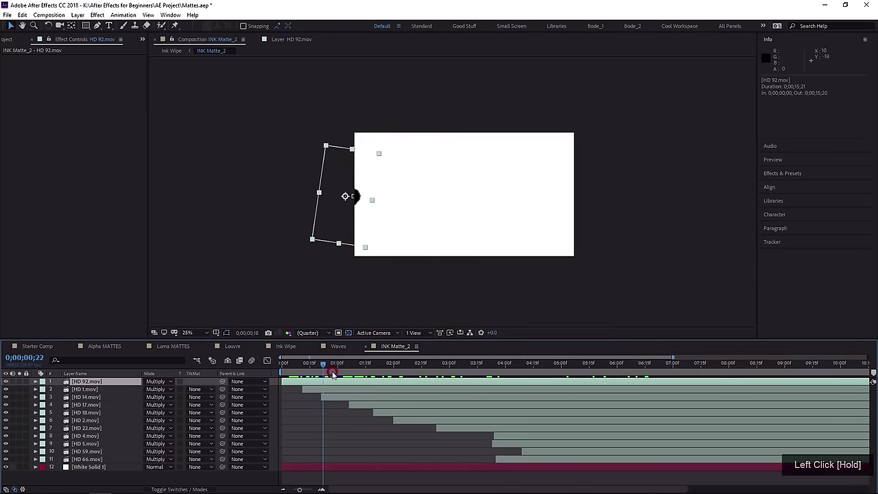
# Scrub through INK Matte_2 to examine how the ink clips from HD 92.mov to HD 66.mov multiply over White Solid 1.
pyautogui.moveTo(295, 381); pyautogui.dragTo(463, 380)
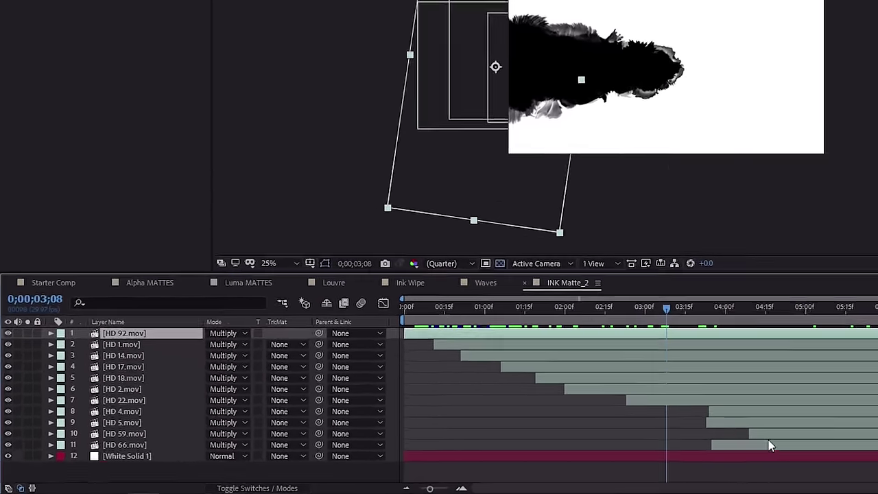
pyautogui.click(87, 459)
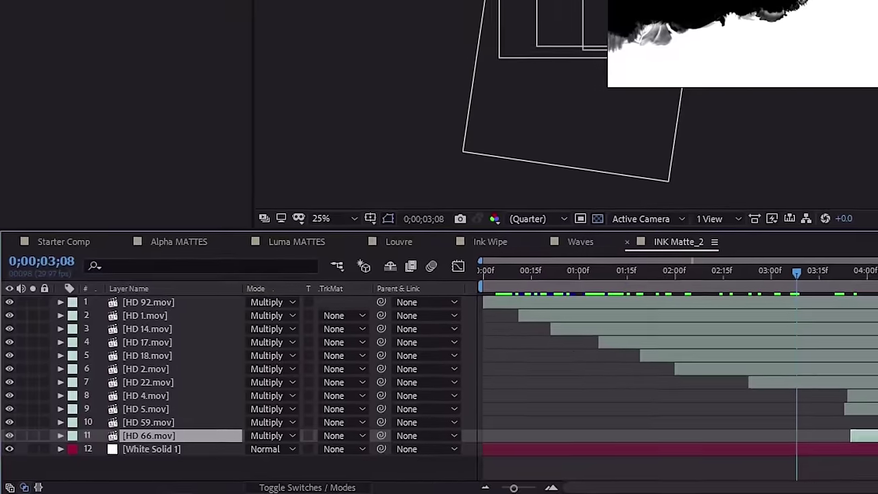
pyautogui.click(762, 302)
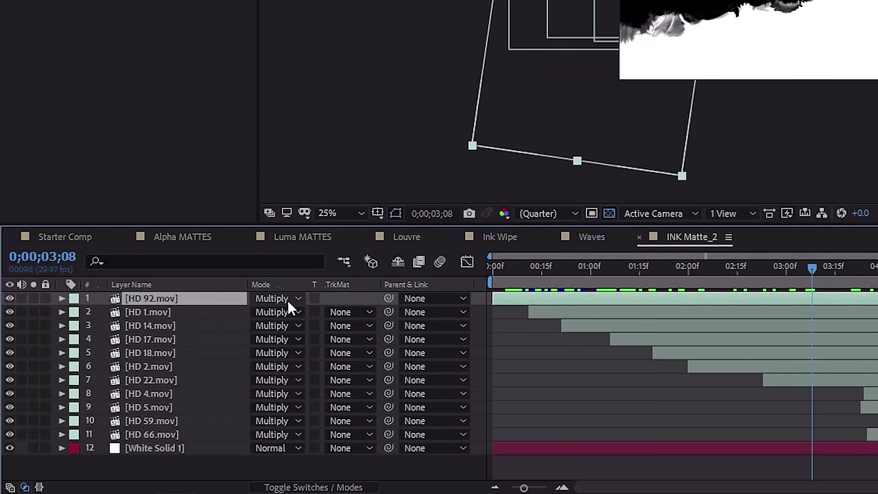
pyautogui.click(150, 448)
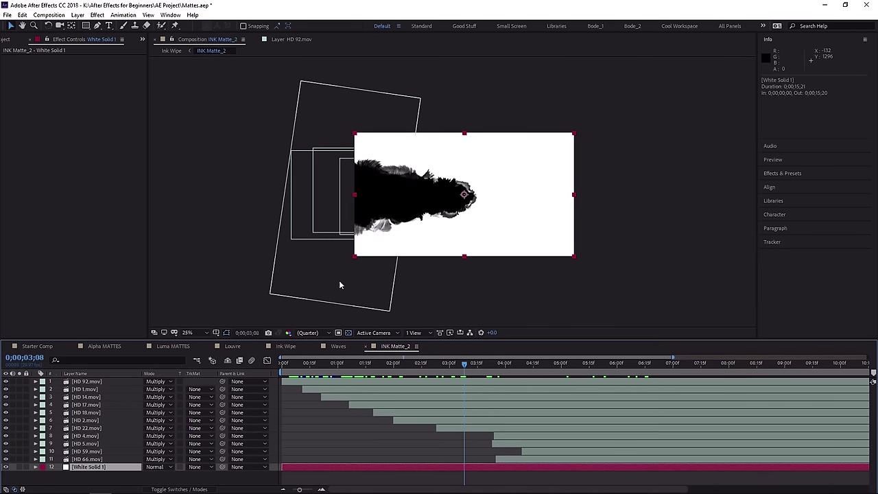
pyautogui.click(339, 284)
pyautogui.moveTo(287, 363); pyautogui.dragTo(644, 390)
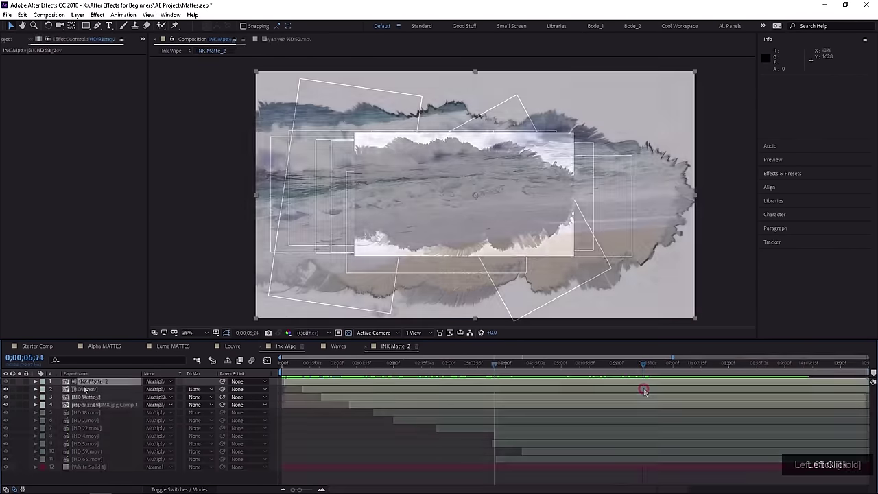
# Return to the Ink Wipe composition and scrub to 0;00;05;20 to examine the INK Matte_2 reveal.
pyautogui.click(66, 383)
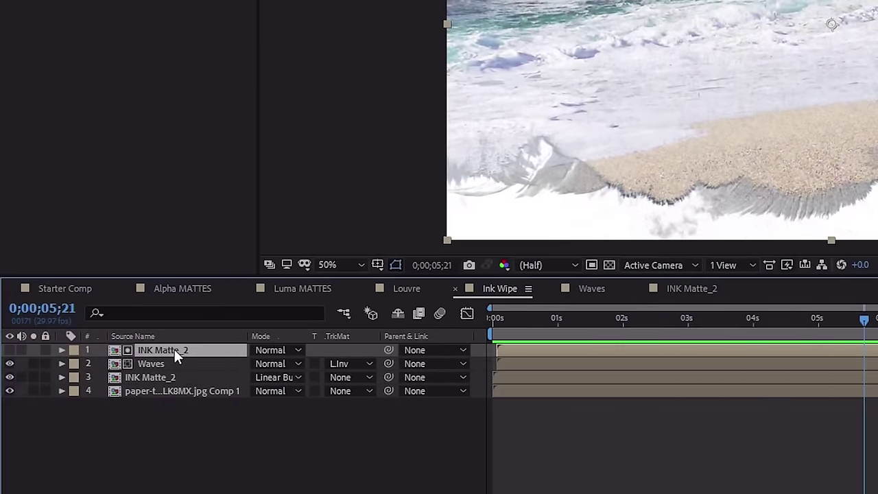
pyautogui.moveTo(512, 326); pyautogui.dragTo(844, 350)
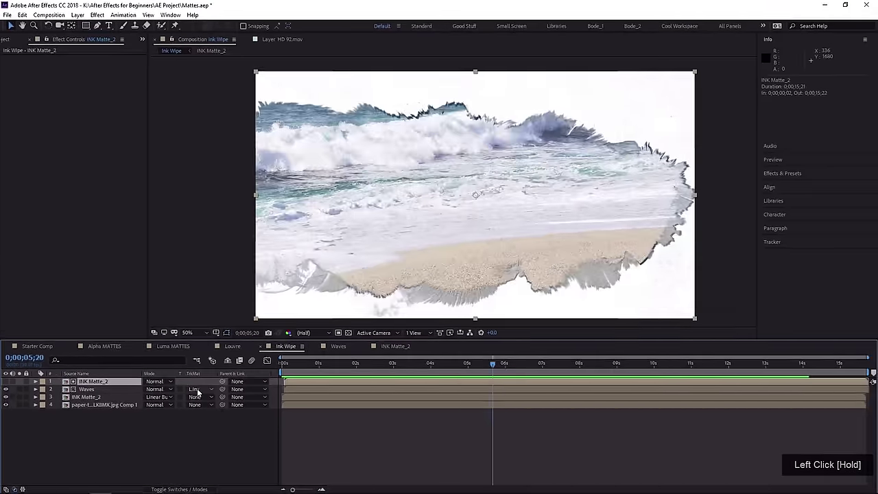
# Solo the Waves layer and set its track matte to Luma Matte "INK Matte_2".
pyautogui.click(19, 390)
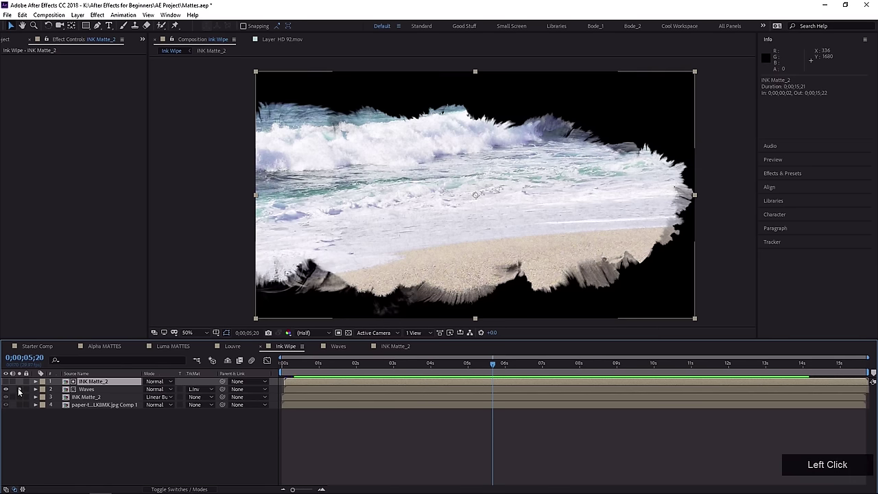
pyautogui.click(103, 391)
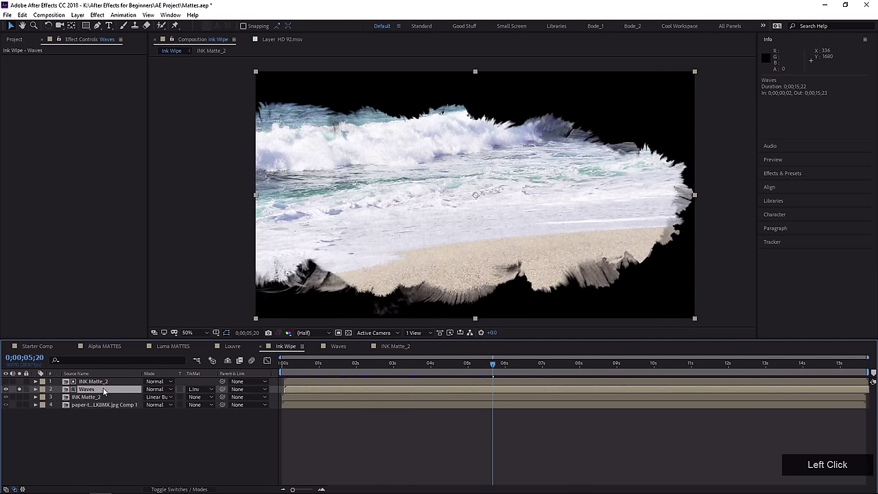
pyautogui.moveTo(202, 389); pyautogui.dragTo(208, 449)
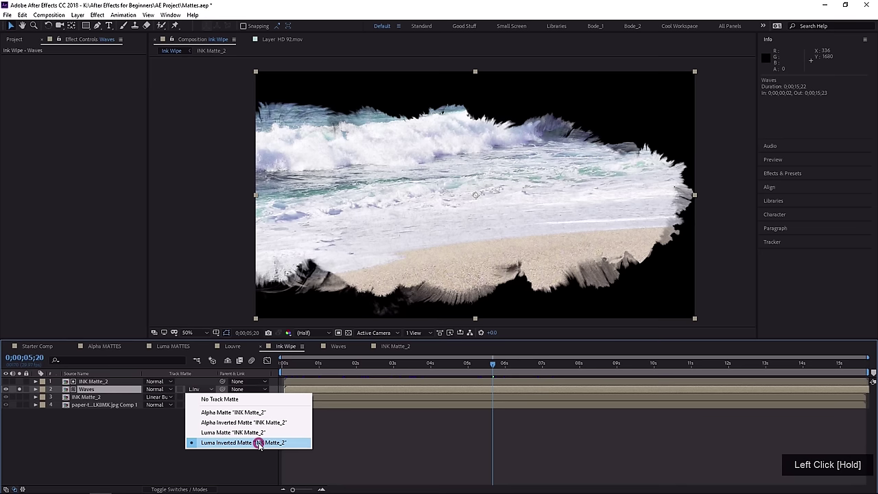
pyautogui.moveTo(258, 443); pyautogui.dragTo(255, 434)
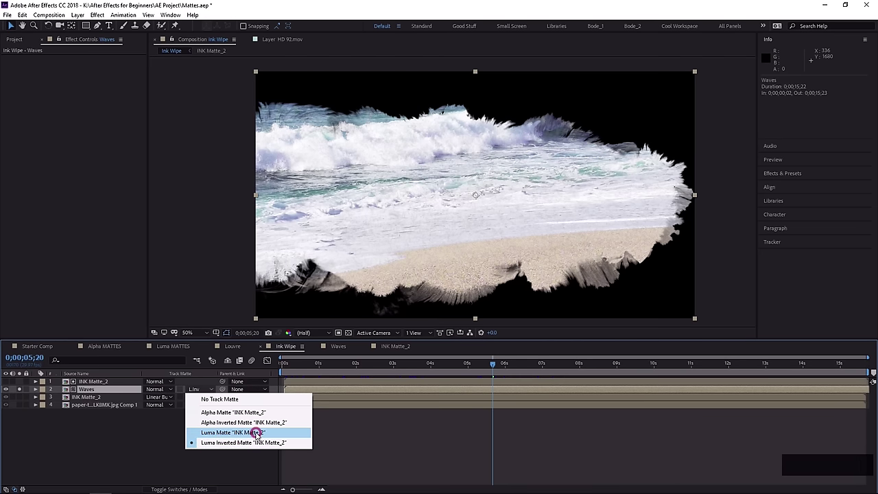
pyautogui.moveTo(256, 433); pyautogui.dragTo(256, 431)
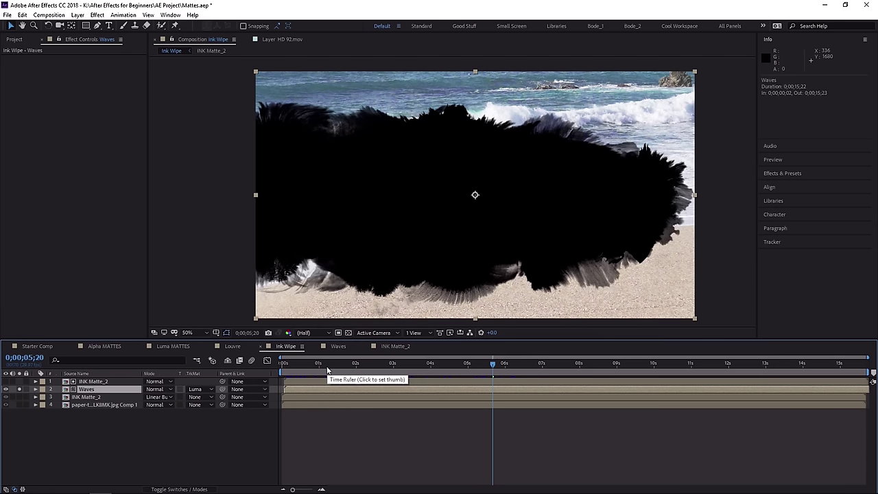
# Restore the Waves layer's track matte to Luma Inverted Matte "INK Matte_2" and turn off its solo.
pyautogui.moveTo(195, 389); pyautogui.dragTo(213, 441)
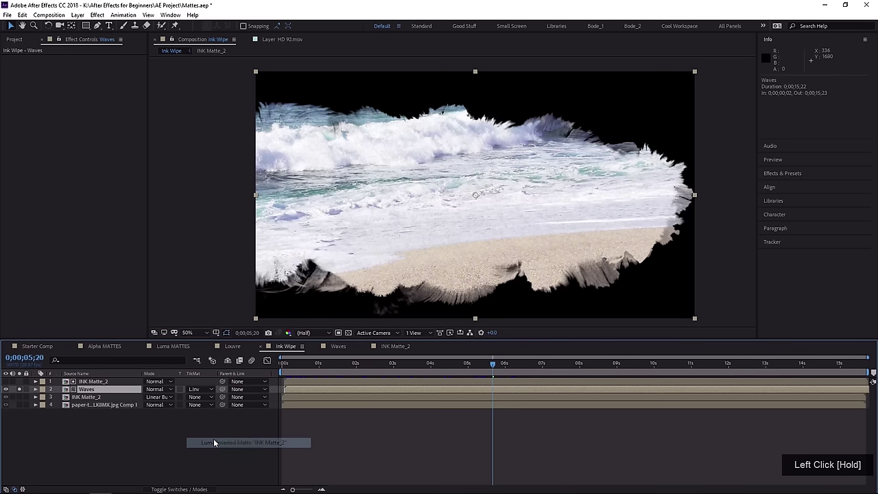
pyautogui.click(20, 390)
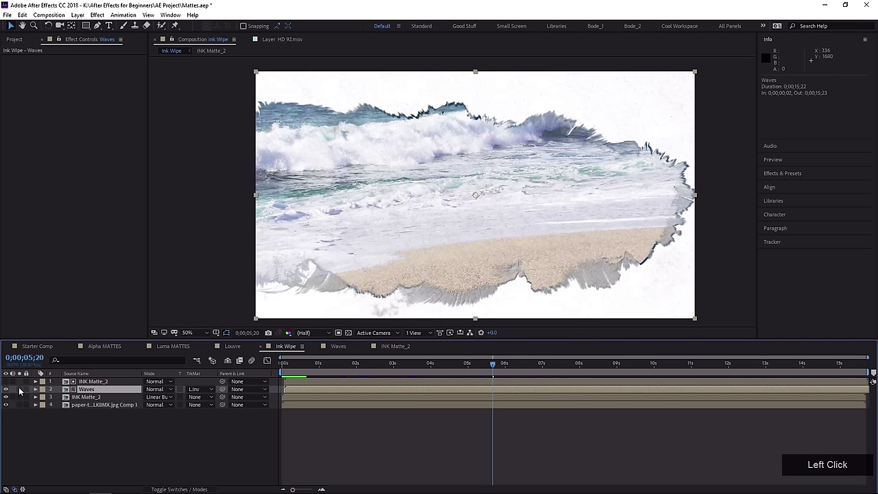
# Preview the complete Ink Wipe composition from its start.
pyautogui.moveTo(282, 369)
pyautogui.mouseDown()
pyautogui.moveTo(314, 369)
pyautogui.moveTo(273, 377)
pyautogui.mouseUp()
pyautogui.press('space')
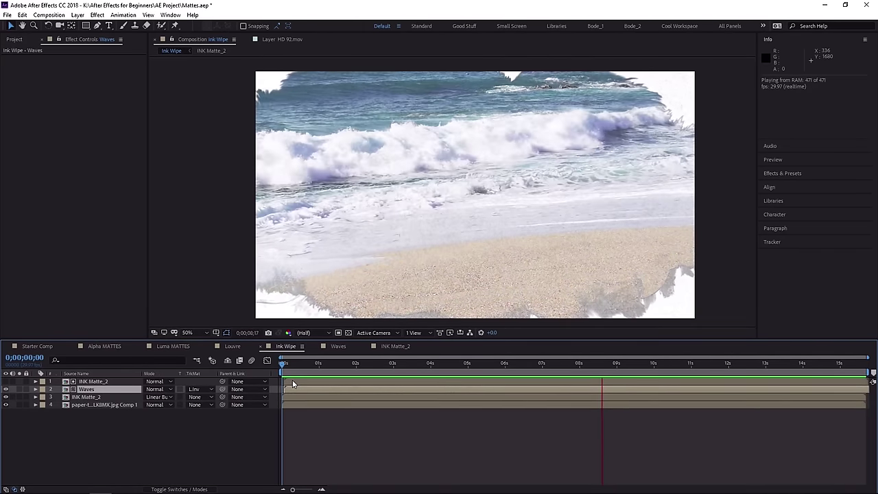
pyautogui.press('space')
pyautogui.click(231, 296)
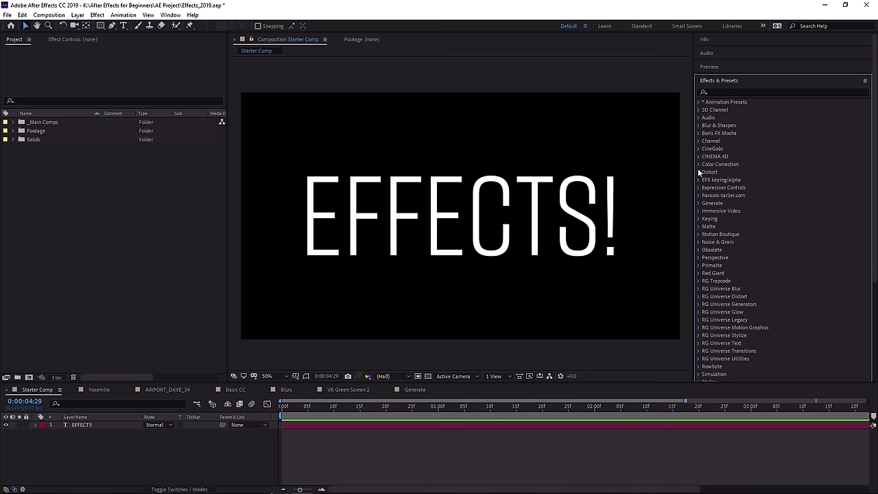
# Open the Yosemite composition in the Effects_2019 project, enlarge its viewing area, and bring up the clip's Warp Stabilizer VFX settings.
pyautogui.click(96, 390)
pyautogui.middleClick(347, 300)
pyautogui.moveTo(347, 301); pyautogui.dragTo(494, 302)
pyautogui.scroll(-2, 580, 238)
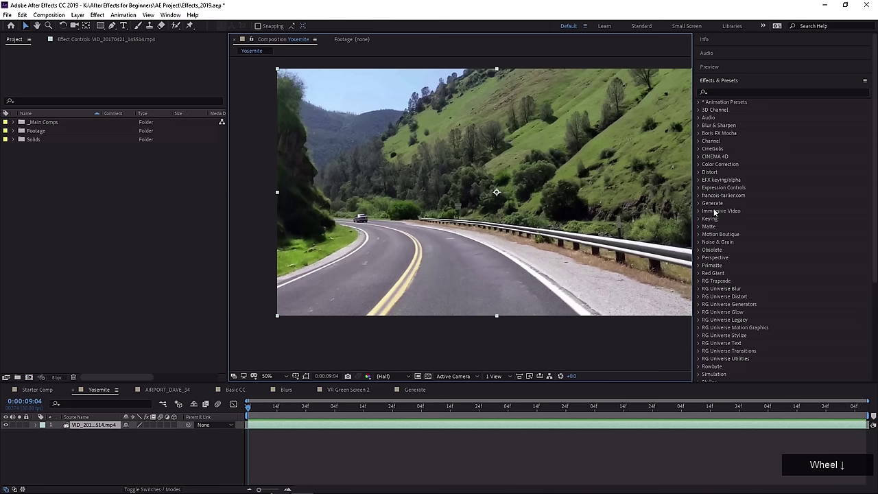
pyautogui.moveTo(692, 215); pyautogui.dragTo(754, 209)
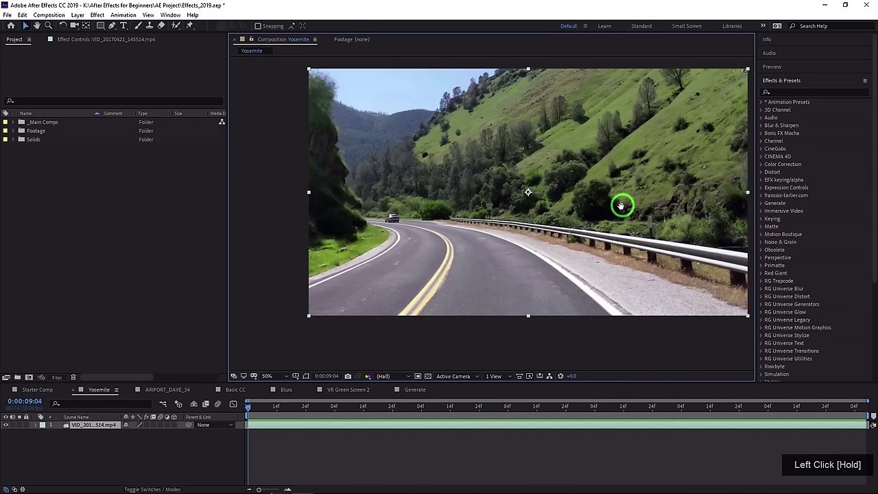
pyautogui.moveTo(622, 206); pyautogui.dragTo(620, 205)
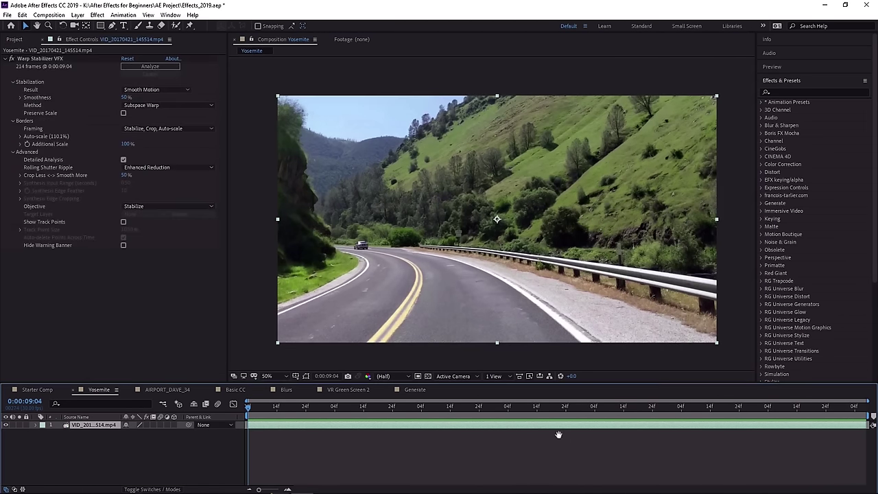
# Preview the Yosemite clip with its effects off, and enable the layer's effects to preview the Warp Stabilizer VFX result.
pyautogui.press('space')
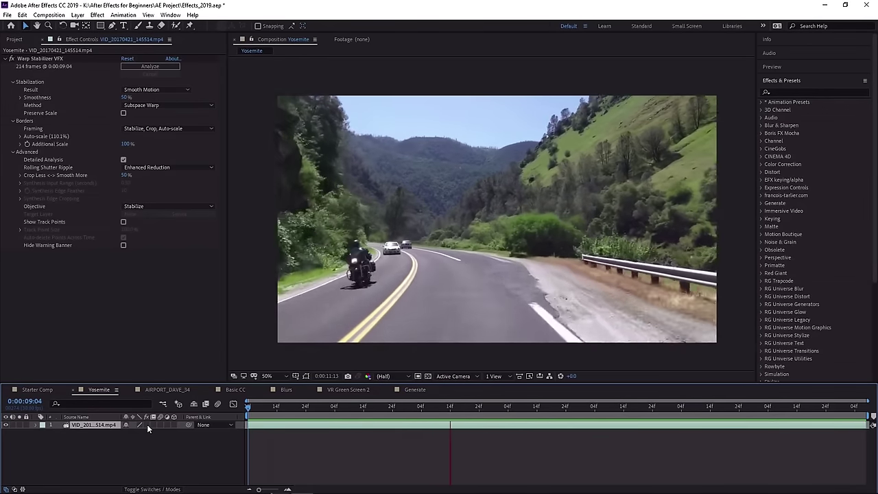
pyautogui.press('space')
pyautogui.click(200, 424)
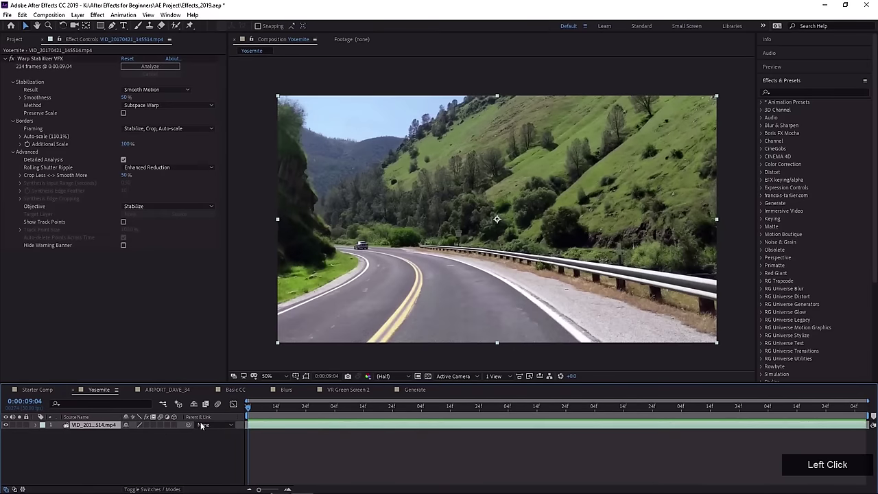
pyautogui.click(148, 425)
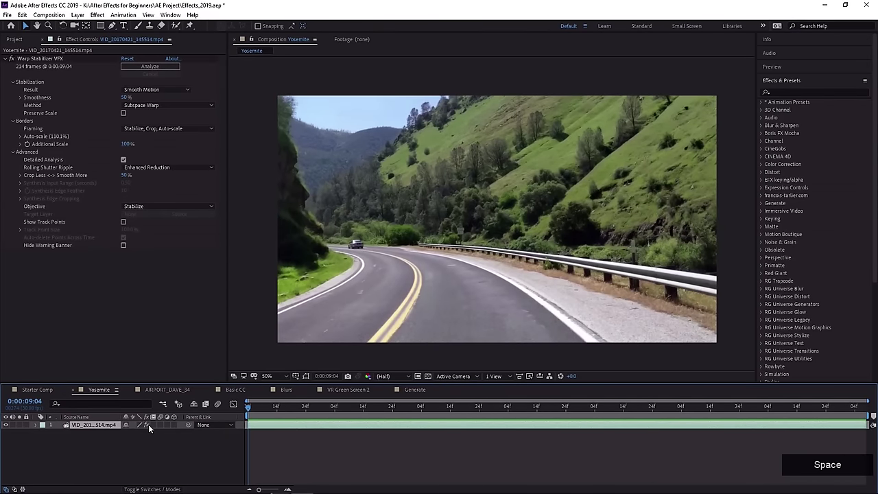
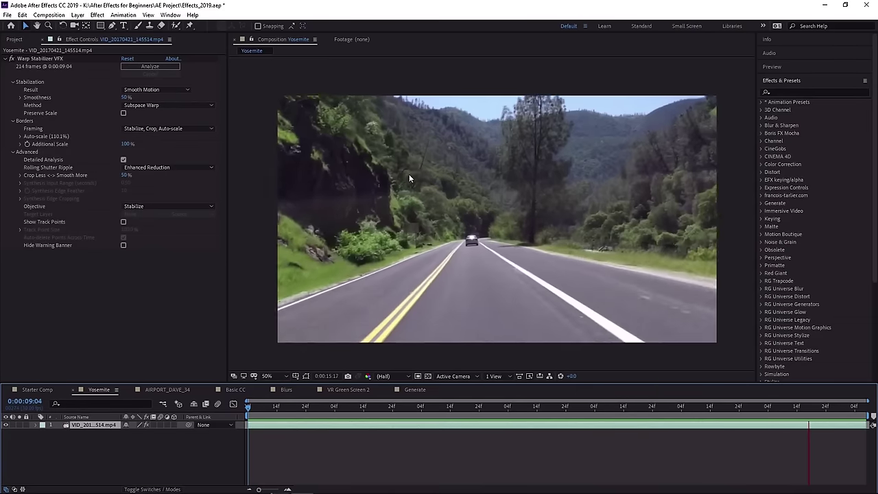
pyautogui.press('space')
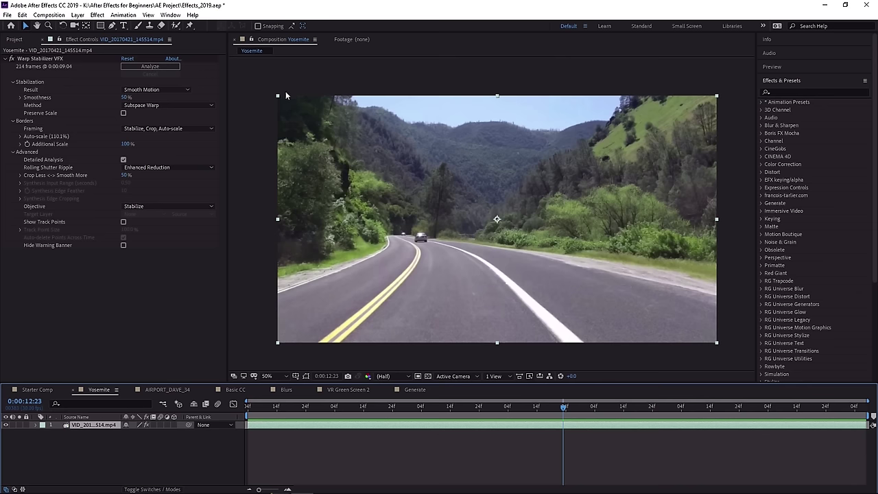
# Return to the start of the Yosemite clip and examine the stabilized footage up close around the guardrail and road.
pyautogui.press('Home')
pyautogui.scroll(2, 511, 301)
pyautogui.middleClick(506, 299)
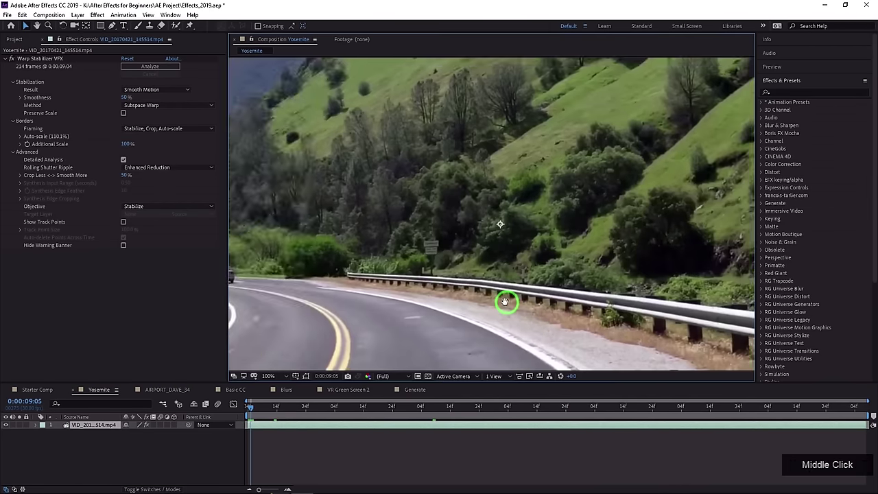
pyautogui.scroll(2, 426, 288)
pyautogui.middleClick(426, 288)
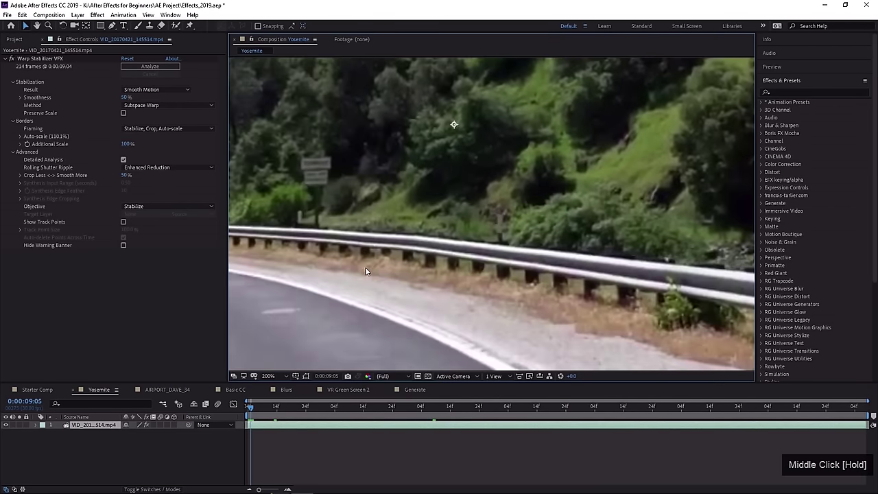
pyautogui.middleClick(486, 290)
pyautogui.middleClick(416, 295)
pyautogui.scroll(-2, 462, 304)
pyautogui.middleClick(482, 332)
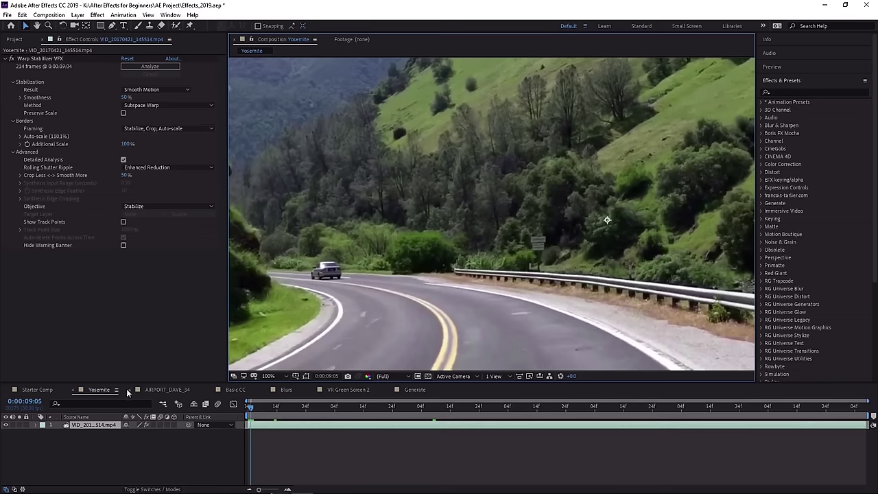
# Open the AIRPORT_DAVE_34 composition, go to 0:00:00:00, and recentre the upper footage layer in the frame with the lower layer hidden.
pyautogui.click(163, 389)
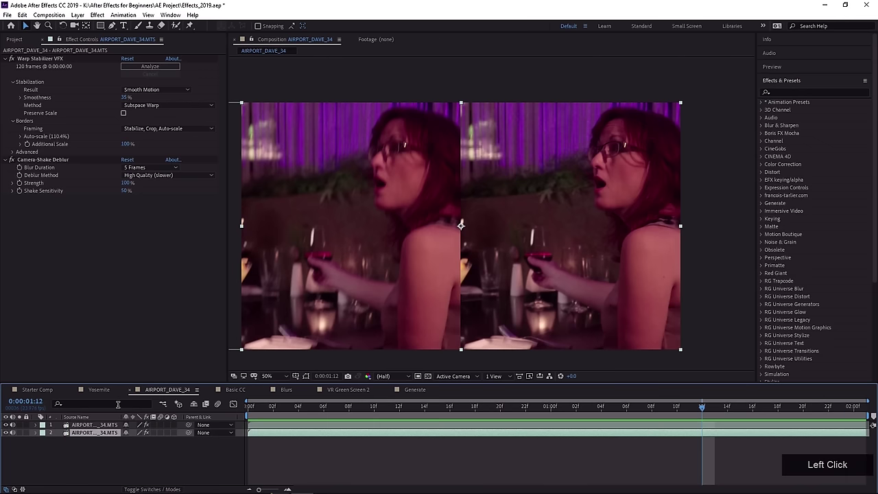
pyautogui.click(293, 426)
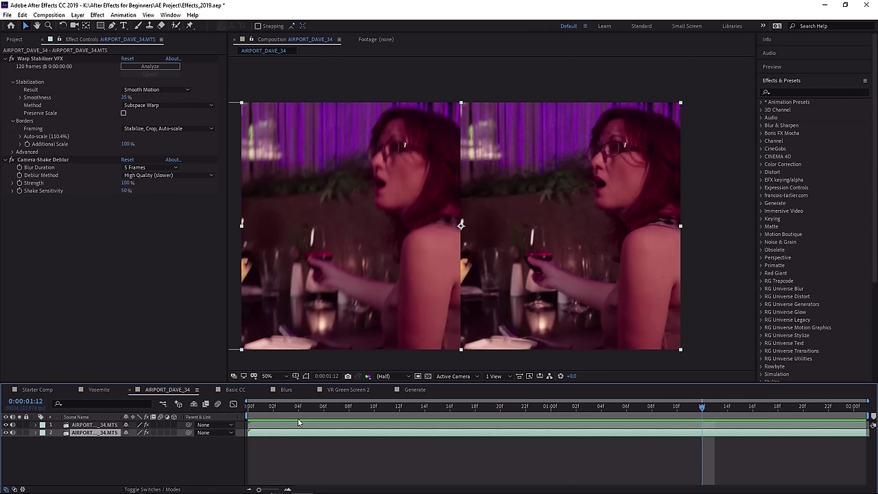
pyautogui.moveTo(295, 406); pyautogui.dragTo(108, 428)
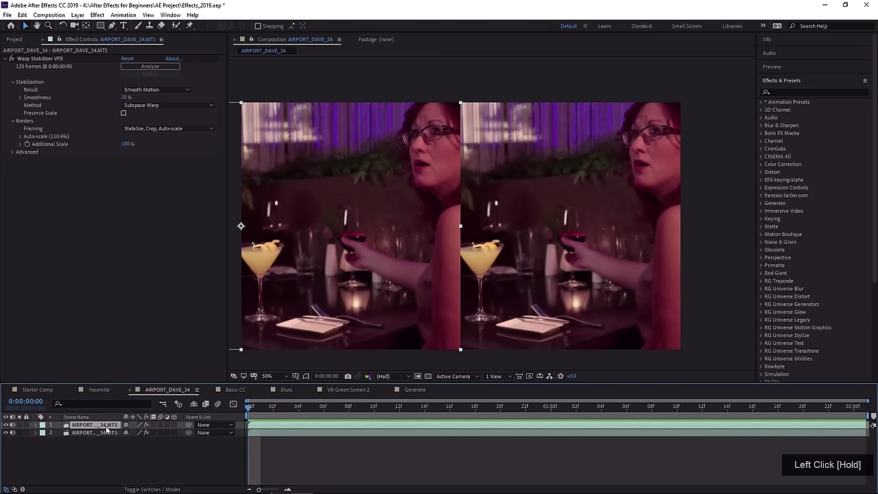
pyautogui.rightClick(101, 428)
pyautogui.click(139, 218)
pyautogui.click(230, 214)
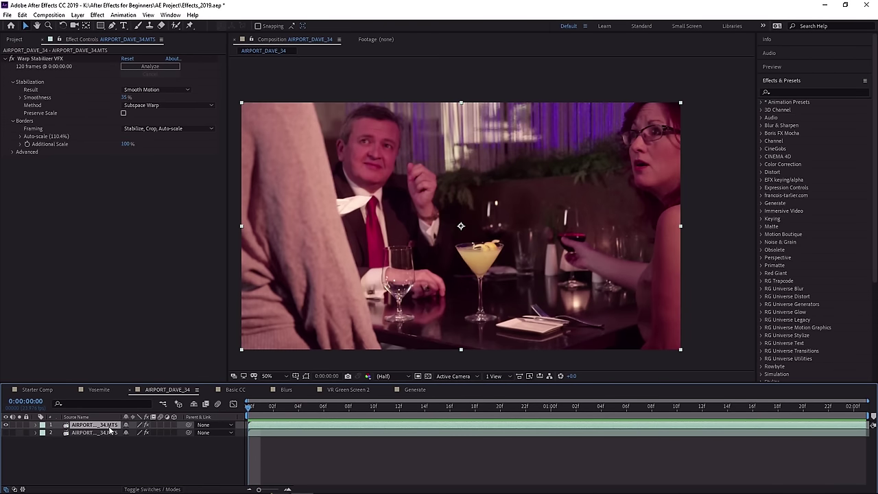
# Preview the AIRPORT_DAVE_34 footage, and shift the upper layer left by half the frame to compare it with the revealed and selected lower layer.
pyautogui.press('space')
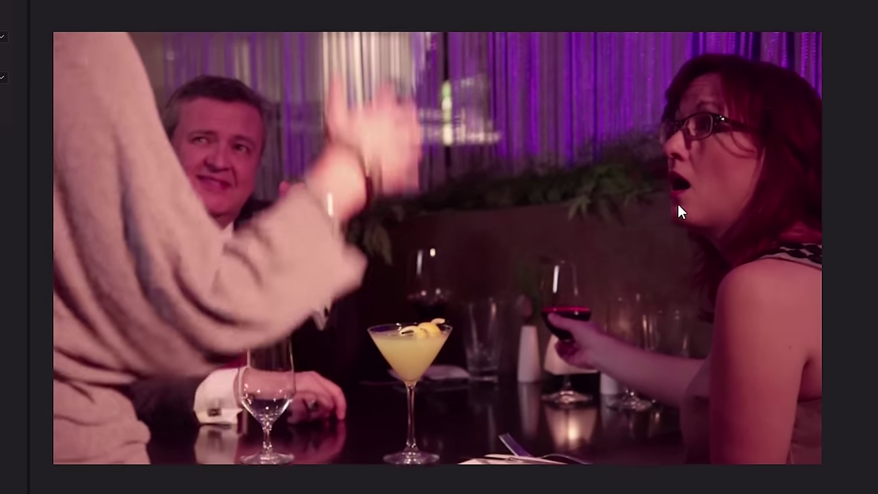
pyautogui.press('space')
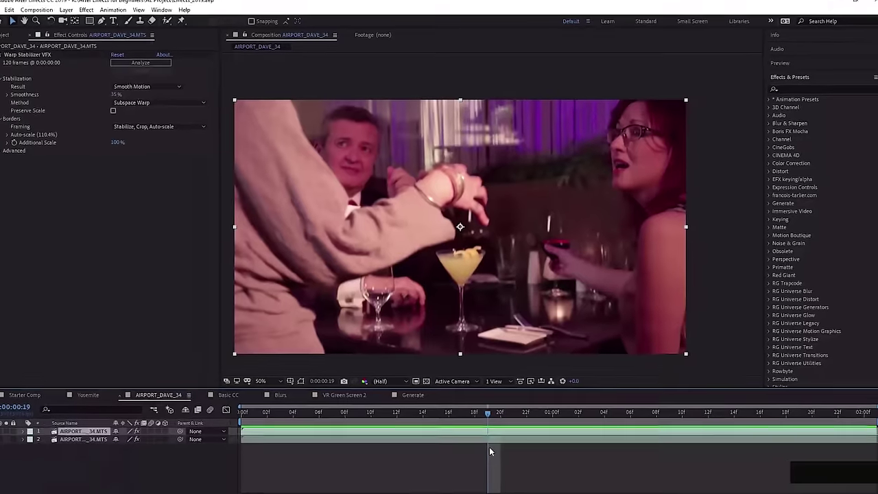
pyautogui.moveTo(600, 260); pyautogui.dragTo(383, 261)
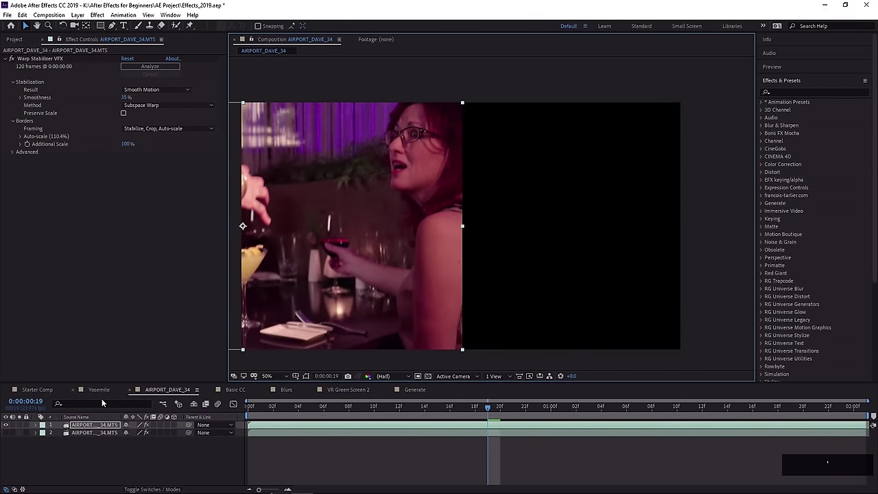
pyautogui.click(6, 433)
pyautogui.click(94, 433)
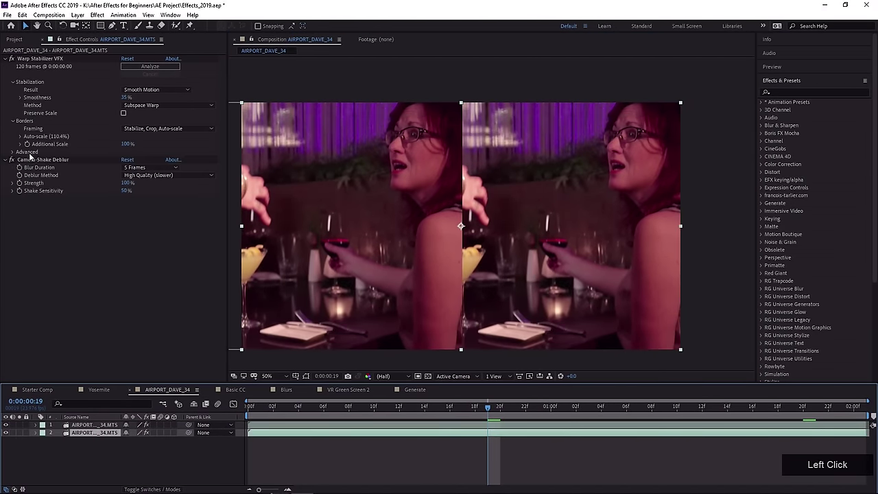
# Go to 0:00:01:04 and compare the blur on the woman's face up close between the two layers.
pyautogui.moveTo(488, 408); pyautogui.dragTo(601, 412)
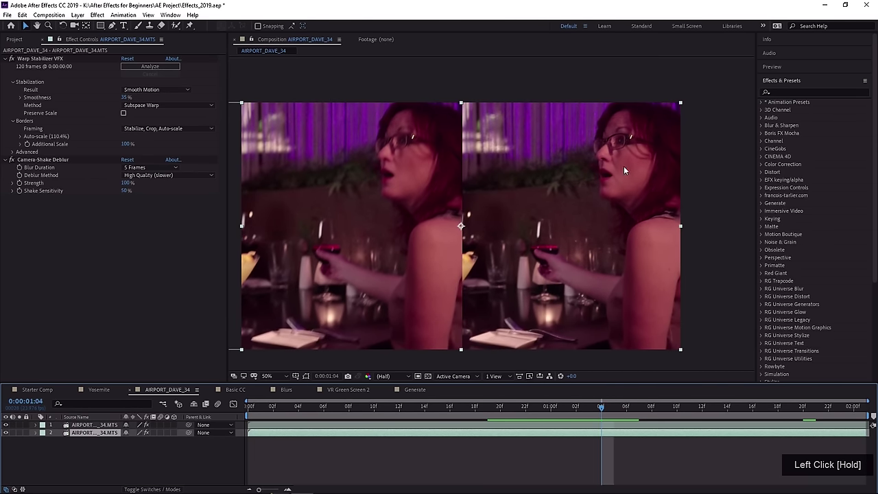
pyautogui.scroll(2, 615, 183)
pyautogui.middleClick(610, 202)
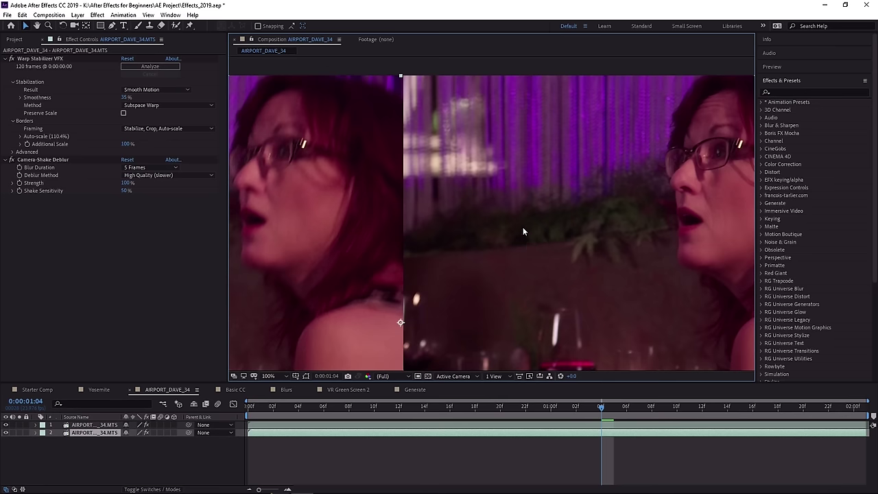
pyautogui.moveTo(610, 231)
pyautogui.mouseDown()
pyautogui.moveTo(550, 232)
pyautogui.moveTo(618, 220)
pyautogui.mouseUp()
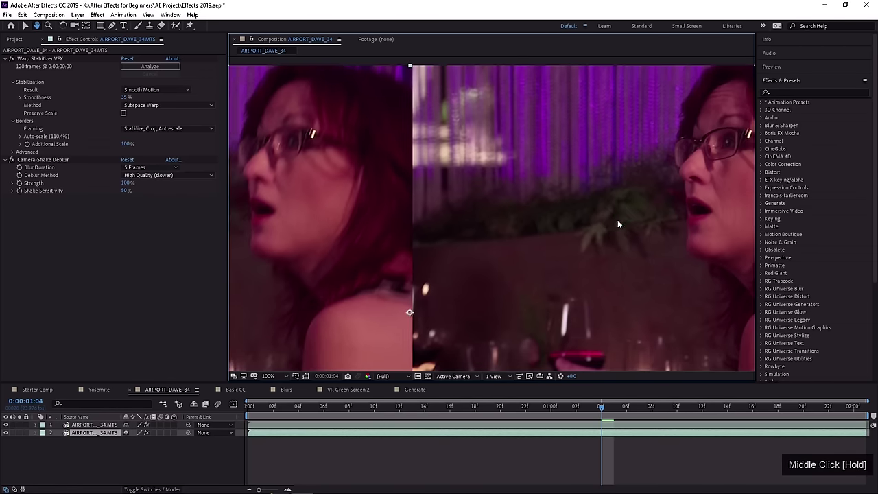
pyautogui.scroll(-2, 618, 220)
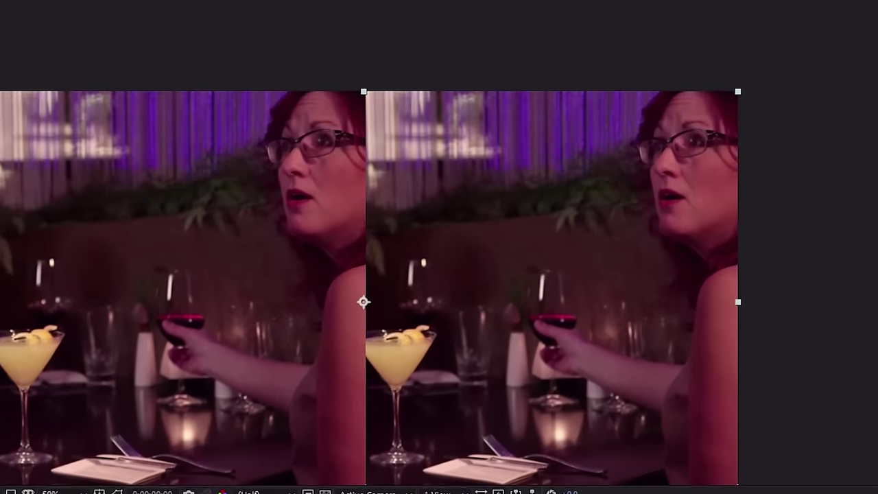
# Play back the side-by-side comparison of the footage with and without Camera-Shake Deblur.
pyautogui.moveTo(319, 338); pyautogui.dragTo(386, 297)
pyautogui.press('space')
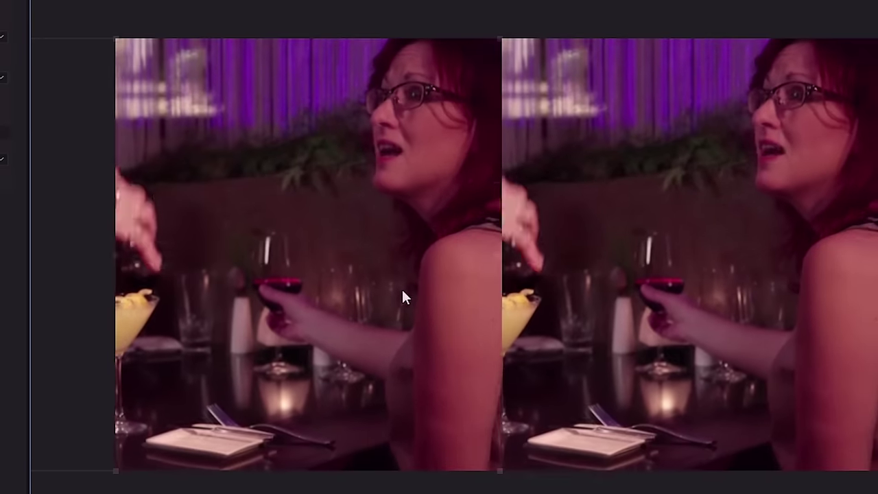
pyautogui.click(404, 296)
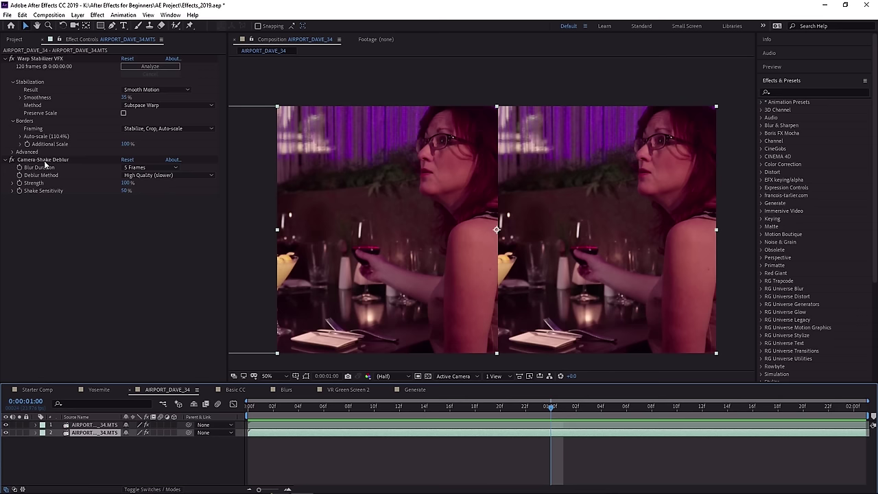
# Open the Basic CC composition and return to 0:00:00:00.
pyautogui.click(233, 389)
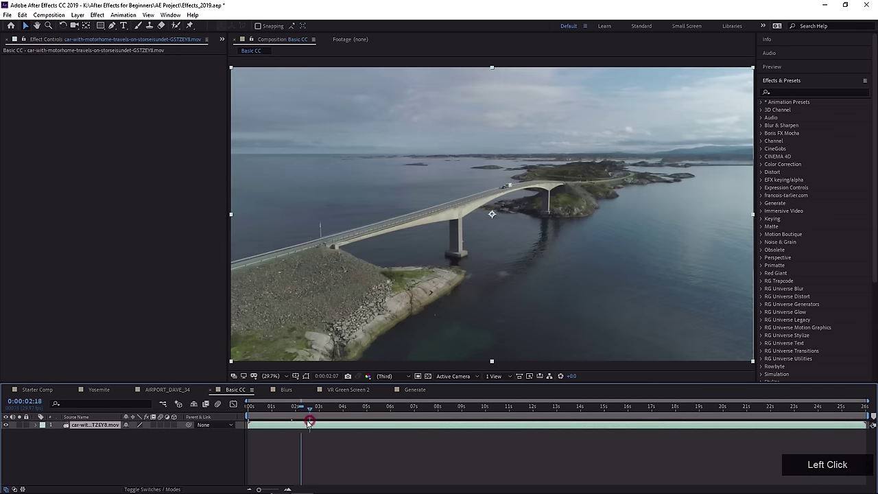
pyautogui.moveTo(297, 411); pyautogui.dragTo(249, 410)
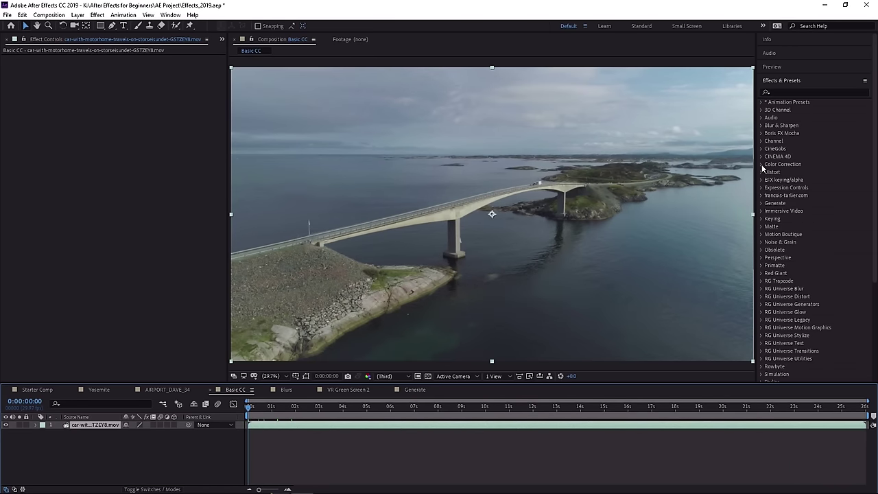
# Widen the effects list, browse the Color Correction category, and apply Lumetri Color to the bridge clip.
pyautogui.click(760, 164)
pyautogui.moveTo(755, 167); pyautogui.dragTo(681, 167)
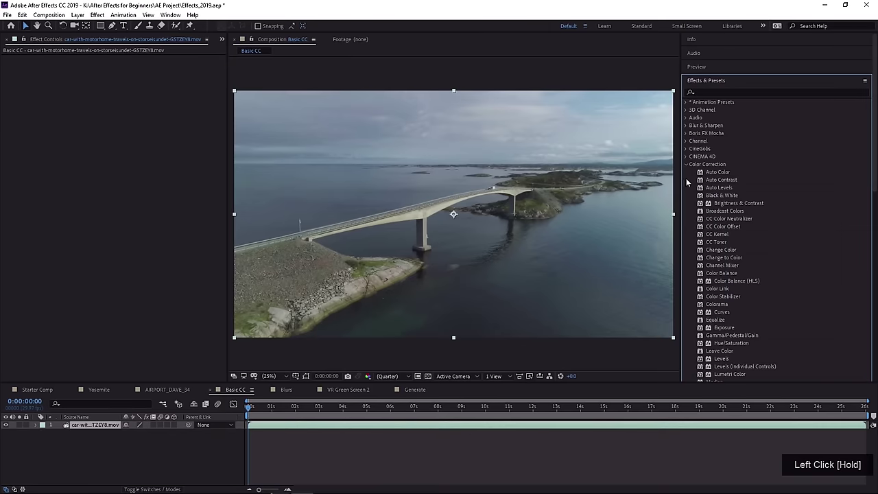
pyautogui.click(708, 166)
pyautogui.scroll(-2, 712, 173)
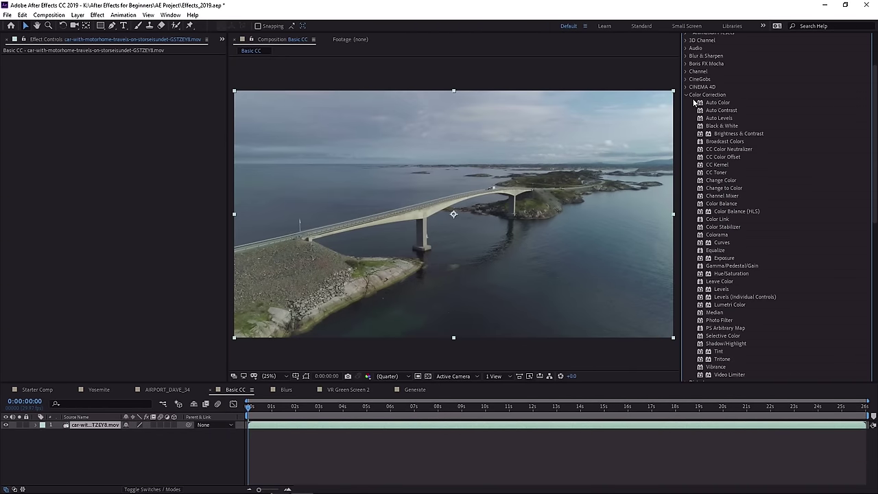
pyautogui.scroll(-3, 714, 173)
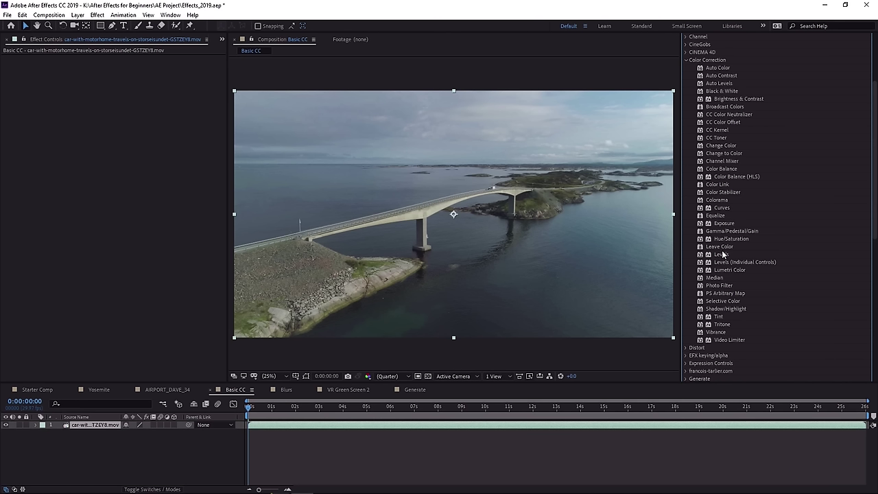
pyautogui.moveTo(724, 269); pyautogui.dragTo(483, 231)
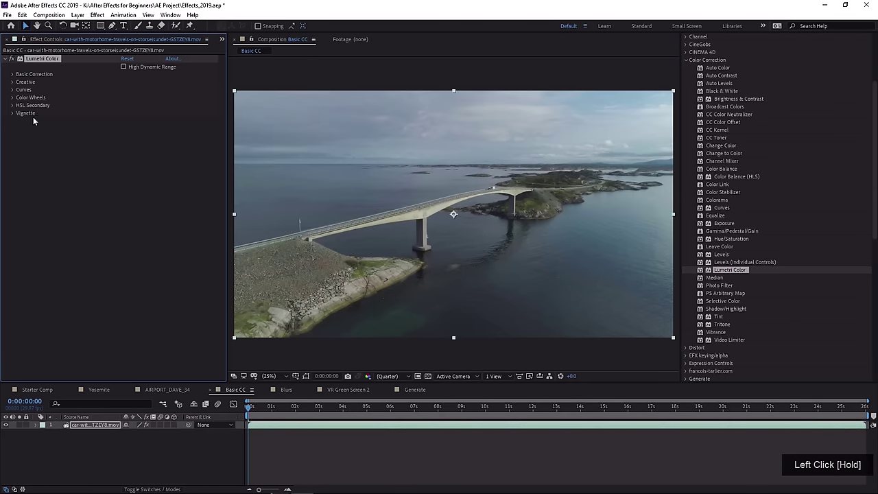
# Examine Lumetri Color's Basic Correction settings and Input LUT options, and switch to the Creative section.
pyautogui.click(12, 76)
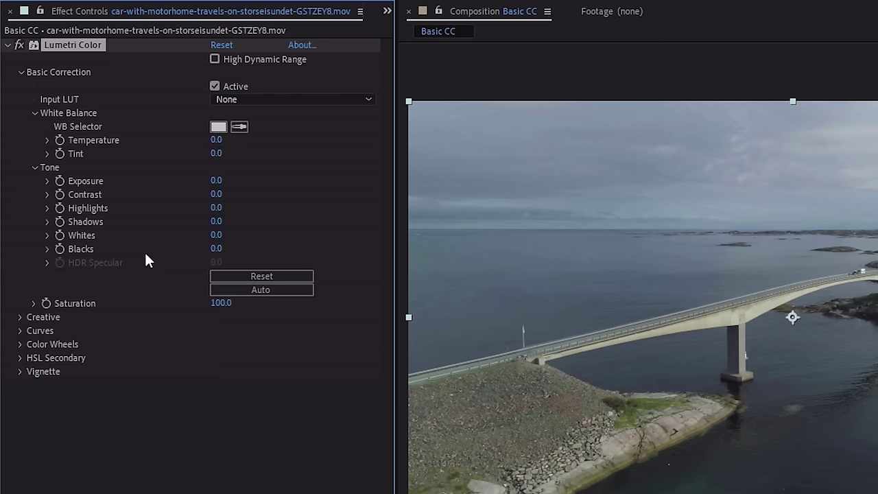
pyautogui.click(281, 100)
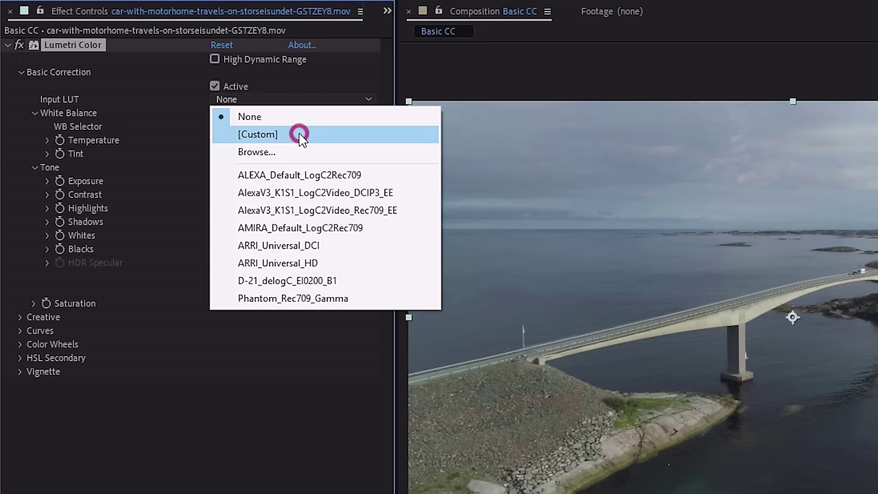
pyautogui.click(165, 142)
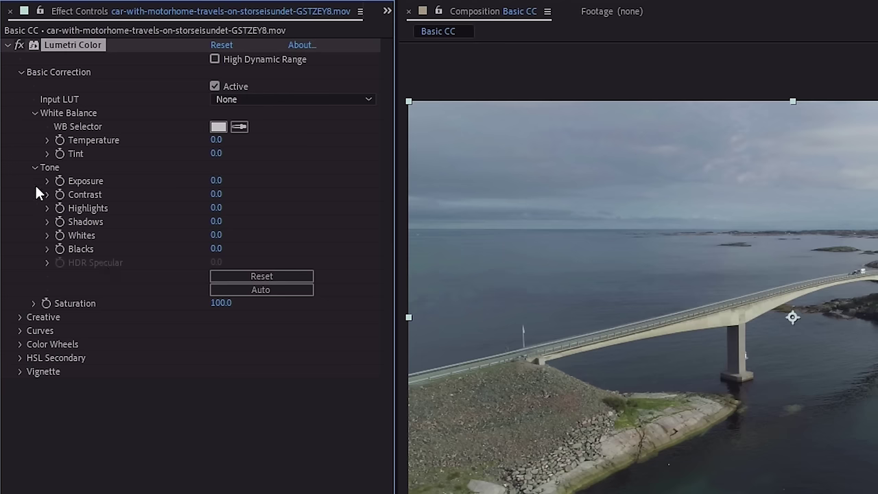
pyautogui.click(21, 72)
pyautogui.click(19, 87)
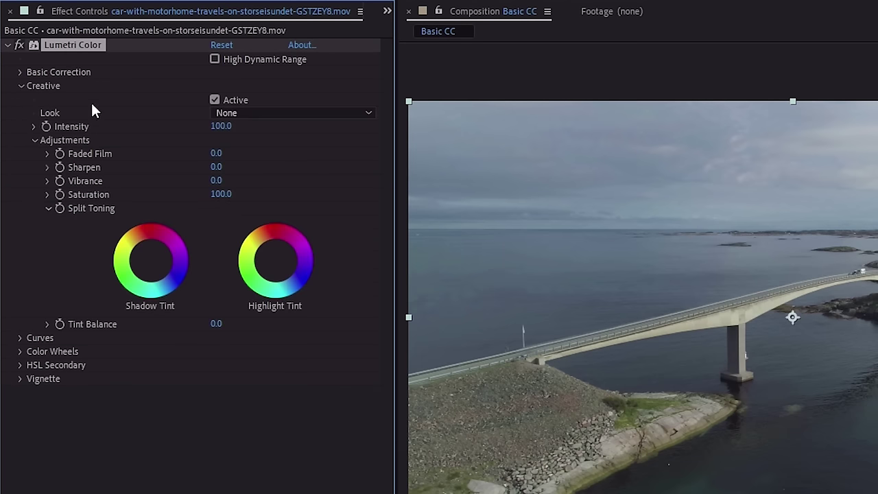
# Try the SL BIG creative look on the bridge clip, and set the Look back to None.
pyautogui.click(267, 110)
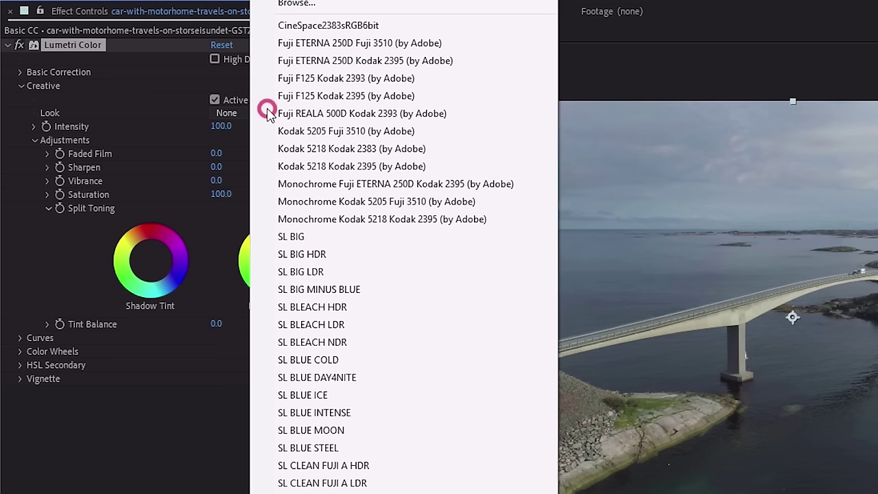
pyautogui.click(353, 378)
pyautogui.click(392, 307)
pyautogui.click(388, 448)
pyautogui.click(283, 112)
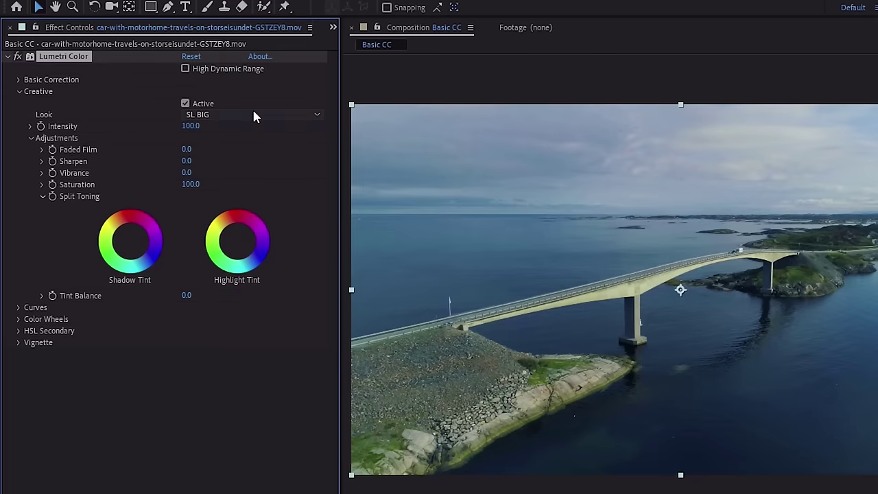
pyautogui.click(253, 114)
pyautogui.scroll(3, 347, 245)
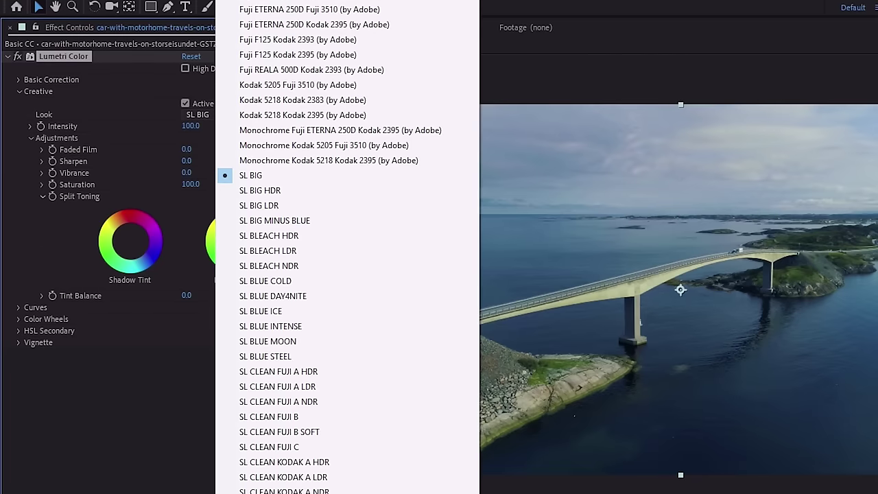
pyautogui.click(250, 5)
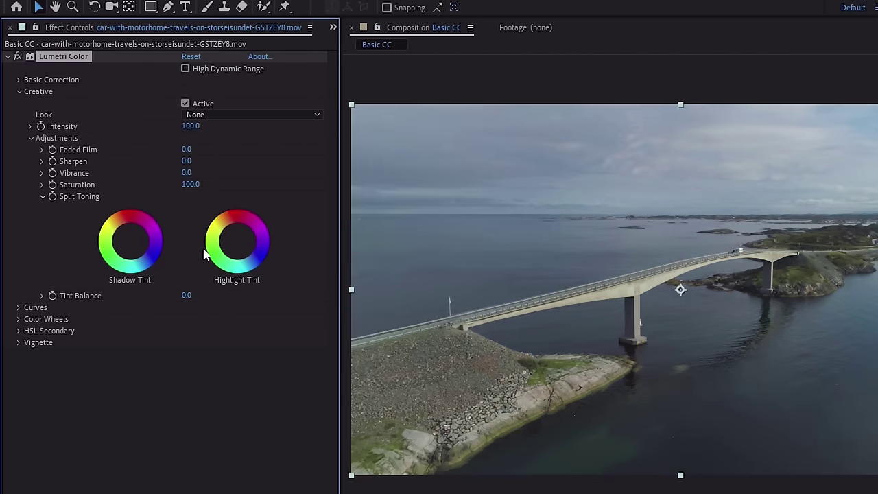
# Try a blue shadow tint and a magenta highlight tint in Split Toning, and reset both wheels to neutral.
pyautogui.moveTo(124, 250); pyautogui.dragTo(147, 263)
pyautogui.click(140, 253)
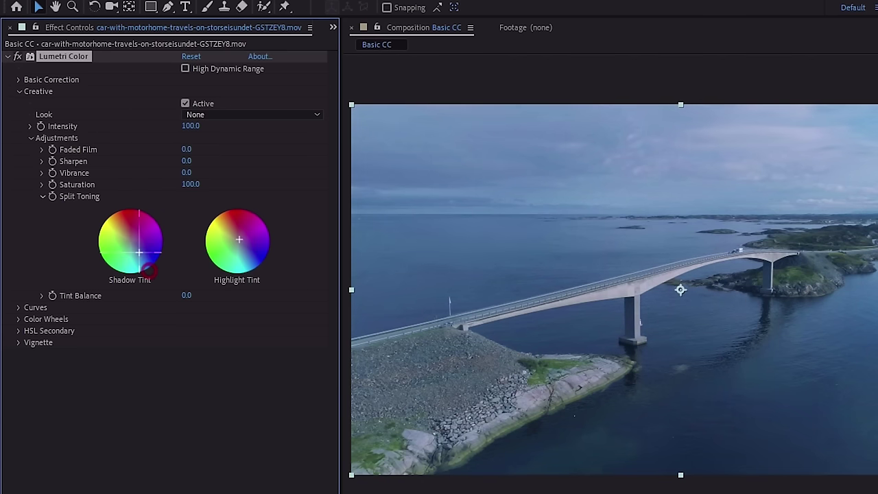
pyautogui.moveTo(227, 241); pyautogui.dragTo(239, 232)
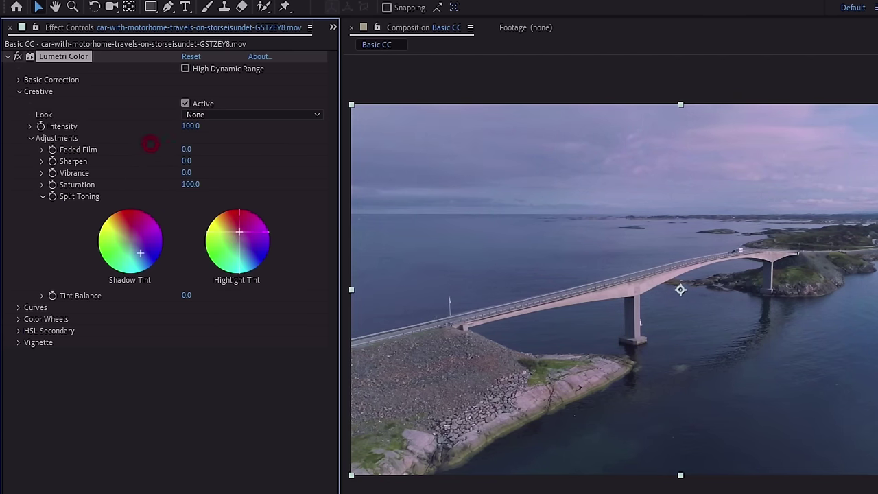
pyautogui.click(234, 238)
pyautogui.doubleClick(234, 238)
pyautogui.doubleClick(135, 244)
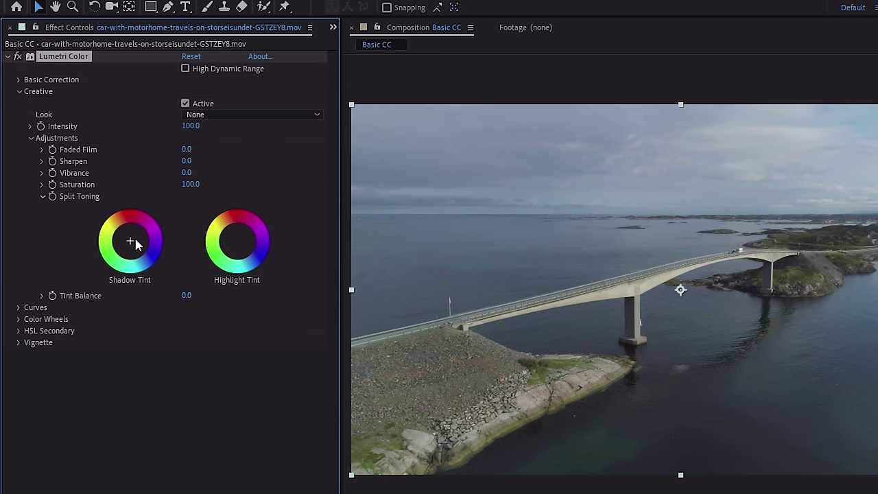
# Try a Vibrance of 39 in the Creative adjustments, and reset the property.
pyautogui.click(71, 158)
pyautogui.moveTo(186, 172); pyautogui.dragTo(319, 182)
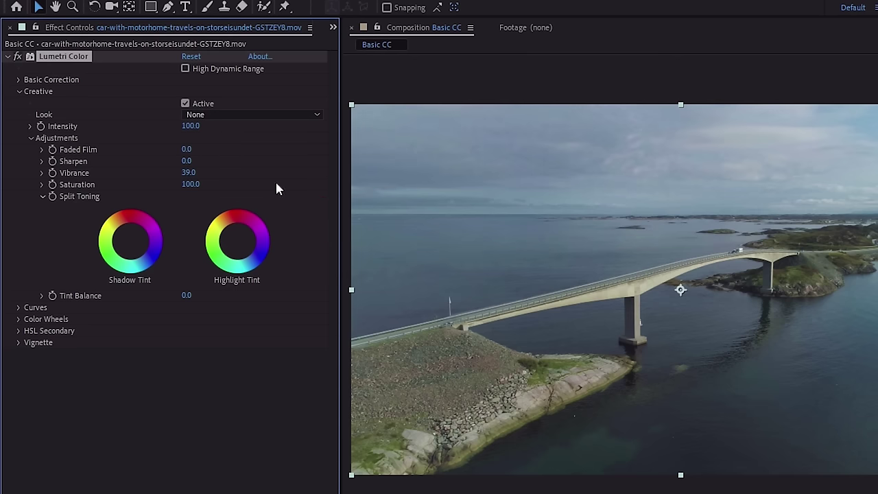
pyautogui.rightClick(81, 173)
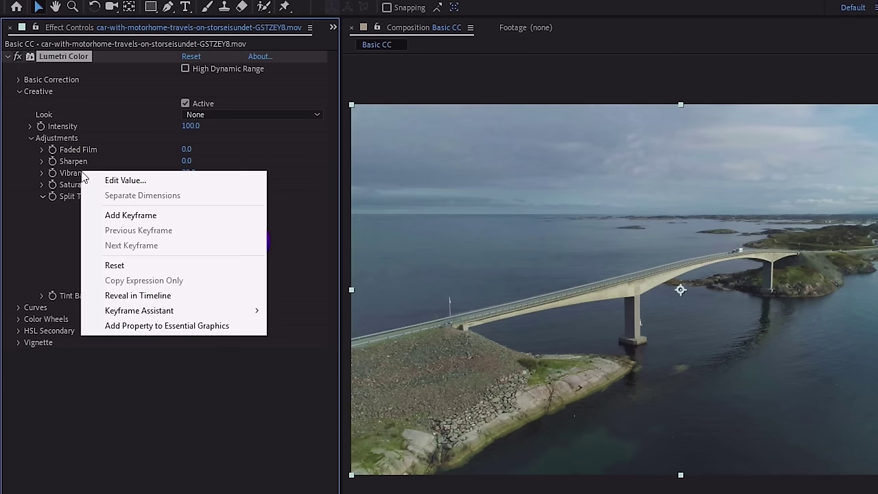
pyautogui.click(141, 267)
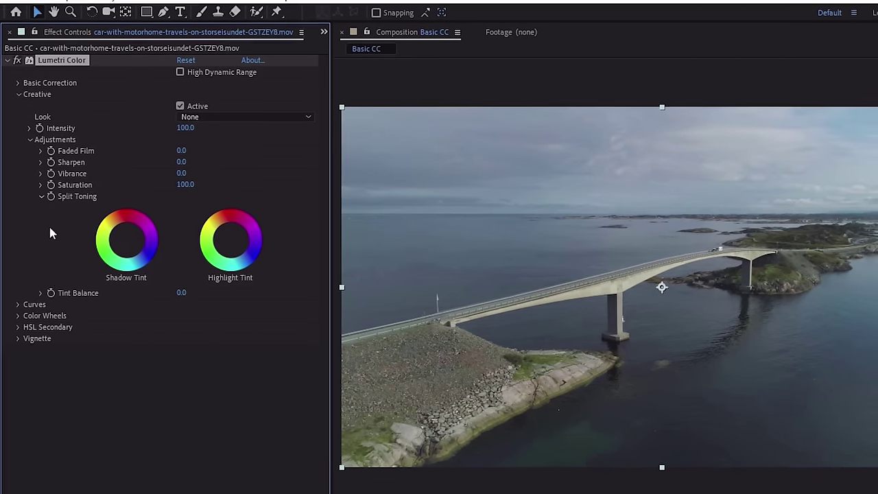
# Collapse the Creative section and examine Lumetri Color's RGB Curves and Hue Saturation Curves, down to Luma vs Sat.
pyautogui.click(20, 96)
pyautogui.click(17, 108)
pyautogui.scroll(-2, 18, 113)
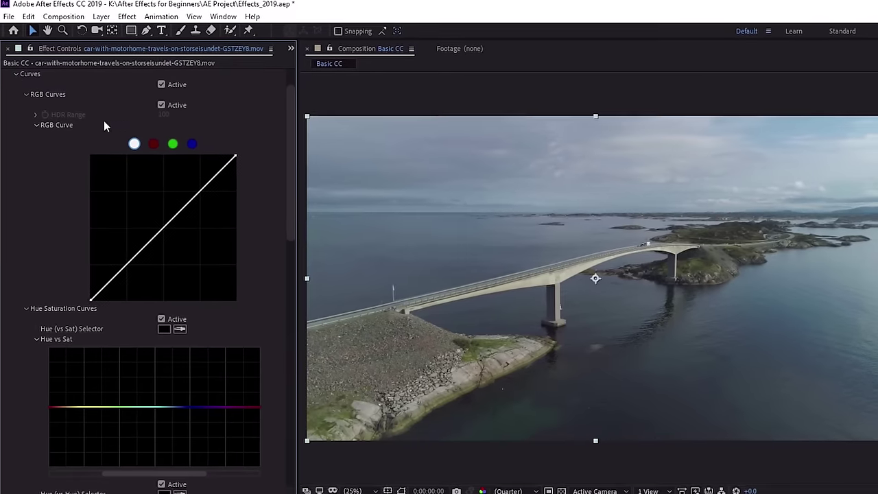
pyautogui.moveTo(294, 121); pyautogui.dragTo(299, 200)
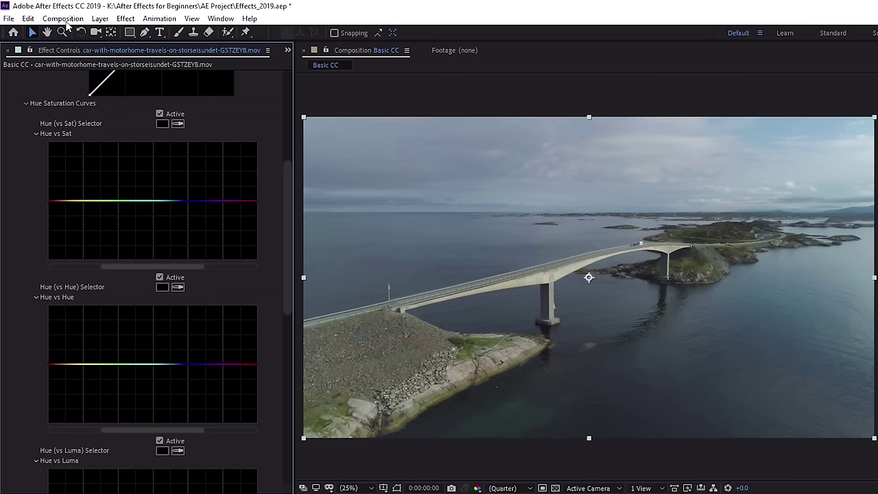
pyautogui.moveTo(289, 164); pyautogui.dragTo(288, 185)
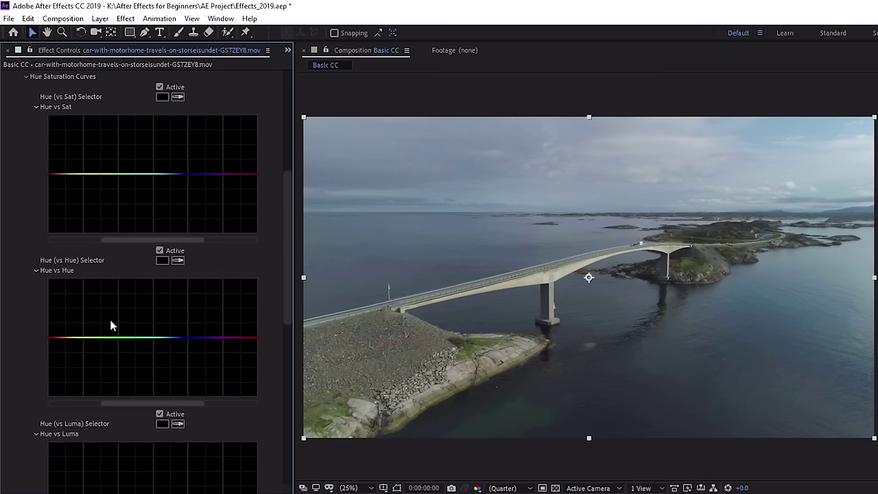
pyautogui.click(287, 312)
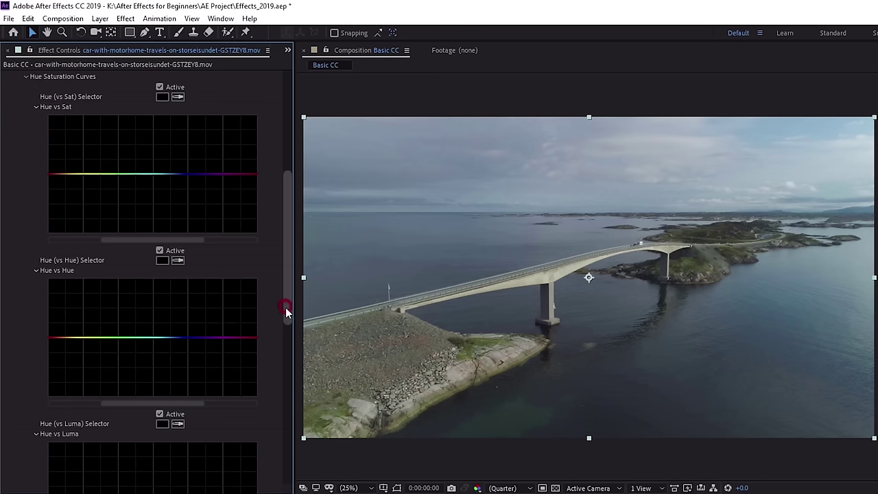
pyautogui.moveTo(286, 312); pyautogui.dragTo(292, 374)
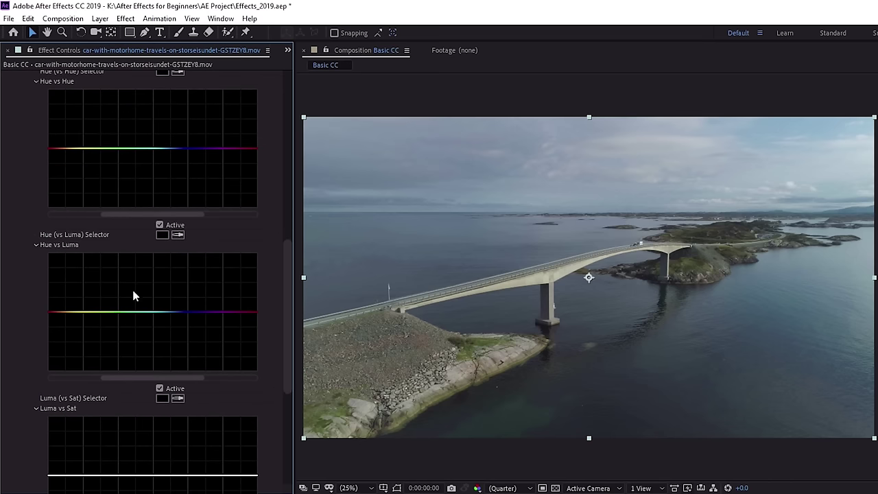
# Sample the green vegetation with the Hue (vs Hue) Selector and raise the yellow-to-green range of the curve to turn the vegetation purple.
pyautogui.scroll(5, 183, 308)
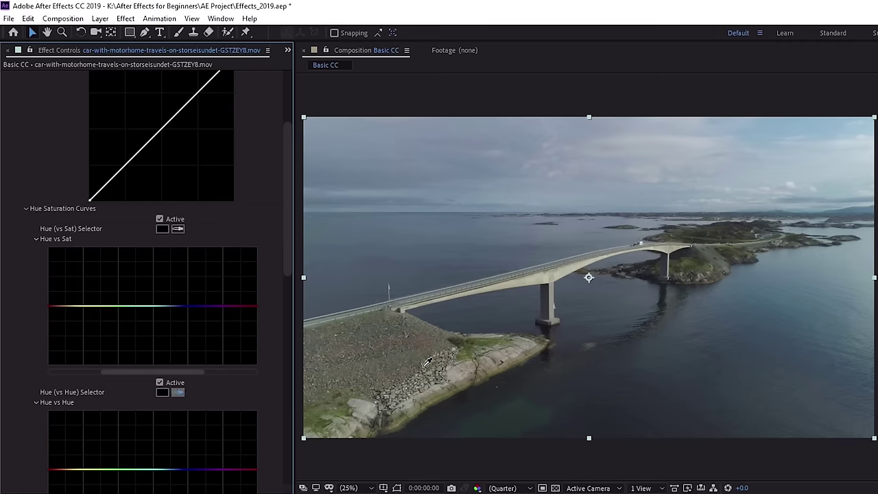
pyautogui.click(480, 340)
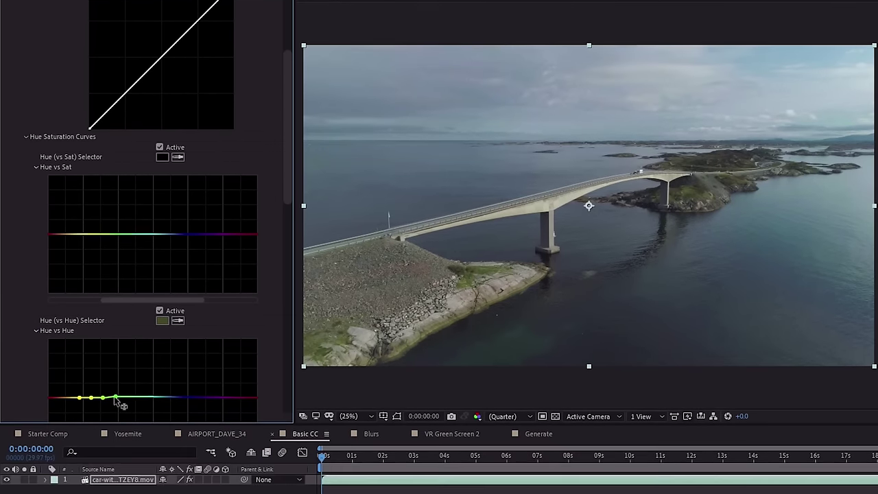
pyautogui.click(116, 412)
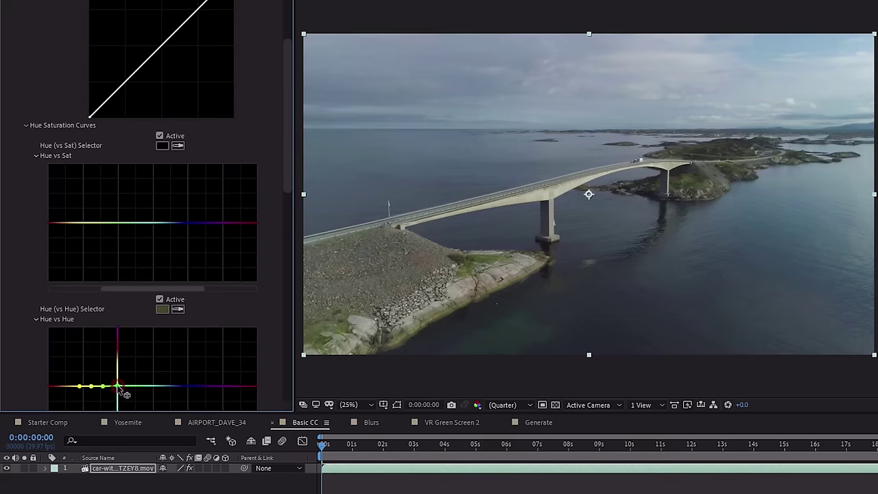
pyautogui.moveTo(103, 387); pyautogui.dragTo(103, 303)
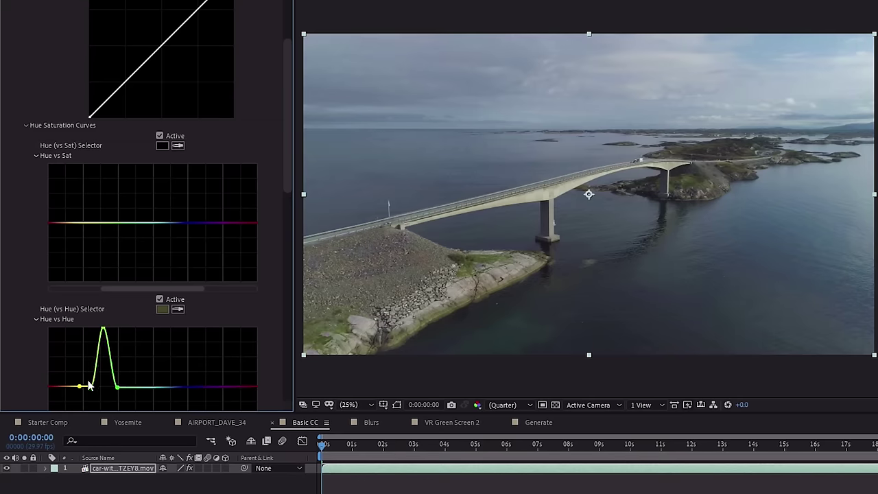
pyautogui.moveTo(80, 387); pyautogui.dragTo(76, 271)
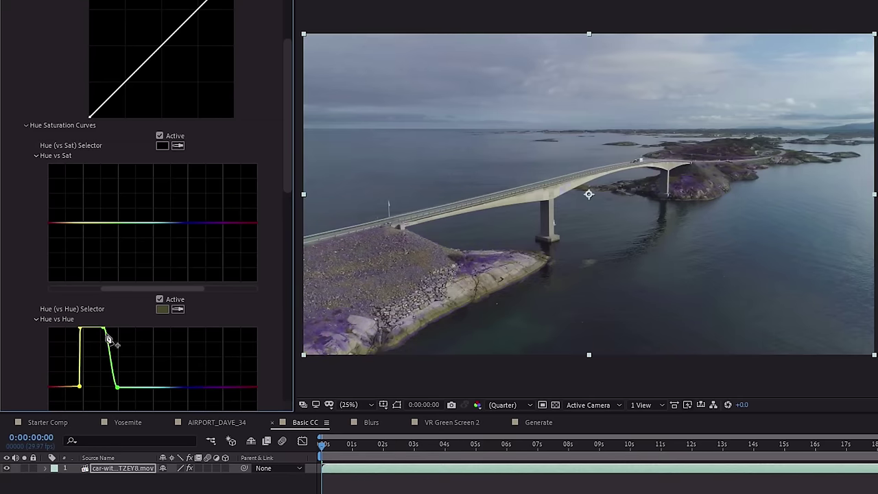
pyautogui.moveTo(105, 330)
pyautogui.mouseDown()
pyautogui.moveTo(108, 344)
pyautogui.moveTo(109, 304)
pyautogui.moveTo(110, 312)
pyautogui.mouseUp()
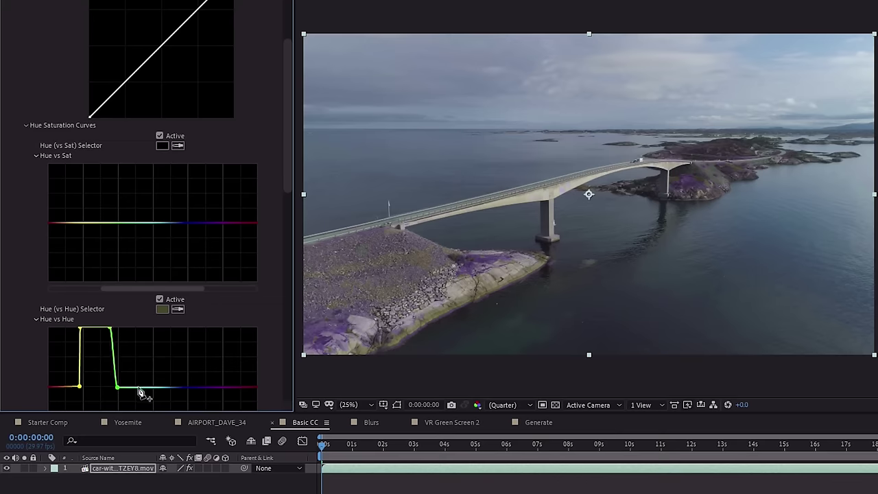
pyautogui.moveTo(123, 391); pyautogui.dragTo(127, 299)
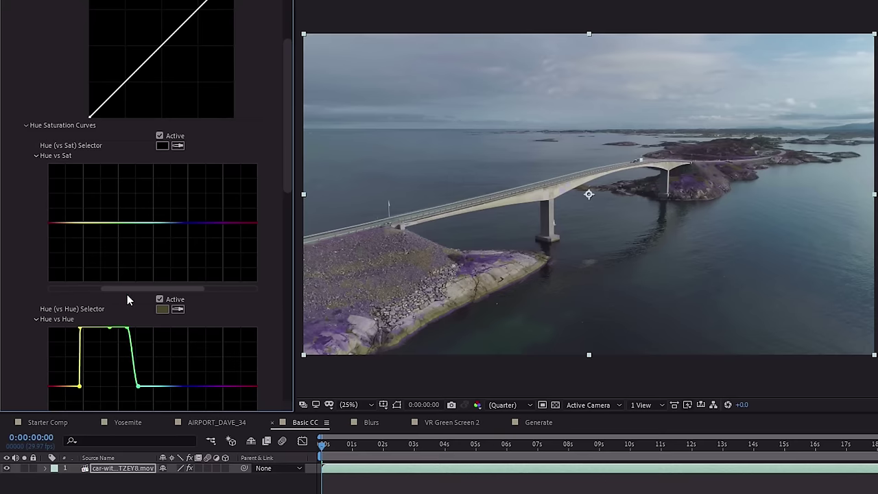
# Pull down the blue range of the Hue vs Hue curve to turn sky and sea magenta, and deactivate that curve.
pyautogui.click(157, 388)
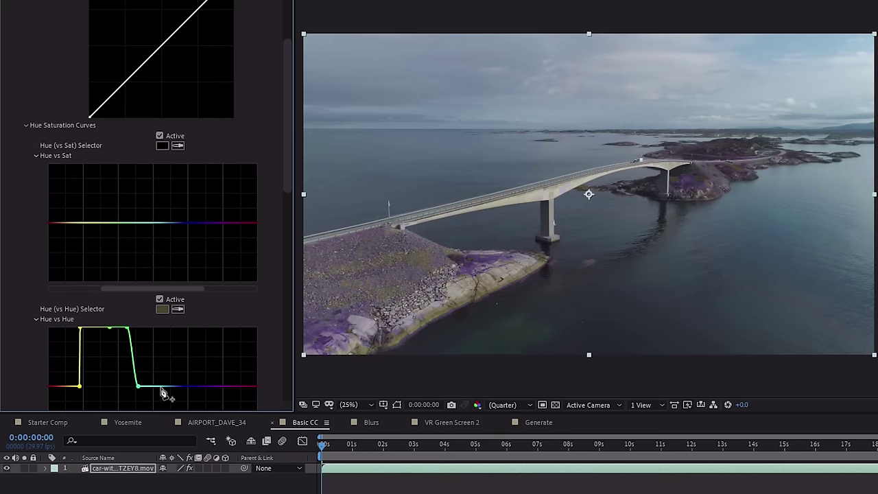
pyautogui.click(205, 388)
pyautogui.moveTo(182, 392); pyautogui.dragTo(183, 451)
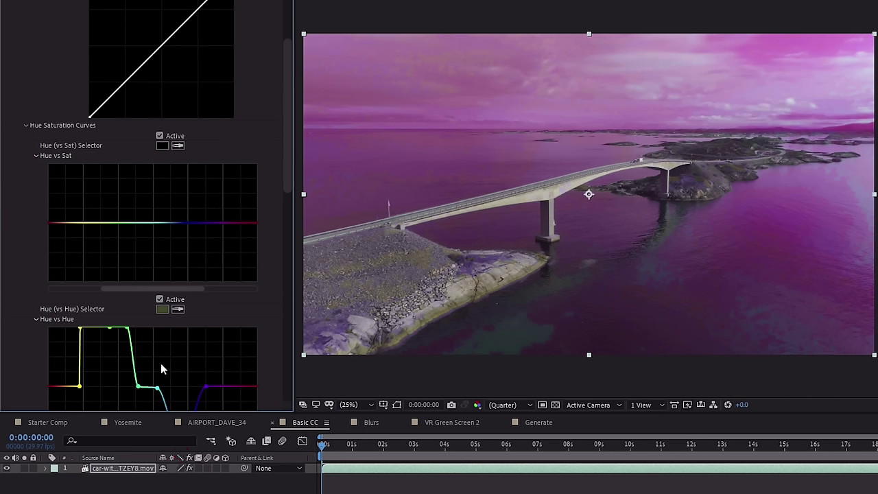
pyautogui.click(159, 299)
# Expand Lumetri Color's Color Wheels, enlarge the wheels to examine Shadows, Midtones and Highlights, and collapse the wheels.
pyautogui.moveTo(285, 170); pyautogui.dragTo(290, 389)
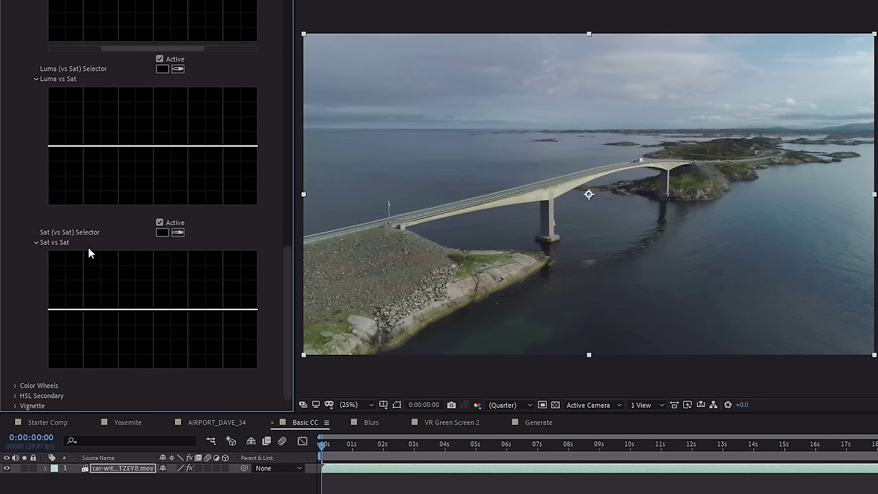
pyautogui.click(15, 385)
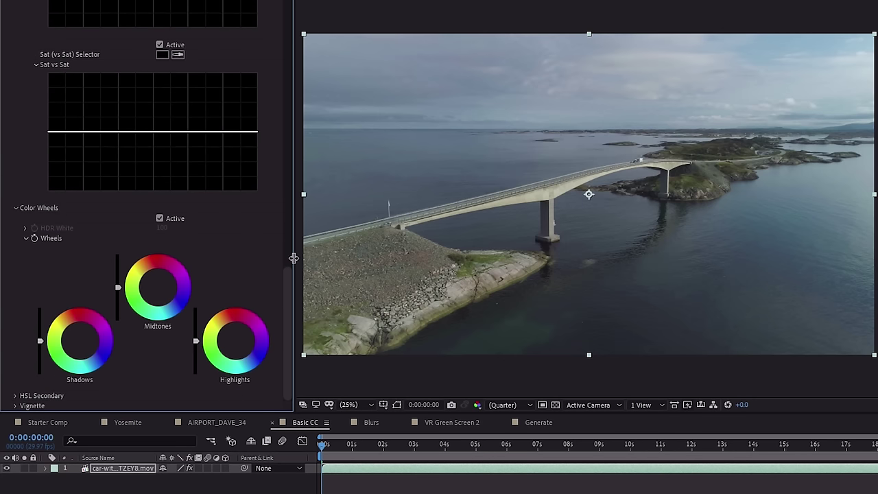
pyautogui.moveTo(294, 259); pyautogui.dragTo(457, 266)
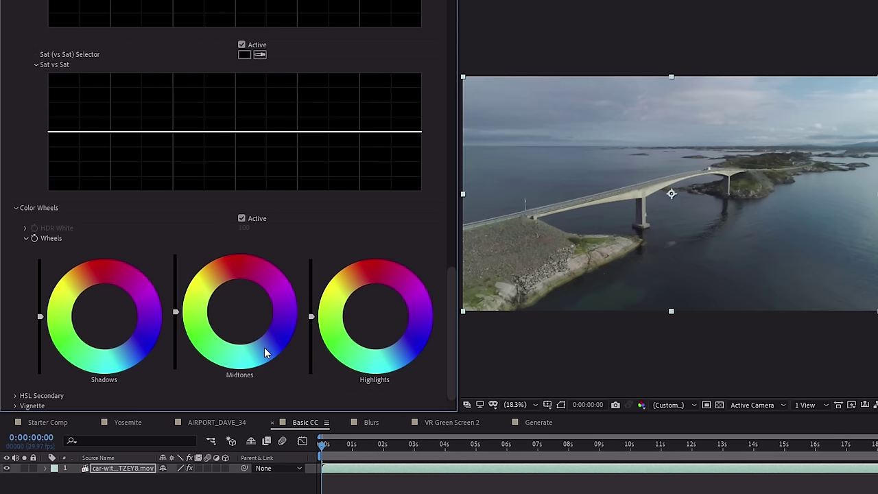
pyautogui.click(26, 240)
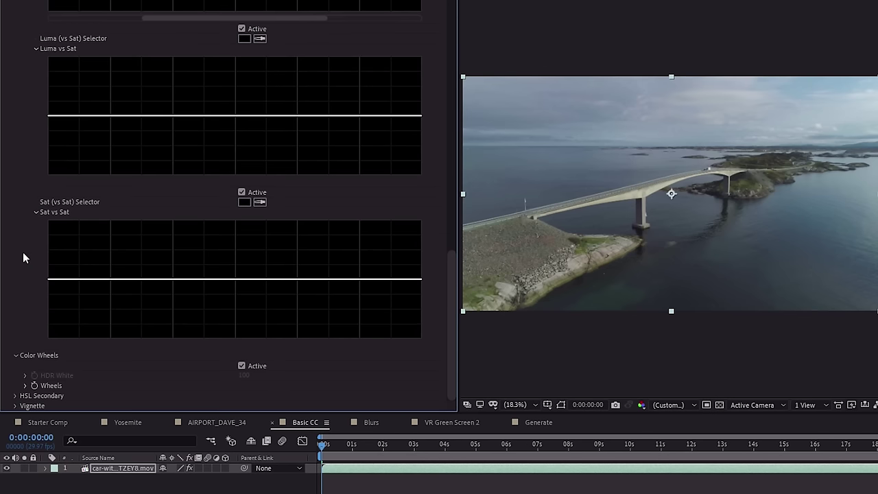
# Expand HSL Secondary and examine its Key settings, including the H, S and L sliders.
pyautogui.click(15, 398)
pyautogui.scroll(-2, 28, 384)
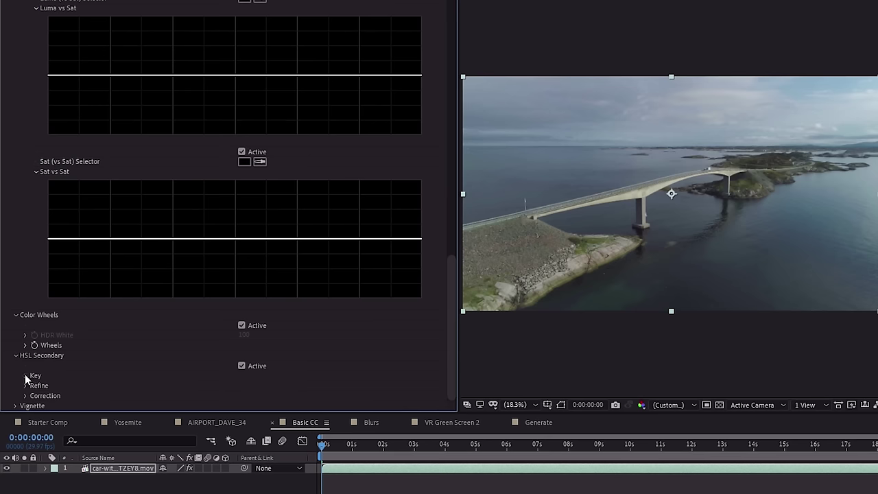
pyautogui.click(25, 376)
pyautogui.scroll(-2, 26, 382)
pyautogui.scroll(-1, 27, 381)
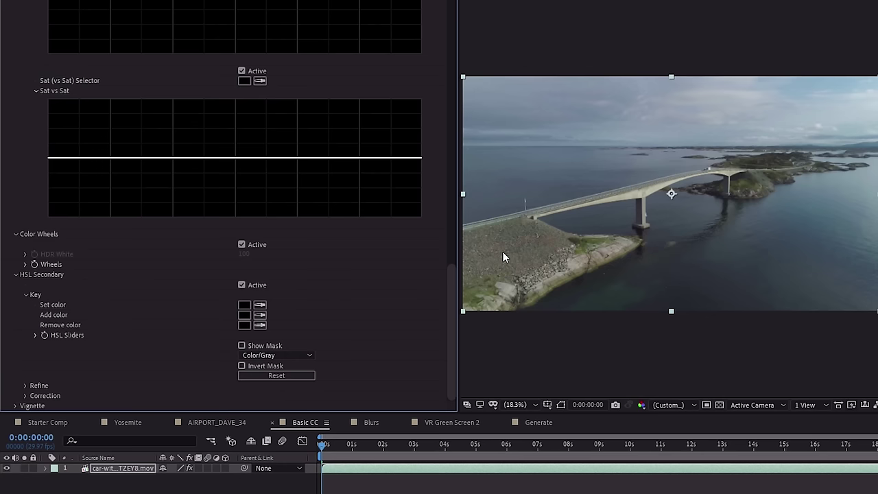
pyautogui.click(33, 335)
pyautogui.scroll(-3, 37, 336)
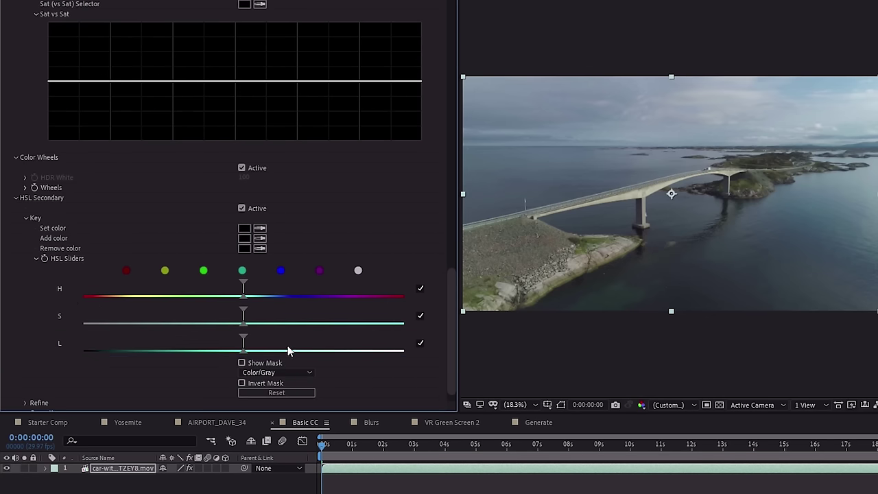
pyautogui.scroll(-1, 190, 324)
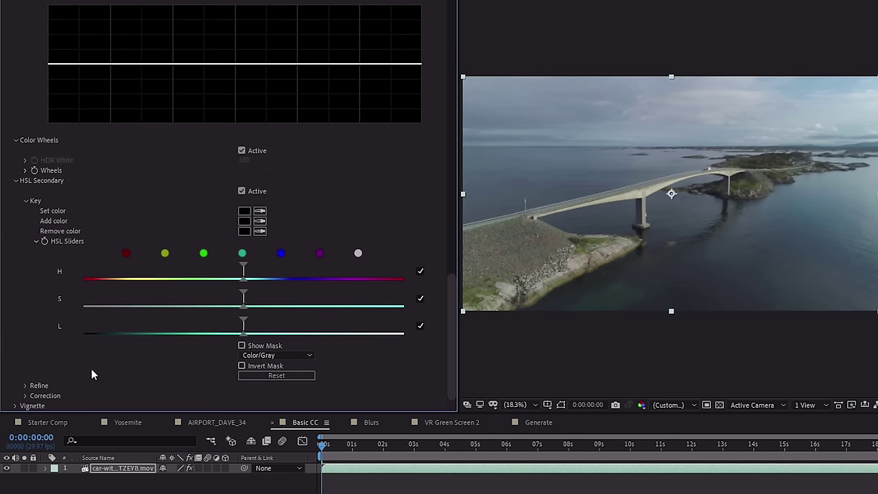
# Examine the HSL Secondary Correction settings, and collapse the Lumetri Color effect.
pyautogui.click(25, 396)
pyautogui.scroll(-2, 61, 384)
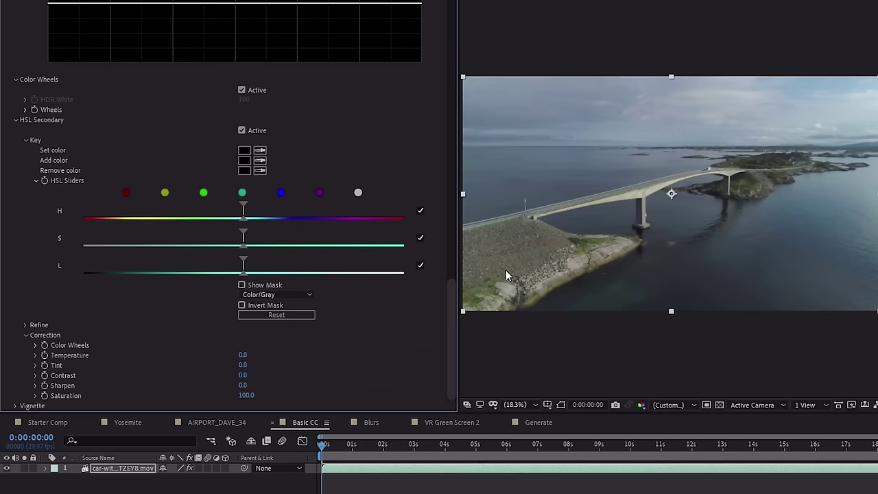
pyautogui.scroll(-15, 150, 358)
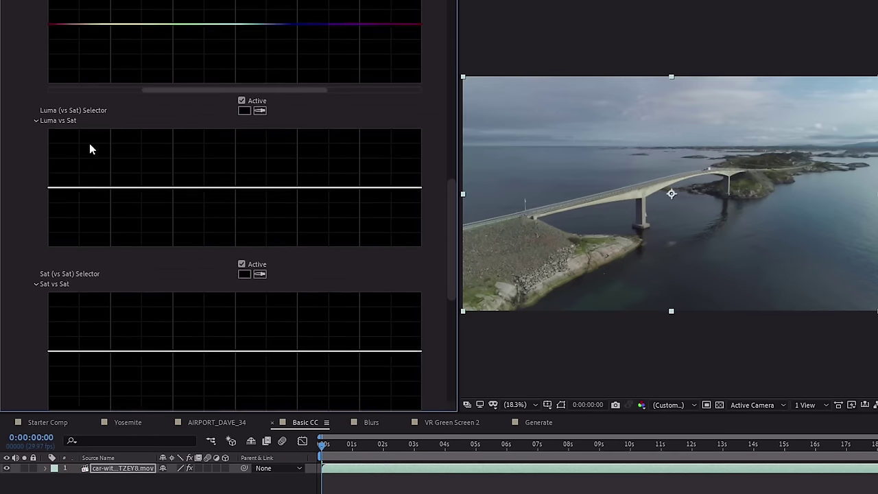
pyautogui.scroll(5, 399, 170)
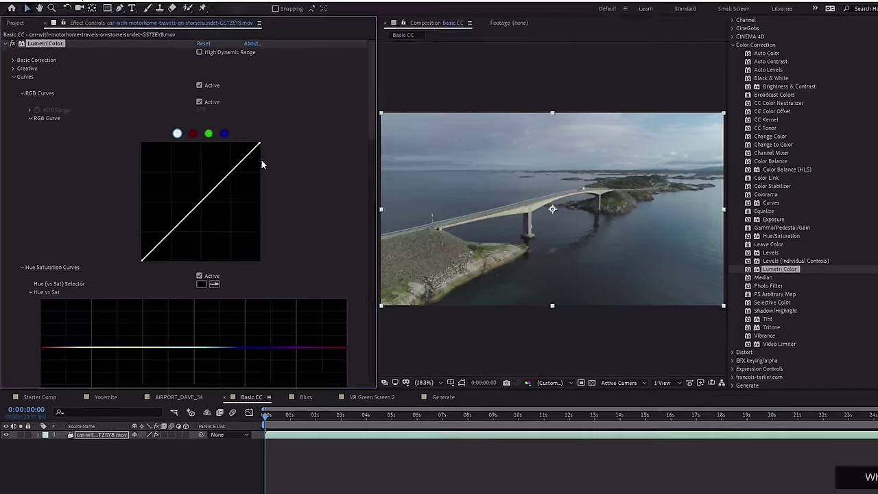
pyautogui.click(789, 268)
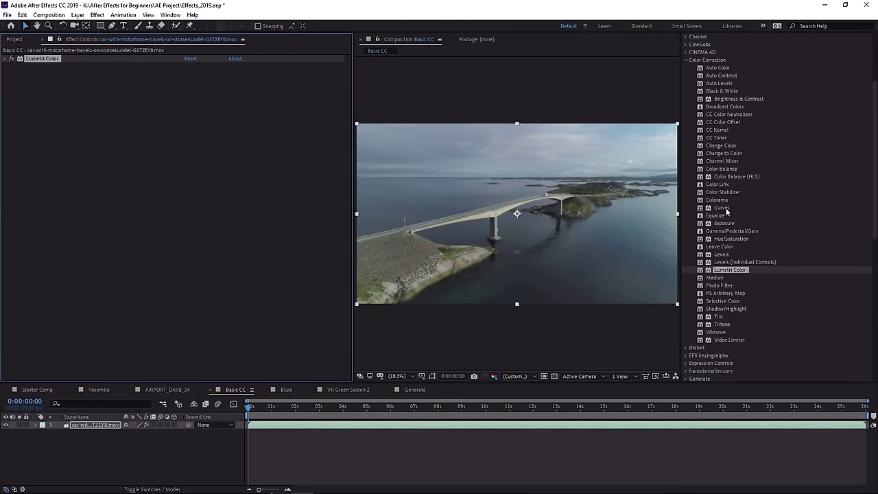
# Apply the Curves effect to the bridge clip and shape a contrast S-curve with raised highlights and lowered shadows in the RGB channel.
pyautogui.moveTo(724, 208); pyautogui.dragTo(239, 206)
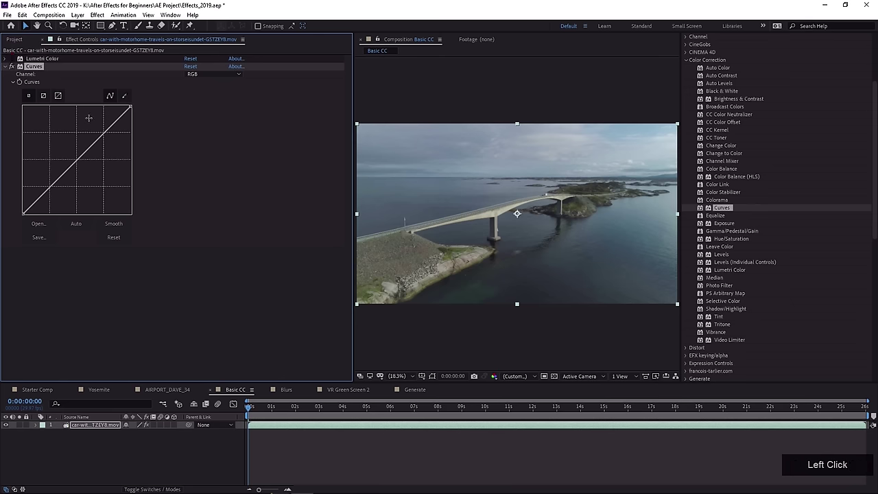
pyautogui.moveTo(112, 126); pyautogui.dragTo(92, 137)
pyautogui.moveTo(53, 186); pyautogui.dragTo(44, 197)
pyautogui.moveTo(352, 160); pyautogui.dragTo(192, 207)
pyautogui.moveTo(102, 123); pyautogui.dragTo(102, 122)
pyautogui.moveTo(42, 186); pyautogui.dragTo(45, 197)
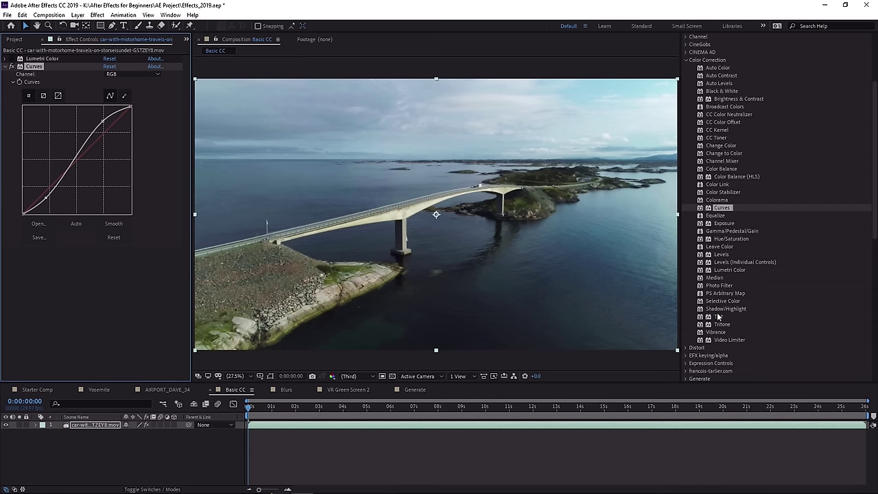
# Apply the Tint effect to the bridge clip and set Amount to Tint to 6%.
pyautogui.moveTo(719, 317); pyautogui.dragTo(50, 281)
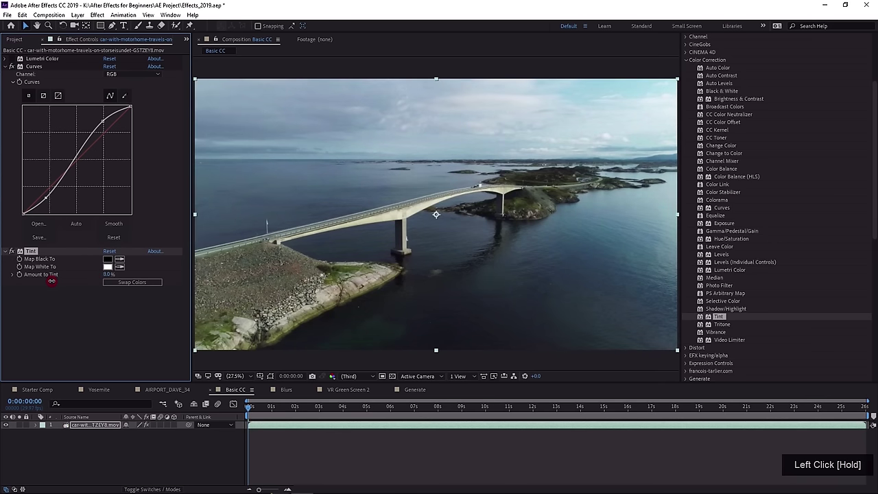
pyautogui.click(109, 275)
pyautogui.click(112, 276)
pyautogui.moveTo(114, 277)
pyautogui.mouseDown()
pyautogui.moveTo(87, 271)
pyautogui.moveTo(99, 284)
pyautogui.mouseUp()
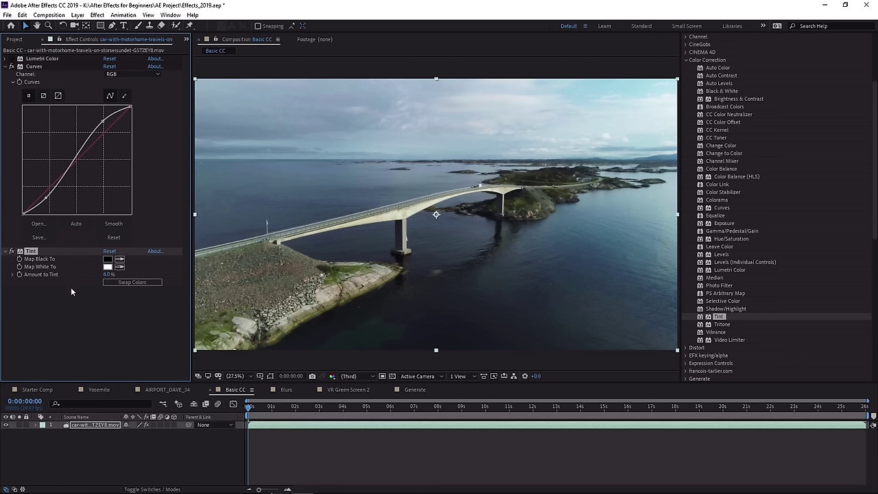
pyautogui.click(110, 275)
pyautogui.press('Return')
# Open the Blurs composition and apply Gaussian Blur from the Blur & Sharpen category to the HYPERLAPSE LOUVRE.mov layer.
pyautogui.click(291, 390)
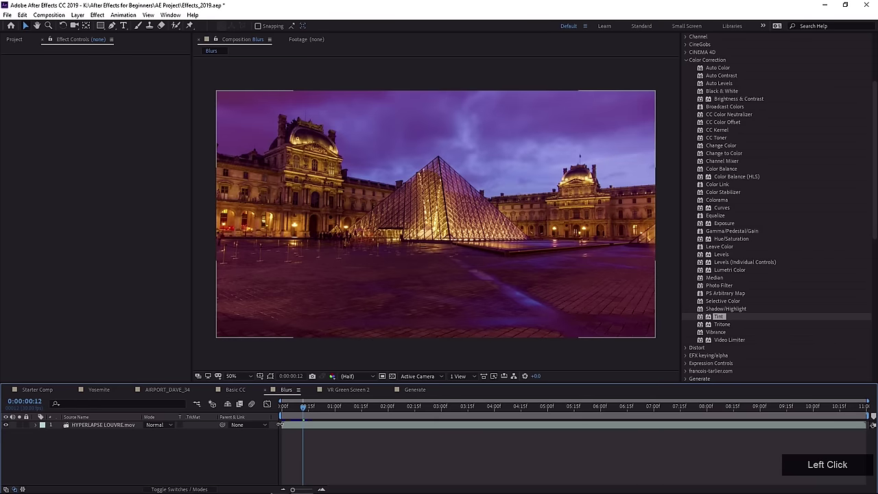
pyautogui.click(137, 424)
pyautogui.click(685, 59)
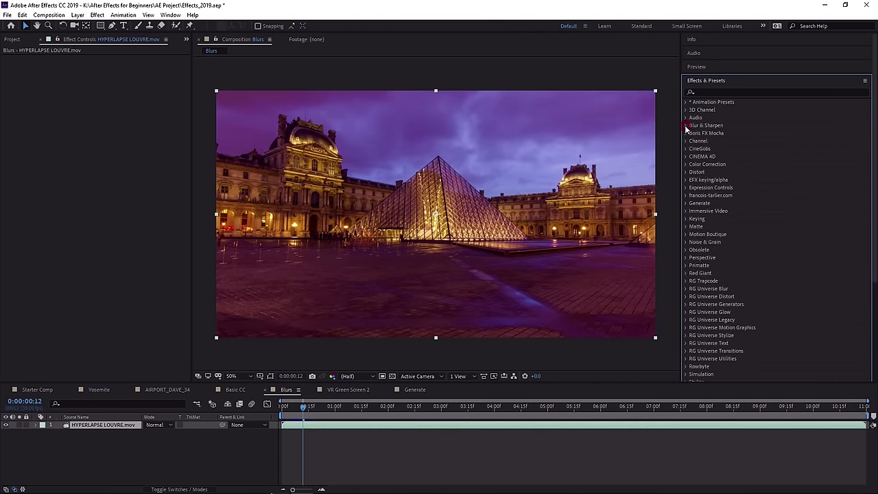
pyautogui.click(685, 126)
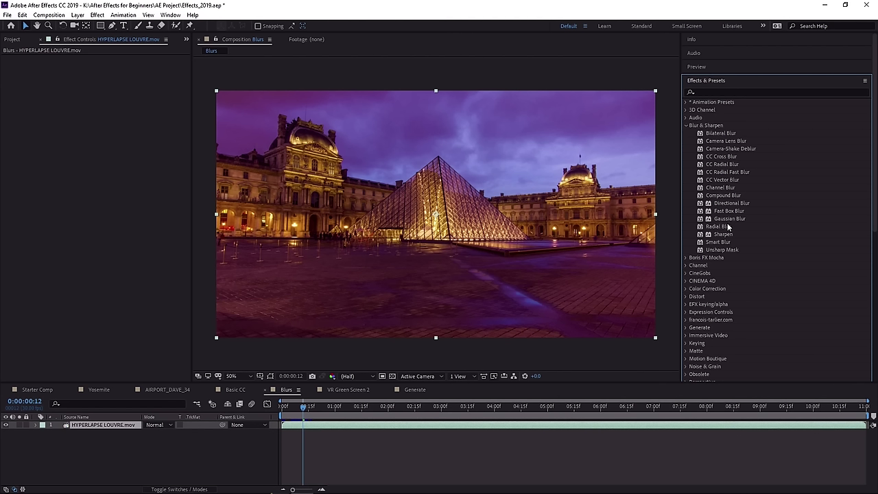
pyautogui.moveTo(729, 218); pyautogui.dragTo(388, 207)
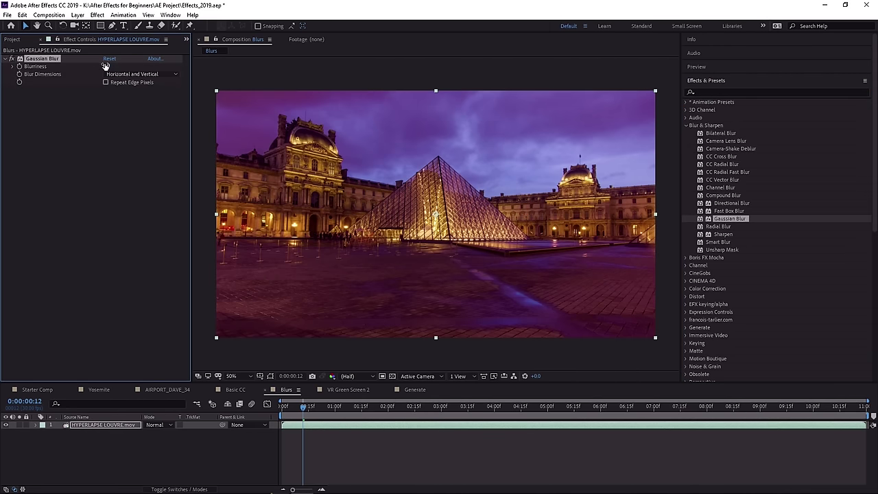
# Set the Gaussian Blur's Blurriness to 50.8, enable Repeat Edge Pixels, and inspect the blurred image up close.
pyautogui.moveTo(107, 66); pyautogui.dragTo(359, 86)
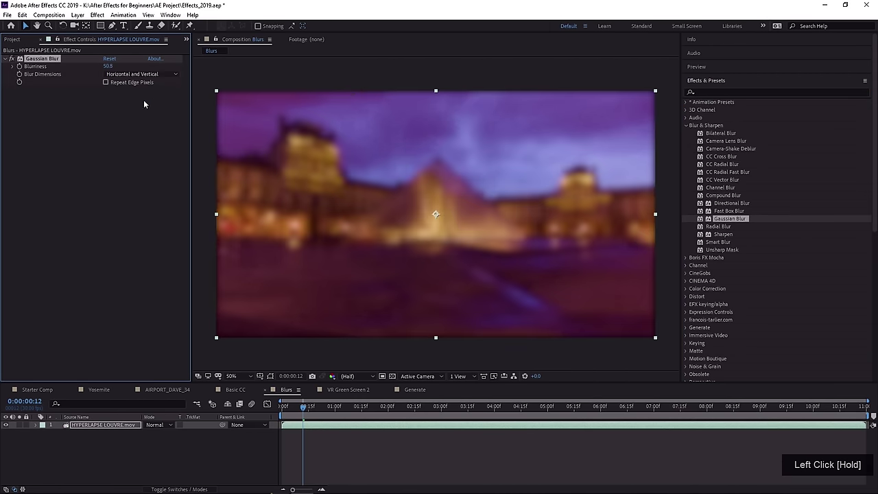
pyautogui.click(105, 83)
pyautogui.scroll(2, 436, 217)
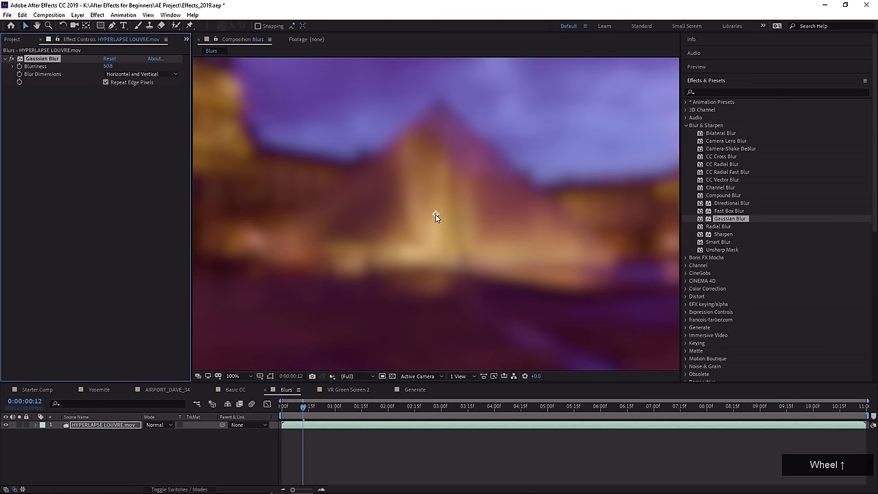
pyautogui.moveTo(435, 217); pyautogui.dragTo(406, 212)
pyautogui.scroll(-2, 383, 214)
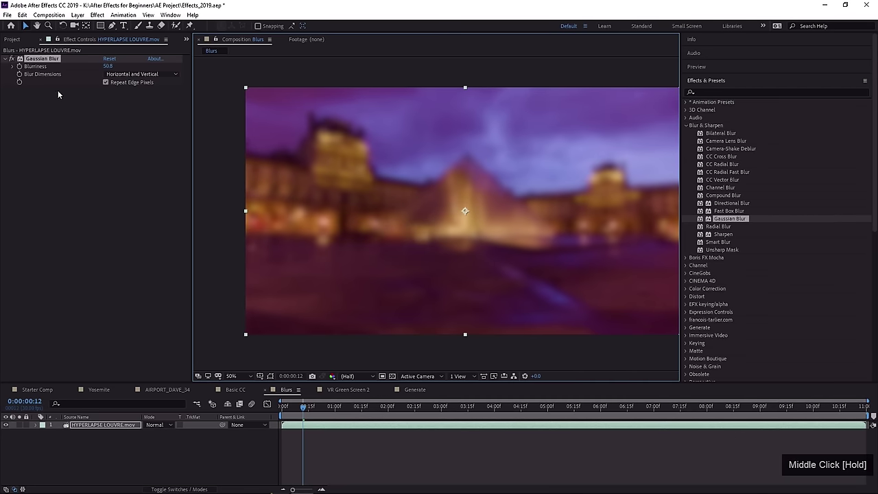
# Disable Gaussian Blur and apply Fast Box Blur to the Louvre layer with a Blur Radius of 23 and Repeat Edge Pixels enabled.
pyautogui.click(20, 58)
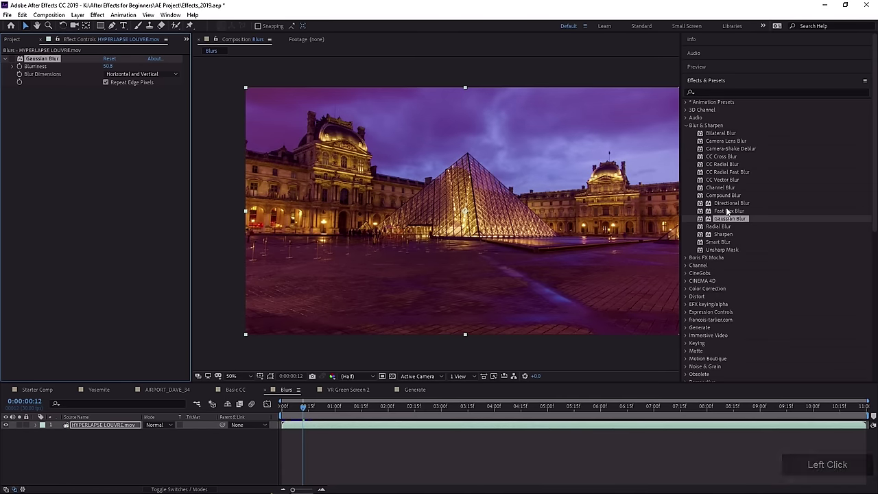
pyautogui.moveTo(729, 211); pyautogui.dragTo(122, 170)
pyautogui.moveTo(108, 97); pyautogui.dragTo(114, 98)
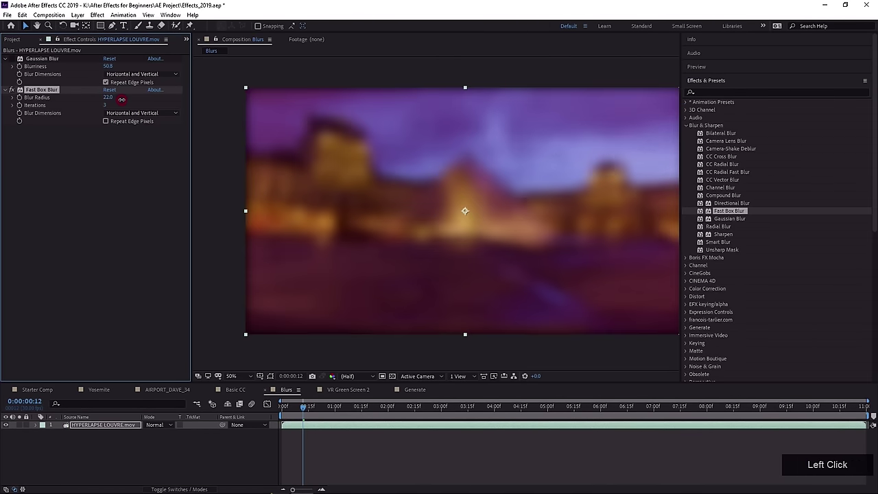
pyautogui.click(106, 122)
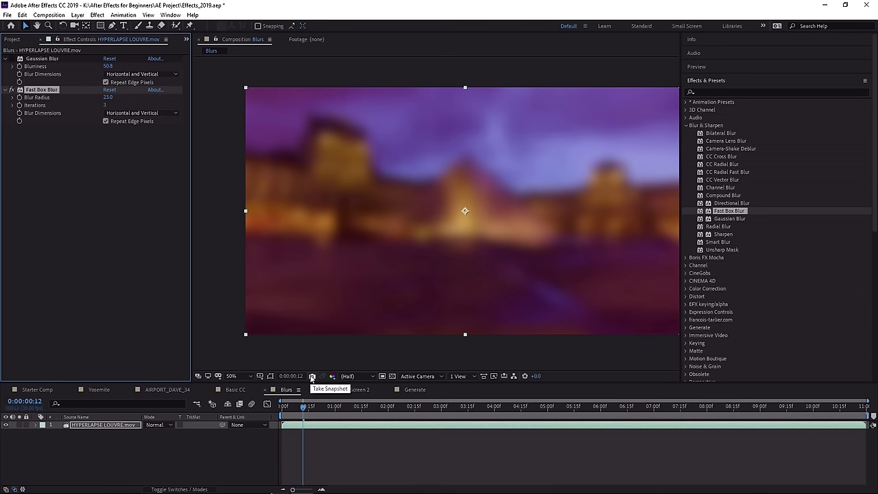
# Duplicate the HYPERLAPSE LOUVRE.mov layer and shift the copy sideways to about the middle of the frame for a side-by-side blur comparison.
pyautogui.click(106, 425)
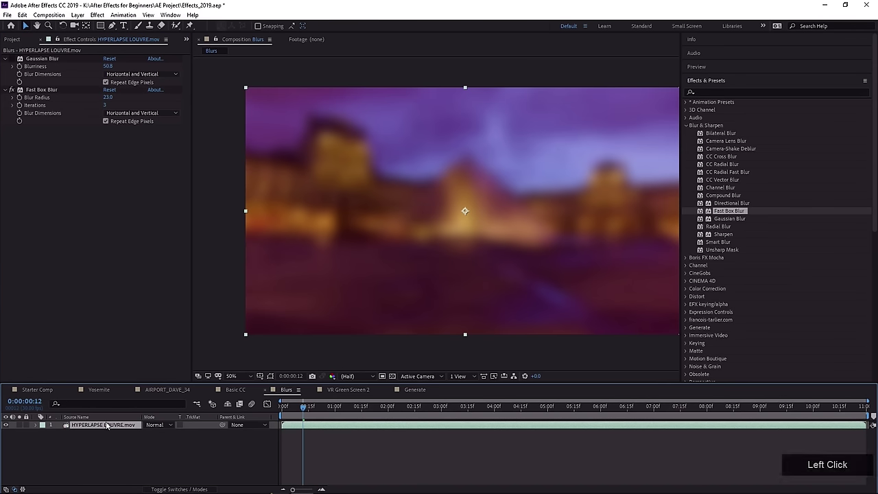
pyautogui.hotkey('ctrl', 'd')
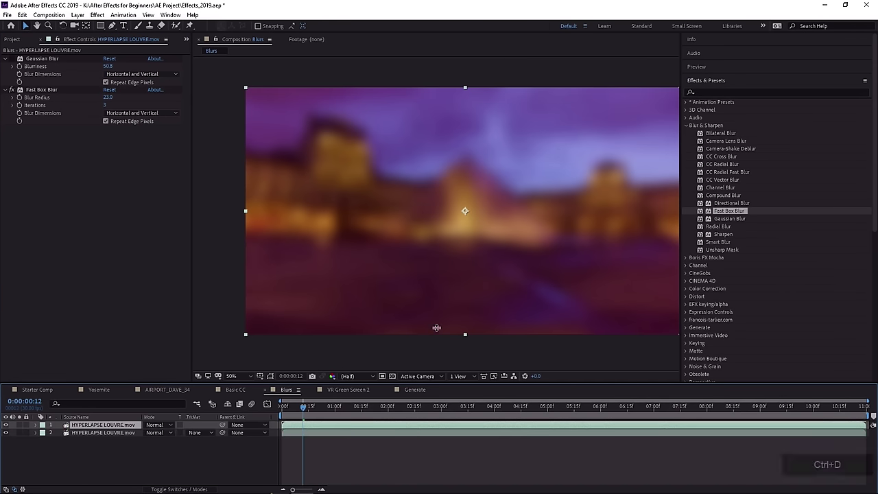
pyautogui.moveTo(541, 260); pyautogui.dragTo(330, 279)
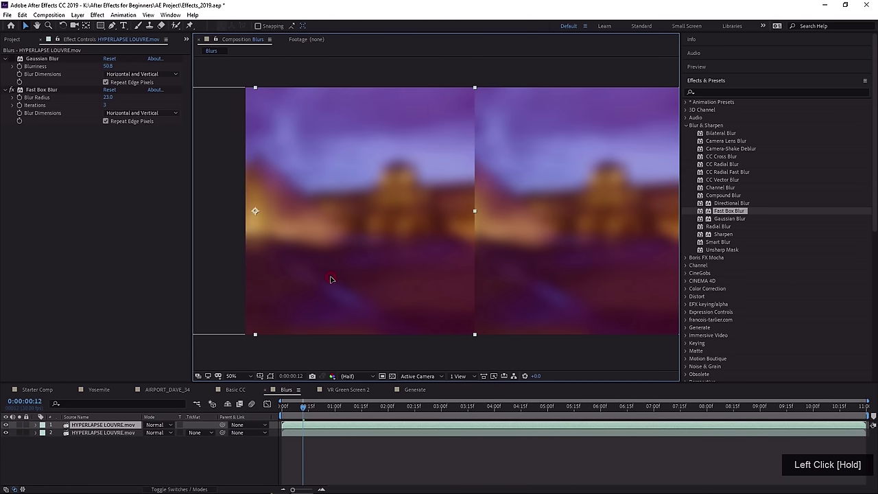
pyautogui.middleClick(418, 266)
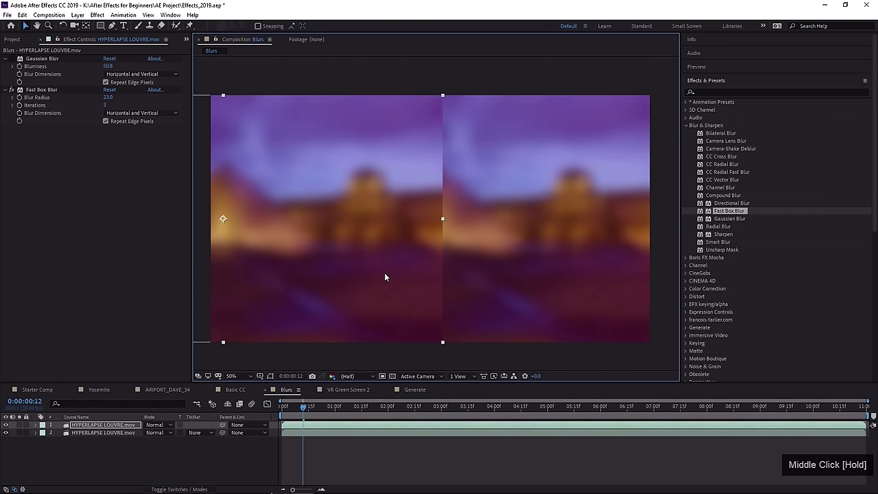
pyautogui.moveTo(385, 275); pyautogui.dragTo(387, 275)
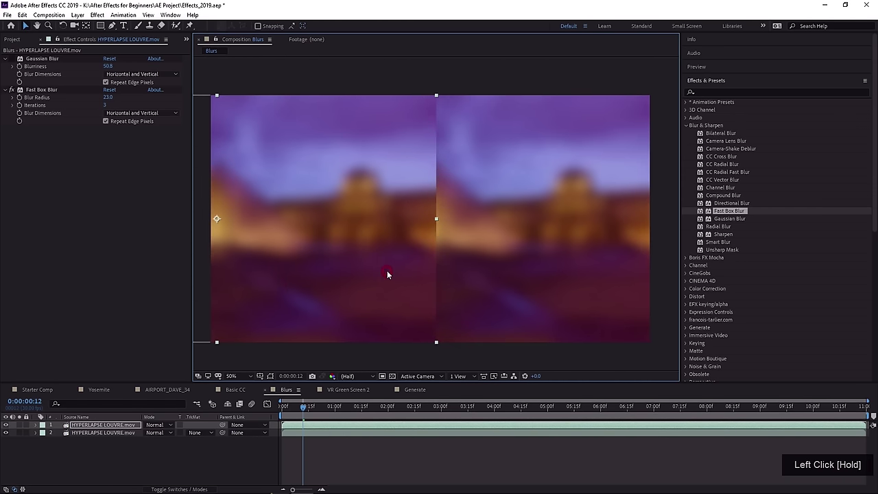
# Remove Fast Box Blur from the upper Louvre copy and enable its Gaussian Blur.
pyautogui.click(43, 90)
pyautogui.press('Delete')
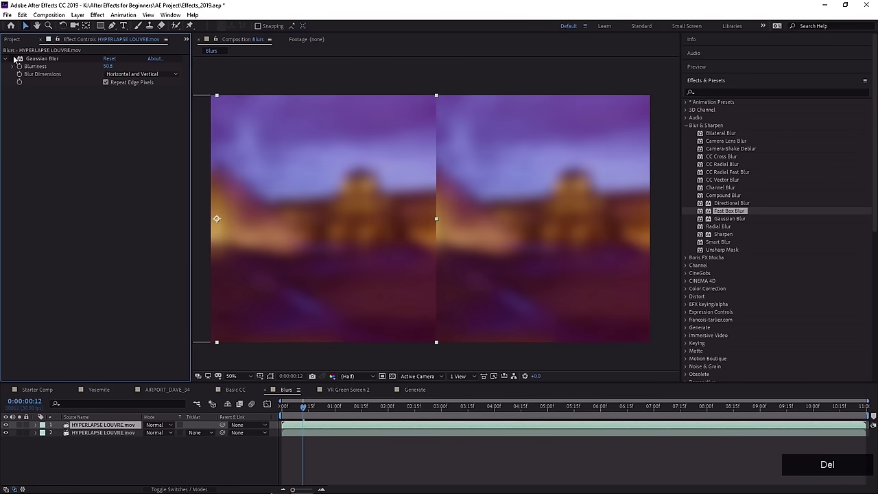
pyautogui.click(316, 303)
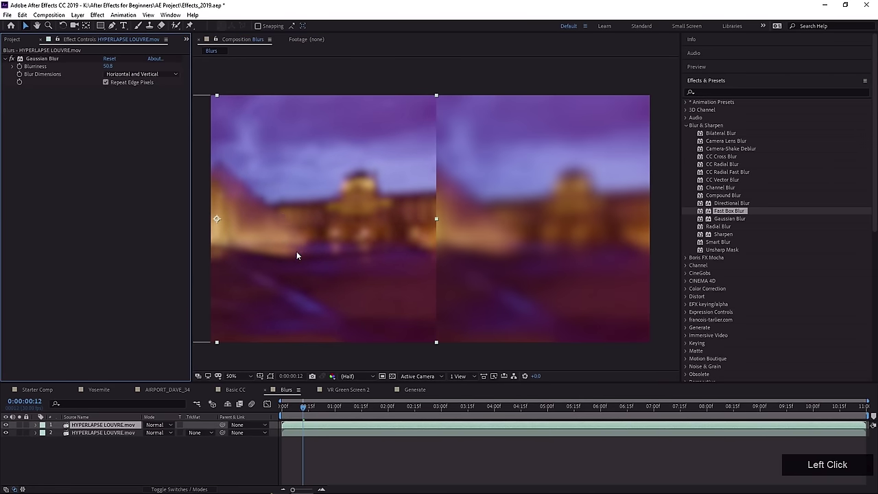
# Remove the Gaussian Blur from the lower Louvre layer, leaving only Fast Box Blur applied.
pyautogui.click(92, 433)
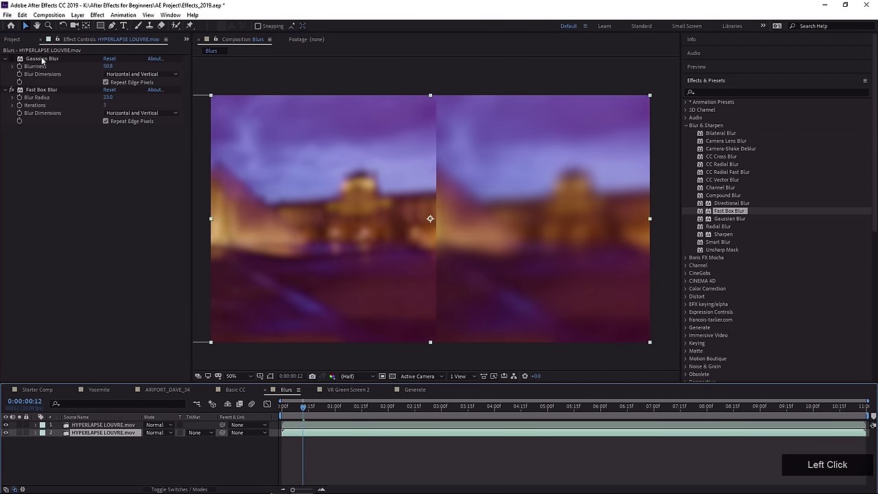
pyautogui.click(42, 60)
pyautogui.press('Delete')
pyautogui.click(42, 61)
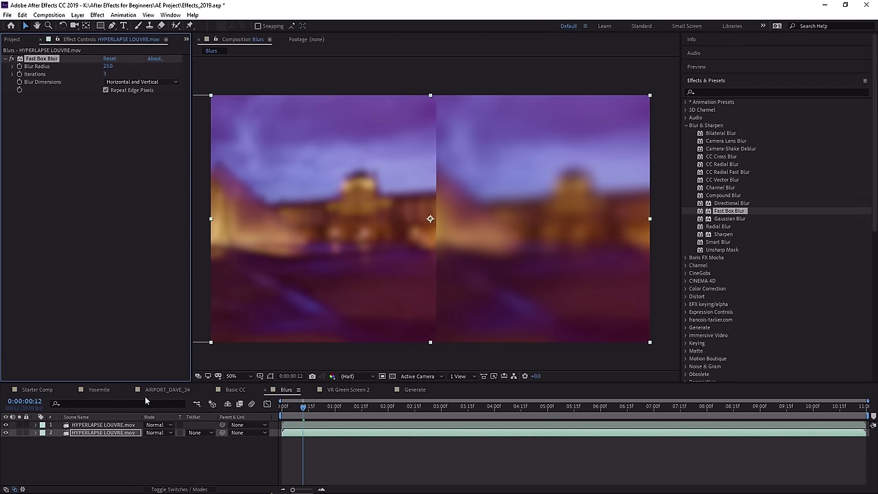
# Delete the upper Louvre copy and remove Fast Box Blur from the remaining layer.
pyautogui.click(114, 425)
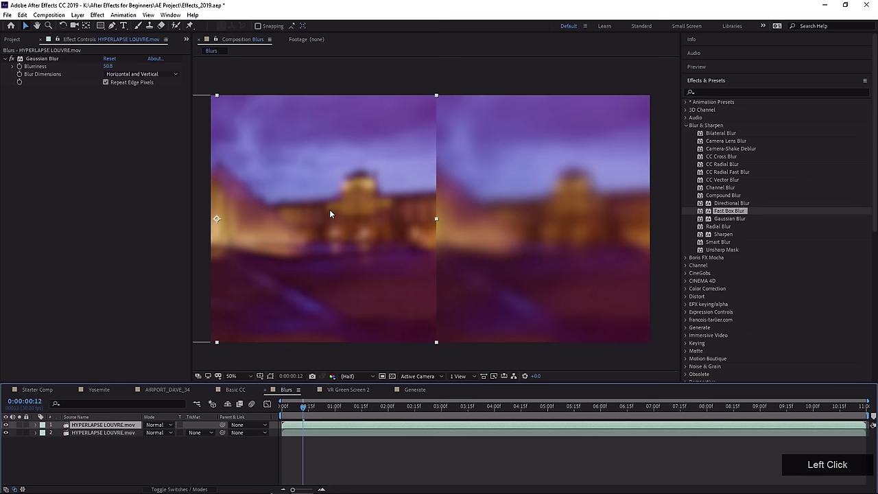
pyautogui.click(292, 238)
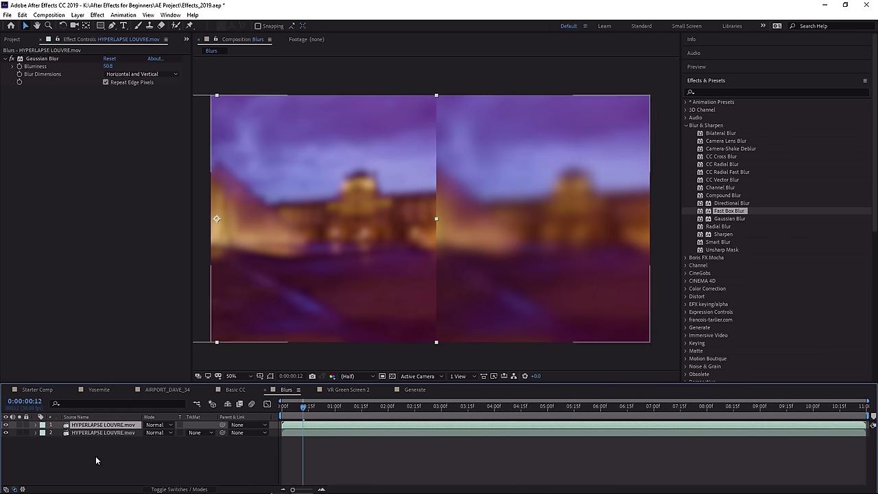
pyautogui.click(43, 59)
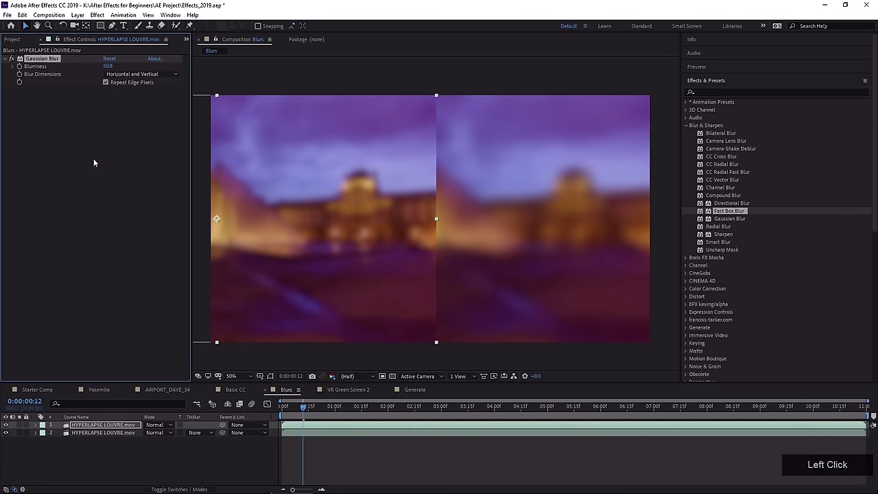
pyautogui.press('Delete')
pyautogui.click(25, 61)
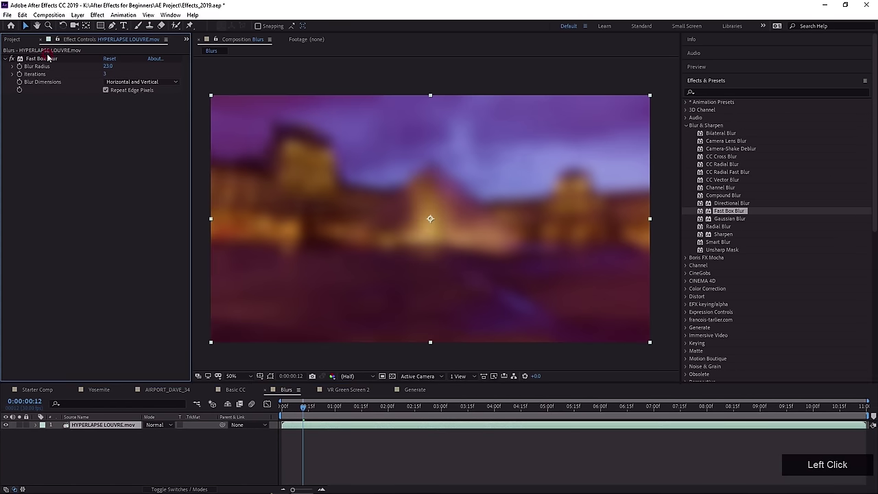
pyautogui.press('Delete')
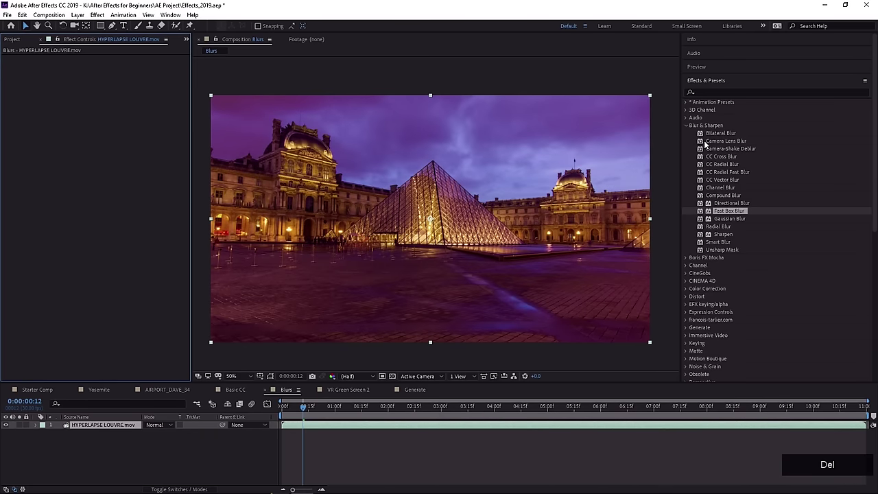
# Apply Camera Lens Blur to the Louvre layer with a Blur Radius of 23 and Repeat Edge Pixels enabled.
pyautogui.moveTo(707, 142); pyautogui.dragTo(362, 189)
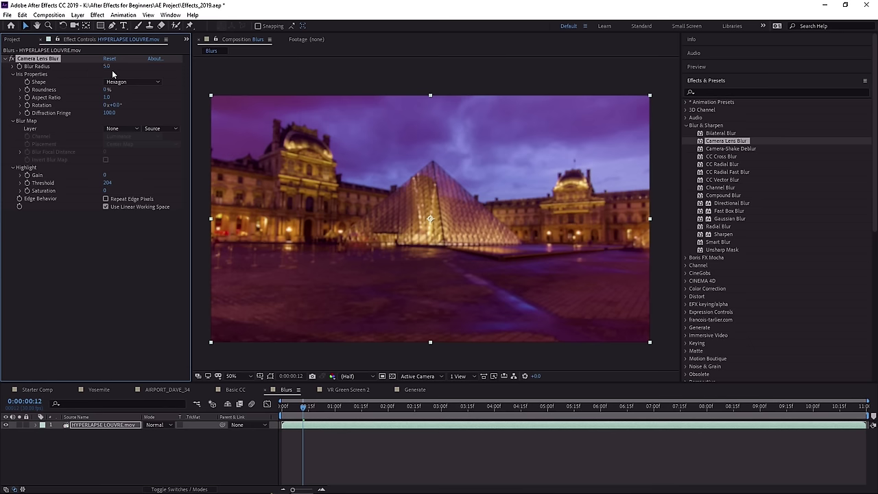
pyautogui.moveTo(108, 66)
pyautogui.mouseDown()
pyautogui.moveTo(130, 68)
pyautogui.moveTo(117, 68)
pyautogui.mouseUp()
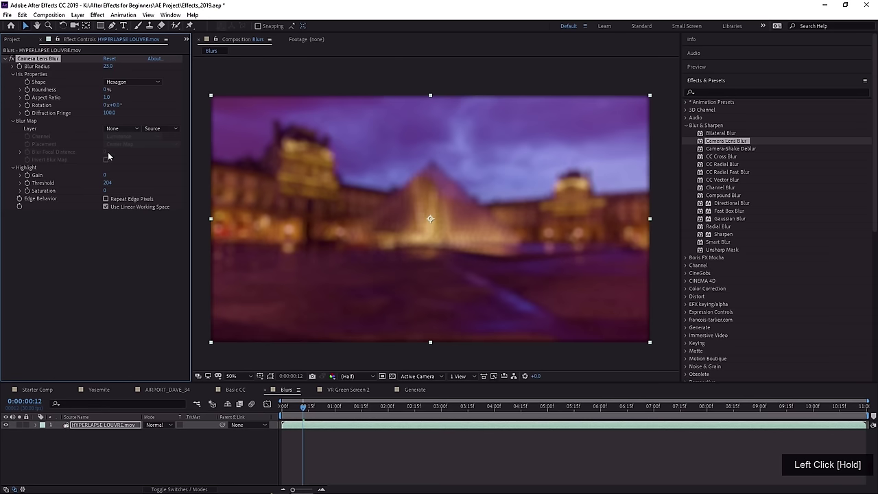
pyautogui.click(105, 200)
# Inspect the blurred lights beside the pyramid up close and set the Camera Lens Blur's Blur Radius to 17.
pyautogui.scroll(1, 315, 268)
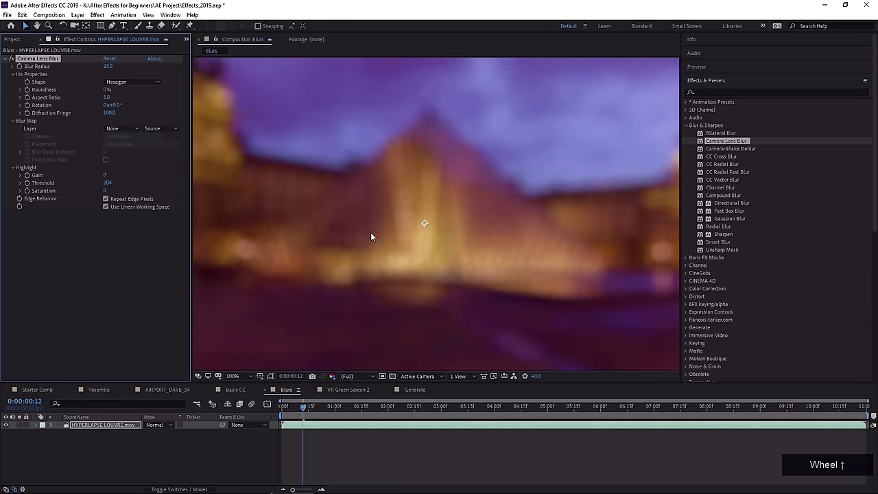
pyautogui.scroll(1, 325, 240)
pyautogui.middleClick(323, 238)
pyautogui.moveTo(537, 221)
pyautogui.mouseDown()
pyautogui.moveTo(631, 215)
pyautogui.moveTo(488, 234)
pyautogui.moveTo(531, 233)
pyautogui.mouseUp()
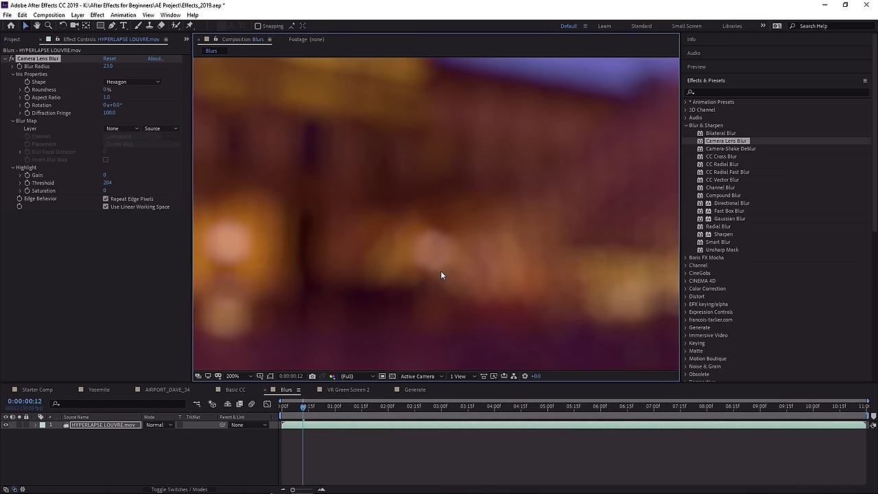
pyautogui.scroll(1, 441, 271)
pyautogui.scroll(-2, 414, 276)
pyautogui.scroll(-2, 414, 275)
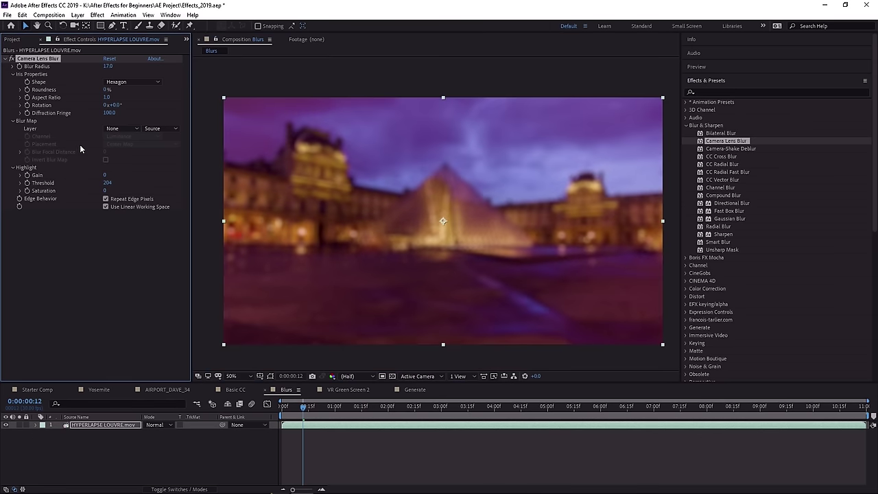
# Preview the Louvre clip with Camera Lens Blur from the first frame to judge its rendering speed.
pyautogui.moveTo(295, 406); pyautogui.dragTo(283, 406)
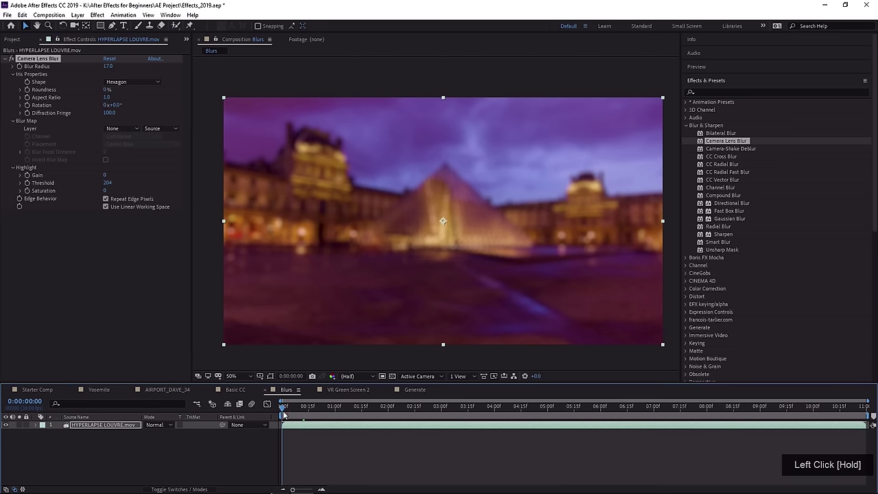
pyautogui.press('space')
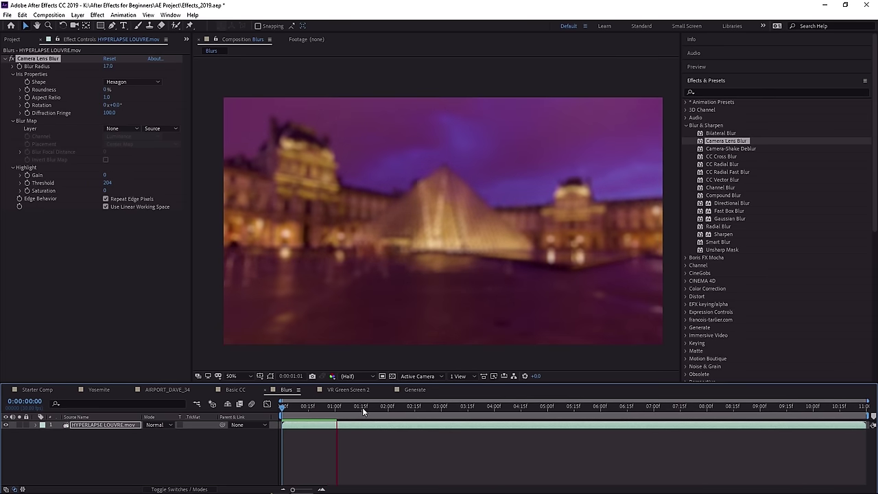
pyautogui.press('space')
# Duplicate the Louvre layer at the first frame and remove Camera Lens Blur from the upper copy.
pyautogui.click(109, 429)
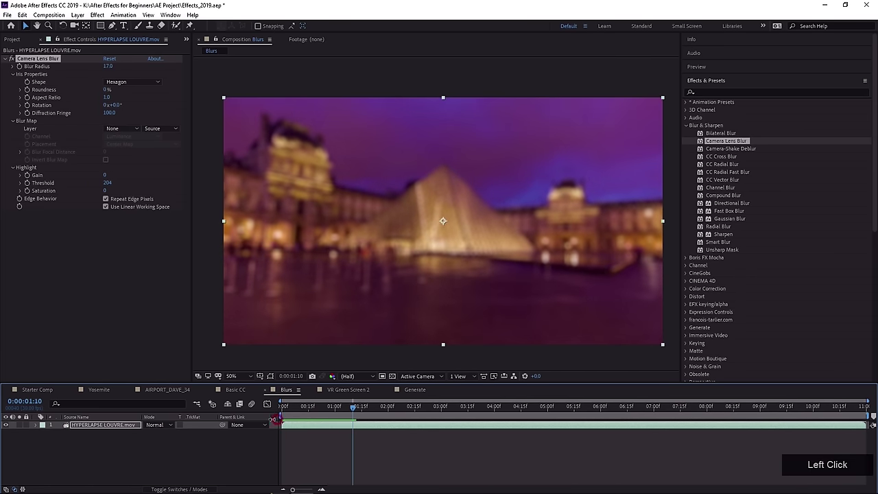
pyautogui.click(108, 427)
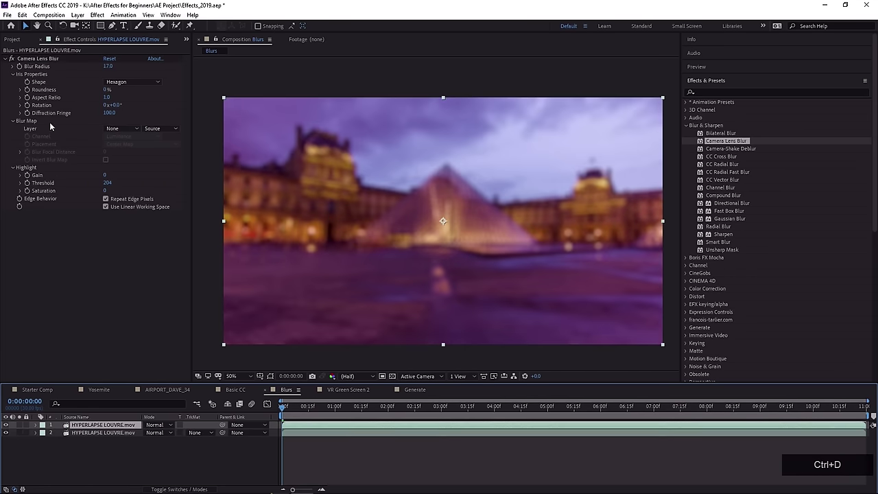
pyautogui.click(48, 59)
pyautogui.press('Delete')
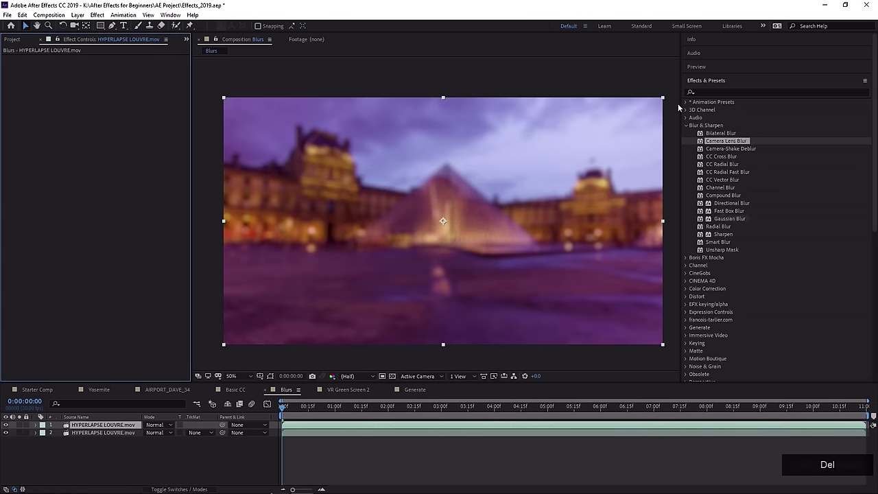
# Apply Fast Box Blur to the upper copy with Blur Radius 17.4 and Repeat Edge Pixels, and hide the lower Louvre layer.
pyautogui.moveTo(728, 210); pyautogui.dragTo(364, 213)
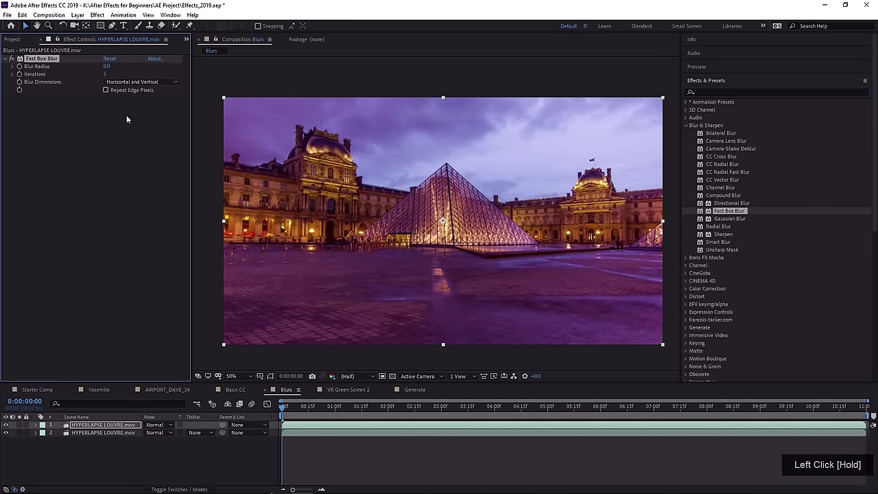
pyautogui.moveTo(107, 67); pyautogui.dragTo(186, 69)
pyautogui.click(6, 433)
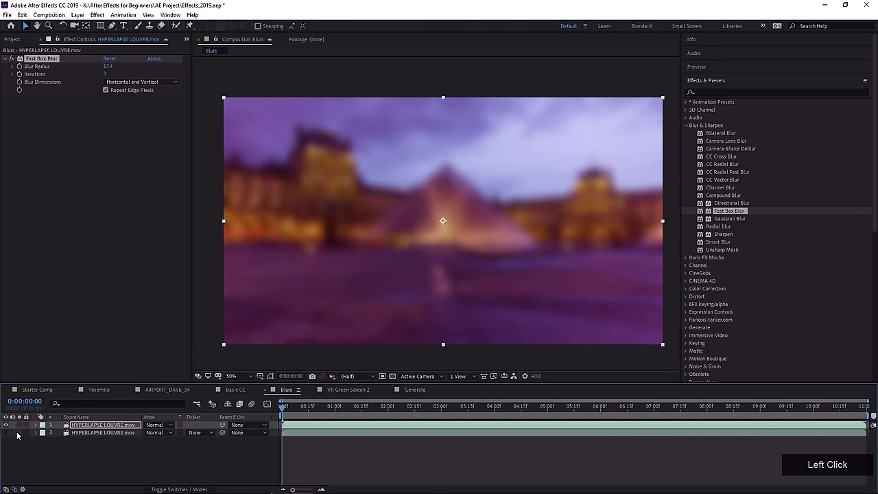
# Preview the Louvre clip with Fast Box Blur to judge its rendering speed, and return to the first frame.
pyautogui.press('space')
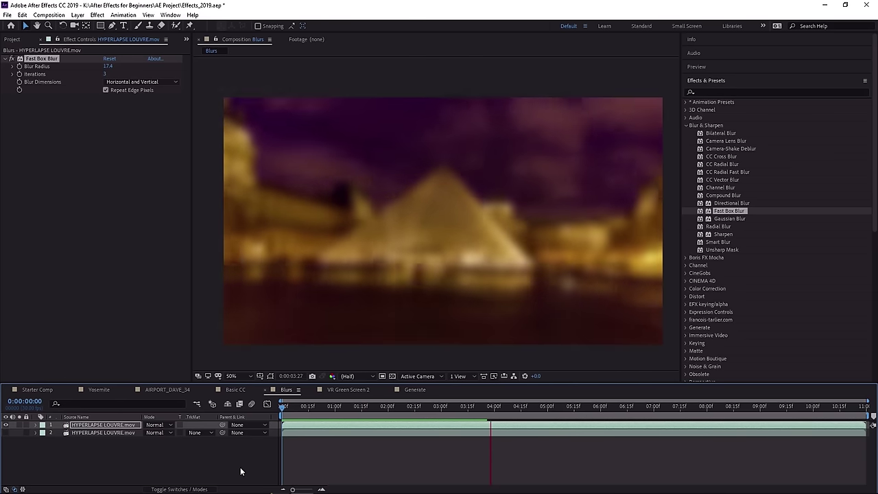
pyautogui.press('space')
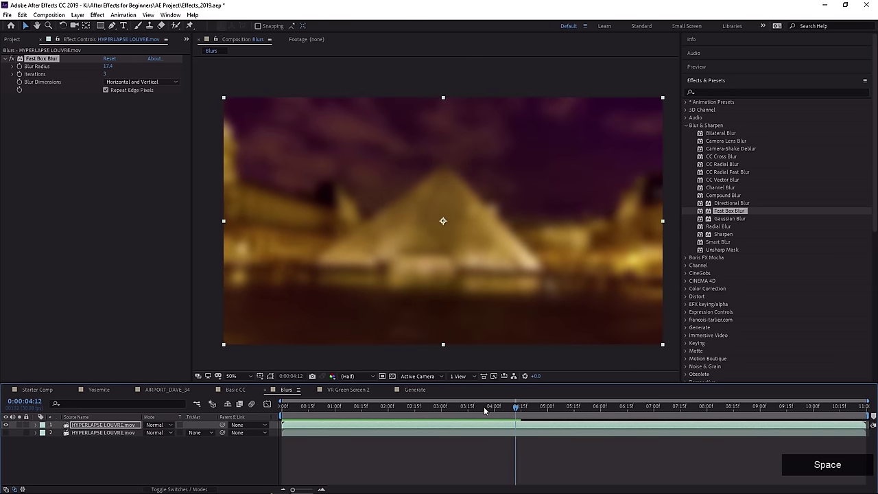
pyautogui.moveTo(484, 406); pyautogui.dragTo(270, 426)
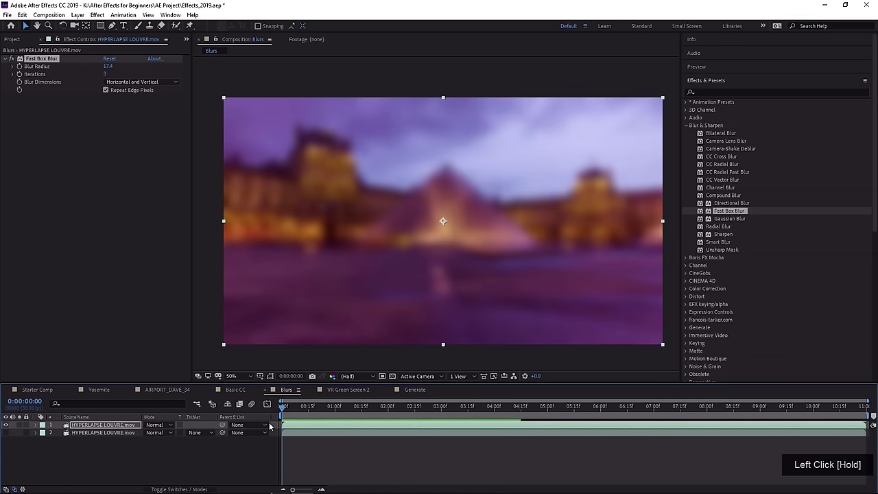
pyautogui.click(121, 434)
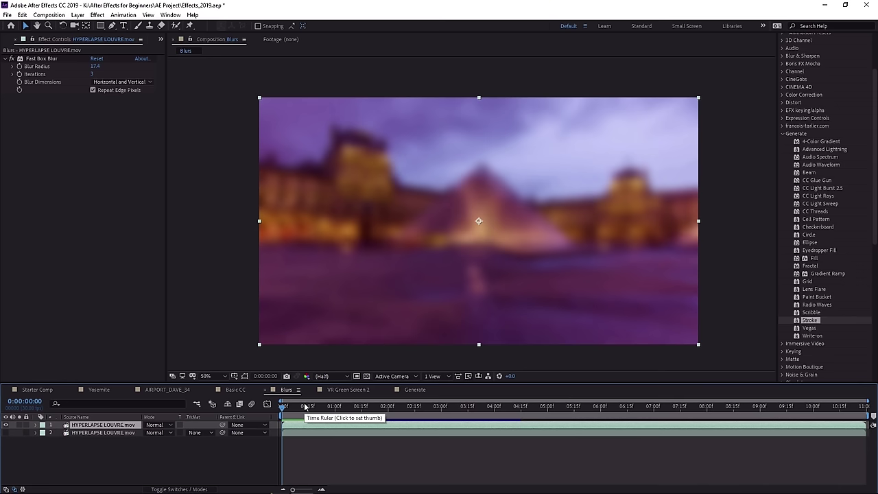
# Switch to the VR Green Screen 2 composition, fit the keyed footage in view, and open its VR Green Screen PreComp.
pyautogui.click(348, 389)
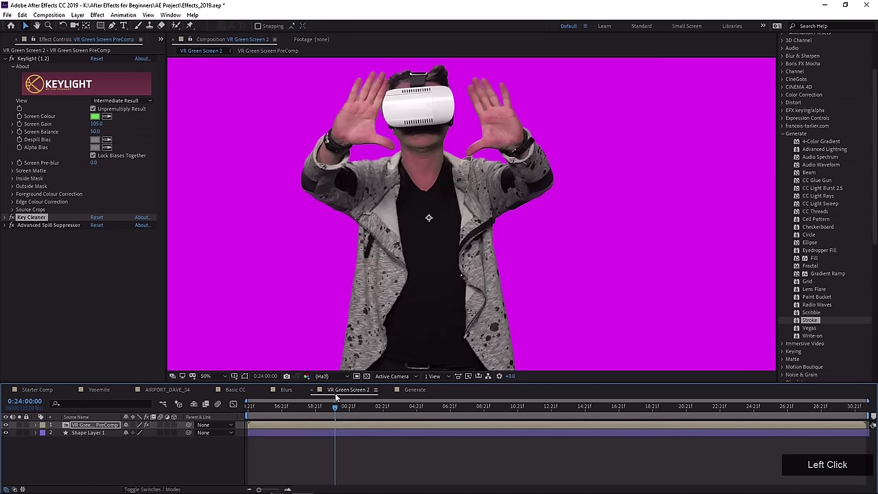
pyautogui.scroll(-2, 295, 237)
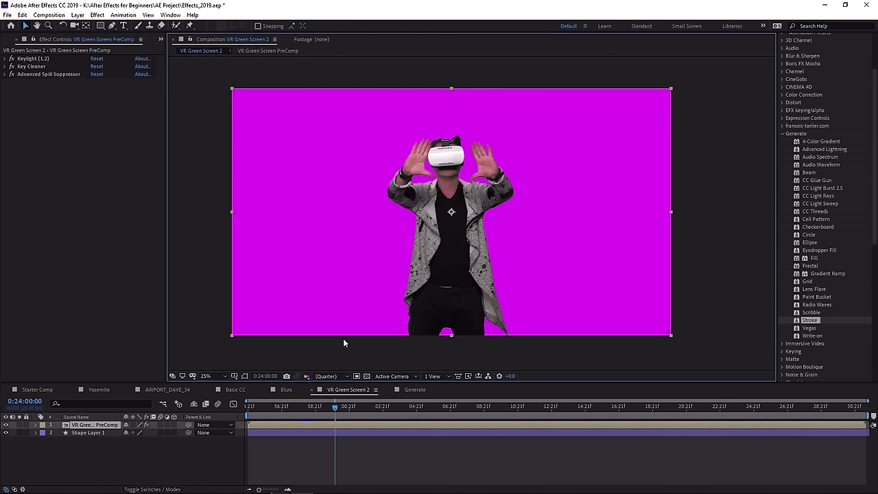
pyautogui.click(99, 428)
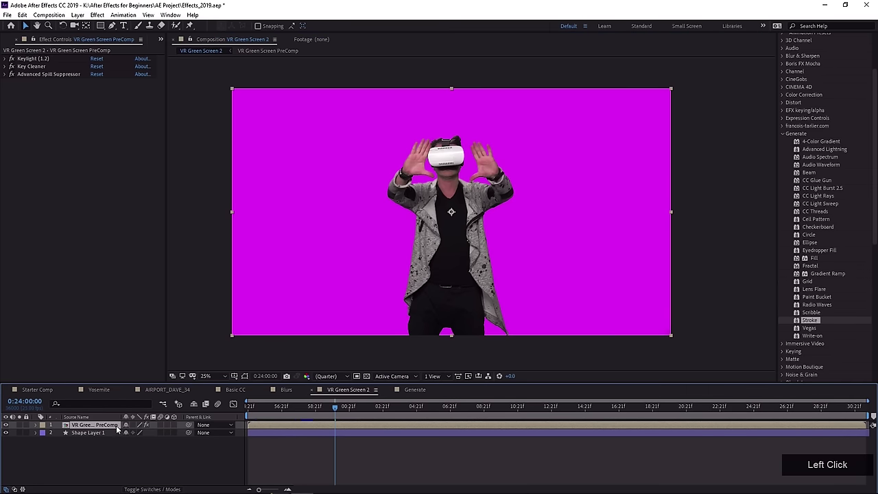
pyautogui.moveTo(121, 417); pyautogui.dragTo(155, 428)
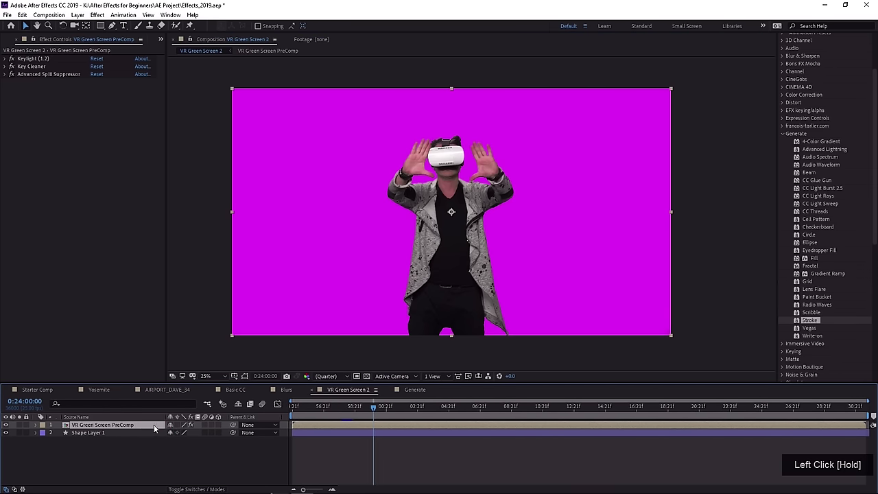
pyautogui.doubleClick(87, 425)
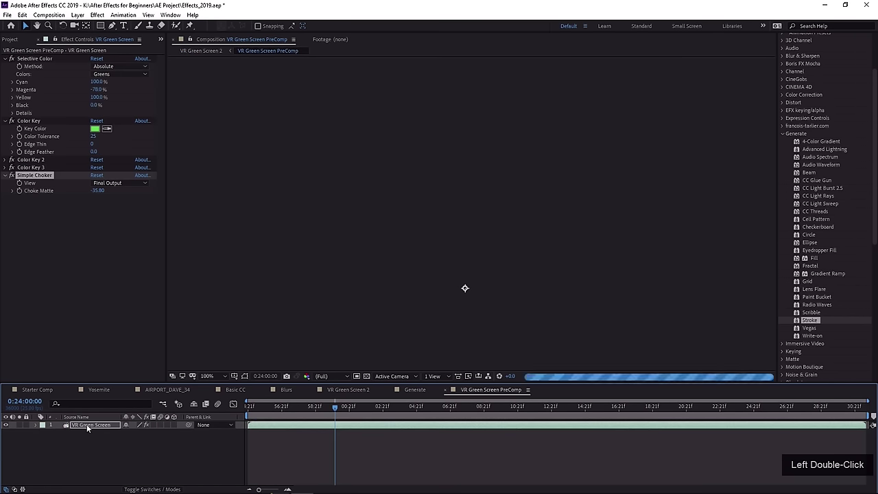
# Fit the footage in view, collapse the VR Green Screen layer's effects, and disable all five to show the original green-screen footage.
pyautogui.scroll(-4, 369, 267)
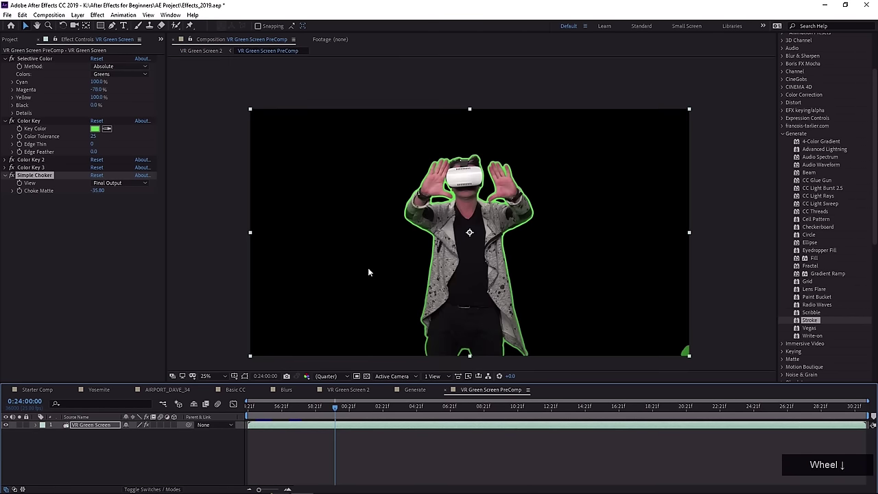
pyautogui.moveTo(336, 406); pyautogui.dragTo(318, 406)
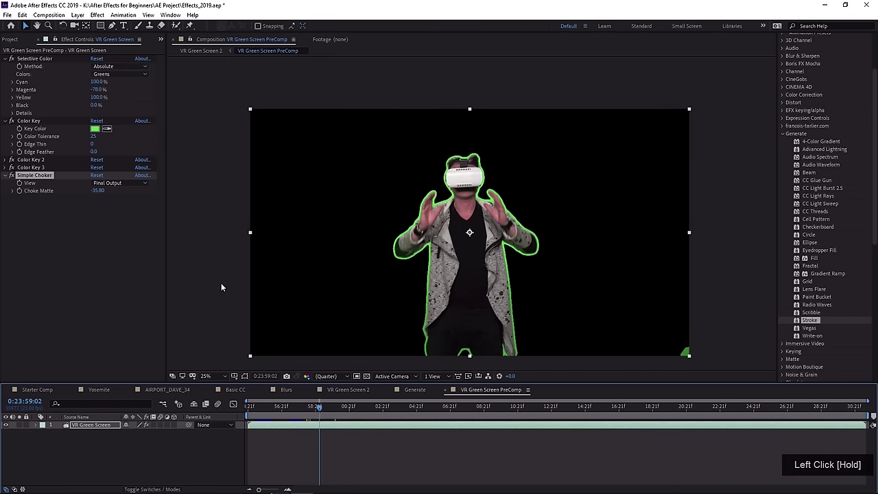
pyautogui.click(6, 58)
pyautogui.click(6, 66)
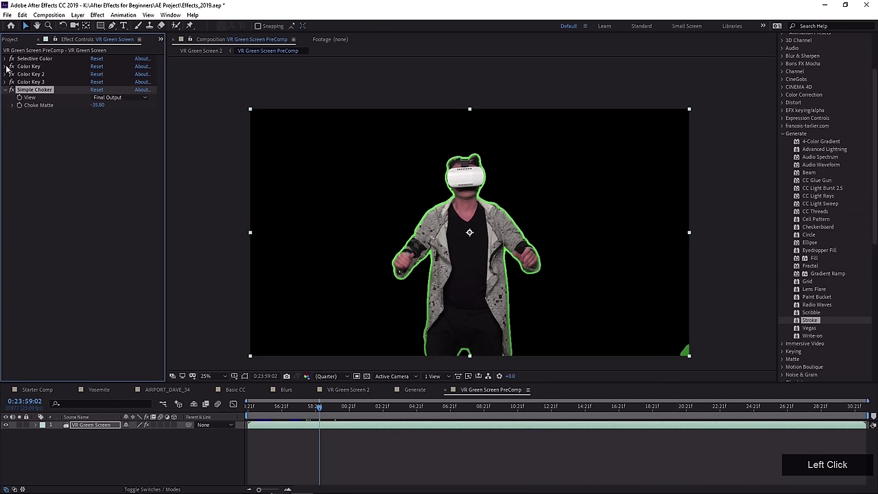
pyautogui.click(7, 89)
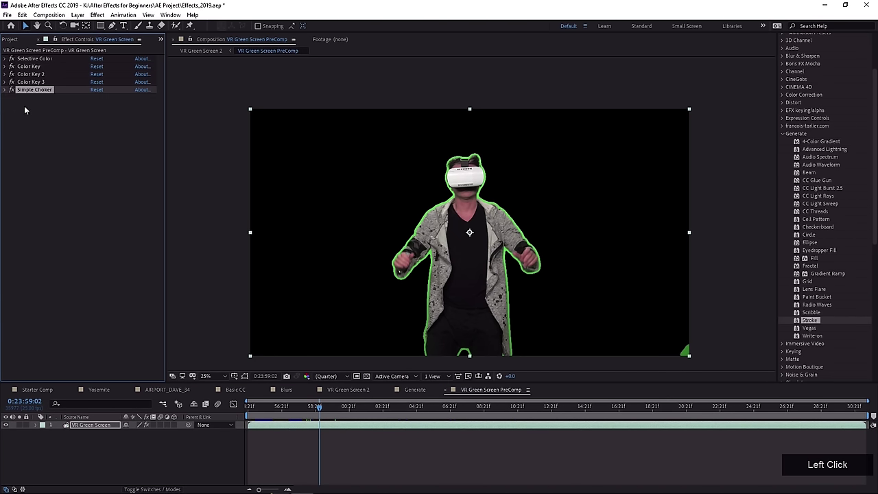
pyautogui.moveTo(11, 59); pyautogui.dragTo(320, 317)
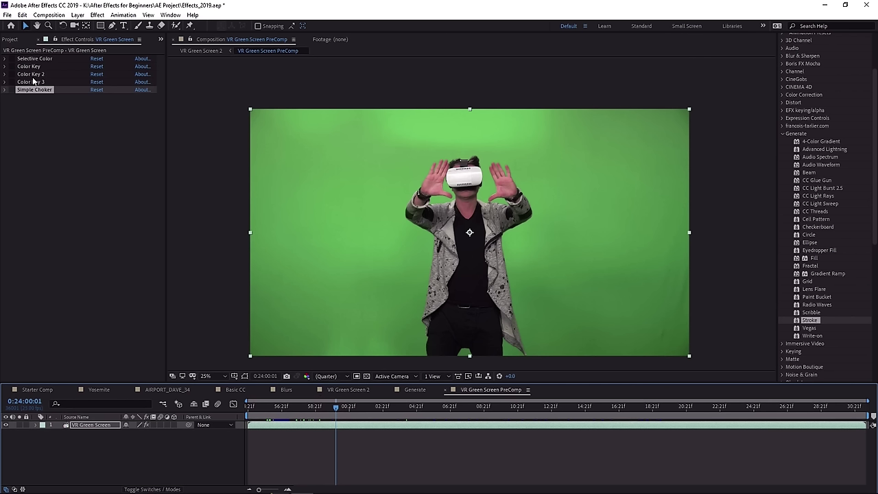
# Enable Selective Color on the VR Green Screen layer, compare the footage with and without it, and collapse its settings.
pyautogui.click(8, 59)
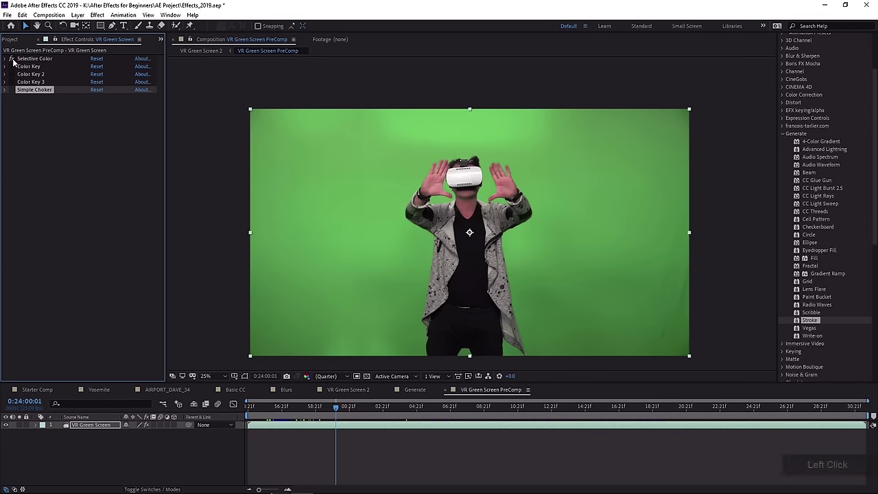
pyautogui.click(5, 59)
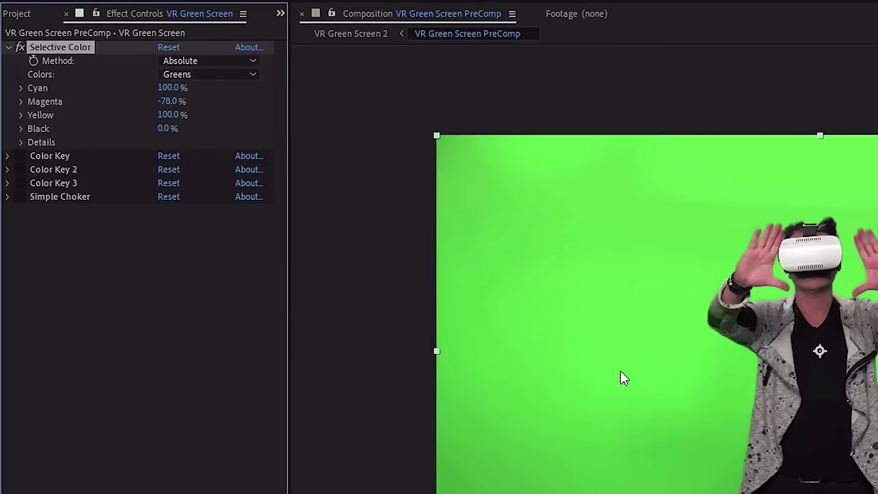
pyautogui.click(20, 48)
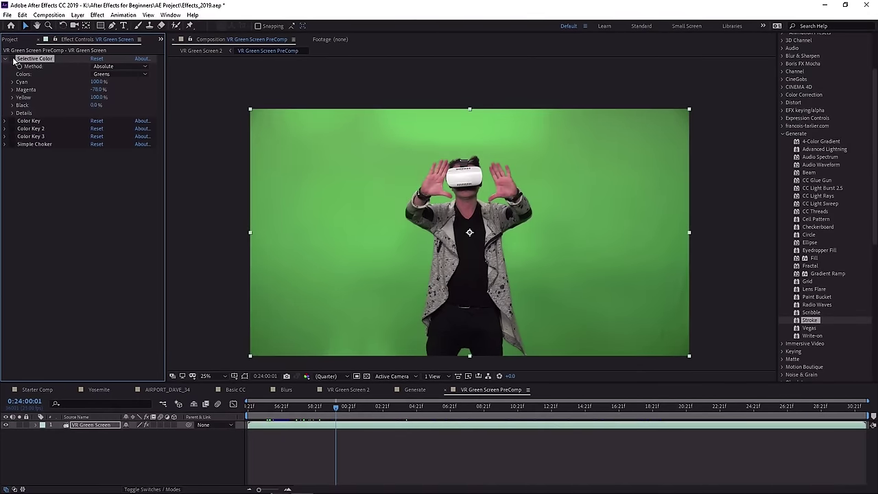
pyautogui.click(12, 61)
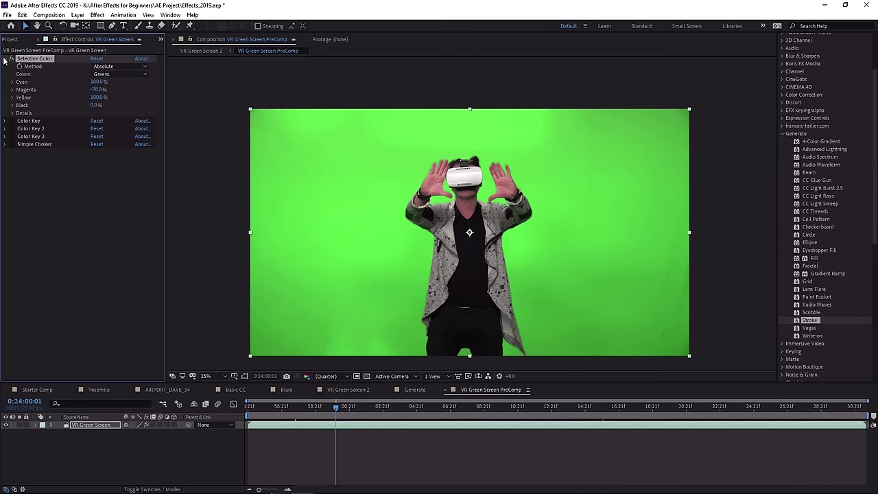
pyautogui.click(5, 60)
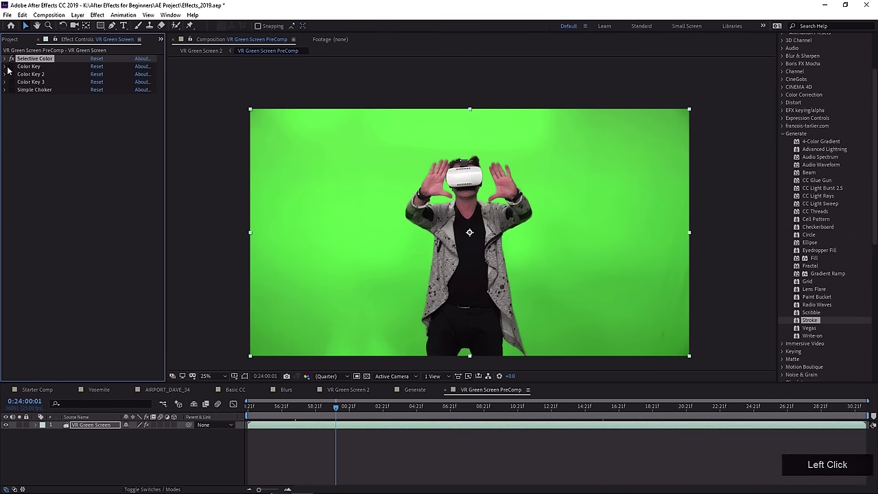
# Expand and enable the first Color Key effect, and check the keyed-out area briefly against the transparency grid.
pyautogui.click(6, 66)
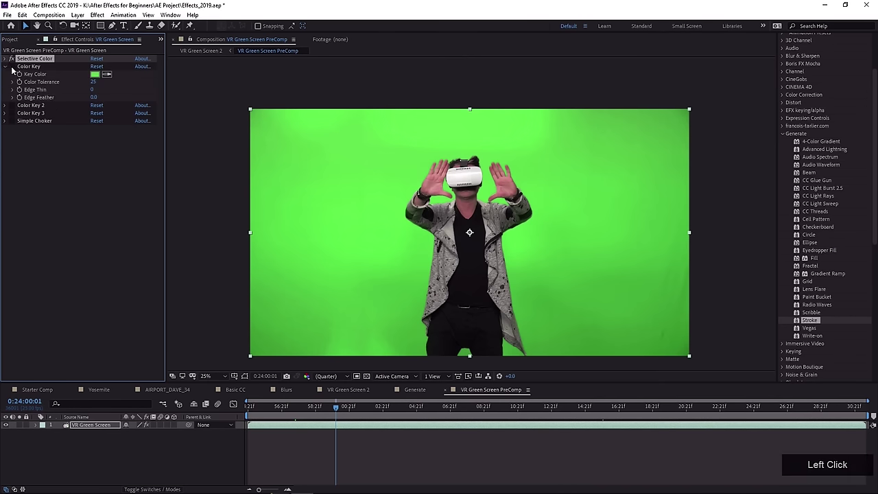
pyautogui.click(11, 67)
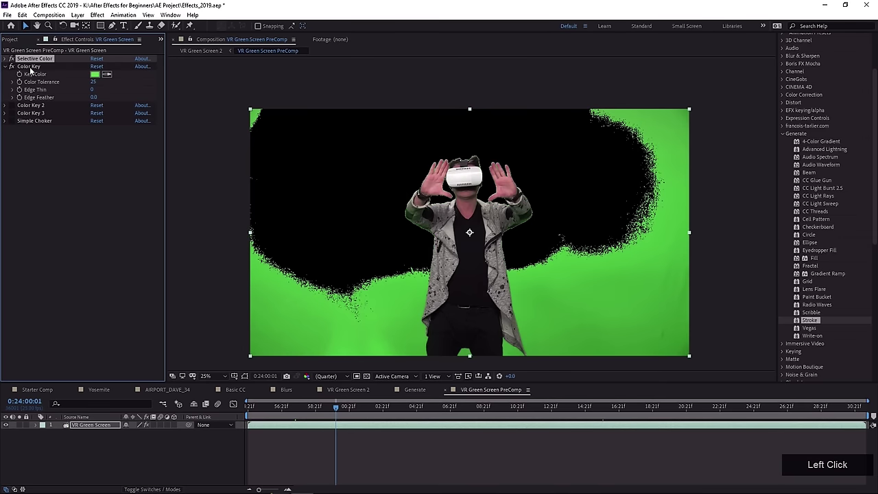
pyautogui.click(367, 377)
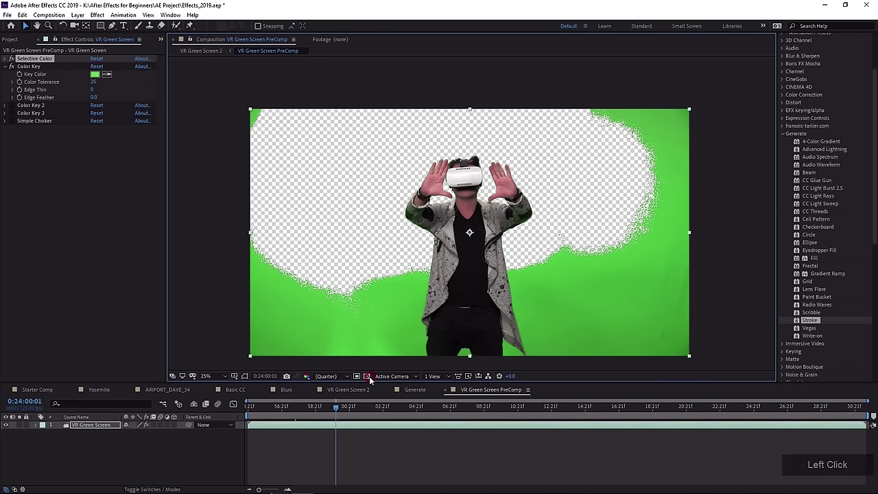
pyautogui.click(369, 377)
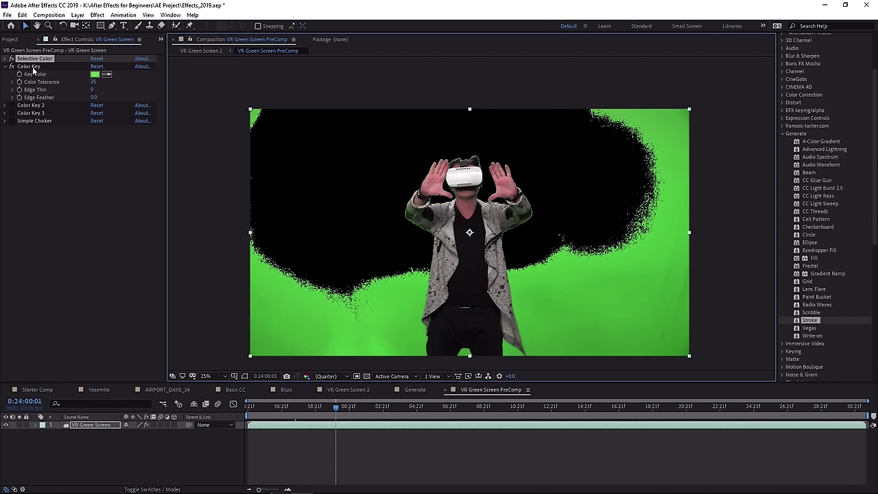
# Try a higher Color Tolerance on the first Color Key, undo it, and move the playhead to 0:24:09:15.
pyautogui.moveTo(92, 82); pyautogui.dragTo(120, 90)
pyautogui.hotkey('ctrl', 'z')
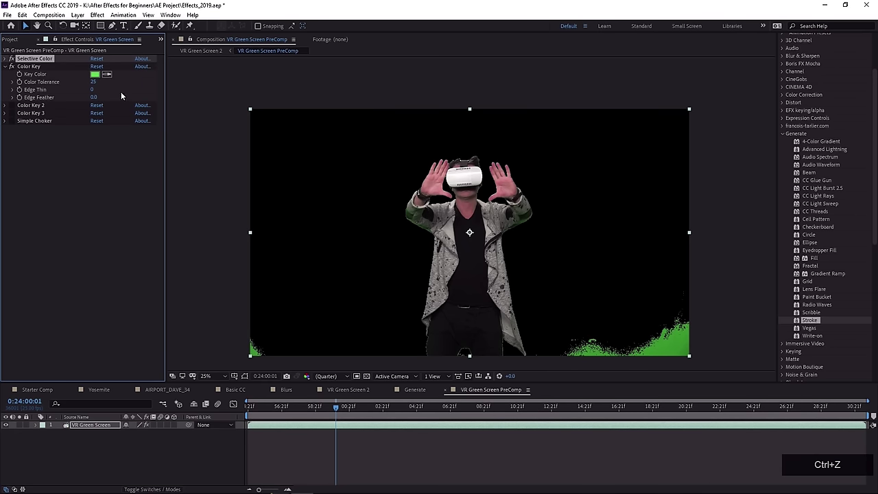
pyautogui.click(35, 68)
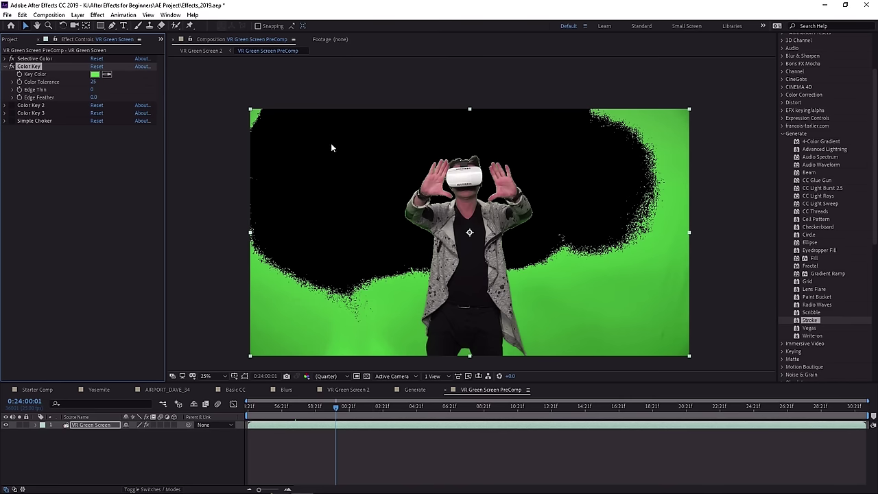
pyautogui.moveTo(377, 407); pyautogui.dragTo(500, 419)
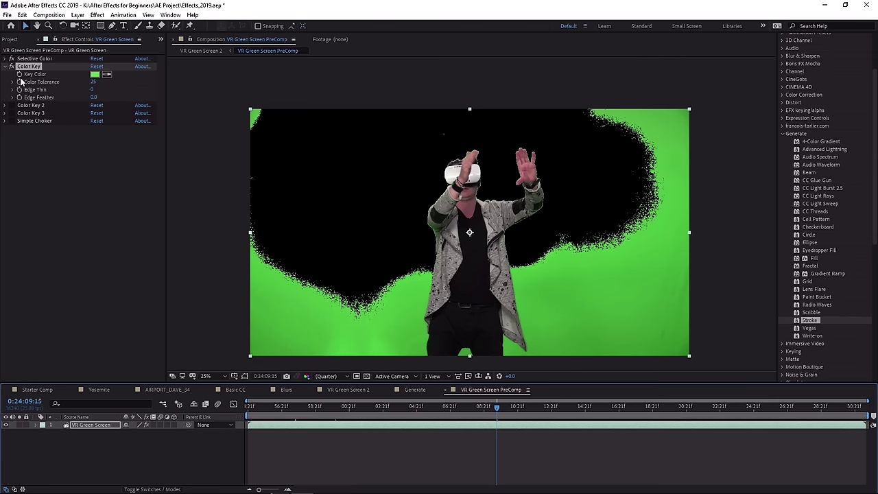
# Enable Color Key 2 and Color Key 3, expanding the Color Key 2 settings.
pyautogui.click(11, 105)
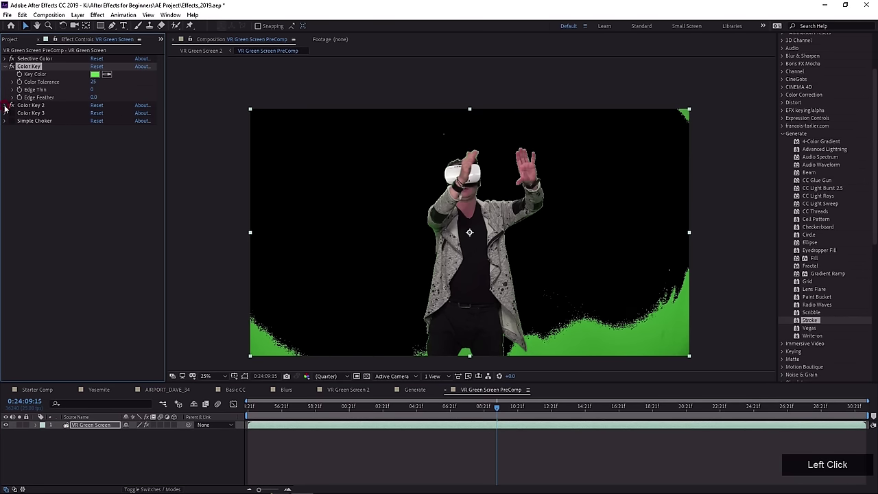
pyautogui.click(5, 105)
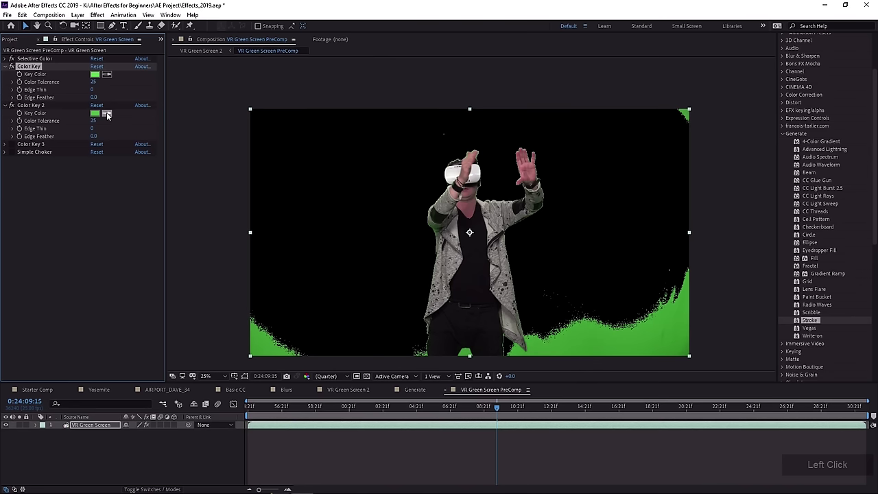
pyautogui.click(11, 144)
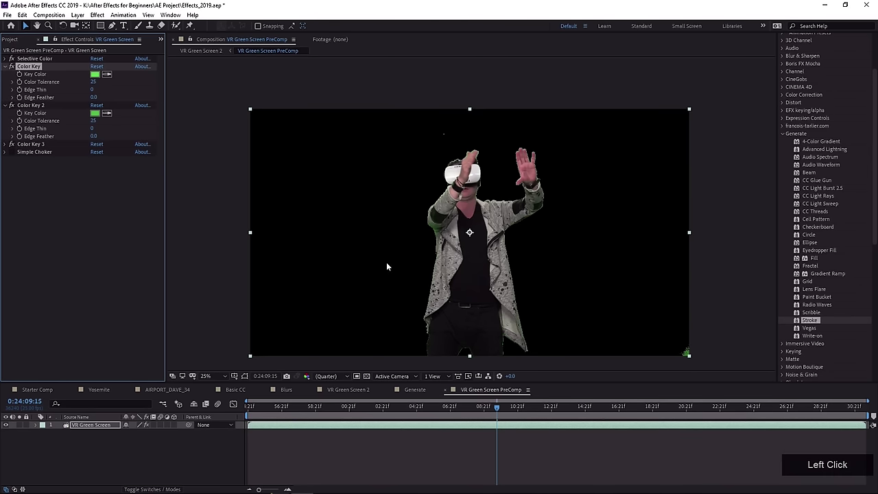
# Inspect the keyed edges around the headset and hands up close, and enable Simple Choker.
pyautogui.scroll(2, 402, 165)
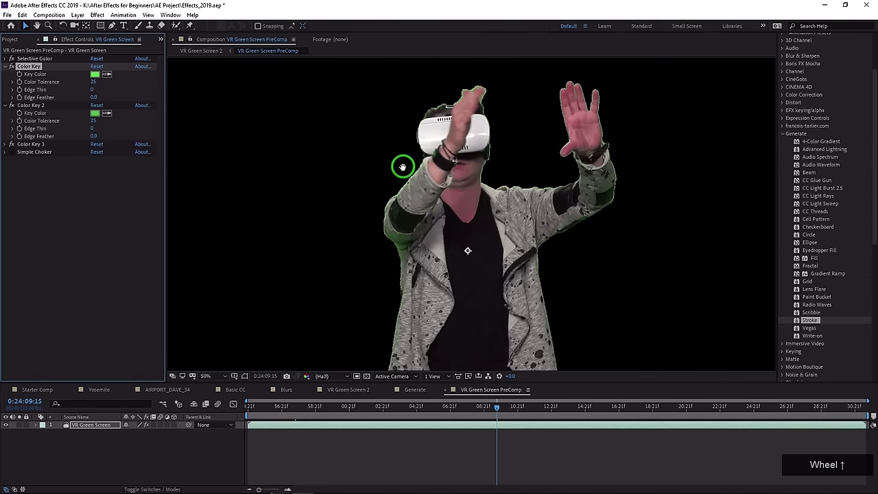
pyautogui.moveTo(402, 165); pyautogui.dragTo(369, 259)
pyautogui.scroll(1, 404, 241)
pyautogui.moveTo(268, 162); pyautogui.dragTo(338, 309)
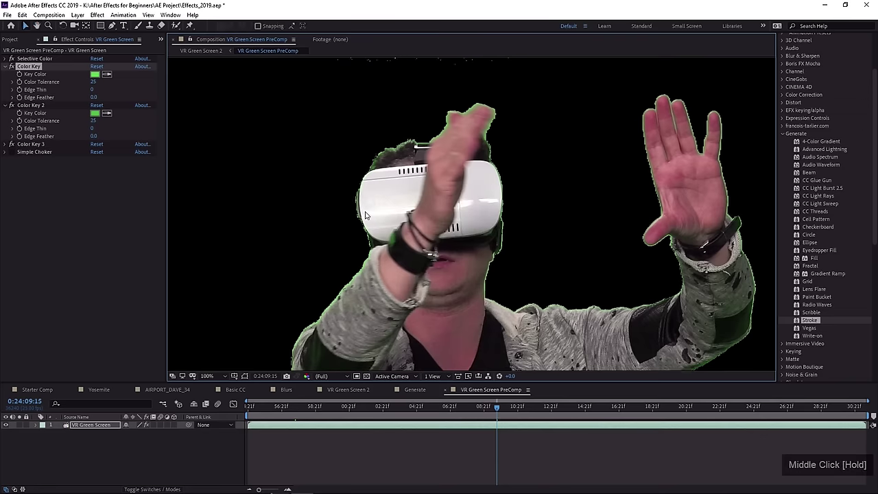
pyautogui.click(11, 153)
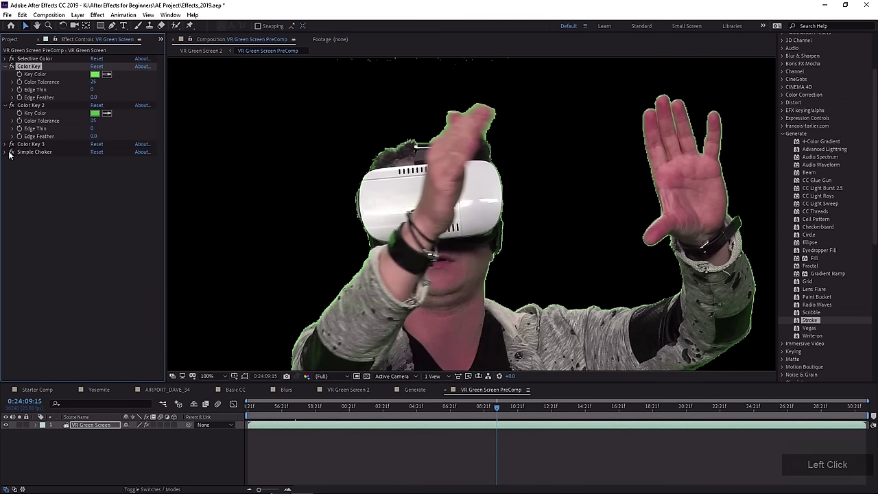
# Examine the choked matte's outline around the whole figure and close up at the headset and hands.
pyautogui.scroll(-4, 245, 172)
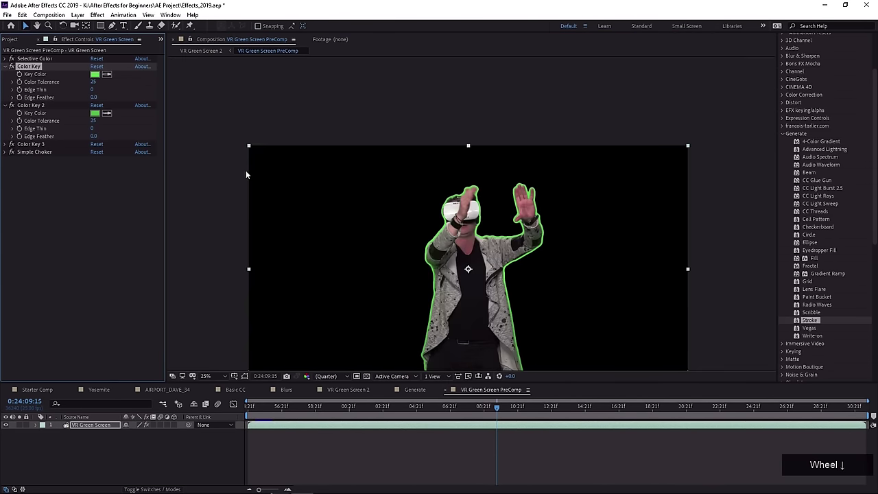
pyautogui.moveTo(419, 190); pyautogui.dragTo(423, 160)
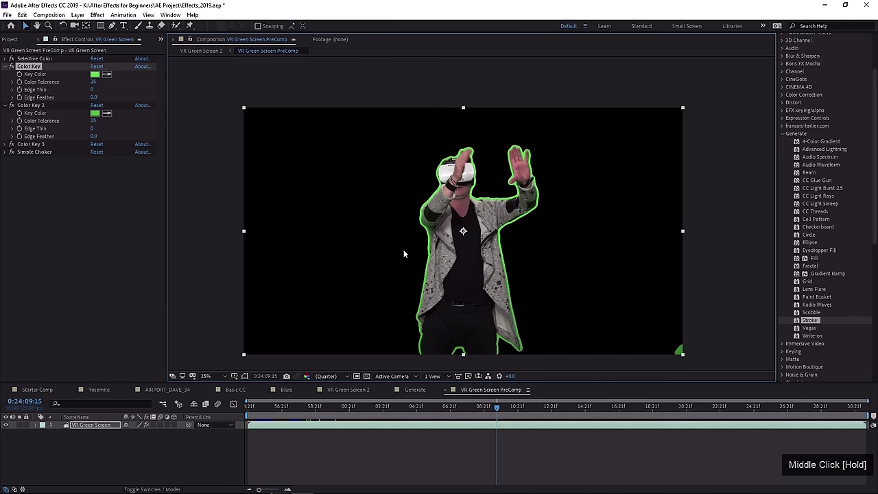
pyautogui.scroll(2, 424, 218)
pyautogui.scroll(2, 425, 218)
pyautogui.moveTo(425, 218); pyautogui.dragTo(459, 322)
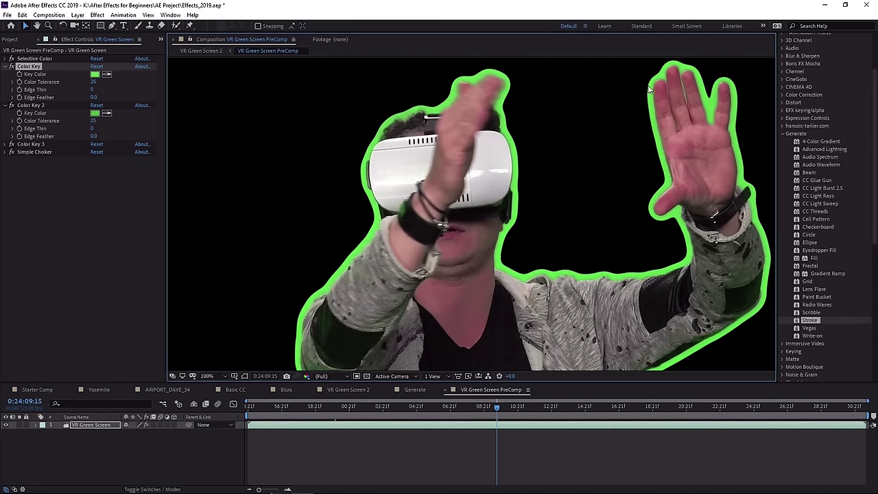
pyautogui.scroll(-3, 635, 346)
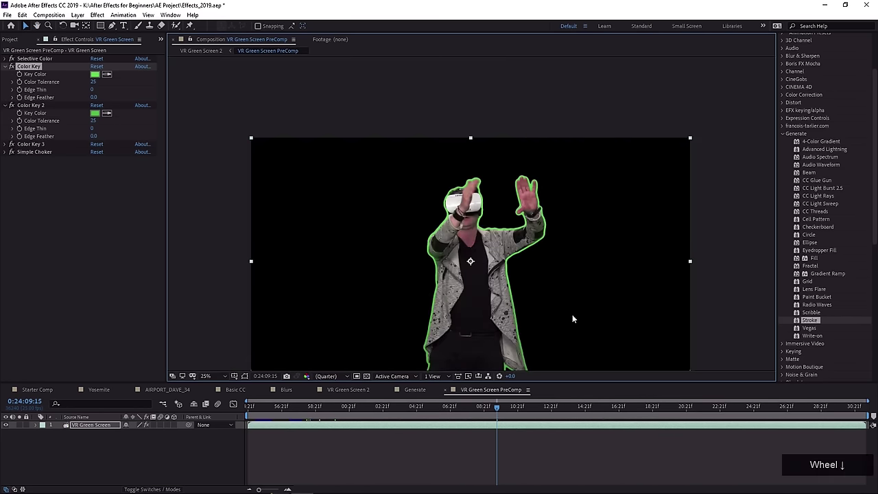
pyautogui.moveTo(572, 318); pyautogui.dragTo(523, 267)
# Switch to the VR Green Screen 2 composition and disable Advanced Spill Suppressor, Key Cleaner and Keylight (1.2) on the precomp layer.
pyautogui.click(413, 390)
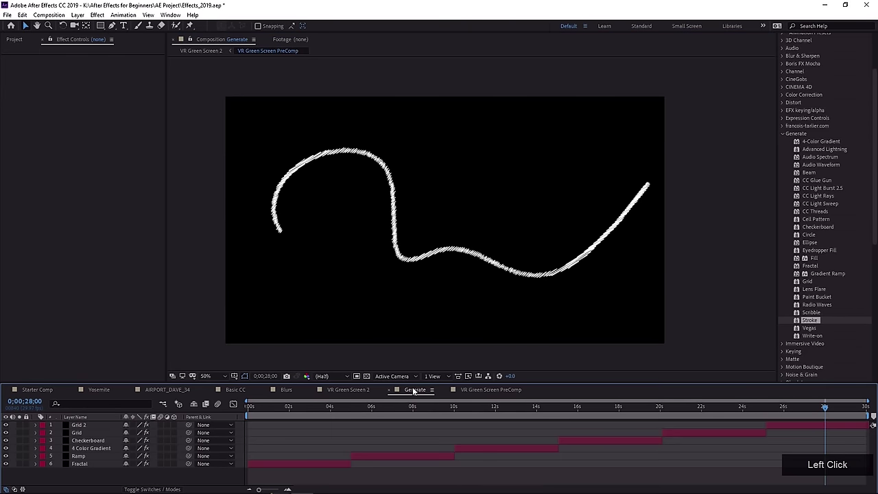
pyautogui.click(348, 390)
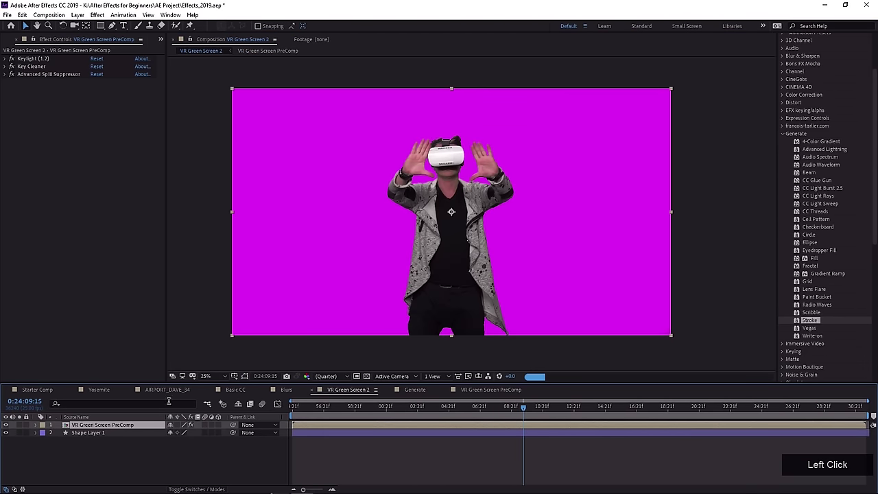
pyautogui.click(12, 74)
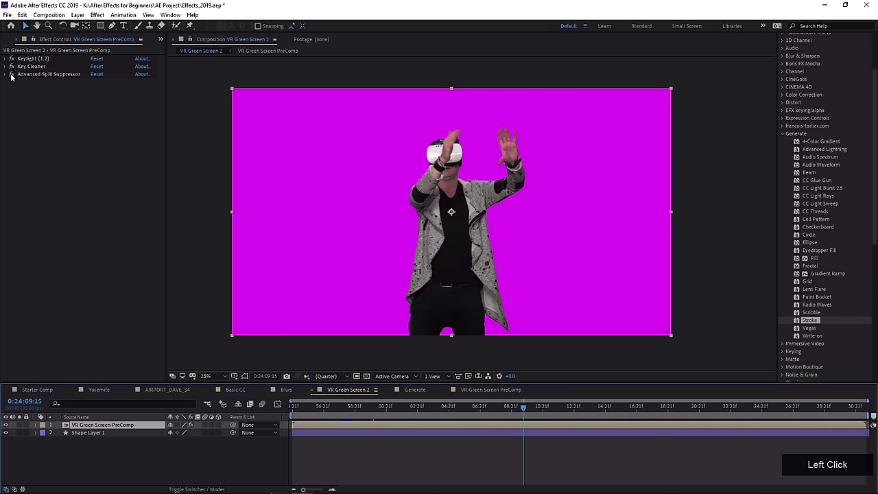
pyautogui.click(12, 65)
pyautogui.scroll(2, 406, 166)
pyautogui.scroll(2, 406, 166)
pyautogui.moveTo(407, 176); pyautogui.dragTo(169, 222)
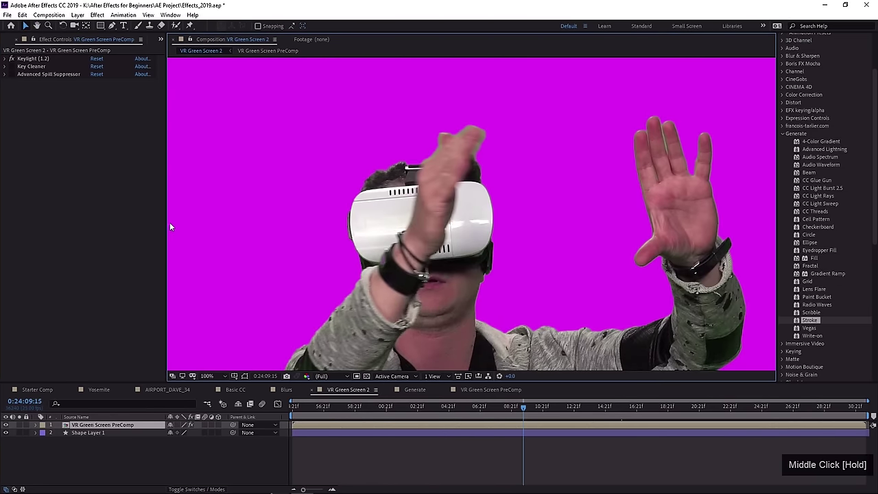
pyautogui.click(13, 59)
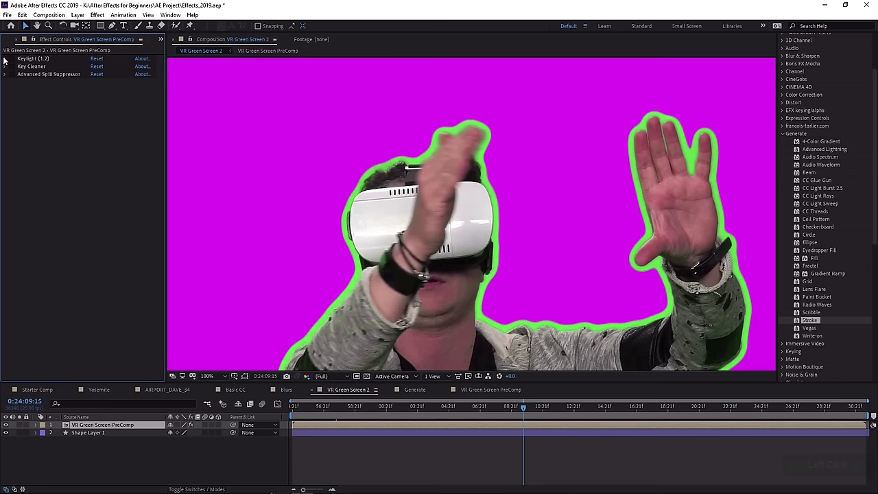
# Expand the Keylight (1.2) settings and examine the outline around the headset and raised hand at 200%.
pyautogui.click(4, 59)
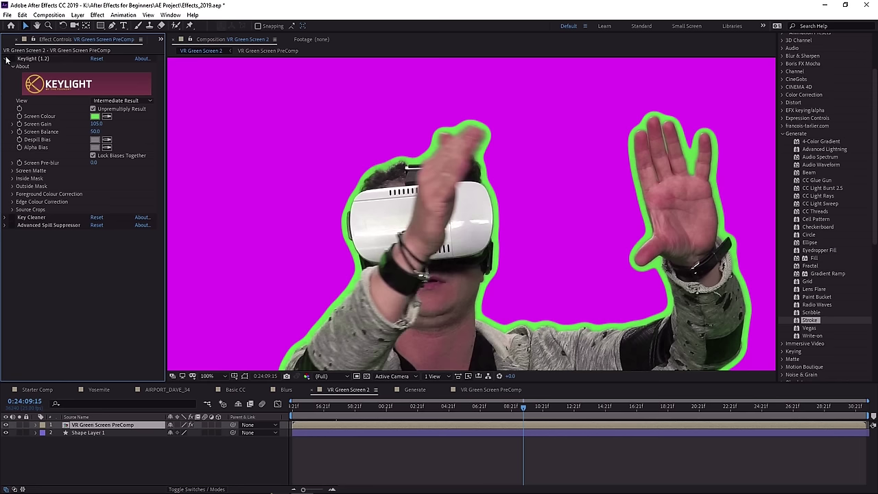
pyautogui.scroll(2, 372, 191)
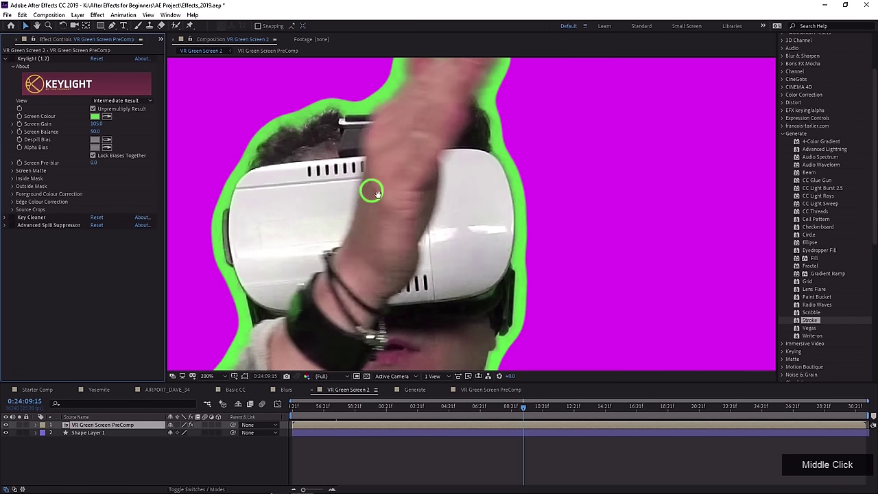
pyautogui.moveTo(372, 190); pyautogui.dragTo(430, 245)
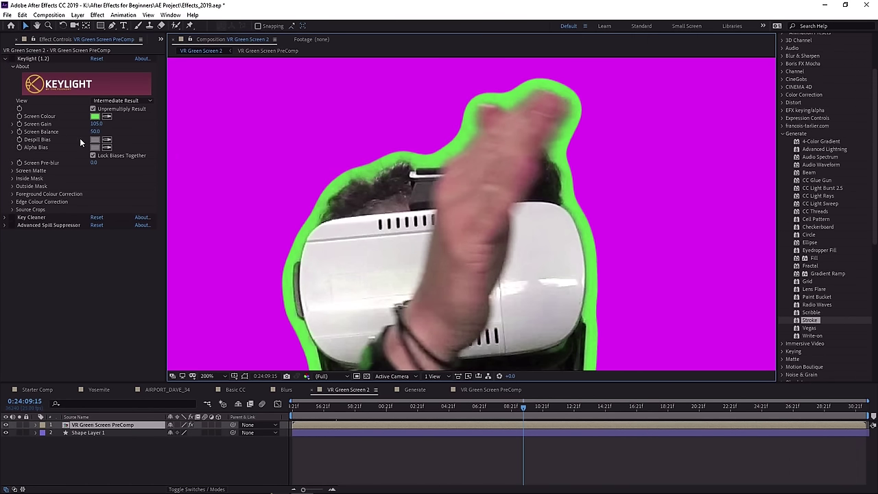
# Enable Keylight (1.2) on the precomp layer and check the keyed headset and hands against the magenta background.
pyautogui.click(9, 59)
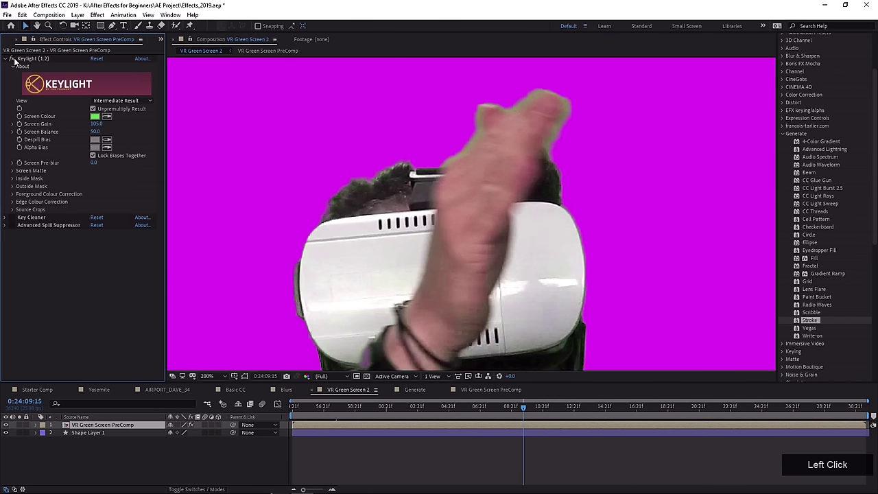
pyautogui.press(',')
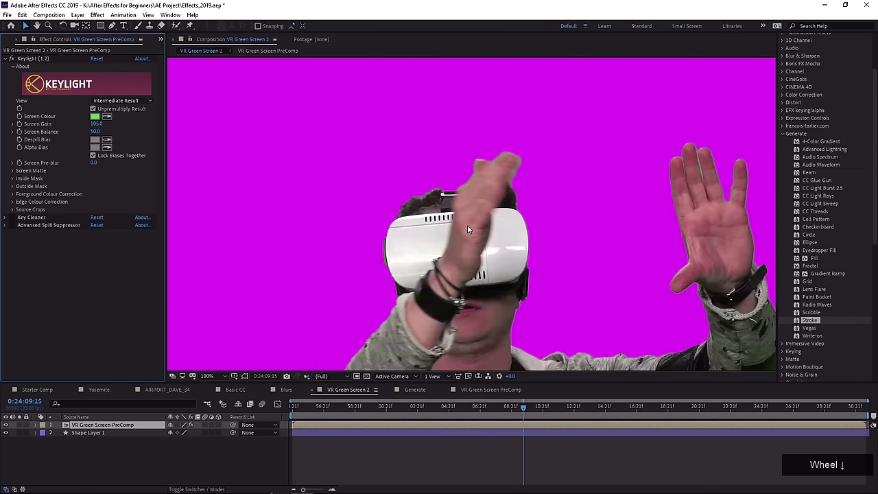
pyautogui.middleClick(434, 172)
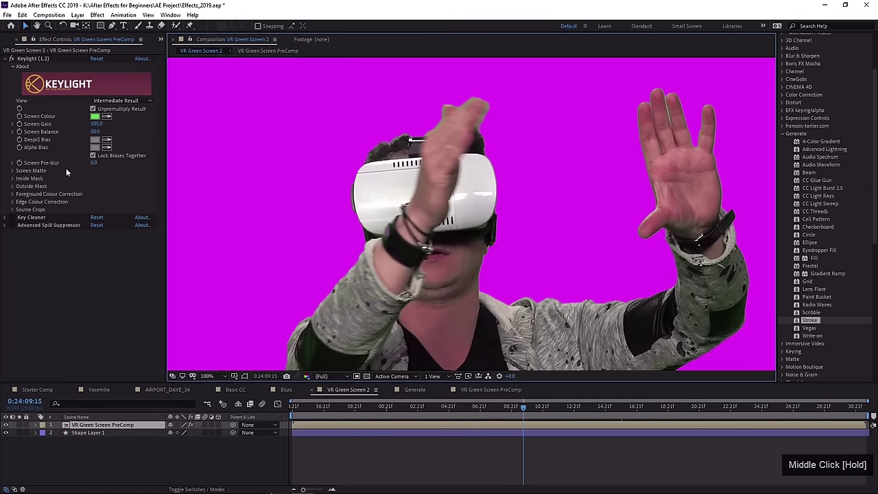
pyautogui.click(429, 219)
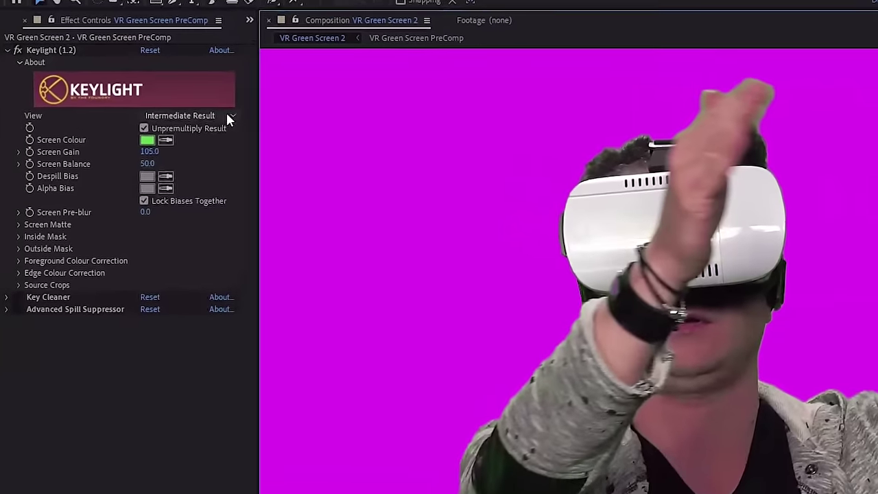
# Compare Keylight's Final Result view with Intermediate Result, ending on Intermediate Result, and examine the edges around the headset and wrist.
pyautogui.click(148, 101)
pyautogui.click(238, 314)
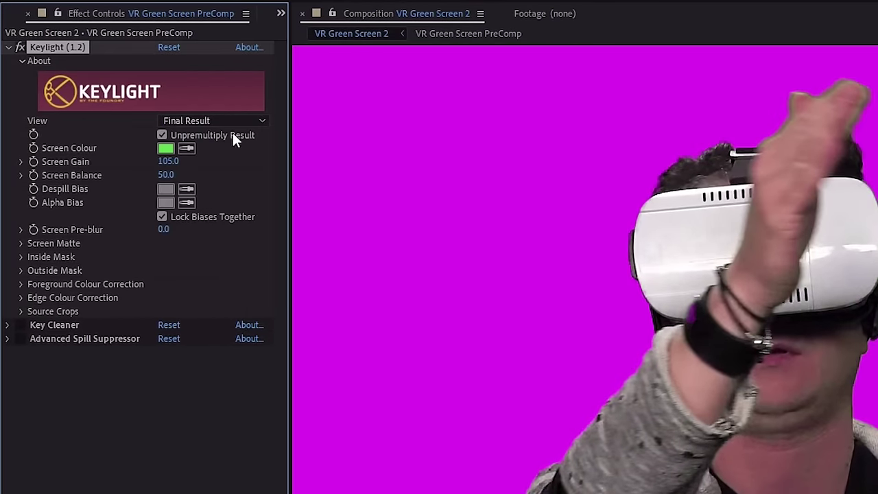
pyautogui.click(233, 121)
pyautogui.click(214, 298)
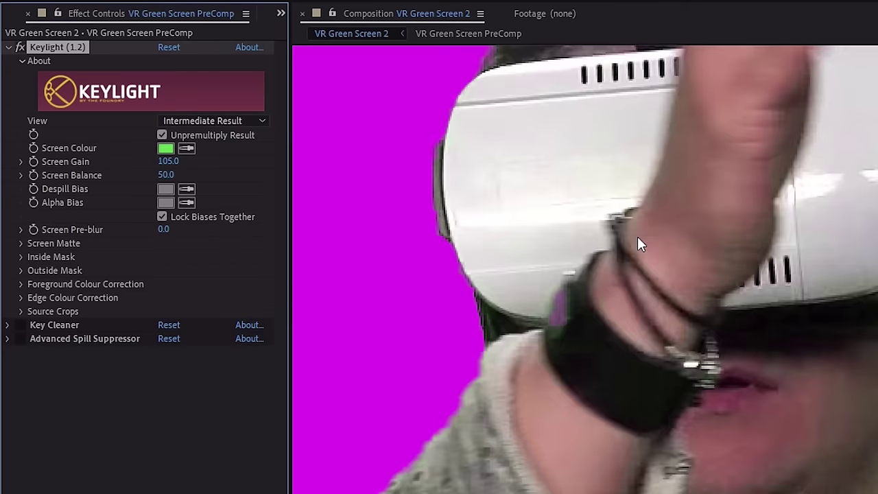
pyautogui.click(674, 323)
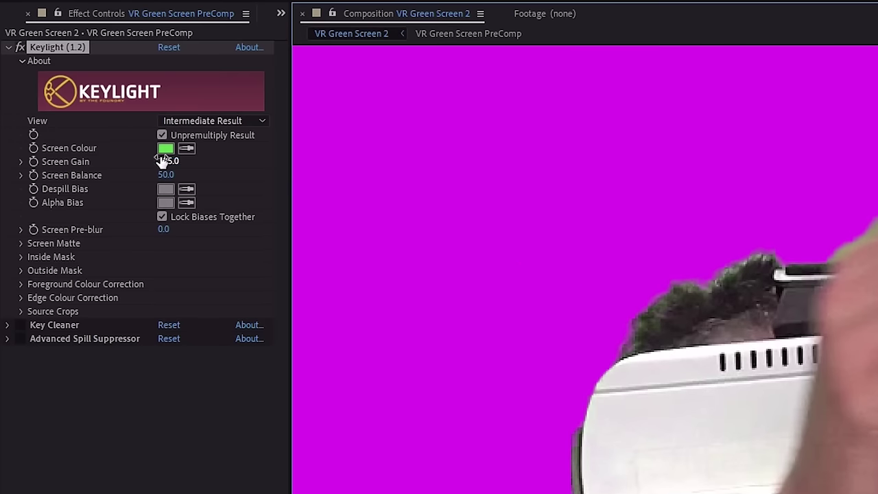
# Collapse the Keylight settings and enable Key Cleaner on the precomp layer.
pyautogui.click(9, 46)
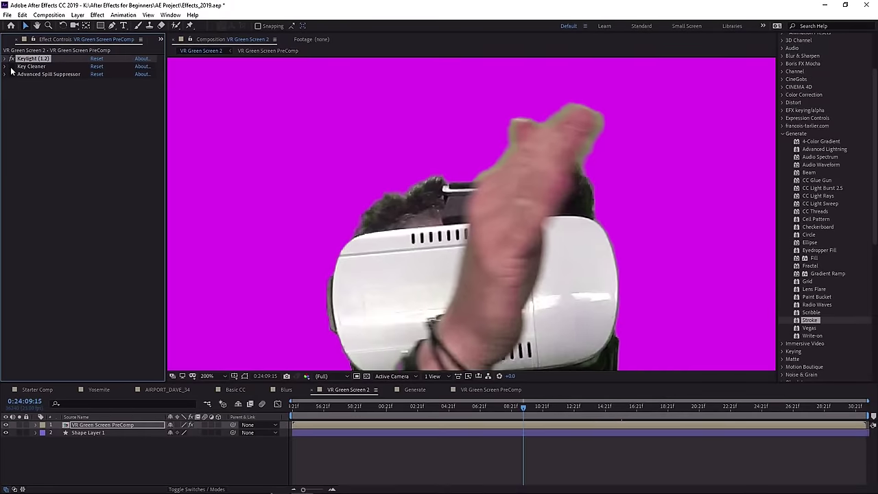
pyautogui.click(11, 72)
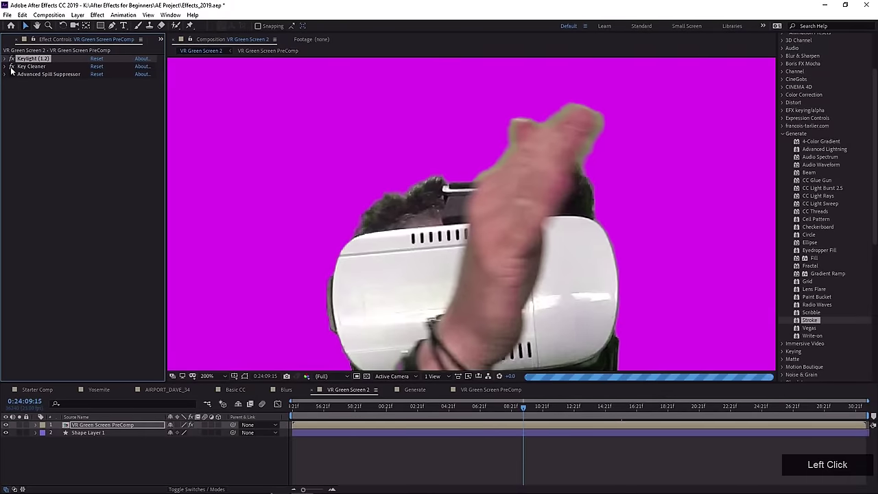
pyautogui.moveTo(364, 294); pyautogui.dragTo(390, 233)
# Compare the key with Key Cleaner off and on at the dark wristband.
pyautogui.click(13, 66)
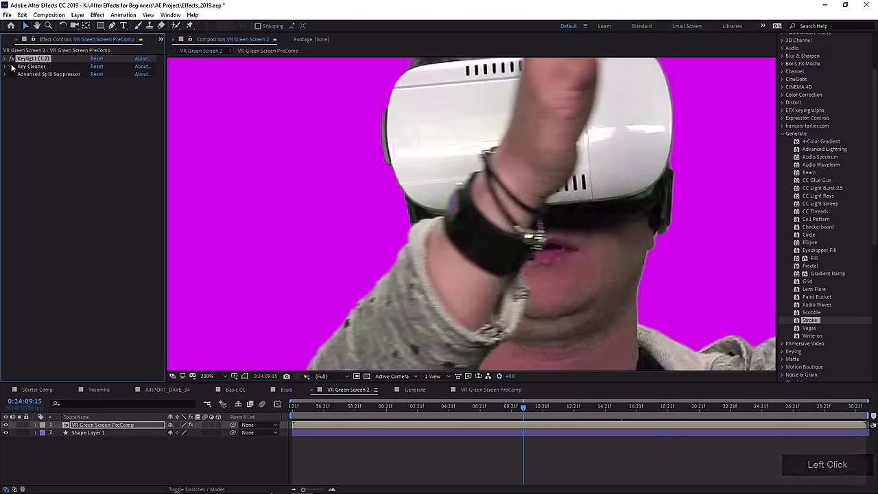
pyautogui.click(13, 66)
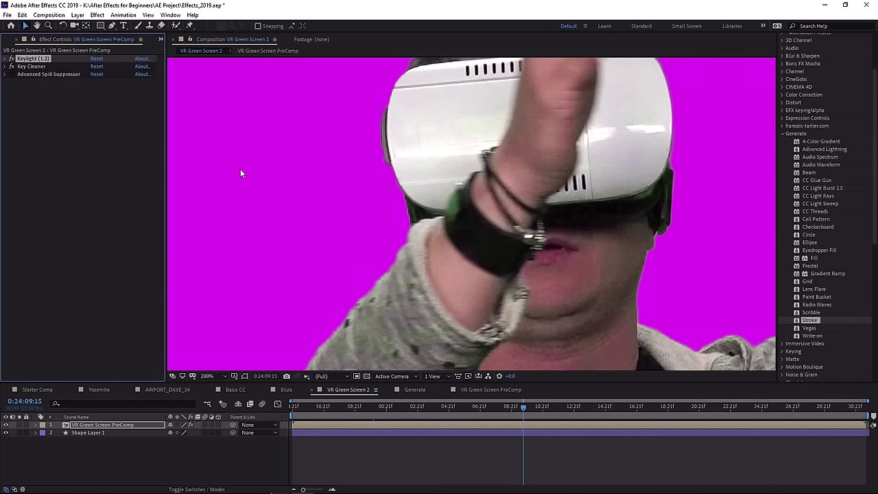
pyautogui.click(12, 67)
pyautogui.click(12, 67)
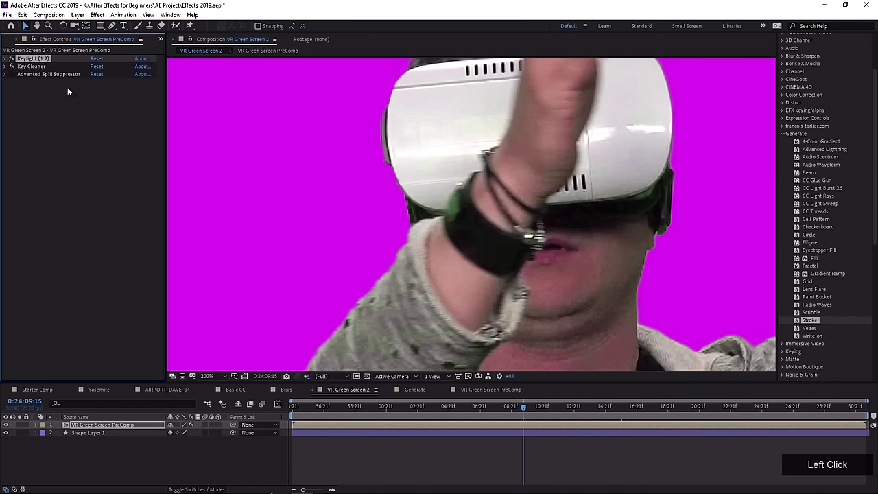
# Compare the green spill on the jacket sleeve and elbow with Key Cleaner off and on, leaving it enabled.
pyautogui.scroll(-2, 440, 236)
pyautogui.moveTo(455, 249); pyautogui.dragTo(480, 104)
pyautogui.scroll(2, 392, 258)
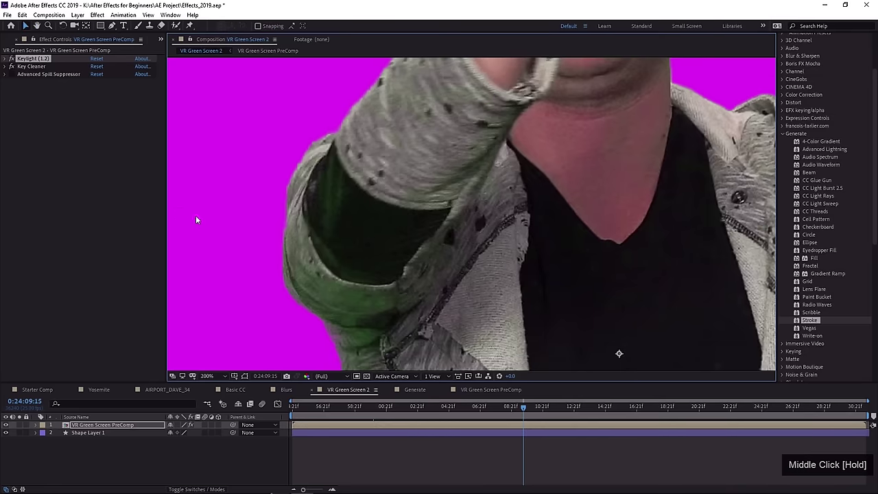
pyautogui.click(12, 74)
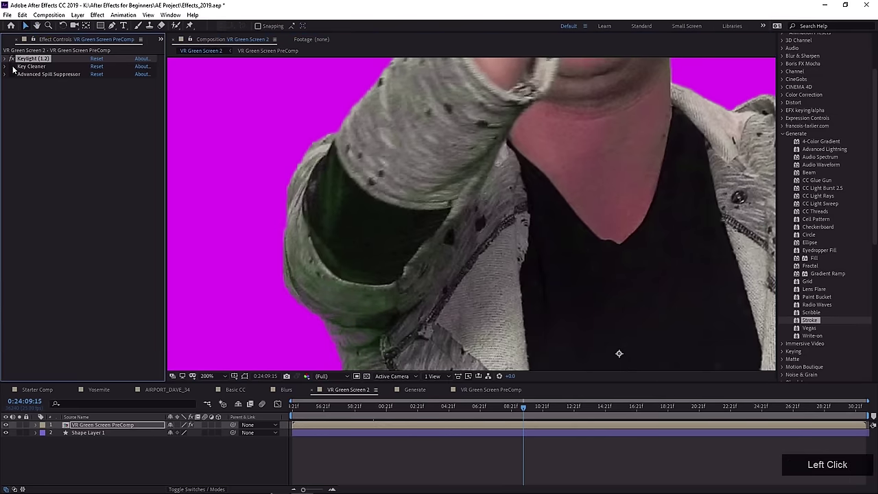
pyautogui.moveTo(379, 368); pyautogui.dragTo(361, 299)
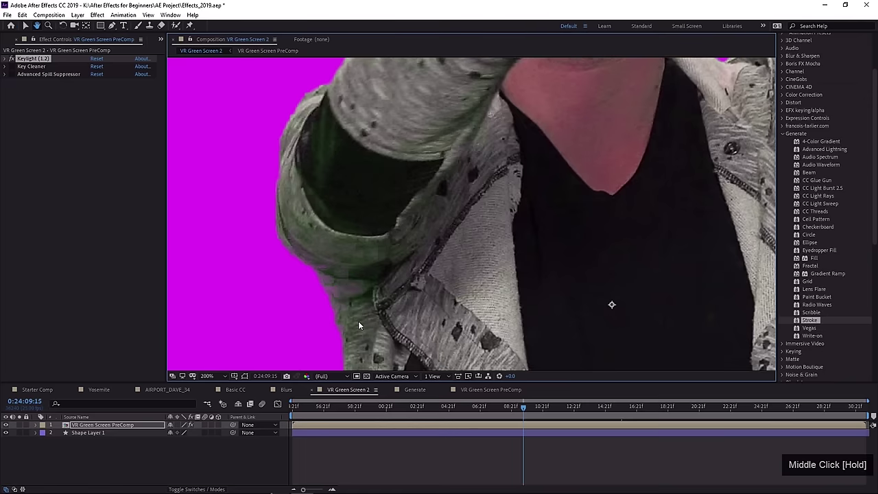
pyautogui.click(12, 67)
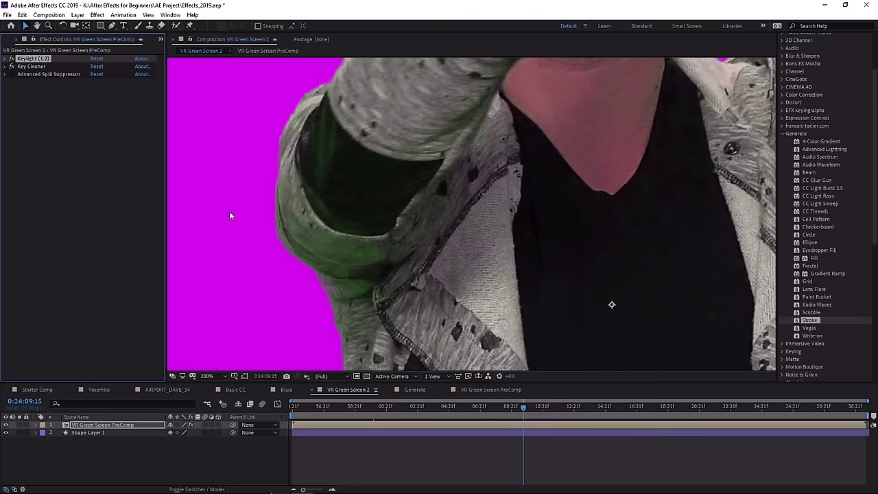
# Go to 0:23:57:15 and examine the keyed hair, headset, hands and jacket edges at 200%.
pyautogui.middleClick(304, 181)
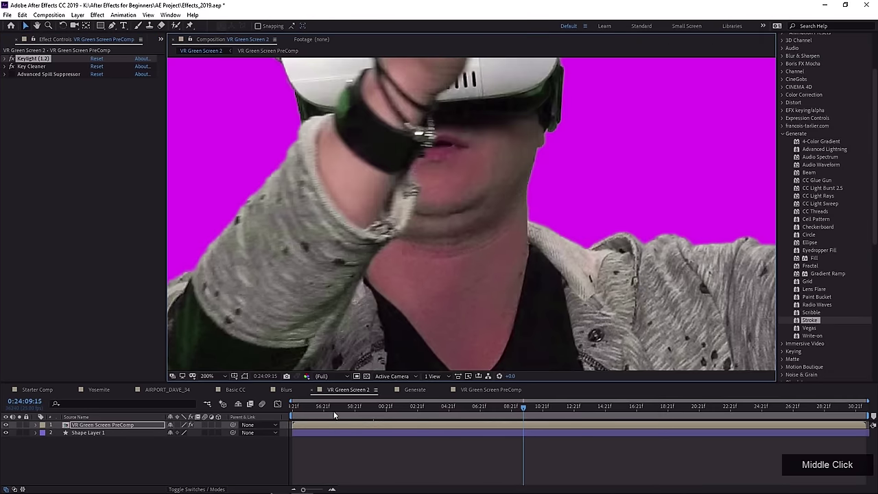
pyautogui.click(347, 281)
pyautogui.click(351, 210)
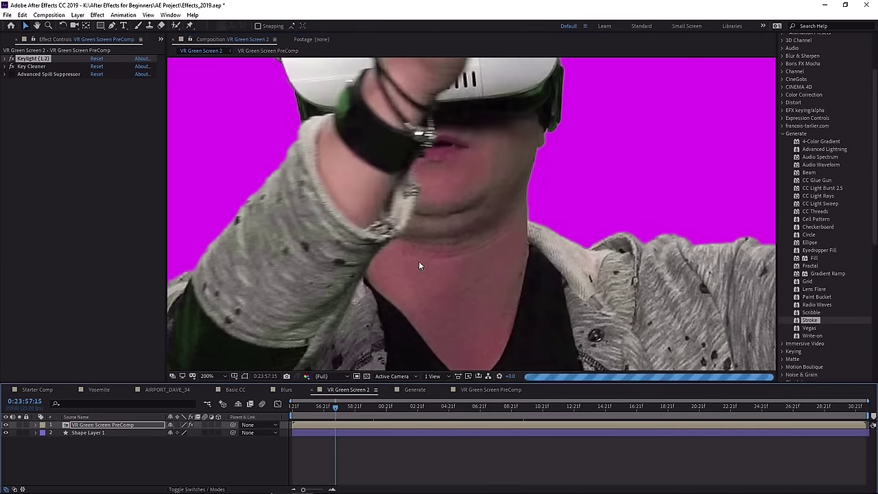
pyautogui.scroll(-2, 352, 264)
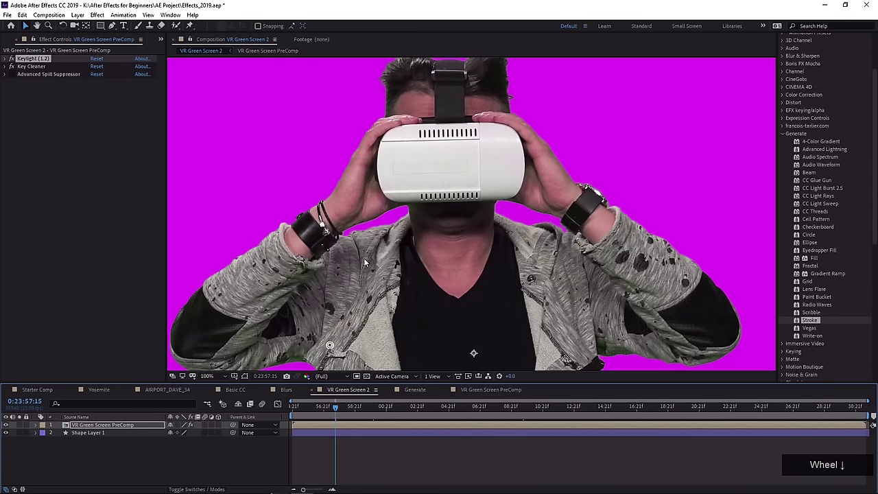
pyautogui.middleClick(364, 258)
pyautogui.scroll(2, 359, 256)
pyautogui.middleClick(359, 256)
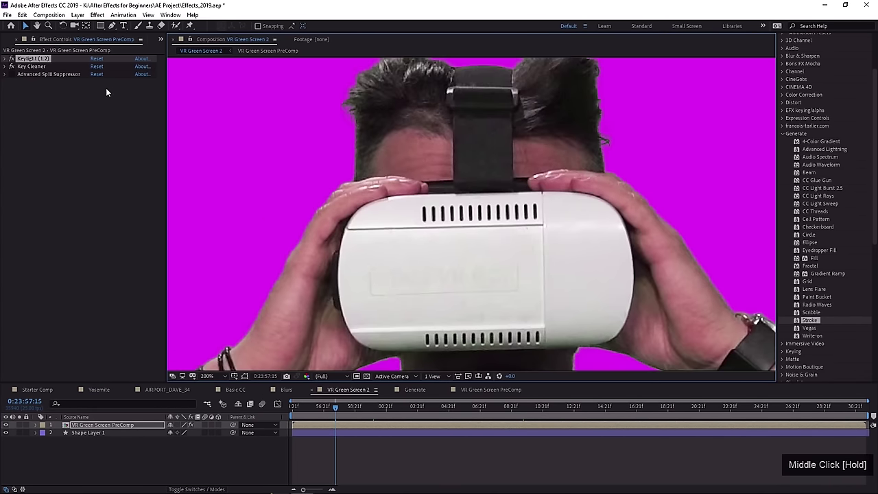
pyautogui.middleClick(372, 163)
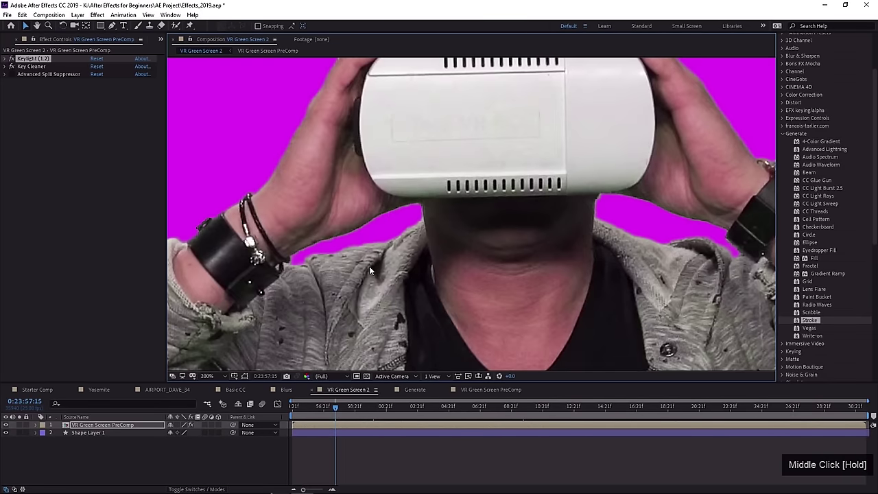
pyautogui.middleClick(369, 266)
# At 0:24:03:01, enable Advanced Spill Suppressor and check the sleeve edge at 800% and the whole figure at 25%.
pyautogui.click(420, 408)
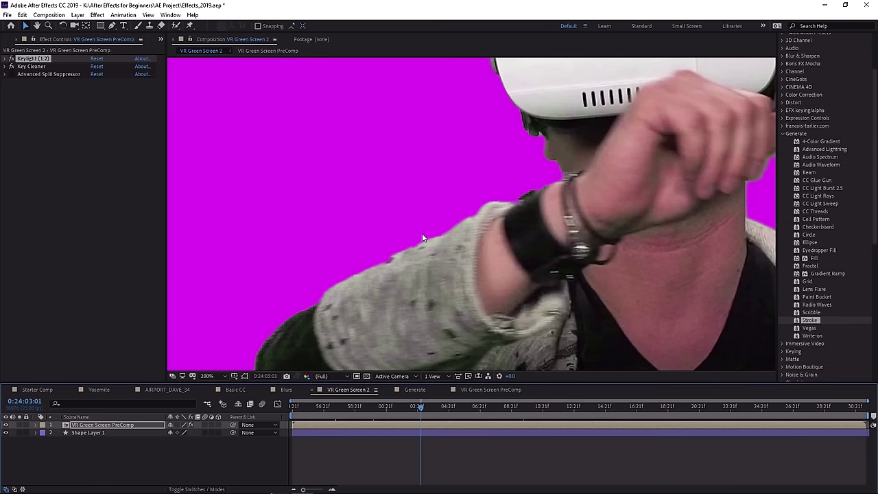
pyautogui.middleClick(387, 265)
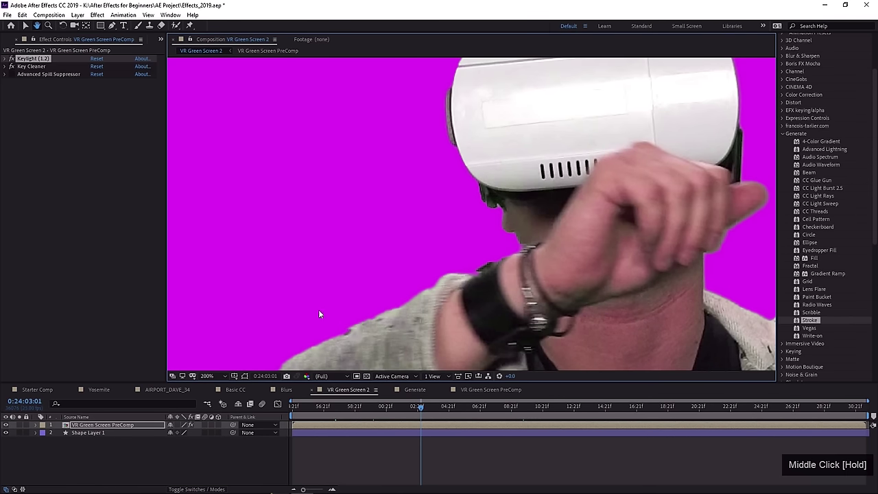
pyautogui.scroll(2, 308, 352)
pyautogui.middleClick(317, 350)
pyautogui.scroll(1, 387, 253)
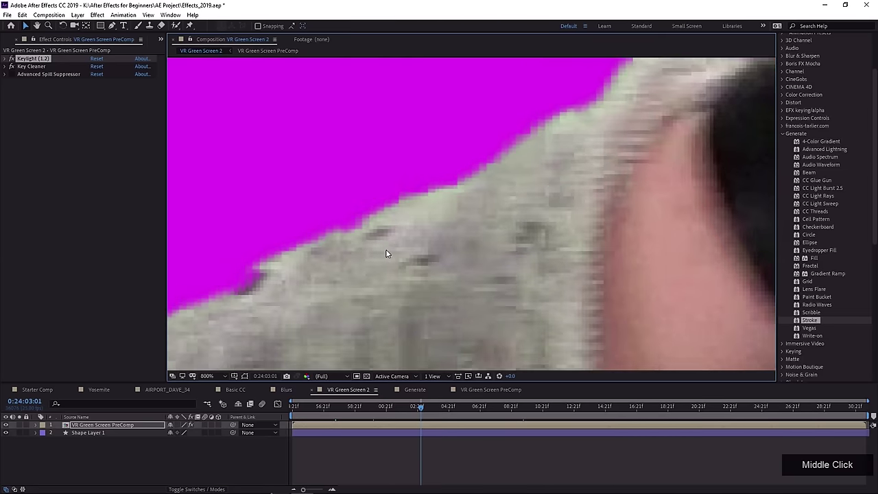
pyautogui.middleClick(291, 276)
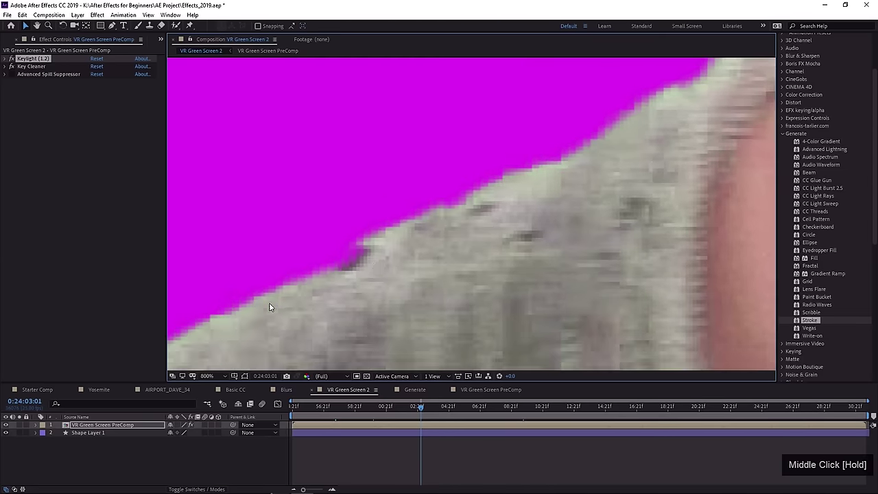
pyautogui.click(12, 76)
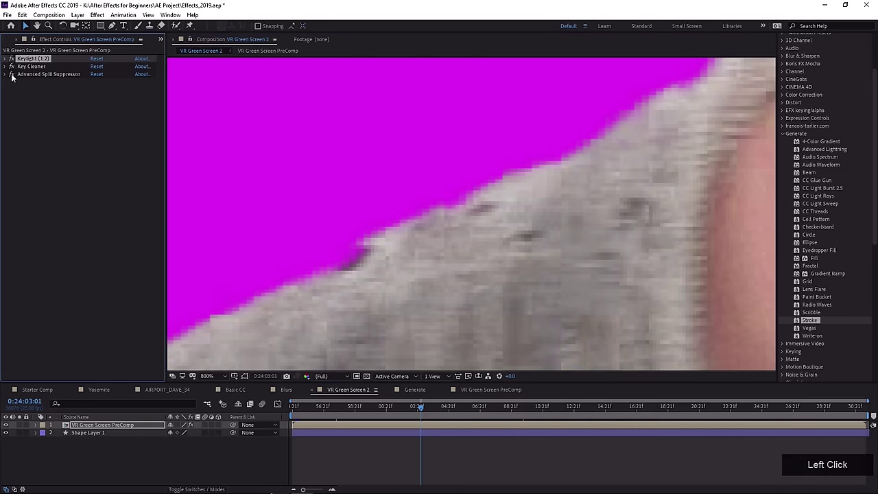
pyautogui.scroll(-6, 299, 238)
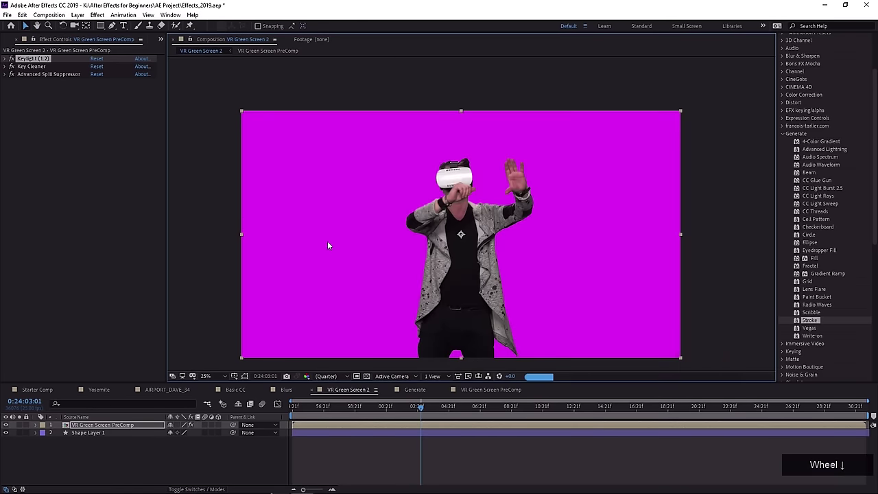
pyautogui.moveTo(328, 245)
pyautogui.mouseDown()
pyautogui.moveTo(329, 235)
pyautogui.moveTo(334, 247)
pyautogui.moveTo(314, 246)
pyautogui.mouseUp()
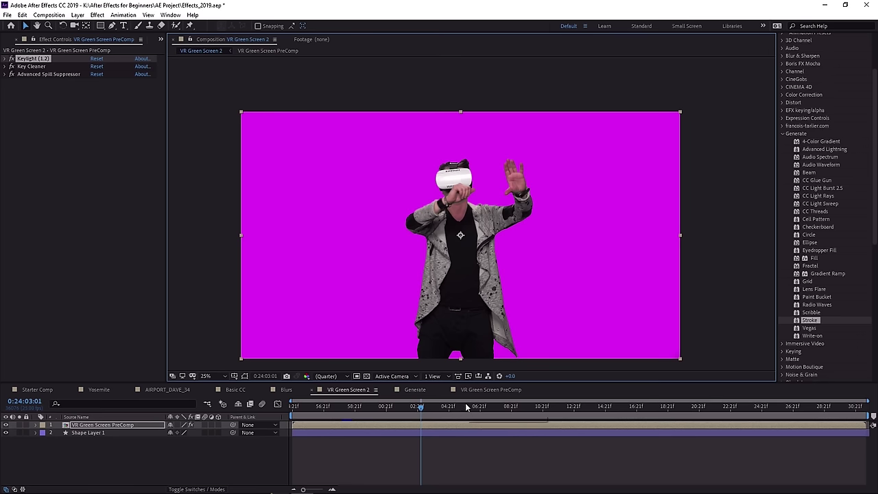
# Switch to the Generate composition and widen the effects list so the Generate category's names have more room.
pyautogui.click(413, 390)
pyautogui.moveTo(414, 391); pyautogui.dragTo(242, 415)
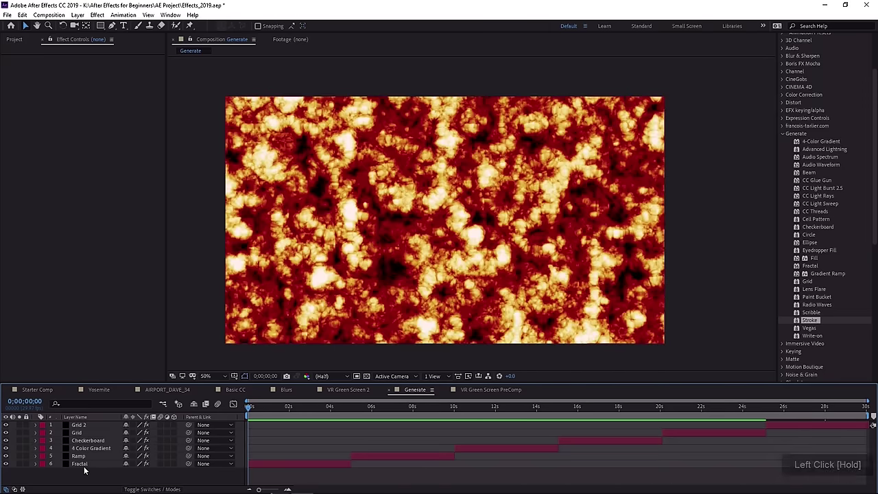
pyautogui.moveTo(777, 142); pyautogui.dragTo(758, 142)
pyautogui.click(761, 134)
pyautogui.click(761, 135)
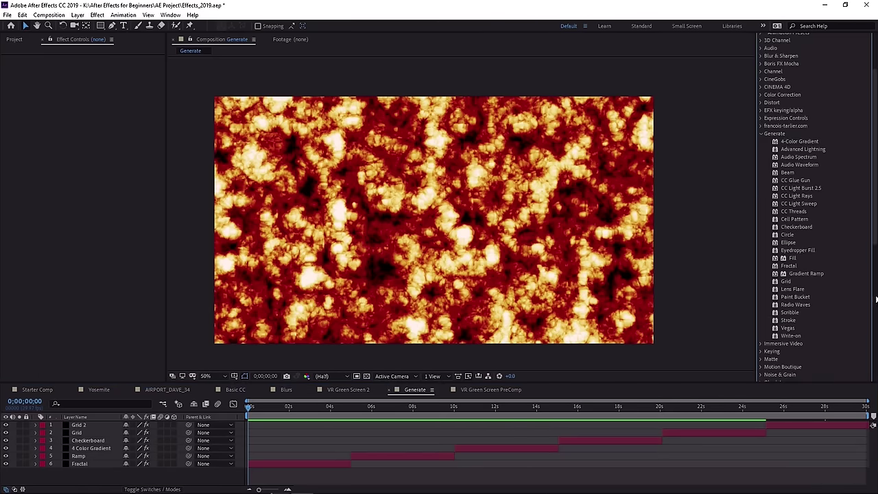
# Select the Fractal layer and turn off its Colorama effect.
pyautogui.click(81, 464)
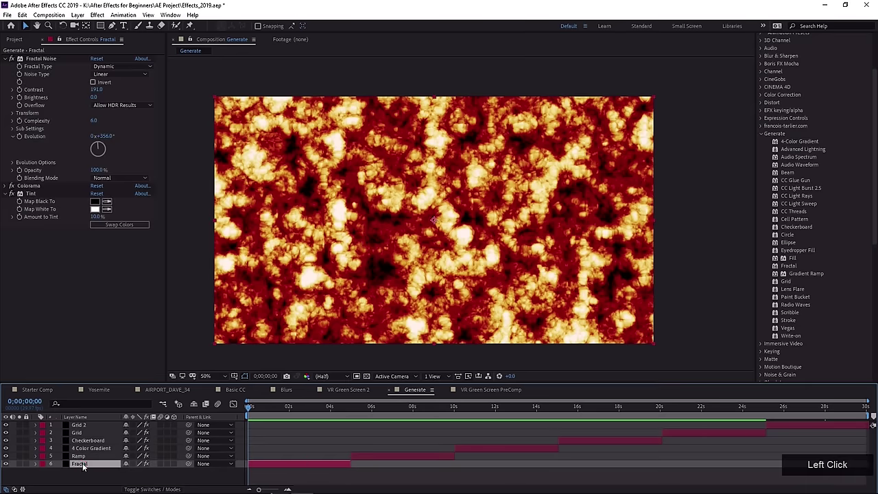
pyautogui.moveTo(9, 195); pyautogui.dragTo(37, 192)
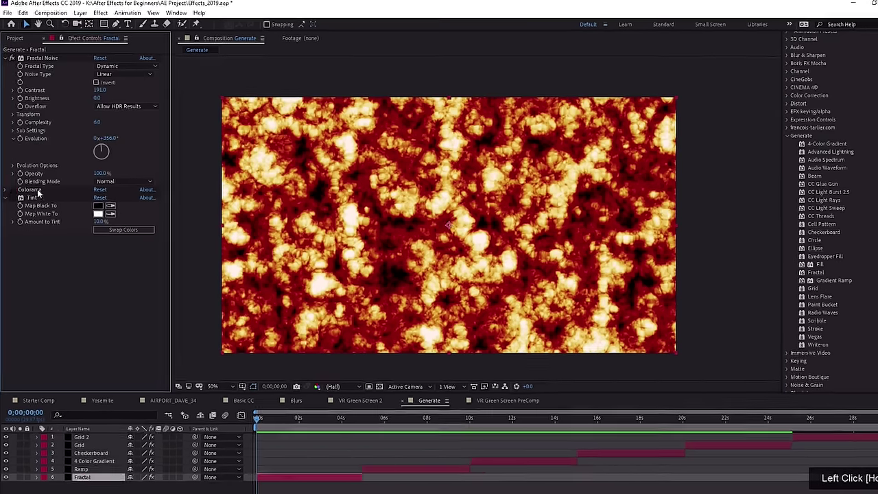
# Try the Basic fractal type on the Fractal Noise effect, compare its pattern up close, and return the type to Dynamic.
pyautogui.click(40, 57)
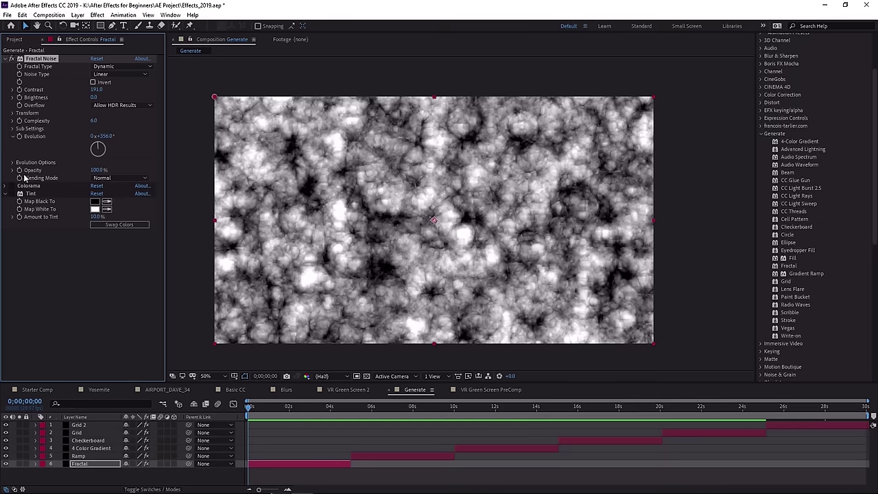
pyautogui.scroll(2, 436, 223)
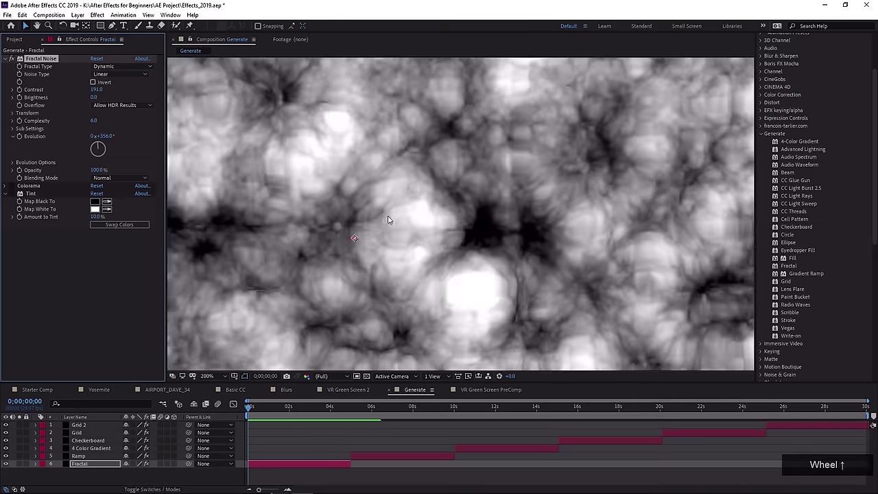
pyautogui.click(113, 67)
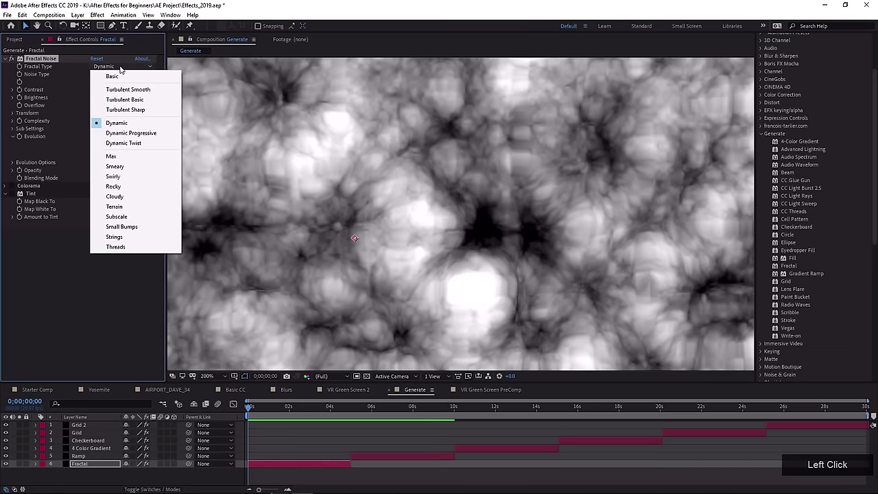
pyautogui.click(117, 76)
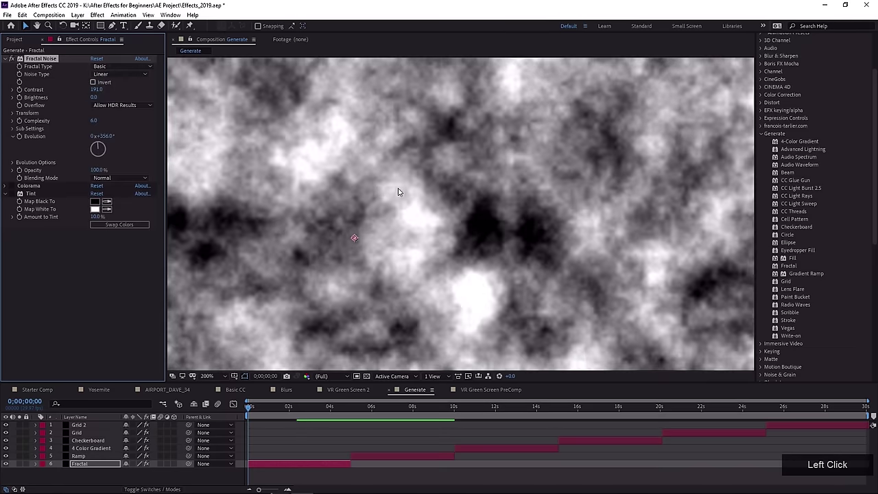
pyautogui.scroll(-2, 362, 186)
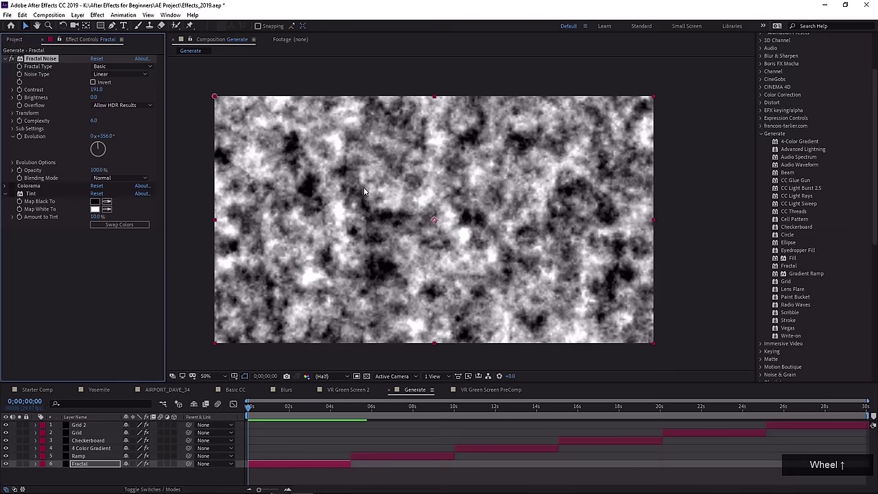
pyautogui.scroll(1, 363, 187)
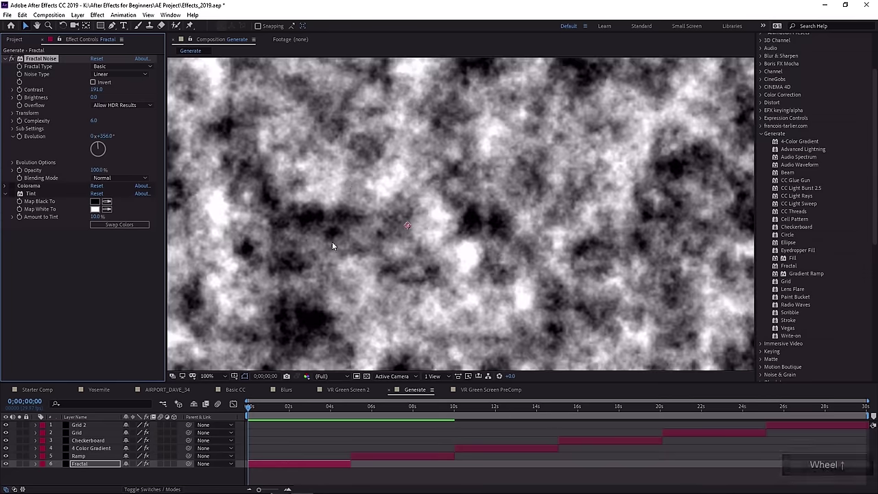
pyautogui.moveTo(120, 66); pyautogui.dragTo(117, 122)
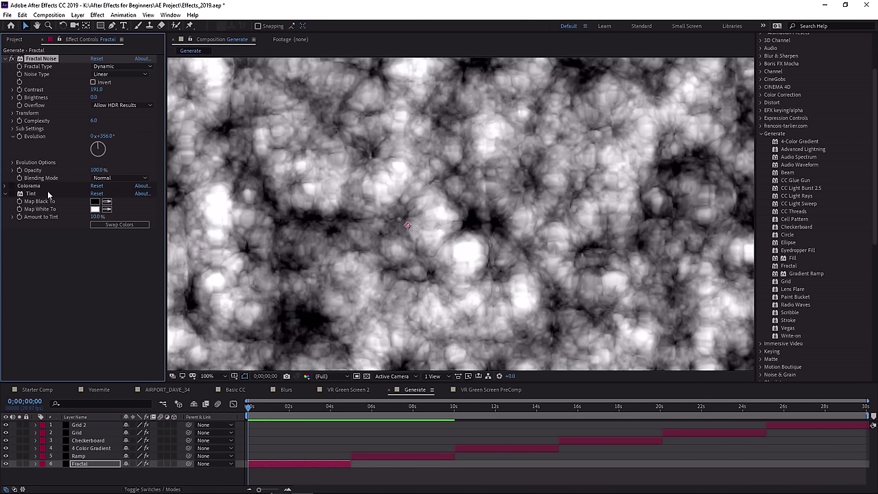
# Turn on the Colorama and Tint effects on the Fractal layer.
pyautogui.click(26, 186)
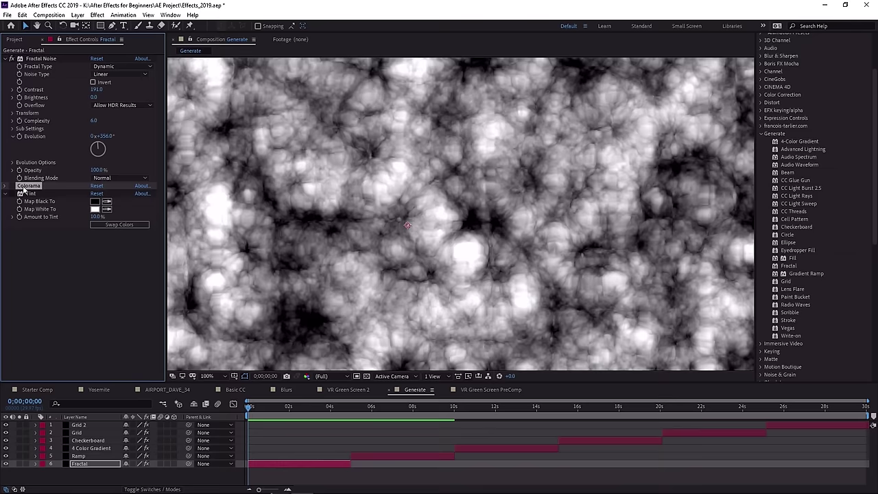
pyautogui.click(12, 186)
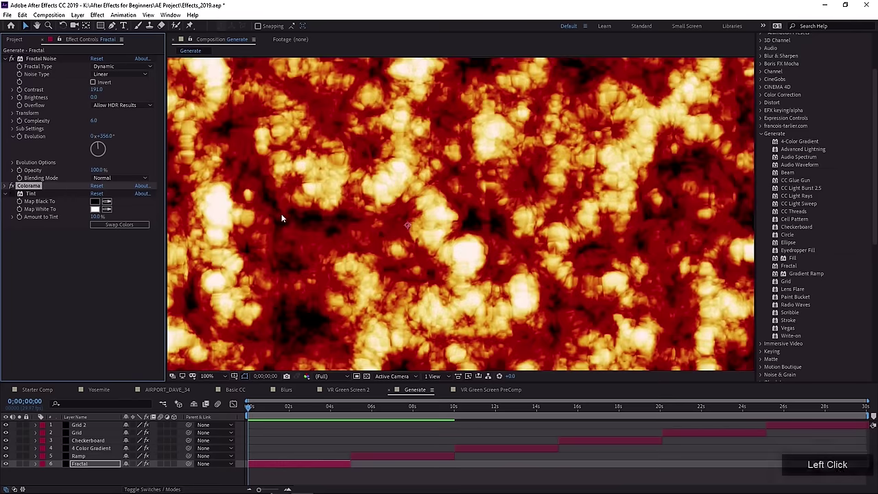
pyautogui.moveTo(281, 218); pyautogui.dragTo(420, 245)
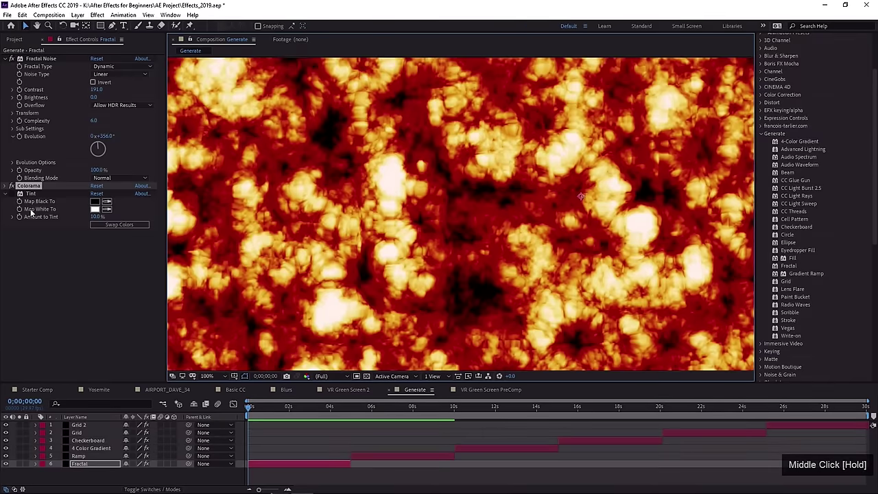
pyautogui.click(12, 196)
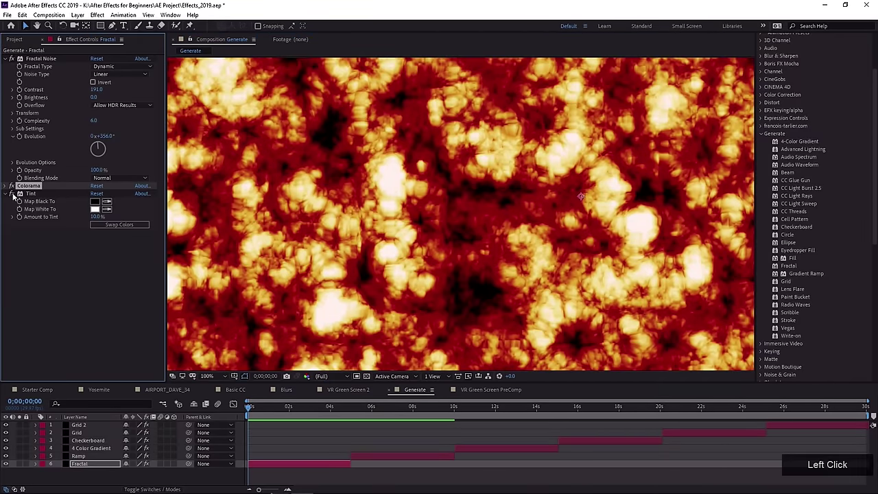
# Set the Fractal Noise effect's Evolution to 2x+104°.
pyautogui.scroll(-2, 407, 205)
pyautogui.moveTo(402, 198); pyautogui.dragTo(343, 217)
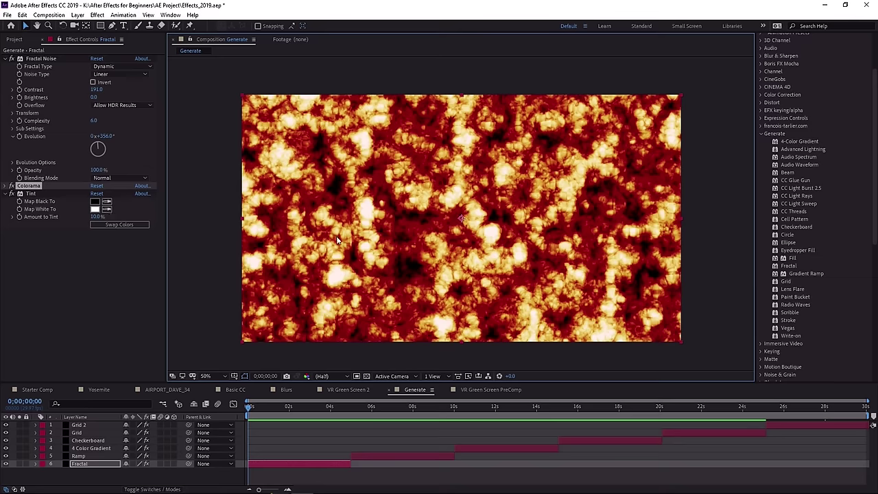
pyautogui.moveTo(103, 136); pyautogui.dragTo(261, 336)
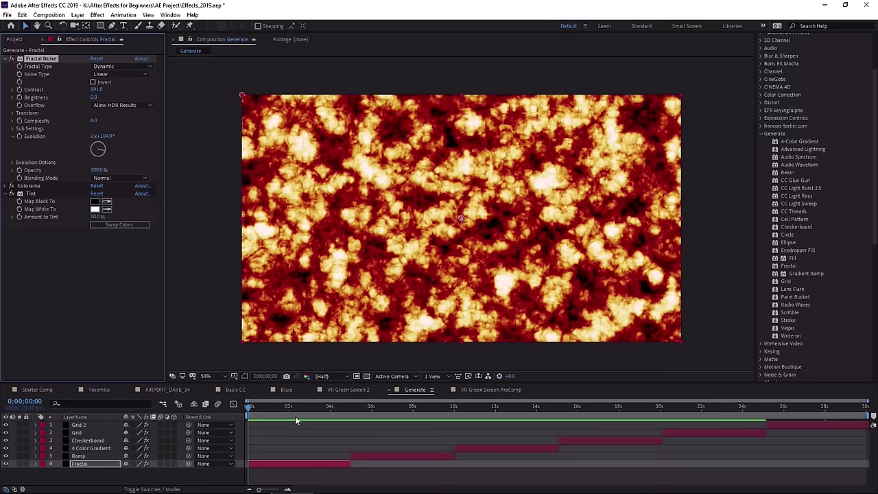
# Go to 0;00;05;01 and select the Ramp layer's Gradient Ramp effect to show its start and end points.
pyautogui.click(348, 408)
pyautogui.click(388, 455)
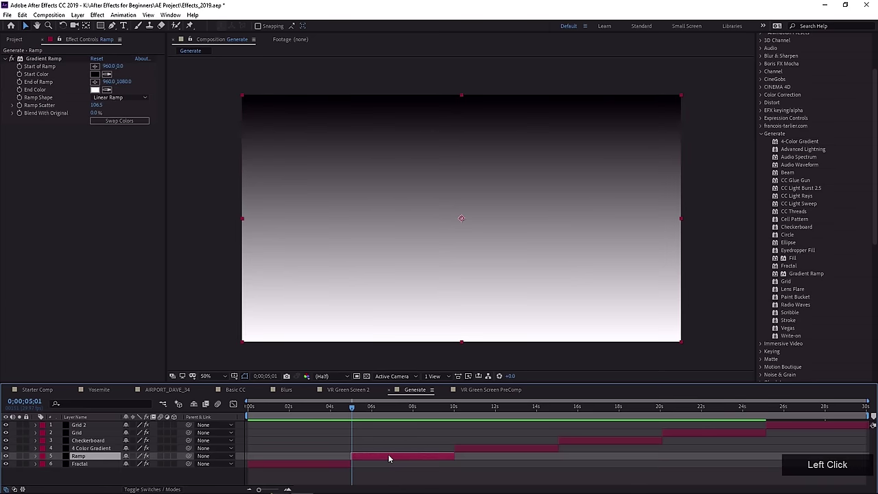
pyautogui.click(48, 60)
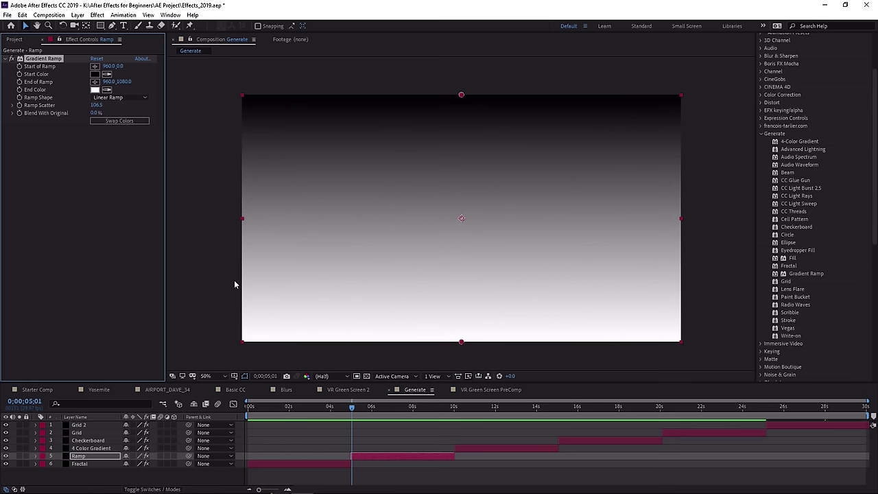
pyautogui.click(374, 452)
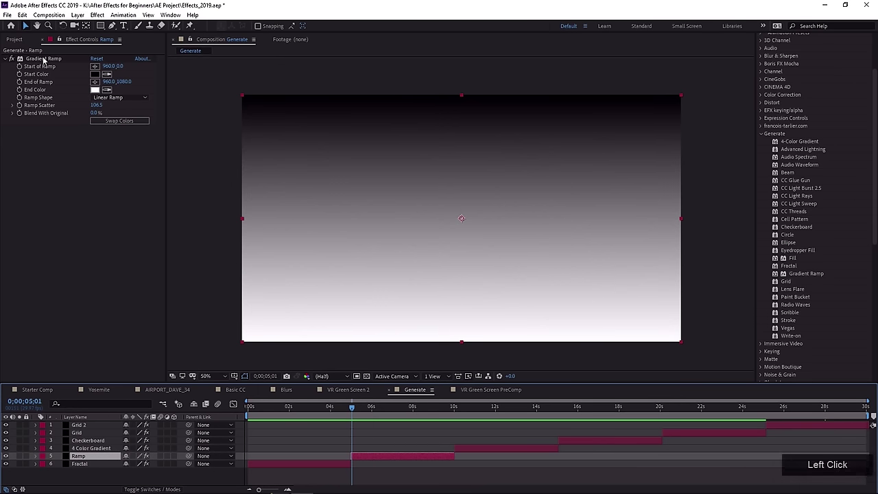
pyautogui.click(43, 60)
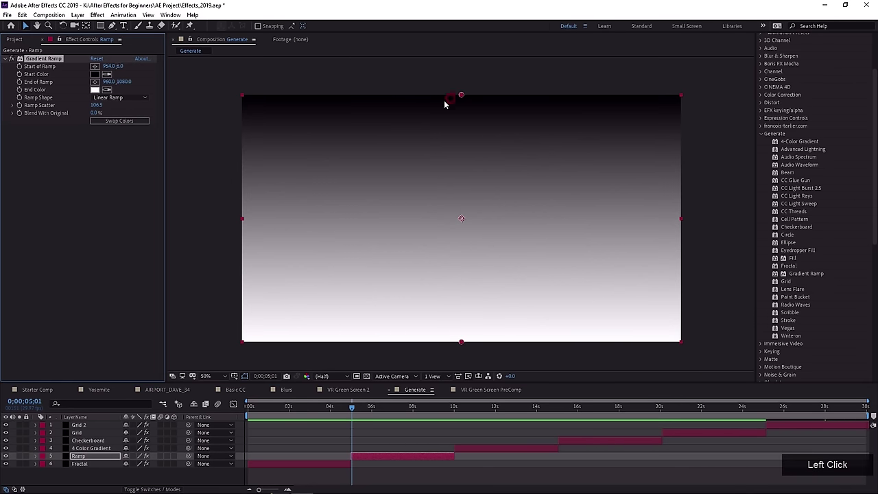
# Try shifting the gradient's start point and using the Radial Ramp shape, and undo these ramp changes.
pyautogui.moveTo(461, 95)
pyautogui.mouseDown()
pyautogui.moveTo(320, 212)
pyautogui.moveTo(228, 257)
pyautogui.moveTo(262, 196)
pyautogui.moveTo(443, 118)
pyautogui.moveTo(461, 95)
pyautogui.mouseUp()
pyautogui.click(120, 97)
pyautogui.click(125, 121)
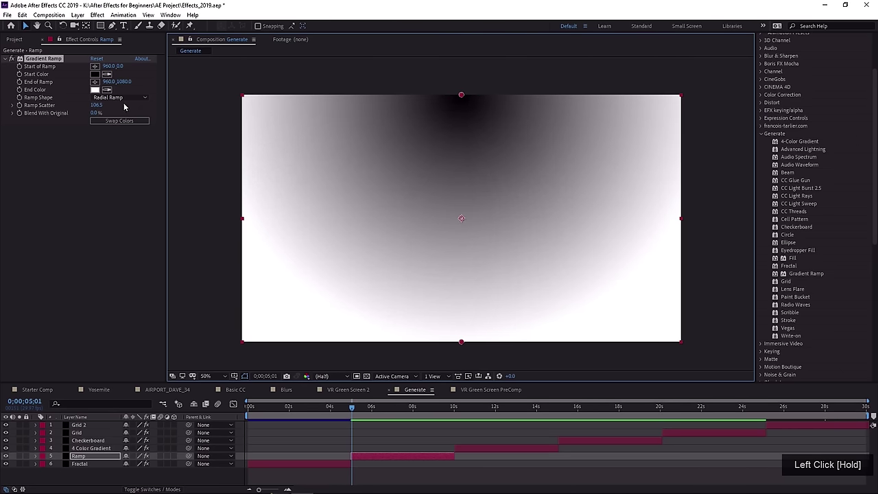
pyautogui.hotkey('ctrl', 'z')
pyautogui.hotkey('ctrl', 'z')
pyautogui.hotkey('ctrl', 'z')
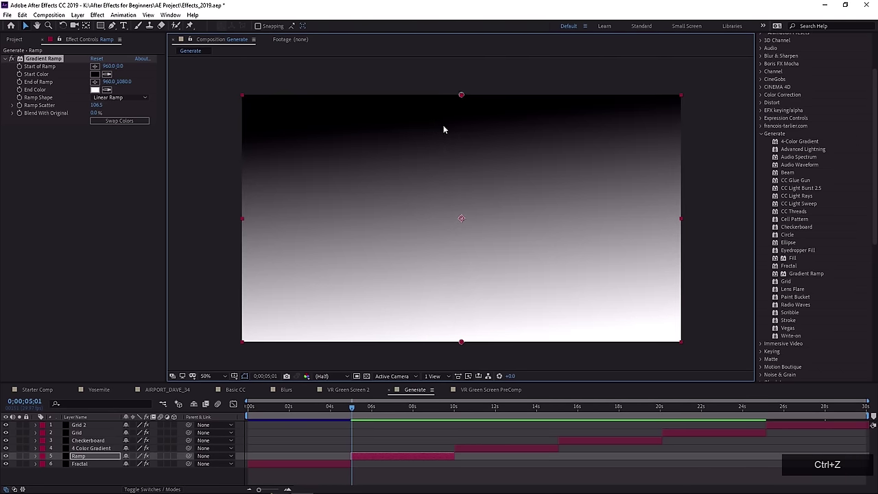
# Examine the gradient's grain in close-up and set the Gradient Ramp's Ramp Scatter to 0.
pyautogui.scroll(1, 463, 181)
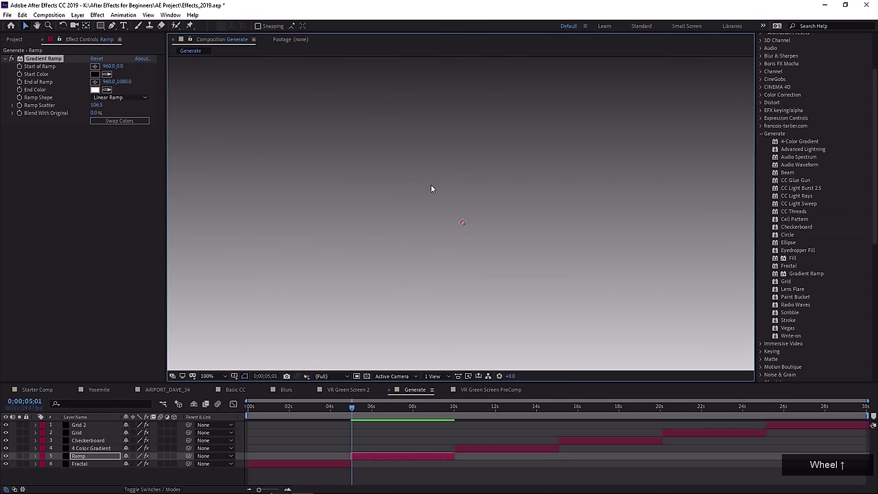
pyautogui.scroll(1, 429, 184)
pyautogui.middleClick(430, 184)
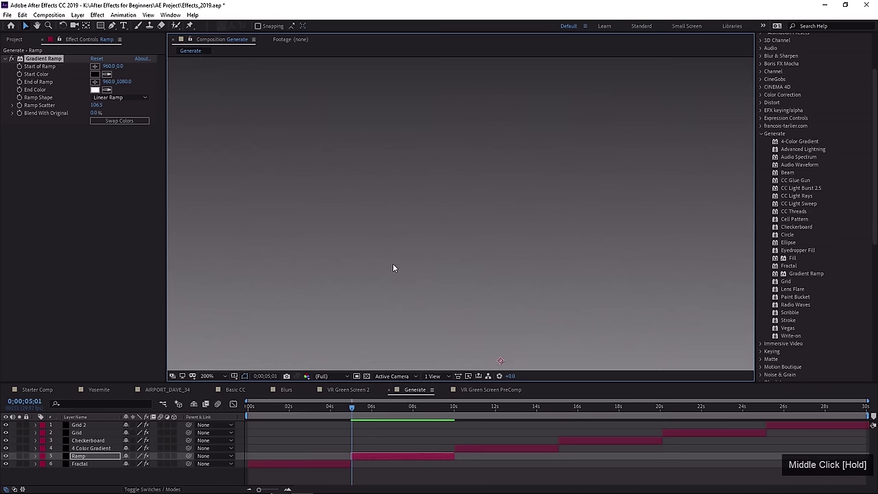
pyautogui.scroll(2, 325, 223)
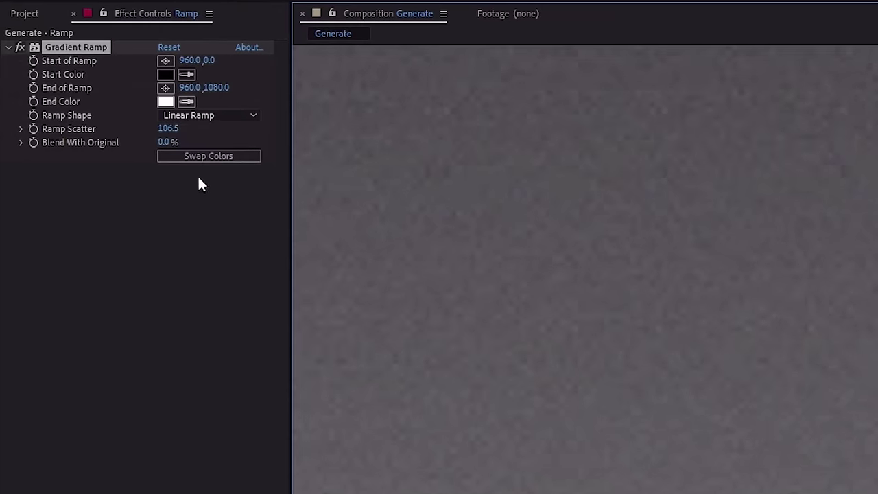
pyautogui.click(55, 130)
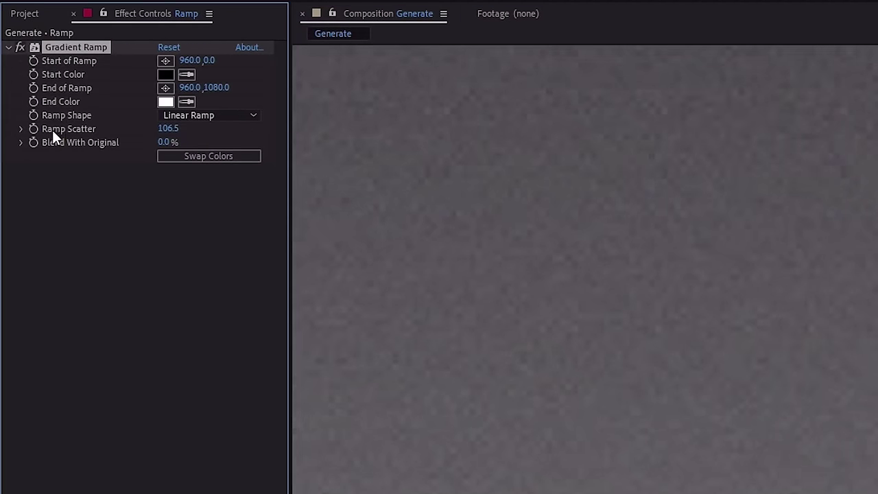
pyautogui.moveTo(162, 128); pyautogui.dragTo(18, 149)
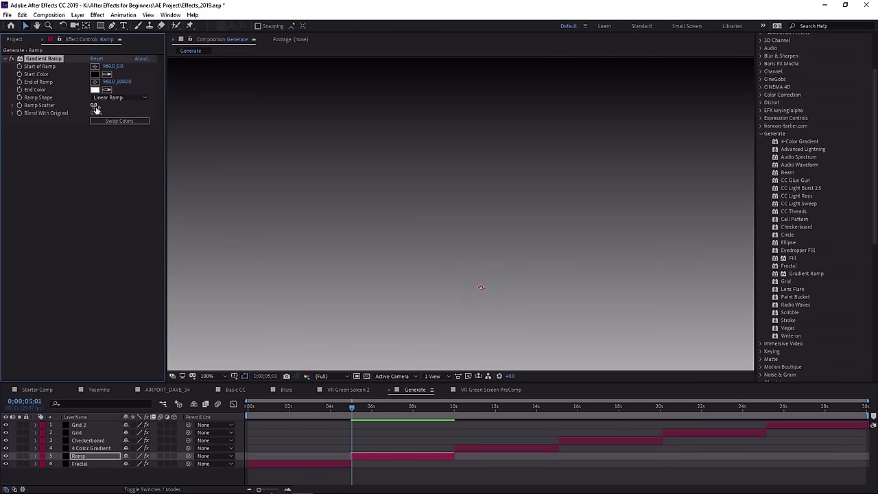
# Raise Ramp Scatter to about 317.9 and examine the gradient's grain at several magnifications, ending at 50%.
pyautogui.moveTo(96, 108); pyautogui.dragTo(326, 152)
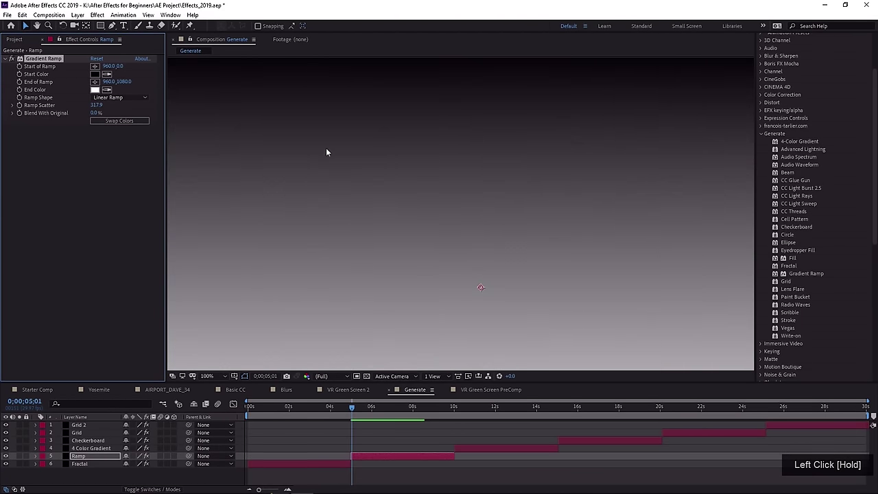
pyautogui.scroll(-4, 336, 164)
pyautogui.scroll(2, 353, 192)
pyautogui.scroll(-2, 370, 213)
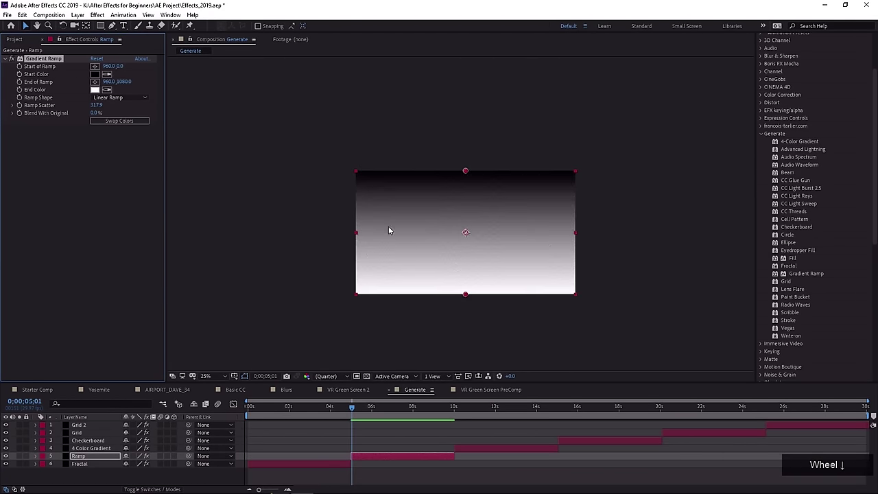
pyautogui.scroll(1, 415, 251)
pyautogui.moveTo(387, 237); pyautogui.dragTo(358, 208)
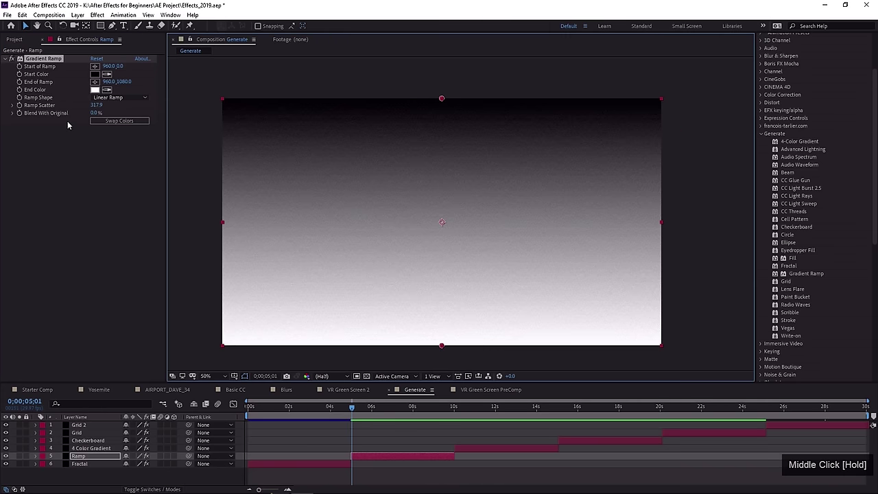
# Lower Ramp Scatter to about 85 and check the project's colour bit depth.
pyautogui.moveTo(92, 107); pyautogui.dragTo(15, 151)
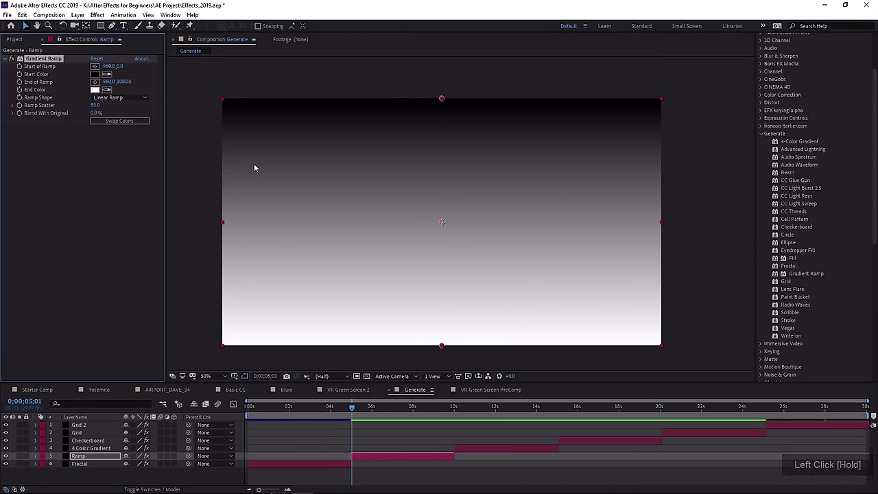
pyautogui.click(14, 39)
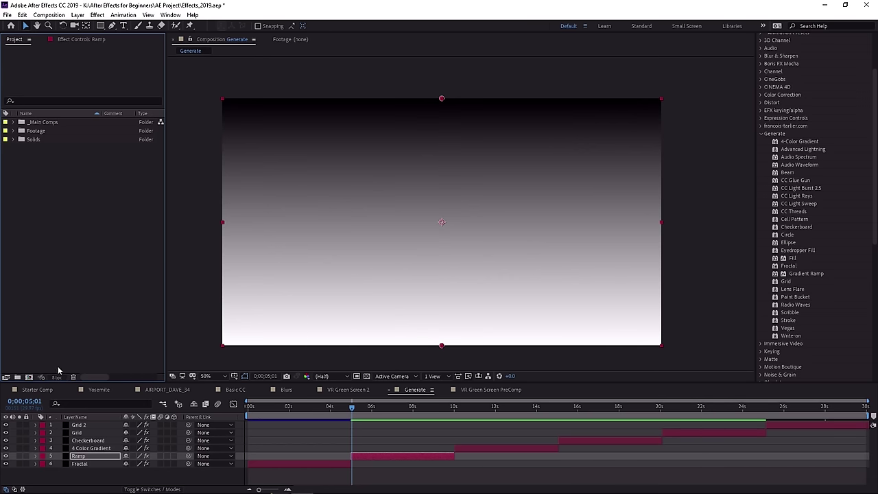
pyautogui.click(79, 40)
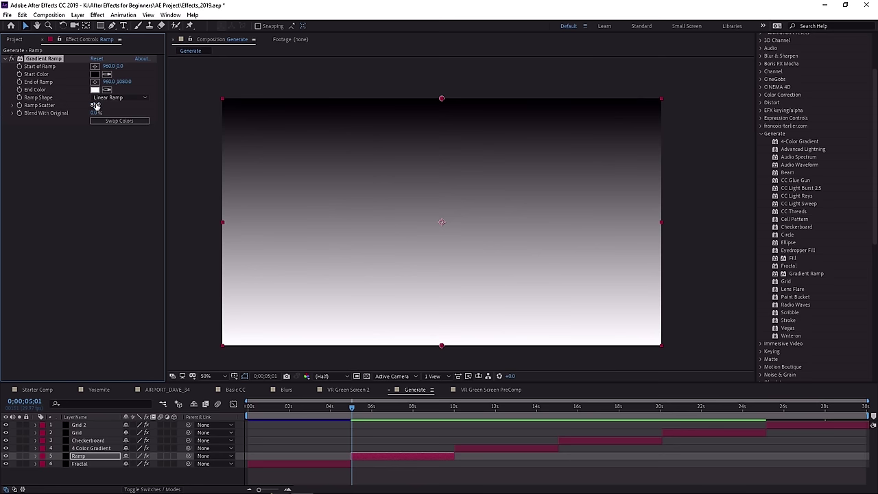
# Remove the scatter from the gradient by reducing it to 0, and check the smooth ramp for banding.
pyautogui.moveTo(96, 105); pyautogui.dragTo(39, 124)
pyautogui.scroll(2, 379, 238)
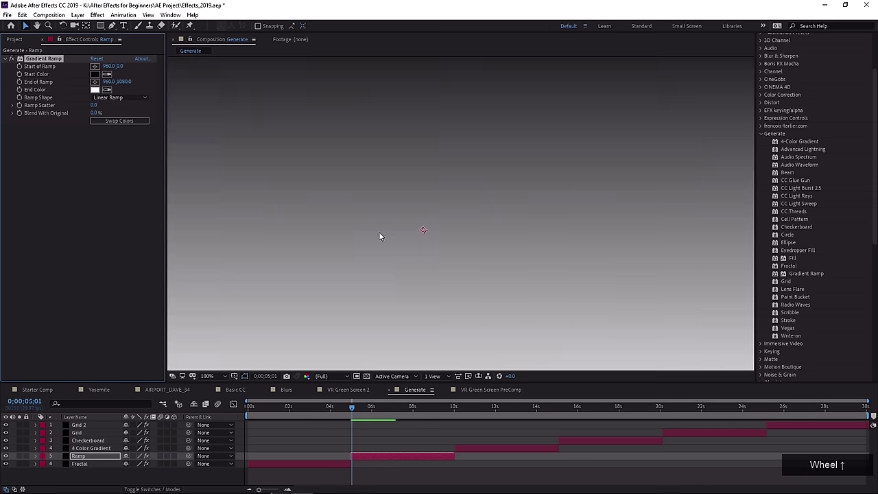
pyautogui.scroll(-2, 373, 238)
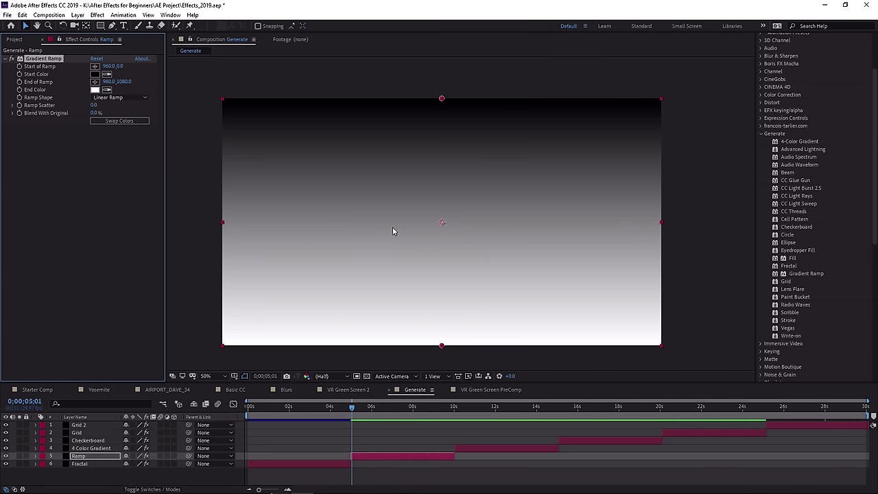
# Set the Gradient Ramp's Ramp Scatter to about 44.1 and compare the gradient at 200% and 50%.
pyautogui.scroll(4, 393, 231)
pyautogui.middleClick(316, 268)
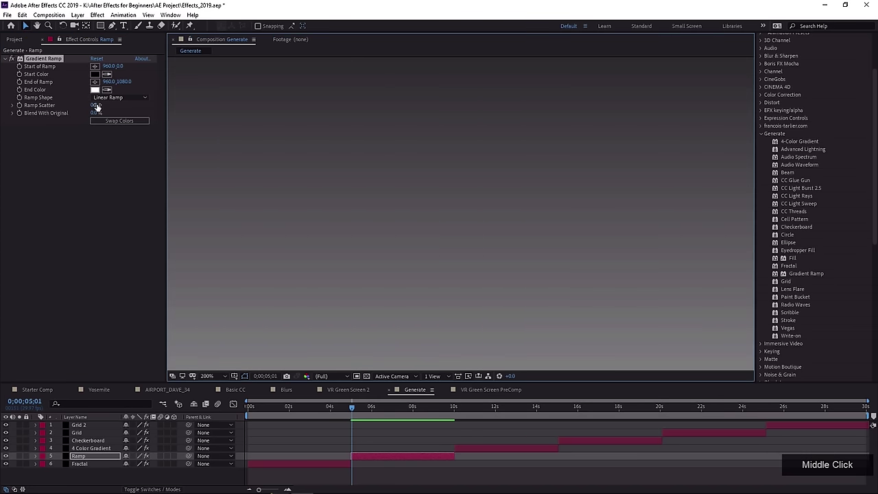
pyautogui.moveTo(98, 107); pyautogui.dragTo(256, 216)
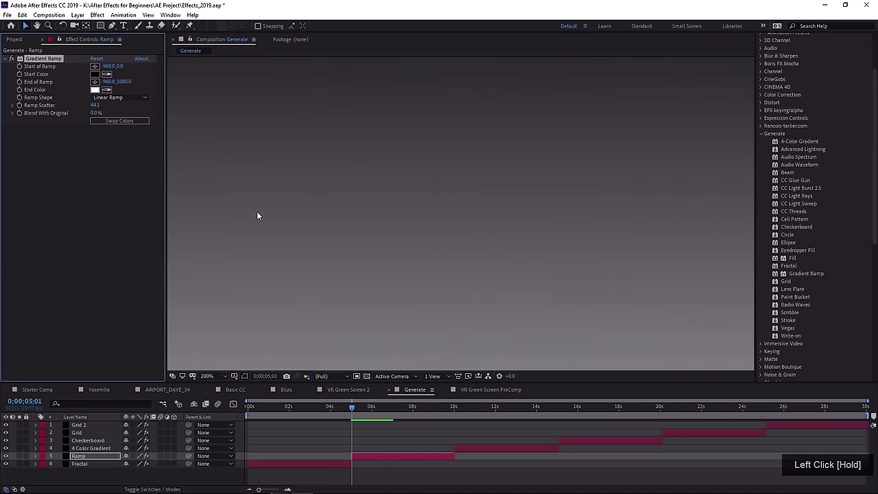
pyautogui.scroll(-4, 300, 191)
pyautogui.middleClick(332, 175)
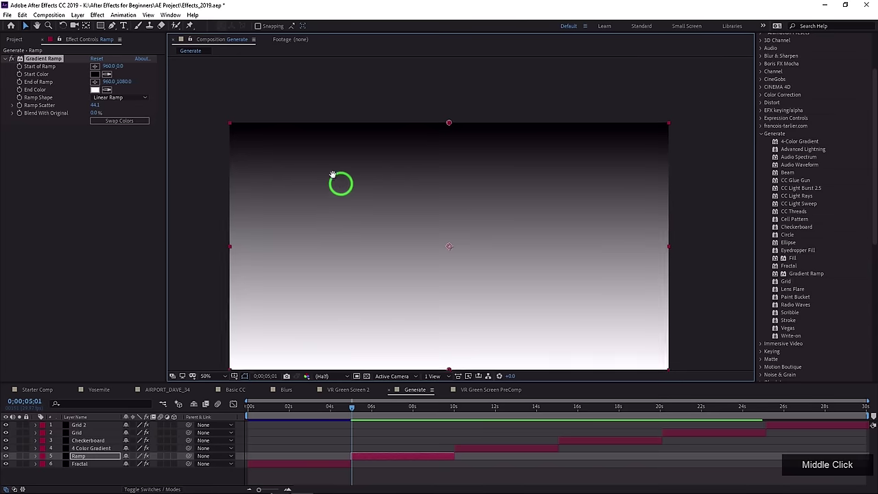
# Show the 4 Color Gradient layer at 0;00;10;28 and move its effect's yellow point to about 280, 186.
pyautogui.moveTo(332, 175)
pyautogui.mouseDown()
pyautogui.moveTo(348, 168)
pyautogui.moveTo(344, 175)
pyautogui.mouseUp()
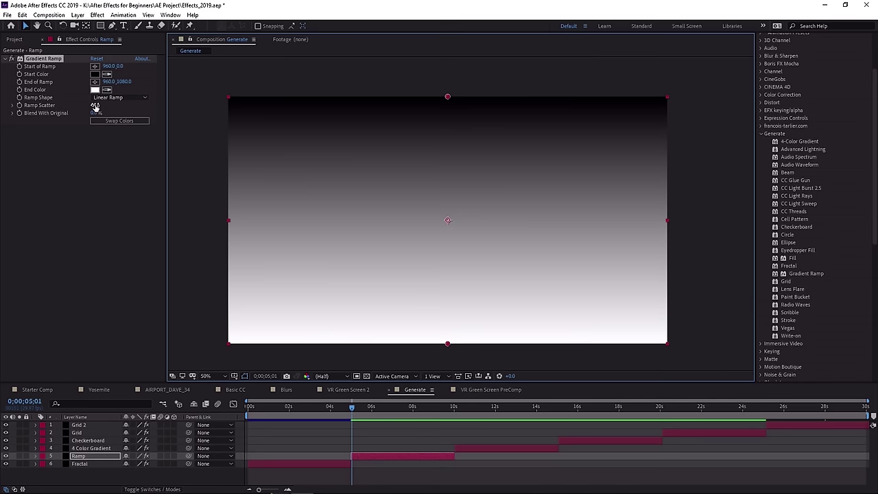
pyautogui.click(474, 408)
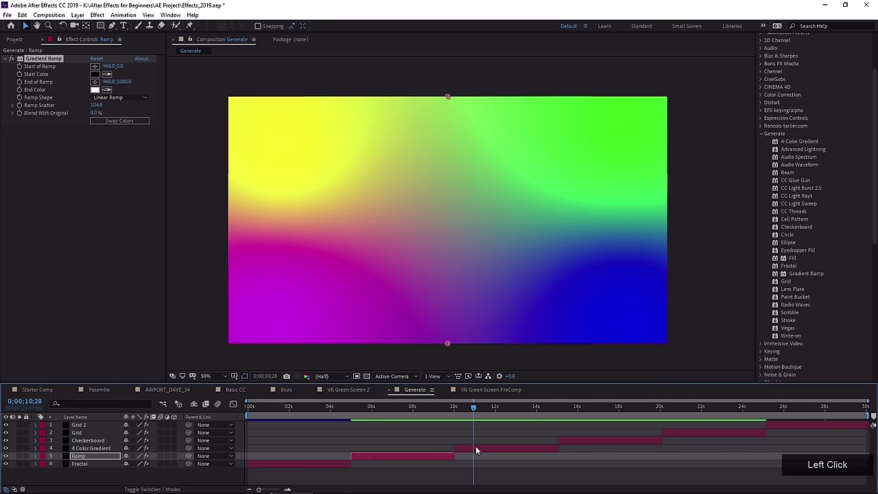
pyautogui.click(478, 449)
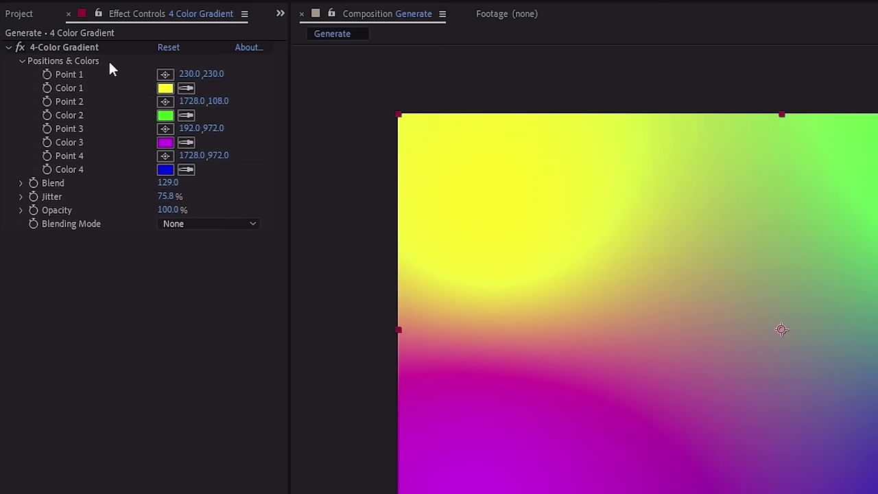
pyautogui.click(65, 47)
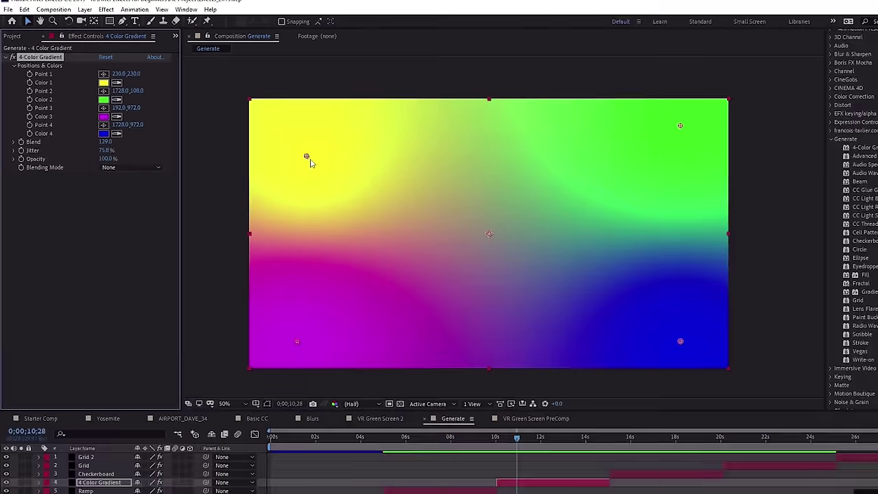
pyautogui.moveTo(393, 180); pyautogui.dragTo(440, 184)
pyautogui.moveTo(314, 152); pyautogui.dragTo(286, 121)
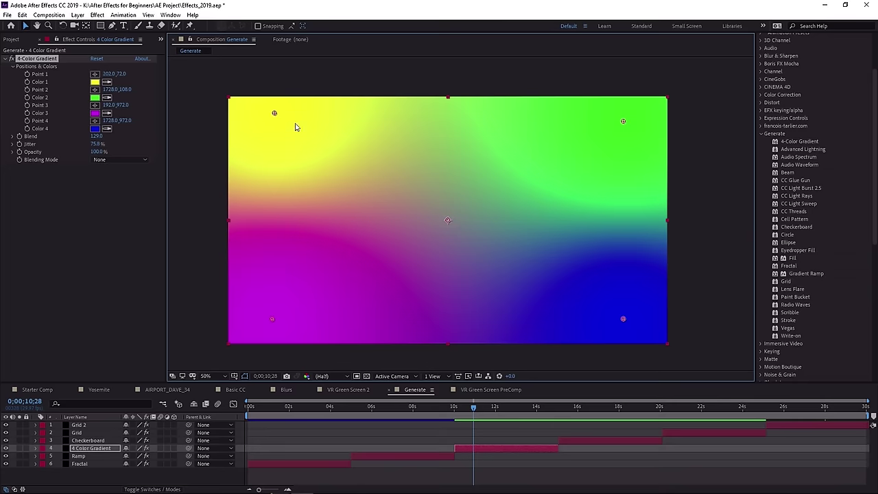
pyautogui.moveTo(274, 116); pyautogui.dragTo(292, 139)
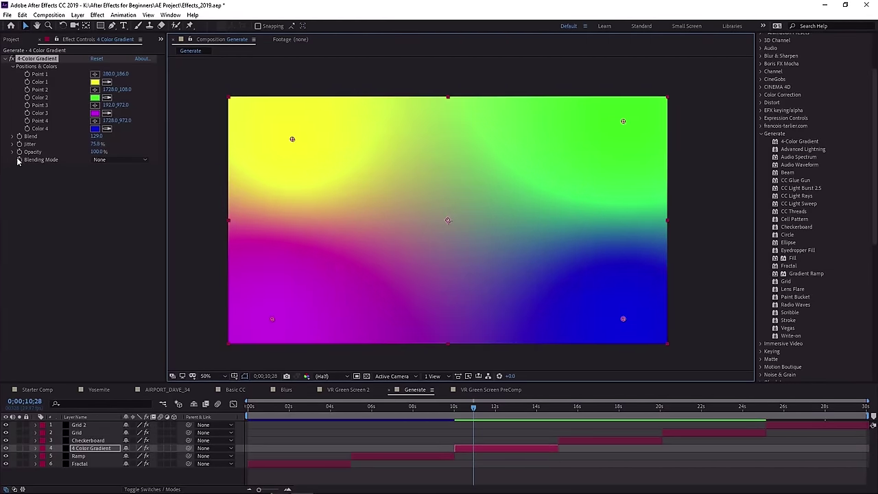
# Show the Checkerboard layer at 0;00;15;05 and enlarge its Checkerboard effect's width to about 1210.
pyautogui.click(560, 407)
pyautogui.click(576, 443)
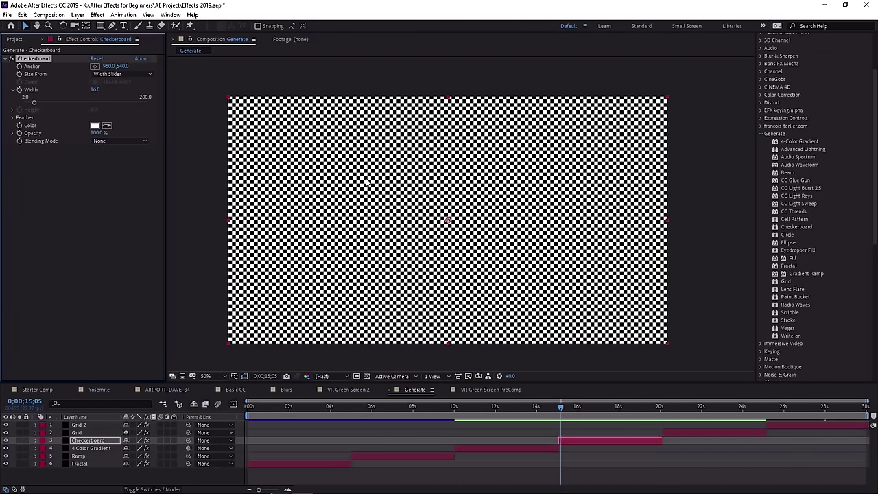
pyautogui.moveTo(83, 103); pyautogui.dragTo(603, 185)
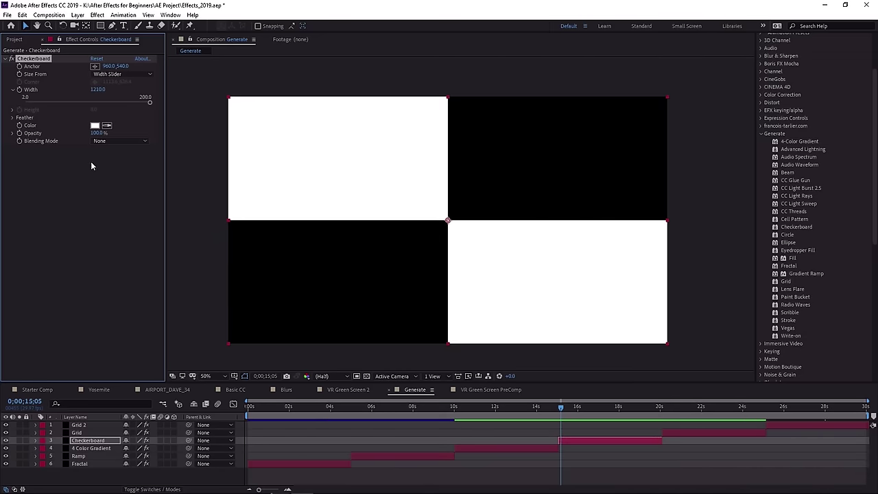
# Feather the checkerboard to a width of about 158.2 and a height of 400, and reduce its square width.
pyautogui.click(12, 118)
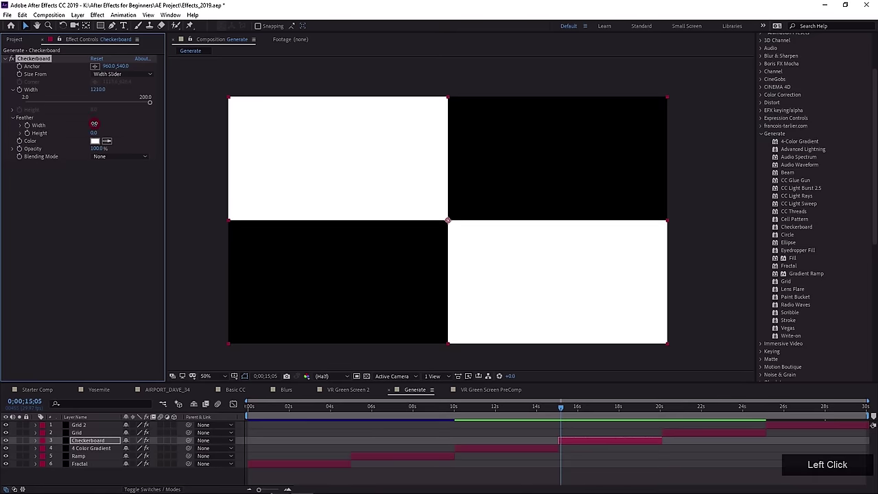
pyautogui.moveTo(95, 125); pyautogui.dragTo(633, 171)
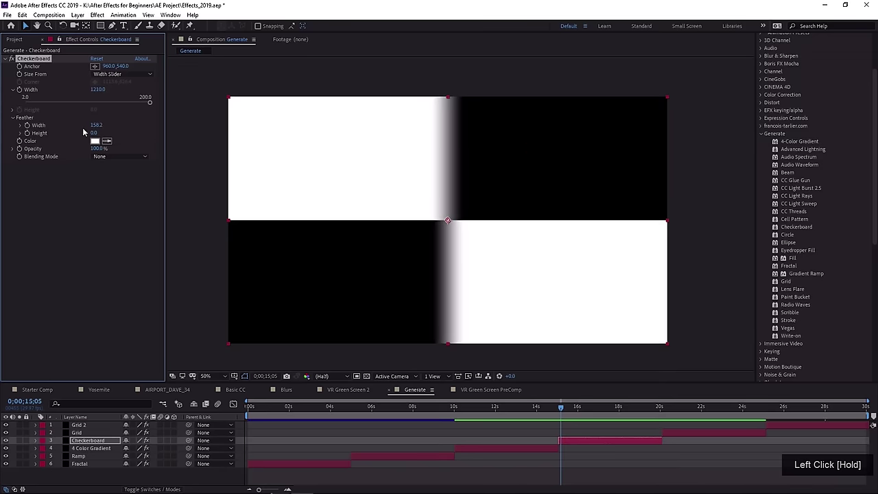
pyautogui.moveTo(96, 132); pyautogui.dragTo(404, 171)
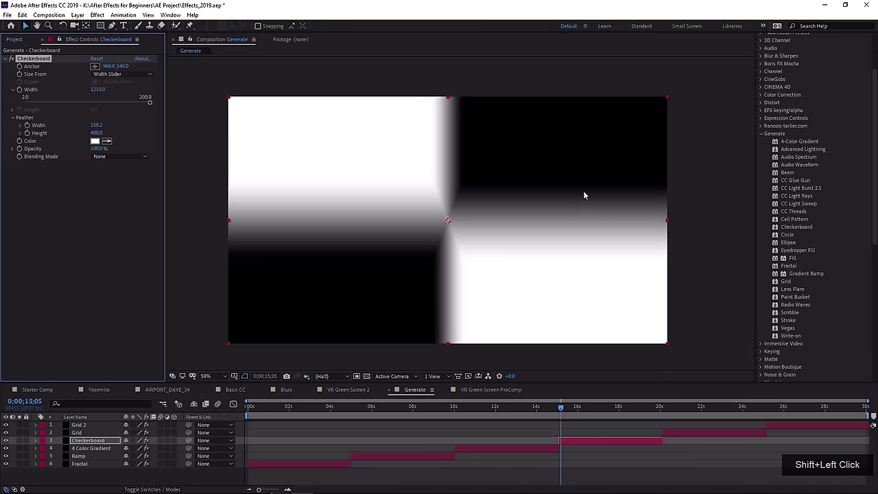
pyautogui.moveTo(99, 89); pyautogui.dragTo(38, 139)
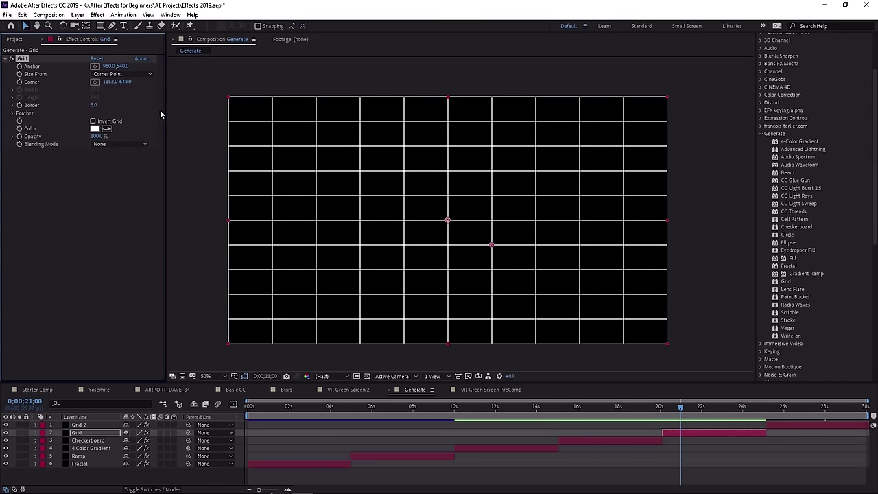
# Size the grid from width and height sliders, about 3990 wide and 114 high, and shift its anchor to 2640, 540.
pyautogui.click(114, 76)
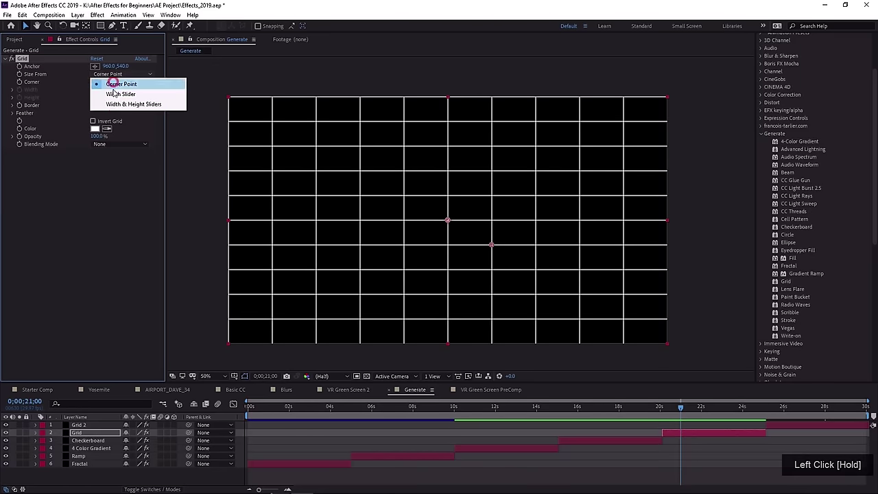
pyautogui.moveTo(115, 92); pyautogui.dragTo(265, 112)
pyautogui.moveTo(38, 122); pyautogui.dragTo(107, 115)
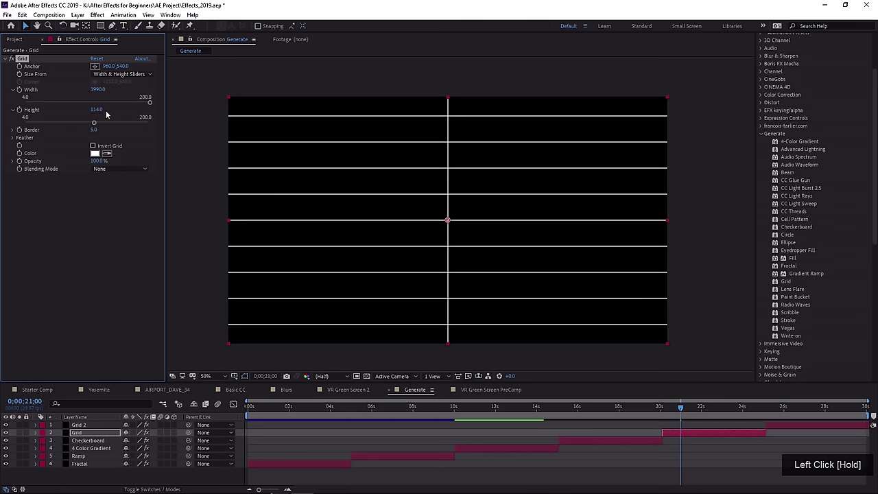
pyautogui.moveTo(111, 66); pyautogui.dragTo(276, 155)
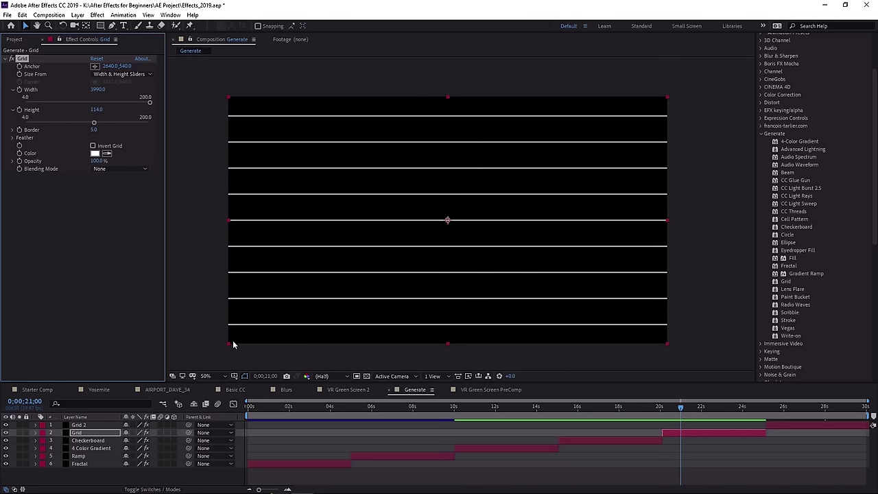
# Try scaling the Grid layer by its lower-left corner, undo it, and reset the Grid effect to its defaults.
pyautogui.moveTo(229, 344); pyautogui.dragTo(3, 493)
pyautogui.hotkey('ctrl', 'z')
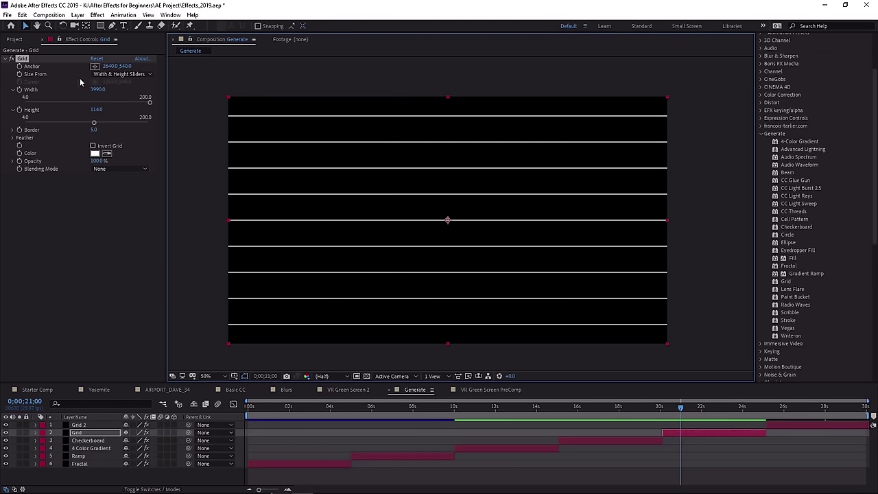
pyautogui.click(28, 63)
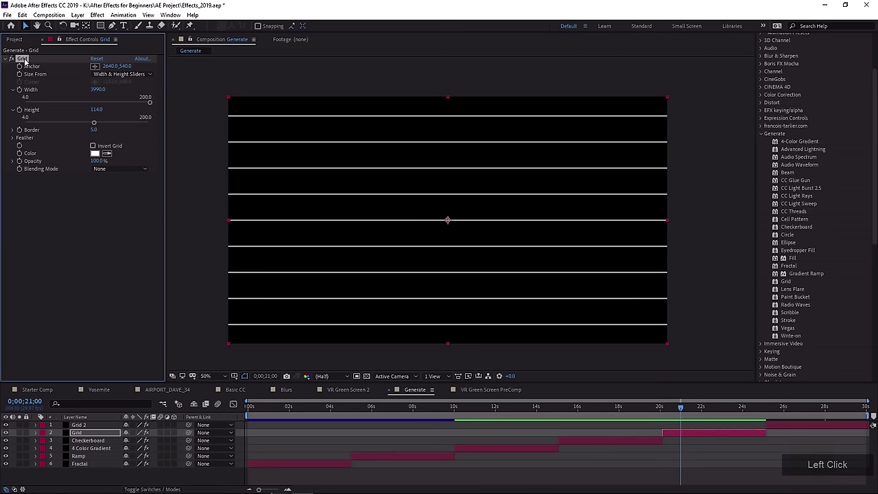
pyautogui.click(96, 59)
pyautogui.click(95, 105)
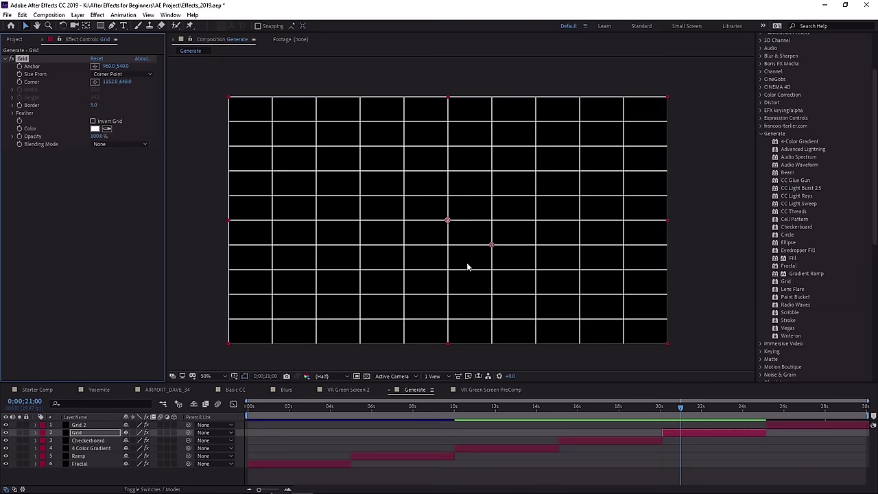
# Select the Grid 2 layer's Scribble effect and scrub its line from 0;00;25;28 back to 0;00;25;06.
pyautogui.click(782, 407)
pyautogui.click(782, 425)
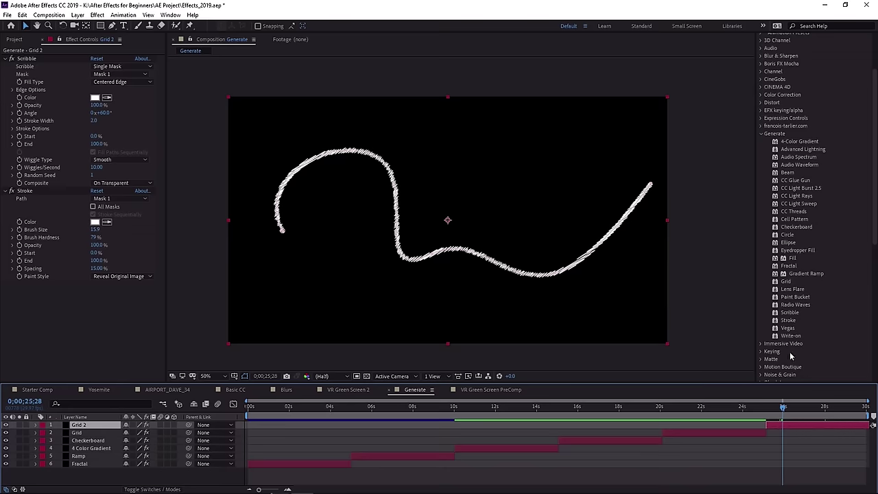
pyautogui.click(28, 60)
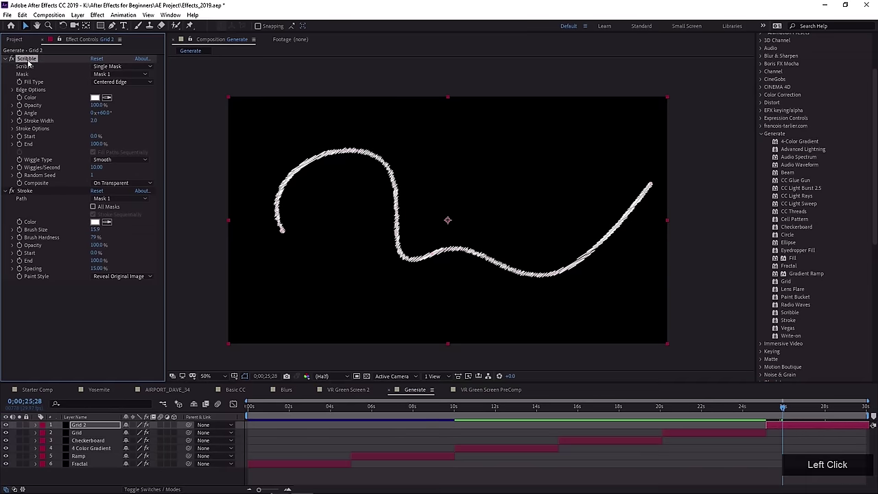
pyautogui.click(777, 410)
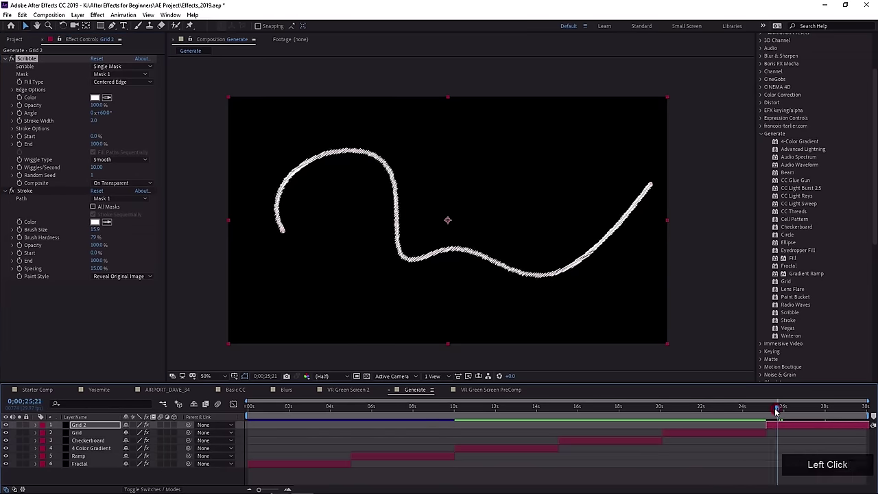
pyautogui.moveTo(777, 410)
pyautogui.mouseDown()
pyautogui.moveTo(785, 410)
pyautogui.moveTo(767, 410)
pyautogui.mouseUp()
# Reshape the Grid 2 layer's mask path by moving its left end point slightly downward.
pyautogui.click(791, 427)
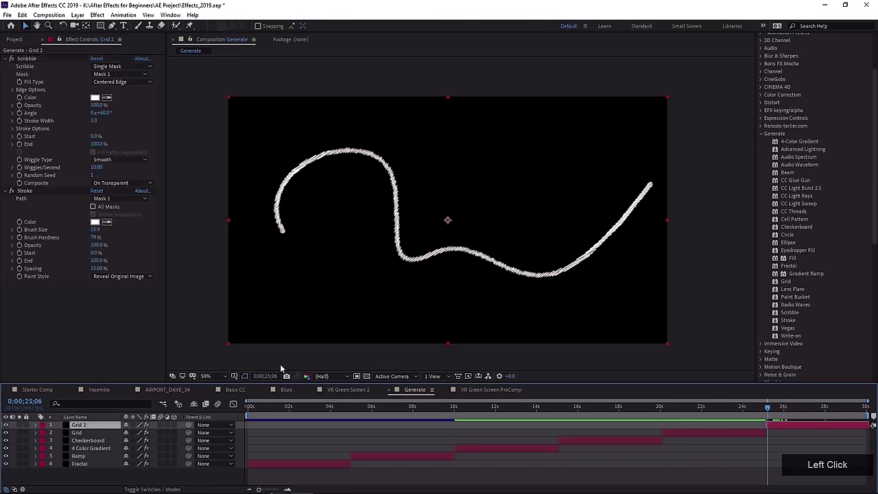
pyautogui.click(282, 231)
pyautogui.moveTo(276, 250); pyautogui.dragTo(278, 274)
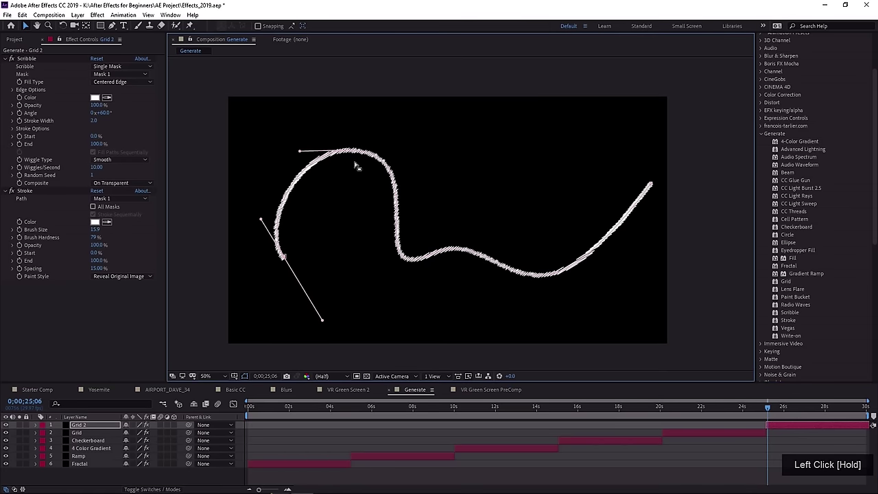
# Scrub and play back the Grid 2 layer to check how the scribbled line wiggles over time.
pyautogui.click(782, 410)
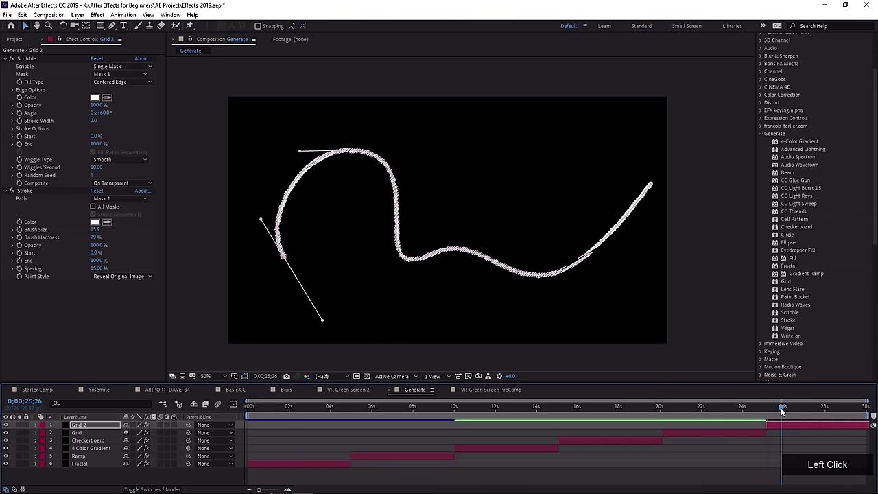
pyautogui.moveTo(770, 410); pyautogui.dragTo(774, 414)
pyautogui.press('space')
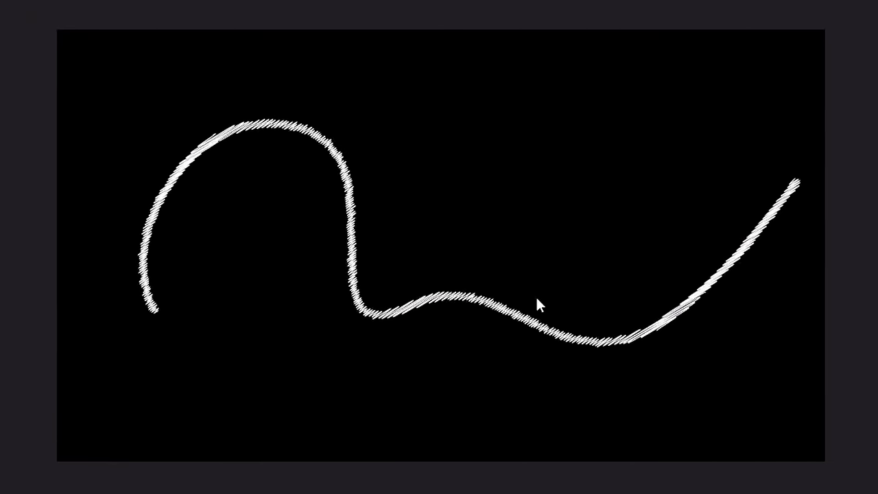
pyautogui.click(633, 307)
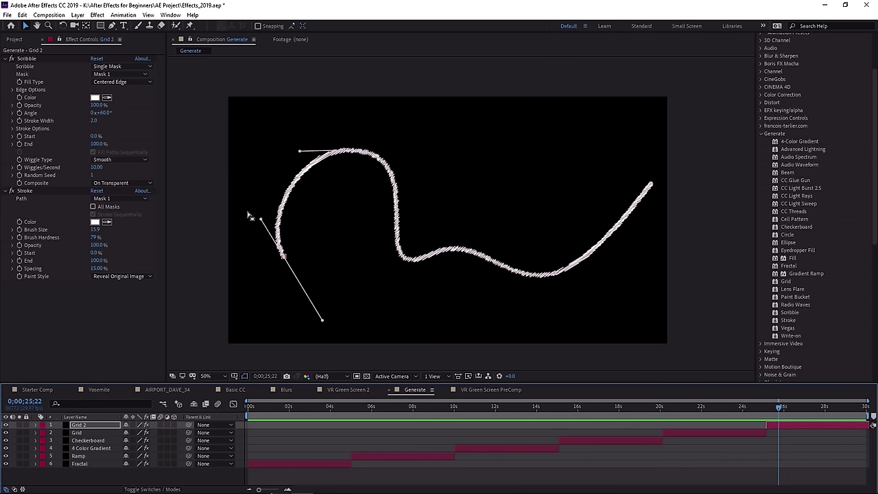
# Keep the Stroke effect's Paint Style at Reveal Original Image and adjust its End value on the Grid 2 layer.
pyautogui.click(27, 192)
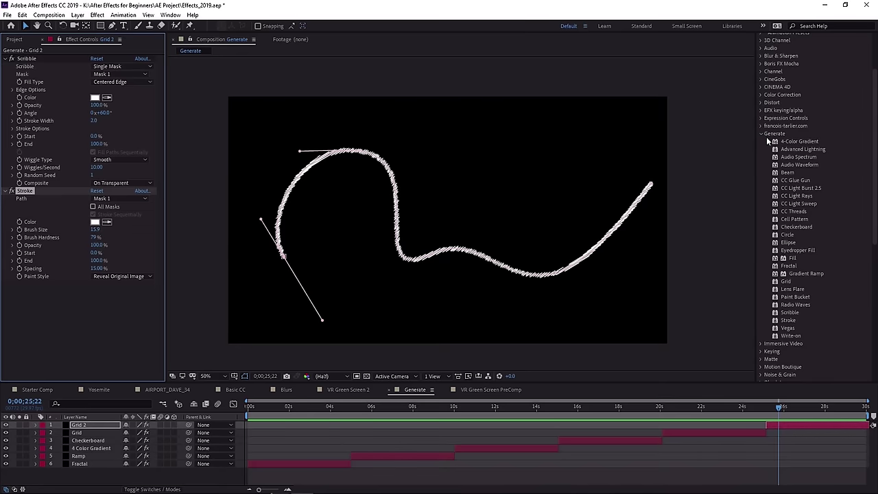
pyautogui.click(787, 321)
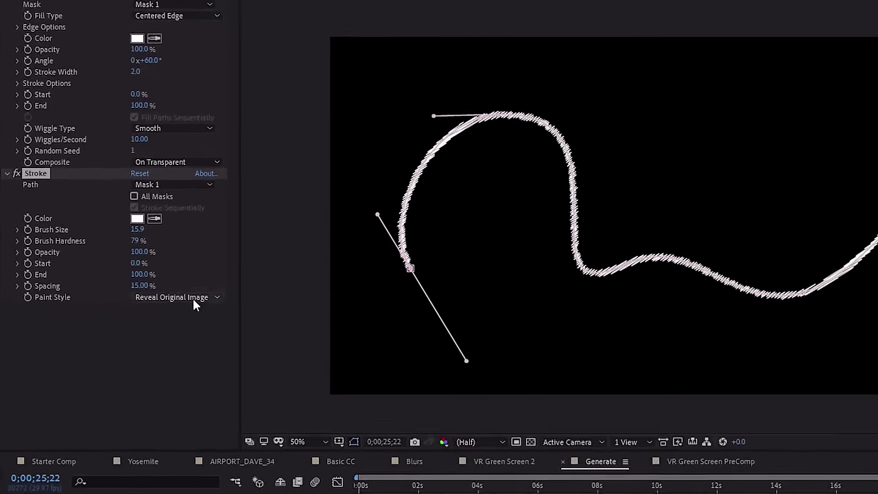
pyautogui.click(194, 300)
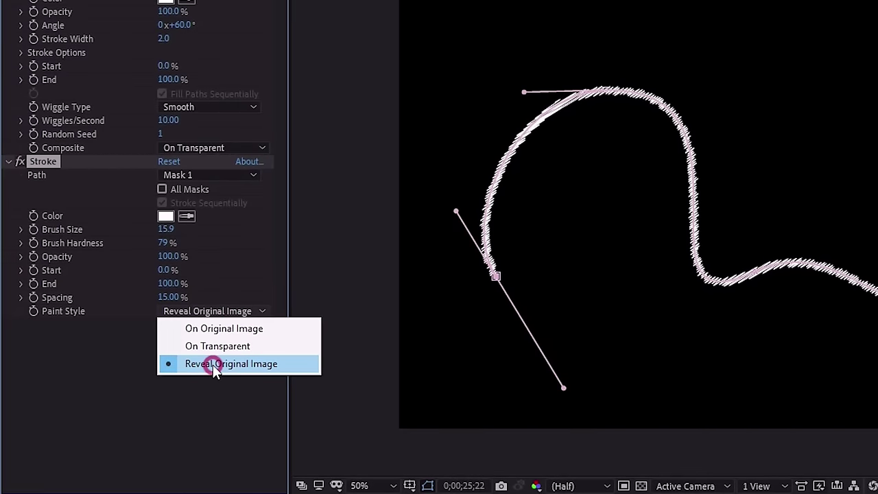
pyautogui.click(214, 363)
pyautogui.click(96, 328)
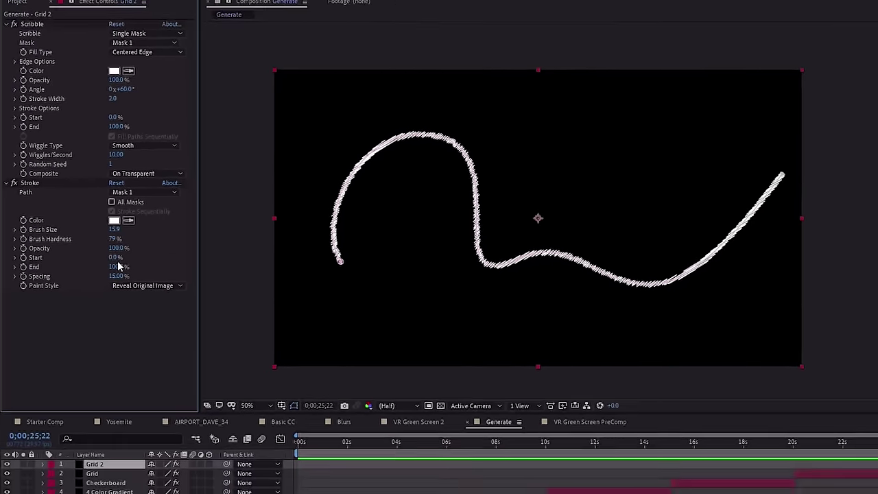
pyautogui.moveTo(118, 266)
pyautogui.mouseDown()
pyautogui.moveTo(53, 262)
pyautogui.moveTo(114, 254)
pyautogui.moveTo(67, 257)
pyautogui.moveTo(145, 265)
pyautogui.mouseUp()
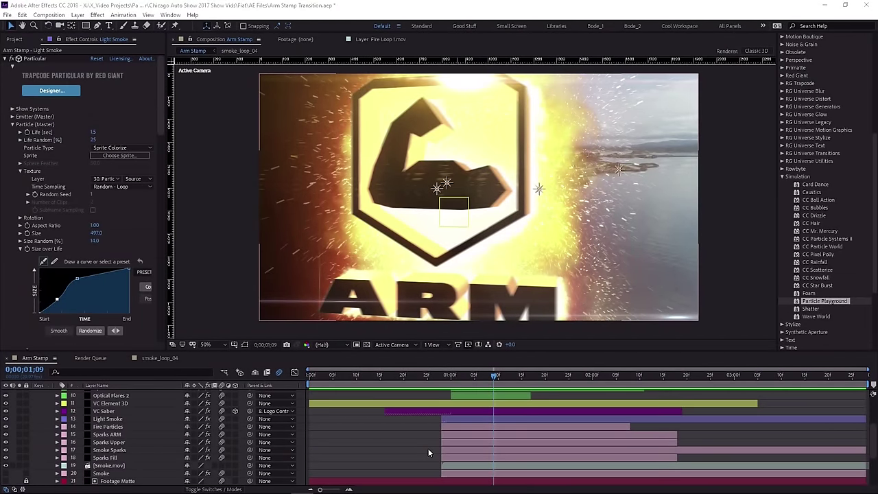
# Preview the Arm Stamp composition from its start and open the Optical Flares 1 layer's effect settings for inspection.
pyautogui.moveTo(373, 378); pyautogui.dragTo(308, 390)
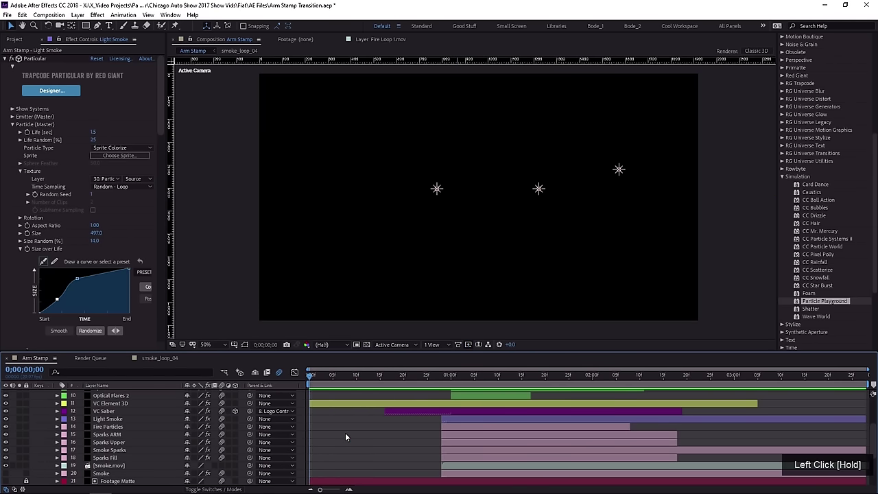
pyautogui.press('space')
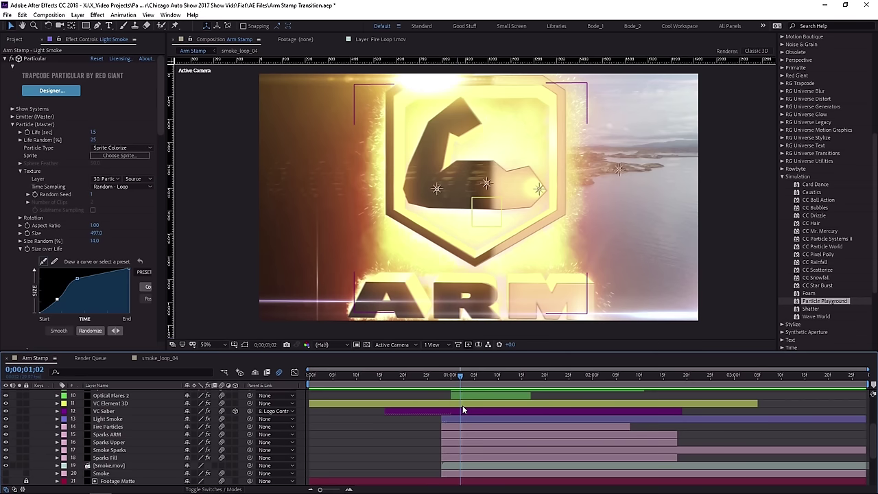
pyautogui.scroll(2, 460, 407)
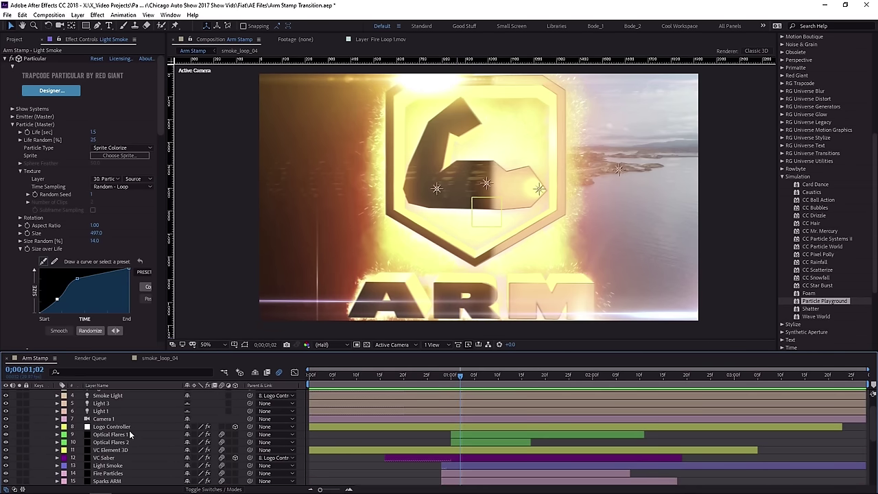
pyautogui.click(105, 436)
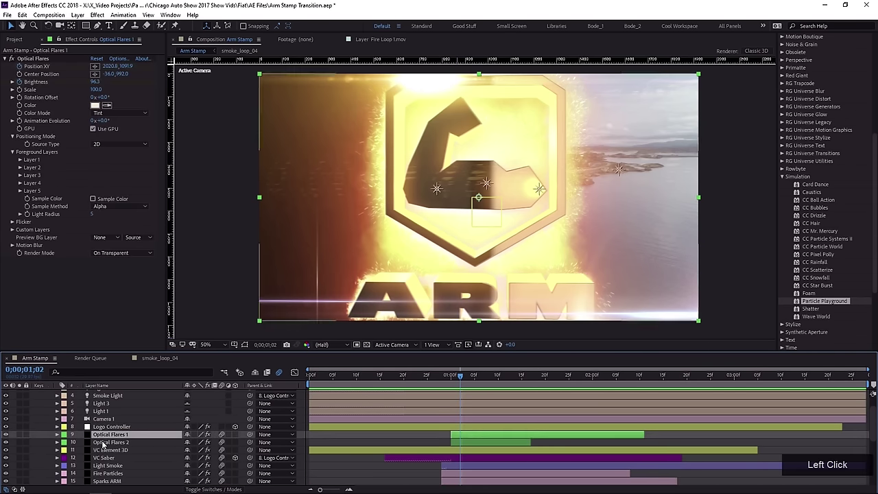
# Solo the Optical Flares 1 and 2 layers and open the Pro Presets 2 folder within VC_Pro_Presets 2 in the Optical Flares options.
pyautogui.keyDown('shift'); pyautogui.click(103, 443); pyautogui.keyUp('shift')
pyautogui.click(21, 434)
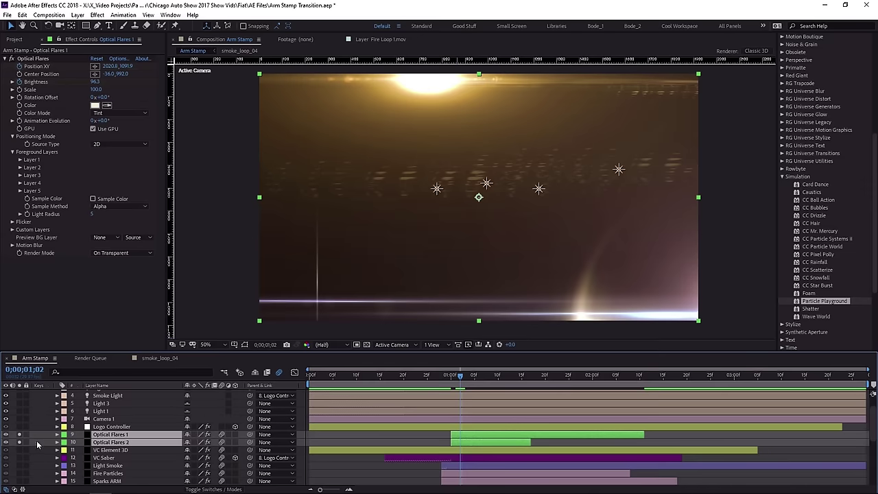
pyautogui.click(118, 59)
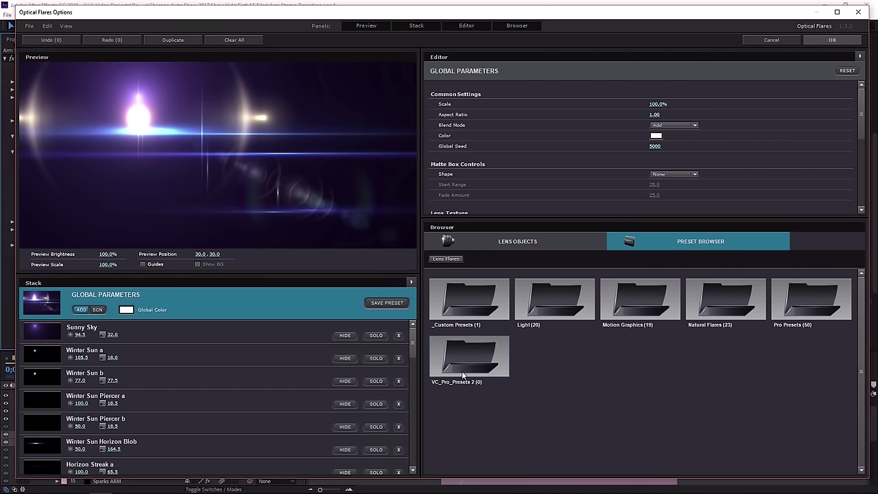
pyautogui.click(466, 367)
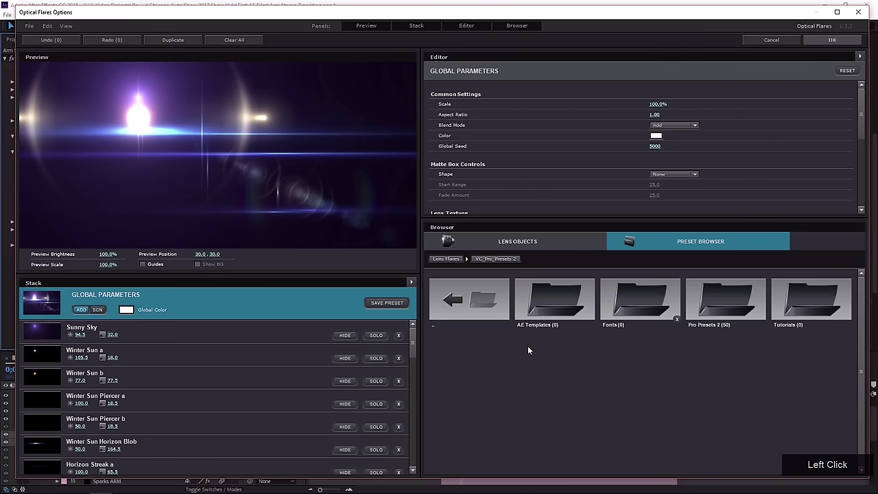
pyautogui.click(738, 304)
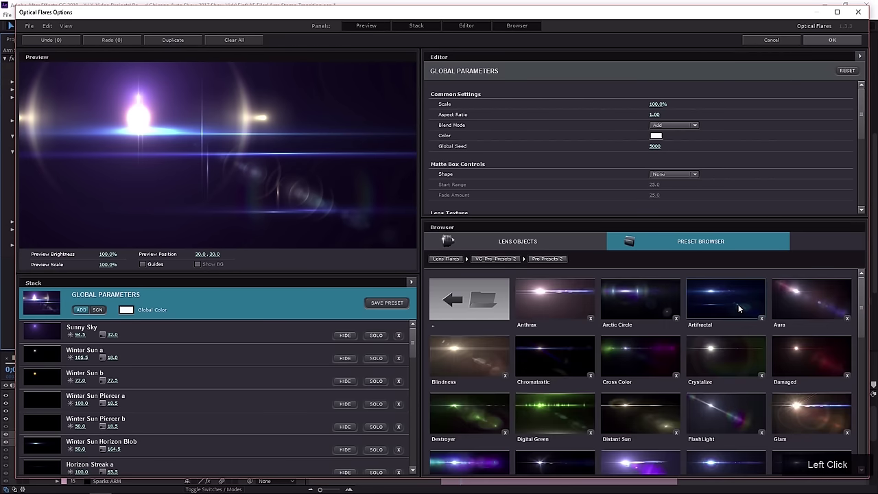
# Try the Chromatastic, Distant Sun and FlashLight flare presets, moving the FlashLight source near the centre of the preview.
pyautogui.click(531, 354)
pyautogui.click(618, 415)
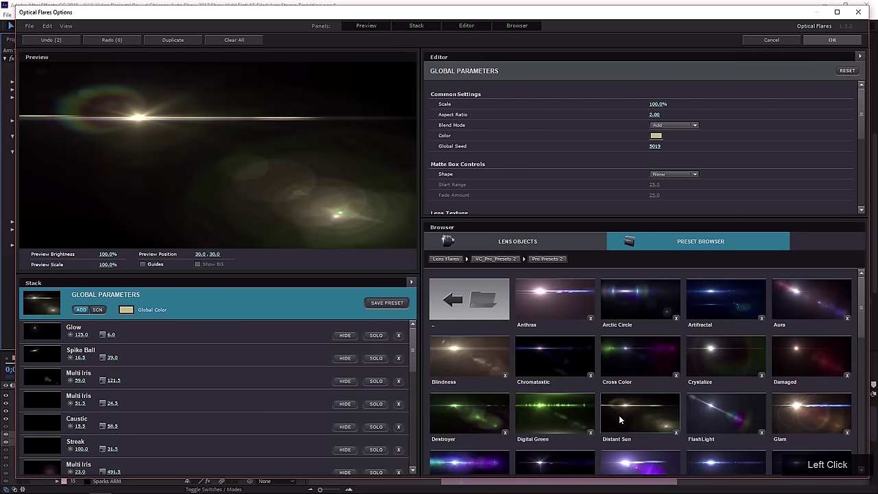
pyautogui.click(728, 416)
pyautogui.click(288, 154)
pyautogui.moveTo(298, 158); pyautogui.dragTo(253, 157)
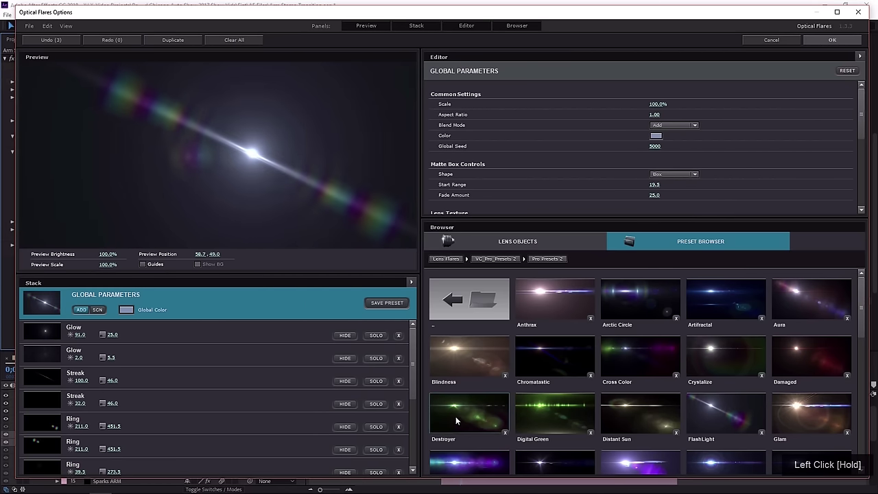
# Try the Sparticus flare preset with its source near the preview's right edge, and widen the preview area.
pyautogui.scroll(-5, 456, 416)
pyautogui.click(468, 434)
pyautogui.moveTo(215, 133); pyautogui.dragTo(410, 122)
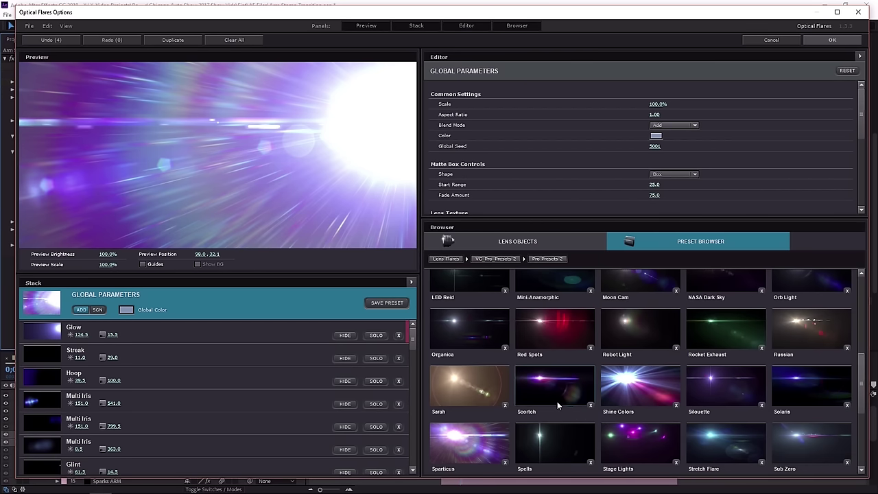
pyautogui.moveTo(419, 207); pyautogui.dragTo(483, 211)
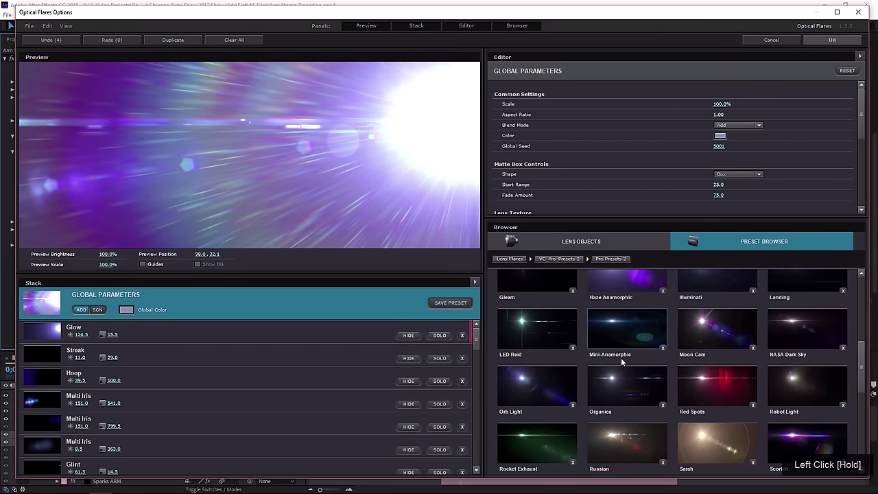
# Load the Red Spots flare preset, place its source near the preview's right edge, and select its second Streak element in the stack.
pyautogui.click(720, 389)
pyautogui.moveTo(412, 137); pyautogui.dragTo(458, 125)
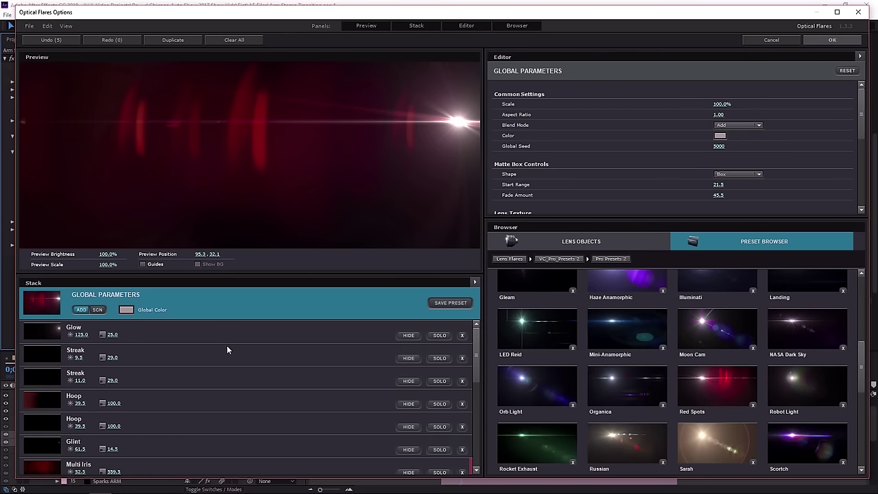
pyautogui.scroll(-5, 226, 351)
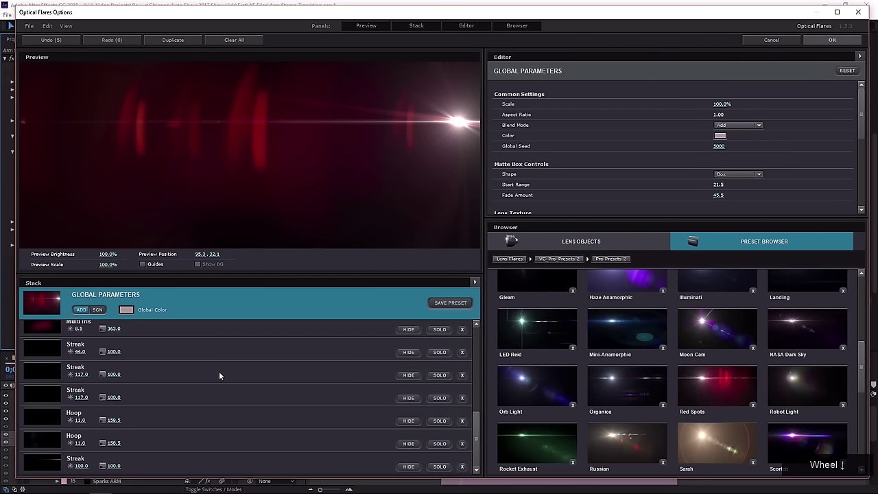
pyautogui.scroll(5, 219, 402)
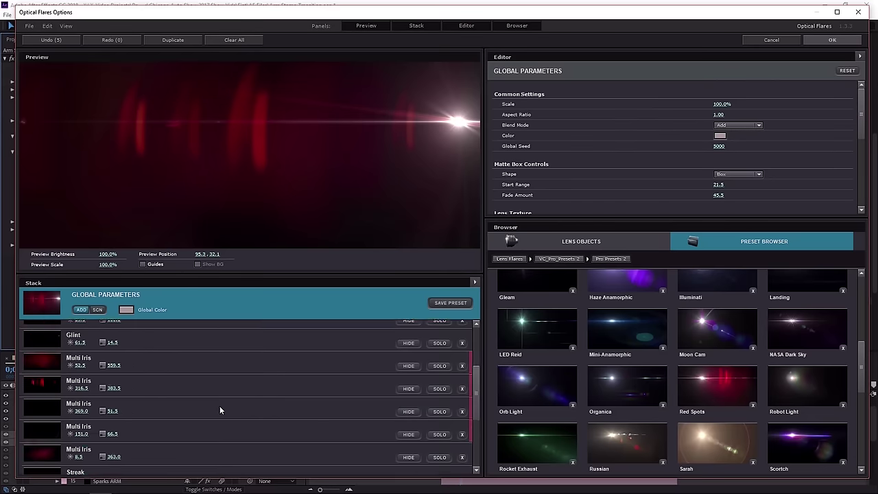
pyautogui.click(158, 343)
pyautogui.click(163, 378)
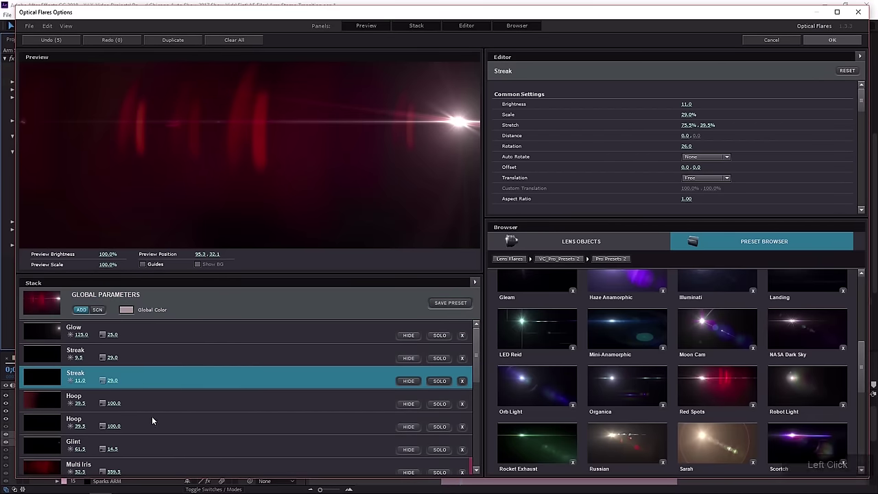
# Move the Red Spots source across the preview to check how its elements react, and apply the flare to the layer.
pyautogui.moveTo(282, 181); pyautogui.dragTo(148, 185)
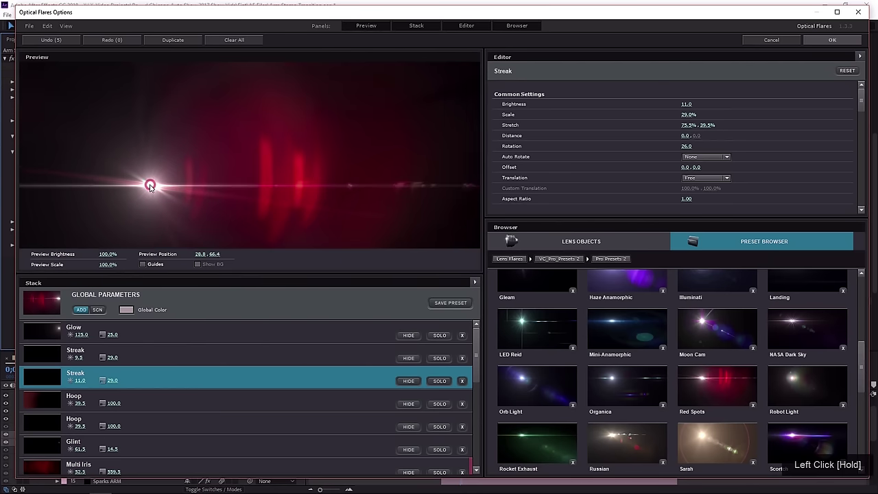
pyautogui.moveTo(197, 198); pyautogui.dragTo(372, 137)
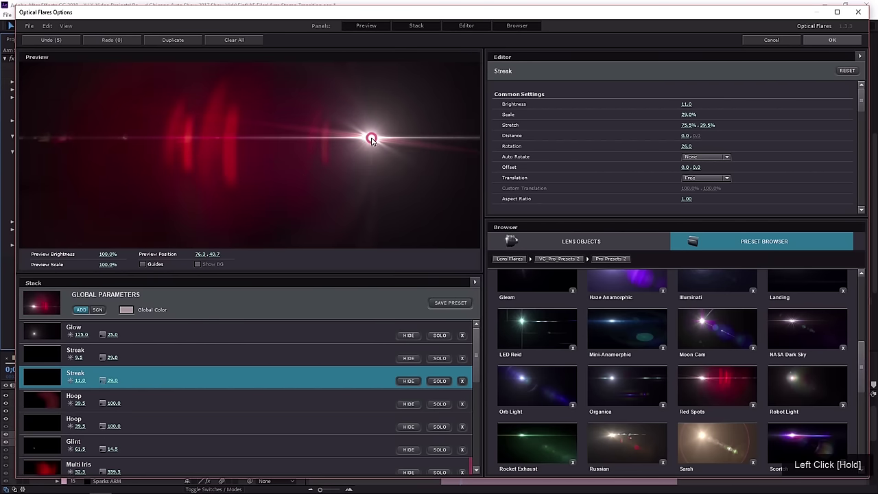
pyautogui.scroll(-3, 158, 384)
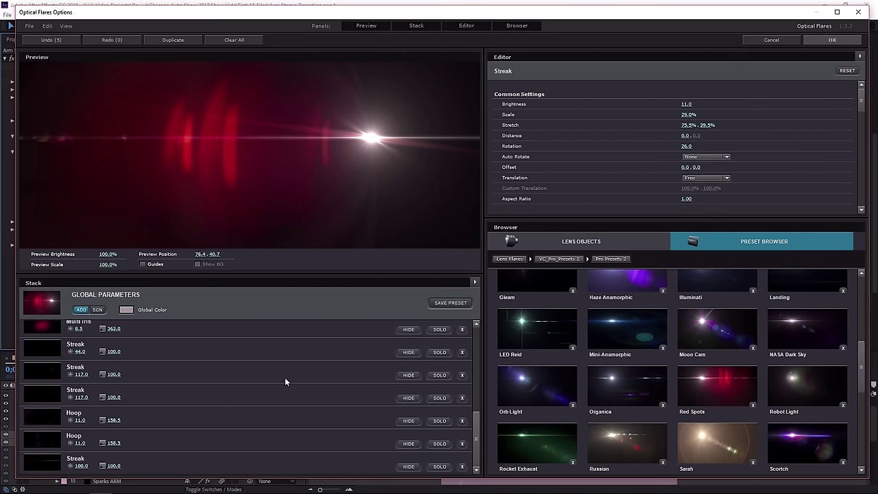
pyautogui.moveTo(273, 148); pyautogui.dragTo(453, 139)
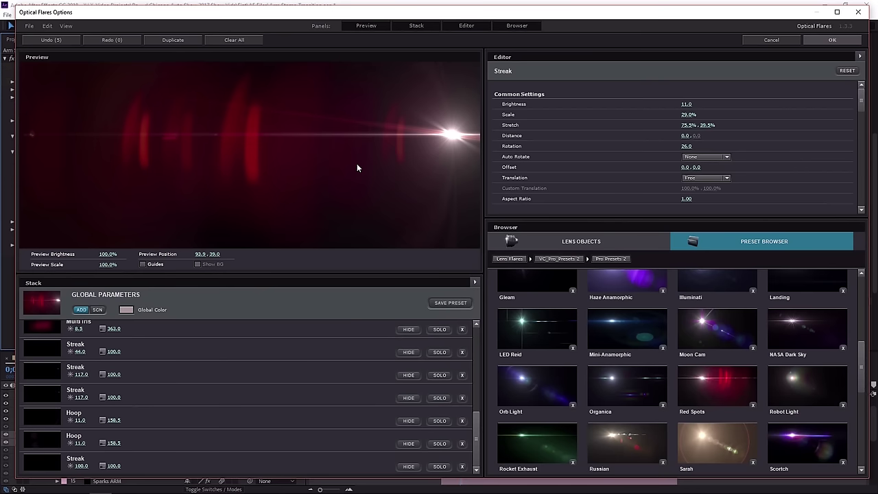
pyautogui.click(831, 41)
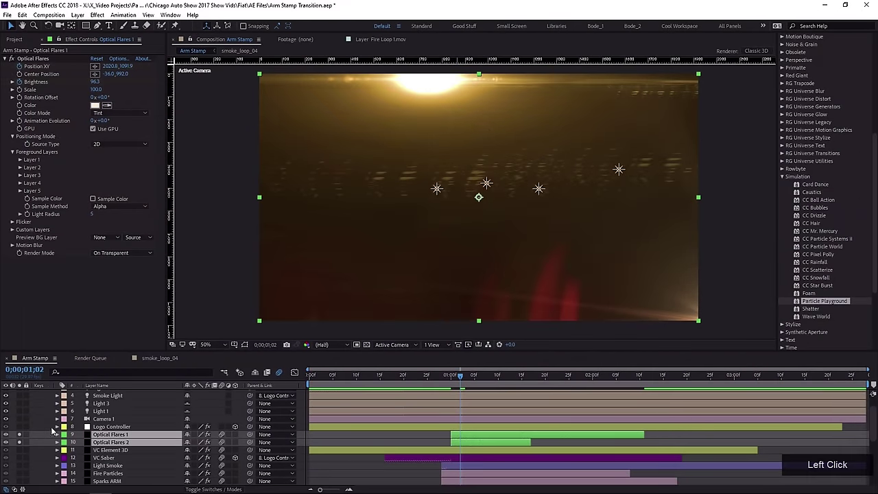
# Solo VC Element 3D instead of the Optical Flares layers and open the Element Scene Setup in a widened window.
pyautogui.moveTo(19, 437); pyautogui.dragTo(18, 450)
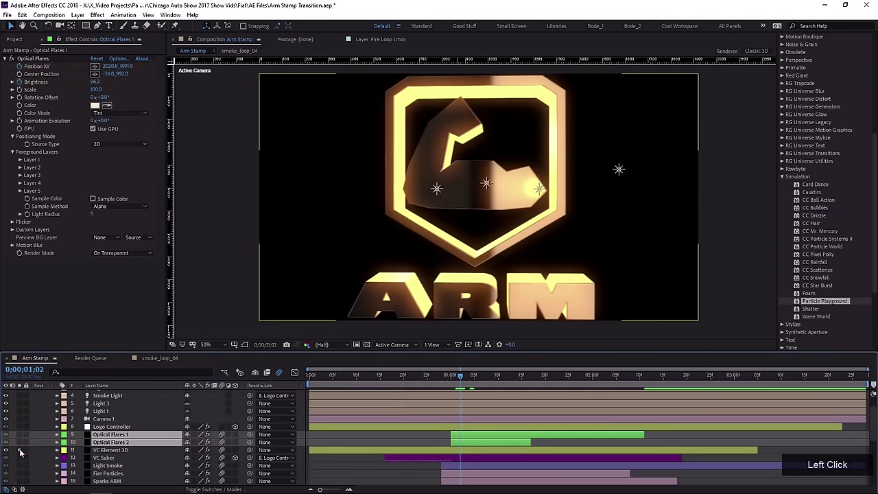
pyautogui.click(111, 451)
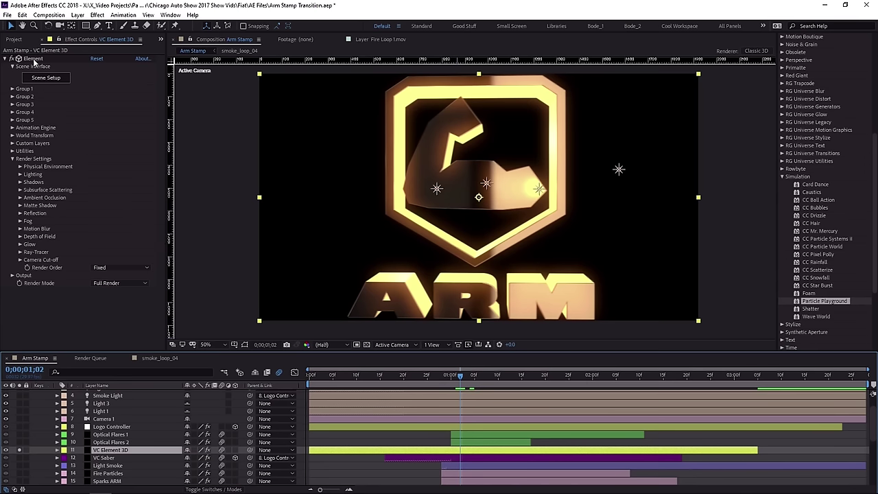
pyautogui.click(58, 78)
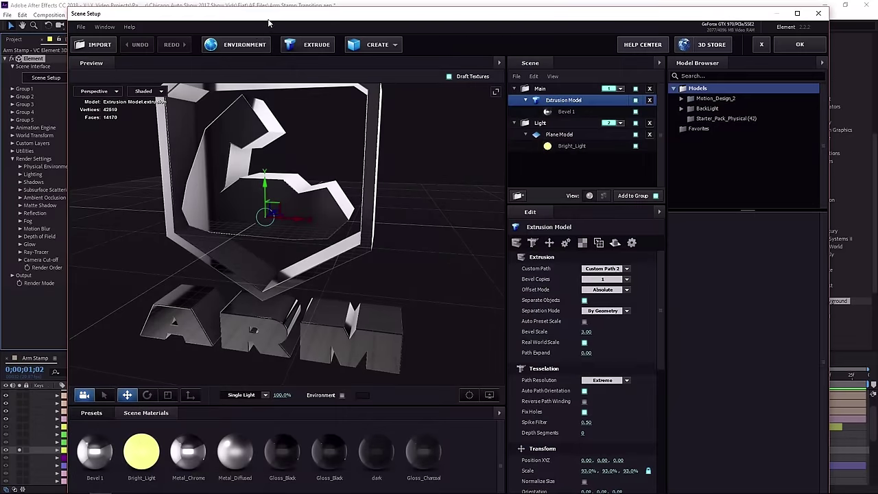
pyautogui.moveTo(273, 16); pyautogui.dragTo(272, 14)
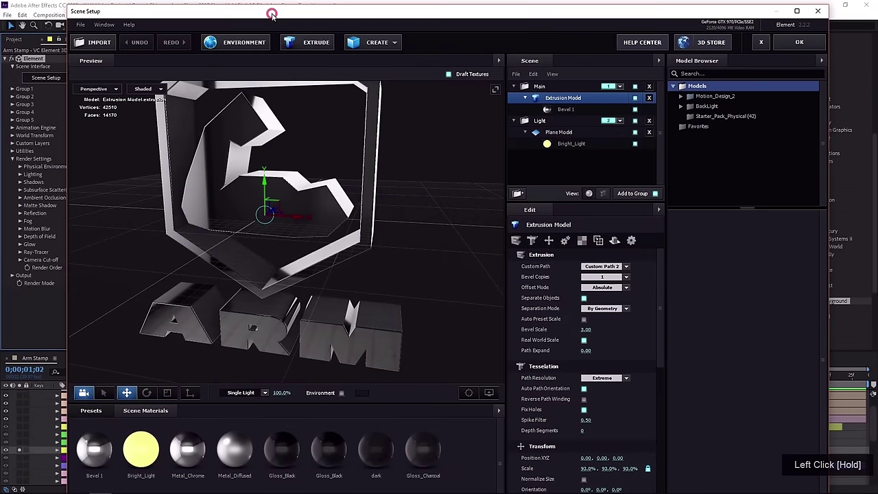
pyautogui.moveTo(67, 79); pyautogui.dragTo(29, 96)
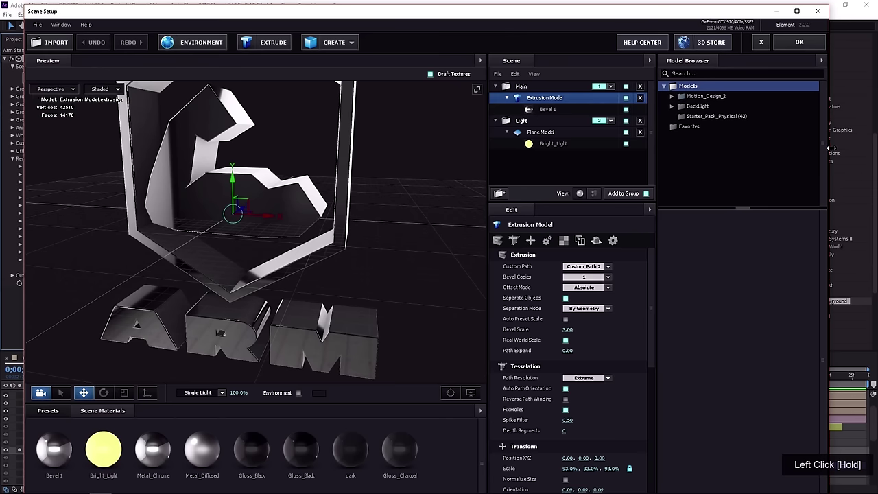
pyautogui.moveTo(829, 153); pyautogui.dragTo(859, 148)
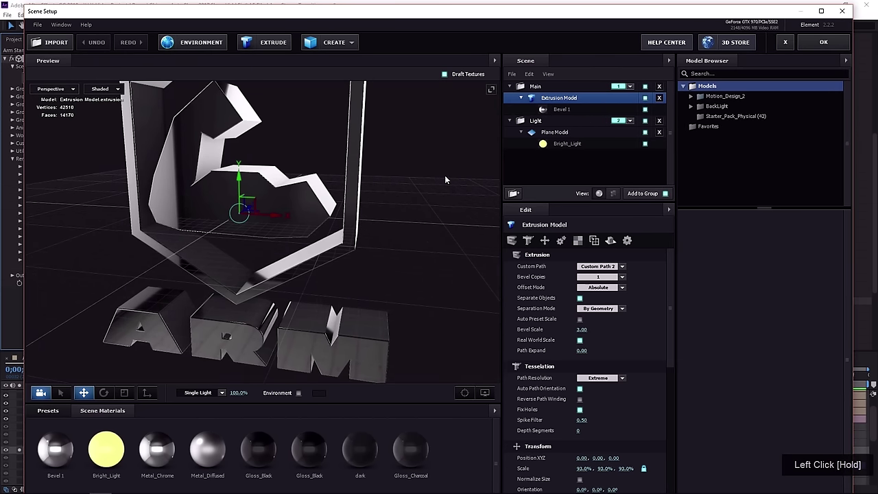
# Examine the extruded arm badge and ARM lettering from several angles in Scene Setup, and return to the composition.
pyautogui.moveTo(223, 184); pyautogui.dragTo(259, 189)
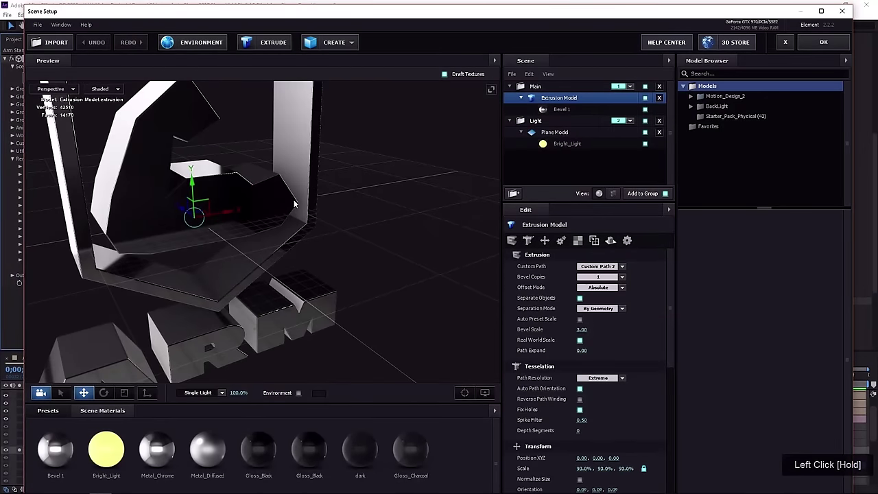
pyautogui.scroll(-3, 274, 196)
pyautogui.moveTo(311, 196); pyautogui.dragTo(251, 227)
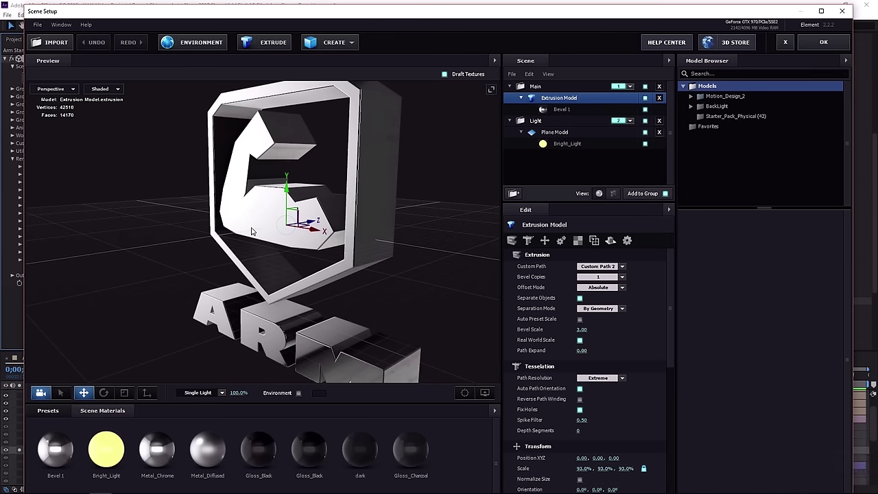
pyautogui.moveTo(252, 231); pyautogui.dragTo(304, 236)
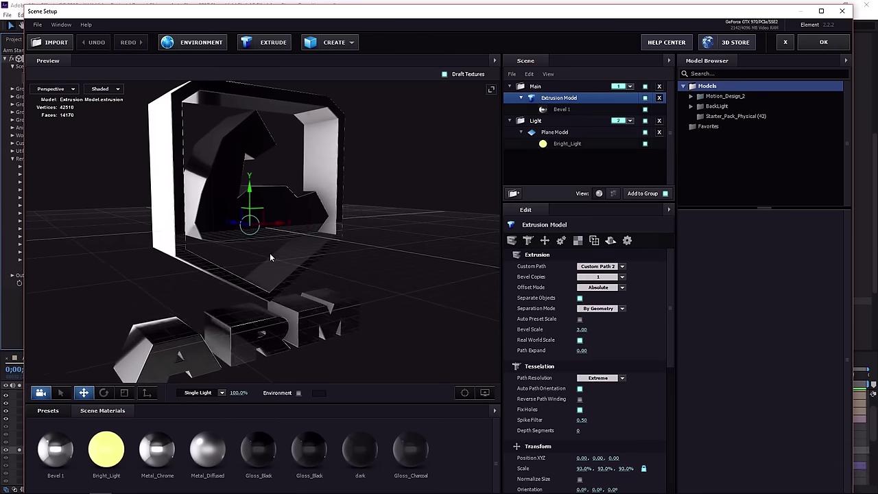
pyautogui.moveTo(280, 260); pyautogui.dragTo(241, 266)
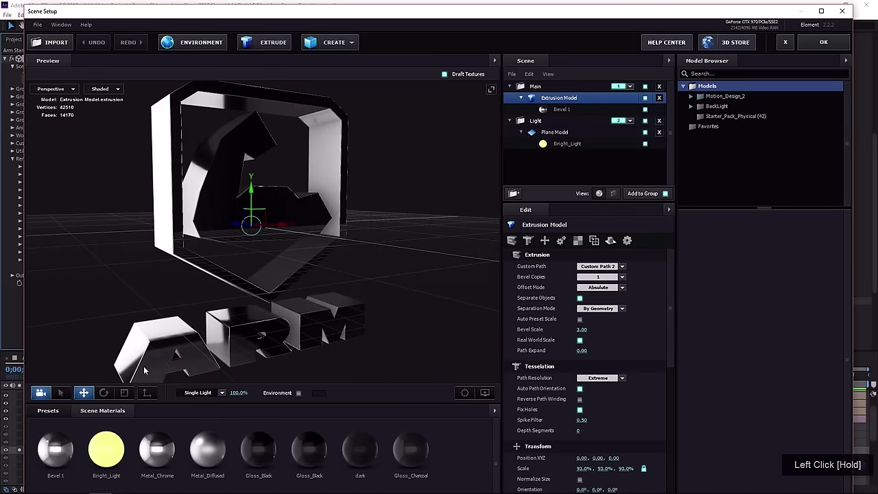
pyautogui.moveTo(194, 358); pyautogui.dragTo(216, 346)
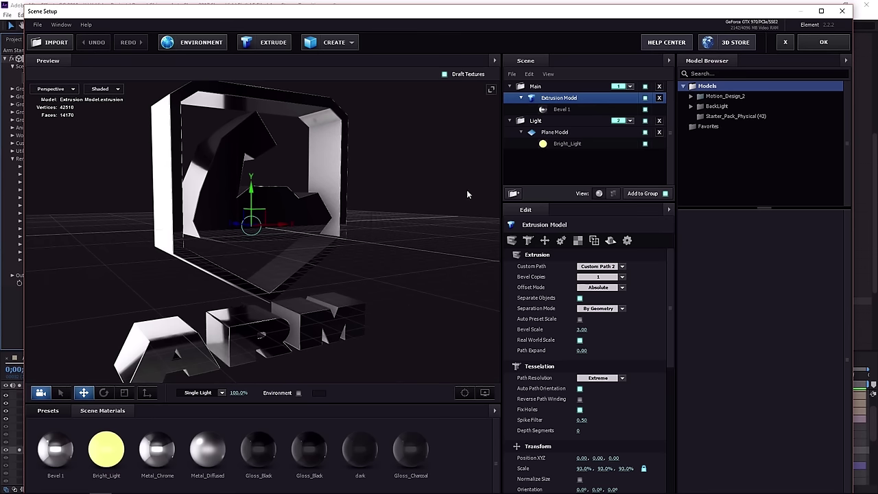
pyautogui.click(824, 42)
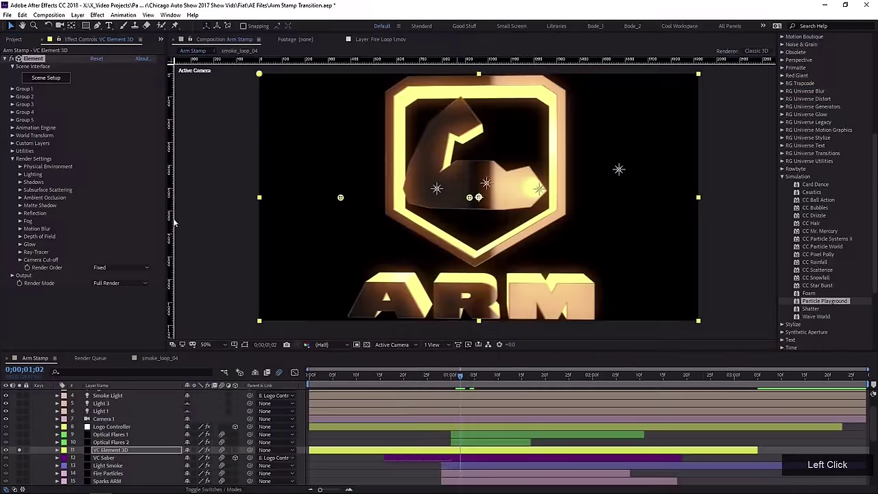
# Solo the VC Saber layer instead of VC Element 3D and inspect its Saber effect settings.
pyautogui.keyDown('alt'); pyautogui.click(20, 457); pyautogui.keyUp('alt')
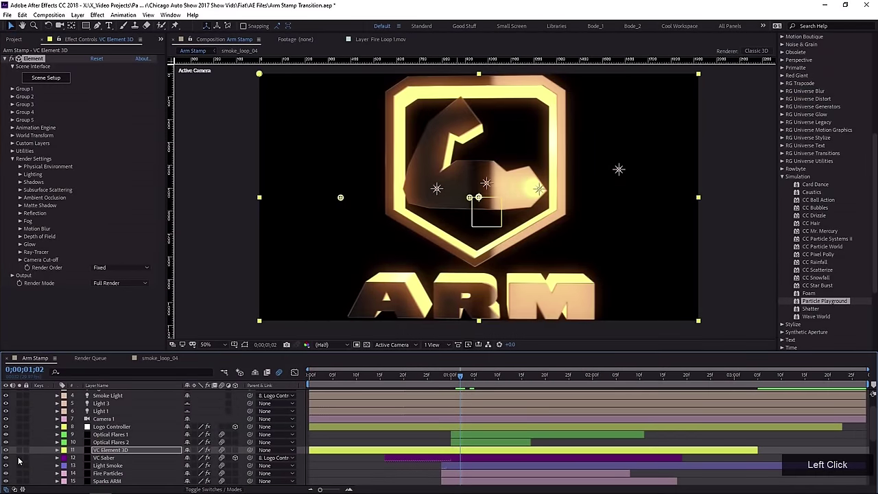
pyautogui.click(104, 457)
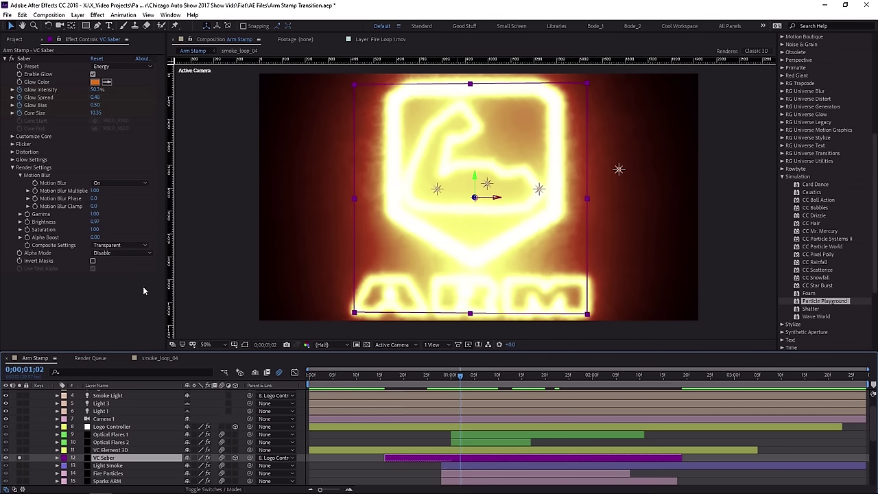
pyautogui.click(31, 59)
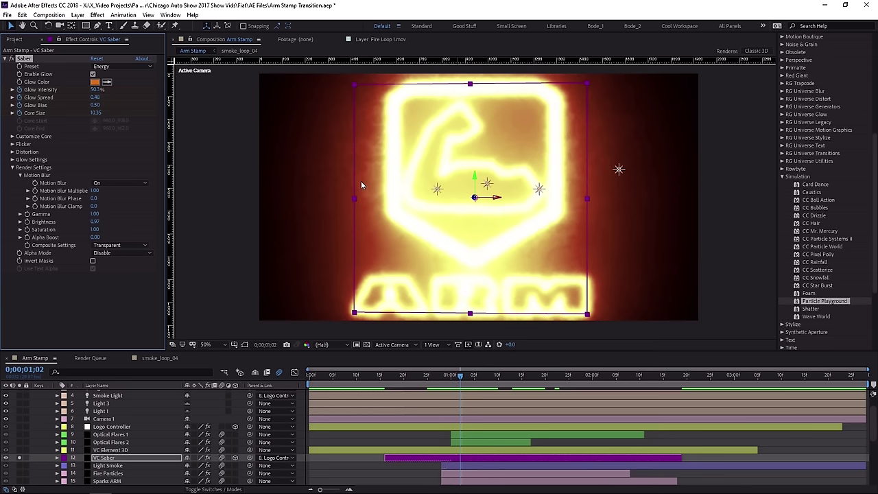
pyautogui.click(44, 67)
# Show the VC Saber layer's mask paths over the glowing logo to inspect them, and hide them again.
pyautogui.click(114, 461)
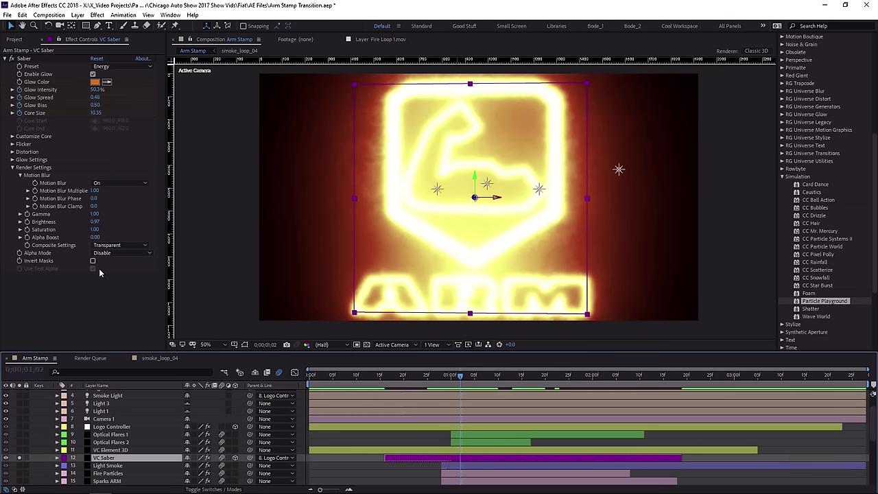
pyautogui.click(244, 346)
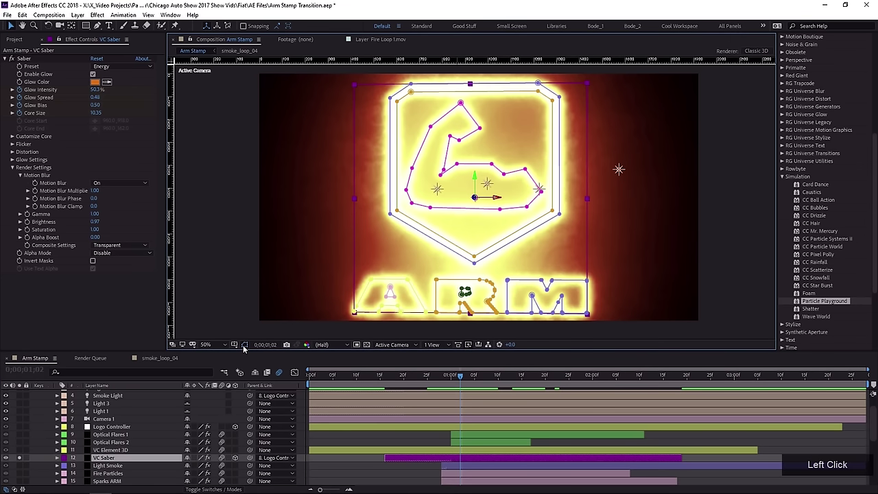
pyautogui.click(245, 346)
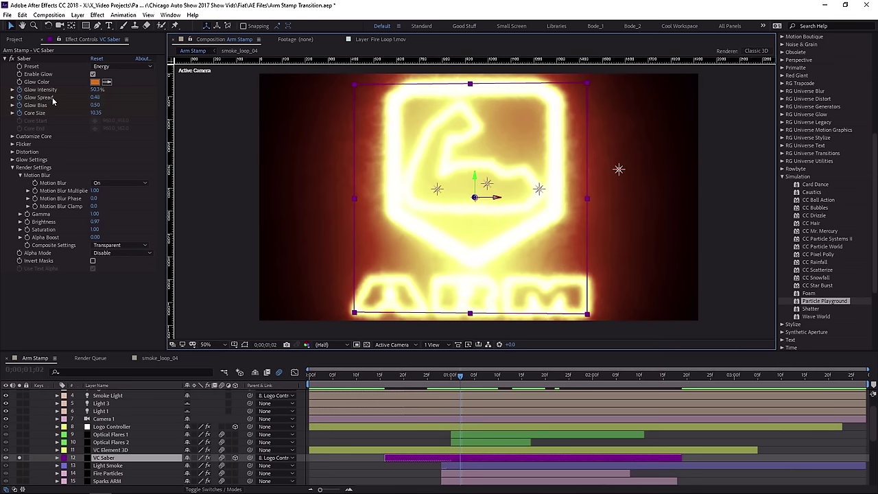
# At 0;00;01;09, try the Saber presets Narrow Bright and Solar on the VC Saber layer, ending with Tractor Beam.
pyautogui.moveTo(457, 388); pyautogui.dragTo(499, 388)
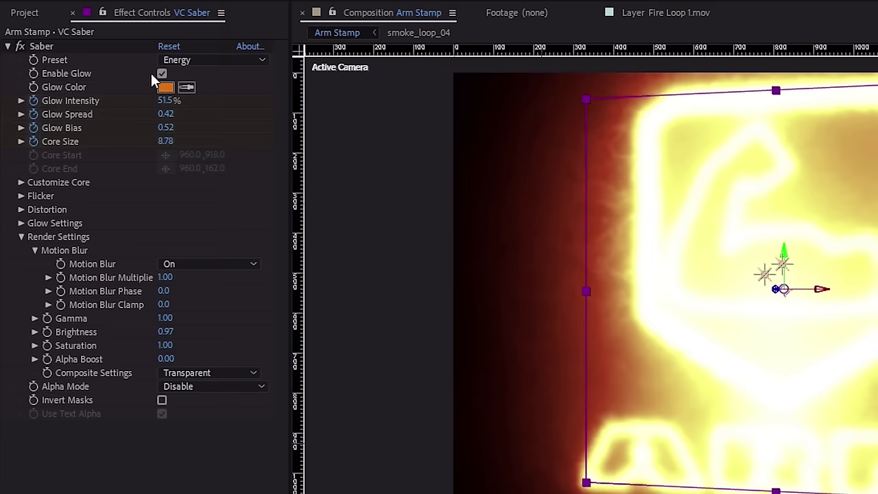
pyautogui.click(206, 60)
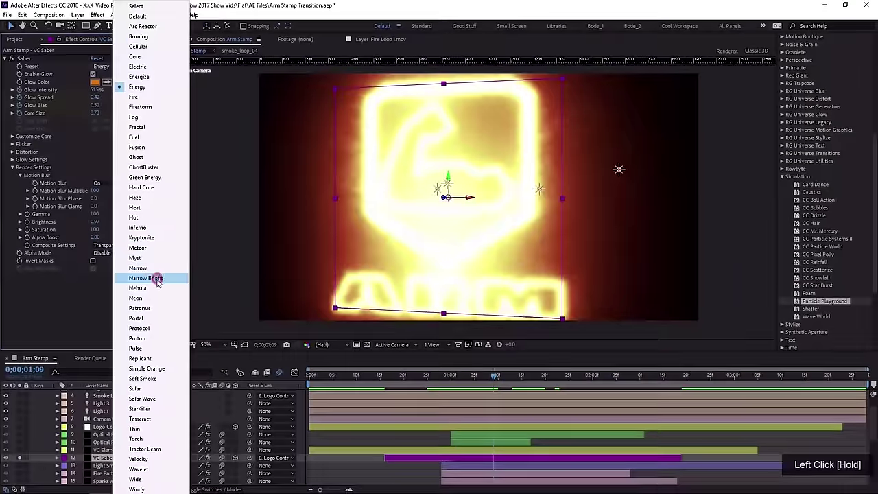
pyautogui.click(168, 307)
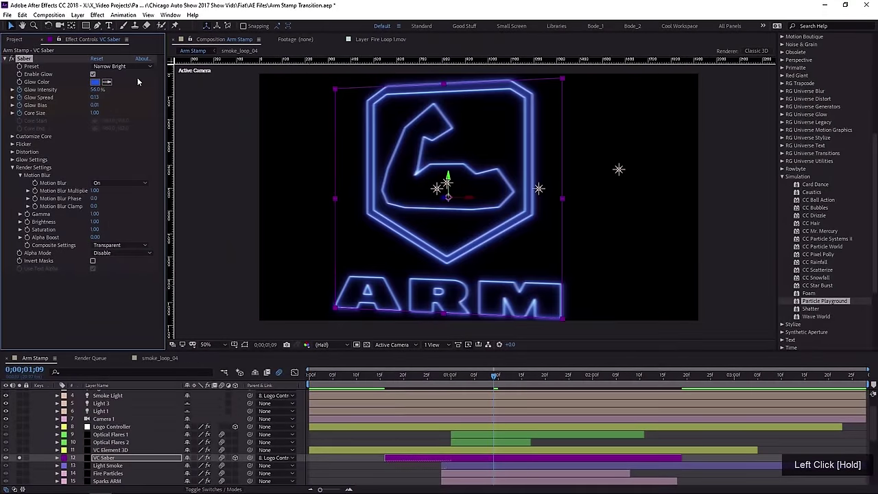
pyautogui.click(123, 66)
pyautogui.click(151, 382)
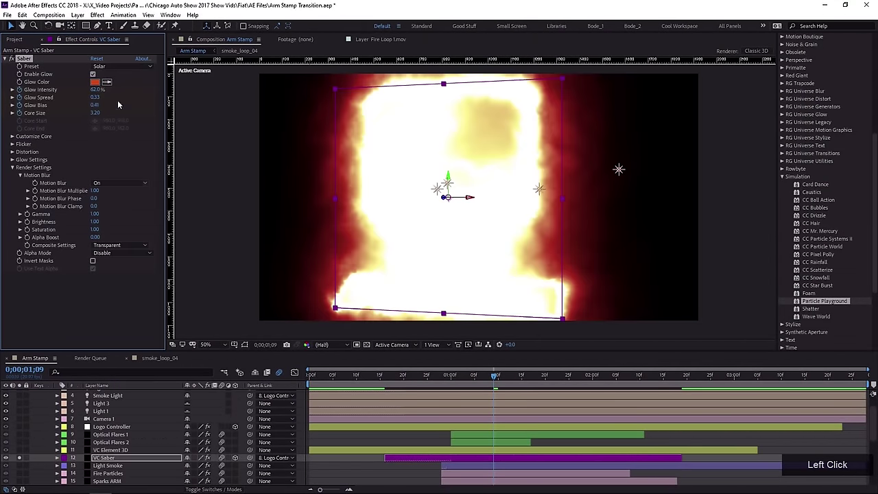
pyautogui.click(131, 66)
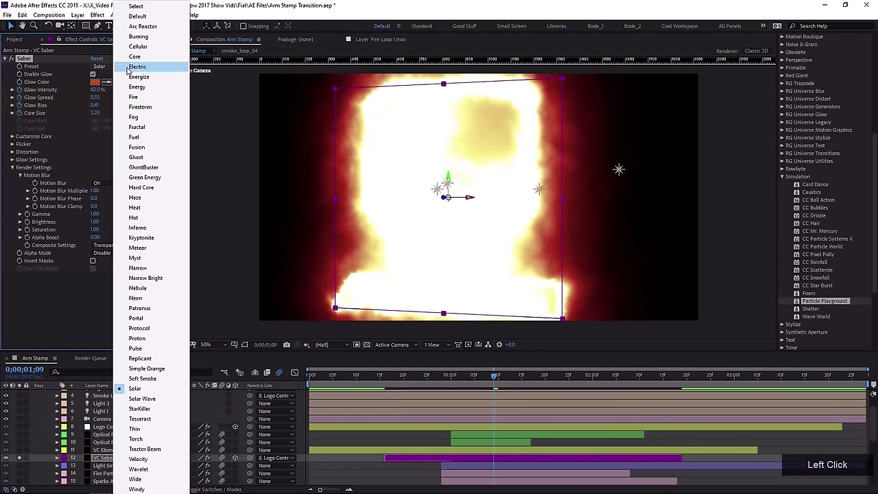
pyautogui.click(140, 449)
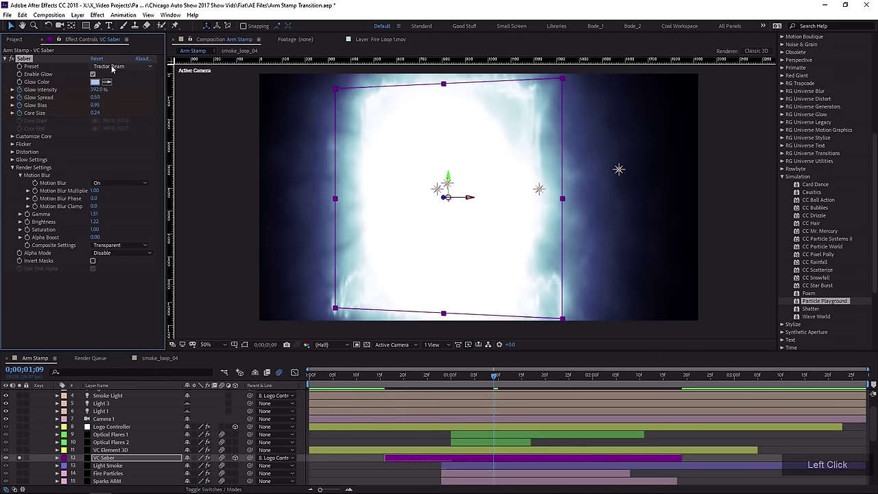
# Try the Wide preset for the Saber effect on the VC Saber layer and reopen the preset choices.
pyautogui.click(113, 67)
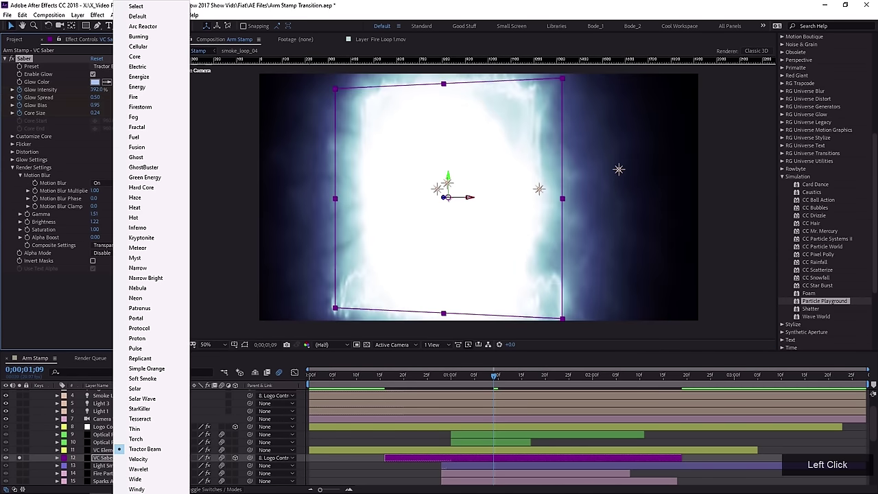
pyautogui.click(135, 479)
pyautogui.click(129, 69)
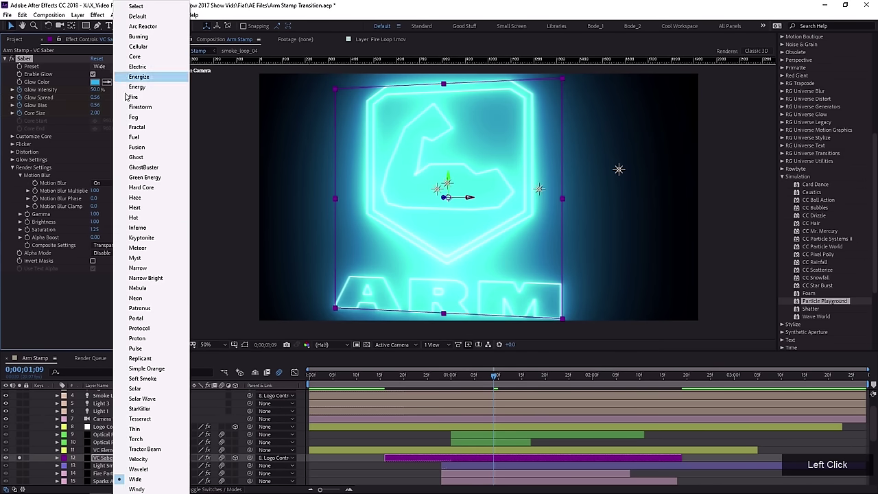
pyautogui.click(140, 68)
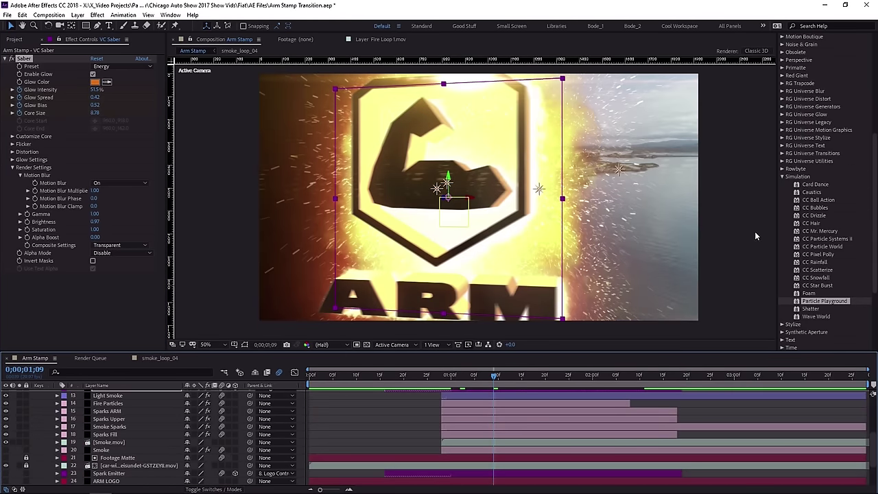
# Browse the Video Copilot effects with the Simulation category collapsed and the effects list widened, highlighting VC Color Vibrance and Sure Target.
pyautogui.click(782, 180)
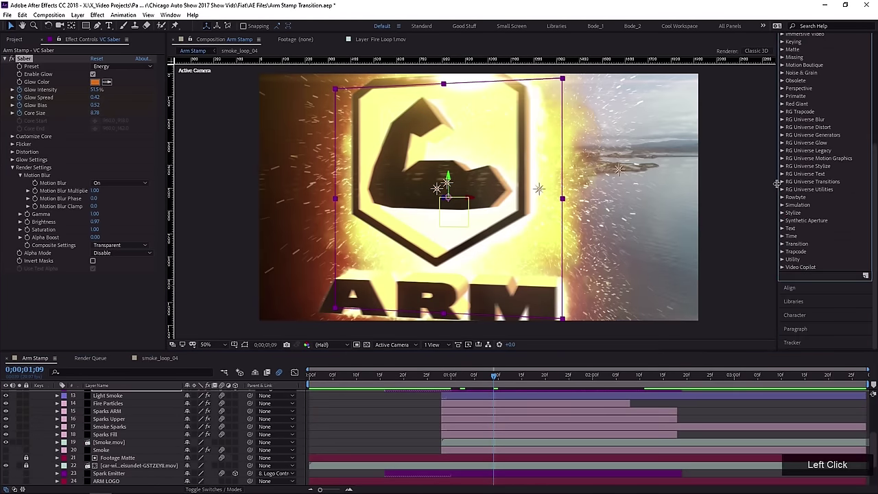
pyautogui.moveTo(776, 193); pyautogui.dragTo(740, 193)
pyautogui.click(745, 267)
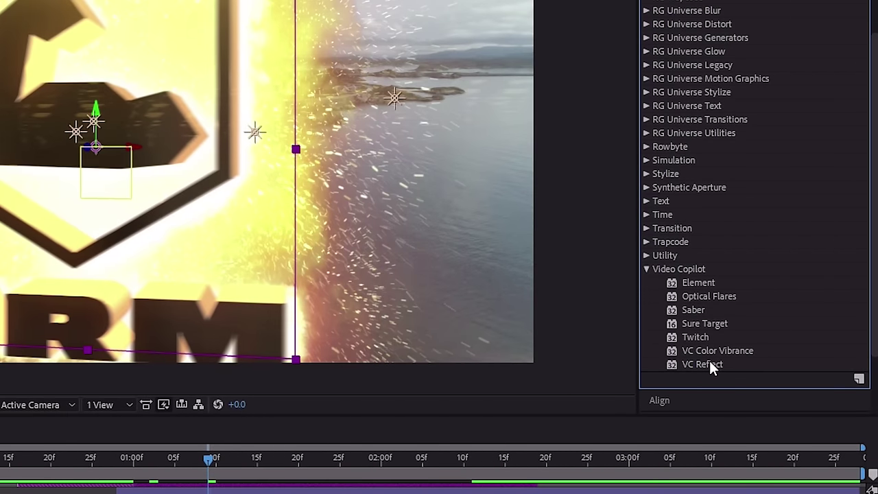
pyautogui.click(710, 361)
pyautogui.click(722, 352)
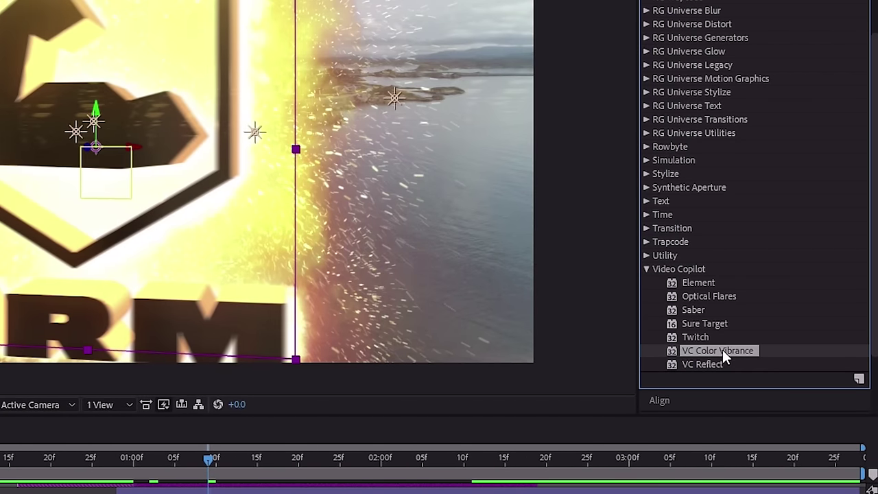
pyautogui.click(692, 322)
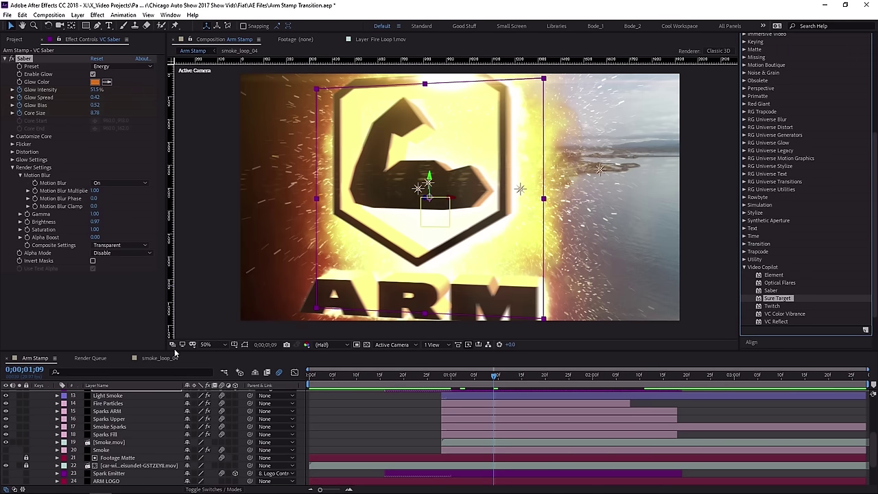
# Examine the Particular settings of the Light Smoke layer, from the particle and texture options to the air and turbulence fields.
pyautogui.scroll(1, 109, 412)
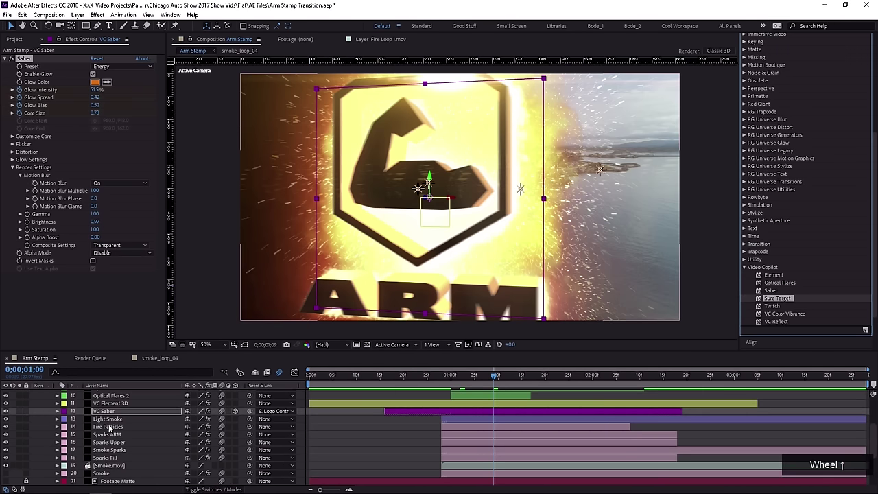
pyautogui.click(112, 439)
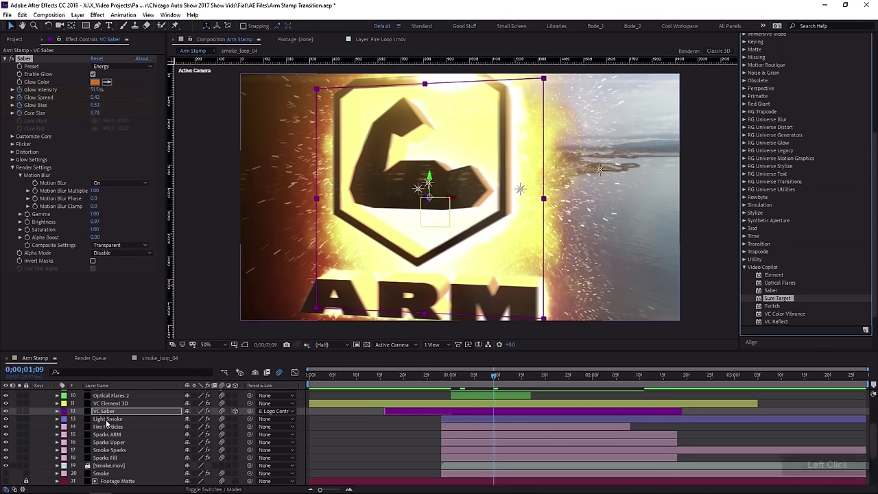
pyautogui.click(107, 420)
pyautogui.keyDown('shift'); pyautogui.click(106, 458); pyautogui.keyUp('shift')
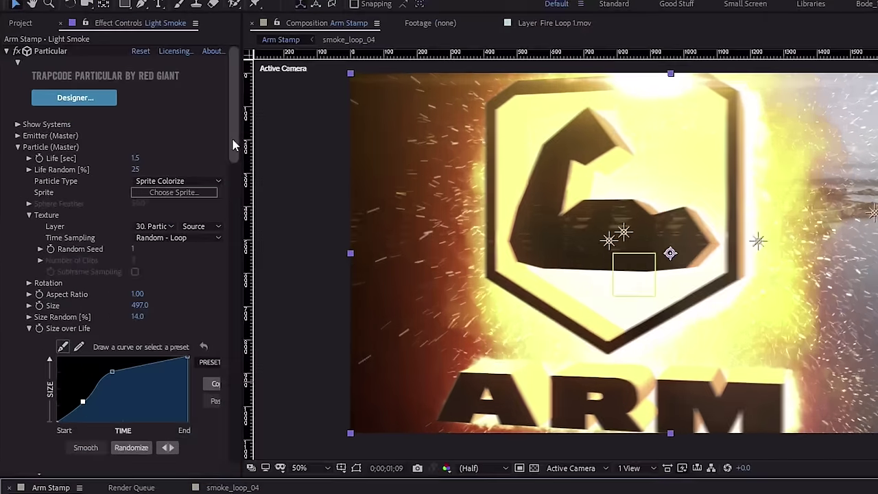
pyautogui.moveTo(233, 145); pyautogui.dragTo(230, 439)
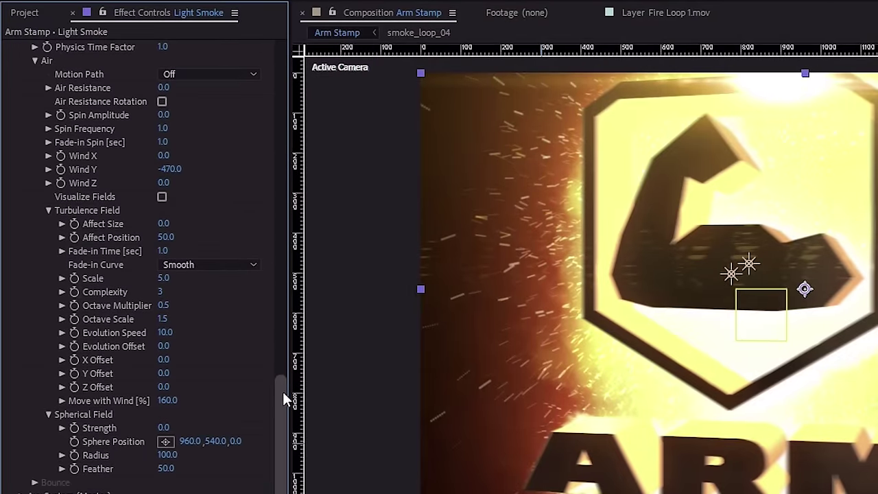
pyautogui.moveTo(282, 396); pyautogui.dragTo(300, 73)
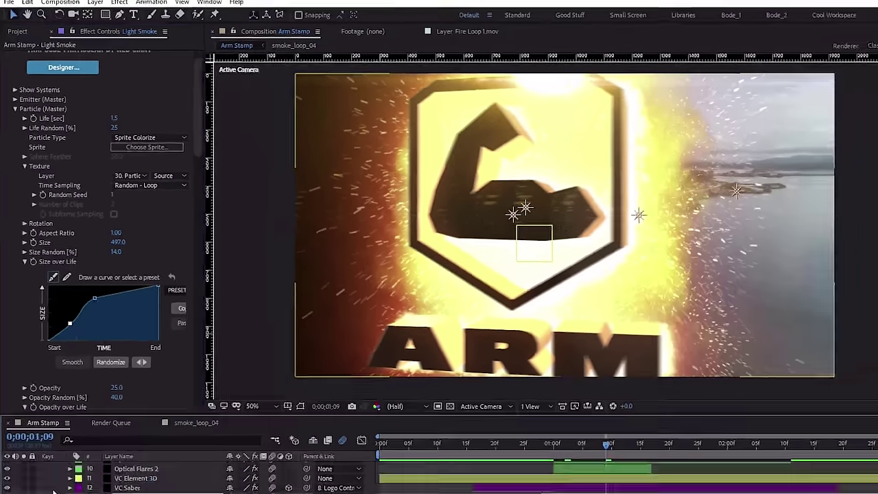
# Solo the Light Smoke layer and scrub the composition to 0;00;01;21.
pyautogui.click(19, 418)
pyautogui.click(19, 418)
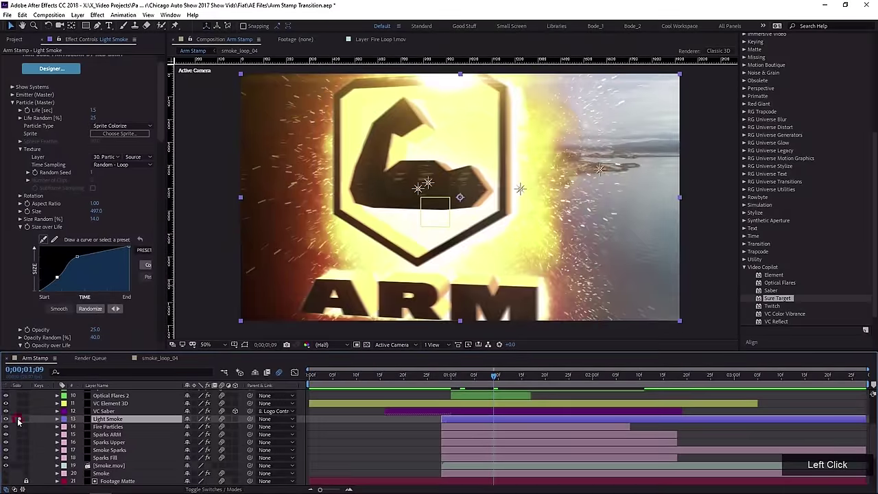
pyautogui.moveTo(486, 379); pyautogui.dragTo(551, 379)
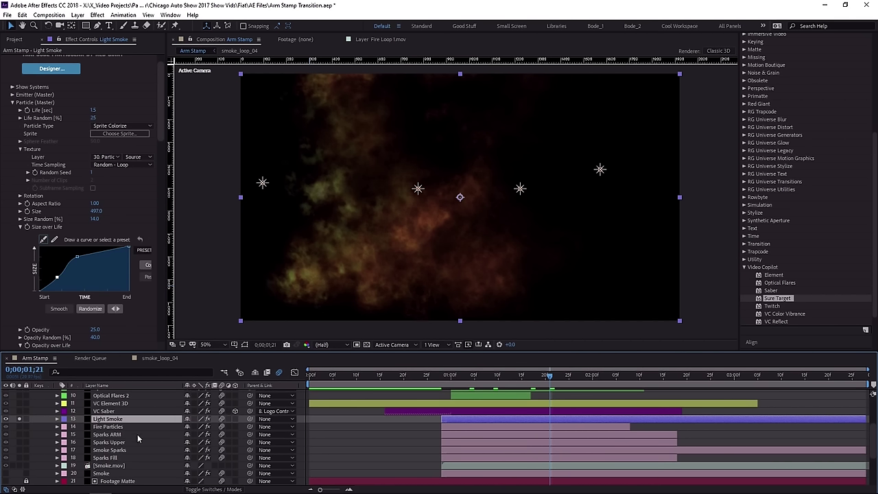
# Preview the Fire Particles layer on its own from 0;00;01;00 and scrub to 0;00;01;12.
pyautogui.click(20, 427)
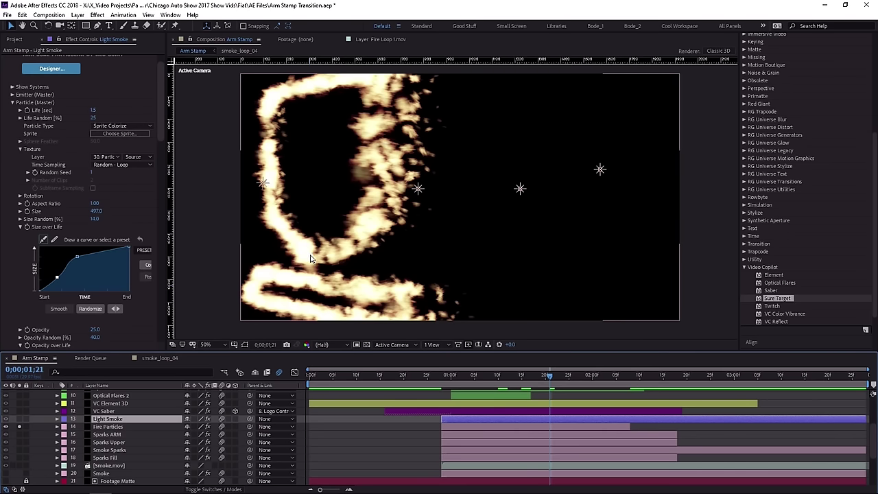
pyautogui.click(453, 387)
pyautogui.press('space')
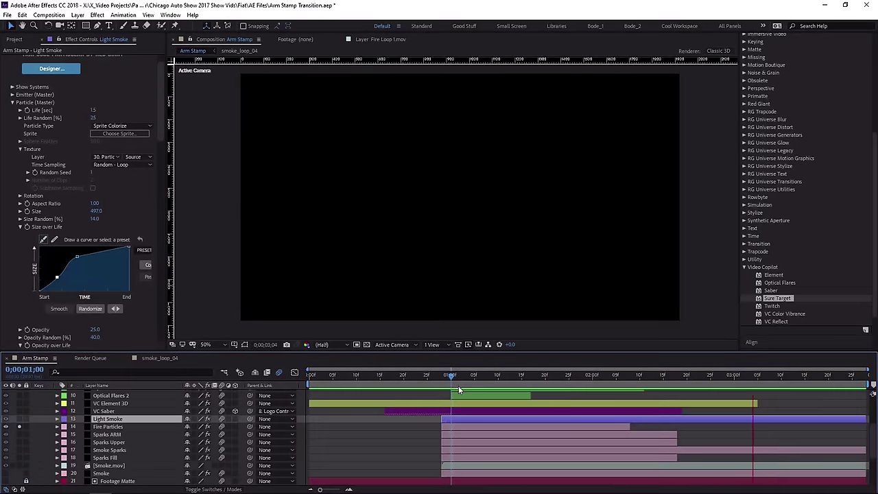
pyautogui.moveTo(456, 379); pyautogui.dragTo(508, 378)
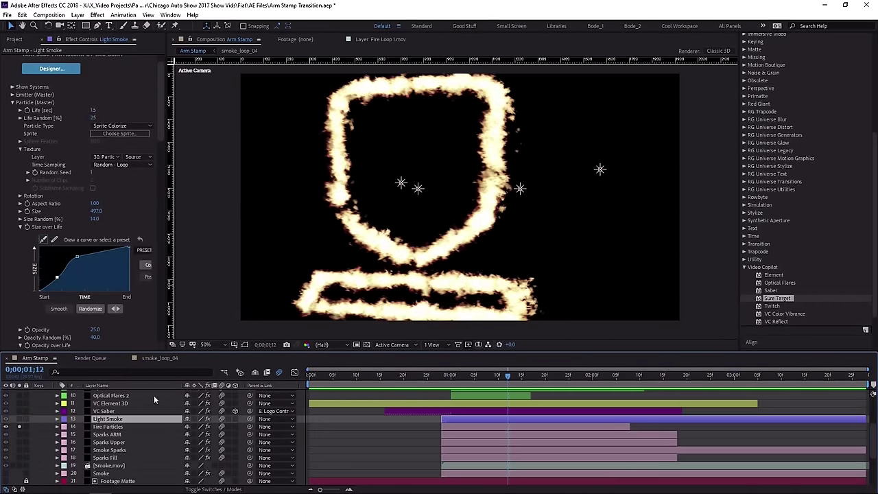
# Add the Sparks ARM, Sparks Upper and Smoke Sparks layers to the solo view and inspect their Particular settings.
pyautogui.click(19, 425)
pyautogui.click(19, 434)
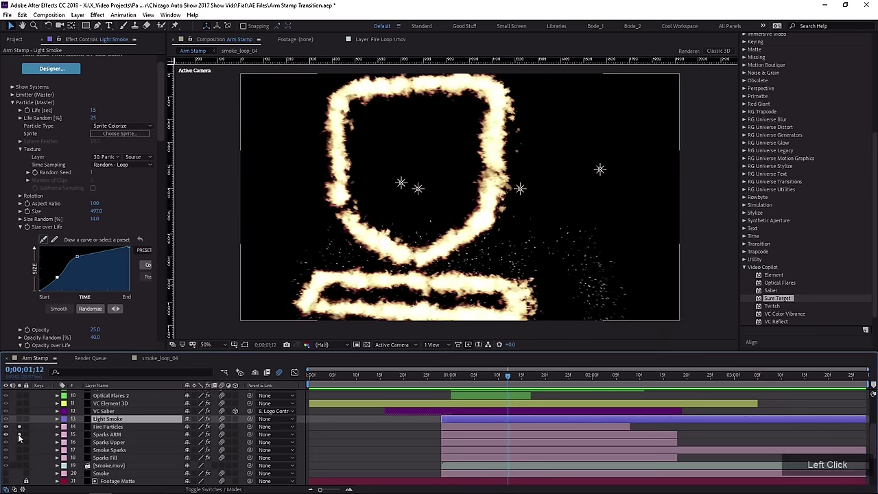
pyautogui.click(19, 442)
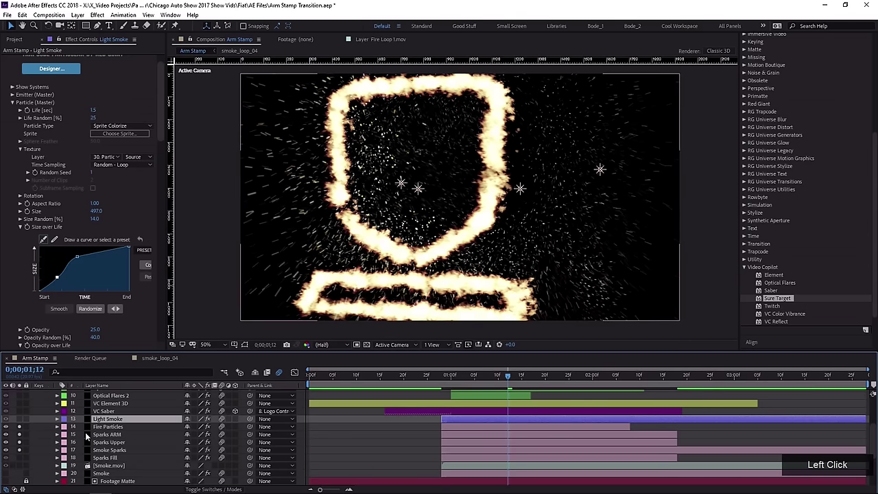
pyautogui.click(106, 434)
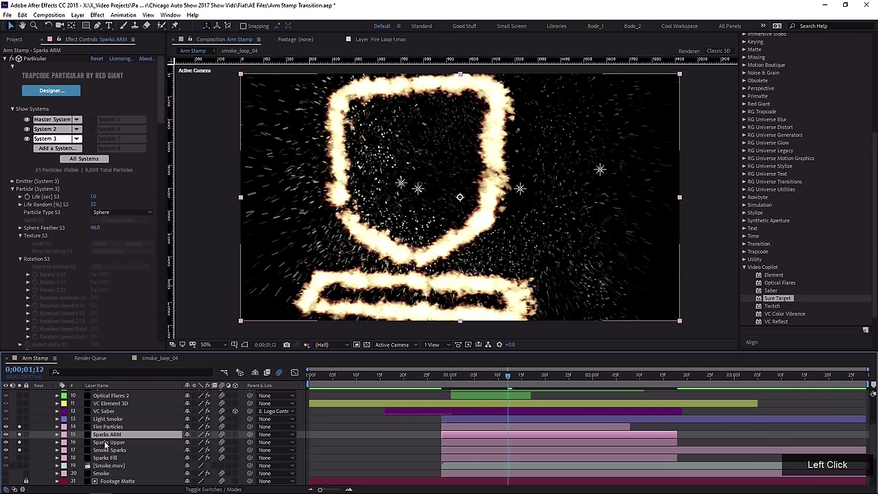
pyautogui.click(107, 442)
pyautogui.click(61, 450)
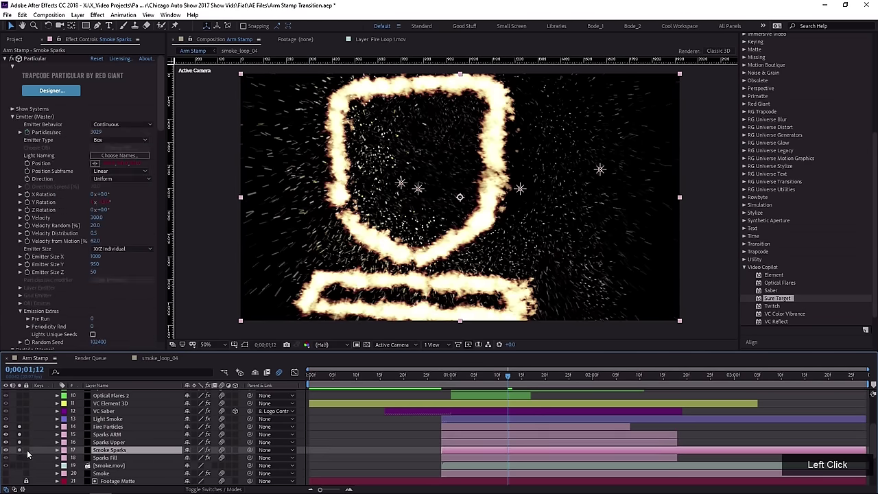
# Add the Sparks Fill layer to the soloed layers and scrub the composition to 0;00;01;10.
pyautogui.click(20, 458)
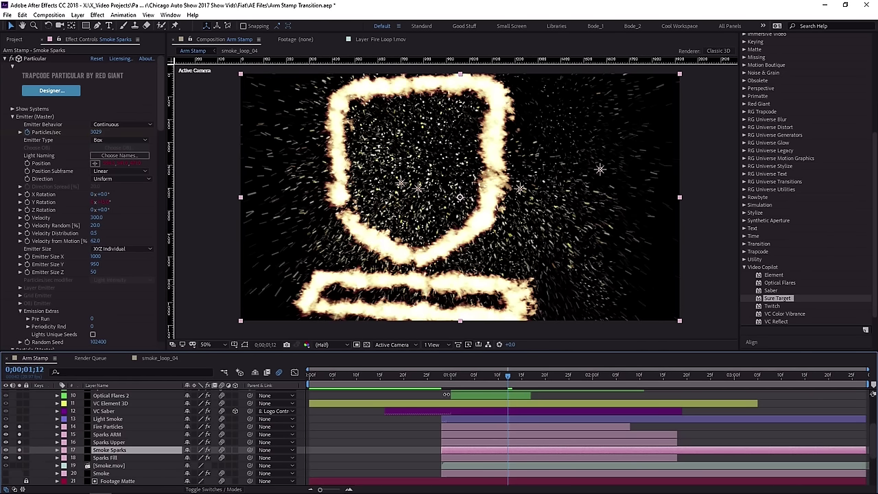
pyautogui.click(467, 378)
pyautogui.moveTo(466, 378); pyautogui.dragTo(497, 402)
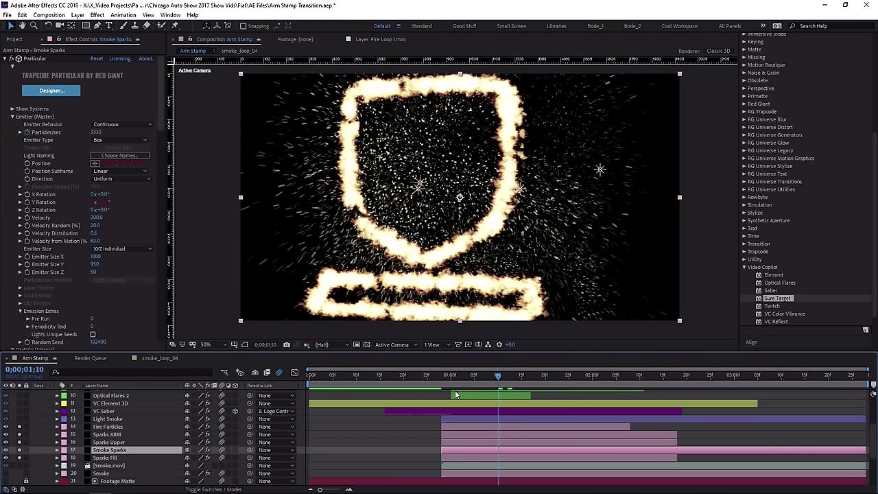
# Solo the Smoke.mov layer together with the fire and sparks layers, and clear the solo from all of them.
pyautogui.click(21, 466)
pyautogui.click(114, 467)
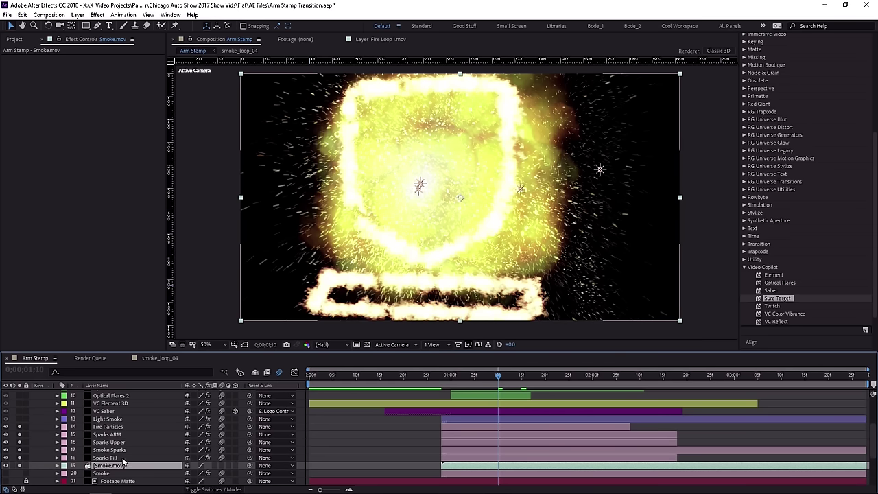
pyautogui.click(24, 415)
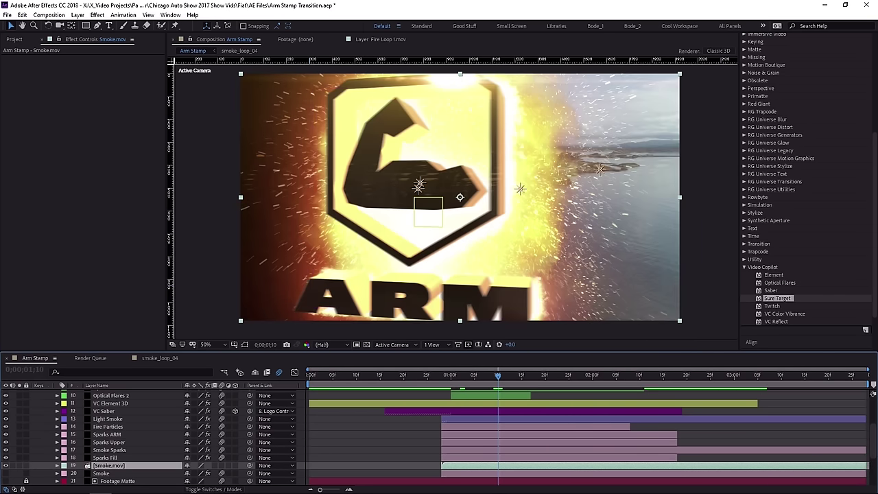
# Preview the Smoke.mov layer in isolation up to 0;00;02;00, comparing it with the Smoke layer's Particular settings.
pyautogui.click(20, 466)
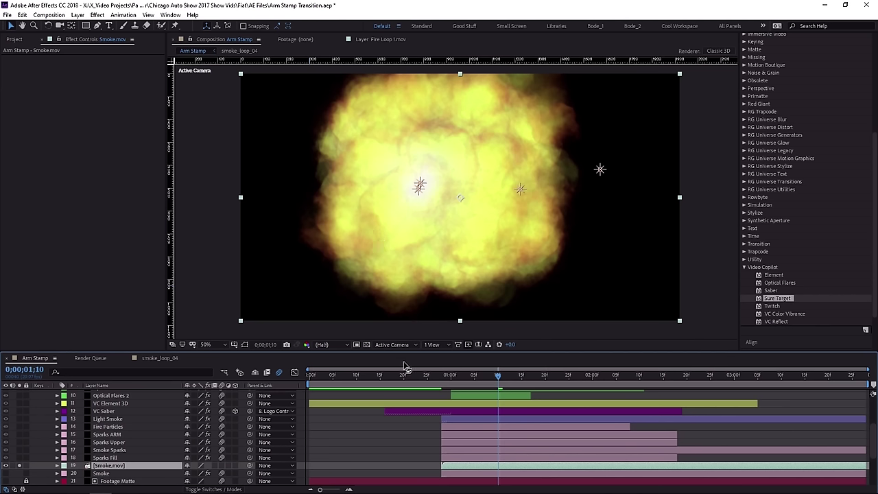
pyautogui.click(100, 473)
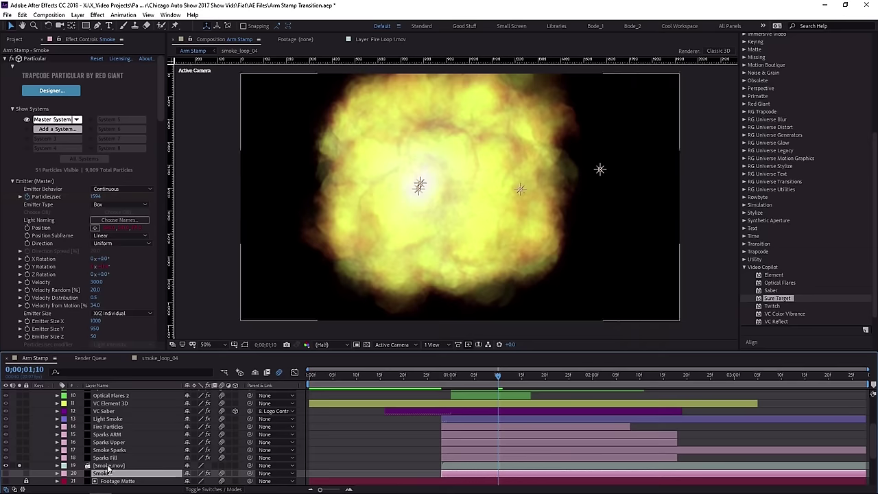
pyautogui.moveTo(474, 376)
pyautogui.mouseDown()
pyautogui.moveTo(442, 377)
pyautogui.moveTo(527, 376)
pyautogui.moveTo(475, 376)
pyautogui.mouseUp()
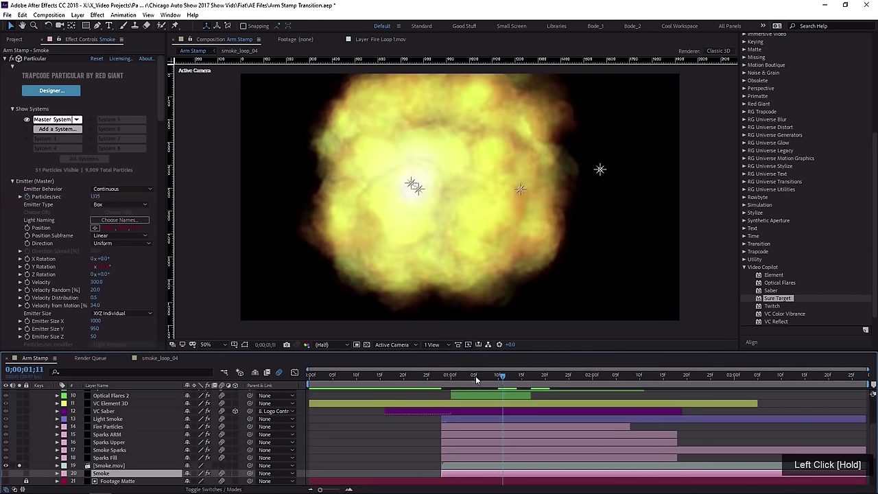
pyautogui.press('space')
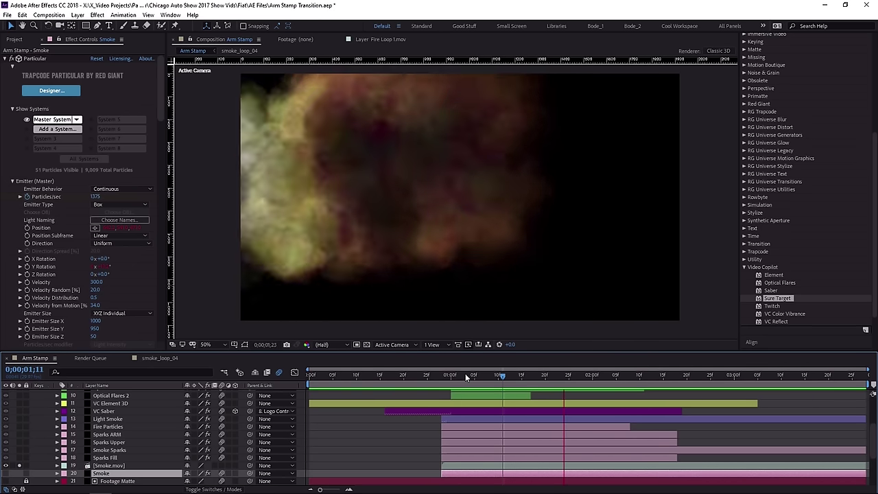
pyautogui.press('space')
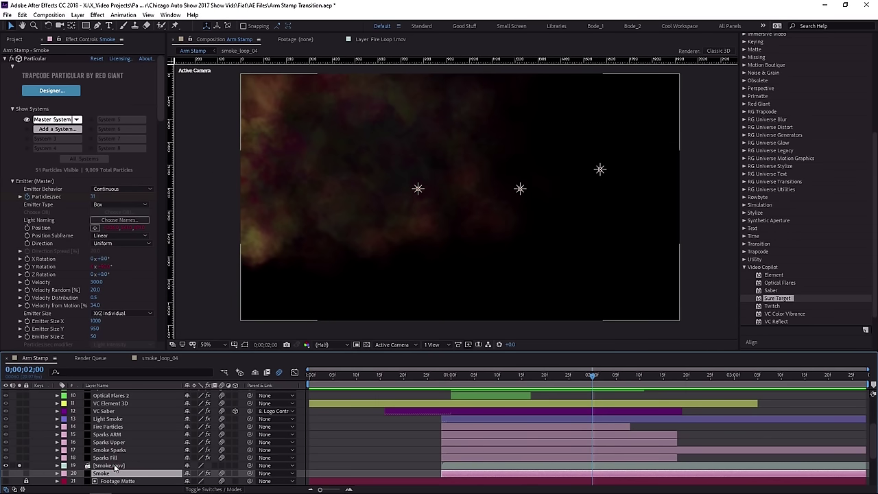
pyautogui.click(126, 465)
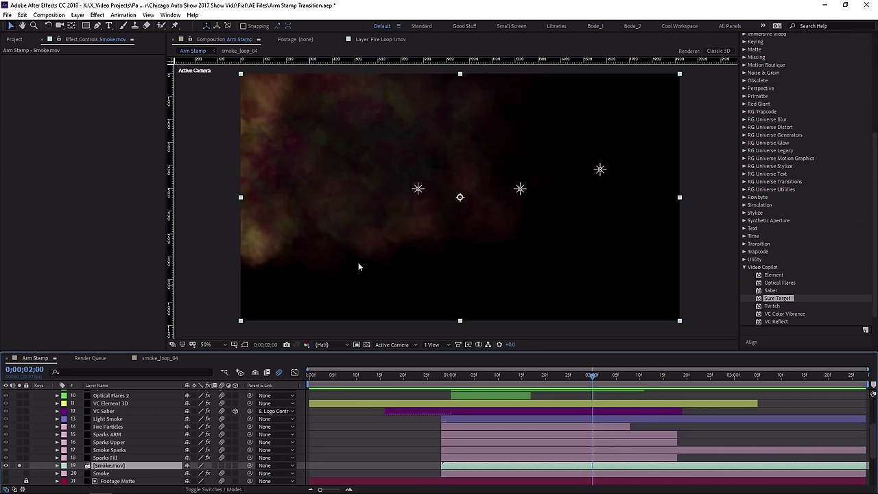
# Select the Fire Particles layer and browse the Simulation effects, highlighting CC Particle Systems II and CC Particle World.
pyautogui.click(279, 372)
pyautogui.click(110, 426)
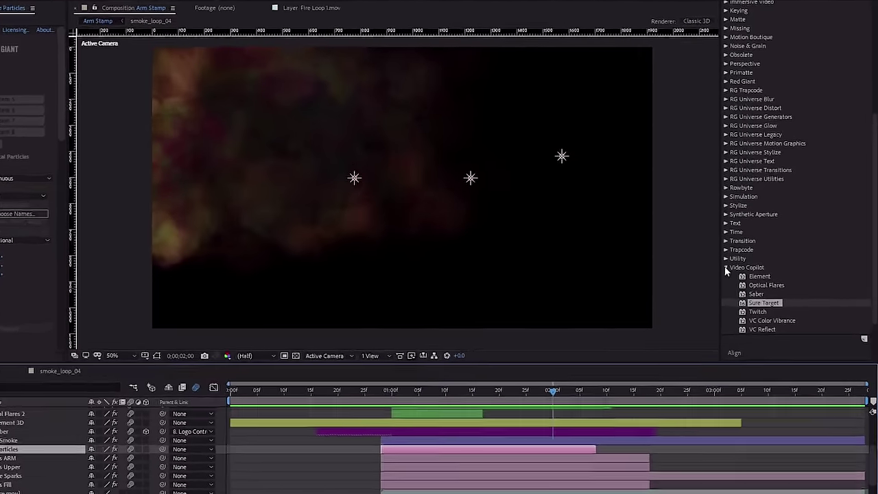
pyautogui.click(726, 268)
pyautogui.click(726, 197)
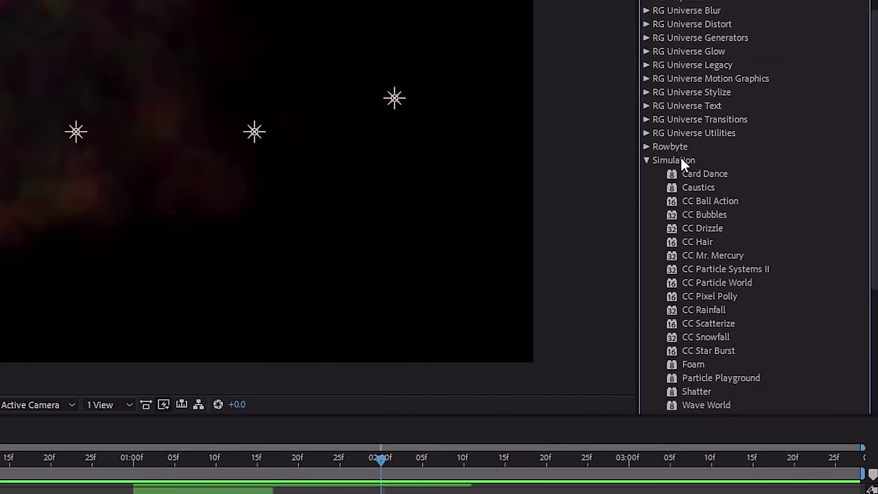
pyautogui.click(754, 270)
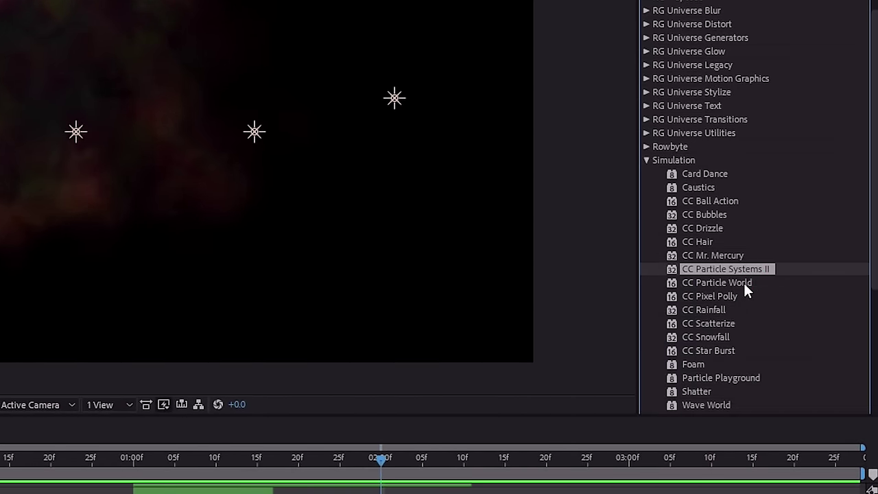
pyautogui.click(744, 284)
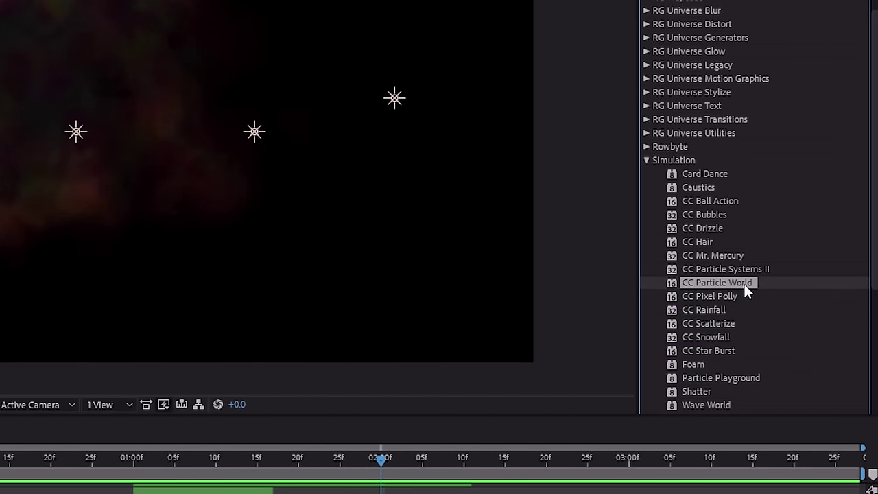
# Highlight the Particle Playground effect, and show the Arm Stamp composition at 0;00;01;13 with the solo cleared.
pyautogui.click(700, 378)
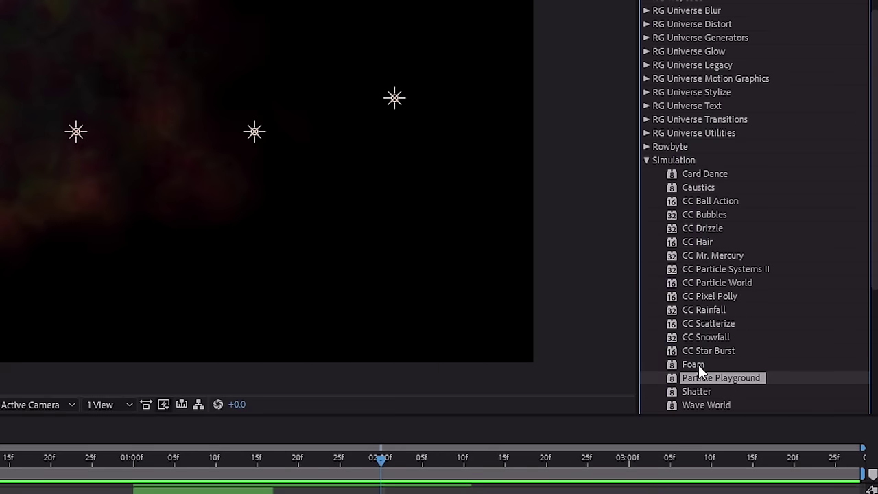
pyautogui.moveTo(152, 457); pyautogui.dragTo(231, 457)
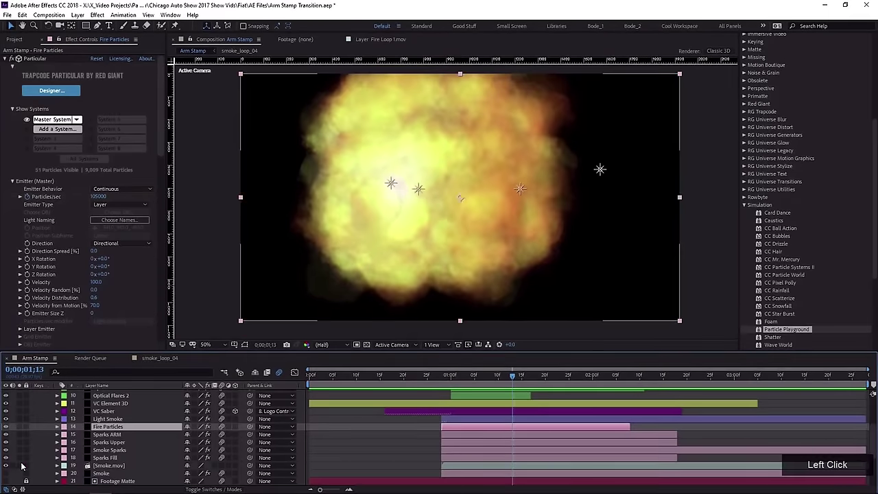
pyautogui.click(22, 466)
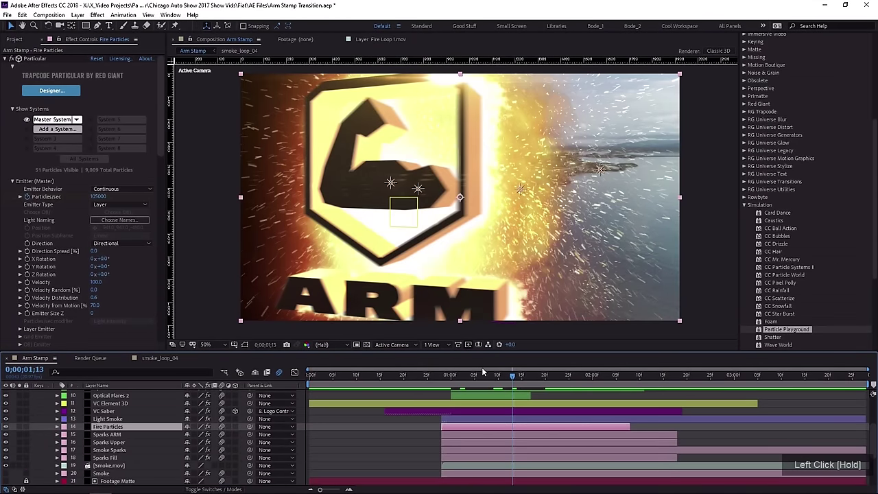
pyautogui.click(59, 92)
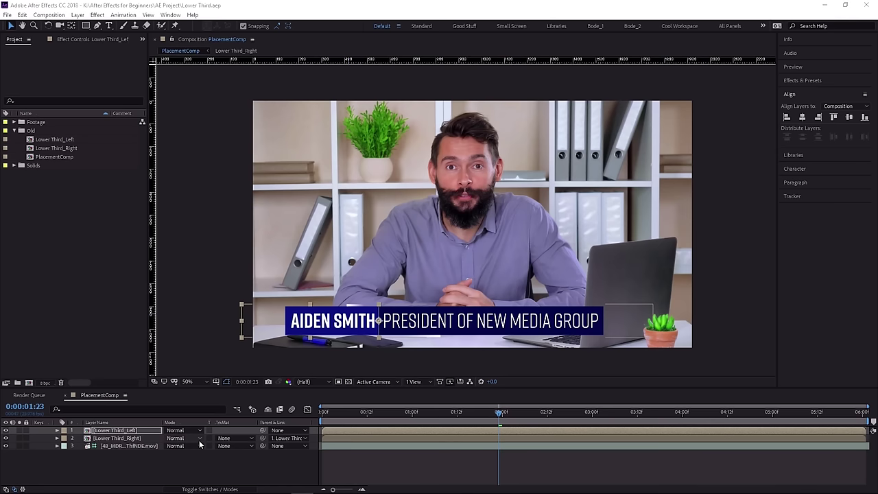
# Preview PlacementComp from its first frame, and select the Lower Third_Left and Lower Third_Right layers in turn to examine their areas.
pyautogui.click(214, 356)
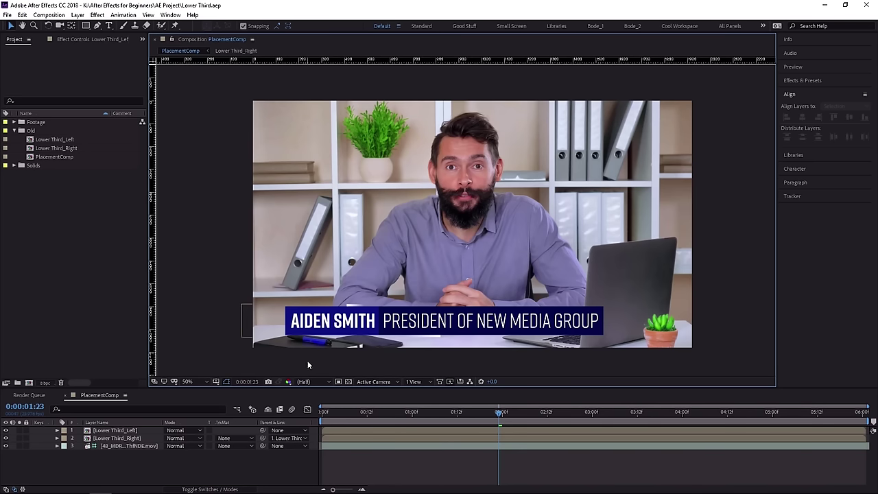
pyautogui.moveTo(355, 413); pyautogui.dragTo(324, 413)
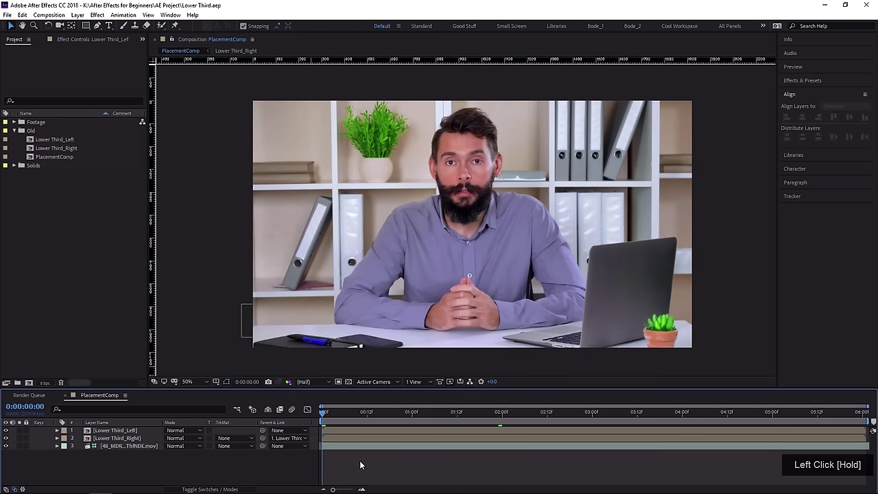
pyautogui.press('space')
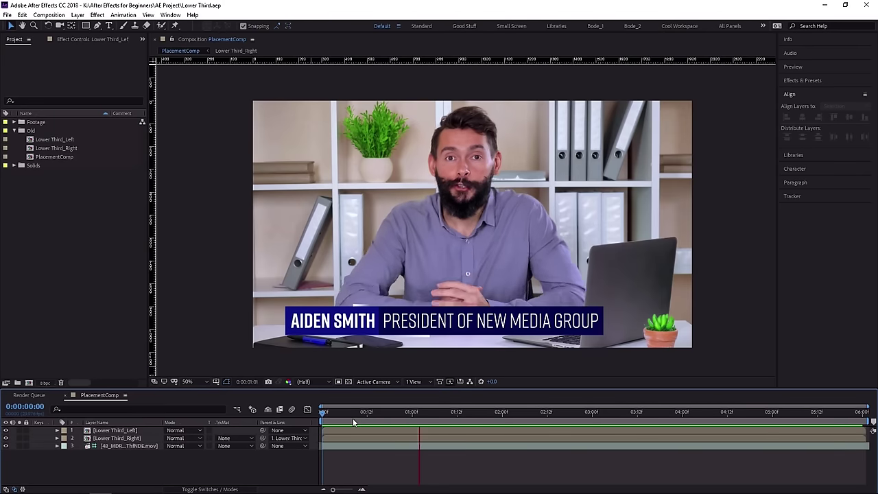
pyautogui.press('space')
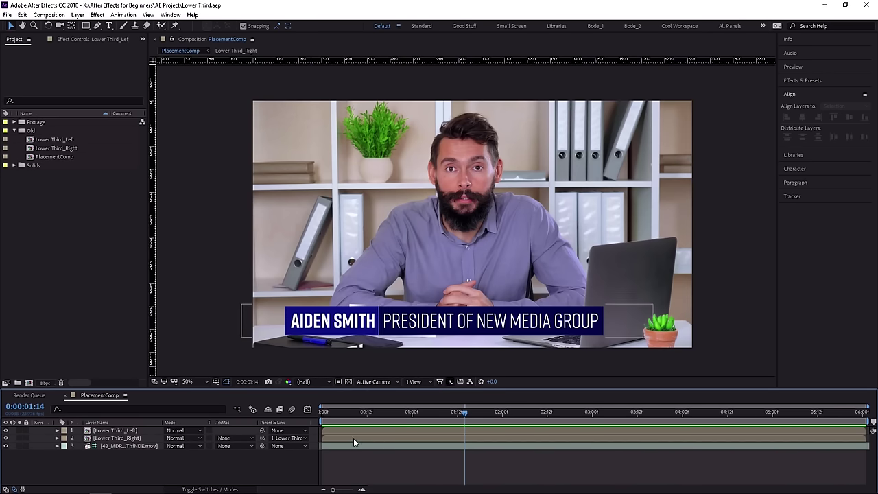
pyautogui.click(125, 431)
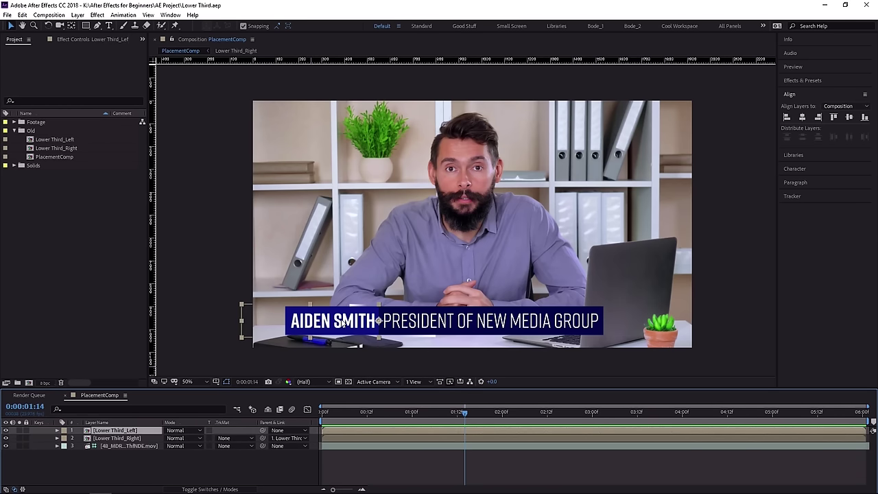
pyautogui.click(134, 439)
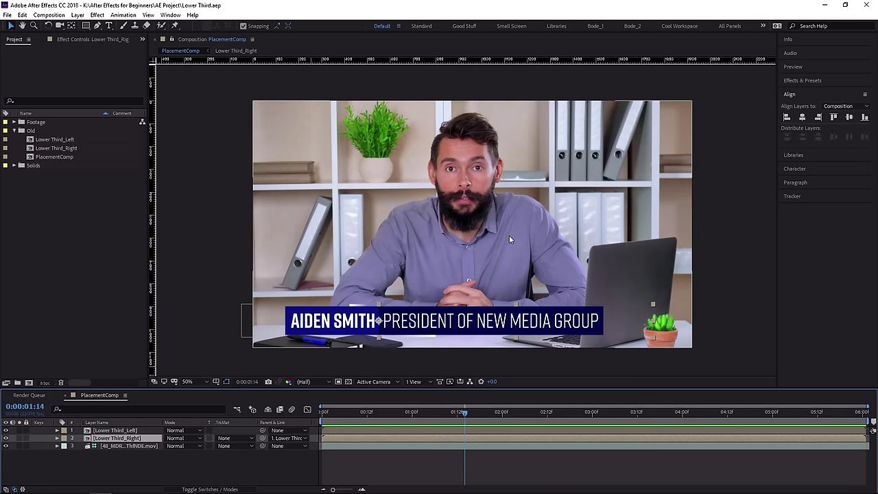
# Collapse the Old folder, close the PlacementComp timeline, and start a new 1200 x 145 px composition at 23.976 fps.
pyautogui.click(14, 131)
pyautogui.click(73, 395)
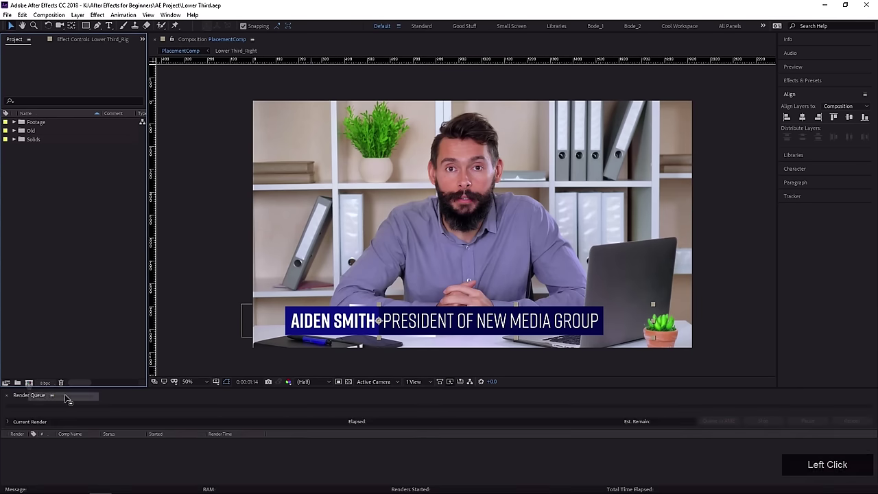
pyautogui.click(29, 383)
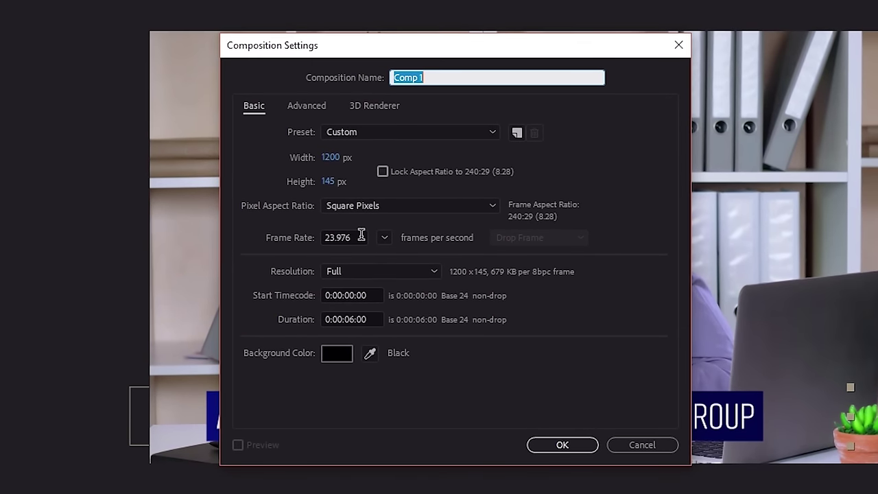
pyautogui.click(384, 236)
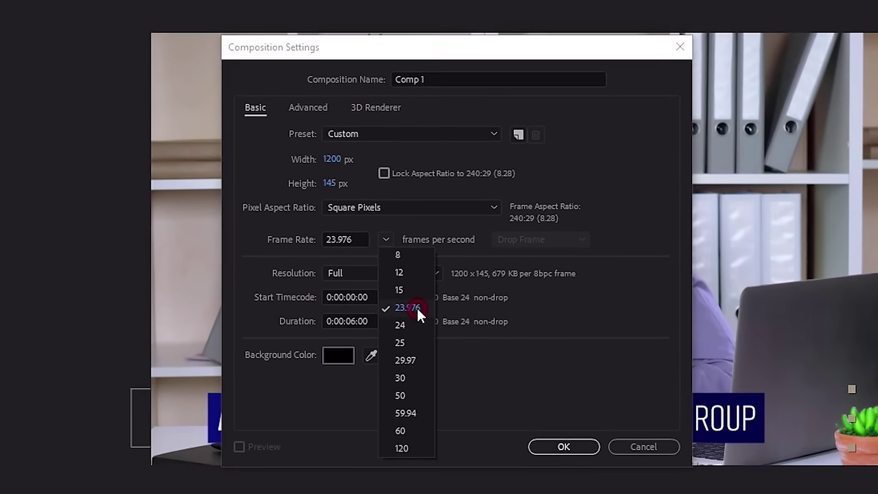
pyautogui.click(534, 314)
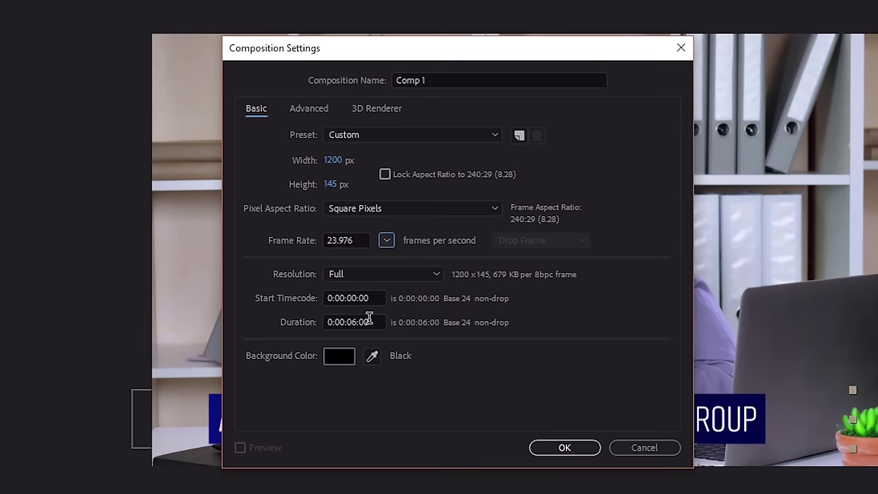
# Name the new composition Lower Third_Right and create it with a six-second duration.
pyautogui.click(467, 78)
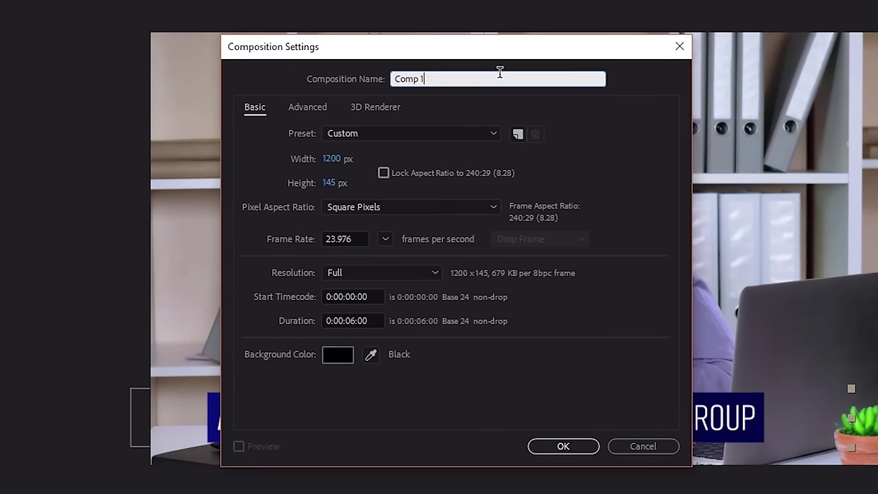
pyautogui.moveTo(500, 74); pyautogui.dragTo(323, 87)
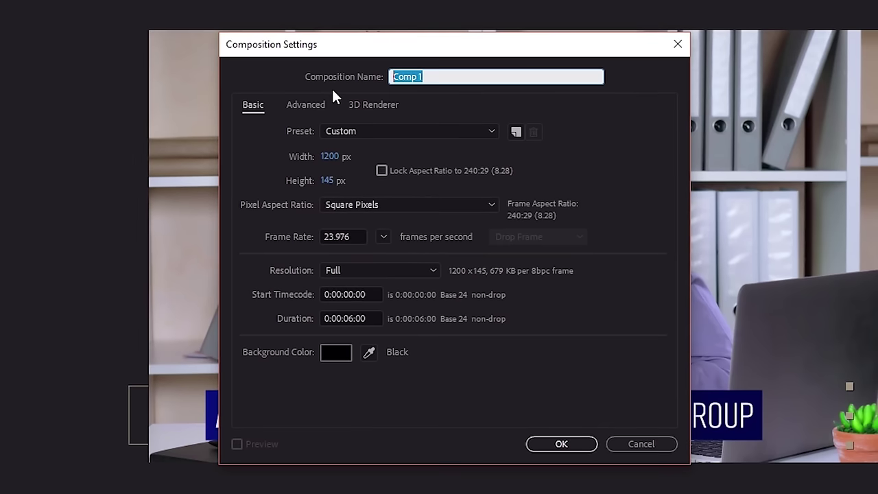
pyautogui.write('Lower Third_)')
pyautogui.press('BackSpace')
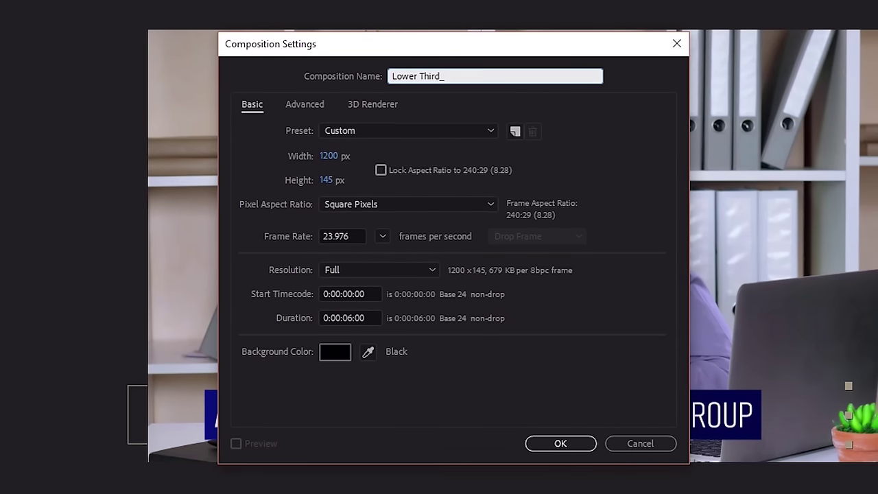
pyautogui.write('Right')
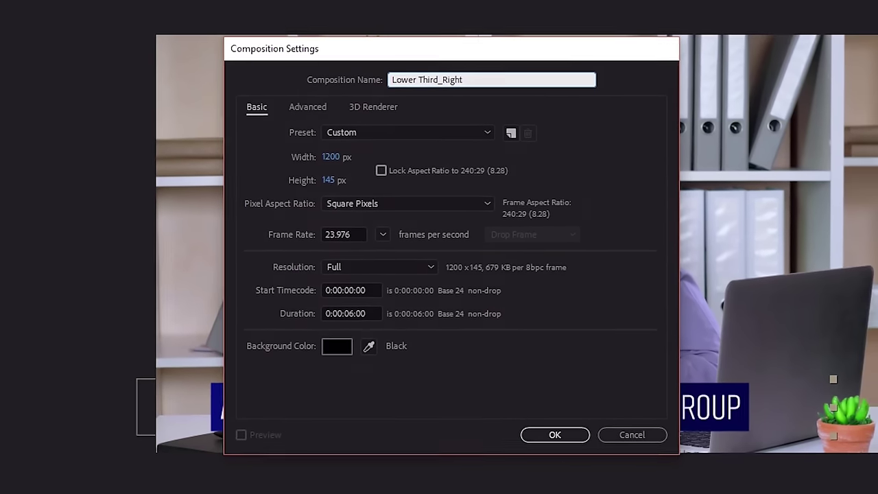
pyautogui.press('Return')
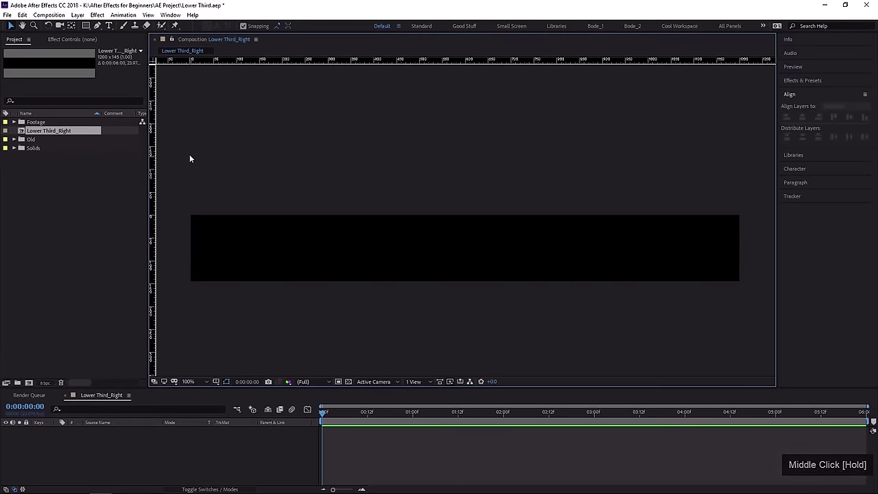
# Add a rectangle shape layer filling the composition, and set its rectangle path size to 1200 x 125 px.
pyautogui.doubleClick(86, 27)
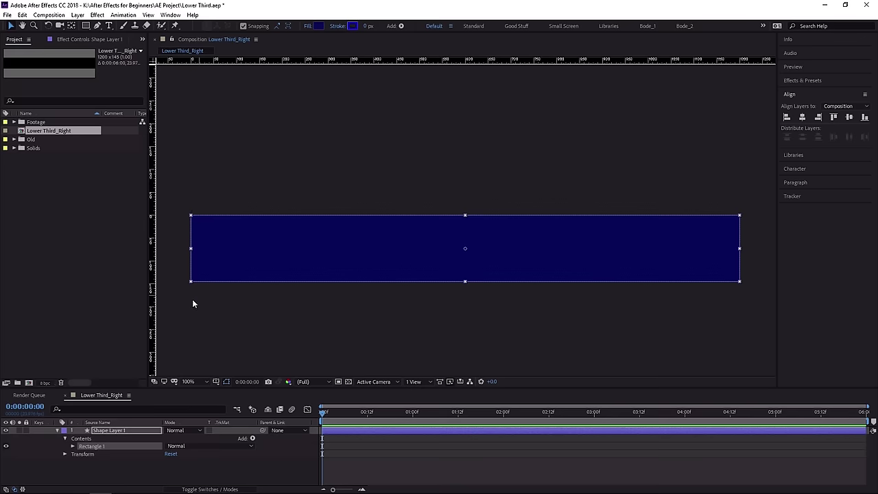
pyautogui.click(72, 447)
pyautogui.moveTo(122, 389); pyautogui.dragTo(122, 363)
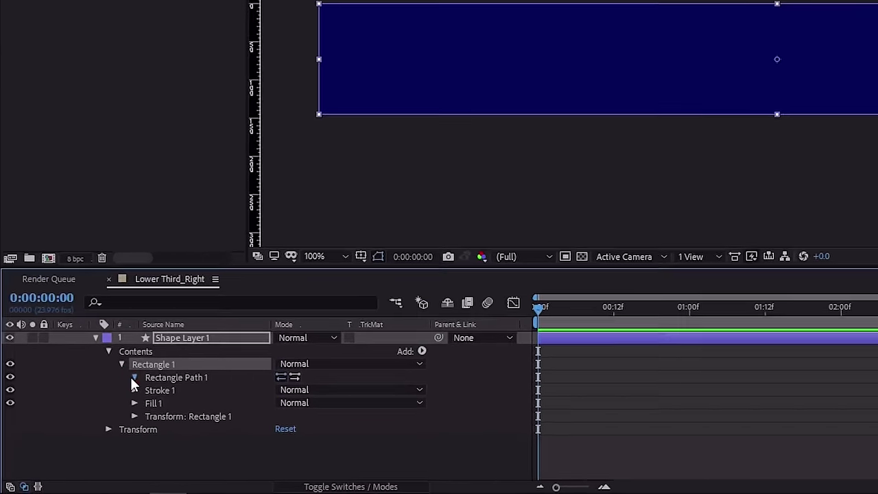
pyautogui.click(133, 378)
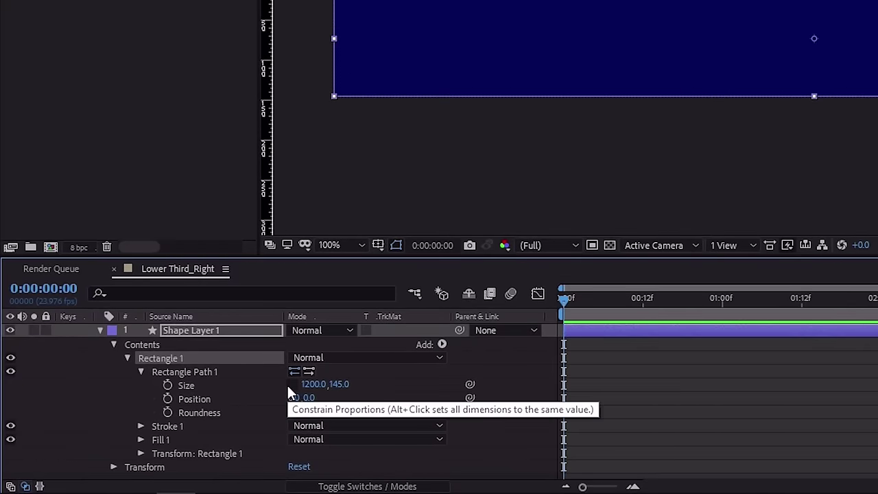
pyautogui.click(340, 384)
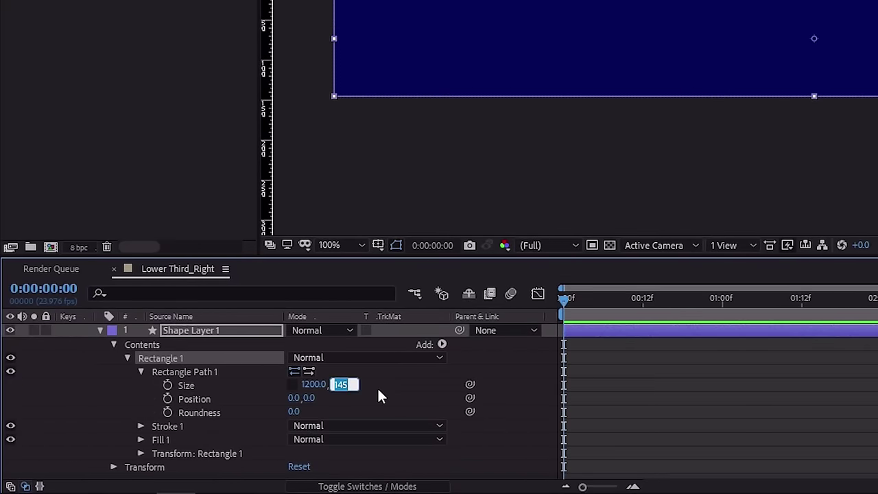
pyautogui.write('125')
pyautogui.press('Return')
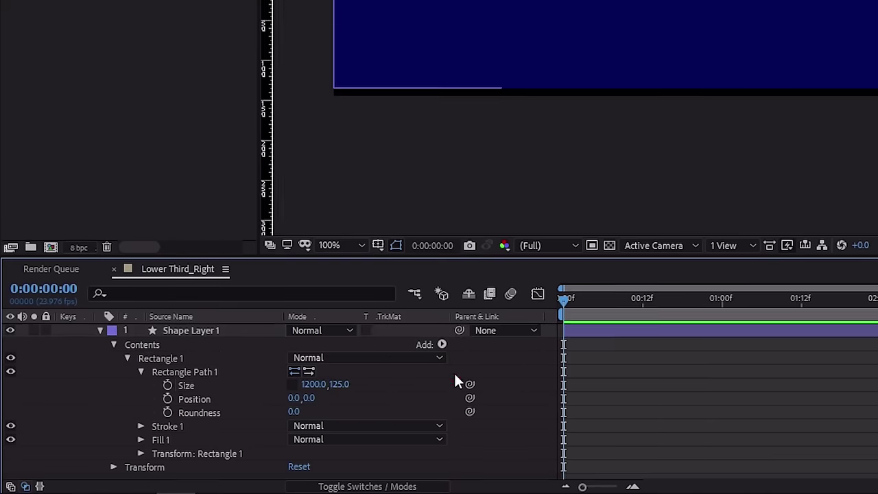
# Collapse the shape layer's properties and rename the layer BG Rec.
pyautogui.click(101, 330)
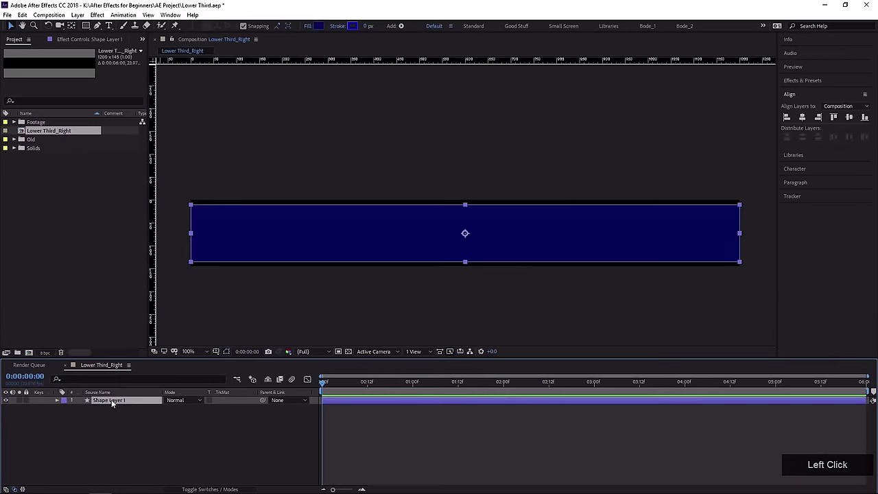
pyautogui.press('Return')
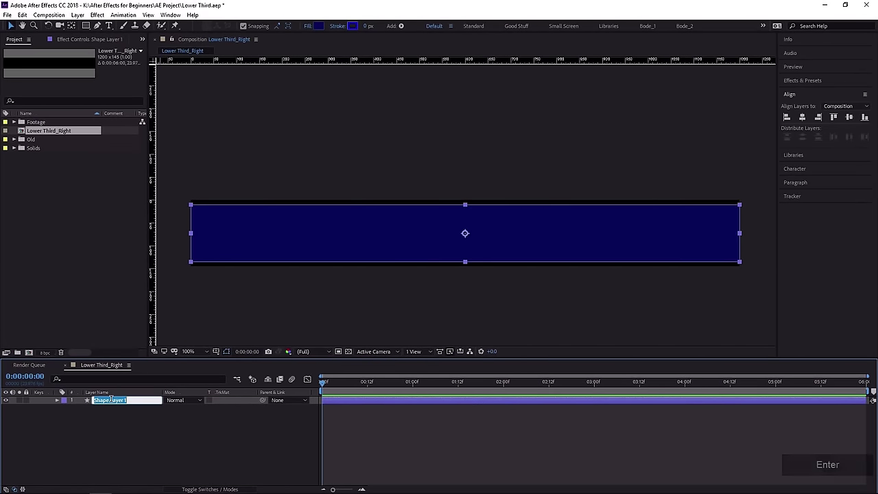
pyautogui.write('BG Rec')
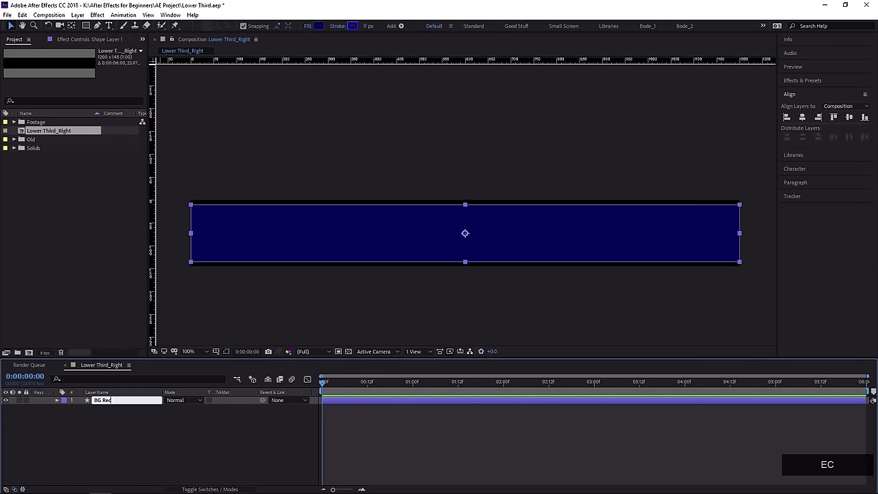
pyautogui.press('Return')
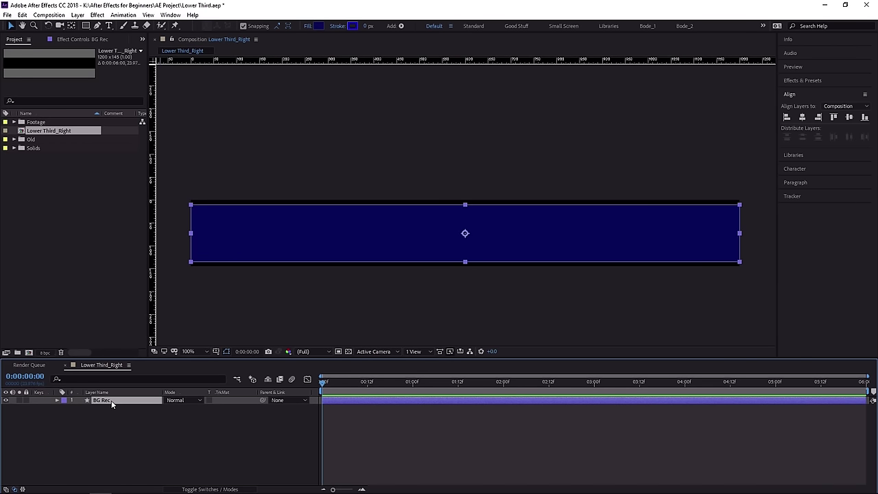
pyautogui.click(114, 443)
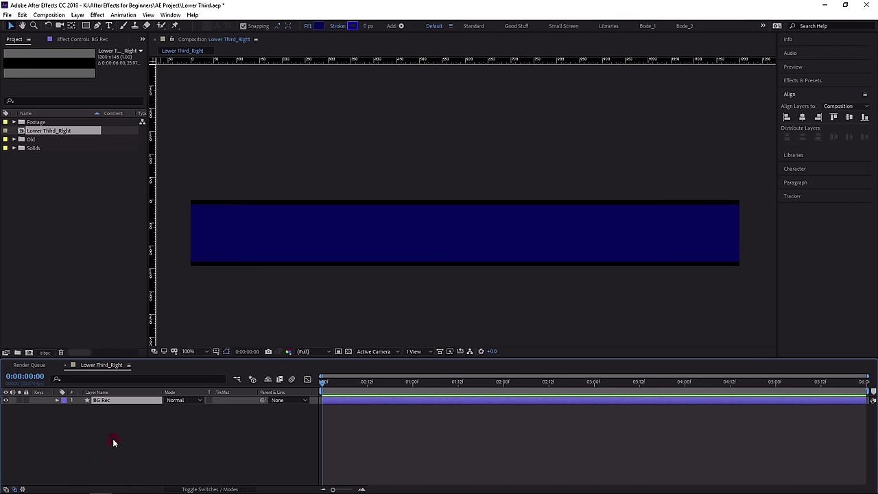
# Move the BG Rec layer's anchor point from its center to the midpoint of the rectangle's left edge.
pyautogui.click(100, 402)
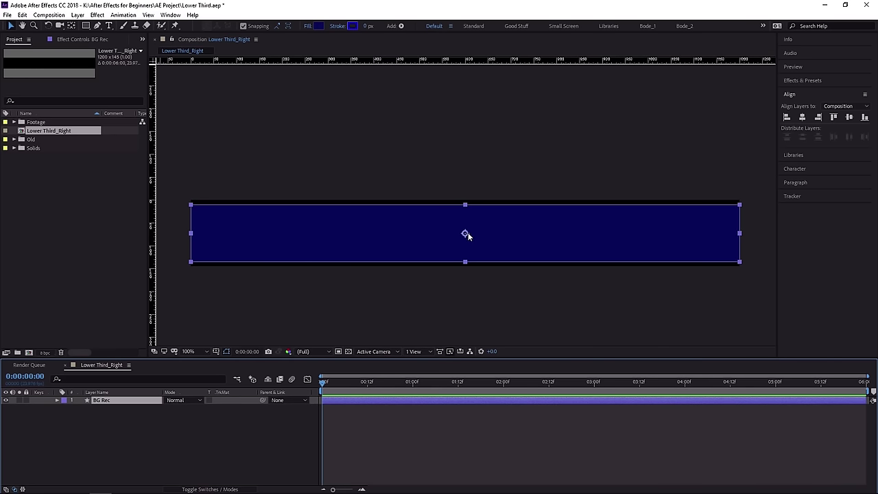
pyautogui.press('t')
pyautogui.press('y')
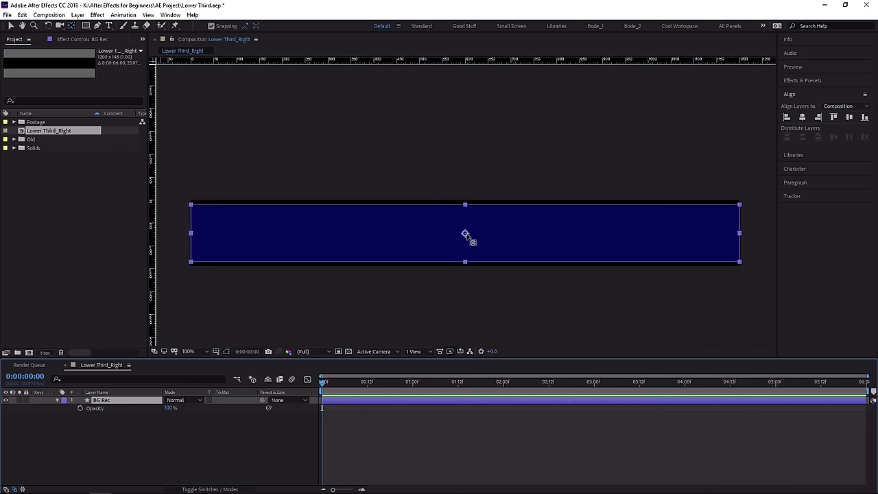
pyautogui.moveTo(464, 234); pyautogui.dragTo(191, 234)
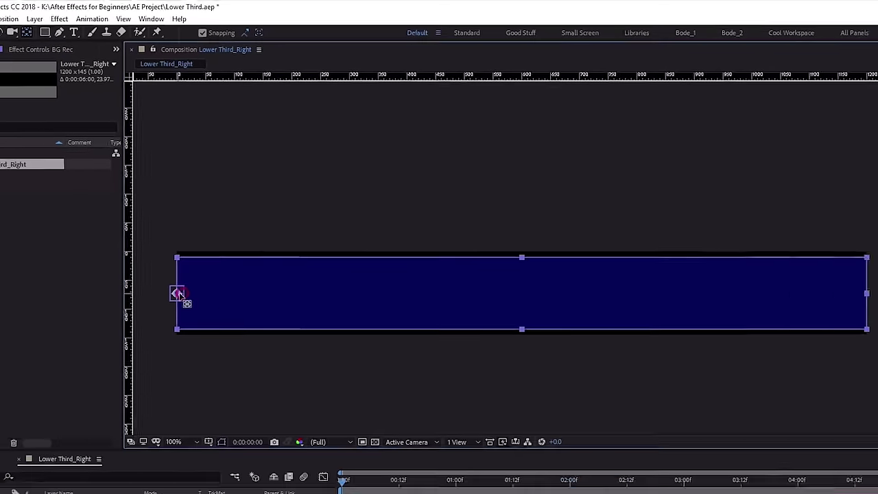
pyautogui.moveTo(151, 408); pyautogui.dragTo(151, 407)
pyautogui.moveTo(196, 237); pyautogui.dragTo(191, 234)
pyautogui.click(83, 444)
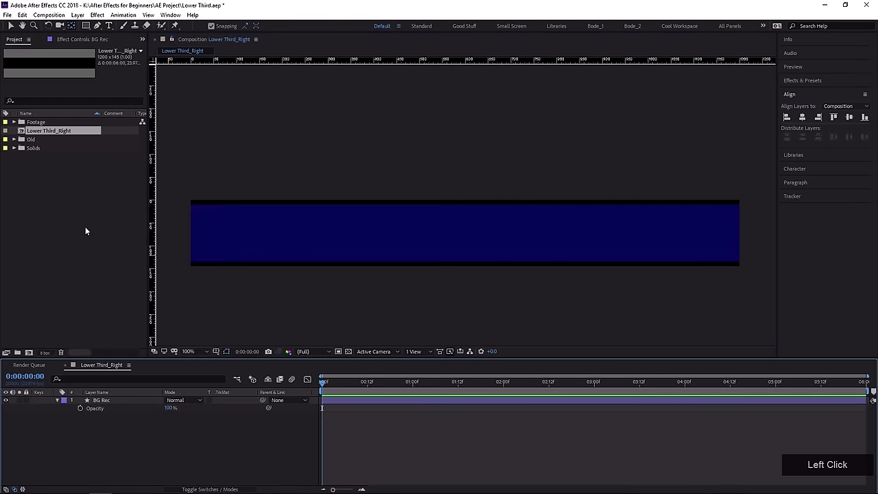
# Add a text layer reading "President of new media group" near the left end of the blue bar.
pyautogui.click(108, 26)
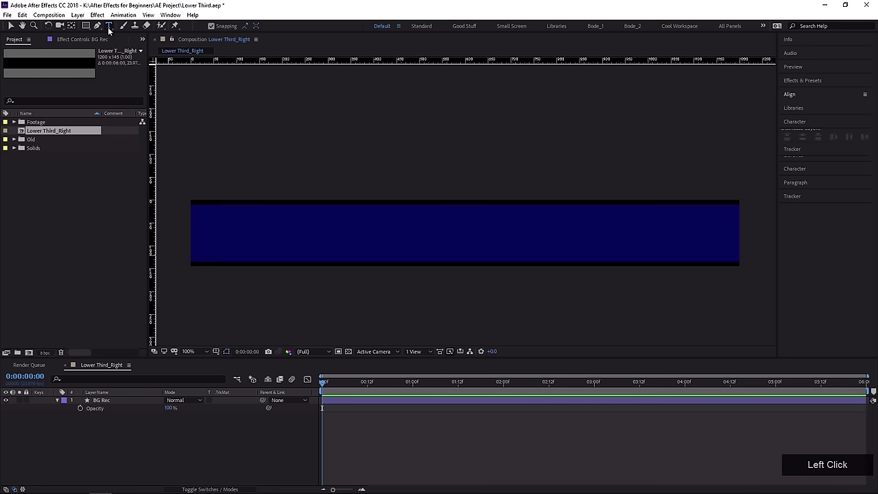
pyautogui.click(206, 238)
pyautogui.write('P')
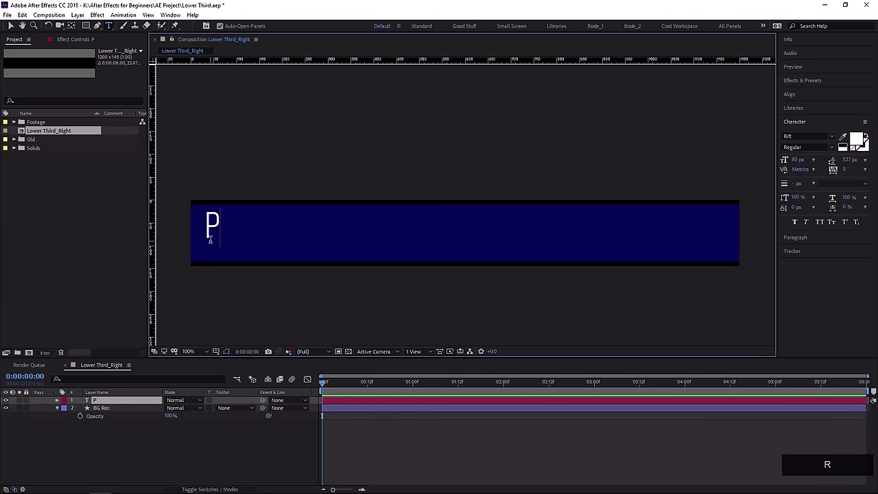
pyautogui.write('resident of new media group')
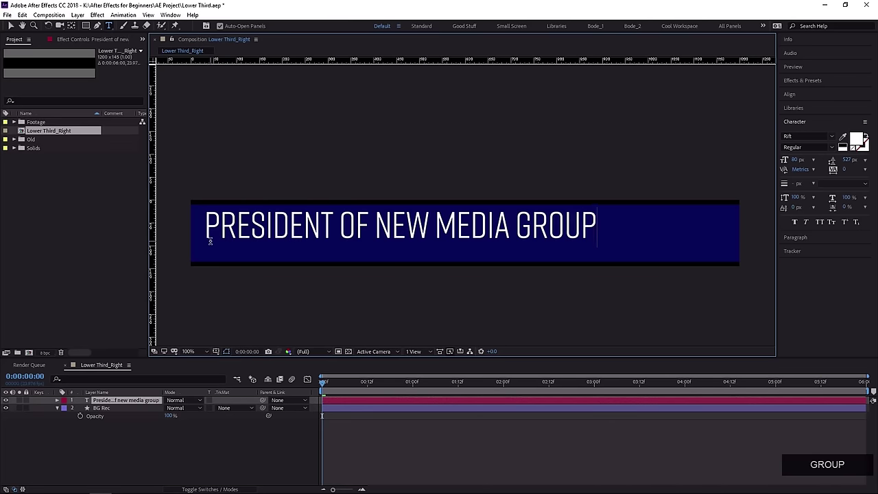
pyautogui.press('KP_Enter')
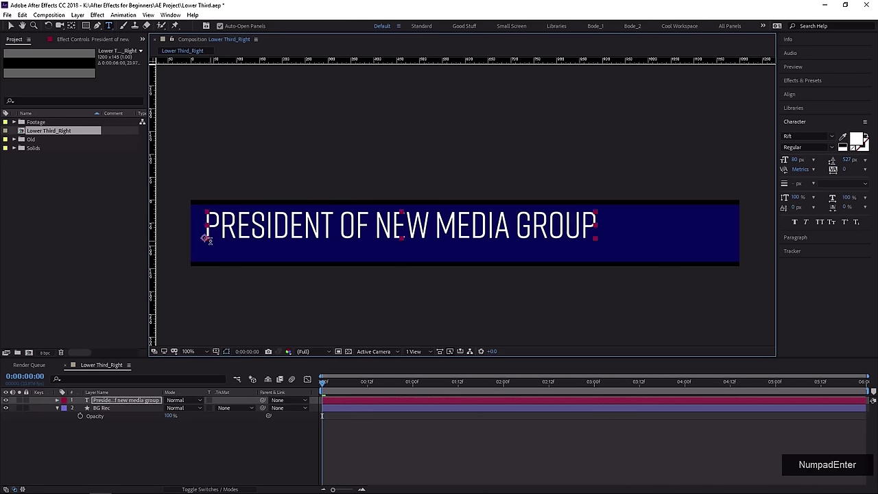
# Show the title's paragraph alignment settings and center the title vertically on the blue bar.
pyautogui.click(11, 25)
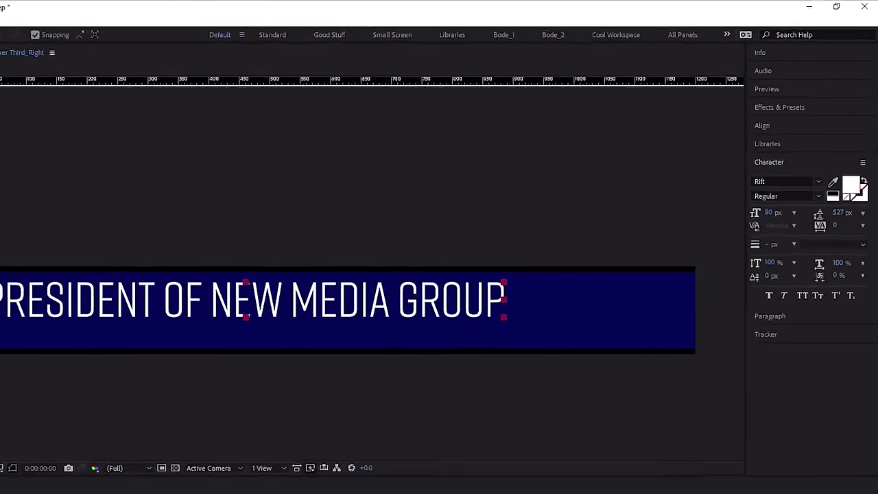
pyautogui.click(753, 417)
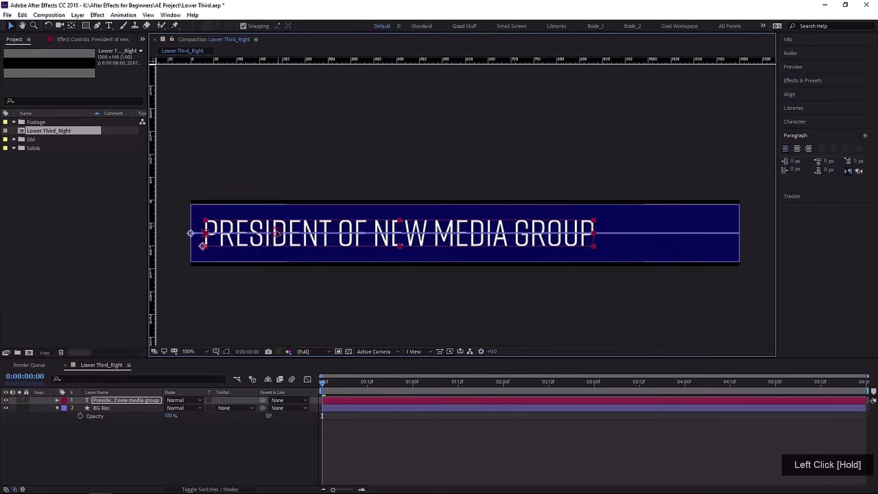
pyautogui.moveTo(444, 233); pyautogui.dragTo(277, 231)
pyautogui.moveTo(204, 244); pyautogui.dragTo(206, 247)
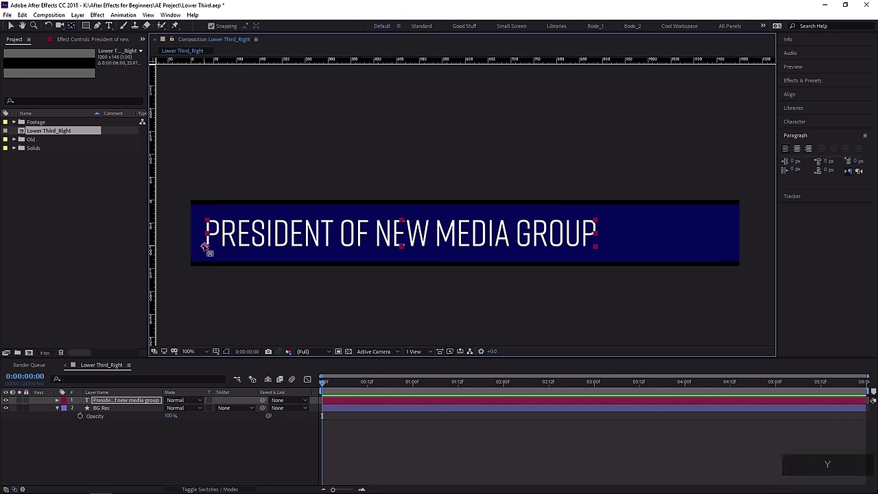
# Move the title layer's anchor point to the midpoint of the text's left edge, soloing the layer briefly to check it.
pyautogui.moveTo(203, 244); pyautogui.dragTo(208, 235)
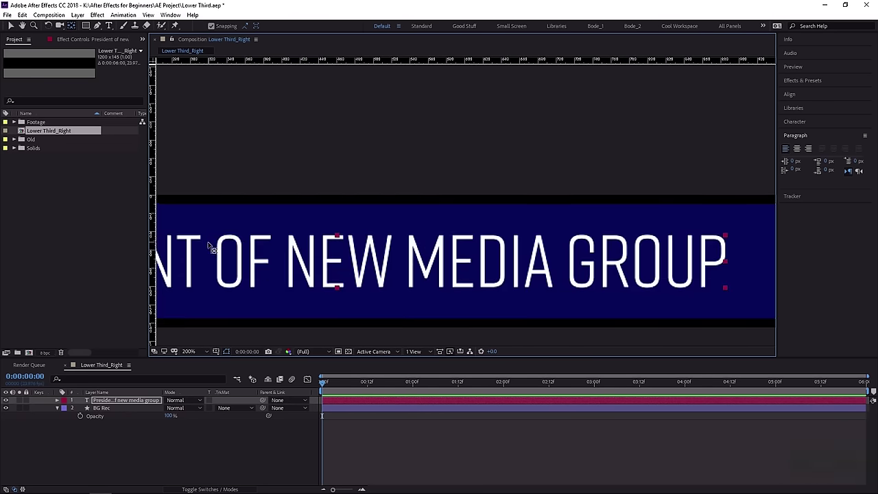
pyautogui.scroll(1, 213, 245)
pyautogui.middleClick(309, 229)
pyautogui.moveTo(308, 229); pyautogui.dragTo(251, 272)
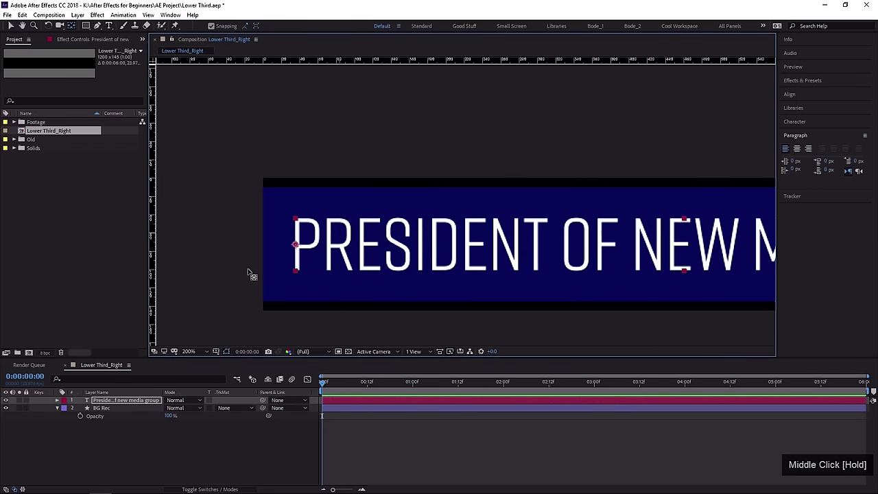
pyautogui.click(21, 402)
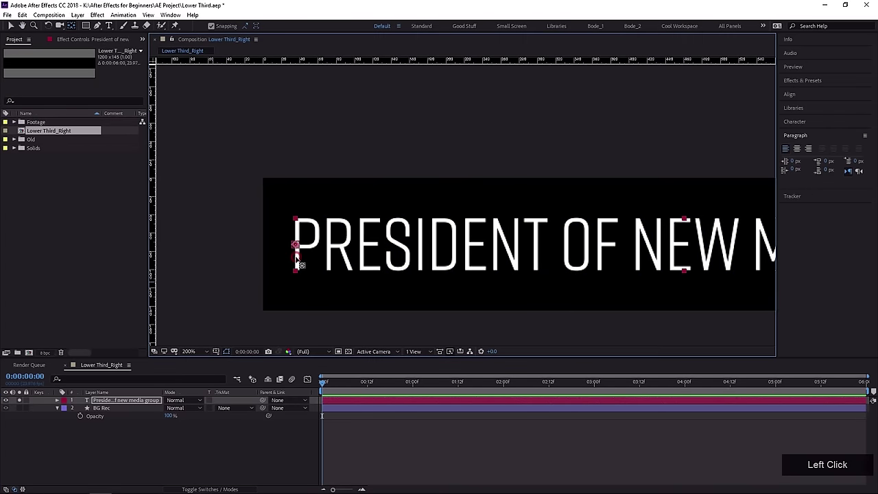
pyautogui.moveTo(295, 249)
pyautogui.mouseDown()
pyautogui.moveTo(298, 259)
pyautogui.moveTo(295, 245)
pyautogui.moveTo(300, 251)
pyautogui.moveTo(288, 255)
pyautogui.mouseUp()
pyautogui.click(18, 408)
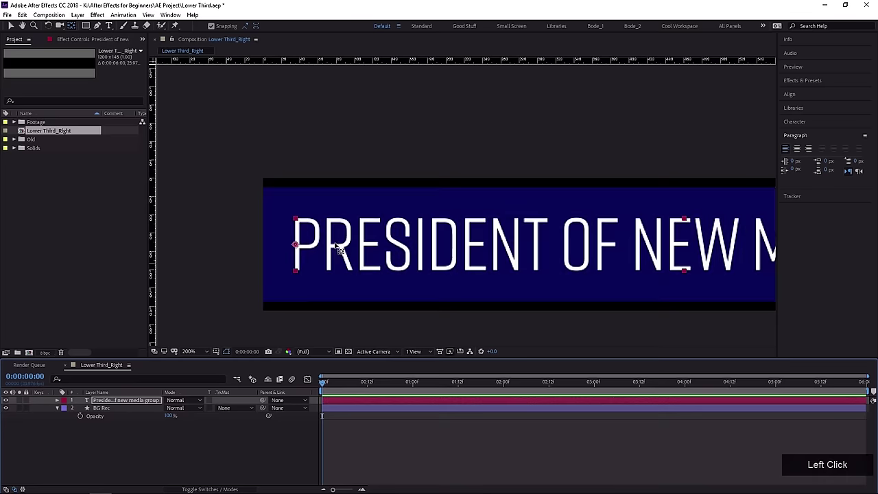
# Shift the title text closer to the left edge of the blue bar, leaving a small margin.
pyautogui.scroll(-2, 359, 235)
pyautogui.moveTo(358, 234); pyautogui.dragTo(273, 253)
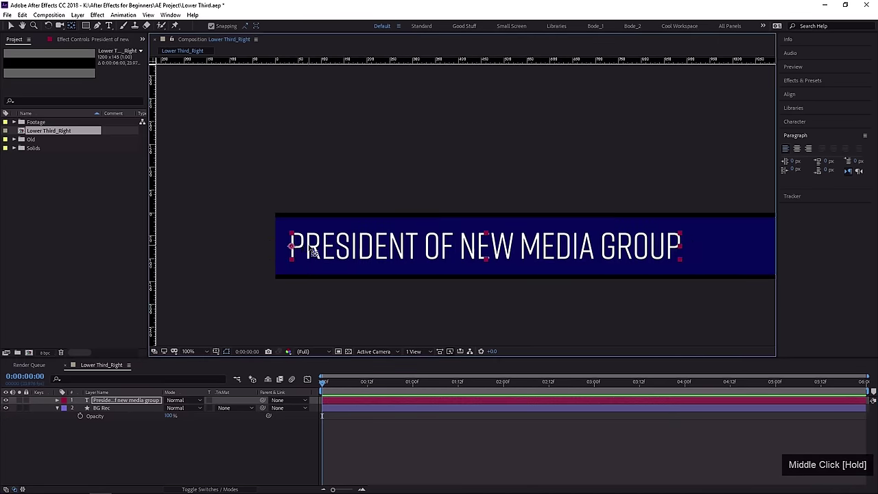
pyautogui.press('c')
pyautogui.press('v')
pyautogui.moveTo(346, 252); pyautogui.dragTo(270, 255)
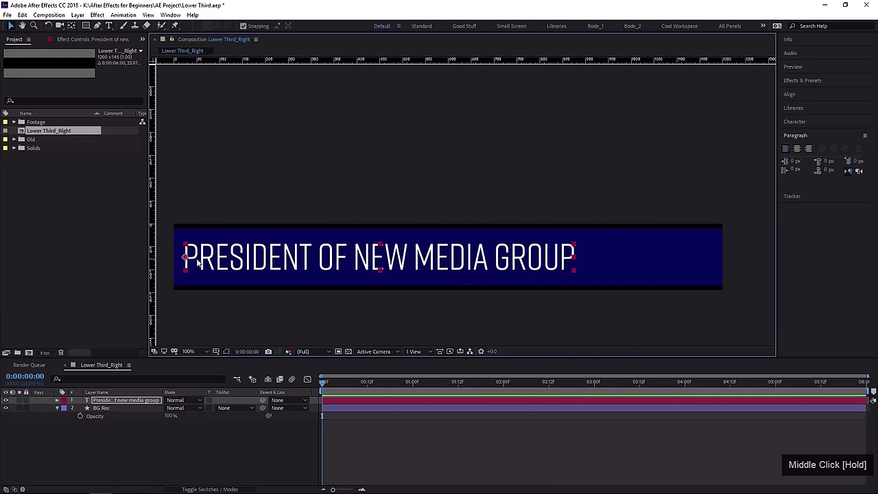
# Unlink the BG Rec layer's scale and set its horizontal scale to 74.7% so the bar fits the title, then collapse the layer.
pyautogui.click(107, 409)
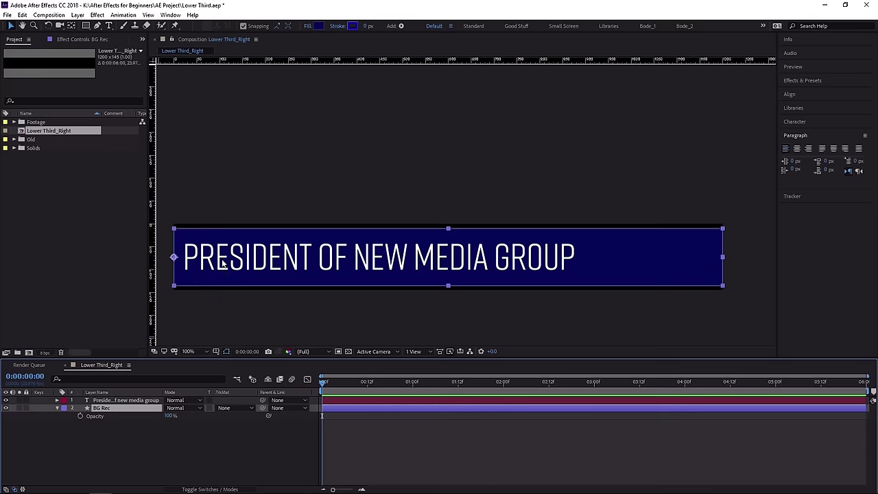
pyautogui.click(108, 411)
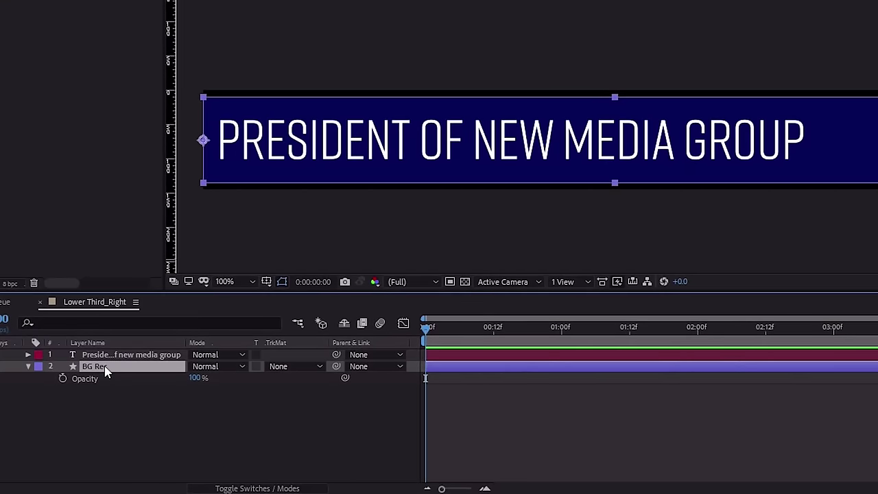
pyautogui.press('s')
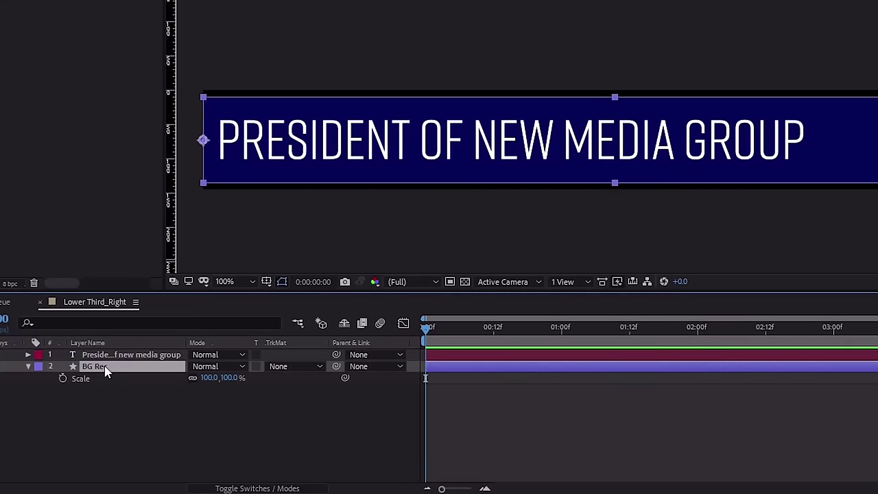
pyautogui.click(192, 379)
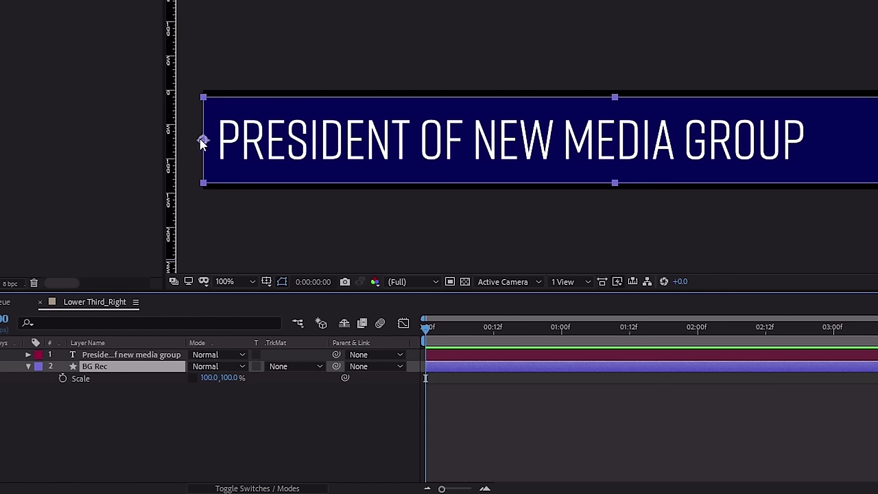
pyautogui.moveTo(212, 378)
pyautogui.mouseDown()
pyautogui.moveTo(188, 380)
pyautogui.moveTo(208, 379)
pyautogui.mouseUp()
pyautogui.click(215, 414)
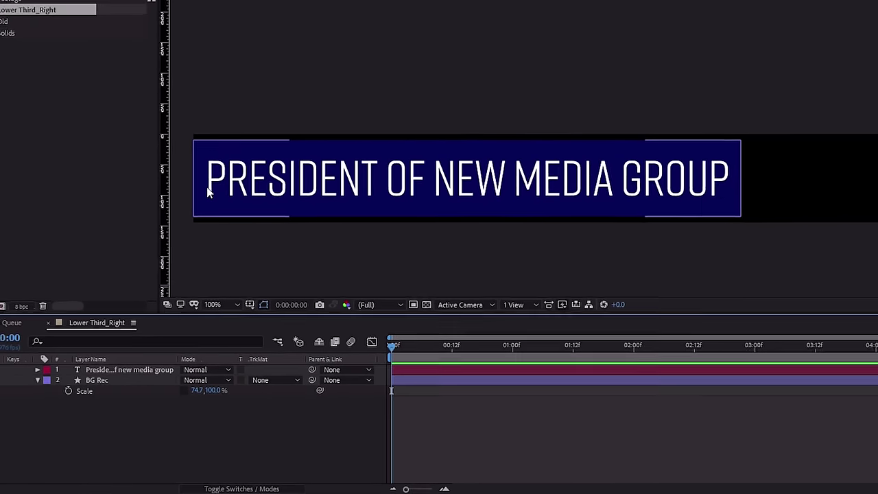
pyautogui.click(31, 371)
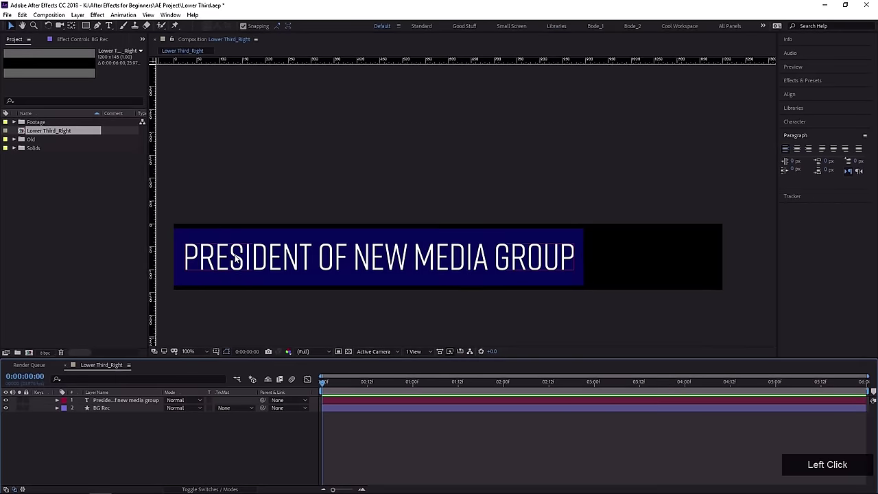
# Draw a small rectangle about 73 px wide on a new shape layer at the bar's top edge, and set its height to 10 px.
pyautogui.middleClick(257, 258)
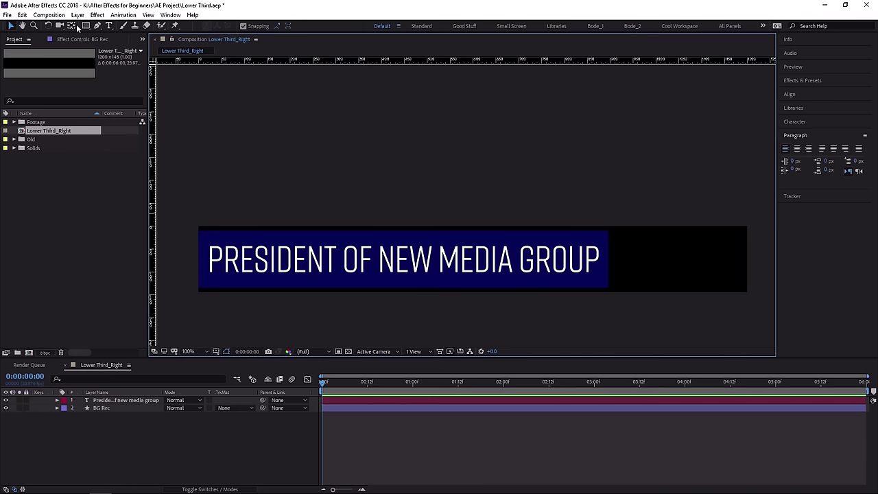
pyautogui.moveTo(86, 25); pyautogui.dragTo(86, 26)
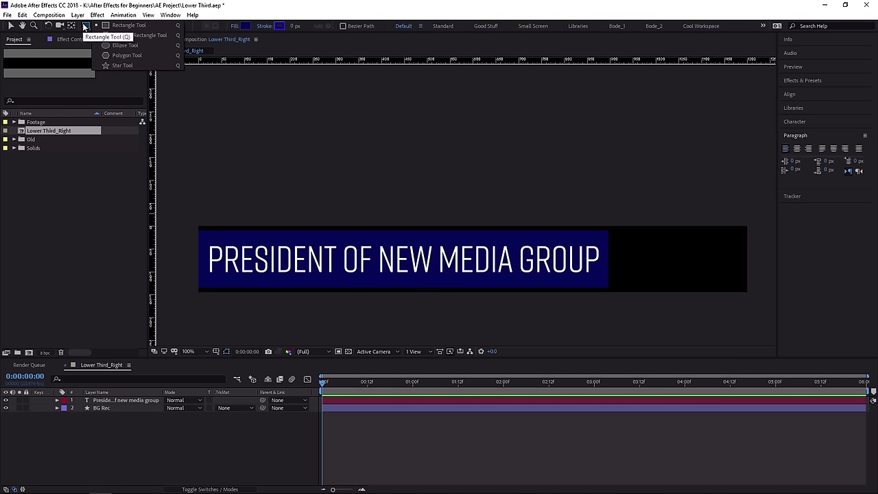
pyautogui.moveTo(291, 225); pyautogui.dragTo(327, 239)
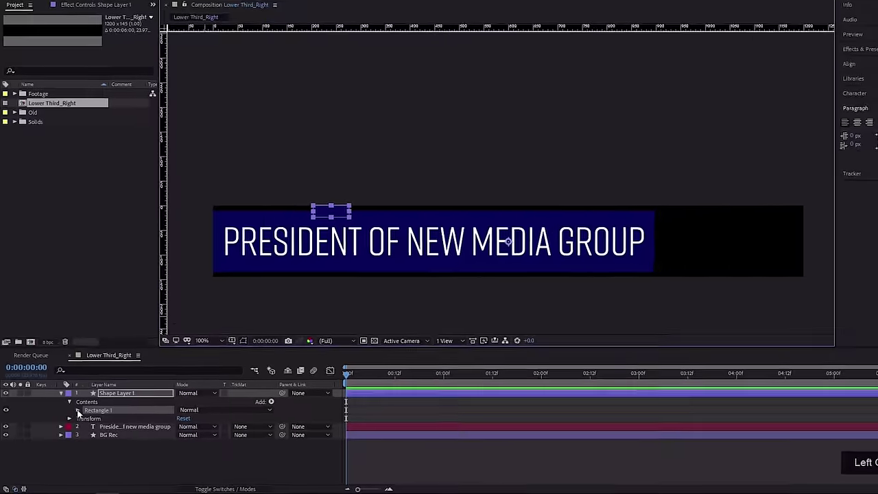
pyautogui.click(78, 410)
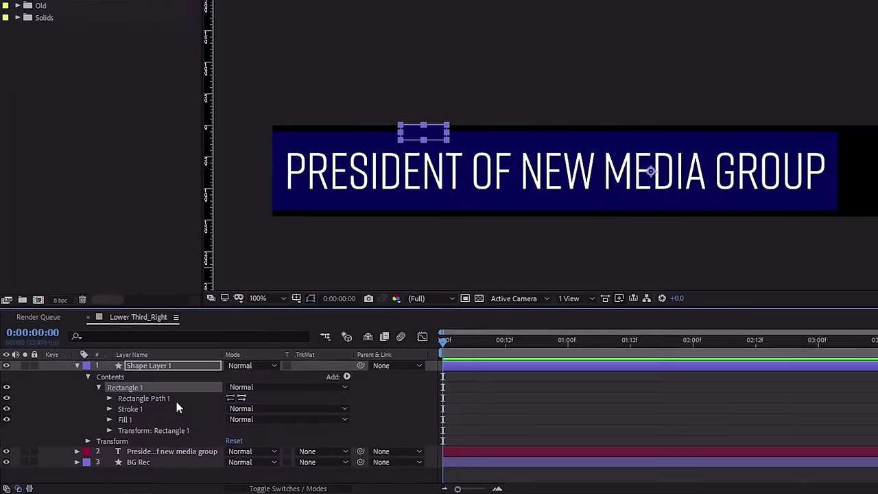
pyautogui.click(119, 391)
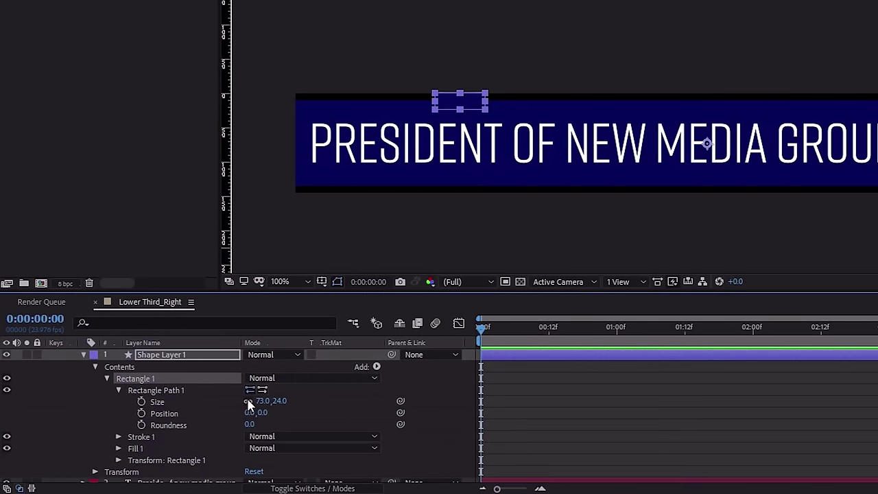
pyautogui.click(282, 400)
pyautogui.write('10')
pyautogui.press('Return')
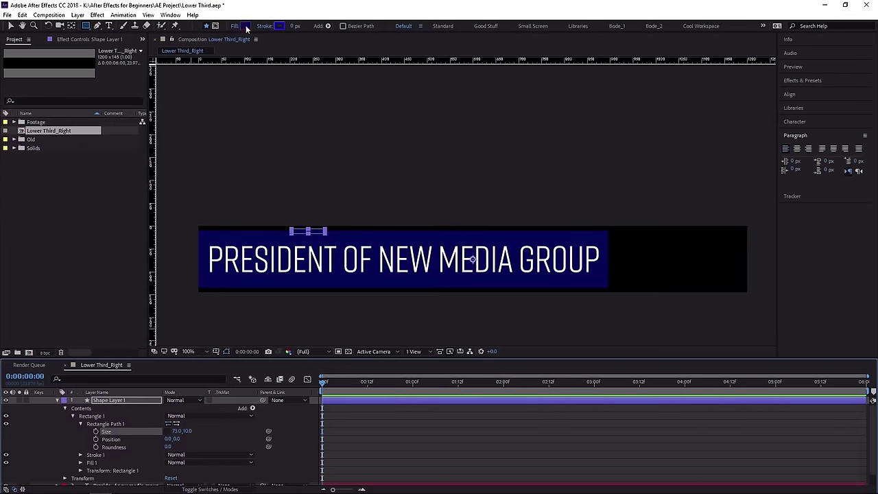
# Set the small rectangle's fill color to white (FFFFFF).
pyautogui.click(247, 27)
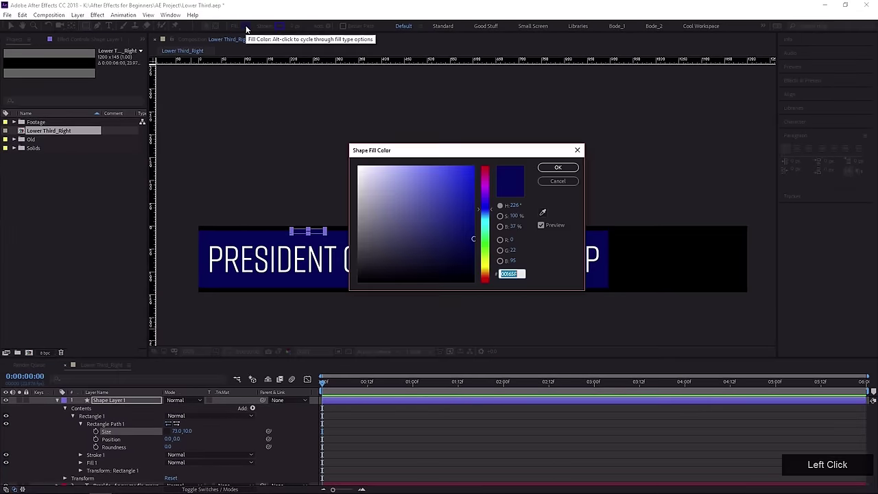
pyautogui.moveTo(412, 197); pyautogui.dragTo(325, 151)
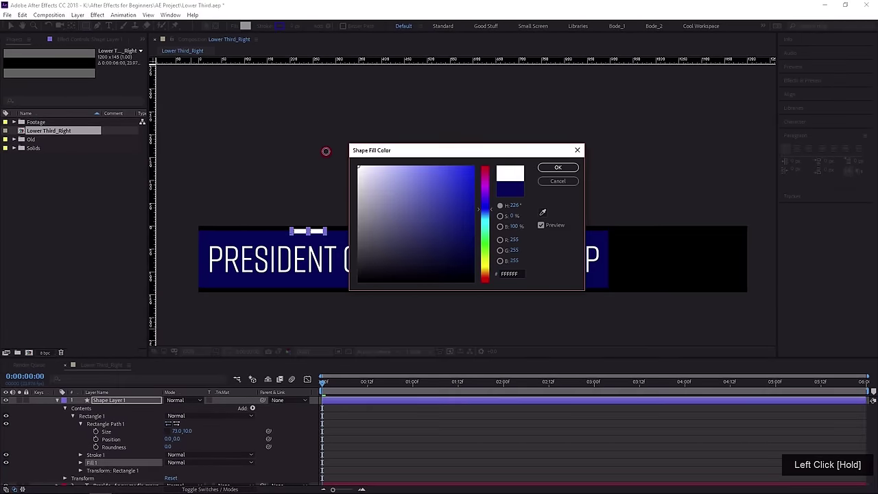
pyautogui.click(558, 168)
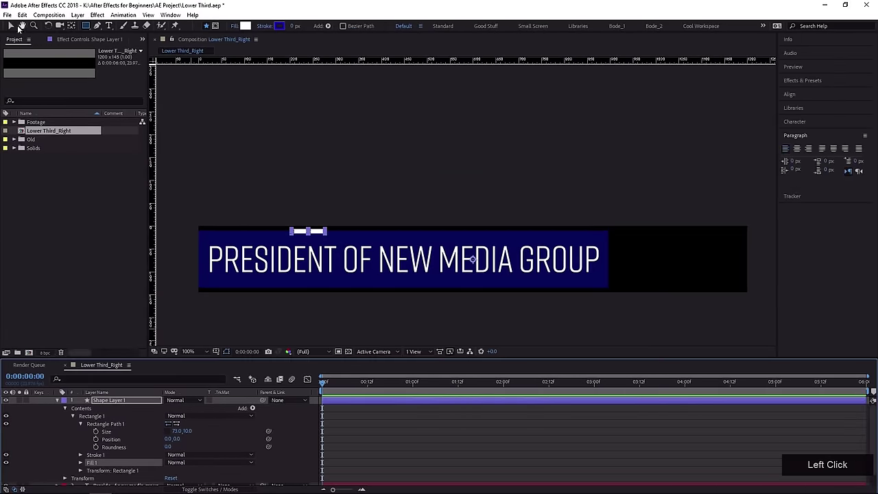
pyautogui.click(12, 26)
# Center the anchor point of Shape Layer 1 within the small white rectangle.
pyautogui.scroll(1, 296, 222)
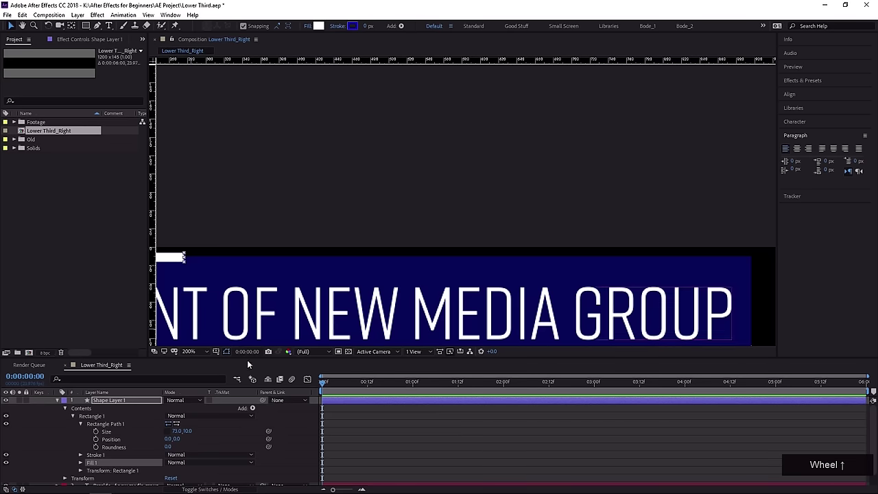
pyautogui.click(307, 442)
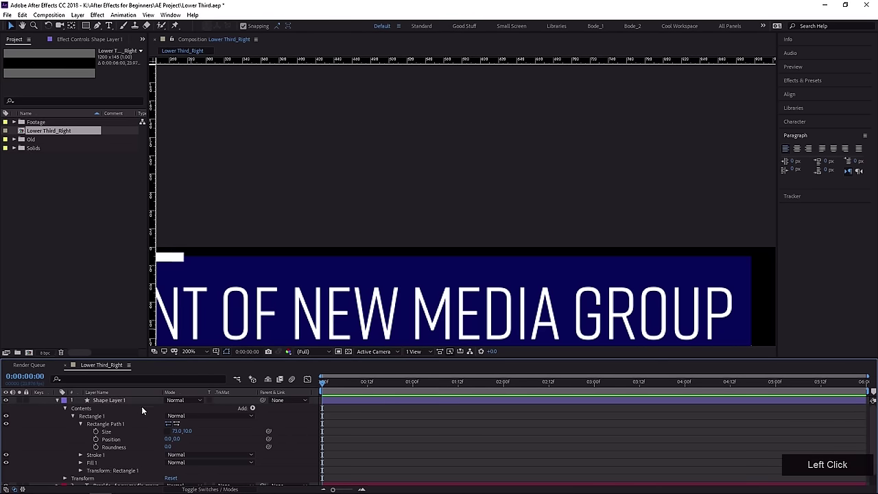
pyautogui.click(113, 400)
pyautogui.moveTo(198, 298); pyautogui.dragTo(443, 319)
pyautogui.scroll(-1, 385, 277)
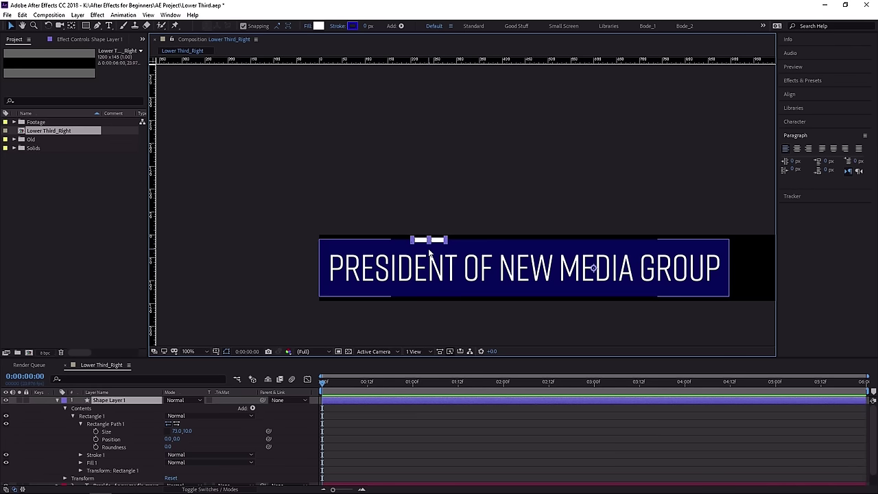
pyautogui.hotkey('ctrl', 'alt', 'Home')
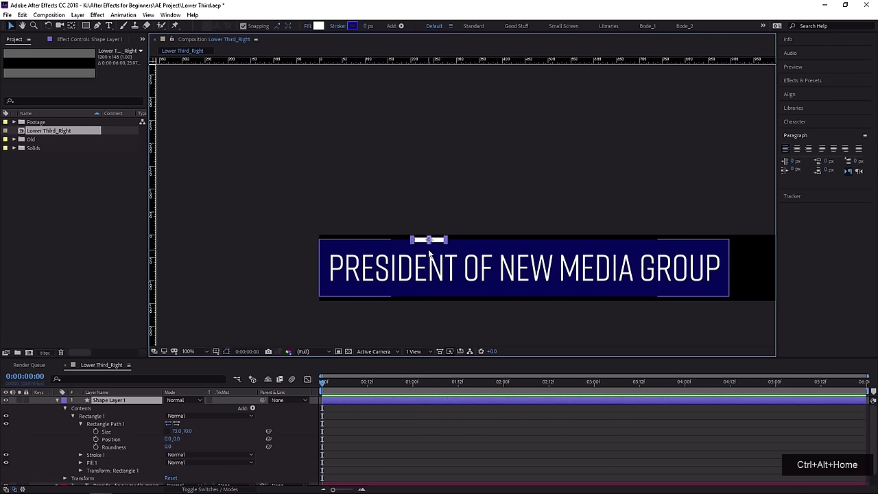
# Move the anchor point of the small white rectangle to its lower-left corner.
pyautogui.scroll(2, 454, 253)
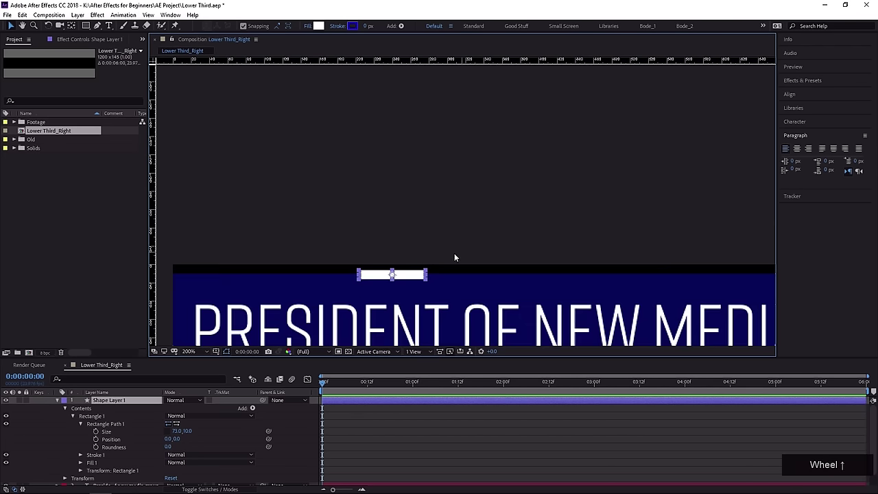
pyautogui.middleClick(451, 239)
pyautogui.scroll(2, 444, 248)
pyautogui.middleClick(444, 248)
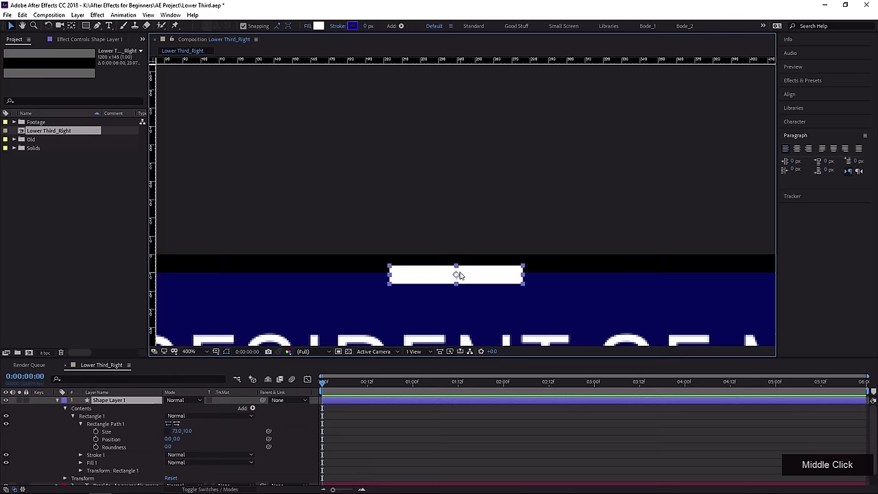
pyautogui.press('y')
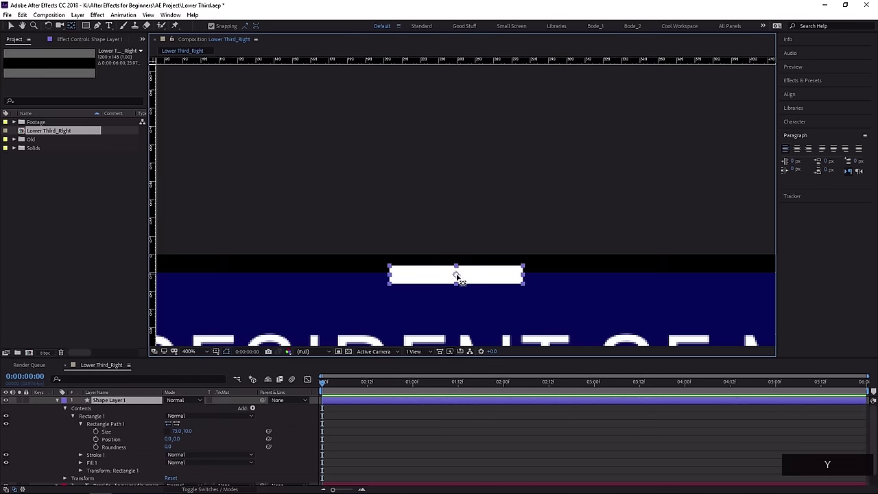
pyautogui.moveTo(455, 275); pyautogui.dragTo(389, 283)
pyautogui.press('v')
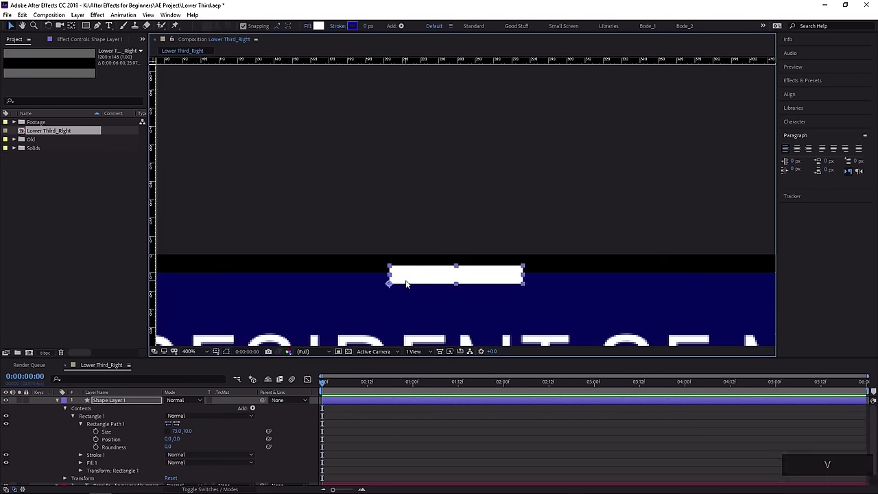
# Place the white rectangle's anchor point at its upper-left corner and set the rectangle flush beneath the blue bar's bottom edge.
pyautogui.moveTo(405, 284)
pyautogui.mouseDown()
pyautogui.moveTo(423, 171)
pyautogui.moveTo(403, 274)
pyautogui.mouseUp()
pyautogui.moveTo(447, 143)
pyautogui.mouseDown()
pyautogui.moveTo(505, 24)
pyautogui.moveTo(415, 303)
pyautogui.moveTo(414, 267)
pyautogui.moveTo(402, 288)
pyautogui.moveTo(397, 275)
pyautogui.moveTo(402, 279)
pyautogui.mouseUp()
pyautogui.scroll(-2, 404, 280)
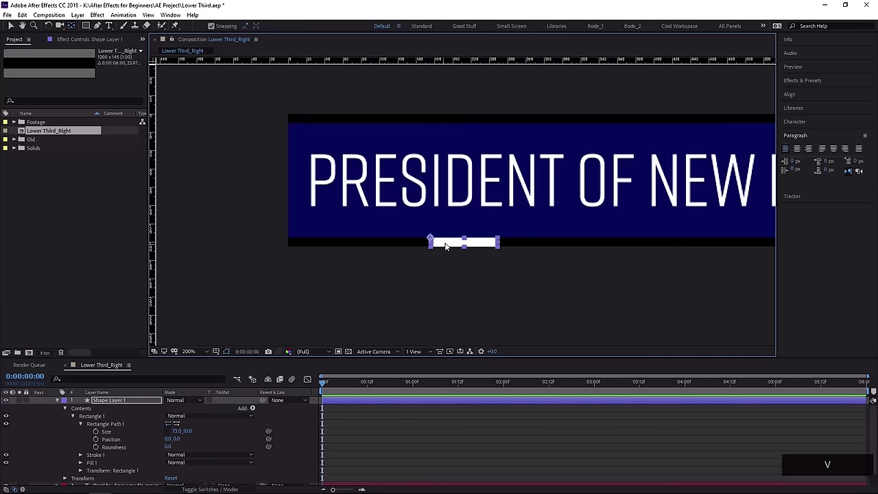
pyautogui.press('v')
pyautogui.moveTo(446, 246); pyautogui.dragTo(432, 248)
pyautogui.scroll(2, 433, 244)
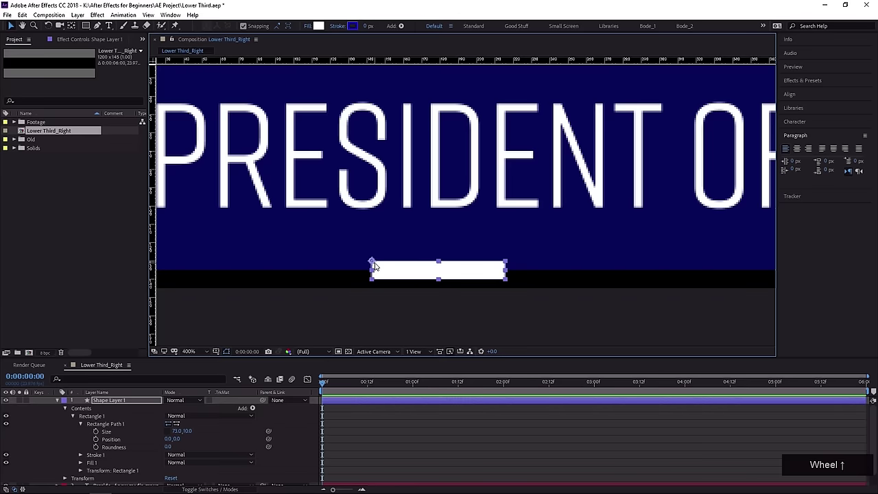
pyautogui.scroll(1, 386, 267)
pyautogui.moveTo(362, 284); pyautogui.dragTo(436, 231)
pyautogui.moveTo(392, 255); pyautogui.dragTo(363, 259)
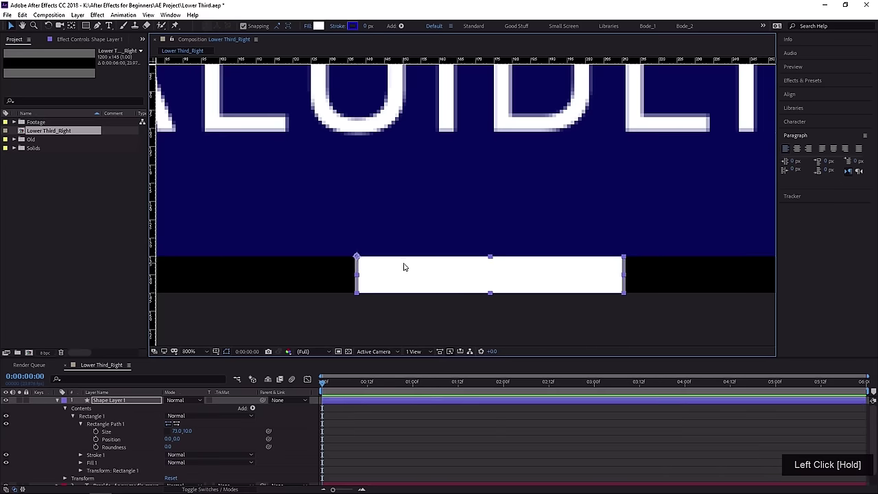
# Align the small white rectangle to the left edge of the composition.
pyautogui.scroll(-1, 401, 240)
pyautogui.scroll(-2, 397, 215)
pyautogui.middleClick(394, 237)
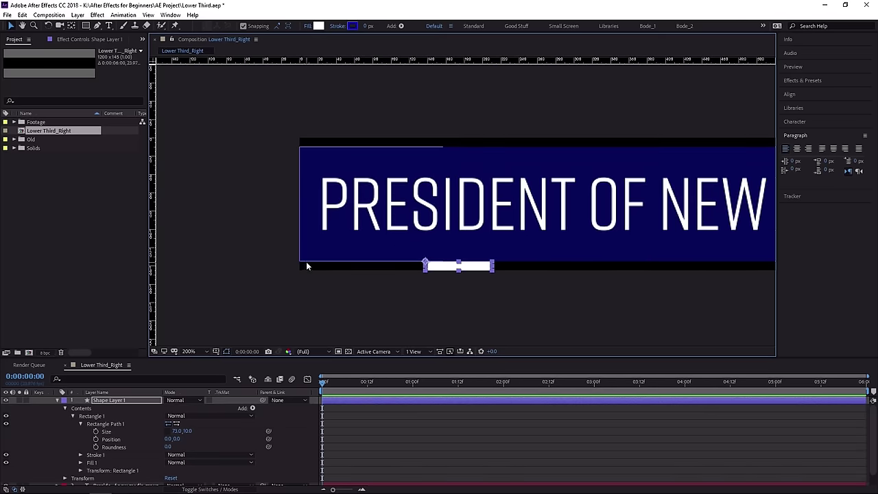
pyautogui.click(804, 95)
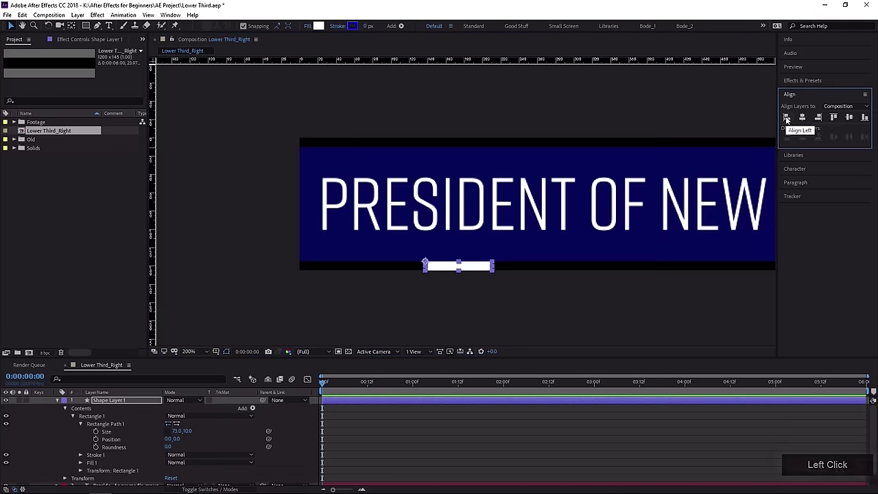
pyautogui.click(787, 118)
pyautogui.moveTo(349, 217); pyautogui.dragTo(308, 243)
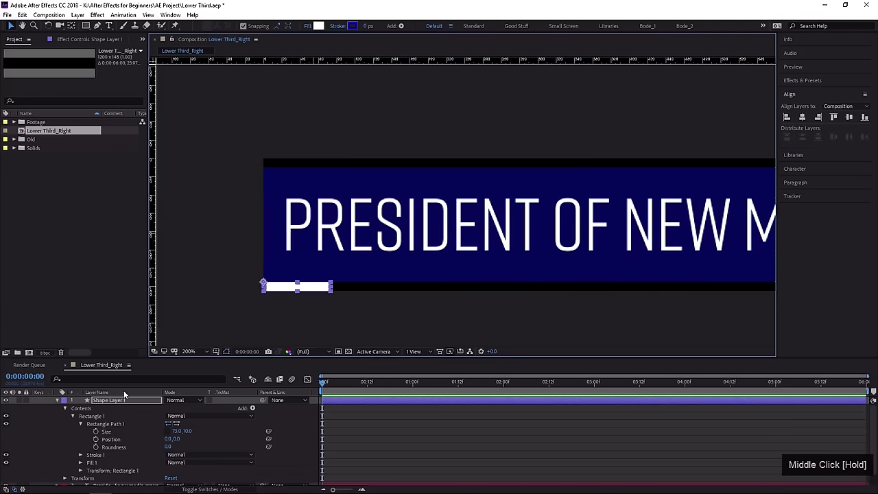
# Rename the small rectangle's shape layer as Lil Rec.
pyautogui.click(129, 400)
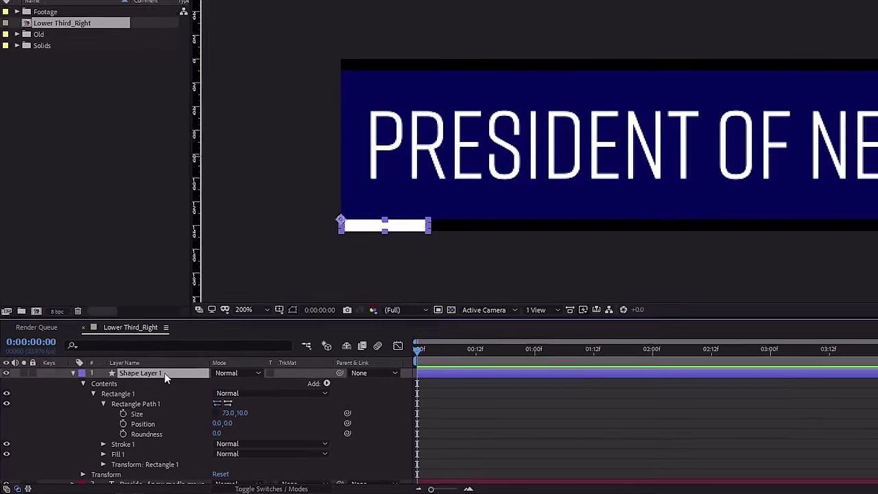
pyautogui.press('Return')
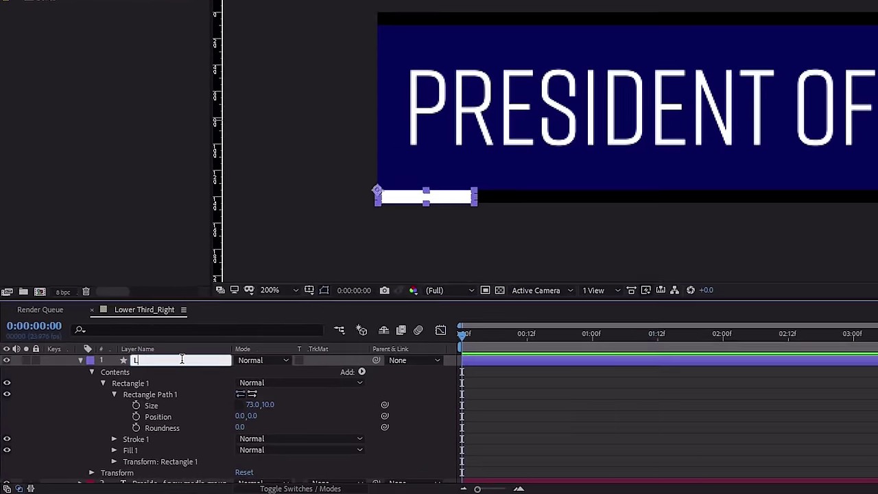
pyautogui.write('Lil Rec')
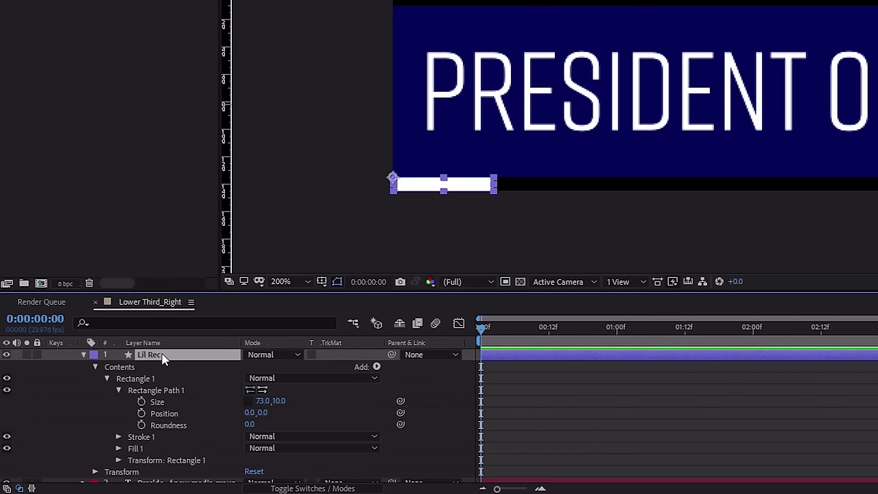
pyautogui.press('Return')
# Keyframe Lil Rec's position at 0:00:00:00 and, with X set to 377, at 0:00:05:23, then collapse the layer.
pyautogui.press('p')
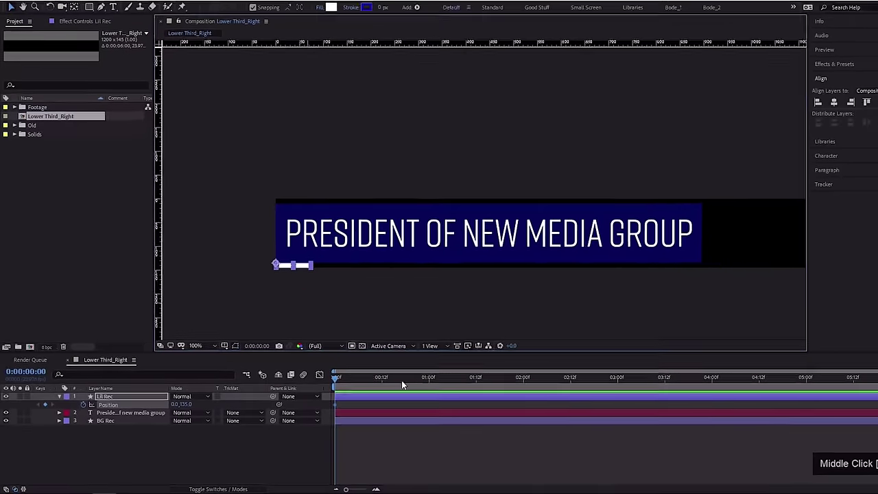
pyautogui.click(684, 393)
pyautogui.moveTo(694, 397); pyautogui.dragTo(864, 410)
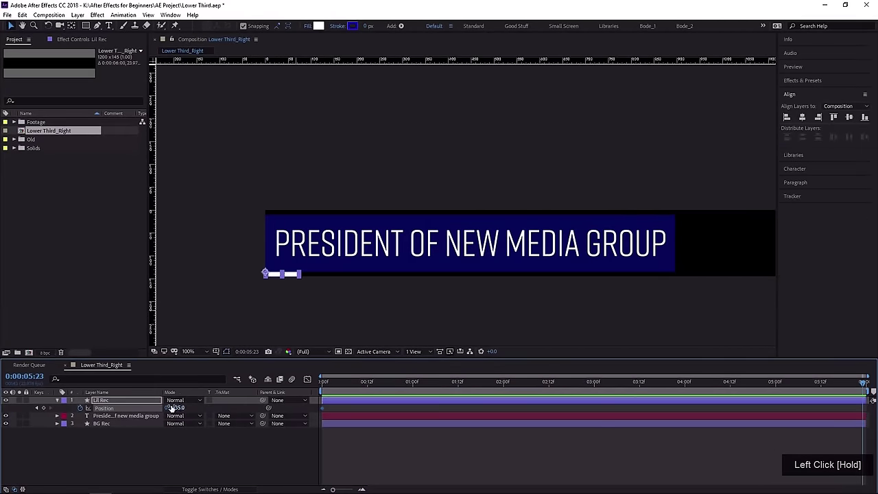
pyautogui.moveTo(169, 409); pyautogui.dragTo(354, 421)
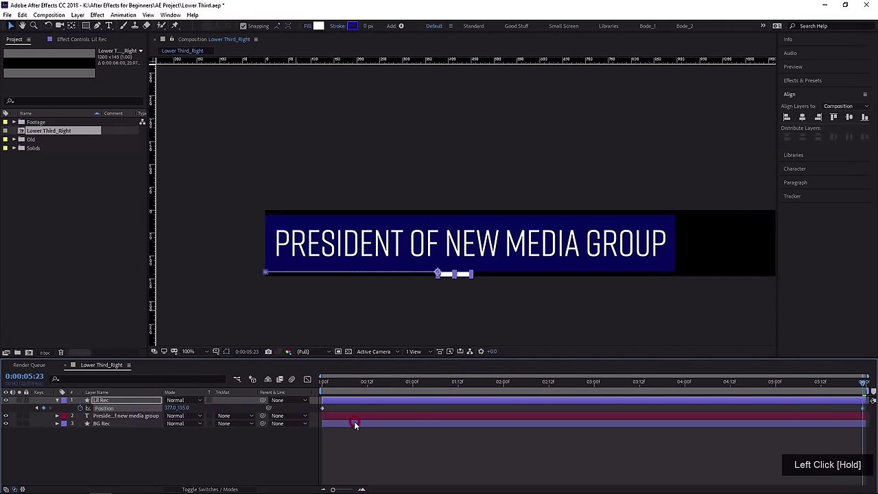
pyautogui.click(404, 449)
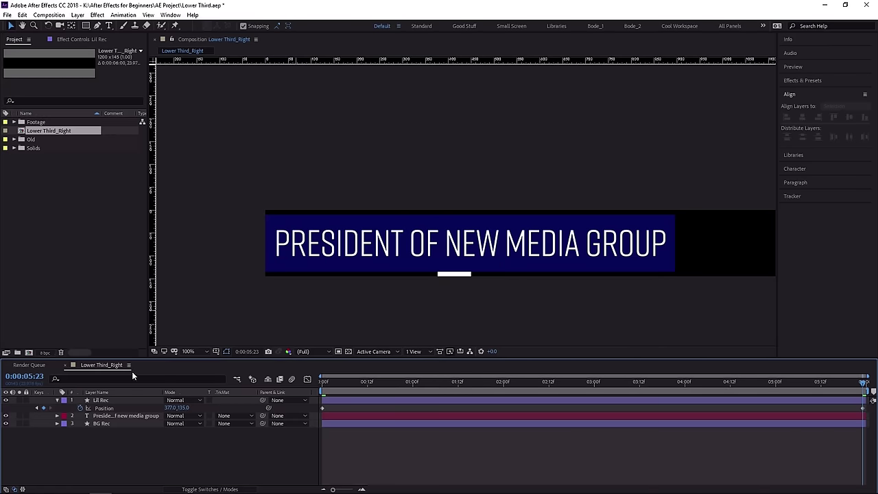
pyautogui.click(59, 402)
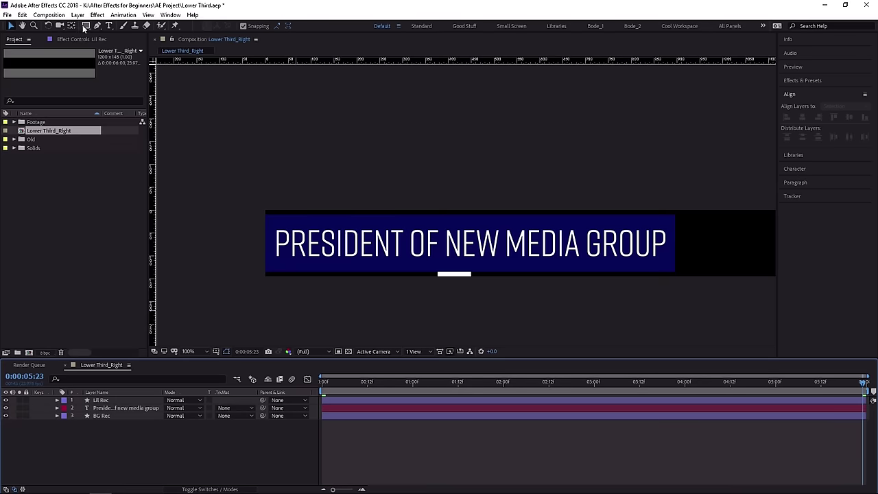
# Create a new shape layer with a white rectangle filling the whole composition.
pyautogui.click(124, 432)
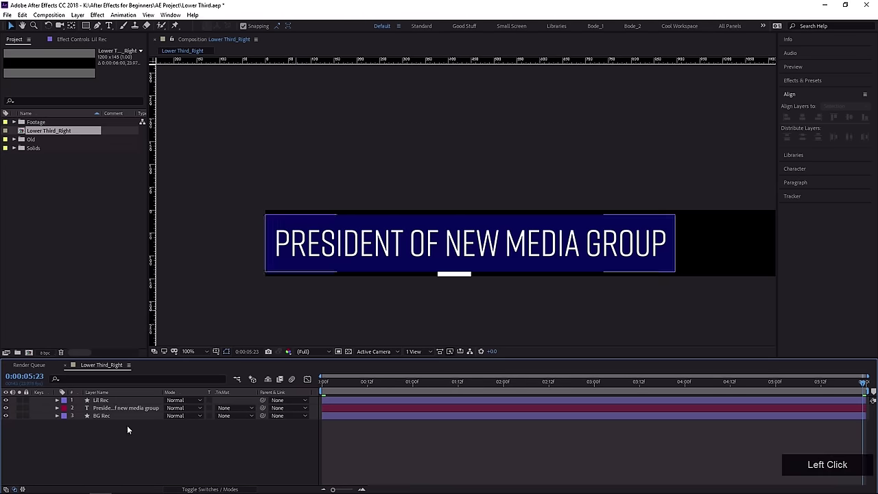
pyautogui.doubleClick(86, 26)
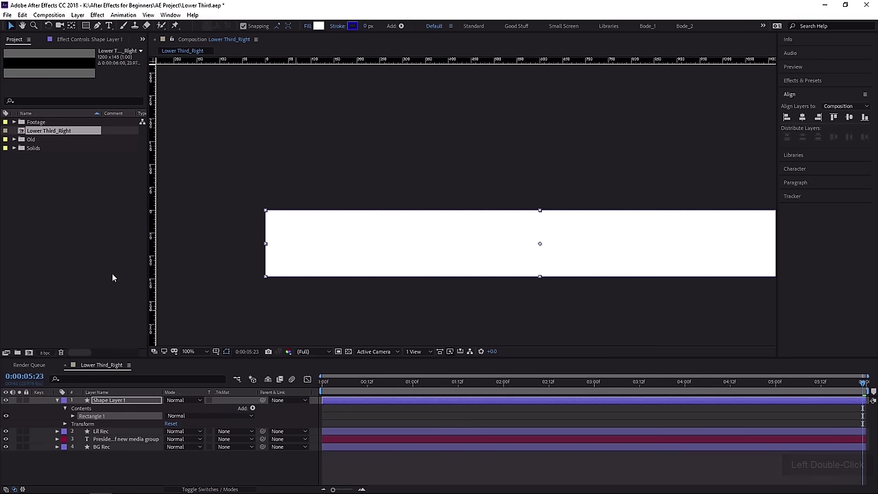
pyautogui.press(',')
pyautogui.moveTo(345, 231); pyautogui.dragTo(367, 215)
pyautogui.scroll(2, 345, 213)
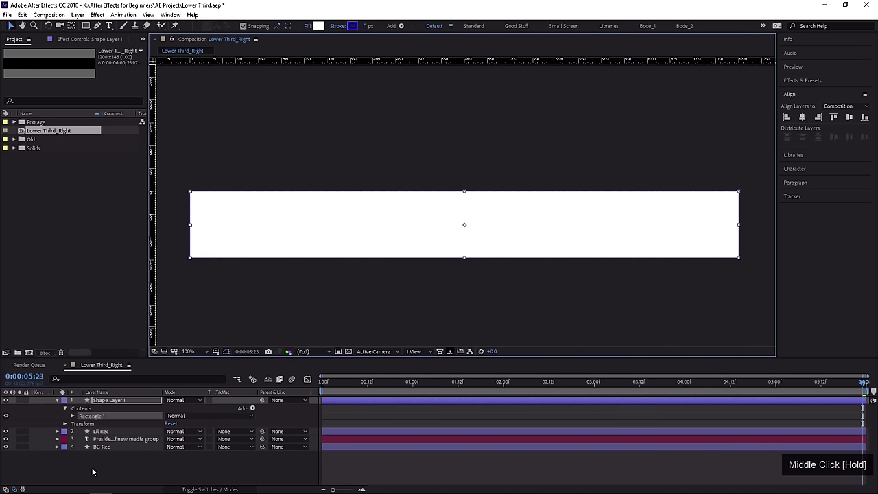
# Rename the full-size rectangle's shape layer as Matte_01.
pyautogui.click(101, 402)
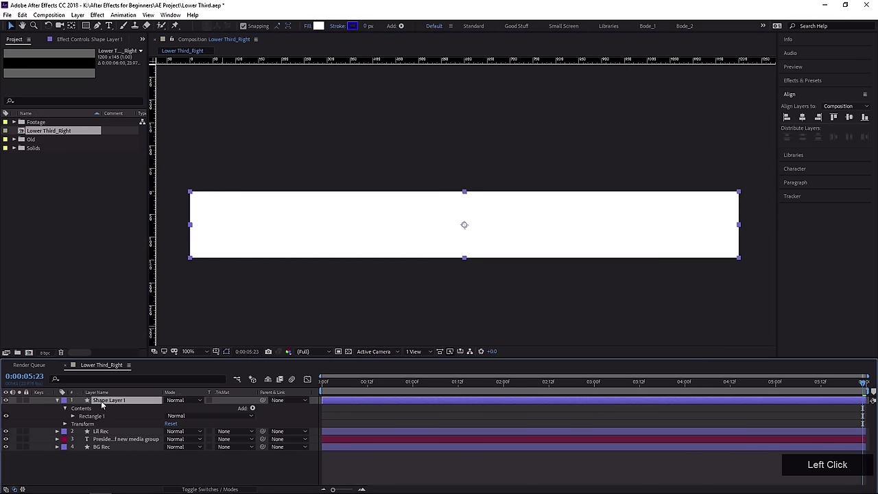
pyautogui.press('Return')
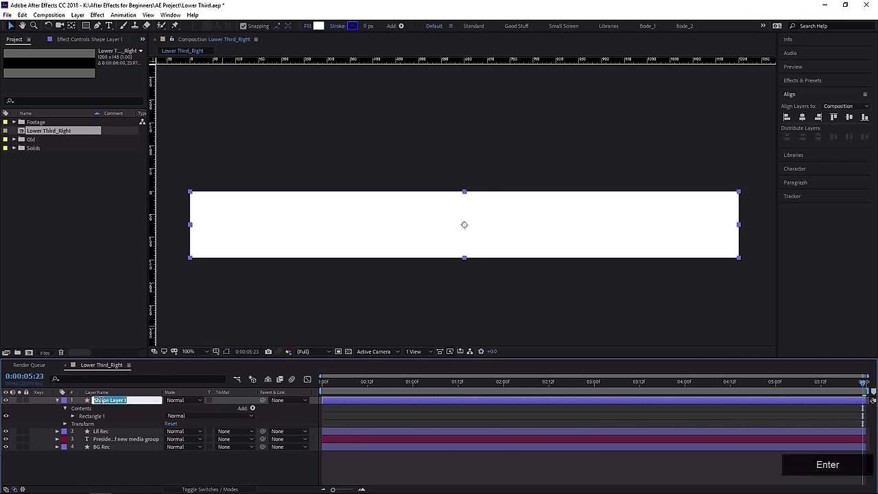
pyautogui.write('Matte_01')
pyautogui.press('Return')
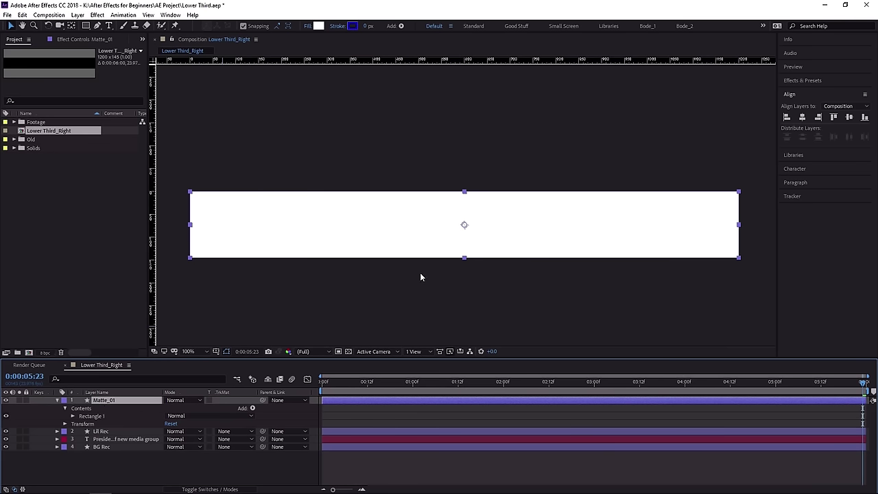
# Move Matte_01's anchor point to the middle of its left edge, then unlink its scale and set the horizontal scale to 75.5%.
pyautogui.press('y')
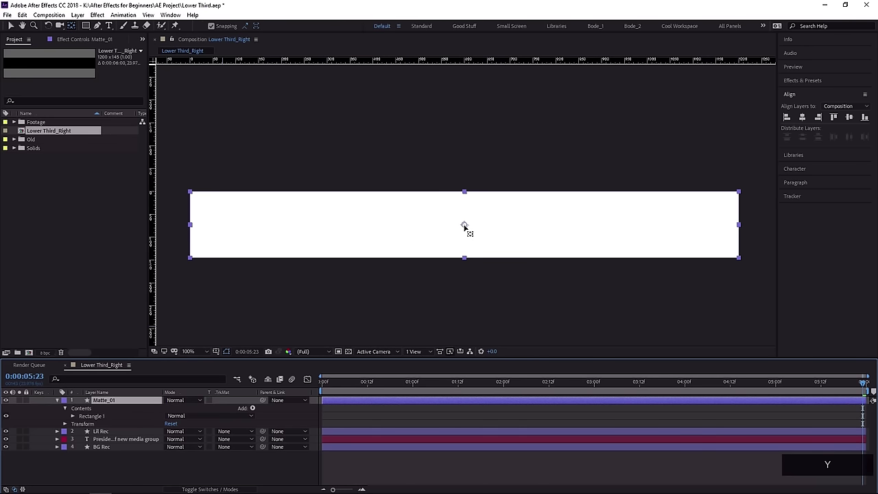
pyautogui.moveTo(463, 225); pyautogui.dragTo(191, 227)
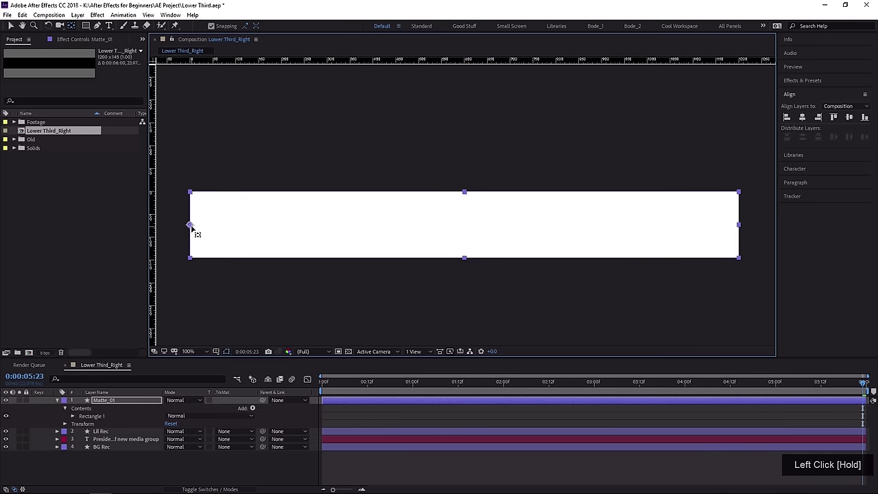
pyautogui.click(104, 401)
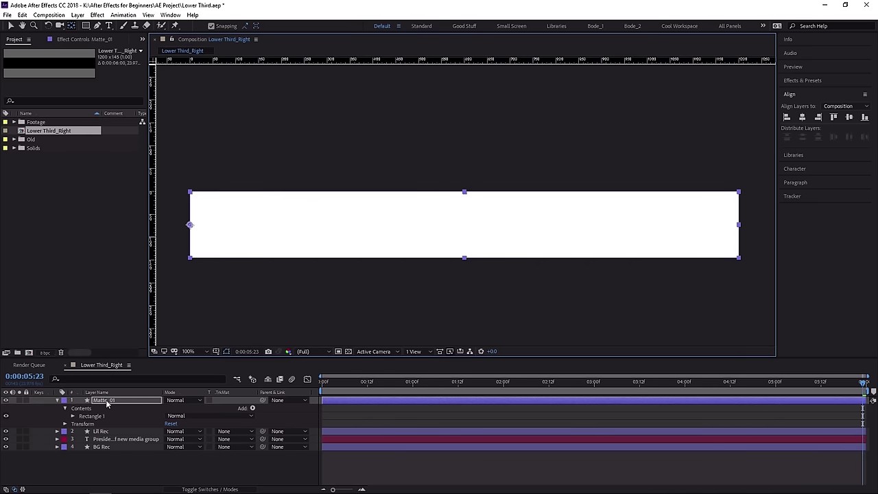
pyautogui.press('s')
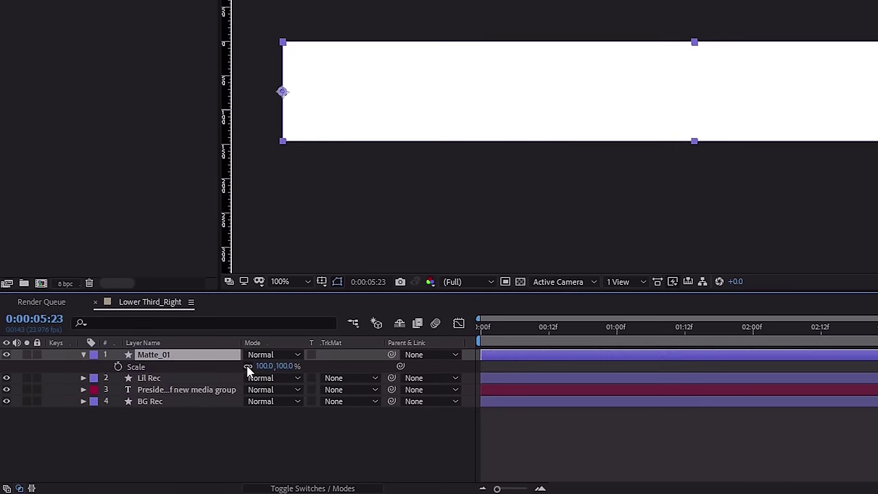
pyautogui.click(251, 366)
pyautogui.moveTo(267, 366); pyautogui.dragTo(261, 366)
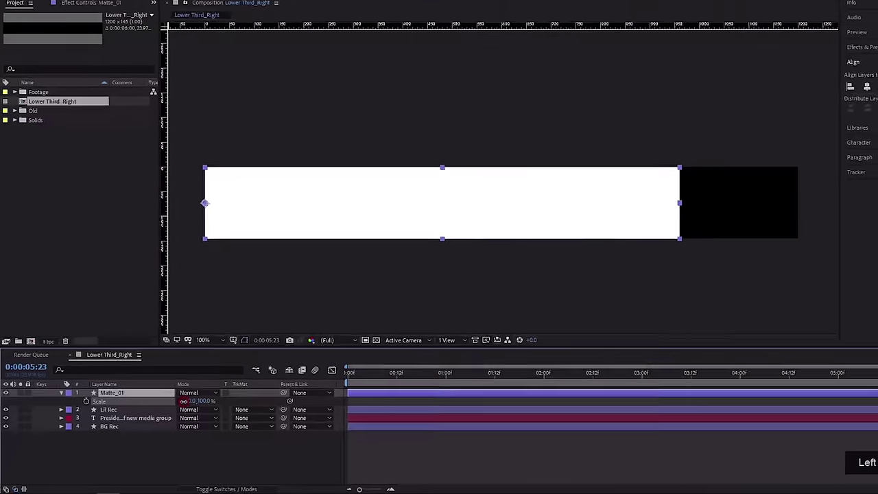
pyautogui.moveTo(183, 401); pyautogui.dragTo(196, 417)
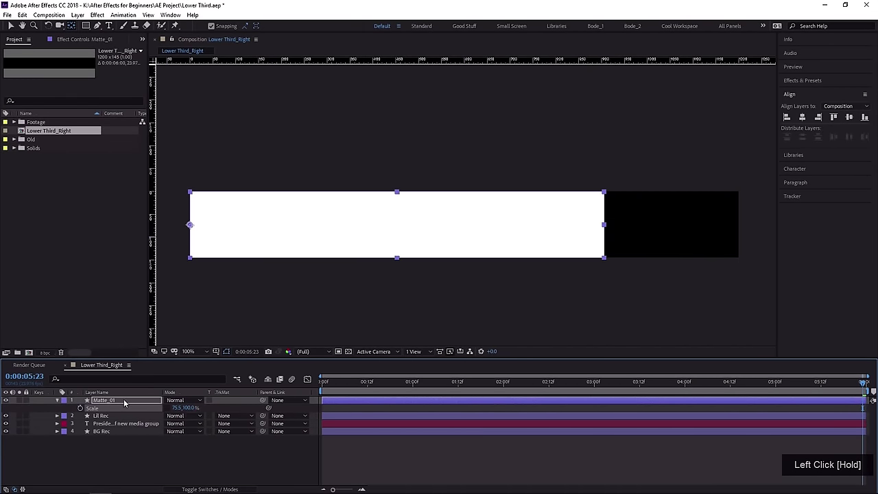
# Keyframe Matte_01's horizontal scale from 0% at 0:00:00:00 to 75.5% at 0:00:01:00, and scrub through the reveal.
pyautogui.moveTo(368, 385); pyautogui.dragTo(413, 389)
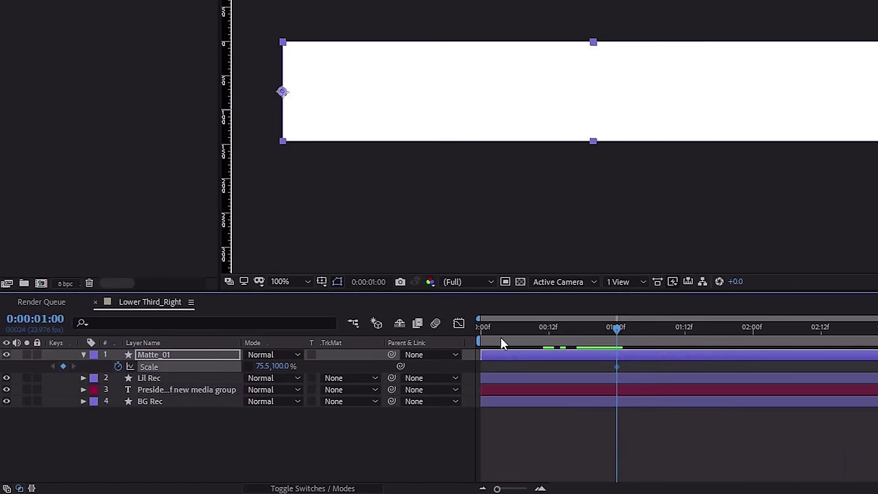
pyautogui.click(353, 384)
pyautogui.moveTo(528, 334); pyautogui.dragTo(459, 342)
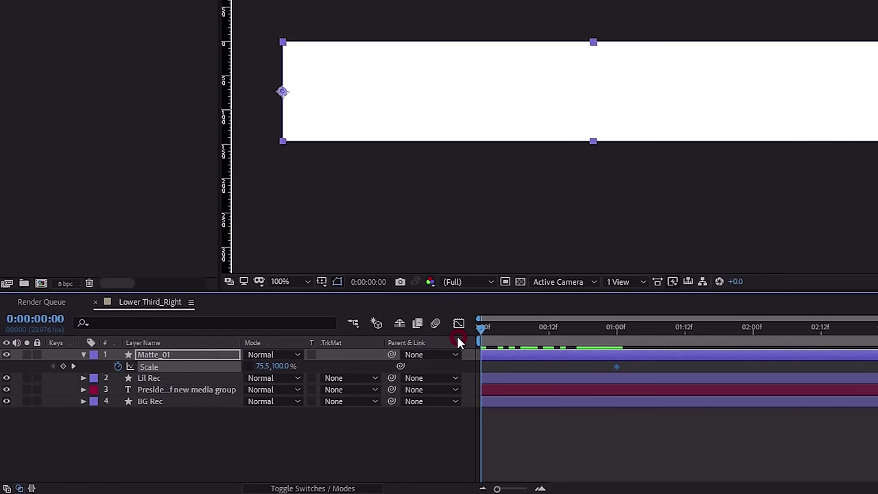
pyautogui.click(266, 366)
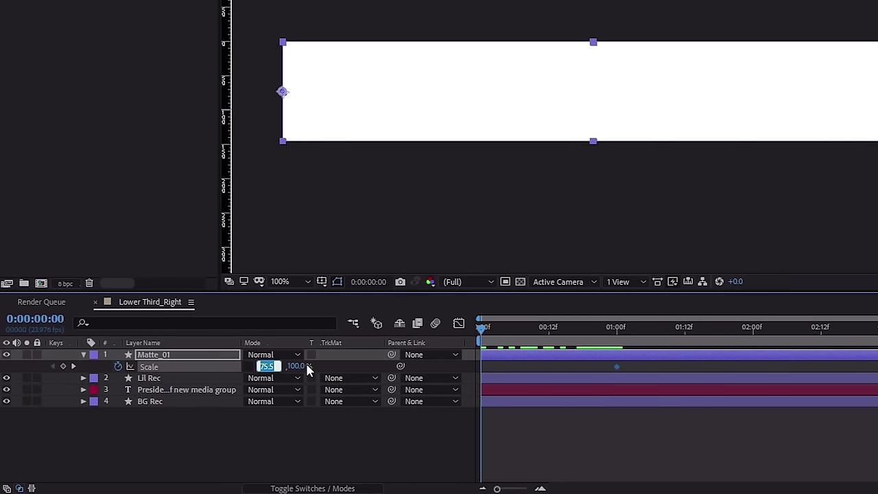
pyautogui.write('0')
pyautogui.press('Return')
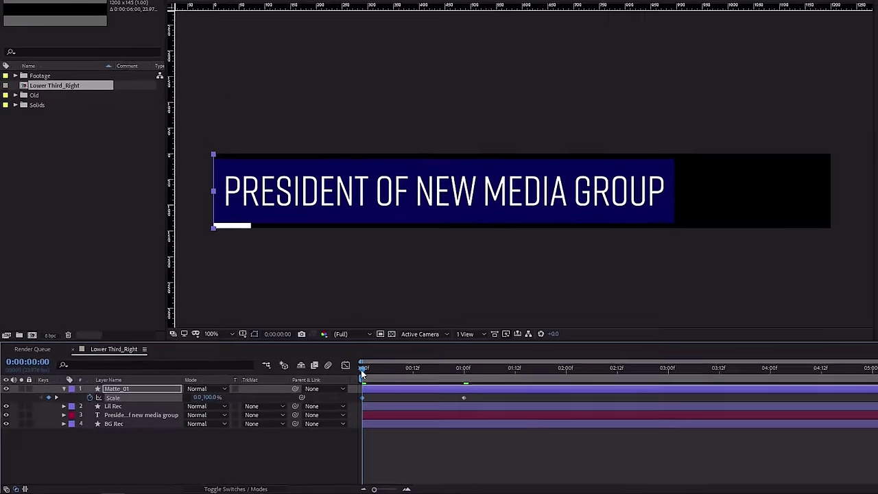
pyautogui.moveTo(363, 372); pyautogui.dragTo(392, 406)
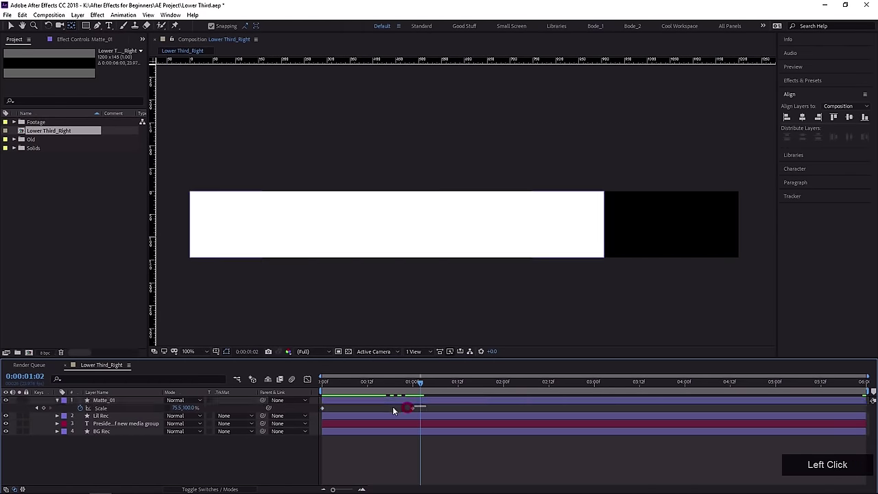
# Apply Easy Ease to Matte_01's two scale keyframes and lengthen the end keyframe's incoming influence so the speed peaks early.
pyautogui.click(298, 414)
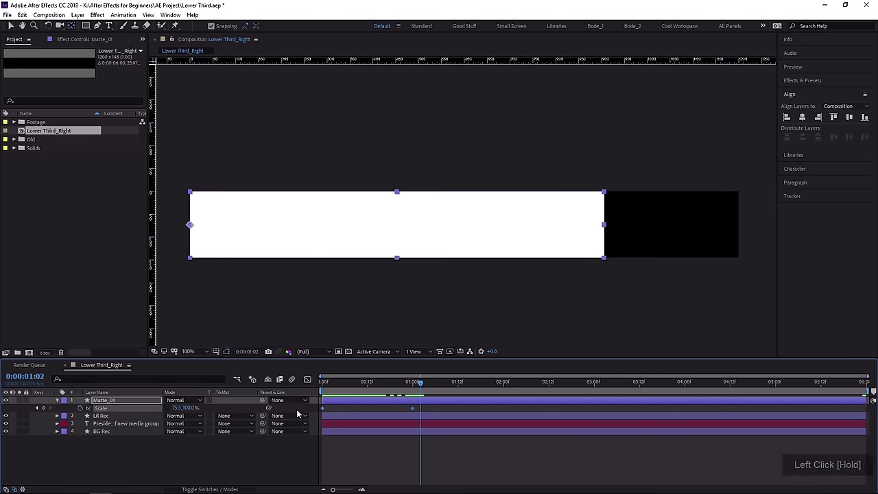
pyautogui.press('F3')
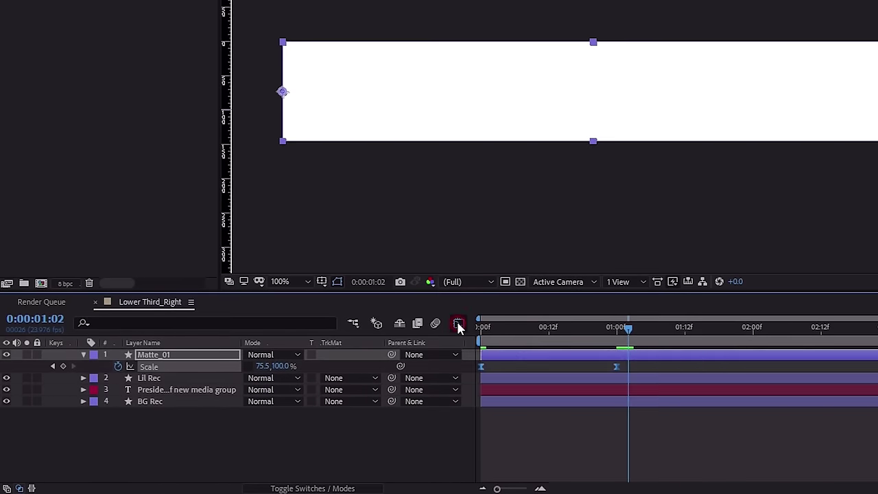
pyautogui.click(459, 324)
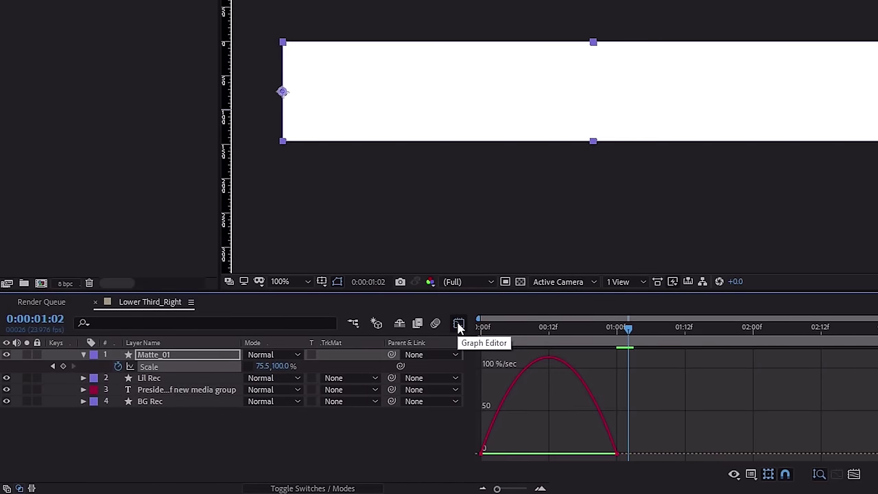
pyautogui.moveTo(656, 414); pyautogui.dragTo(591, 470)
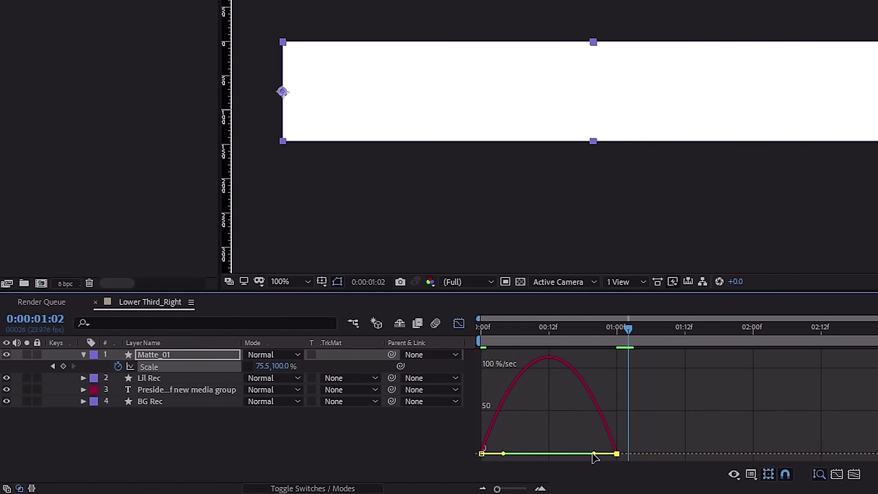
pyautogui.moveTo(593, 456); pyautogui.dragTo(536, 457)
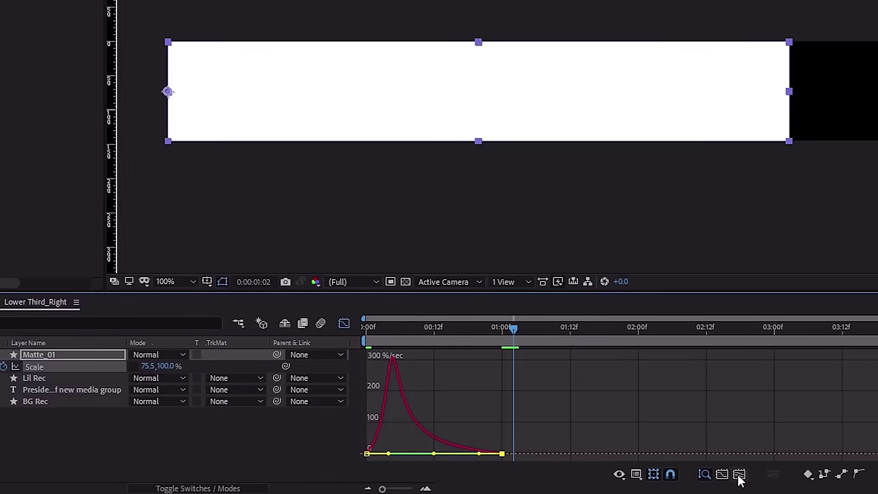
# Pull the first scale keyframe's outgoing speed handle fully back so the speed peaks at the very start, and preview the reveal.
pyautogui.click(650, 475)
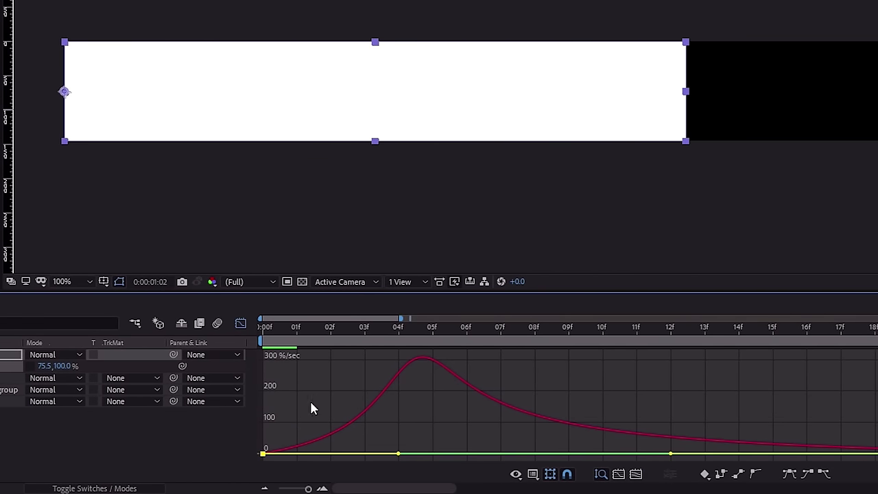
pyautogui.moveTo(407, 455)
pyautogui.moveTo(362, 302); pyautogui.dragTo(361, 232)
pyautogui.moveTo(305, 408); pyautogui.dragTo(237, 456)
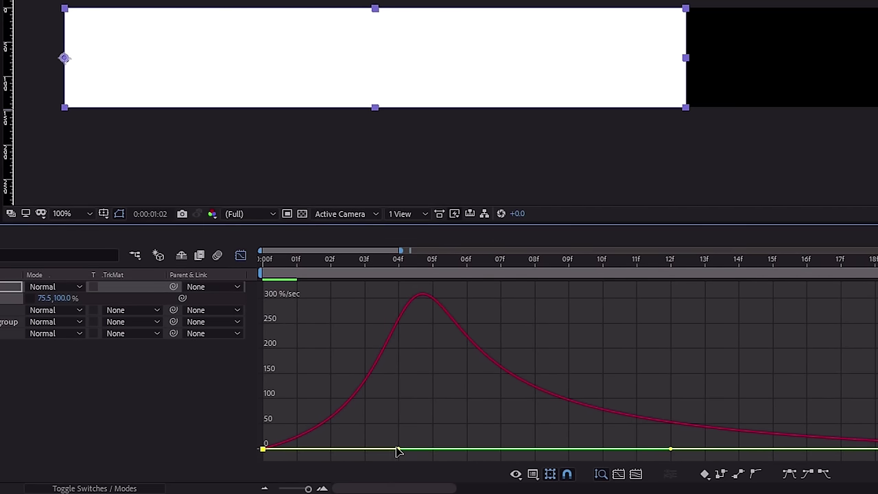
pyautogui.moveTo(400, 452); pyautogui.dragTo(247, 458)
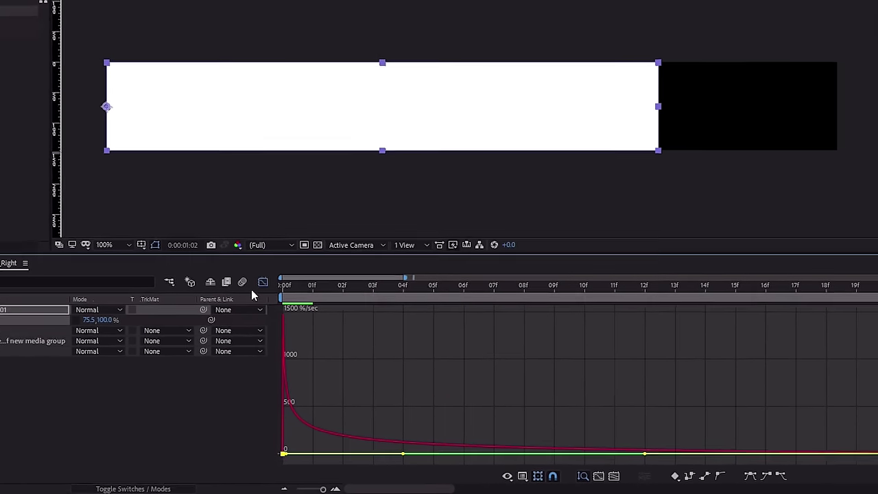
pyautogui.click(240, 255)
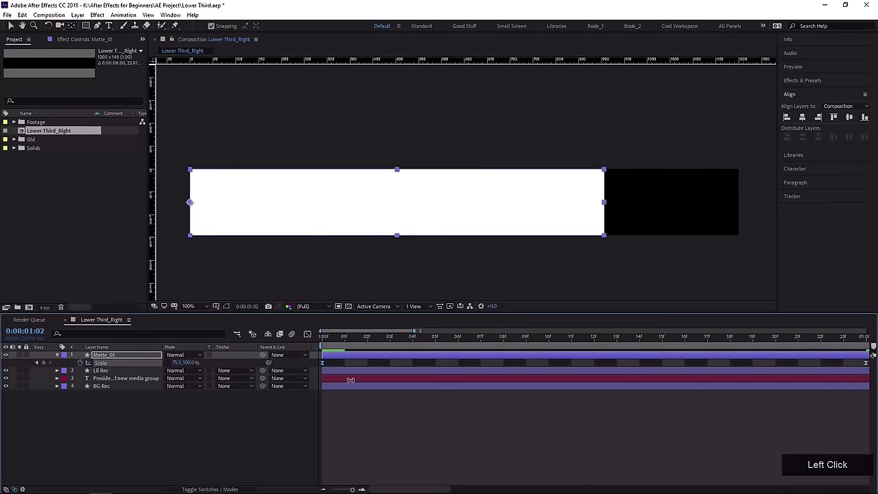
pyautogui.scroll(-3, 372, 406)
pyautogui.moveTo(418, 337); pyautogui.dragTo(255, 343)
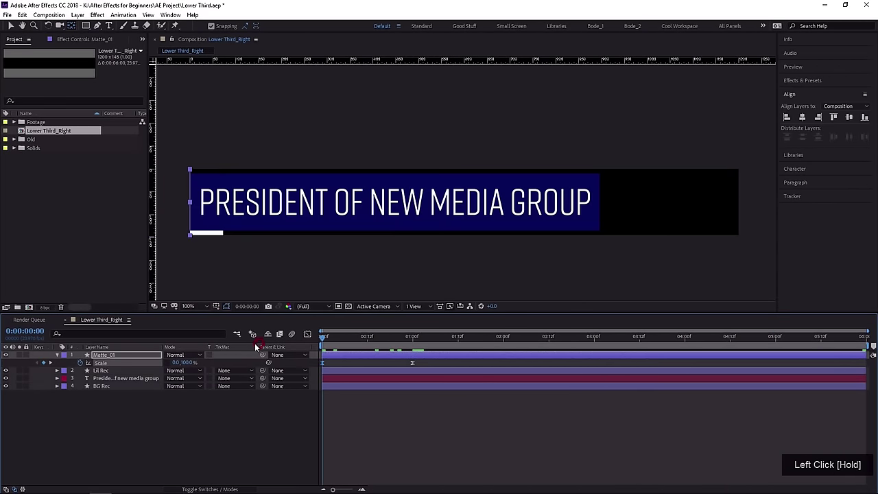
pyautogui.press('space')
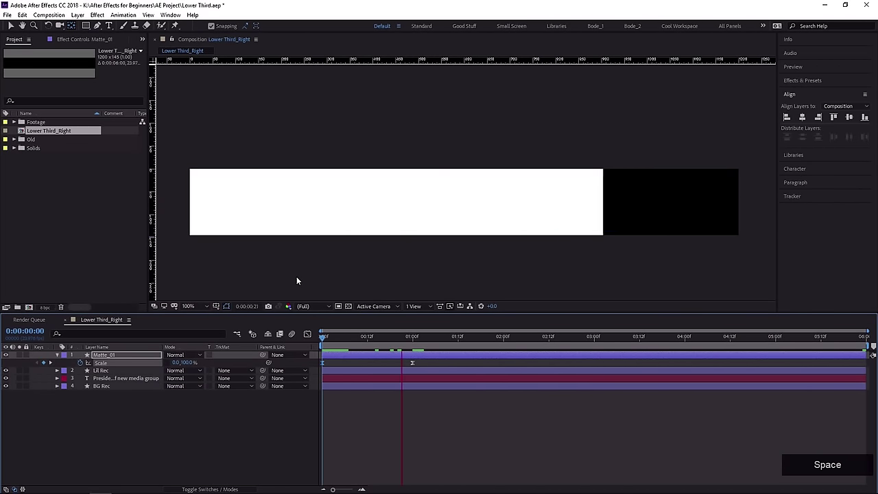
pyautogui.press('space')
# Enable motion blur for the composition and for Matte_01, and check the blurred edge during the reveal.
pyautogui.click(292, 335)
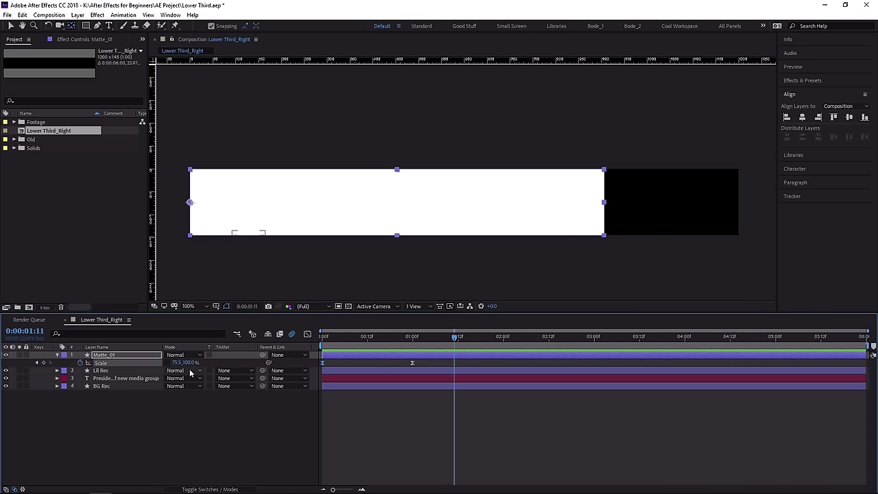
pyautogui.press('F4')
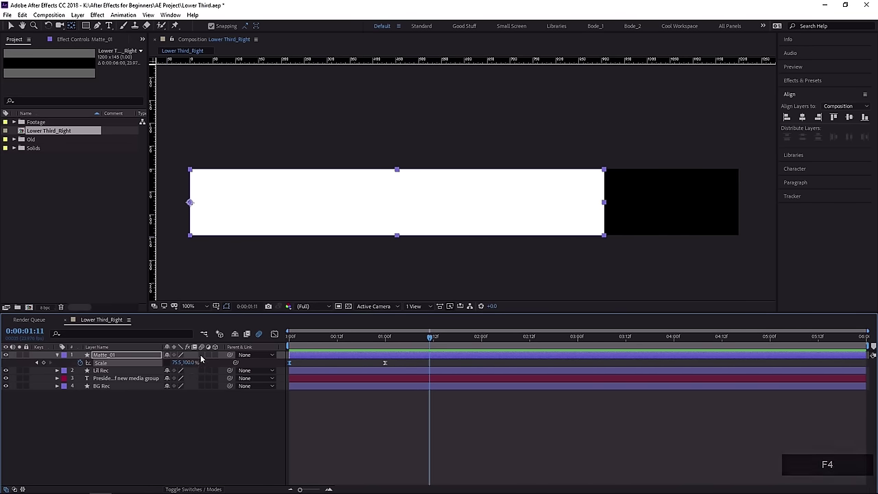
pyautogui.click(201, 355)
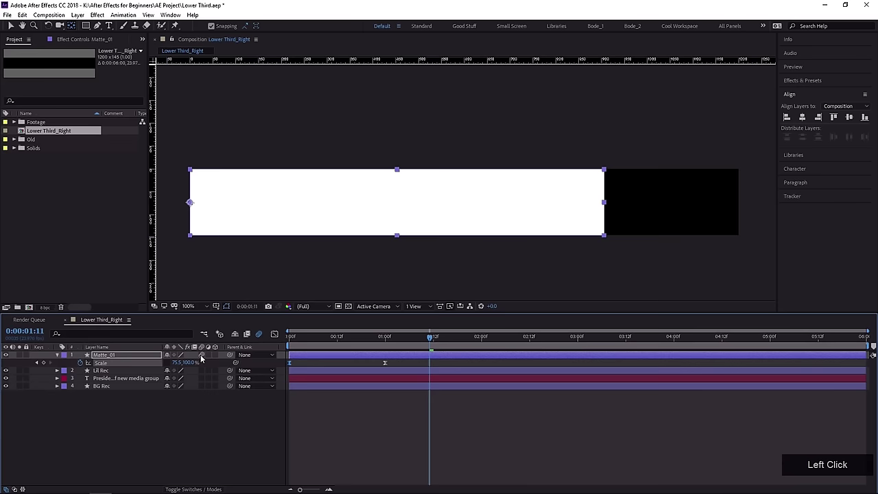
pyautogui.press('space')
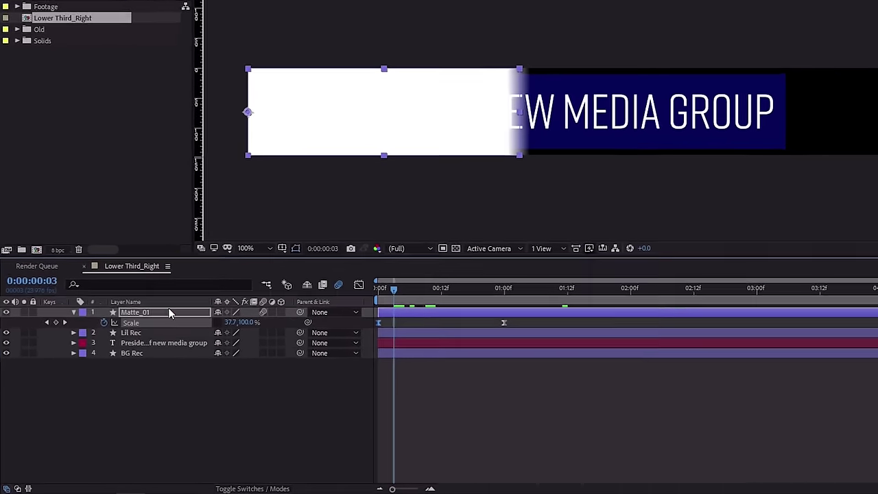
# Move Matte_01 directly above BG Rec, set its label colour to Orange and collapse its properties.
pyautogui.moveTo(144, 343); pyautogui.dragTo(99, 376)
pyautogui.click(141, 335)
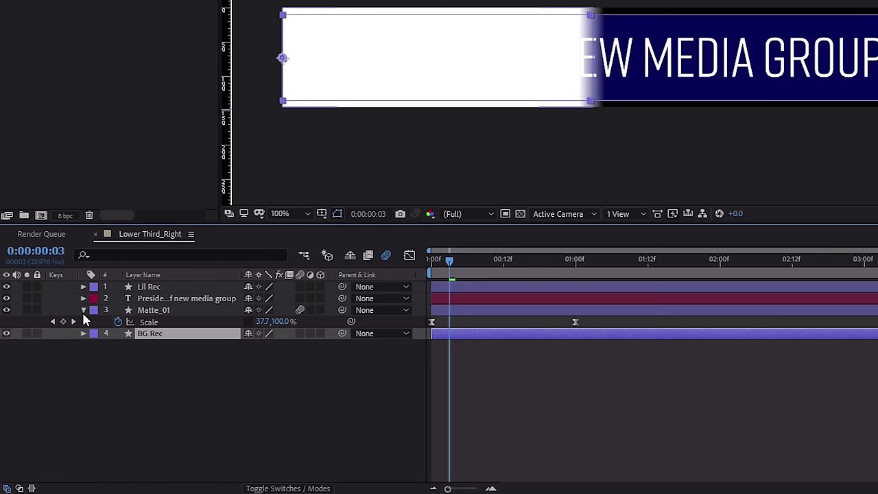
pyautogui.click(166, 311)
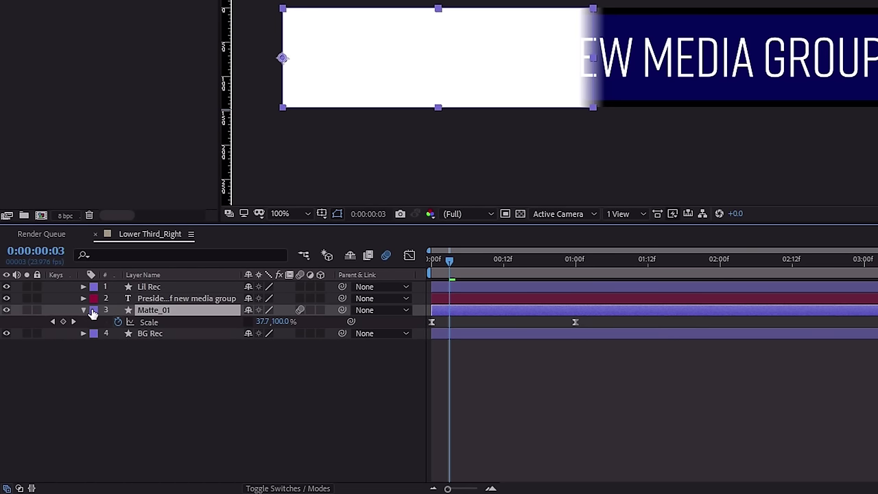
pyautogui.click(93, 312)
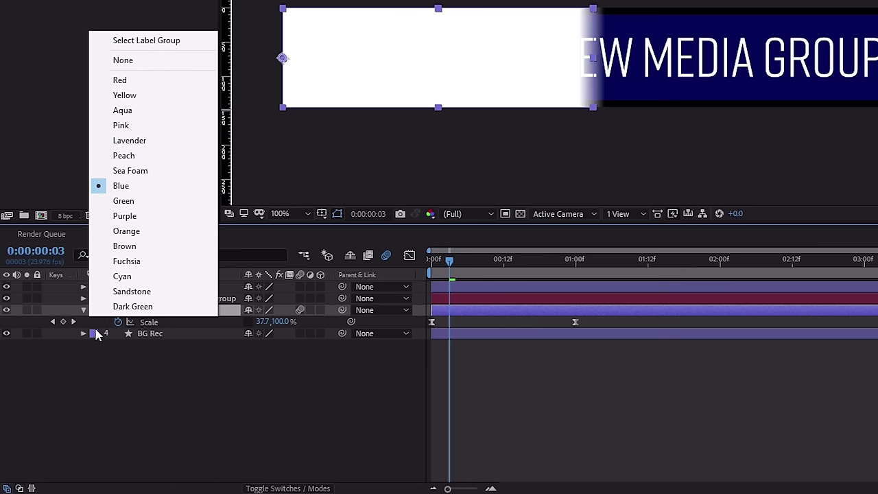
pyautogui.click(132, 236)
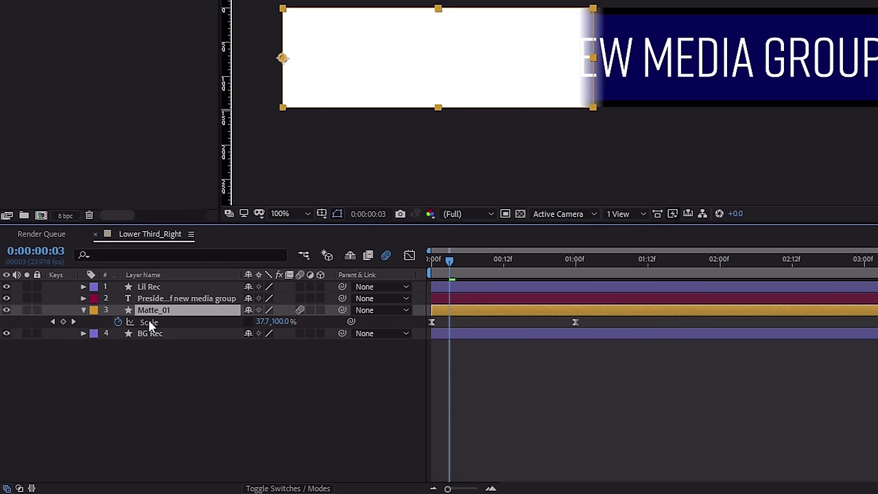
pyautogui.click(84, 311)
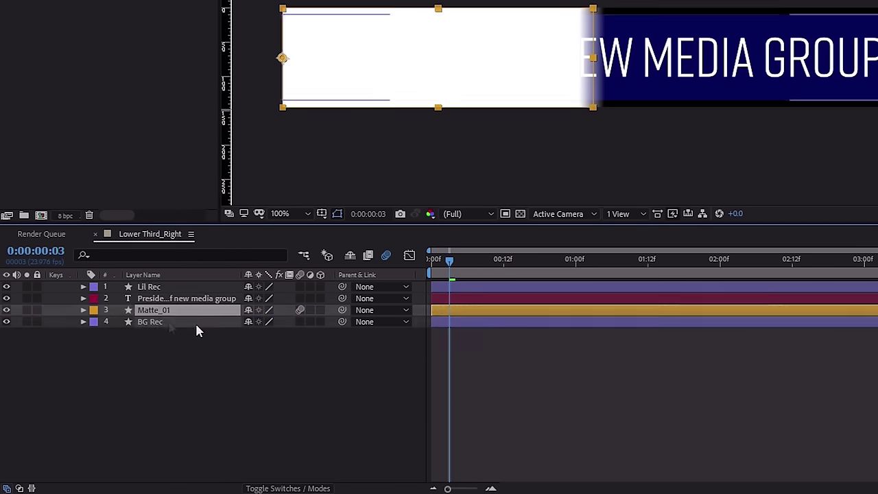
# Set BG Rec's track matte to Alpha with Matte_01 as the matte, and preview the title bar's reveal.
pyautogui.click(168, 323)
pyautogui.press('F4')
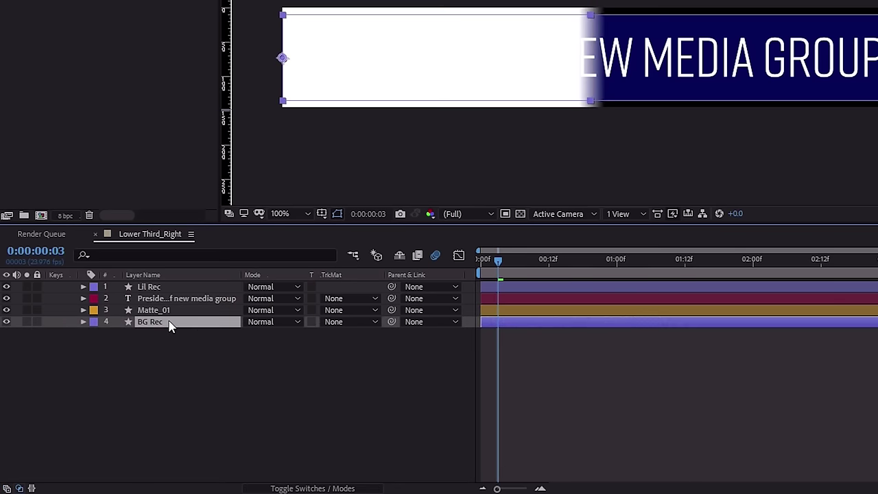
pyautogui.click(353, 322)
pyautogui.click(333, 358)
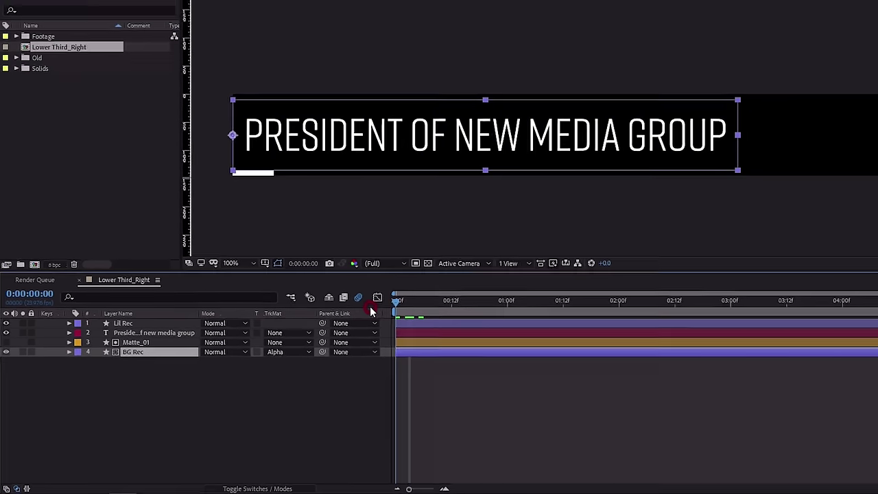
pyautogui.press('space')
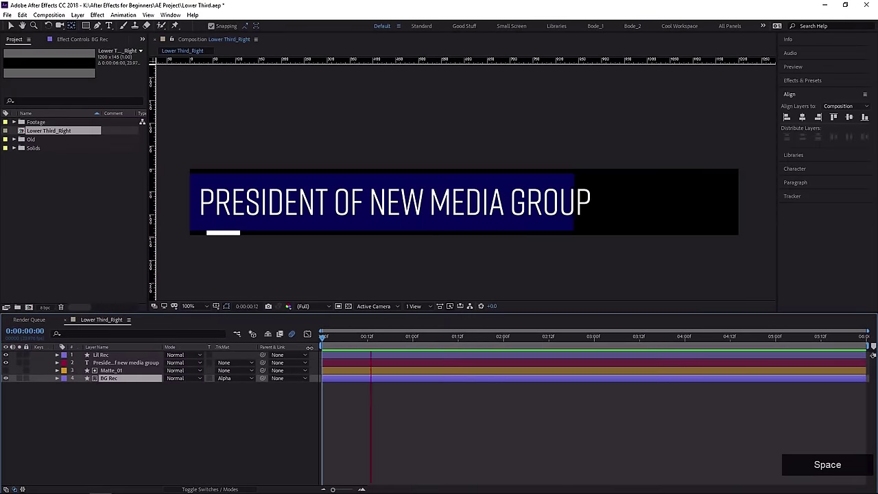
pyautogui.press('space')
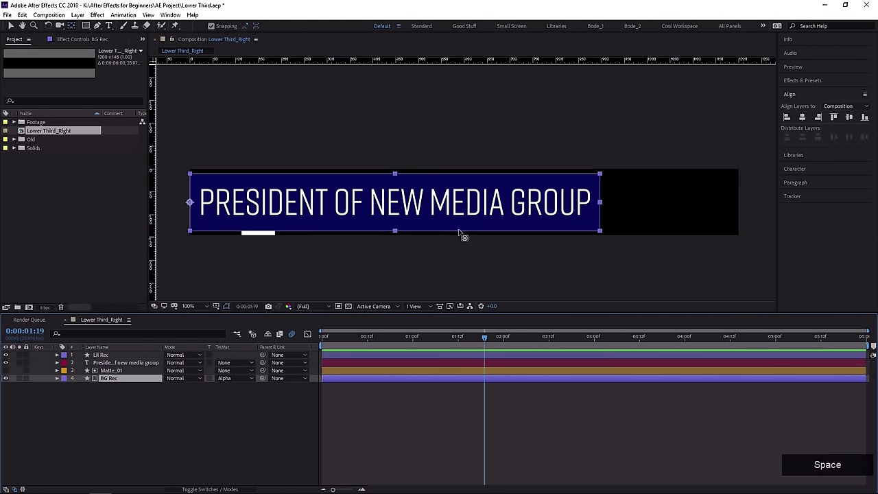
# Add a scale hold keyframe on Matte_01 at 0:00:05:00, set the horizontal scale to 0% at 0:00:05:23, and preview the exit.
pyautogui.click(110, 370)
pyautogui.press('u')
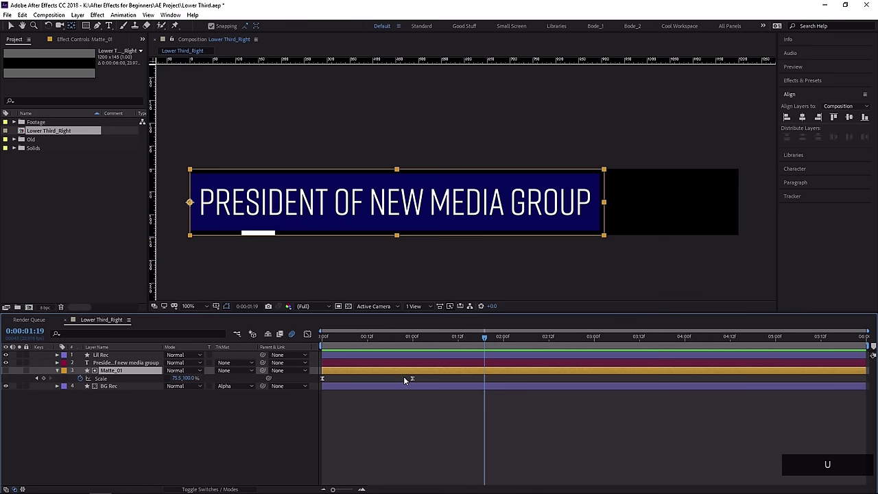
pyautogui.moveTo(390, 339); pyautogui.dragTo(776, 361)
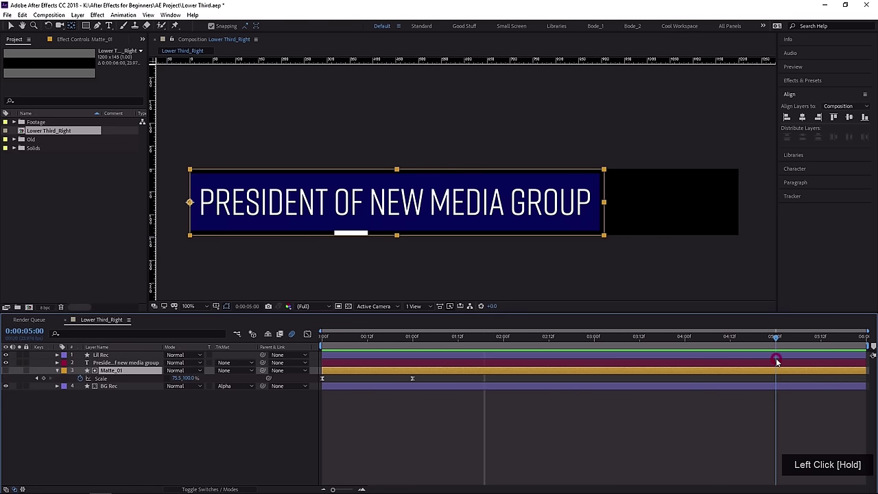
pyautogui.click(43, 378)
pyautogui.moveTo(801, 348); pyautogui.dragTo(873, 343)
pyautogui.write('0')
pyautogui.press('KP_Enter')
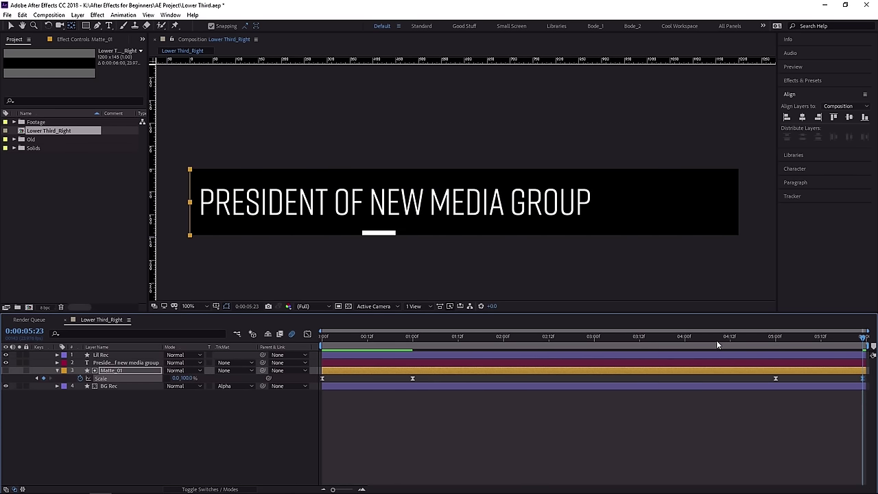
pyautogui.click(782, 341)
pyautogui.press('space')
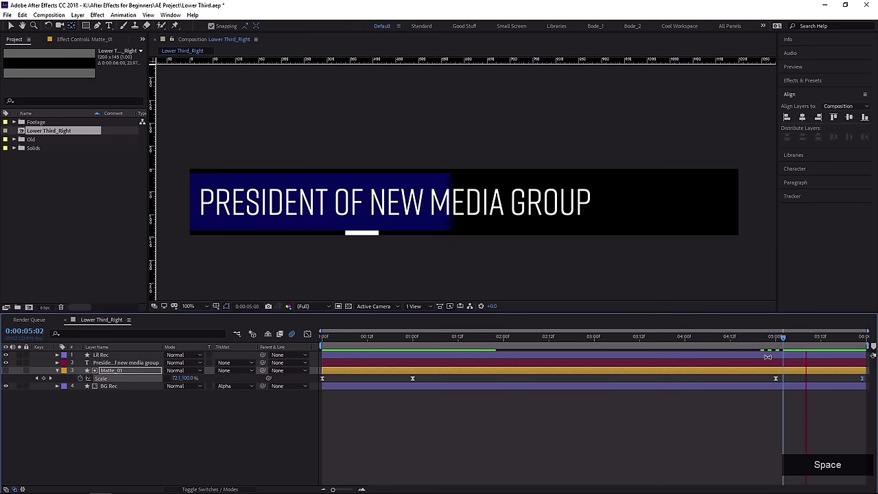
pyautogui.moveTo(767, 340); pyautogui.dragTo(777, 341)
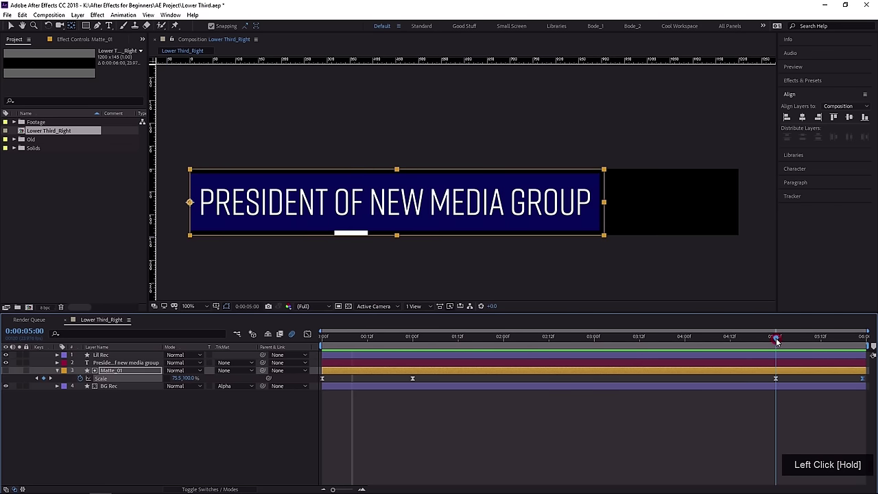
# Apply Easy Ease to Matte_01's last two scale keyframes.
pyautogui.click(819, 378)
pyautogui.moveTo(870, 374); pyautogui.dragTo(764, 385)
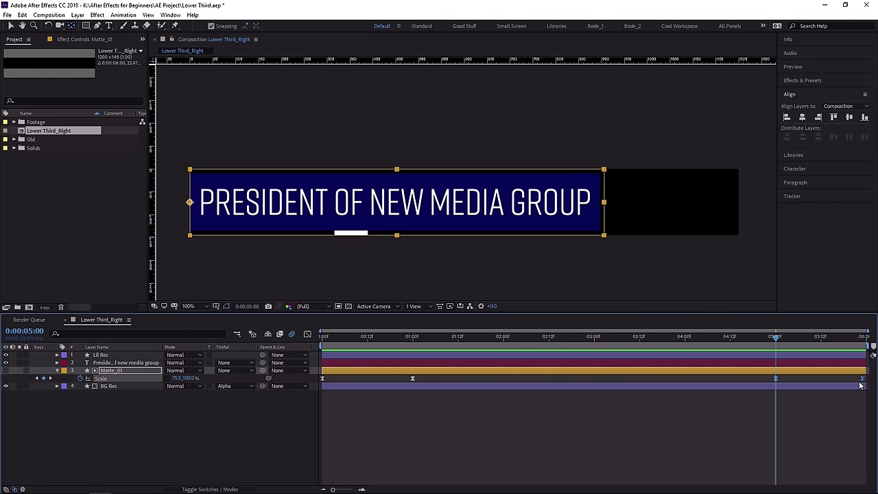
pyautogui.press('F9')
# Lengthen the exit's outgoing and incoming speed handles in the Graph Editor so the speed peaks midway, then return to the layer view.
pyautogui.click(307, 334)
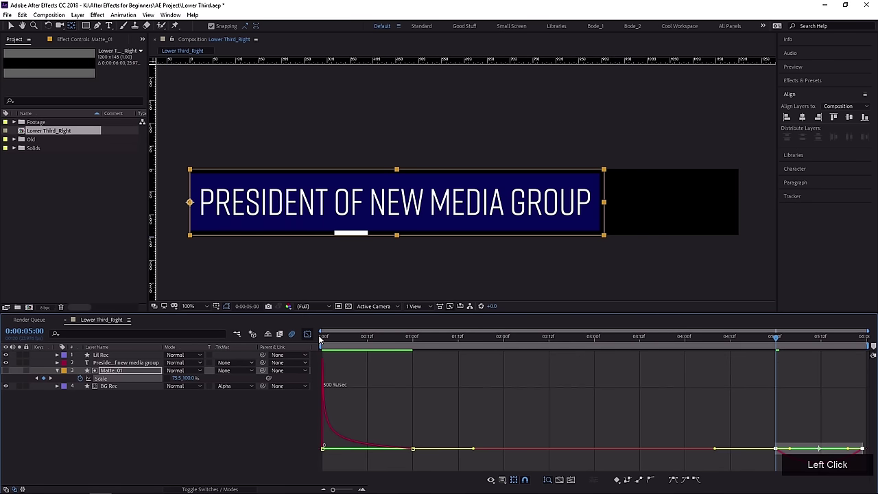
pyautogui.moveTo(743, 430); pyautogui.dragTo(815, 469)
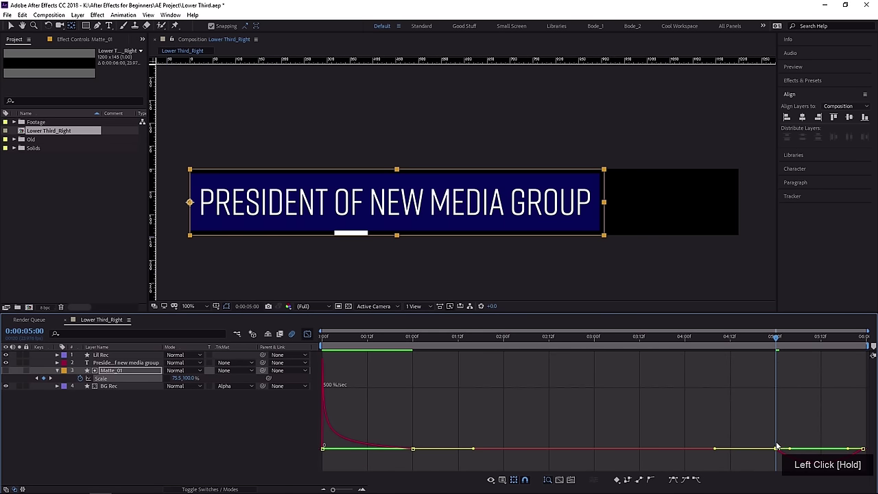
pyautogui.click(572, 480)
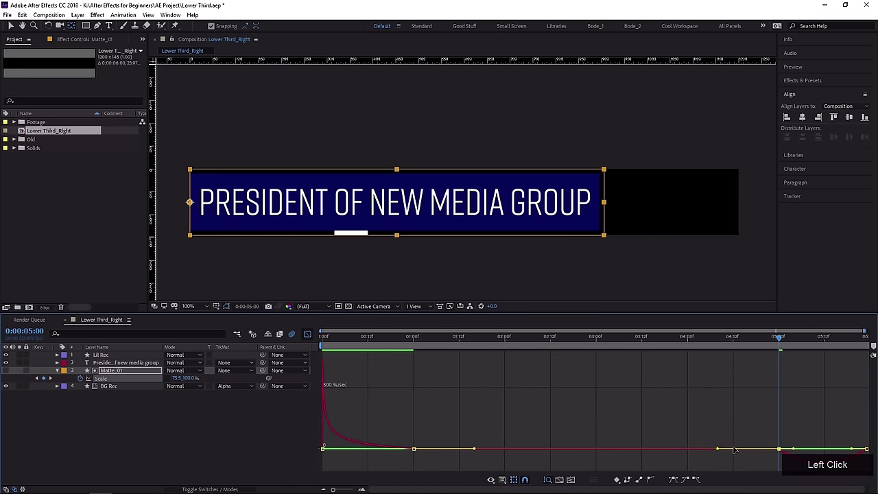
pyautogui.scroll(-5, 734, 450)
pyautogui.moveTo(788, 400); pyautogui.dragTo(521, 406)
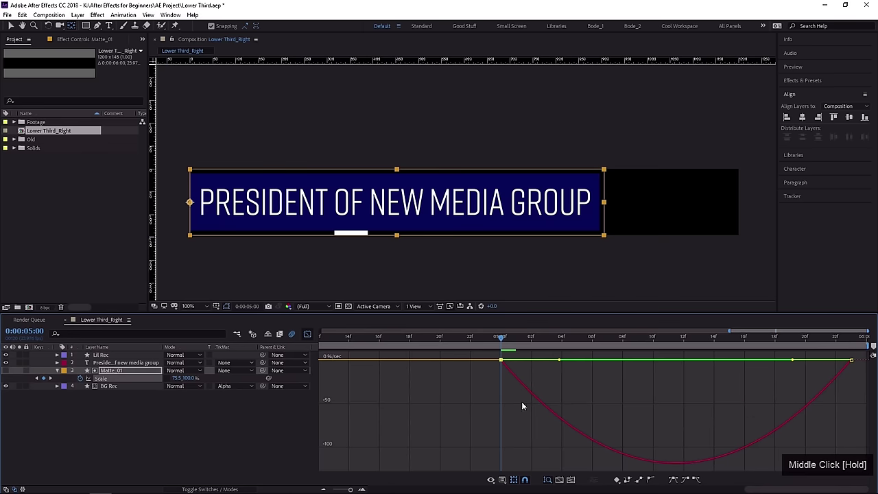
pyautogui.moveTo(486, 350); pyautogui.dragTo(614, 359)
pyautogui.moveTo(784, 402); pyautogui.dragTo(871, 358)
pyautogui.moveTo(799, 363); pyautogui.dragTo(746, 361)
pyautogui.click(307, 334)
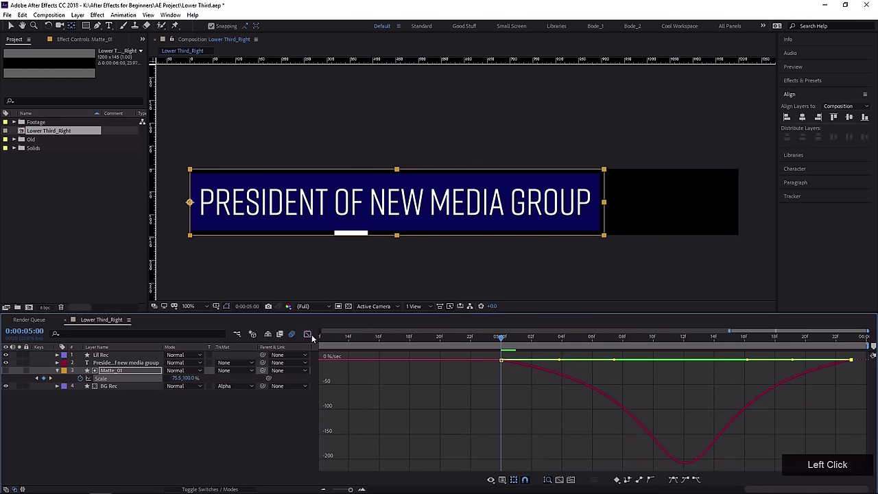
# Preview the title bar's eased reveal by Matte_01 from the start of the composition.
pyautogui.keyDown('alt'); pyautogui.scroll(-3, 459, 389); pyautogui.keyUp('alt')
pyautogui.press('space')
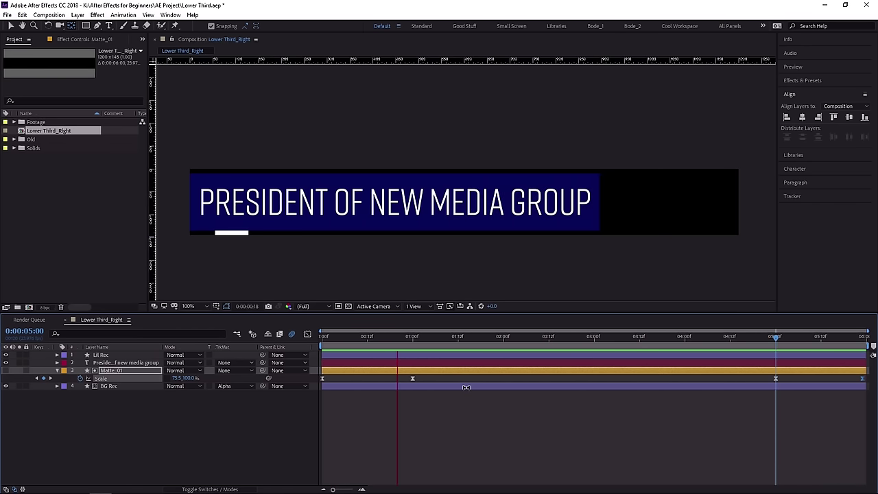
pyautogui.press('space')
# Duplicate Matte_01 and place the copy directly above the title text layer.
pyautogui.click(111, 370)
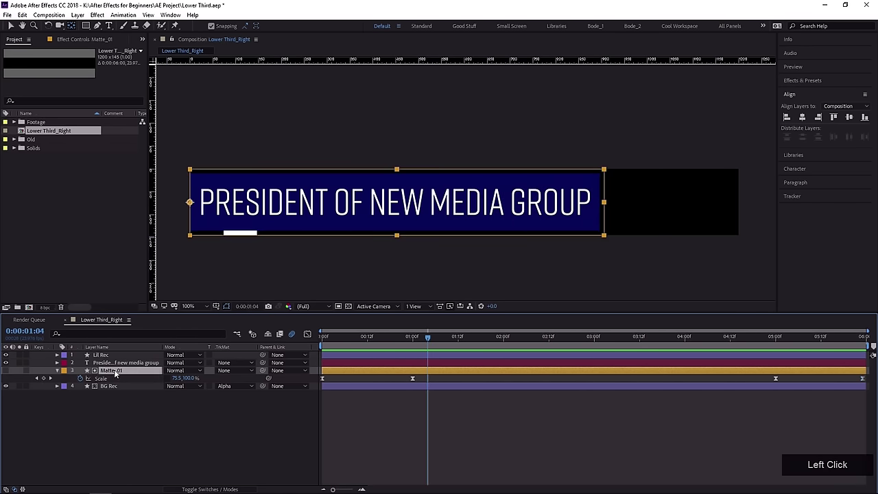
pyautogui.hotkey('ctrl', 'd')
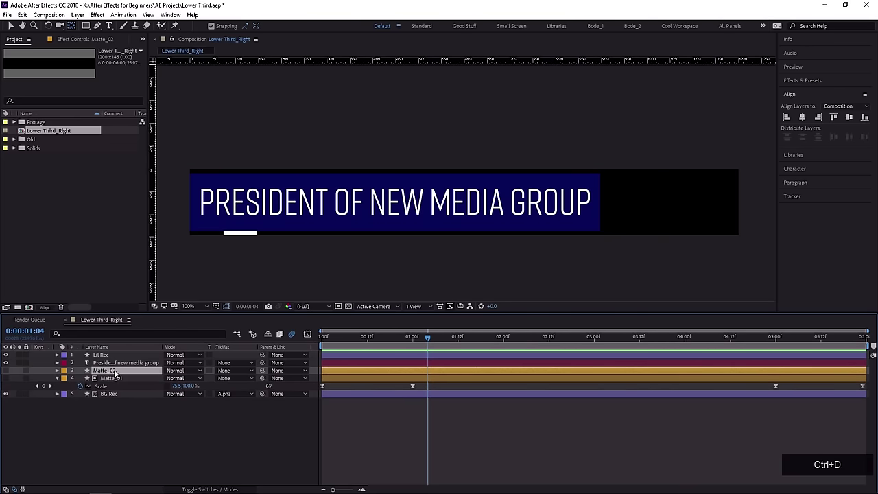
pyautogui.moveTo(114, 372); pyautogui.dragTo(108, 365)
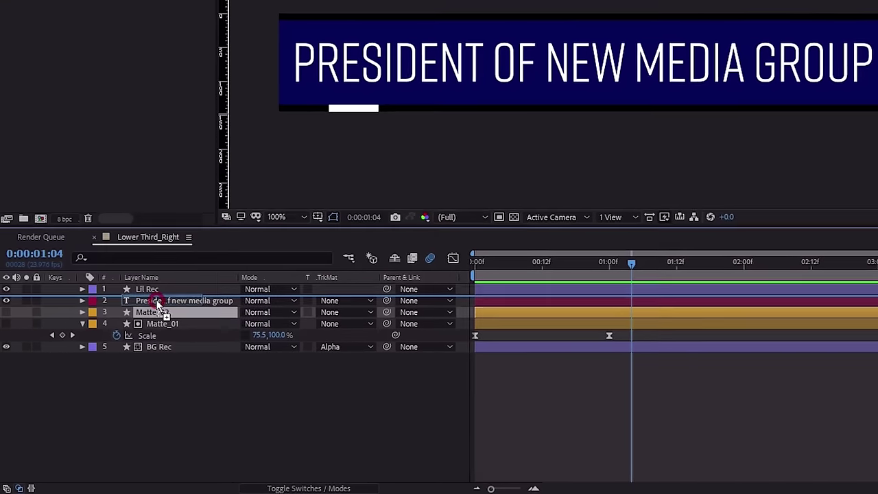
pyautogui.moveTo(157, 305); pyautogui.dragTo(157, 302)
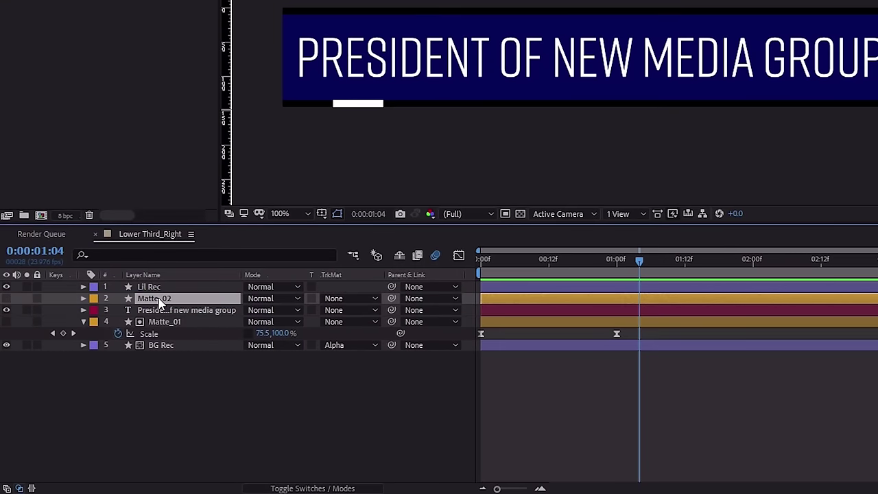
# Set the title text layer's track matte to Alpha with Matte_02 as the matte, and scrub through the reveal.
pyautogui.click(157, 315)
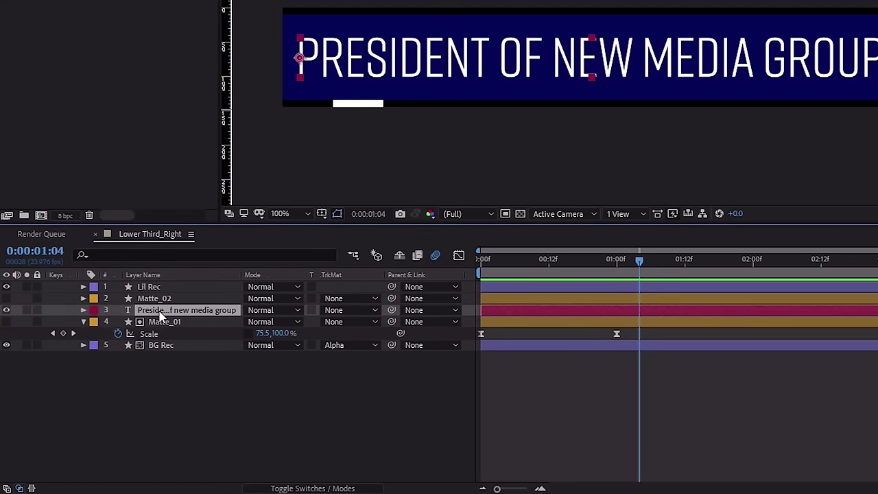
pyautogui.click(348, 310)
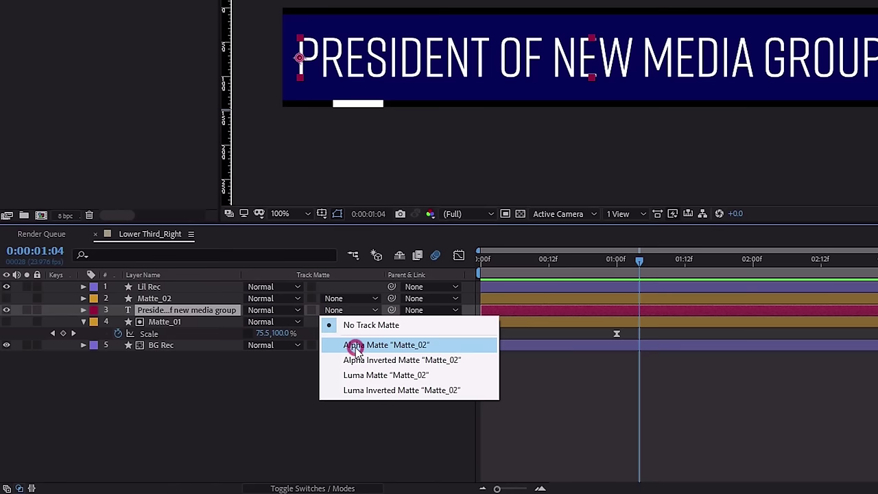
pyautogui.click(355, 347)
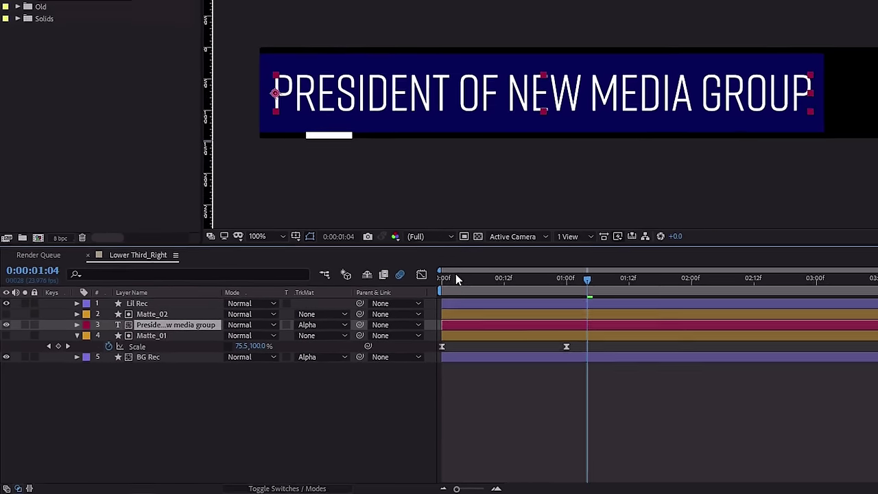
pyautogui.moveTo(488, 269); pyautogui.dragTo(530, 269)
pyautogui.moveTo(355, 343)
pyautogui.mouseDown()
pyautogui.moveTo(398, 355)
pyautogui.moveTo(345, 354)
pyautogui.mouseUp()
pyautogui.click(356, 368)
pyautogui.press('v')
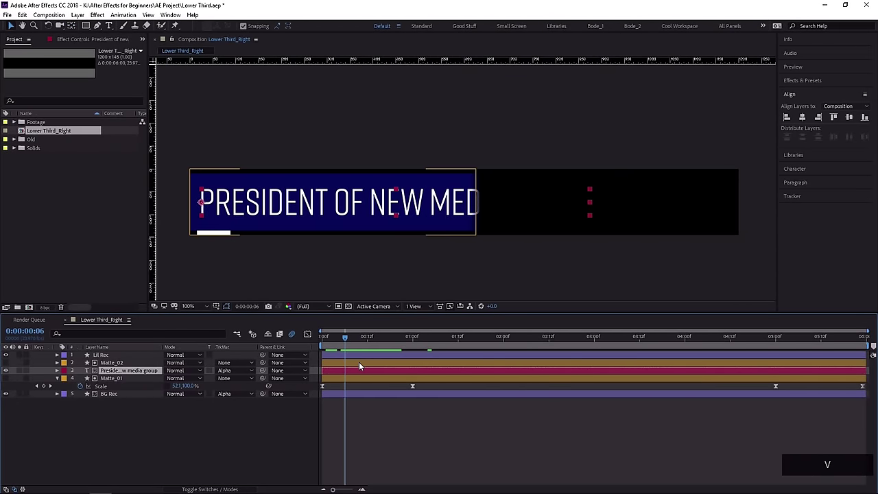
# Show Matte_02's scale keyframes and delay the first two by three frames so the text reveal starts at 0:00:00:03.
pyautogui.click(358, 362)
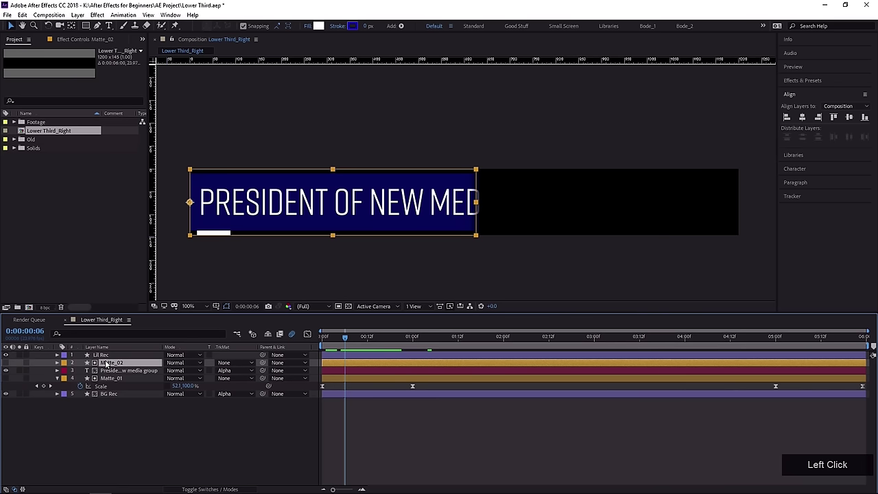
pyautogui.press('u')
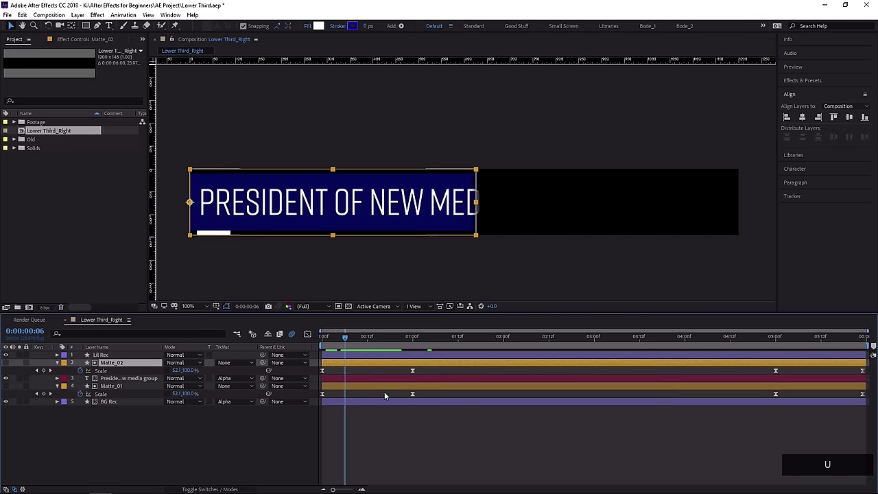
pyautogui.click(317, 340)
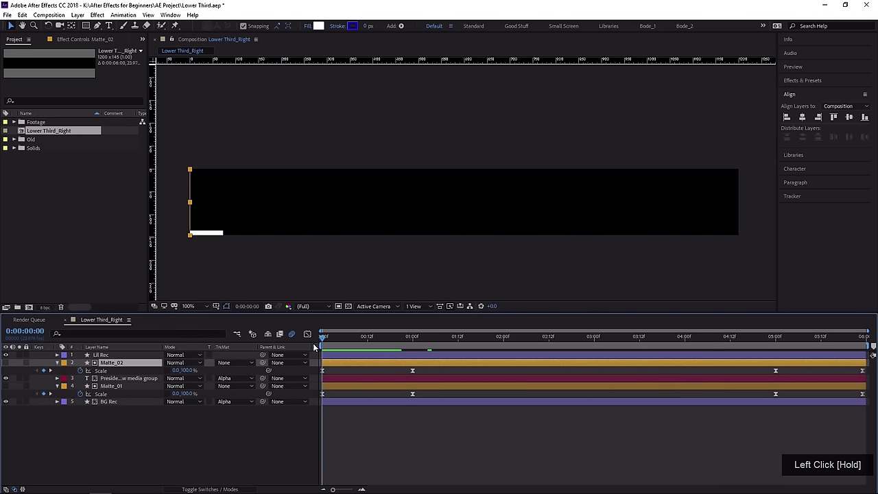
pyautogui.press('pagedown')
pyautogui.press('pagedown')
pyautogui.press('pagedown')
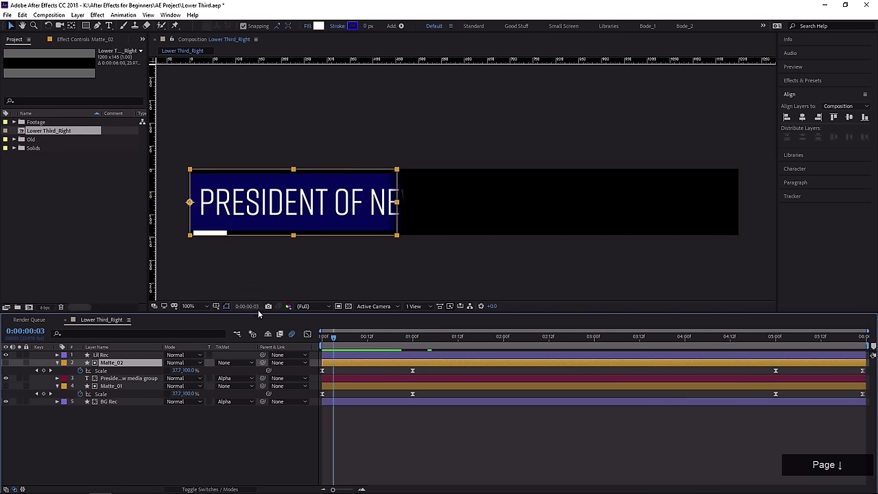
pyautogui.moveTo(409, 368)
pyautogui.mouseDown()
pyautogui.moveTo(315, 382)
pyautogui.moveTo(338, 373)
pyautogui.moveTo(325, 348)
pyautogui.moveTo(381, 350)
pyautogui.moveTo(805, 416)
pyautogui.mouseUp()
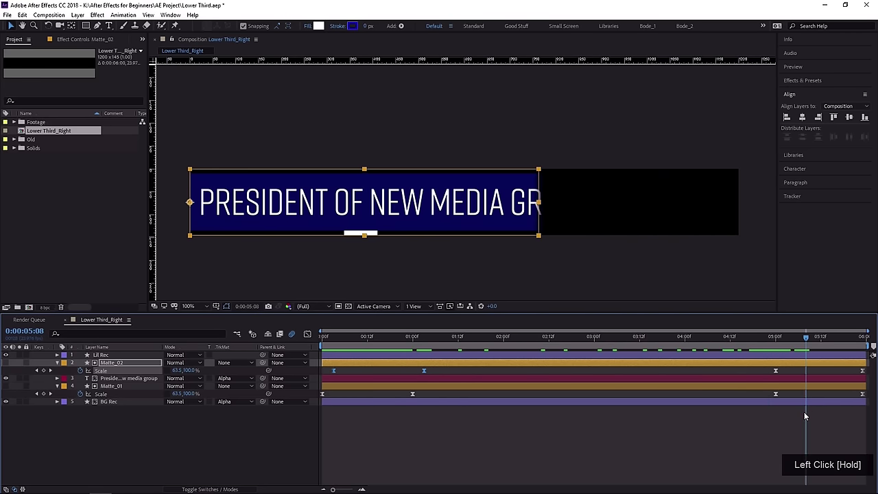
# Shift Matte_02's last two scale keyframes three frames earlier so the text's exit starts at 0:00:04:21.
pyautogui.click(775, 336)
pyautogui.moveTo(776, 338); pyautogui.dragTo(776, 338)
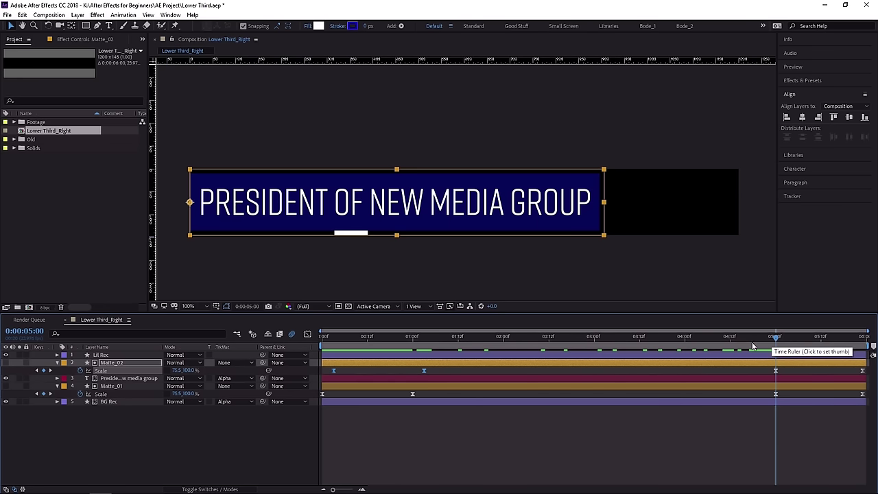
pyautogui.press('pageup')
pyautogui.press('pageup')
pyautogui.press('pageup')
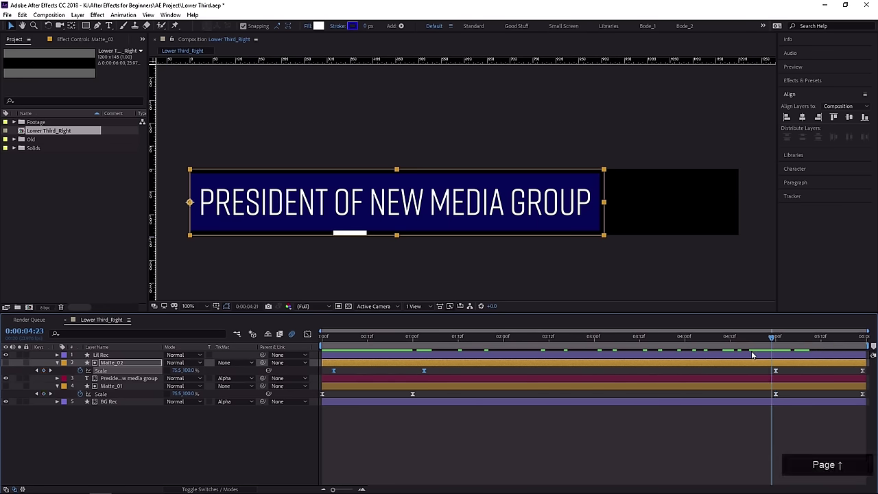
pyautogui.moveTo(767, 369); pyautogui.dragTo(874, 383)
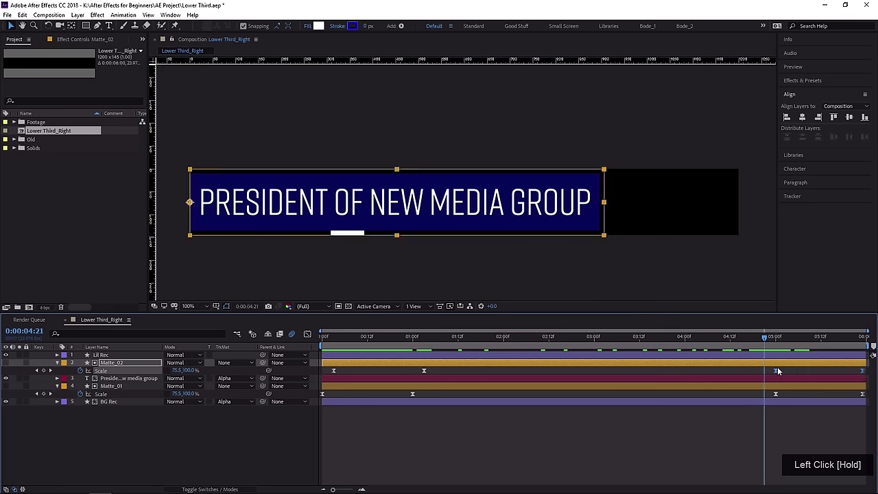
pyautogui.moveTo(776, 370)
pyautogui.mouseDown()
pyautogui.moveTo(768, 372)
pyautogui.moveTo(789, 369)
pyautogui.moveTo(762, 375)
pyautogui.mouseUp()
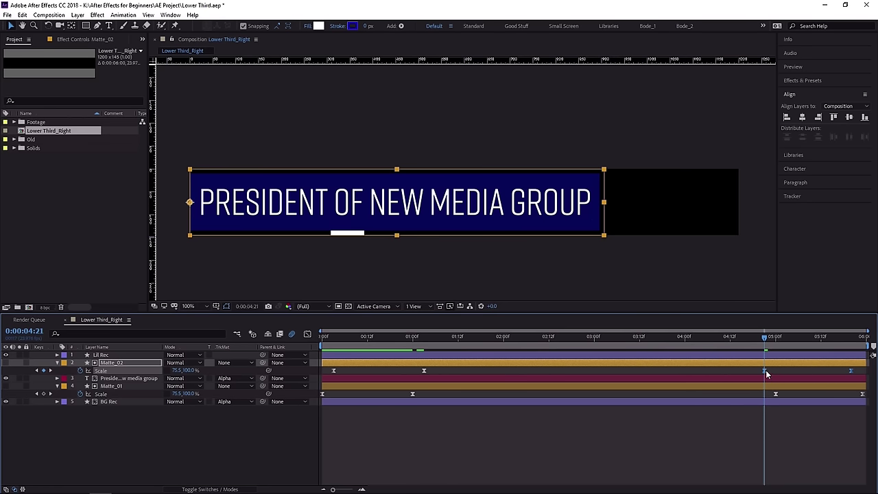
# Preview the composition from the start to check the offset between the text and the title bar.
pyautogui.moveTo(434, 345); pyautogui.dragTo(324, 345)
pyautogui.press('space')
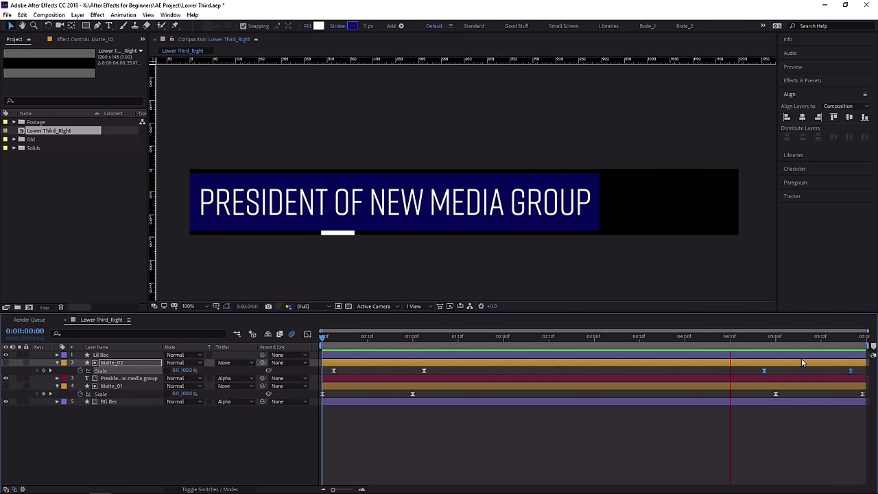
pyautogui.press('space')
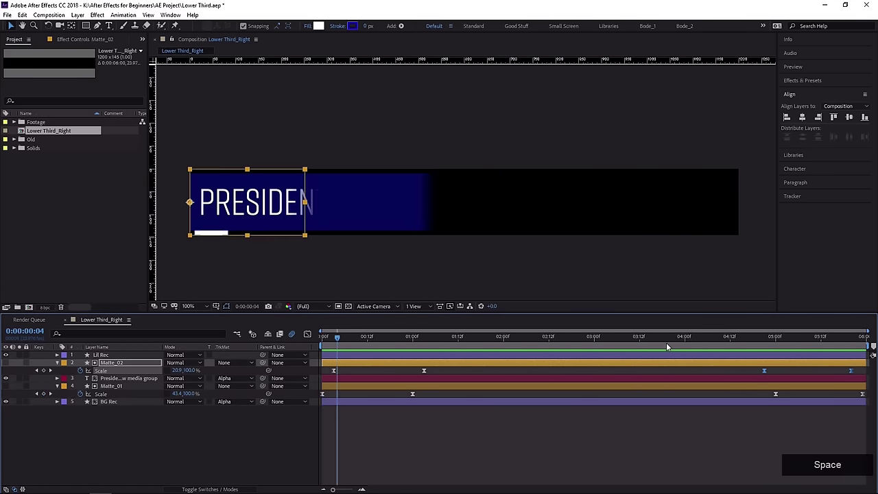
# At 0:00:00:00, duplicate Matte_01 and remove all scale keyframes from the copy.
pyautogui.click(263, 350)
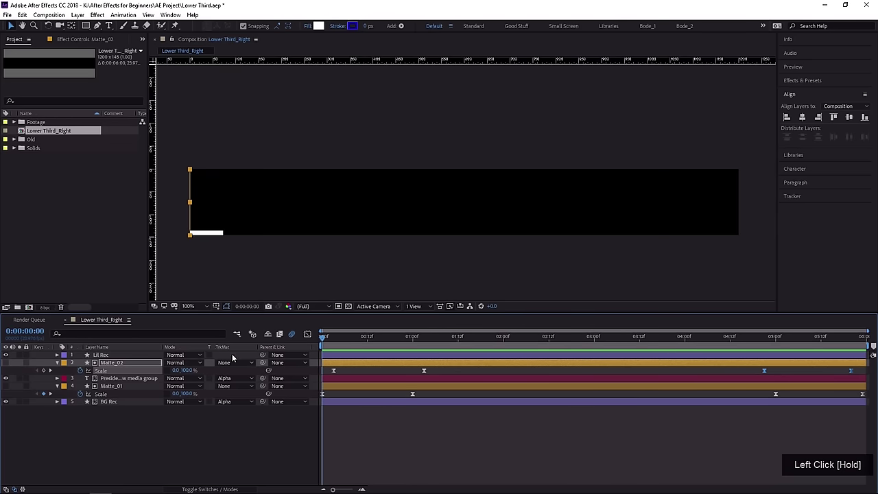
pyautogui.click(114, 386)
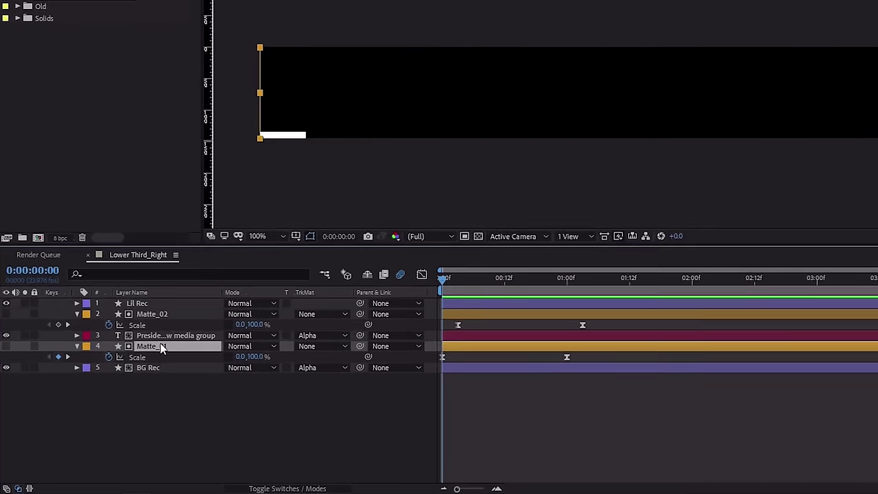
pyautogui.hotkey('ctrl', 'd')
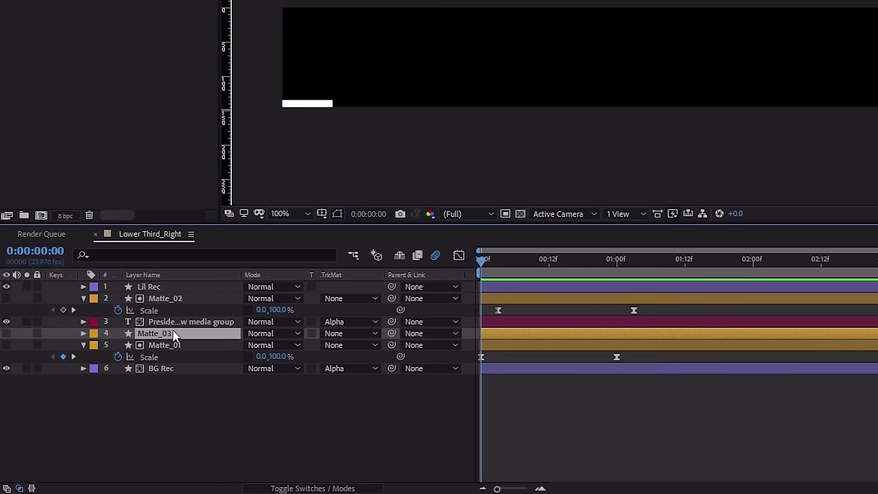
pyautogui.press('u')
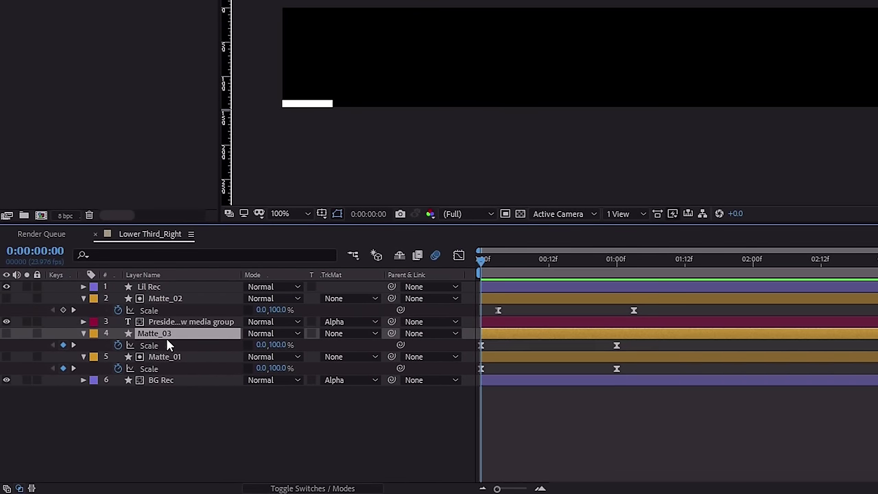
pyautogui.click(118, 346)
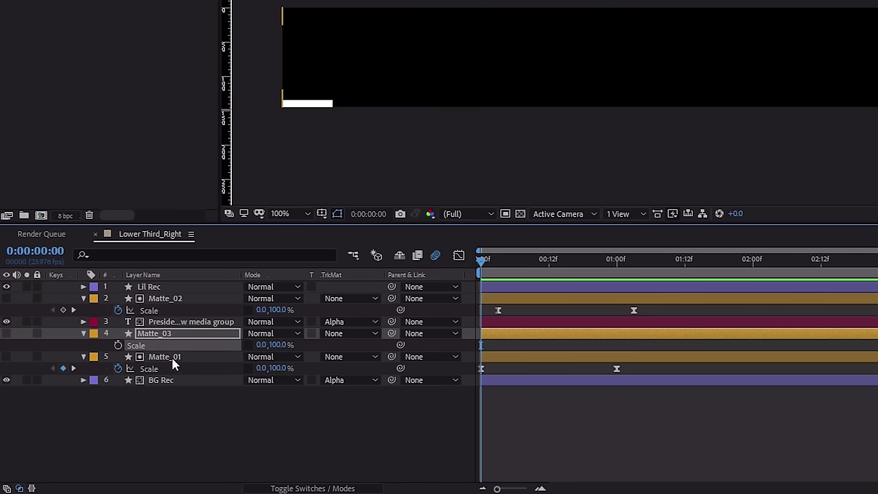
pyautogui.press('Return')
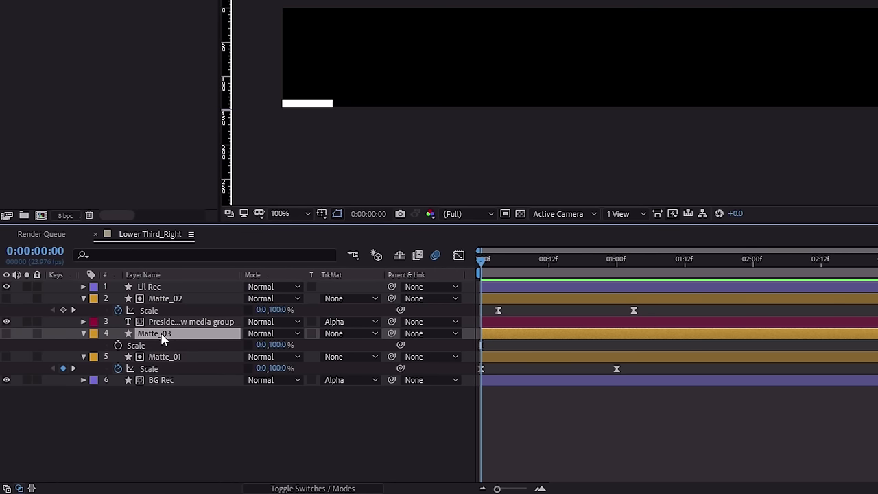
# Add a scale expression to Matte_03 that links it to Matte_01's scale.
pyautogui.keyDown('alt'); pyautogui.click(118, 345); pyautogui.keyUp('alt')
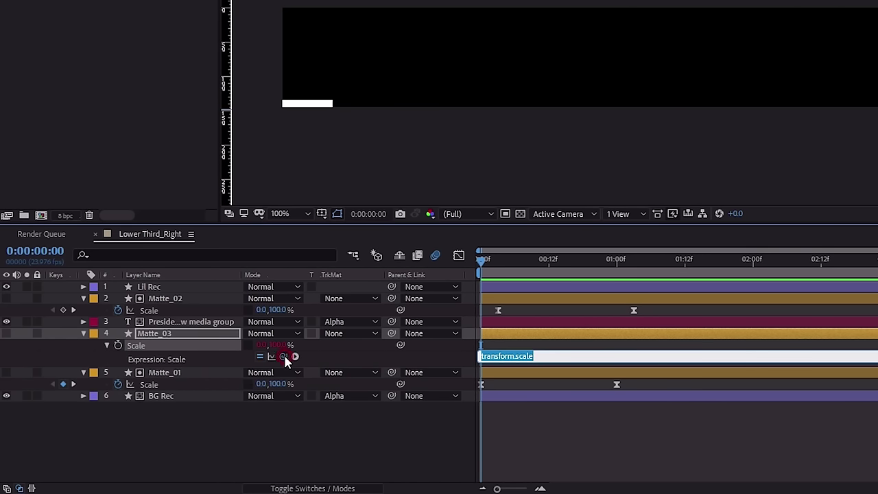
pyautogui.moveTo(277, 356); pyautogui.dragTo(155, 388)
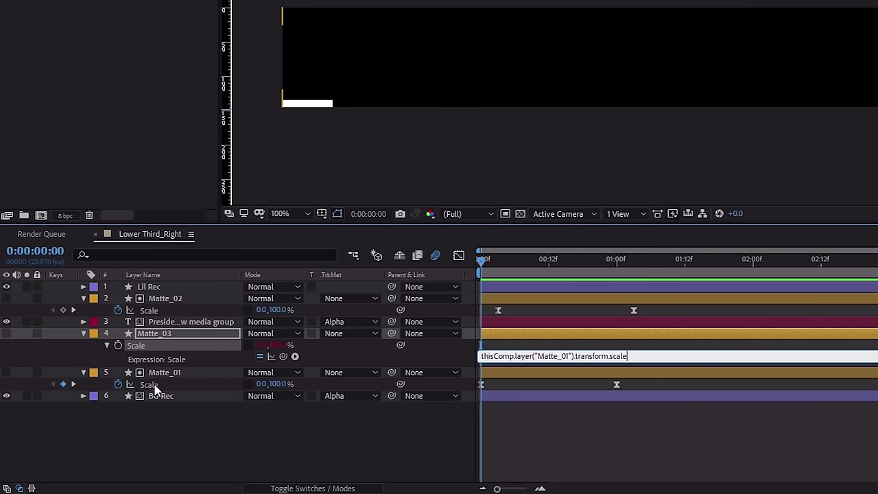
pyautogui.click(158, 425)
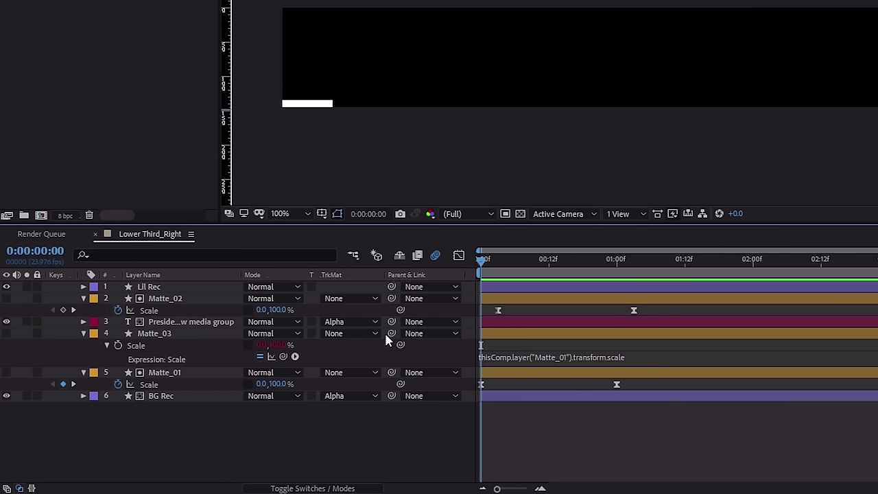
# Move Matte_03 directly above Lil Rec in the layer stack.
pyautogui.click(153, 333)
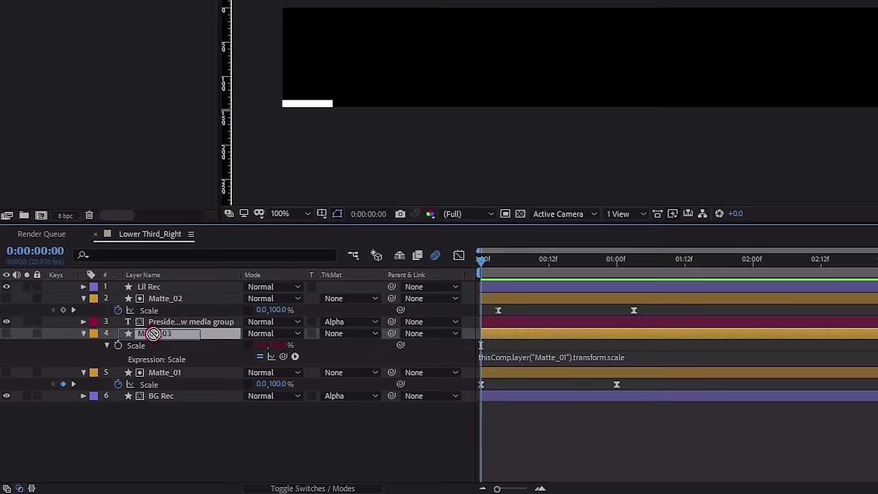
pyautogui.press('Return')
pyautogui.moveTo(158, 334); pyautogui.dragTo(192, 287)
# Set Lil Rec's track matte to Alpha with Matte_03 as the matte, and preview the accent's reveal.
pyautogui.click(167, 327)
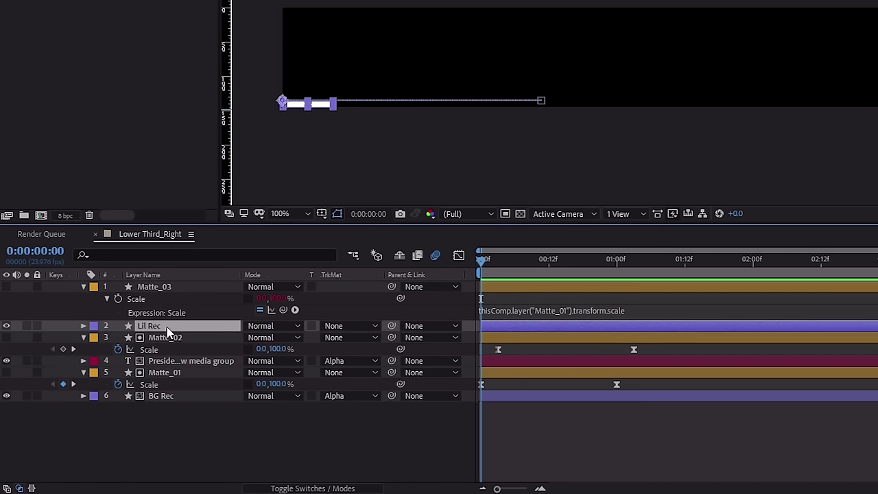
pyautogui.click(351, 326)
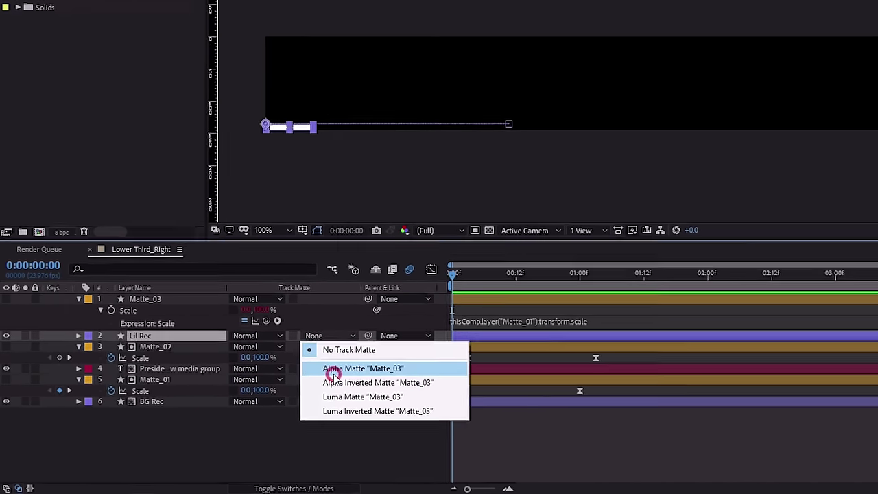
pyautogui.click(353, 358)
pyautogui.click(470, 446)
pyautogui.press('space')
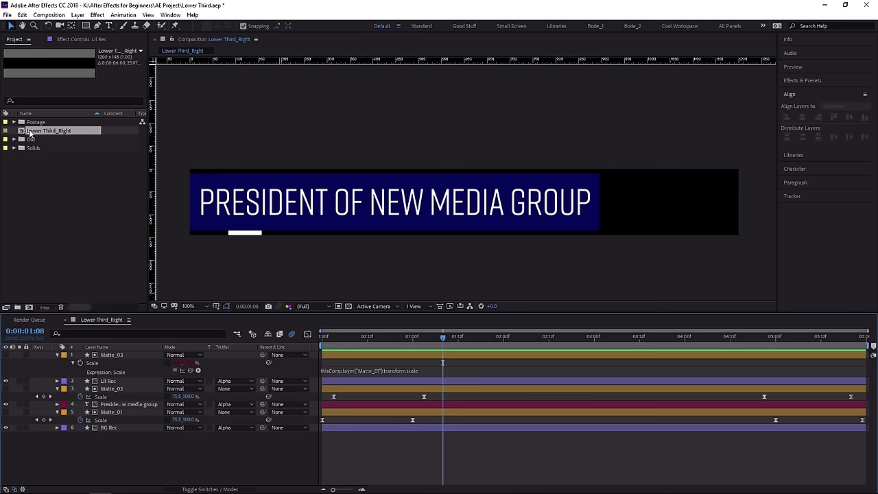
# Duplicate the Lower Third_Right composition and name the copy Lower Third_Left.
pyautogui.click(30, 133)
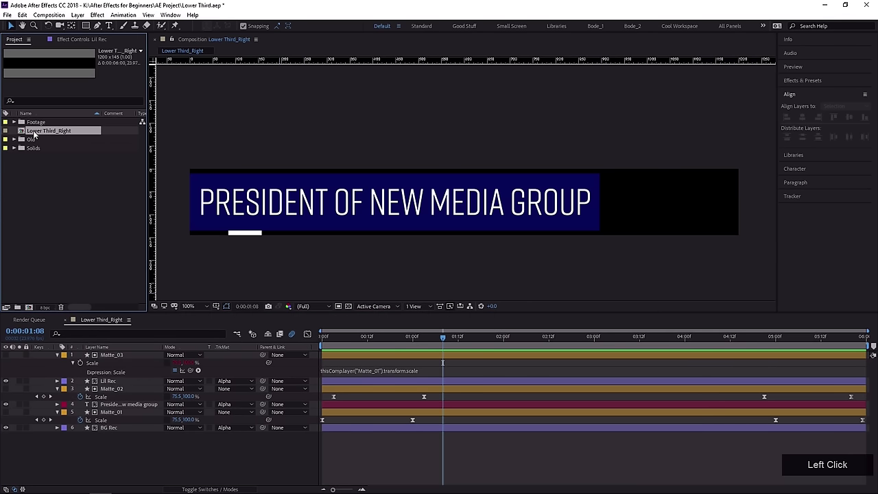
pyautogui.hotkey('ctrl', 'd')
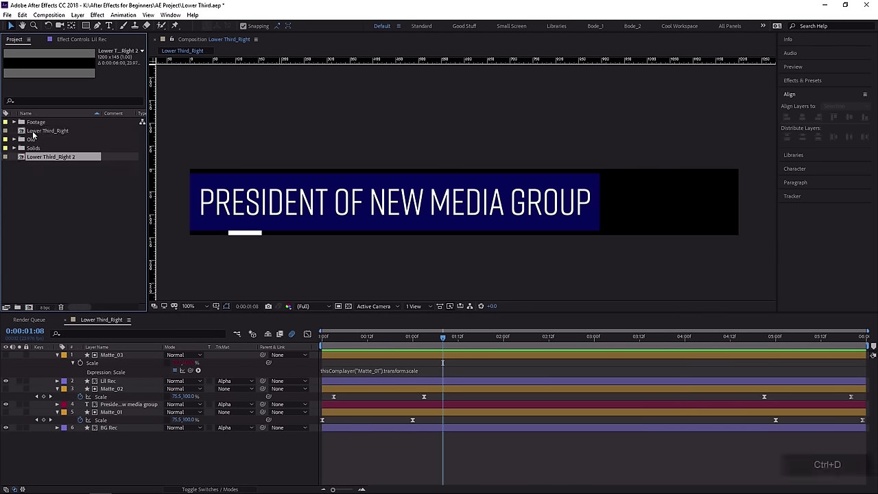
pyautogui.click(45, 140)
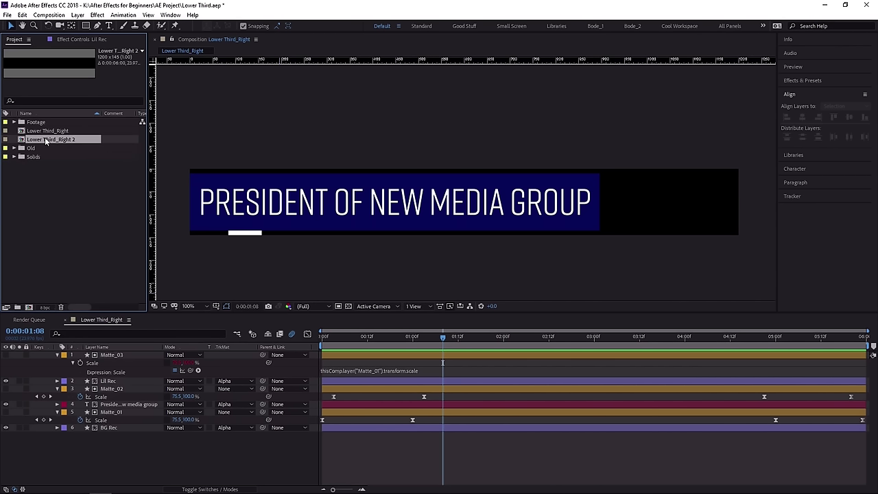
pyautogui.press('Return')
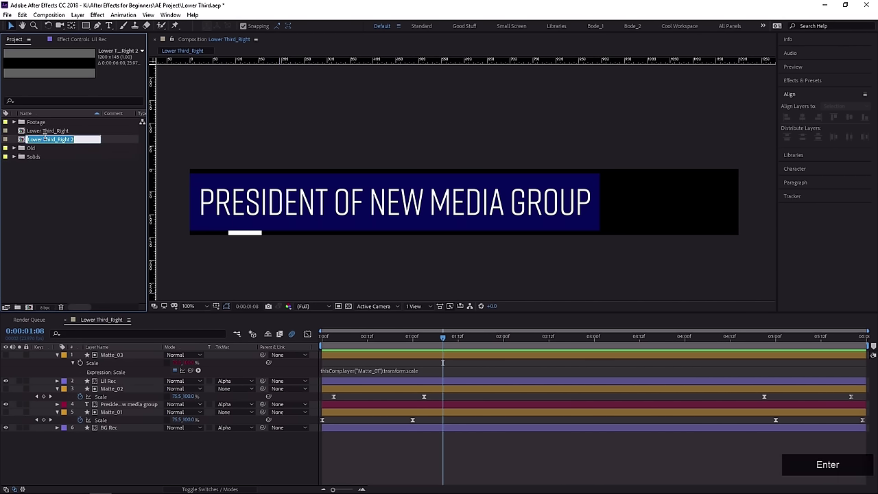
pyautogui.press('Right')
pyautogui.press('BackSpace')
pyautogui.press('BackSpace')
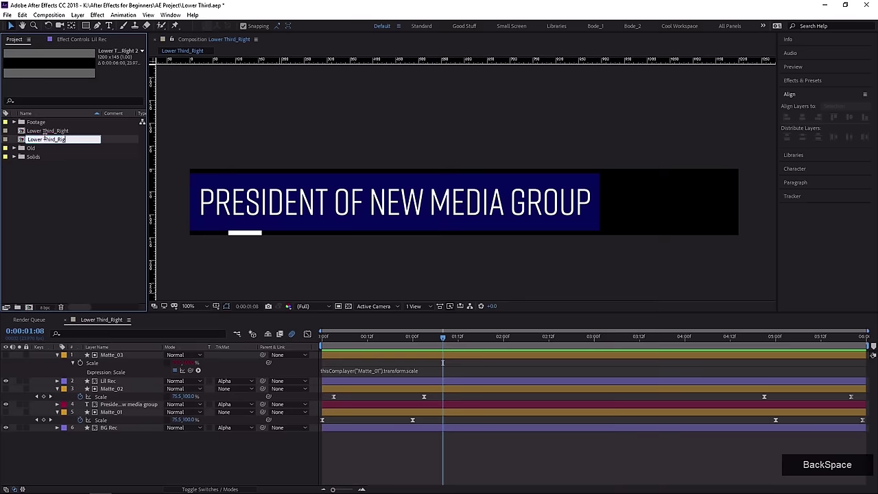
pyautogui.write('Left')
pyautogui.press('KP_Enter')
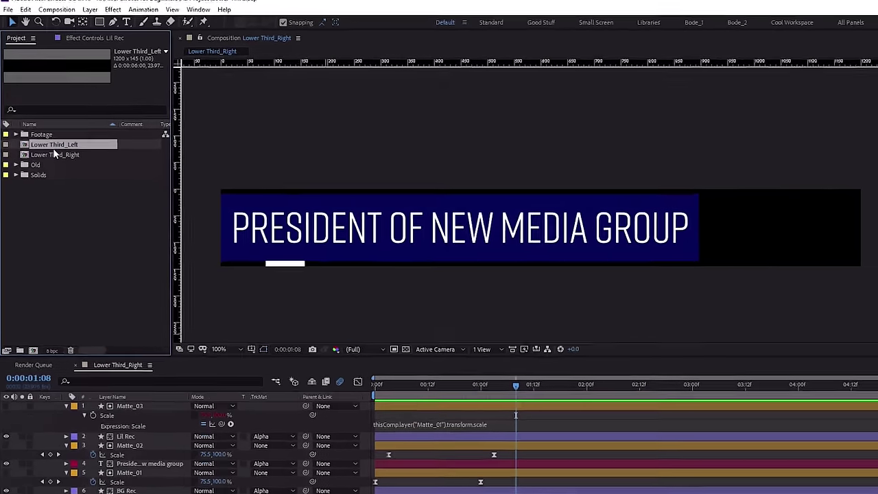
# Rename the Lower Third_Left composition as Lower Third_Name.
pyautogui.press('Return')
pyautogui.press('Right')
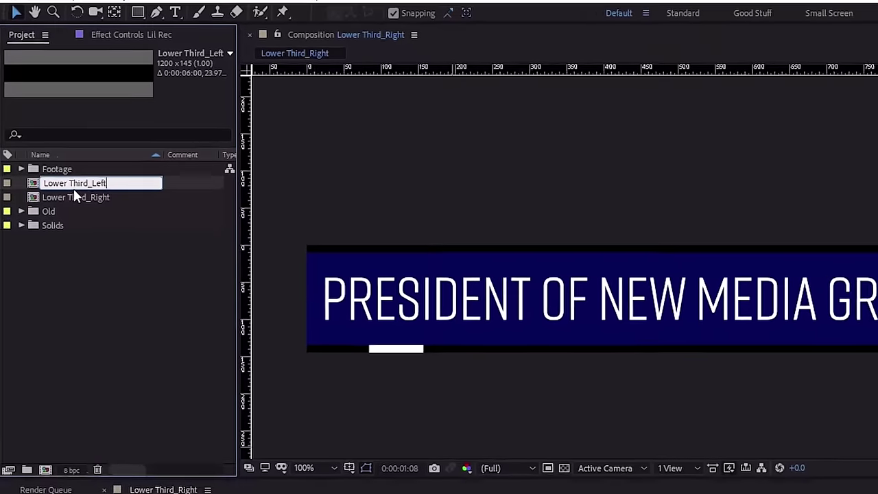
pyautogui.press('BackSpace')
pyautogui.press('BackSpace')
pyautogui.press('BackSpace')
pyautogui.press('BackSpace')
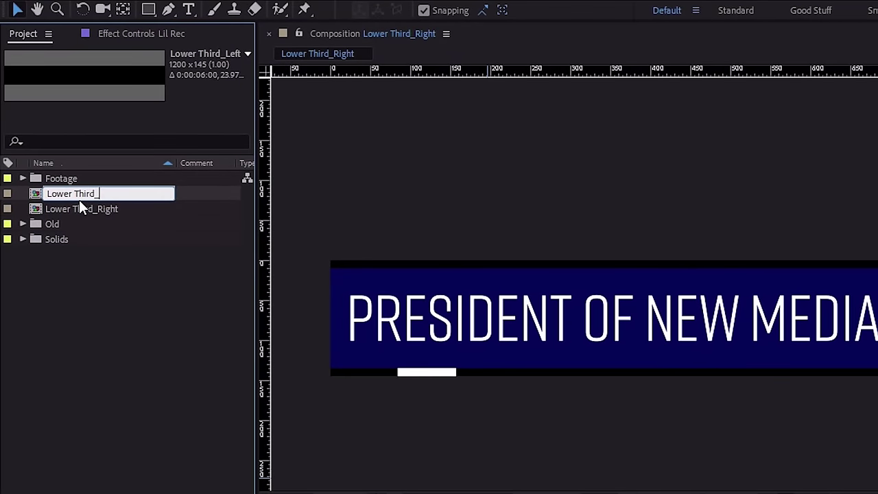
pyautogui.write('Name')
# Rename the Lower Third_Right composition as Lower Third_Title.
pyautogui.click(103, 209)
pyautogui.press('Return')
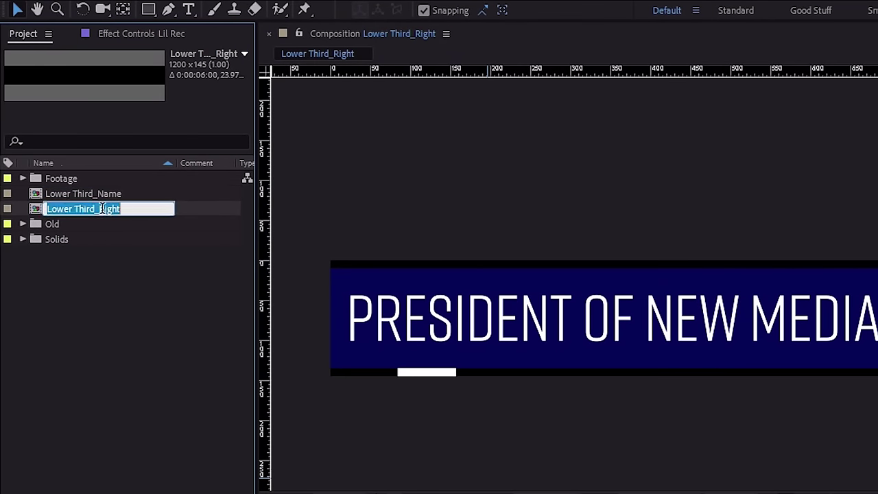
pyautogui.press('Right')
pyautogui.press('BackSpace')
pyautogui.press('BackSpace')
pyautogui.press('BackSpace')
pyautogui.press('BackSpace')
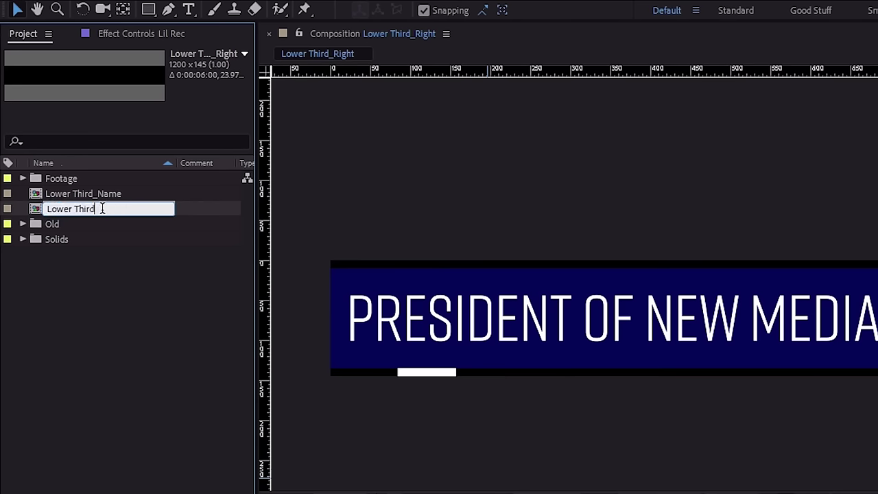
pyautogui.write('_Title')
pyautogui.press('Return')
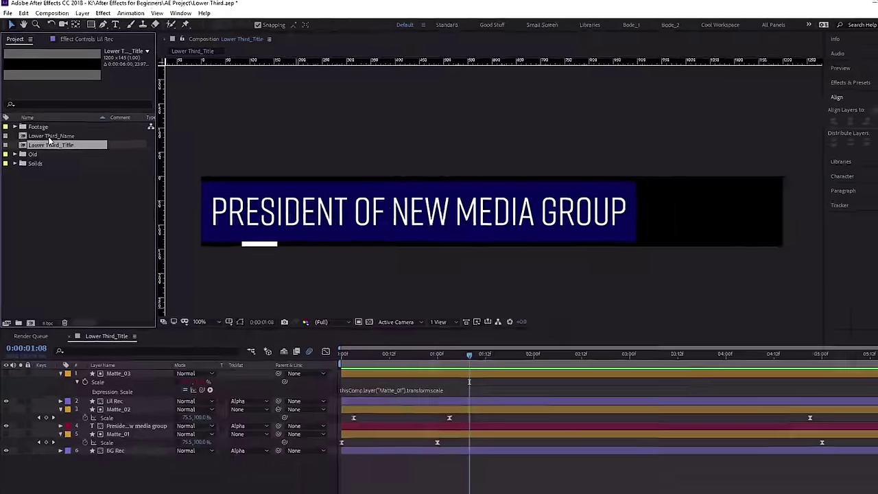
# Open the Lower Third_Name composition for editing.
pyautogui.click(78, 195)
pyautogui.doubleClick(46, 132)
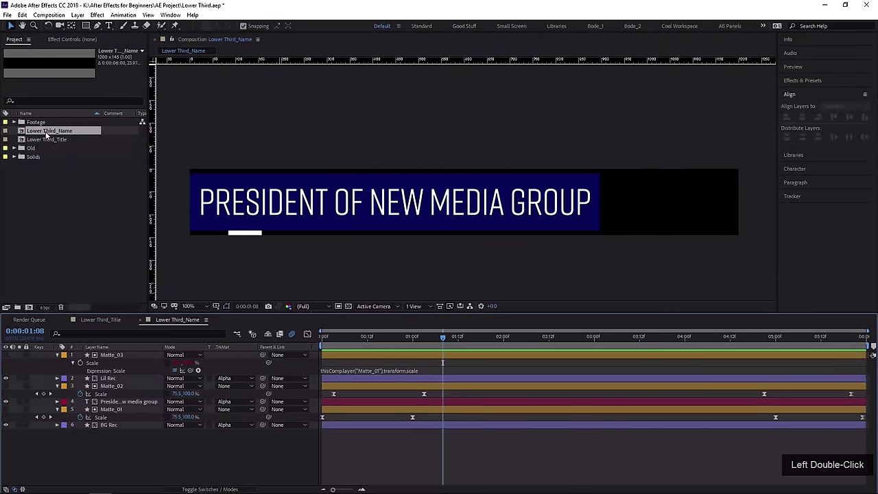
pyautogui.moveTo(182, 180); pyautogui.dragTo(318, 227)
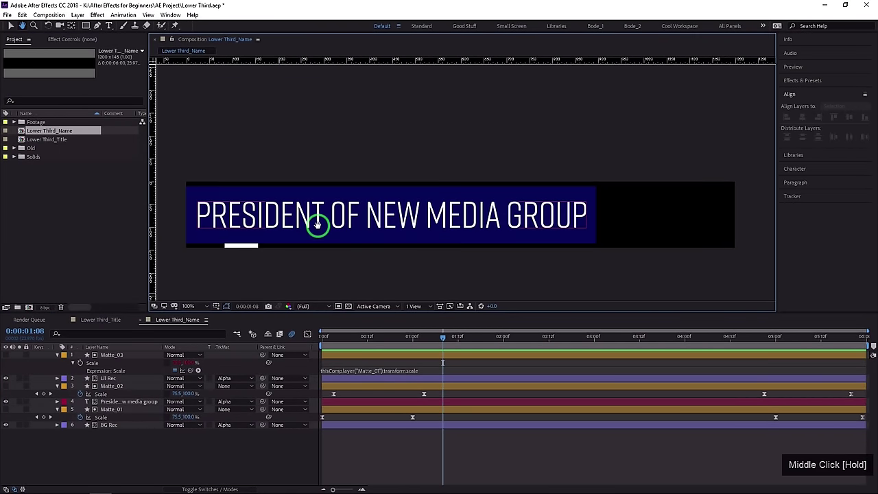
pyautogui.moveTo(318, 227); pyautogui.dragTo(315, 220)
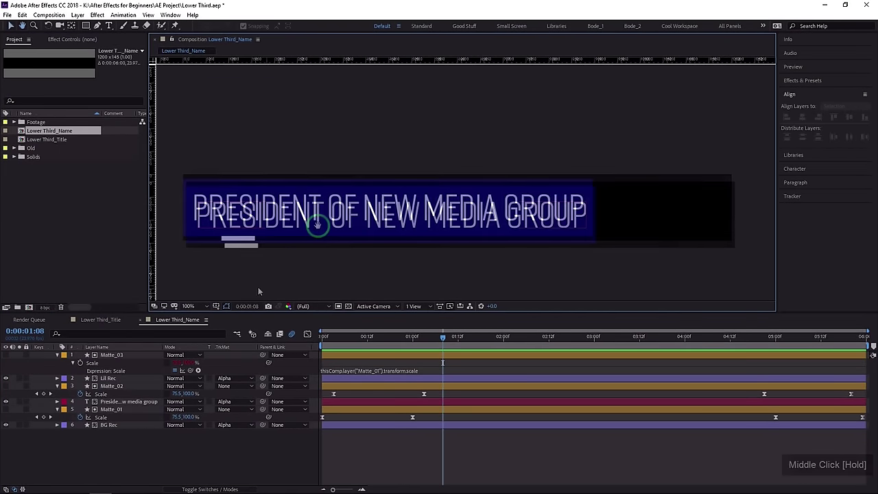
# Solo the BG Rec layer, resetting its scale to 100% and its track matte to None.
pyautogui.click(115, 425)
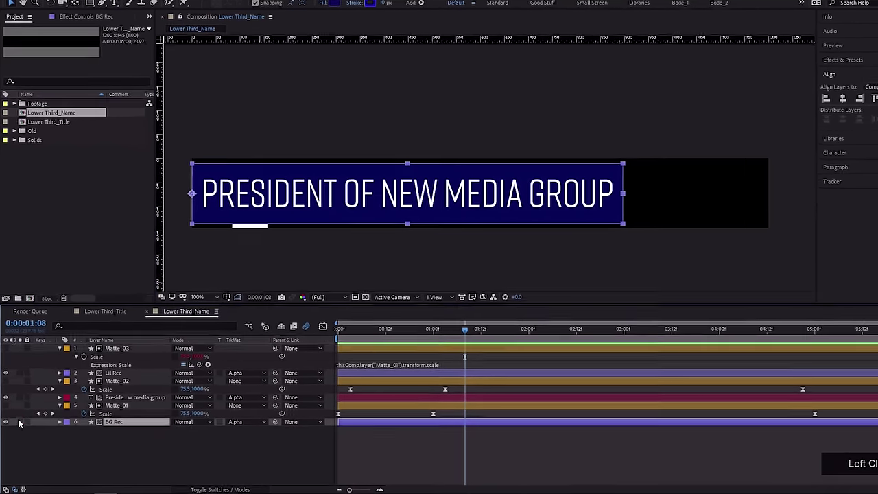
pyautogui.click(19, 422)
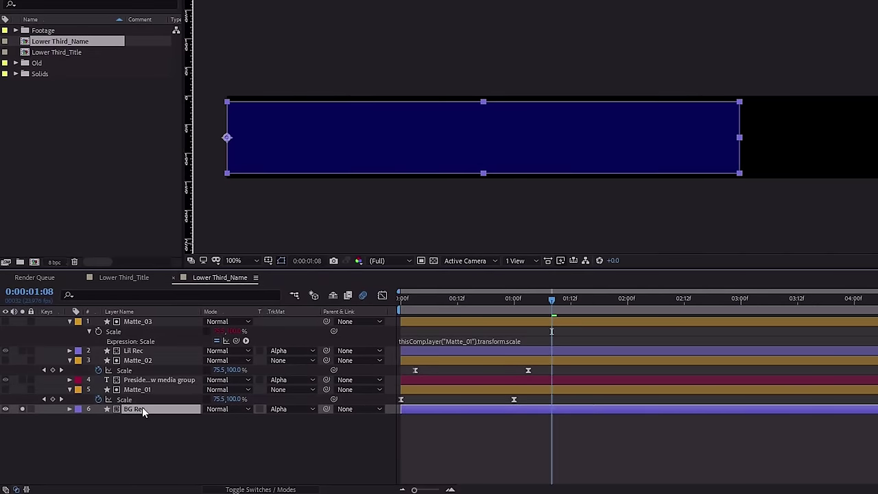
pyautogui.press('s')
pyautogui.rightClick(142, 418)
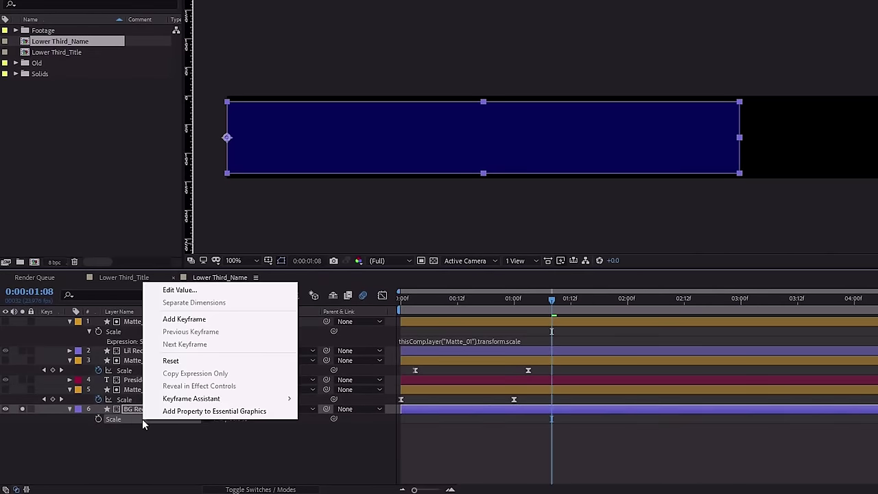
pyautogui.click(185, 359)
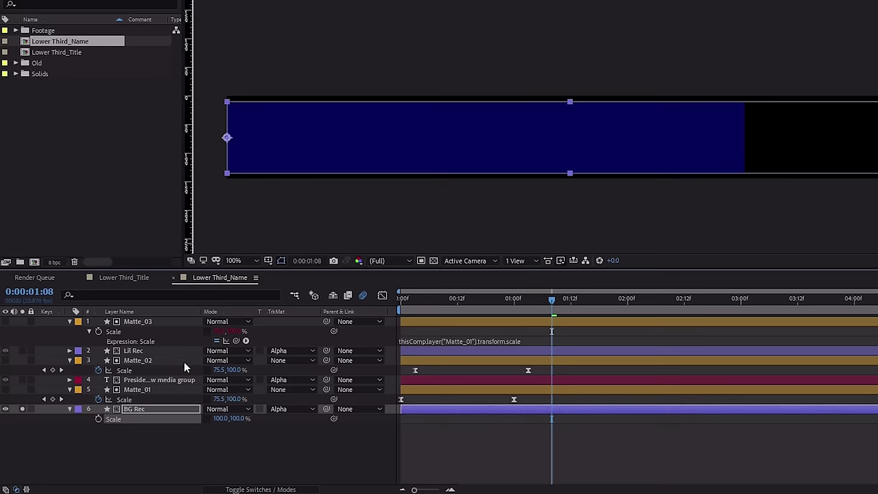
pyautogui.click(292, 409)
pyautogui.click(297, 422)
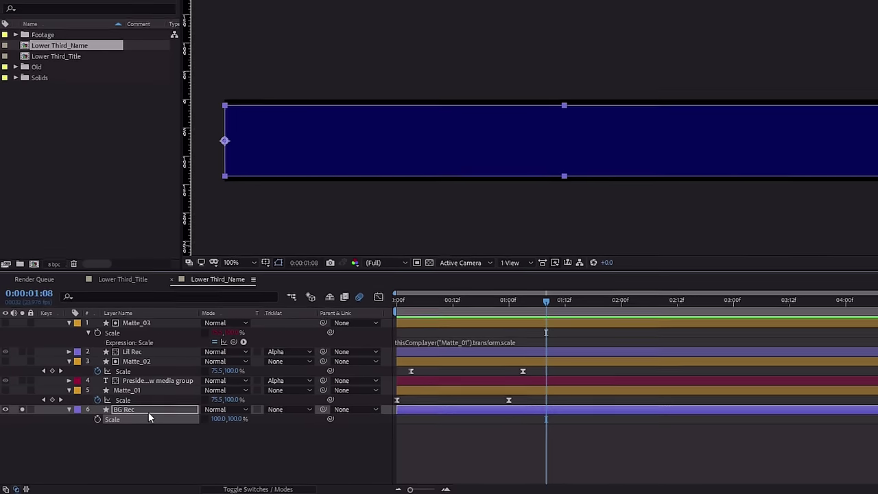
# Move BG Rec's anchor point to the middle of the bar's right edge and turn off its solo.
pyautogui.press('y')
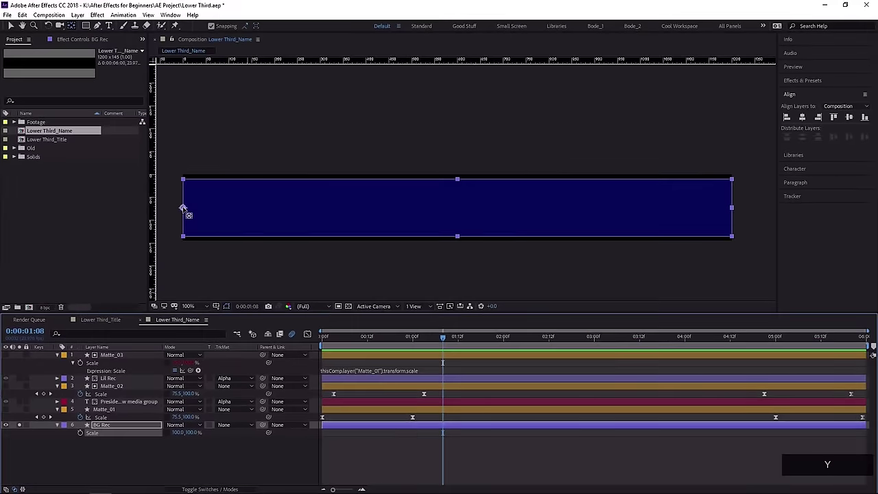
pyautogui.moveTo(187, 200); pyautogui.dragTo(731, 208)
pyautogui.click(121, 426)
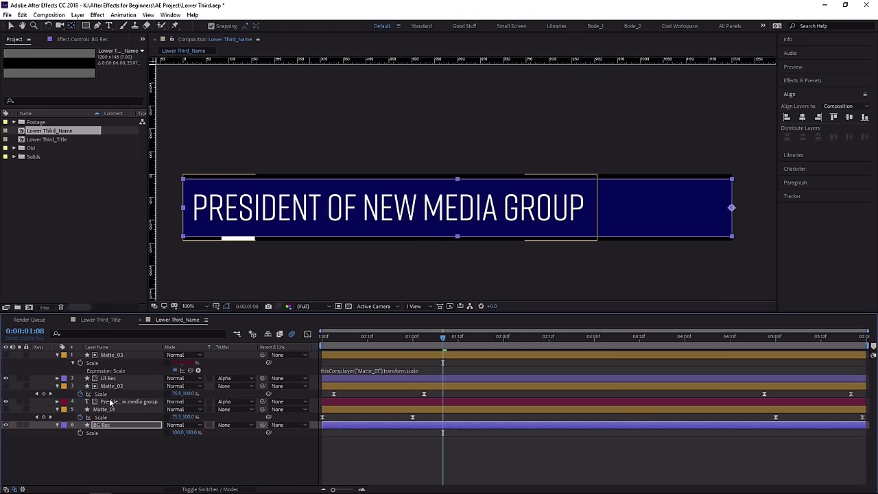
# Set the track matte of the President of new media group text layer to None.
pyautogui.click(107, 402)
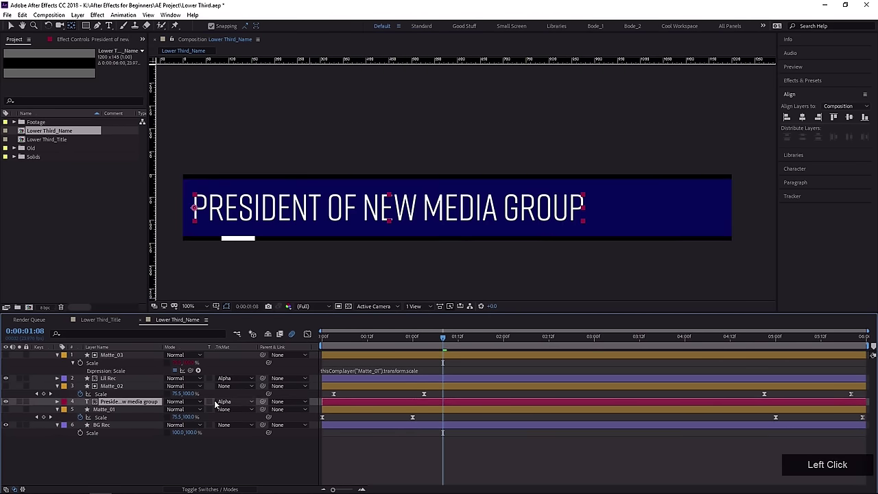
pyautogui.moveTo(233, 403); pyautogui.dragTo(239, 412)
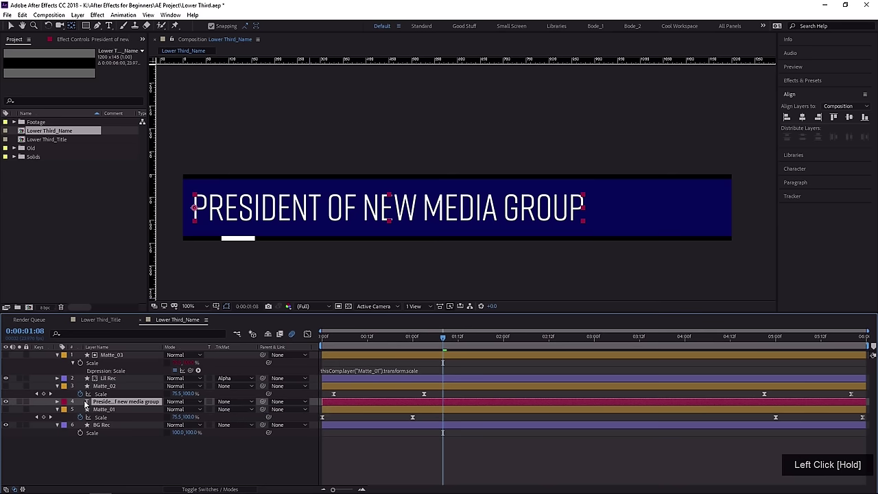
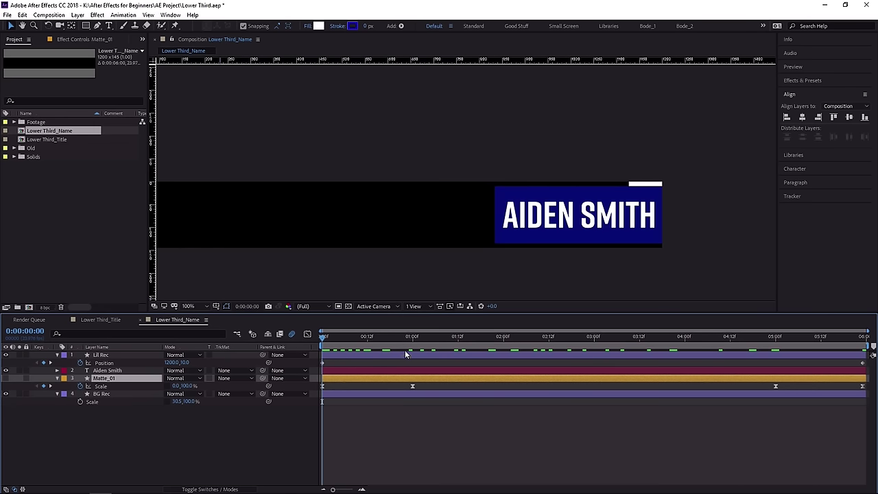
# Make Matte_01 visible, solo it and move the current time to 0:00:01:19.
pyautogui.scroll(-2, 383, 252)
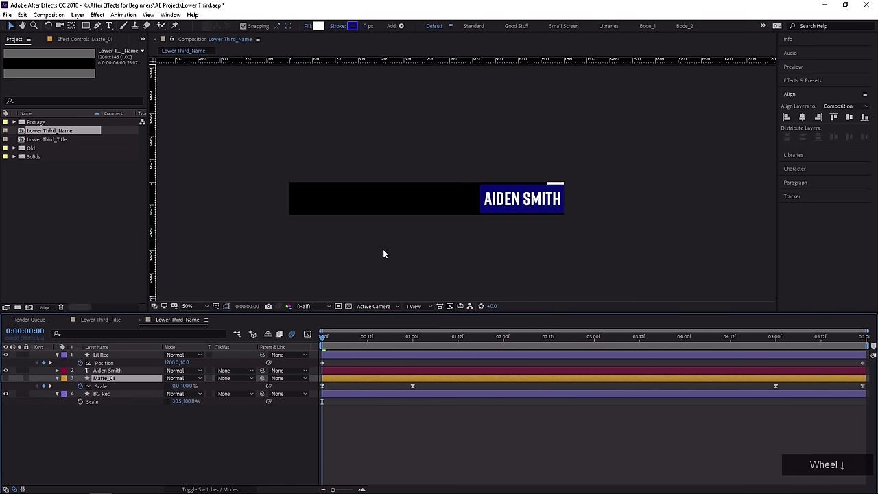
pyautogui.click(6, 379)
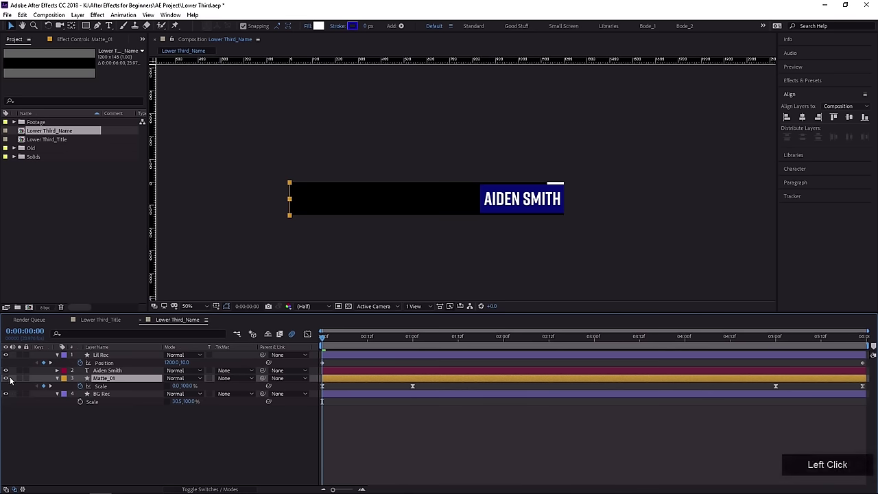
pyautogui.click(21, 379)
pyautogui.moveTo(404, 339); pyautogui.dragTo(485, 345)
pyautogui.moveTo(380, 247); pyautogui.dragTo(354, 273)
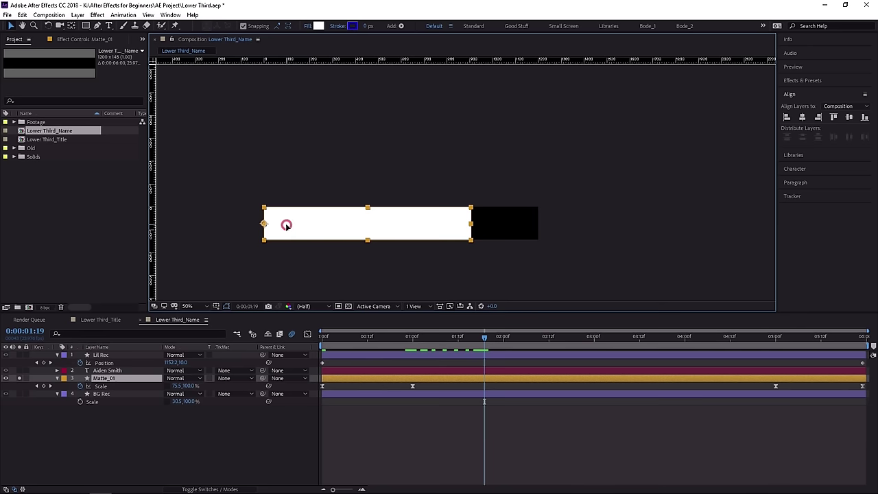
# Move Matte_01 toward the composition's middle and rotate it half a turn so its anchor end faces right.
pyautogui.moveTo(287, 225); pyautogui.dragTo(326, 227)
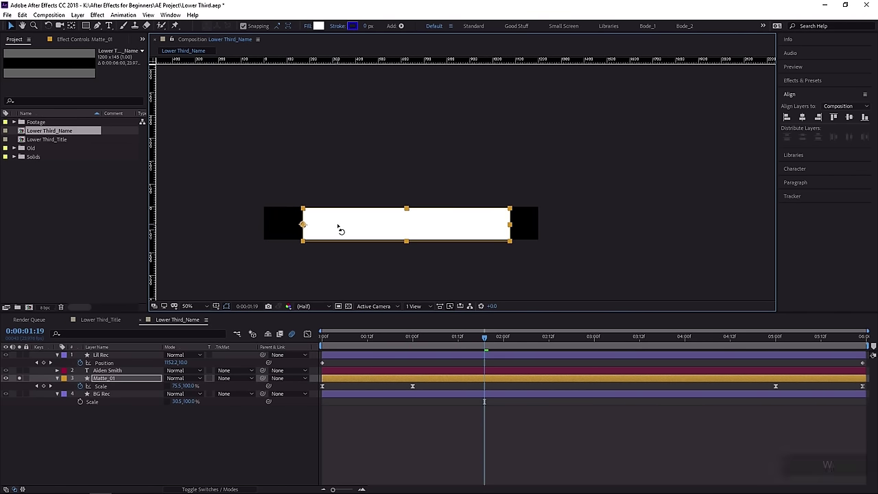
pyautogui.press('w')
pyautogui.moveTo(366, 228); pyautogui.dragTo(254, 219)
# Align Matte_01 to the composition's right edge and vertical centre.
pyautogui.scroll(2, 310, 232)
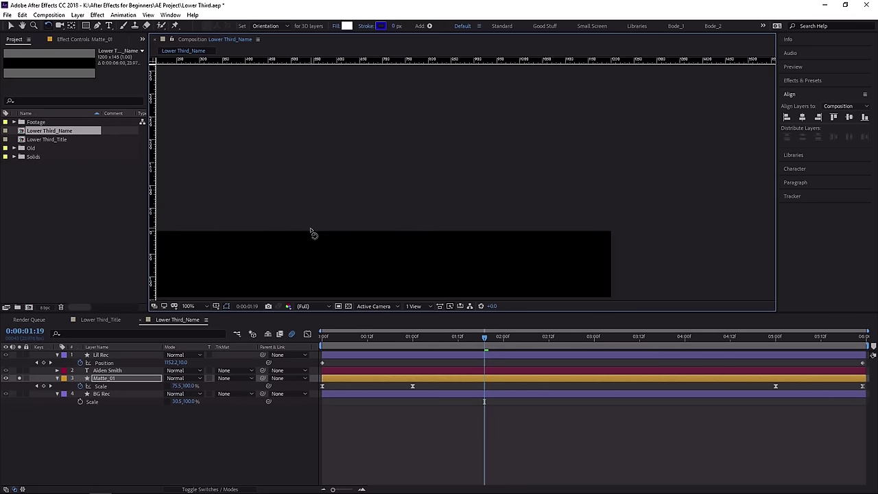
pyautogui.middleClick(543, 170)
pyautogui.moveTo(544, 173); pyautogui.dragTo(477, 199)
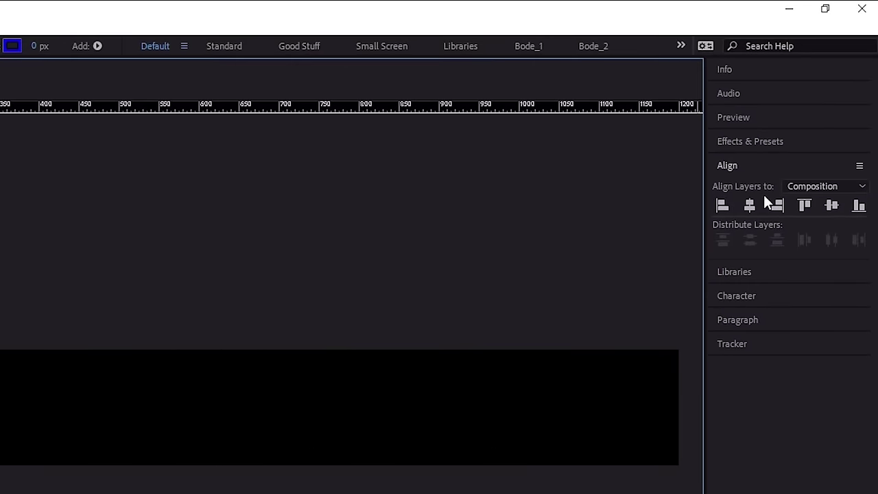
pyautogui.click(779, 206)
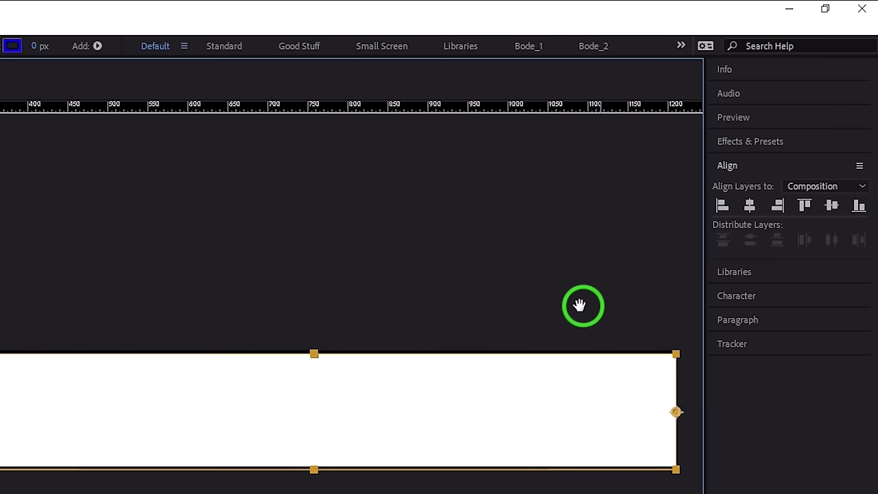
pyautogui.moveTo(574, 304); pyautogui.dragTo(256, 307)
pyautogui.press('space')
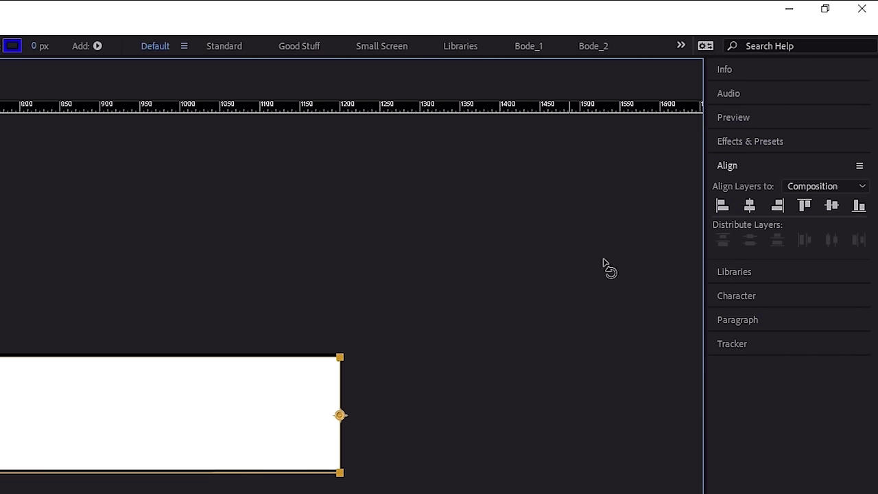
pyautogui.click(830, 205)
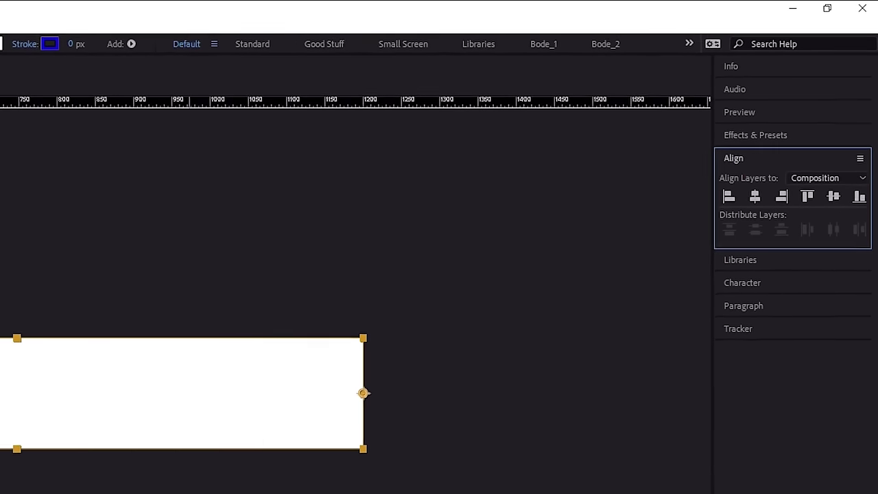
# Move the current time to 0:00:01:00 and make Matte_01 visible over the blue bar with no layer soloed.
pyautogui.press(',')
pyautogui.press(',')
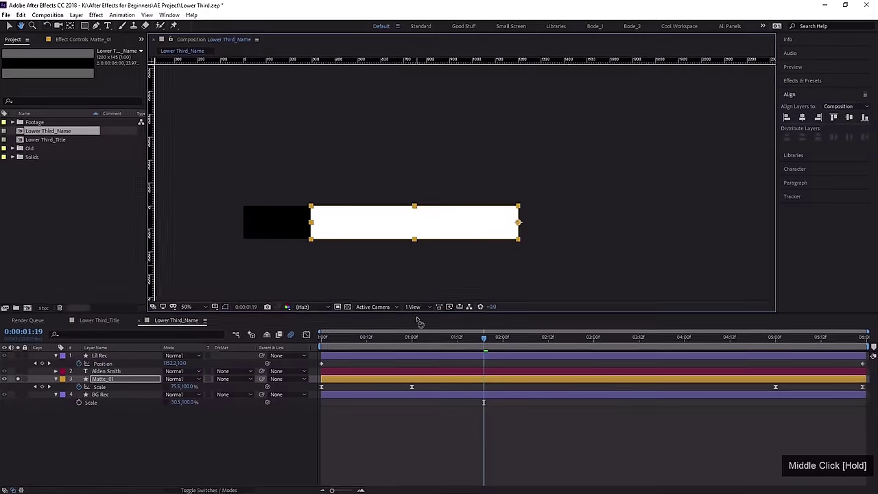
pyautogui.moveTo(368, 343); pyautogui.dragTo(412, 281)
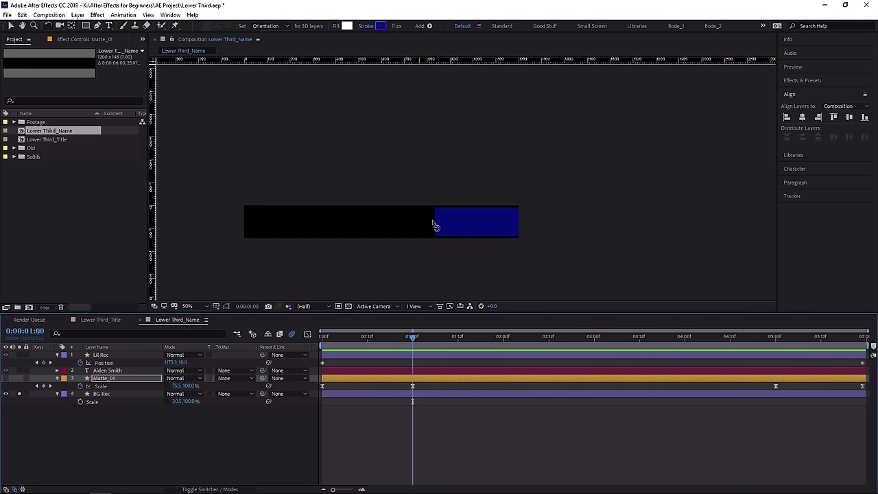
pyautogui.moveTo(433, 225); pyautogui.dragTo(430, 221)
pyautogui.click(6, 378)
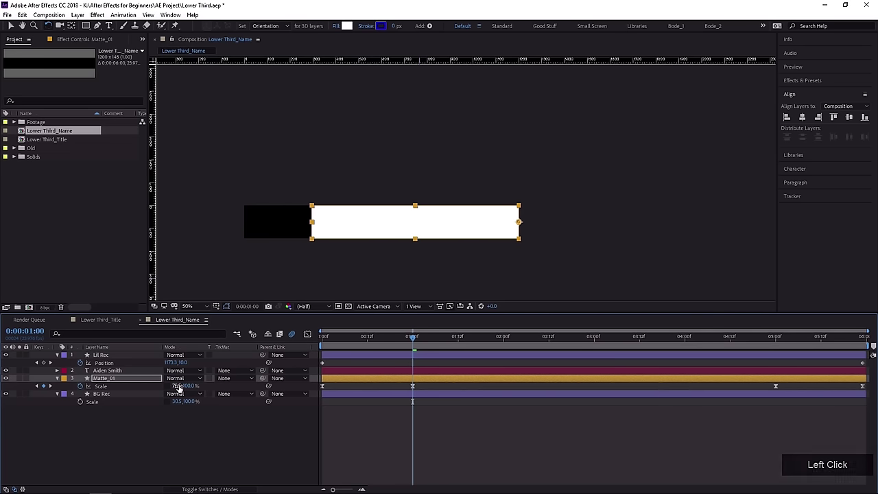
pyautogui.moveTo(178, 388); pyautogui.dragTo(174, 388)
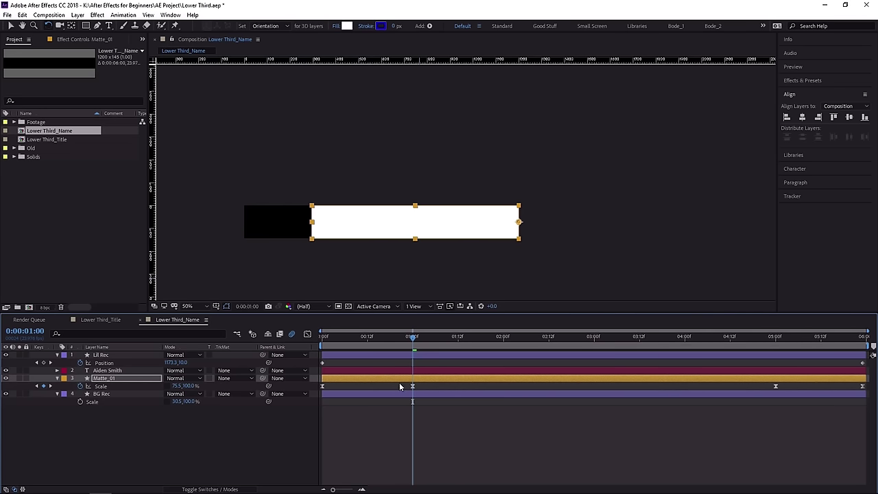
pyautogui.moveTo(401, 387); pyautogui.dragTo(798, 419)
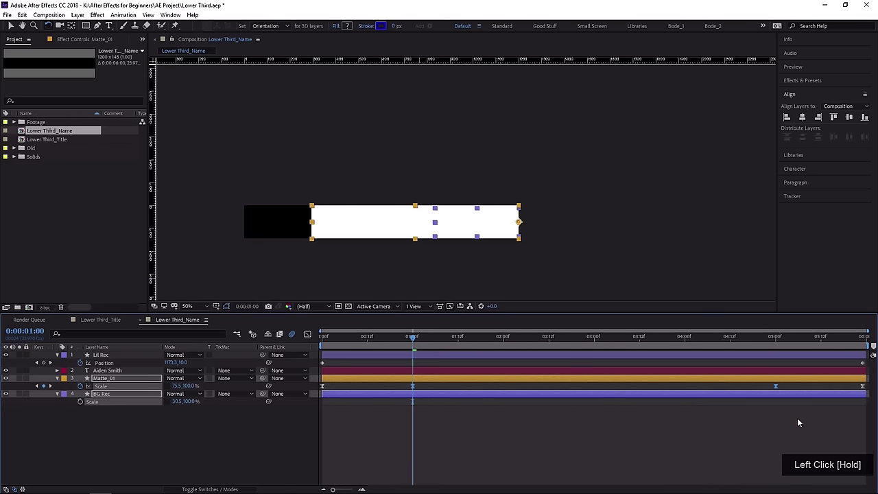
pyautogui.click(777, 388)
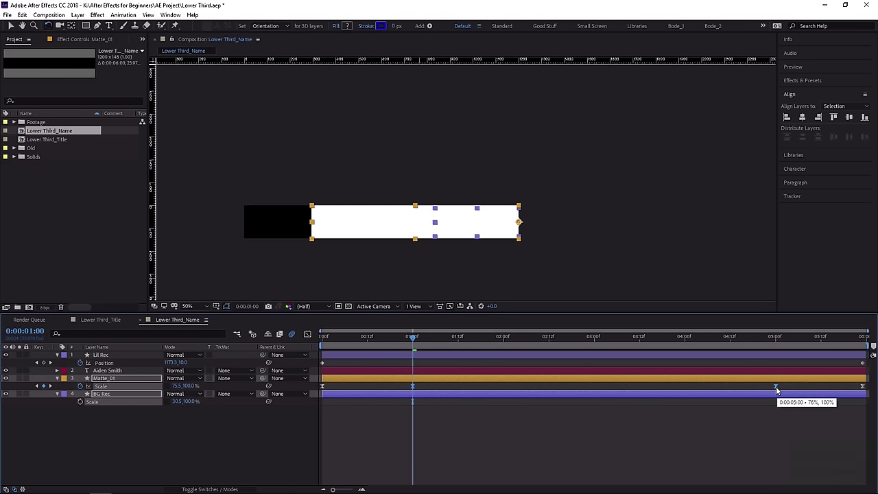
pyautogui.moveTo(413, 341); pyautogui.dragTo(416, 368)
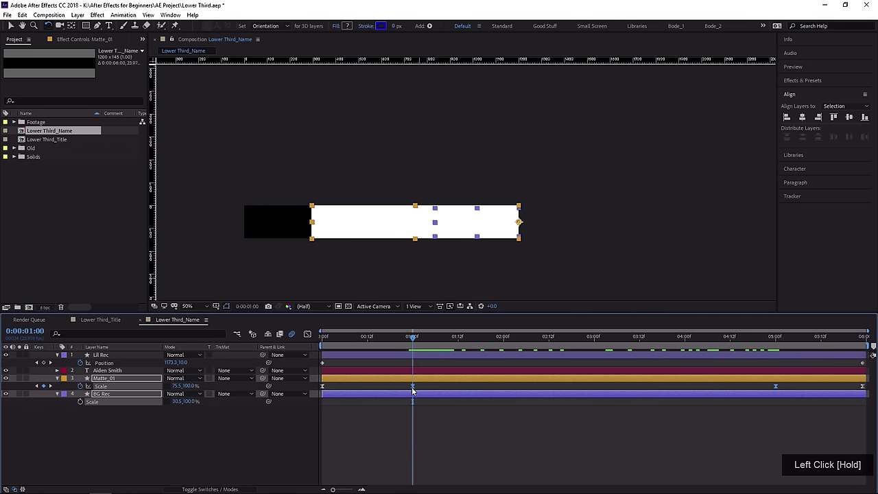
pyautogui.click(413, 388)
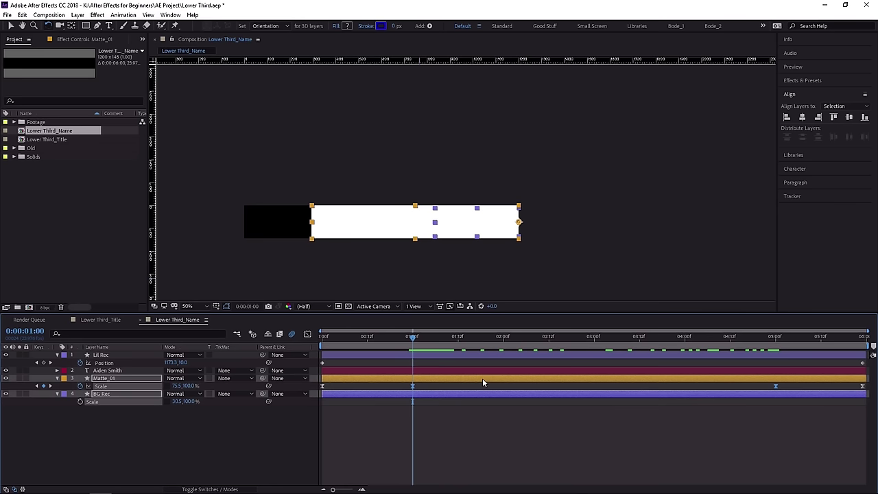
pyautogui.click(248, 420)
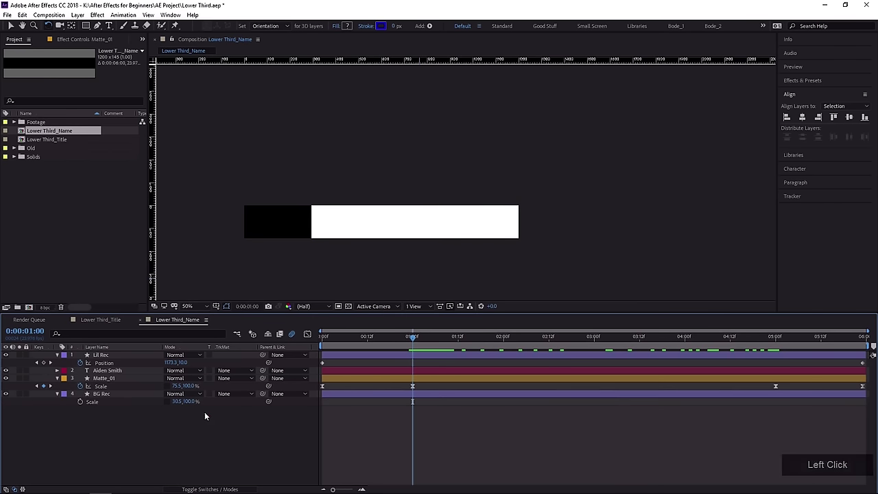
# Set Matte_01's two middle Scale keyframes to 31.1, 100% to just cover the bar, and play the animation from the start.
pyautogui.click(122, 380)
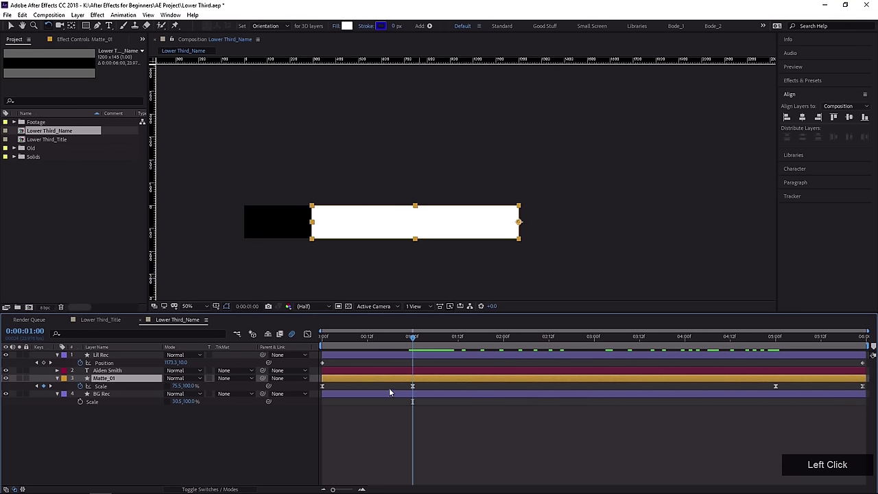
pyautogui.moveTo(405, 382); pyautogui.dragTo(790, 392)
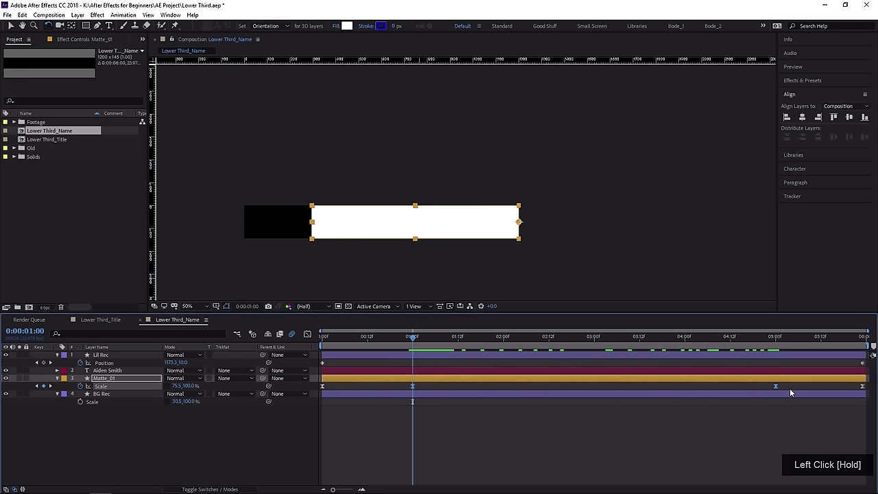
pyautogui.moveTo(177, 386); pyautogui.dragTo(162, 390)
pyautogui.scroll(-2, 418, 238)
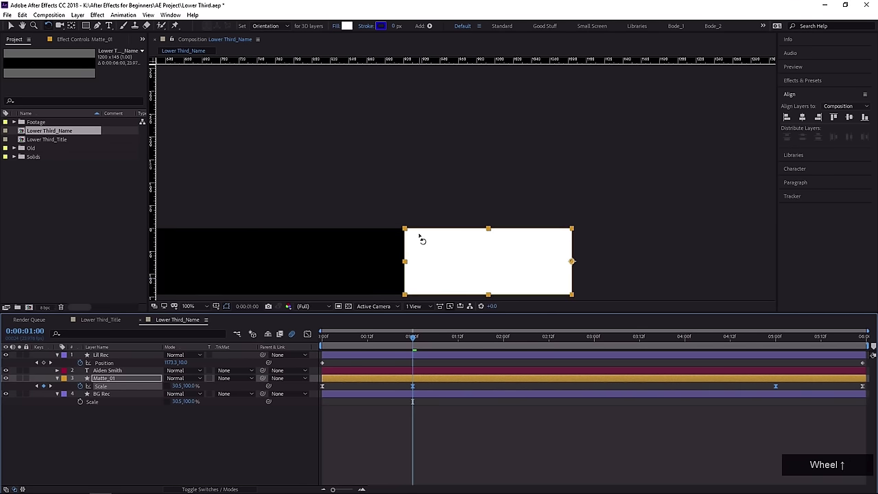
pyautogui.middleClick(494, 172)
pyautogui.moveTo(177, 392); pyautogui.dragTo(182, 396)
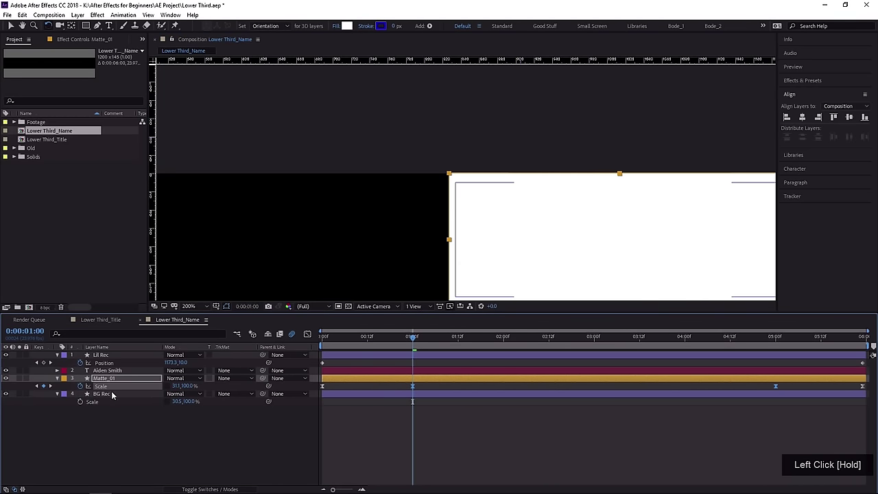
pyautogui.click(183, 427)
pyautogui.moveTo(413, 336); pyautogui.dragTo(315, 352)
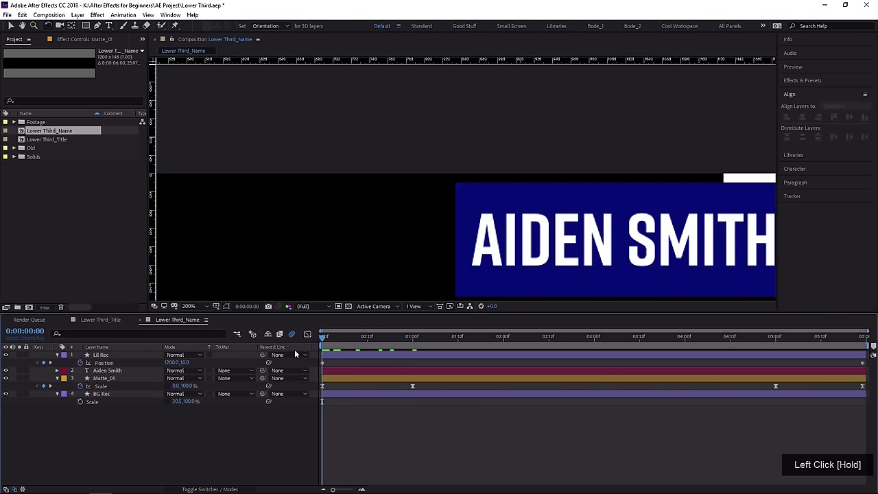
pyautogui.press('space')
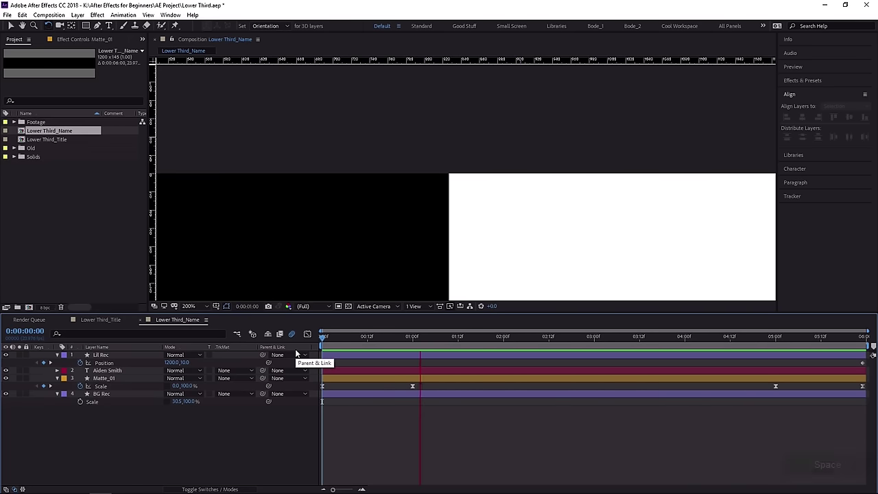
pyautogui.press('space')
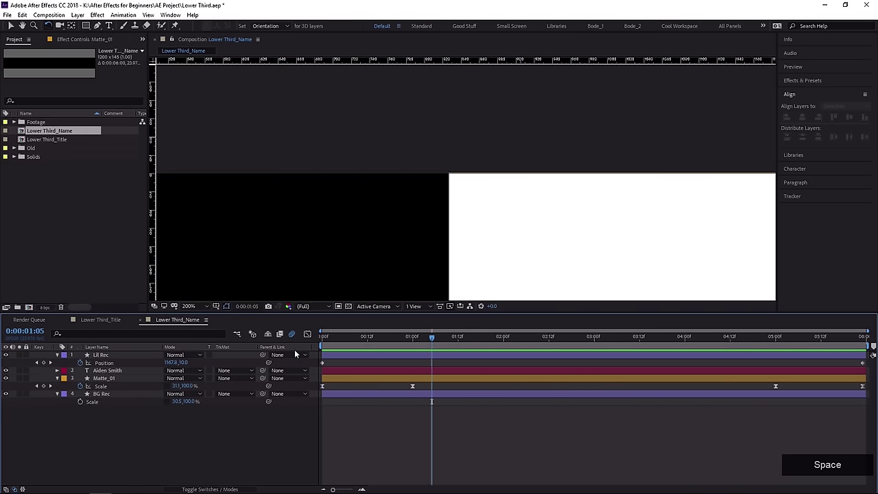
# Set the track matte of BG Rec to Alpha Matte "Matte_01".
pyautogui.click(107, 378)
pyautogui.click(240, 394)
pyautogui.click(248, 417)
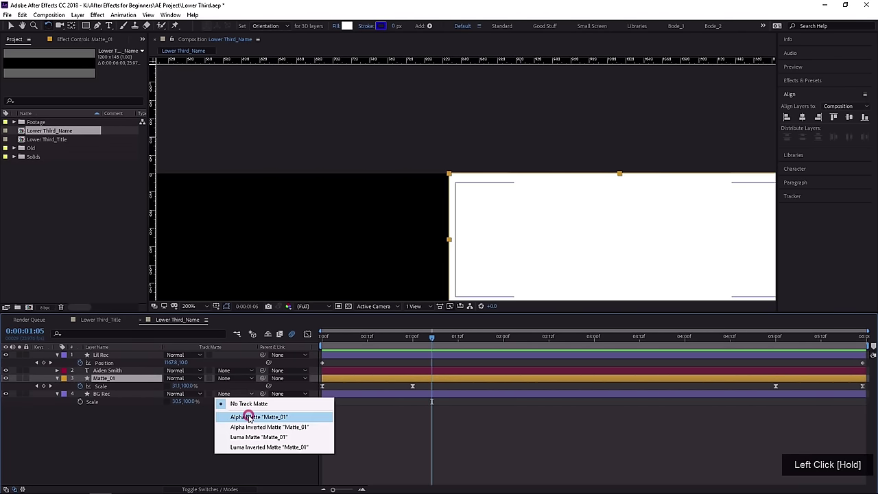
# Duplicate Matte_01 and reveal the keyframes of the copy, Matte_02.
pyautogui.click(114, 384)
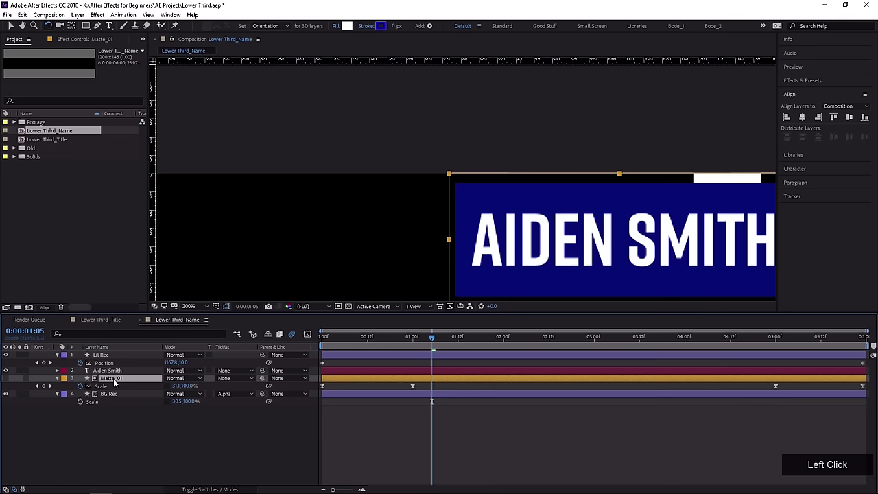
pyautogui.hotkey('ctrl', 'd')
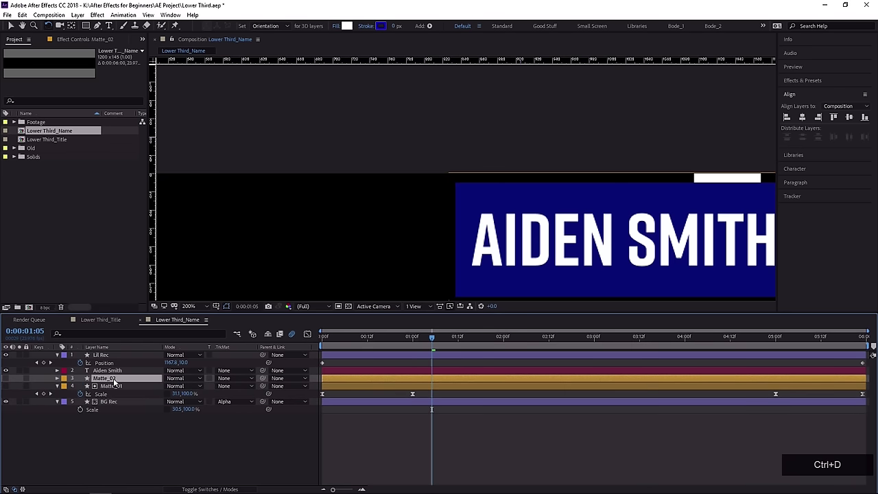
pyautogui.press('u')
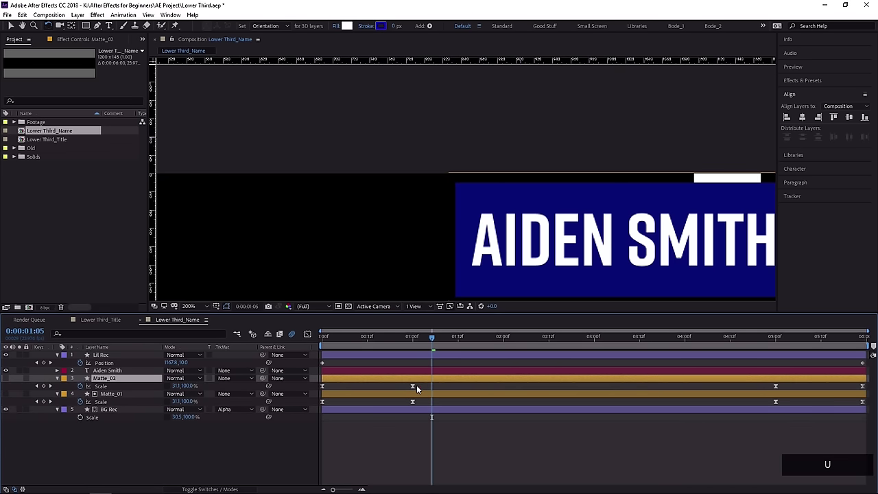
# Shift Matte_02's first two Scale keyframes three frames later, starting at 0:00:00:03.
pyautogui.moveTo(101, 385); pyautogui.dragTo(278, 381)
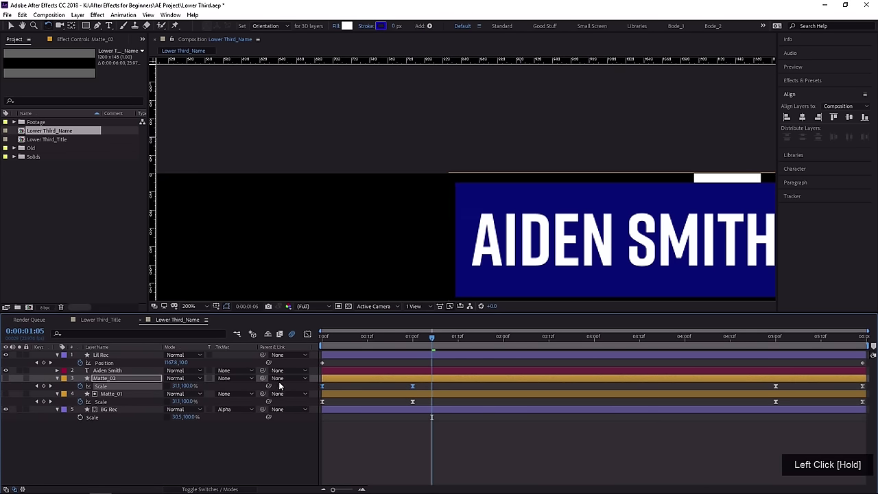
pyautogui.click(323, 336)
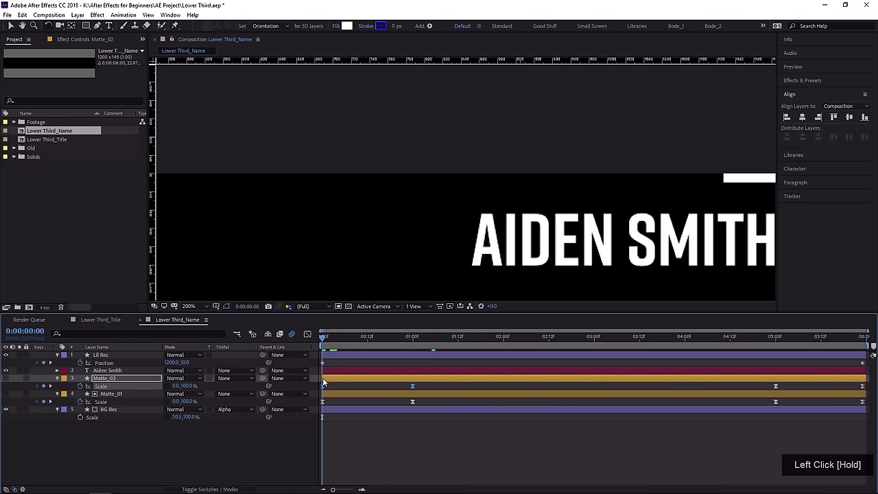
pyautogui.moveTo(325, 386); pyautogui.dragTo(325, 389)
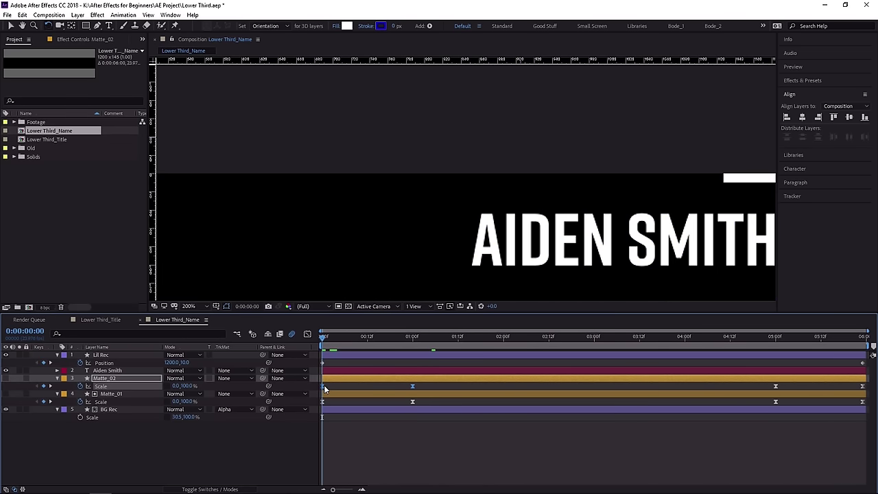
pyautogui.press('pagedown')
pyautogui.press('pagedown')
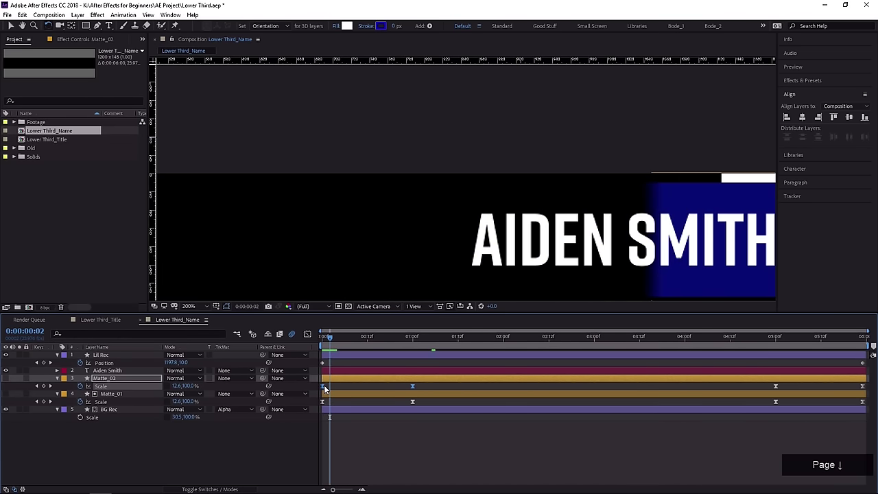
pyautogui.moveTo(332, 339); pyautogui.dragTo(318, 340)
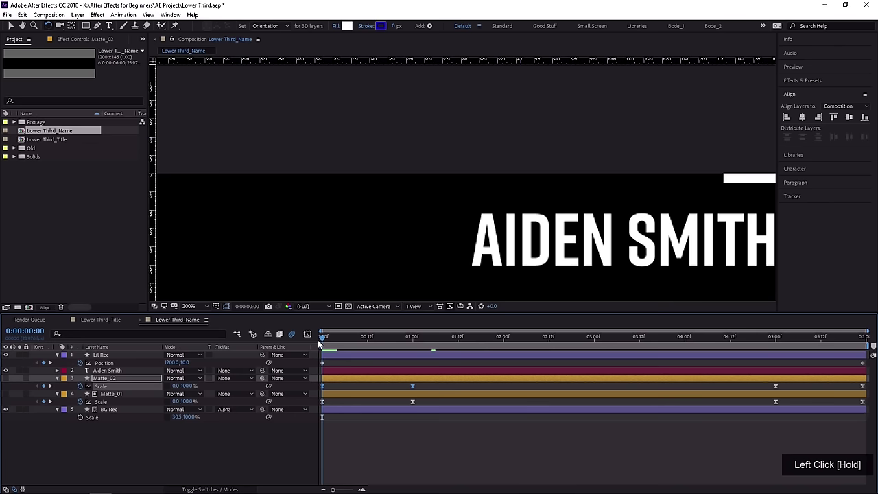
pyautogui.press('pagedown')
pyautogui.press('pagedown')
pyautogui.press('pagedown')
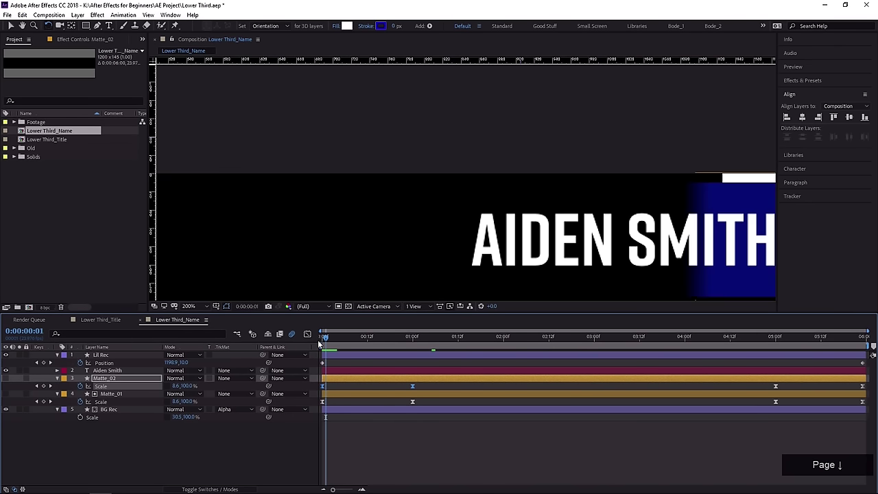
pyautogui.moveTo(326, 389)
pyautogui.mouseDown()
pyautogui.moveTo(314, 387)
pyautogui.moveTo(333, 389)
pyautogui.mouseUp()
# Shift Matte_02's last two Scale keyframes three frames earlier, with the first of them at 0:00:04:21.
pyautogui.moveTo(771, 340); pyautogui.dragTo(866, 397)
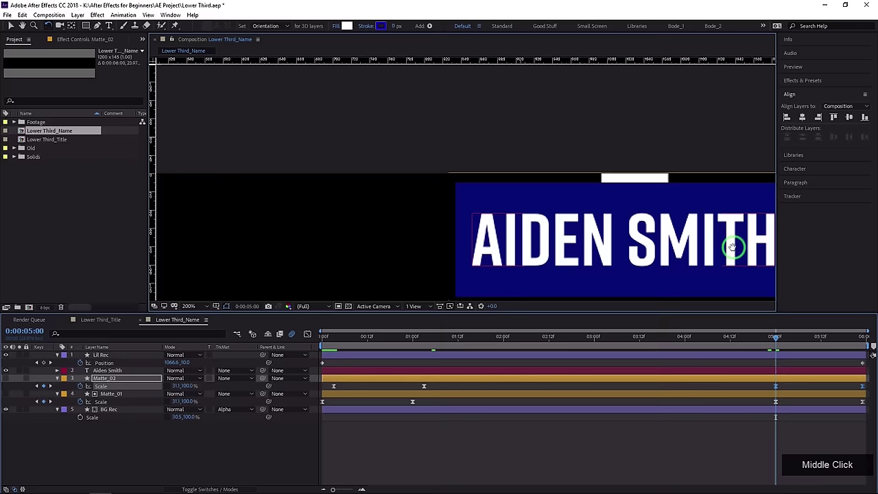
pyautogui.moveTo(731, 245); pyautogui.dragTo(649, 279)
pyautogui.press('pageup')
pyautogui.press('pageup')
pyautogui.press('pageup')
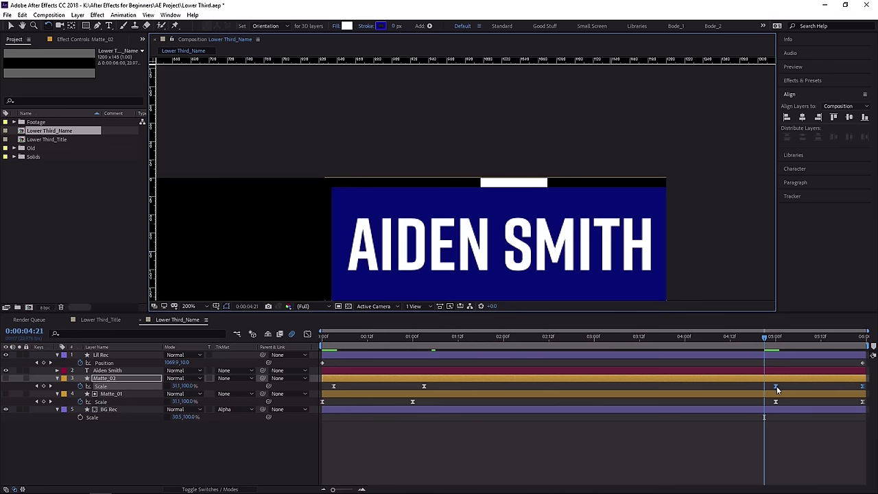
pyautogui.moveTo(778, 386); pyautogui.dragTo(764, 388)
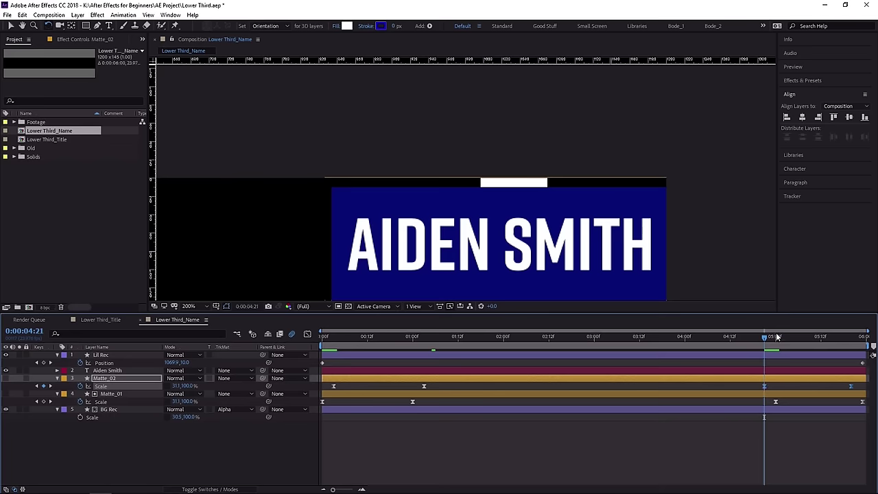
# Place Matte_02 directly above the name text layer, set the text's track matte to Alpha Matte "Matte_02", and scrub through the opening reveal.
pyautogui.moveTo(115, 380); pyautogui.dragTo(115, 371)
pyautogui.click(108, 408)
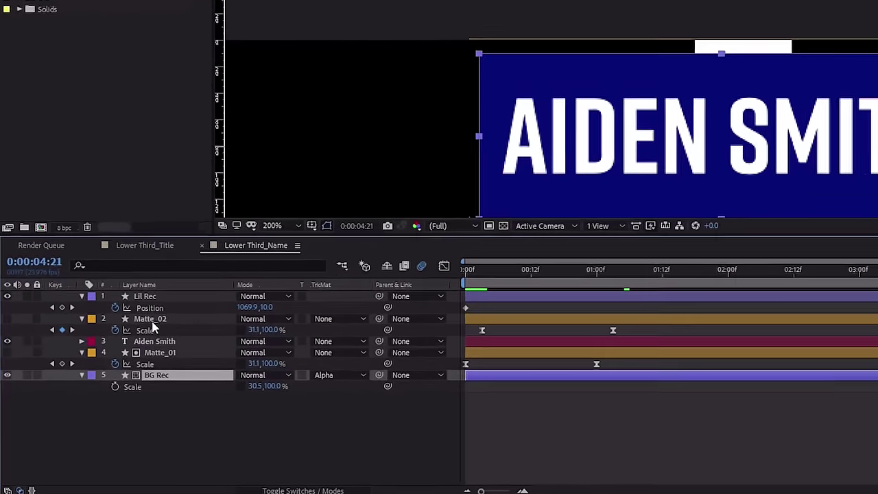
pyautogui.click(152, 319)
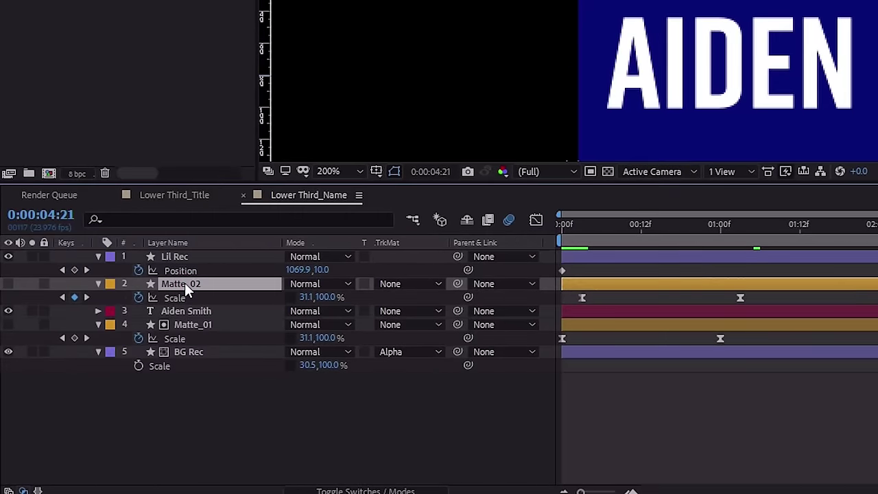
pyautogui.click(183, 310)
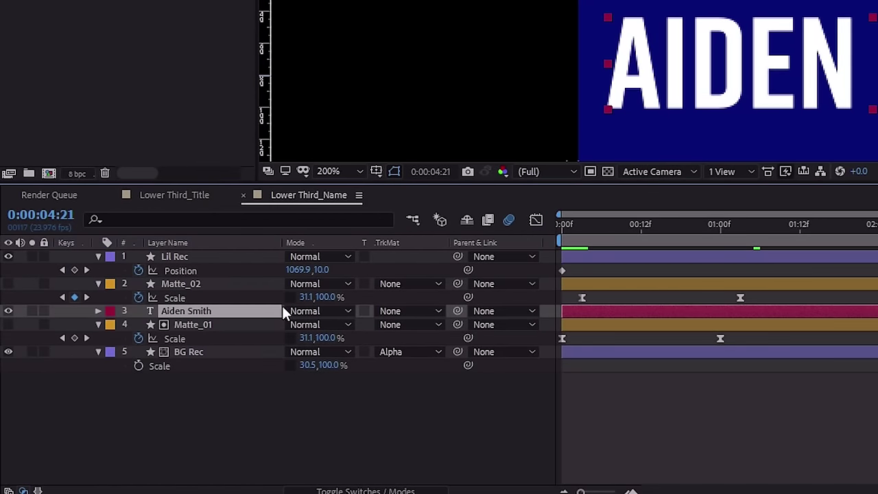
pyautogui.click(402, 311)
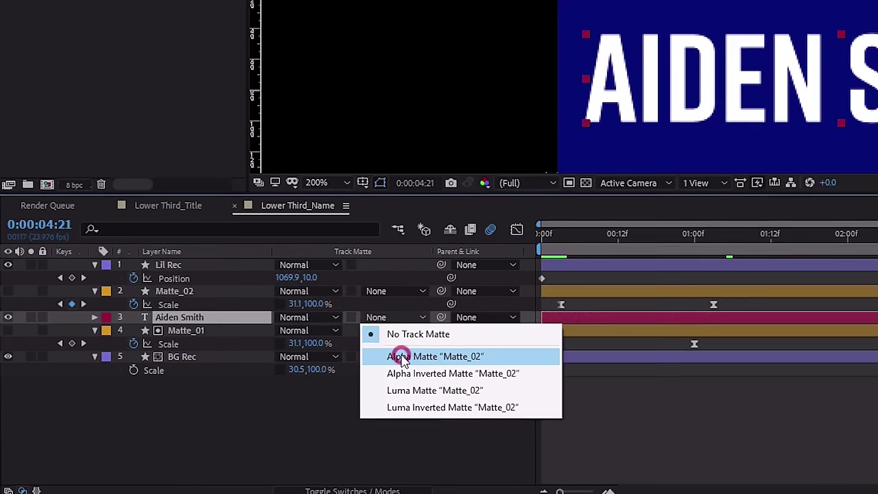
pyautogui.click(403, 356)
pyautogui.click(551, 238)
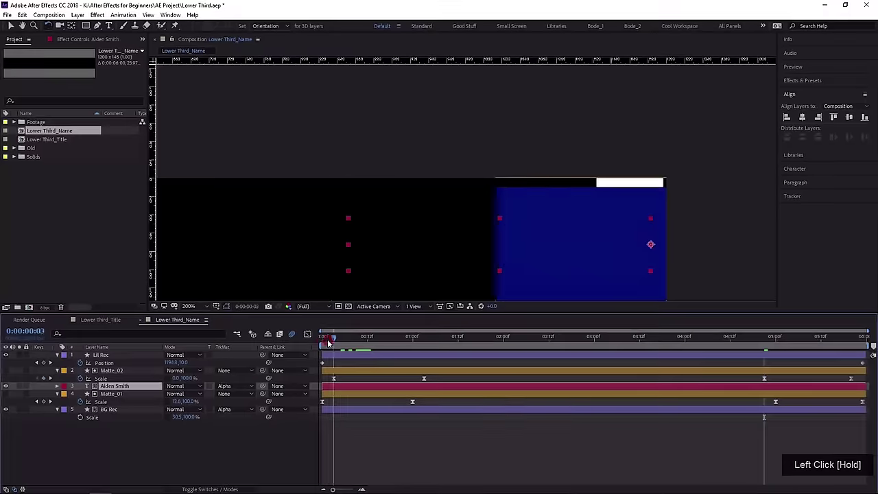
pyautogui.moveTo(329, 340); pyautogui.dragTo(378, 347)
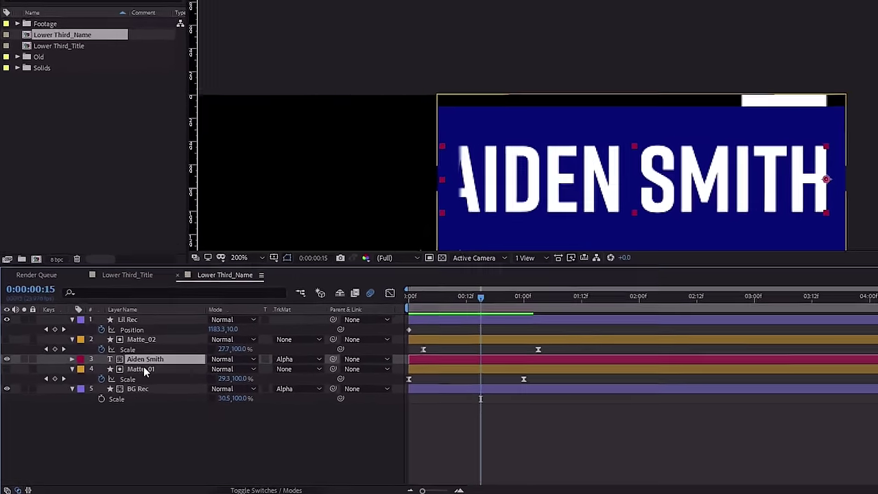
# Duplicate Matte_01, remove the Scale keyframes of the copy, Matte_03, and link its Scale to Matte_01's Scale with an expression.
pyautogui.click(144, 369)
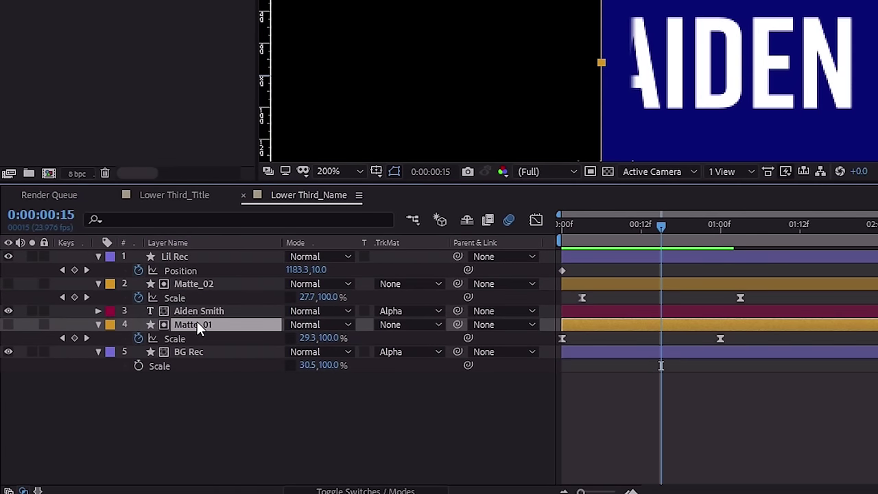
pyautogui.hotkey('ctrl', 'd')
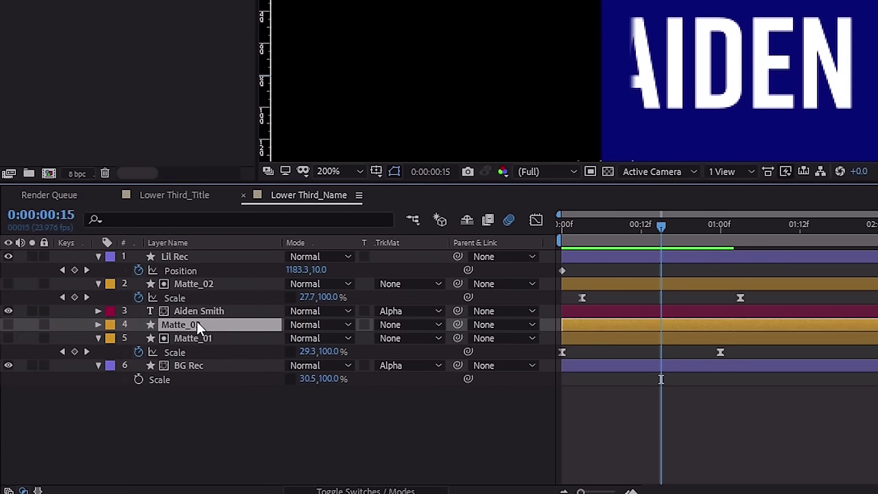
pyautogui.press('s')
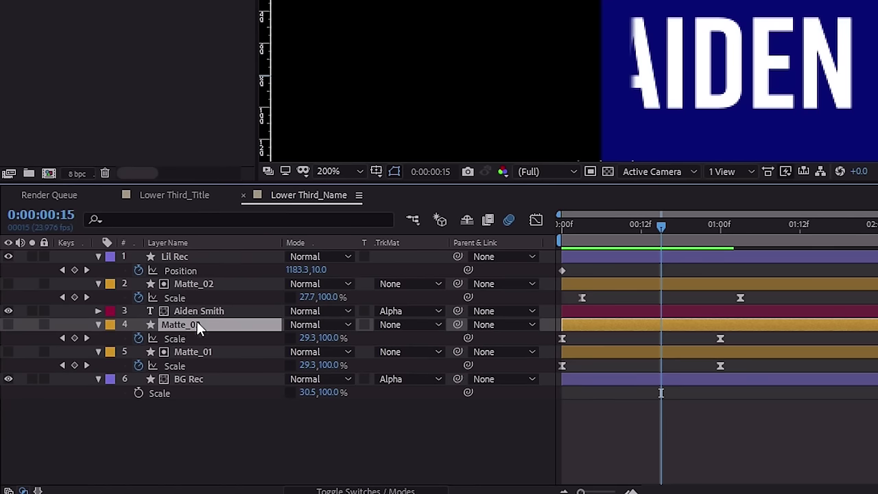
pyautogui.click(139, 338)
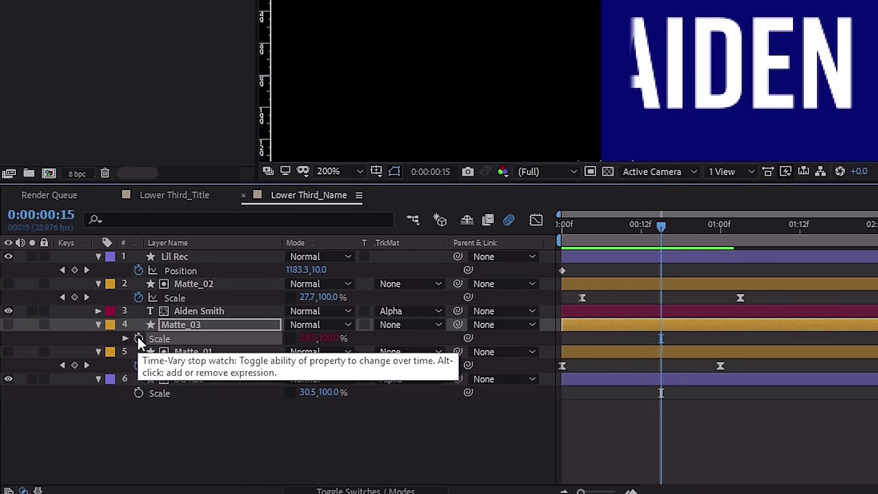
pyautogui.keyDown('alt'); pyautogui.click(137, 337); pyautogui.keyUp('alt')
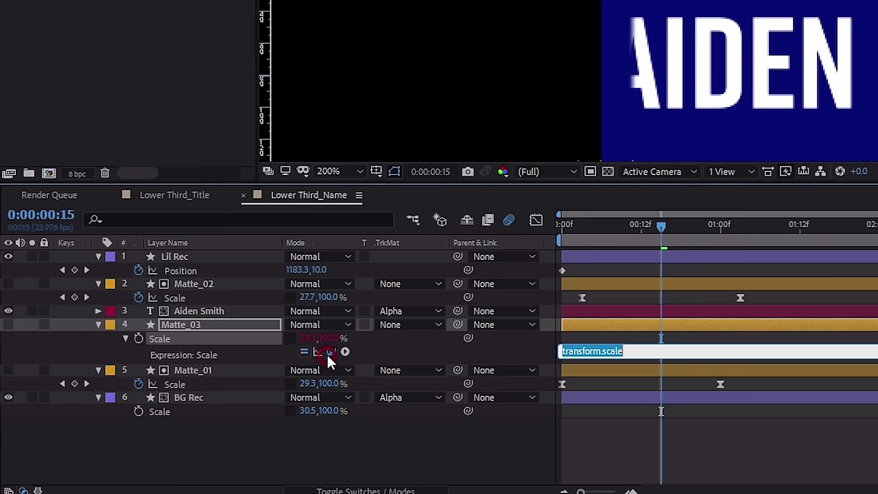
pyautogui.moveTo(326, 352); pyautogui.dragTo(203, 378)
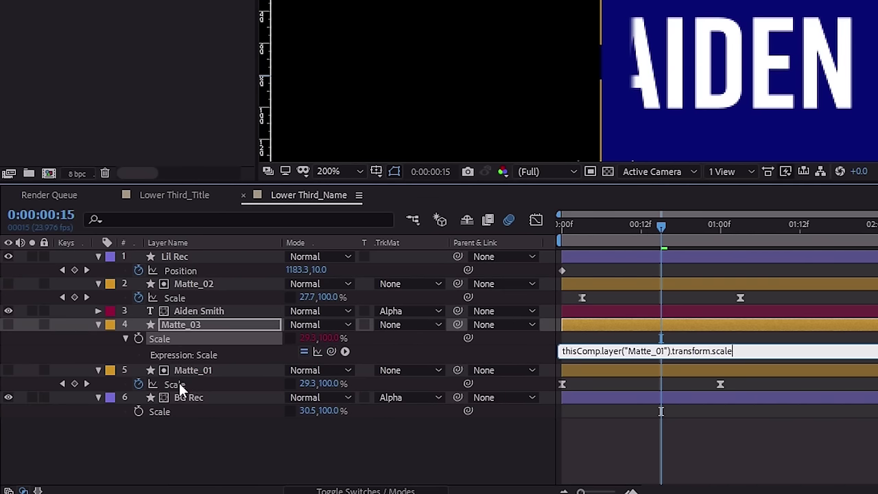
pyautogui.click(179, 383)
# Place Matte_03 directly above Lil Rec, set Lil Rec's track matte to Alpha Matte "Matte_03", and play the animation from the start.
pyautogui.click(200, 324)
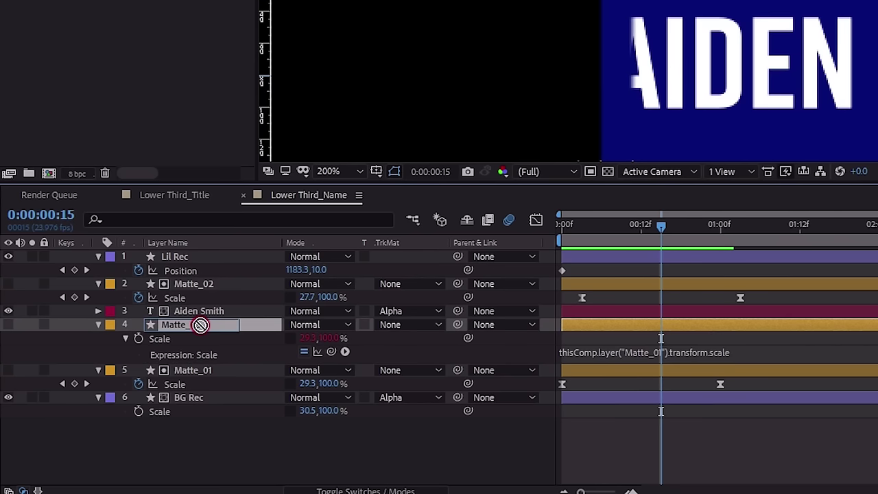
pyautogui.moveTo(200, 324); pyautogui.dragTo(195, 260)
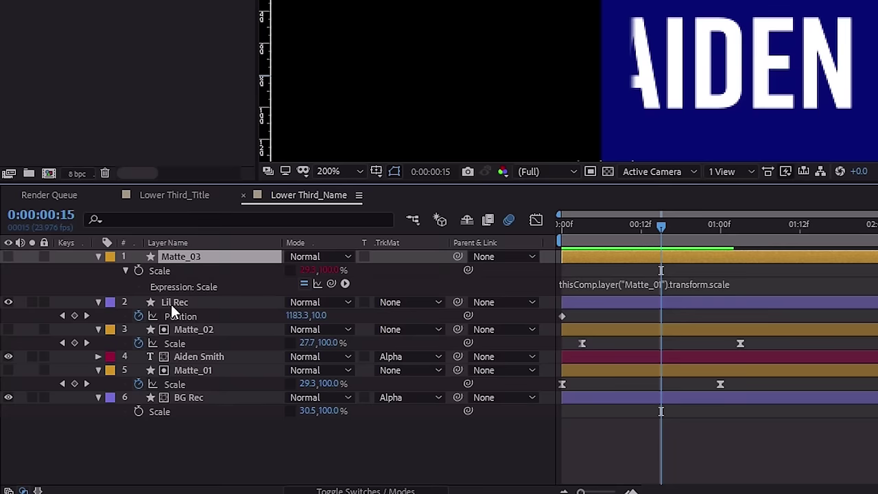
pyautogui.click(170, 305)
pyautogui.click(397, 302)
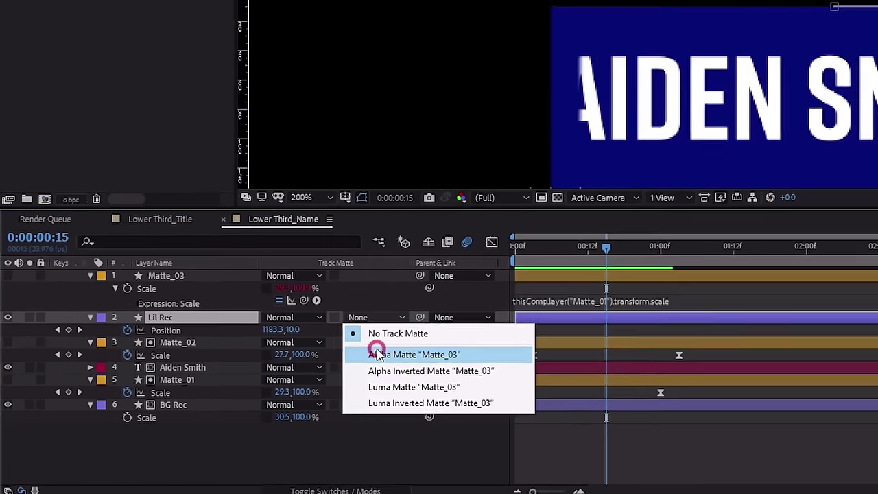
pyautogui.click(407, 343)
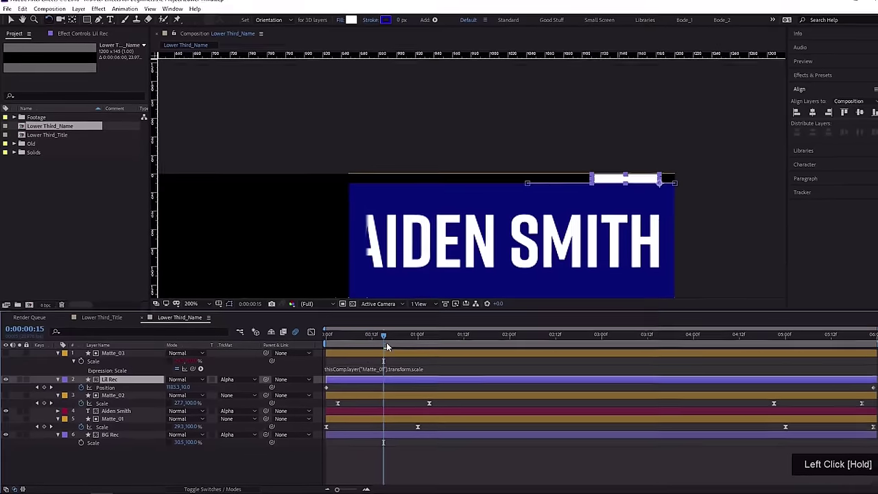
pyautogui.moveTo(387, 343); pyautogui.dragTo(325, 343)
pyautogui.middleClick(387, 222)
pyautogui.scroll(-2, 382, 226)
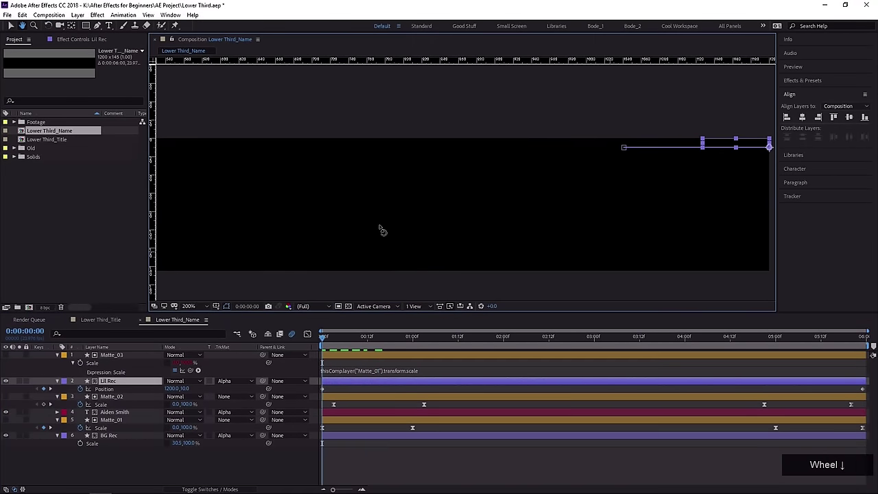
pyautogui.press('space')
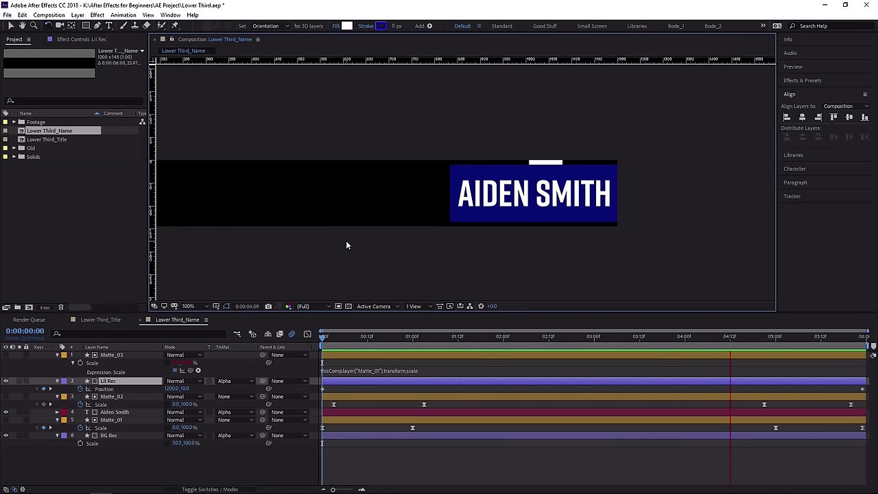
pyautogui.press('space')
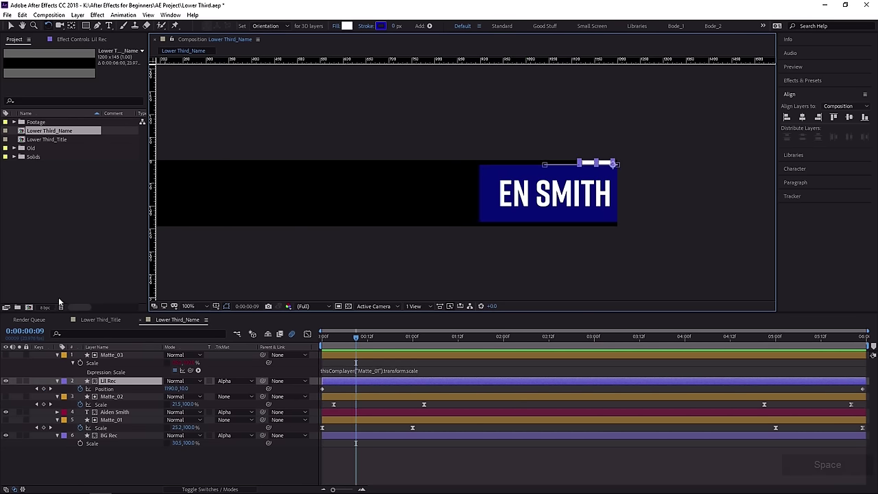
# Start a new composition named Placement Comp.
pyautogui.moveTo(147, 312); pyautogui.dragTo(148, 351)
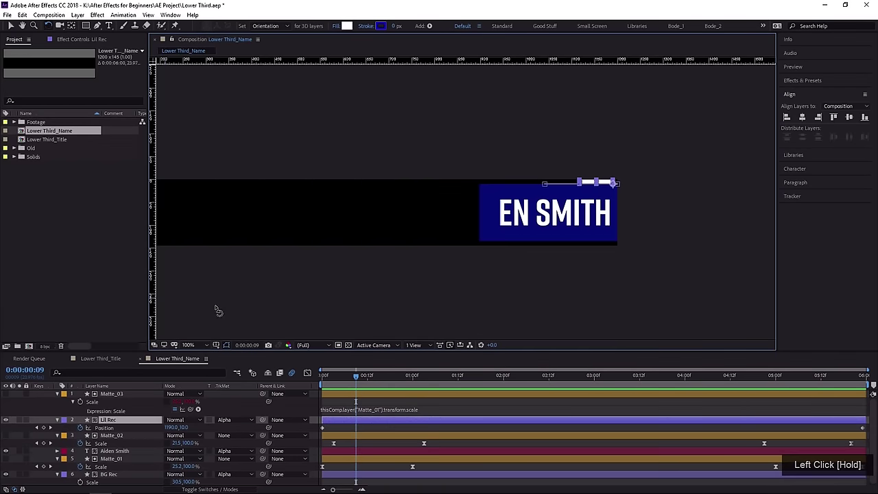
pyautogui.moveTo(253, 305); pyautogui.dragTo(360, 285)
pyautogui.press('w')
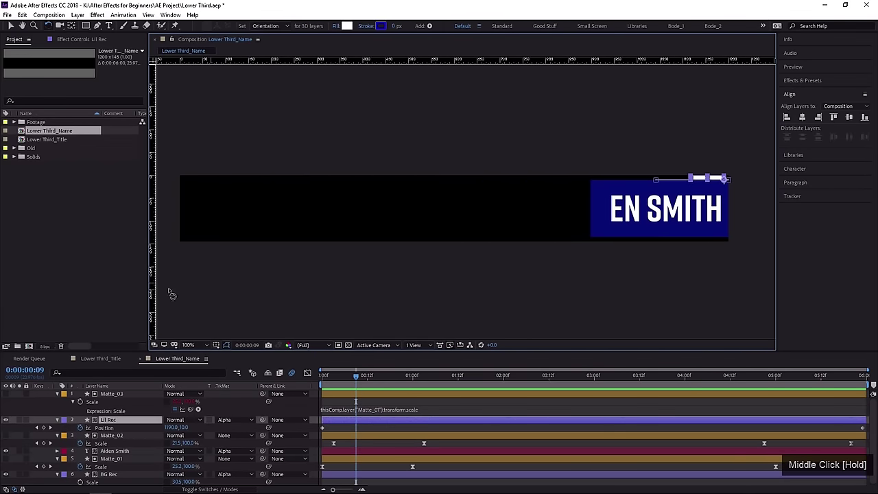
pyautogui.click(31, 336)
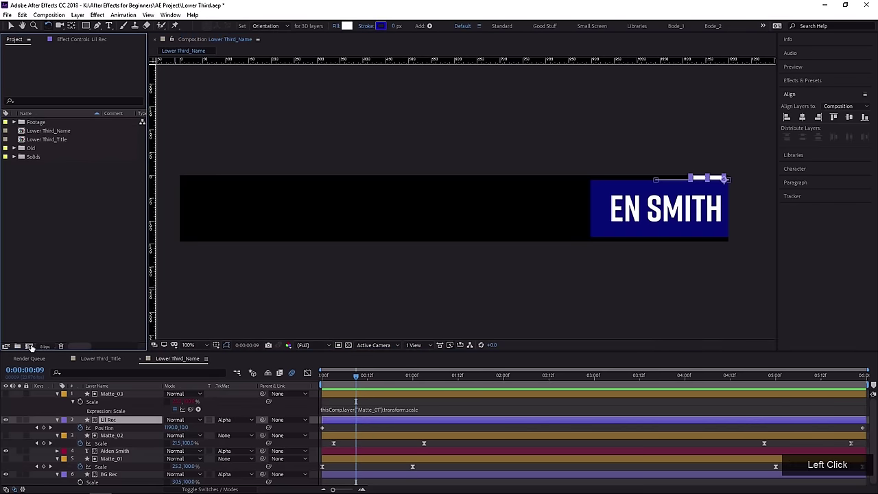
pyautogui.click(29, 345)
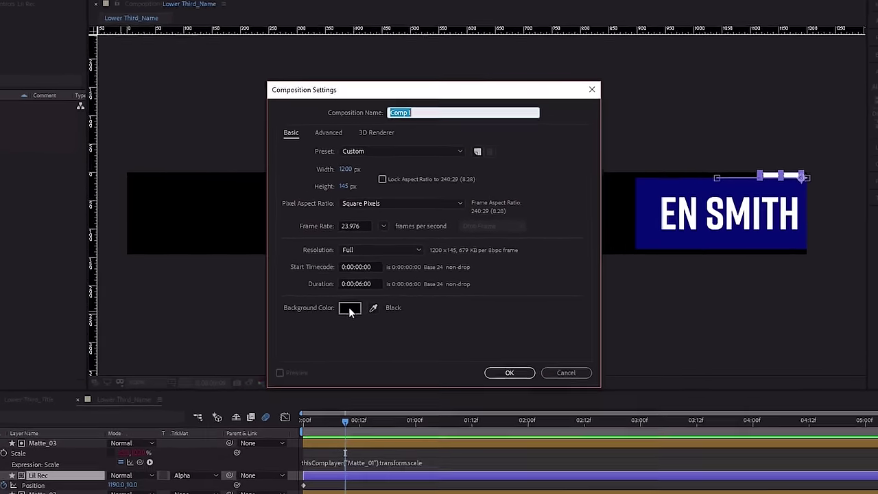
pyautogui.write('Placement')
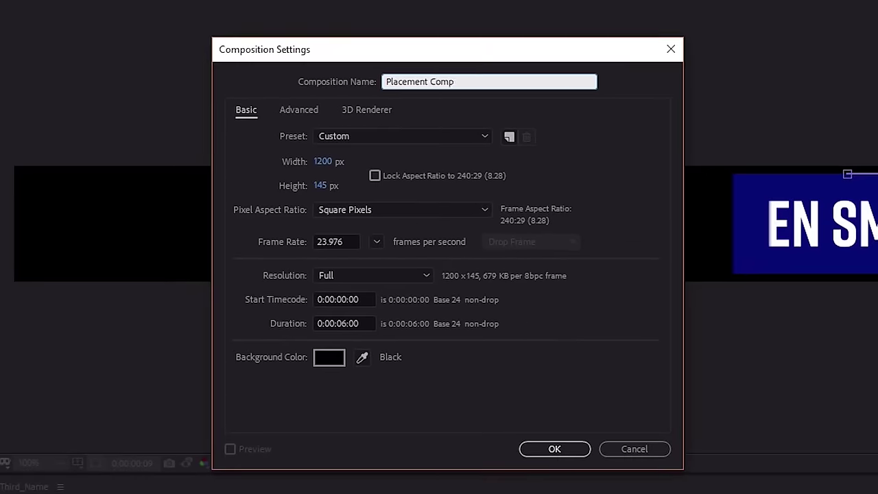
# Apply the HDTV 1080 29.97 preset to Placement Comp, set its frame rate to 23.976, and create the composition.
pyautogui.click(365, 136)
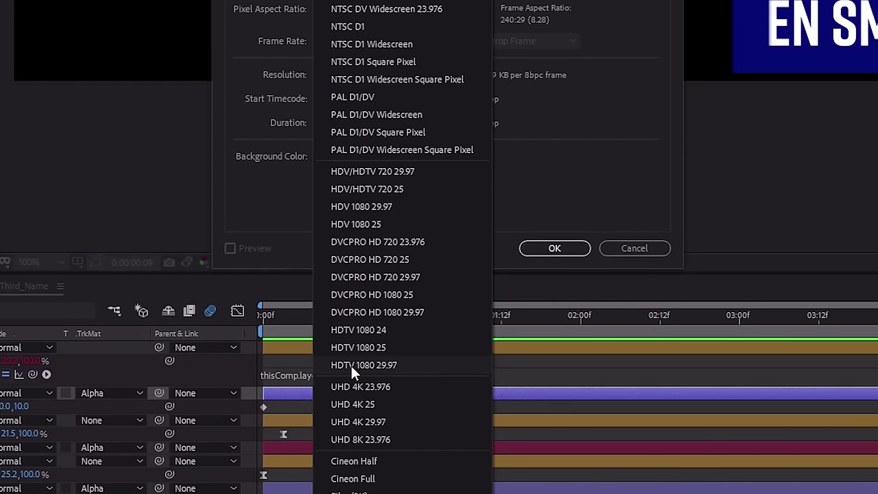
pyautogui.click(351, 482)
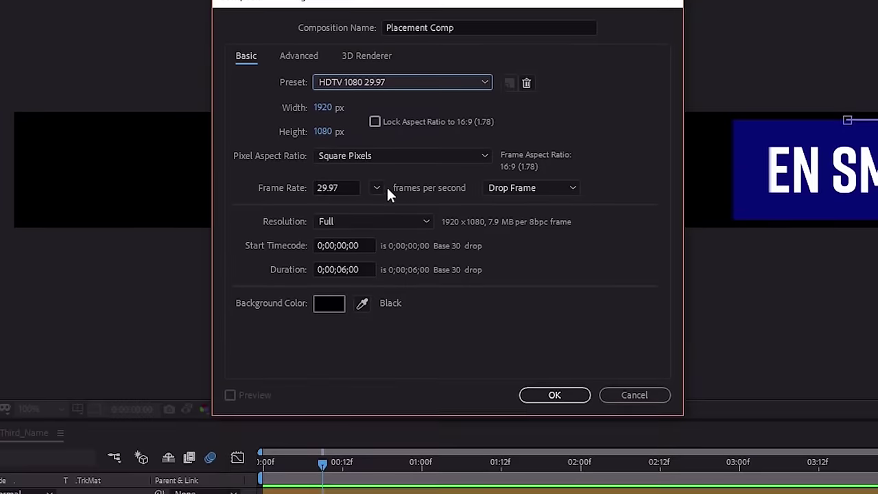
pyautogui.click(377, 41)
pyautogui.click(404, 336)
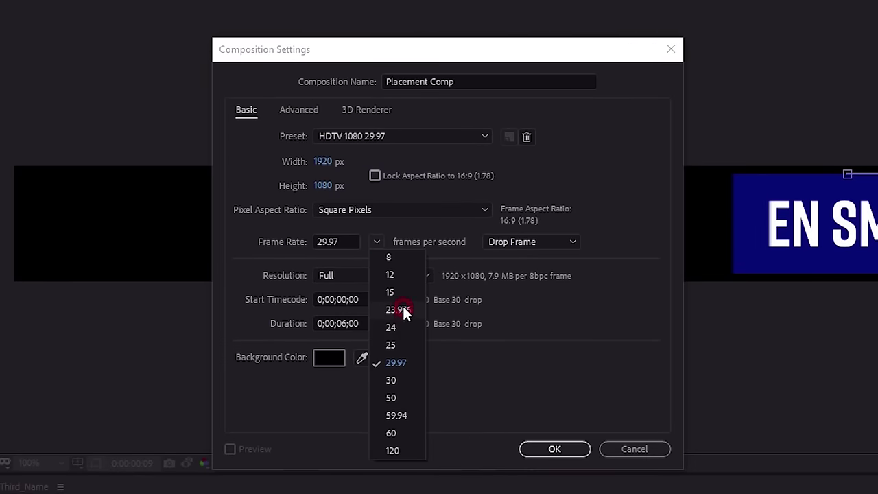
pyautogui.click(402, 310)
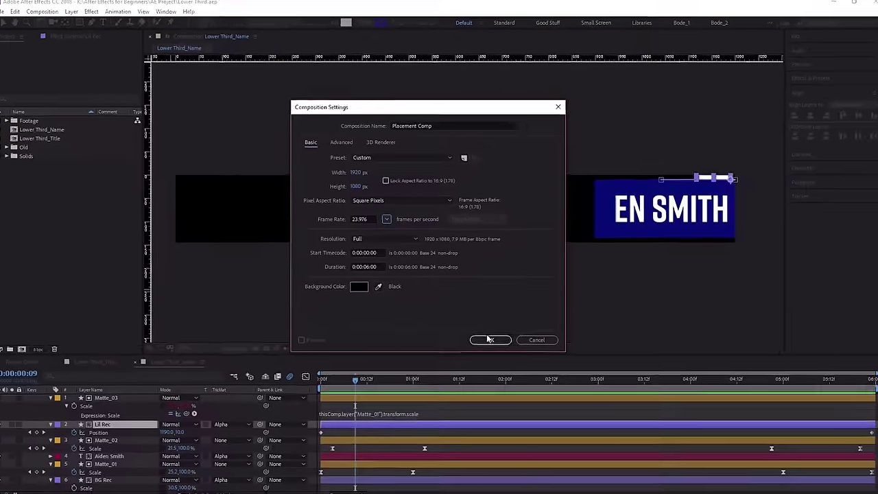
pyautogui.click(556, 450)
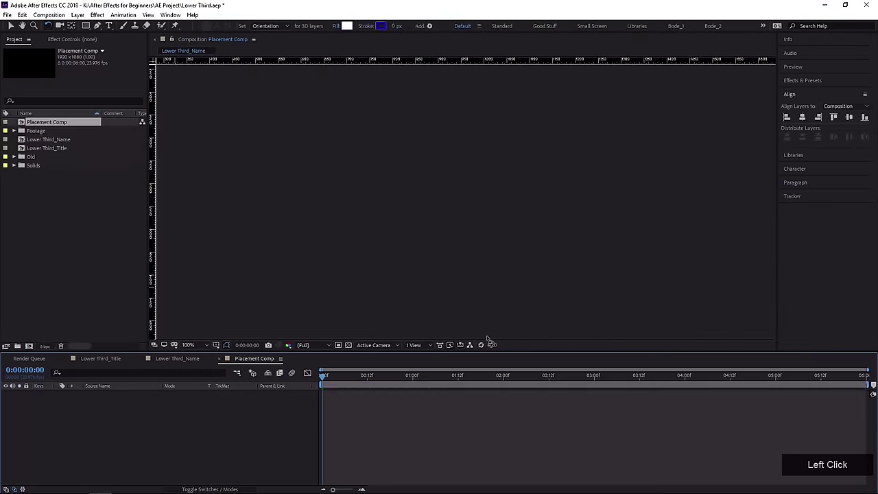
# Add Lower Third_Name and Lower Third_Title to Placement Comp as layers and move the current time to 0:00:01:21.
pyautogui.scroll(-2, 297, 223)
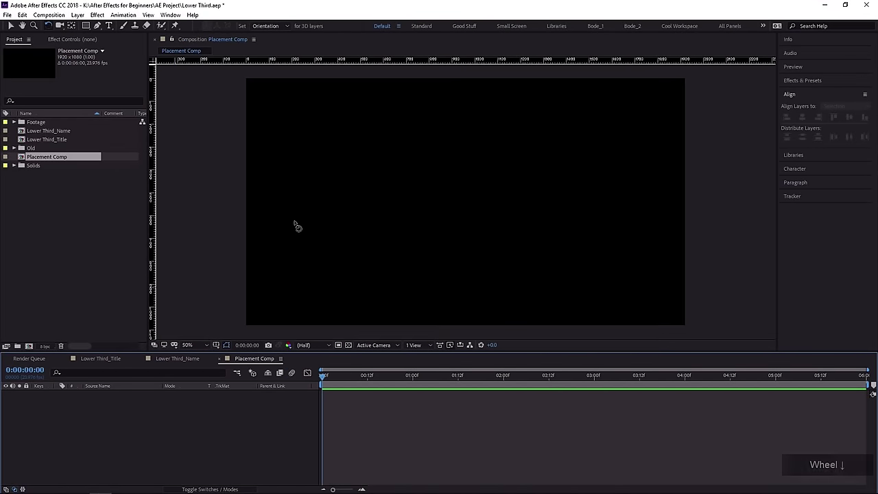
pyautogui.click(12, 28)
pyautogui.moveTo(295, 174); pyautogui.dragTo(296, 177)
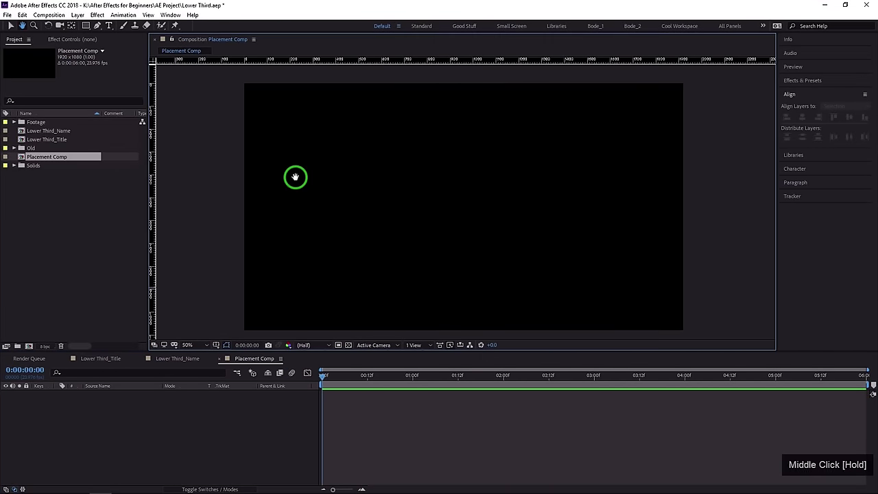
pyautogui.click(61, 130)
pyautogui.keyDown('shift'); pyautogui.click(59, 141); pyautogui.keyUp('shift')
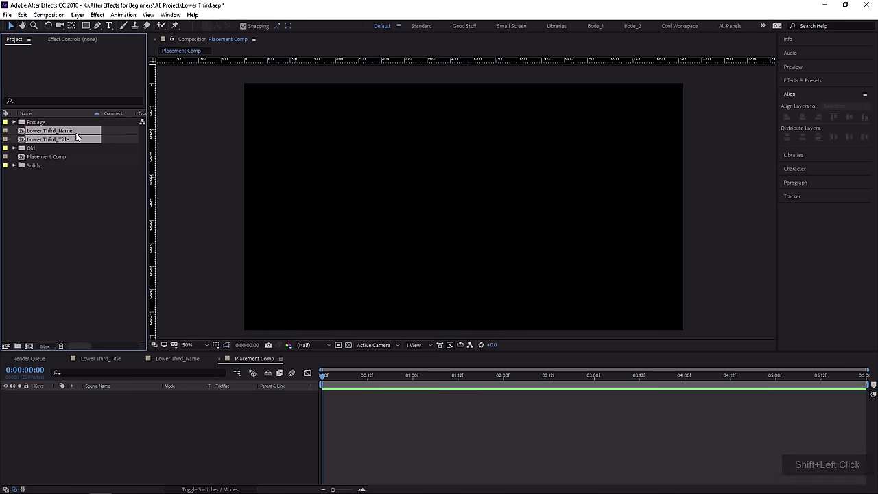
pyautogui.moveTo(48, 136); pyautogui.dragTo(147, 417)
pyautogui.press('space')
pyautogui.moveTo(473, 379); pyautogui.dragTo(492, 380)
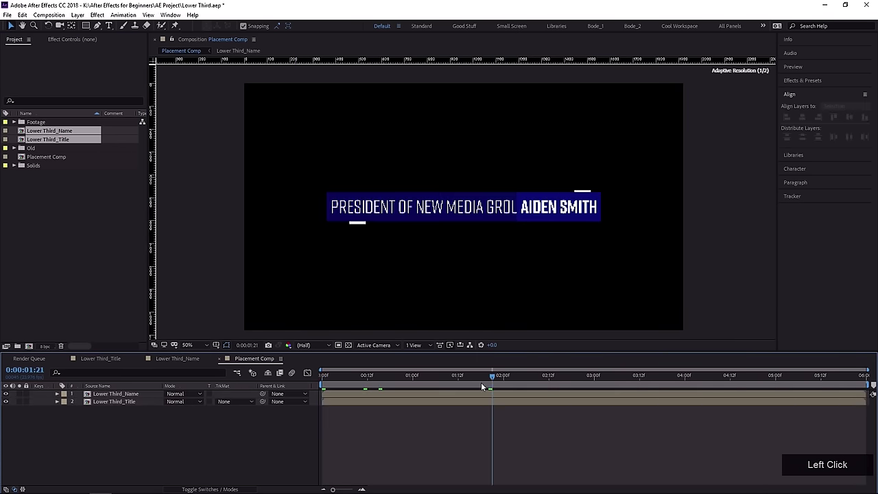
# Solo the Lower Third_Name layer and activate the Pan Behind tool for moving its anchor point.
pyautogui.click(501, 206)
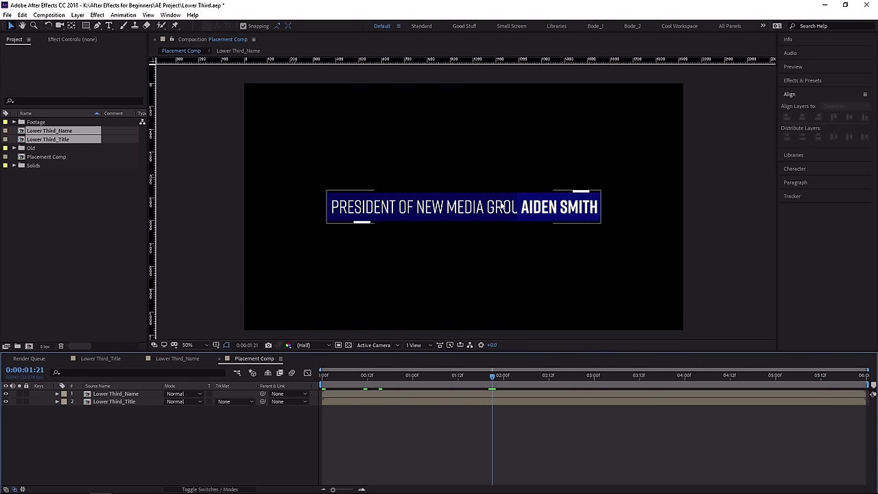
pyautogui.click(136, 394)
pyautogui.click(19, 394)
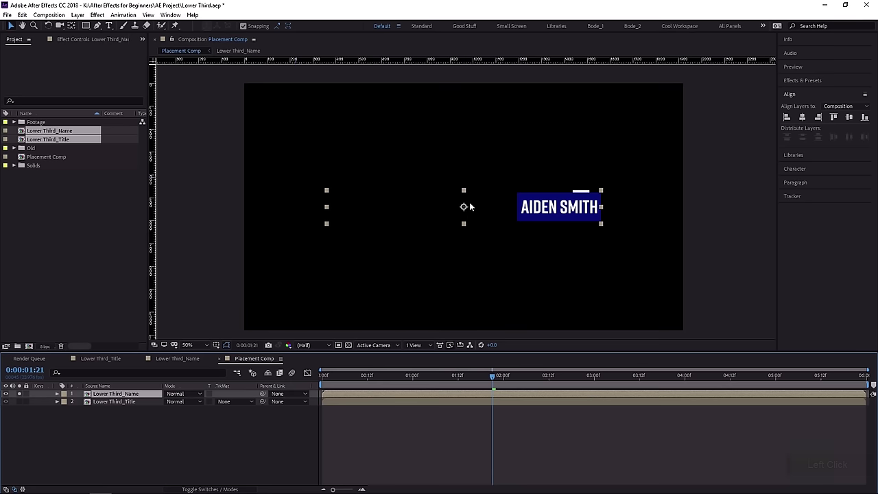
pyautogui.press('y')
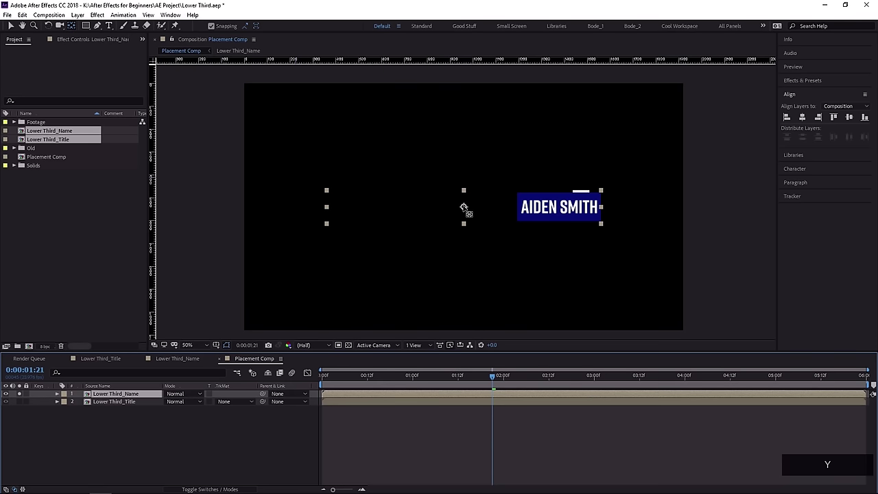
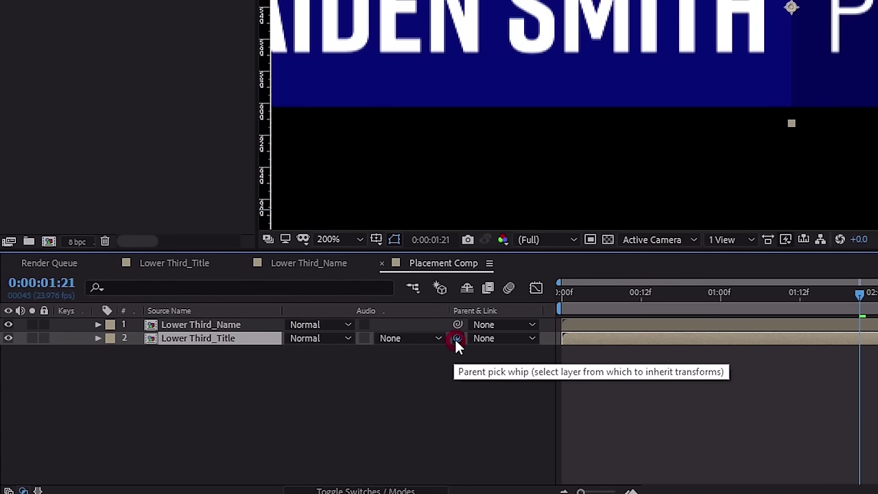
# Parent the Lower Third_Title layer to Lower Third_Name and lock Lower Third_Title.
pyautogui.moveTo(425, 366); pyautogui.dragTo(194, 323)
pyautogui.press(',')
pyautogui.press(',')
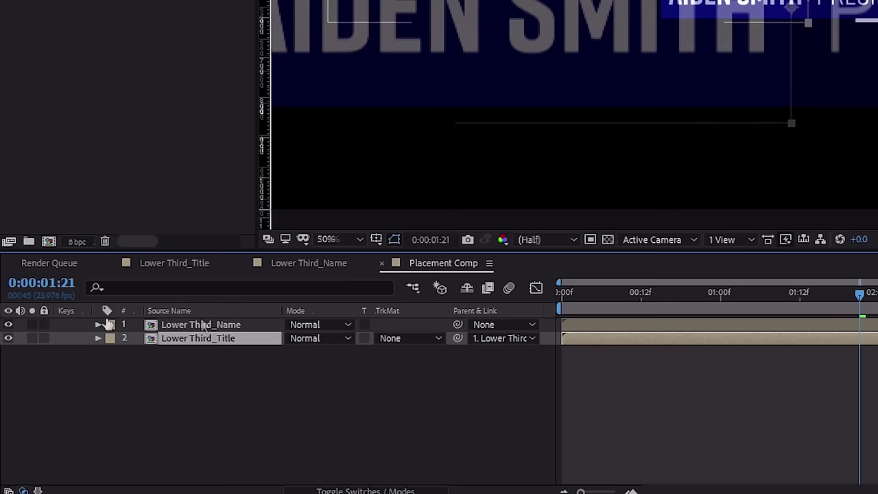
pyautogui.click(44, 338)
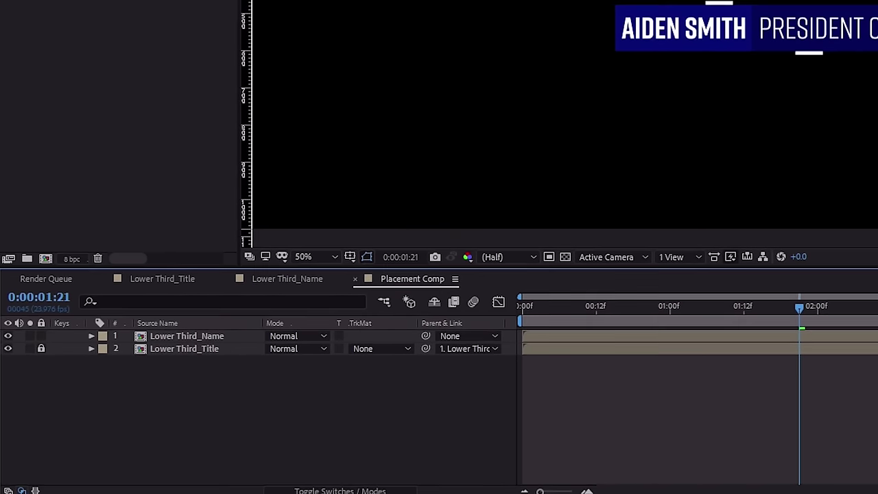
# Move the Lower Third_Name layer so the whole two-part lower third sits inside the frame's lower-right area.
pyautogui.click(858, 7)
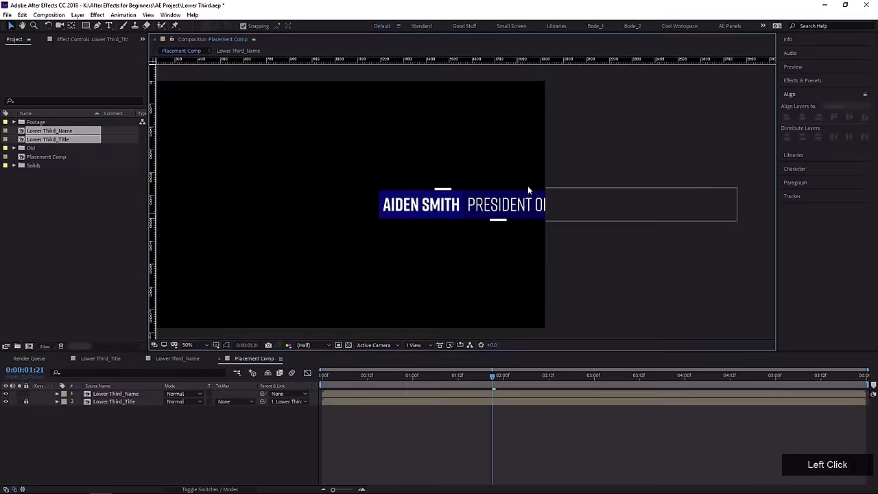
pyautogui.click(405, 210)
pyautogui.moveTo(404, 211); pyautogui.dragTo(279, 261)
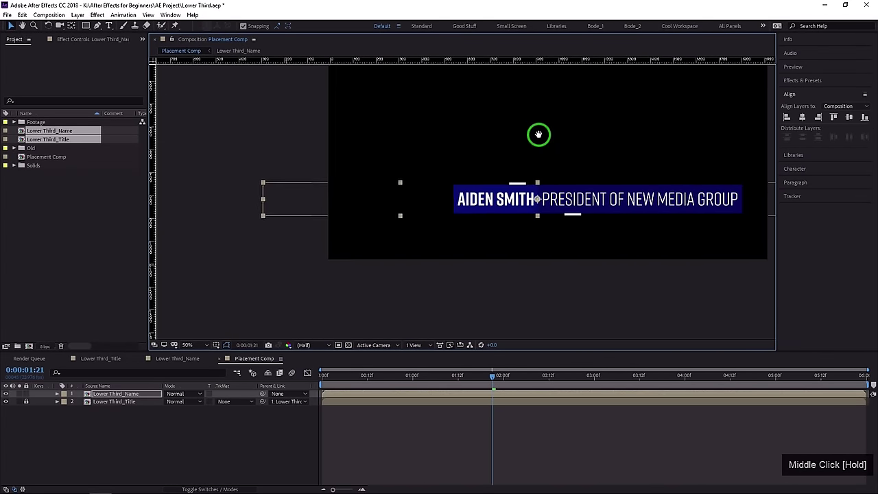
# Show the title/action safe guides and move the lower third to the frame's lower-left action-safe corner.
pyautogui.moveTo(500, 209); pyautogui.dragTo(291, 255)
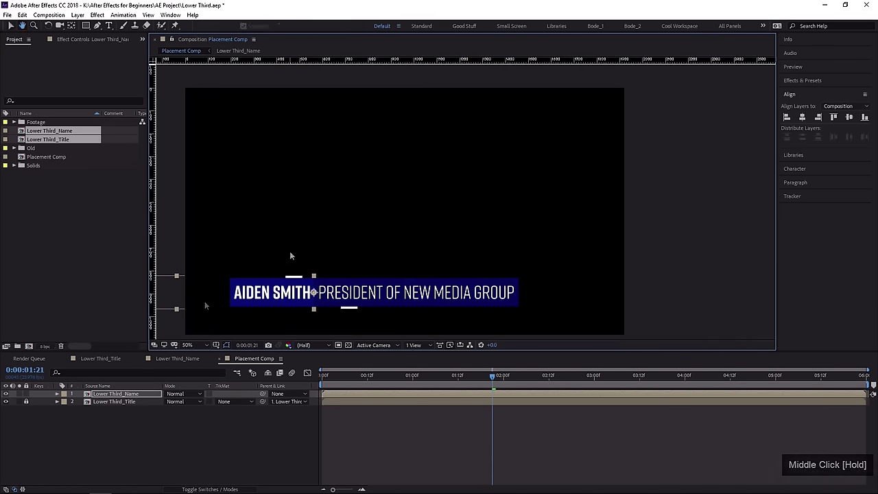
pyautogui.click(219, 345)
pyautogui.click(236, 352)
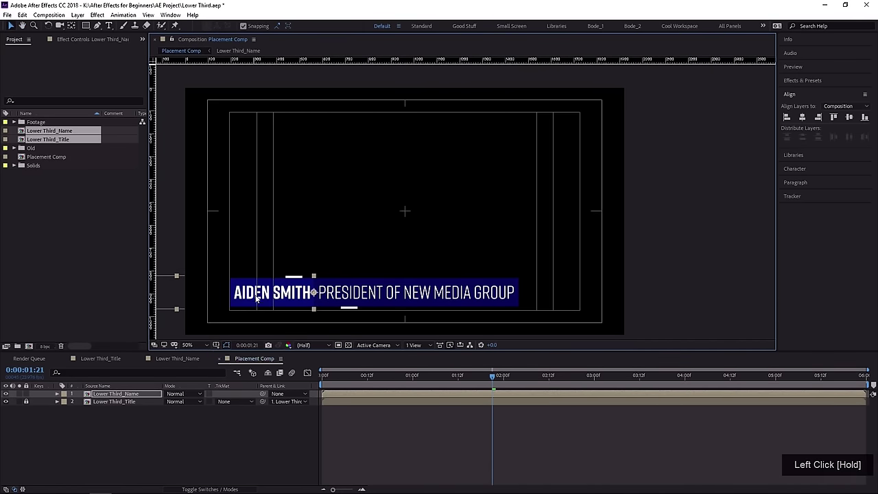
pyautogui.moveTo(262, 294); pyautogui.dragTo(242, 305)
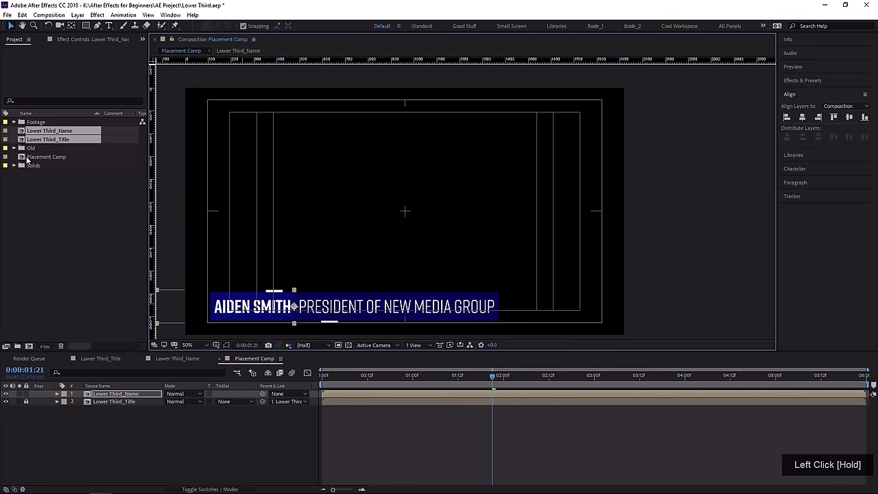
# Add the .mov clip from the Footage folder to Placement Comp as the layer beneath both lower third layers.
pyautogui.click(14, 122)
pyautogui.moveTo(45, 130); pyautogui.dragTo(117, 448)
pyautogui.moveTo(366, 410); pyautogui.dragTo(334, 415)
pyautogui.scroll(-2, 378, 206)
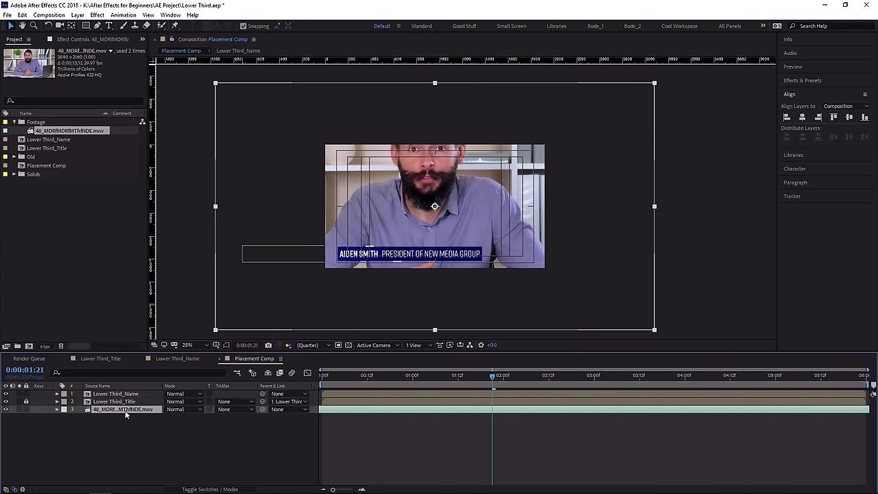
# Fit the footage layer to the comp height and make it a guide layer.
pyautogui.rightClick(386, 189)
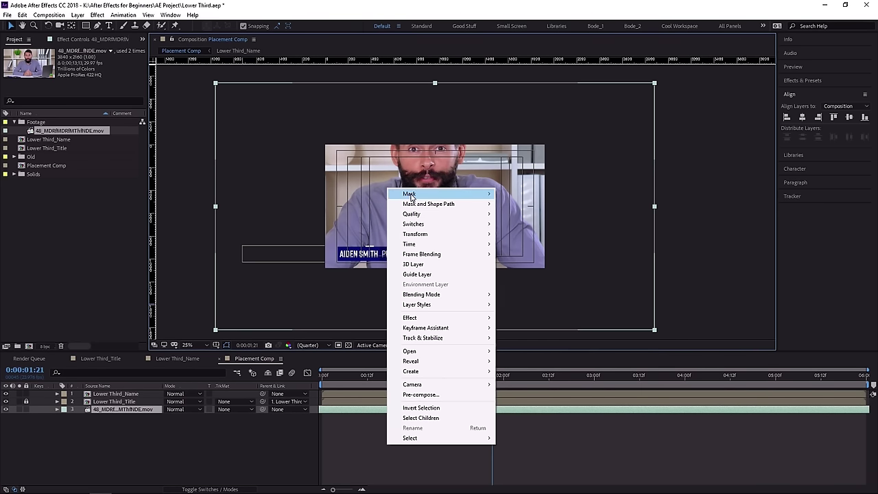
pyautogui.moveTo(449, 234); pyautogui.dragTo(616, 379)
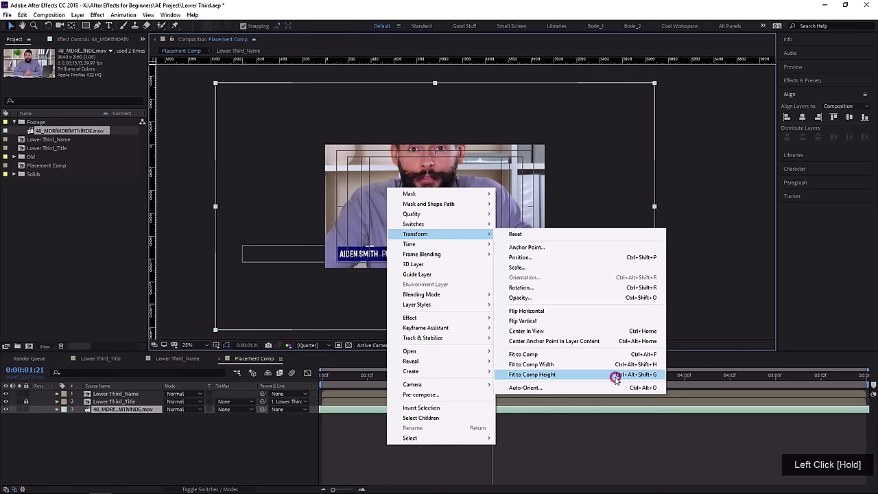
pyautogui.moveTo(615, 379); pyautogui.dragTo(615, 380)
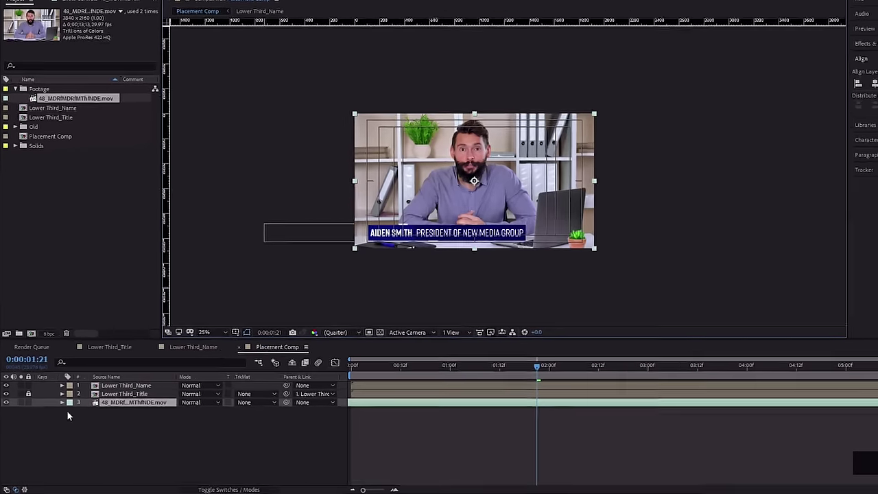
pyautogui.rightClick(137, 402)
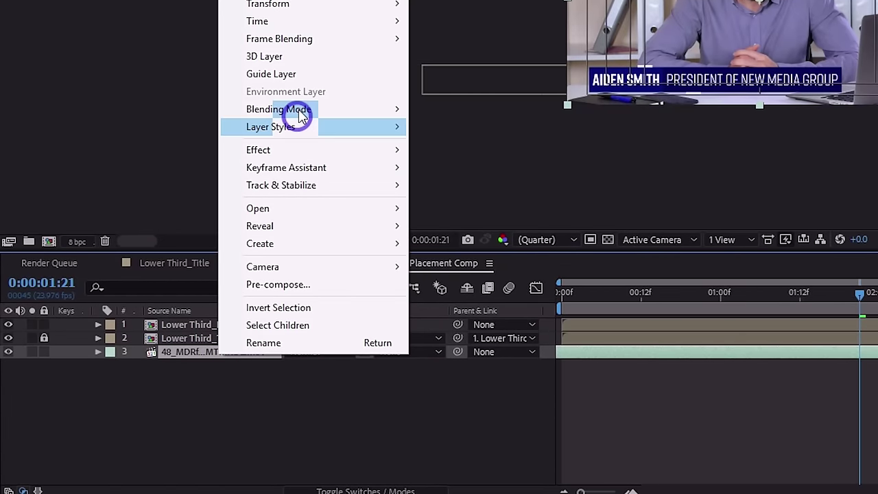
pyautogui.click(308, 80)
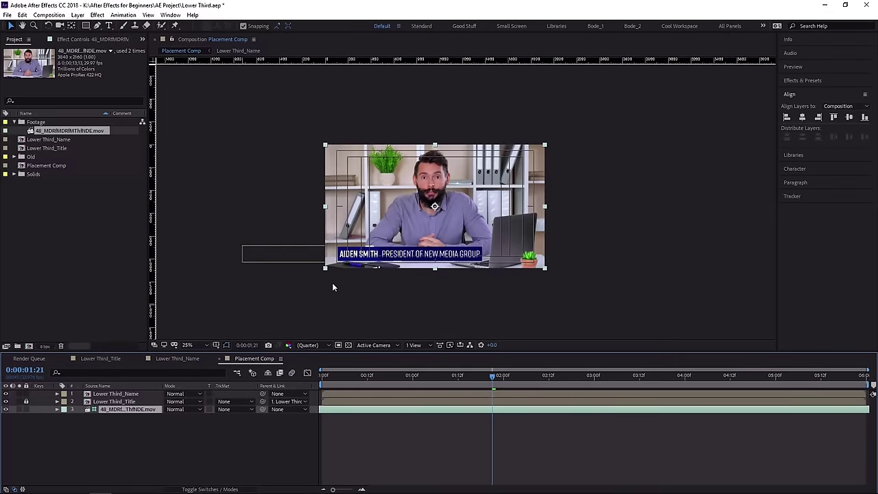
# Preview the lower third animation over the footage in Placement Comp from the beginning.
pyautogui.scroll(2, 381, 254)
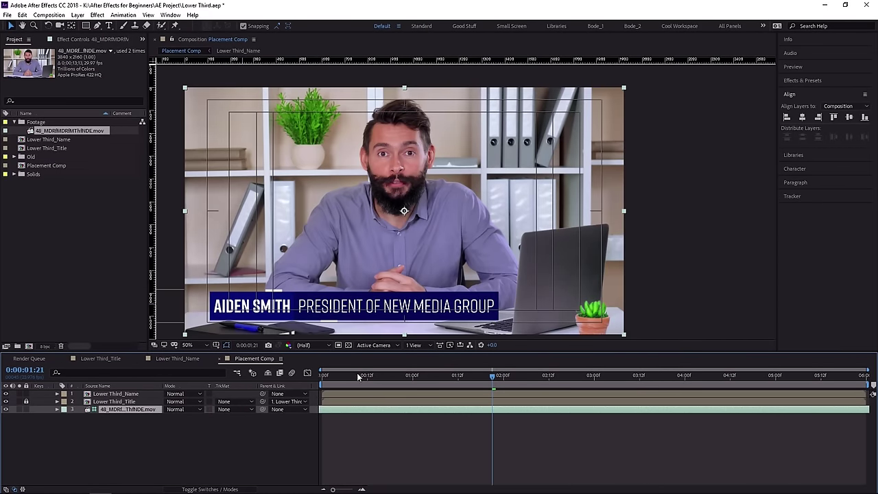
pyautogui.press('space')
pyautogui.press('space')
pyautogui.press('space')
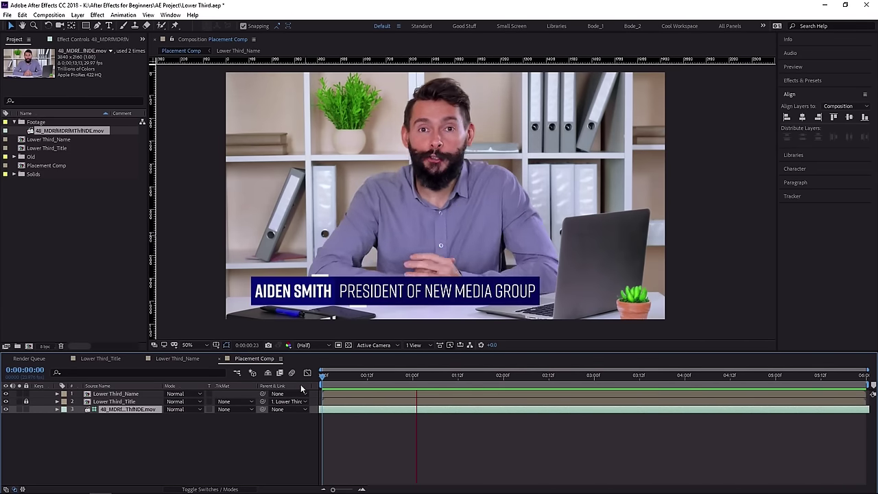
pyautogui.press('space')
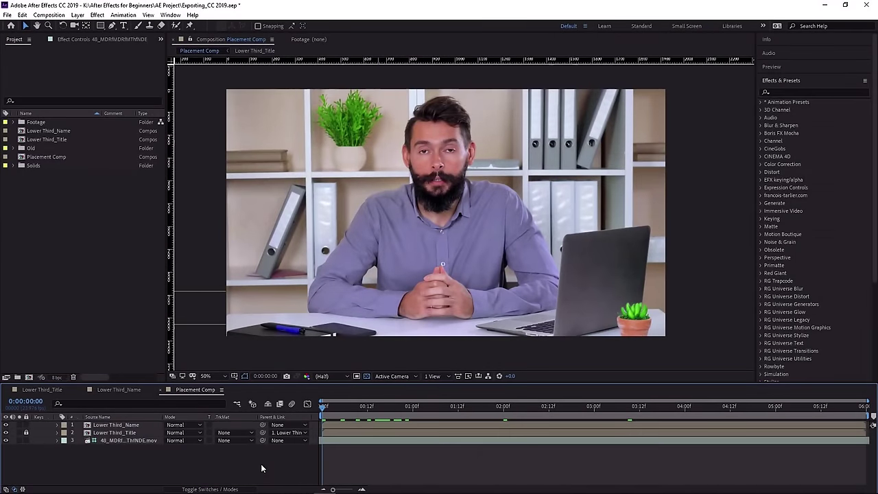
# Scrub through the start of Placement Comp and check the Guide Layer setting of the footage layer.
pyautogui.moveTo(325, 407); pyautogui.dragTo(408, 411)
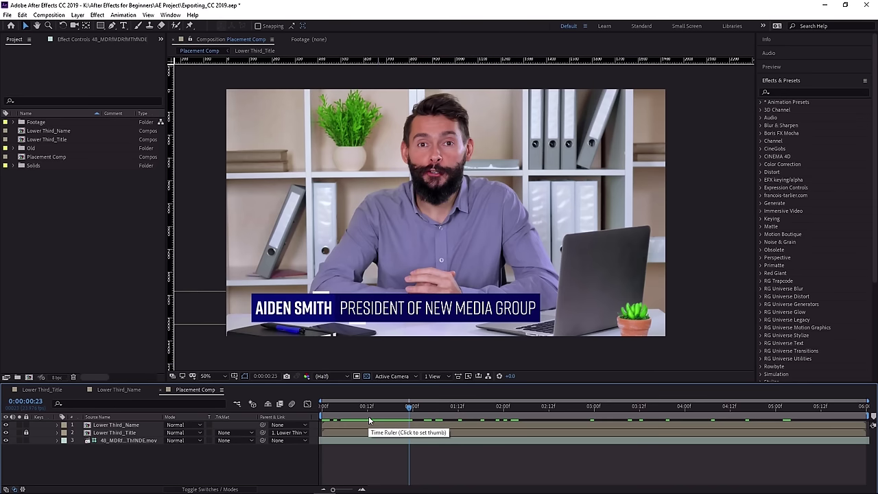
pyautogui.moveTo(378, 410); pyautogui.dragTo(394, 409)
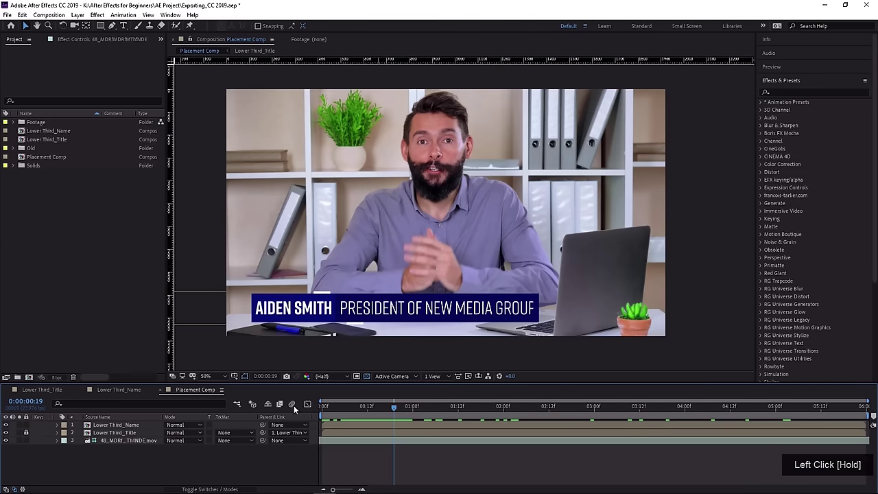
pyautogui.click(108, 440)
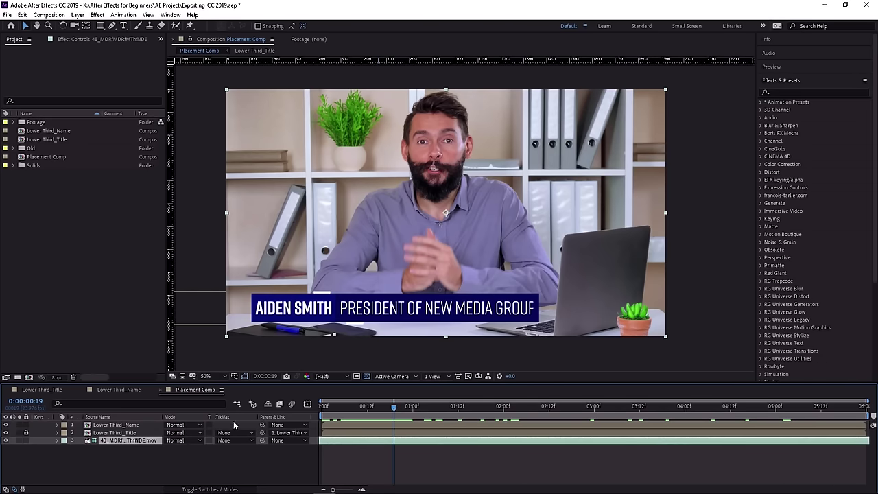
pyautogui.rightClick(105, 443)
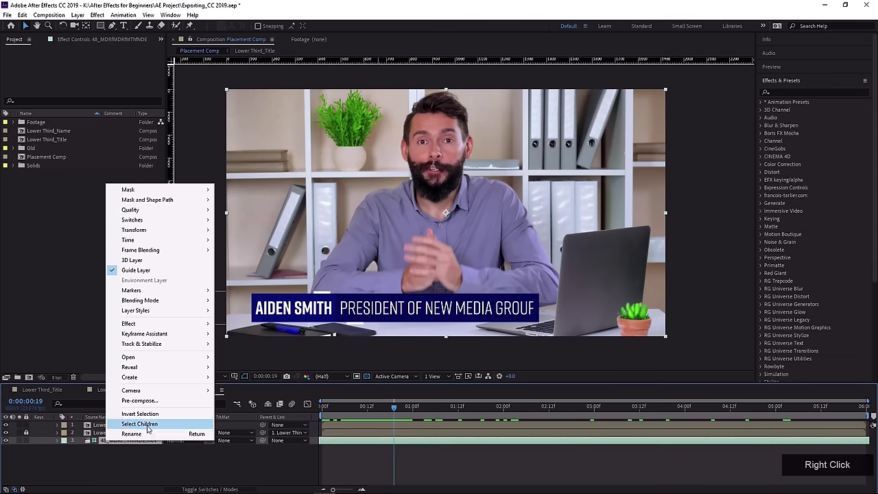
pyautogui.click(161, 453)
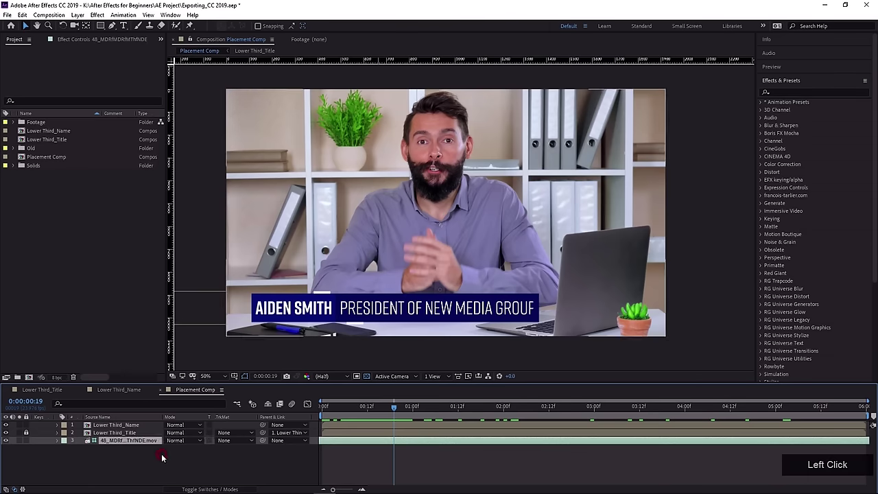
# Temporarily hide the footage layer and scrub the lower third animation over the transparent background.
pyautogui.click(5, 440)
pyautogui.click(382, 409)
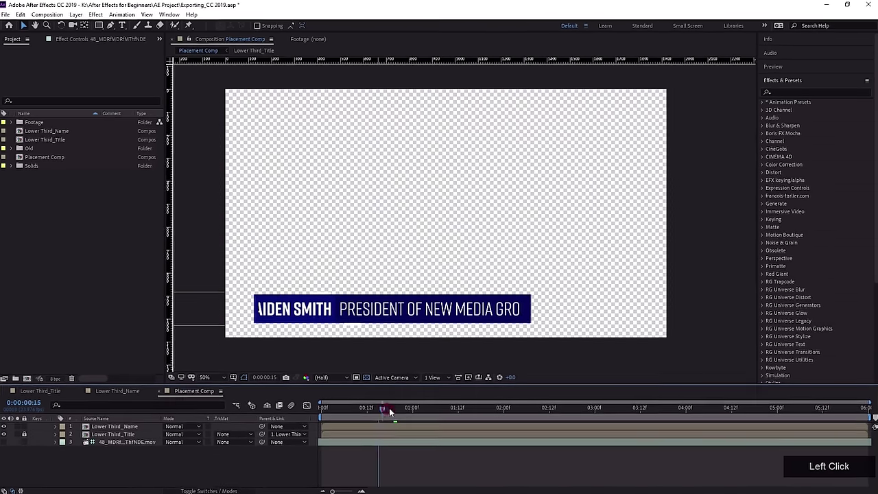
pyautogui.moveTo(389, 411); pyautogui.dragTo(364, 409)
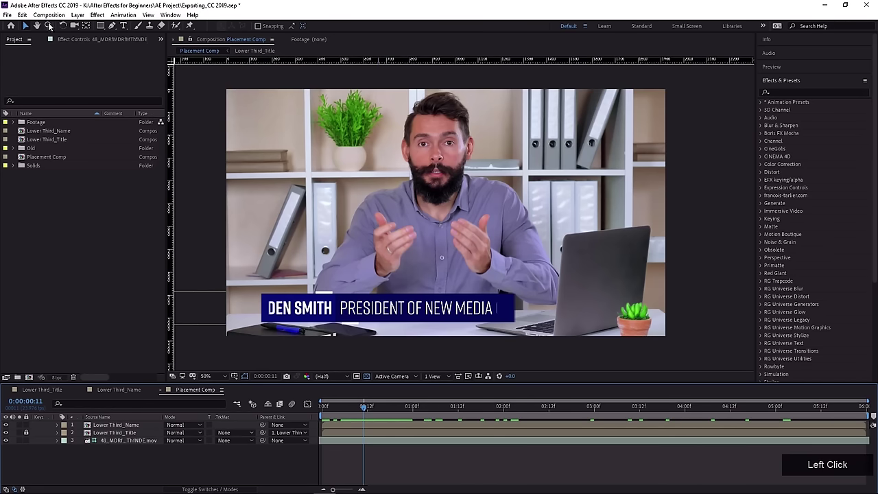
# Send Placement Comp to the Adobe Media Encoder queue and set its output format to QuickTime.
pyautogui.click(50, 17)
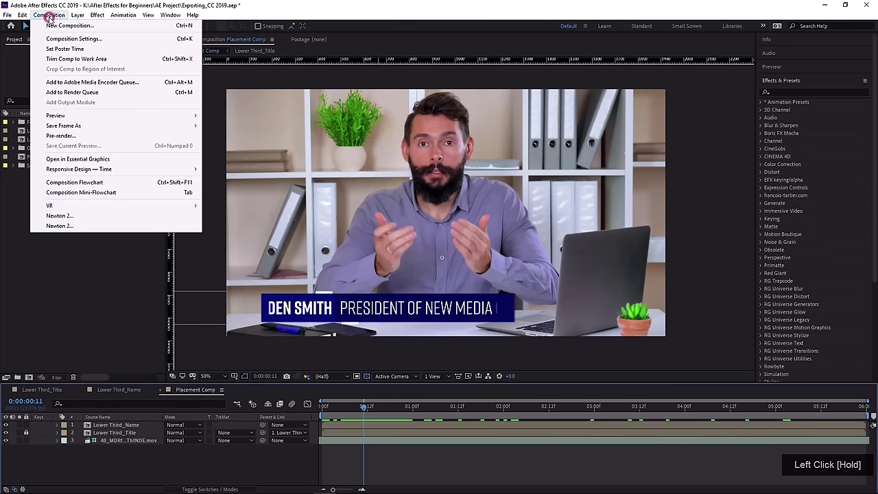
pyautogui.click(69, 81)
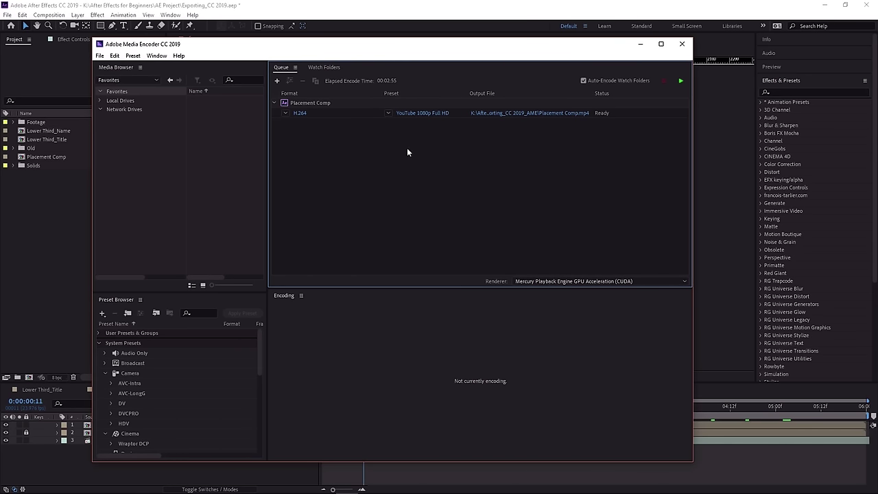
pyautogui.click(312, 104)
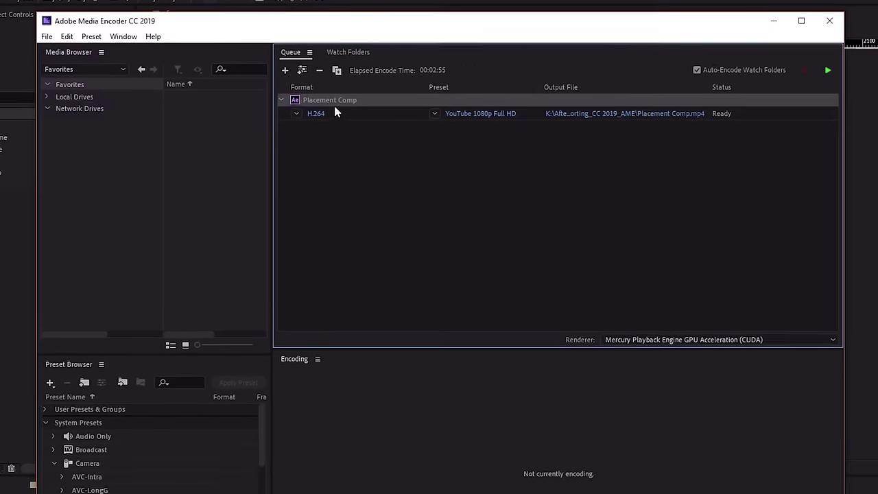
pyautogui.click(298, 114)
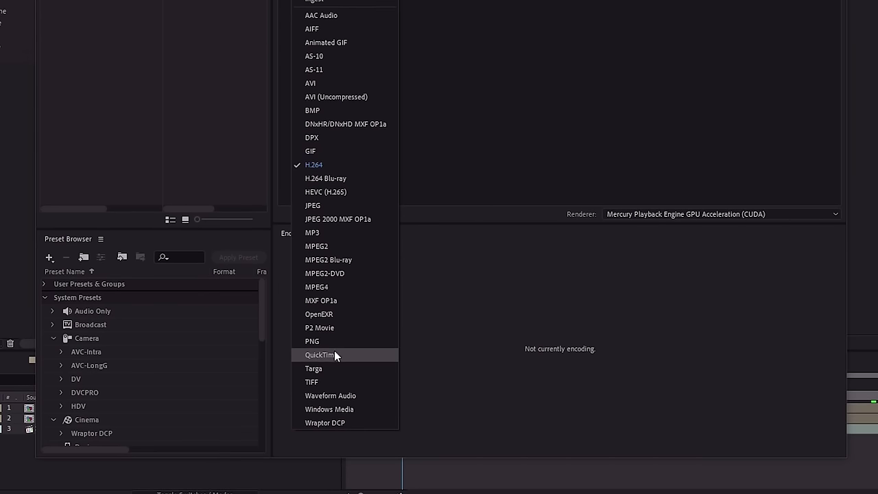
pyautogui.click(334, 355)
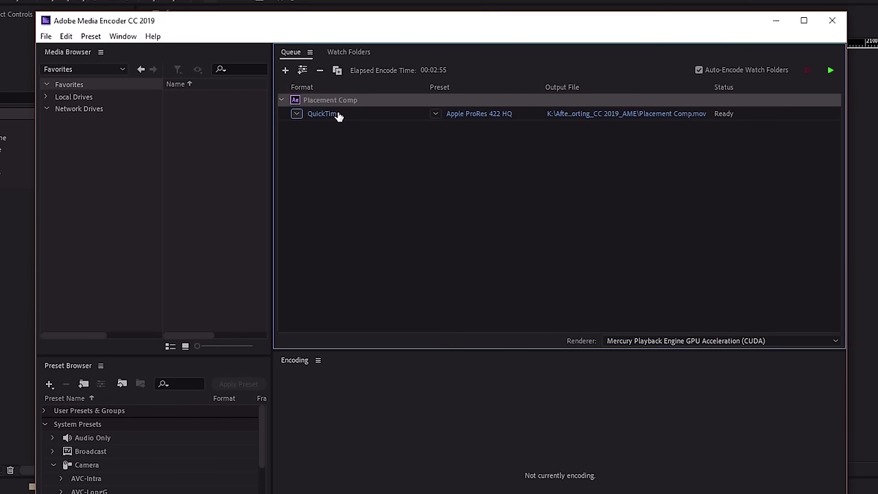
# Render the queued comp to K:\After Effects for Beginners\Placement Comp.mov with the GoPro CineForm RGB 12-bit with alpha preset.
pyautogui.click(435, 116)
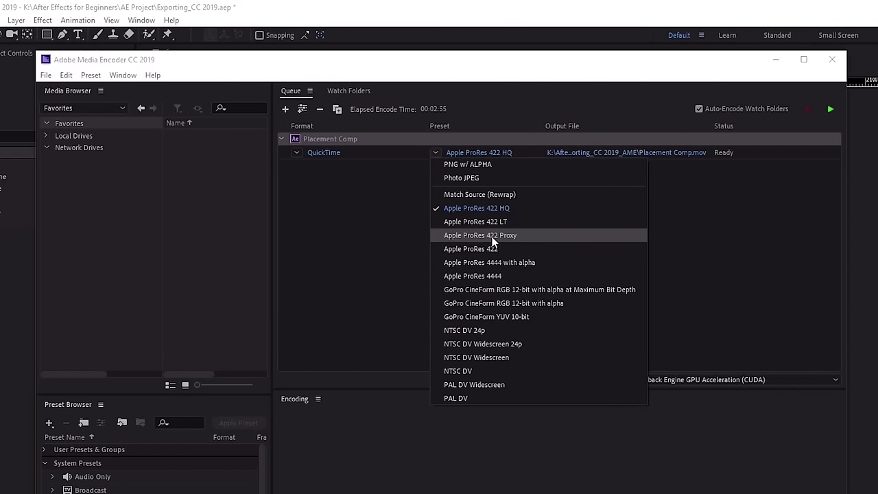
pyautogui.click(71, 69)
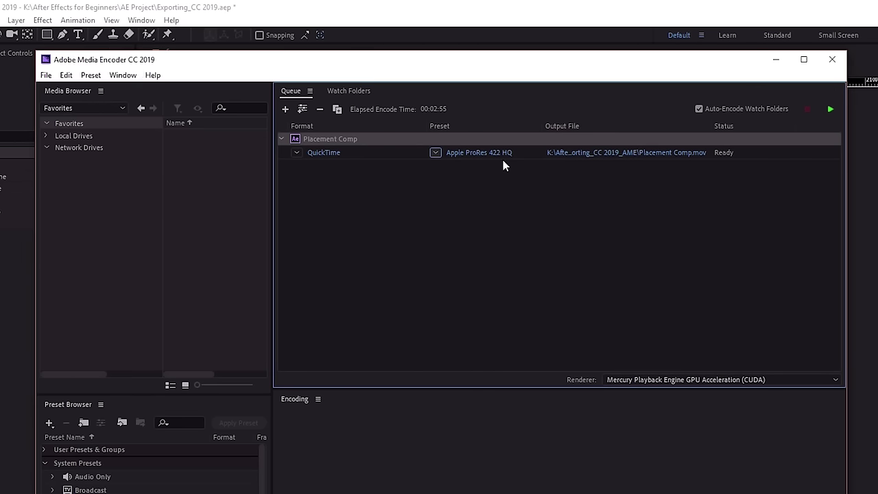
pyautogui.click(435, 153)
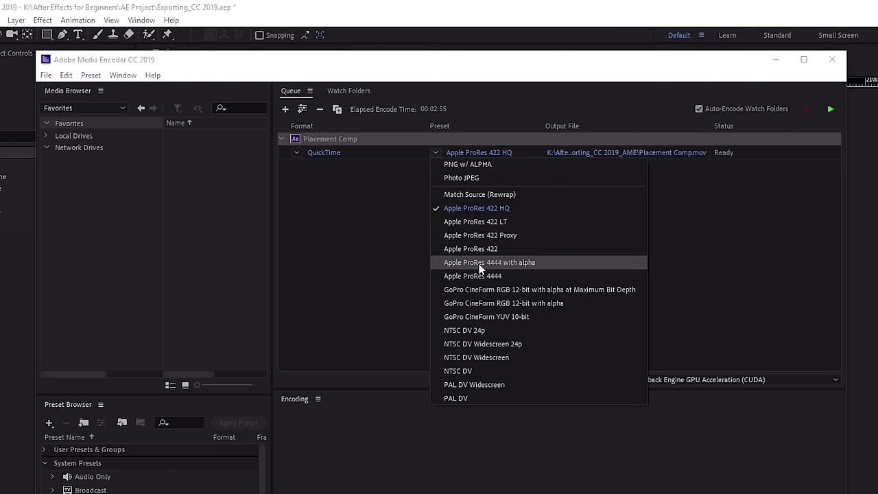
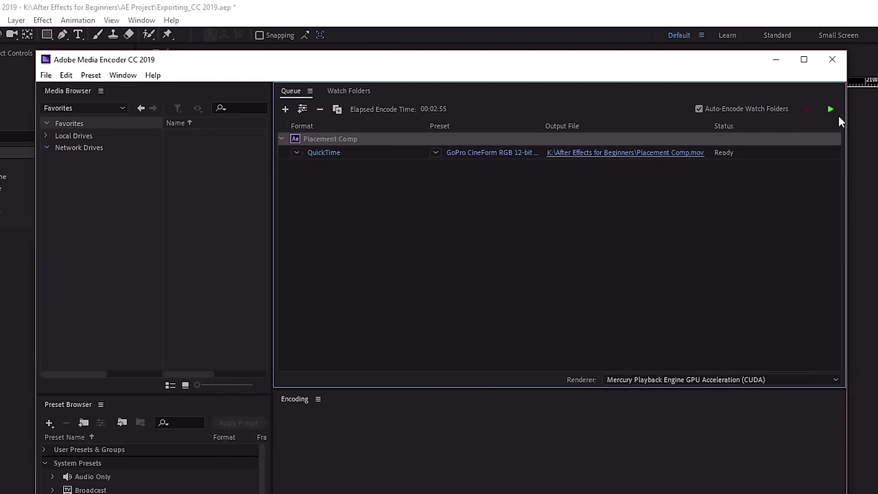
pyautogui.click(830, 109)
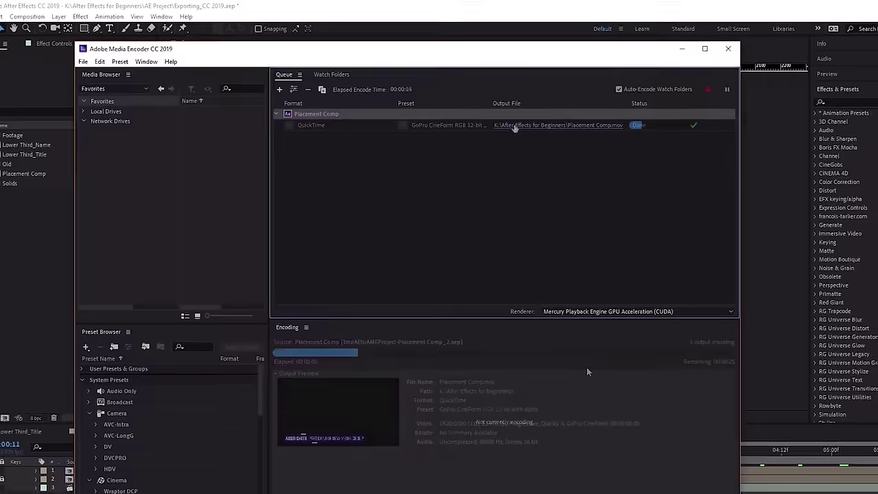
# Import the rendered Placement Comp.mov from its output folder into the After Effects project.
pyautogui.click(514, 125)
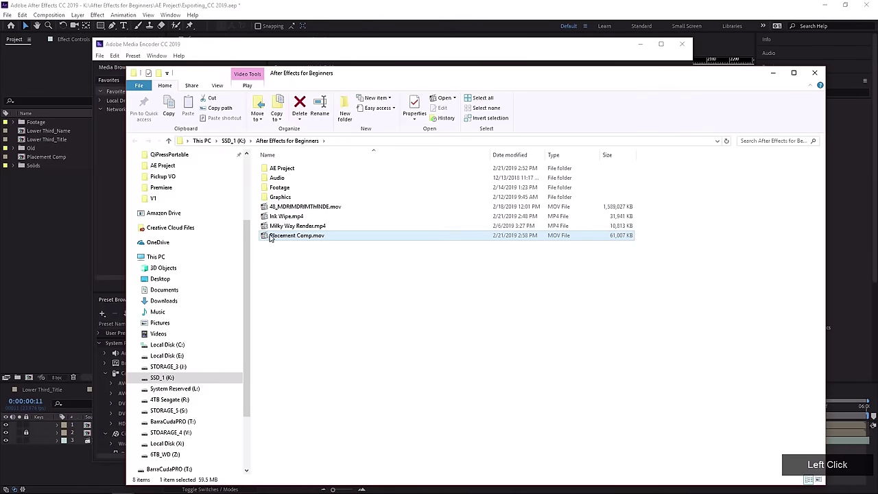
pyautogui.moveTo(274, 238); pyautogui.dragTo(48, 241)
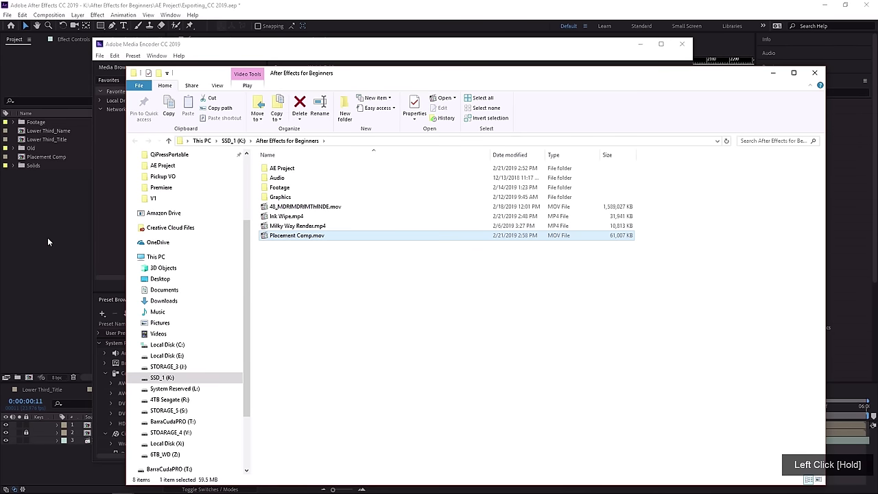
pyautogui.click(48, 241)
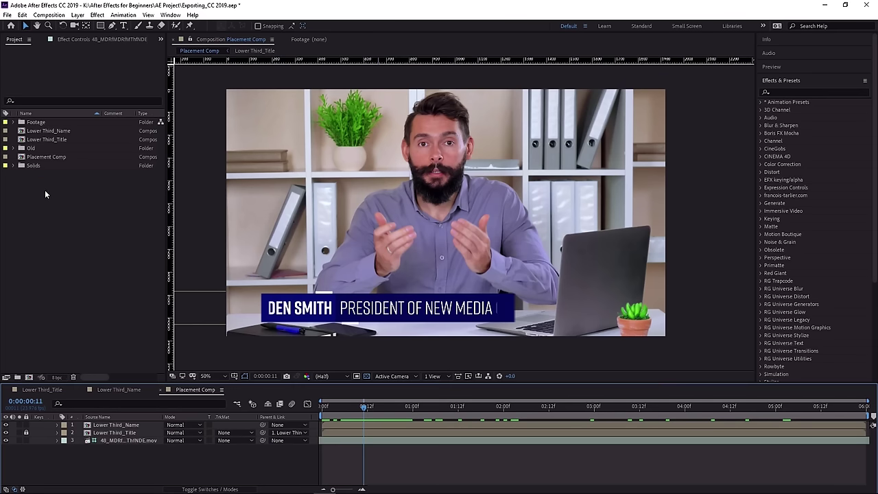
# Create a new composition from Placement Comp.mov and scrub through it to check the transparency.
pyautogui.moveTo(42, 168); pyautogui.dragTo(32, 382)
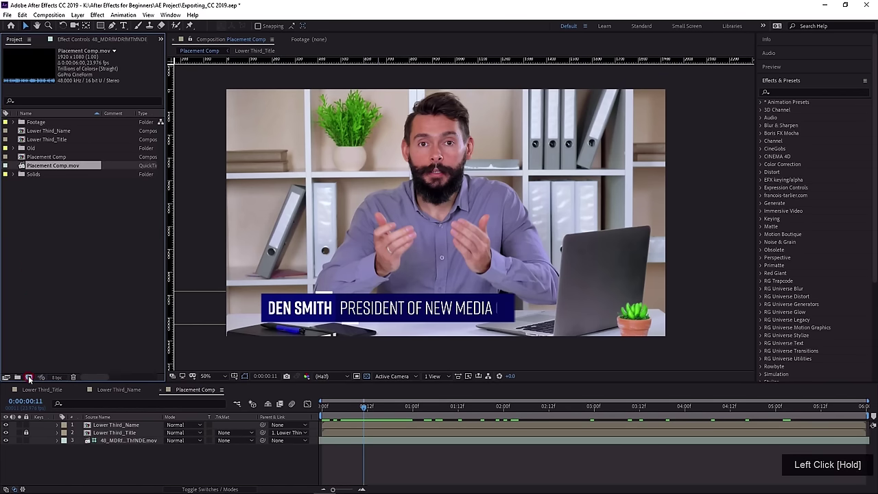
pyautogui.moveTo(298, 412); pyautogui.dragTo(450, 418)
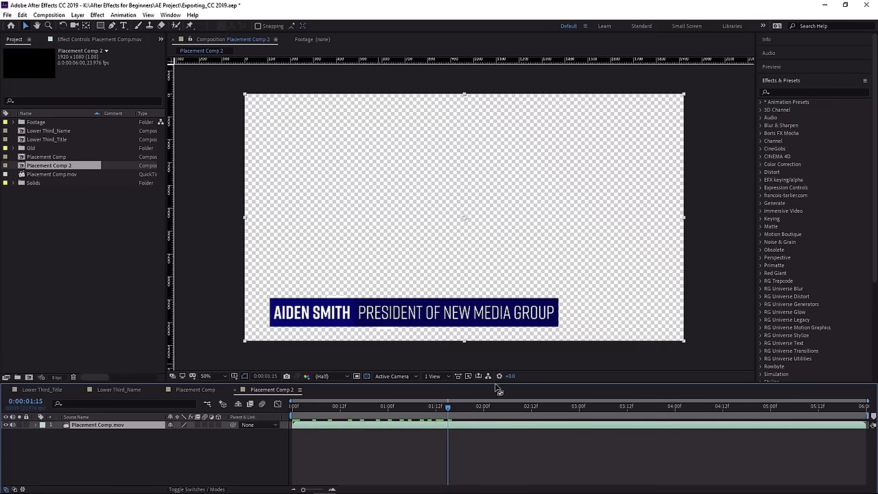
pyautogui.moveTo(447, 407); pyautogui.dragTo(380, 434)
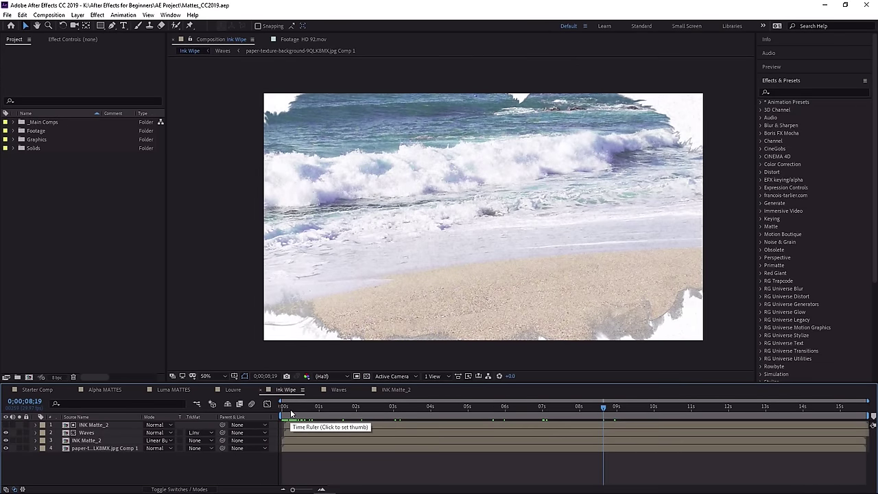
# Scrub through the Ink Wipe comp, add it to the Adobe Media Encoder queue and set its format to H.264.
pyautogui.moveTo(290, 409); pyautogui.dragTo(682, 437)
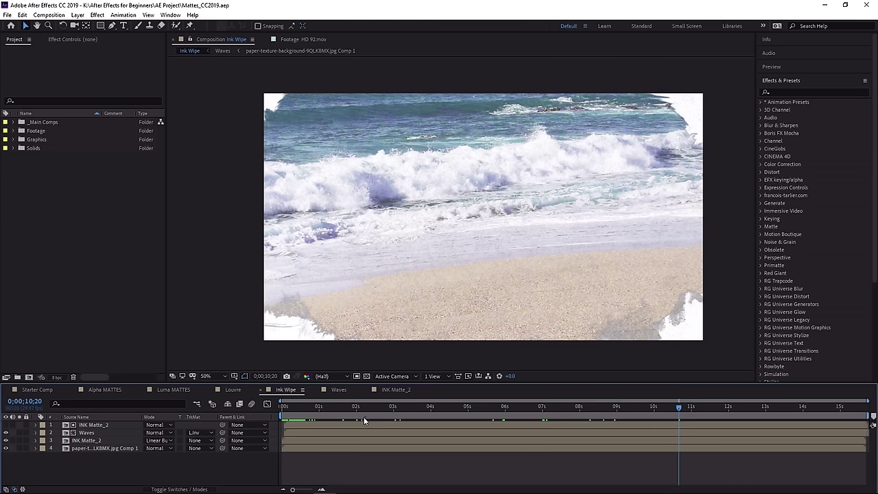
pyautogui.moveTo(353, 411); pyautogui.dragTo(511, 415)
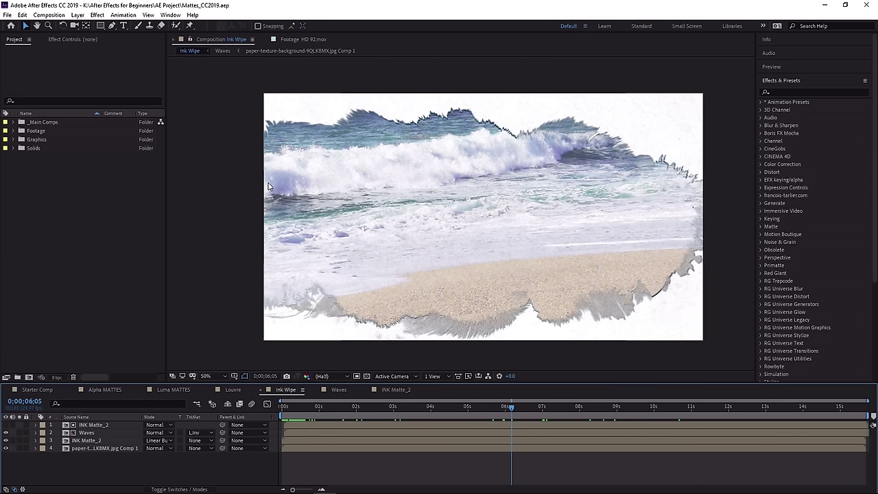
pyautogui.click(49, 14)
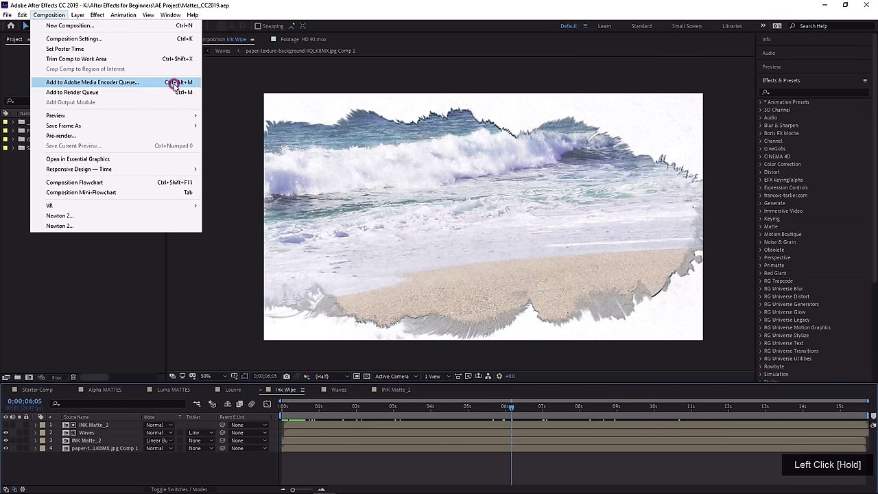
pyautogui.click(132, 83)
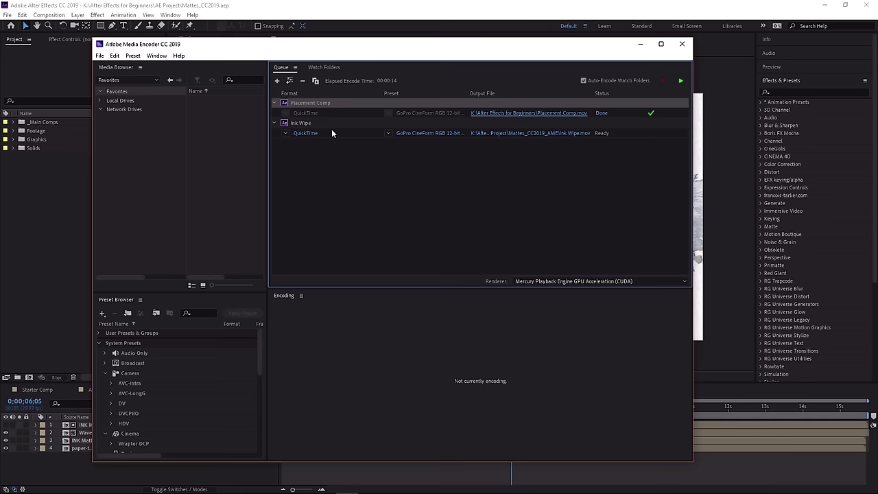
pyautogui.click(284, 133)
pyautogui.moveTo(285, 137)
pyautogui.mouseDown()
pyautogui.moveTo(310, 261)
pyautogui.moveTo(296, 269)
pyautogui.mouseUp()
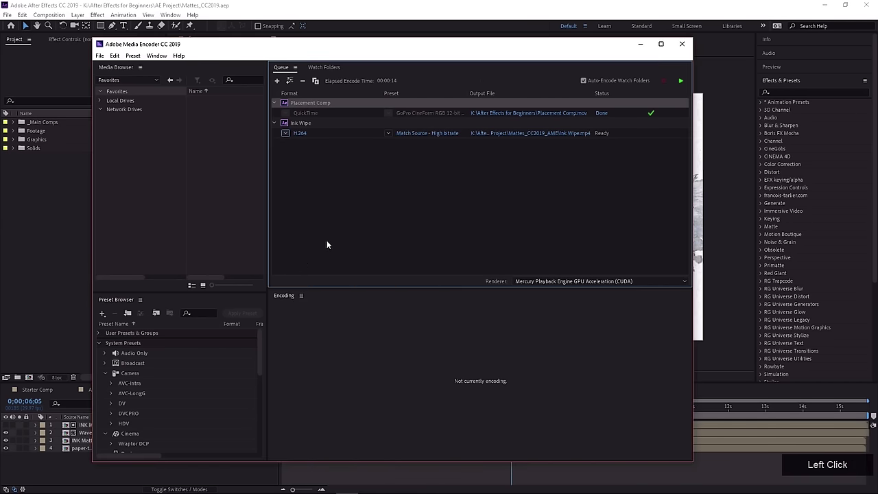
# Try the YouTube 1080p Full HD preset on the queued Ink Wipe comp and switch back to Match Source - High bitrate.
pyautogui.click(387, 133)
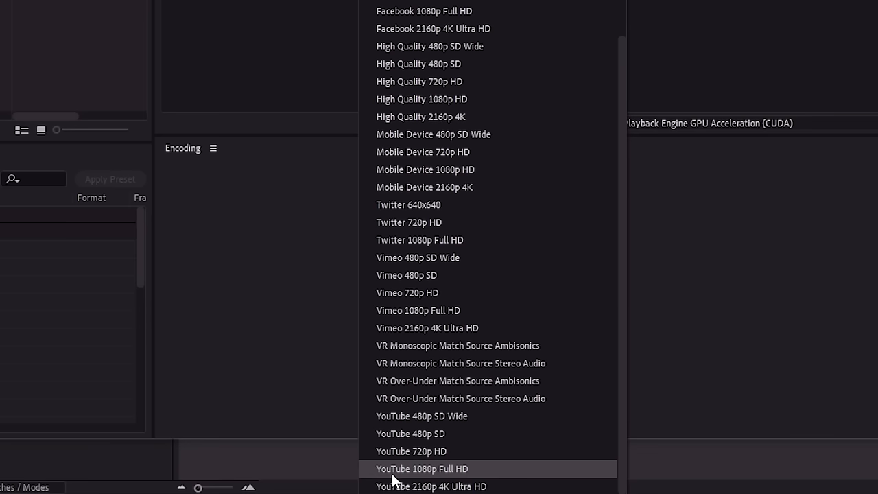
pyautogui.click(393, 472)
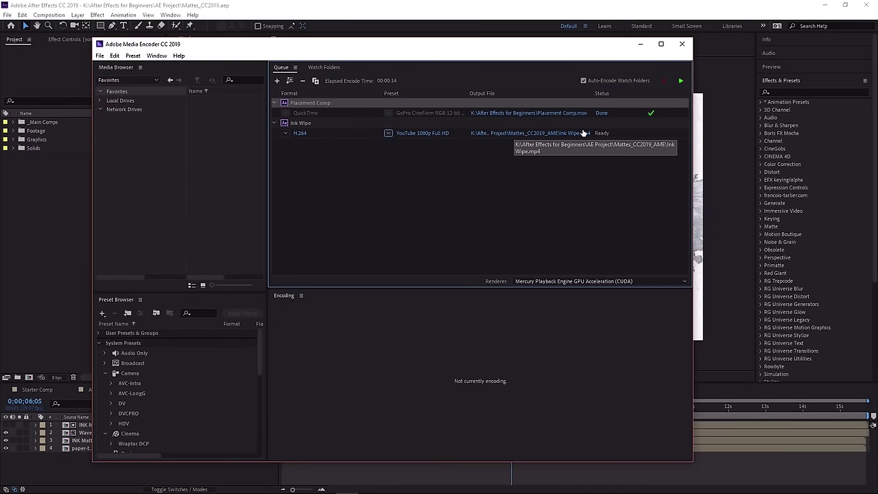
pyautogui.click(388, 133)
pyautogui.click(410, 147)
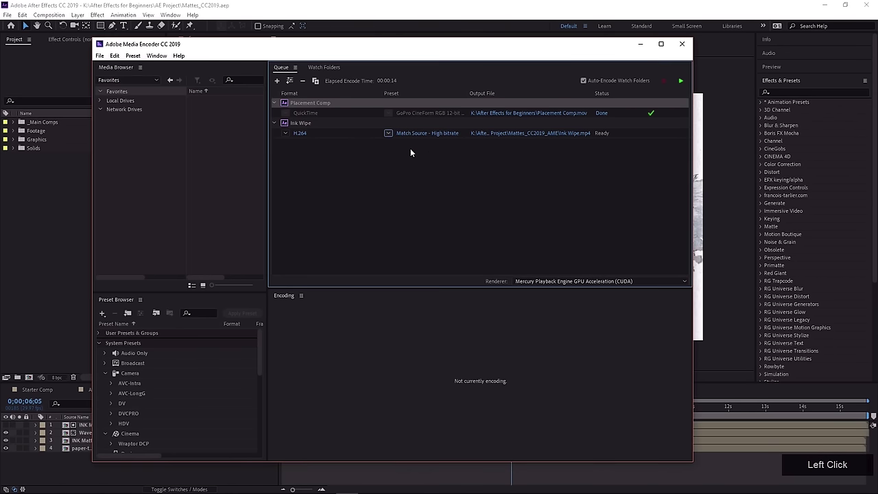
pyautogui.click(412, 134)
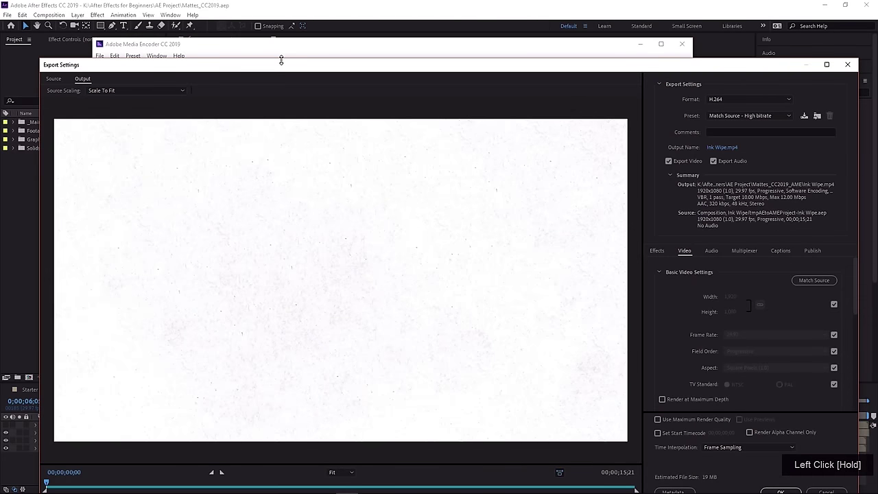
pyautogui.moveTo(281, 62); pyautogui.dragTo(270, 19)
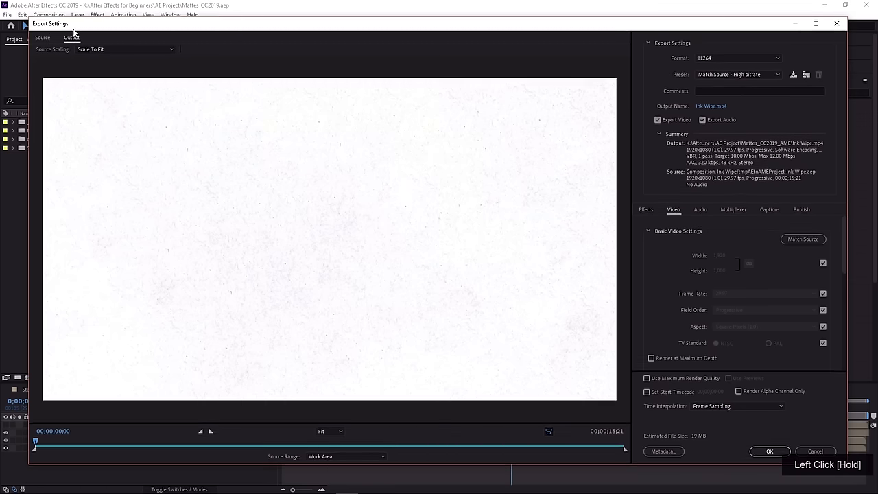
pyautogui.click(837, 26)
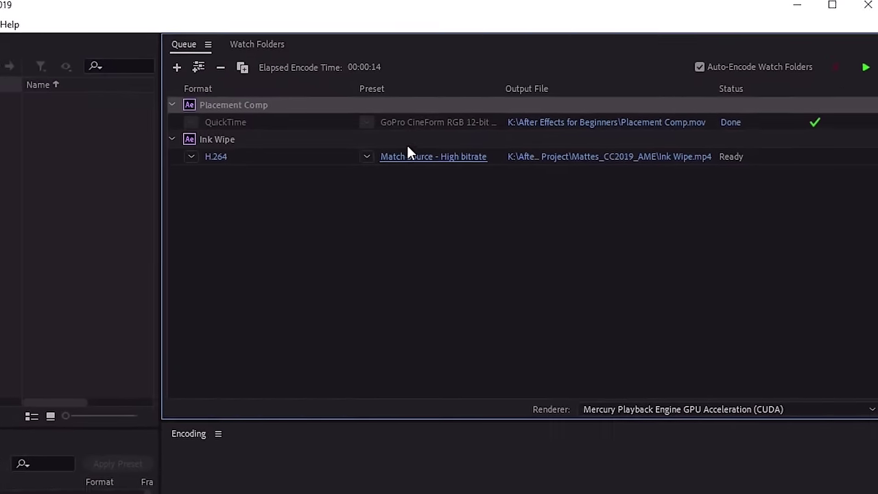
# Open Ink Wipe's export settings, widen the settings area and examine the basic video, encoding and bitrate settings.
pyautogui.moveTo(391, 163)
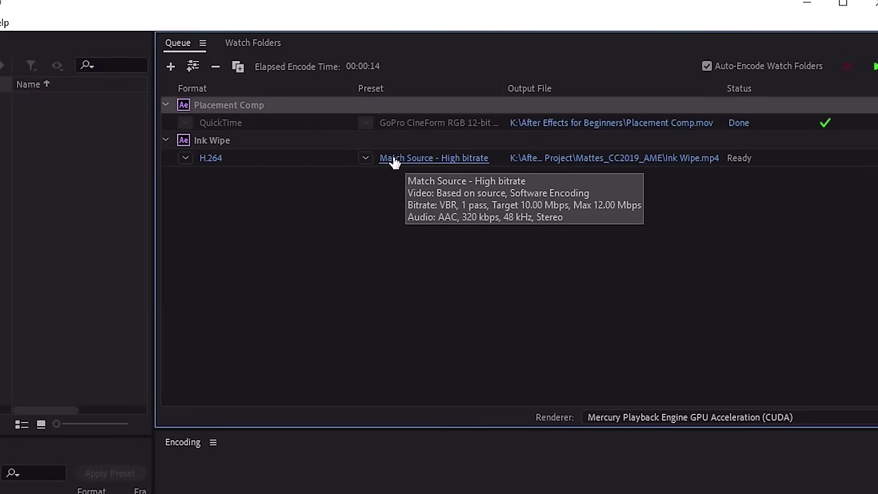
pyautogui.click(393, 159)
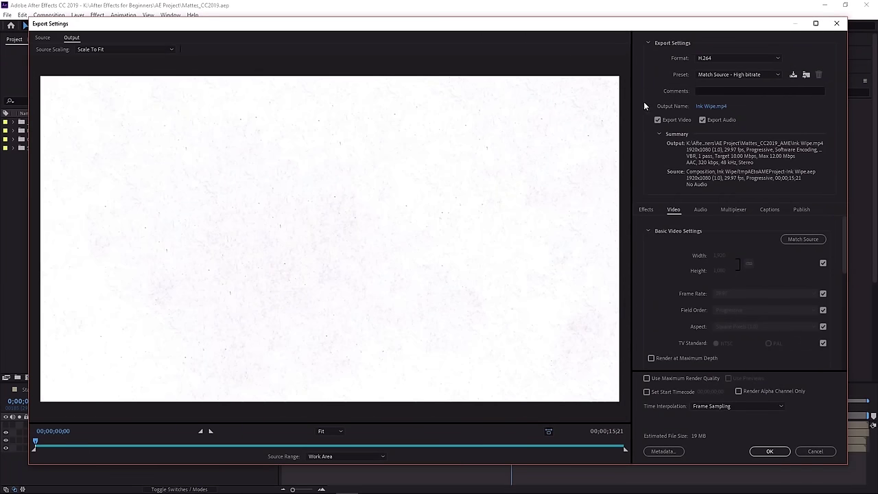
pyautogui.moveTo(632, 102); pyautogui.dragTo(520, 116)
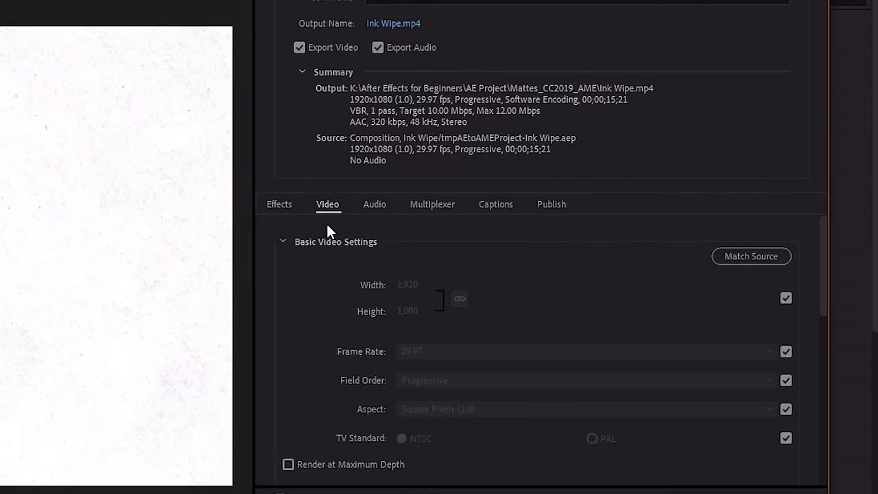
pyautogui.click(327, 292)
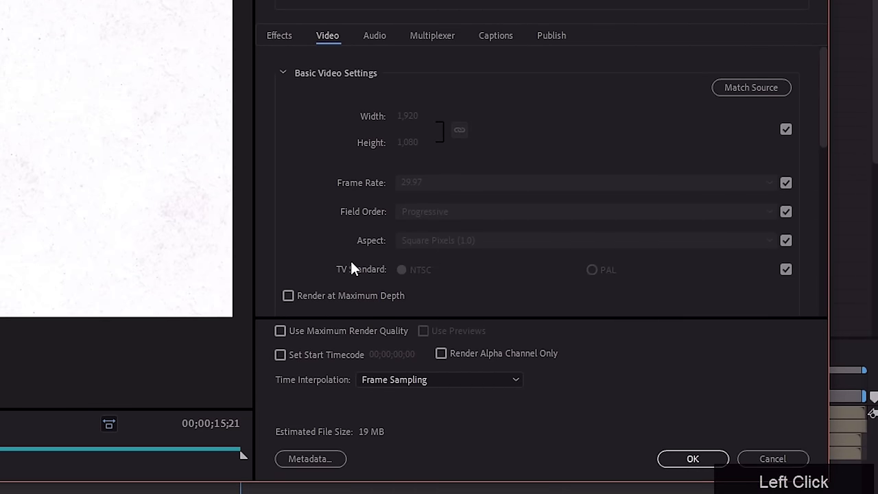
pyautogui.scroll(-3, 350, 268)
pyautogui.scroll(3, 353, 235)
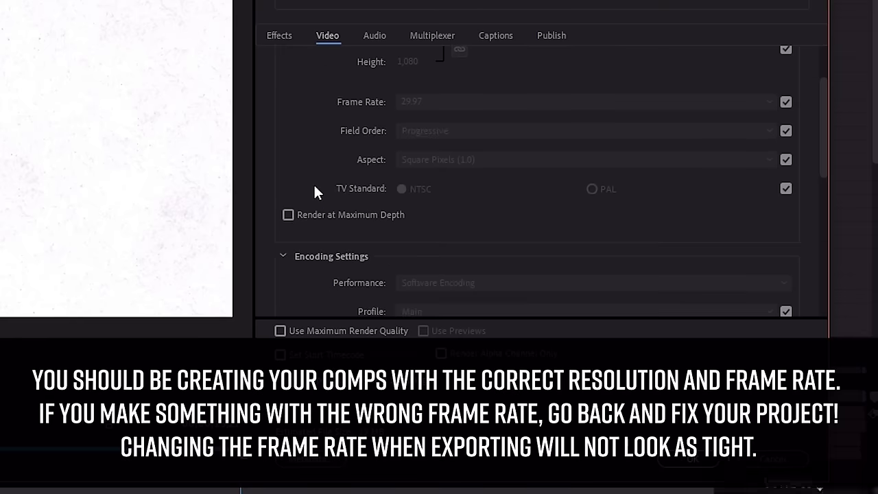
pyautogui.scroll(-3, 315, 187)
pyautogui.scroll(-3, 315, 187)
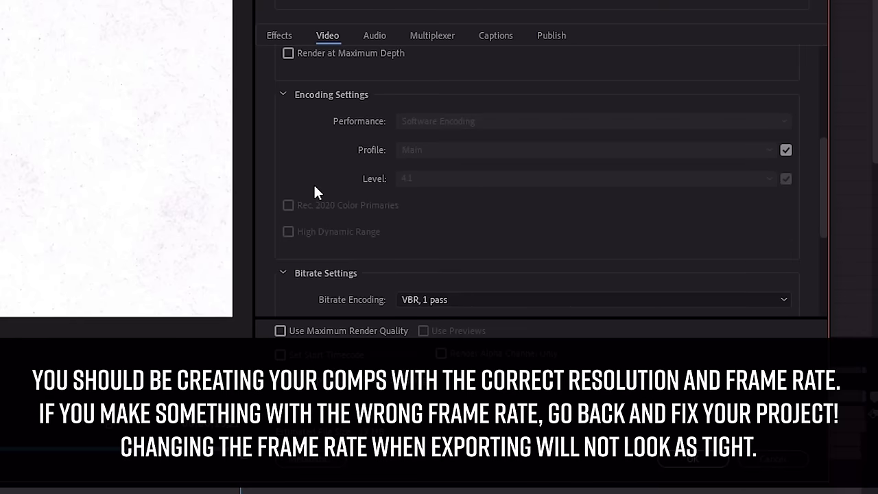
pyautogui.scroll(-6, 315, 186)
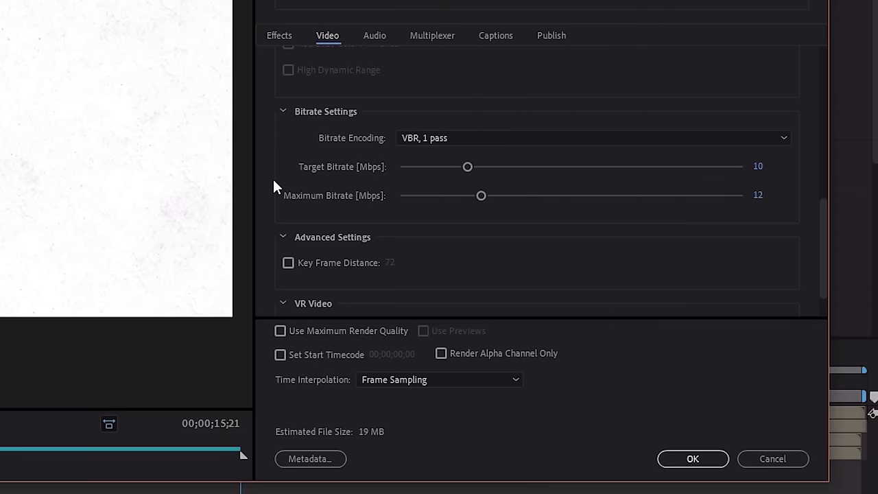
# Examine the audio codec choices and the available audio bitrates in Ink Wipe's export settings.
pyautogui.click(374, 36)
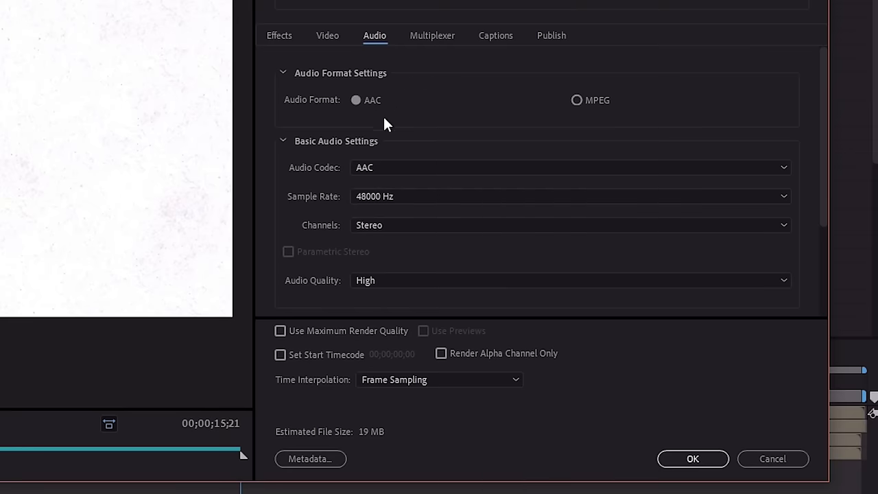
pyautogui.click(374, 166)
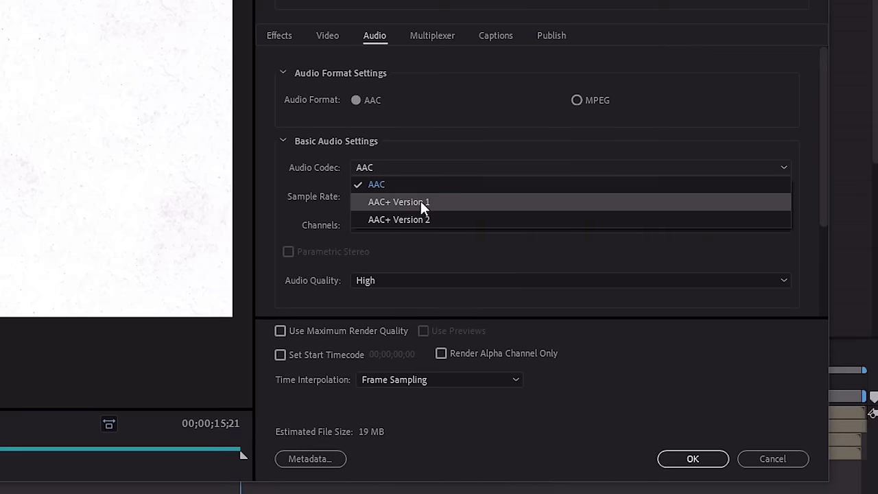
pyautogui.click(422, 157)
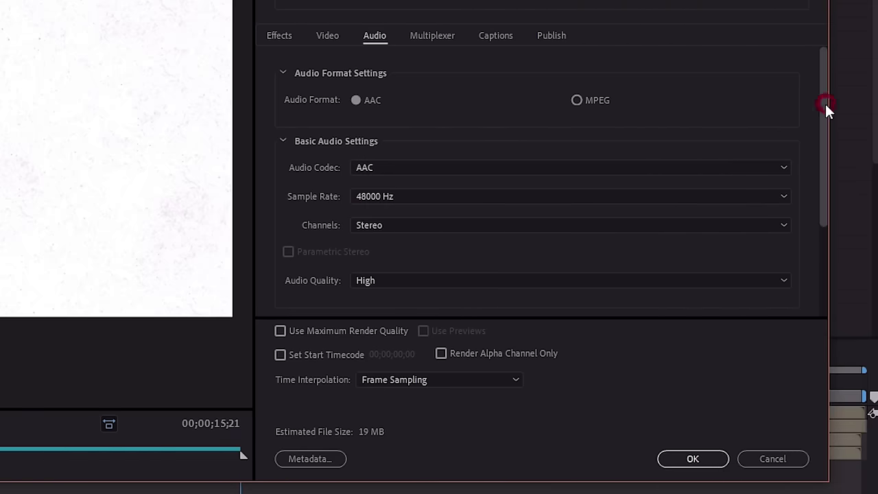
pyautogui.moveTo(825, 103); pyautogui.dragTo(292, 232)
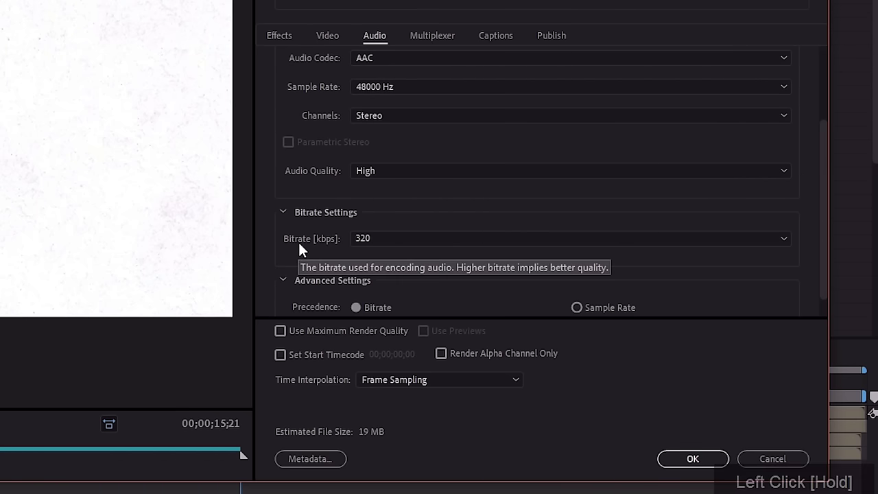
pyautogui.click(380, 239)
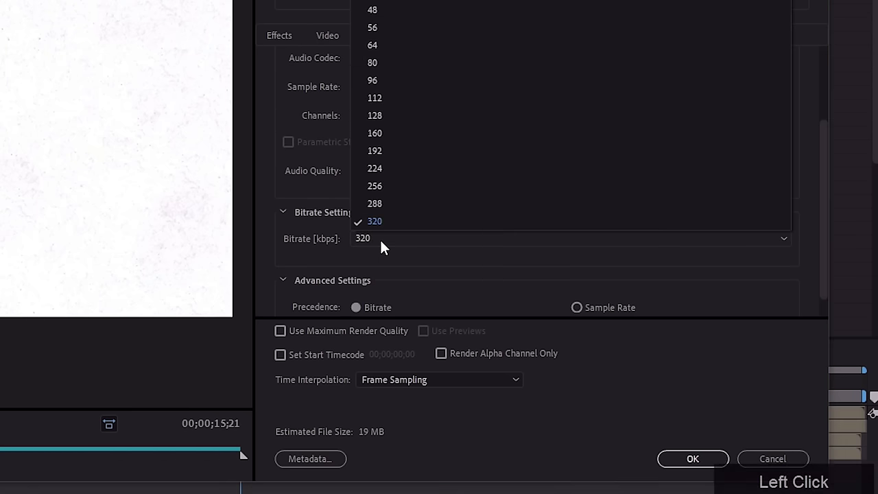
pyautogui.click(295, 243)
pyautogui.scroll(5, 295, 242)
# Review the publishing, caption and effects export options, collapsing the Time Tuner, Video Limiter and Loudness Normalization sections.
pyautogui.click(546, 41)
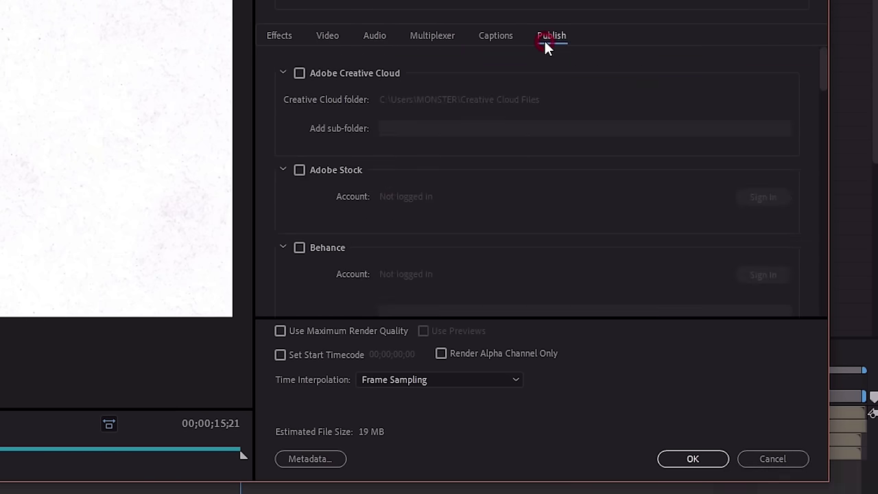
pyautogui.click(490, 48)
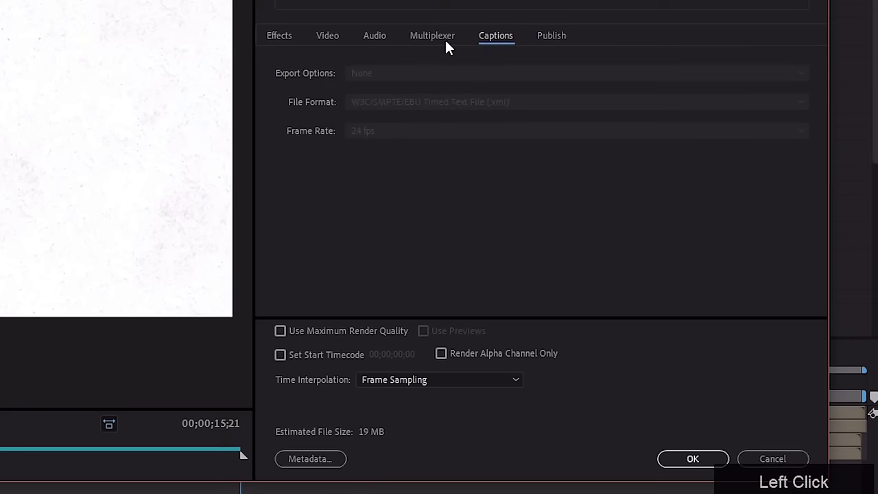
pyautogui.click(281, 40)
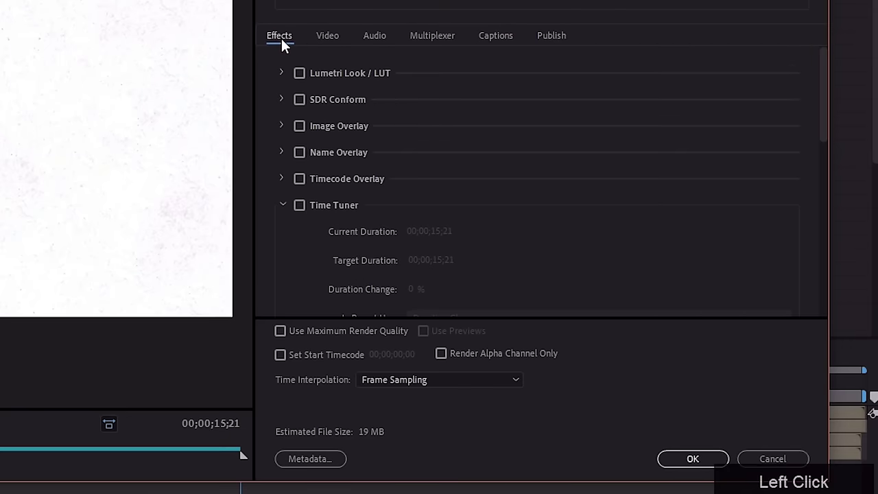
pyautogui.click(281, 205)
pyautogui.click(281, 232)
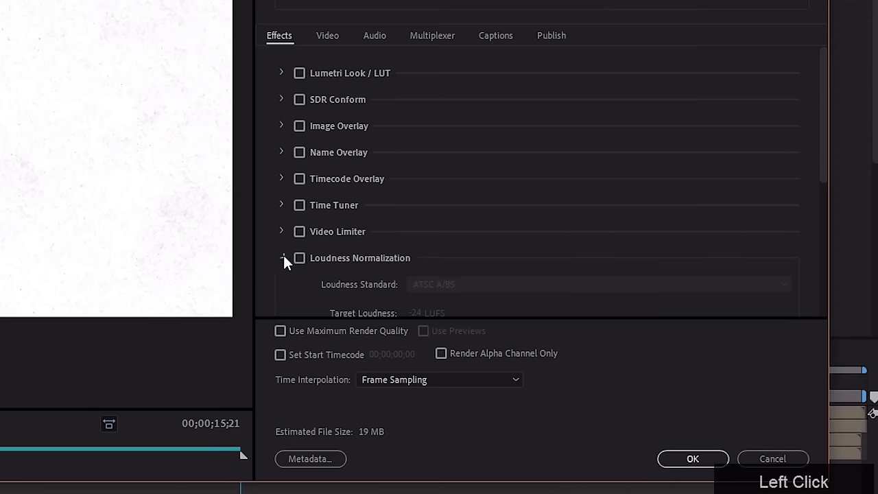
pyautogui.click(282, 256)
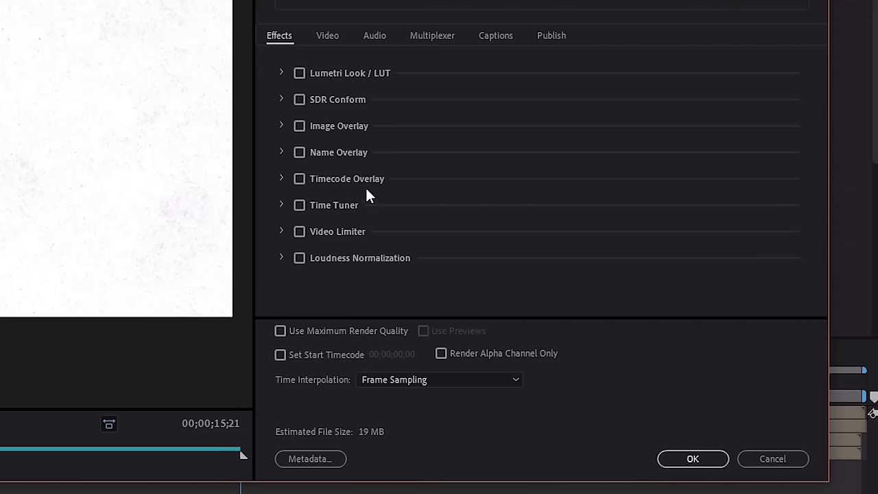
# Enable the Name Overlay effect for the Ink Wipe export and set its format to Output File Name.
pyautogui.click(282, 152)
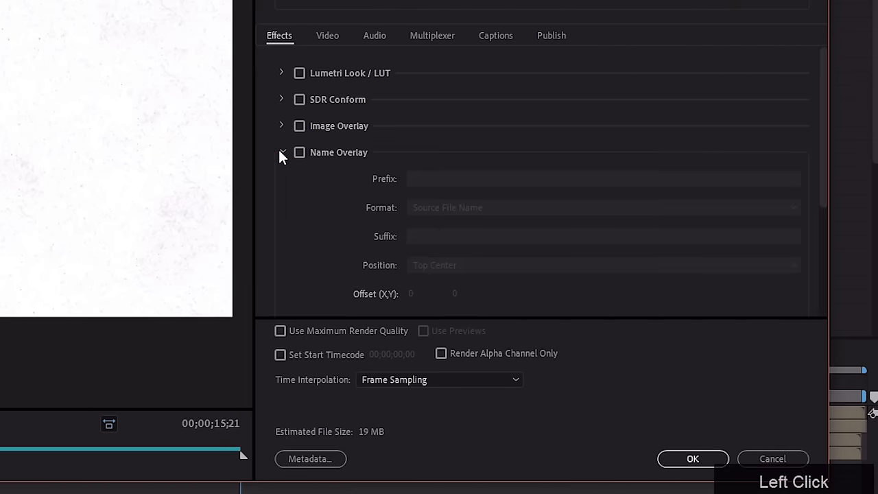
pyautogui.scroll(-3, 343, 175)
pyautogui.scroll(2, 332, 176)
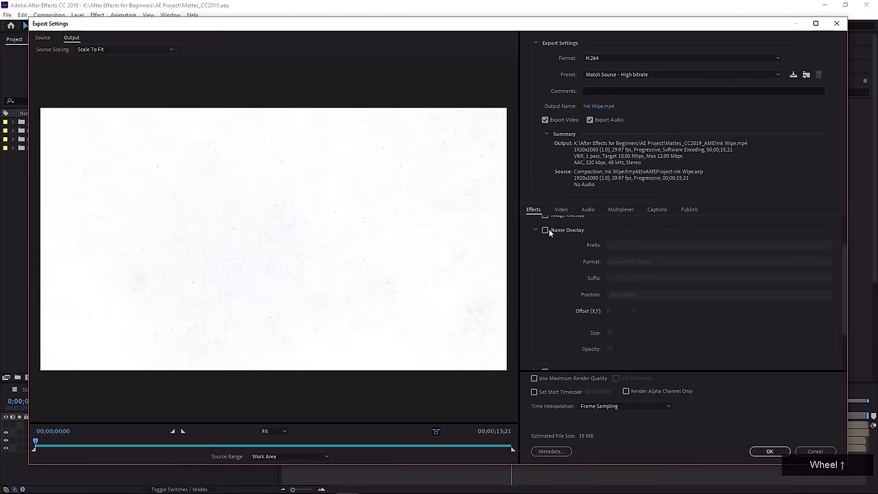
pyautogui.click(472, 183)
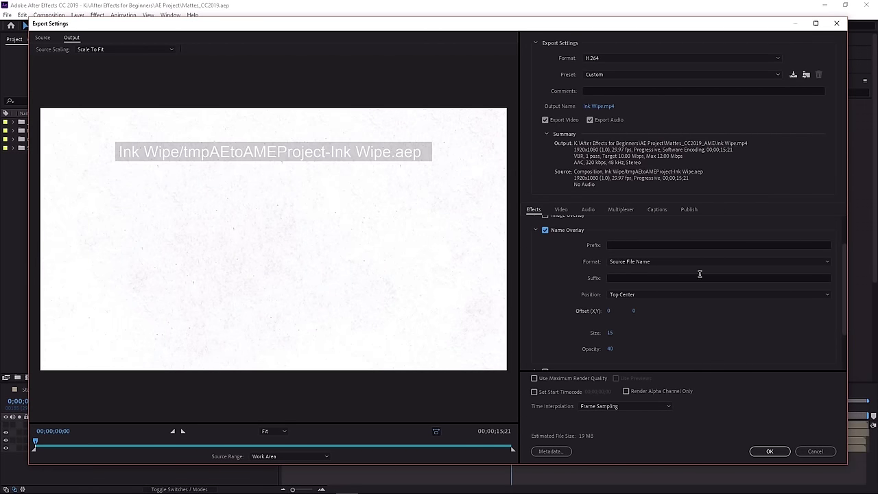
pyautogui.click(668, 260)
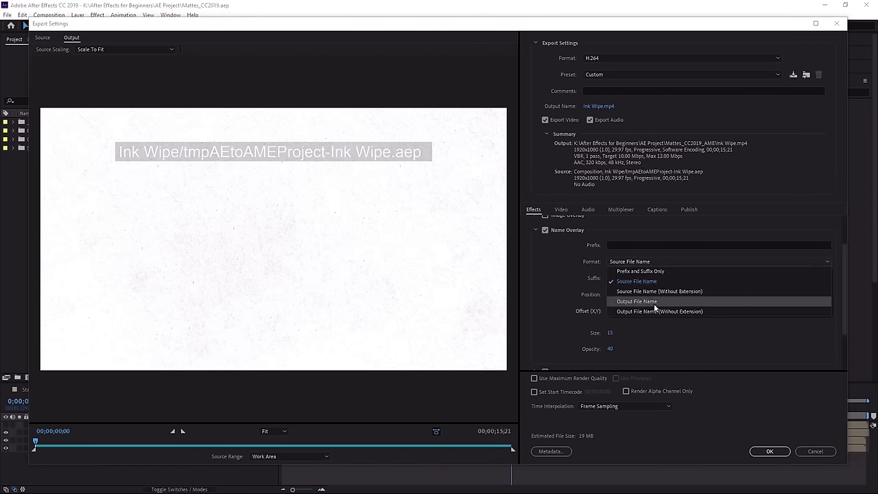
pyautogui.click(654, 303)
# Rename the Ink Wipe output file to Ink Wipe_V1.mp4 in the Mattes_CC2019_AME folder.
pyautogui.click(597, 107)
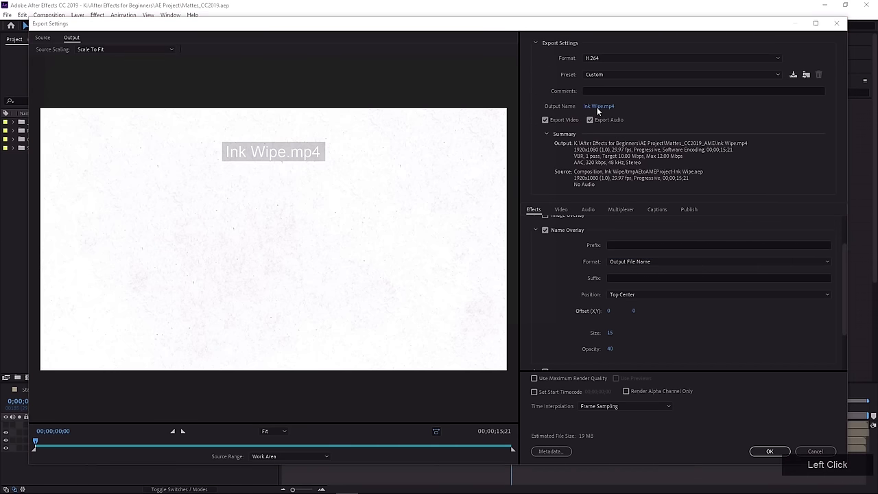
pyautogui.click(112, 287)
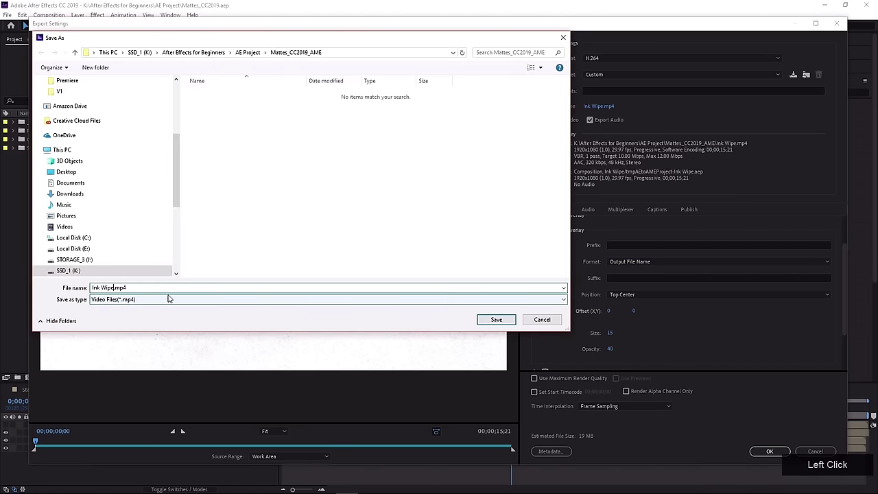
pyautogui.write('_V1')
pyautogui.click(495, 320)
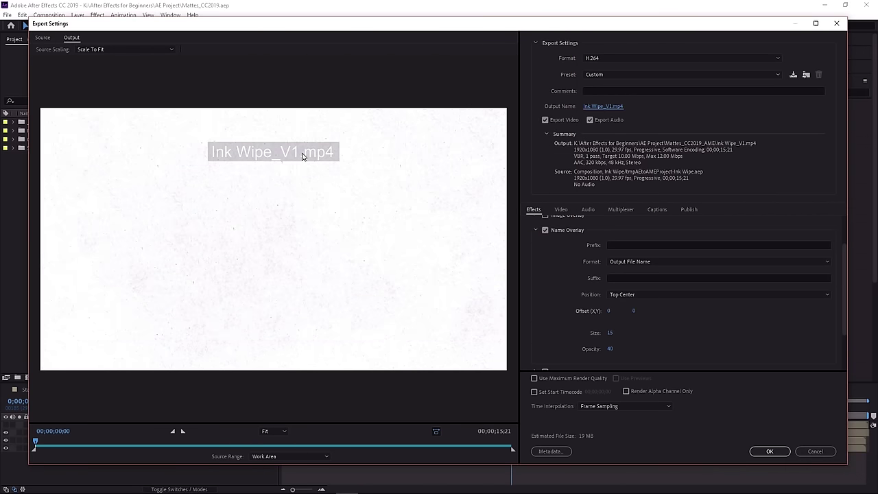
# Set the Name Overlay format to Output File Name (Without Extension) and its prefix to "For Approval_".
pyautogui.click(626, 262)
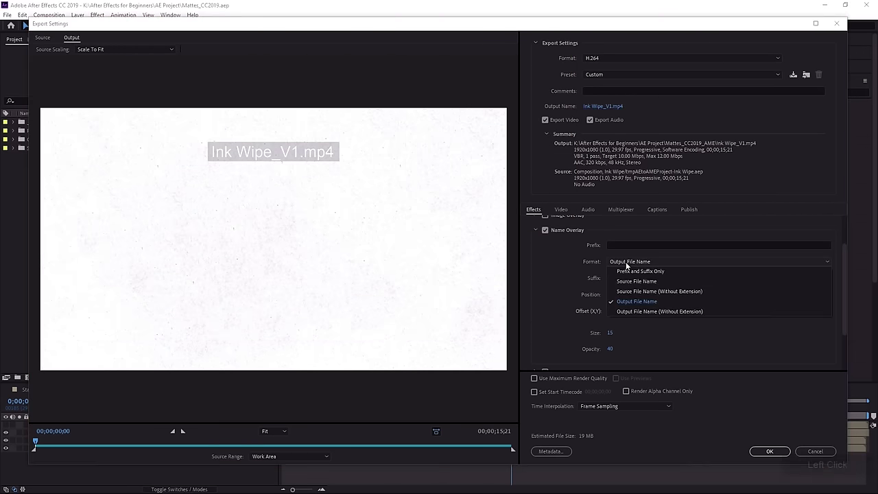
pyautogui.click(631, 312)
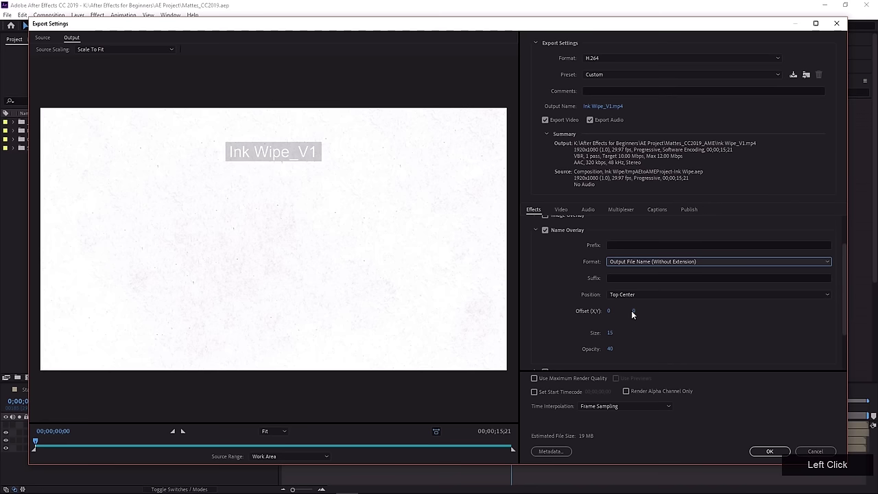
pyautogui.click(635, 244)
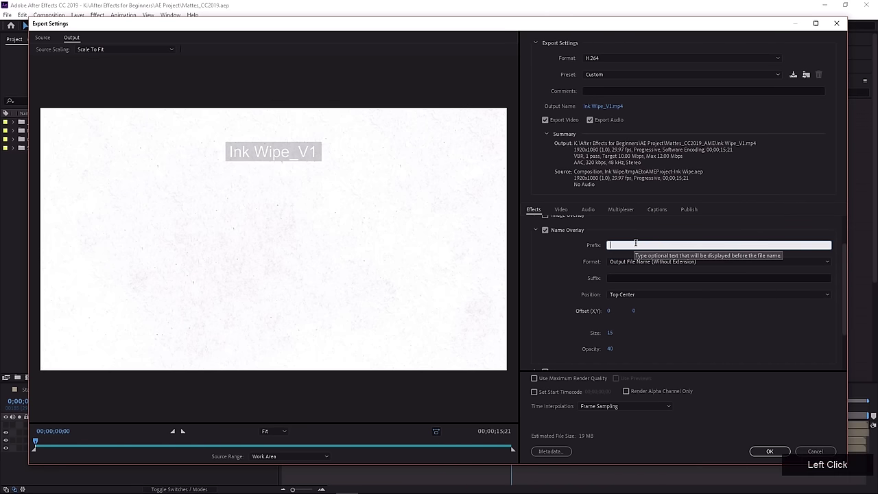
pyautogui.write('For Approval_')
pyautogui.click(593, 260)
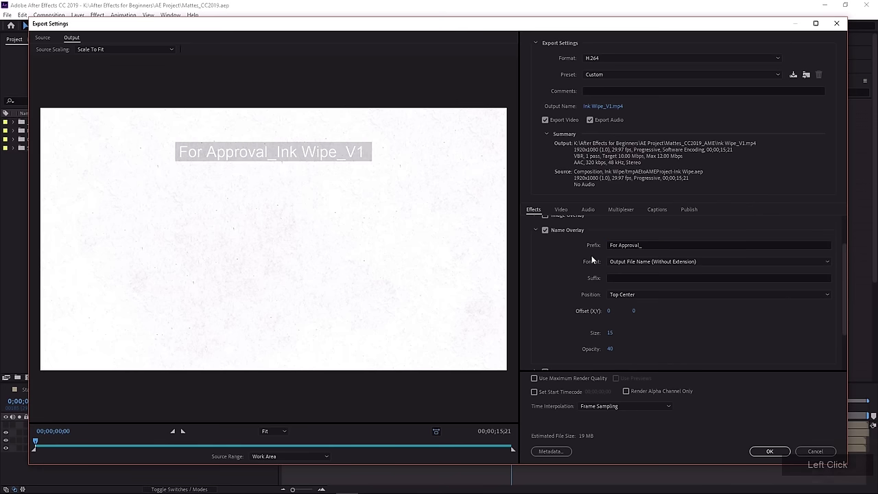
# Lower the name overlay in the frame with a vertical offset of 820, and collapse the Name Overlay settings.
pyautogui.click(633, 311)
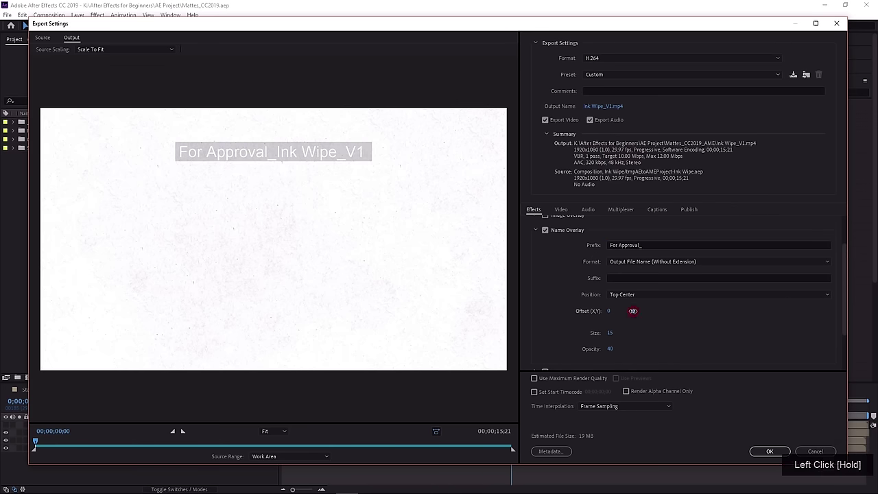
pyautogui.moveTo(633, 311); pyautogui.dragTo(535, 224)
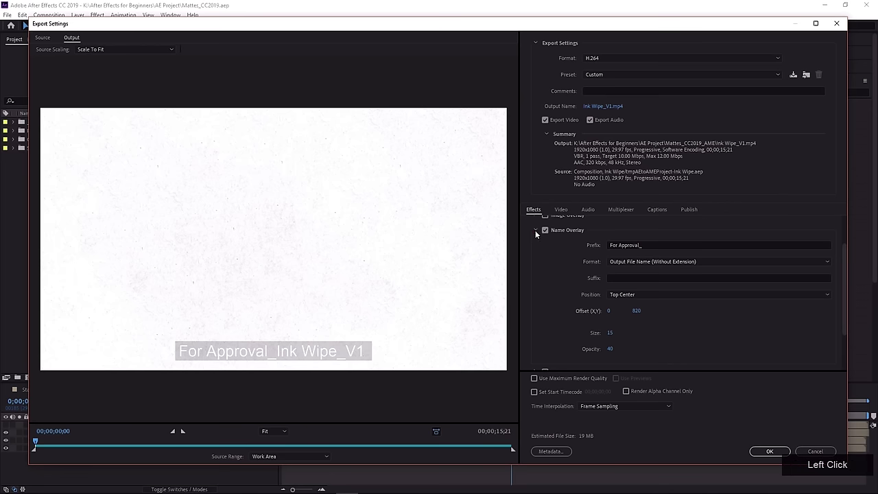
pyautogui.click(535, 231)
# Enable the Timecode Overlay effect for the Ink Wipe export and expand its position, size, opacity and time source options.
pyautogui.click(545, 291)
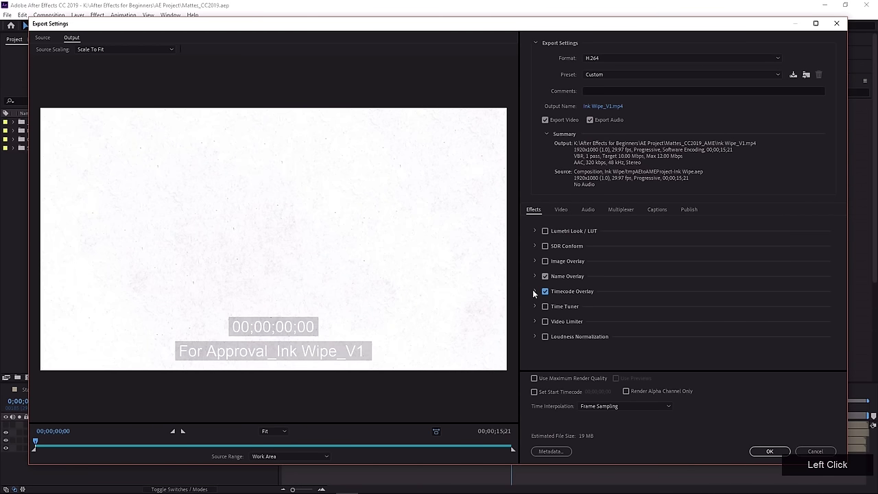
pyautogui.click(535, 290)
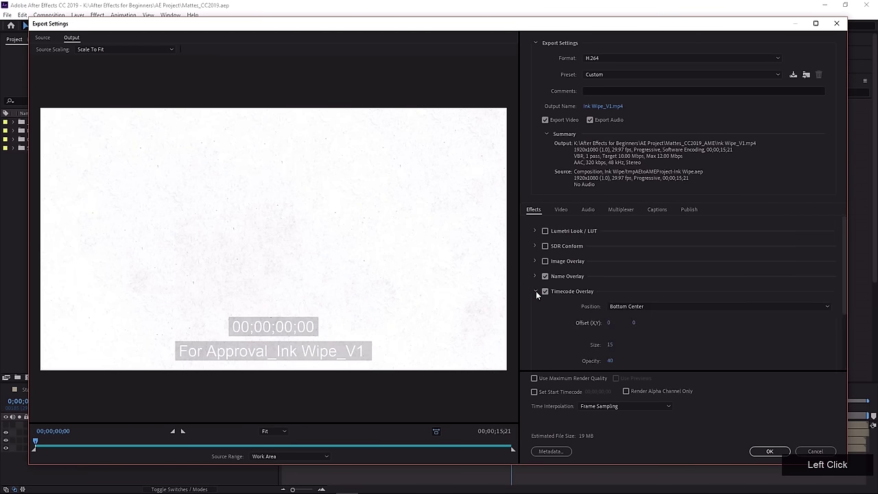
pyautogui.scroll(-2, 537, 306)
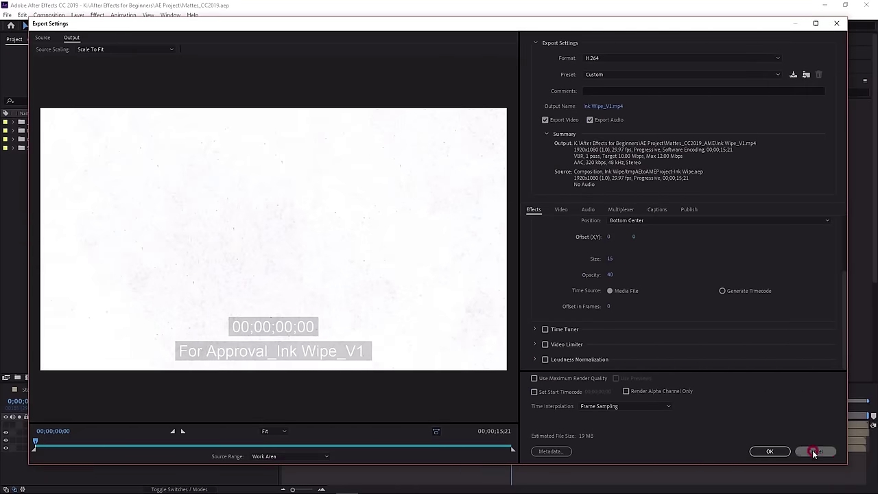
# Discard the Ink Wipe export settings changes and minimize Media Encoder to return to the After Effects project.
pyautogui.click(814, 452)
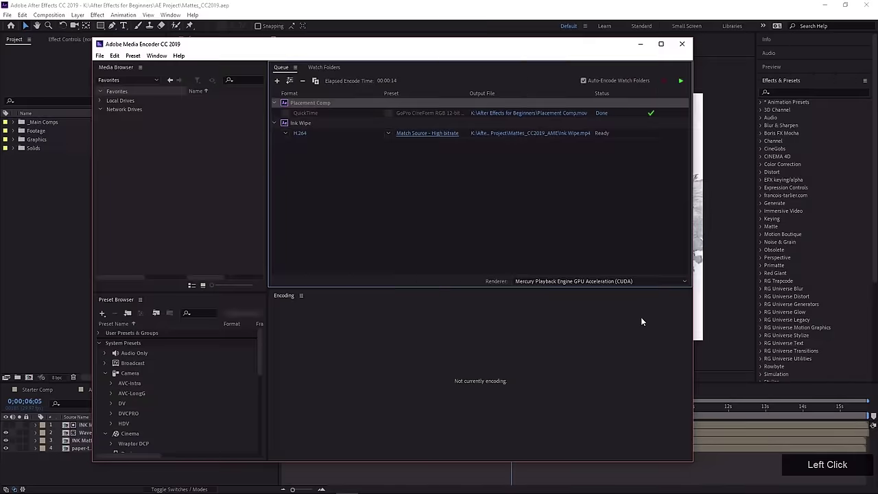
pyautogui.click(639, 47)
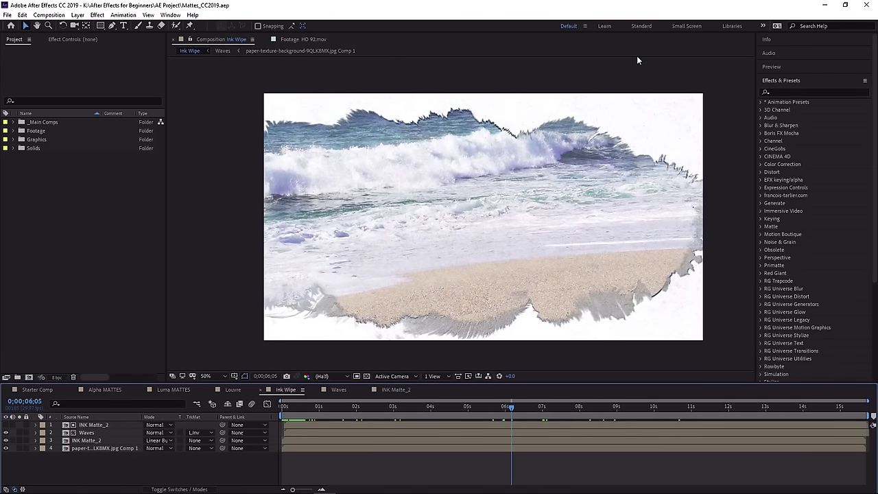